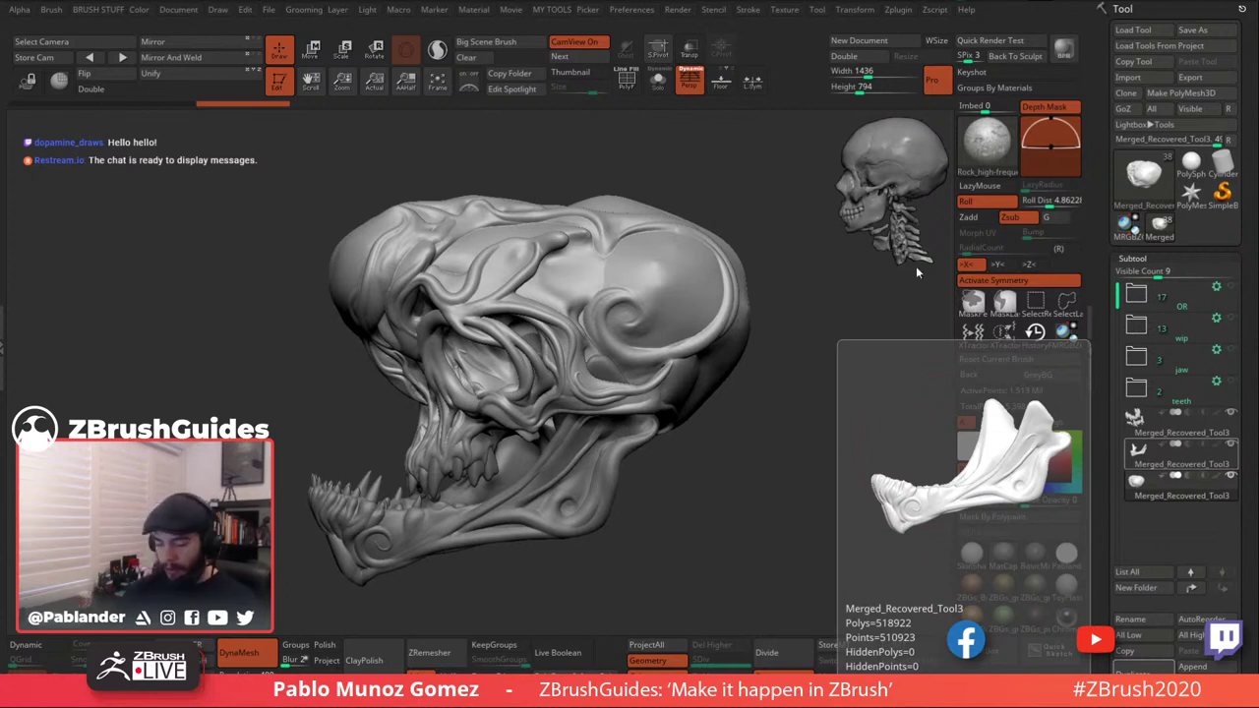
Dismiss the update notification covering the workspace.
drag(774, 458, 761, 369)
mouse_move(804, 422)
mouse_down()
mouse_move(796, 430)
mouse_move(809, 406)
mouse_up()
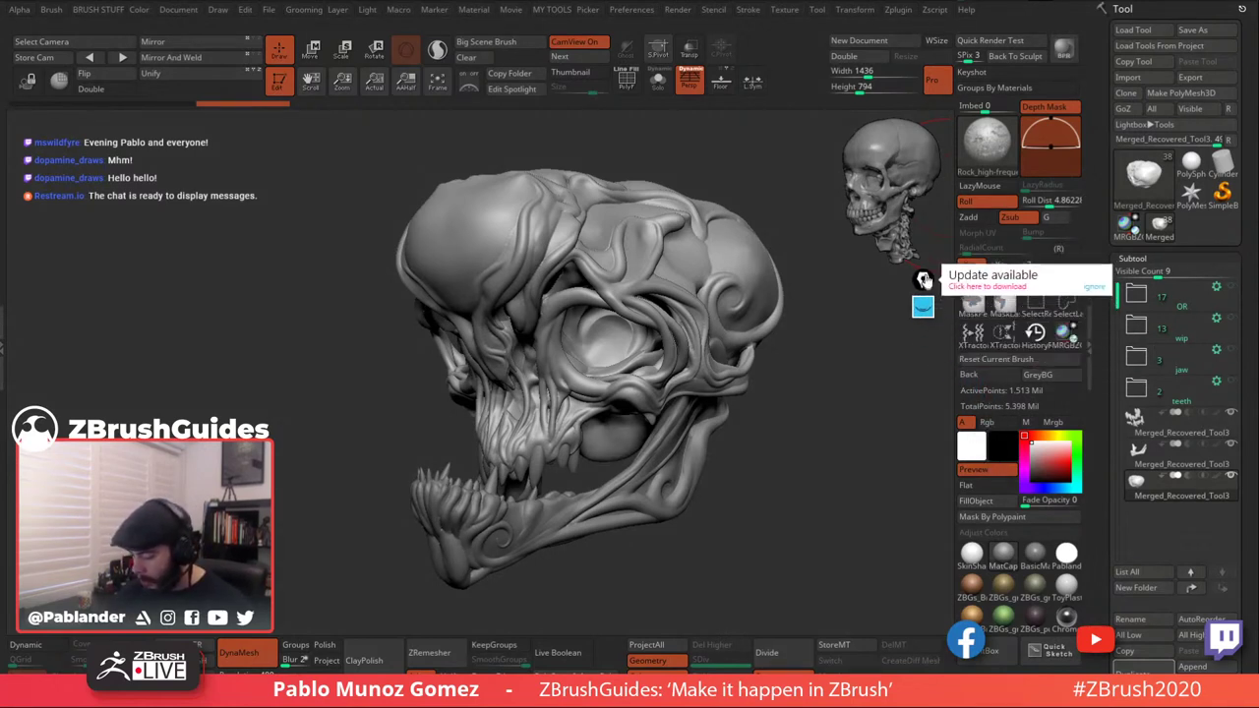
click(1092, 284)
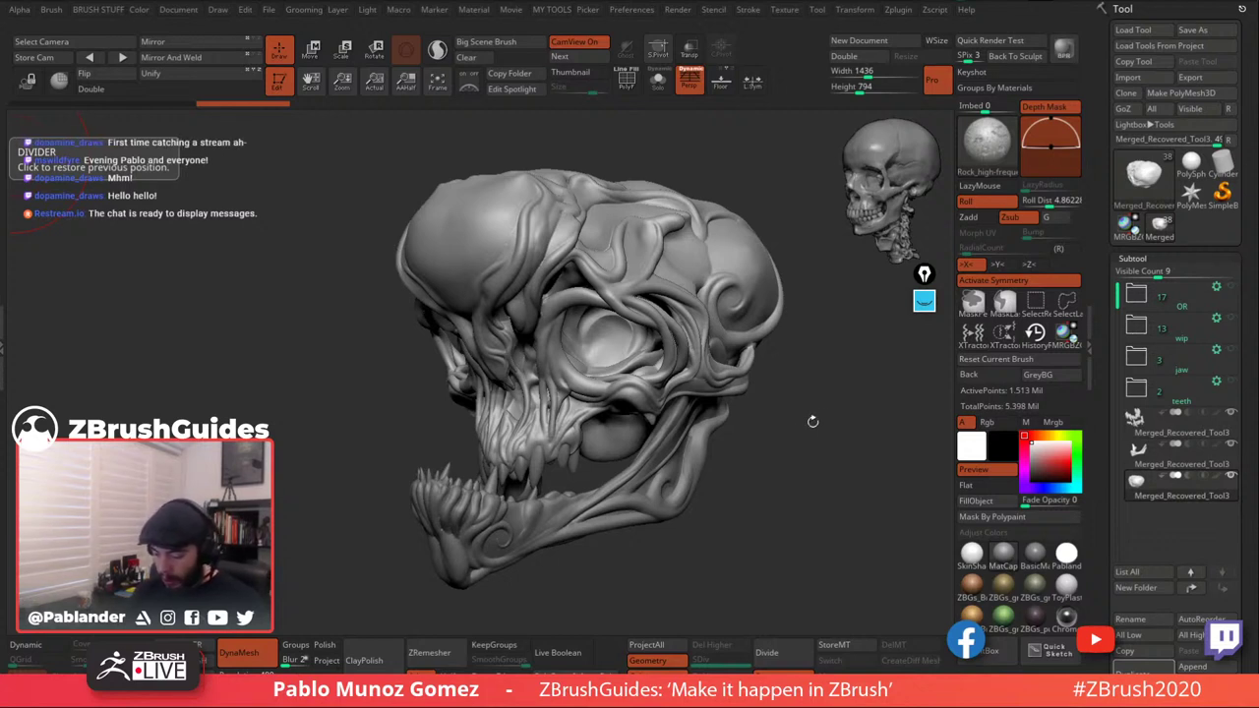
Examine the assembled creature skull from the side and three-quarter views.
right_drag(810, 391, 781, 375)
right_drag(743, 283, 647, 250)
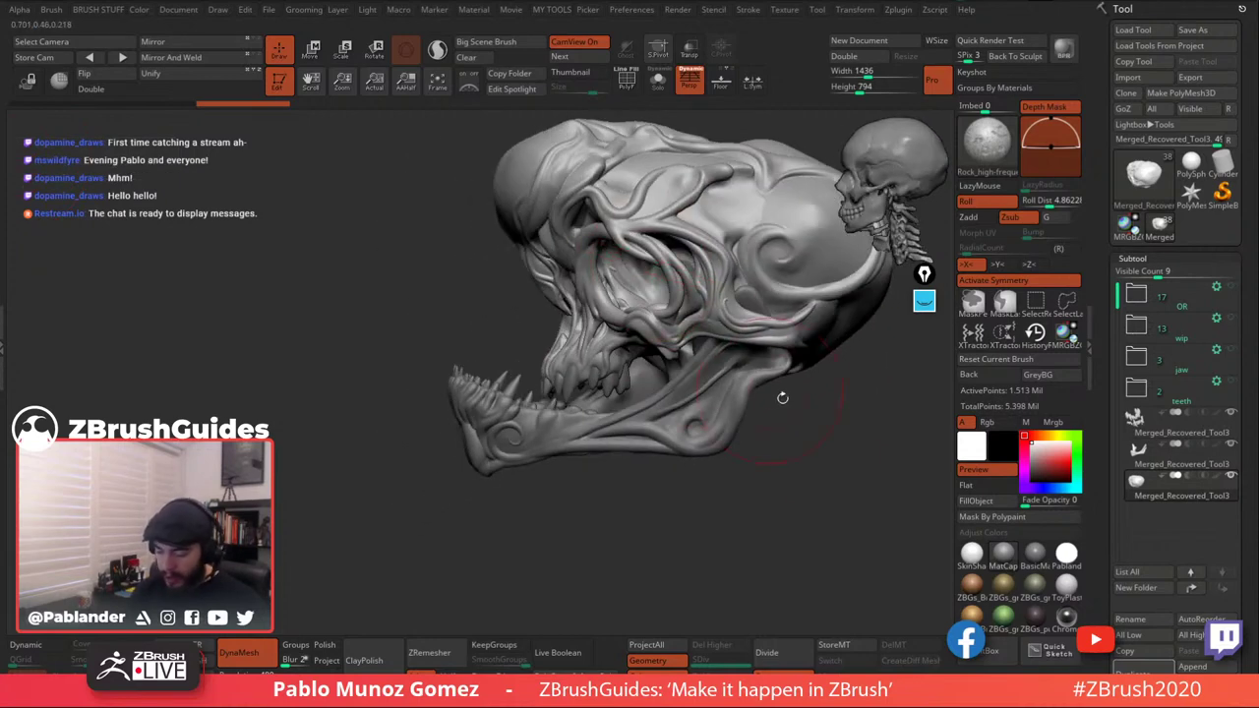
drag(820, 440, 774, 450)
drag(631, 277, 626, 271)
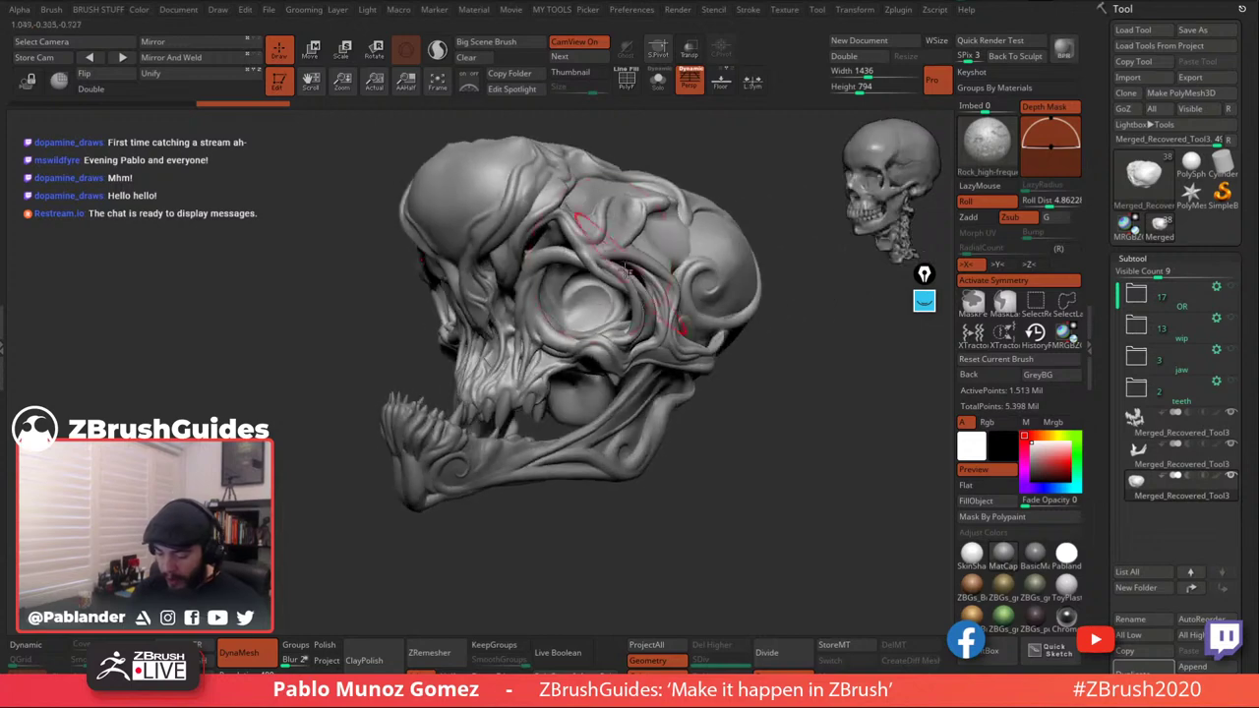
mouse_move(741, 397)
mouse_down()
mouse_move(748, 416)
mouse_move(770, 413)
mouse_move(785, 370)
mouse_move(804, 387)
mouse_move(754, 426)
mouse_move(813, 394)
mouse_move(779, 429)
mouse_move(756, 409)
mouse_move(788, 409)
mouse_move(767, 413)
mouse_up()
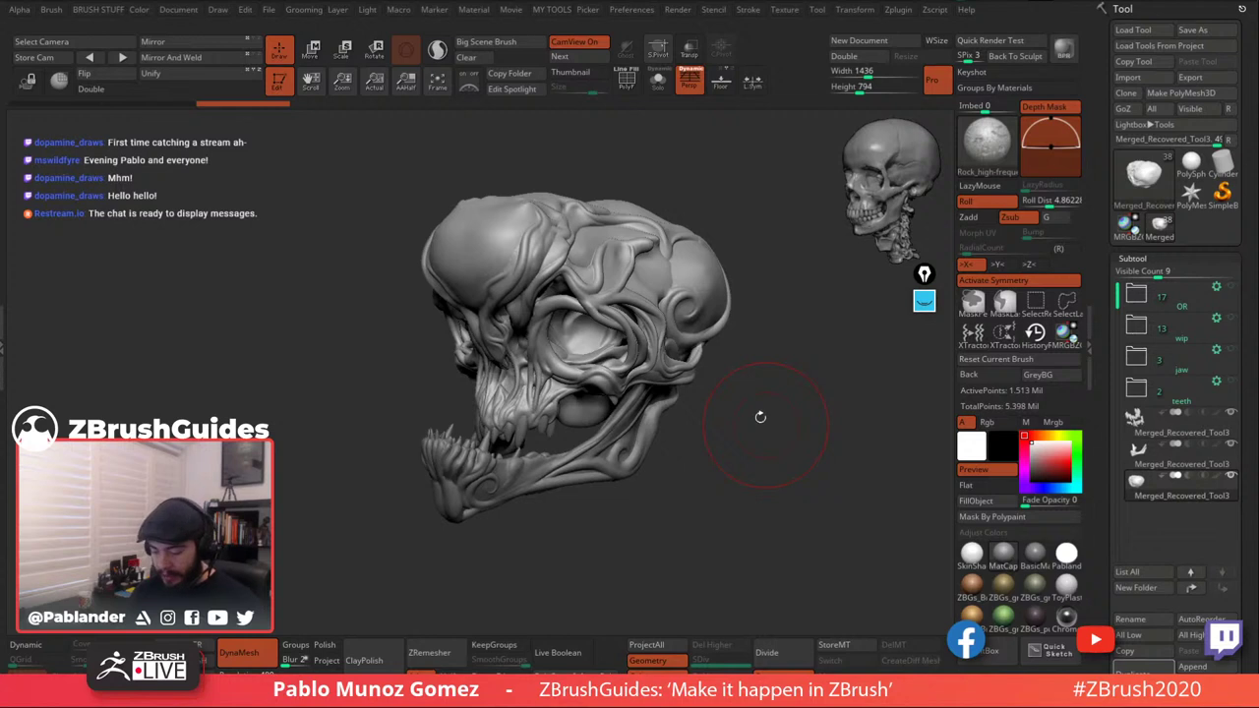
mouse_move(775, 420)
mouse_down()
mouse_move(762, 422)
mouse_move(787, 416)
mouse_move(757, 437)
mouse_up()
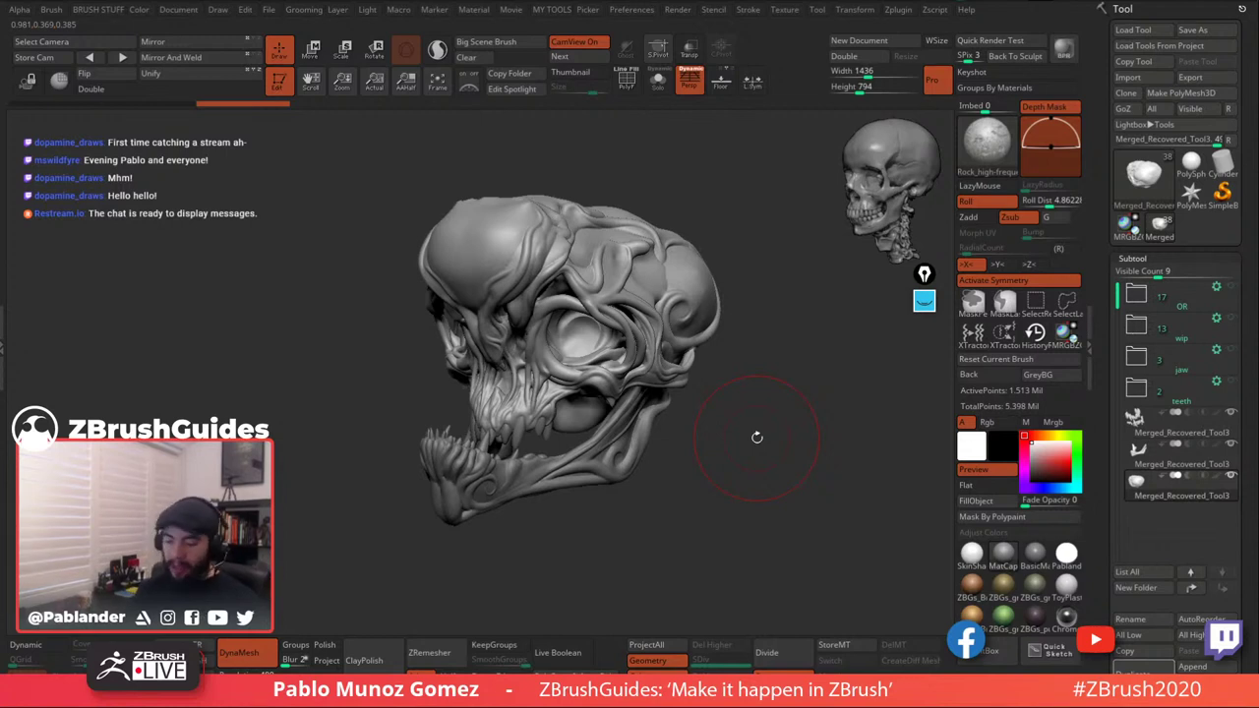
drag(772, 413, 744, 421)
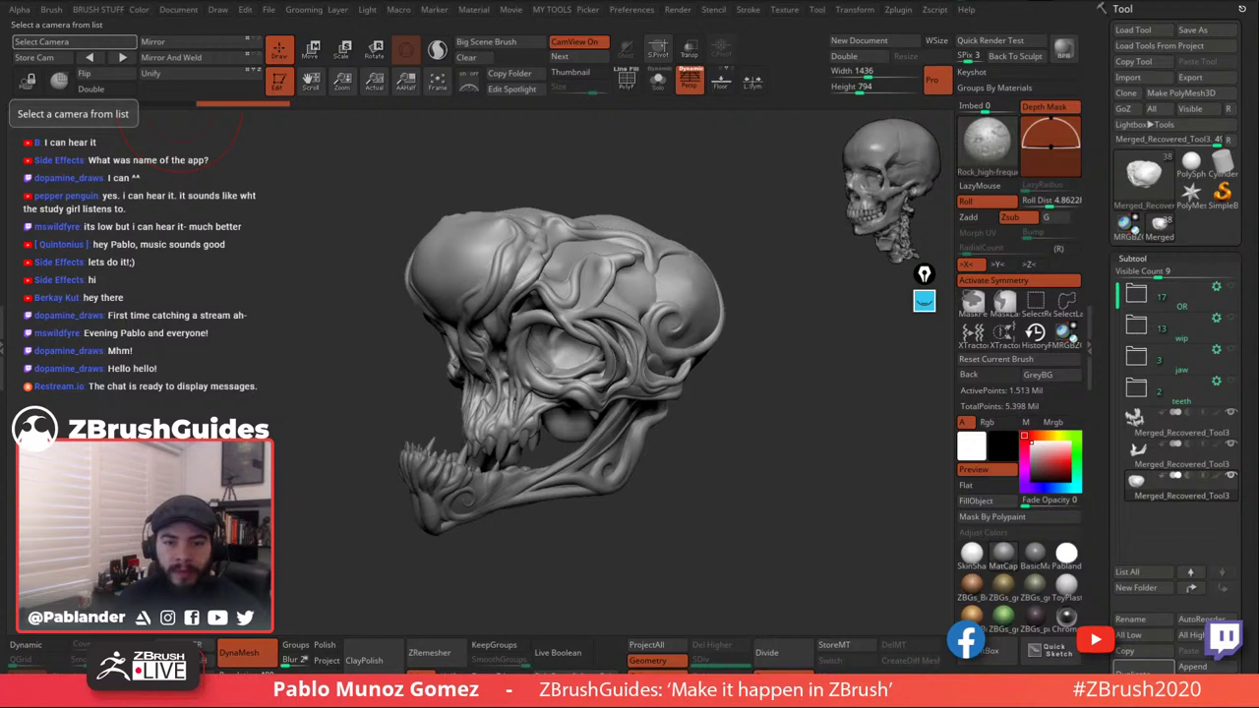
Bring the music player into view, browse its station list, and move its window back off the workspace.
drag(0, 370, 253, 202)
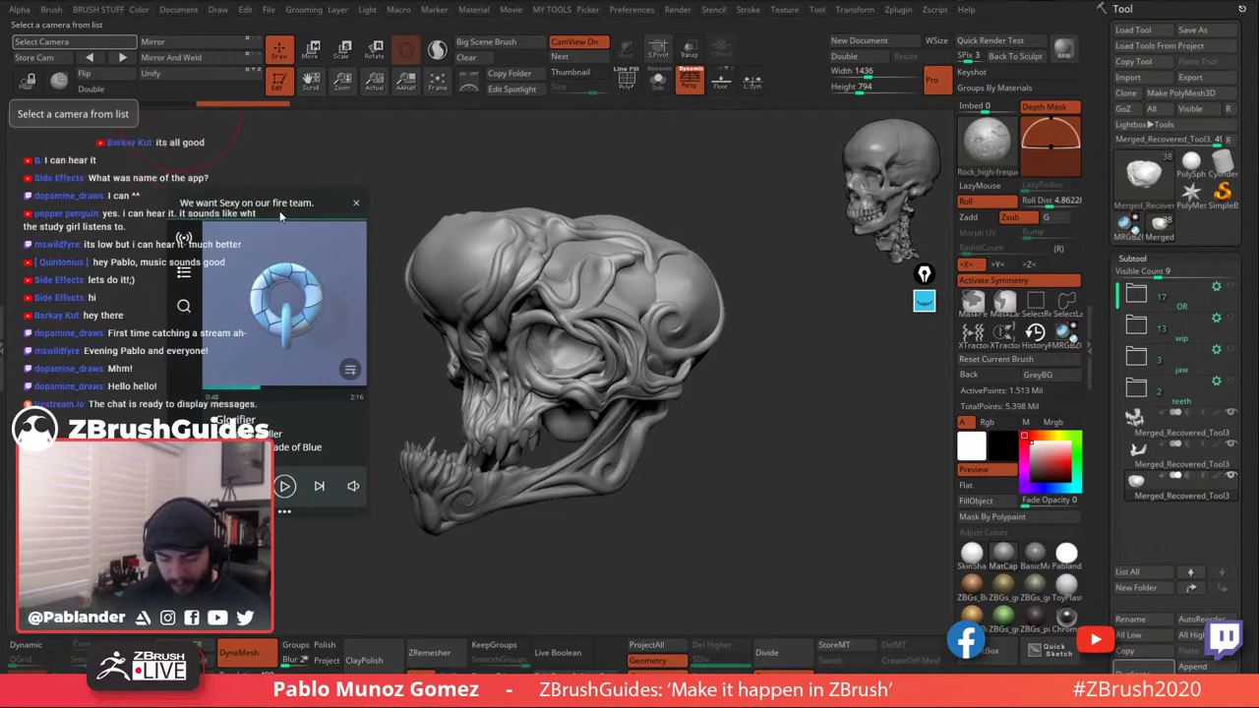
click(185, 241)
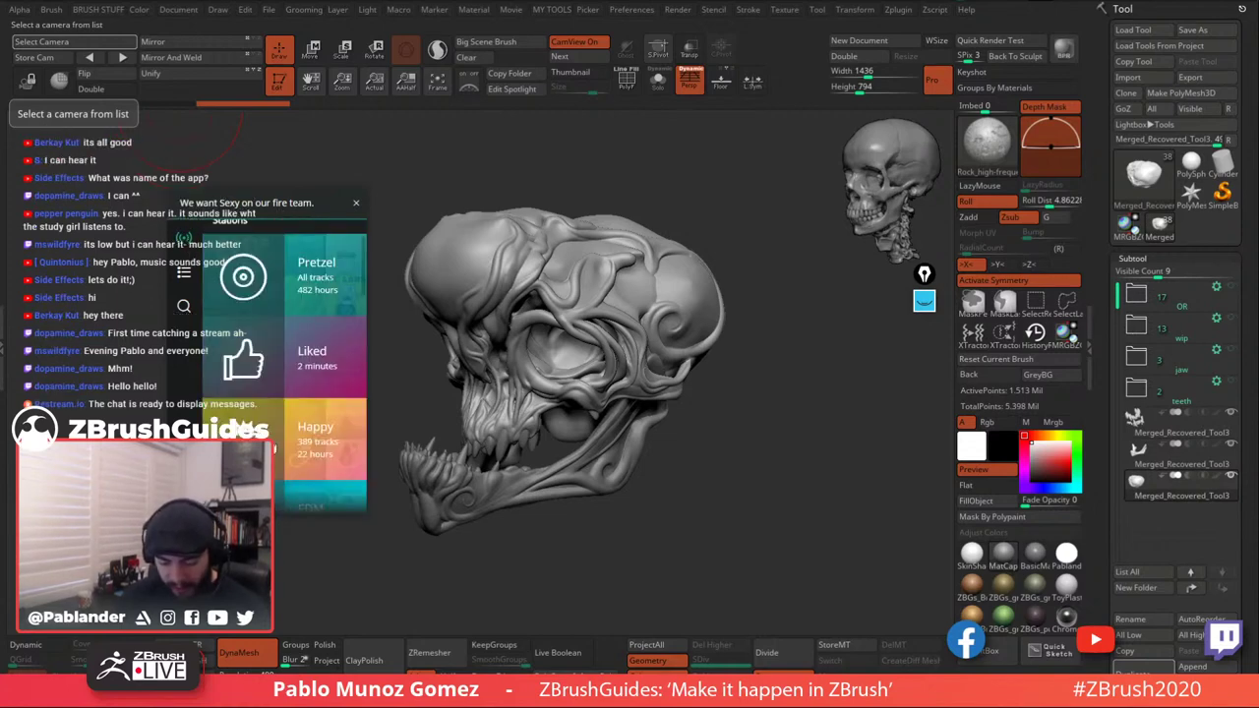
scroll(293, 328, down, 6)
scroll(292, 358, down, 1)
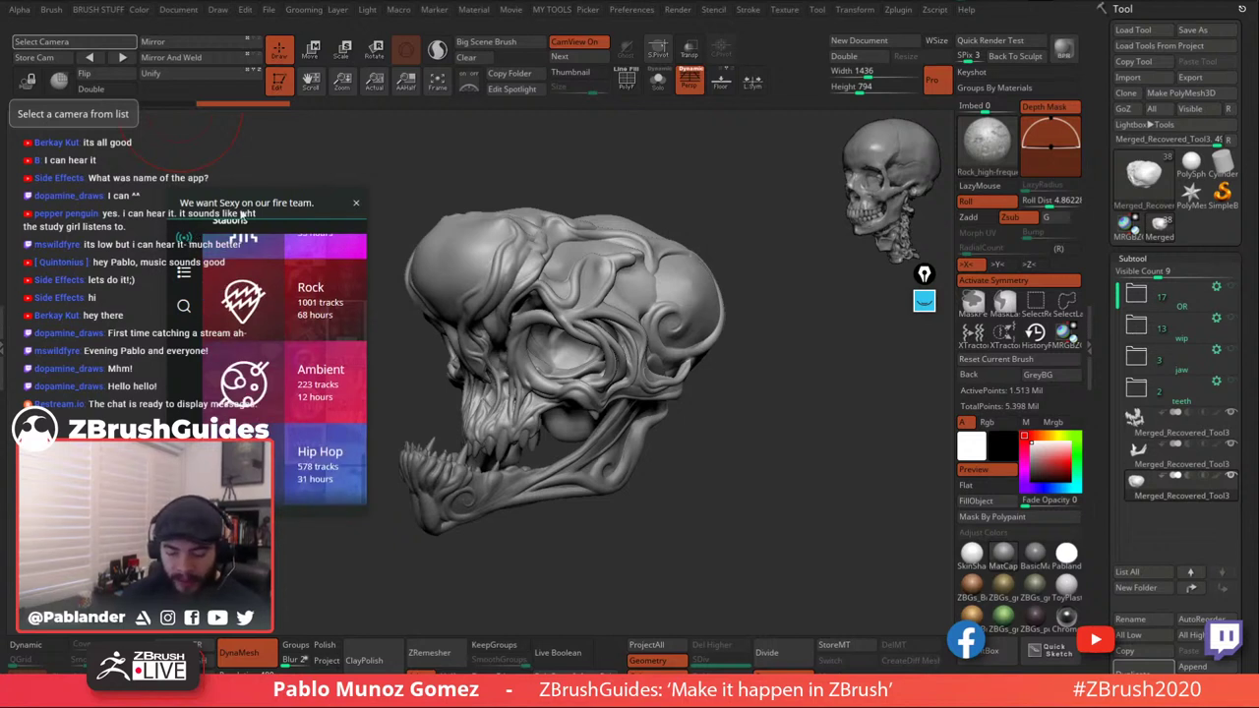
click(185, 206)
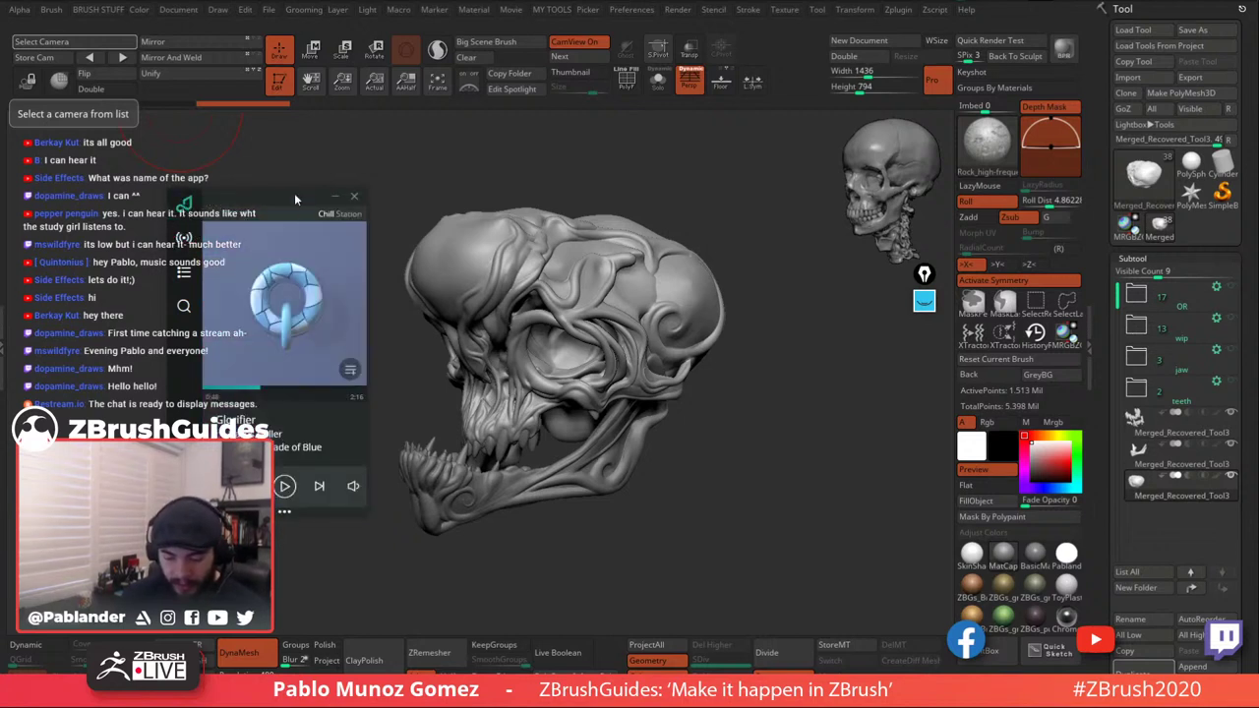
drag(295, 200, 0, 199)
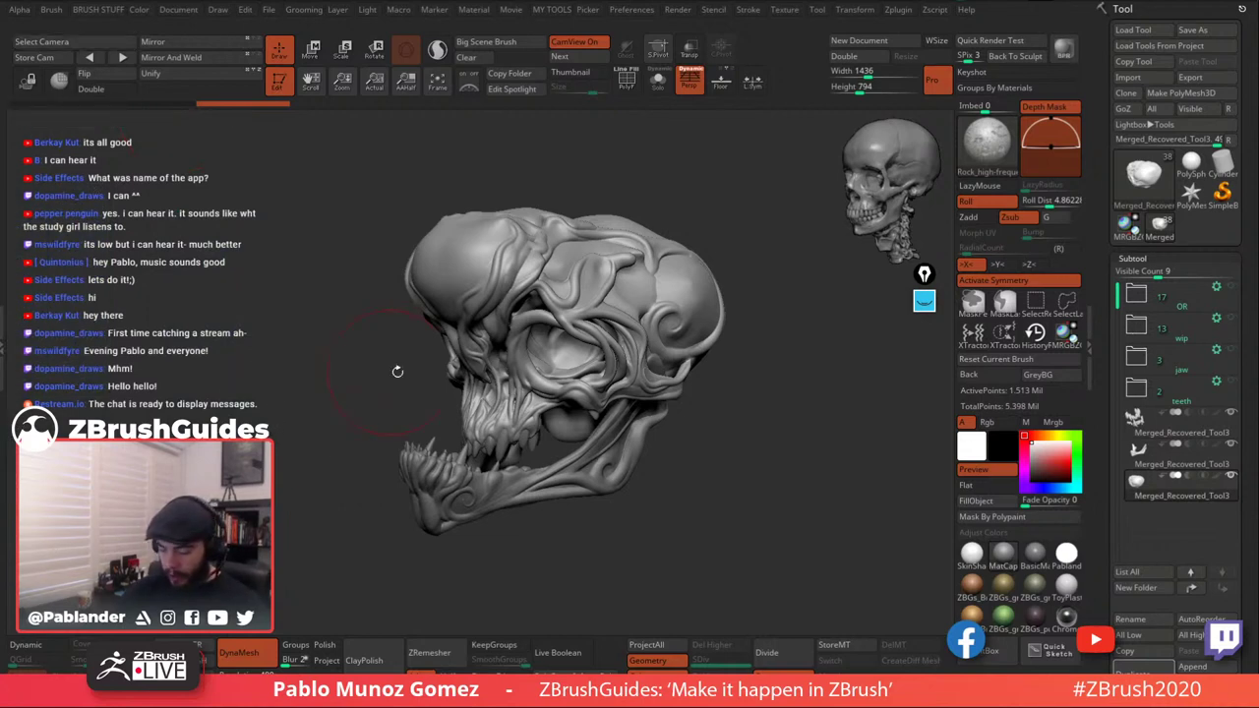
Isolate the active subtool with Solo and inspect the cranium, jaw and teeth pieces one at a time.
drag(759, 434, 745, 448)
scroll(1188, 254, down, 5)
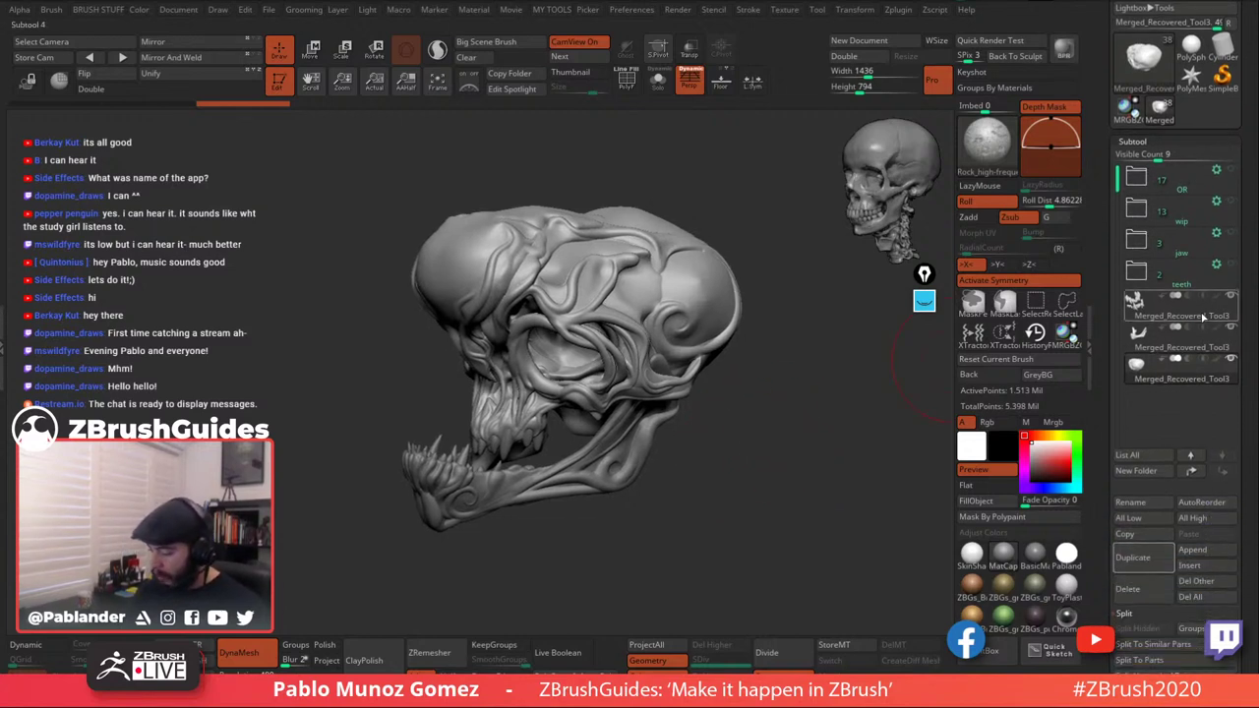
mouse_move(1201, 318)
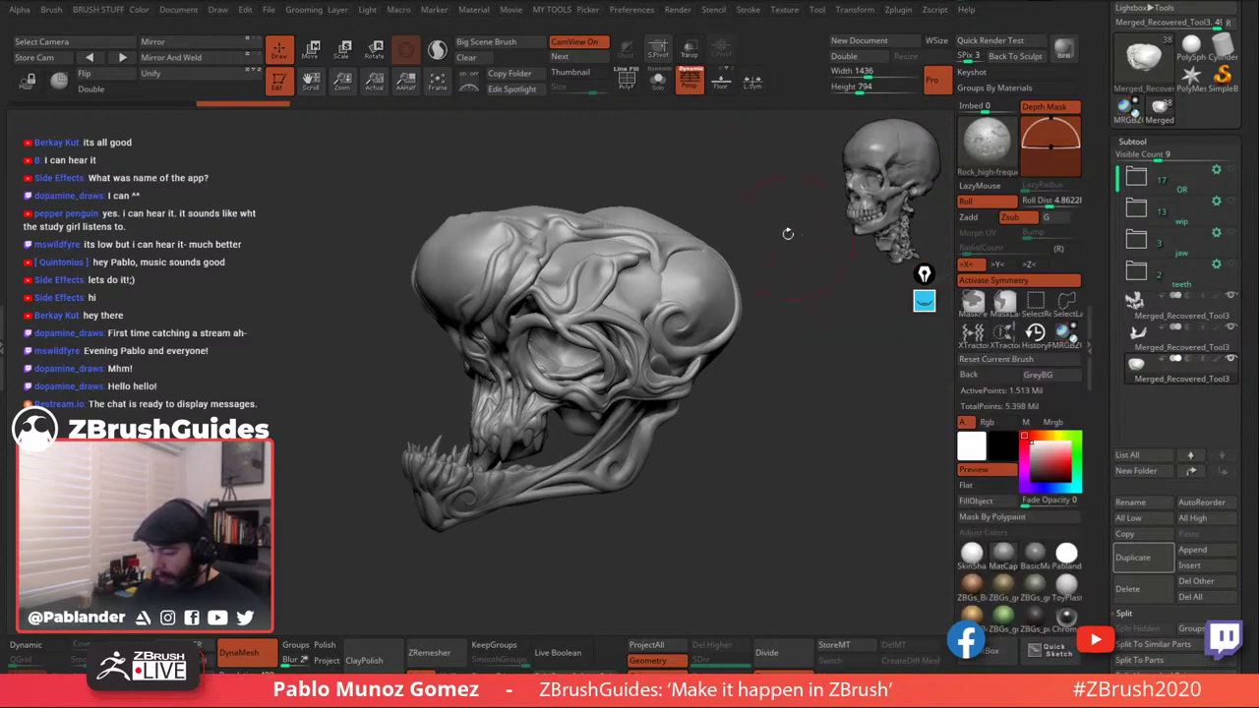
click(660, 83)
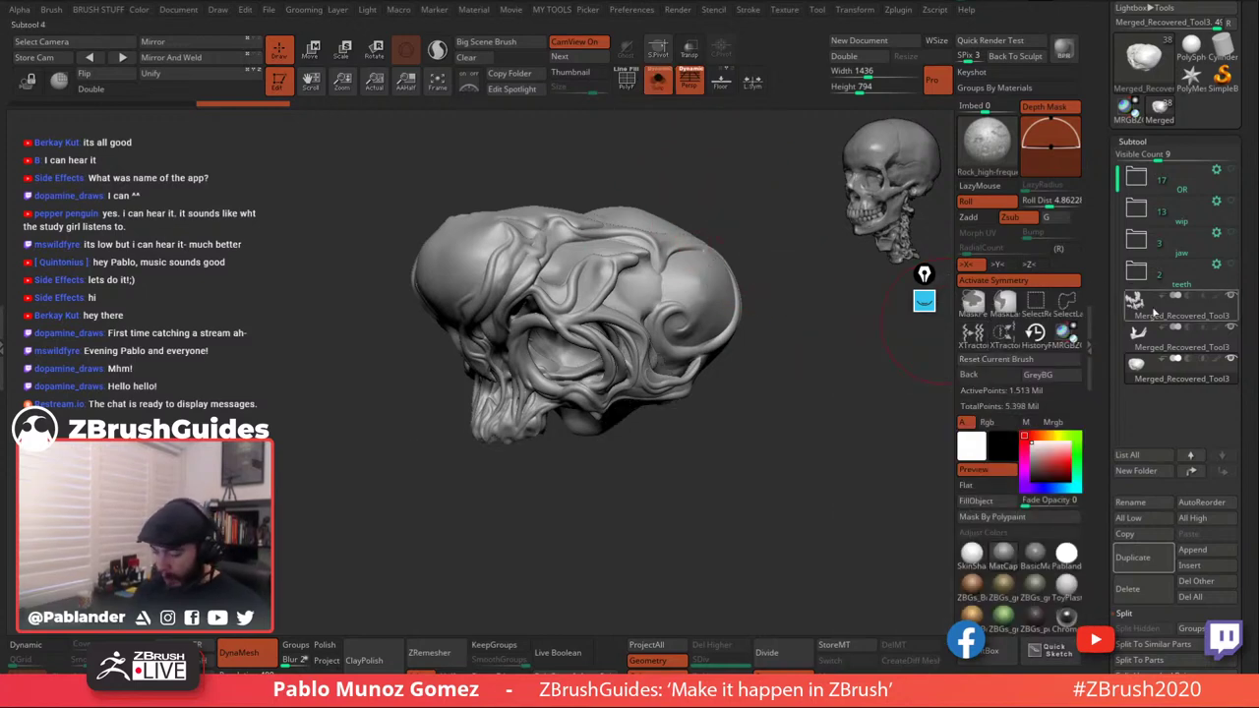
mouse_move(768, 451)
mouse_down()
mouse_move(781, 427)
mouse_move(806, 420)
mouse_move(778, 415)
mouse_up()
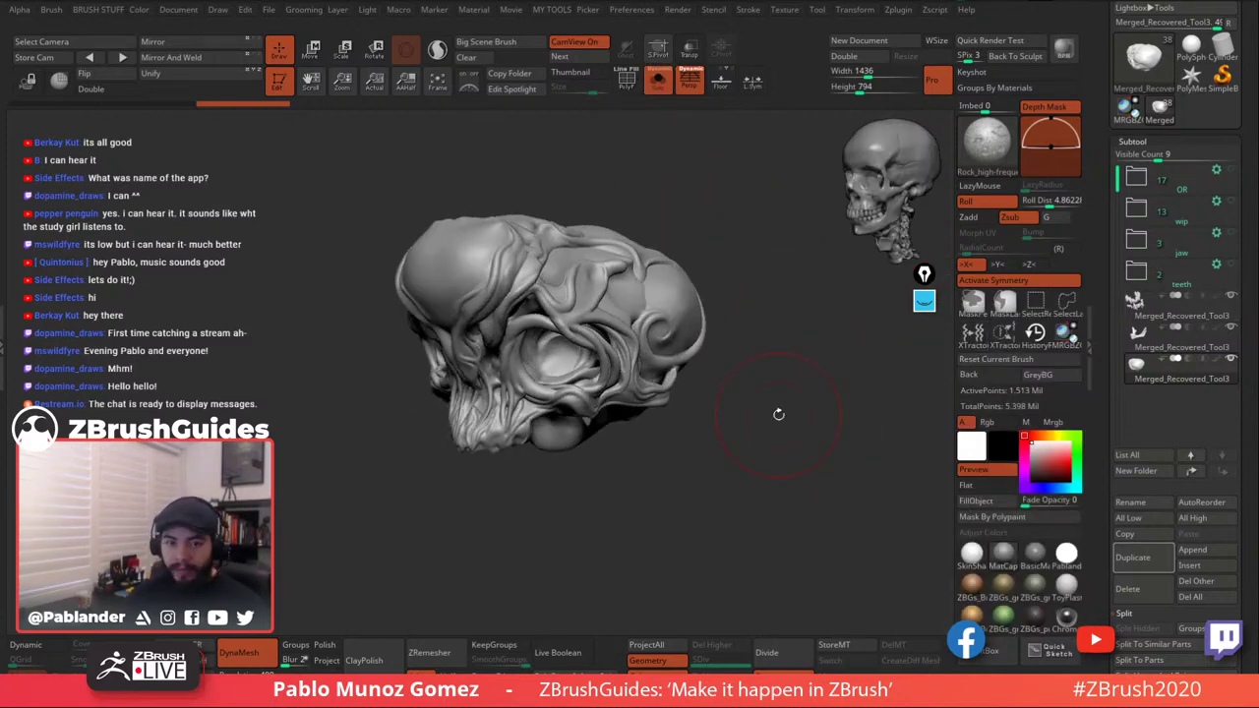
click(1146, 341)
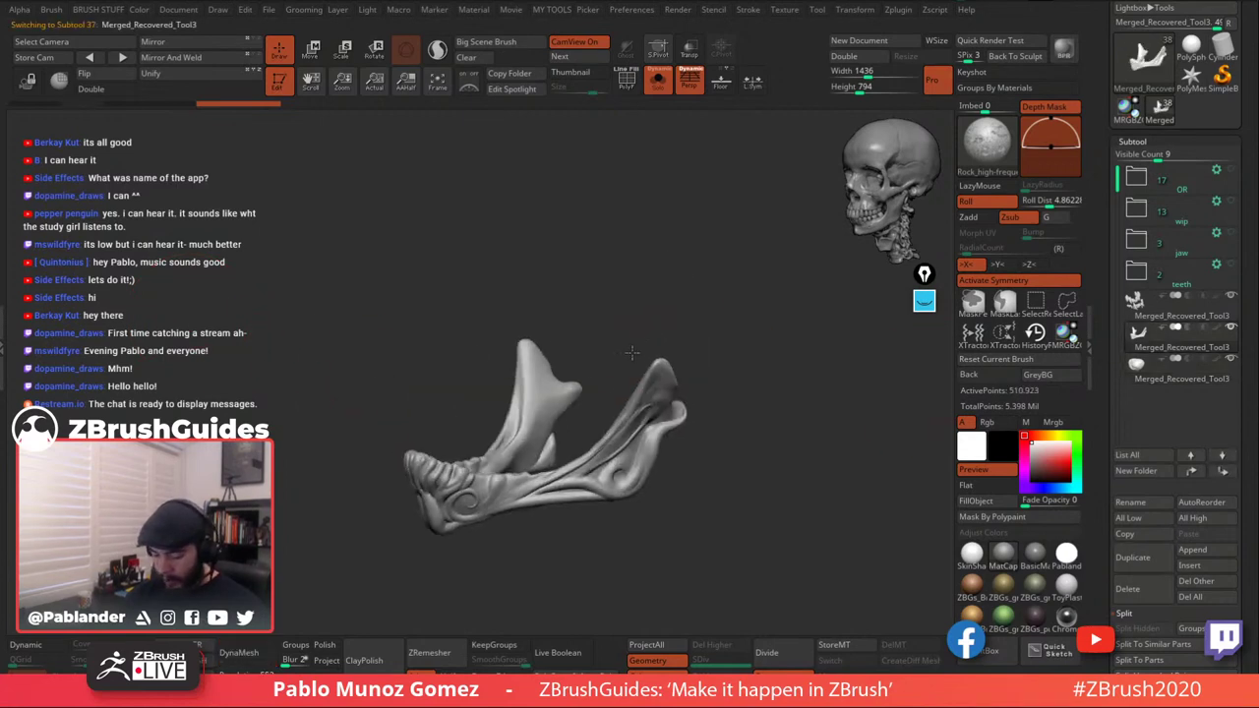
click(1139, 302)
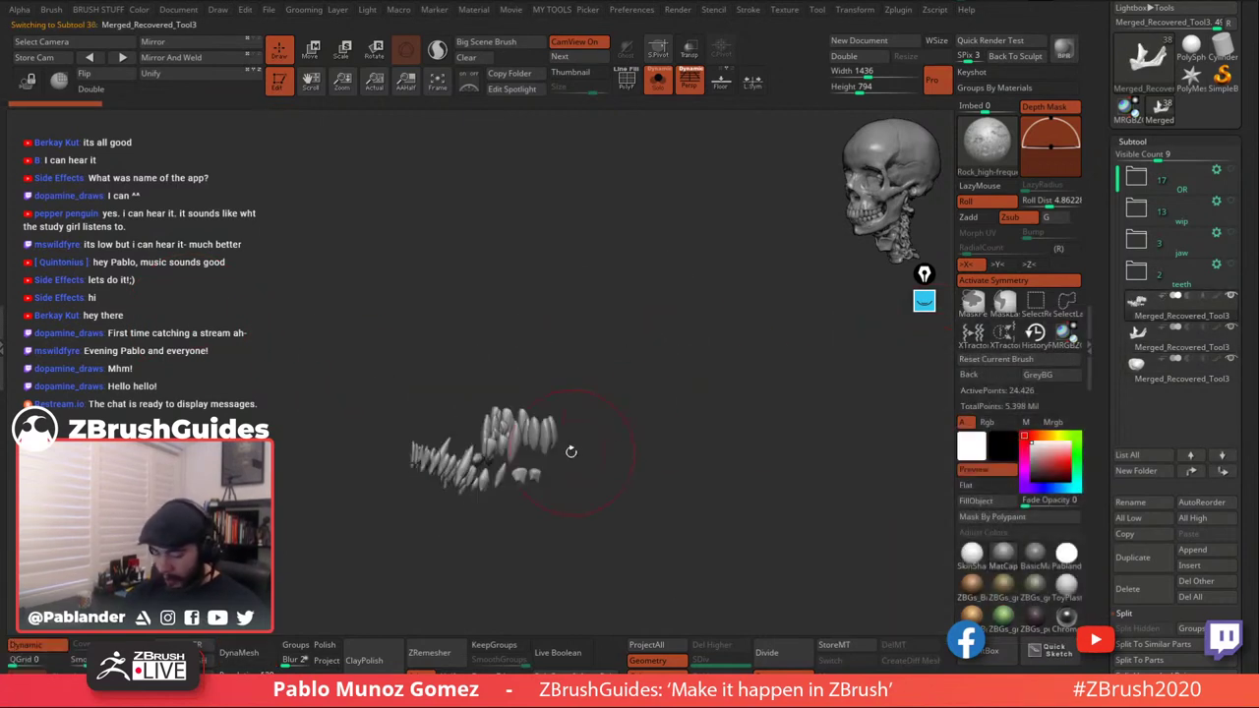
mouse_move(571, 451)
mouse_down()
mouse_move(512, 363)
mouse_move(547, 390)
mouse_move(509, 502)
mouse_move(575, 504)
mouse_move(724, 251)
mouse_move(654, 285)
mouse_up()
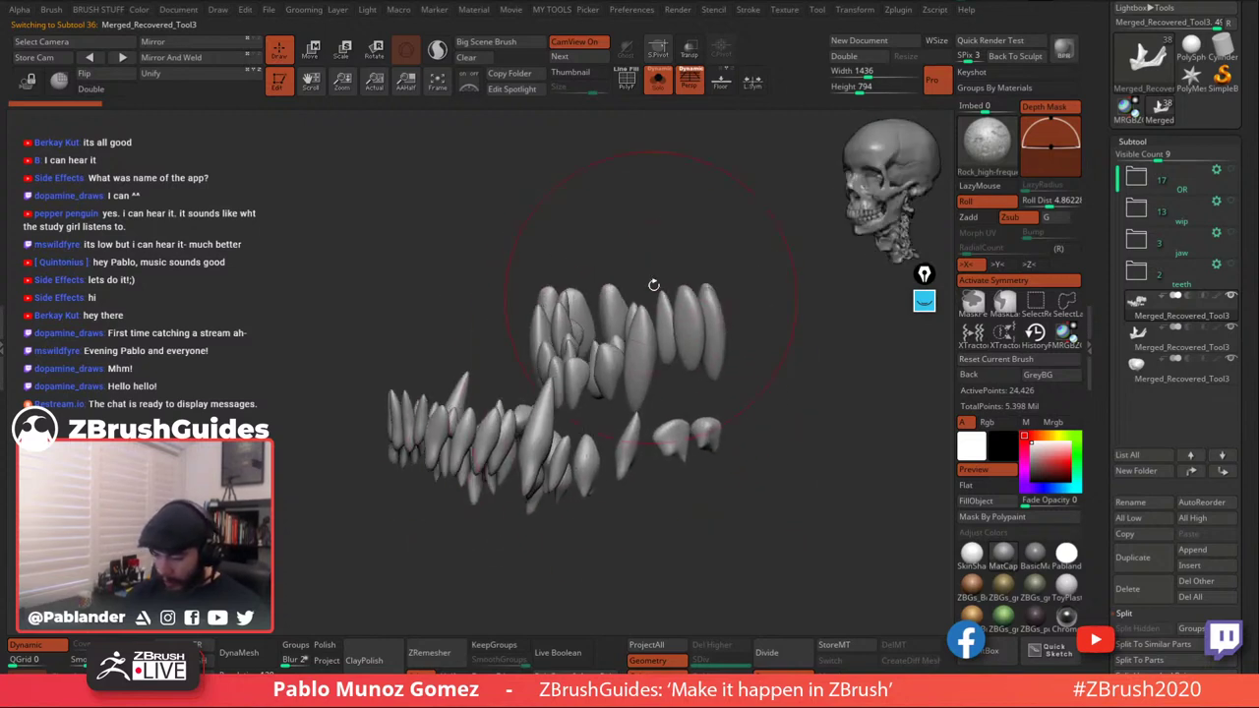
Inspect the teeth's base mesh and polygroups with PolyFrame and Dynamic Subdiv off, then restore the smooth teeth display.
click(52, 647)
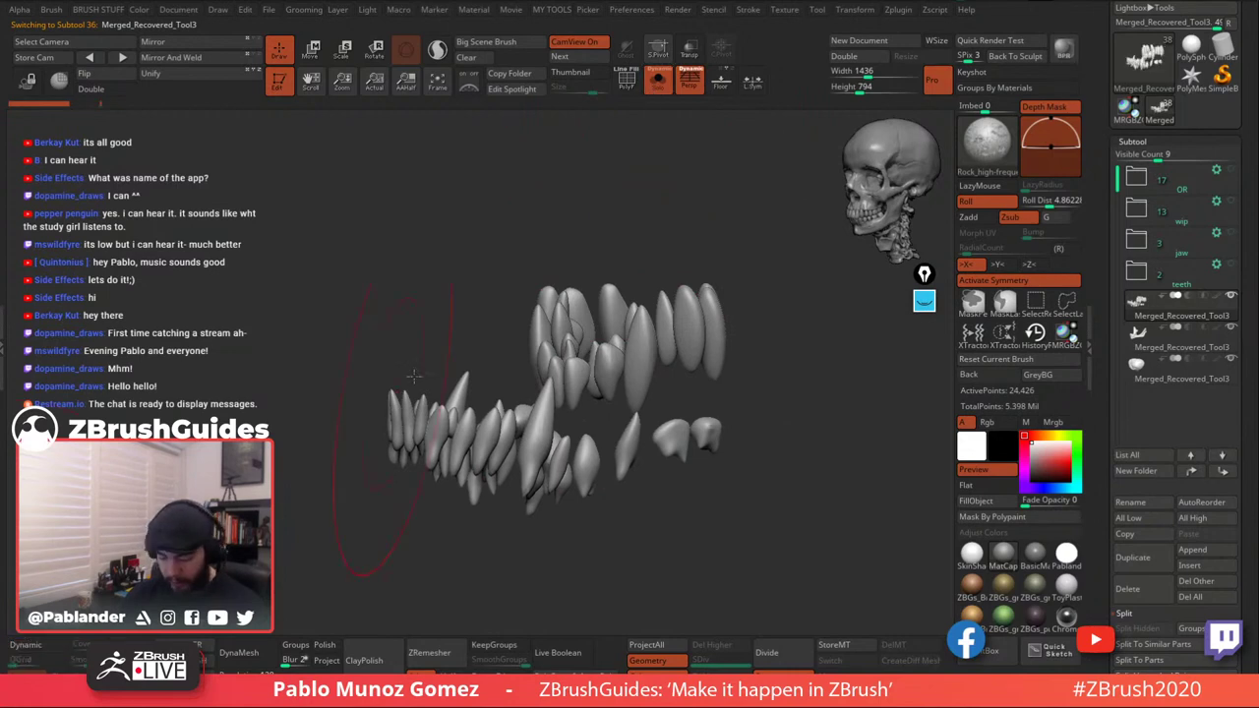
click(628, 84)
mouse_move(559, 256)
mouse_down()
mouse_move(649, 363)
mouse_move(621, 476)
mouse_up()
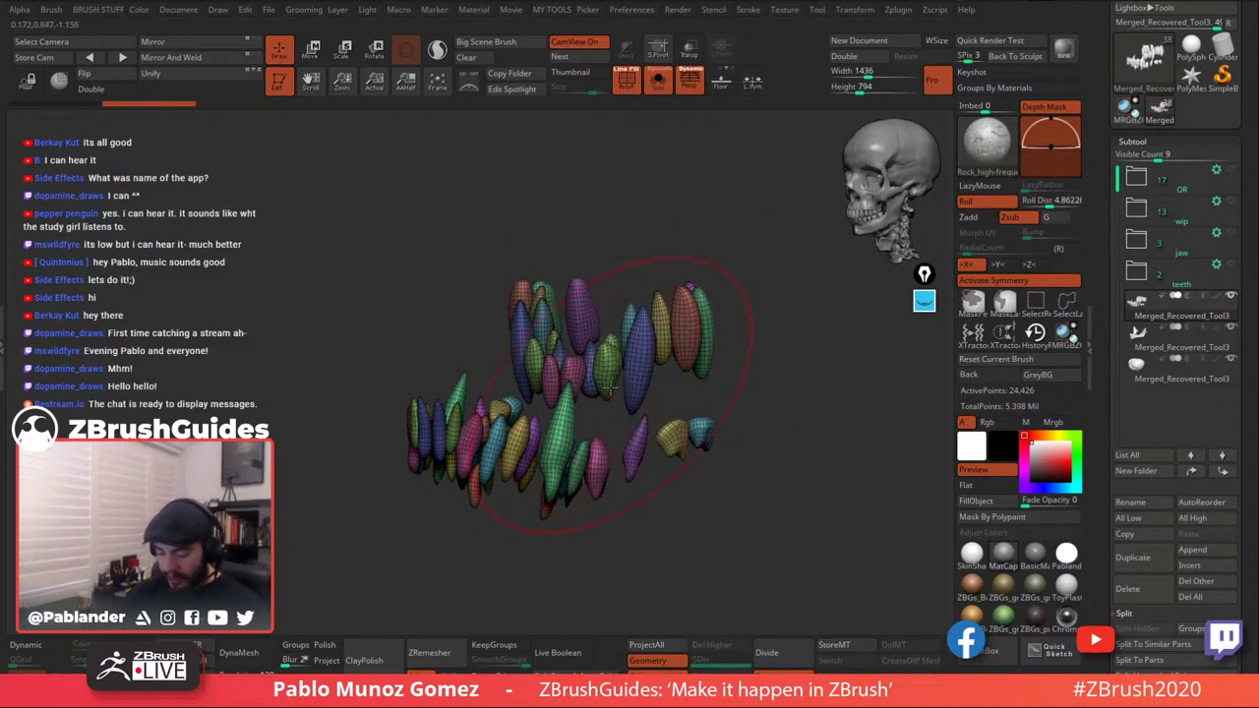
click(49, 647)
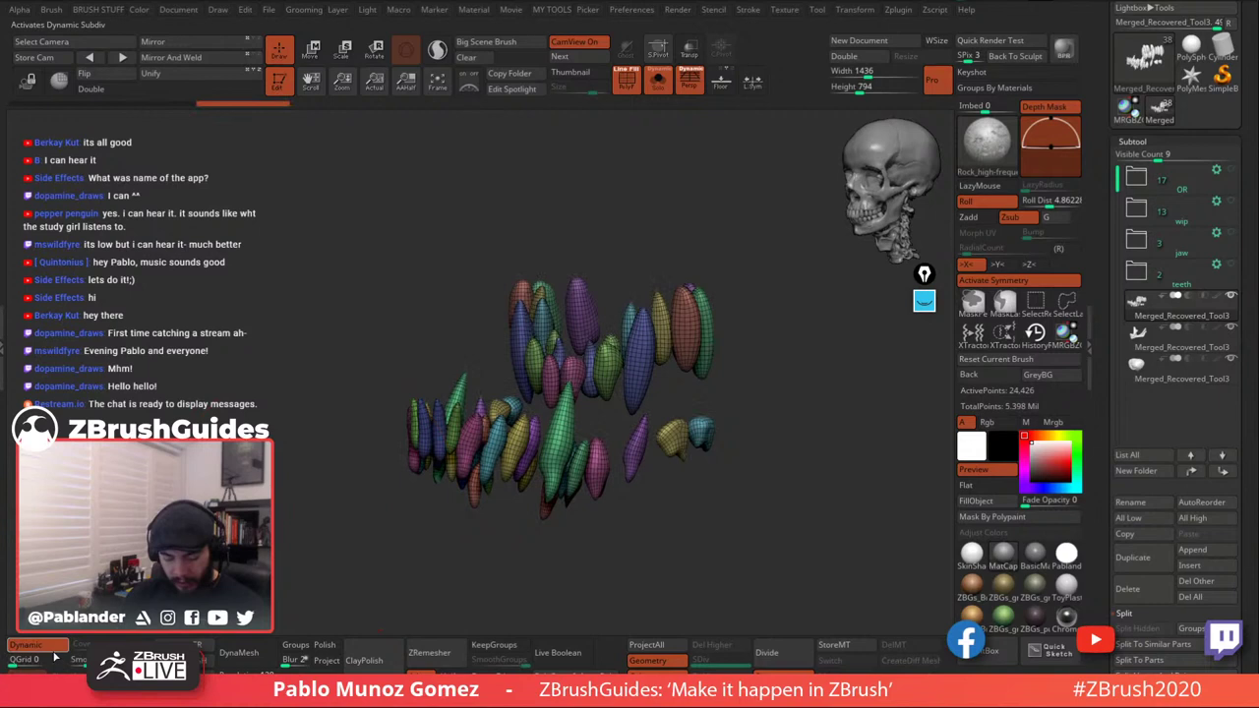
click(628, 86)
ctrl+right_drag(635, 433, 650, 360)
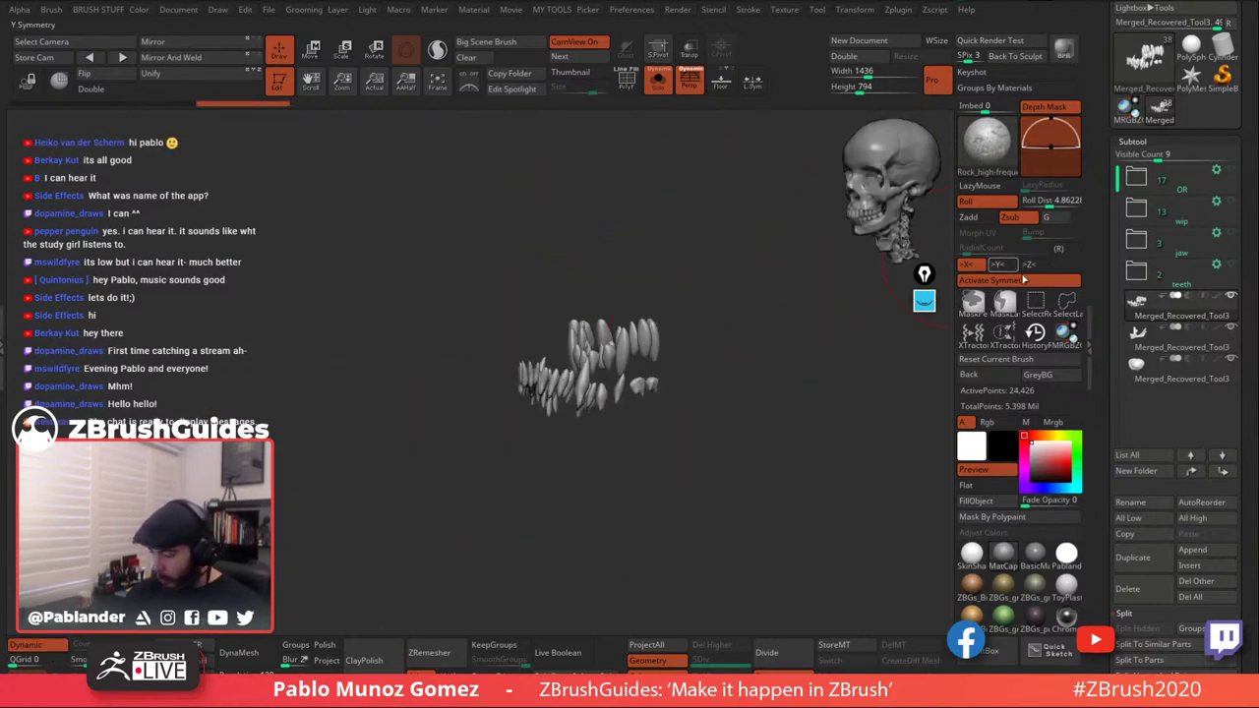
Make the cranium the active subtool and isolate it with Solo, framing the side of the head.
click(658, 80)
alt+click(610, 299)
right_drag(610, 298, 551, 293)
alt+right_drag(726, 234, 709, 229)
click(658, 83)
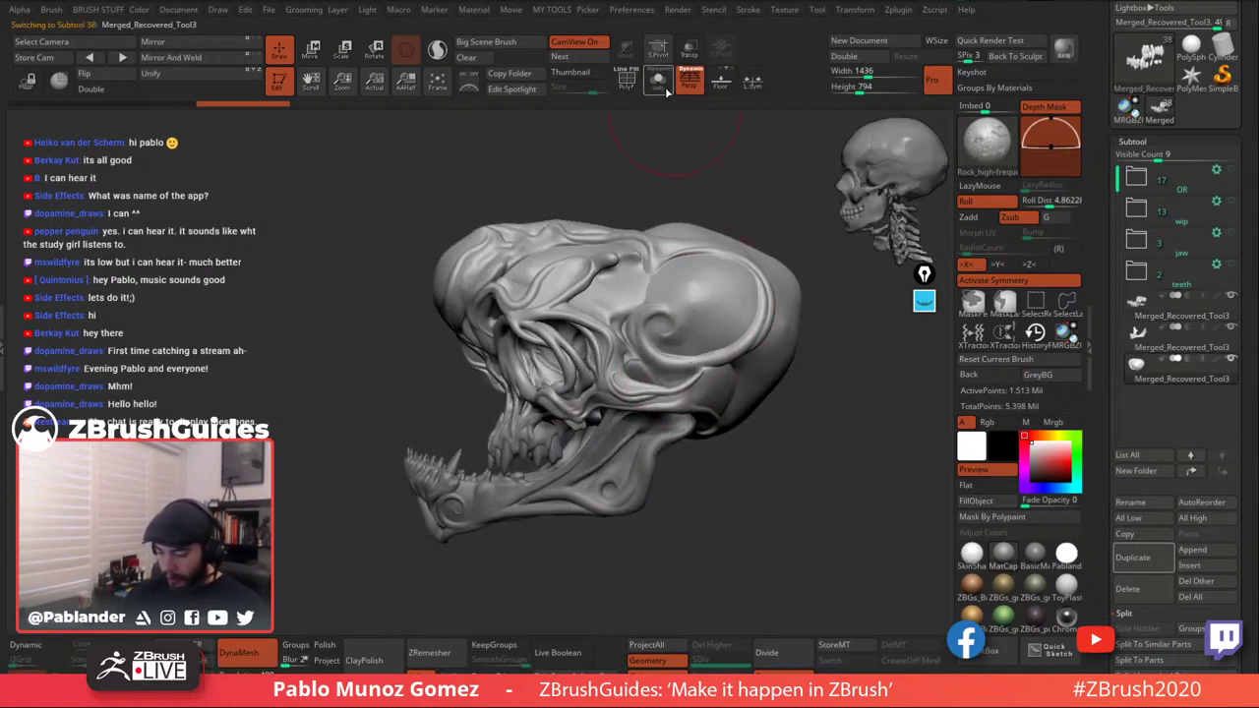
right_drag(624, 278, 663, 358)
drag(662, 289, 706, 340)
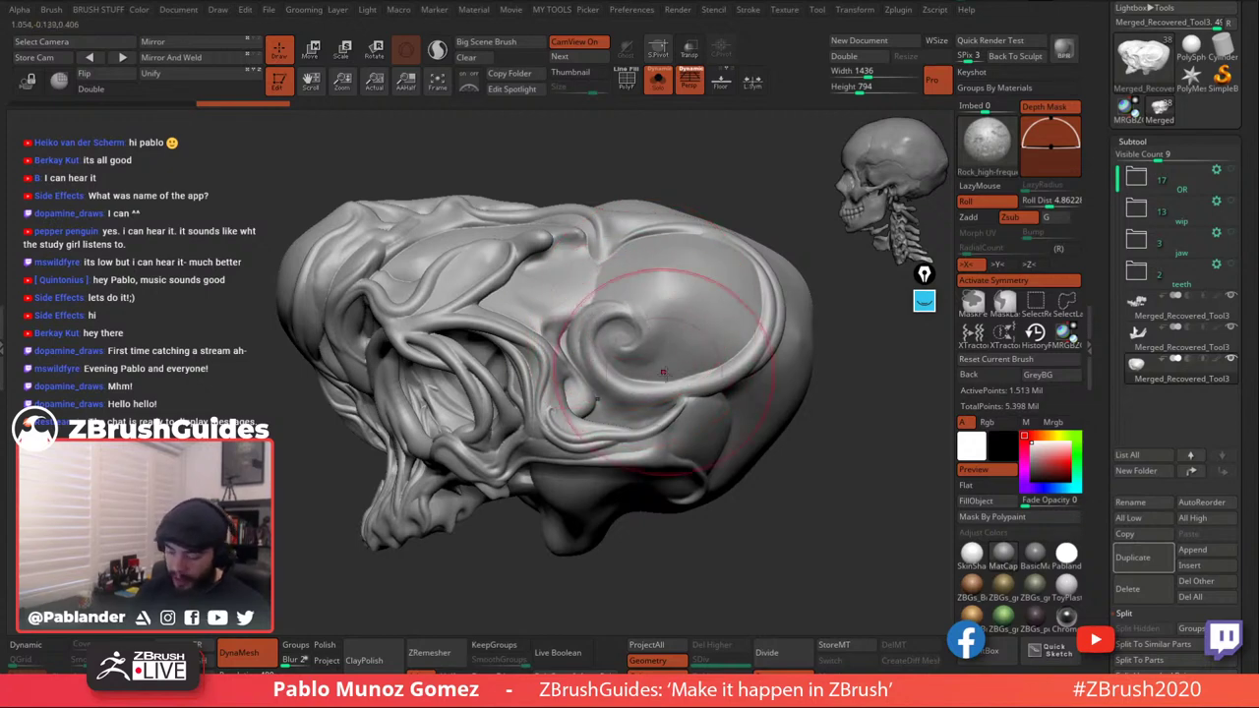
right_drag(657, 324, 666, 357)
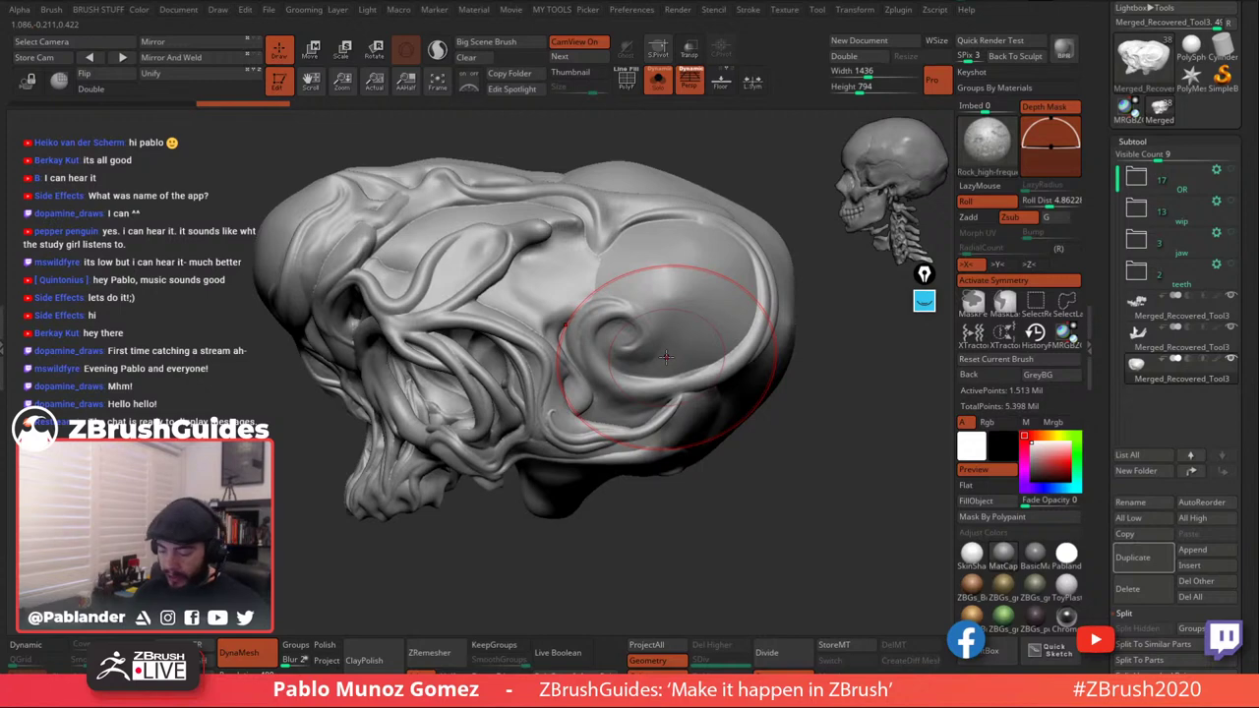
key(space)
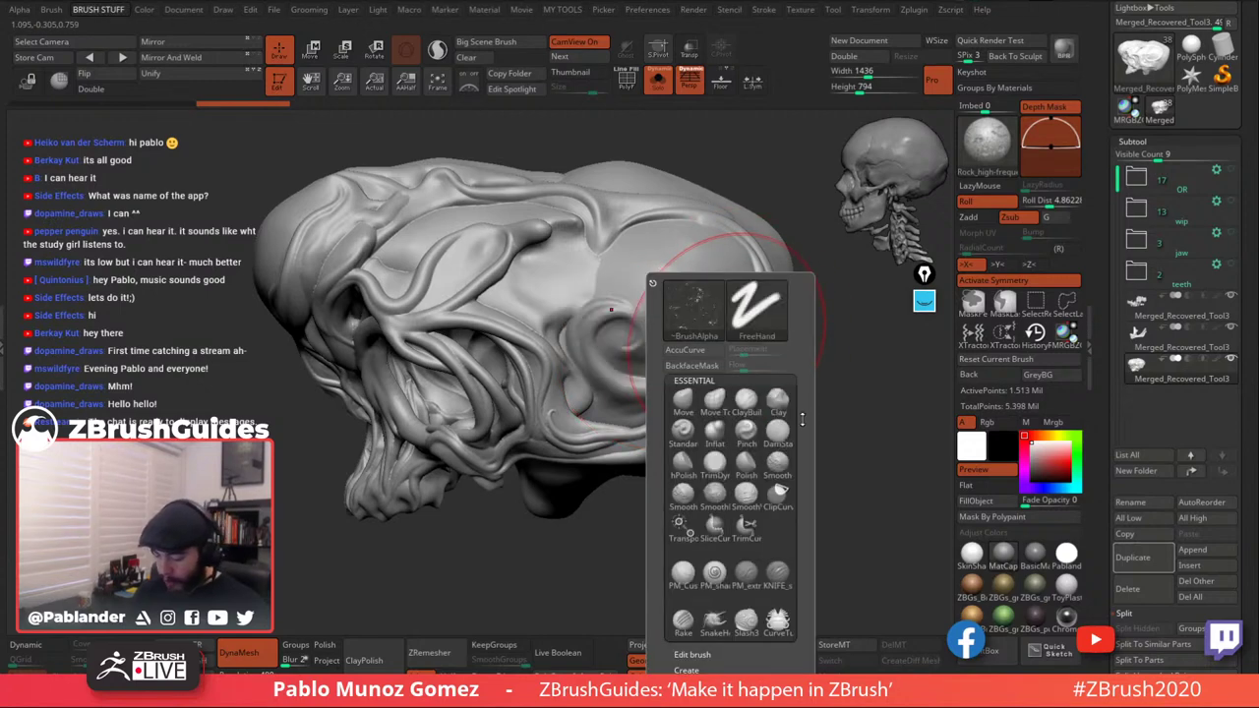
key(b)
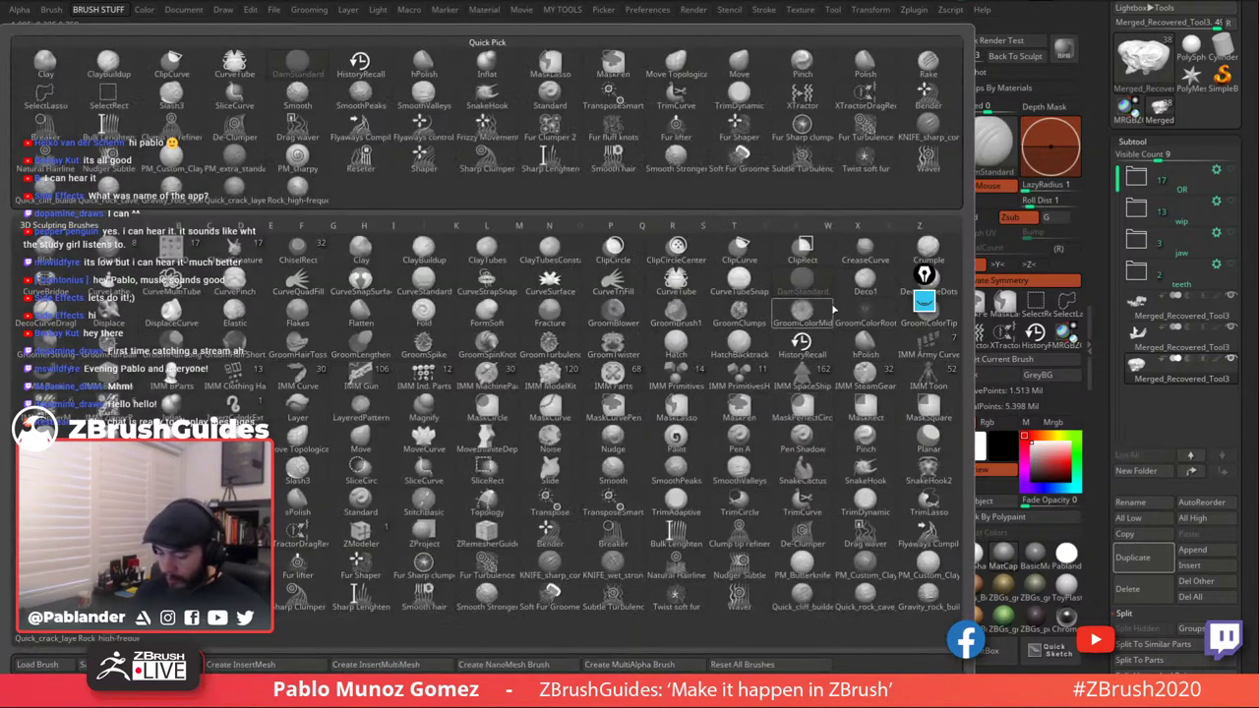
key(d)
key(s)
right_drag(730, 267, 714, 272)
Switch to the KNIFE_sharp brush for carving the side of the cranium.
key(space)
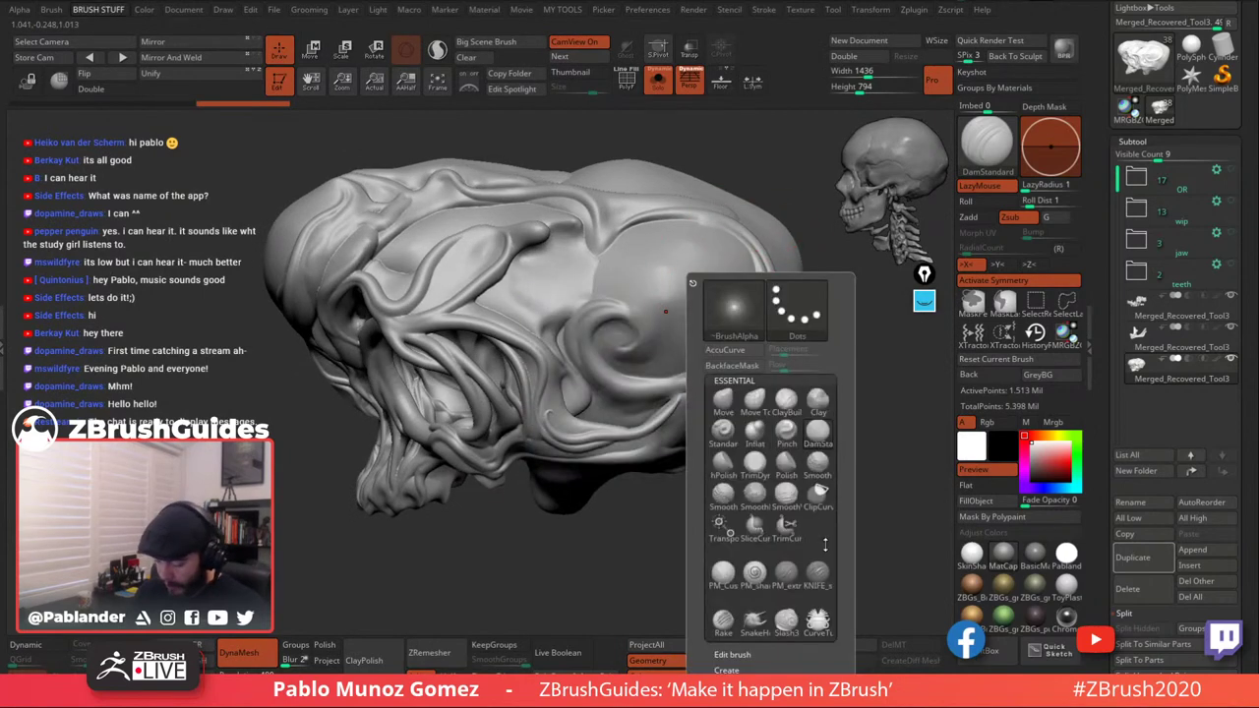
click(824, 539)
key(space)
drag(720, 287, 710, 280)
right_drag(688, 291, 625, 281)
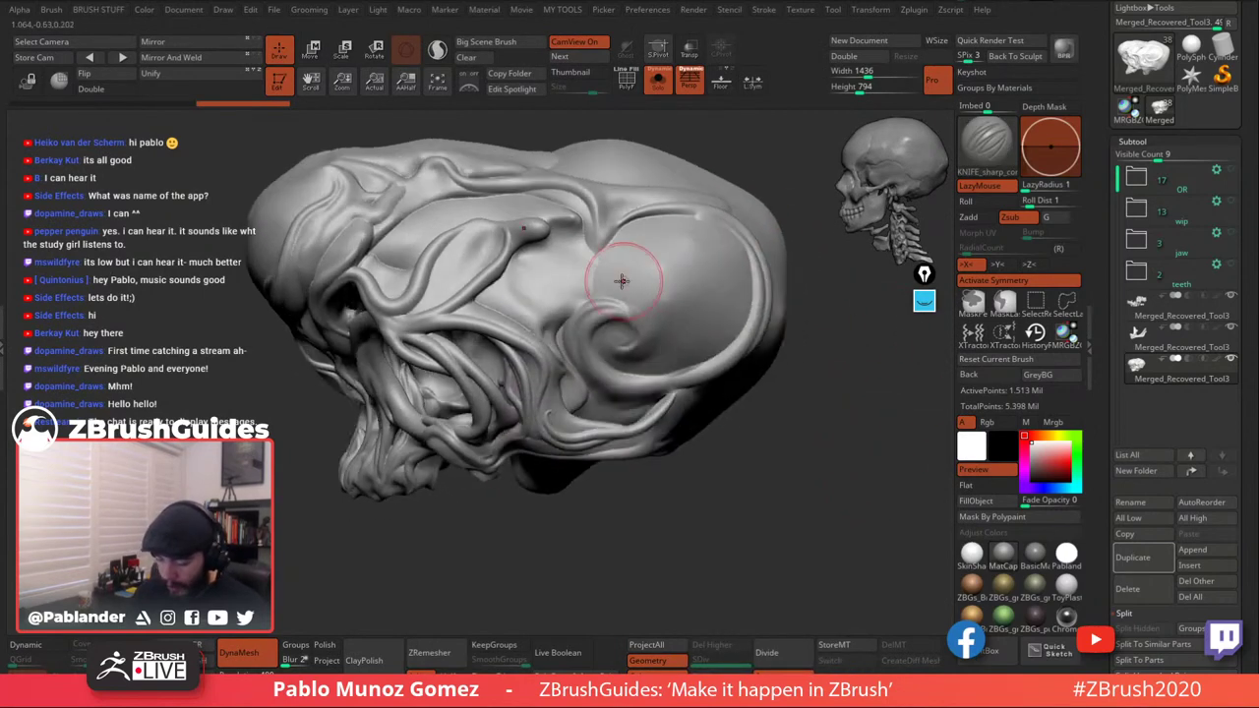
Try carving a crease from the V-shaped ridge junction toward the spiral on the side of the cranium.
drag(597, 252, 597, 250)
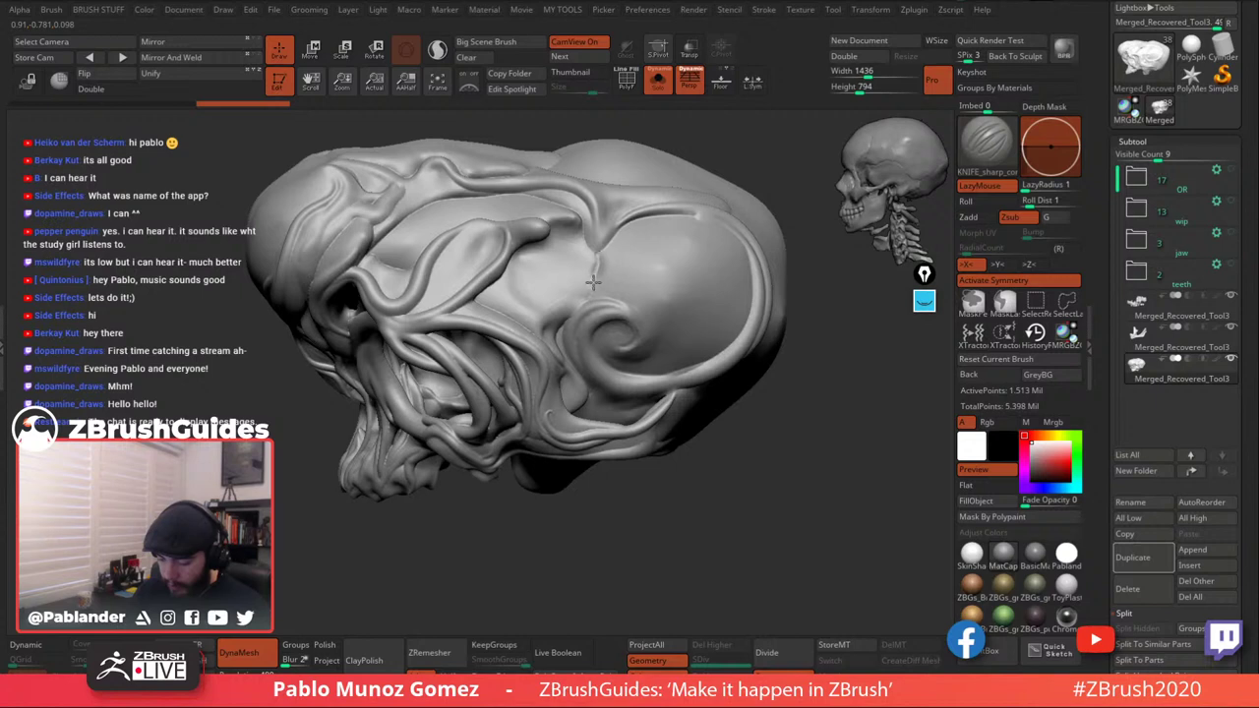
drag(579, 309, 577, 311)
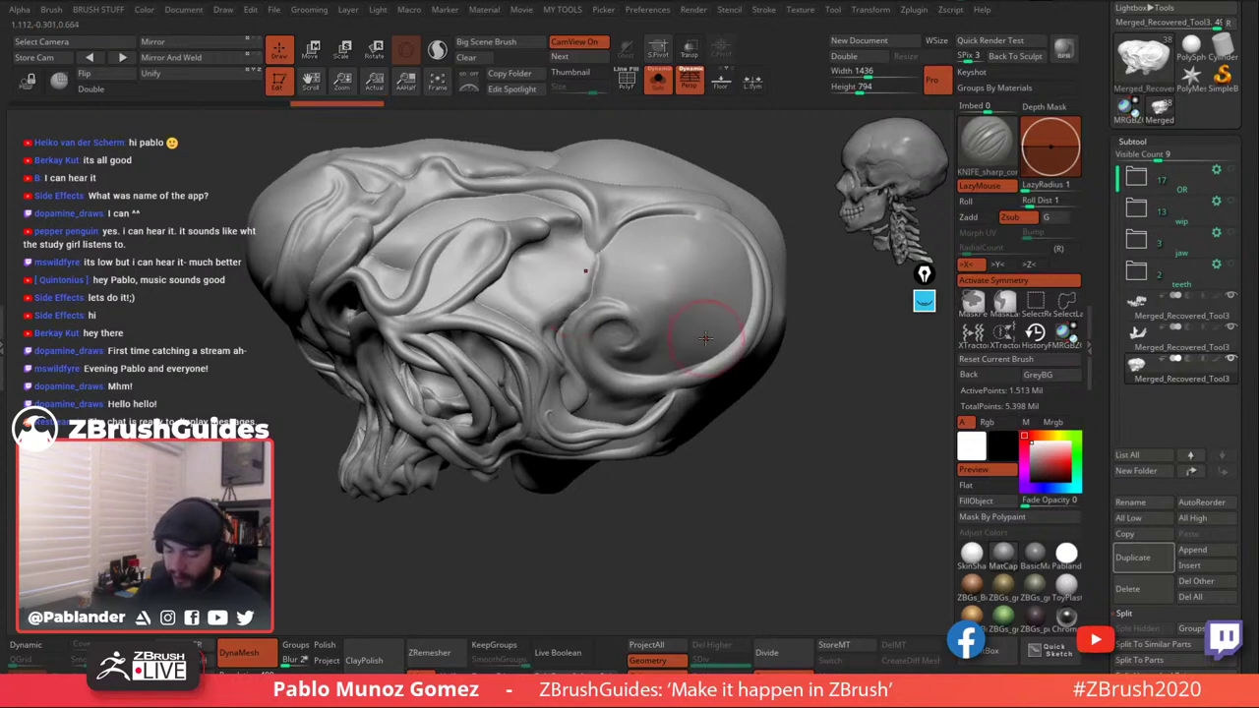
key(ctrl+z)
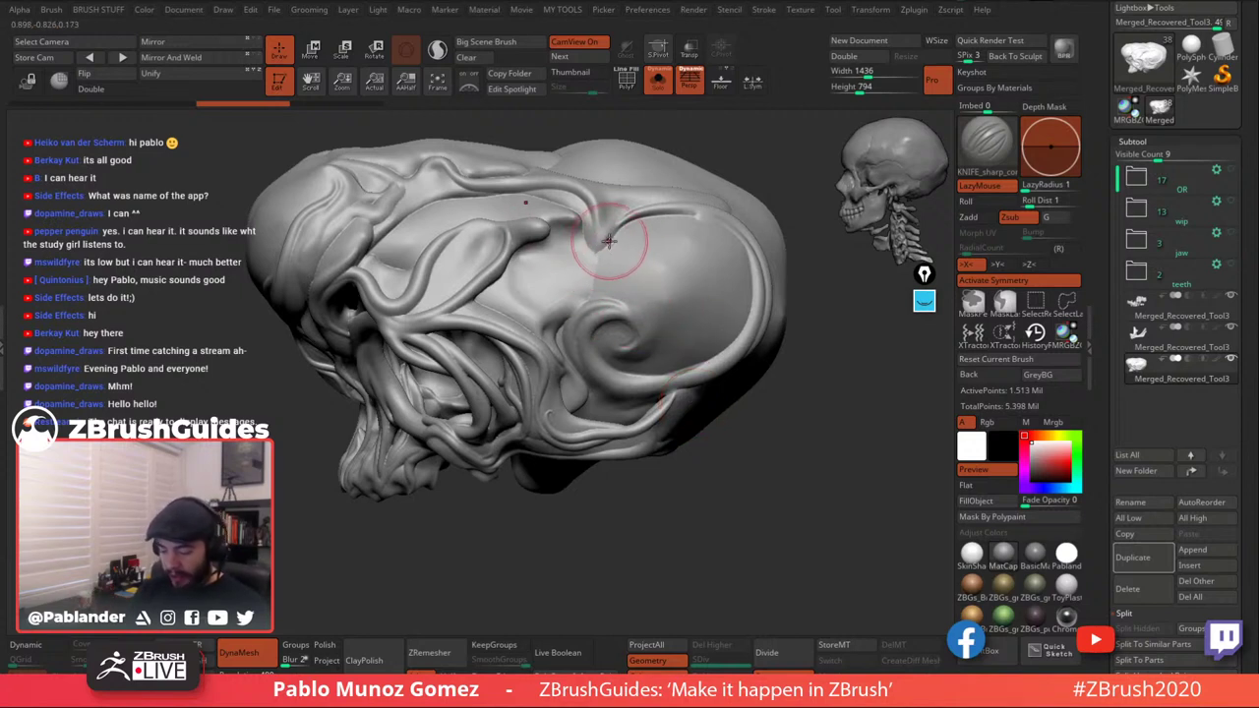
Sharpen the V-shaped ridge junction on the side of the cranium and refine the crease along the ridge bordering the smooth crown.
drag(636, 224, 598, 254)
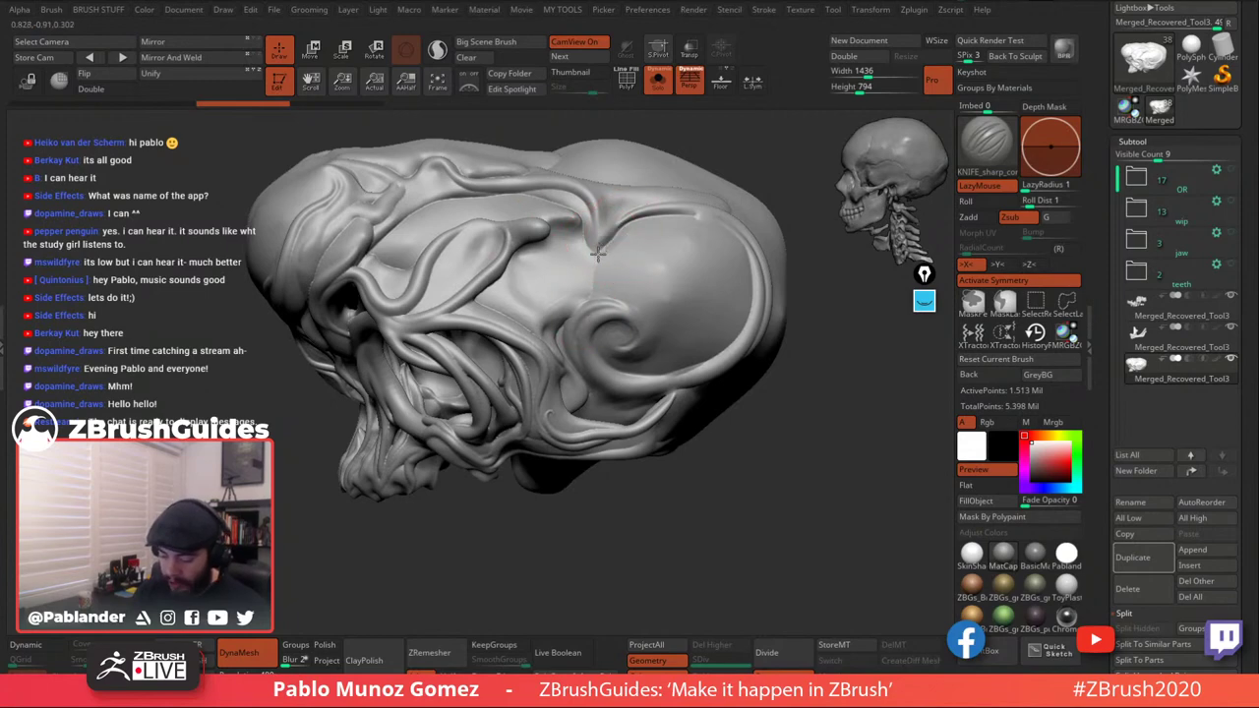
drag(574, 315, 577, 320)
mouse_move(617, 360)
right_down()
mouse_move(679, 343)
mouse_move(624, 300)
mouse_move(617, 408)
mouse_move(604, 357)
mouse_move(577, 360)
mouse_move(504, 284)
right_up()
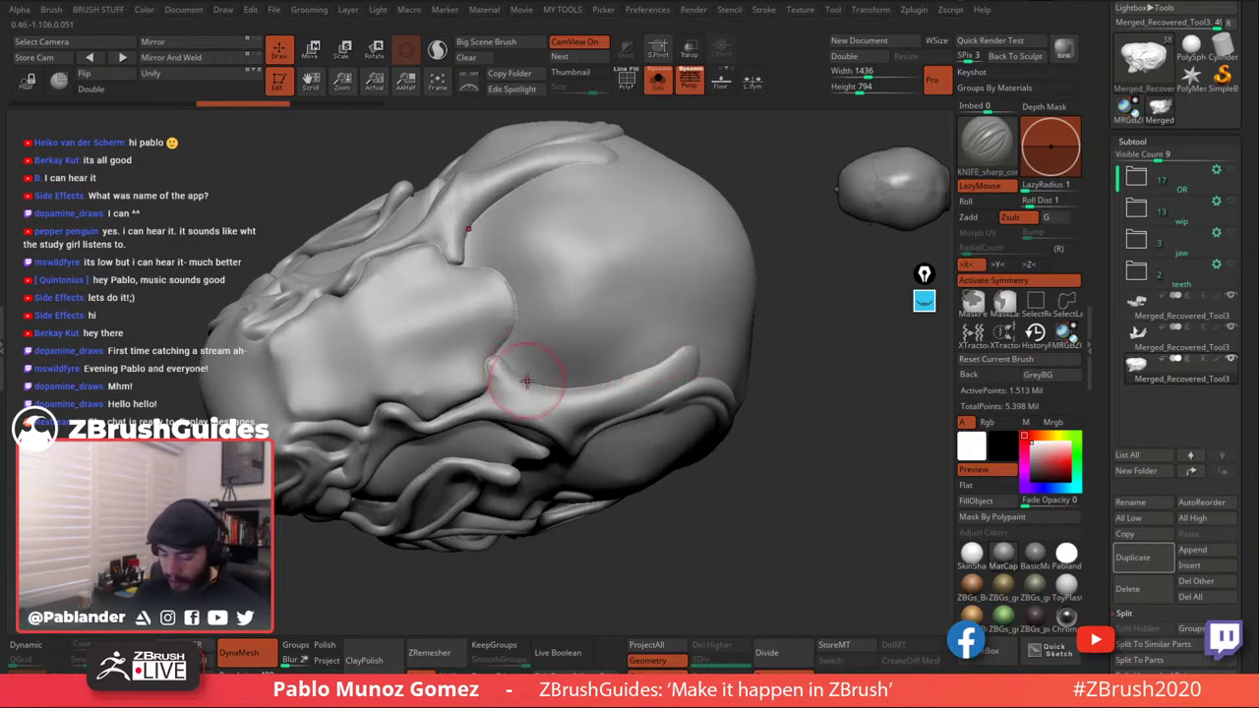
key(shift)
shift+drag(688, 342, 573, 405)
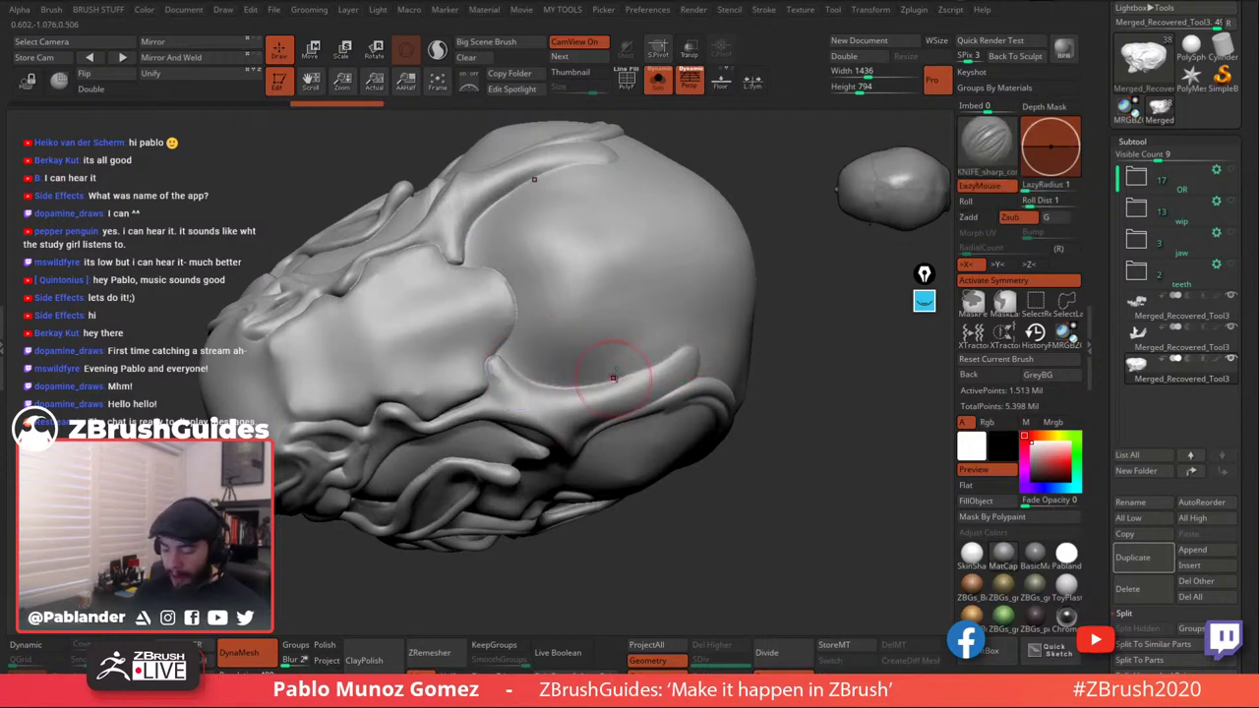
Mark the curved ridge beside the eye socket with a magenta outline and blue hatching, and clear the annotations.
mouse_move(533, 336)
right_down()
mouse_move(570, 356)
mouse_move(647, 285)
right_up()
ctrl+right_drag(575, 252, 587, 237)
right_drag(543, 312, 507, 281)
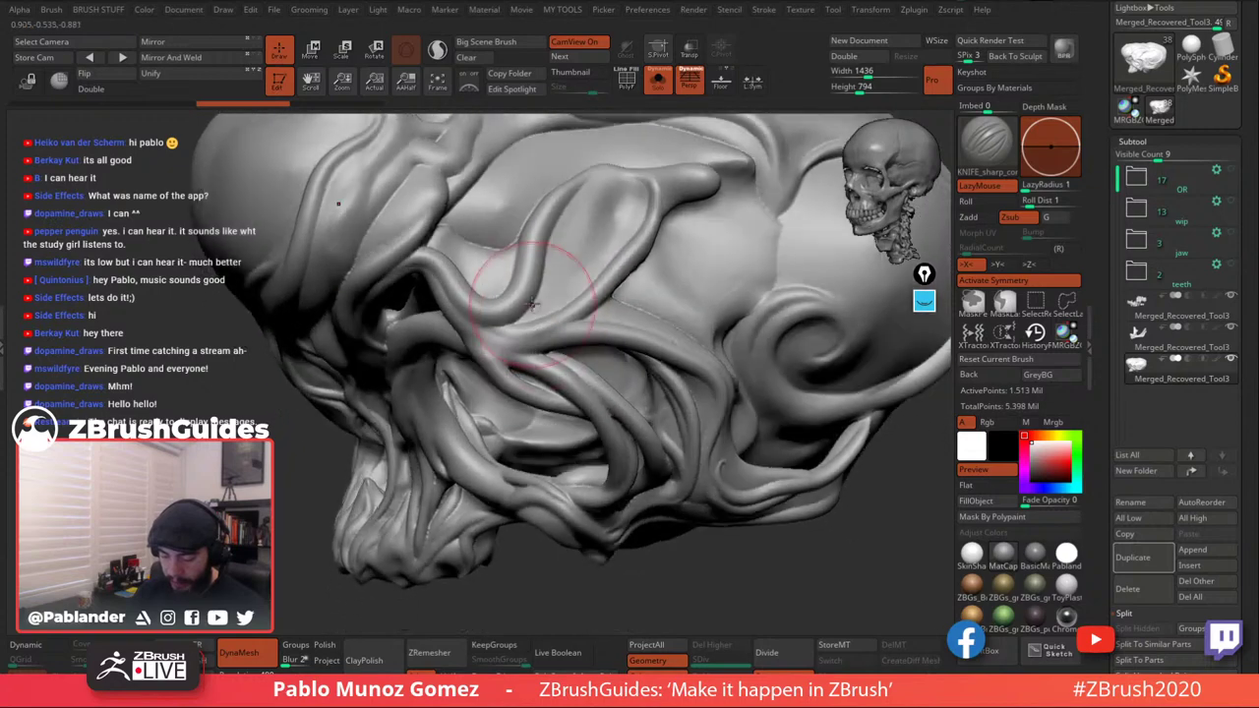
right_drag(734, 317, 706, 349)
click(925, 302)
mouse_move(929, 401)
click(926, 342)
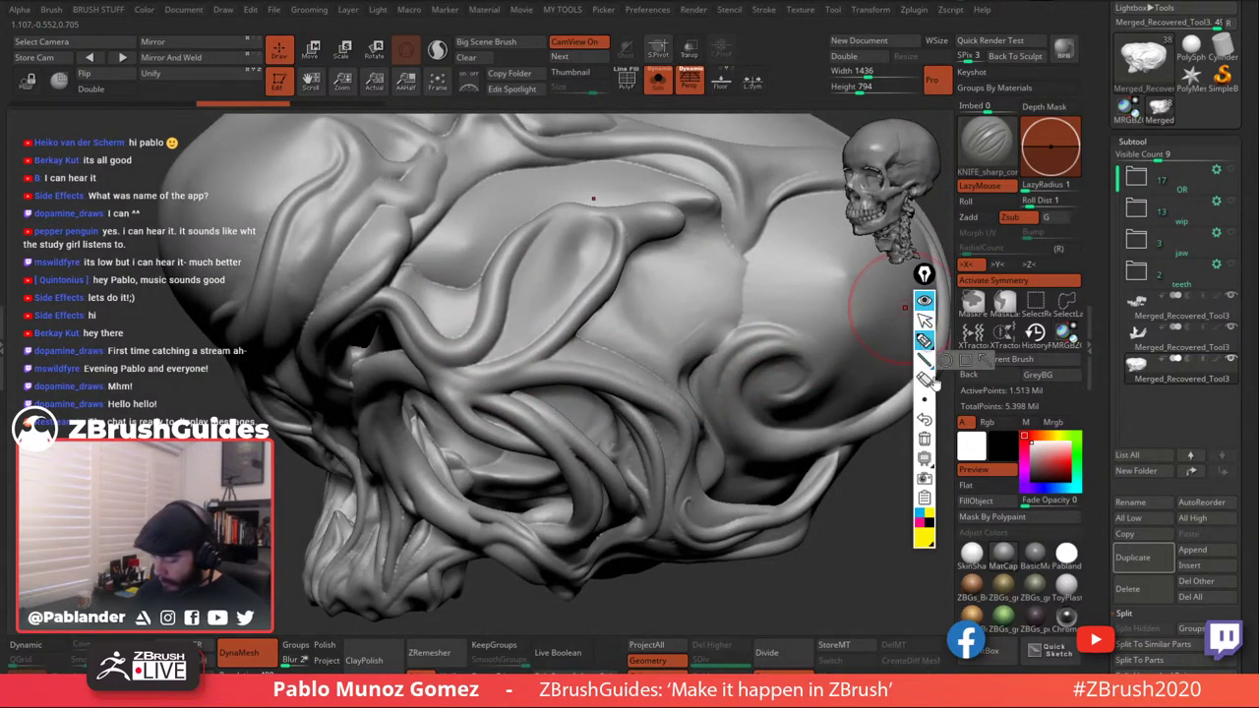
click(921, 523)
drag(552, 223, 530, 252)
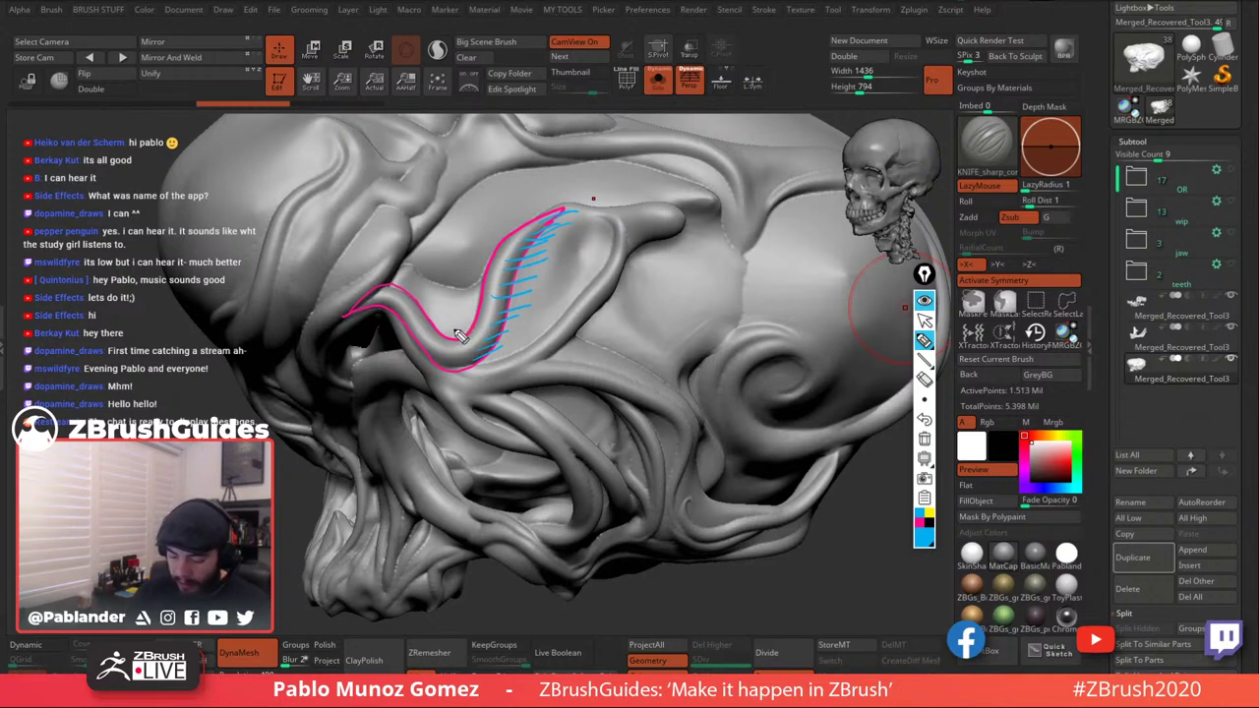
click(924, 440)
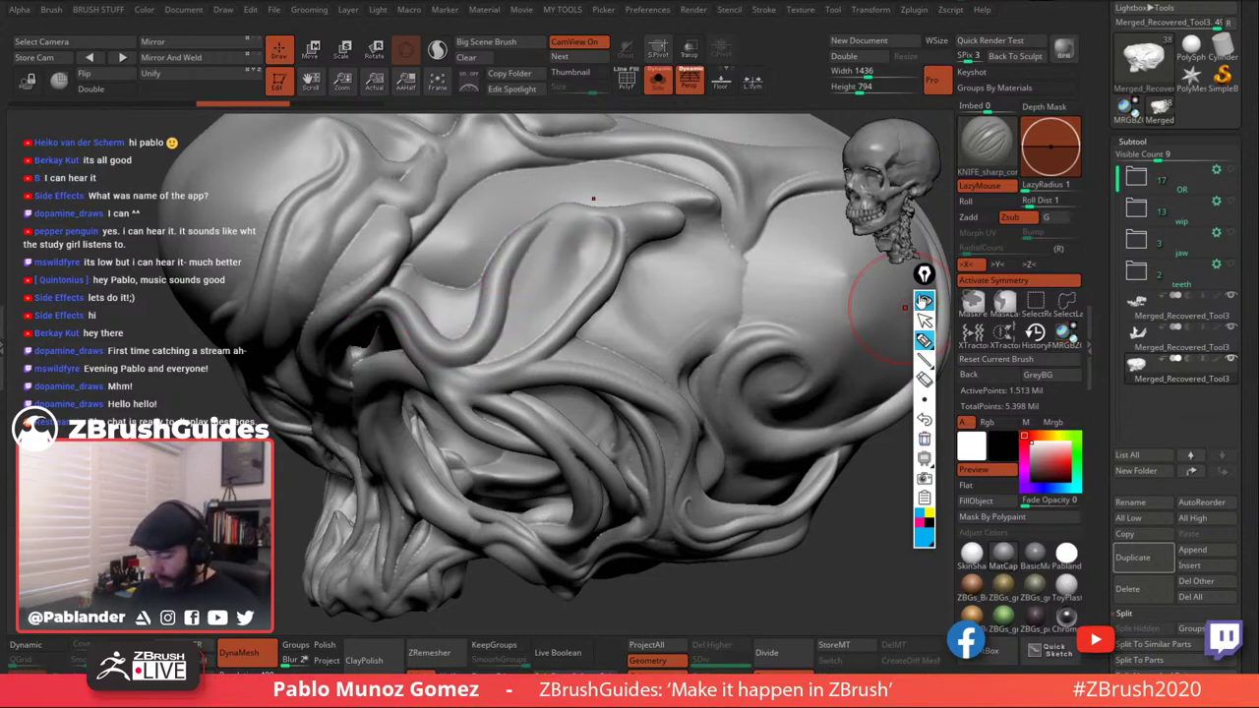
Examine the rounded side plate and its surrounding curved ridges from the side and rear of the cranium.
mouse_move(817, 477)
ctrl+right_down()
mouse_move(857, 409)
mouse_move(828, 406)
ctrl+right_up()
drag(828, 405, 797, 394)
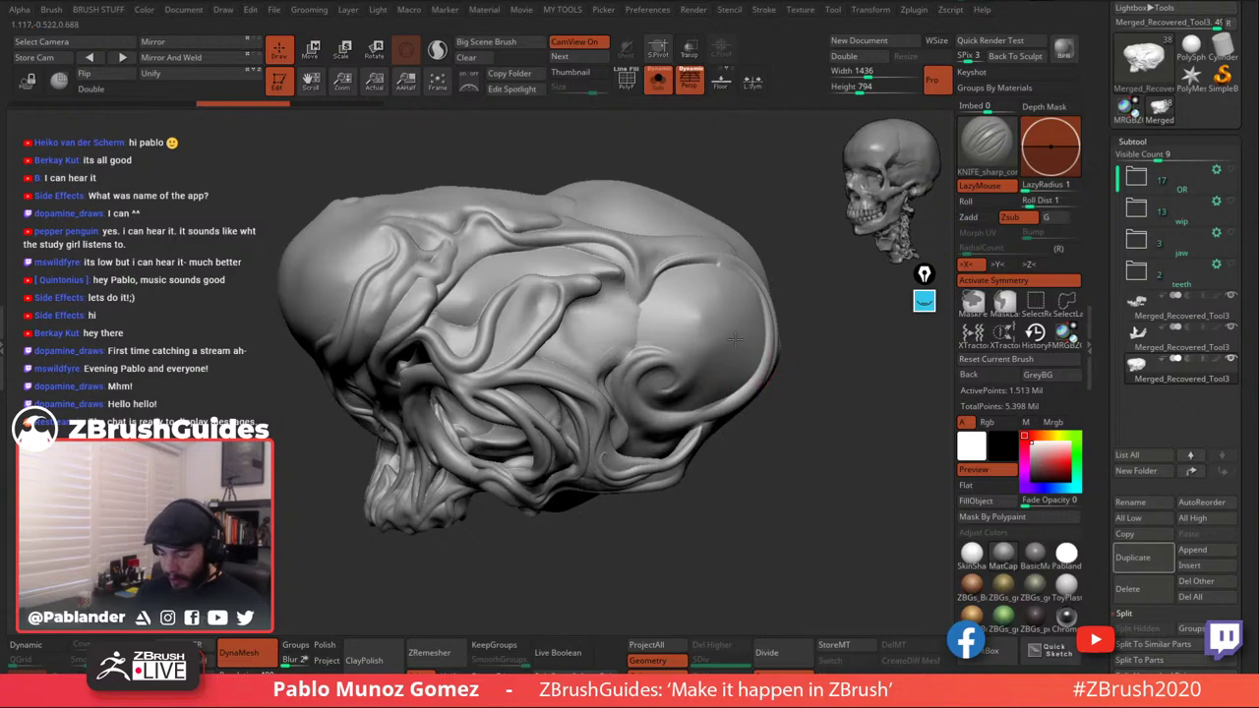
mouse_move(735, 340)
mouse_down()
mouse_move(718, 325)
mouse_move(787, 360)
mouse_move(628, 341)
mouse_up()
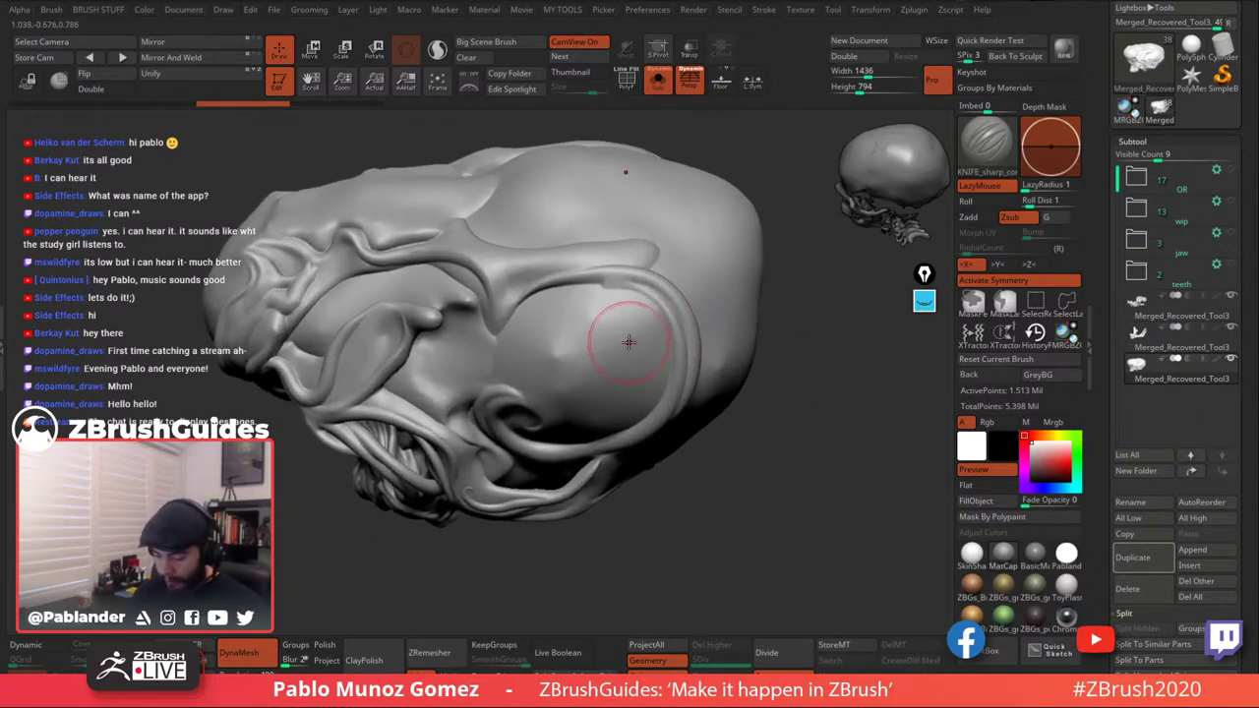
right_drag(628, 341, 654, 318)
key(space)
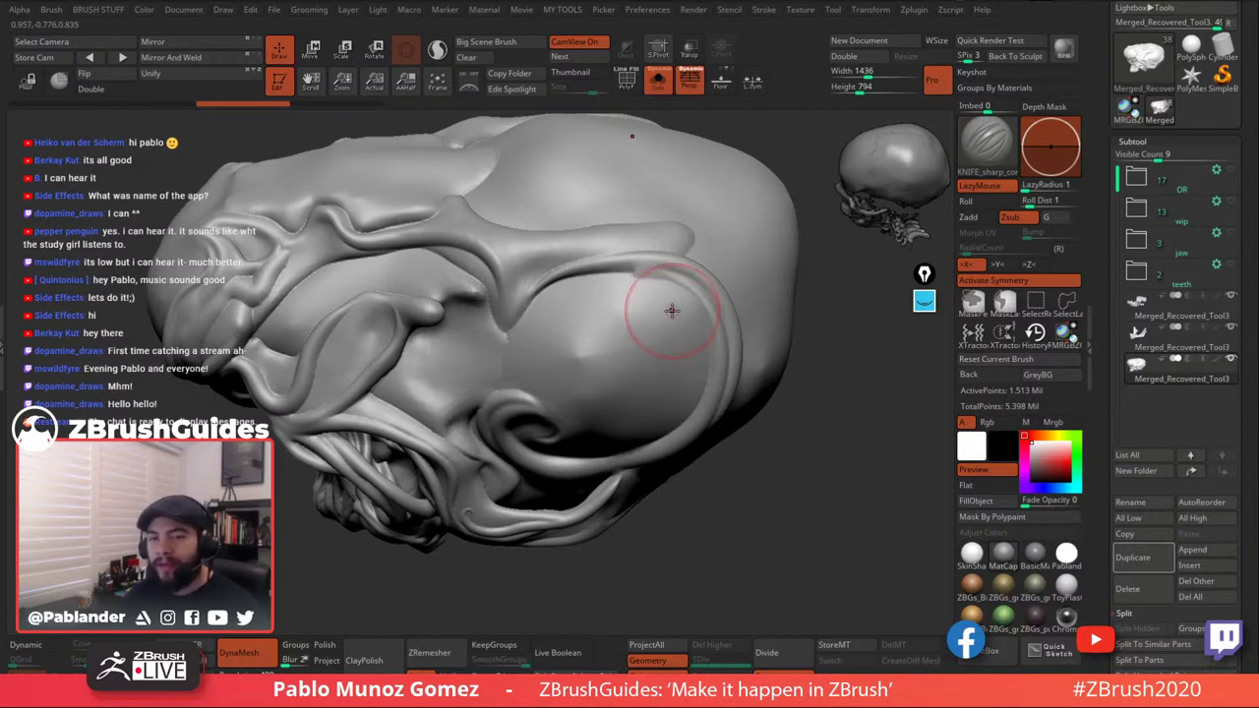
mouse_move(667, 304)
right_down()
mouse_move(652, 315)
mouse_move(635, 287)
right_up()
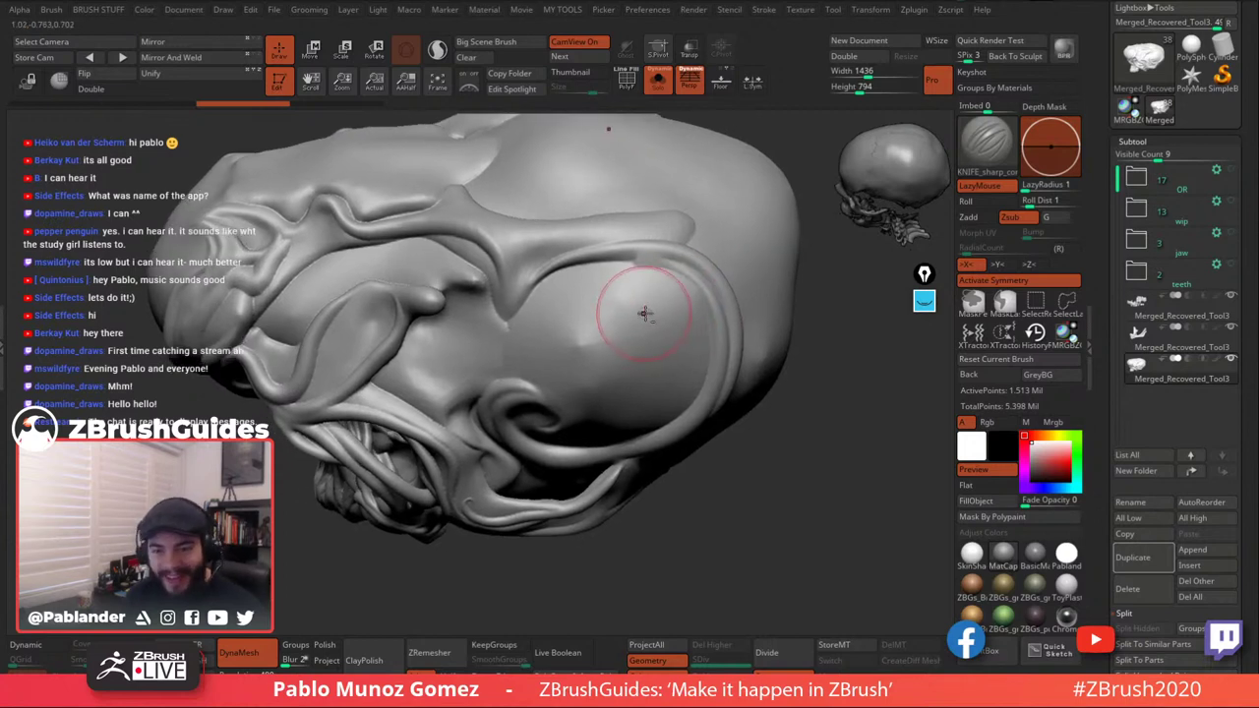
right_drag(633, 333, 647, 315)
Try freehand KNIFE_sharp grooves across the rounded side plate and a winding groove over the crown, undoing each one.
key(space)
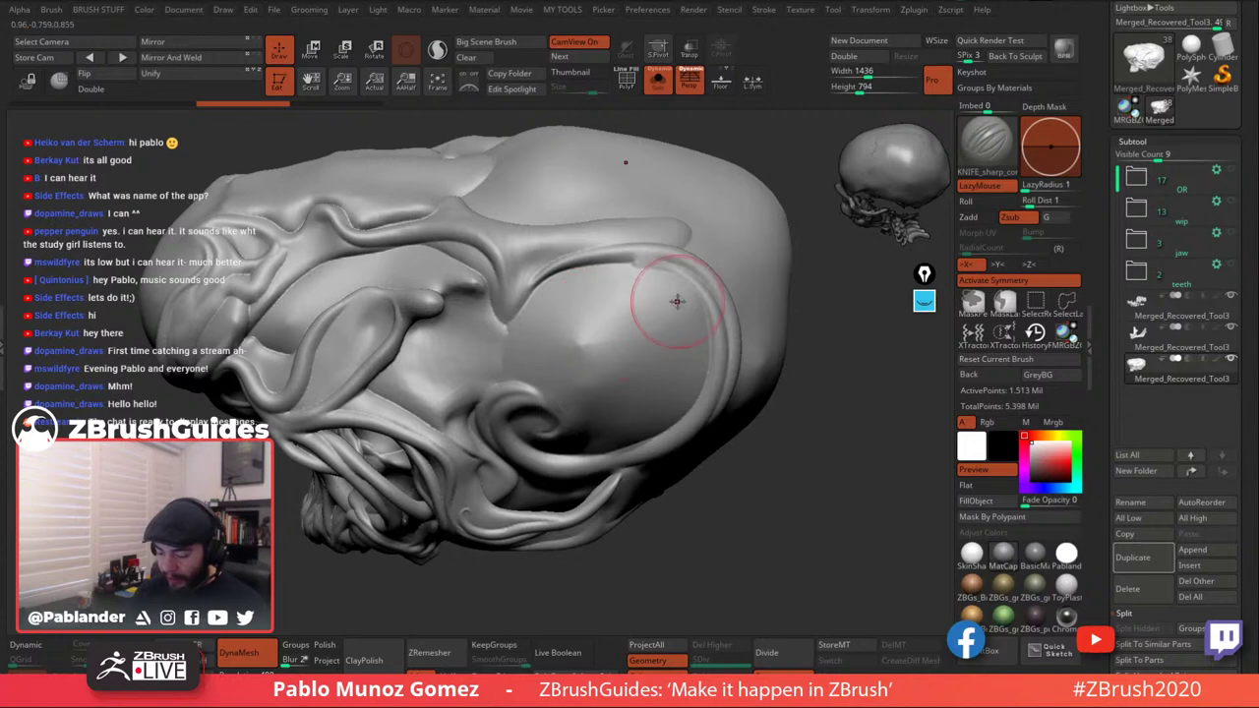
mouse_move(674, 299)
mouse_down()
mouse_move(551, 336)
mouse_move(656, 335)
mouse_move(605, 350)
mouse_up()
key(ctrl+z)
mouse_move(679, 273)
mouse_down()
mouse_move(541, 348)
mouse_move(669, 320)
mouse_up()
key(ctrl+z)
right_drag(671, 307, 658, 343)
mouse_move(705, 293)
mouse_down()
mouse_move(686, 219)
mouse_move(537, 236)
mouse_move(470, 209)
mouse_up()
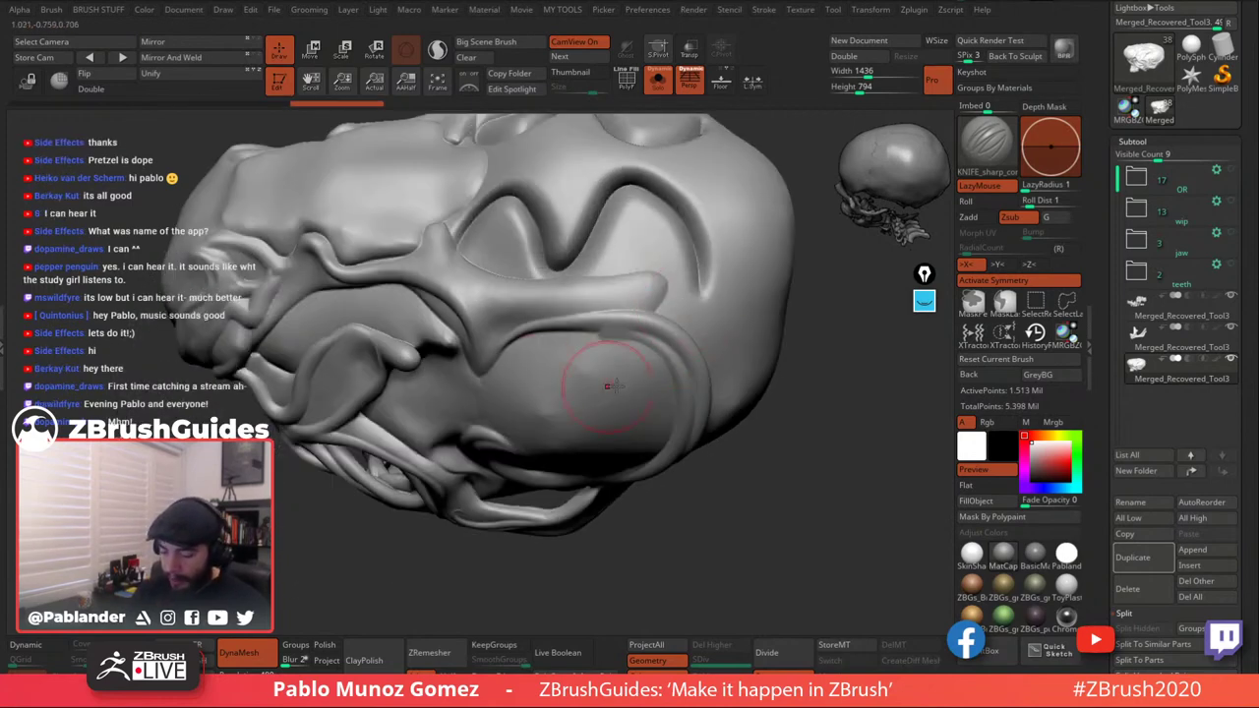
key(ctrl+z)
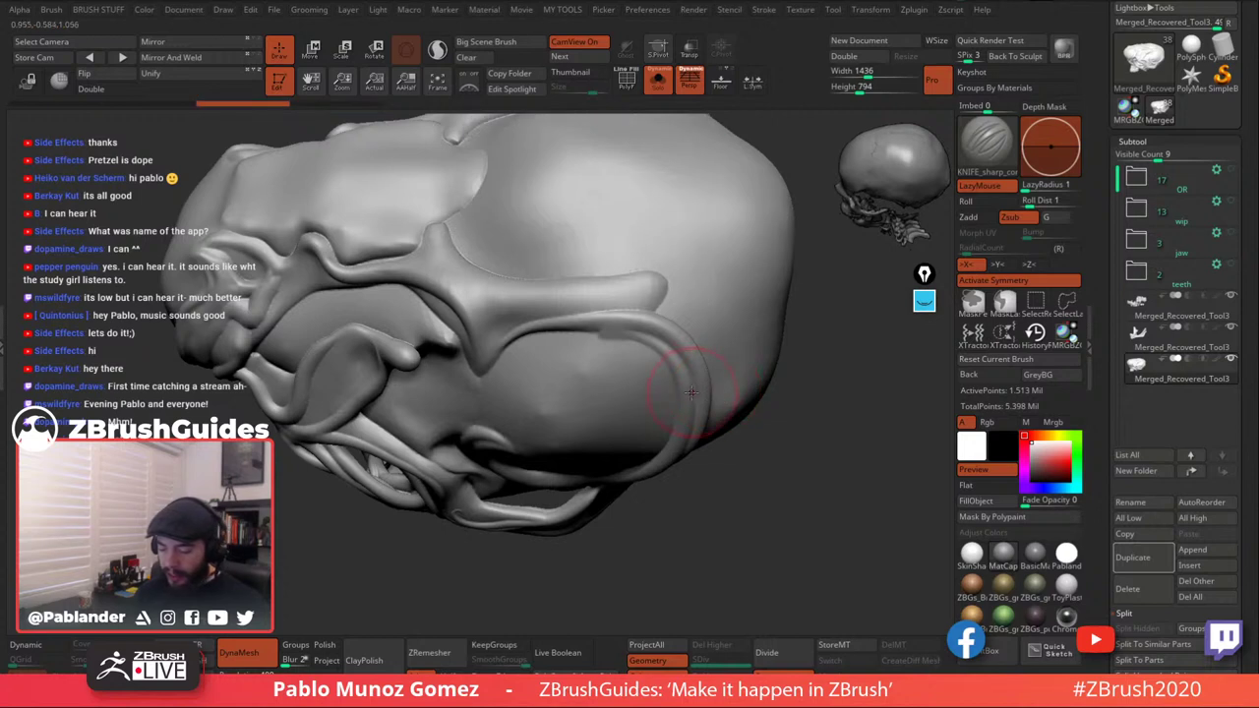
Try a zigzag KNIFE_sharp stroke across the rear of the crown and undo it.
right_drag(713, 293, 686, 259)
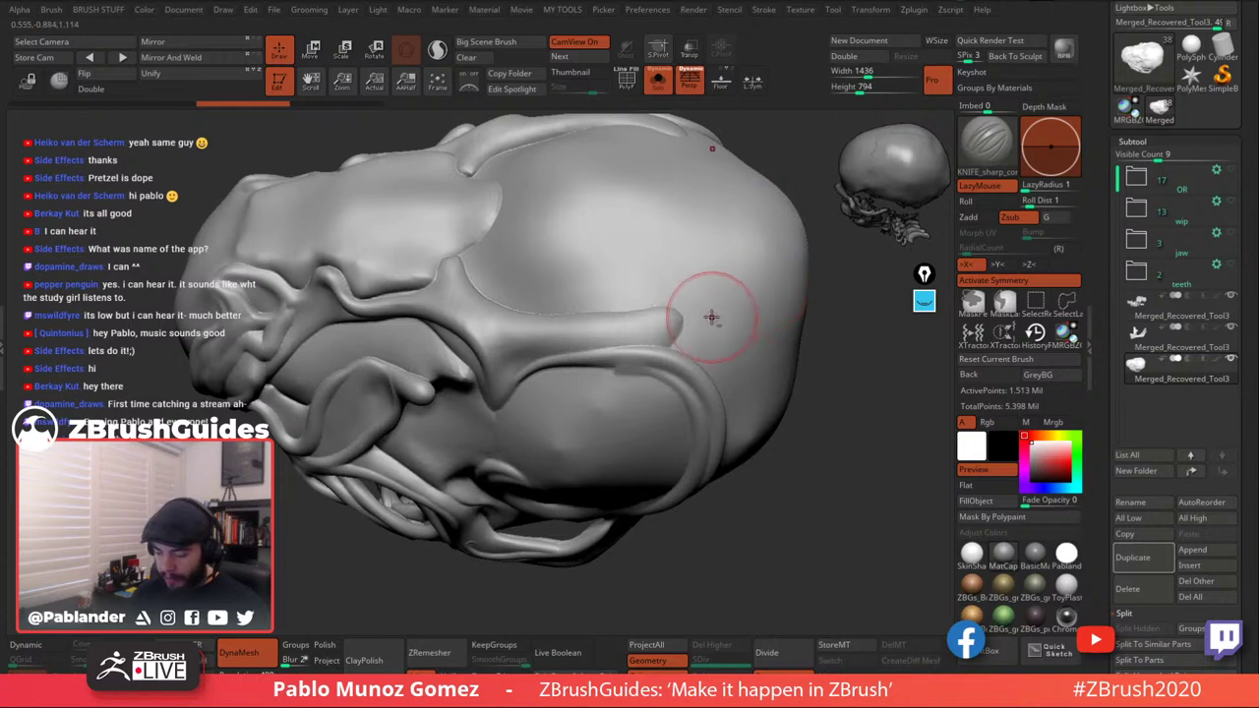
right_drag(711, 317, 714, 319)
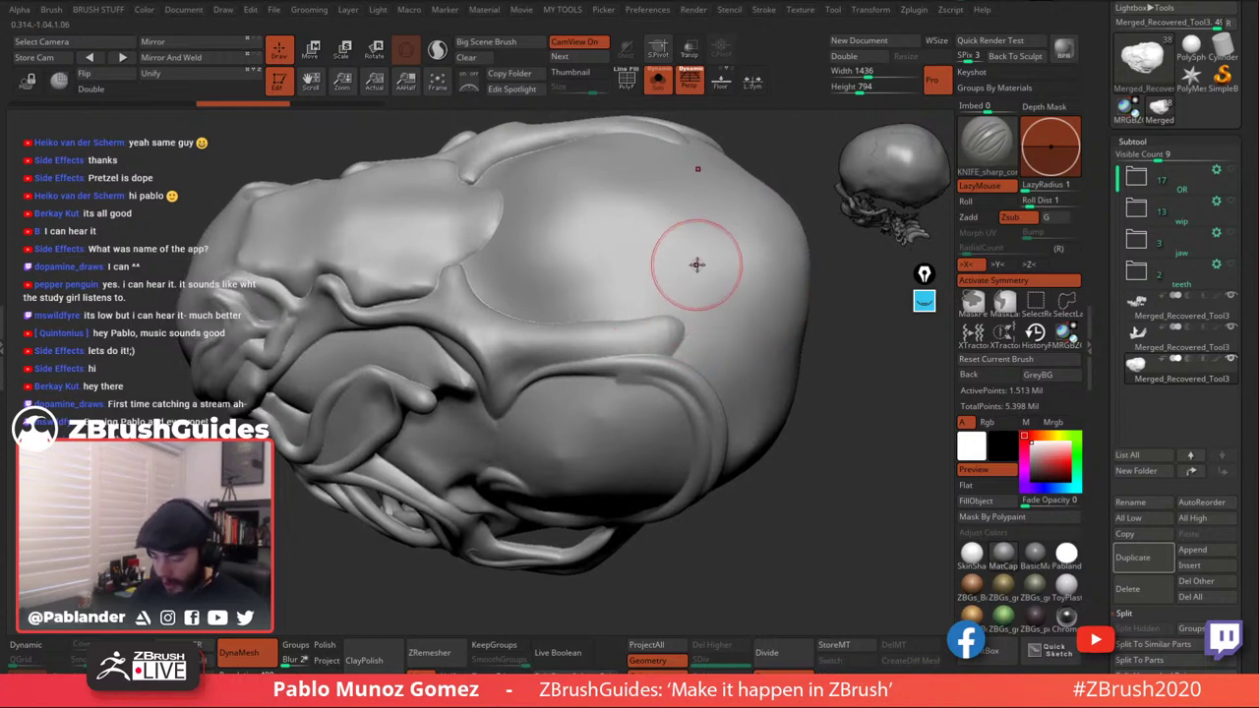
mouse_move(730, 234)
mouse_down()
mouse_move(637, 258)
mouse_move(726, 297)
mouse_move(718, 369)
mouse_up()
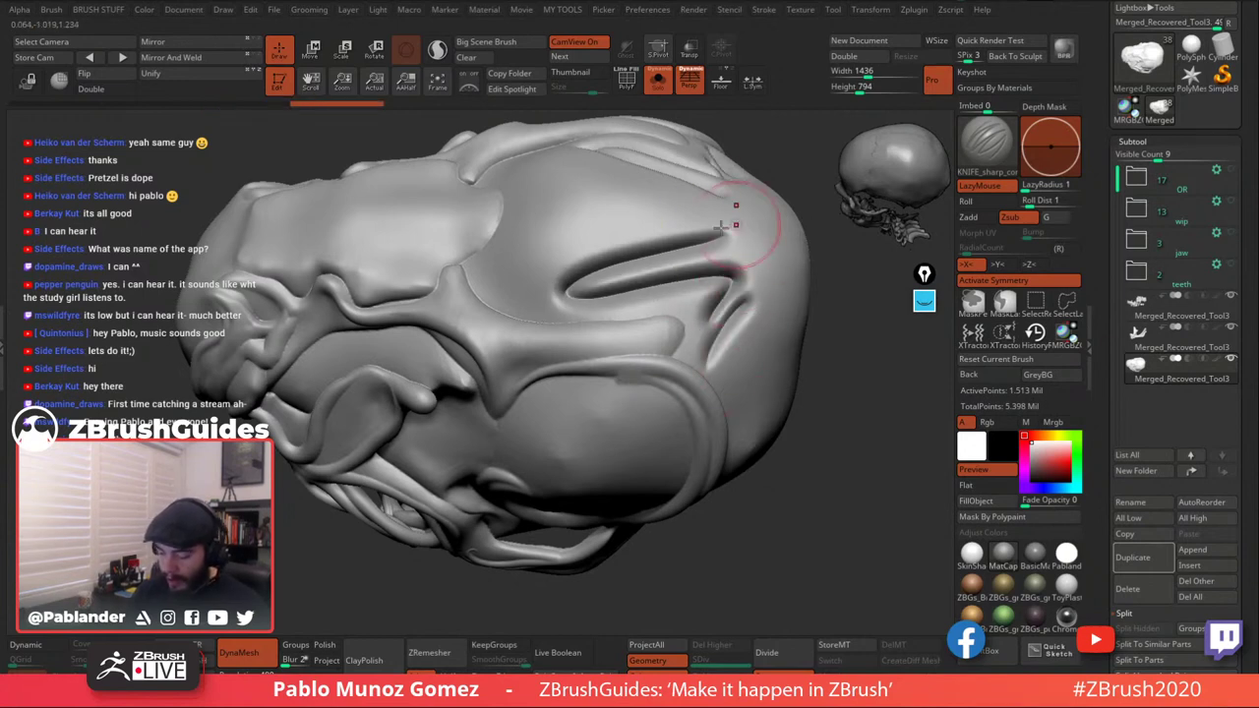
key(ctrl+z)
Switch to the DamStandard brush, test zigzag grooves on the rear of the crown for comparison, and undo them.
key(space)
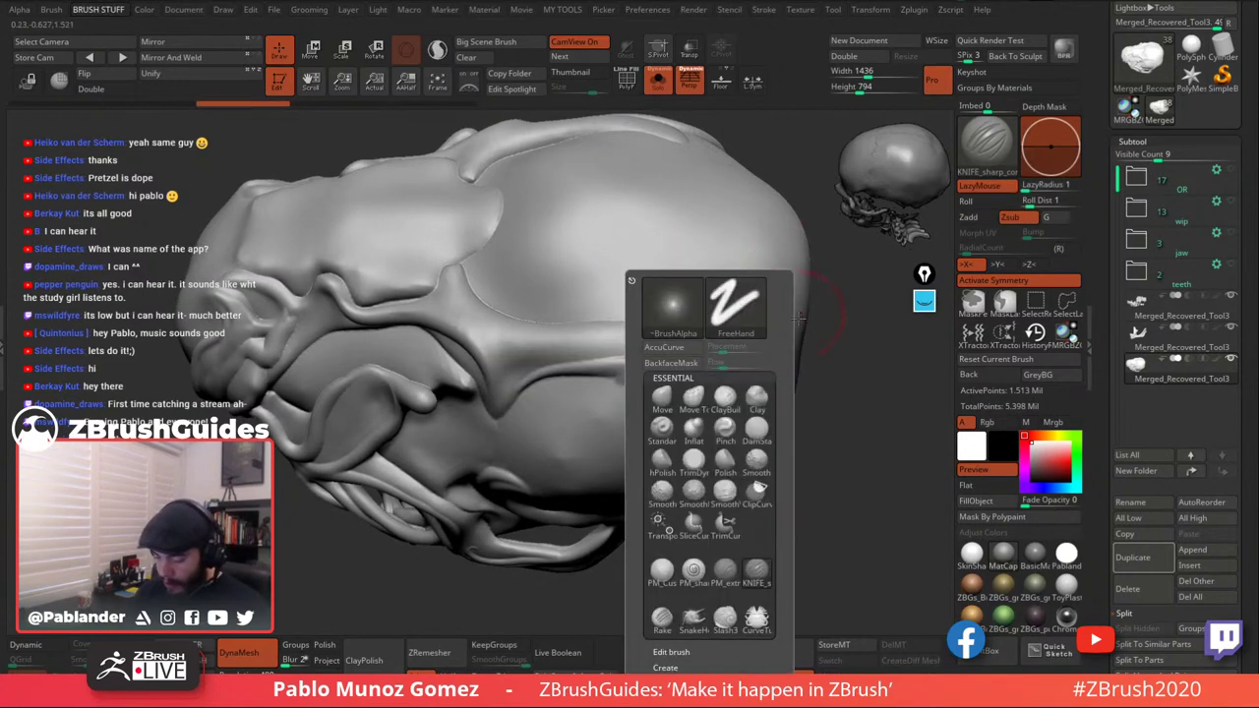
click(756, 430)
mouse_move(710, 218)
mouse_down()
mouse_move(678, 222)
mouse_move(743, 289)
mouse_up()
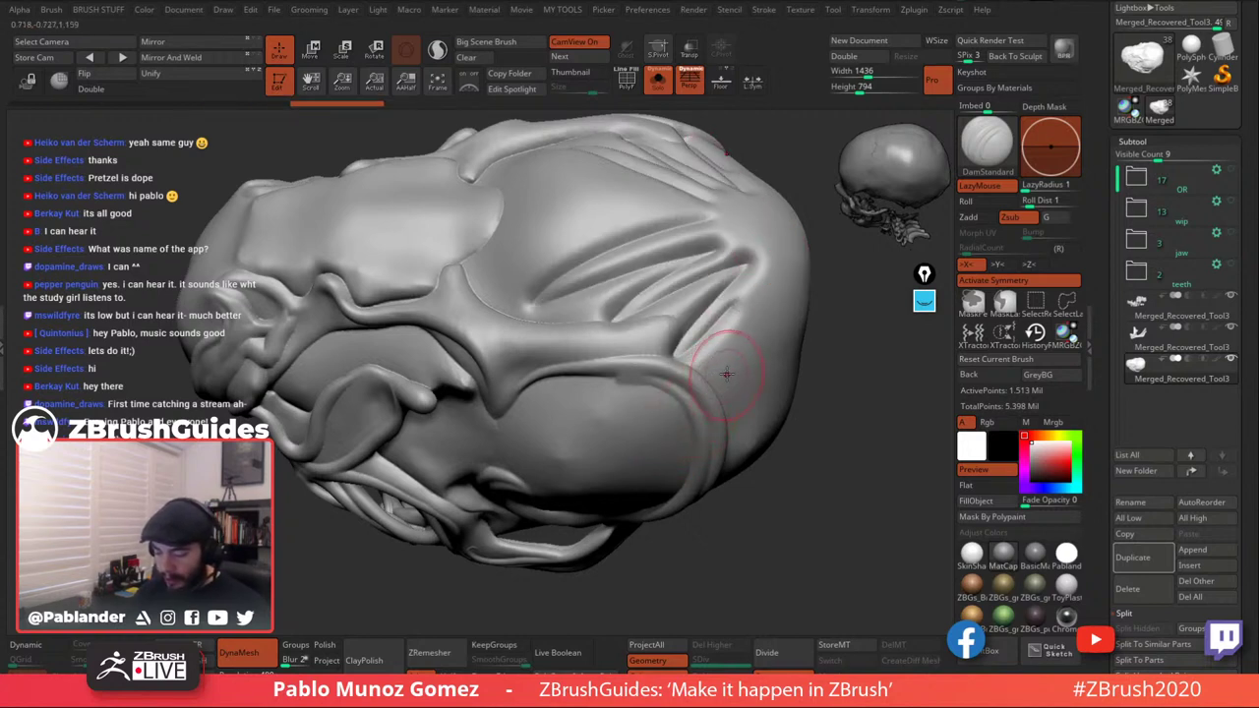
key(ctrl+z)
mouse_move(691, 234)
mouse_down()
mouse_move(676, 239)
mouse_move(748, 246)
mouse_move(760, 266)
mouse_up()
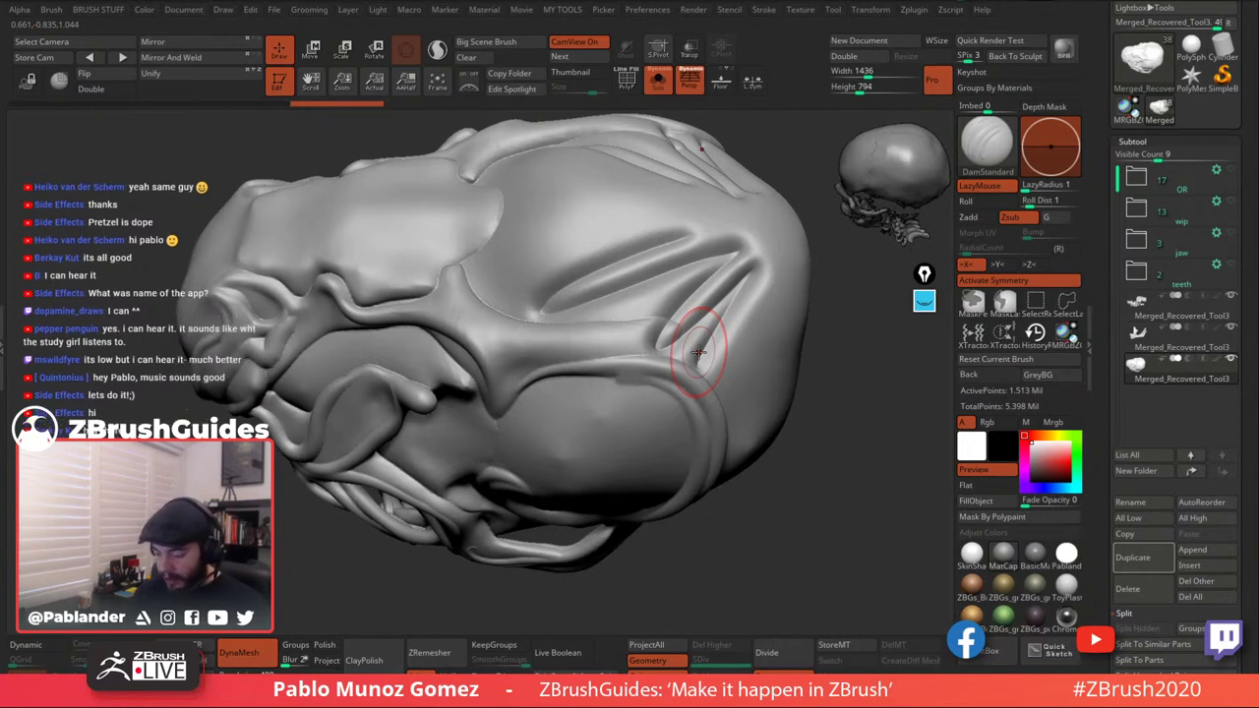
key(ctrl+z)
key(ctrl+z)
Return to the KNIFE_sharp brush, test another stroke on the rear of the crown, and undo it.
key(b)
click(752, 558)
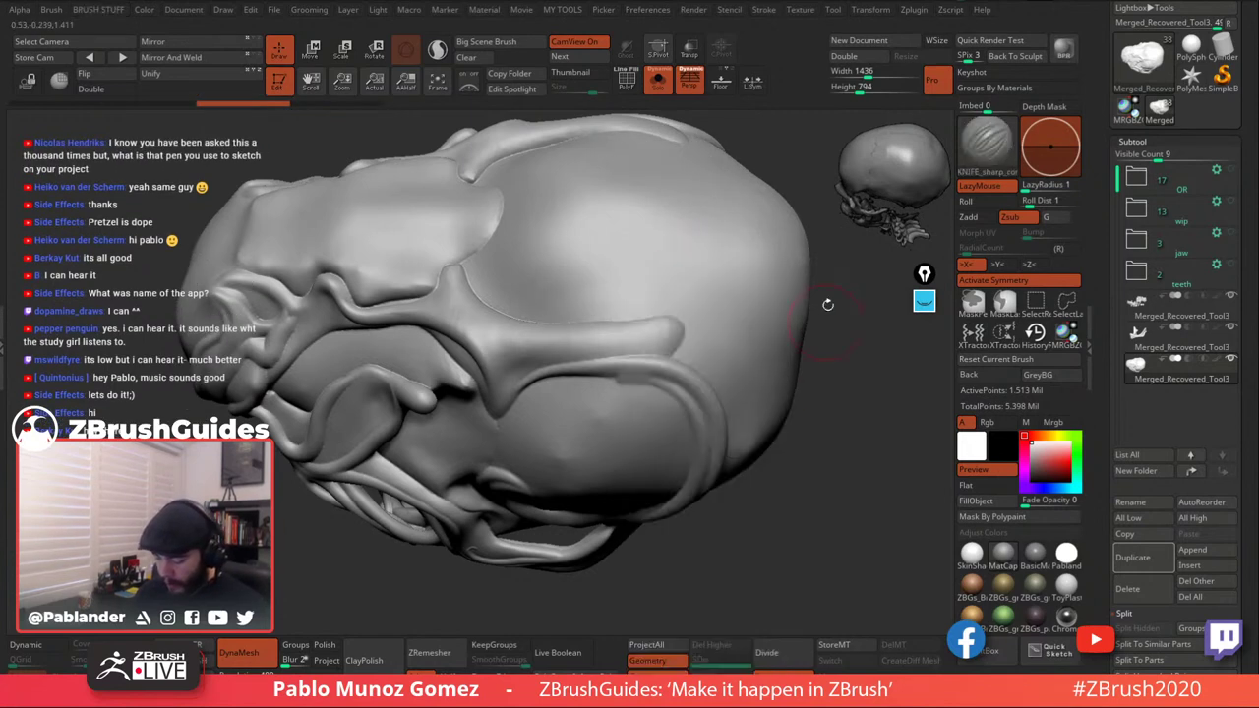
mouse_move(687, 223)
mouse_down()
mouse_move(597, 274)
mouse_move(742, 277)
mouse_up()
key(ctrl+z)
key(ctrl+z)
Switch to the PM_extra_standard brush and reduce its draw size.
key(b)
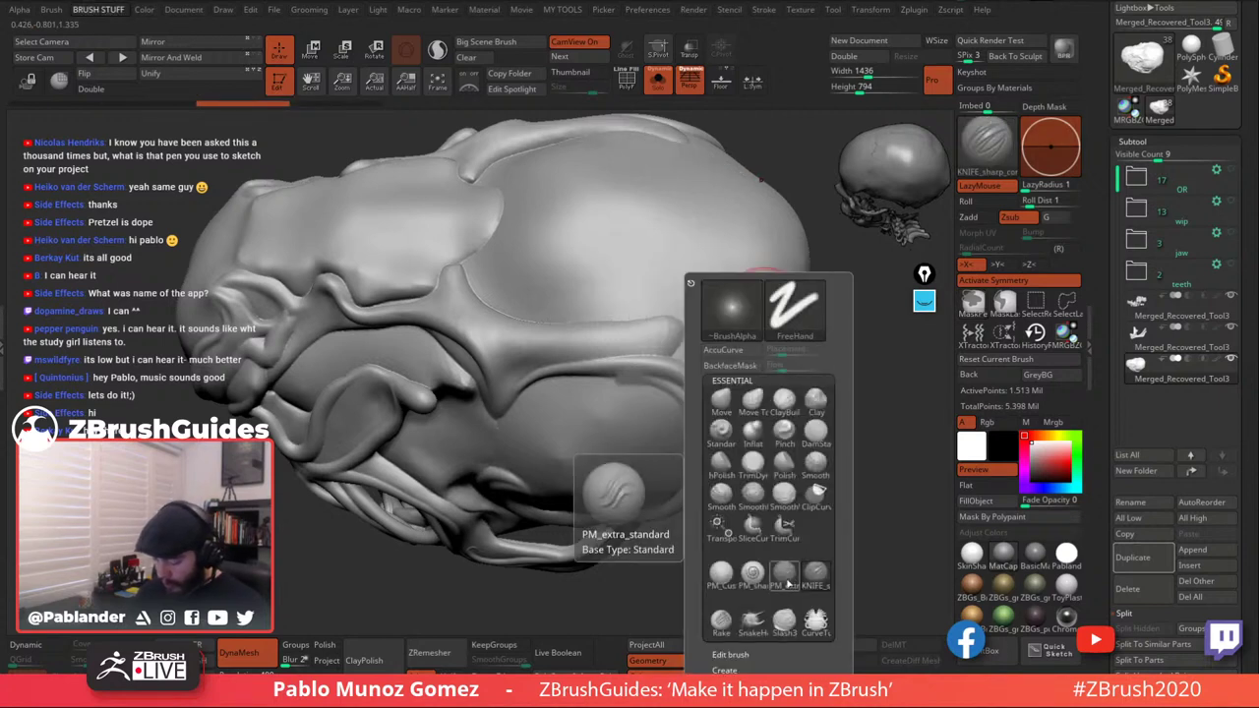
click(784, 578)
key(space)
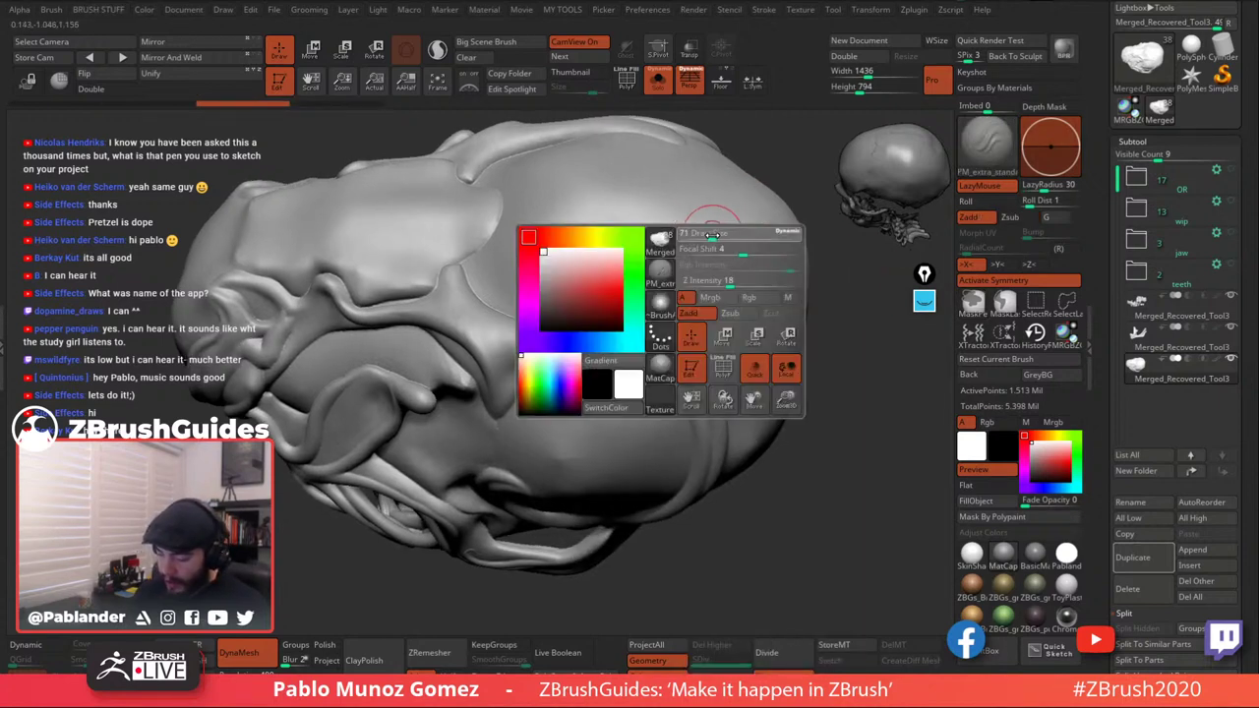
Try raised PM_extra_standard strokes and looping swirls on the crown with LazyRadius at 30, undoing them.
right_drag(718, 273, 739, 272)
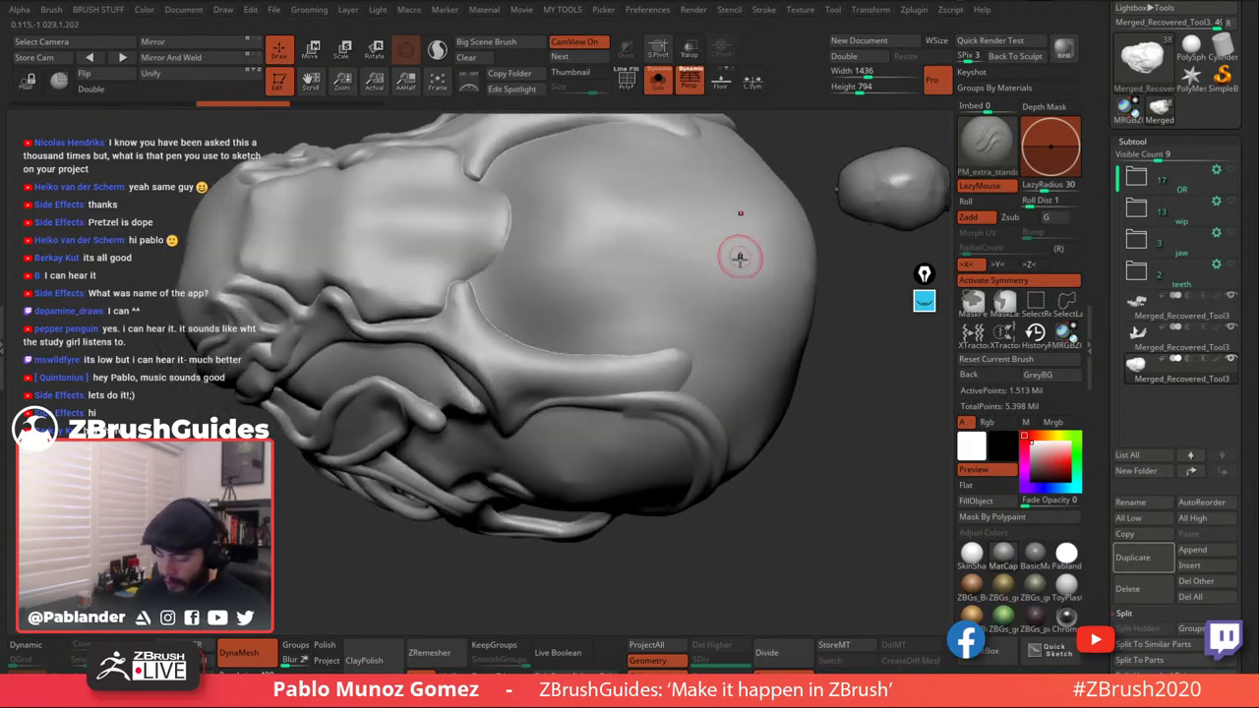
mouse_move(721, 273)
mouse_down()
mouse_move(607, 253)
mouse_move(531, 270)
mouse_move(630, 330)
mouse_move(784, 320)
mouse_move(740, 376)
mouse_move(539, 375)
mouse_move(379, 192)
mouse_move(480, 386)
mouse_move(668, 381)
mouse_up()
key(ctrl+z)
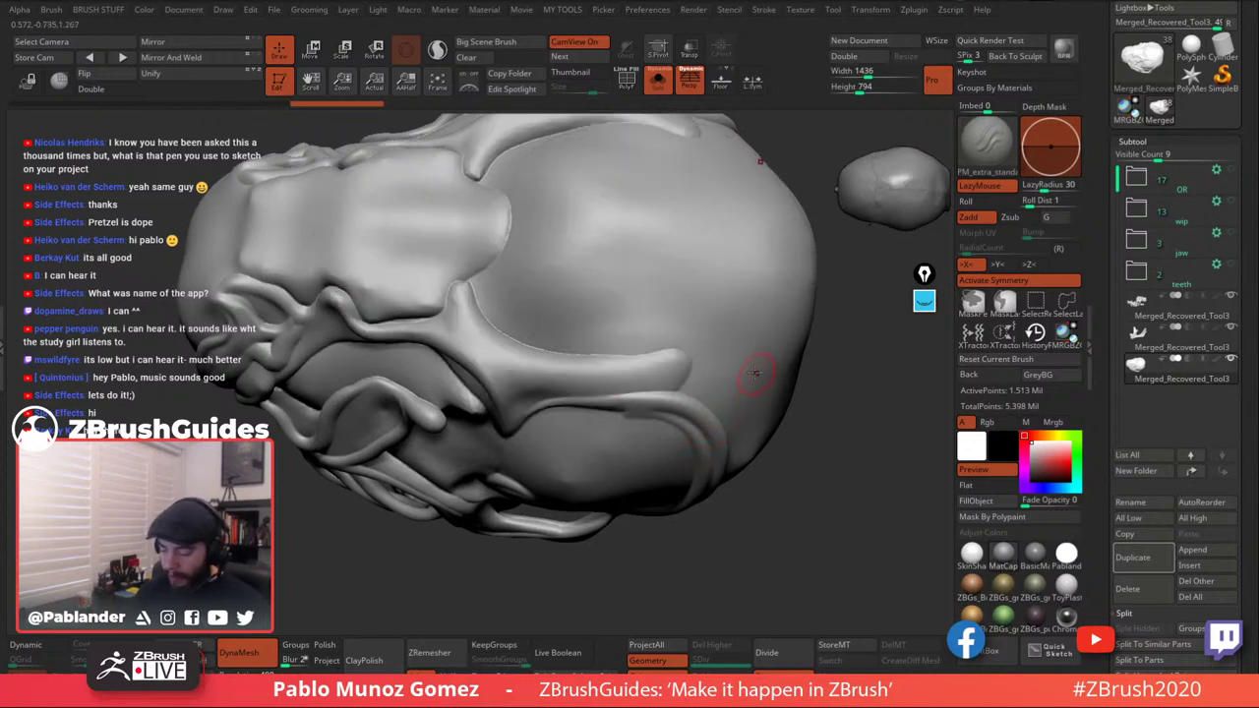
alt+right_drag(746, 337, 726, 366)
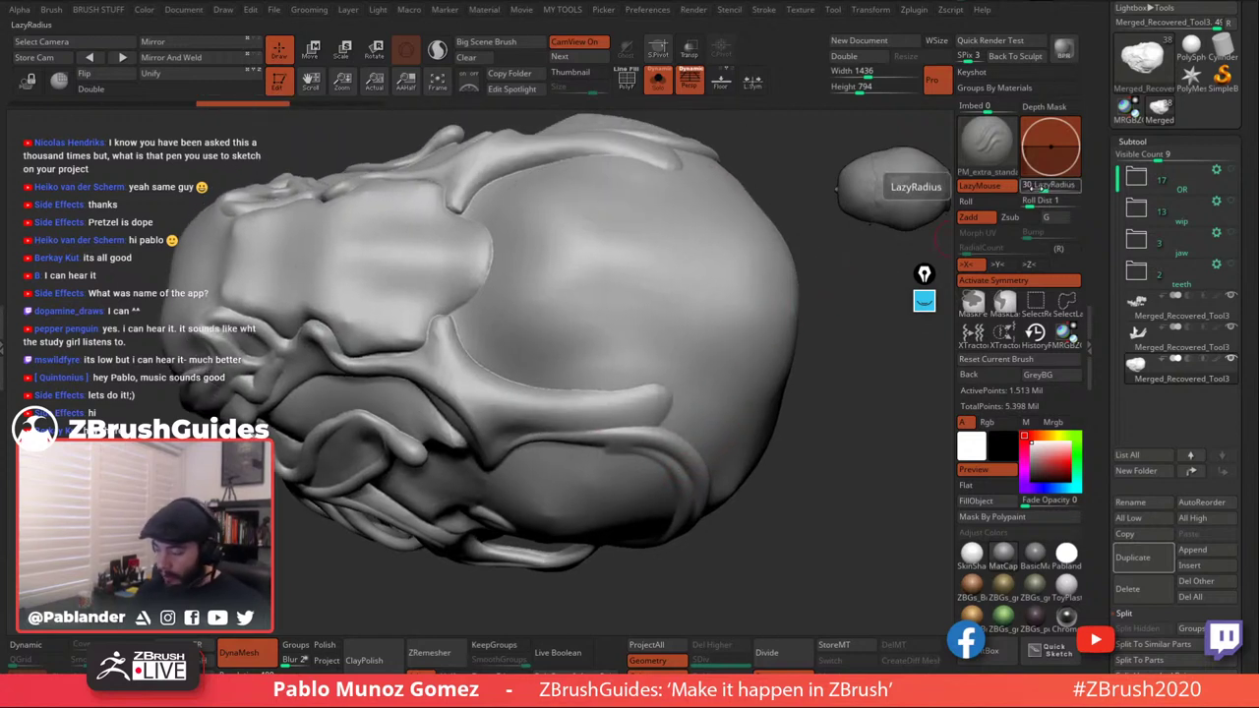
mouse_move(736, 295)
mouse_down()
mouse_move(581, 374)
mouse_move(550, 265)
mouse_move(680, 255)
mouse_move(564, 295)
mouse_up()
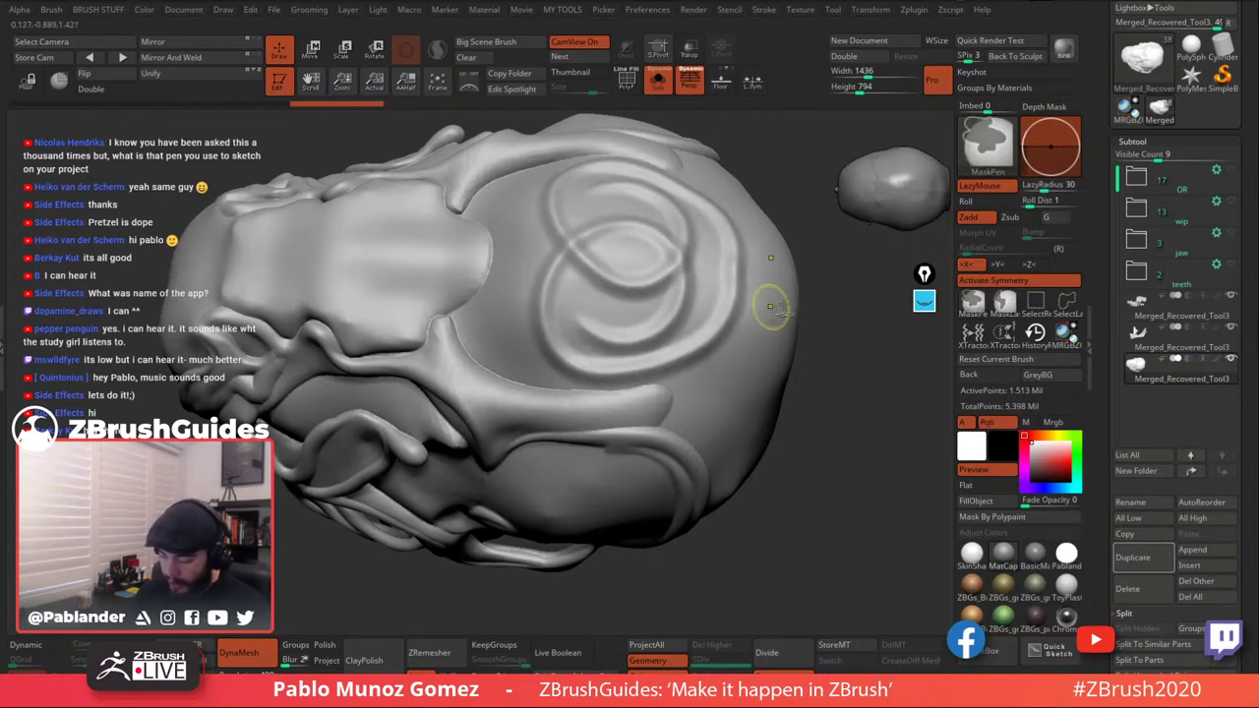
key(ctrl+z)
Try building up a raised spiral on the rounded side plate with PM_extra_standard, smooth it, and undo the changes.
right_drag(774, 301, 741, 268)
mouse_move(743, 266)
mouse_down()
mouse_move(680, 285)
mouse_move(568, 354)
mouse_move(673, 315)
mouse_move(621, 371)
mouse_move(624, 360)
mouse_up()
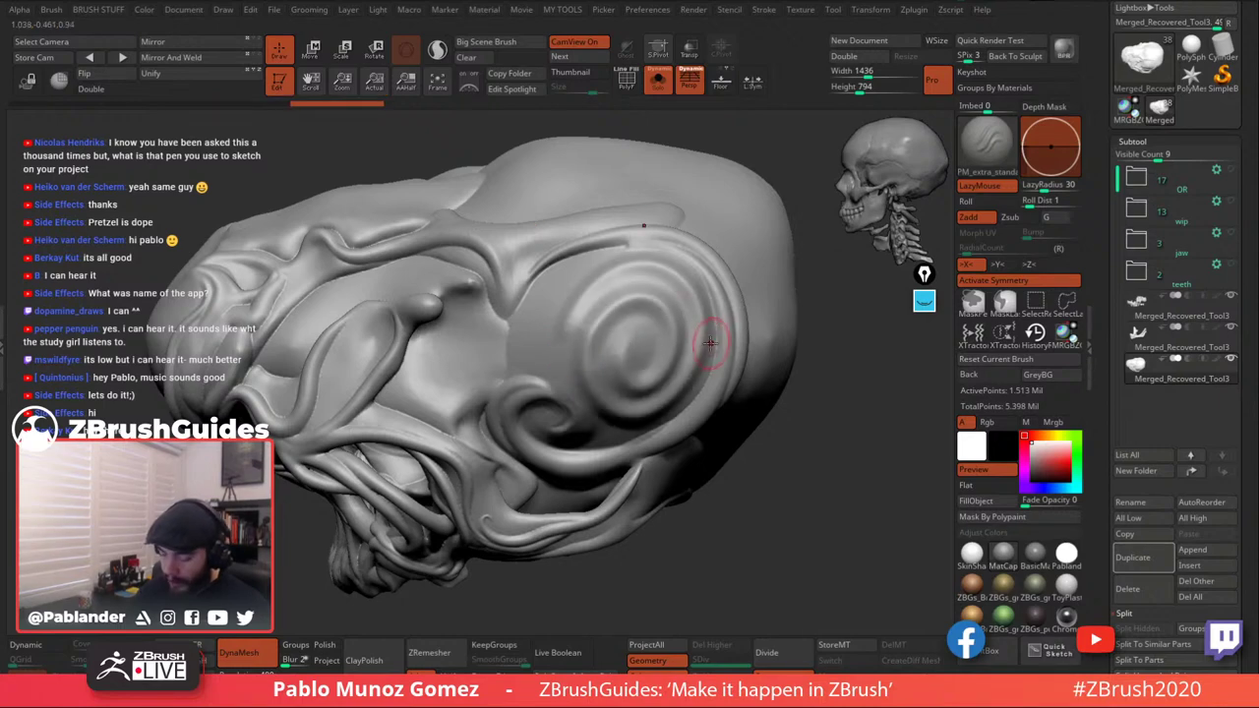
mouse_move(713, 341)
right_down()
mouse_move(683, 247)
mouse_move(695, 259)
mouse_move(636, 212)
right_up()
mouse_move(688, 245)
shift+mouse_down()
mouse_move(636, 276)
mouse_move(653, 282)
mouse_move(620, 305)
mouse_move(604, 356)
mouse_move(620, 208)
mouse_move(697, 339)
mouse_move(610, 389)
shift+mouse_up()
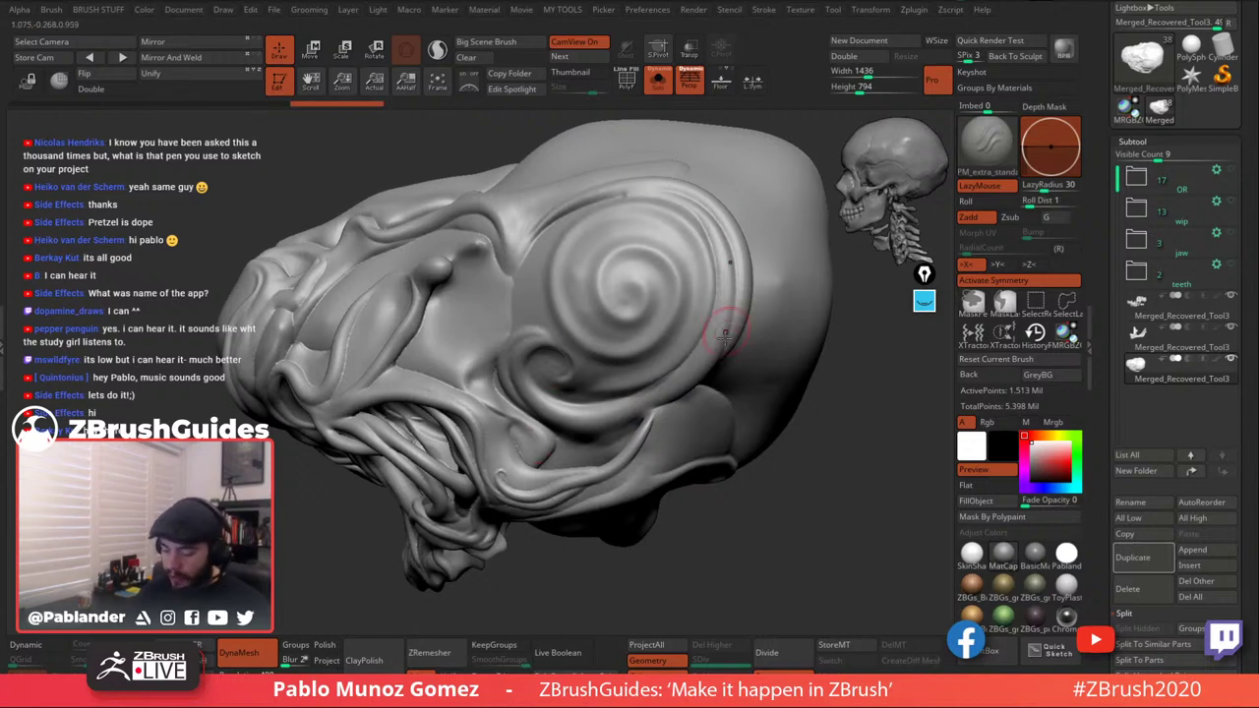
key(ctrl+z)
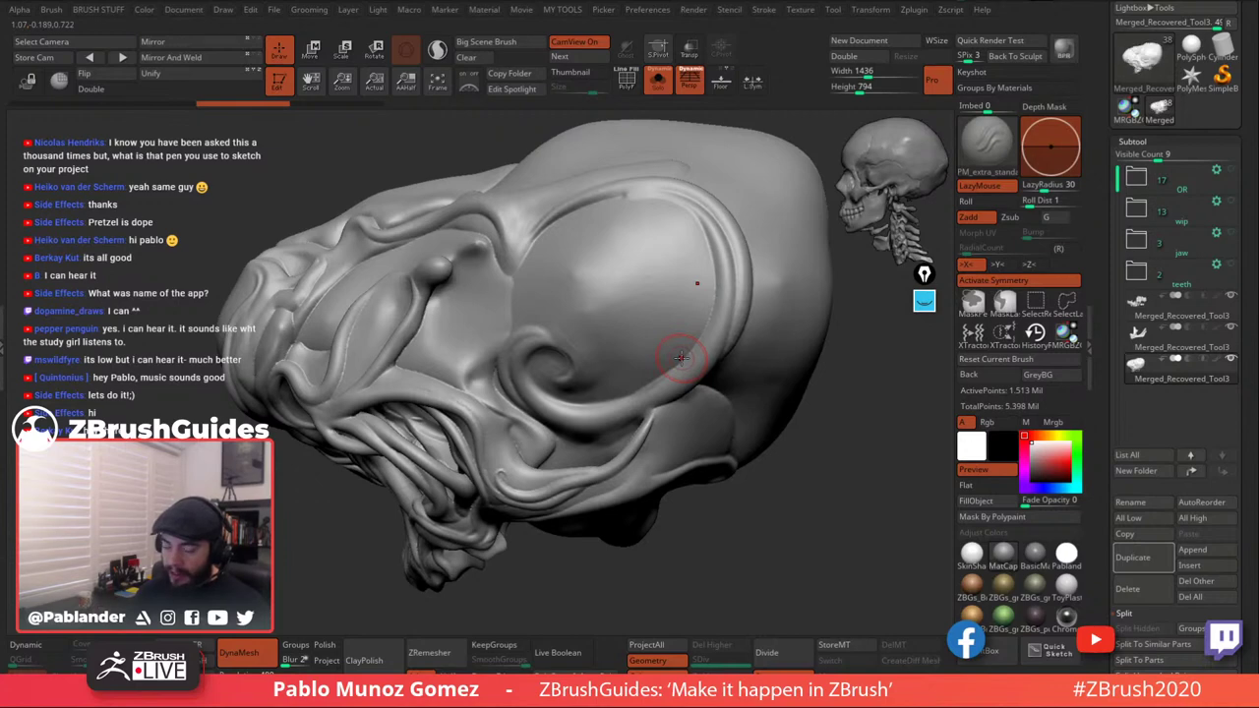
Try a second spiral winding from the plate's front edge to its centre with LazyMouse on, and undo it.
mouse_move(721, 311)
right_down()
mouse_move(692, 307)
mouse_move(719, 284)
mouse_move(756, 279)
right_up()
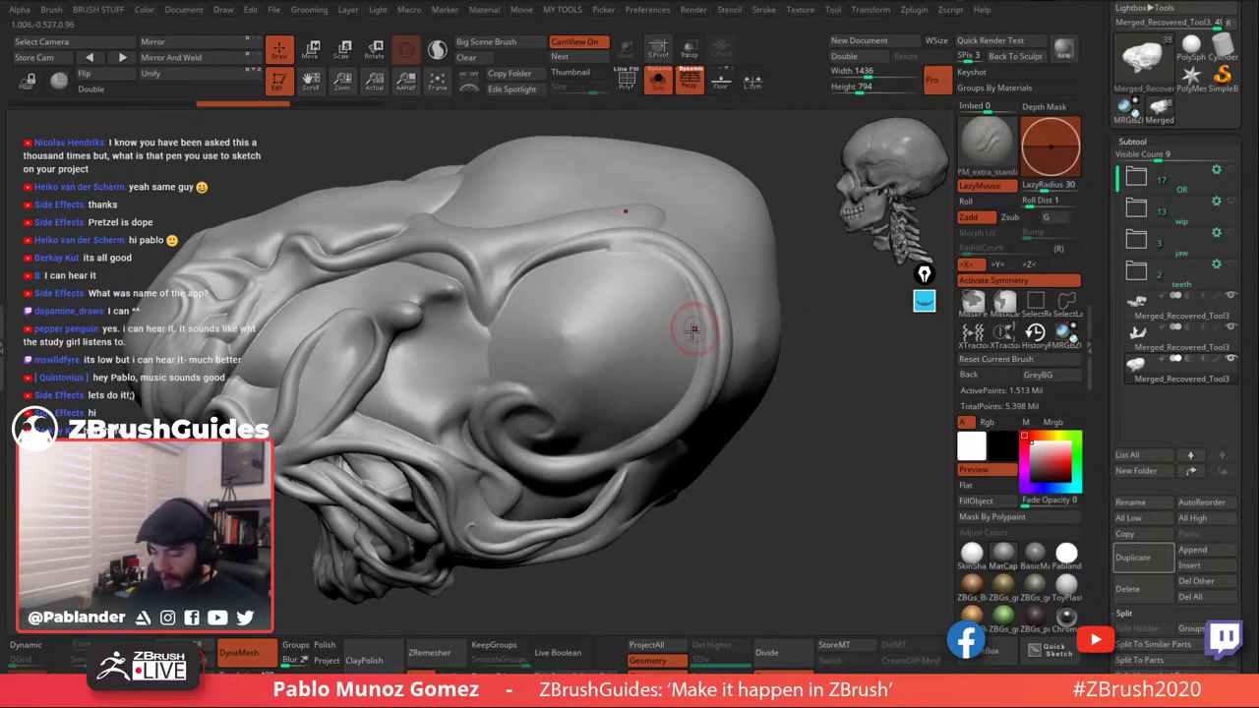
right_drag(694, 332, 705, 322)
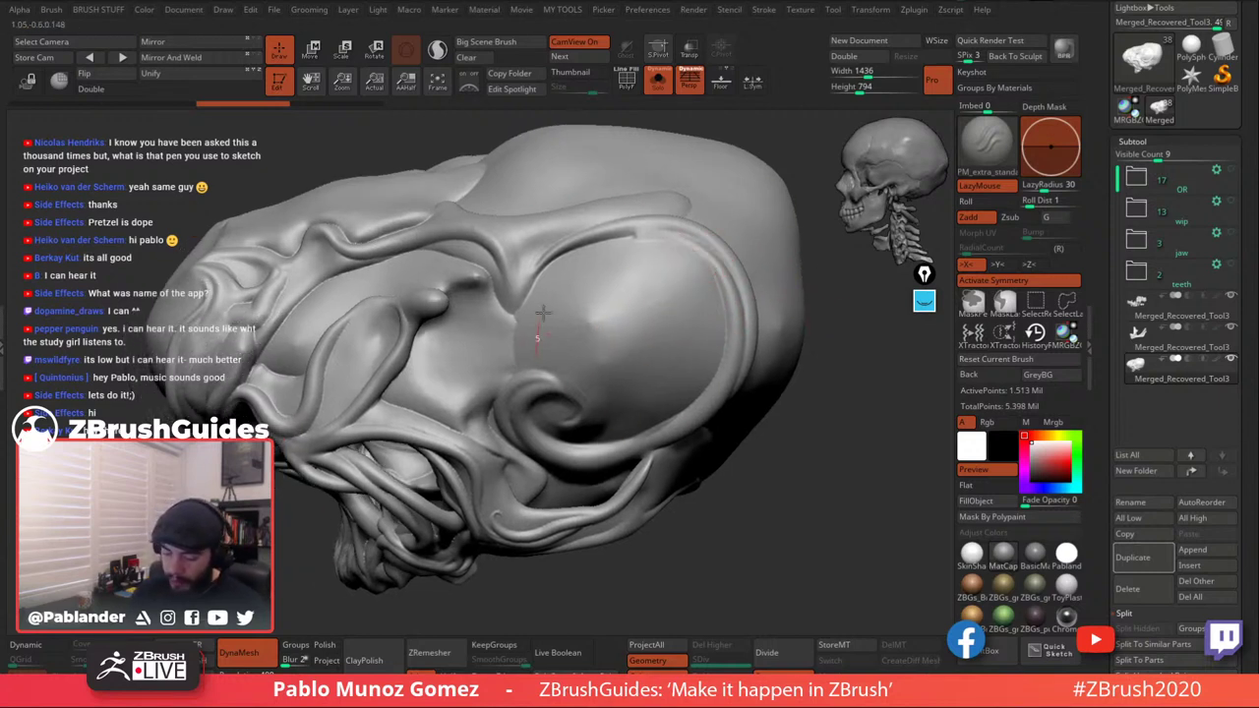
mouse_move(541, 313)
mouse_down()
mouse_move(717, 308)
mouse_move(576, 347)
mouse_move(687, 305)
mouse_move(604, 331)
mouse_move(640, 333)
mouse_up()
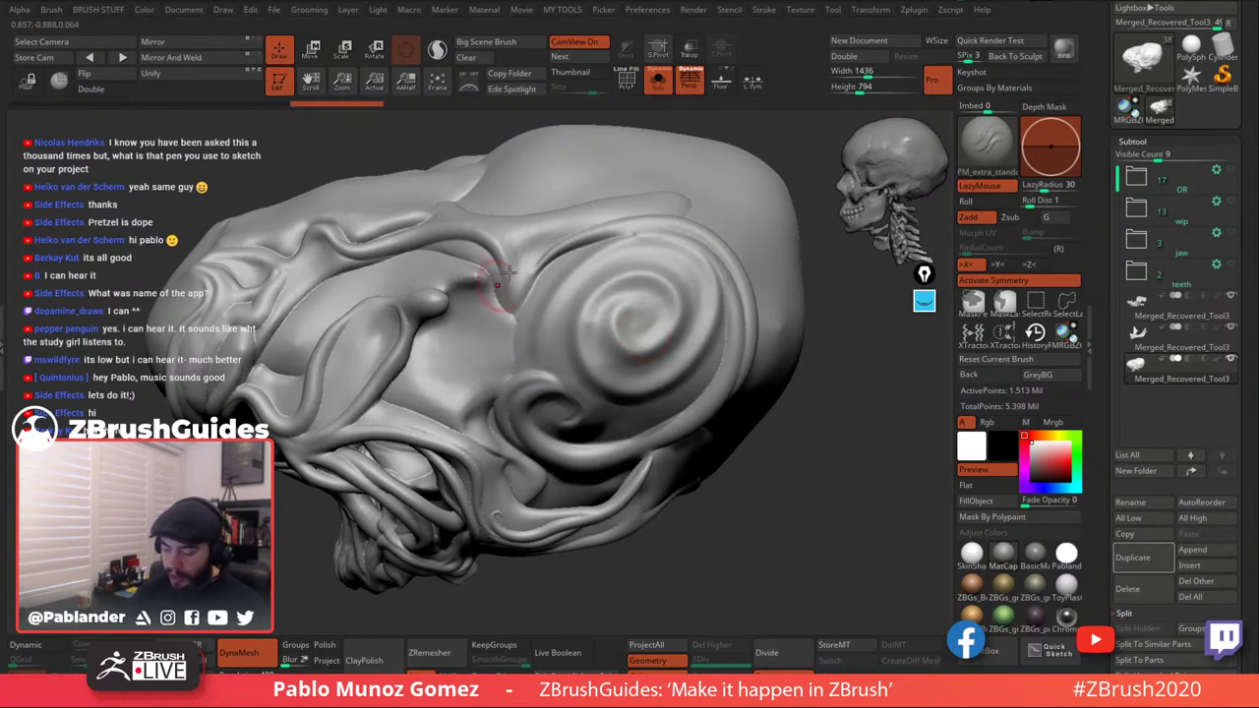
key(ctrl+z)
key(ctrl+z)
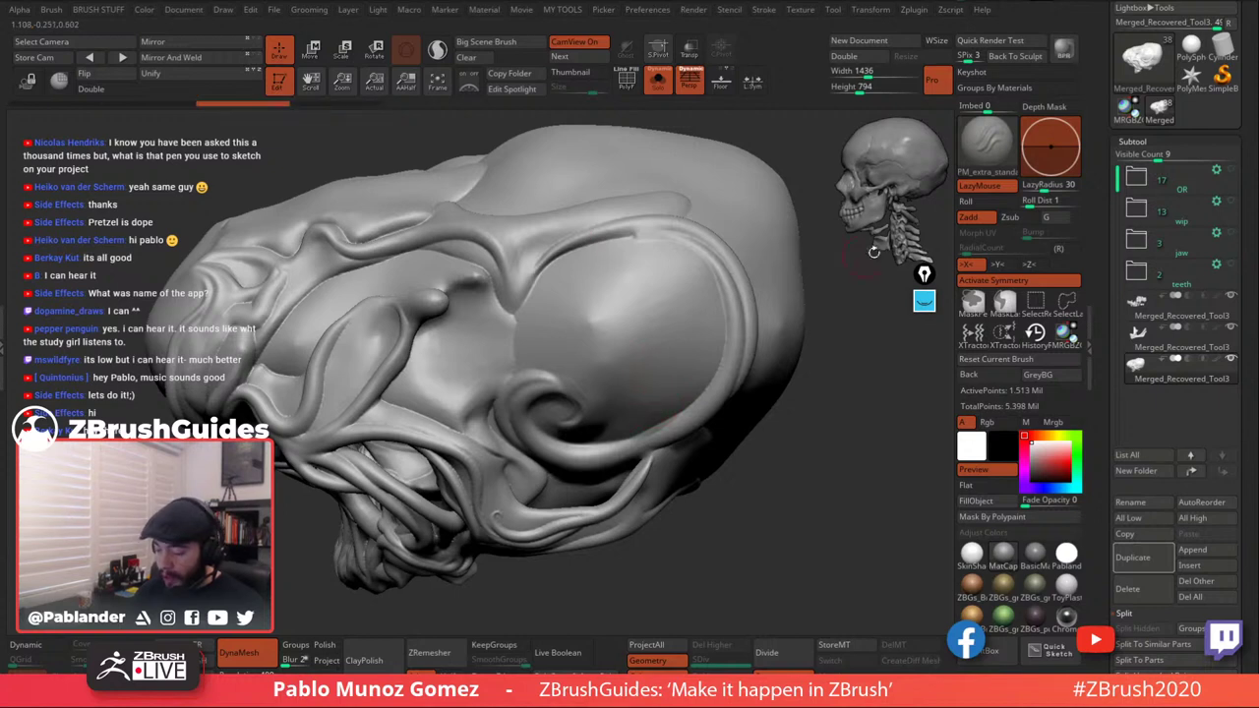
Turn off LazyMouse for the PM_extra_standard brush.
click(982, 186)
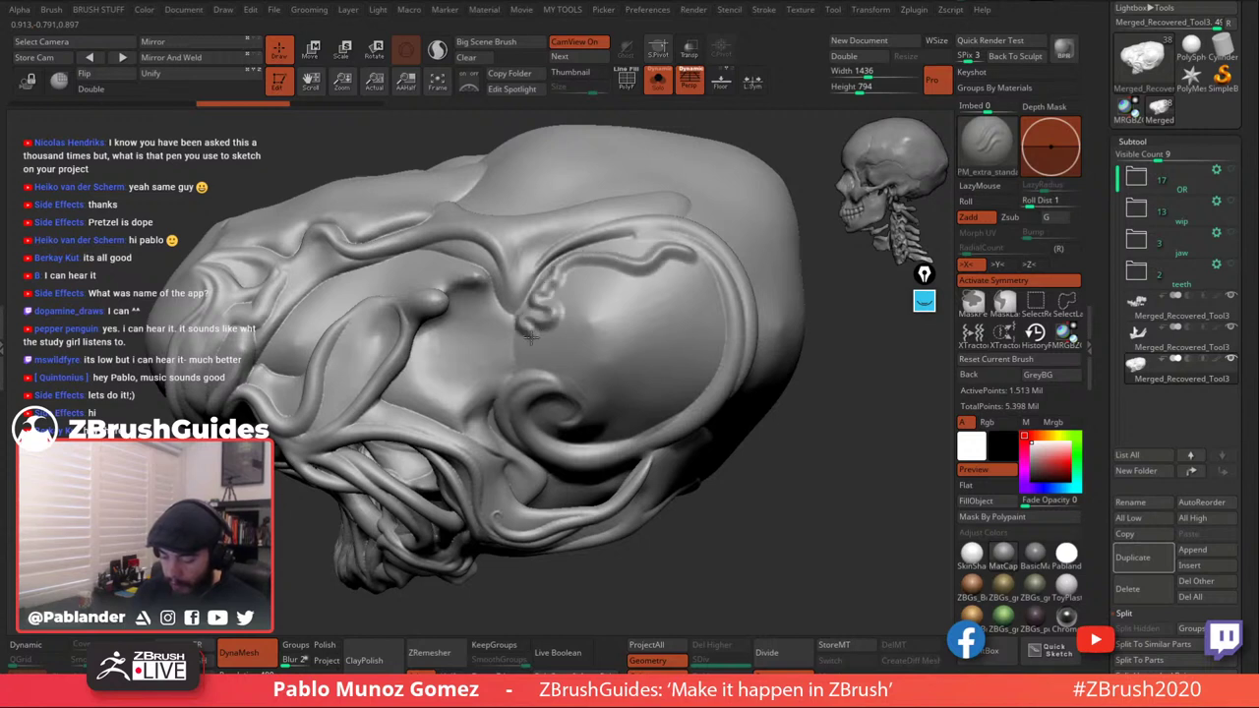
Try filling the rounded side plate with winding, brain-like raised squiggles using PM_extra_standard, and undo them.
drag(594, 392, 573, 339)
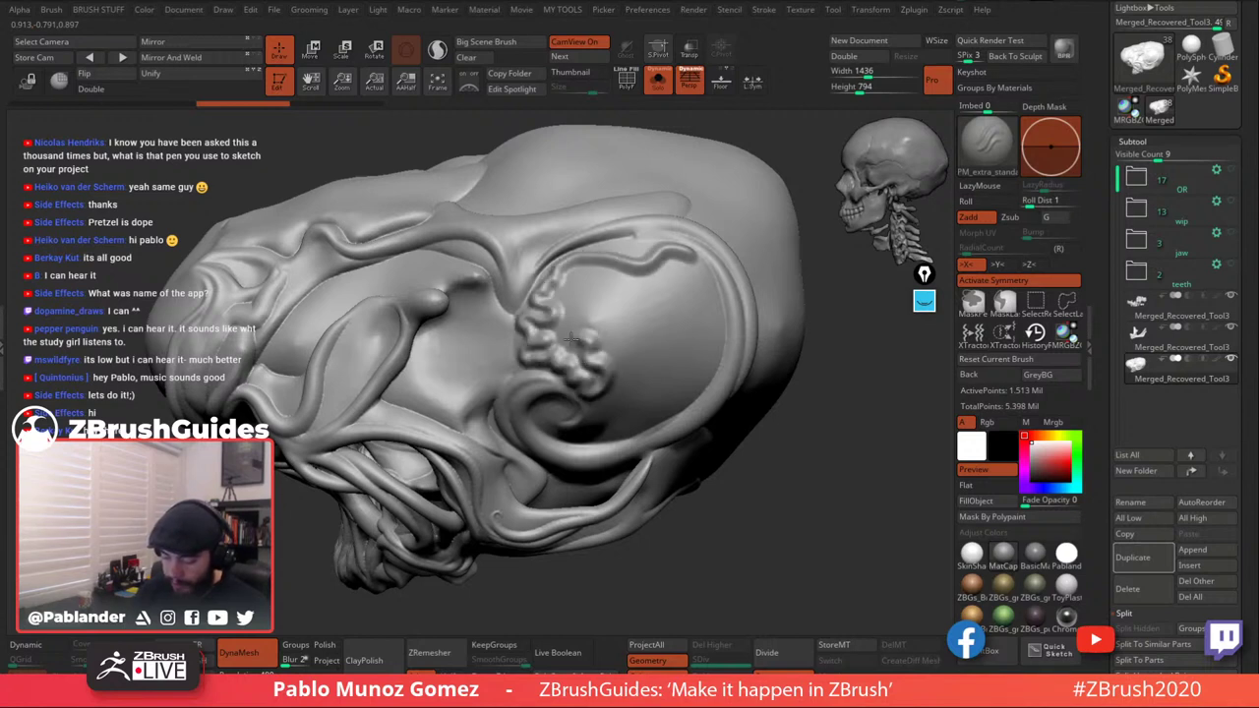
mouse_move(584, 282)
mouse_down()
mouse_move(614, 297)
mouse_move(634, 334)
mouse_move(649, 302)
mouse_move(711, 285)
mouse_move(699, 341)
mouse_up()
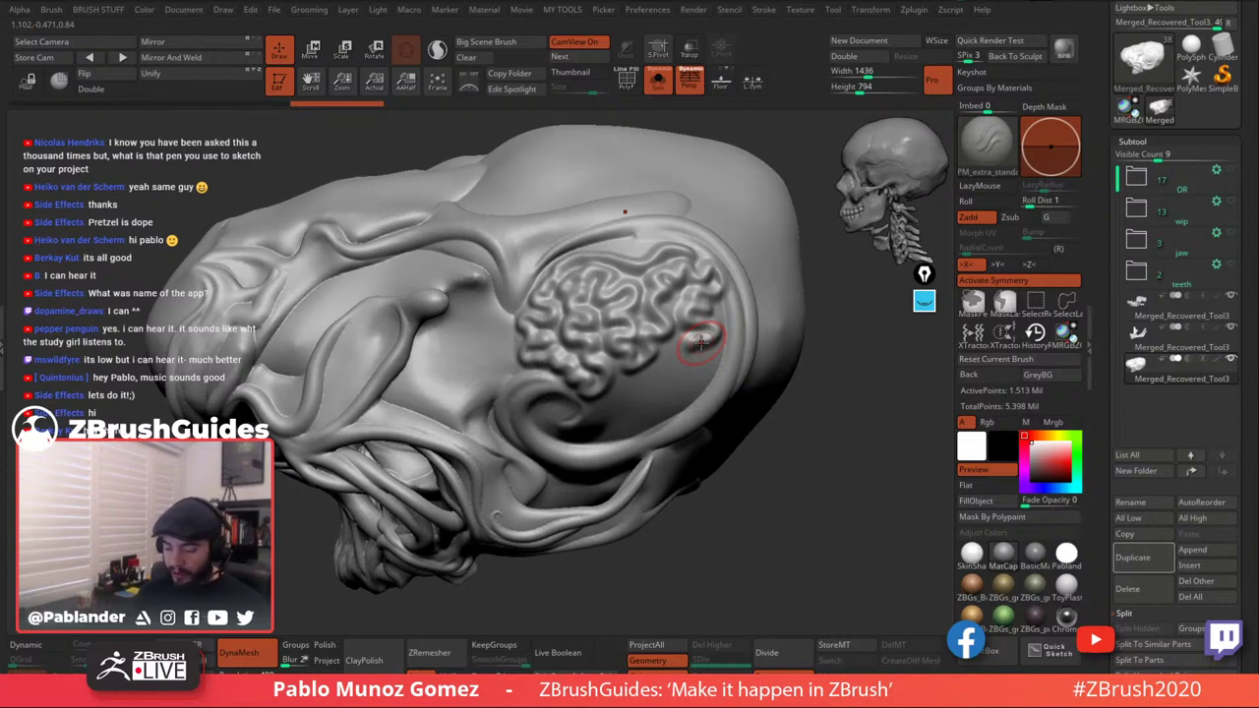
right_drag(626, 288, 608, 305)
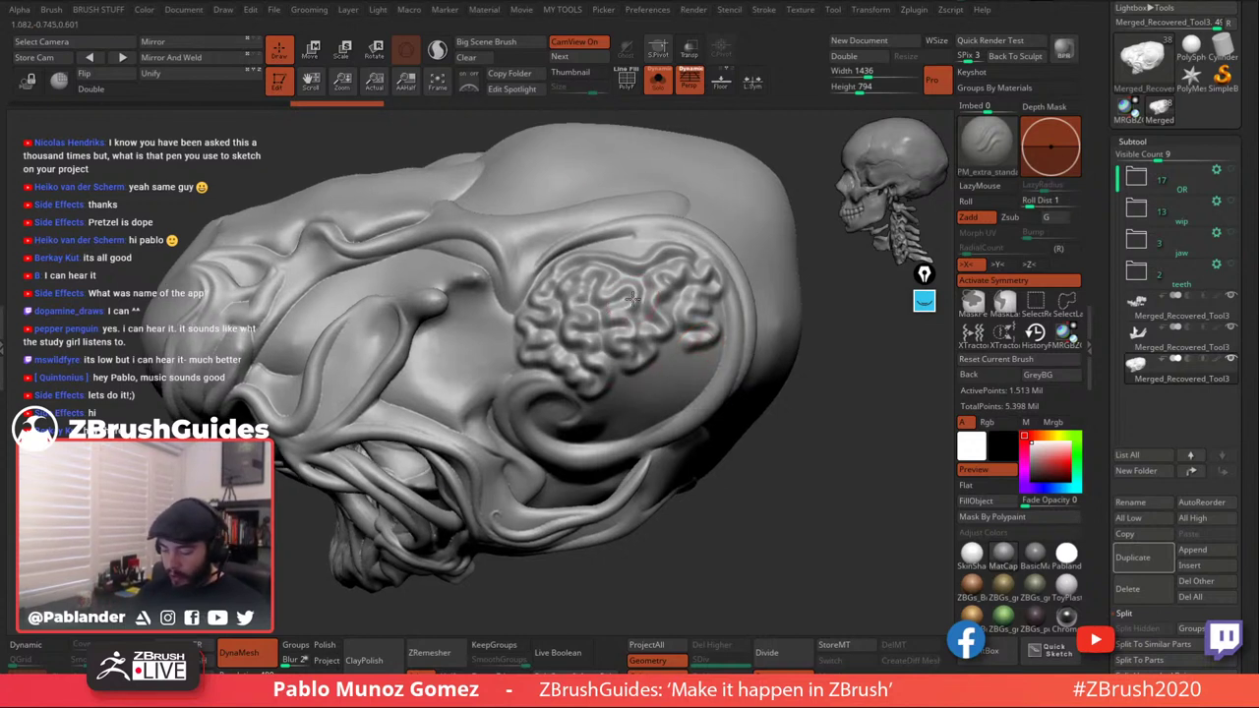
right_click(586, 370)
mouse_move(771, 237)
right_down()
mouse_move(743, 252)
mouse_move(726, 311)
mouse_move(675, 298)
mouse_move(782, 287)
right_up()
key(ctrl+z)
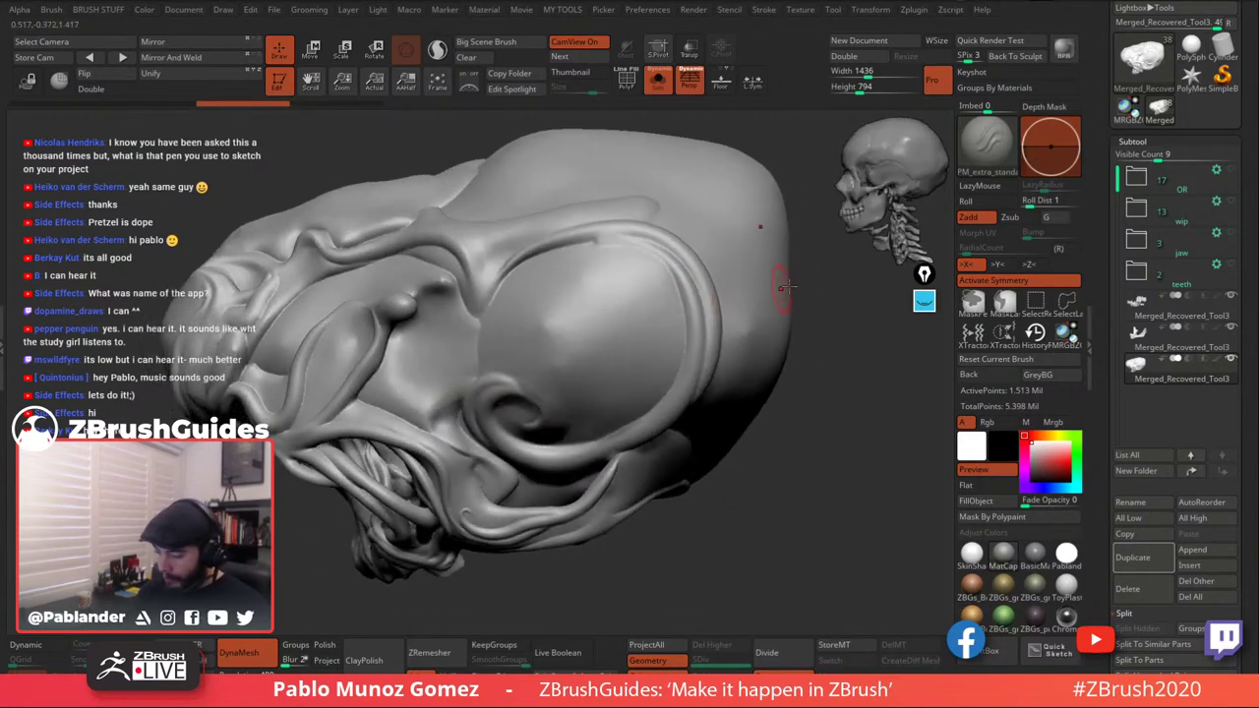
Switch the sculpting brush to PM_Custom_Clay.
key(b)
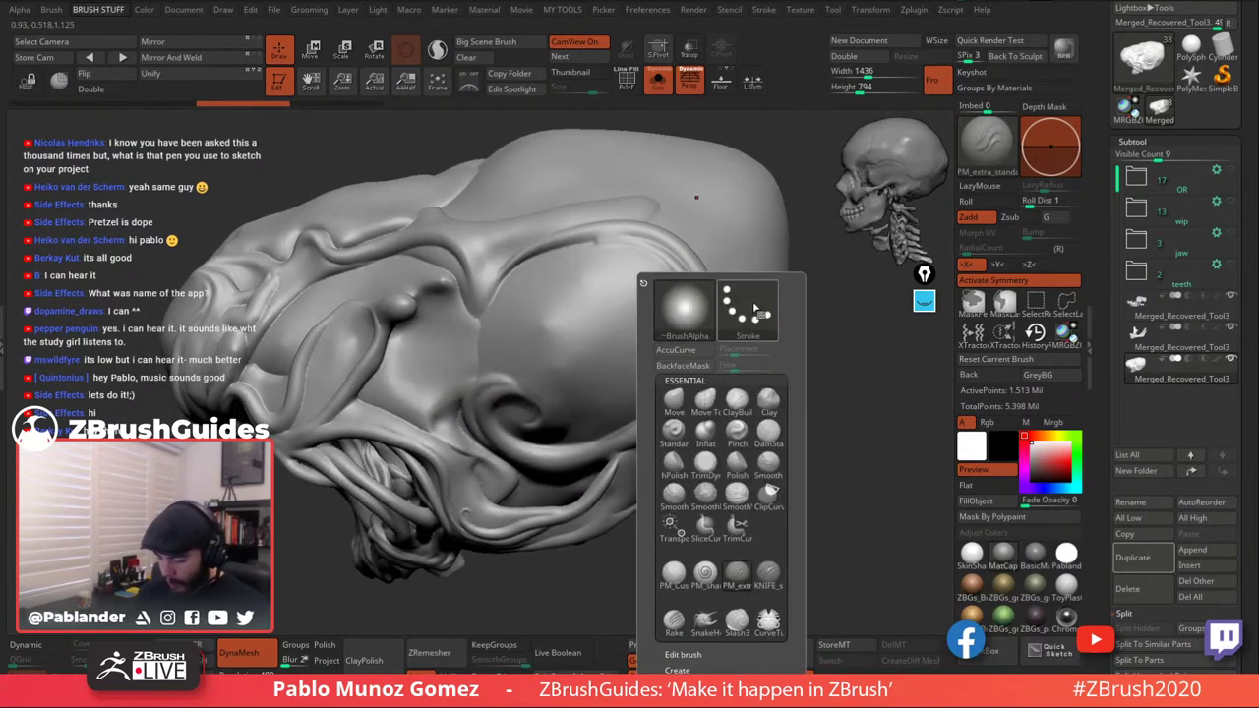
click(675, 575)
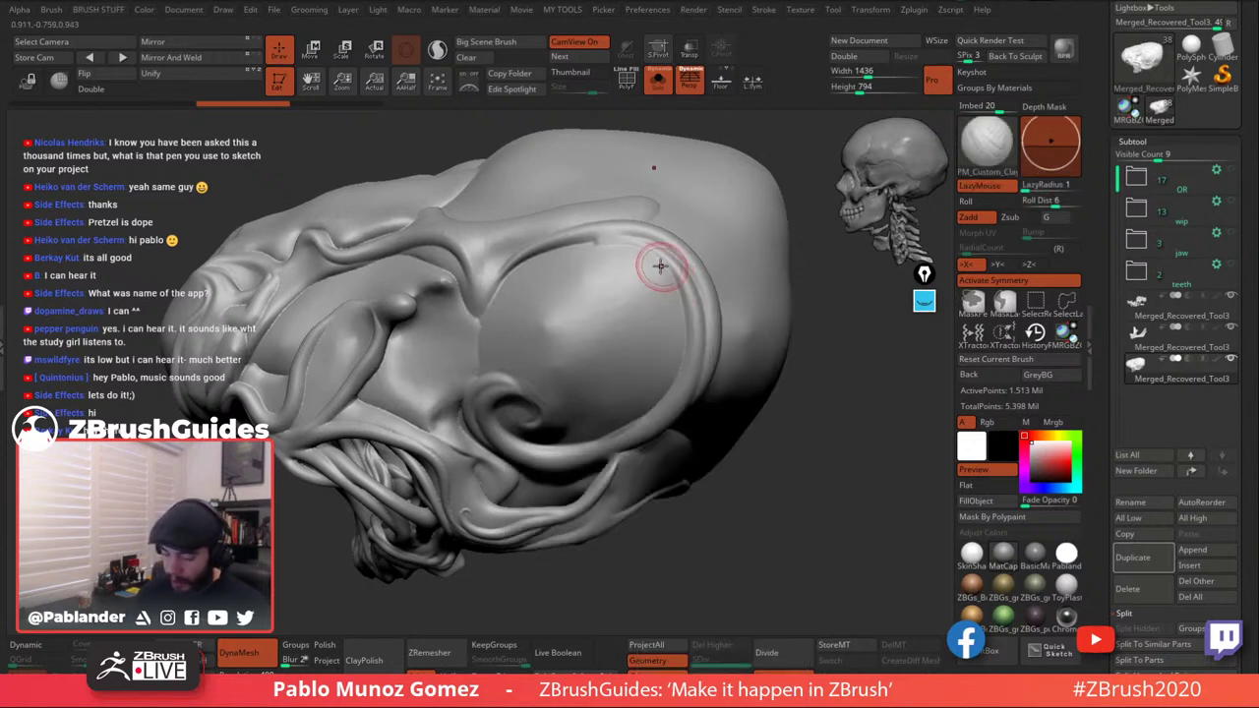
Try short diagonal clay strokes across the upper rear of the side plate, and undo them.
right_click(636, 250)
mouse_move(614, 262)
mouse_down()
mouse_move(624, 236)
mouse_move(670, 220)
mouse_up()
drag(606, 292, 677, 238)
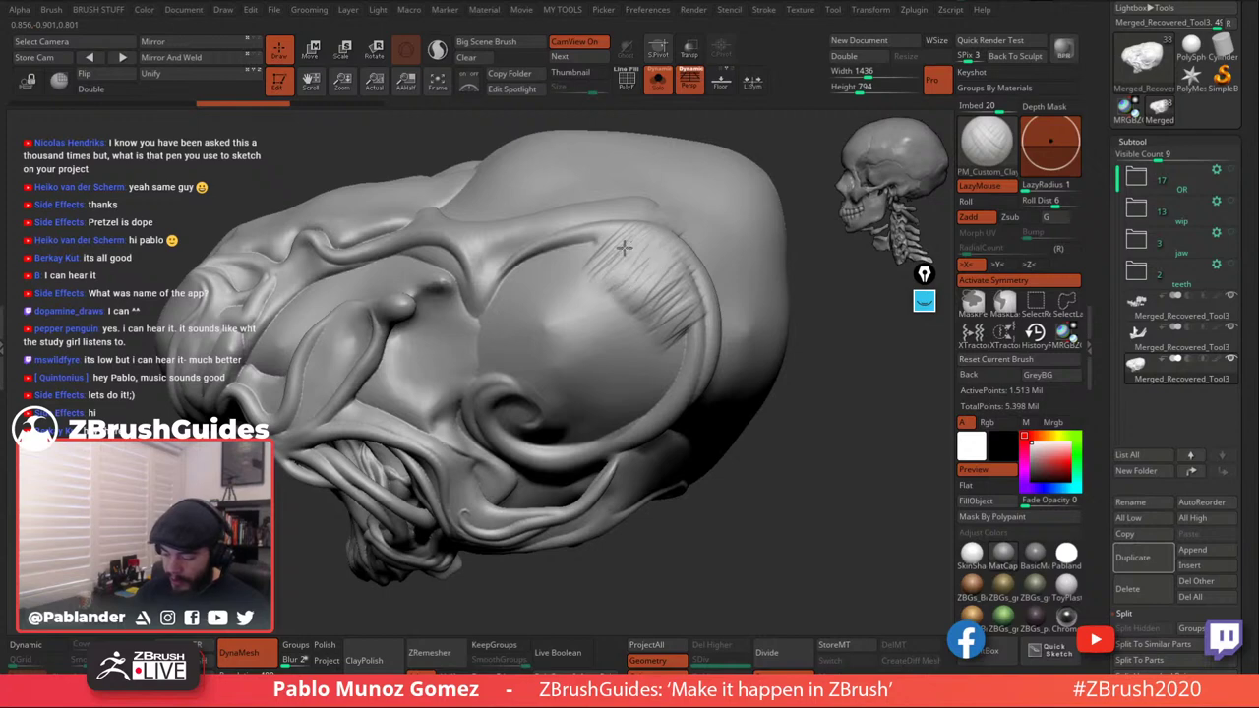
drag(624, 248, 665, 204)
key(ctrl+z)
key(ctrl+z)
key(ctrl+z)
key(ctrl+z)
right_drag(622, 264, 660, 281)
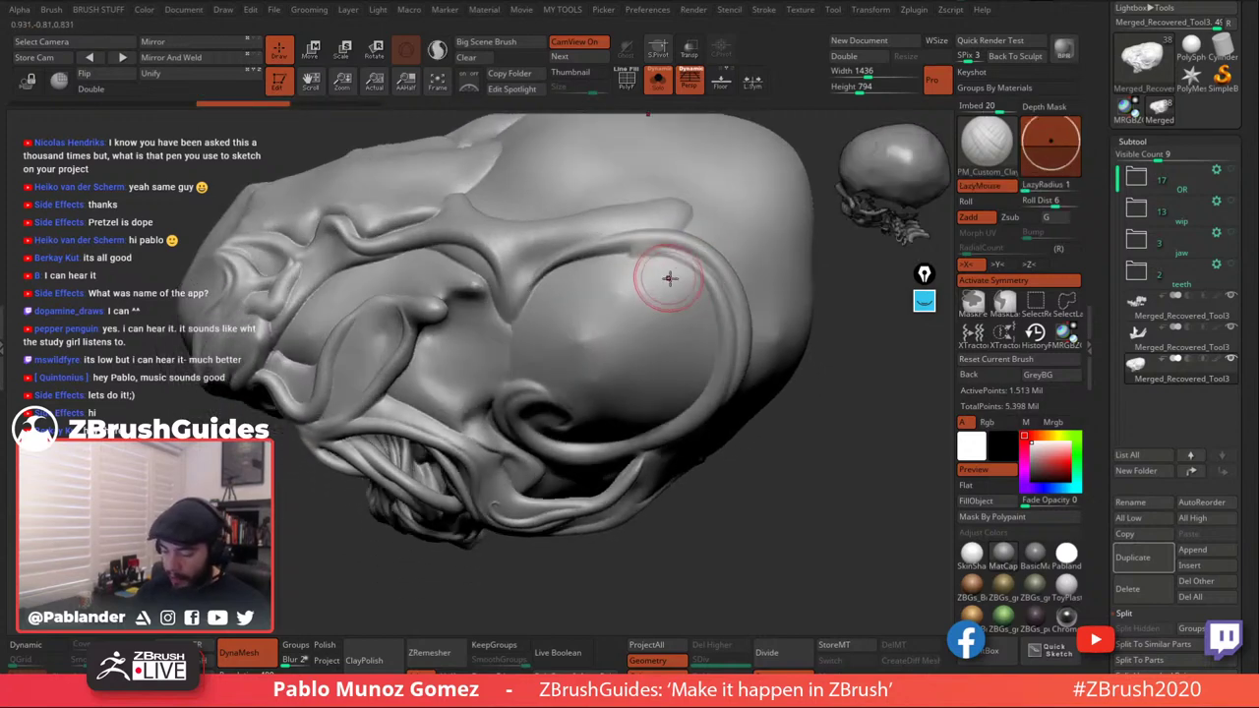
key(space)
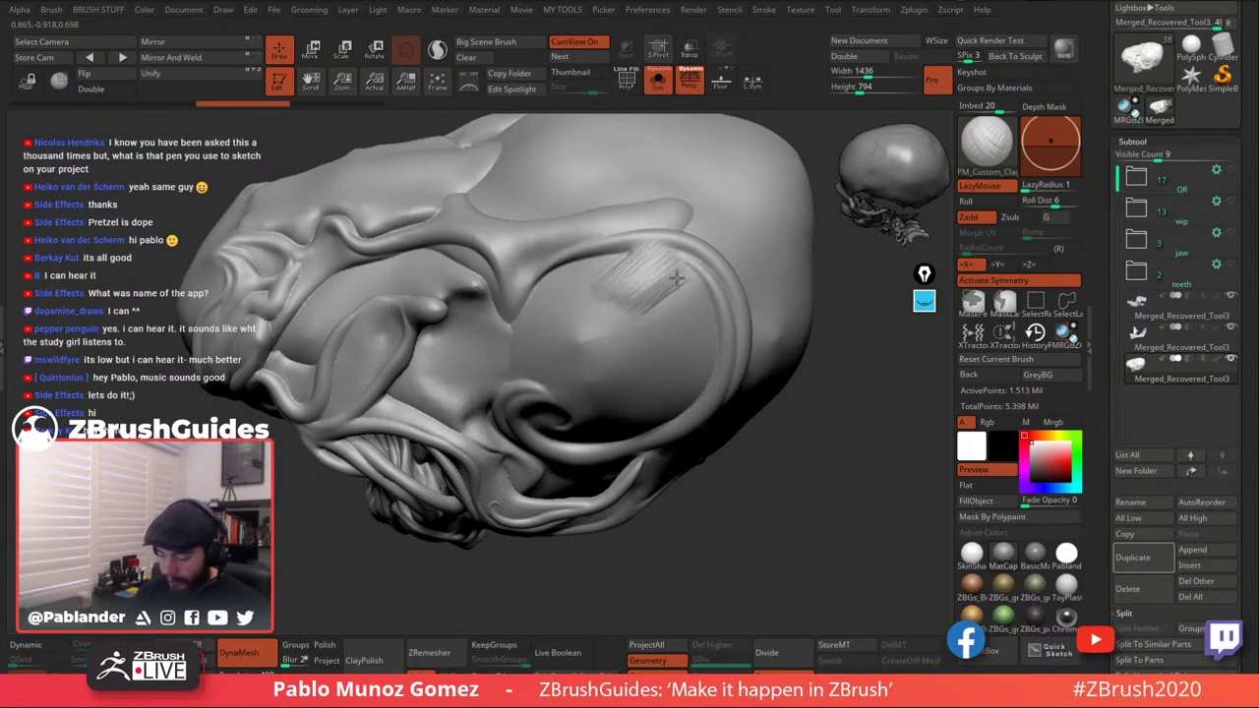
drag(690, 308, 700, 301)
key(ctrl+z)
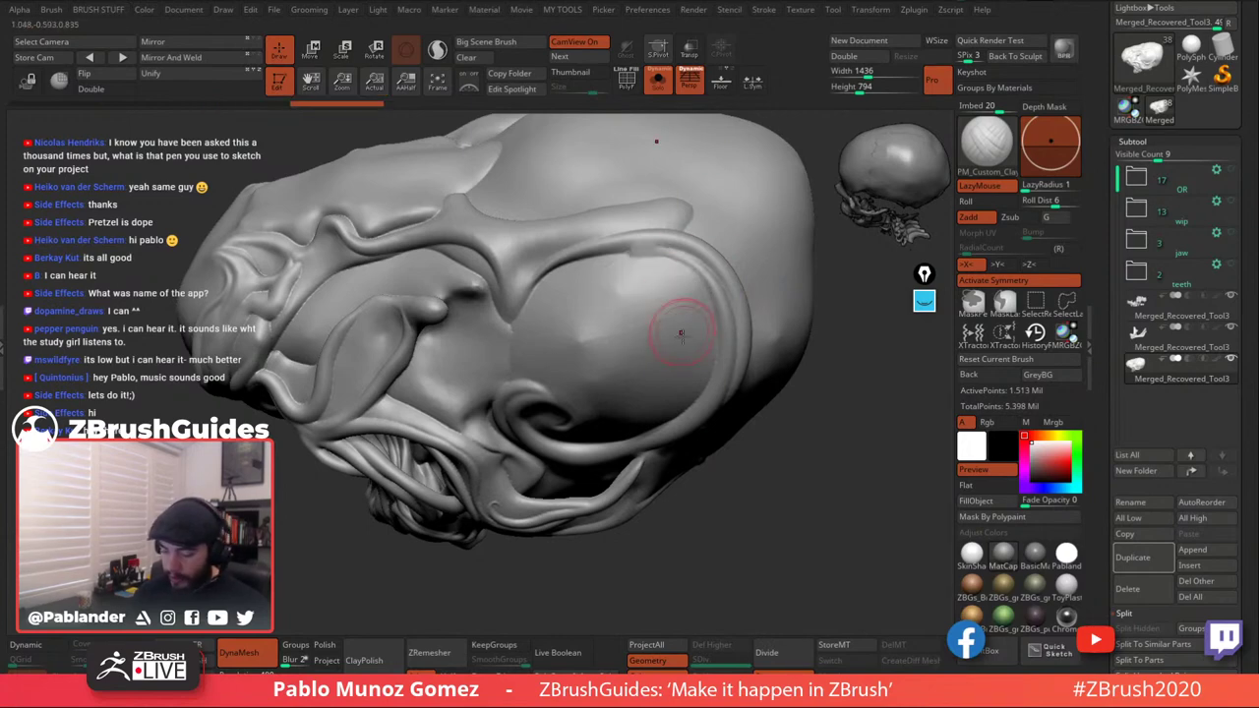
Try the standard Smooth brush on a fresh patch of diagonal clay strokes on the side plate.
right_drag(695, 382, 698, 345)
key(space)
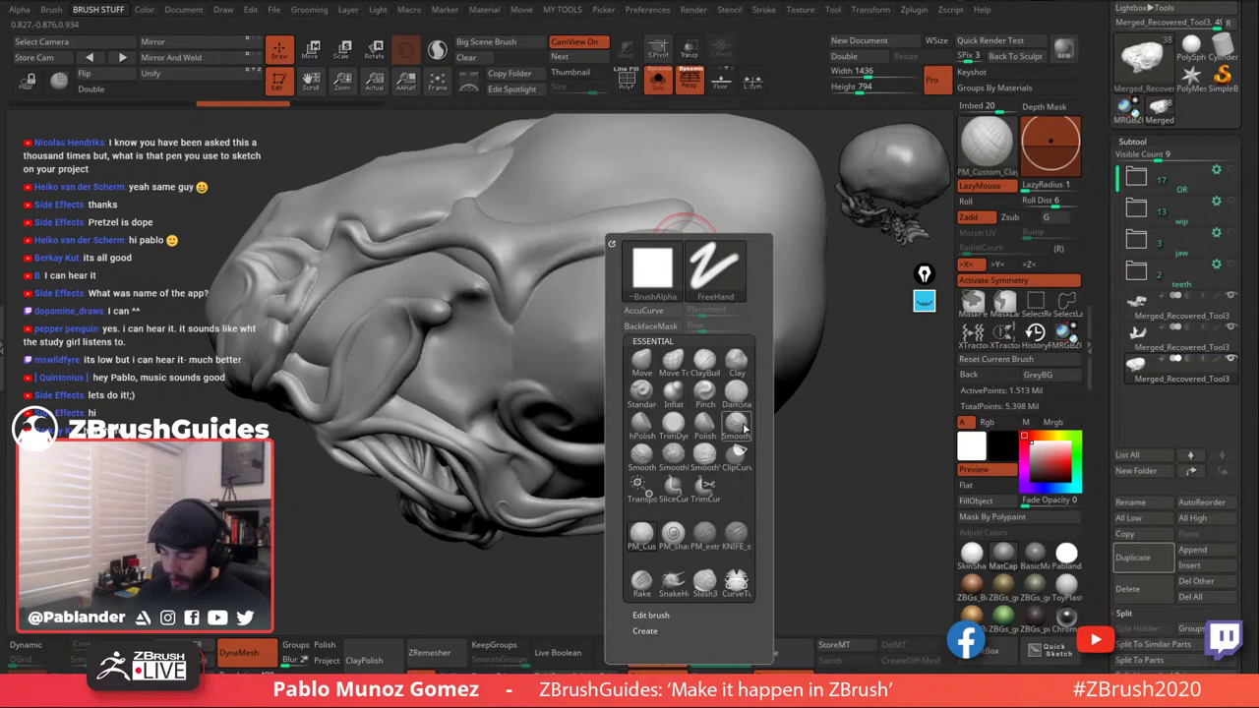
click(740, 423)
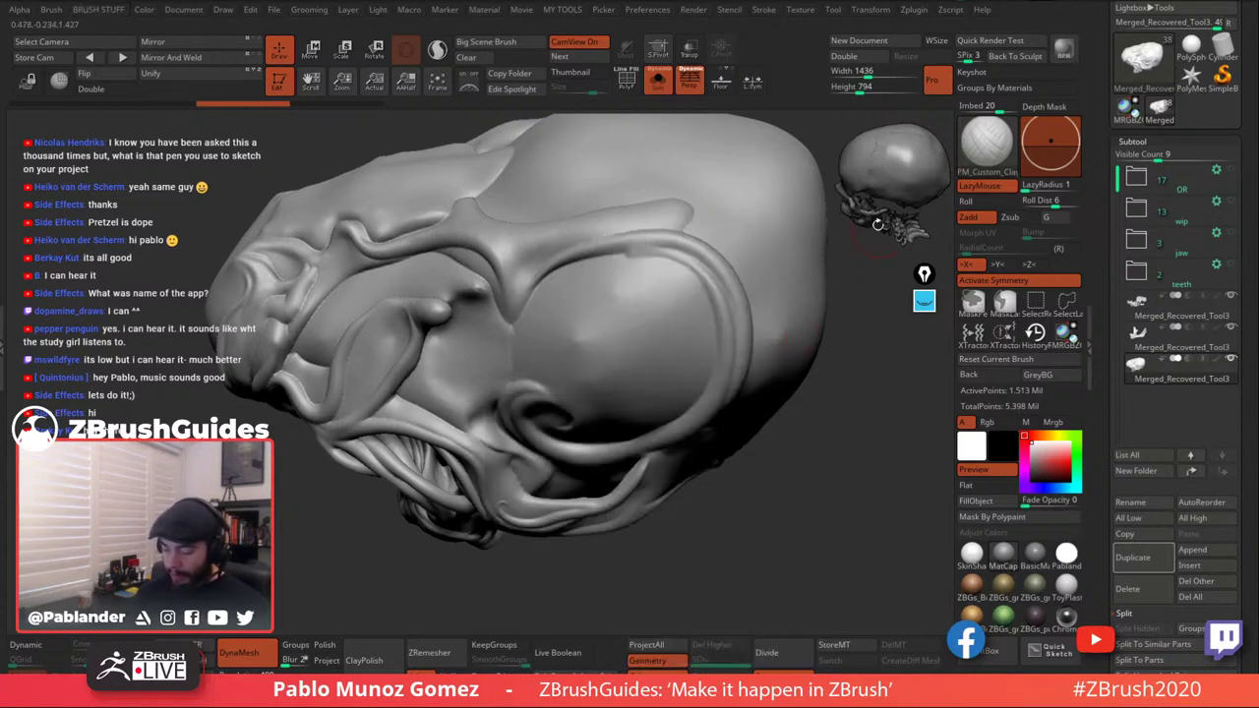
mouse_move(640, 257)
mouse_down()
mouse_move(664, 277)
mouse_move(645, 317)
mouse_up()
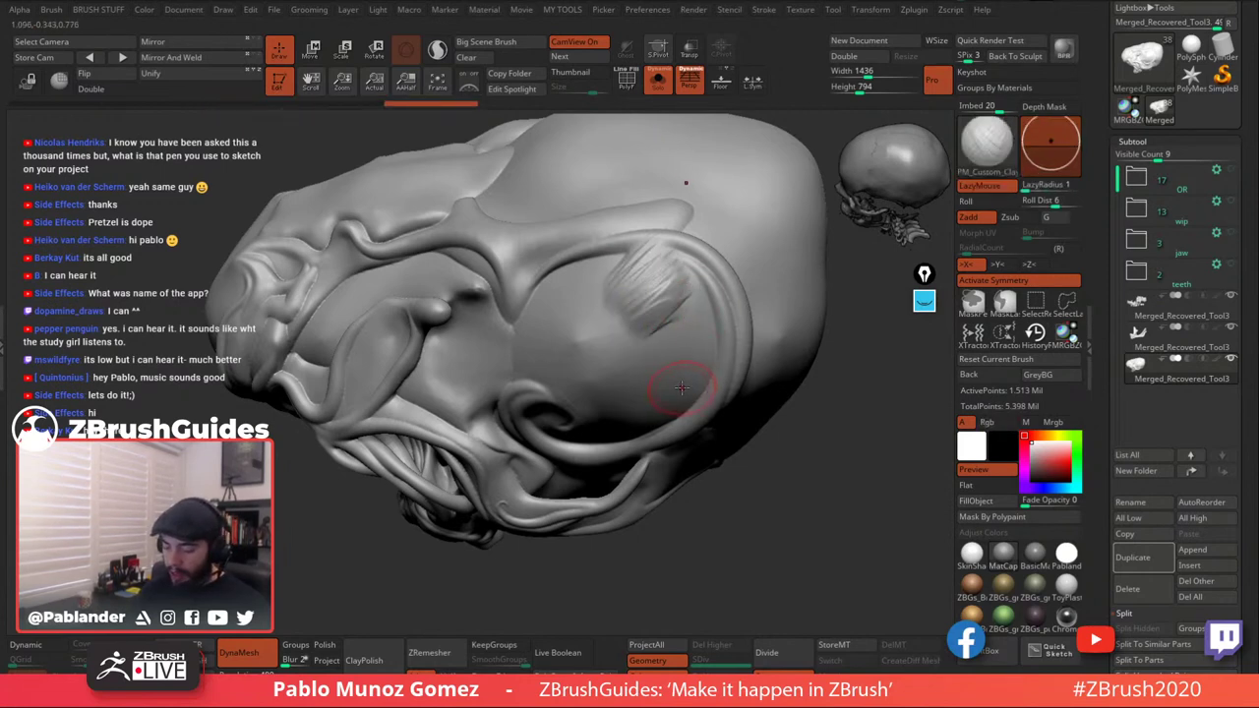
shift+drag(682, 389, 702, 355)
Try another Smooth brush variant and add more hatched clay strokes on the side plate.
key(b)
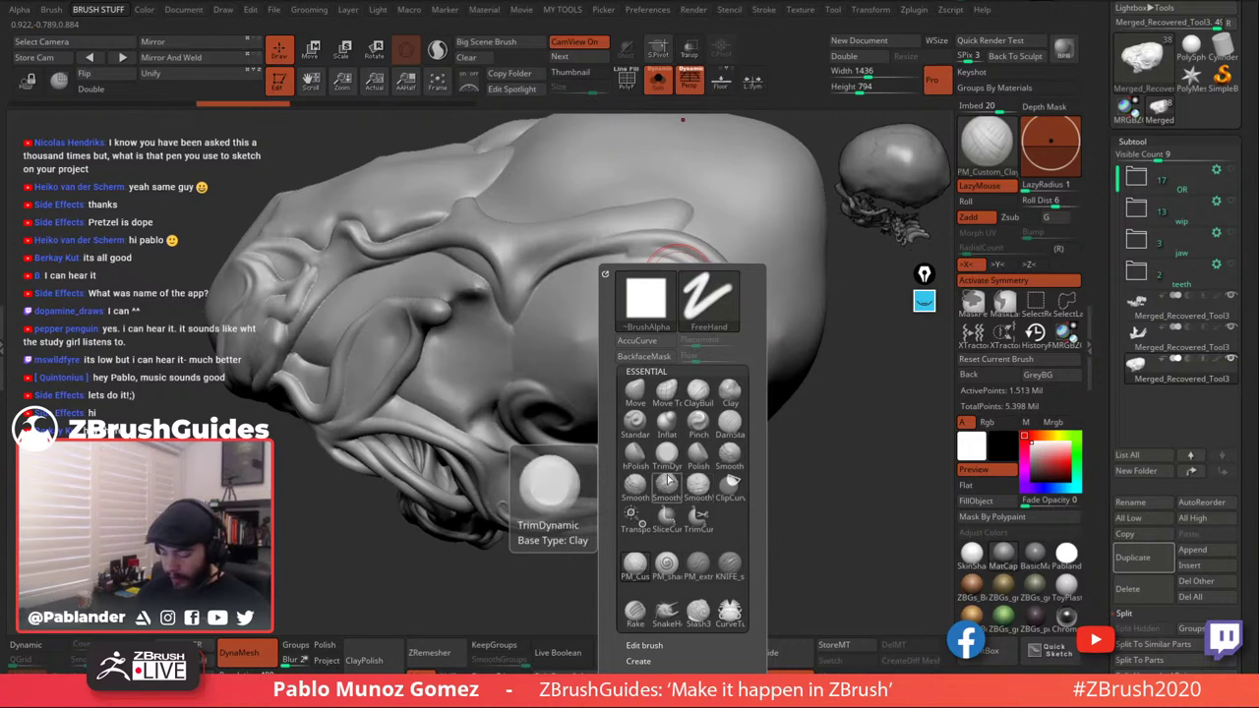
click(696, 487)
mouse_move(633, 320)
mouse_down()
mouse_move(633, 285)
mouse_move(610, 325)
mouse_move(640, 305)
mouse_move(662, 322)
mouse_move(657, 344)
mouse_move(688, 348)
mouse_up()
mouse_move(693, 349)
right_down()
mouse_move(696, 321)
mouse_move(678, 324)
mouse_move(728, 343)
mouse_move(646, 344)
mouse_move(669, 334)
right_up()
Assign SmoothPeaks as the smoothing brush and skip its note until the next restart.
key(space)
click(655, 498)
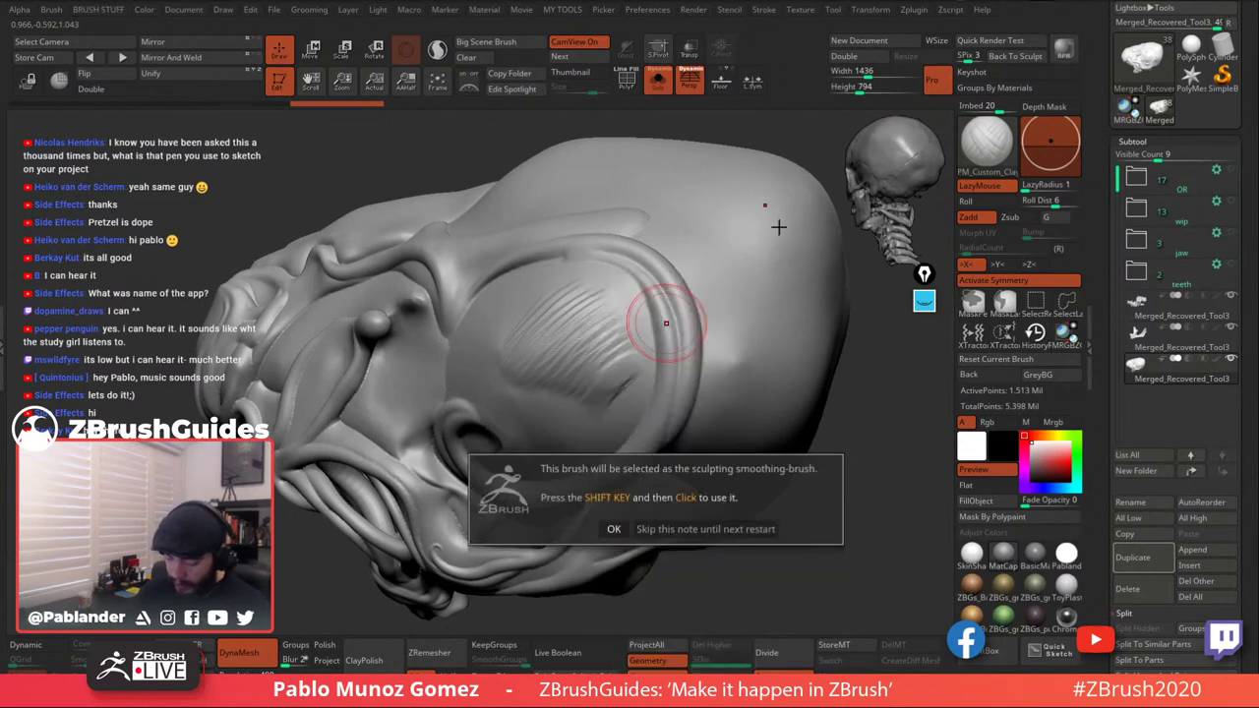
click(667, 528)
Try SmoothPeaks on the hatched clay strokes, and undo the smoothing and the strokes.
key(shift)
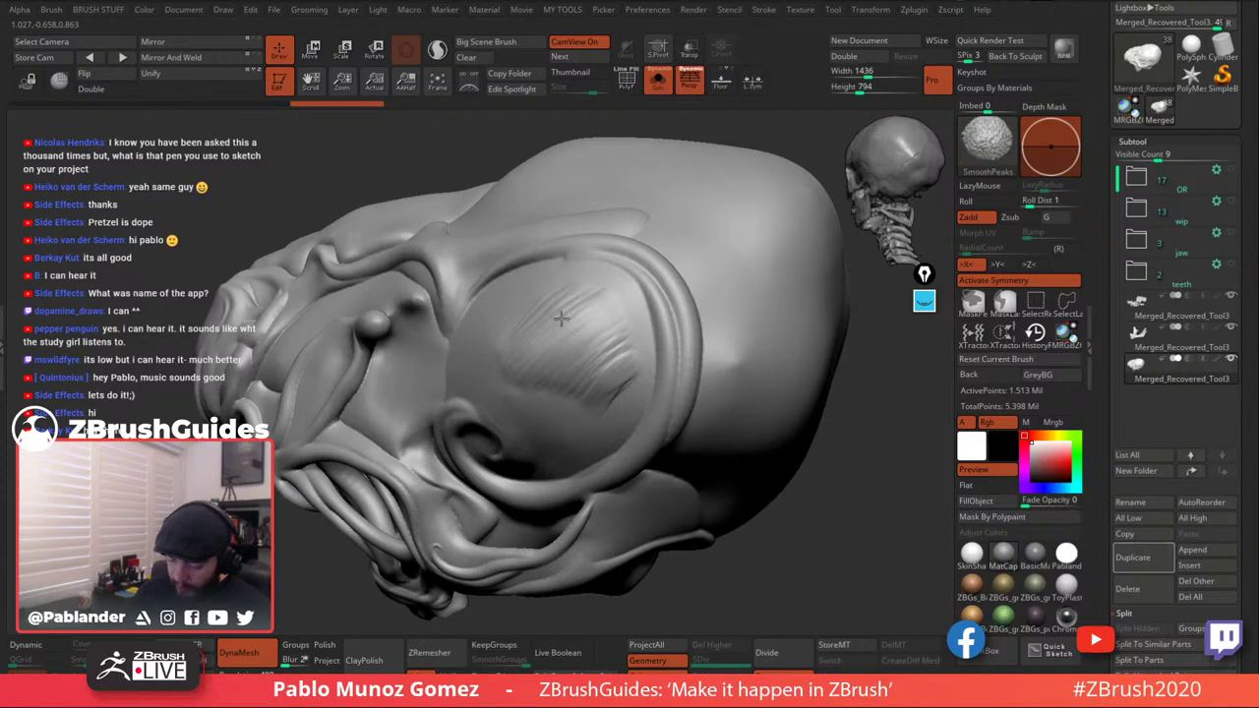
right_drag(633, 344, 599, 357)
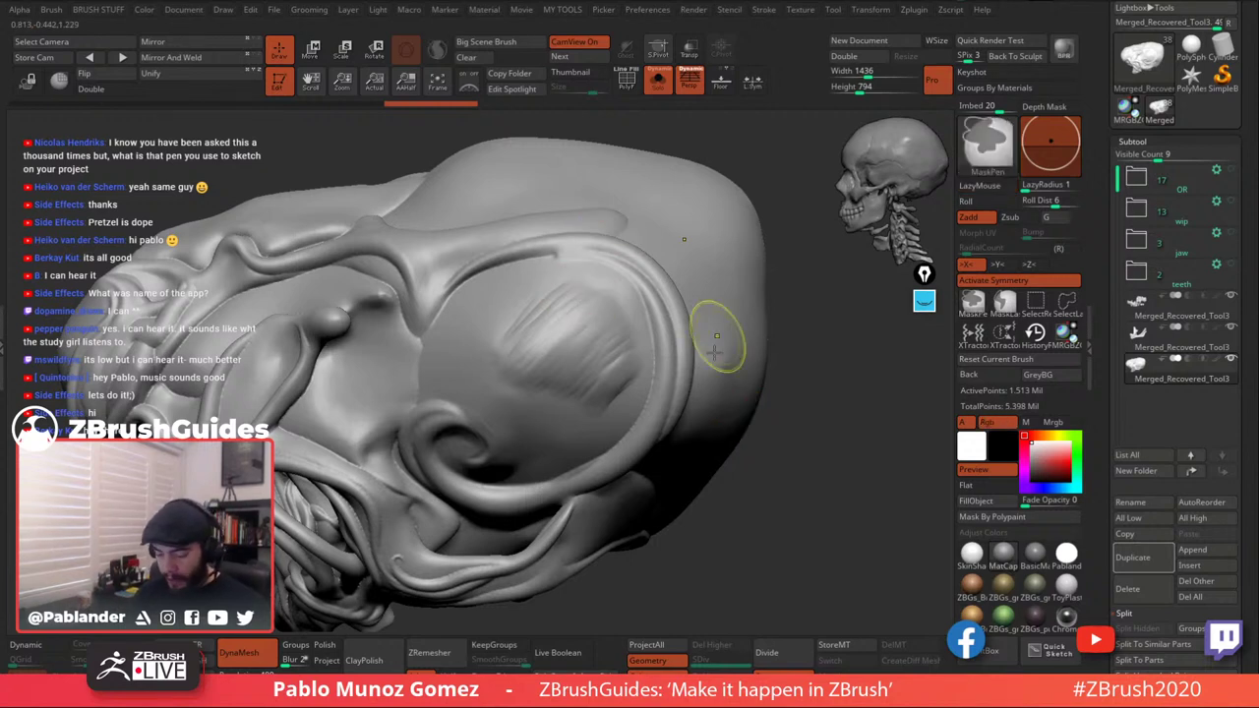
key(ctrl+z)
key(ctrl+z)
Smooth the side plate and the recessed surface in front of it with SmoothPeaks.
mouse_move(659, 376)
alt+right_down()
mouse_move(688, 358)
mouse_move(660, 325)
mouse_move(661, 363)
alt+right_up()
key(shift)
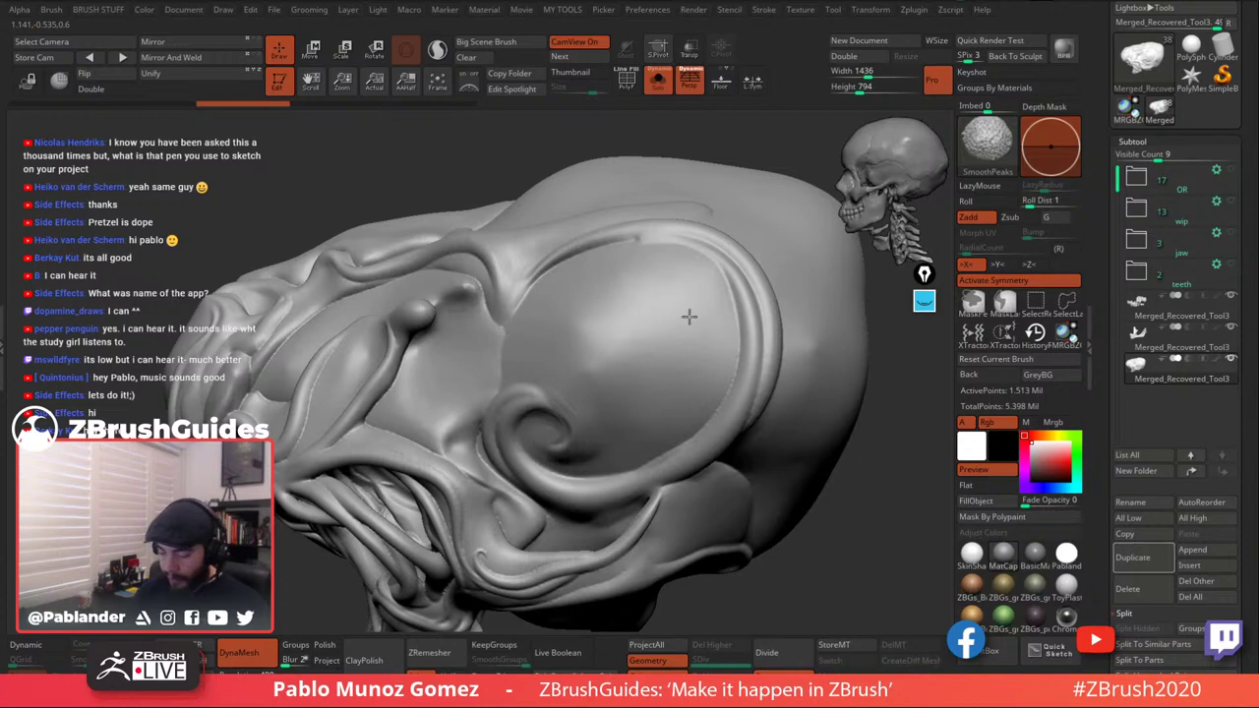
right_drag(686, 357, 711, 360)
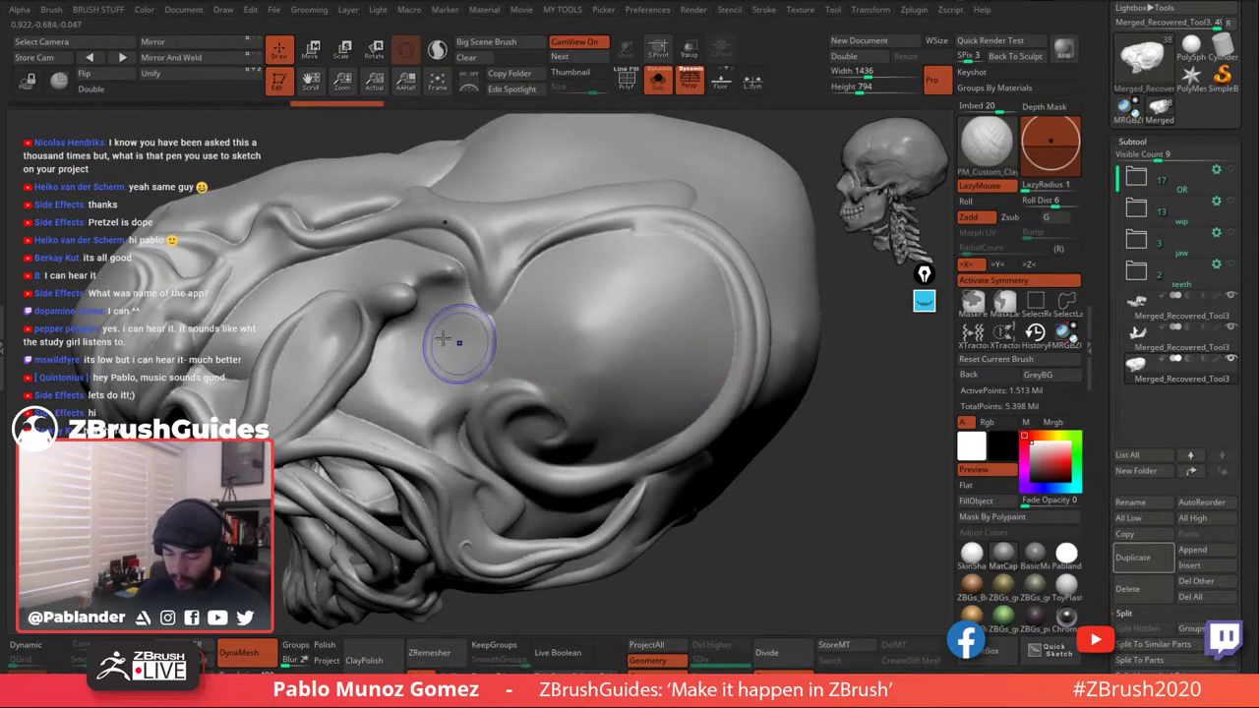
shift+drag(443, 339, 440, 309)
mouse_move(401, 371)
shift+mouse_down()
mouse_move(405, 382)
mouse_move(433, 354)
shift+mouse_up()
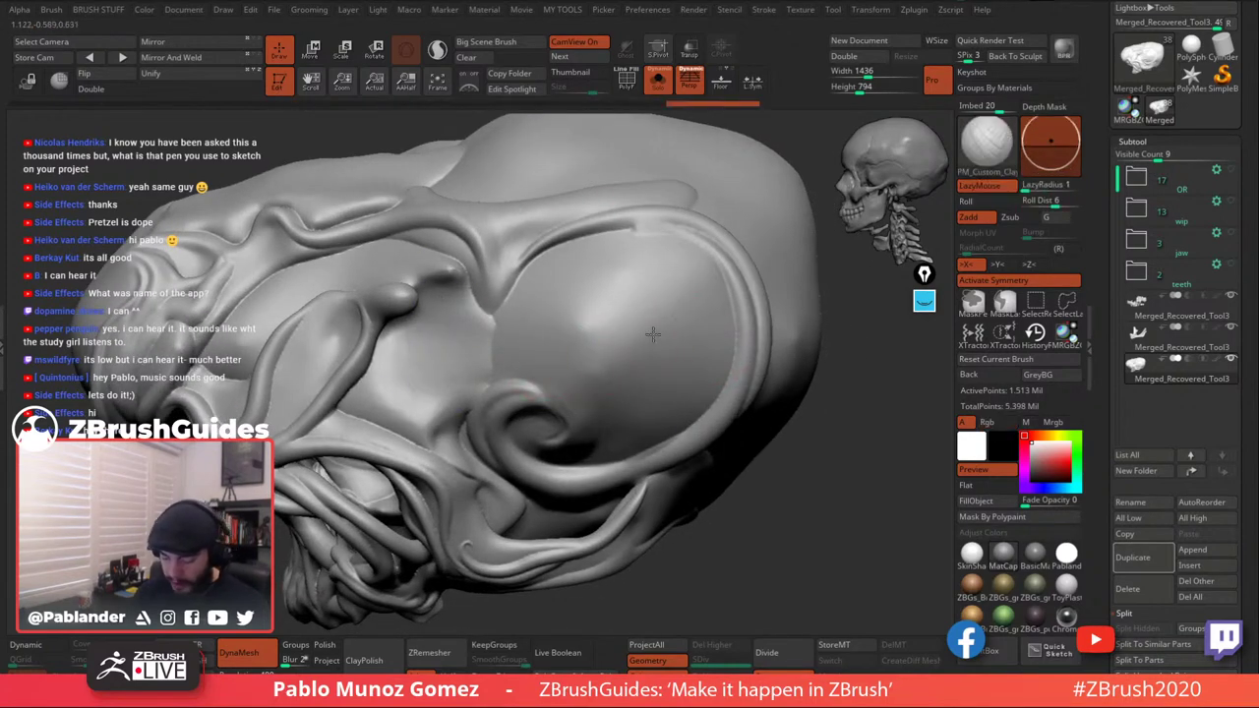
Smooth the hollow between the curled ridge and the lower ridge beneath the side plate with SmoothPeaks.
mouse_move(653, 334)
right_down()
mouse_move(666, 326)
mouse_move(658, 263)
right_up()
mouse_move(601, 456)
right_down()
mouse_move(606, 393)
mouse_move(592, 418)
right_up()
key(shift)
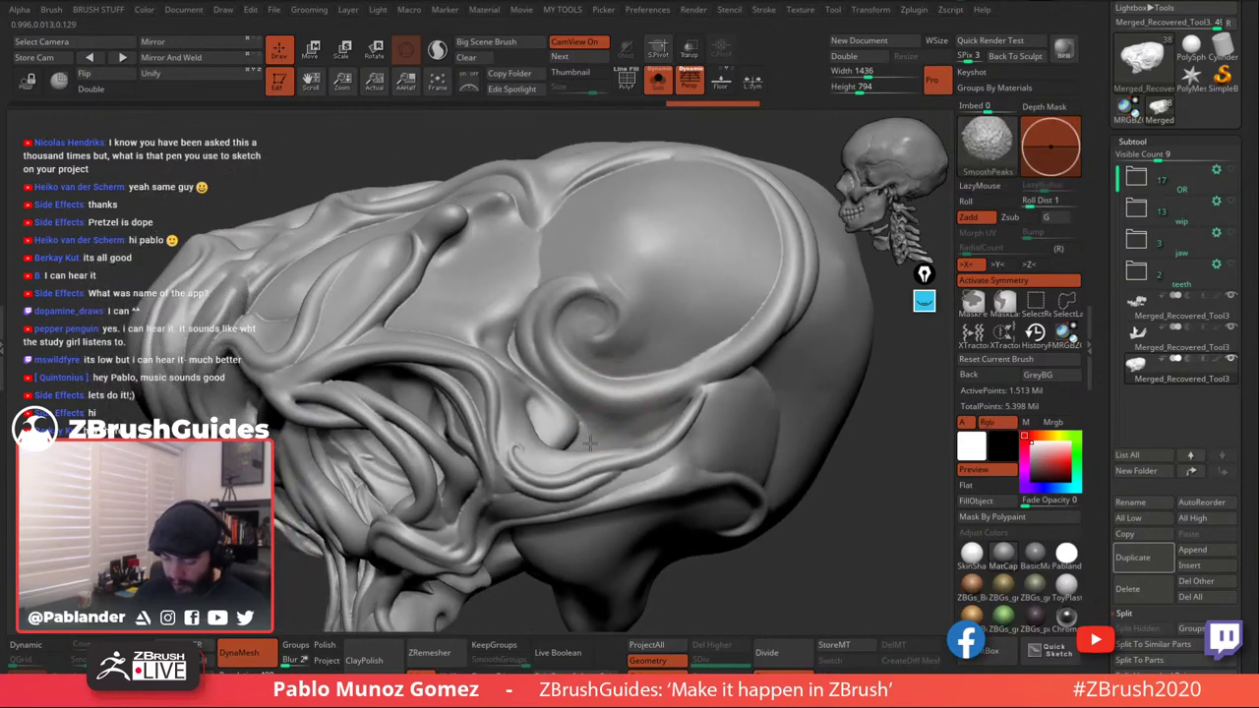
shift+drag(591, 442, 640, 376)
Smooth the tangled strands and creases inside the lower face opening with SmoothPeaks.
right_drag(630, 384, 616, 395)
mouse_move(360, 487)
right_down()
mouse_move(533, 283)
mouse_move(547, 325)
mouse_move(523, 236)
mouse_move(544, 270)
right_up()
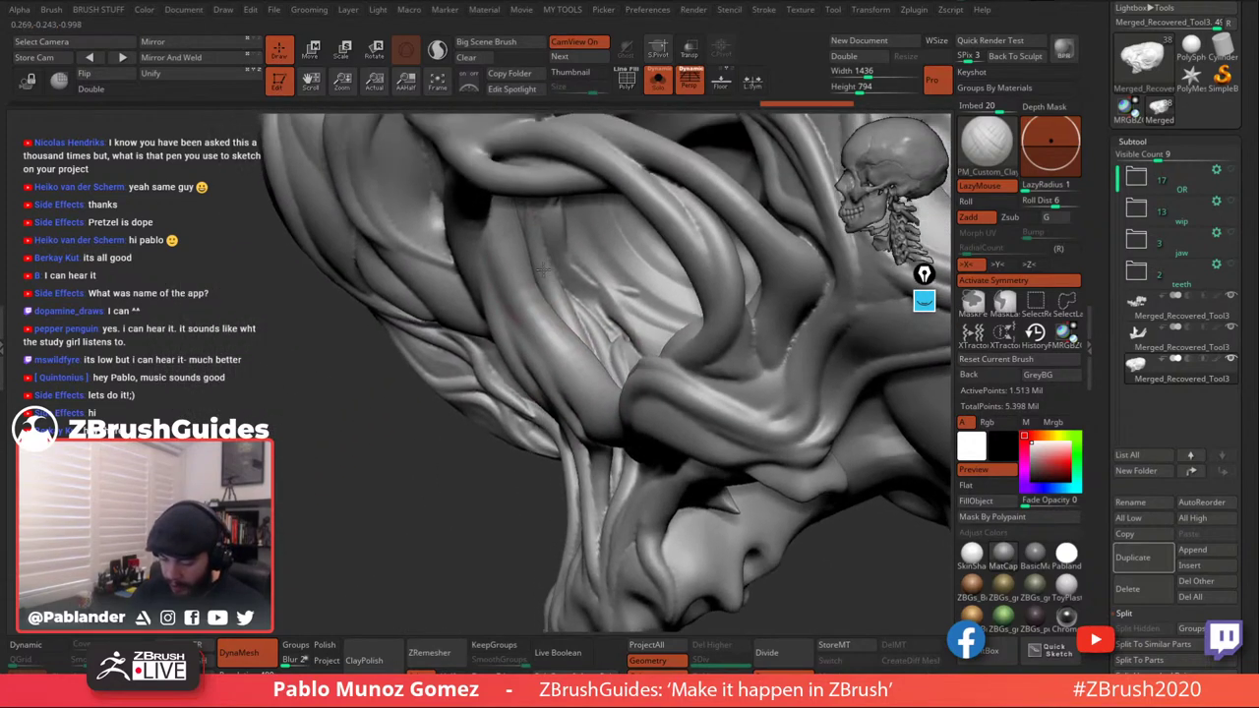
key(shift)
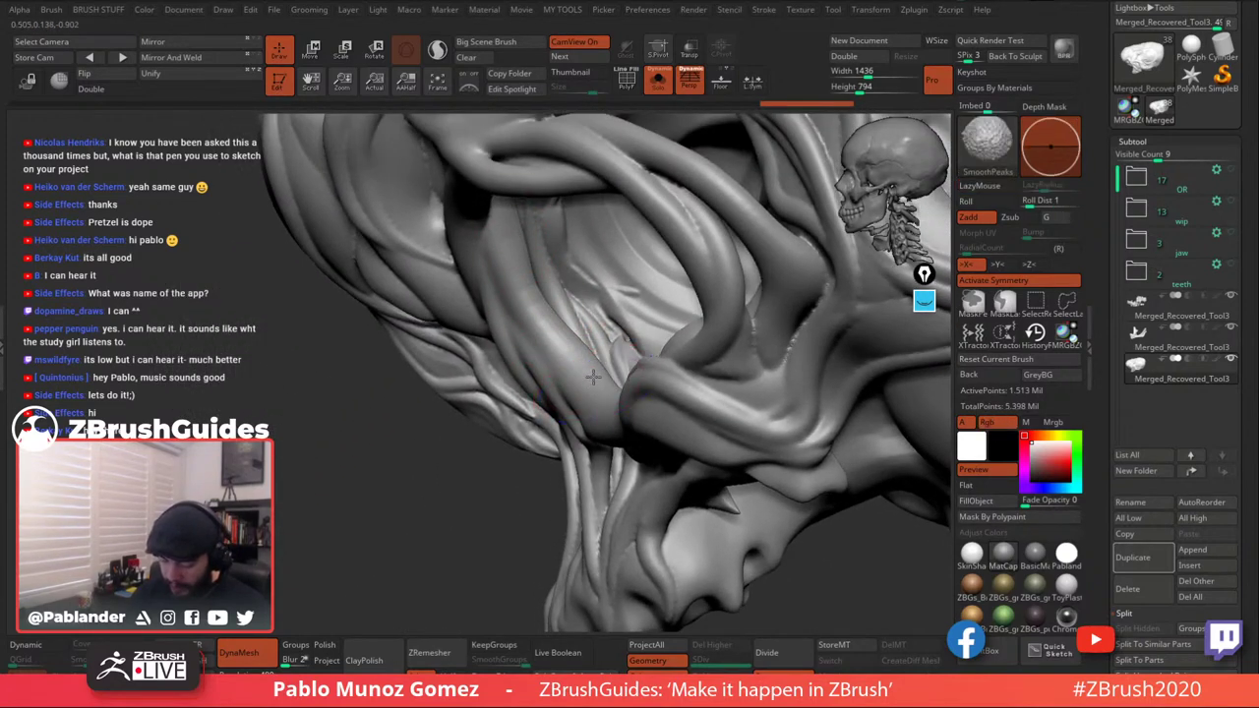
shift+drag(506, 220, 548, 309)
mouse_move(576, 305)
right_down()
mouse_move(600, 315)
mouse_move(641, 289)
mouse_move(649, 383)
mouse_move(669, 365)
mouse_move(632, 358)
mouse_move(607, 415)
mouse_move(613, 346)
mouse_move(555, 433)
right_up()
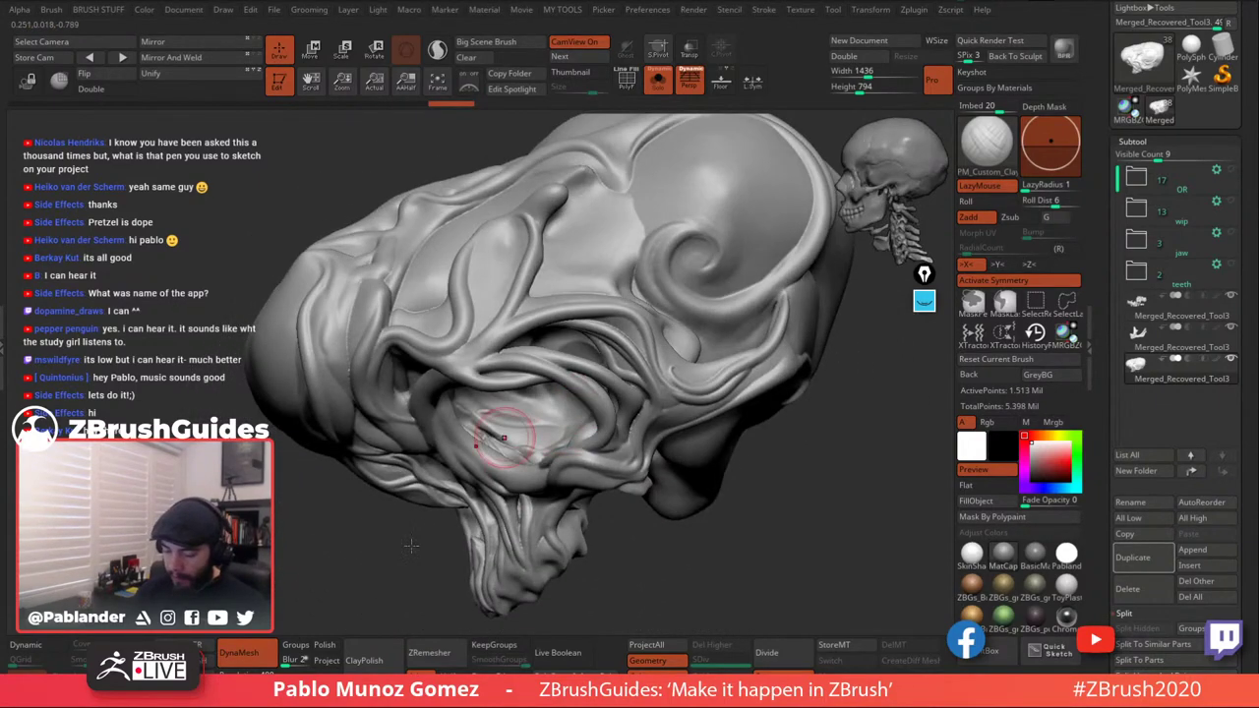
mouse_move(740, 278)
right_down()
mouse_move(788, 433)
mouse_move(690, 449)
mouse_move(701, 393)
right_up()
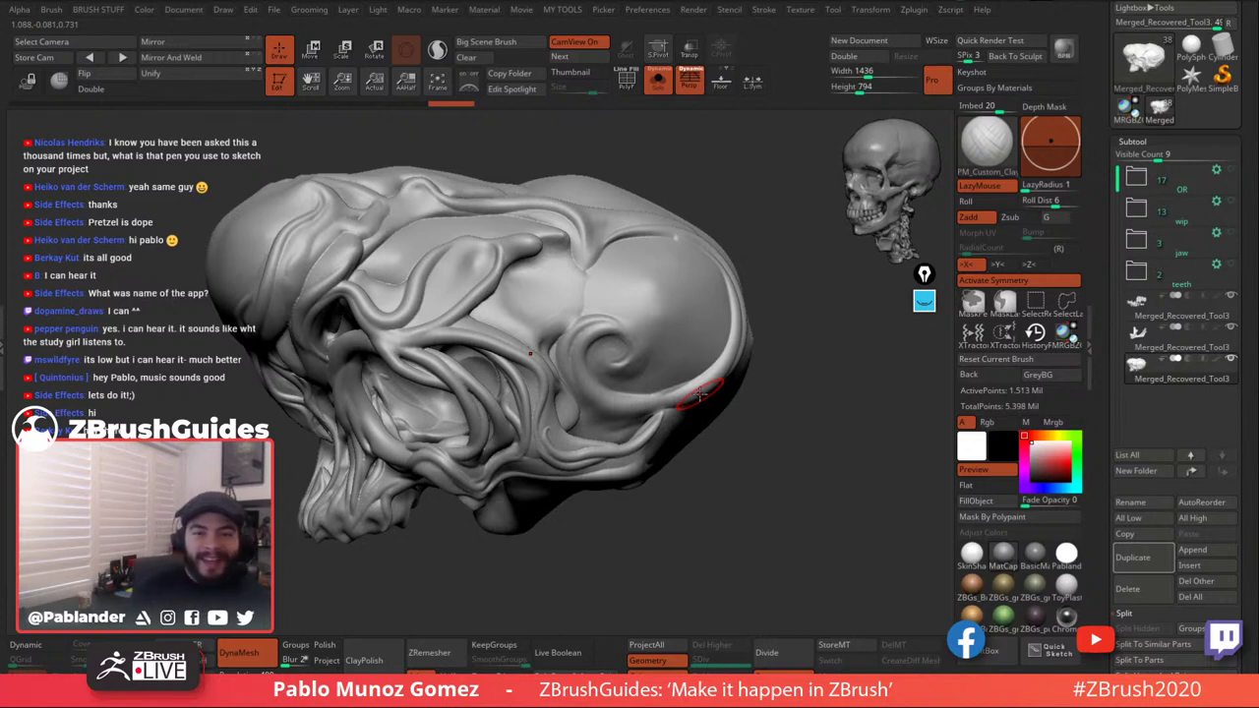
click(924, 300)
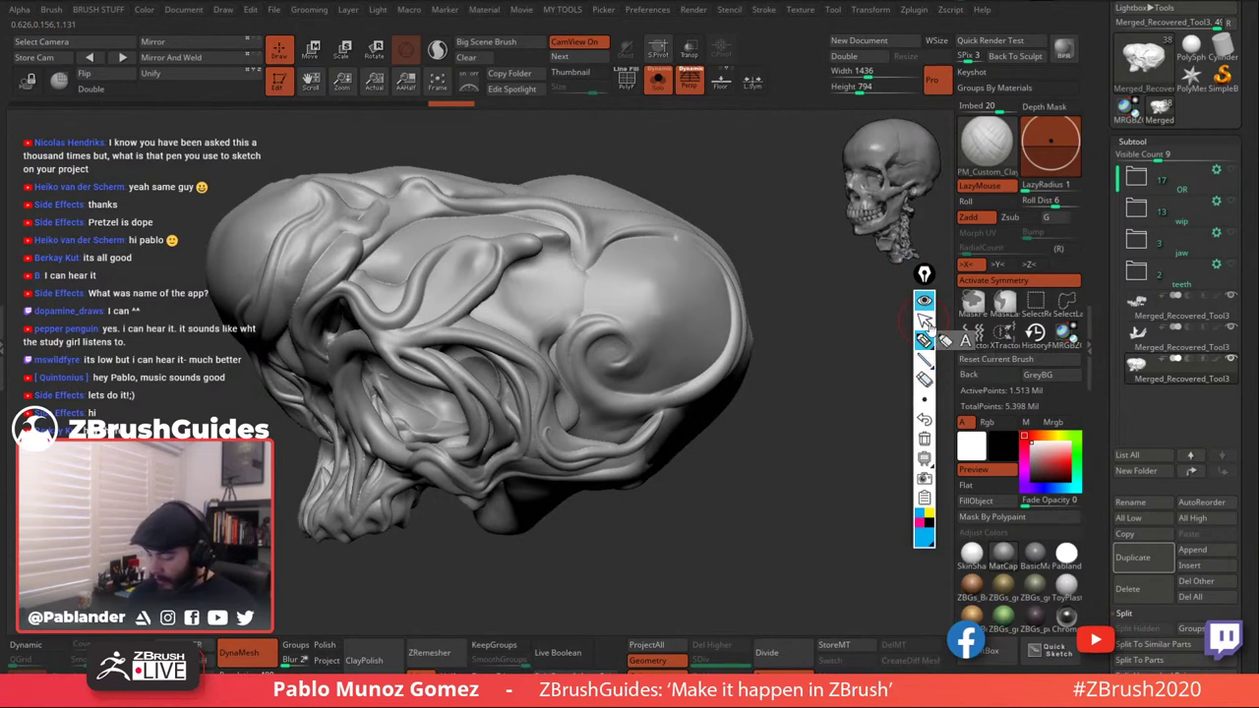
click(925, 302)
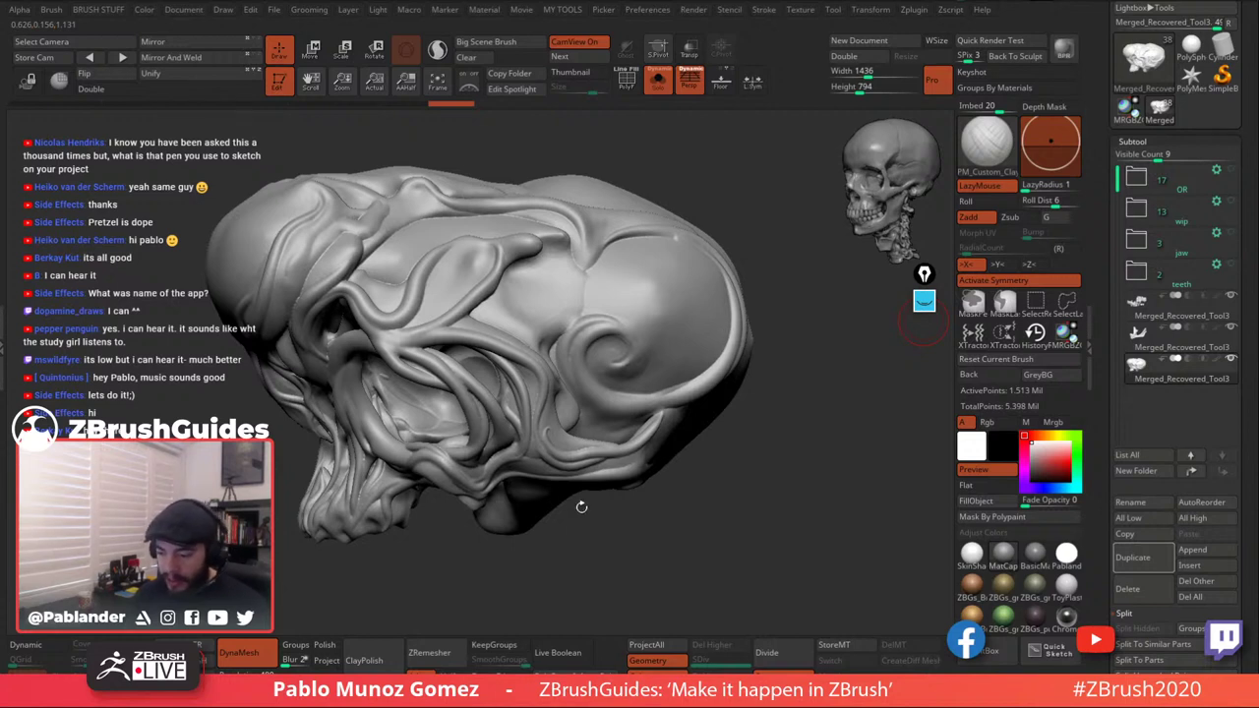
drag(793, 383, 795, 388)
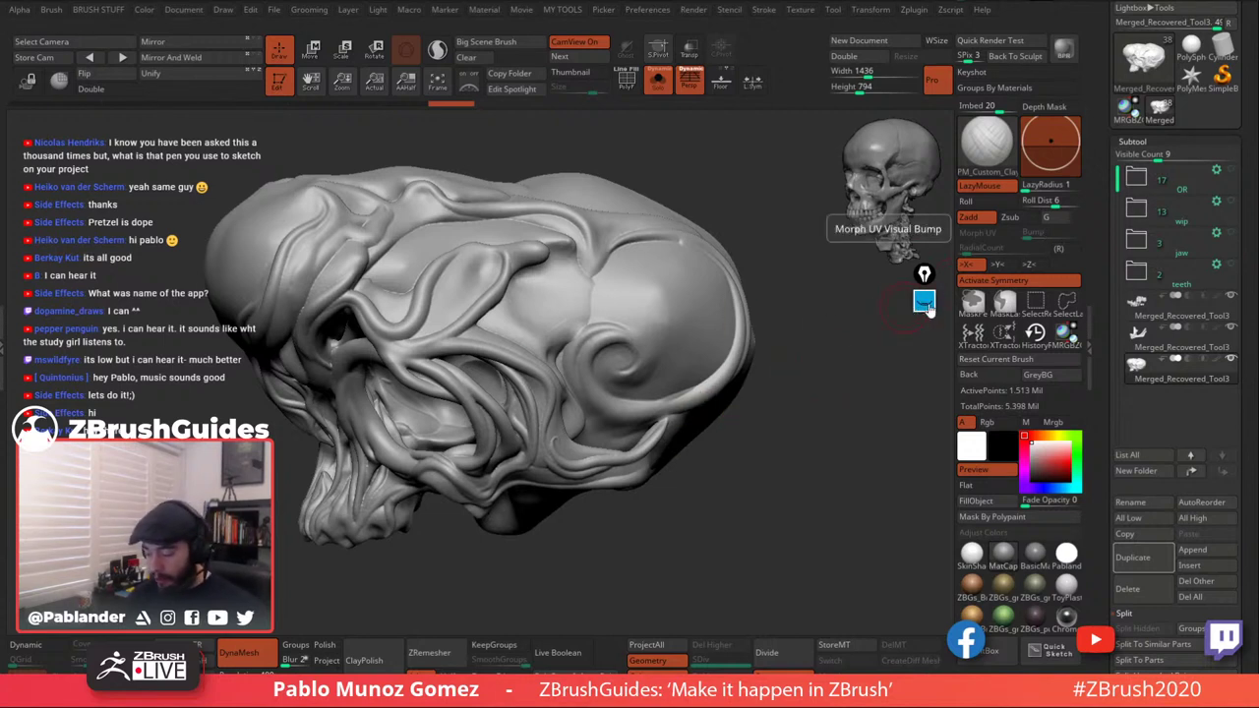
Circle the Solo control in magenta screen ink with an arrow labelled "Solo", and clear the annotation.
click(925, 302)
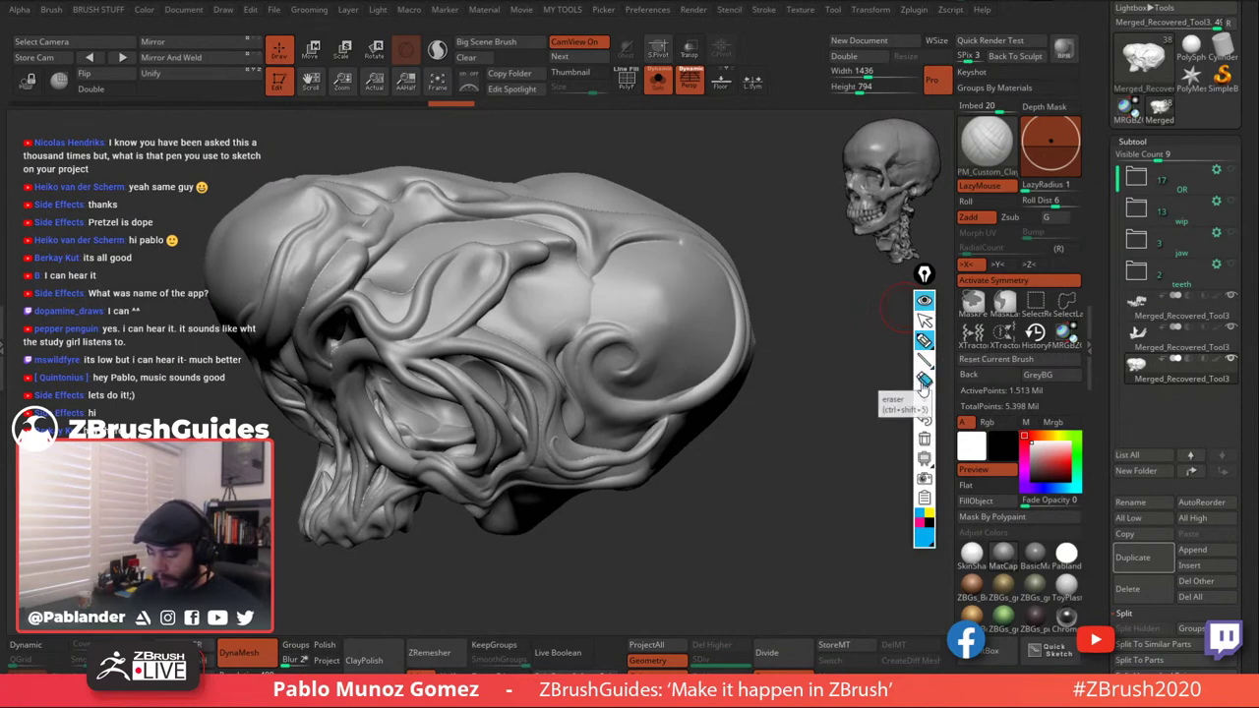
mouse_move(927, 342)
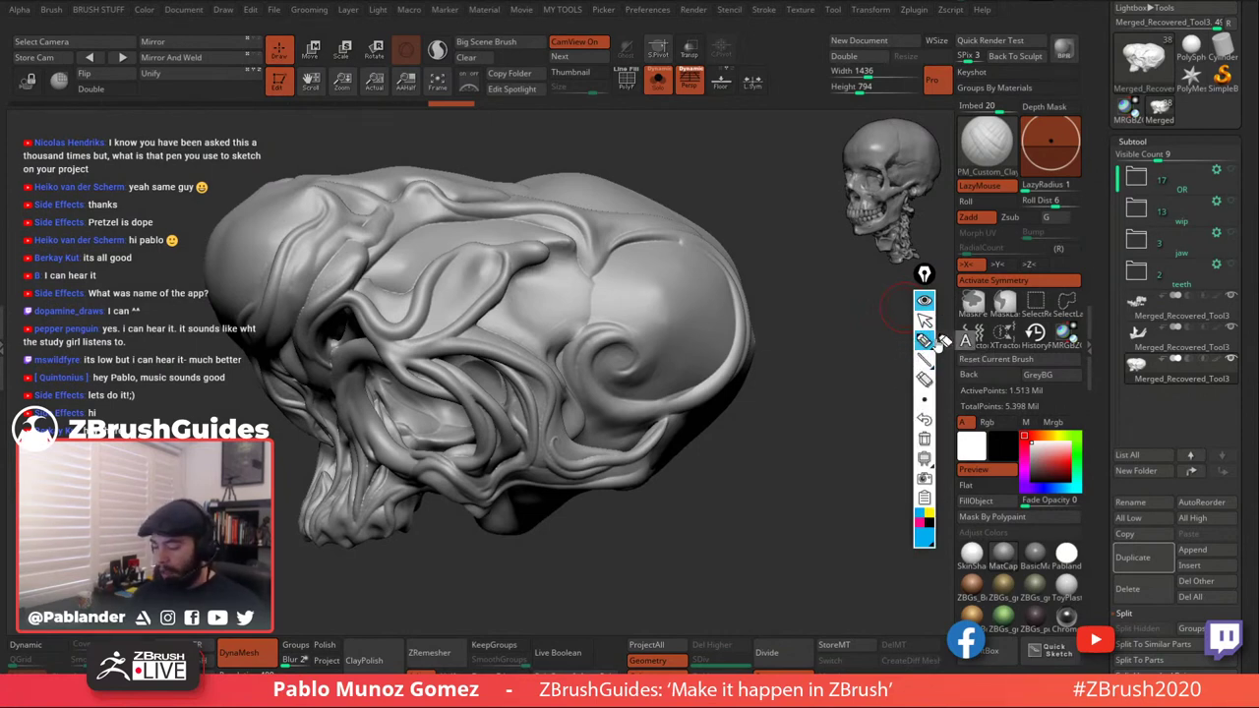
click(922, 527)
mouse_move(651, 78)
mouse_down()
mouse_move(717, 197)
mouse_move(793, 198)
mouse_up()
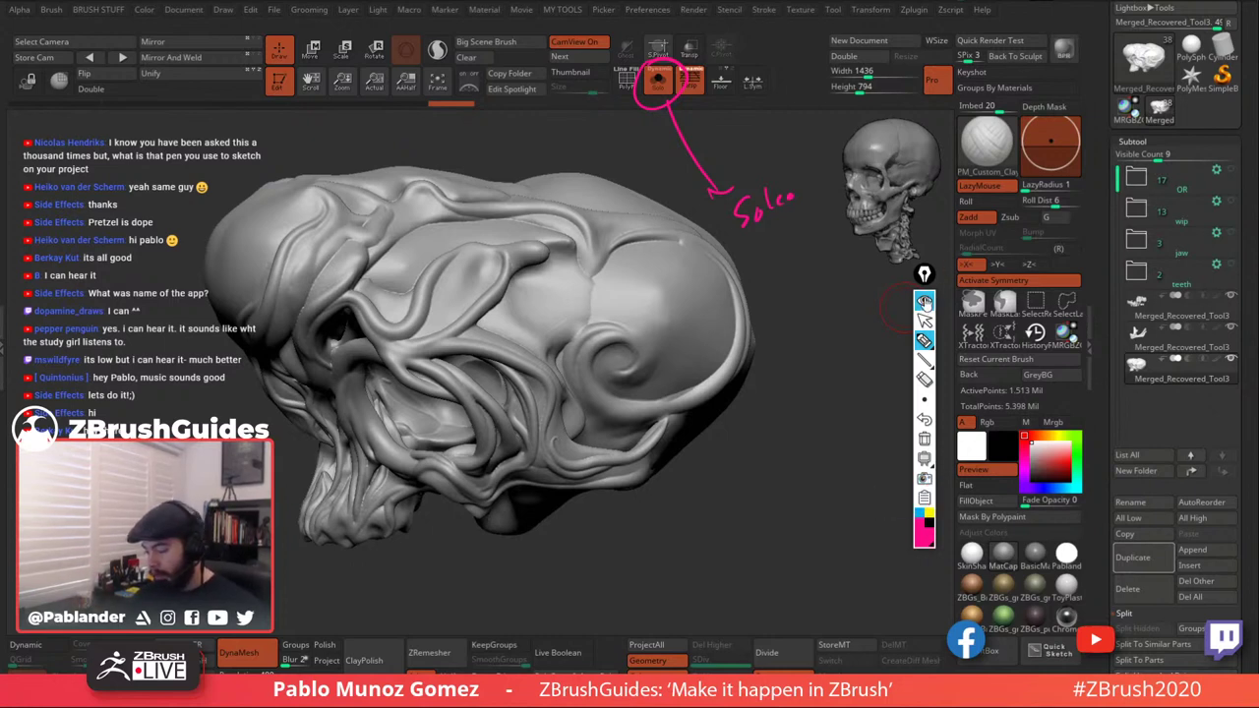
click(925, 439)
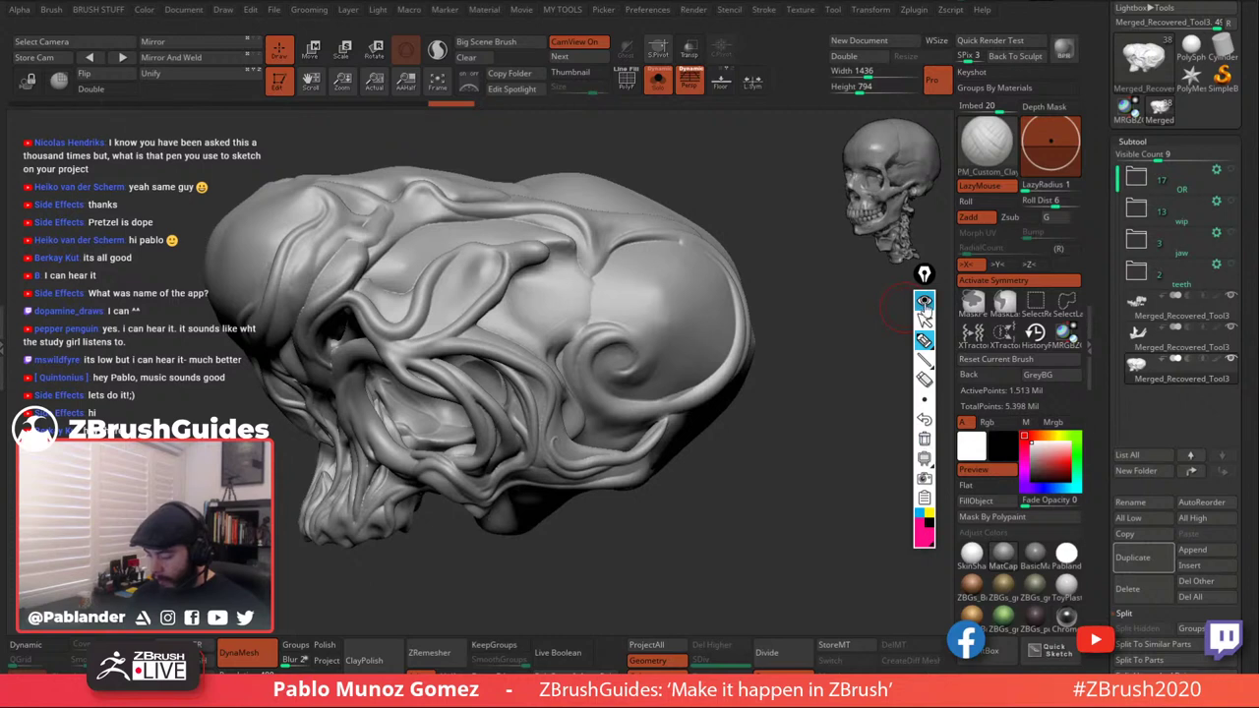
click(925, 302)
Handwrite "EpicPen" in magenta with a zigzag underline beside the skull, and hide the annotation.
click(925, 300)
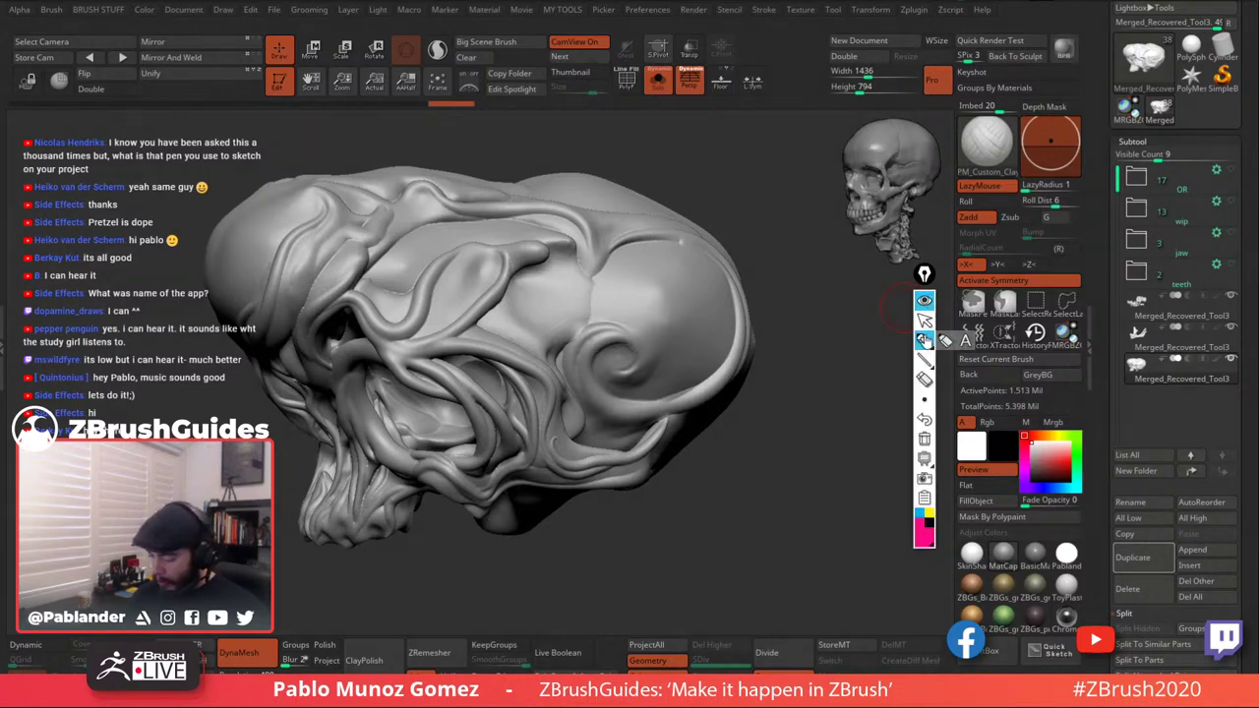
mouse_move(799, 391)
mouse_down()
mouse_move(813, 405)
mouse_move(844, 389)
mouse_move(852, 425)
mouse_up()
drag(856, 375, 905, 403)
drag(785, 441, 911, 421)
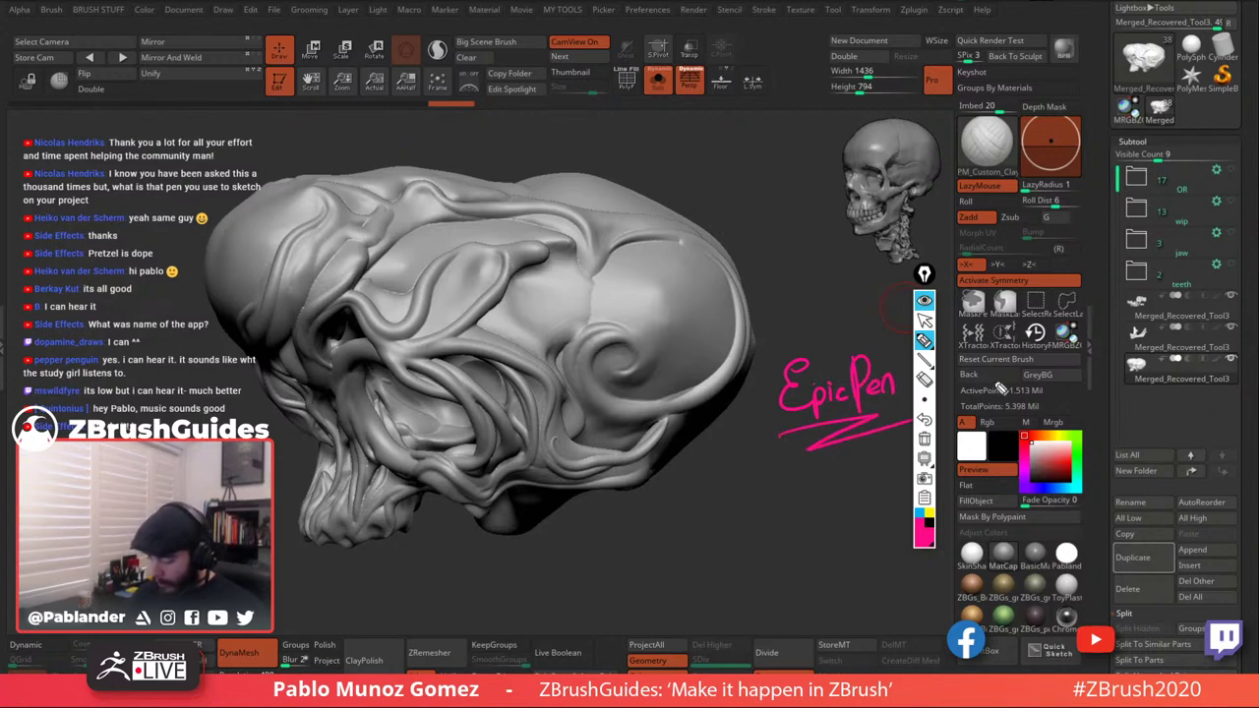
click(924, 300)
click(925, 320)
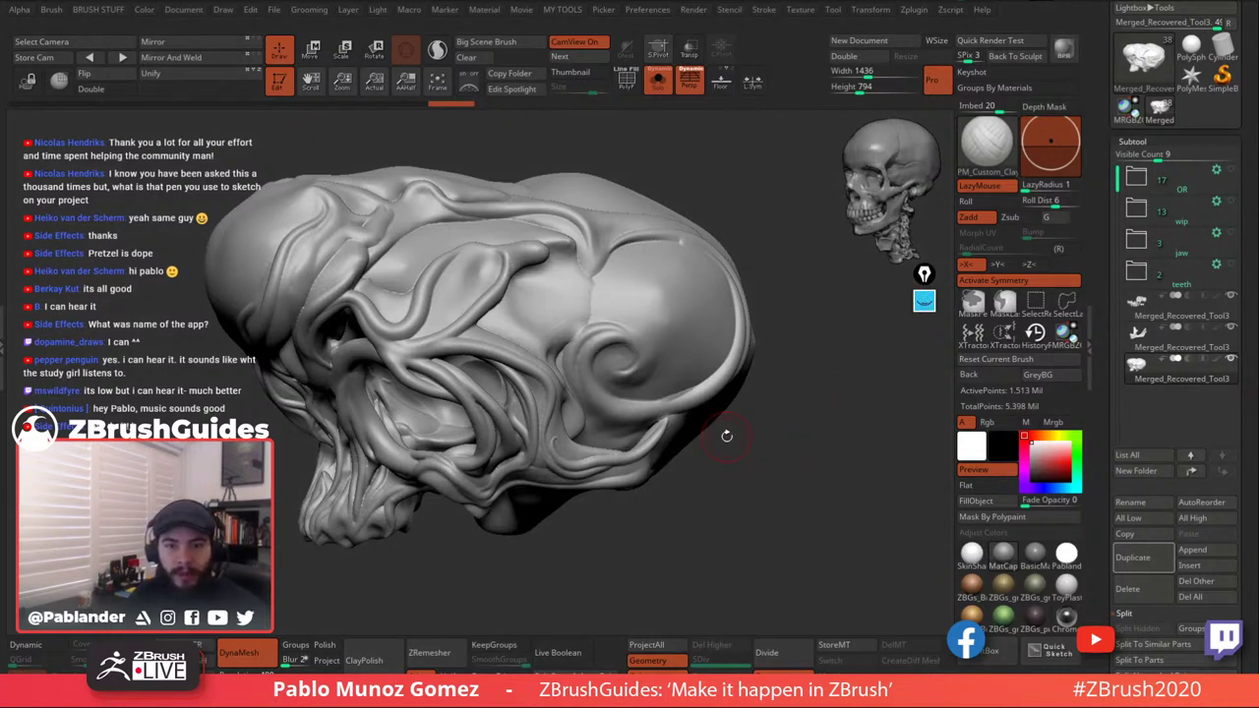
Smooth the crease between the side plate and its lower rear rim with SmoothPeaks.
mouse_move(779, 462)
mouse_down()
mouse_move(751, 427)
mouse_move(737, 376)
mouse_move(733, 388)
mouse_up()
key(b)
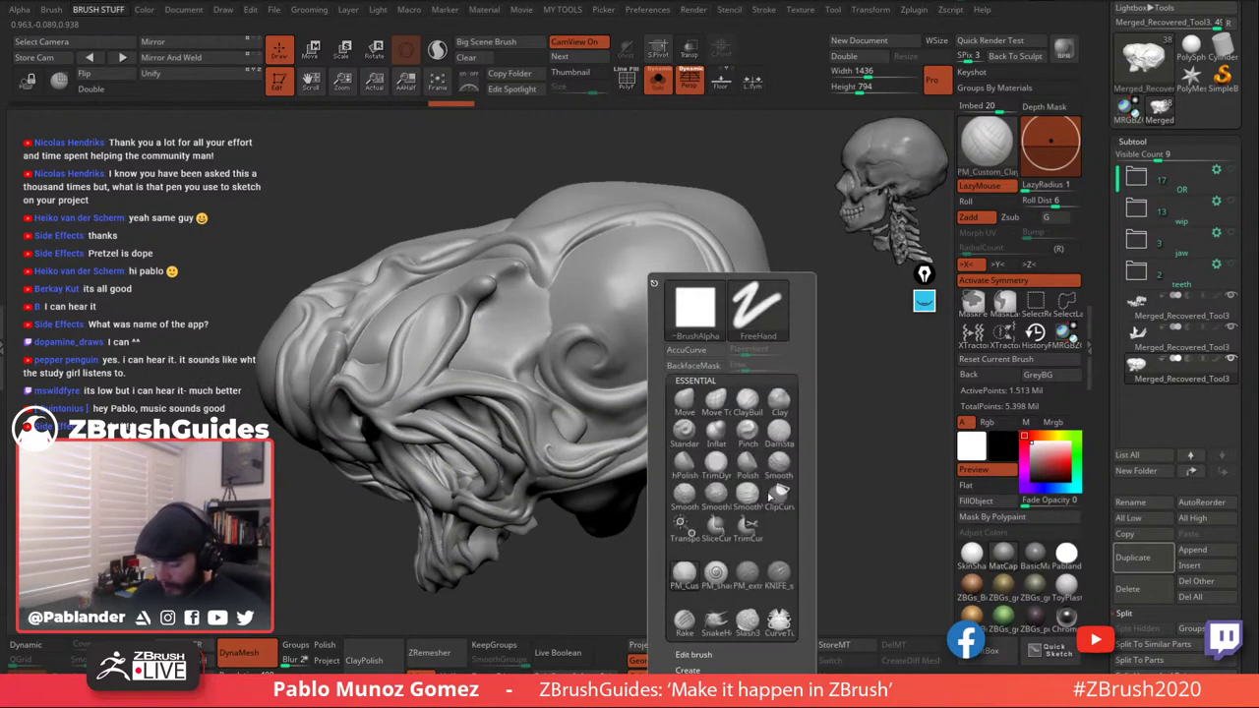
mouse_move(869, 397)
mouse_down()
mouse_move(787, 431)
mouse_move(736, 425)
mouse_move(750, 368)
mouse_move(737, 371)
mouse_move(777, 356)
mouse_move(769, 337)
mouse_move(638, 292)
mouse_move(728, 366)
mouse_up()
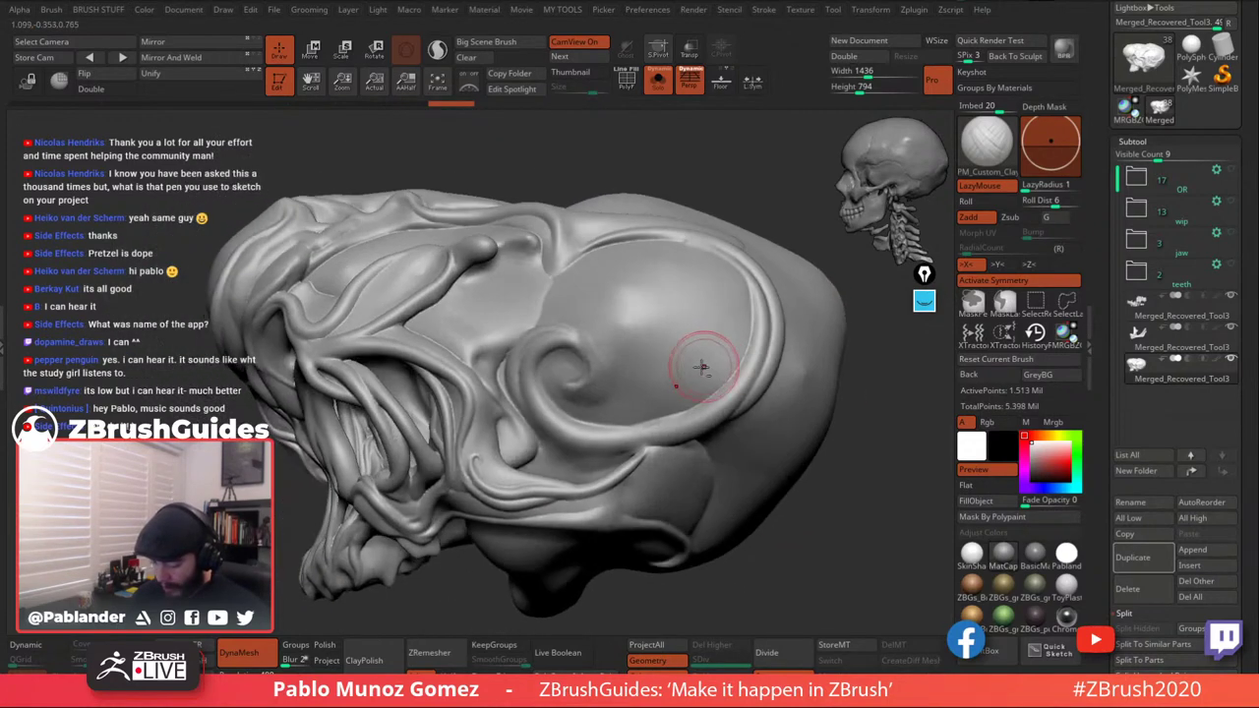
key(shift)
key(shift)
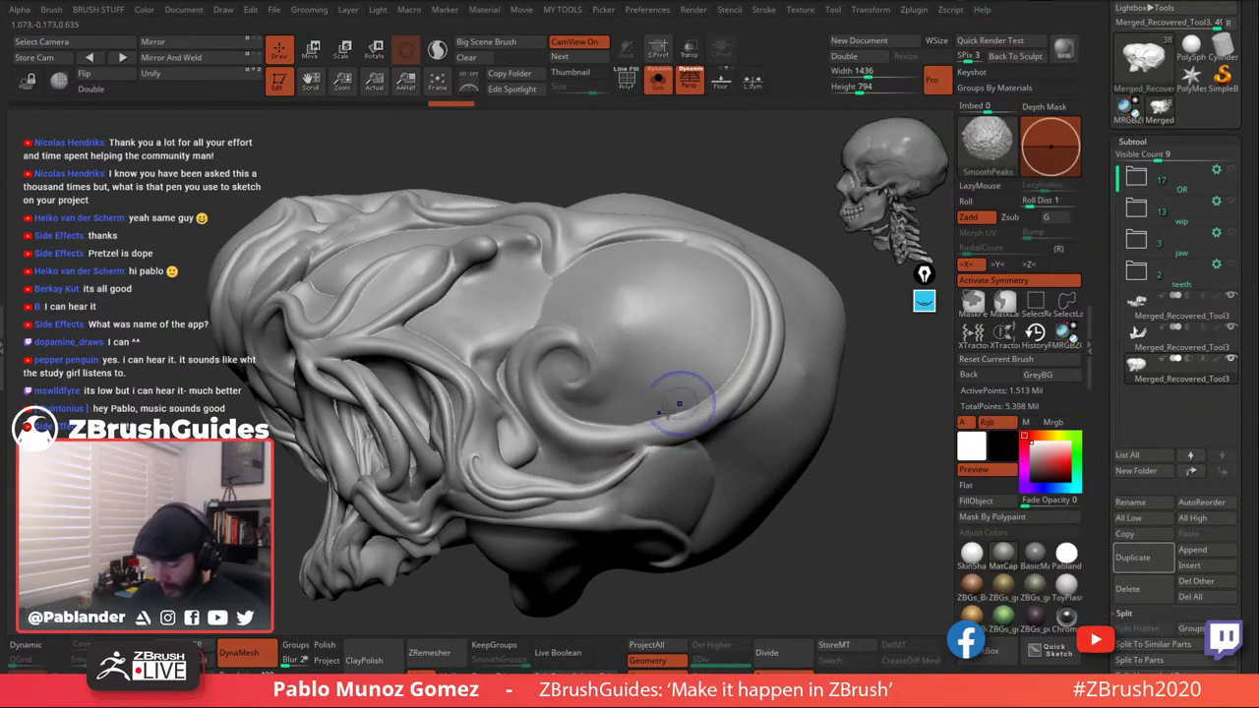
shift+drag(708, 393, 744, 362)
alt+right_drag(745, 360, 713, 357)
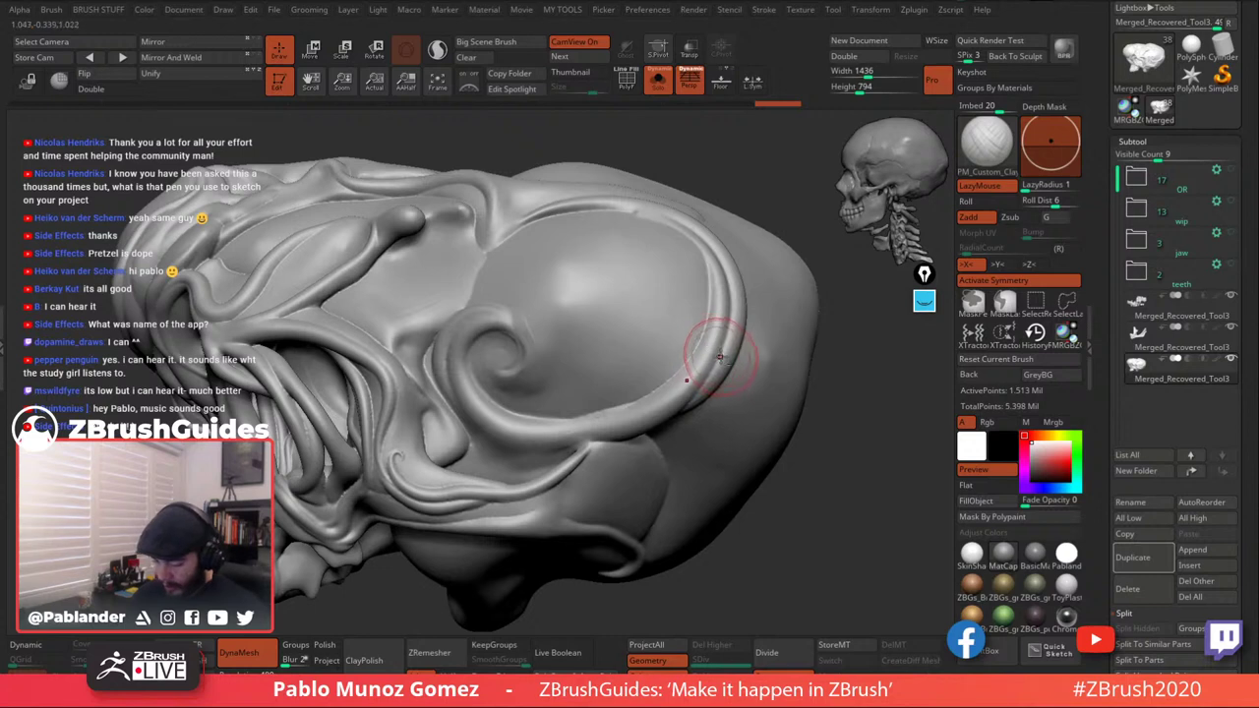
Switch the smoothing brush to Smooth and soften the upper rear inner edge of the side plate's rim.
key(b)
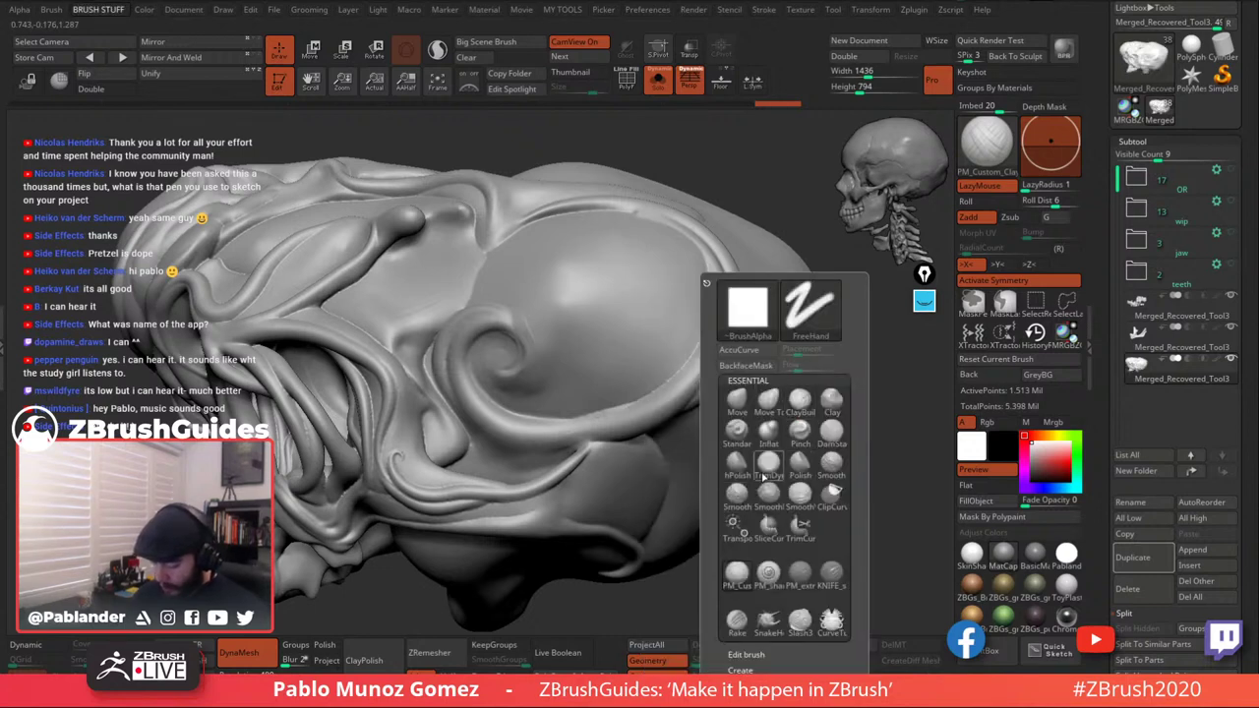
click(763, 476)
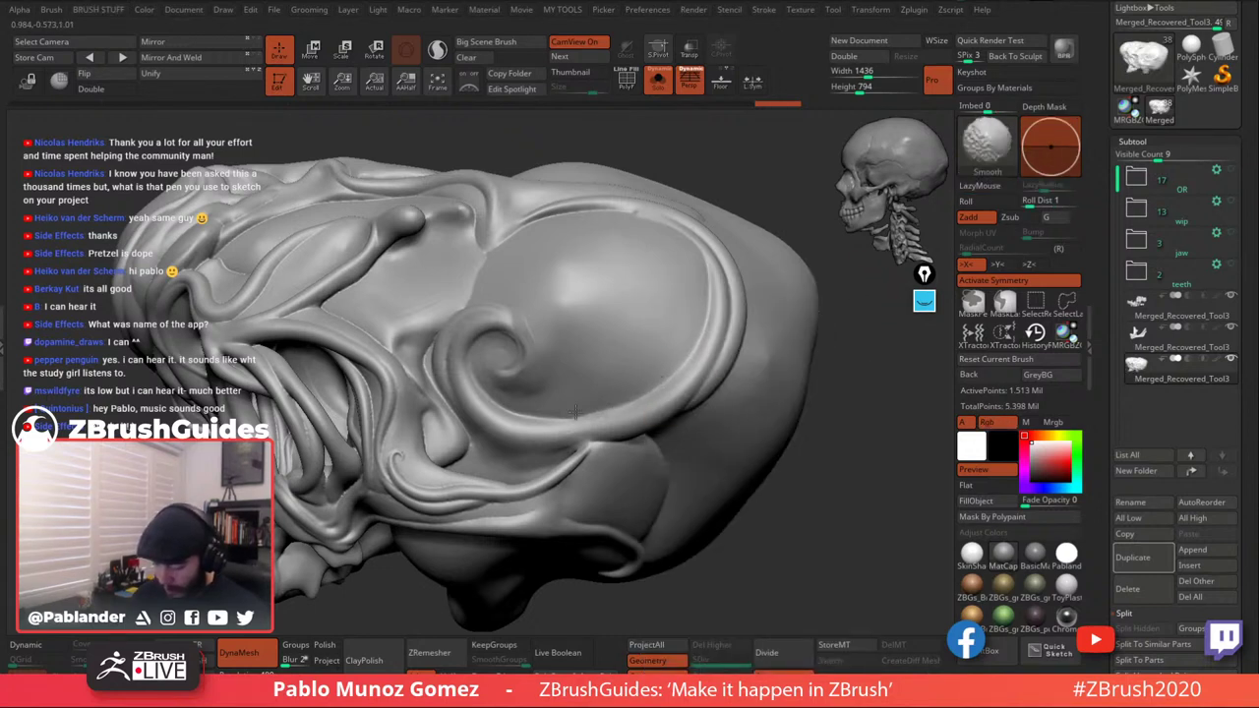
mouse_move(694, 254)
shift+mouse_down()
mouse_move(713, 305)
mouse_move(692, 272)
mouse_move(705, 262)
shift+mouse_up()
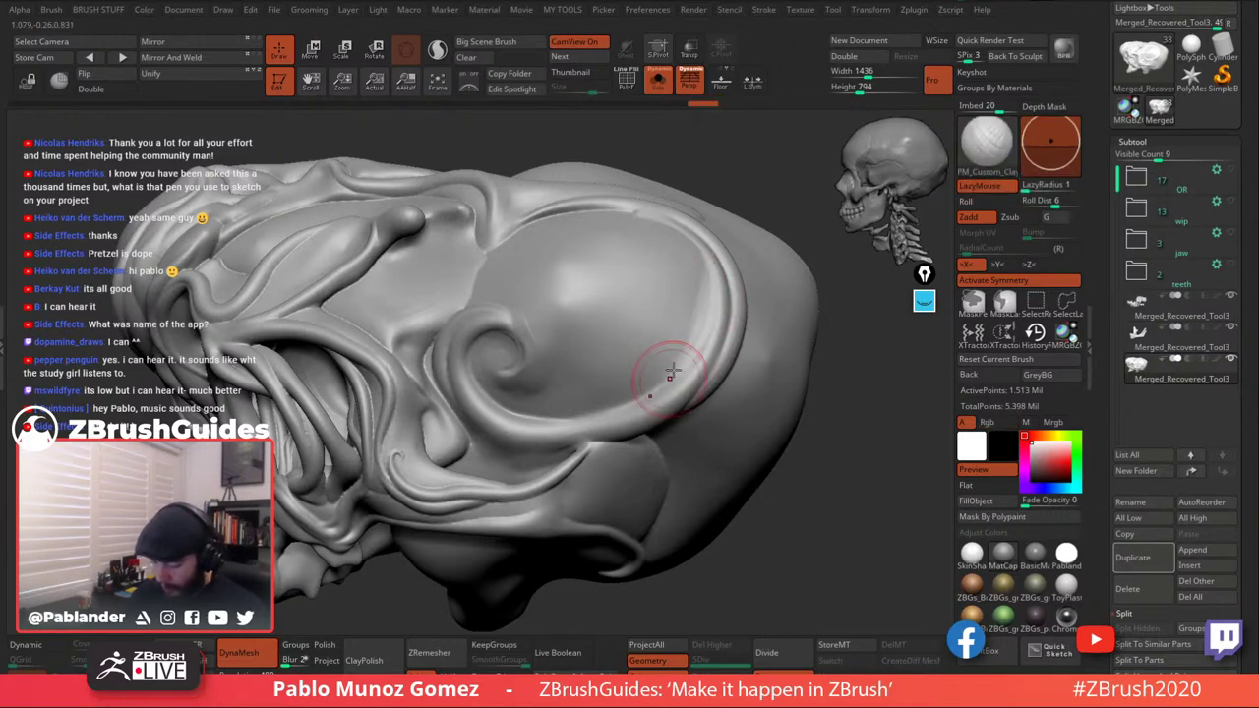
Build up clay on the side plate just inside its rear rim and smooth the strokes.
drag(669, 374, 690, 336)
alt+right_drag(711, 298, 711, 319)
drag(711, 318, 706, 295)
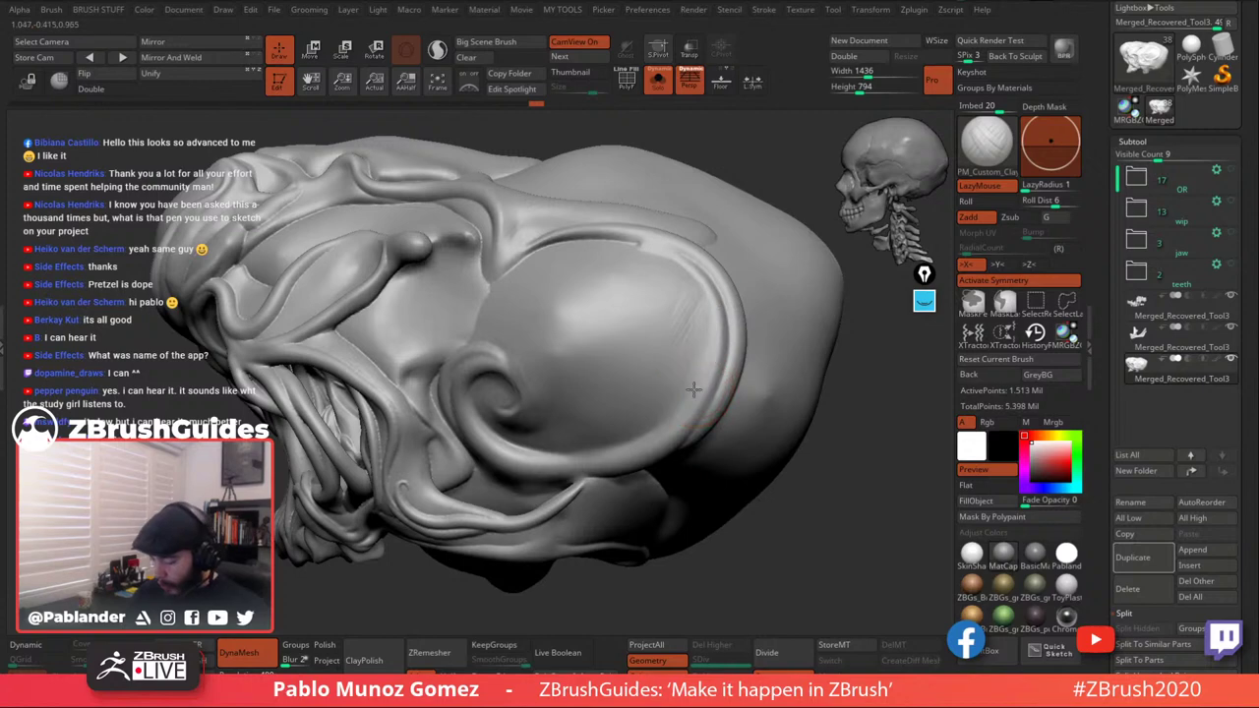
key(shift)
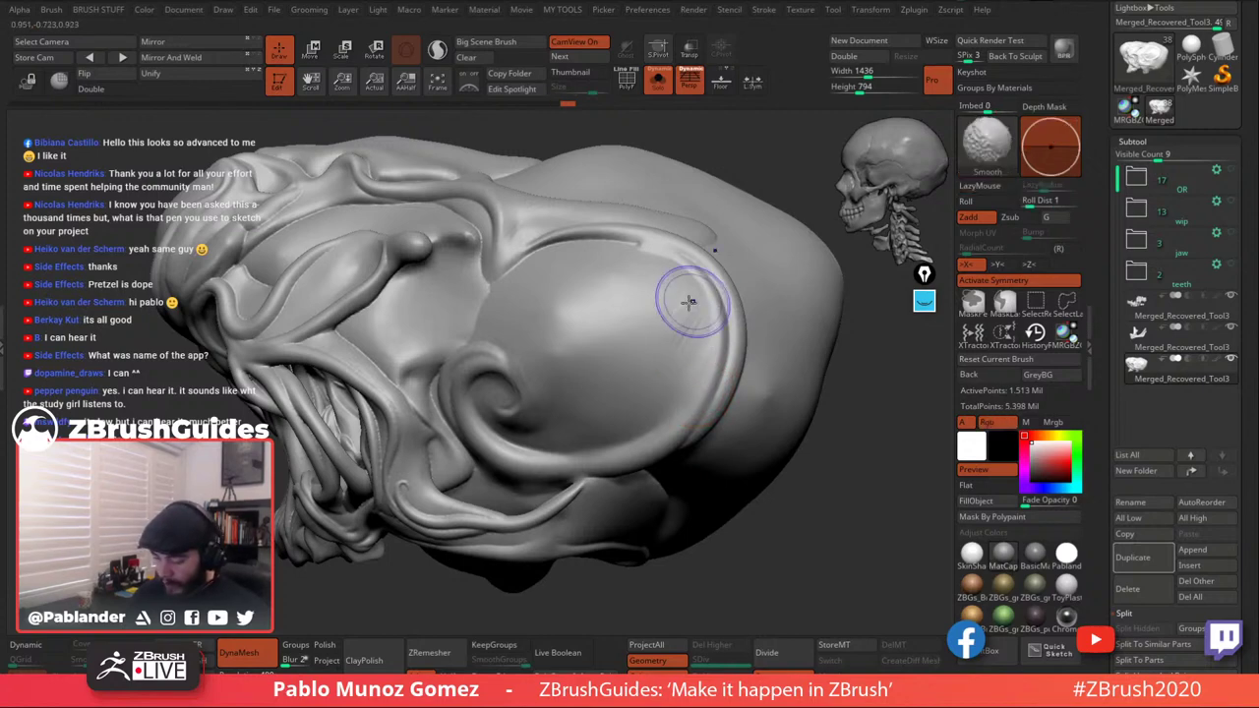
shift+drag(715, 328, 680, 397)
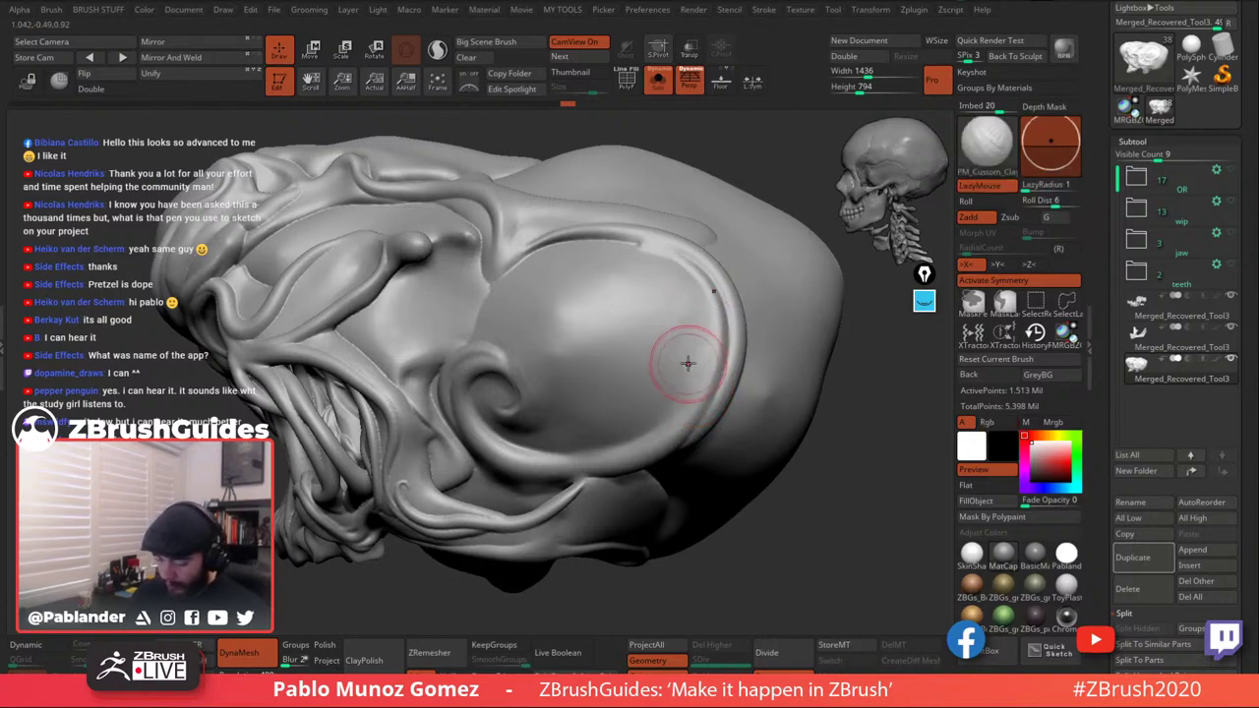
Fill the lower rear corner of the side plate with clay strokes and blend it towards the curved rim.
right_drag(685, 356, 684, 374)
drag(680, 394, 665, 420)
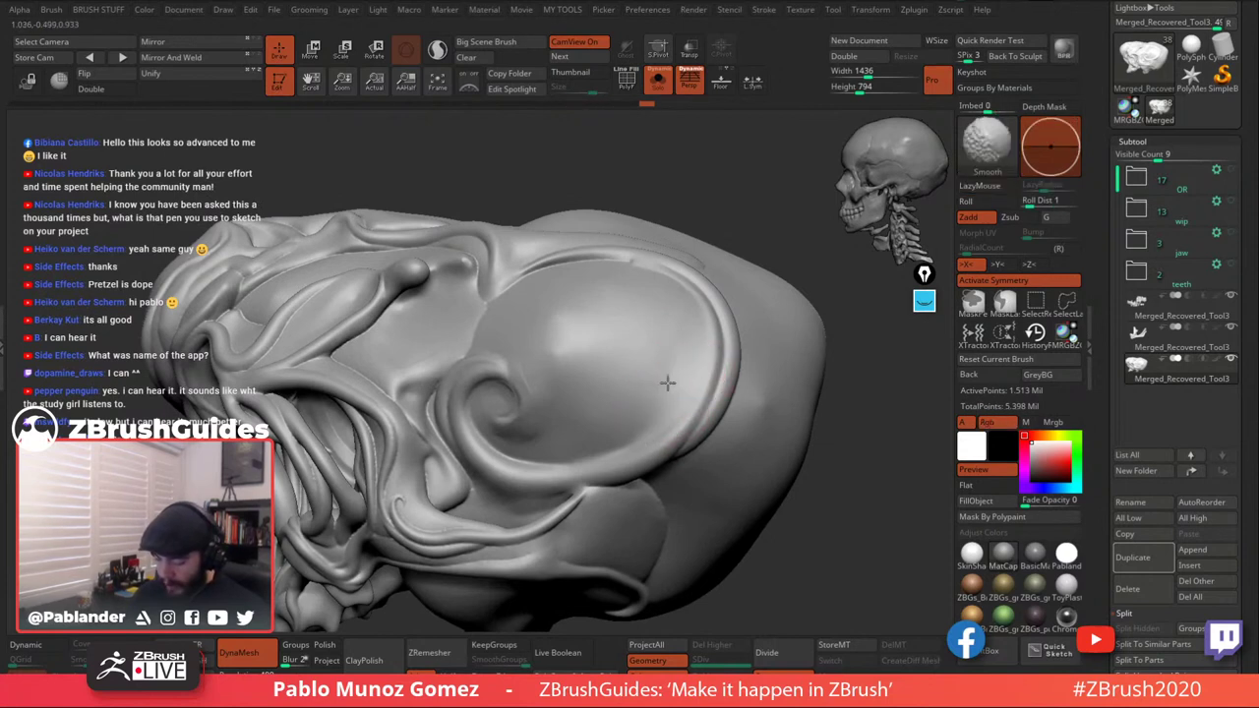
mouse_move(675, 416)
right_down()
mouse_move(679, 359)
mouse_move(728, 305)
mouse_move(715, 272)
right_up()
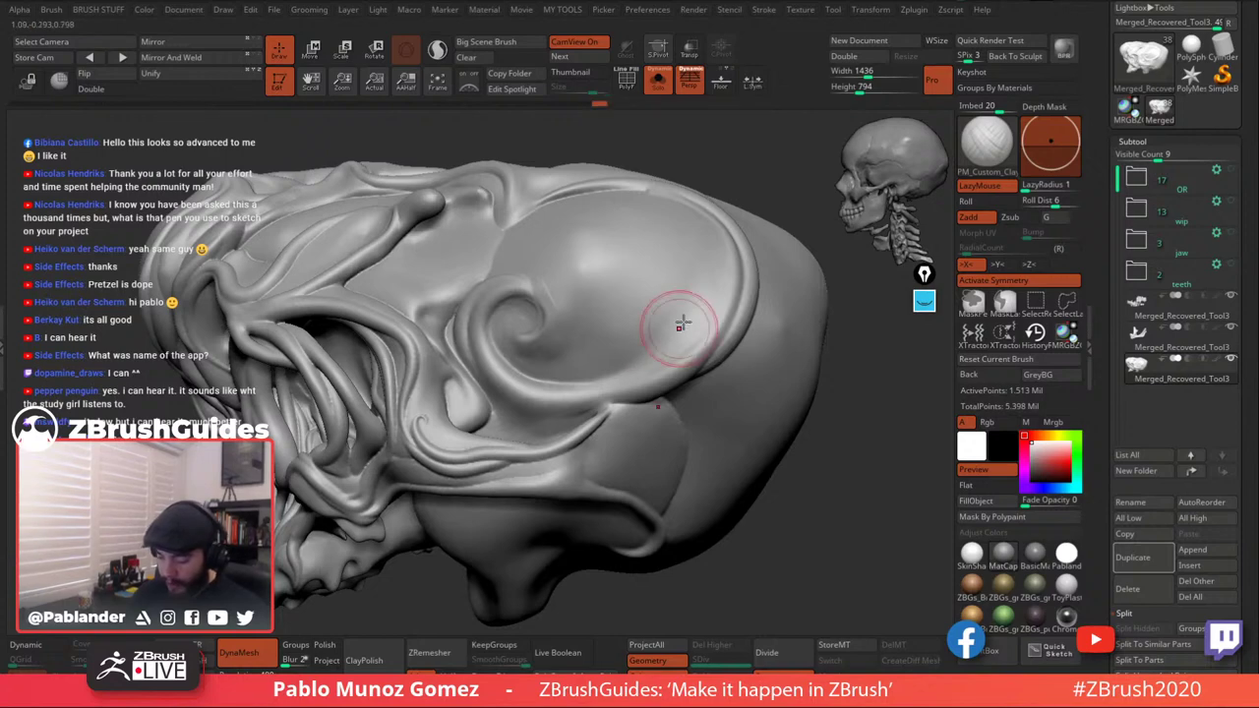
mouse_move(682, 325)
right_down()
mouse_move(702, 327)
mouse_move(723, 305)
mouse_move(672, 268)
mouse_move(719, 268)
mouse_move(685, 206)
mouse_move(652, 313)
mouse_move(633, 329)
right_up()
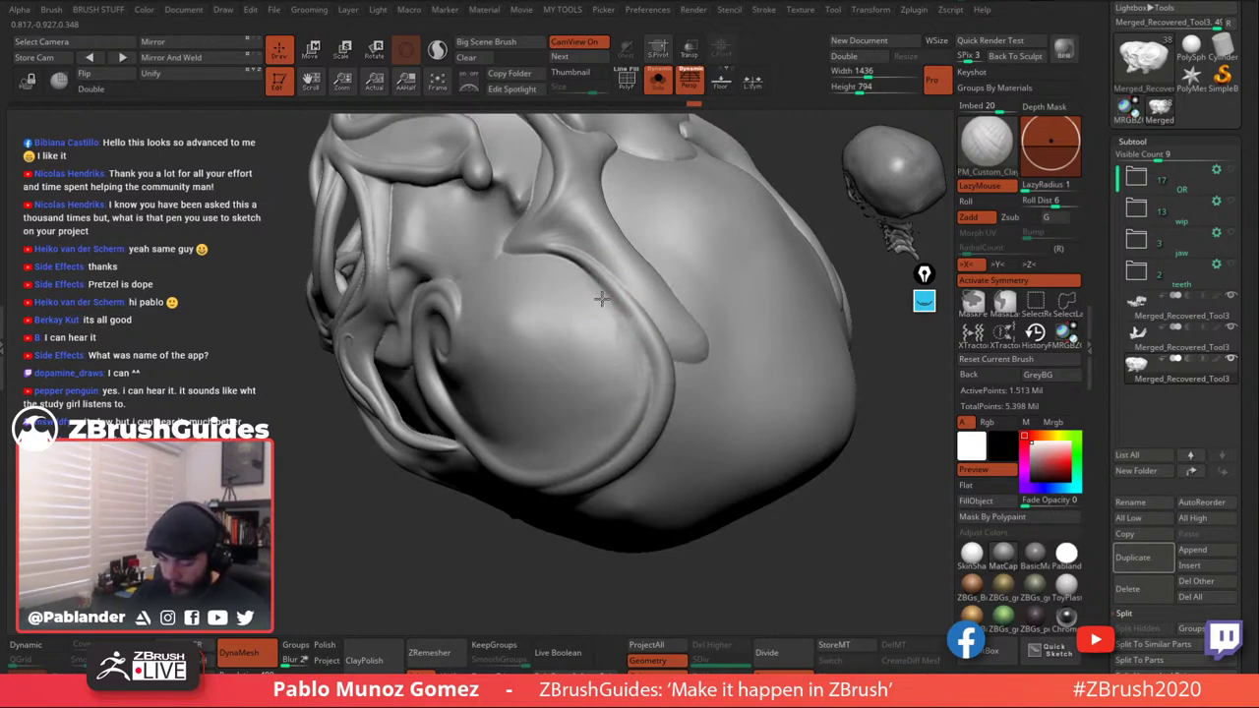
Add clay inside the upper rear rim of the side plate and smooth the transition.
mouse_move(577, 273)
right_down()
mouse_move(561, 268)
mouse_move(581, 275)
right_up()
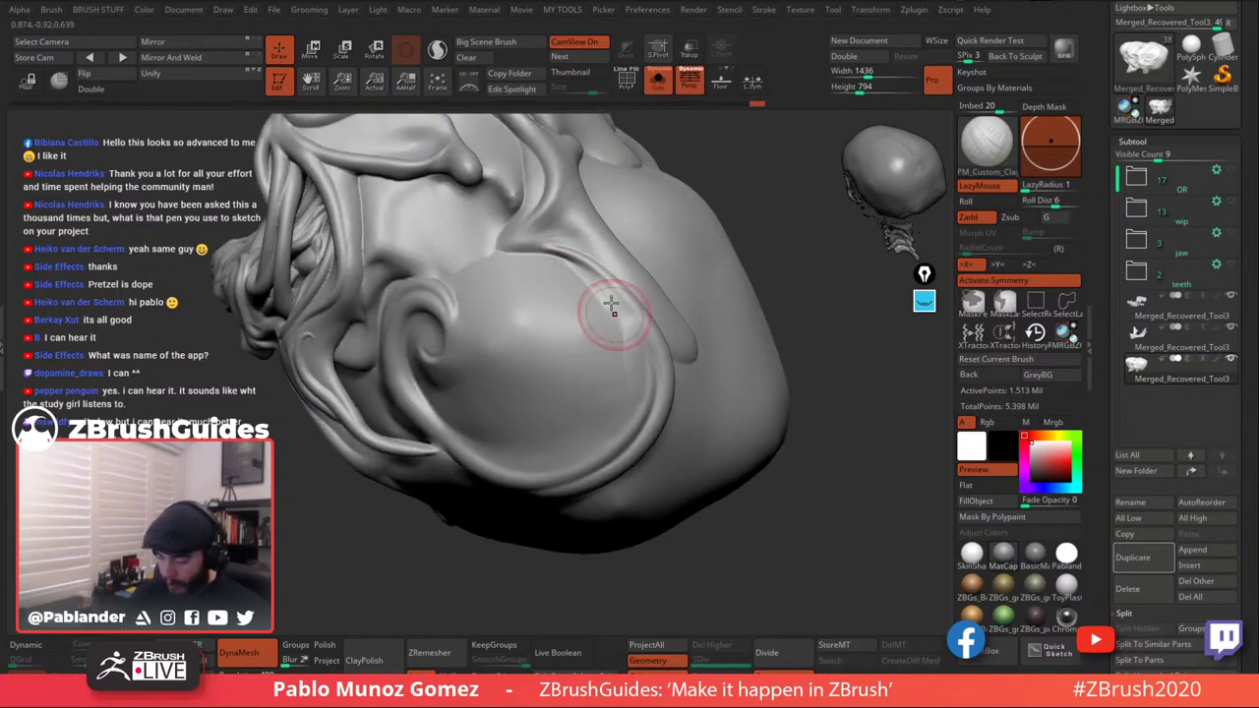
right_drag(631, 304, 616, 304)
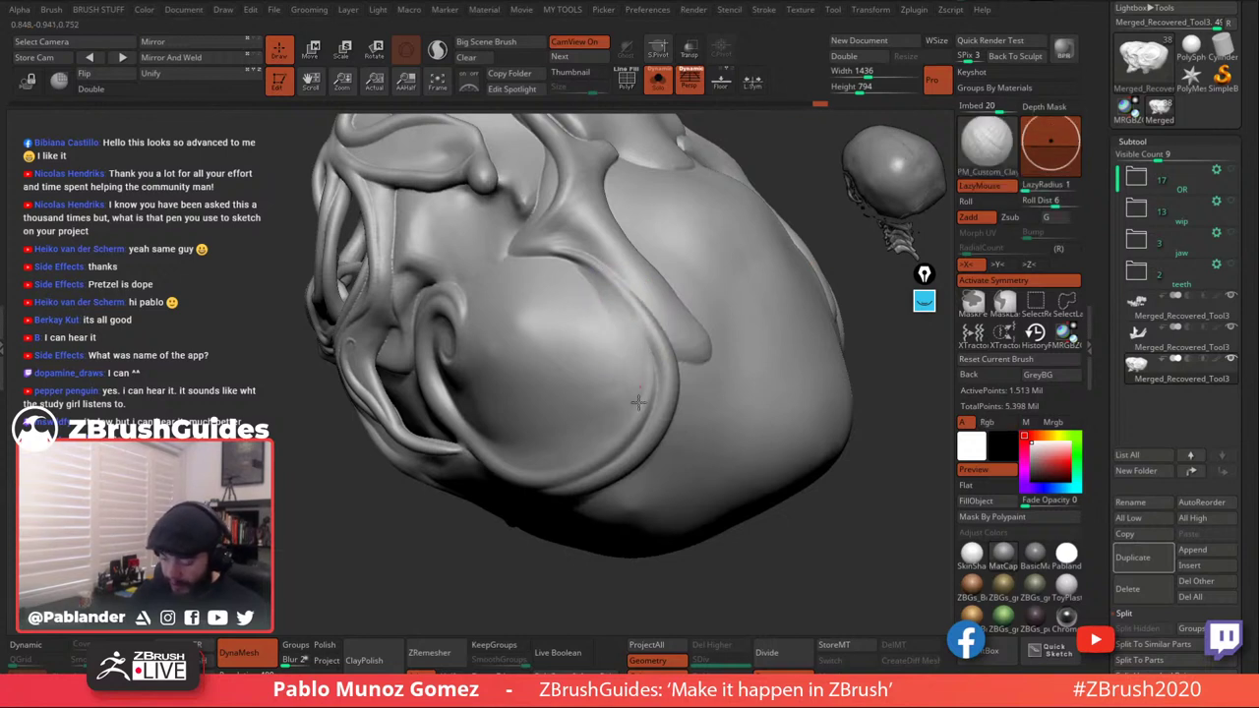
key(shift)
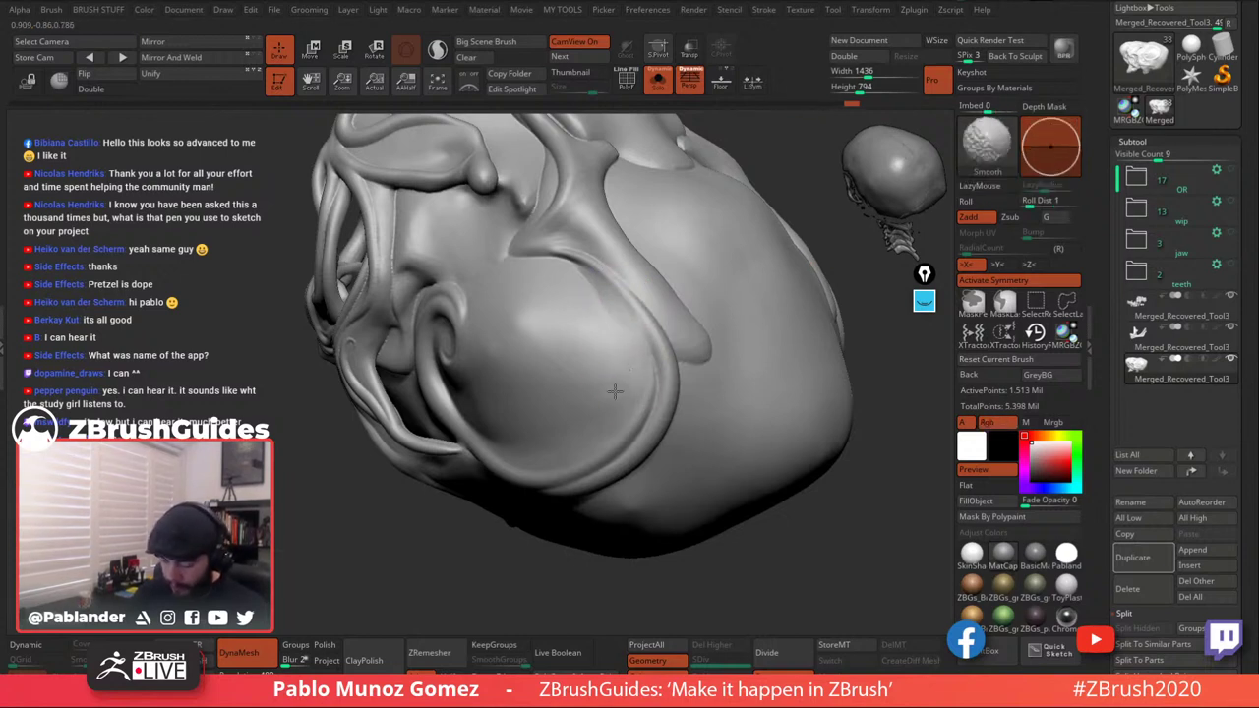
drag(599, 296, 600, 303)
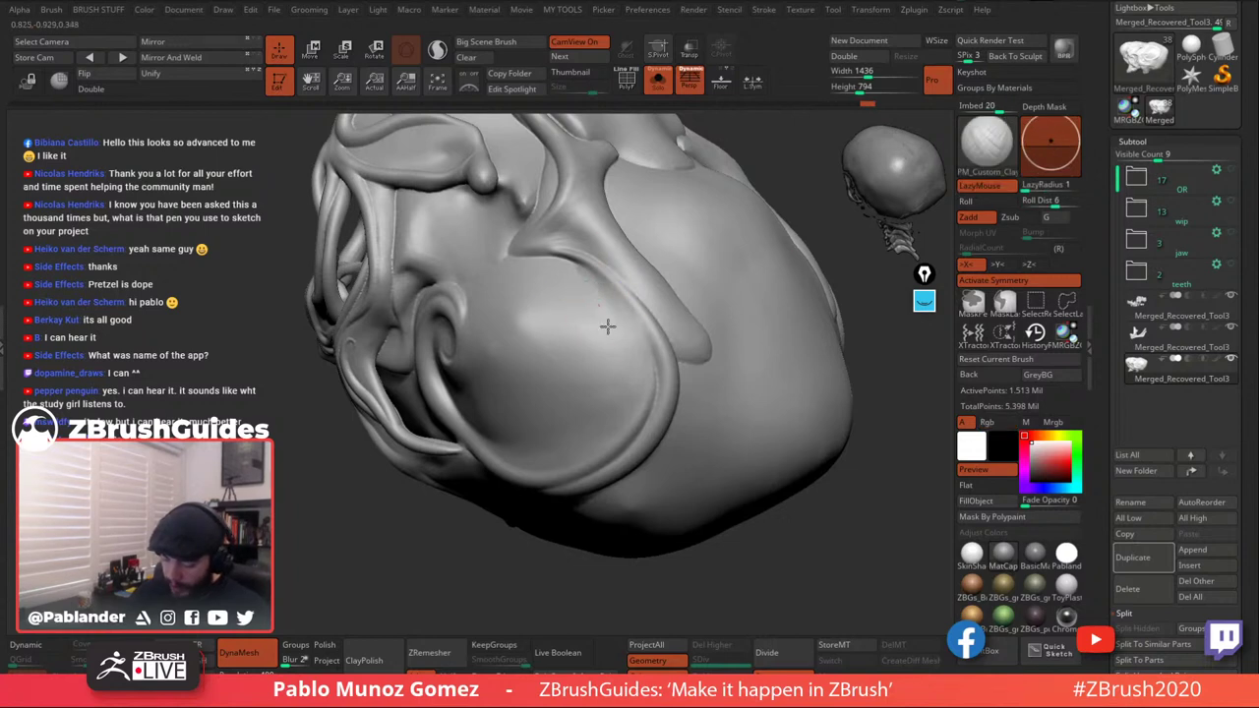
Refine the rear curve of the side plate's rim with clay strokes and smooth them into the plate.
right_drag(640, 368, 653, 269)
key(shift)
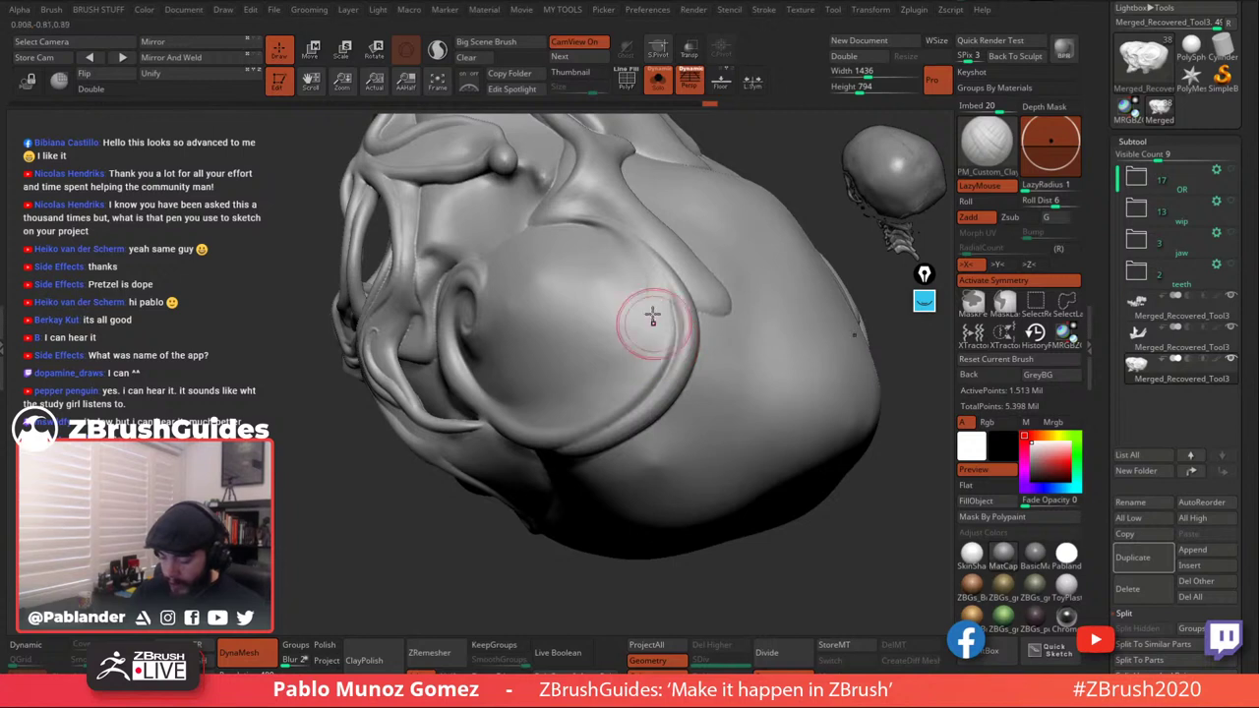
key(shift)
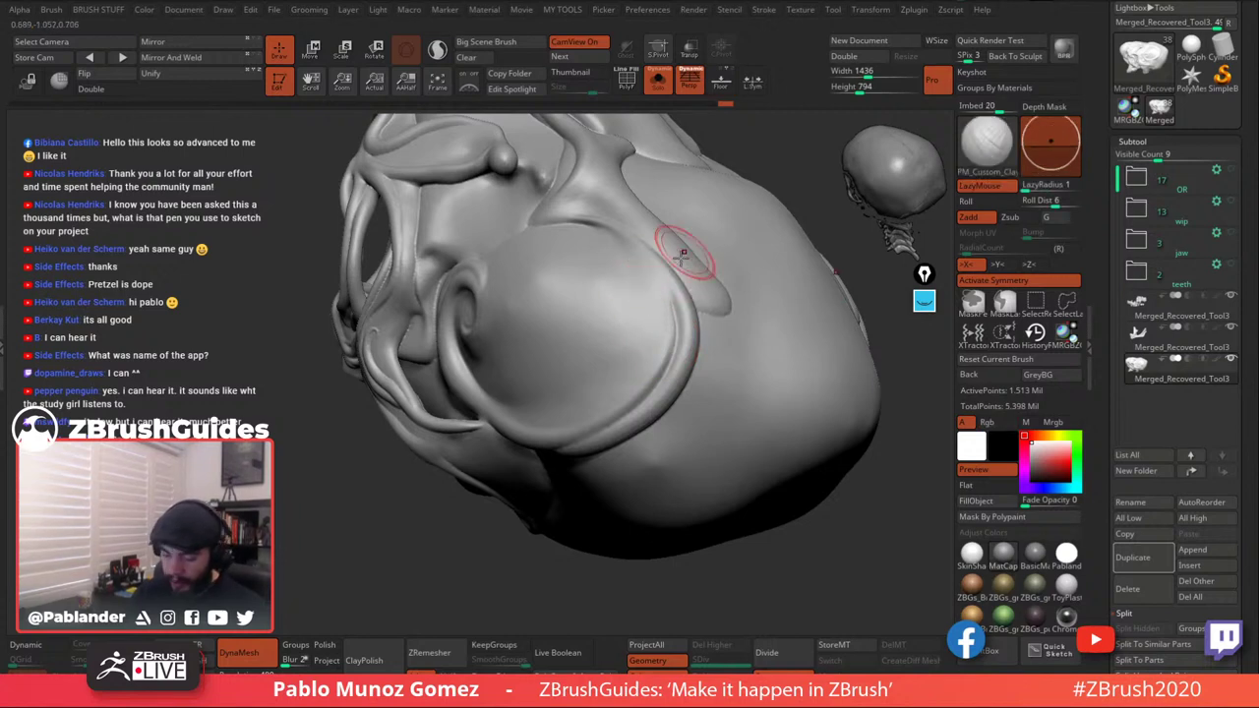
key(shift)
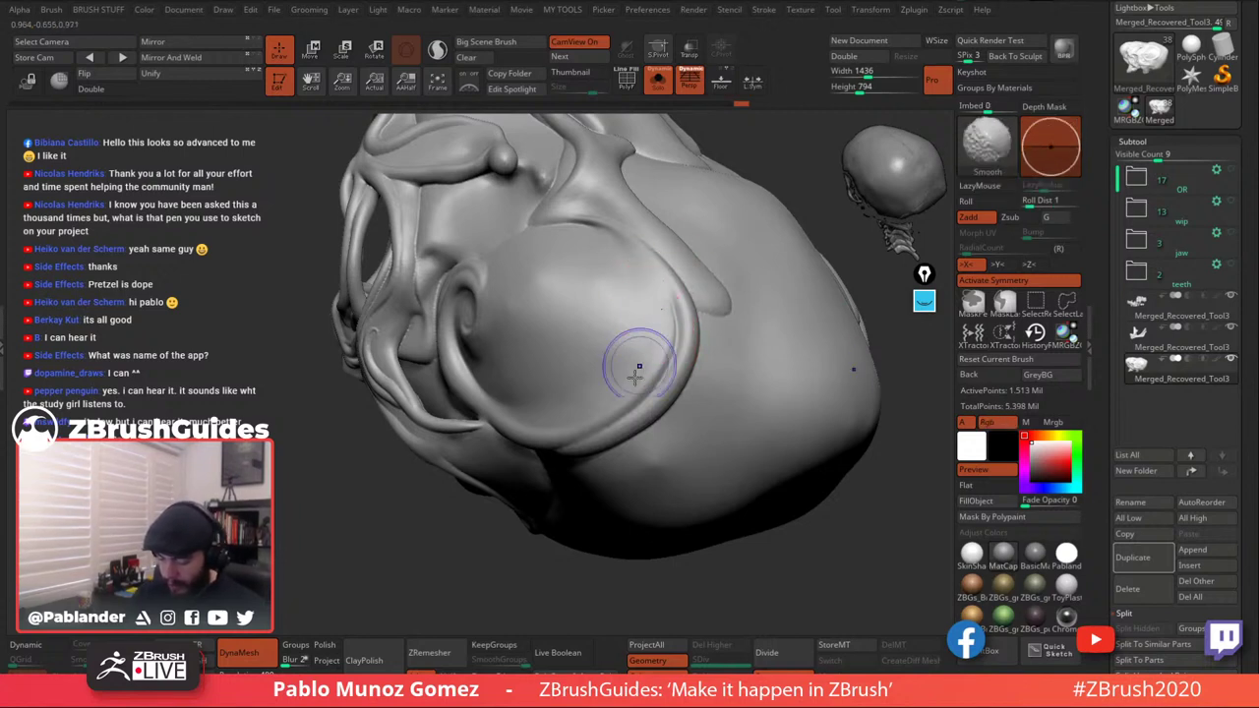
Smooth the side plate's lower rim from its rear corner towards the lower plate.
mouse_move(683, 322)
right_down()
mouse_move(669, 337)
mouse_move(681, 325)
mouse_move(684, 344)
mouse_move(655, 338)
mouse_move(670, 364)
mouse_move(658, 361)
right_up()
key(shift)
key(shift)
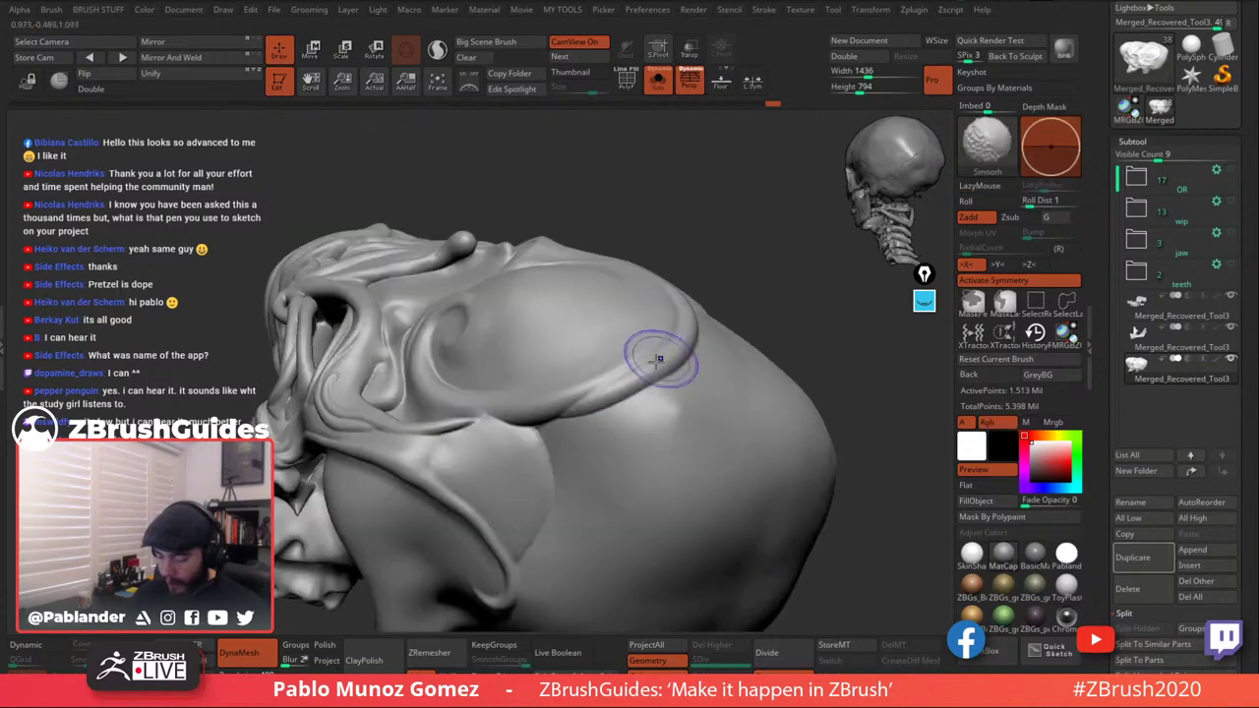
shift+drag(548, 422, 638, 387)
Build up clay along the outer side of the lower rear rim and smooth it.
mouse_move(683, 346)
right_down()
mouse_move(697, 368)
mouse_move(679, 366)
mouse_move(682, 305)
mouse_move(629, 346)
mouse_move(639, 313)
right_up()
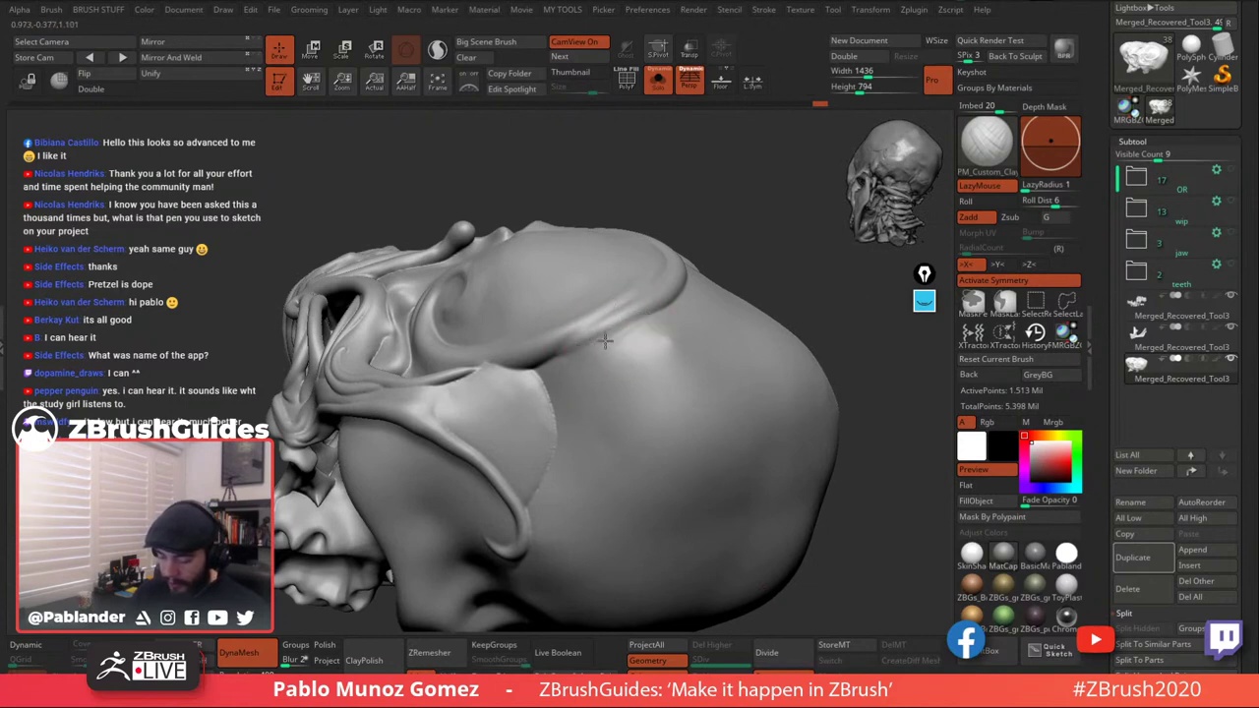
mouse_move(628, 323)
right_down()
mouse_move(683, 301)
mouse_move(646, 288)
mouse_move(648, 307)
right_up()
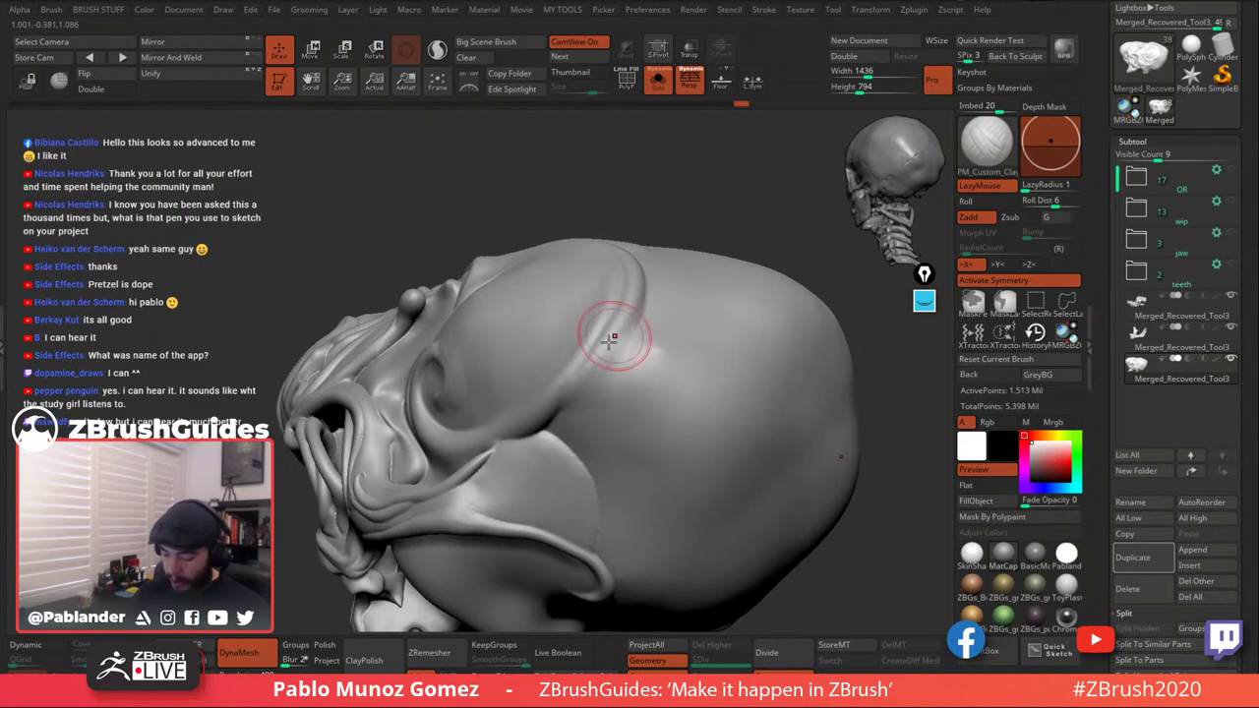
key(shift)
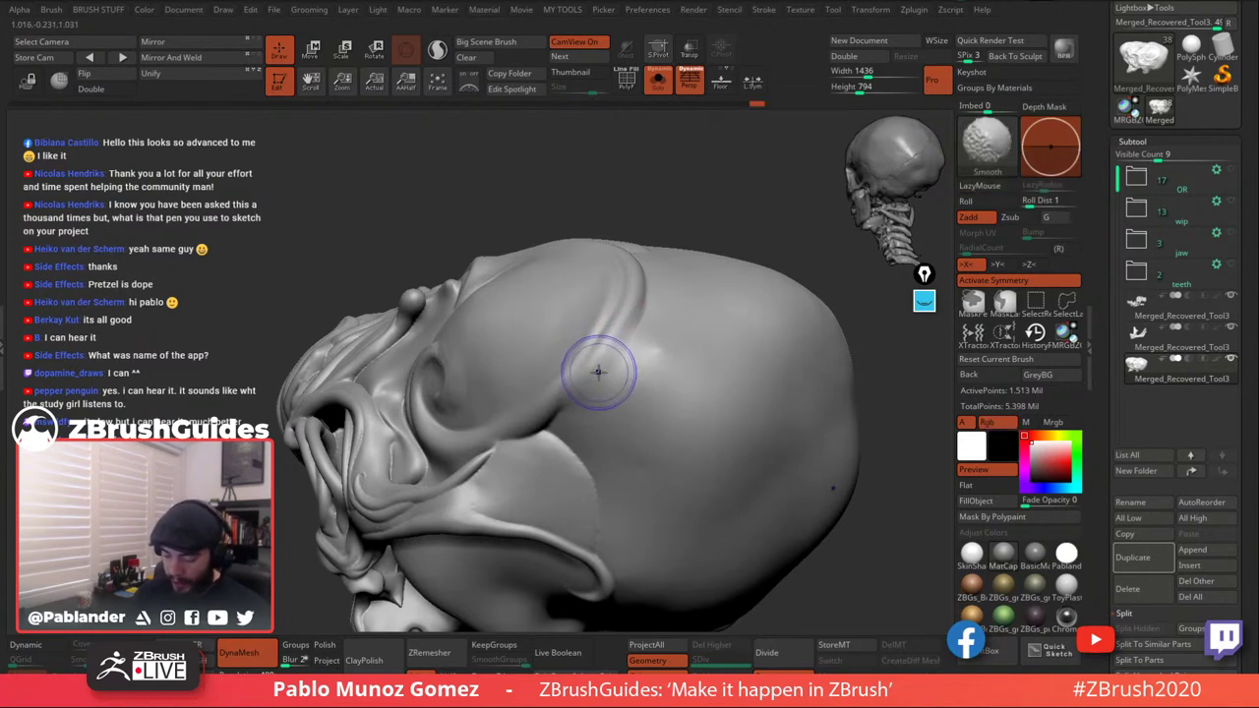
right_drag(599, 371, 623, 351)
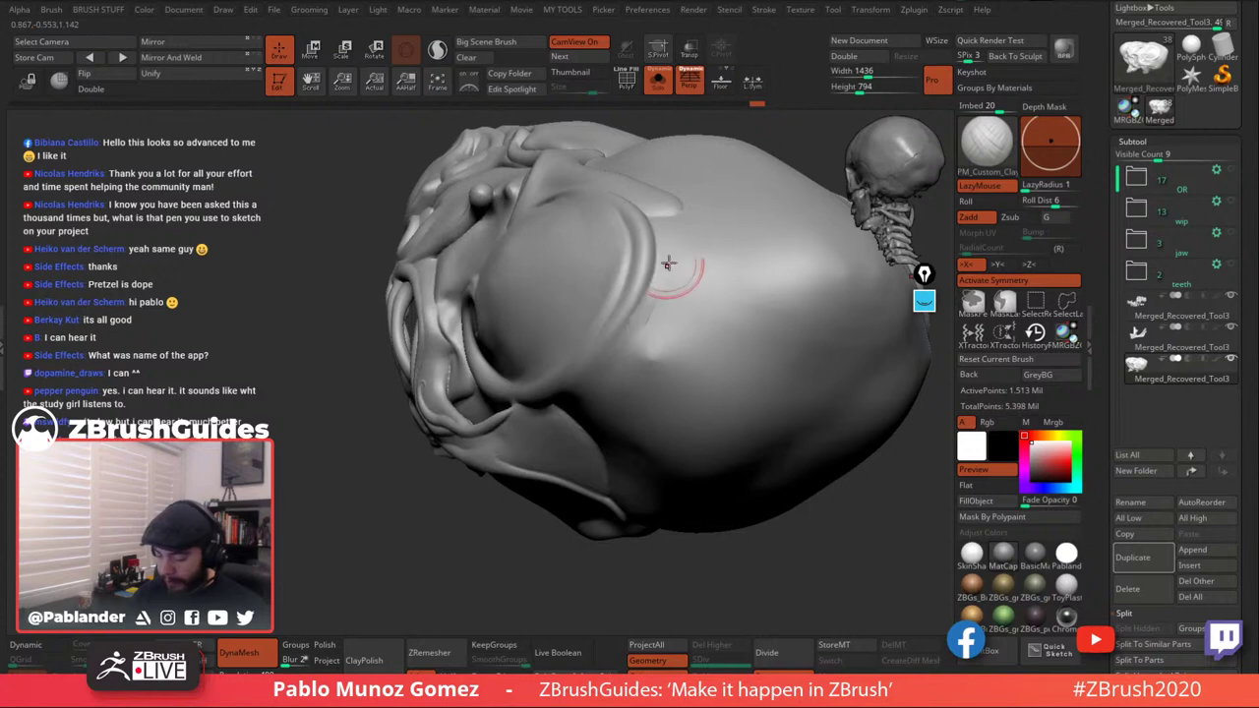
Fill the outer groove between the rear rim and the cranium with clay, and smooth the strokes.
right_drag(669, 268, 621, 329)
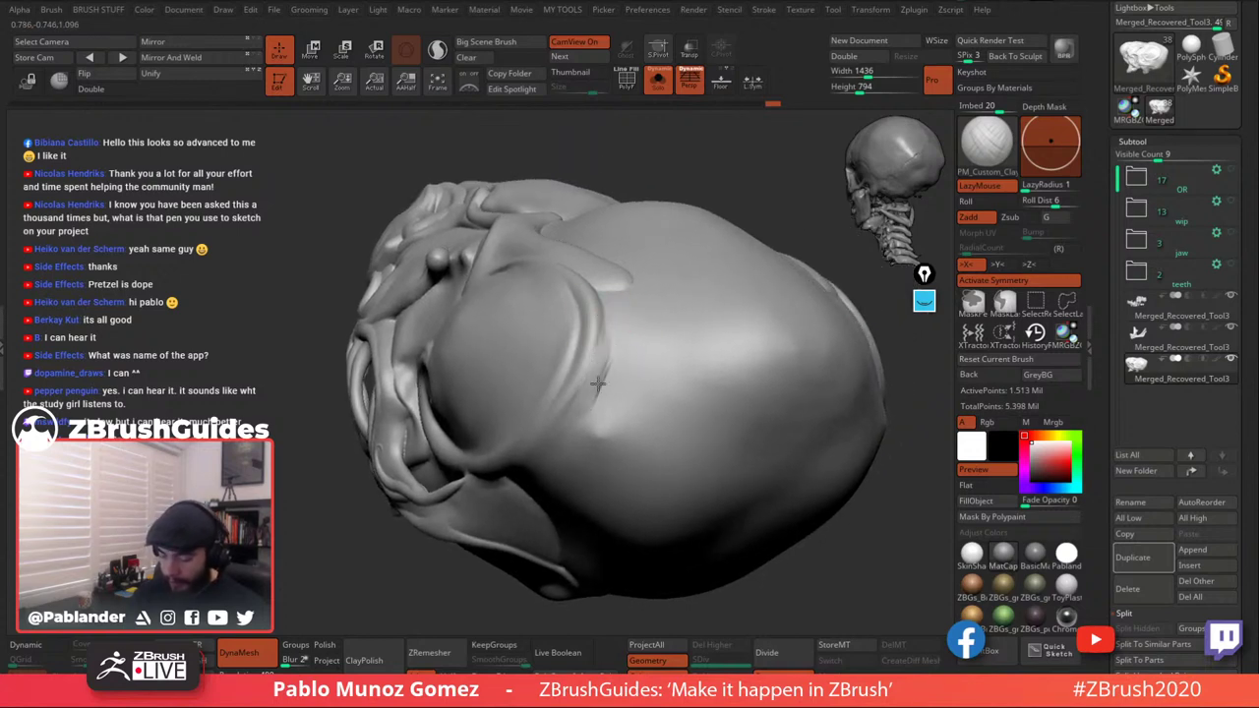
drag(606, 297, 602, 320)
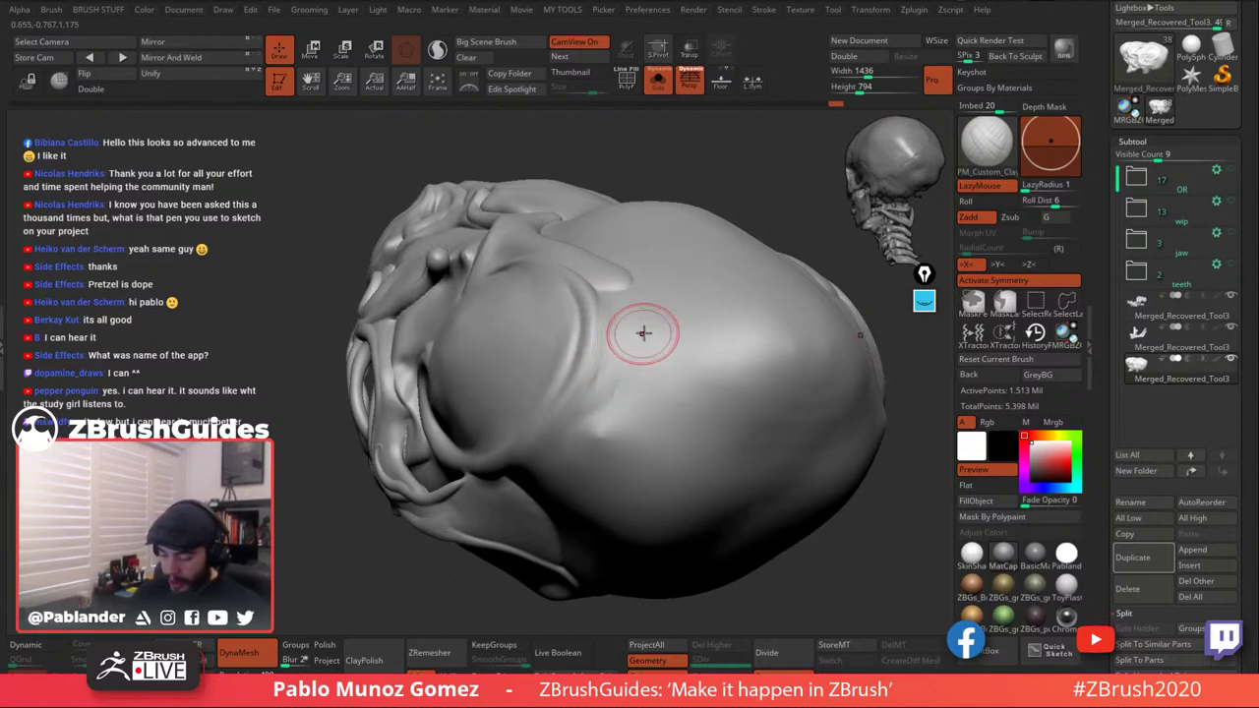
key(shift)
shift+drag(594, 346, 564, 413)
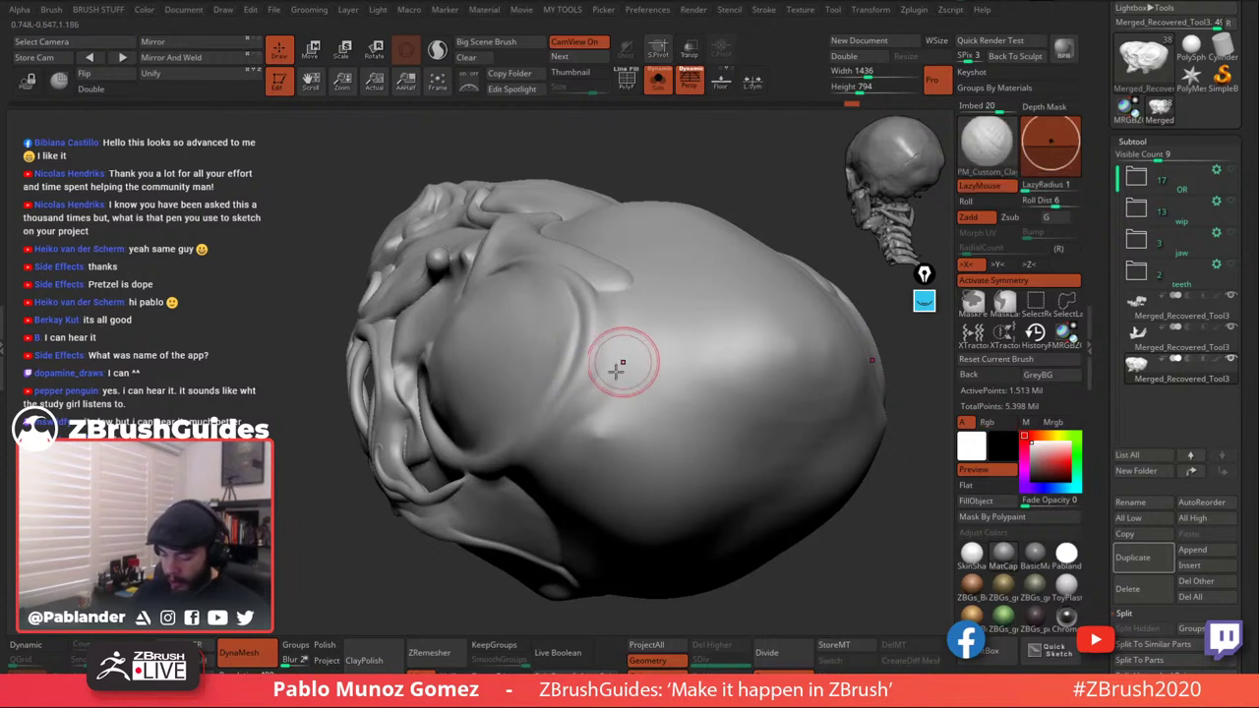
Layer more clay behind the rear rim where it meets the cranium and smooth the surface.
drag(609, 356, 584, 408)
alt+right_drag(610, 409, 607, 385)
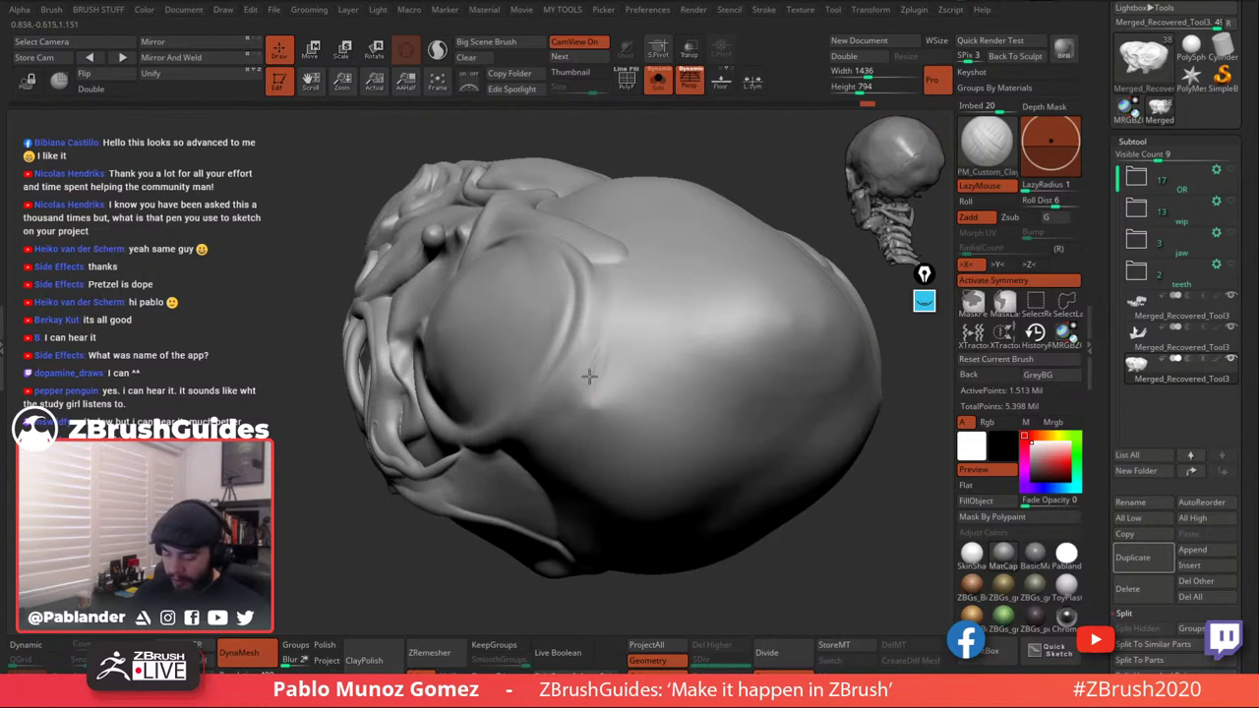
drag(589, 376, 590, 375)
right_drag(613, 340, 625, 331)
drag(613, 328, 585, 373)
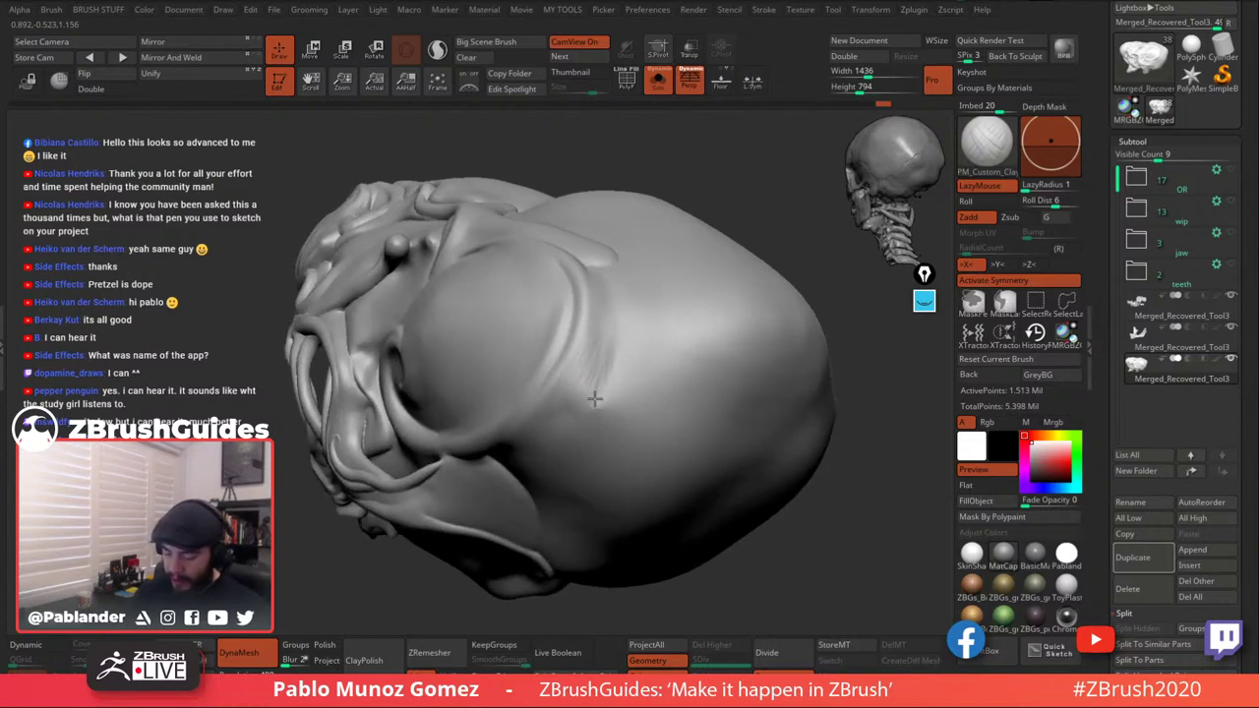
key(shift)
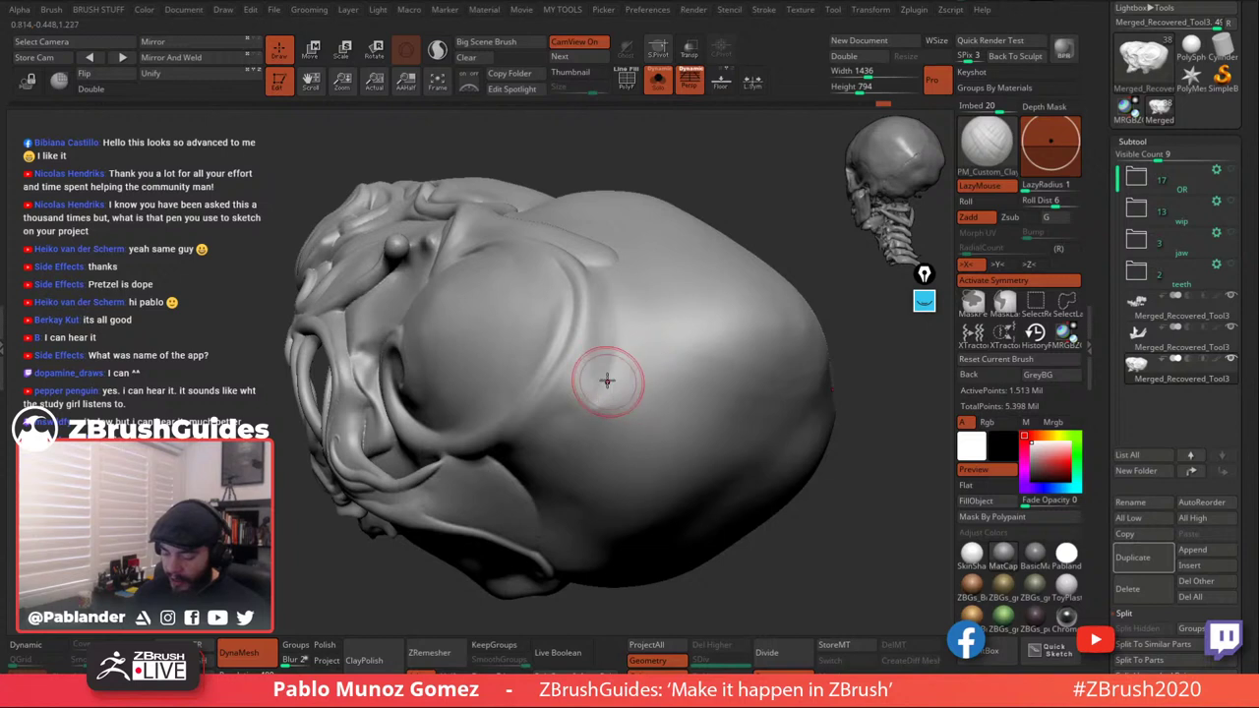
Build up clay on the cranium just behind the side plate's rear rim and smooth it into the surface.
mouse_move(607, 406)
right_down()
mouse_move(598, 368)
mouse_move(610, 366)
right_up()
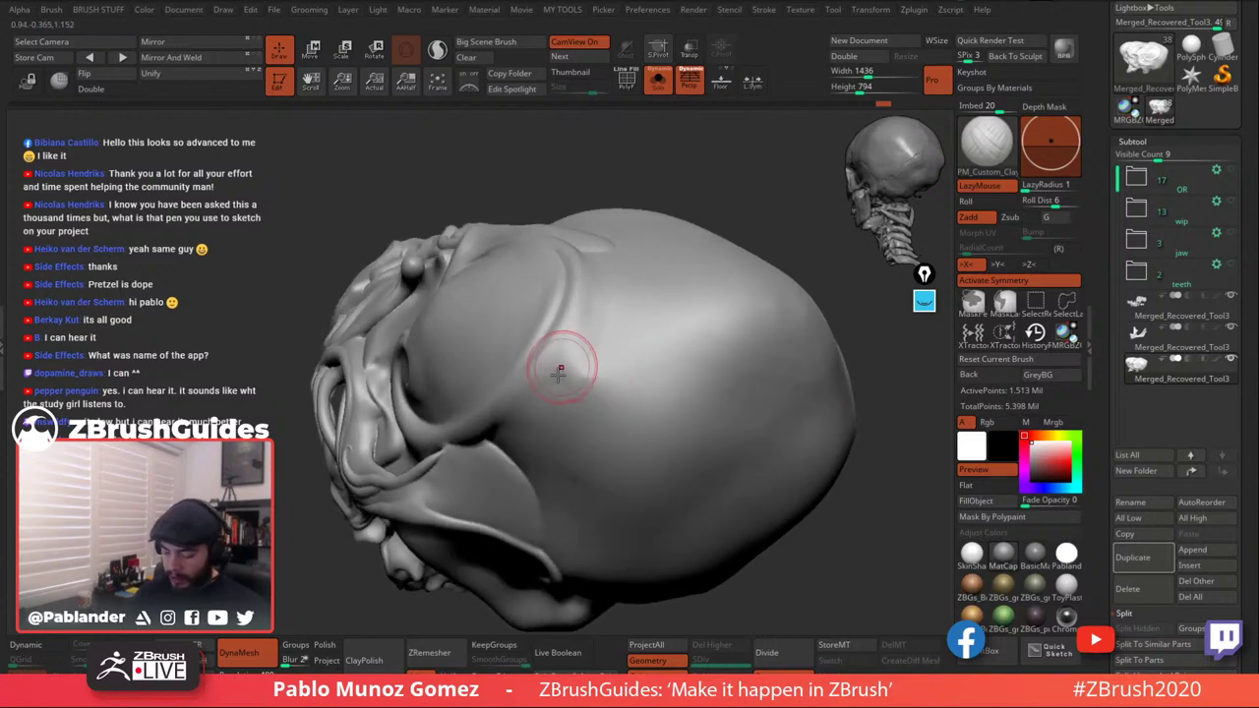
key(shift)
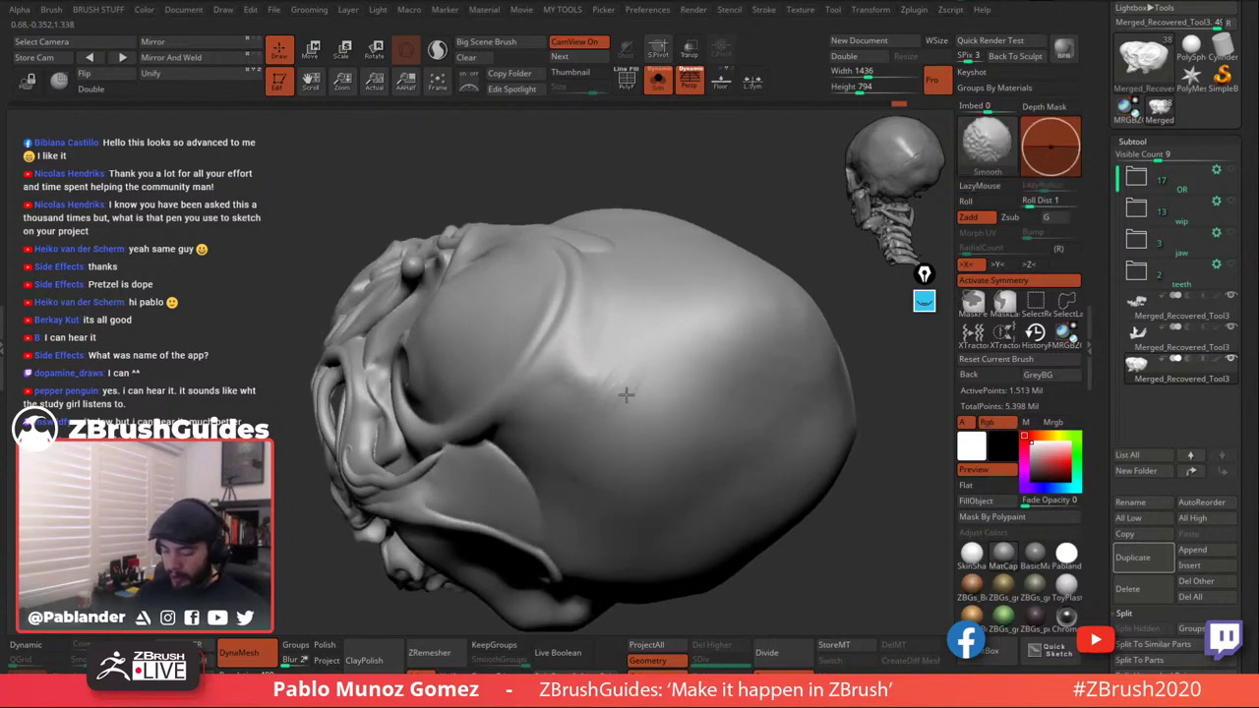
mouse_move(587, 390)
right_down()
mouse_move(636, 368)
mouse_move(616, 370)
right_up()
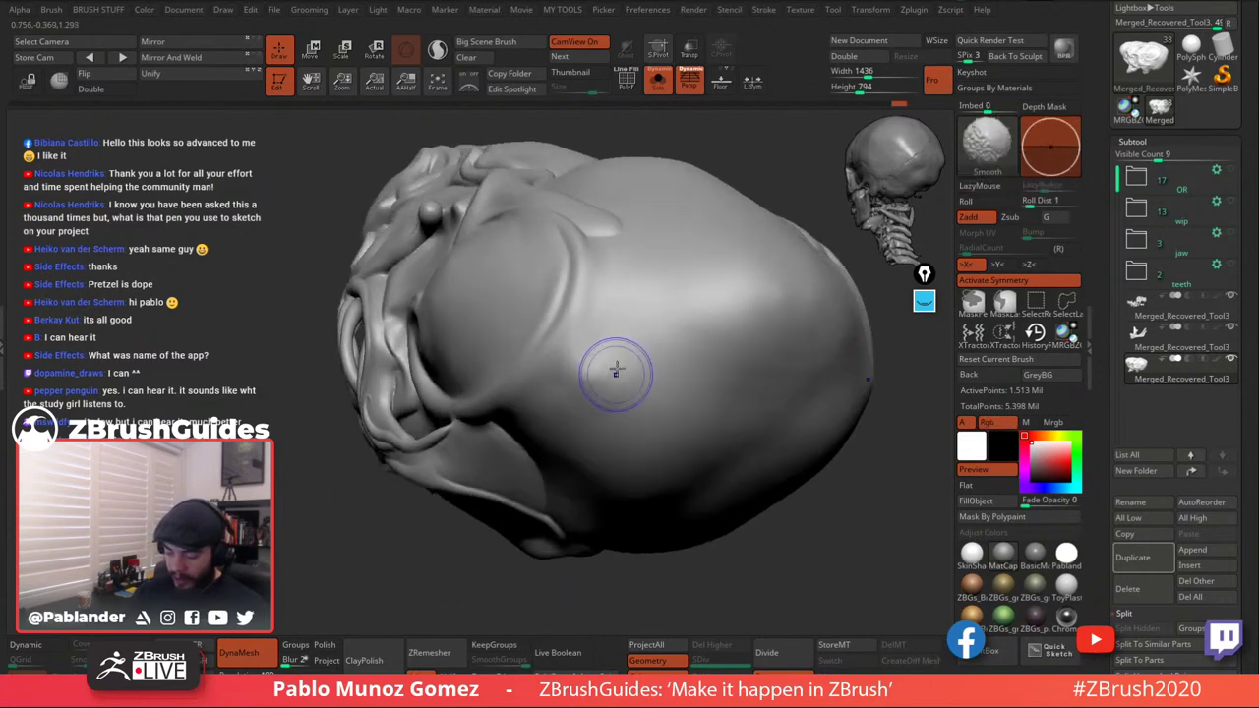
right_drag(641, 247, 637, 278)
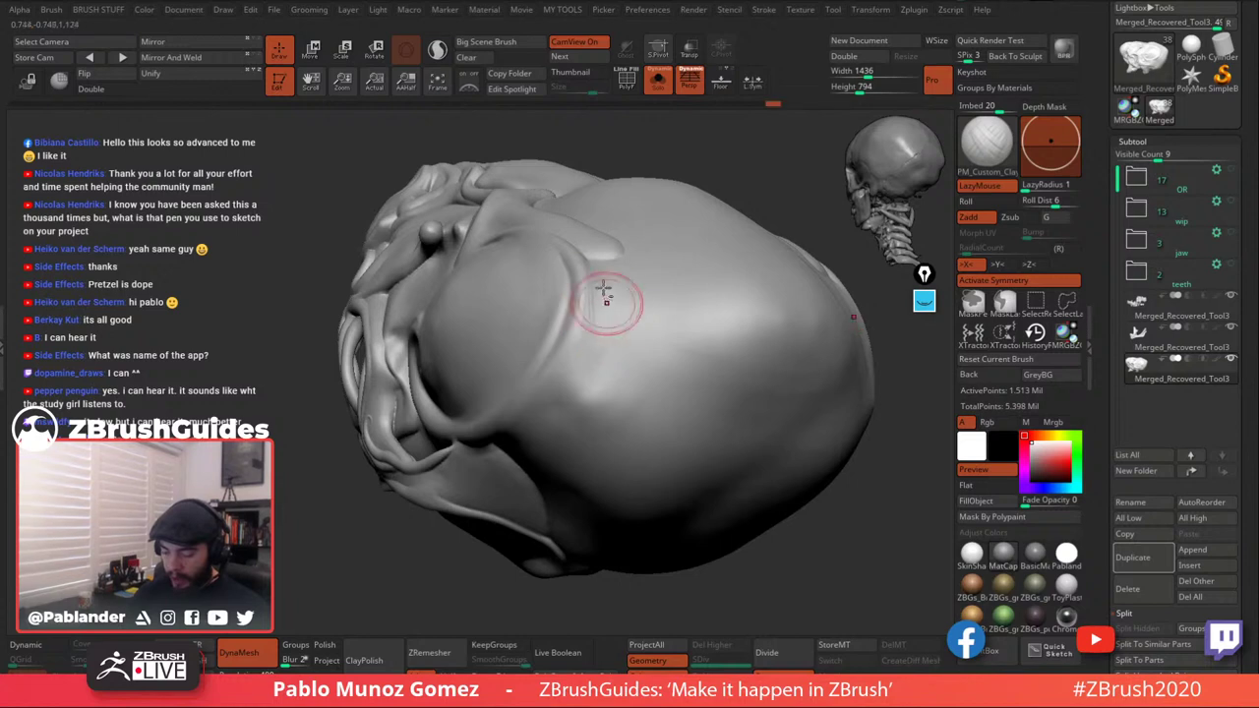
Blend the cranium around the rim's upper rear curve with clay and smoothing, and even out the plate's surface inside the rim.
key(shift)
right_drag(631, 279, 594, 335)
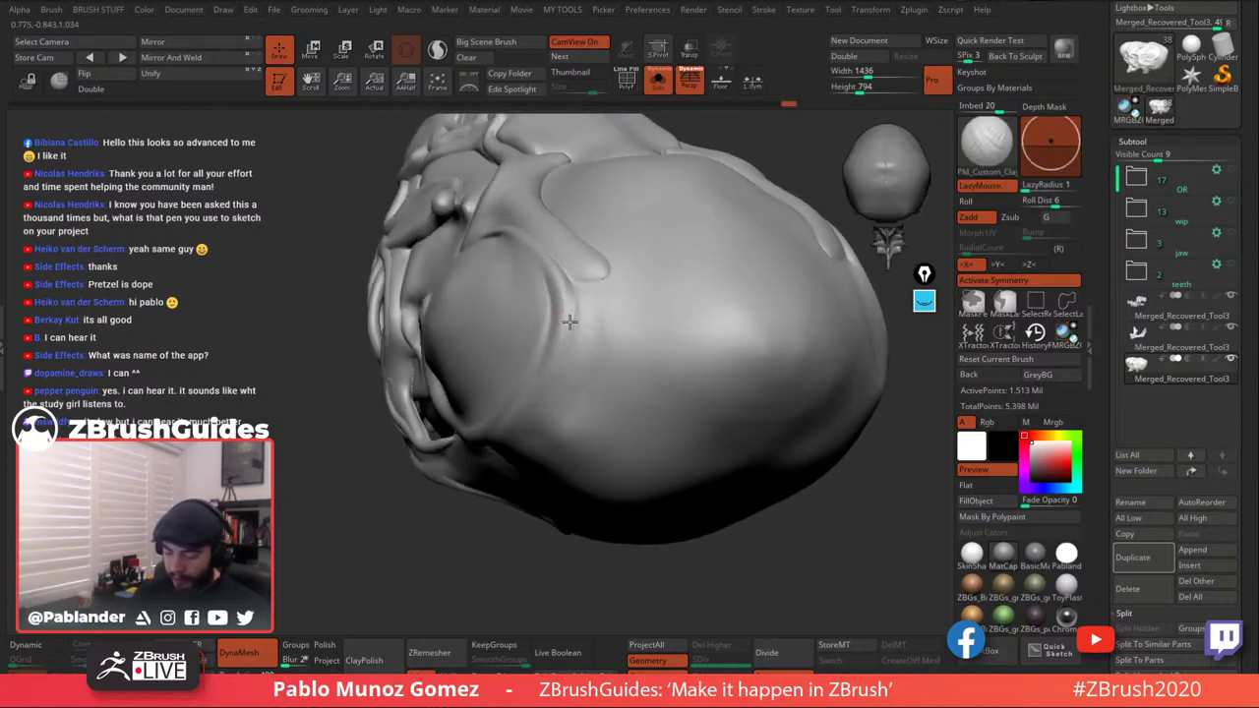
key(shift)
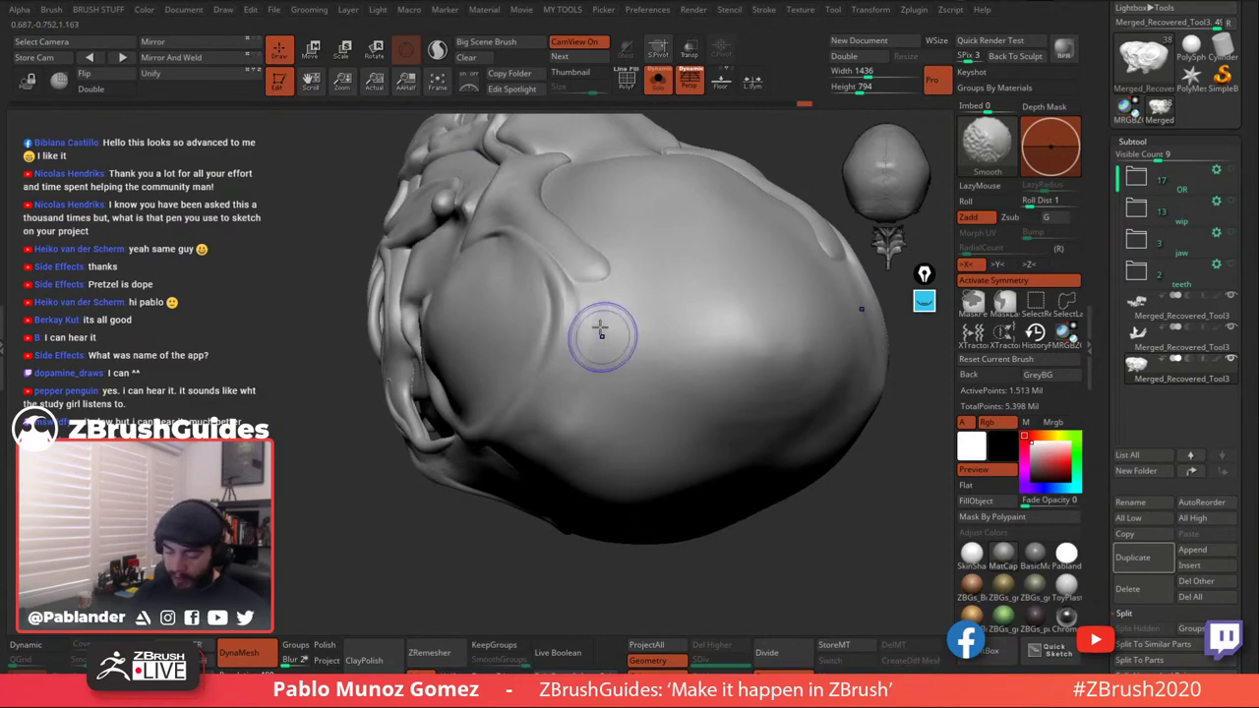
mouse_move(613, 343)
right_down()
mouse_move(584, 326)
mouse_move(636, 293)
mouse_move(619, 275)
right_up()
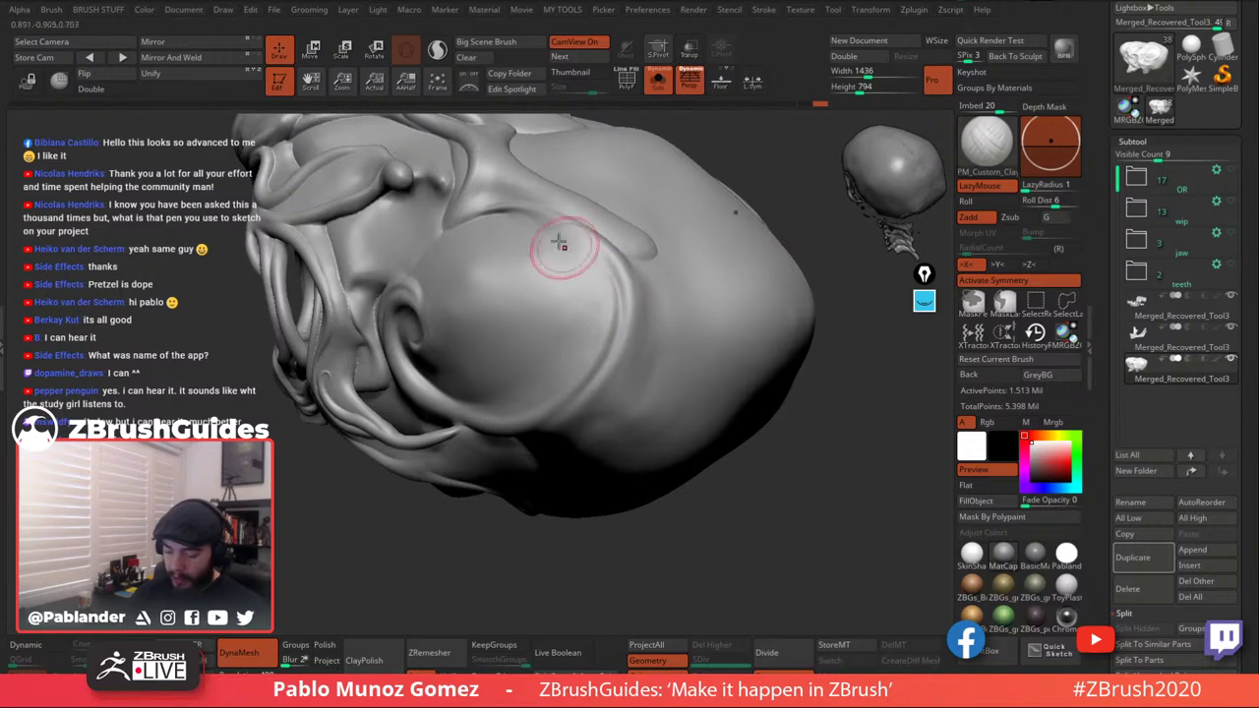
key(shift)
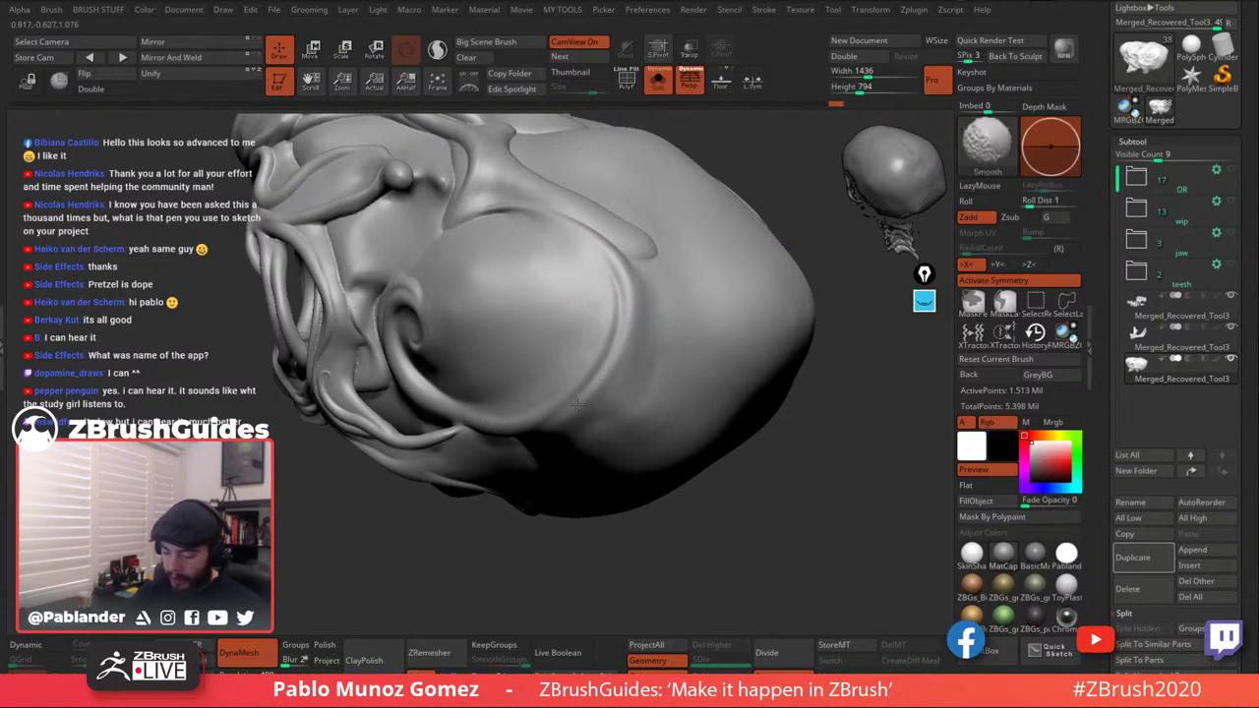
Build up clay between the side plate's lower rear rim and the lower plate, and smooth it into the cranium.
mouse_move(675, 309)
right_down()
mouse_move(675, 407)
mouse_move(668, 328)
mouse_move(639, 304)
mouse_move(591, 317)
right_up()
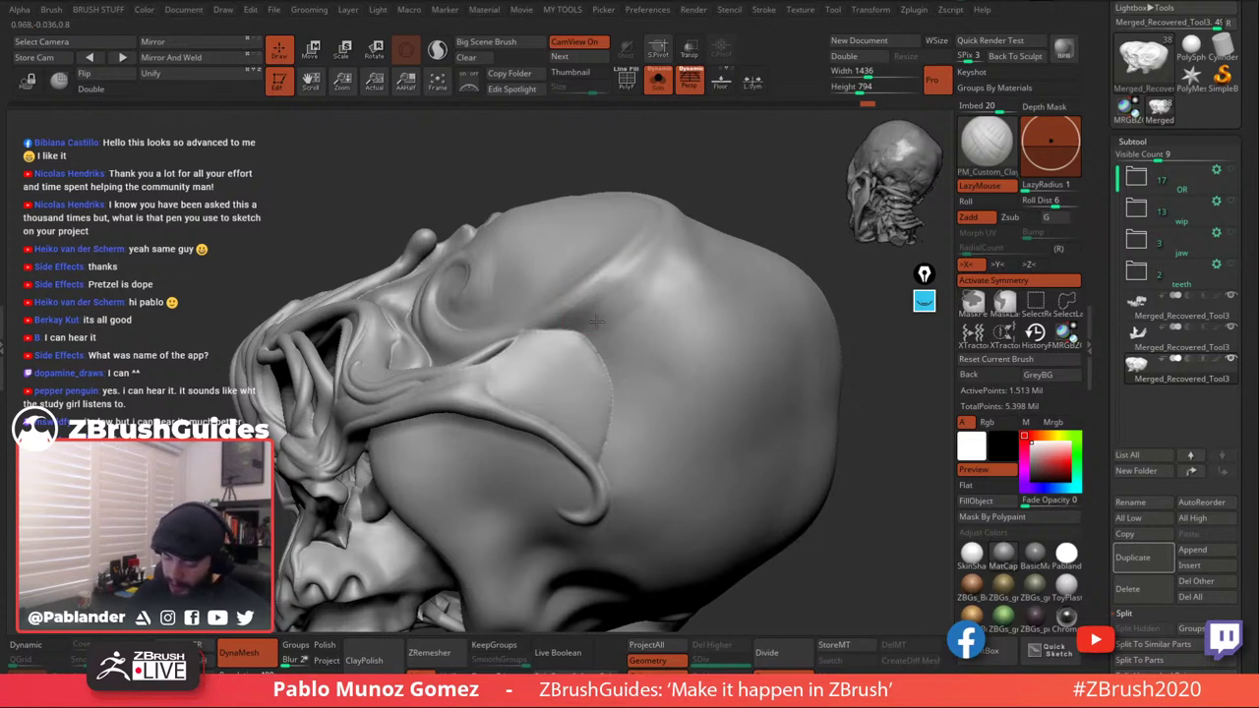
key(shift)
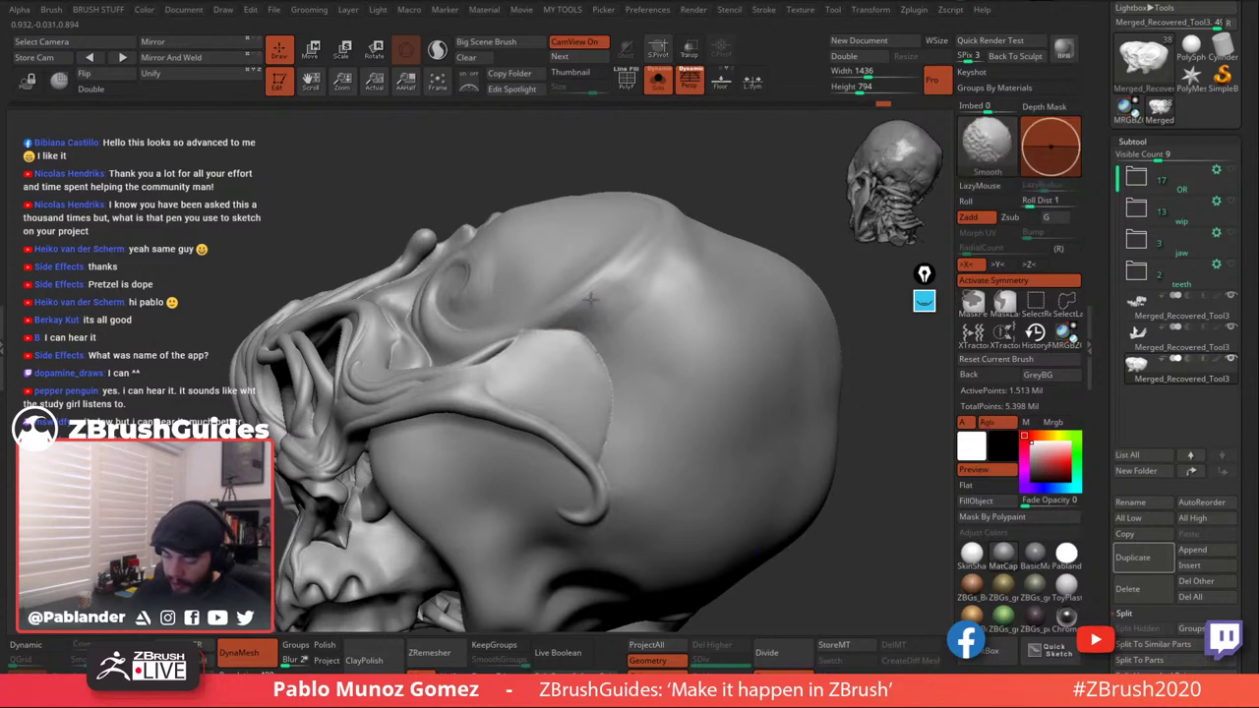
shift+drag(617, 329, 644, 295)
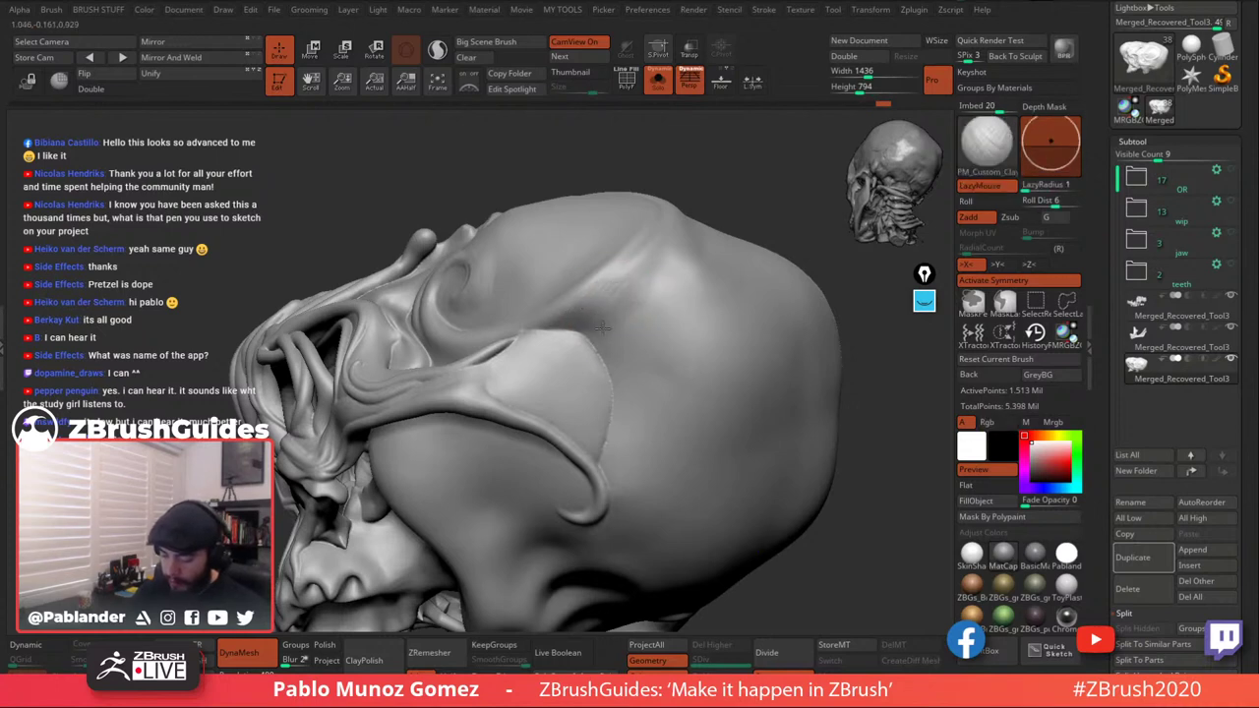
key(shift)
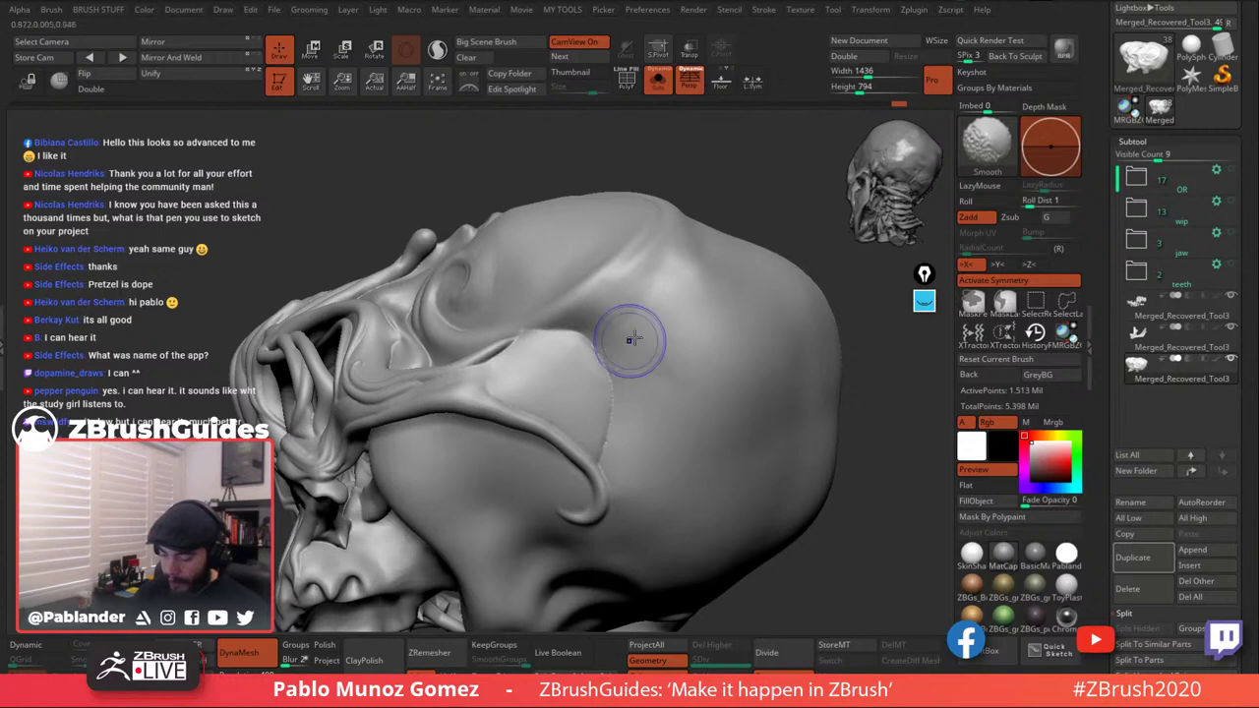
Smooth the side plate's surface around the inner end of the front spiral.
mouse_move(677, 248)
right_down()
mouse_move(651, 300)
mouse_move(660, 282)
right_up()
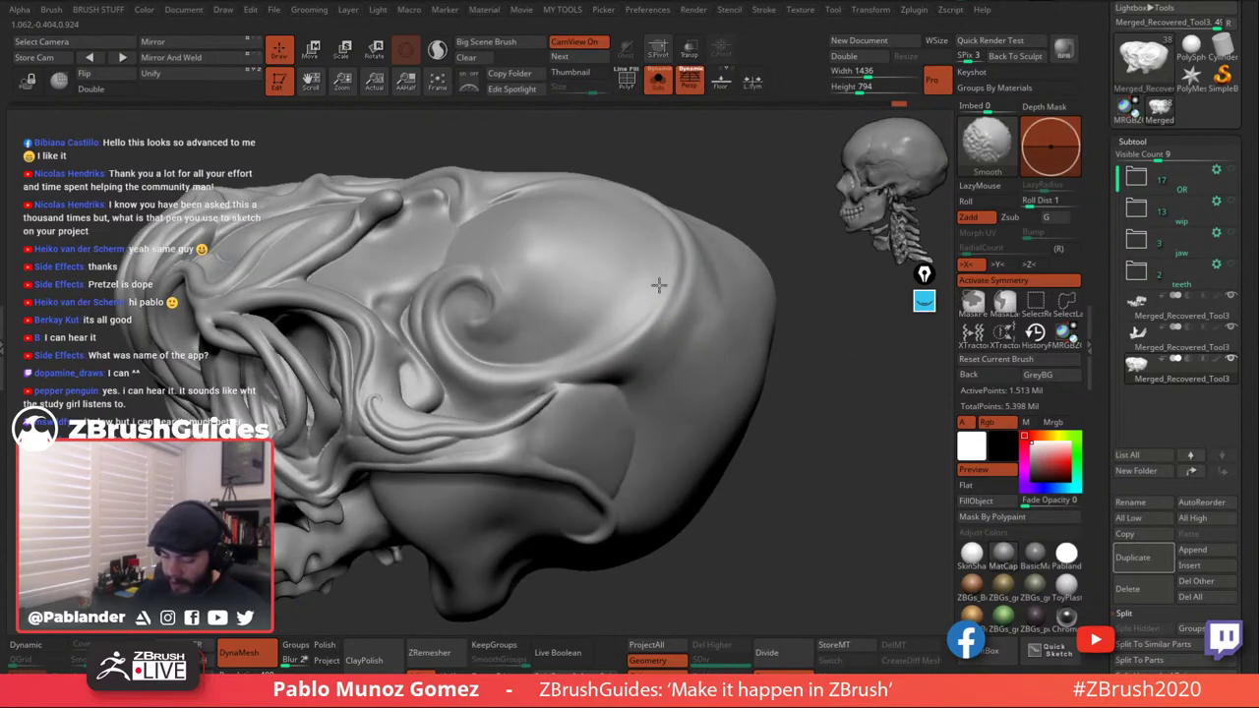
mouse_move(515, 280)
shift+mouse_down()
mouse_move(499, 264)
mouse_move(519, 273)
shift+mouse_up()
shift+drag(483, 328, 493, 319)
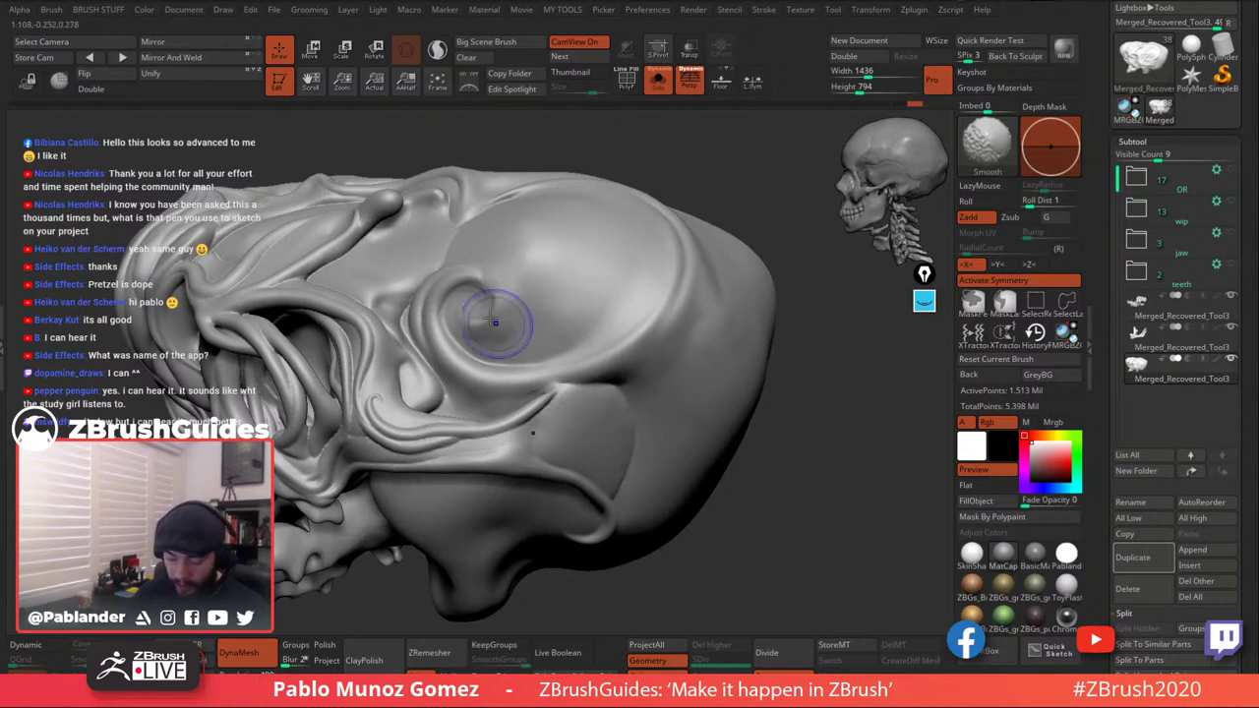
Refine the upper curl of the side plate's spiral with clay and smooth its transition into the plate.
right_drag(587, 281, 654, 296)
mouse_move(604, 381)
alt+right_down()
mouse_move(640, 350)
mouse_move(666, 286)
alt+right_up()
mouse_move(576, 233)
right_down()
mouse_move(571, 222)
mouse_move(562, 247)
right_up()
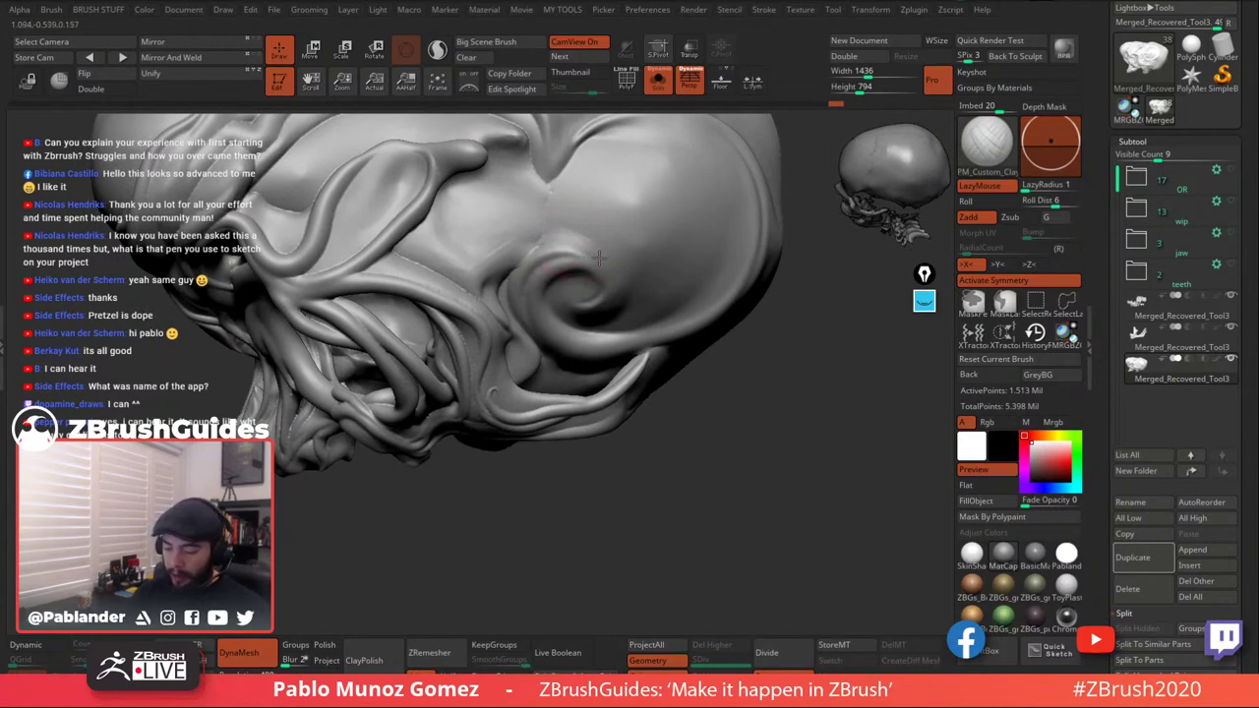
key(shift)
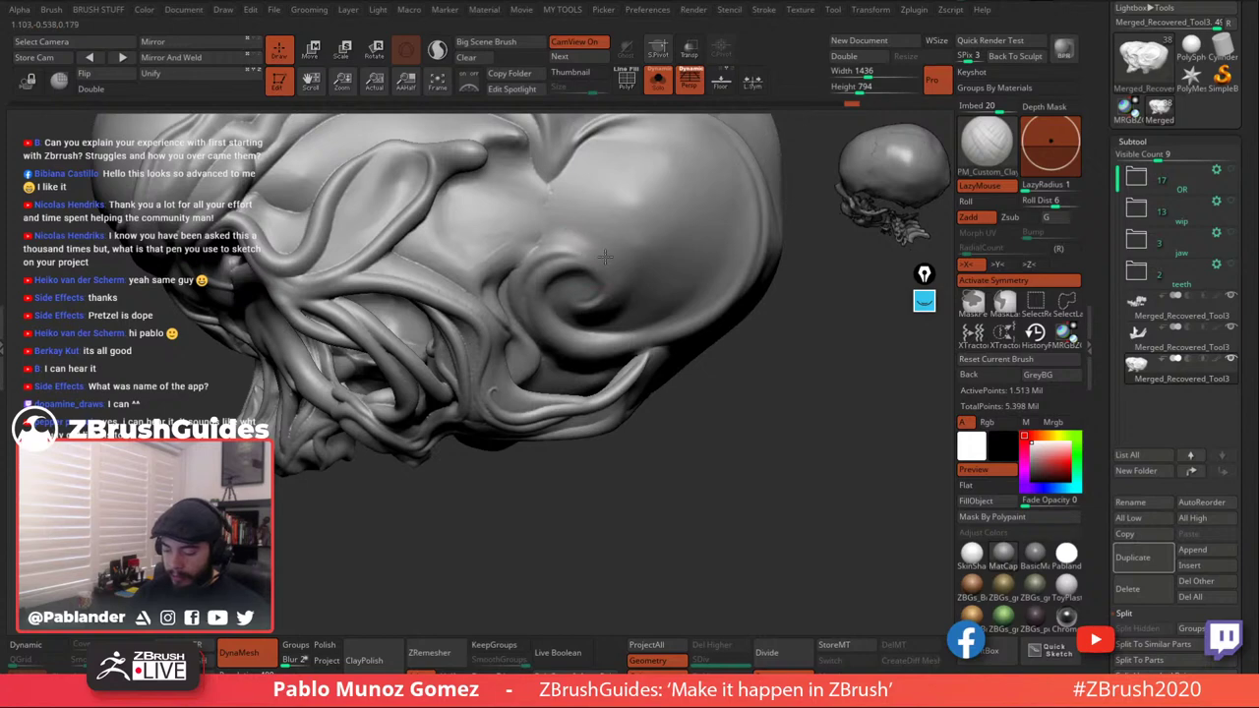
shift+drag(604, 257, 596, 253)
Build up and smooth the side plate's front area between the spiral and the V-shaped notch, including the upper front rim.
mouse_move(596, 253)
right_down()
mouse_move(610, 225)
mouse_move(590, 251)
mouse_move(630, 254)
right_up()
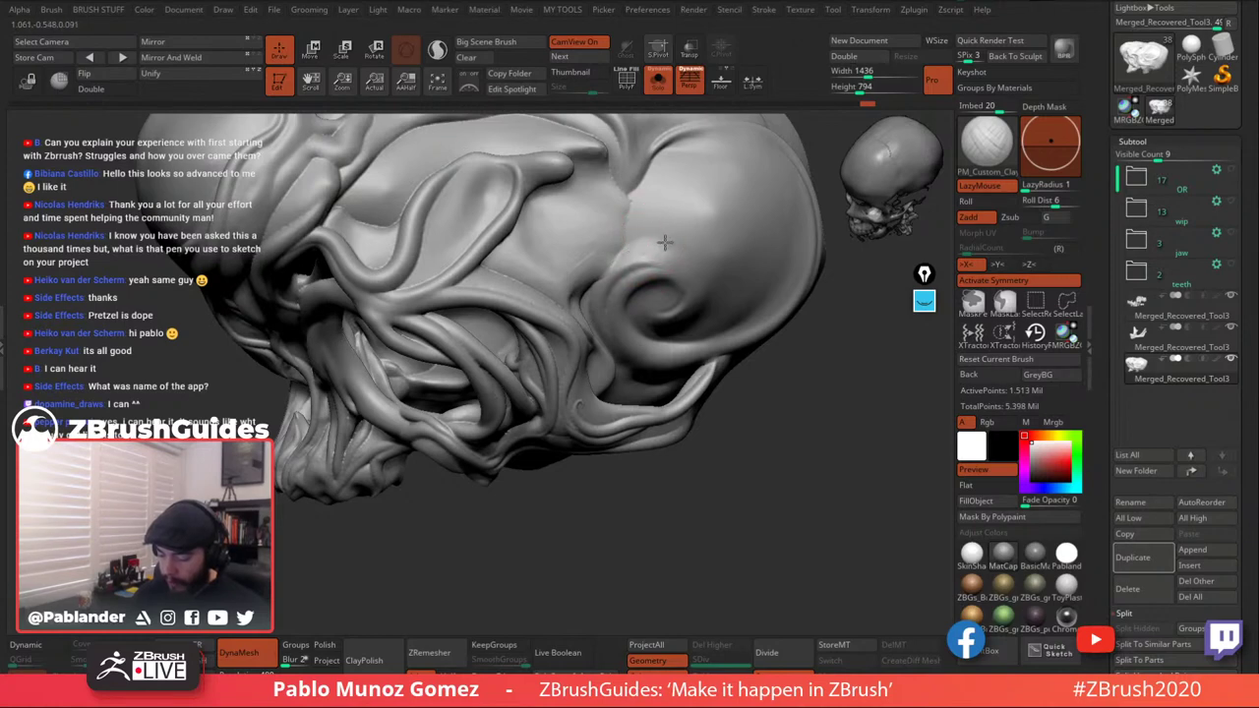
right_drag(646, 218, 676, 287)
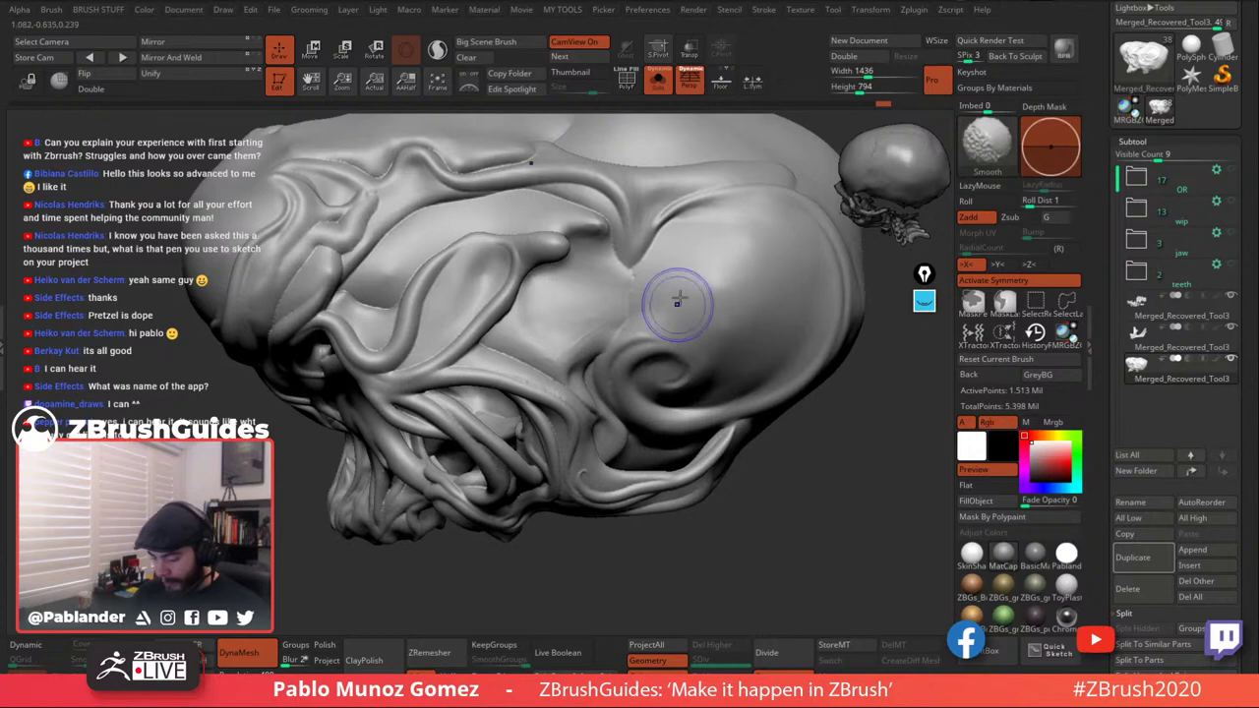
right_drag(686, 239, 664, 271)
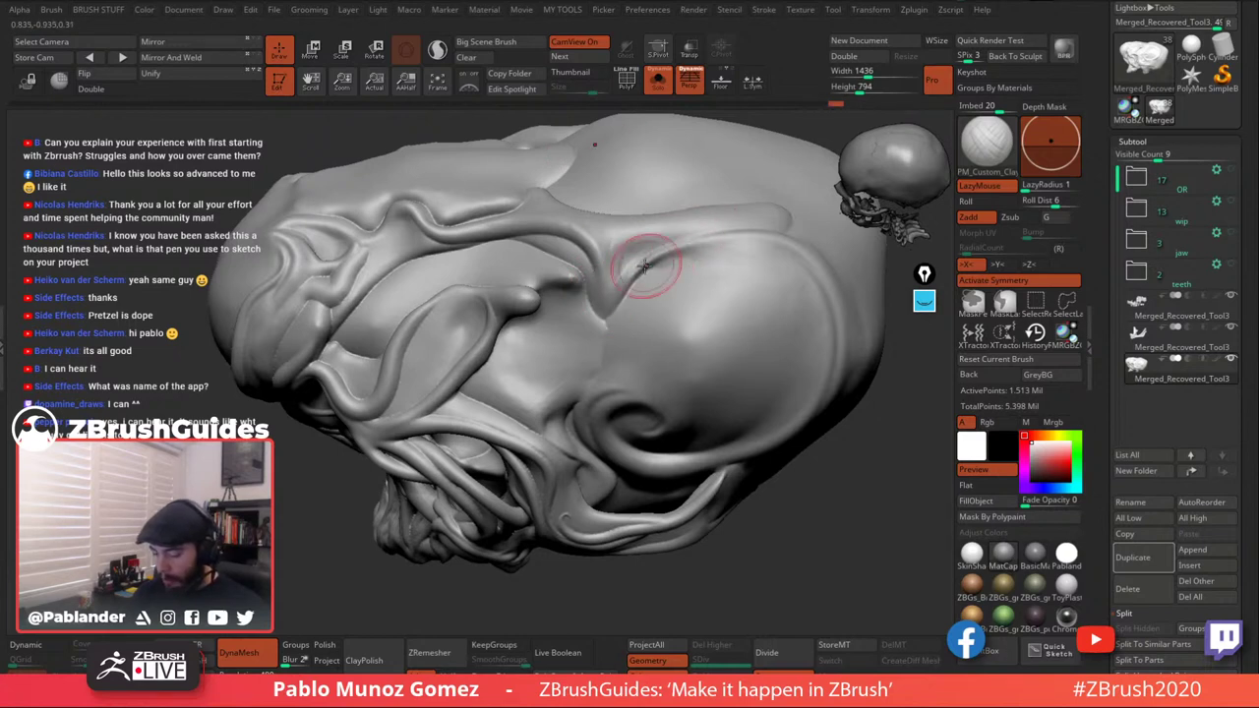
key(shift)
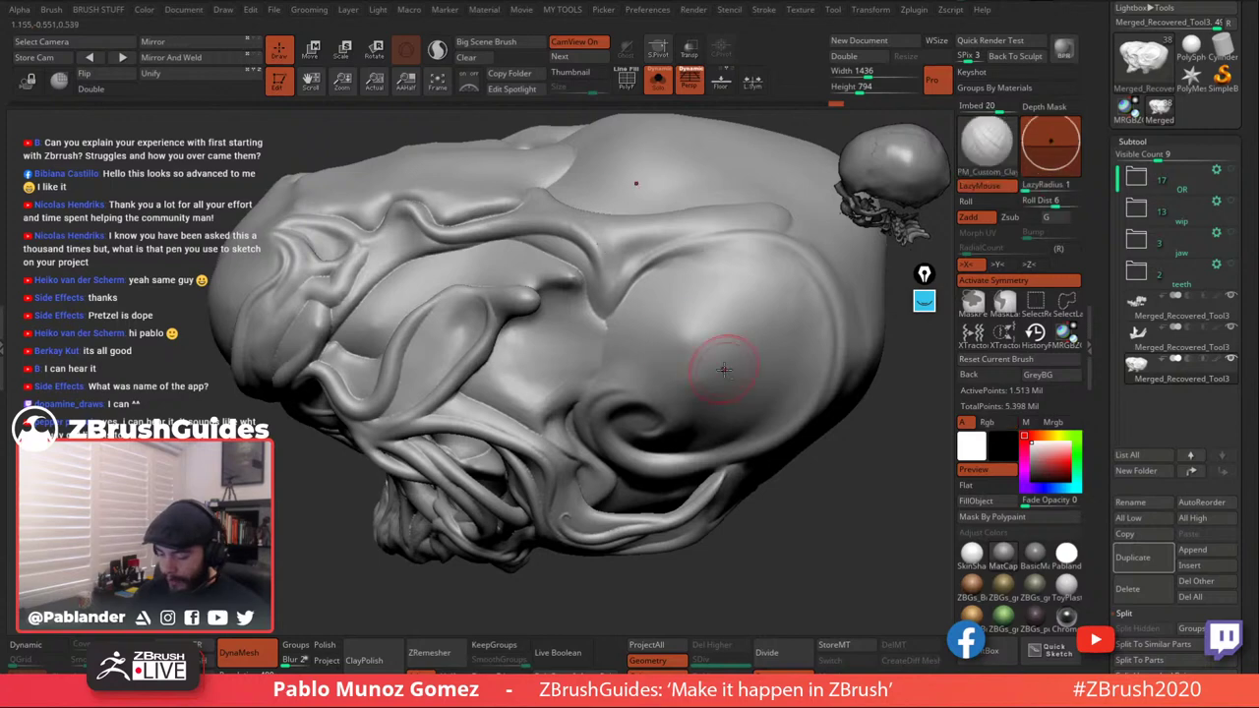
Smooth the rear end of the long upper ridge and the side plate's rear rim beneath it.
mouse_move(725, 365)
ctrl+right_down()
mouse_move(737, 301)
mouse_move(666, 318)
mouse_move(654, 345)
ctrl+right_up()
key(shift)
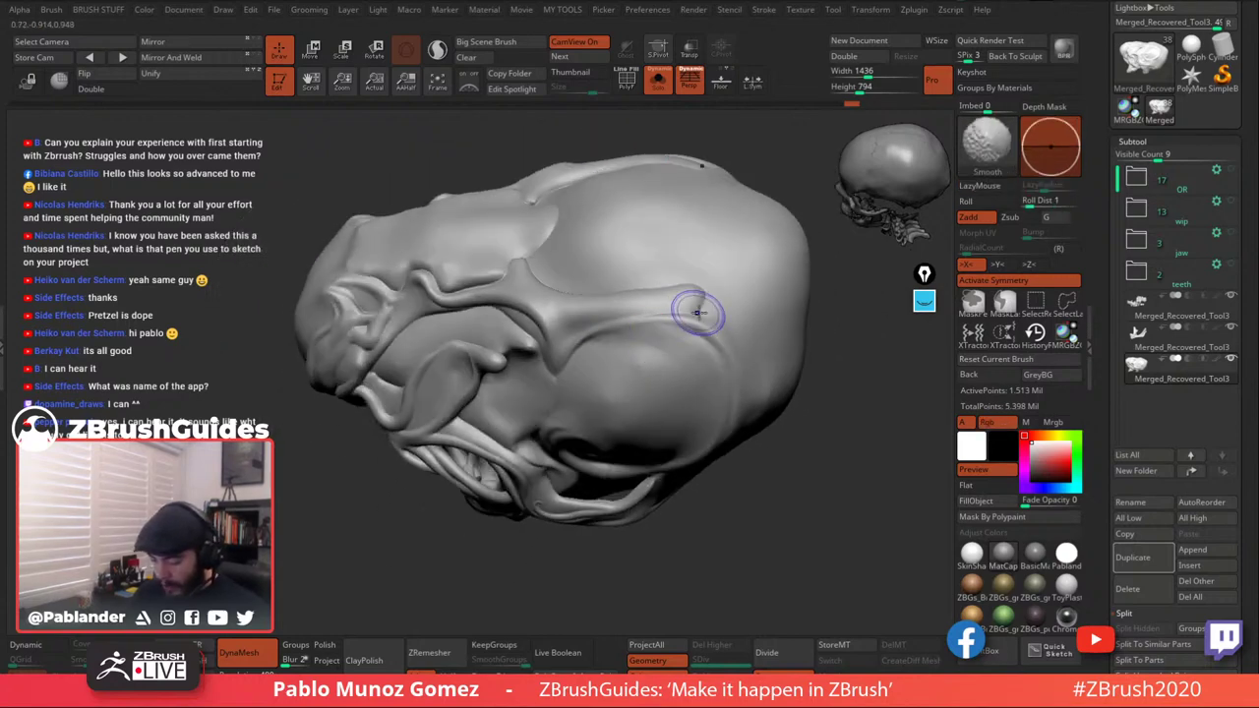
shift+drag(698, 311, 658, 320)
shift+drag(721, 357, 691, 372)
mouse_move(669, 315)
right_down()
mouse_move(801, 478)
mouse_move(777, 423)
right_up()
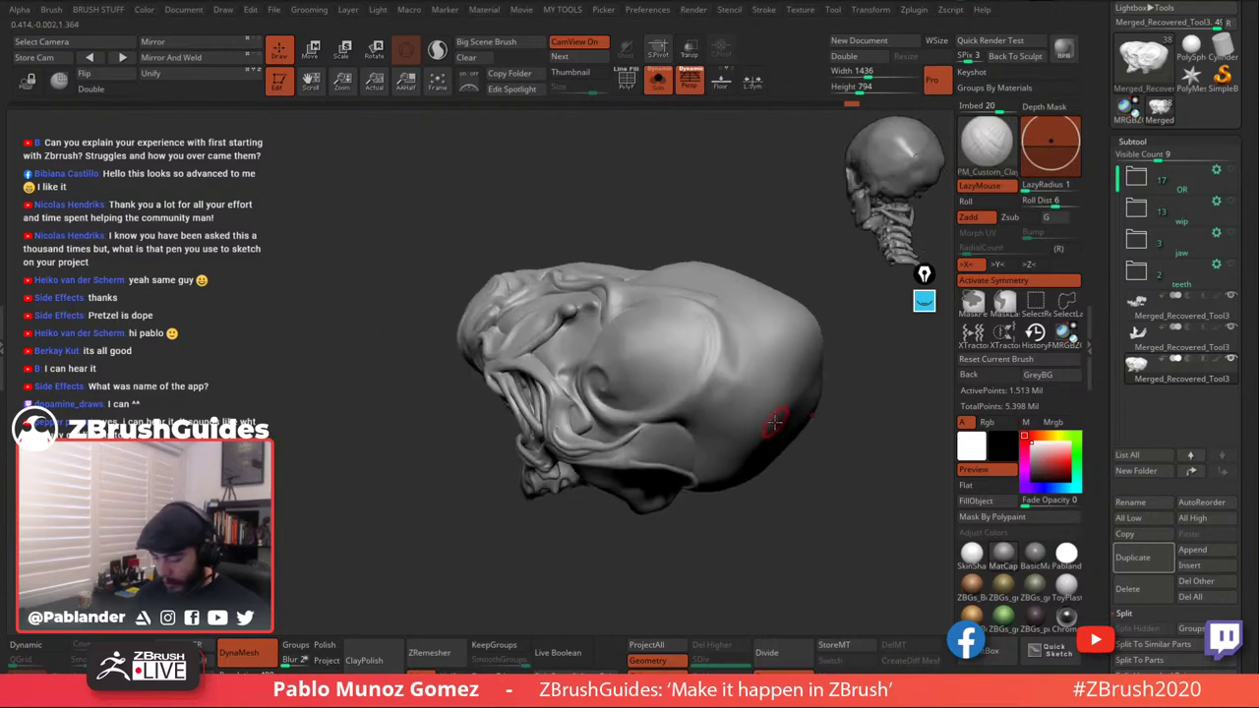
shift+drag(725, 377, 704, 388)
Store a morph target for the skull mesh.
mouse_move(790, 409)
right_down()
mouse_move(808, 393)
mouse_move(787, 403)
mouse_move(797, 452)
mouse_move(759, 357)
right_up()
key(shift)
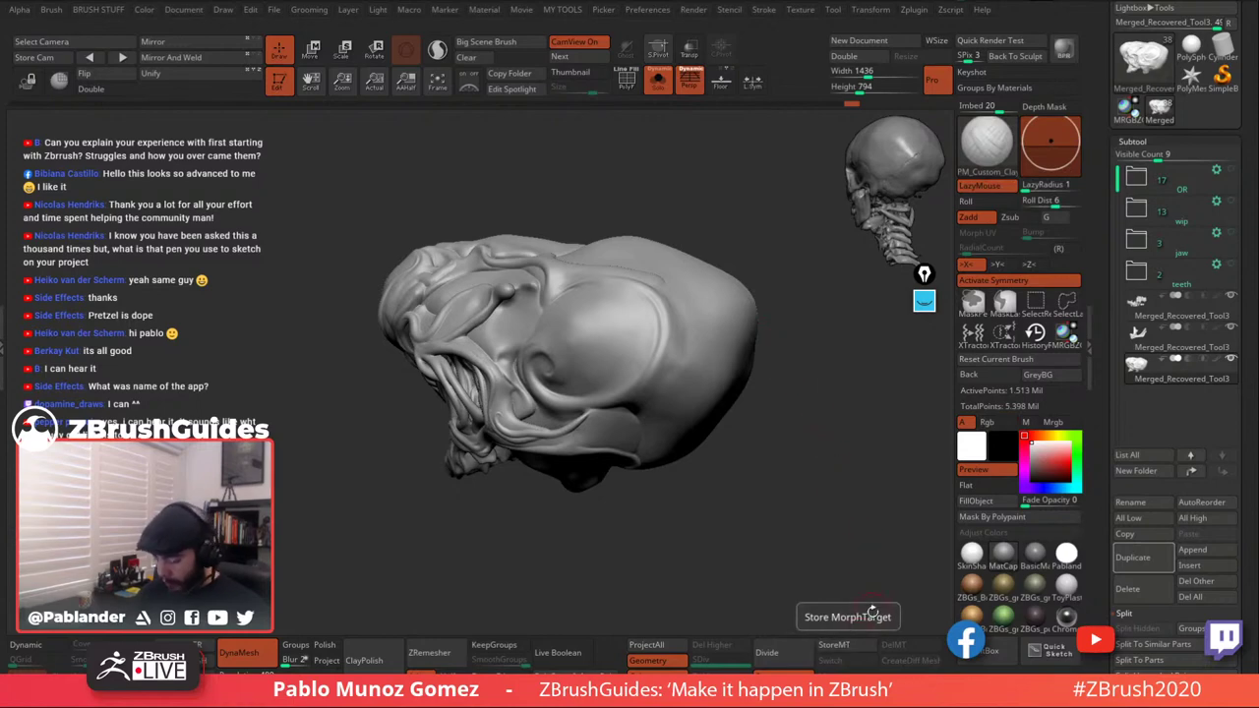
click(844, 643)
Build up clay on the forked ridge beside the forehead plate's rear edge, and undo the last stroke.
mouse_move(715, 460)
mouse_down()
mouse_move(539, 331)
mouse_move(702, 374)
mouse_up()
mouse_move(702, 375)
right_down()
mouse_move(610, 380)
mouse_move(660, 332)
mouse_move(680, 350)
right_up()
mouse_move(670, 323)
mouse_down()
mouse_move(680, 304)
mouse_move(669, 295)
mouse_move(612, 297)
mouse_up()
ctrl+right_drag(572, 318, 579, 340)
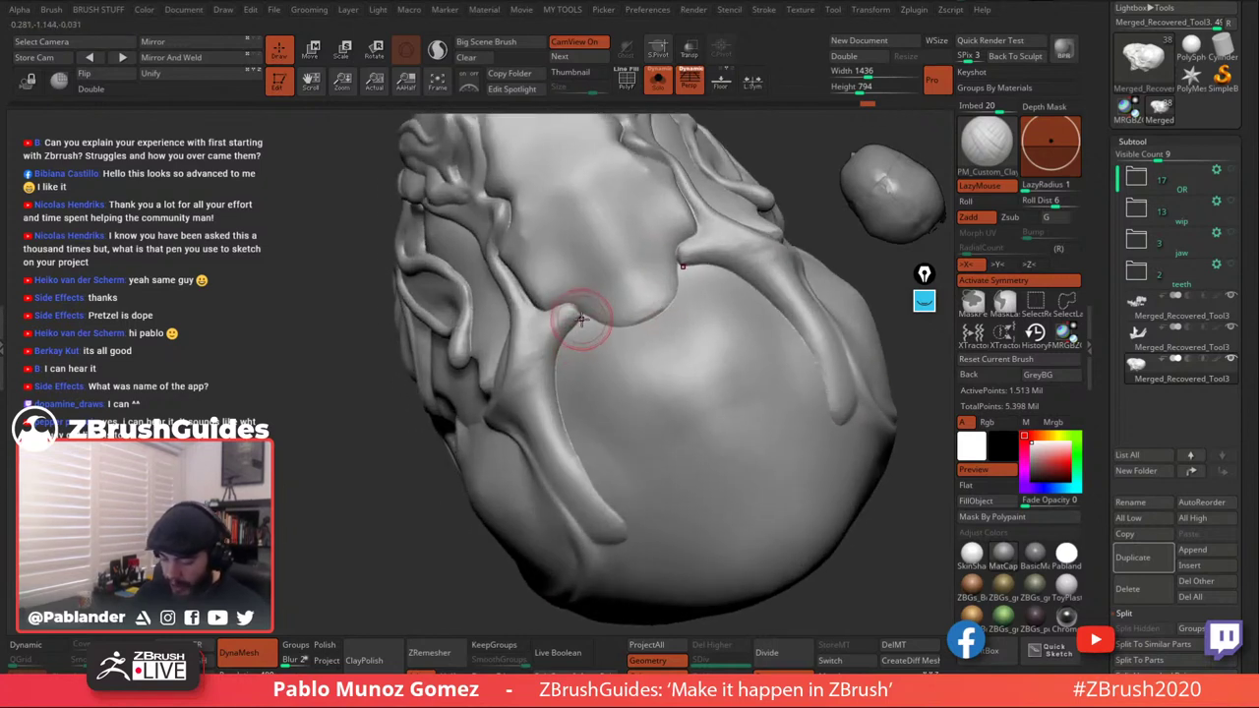
mouse_move(563, 321)
mouse_down()
mouse_move(543, 400)
mouse_move(624, 514)
mouse_up()
key(ctrl+z)
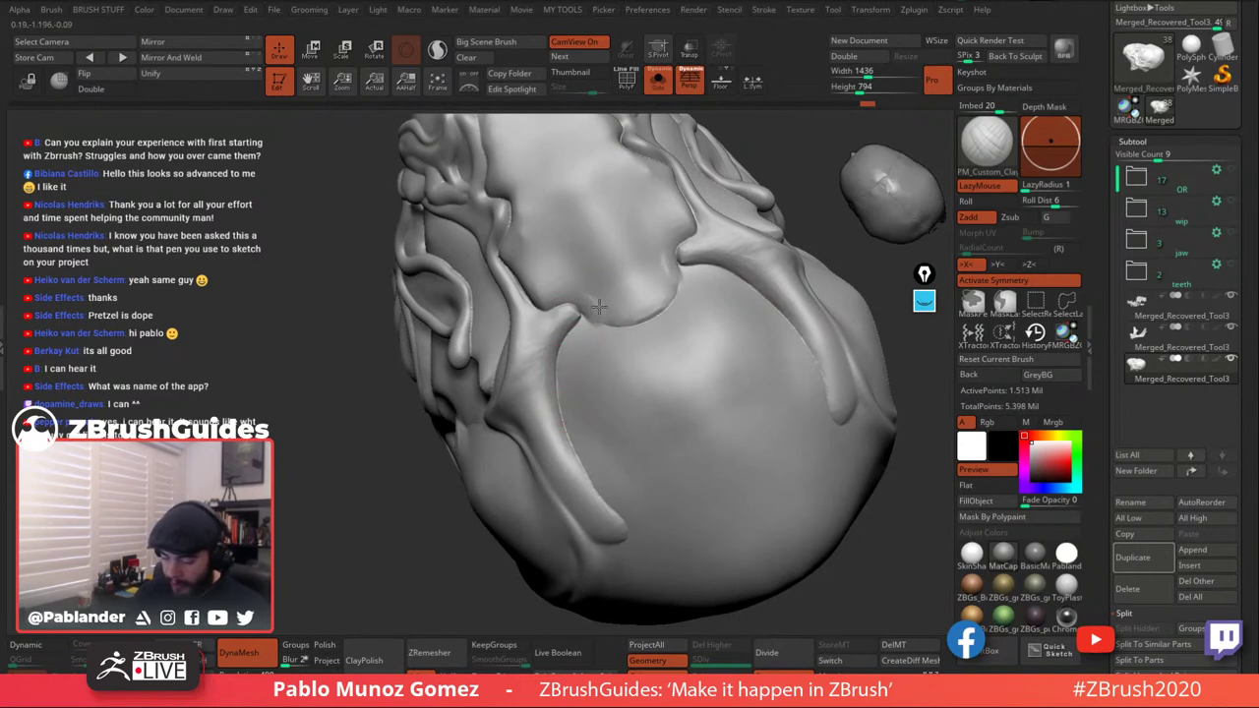
Cover the forehead plate's rear edge between the two forked ridges with clay and smooth it into the cranium.
mouse_move(630, 332)
mouse_down()
mouse_move(672, 298)
mouse_move(637, 313)
mouse_move(655, 309)
mouse_move(641, 343)
mouse_move(670, 317)
mouse_move(592, 302)
mouse_up()
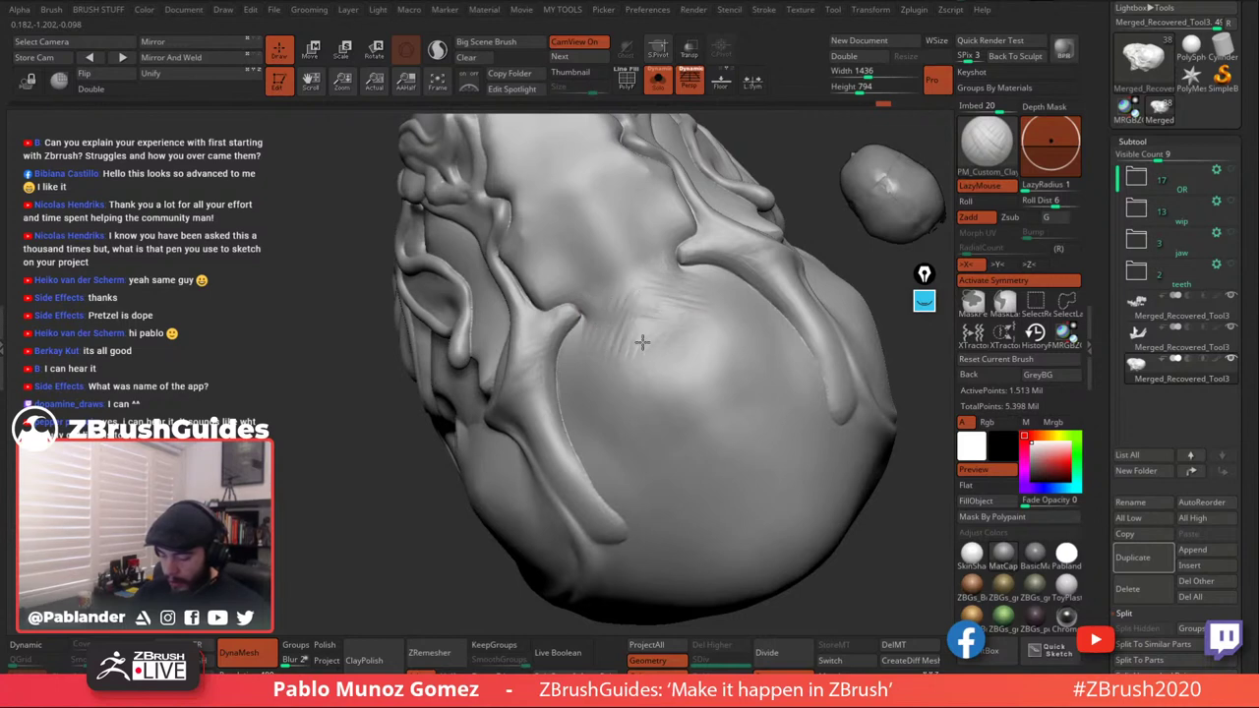
shift+drag(641, 342, 664, 310)
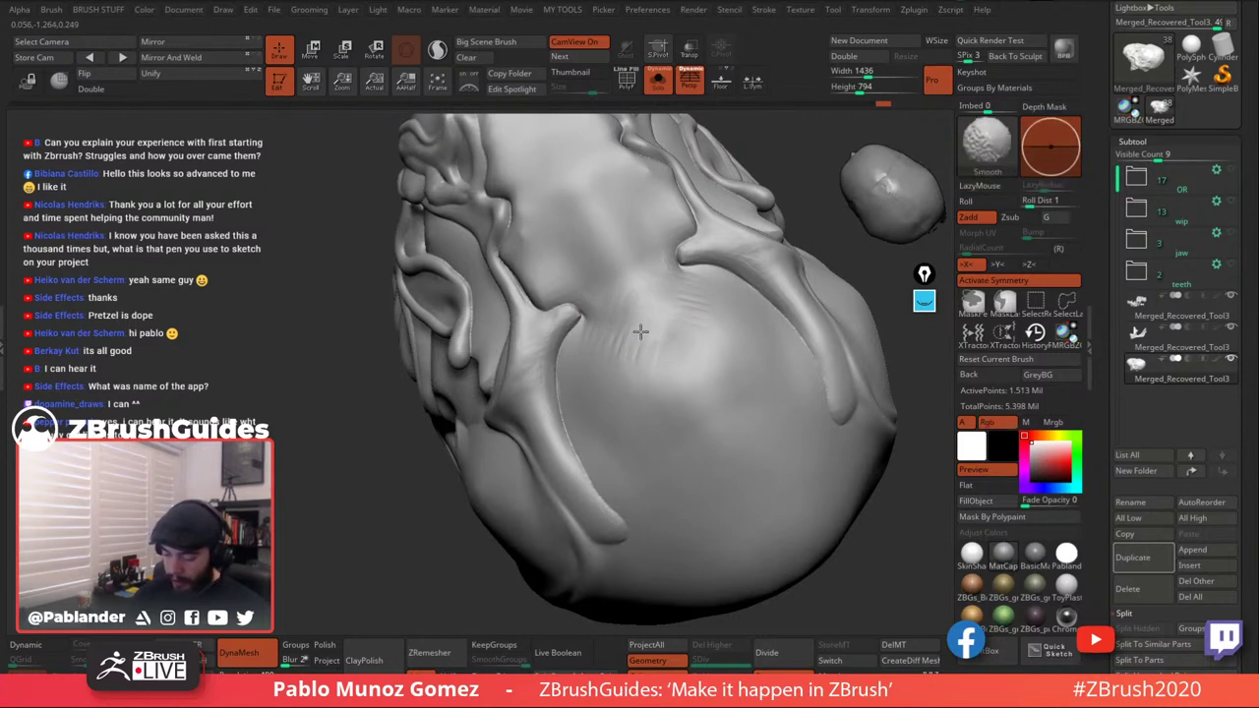
shift+drag(618, 331, 611, 370)
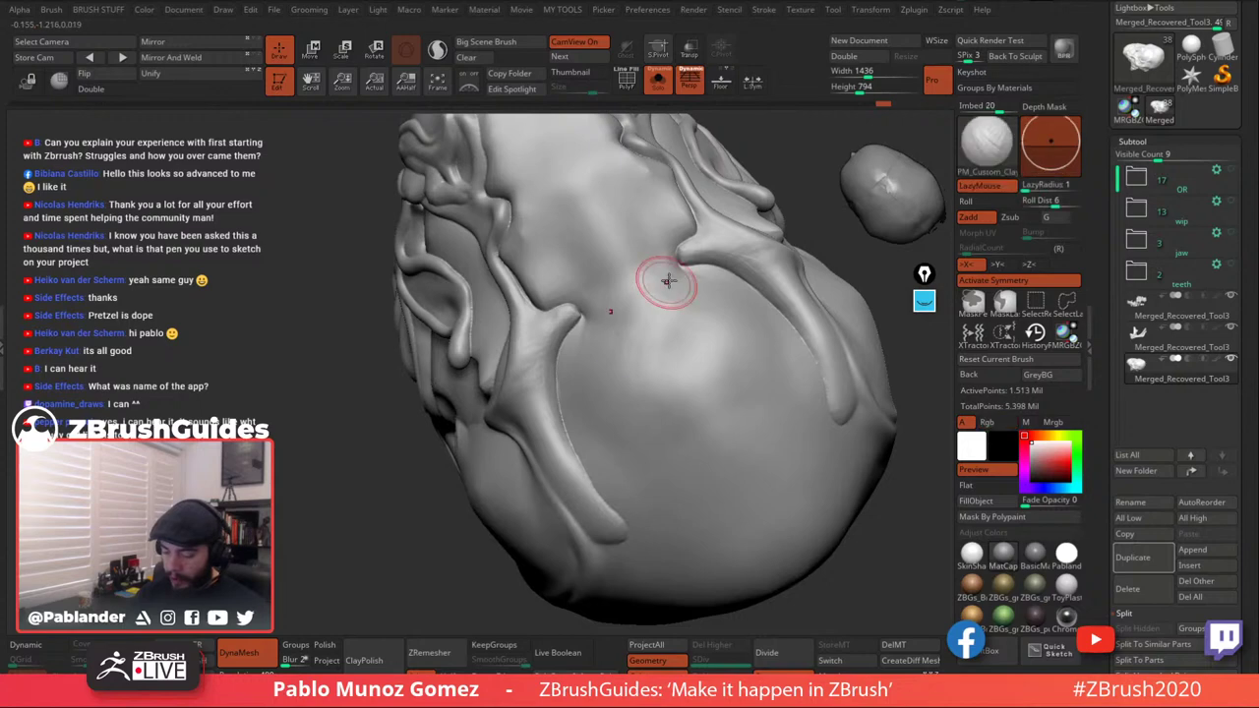
Add clay on the forehead plate next to the forked ridges' inner tips and smooth the strokes.
mouse_move(666, 278)
right_down()
mouse_move(646, 352)
mouse_move(659, 320)
right_up()
drag(658, 287, 652, 303)
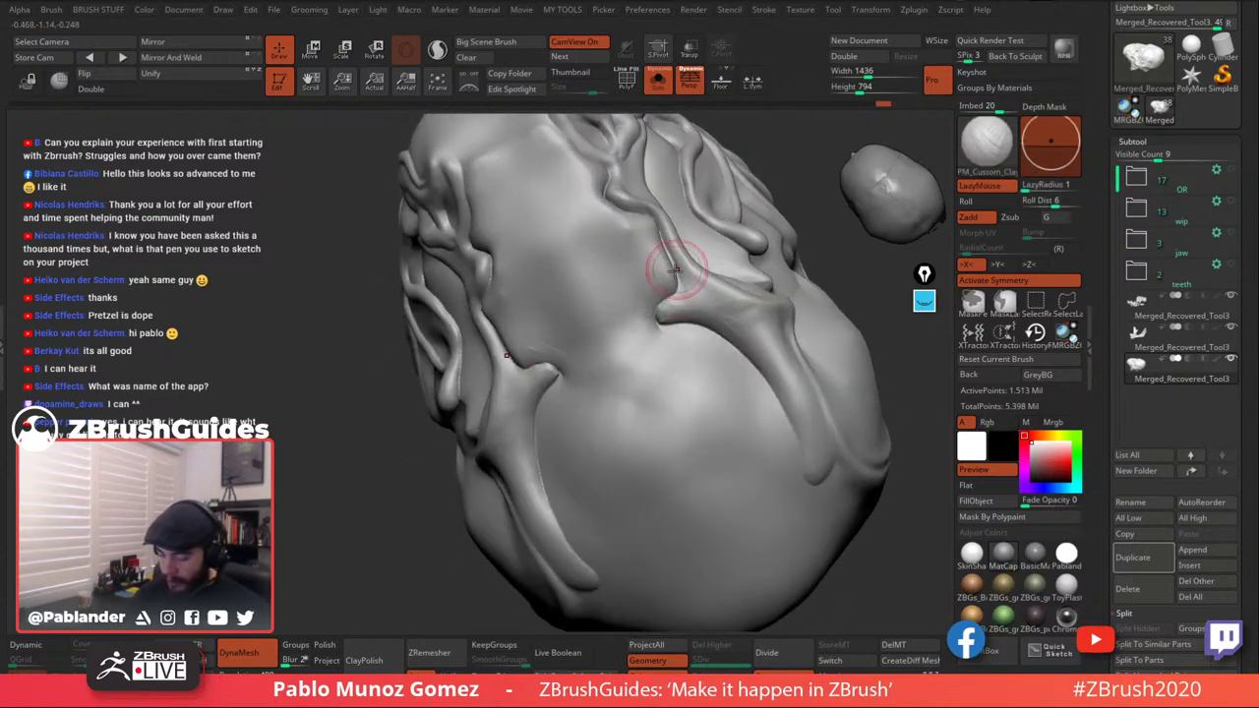
mouse_move(609, 304)
right_down()
mouse_move(653, 279)
mouse_move(635, 272)
right_up()
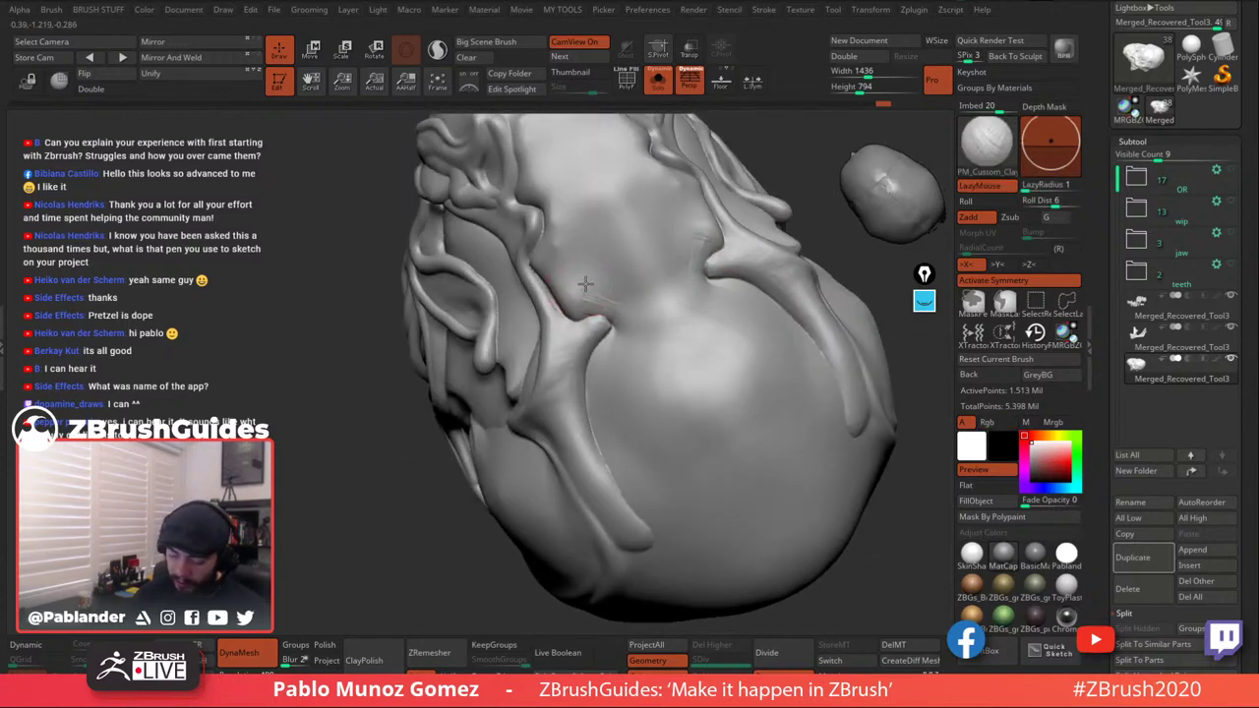
key(shift)
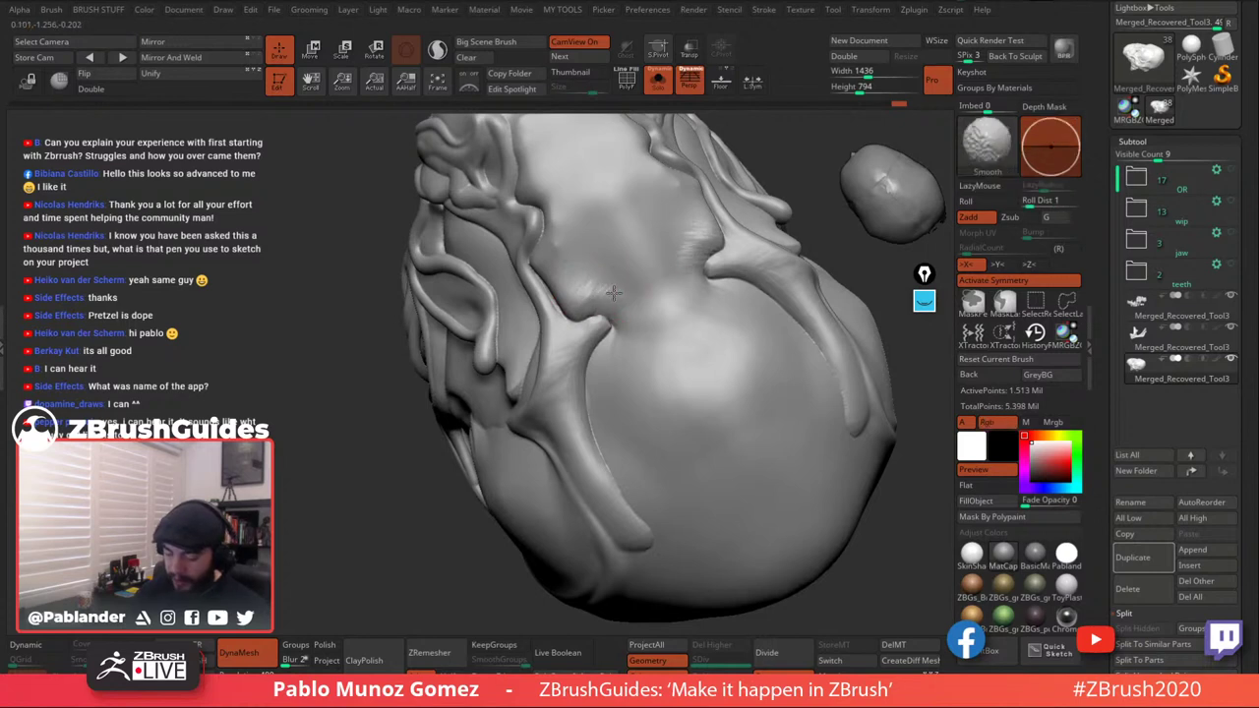
shift+drag(614, 307, 606, 245)
shift+drag(609, 331, 616, 304)
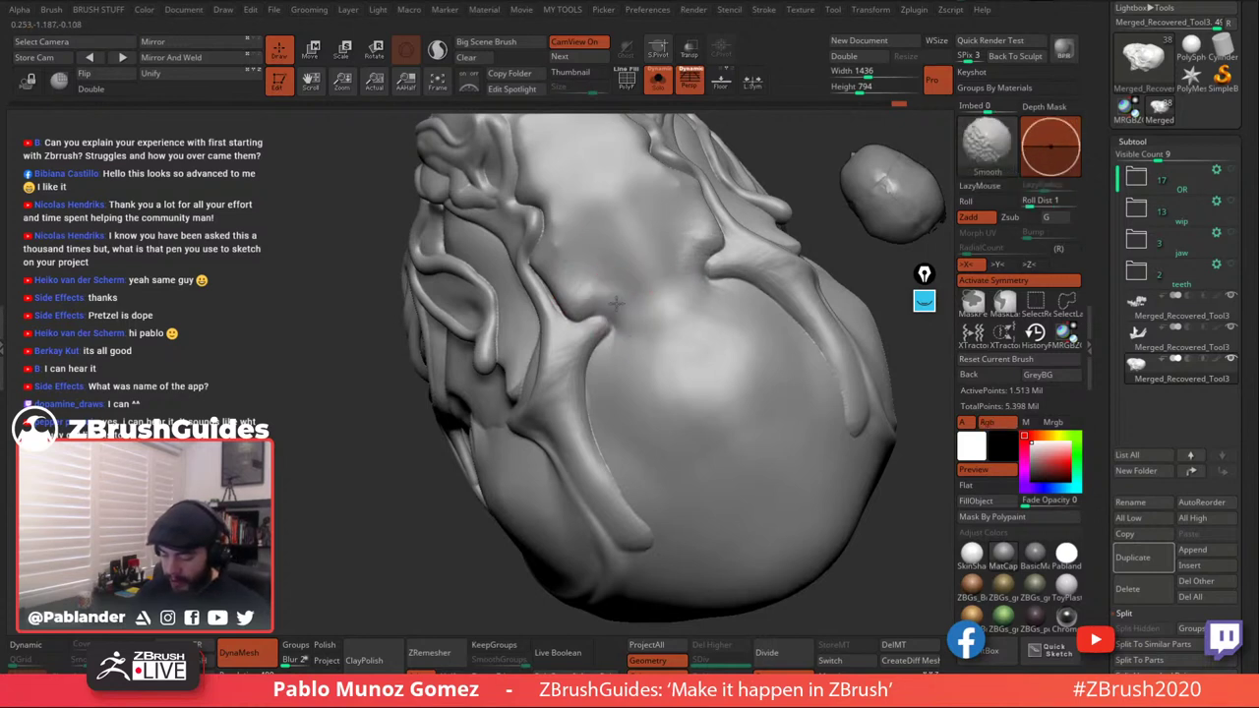
Build up clay along the forehead plate's side edge beside the wavy ridge and smooth the strokes.
right_drag(531, 254, 572, 244)
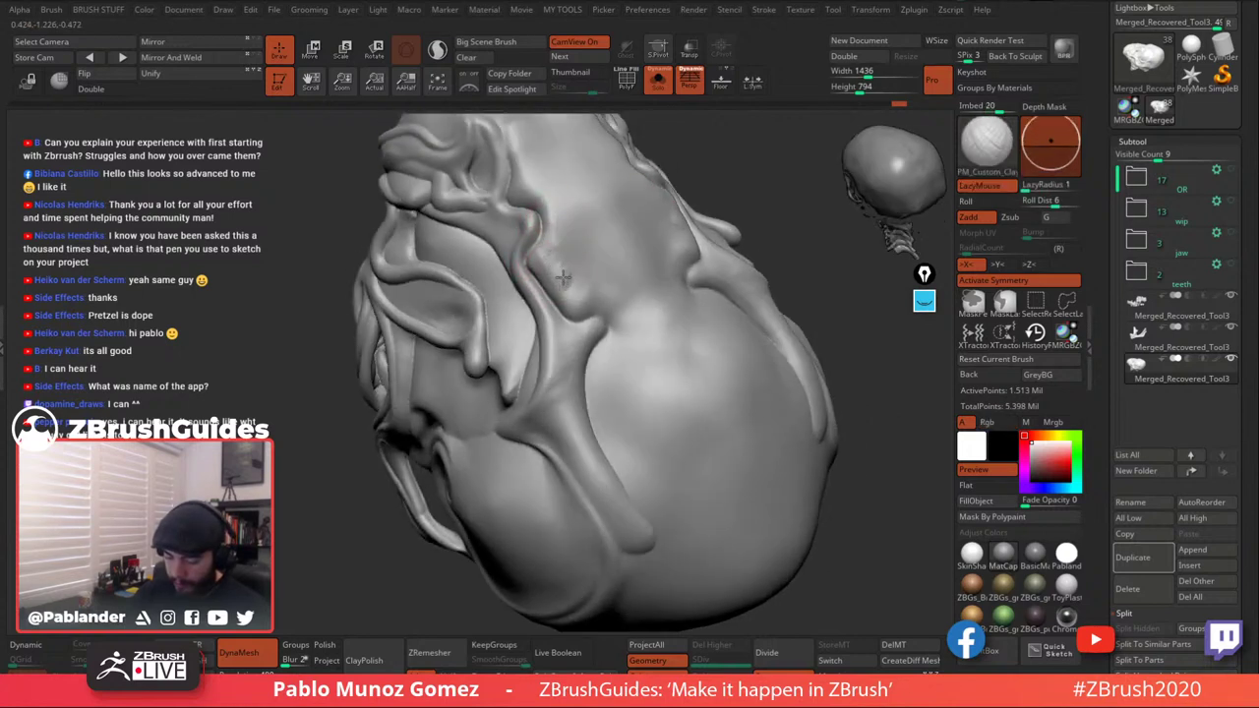
drag(564, 277, 568, 309)
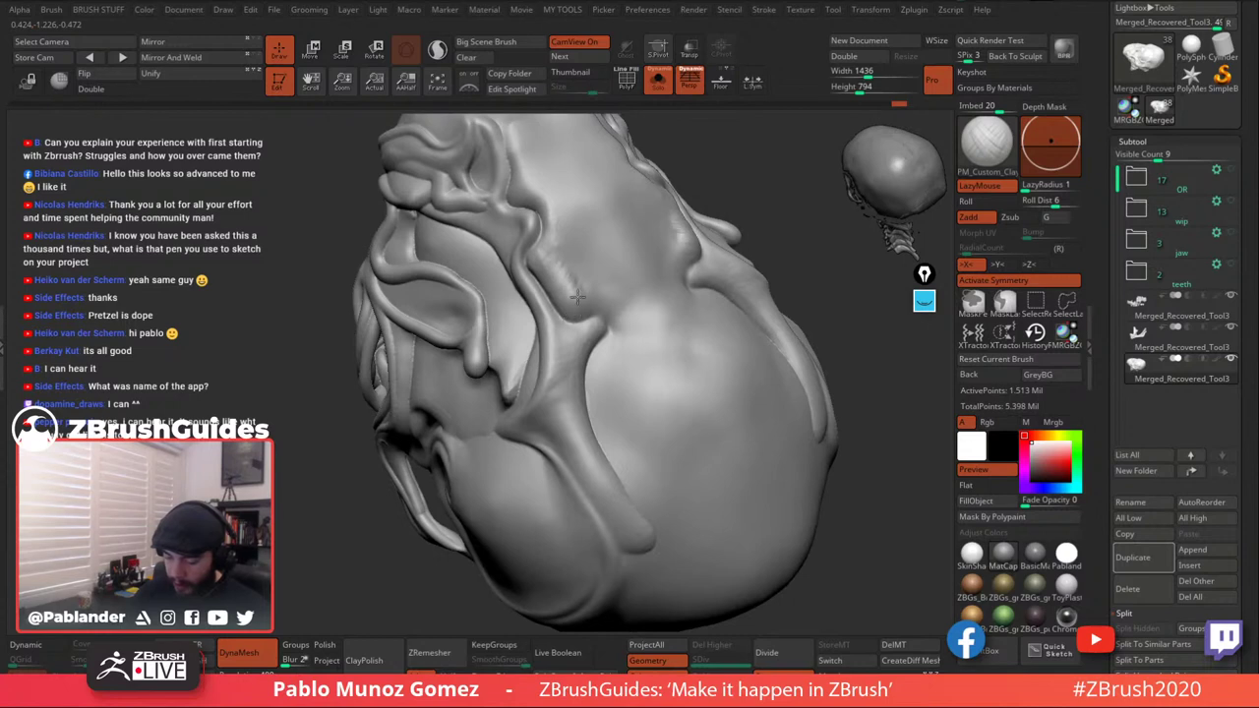
right_drag(548, 247, 581, 320)
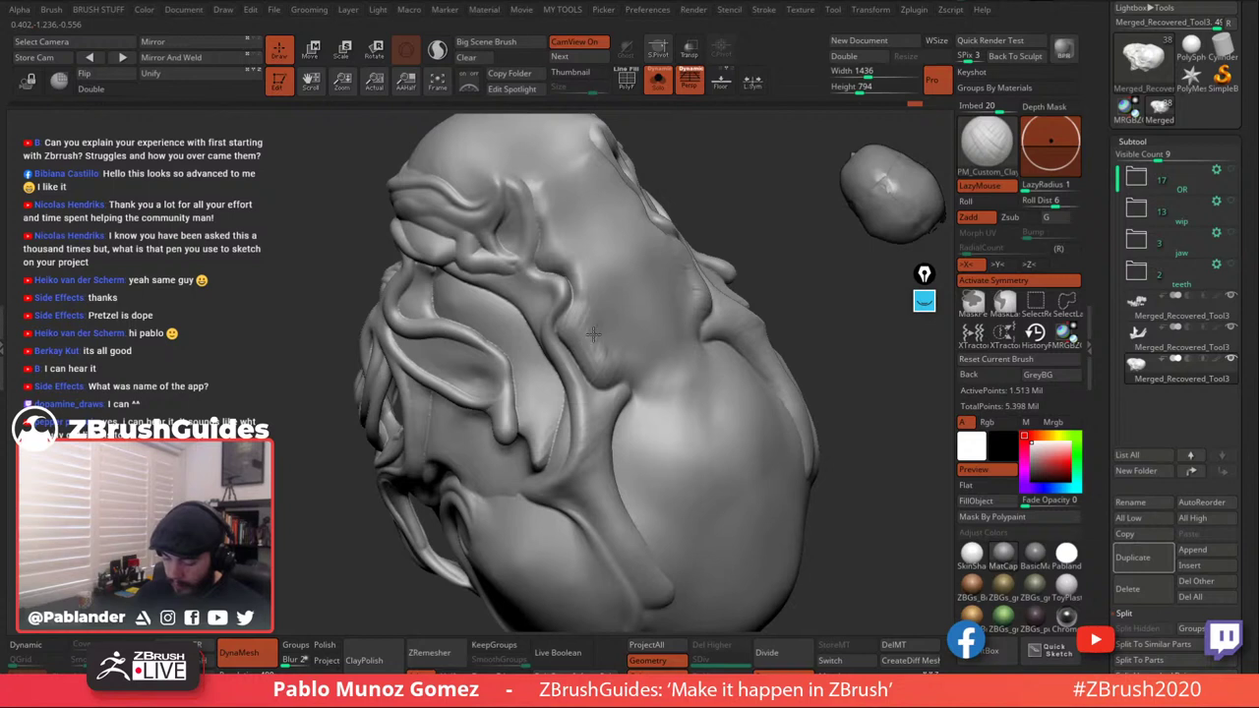
key(shift)
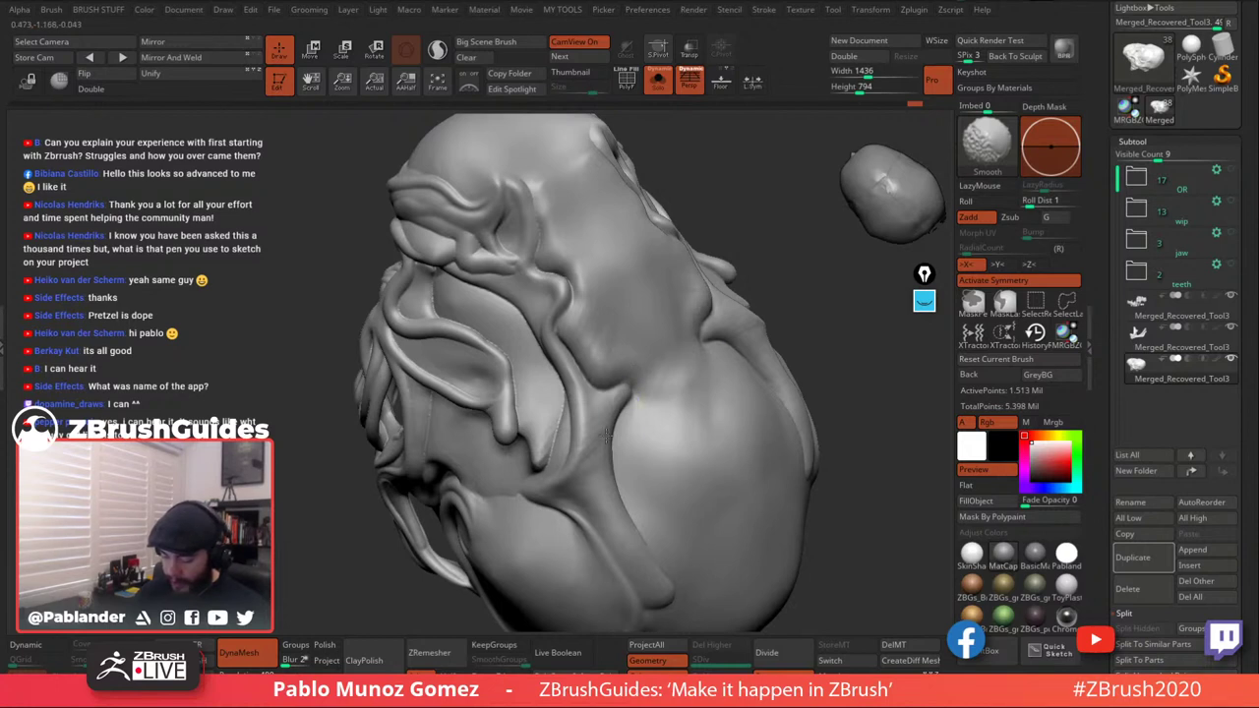
Smooth the plate's side edge and fill its front end beside the brow folds with smoothed clay.
right_drag(647, 435, 644, 354)
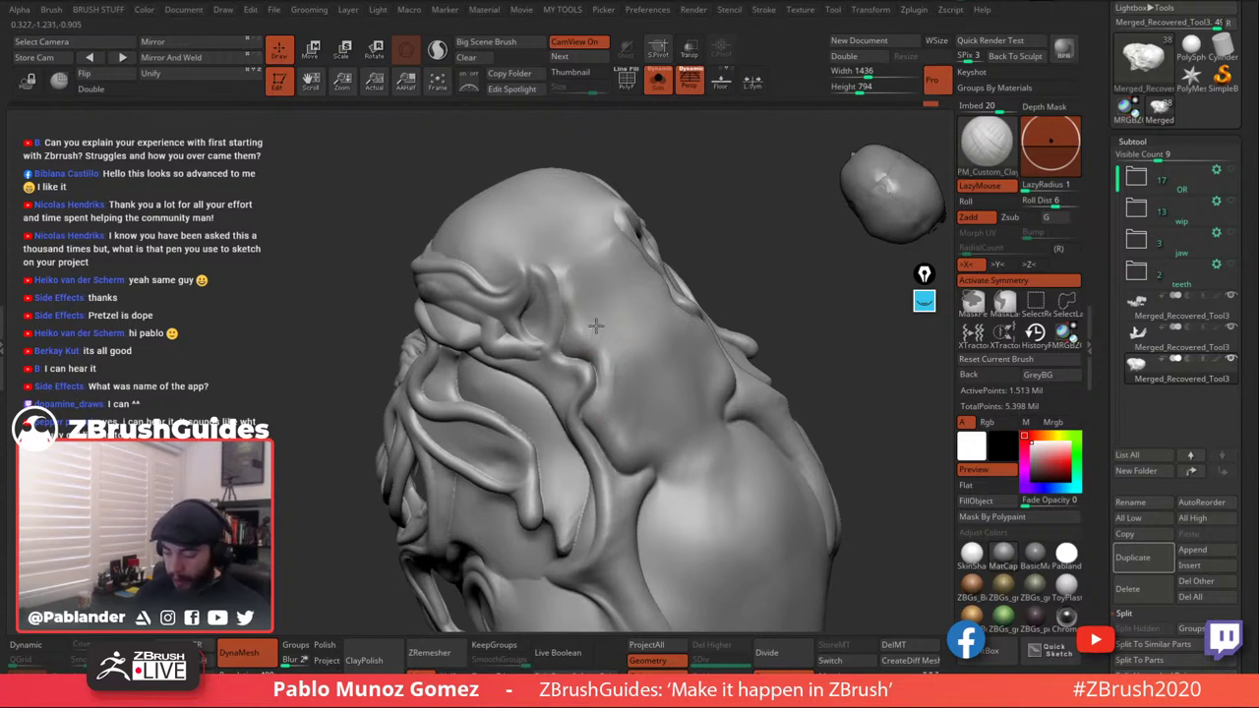
key(shift)
shift+drag(618, 393, 607, 402)
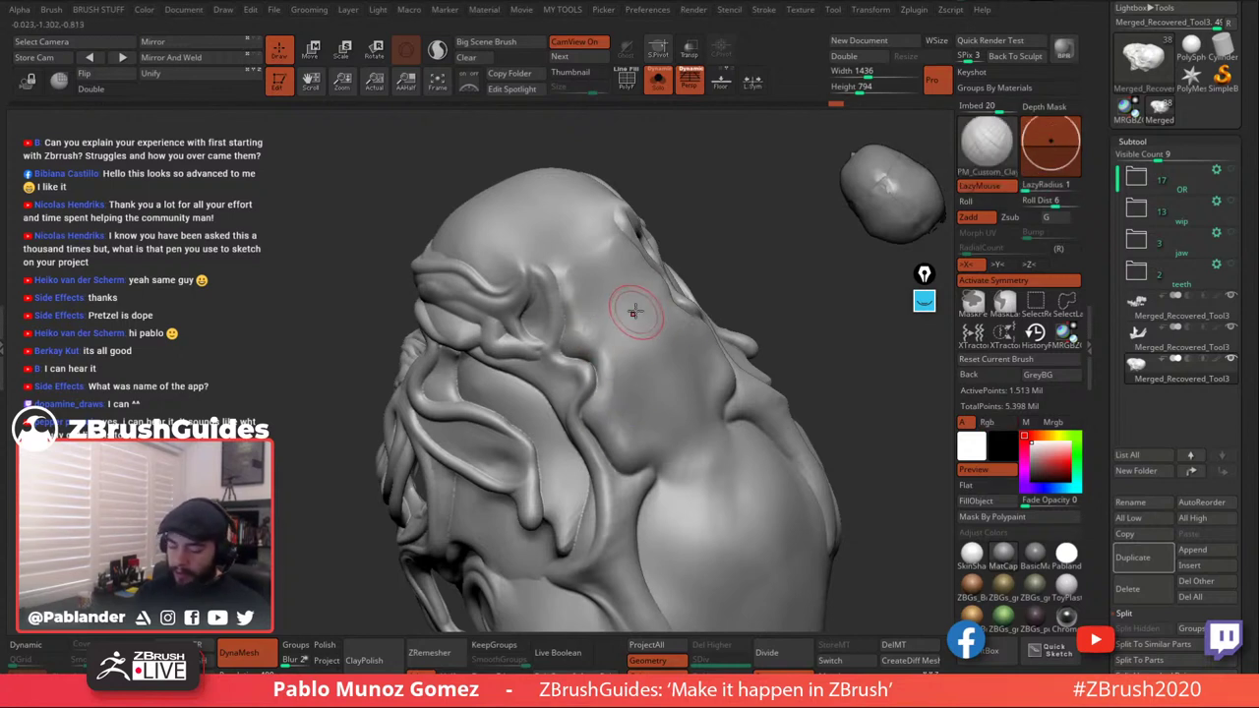
mouse_move(598, 274)
alt+right_down()
mouse_move(587, 310)
mouse_move(563, 307)
alt+right_up()
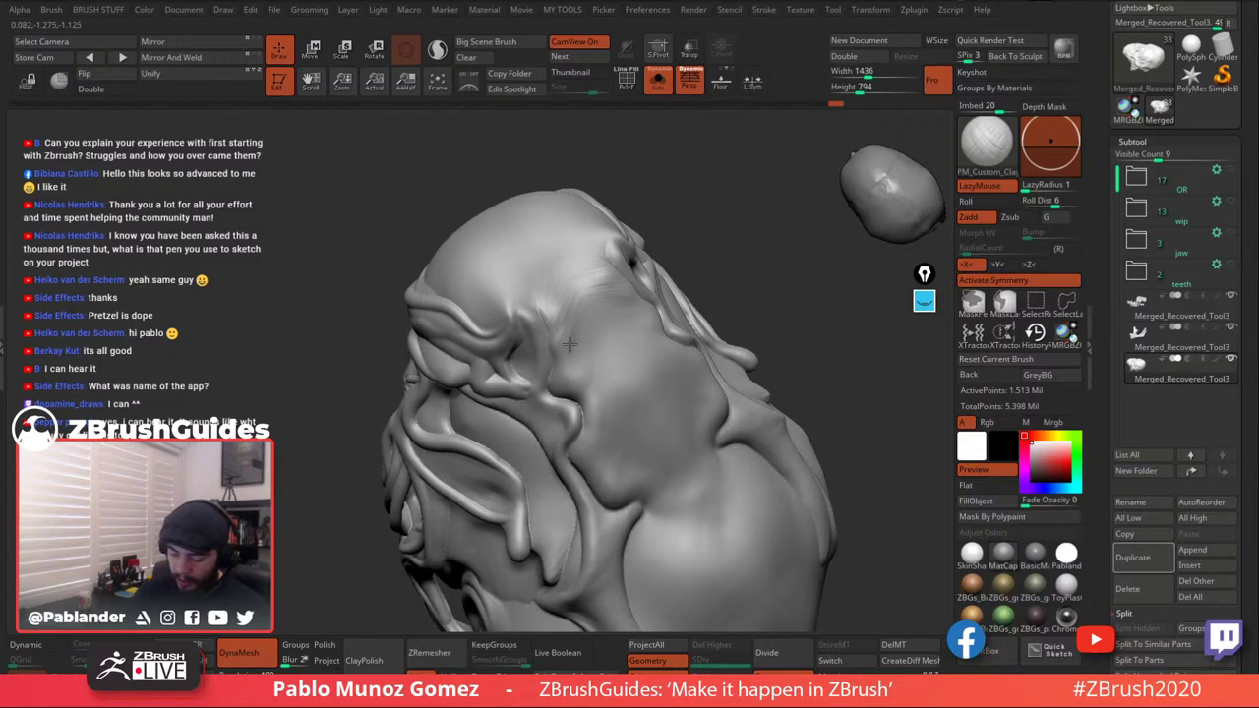
key(shift)
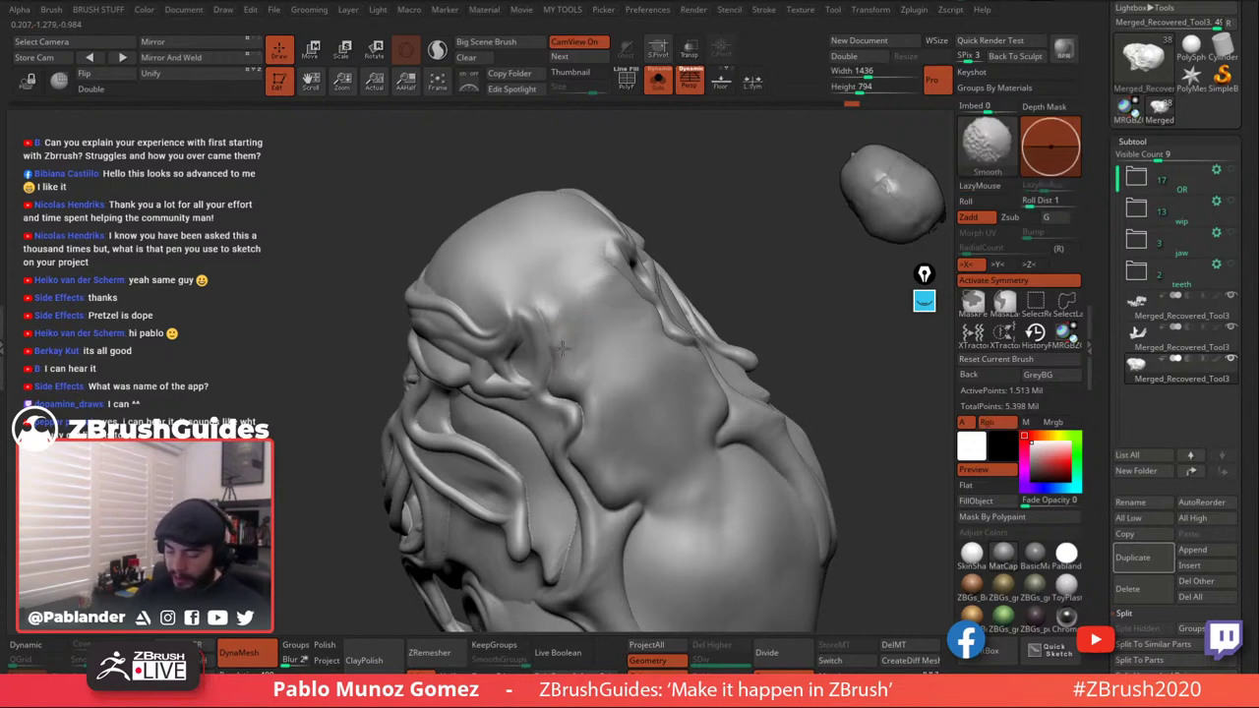
right_drag(577, 338, 562, 289)
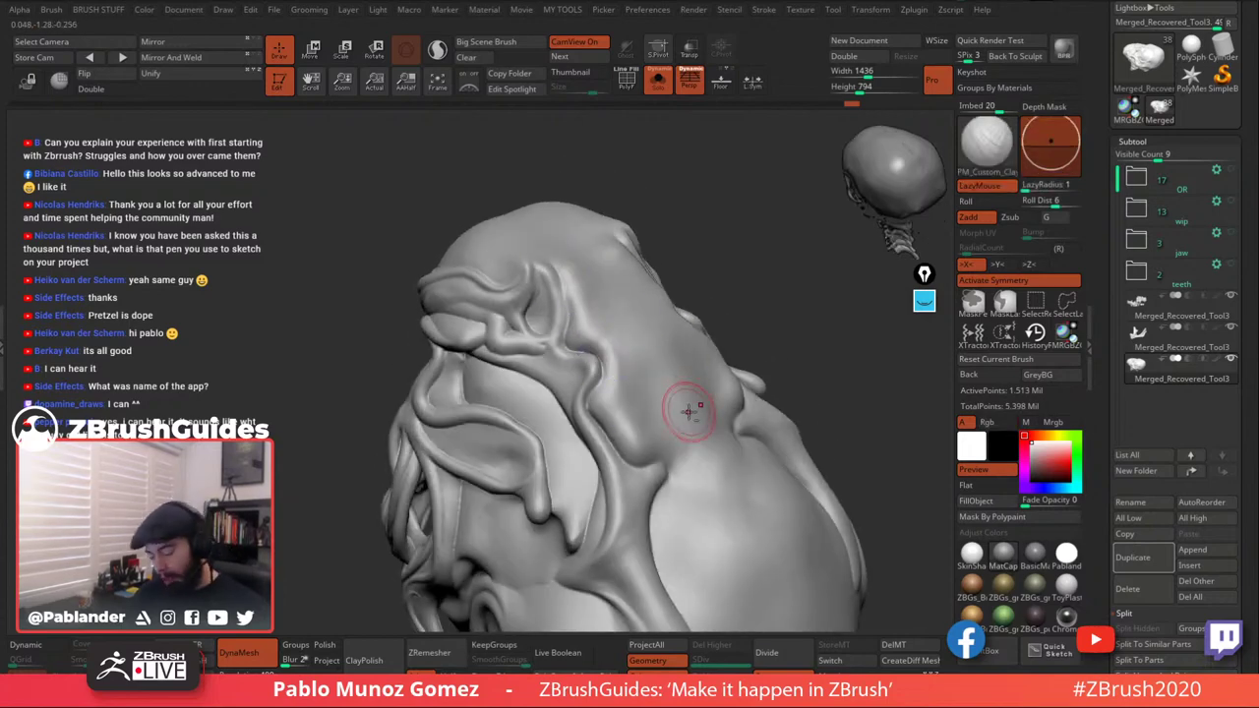
Add clay at the plate's rear corners by the forked ridges' inner tips and smooth it into the surface.
mouse_move(680, 410)
right_down()
mouse_move(582, 318)
mouse_move(633, 356)
right_up()
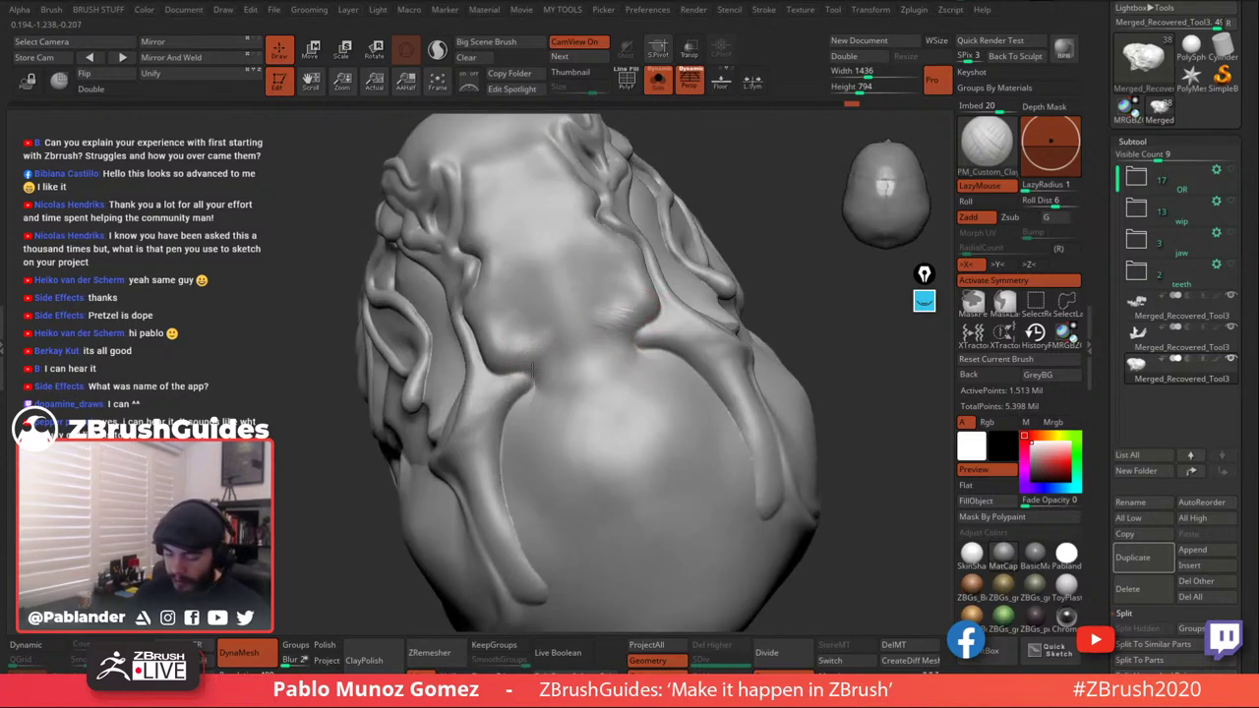
key(shift)
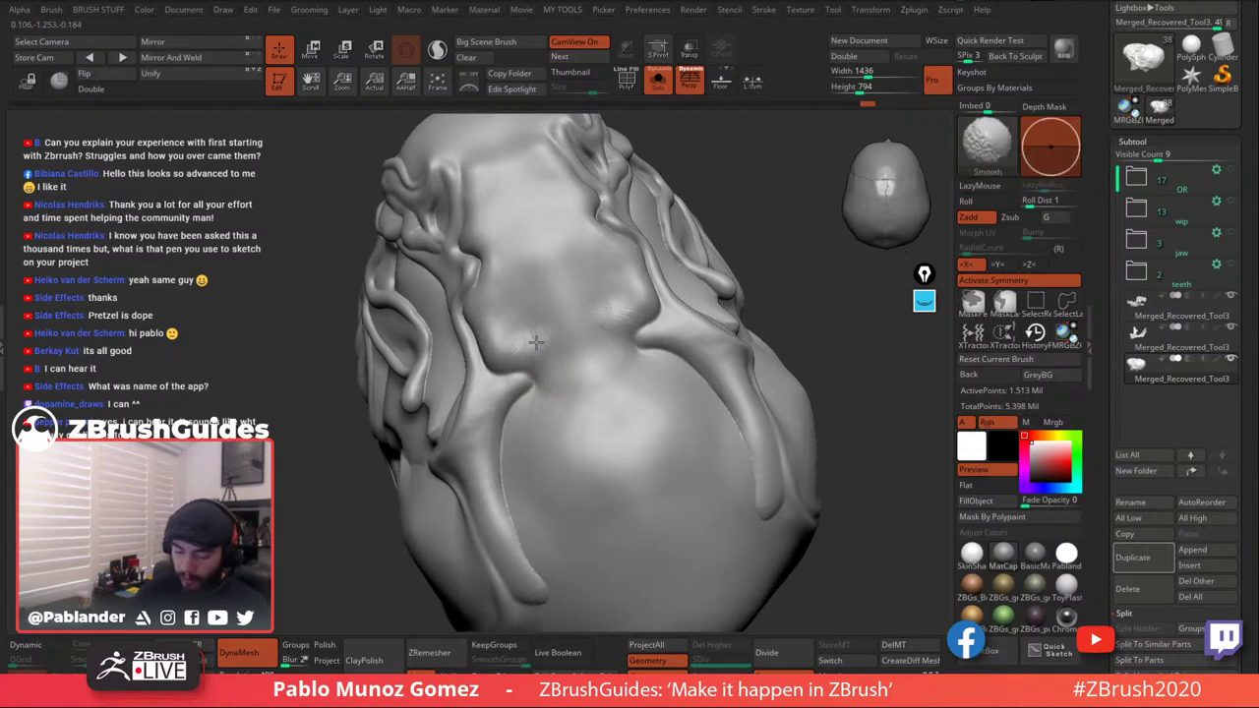
shift+drag(556, 383, 564, 367)
mouse_move(599, 396)
alt+right_down()
mouse_move(625, 313)
mouse_move(634, 364)
alt+right_up()
key(shift)
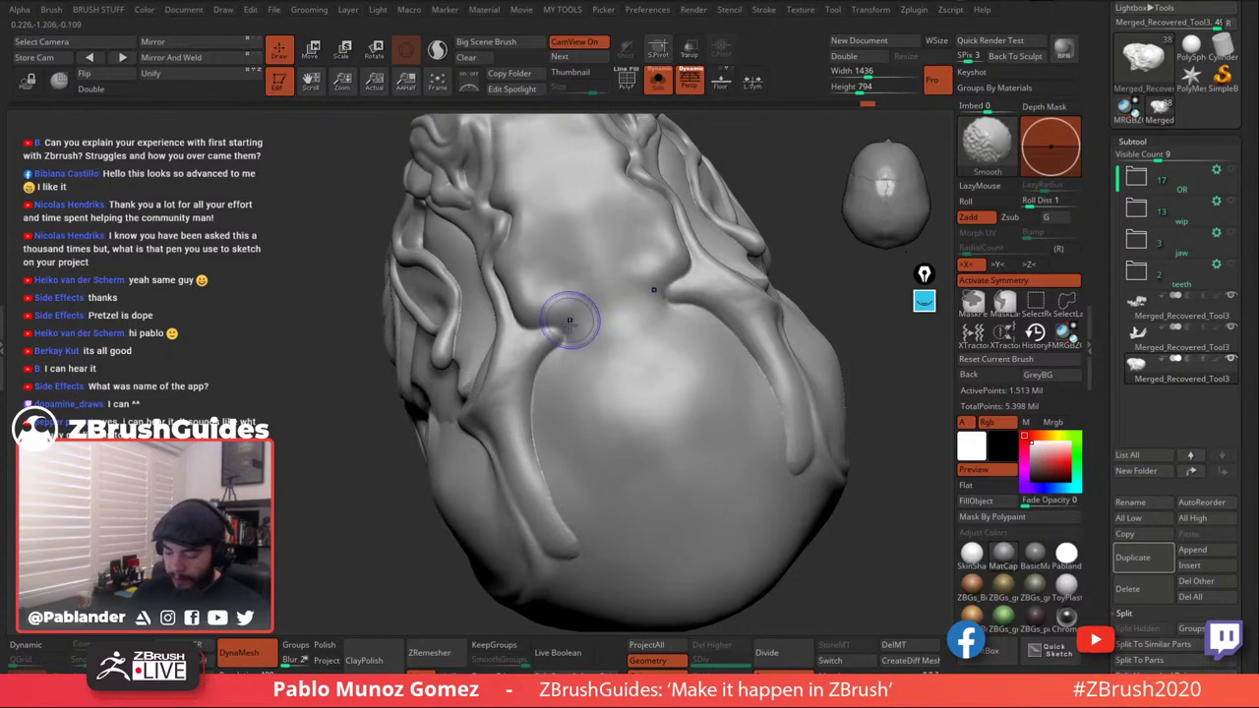
shift+drag(569, 324, 574, 331)
Fill the transition from the forehead plate to the cranium between the fork tips with clay and smooth it.
right_drag(571, 334, 574, 315)
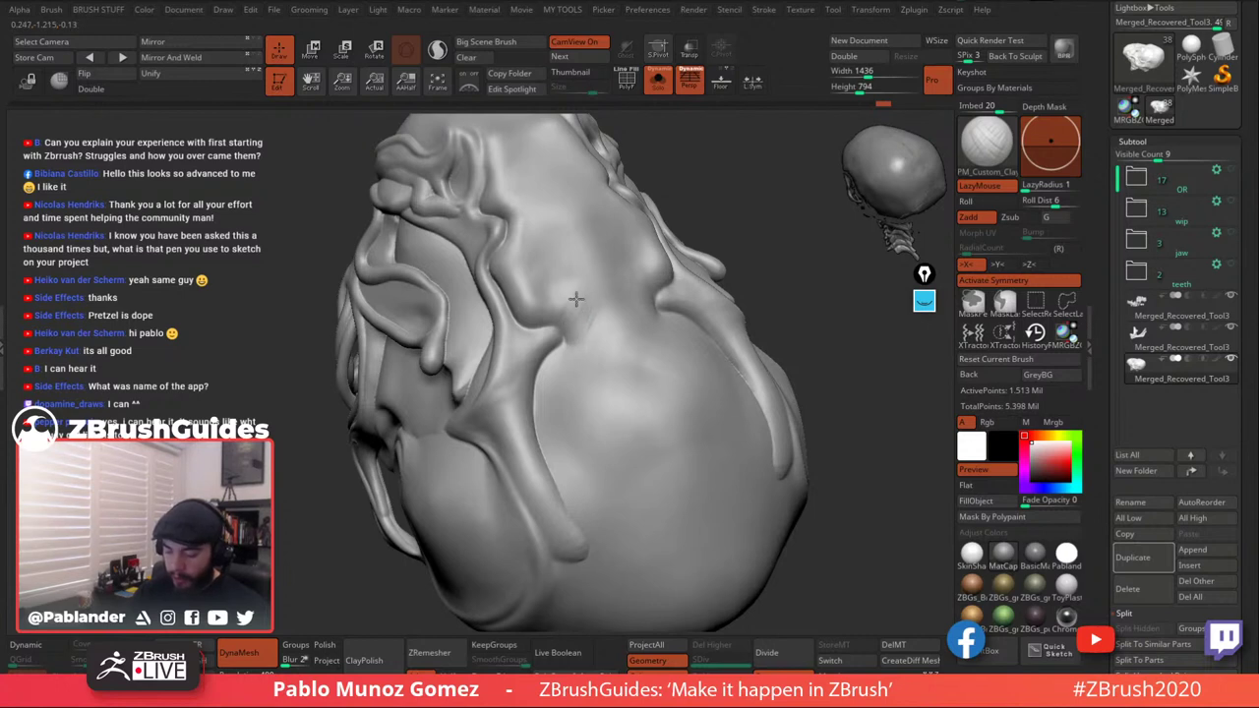
key(shift)
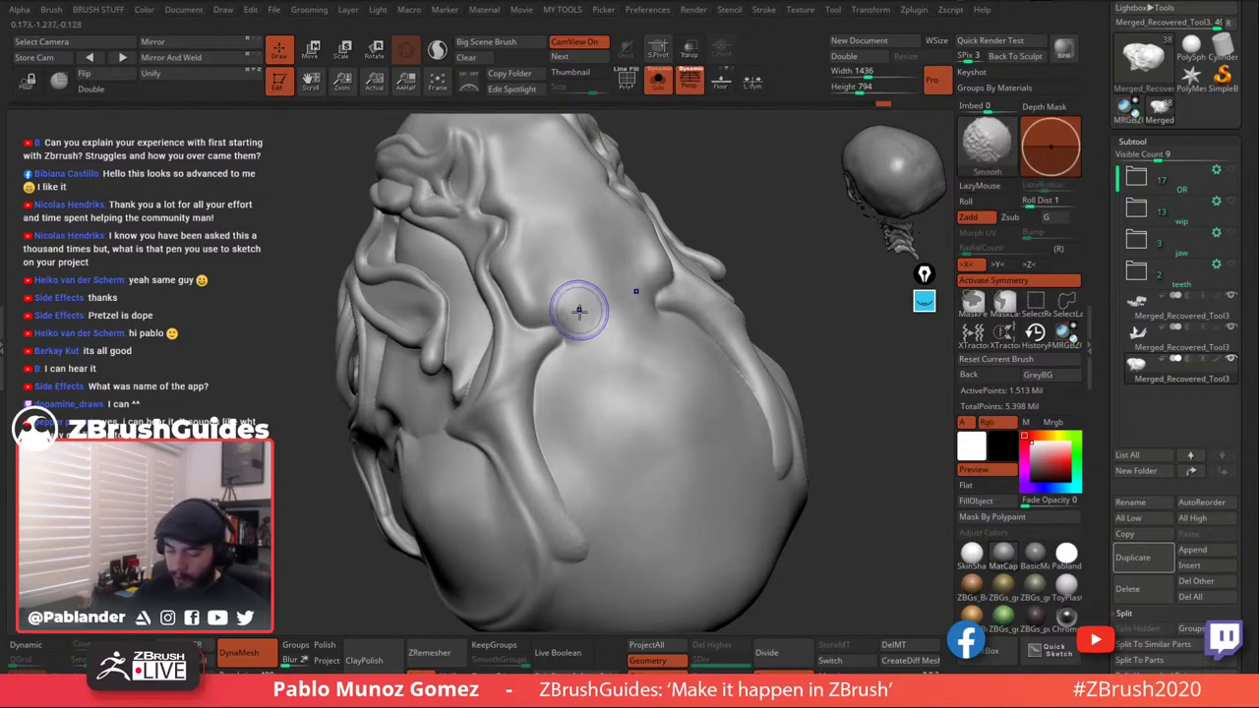
shift+drag(576, 319, 573, 350)
right_drag(581, 324, 592, 342)
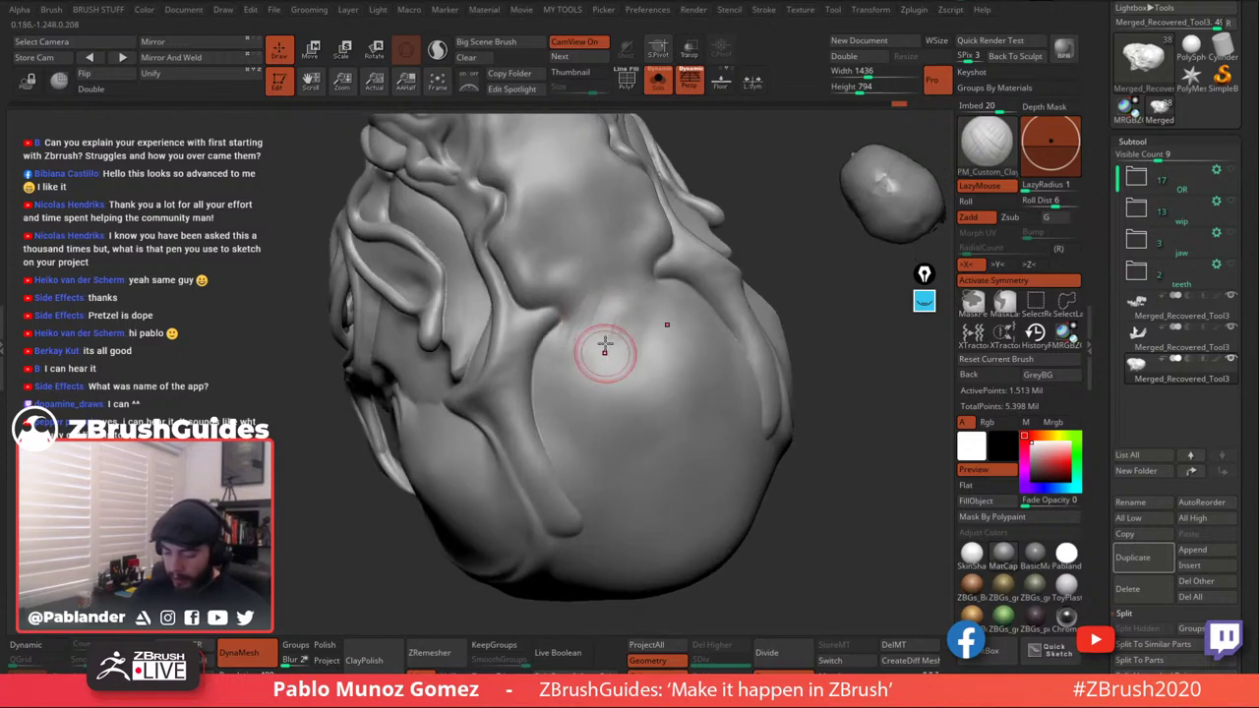
key(shift)
shift+drag(591, 371, 574, 325)
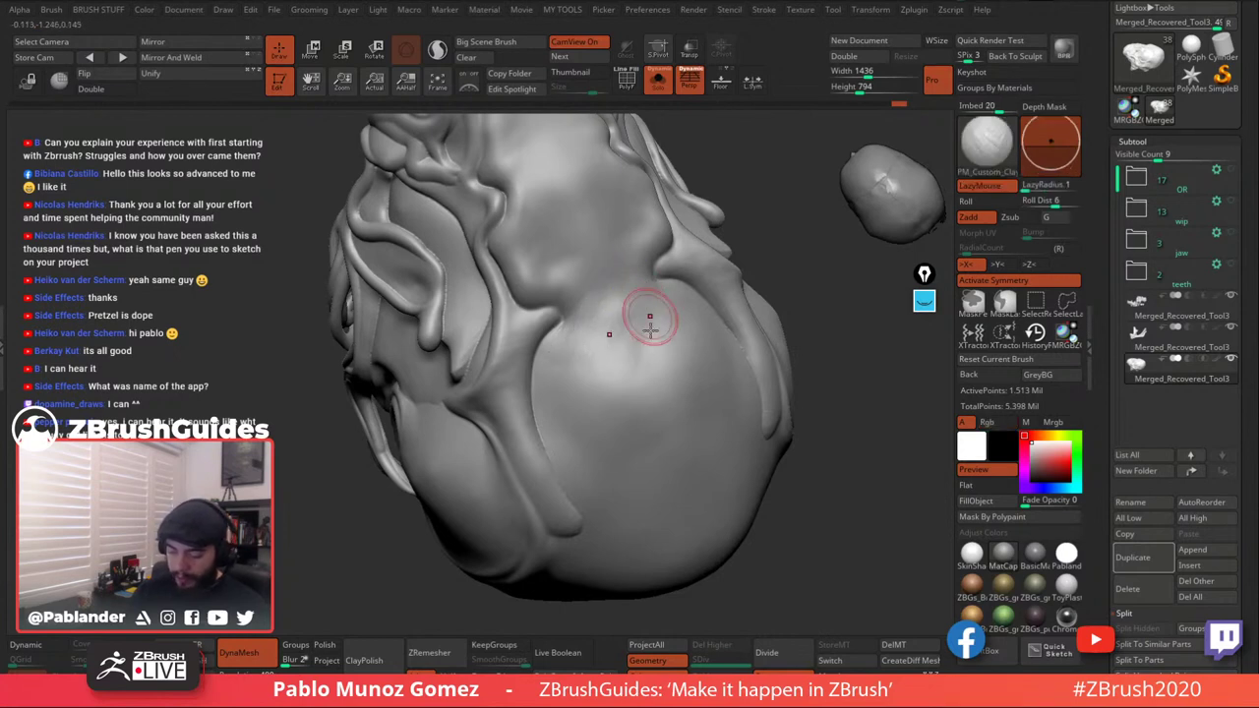
Smooth the forehead plate's front side edge from the brow folds back along the wavy ridge.
alt+right_drag(583, 286, 589, 368)
mouse_move(599, 233)
right_down()
mouse_move(542, 281)
mouse_move(515, 285)
right_up()
key(shift)
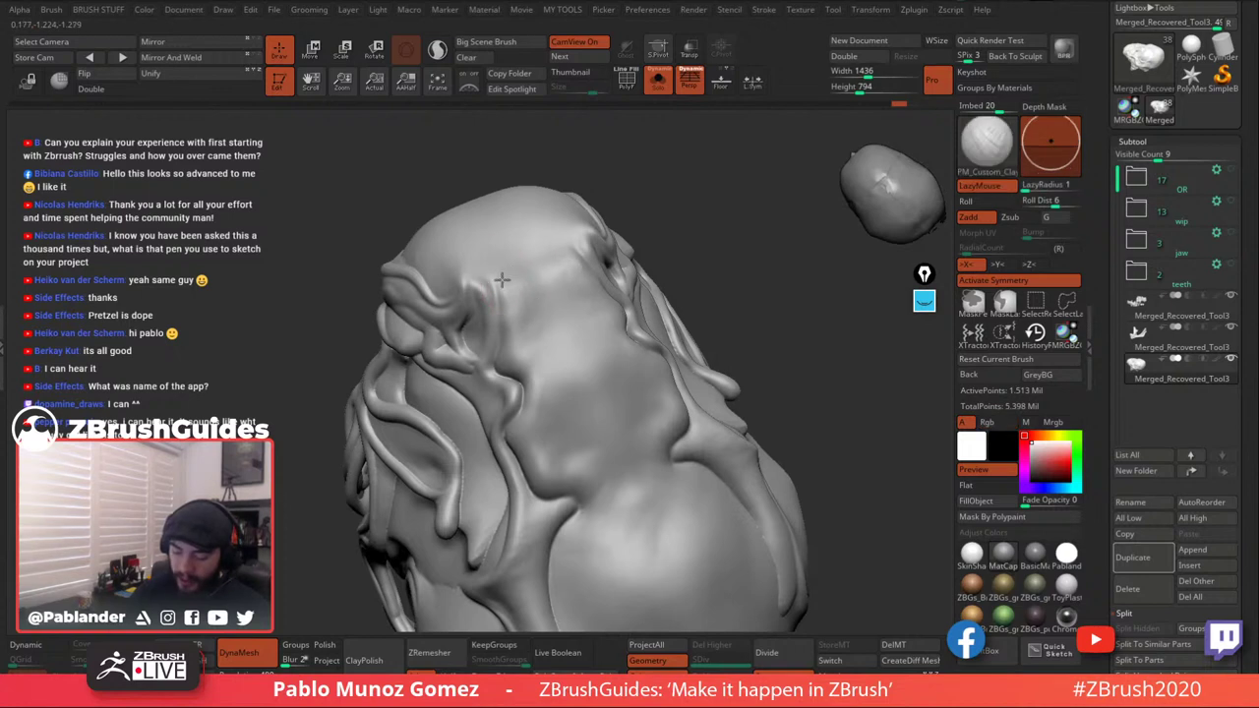
key(shift)
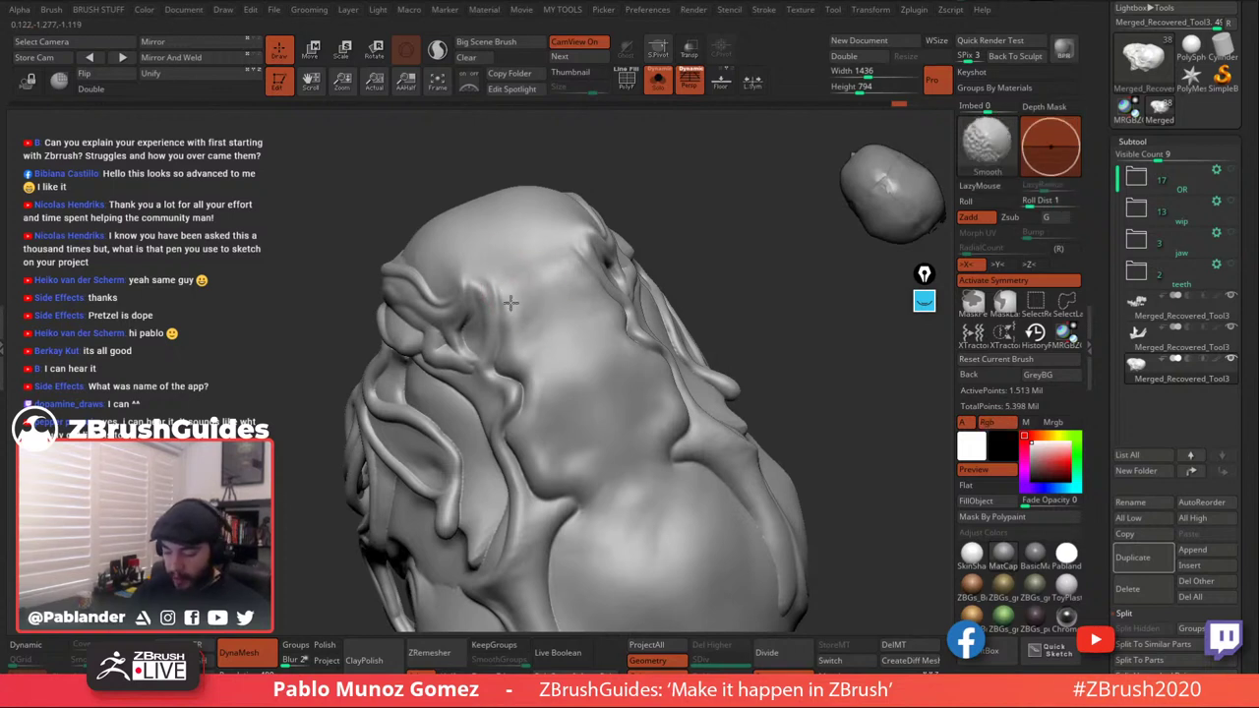
shift+drag(511, 303, 532, 325)
mouse_move(602, 364)
alt+right_down()
mouse_move(587, 299)
mouse_move(565, 275)
alt+right_up()
shift+drag(522, 267, 522, 297)
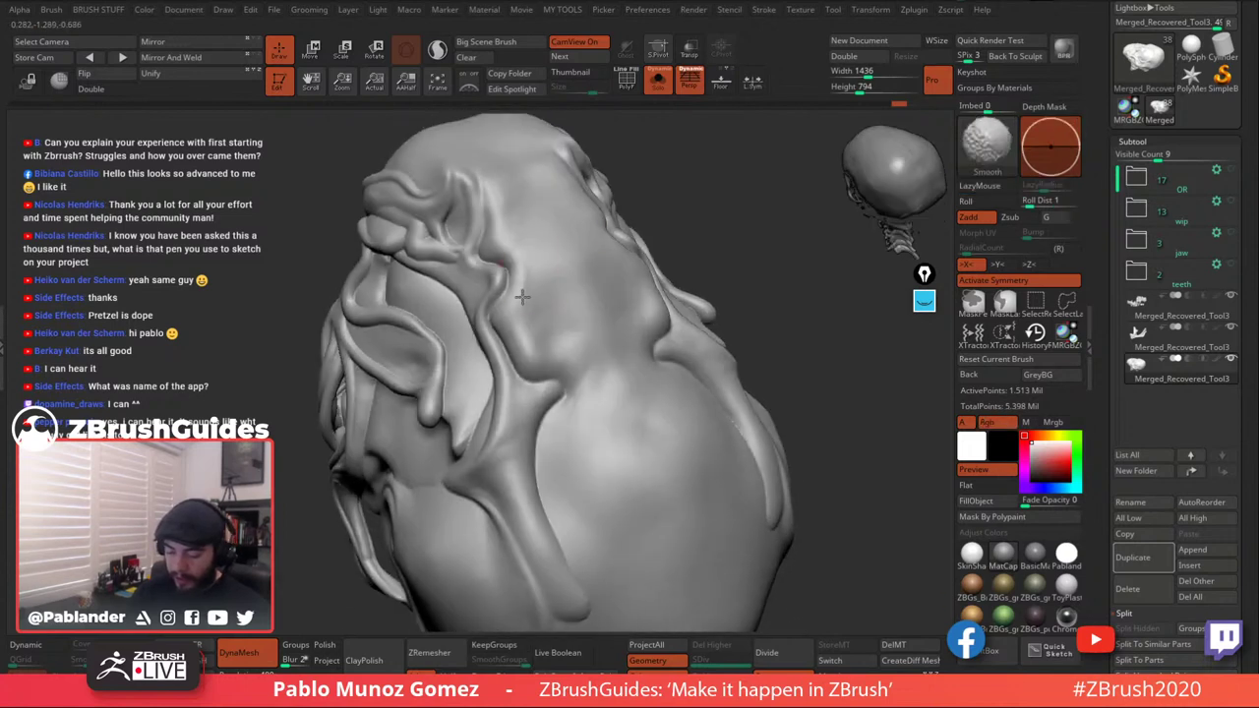
Refine the forehead surface beside the brow folds and smooth the area around the outer brow fold.
right_drag(613, 413, 596, 313)
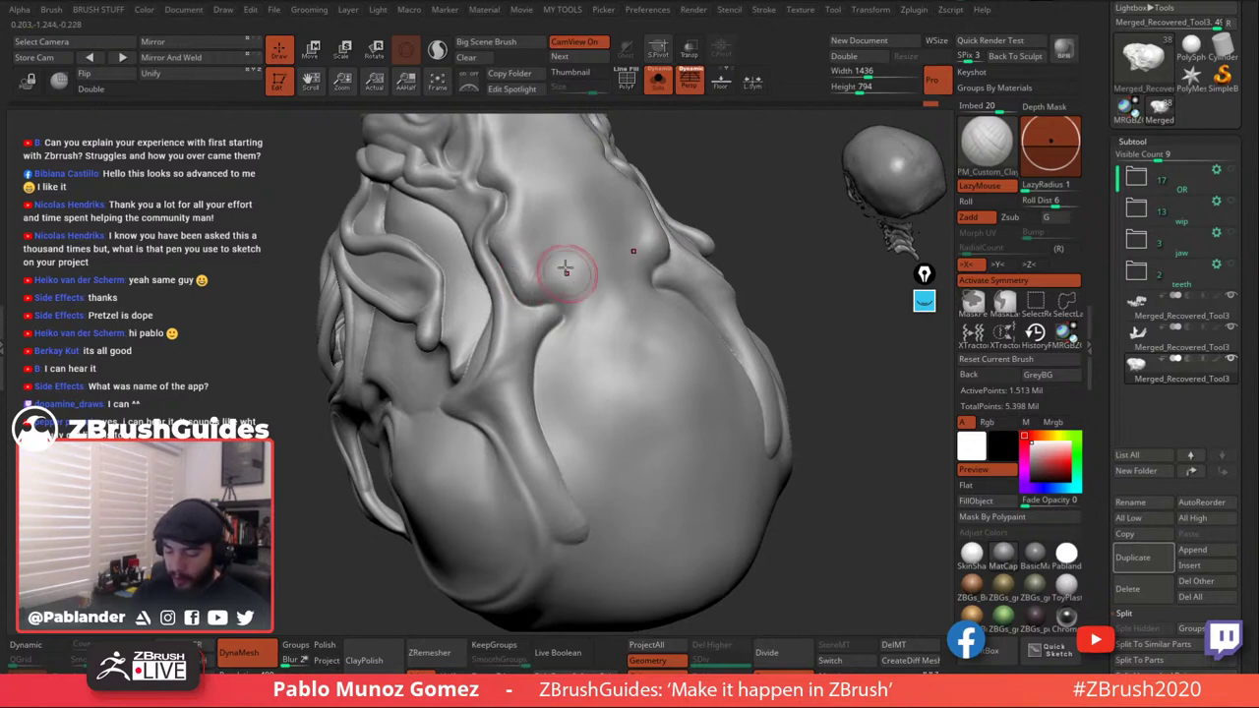
mouse_move(604, 301)
right_down()
mouse_move(686, 396)
mouse_move(723, 354)
mouse_move(767, 380)
mouse_move(647, 320)
mouse_move(645, 382)
right_up()
alt+right_drag(580, 338, 676, 337)
mouse_move(581, 303)
right_down()
mouse_move(622, 304)
mouse_move(598, 287)
mouse_move(590, 359)
mouse_move(561, 366)
mouse_move(546, 346)
right_up()
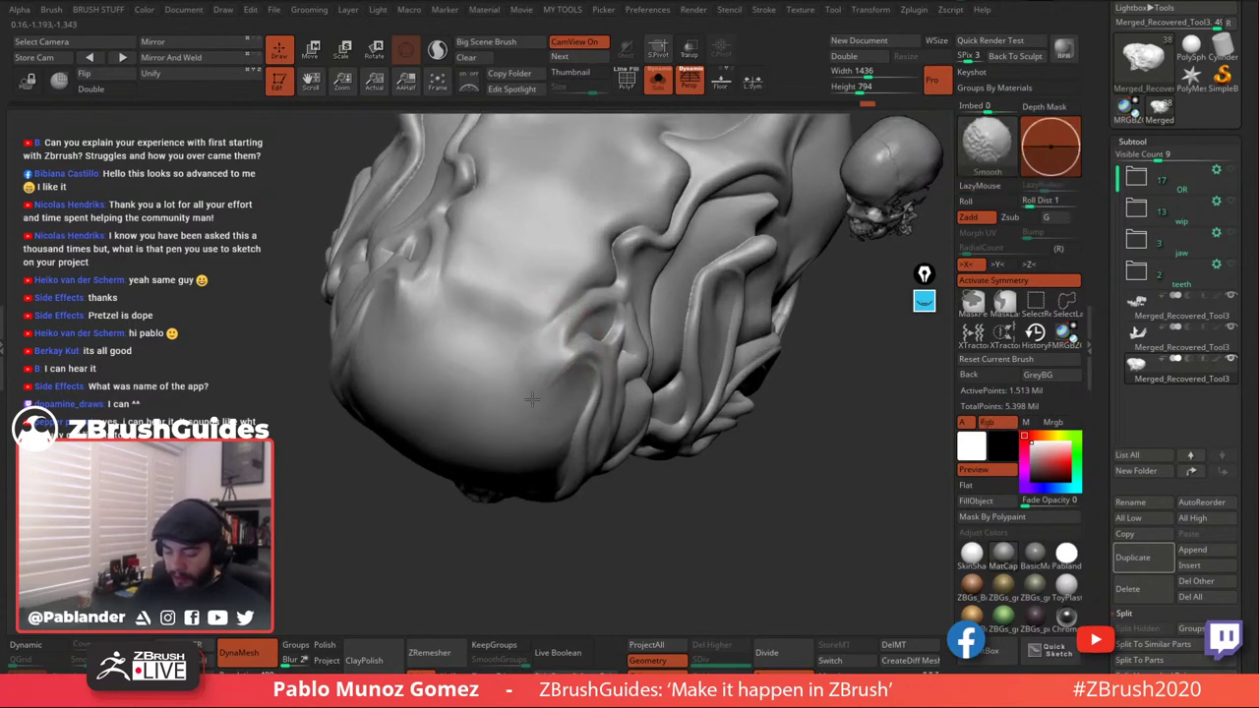
right_drag(532, 329, 543, 335)
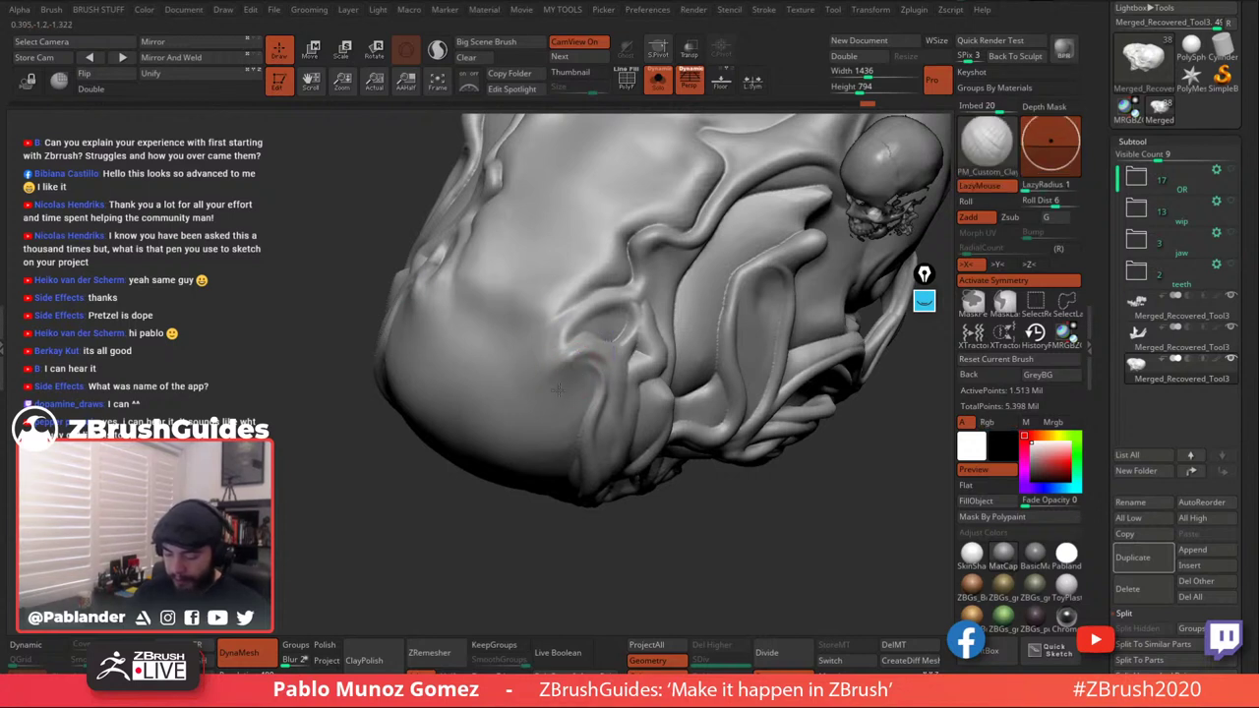
shift+drag(574, 394, 579, 384)
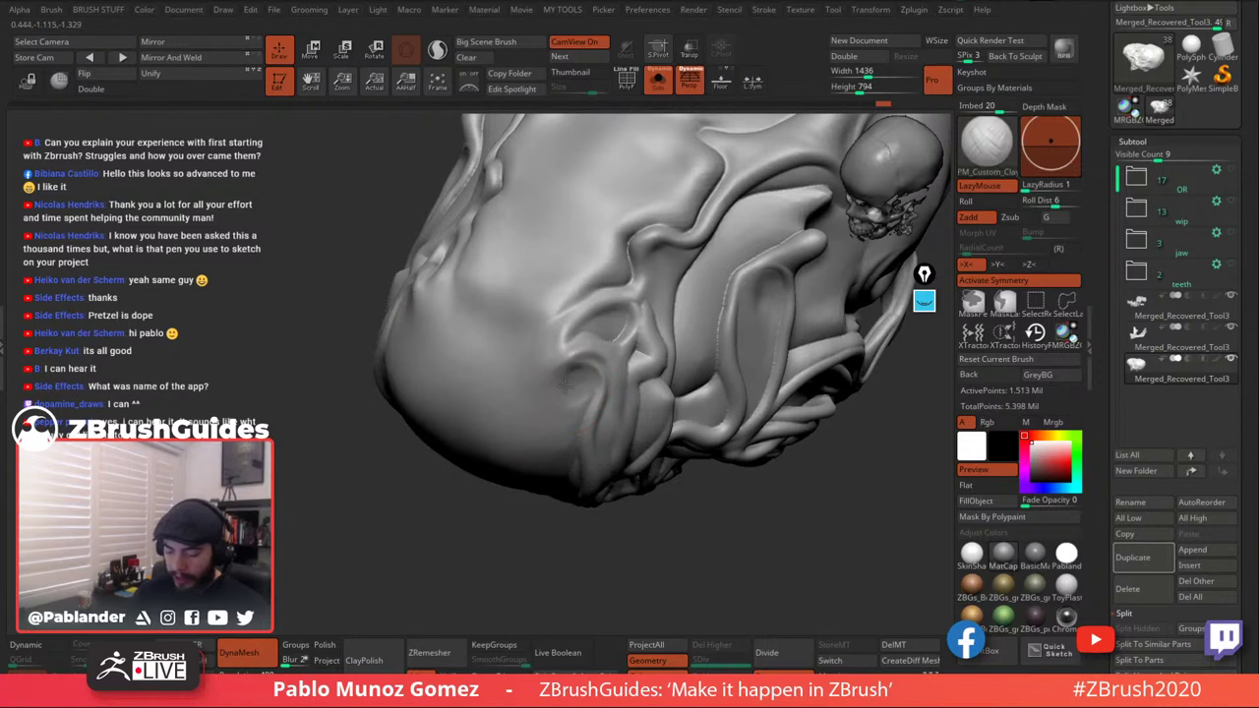
right_drag(576, 385, 576, 380)
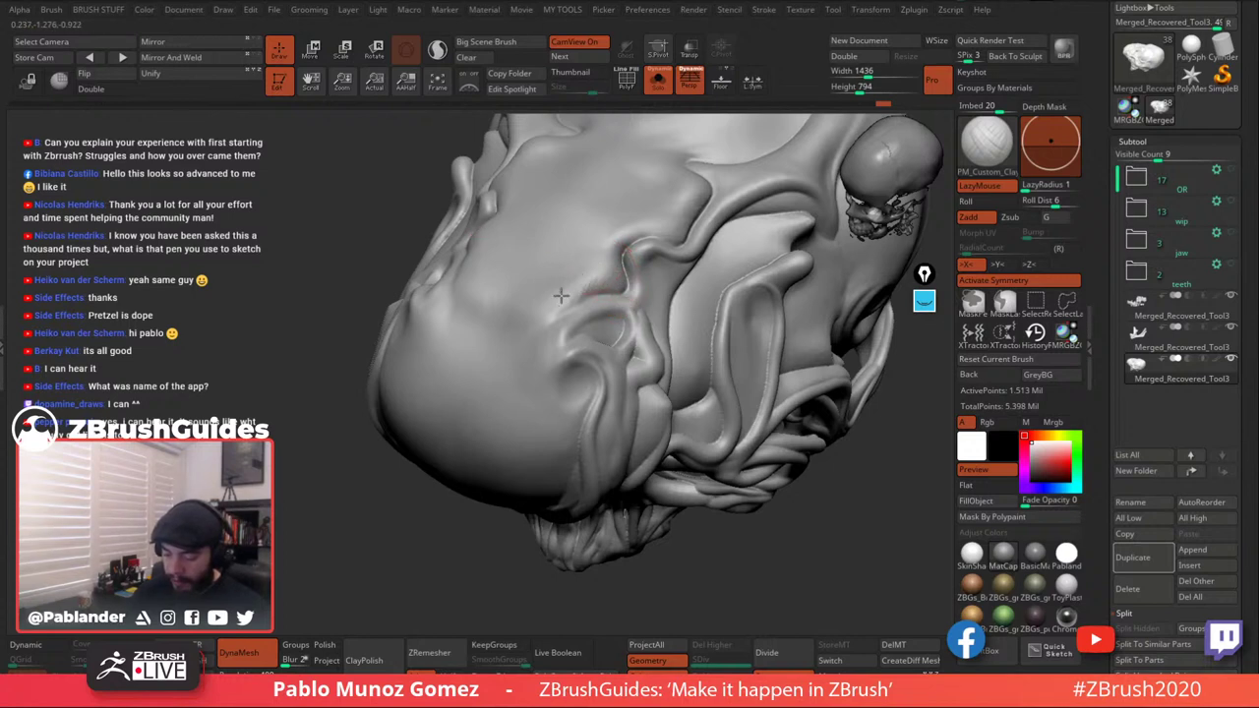
Lay clay strokes from the front dome onto the forehead plate above the brow folds and smooth them.
right_drag(561, 273, 572, 296)
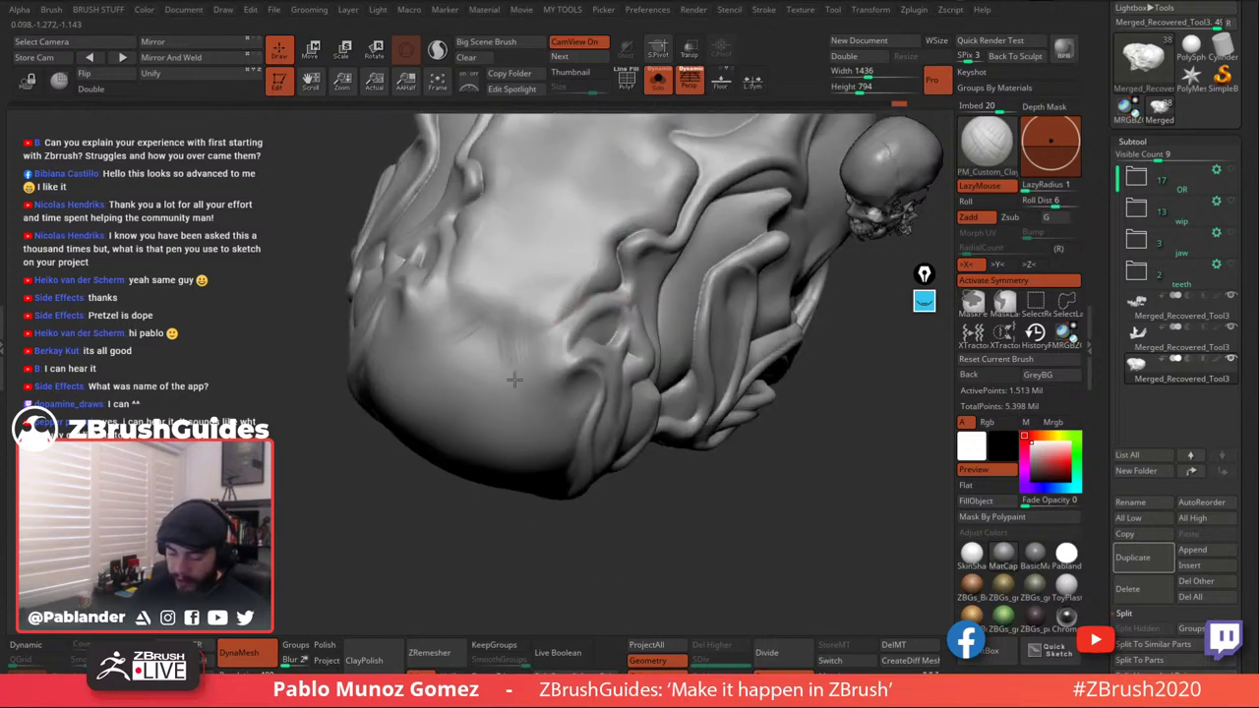
mouse_move(514, 378)
mouse_down()
mouse_move(482, 339)
mouse_move(514, 357)
mouse_move(506, 298)
mouse_move(539, 321)
mouse_move(542, 259)
mouse_move(499, 333)
mouse_move(535, 262)
mouse_up()
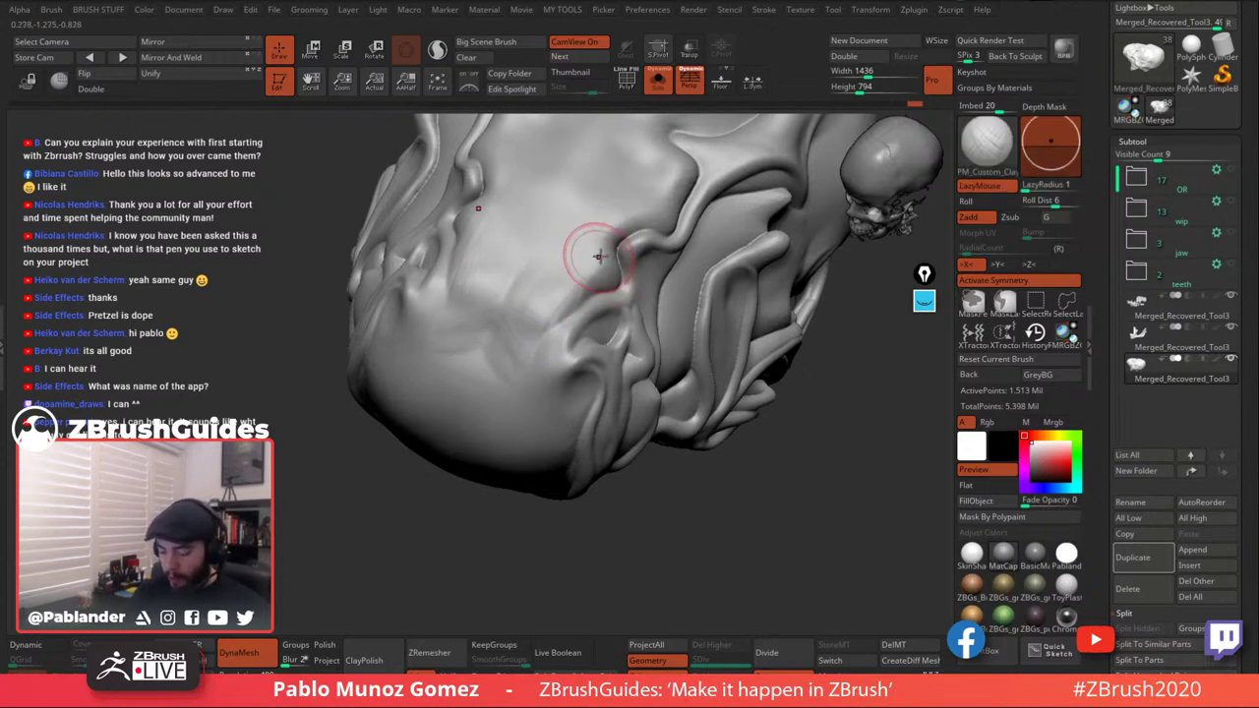
right_drag(598, 256, 578, 270)
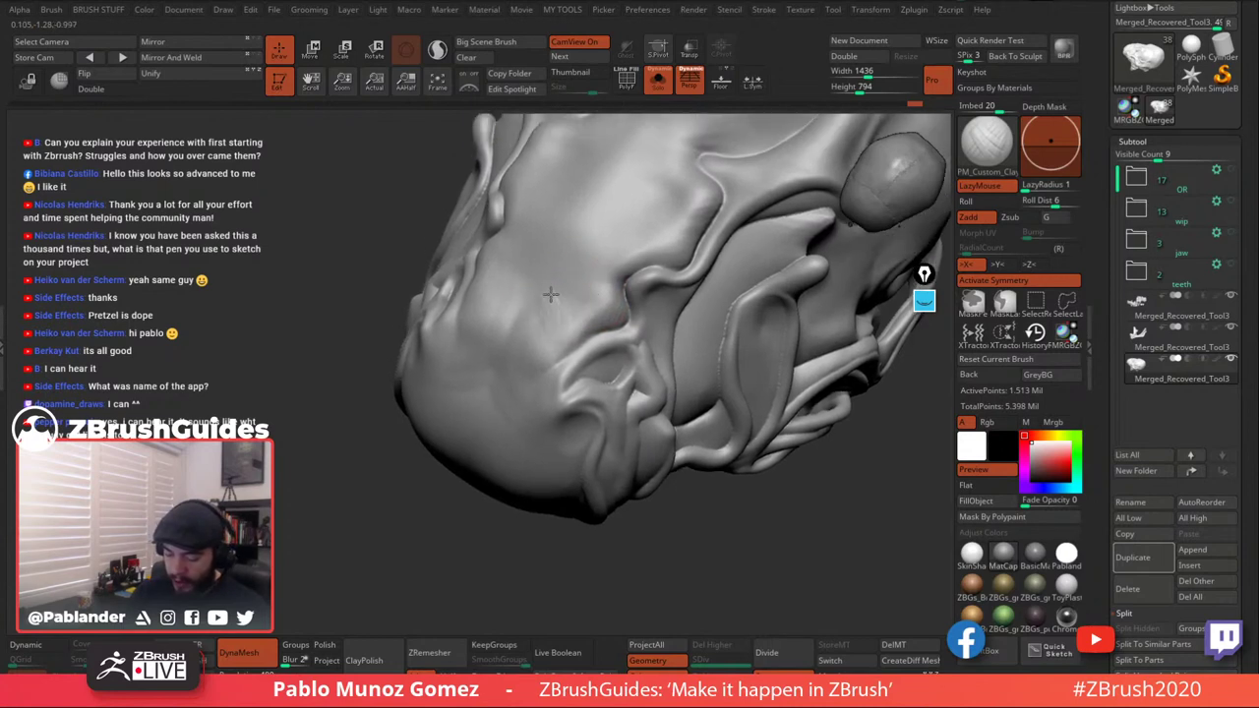
mouse_move(551, 294)
mouse_down()
mouse_move(580, 301)
mouse_move(570, 278)
mouse_move(582, 276)
mouse_move(611, 316)
mouse_move(588, 290)
mouse_up()
mouse_move(588, 290)
shift+mouse_down()
mouse_move(593, 301)
mouse_move(603, 273)
mouse_move(543, 300)
mouse_move(552, 266)
shift+mouse_up()
Build up more clay where the front dome meets the forehead plate and smooth the transition.
right_drag(524, 382, 517, 380)
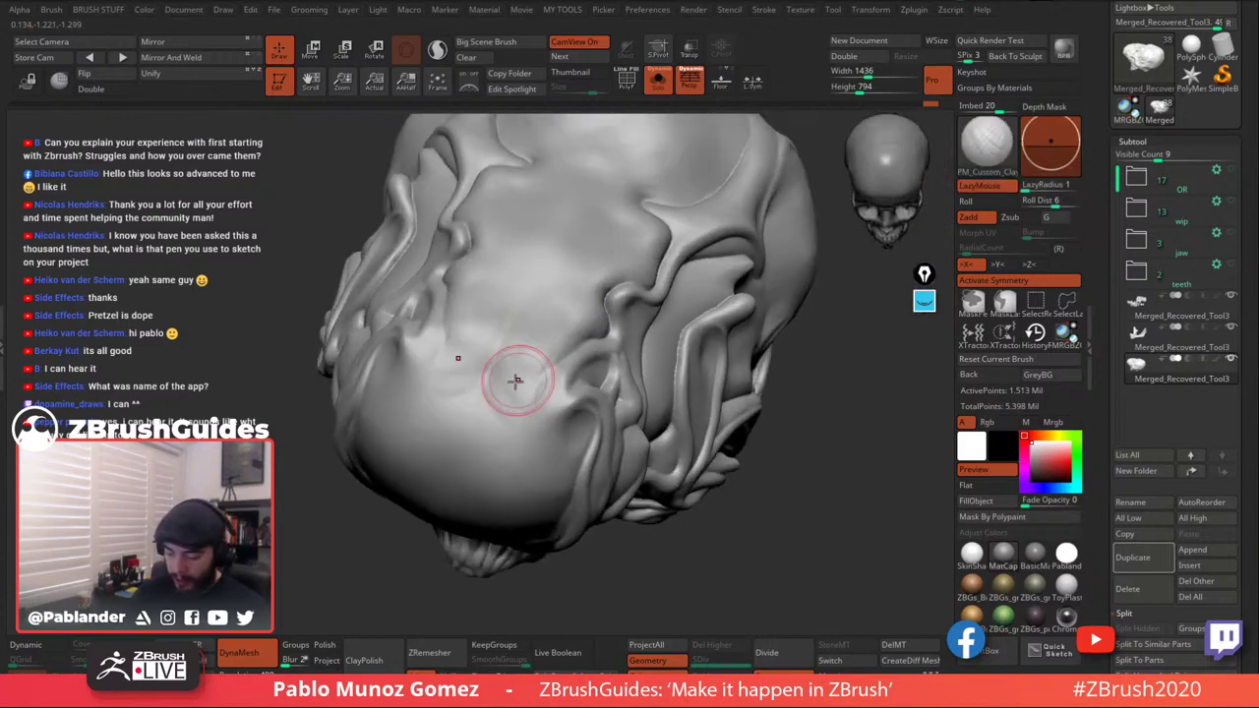
drag(503, 365, 506, 355)
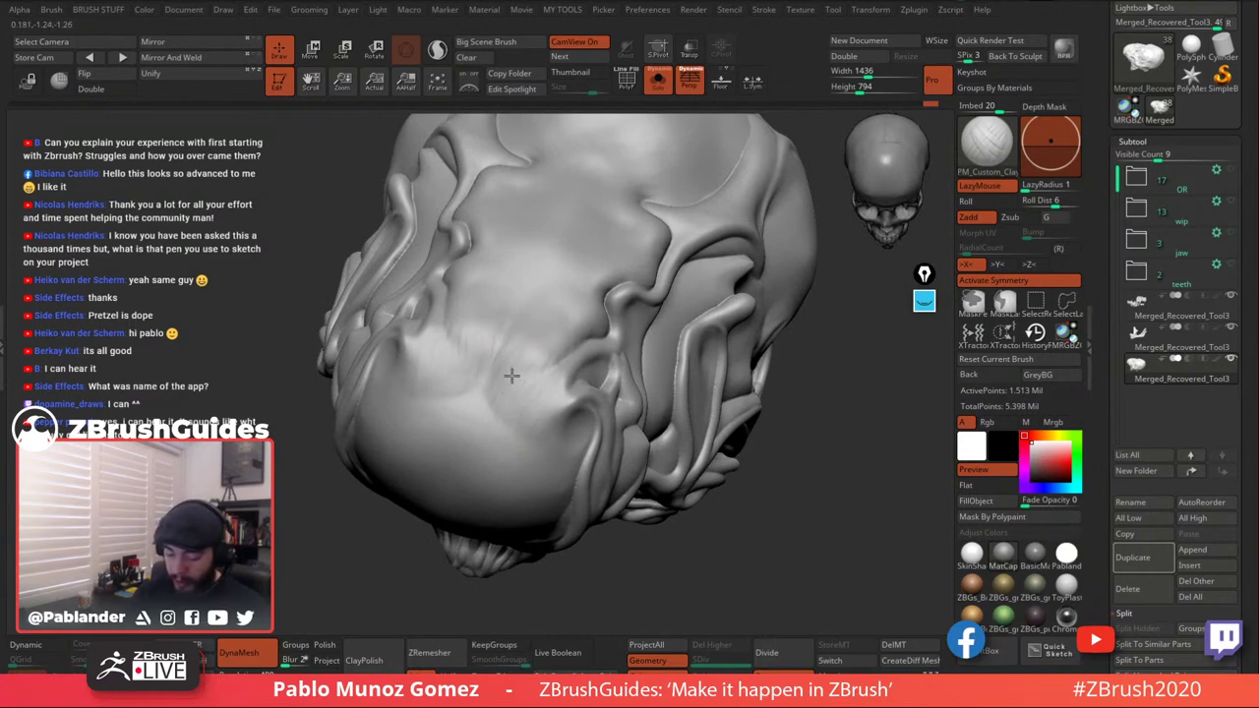
mouse_move(512, 375)
mouse_down()
mouse_move(506, 421)
mouse_move(489, 385)
mouse_move(533, 362)
mouse_move(499, 336)
mouse_up()
right_drag(528, 433, 548, 352)
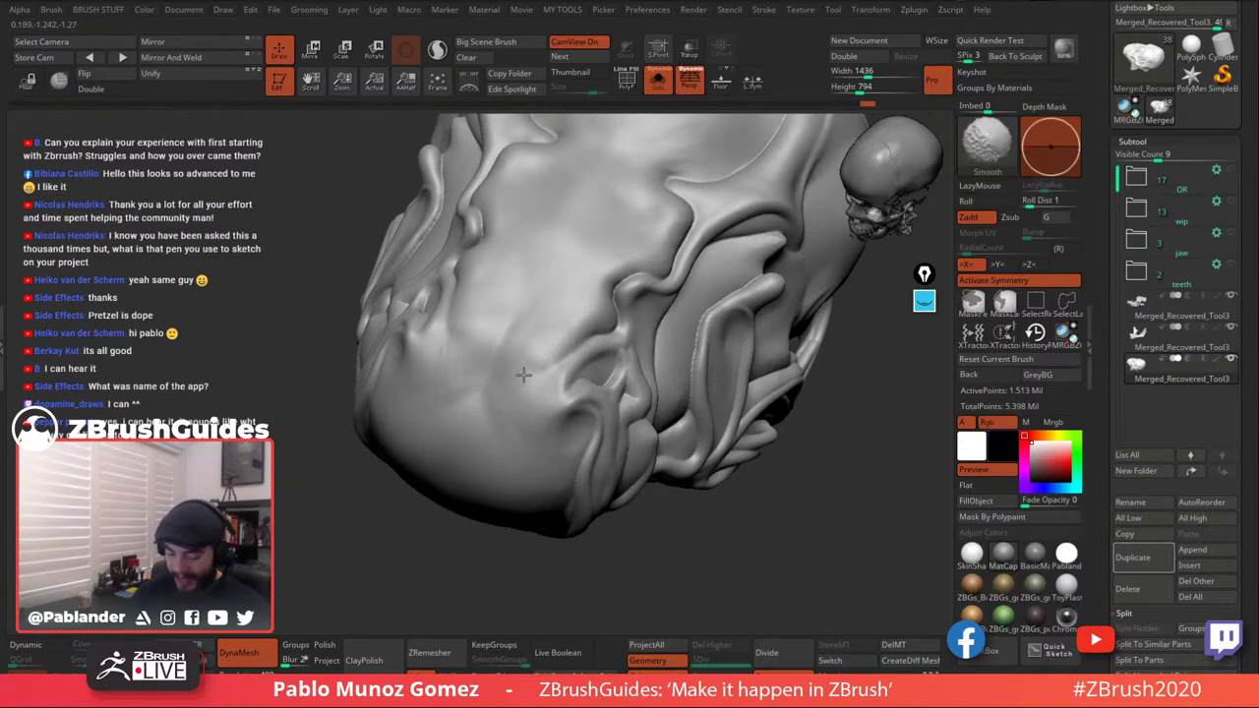
Widen the forked ridges' rear prongs with clay toward the back of the cranium and smooth their ends into the surface.
mouse_move(560, 402)
right_down()
mouse_move(663, 395)
mouse_move(594, 383)
mouse_move(644, 284)
right_up()
drag(618, 389, 632, 368)
drag(631, 347, 618, 403)
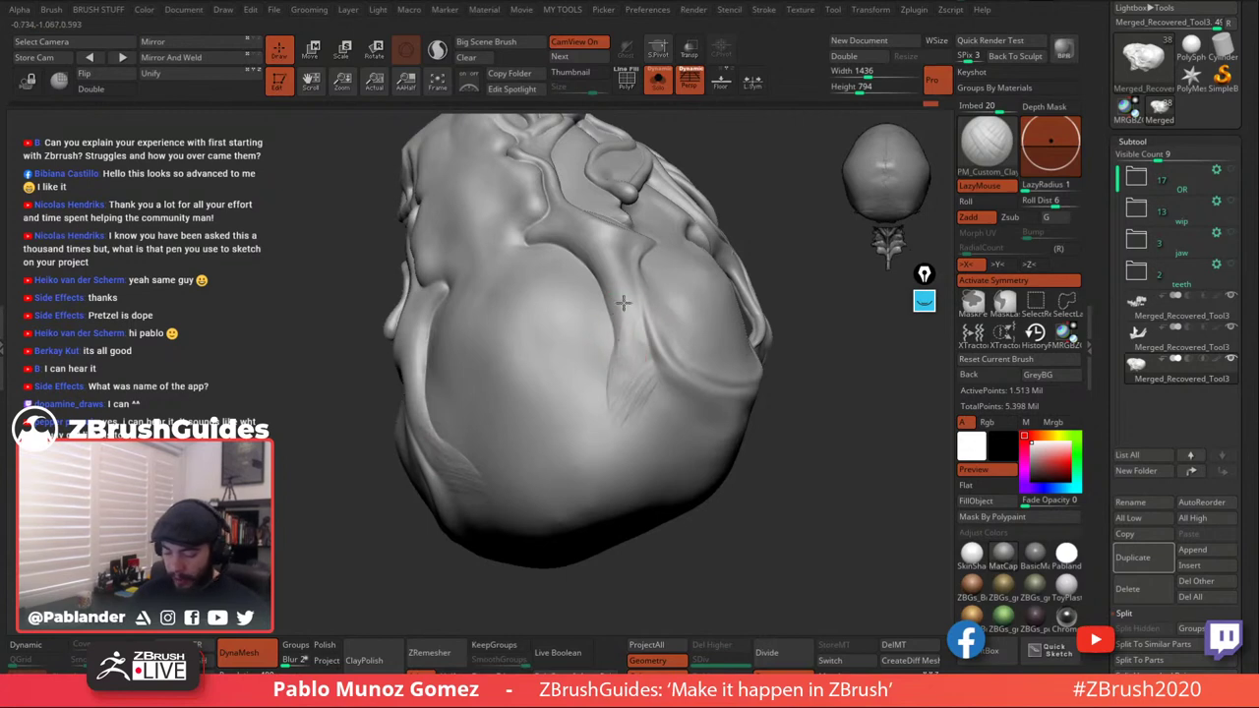
drag(624, 303, 620, 337)
drag(633, 297, 639, 355)
drag(637, 308, 641, 384)
drag(640, 332, 615, 388)
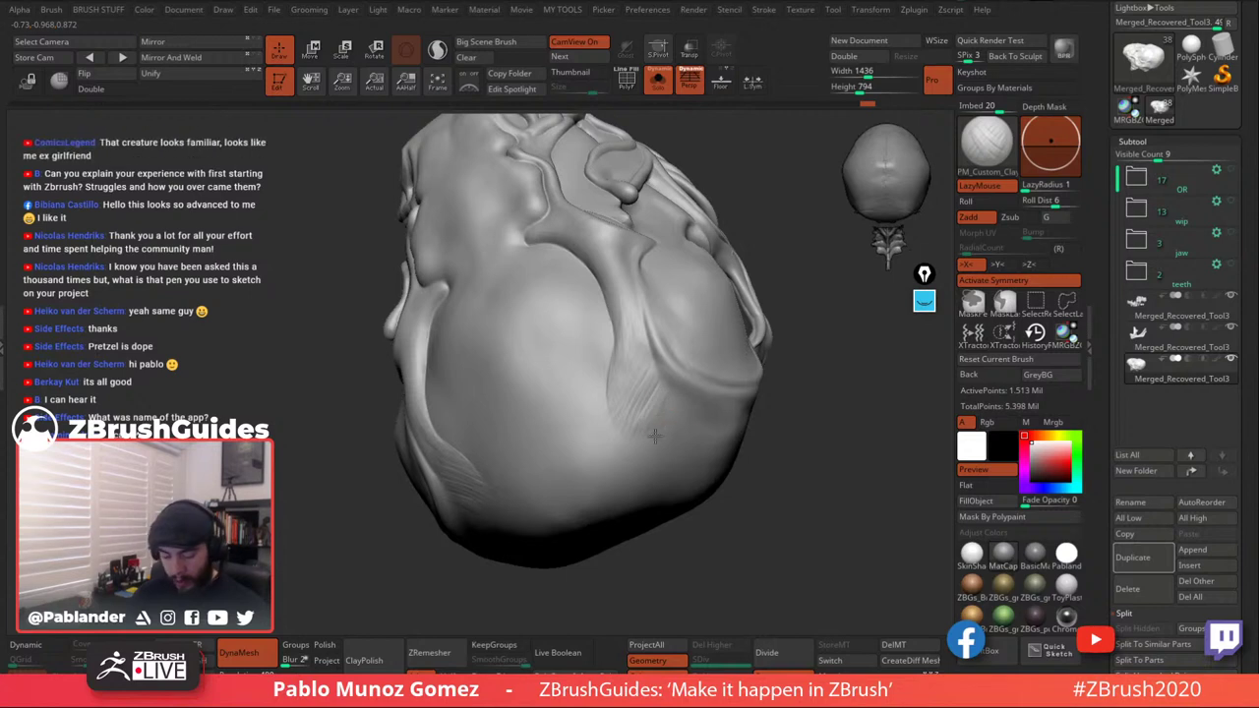
key(shift)
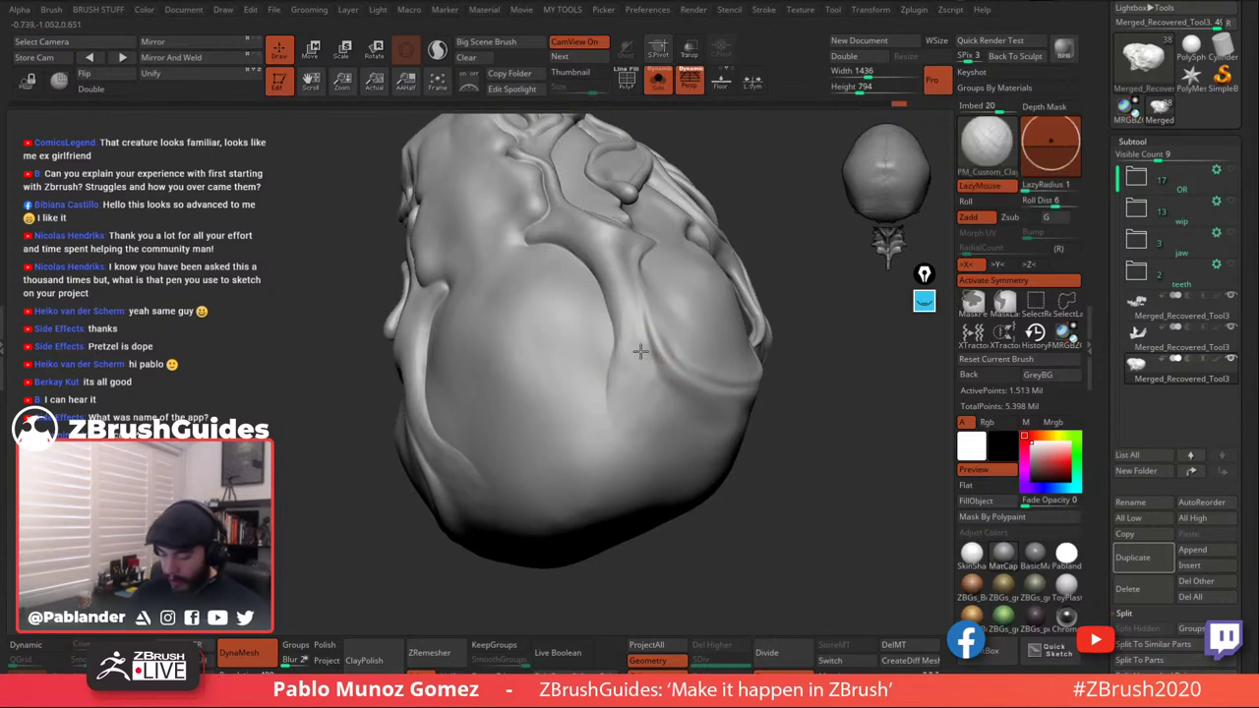
key(shift)
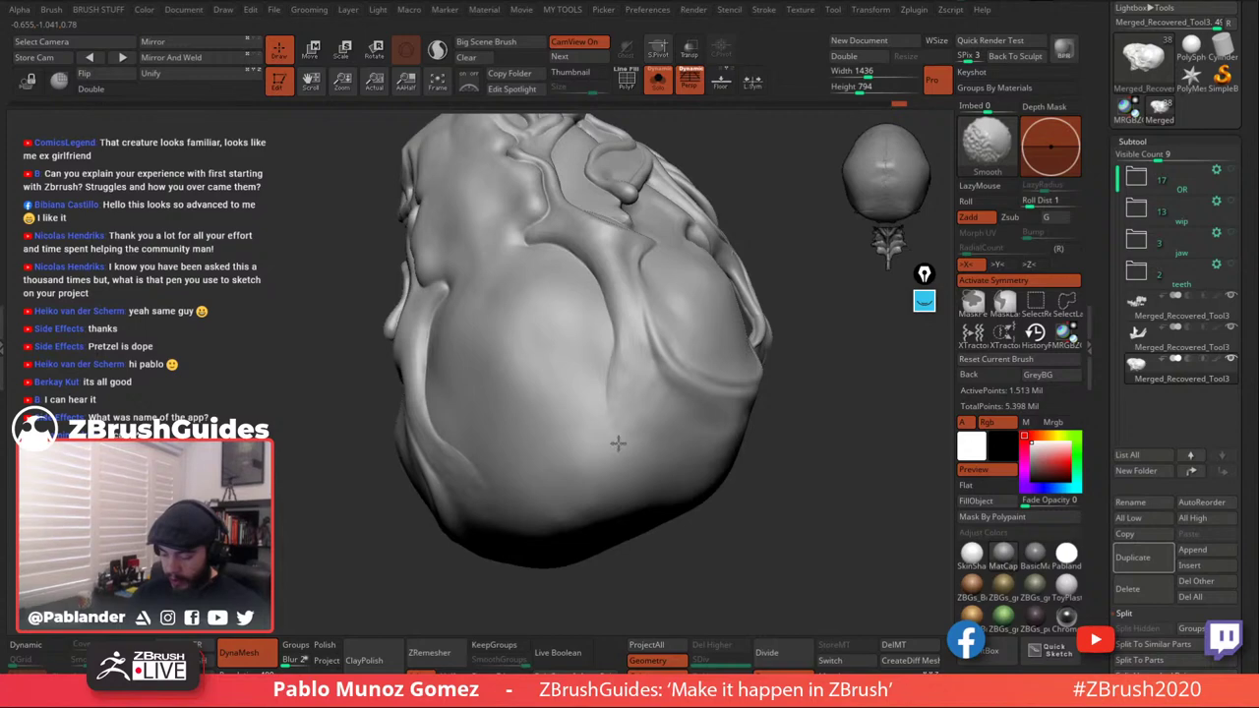
mouse_move(679, 401)
right_down()
mouse_move(667, 372)
mouse_move(590, 338)
right_up()
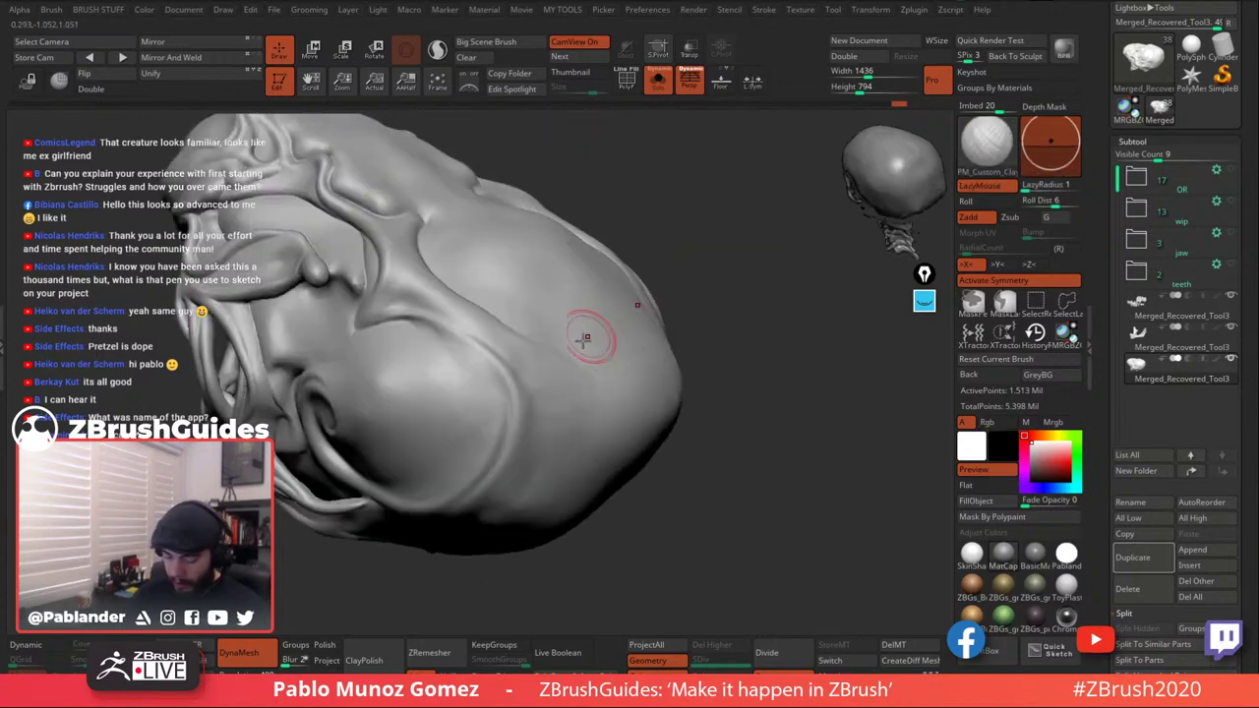
Fill the cranium surface around the forked ridges' rear prongs with clay strokes and smooth it.
drag(525, 365, 492, 332)
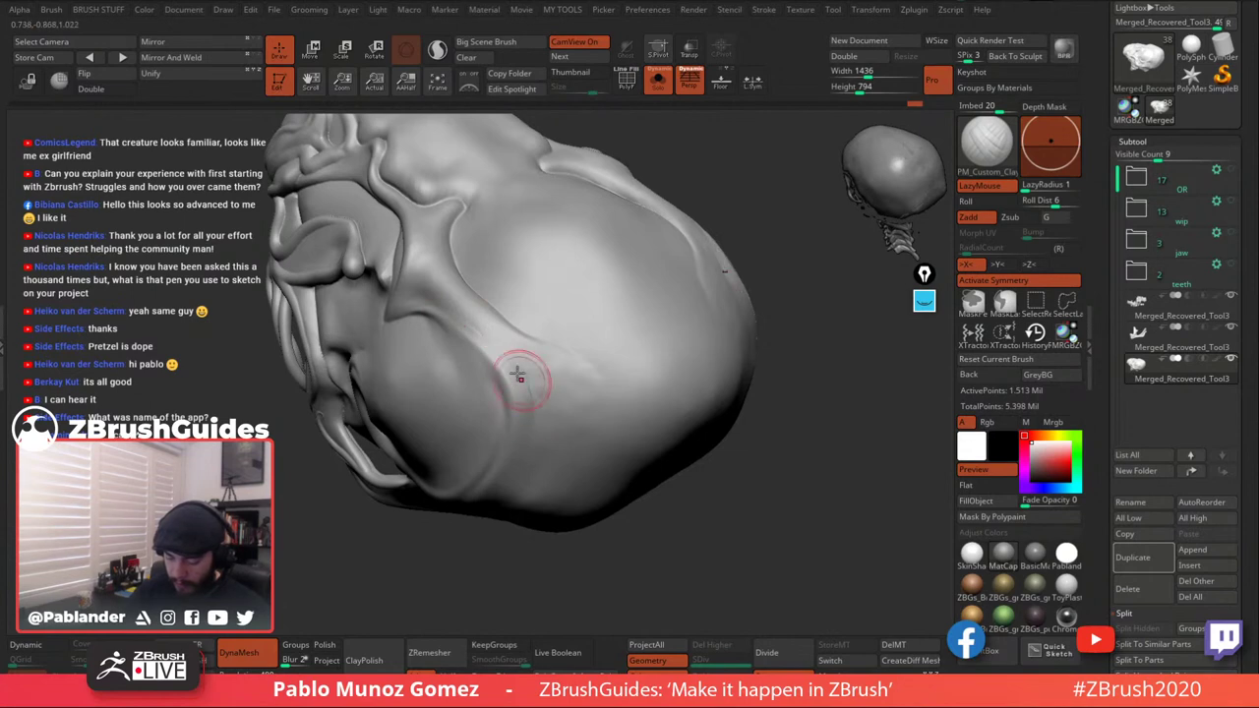
right_drag(547, 379, 554, 329)
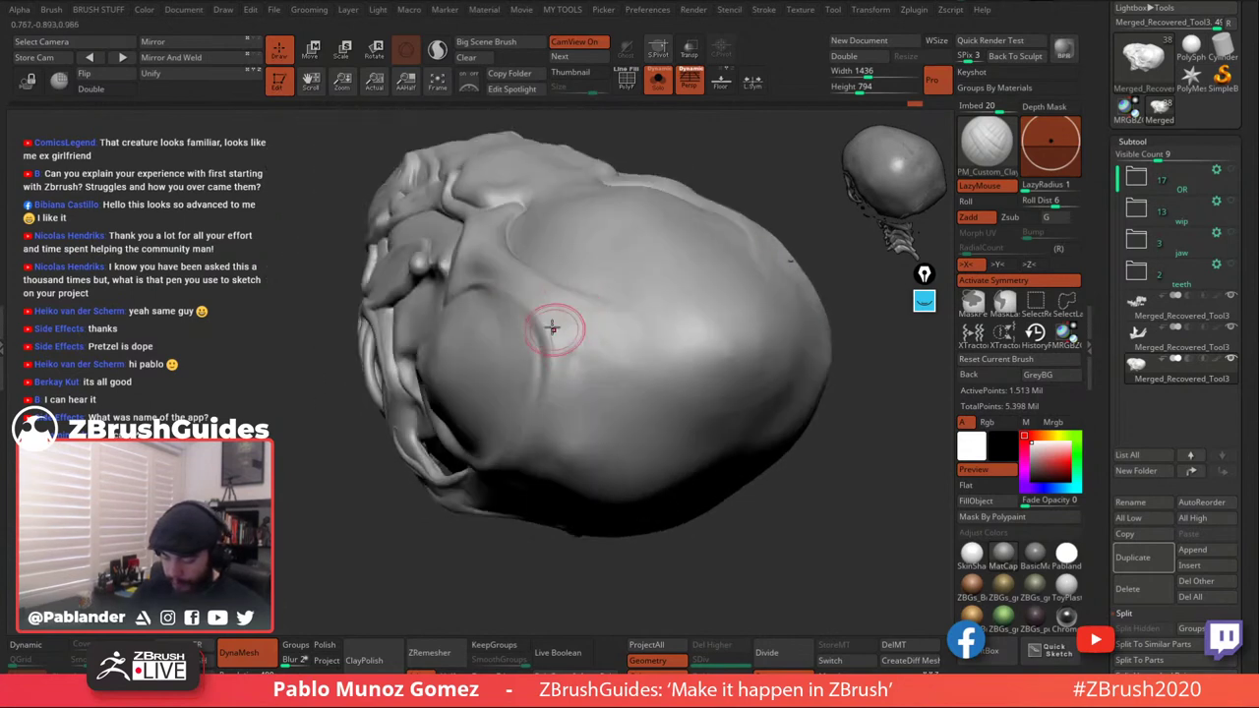
drag(551, 320, 560, 377)
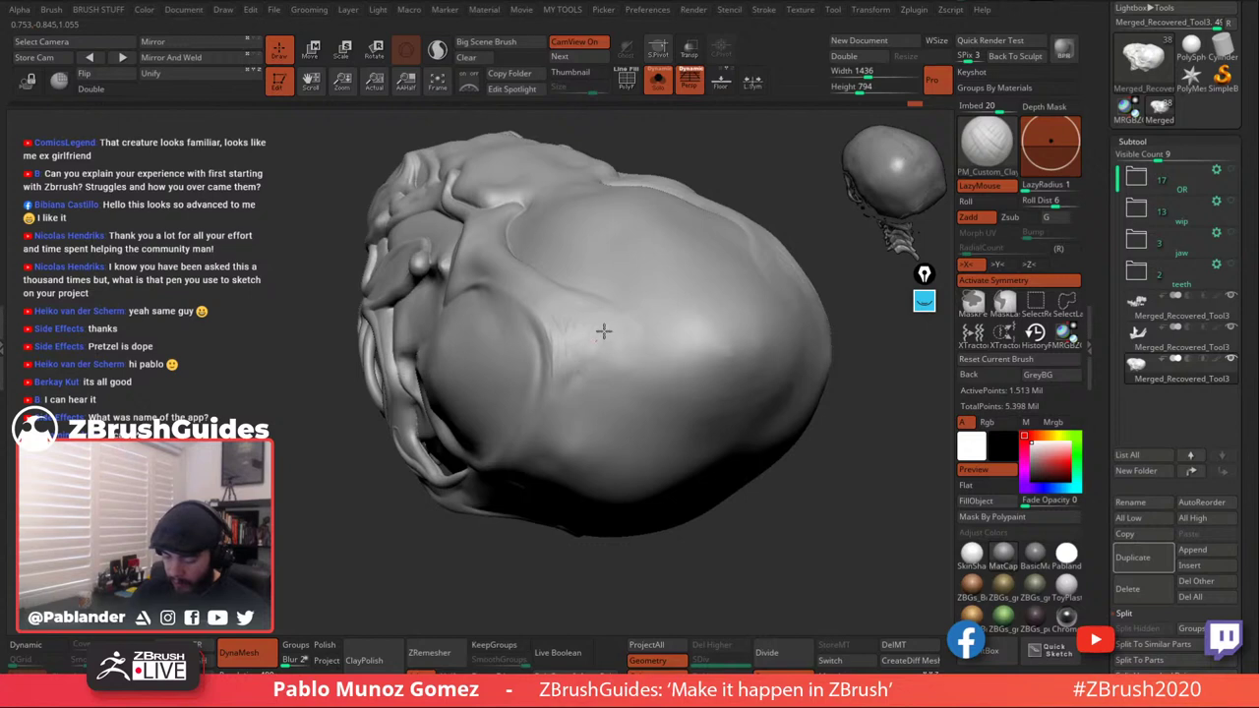
key(shift)
mouse_move(557, 386)
right_down()
mouse_move(569, 317)
mouse_move(604, 397)
mouse_move(561, 409)
right_up()
key(shift)
key(shift)
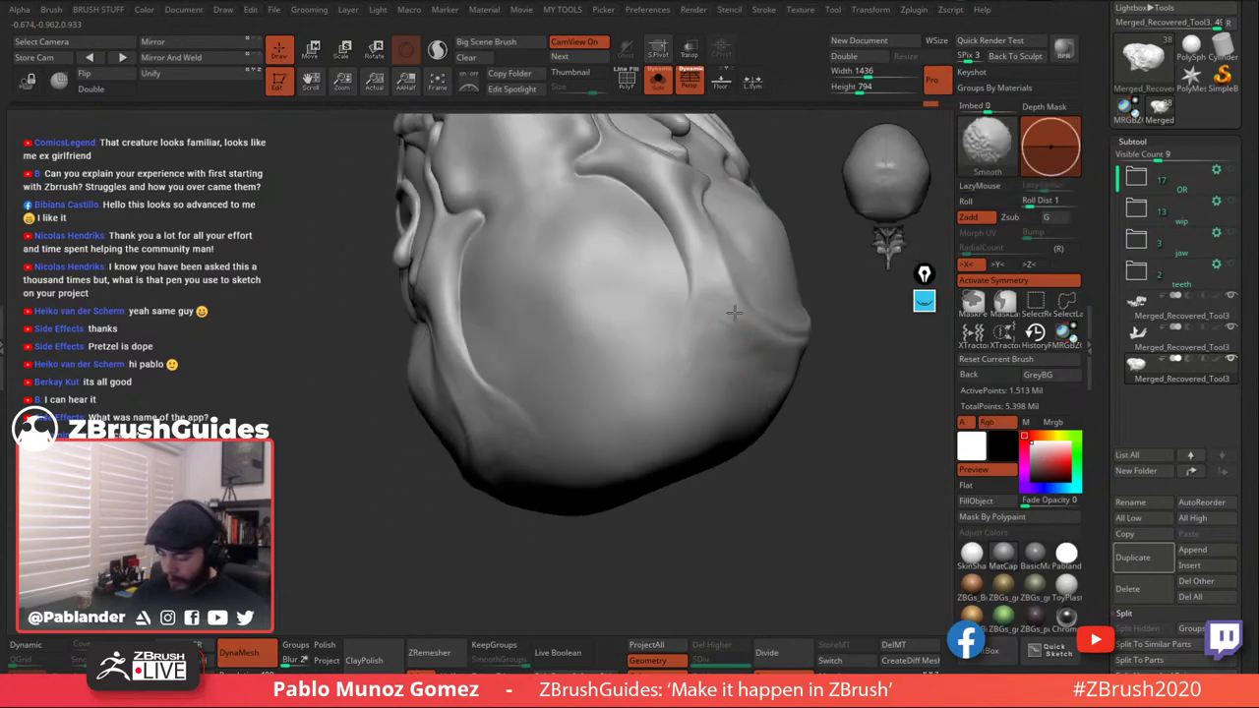
shift+drag(681, 355, 678, 375)
Carve sharp irregular grooves along the inner edge of the forked ridges beside the dome with the KNIFE brush.
alt+right_drag(695, 368, 664, 289)
alt+right_drag(606, 238, 615, 240)
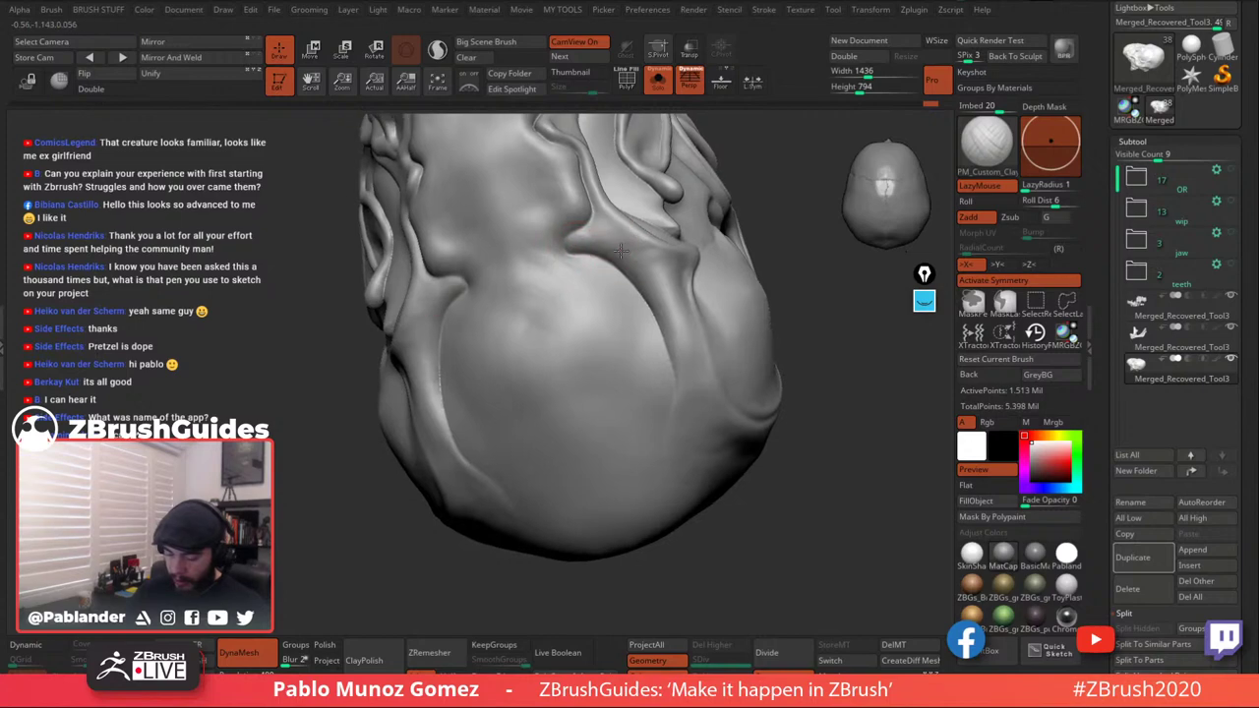
mouse_move(646, 289)
right_down()
mouse_move(670, 283)
mouse_move(653, 261)
right_up()
key(b)
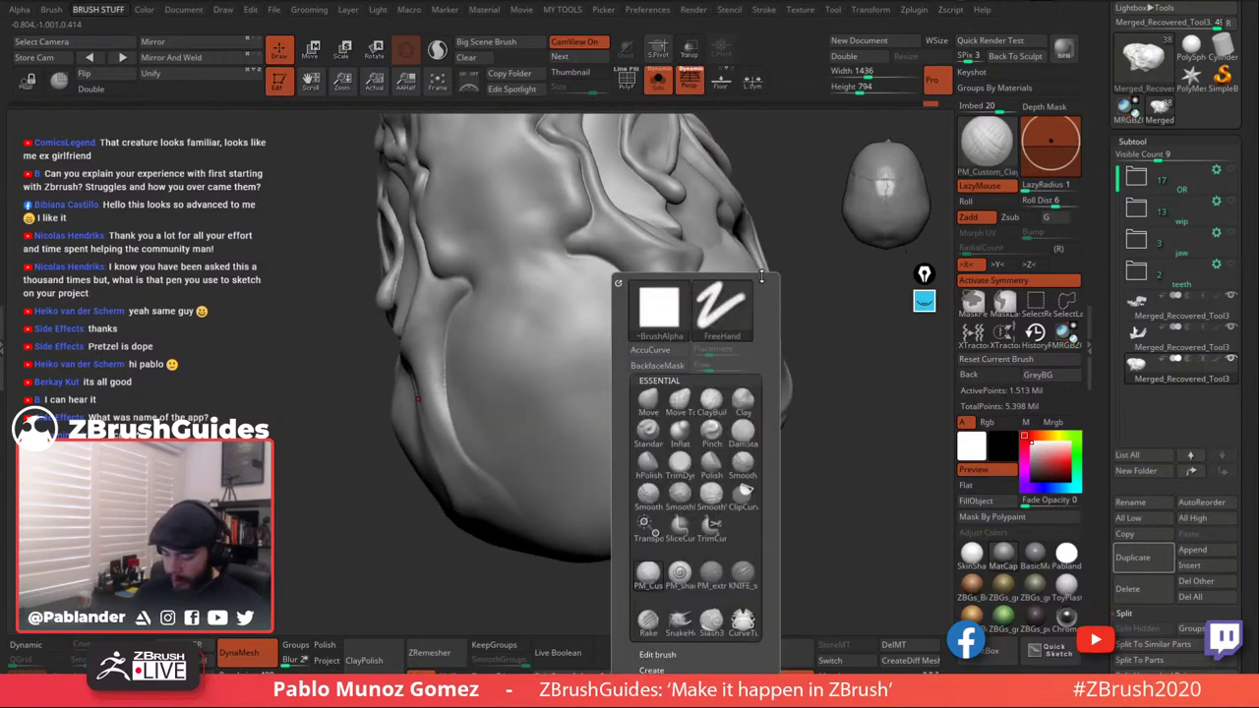
key(b)
click(815, 576)
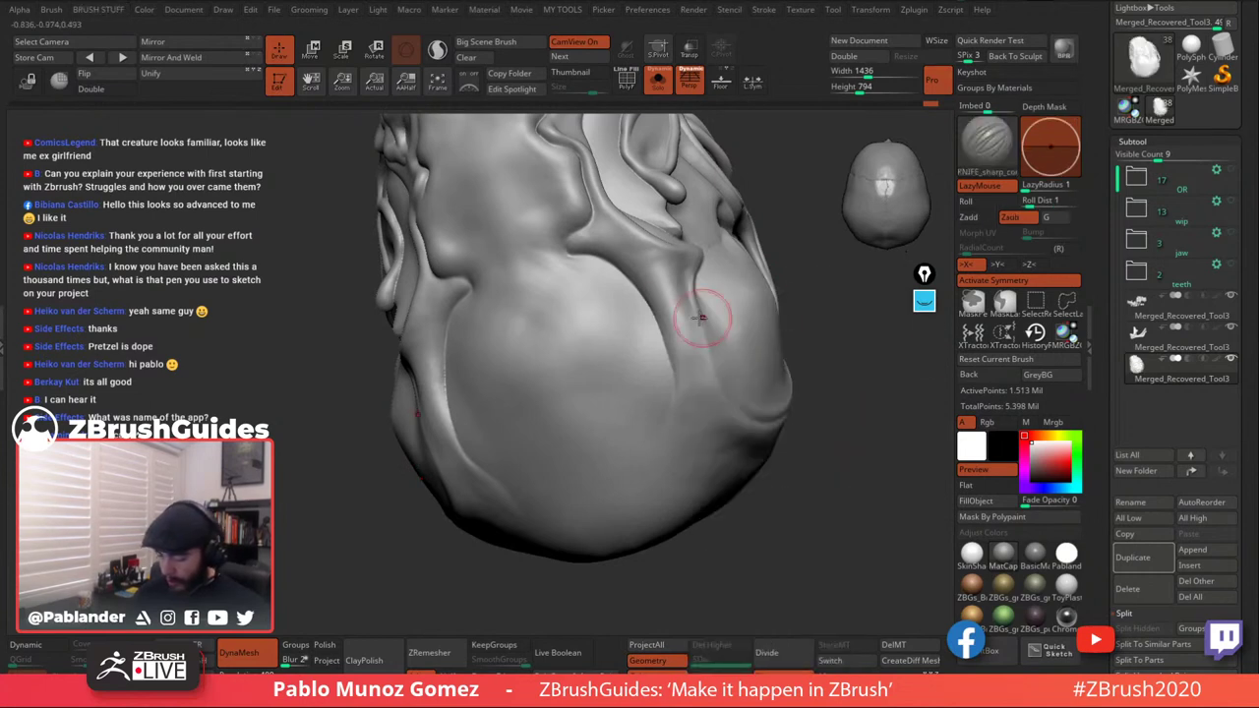
key(space)
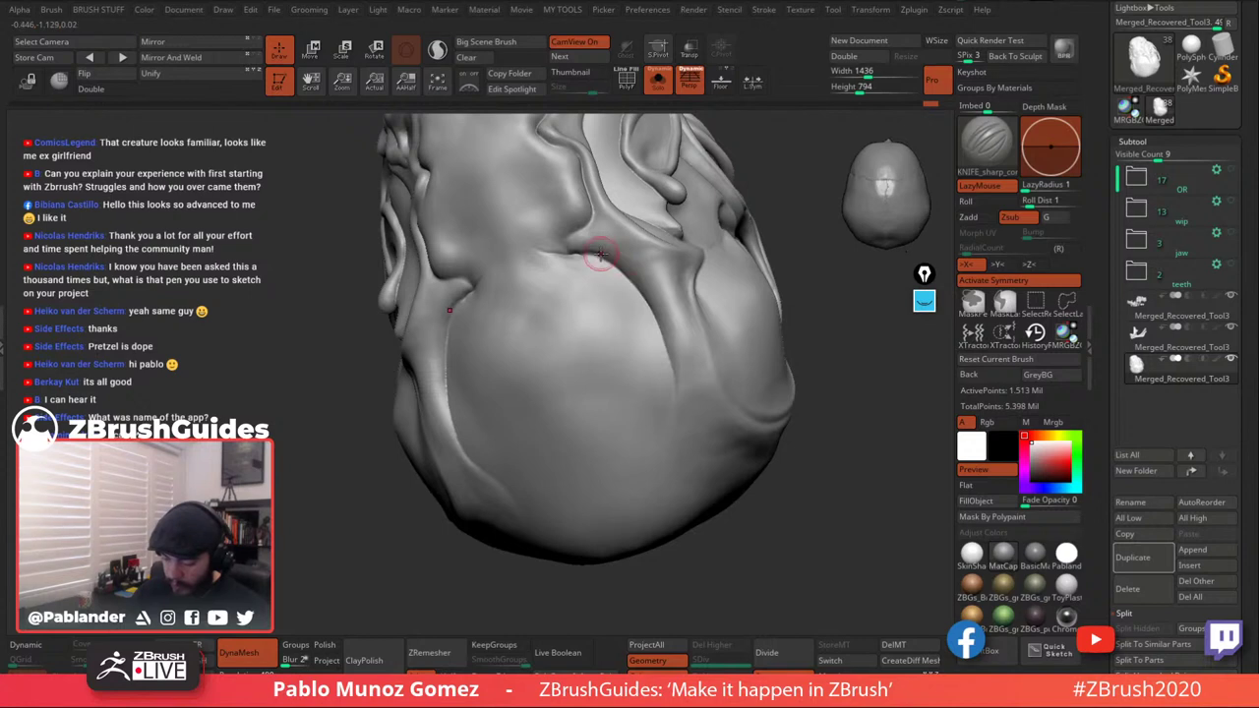
right_drag(624, 289, 651, 280)
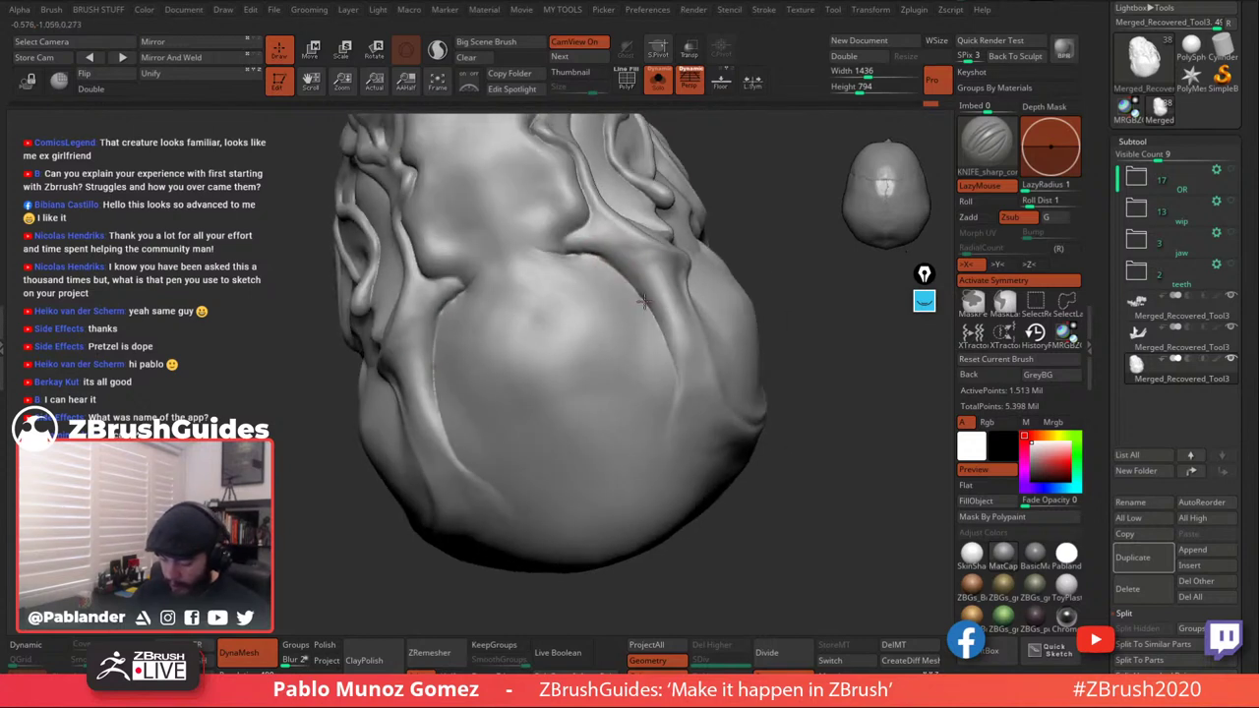
drag(649, 323, 665, 366)
mouse_move(637, 323)
mouse_down()
mouse_move(667, 354)
mouse_move(670, 406)
mouse_up()
key(shift)
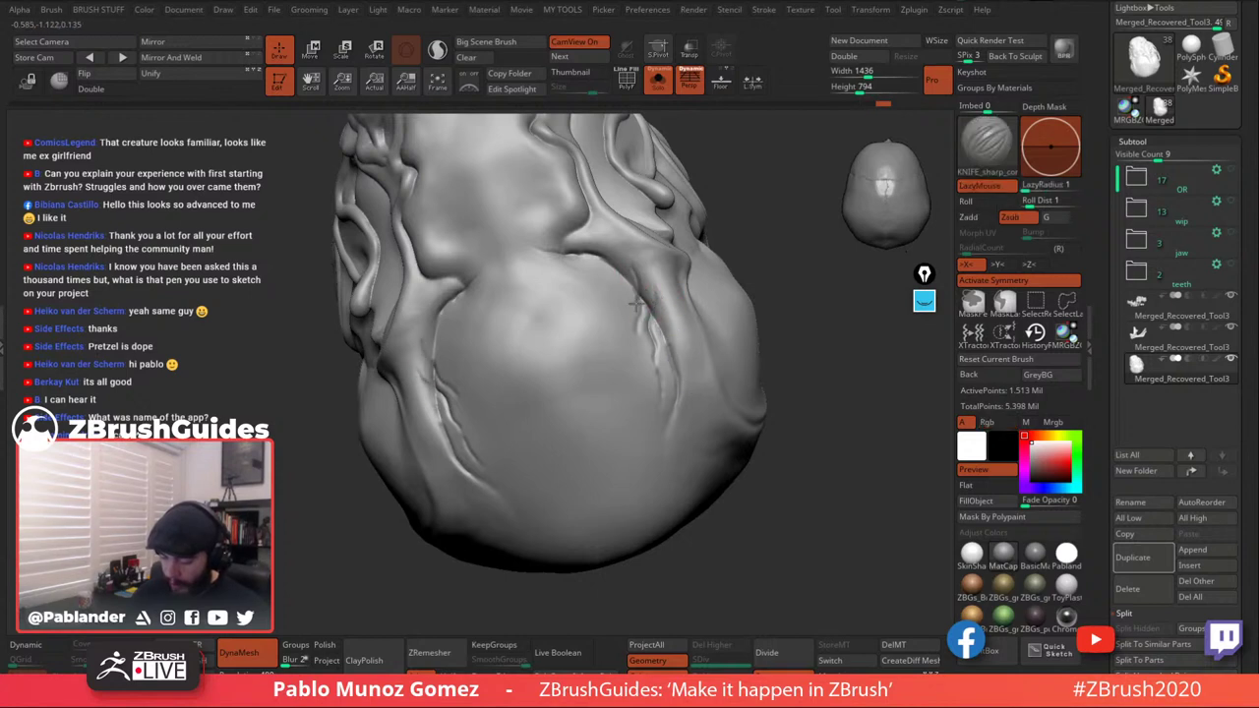
drag(667, 328, 667, 338)
Build up clay around the carved grooves on the ridges' inner edge with the PM custom clay brush.
key(b)
click(685, 571)
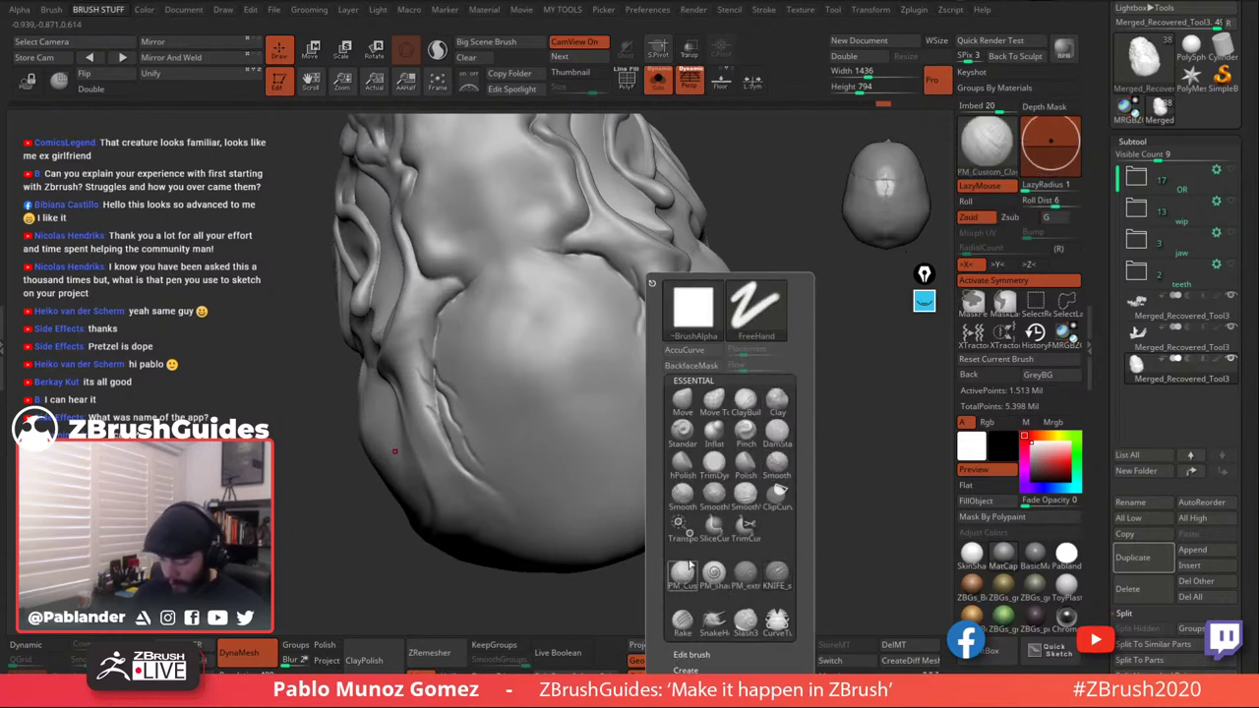
right_drag(726, 268, 689, 280)
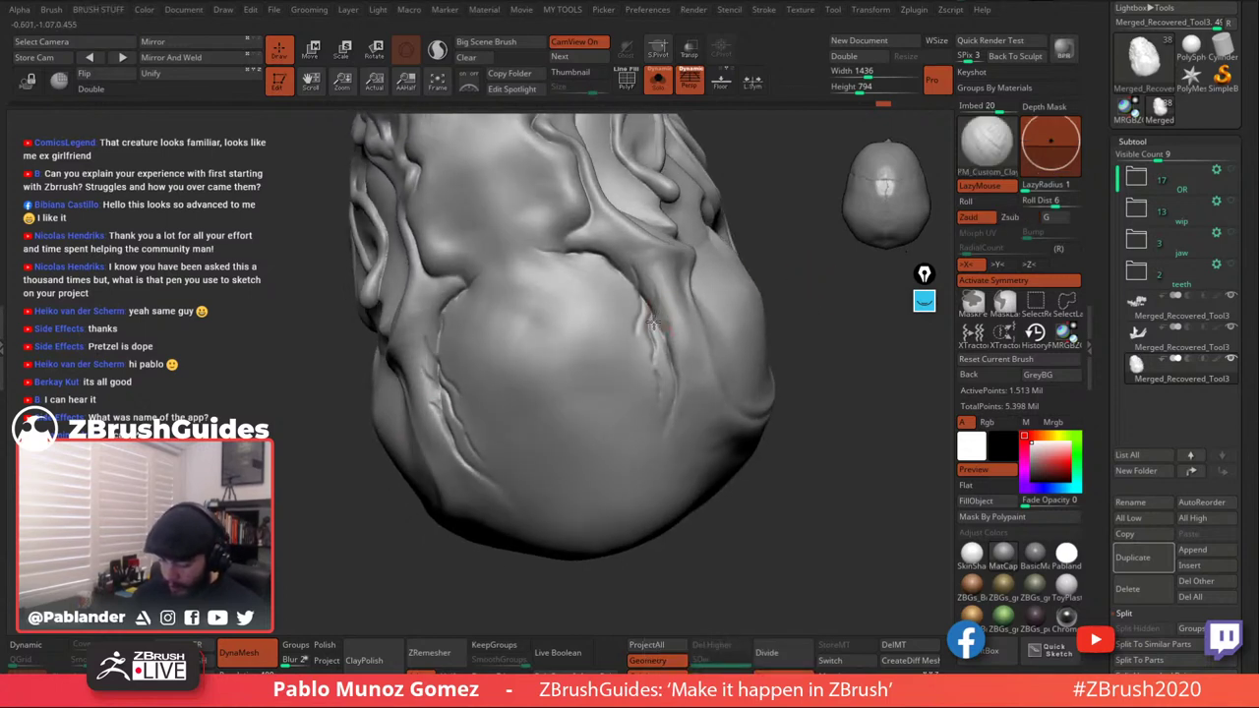
drag(660, 335, 653, 321)
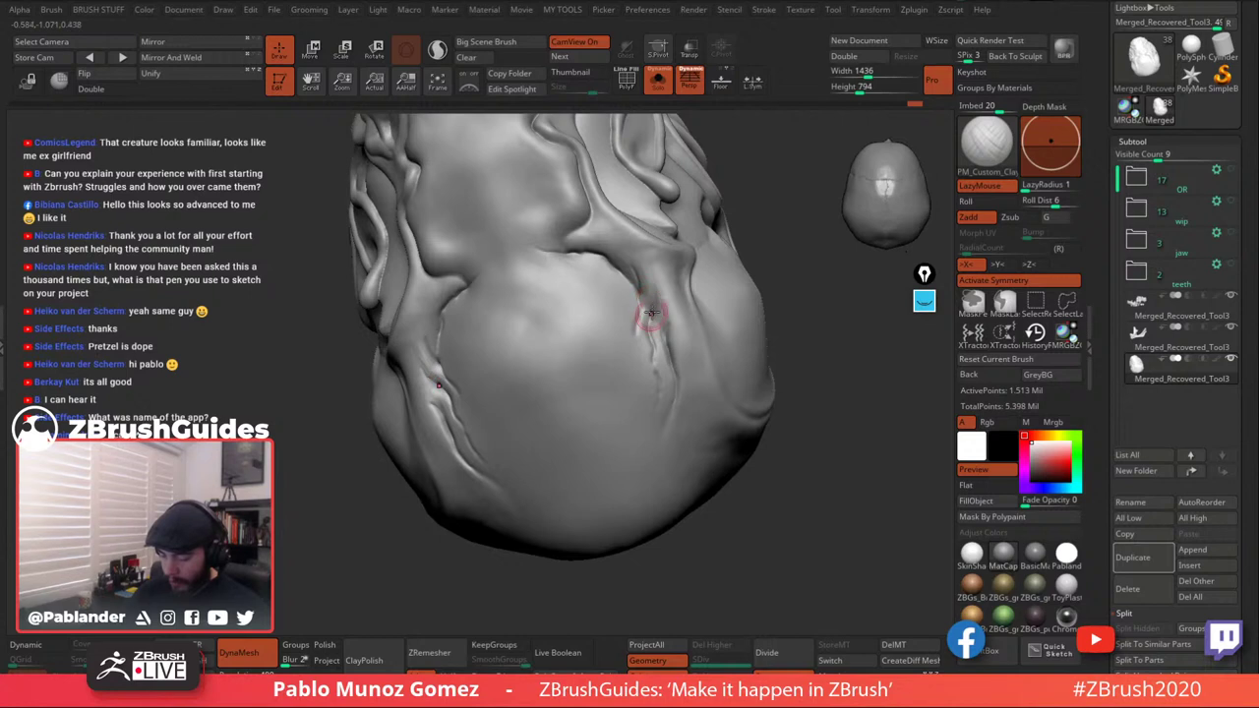
key(shift)
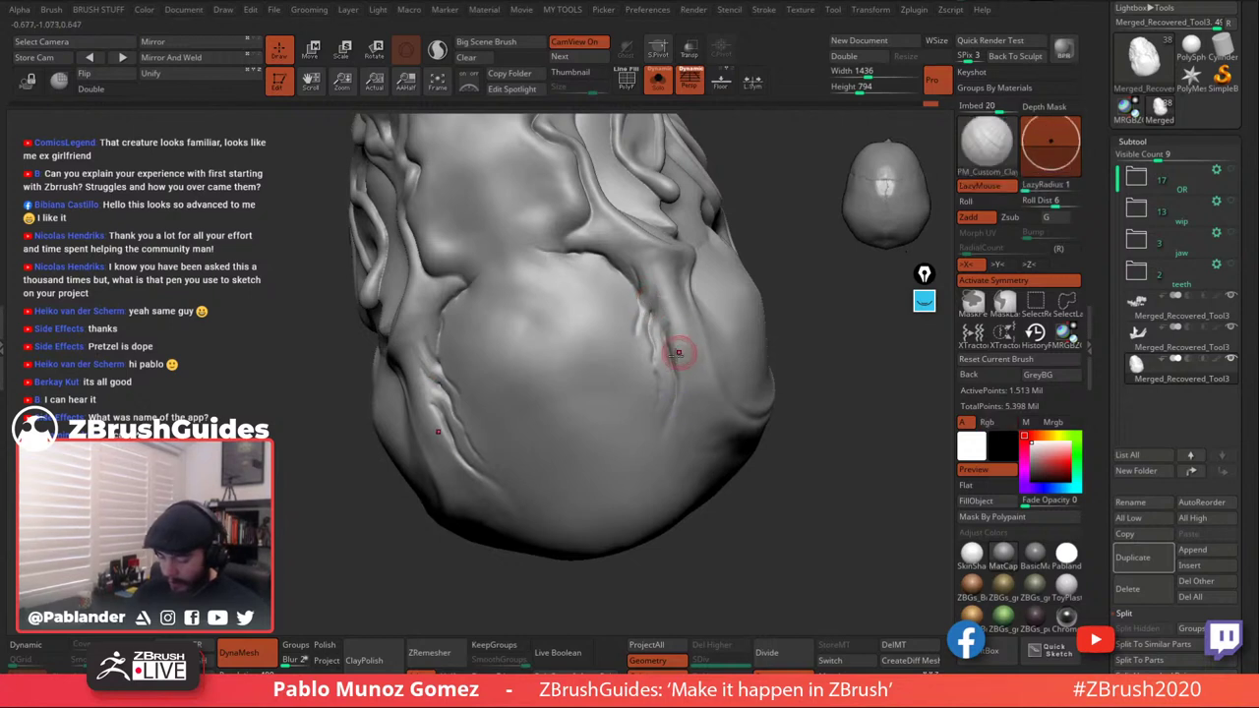
Shape the strands between the grooves with more clay and smooth their rear ends into the dome.
right_drag(675, 351, 653, 372)
drag(647, 320, 649, 354)
right_drag(648, 332, 652, 322)
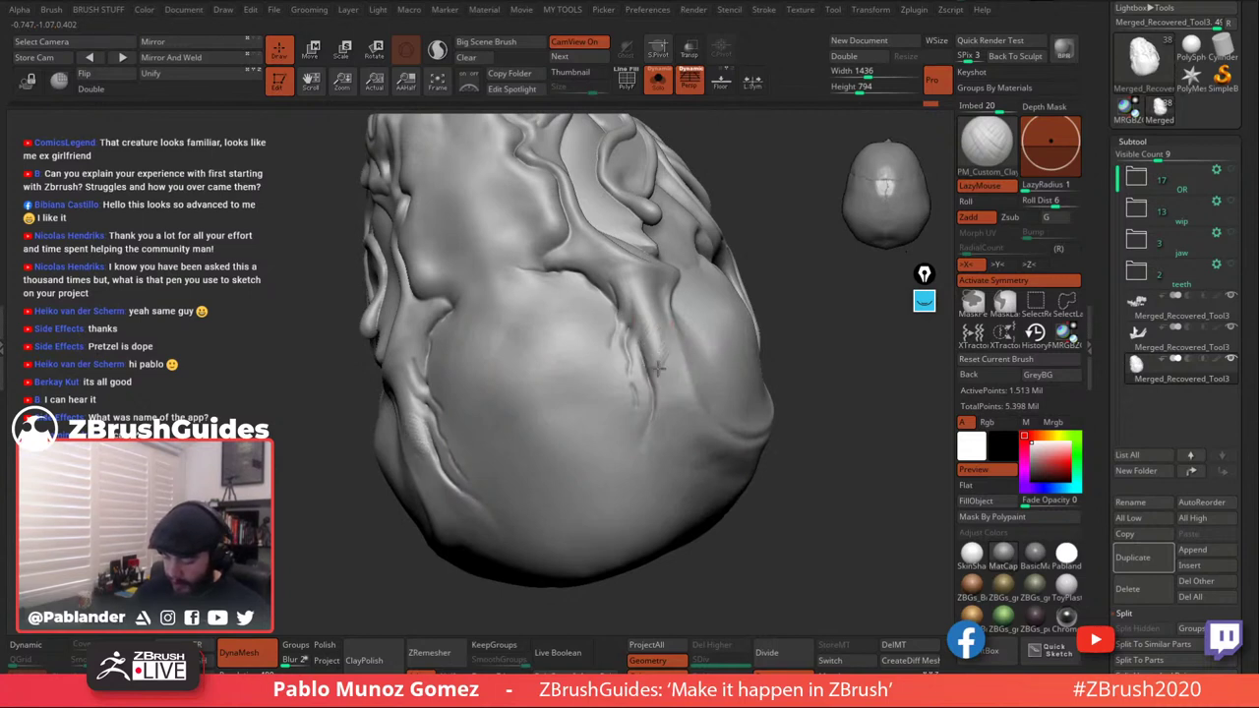
key(shift)
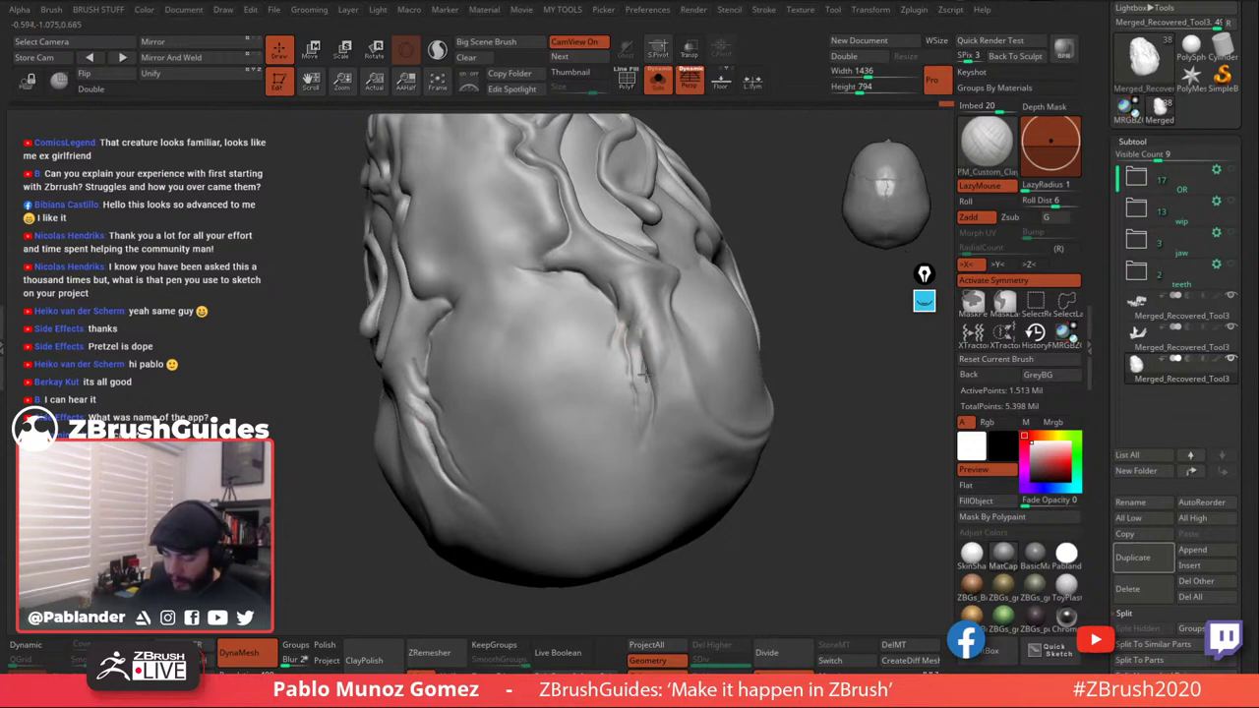
key(shift)
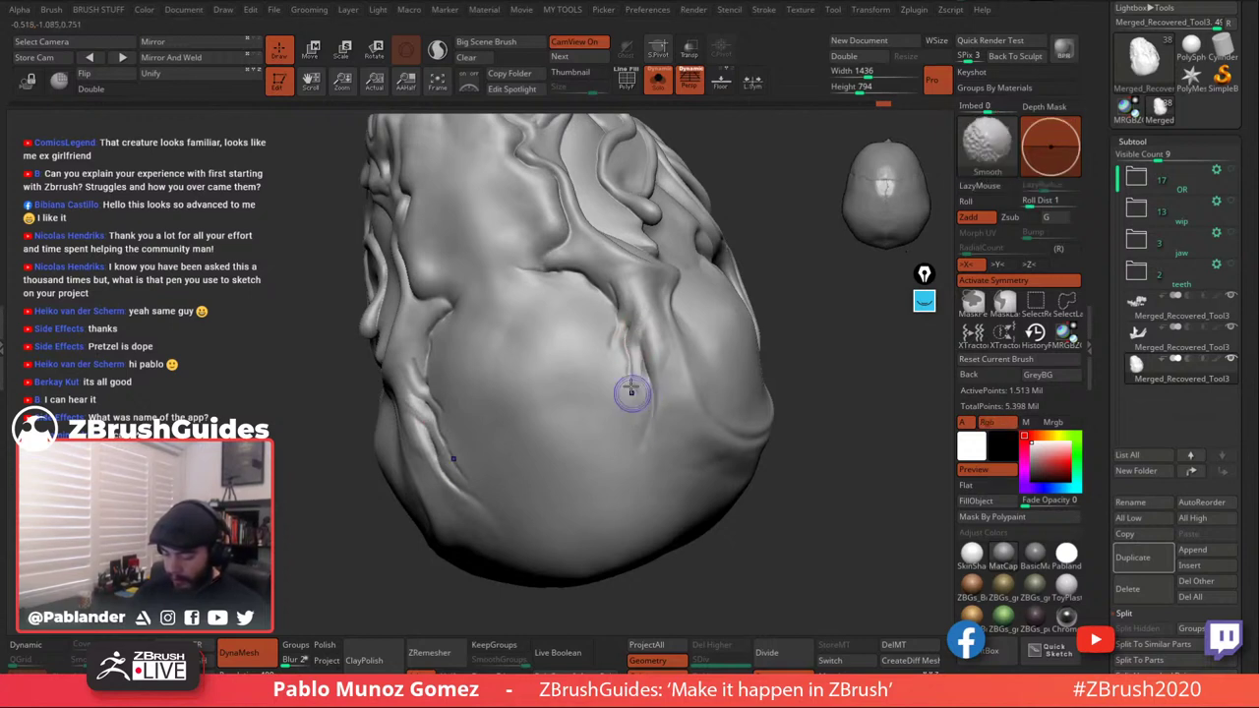
shift+drag(631, 392, 607, 343)
Add clay lumps to the ridges' front bend near the forehead plate and blend them toward the grooved strands.
right_drag(616, 282, 629, 277)
drag(601, 265, 590, 285)
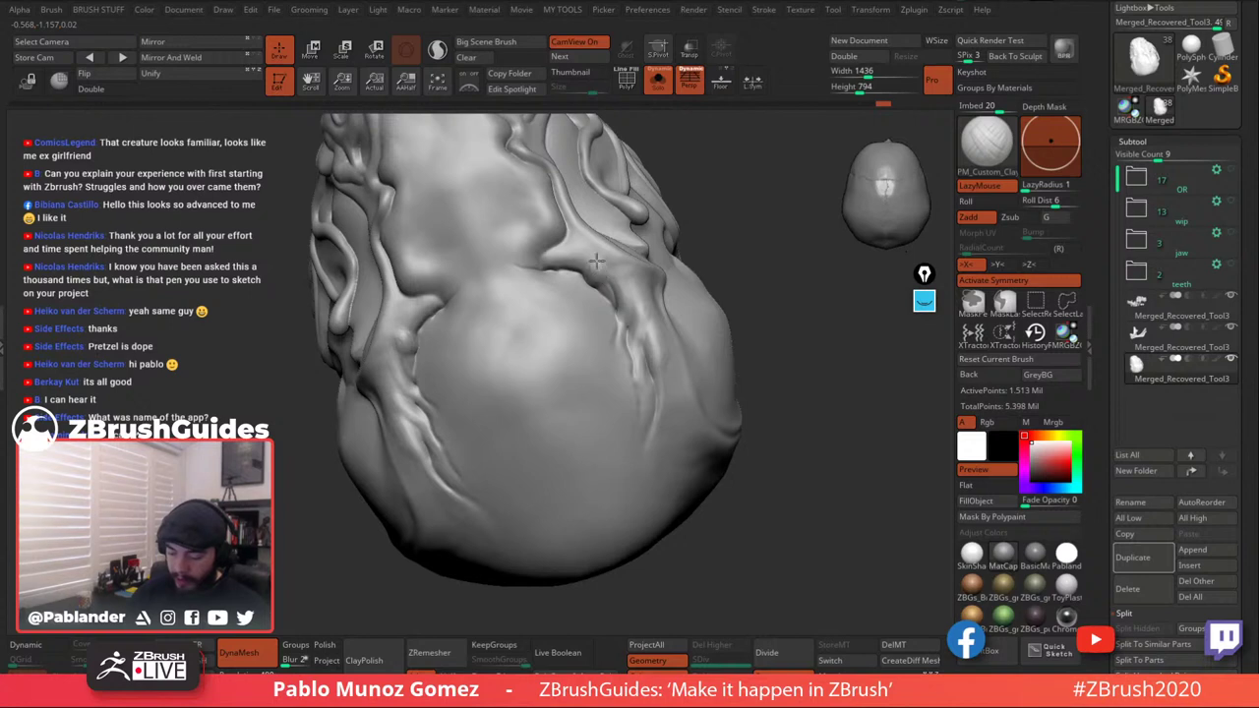
key(shift)
shift+drag(588, 279, 635, 315)
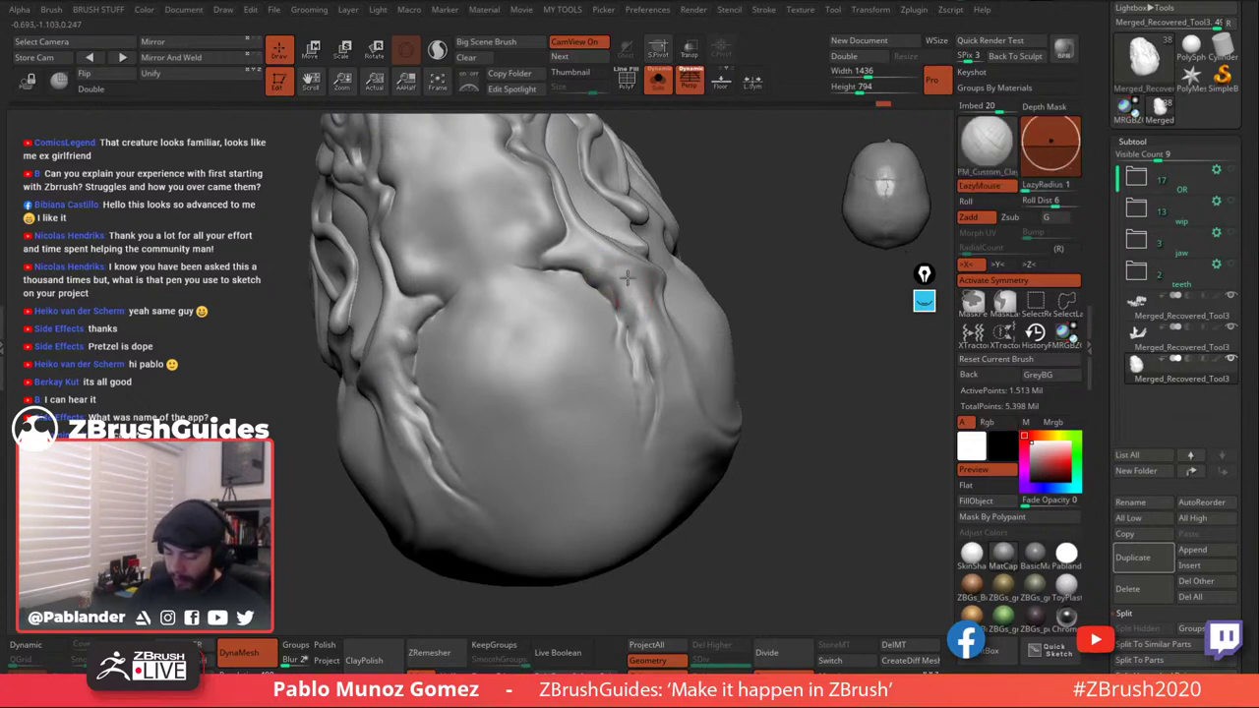
key(shift)
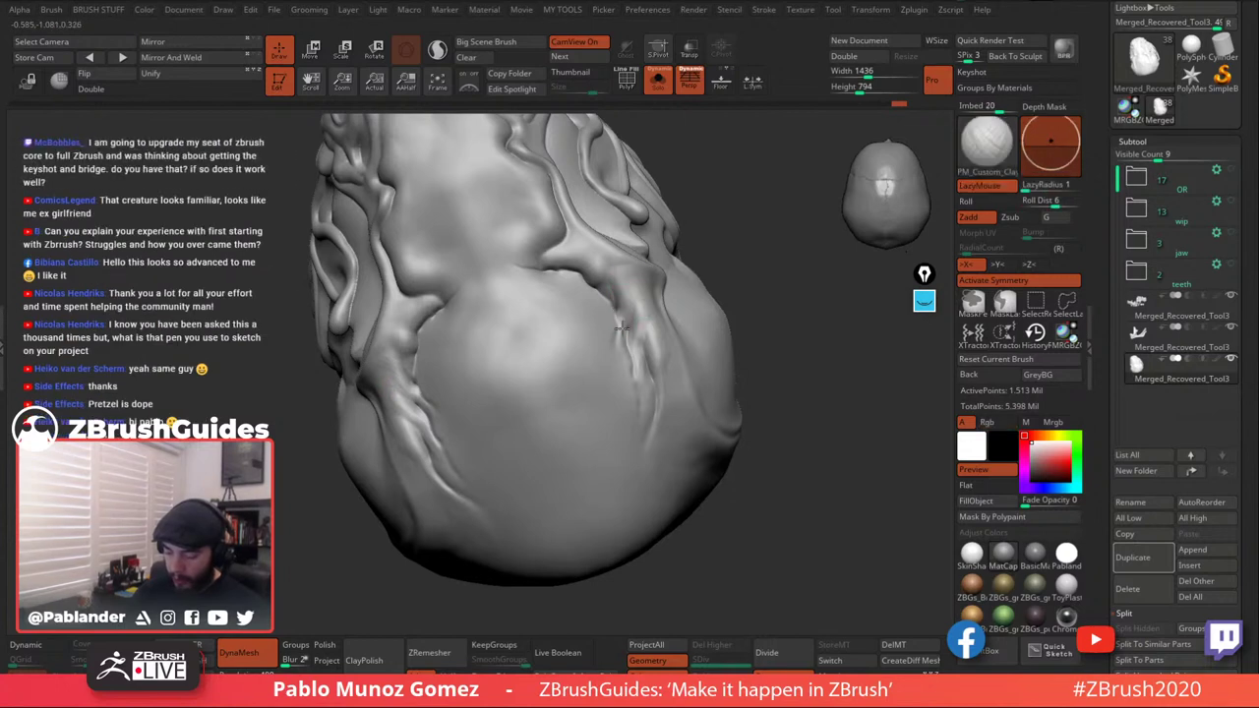
drag(634, 306, 622, 313)
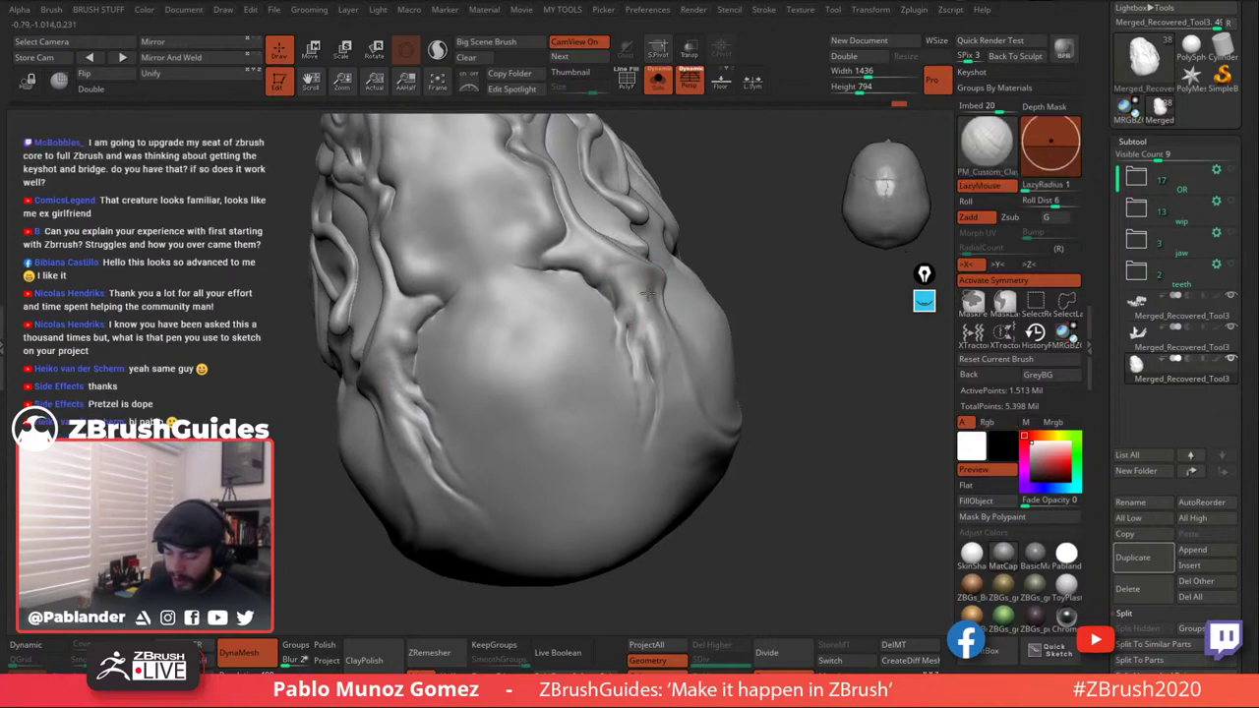
Smooth the grooved strands along the ridges and soften their transition into the dome.
right_drag(606, 317, 627, 312)
key(shift)
mouse_move(626, 313)
shift+mouse_down()
mouse_move(644, 332)
mouse_move(630, 394)
shift+mouse_up()
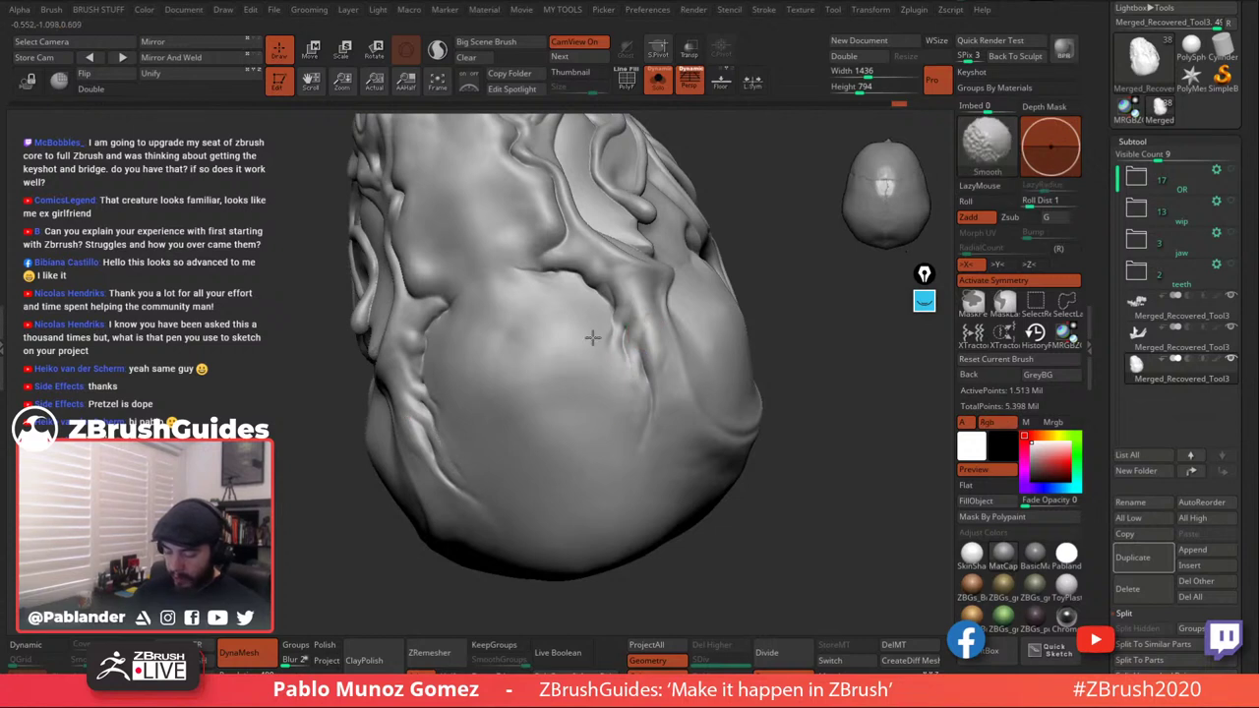
mouse_move(633, 388)
right_down()
mouse_move(653, 332)
mouse_move(604, 262)
mouse_move(561, 286)
mouse_move(551, 322)
right_up()
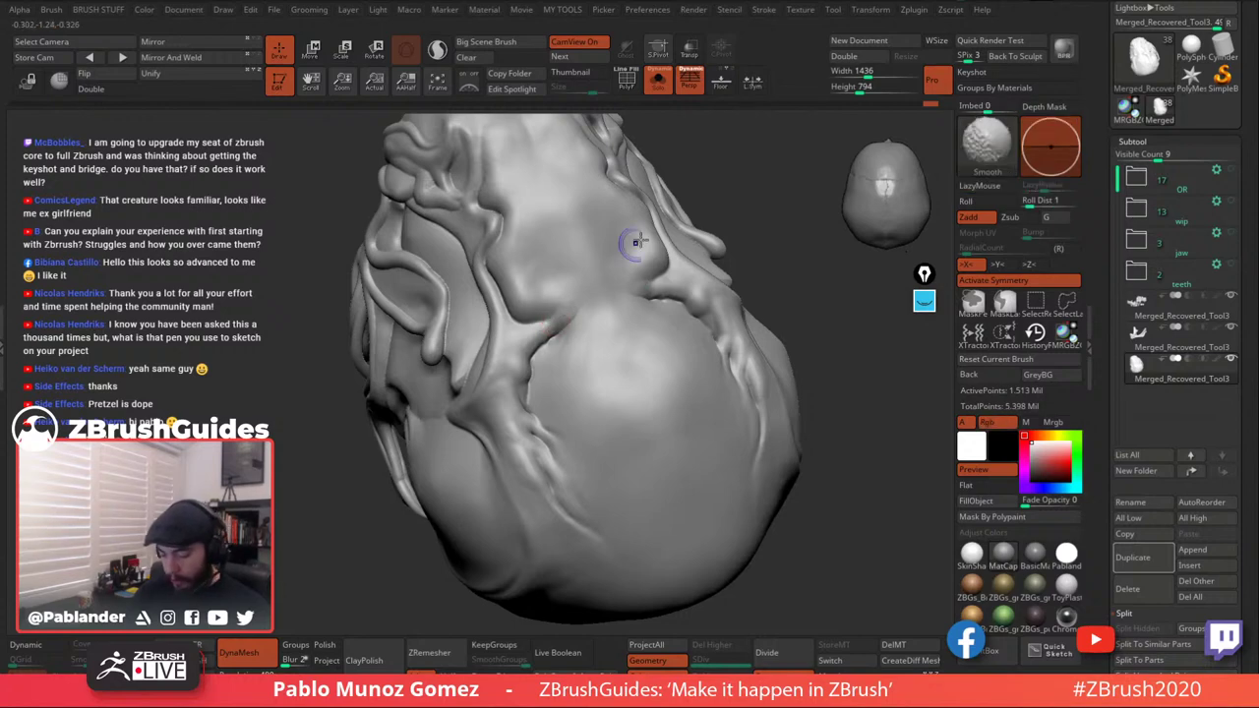
right_drag(635, 247, 682, 304)
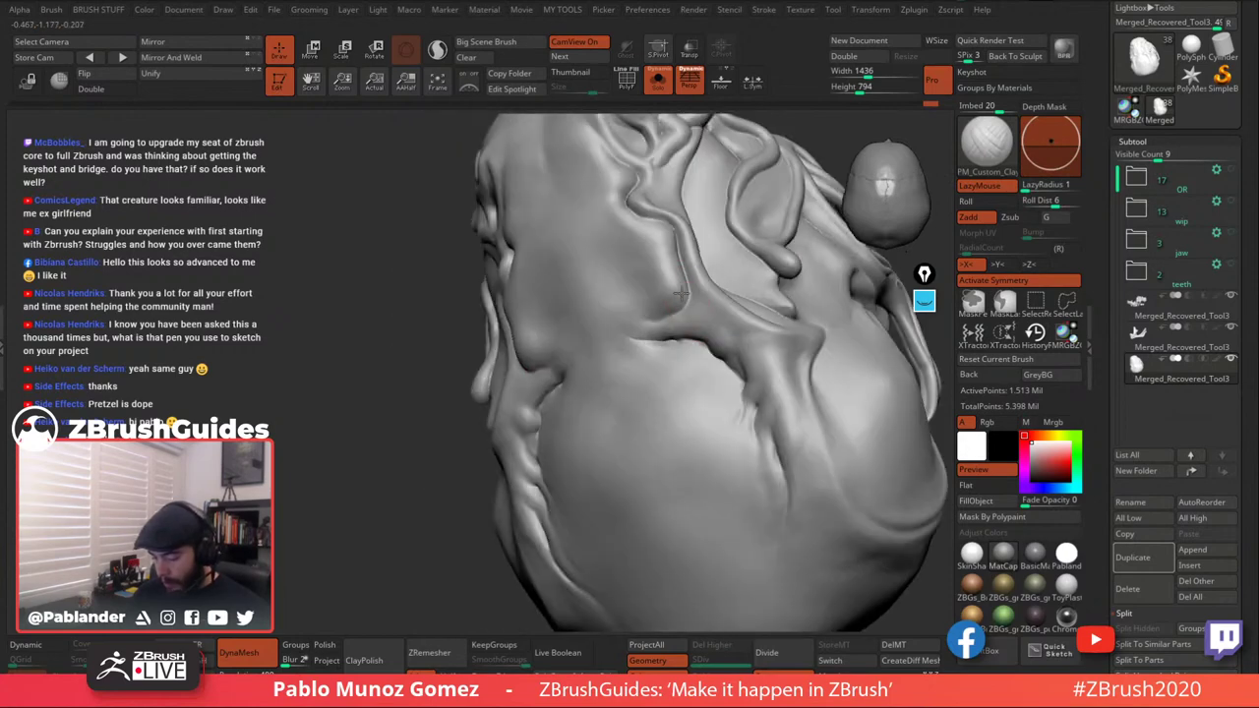
mouse_move(677, 297)
right_down()
mouse_move(689, 328)
mouse_move(640, 385)
mouse_move(614, 486)
right_up()
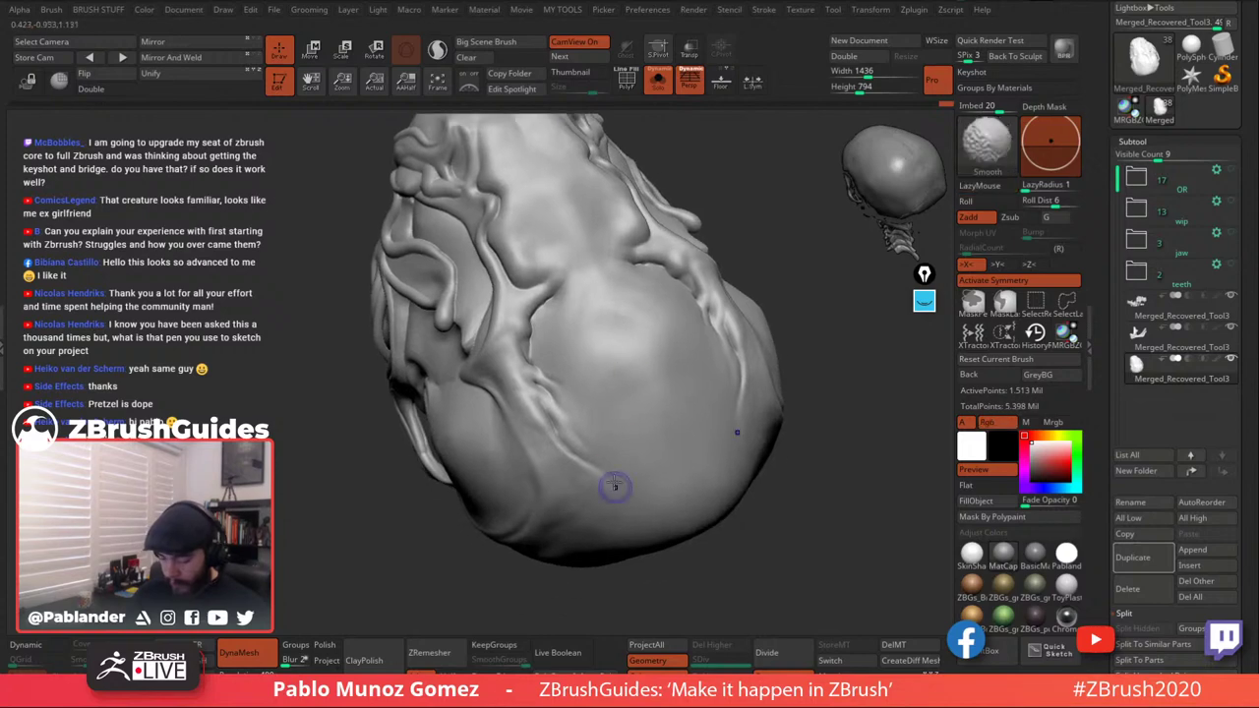
Refine the notch in the ridges' inner edge, between the front bend and the strands, with clay and smoothing.
ctrl+right_drag(607, 317, 597, 356)
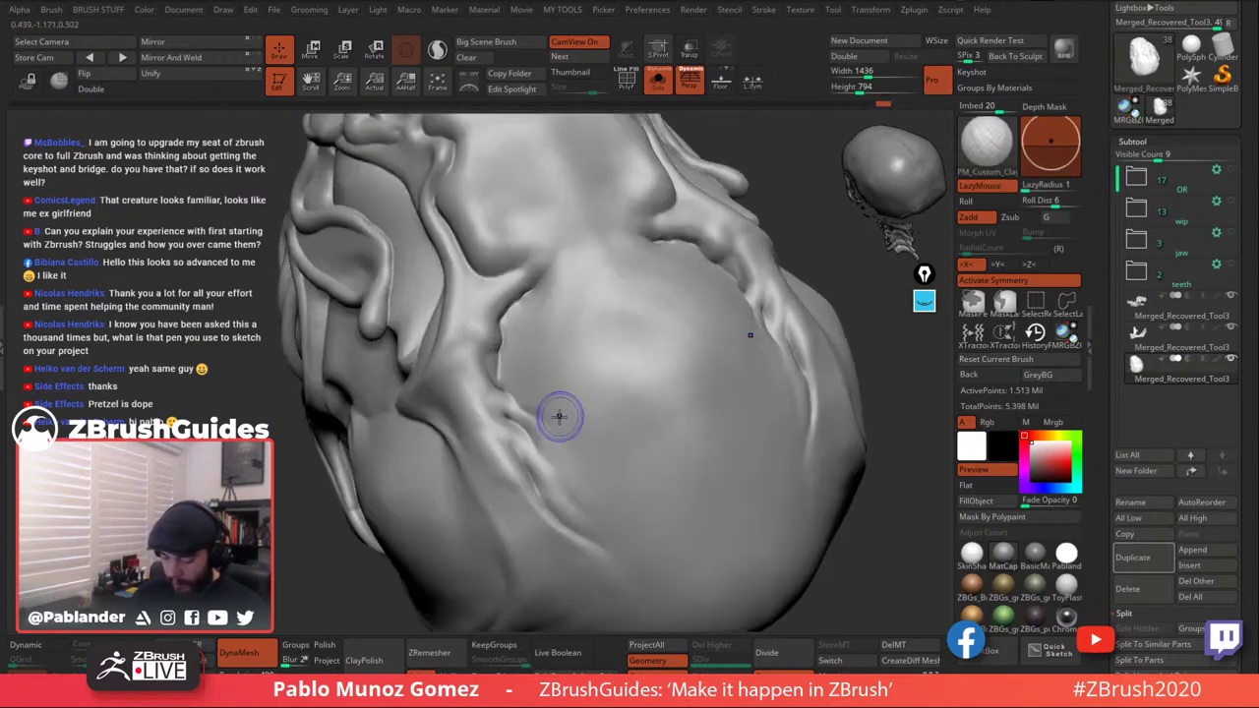
right_drag(506, 348, 512, 374)
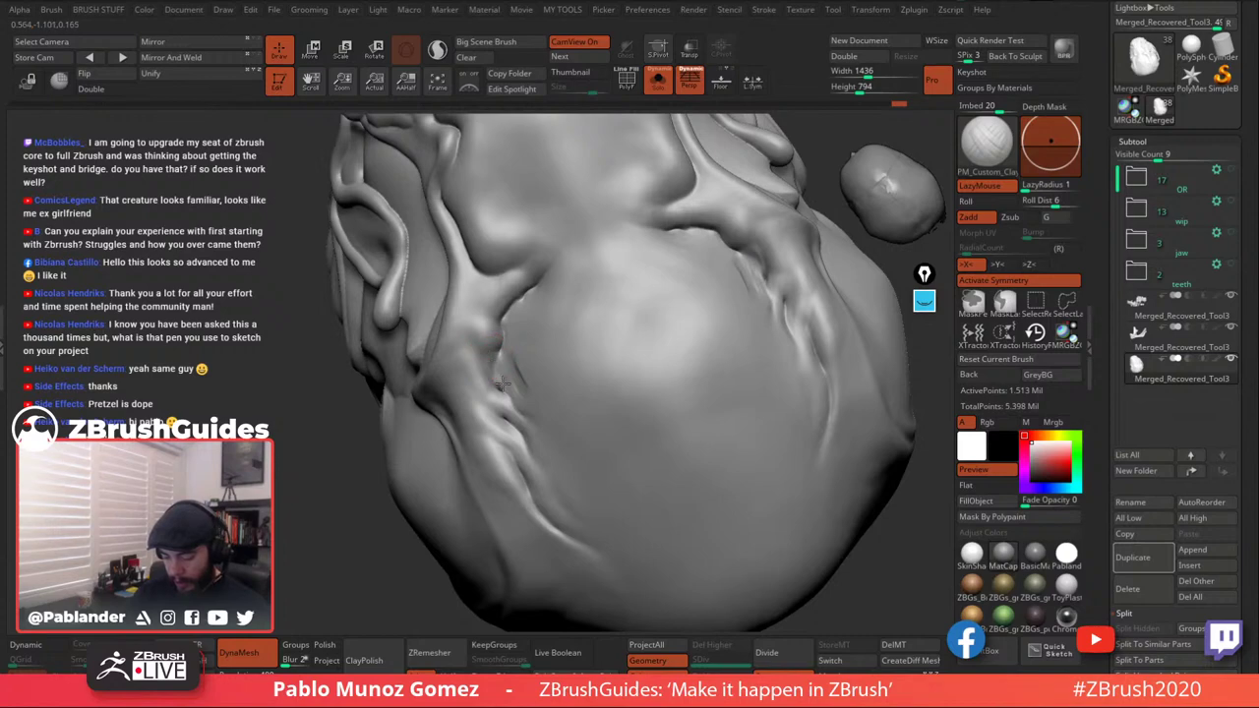
right_drag(509, 382, 499, 372)
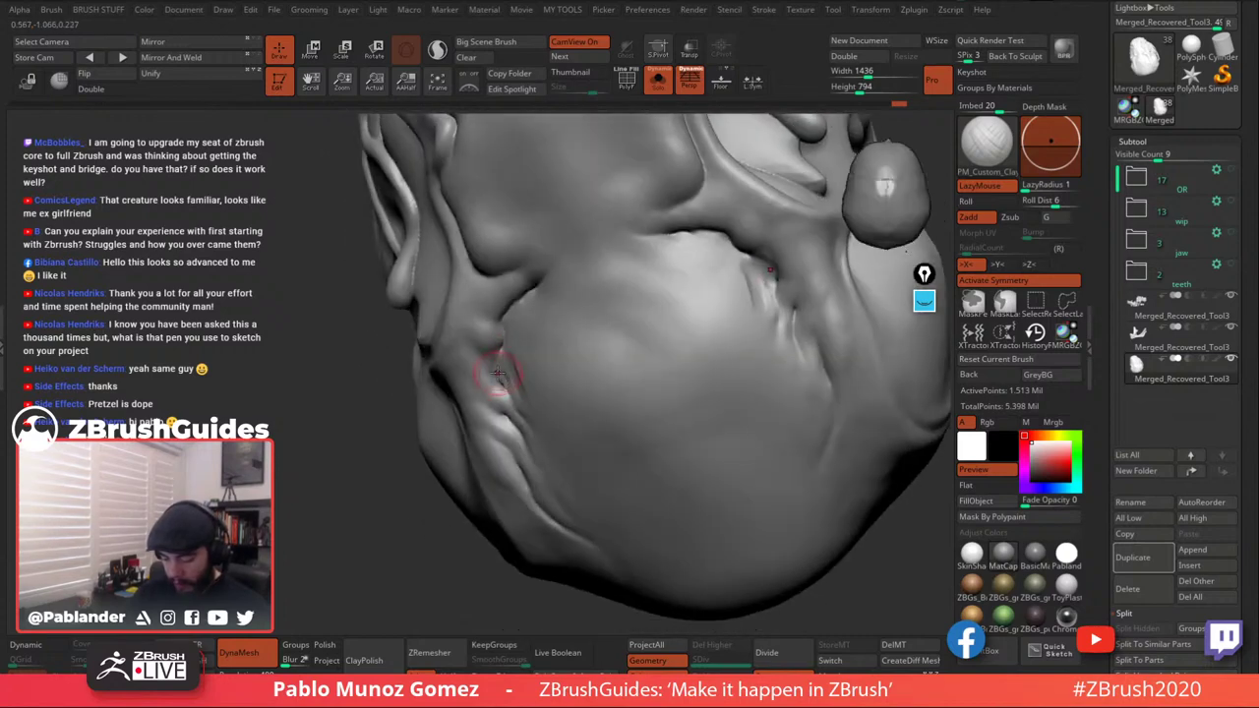
shift+drag(504, 377, 500, 372)
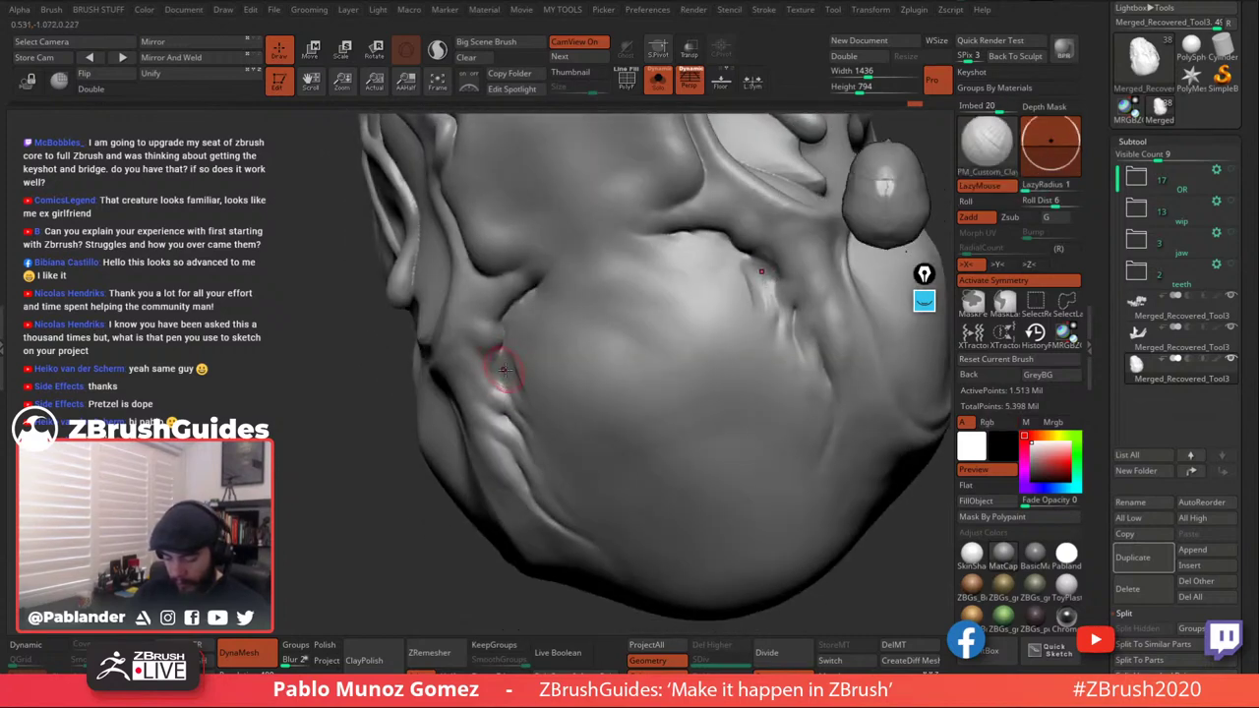
right_drag(495, 362, 517, 378)
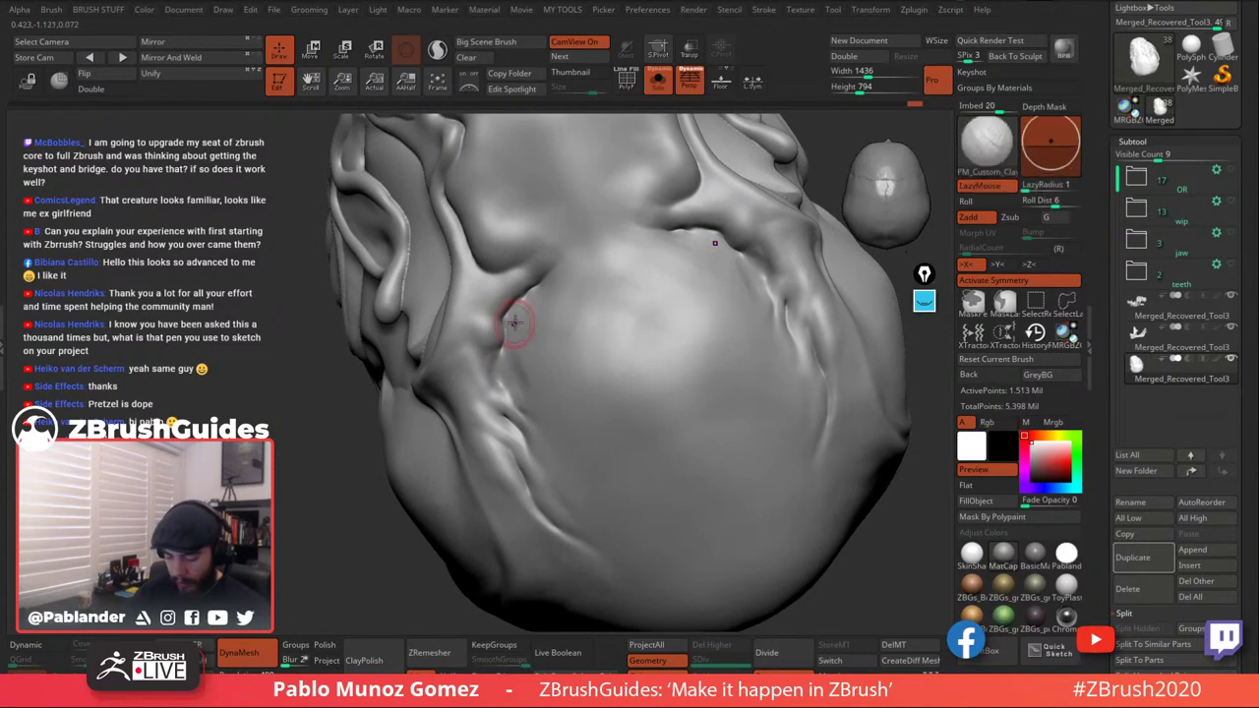
right_drag(514, 317, 523, 360)
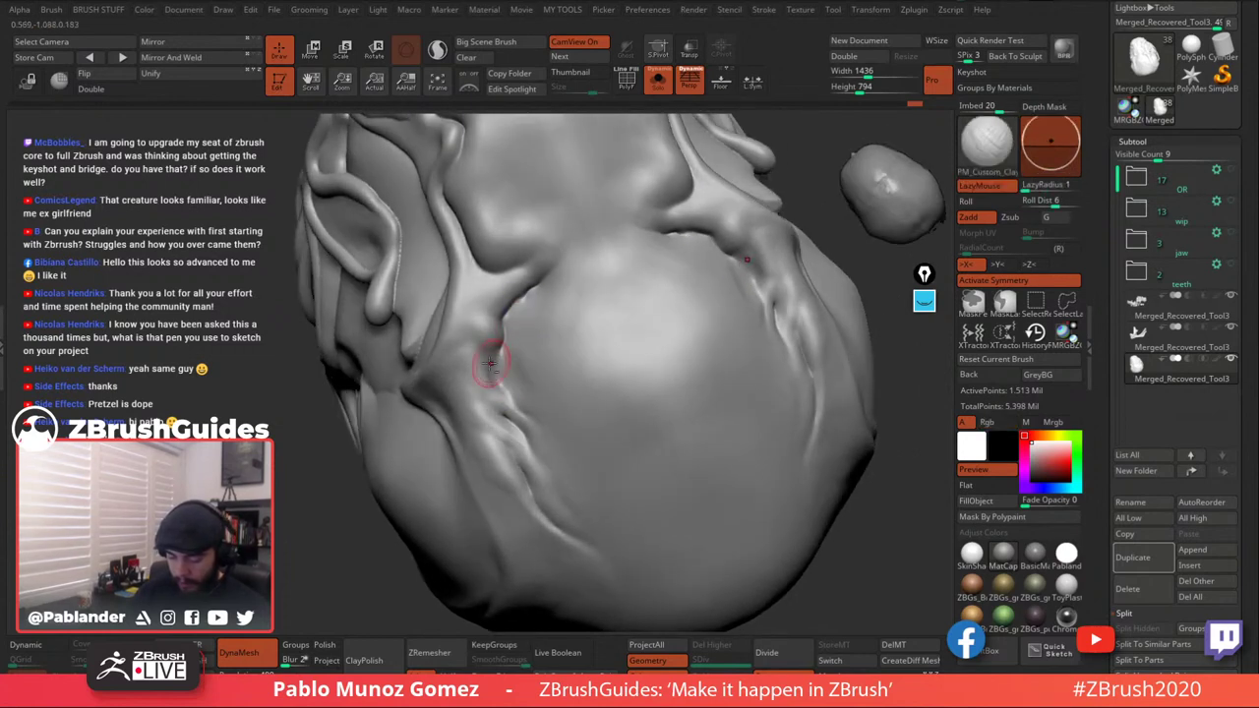
key(shift)
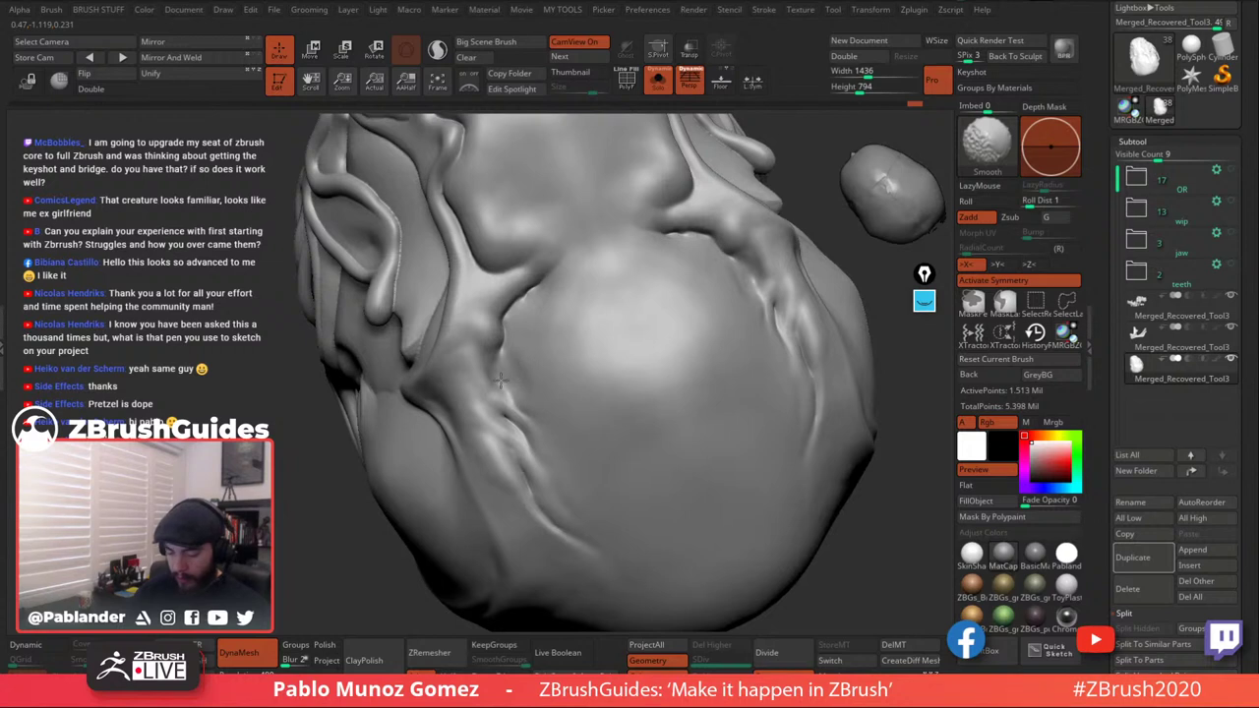
Switch to the KNIFE_sharp brush and refine the ridges' front tips where they meet the forehead plate, smoothing the transition.
mouse_move(500, 380)
right_down()
mouse_move(751, 387)
mouse_move(654, 359)
right_up()
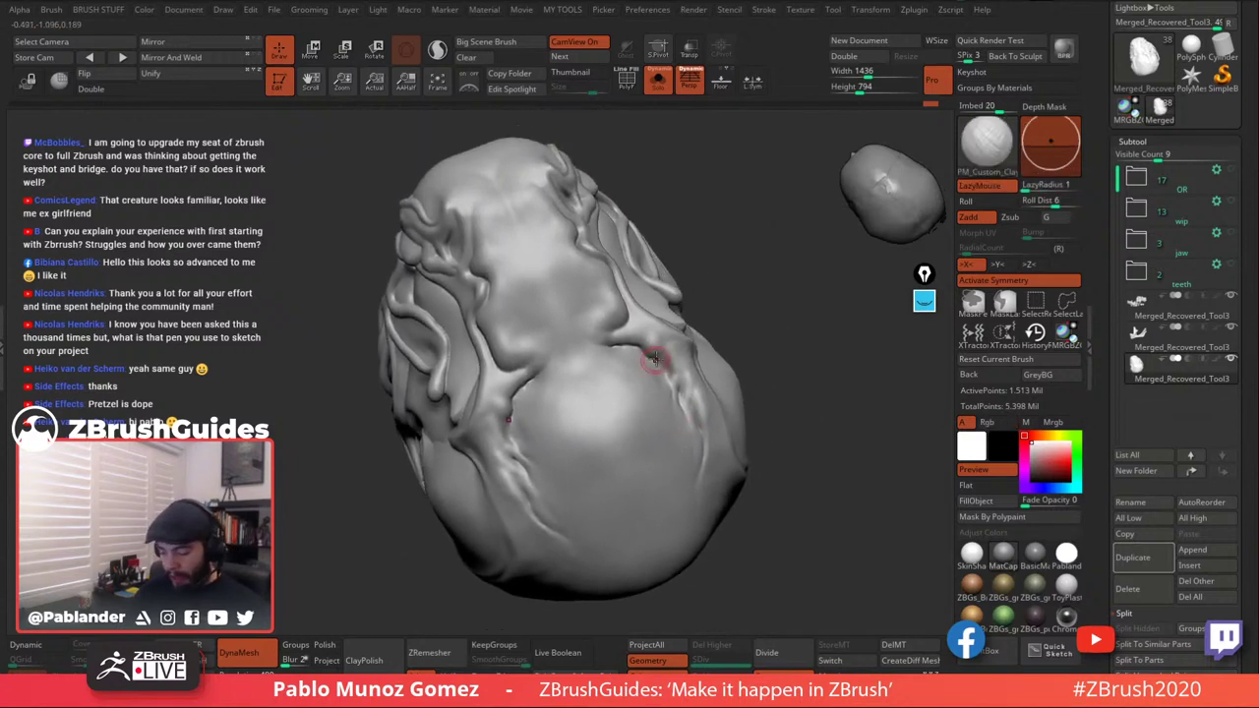
key(space)
click(751, 577)
ctrl+right_drag(587, 419, 568, 384)
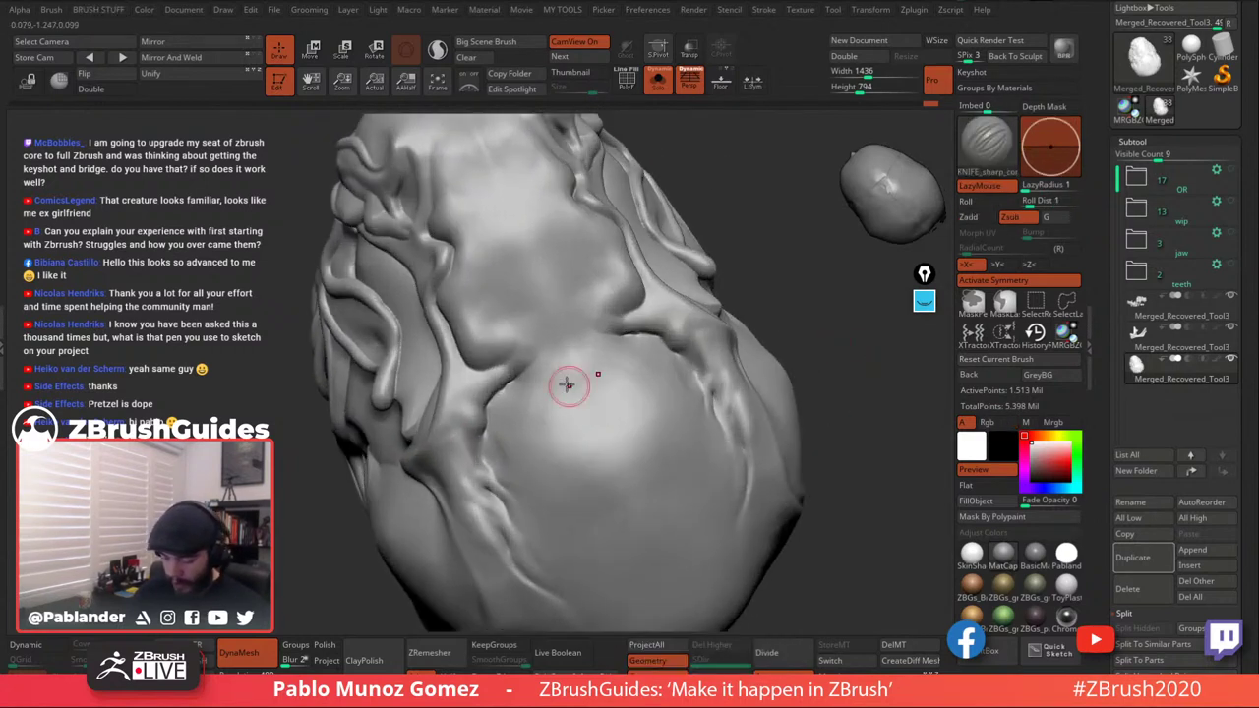
right_drag(598, 329, 637, 306)
right_click(646, 278)
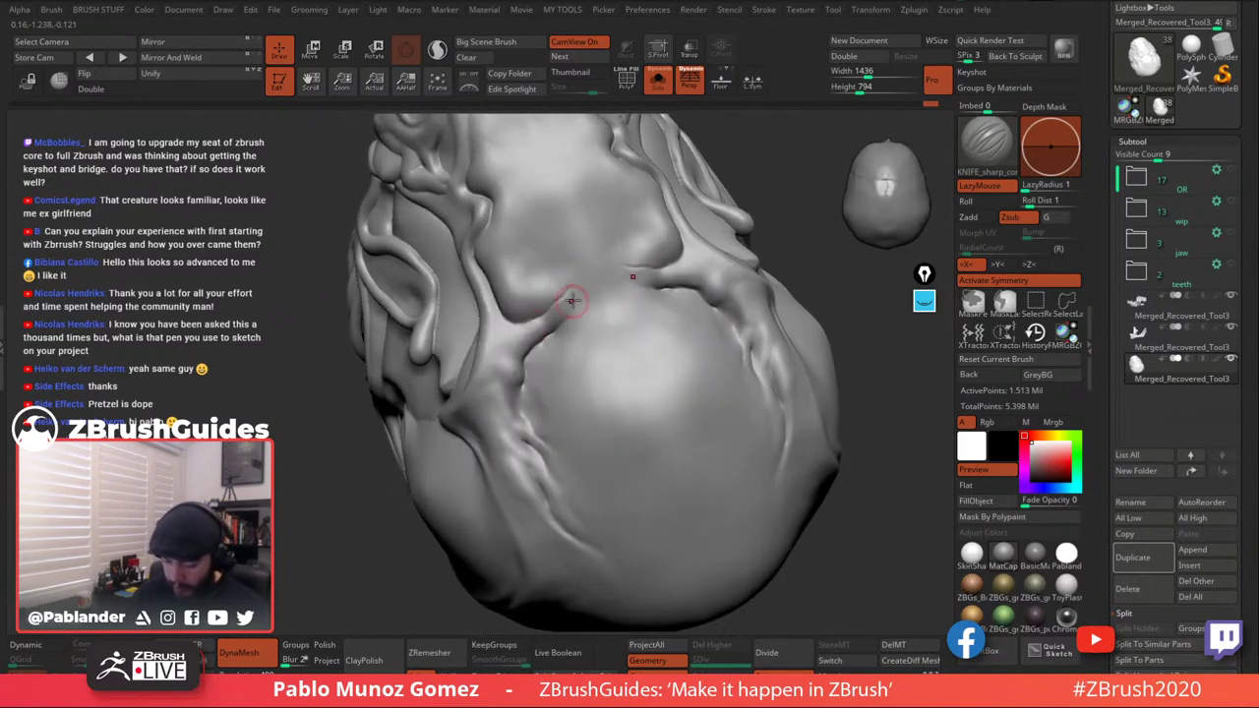
mouse_move(572, 298)
shift+mouse_down()
mouse_move(534, 324)
mouse_move(546, 306)
shift+mouse_up()
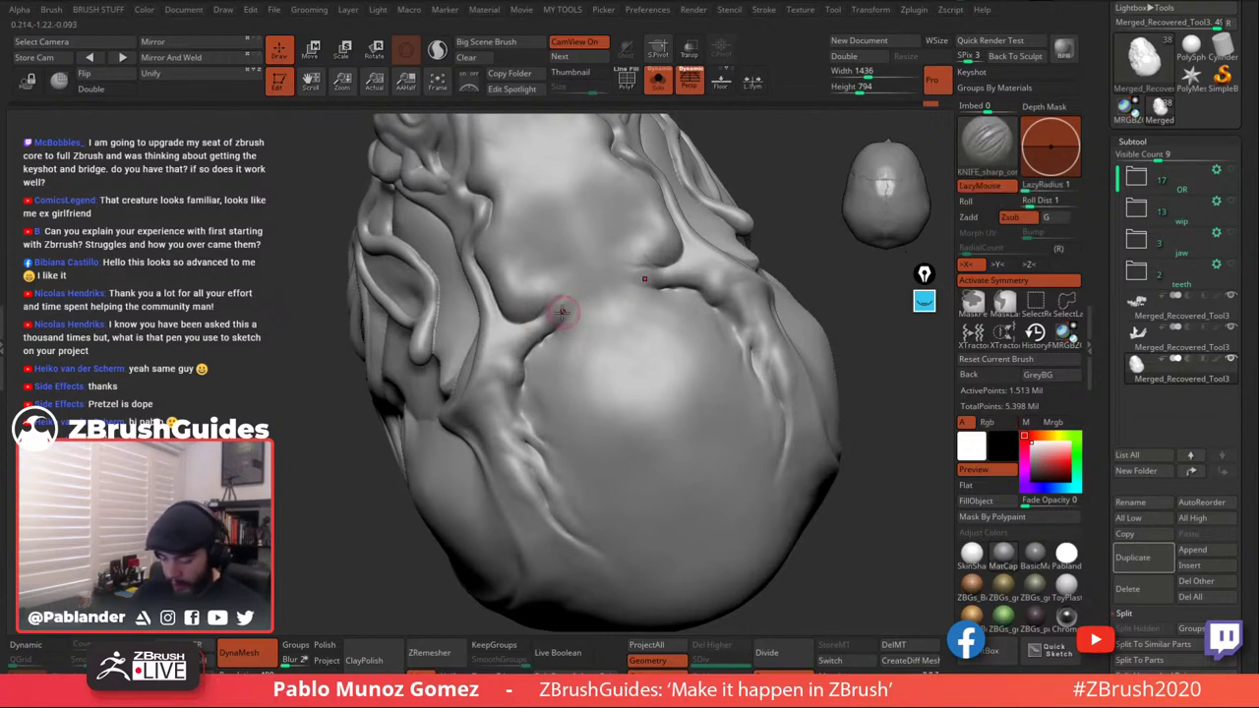
Carve short creases along the ridges' inner edge against the dome and soften them with smoothing.
right_drag(590, 323, 581, 309)
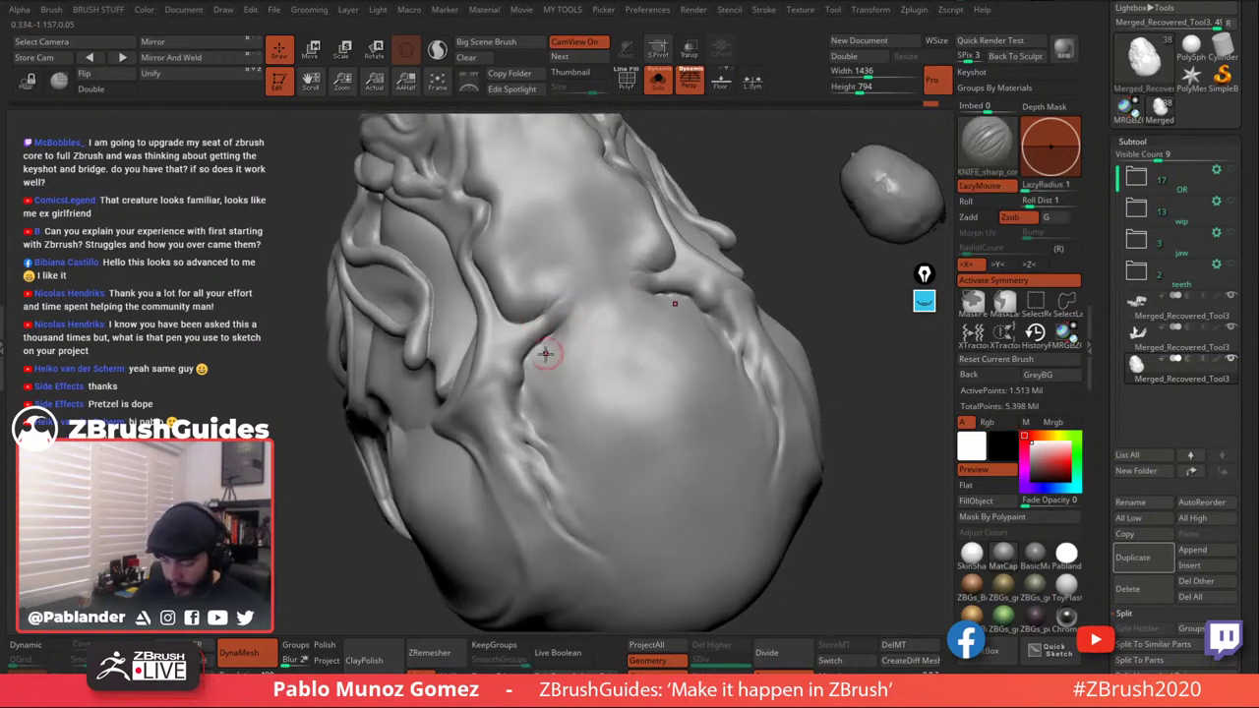
key(shift)
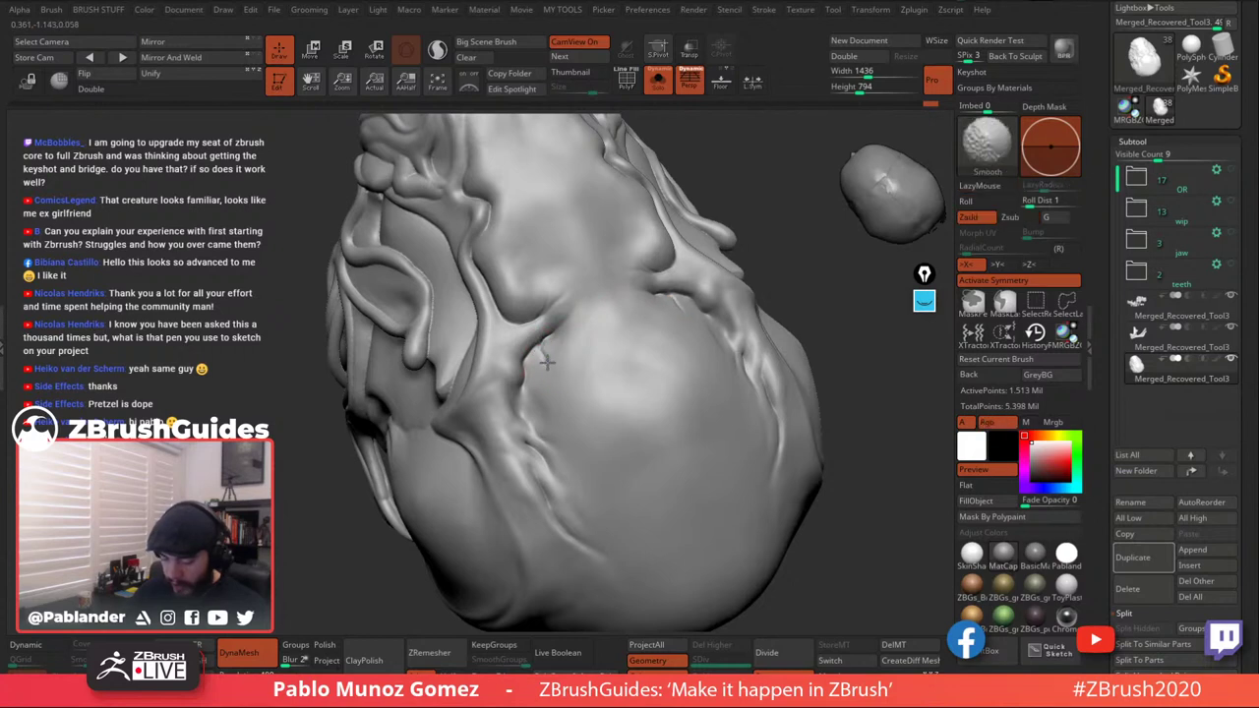
key(shift)
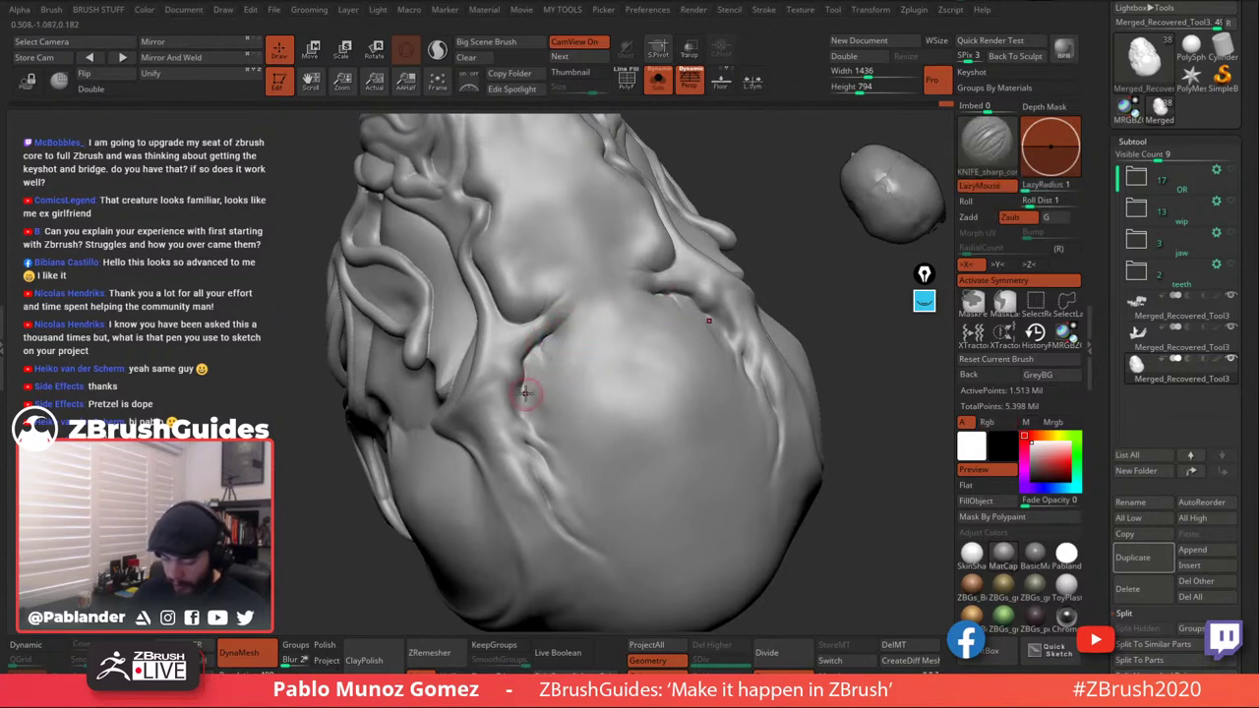
key(shift)
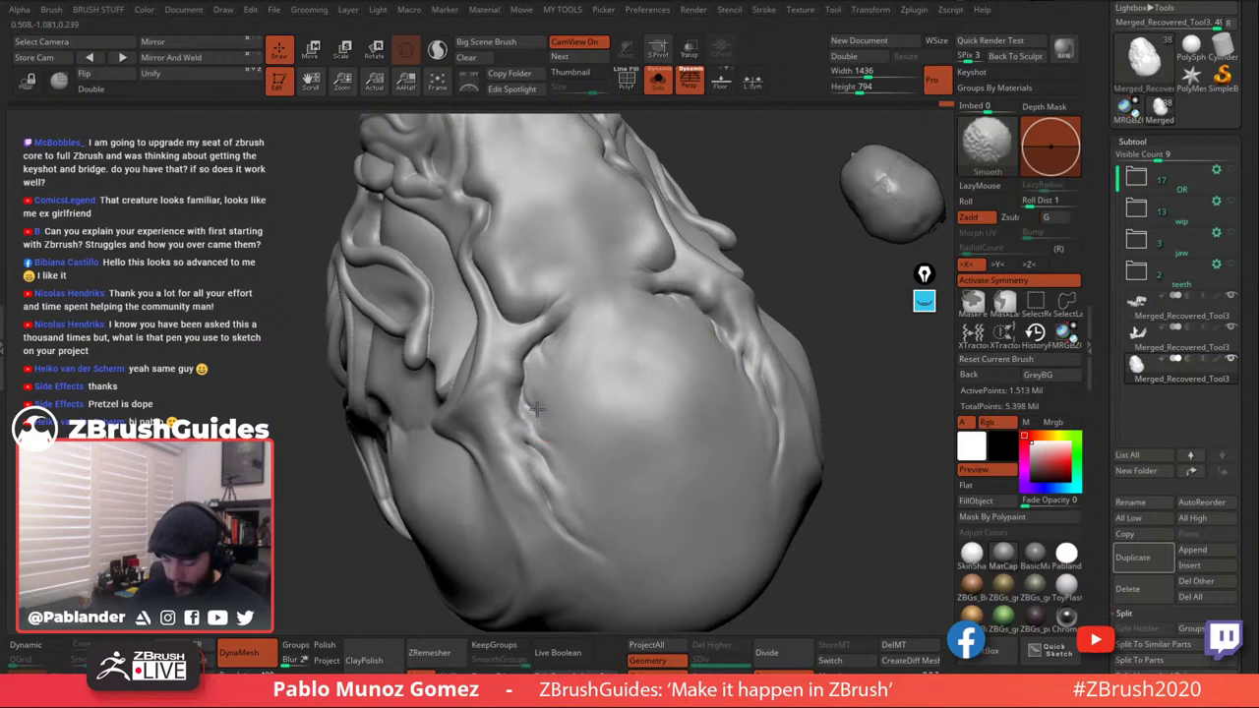
alt+right_drag(624, 333, 616, 385)
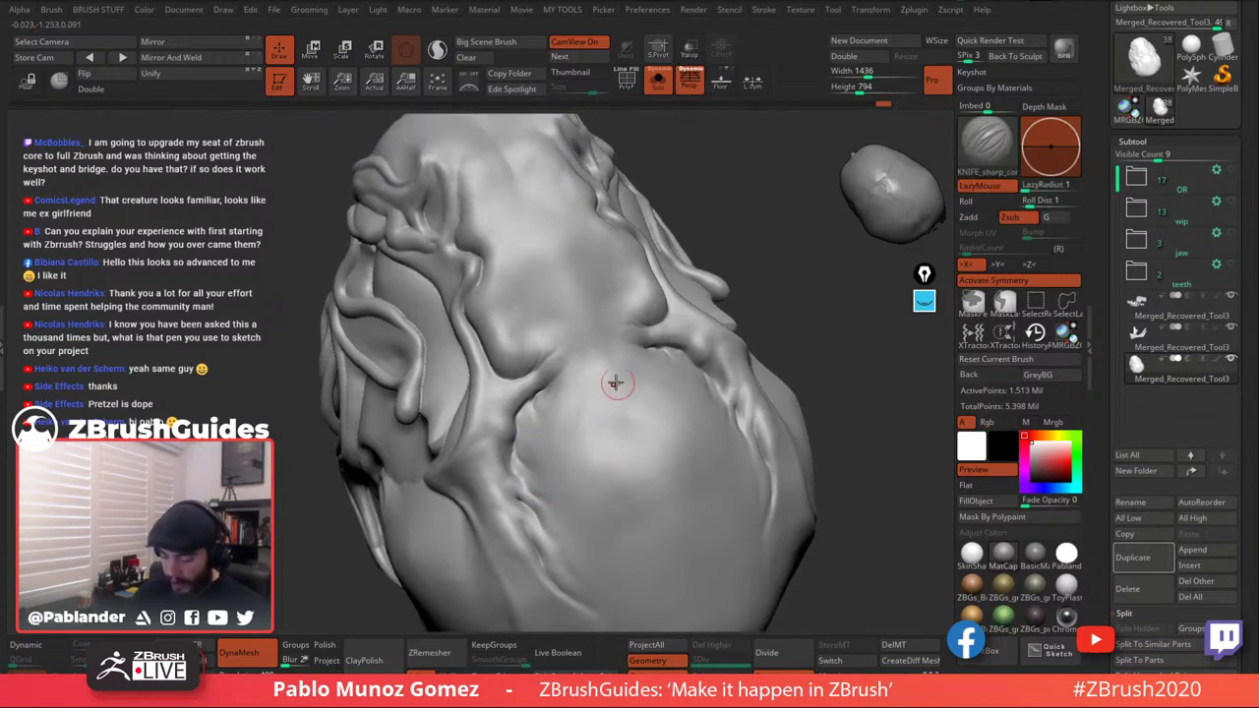
Carve the forehead plate's side edges next to the ridges and smooth the cuts into the plate.
right_drag(557, 325, 482, 285)
key(shift)
drag(482, 285, 477, 303)
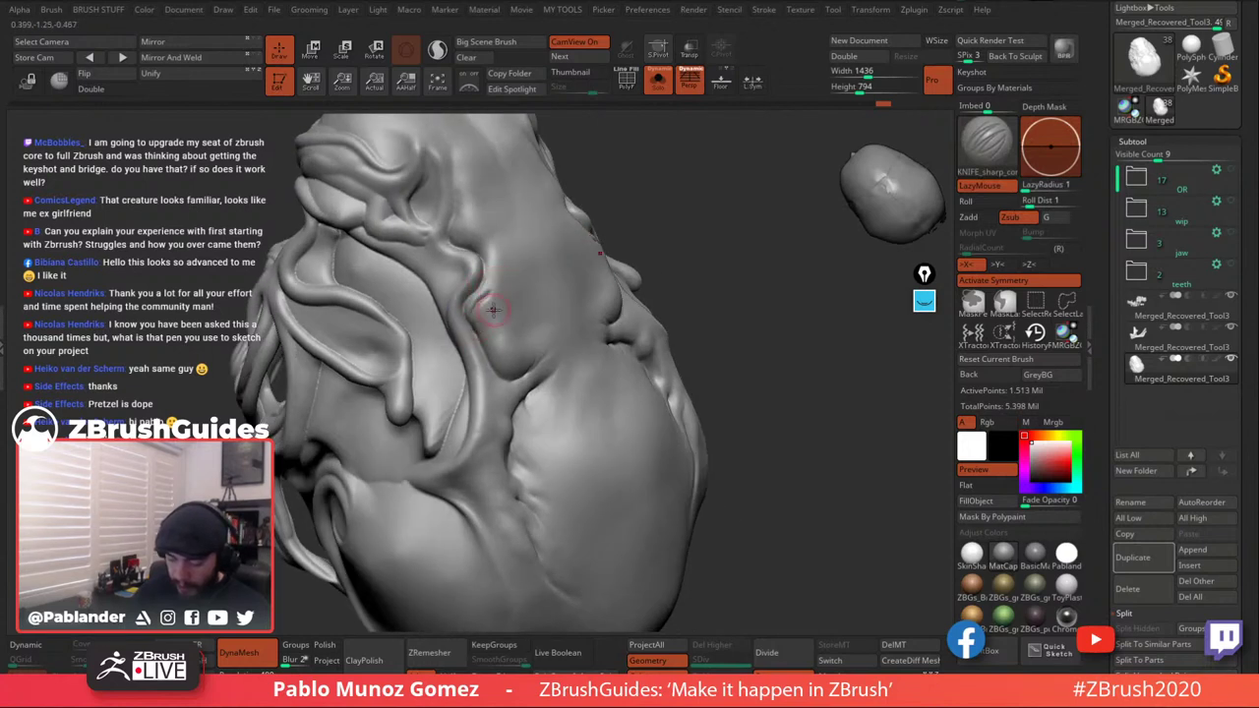
key(shift)
mouse_move(484, 313)
shift+mouse_down()
mouse_move(497, 296)
mouse_move(482, 344)
mouse_move(510, 353)
shift+mouse_up()
right_drag(516, 340, 488, 351)
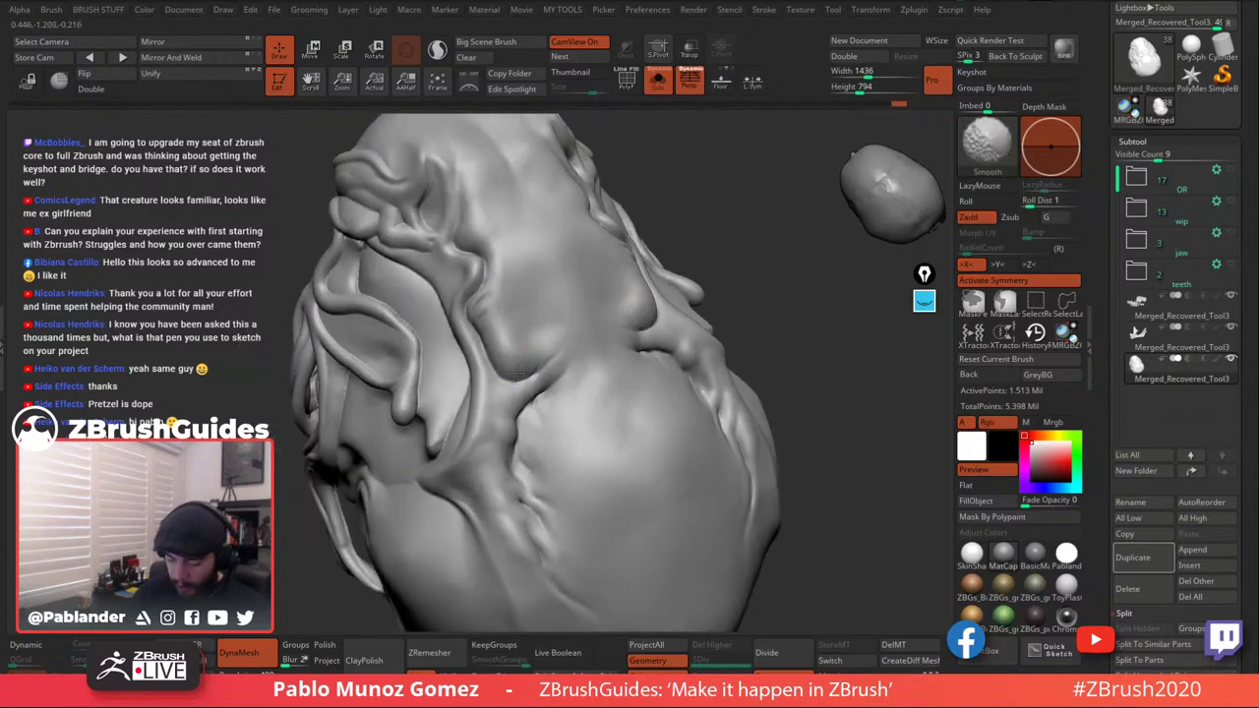
mouse_move(506, 374)
shift+mouse_down()
mouse_move(511, 338)
mouse_move(481, 338)
shift+mouse_up()
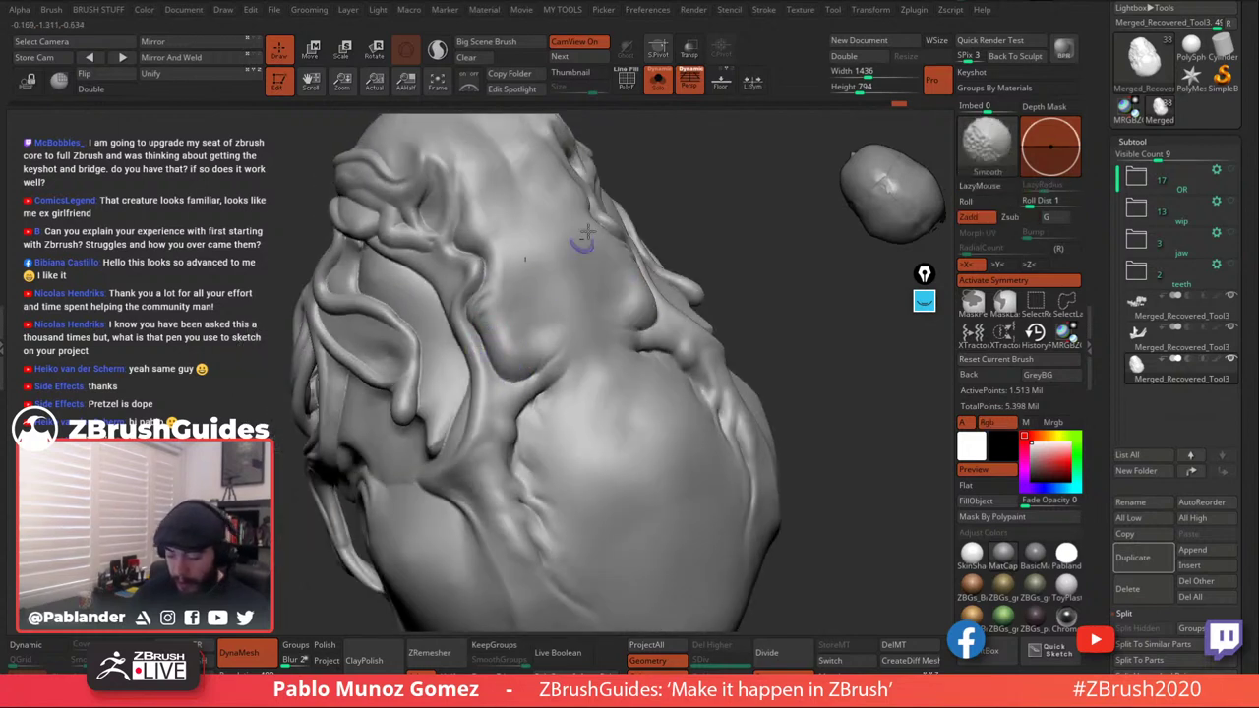
key(shift)
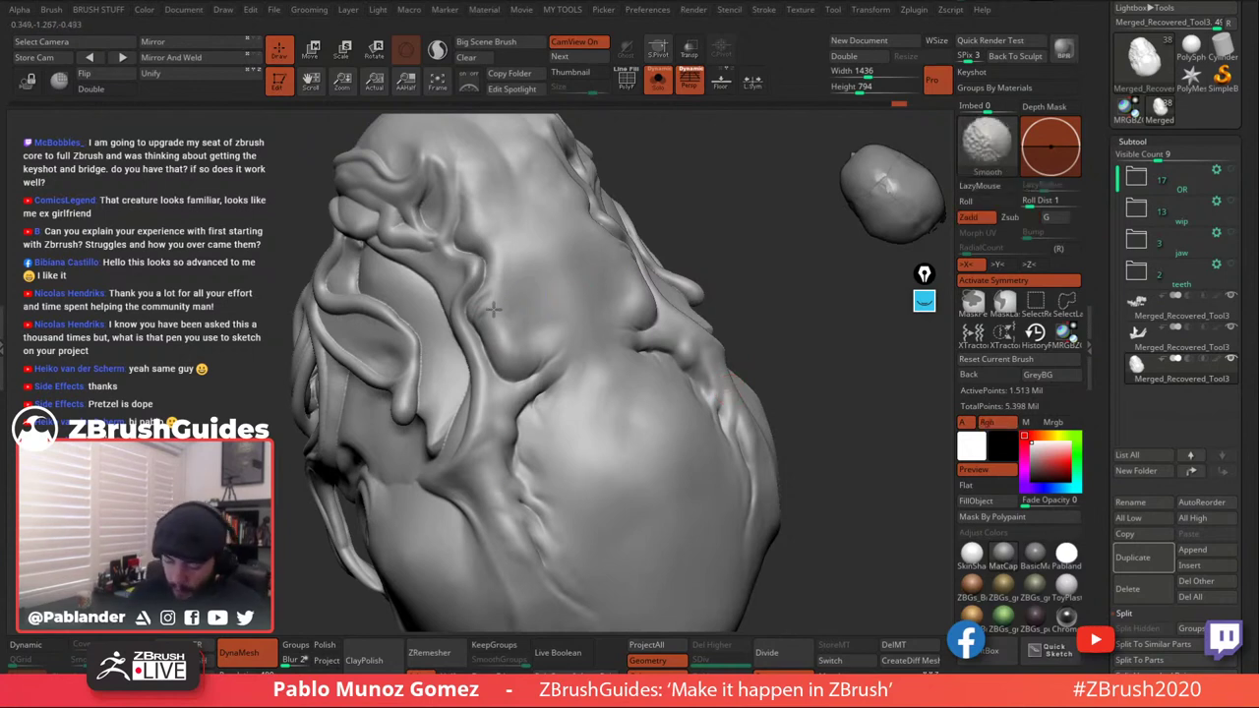
Carve fine branching creases on the dome near the ridges' rear ends and fade them out with smoothing.
mouse_move(640, 282)
right_down()
mouse_move(658, 298)
mouse_move(589, 453)
right_up()
drag(578, 450, 563, 432)
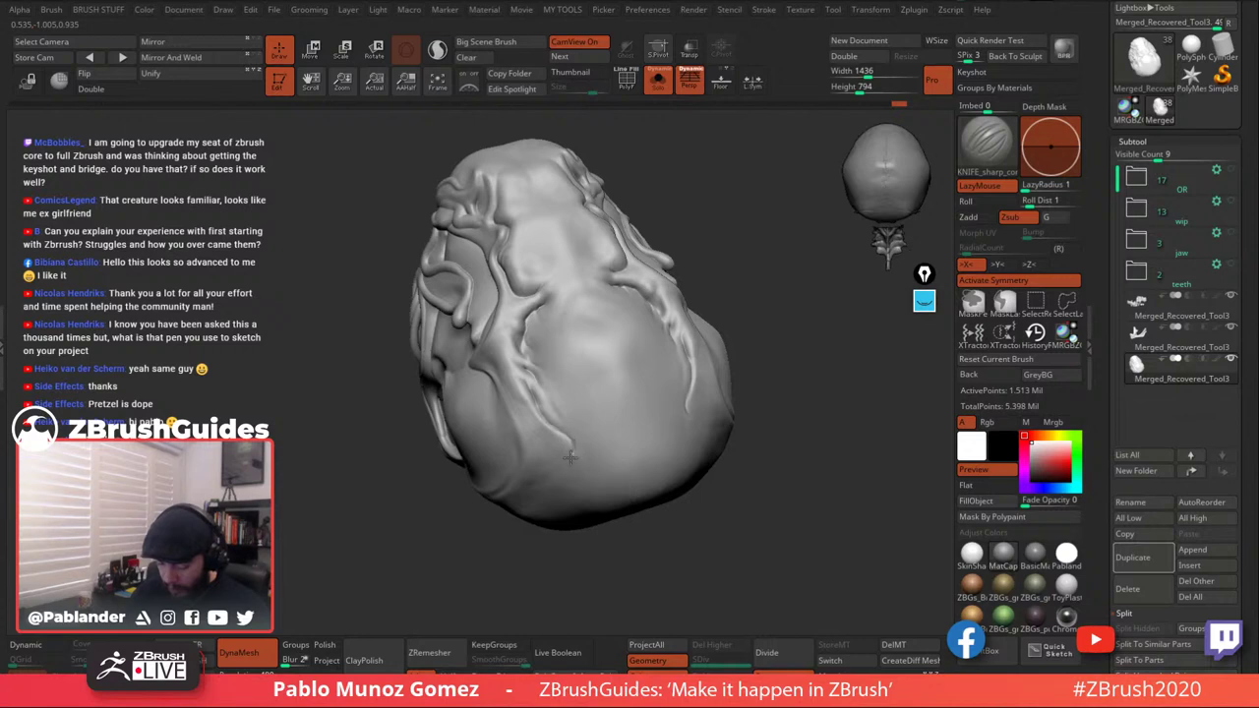
key(shift)
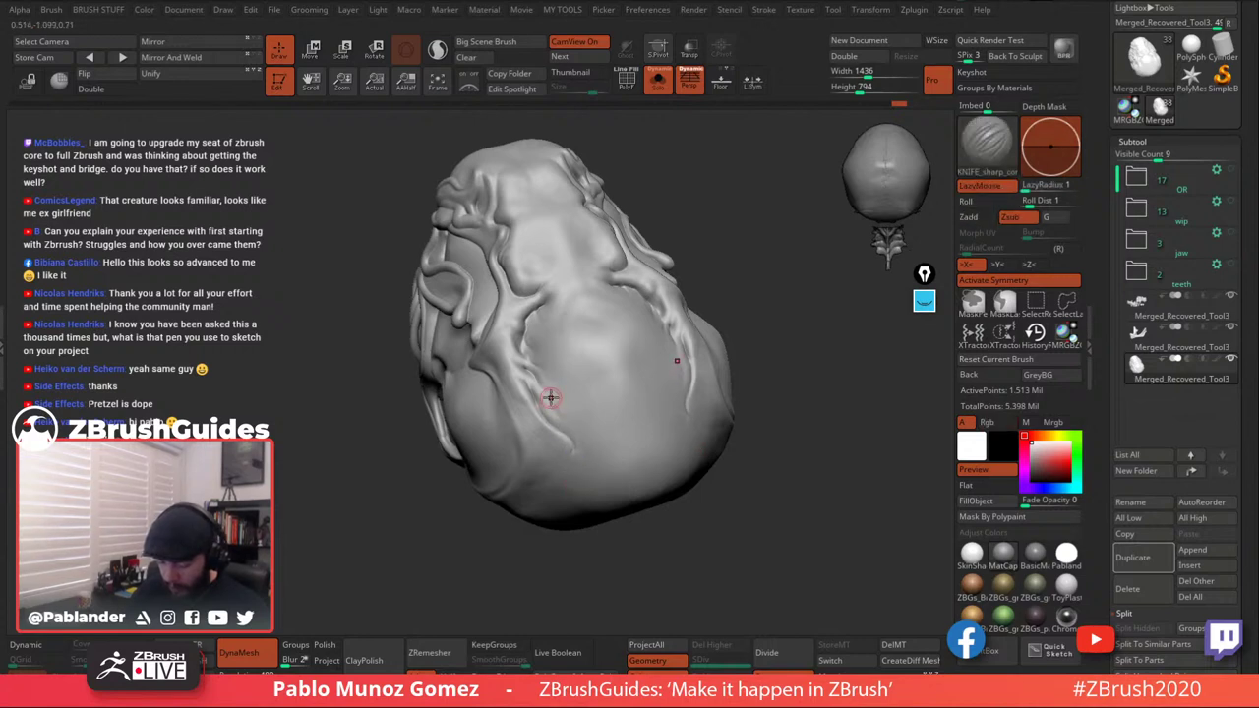
mouse_move(553, 401)
mouse_down()
mouse_move(592, 433)
mouse_move(551, 398)
mouse_up()
right_drag(672, 365, 695, 360)
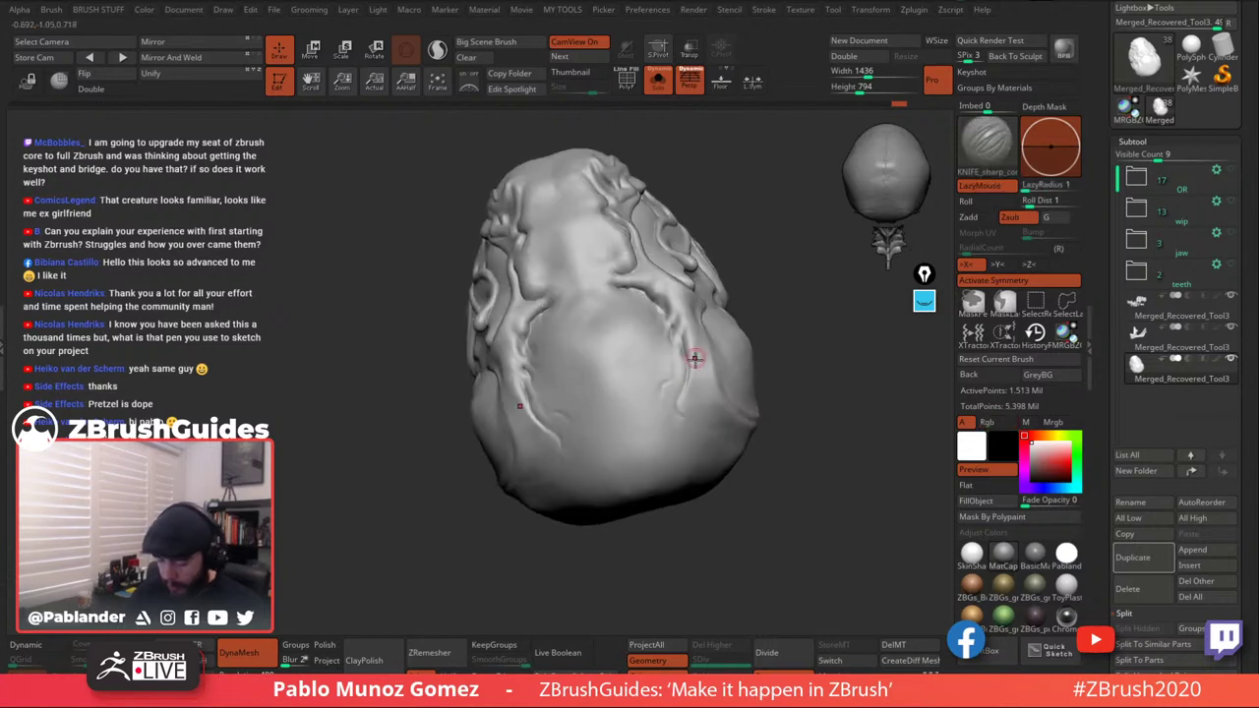
shift+drag(658, 390, 660, 403)
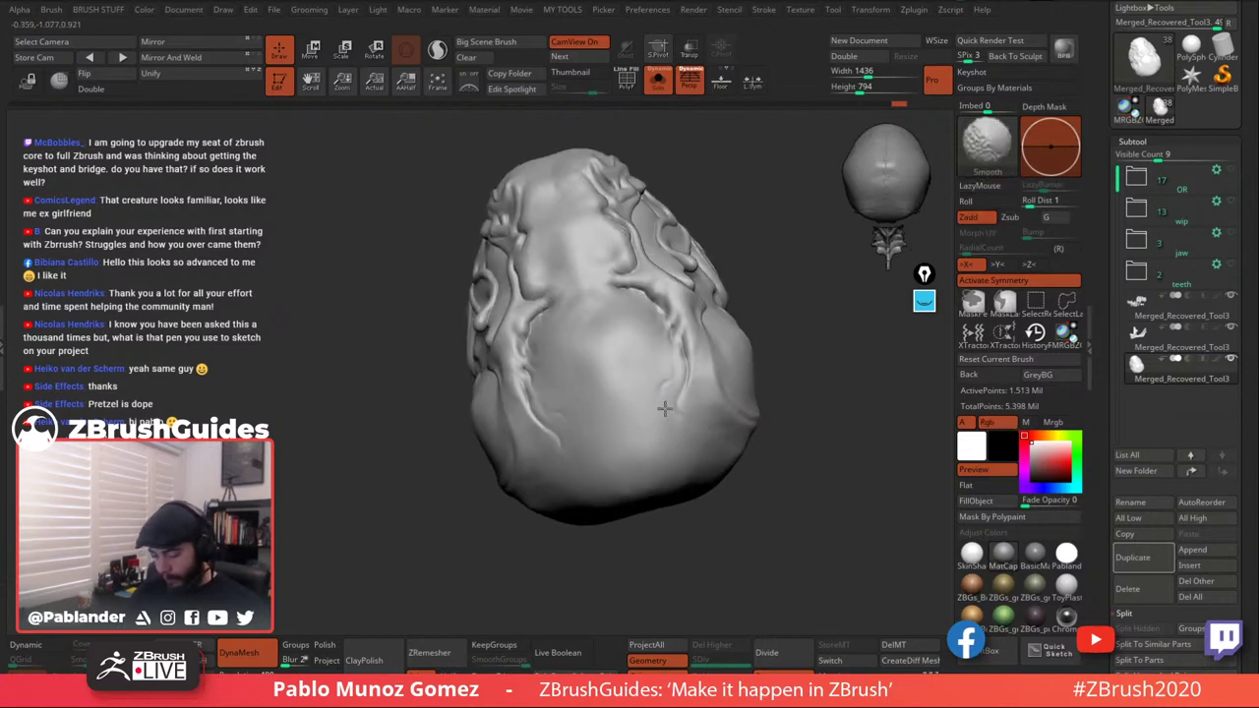
mouse_move(666, 408)
right_down()
mouse_move(674, 371)
mouse_move(630, 335)
right_up()
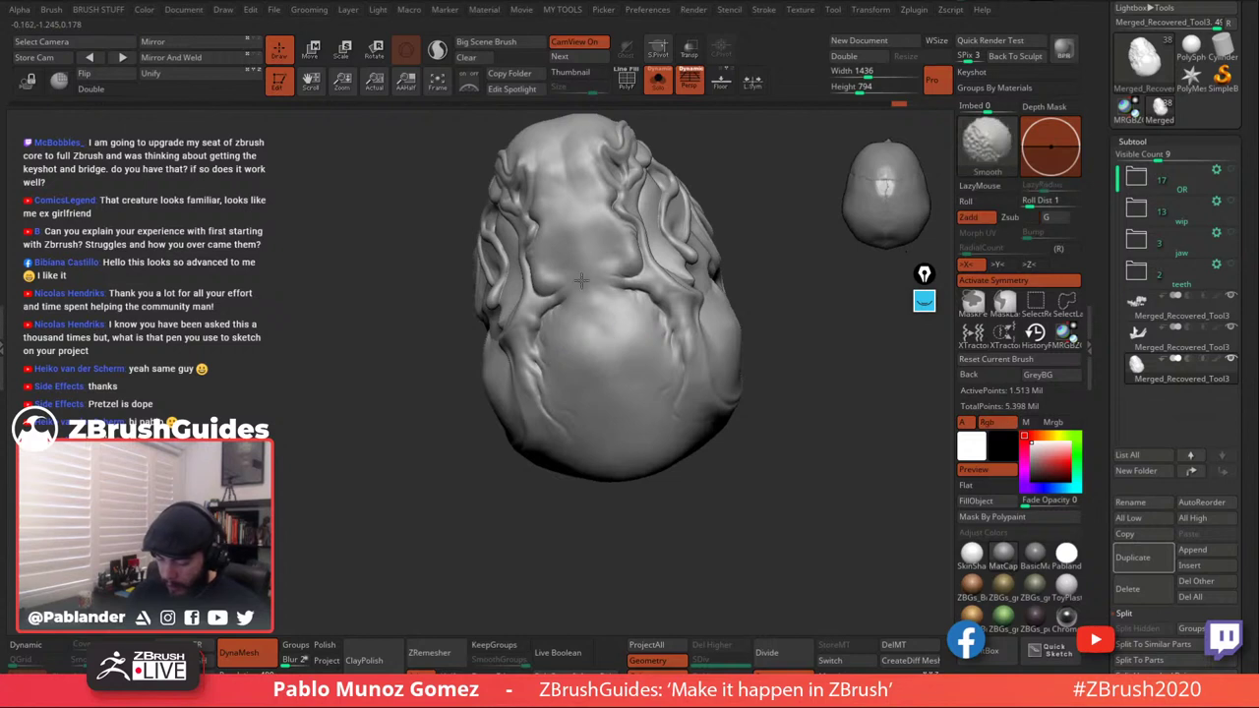
View the skull from above and switch to its stored morph target to compare the earlier shape.
mouse_move(582, 280)
right_down()
mouse_move(669, 354)
mouse_move(765, 368)
right_up()
alt+right_drag(764, 368, 748, 381)
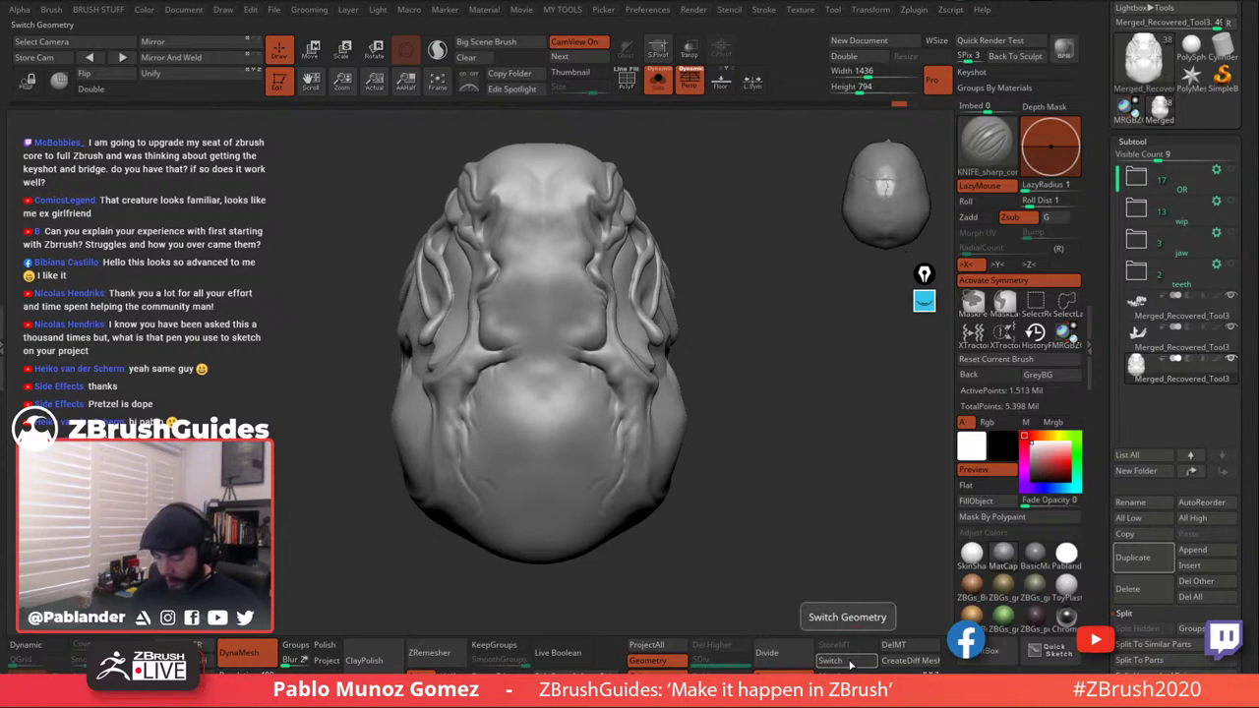
click(852, 664)
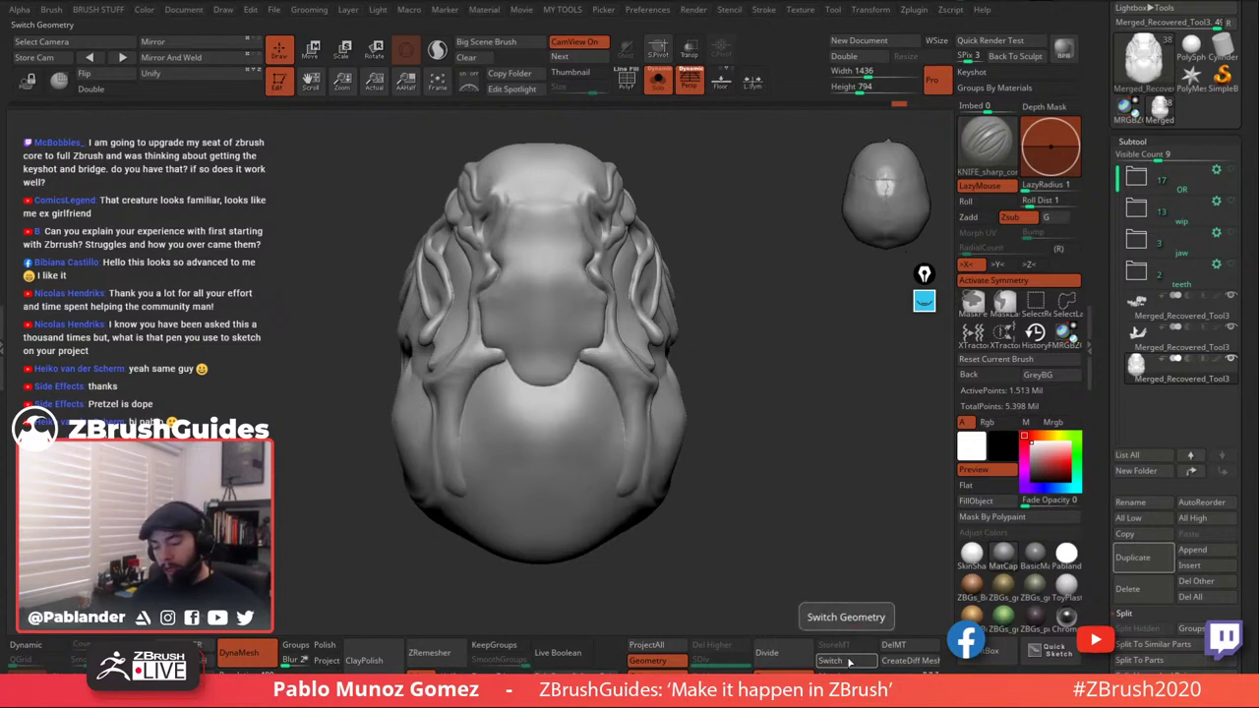
Outline both forked ridges in magenta with the on-screen annotation pen.
click(925, 301)
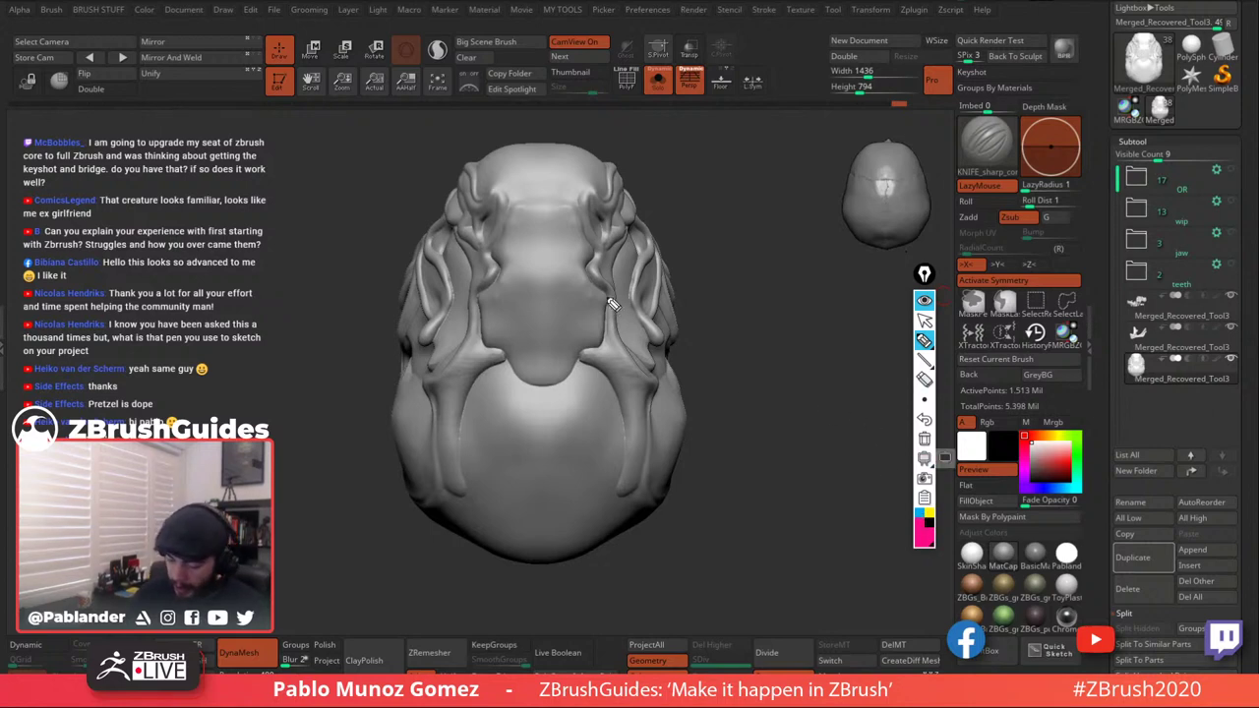
mouse_move(610, 303)
mouse_down()
mouse_move(607, 334)
mouse_move(585, 357)
mouse_up()
drag(618, 399, 624, 490)
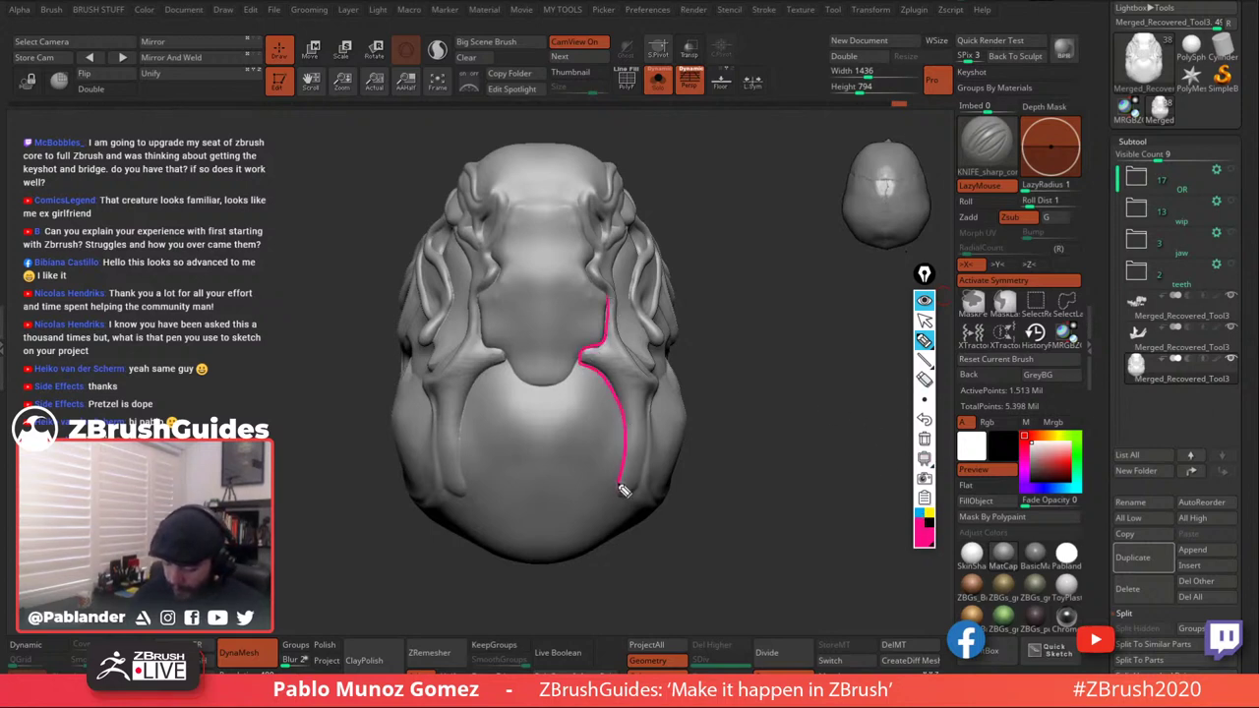
drag(657, 383, 626, 322)
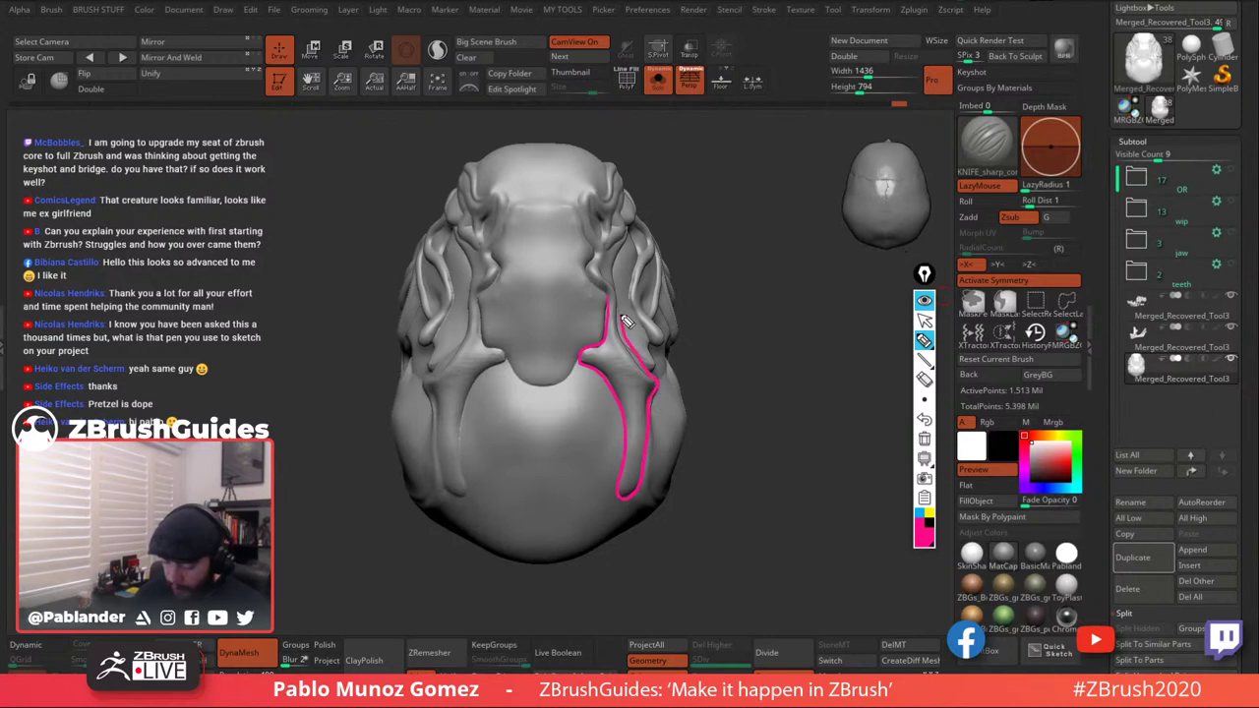
mouse_move(506, 283)
mouse_down()
mouse_move(488, 316)
mouse_move(500, 369)
mouse_move(471, 497)
mouse_move(429, 390)
mouse_move(481, 294)
mouse_move(507, 278)
mouse_up()
Outline the forehead plate in blue and the rear dome in yellow, and clear all the annotations.
click(921, 512)
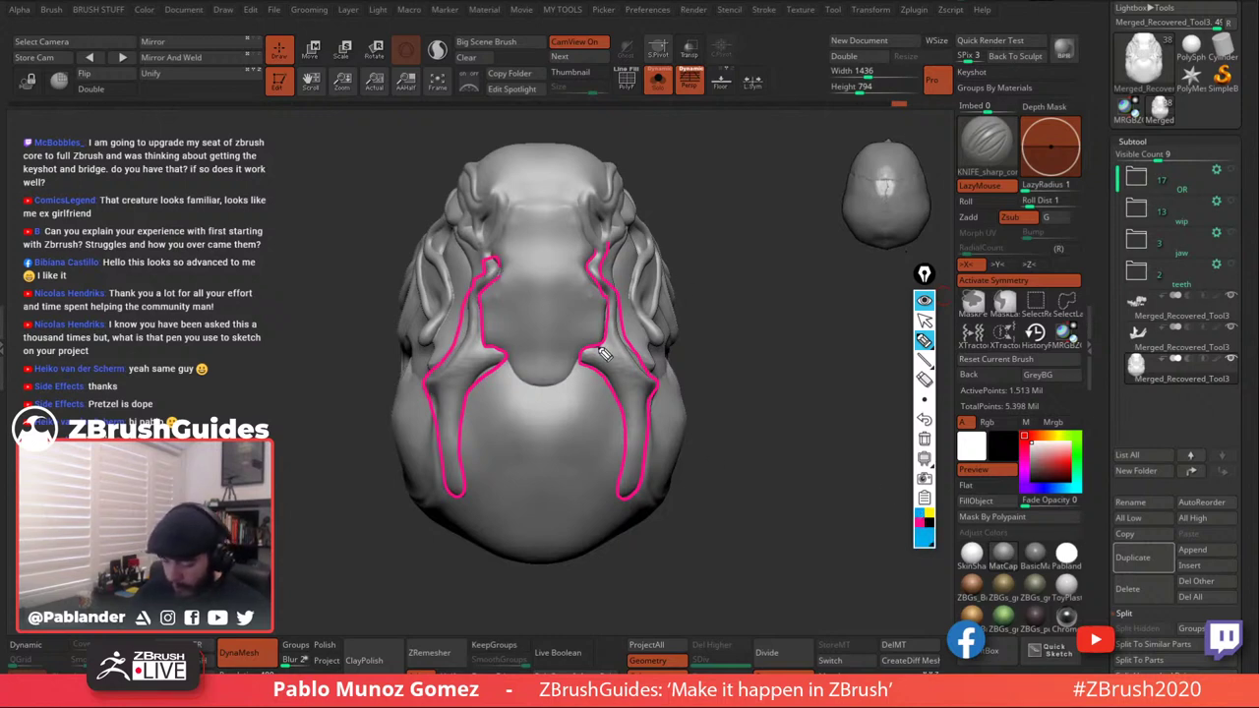
mouse_move(594, 346)
mouse_down()
mouse_move(576, 366)
mouse_move(512, 357)
mouse_move(511, 227)
mouse_move(556, 203)
mouse_move(587, 216)
mouse_move(605, 320)
mouse_move(592, 346)
mouse_up()
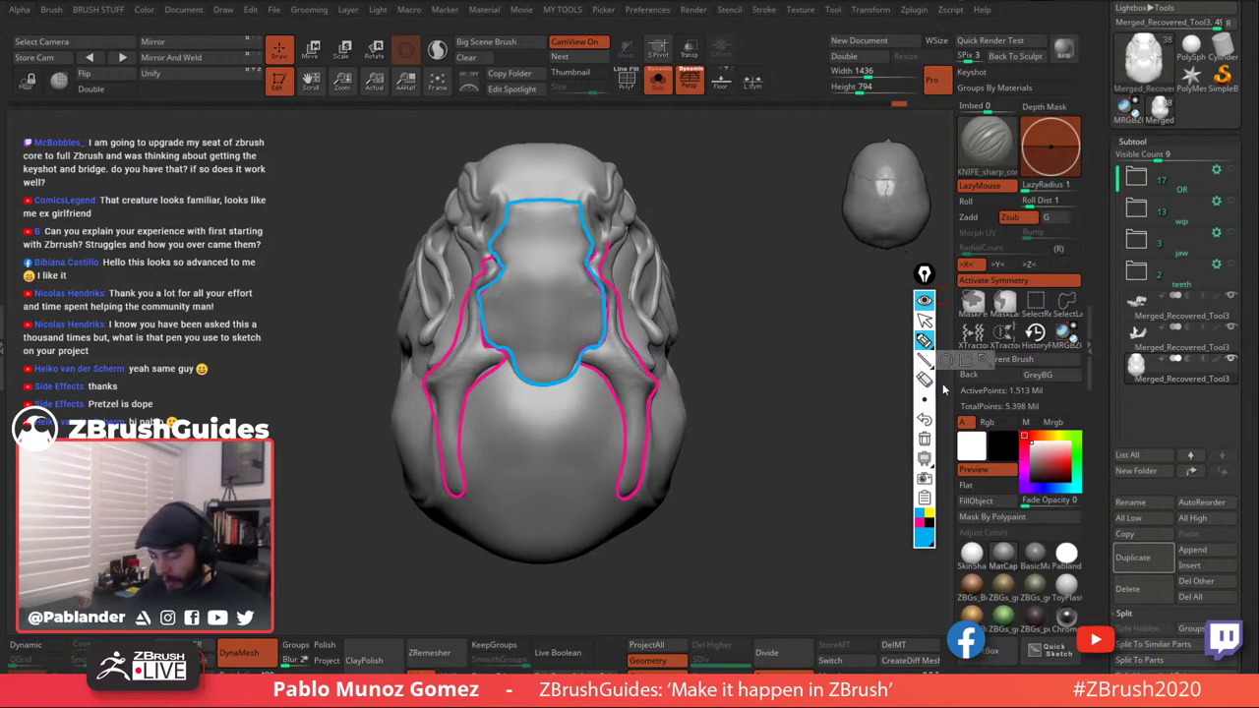
click(928, 514)
mouse_move(590, 372)
mouse_down()
mouse_move(644, 495)
mouse_move(659, 409)
mouse_move(682, 387)
mouse_move(625, 546)
mouse_move(448, 541)
mouse_move(391, 382)
mouse_move(448, 501)
mouse_move(482, 382)
mouse_move(559, 386)
mouse_move(677, 442)
mouse_up()
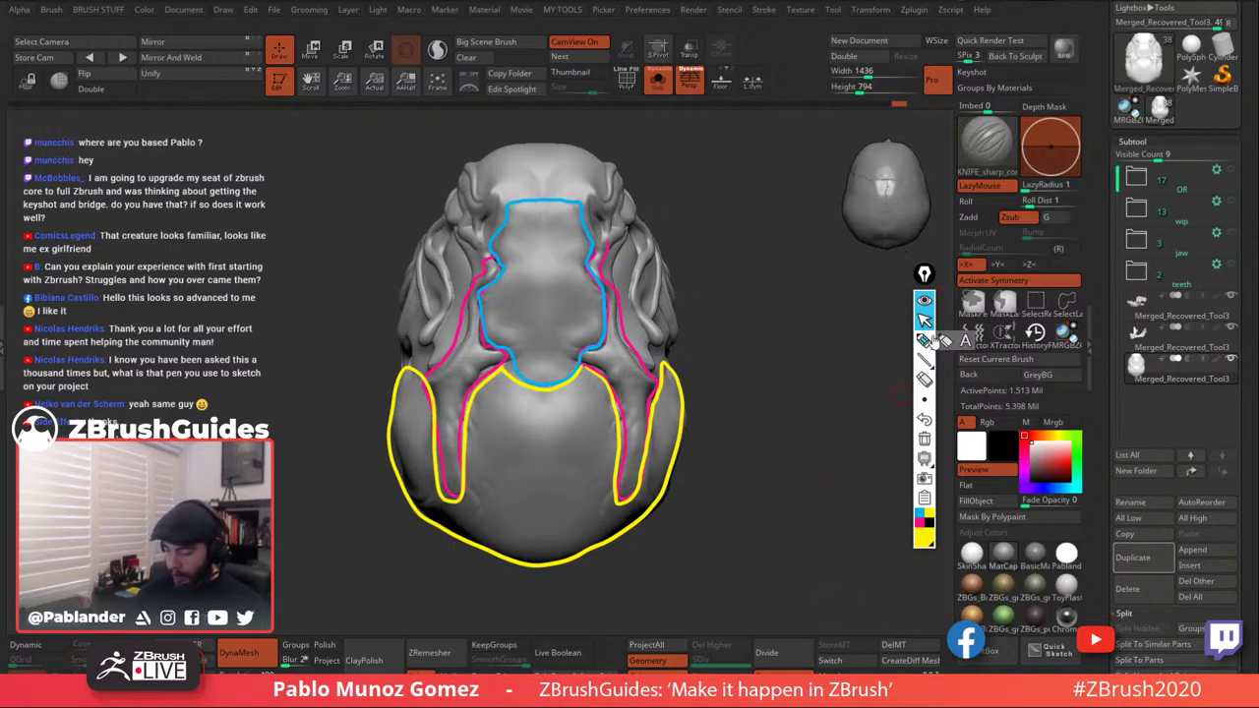
mouse_move(933, 360)
click(924, 437)
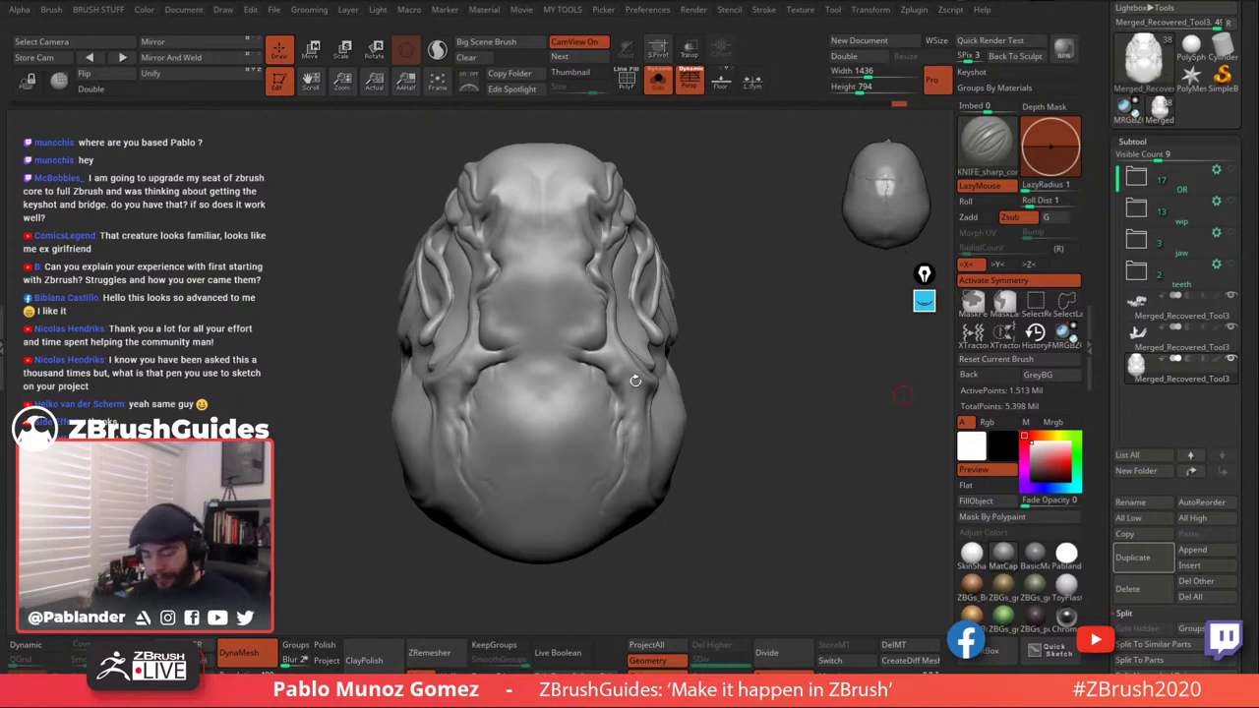
Delete the skull's stored morph target and examine the forms along its side.
mouse_move(751, 430)
mouse_down()
mouse_move(737, 403)
mouse_move(755, 414)
mouse_up()
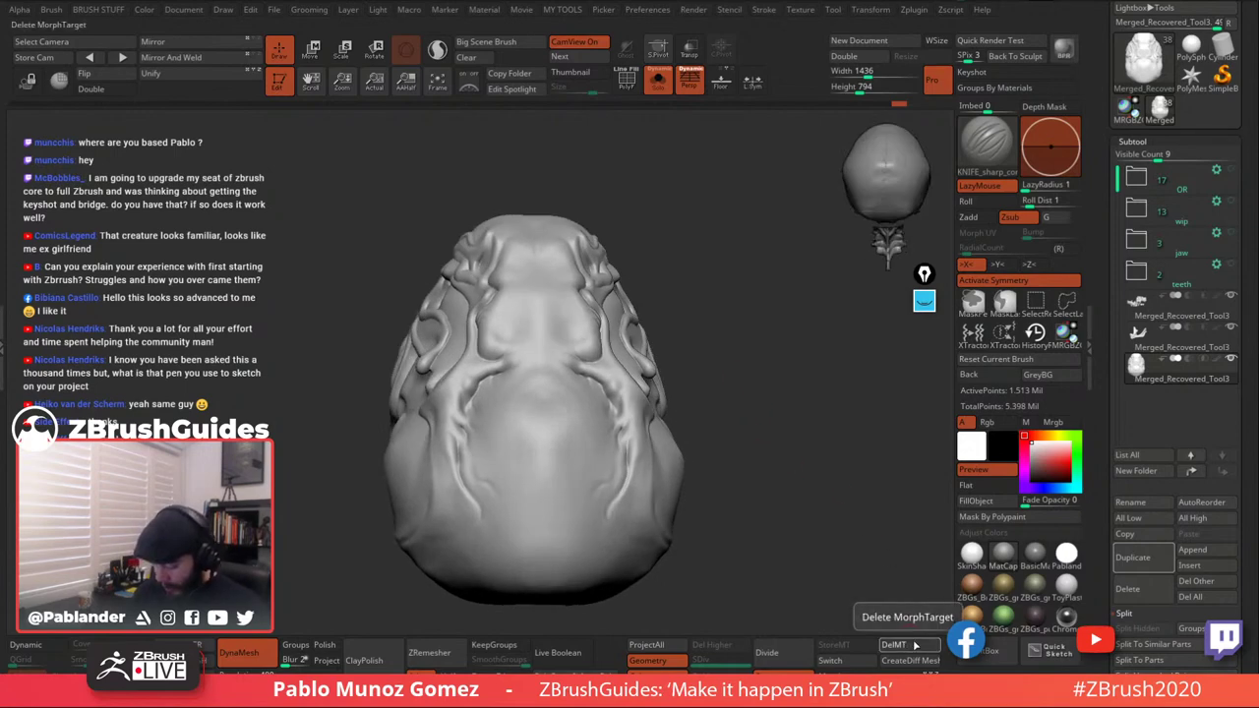
mouse_move(827, 472)
mouse_down()
mouse_move(795, 317)
mouse_move(821, 393)
mouse_up()
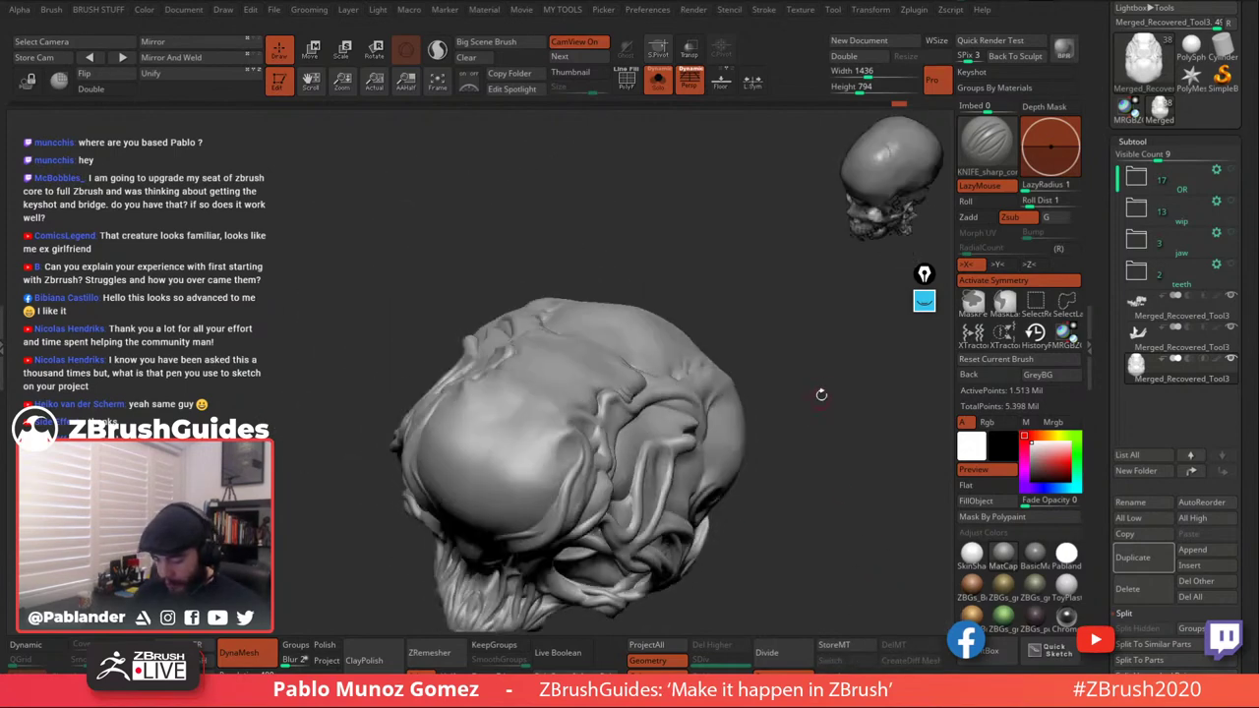
mouse_move(751, 459)
mouse_down()
mouse_move(760, 413)
mouse_move(728, 340)
mouse_move(732, 364)
mouse_move(717, 365)
mouse_move(730, 362)
mouse_up()
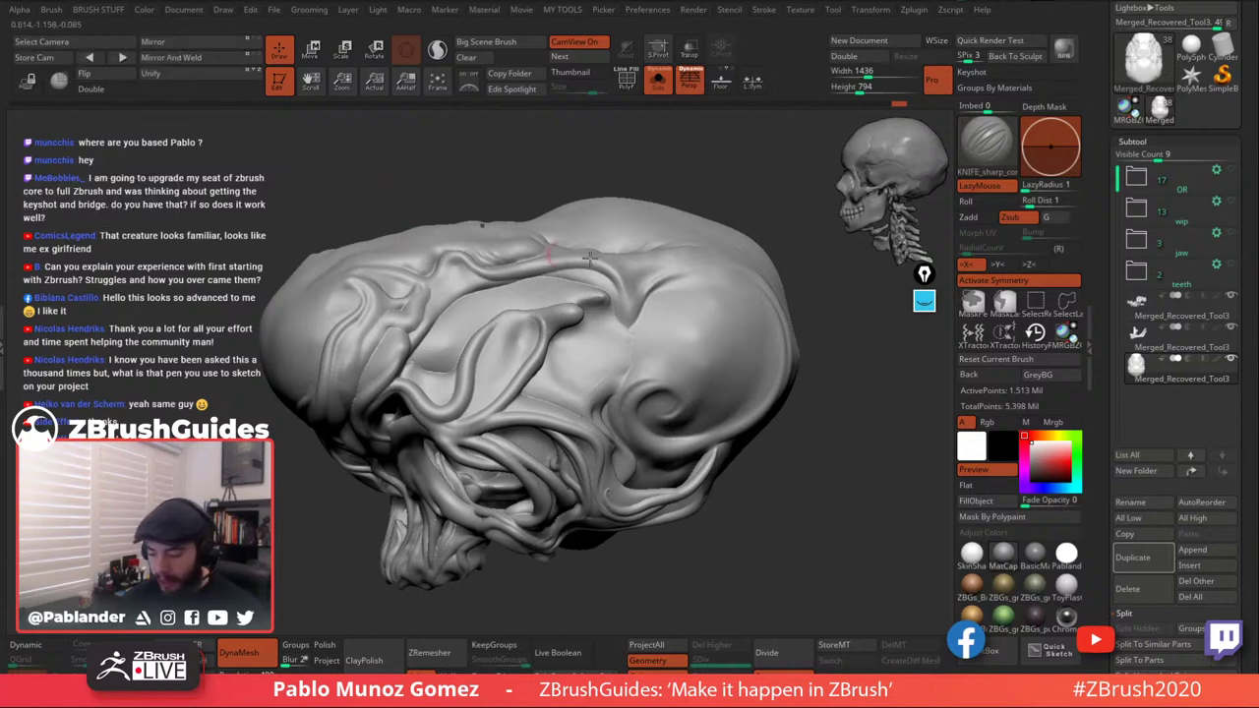
drag(836, 453, 828, 436)
mouse_move(759, 413)
mouse_down()
mouse_move(664, 332)
mouse_move(641, 337)
mouse_up()
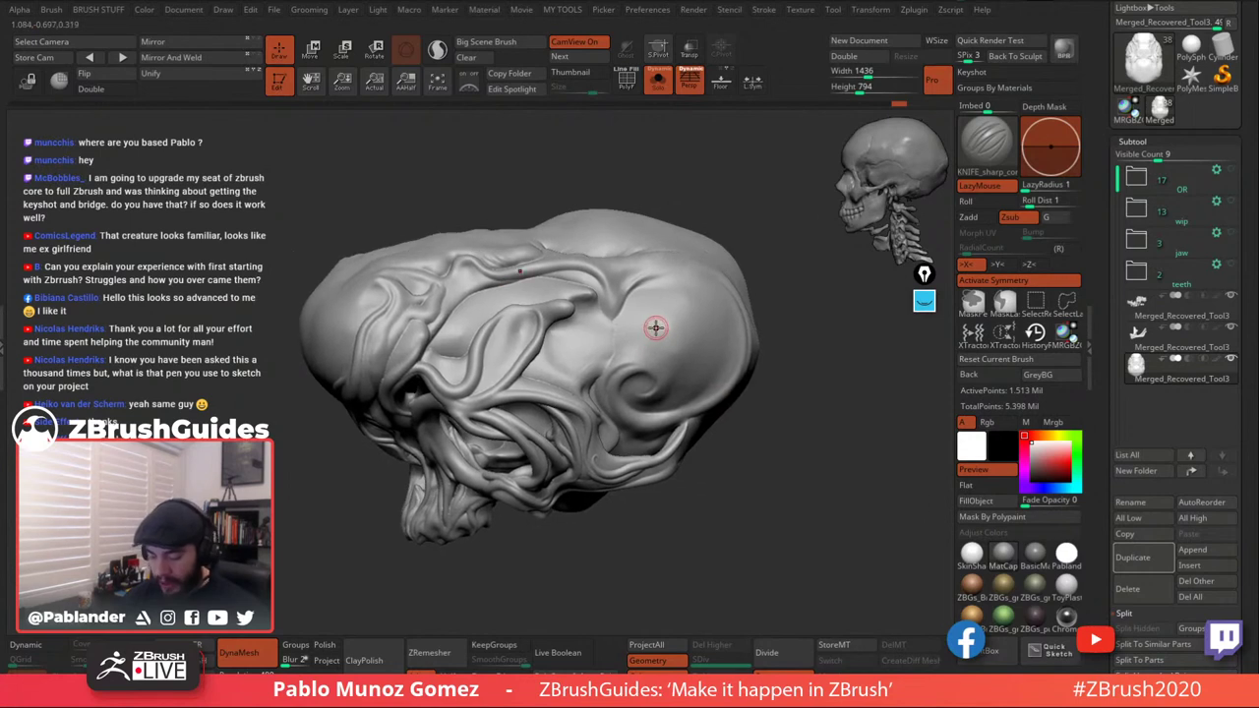
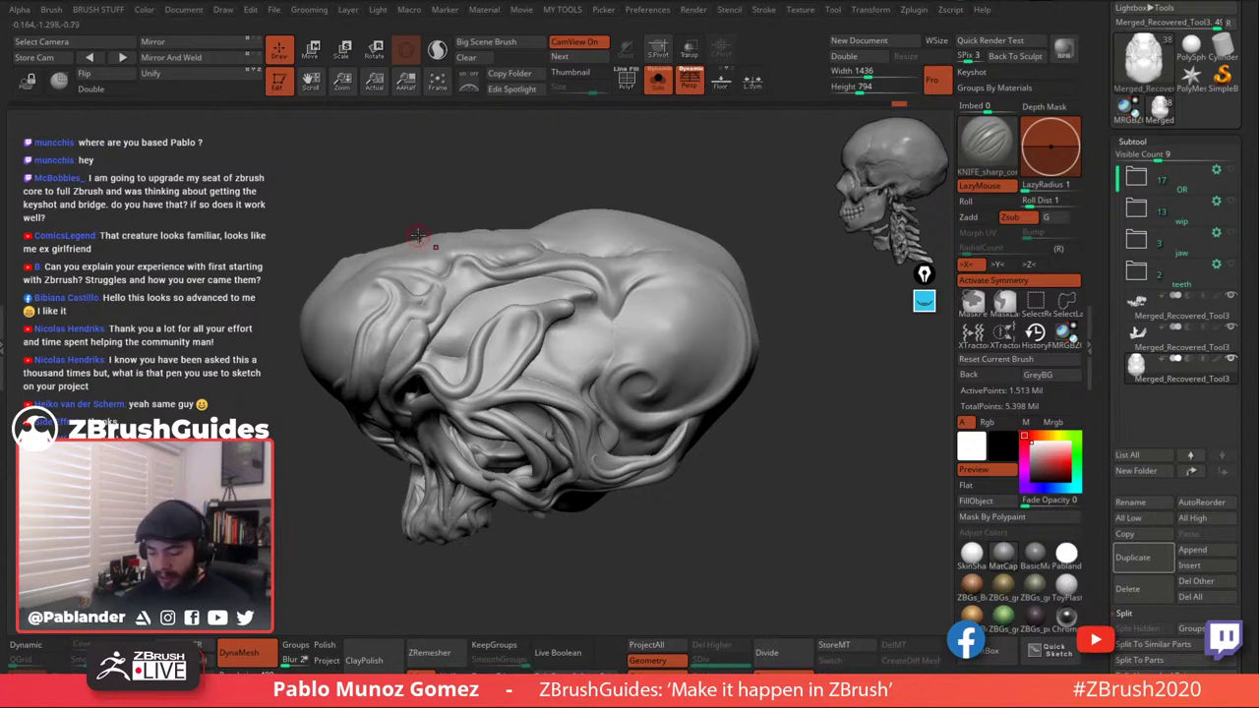
Switch to the PM custom clay brush and build up clay along the underside of the long upper ridge on the skull's side.
mouse_move(763, 285)
mouse_down()
mouse_move(784, 289)
mouse_move(778, 303)
mouse_up()
key(b)
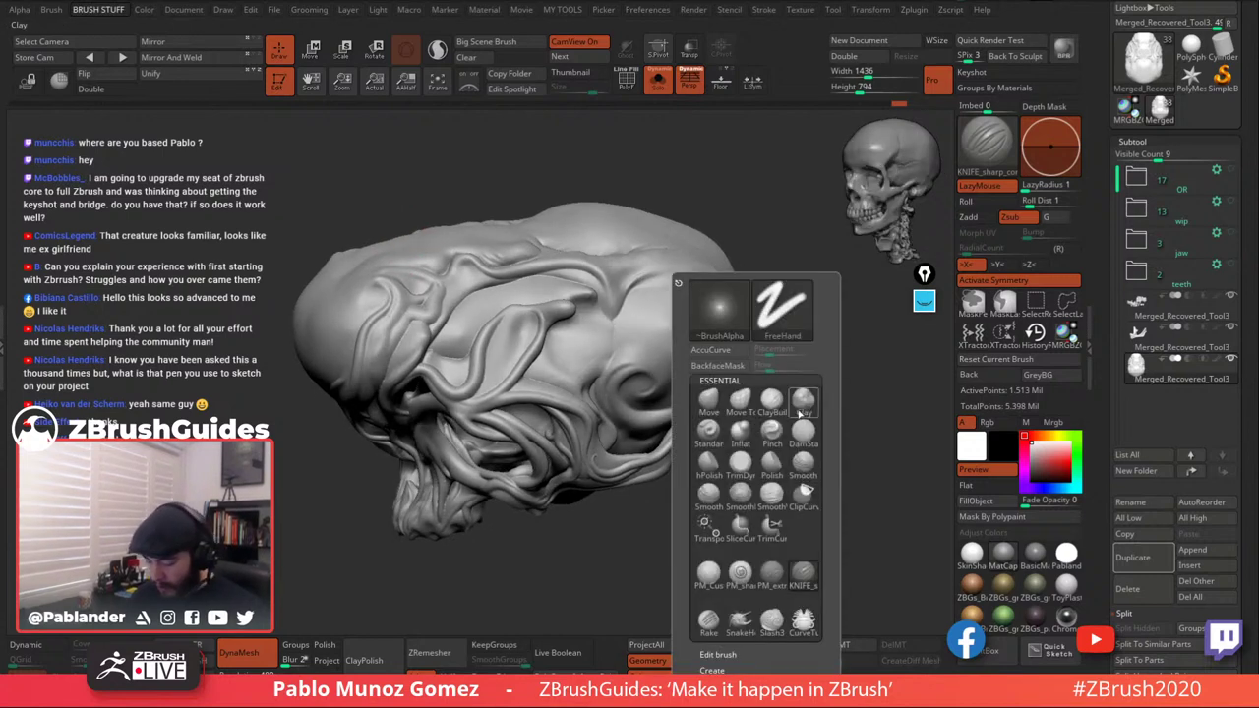
click(708, 573)
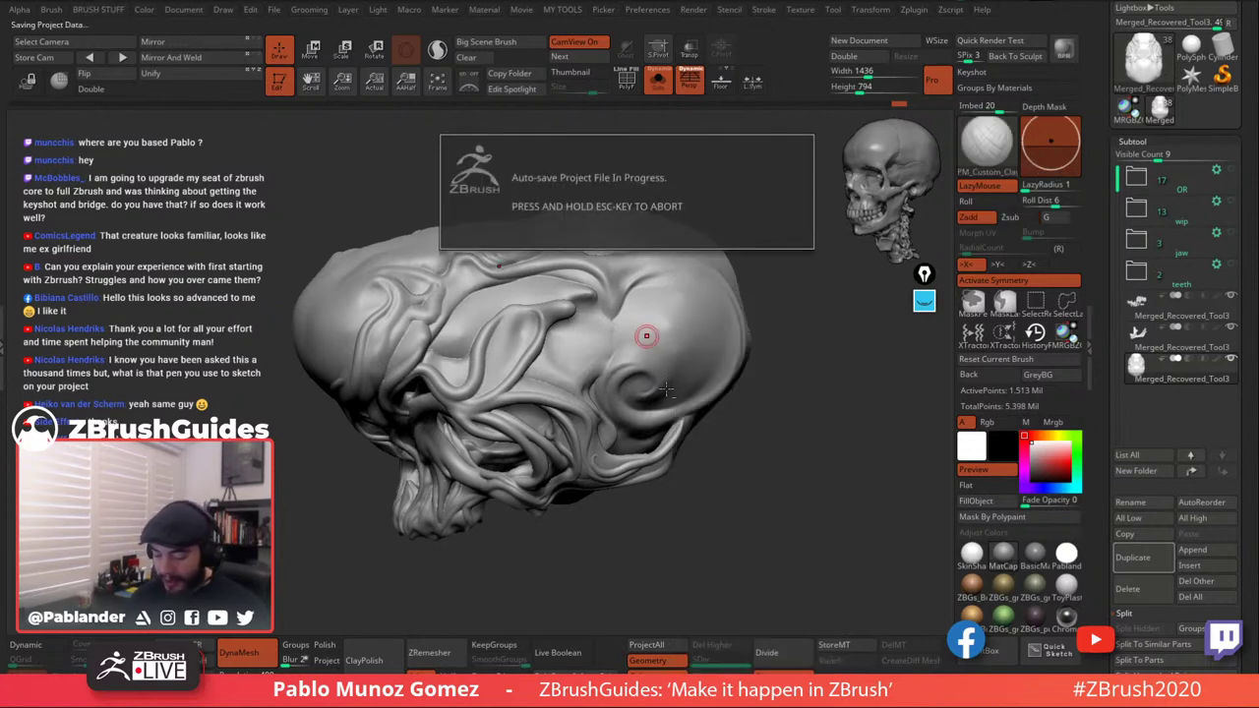
alt+right_drag(646, 336, 613, 417)
alt+right_drag(568, 456, 569, 345)
mouse_move(557, 328)
mouse_down()
mouse_move(560, 298)
mouse_move(575, 298)
mouse_up()
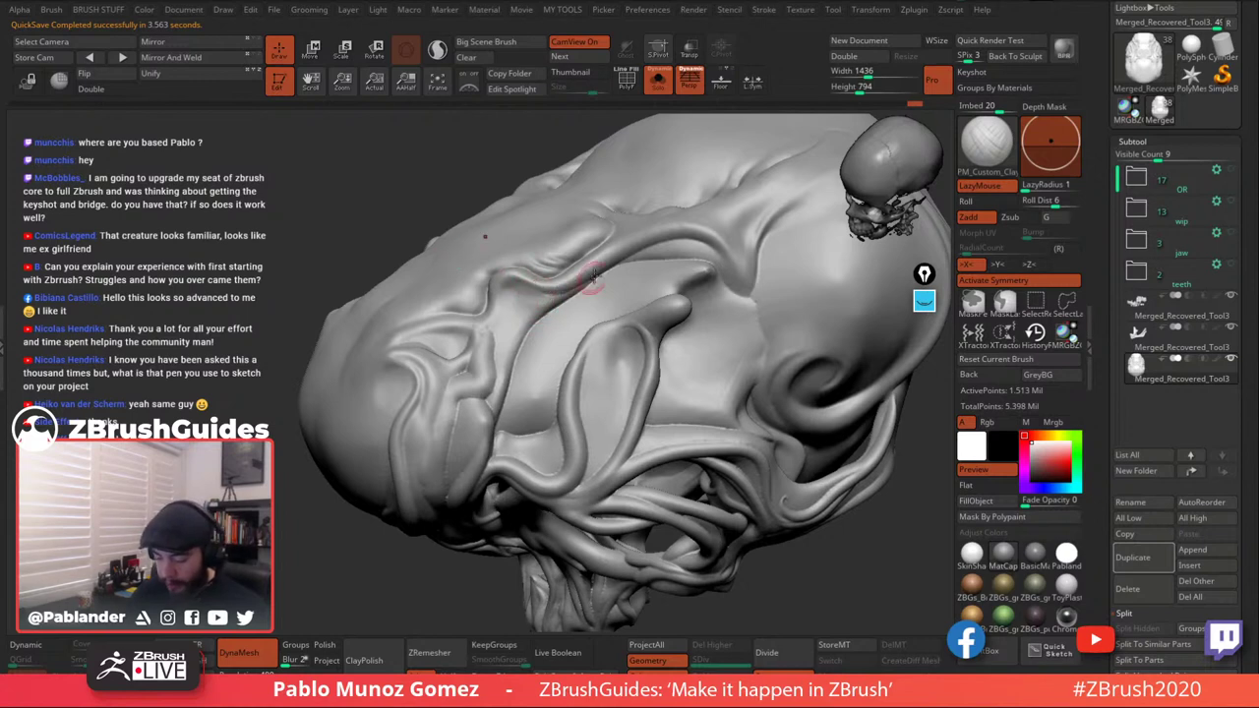
ctrl+right_drag(594, 278, 601, 268)
drag(607, 268, 544, 306)
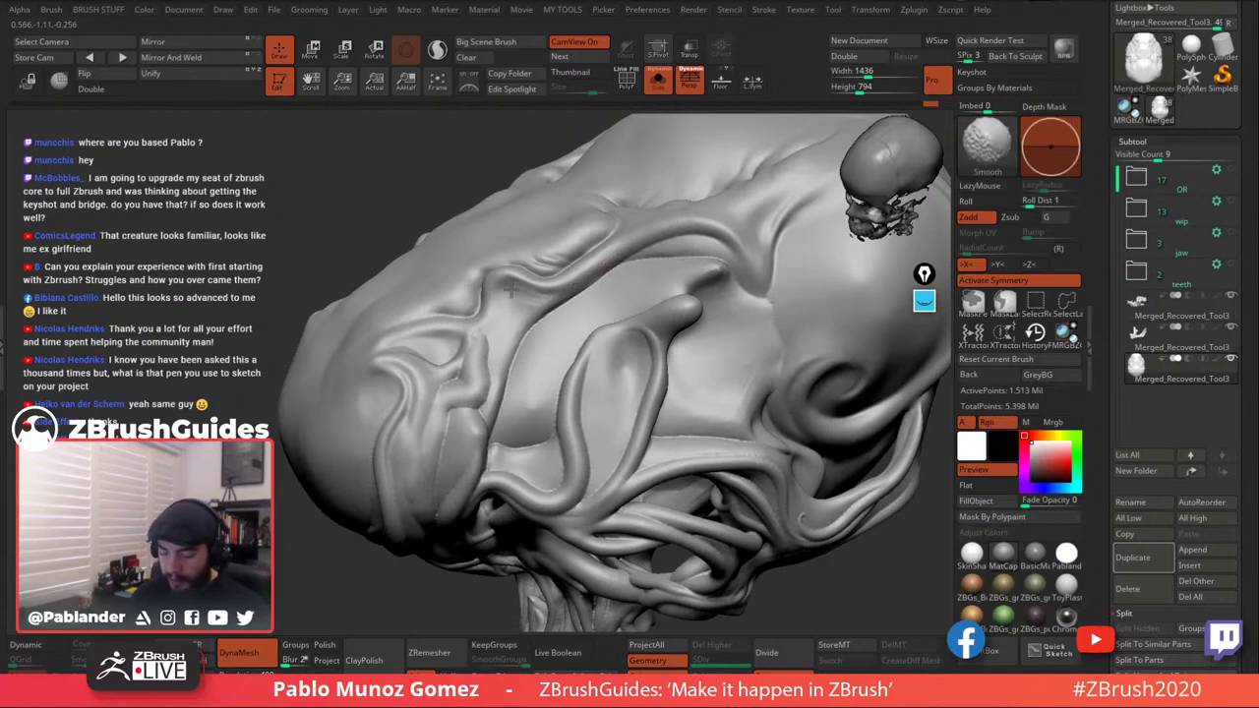
Fill the recess beneath the upper ridge's rear curve with clay and smooth the added strokes.
right_drag(740, 223, 683, 242)
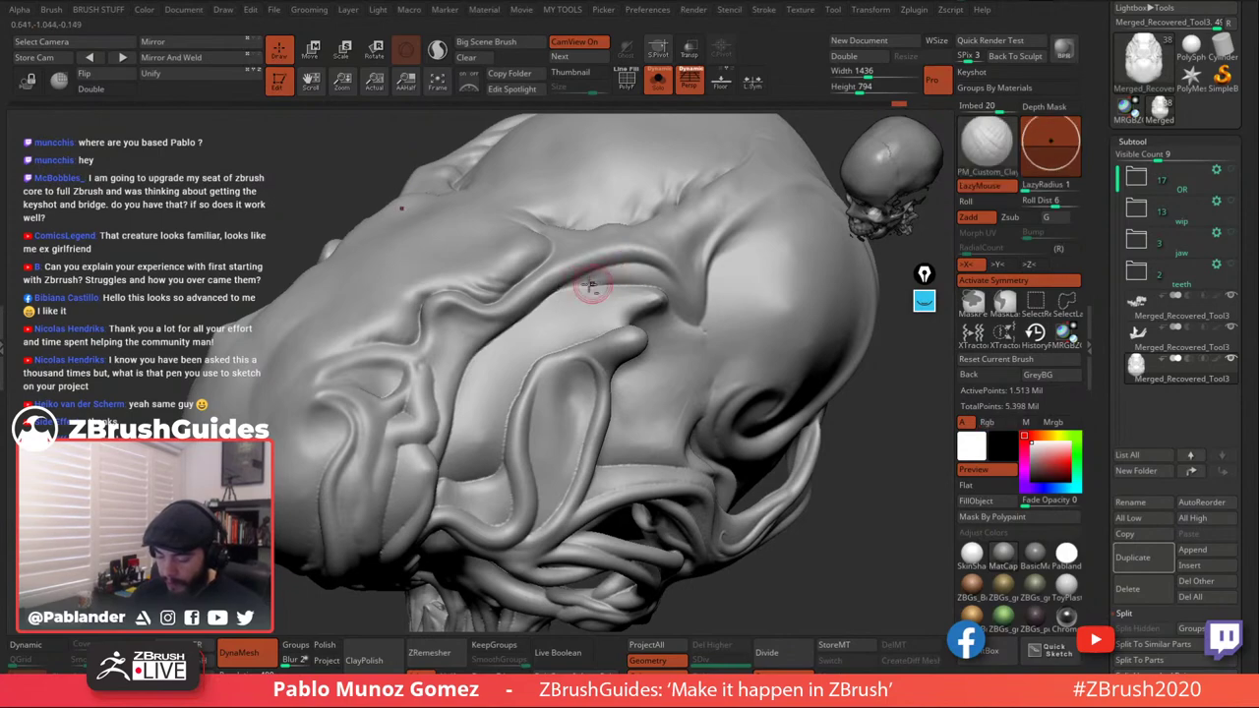
mouse_move(642, 274)
right_down()
mouse_move(688, 280)
mouse_move(616, 289)
mouse_move(598, 257)
mouse_move(543, 251)
right_up()
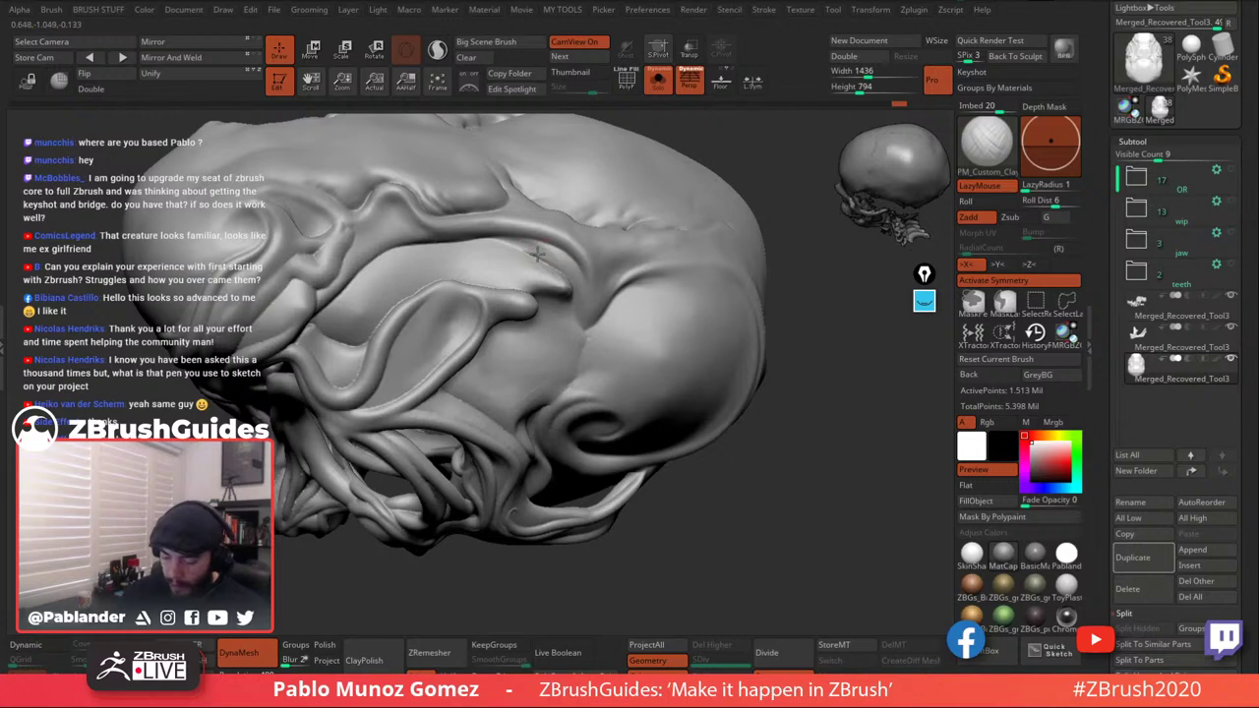
key(shift)
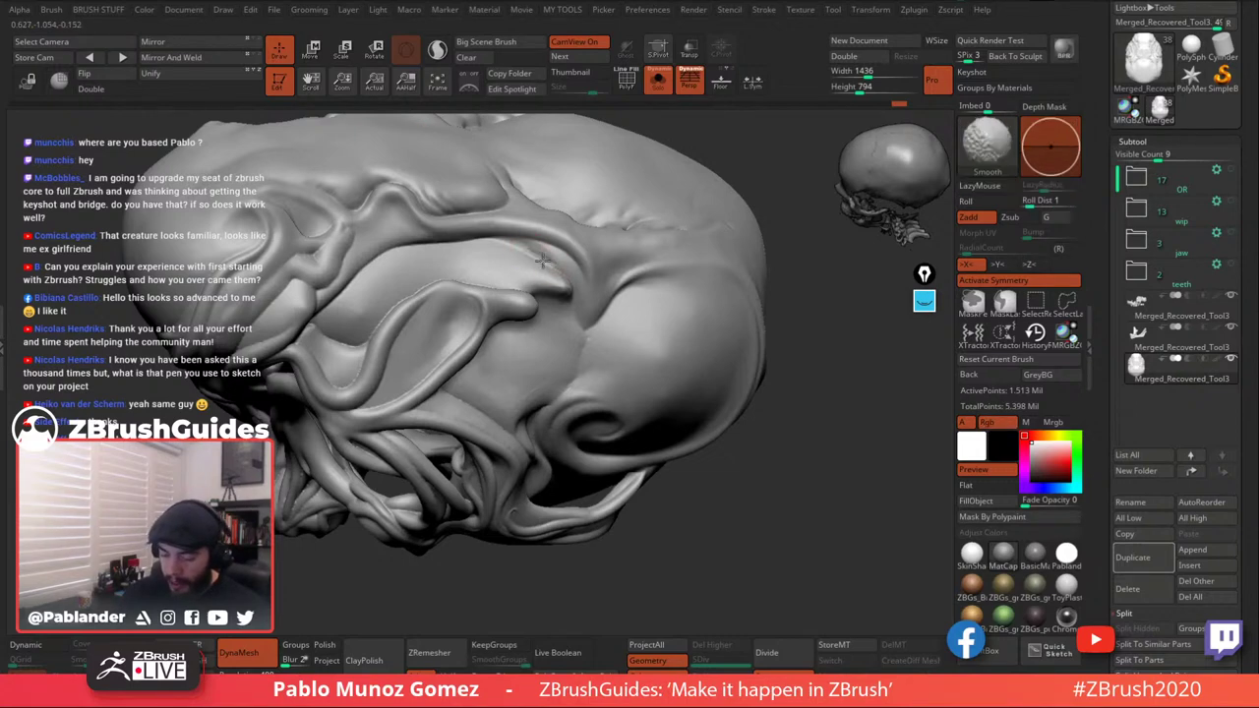
right_drag(526, 253, 556, 263)
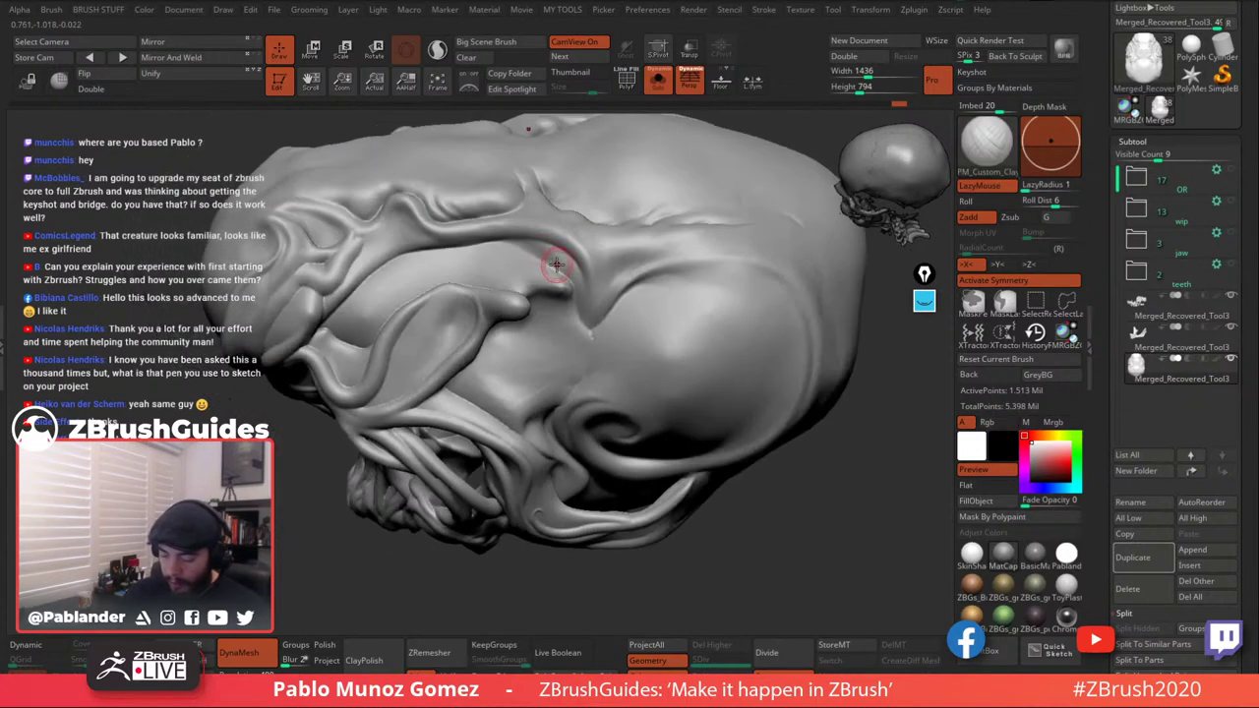
drag(551, 263, 568, 282)
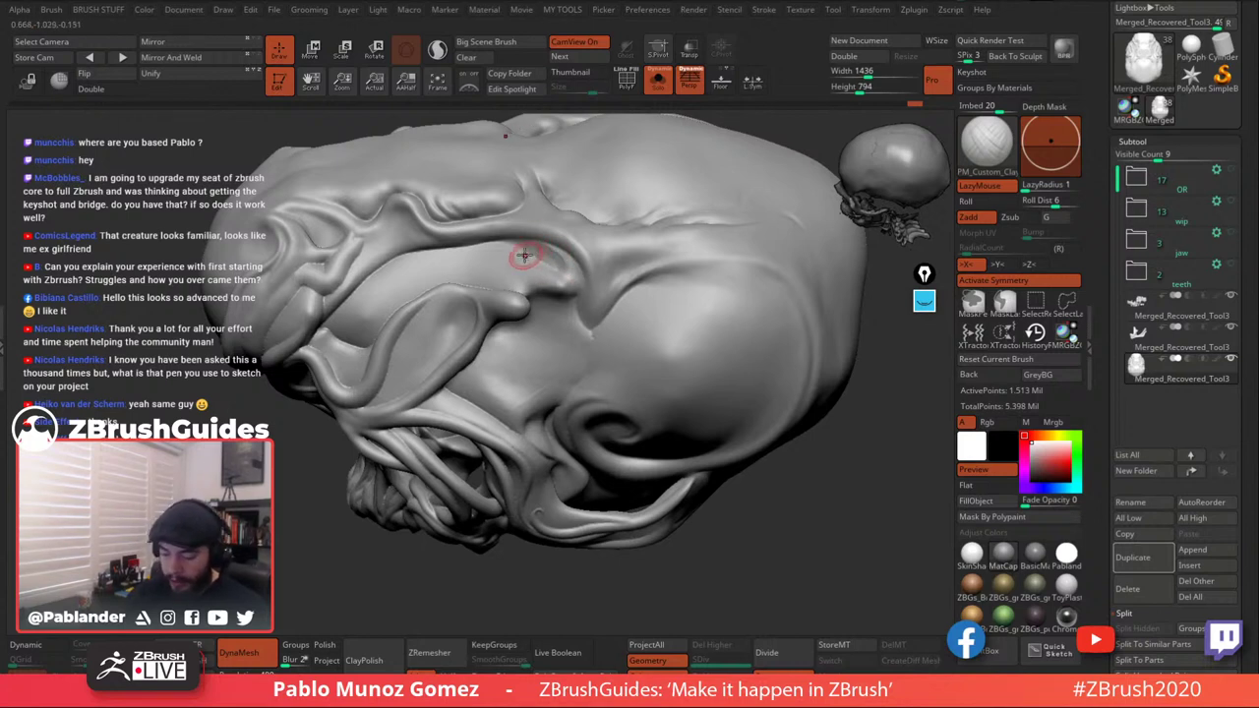
key(shift)
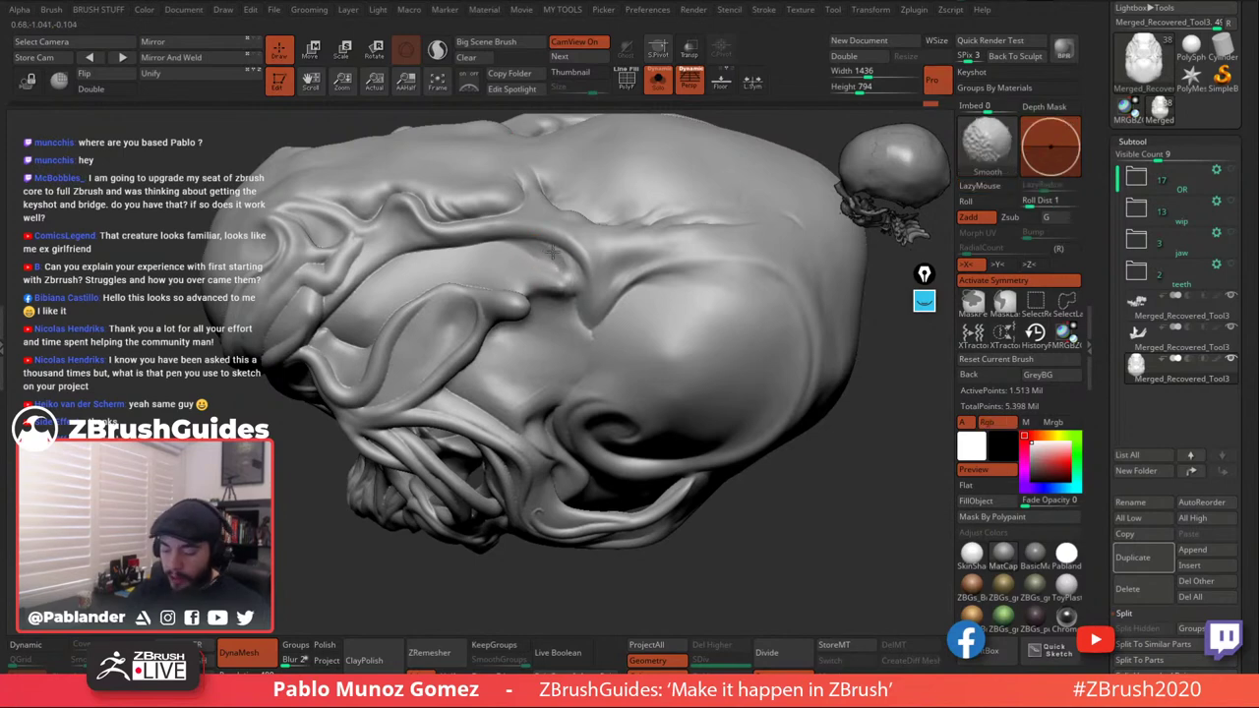
Smooth and blend the upper ridge's rear hook into the pointed crease in front of the rear dome.
right_drag(577, 289, 598, 307)
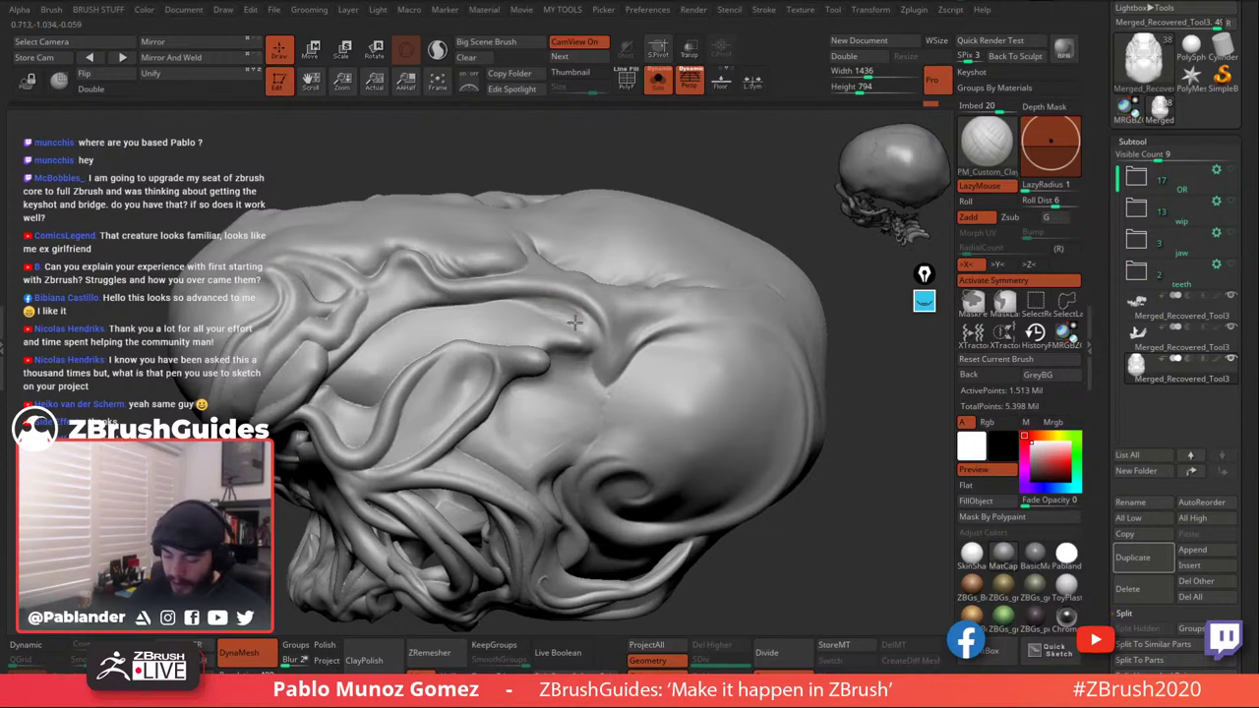
key(shift)
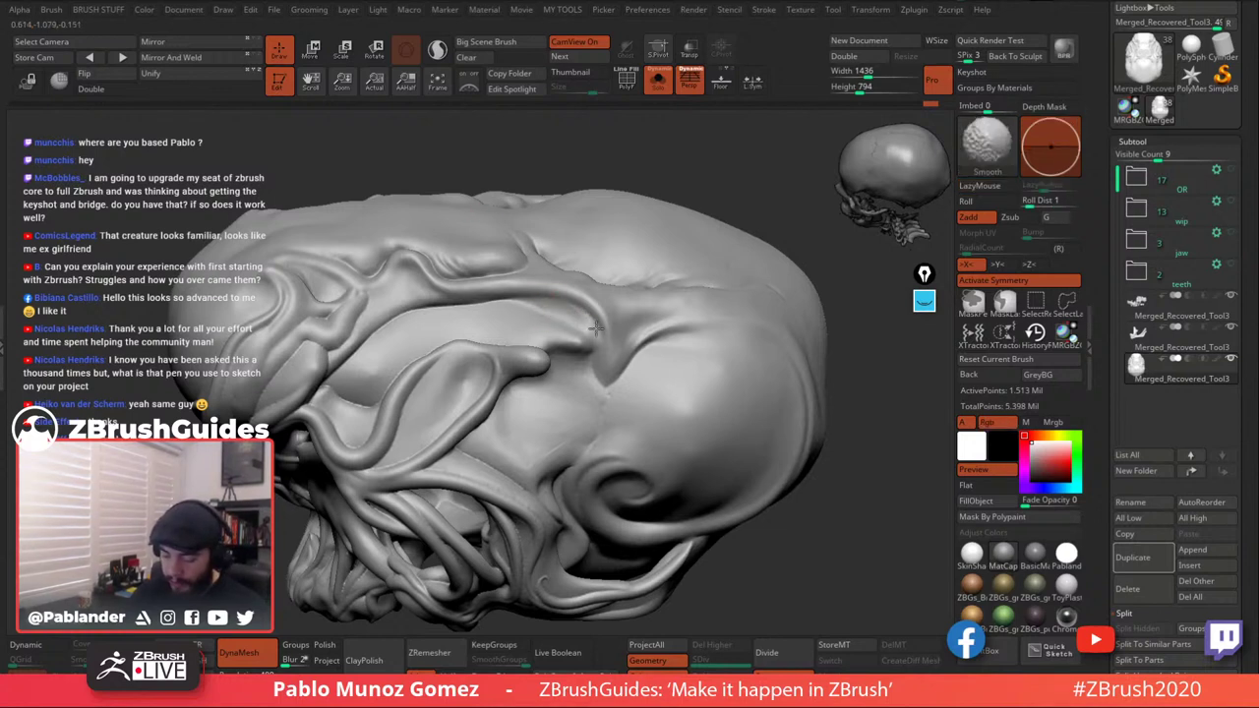
shift+drag(596, 328, 607, 322)
mouse_move(596, 330)
alt+right_down()
mouse_move(592, 309)
mouse_move(595, 321)
alt+right_up()
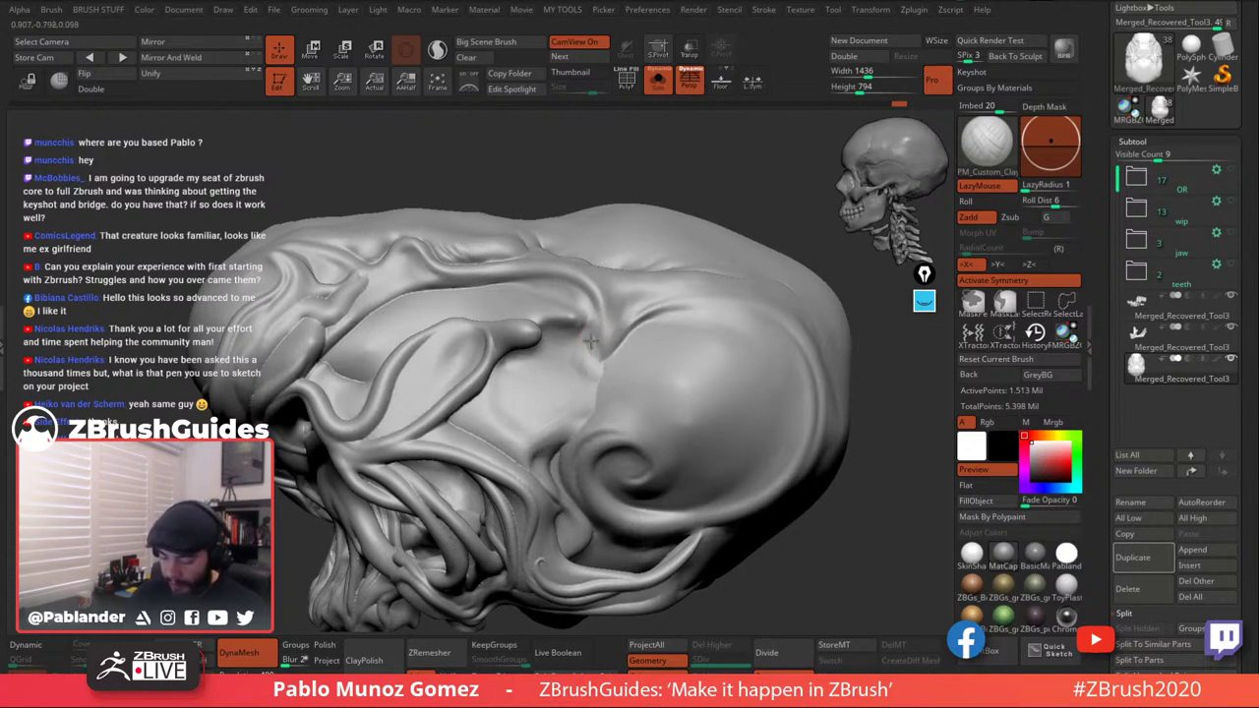
mouse_move(587, 337)
shift+mouse_down()
mouse_move(586, 365)
mouse_move(586, 351)
mouse_move(596, 360)
shift+mouse_up()
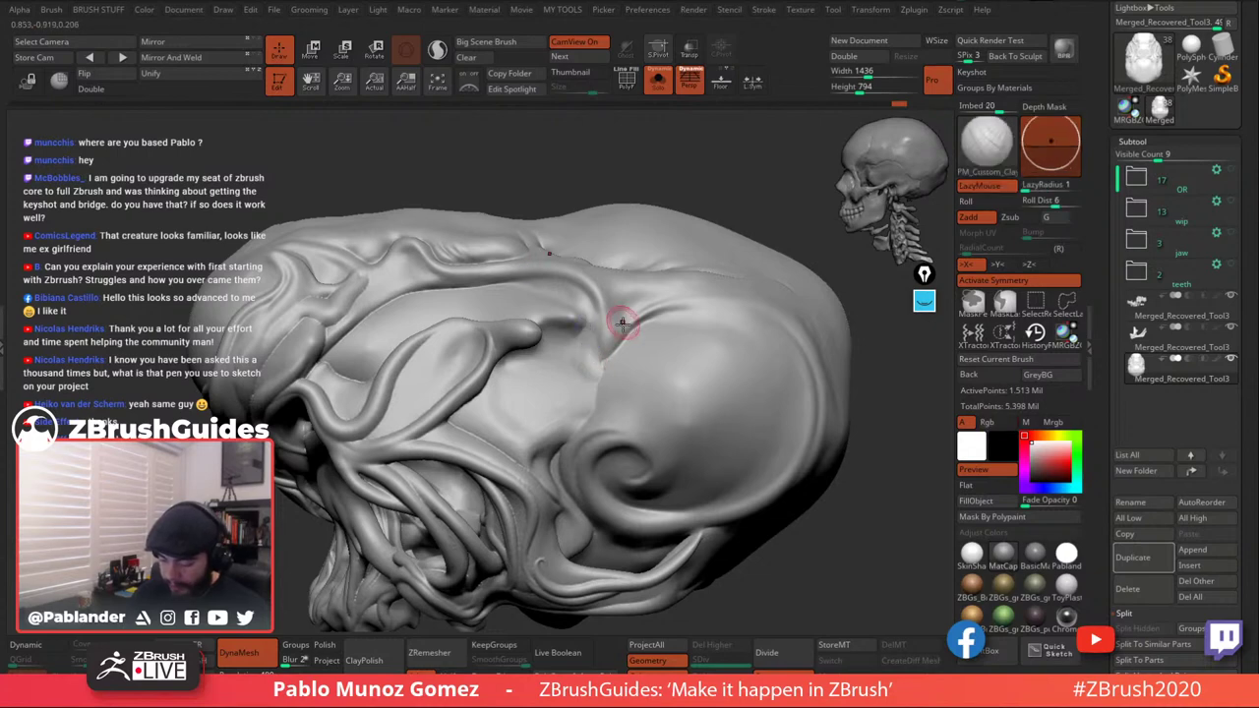
right_drag(629, 378, 645, 318)
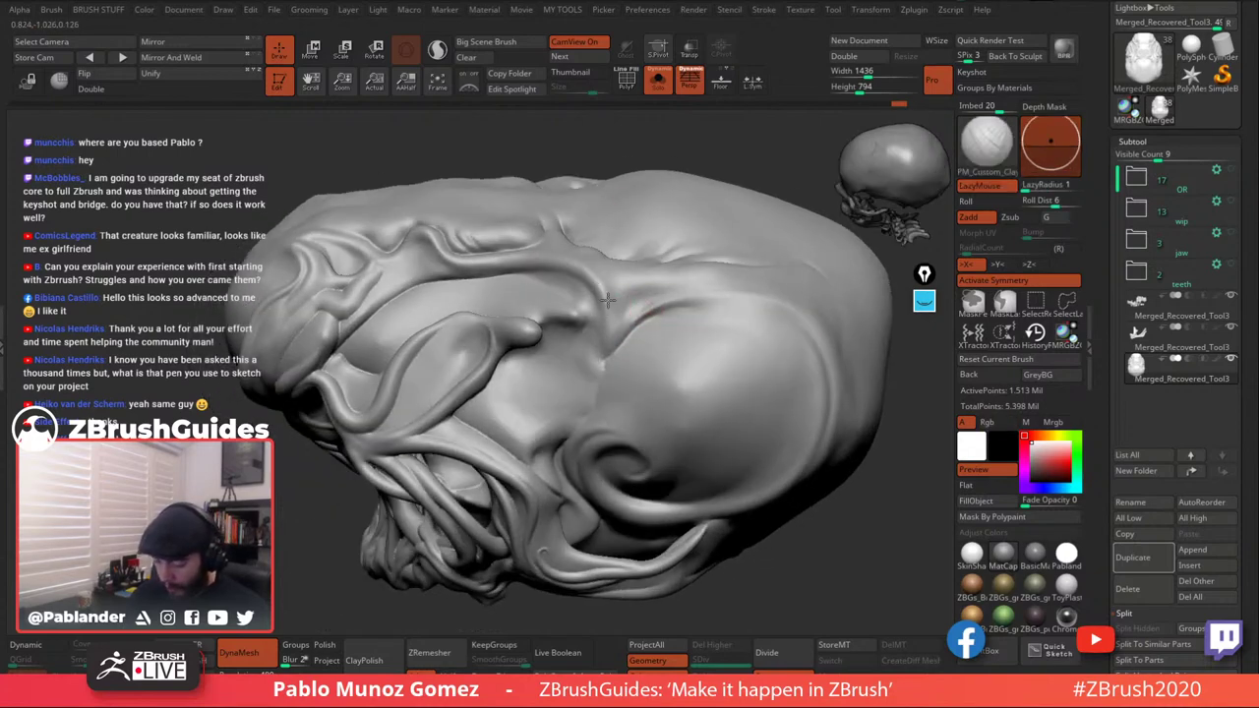
key(shift)
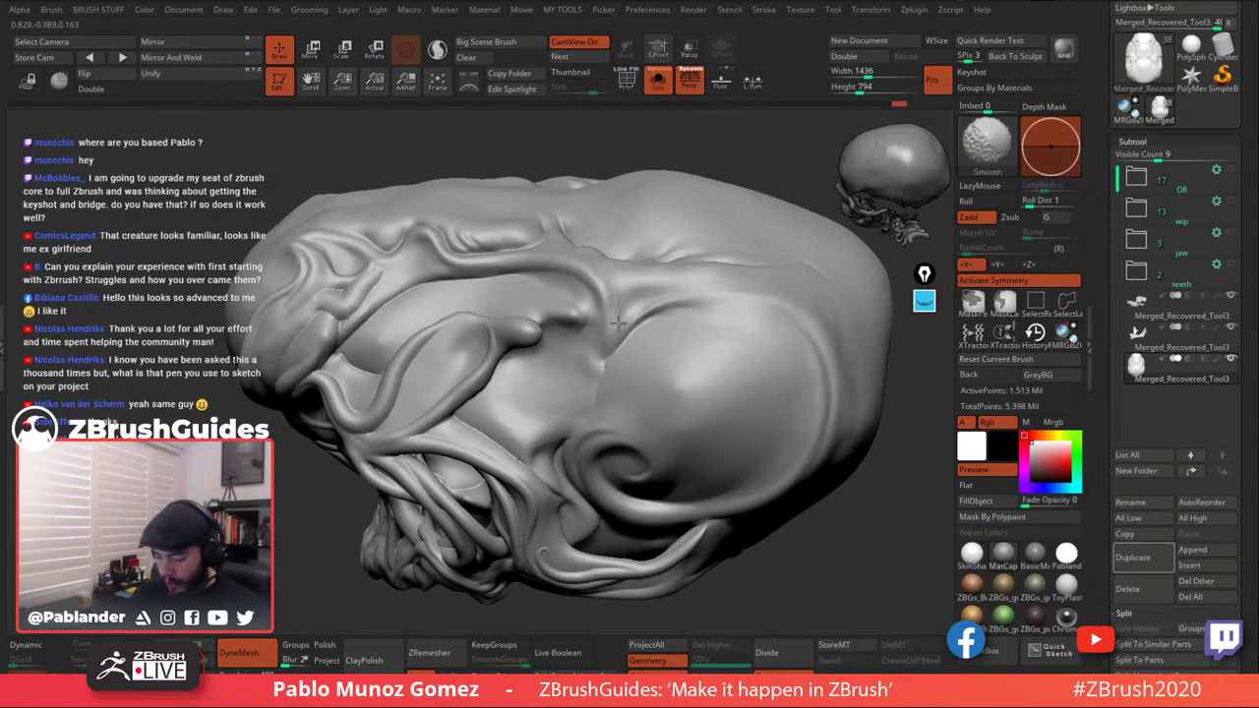
Build up clay along the rear edge of the knob-ended side strand, working under its rounded tip.
right_drag(579, 327, 592, 285)
mouse_move(506, 374)
right_down()
mouse_move(576, 309)
mouse_move(585, 280)
right_up()
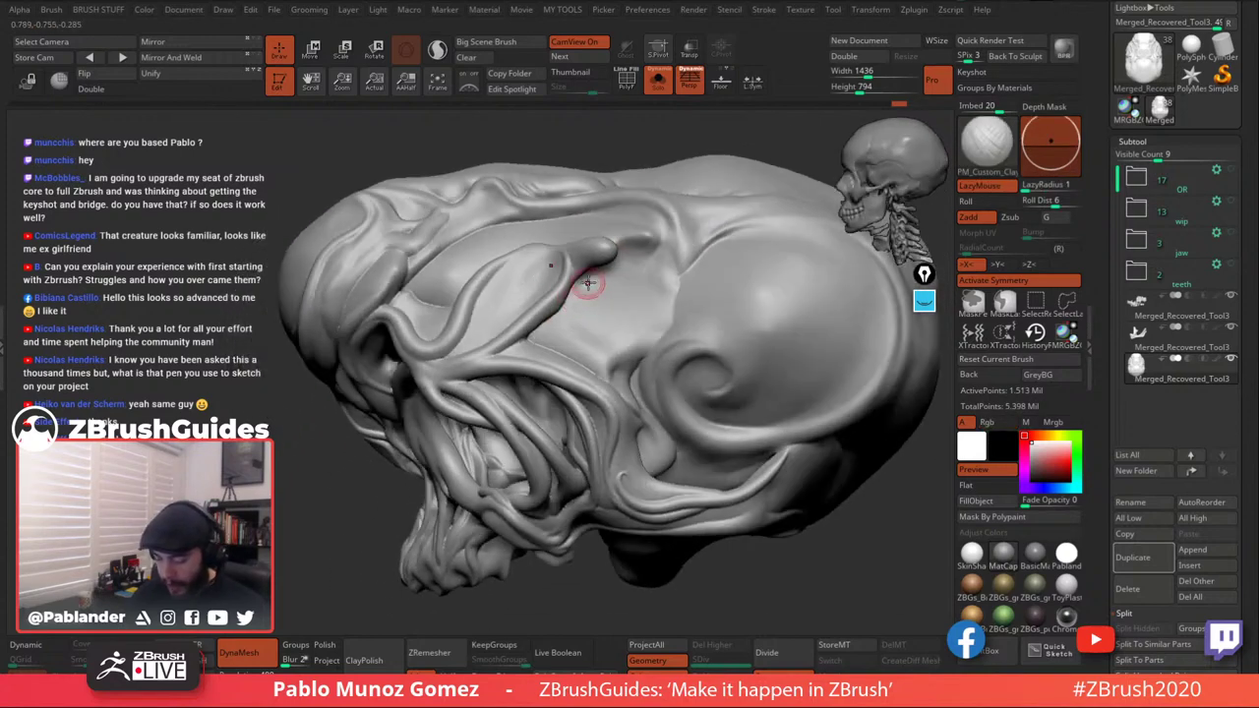
drag(566, 298, 529, 335)
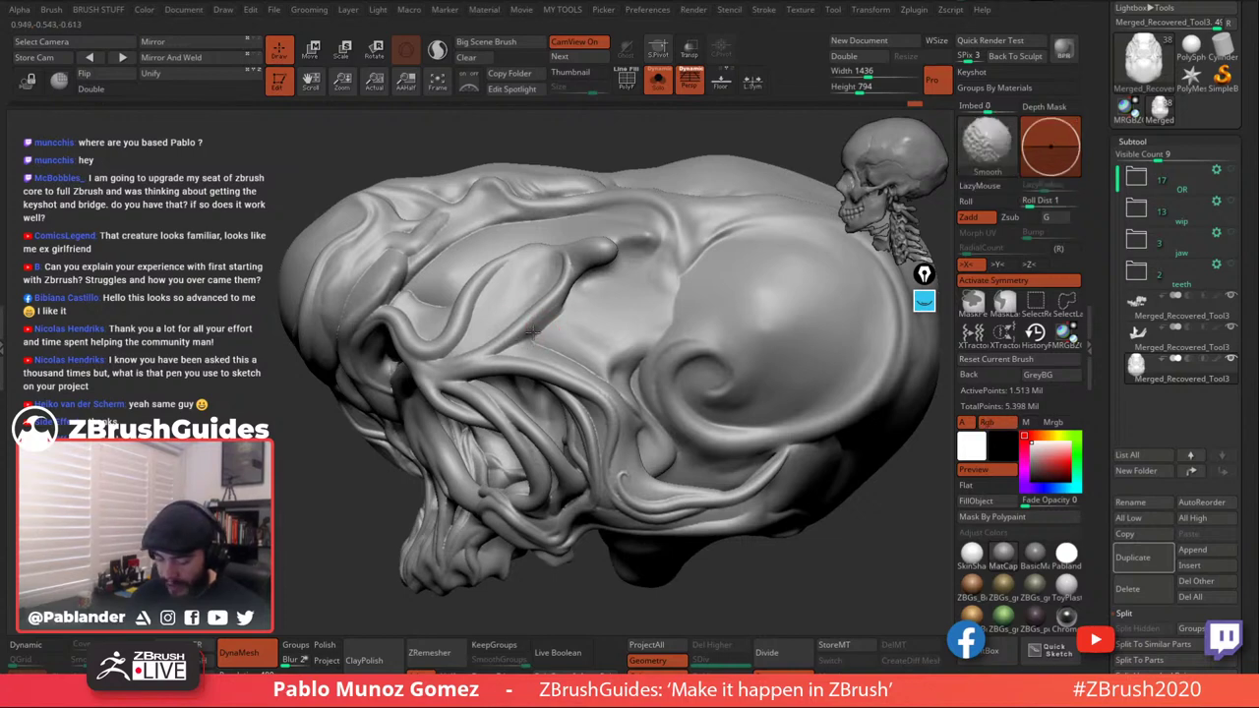
mouse_move(531, 337)
right_down()
mouse_move(561, 323)
mouse_move(549, 322)
right_up()
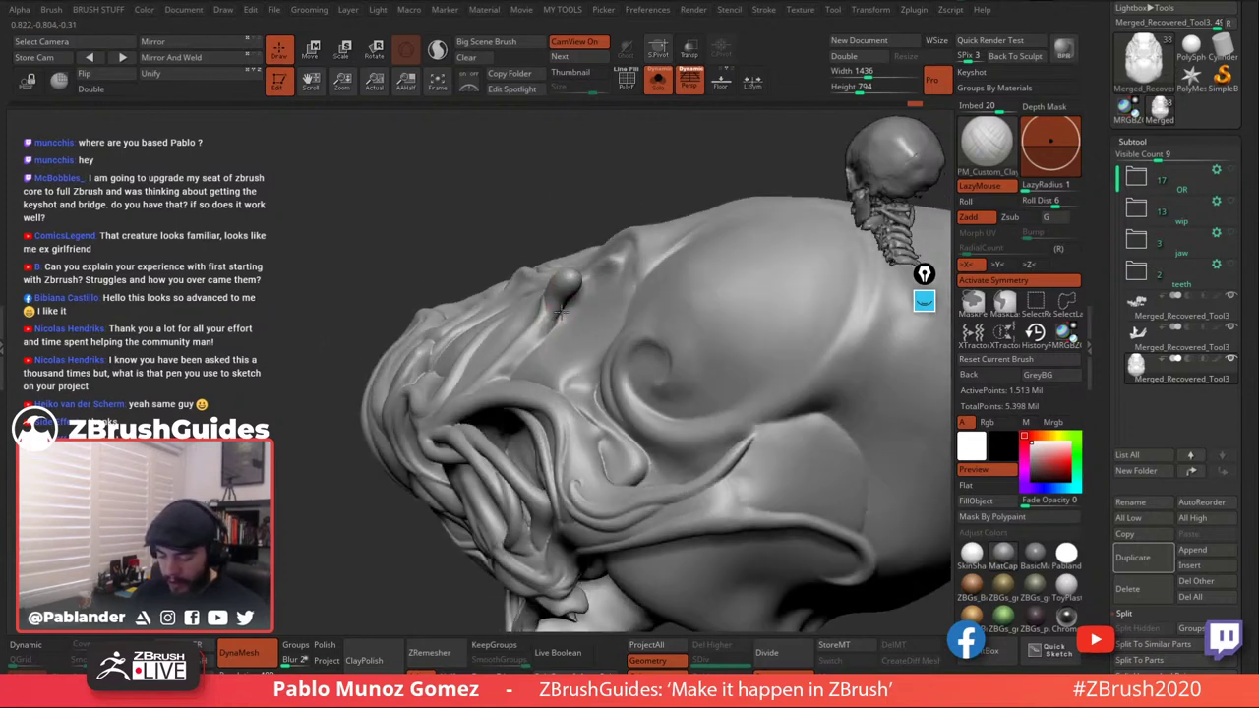
key(shift)
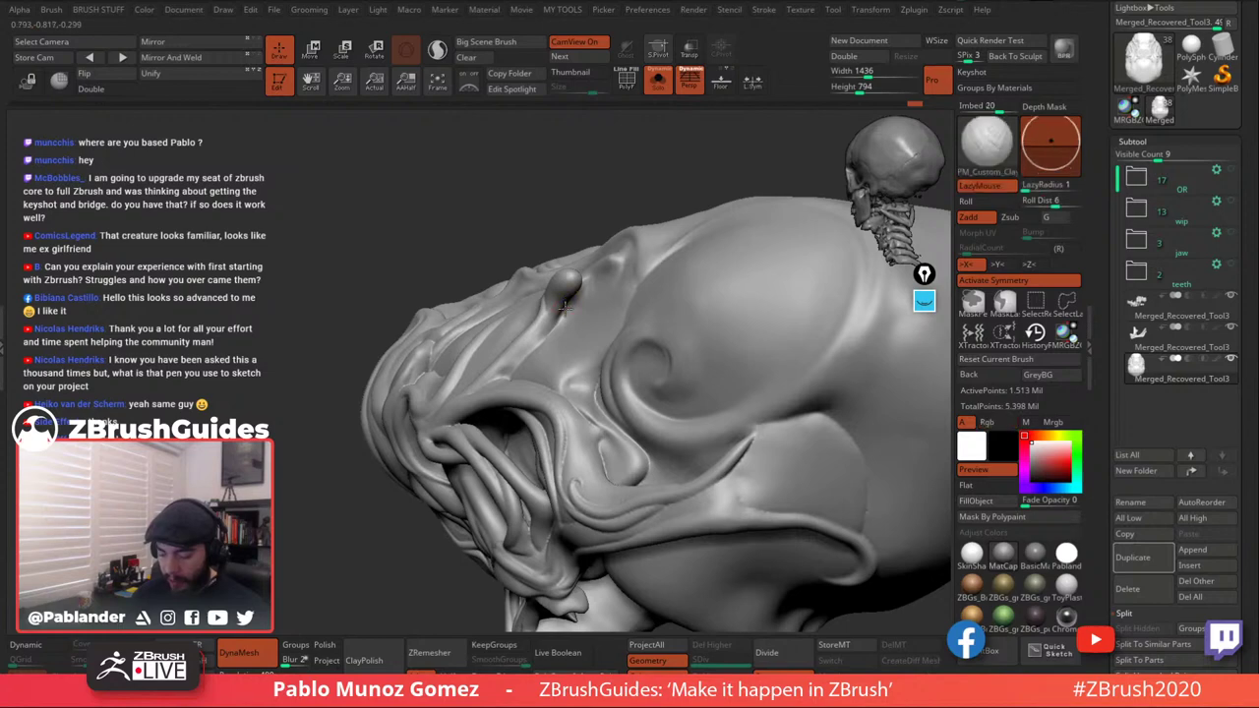
mouse_move(563, 305)
right_down()
mouse_move(552, 329)
mouse_move(546, 301)
right_up()
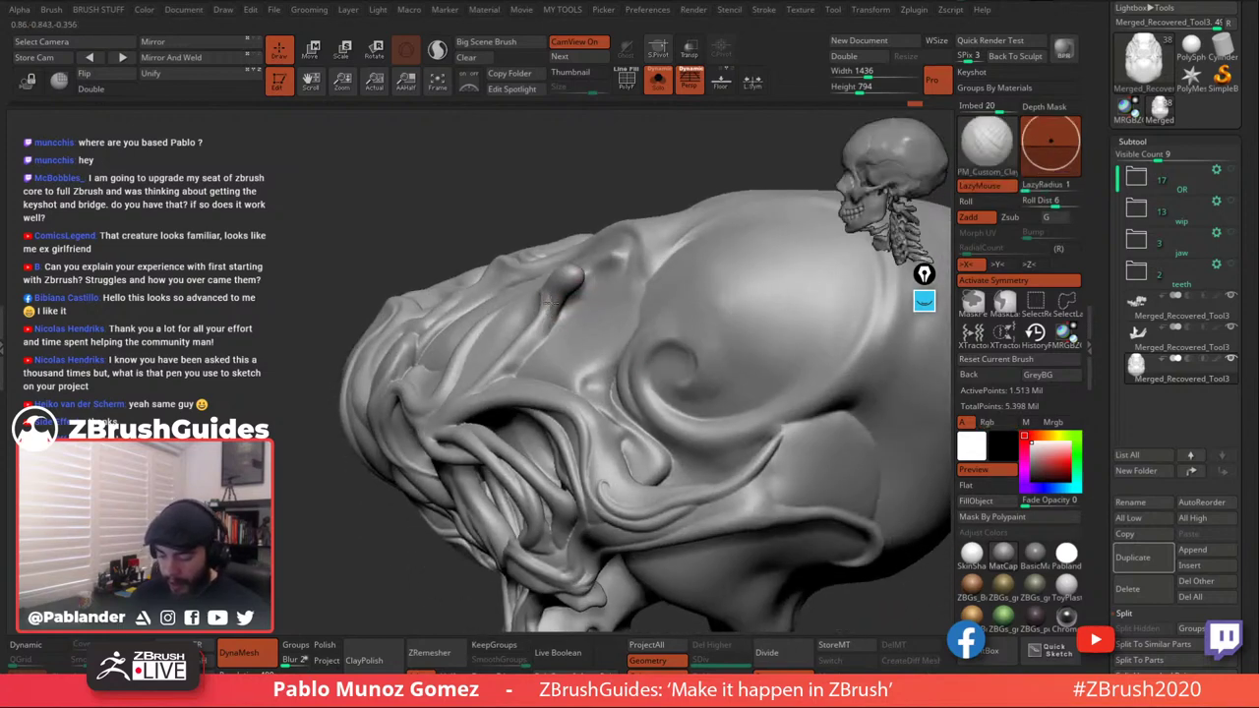
mouse_move(551, 313)
right_down()
mouse_move(544, 297)
mouse_move(574, 307)
mouse_move(566, 319)
mouse_move(596, 295)
mouse_move(580, 317)
right_up()
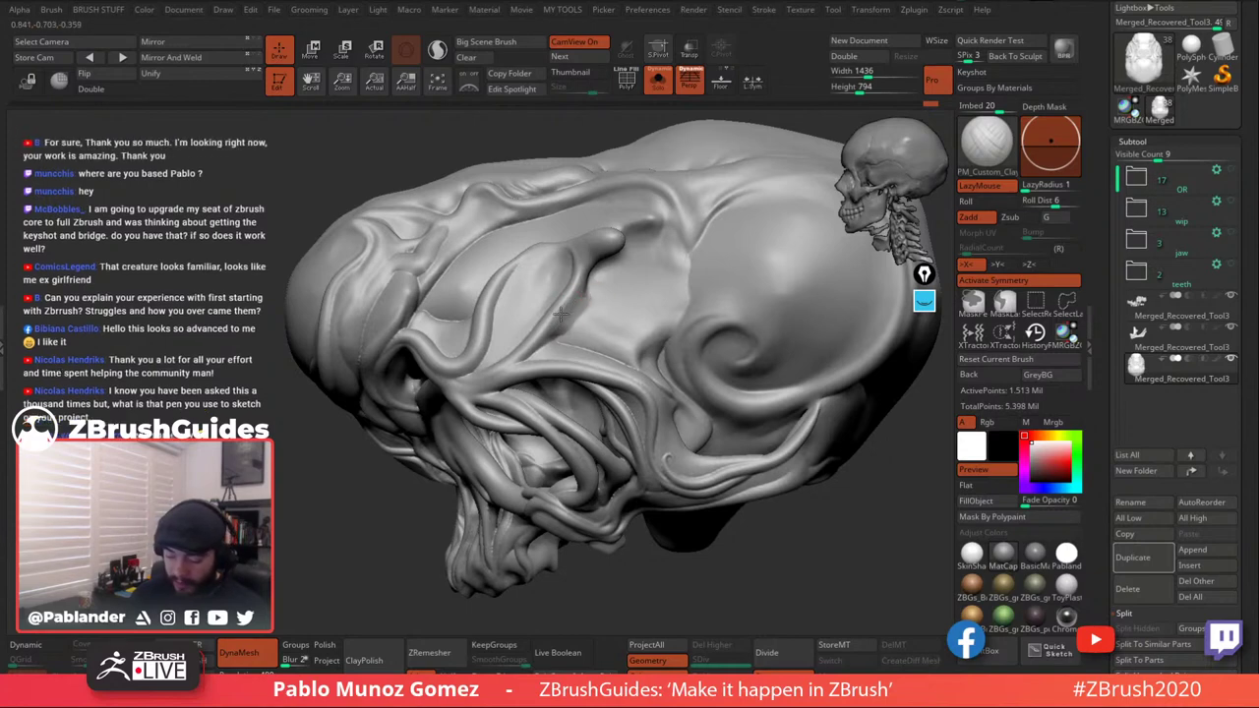
Thicken the knob-ended strand's lower rear edge and smooth it into the surrounding surface.
mouse_move(593, 307)
right_down()
mouse_move(599, 295)
mouse_move(568, 315)
right_up()
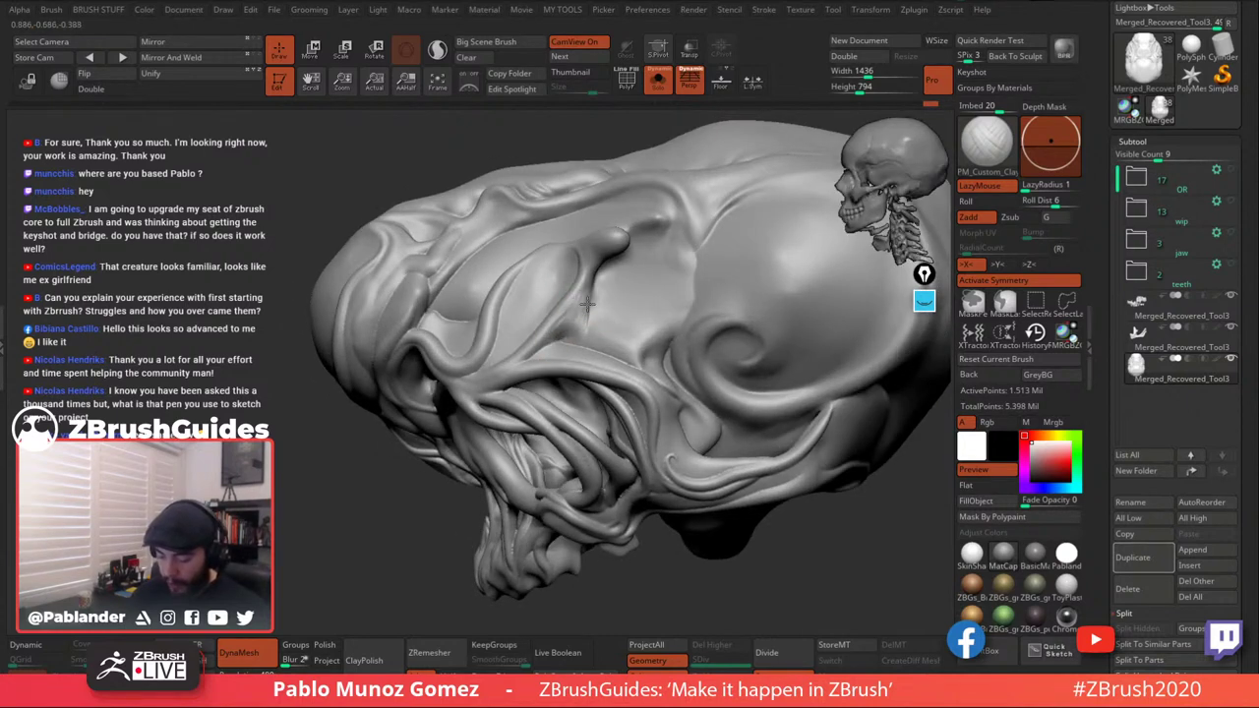
key(shift)
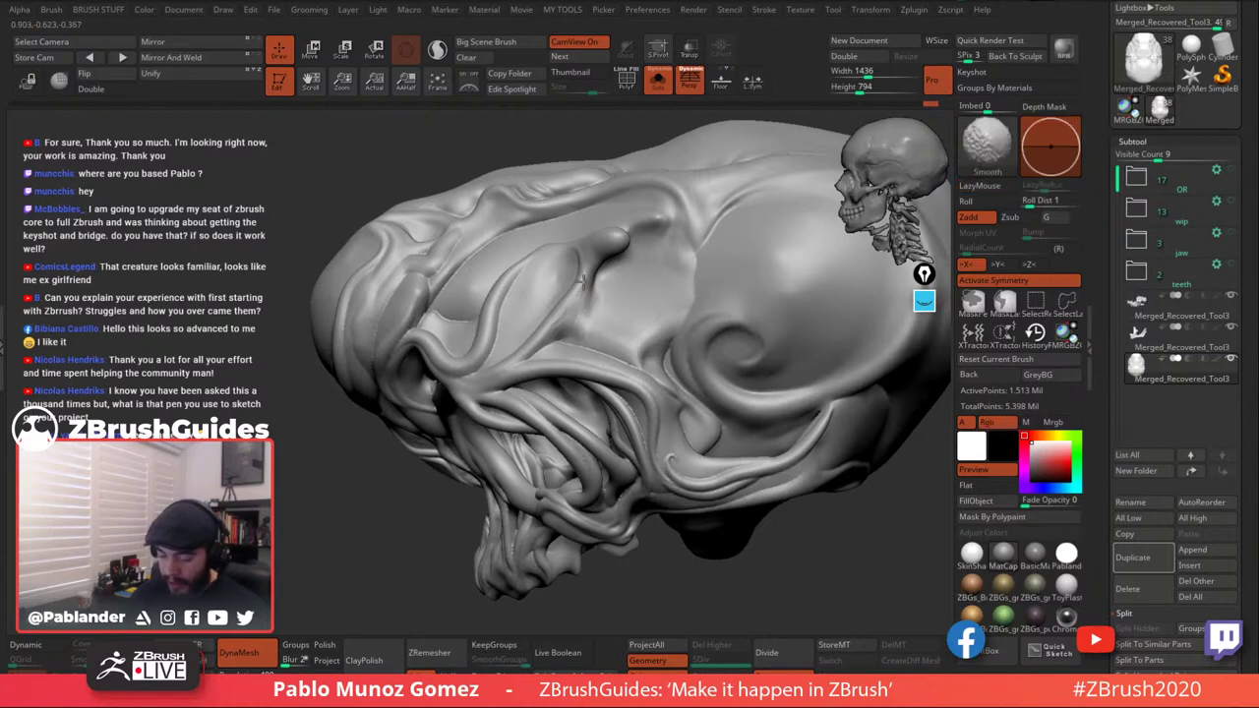
mouse_move(584, 282)
shift+mouse_down()
mouse_move(591, 270)
mouse_move(568, 334)
shift+mouse_up()
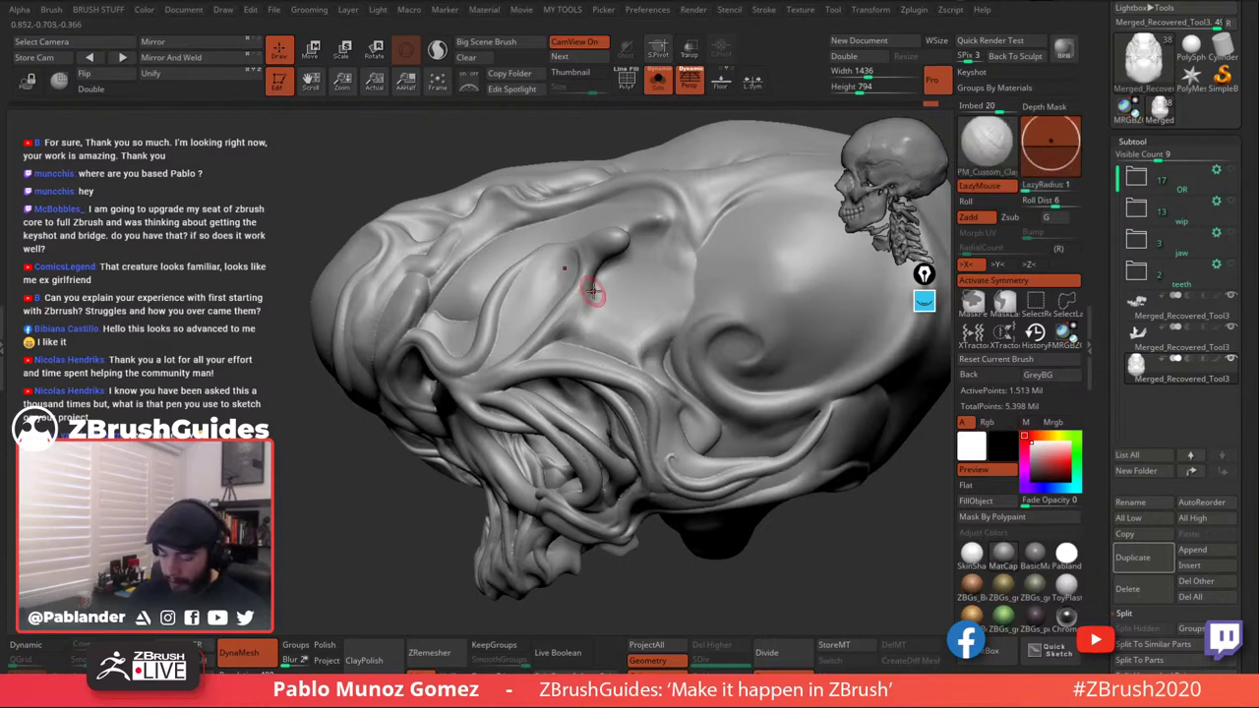
right_drag(597, 291, 580, 313)
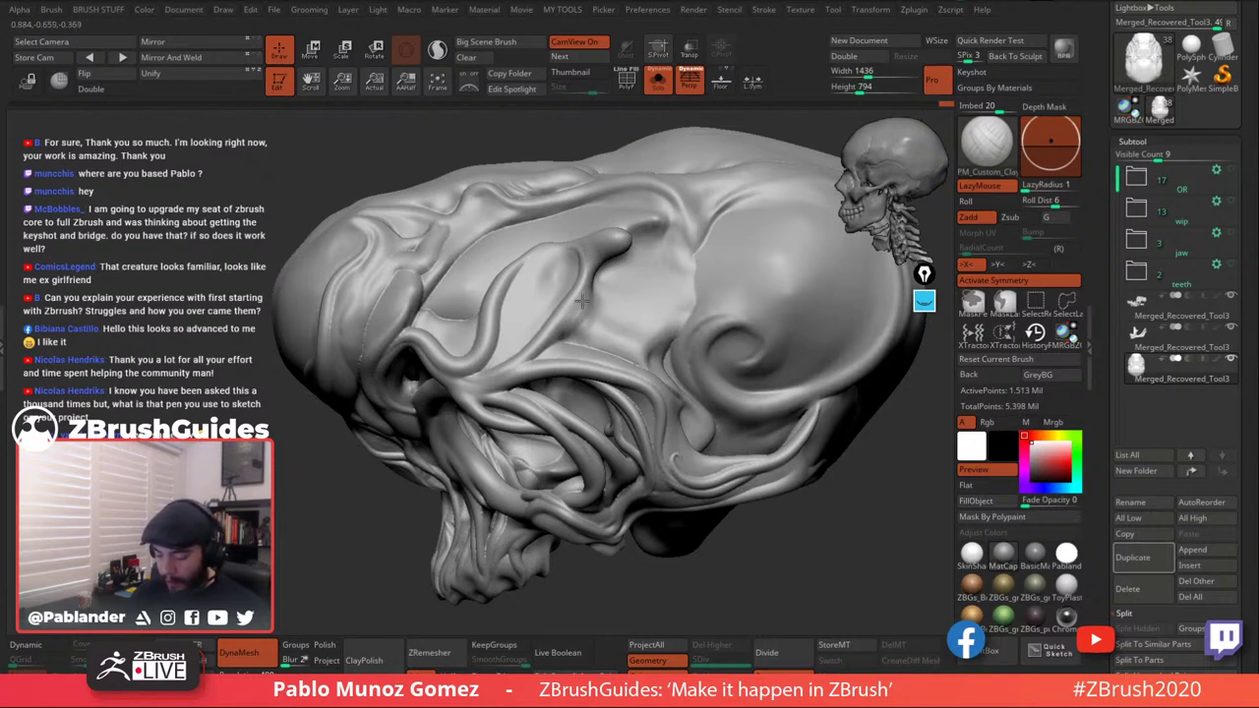
key(shift)
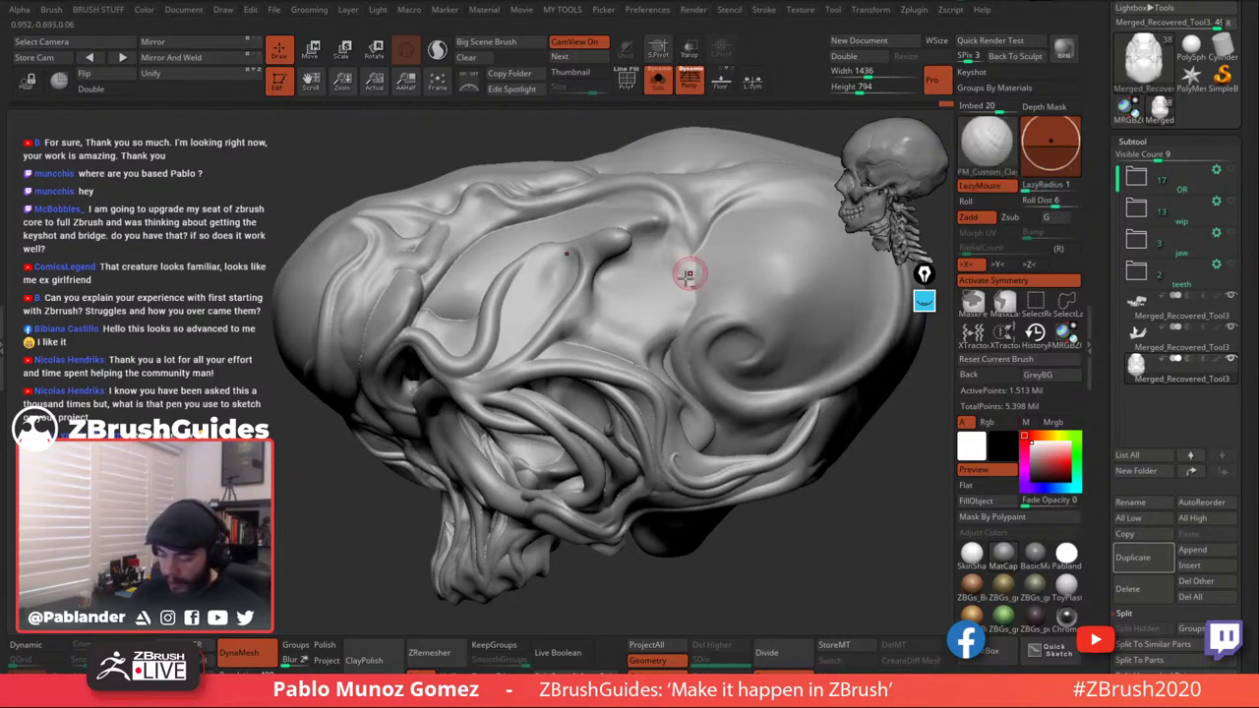
Blend and smooth the flat area between the knob-ended strand and the dome's spiral.
right_drag(680, 267, 521, 346)
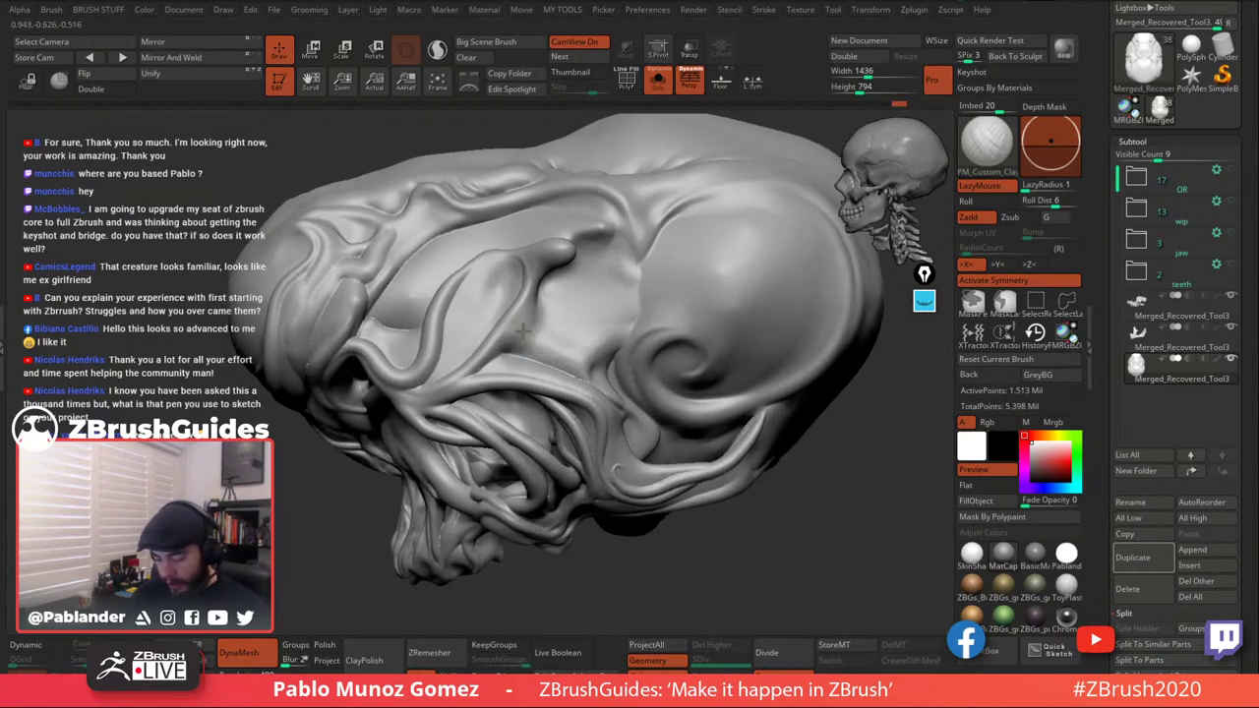
key(shift)
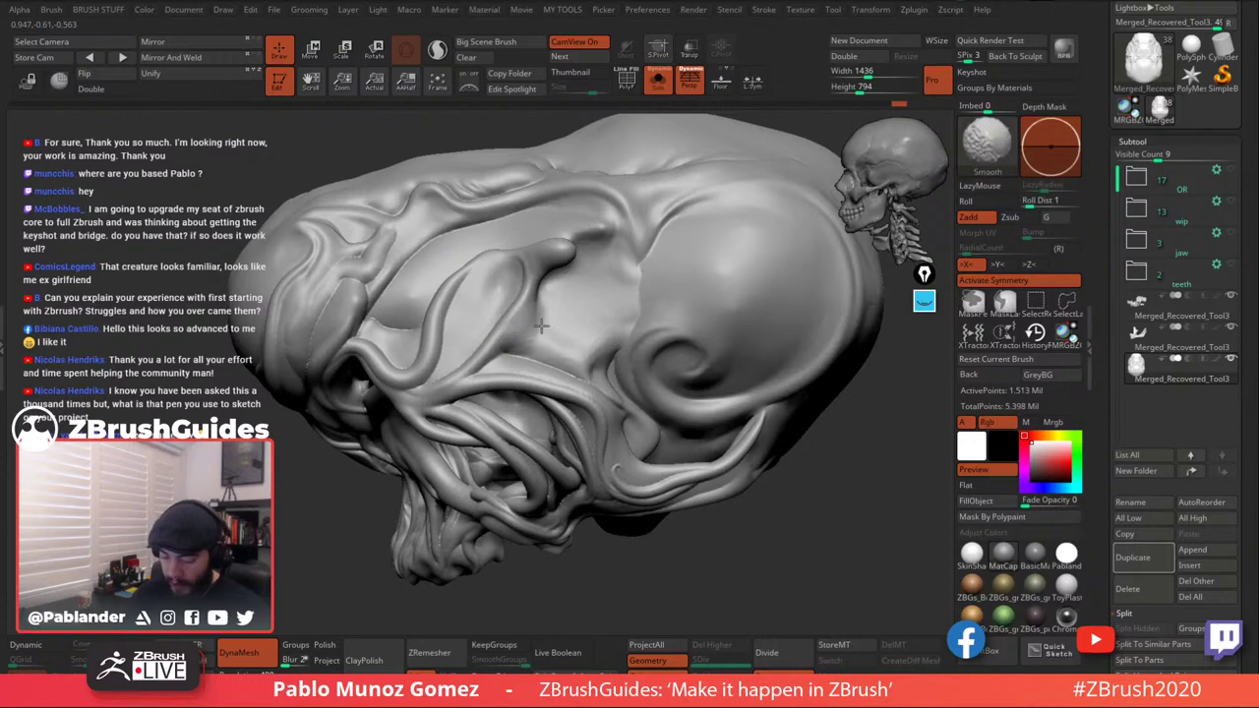
right_drag(591, 291, 593, 369)
key(shift)
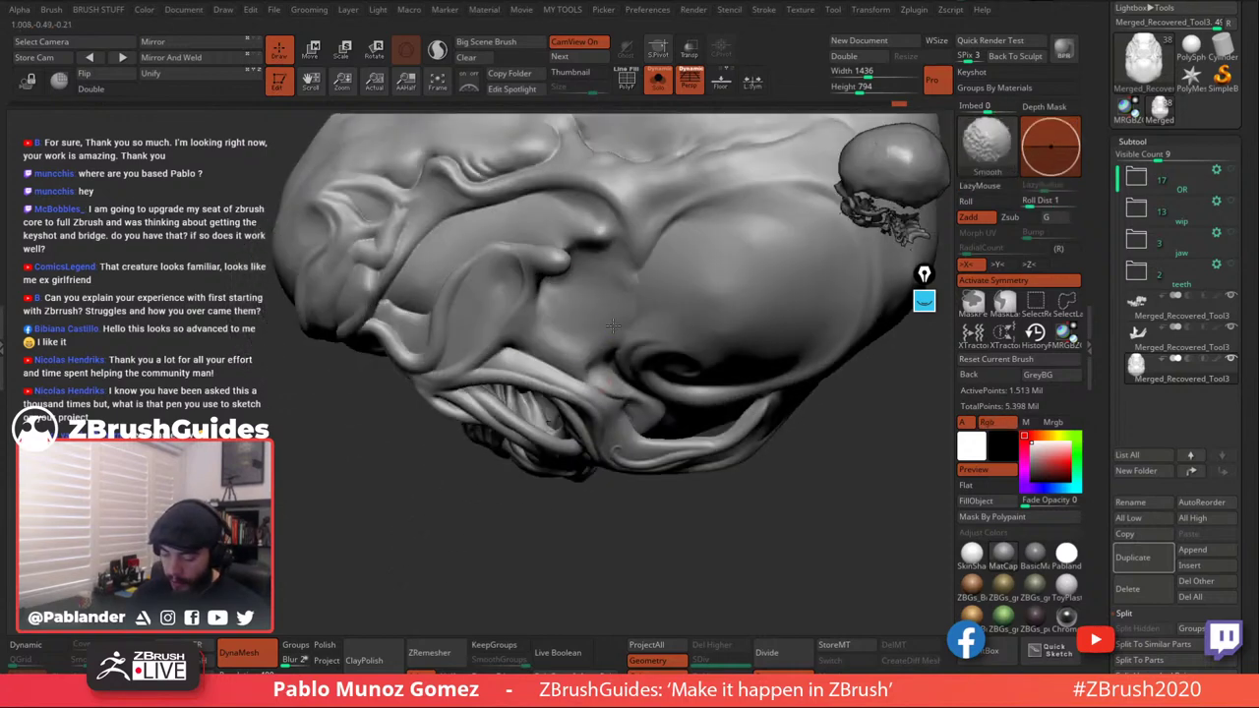
mouse_move(613, 326)
right_down()
mouse_move(638, 292)
mouse_move(578, 286)
right_up()
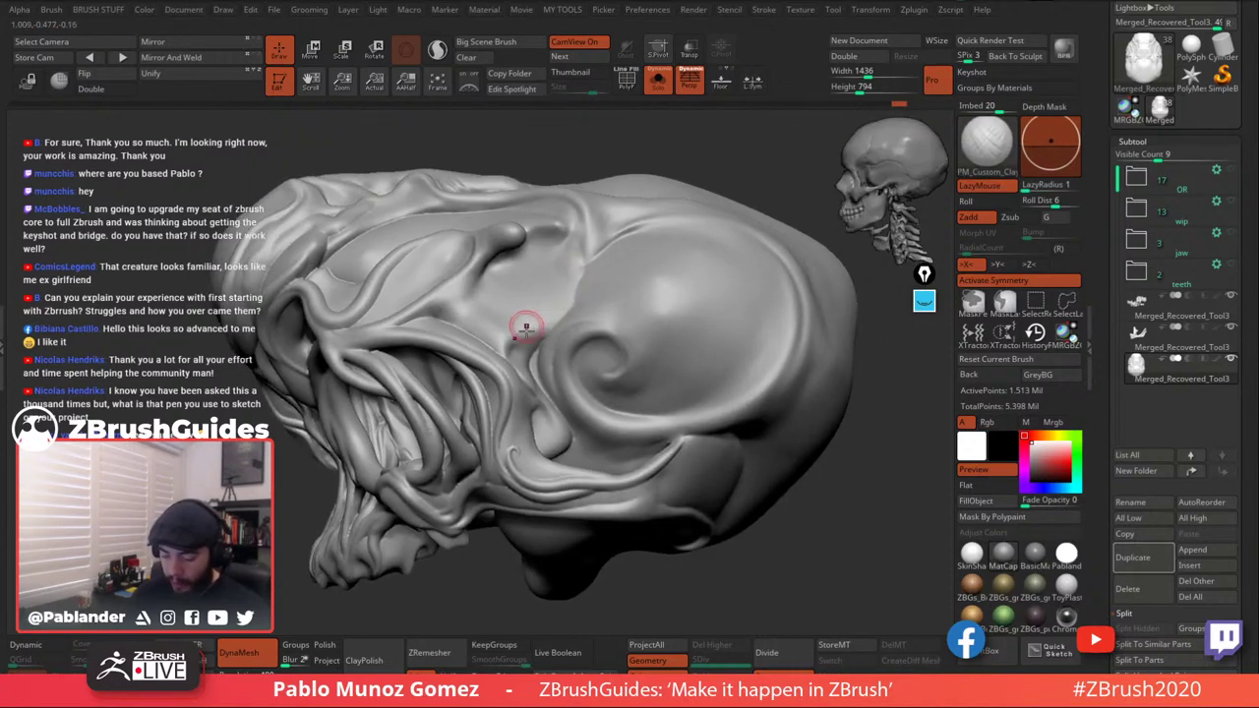
Build up clay where the side strands meet in front of the dome's spiral, and smooth the junction.
drag(526, 329, 513, 341)
mouse_move(551, 285)
right_down()
mouse_move(570, 275)
mouse_move(565, 305)
right_up()
drag(546, 327, 512, 345)
right_drag(506, 344, 516, 356)
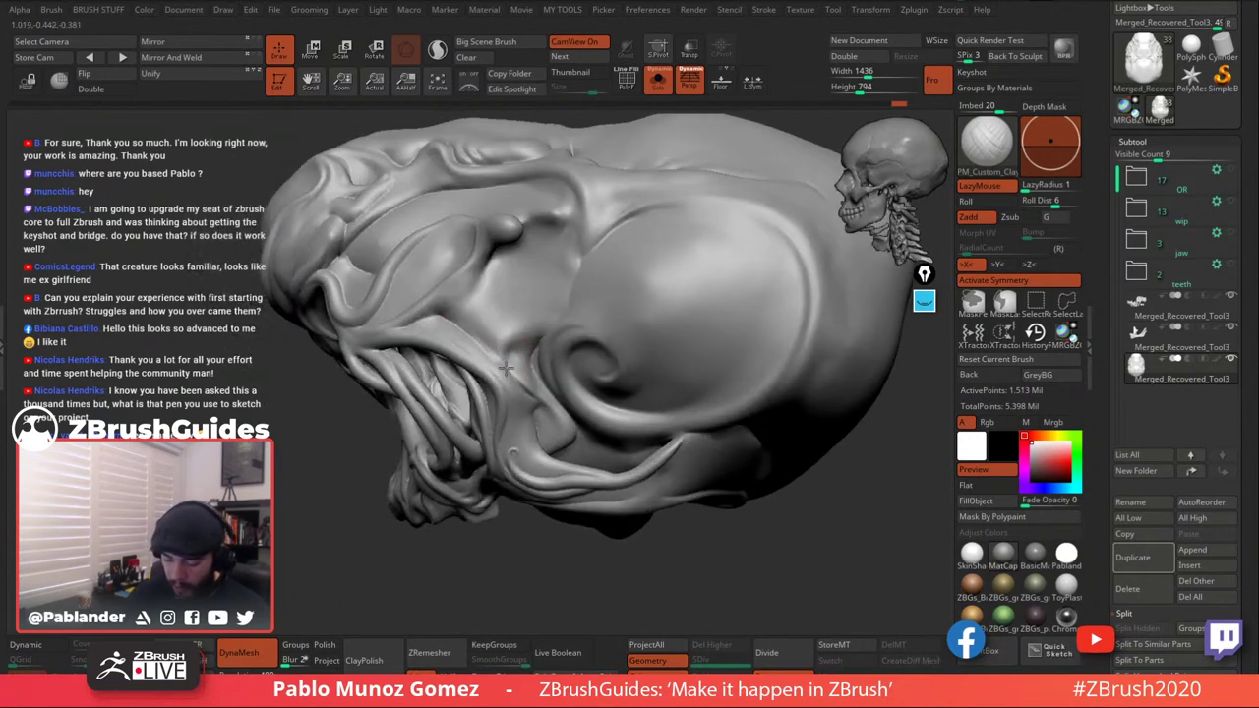
mouse_move(479, 351)
right_down()
mouse_move(505, 307)
mouse_move(514, 351)
right_up()
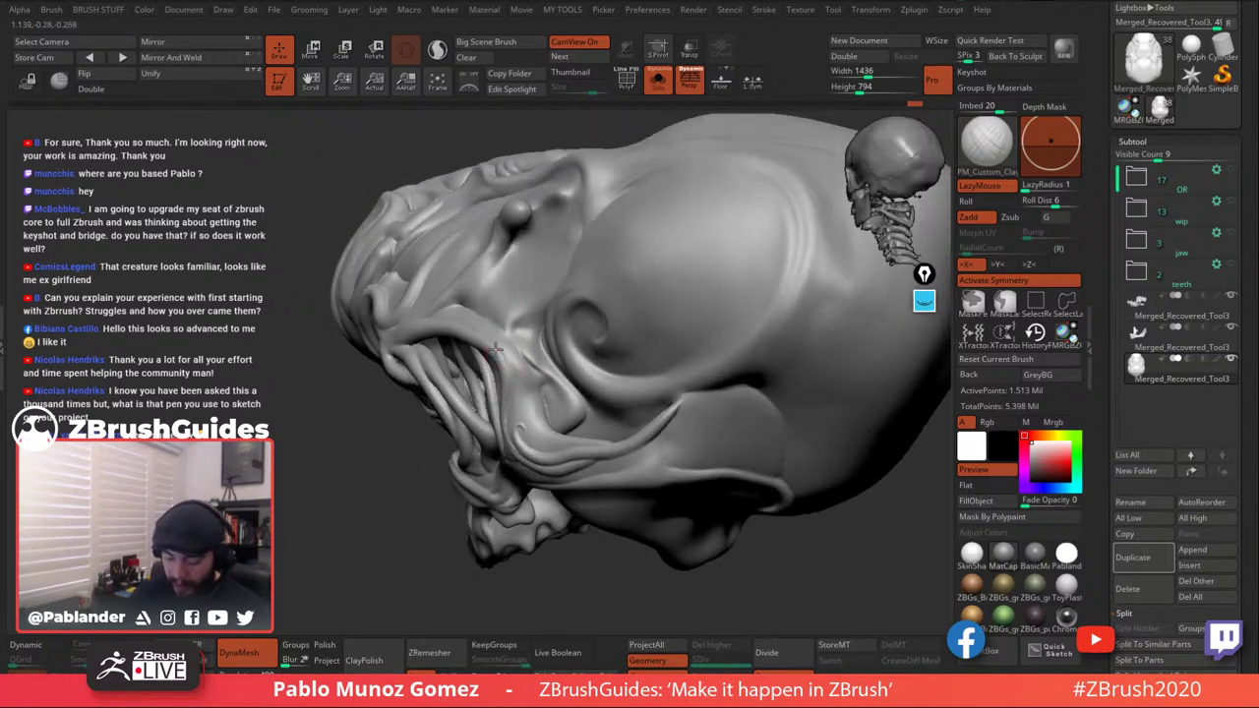
right_drag(511, 383, 514, 394)
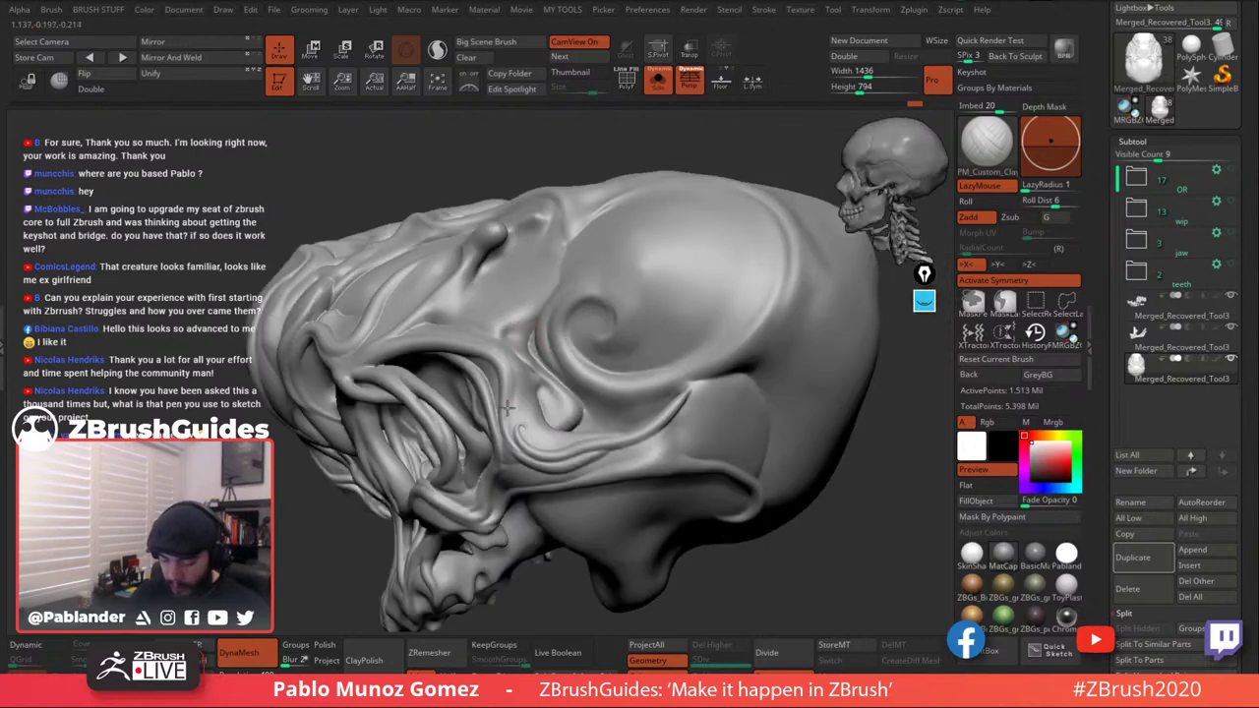
key(shift)
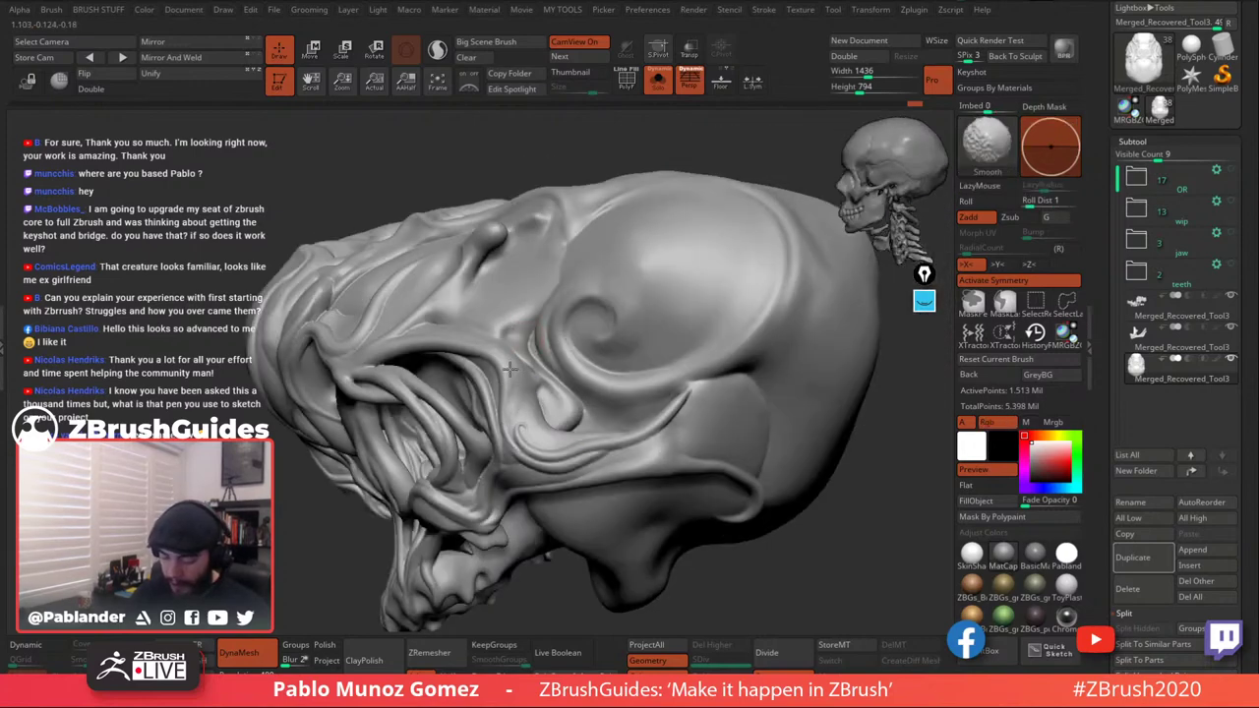
Build up clay at the upper ridge's curled end behind the knob-ended strand and smooth it into a rounded tip.
right_drag(511, 397, 516, 443)
right_drag(532, 347, 499, 428)
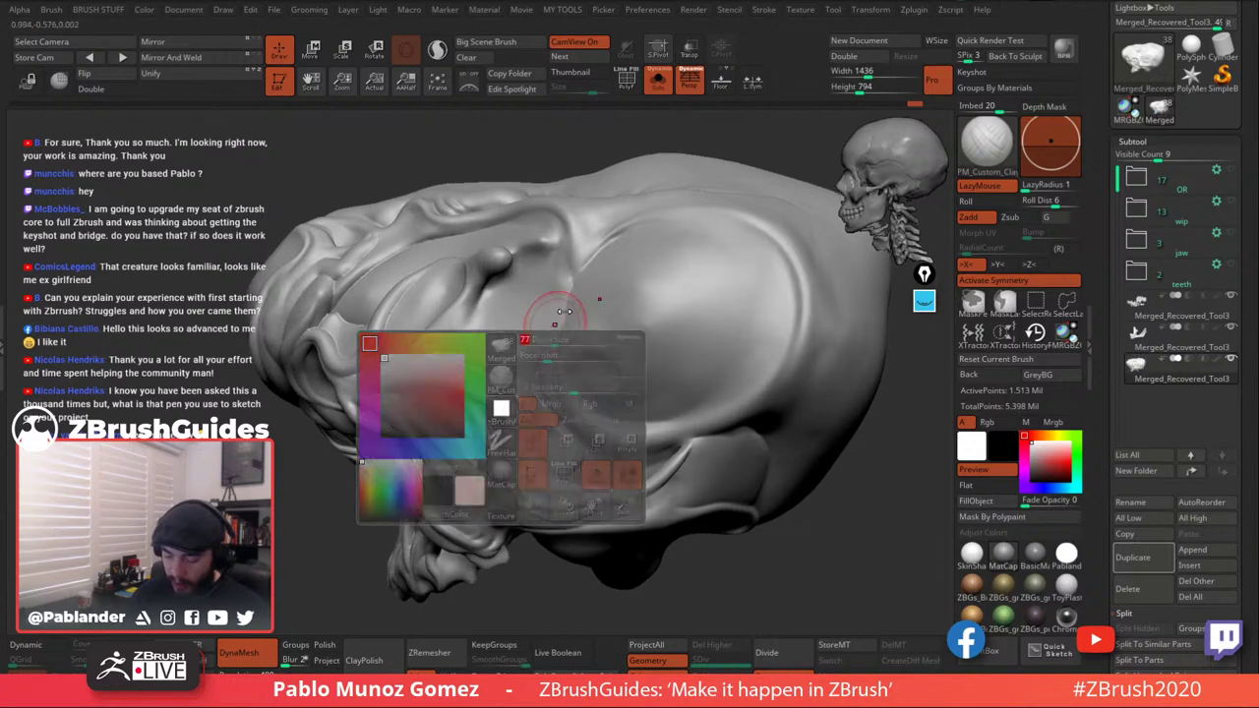
right_drag(551, 317, 499, 393)
mouse_move(551, 296)
right_down()
mouse_move(580, 345)
mouse_move(596, 324)
mouse_move(578, 287)
right_up()
key(shift)
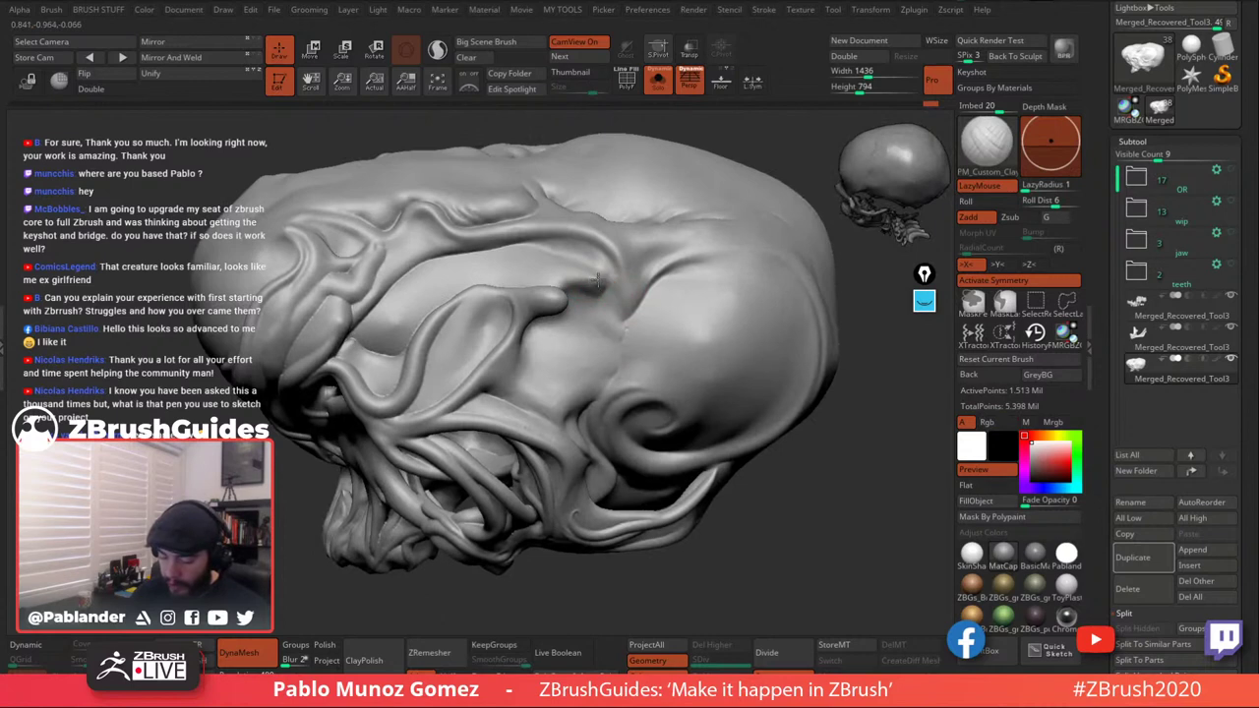
key(shift)
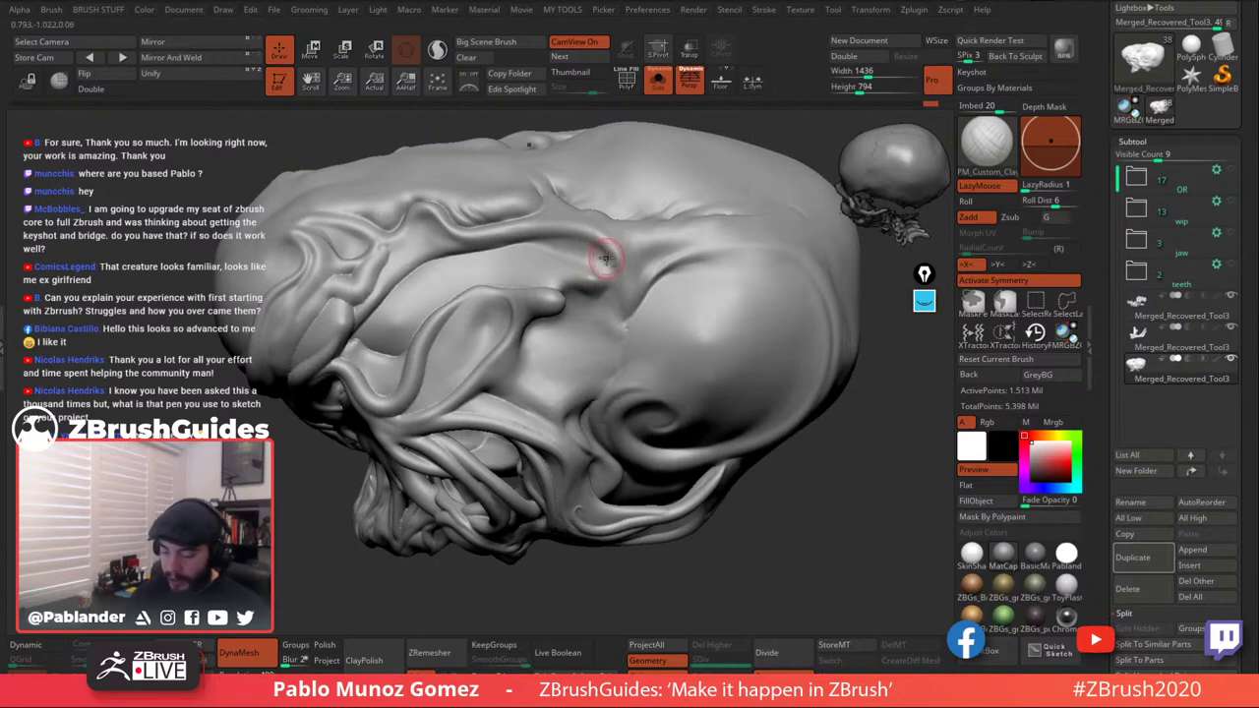
right_drag(598, 253, 586, 297)
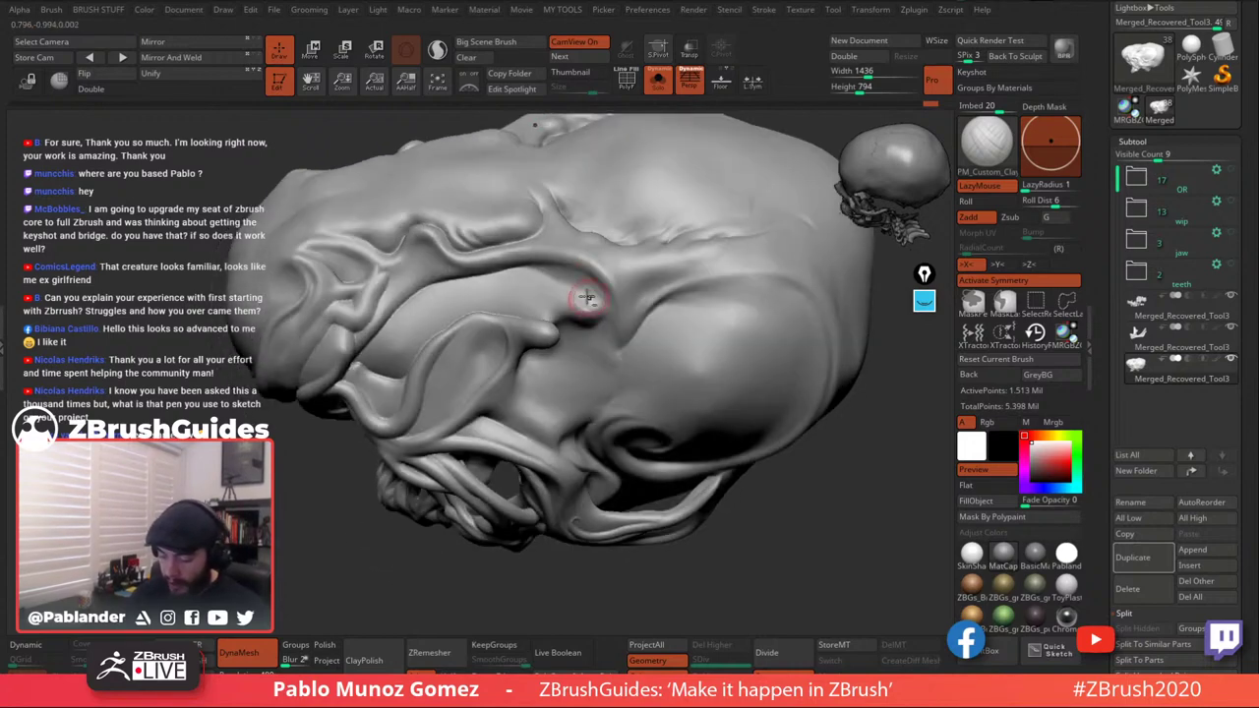
key(shift)
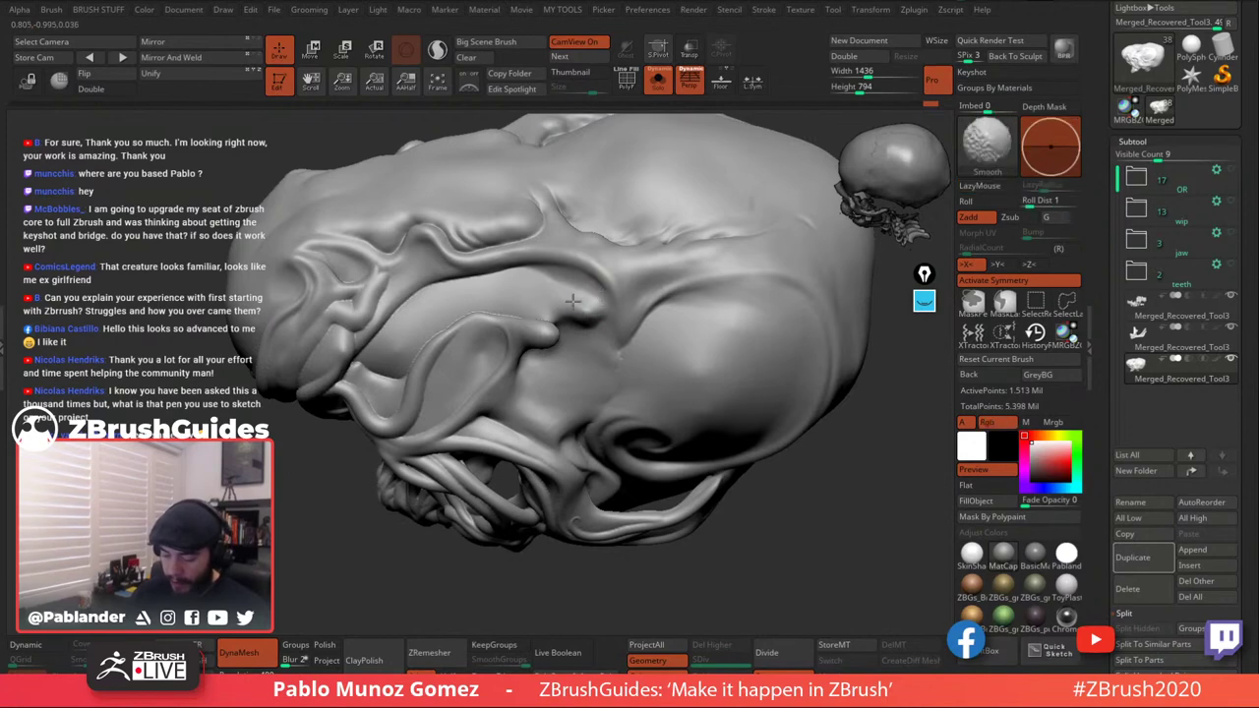
Build up clay along the dome's front edge below the ridge's rounded tip and smooth it into the flat area.
right_drag(572, 301, 618, 325)
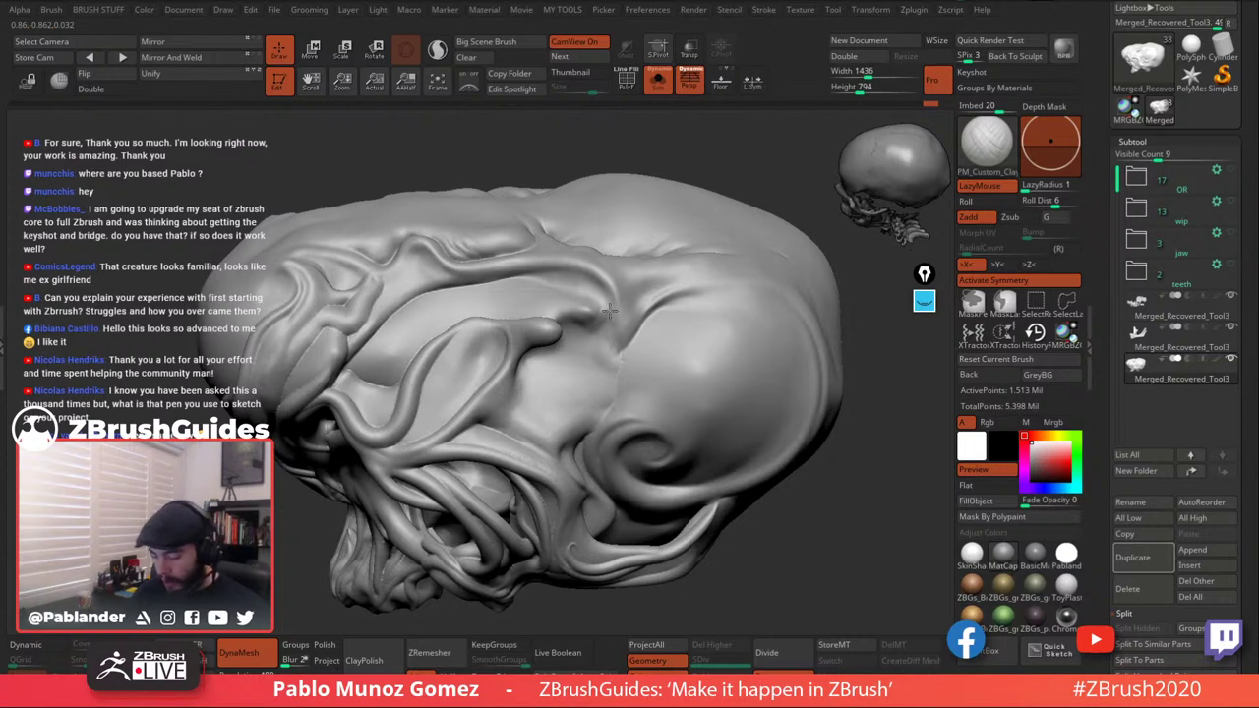
key(shift)
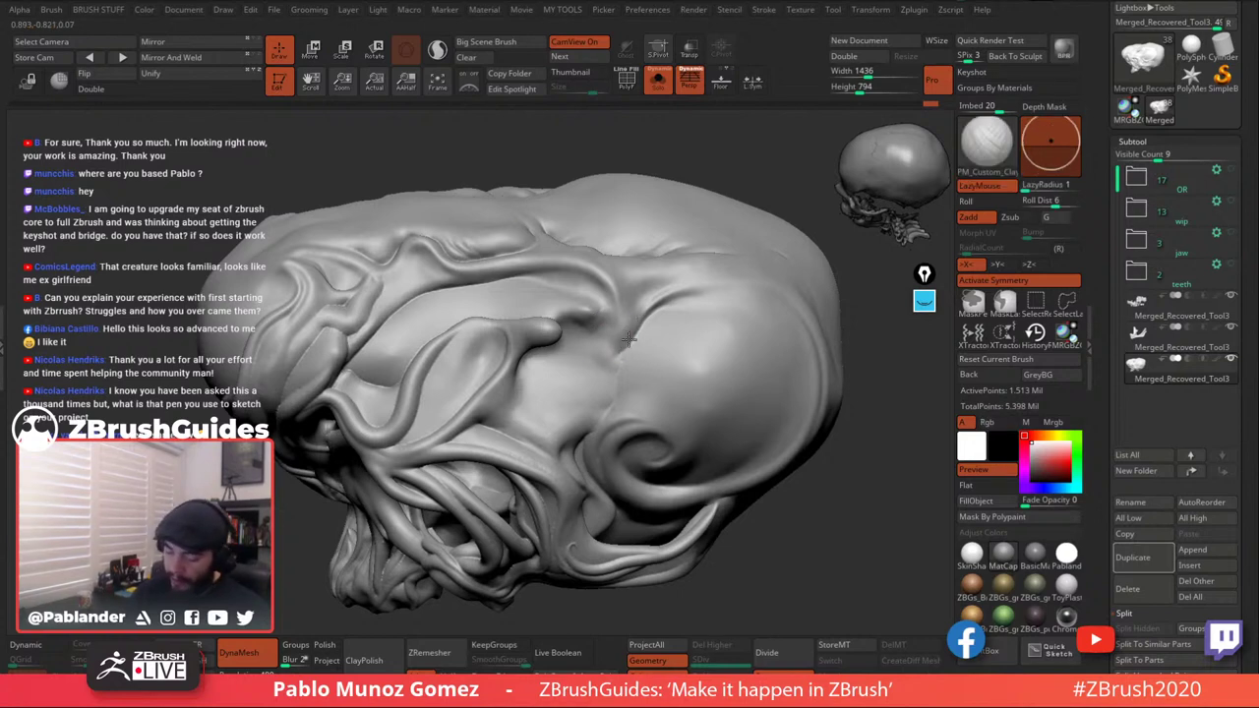
drag(629, 339, 617, 371)
mouse_move(604, 394)
alt+right_down()
mouse_move(608, 355)
mouse_move(579, 398)
alt+right_up()
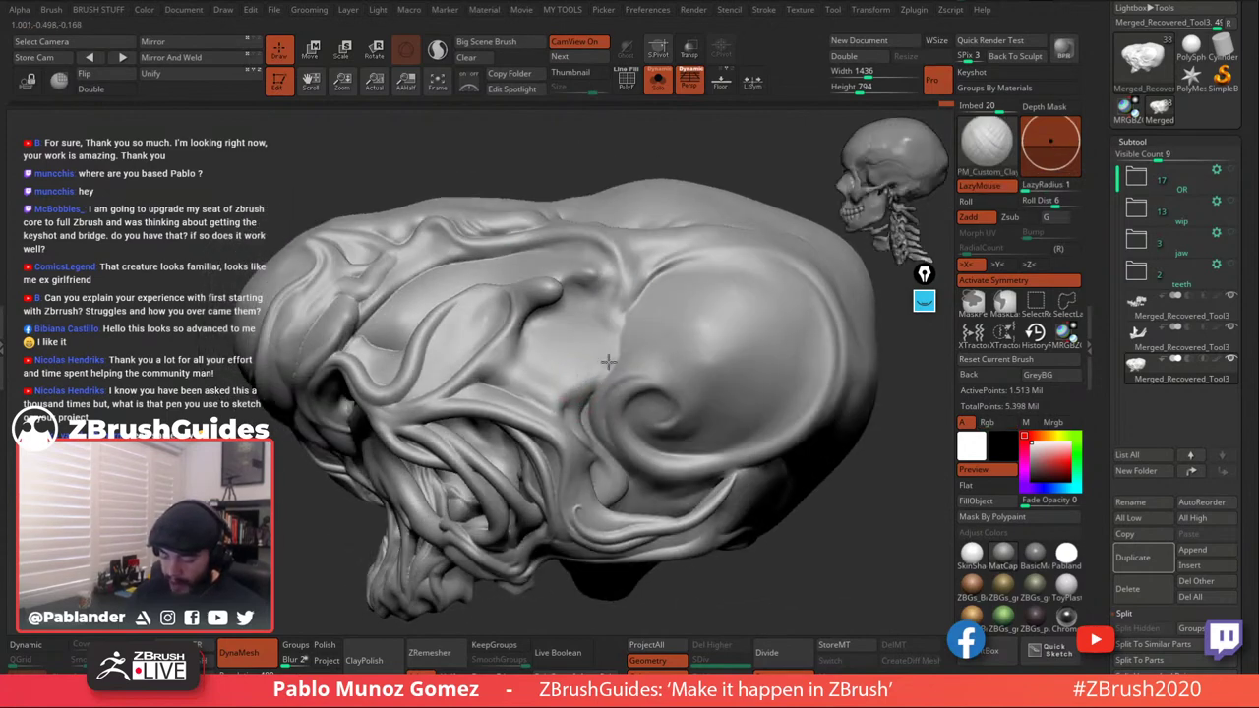
key(shift)
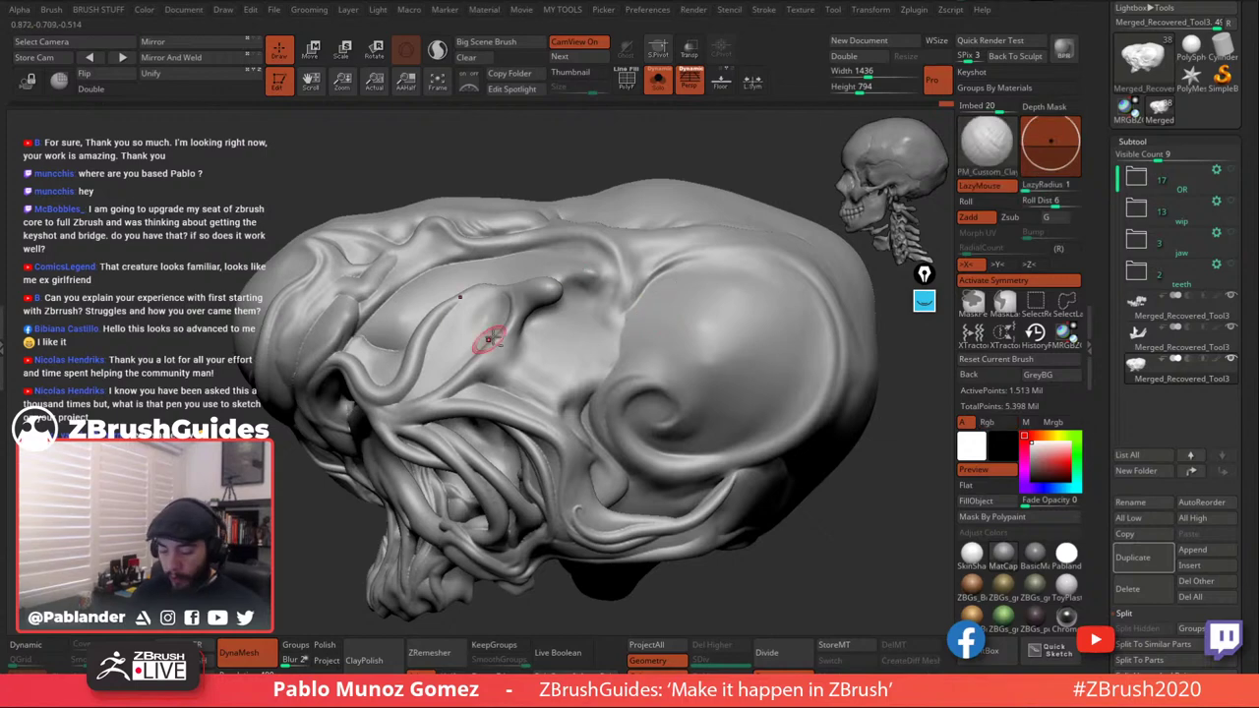
Thicken the upper inner edge of the knob-ended strand's loop and smooth it into the enclosed surface.
mouse_move(519, 330)
right_down()
mouse_move(595, 351)
mouse_move(635, 306)
mouse_move(623, 352)
mouse_move(592, 295)
right_up()
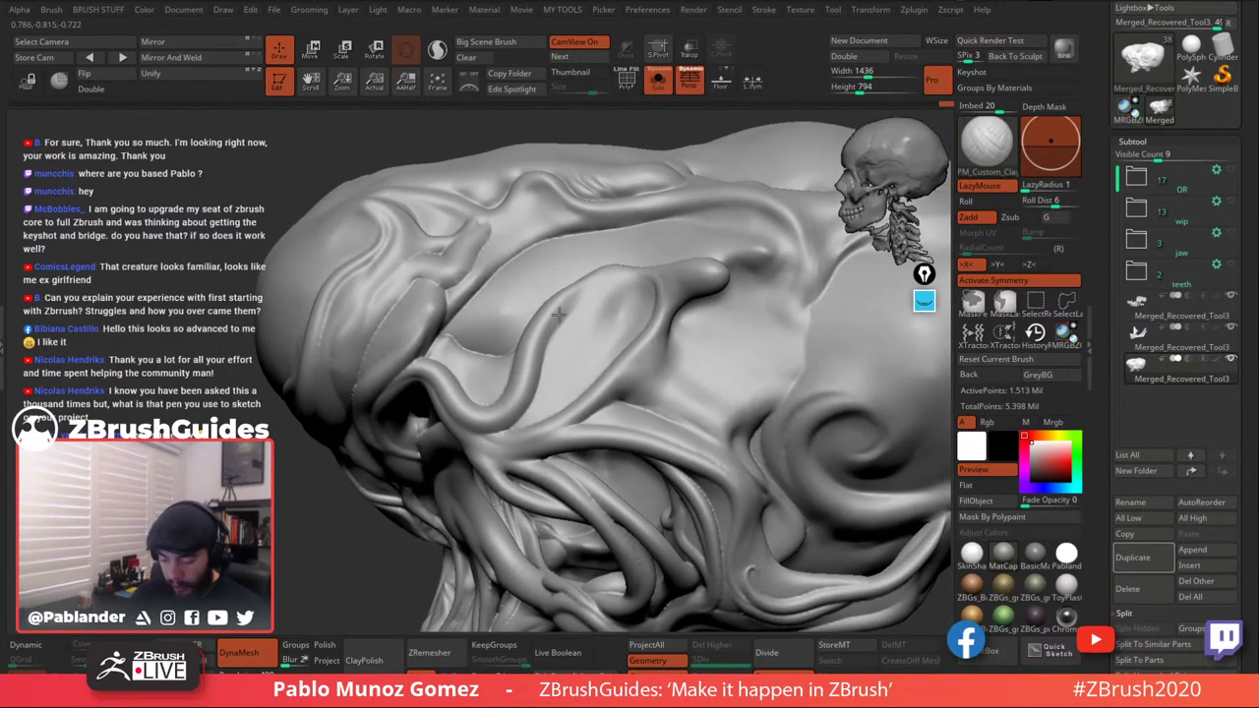
right_drag(576, 304, 561, 331)
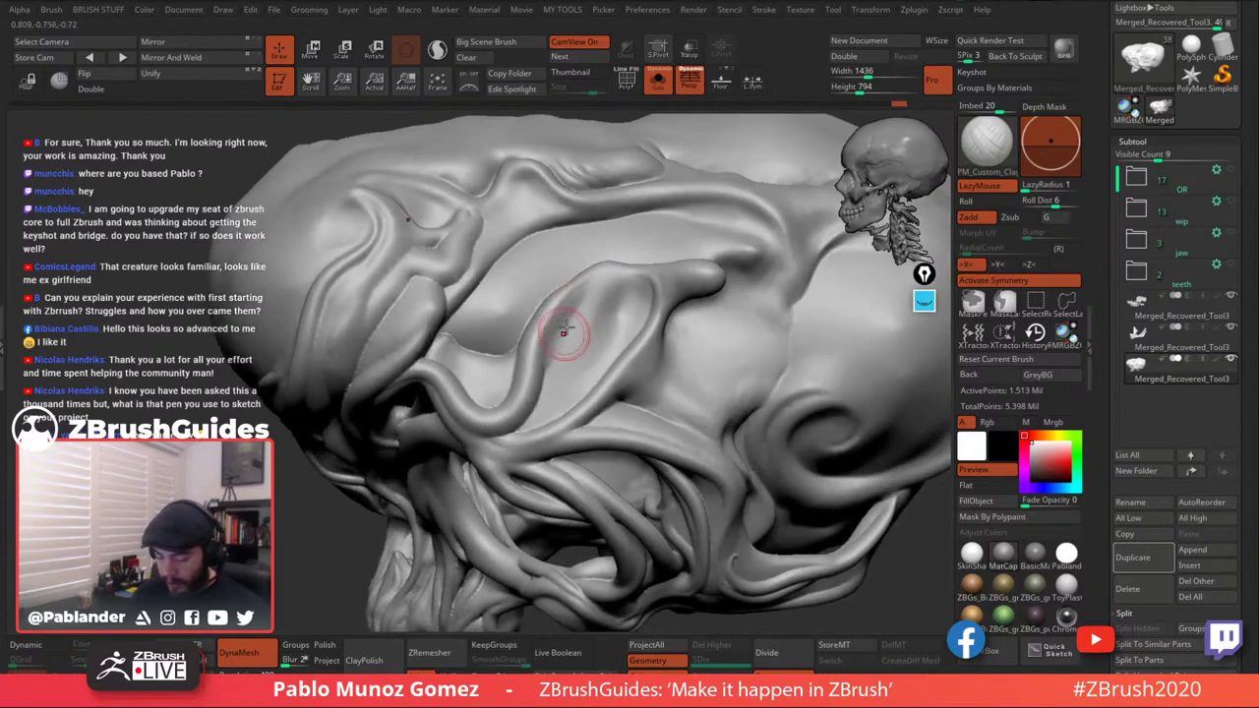
drag(582, 306, 594, 287)
right_drag(595, 279, 598, 303)
shift+drag(591, 292, 581, 286)
right_drag(571, 343, 528, 365)
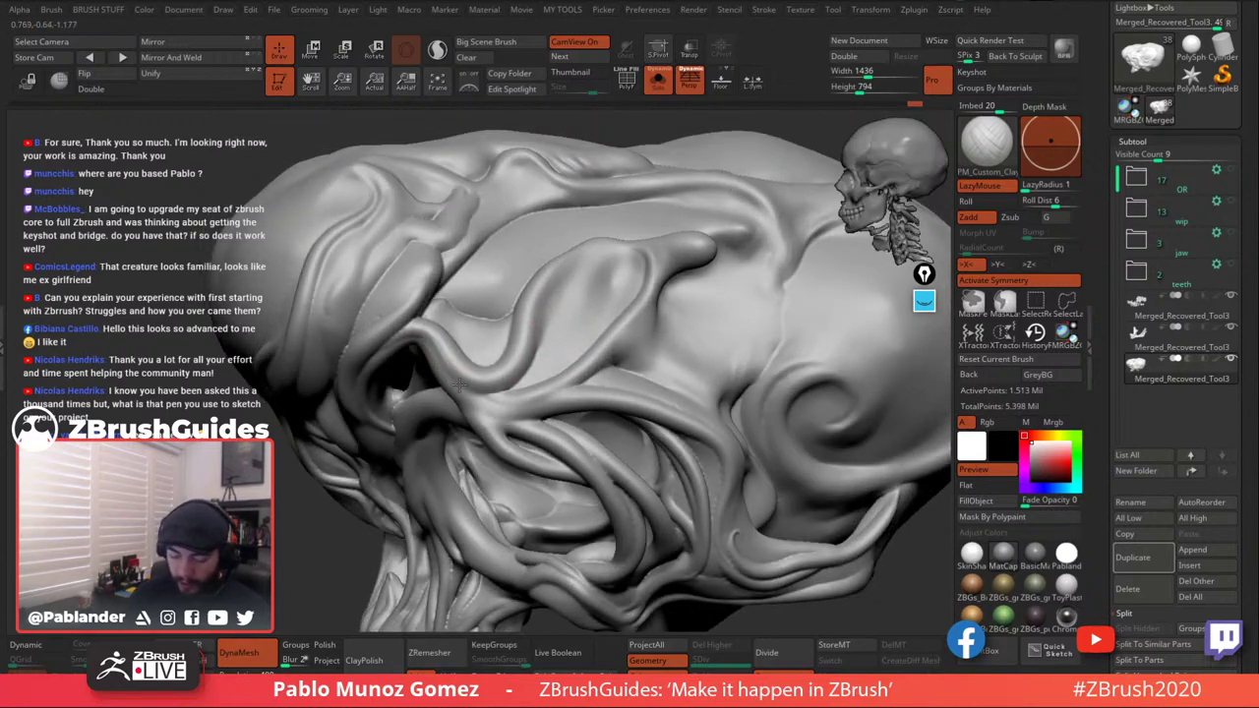
Build up clay along the U-shaped bend at the front of the knob-ended strand and smooth its inner side.
mouse_move(439, 349)
mouse_down()
mouse_move(484, 395)
mouse_move(502, 385)
mouse_up()
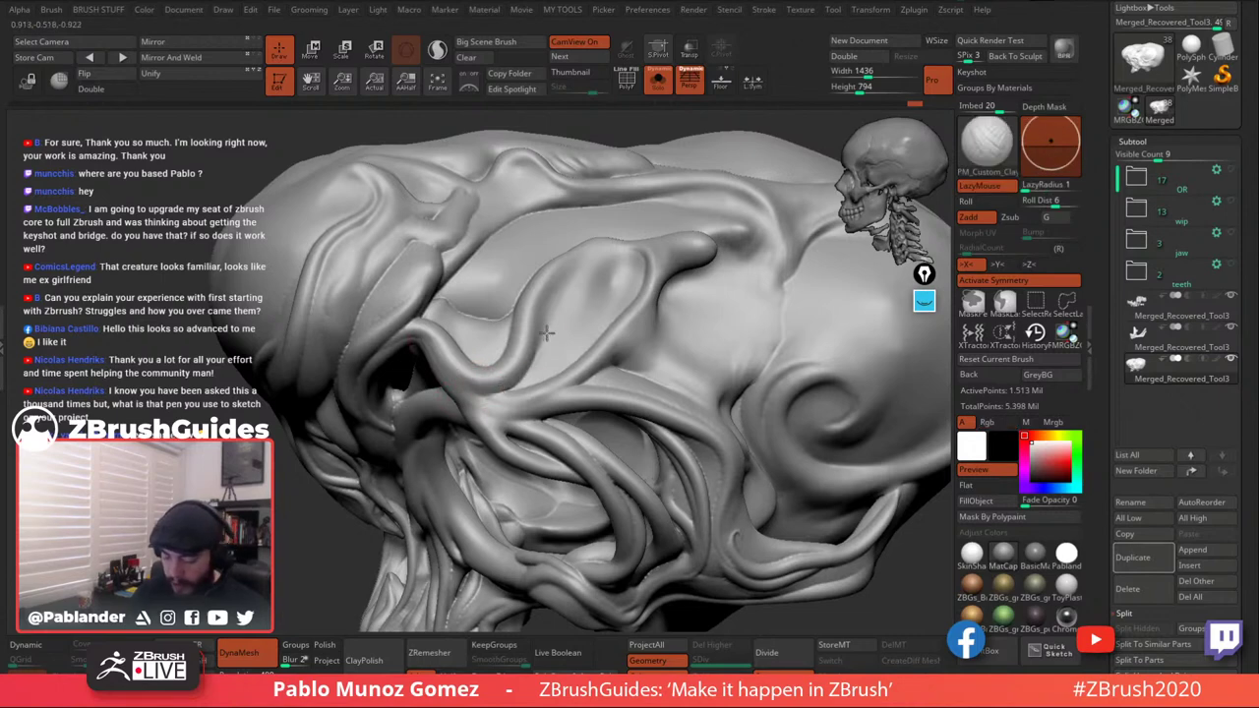
drag(536, 345, 547, 325)
shift+drag(500, 394, 505, 367)
right_drag(588, 307, 565, 342)
mouse_move(533, 360)
mouse_down()
mouse_move(547, 295)
mouse_move(541, 339)
mouse_move(564, 285)
mouse_move(516, 369)
mouse_up()
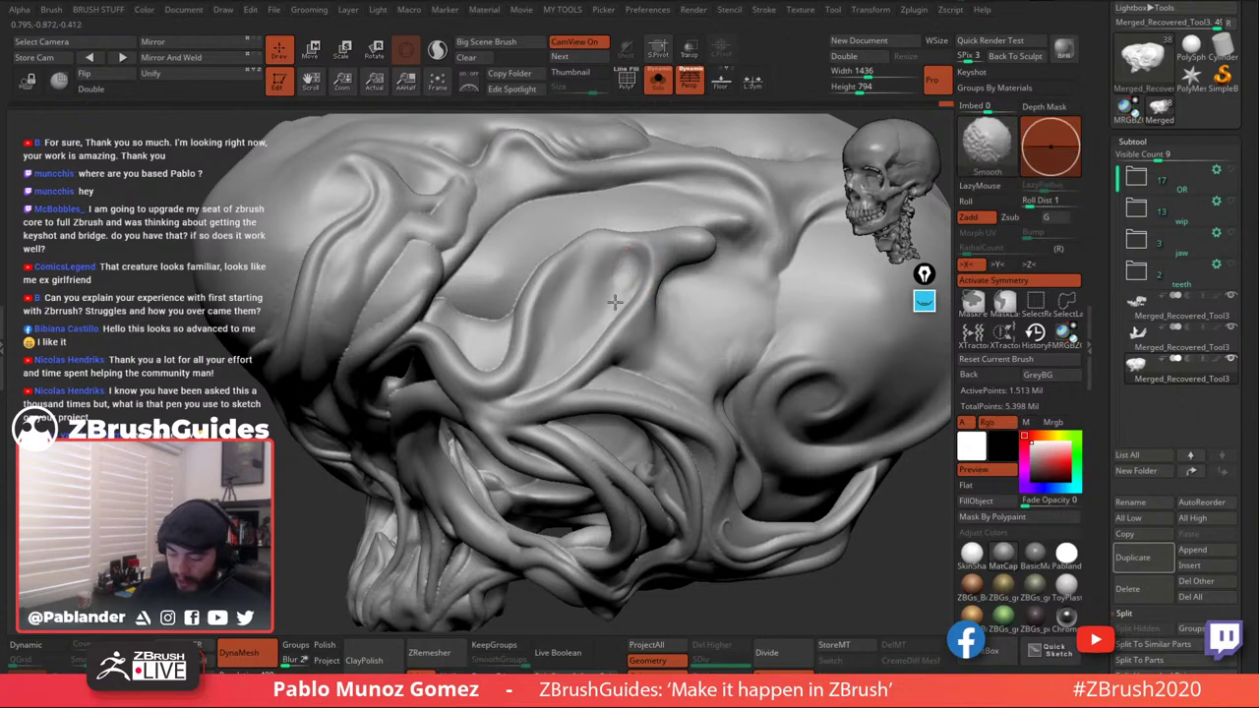
Fill and smooth the rear inner side of the strand's loop below the knob.
mouse_move(616, 297)
mouse_down()
mouse_move(613, 265)
mouse_move(632, 285)
mouse_up()
mouse_move(639, 254)
right_down()
mouse_move(646, 304)
mouse_move(634, 300)
right_up()
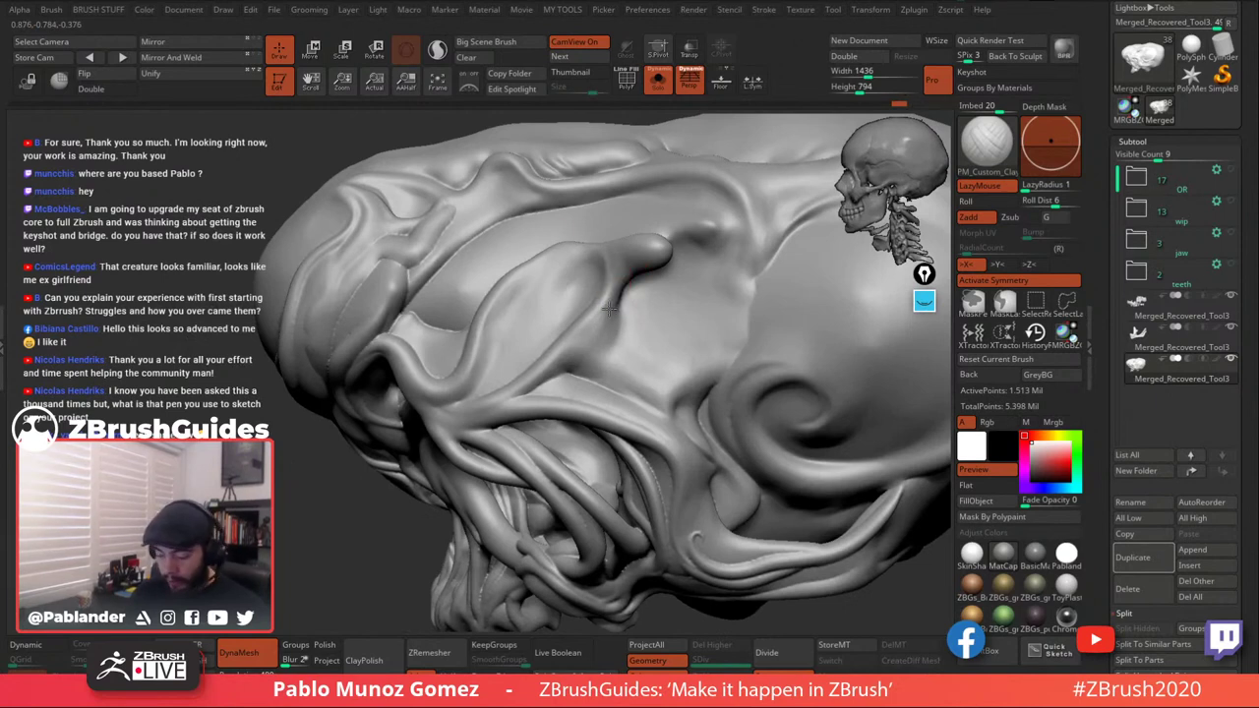
mouse_move(612, 333)
shift+mouse_down()
mouse_move(602, 321)
mouse_move(614, 333)
mouse_move(573, 363)
mouse_move(621, 291)
shift+mouse_up()
right_drag(621, 291, 671, 296)
Build up clay where the side strands converge above the eye socket and smooth the junction.
drag(580, 386, 541, 395)
right_drag(498, 400, 535, 366)
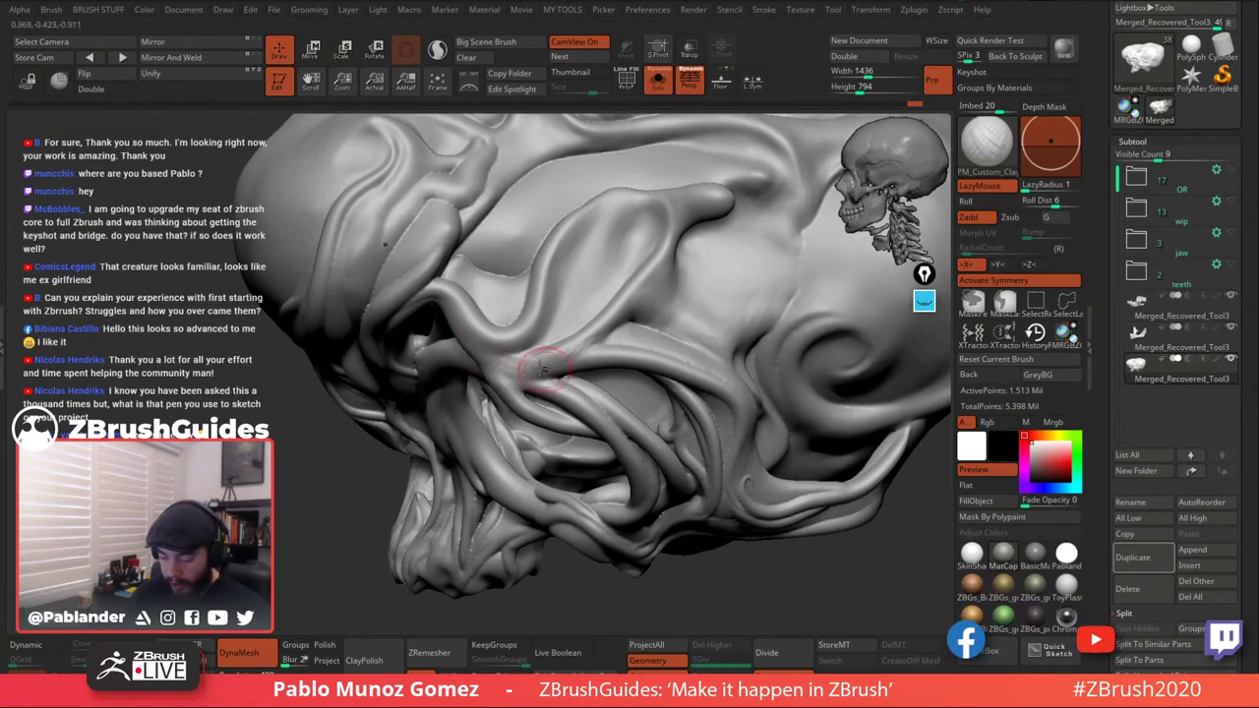
key(shift)
mouse_move(573, 366)
shift+mouse_down()
mouse_move(610, 324)
mouse_move(598, 344)
shift+mouse_up()
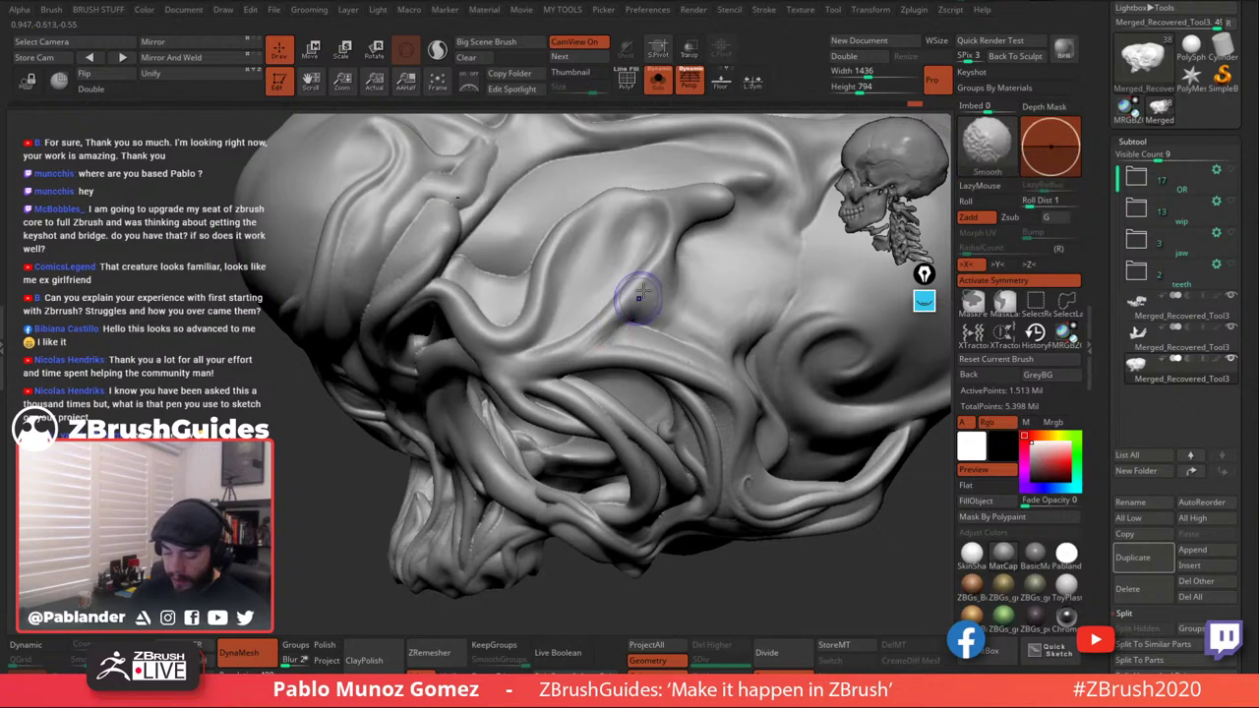
mouse_move(643, 279)
right_down()
mouse_move(548, 354)
mouse_move(518, 328)
right_up()
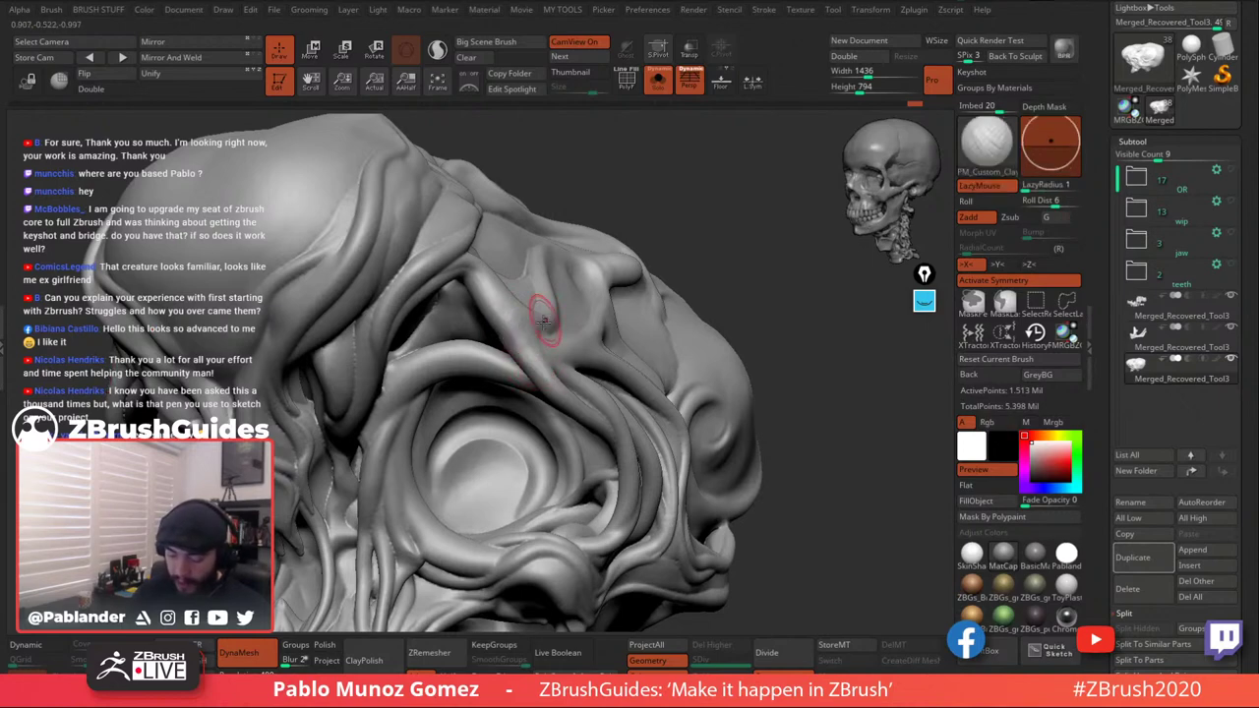
mouse_move(543, 320)
right_down()
mouse_move(525, 354)
mouse_move(541, 352)
right_up()
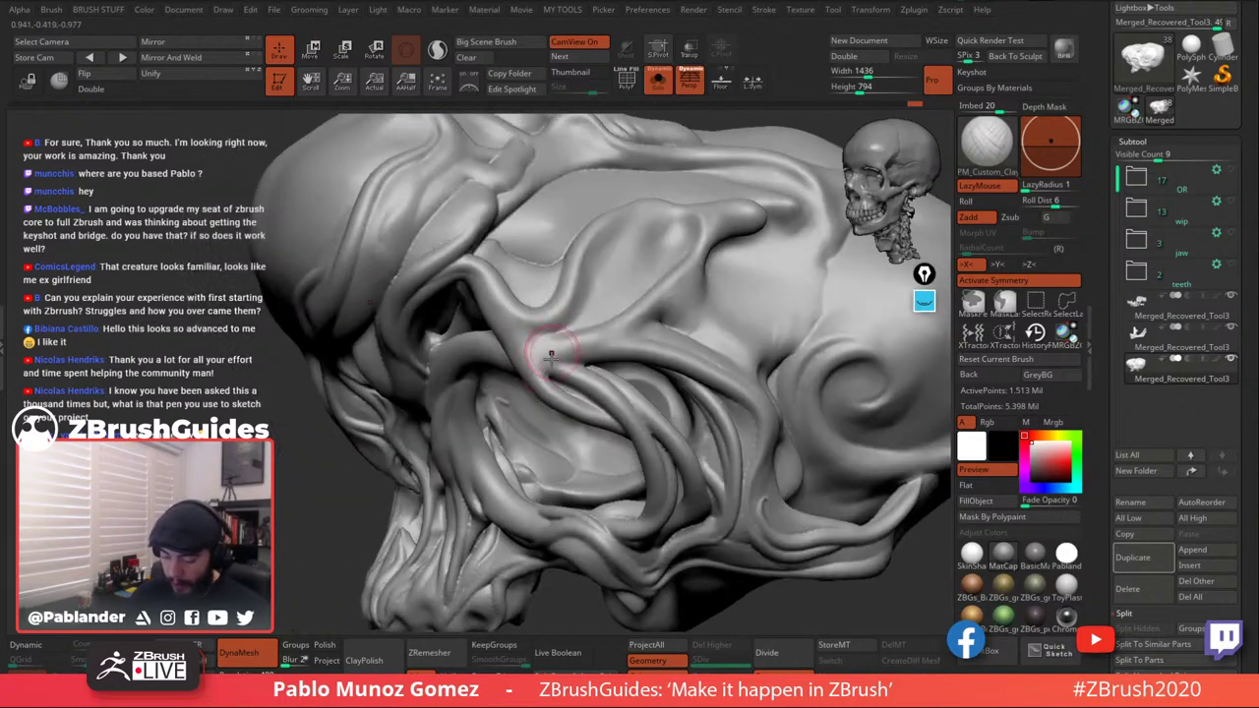
mouse_move(540, 354)
mouse_down()
mouse_move(574, 359)
mouse_move(527, 356)
mouse_up()
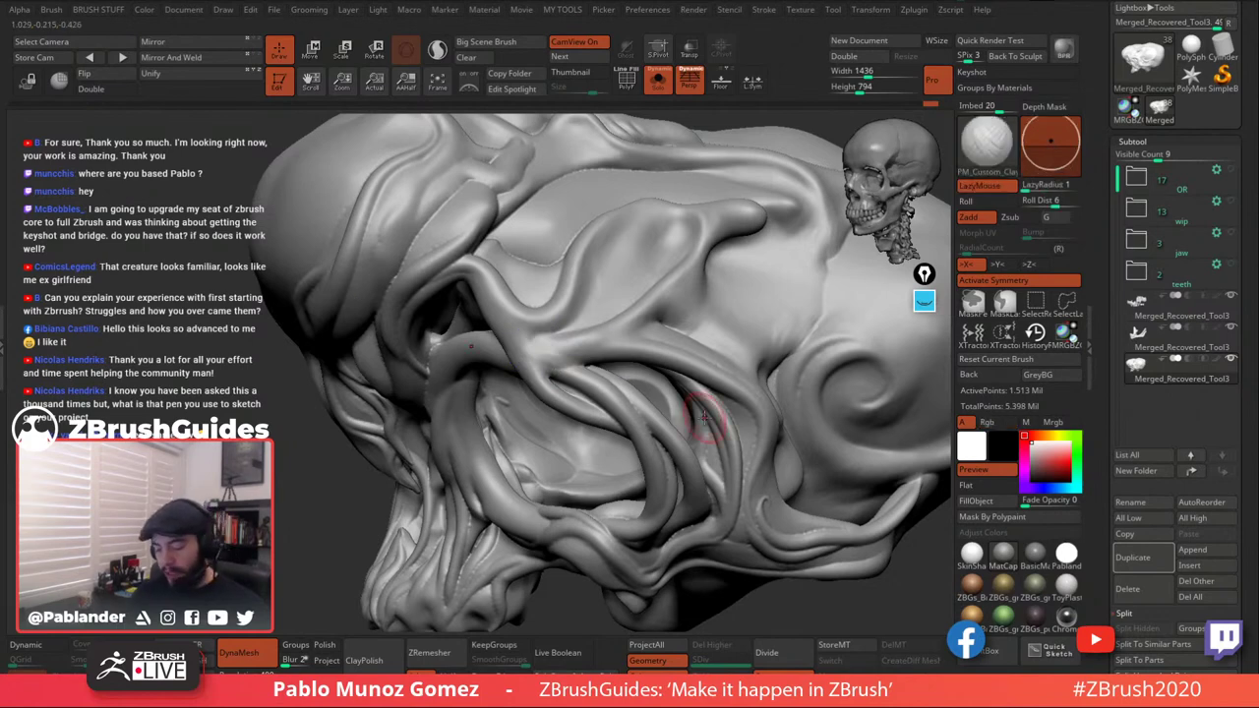
Build up clay on the front strand's peak above the eye socket, blending it into the neighbouring brow fold.
mouse_move(478, 266)
right_down()
mouse_move(585, 306)
mouse_move(575, 313)
right_up()
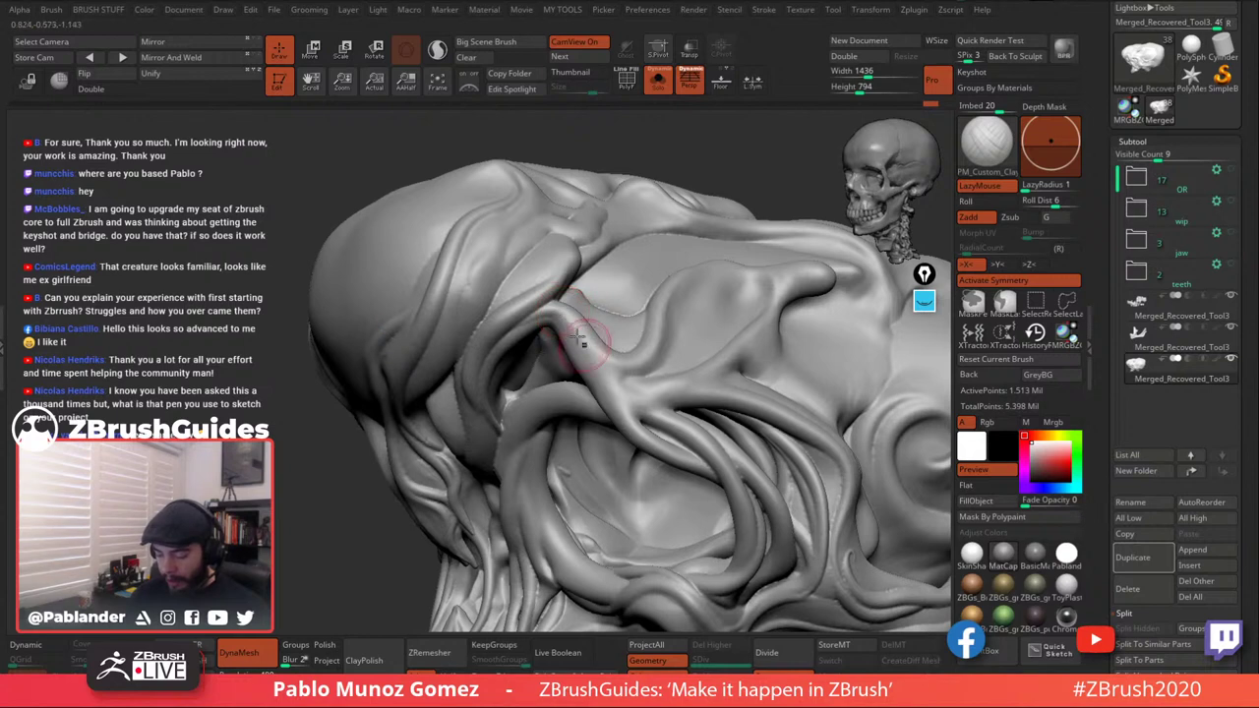
drag(589, 351, 562, 323)
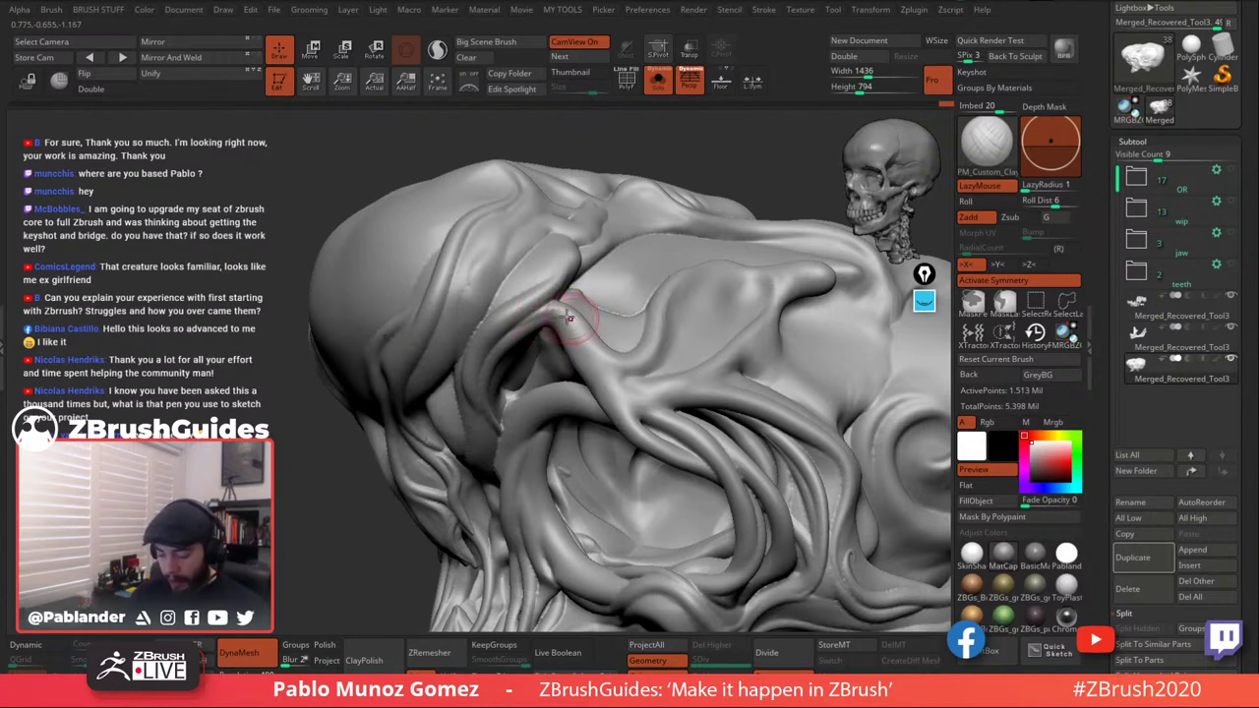
drag(568, 317, 543, 310)
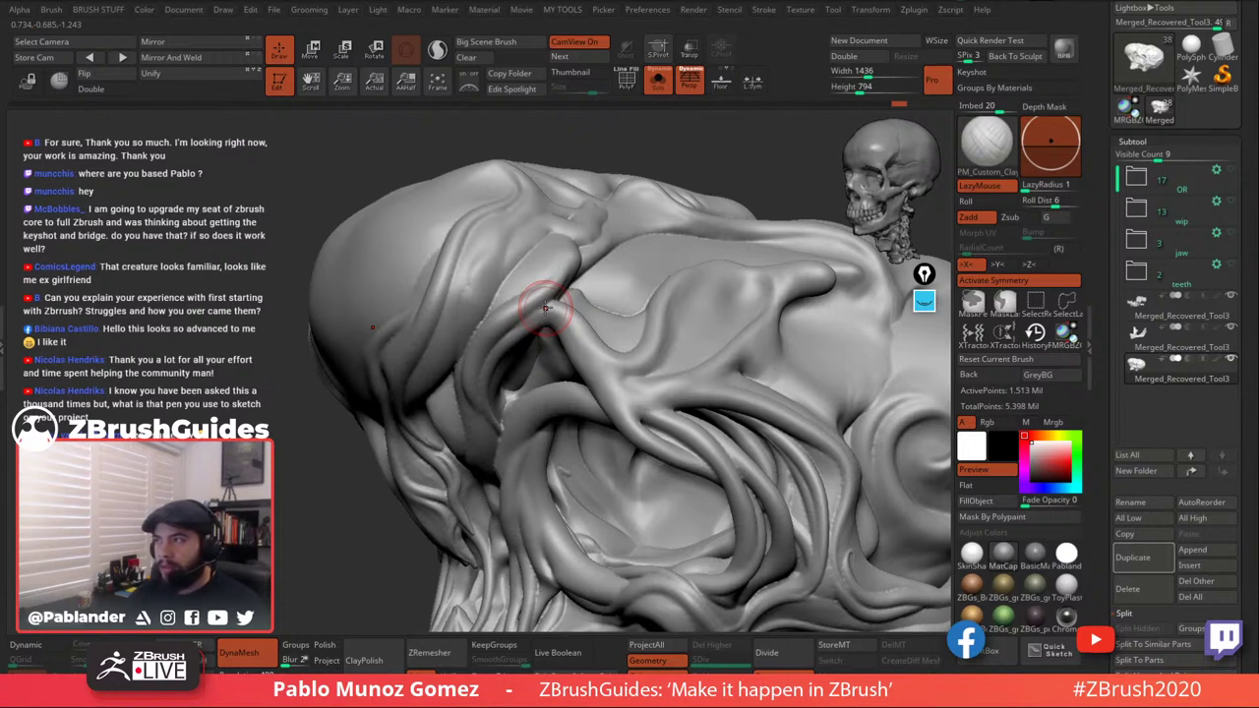
right_drag(551, 295, 565, 291)
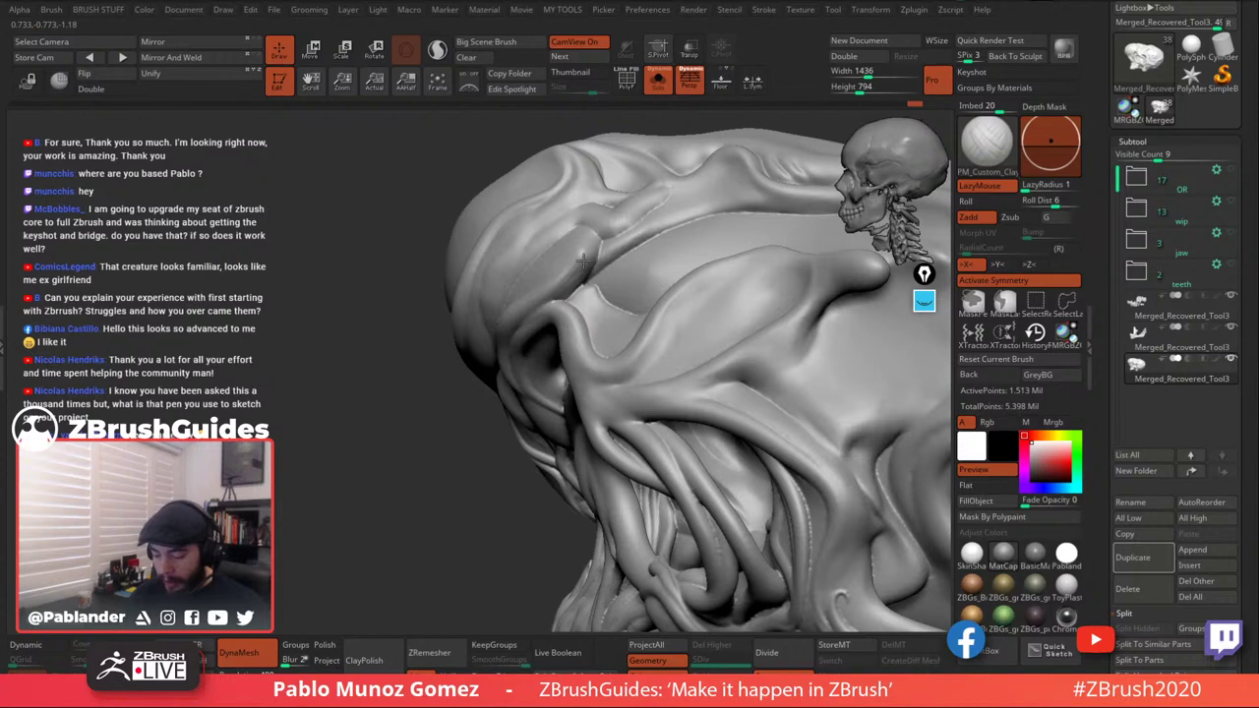
drag(590, 263, 558, 295)
mouse_move(568, 266)
right_down()
mouse_move(636, 282)
mouse_move(614, 285)
right_up()
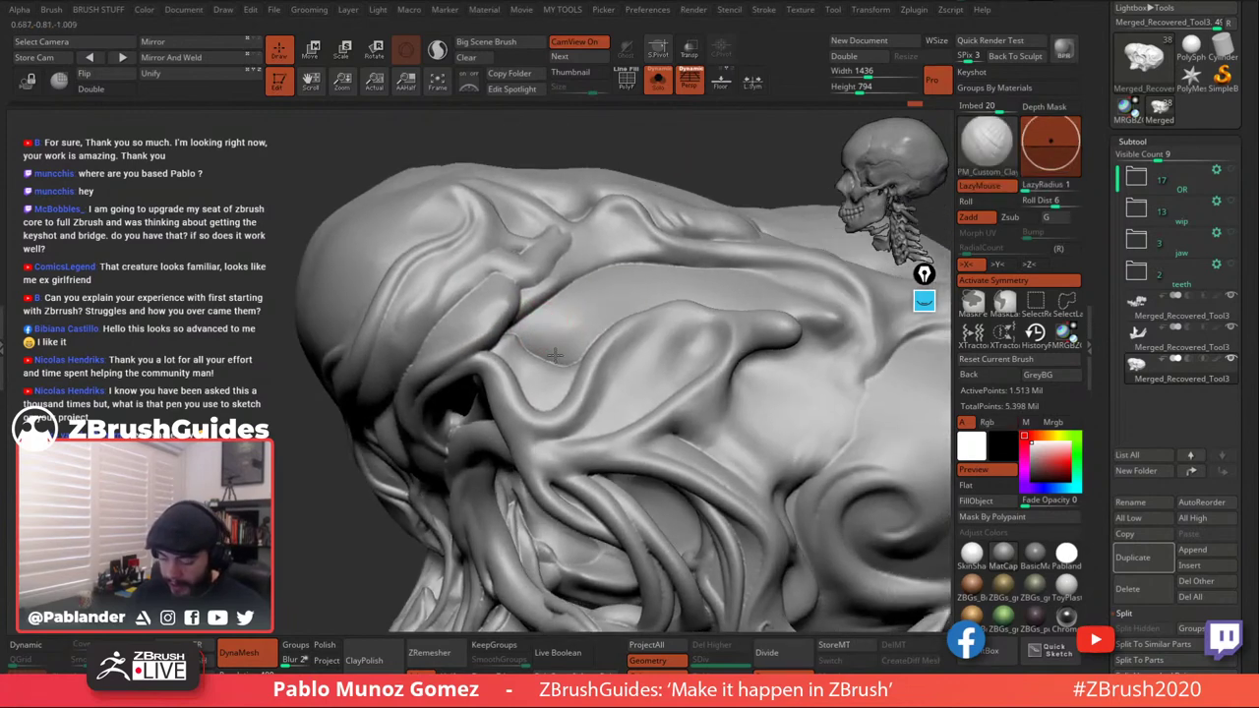
Soften the creased edge in the hollow between the U-shaped strand and the brow folds.
right_drag(576, 332, 590, 314)
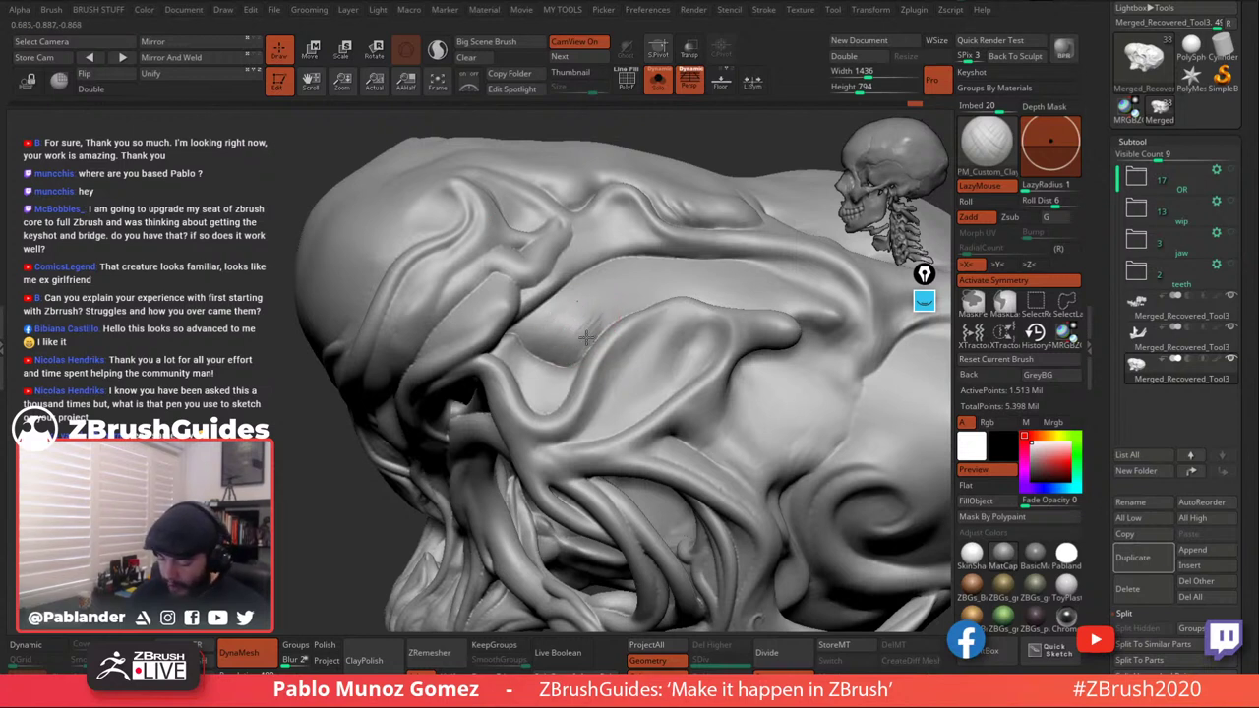
key(shift)
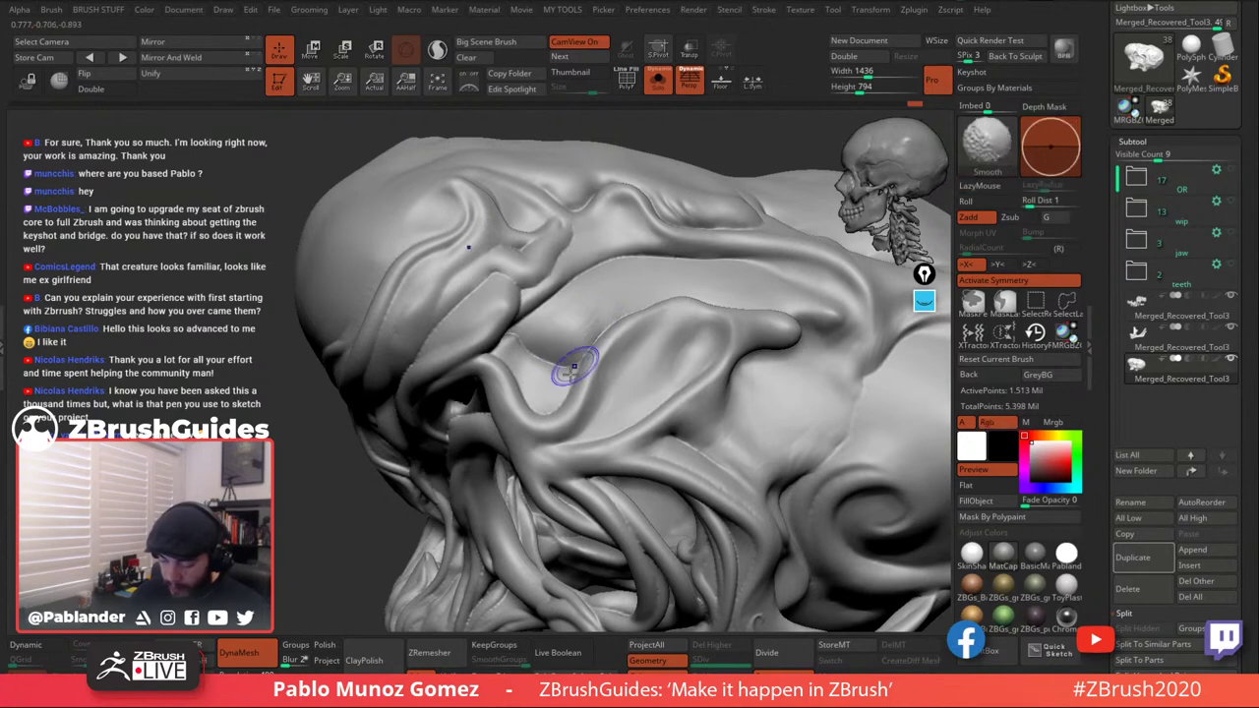
shift+drag(511, 362, 533, 401)
mouse_move(680, 321)
right_down()
mouse_move(522, 315)
mouse_move(616, 351)
mouse_move(590, 342)
right_up()
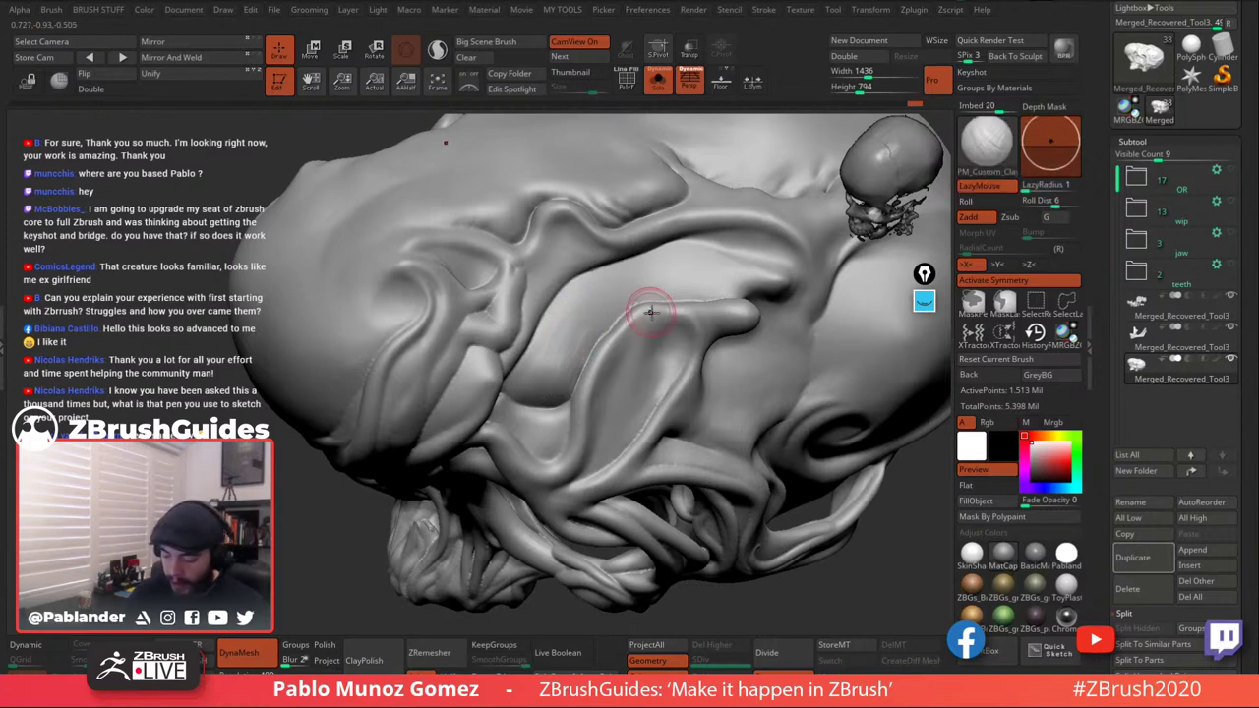
Build up clay beneath the long upper ridge, from the brow folds rearward, and smooth it into the hollow.
mouse_move(586, 310)
right_down()
mouse_move(642, 354)
mouse_move(610, 337)
mouse_move(514, 348)
mouse_move(617, 279)
mouse_move(640, 281)
mouse_move(607, 269)
mouse_move(534, 295)
right_up()
key(shift)
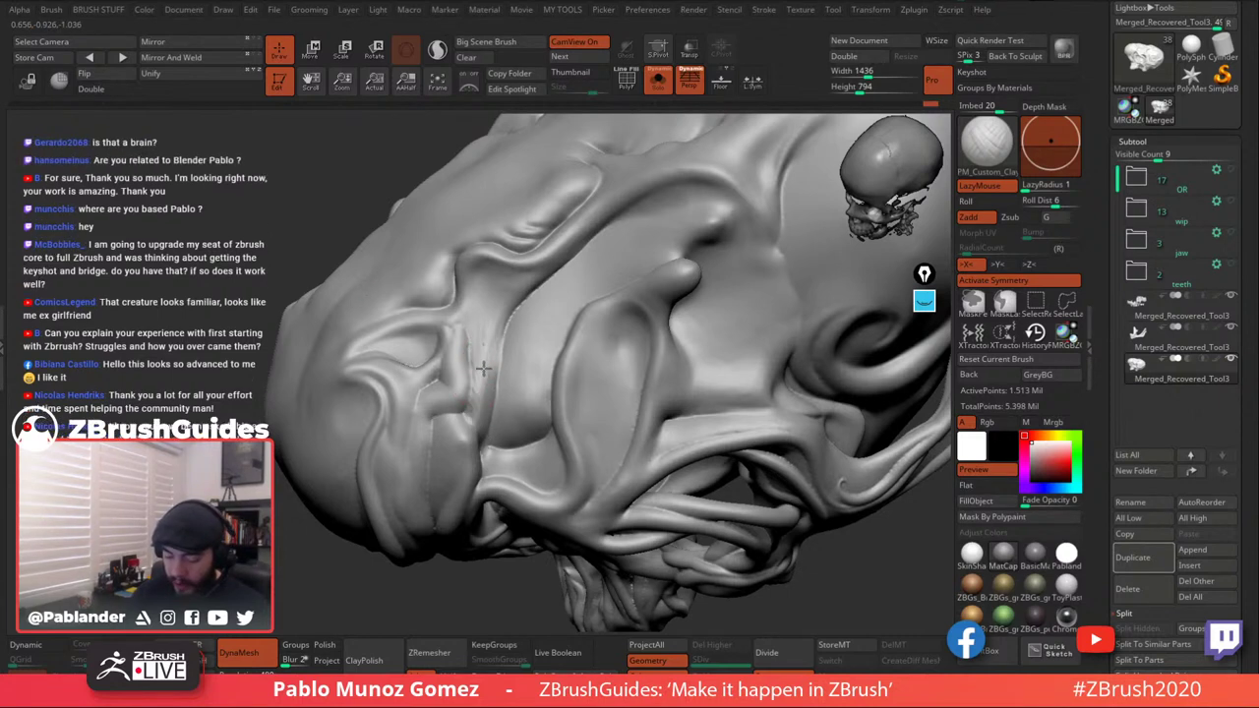
key(shift)
right_drag(499, 311, 514, 316)
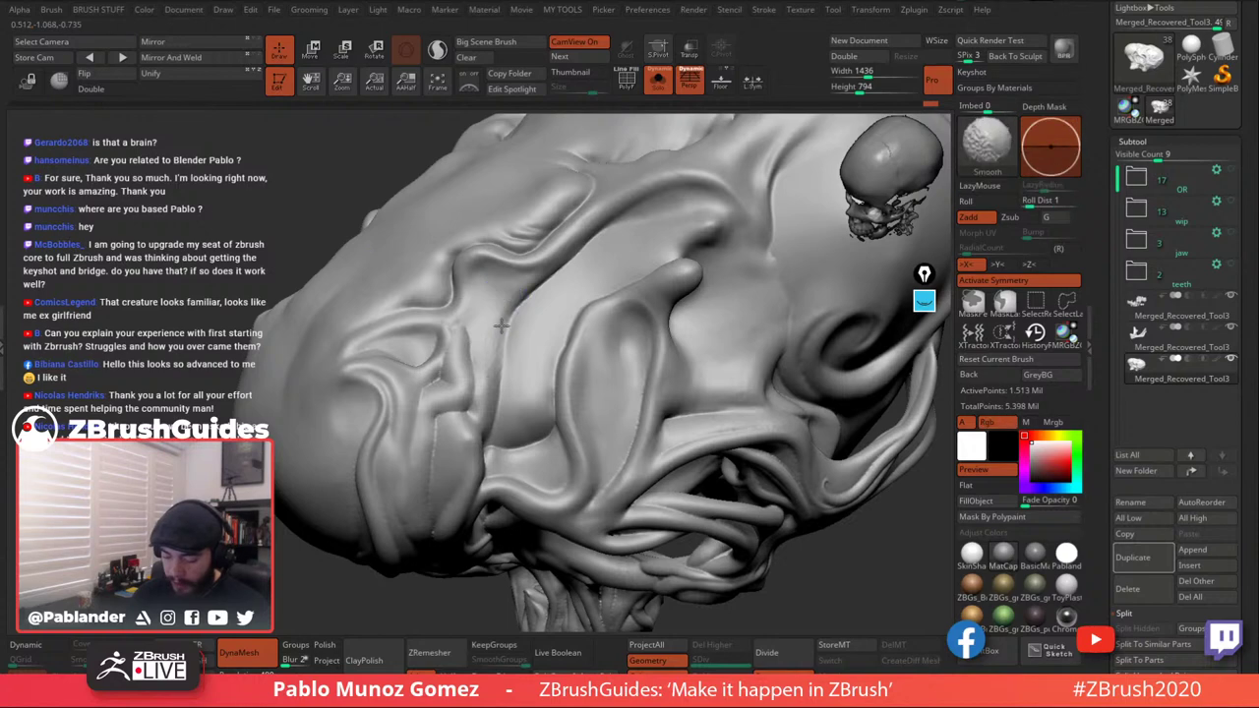
right_drag(489, 389, 553, 266)
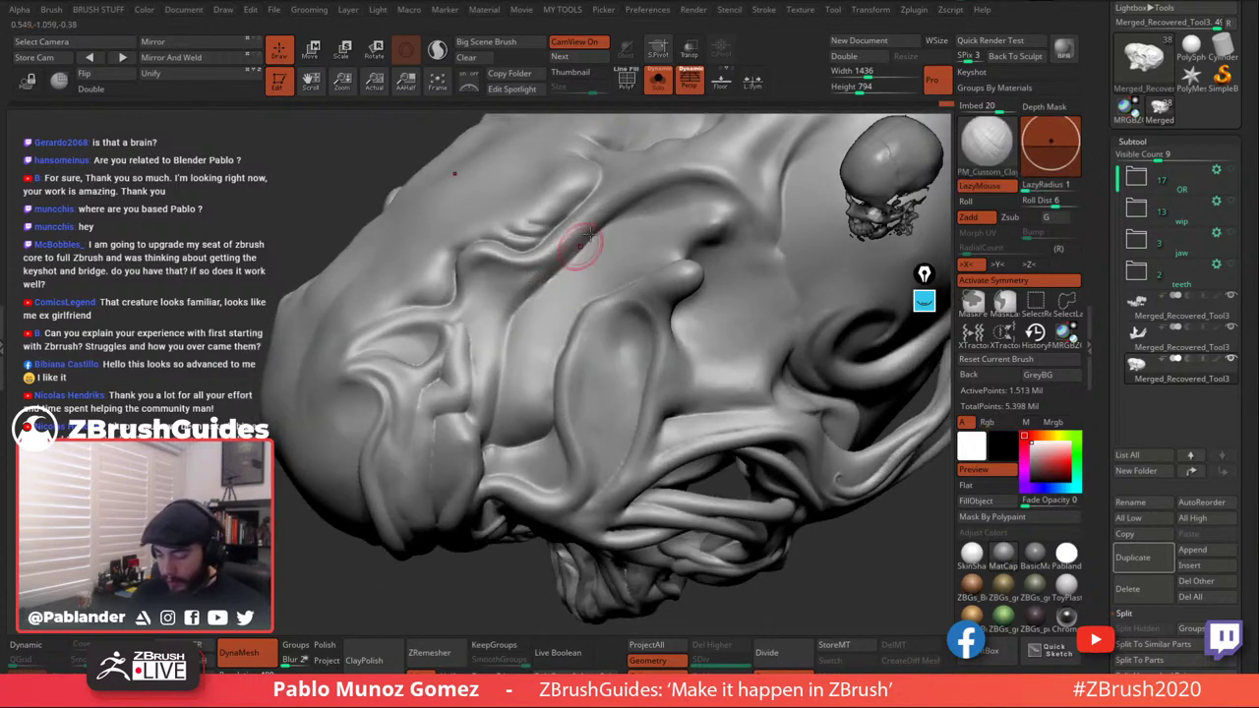
shift+drag(581, 250, 526, 293)
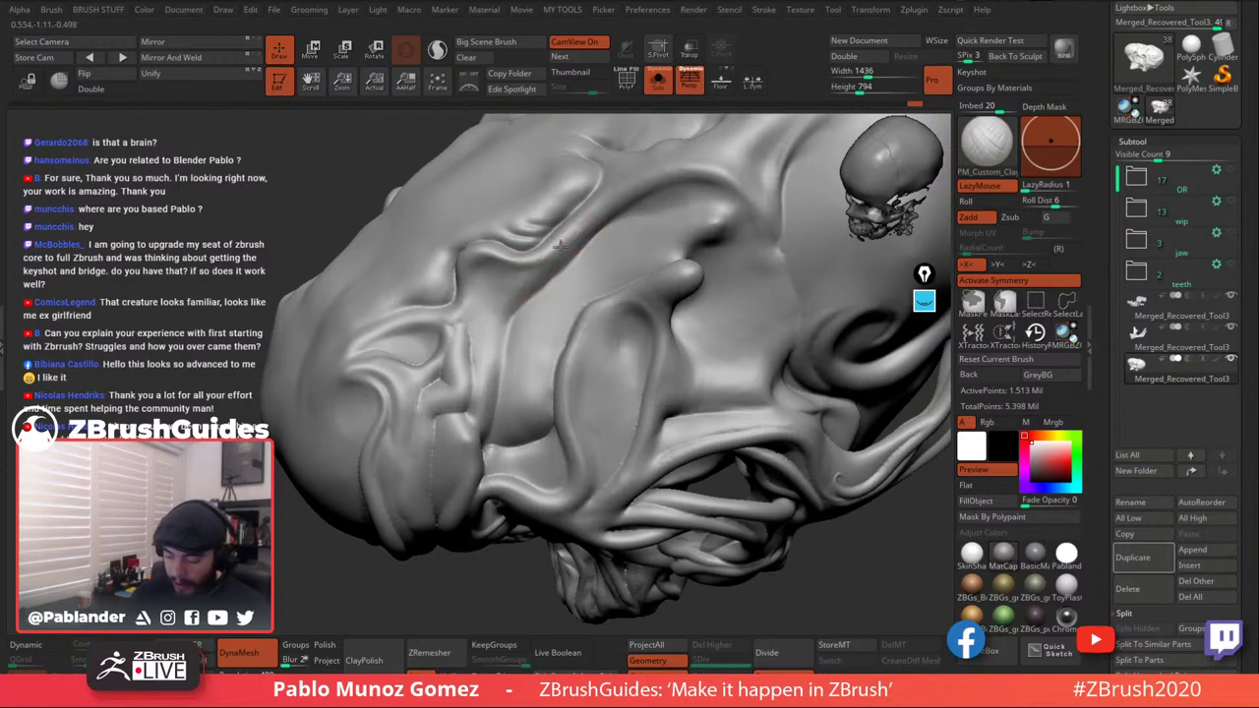
Build up clay in the groove between the brow folds and the hollow beneath the long upper ridge, and smooth the transition.
mouse_move(519, 295)
right_down()
mouse_move(602, 254)
mouse_move(485, 303)
mouse_move(562, 343)
mouse_move(620, 239)
mouse_move(598, 247)
right_up()
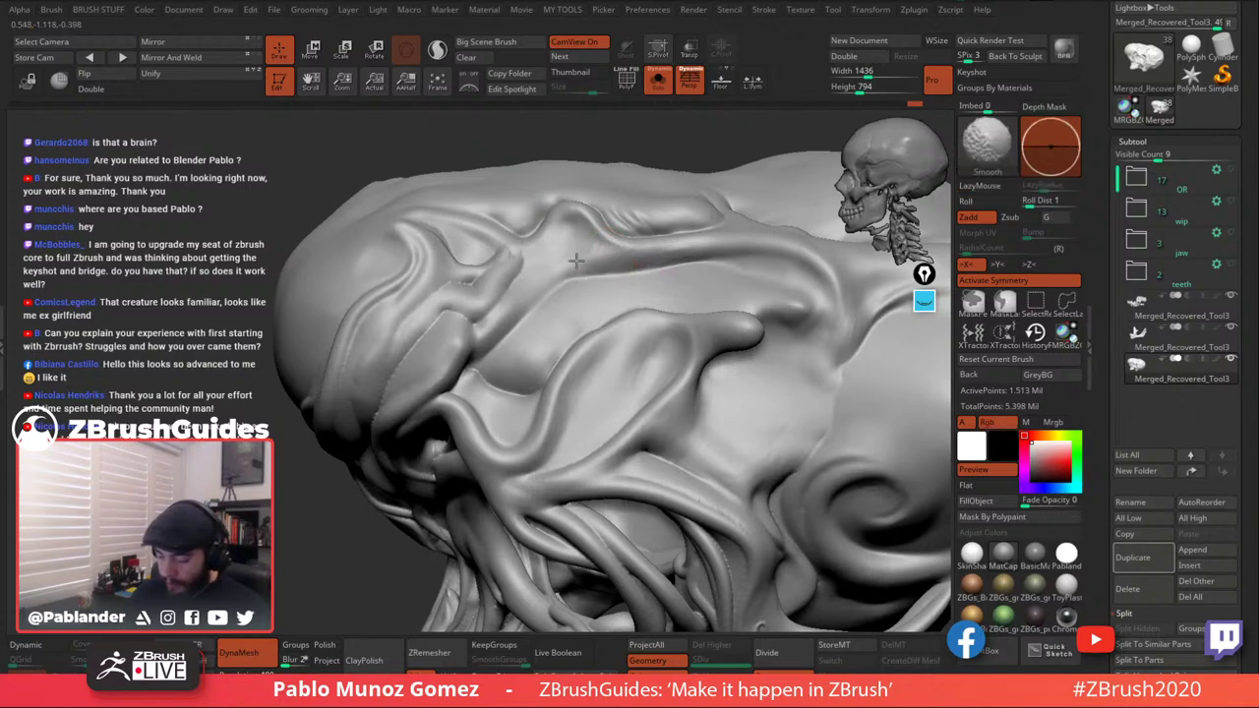
right_drag(562, 273, 540, 293)
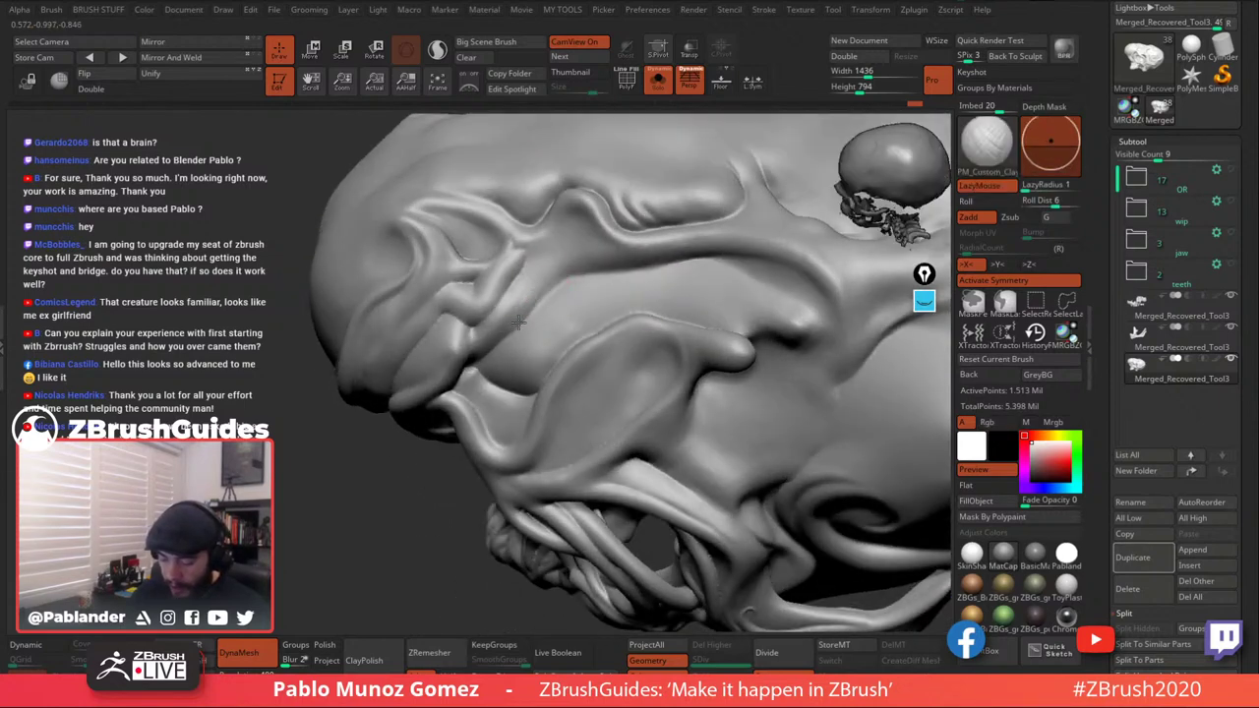
right_drag(527, 297, 500, 330)
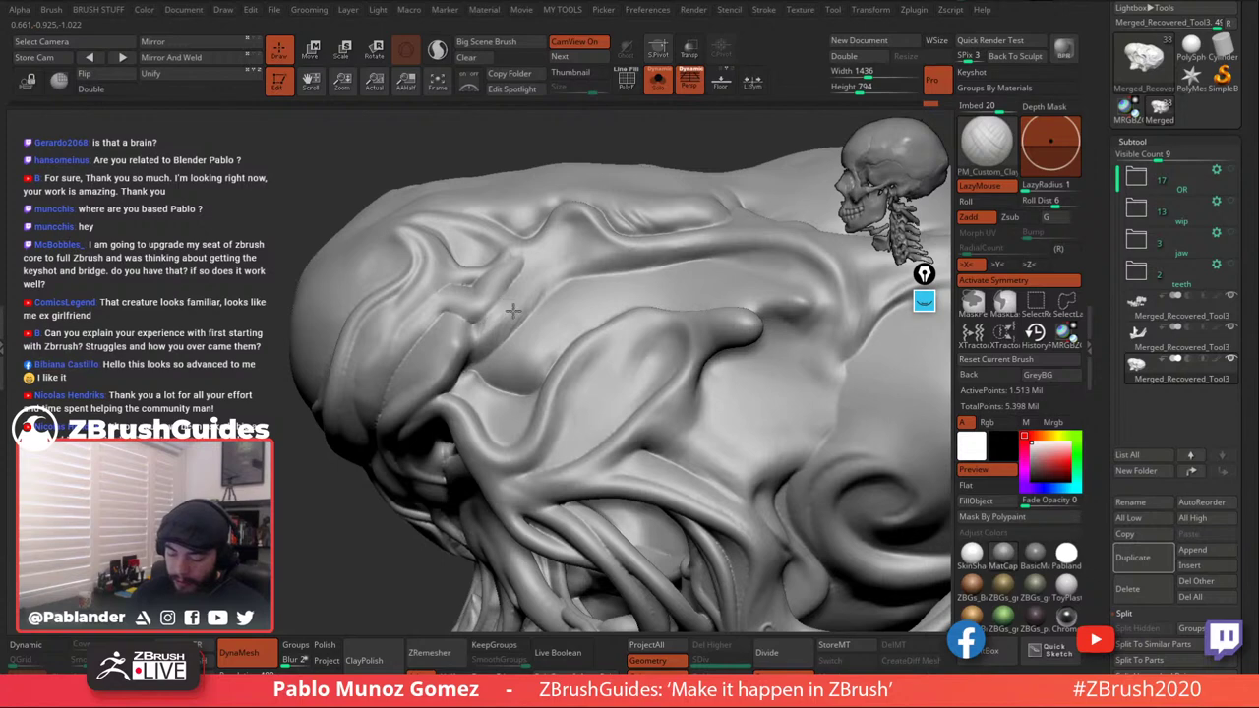
key(shift)
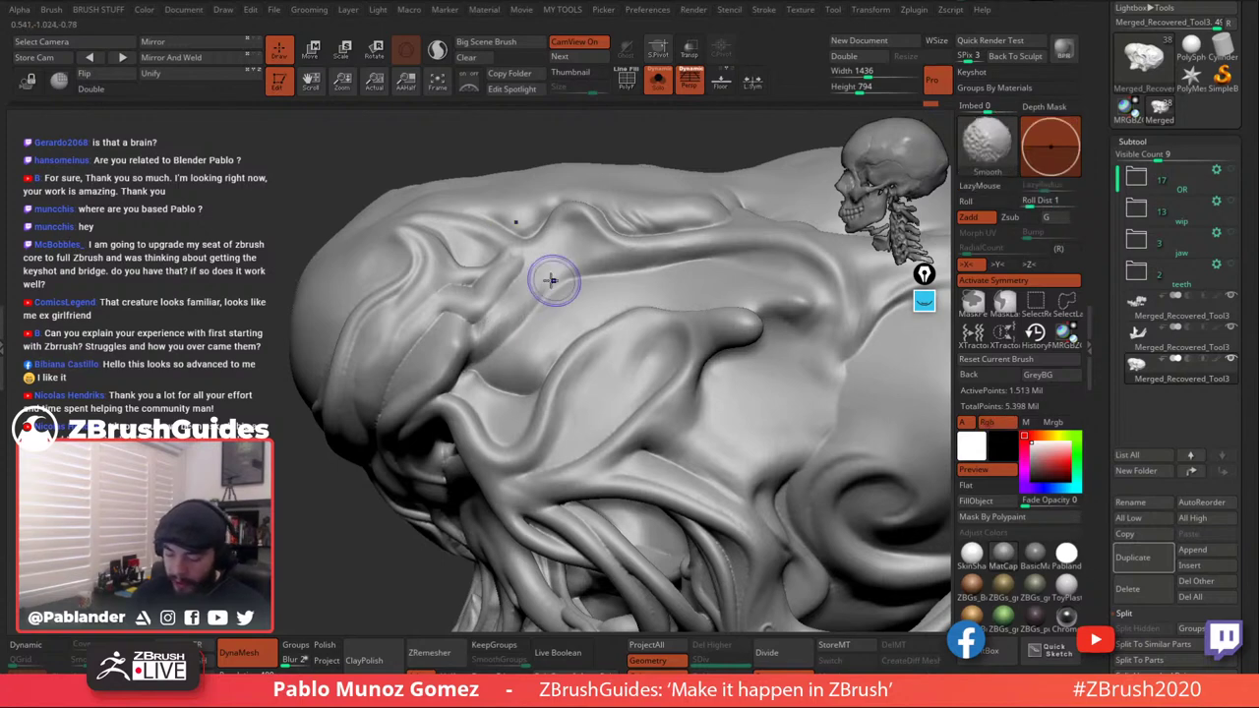
right_drag(524, 310, 505, 342)
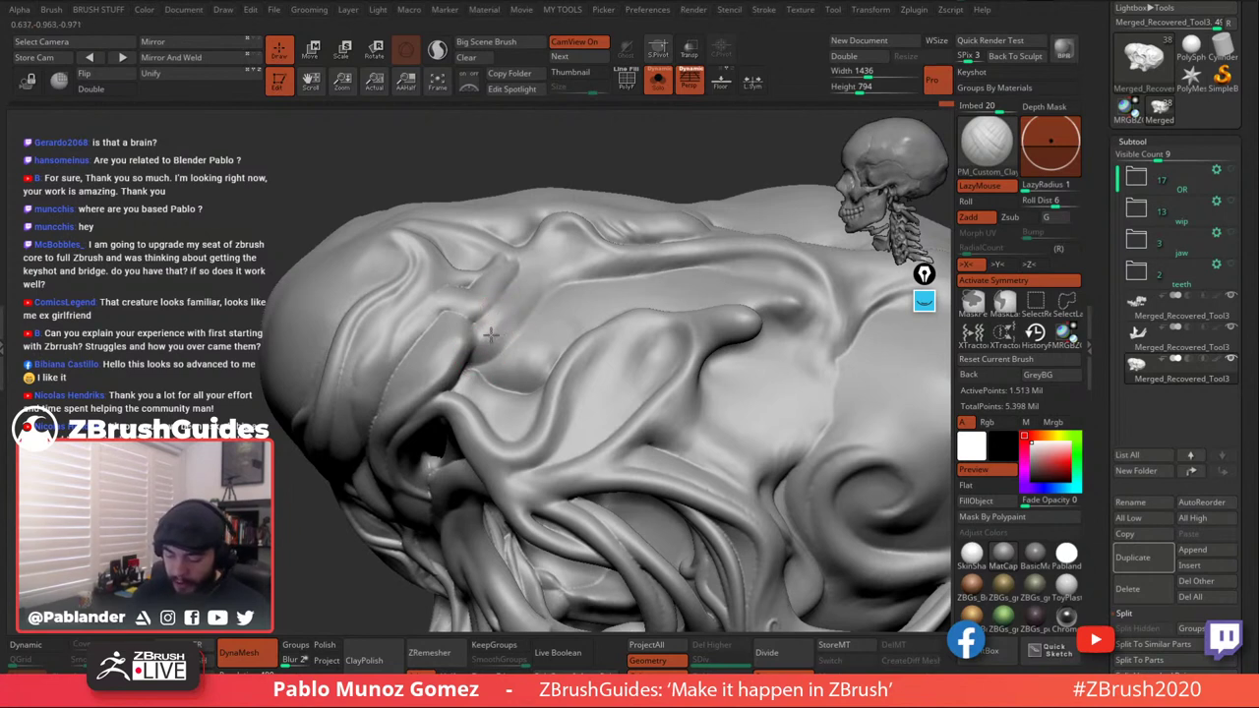
key(shift)
right_drag(577, 313, 541, 322)
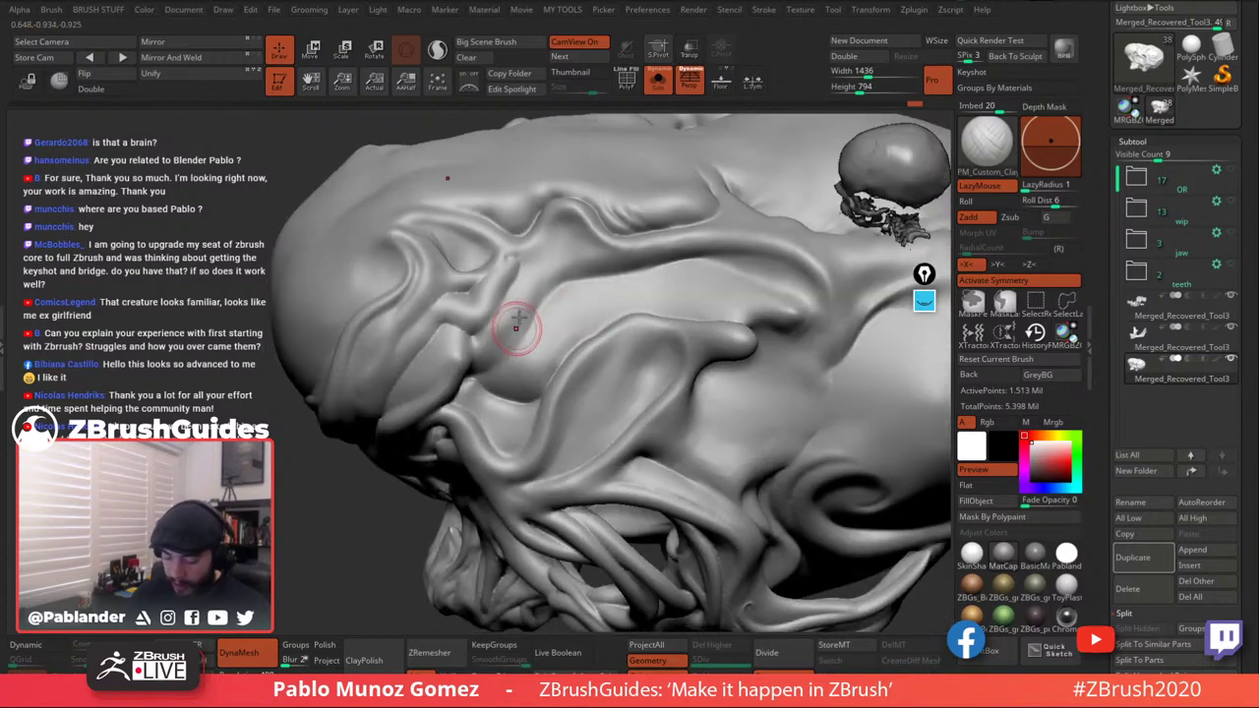
right_drag(520, 329, 483, 368)
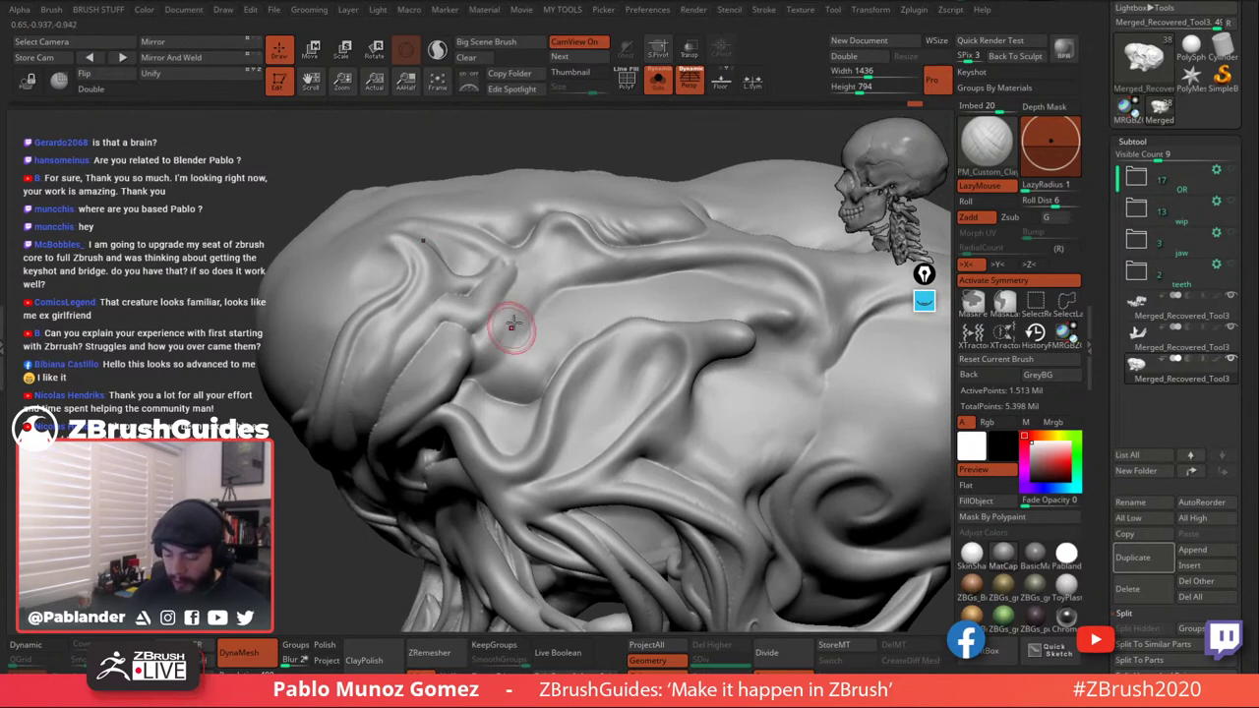
key(shift)
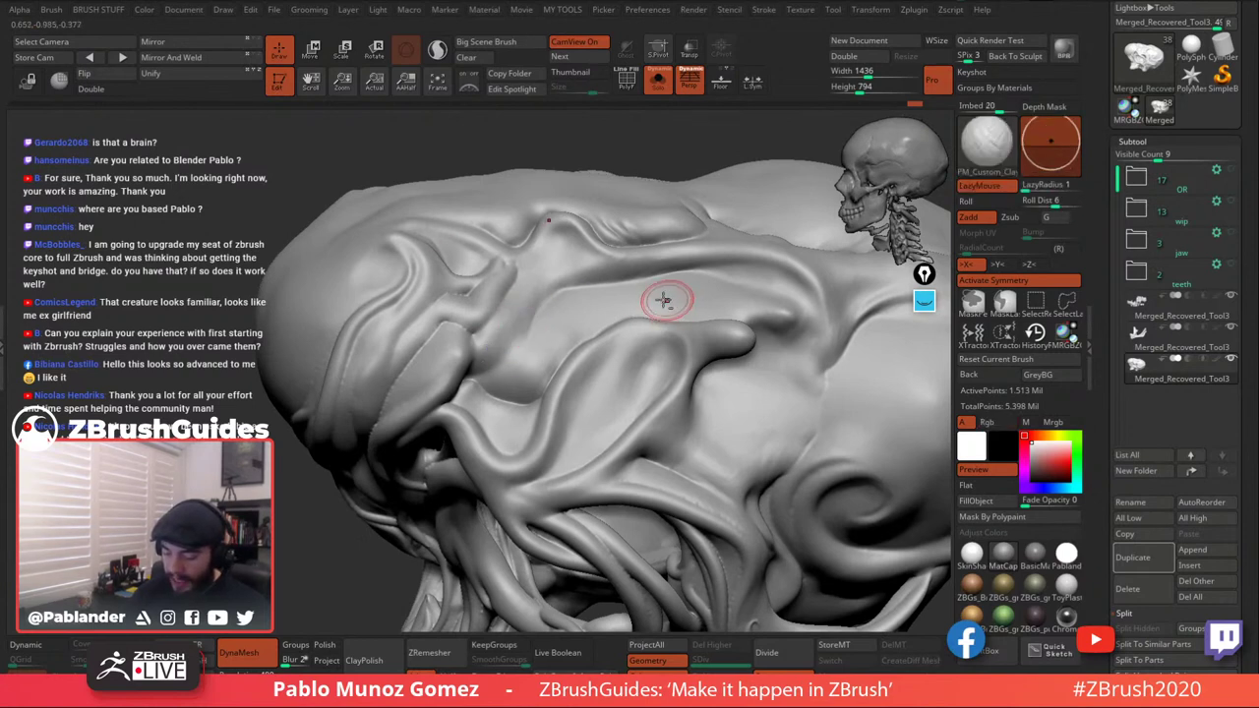
Add clay beside the knob-ended strand's tip, then build up and smooth the strand's upper bend and front edge.
right_drag(663, 295, 551, 295)
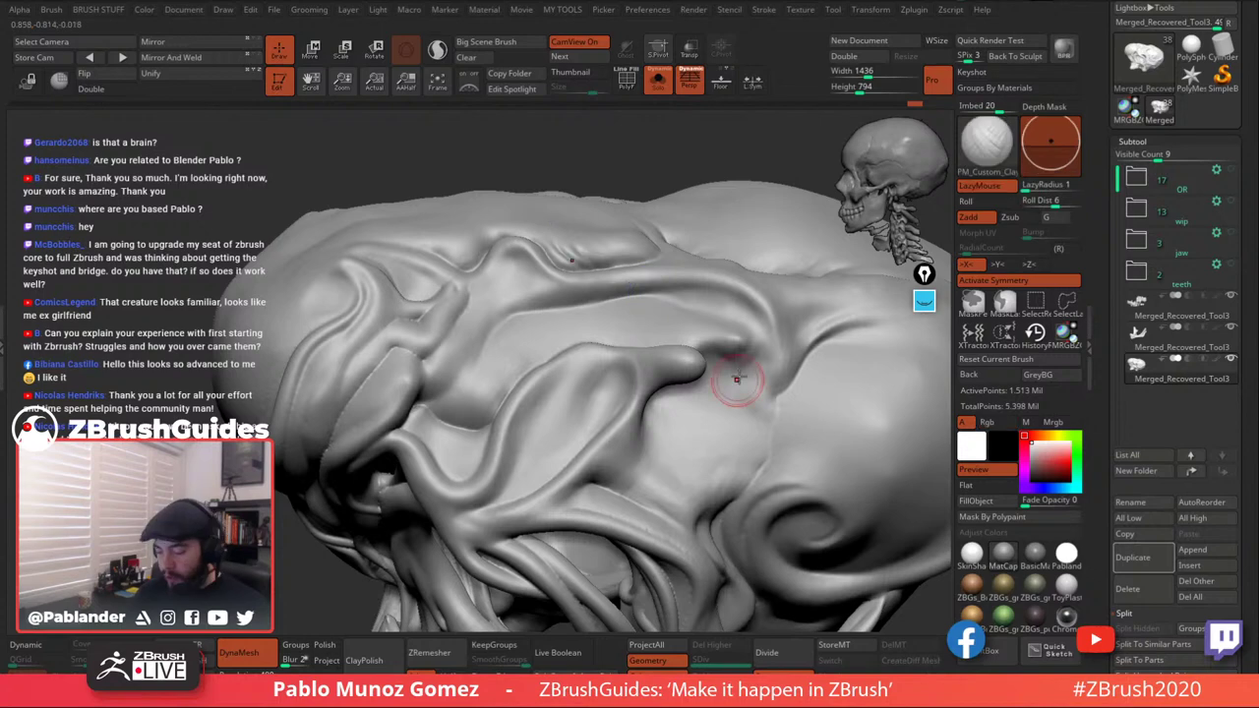
drag(737, 377, 753, 365)
mouse_move(753, 372)
alt+right_down()
mouse_move(706, 382)
mouse_move(652, 443)
mouse_move(610, 374)
mouse_move(622, 334)
mouse_move(599, 338)
mouse_move(604, 313)
alt+right_up()
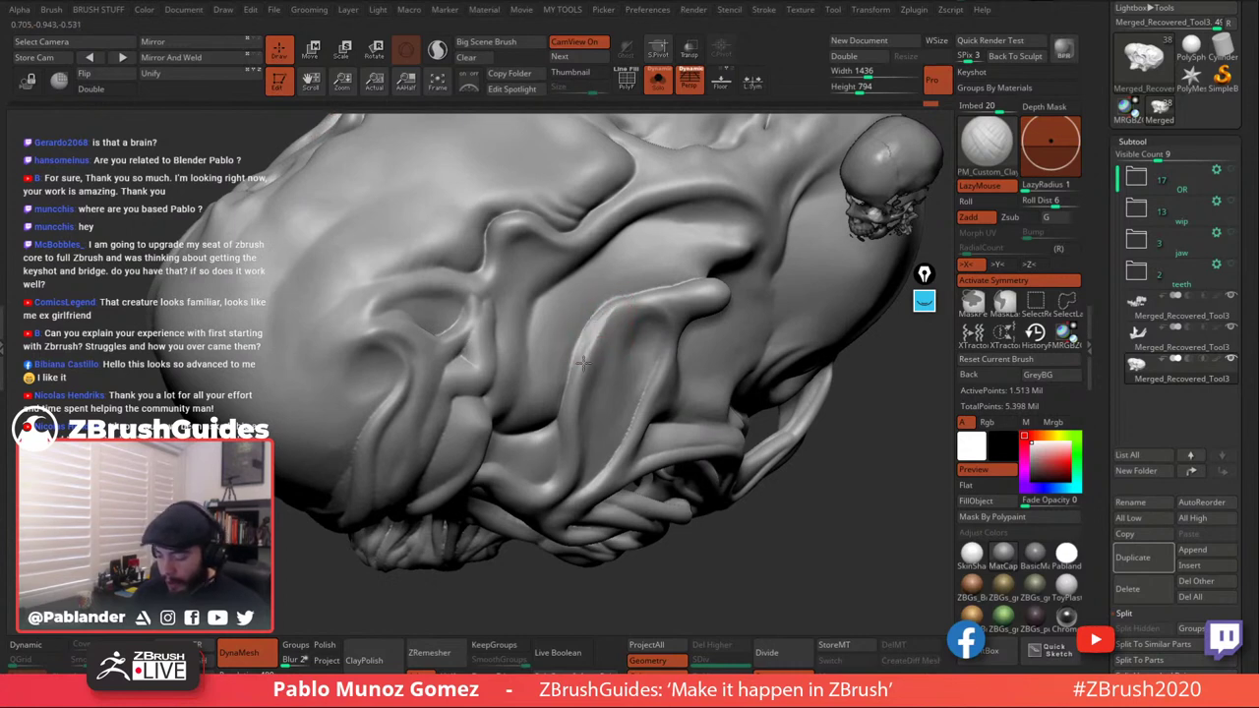
key(shift)
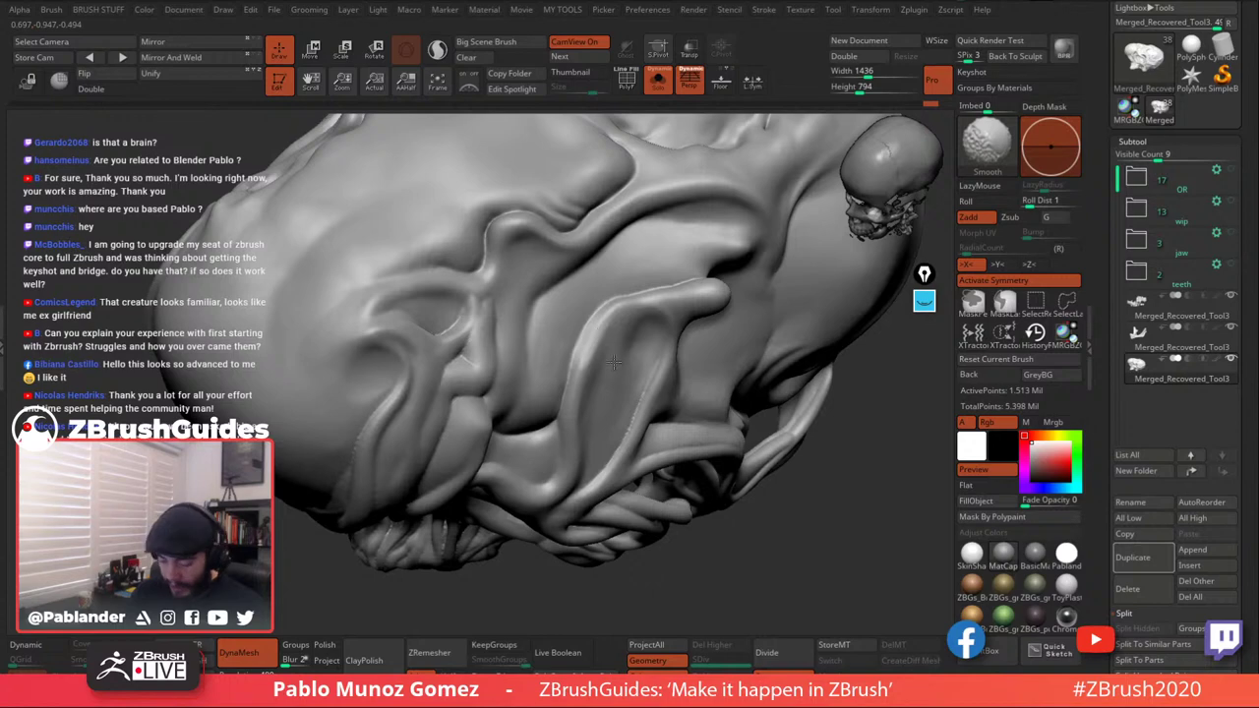
mouse_move(614, 362)
right_down()
mouse_move(636, 292)
mouse_move(624, 262)
right_up()
key(shift)
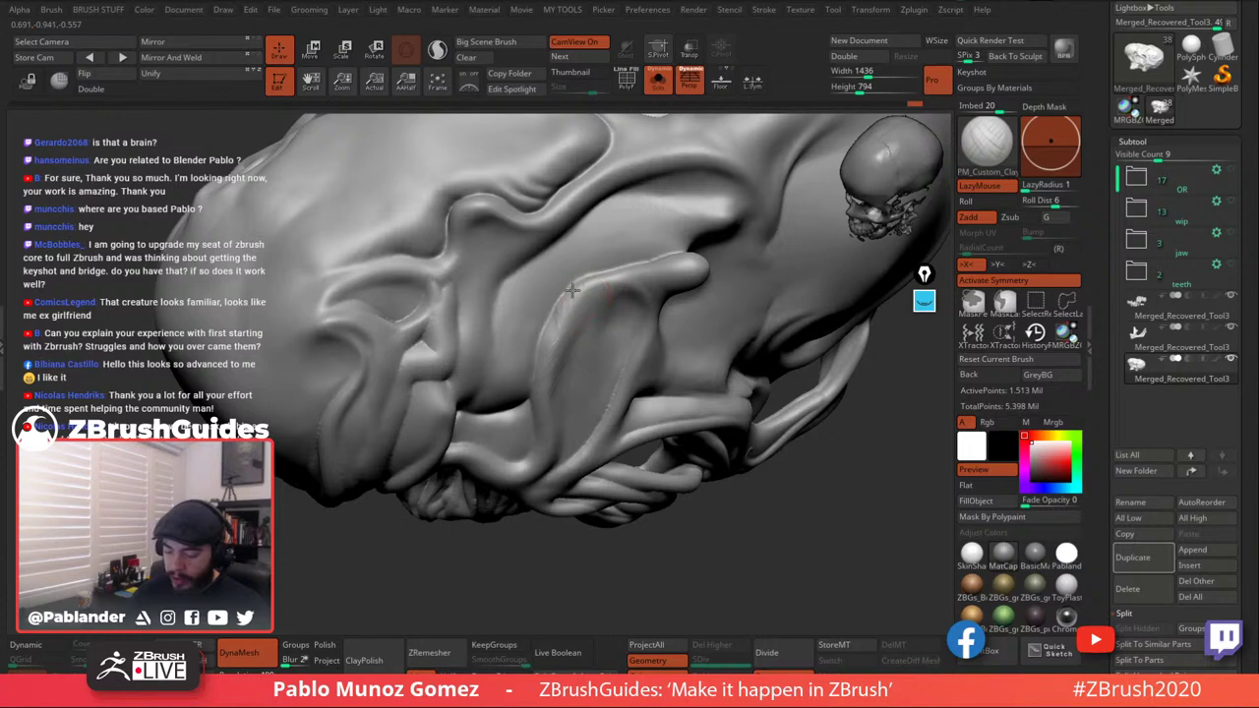
key(shift)
Fill the pocket inside the lower bend of the U-shaped strand with clay and smooth it into the surrounding folds.
mouse_move(571, 335)
right_down()
mouse_move(576, 281)
mouse_move(598, 264)
mouse_move(576, 303)
right_up()
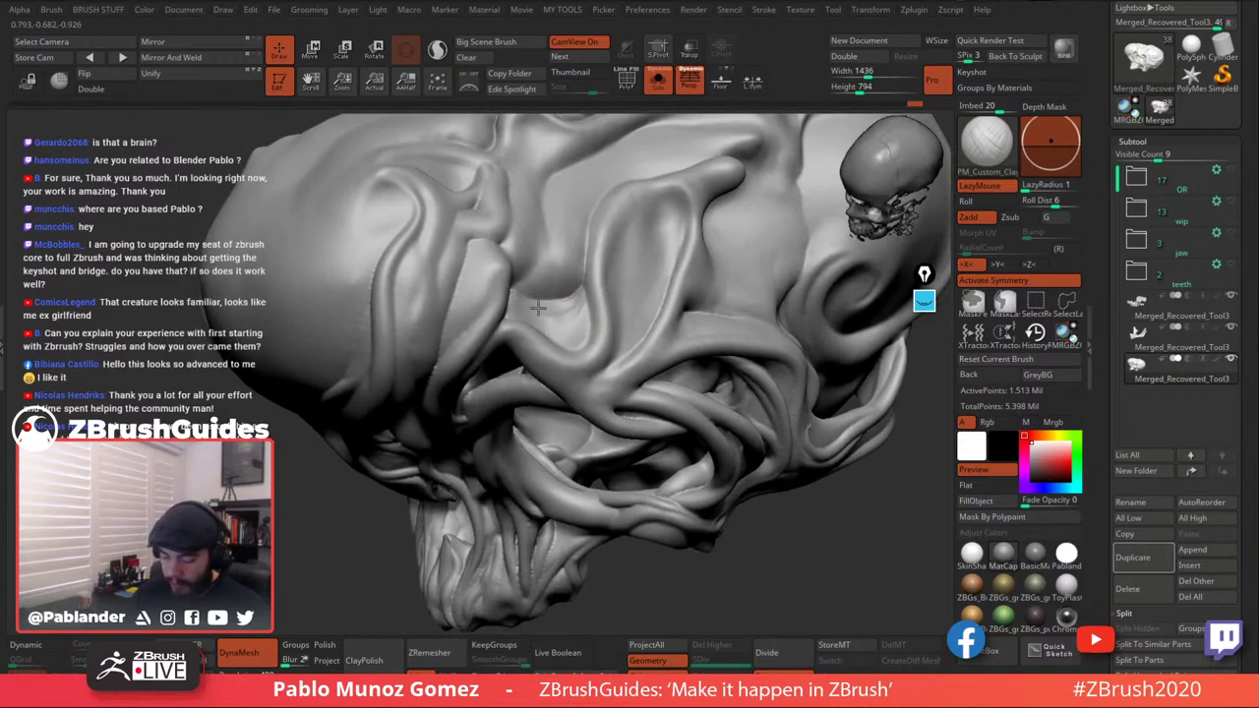
right_drag(551, 321, 554, 306)
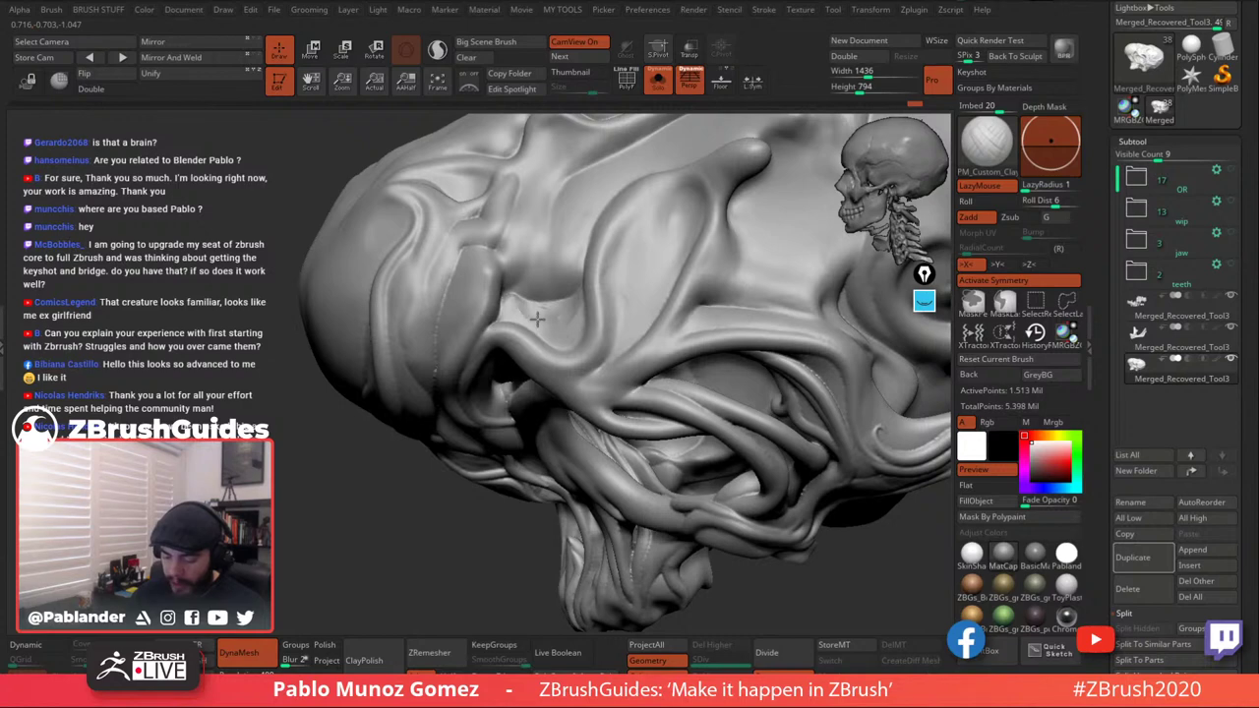
key(shift)
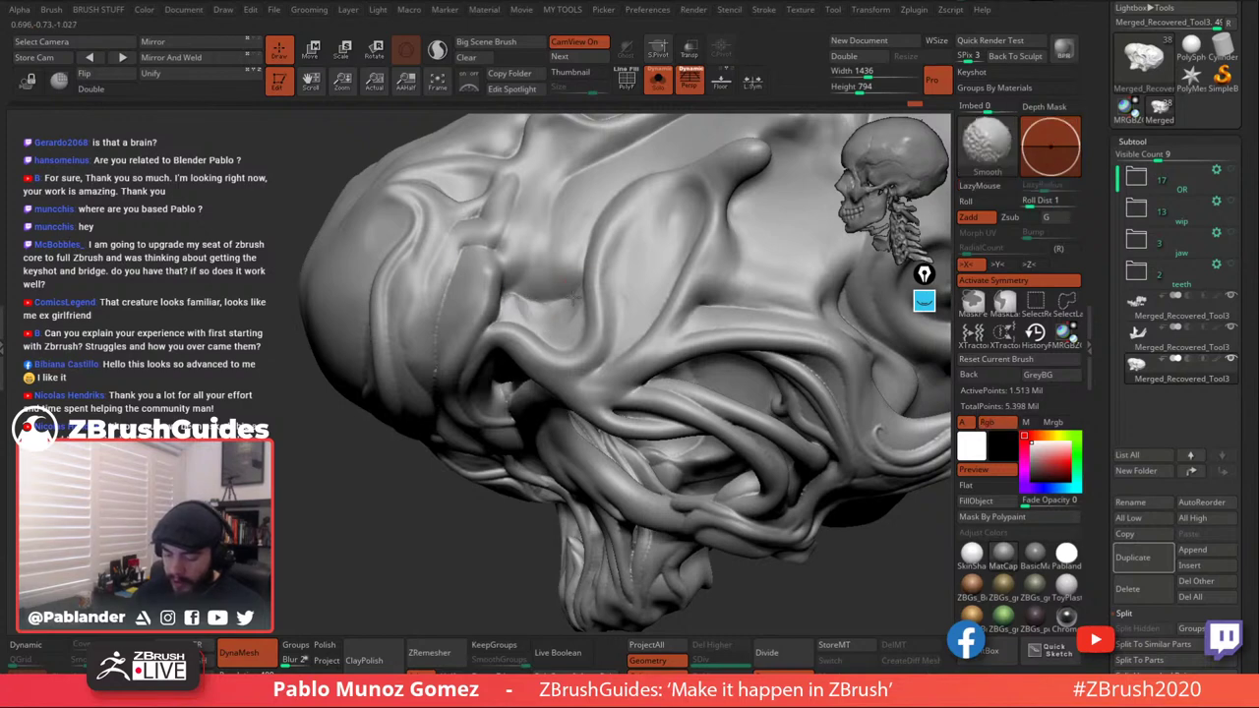
mouse_move(516, 310)
right_down()
mouse_move(519, 326)
mouse_move(503, 325)
right_up()
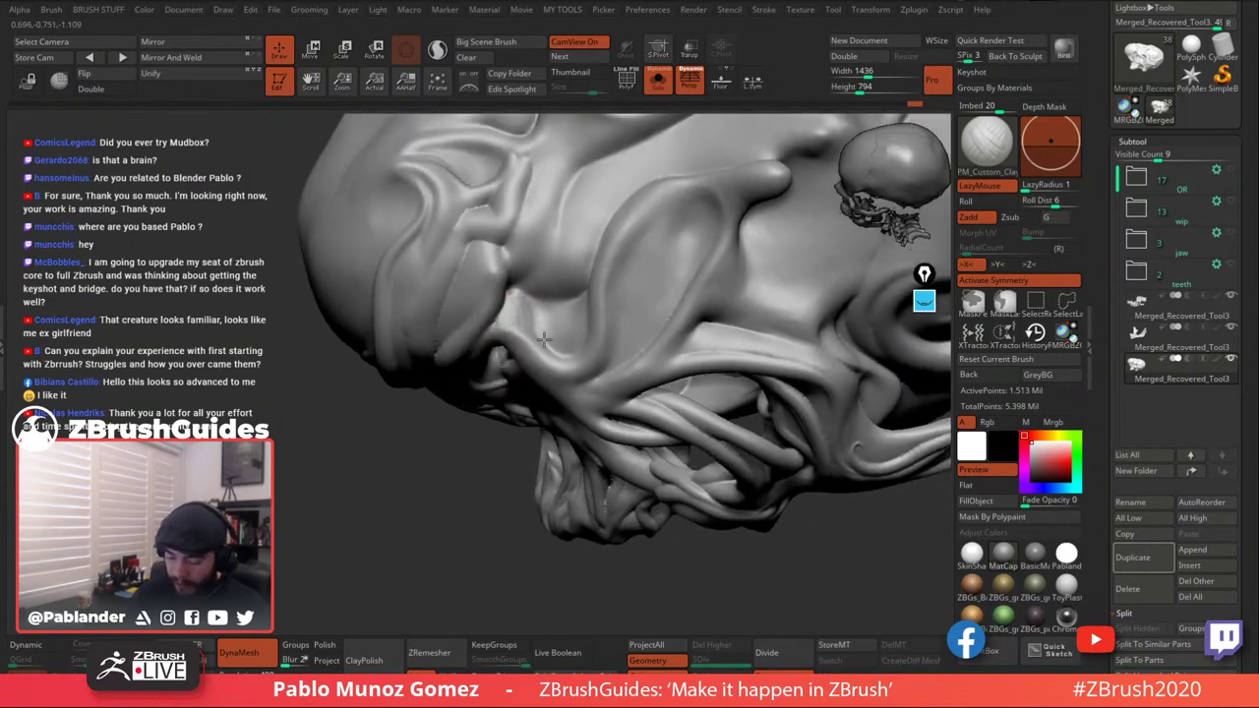
key(shift)
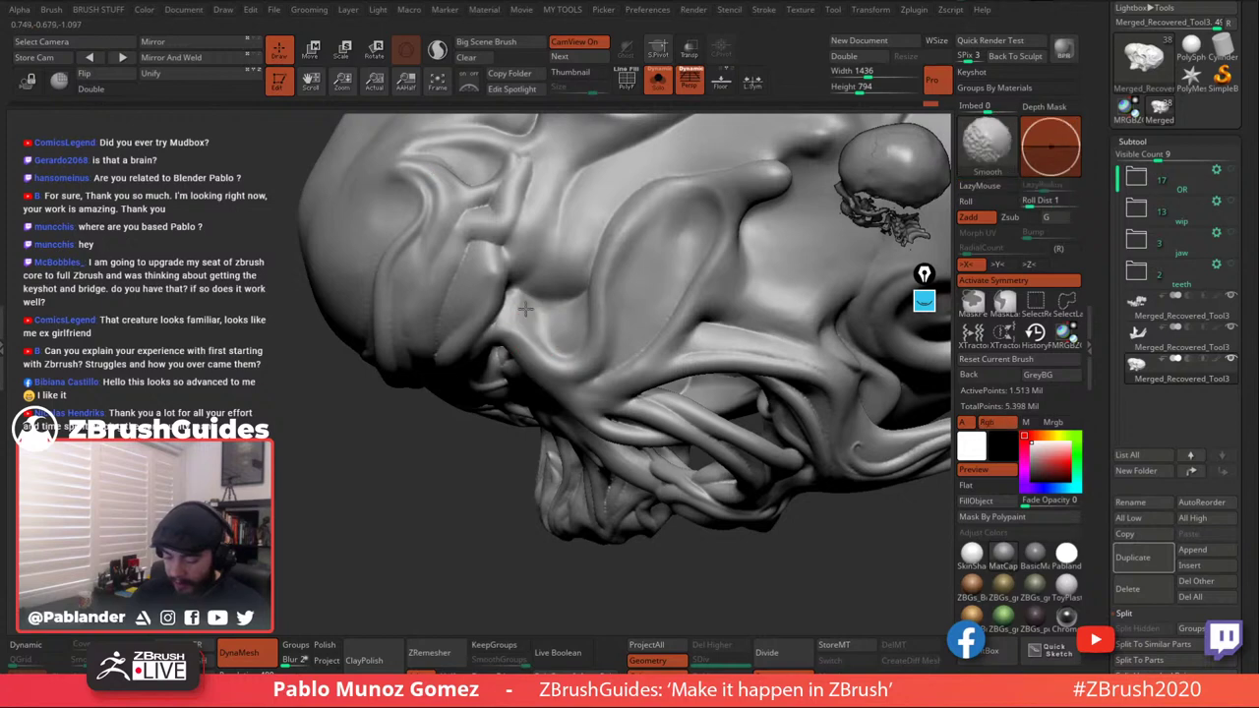
shift+drag(541, 329, 572, 340)
right_drag(573, 339, 584, 317)
drag(574, 360, 596, 316)
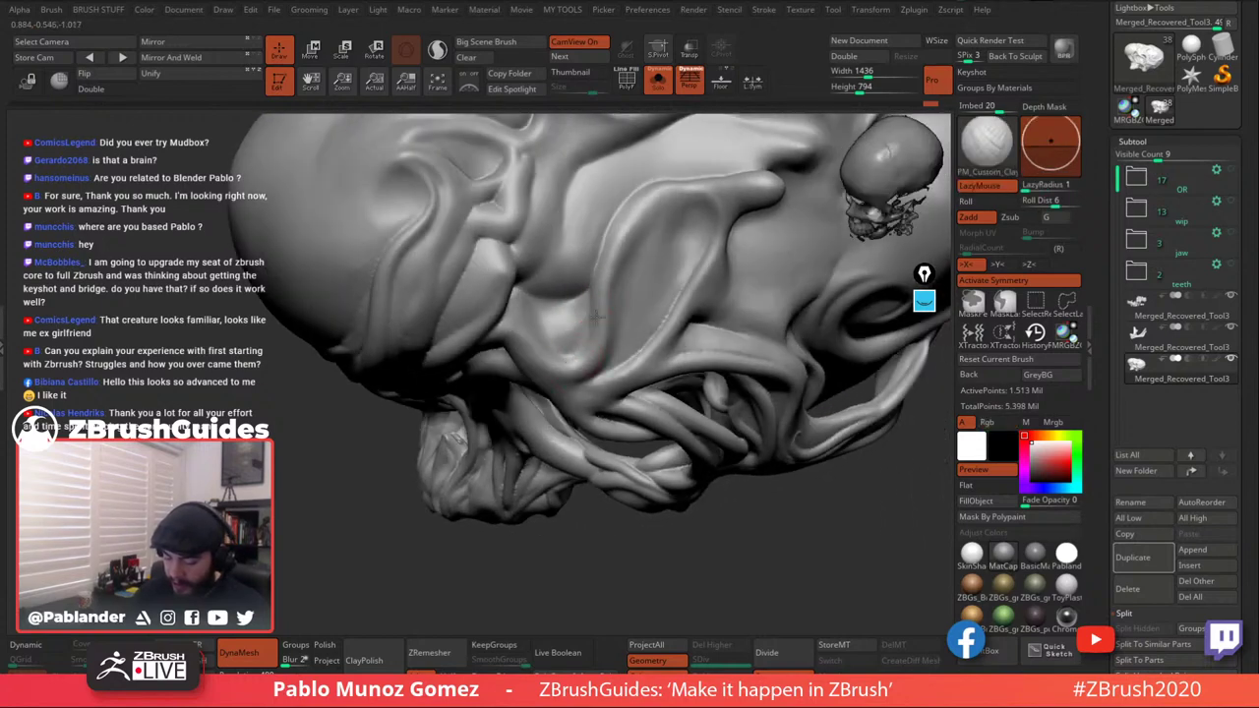
Build up clay on the underside of the junction where the side strands converge above the eye socket.
mouse_move(629, 270)
right_down()
mouse_move(615, 319)
mouse_move(624, 348)
mouse_move(475, 325)
mouse_move(495, 267)
right_up()
key(shift)
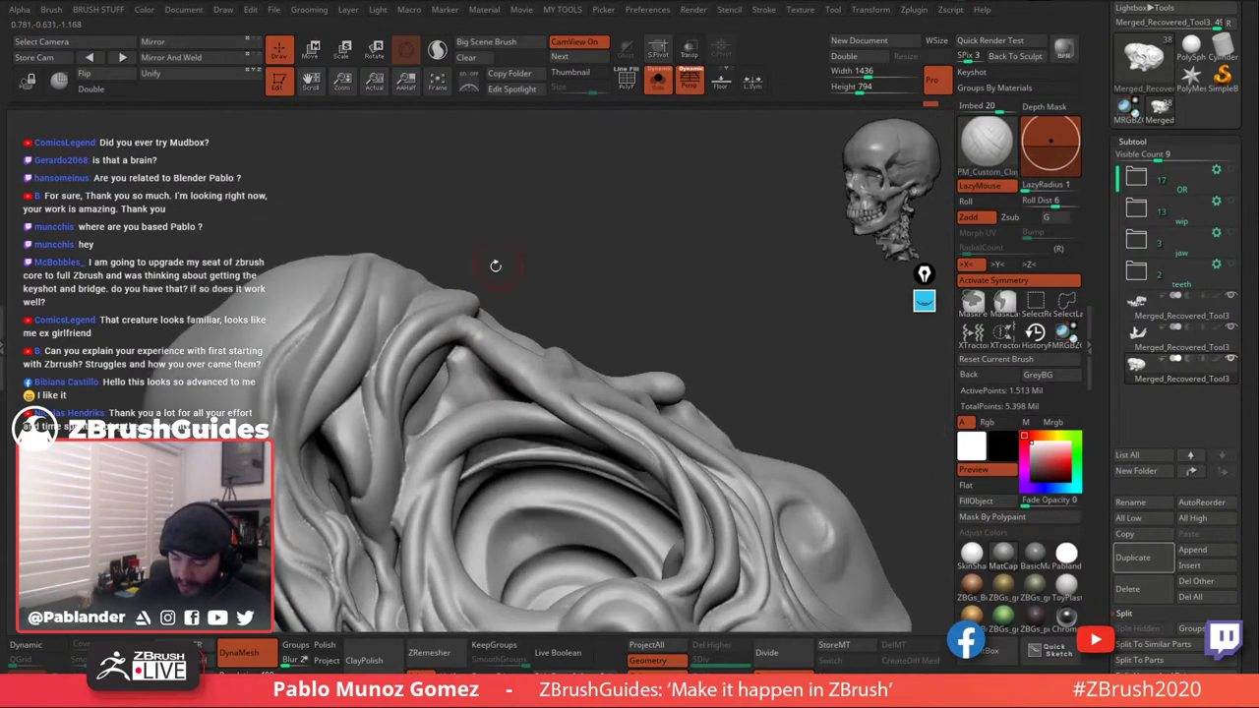
drag(470, 346, 468, 328)
right_drag(469, 329, 469, 279)
drag(463, 346, 454, 342)
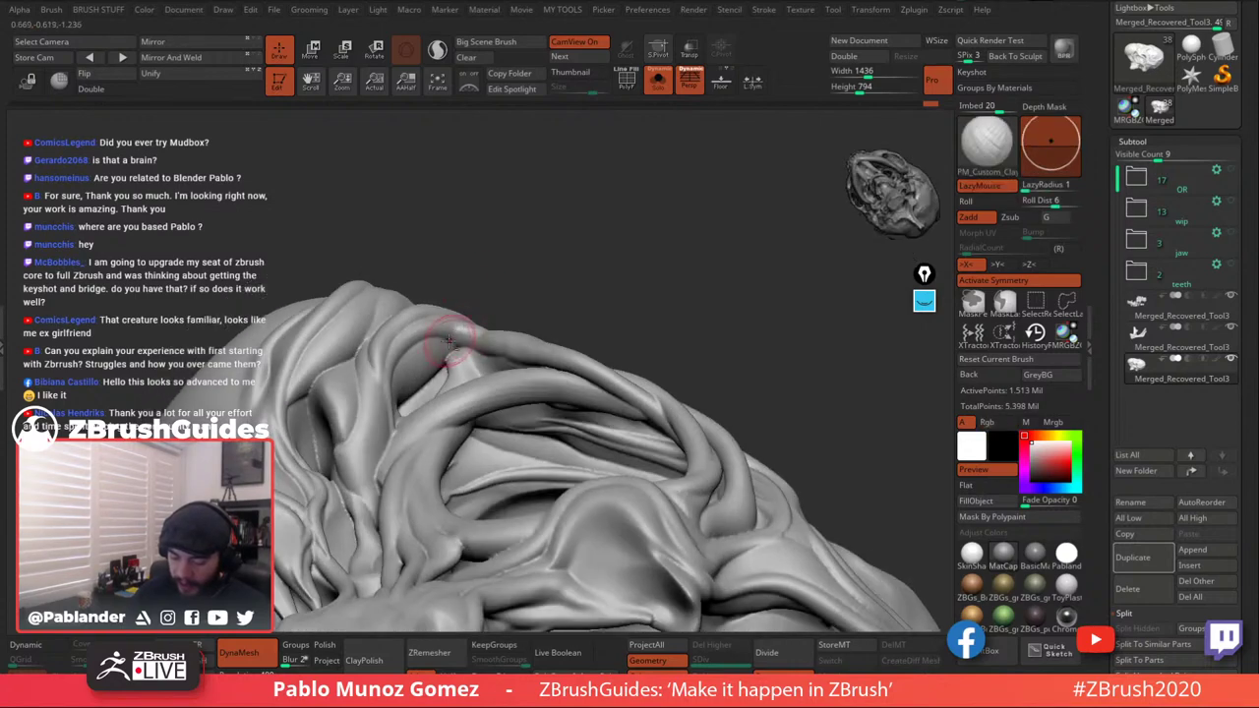
mouse_move(447, 323)
right_down()
mouse_move(531, 286)
mouse_move(503, 313)
right_up()
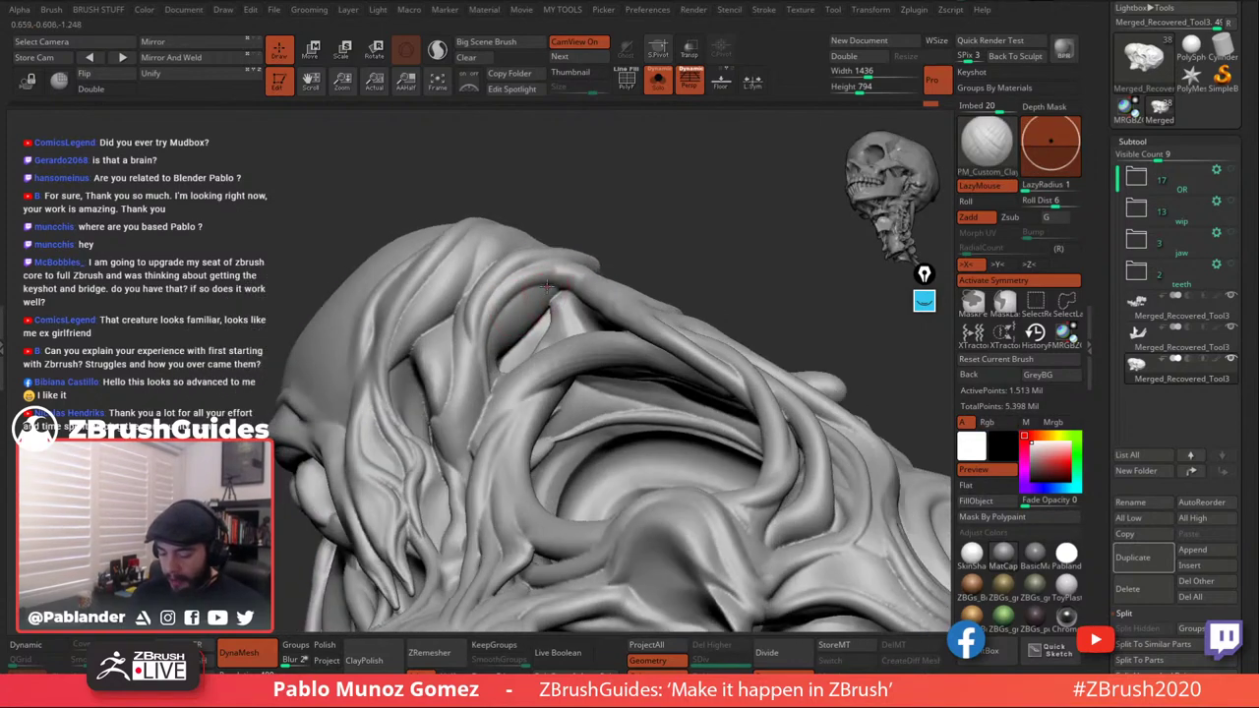
Sculpt the inner surface of the narrow hollow between the brow strands above the eye socket with the custom clay brush.
mouse_move(529, 283)
mouse_down()
mouse_move(512, 297)
mouse_move(520, 325)
mouse_up()
mouse_move(520, 312)
alt+right_down()
mouse_move(533, 300)
mouse_move(509, 344)
alt+right_up()
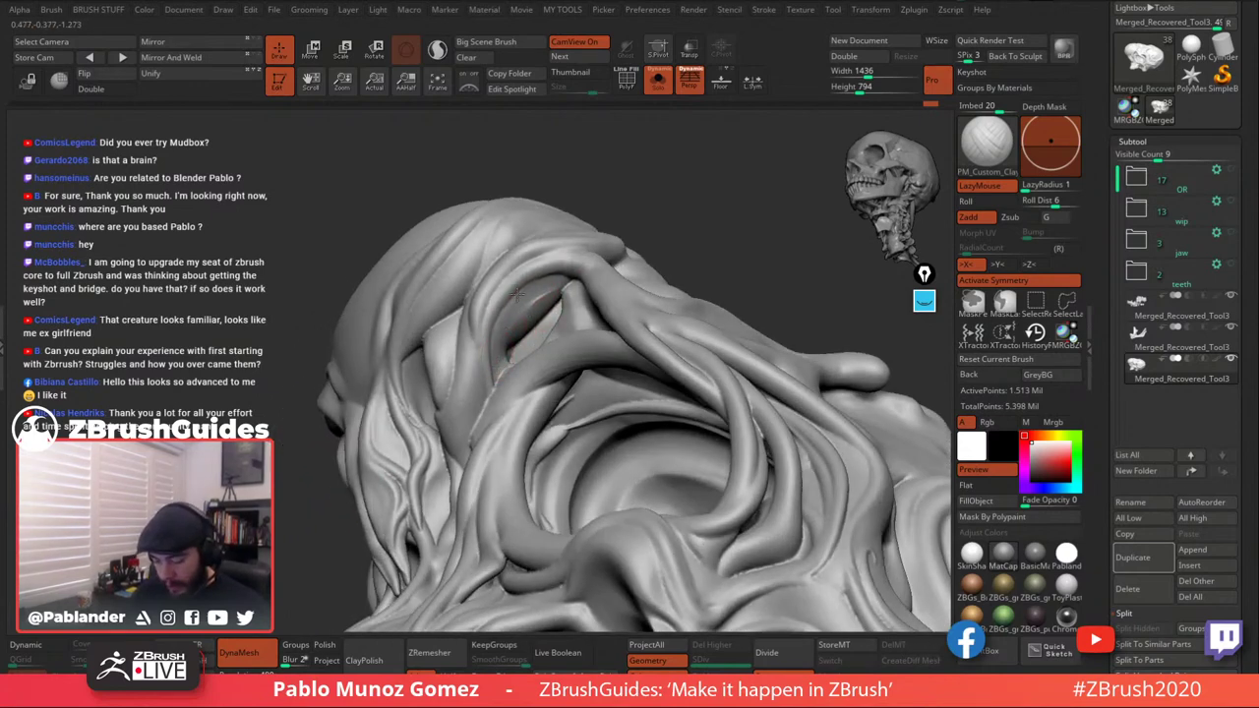
right_drag(517, 293, 492, 349)
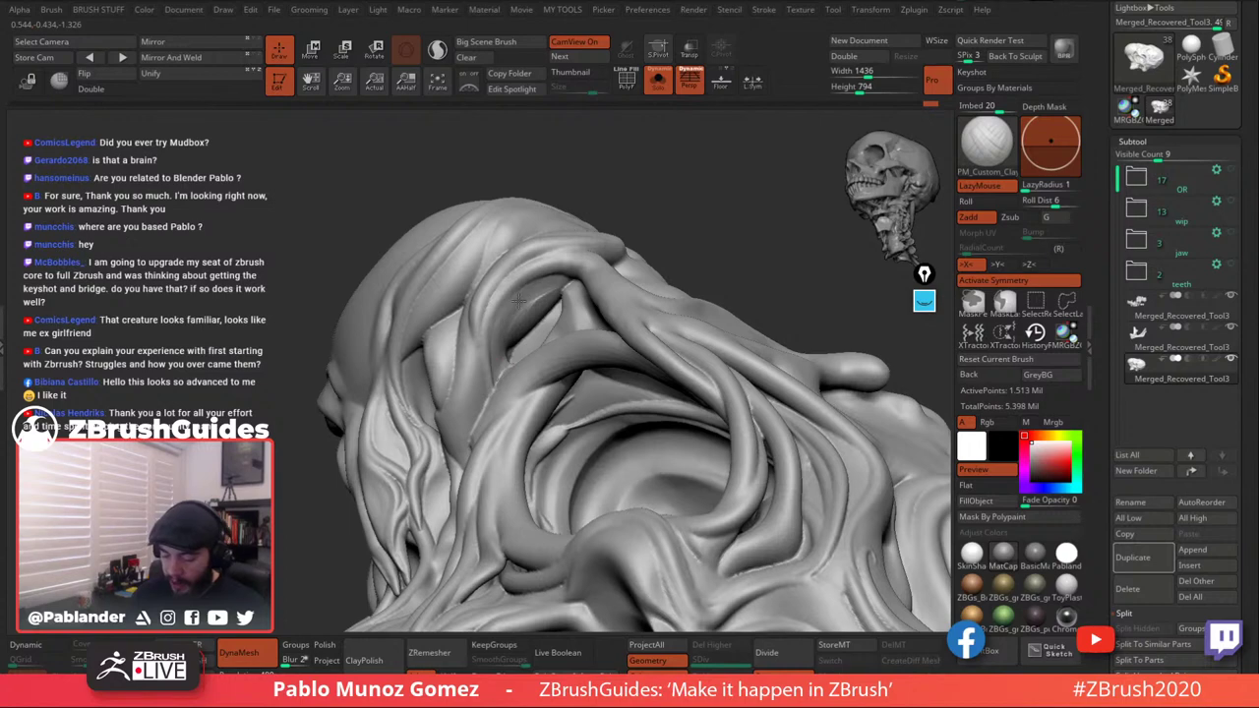
mouse_move(542, 295)
mouse_down()
mouse_move(523, 312)
mouse_move(526, 329)
mouse_up()
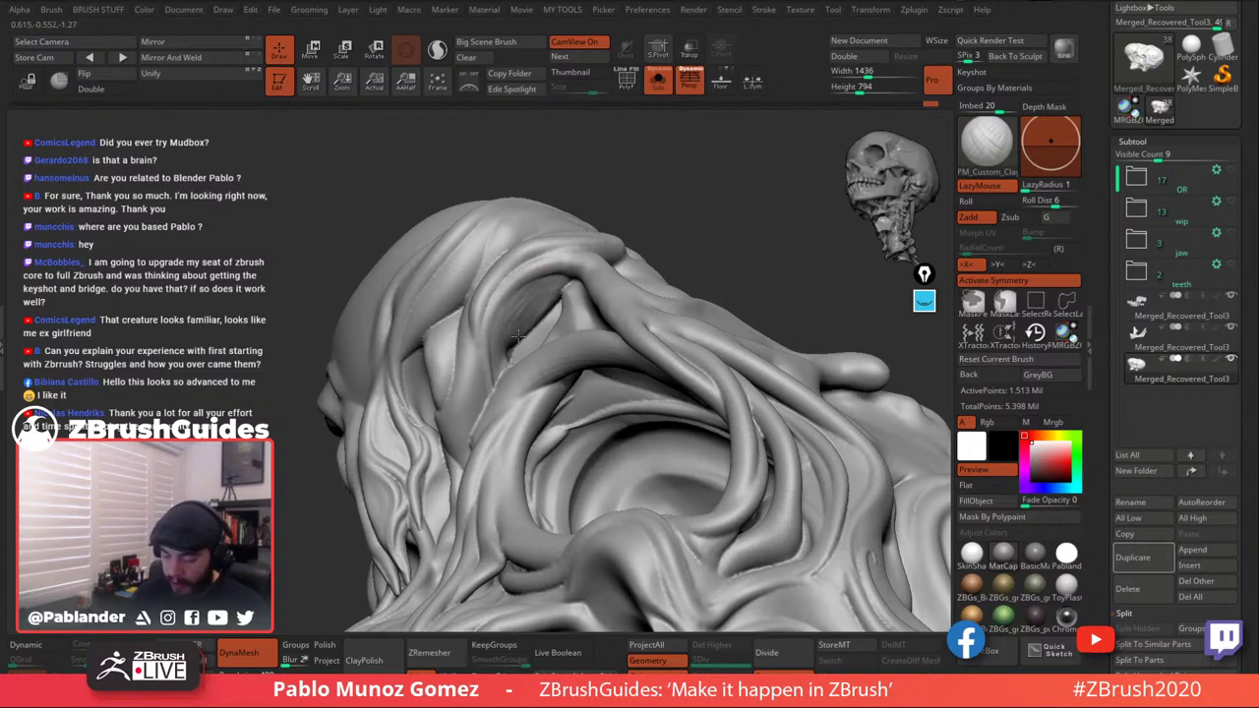
mouse_move(523, 331)
right_down()
mouse_move(556, 299)
mouse_move(558, 311)
right_up()
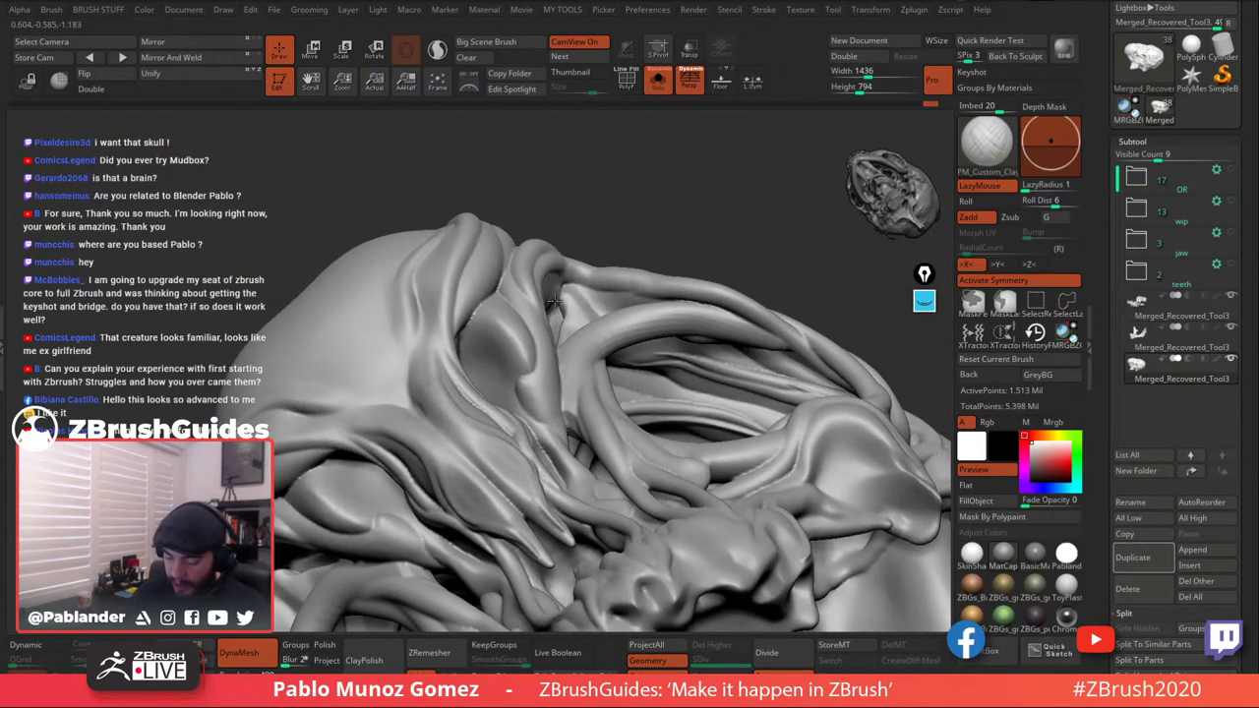
Update the DynaMesh and thicken the thin strand at the peak of the brow hollow with the Inflat brush.
right_drag(601, 262, 669, 205)
key(space)
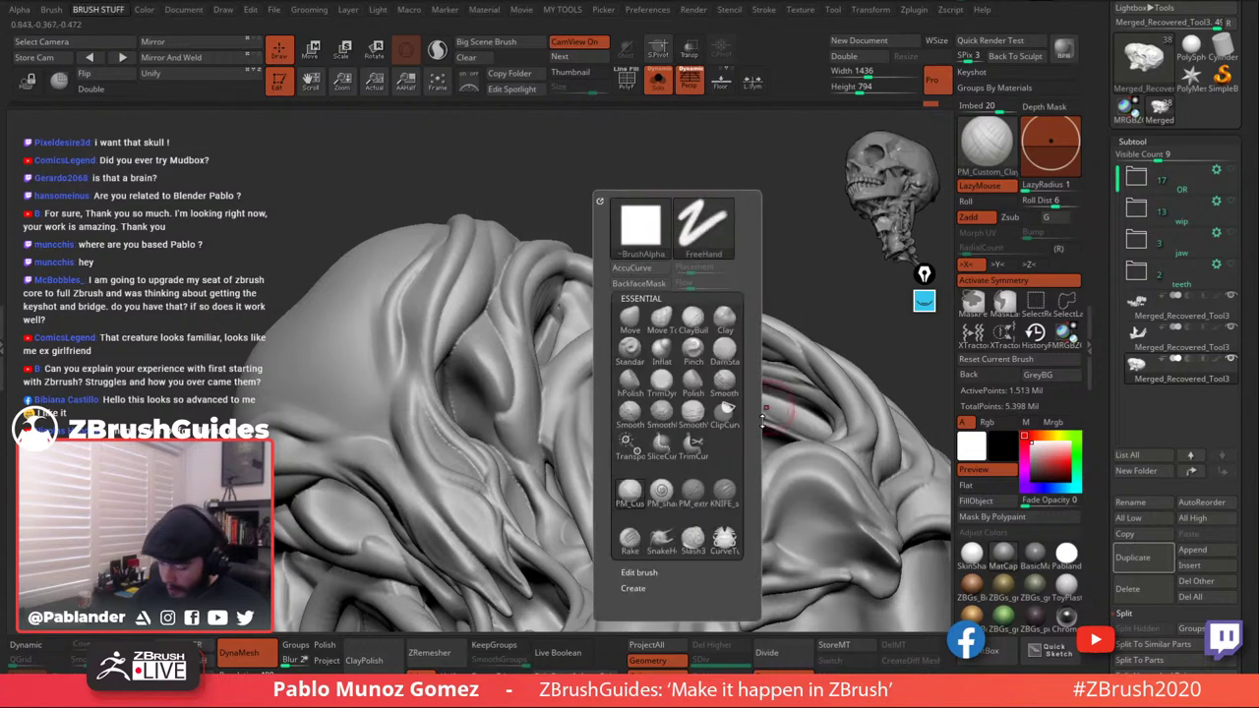
click(661, 347)
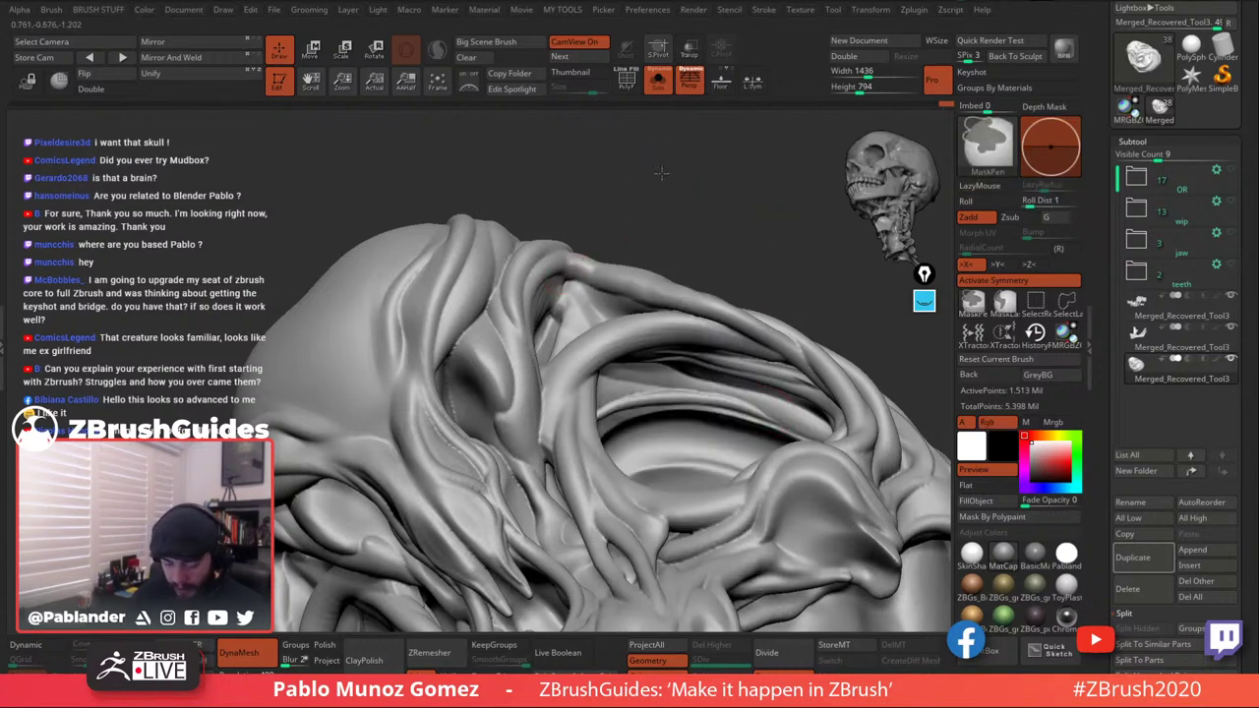
mouse_move(659, 174)
ctrl+mouse_down()
mouse_move(724, 224)
mouse_move(562, 304)
mouse_move(572, 276)
ctrl+mouse_up()
mouse_move(630, 211)
mouse_down()
mouse_move(596, 295)
mouse_move(568, 277)
mouse_up()
drag(639, 258, 644, 187)
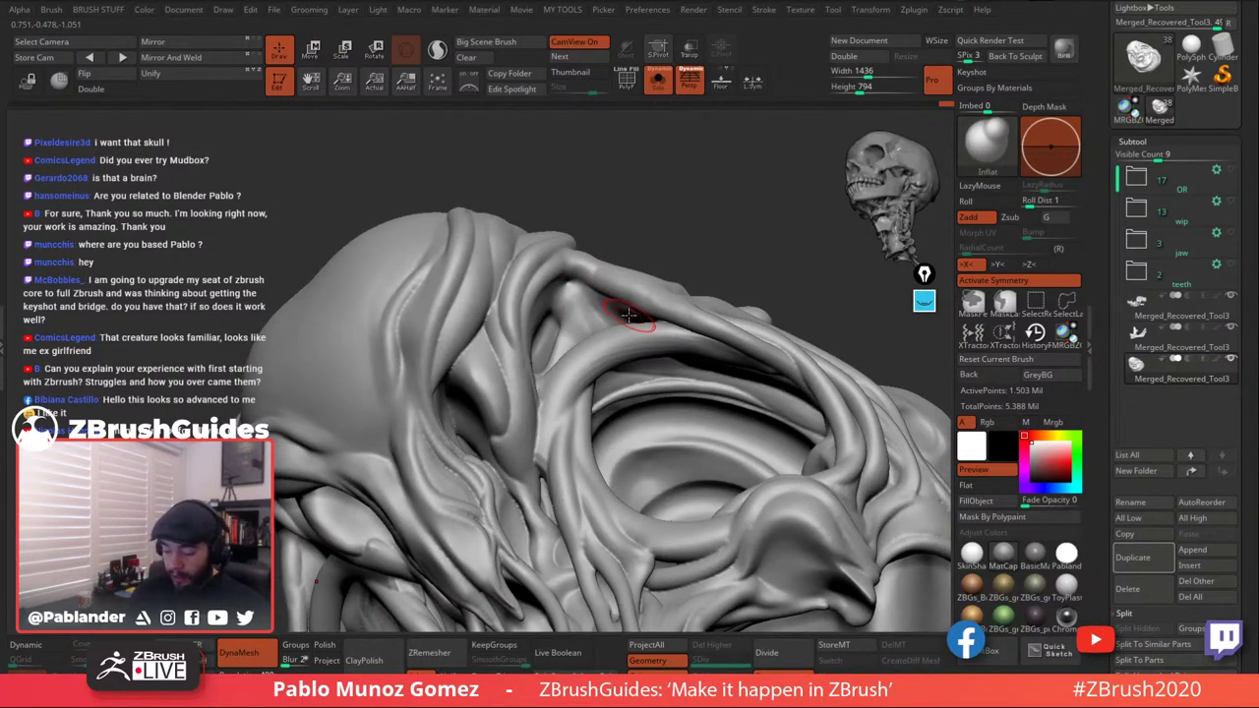
Carve a sharper crease along the inner edge of the brow hollow with the DamStandard brush.
key(b)
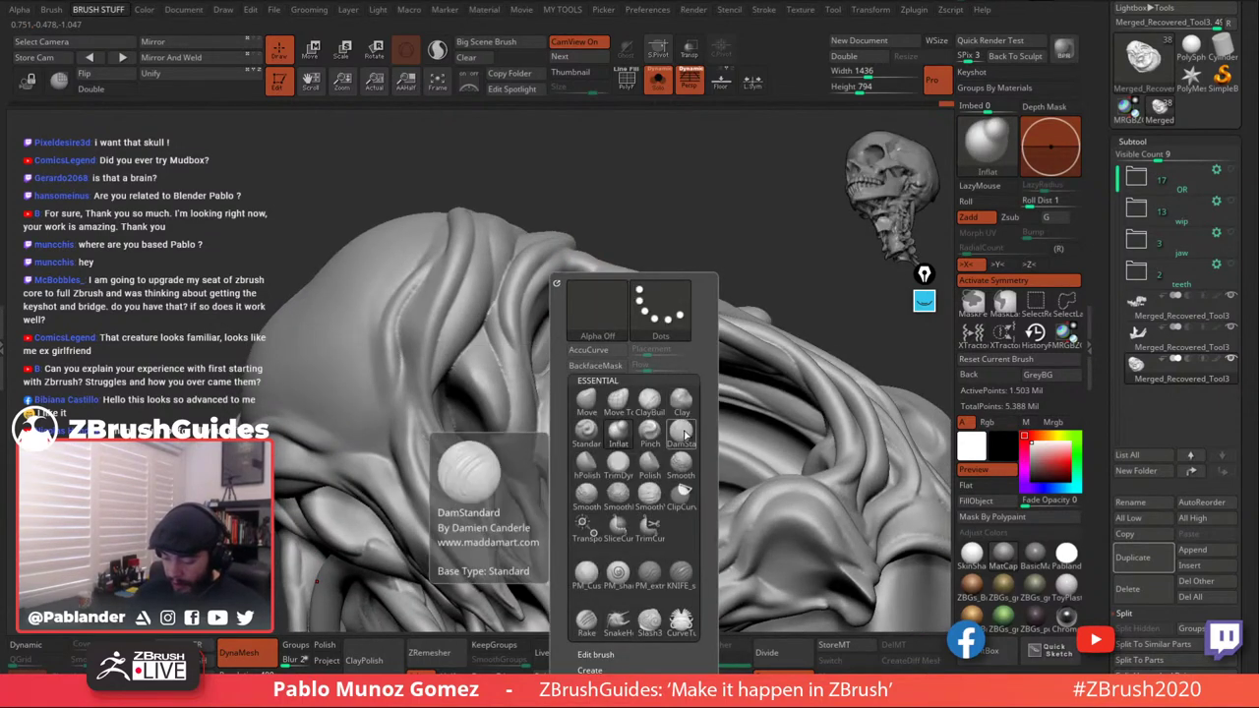
click(686, 433)
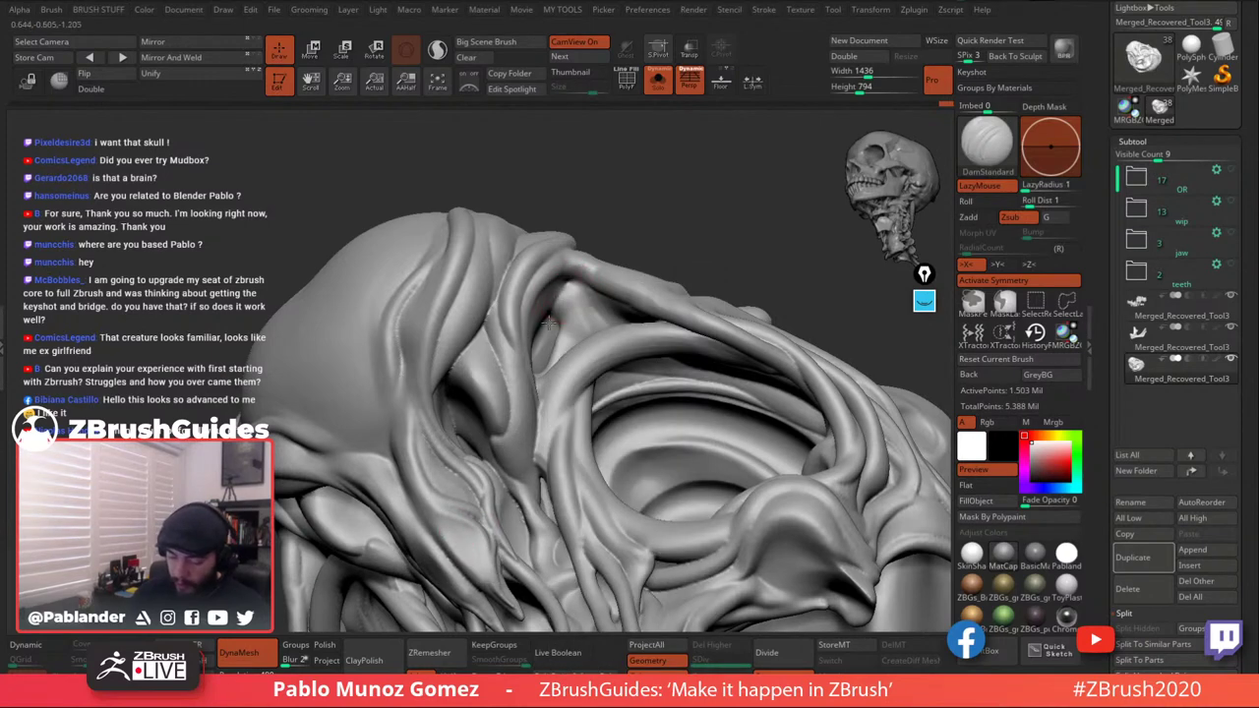
right_drag(549, 323, 564, 298)
drag(564, 298, 531, 347)
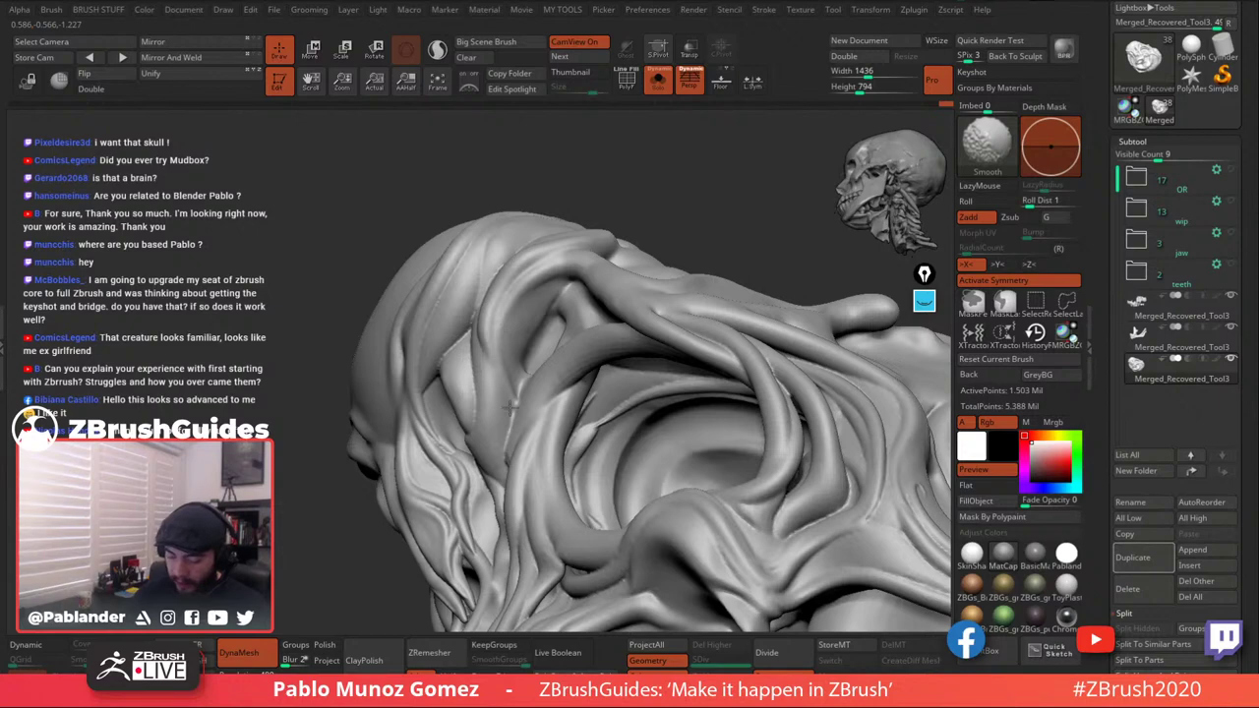
Add clay inside the brow hollow with the custom clay brush and smooth its upper edge into the strand.
key(b)
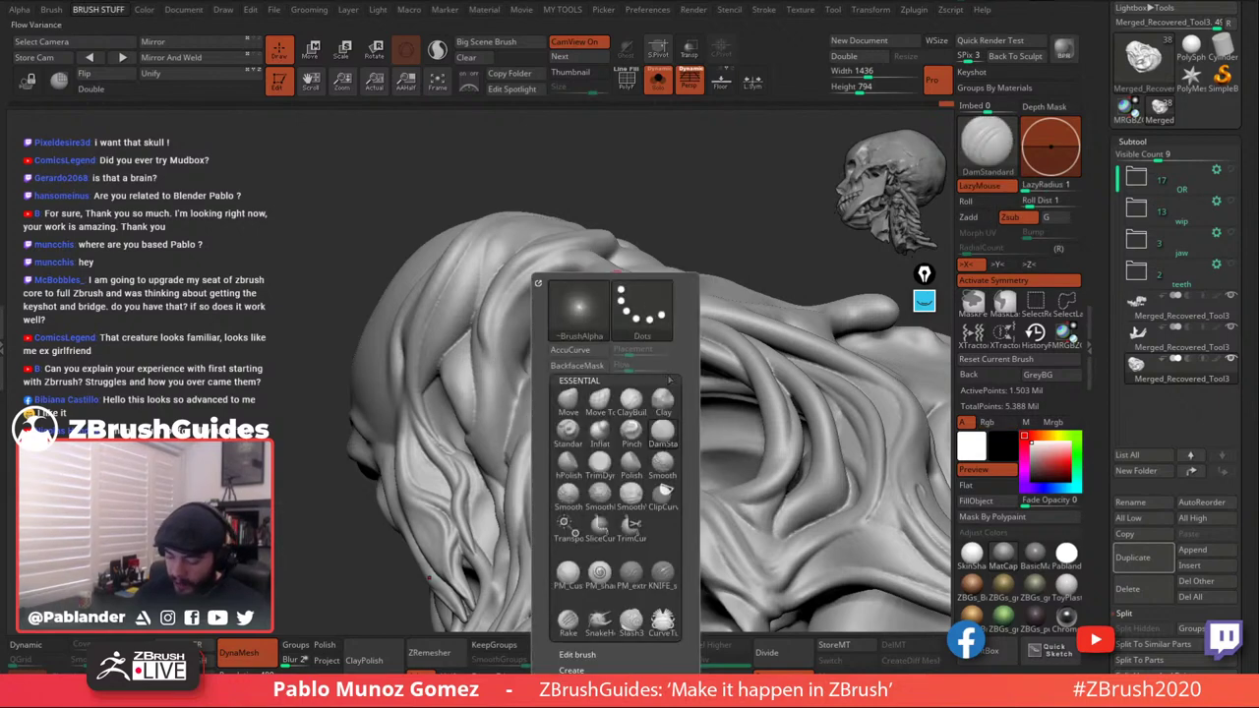
click(569, 572)
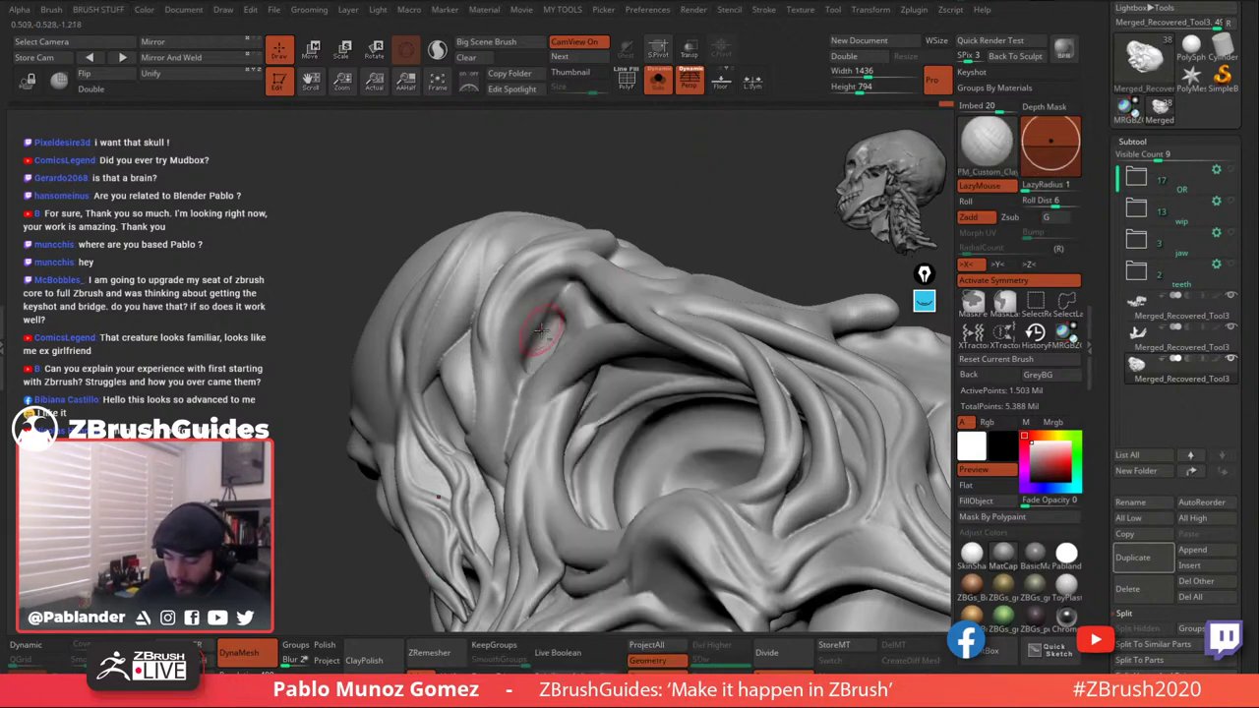
drag(547, 339, 568, 320)
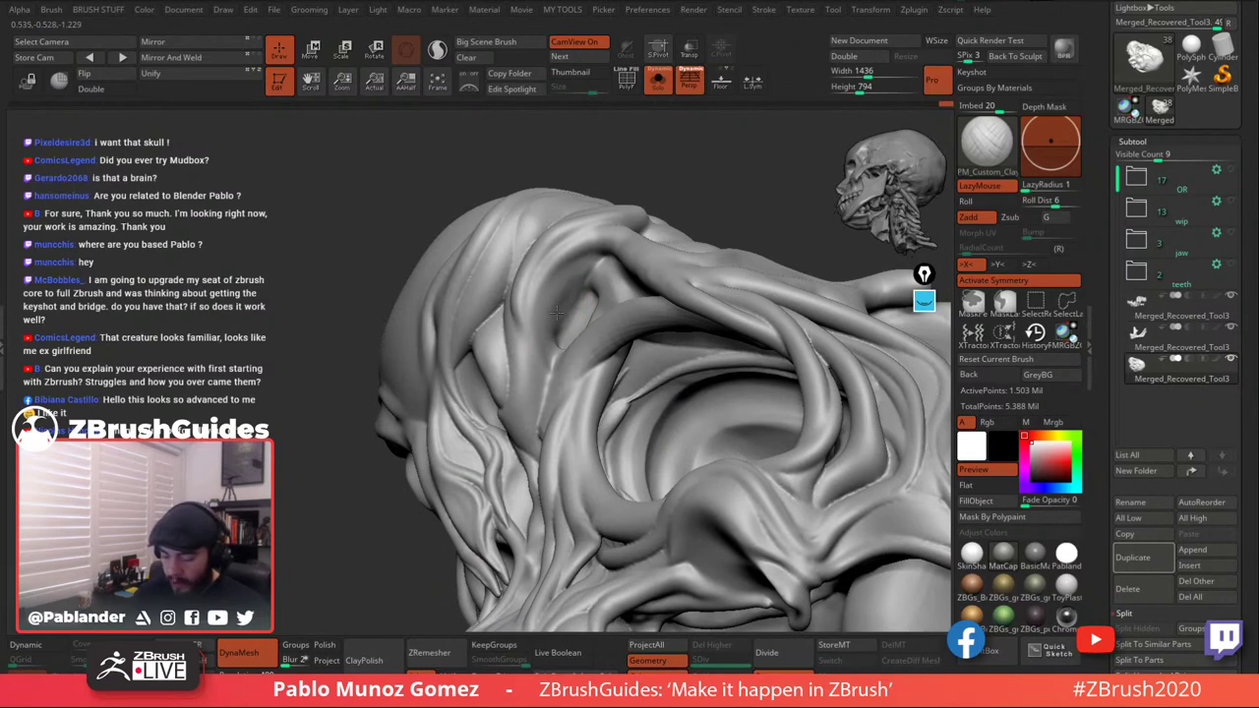
key(shift)
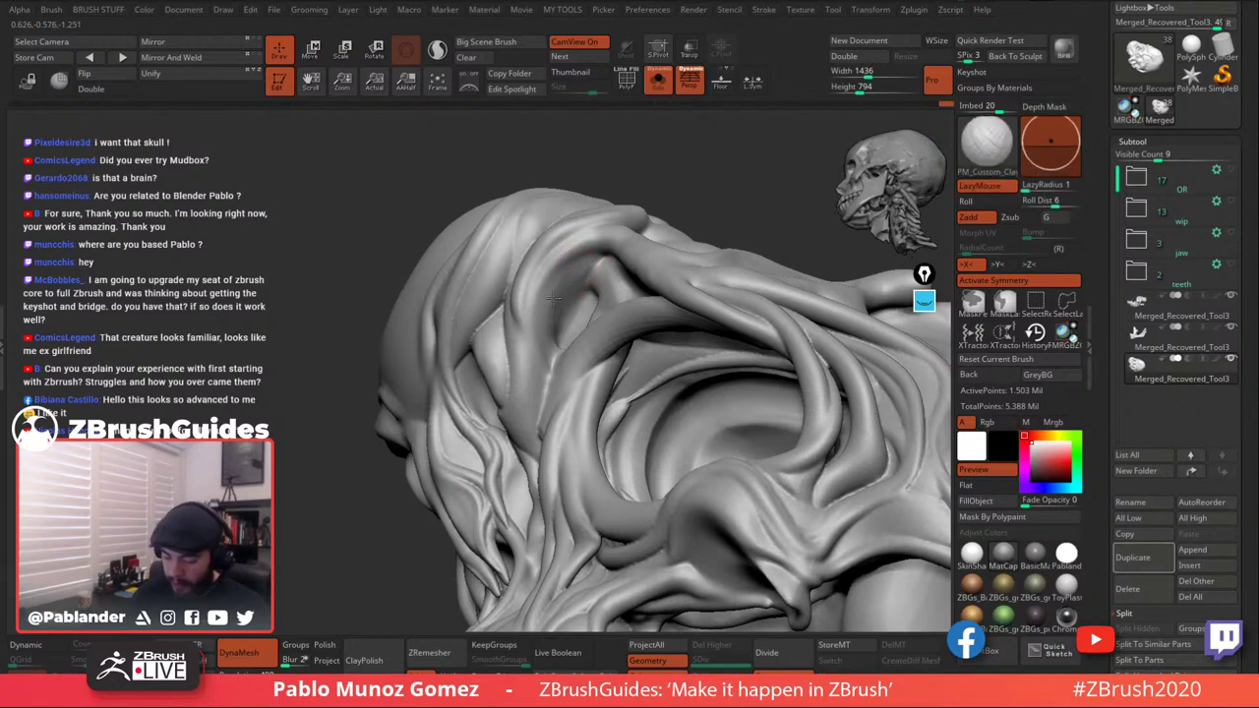
shift+drag(590, 268, 621, 258)
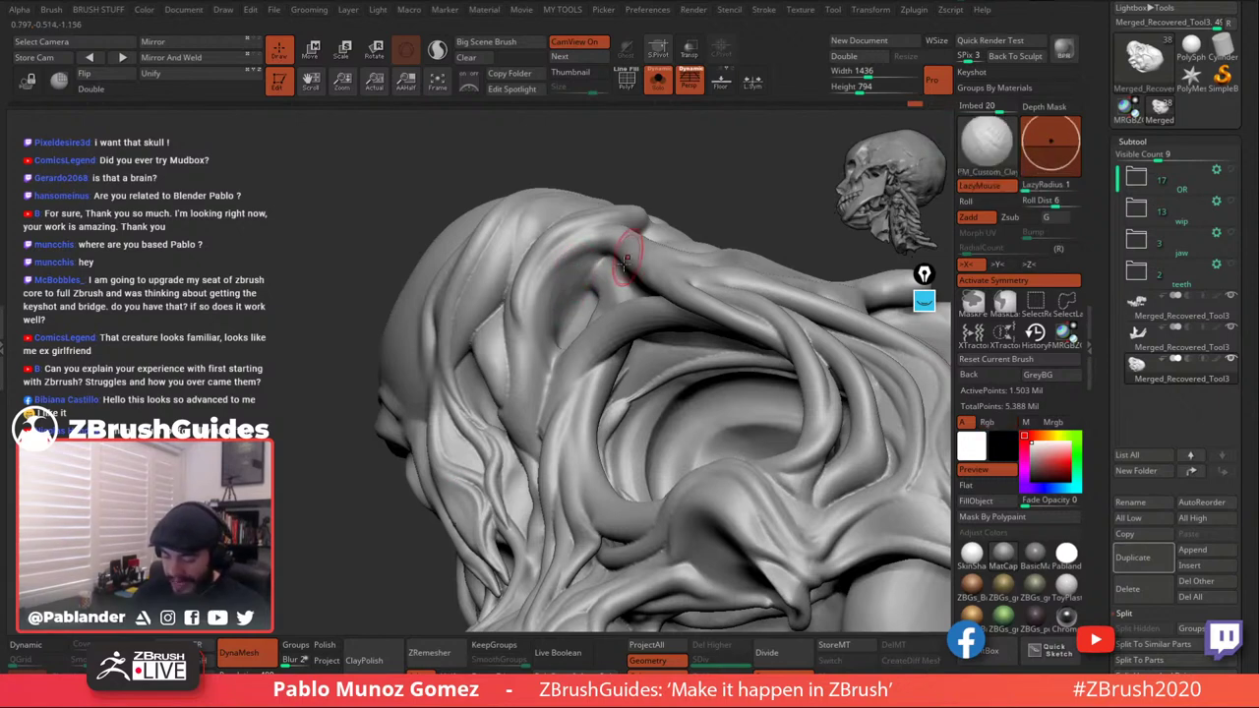
Refine the depth of the brow hollow with the custom clay brush and smooth the long strand bordering it.
mouse_move(630, 260)
right_down()
mouse_move(641, 287)
mouse_move(635, 253)
mouse_move(600, 255)
mouse_move(590, 272)
right_up()
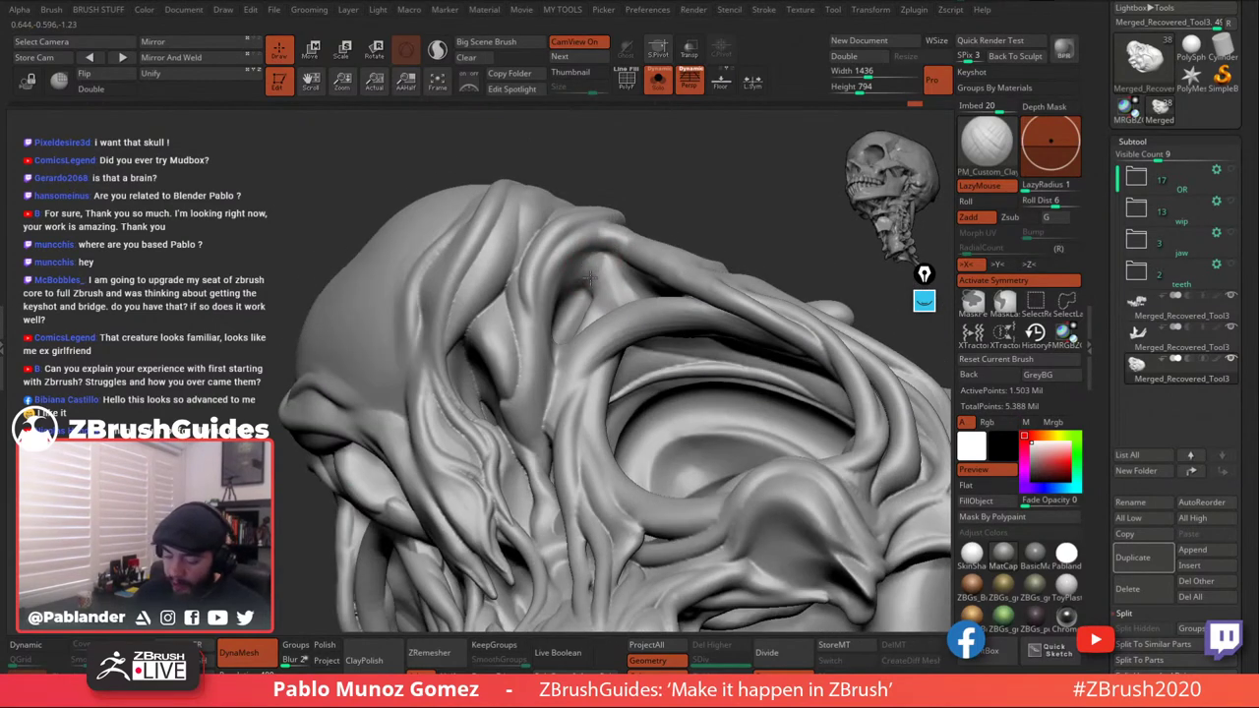
right_drag(602, 279, 594, 262)
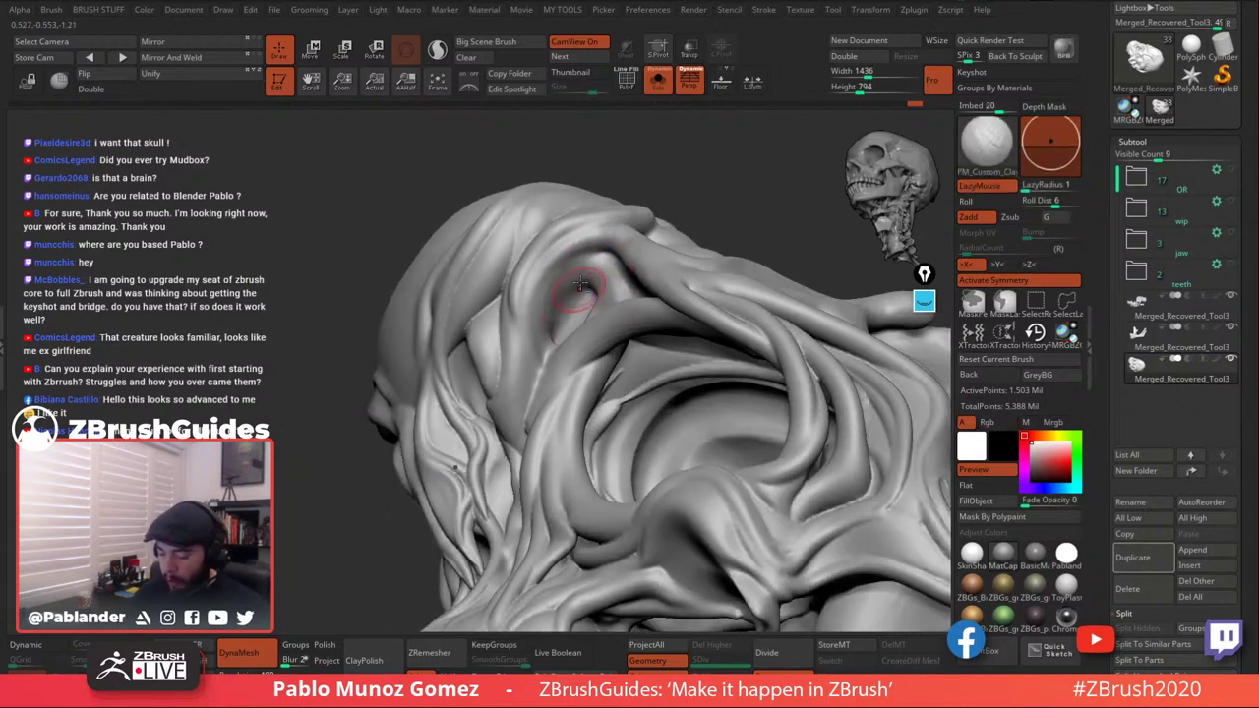
right_drag(584, 263, 584, 272)
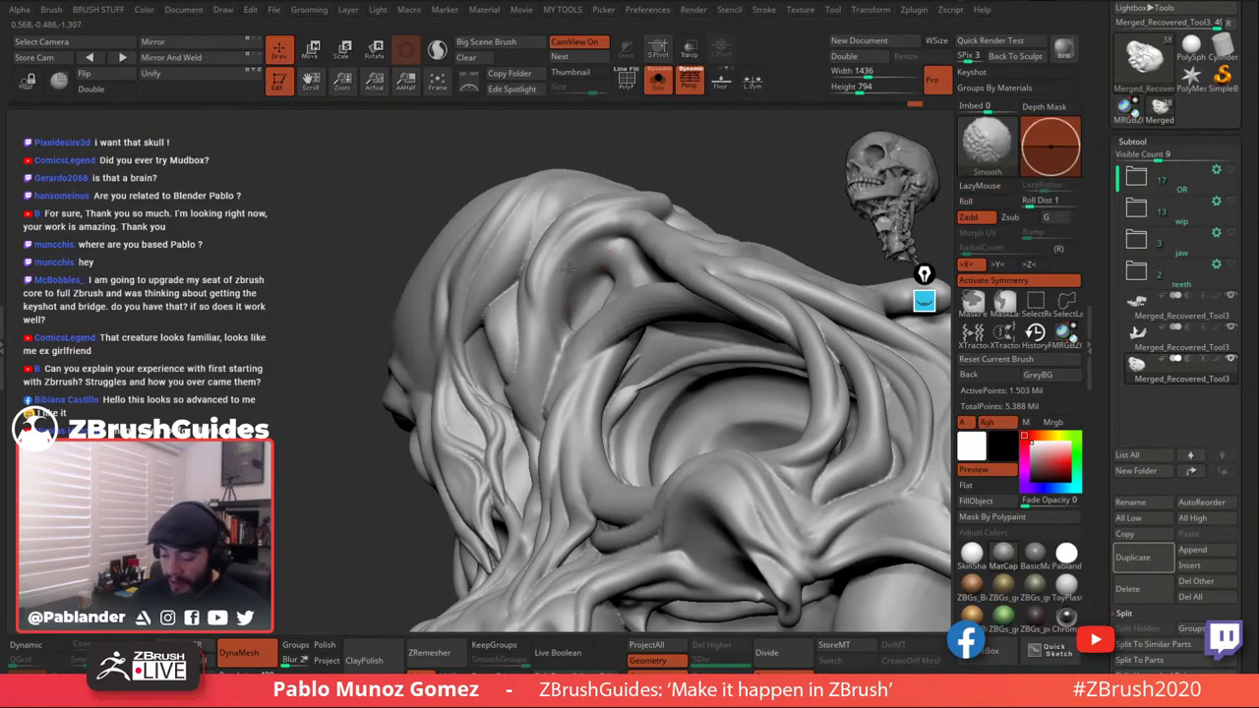
mouse_move(571, 324)
right_down()
mouse_move(557, 350)
mouse_move(566, 384)
right_up()
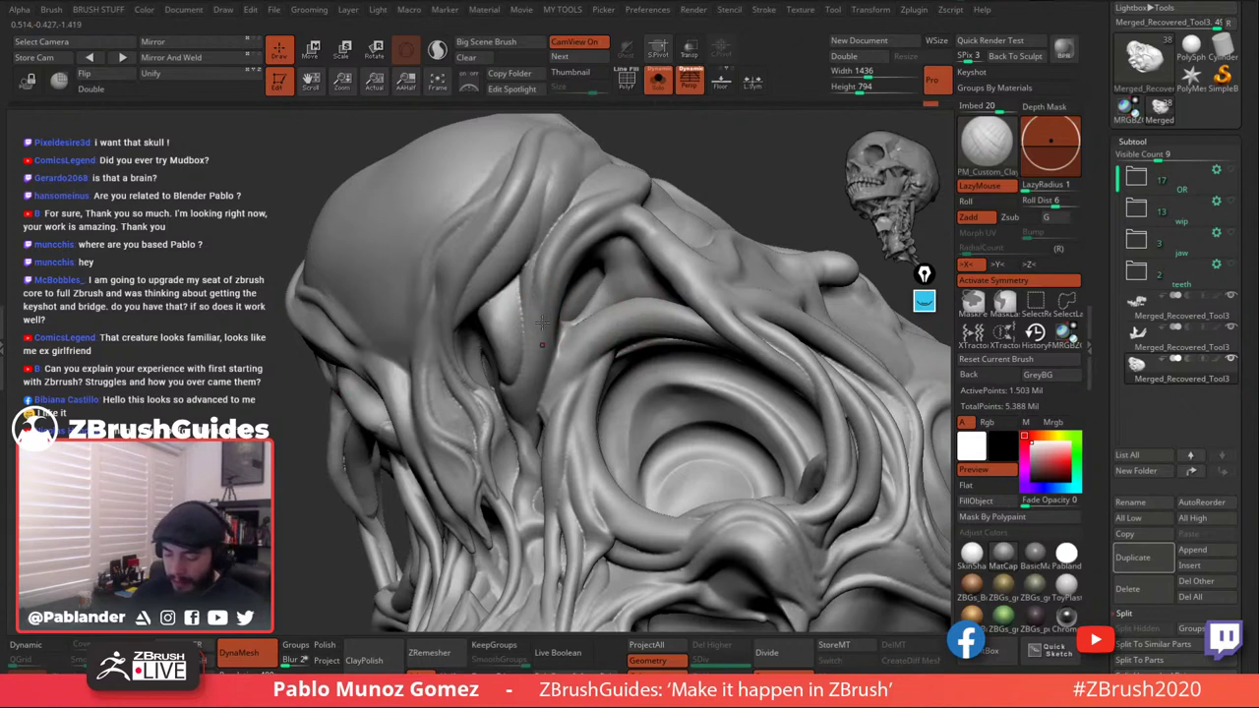
shift+drag(549, 342, 531, 285)
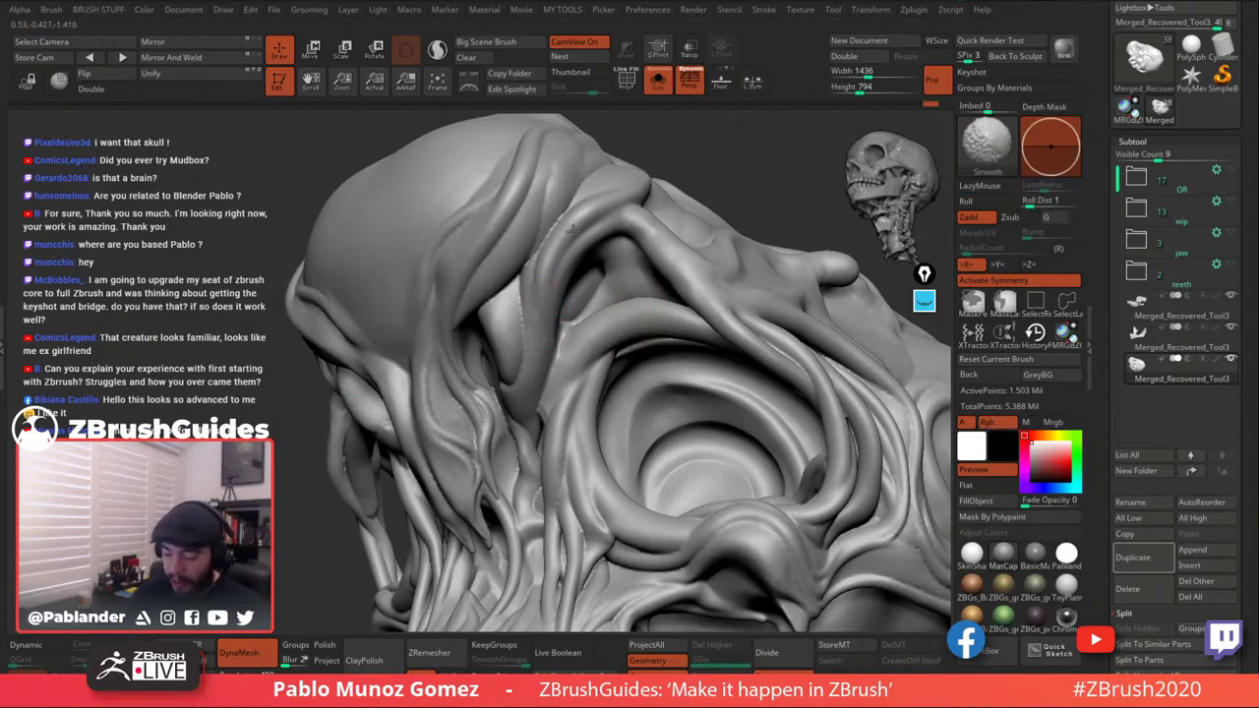
Build up the rounded brow ridge above the hollow and smooth where it meets the strand below.
mouse_move(570, 228)
right_down()
mouse_move(607, 279)
mouse_move(541, 320)
right_up()
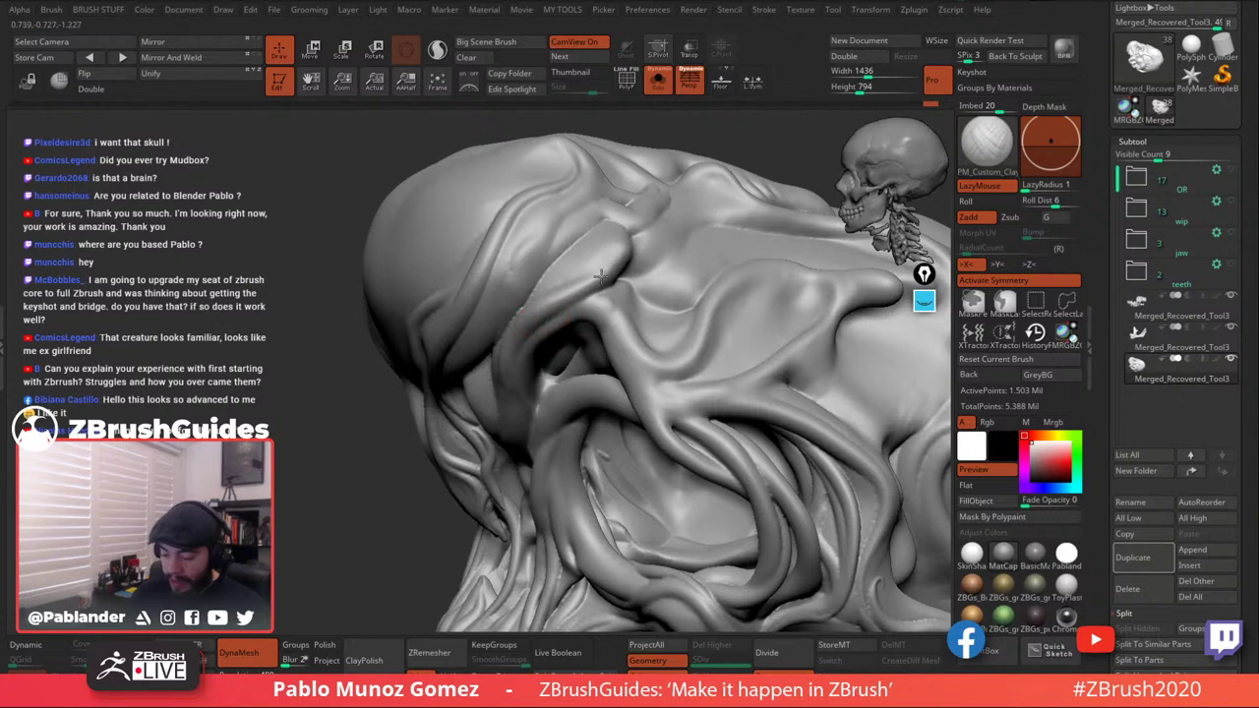
right_drag(598, 259, 555, 287)
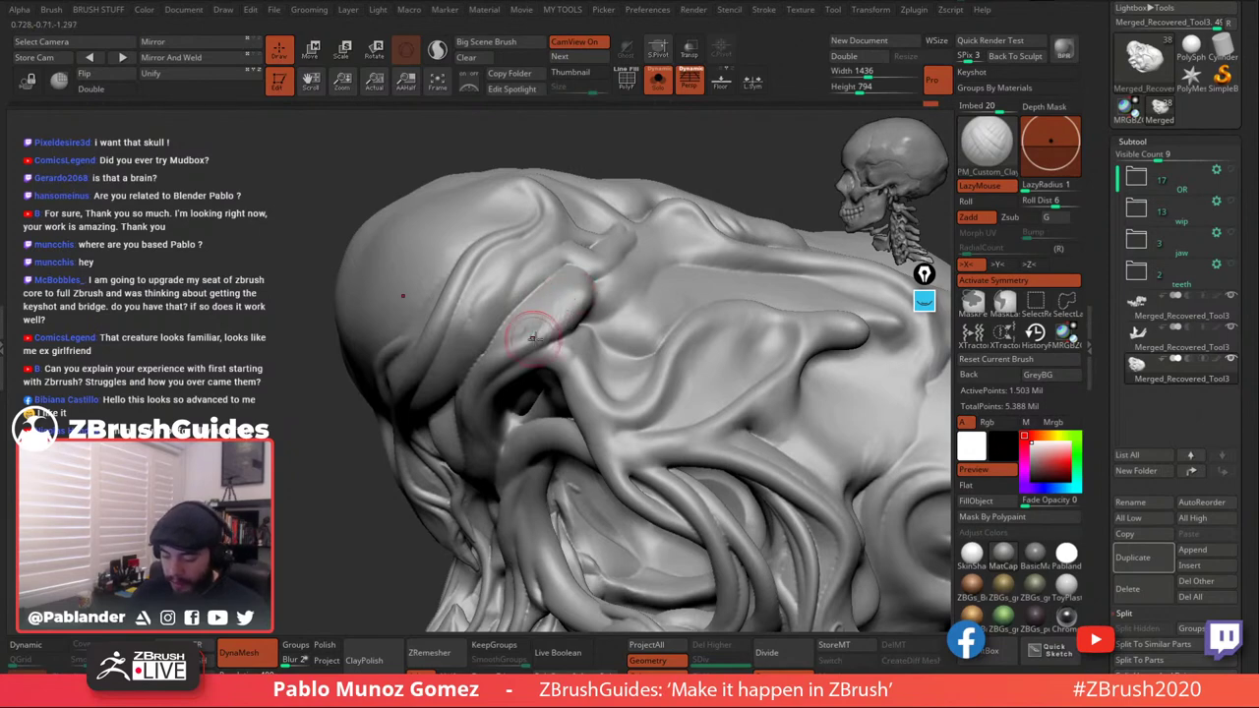
key(shift)
right_drag(597, 288, 549, 332)
shift+drag(549, 333, 562, 330)
right_drag(562, 329, 601, 302)
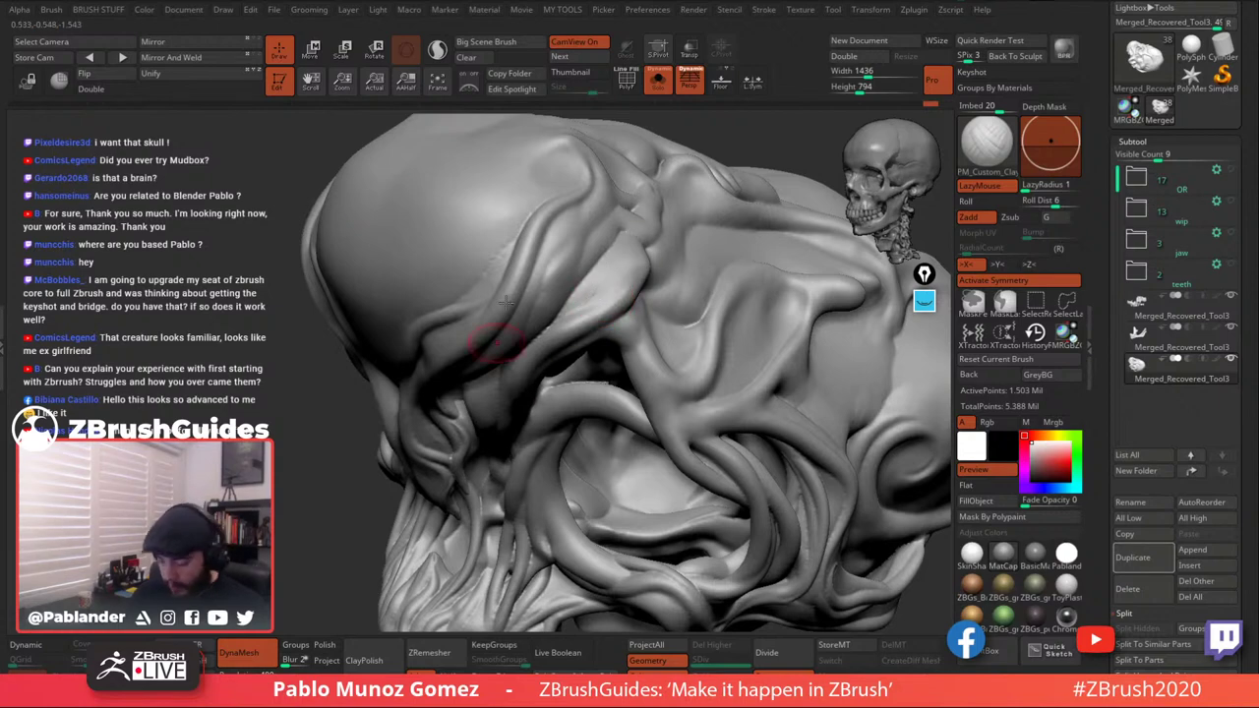
Shape the outer end of the brow ridge on the temple side and smooth it into the surrounding folds.
mouse_move(639, 321)
right_down()
mouse_move(673, 266)
mouse_move(584, 319)
right_up()
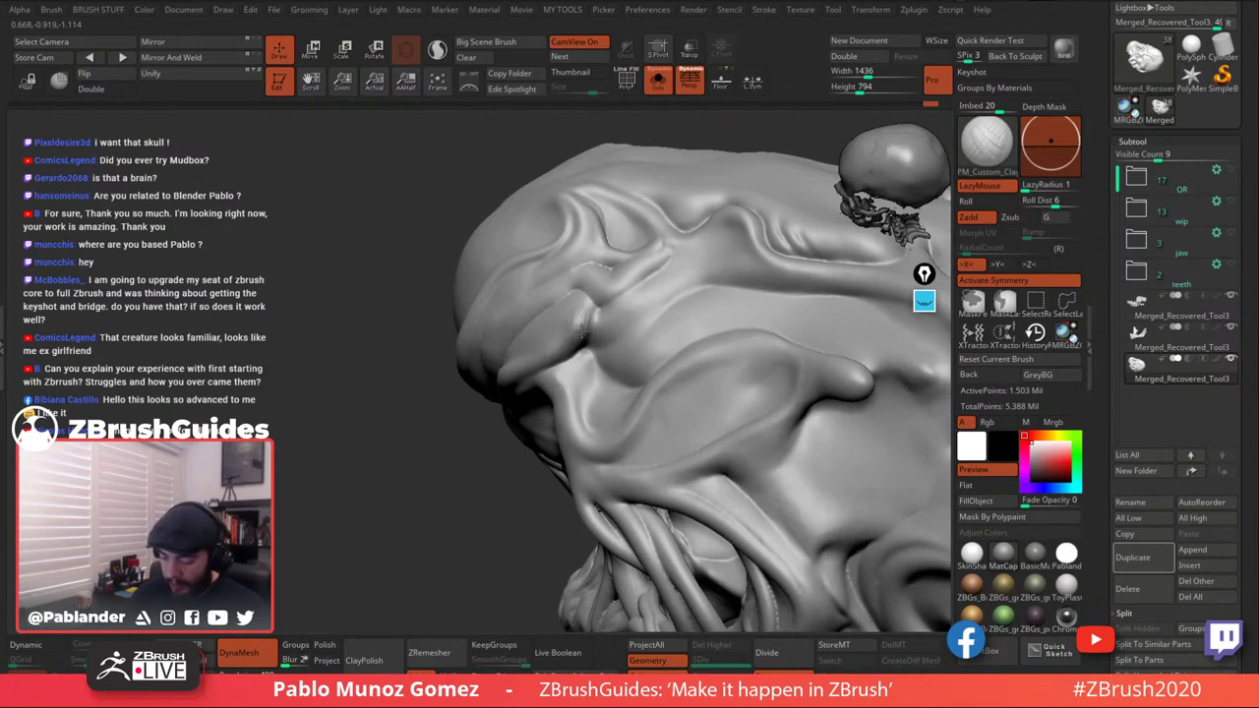
mouse_move(571, 335)
right_down()
mouse_move(563, 297)
mouse_move(602, 280)
mouse_move(569, 300)
right_up()
key(shift)
key(shift)
key(shift)
mouse_move(553, 326)
shift+mouse_down()
mouse_move(524, 386)
mouse_move(532, 436)
mouse_move(524, 401)
shift+mouse_up()
Sculpt and smooth the drooping lobe between the nasal strands and the eye socket, including its lower tip.
right_drag(604, 423, 543, 313)
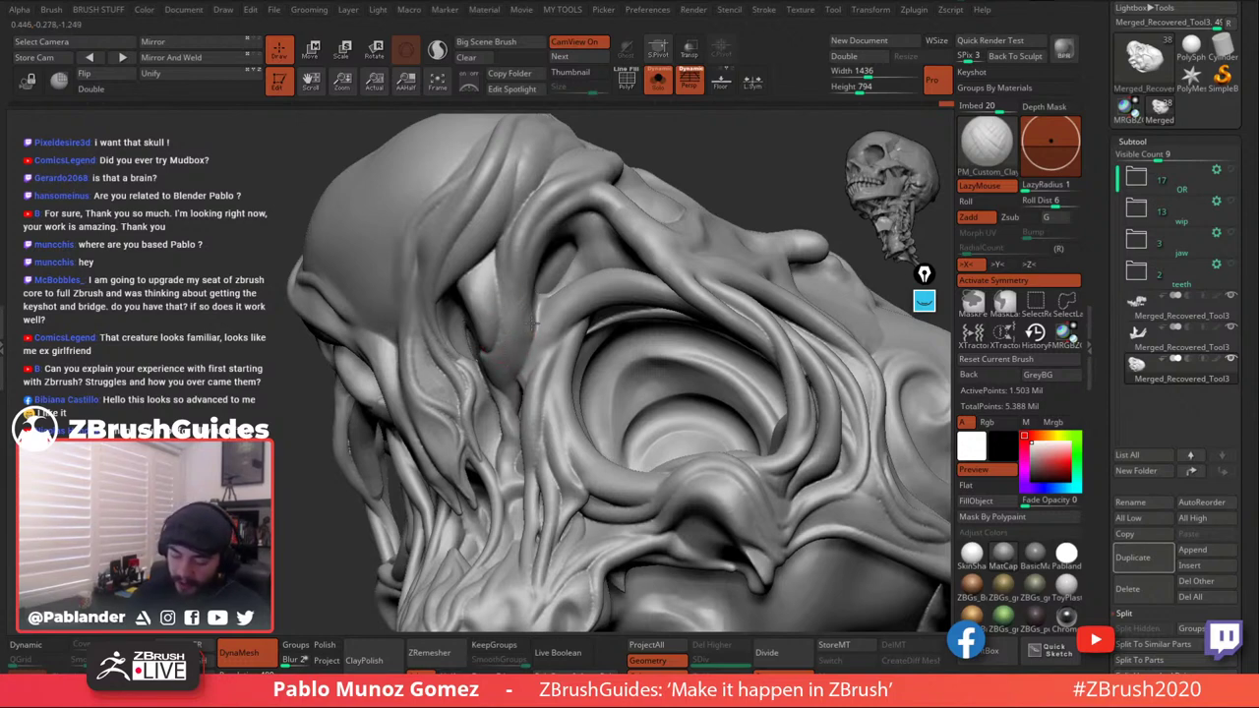
key(shift)
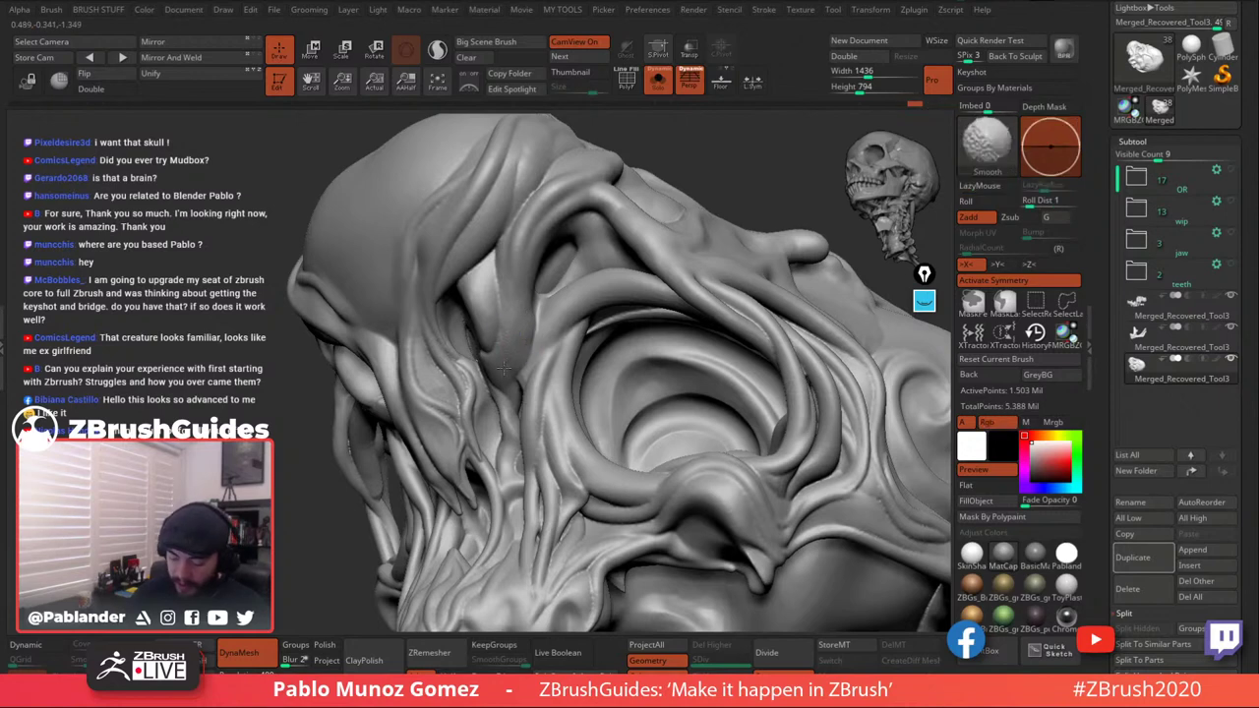
right_drag(506, 338, 492, 357)
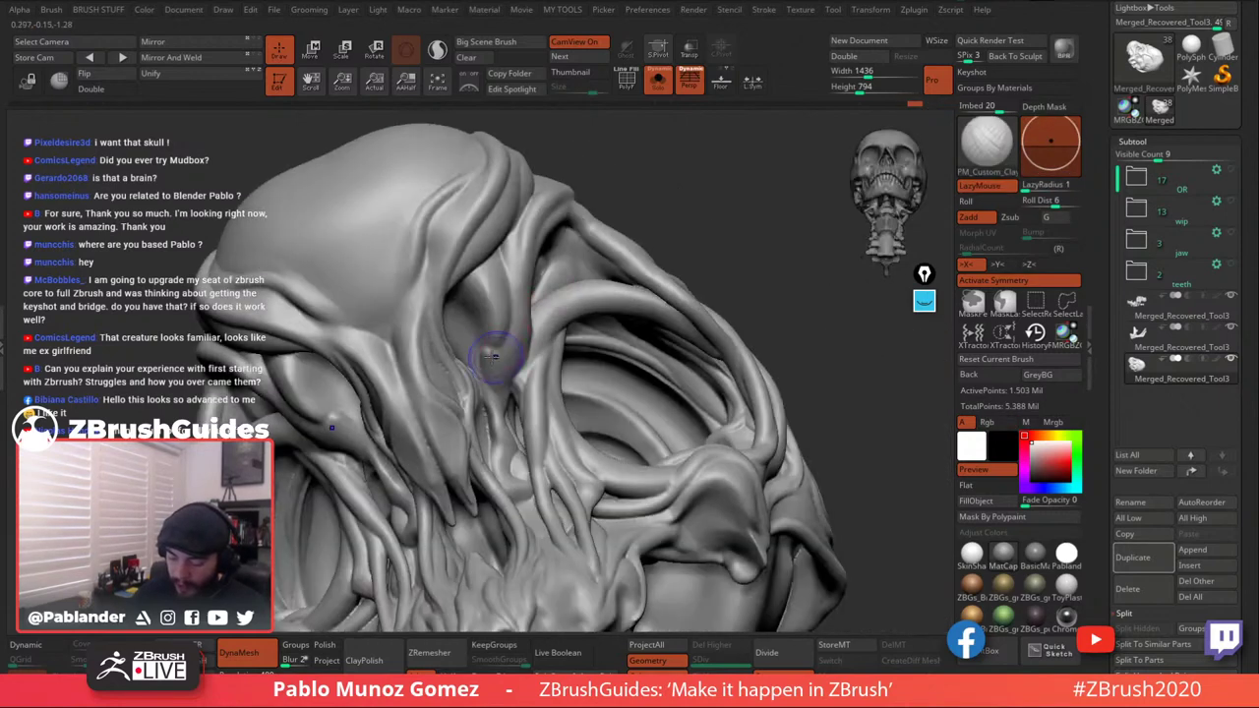
shift+drag(495, 357, 481, 365)
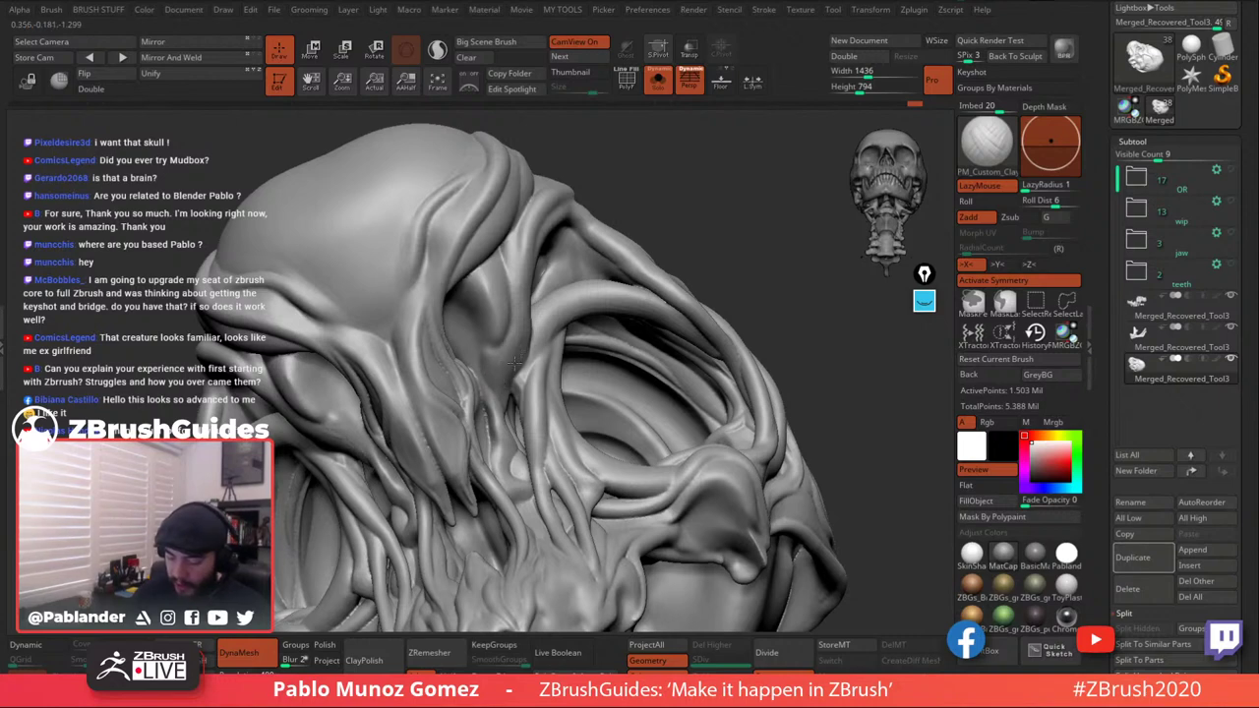
key(shift)
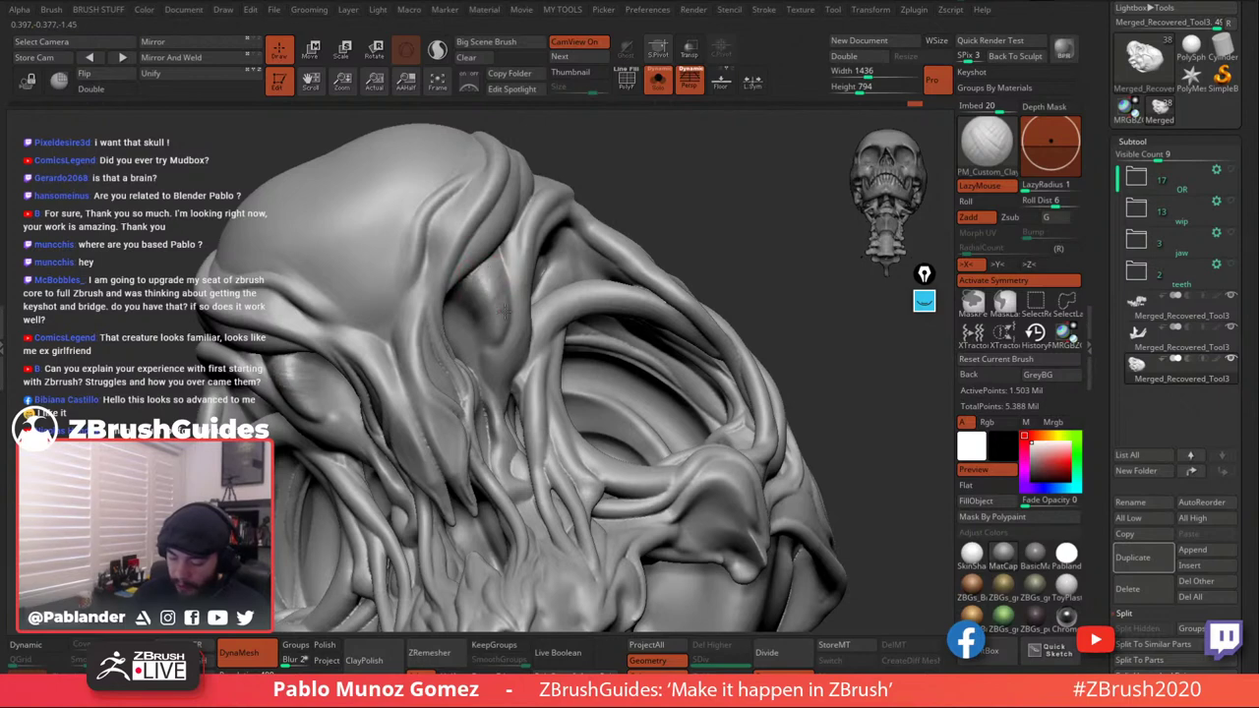
key(shift)
Deepen the recess beneath the brow above the drooping lobe and smooth the strands around it.
right_drag(507, 286, 563, 233)
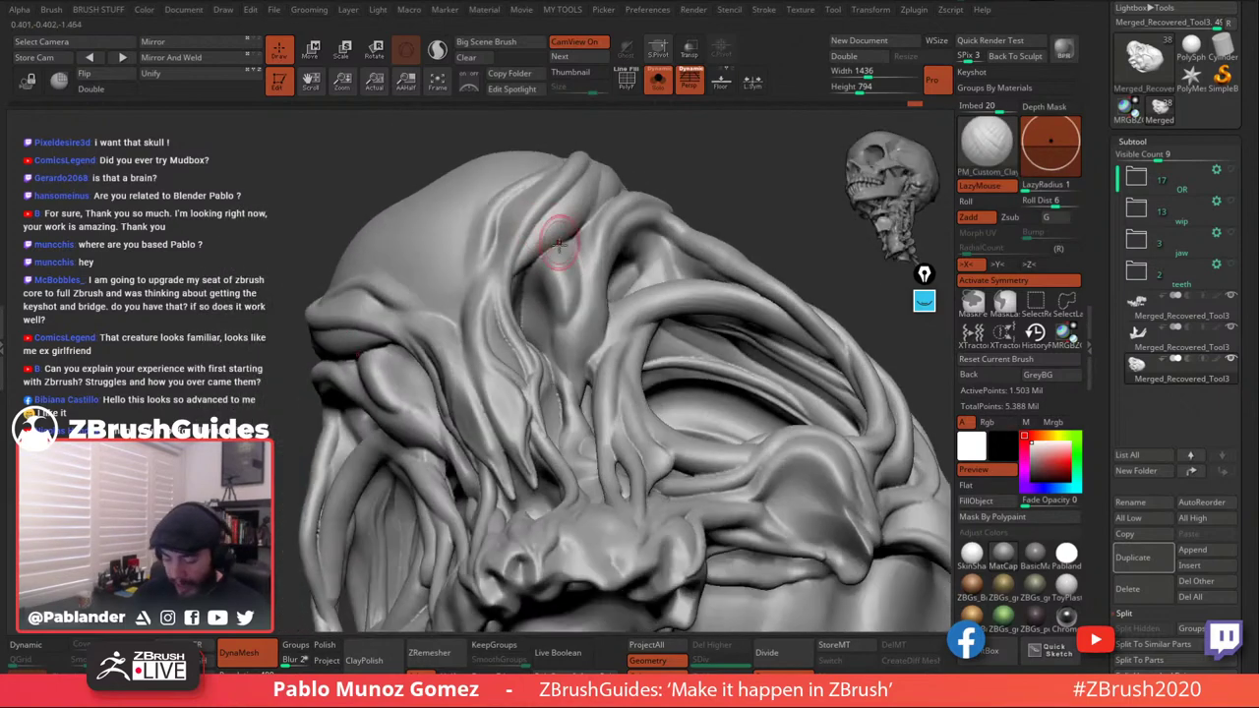
shift+drag(563, 232, 524, 273)
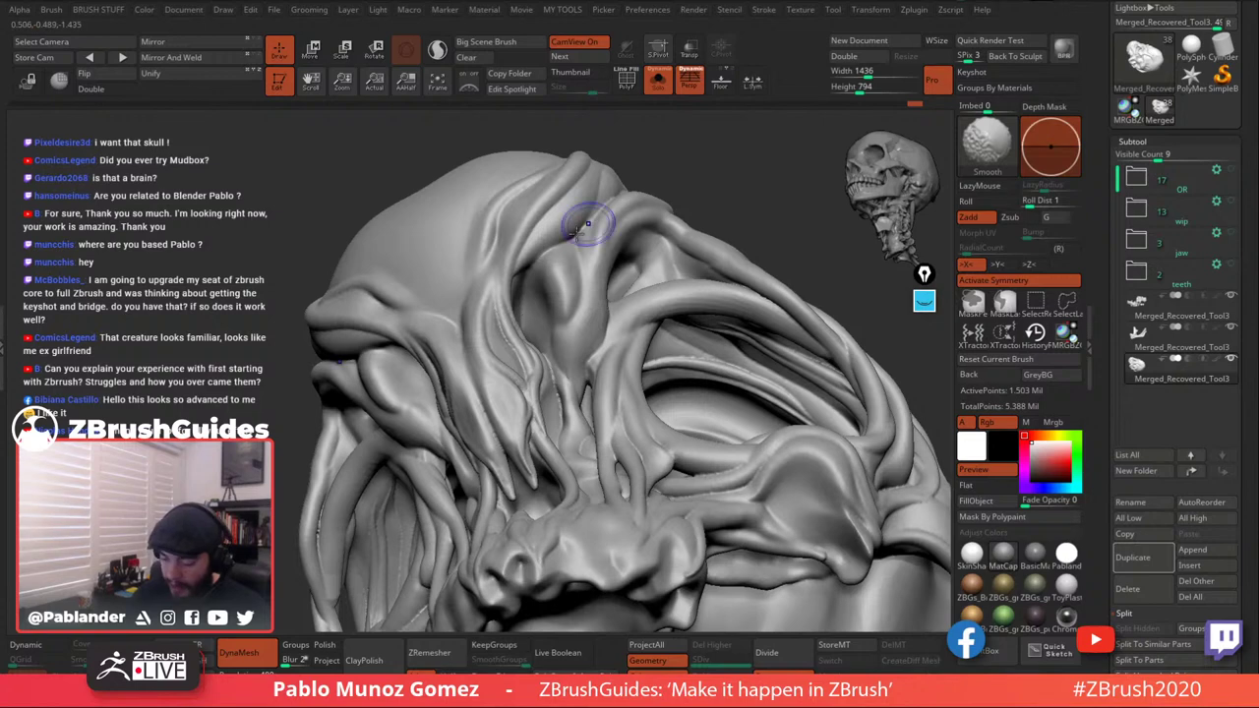
right_drag(561, 349, 515, 351)
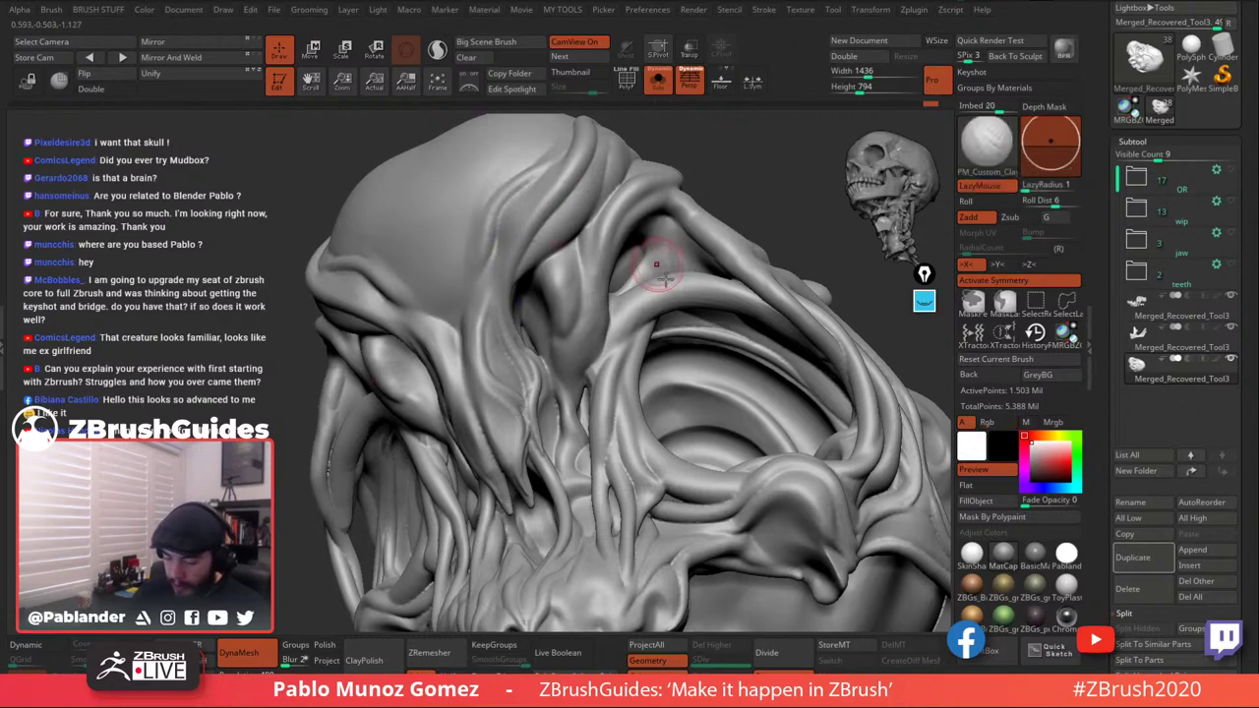
right_drag(692, 359, 546, 305)
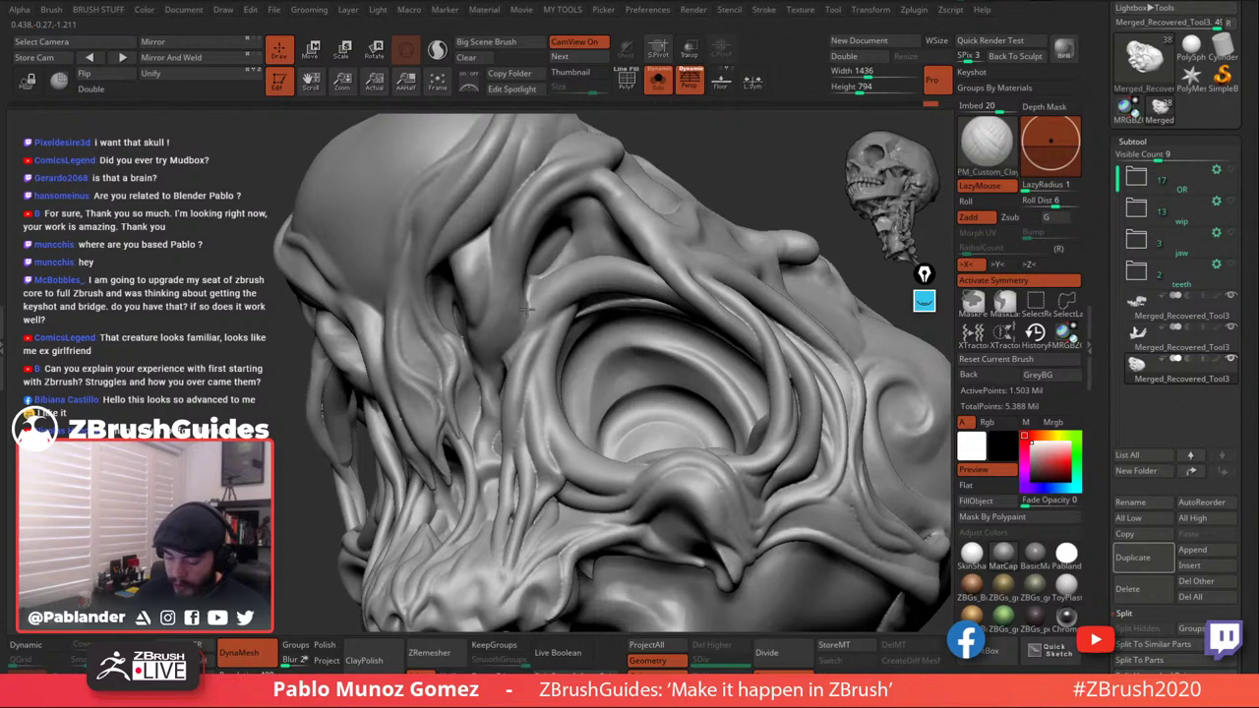
key(shift)
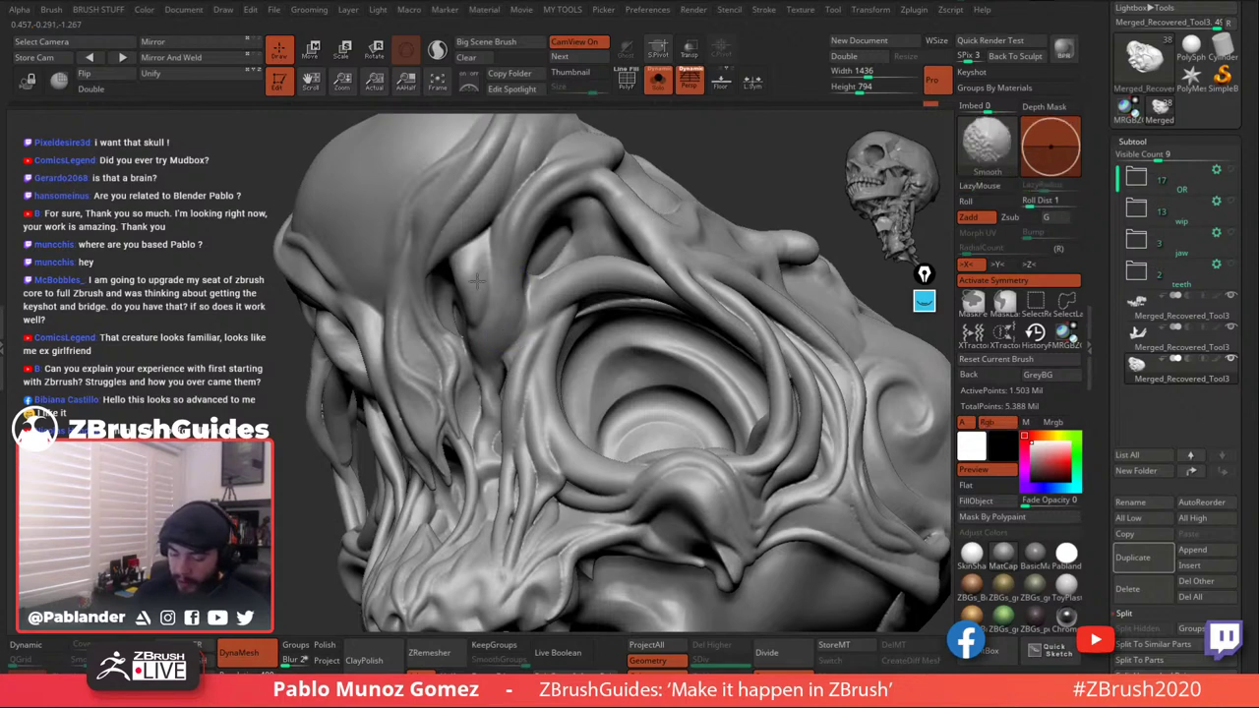
Smooth the strands along the outer upper rim of the eye socket.
mouse_move(736, 385)
ctrl+right_down()
mouse_move(702, 340)
mouse_move(675, 335)
ctrl+right_up()
key(shift)
shift+drag(670, 324, 738, 357)
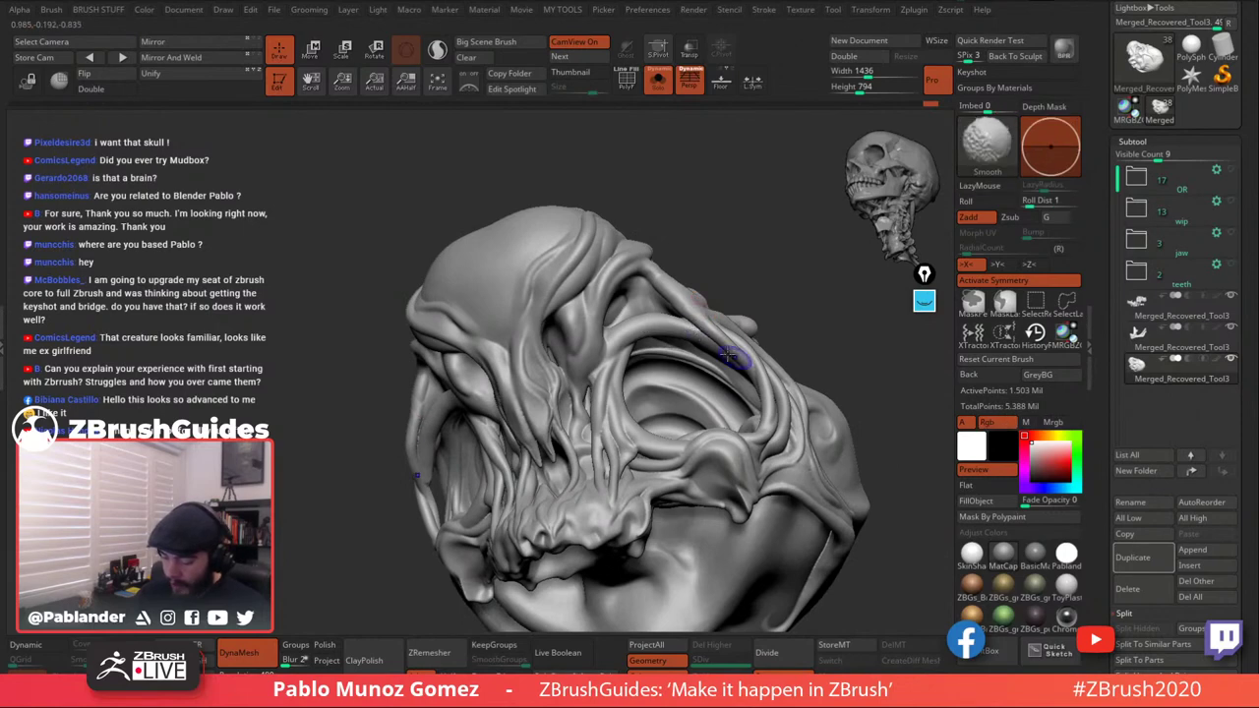
Smooth the strands that run down the temple side of the eye socket and the grooves between them.
mouse_move(669, 350)
alt+right_down()
mouse_move(630, 303)
mouse_move(700, 315)
alt+right_up()
key(shift)
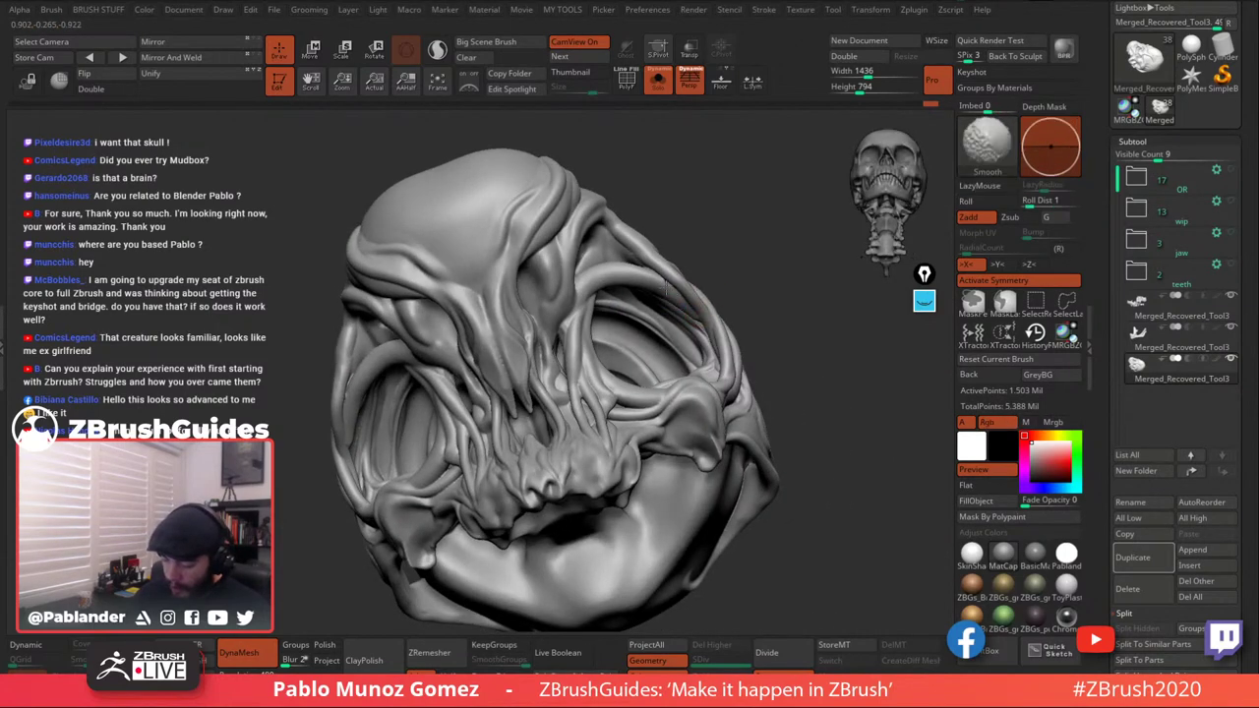
mouse_move(667, 270)
right_down()
mouse_move(714, 250)
mouse_move(718, 325)
mouse_move(649, 335)
right_up()
mouse_move(638, 275)
shift+mouse_down()
mouse_move(659, 367)
mouse_move(686, 386)
shift+mouse_up()
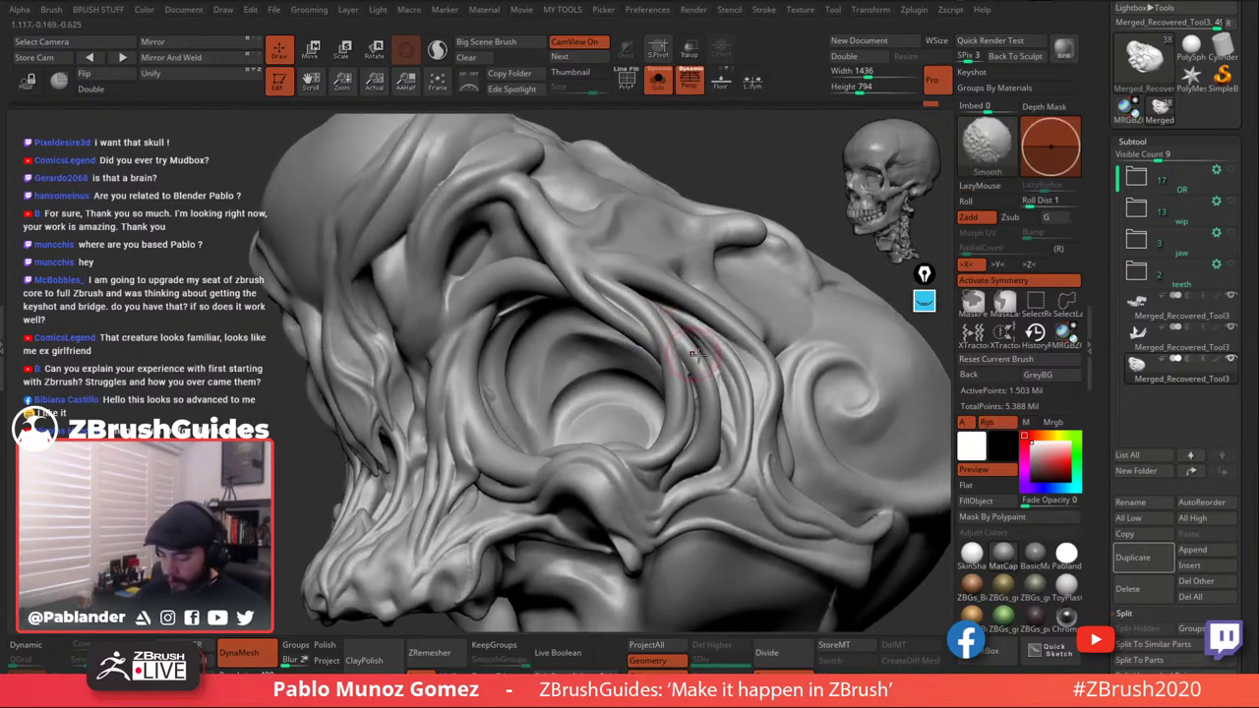
right_drag(705, 343, 682, 342)
shift+drag(689, 368, 708, 381)
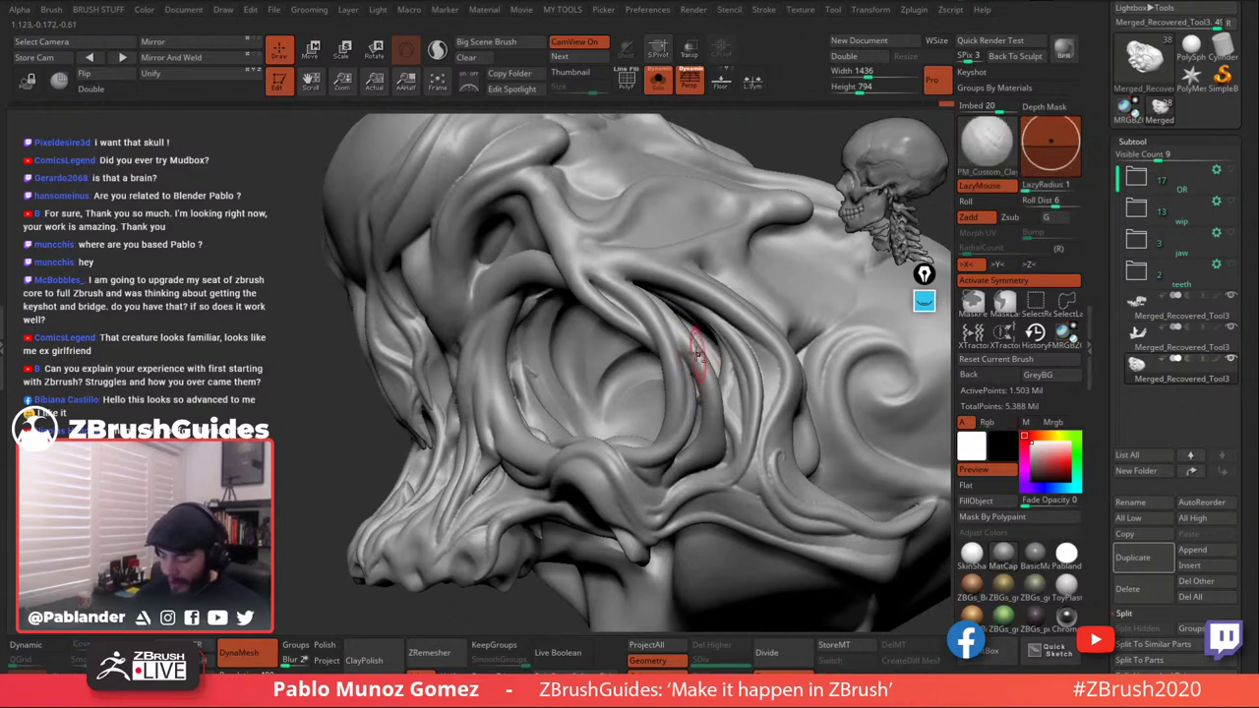
Sculpt the forked strands crossing the socket's outer side, from their upper junction down to the cheekbone, and smooth them.
mouse_move(604, 351)
right_down()
mouse_move(640, 343)
mouse_move(590, 356)
right_up()
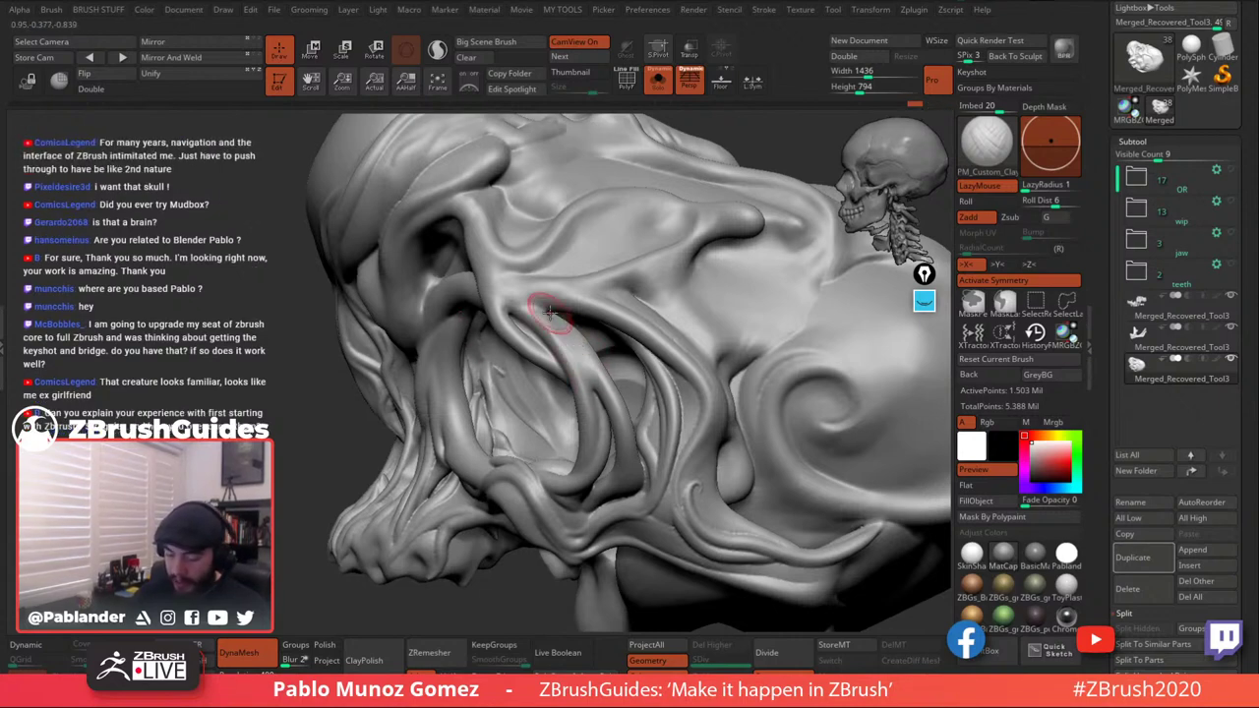
mouse_move(540, 311)
right_down()
mouse_move(520, 335)
mouse_move(545, 279)
right_up()
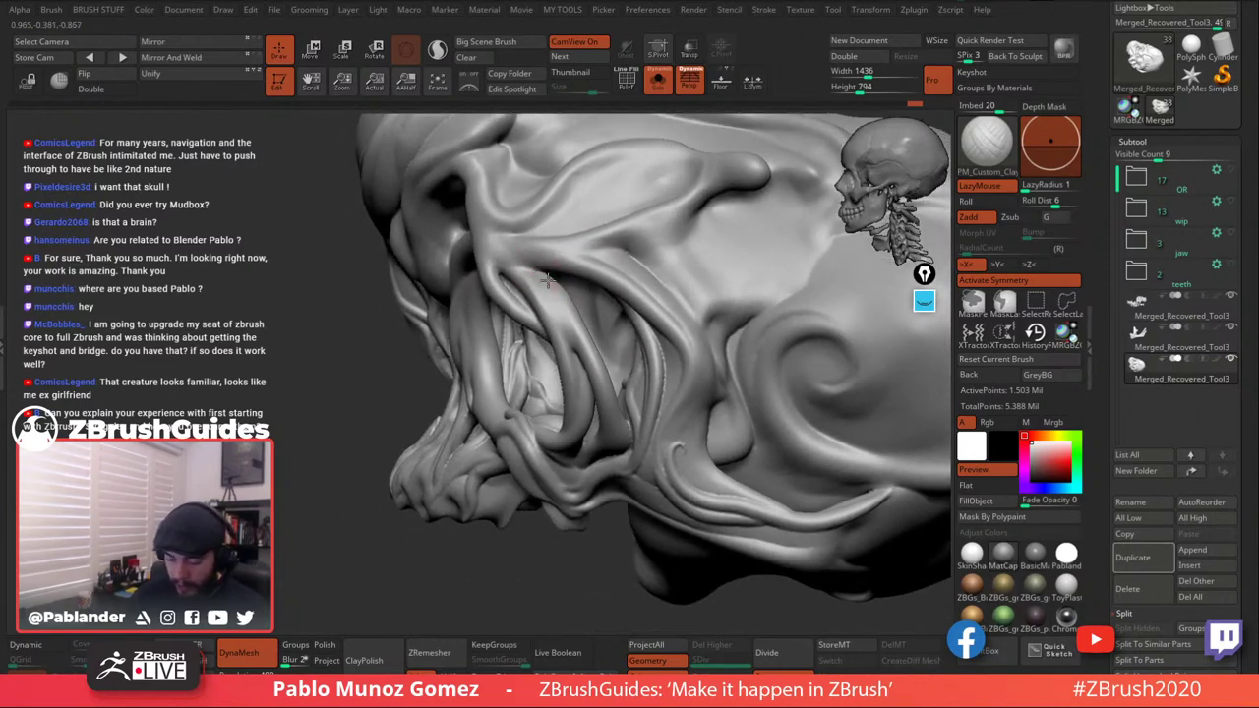
key(shift)
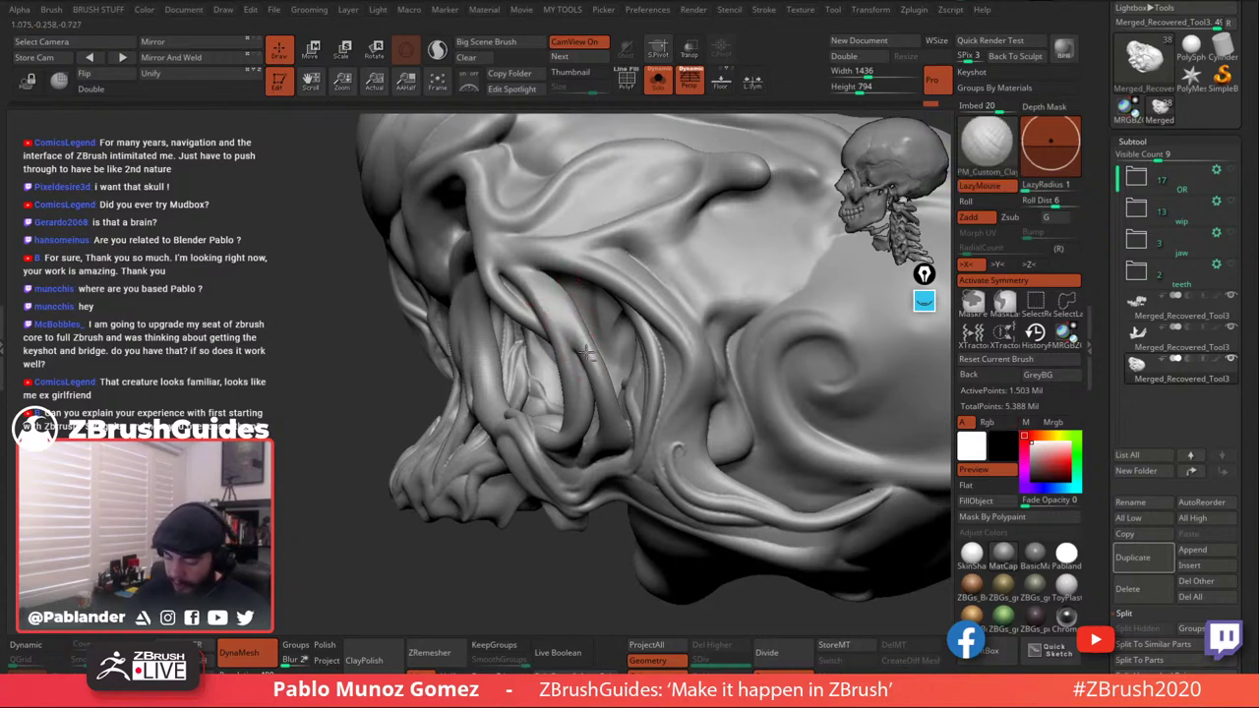
right_drag(586, 352, 612, 327)
right_drag(594, 390, 576, 411)
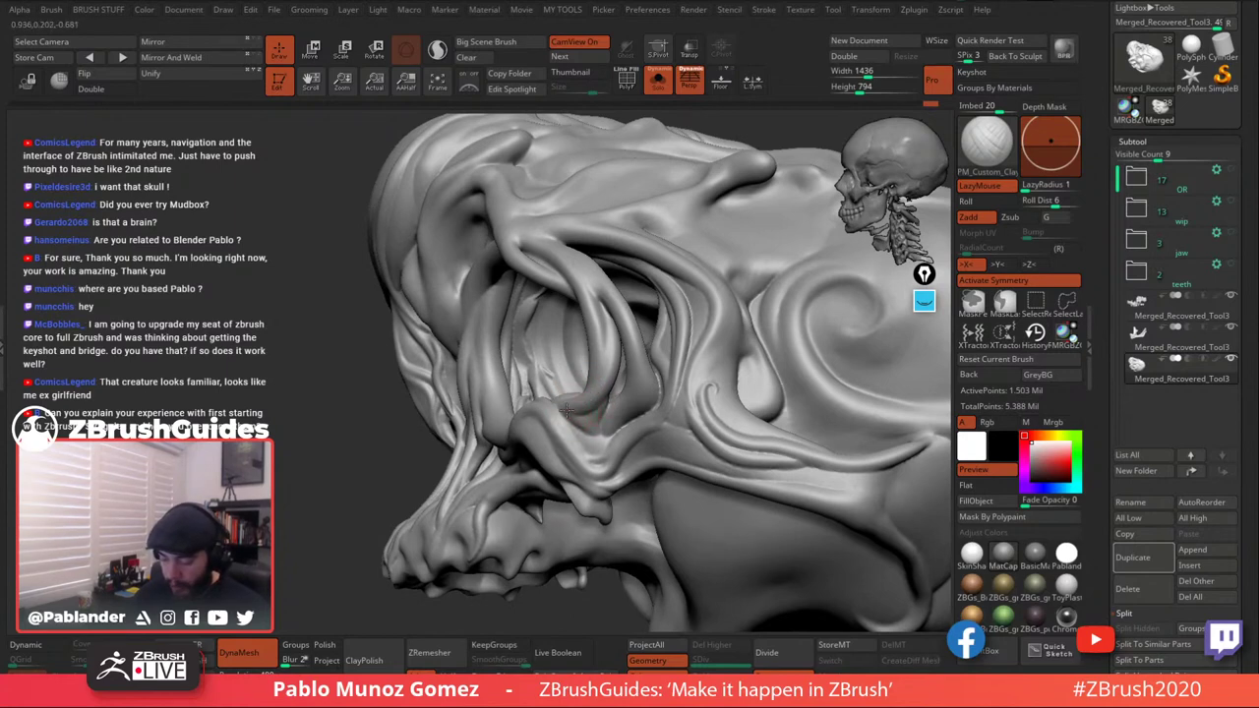
Refine the junction where the outer socket strands meet the cheekbone, working on it from behind.
mouse_move(582, 399)
right_down()
mouse_move(649, 436)
mouse_move(665, 342)
mouse_move(624, 344)
right_up()
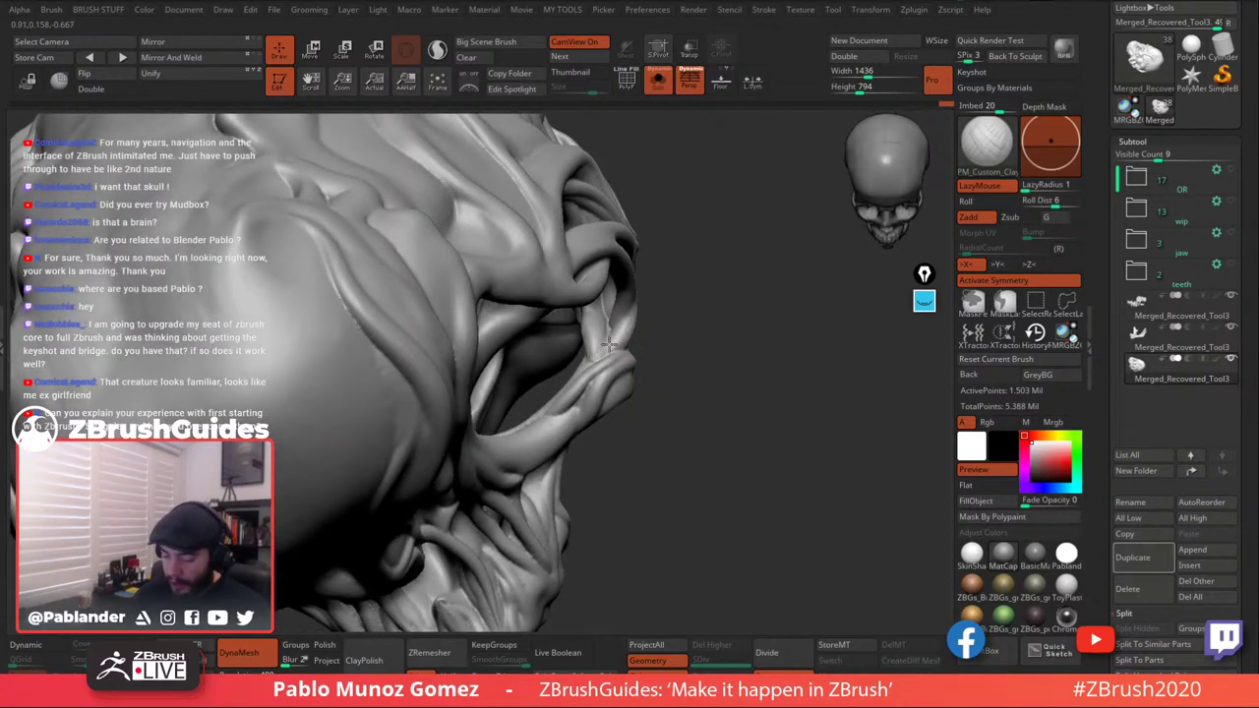
right_drag(601, 355, 676, 324)
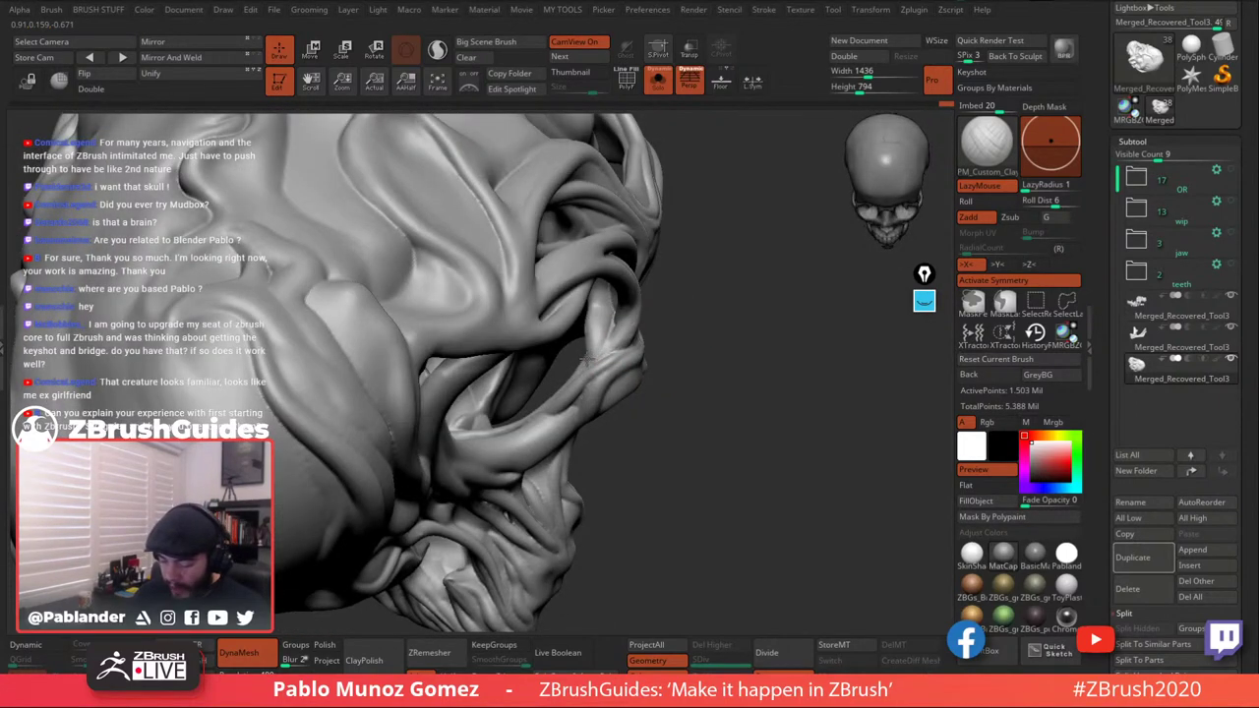
right_drag(586, 358, 588, 349)
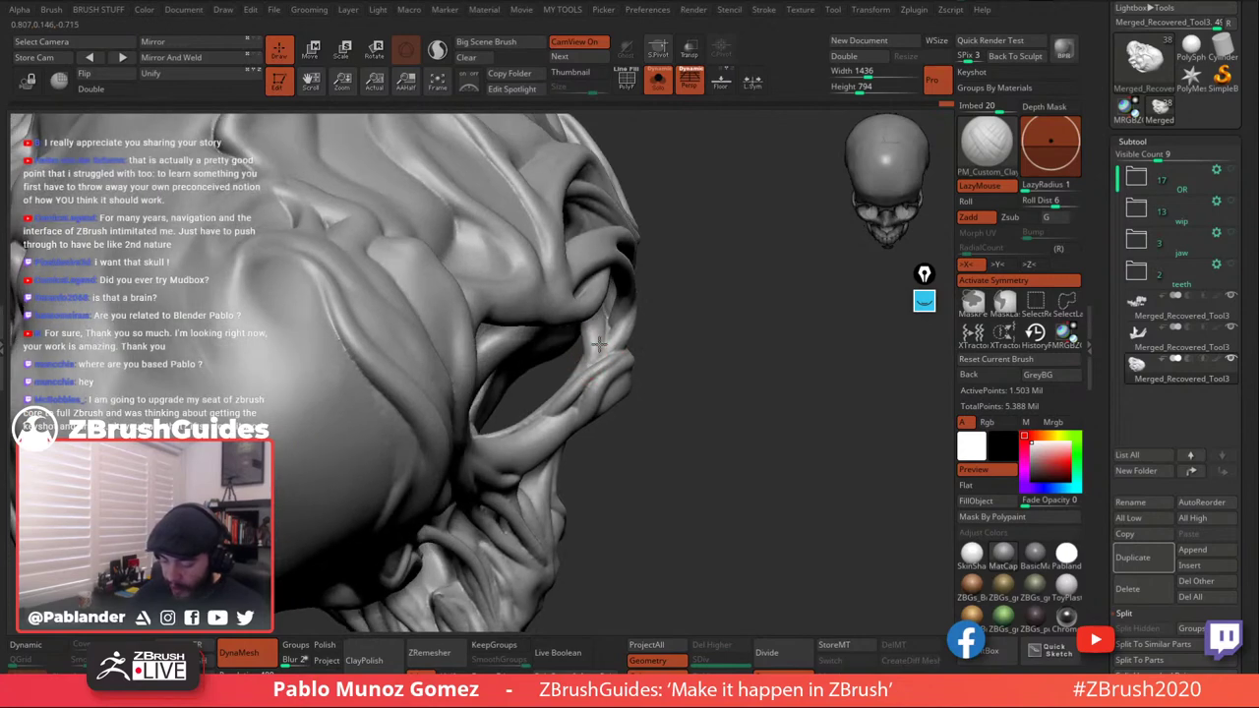
key(shift)
key(shift)
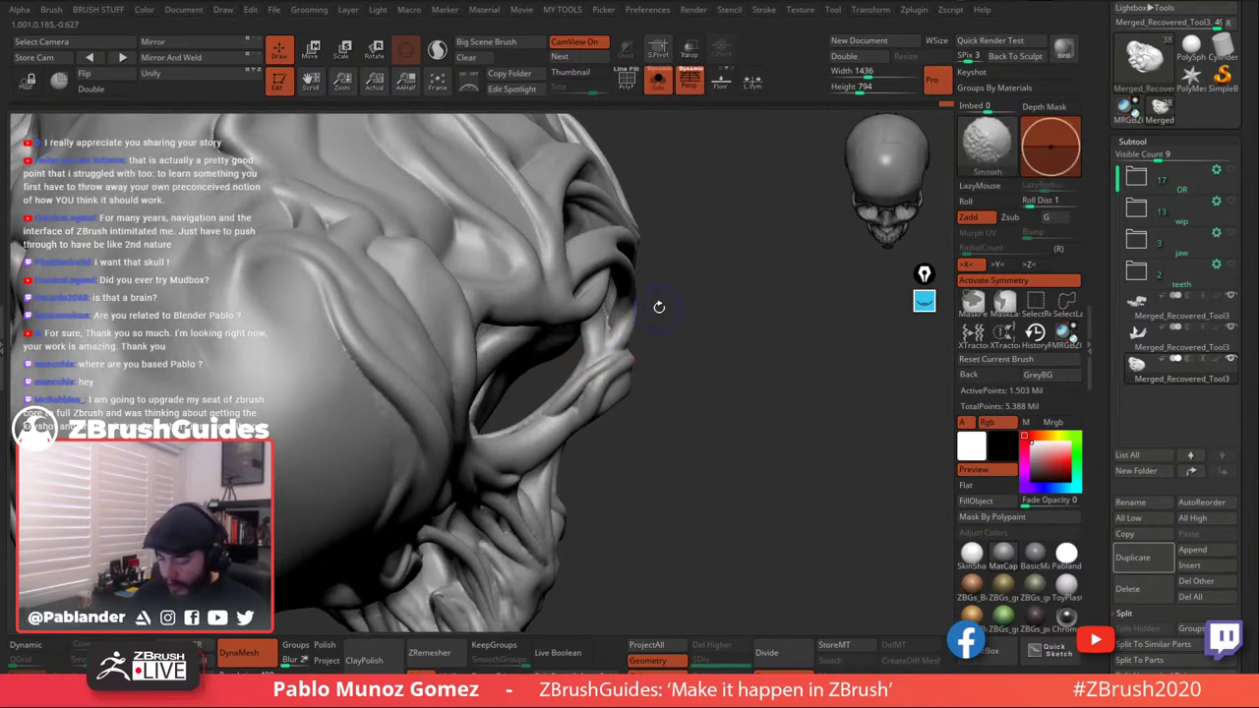
Shape and smooth the inner faces of the outer socket strands above the cheekbone.
right_drag(659, 307, 628, 288)
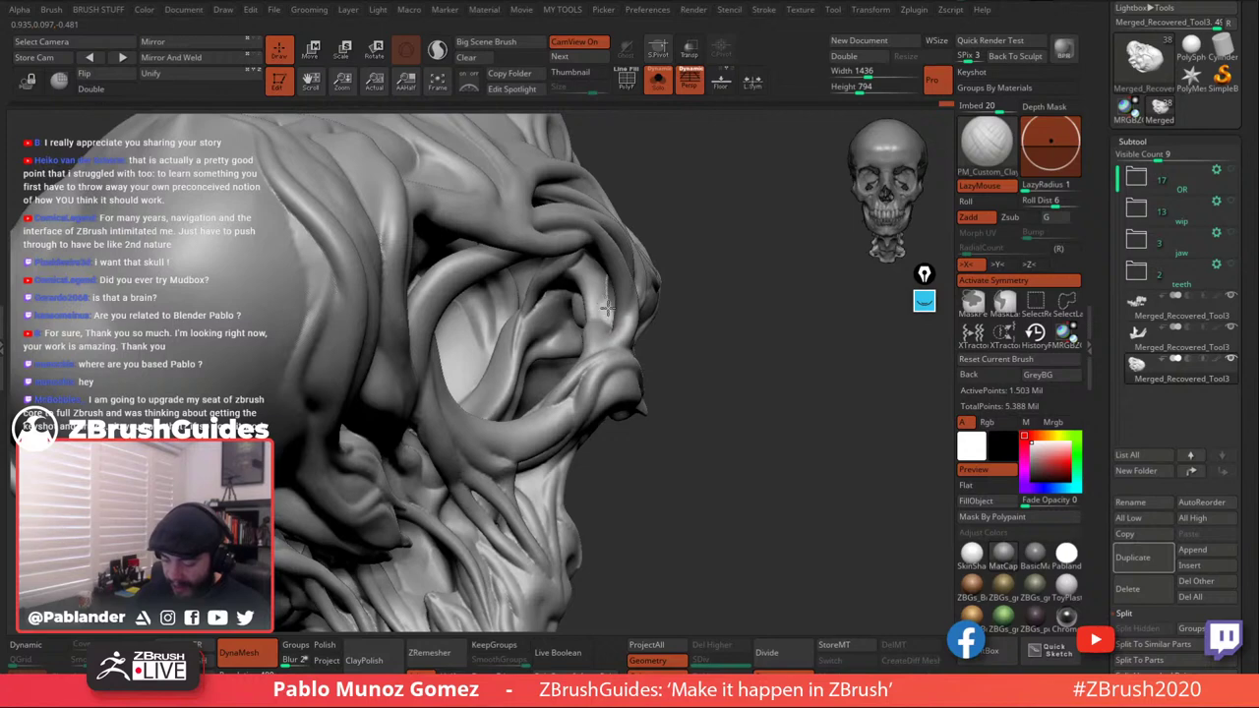
shift+drag(607, 310, 612, 293)
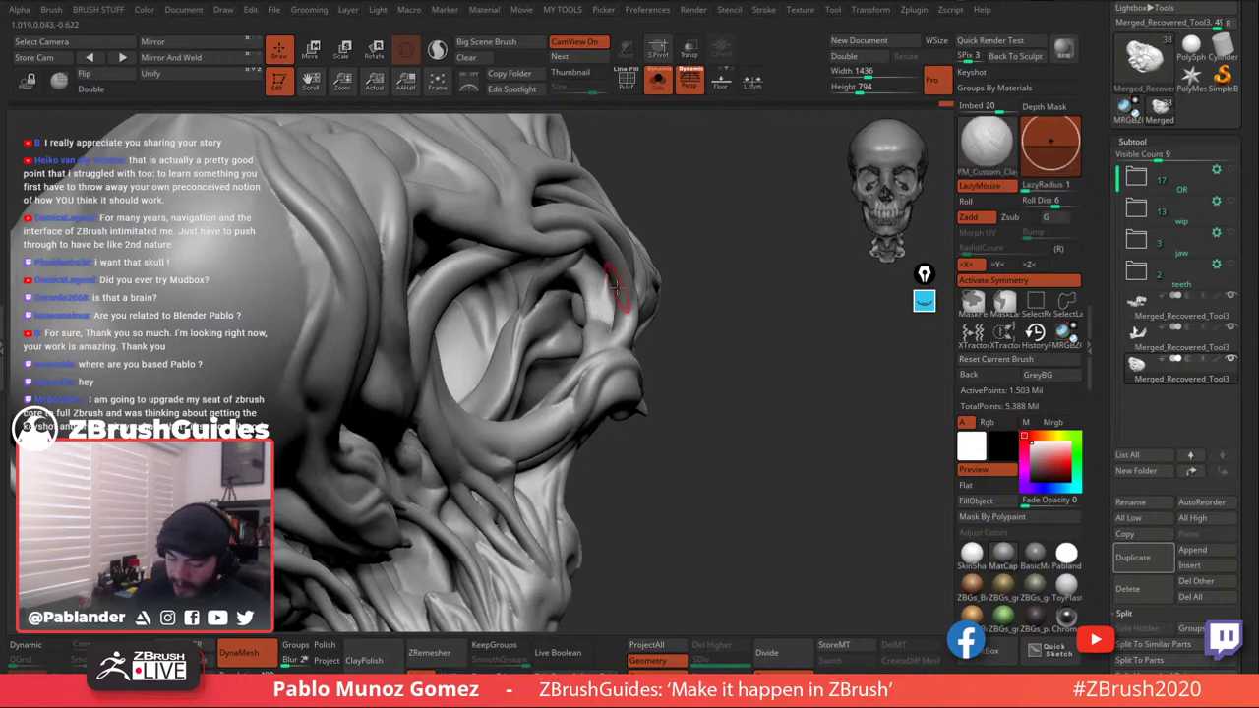
mouse_move(608, 301)
right_down()
mouse_move(645, 315)
mouse_move(614, 316)
right_up()
key(shift)
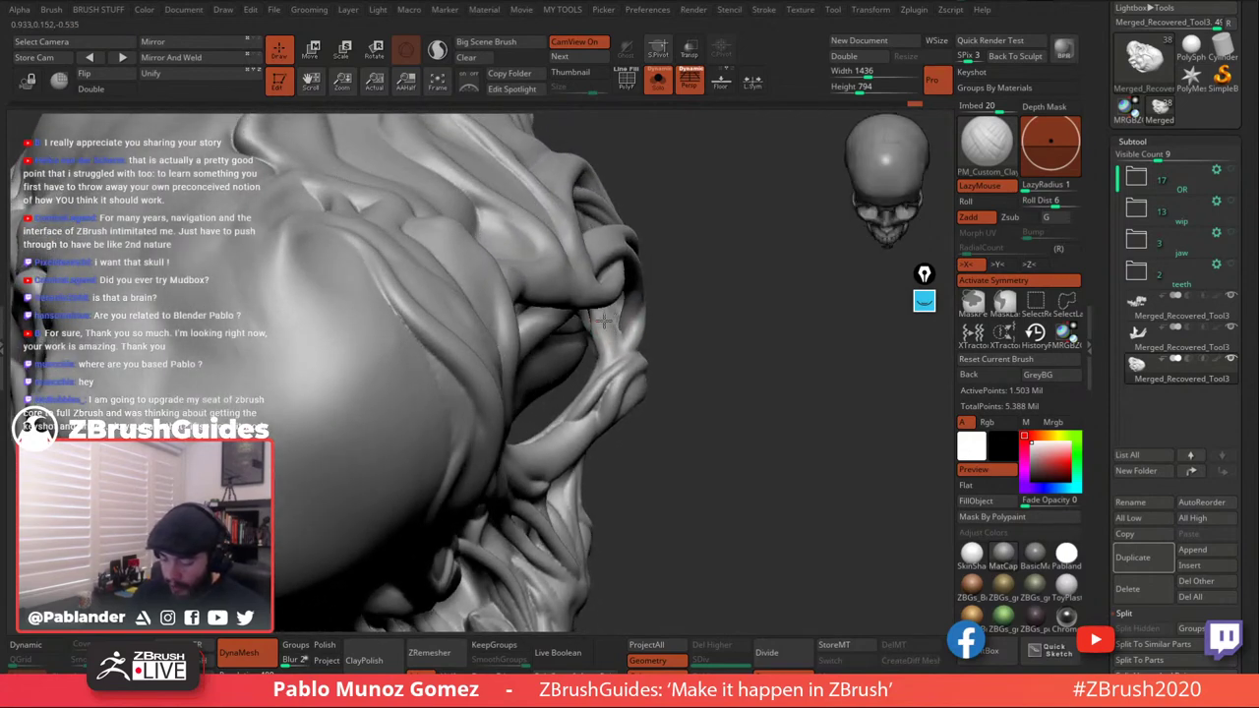
mouse_move(690, 288)
right_down()
mouse_move(610, 315)
mouse_move(620, 300)
mouse_move(648, 356)
mouse_move(713, 388)
mouse_move(640, 384)
mouse_move(563, 357)
right_up()
key(shift)
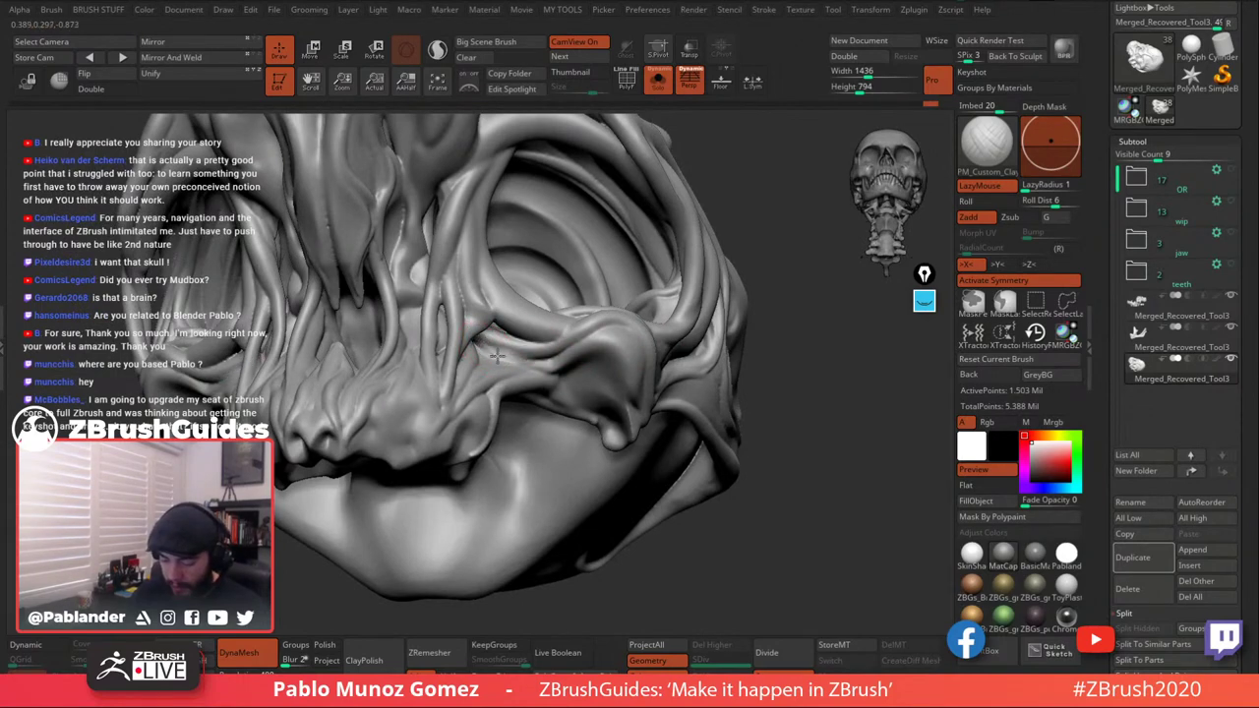
Sculpt and smooth the strands below the eye socket between the nasal strands and the cheekbone lobe.
mouse_move(547, 331)
right_down()
mouse_move(588, 311)
mouse_move(544, 328)
right_up()
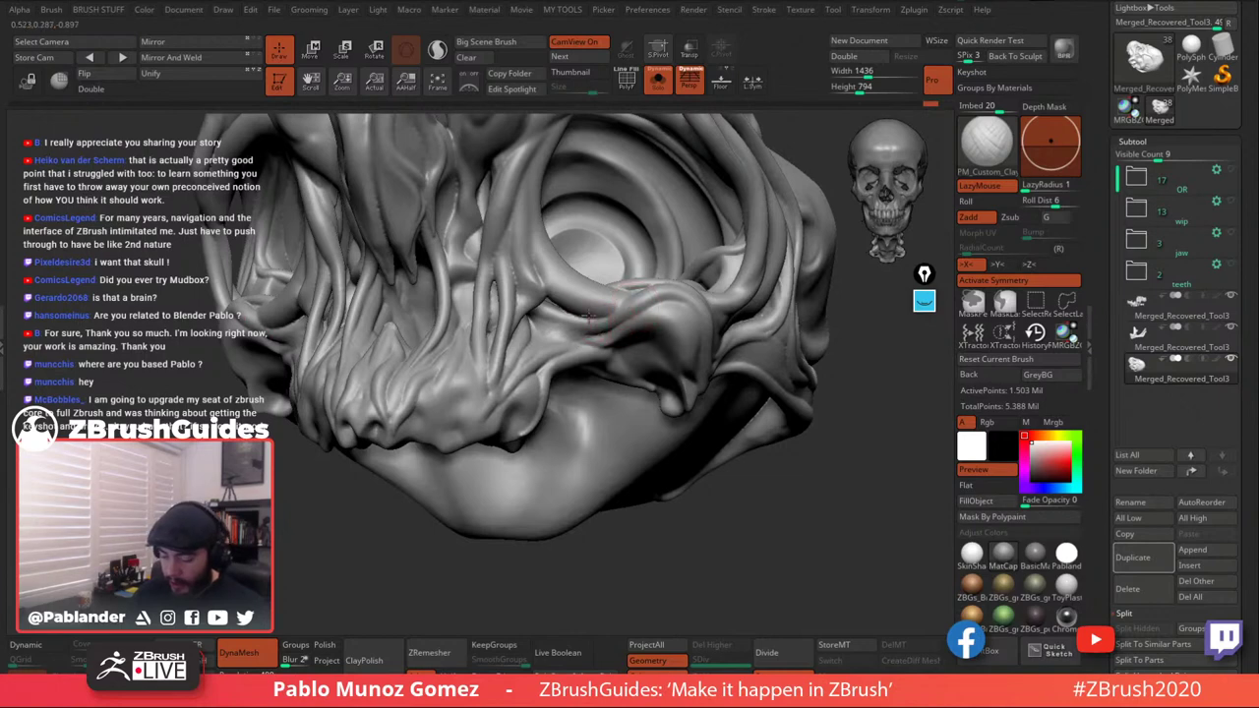
right_drag(568, 312, 582, 320)
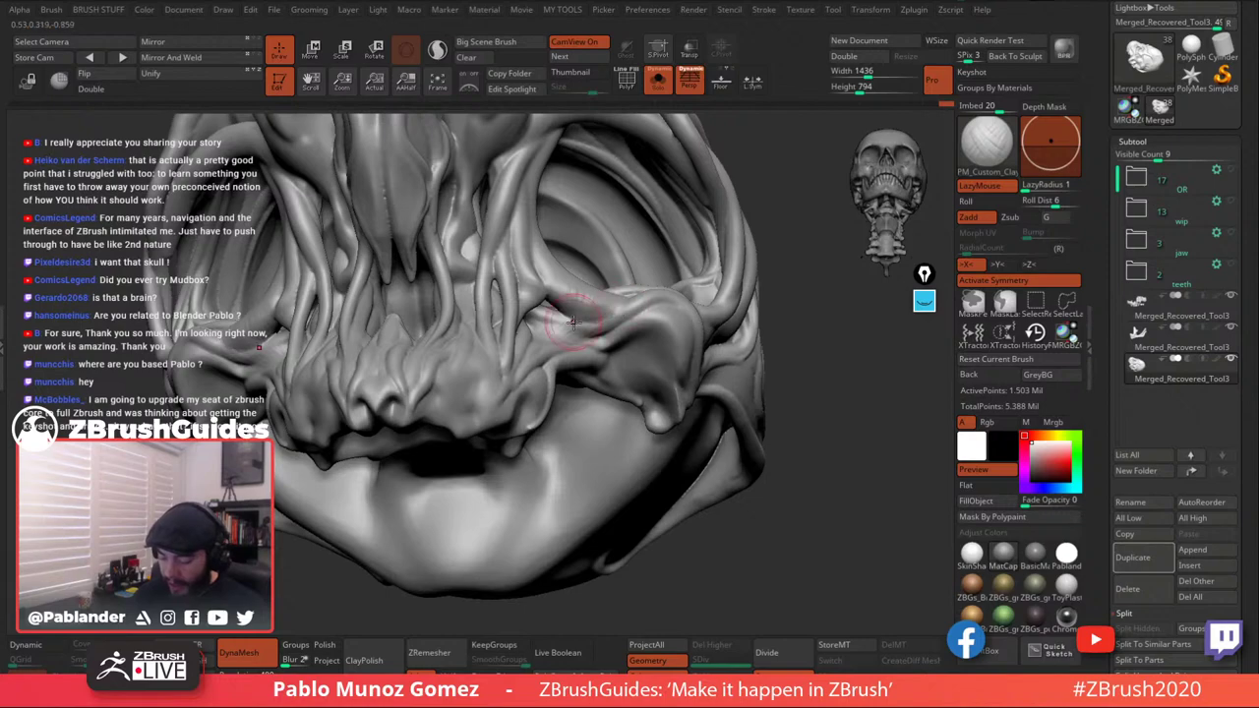
key(shift)
mouse_move(555, 336)
right_down()
mouse_move(661, 325)
mouse_move(621, 323)
right_up()
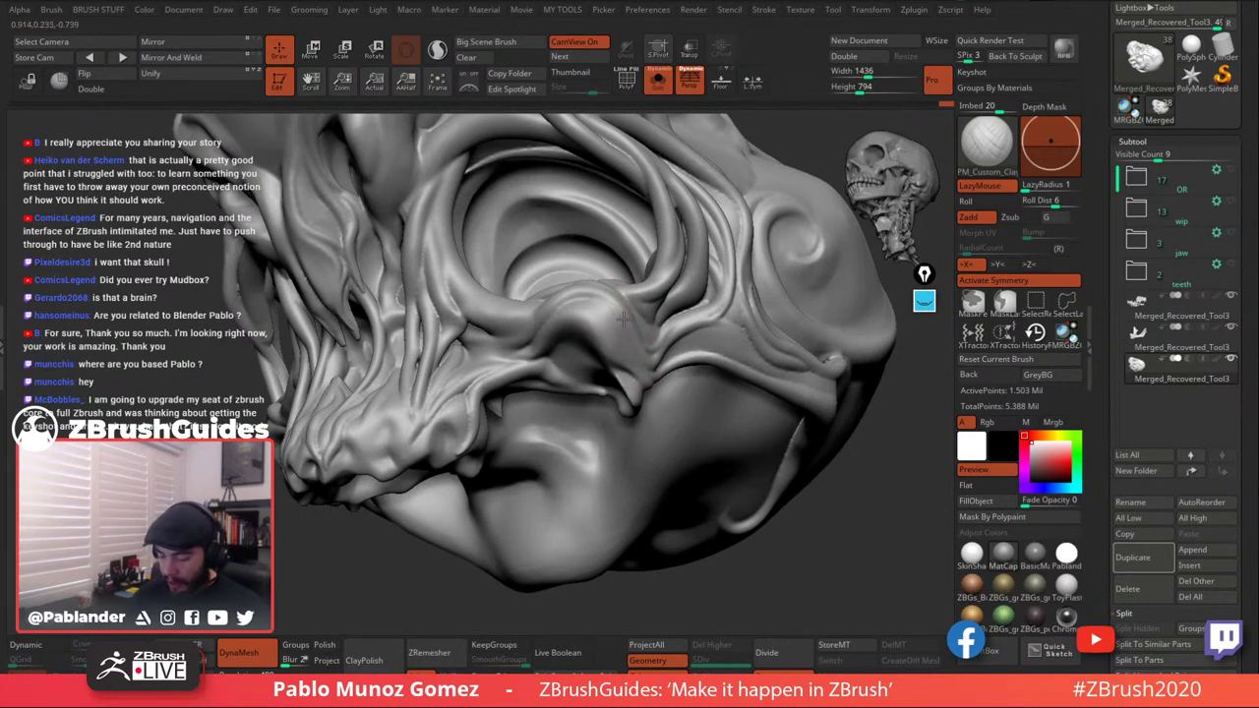
Build up the top of the cheekbone lobe and blend it into the lower rim of the eye socket.
mouse_move(587, 330)
mouse_down()
mouse_move(595, 293)
mouse_move(619, 318)
mouse_up()
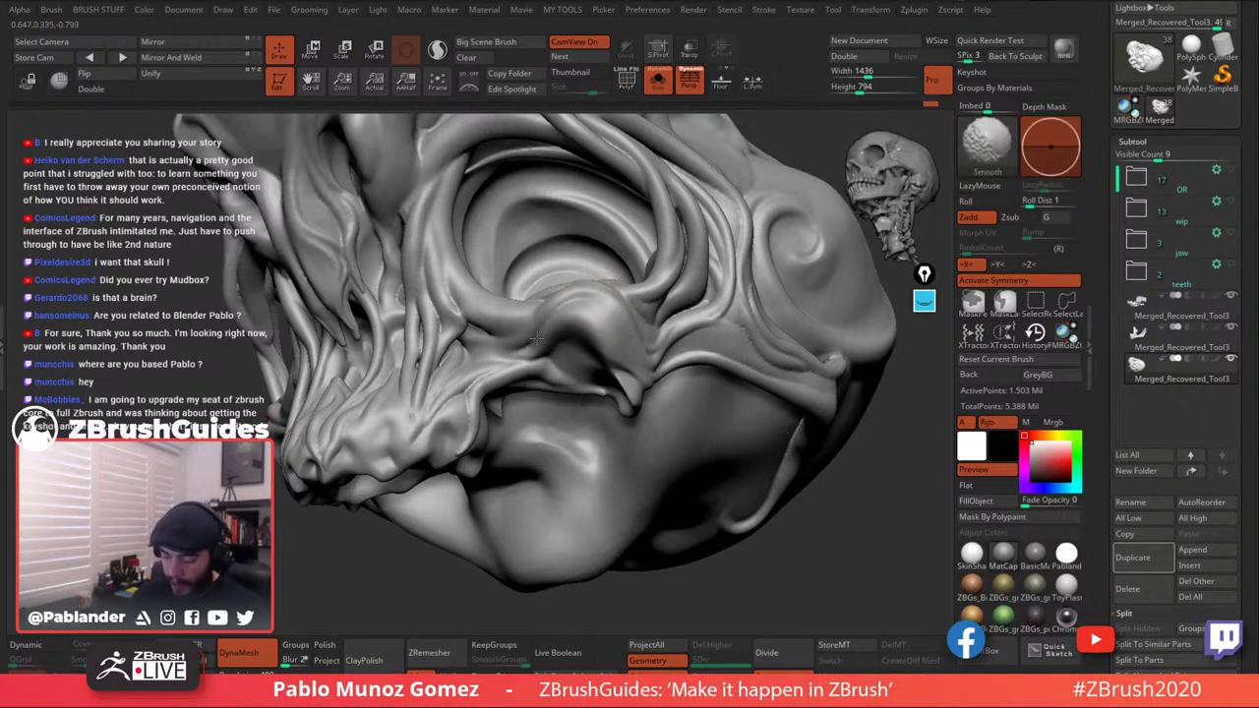
right_drag(590, 301, 553, 327)
mouse_move(553, 328)
mouse_down()
mouse_move(504, 356)
mouse_move(574, 302)
mouse_move(528, 320)
mouse_up()
mouse_move(620, 310)
alt+right_down()
mouse_move(644, 355)
mouse_move(651, 423)
alt+right_up()
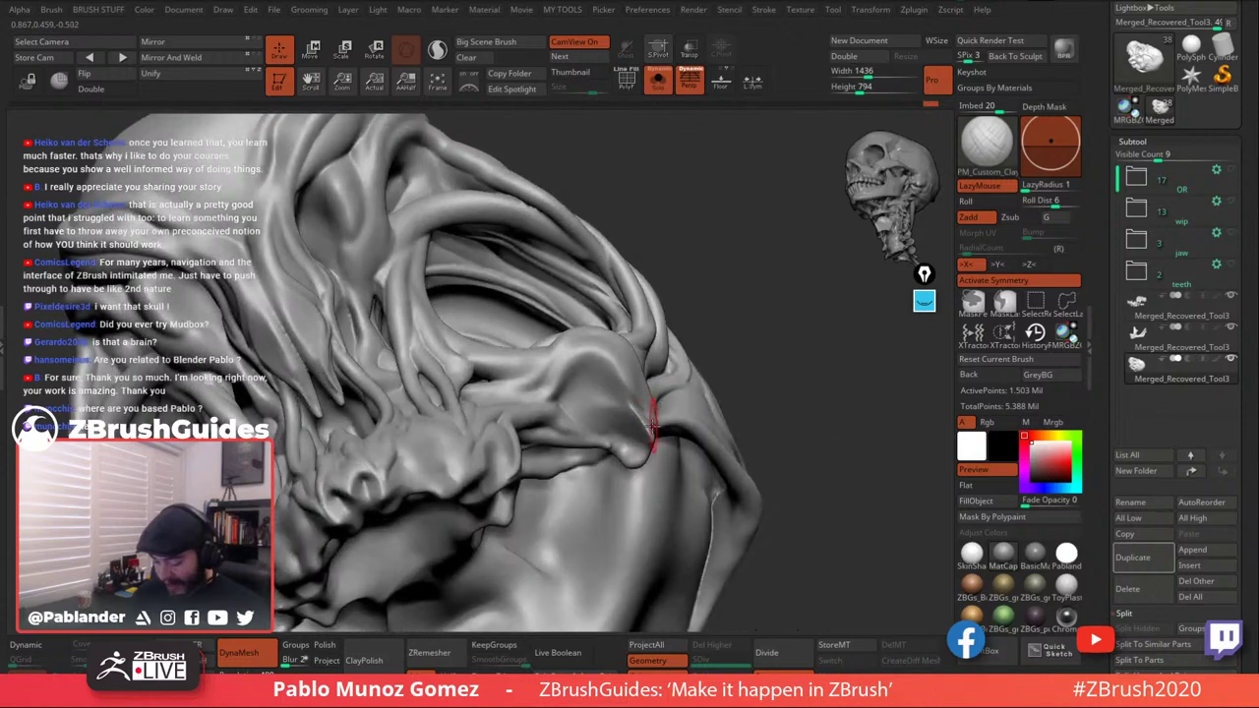
Refine the lower outer tip and the front hollow of the cheekbone lobe, and smooth both areas.
shift+drag(649, 423, 633, 405)
right_drag(654, 378, 642, 409)
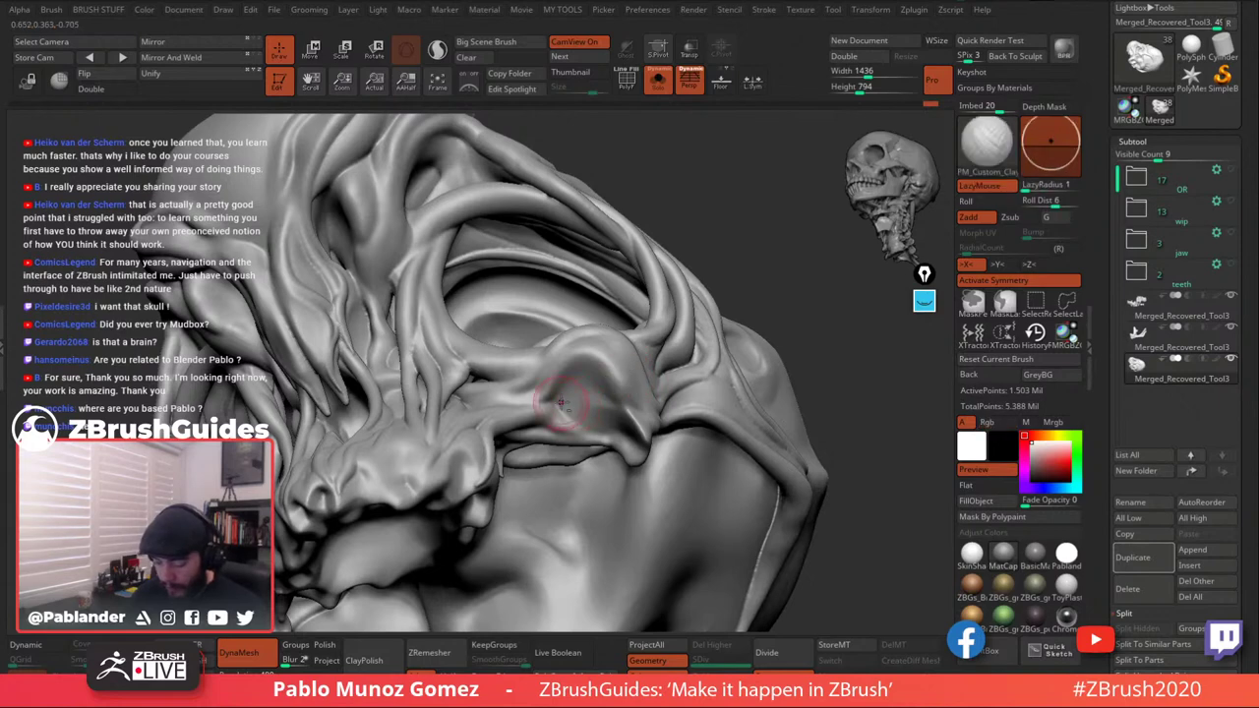
drag(564, 405, 596, 393)
shift+drag(581, 408, 572, 414)
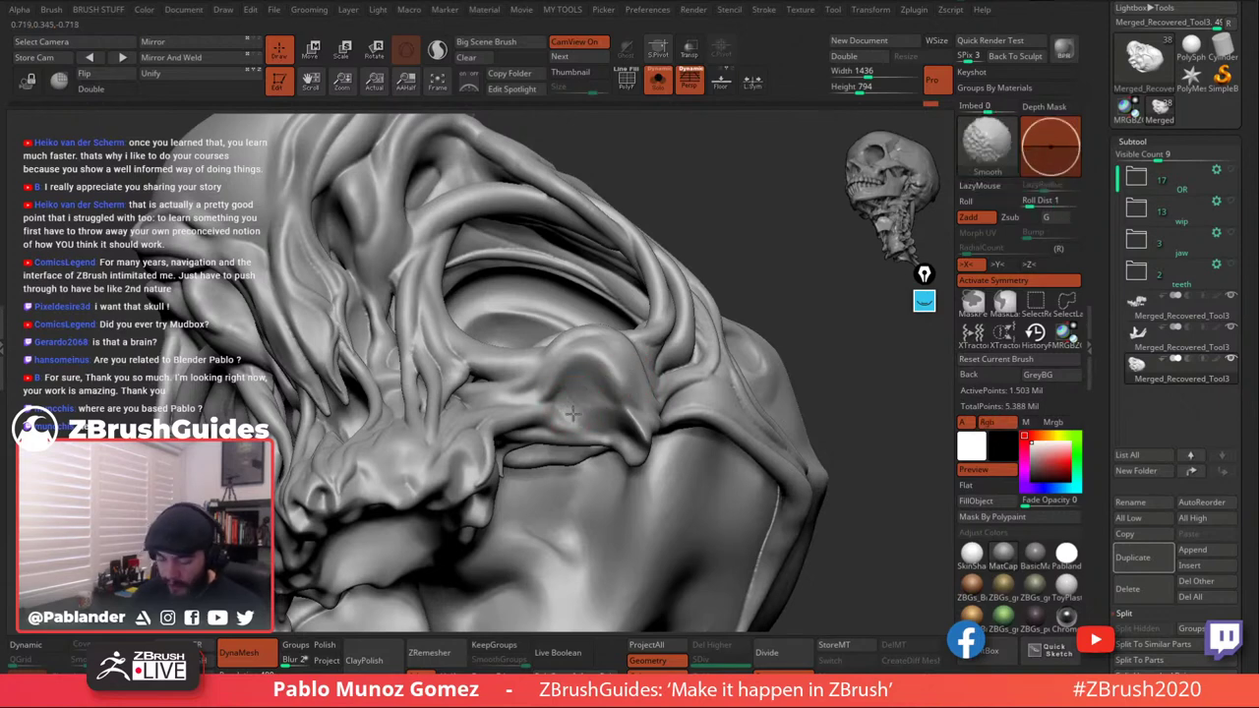
right_drag(579, 394, 522, 405)
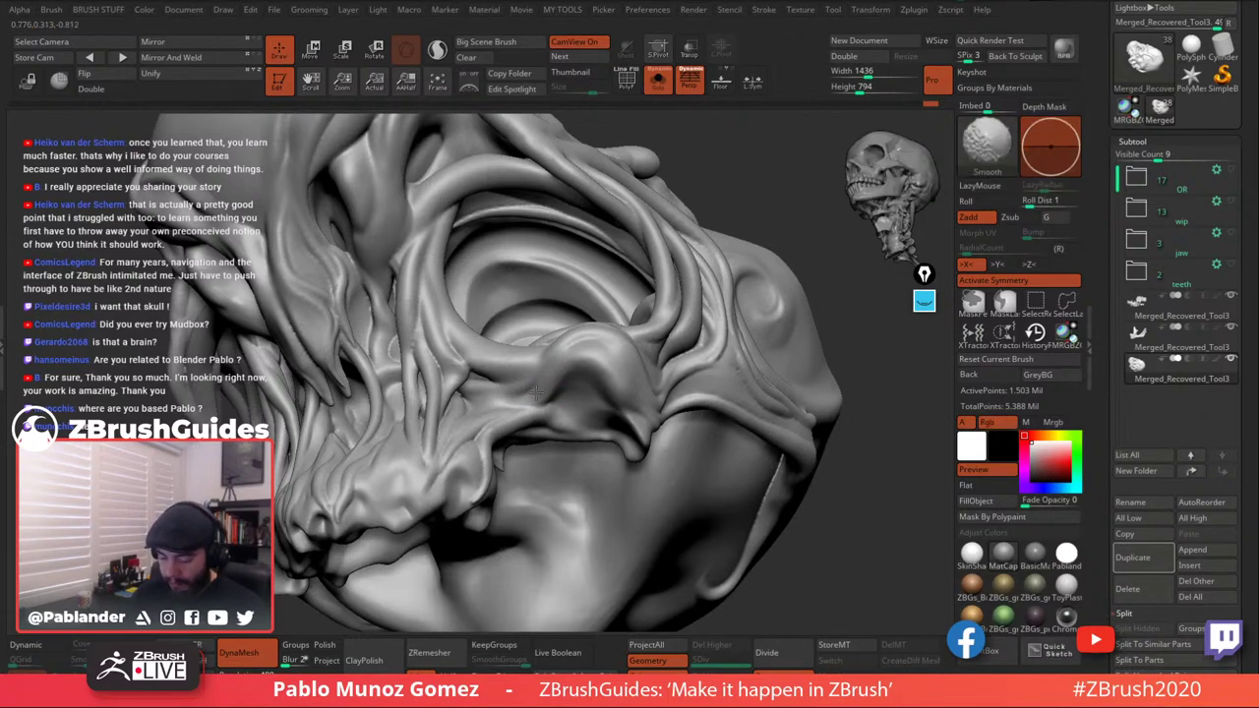
Shape the inner rim strand of the eye socket beside the nose and smooth it toward the lower rim.
right_drag(615, 319, 521, 289)
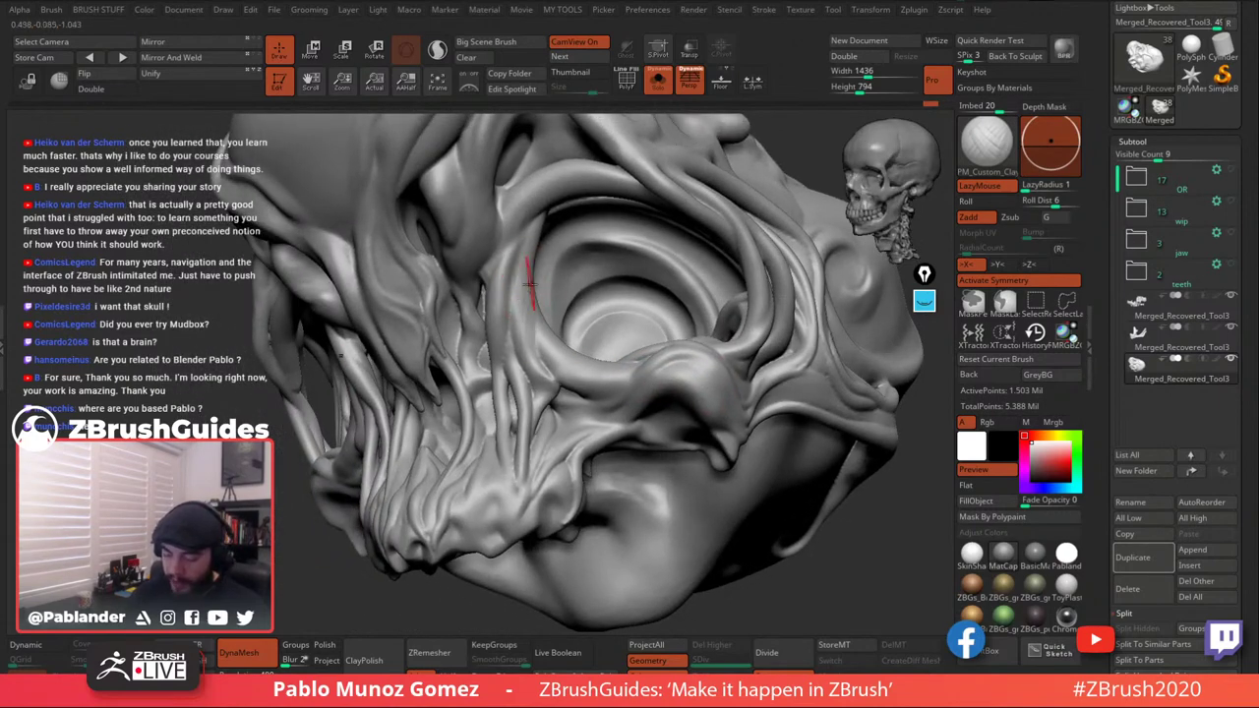
right_drag(524, 296, 525, 334)
right_drag(441, 261, 508, 291)
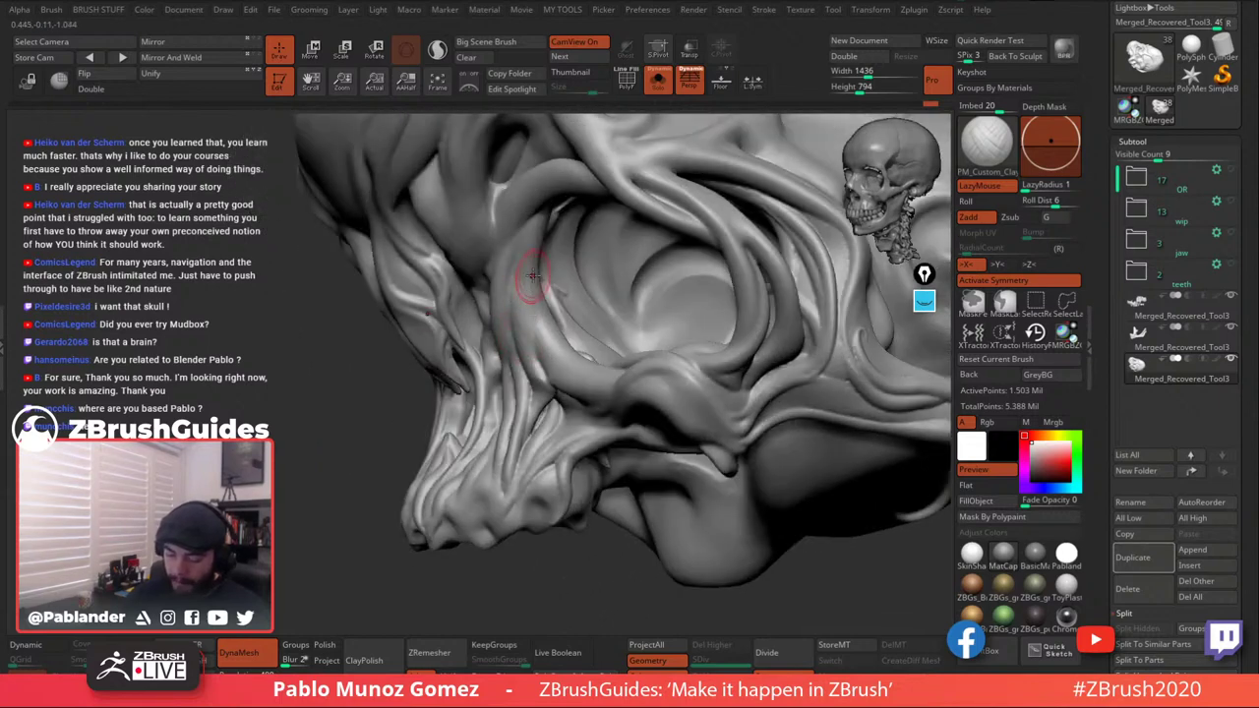
key(shift)
mouse_move(558, 340)
right_down()
mouse_move(650, 375)
mouse_move(579, 345)
right_up()
drag(579, 345, 562, 350)
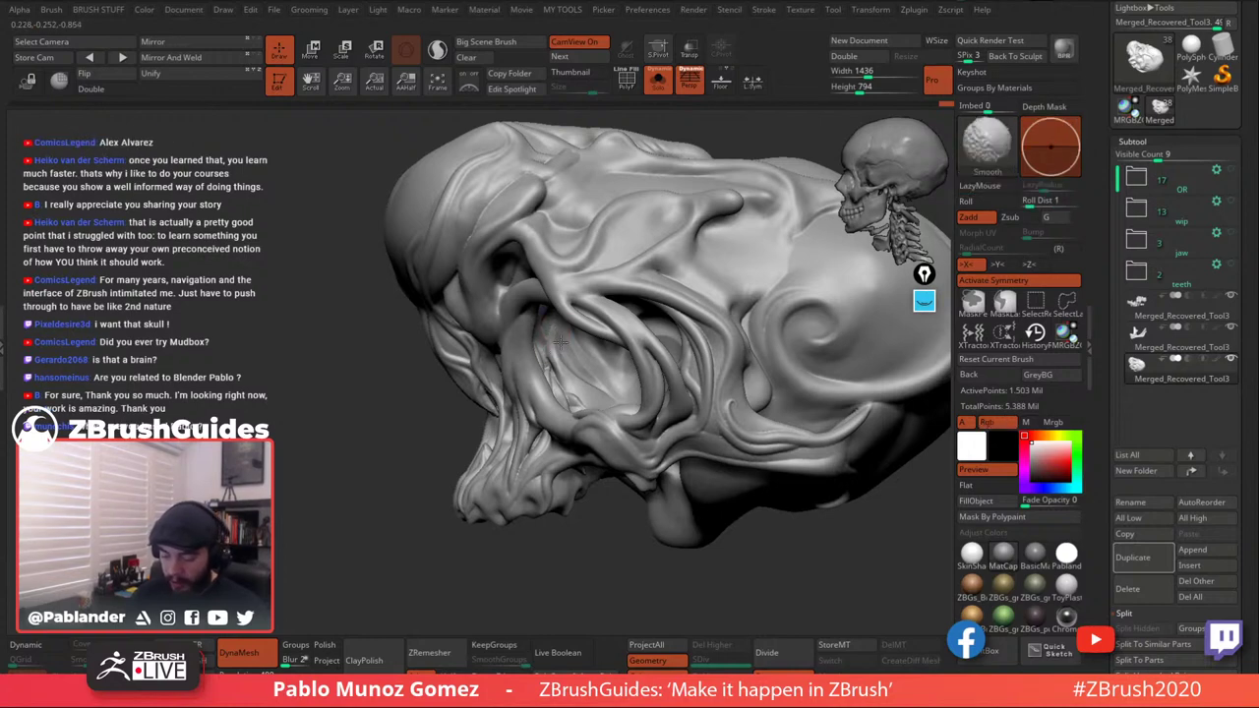
Sculpt the curved folds on the side of the forehead above the brow and smooth their edges.
mouse_move(590, 382)
right_down()
mouse_move(657, 380)
mouse_move(677, 334)
mouse_move(650, 247)
mouse_move(629, 300)
mouse_move(592, 313)
mouse_move(613, 292)
mouse_move(615, 256)
right_up()
key(shift)
key(shift)
mouse_move(616, 254)
mouse_down()
mouse_move(603, 216)
mouse_move(610, 265)
mouse_move(577, 326)
mouse_move(575, 285)
mouse_up()
key(shift)
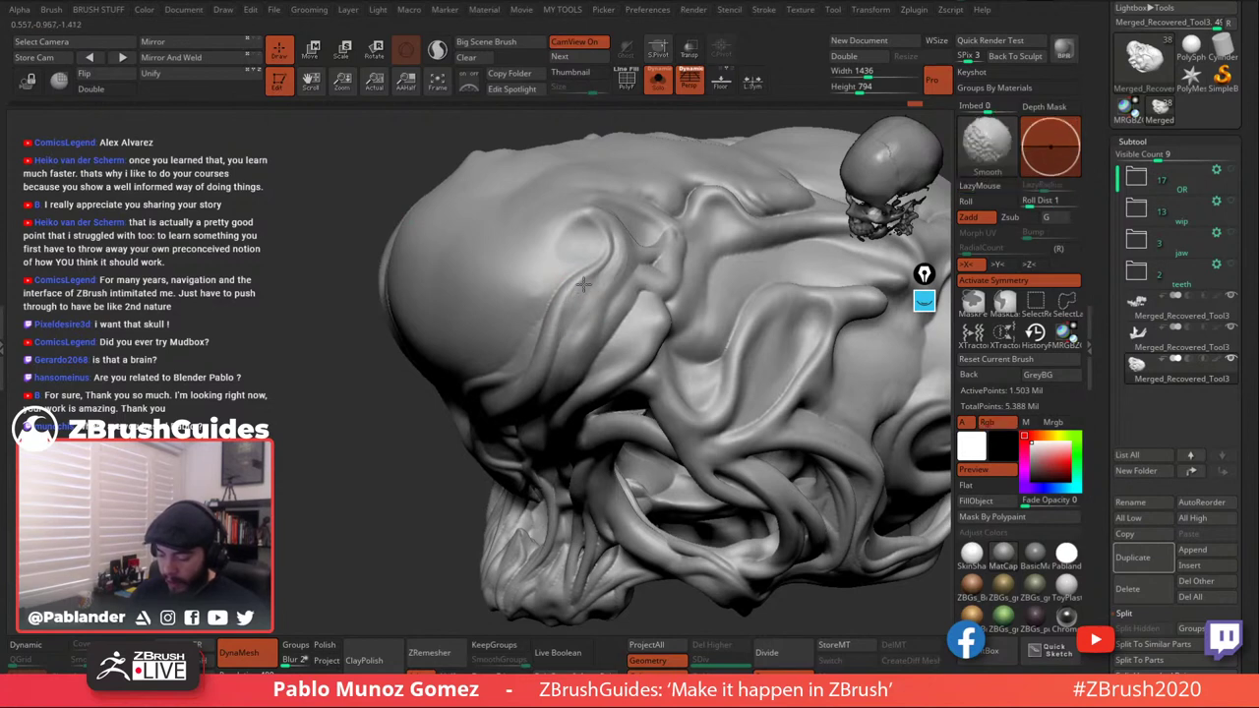
mouse_move(623, 244)
shift+mouse_down()
mouse_move(639, 295)
mouse_move(622, 294)
mouse_move(611, 263)
shift+mouse_up()
drag(588, 310, 620, 293)
mouse_move(671, 285)
right_down()
mouse_move(639, 335)
mouse_move(605, 266)
right_up()
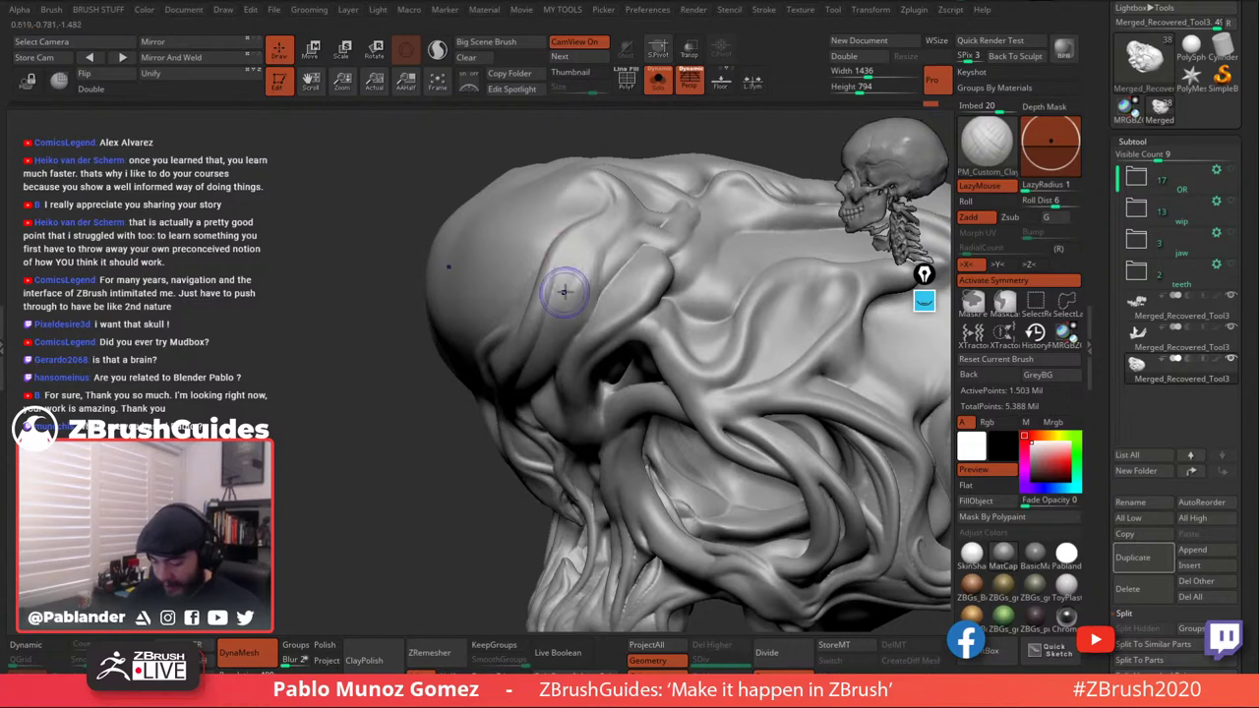
key(shift)
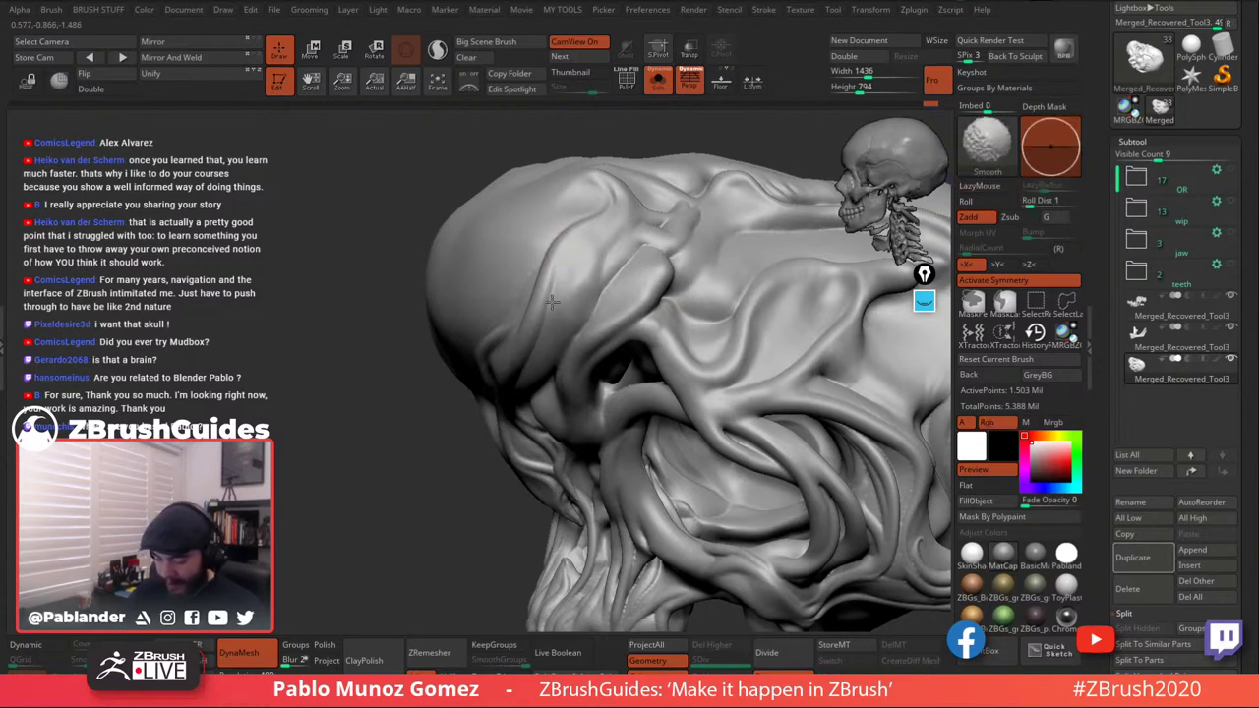
Define the ridge bordering the smooth forehead dome and soften its transition into the dome.
right_drag(556, 275, 529, 318)
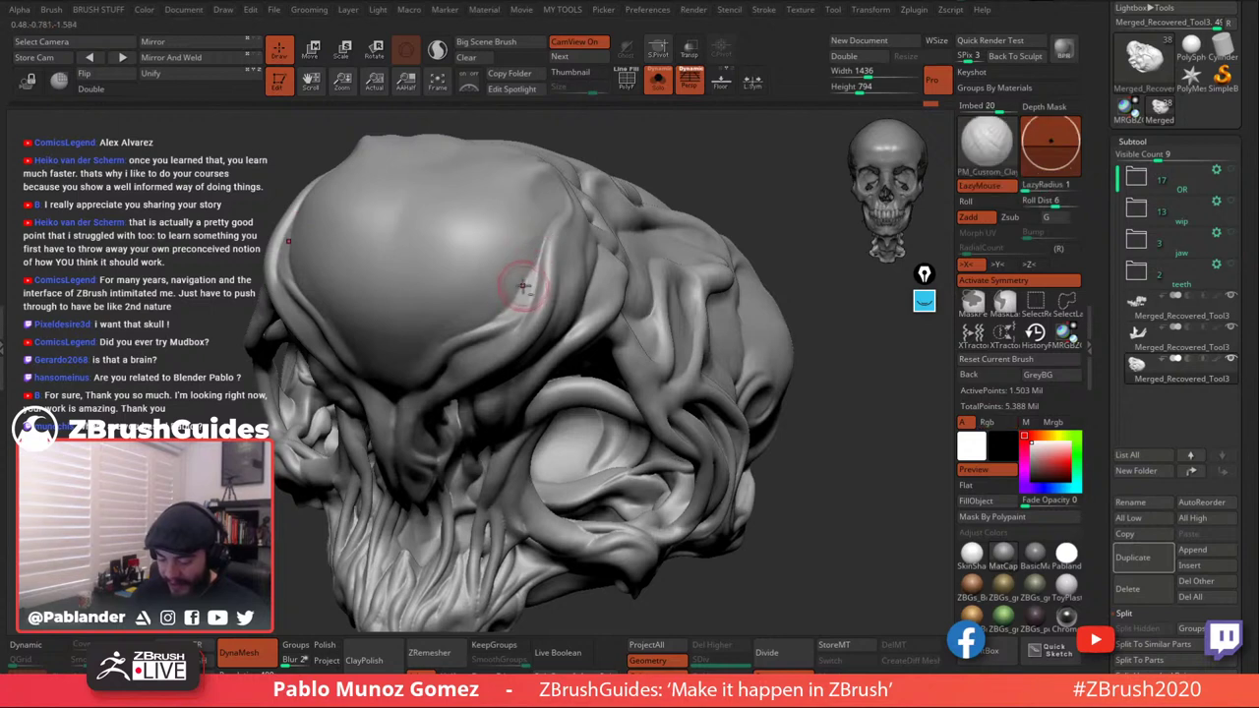
right_drag(517, 270, 562, 282)
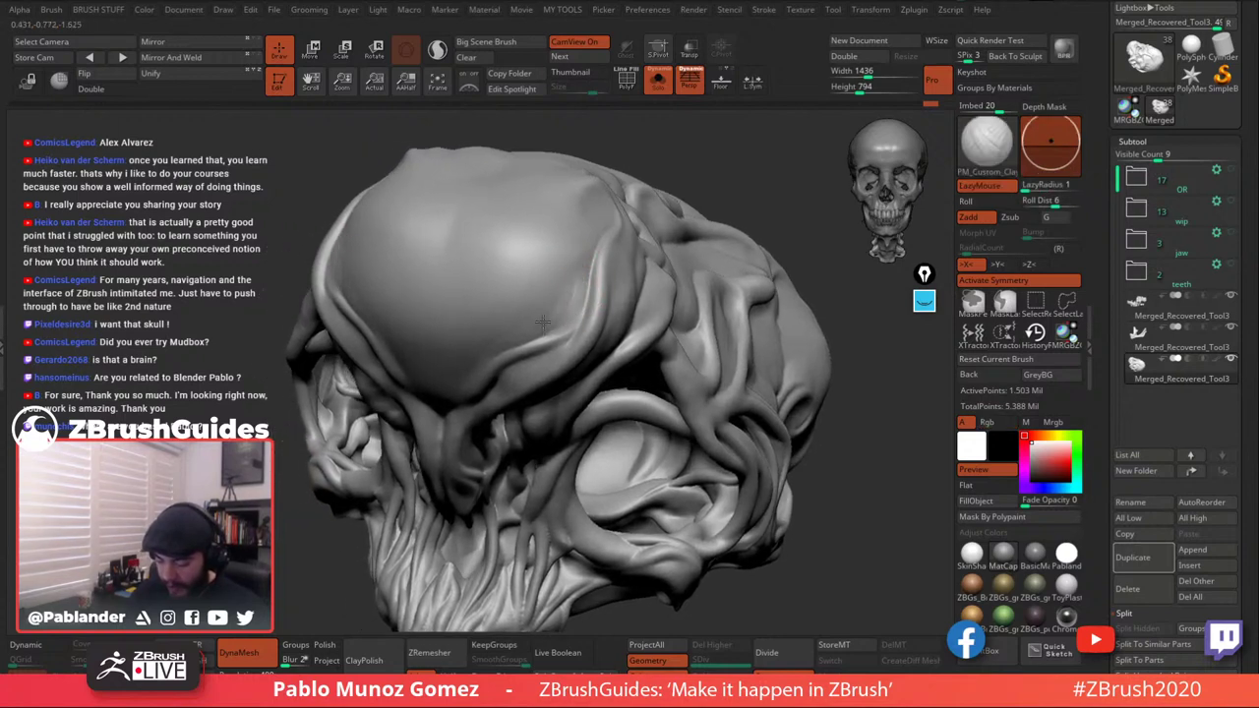
key(shift)
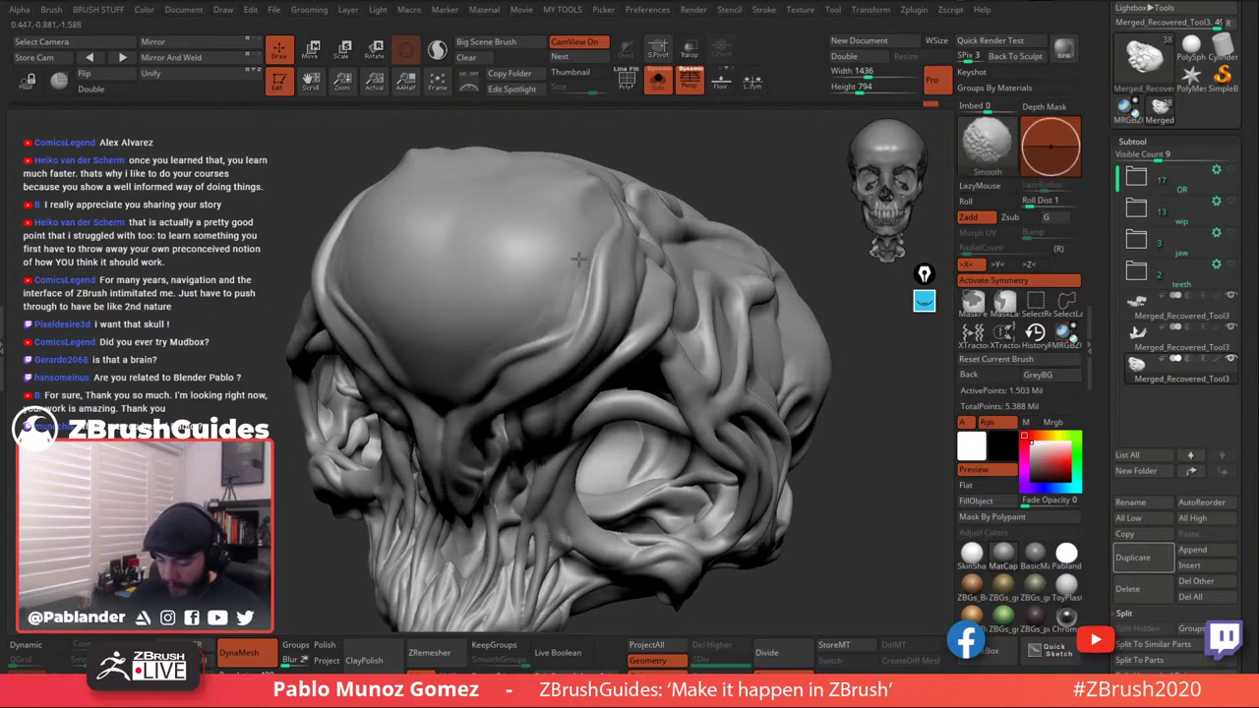
Build up the lower edge of the forehead dome ridge and smooth its junction with the top of the nasal bridge.
right_drag(526, 304, 551, 292)
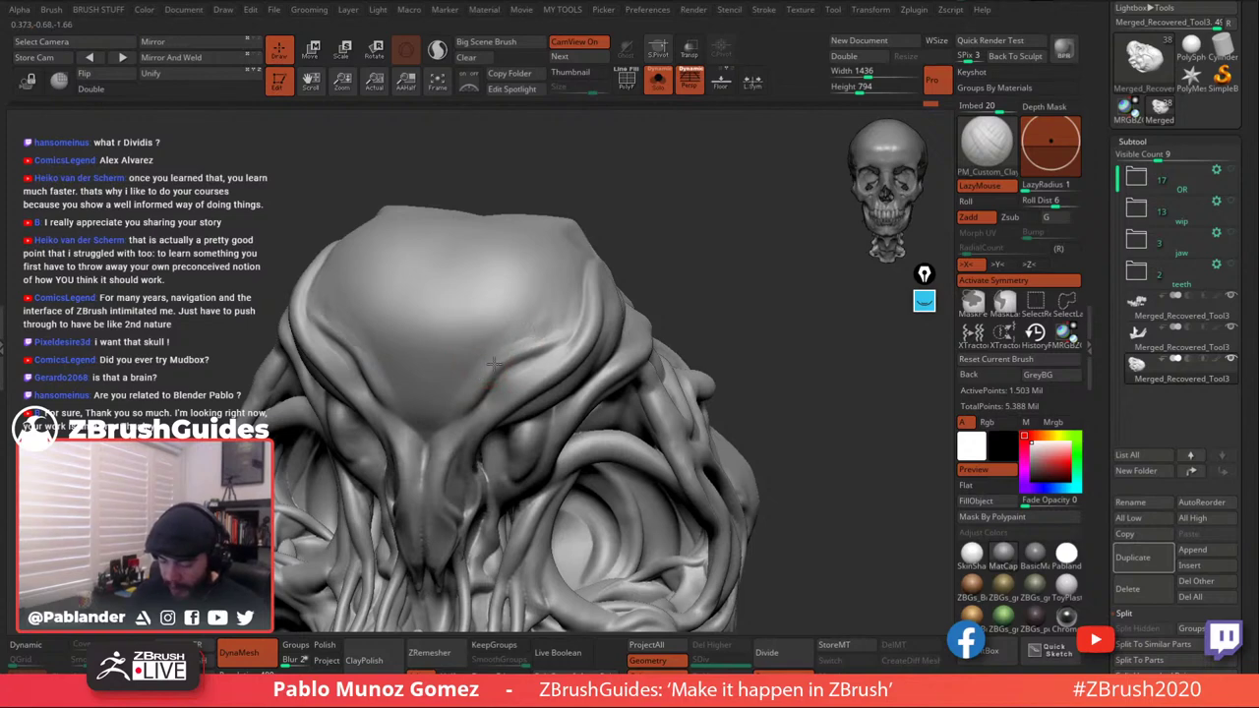
mouse_move(534, 301)
right_down()
mouse_move(525, 358)
mouse_move(559, 315)
right_up()
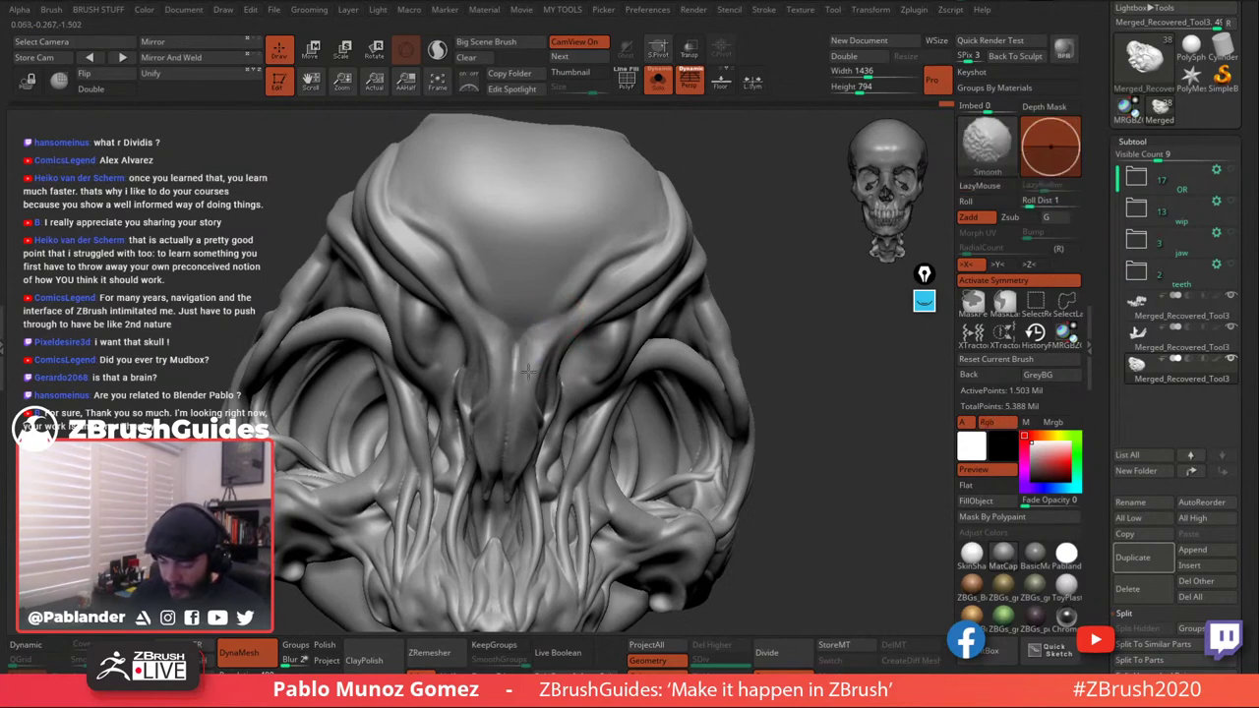
mouse_move(552, 325)
right_down()
mouse_move(577, 273)
mouse_move(559, 300)
right_up()
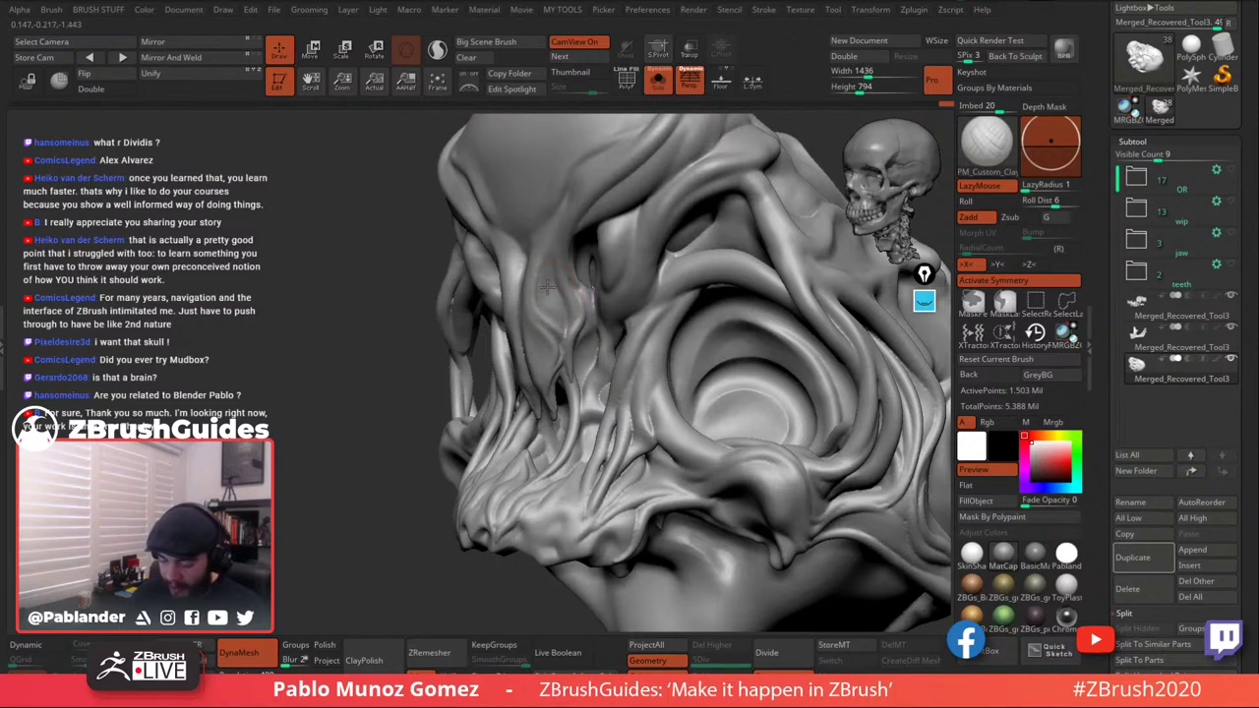
Shape the side planes of the nasal bridge and smooth their transition up into the brow ridge.
key(shift)
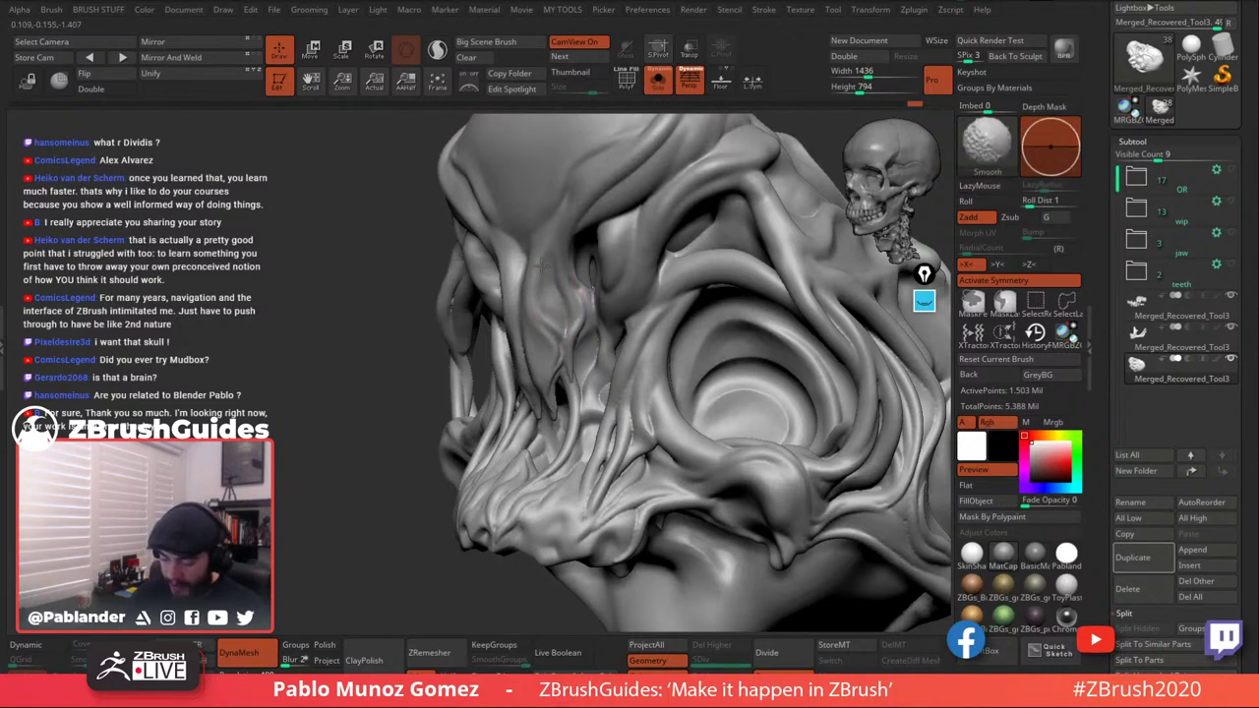
right_drag(569, 308, 587, 312)
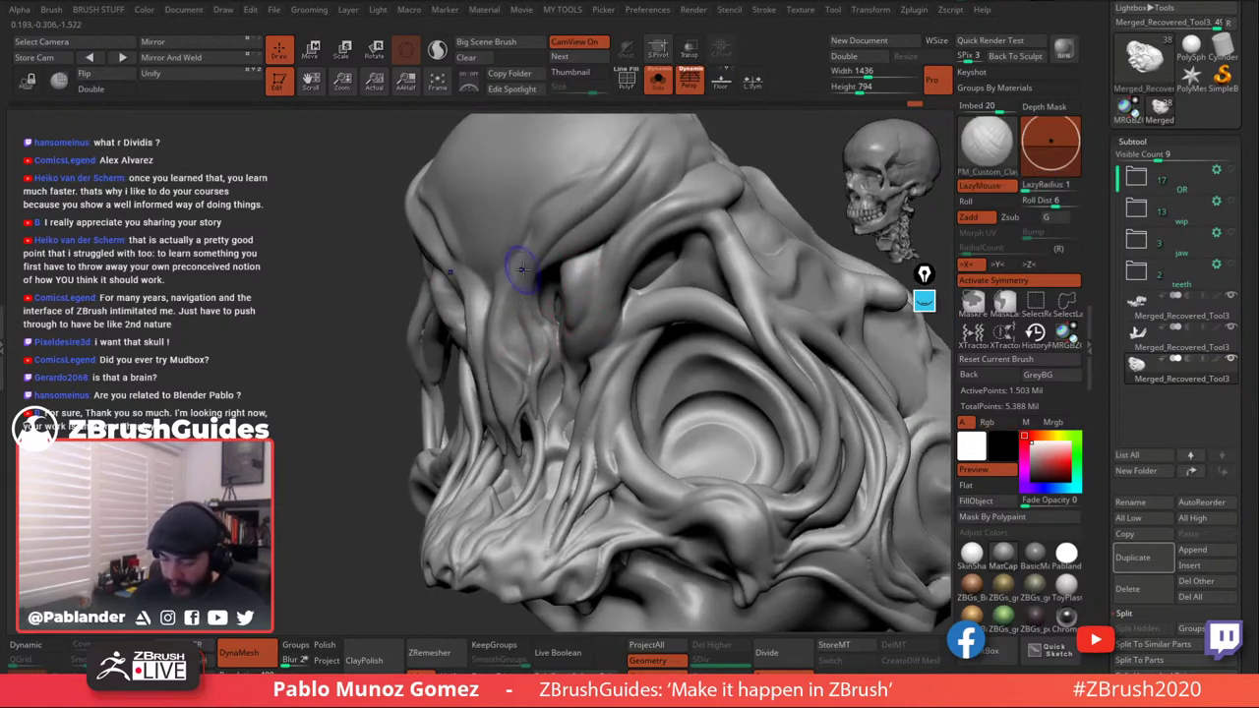
key(shift)
mouse_move(598, 335)
right_down()
mouse_move(626, 266)
mouse_move(566, 319)
right_up()
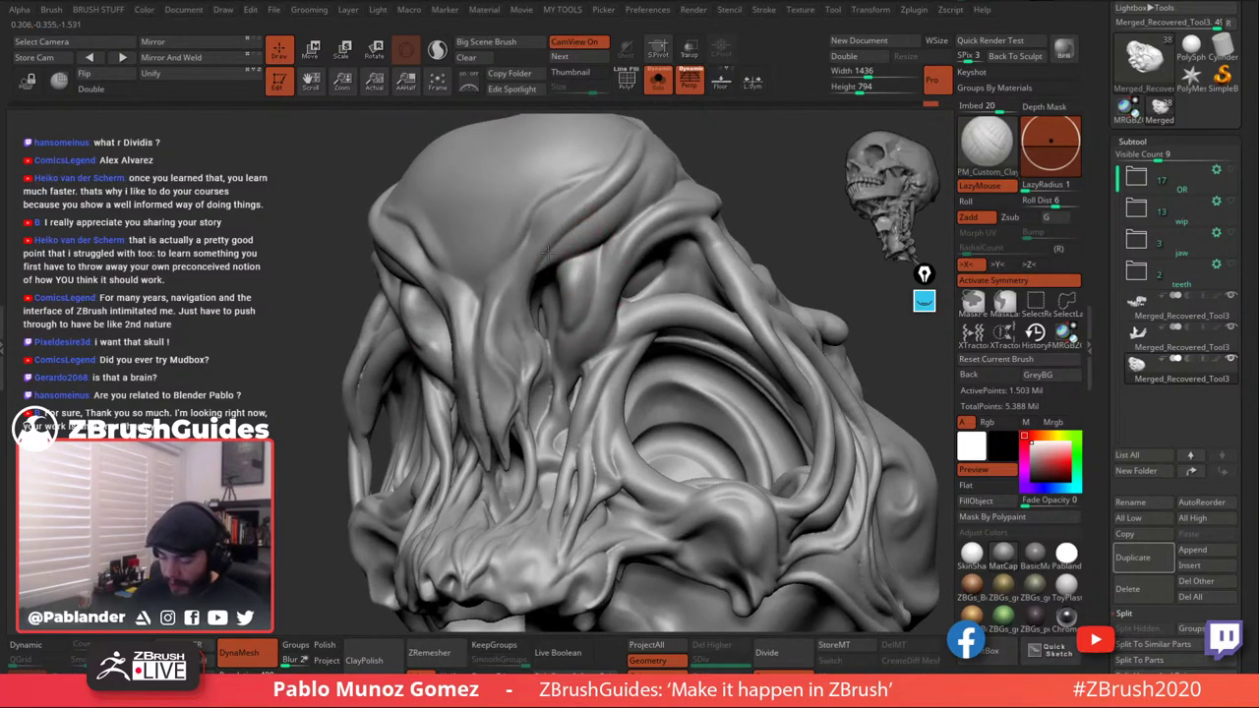
shift+drag(551, 260, 564, 241)
Sculpt the small hollow and winding folds behind the forehead on the upper temple, and smooth their edges.
mouse_move(681, 358)
ctrl+right_down()
mouse_move(686, 301)
mouse_move(719, 360)
mouse_move(686, 354)
mouse_move(679, 366)
mouse_move(706, 360)
mouse_move(715, 400)
mouse_move(708, 541)
ctrl+right_up()
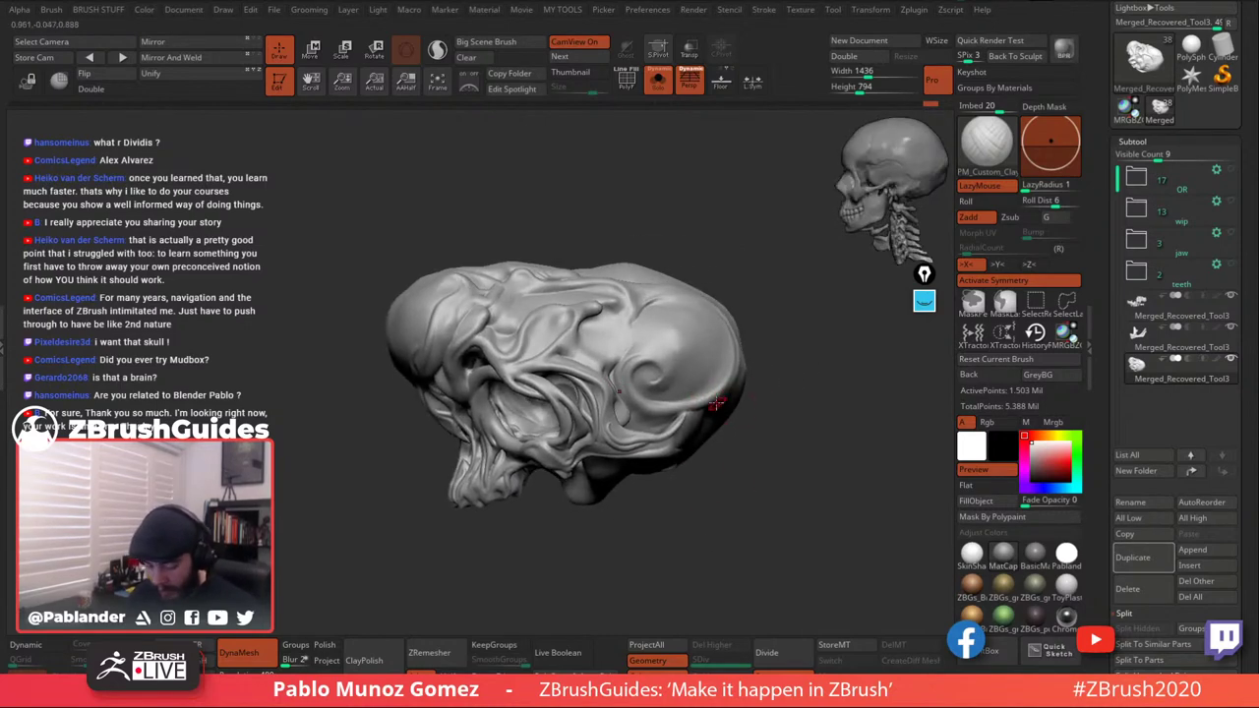
right_drag(718, 403, 713, 441)
mouse_move(590, 365)
right_down()
mouse_move(674, 369)
mouse_move(577, 363)
mouse_move(535, 389)
mouse_move(587, 377)
mouse_move(587, 362)
mouse_move(621, 394)
right_up()
right_drag(622, 394, 612, 443)
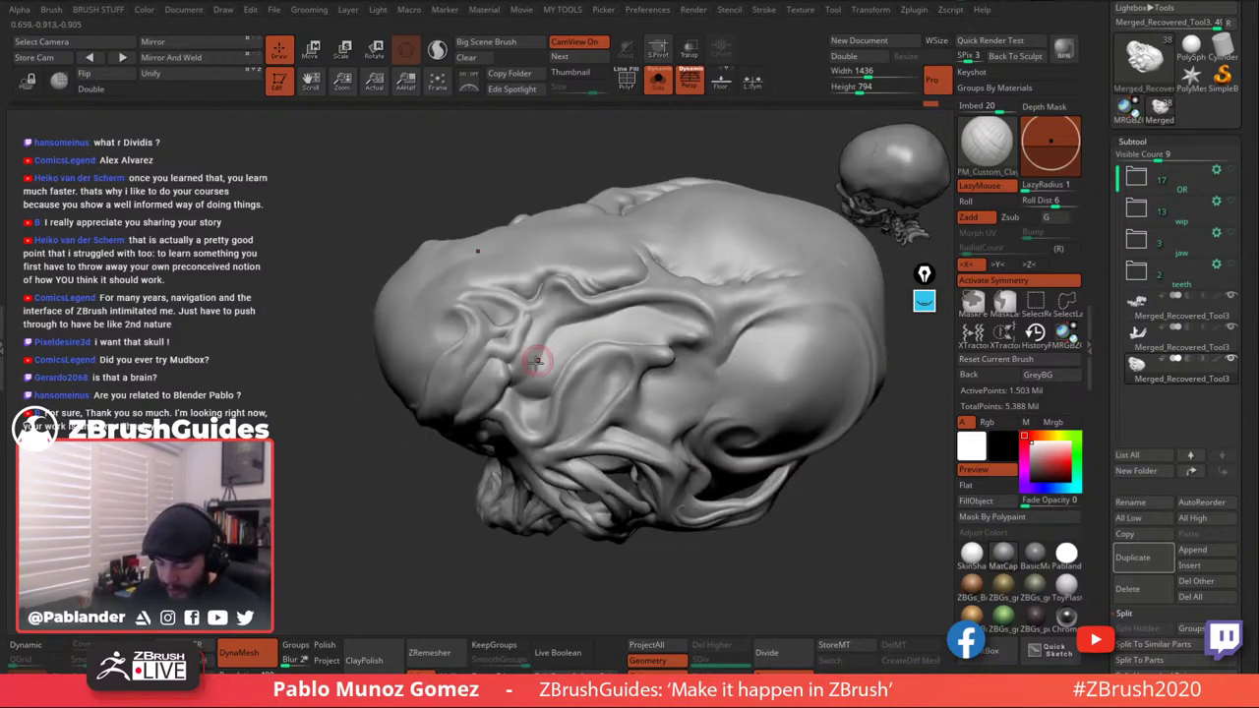
right_drag(544, 348, 548, 293)
ctrl+right_drag(548, 293, 548, 324)
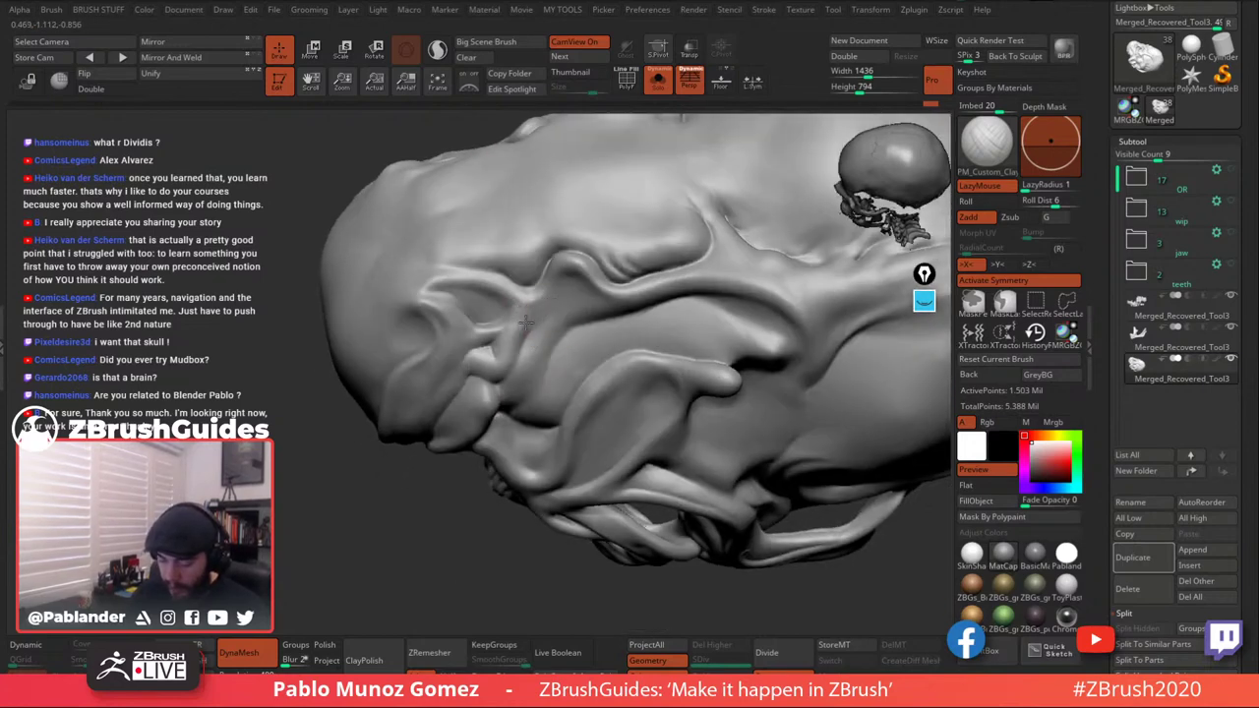
right_drag(536, 317, 492, 320)
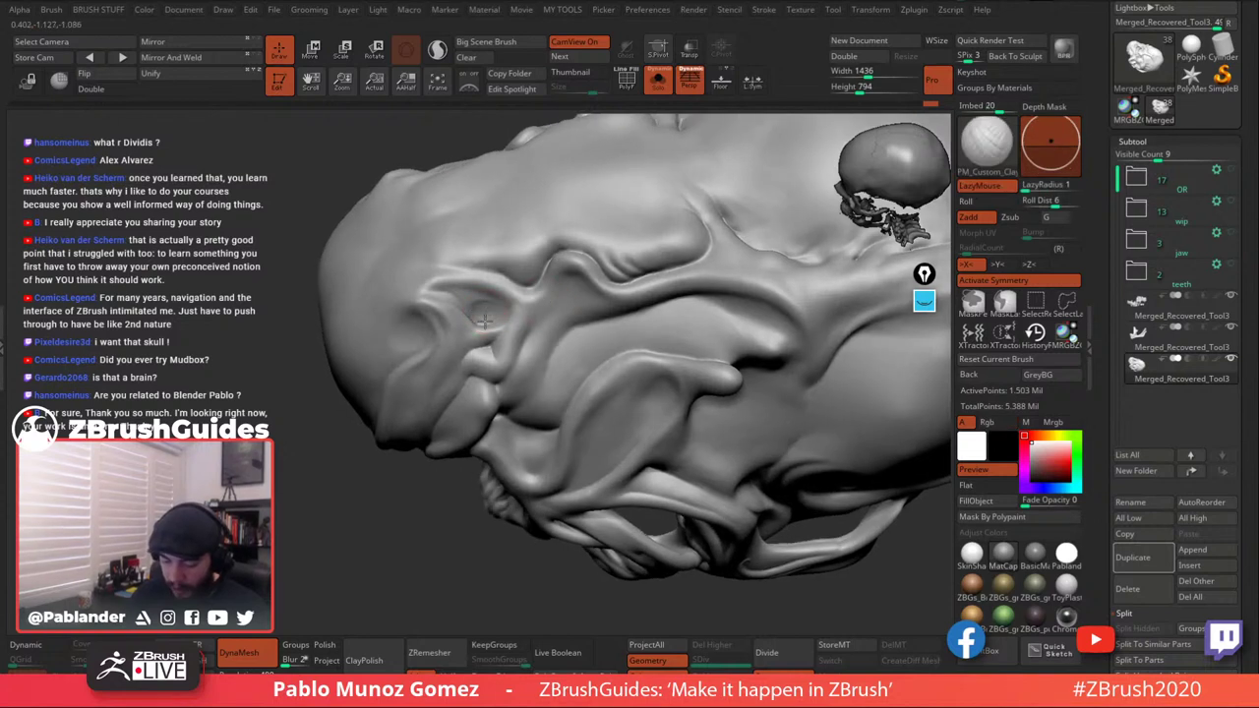
mouse_move(484, 322)
mouse_down()
mouse_move(505, 344)
mouse_move(472, 378)
mouse_move(502, 373)
mouse_move(491, 352)
mouse_move(499, 363)
mouse_up()
shift+drag(529, 319, 524, 326)
right_drag(573, 252, 588, 254)
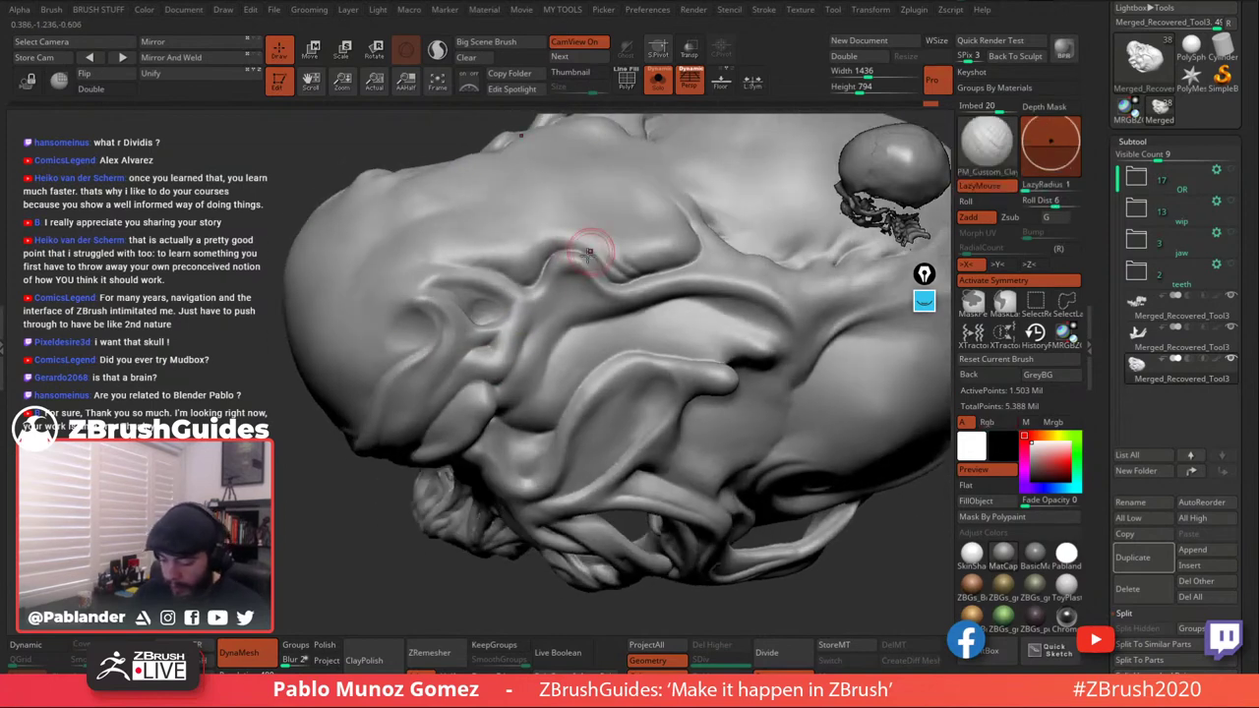
key(shift)
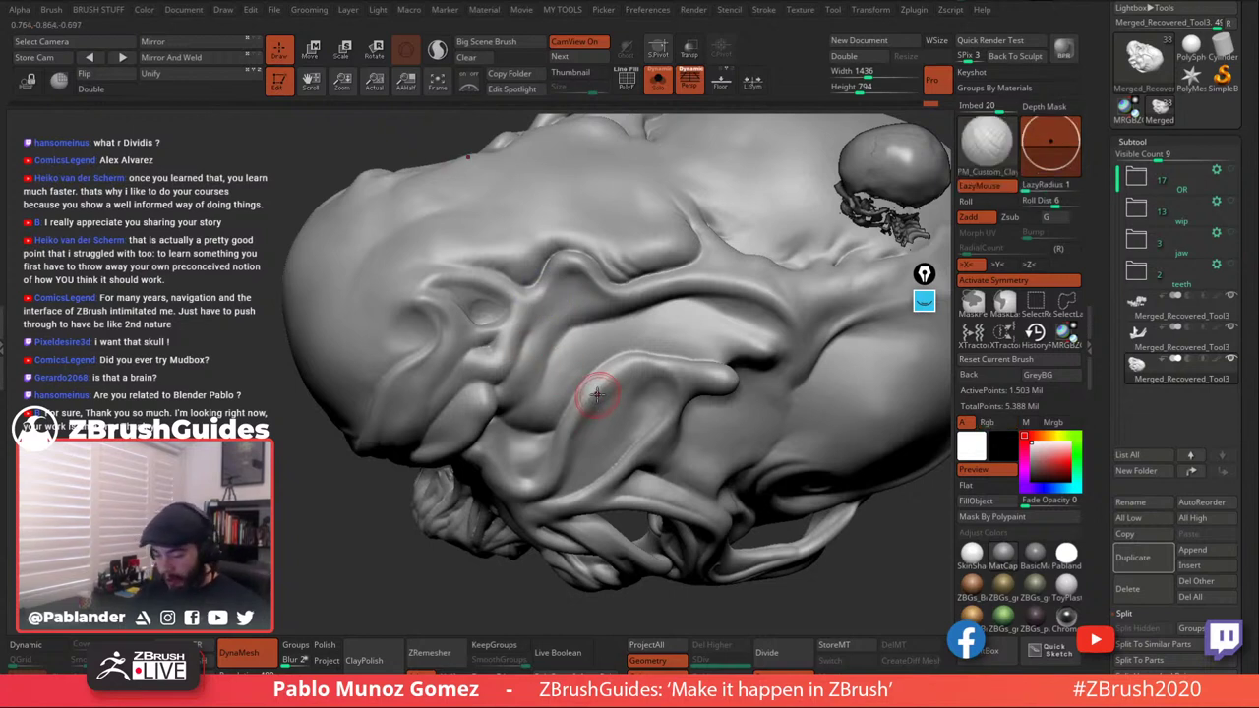
Refine the looped fold on the temple and the hollow around it, smoothing the surfaces between the ridges.
mouse_move(562, 360)
right_down()
mouse_move(596, 315)
mouse_move(637, 349)
right_up()
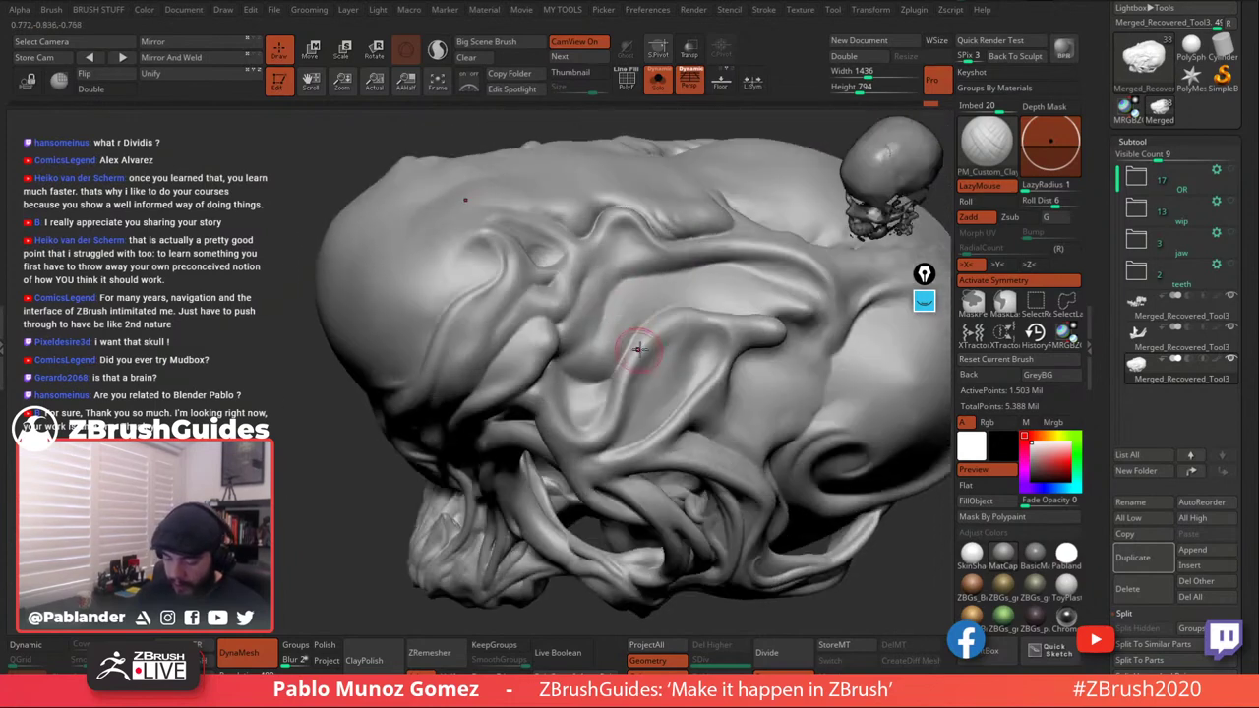
key(shift)
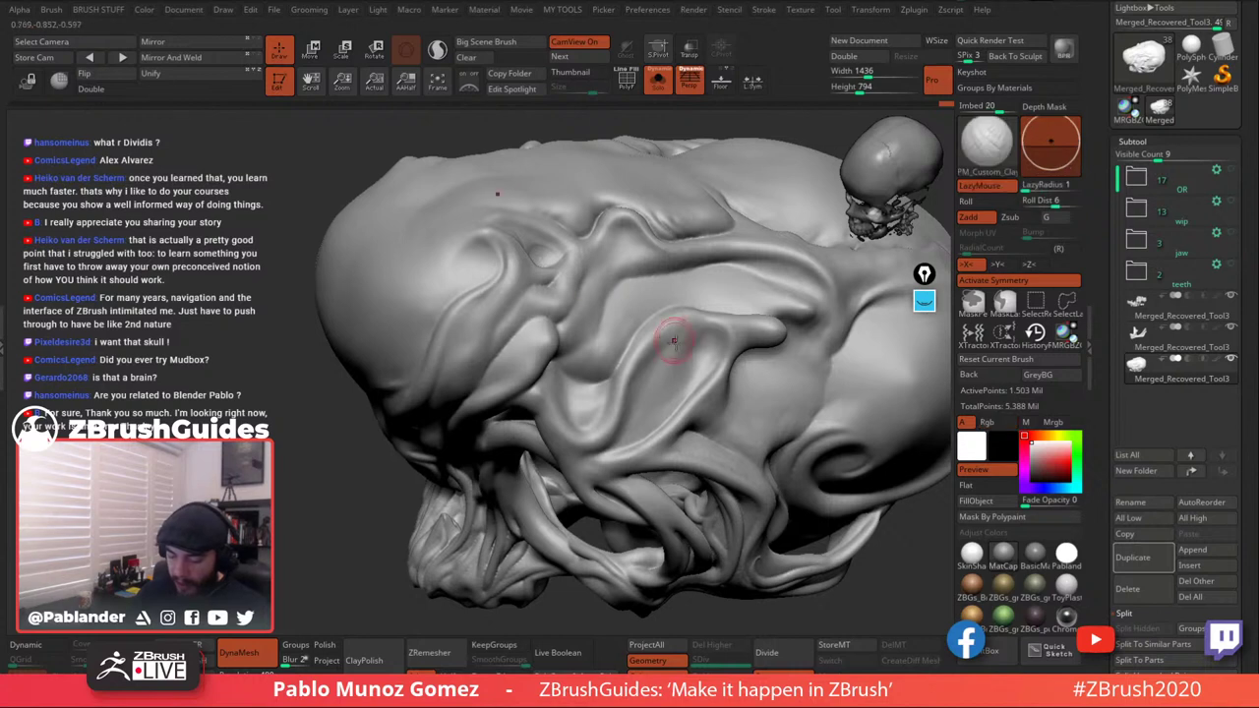
right_drag(673, 340, 576, 318)
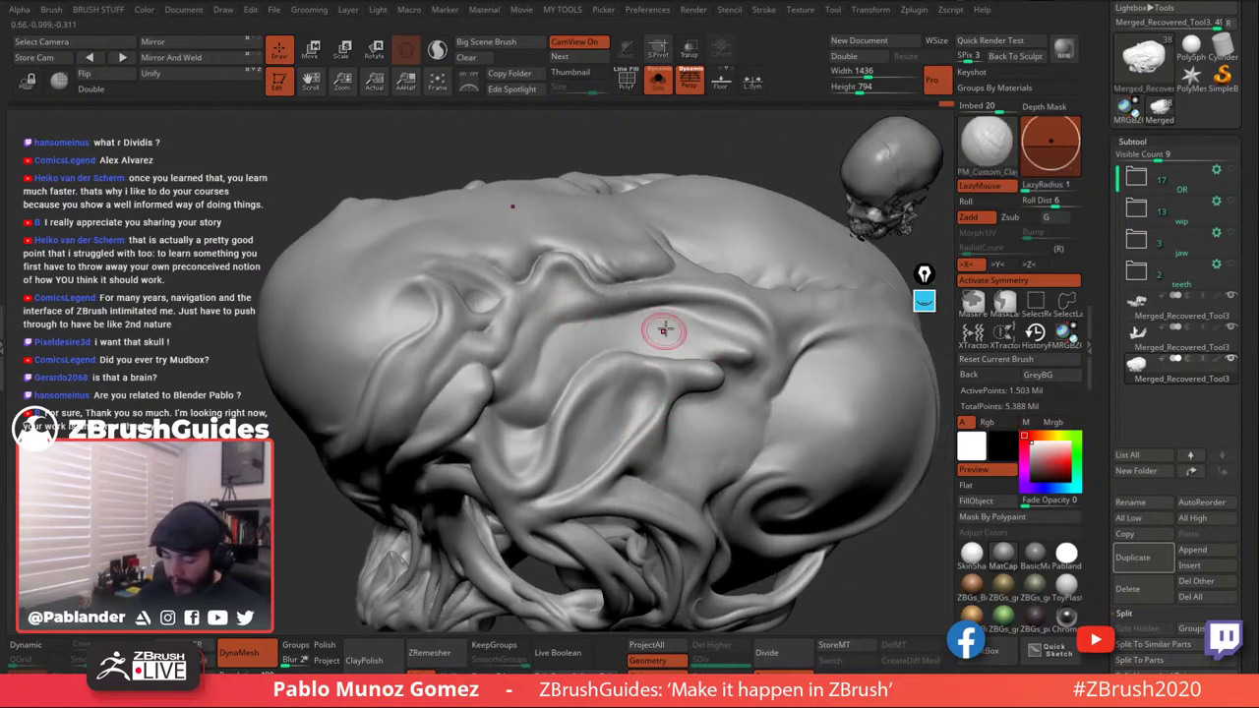
ctrl+right_drag(623, 362, 635, 286)
alt+right_drag(717, 409, 710, 320)
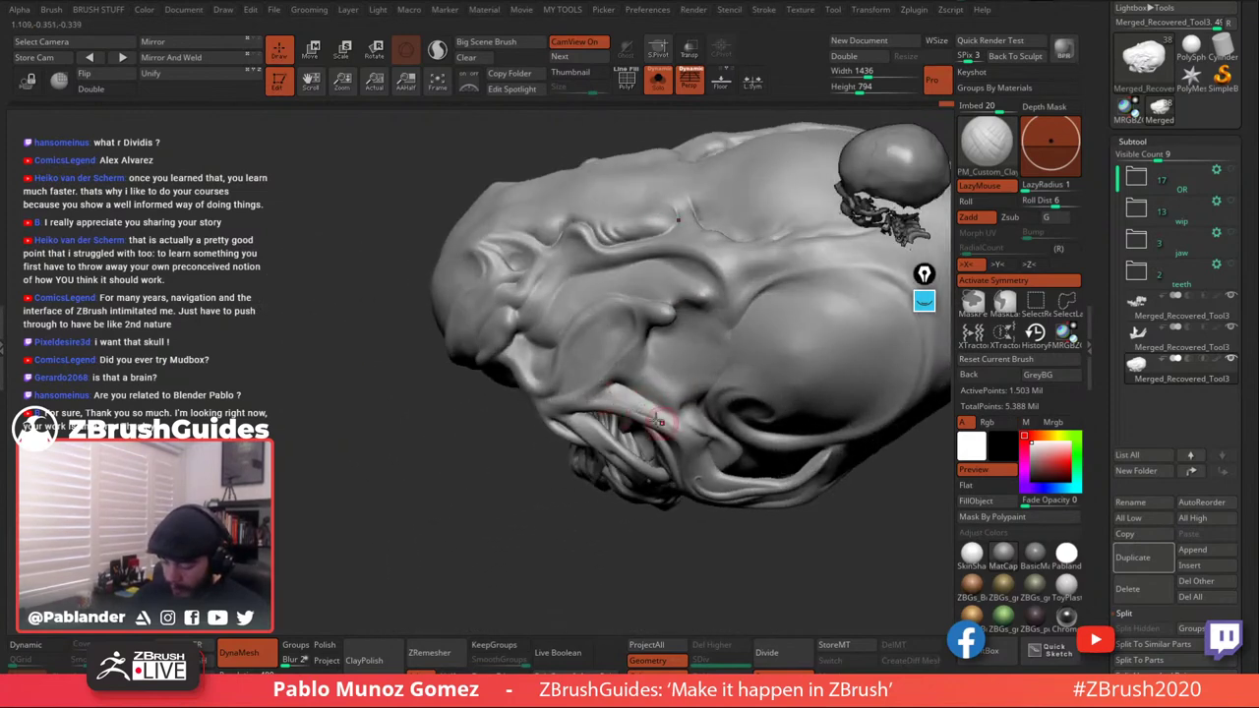
Shape the strand at the outer rim of the eye socket and smooth where it merges beside the rear spiral.
mouse_move(648, 401)
alt+right_down()
mouse_move(600, 343)
mouse_move(578, 379)
mouse_move(534, 331)
alt+right_up()
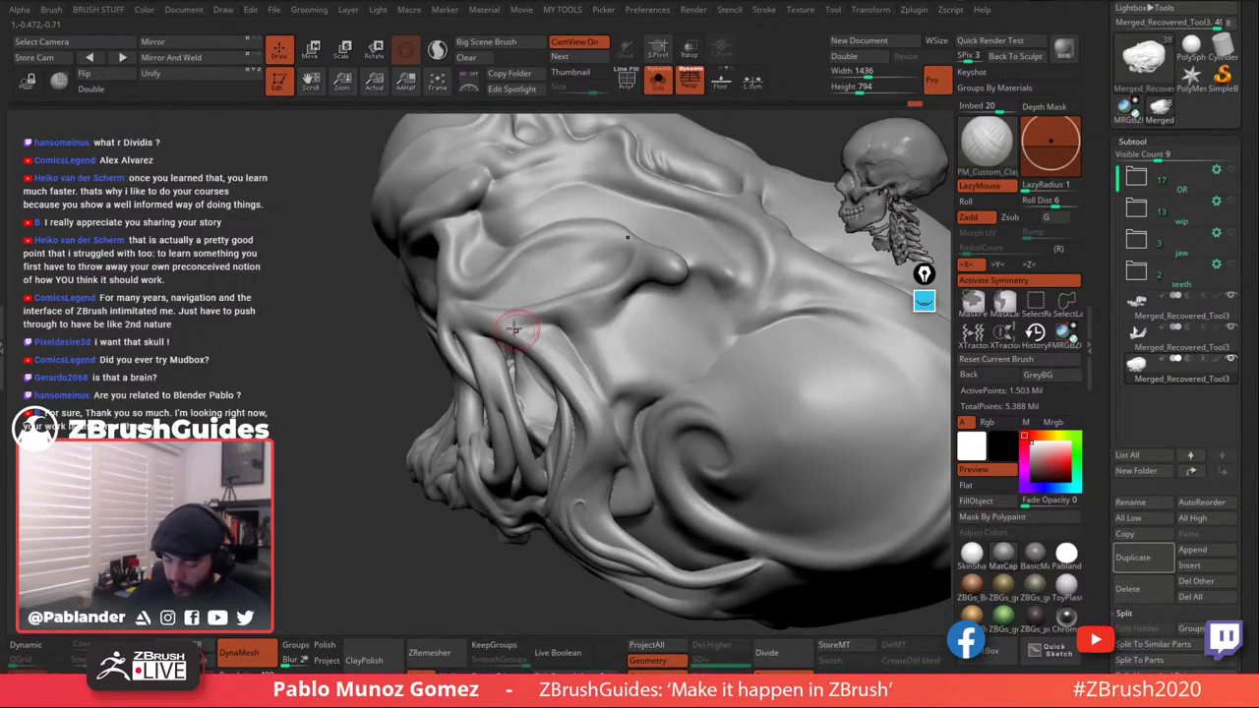
key(shift)
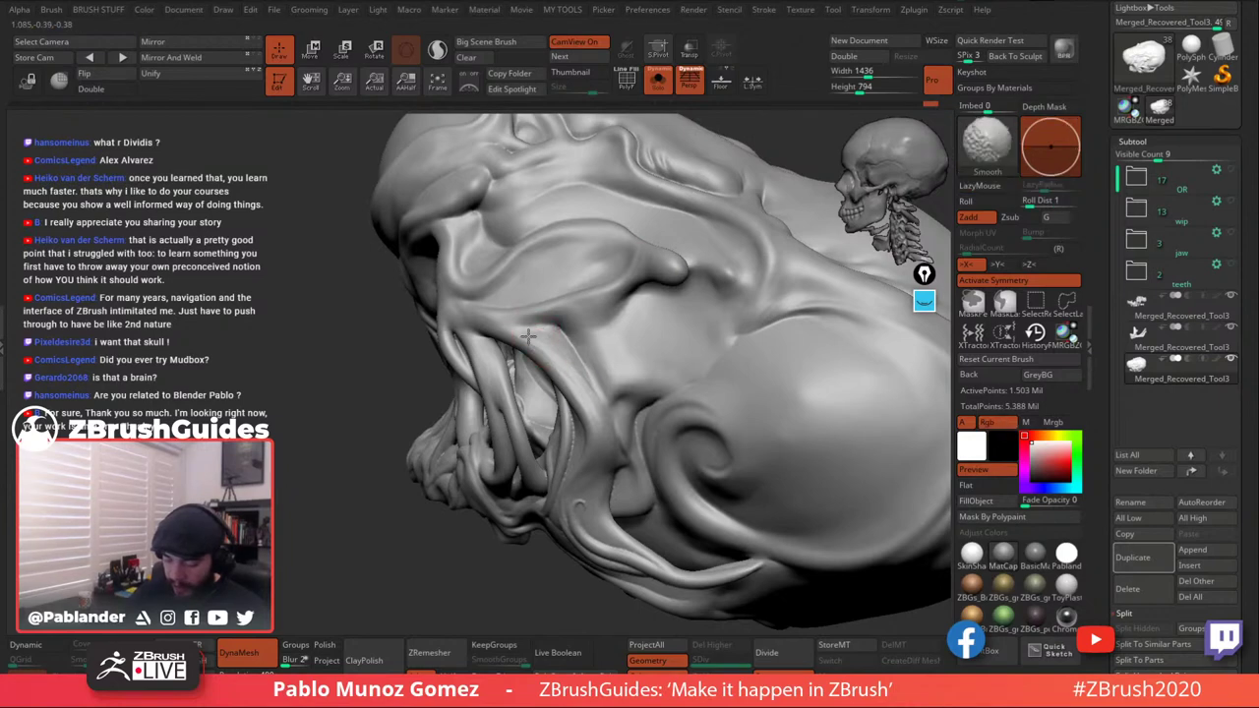
right_drag(591, 393, 614, 421)
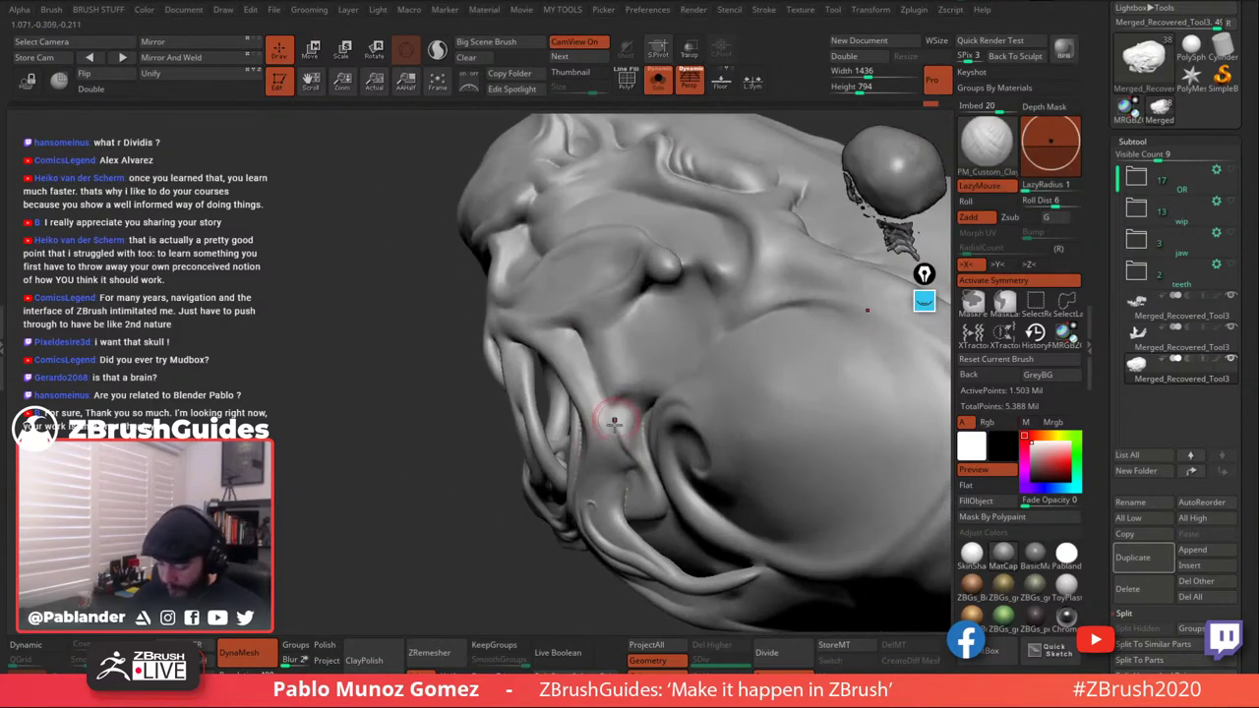
shift+drag(613, 450, 625, 439)
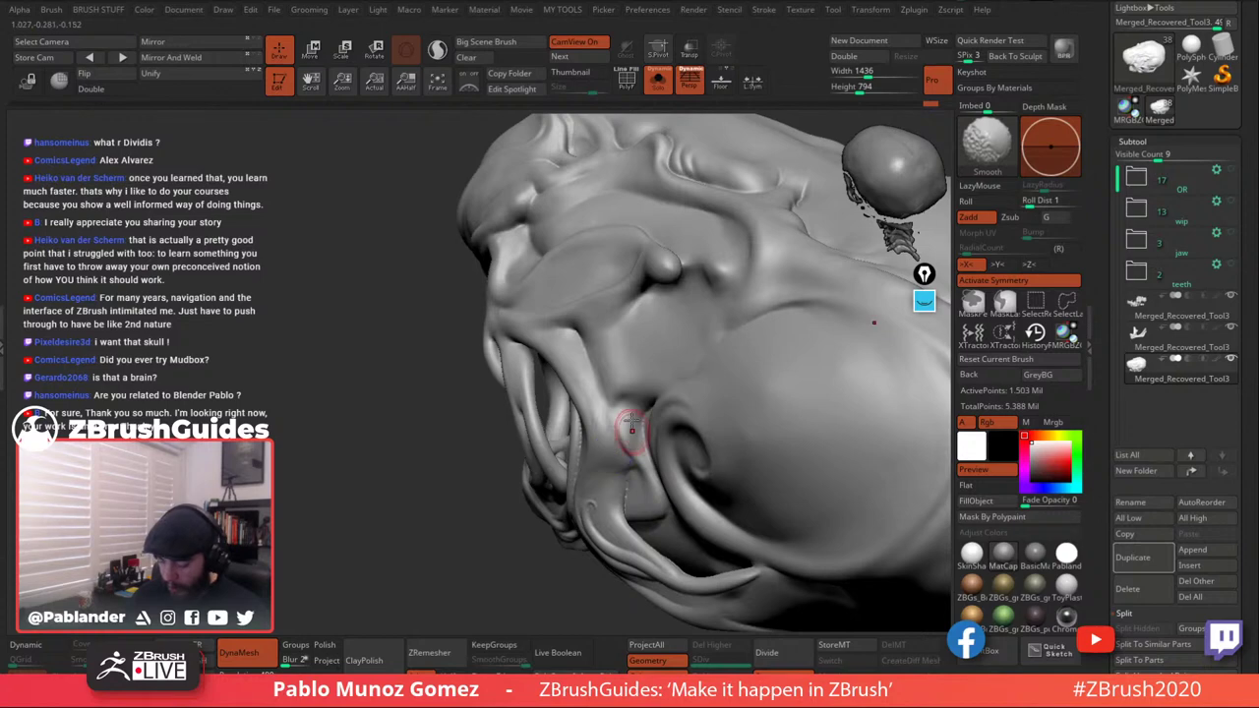
right_drag(630, 435, 633, 418)
mouse_move(623, 423)
mouse_down()
mouse_move(634, 440)
mouse_move(620, 435)
mouse_up()
mouse_move(618, 446)
right_down()
mouse_move(669, 401)
mouse_move(669, 376)
mouse_move(717, 433)
mouse_move(630, 394)
right_up()
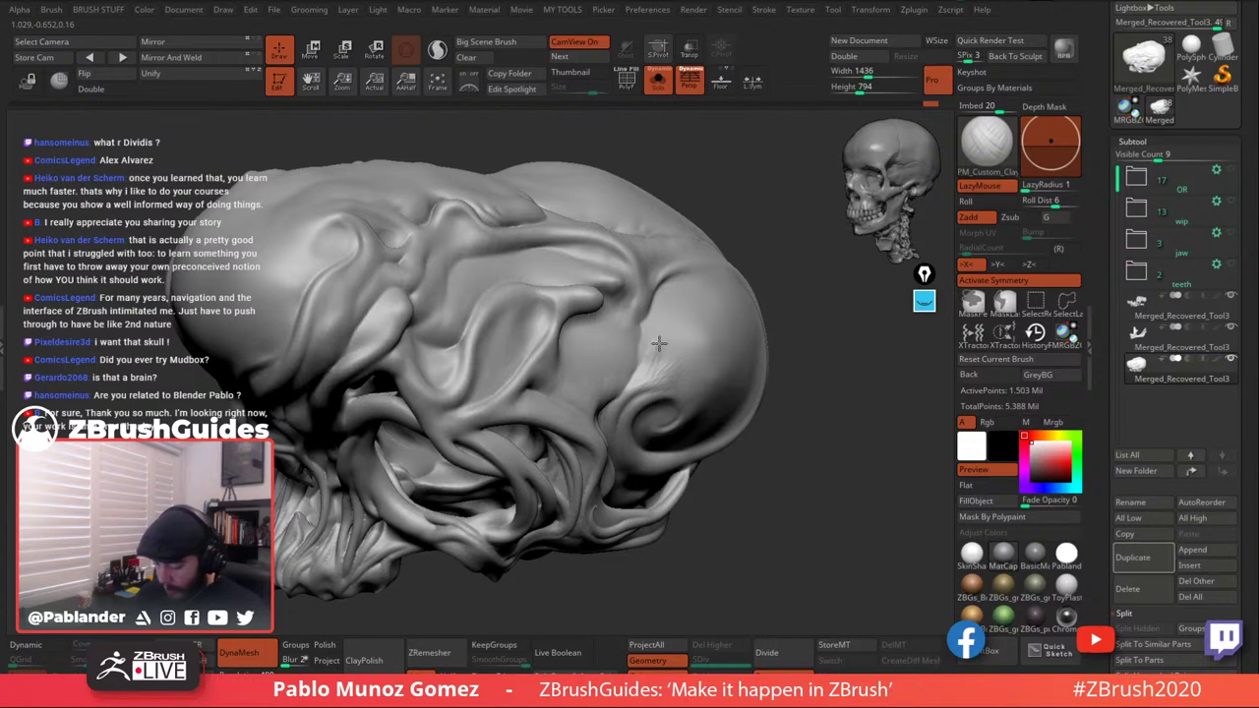
Build up the rounded rear lobe around the spiral, define the spiral's curled ridge and smooth the surface.
mouse_move(657, 346)
right_down()
mouse_move(669, 345)
mouse_move(655, 357)
right_up()
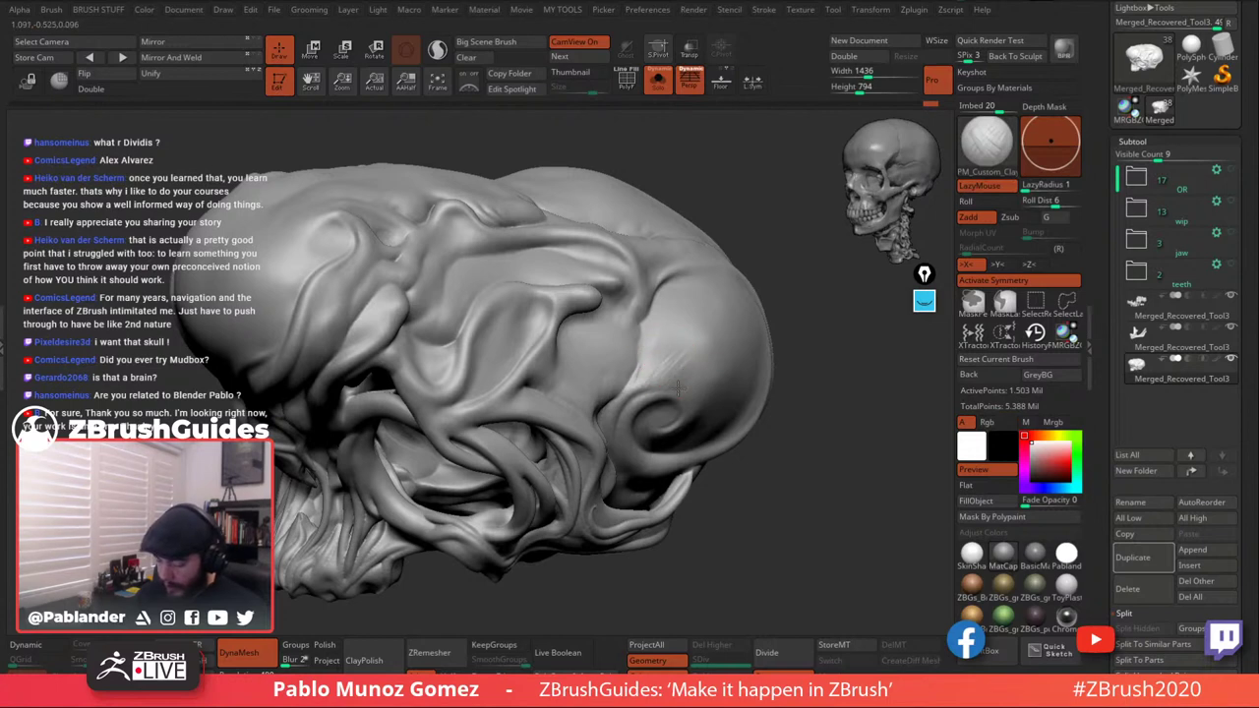
key(shift)
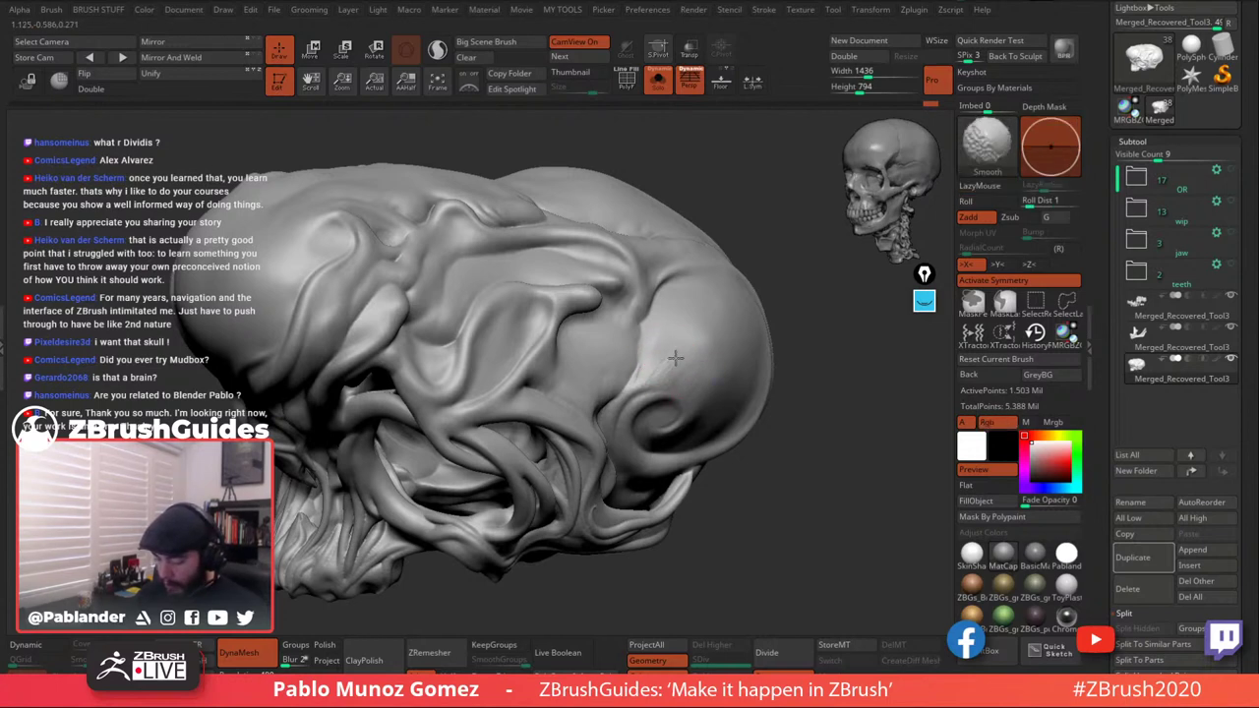
mouse_move(673, 362)
mouse_down()
mouse_move(642, 360)
mouse_move(677, 368)
mouse_up()
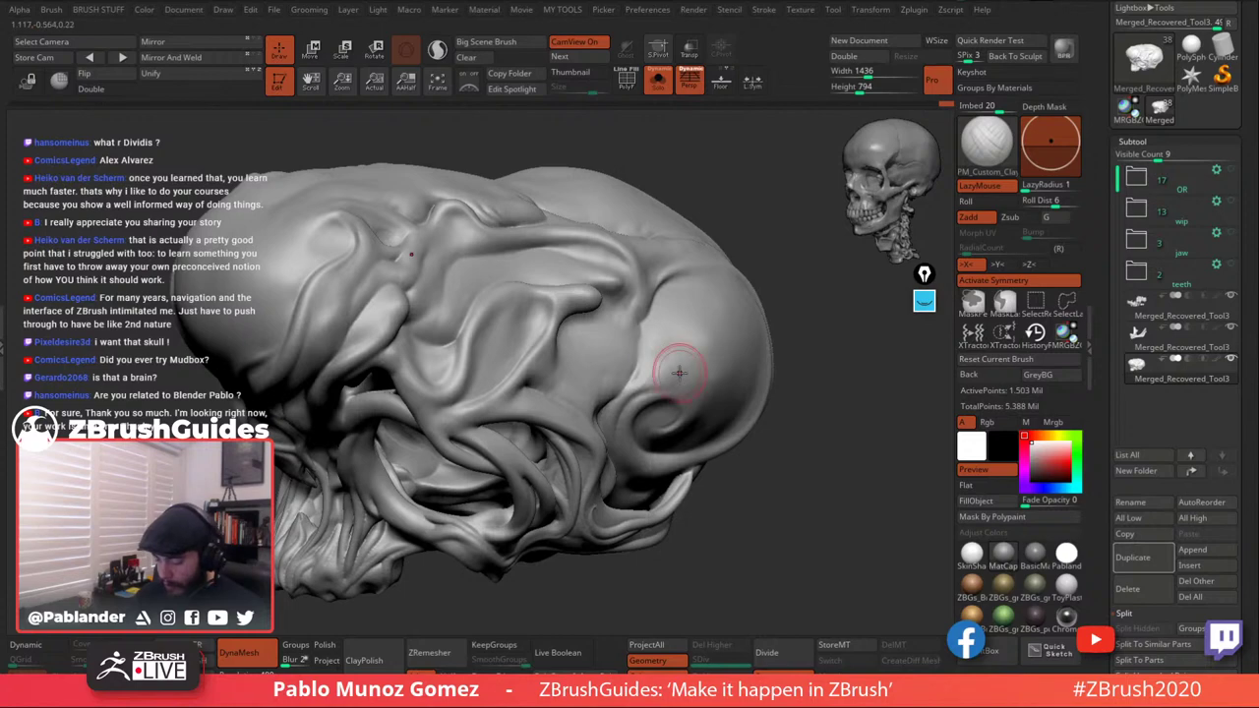
key(shift)
right_drag(704, 358, 697, 346)
mouse_move(689, 358)
mouse_down()
mouse_move(661, 386)
mouse_move(679, 366)
mouse_up()
key(shift)
right_drag(713, 436, 712, 367)
mouse_move(677, 448)
mouse_down()
mouse_move(723, 404)
mouse_move(700, 447)
mouse_move(679, 433)
mouse_move(726, 421)
mouse_move(702, 436)
mouse_move(730, 414)
mouse_move(715, 434)
mouse_move(710, 403)
mouse_move(715, 429)
mouse_move(725, 408)
mouse_move(723, 436)
mouse_move(700, 418)
mouse_move(745, 436)
mouse_move(767, 379)
mouse_up()
key(shift)
right_drag(768, 379, 735, 458)
key(shift)
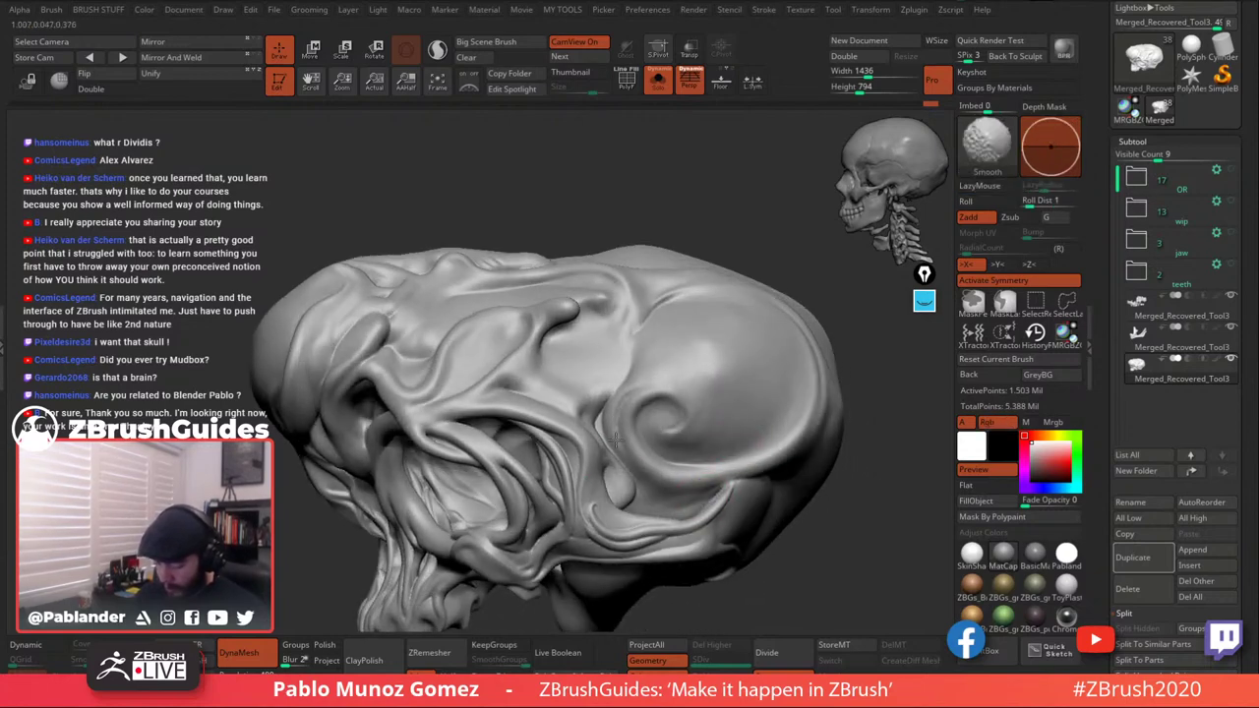
mouse_move(754, 374)
right_down()
mouse_move(657, 393)
mouse_move(675, 407)
mouse_move(791, 278)
mouse_move(870, 340)
right_up()
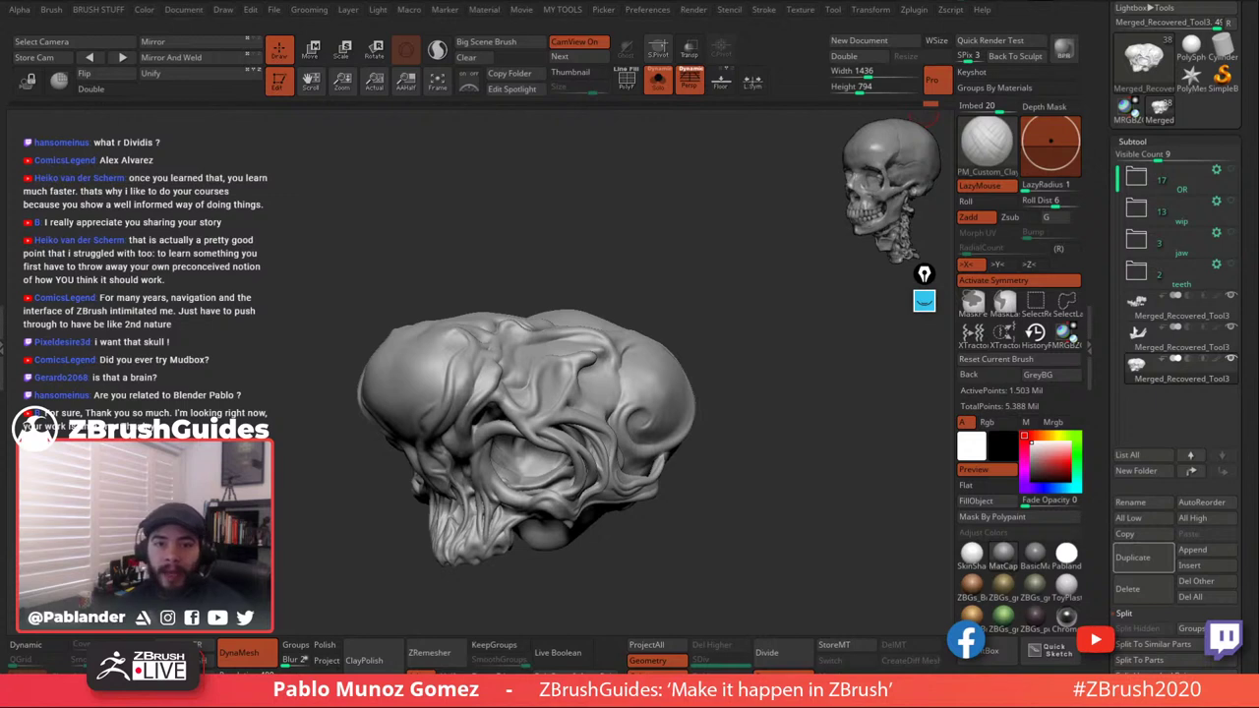
mouse_move(603, 162)
mouse_down()
mouse_move(626, 183)
mouse_move(612, 185)
mouse_up()
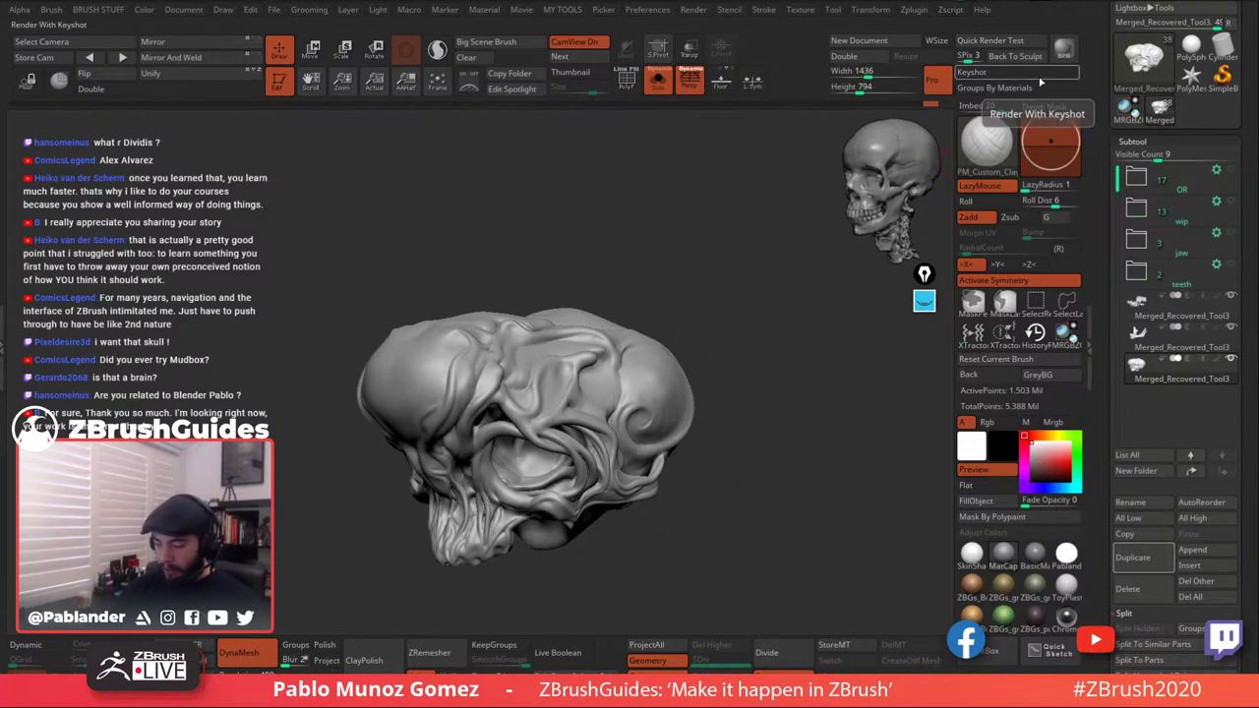
click(972, 73)
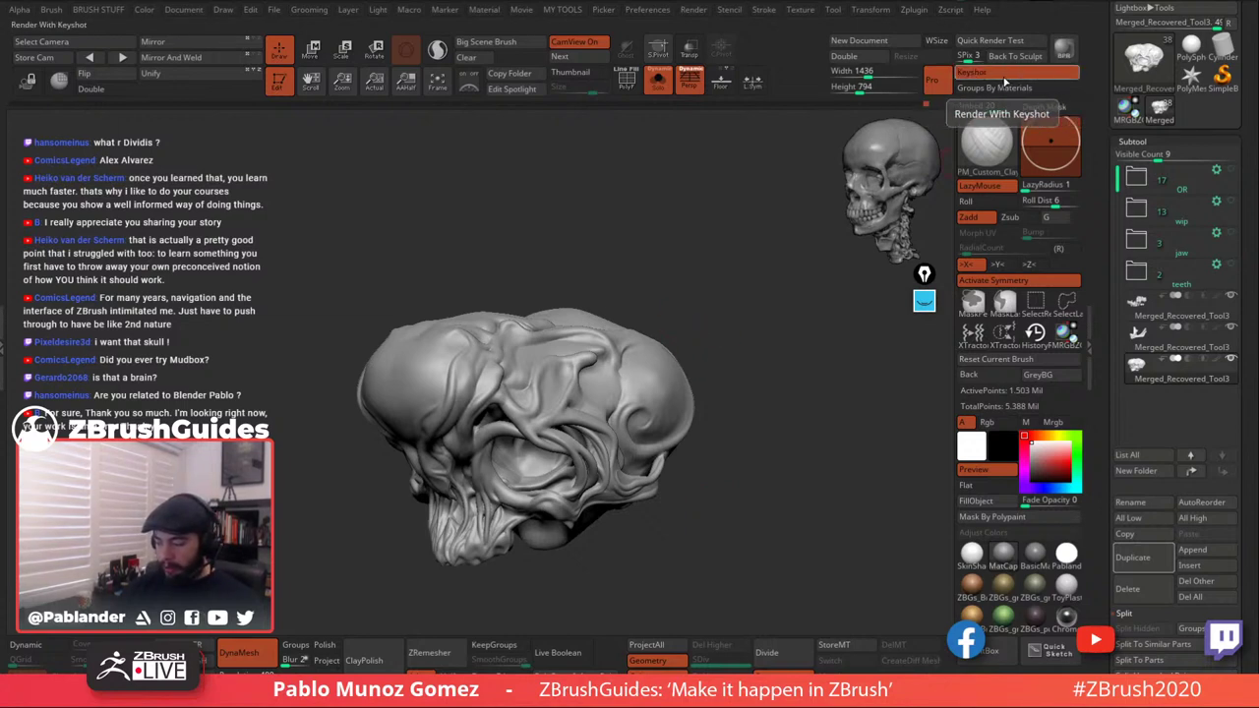
click(1011, 74)
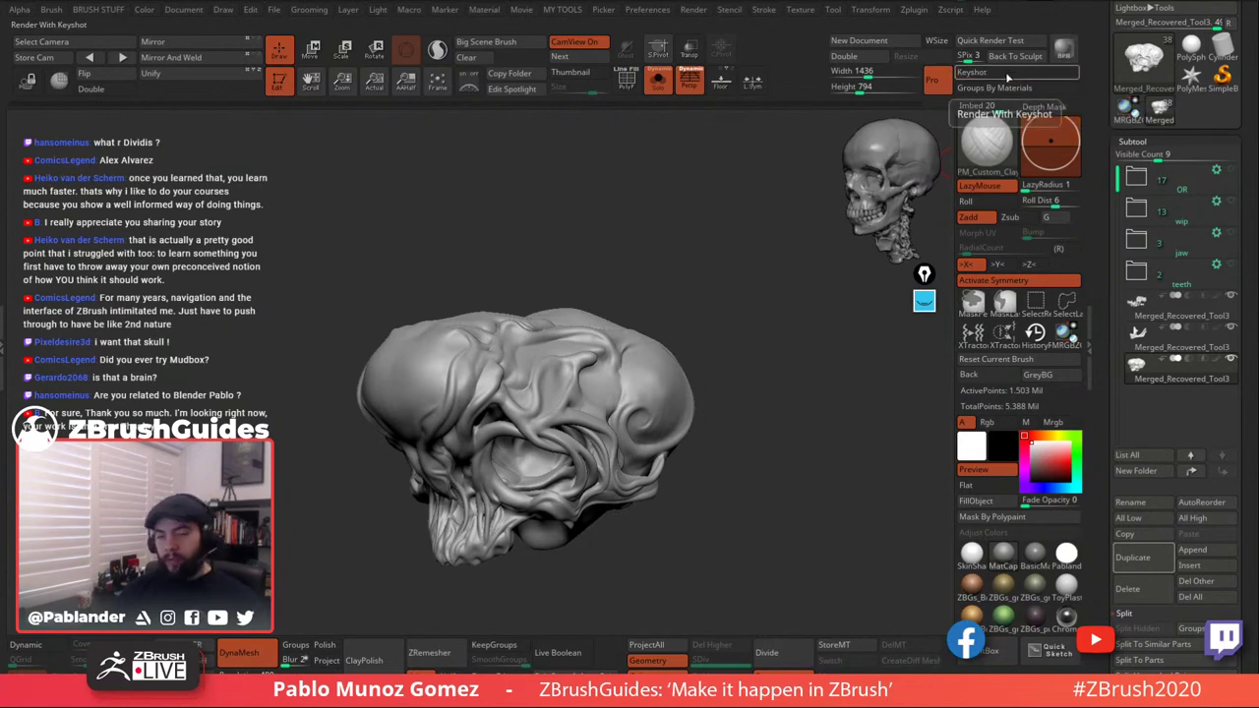
alt+drag(639, 280, 638, 245)
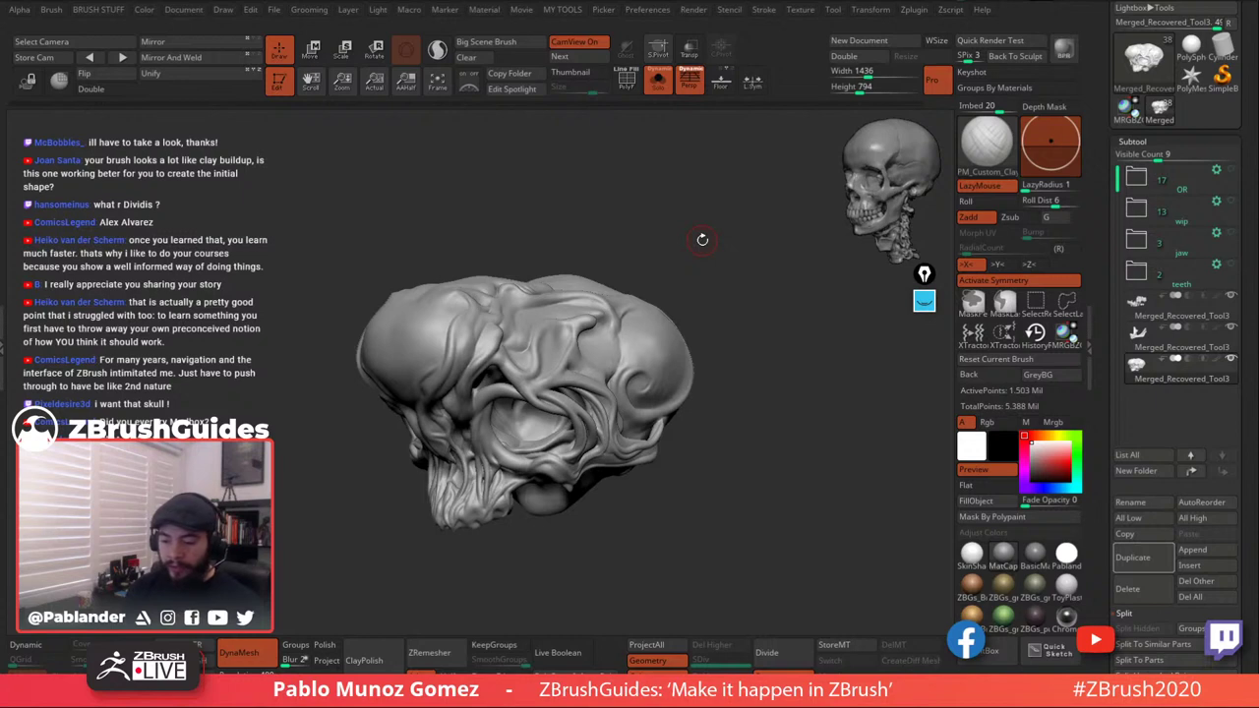
mouse_move(752, 384)
mouse_down()
mouse_move(723, 391)
mouse_move(751, 403)
mouse_up()
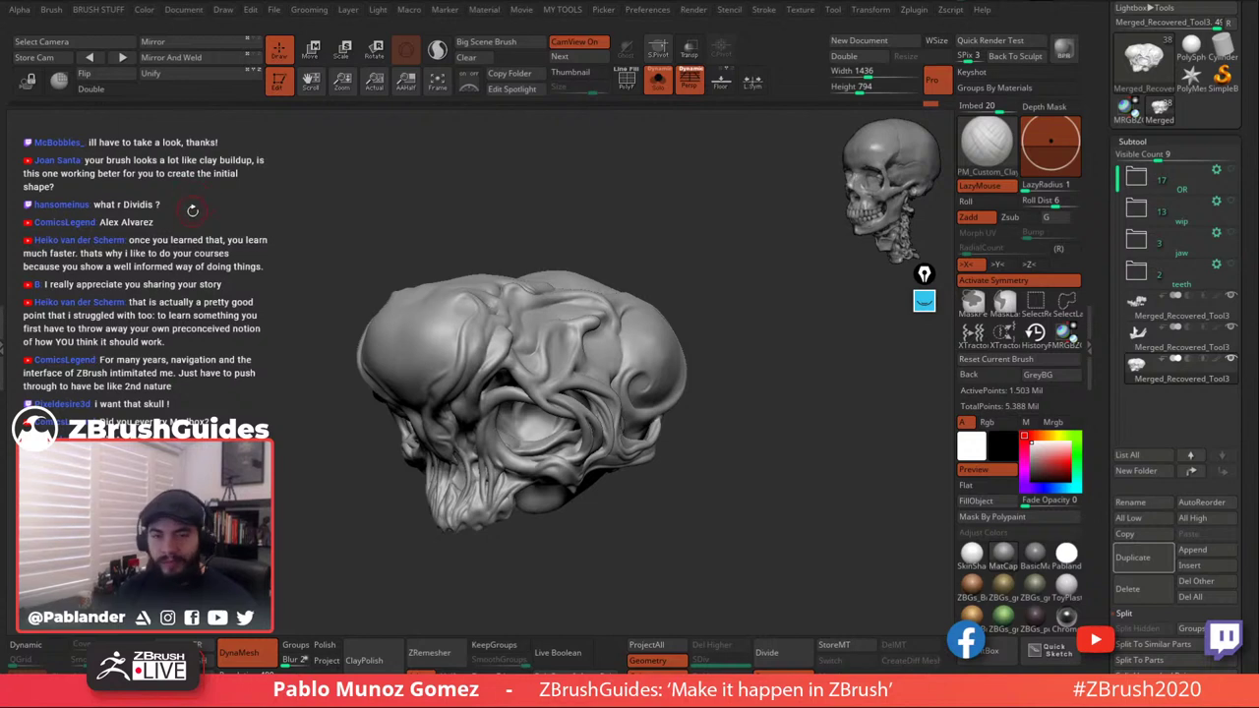
mouse_move(453, 218)
mouse_down()
mouse_move(478, 253)
mouse_move(551, 240)
mouse_up()
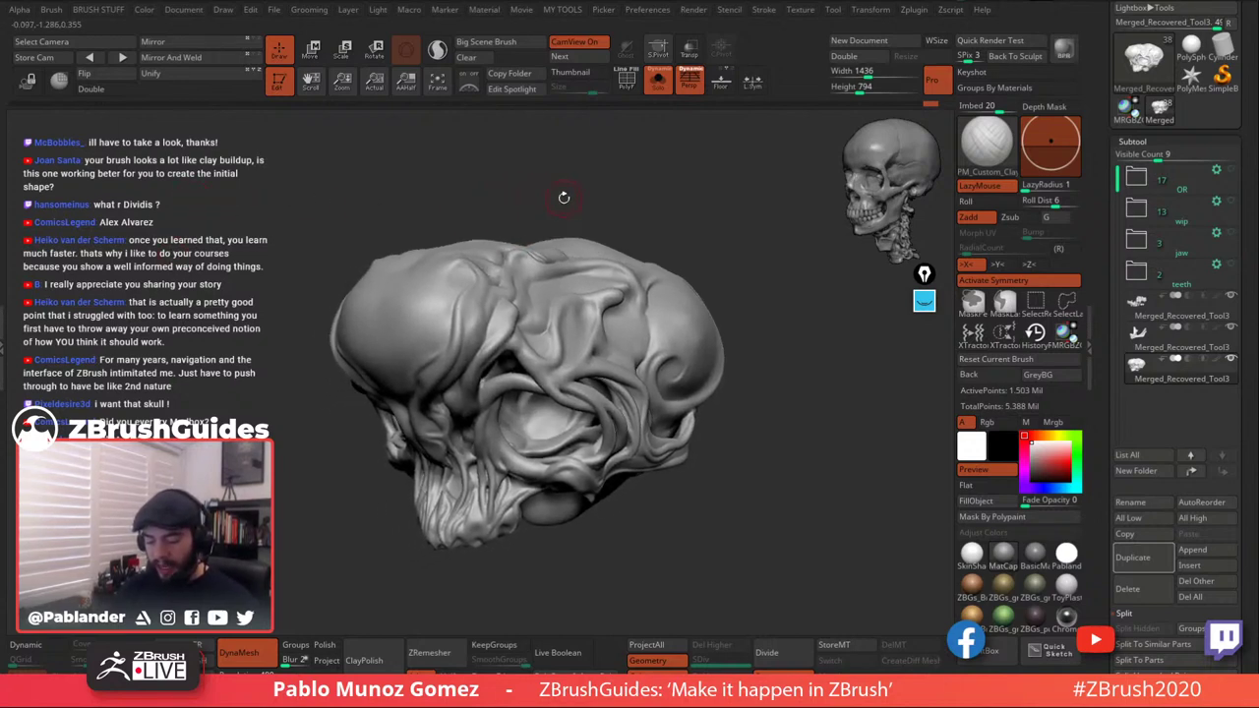
drag(540, 188, 556, 178)
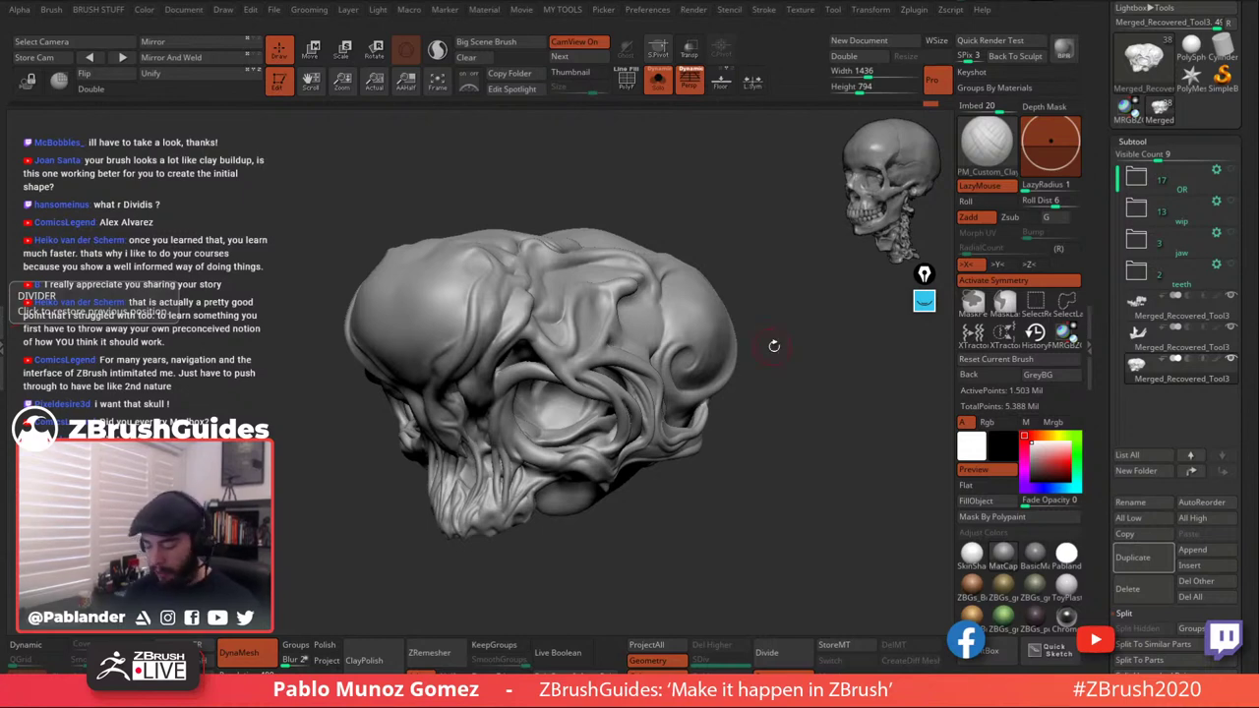
Smooth the folds on the temple between the eye socket's upper rim and the spiral on the rear lobe.
mouse_move(773, 347)
alt+mouse_down()
mouse_move(728, 371)
mouse_move(650, 322)
alt+mouse_up()
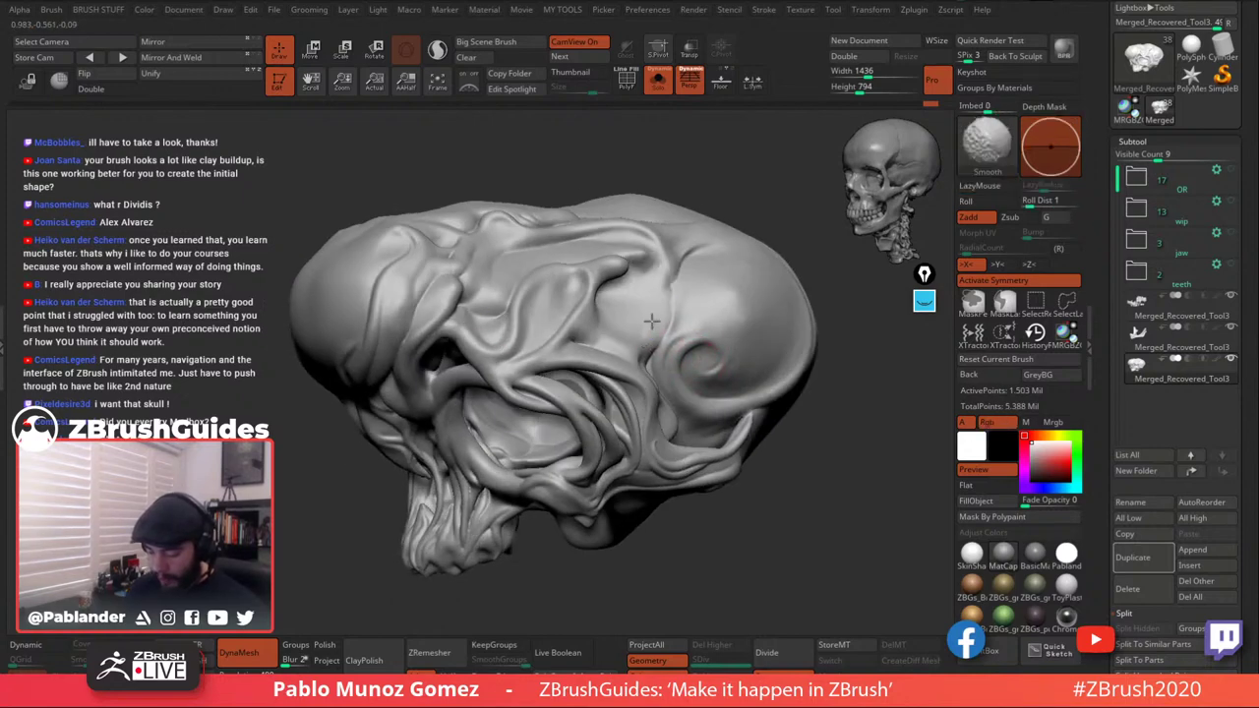
mouse_move(650, 322)
right_down()
mouse_move(684, 323)
mouse_move(666, 318)
right_up()
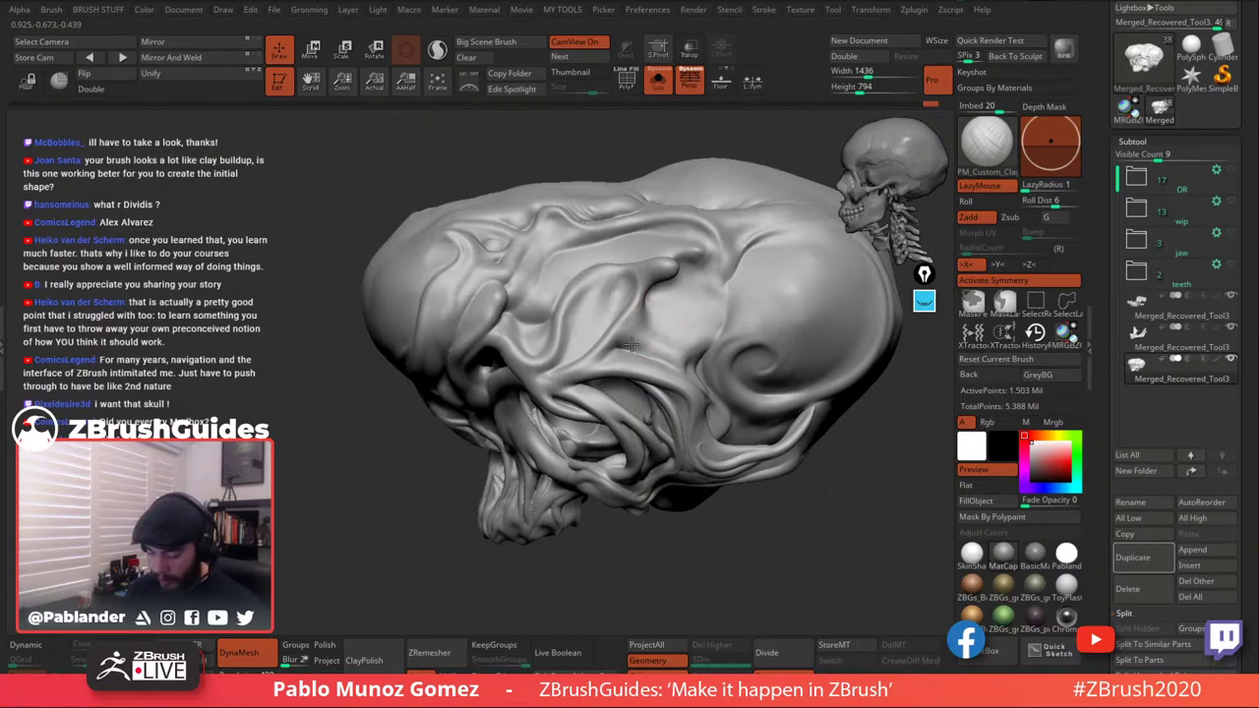
key(shift)
key(shift)
mouse_move(635, 335)
right_down()
mouse_move(644, 319)
mouse_move(536, 334)
right_up()
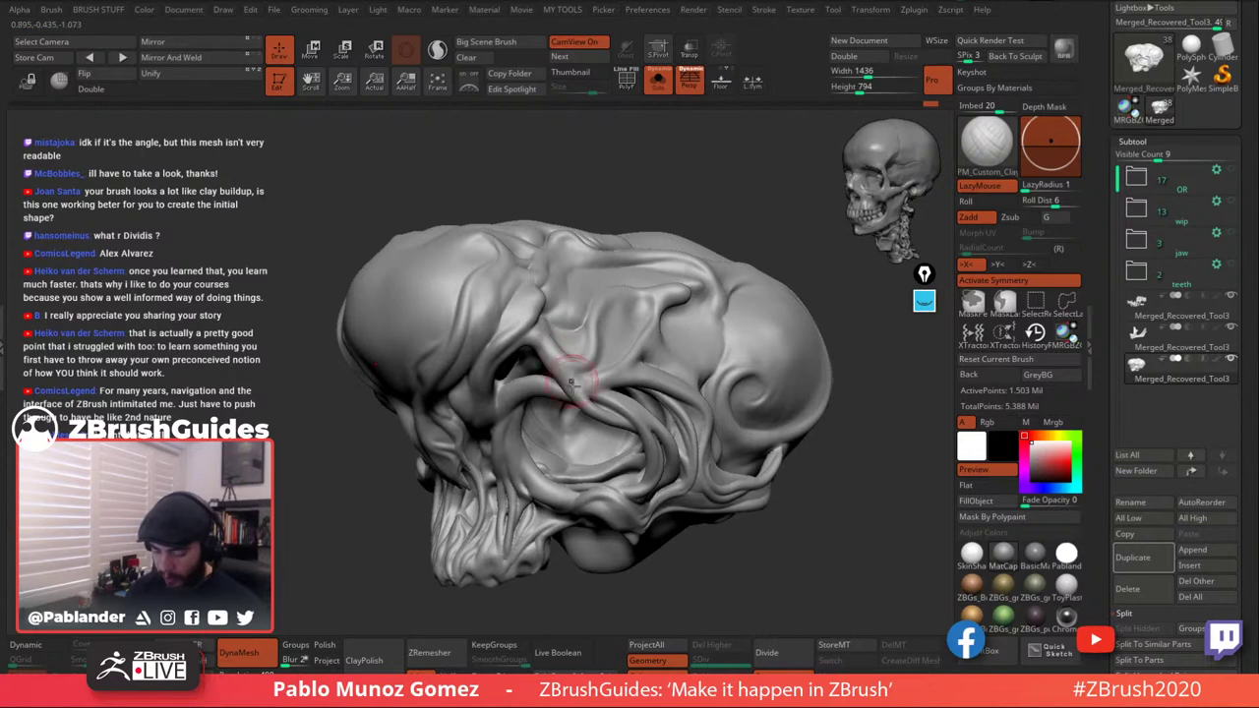
key(shift)
right_drag(577, 381, 595, 344)
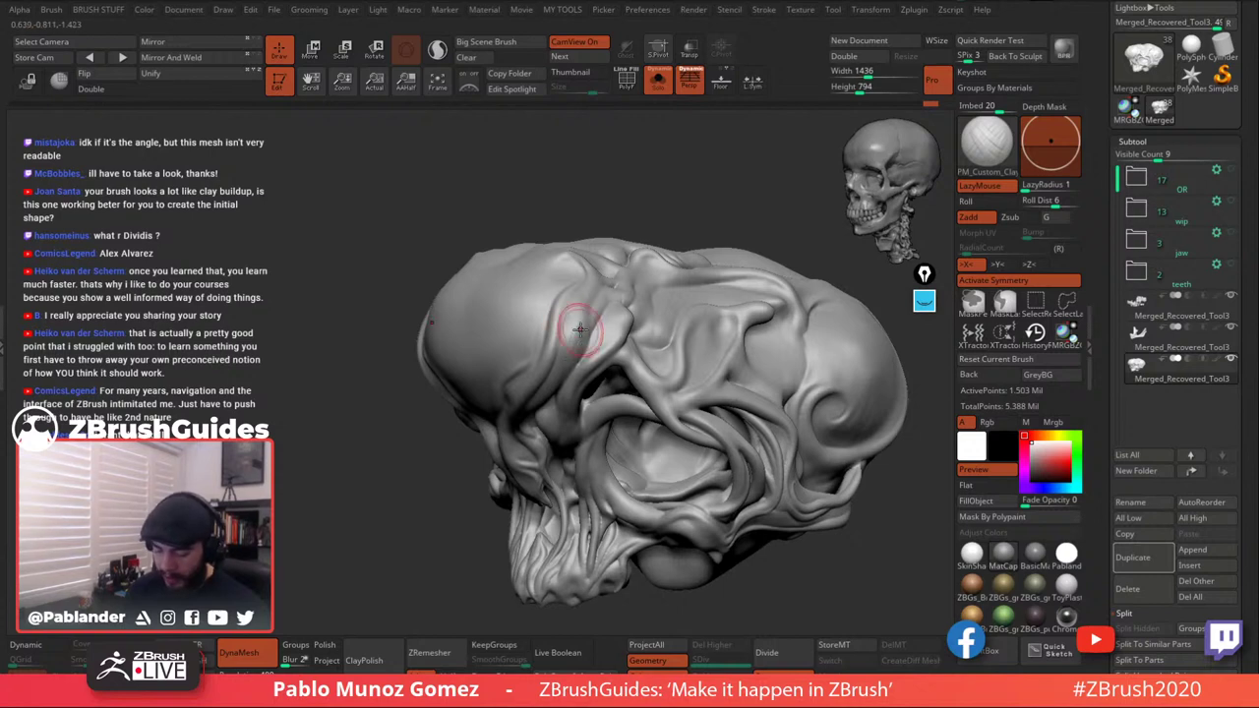
Refine the long fold along the side of the forehead and smooth its transition into the forehead dome.
key(shift)
mouse_move(587, 325)
shift+mouse_down()
mouse_move(600, 321)
mouse_move(582, 360)
mouse_move(561, 337)
shift+mouse_up()
right_drag(561, 337, 620, 303)
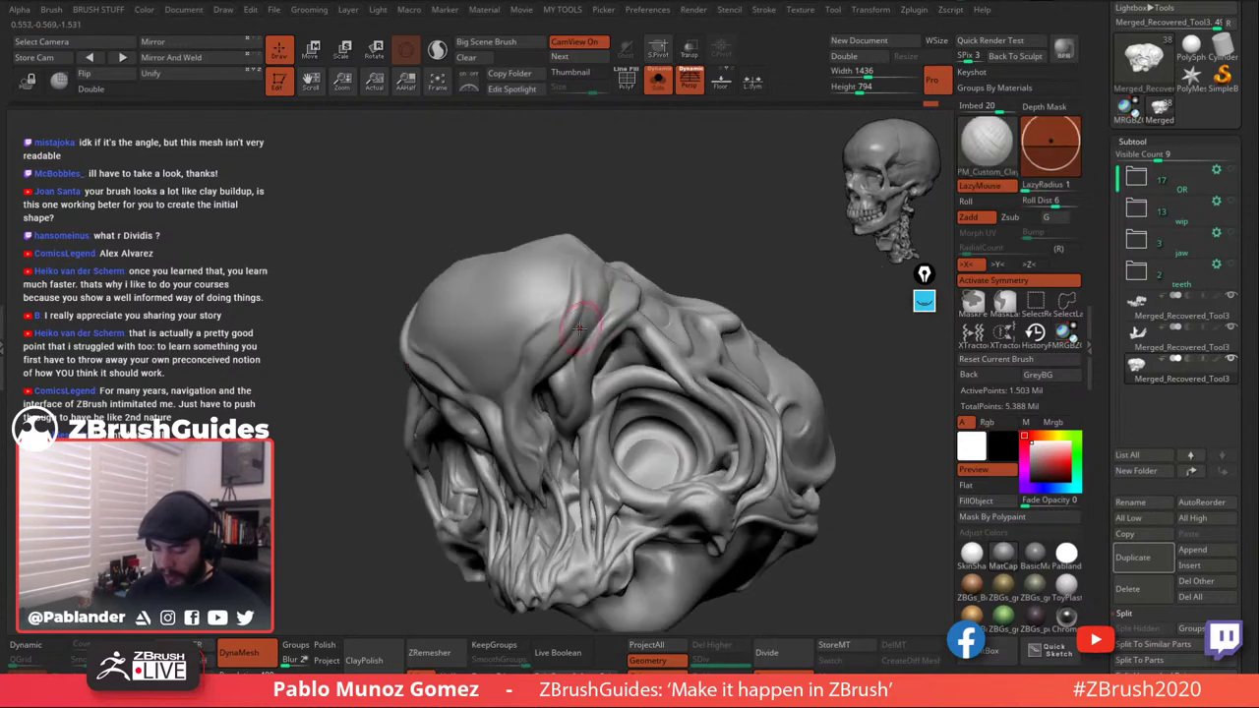
shift+drag(570, 322, 583, 284)
mouse_move(553, 315)
right_down()
mouse_move(566, 263)
mouse_move(591, 242)
mouse_move(578, 279)
right_up()
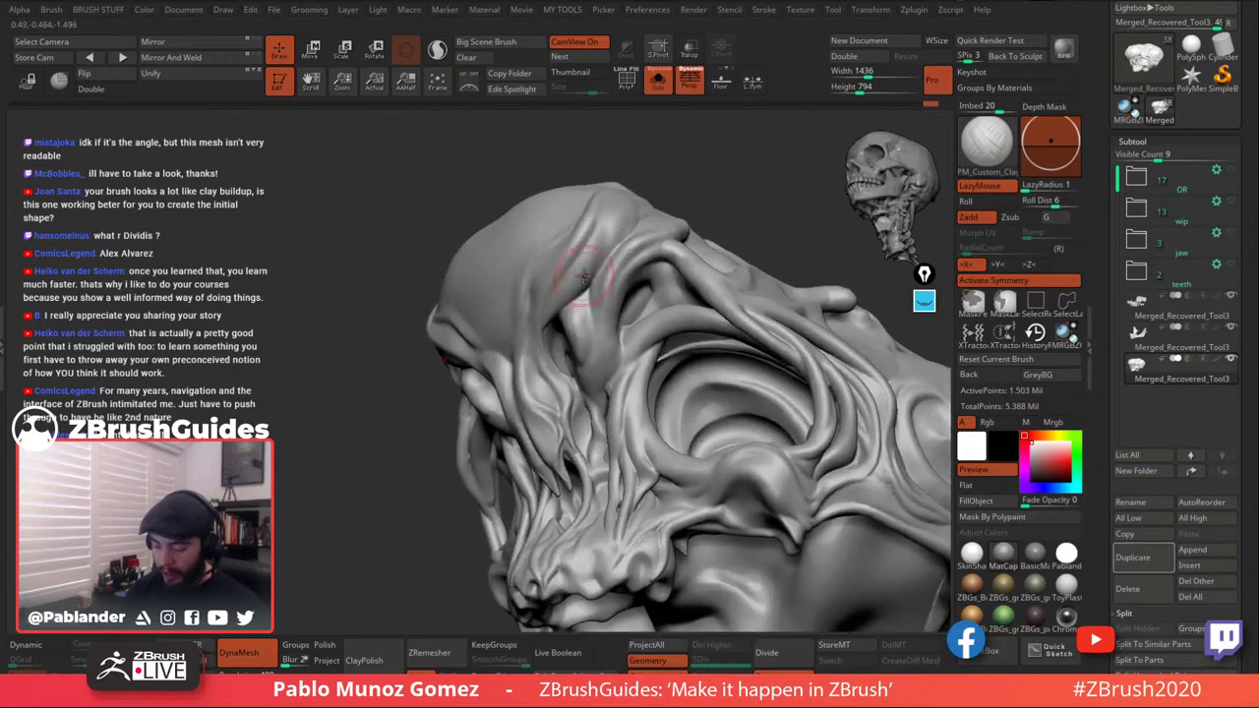
mouse_move(579, 279)
mouse_down()
mouse_move(569, 296)
mouse_move(593, 253)
mouse_up()
mouse_move(589, 258)
shift+mouse_down()
mouse_move(524, 308)
mouse_move(581, 214)
shift+mouse_up()
right_drag(576, 241, 543, 242)
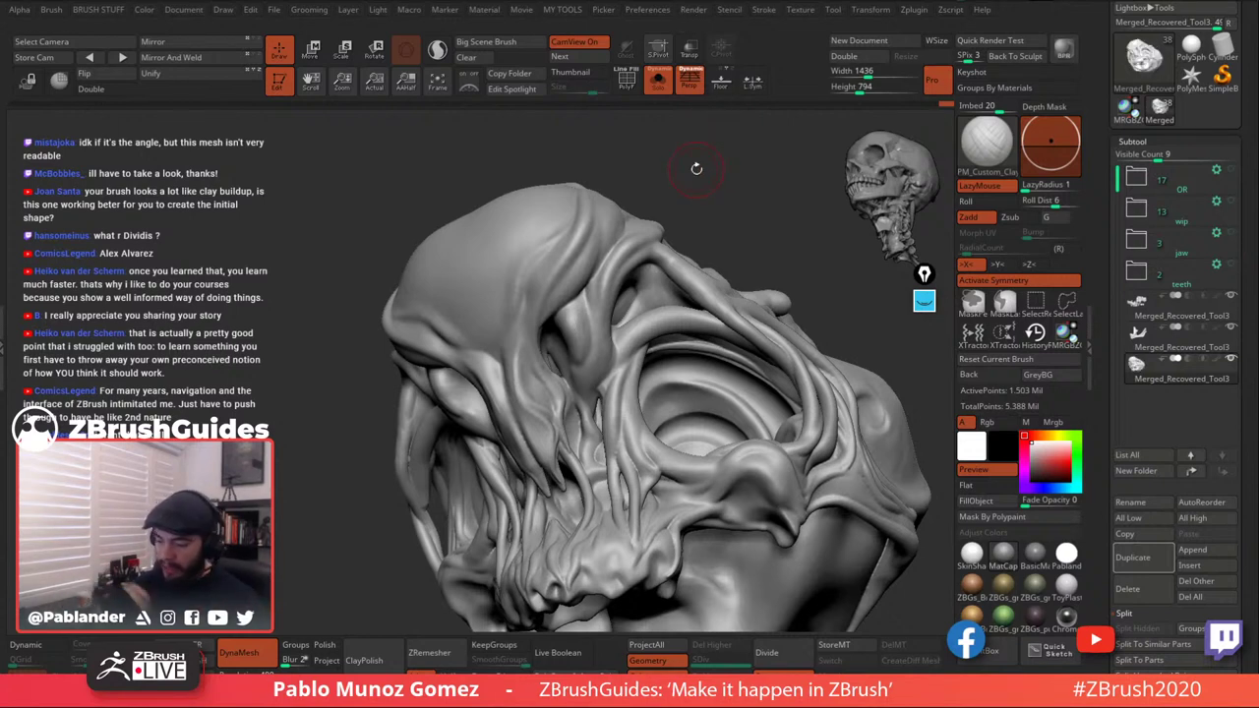
Sculpt the lower forehead above the brow and smooth it into the ridges running down towards the nose.
drag(699, 188, 698, 202)
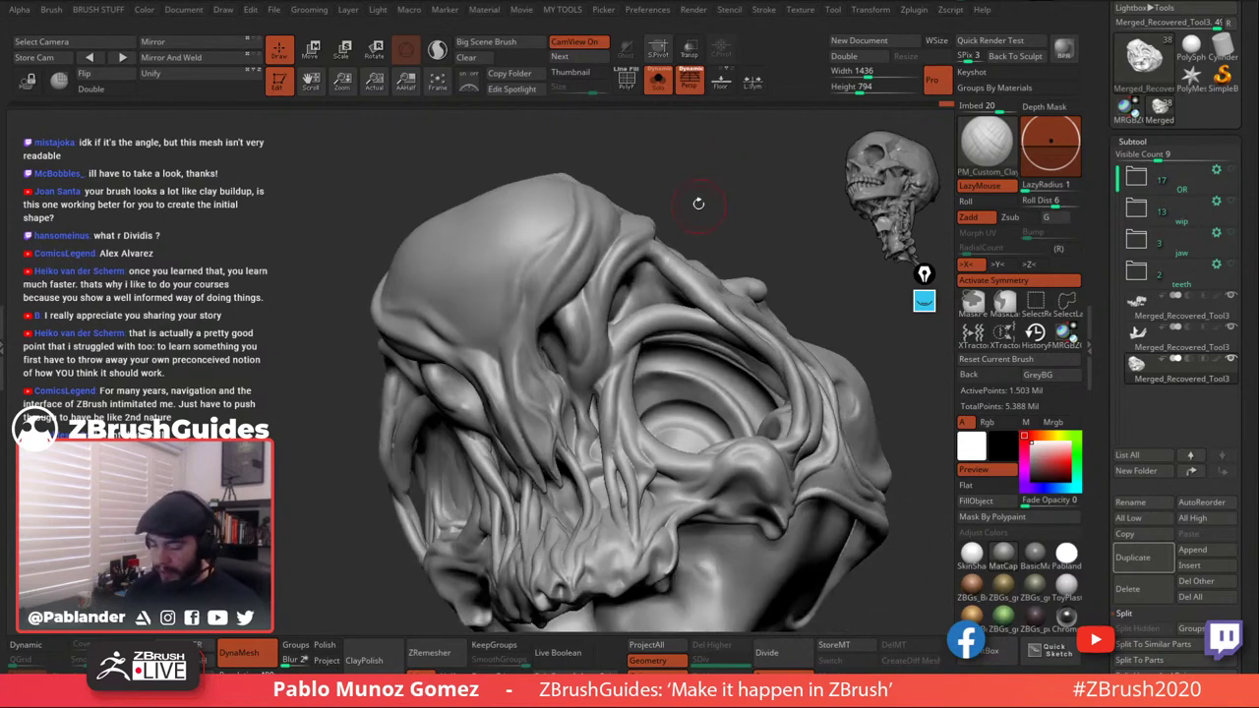
key(space)
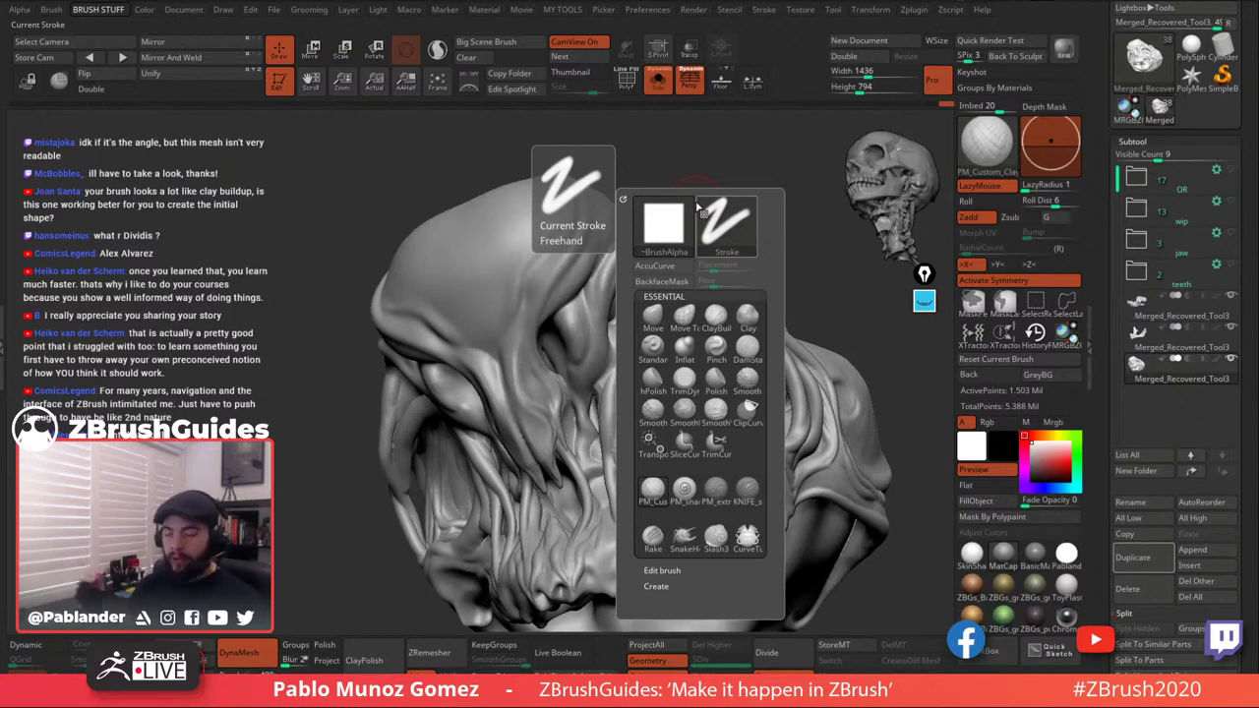
alt+right_drag(567, 257, 628, 245)
shift+drag(601, 237, 579, 295)
right_drag(593, 256, 637, 258)
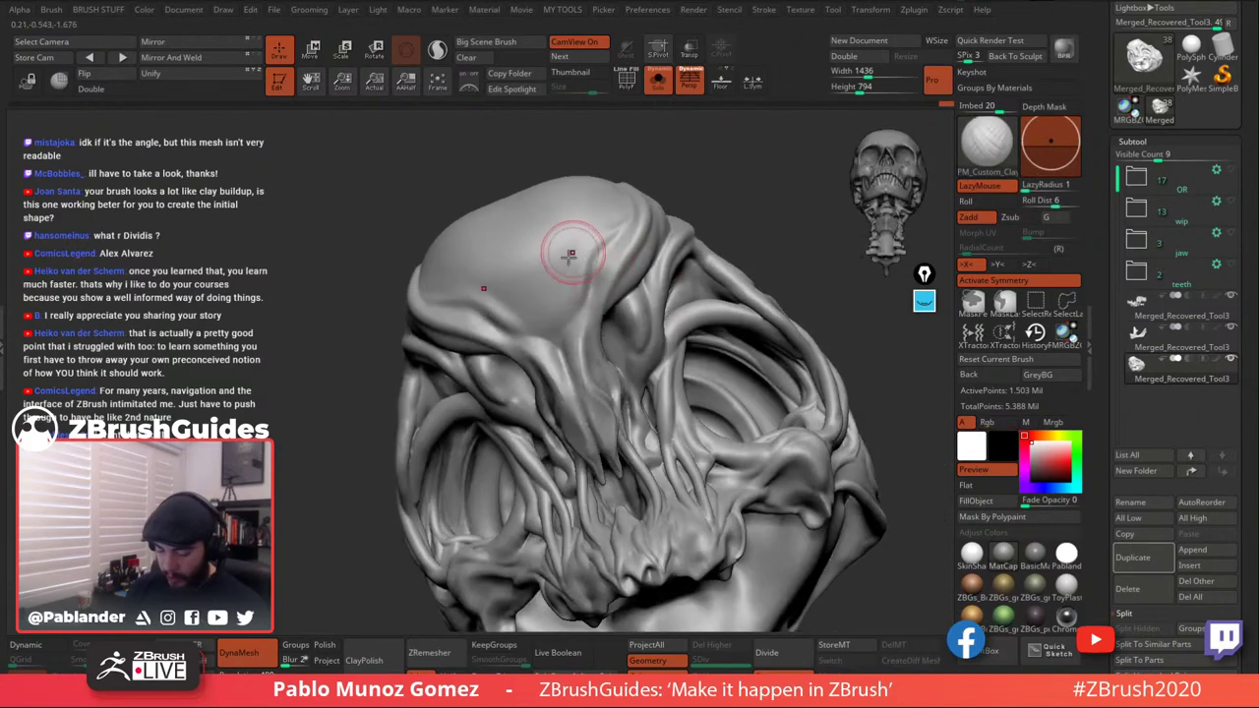
drag(571, 256, 558, 326)
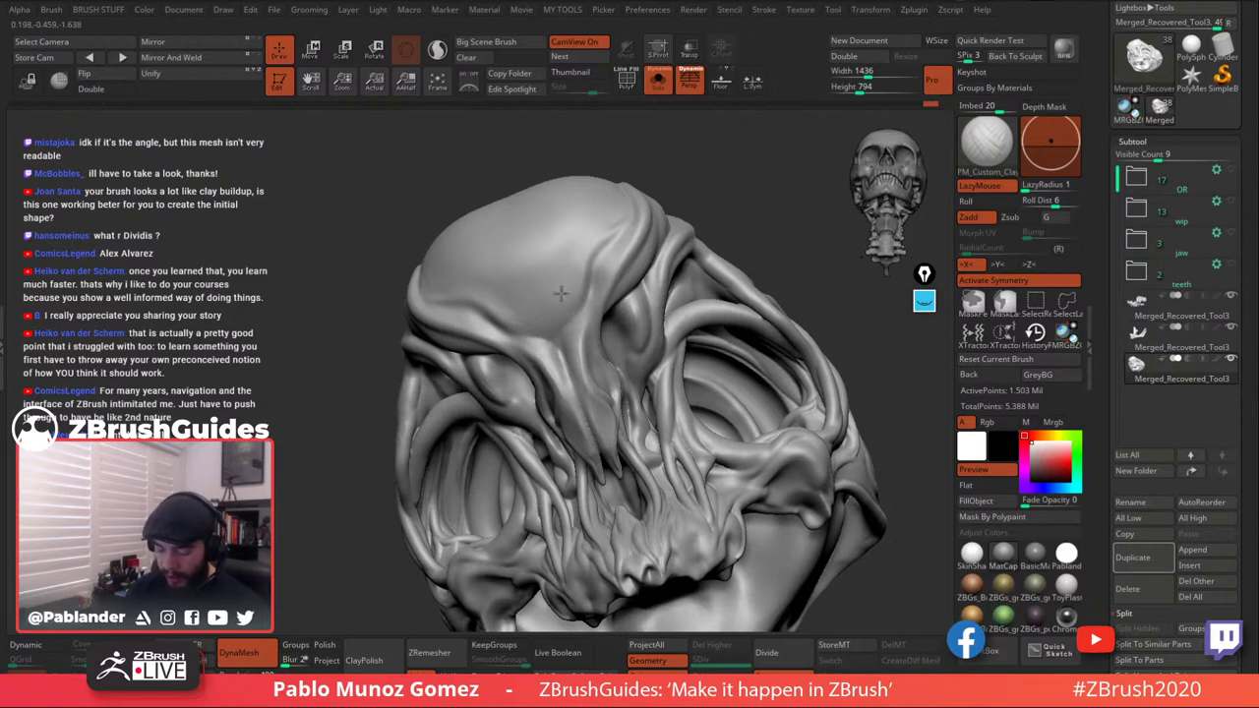
key(shift)
mouse_move(575, 300)
shift+mouse_down()
mouse_move(585, 267)
mouse_move(558, 276)
shift+mouse_up()
key(shift)
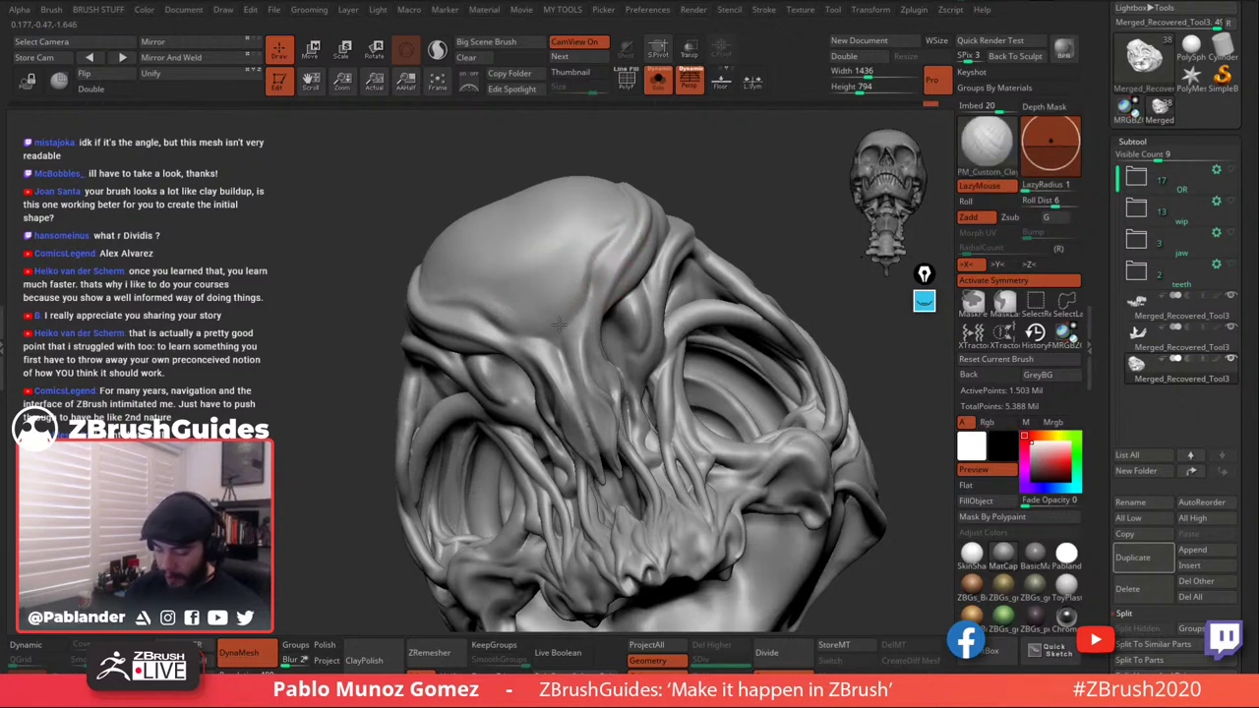
key(shift)
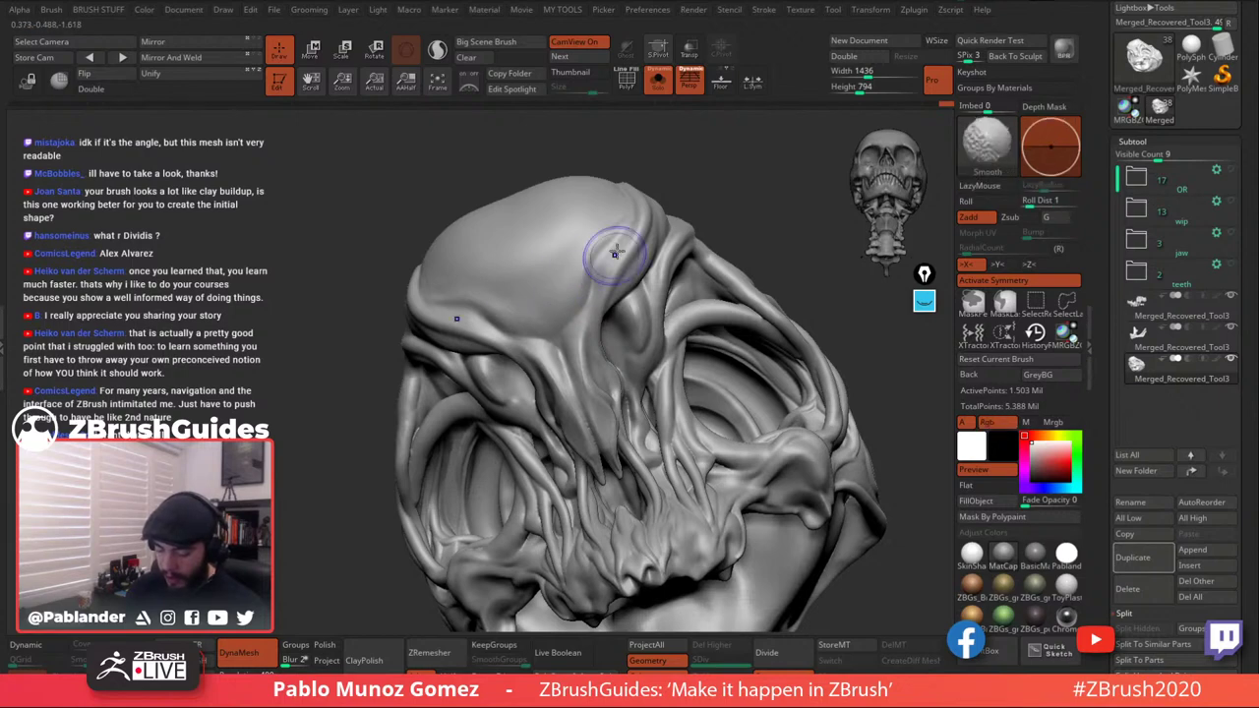
Define the curved ridge and groove at the outer side of the forehead above the brow.
right_drag(617, 251, 630, 297)
mouse_move(628, 207)
right_down()
mouse_move(633, 239)
mouse_move(606, 285)
mouse_move(615, 250)
mouse_move(604, 234)
right_up()
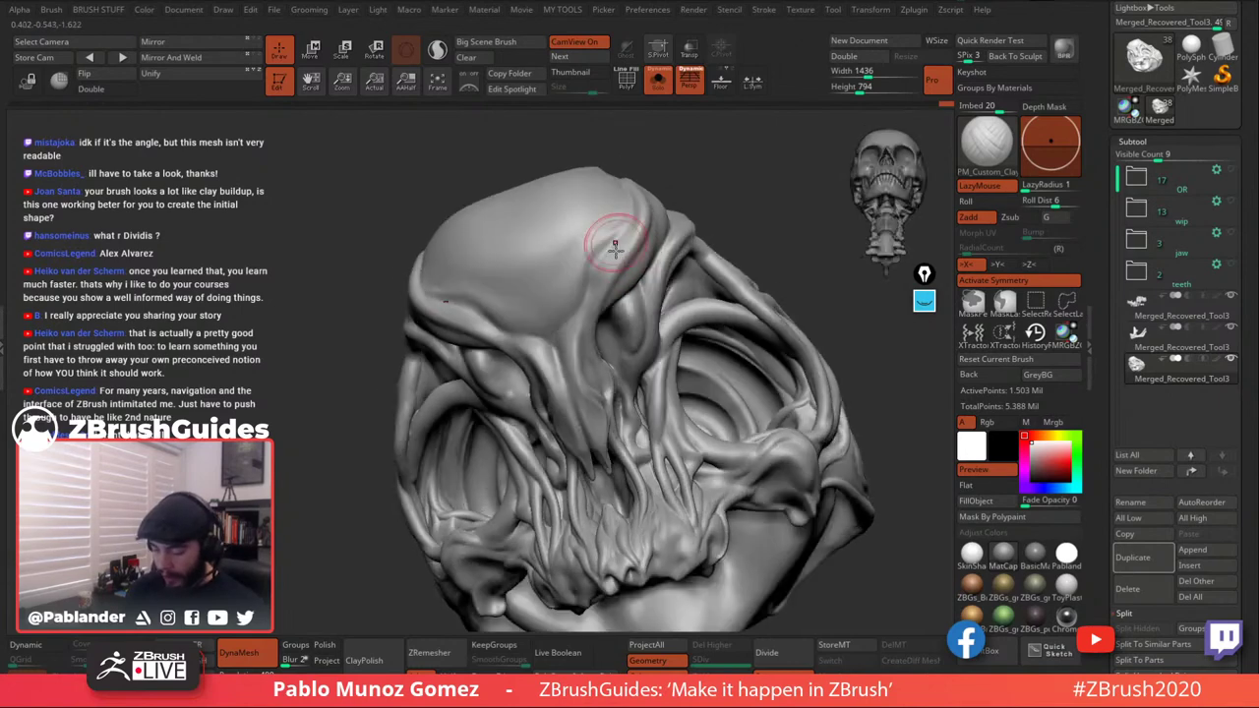
drag(610, 252, 644, 213)
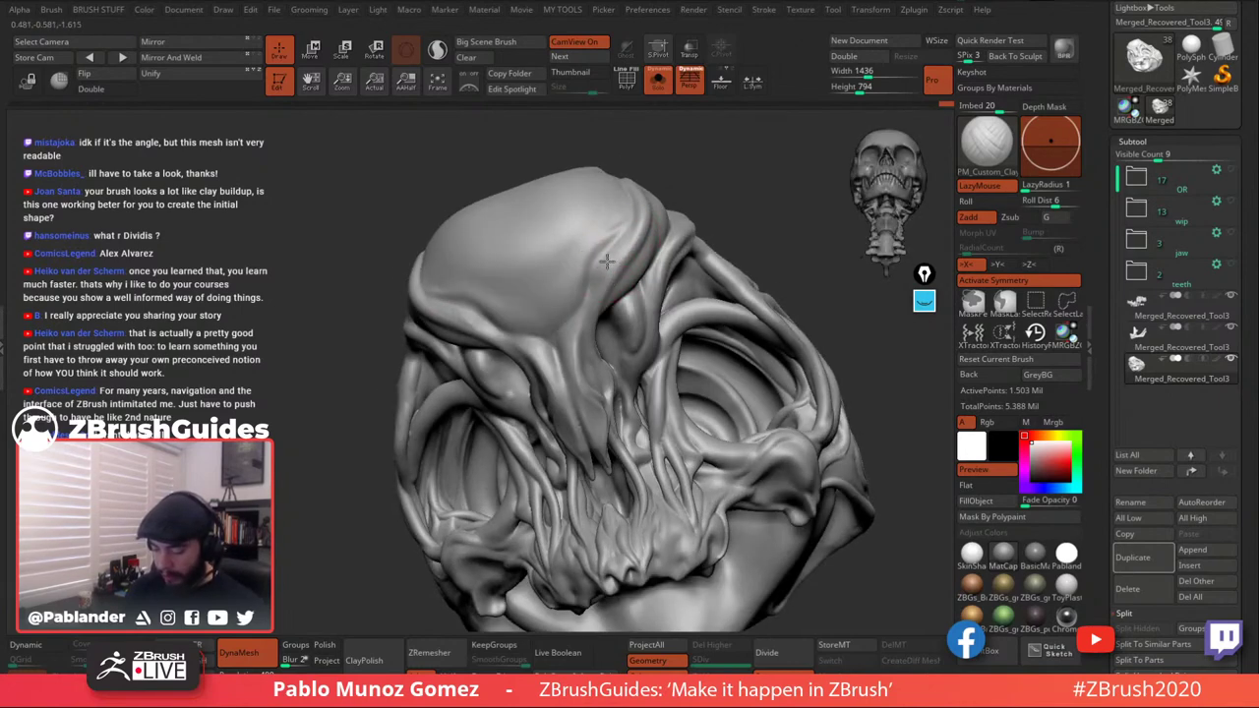
mouse_move(600, 285)
right_down()
mouse_move(591, 295)
mouse_move(598, 286)
right_up()
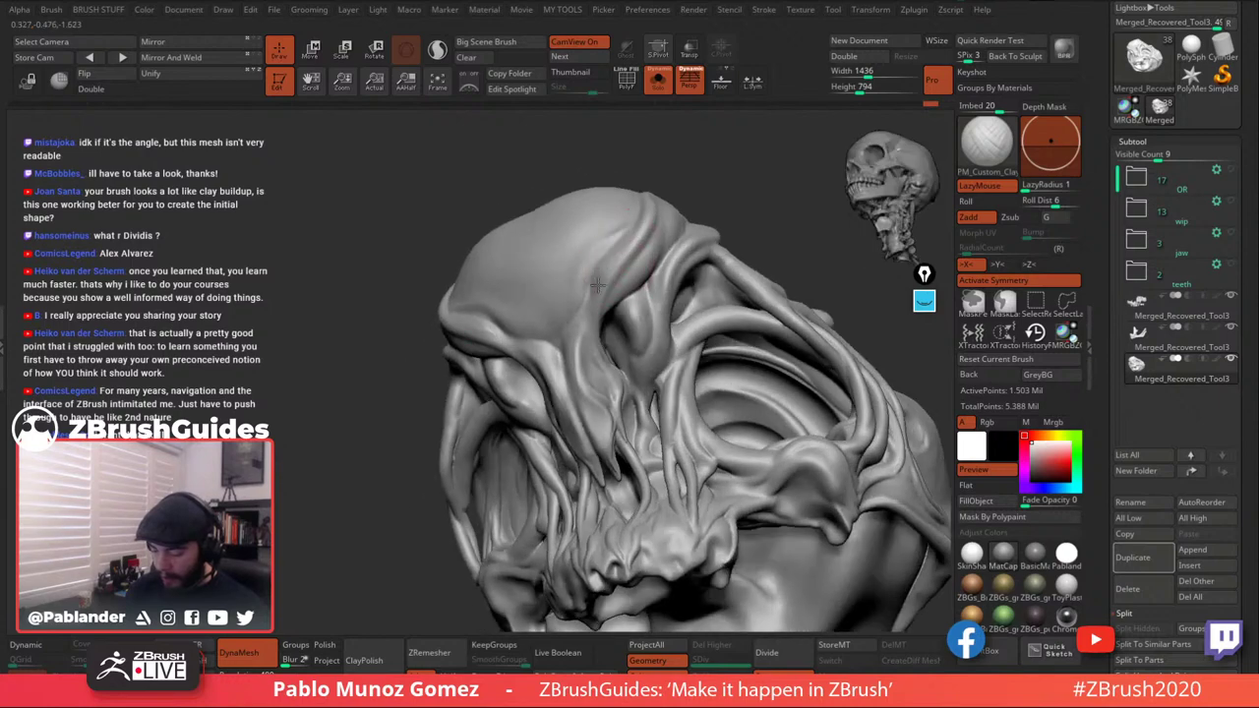
drag(622, 263, 635, 239)
Smooth the strands around the hollow between the brow and the upper rim of the eye socket.
alt+right_drag(621, 380, 620, 302)
mouse_move(610, 320)
shift+mouse_down()
mouse_move(592, 316)
mouse_move(610, 325)
shift+mouse_up()
mouse_move(692, 316)
alt+right_down()
mouse_move(646, 322)
mouse_move(566, 266)
alt+right_up()
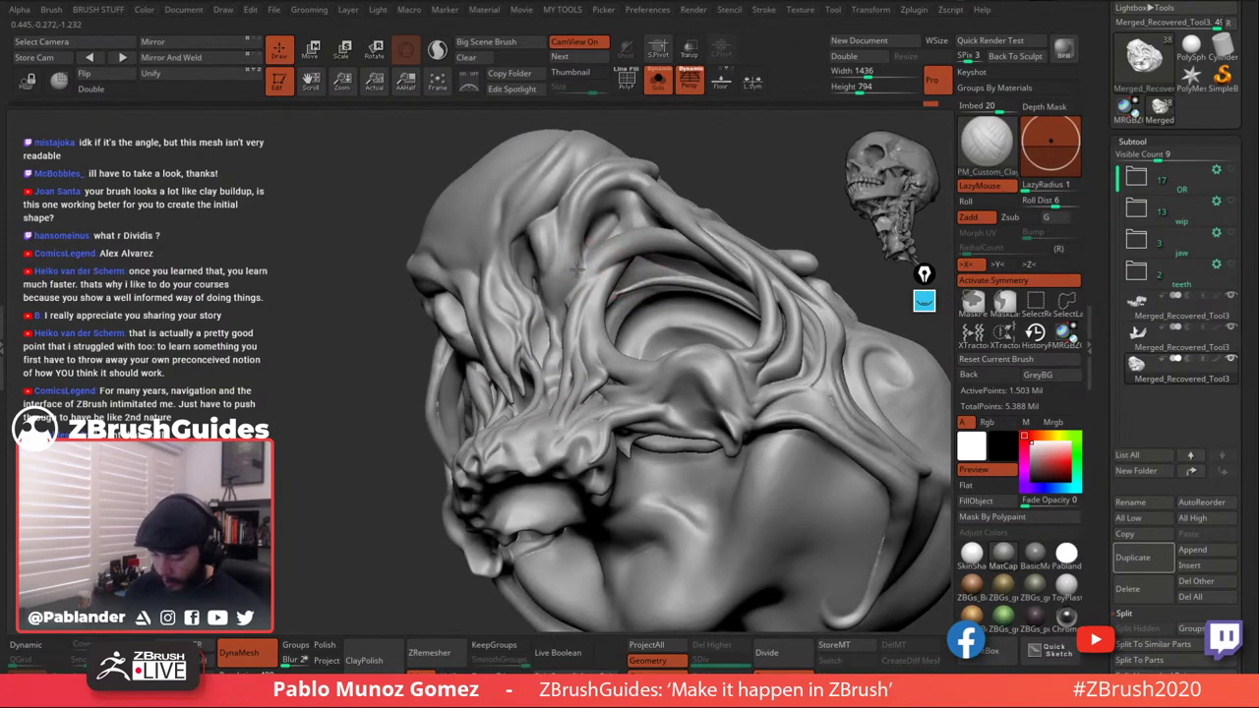
key(shift)
right_drag(580, 182, 563, 209)
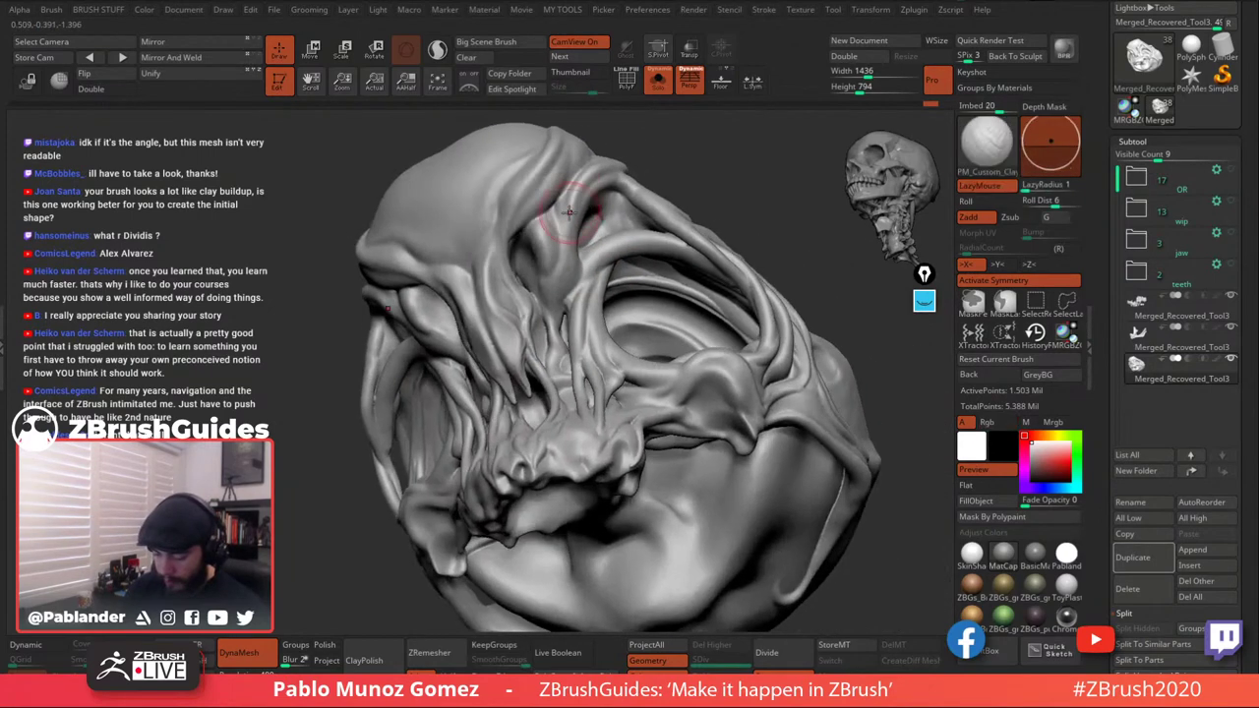
shift+drag(568, 225, 571, 167)
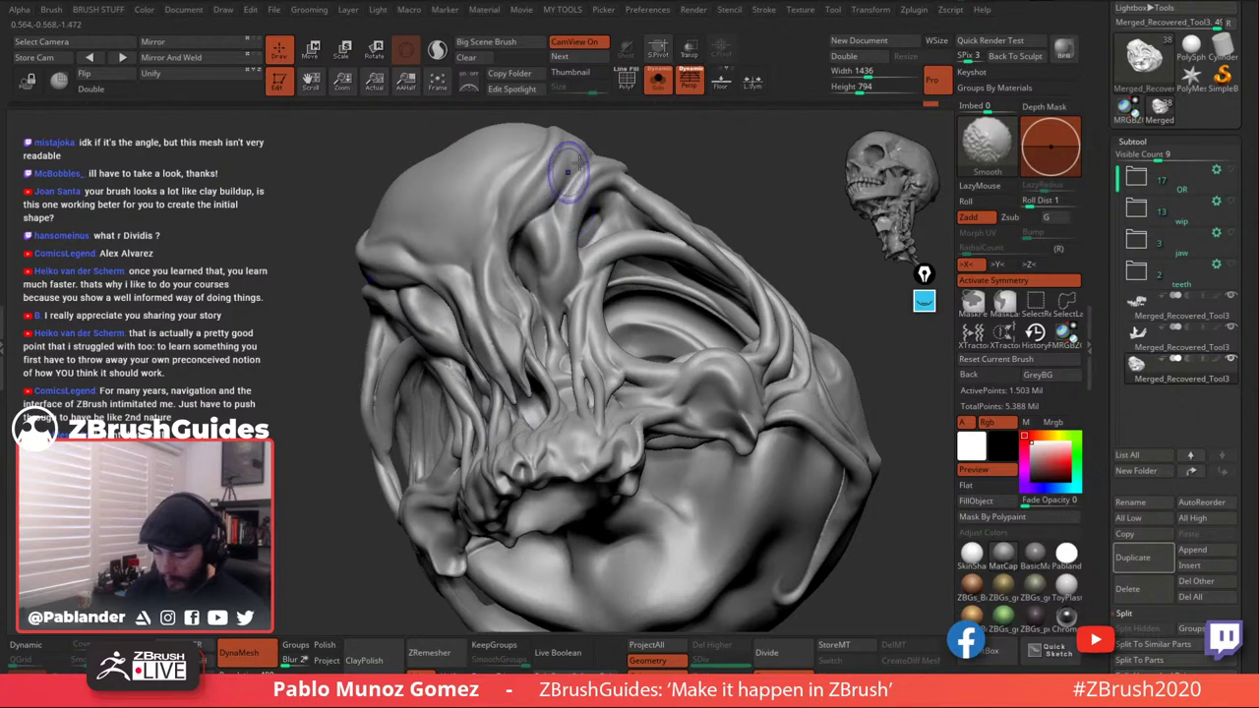
Build up the thick vertical strand at the inner rim of the eye socket and smooth its surface.
right_drag(601, 285, 566, 374)
key(shift)
shift+drag(575, 344, 601, 349)
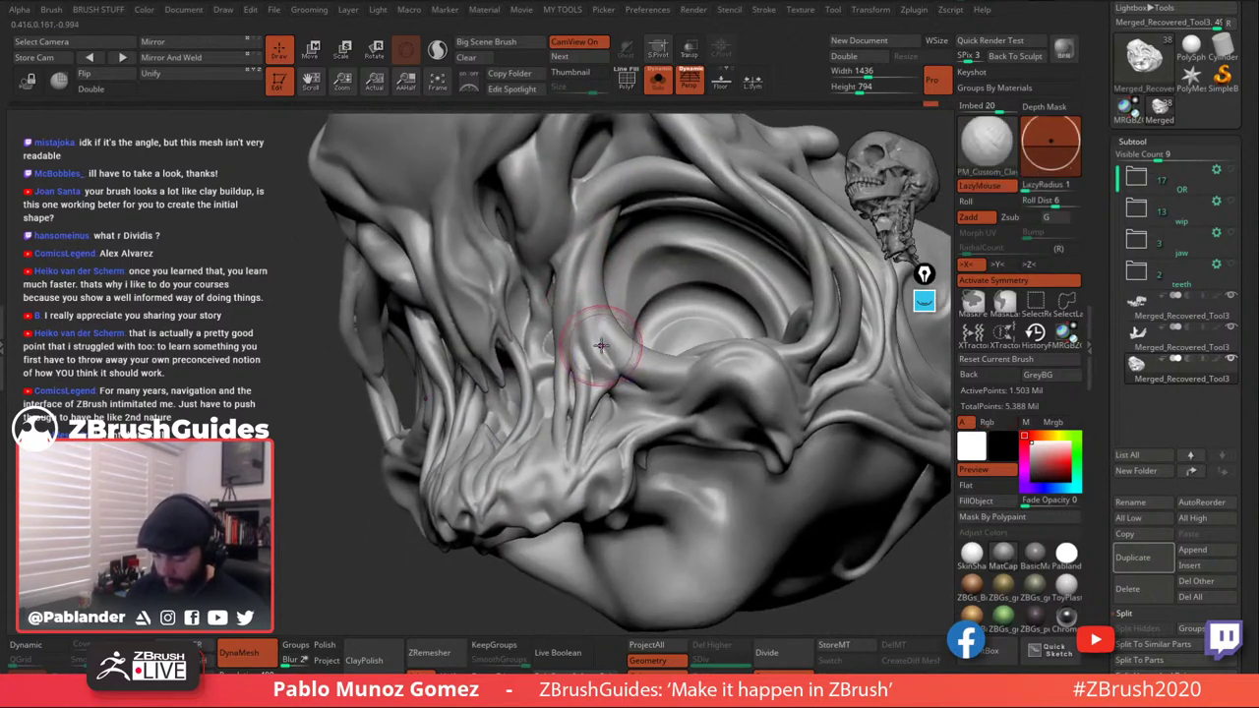
drag(597, 296, 585, 333)
right_drag(604, 278, 630, 298)
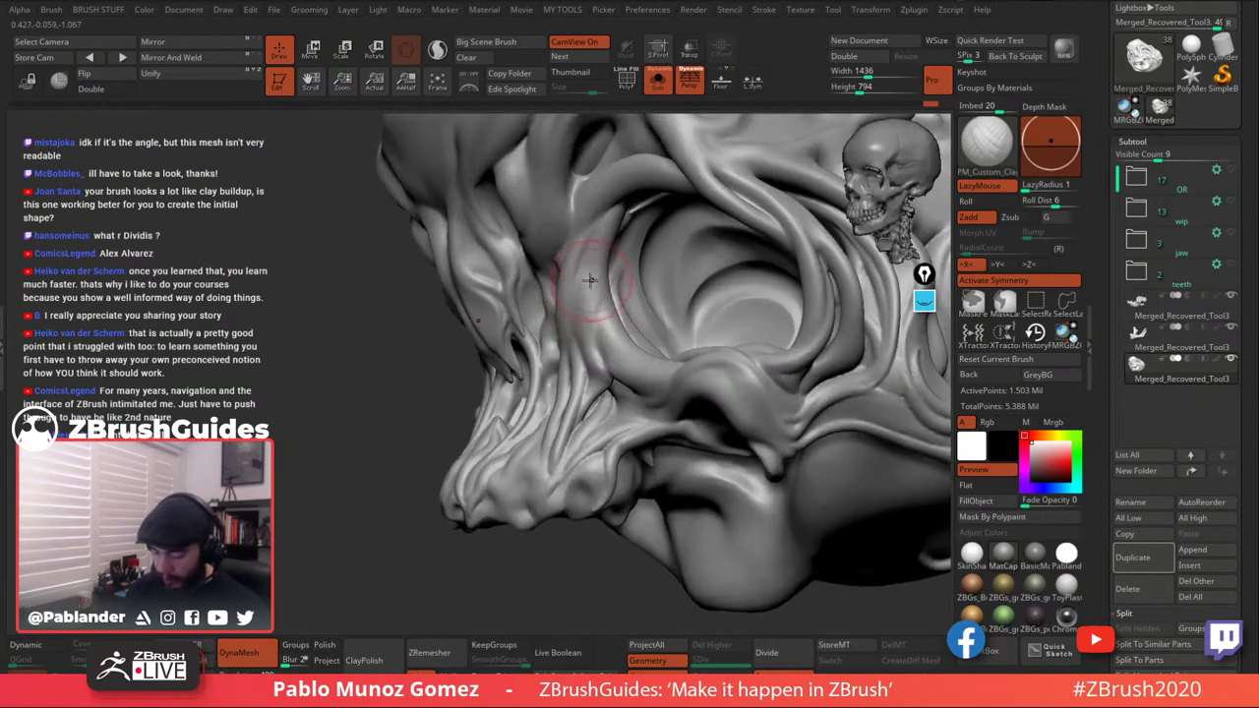
mouse_move(595, 281)
mouse_down()
mouse_move(604, 303)
mouse_move(593, 255)
mouse_move(584, 292)
mouse_move(600, 277)
mouse_up()
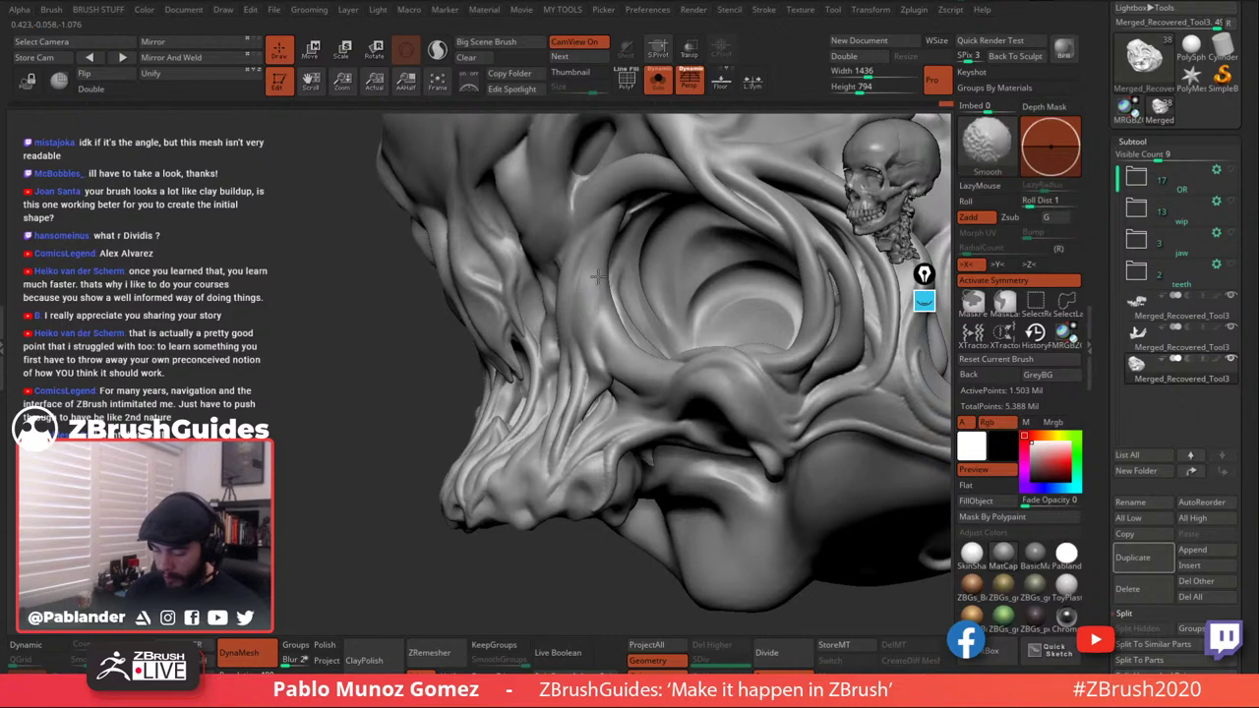
right_drag(600, 276, 626, 272)
shift+drag(598, 330, 590, 354)
Refine the thin strands hanging over the nasal area beside the eye socket and smooth where they join.
mouse_move(541, 285)
shift+mouse_down()
mouse_move(527, 307)
mouse_move(511, 246)
shift+mouse_up()
right_drag(512, 246, 563, 225)
mouse_move(559, 207)
shift+mouse_down()
mouse_move(540, 177)
mouse_move(551, 276)
shift+mouse_up()
mouse_move(602, 304)
alt+right_down()
mouse_move(576, 270)
mouse_move(557, 271)
alt+right_up()
key(space)
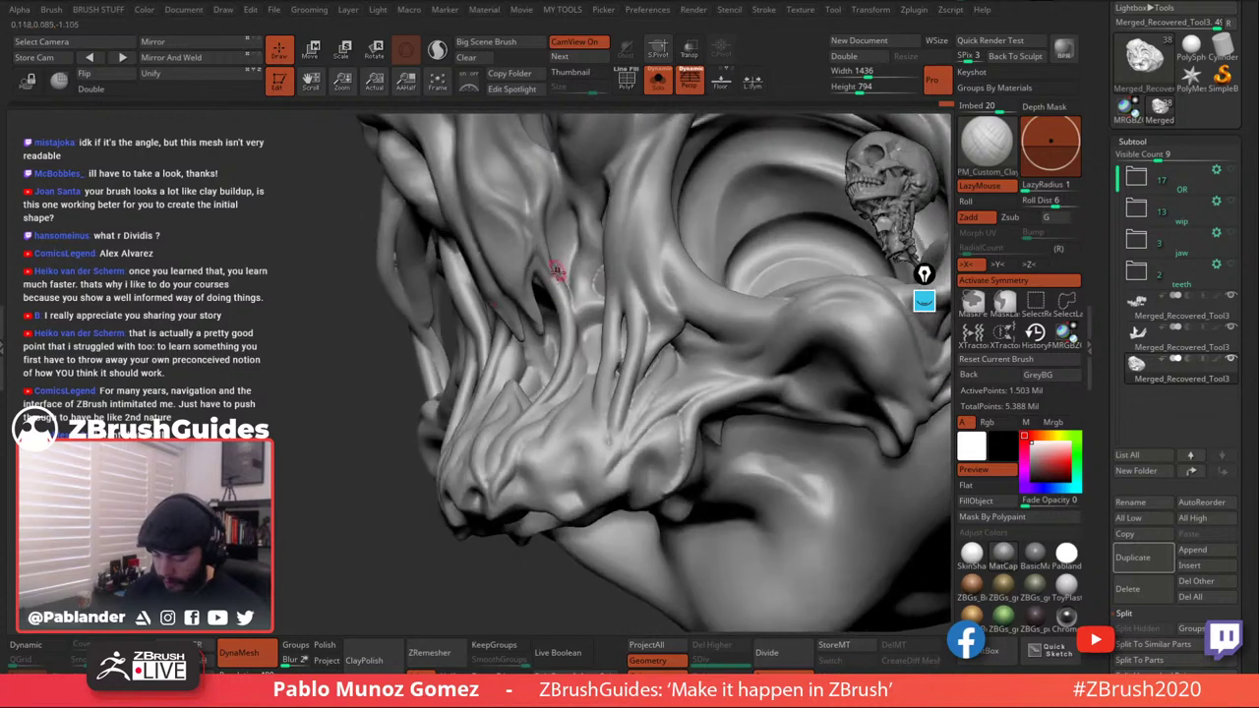
key(shift)
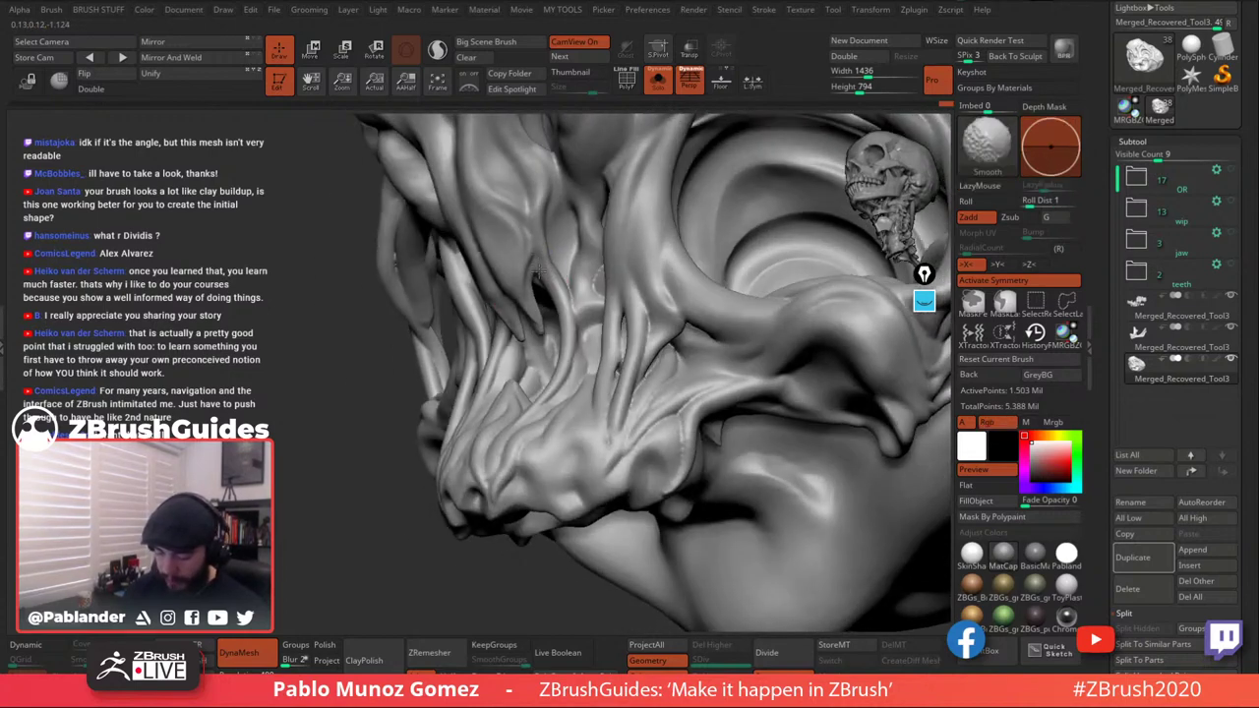
right_drag(556, 275, 591, 278)
key(space)
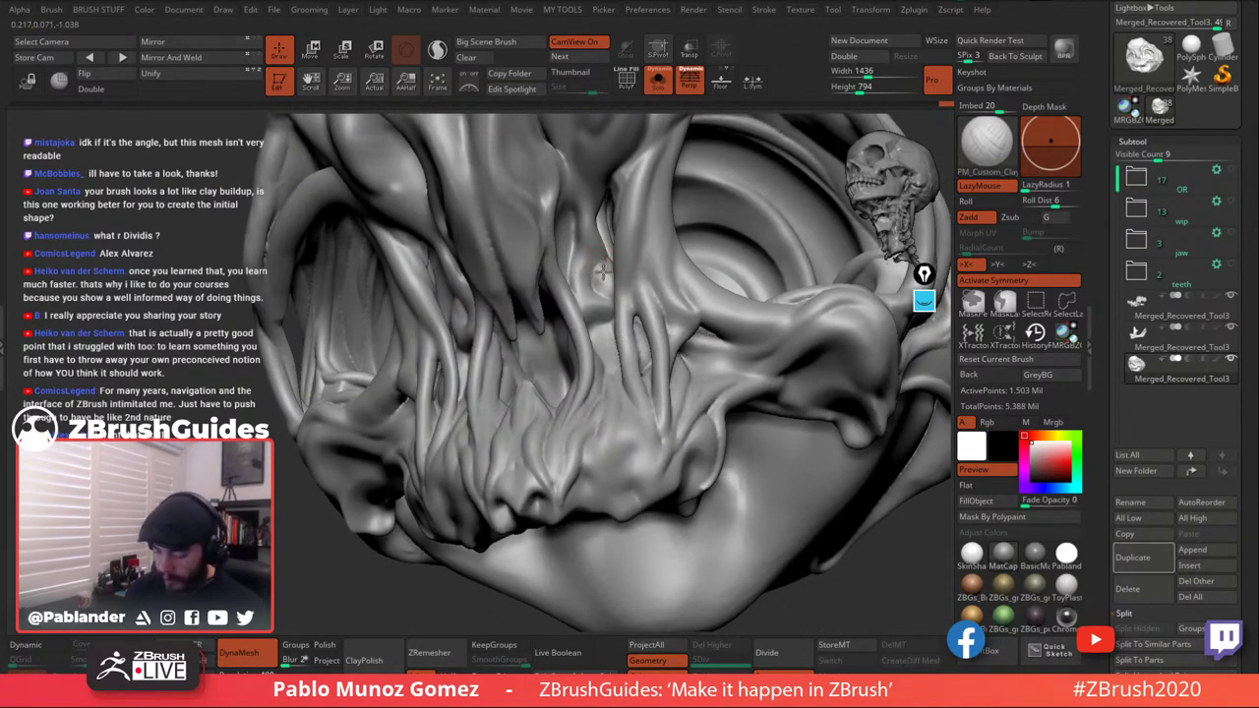
mouse_move(604, 273)
mouse_down()
mouse_move(601, 260)
mouse_move(606, 293)
mouse_up()
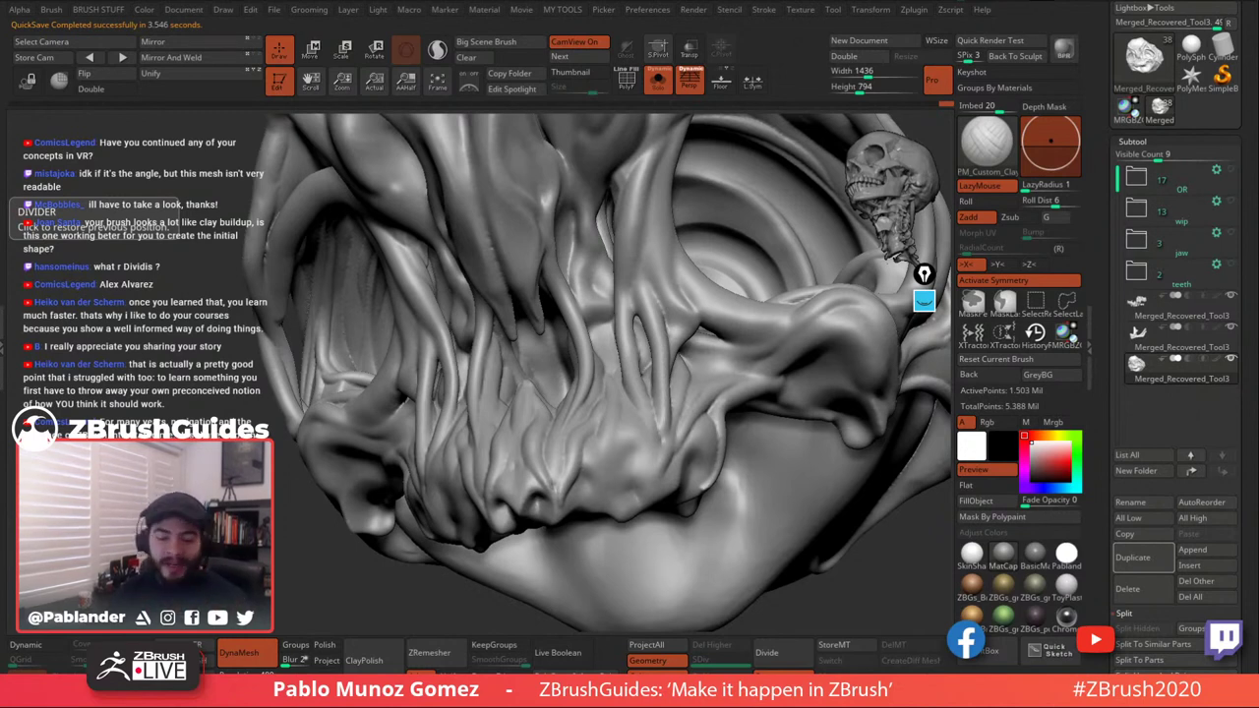
Isolate the cranium mesh and sculpt around the rear edge of the raised plate behind the cheekbone.
drag(157, 191, 234, 182)
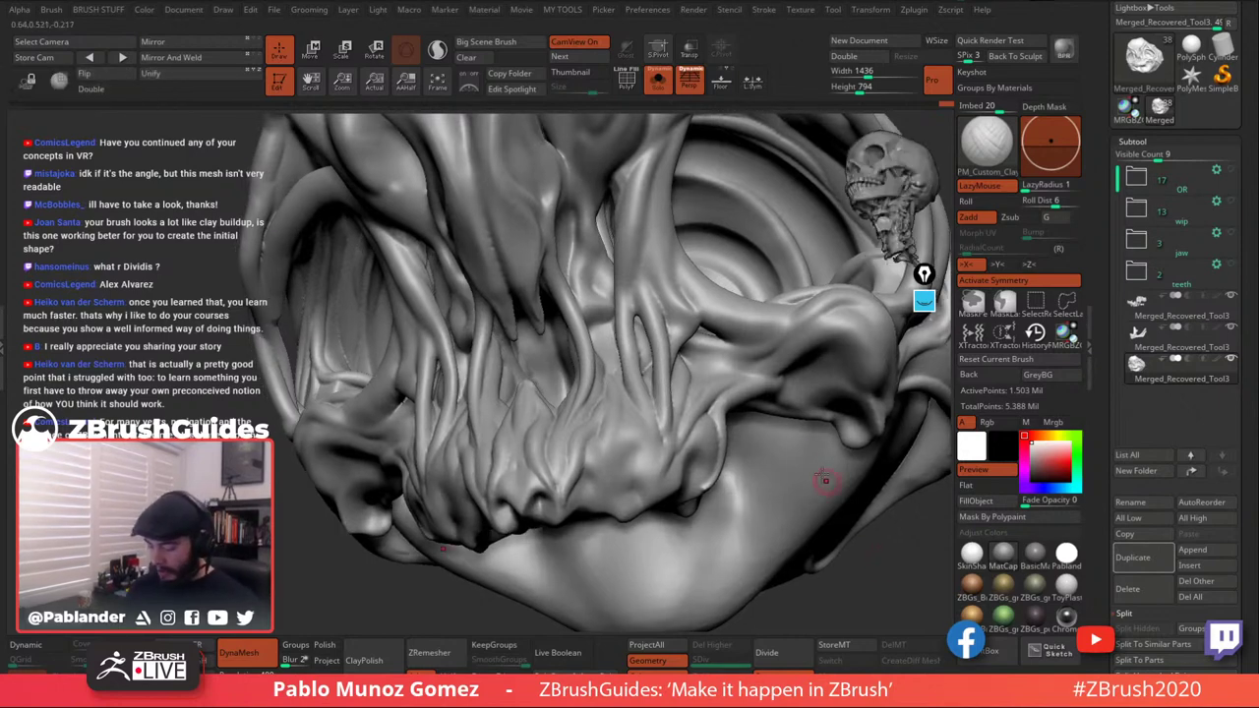
mouse_move(787, 446)
ctrl+right_down()
mouse_move(738, 362)
mouse_move(753, 280)
mouse_move(763, 329)
mouse_move(745, 346)
ctrl+right_up()
mouse_move(745, 350)
mouse_down()
mouse_move(795, 460)
mouse_move(777, 456)
mouse_move(710, 306)
mouse_move(754, 300)
mouse_move(757, 321)
mouse_move(793, 293)
mouse_move(740, 324)
mouse_move(765, 370)
mouse_move(730, 356)
mouse_move(731, 333)
mouse_up()
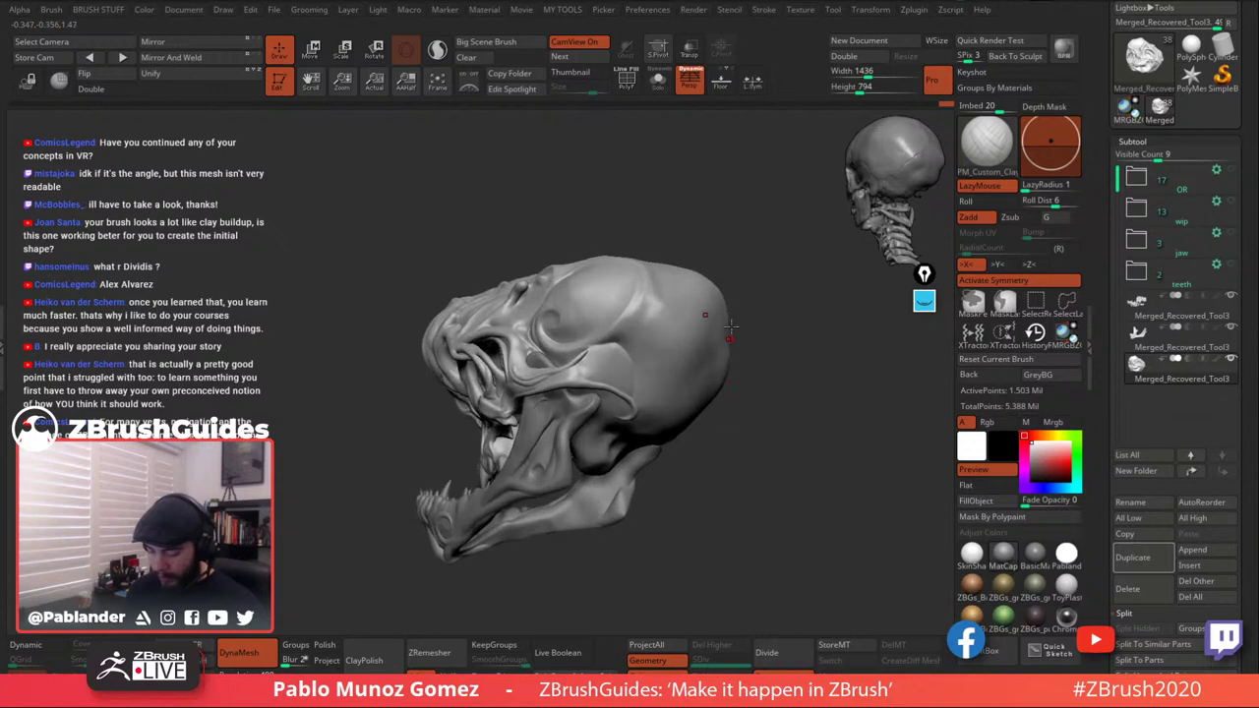
click(658, 81)
mouse_move(652, 344)
ctrl+right_down()
mouse_move(654, 388)
mouse_move(667, 326)
ctrl+right_up()
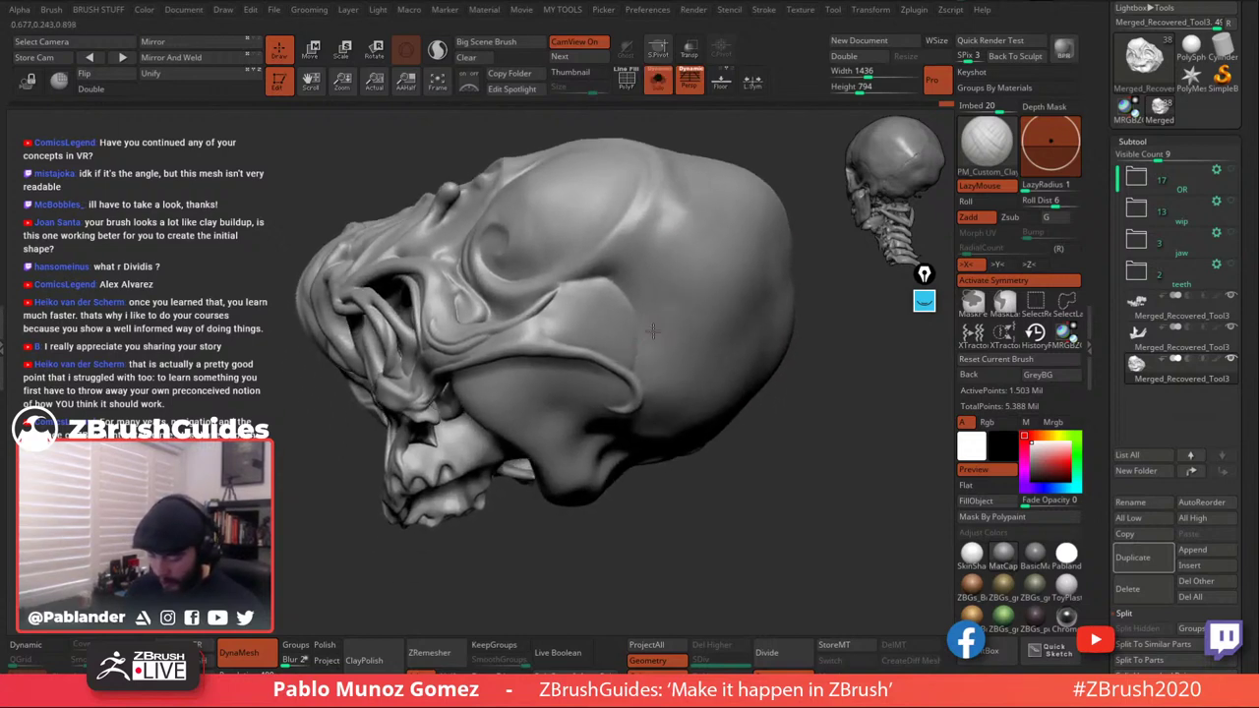
key(space)
drag(653, 333, 667, 334)
right_drag(663, 374, 667, 379)
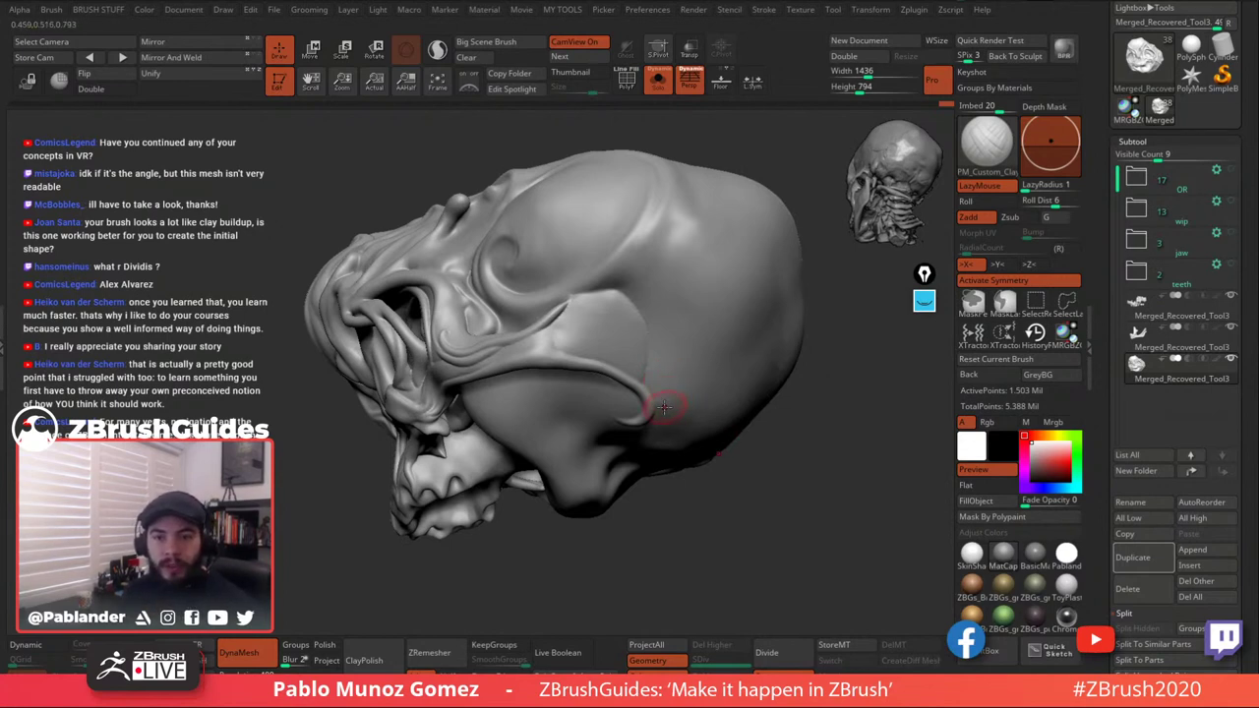
Shape the ridge where the cheekbone strand runs into the raised plate's upper front edge, and smooth it.
mouse_move(628, 382)
alt+right_down()
mouse_move(640, 374)
mouse_move(619, 455)
alt+right_up()
mouse_move(464, 335)
mouse_down()
mouse_move(463, 347)
mouse_move(477, 293)
mouse_up()
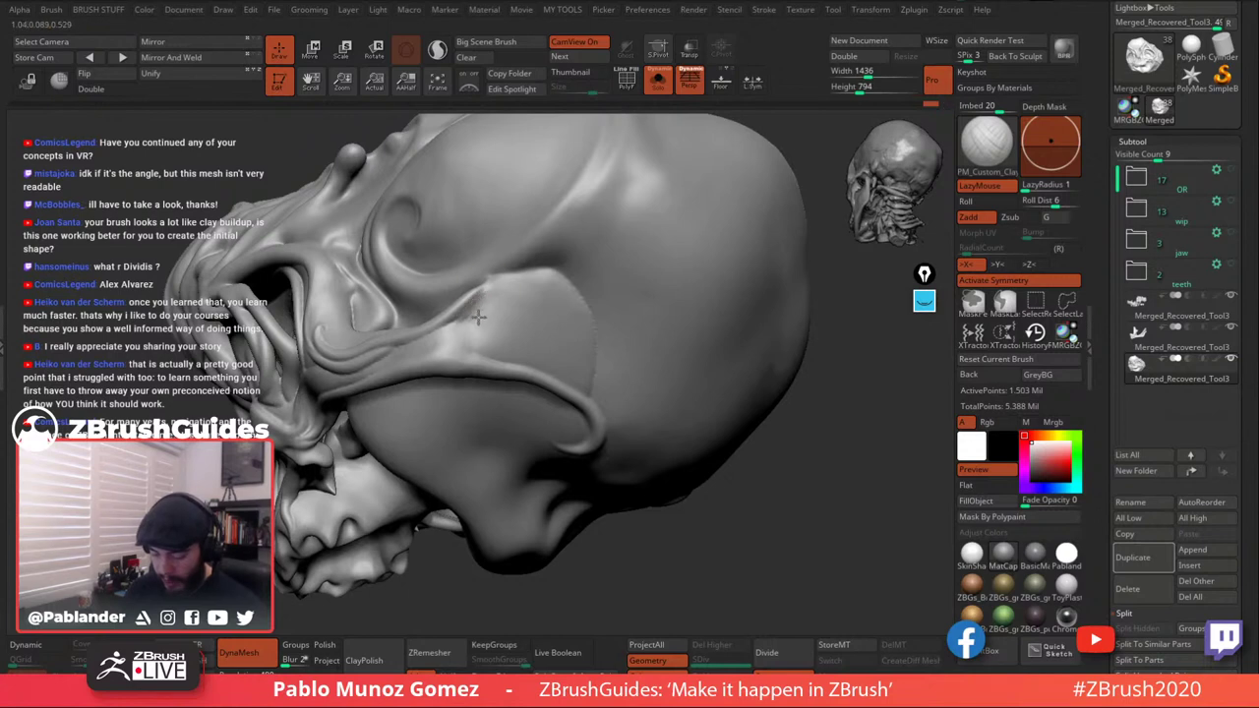
shift+drag(497, 304, 485, 301)
alt+right_drag(521, 288, 568, 301)
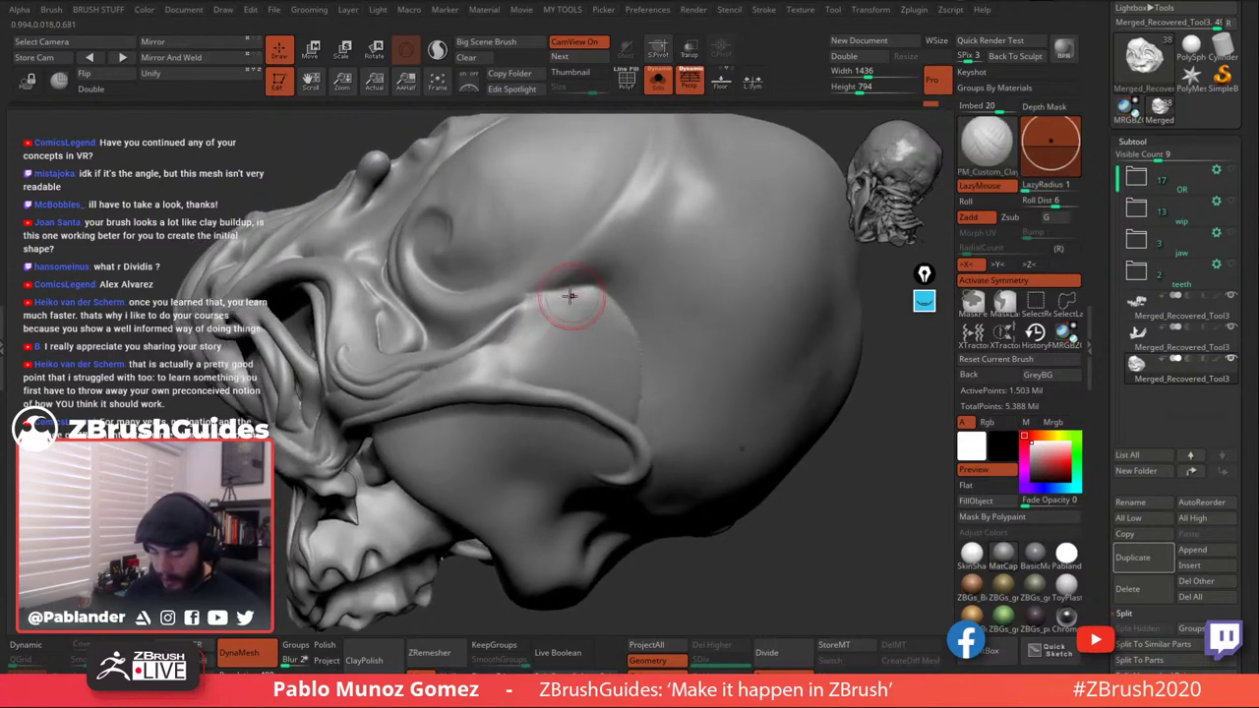
drag(533, 308, 536, 299)
mouse_move(506, 338)
mouse_down()
mouse_move(517, 325)
mouse_move(534, 339)
mouse_move(503, 348)
mouse_up()
Sculpt the upper part of the raised plate and the hollow between it and the rear lobe.
mouse_move(539, 337)
right_down()
mouse_move(581, 312)
mouse_move(569, 299)
right_up()
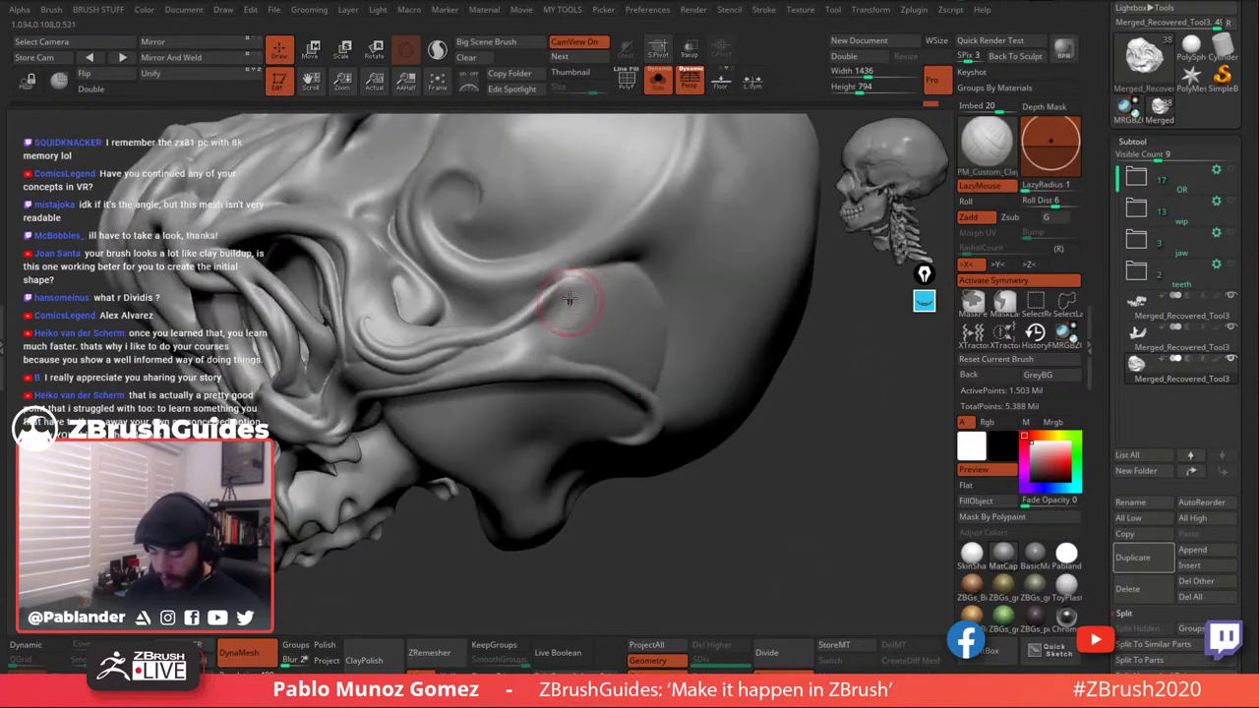
mouse_move(569, 298)
mouse_down()
mouse_move(564, 288)
mouse_move(580, 317)
mouse_move(571, 295)
mouse_move(623, 300)
mouse_up()
right_drag(633, 305, 567, 255)
drag(576, 217, 580, 214)
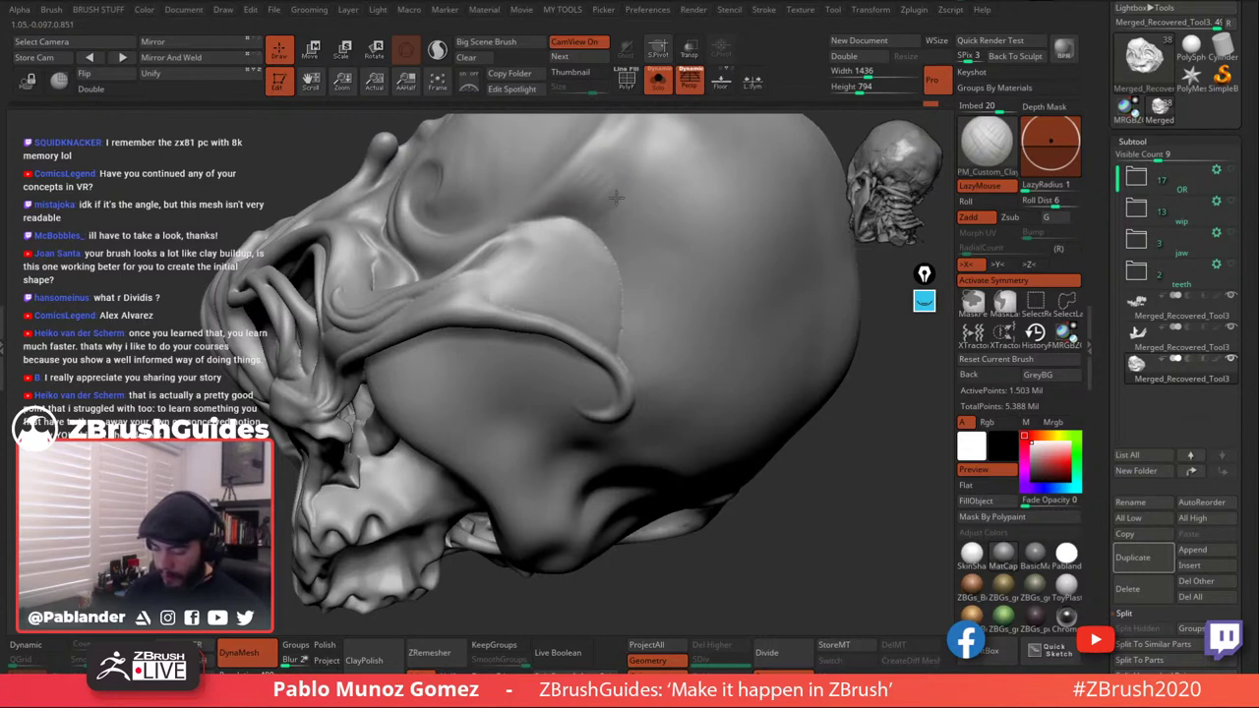
drag(582, 210, 585, 177)
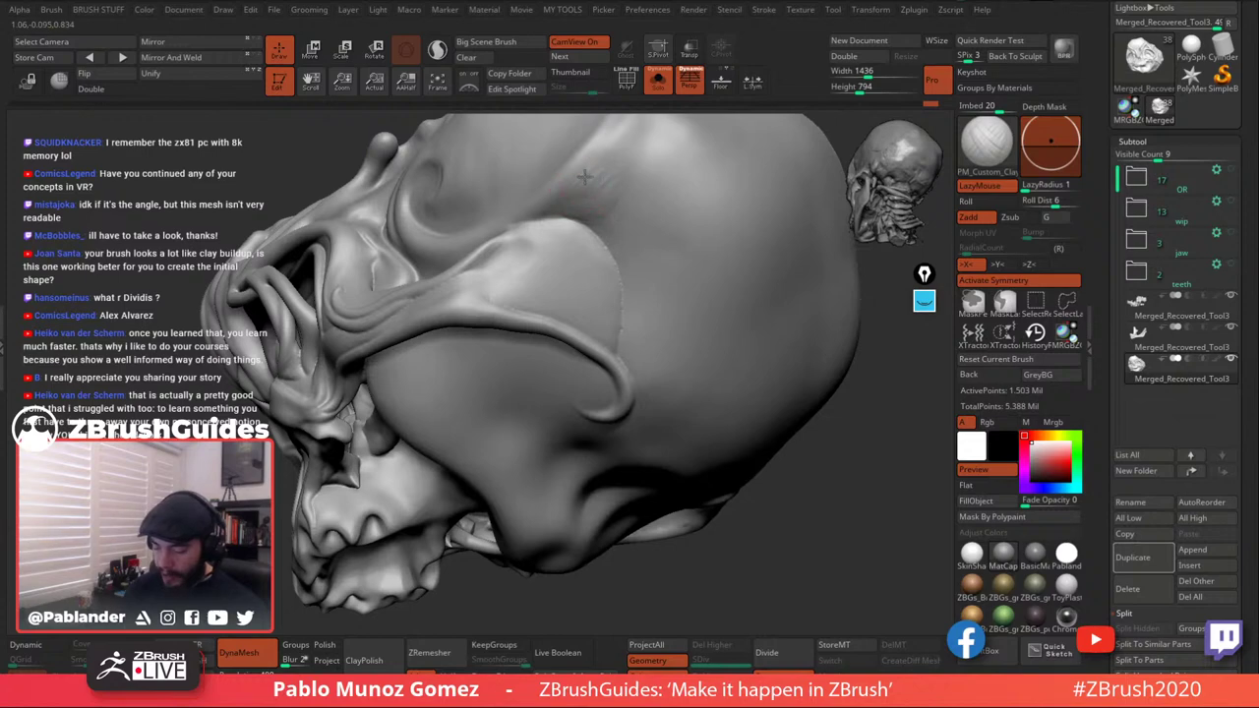
Smooth the hollow above the raised plate's upper rear corner and sculpt along the plate's rear edge.
key(shift)
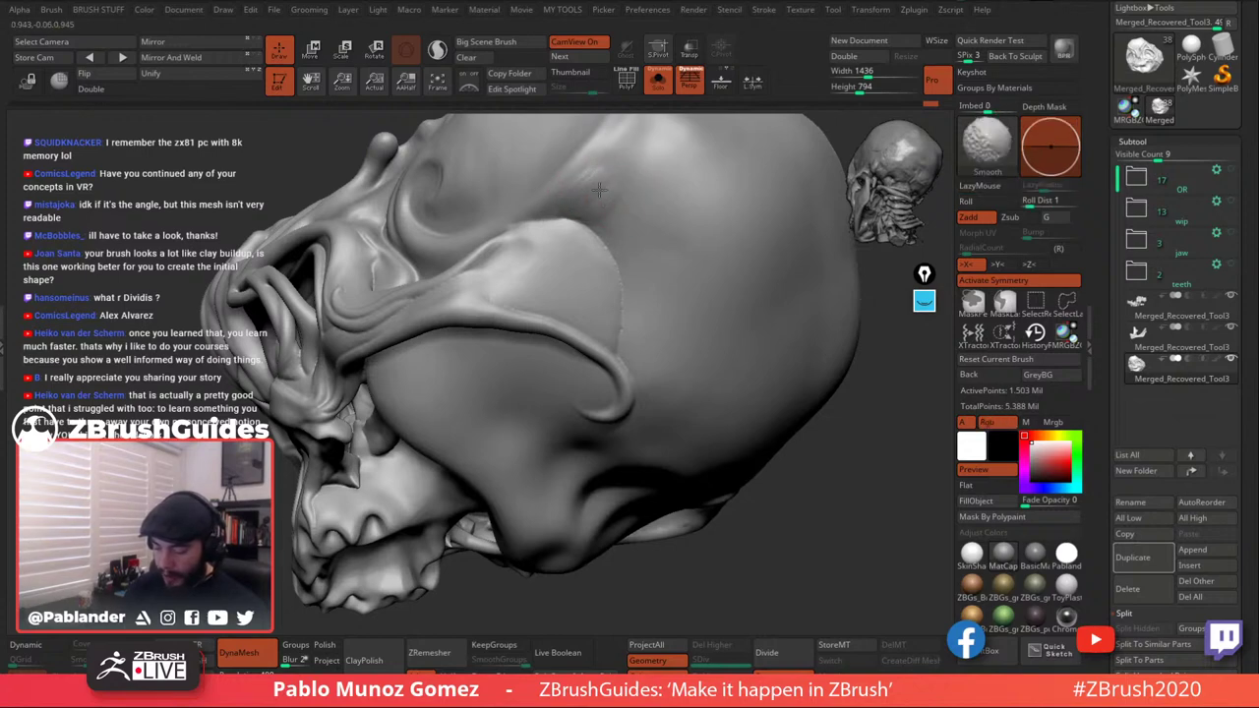
shift+drag(607, 213, 633, 228)
right_drag(649, 233, 639, 270)
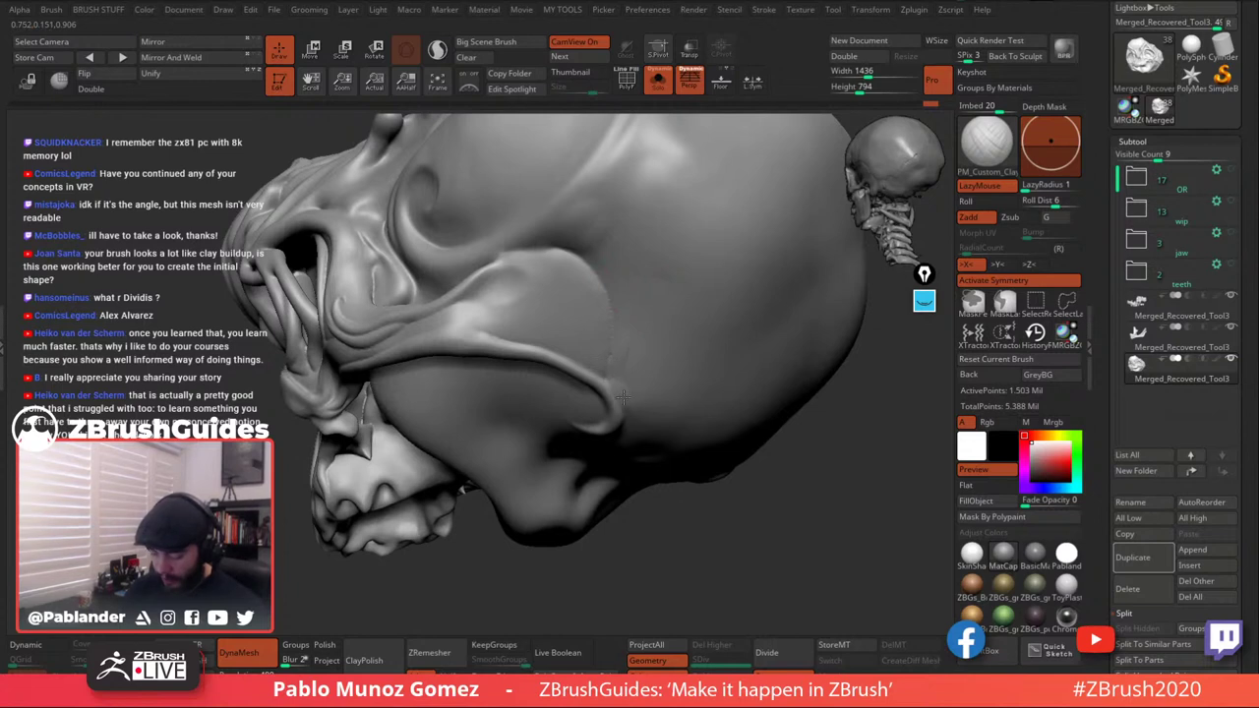
drag(624, 367, 620, 362)
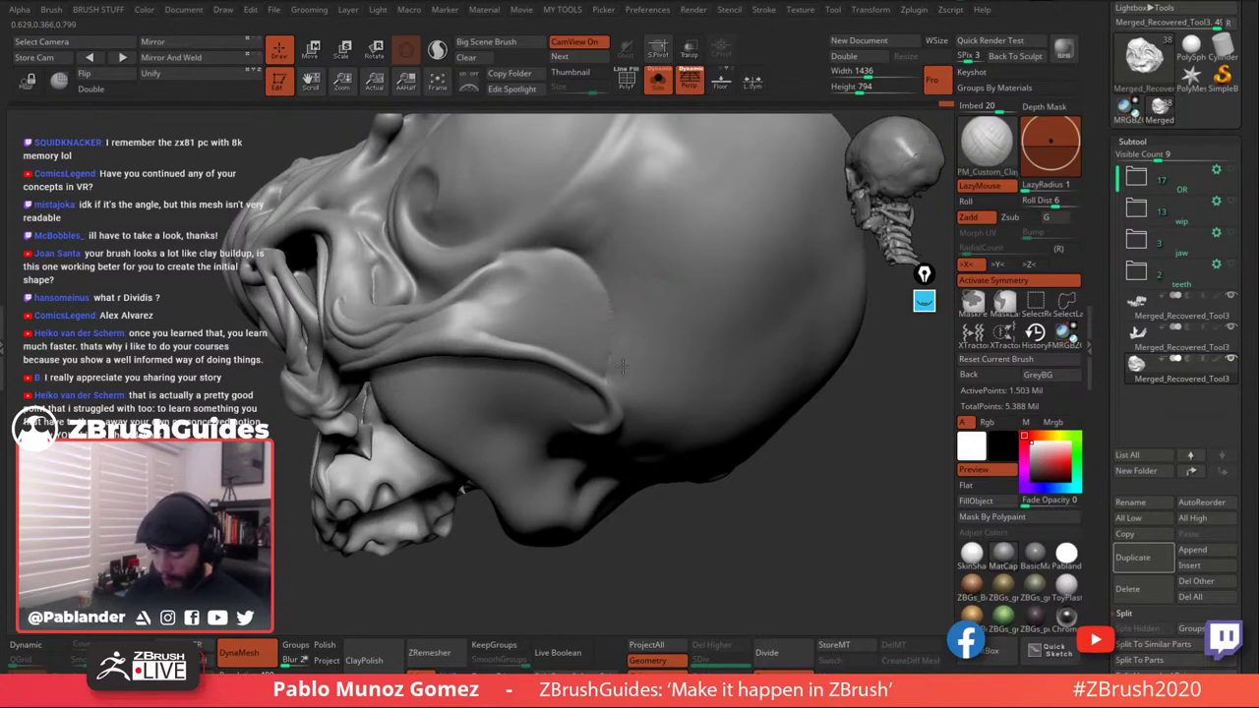
right_drag(628, 346, 647, 295)
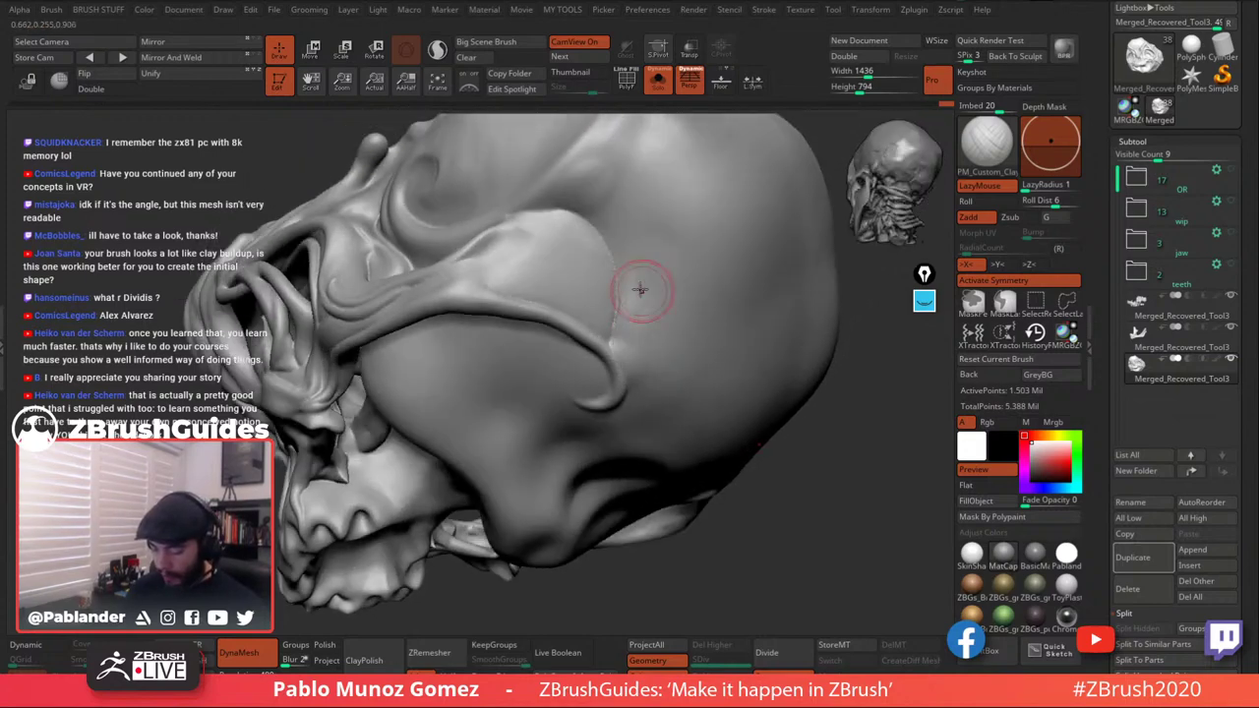
Build up the cranium surface directly behind and below the hooked end of the cheekbone ridge.
right_drag(661, 367, 641, 301)
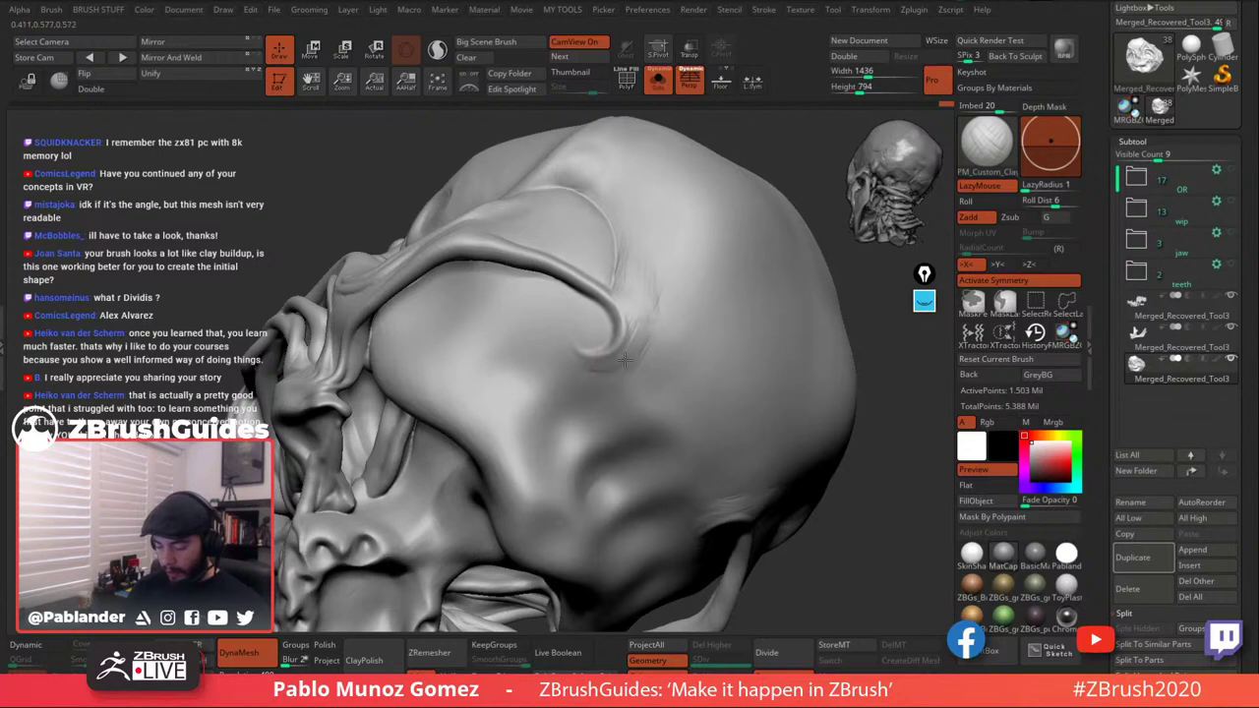
drag(625, 359, 620, 376)
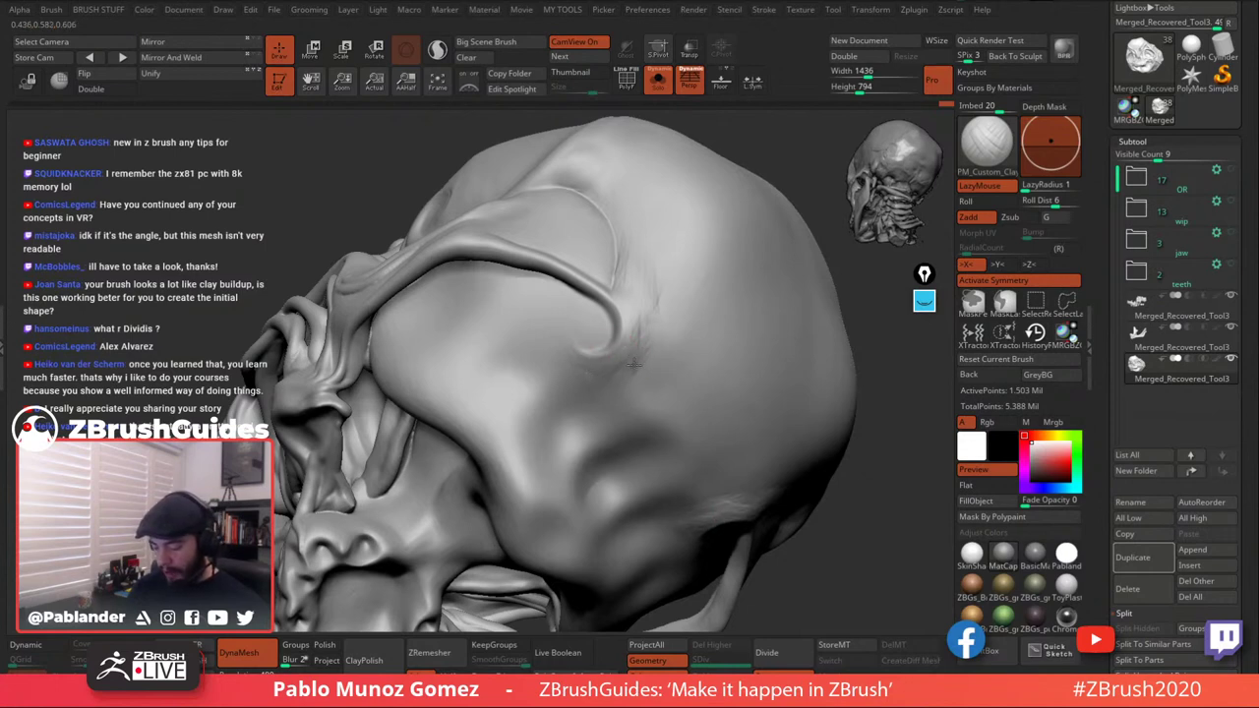
right_drag(652, 340, 610, 325)
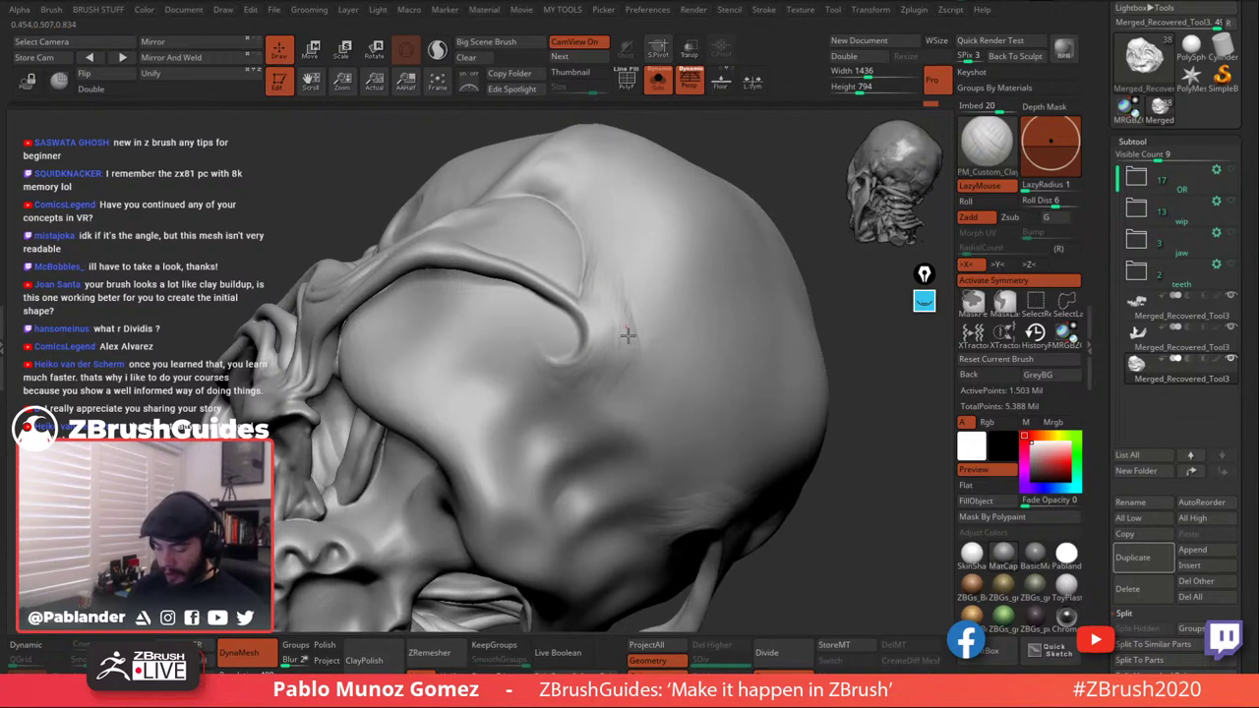
right_drag(638, 348, 633, 301)
Smooth the surface around the ridge's hooked end so it blends into the cranium and the rear lobe.
key(shift)
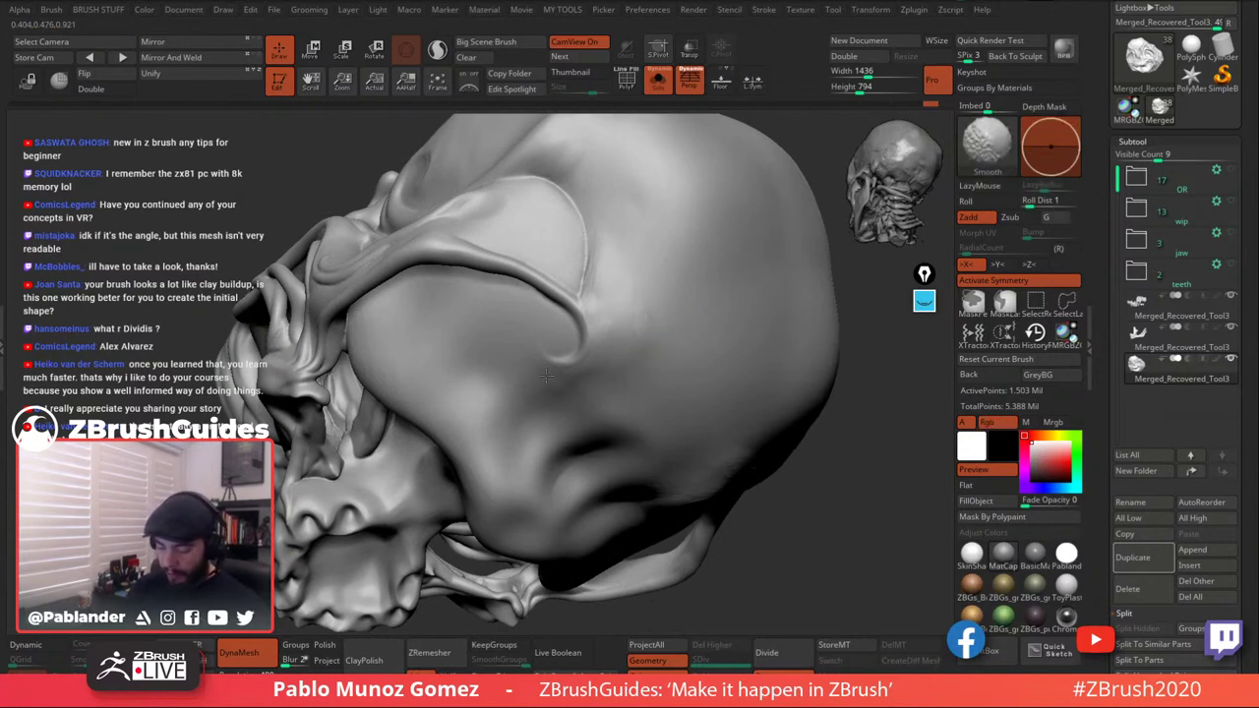
mouse_move(546, 376)
shift+mouse_down()
mouse_move(655, 345)
mouse_move(597, 314)
mouse_move(613, 285)
shift+mouse_up()
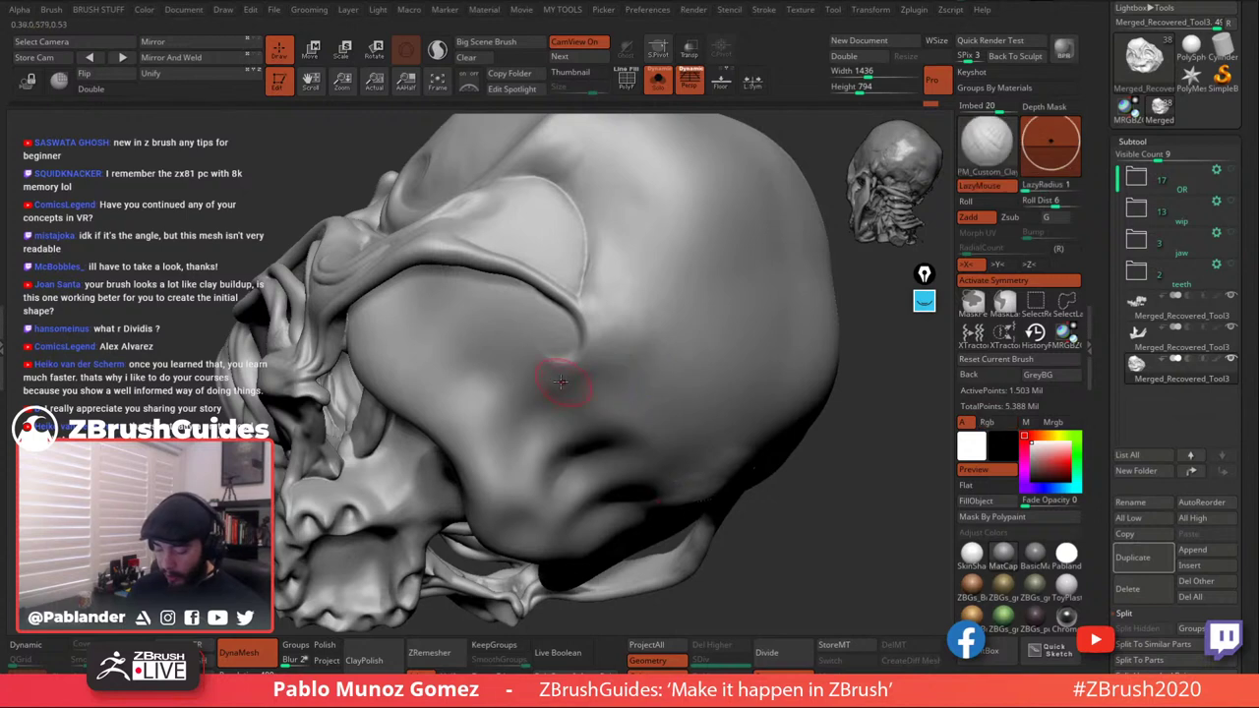
key(shift)
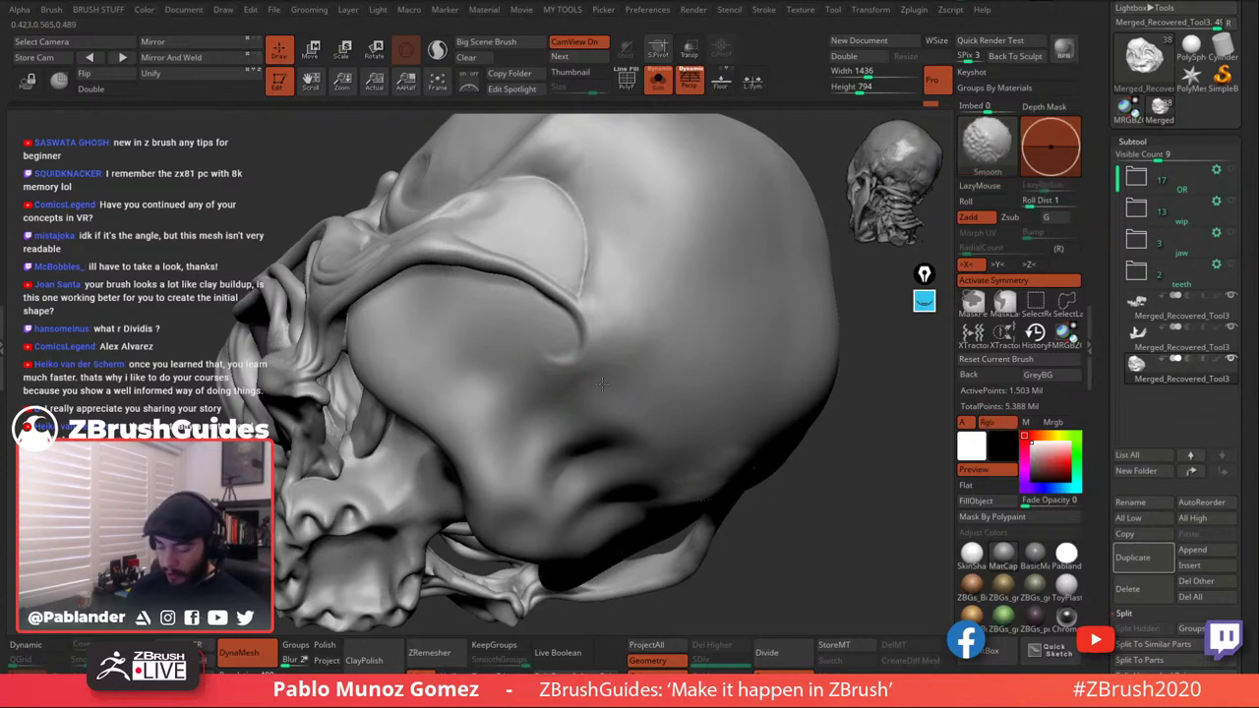
shift+drag(602, 383, 632, 353)
key(shift)
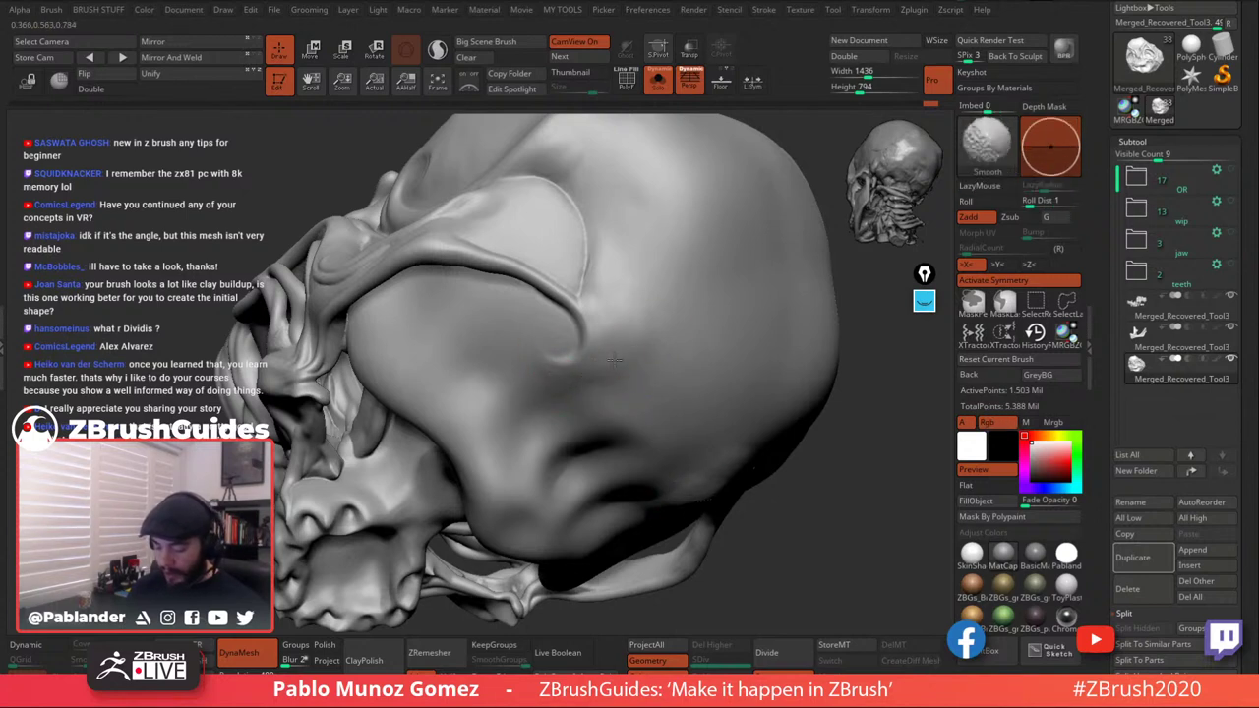
Sculpt the hollow above the raised plate's upper edge and soften its transition into the side of the cranium.
mouse_move(664, 328)
right_down()
mouse_move(663, 360)
mouse_move(650, 339)
right_up()
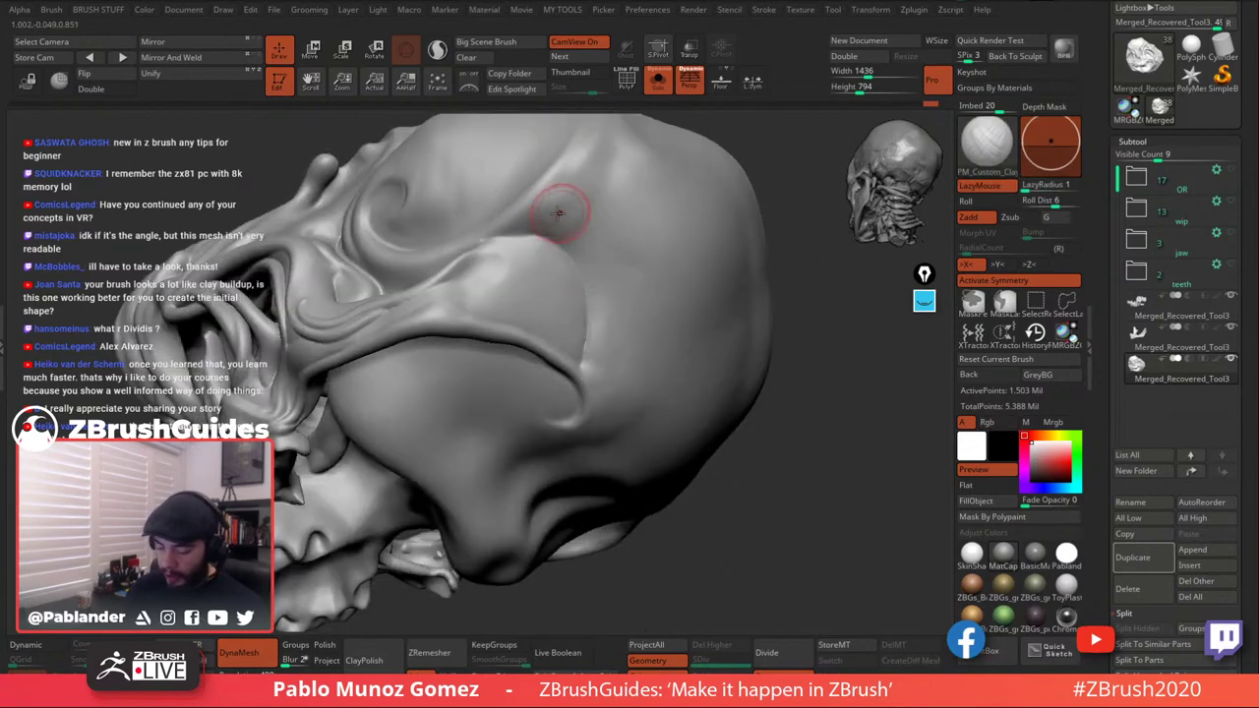
mouse_move(556, 210)
mouse_down()
mouse_move(550, 235)
mouse_move(586, 194)
mouse_move(556, 171)
mouse_move(551, 224)
mouse_up()
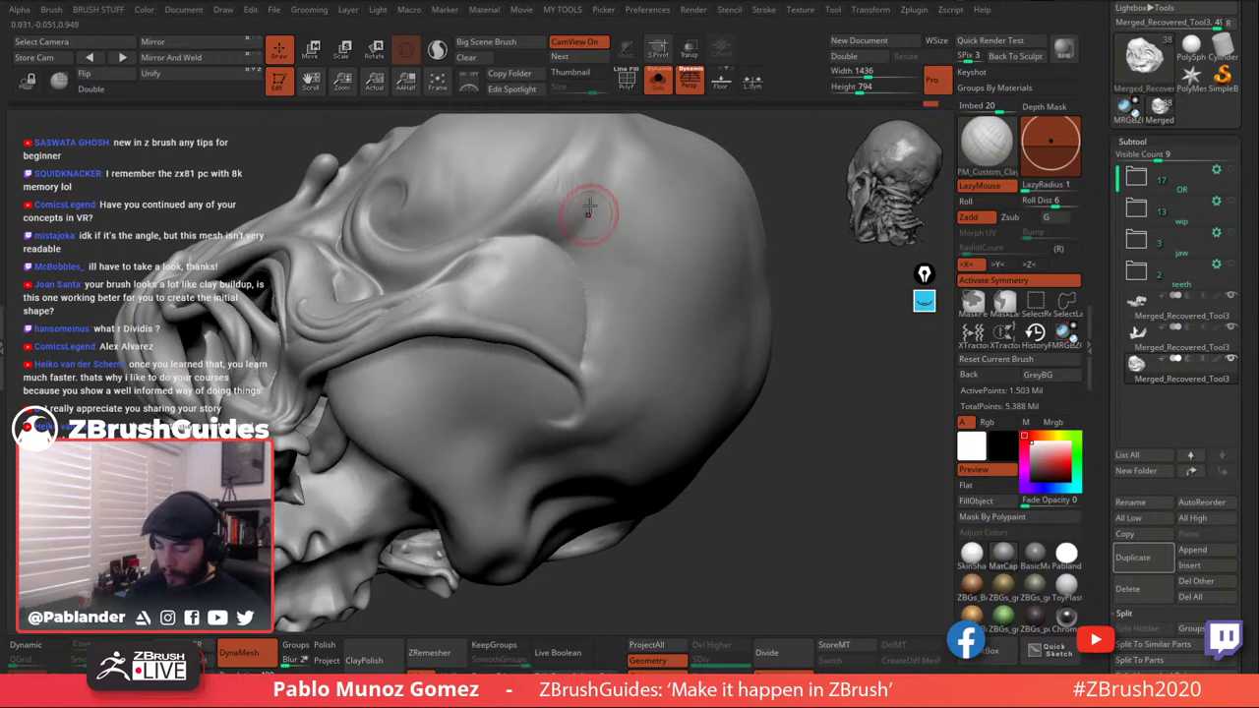
key(shift)
mouse_move(604, 211)
right_down()
mouse_move(601, 222)
mouse_move(593, 202)
right_up()
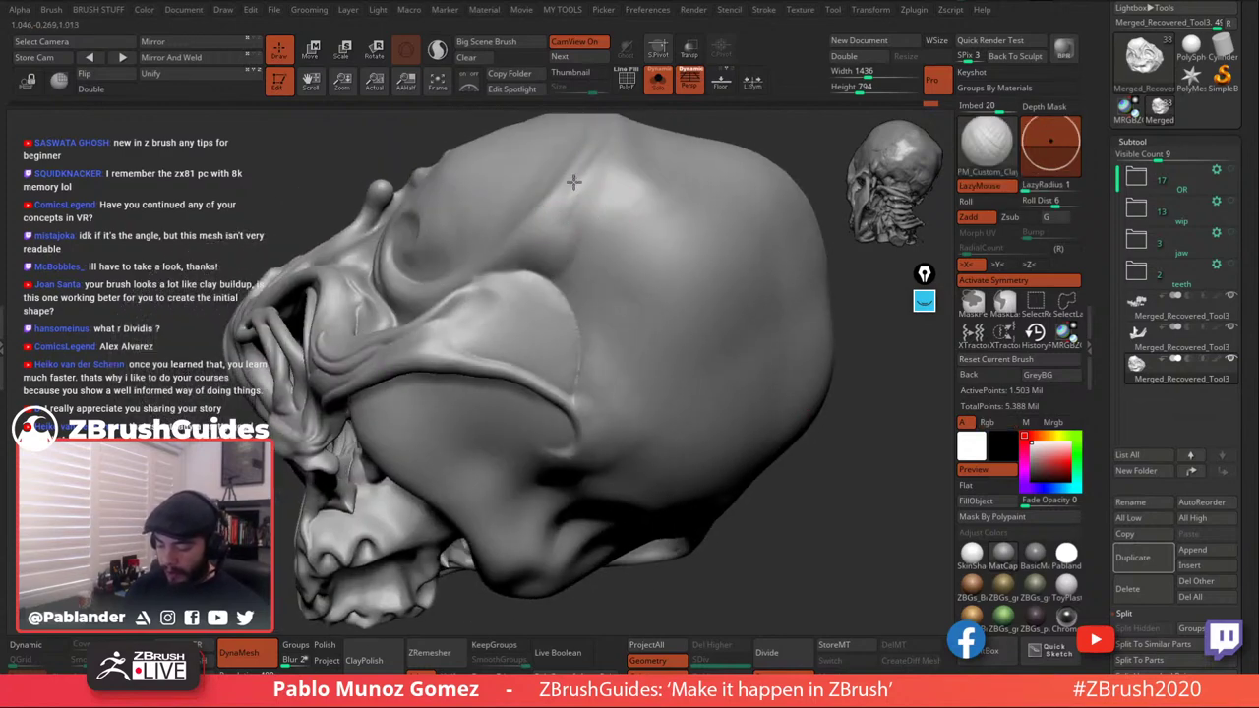
key(shift)
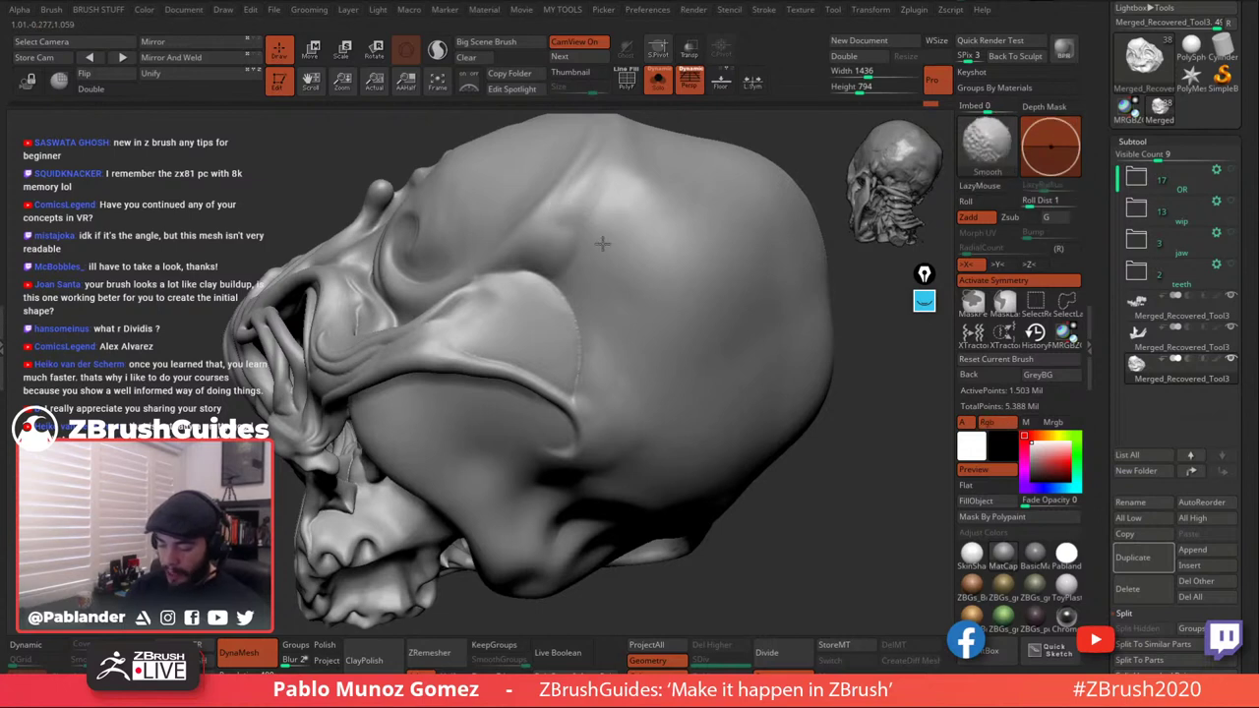
mouse_move(602, 243)
right_down()
mouse_move(601, 259)
mouse_move(574, 262)
right_up()
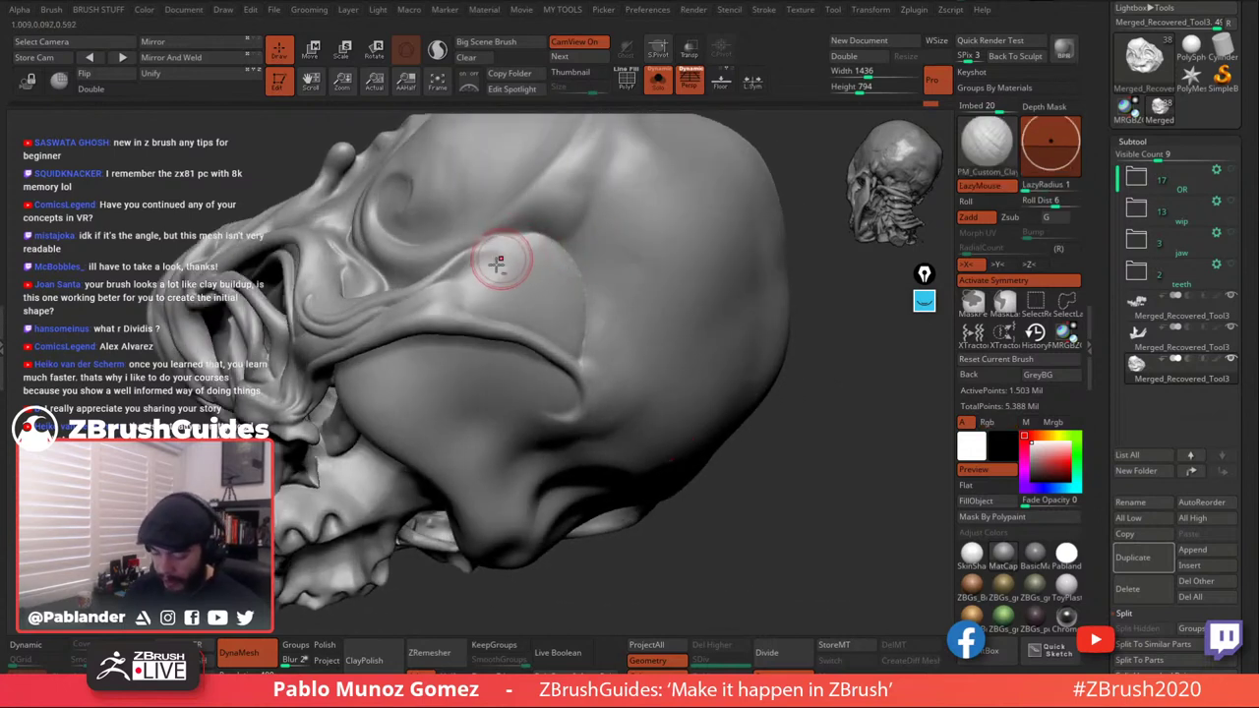
Refine the raised plate's upper edge from the cheekbone strand to its rear corner, and smooth it.
key(shift)
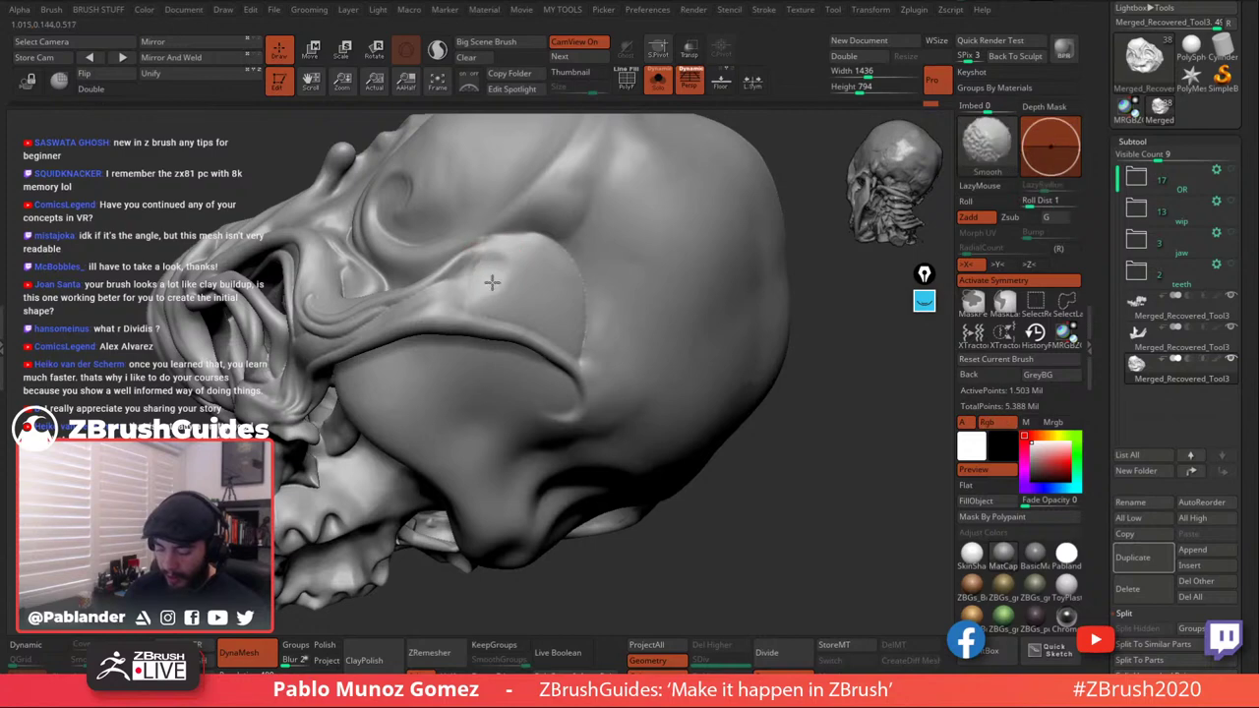
mouse_move(516, 258)
right_down()
mouse_move(562, 278)
mouse_move(557, 252)
right_up()
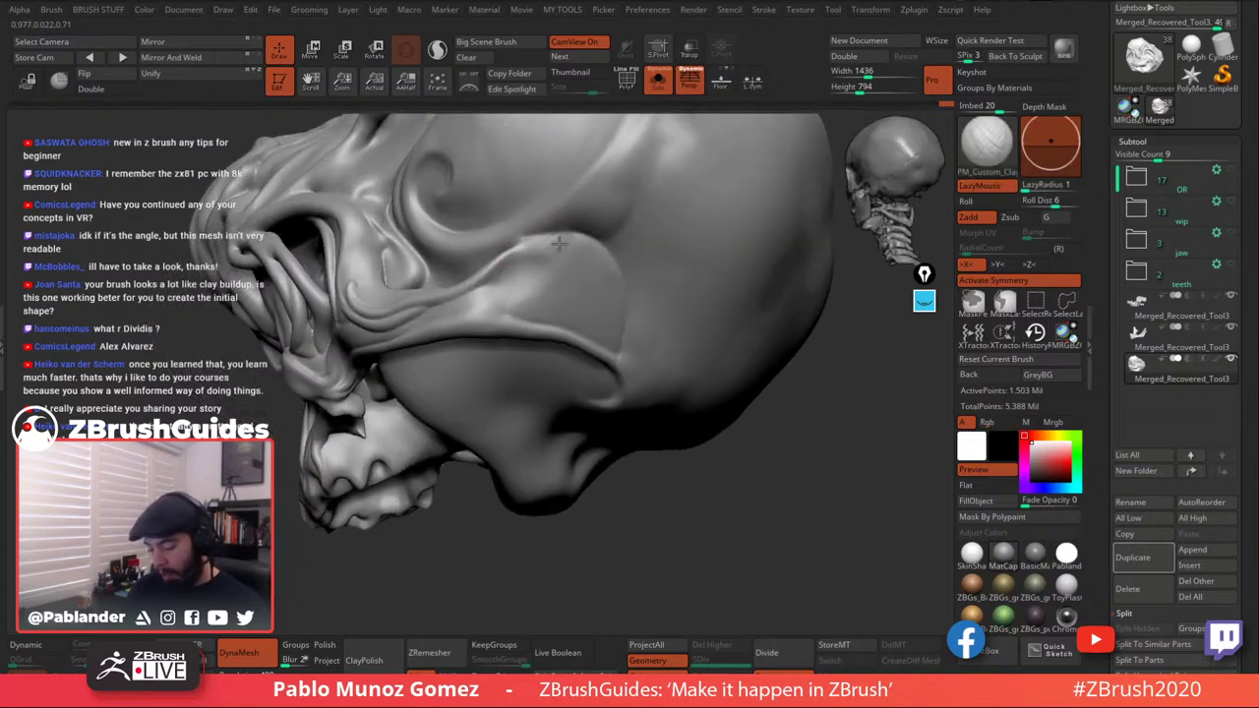
mouse_move(563, 255)
mouse_down()
mouse_move(580, 243)
mouse_move(579, 258)
mouse_up()
right_drag(591, 299, 606, 251)
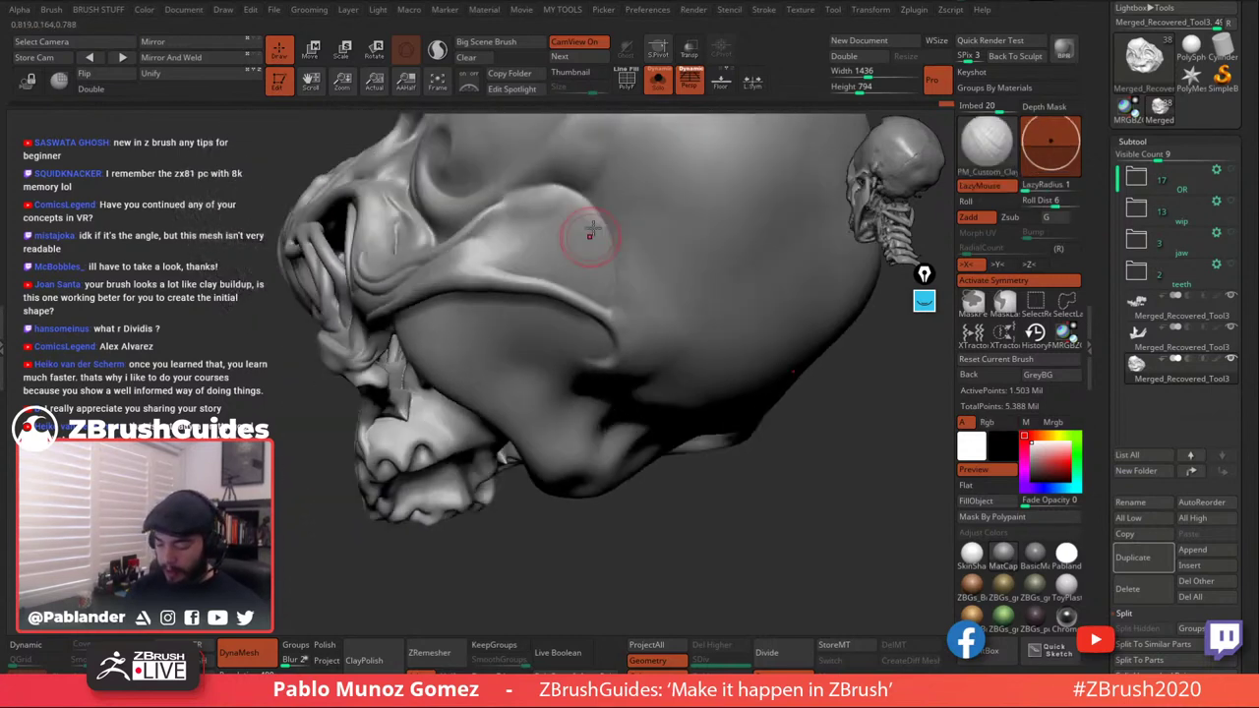
shift+drag(561, 203, 577, 222)
right_drag(607, 286, 483, 228)
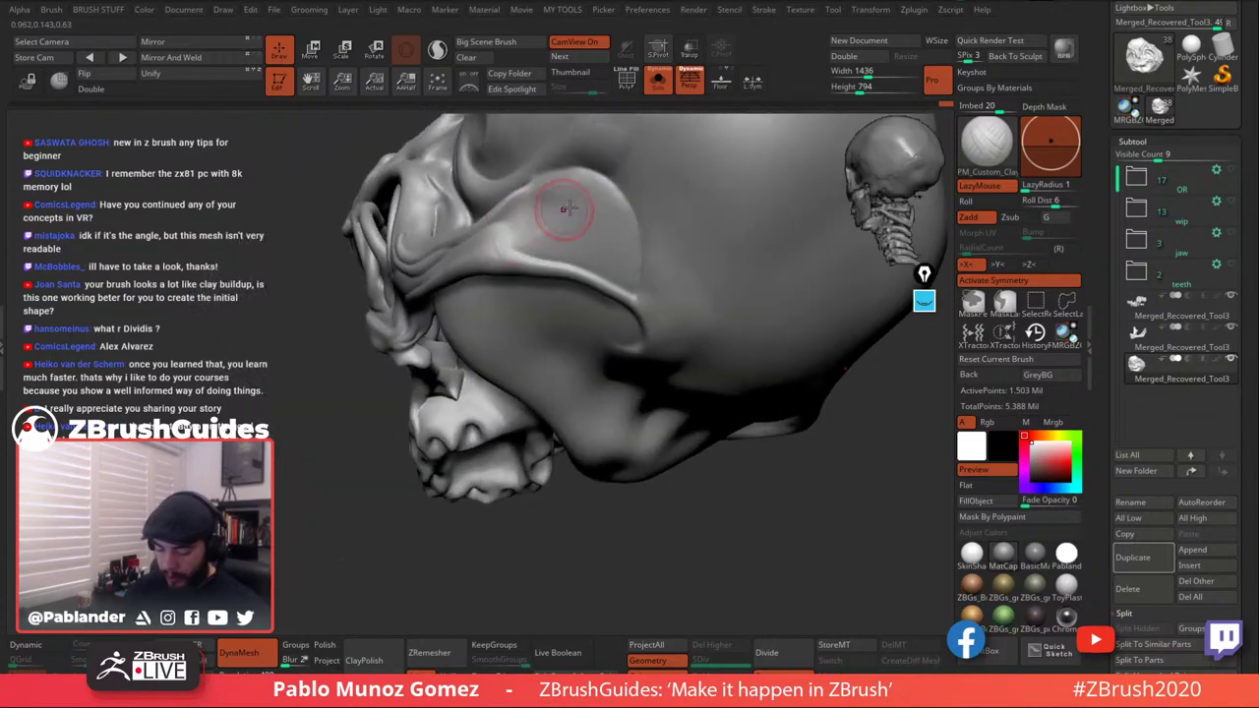
Sculpt the front part of the raised plate's face beside the cheekbone ridge and smooth the surface.
mouse_move(565, 205)
right_down()
mouse_move(615, 275)
mouse_move(565, 195)
mouse_move(564, 296)
mouse_move(521, 245)
right_up()
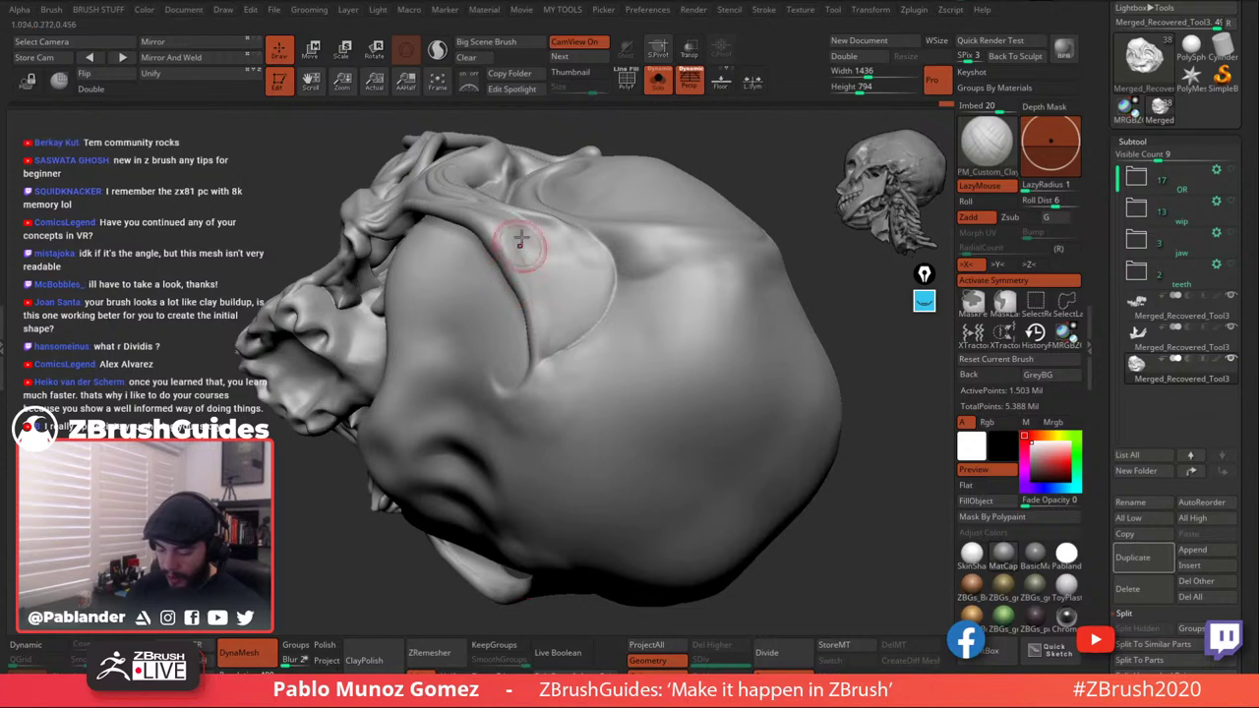
right_drag(529, 260, 525, 246)
drag(520, 242, 527, 272)
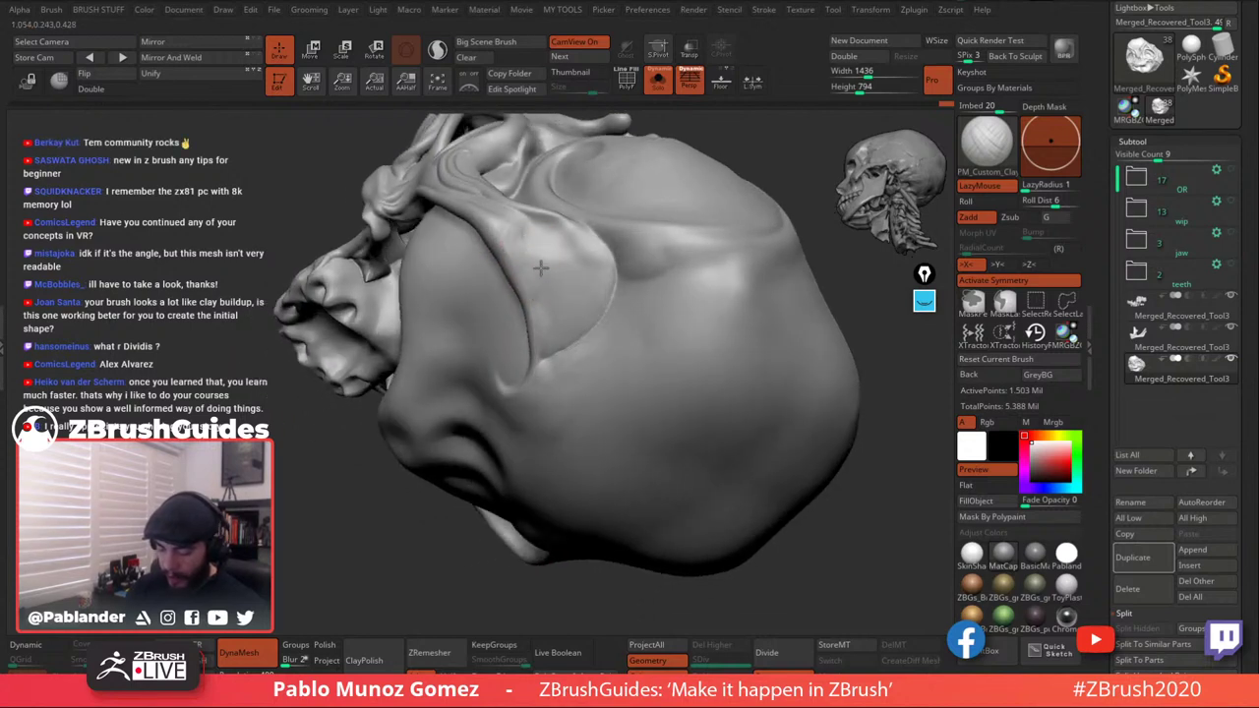
key(shift)
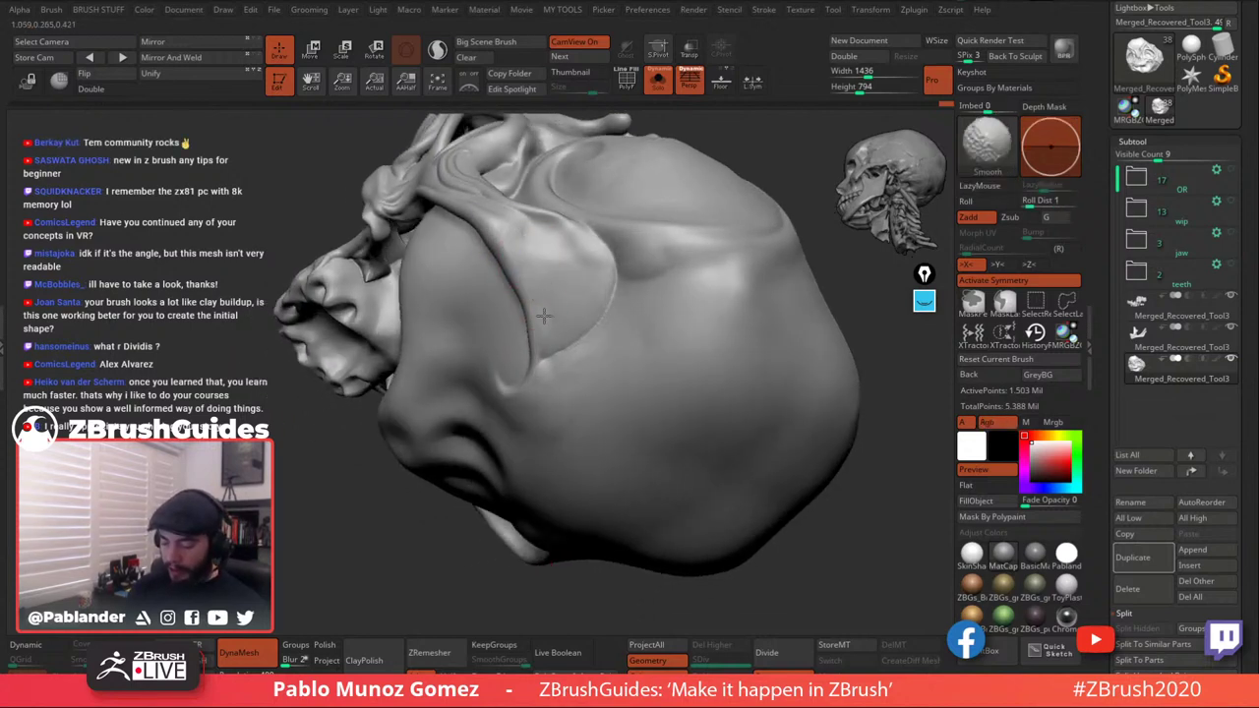
right_drag(540, 282, 562, 295)
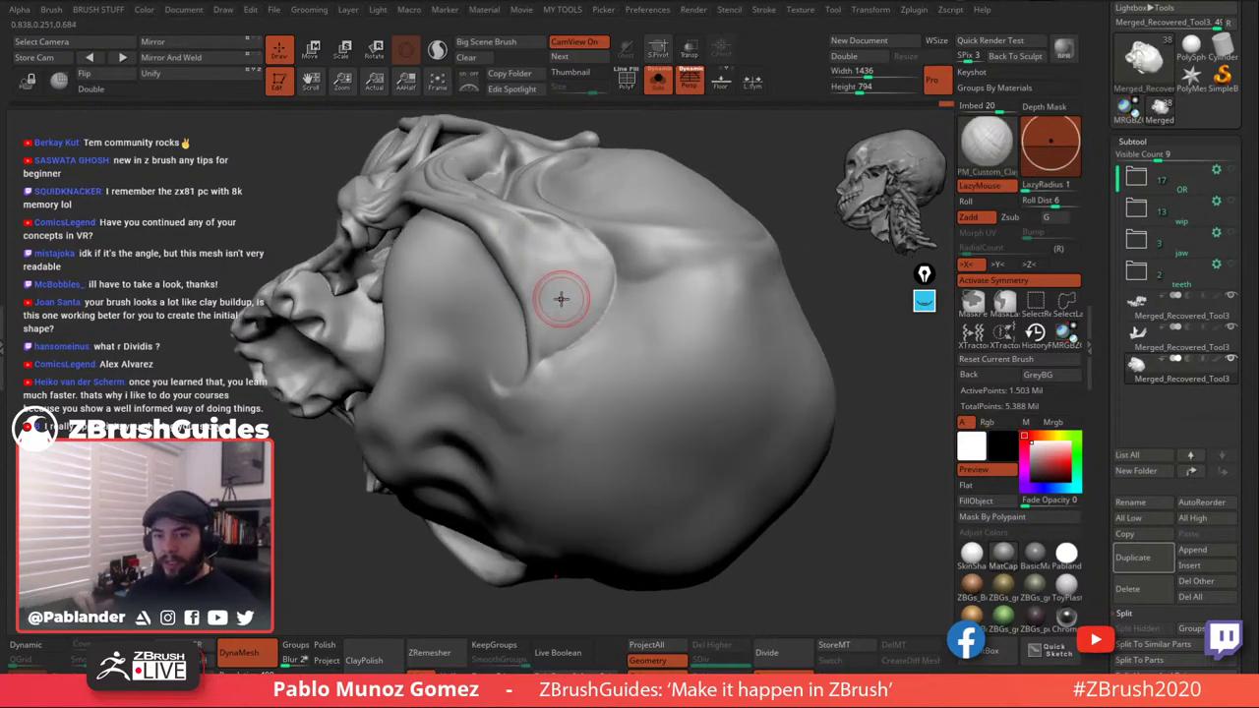
Shape the raised plate's narrow lower end along the inner side of the ridge and smooth it.
mouse_move(542, 253)
right_down()
mouse_move(551, 320)
mouse_move(559, 282)
right_up()
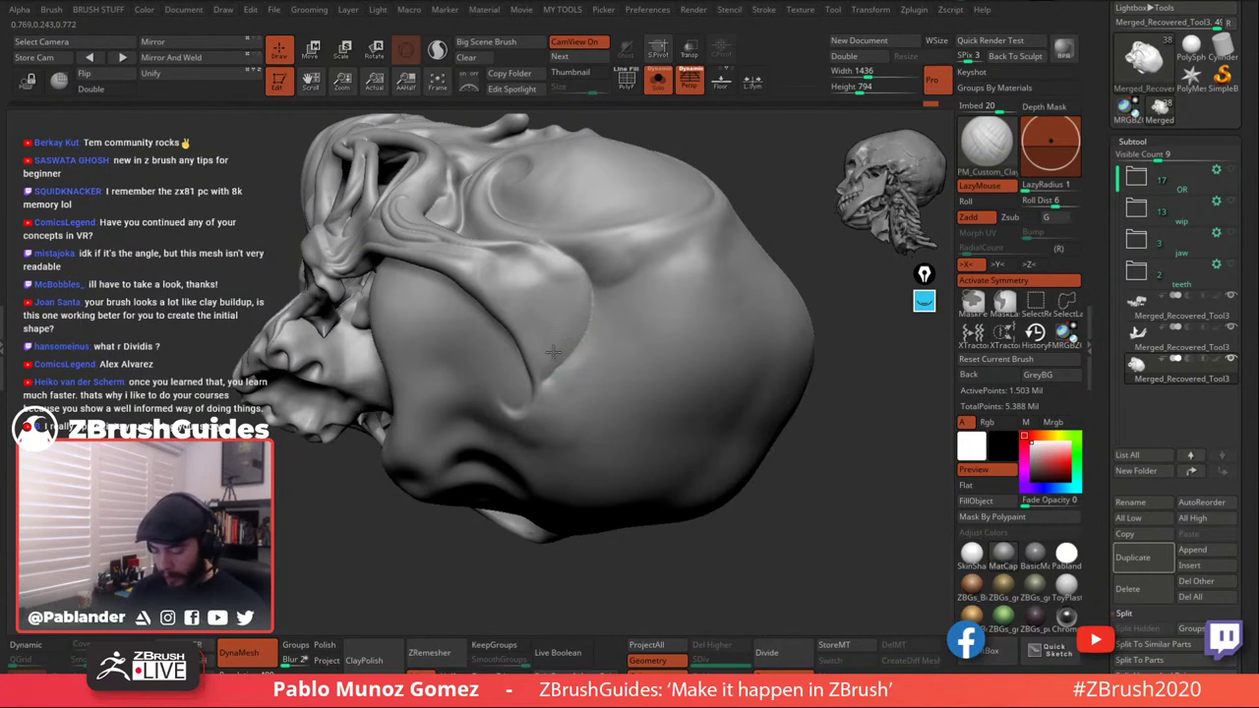
key(shift)
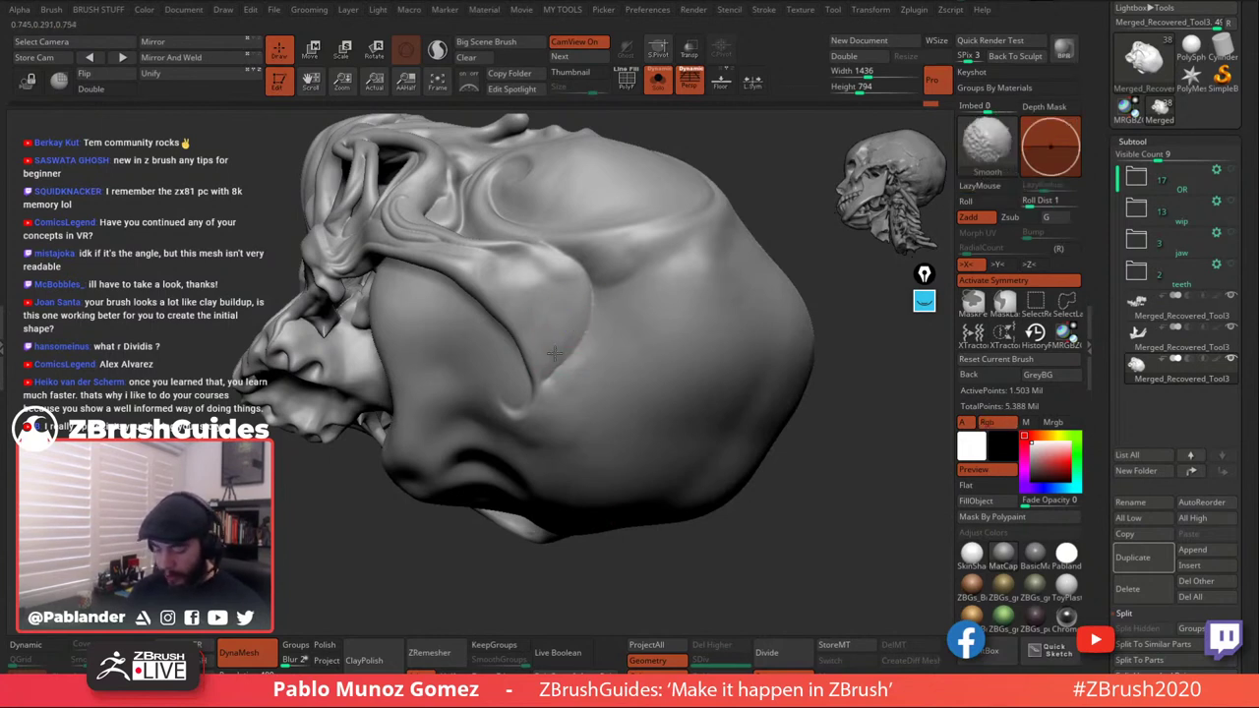
shift+drag(521, 306, 485, 280)
right_drag(583, 338, 593, 323)
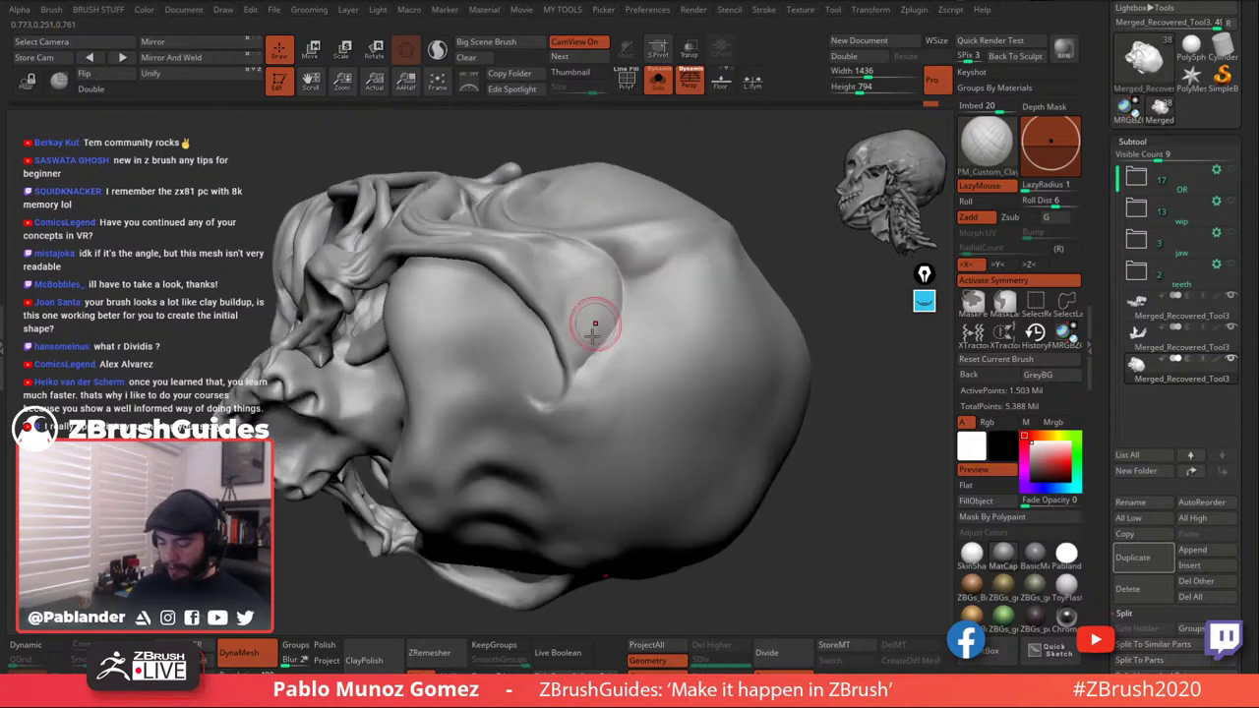
drag(548, 298, 574, 346)
key(shift)
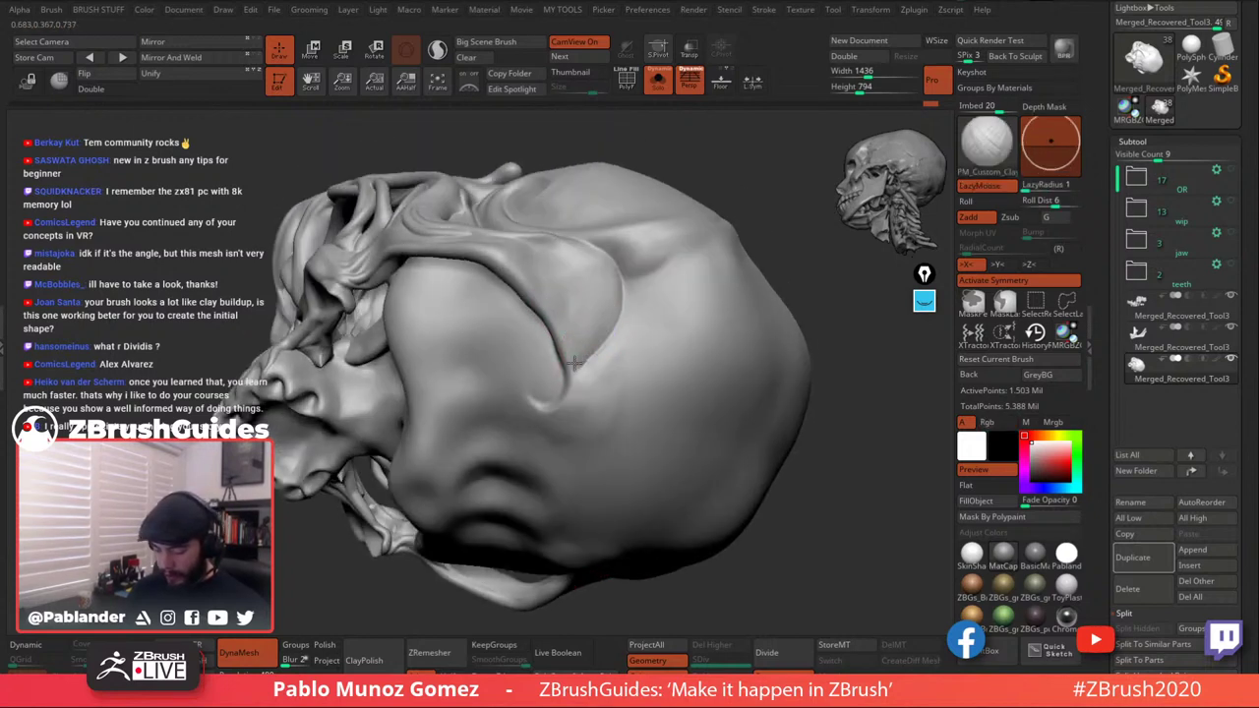
key(shift)
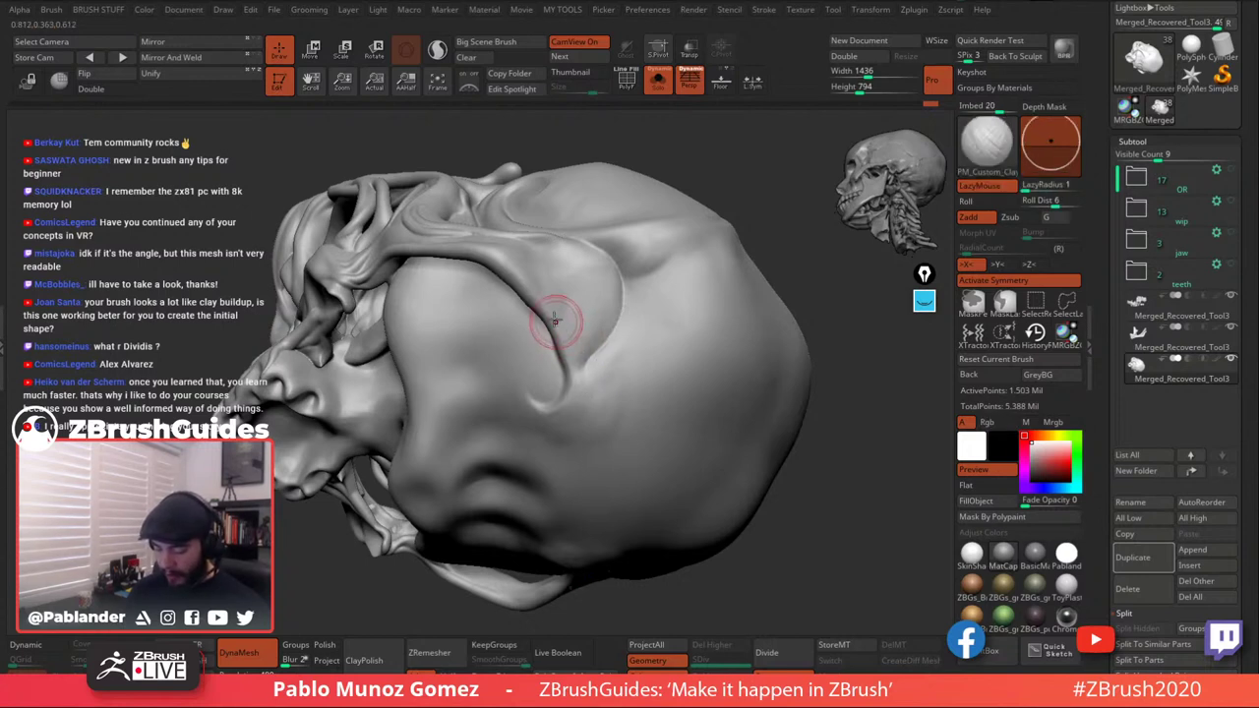
key(shift)
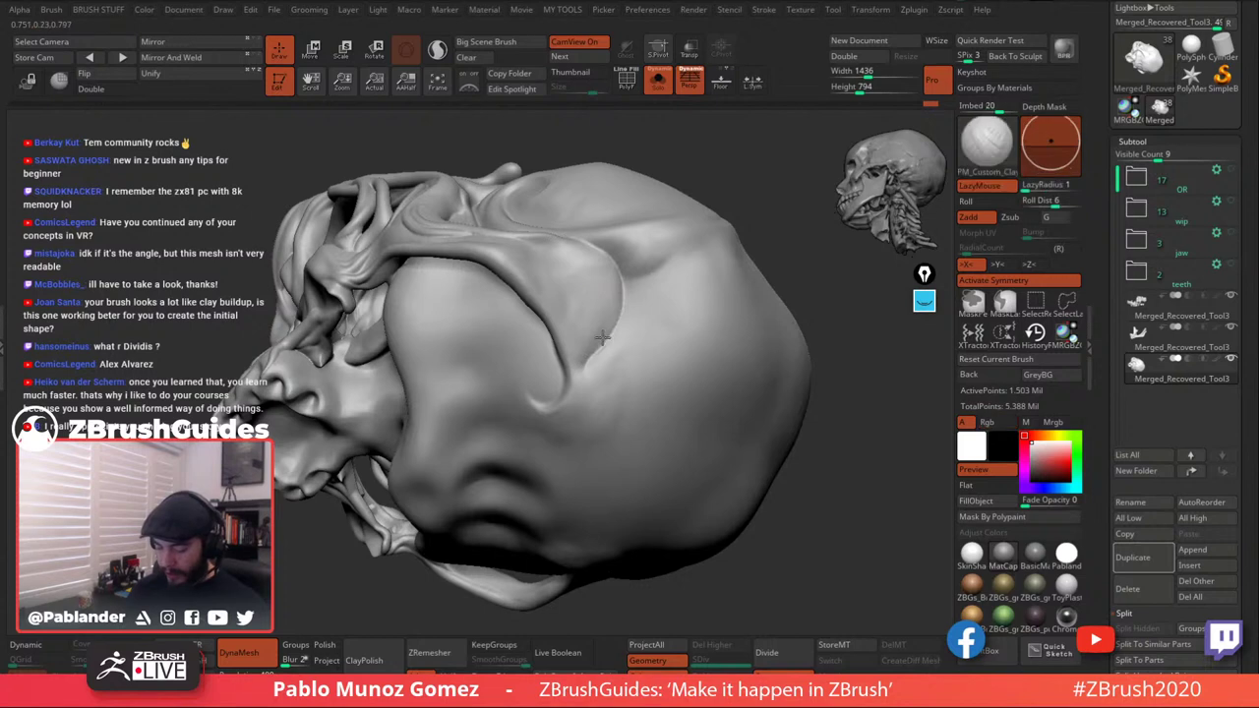
Sculpt the cranium along the raised plate's lower rear edge and smooth the transition up toward the hollow above.
right_drag(580, 355, 596, 317)
mouse_move(597, 330)
mouse_down()
mouse_move(589, 341)
mouse_move(619, 303)
mouse_move(594, 365)
mouse_move(621, 357)
mouse_move(631, 327)
mouse_up()
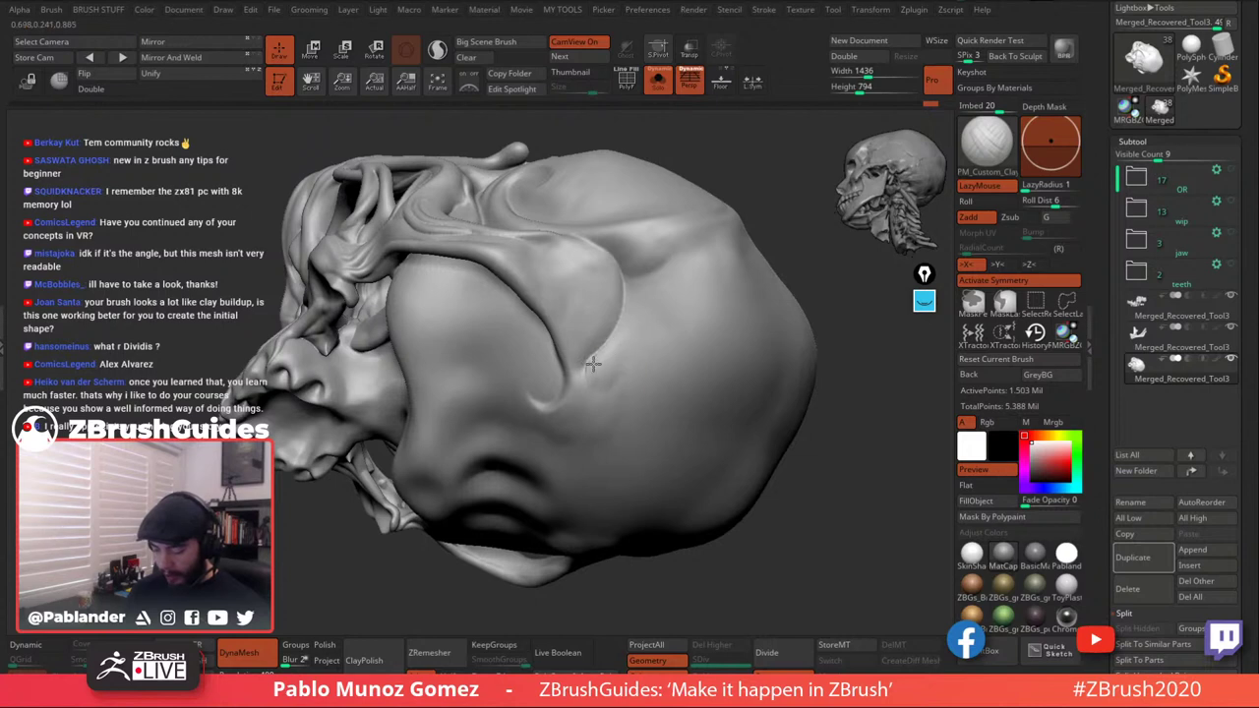
key(shift)
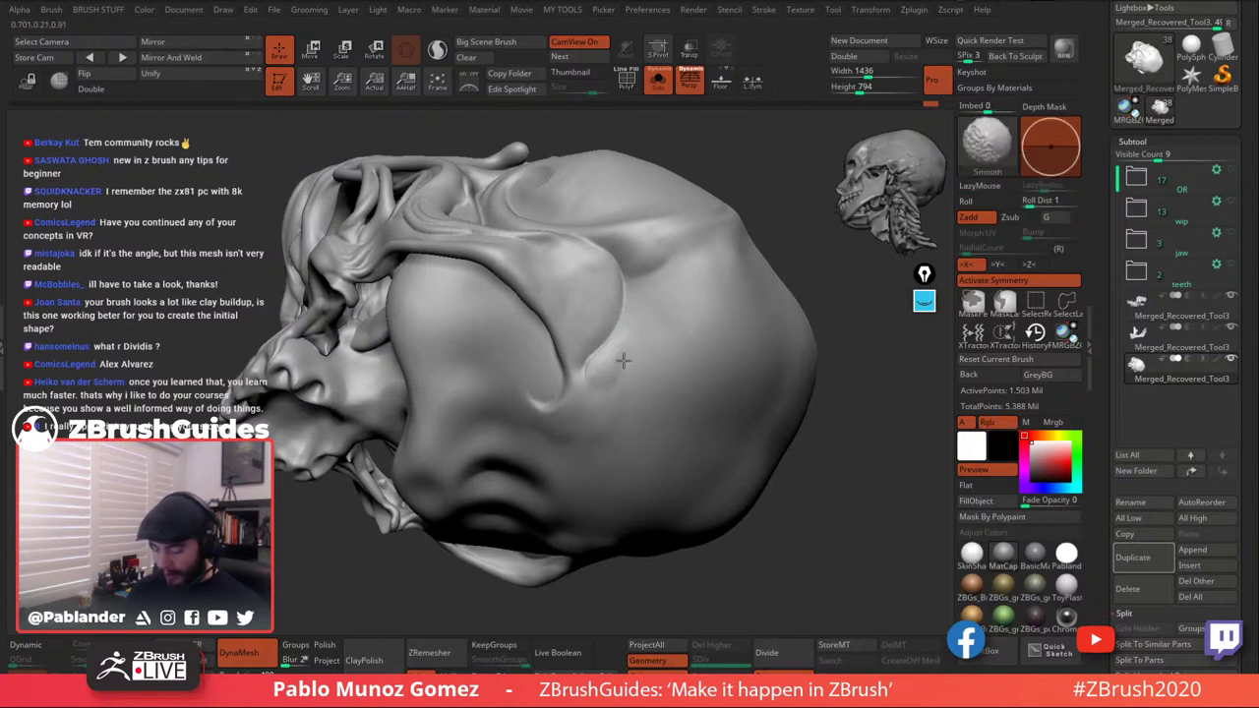
right_drag(638, 340, 636, 324)
key(shift)
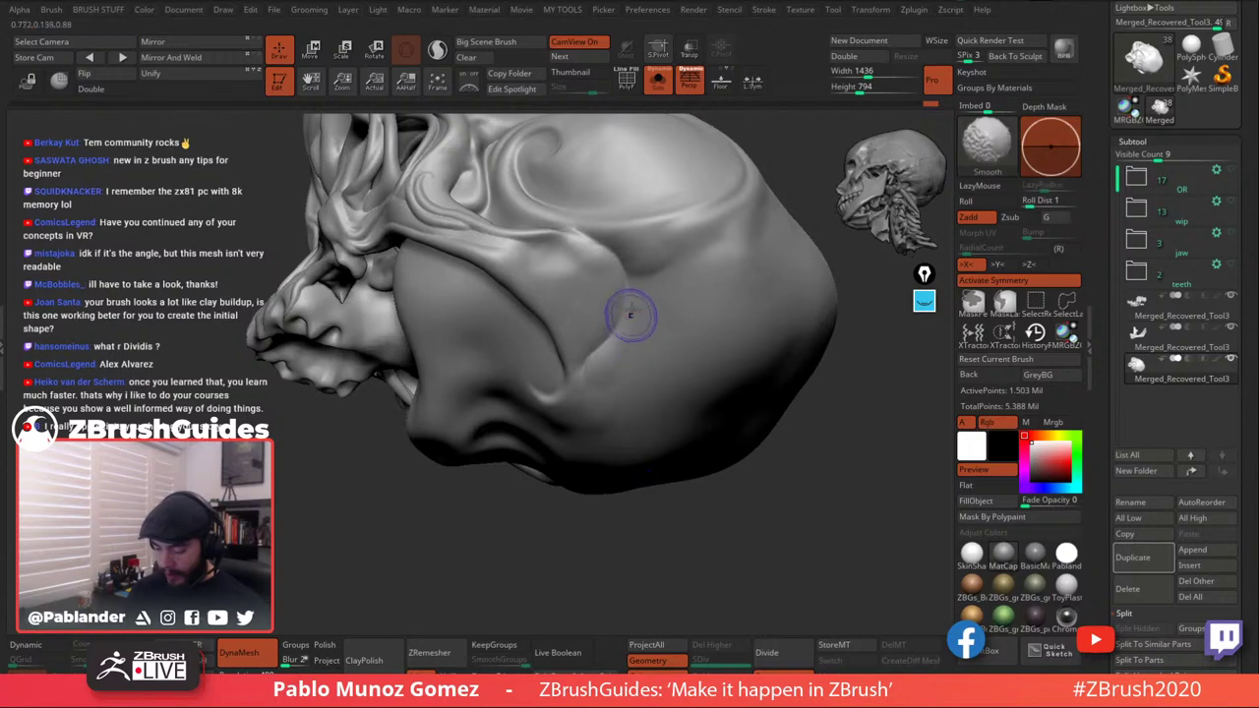
drag(629, 315, 630, 274)
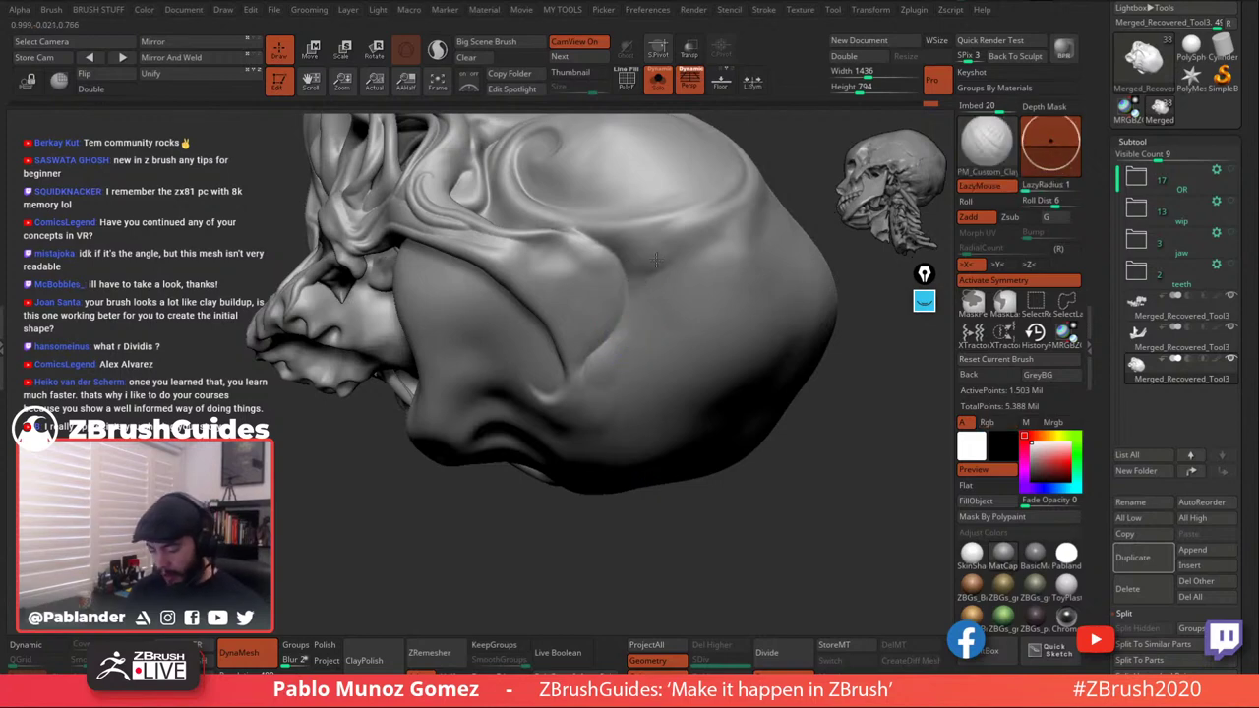
right_drag(639, 274, 661, 260)
key(shift)
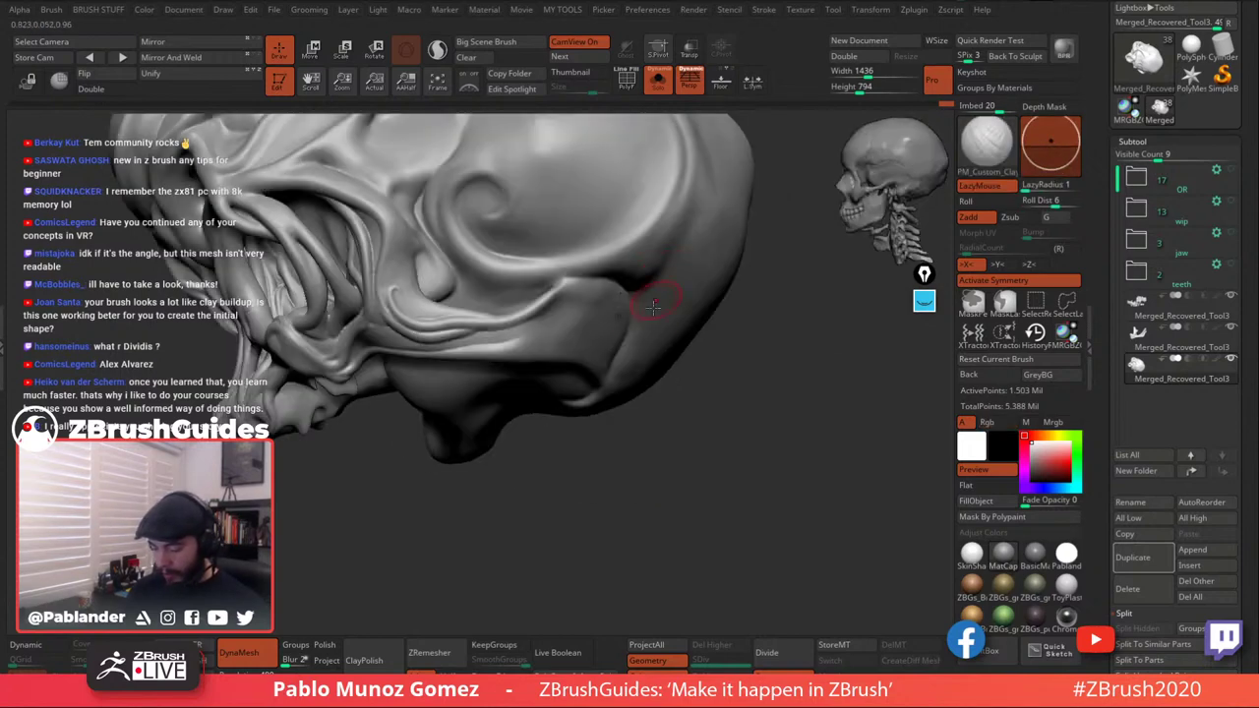
Refine the raised plate's front edge beside the cheekbone strand and its rear edge against the cranium, smoothing the surface.
mouse_move(653, 304)
right_down()
mouse_move(646, 253)
mouse_move(657, 299)
mouse_move(634, 352)
right_up()
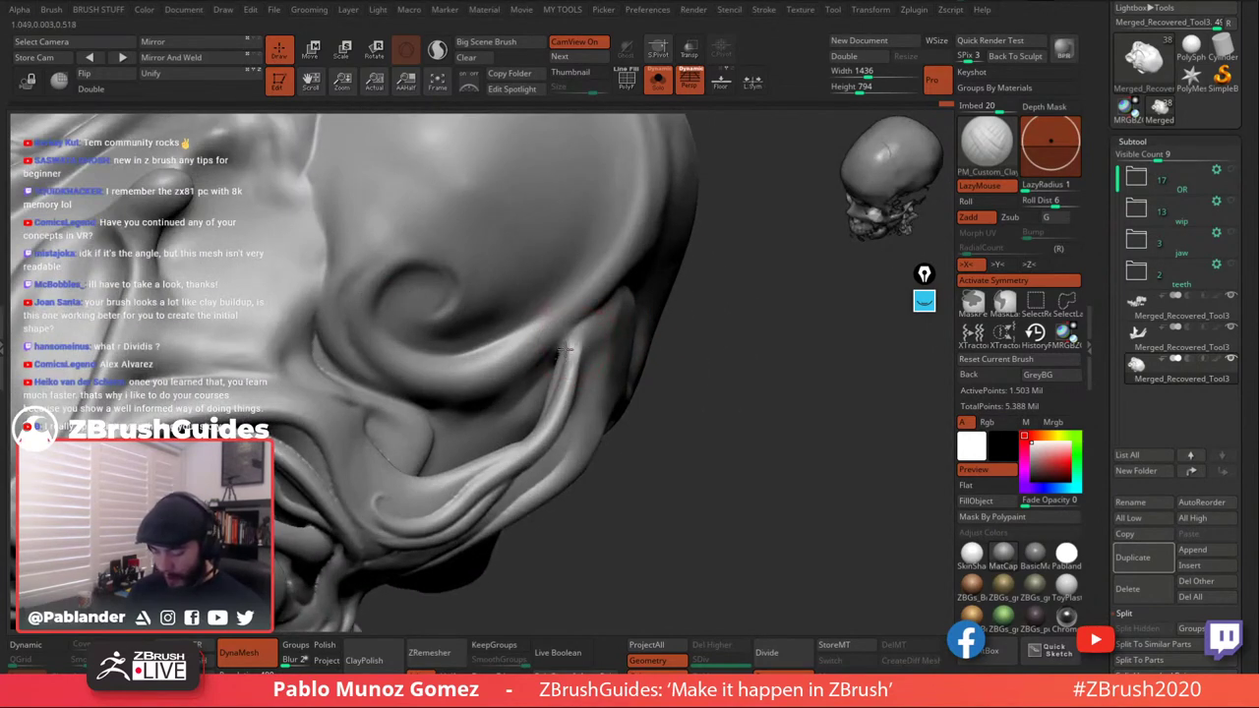
mouse_move(582, 344)
right_down()
mouse_move(557, 348)
mouse_move(570, 332)
mouse_move(561, 344)
mouse_move(533, 307)
right_up()
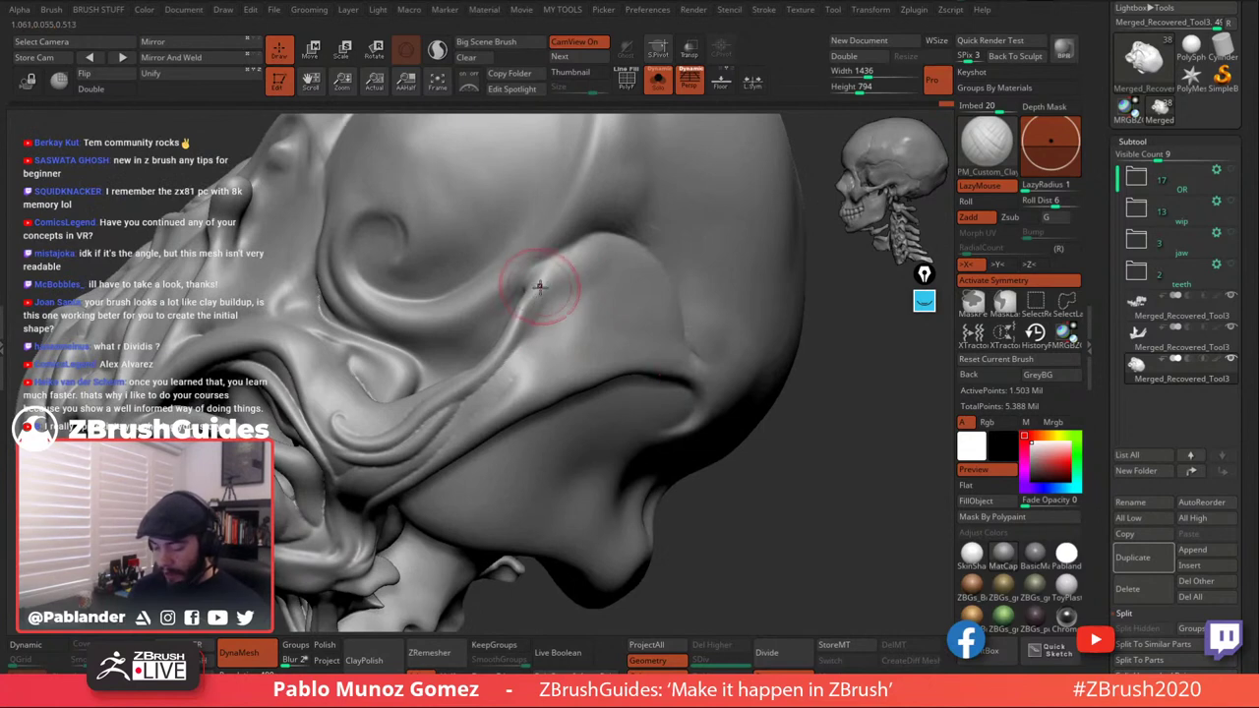
key(shift)
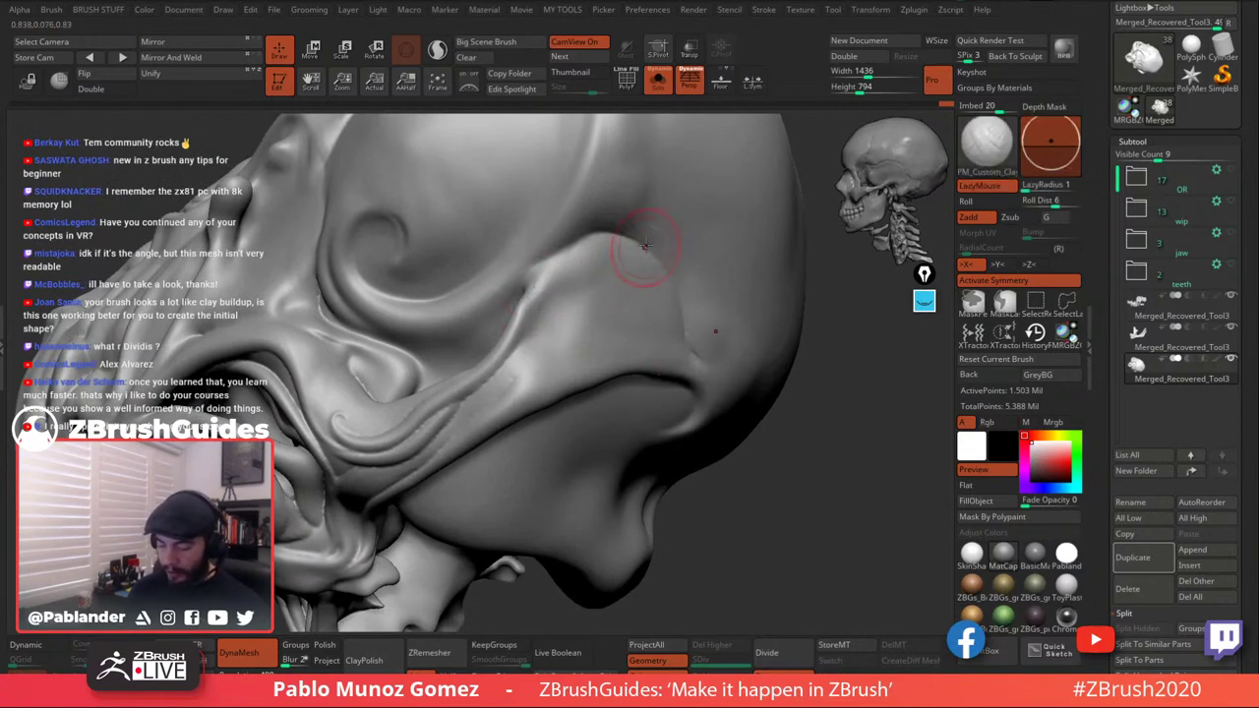
key(shift)
right_drag(690, 225, 675, 242)
key(shift)
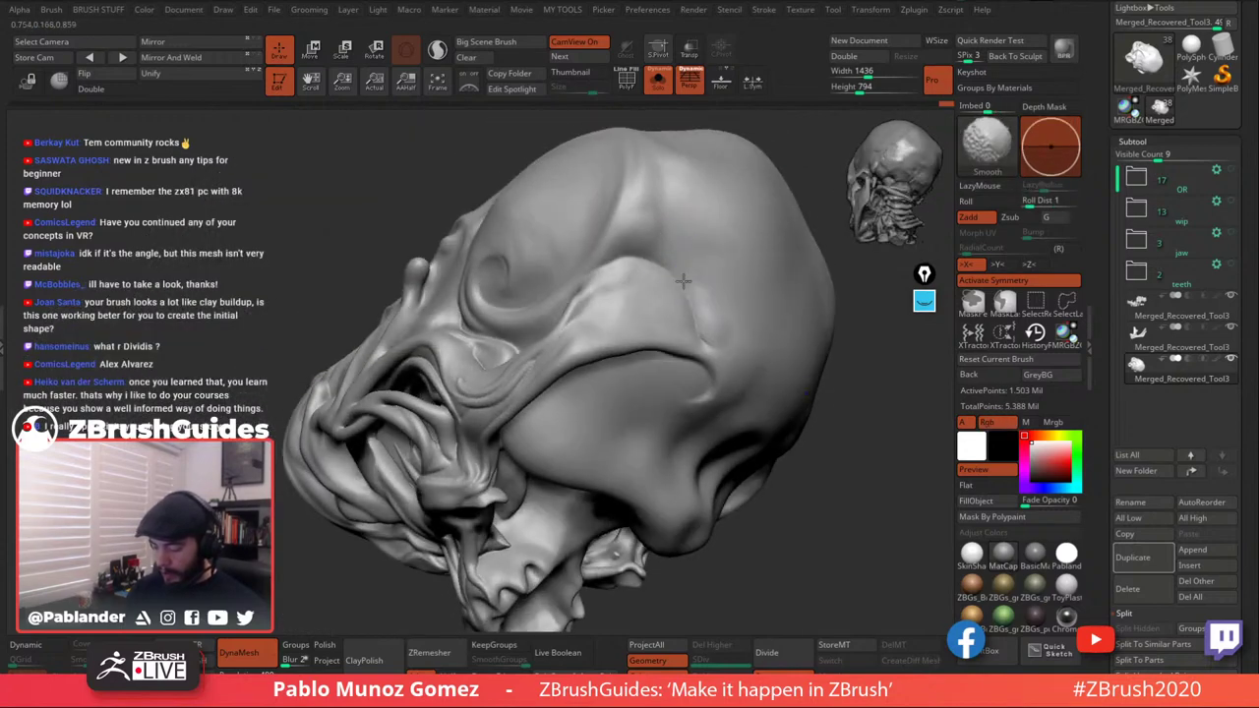
right_drag(690, 287, 645, 300)
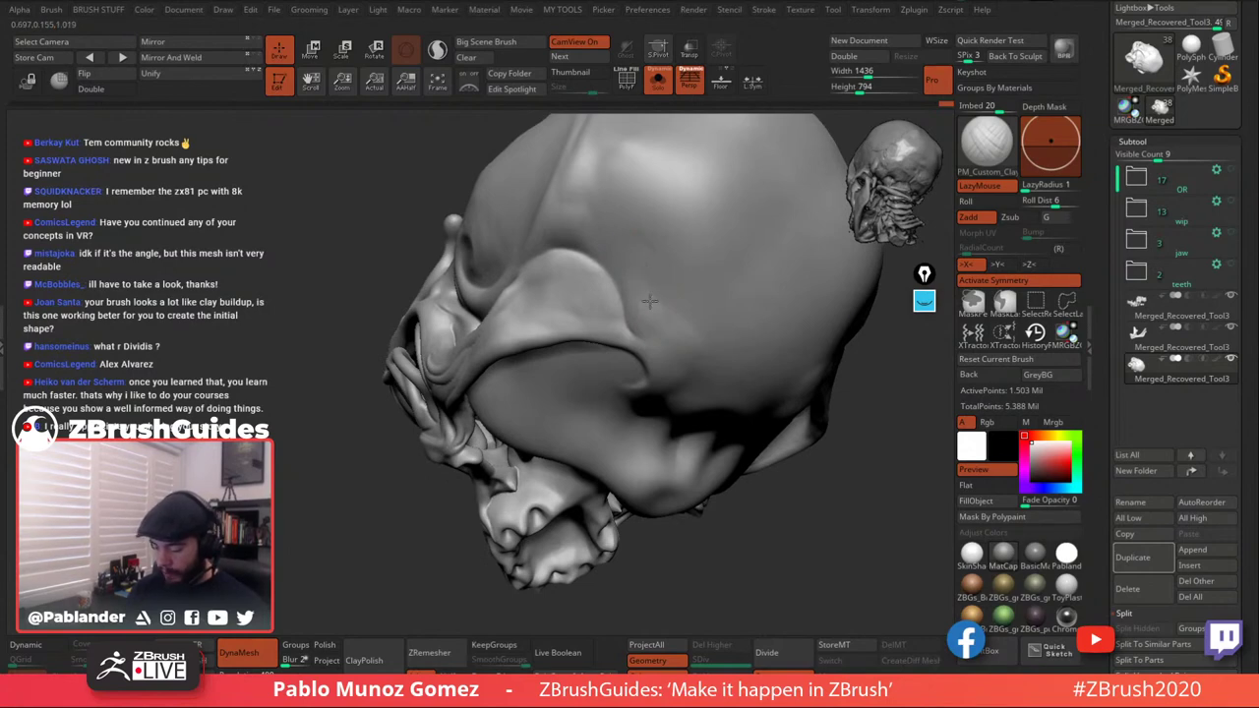
mouse_move(653, 290)
right_down()
mouse_move(675, 270)
mouse_move(588, 301)
mouse_move(618, 303)
mouse_move(612, 287)
mouse_move(630, 313)
right_up()
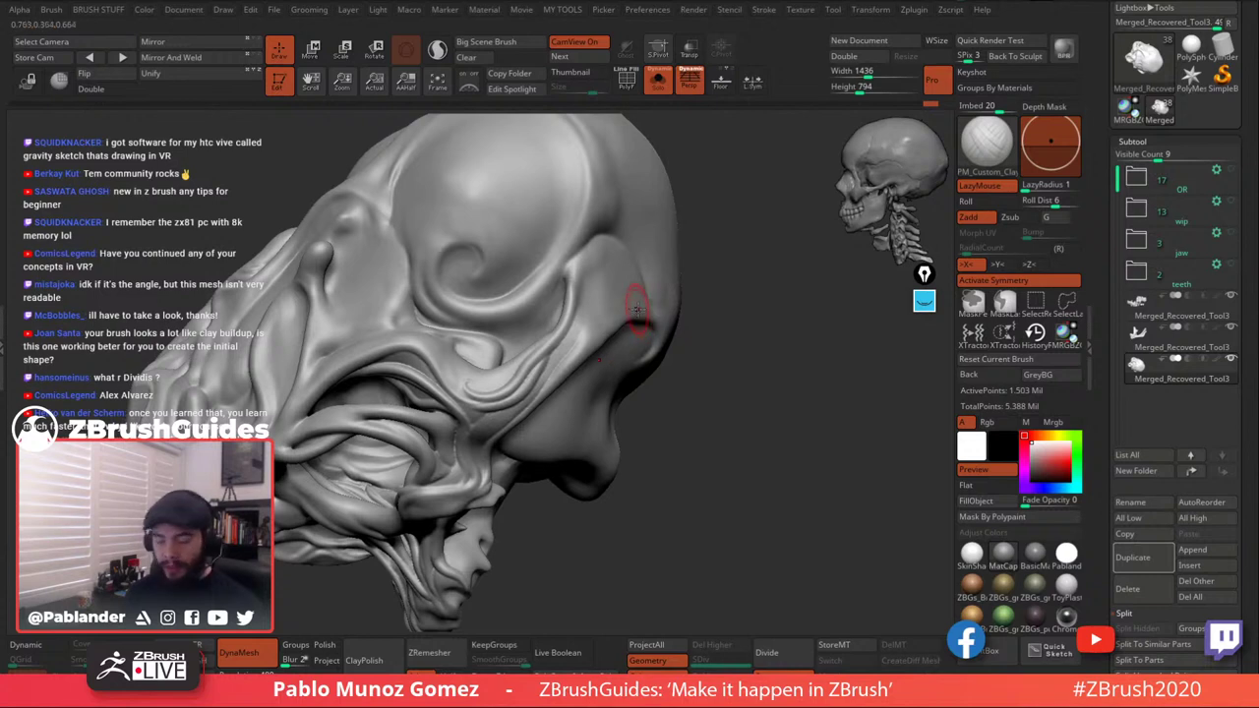
Sculpt the hollow of the cranium directly above the raised plate's upper edge and smooth the transition.
alt+right_drag(609, 257, 629, 291)
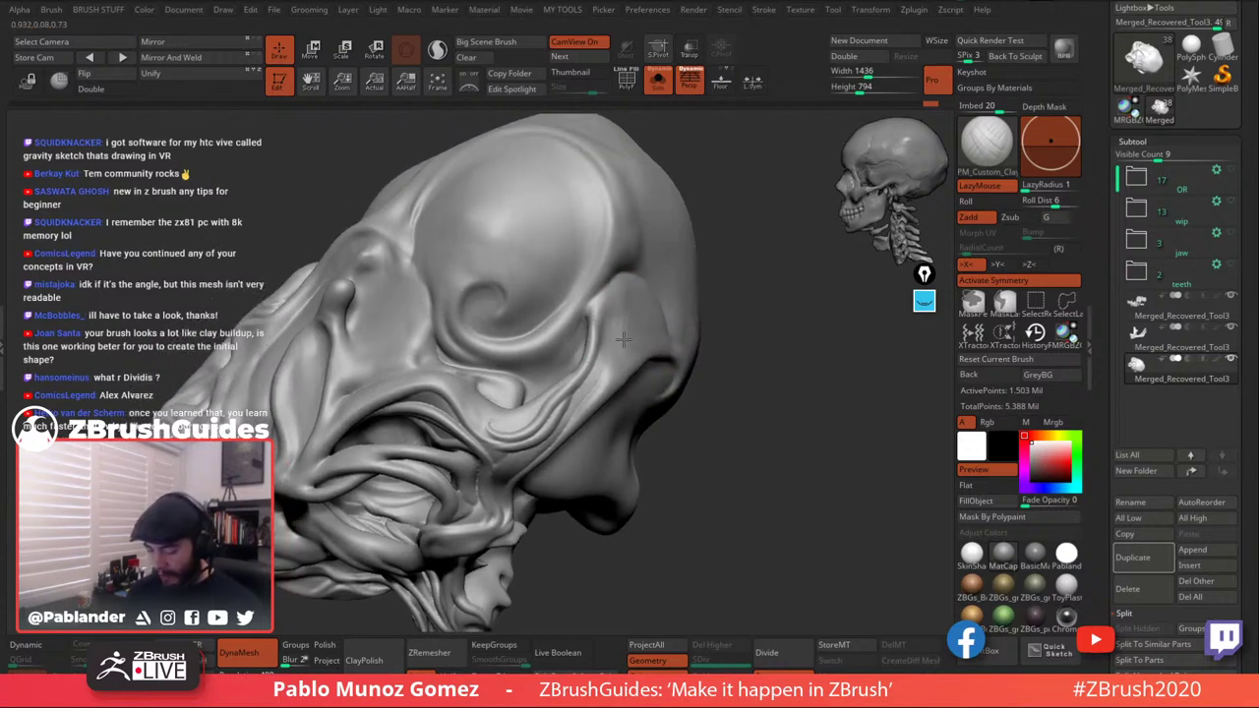
key(shift)
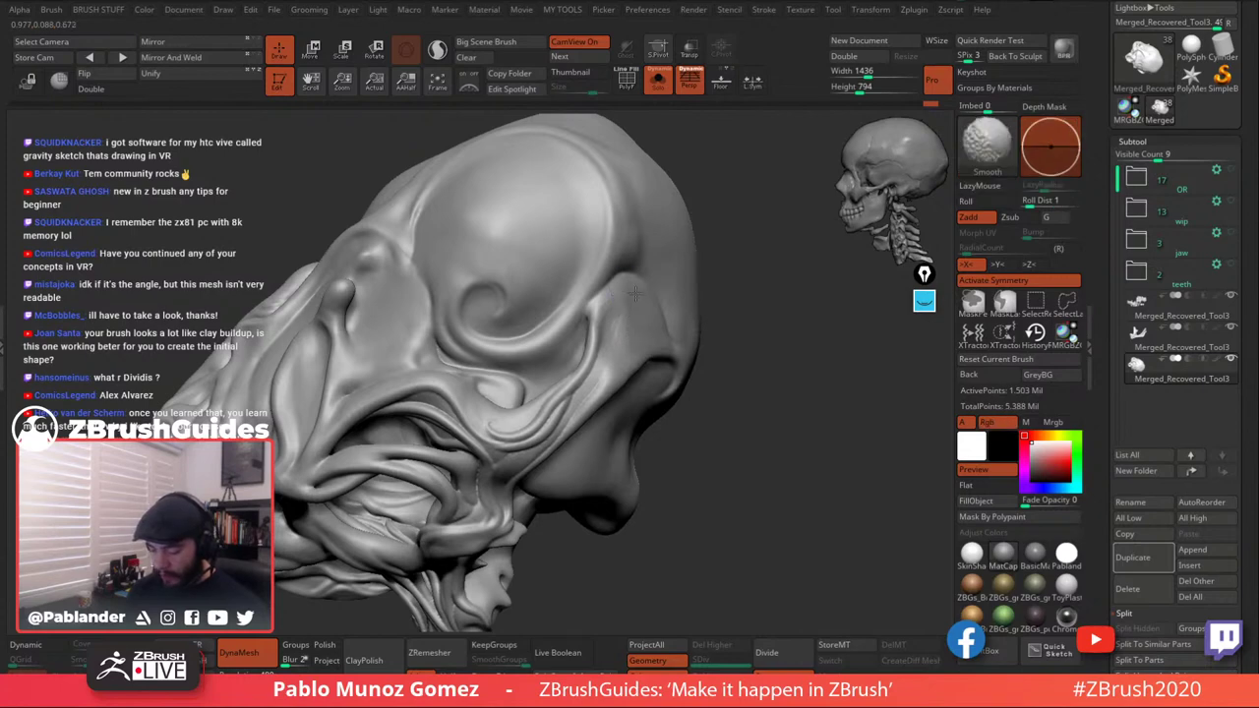
mouse_move(636, 329)
right_down()
mouse_move(639, 267)
mouse_move(599, 247)
right_up()
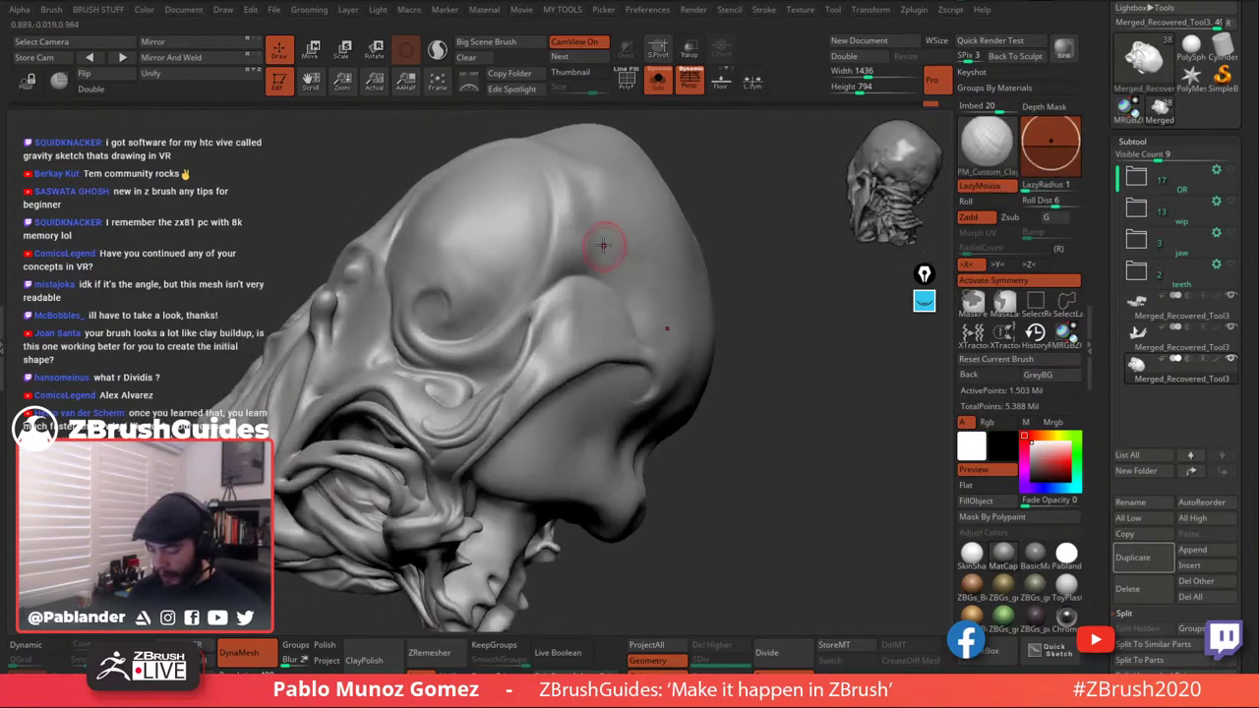
mouse_move(592, 271)
mouse_down()
mouse_move(607, 259)
mouse_move(595, 241)
mouse_move(597, 280)
mouse_up()
drag(596, 234, 586, 268)
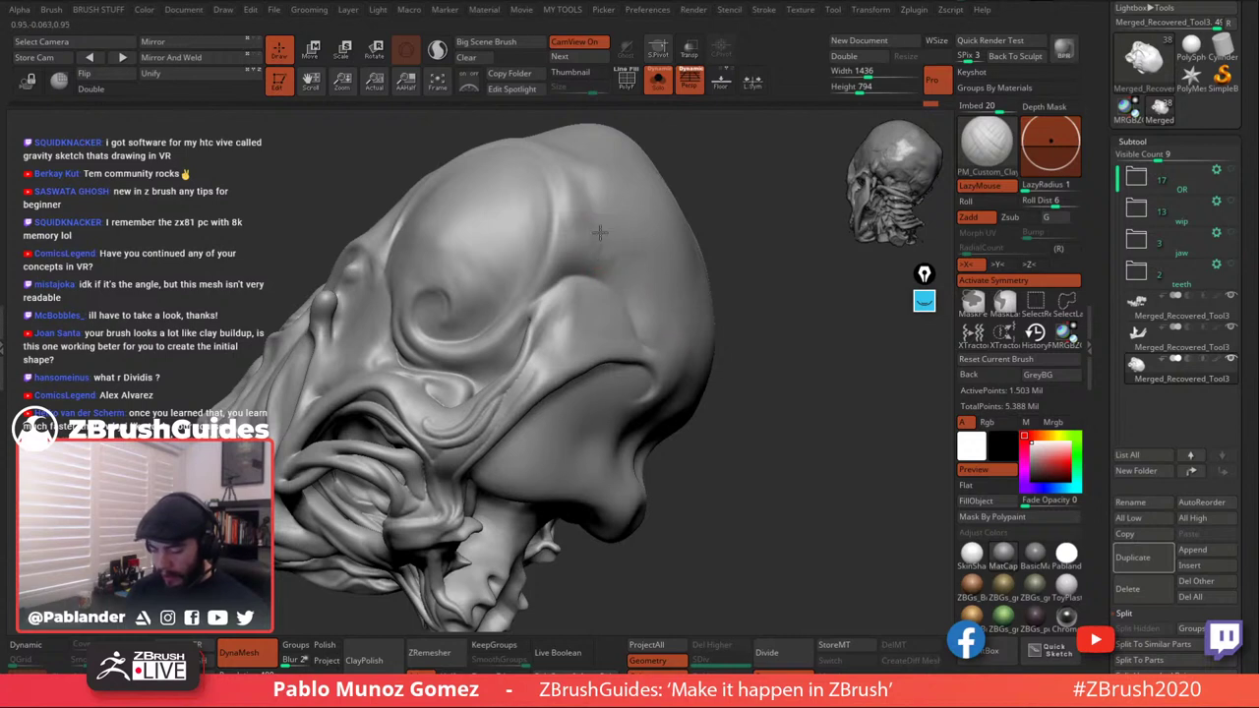
key(shift)
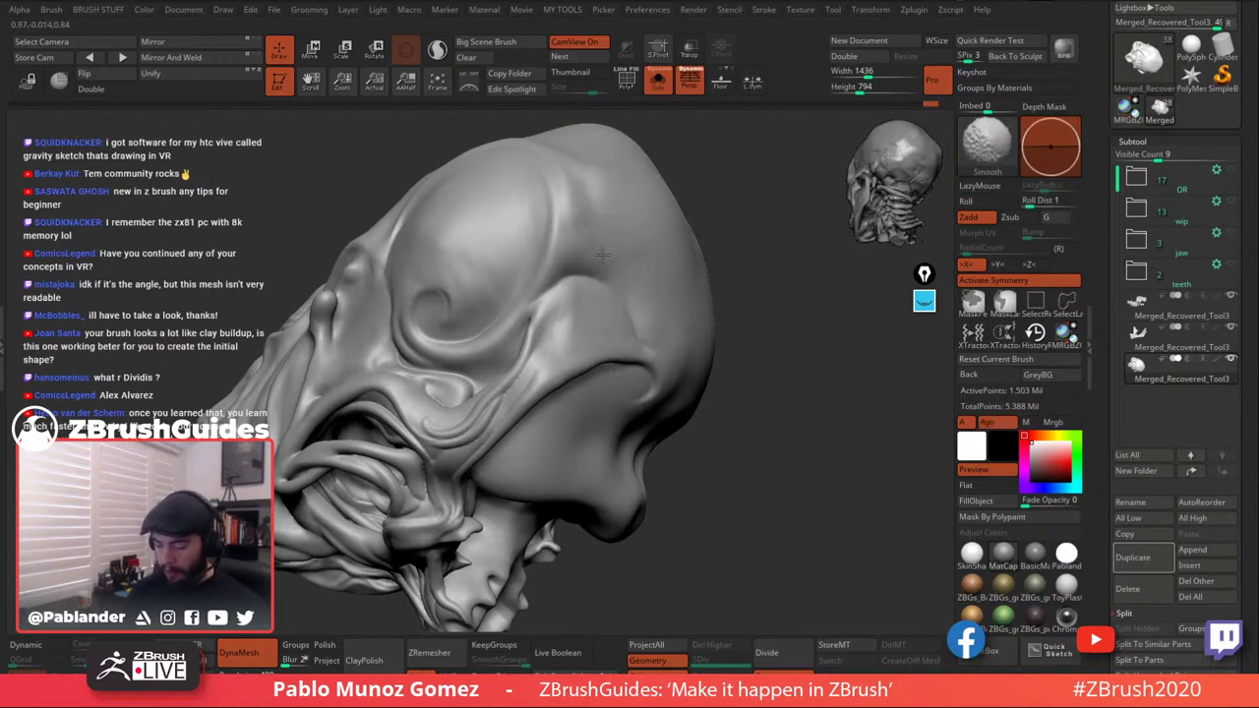
shift+drag(601, 223, 612, 269)
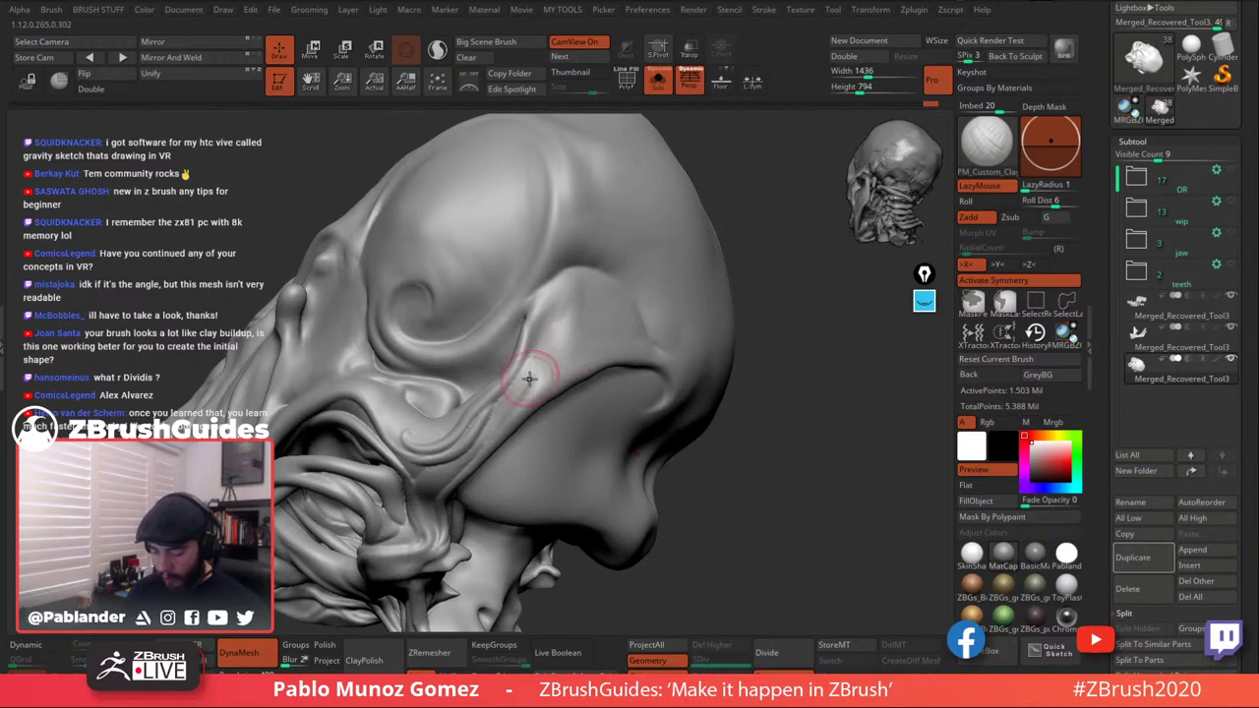
Shape the raised plate's face from its upper corner to its narrow lower end and smooth it evenly.
mouse_move(529, 378)
mouse_down()
mouse_move(538, 358)
mouse_move(542, 370)
mouse_up()
right_drag(559, 355, 607, 303)
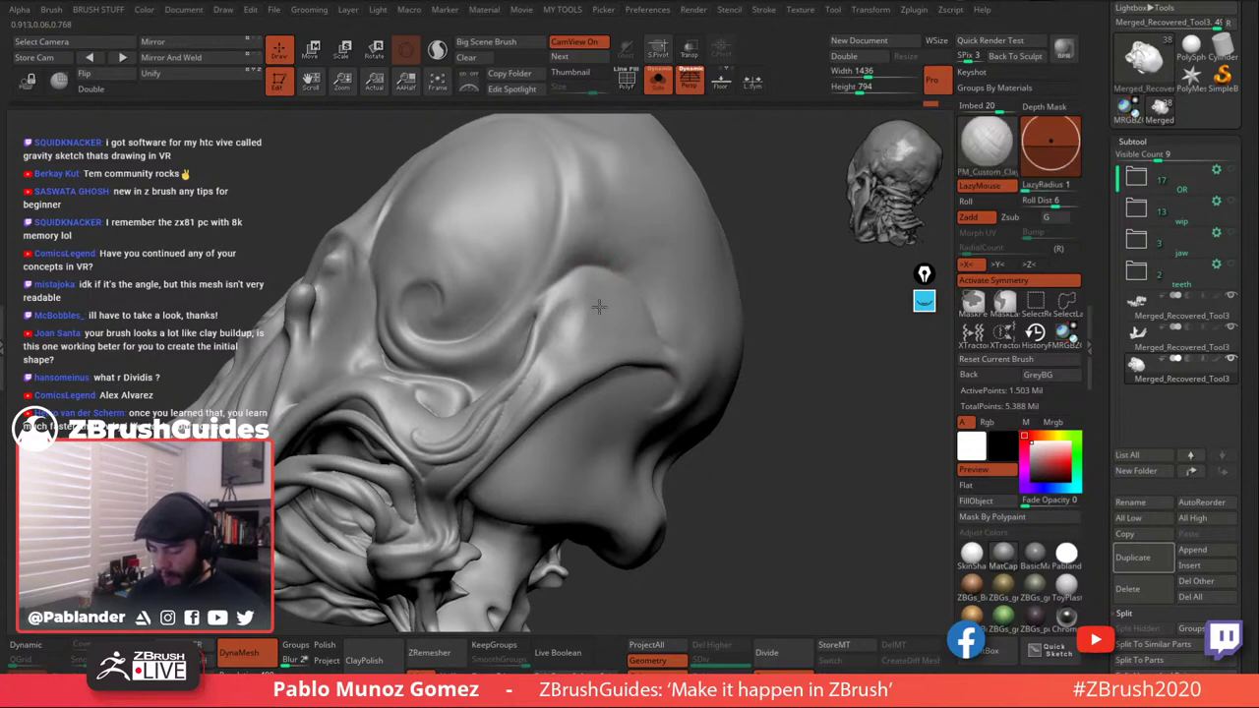
key(shift)
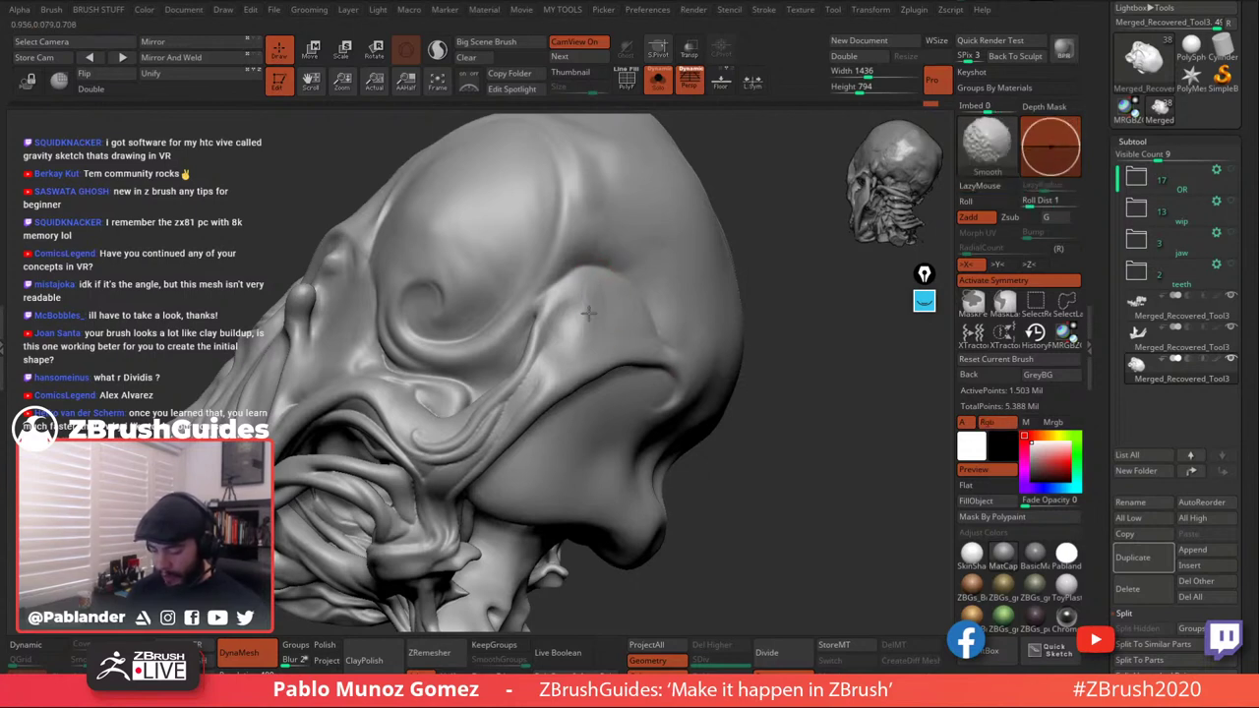
shift+drag(617, 288, 608, 313)
alt+right_drag(571, 360, 614, 319)
shift+drag(588, 371, 598, 333)
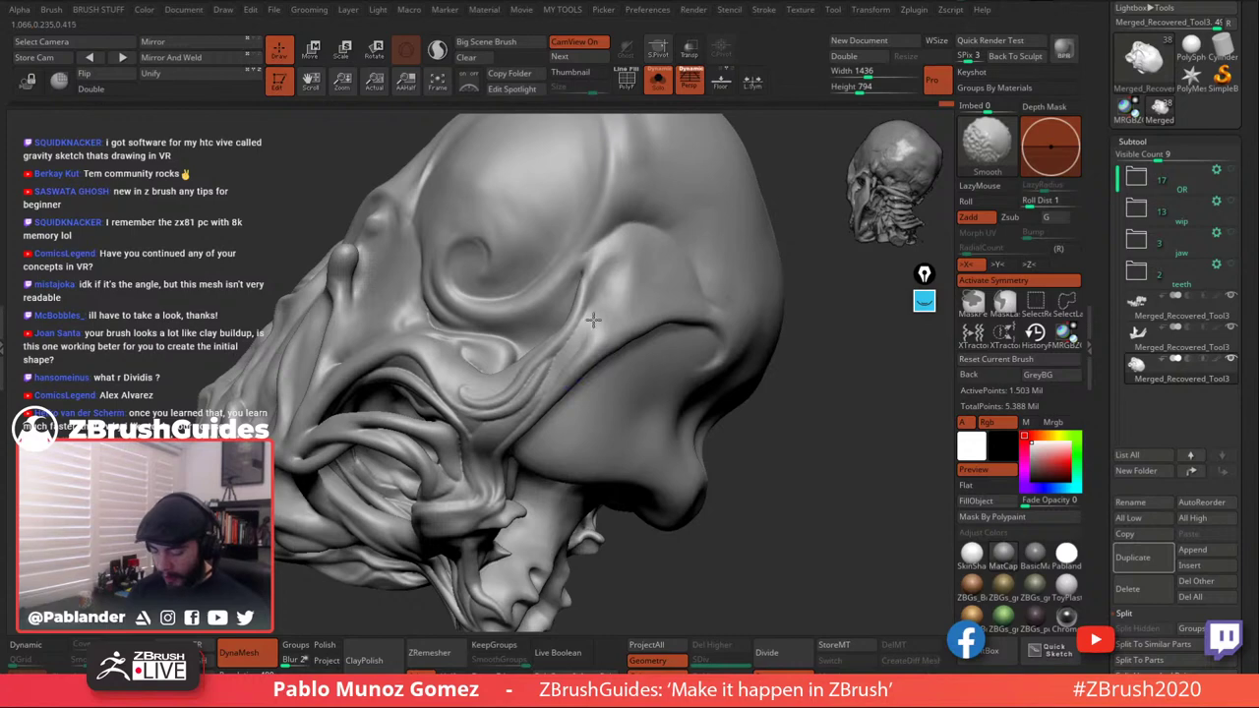
mouse_move(679, 269)
right_down()
mouse_move(613, 331)
mouse_move(673, 368)
mouse_move(644, 333)
right_up()
key(shift)
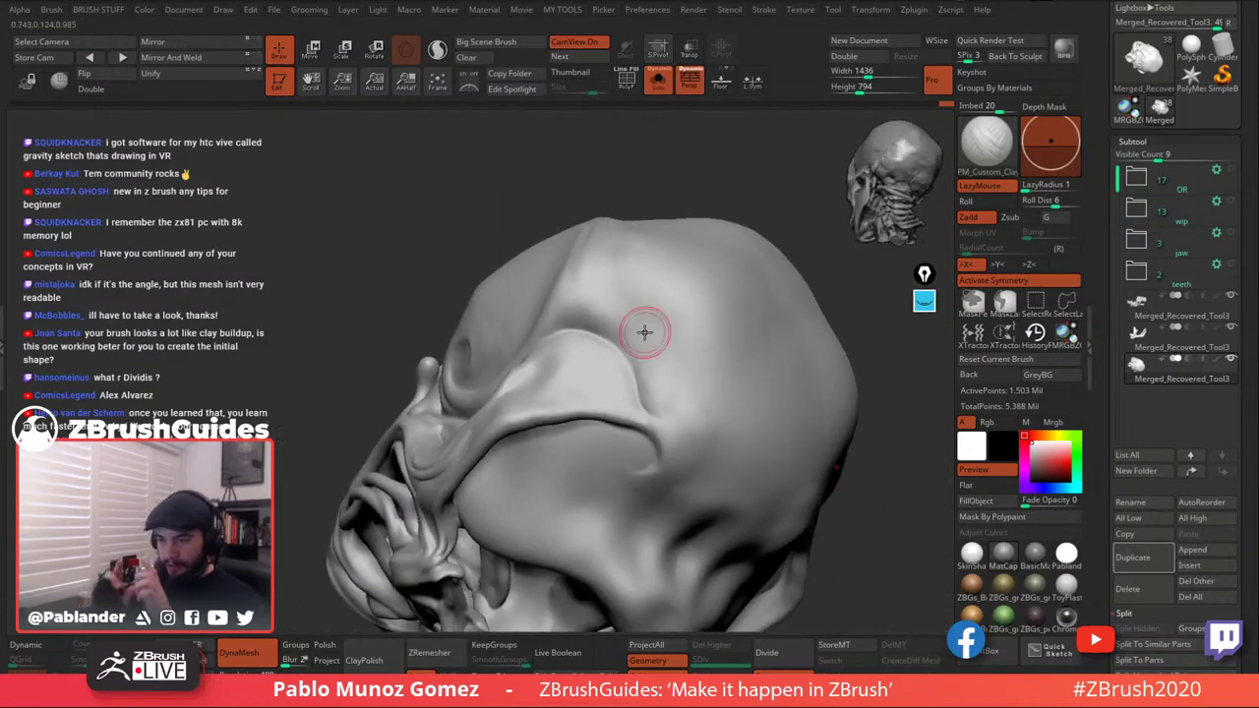
Define the groove between the cheekbone strand and the raised plate's front edge, and smooth its sides.
mouse_move(624, 377)
right_down()
mouse_move(559, 240)
mouse_move(590, 289)
mouse_move(614, 279)
mouse_move(601, 305)
right_up()
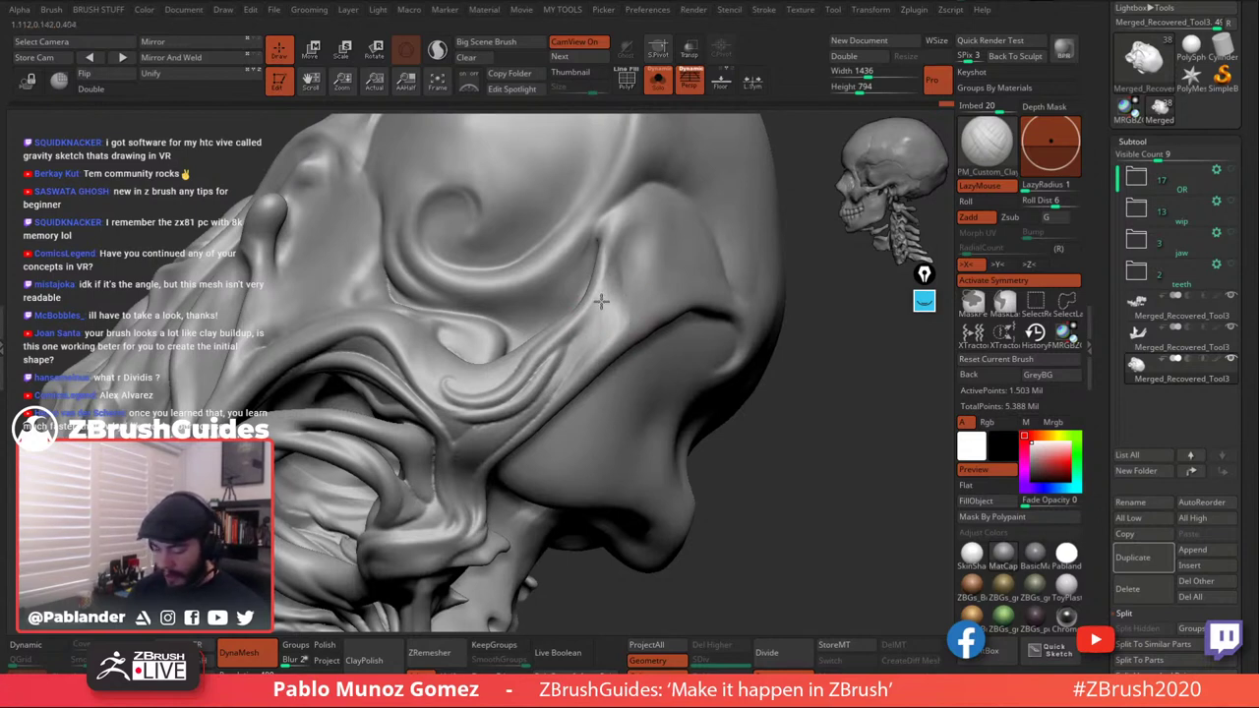
key(shift)
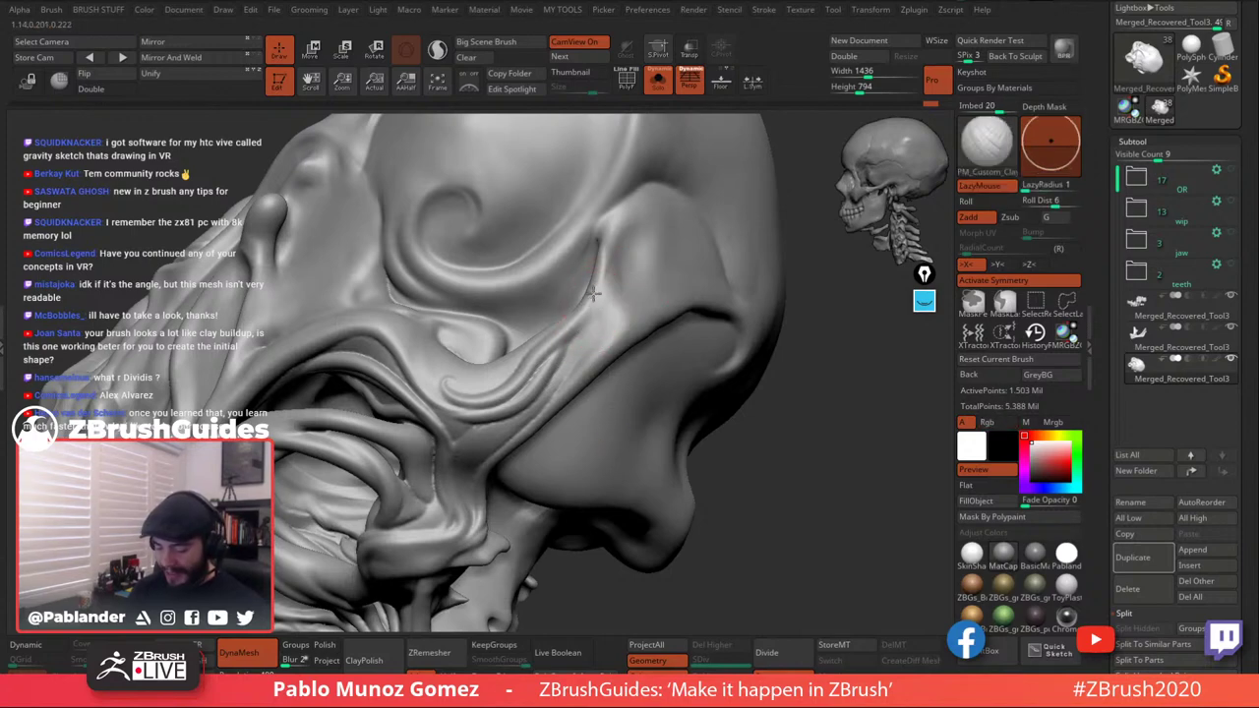
alt+right_drag(594, 298, 635, 241)
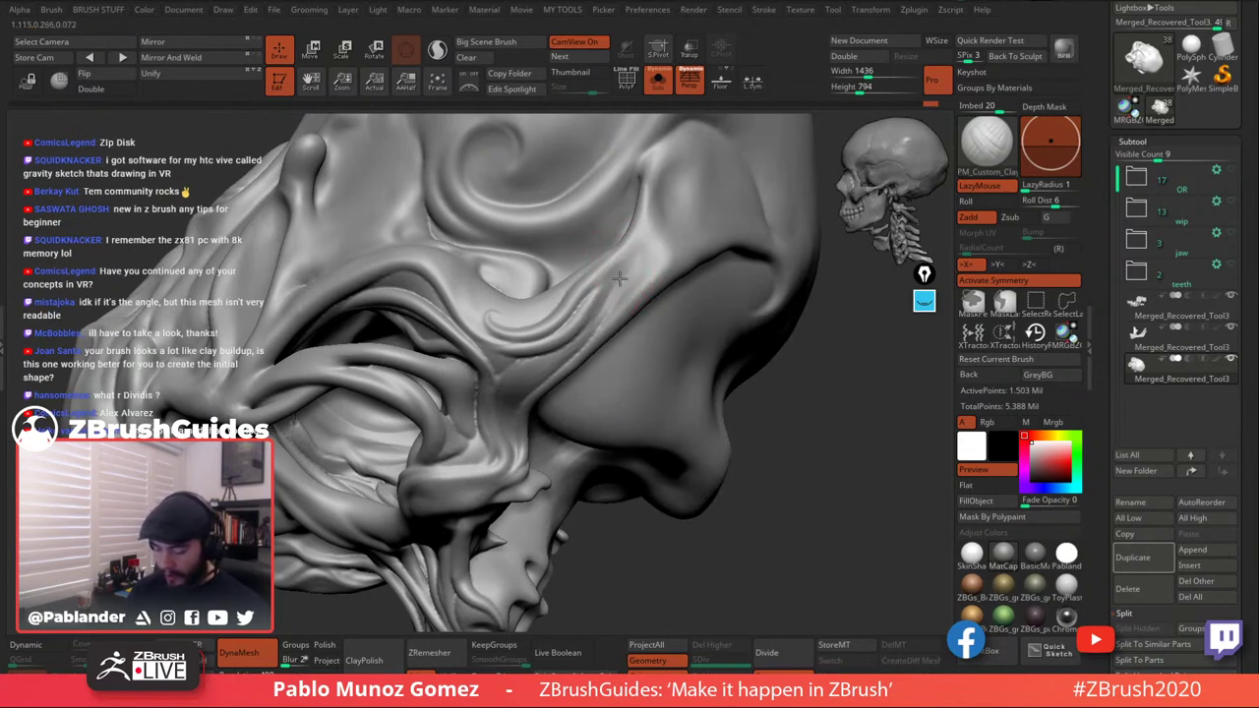
Sculpt the cheekbone's lower edge down toward the strands beside the eye socket and smooth the surface between them.
mouse_move(595, 323)
right_down()
mouse_move(613, 251)
mouse_move(594, 303)
right_up()
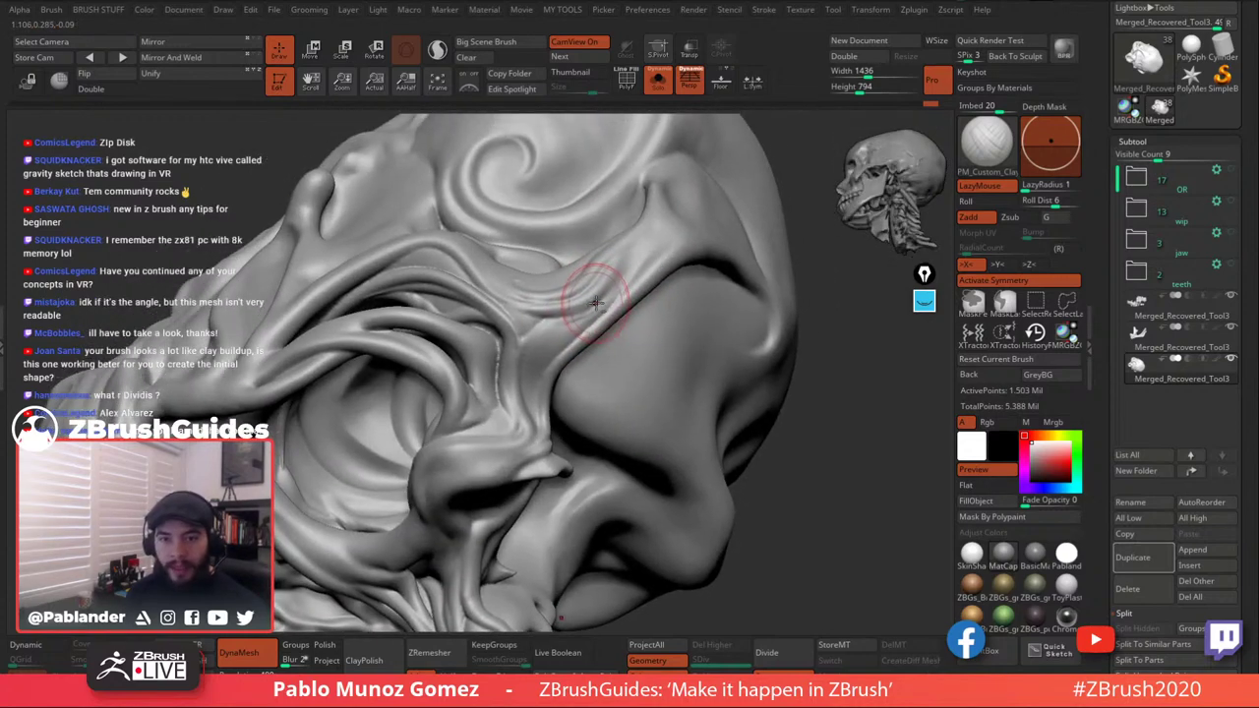
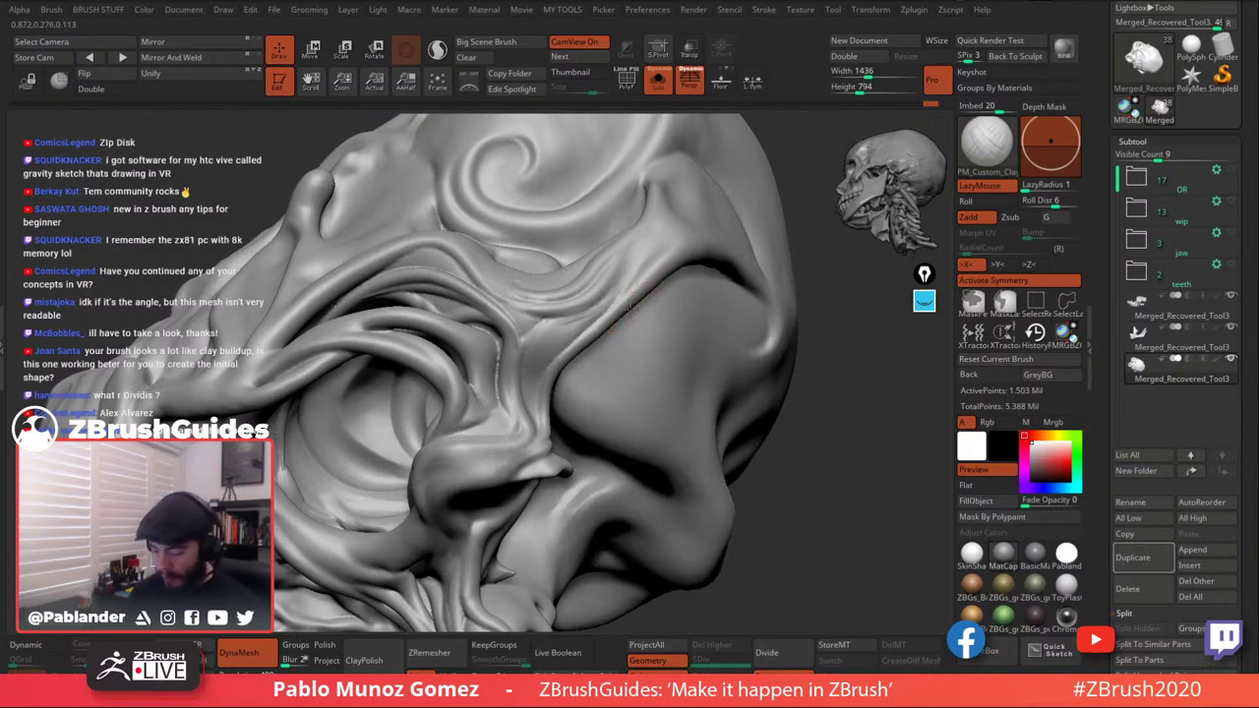
alt+right_drag(566, 321, 578, 322)
mouse_move(578, 320)
mouse_down()
mouse_move(617, 293)
mouse_move(613, 283)
mouse_move(574, 336)
mouse_move(553, 339)
mouse_move(539, 297)
mouse_move(599, 316)
mouse_move(577, 329)
mouse_move(605, 316)
mouse_move(547, 334)
mouse_move(535, 309)
mouse_move(530, 358)
mouse_move(604, 307)
mouse_move(563, 337)
mouse_up()
mouse_move(590, 310)
right_down()
mouse_move(582, 262)
mouse_move(549, 272)
right_up()
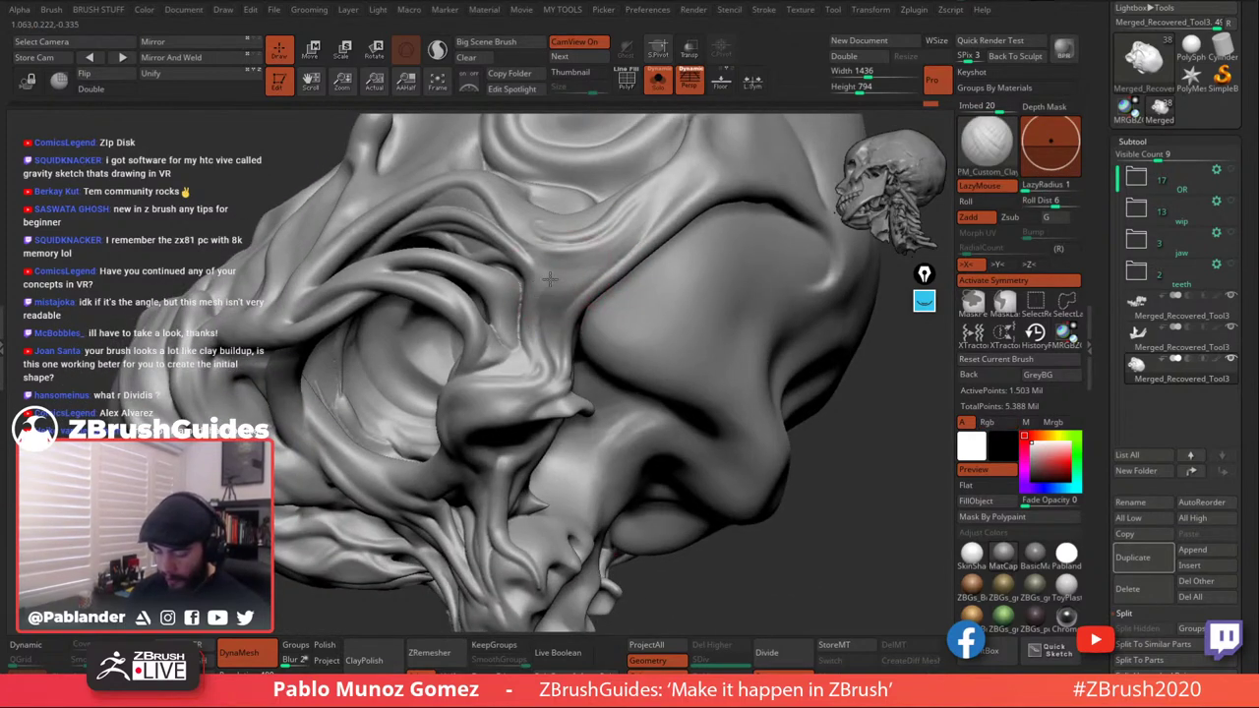
key(shift)
shift+drag(547, 280, 635, 249)
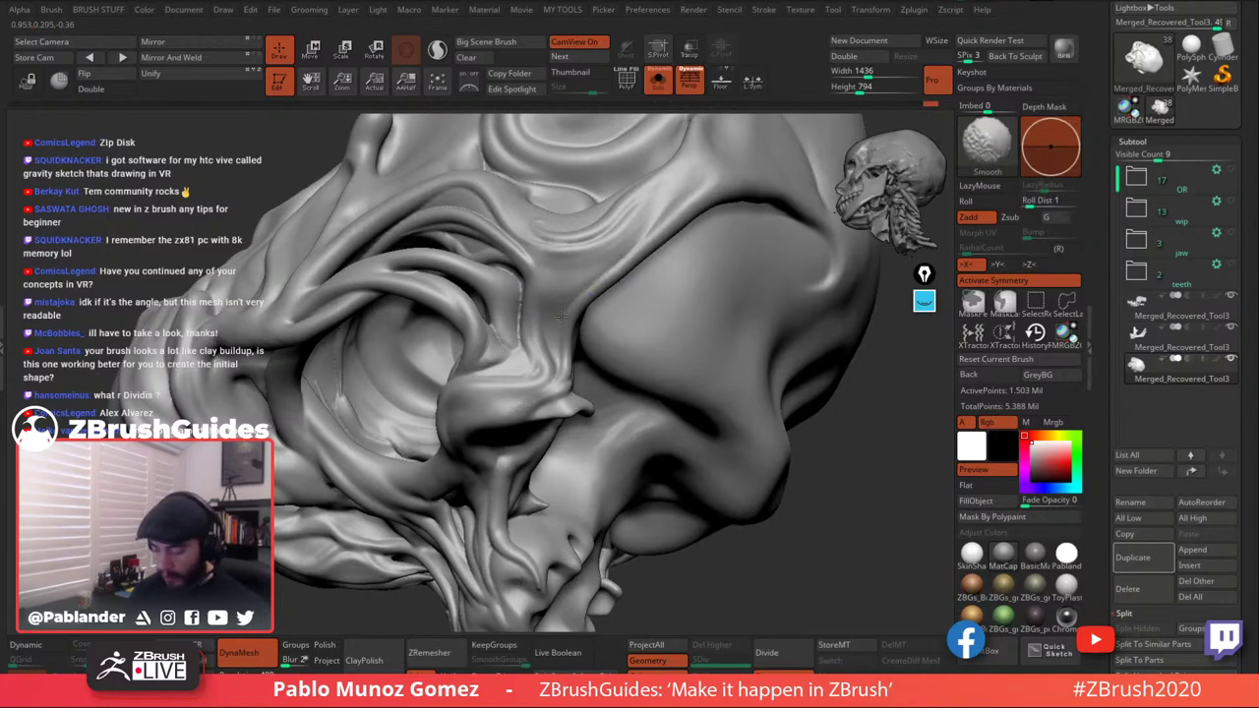
mouse_move(610, 238)
right_down()
mouse_move(632, 262)
mouse_move(590, 282)
right_up()
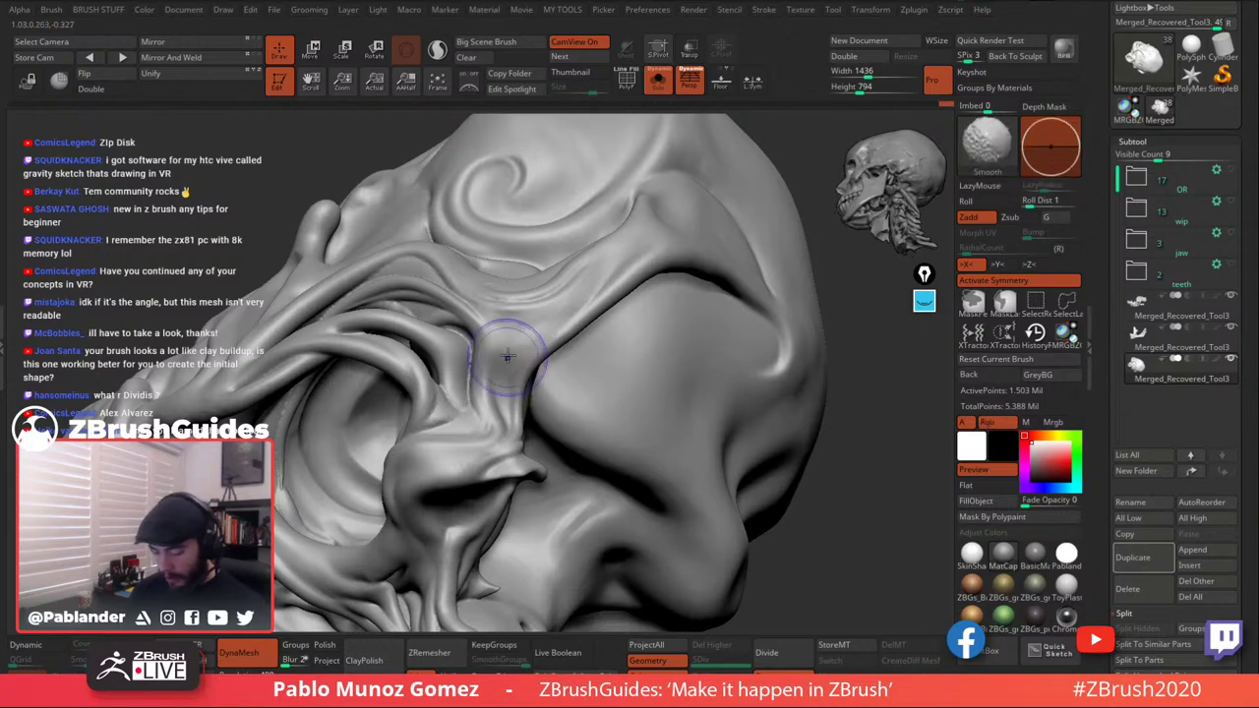
Define the thin strands along the eye socket's outer rim, below the small hollow in the cheekbone.
mouse_move(590, 301)
right_down()
mouse_move(628, 304)
mouse_move(610, 297)
mouse_move(571, 337)
right_up()
right_click(533, 323)
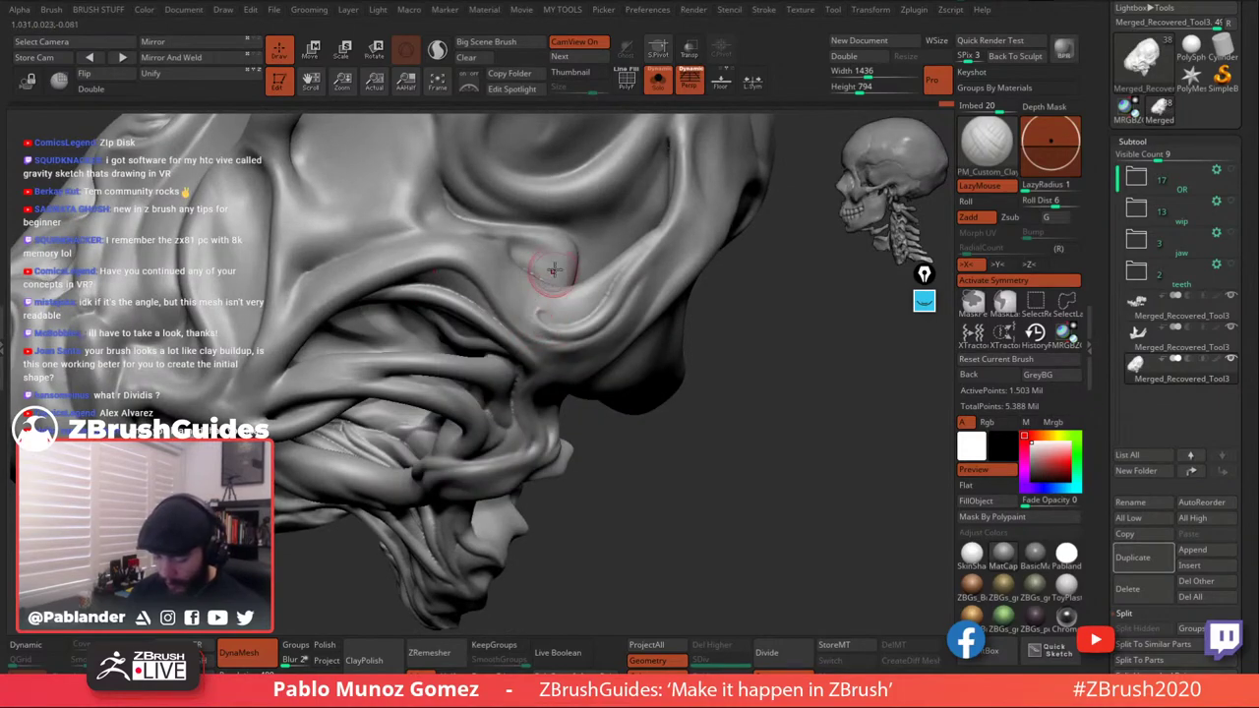
mouse_move(536, 268)
right_down()
mouse_move(631, 237)
mouse_move(516, 275)
right_up()
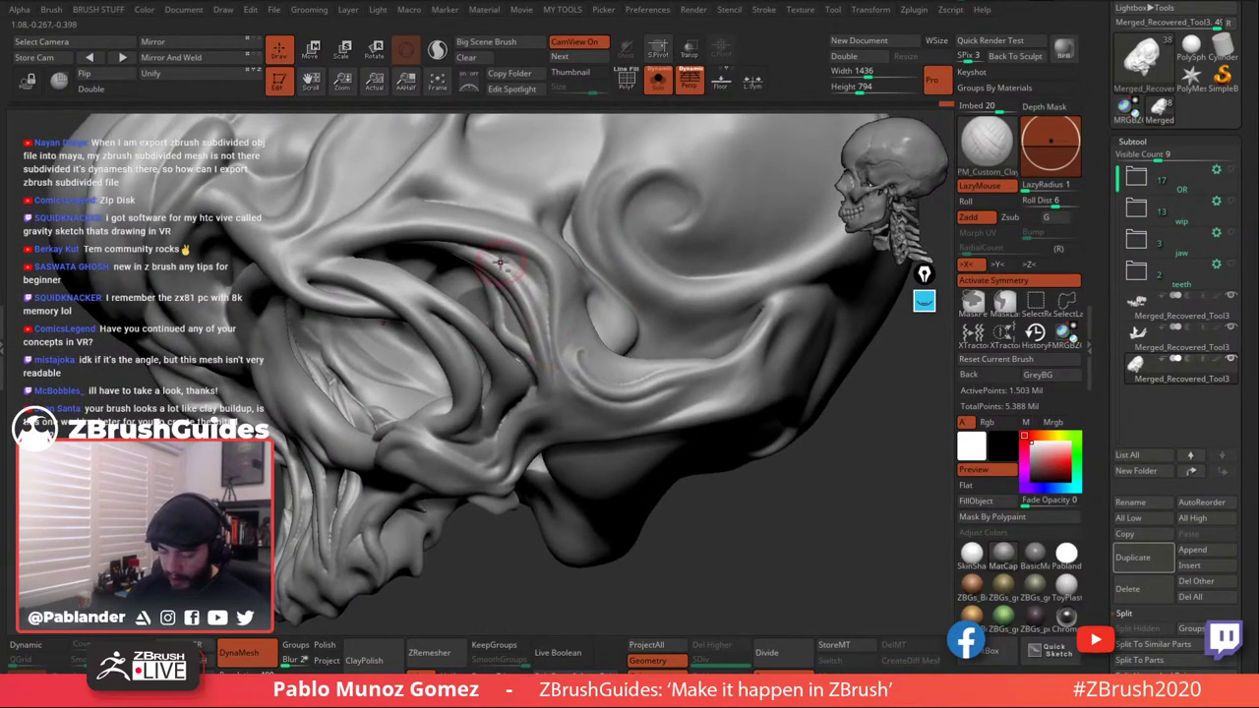
right_drag(539, 323, 543, 266)
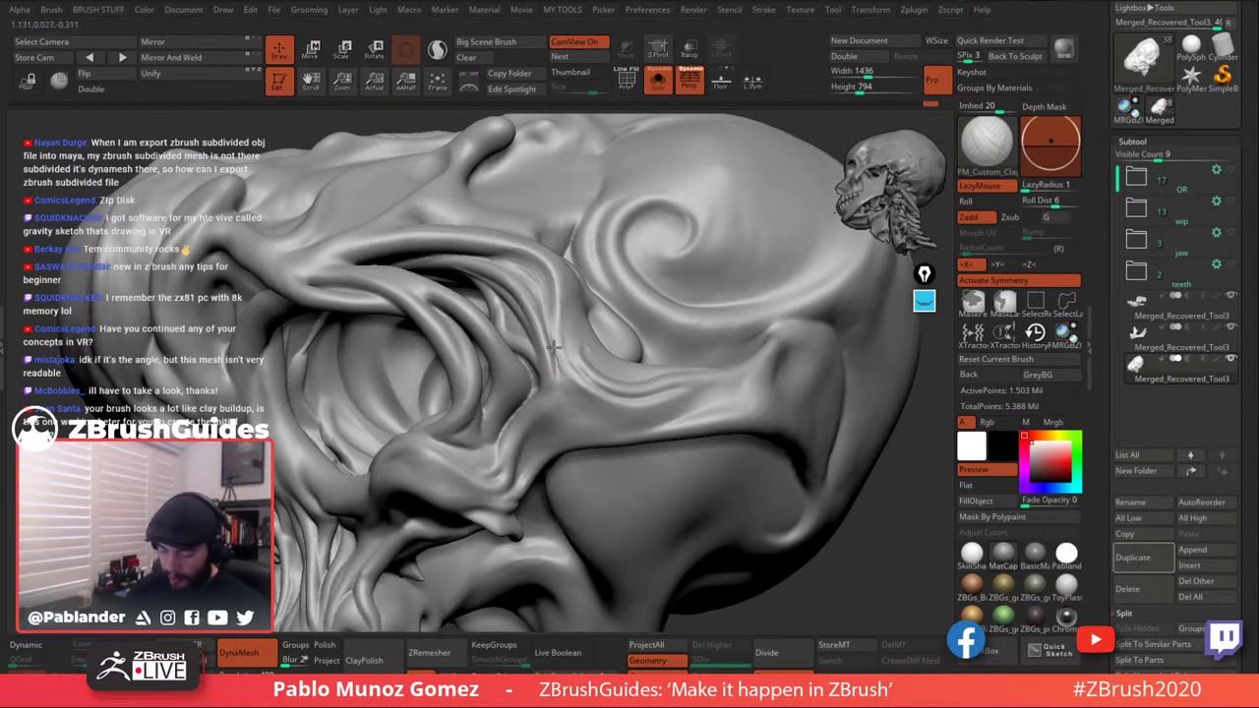
key(shift)
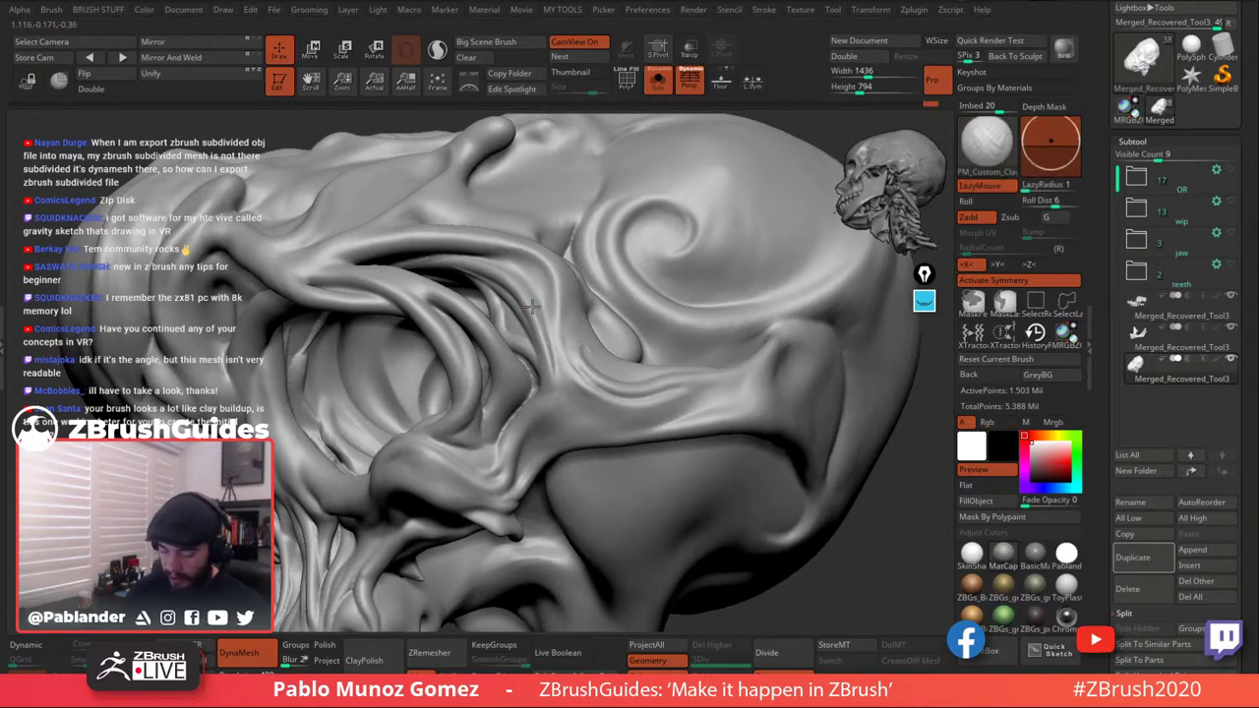
drag(532, 307, 557, 365)
Refine the grooves between the arched strands over the eye socket's upper rim and smooth them.
mouse_move(548, 263)
alt+right_down()
mouse_move(585, 288)
mouse_move(551, 335)
mouse_move(591, 403)
mouse_move(610, 394)
mouse_move(606, 228)
mouse_move(606, 246)
alt+right_up()
key(shift)
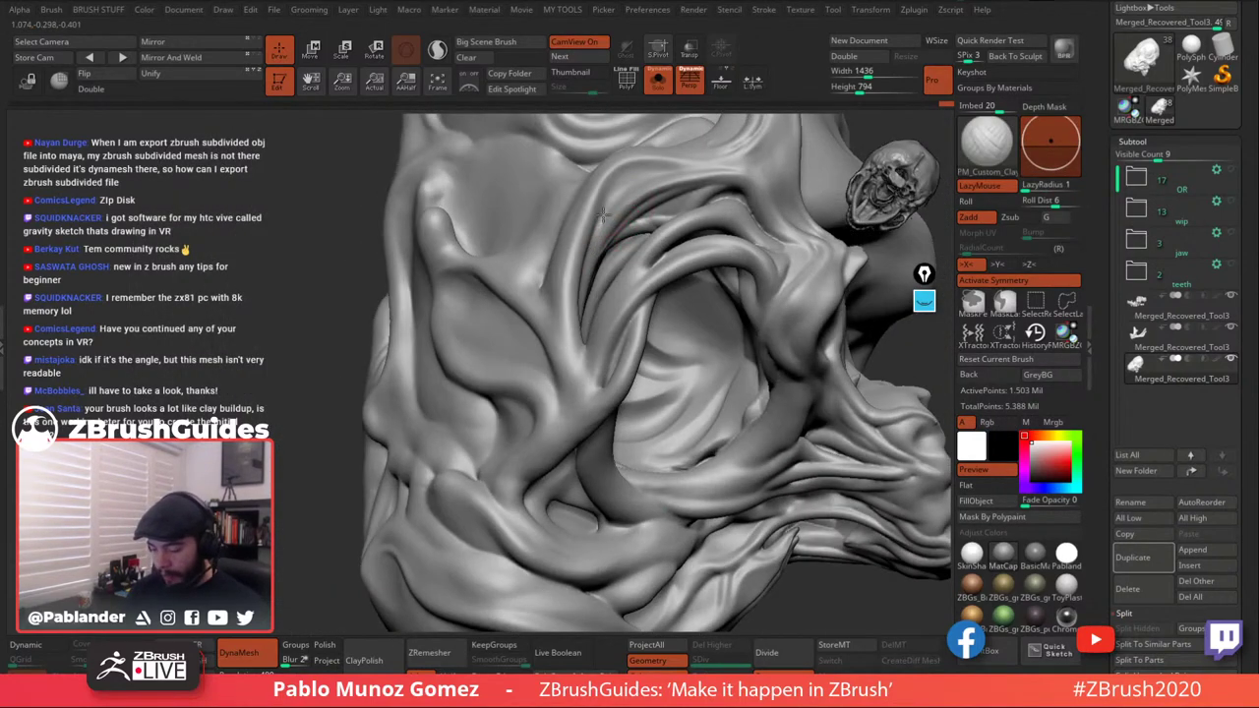
mouse_move(621, 215)
mouse_down()
mouse_move(643, 179)
mouse_move(622, 213)
mouse_up()
right_drag(717, 215, 641, 248)
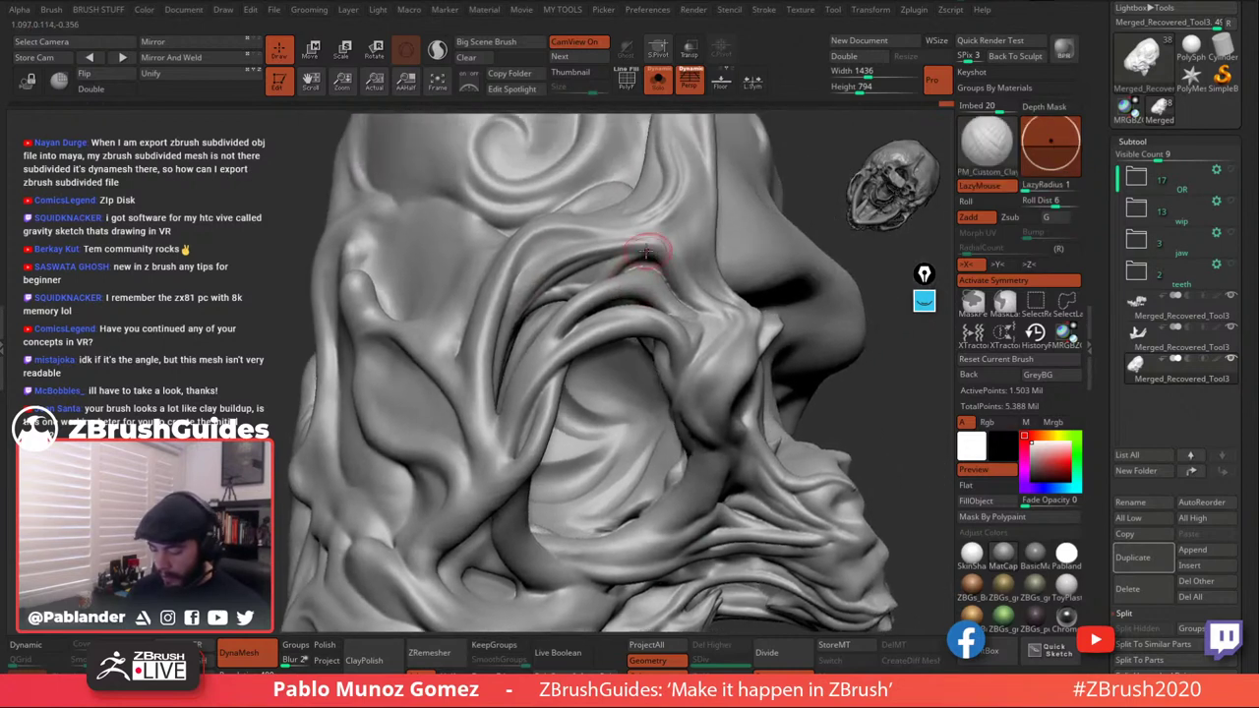
key(shift)
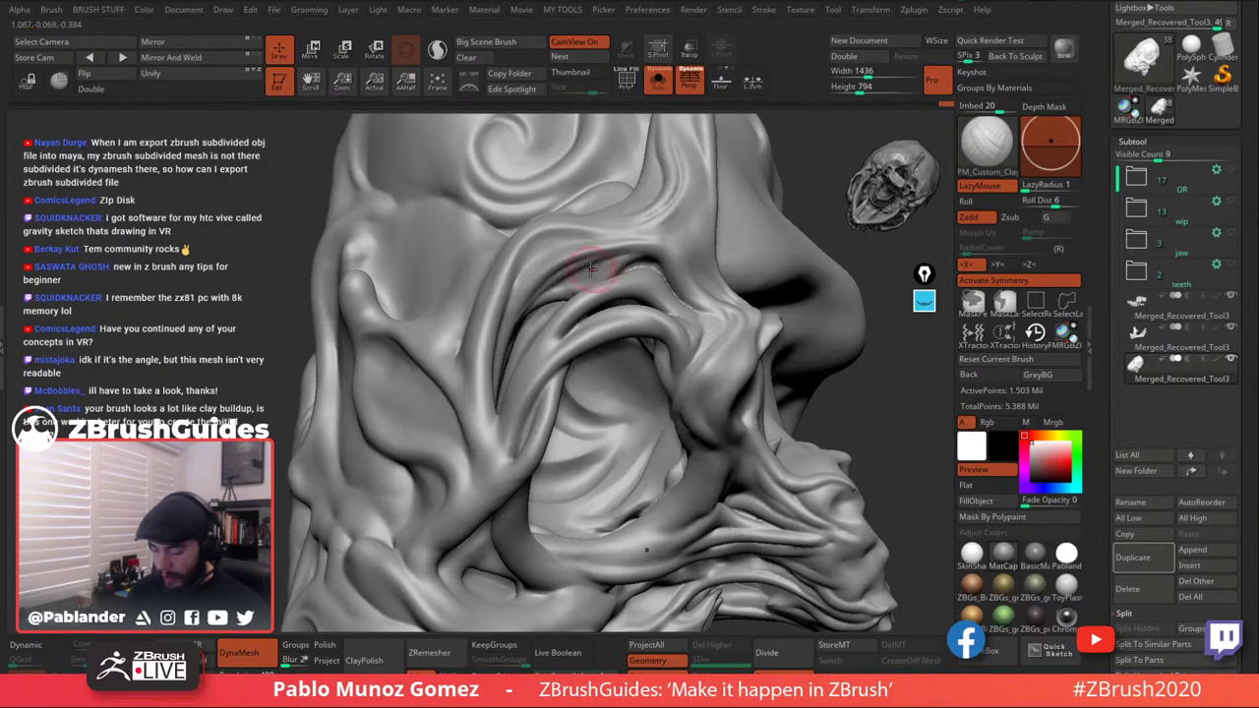
key(shift)
Rework the curled fold on the cheekbone beneath the small hollow and smooth out its front end.
right_drag(658, 234, 659, 304)
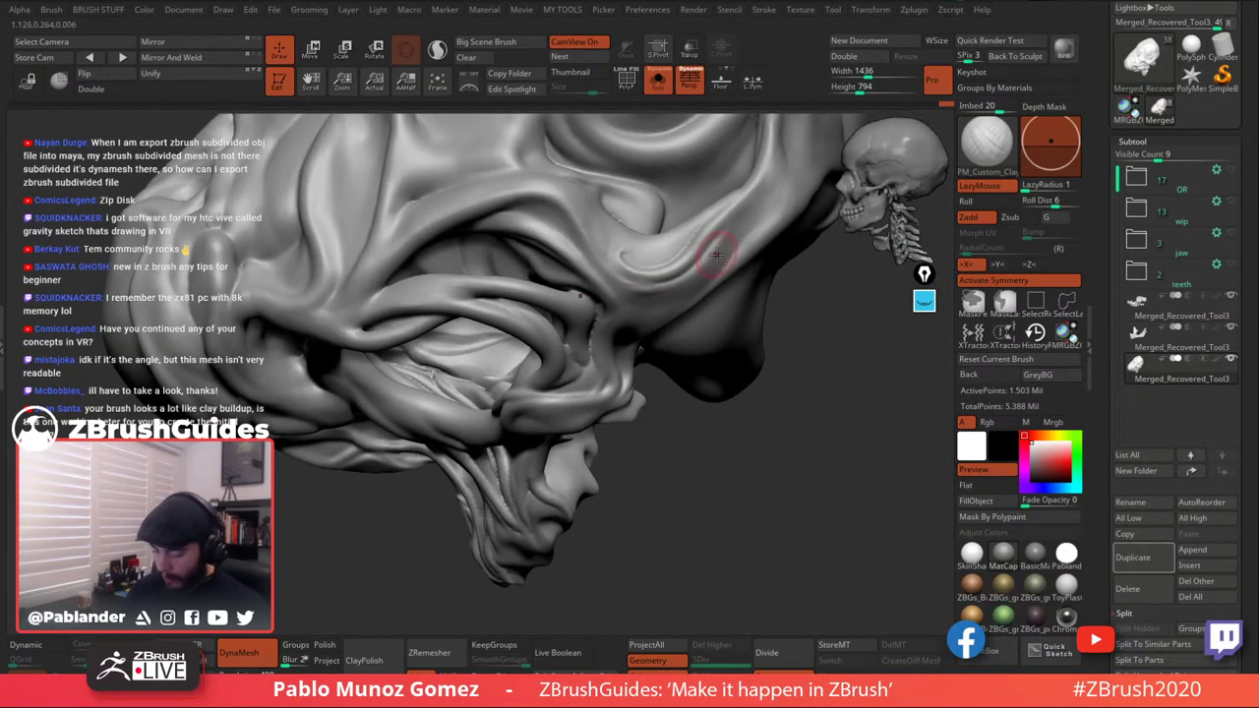
right_drag(658, 251, 662, 258)
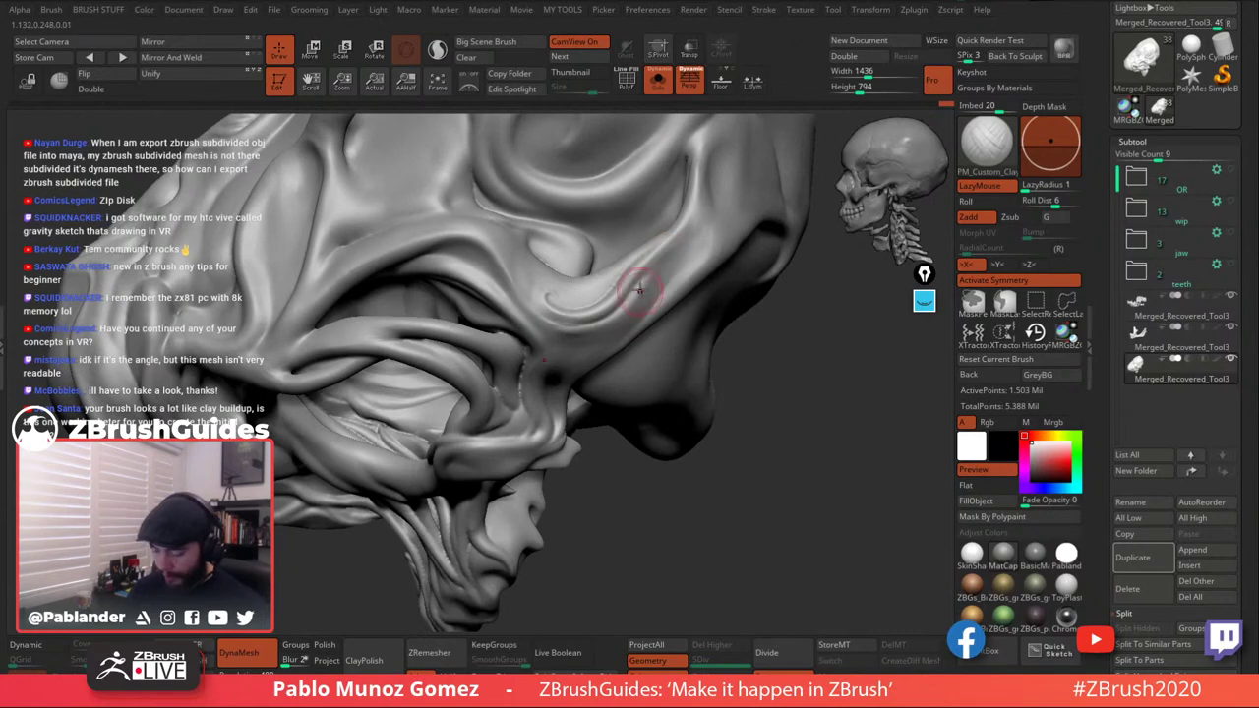
key(shift)
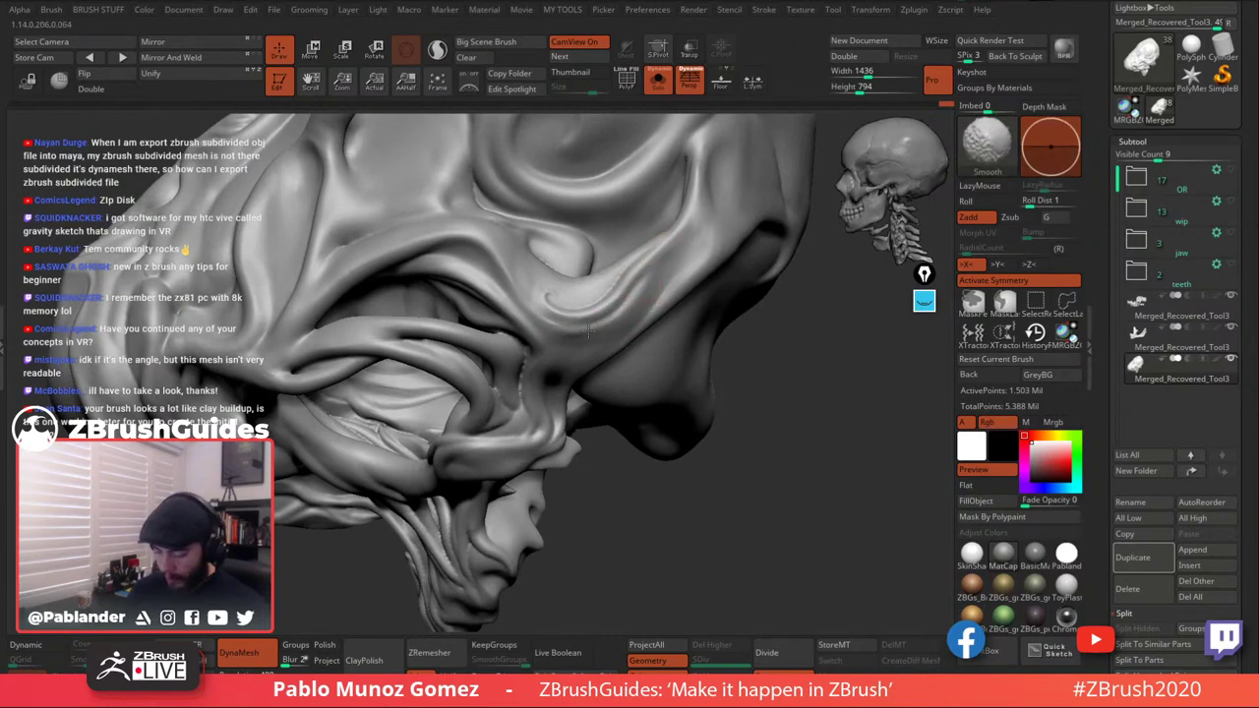
right_drag(533, 316, 557, 281)
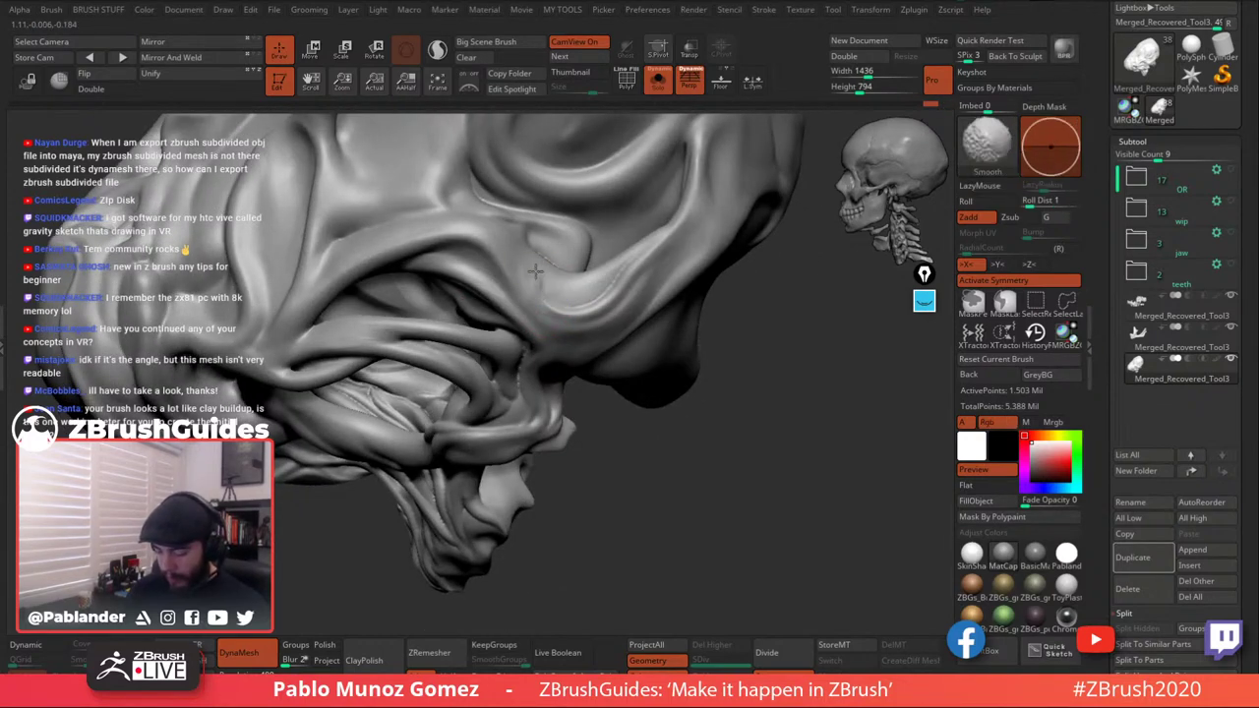
Refine the small hollow in the cheekbone and smooth the curled fold around it.
mouse_move(576, 295)
right_down()
mouse_move(575, 248)
mouse_move(530, 253)
right_up()
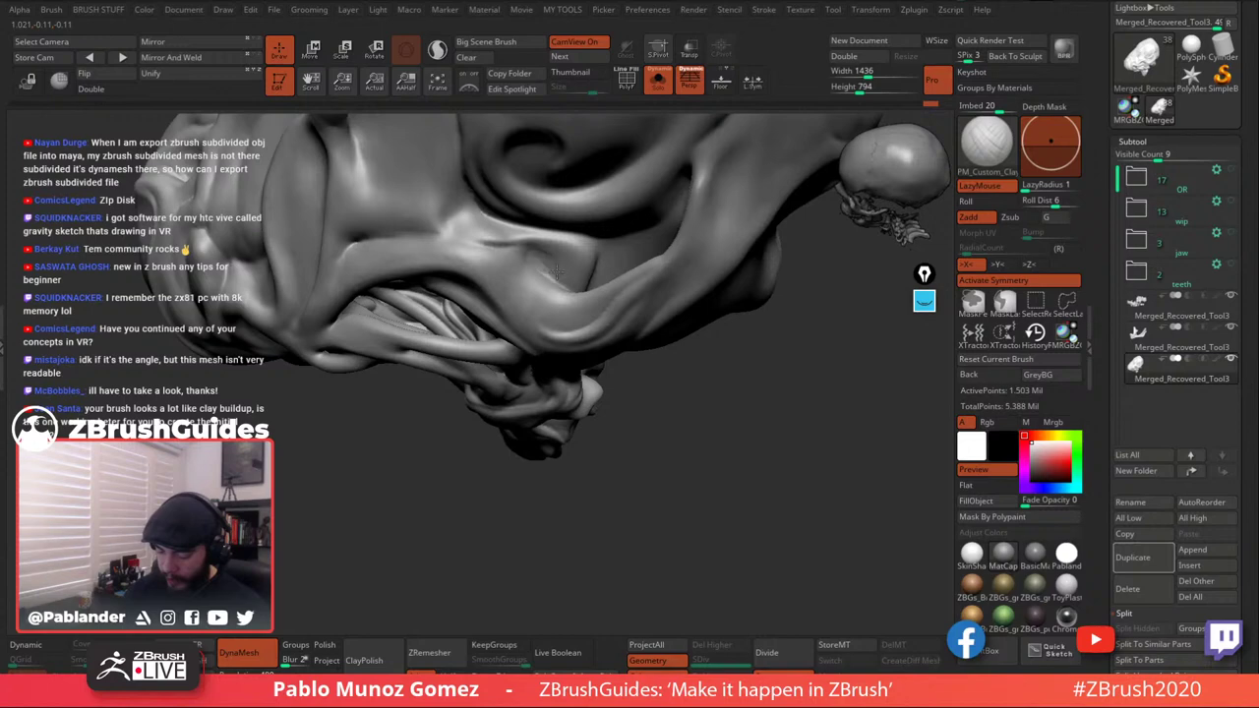
mouse_move(560, 248)
right_down()
mouse_move(511, 228)
mouse_move(590, 282)
mouse_move(581, 303)
right_up()
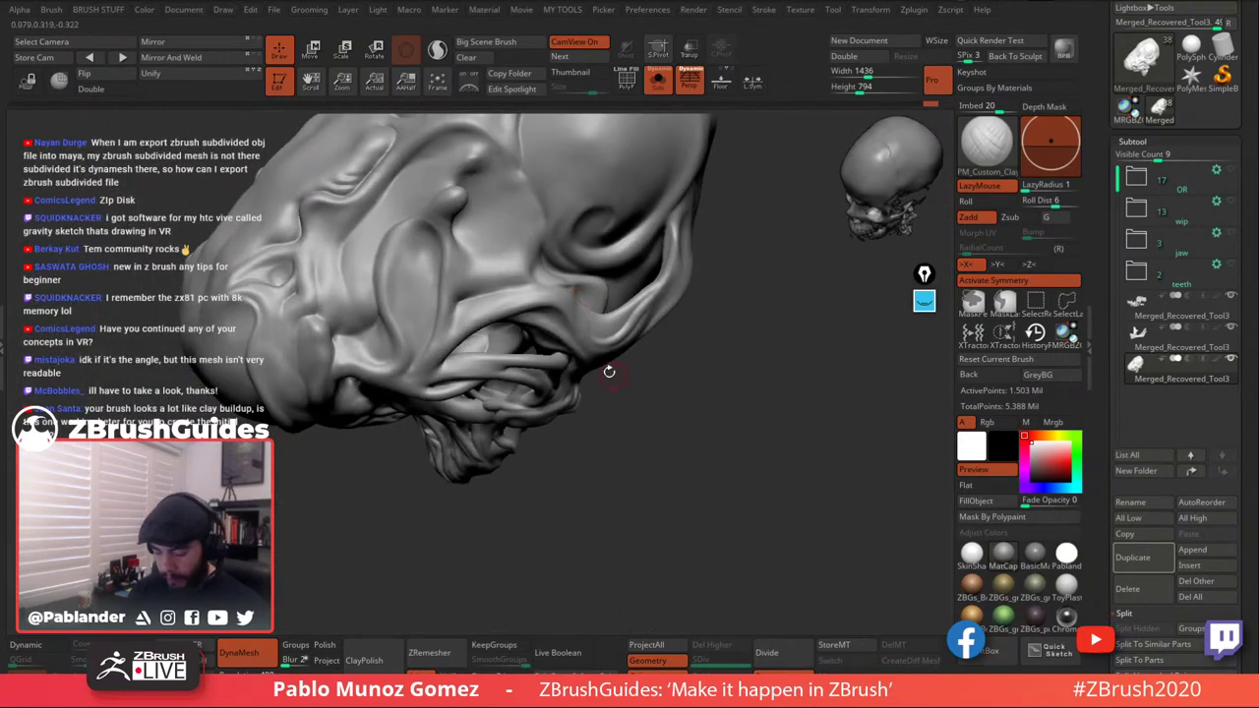
right_drag(609, 372, 641, 365)
key(shift)
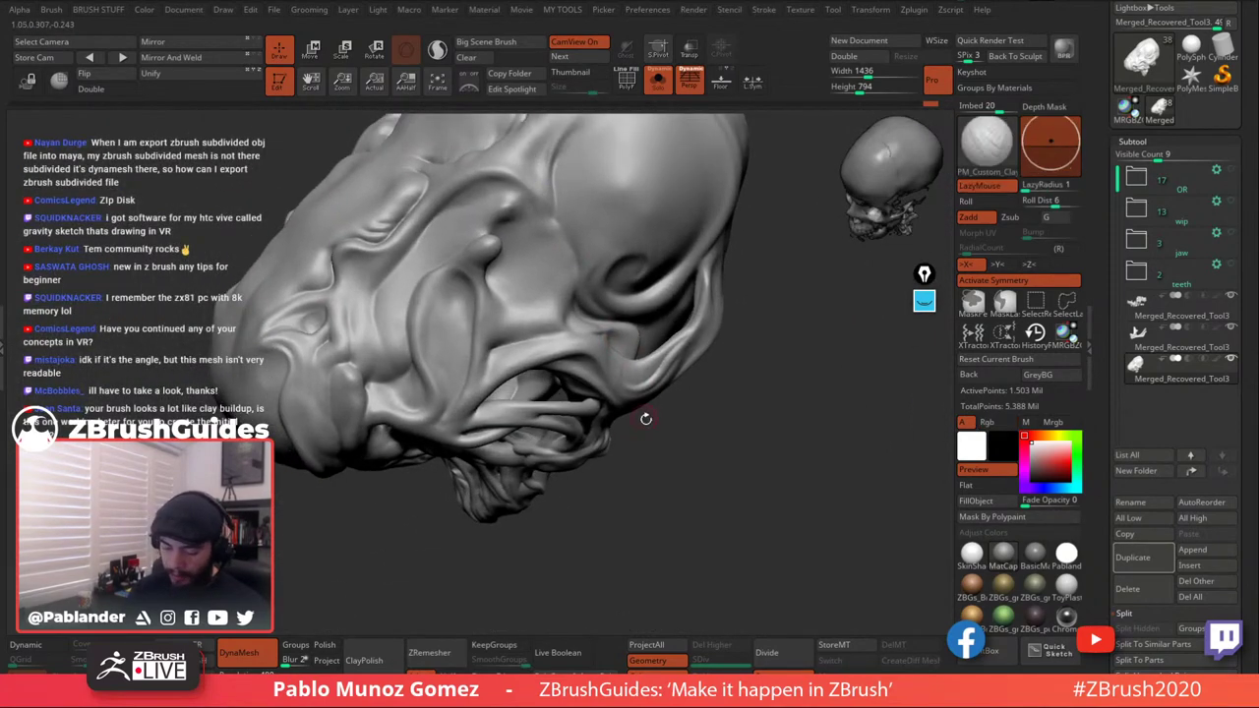
mouse_move(643, 417)
ctrl+right_down()
mouse_move(637, 370)
mouse_move(670, 419)
ctrl+right_up()
key(space)
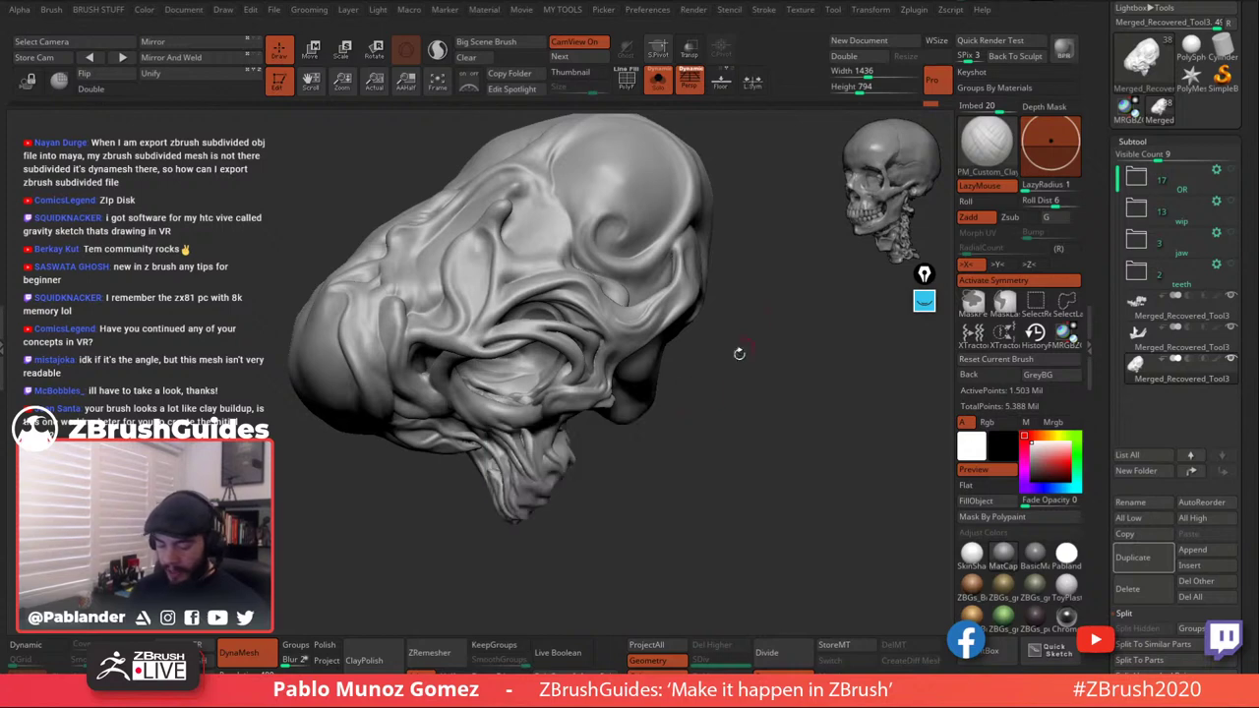
Sculpt the underside of the drooping cheekbone bump beside the upper jaw and smooth its folds.
mouse_move(737, 354)
right_down()
mouse_move(709, 411)
mouse_move(711, 348)
mouse_move(673, 366)
mouse_move(620, 313)
mouse_move(596, 361)
mouse_move(681, 380)
mouse_move(604, 335)
mouse_move(621, 293)
right_up()
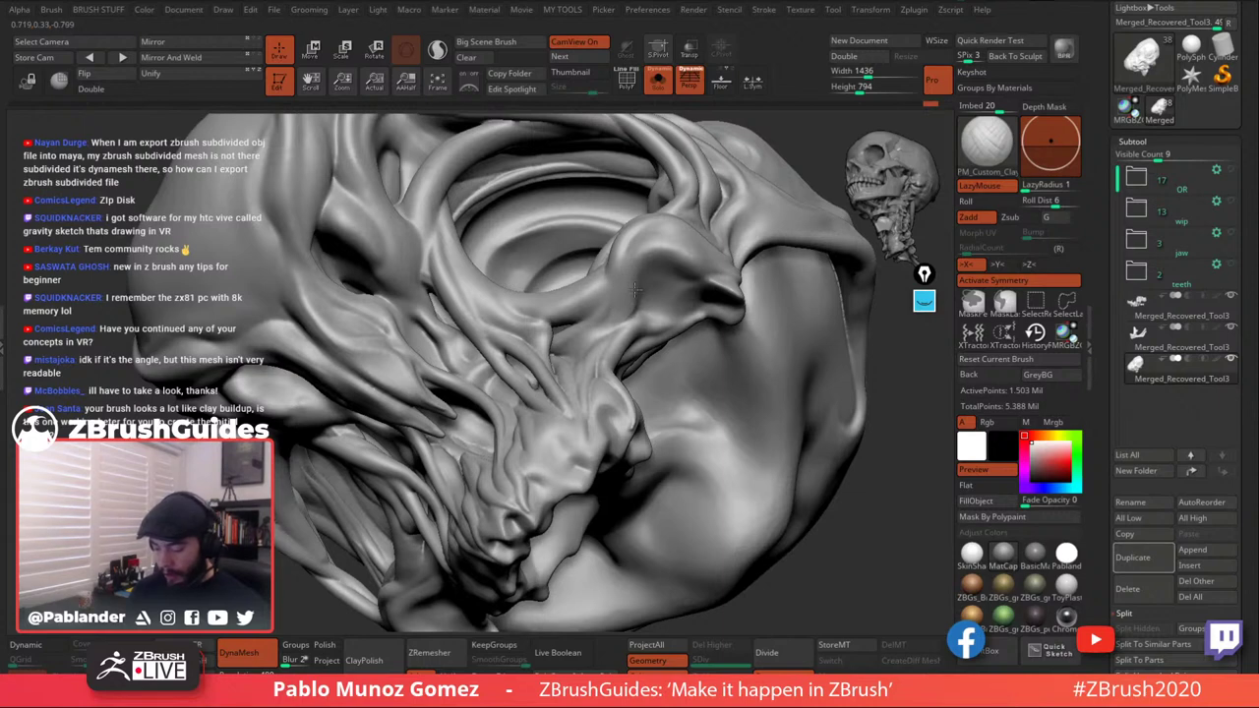
mouse_move(646, 266)
right_down()
mouse_move(711, 342)
mouse_move(656, 336)
right_up()
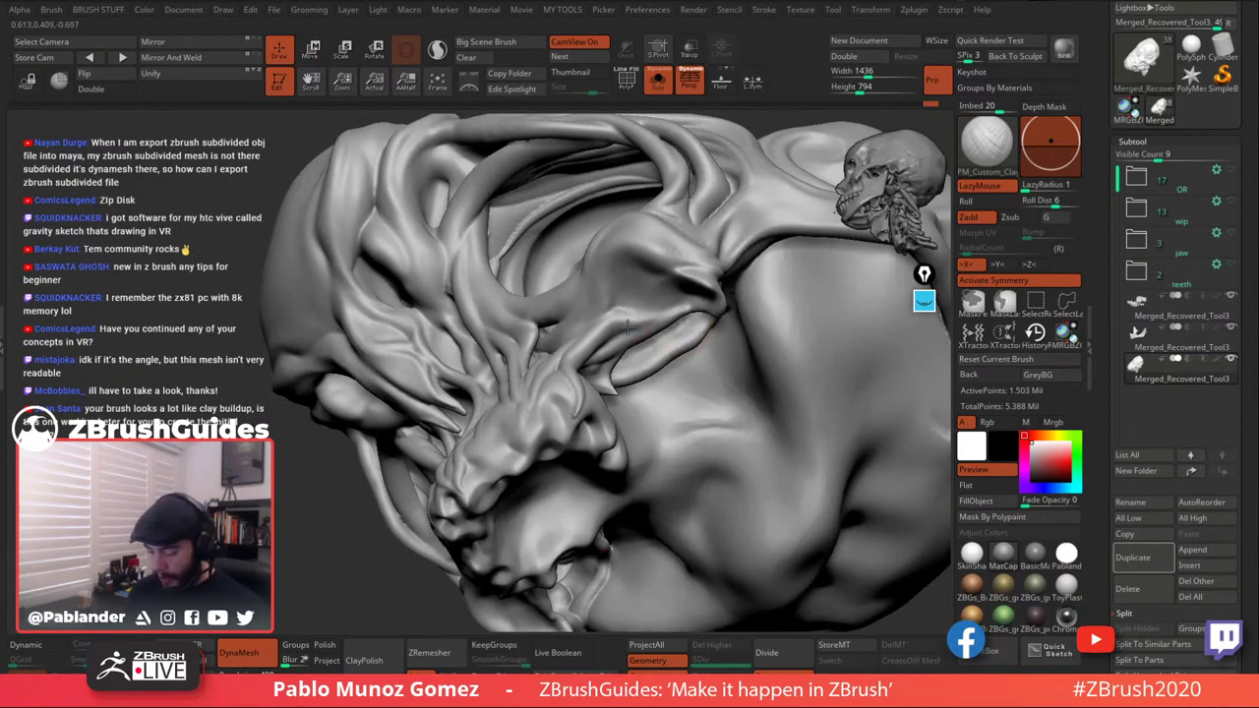
key(shift)
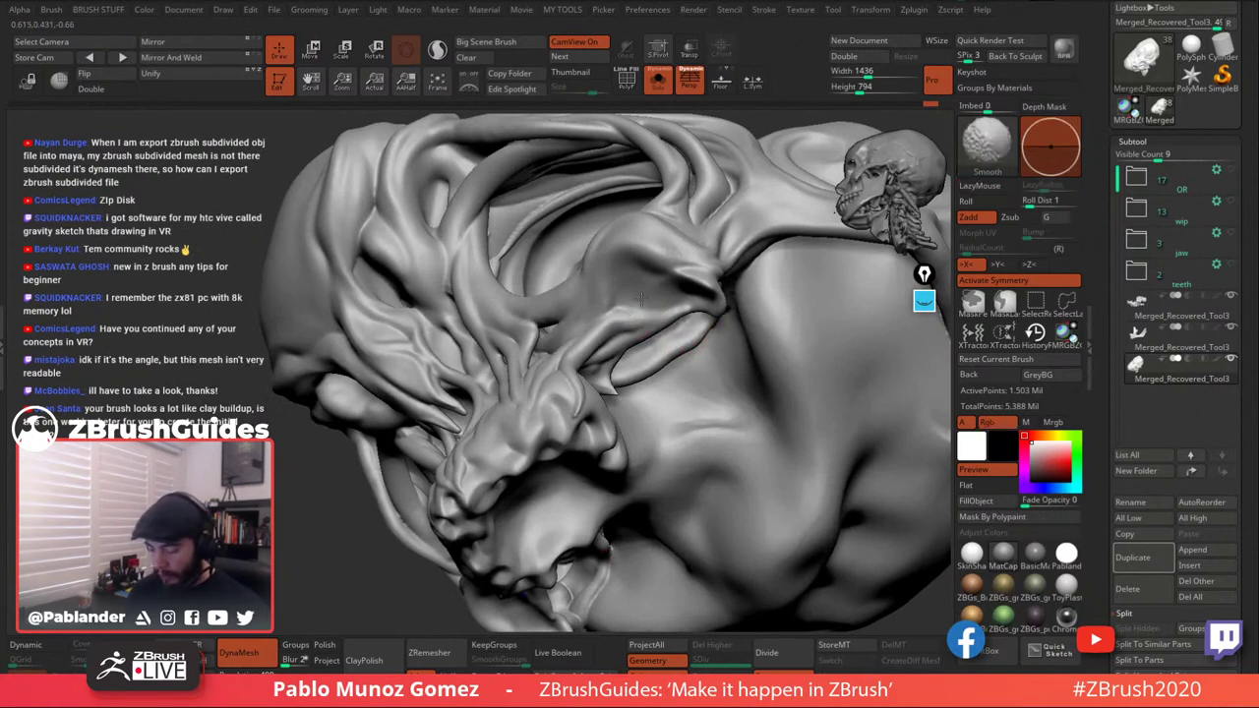
drag(714, 280, 614, 224)
mouse_move(693, 327)
right_down()
mouse_move(681, 297)
mouse_move(724, 309)
mouse_move(723, 336)
mouse_move(731, 274)
right_up()
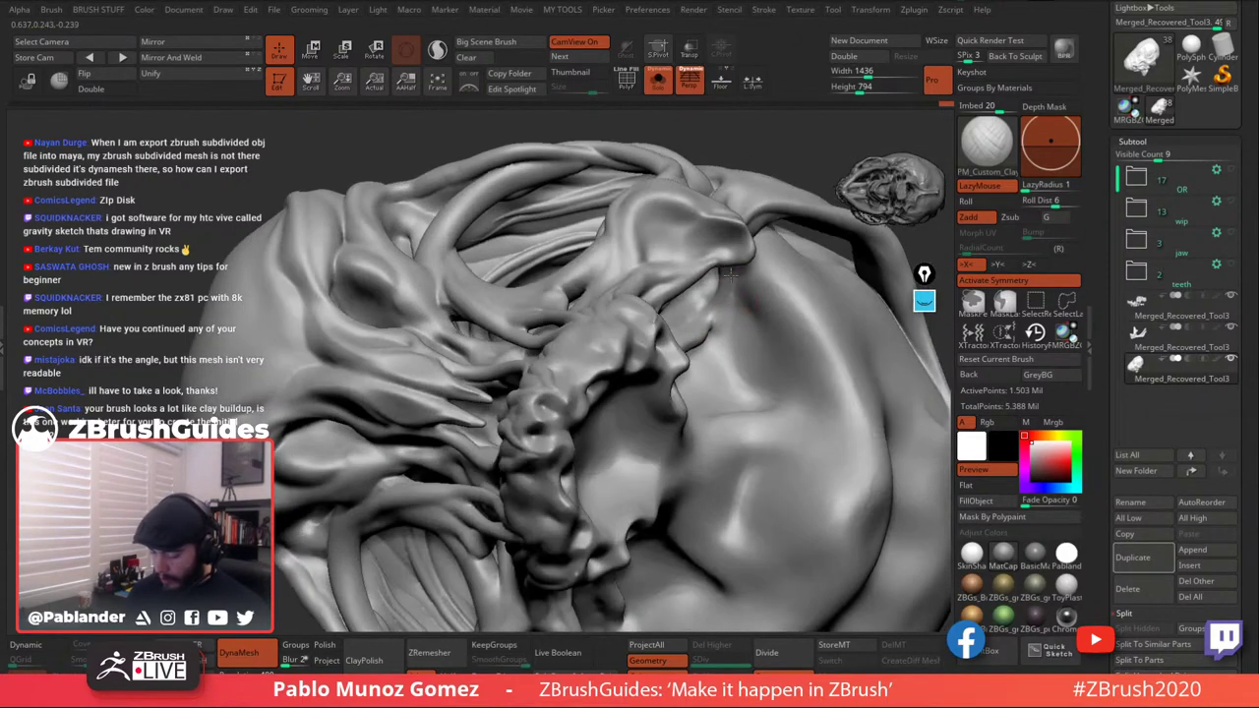
key(shift)
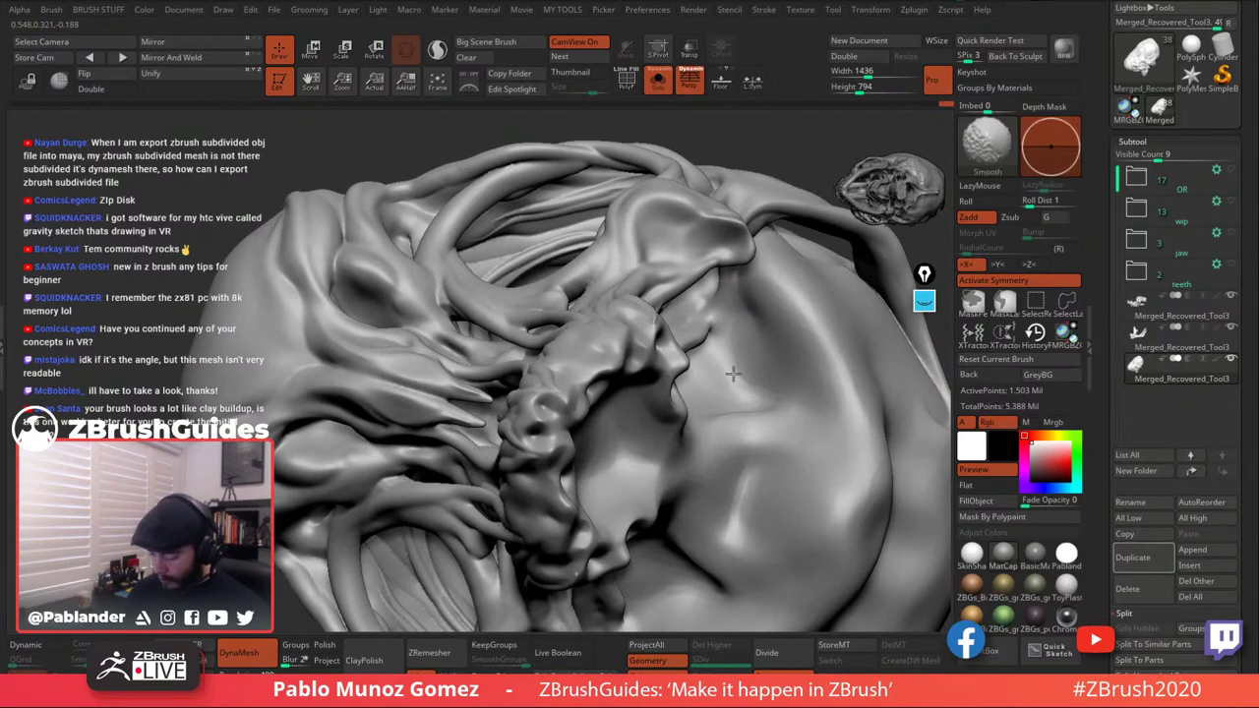
Rework the lumps at the rear end of the upper jaw's edge and undo the last strokes there.
mouse_move(773, 399)
right_down()
mouse_move(742, 253)
mouse_move(723, 308)
mouse_move(741, 275)
mouse_move(718, 303)
mouse_move(719, 283)
mouse_move(584, 331)
right_up()
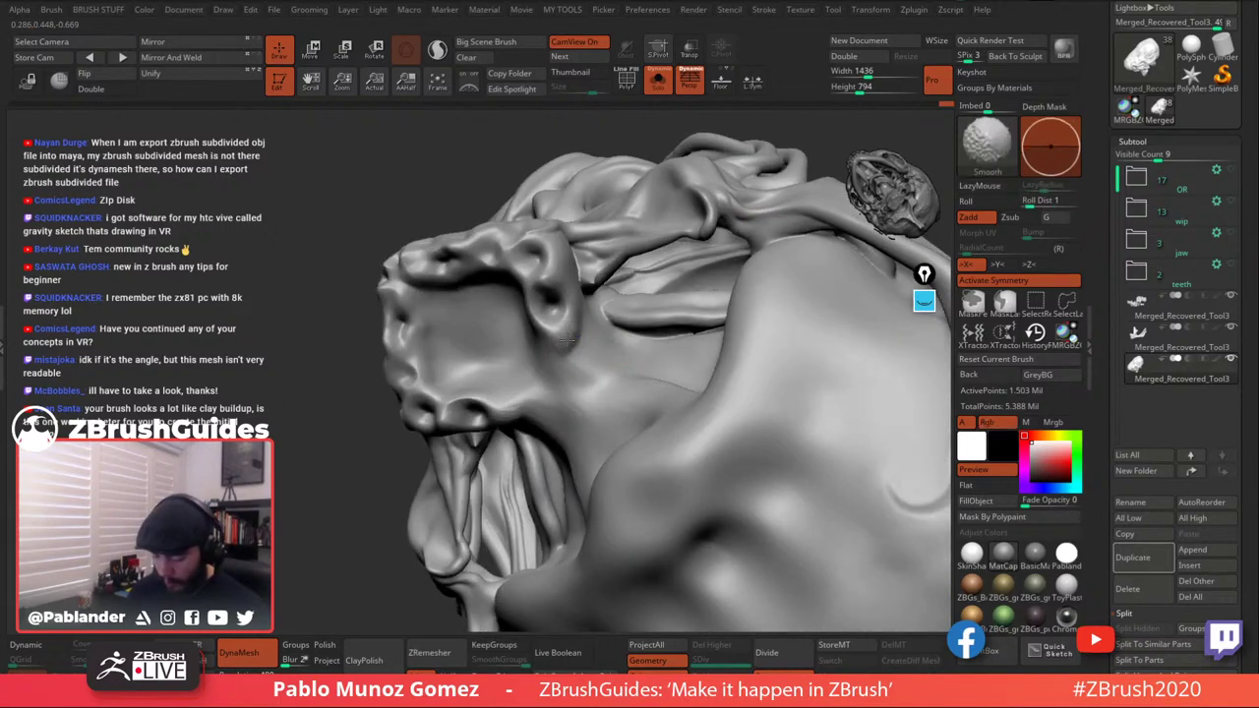
mouse_move(578, 313)
right_down()
mouse_move(565, 286)
mouse_move(577, 282)
mouse_move(568, 315)
right_up()
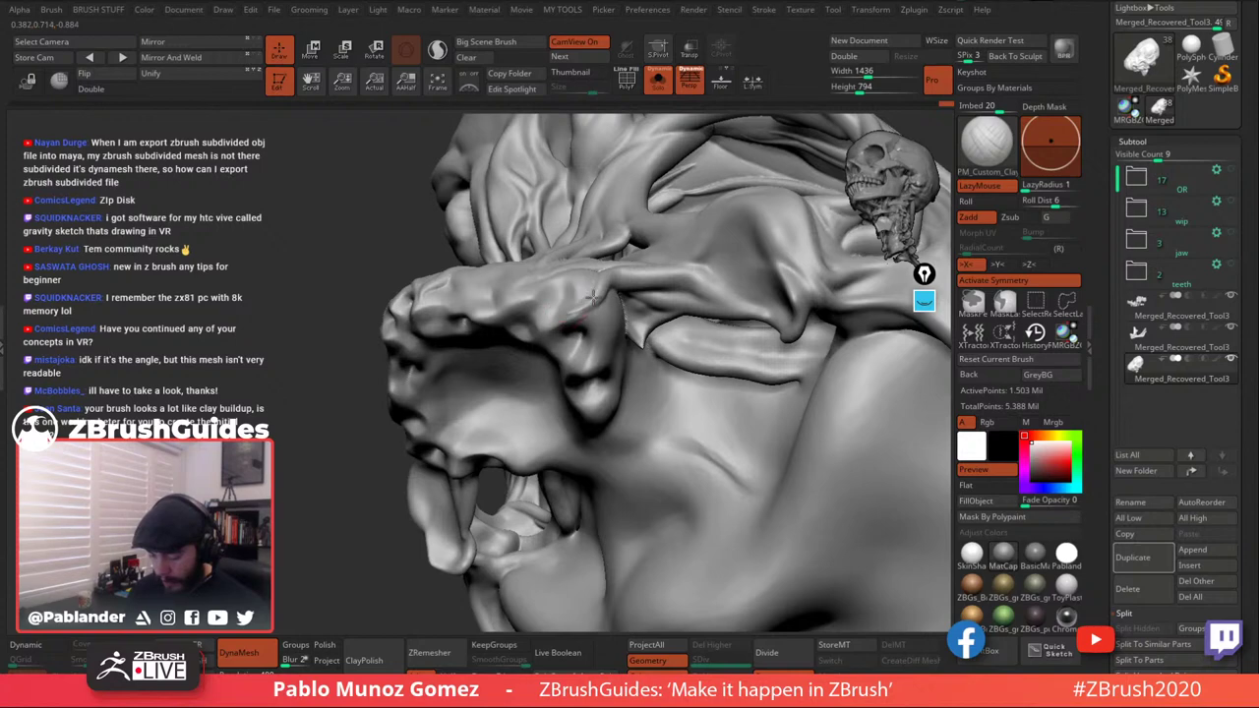
right_drag(604, 306, 582, 262)
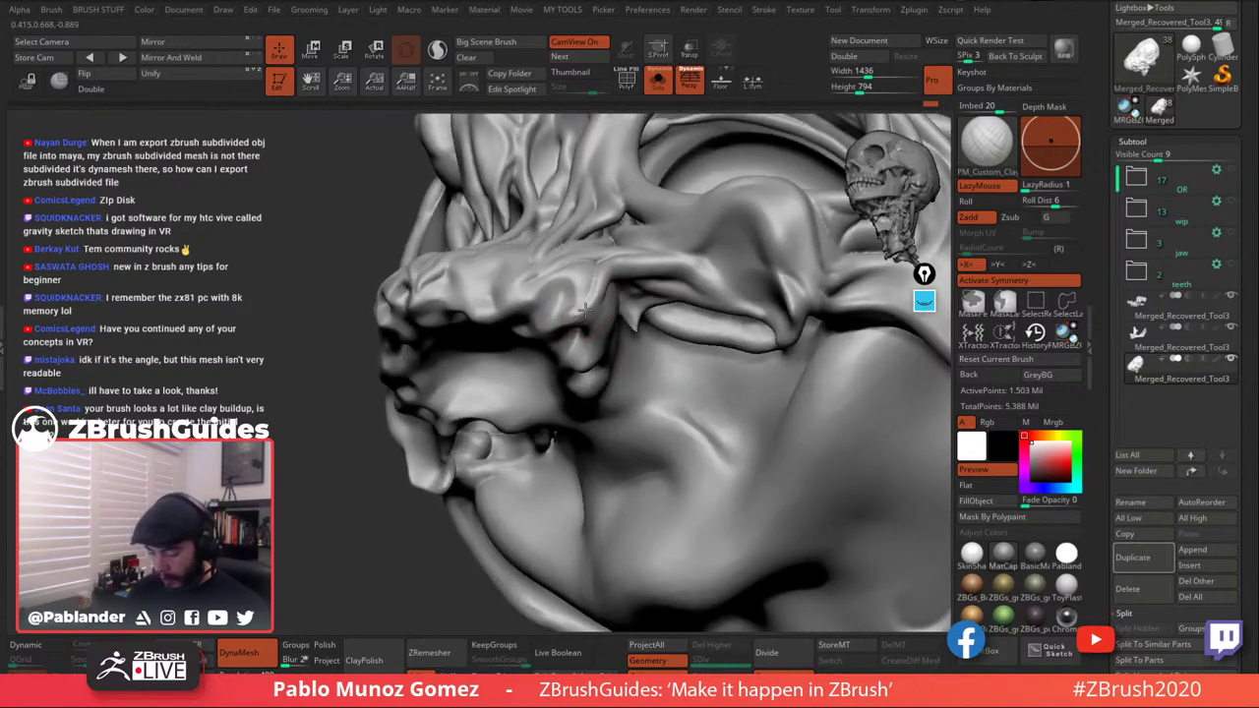
key(ctrl+z)
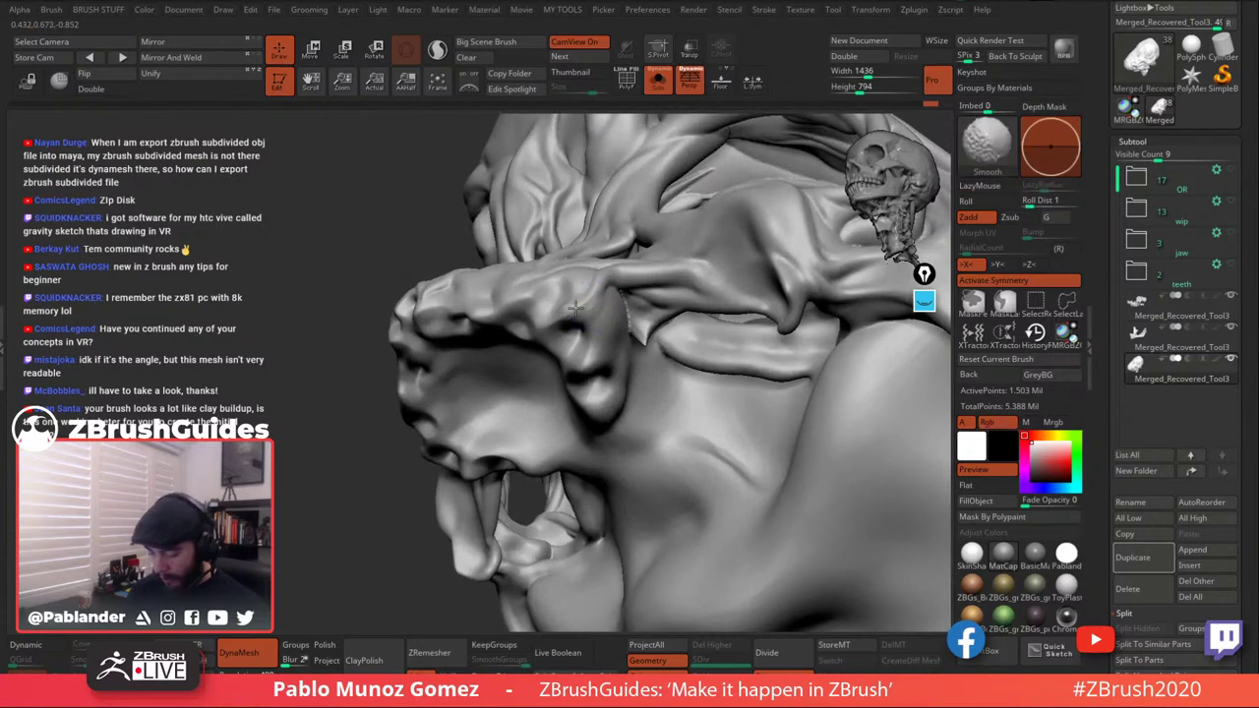
key(ctrl+z)
key(ctrl+z)
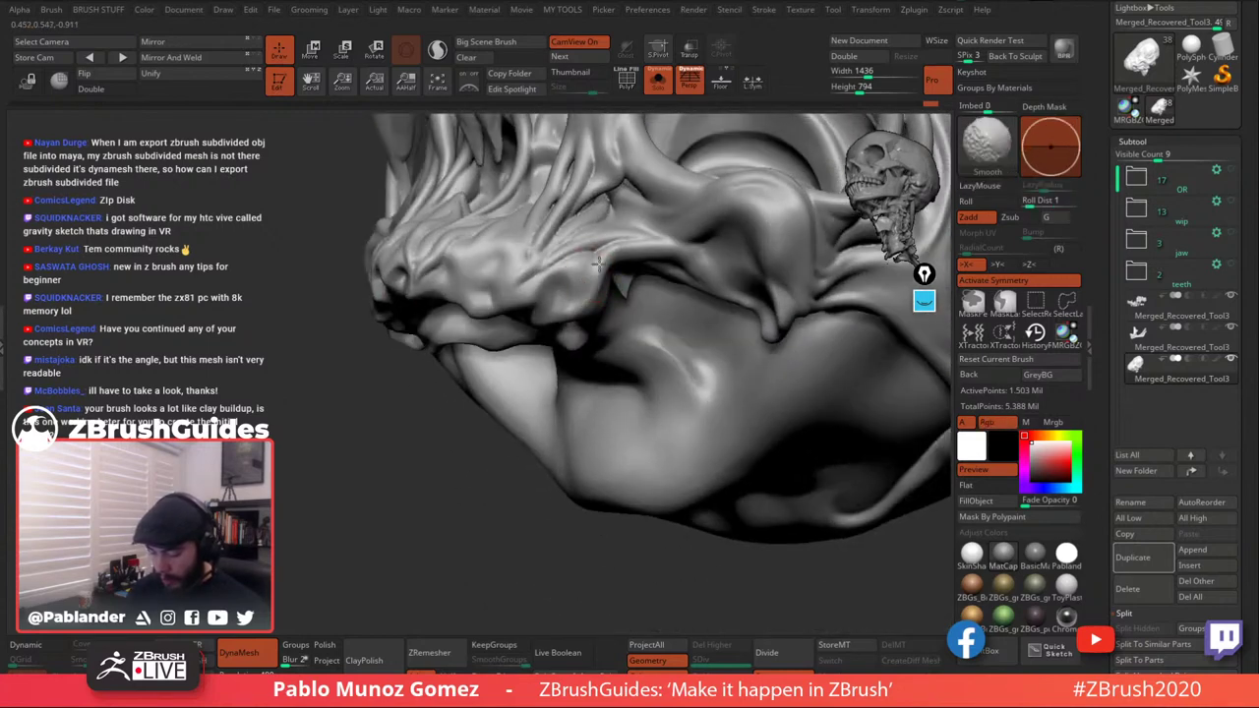
Sculpt the ridges running down to the lumpy front edge of the upper jaw.
right_drag(593, 267, 628, 328)
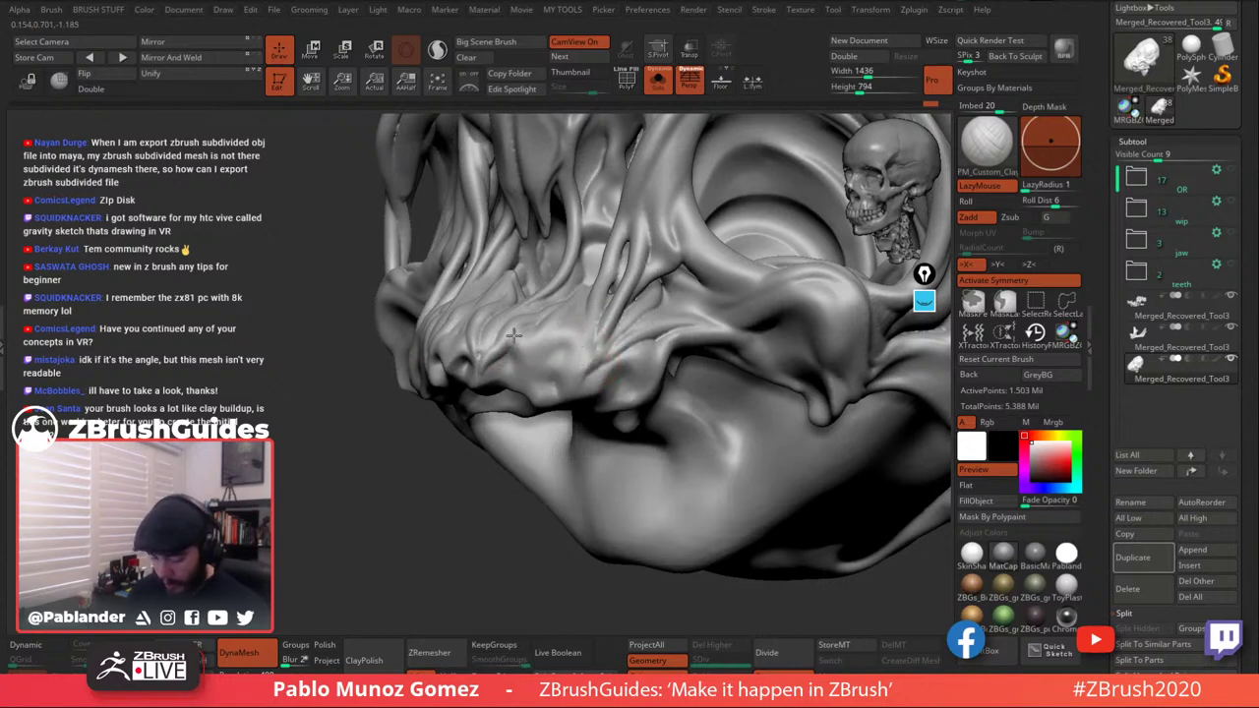
mouse_move(519, 324)
alt+right_down()
mouse_move(598, 339)
mouse_move(588, 376)
alt+right_up()
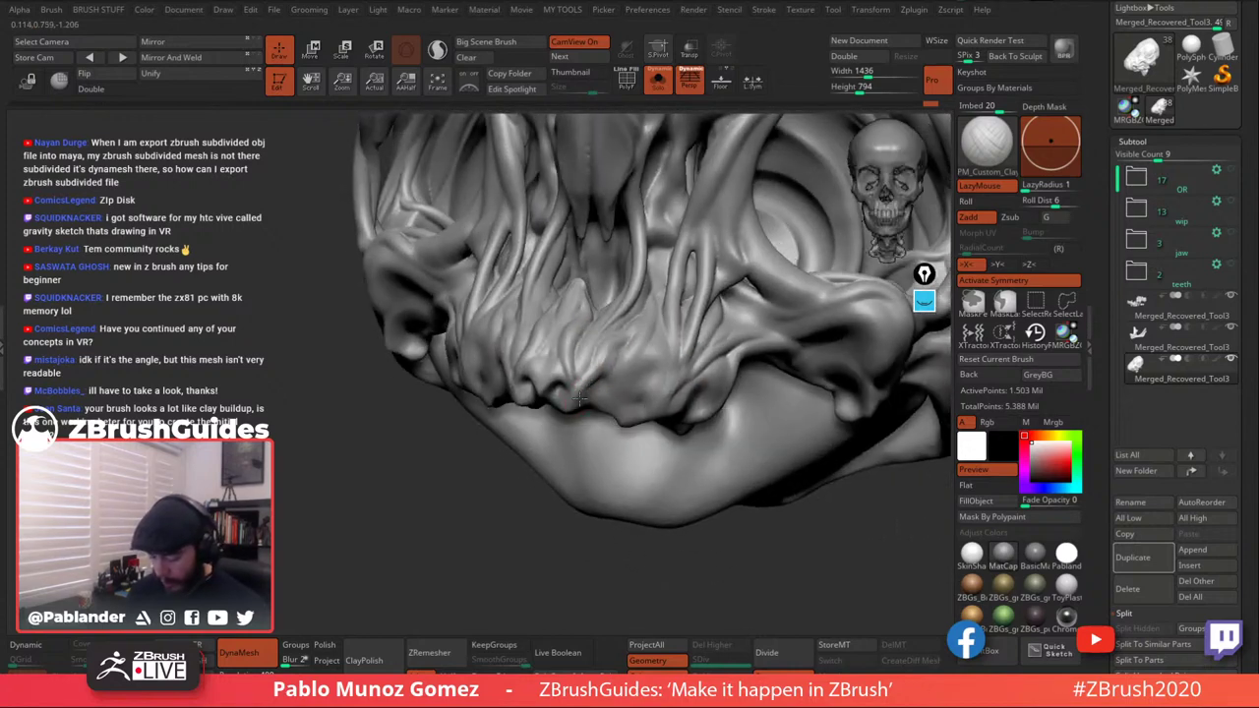
right_drag(591, 332, 581, 355)
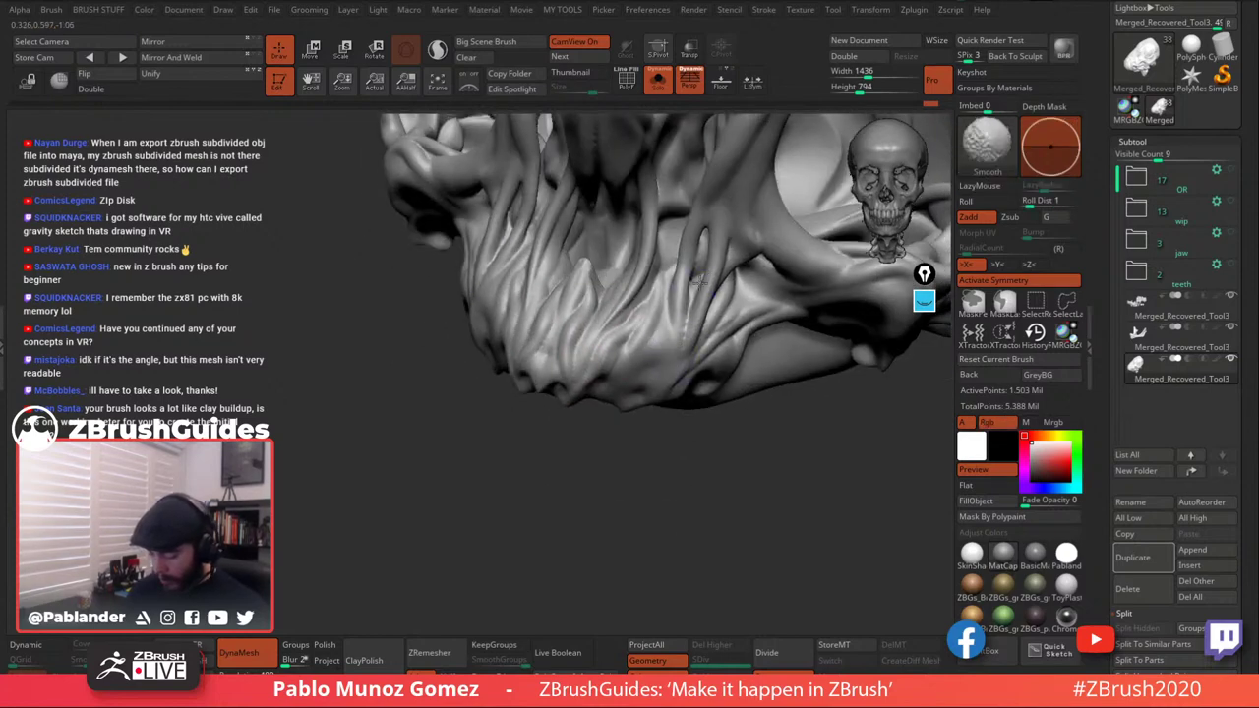
Define the thin strands rising from the side of the upper jaw and smooth the surface between them.
shift+drag(697, 282, 706, 309)
right_drag(718, 313, 703, 255)
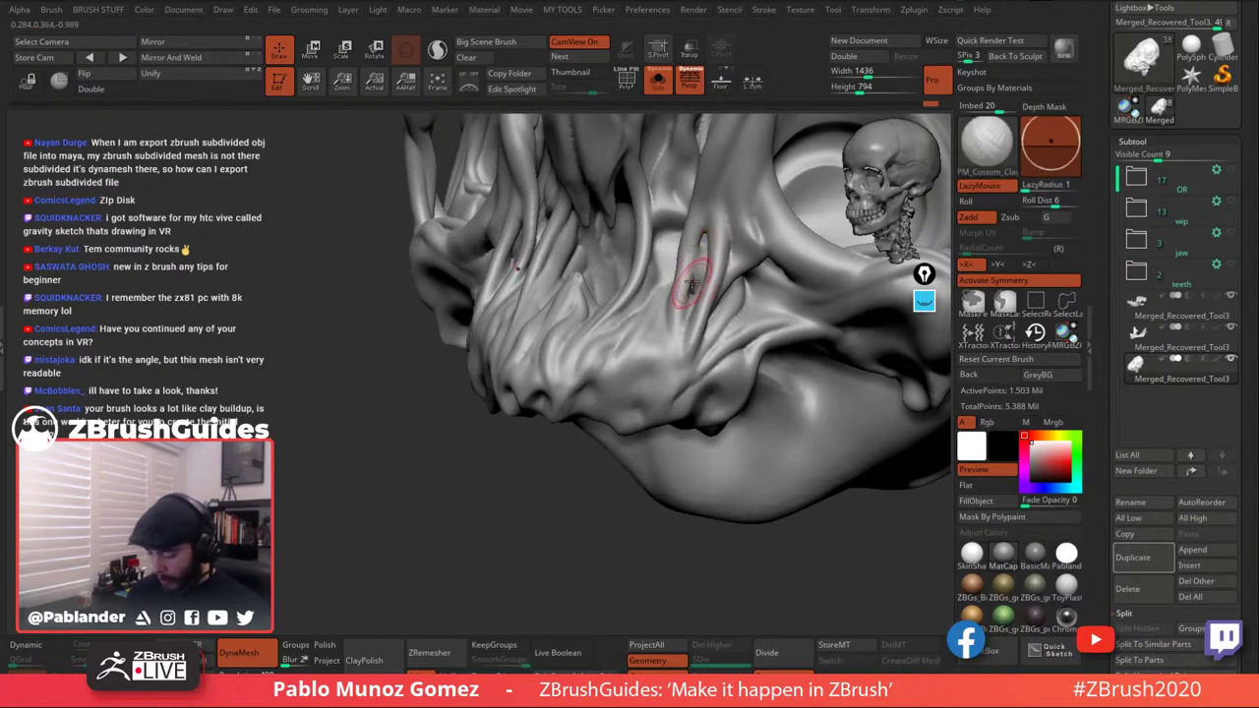
mouse_move(694, 285)
right_down()
mouse_move(731, 284)
mouse_move(717, 268)
mouse_move(718, 291)
mouse_move(682, 276)
mouse_move(674, 305)
mouse_move(679, 273)
mouse_move(730, 219)
mouse_move(689, 303)
right_up()
key(shift)
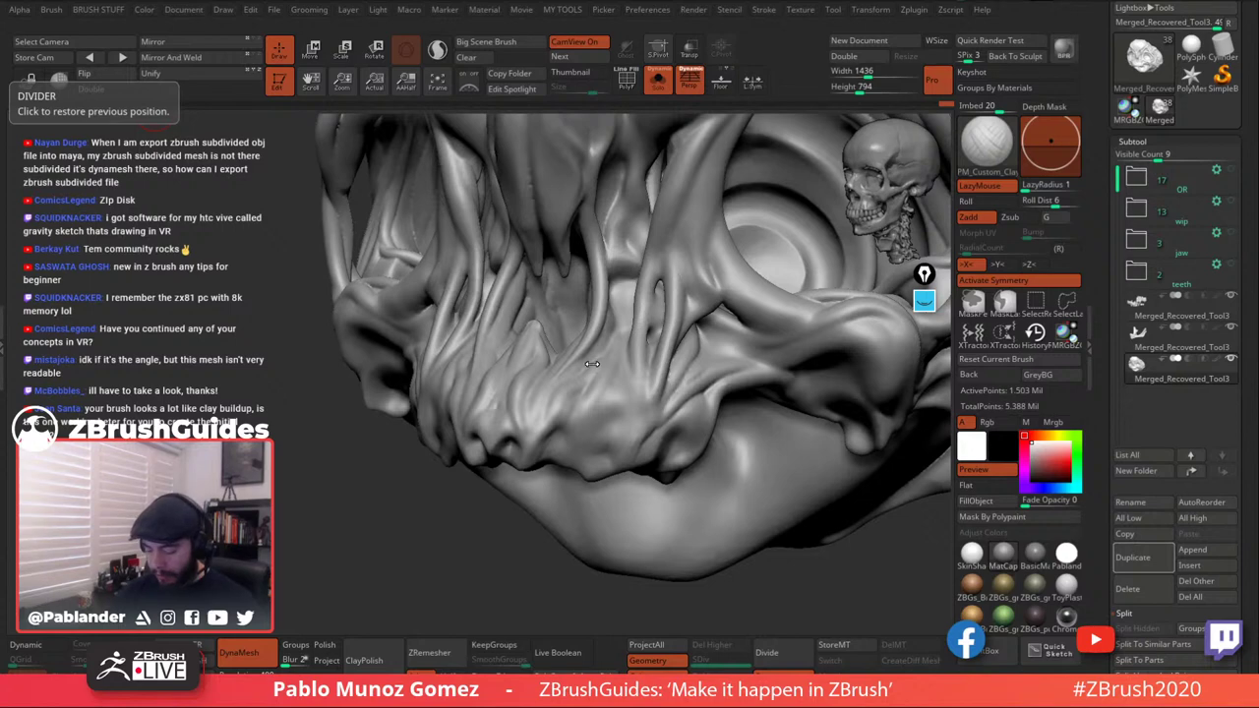
Build up and smooth the thick strand along the inner side of the eye socket above the upper jaw.
mouse_move(658, 340)
right_down()
mouse_move(704, 321)
mouse_move(733, 362)
mouse_move(692, 359)
right_up()
right_drag(715, 310, 698, 300)
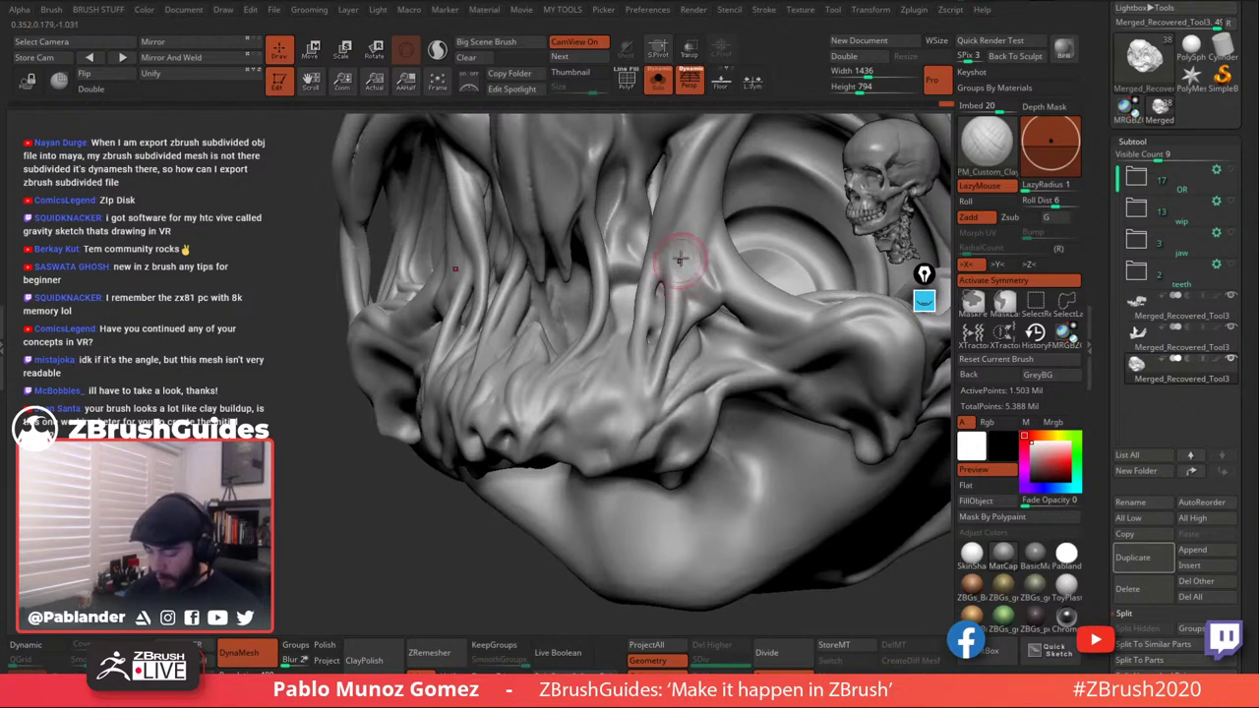
right_drag(680, 261, 737, 202)
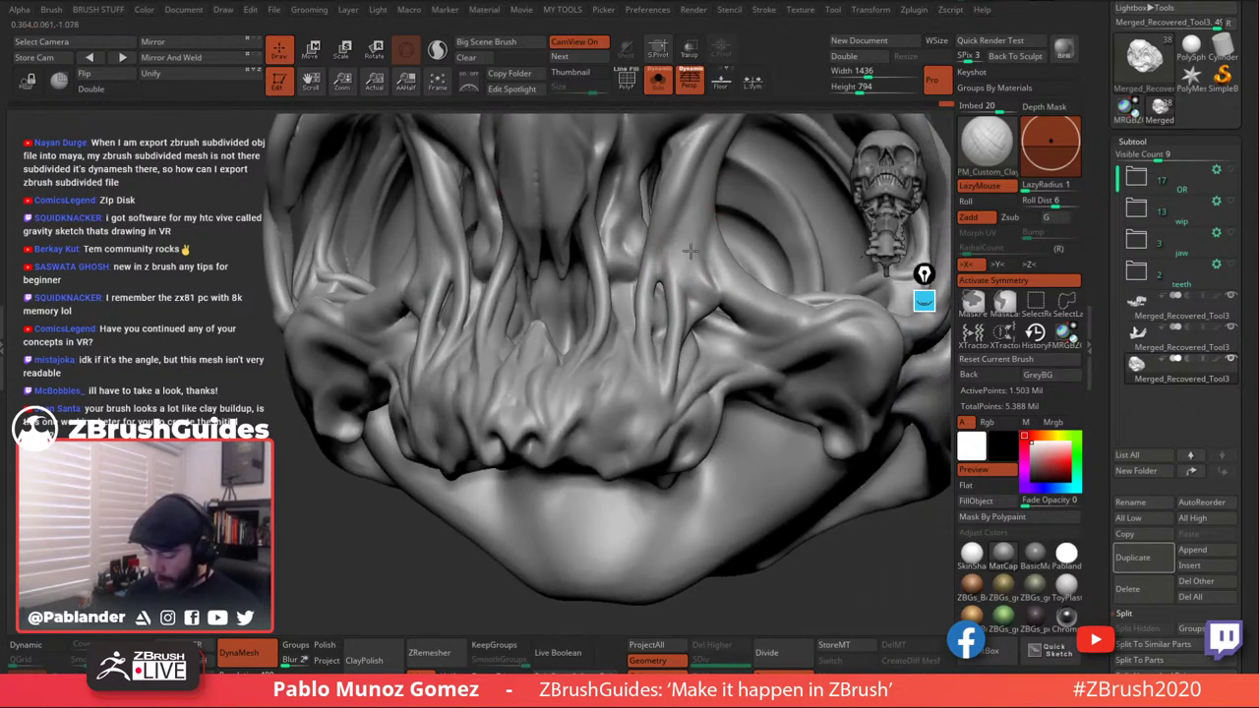
key(shift)
Refine and smooth the junction where the upper jaw strands meet the lower eye socket rim.
mouse_move(742, 247)
right_down()
mouse_move(672, 308)
mouse_move(675, 295)
right_up()
key(shift)
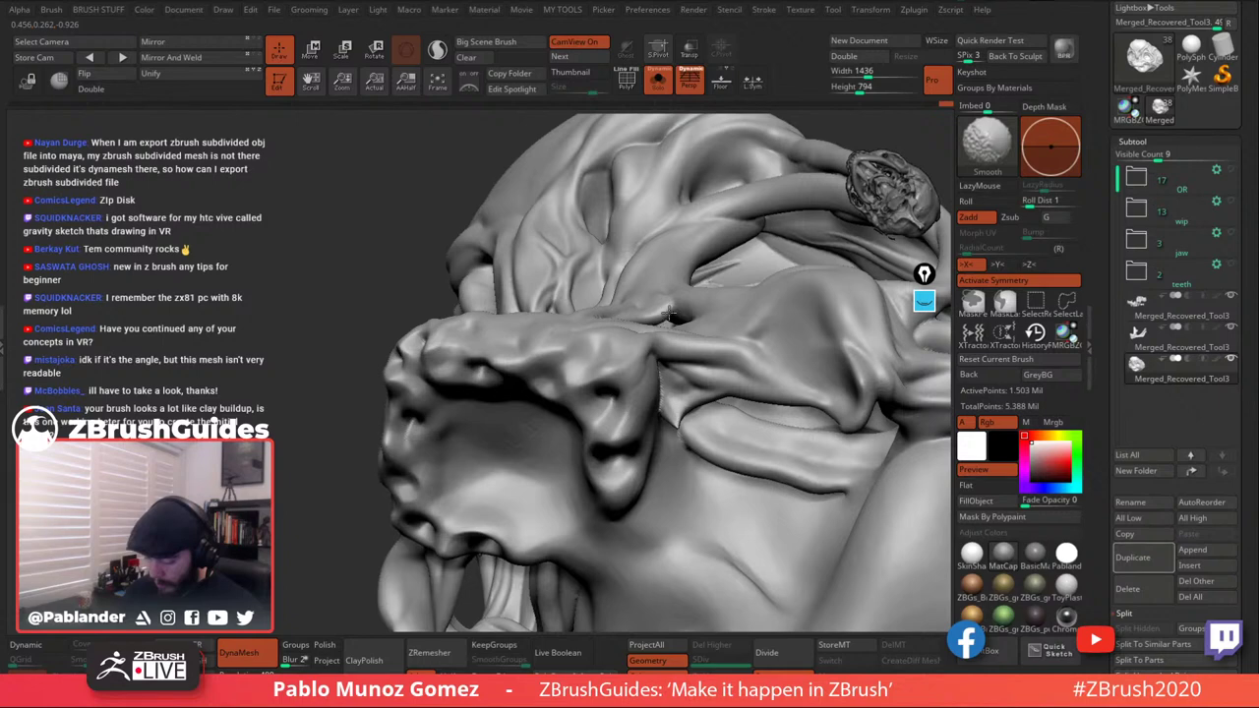
shift+drag(671, 317, 678, 306)
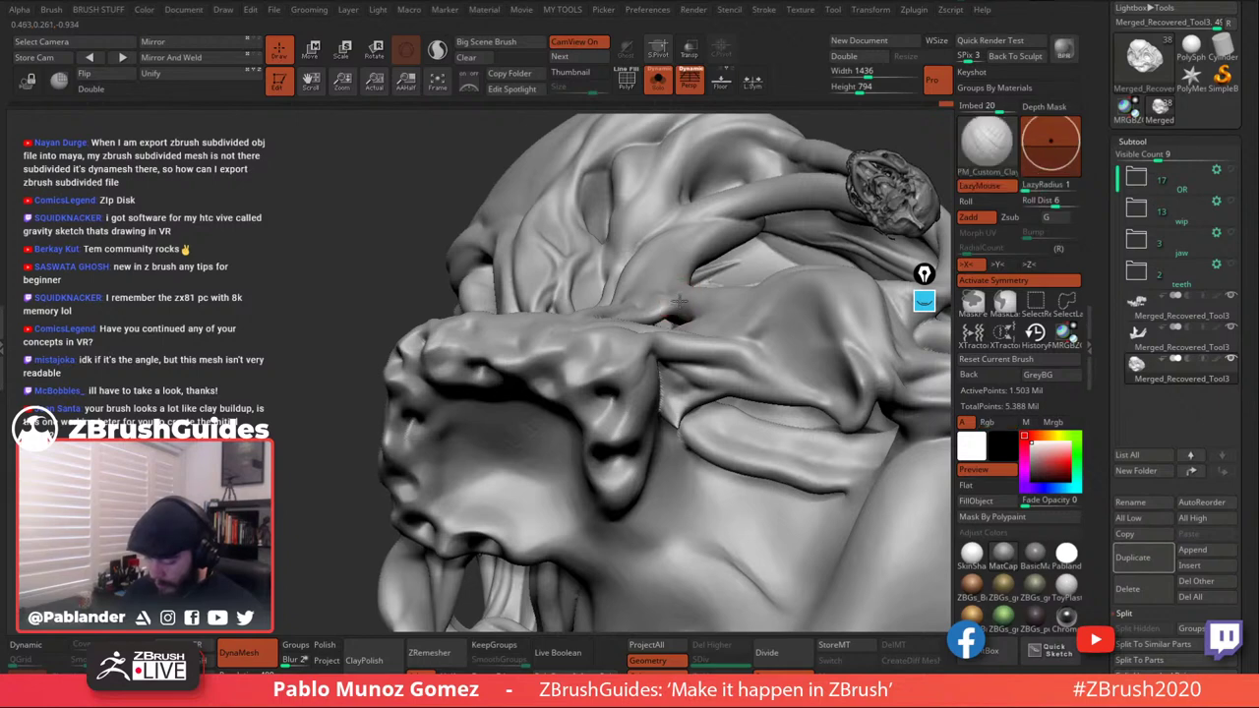
right_drag(692, 305, 681, 298)
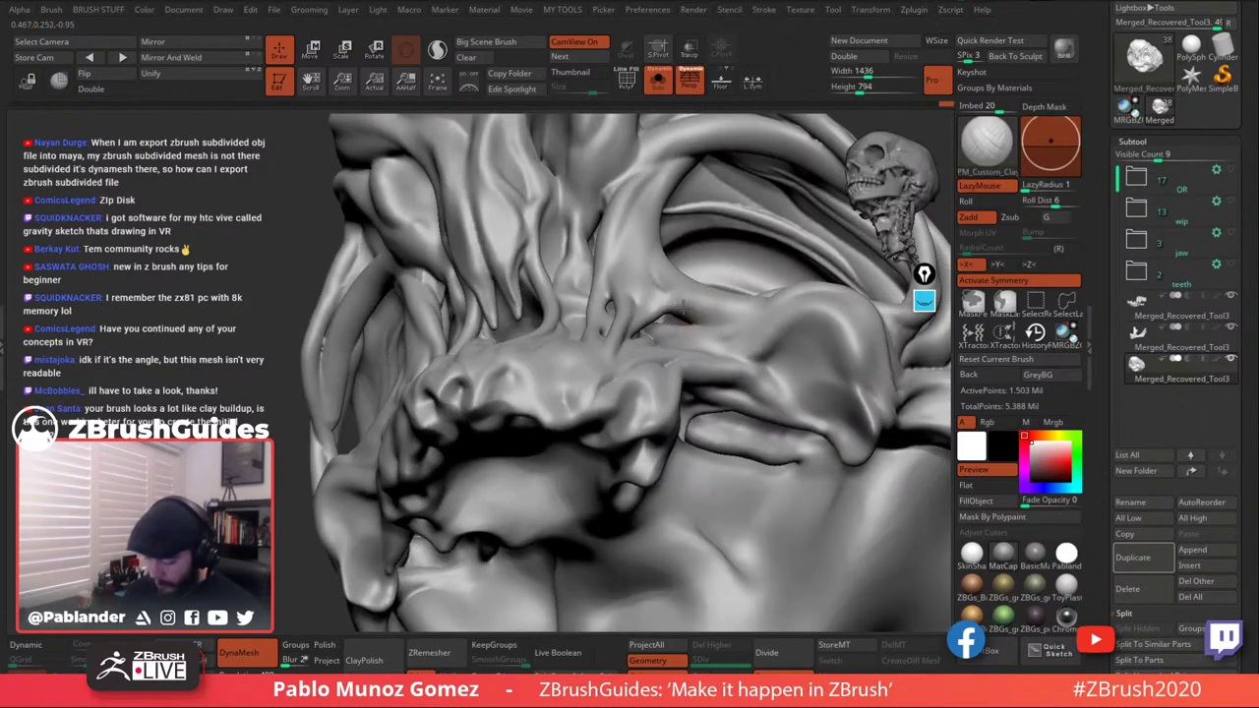
key(shift)
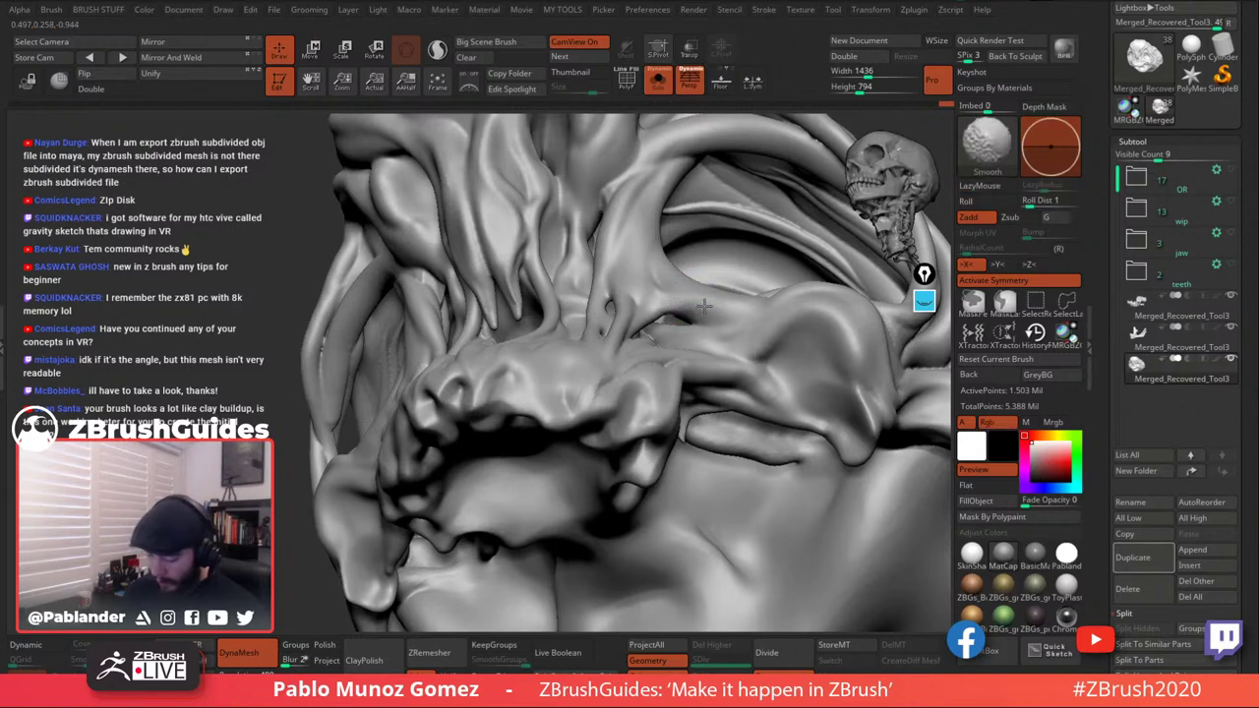
Shape the strand along the lower eye socket rim into the cheekbone bump and smooth the transition.
right_drag(703, 306, 693, 310)
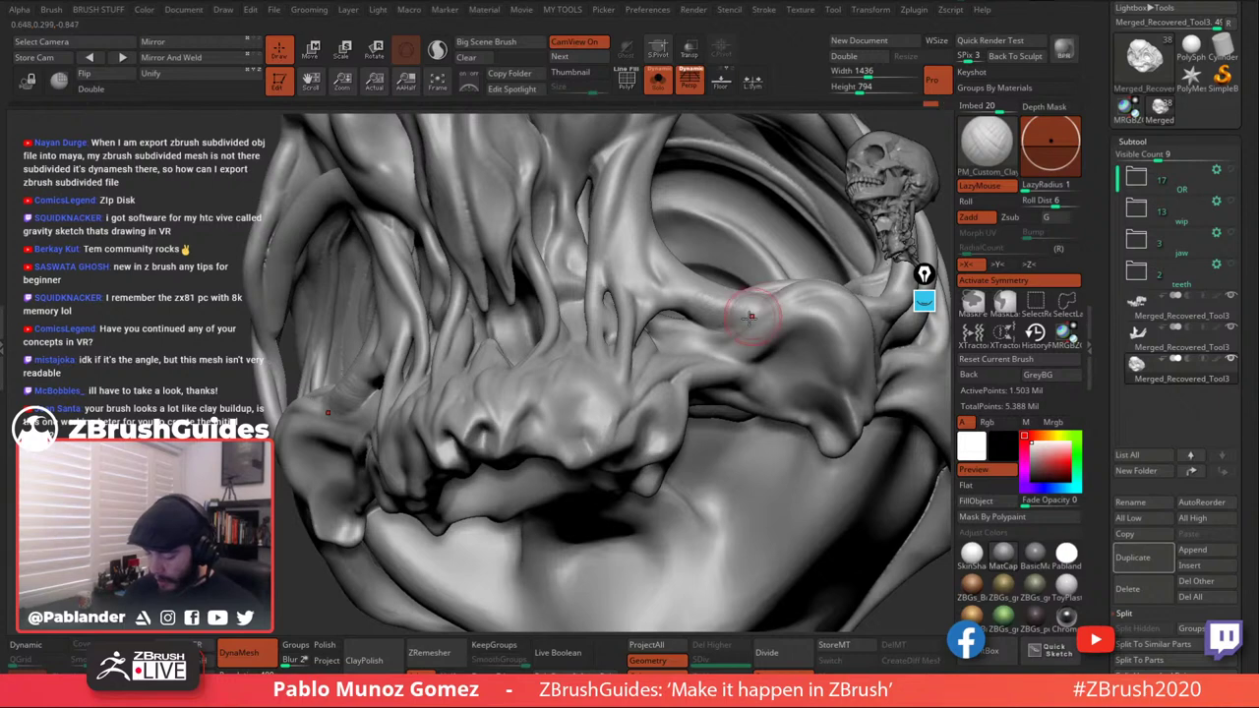
key(shift)
right_drag(696, 303, 703, 281)
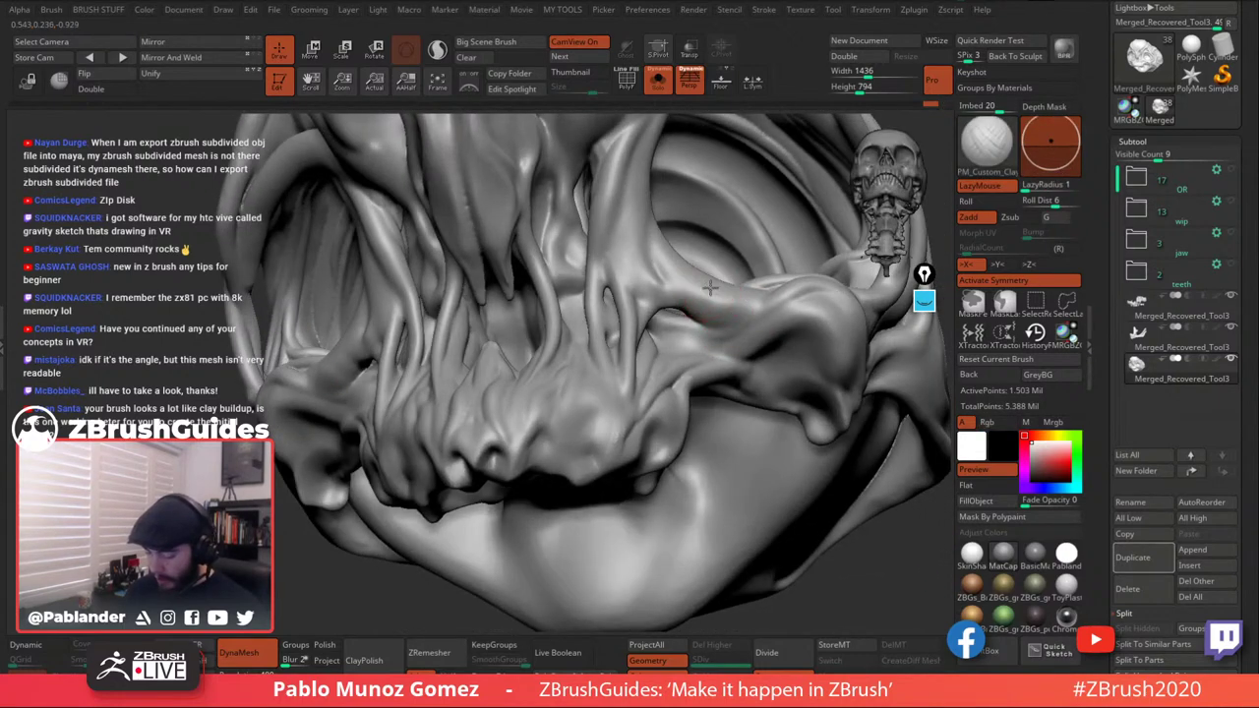
key(shift)
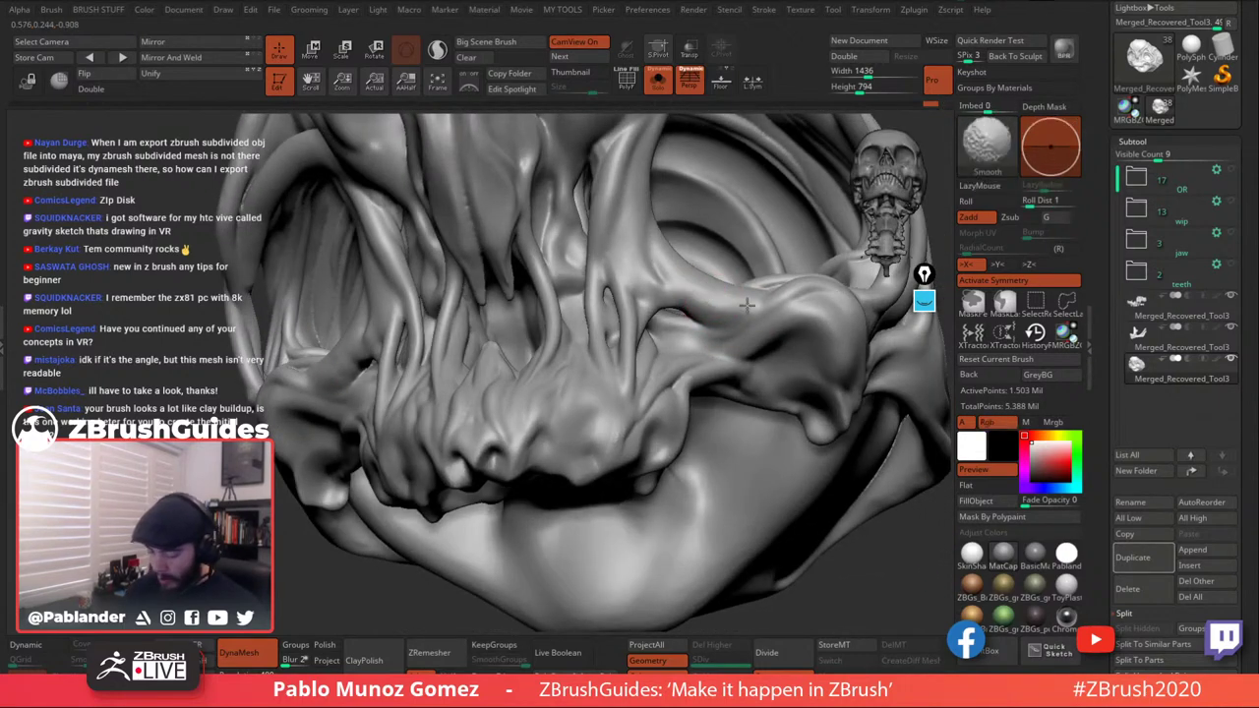
right_drag(743, 305, 695, 296)
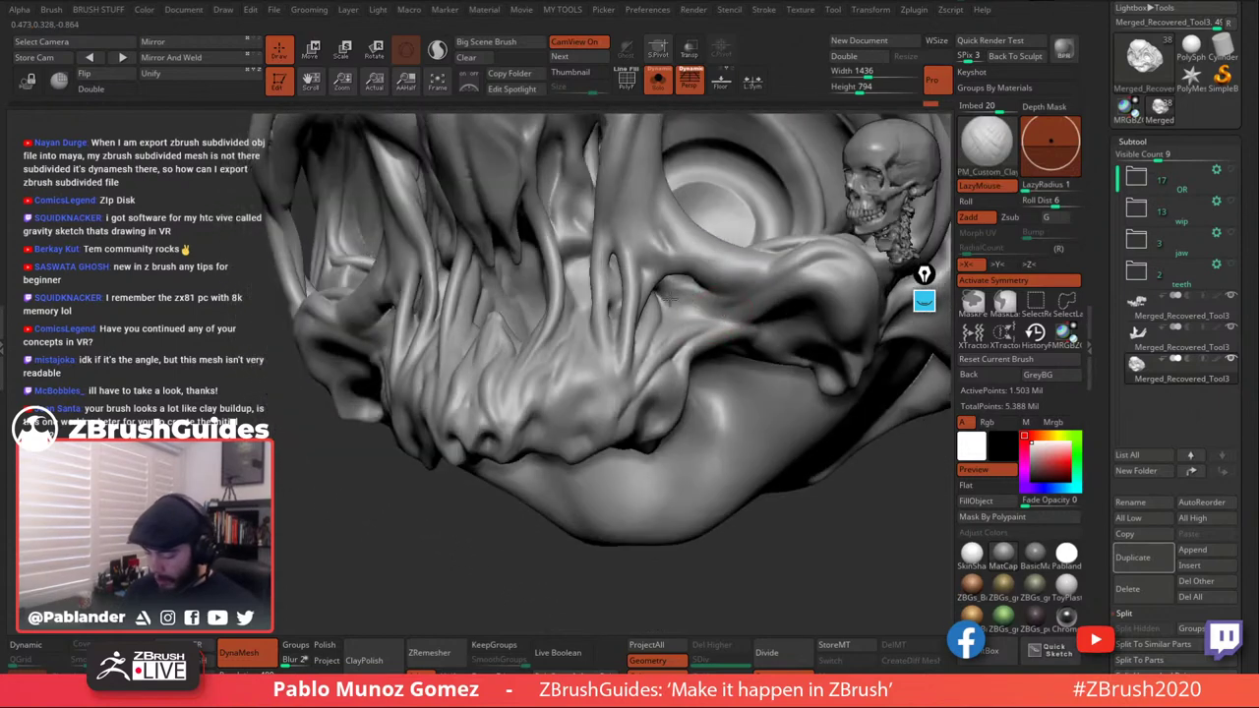
Sculpt the recess beneath the lower eye socket rim and smooth the folds leading back under the cheekbone.
drag(691, 290, 697, 303)
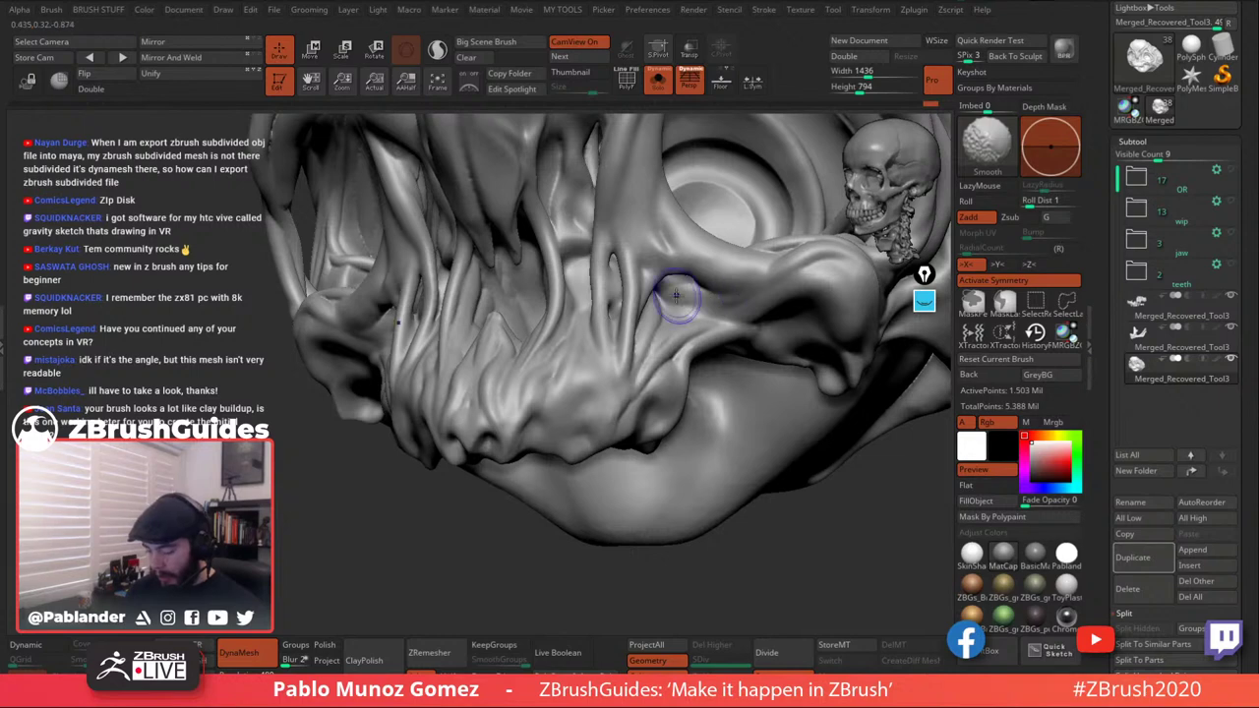
right_drag(688, 307, 663, 305)
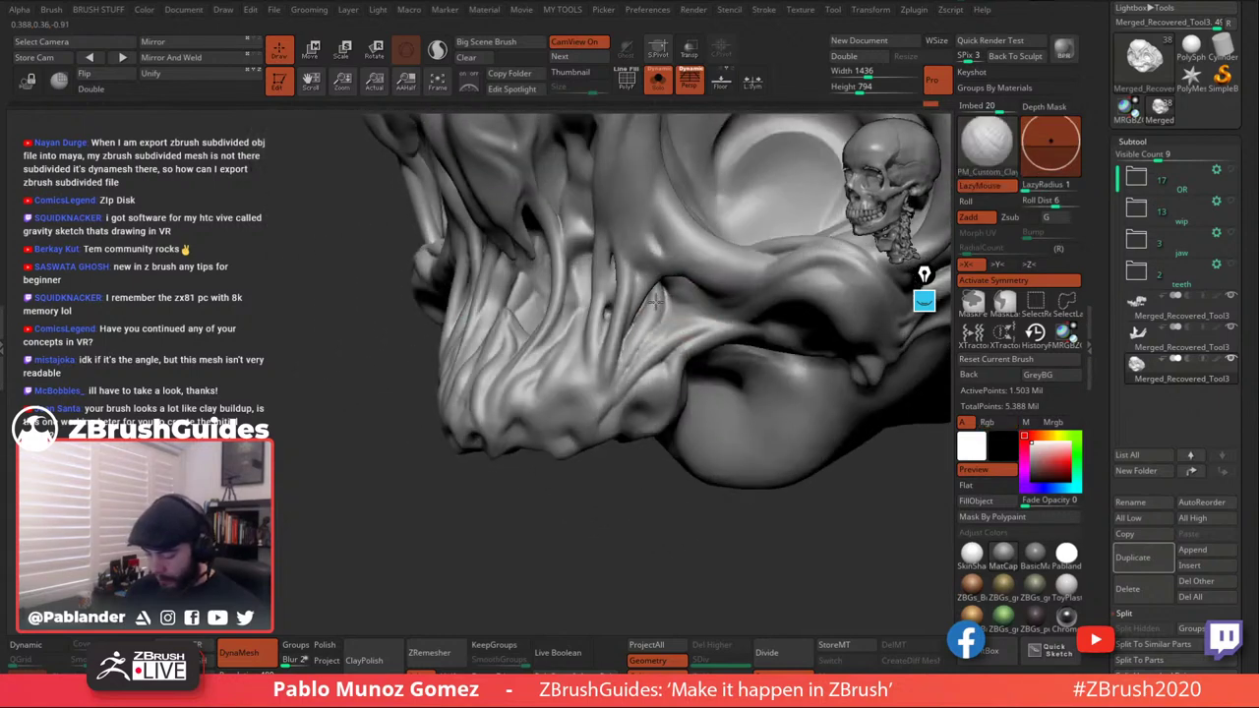
key(shift)
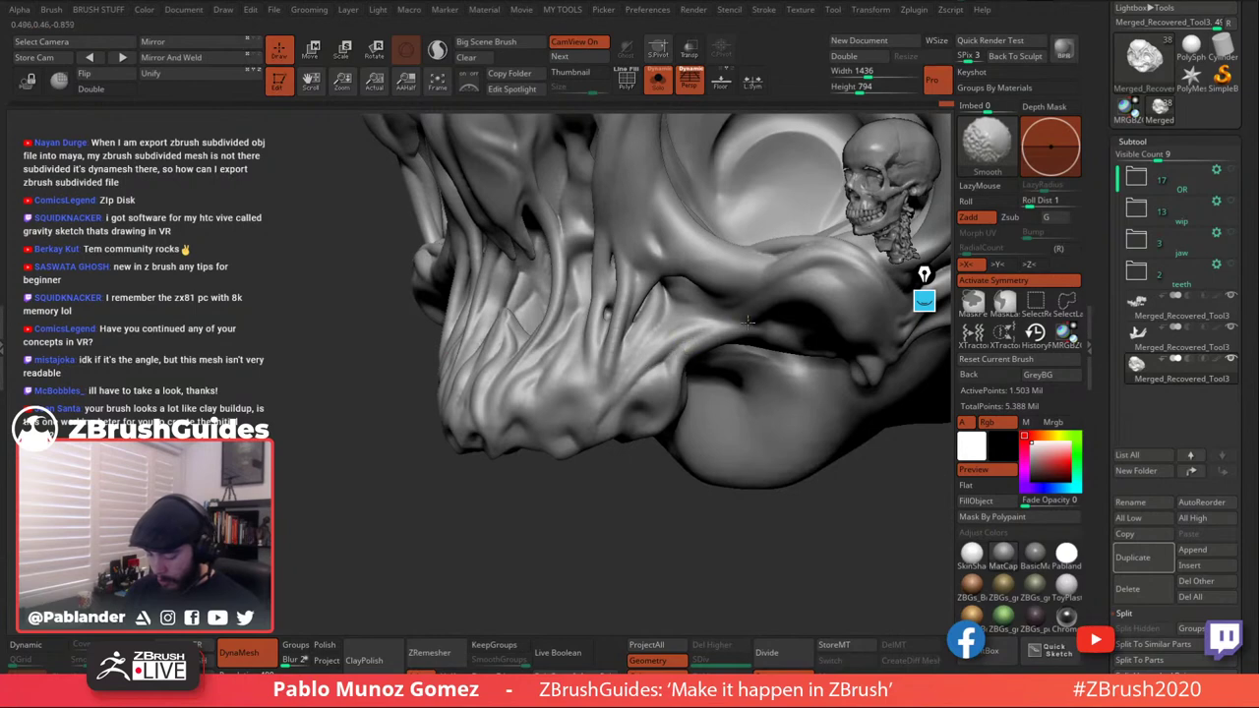
right_drag(712, 333, 754, 337)
mouse_move(752, 344)
mouse_down()
mouse_move(781, 340)
mouse_move(768, 346)
mouse_up()
mouse_move(827, 368)
right_down()
mouse_move(769, 344)
mouse_move(613, 397)
mouse_move(669, 366)
right_up()
key(shift)
Inflate the thin hooked fold behind the rear edge of the upper jaw and smooth it.
key(b)
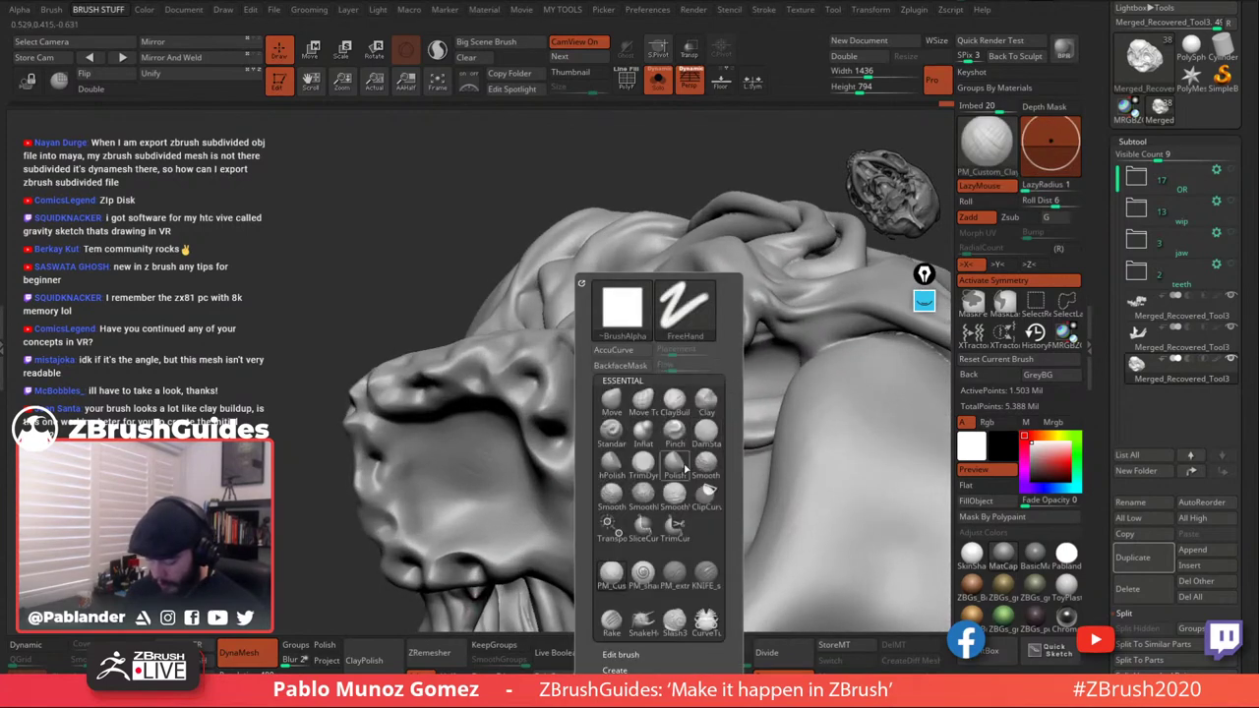
key(i)
key(n)
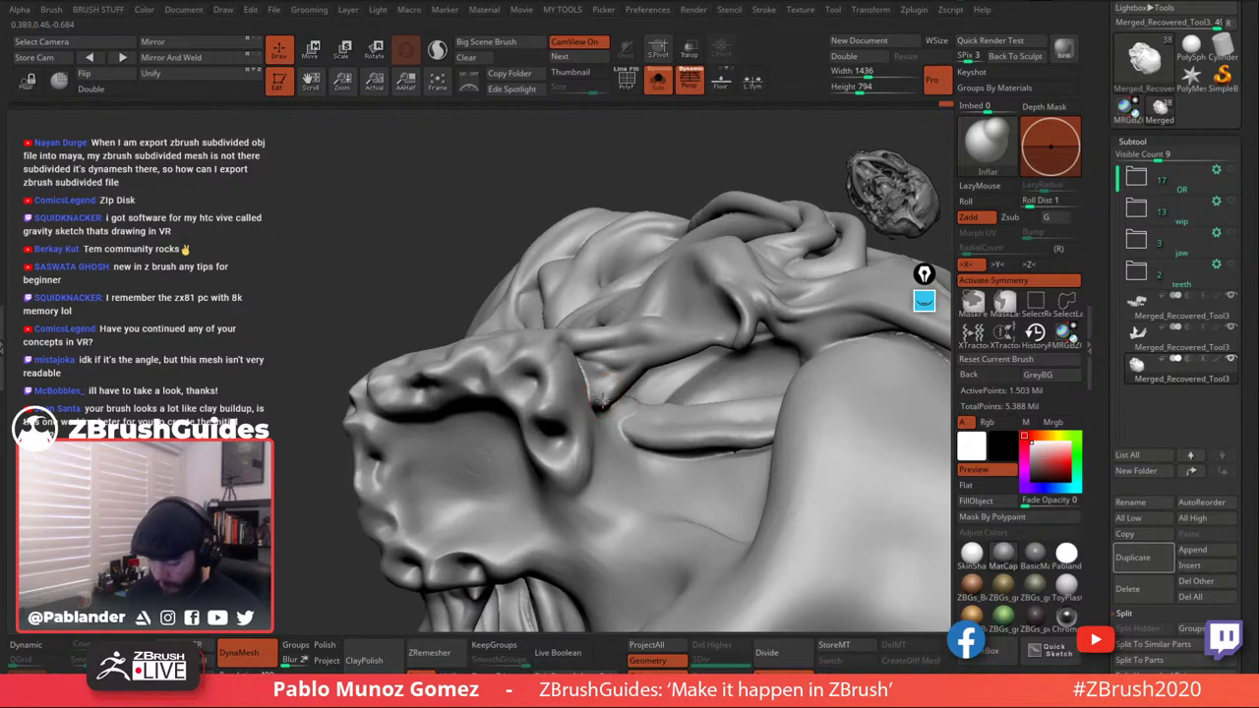
mouse_move(607, 404)
right_down()
mouse_move(606, 423)
mouse_move(603, 401)
right_up()
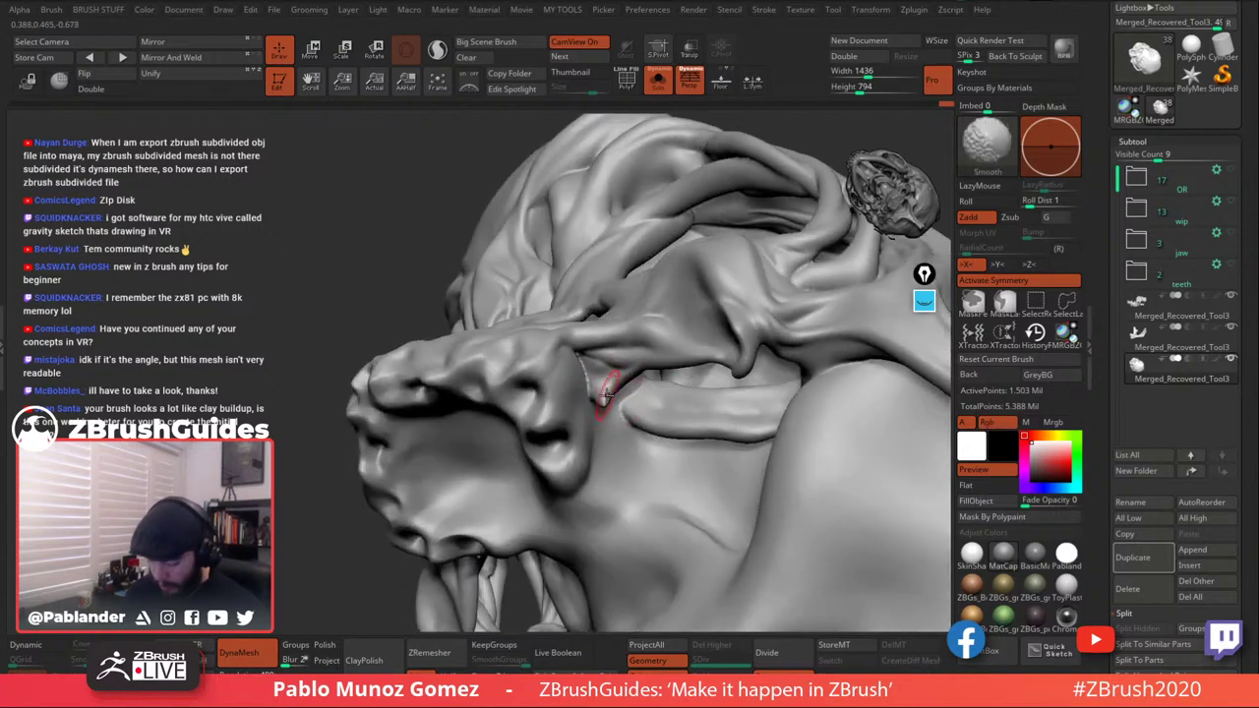
Build up the junction between the upper jaw's rear edge and the cheekbone fold with the custom clay brush, and smooth it.
key(b)
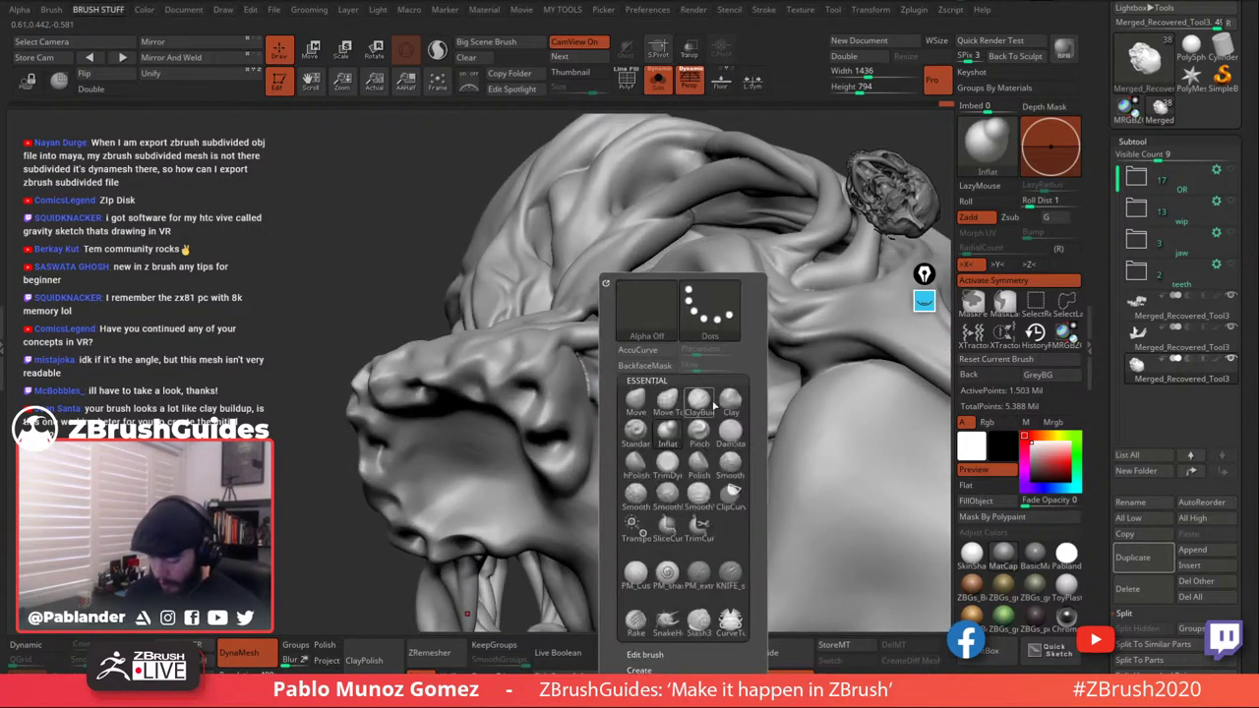
click(636, 572)
click(657, 496)
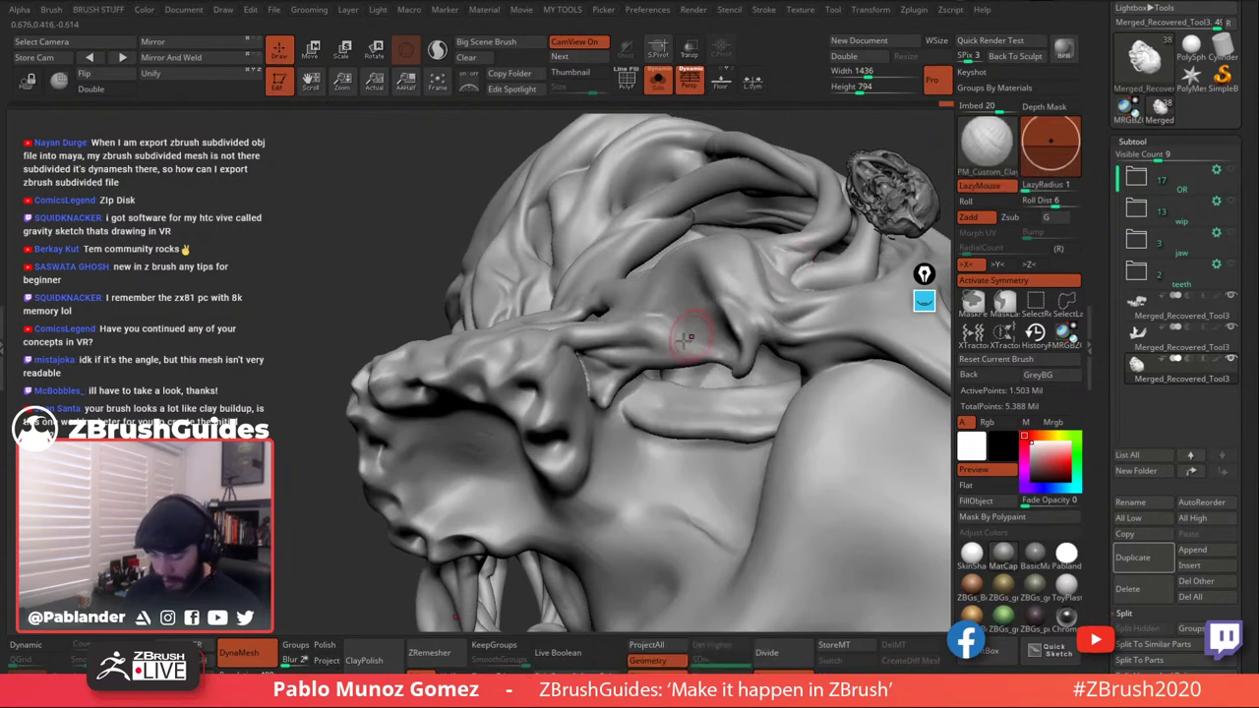
mouse_move(674, 304)
right_down()
mouse_move(607, 315)
mouse_move(598, 356)
right_up()
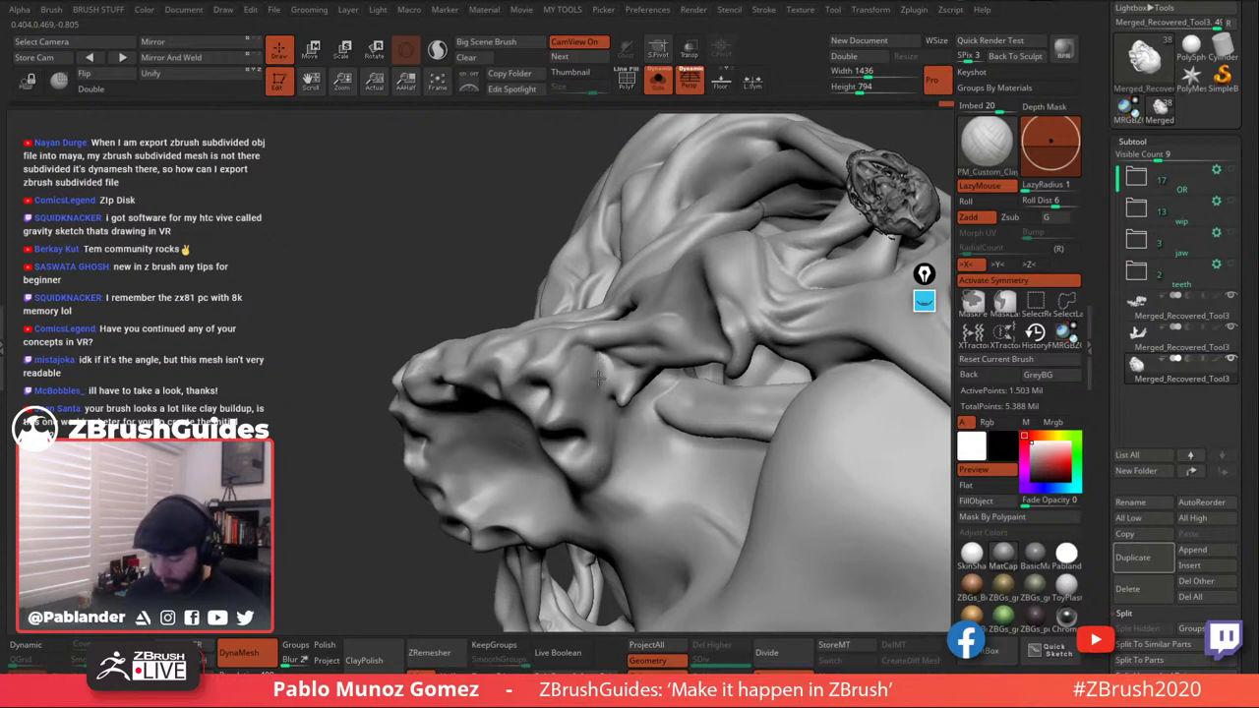
key(shift)
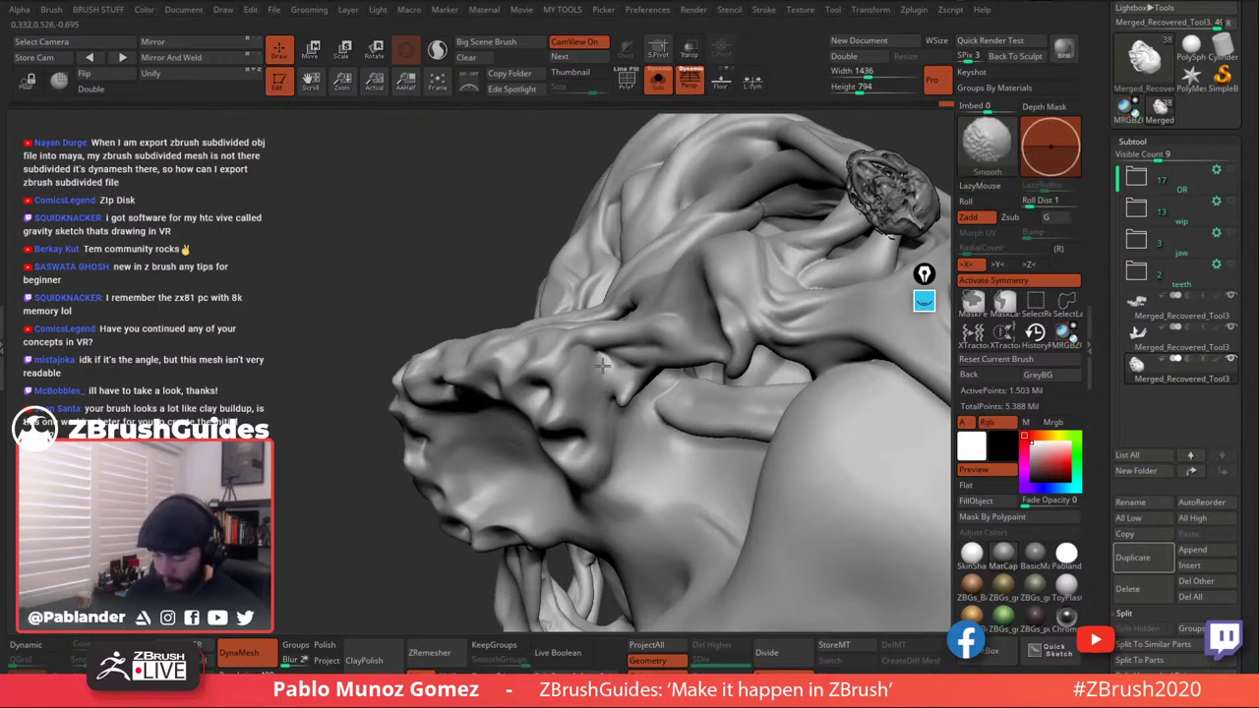
Sculpt and smooth the fold running beneath the lower eye socket rim into the hollow of the cheekbone bump.
mouse_move(640, 363)
right_down()
mouse_move(696, 333)
mouse_move(737, 389)
mouse_move(735, 293)
mouse_move(685, 289)
right_up()
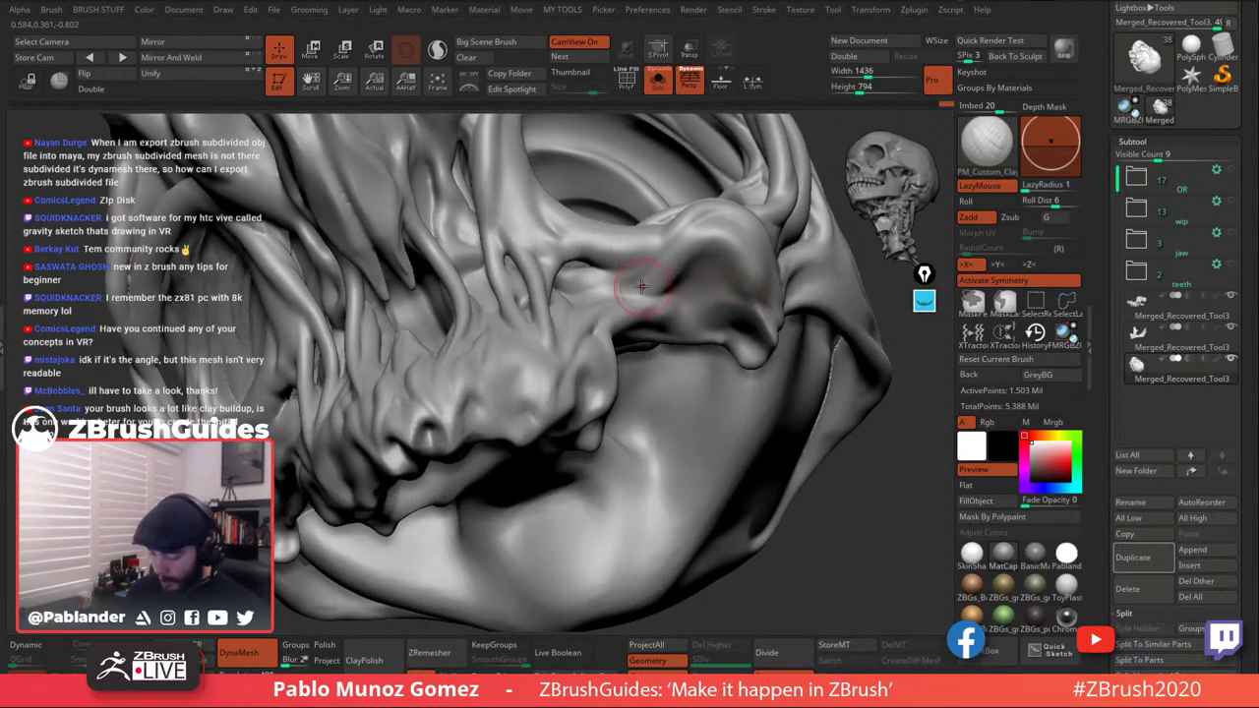
drag(625, 284, 678, 277)
right_drag(661, 261, 672, 277)
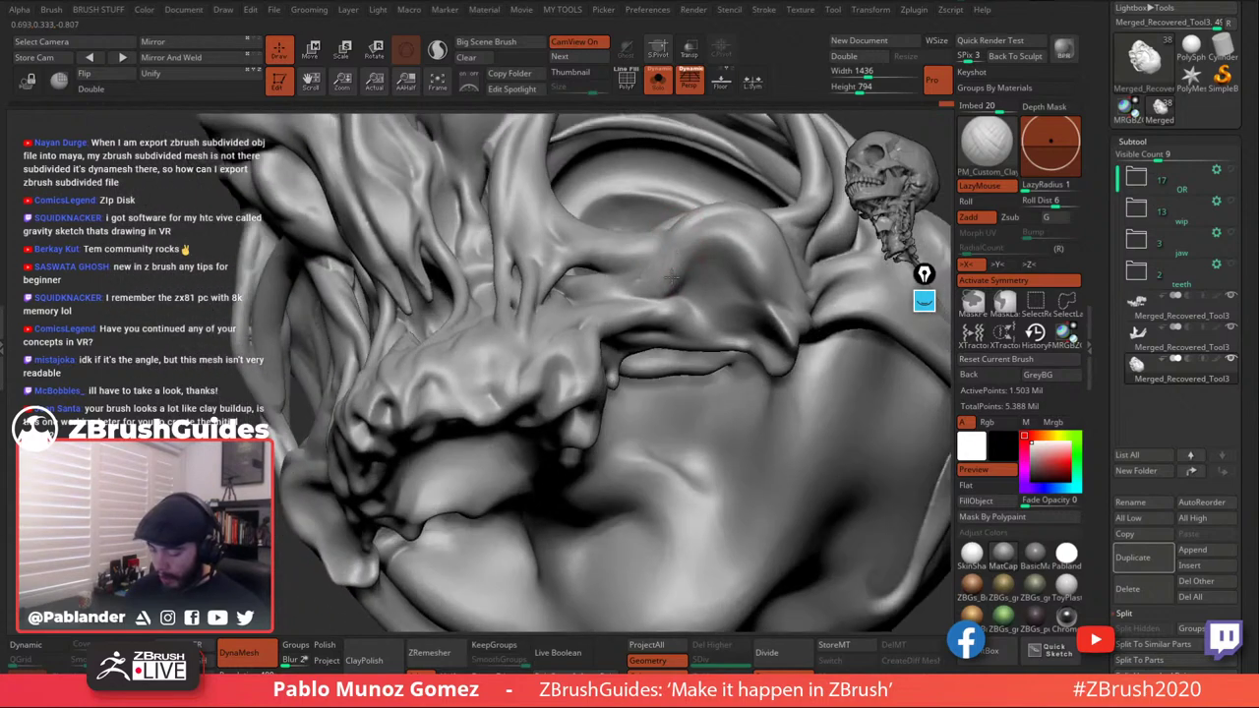
key(shift)
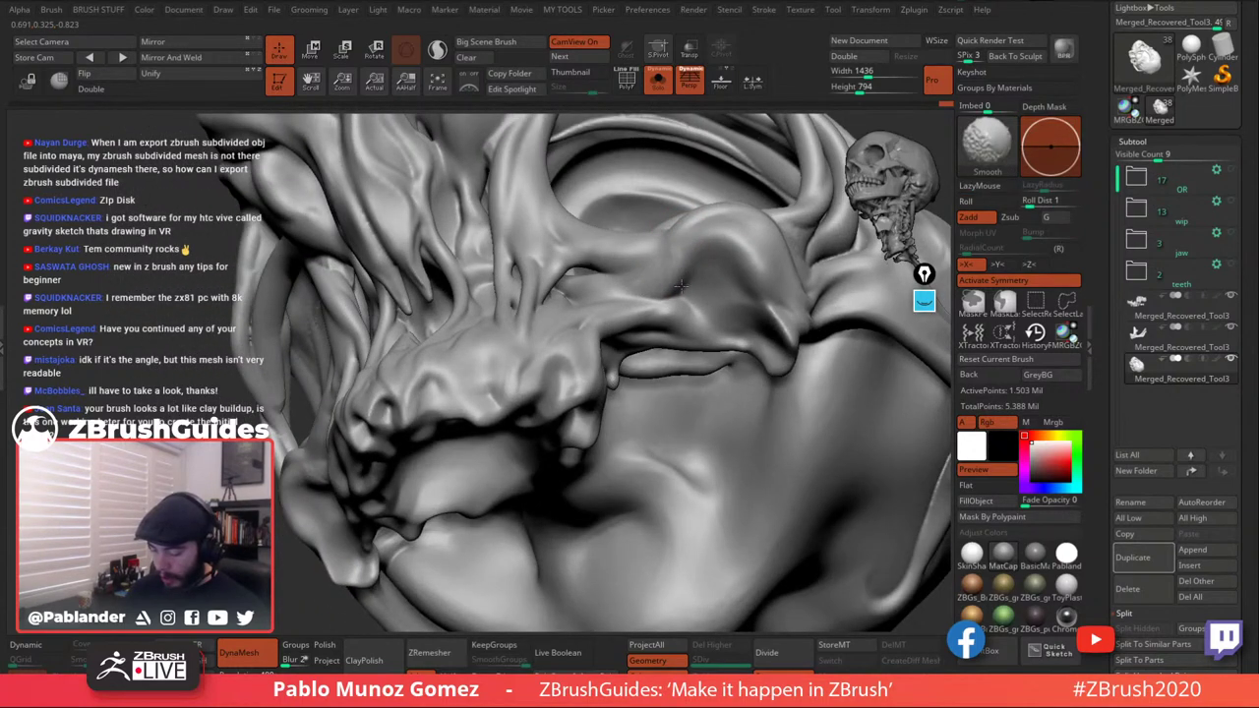
mouse_move(680, 286)
right_down()
mouse_move(726, 323)
mouse_move(690, 331)
right_up()
Refine and smooth the forked strands where the inner eye socket column meets the upper jaw and lower rim.
mouse_move(614, 290)
ctrl+right_down()
mouse_move(626, 305)
mouse_move(594, 241)
ctrl+right_up()
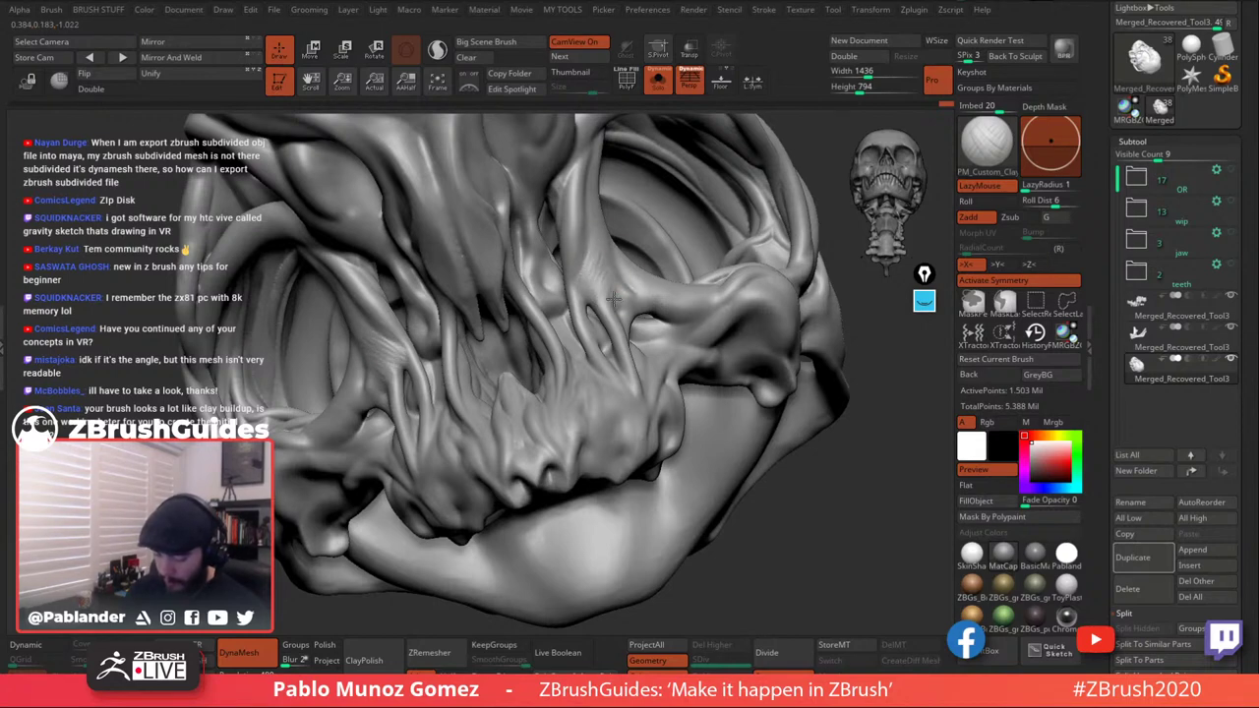
right_drag(612, 298, 612, 321)
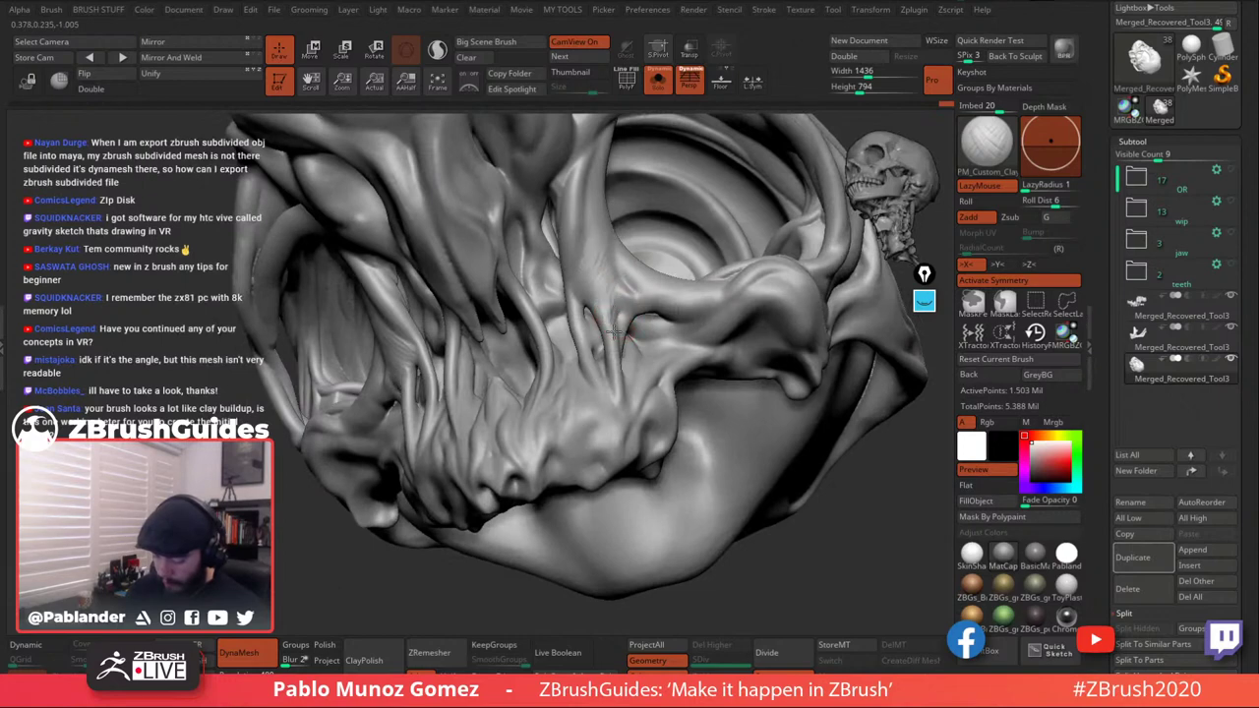
key(shift)
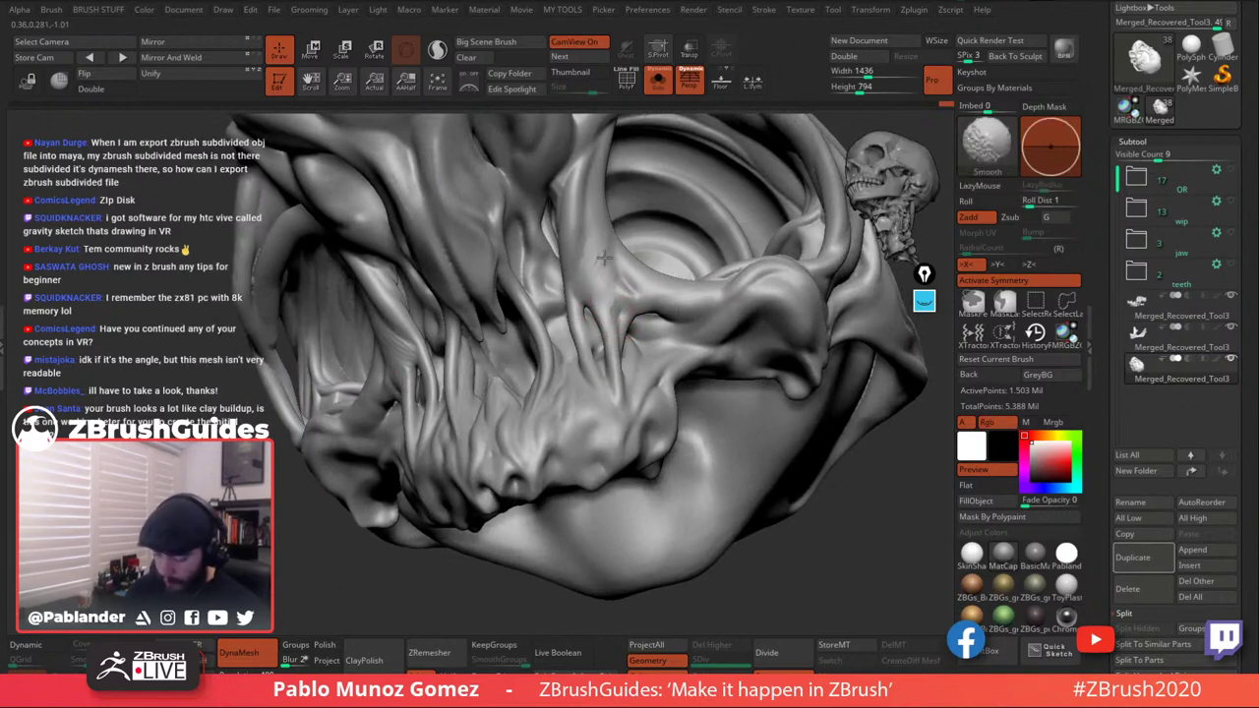
mouse_move(609, 250)
right_down()
mouse_move(623, 315)
mouse_move(657, 228)
right_up()
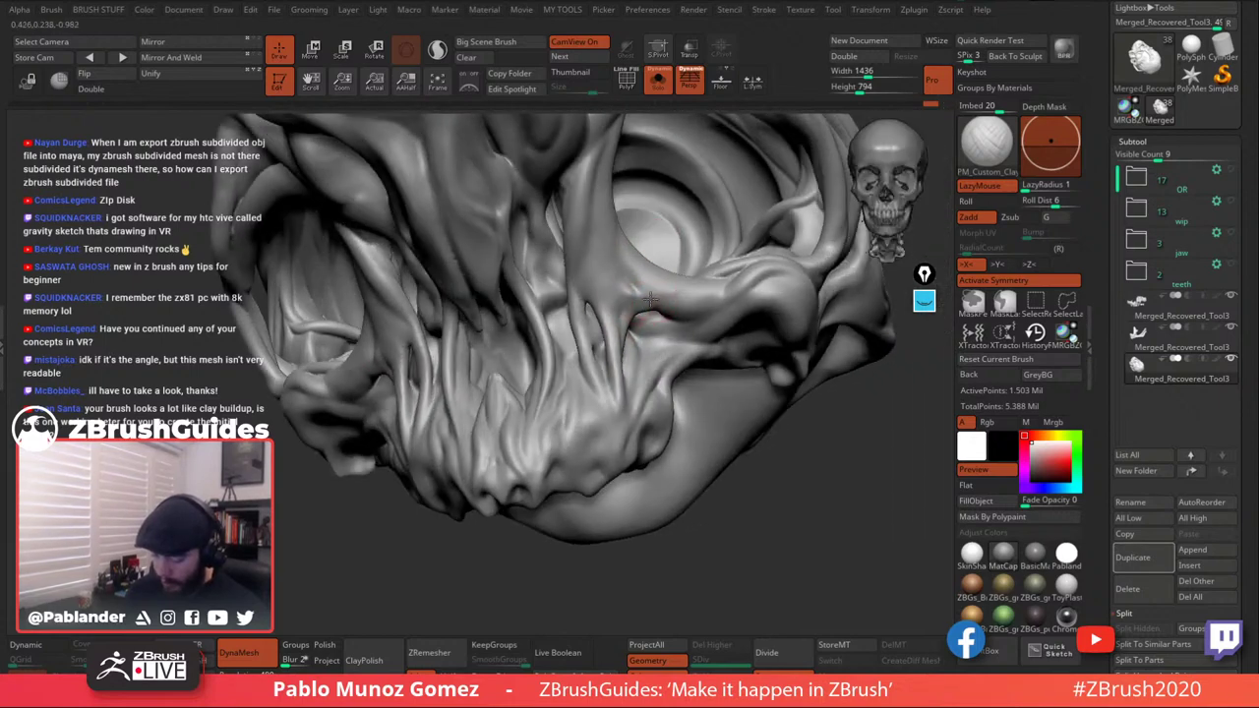
mouse_move(649, 298)
right_down()
mouse_move(598, 182)
mouse_move(587, 296)
right_up()
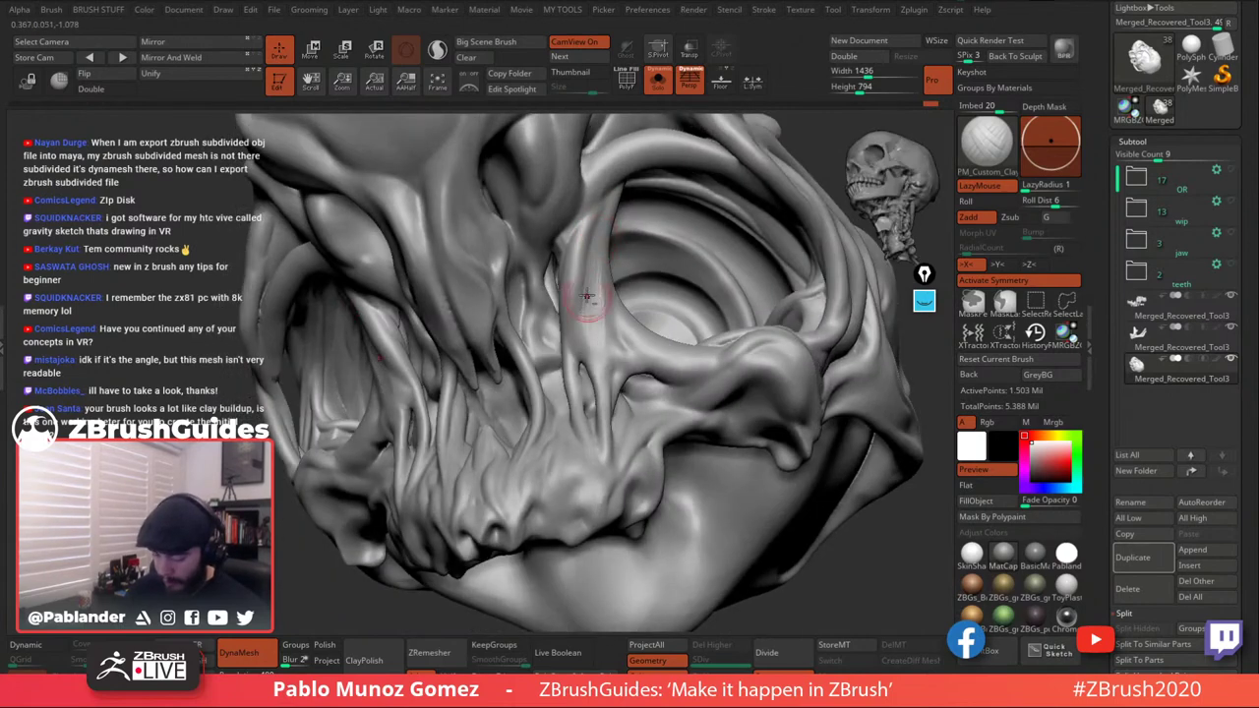
Shape the thin strands and recesses between the nasal opening and the inner eye socket column.
mouse_move(600, 354)
right_down()
mouse_move(610, 278)
mouse_move(591, 331)
mouse_move(596, 253)
mouse_move(592, 311)
mouse_move(632, 342)
mouse_move(610, 288)
right_up()
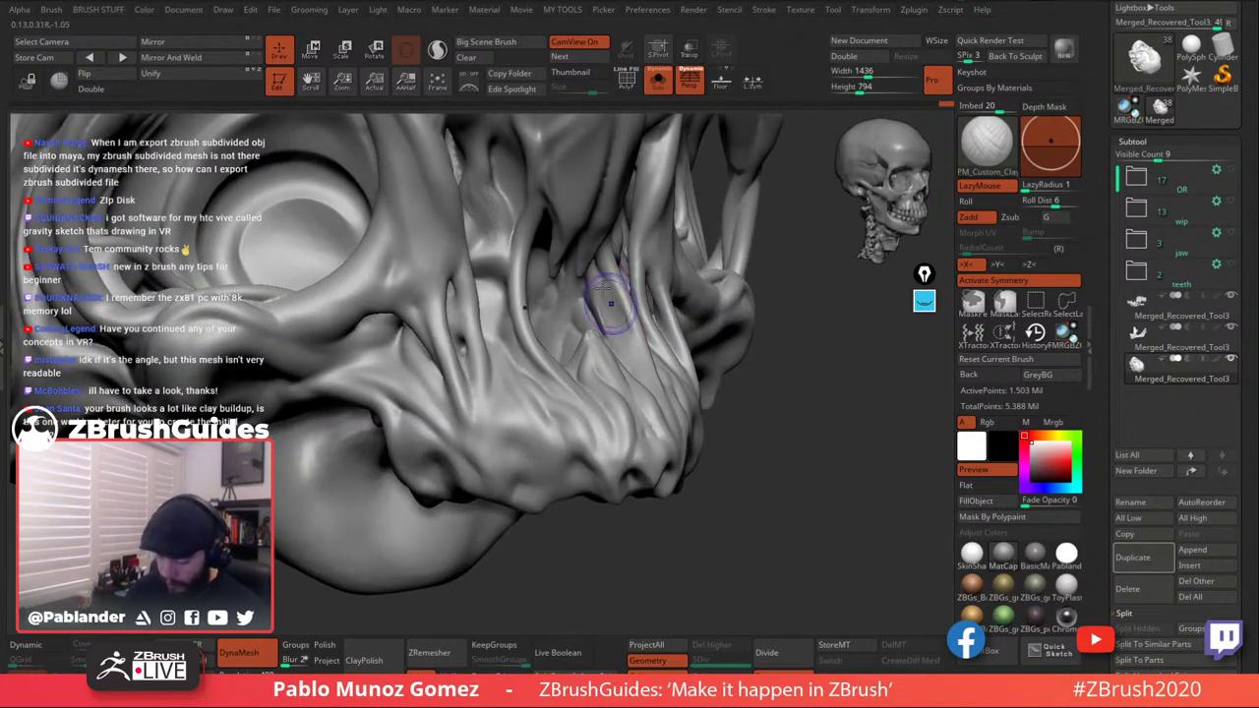
mouse_move(610, 303)
right_down()
mouse_move(568, 254)
mouse_move(541, 313)
right_up()
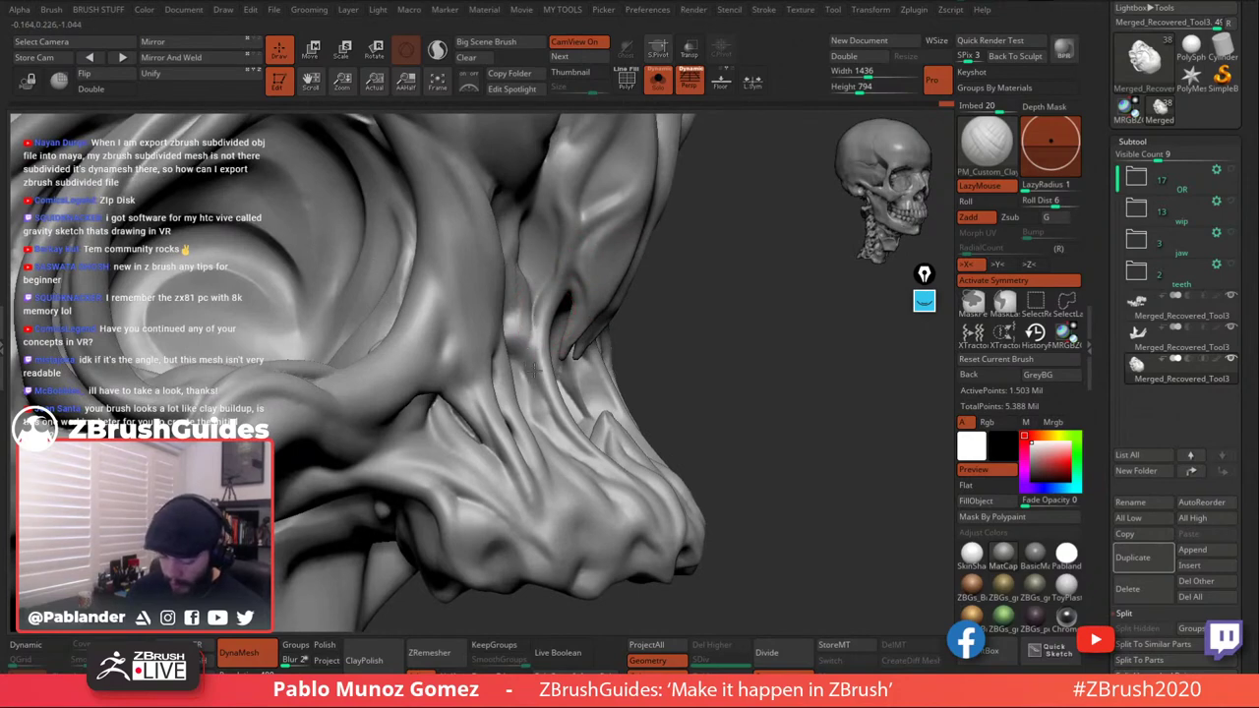
mouse_move(655, 373)
right_down()
mouse_move(663, 312)
mouse_move(608, 288)
mouse_move(677, 315)
right_up()
right_drag(457, 269, 781, 135)
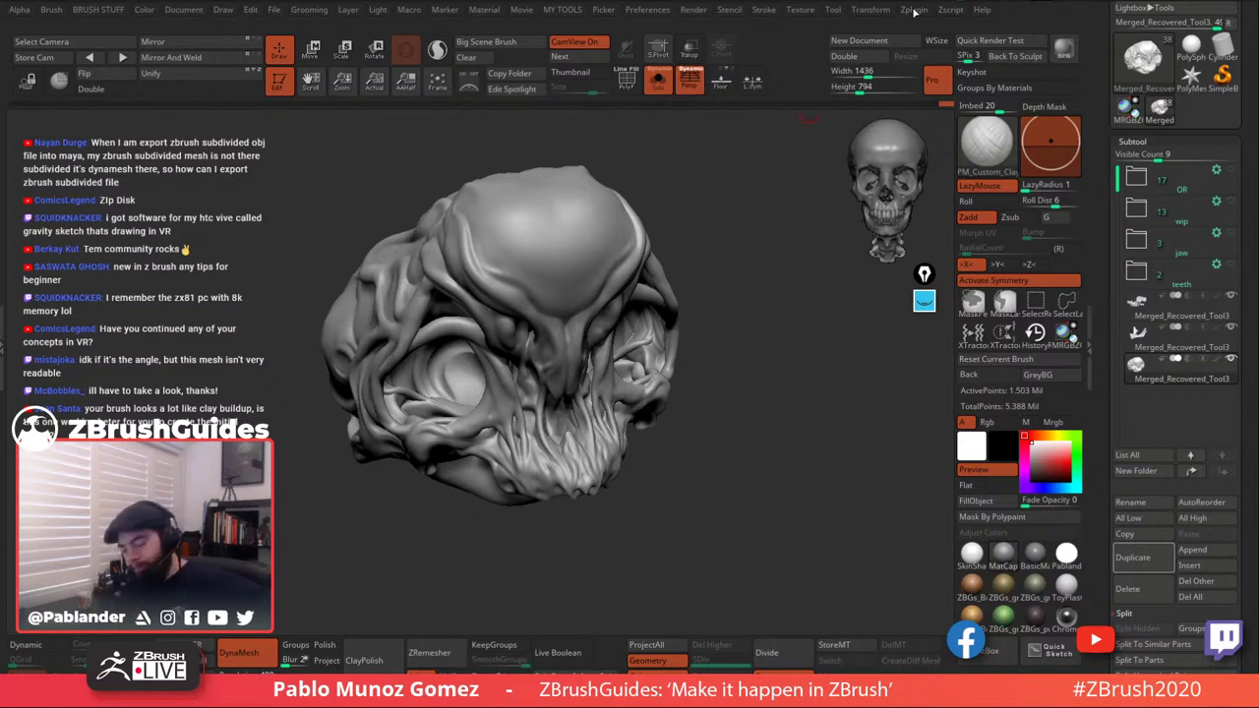
Build up the raised ridge along the side of the forehead plate and smooth its inner transition.
mouse_move(718, 344)
mouse_down()
mouse_move(745, 329)
mouse_move(705, 275)
mouse_up()
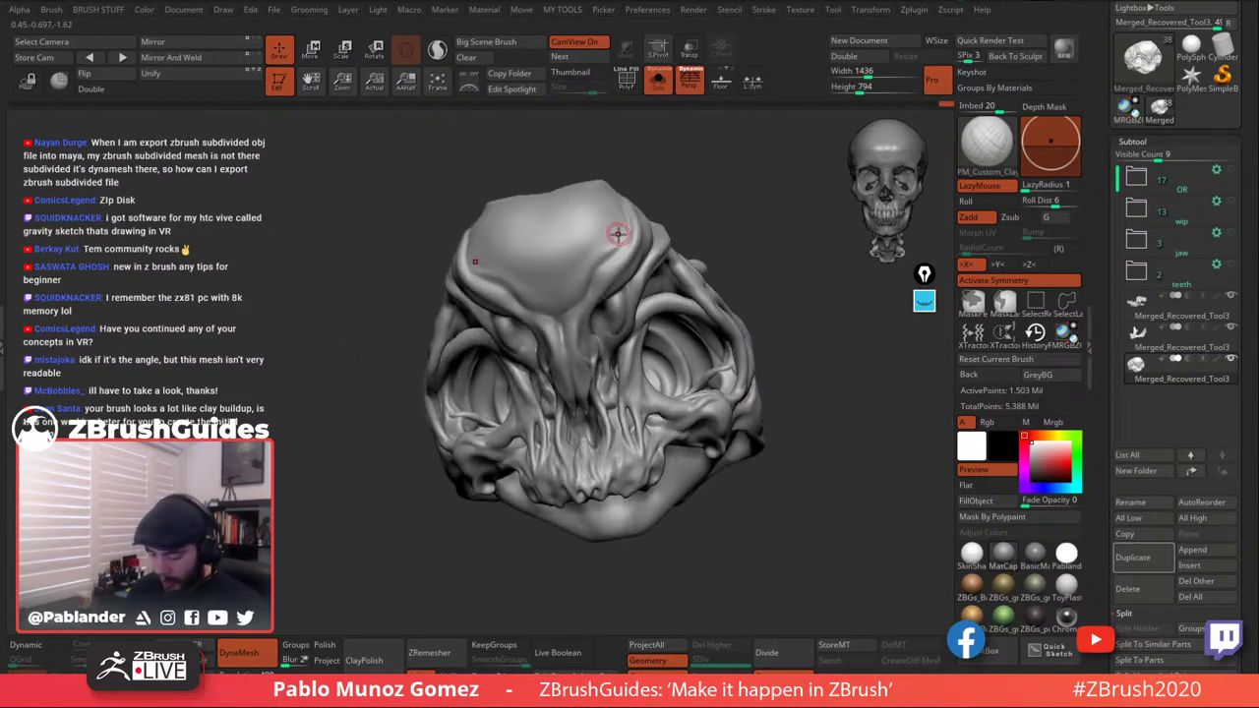
key(space)
alt+right_drag(622, 228, 643, 254)
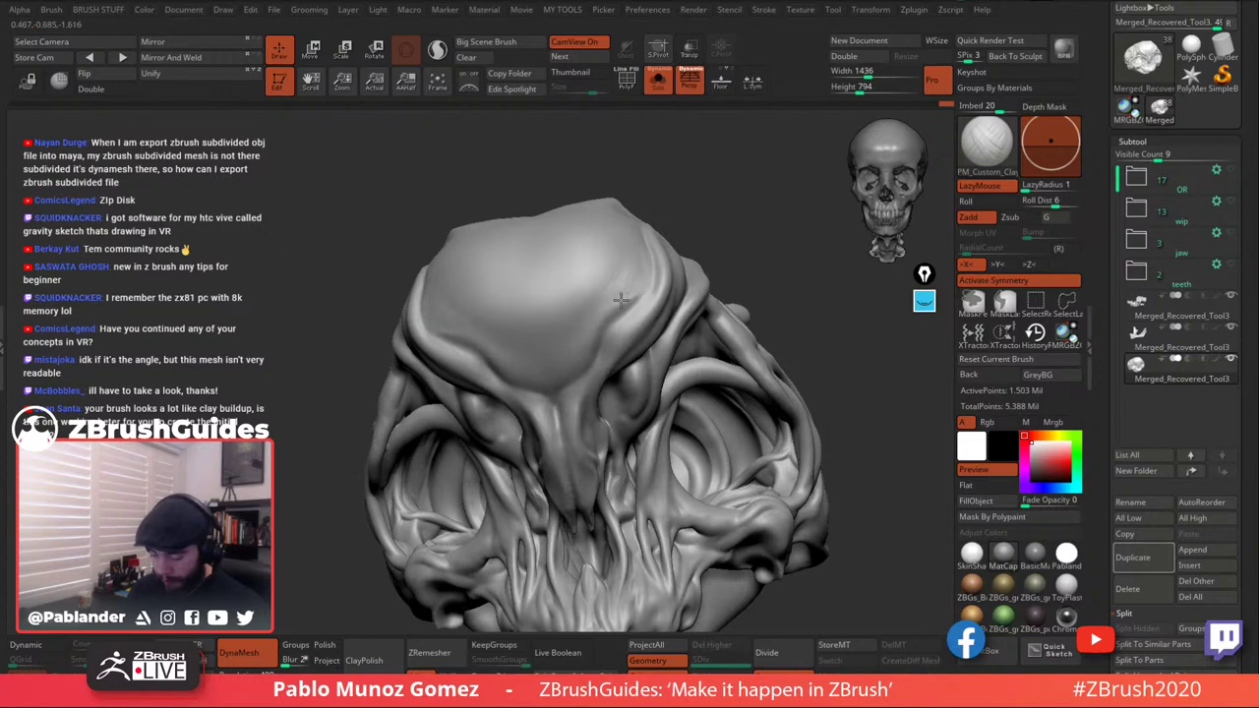
right_drag(613, 274, 638, 282)
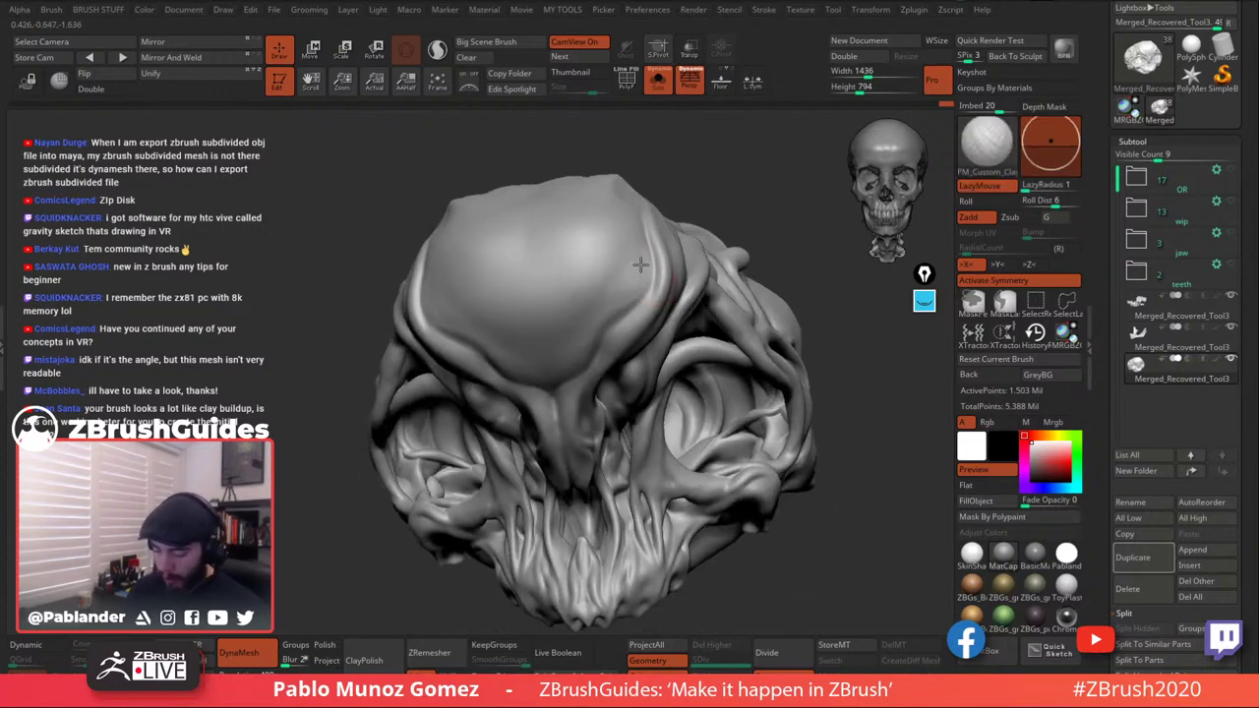
key(shift)
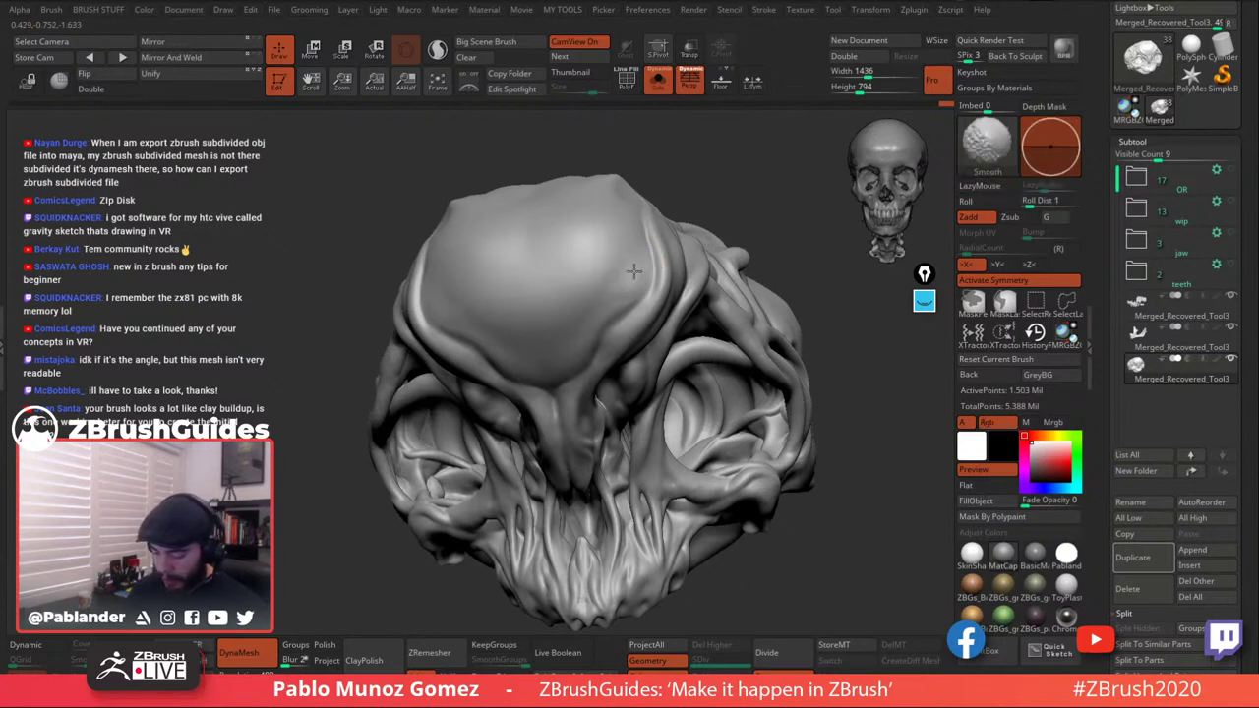
drag(627, 261, 632, 287)
key(shift)
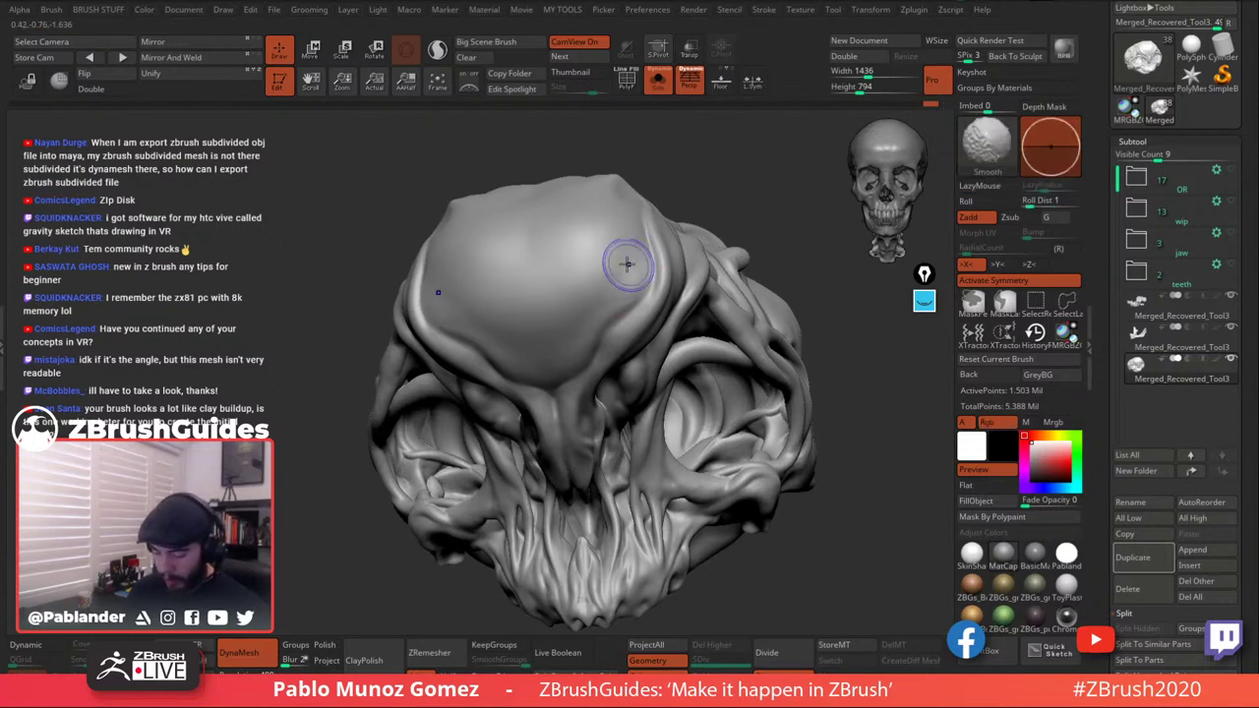
Refine and smooth the brow ridge along the forehead plate's lower edge above the eye socket.
right_drag(634, 292, 607, 253)
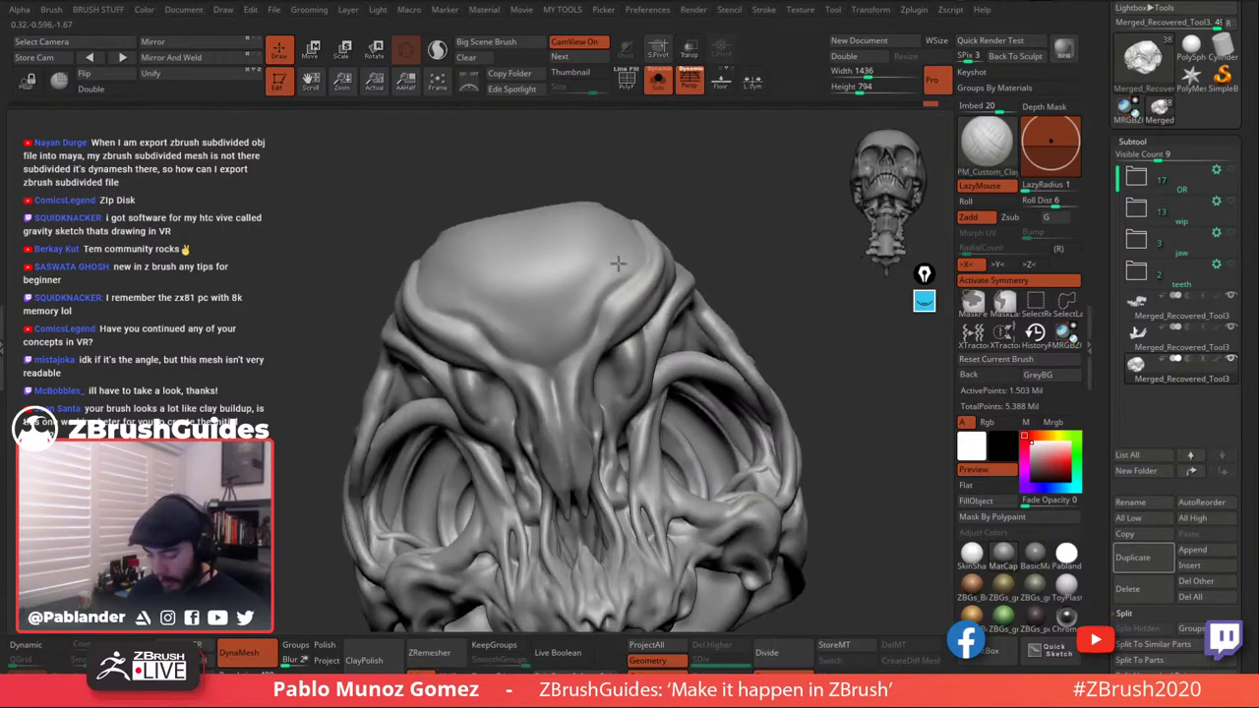
key(shift)
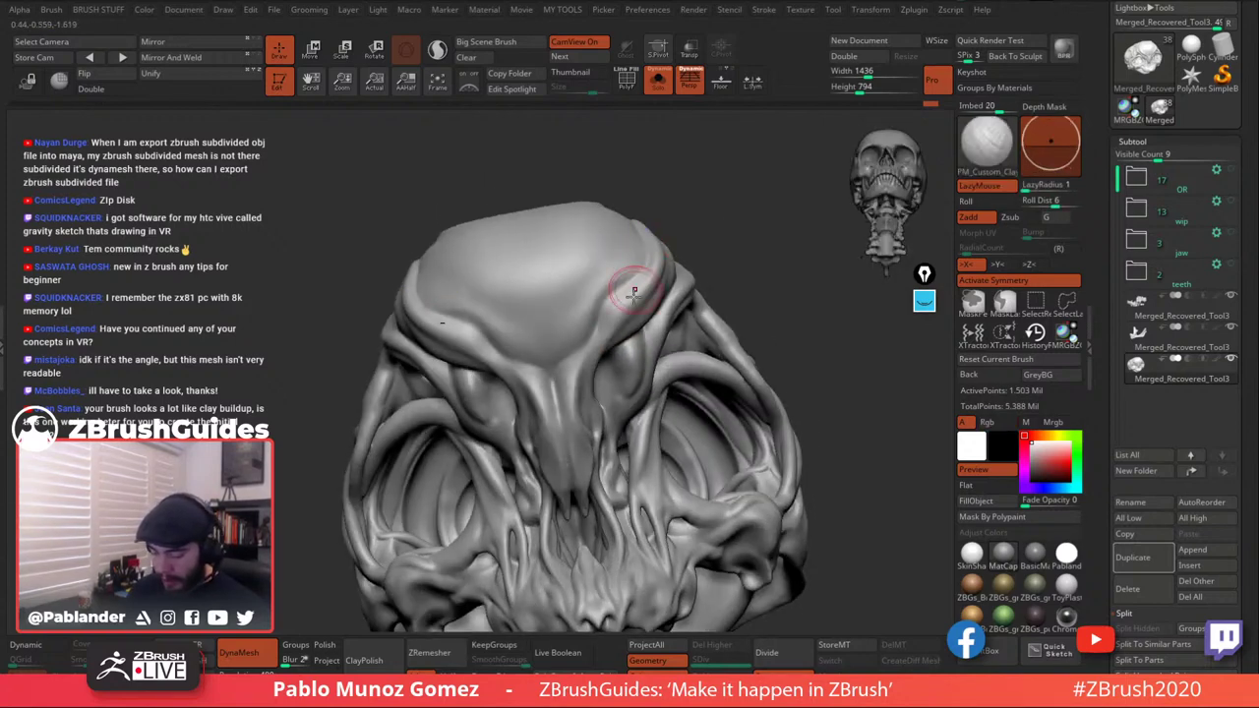
mouse_move(637, 297)
right_down()
mouse_move(619, 398)
mouse_move(671, 373)
mouse_move(616, 366)
mouse_move(641, 329)
mouse_move(604, 332)
right_up()
key(shift)
key(shift)
key(shift)
Sculpt the ridges running from the brow down the nasal bone toward its pointed tips.
key(space)
drag(602, 326, 605, 360)
mouse_move(640, 337)
right_down()
mouse_move(624, 338)
mouse_move(614, 315)
right_up()
drag(599, 278, 601, 319)
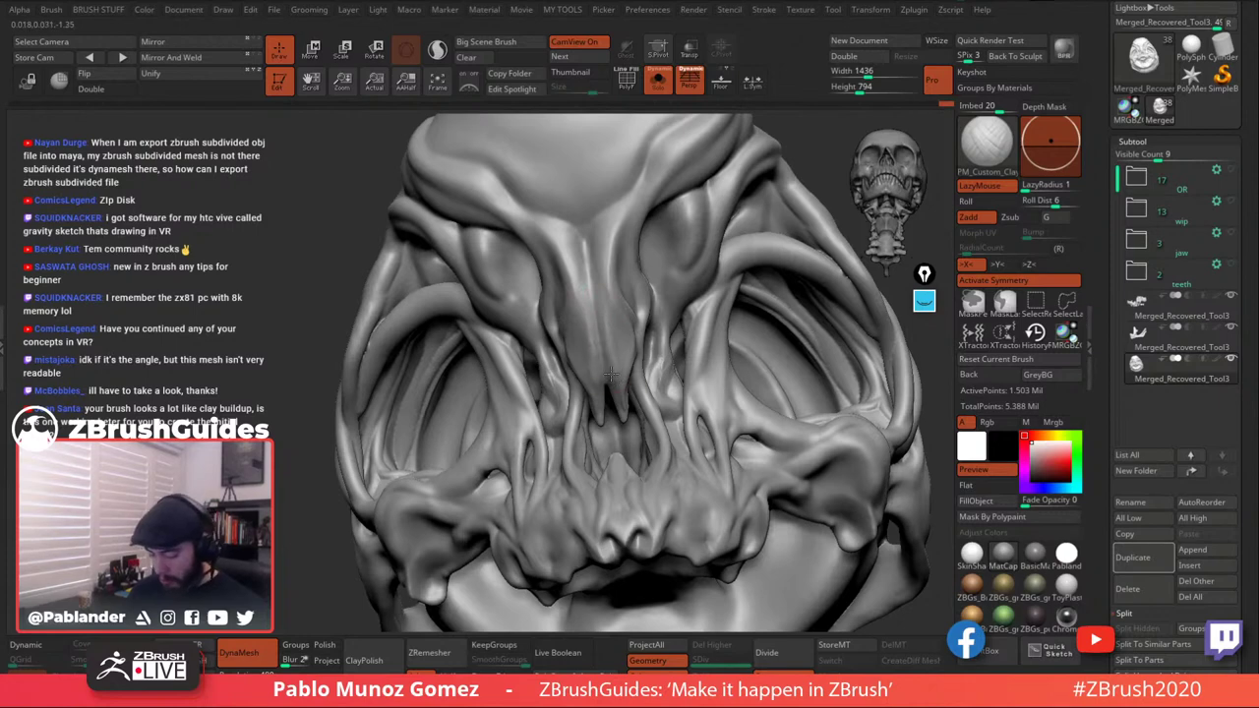
mouse_move(605, 284)
right_down()
mouse_move(752, 271)
mouse_move(630, 295)
right_up()
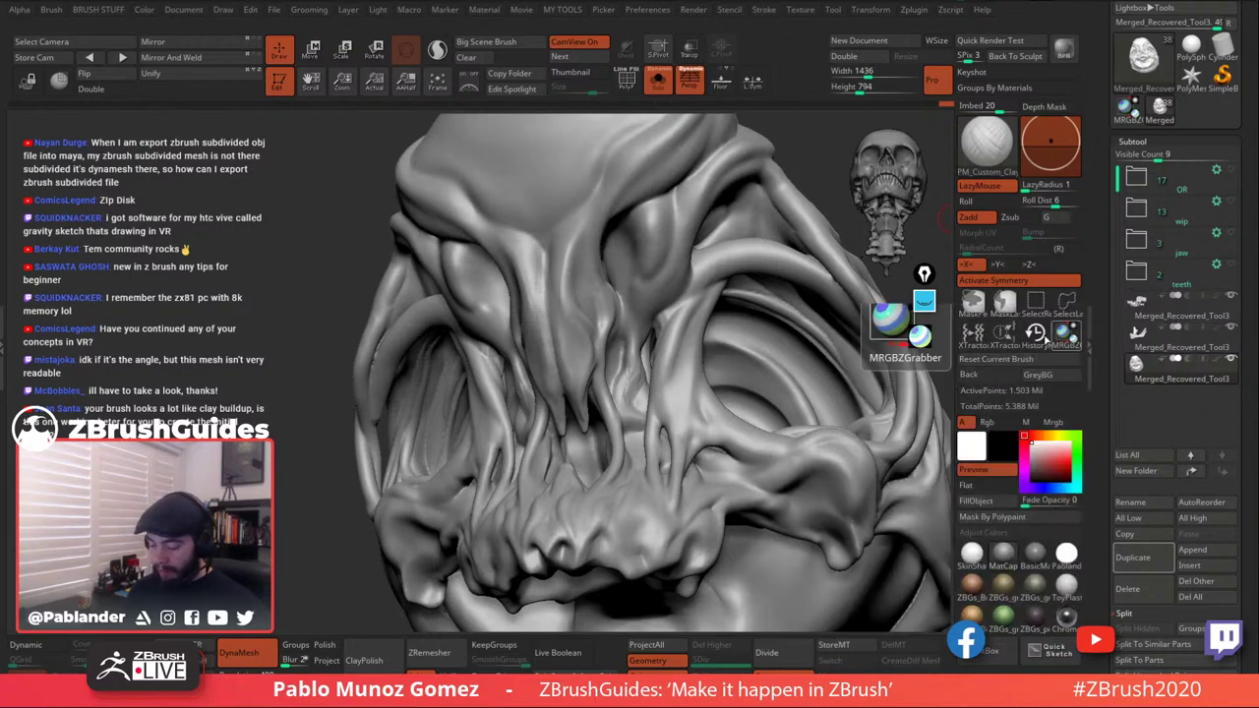
Refine and smooth the two pointed prongs at the lower end of the nasal bone.
key(shift)
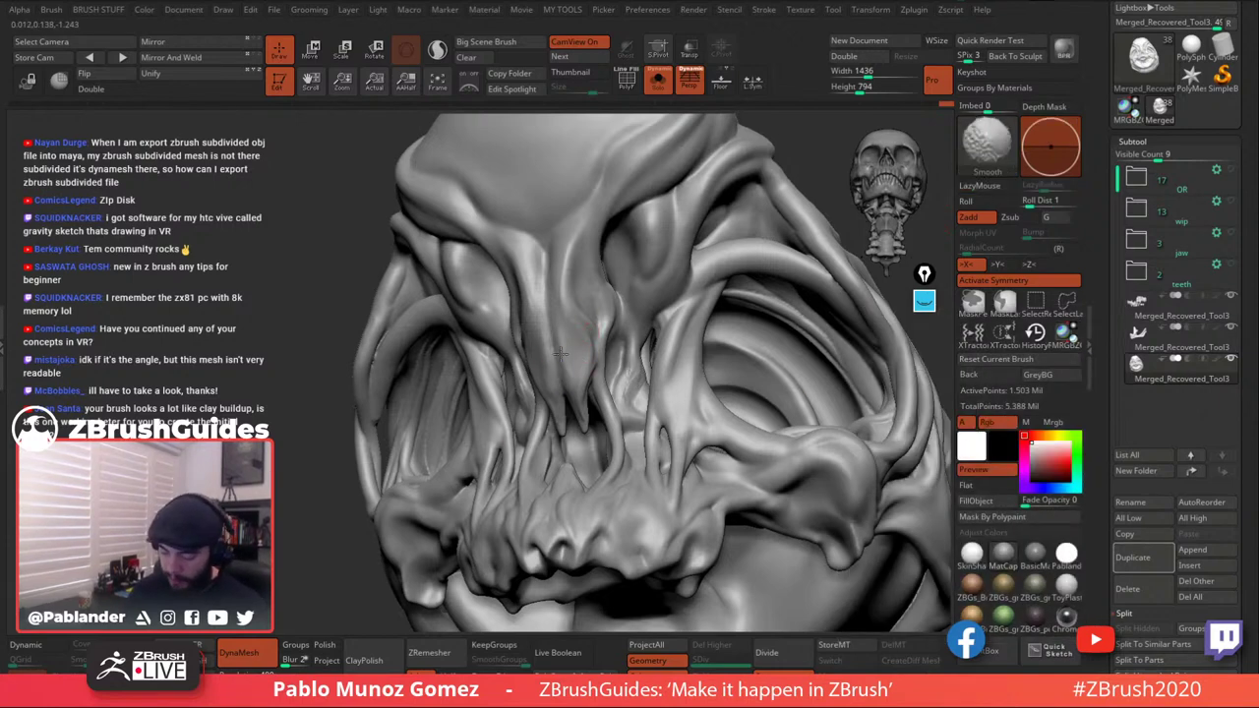
mouse_move(579, 368)
right_down()
mouse_move(569, 344)
mouse_move(581, 379)
mouse_move(590, 360)
right_up()
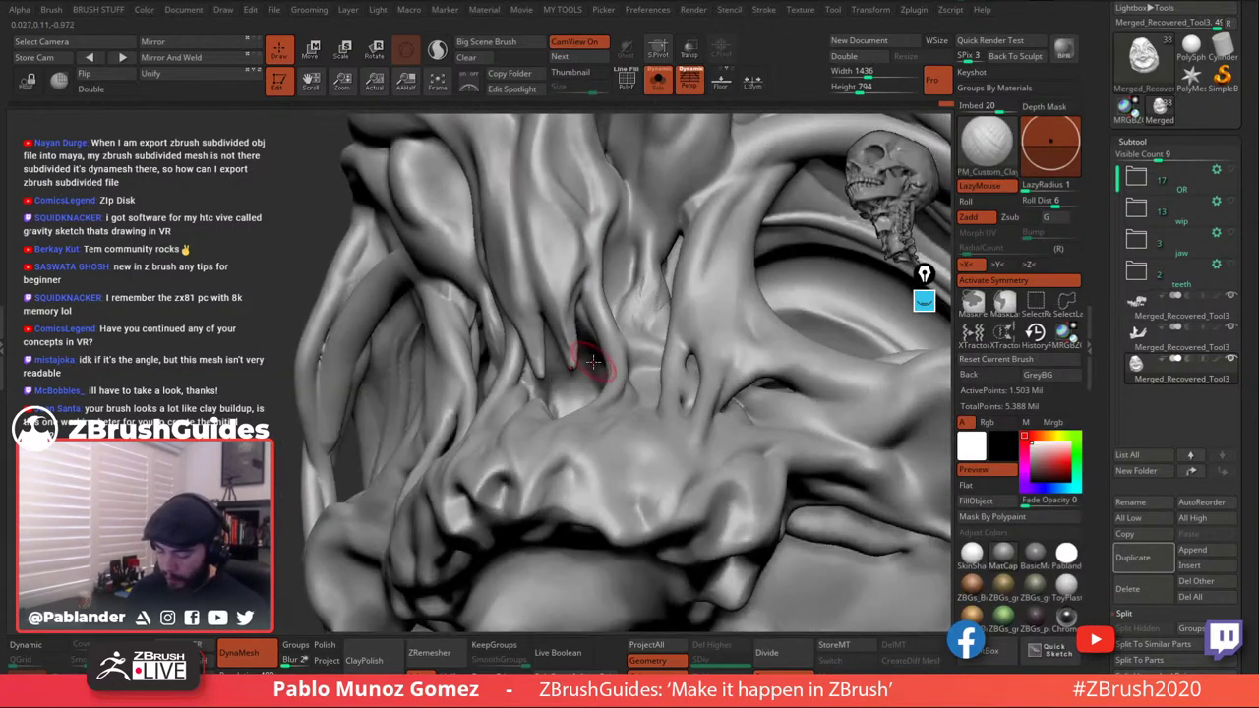
key(space)
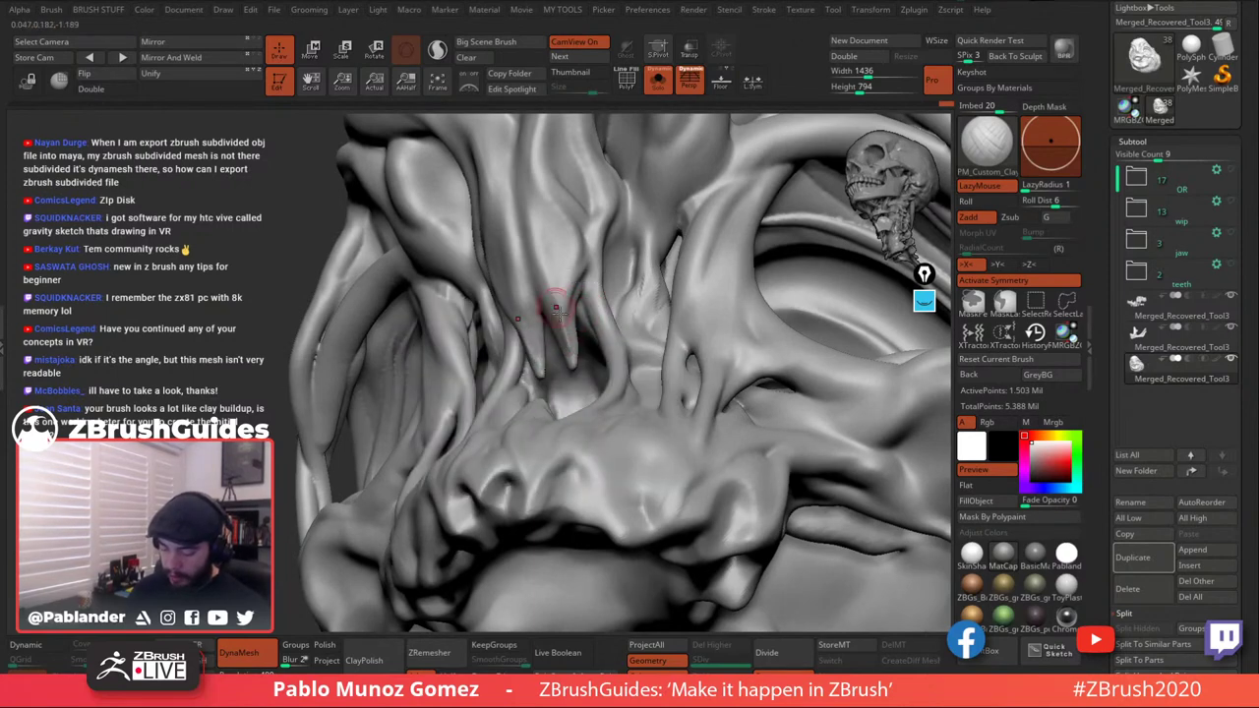
key(shift)
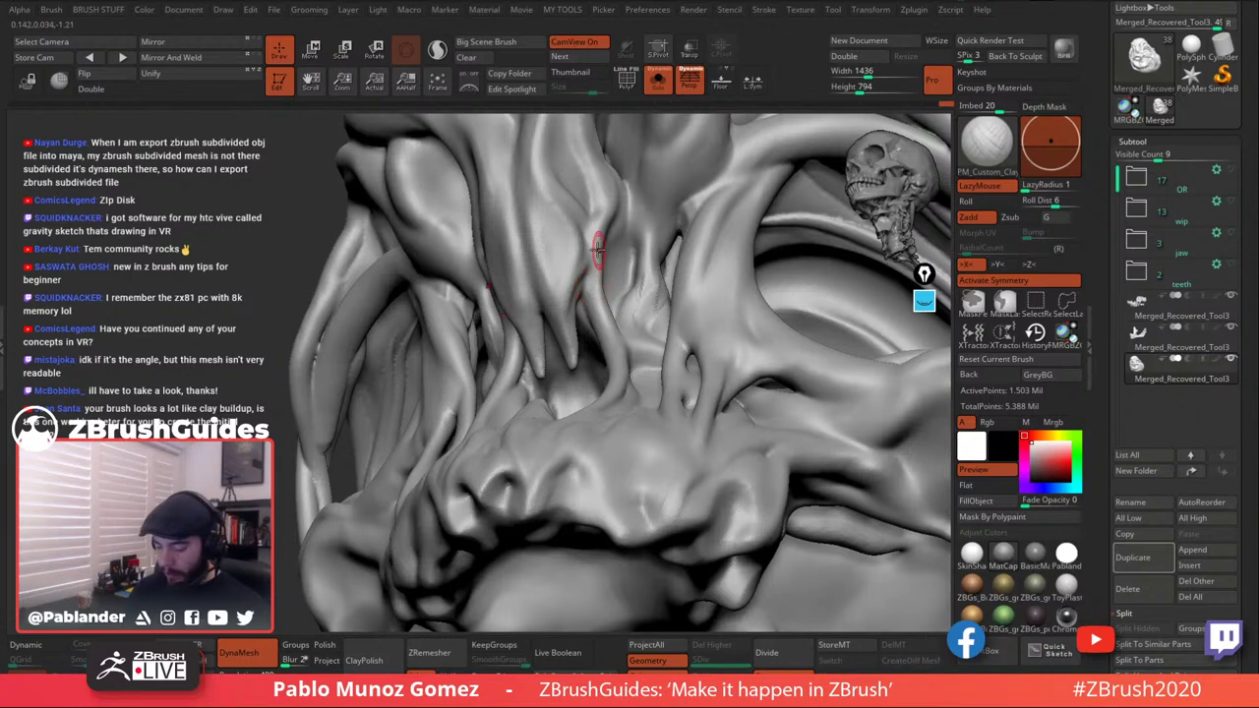
Build up and smooth the strands connecting the nasal bone's side to the inner eye socket column and upper jaw.
right_drag(600, 236, 586, 262)
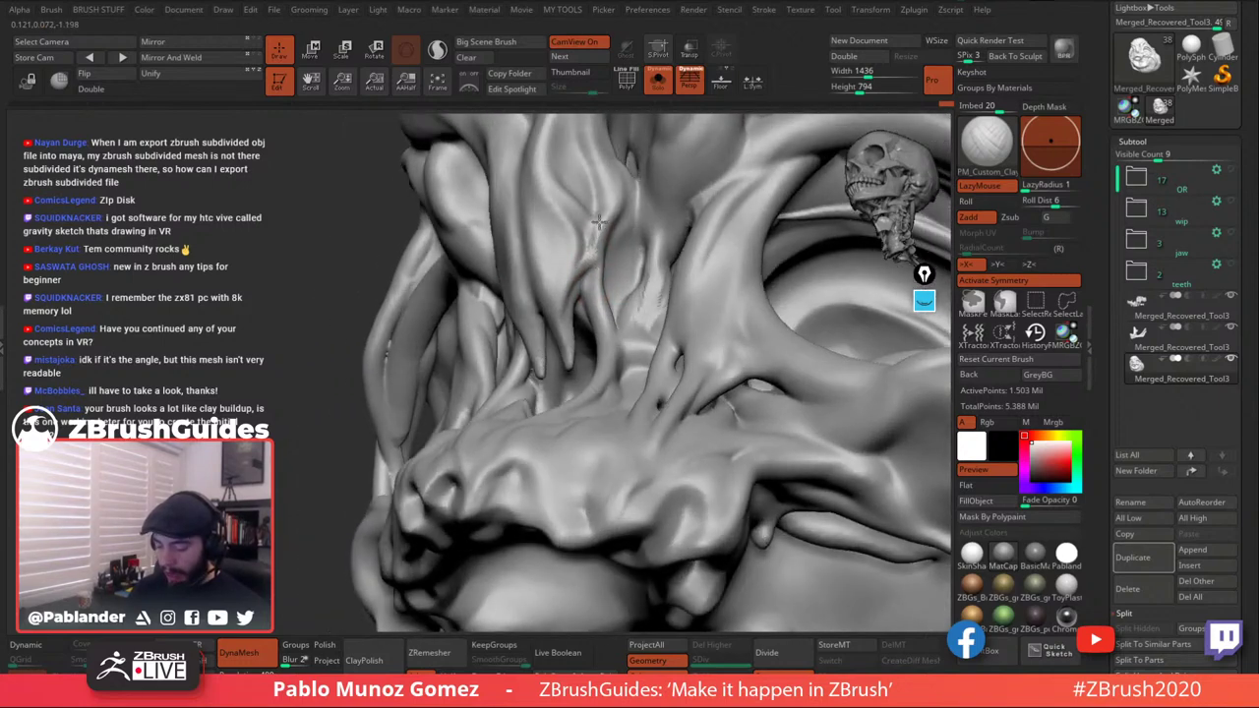
drag(600, 222, 574, 280)
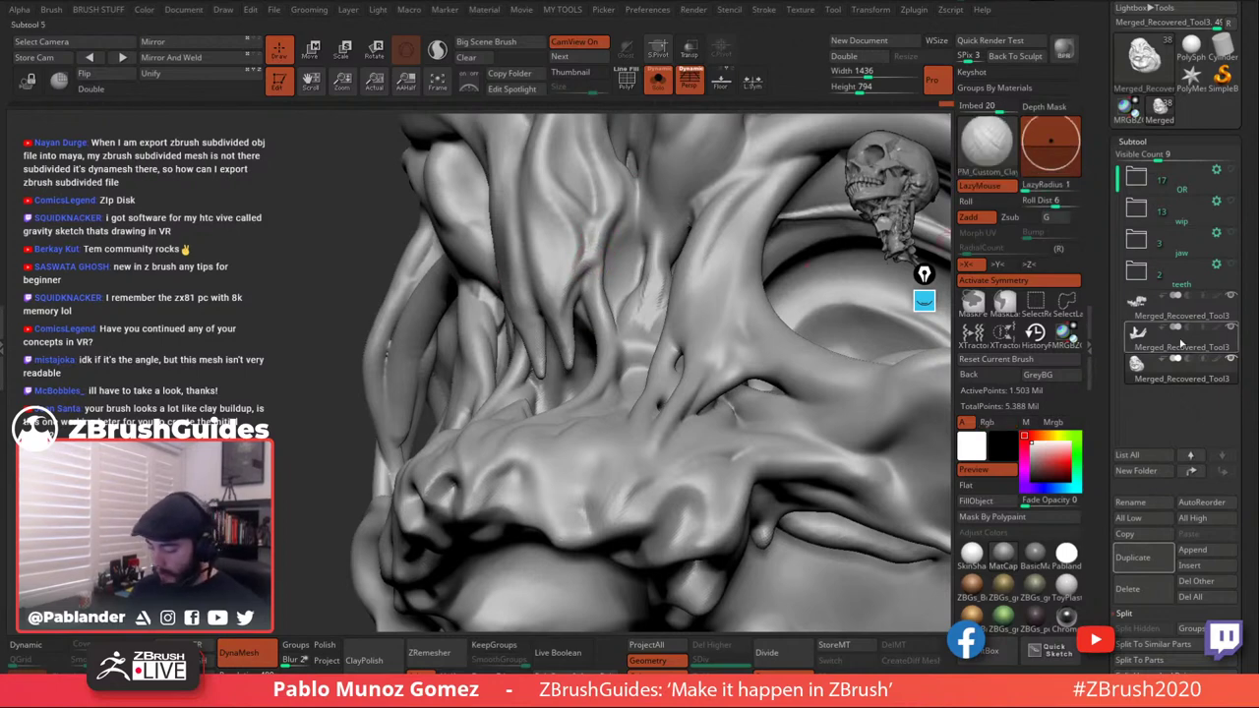
right_drag(652, 286, 642, 194)
key(space)
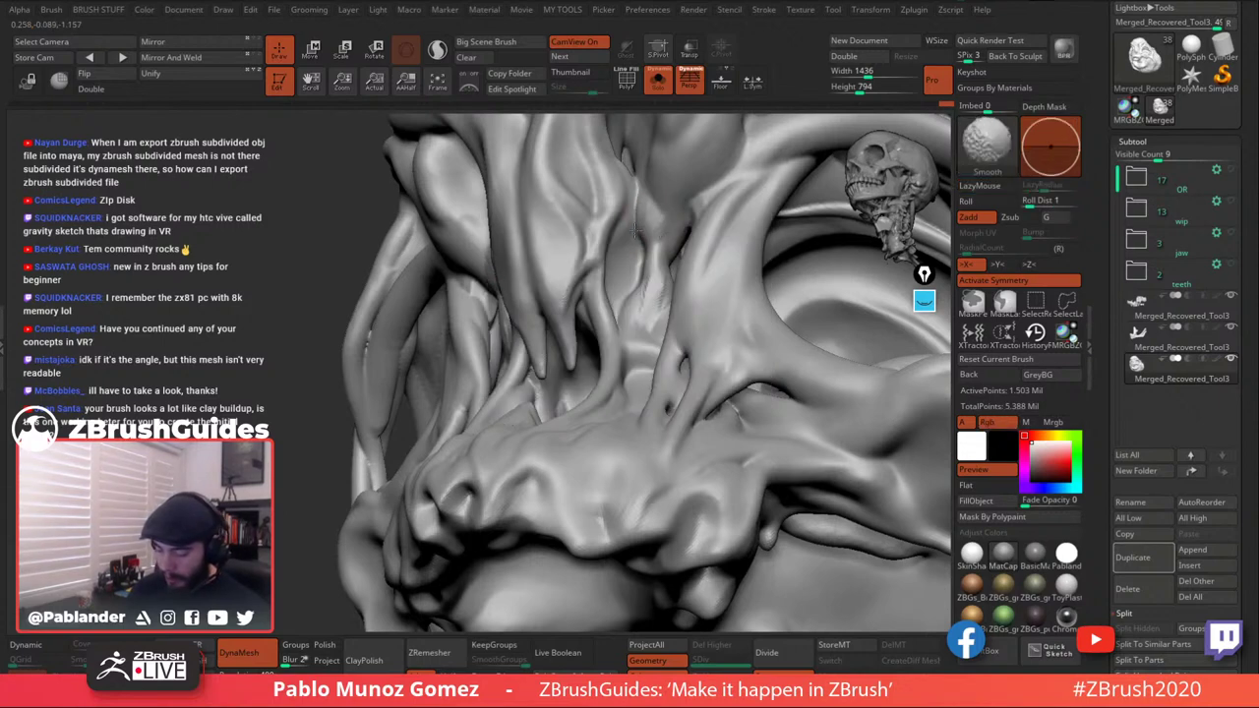
mouse_move(659, 258)
right_down()
mouse_move(703, 180)
mouse_move(695, 211)
right_up()
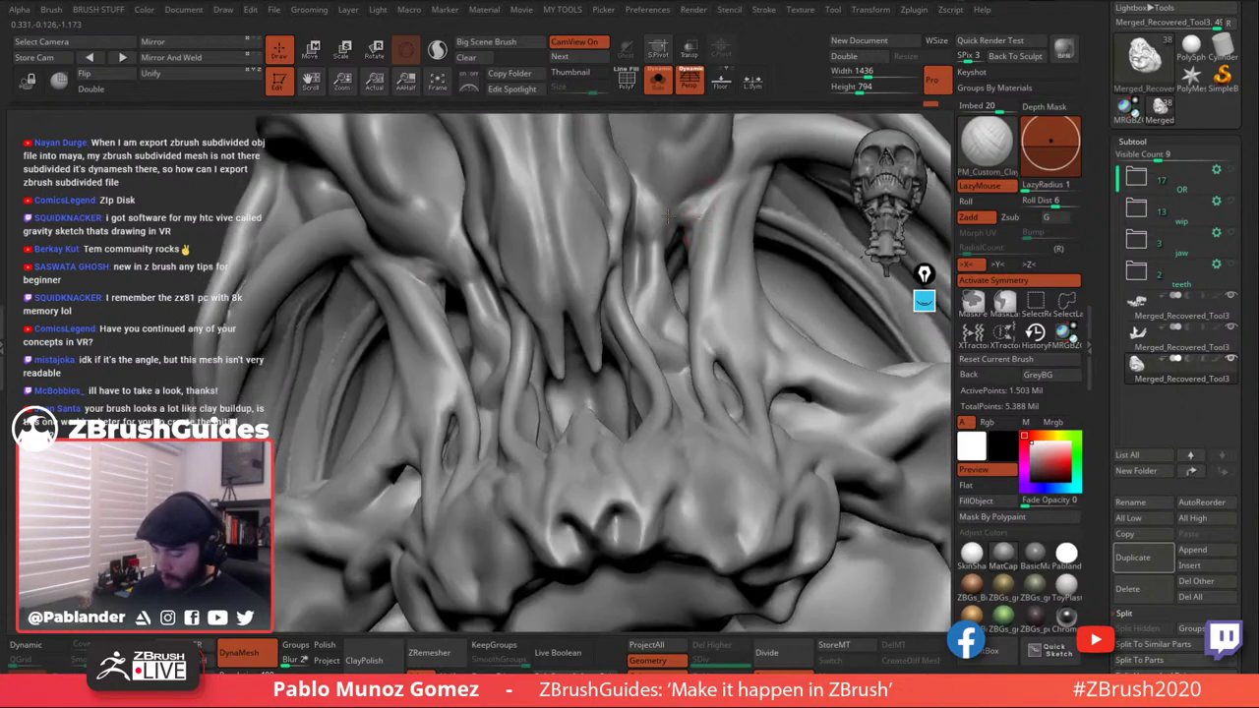
Refine and smooth the junction between the brow and the inner eye socket column, beside the nasal bone.
key(shift)
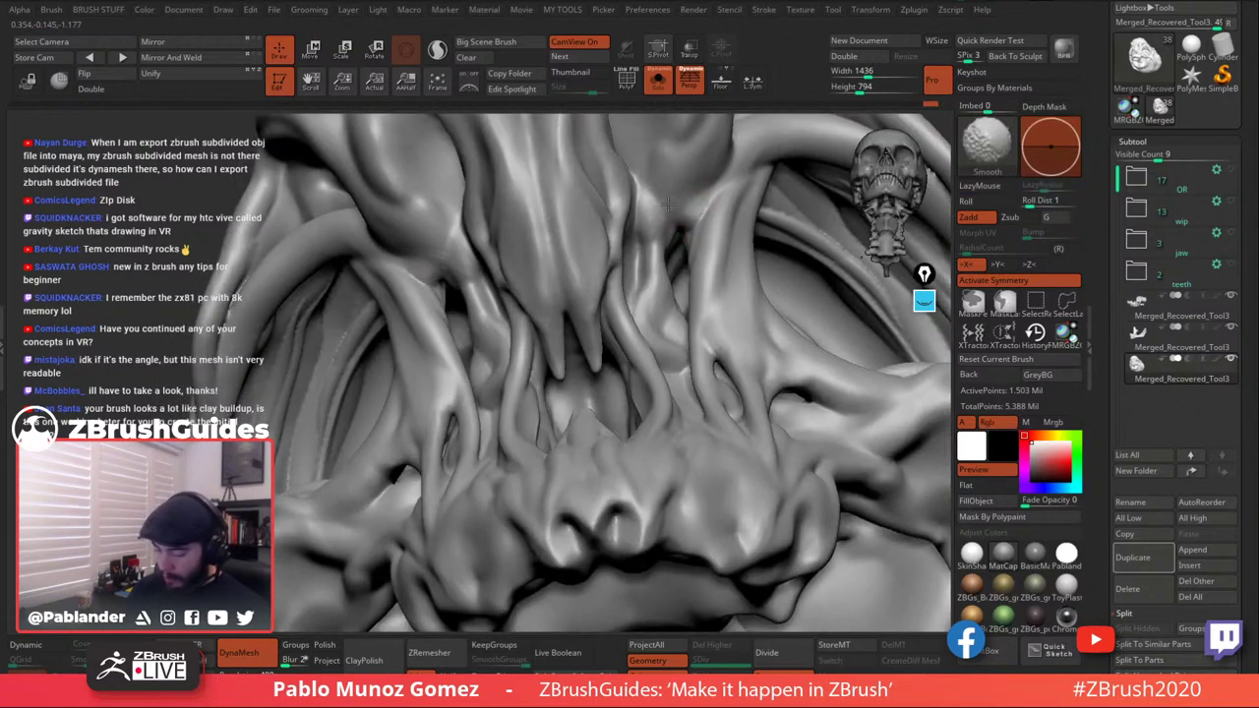
key(shift)
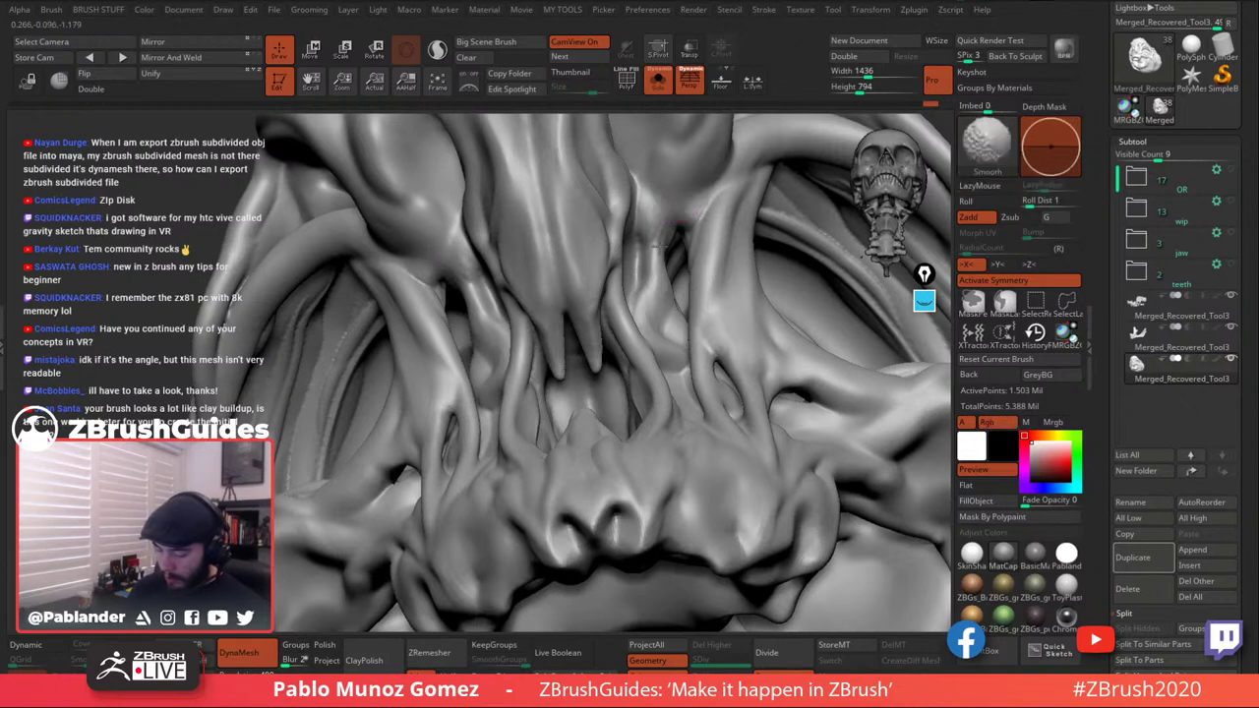
mouse_move(668, 237)
right_down()
mouse_move(649, 325)
mouse_move(634, 302)
right_up()
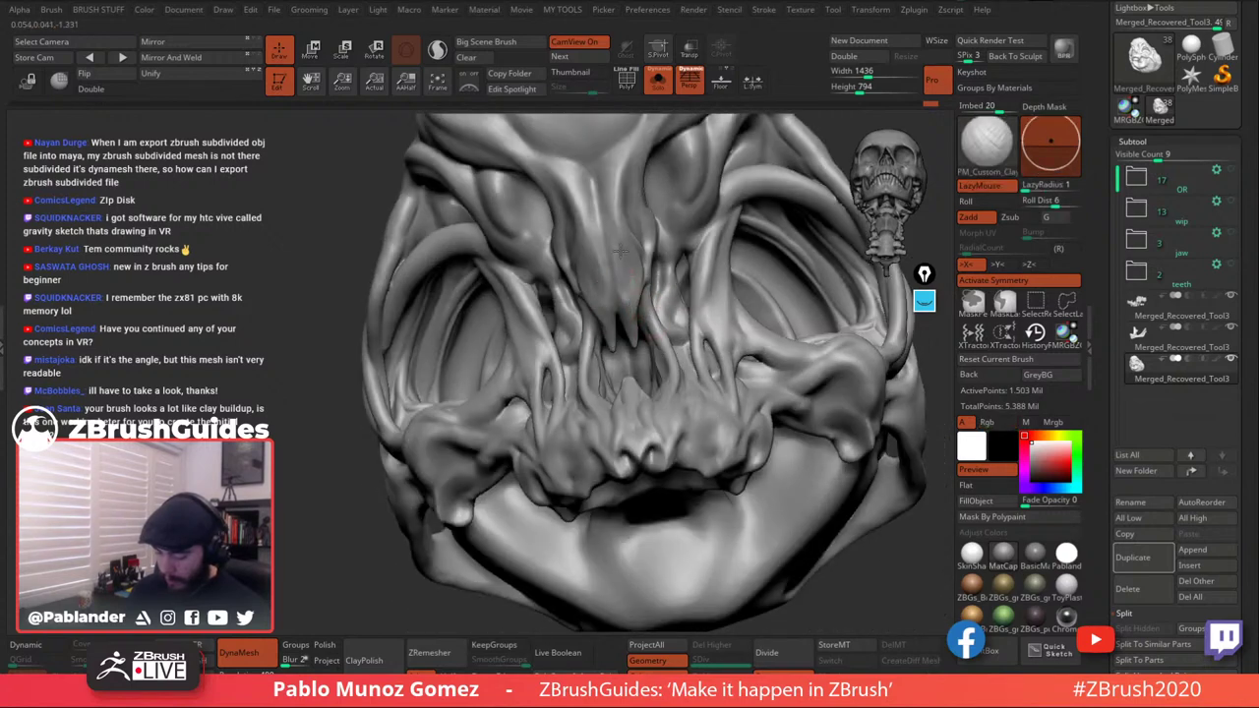
mouse_move(636, 259)
right_down()
mouse_move(623, 247)
mouse_move(635, 252)
right_up()
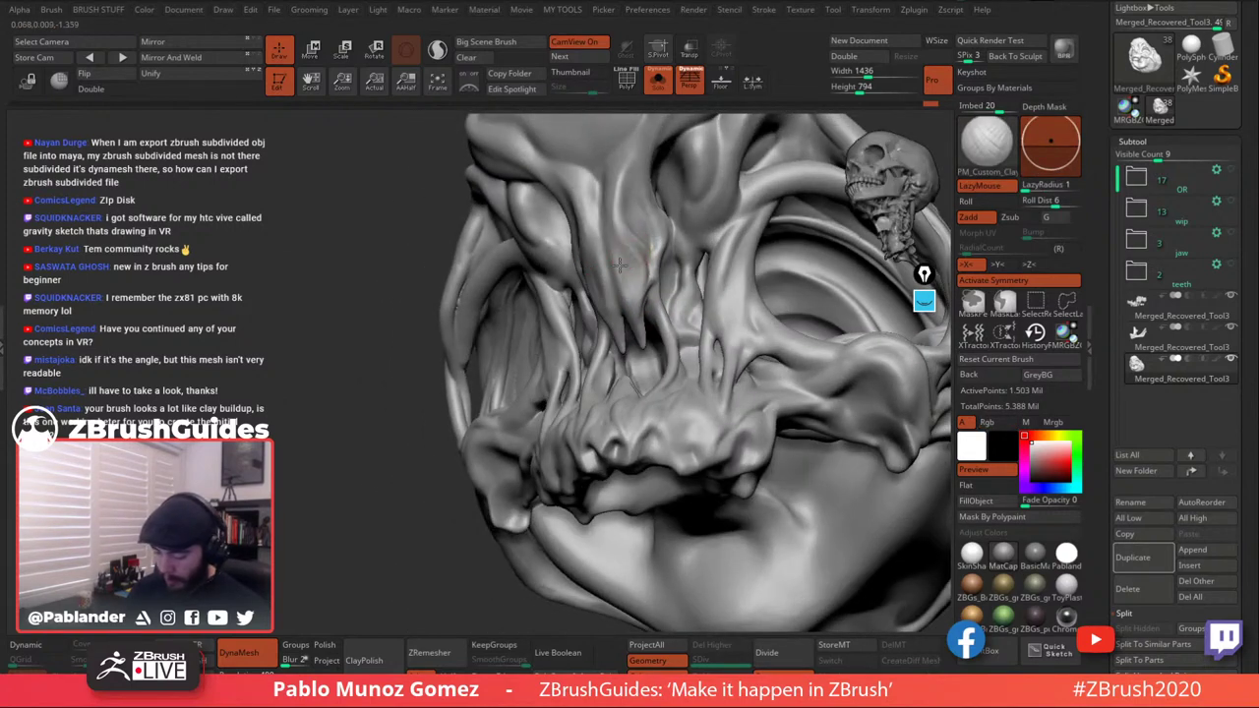
key(shift)
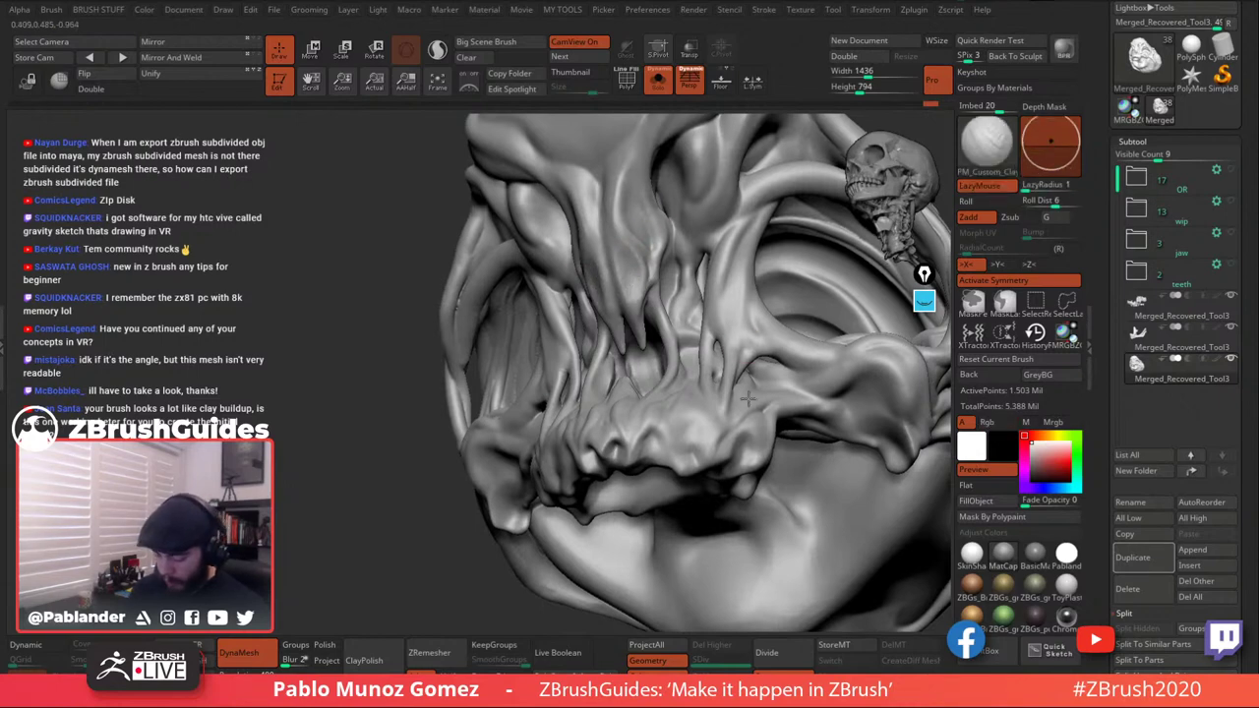
Sculpt and smooth the strand and hollow between the forehead plate's side and the eye socket's upper rim.
ctrl+right_drag(747, 399, 738, 482)
mouse_move(738, 482)
right_down()
mouse_move(756, 495)
mouse_move(665, 446)
mouse_move(611, 473)
mouse_move(593, 435)
mouse_move(562, 207)
right_up()
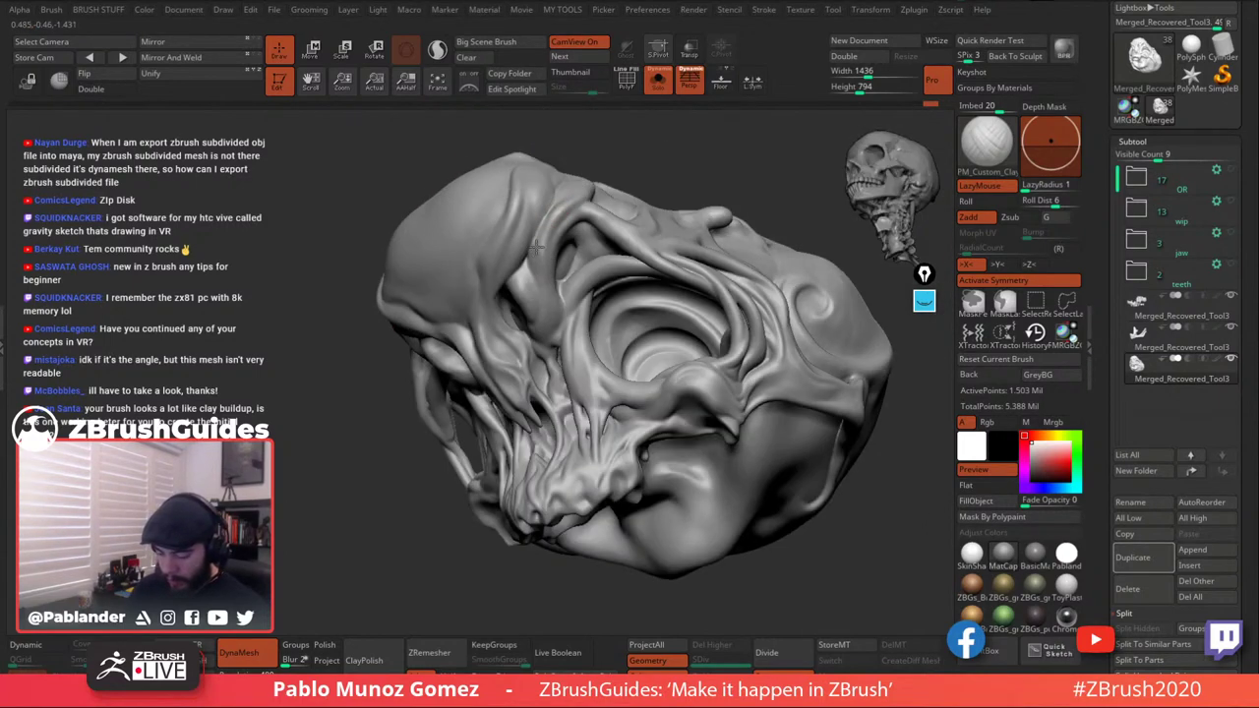
drag(536, 248, 531, 261)
right_drag(542, 241, 553, 225)
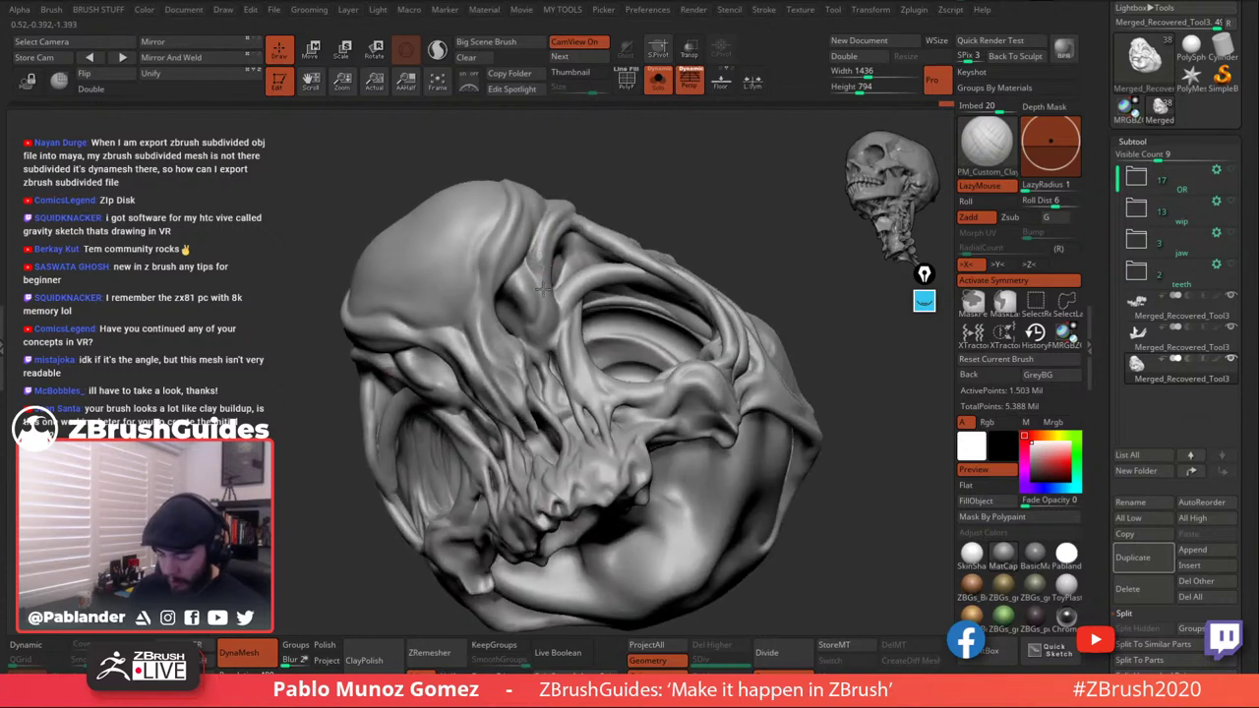
key(shift)
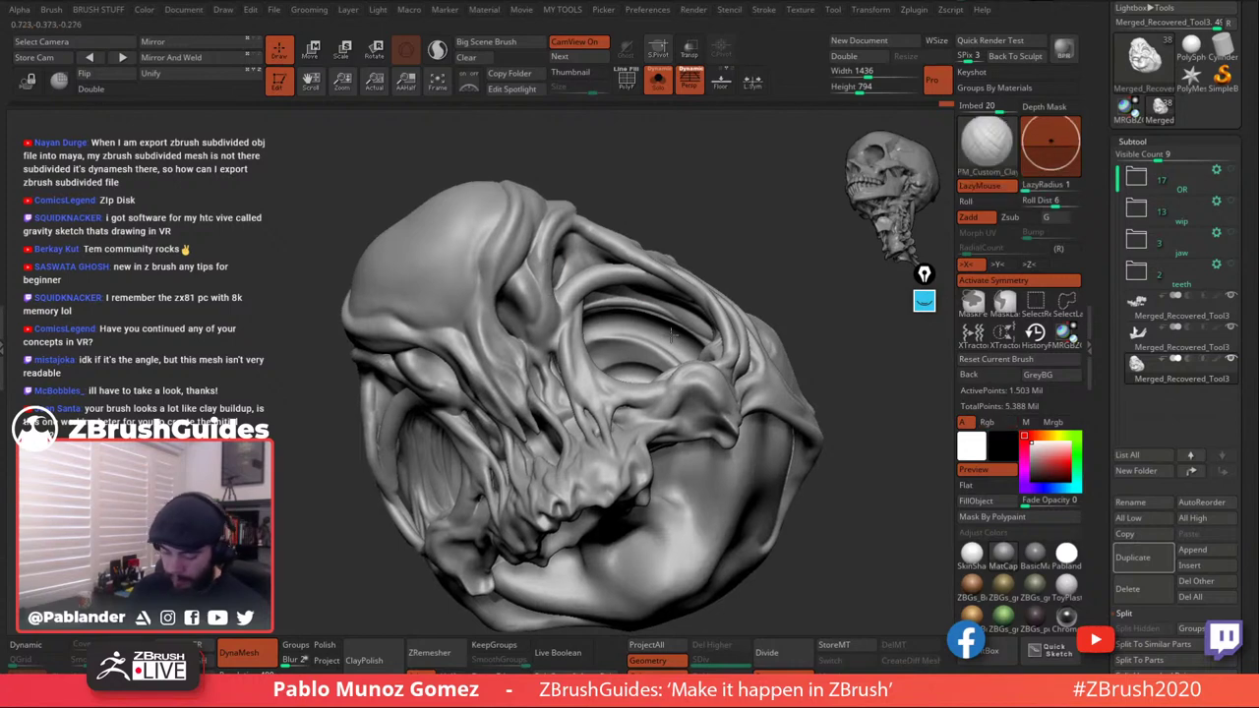
mouse_move(541, 296)
right_down()
mouse_move(745, 369)
mouse_move(718, 235)
mouse_move(610, 284)
mouse_move(615, 273)
mouse_move(666, 273)
mouse_move(623, 293)
right_up()
Refine and smooth the curved ridge and its surrounding surface on the back of the skull.
key(shift)
key(space)
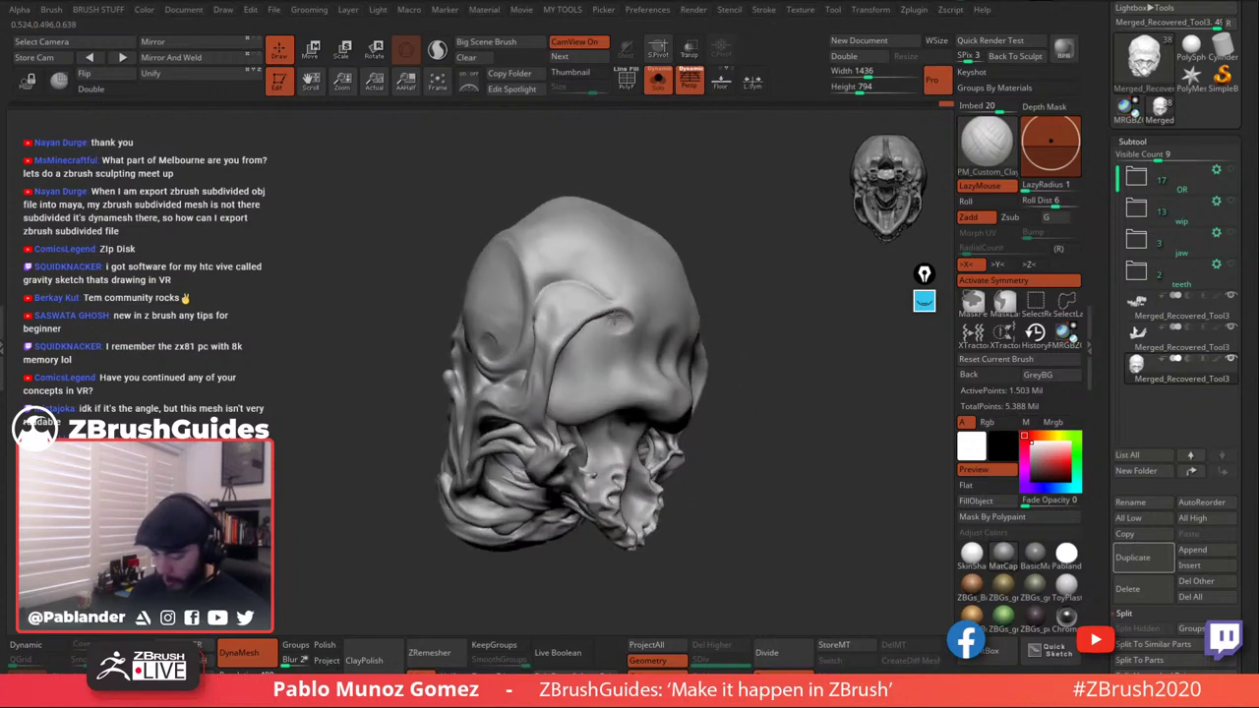
key(shift)
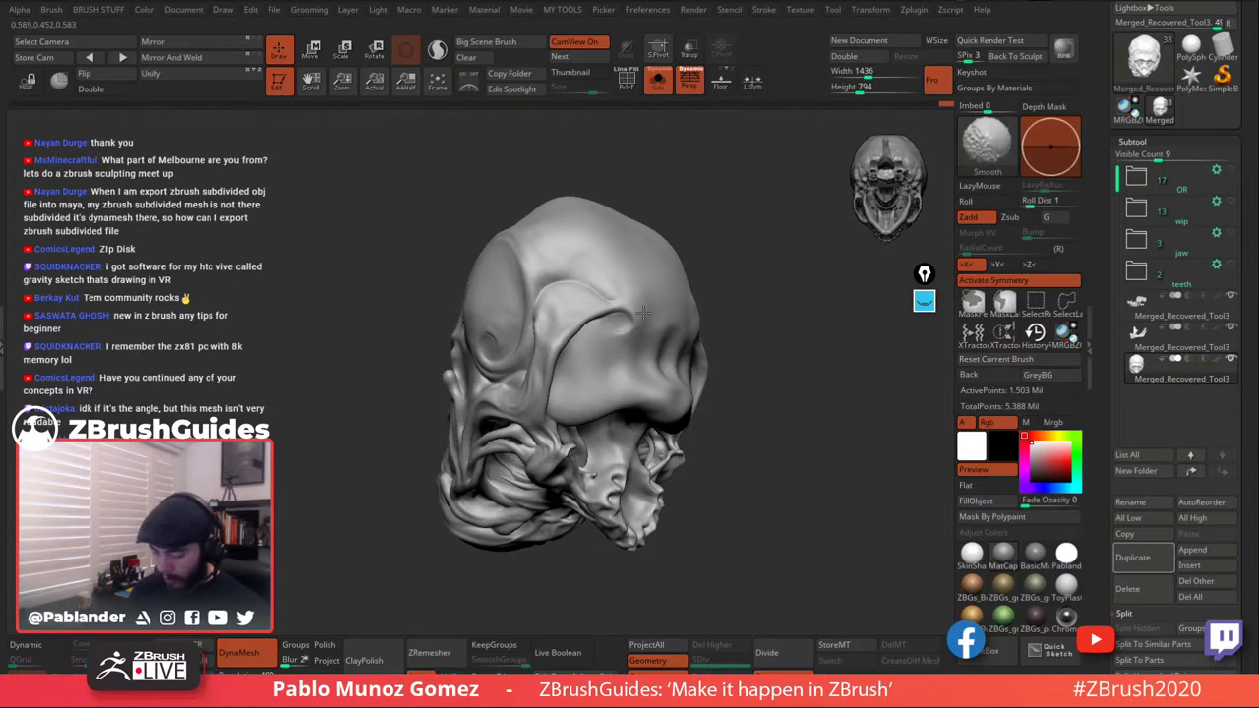
mouse_move(613, 373)
right_down()
mouse_move(666, 351)
mouse_move(696, 317)
mouse_move(638, 317)
mouse_move(630, 353)
mouse_move(581, 384)
right_up()
key(shift)
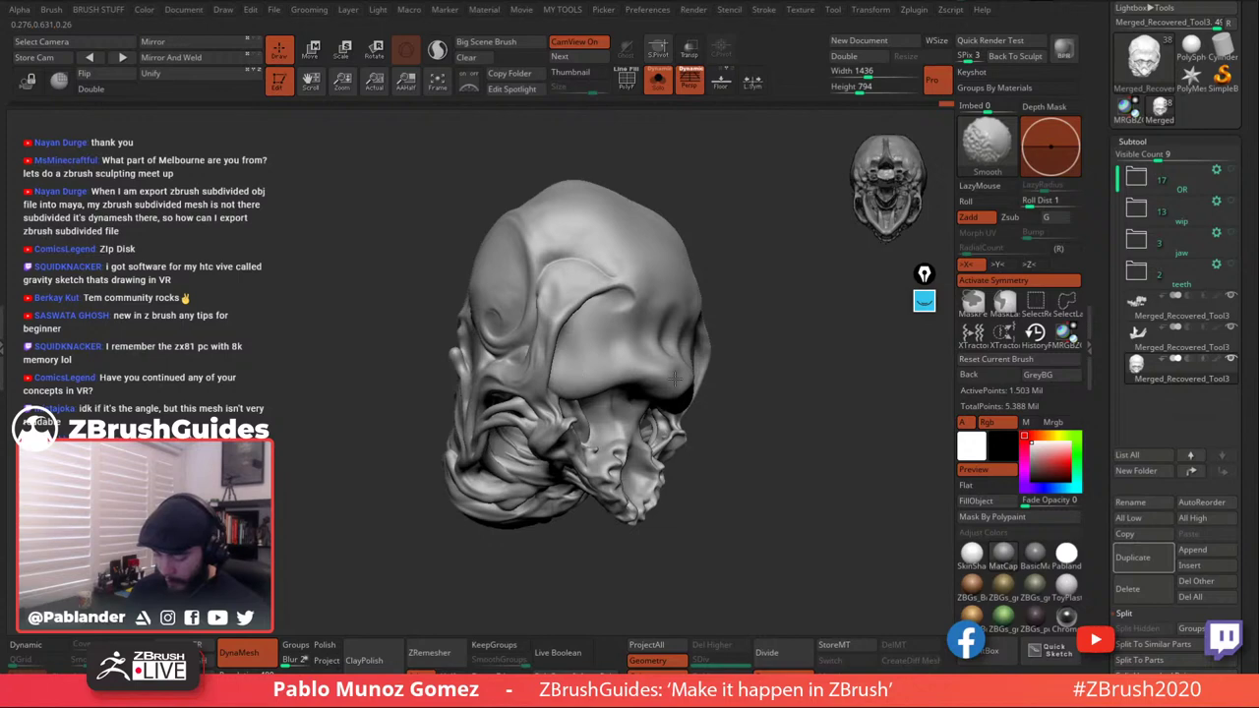
right_drag(623, 299, 626, 247)
key(shift)
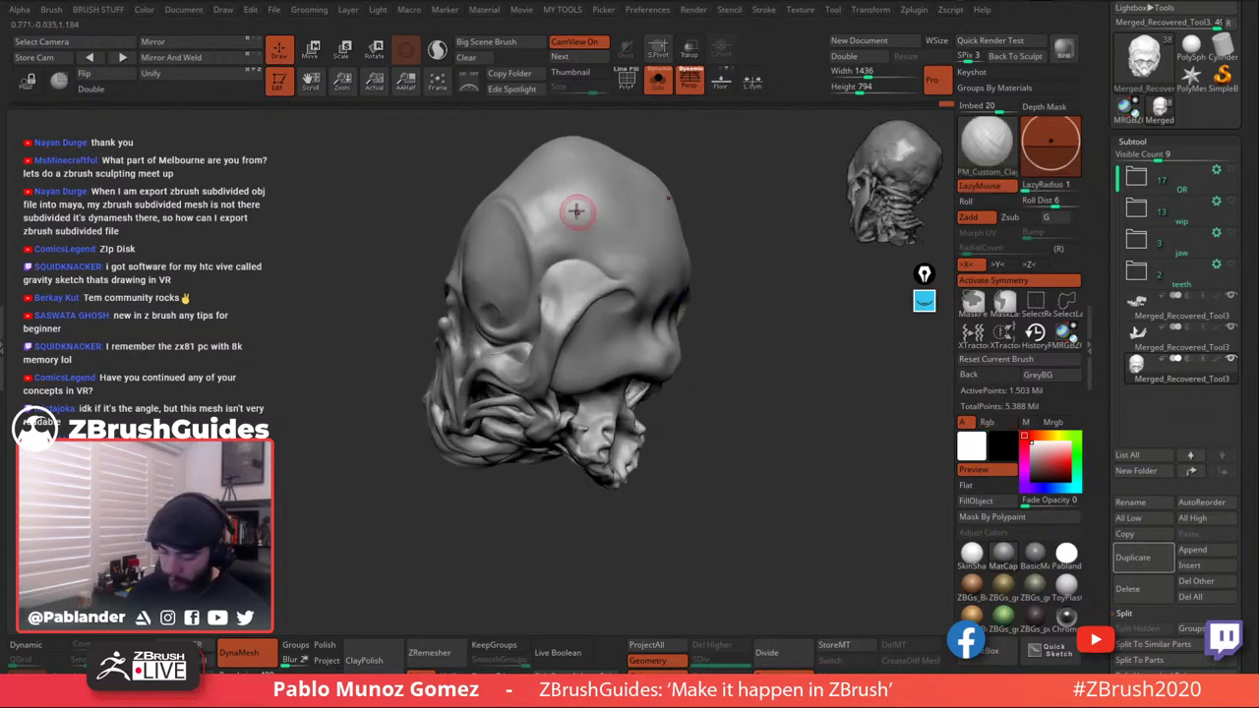
right_drag(576, 211, 558, 230)
key(shift)
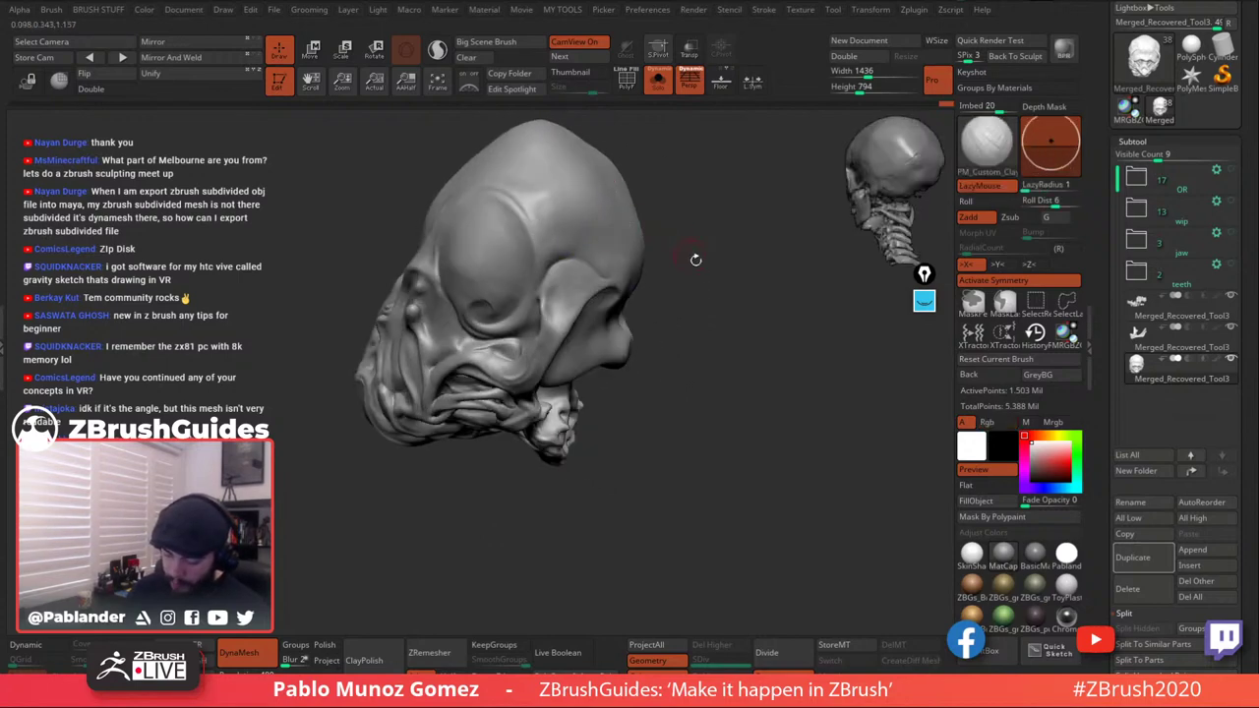
Build up and smooth the side and lower edge of the forehead plate above the eye socket.
mouse_move(696, 259)
right_down()
mouse_move(742, 262)
mouse_move(734, 326)
mouse_move(672, 360)
mouse_move(699, 262)
mouse_move(728, 336)
mouse_move(748, 296)
mouse_move(744, 357)
mouse_move(647, 307)
mouse_move(685, 350)
right_up()
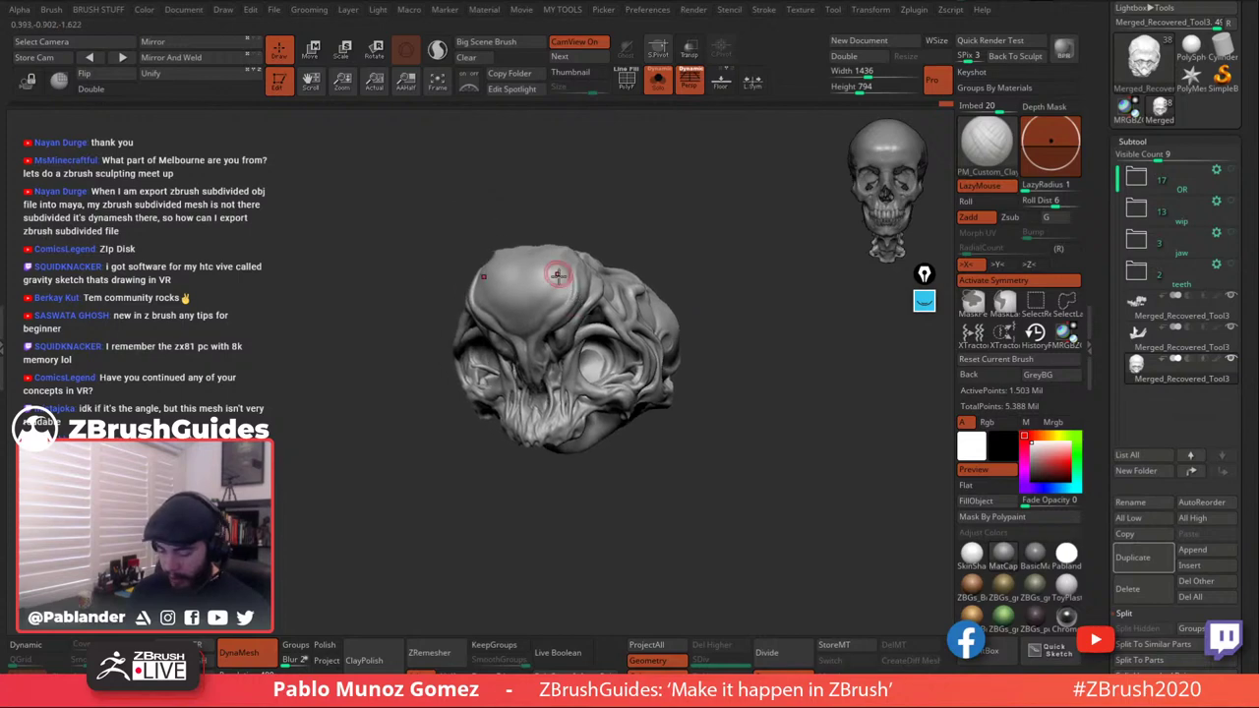
ctrl+right_drag(557, 272, 563, 345)
right_drag(649, 315, 593, 313)
mouse_move(594, 267)
ctrl+right_down()
mouse_move(598, 285)
mouse_move(593, 249)
ctrl+right_up()
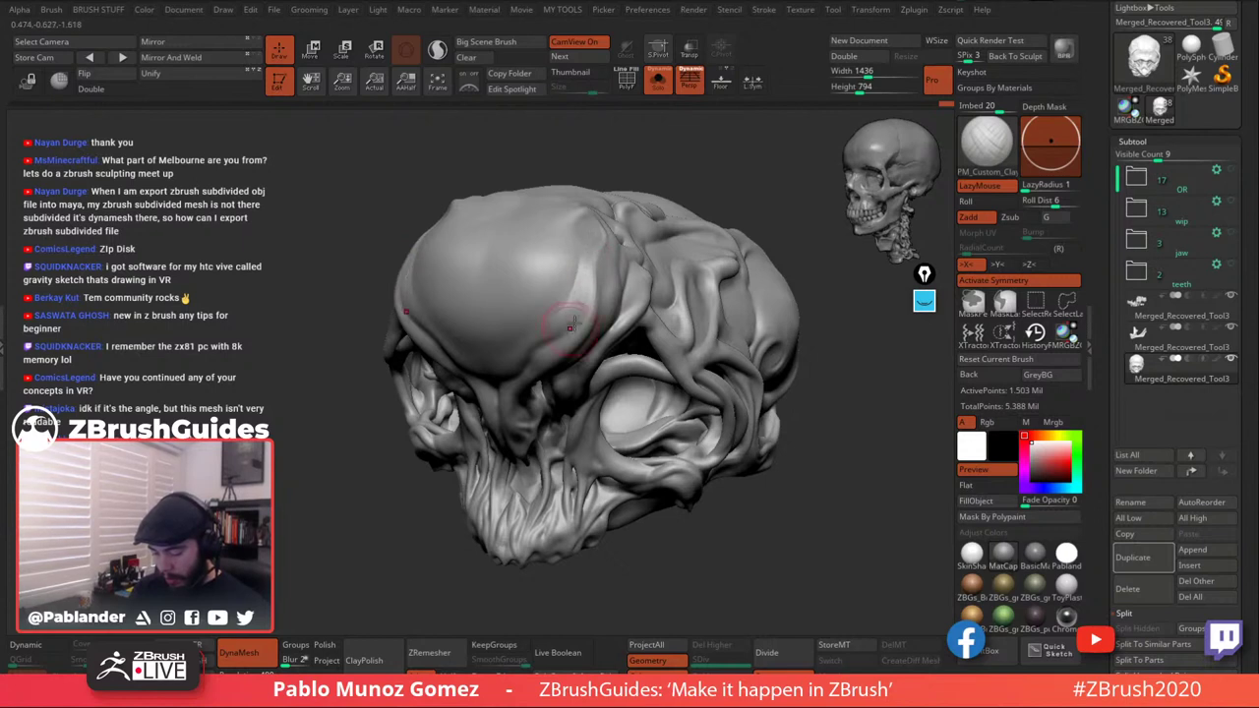
key(shift)
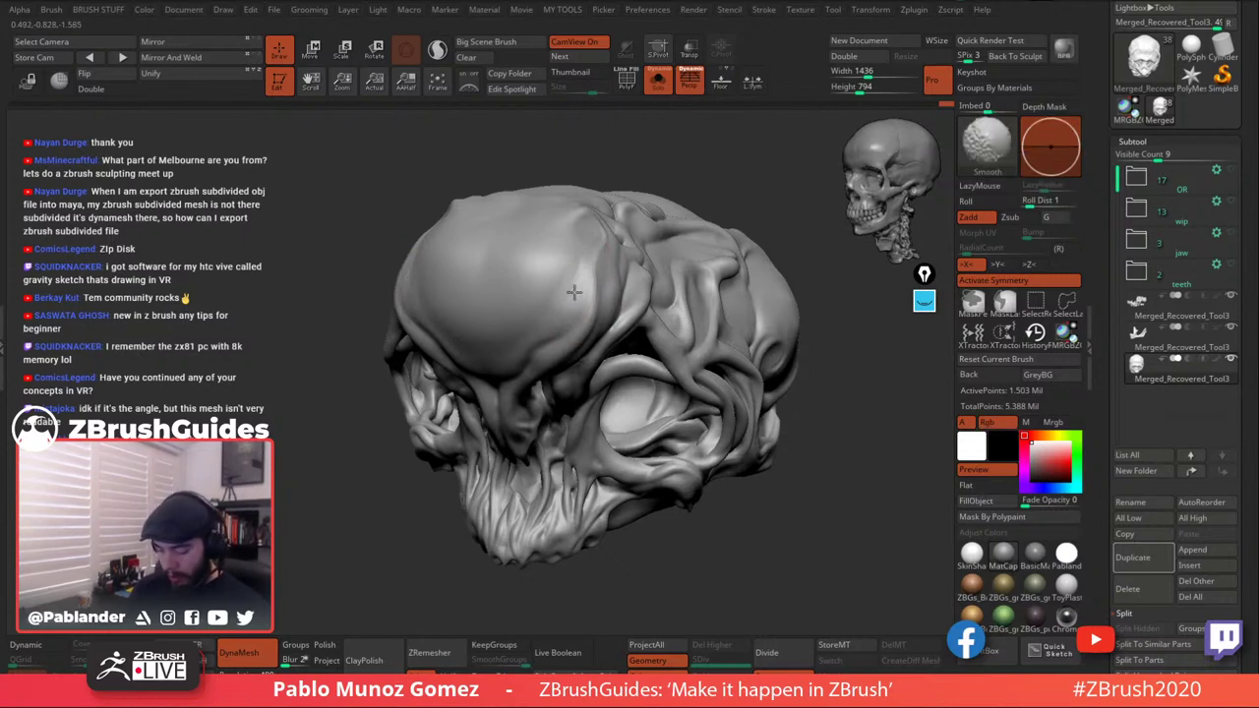
right_drag(575, 285, 597, 256)
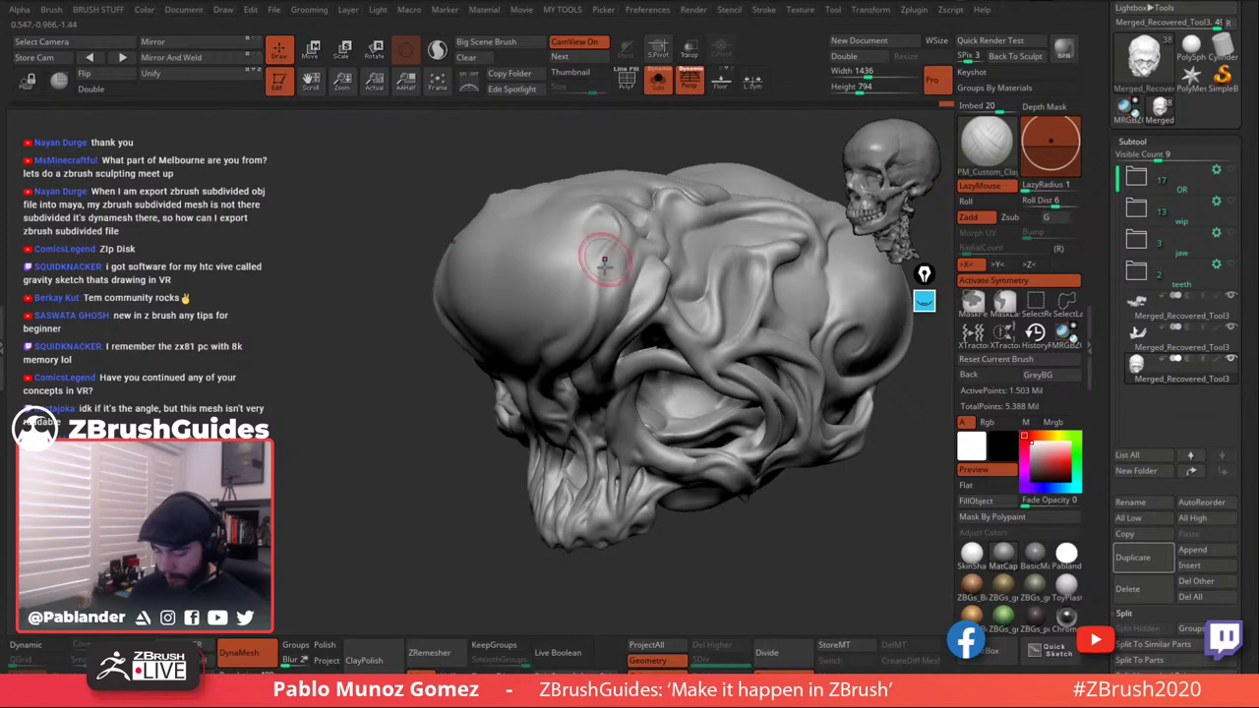
key(shift)
mouse_move(610, 311)
right_down()
mouse_move(588, 328)
mouse_move(571, 312)
mouse_move(581, 313)
right_up()
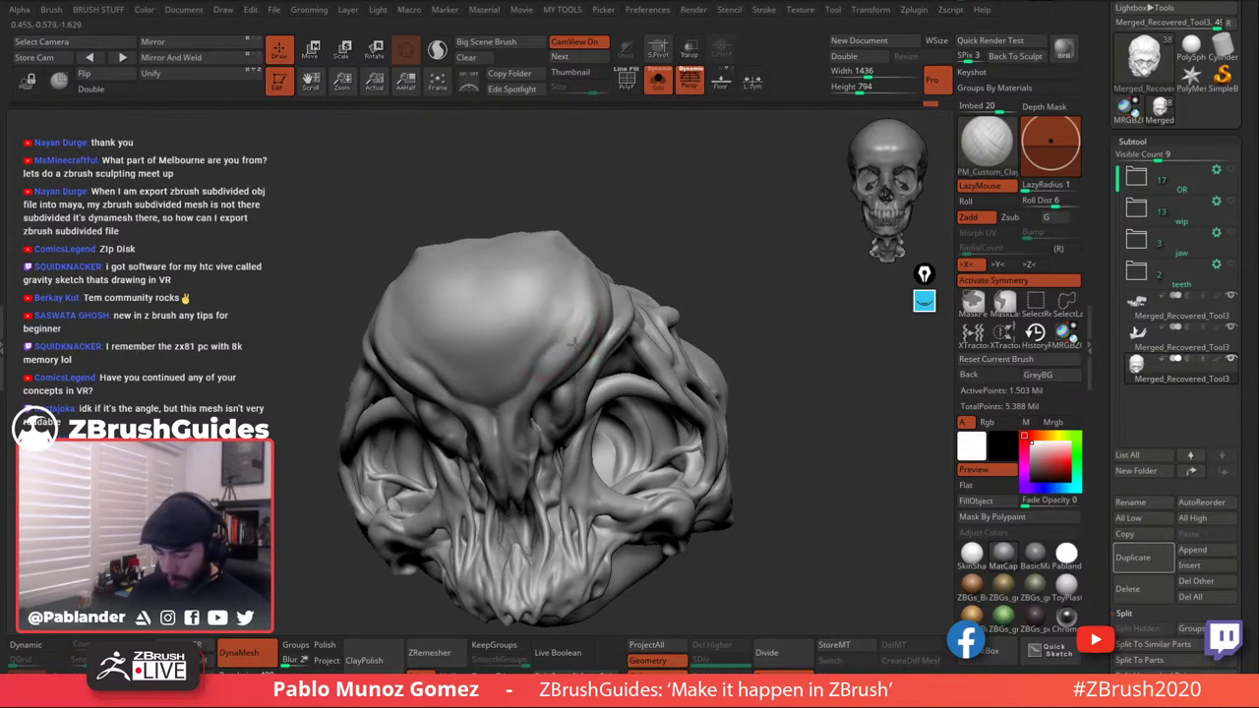
key(shift)
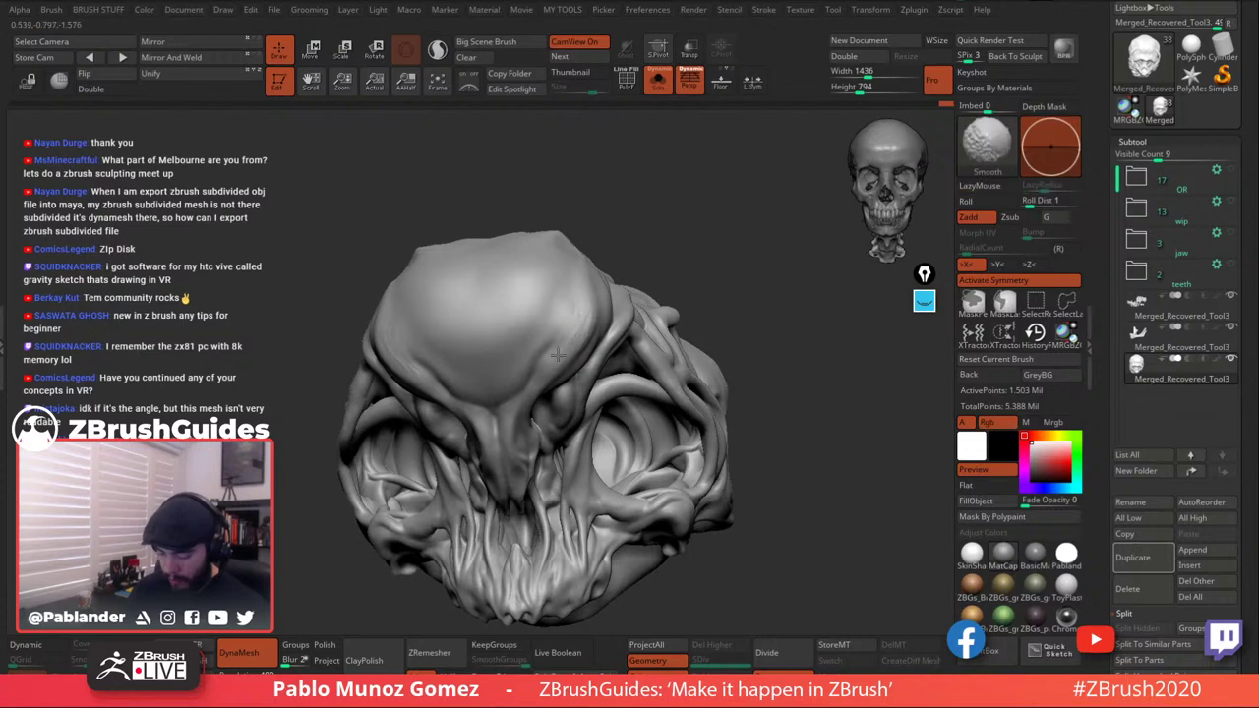
mouse_move(583, 282)
right_down()
mouse_move(698, 304)
mouse_move(664, 308)
mouse_move(708, 339)
mouse_move(776, 459)
mouse_move(620, 412)
mouse_move(677, 408)
mouse_move(697, 439)
mouse_move(661, 423)
mouse_move(684, 438)
mouse_move(646, 350)
mouse_move(591, 335)
mouse_move(576, 295)
mouse_move(694, 350)
mouse_move(600, 443)
right_up()
key(shift)
Sculpt and smooth the strands and central ridge on the front of the upper jaw.
mouse_move(672, 335)
right_down()
mouse_move(640, 368)
mouse_move(563, 390)
mouse_move(570, 404)
mouse_move(515, 480)
mouse_move(577, 411)
right_up()
right_click(515, 482)
drag(564, 382, 562, 398)
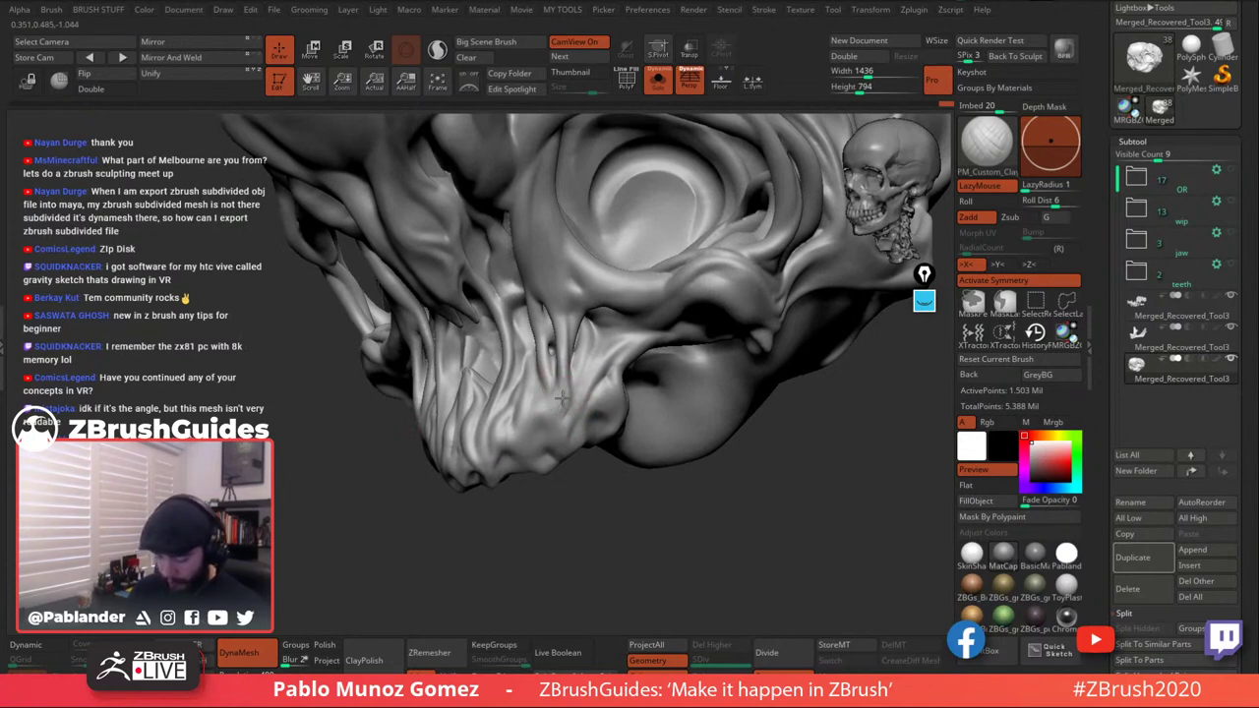
mouse_move(567, 396)
right_down()
mouse_move(626, 350)
mouse_move(489, 398)
right_up()
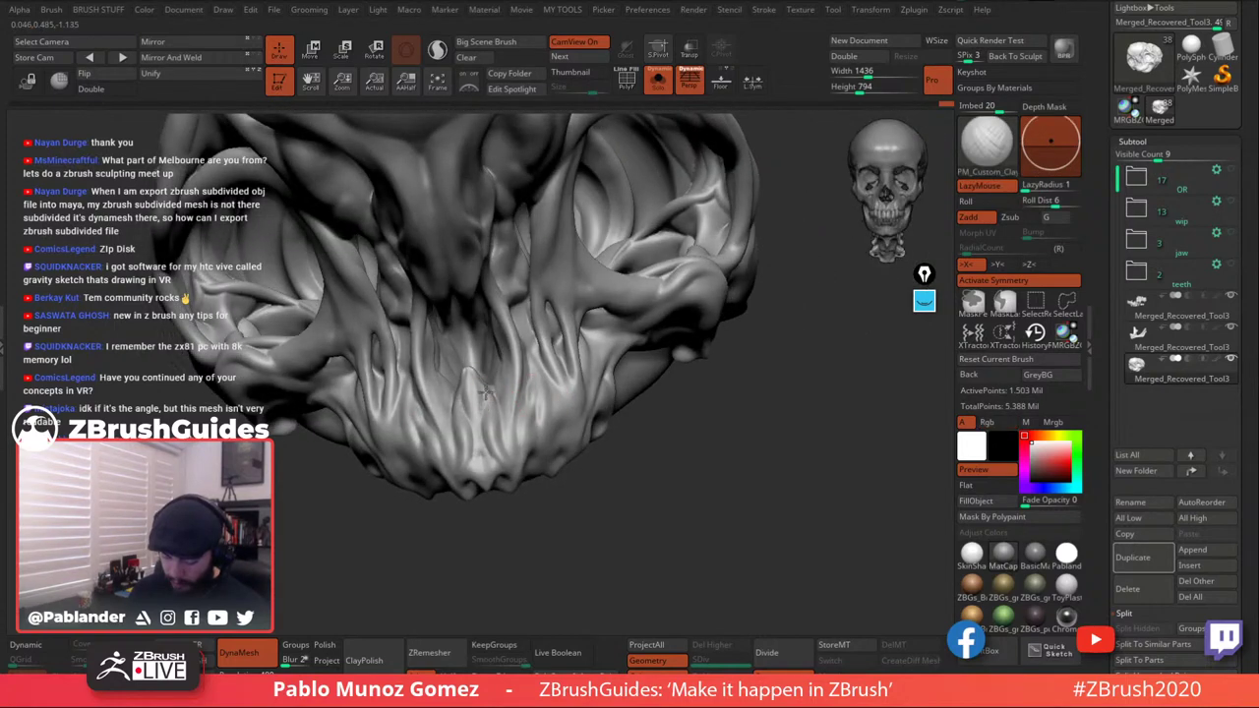
drag(486, 392, 501, 453)
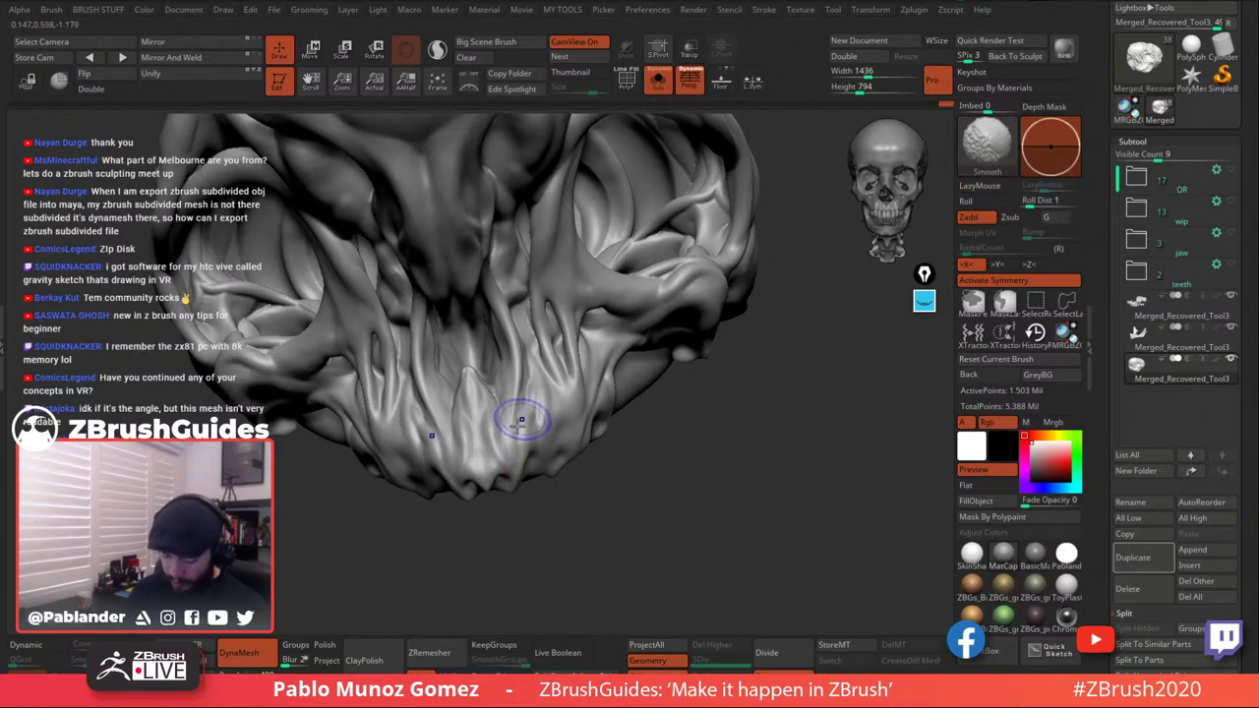
right_drag(520, 416, 626, 403)
right_drag(691, 405, 641, 433)
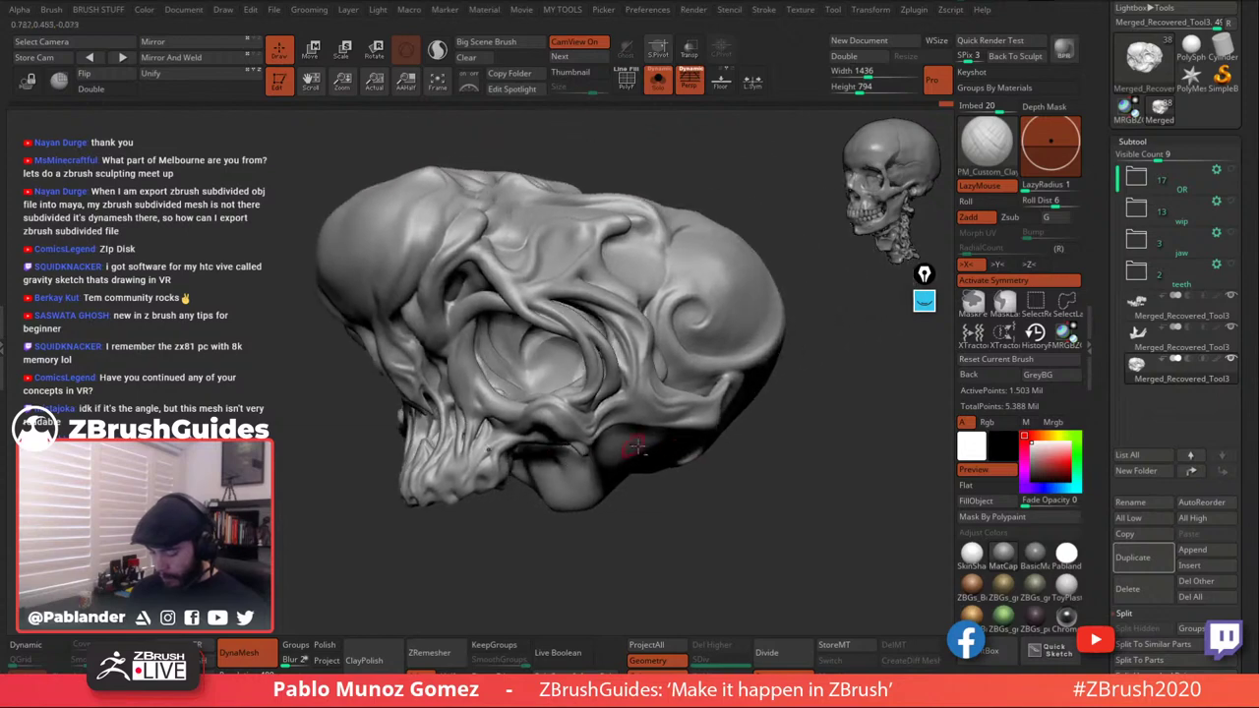
Refine and smooth the inner eye socket column where it branches into the upper jaw strands.
mouse_move(728, 399)
right_down()
mouse_move(690, 415)
mouse_move(792, 477)
mouse_move(671, 418)
mouse_move(673, 390)
mouse_move(645, 384)
mouse_move(706, 373)
mouse_move(734, 320)
mouse_move(705, 319)
right_up()
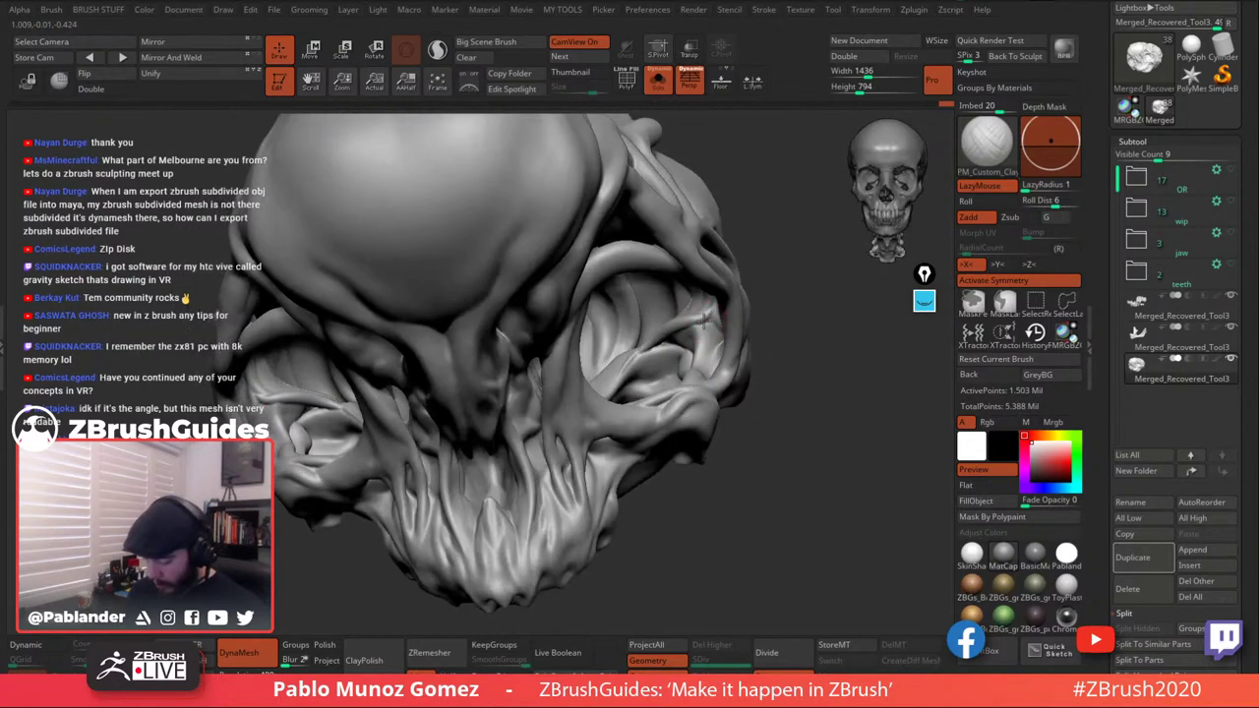
right_drag(764, 391, 757, 483)
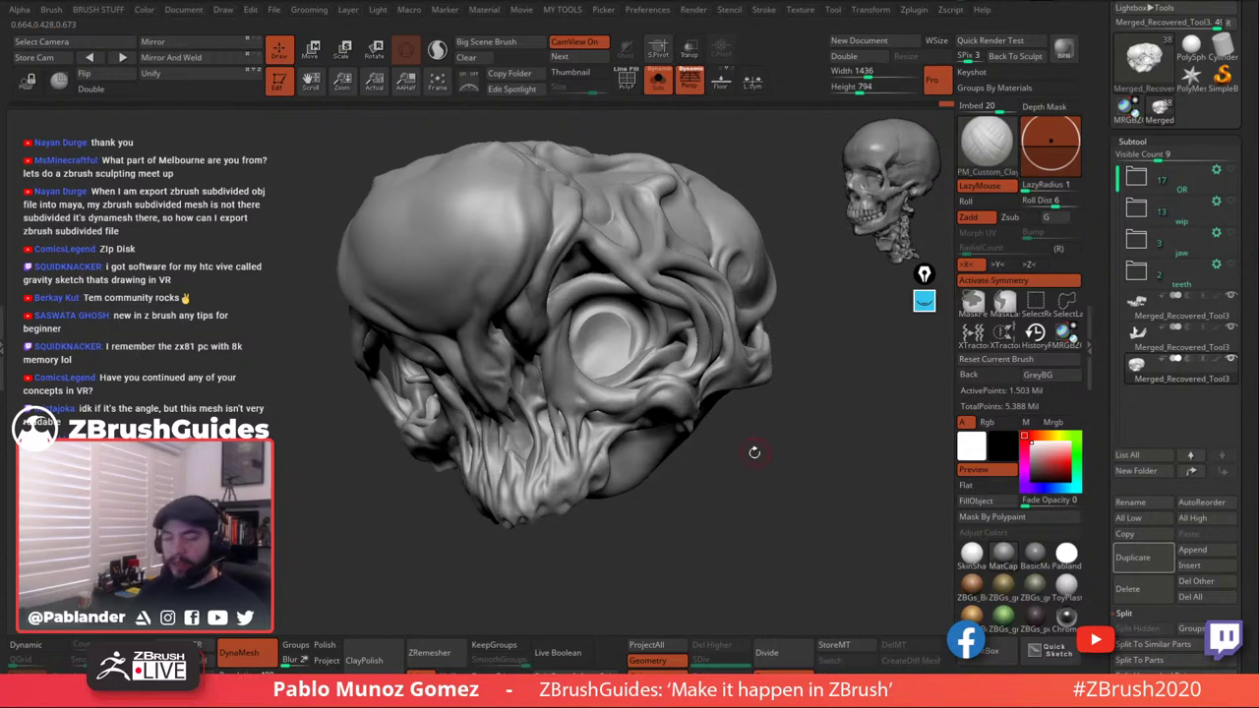
drag(769, 434, 785, 434)
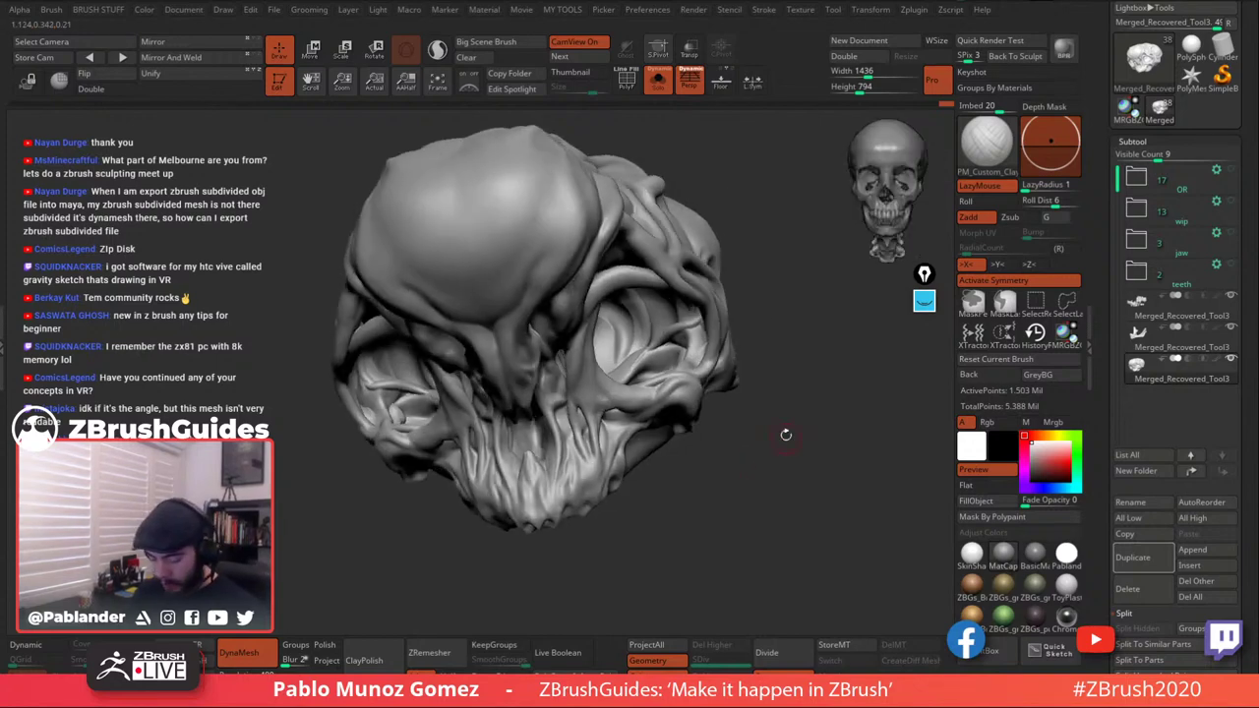
right_drag(593, 384, 588, 333)
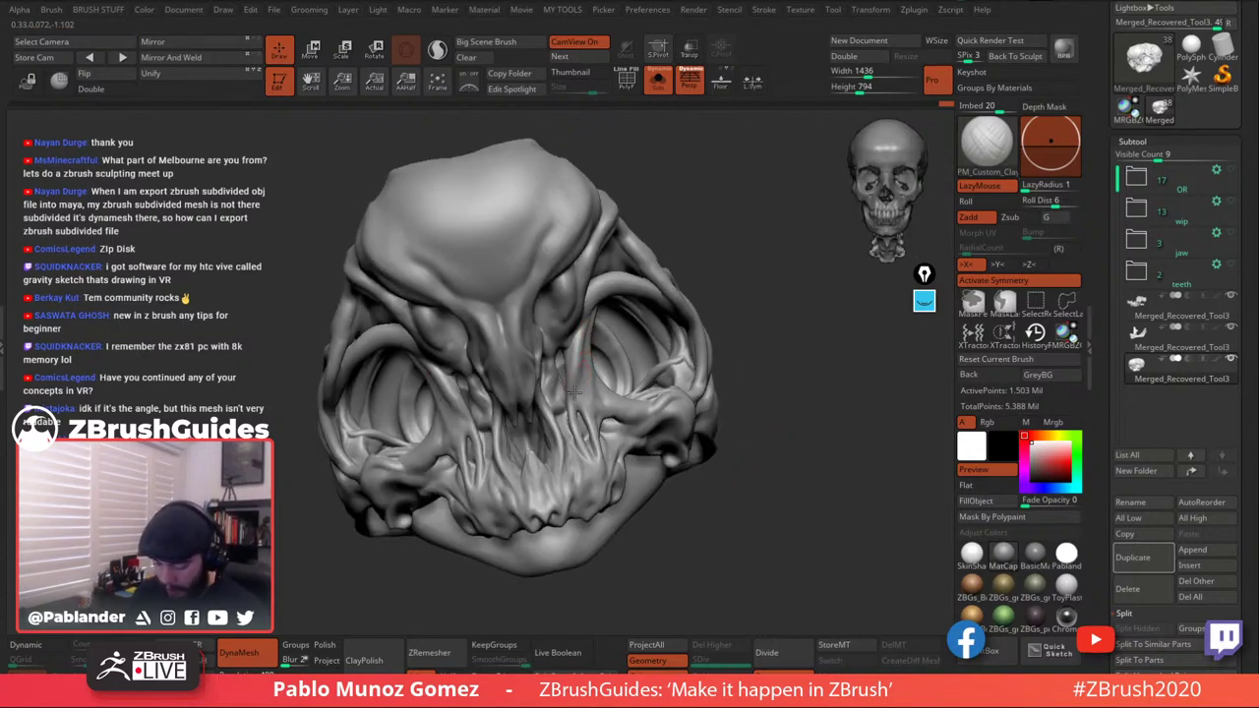
ctrl+right_drag(583, 386, 580, 423)
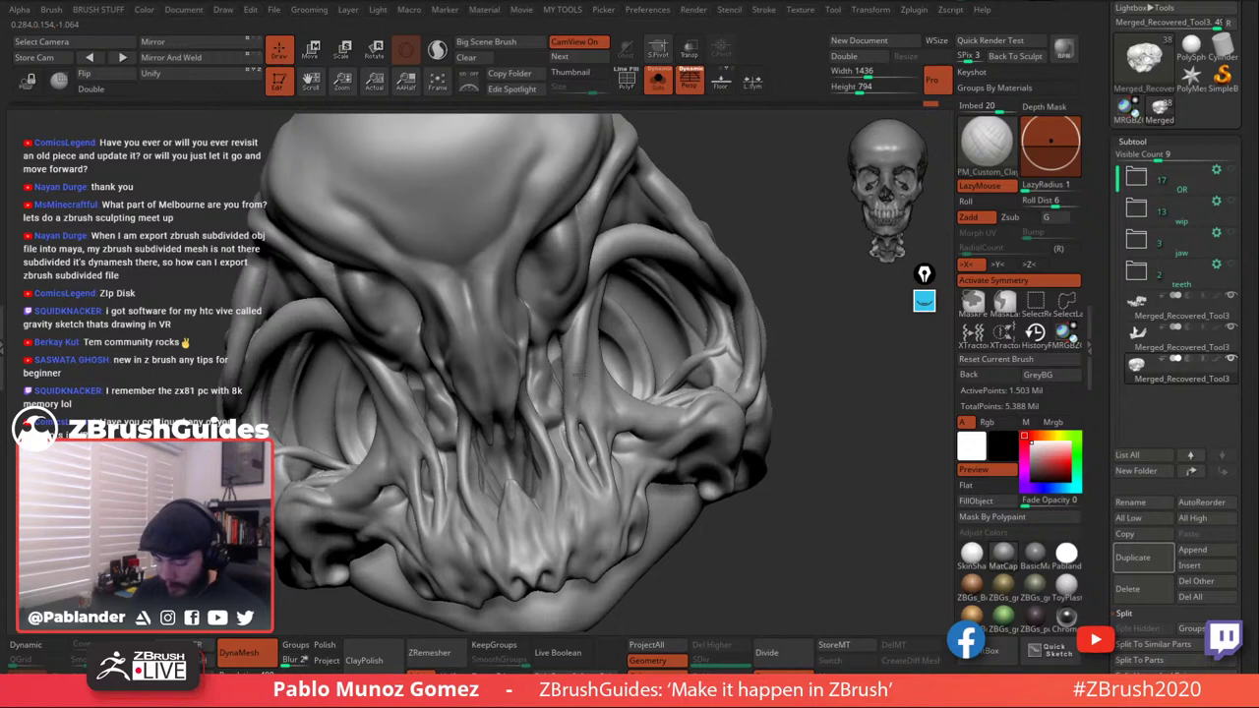
key(shift)
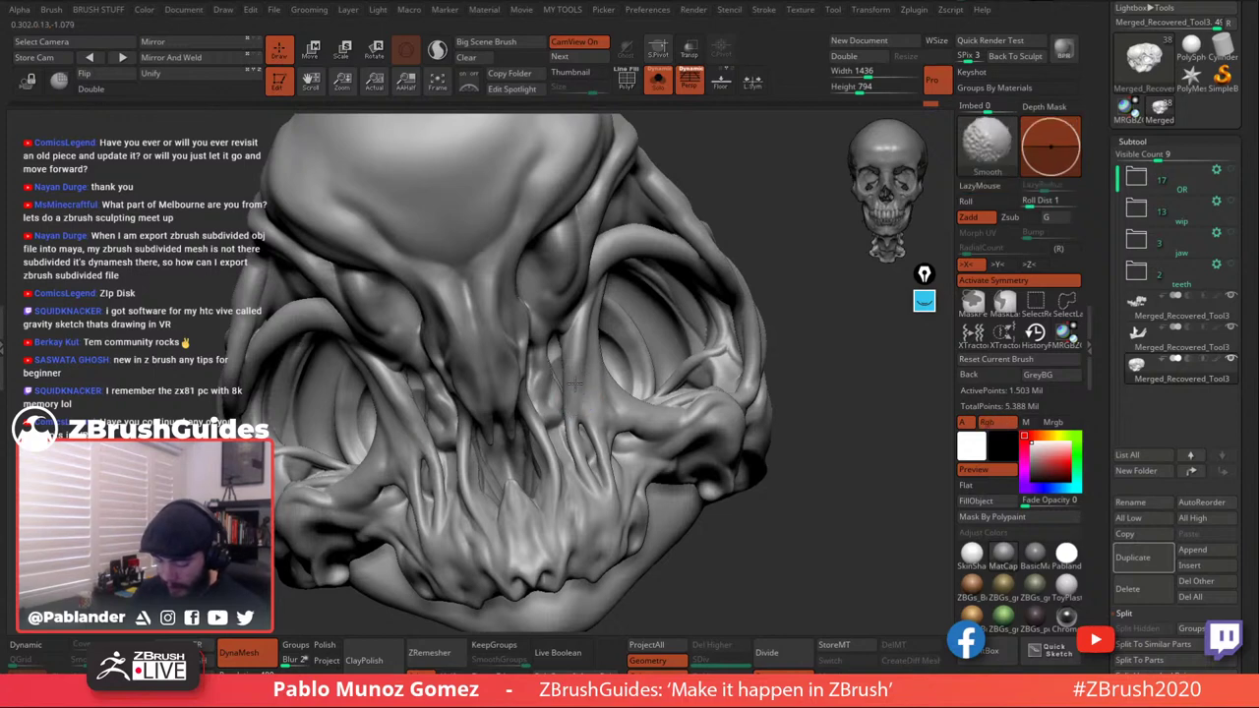
right_drag(576, 388, 580, 416)
key(shift)
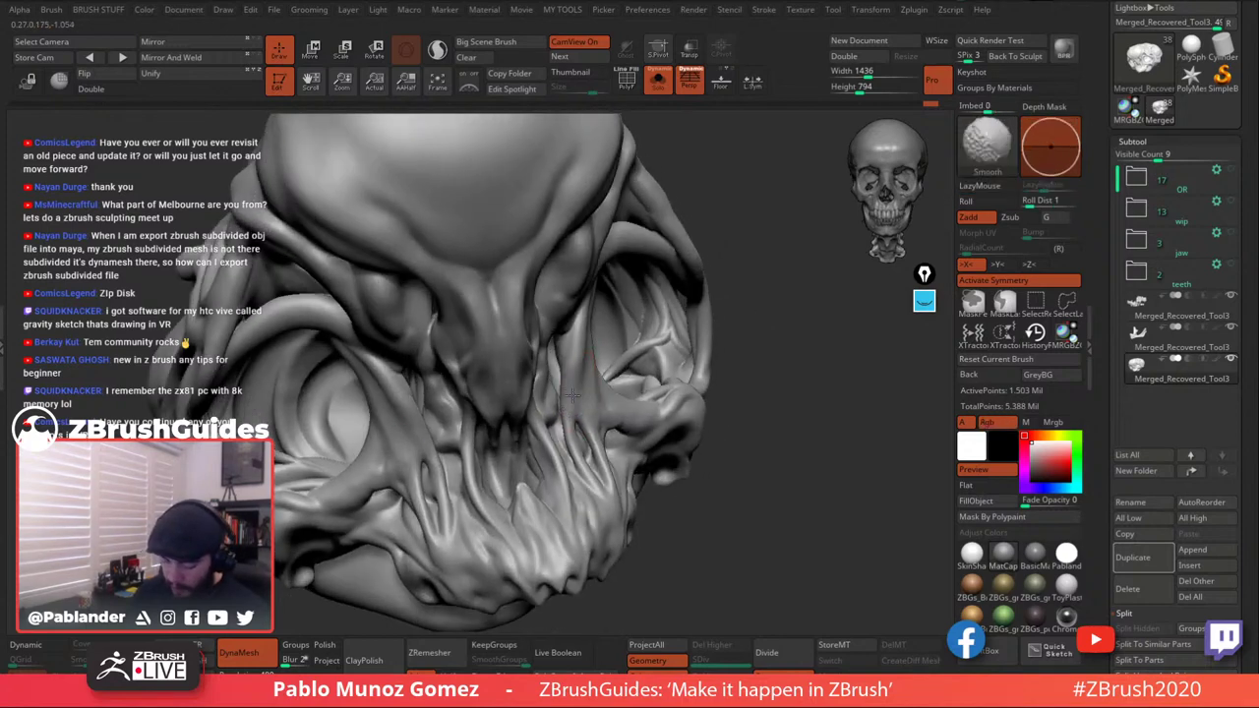
mouse_move(575, 364)
right_down()
mouse_move(650, 335)
mouse_move(702, 336)
mouse_move(708, 364)
mouse_move(660, 402)
right_up()
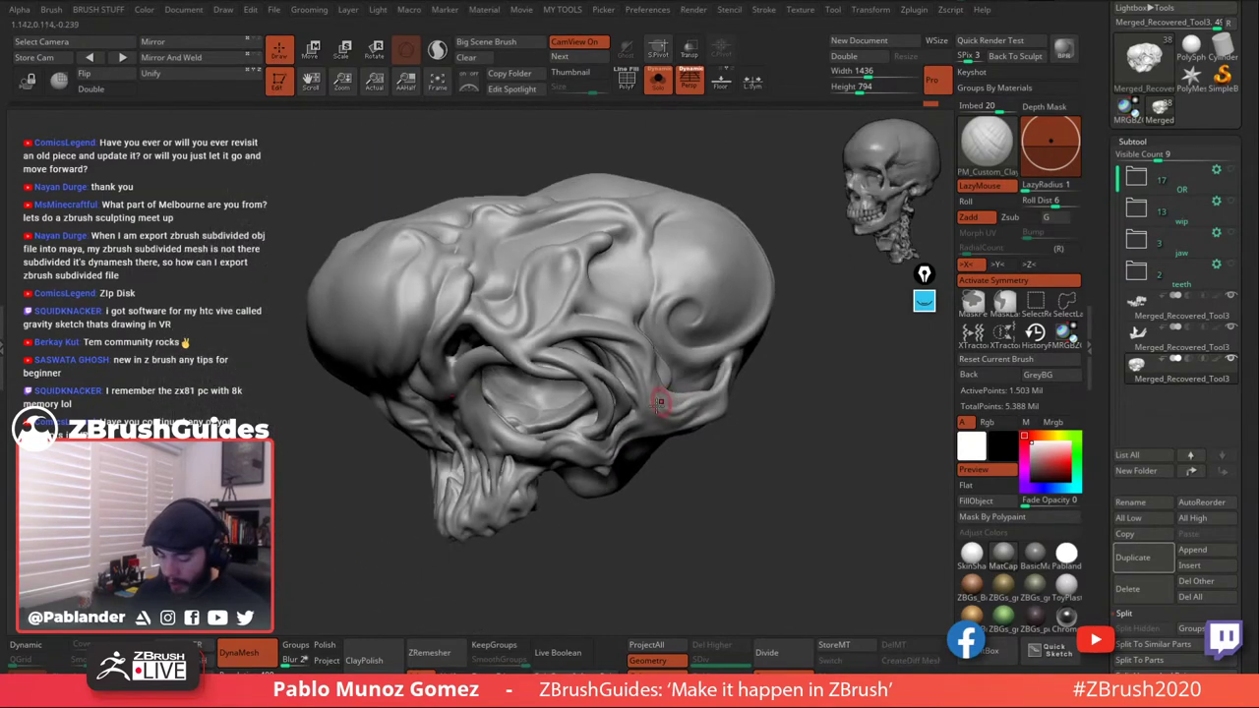
Flip the skull's normals in the display properties, with double-sided display off, to expose the inside of the mesh.
right_drag(653, 496, 689, 495)
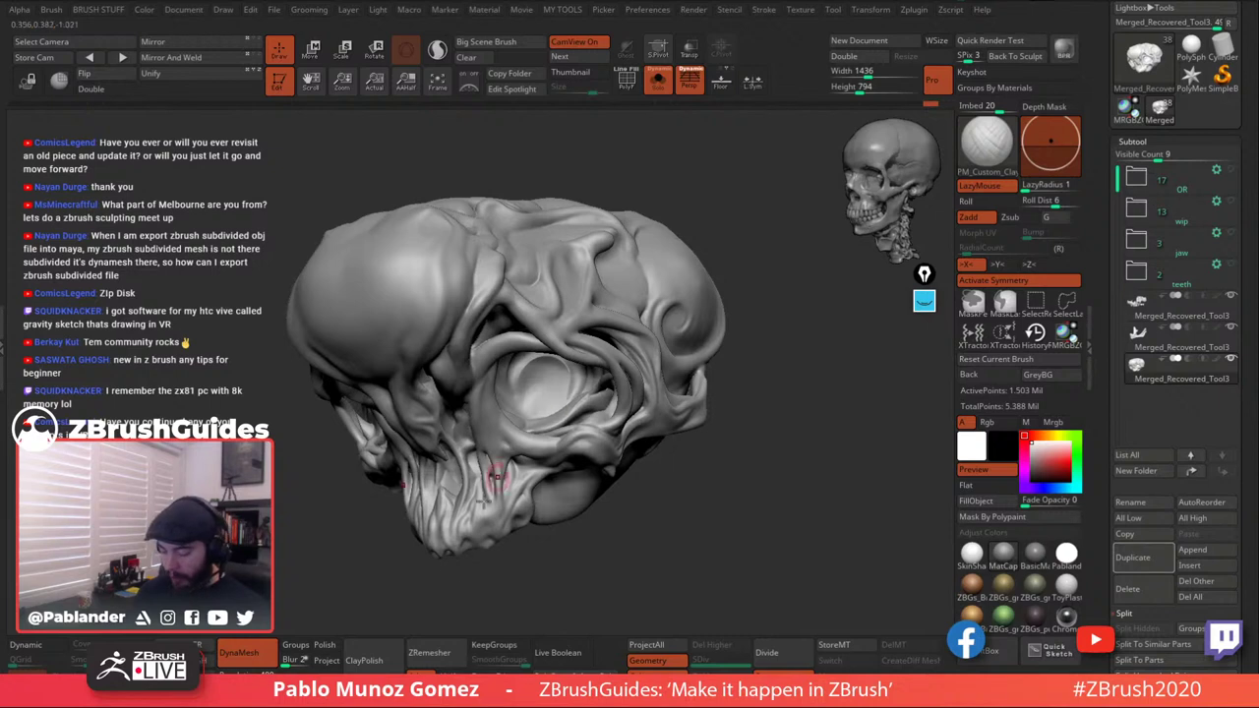
drag(718, 457, 722, 433)
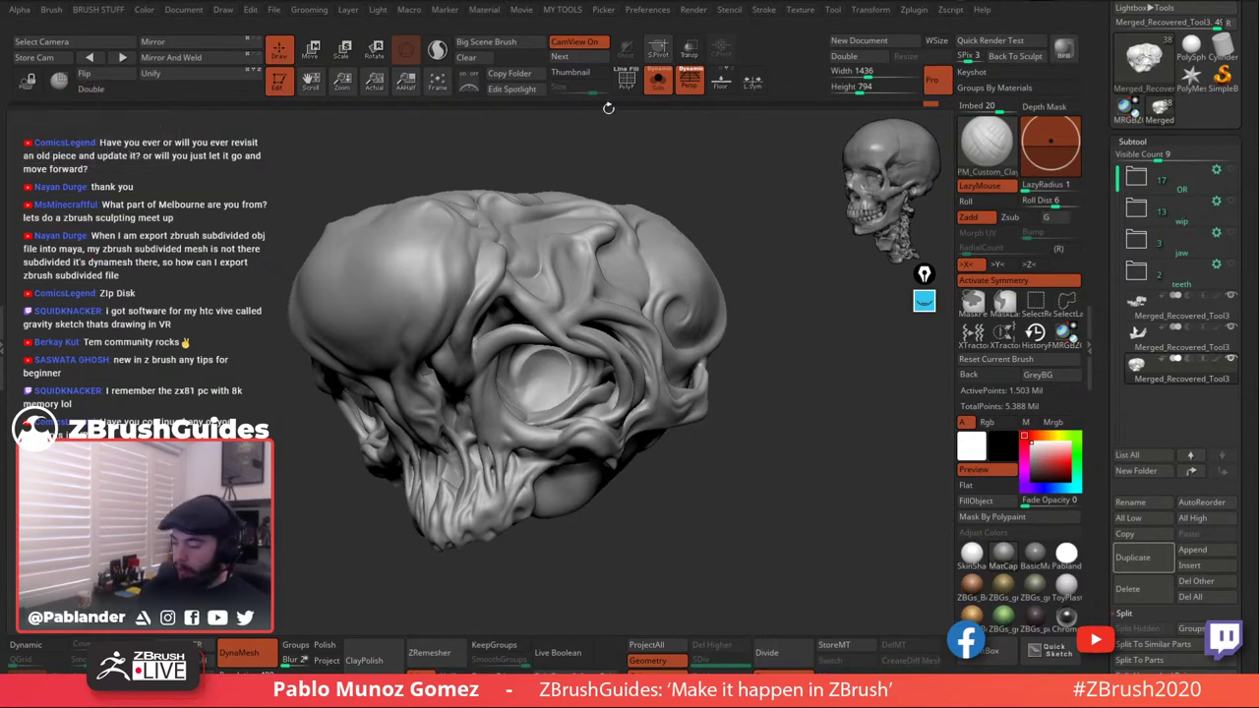
drag(1174, 227, 1170, 50)
drag(1181, 370, 1199, 311)
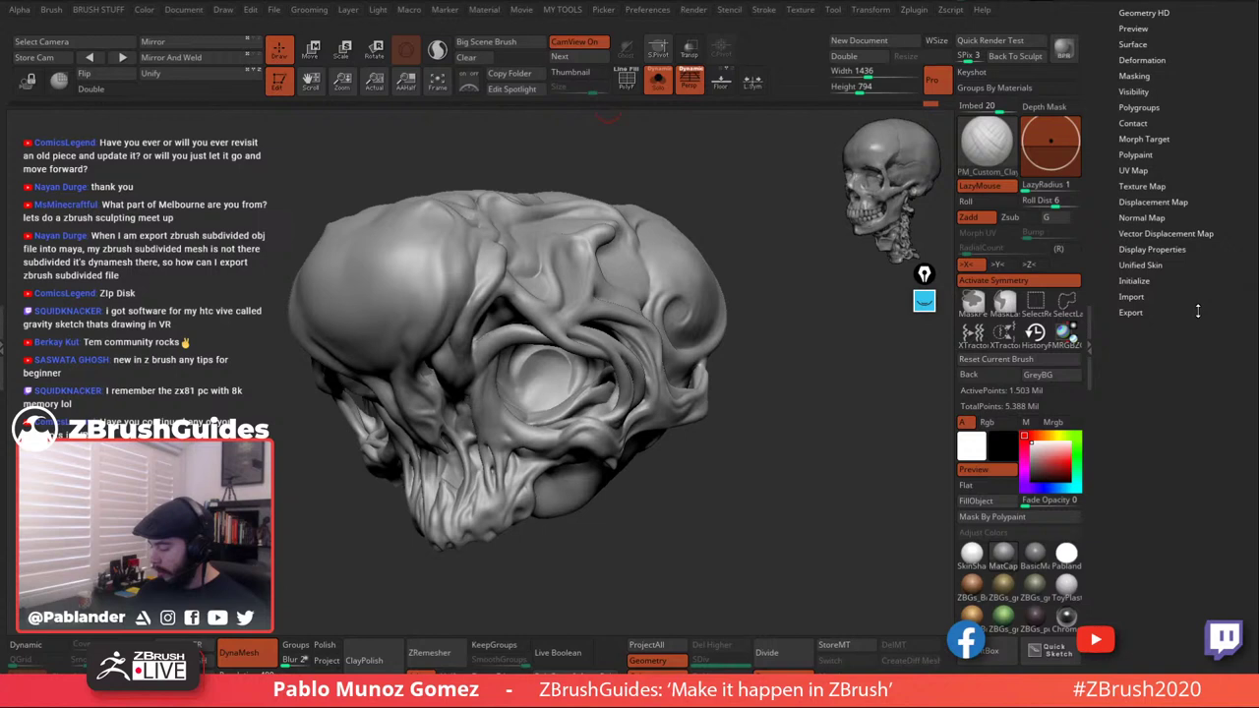
click(1152, 248)
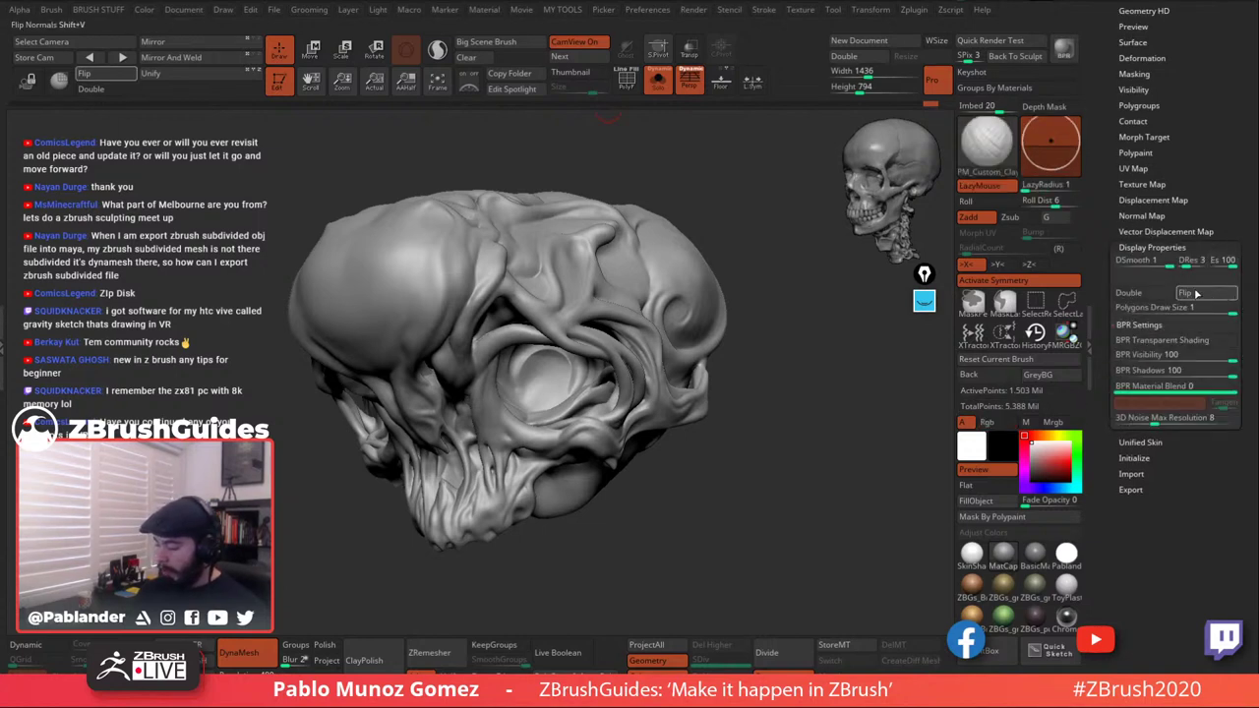
click(1197, 294)
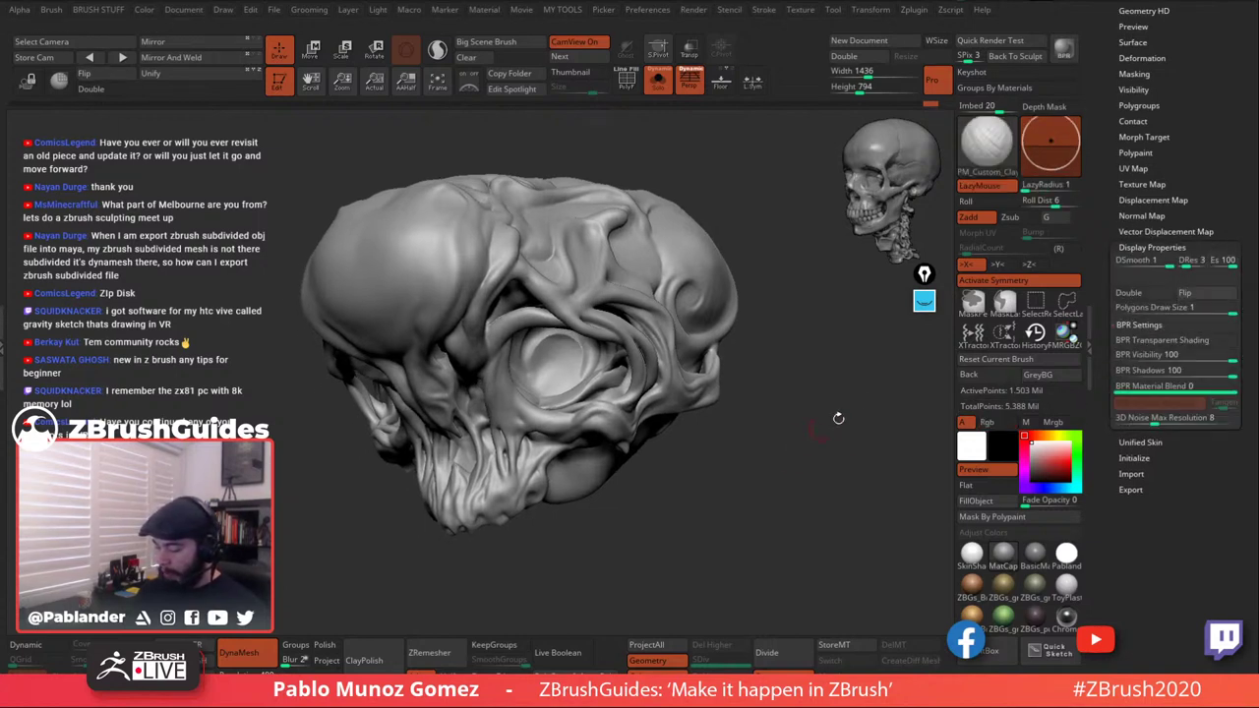
click(1196, 293)
click(1141, 293)
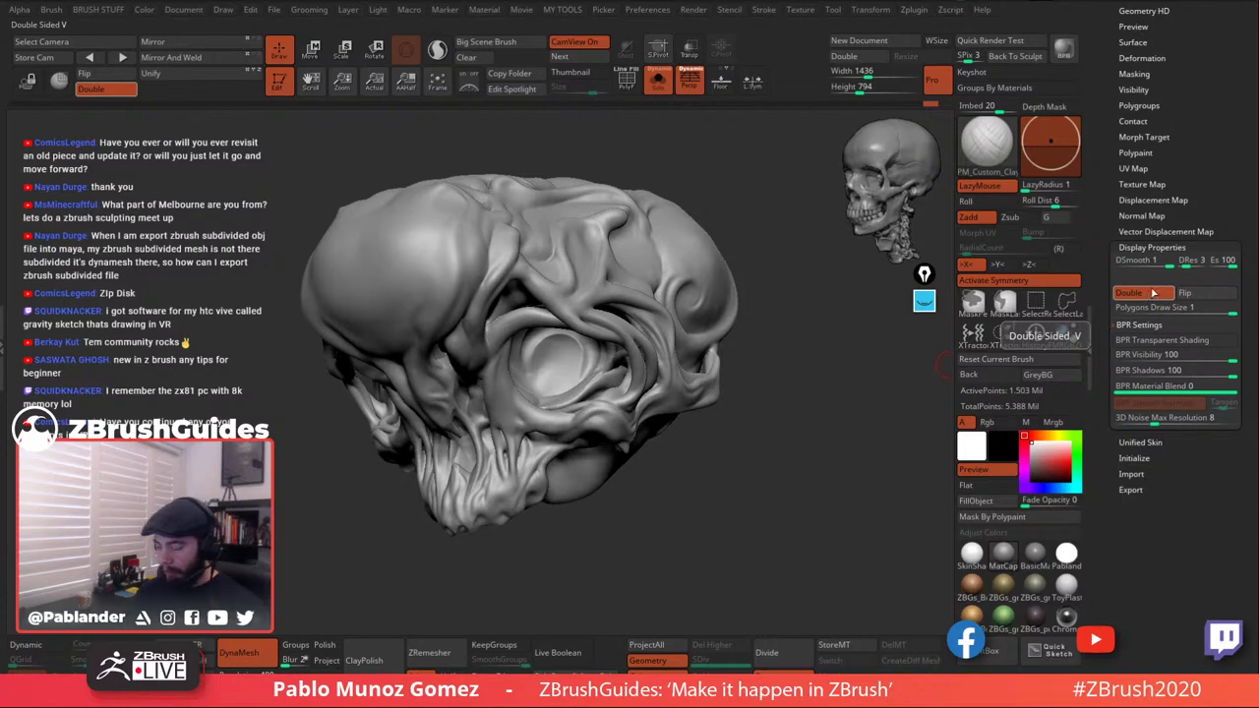
click(1150, 293)
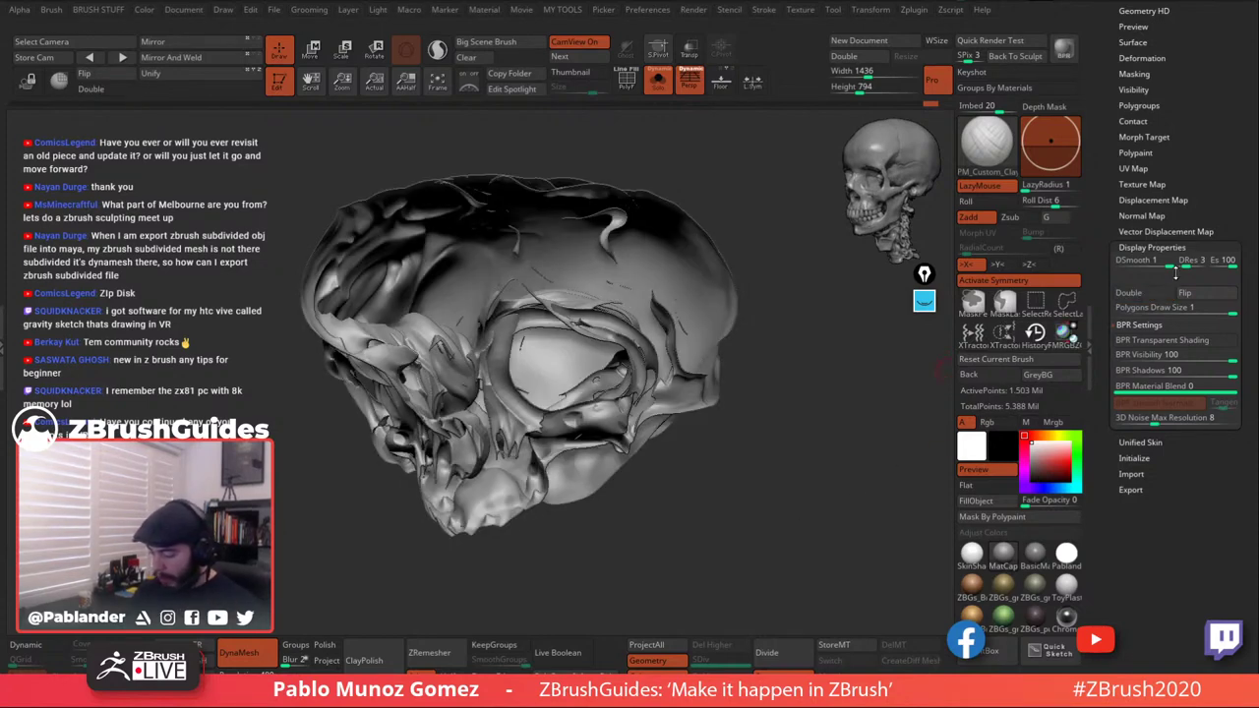
Inflate the thin area at the lower edge of the eye socket shell from inside the skull with the Inflat brush.
drag(759, 459, 763, 278)
ctrl+right_drag(531, 350, 512, 320)
shift+drag(512, 299, 513, 266)
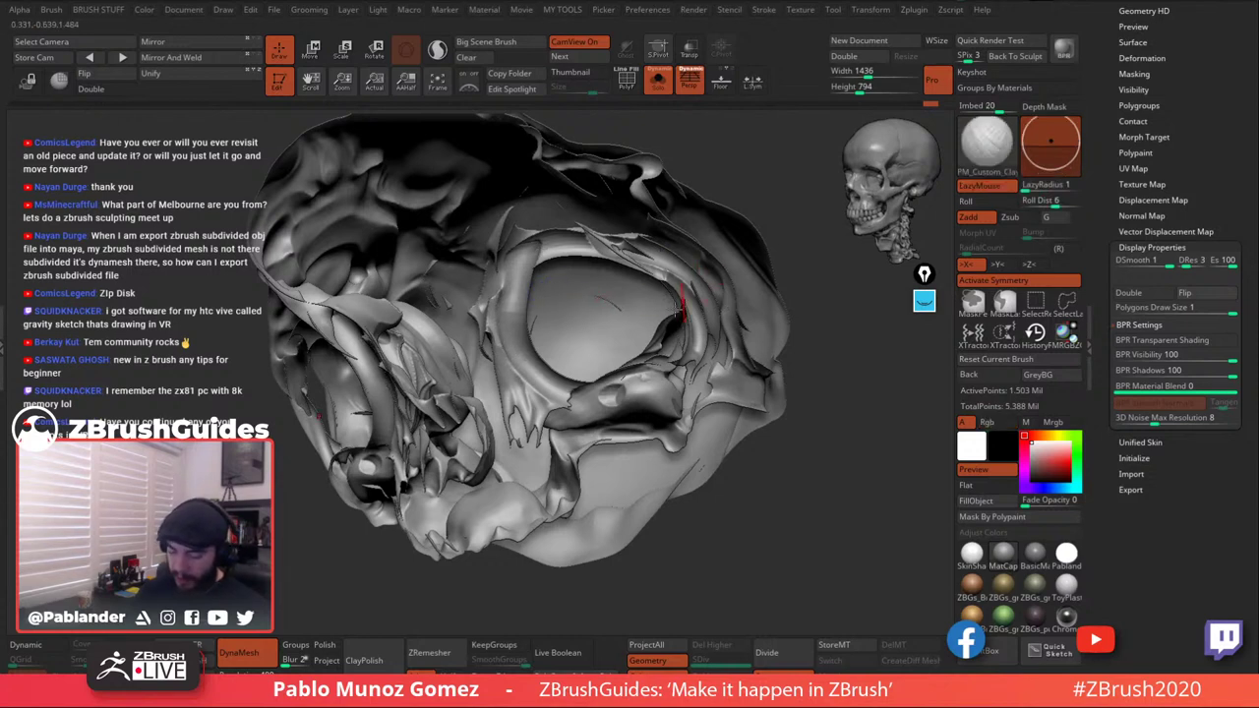
mouse_move(698, 333)
right_down()
mouse_move(532, 325)
mouse_move(584, 321)
mouse_move(526, 345)
mouse_move(614, 378)
right_up()
mouse_move(716, 433)
right_down()
mouse_move(656, 397)
mouse_move(576, 420)
mouse_move(546, 409)
right_up()
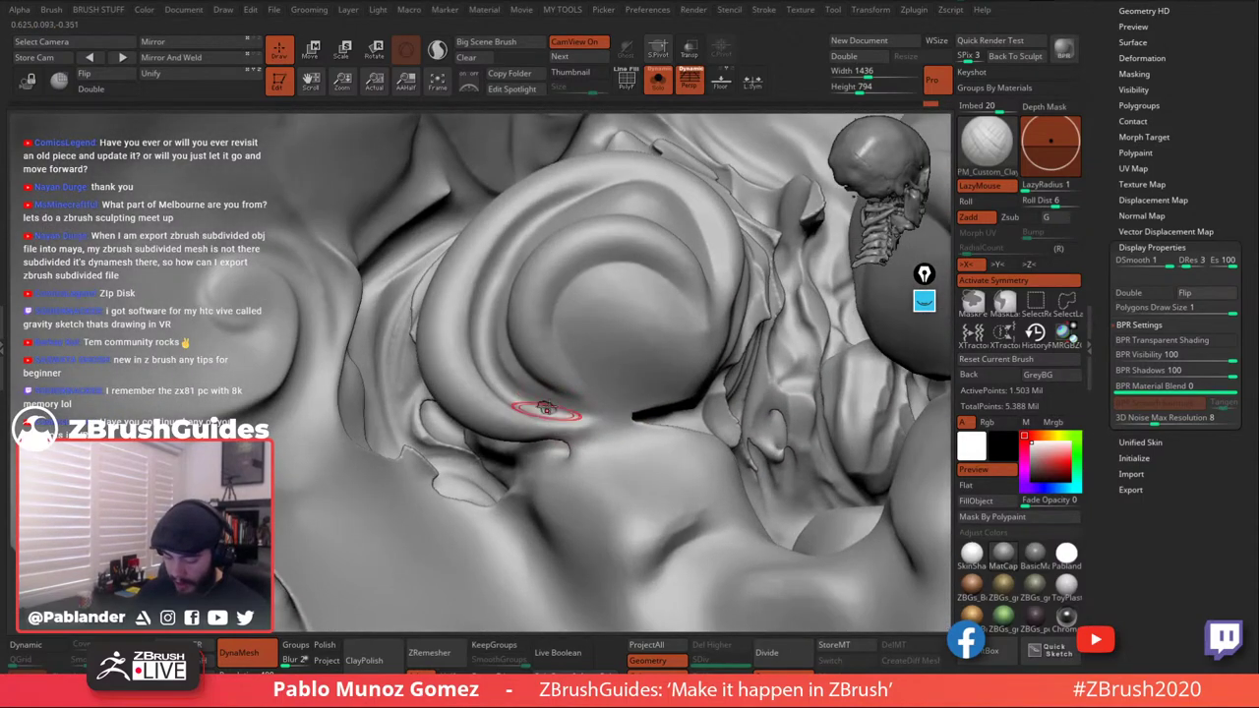
key(b)
key(i)
key(n)
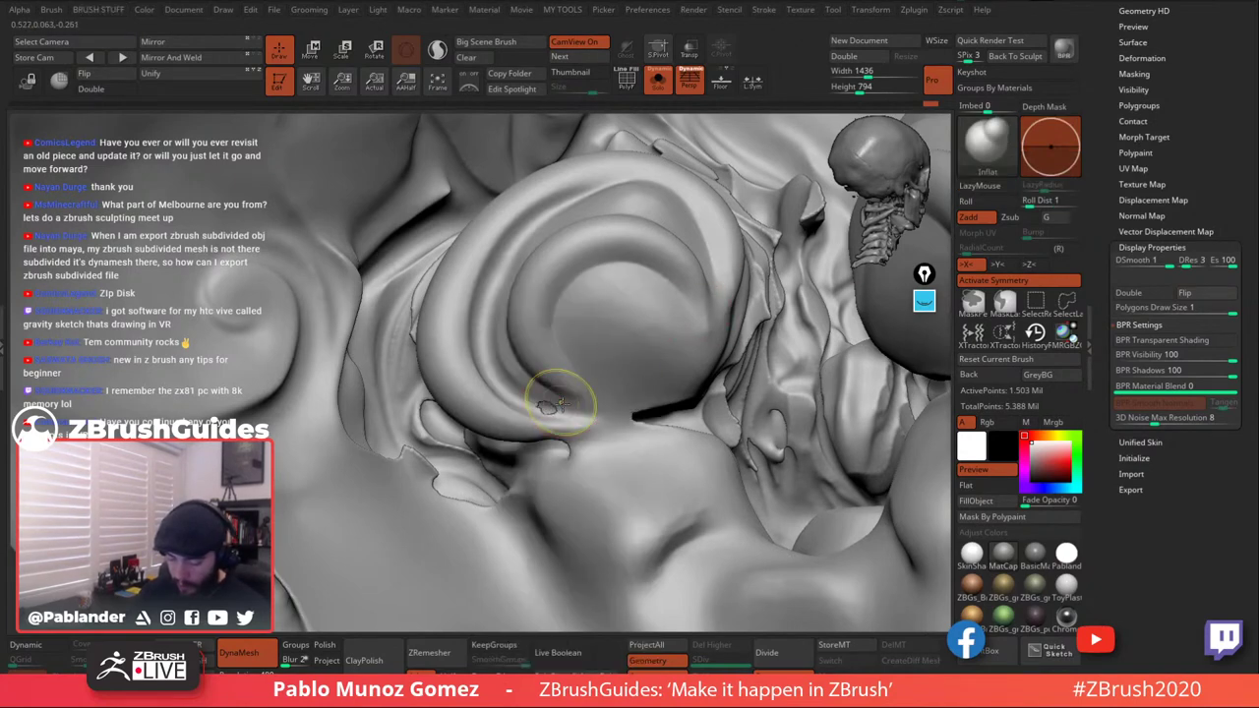
right_drag(554, 404, 546, 409)
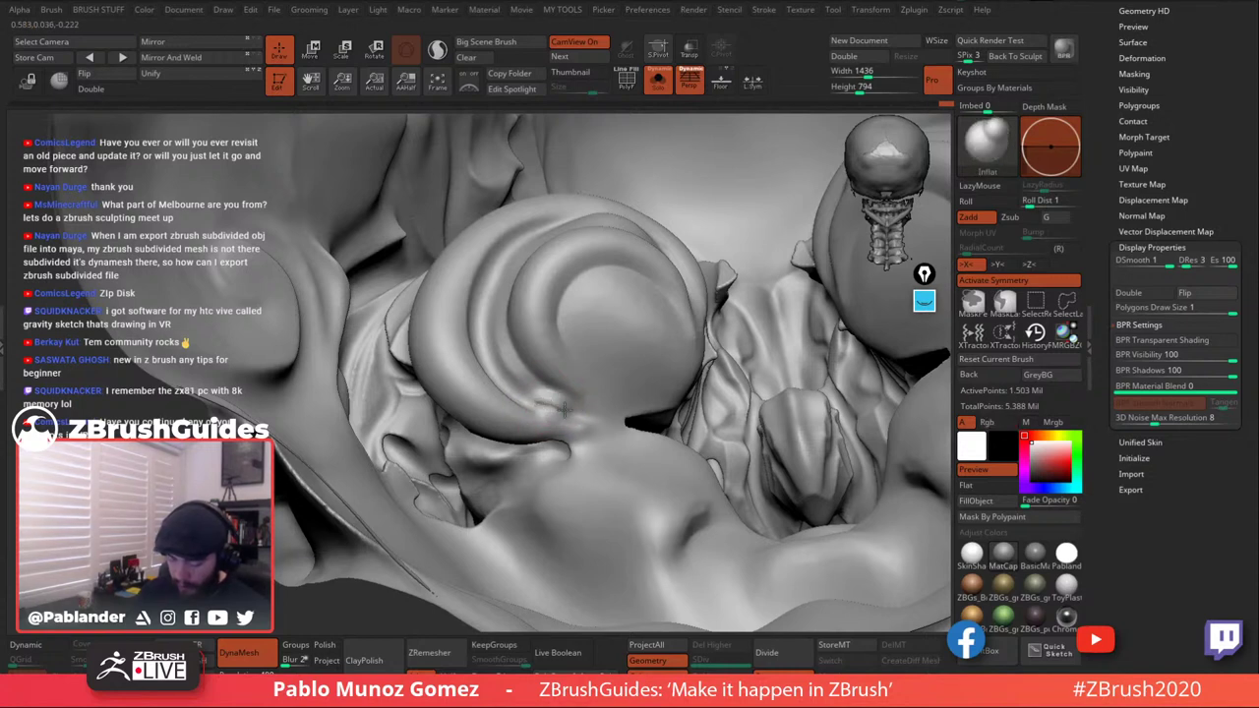
right_drag(637, 445, 597, 384)
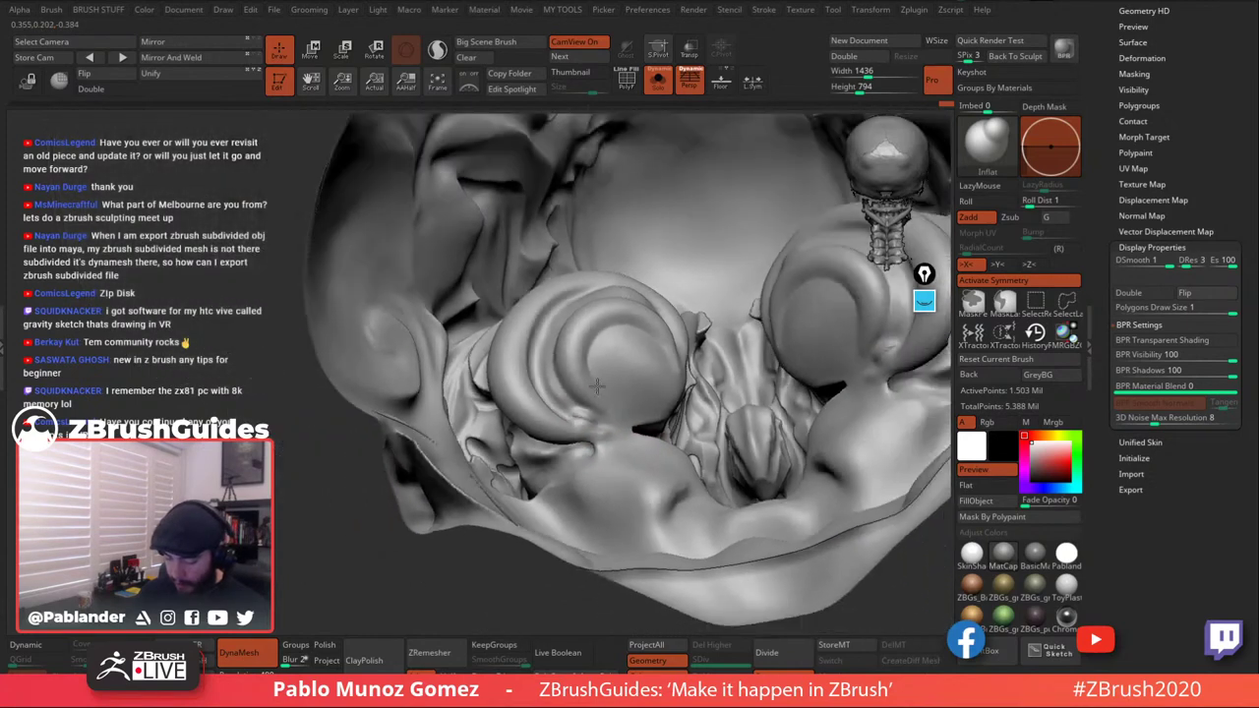
Recalculate the skull's DynaMesh with the normals restored, flip them again and smooth the repaired spot below the eye socket shell.
click(1189, 295)
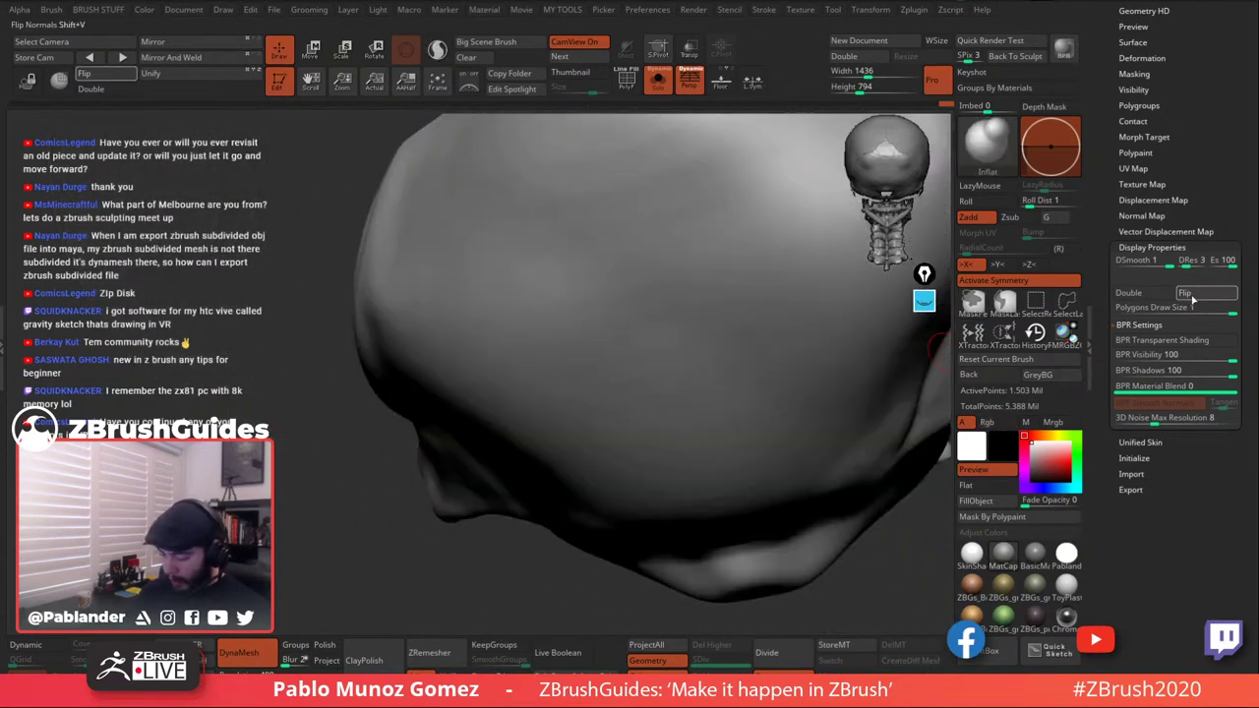
key(ctrl)
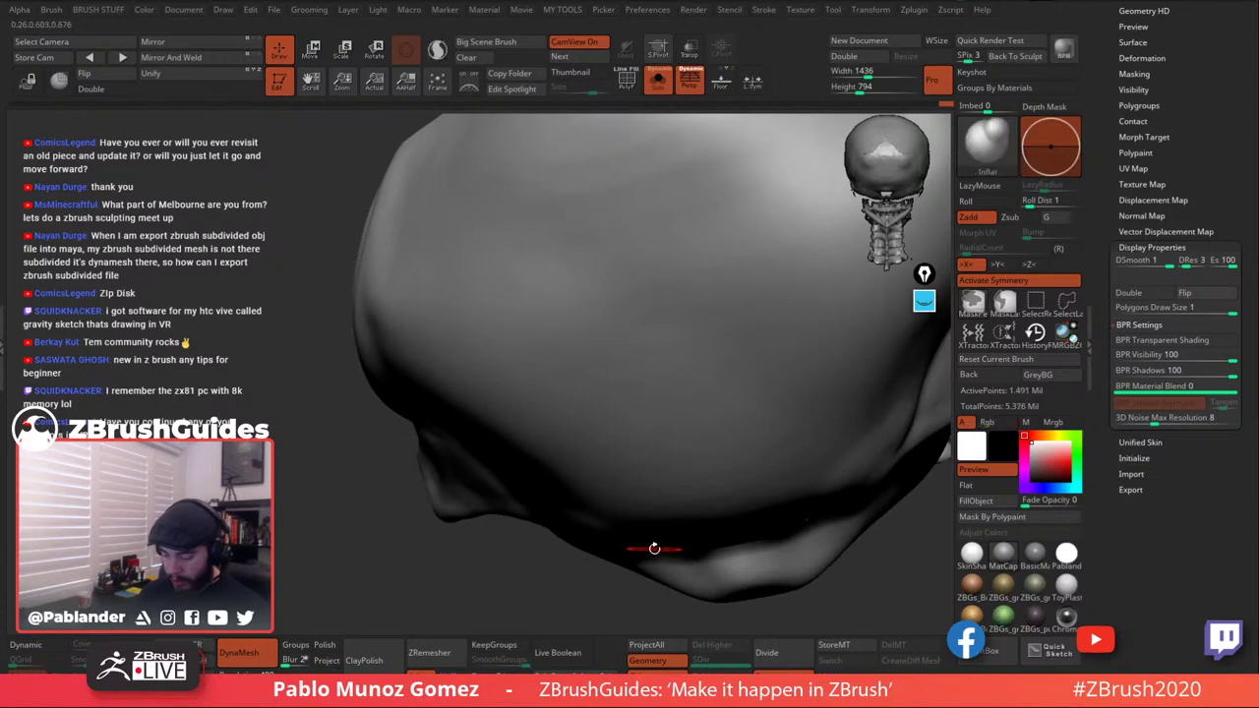
key(shift+v)
right_drag(638, 423, 596, 419)
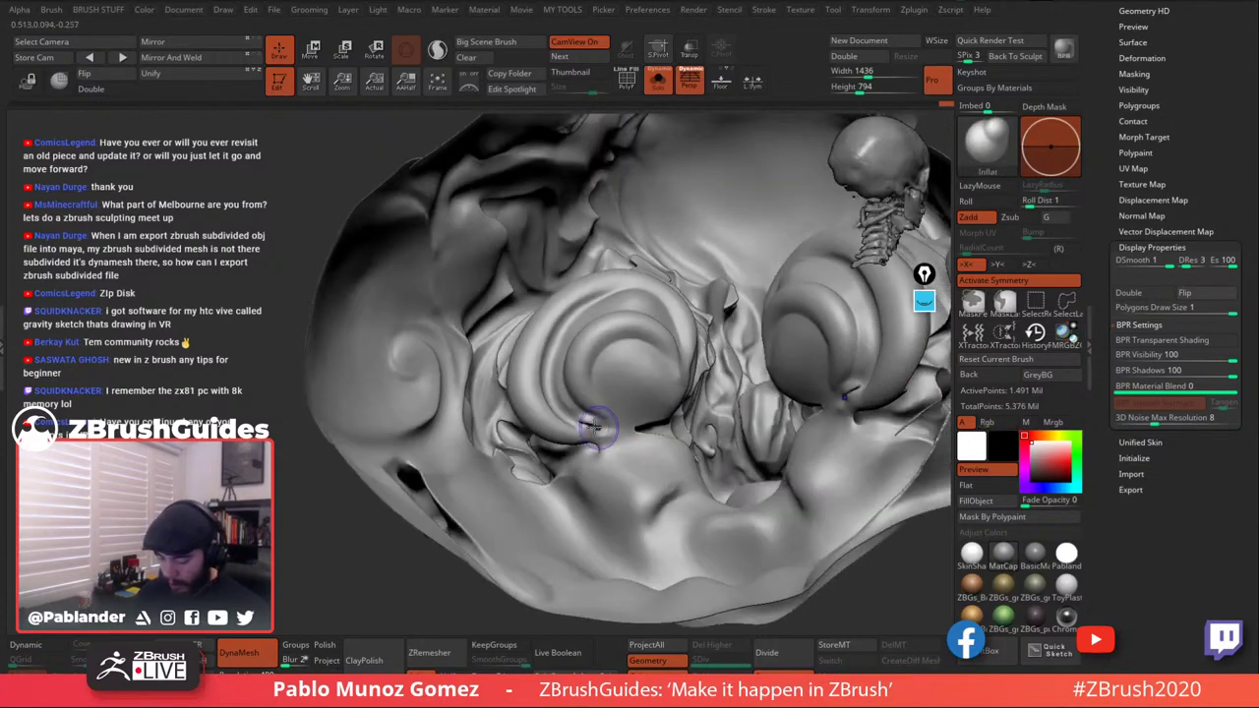
shift+drag(596, 419, 592, 424)
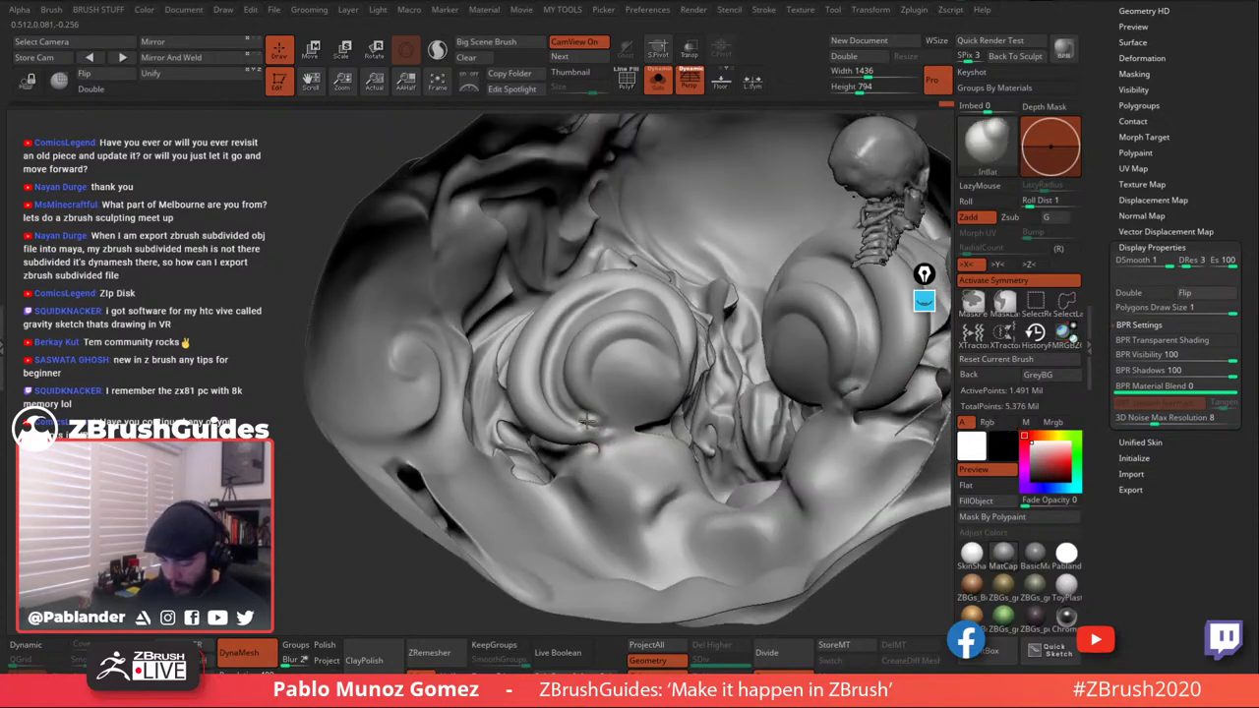
Update the DynaMesh again with the inside displayed and smooth the small knot at the eye socket shell's lower edge.
key(ctrl)
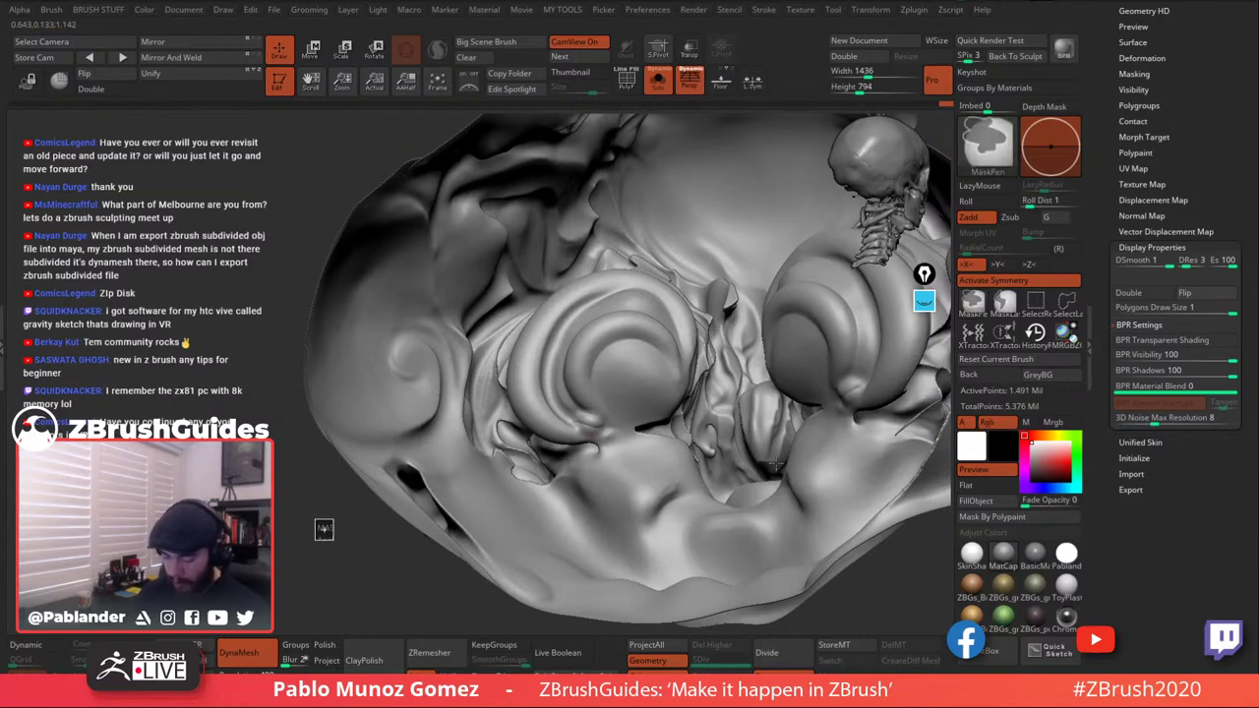
ctrl+drag(323, 529, 334, 539)
click(1200, 294)
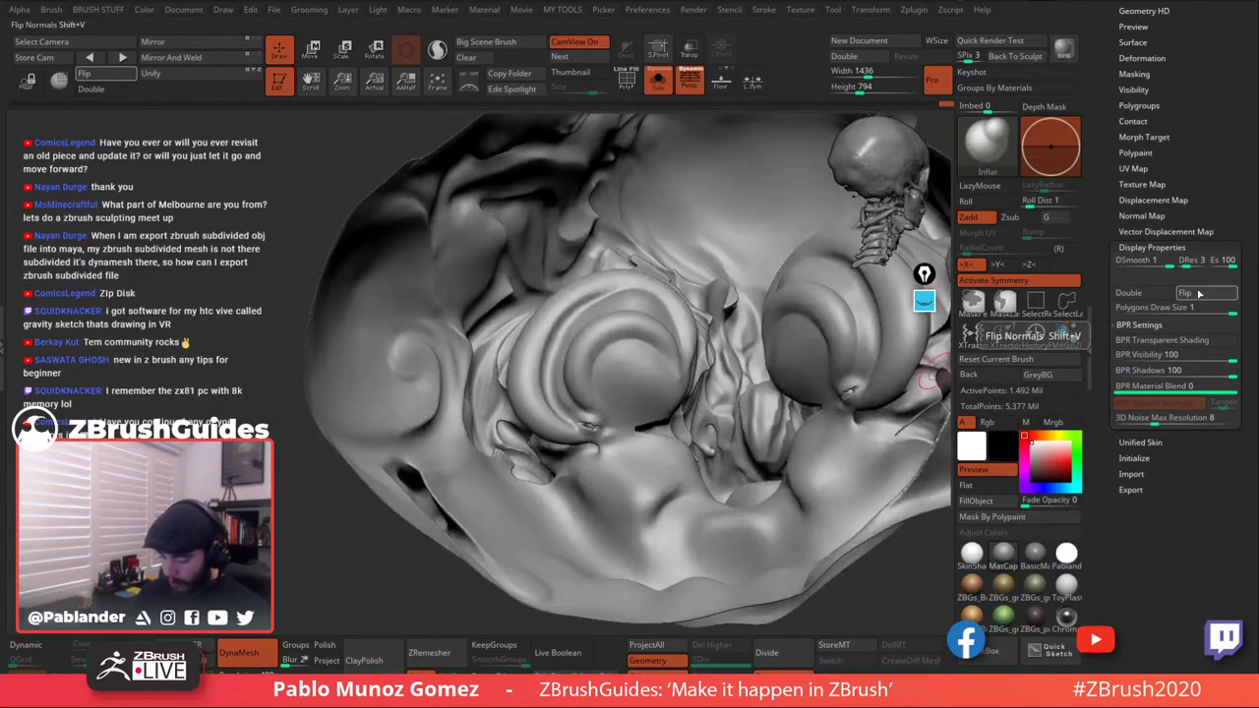
key(shift)
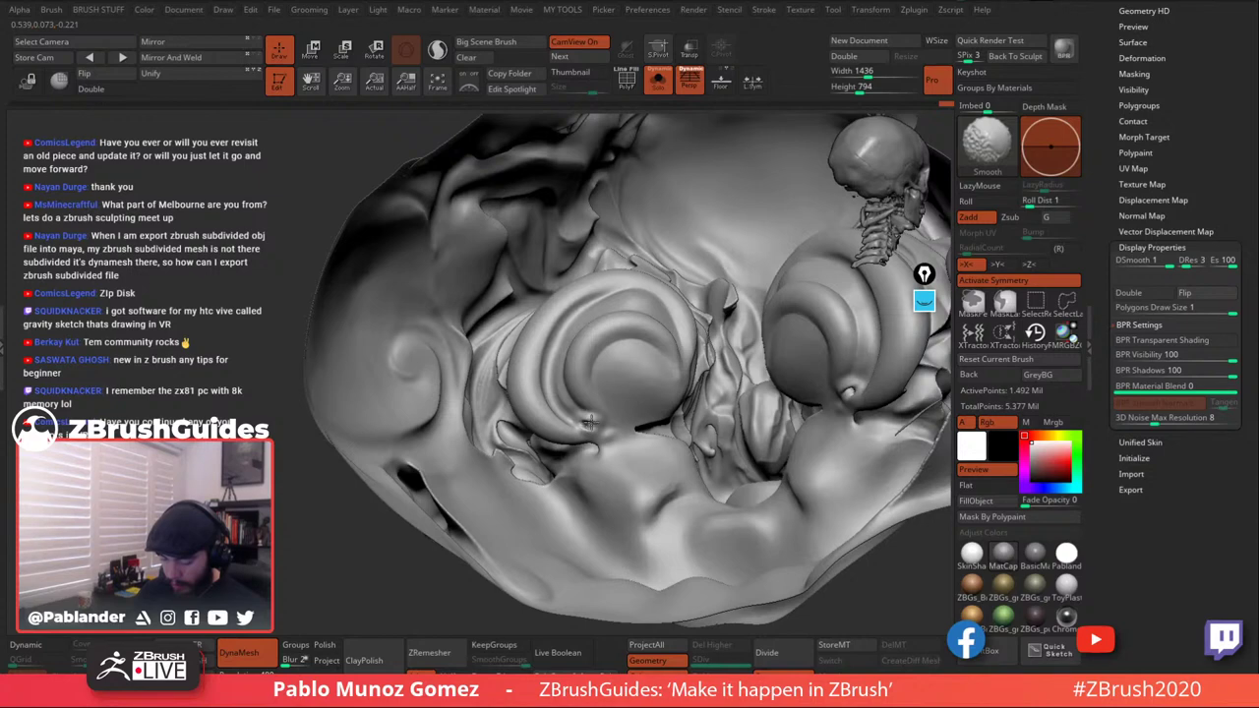
shift+drag(592, 433, 596, 430)
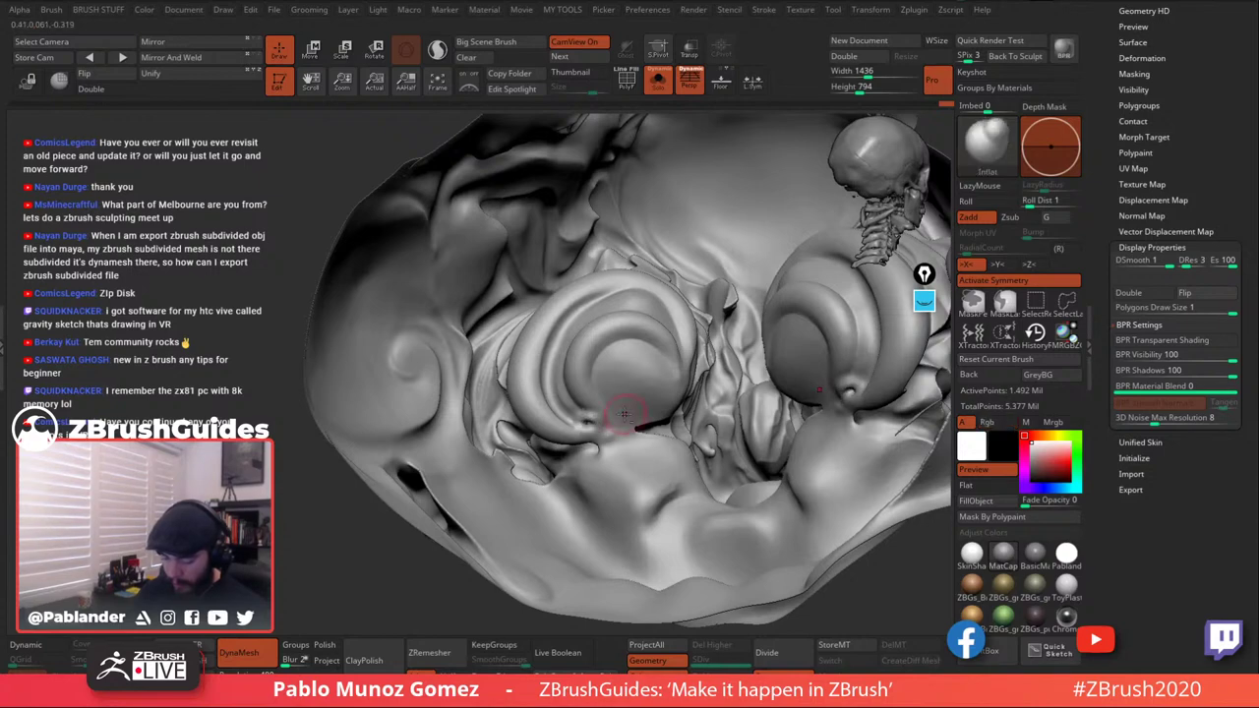
Build up the central dome of the eye socket shell from inside the skull with the PM custom clay brush.
alt+right_drag(624, 415, 608, 419)
mouse_move(832, 374)
right_down()
mouse_move(873, 348)
mouse_move(738, 408)
mouse_move(556, 438)
mouse_move(615, 409)
mouse_move(595, 351)
right_up()
key(b)
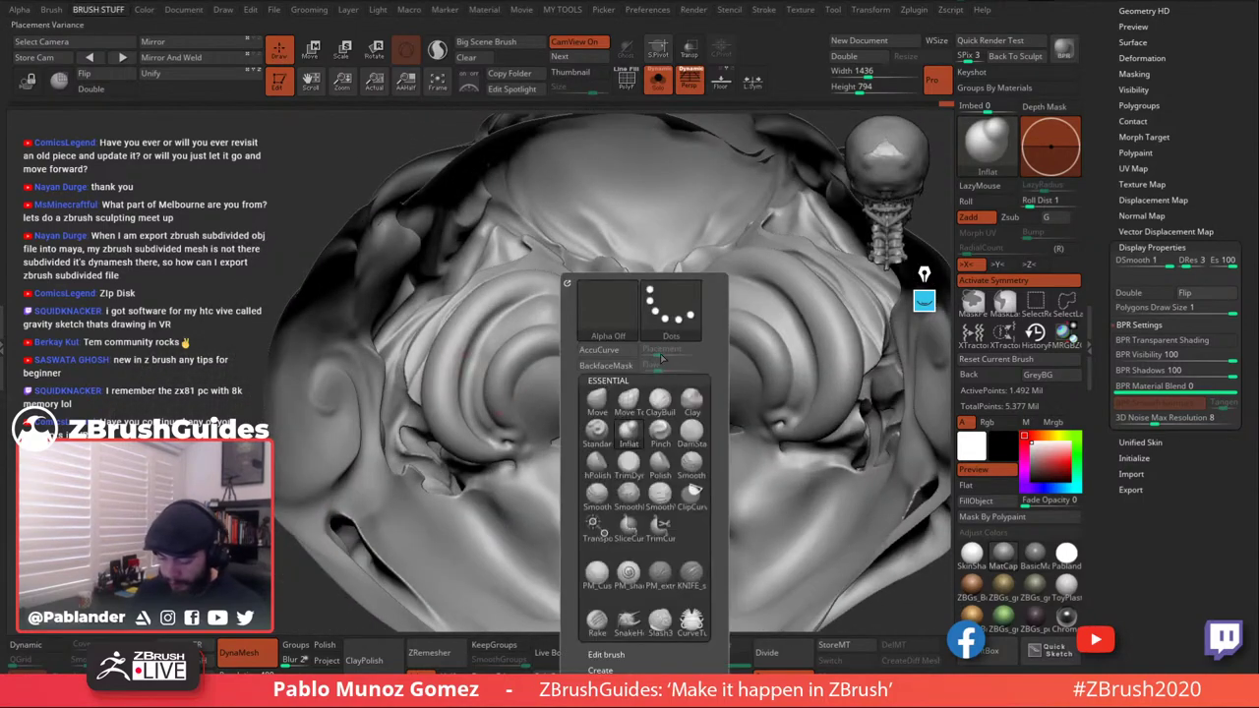
click(597, 574)
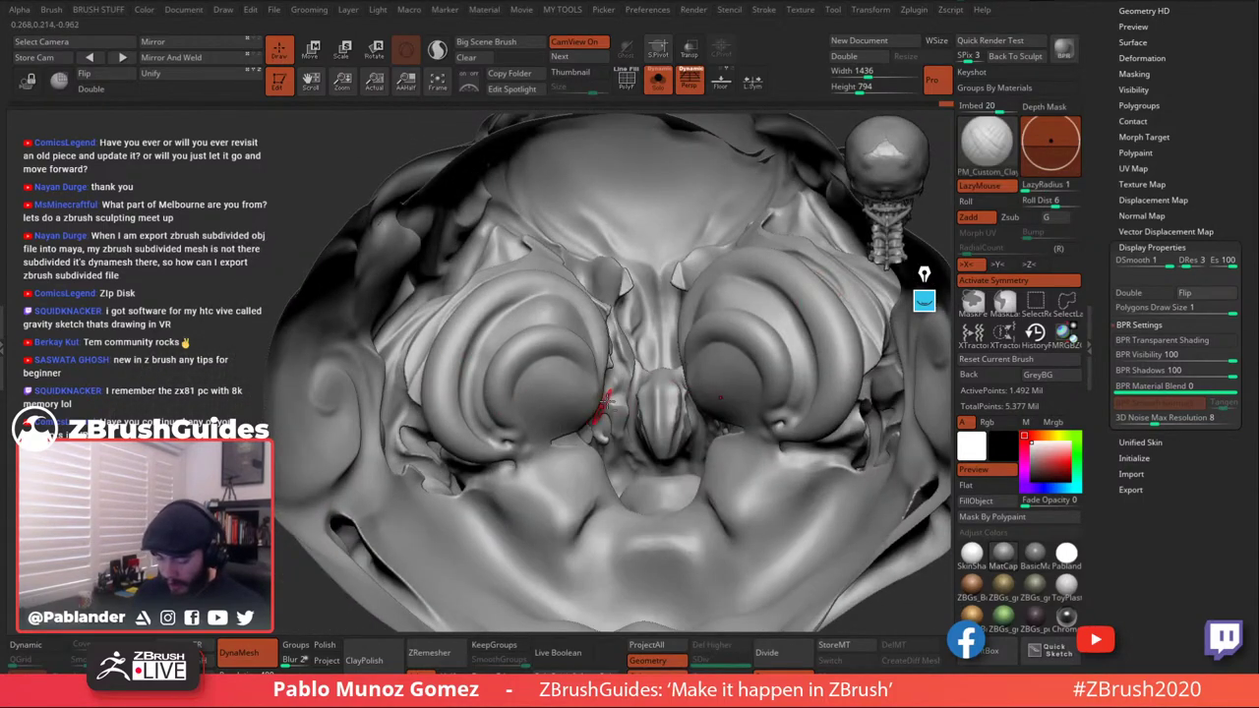
right_drag(605, 399, 618, 378)
key(space)
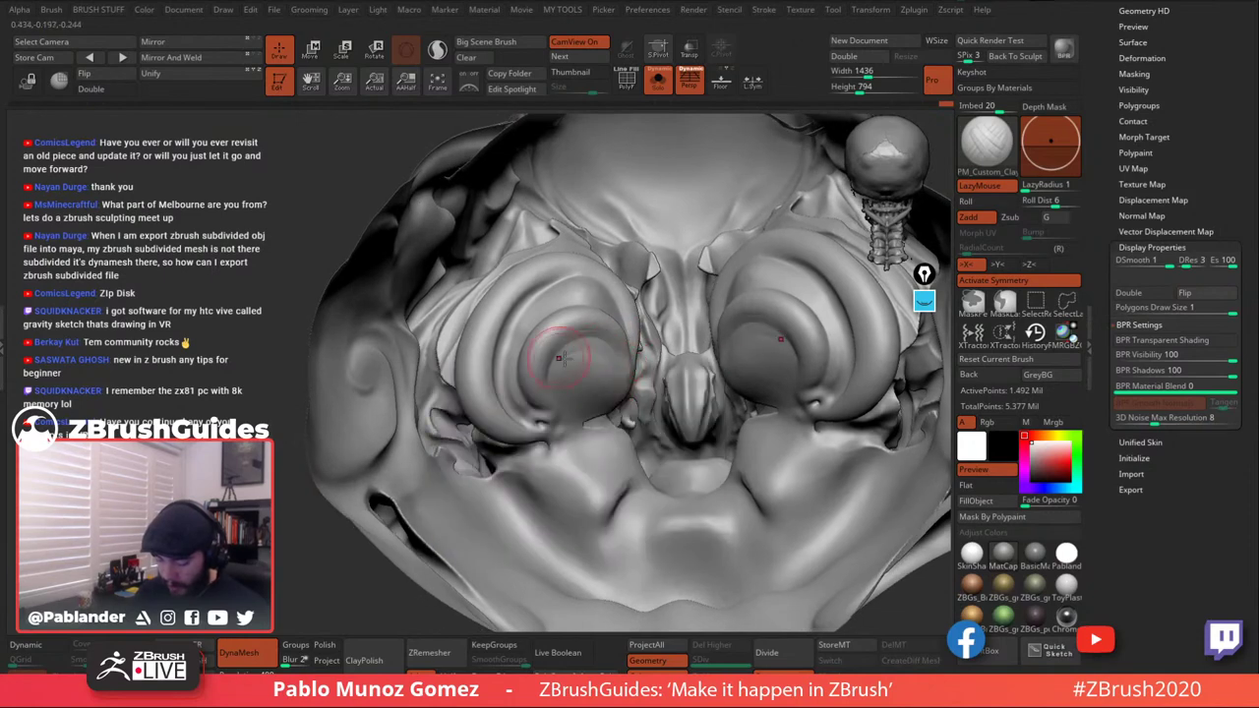
right_drag(566, 364, 564, 377)
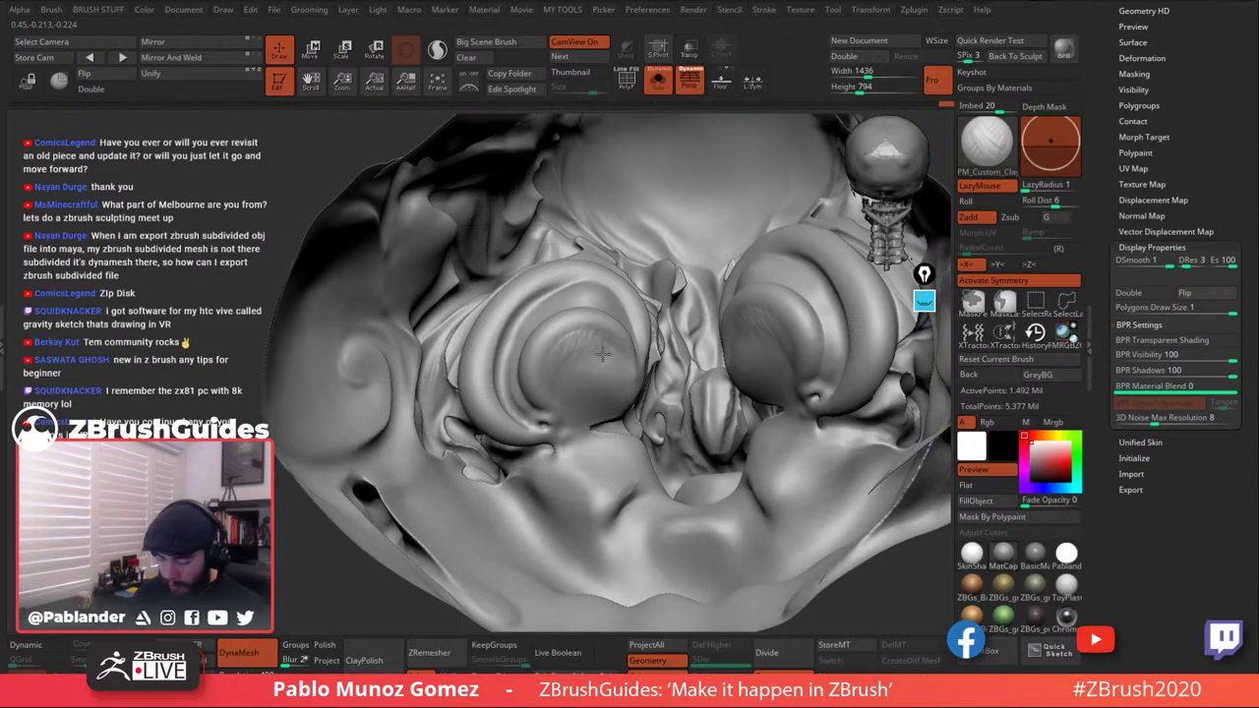
right_drag(603, 352, 622, 319)
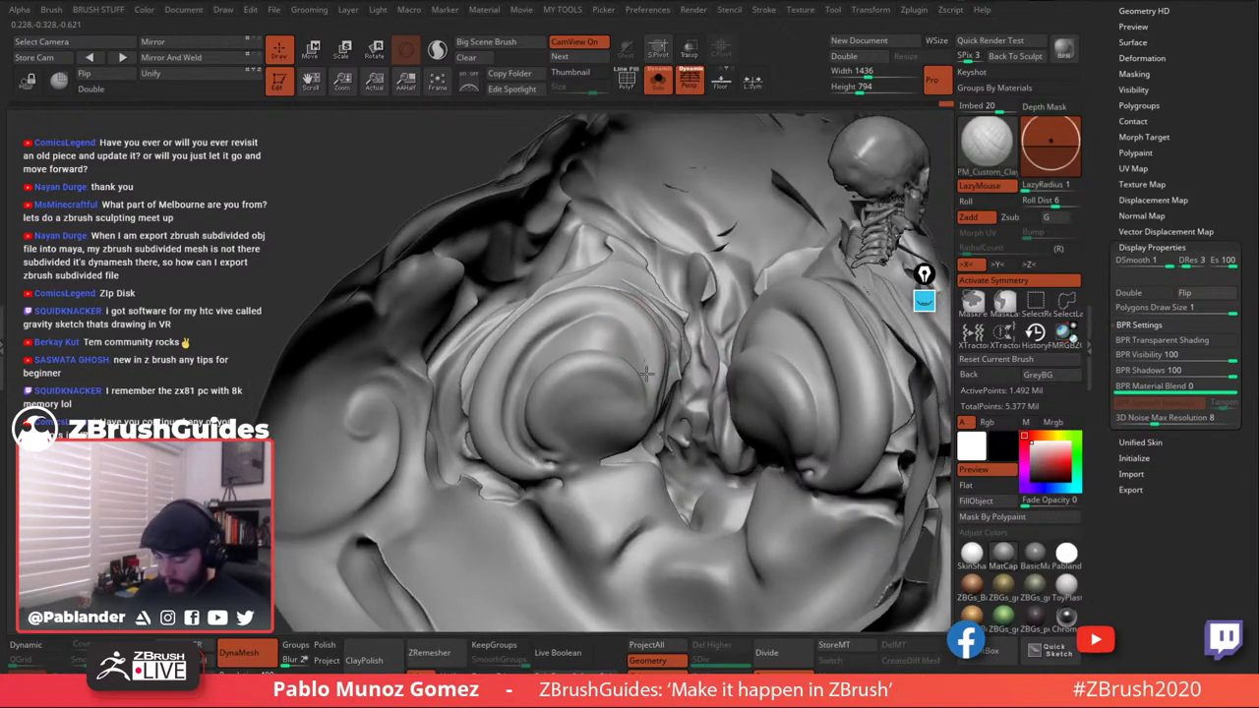
Thicken and smooth the outer ring along the upper part of the eye socket shell inside the skull.
key(shift)
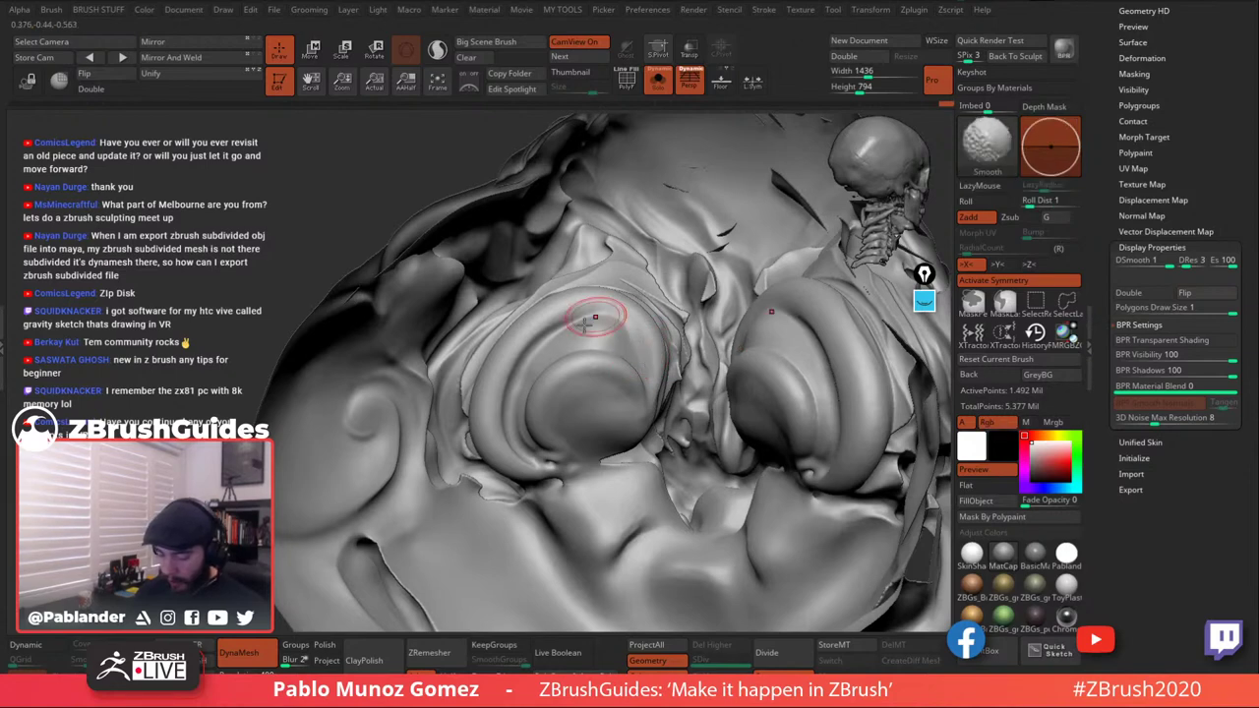
right_drag(594, 317, 551, 325)
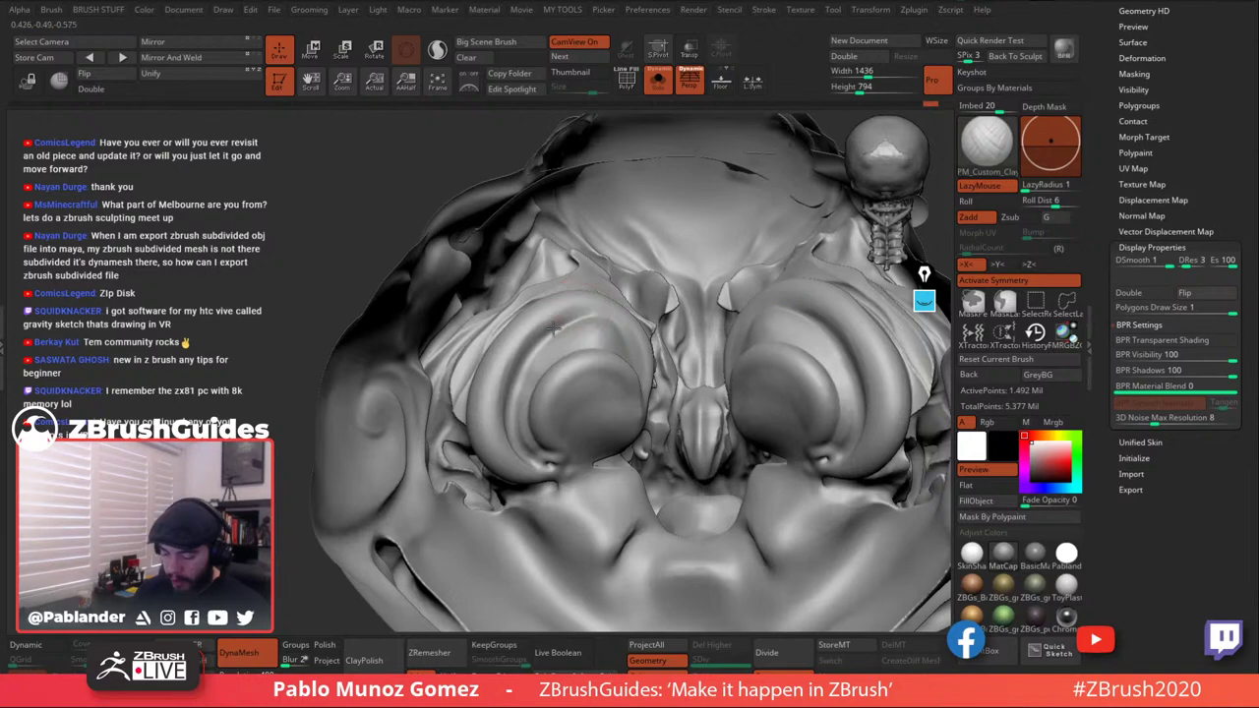
shift+drag(580, 305, 553, 335)
mouse_move(555, 345)
right_down()
mouse_move(559, 366)
mouse_move(527, 308)
right_up()
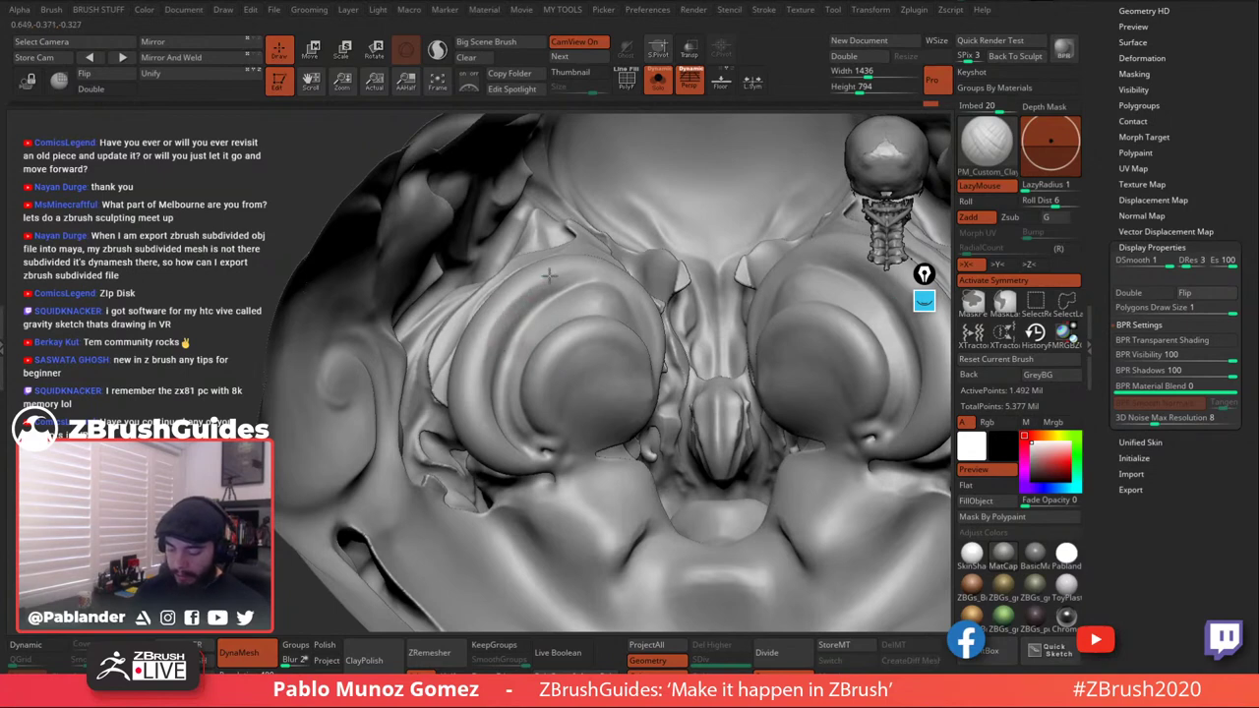
right_drag(499, 356, 490, 354)
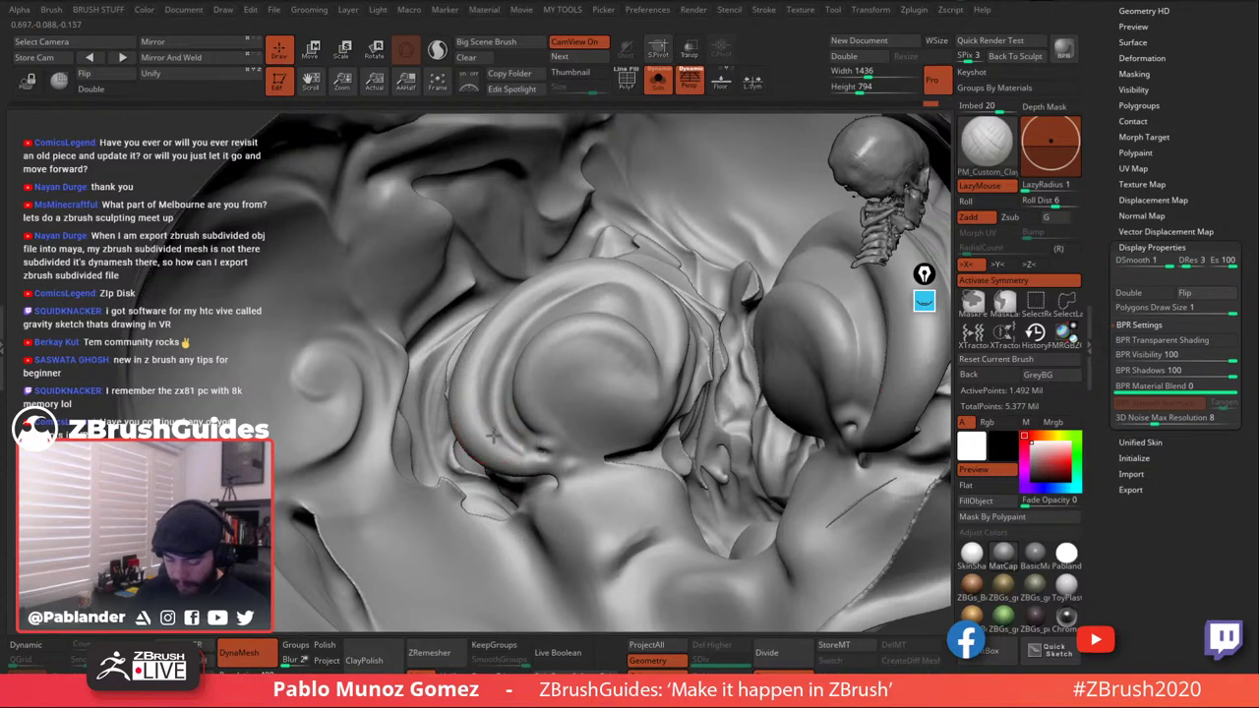
Fill and soften the grooves between the concentric rings around the inner eye socket dome.
key(shift)
right_drag(540, 307, 497, 379)
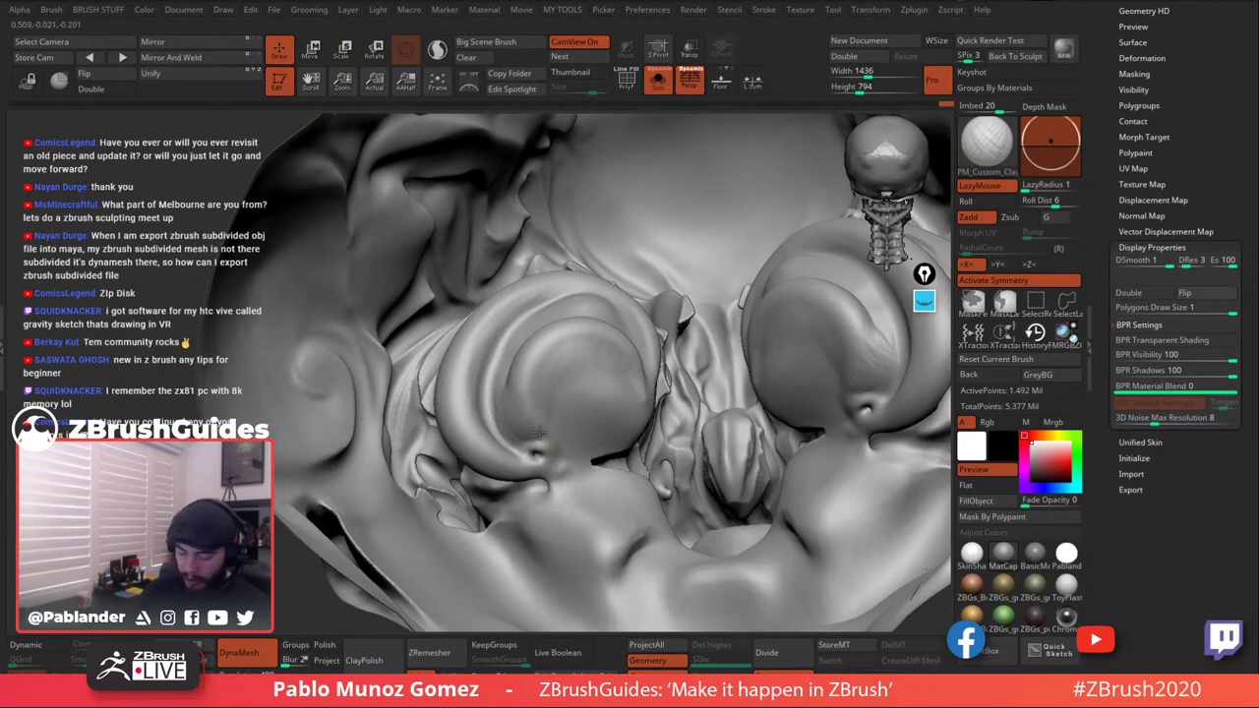
right_drag(521, 380, 574, 346)
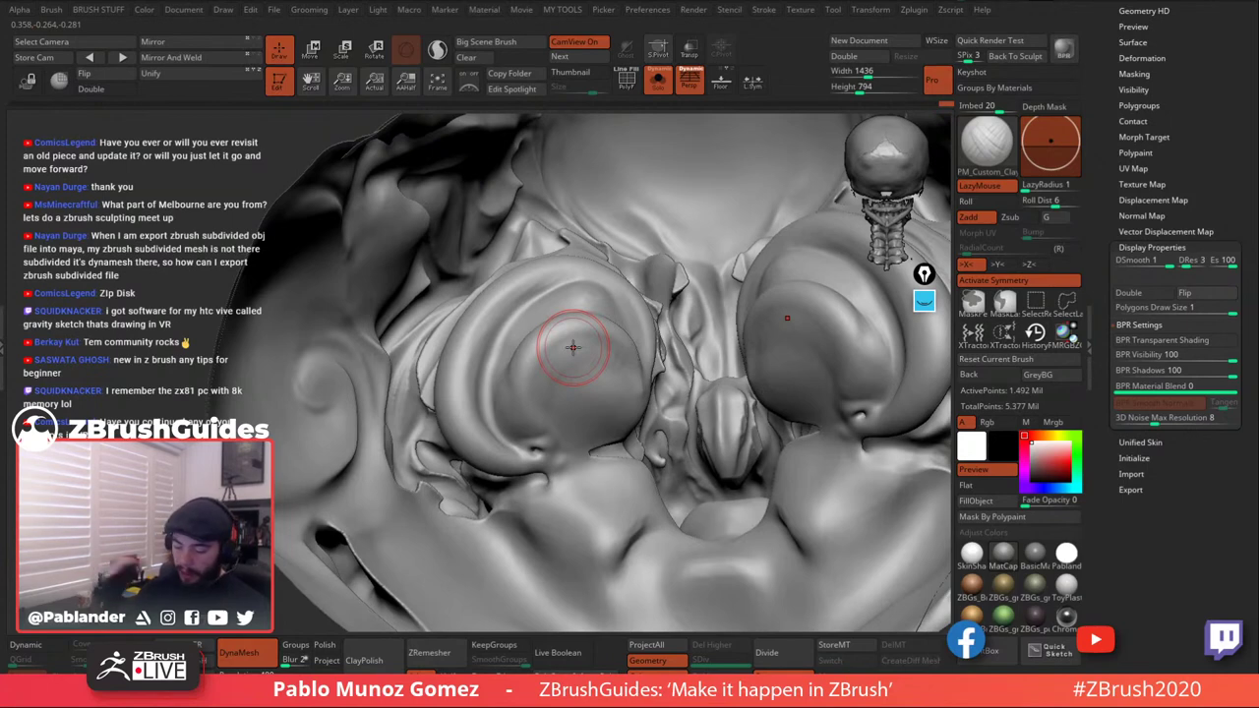
Build up and smooth the bulge directly below the eye socket shell inside the skull.
mouse_move(600, 454)
right_down()
mouse_move(577, 450)
mouse_move(590, 466)
right_up()
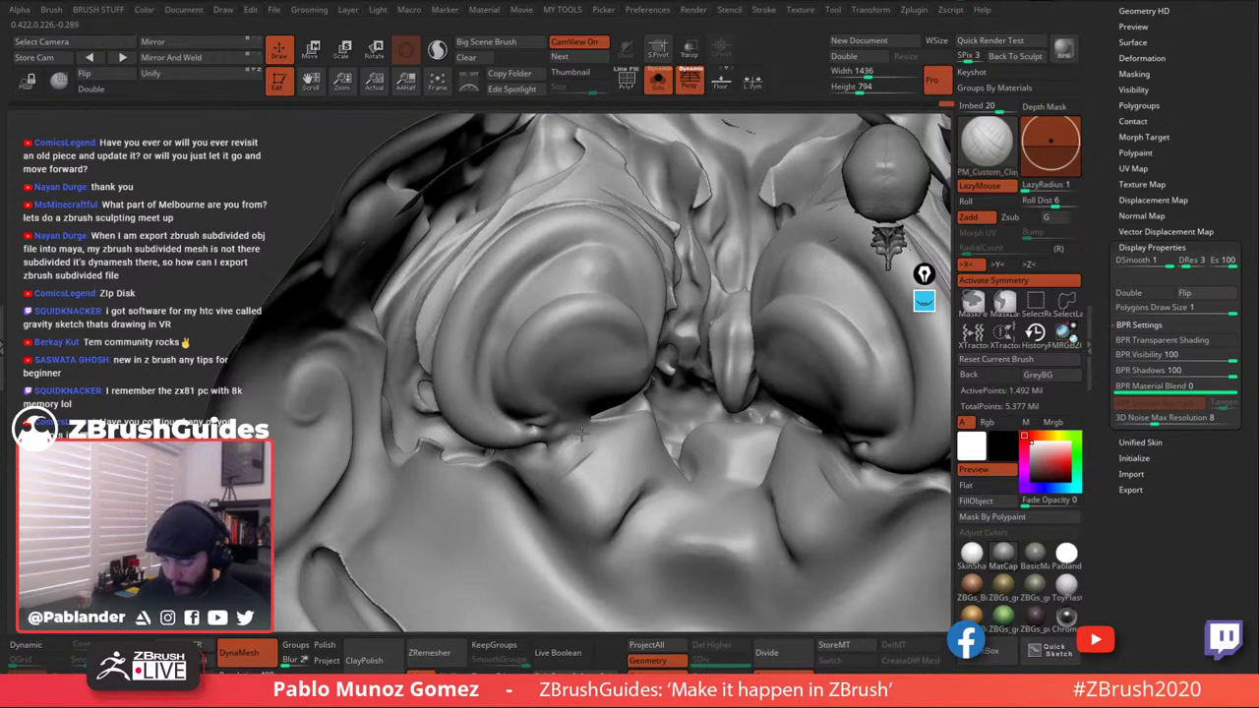
drag(582, 433, 602, 526)
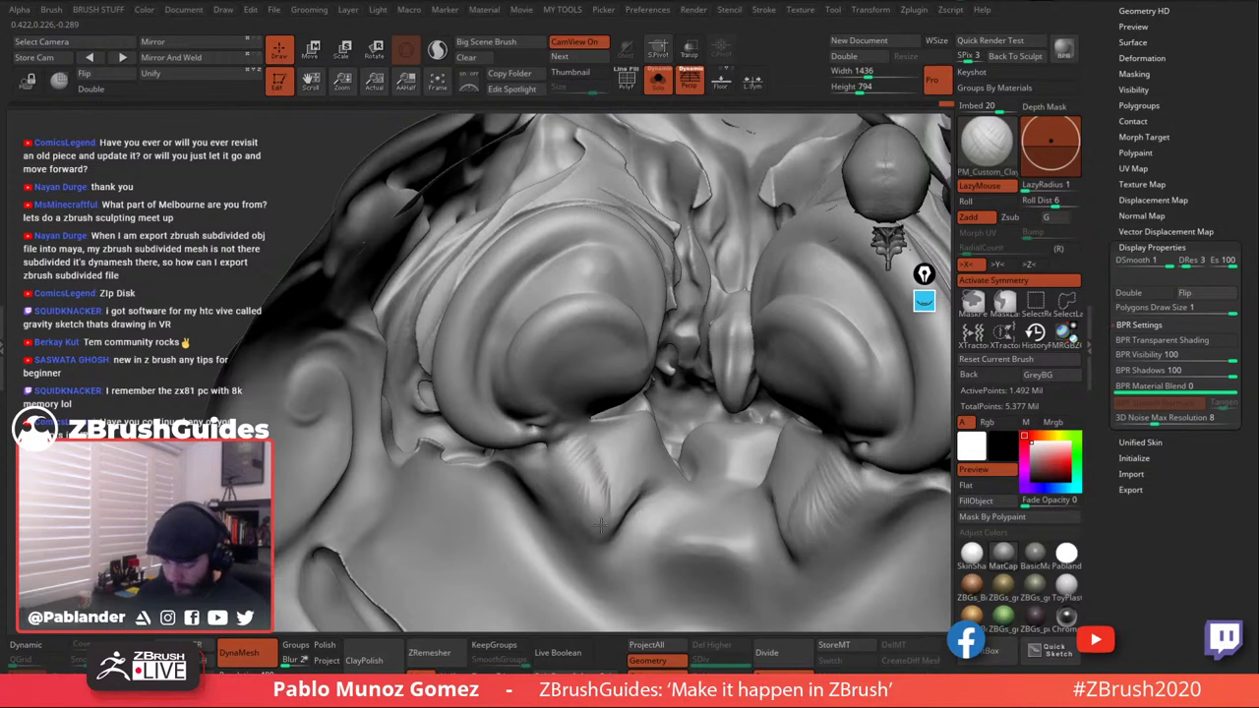
key(shift)
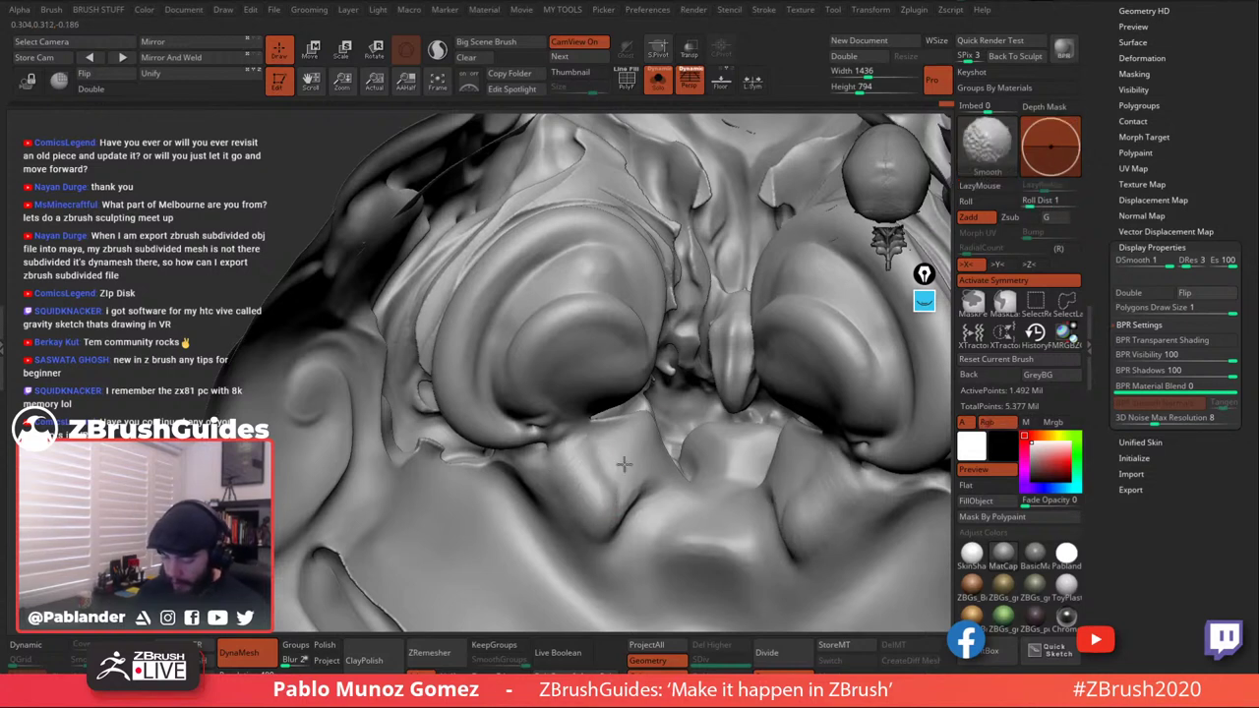
Build up and smooth the upper surface of the eye socket dome with the PM custom clay brush.
alt+right_drag(624, 464, 579, 491)
mouse_move(803, 309)
alt+right_down()
mouse_move(739, 354)
mouse_move(683, 332)
mouse_move(641, 397)
alt+right_up()
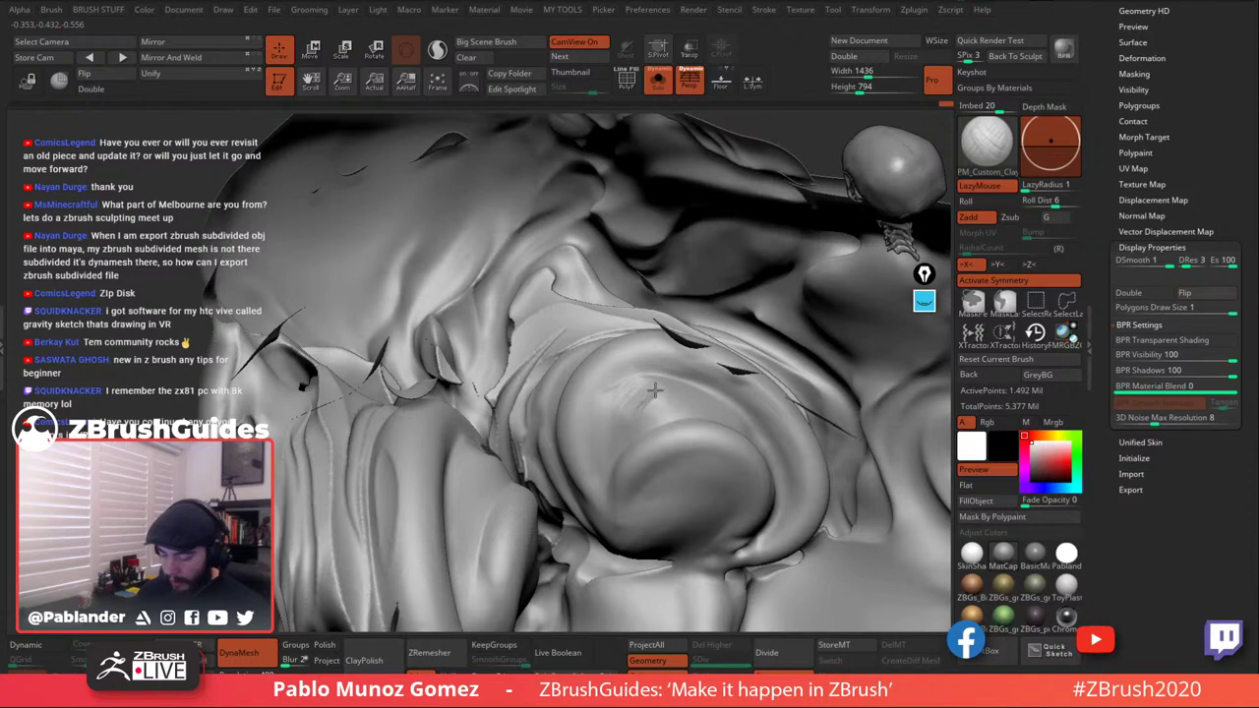
right_drag(655, 380, 665, 388)
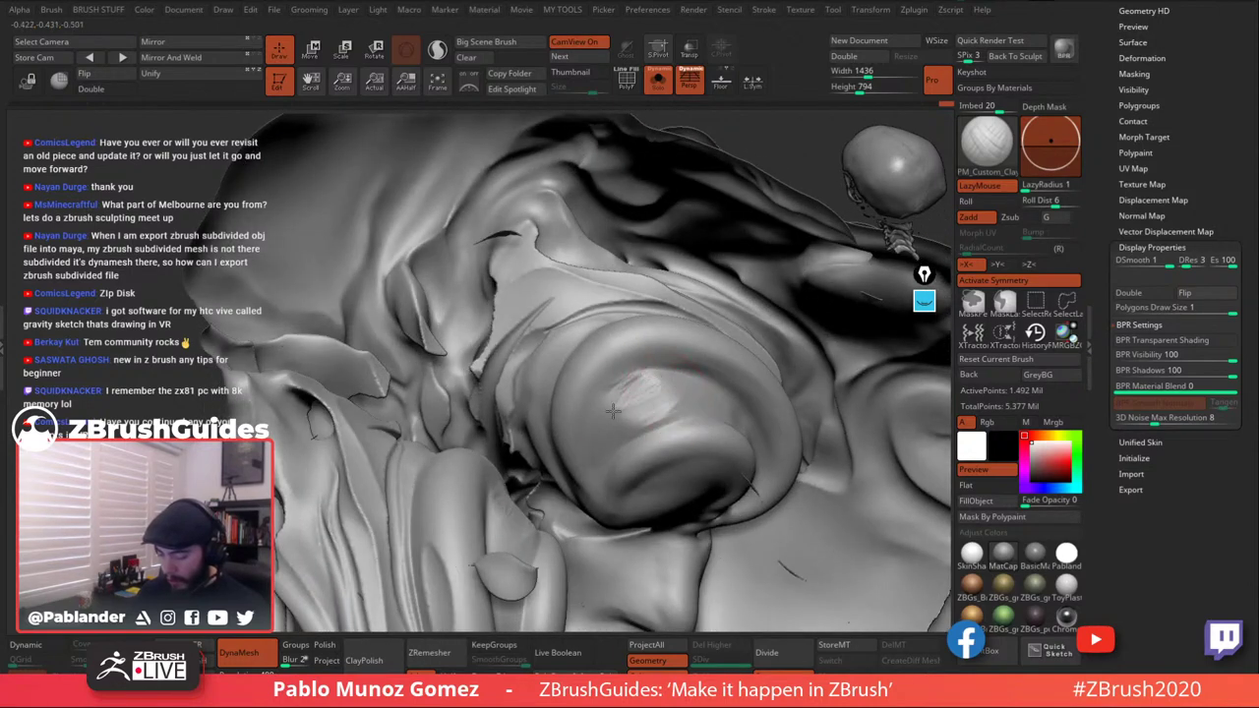
key(shift)
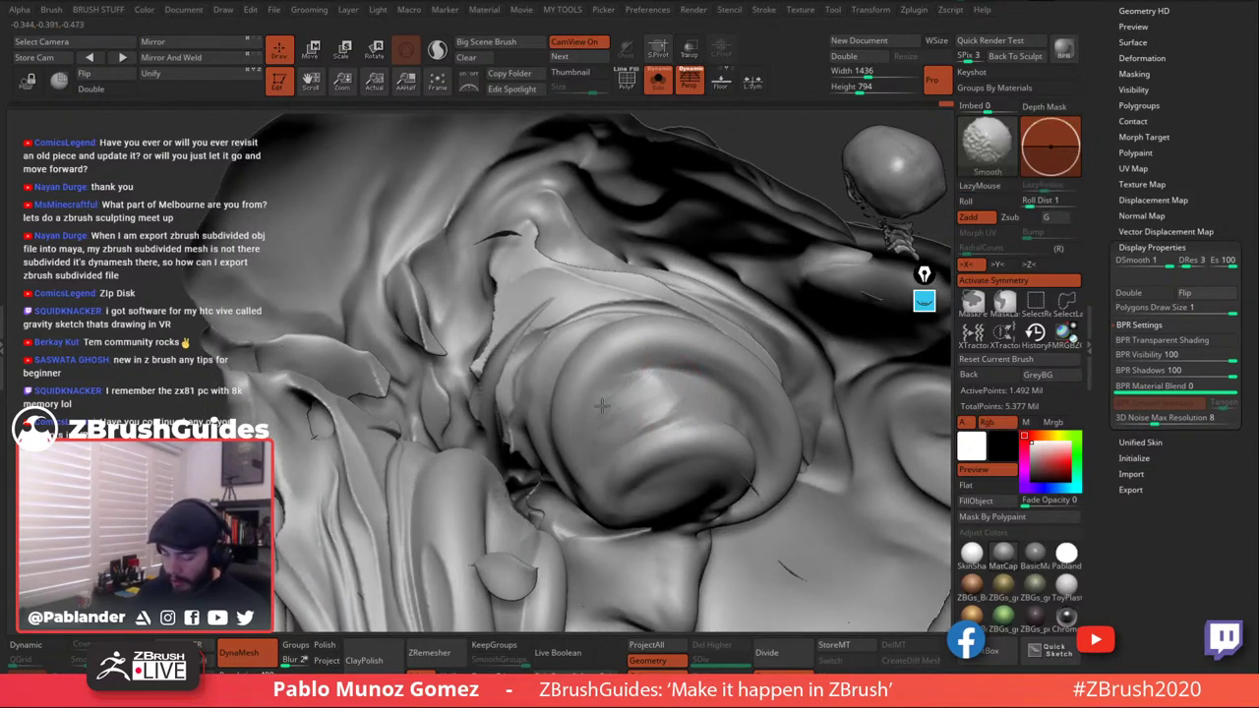
drag(666, 416, 609, 441)
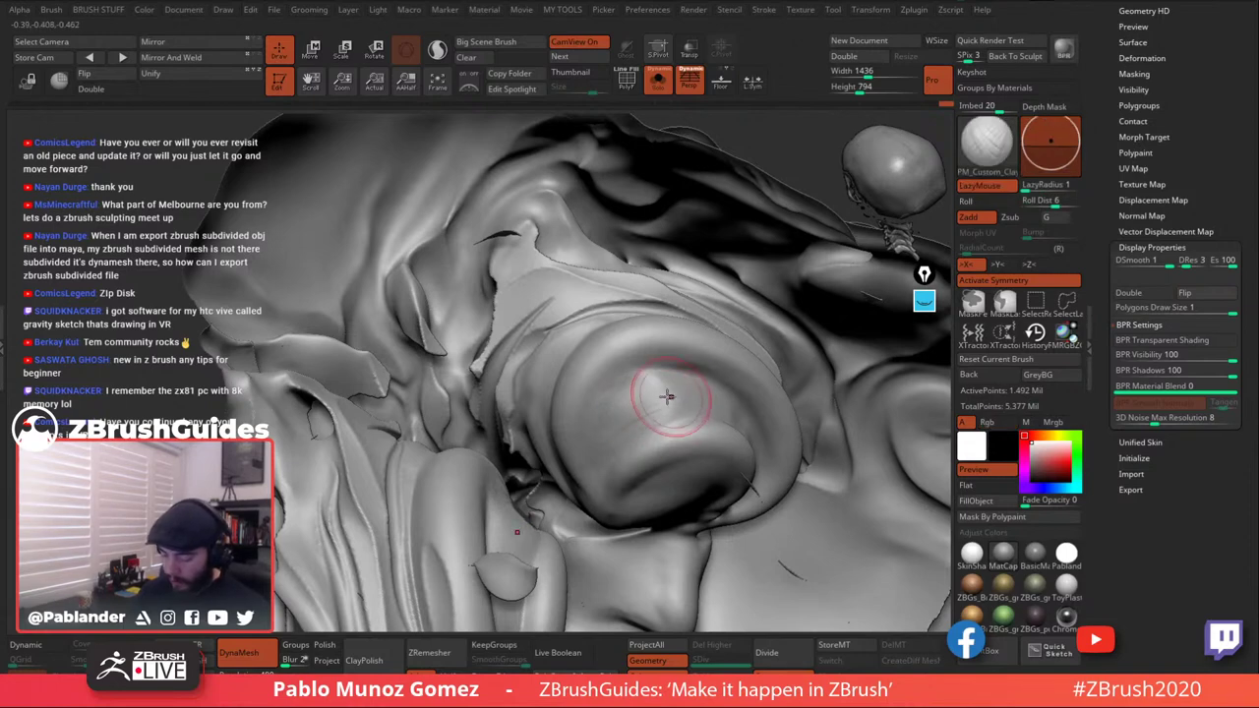
shift+drag(667, 395, 620, 436)
Smooth the jagged outer rim of the eye socket shell and fill in its side wall inside the skull.
mouse_move(652, 384)
right_down()
mouse_move(650, 419)
mouse_move(620, 393)
mouse_move(628, 354)
right_up()
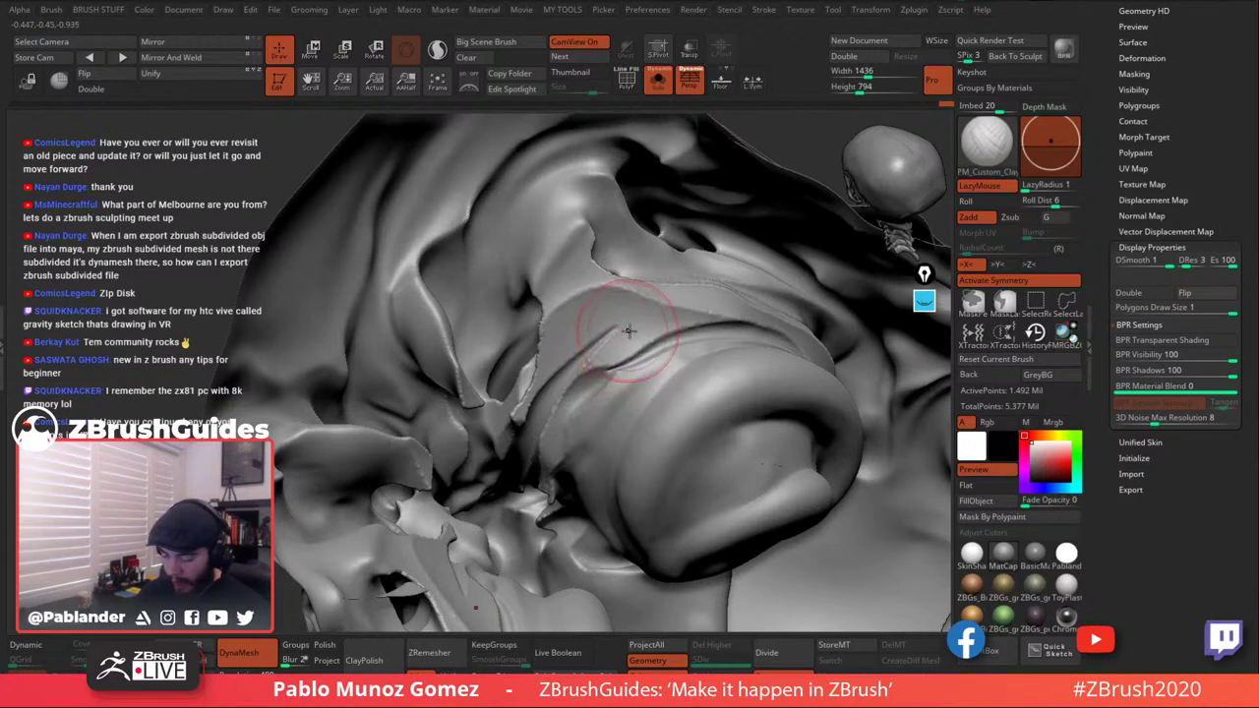
mouse_move(585, 330)
shift+mouse_down()
mouse_move(569, 320)
mouse_move(516, 415)
mouse_move(564, 327)
shift+mouse_up()
shift+drag(476, 382, 434, 316)
shift+drag(579, 326, 538, 294)
shift+drag(587, 251, 828, 358)
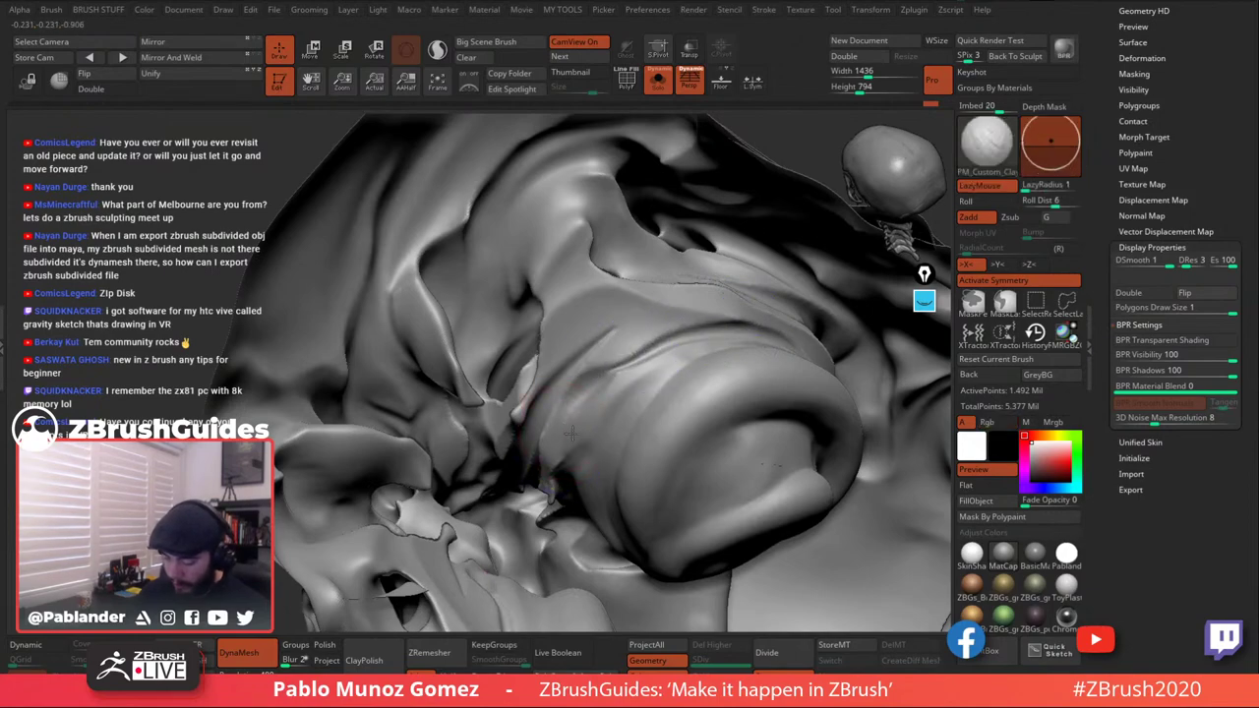
right_drag(578, 474, 565, 432)
drag(564, 429, 571, 513)
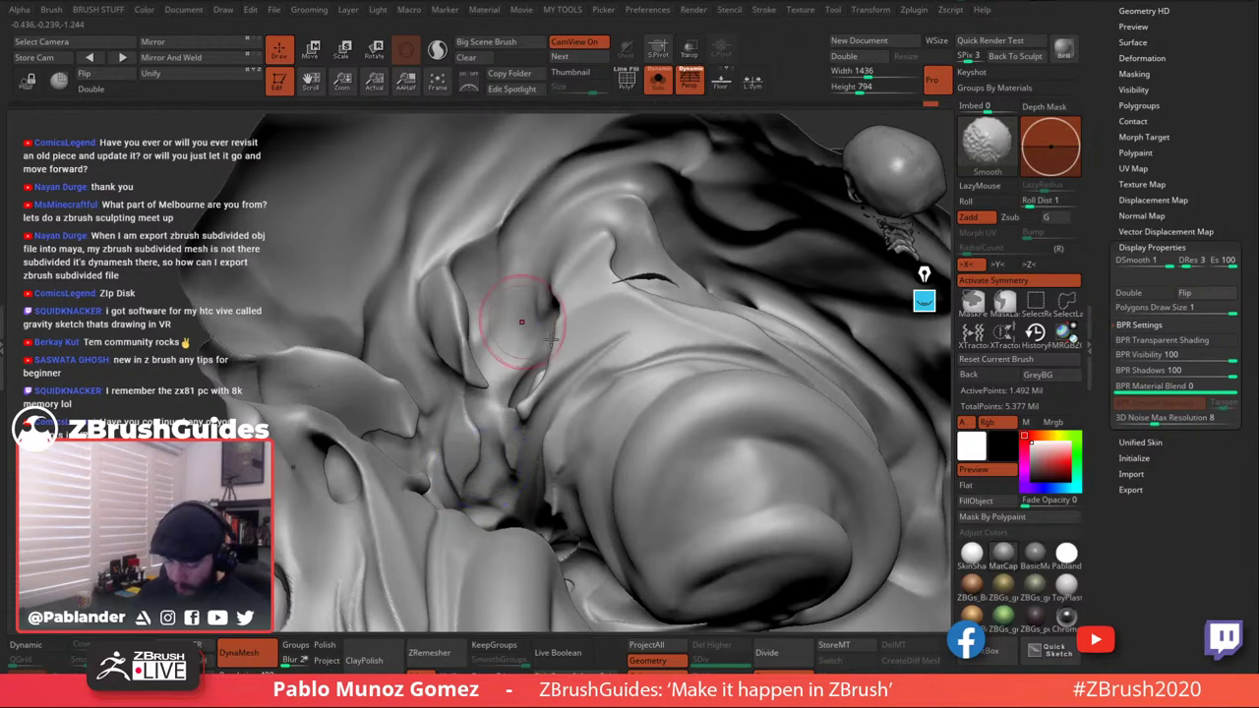
Soften the thin creased edge running along the upper rim of the eye socket shell.
right_drag(536, 344, 679, 413)
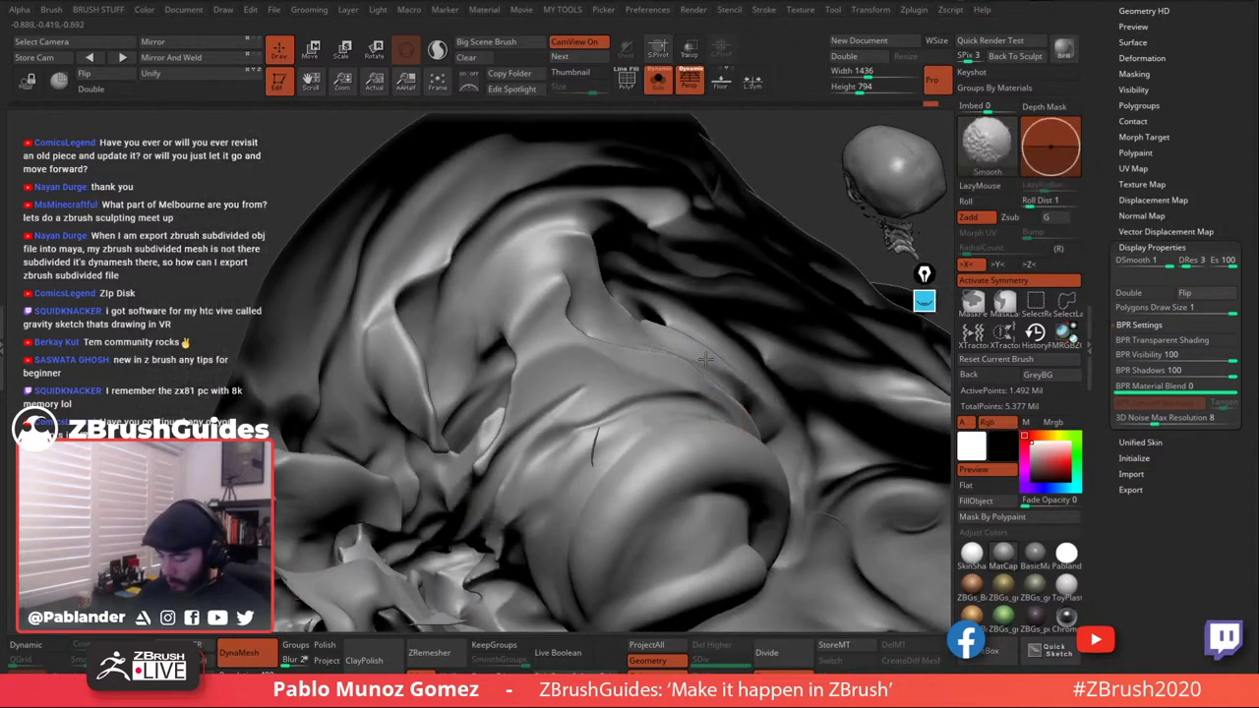
drag(705, 360, 714, 375)
right_drag(716, 375, 717, 366)
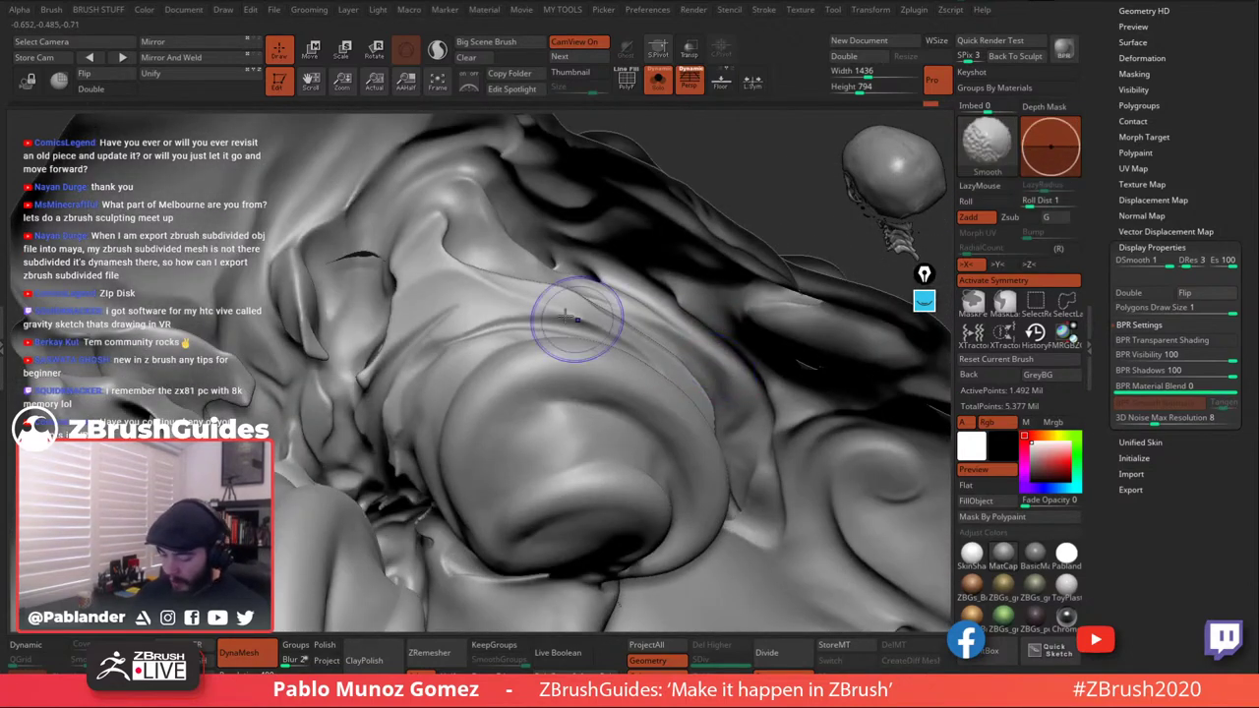
shift+drag(581, 315, 649, 357)
right_drag(649, 357, 581, 317)
mouse_move(582, 318)
mouse_down()
mouse_move(561, 422)
mouse_move(593, 374)
mouse_move(576, 380)
mouse_up()
Fill and smooth the grooves between the folds on the side of the eye socket shell with clay strokes.
right_drag(487, 407, 576, 366)
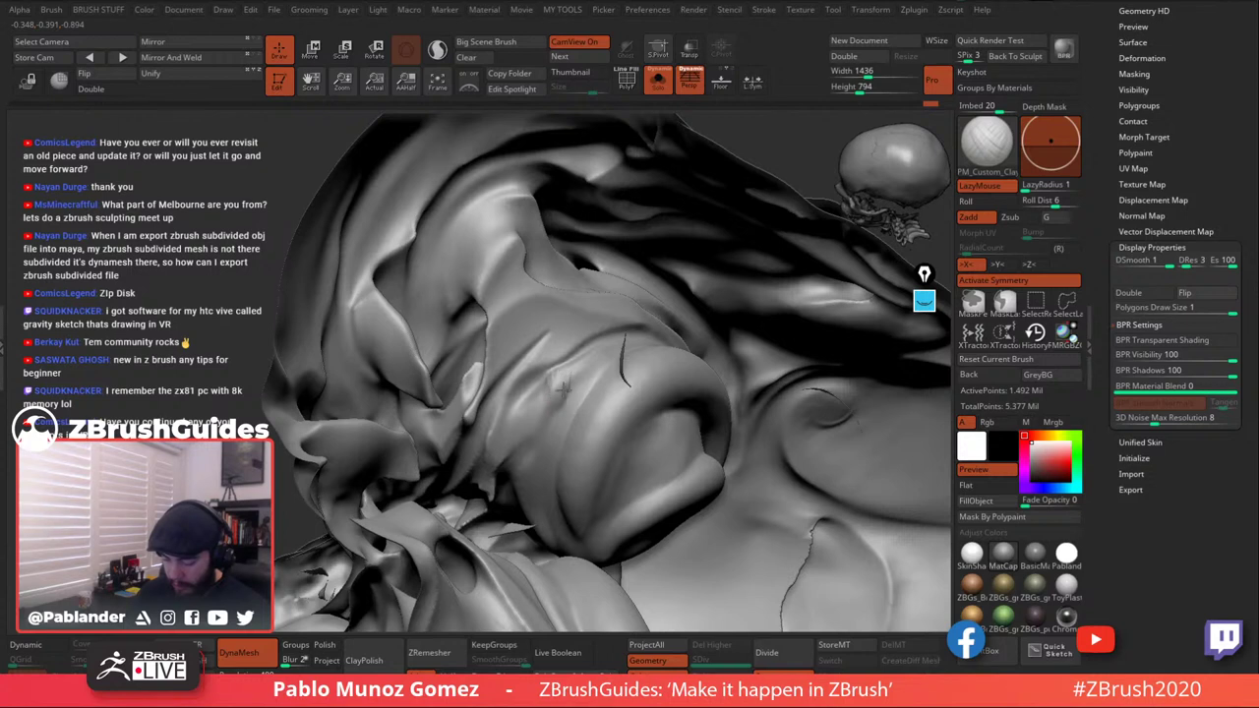
key(shift)
mouse_move(548, 405)
mouse_down()
mouse_move(517, 420)
mouse_move(568, 382)
mouse_up()
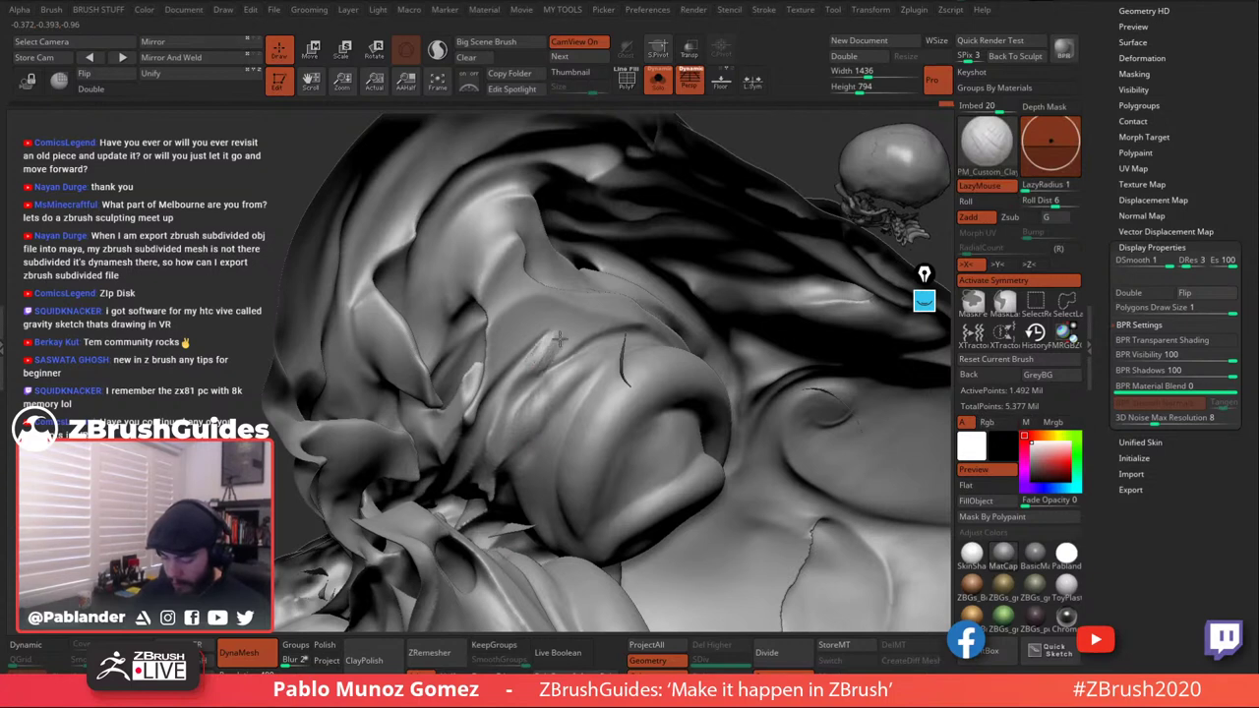
key(shift)
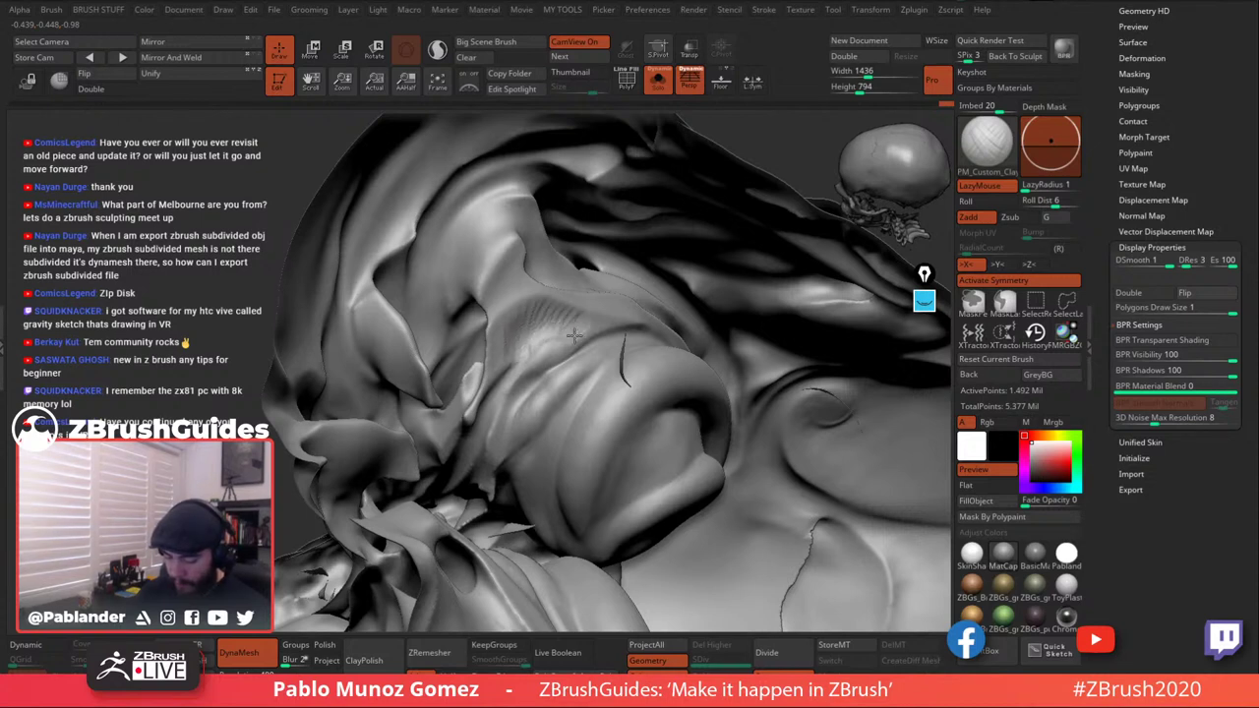
drag(542, 337, 535, 344)
key(shift)
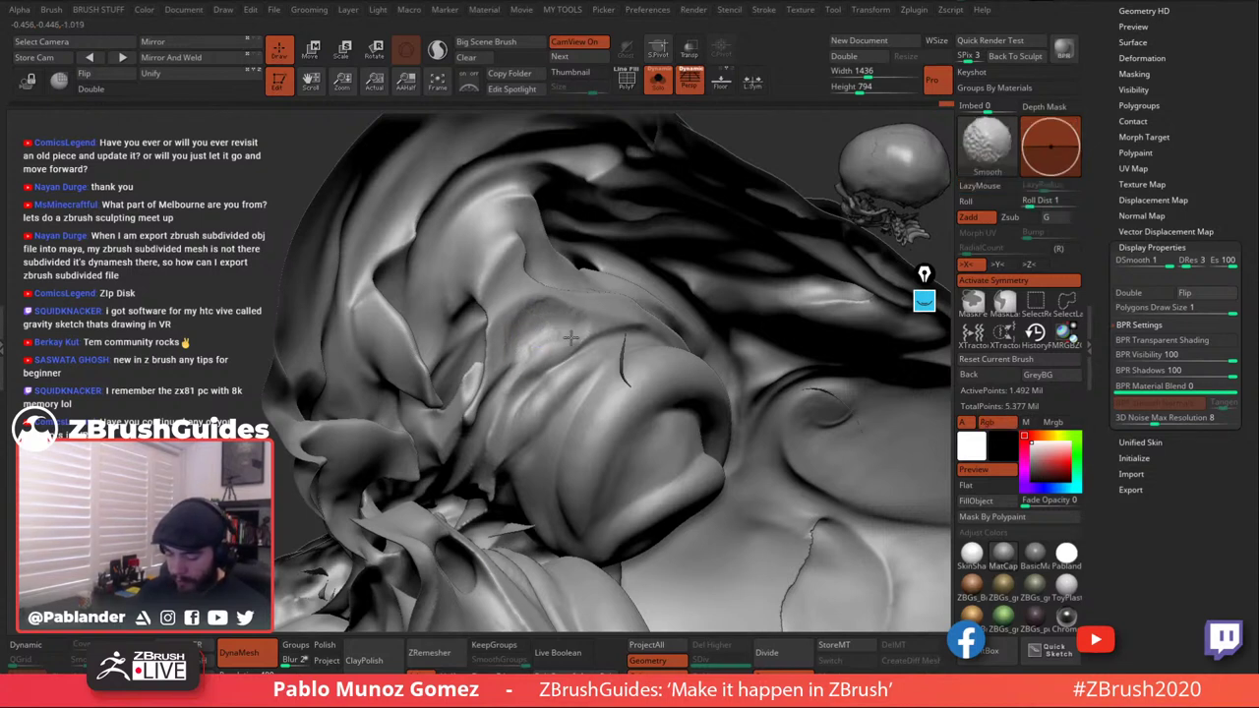
mouse_move(596, 364)
right_down()
mouse_move(616, 309)
mouse_move(609, 360)
right_up()
key(shift)
Thicken and smooth the curved ridge that joins the eye socket shell to the skull wall above it.
right_drag(584, 303, 566, 357)
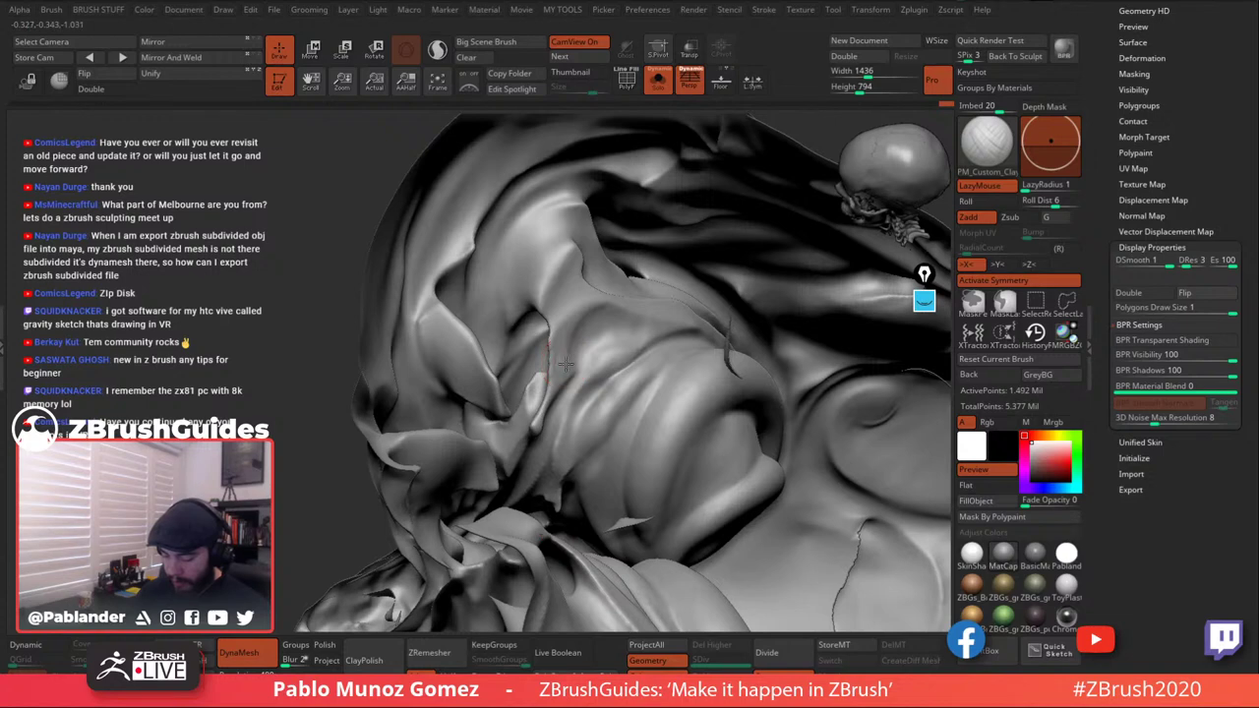
key(shift)
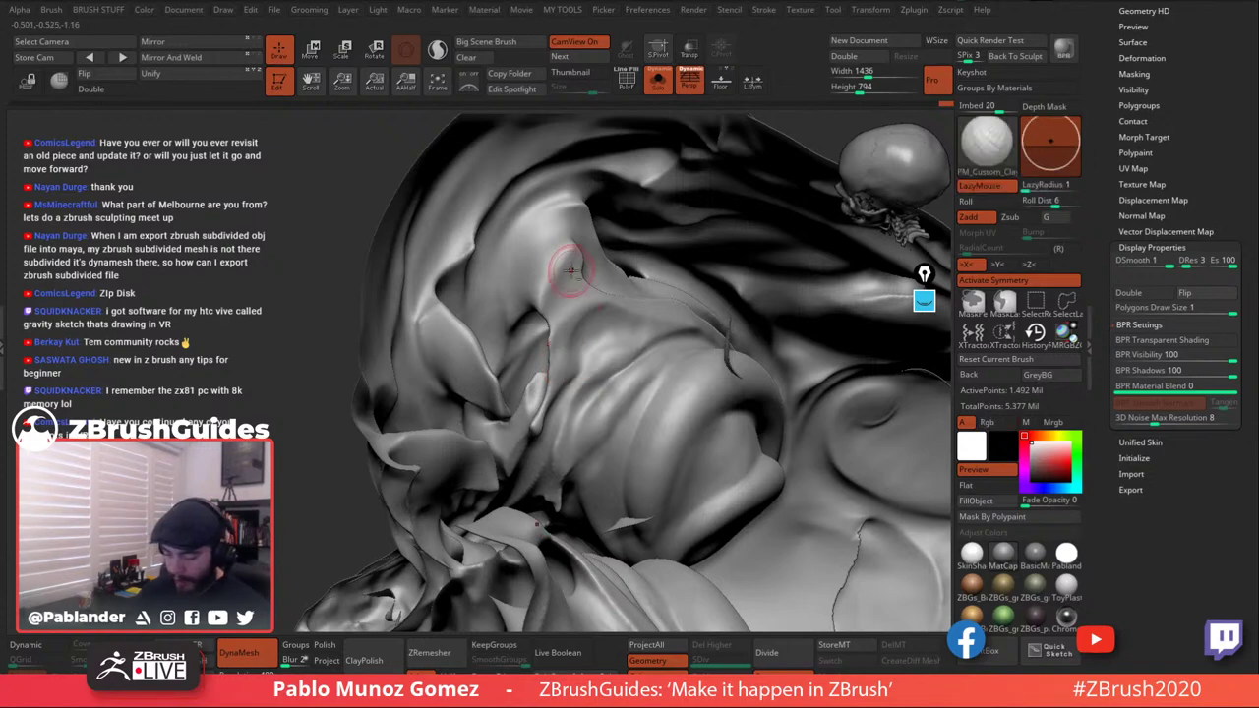
drag(581, 266, 560, 245)
right_drag(666, 341, 605, 259)
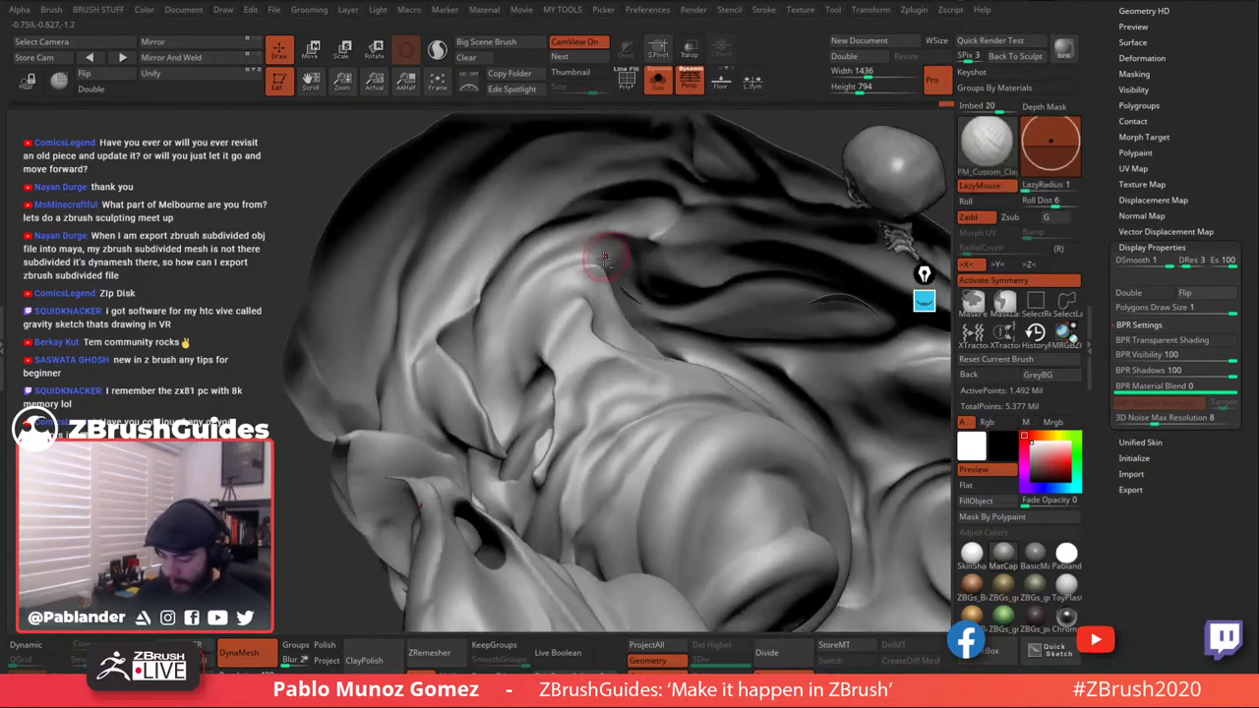
Build up and smooth the folds around the eye-socket bulge inside the skull with the custom clay brush and Smooth.
key(shift)
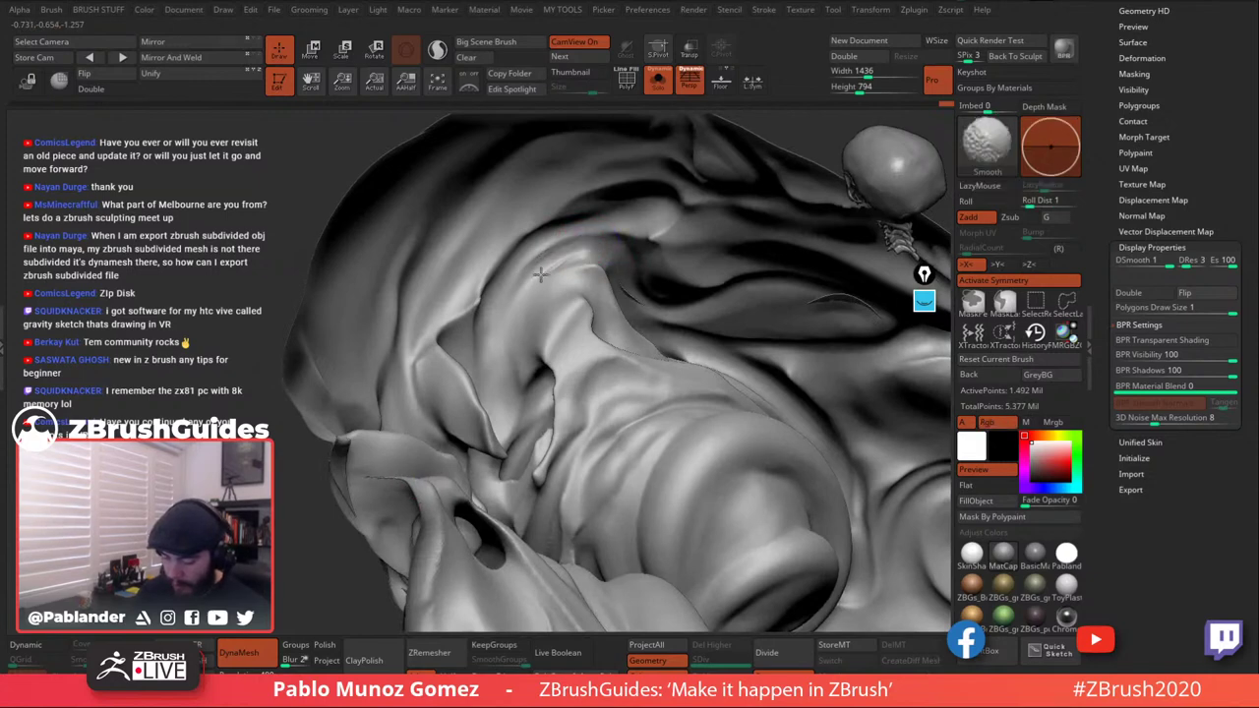
mouse_move(664, 292)
right_down()
mouse_move(685, 398)
mouse_move(617, 426)
right_up()
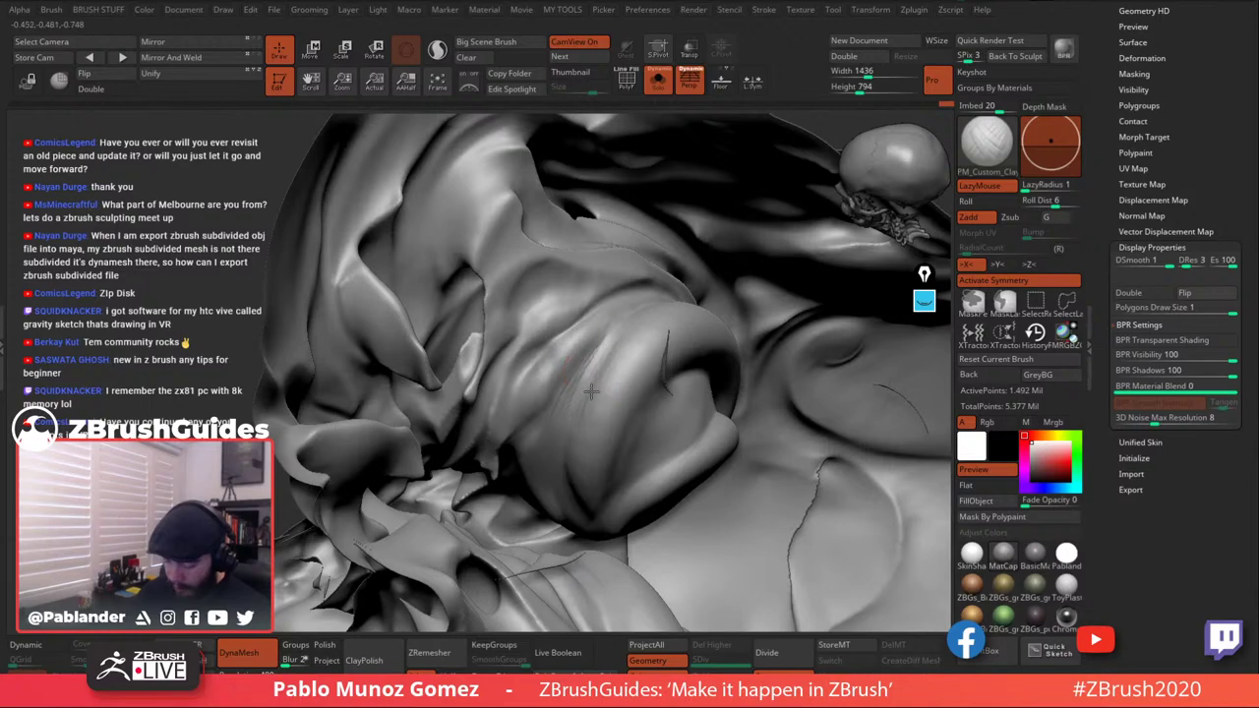
mouse_move(584, 405)
right_down()
mouse_move(597, 374)
mouse_move(570, 446)
mouse_move(574, 365)
right_up()
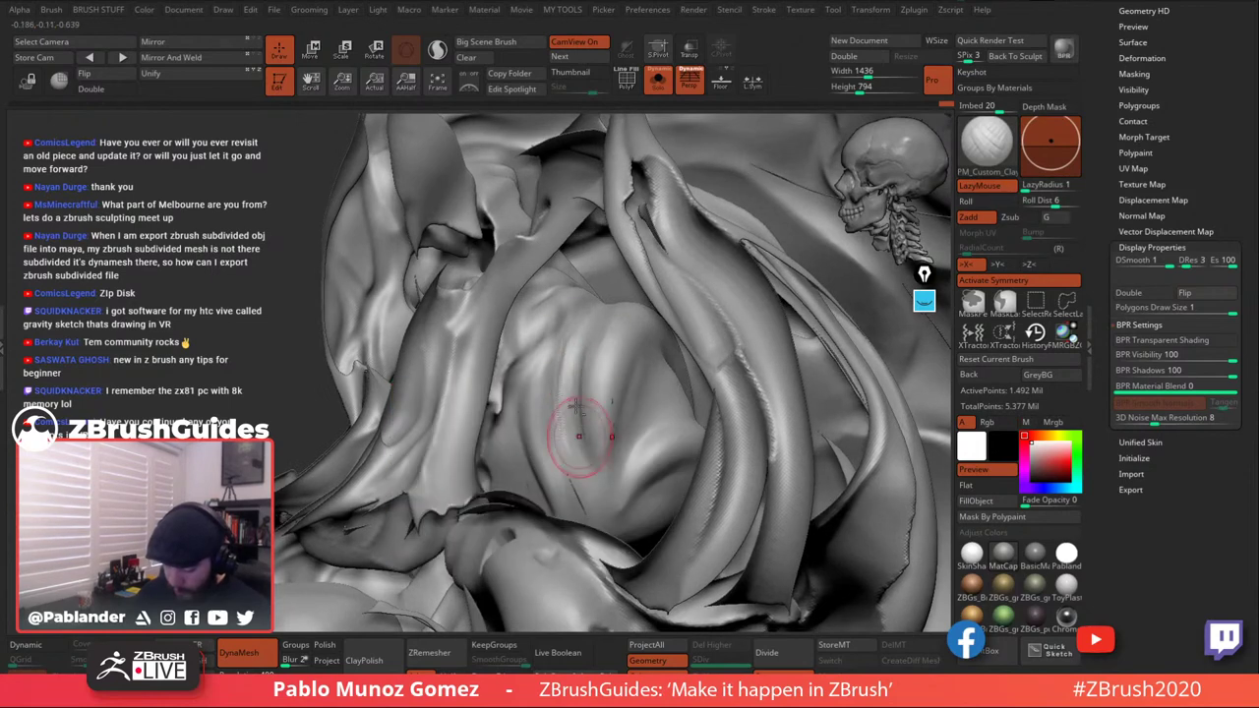
key(shift)
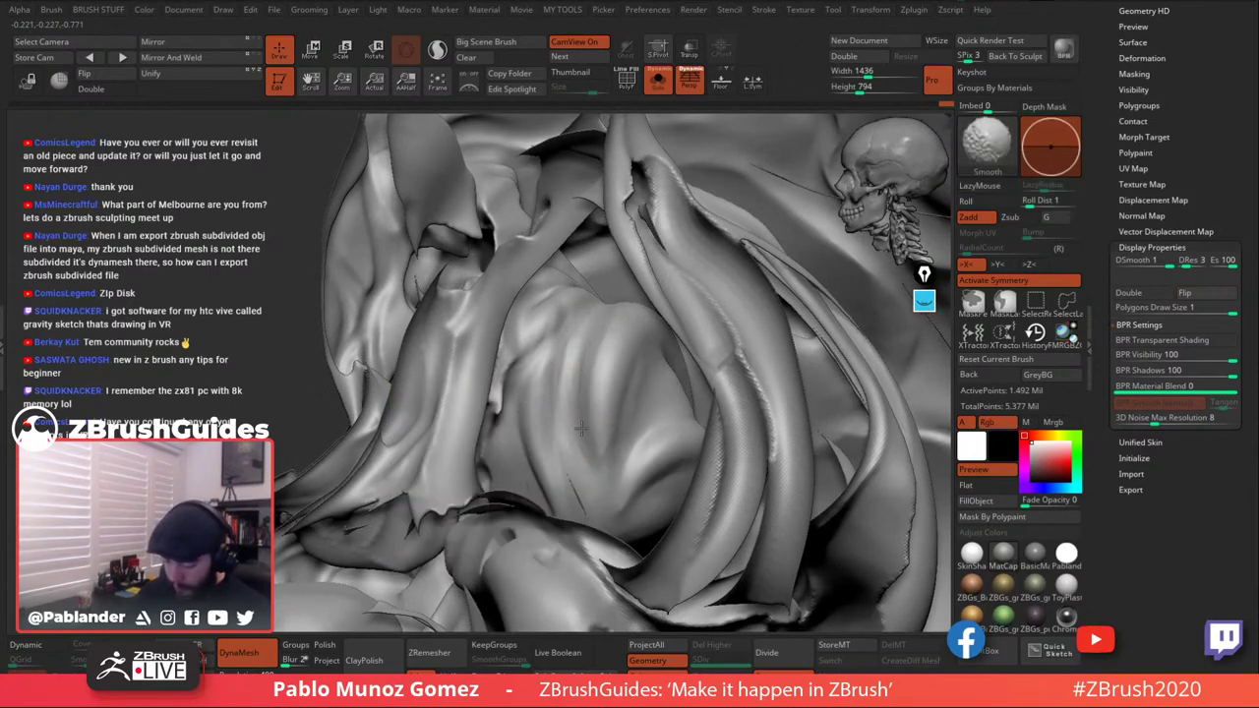
drag(677, 425, 624, 465)
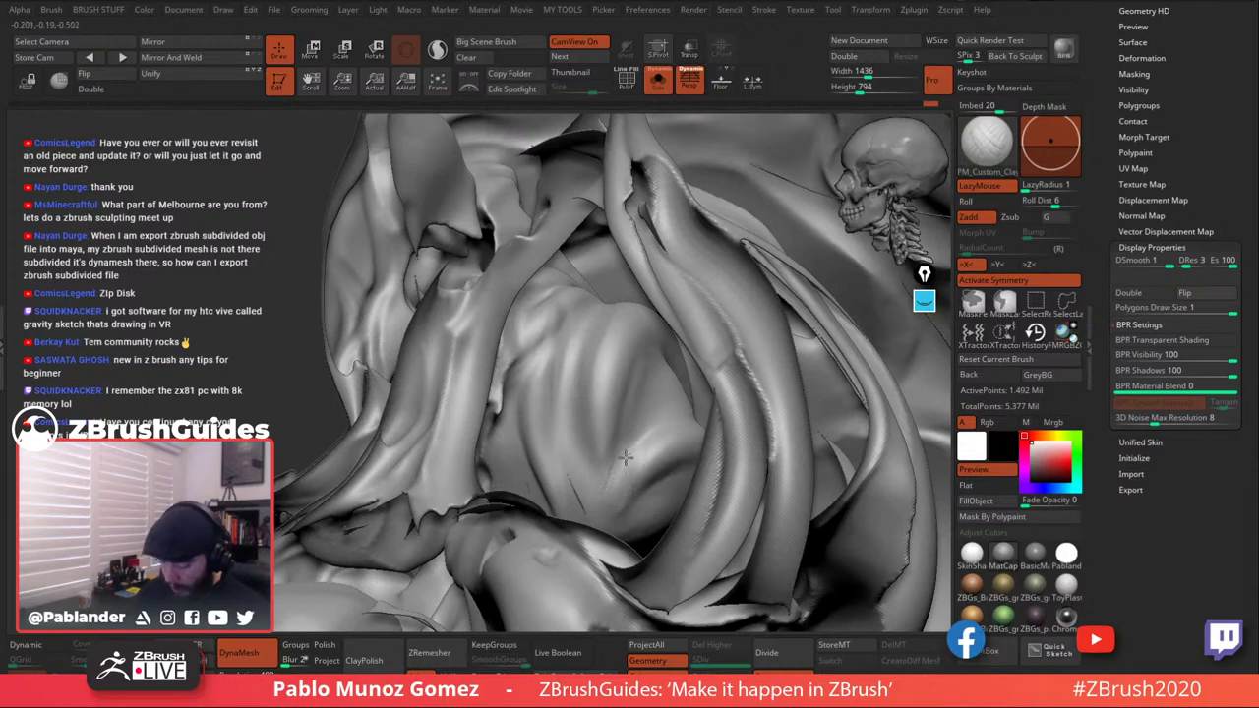
key(shift)
Add clay strokes on the rounded front of the eye-socket bulge and smooth them into the surrounding folds.
mouse_move(645, 446)
right_down()
mouse_move(611, 496)
mouse_move(570, 489)
mouse_move(596, 413)
mouse_move(530, 453)
right_up()
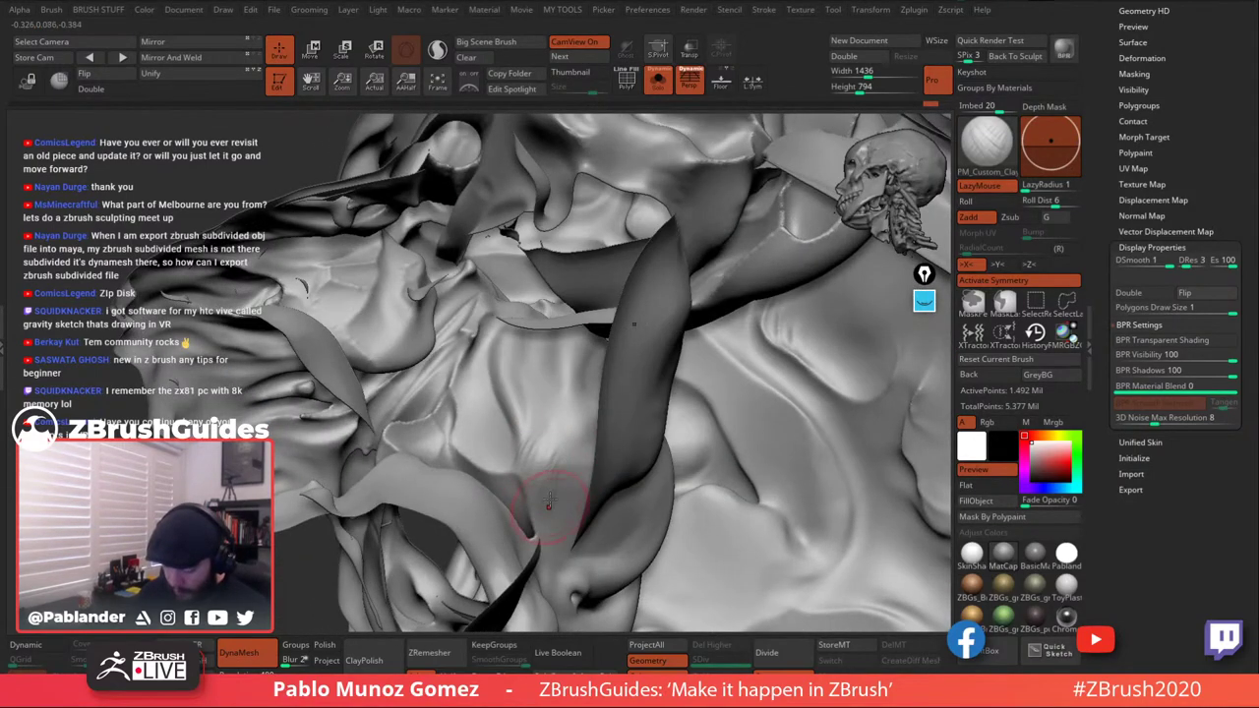
key(shift)
mouse_move(526, 392)
right_down()
mouse_move(672, 442)
mouse_move(809, 435)
mouse_move(708, 385)
mouse_move(616, 382)
mouse_move(564, 420)
mouse_move(534, 365)
mouse_move(514, 357)
right_up()
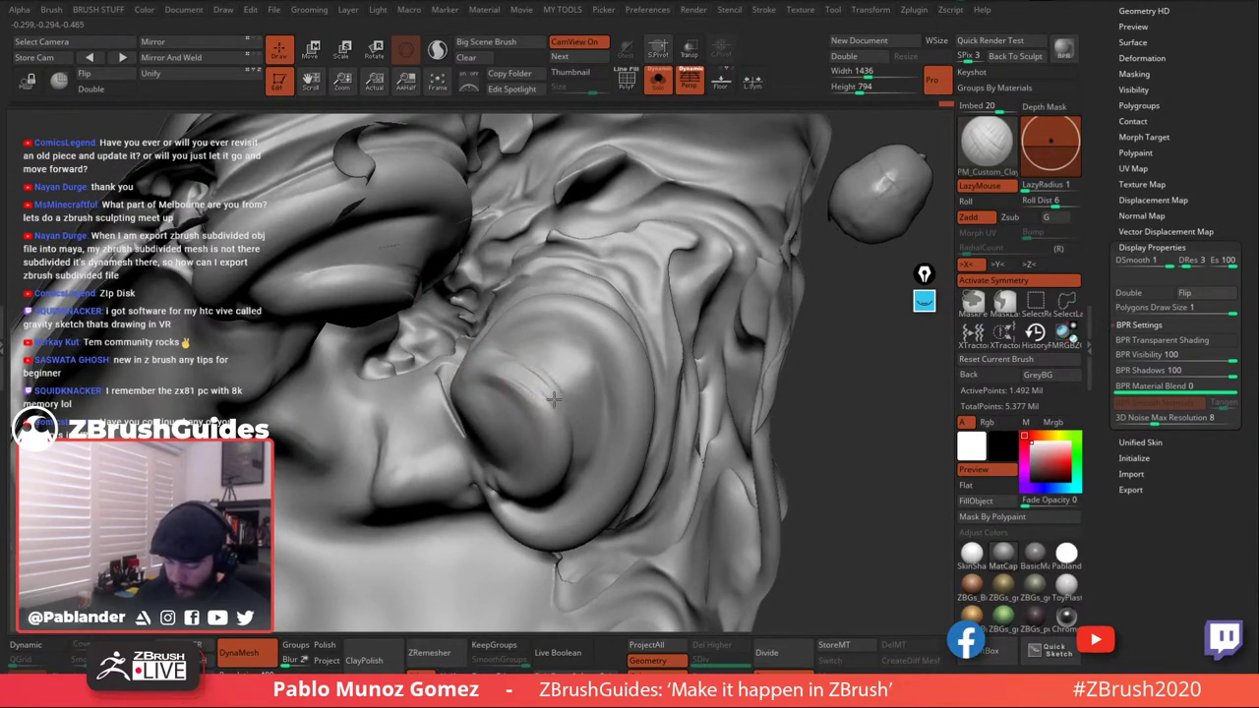
key(shift)
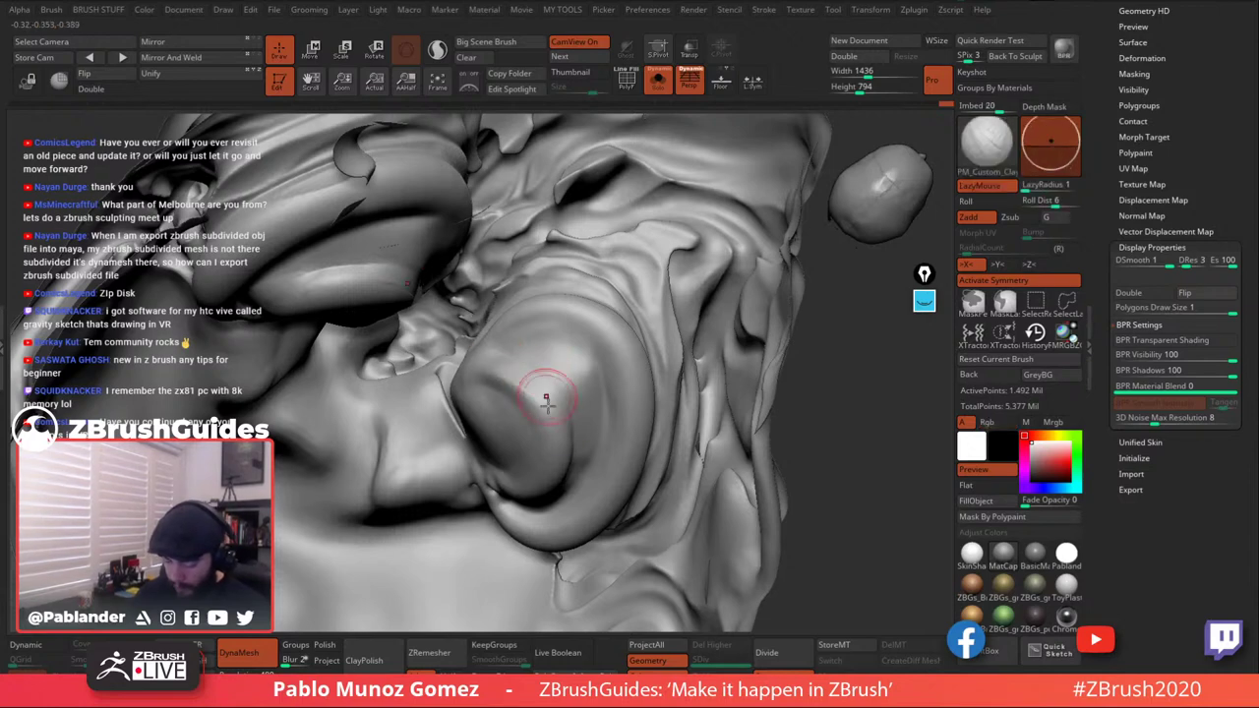
mouse_move(542, 396)
right_down()
mouse_move(562, 449)
mouse_move(617, 366)
mouse_move(586, 364)
mouse_move(648, 406)
mouse_move(621, 408)
mouse_move(630, 438)
right_up()
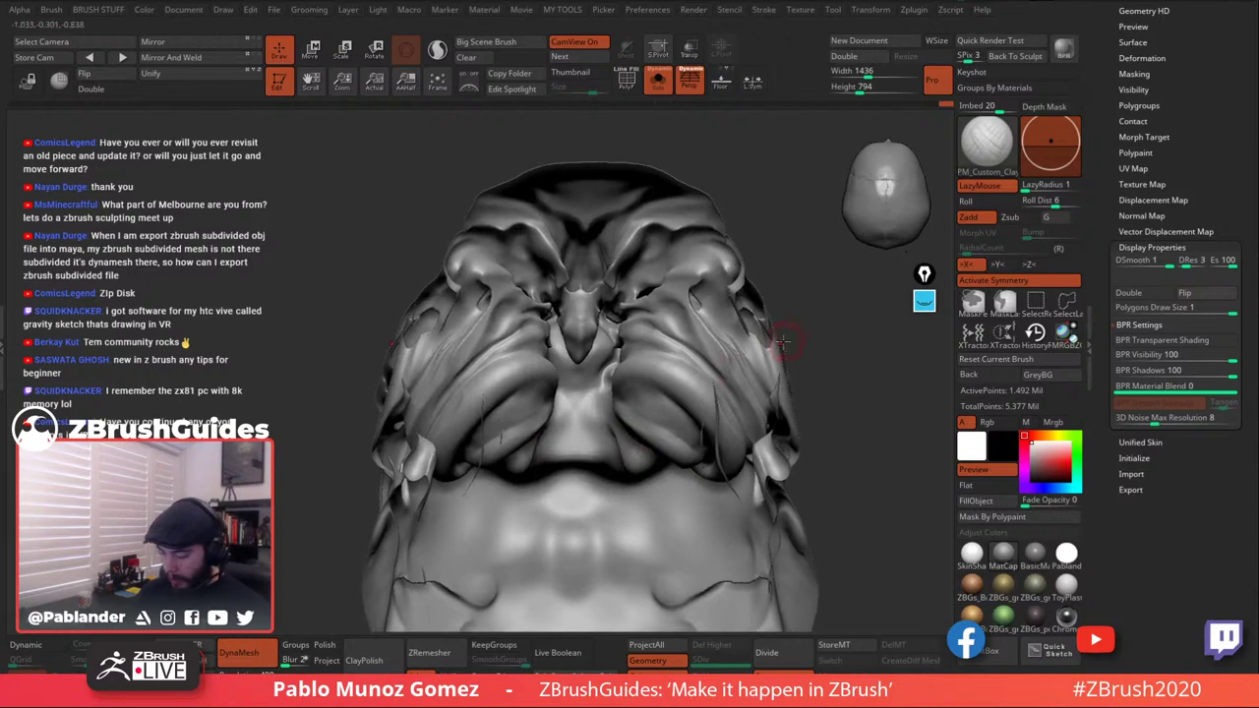
Carve creases into the folds around both eye-socket bulges with the DamStandard brush, softening them with Smooth.
key(space)
click(831, 433)
right_drag(725, 482, 658, 430)
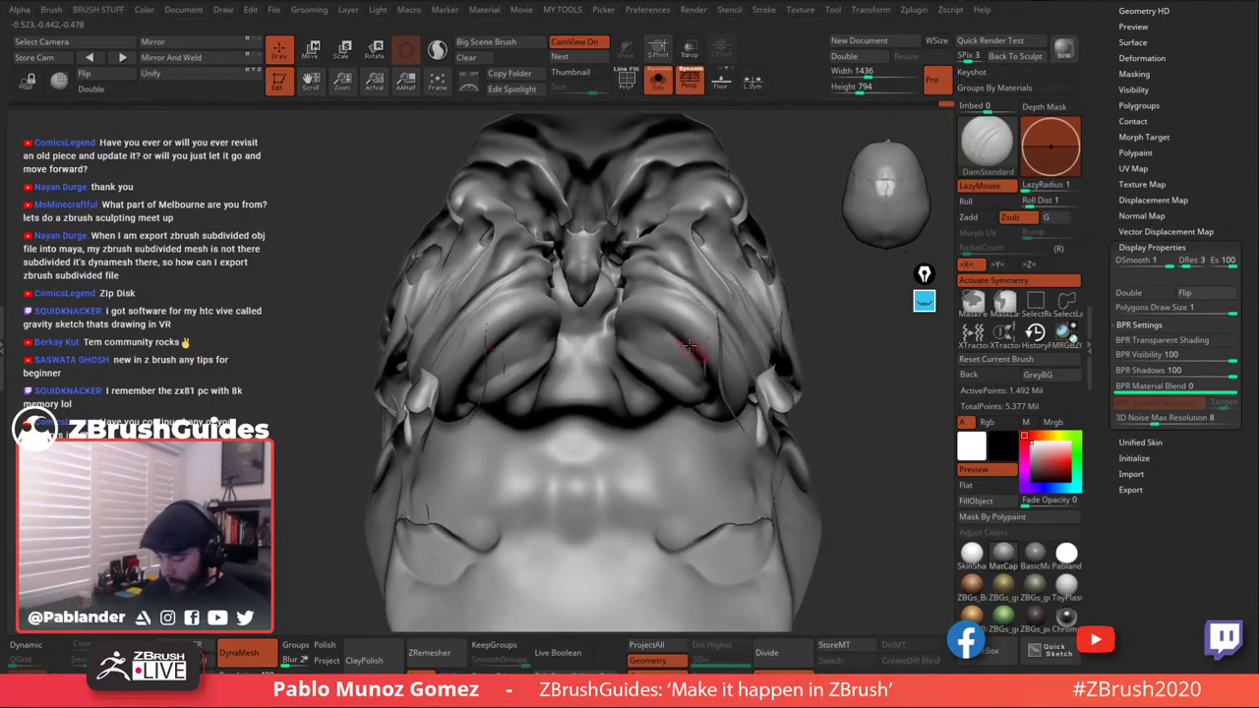
right_drag(689, 345, 670, 362)
mouse_move(644, 417)
ctrl+right_down()
mouse_move(623, 360)
mouse_move(635, 321)
mouse_move(649, 313)
mouse_move(674, 366)
mouse_move(679, 329)
mouse_move(652, 309)
ctrl+right_up()
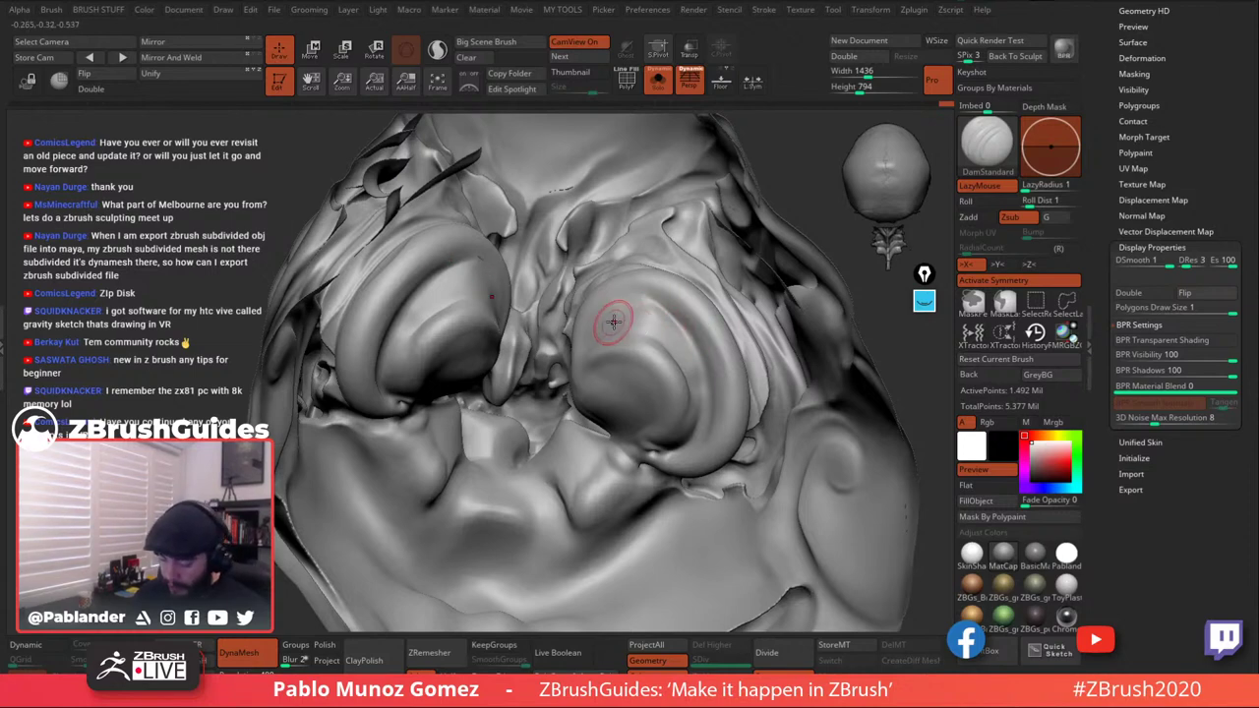
mouse_move(630, 297)
ctrl+right_down()
mouse_move(647, 330)
mouse_move(576, 240)
ctrl+right_up()
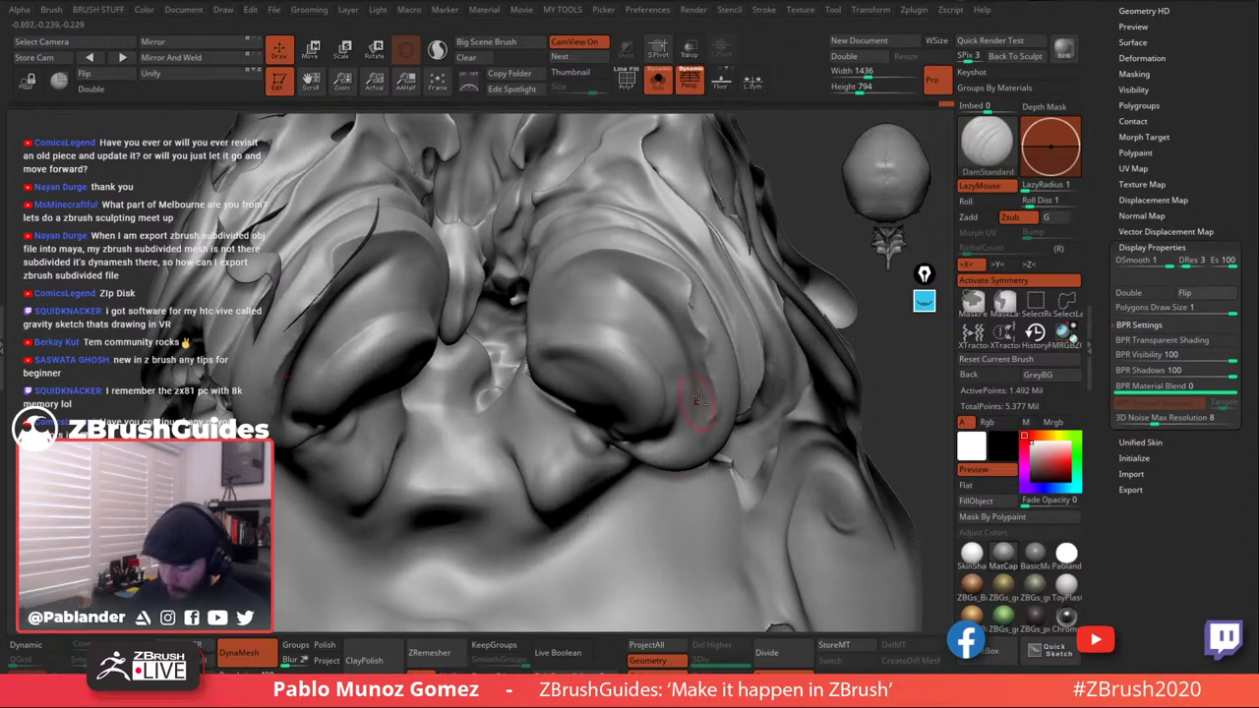
mouse_move(699, 399)
right_down()
mouse_move(719, 474)
mouse_move(738, 427)
right_up()
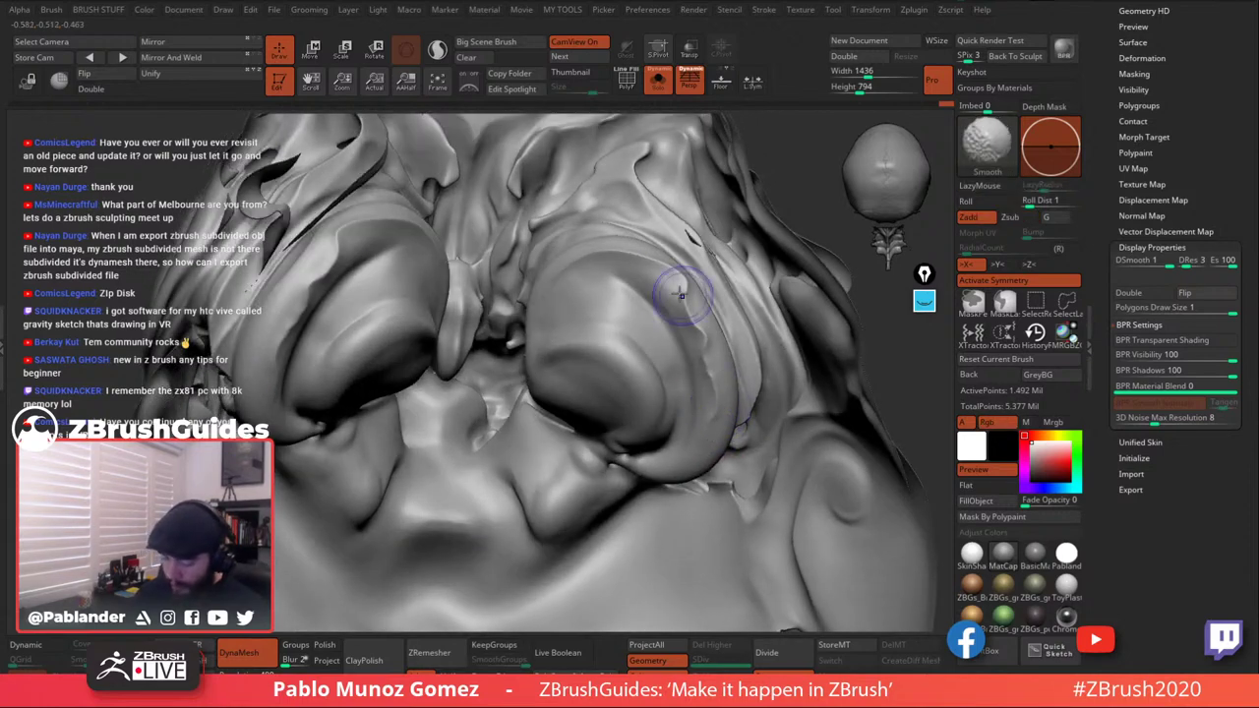
right_drag(900, 339, 849, 366)
mouse_move(626, 334)
right_down()
mouse_move(675, 320)
mouse_move(595, 293)
mouse_move(590, 236)
mouse_move(596, 264)
mouse_move(581, 295)
mouse_move(601, 297)
mouse_move(568, 277)
right_up()
drag(523, 286, 539, 287)
alt+right_drag(536, 293, 563, 335)
click(925, 302)
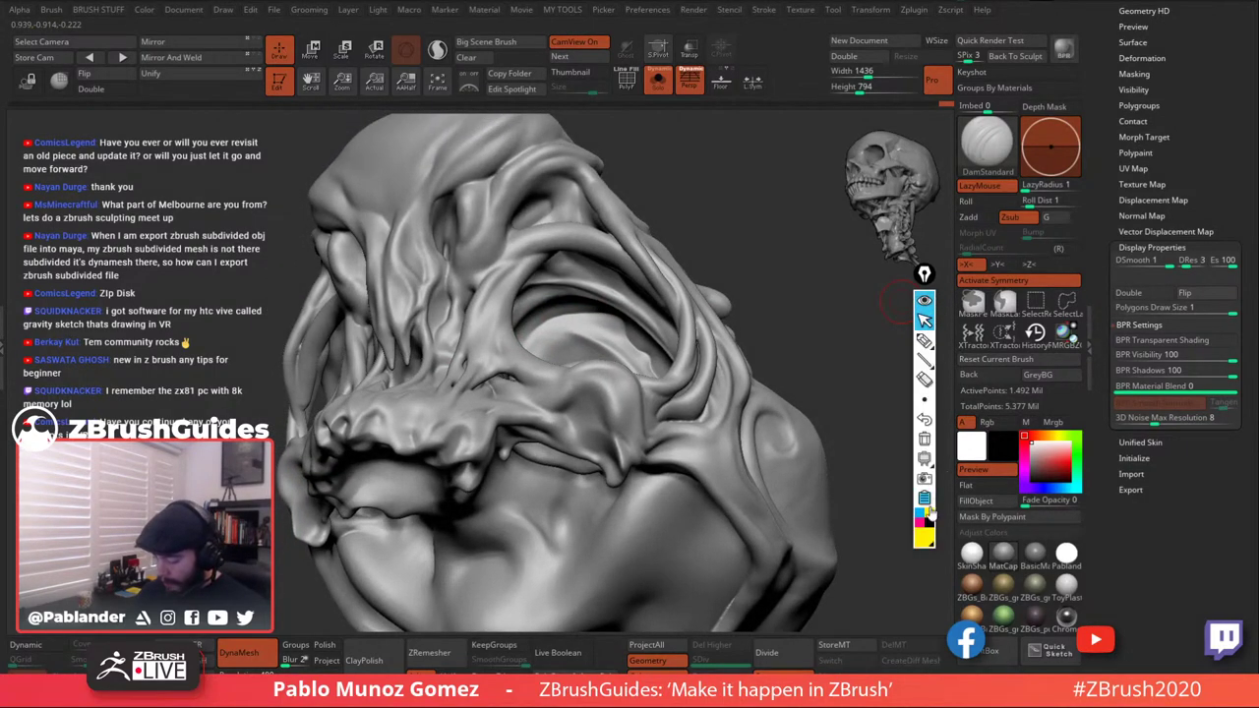
click(925, 340)
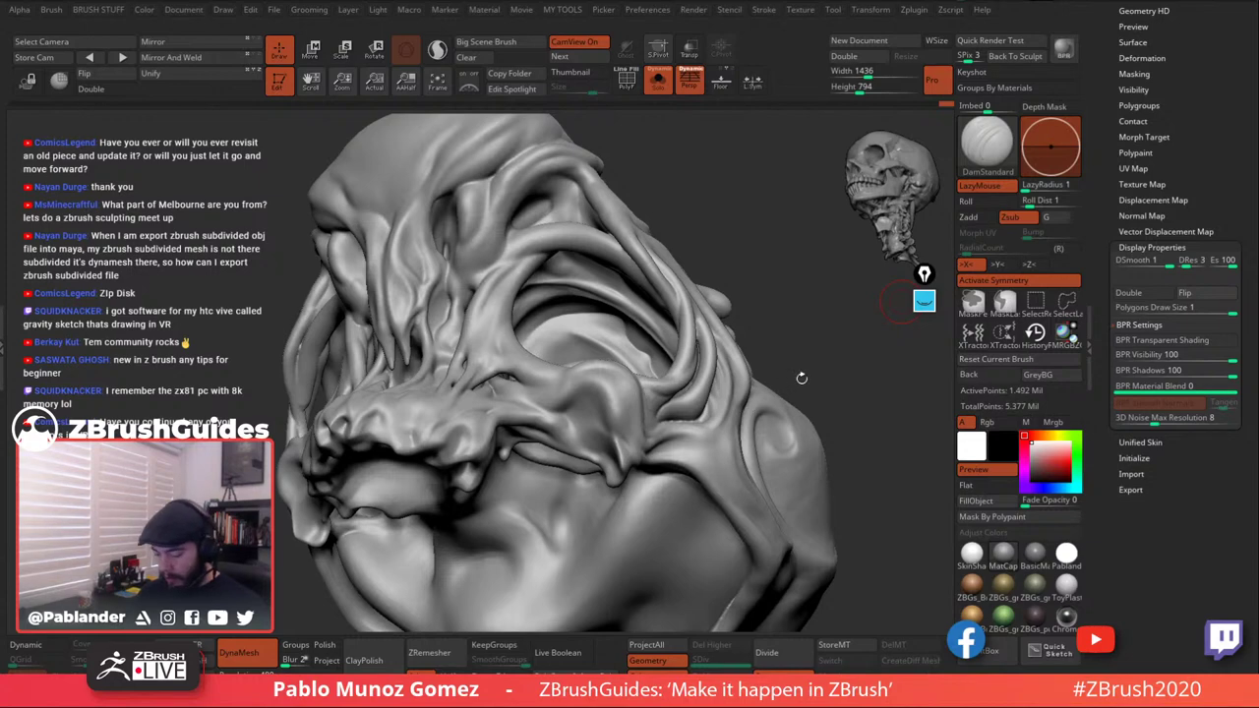
Flip the display to the skull's inner surface and thicken the upper rim of the eye-socket bulge with the Inflat brush.
click(1202, 292)
drag(890, 413, 605, 395)
key(b)
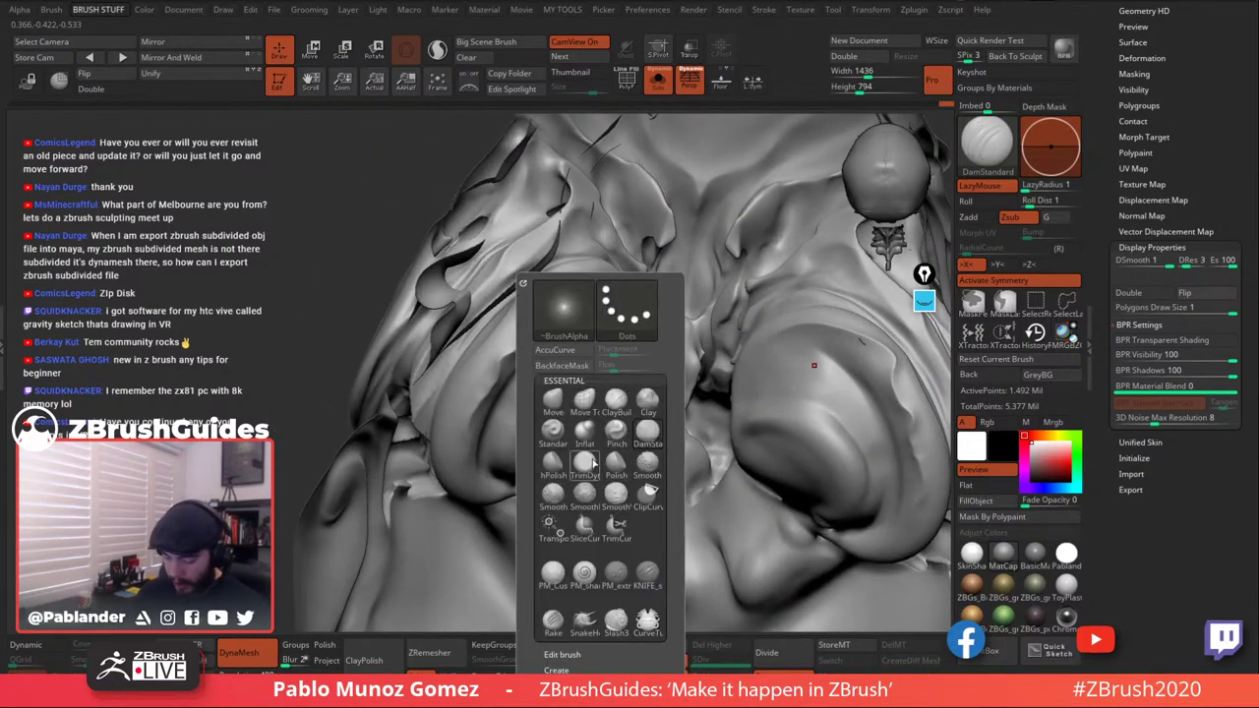
click(586, 436)
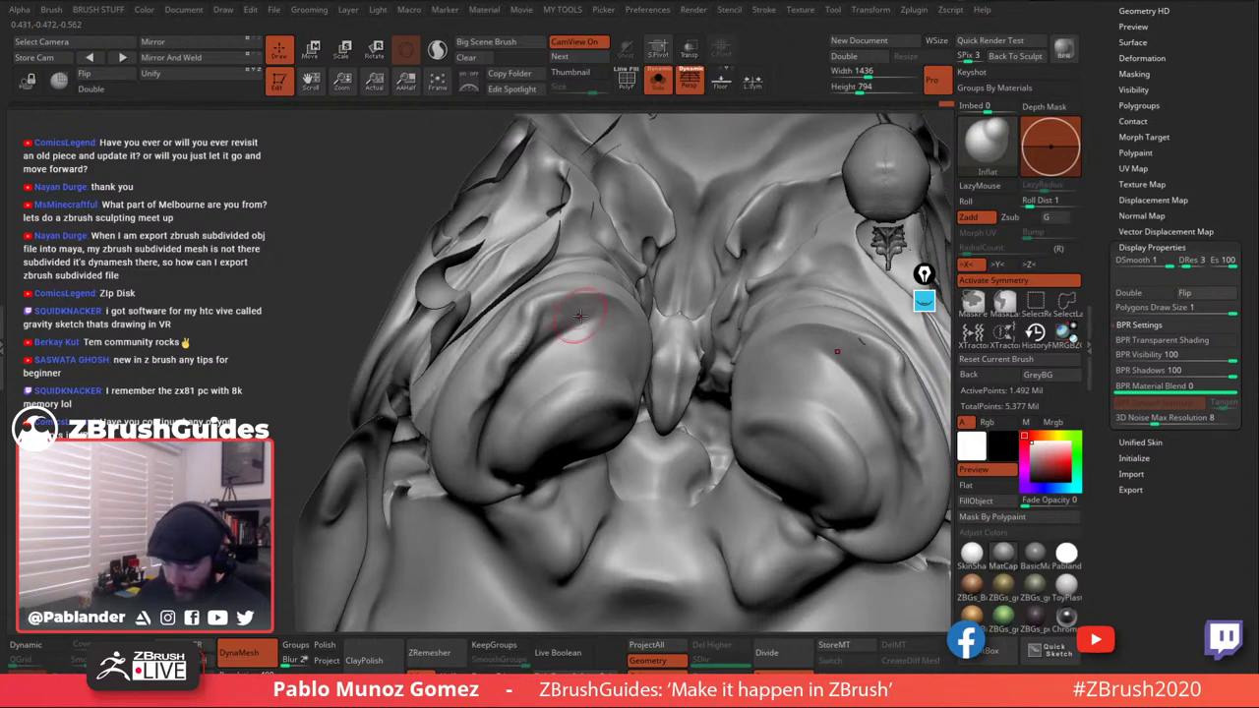
right_drag(579, 316, 594, 321)
Tighten the ridge above the eye-socket bulge with the Pinch brush and smooth the area beside it.
key(b)
click(608, 430)
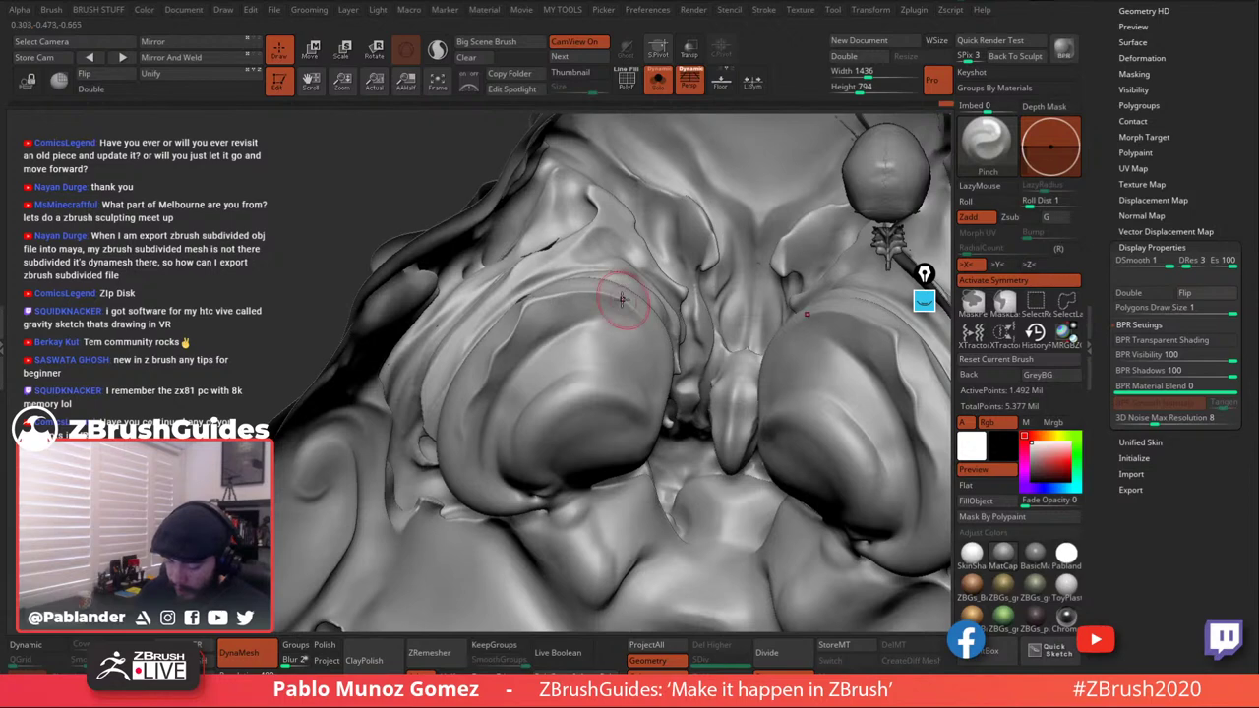
key(shift)
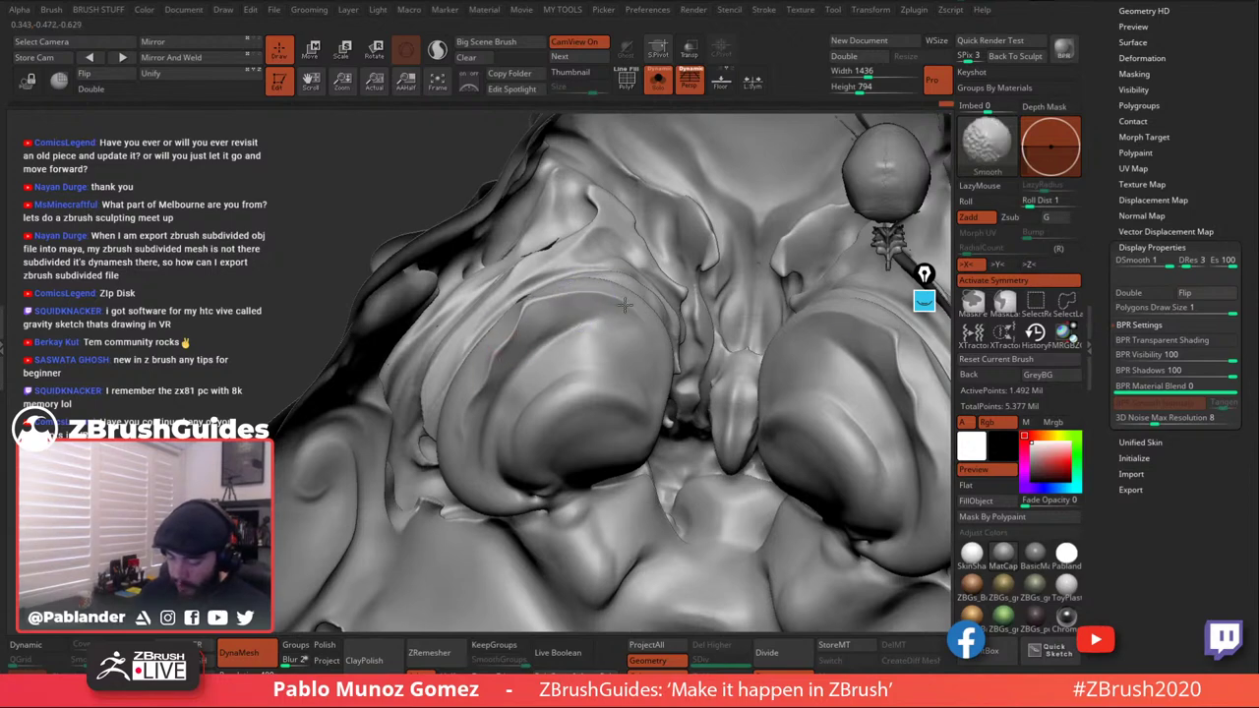
Flip the display back to the skull's outer surface and examine its front and side.
click(1132, 293)
mouse_move(664, 340)
right_down()
mouse_move(573, 324)
mouse_move(661, 333)
mouse_move(561, 394)
mouse_move(546, 280)
mouse_move(558, 306)
right_up()
mouse_move(701, 262)
right_down()
mouse_move(731, 269)
mouse_move(728, 202)
right_up()
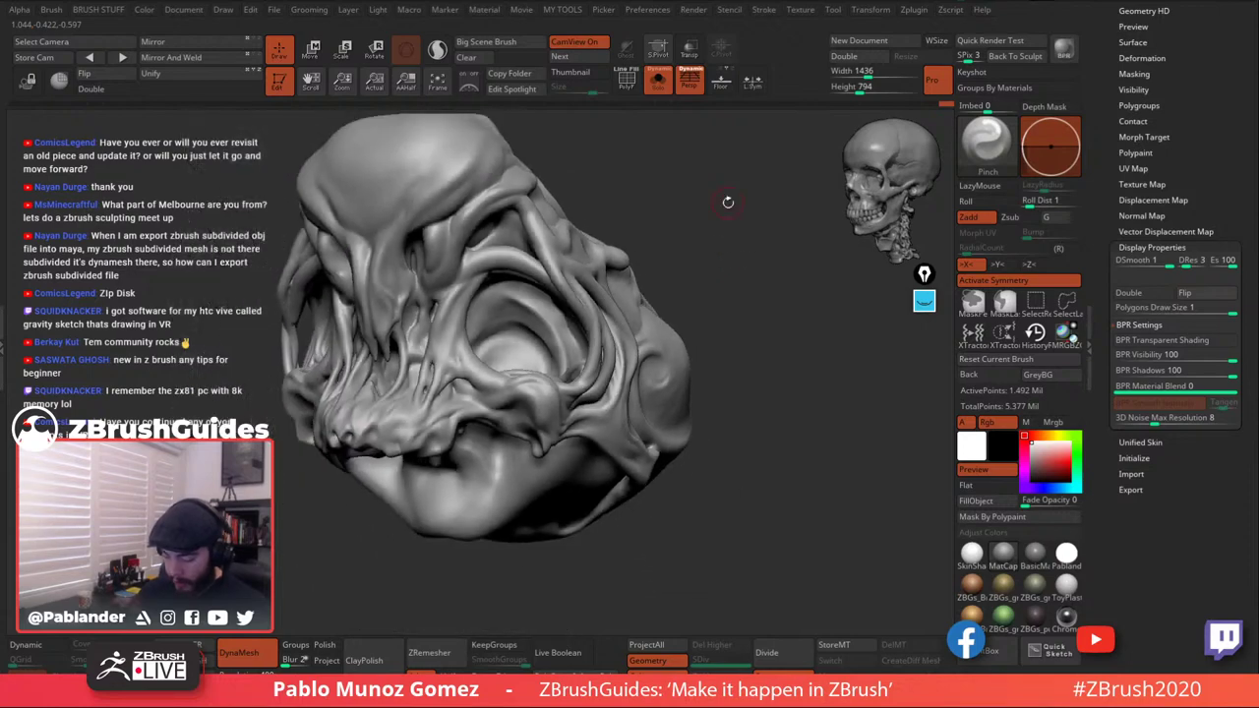
mouse_move(767, 409)
right_down()
mouse_move(737, 479)
mouse_move(718, 458)
mouse_move(754, 448)
mouse_move(731, 464)
mouse_move(724, 454)
mouse_move(732, 472)
mouse_move(662, 374)
right_up()
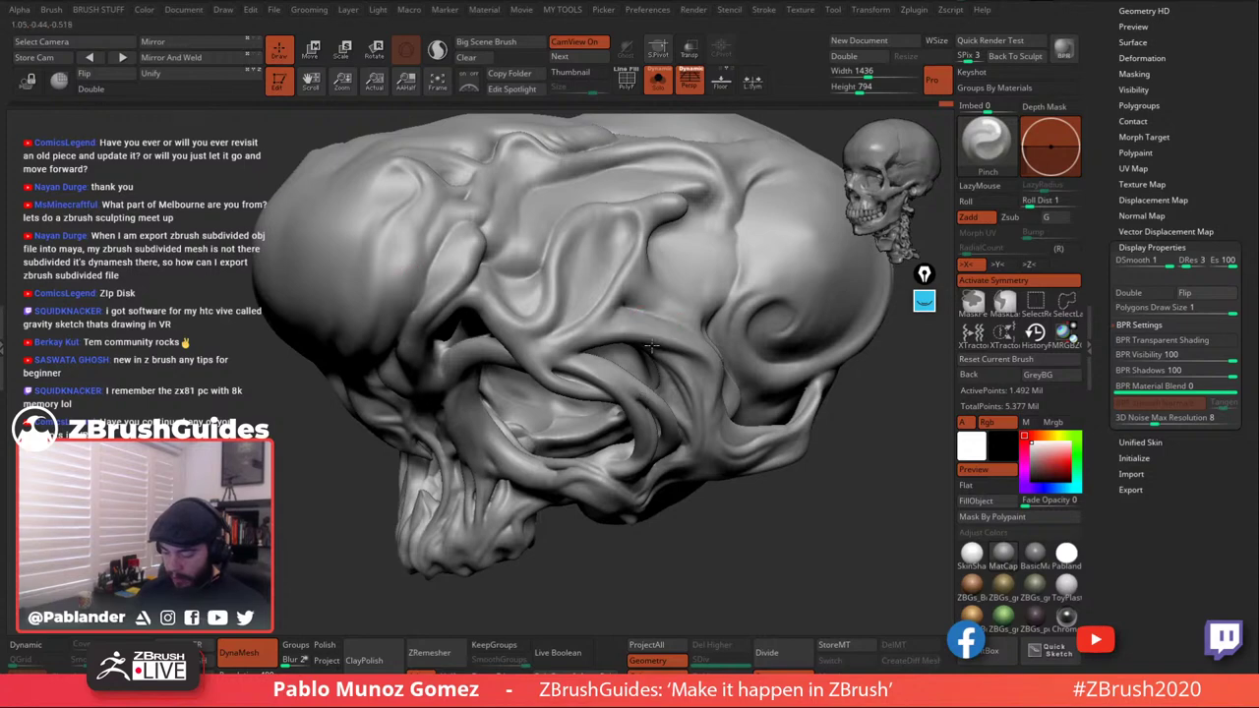
right_drag(651, 345, 703, 377)
Fill the hollow between the ridges on the skull's side with the custom clay brush and smooth it.
key(space)
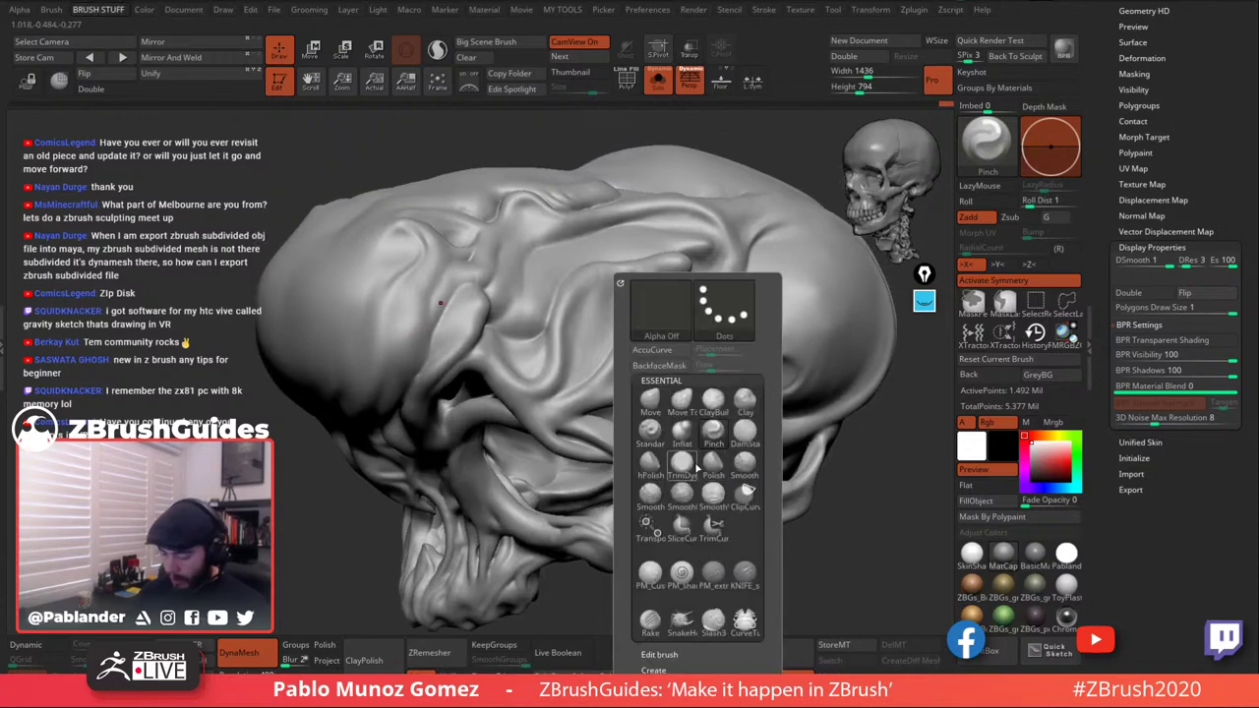
click(650, 572)
key(space)
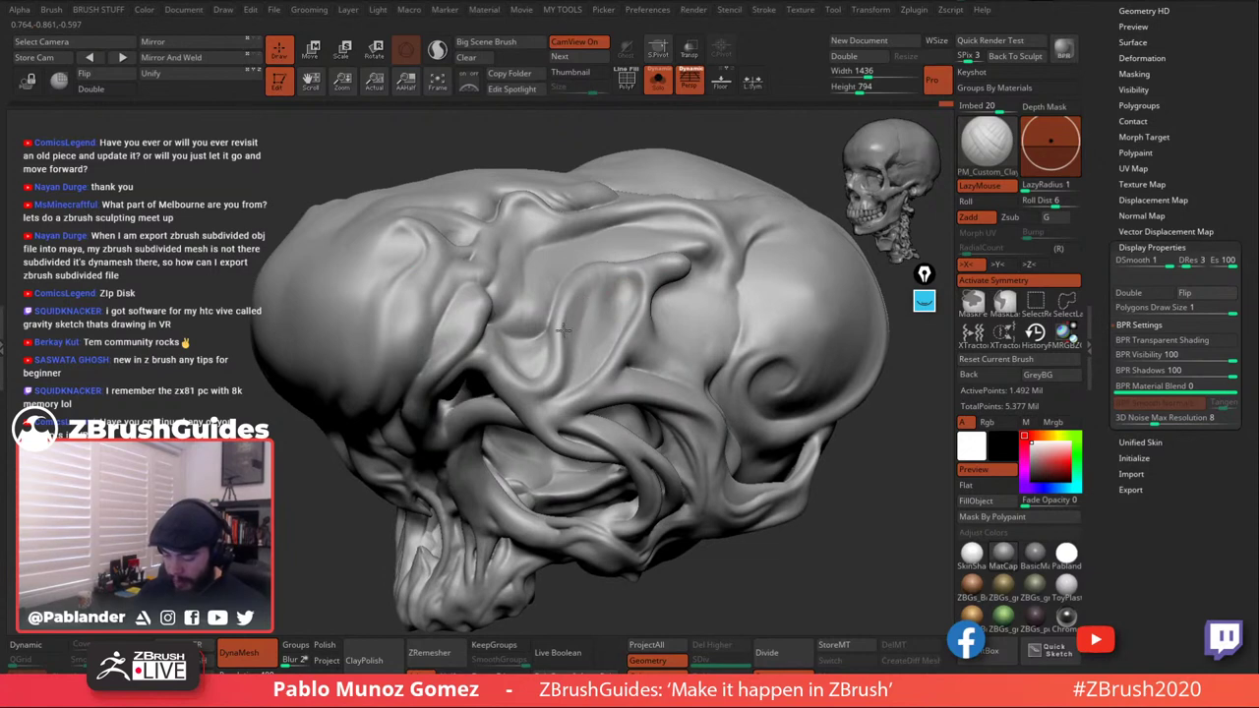
mouse_move(578, 306)
shift+mouse_down()
mouse_move(572, 323)
mouse_move(603, 338)
shift+mouse_up()
Smooth the forehead and brow, blending the clay strokes where the brow meets the temple ridge.
ctrl+right_drag(707, 450, 643, 259)
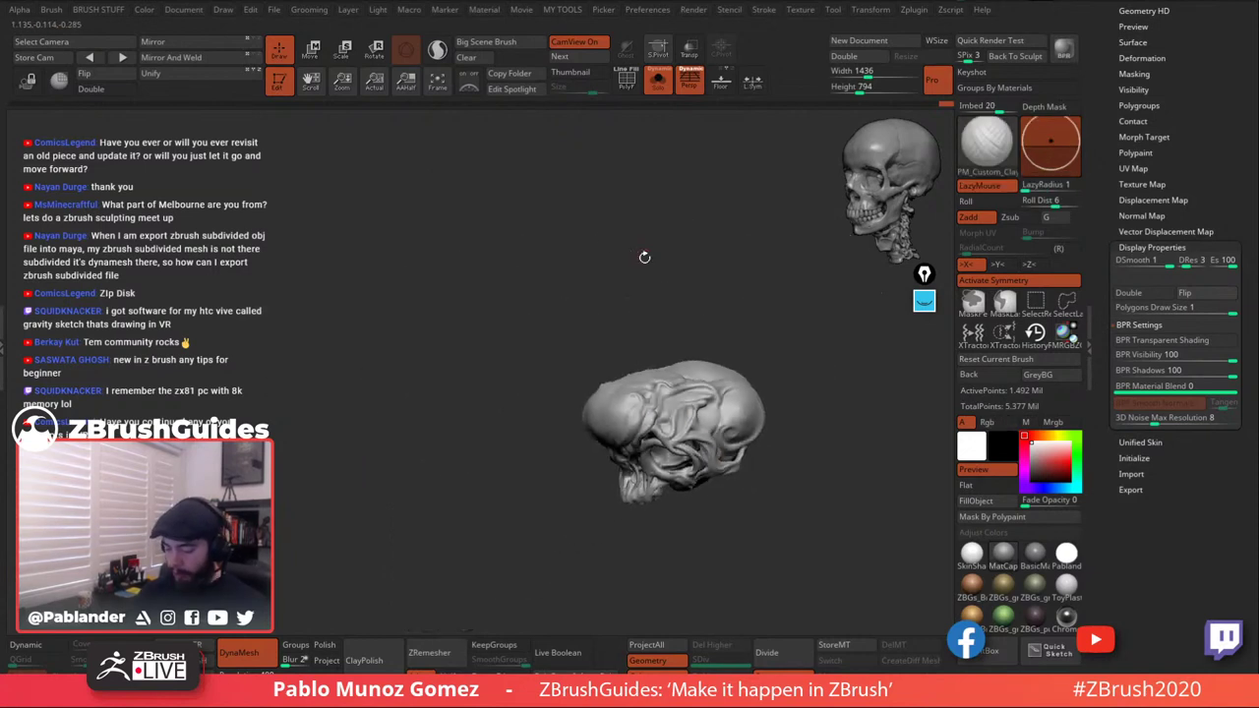
mouse_move(777, 476)
alt+right_down()
mouse_move(702, 425)
mouse_move(740, 459)
mouse_move(733, 470)
mouse_move(722, 438)
mouse_move(689, 454)
mouse_move(714, 443)
mouse_move(740, 469)
mouse_move(757, 466)
mouse_move(734, 469)
alt+right_up()
mouse_move(623, 418)
alt+right_down()
mouse_move(635, 429)
mouse_move(601, 417)
mouse_move(643, 373)
mouse_move(653, 394)
mouse_move(631, 412)
alt+right_up()
right_click(643, 372)
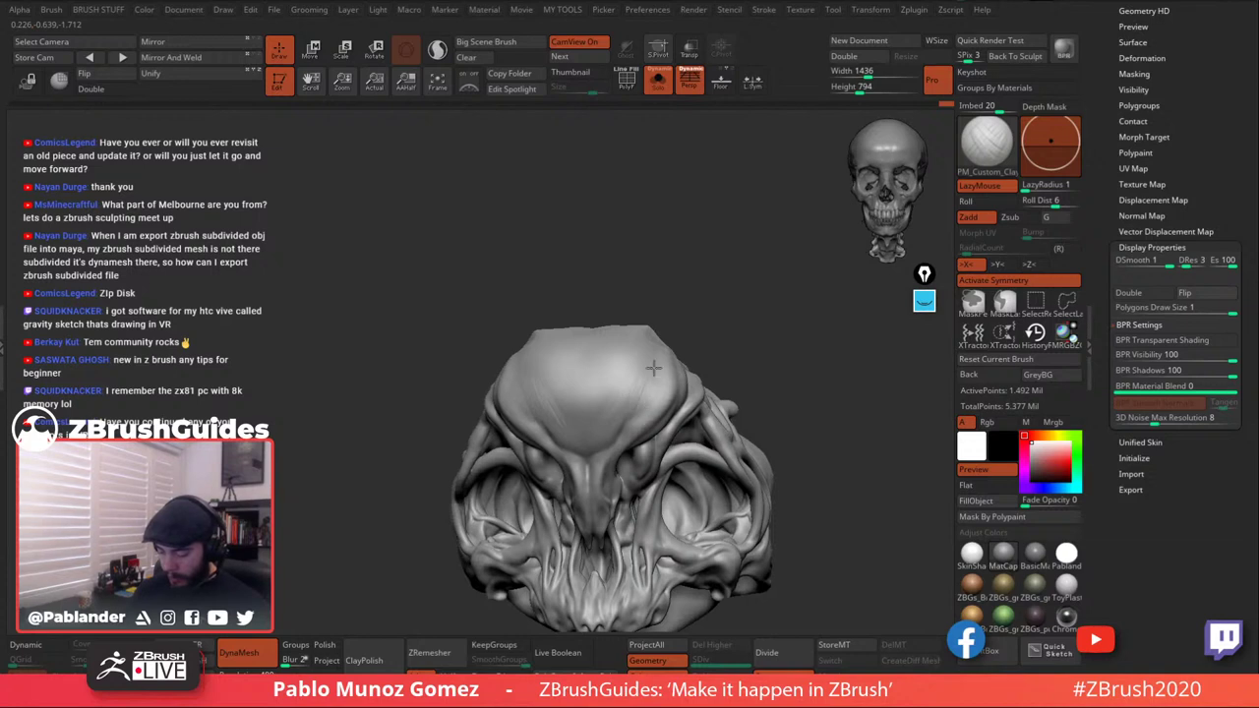
key(shift)
right_drag(668, 359, 615, 335)
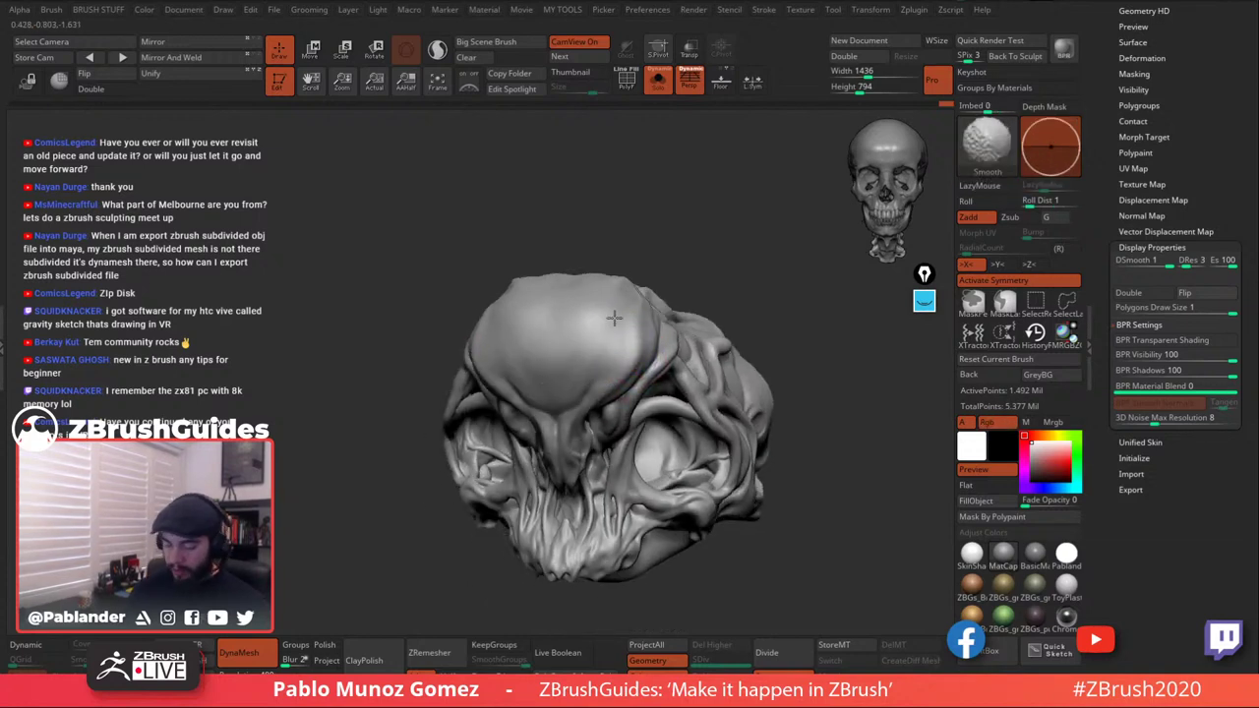
mouse_move(707, 278)
right_down()
mouse_move(695, 286)
mouse_move(692, 340)
mouse_move(632, 349)
right_up()
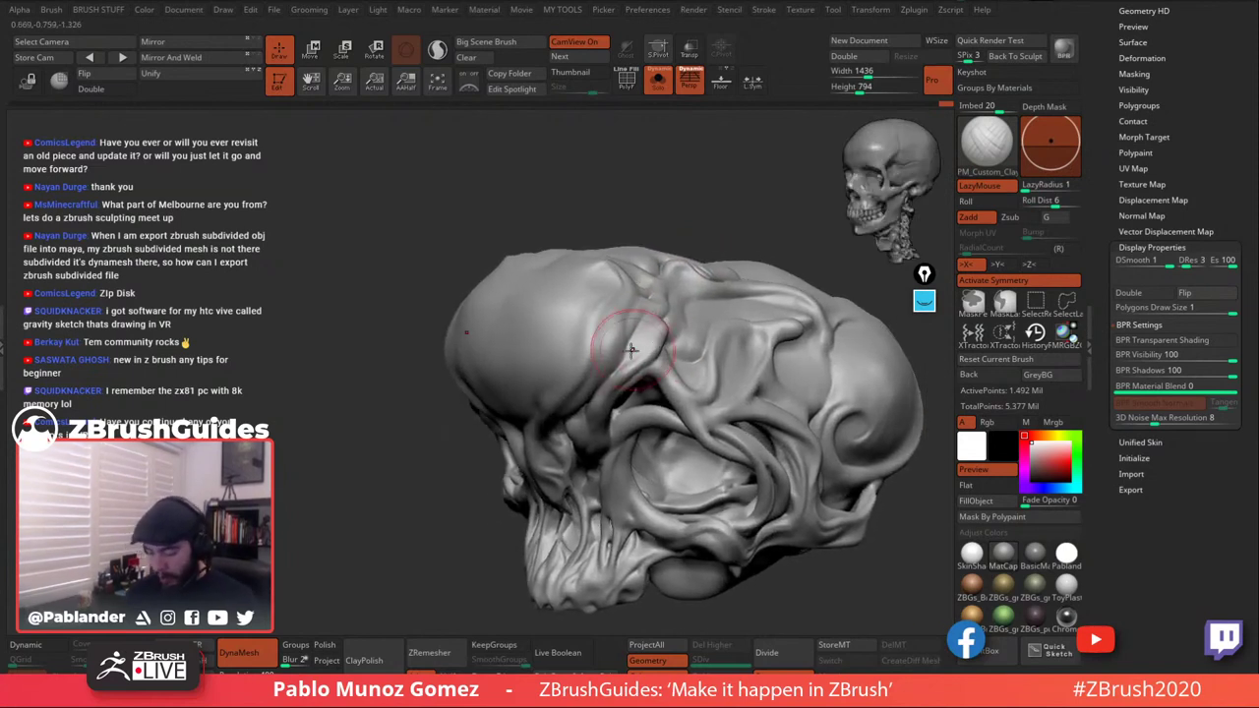
key(shift)
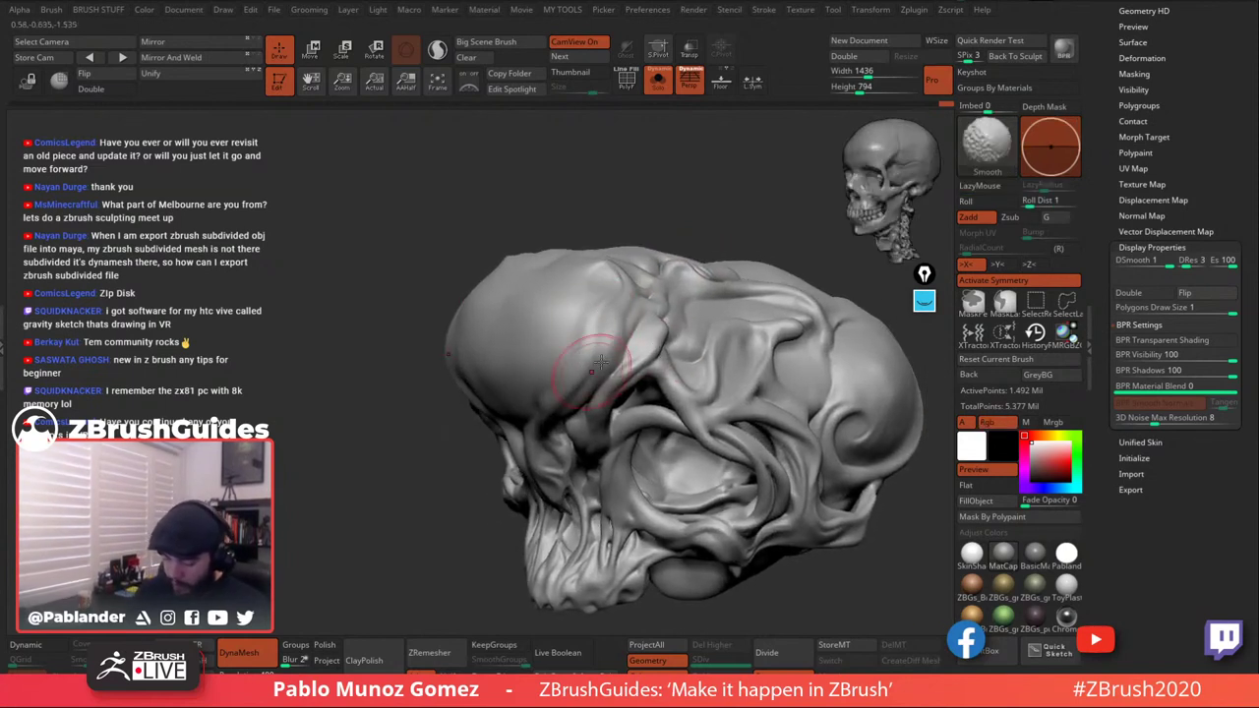
drag(619, 345, 582, 382)
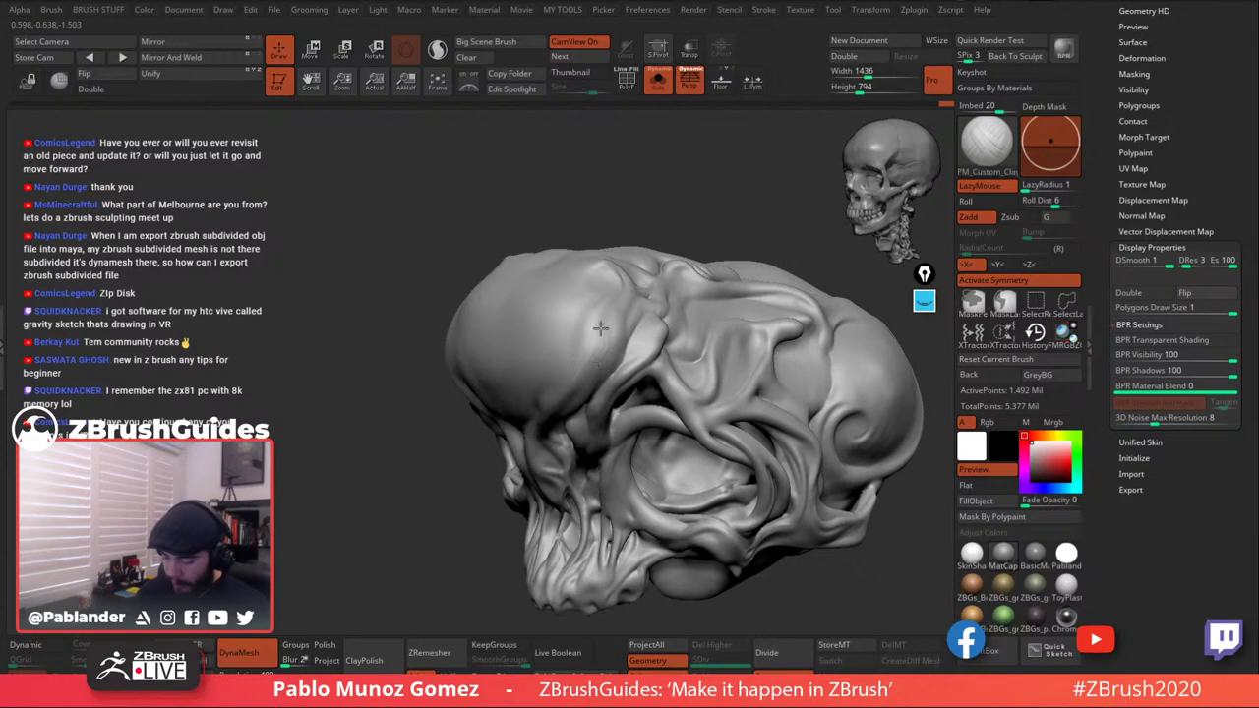
Add symmetrical clay strokes on top of the skull beside the raised ridges and smooth them.
mouse_move(611, 331)
right_down()
mouse_move(632, 342)
mouse_move(679, 315)
mouse_move(706, 316)
mouse_move(754, 281)
mouse_move(743, 357)
mouse_move(745, 252)
right_up()
key(space)
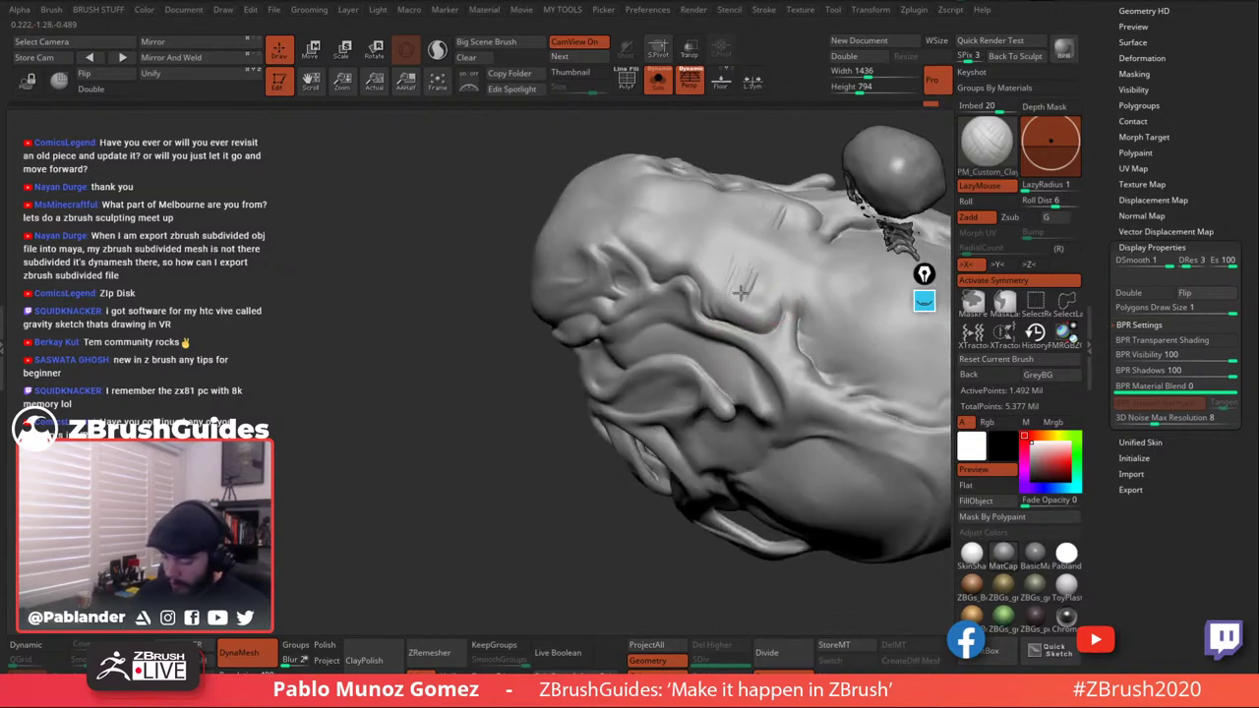
key(shift)
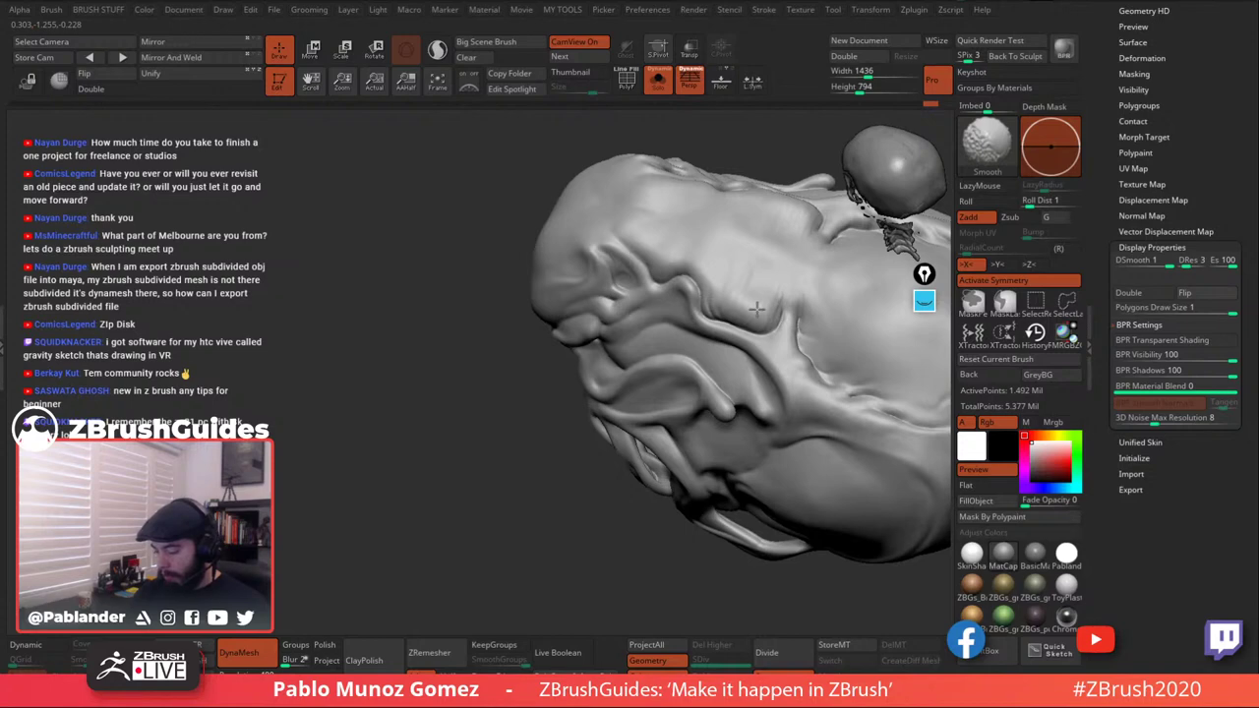
shift+right_drag(789, 312, 805, 307)
Build up the raised plate on top of the skull behind the forehead with cross-hatched clay strokes.
mouse_move(799, 408)
alt+right_down()
mouse_move(685, 364)
mouse_move(673, 337)
alt+right_up()
mouse_move(602, 307)
alt+right_down()
mouse_move(675, 360)
mouse_move(663, 334)
alt+right_up()
drag(663, 334, 571, 419)
key(space)
mouse_move(573, 421)
mouse_down()
mouse_move(625, 403)
mouse_move(632, 378)
mouse_up()
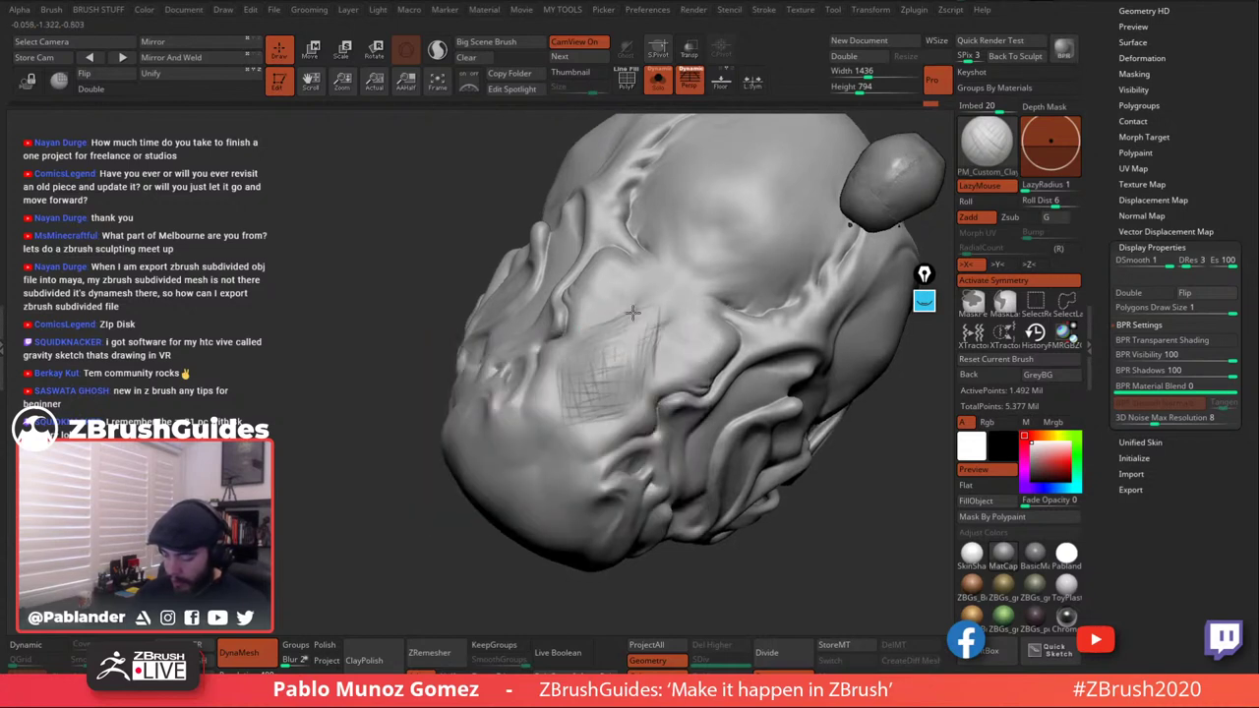
mouse_move(633, 313)
mouse_down()
mouse_move(653, 352)
mouse_move(688, 312)
mouse_move(679, 371)
mouse_up()
drag(716, 316, 689, 360)
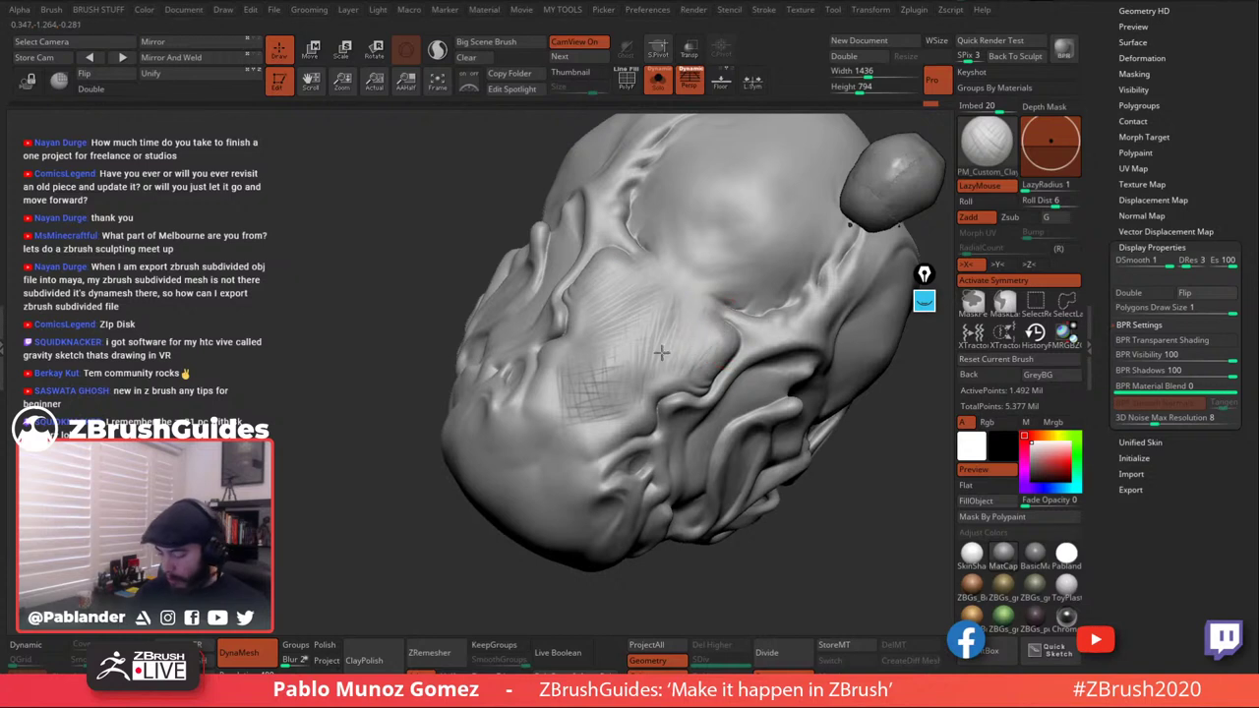
Smooth the cross-hatched clay on the skull's top plate and add more clay along its front edge.
key(shift)
shift+drag(726, 307, 699, 365)
key(shift)
shift+drag(690, 310, 666, 302)
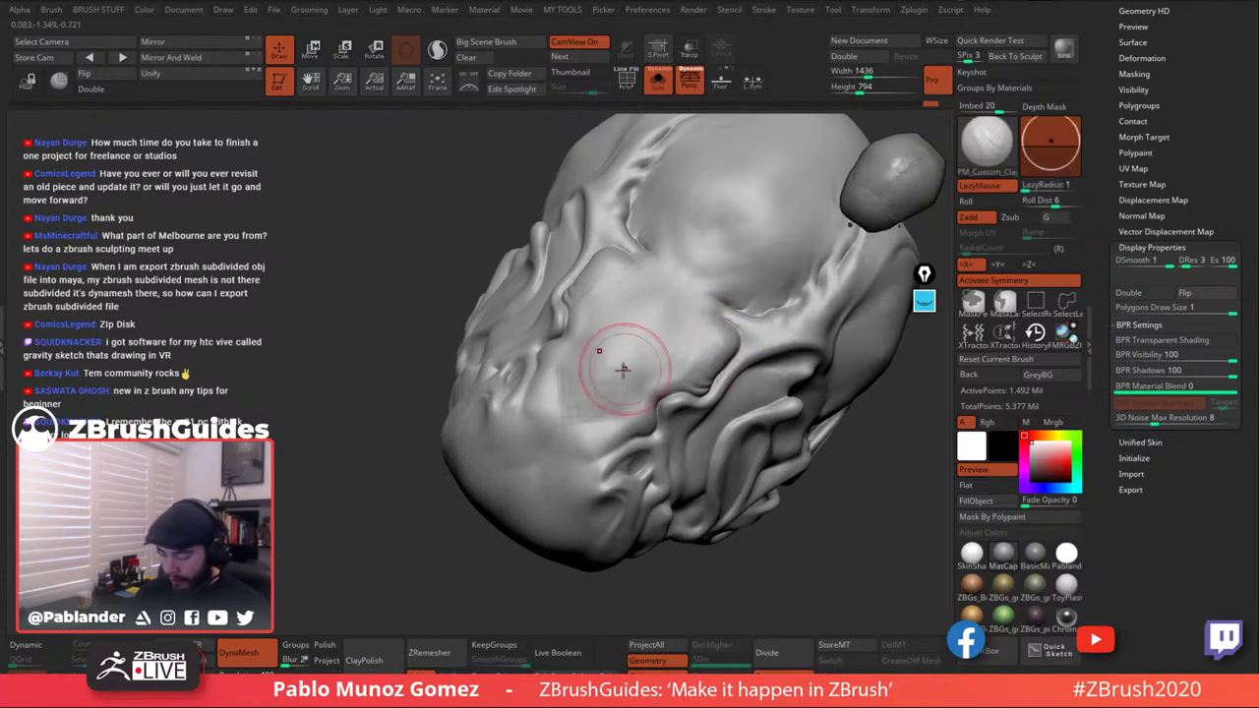
mouse_move(625, 366)
mouse_down()
mouse_move(578, 428)
mouse_move(635, 372)
mouse_move(632, 411)
mouse_up()
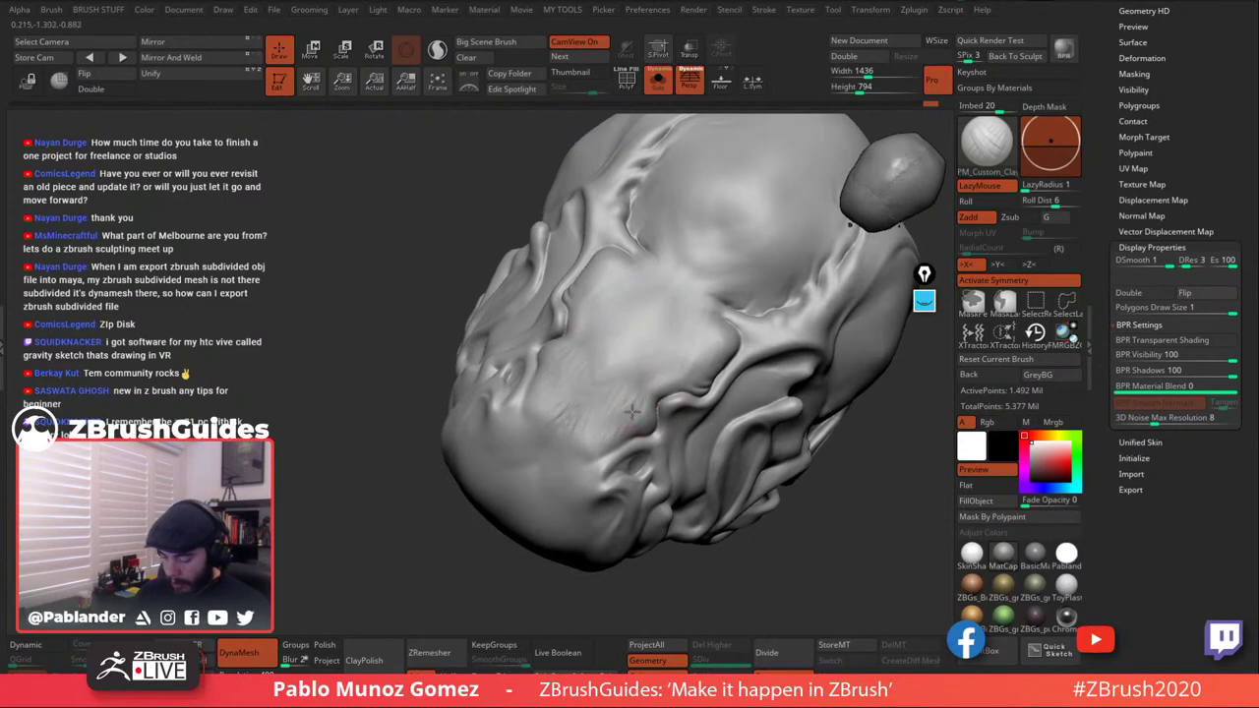
Smooth the front edge of the skull's top plate, add a clay stroke beside it, and smooth the forehead just ahead of it.
mouse_move(622, 352)
shift+mouse_down()
mouse_move(593, 416)
mouse_move(644, 365)
shift+mouse_up()
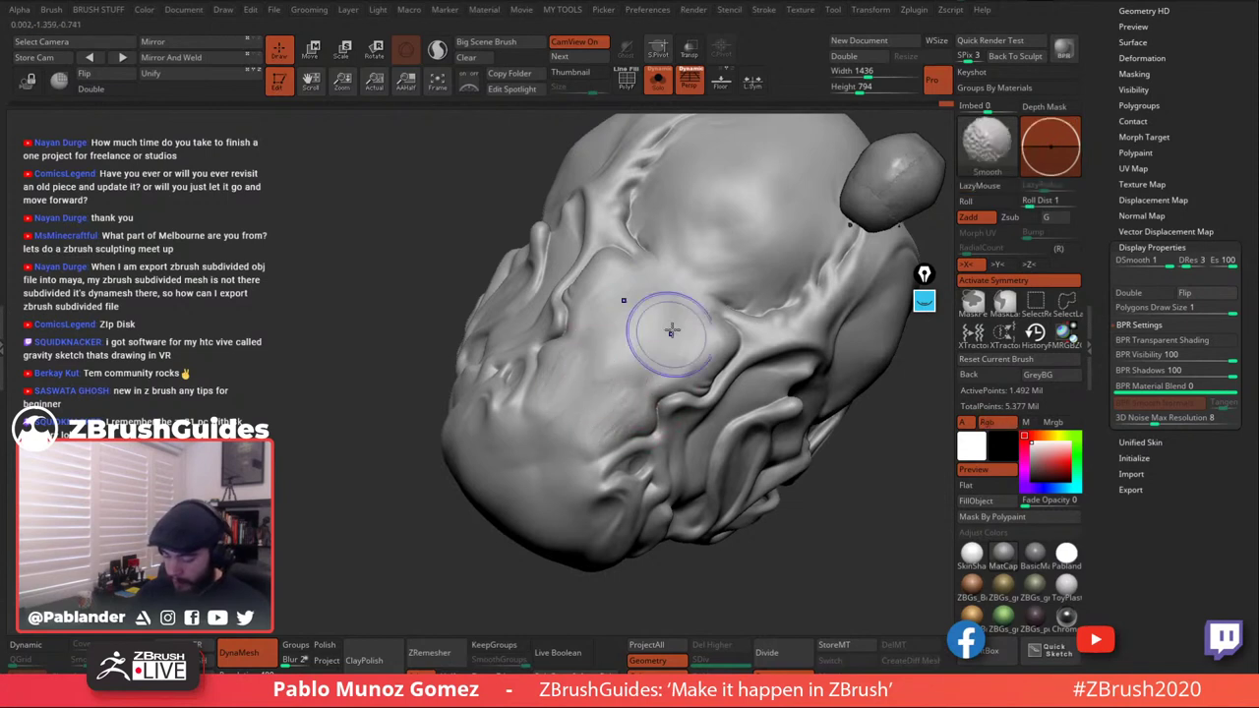
right_drag(672, 332, 669, 365)
drag(669, 365, 643, 412)
key(shift)
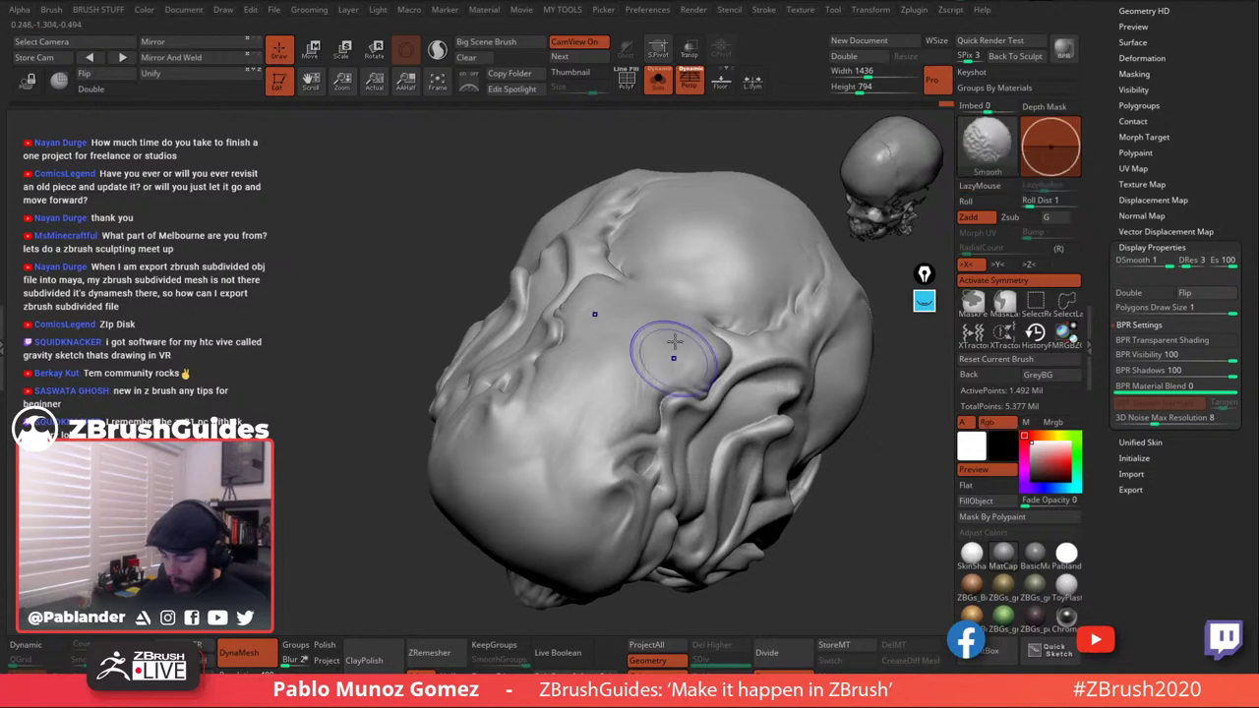
mouse_move(549, 430)
shift+mouse_down()
mouse_move(594, 399)
mouse_move(559, 473)
shift+mouse_up()
key(shift)
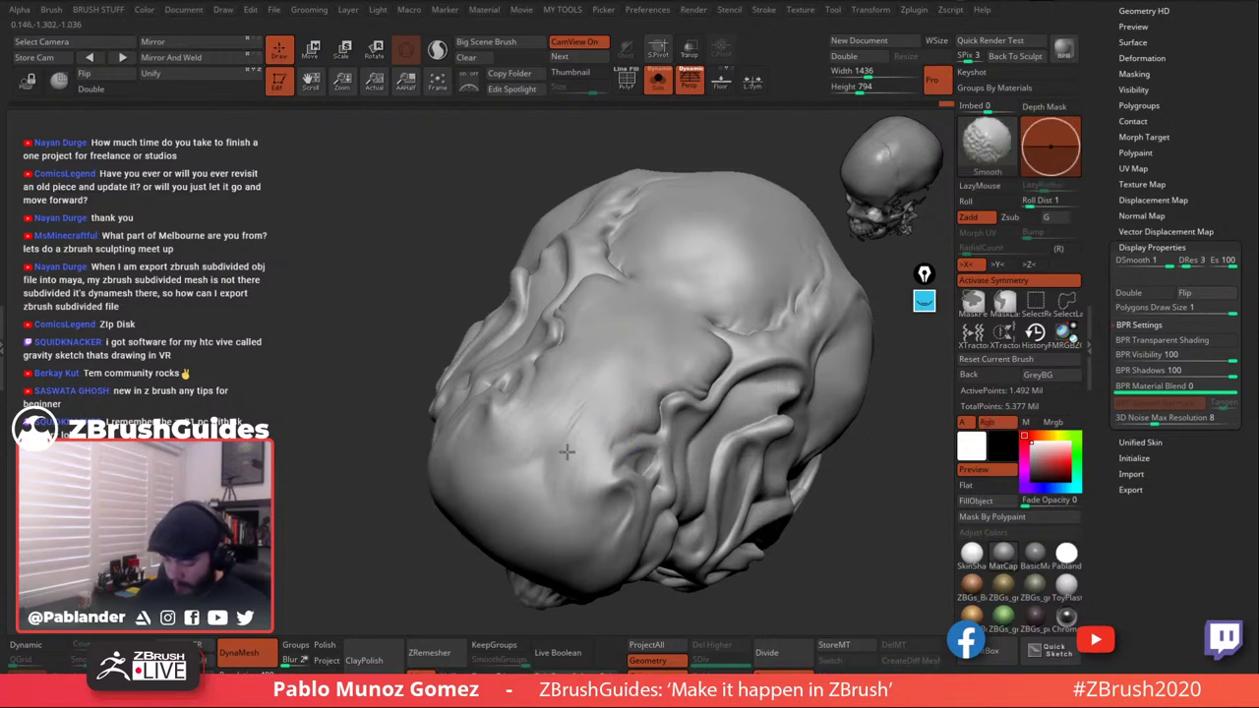
Even out the top plate and forehead with further smoothing, blending the plate into the hollow of the cranium behind it.
right_drag(602, 412, 702, 341)
shift+drag(703, 341, 639, 343)
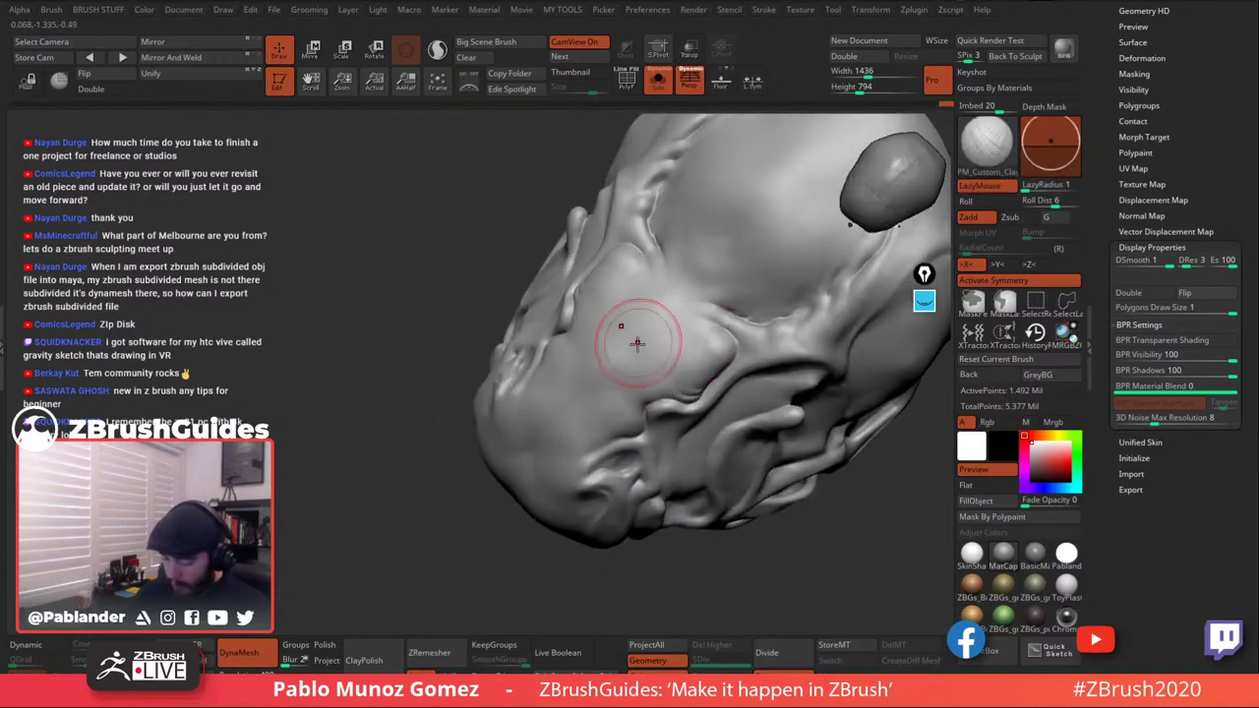
key(shift)
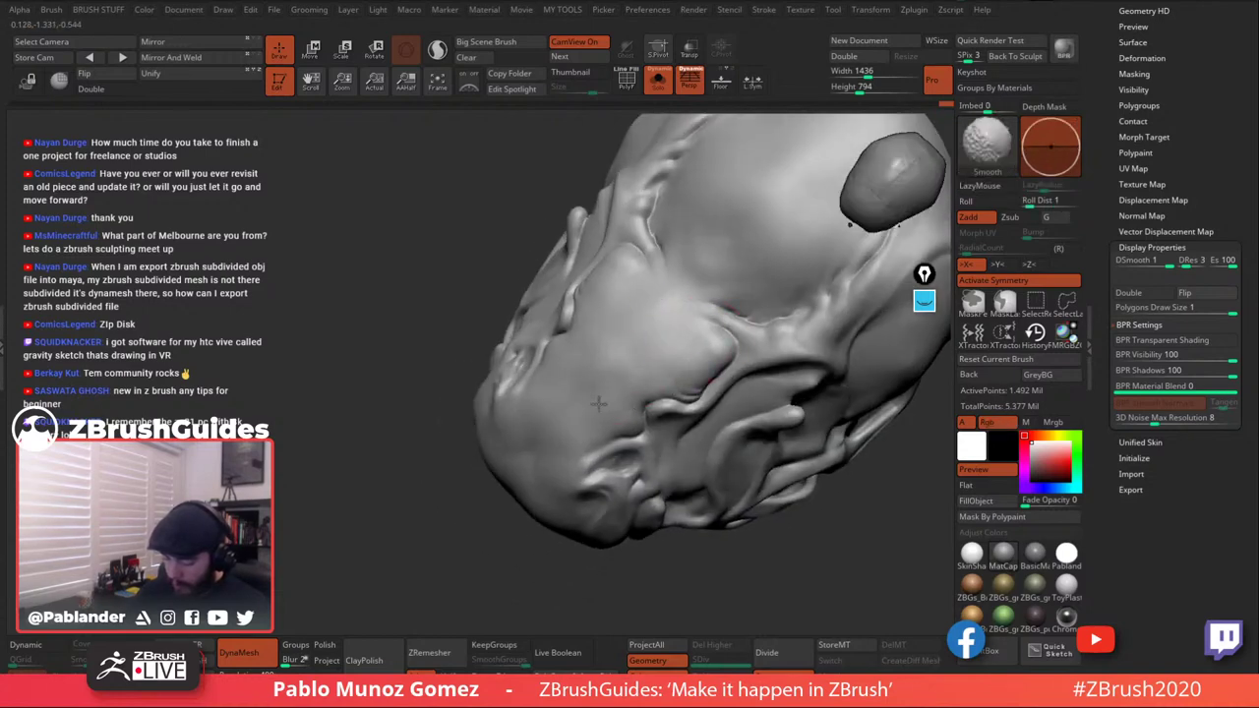
right_drag(610, 341, 573, 394)
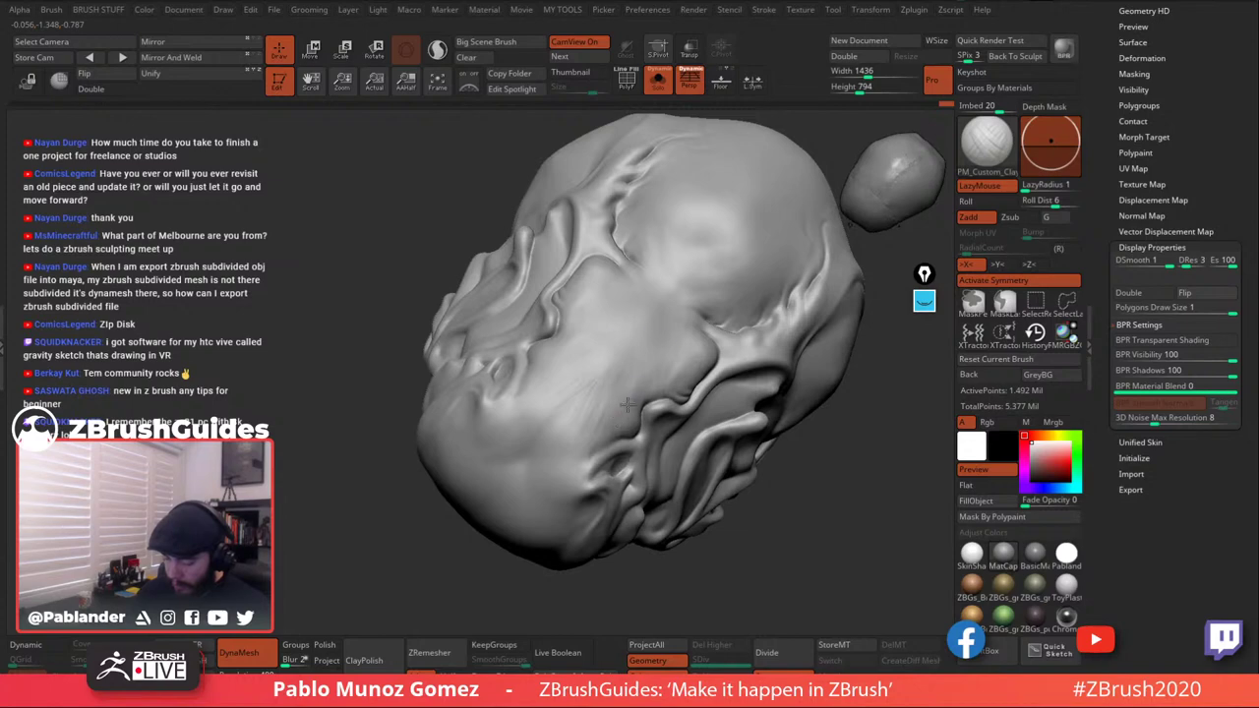
shift+drag(628, 405, 588, 372)
right_drag(651, 335, 689, 295)
shift+drag(629, 344, 550, 403)
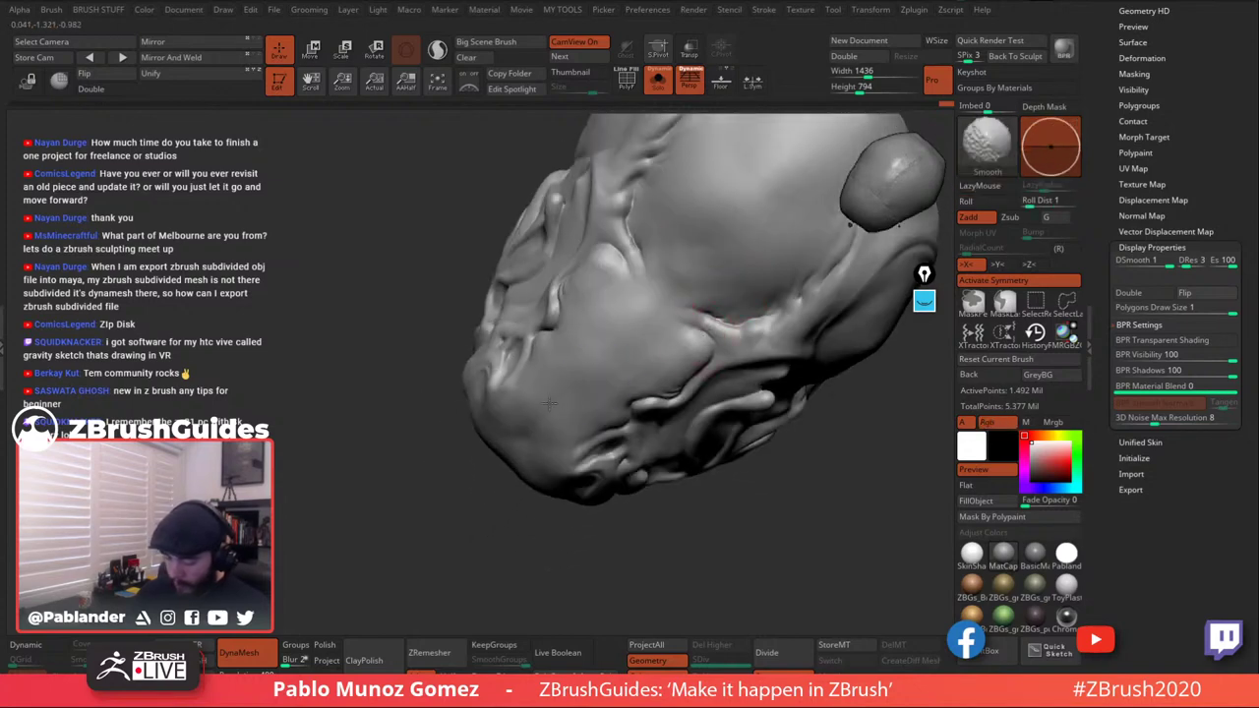
right_drag(578, 360, 689, 277)
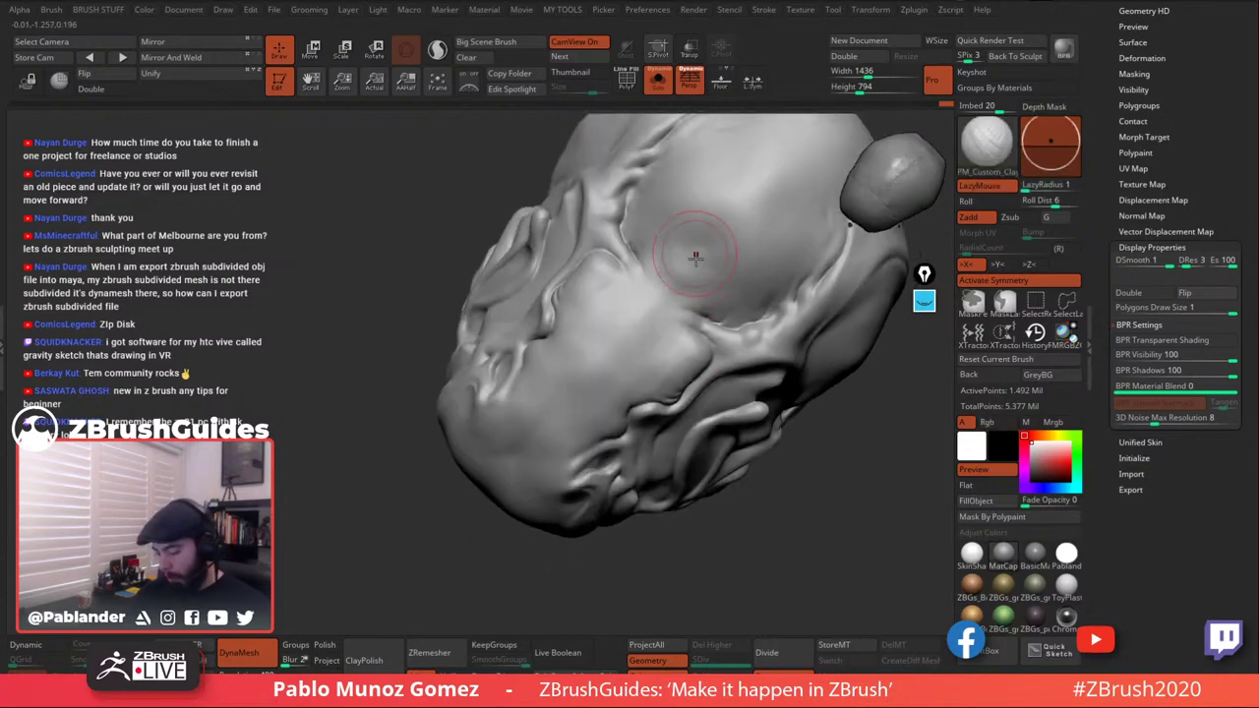
key(shift)
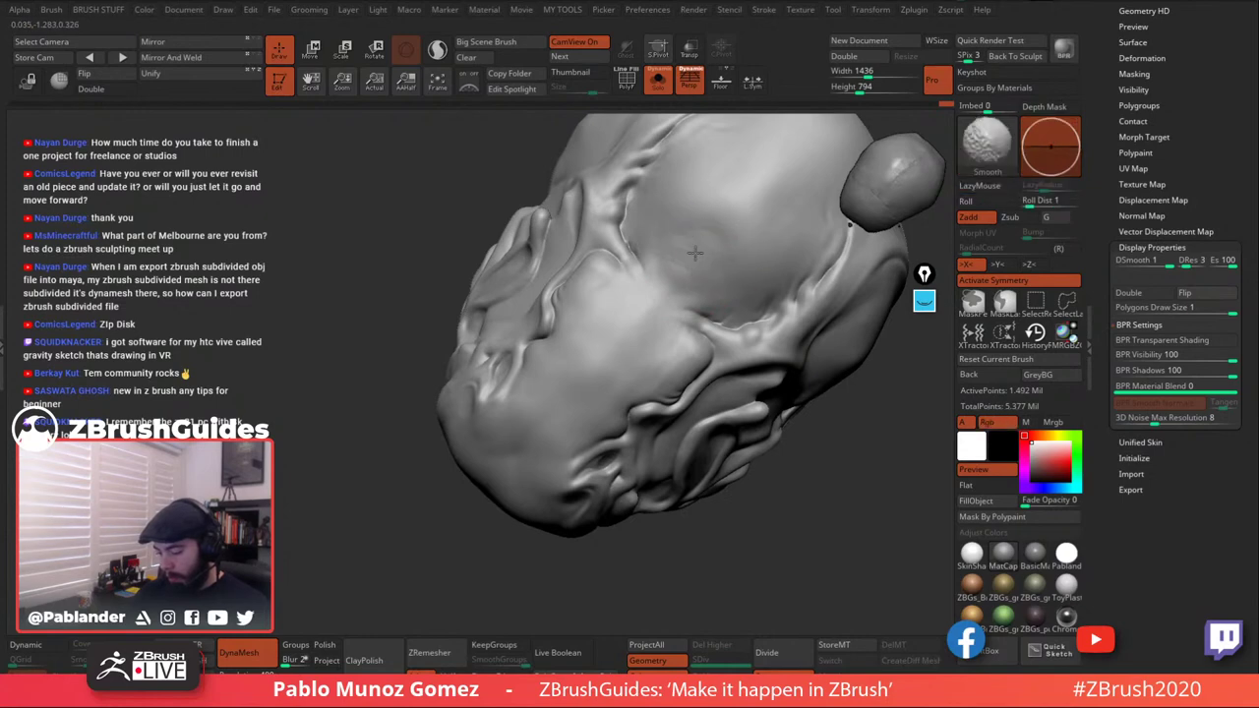
Add clay strokes to the temple folds on the side of the skull, building up the area around the hooked ridge.
mouse_move(728, 287)
ctrl+right_down()
mouse_move(736, 380)
mouse_move(755, 425)
mouse_move(736, 355)
mouse_move(707, 388)
mouse_move(679, 352)
mouse_move(655, 296)
mouse_move(665, 290)
ctrl+right_up()
ctrl+right_drag(665, 290, 667, 304)
drag(667, 304, 638, 318)
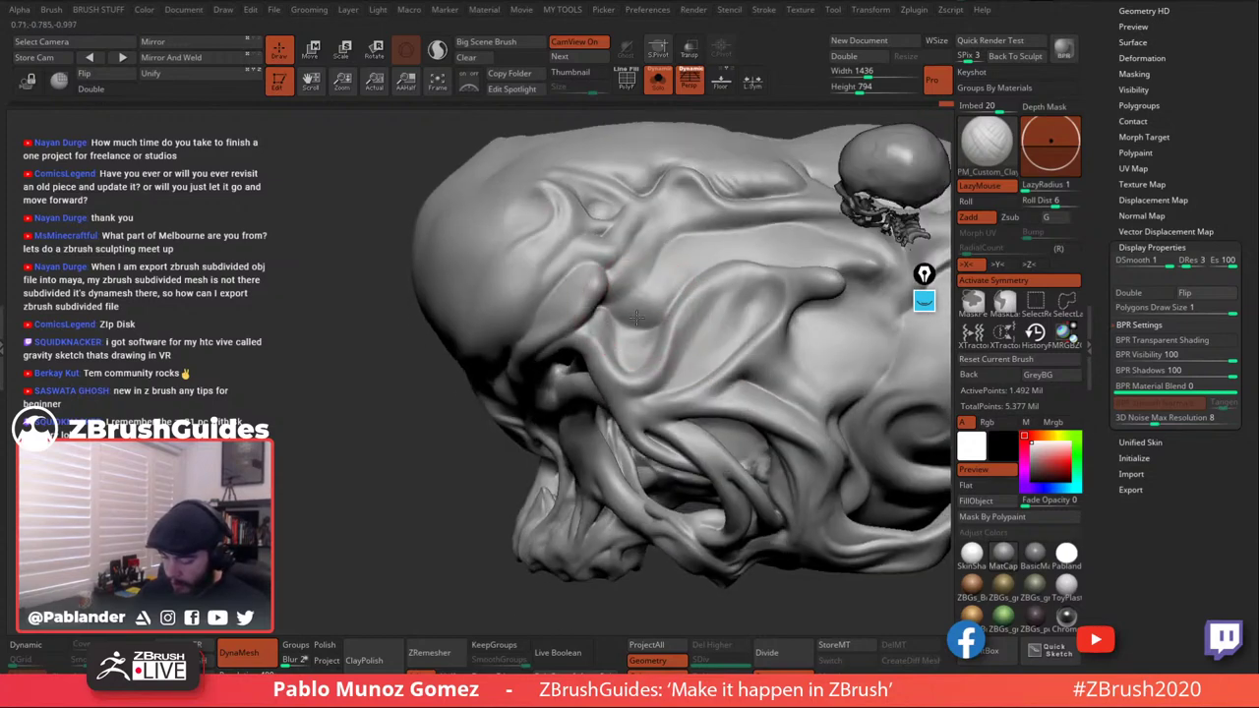
mouse_move(646, 231)
right_down()
mouse_move(688, 276)
mouse_move(680, 290)
right_up()
key(space)
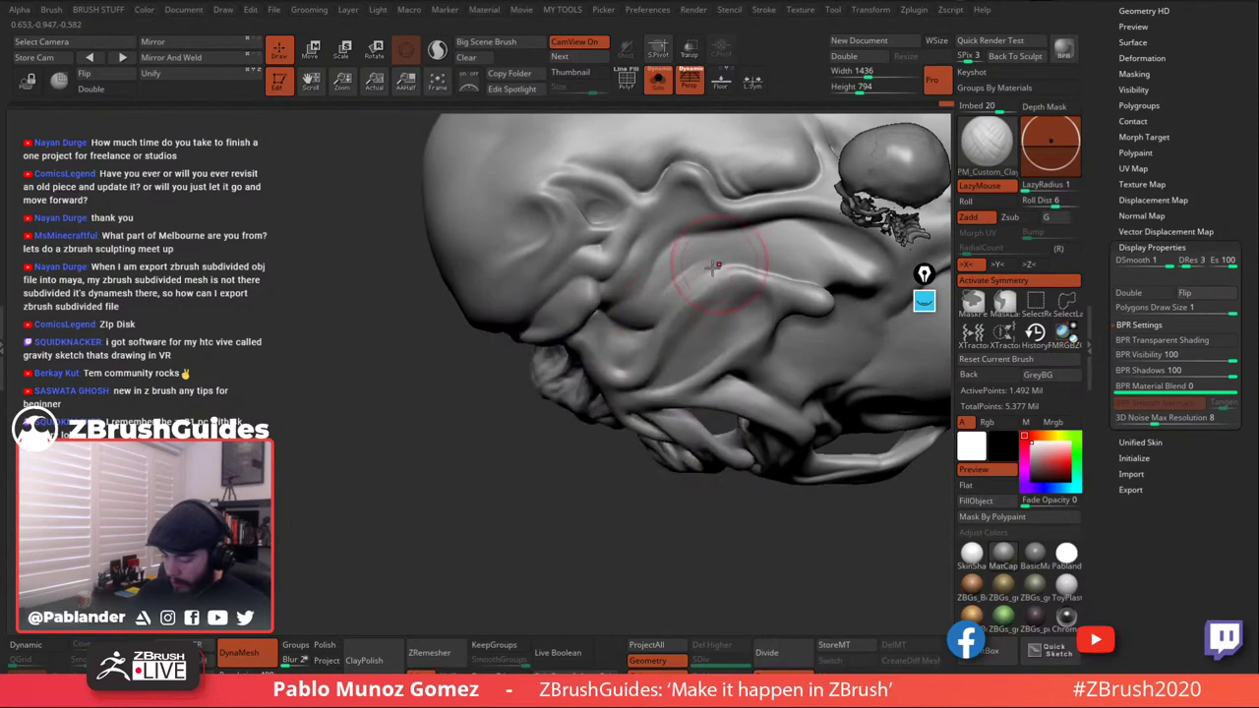
right_drag(774, 254, 721, 275)
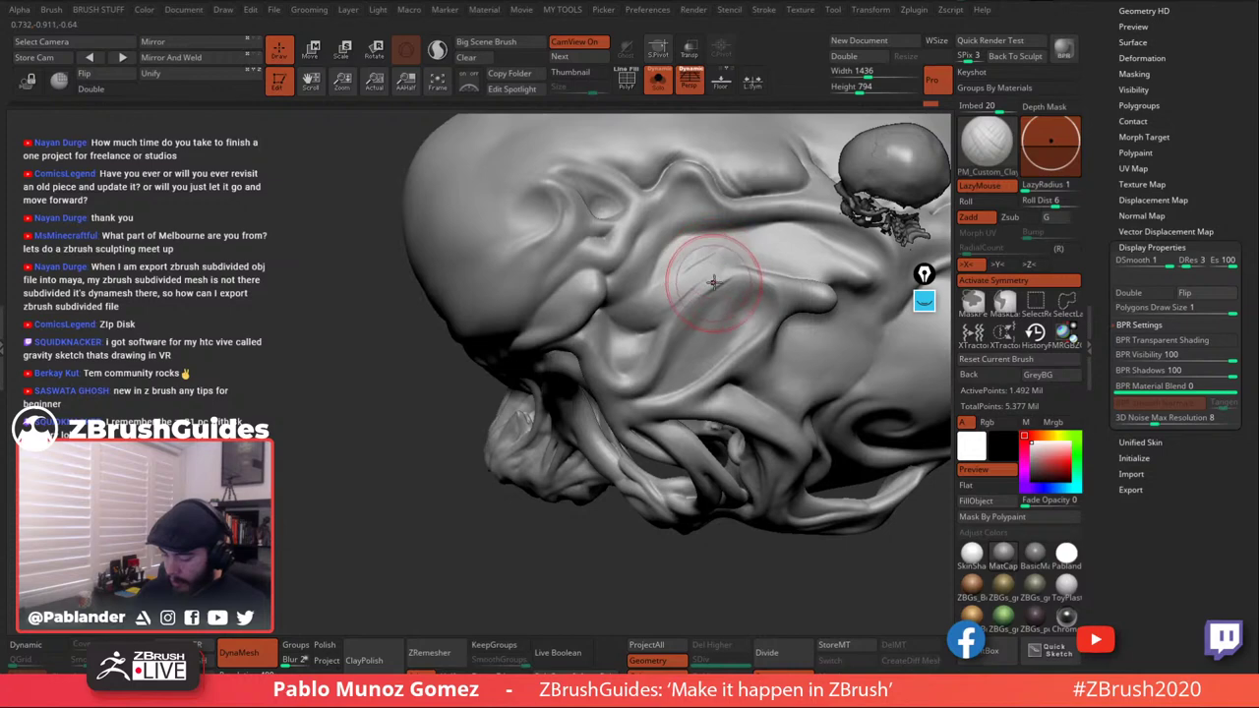
right_drag(712, 270, 659, 335)
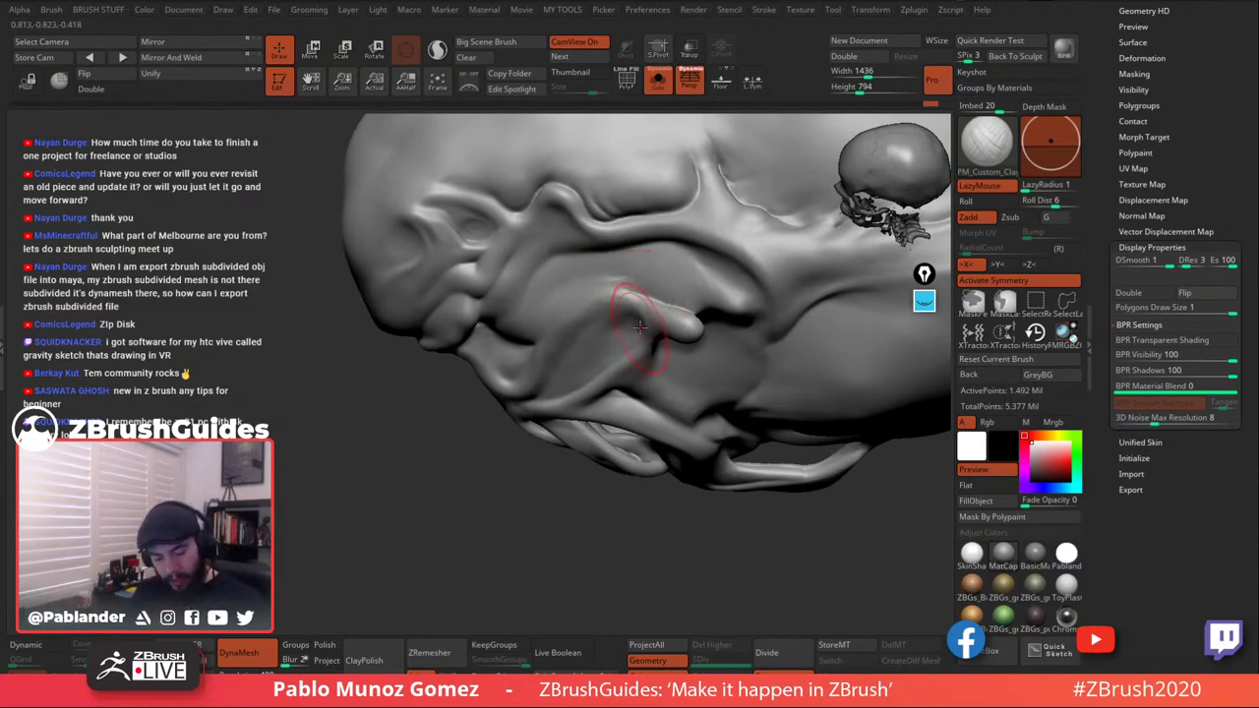
Smooth the clay strokes along the upper side of the hooked temple ridge.
right_drag(639, 327, 652, 267)
shift+drag(652, 267, 645, 277)
right_drag(639, 285, 580, 309)
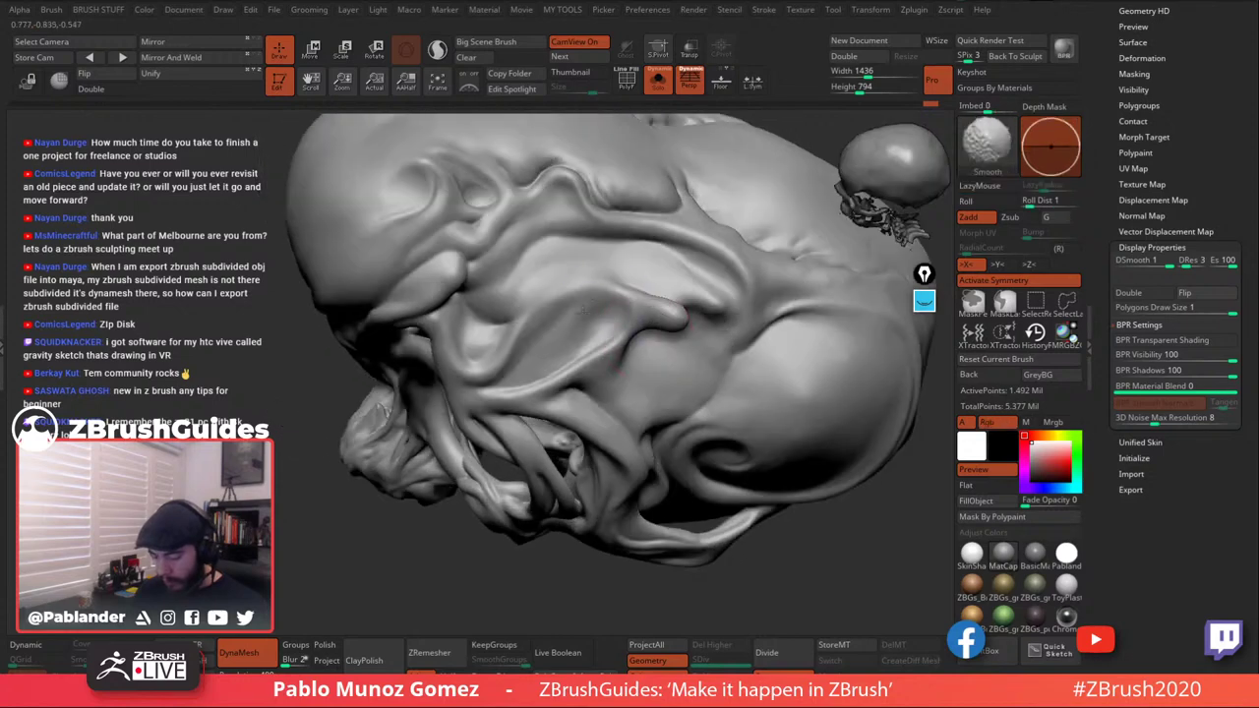
Add clay between the hooked temple ridge and the spiral on the side of the cranium, and smooth it.
mouse_move(628, 388)
ctrl+right_down()
mouse_move(640, 348)
mouse_move(679, 394)
ctrl+right_up()
mouse_move(790, 509)
alt+right_down()
mouse_move(760, 427)
mouse_move(789, 397)
alt+right_up()
mouse_move(683, 345)
ctrl+right_down()
mouse_move(693, 386)
mouse_move(704, 337)
ctrl+right_up()
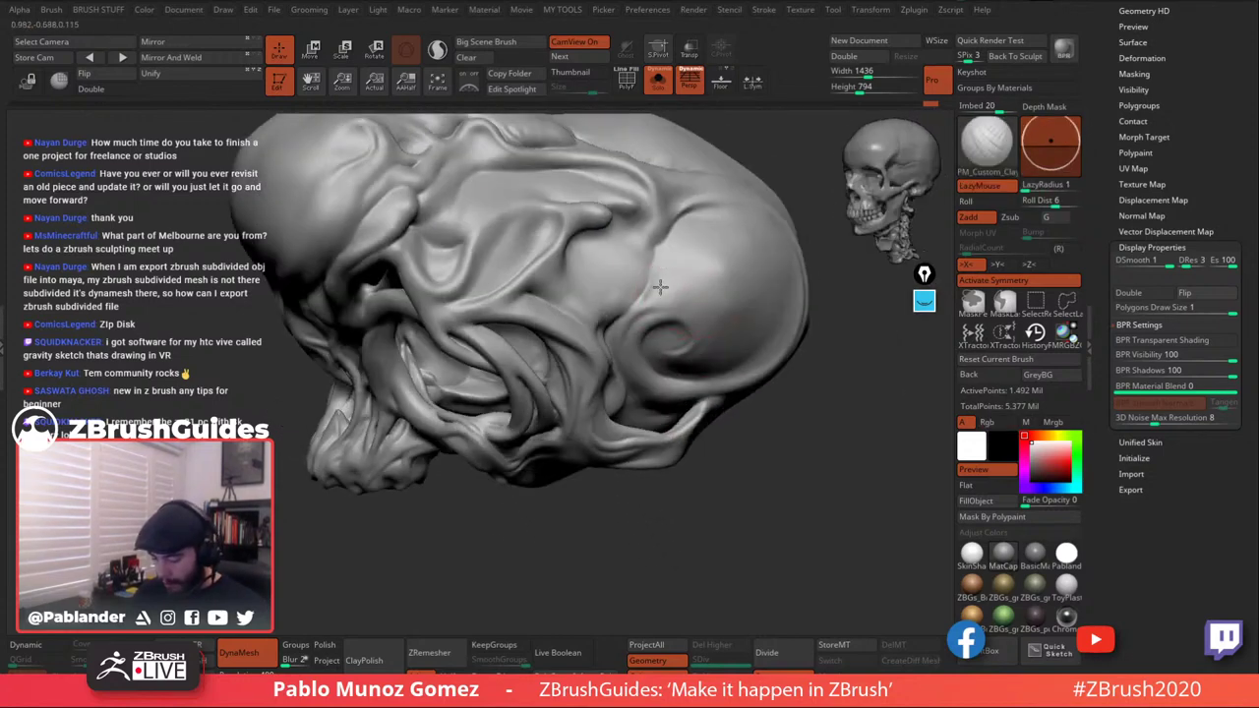
key(shift)
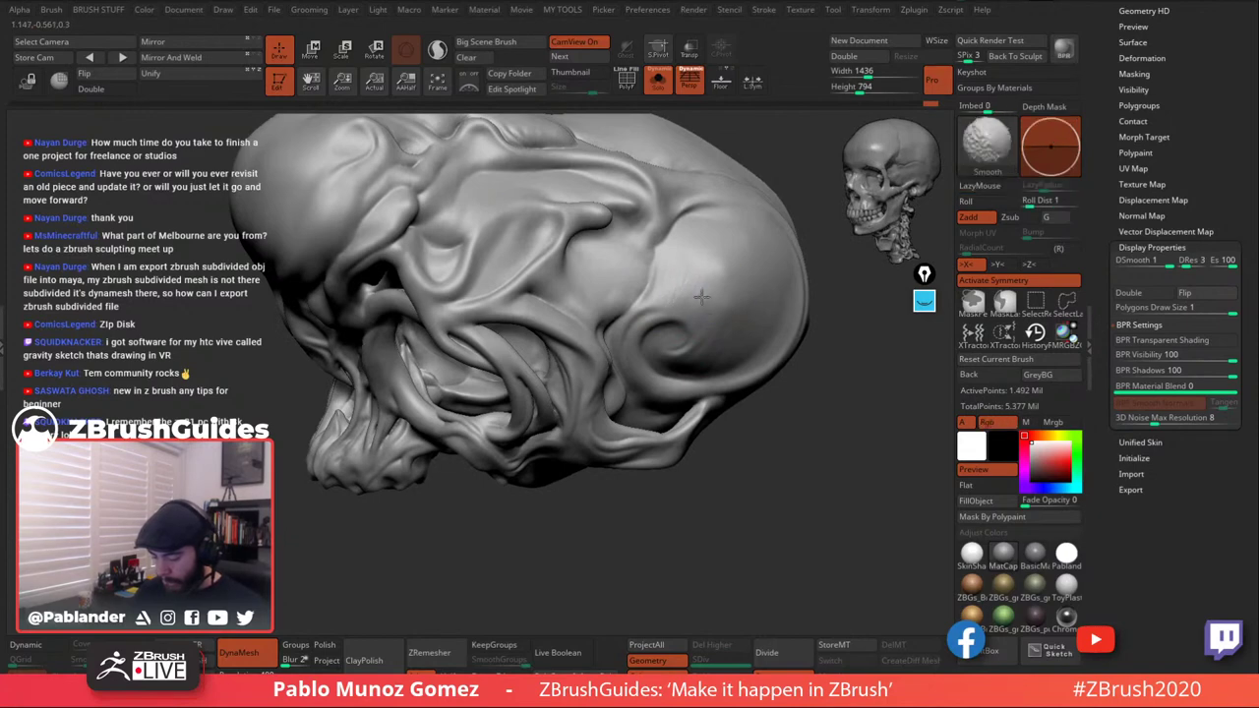
mouse_move(708, 348)
ctrl+right_down()
mouse_move(714, 281)
mouse_move(801, 442)
mouse_move(751, 388)
ctrl+right_up()
mouse_move(751, 388)
ctrl+right_down()
mouse_move(722, 436)
mouse_move(638, 396)
ctrl+right_up()
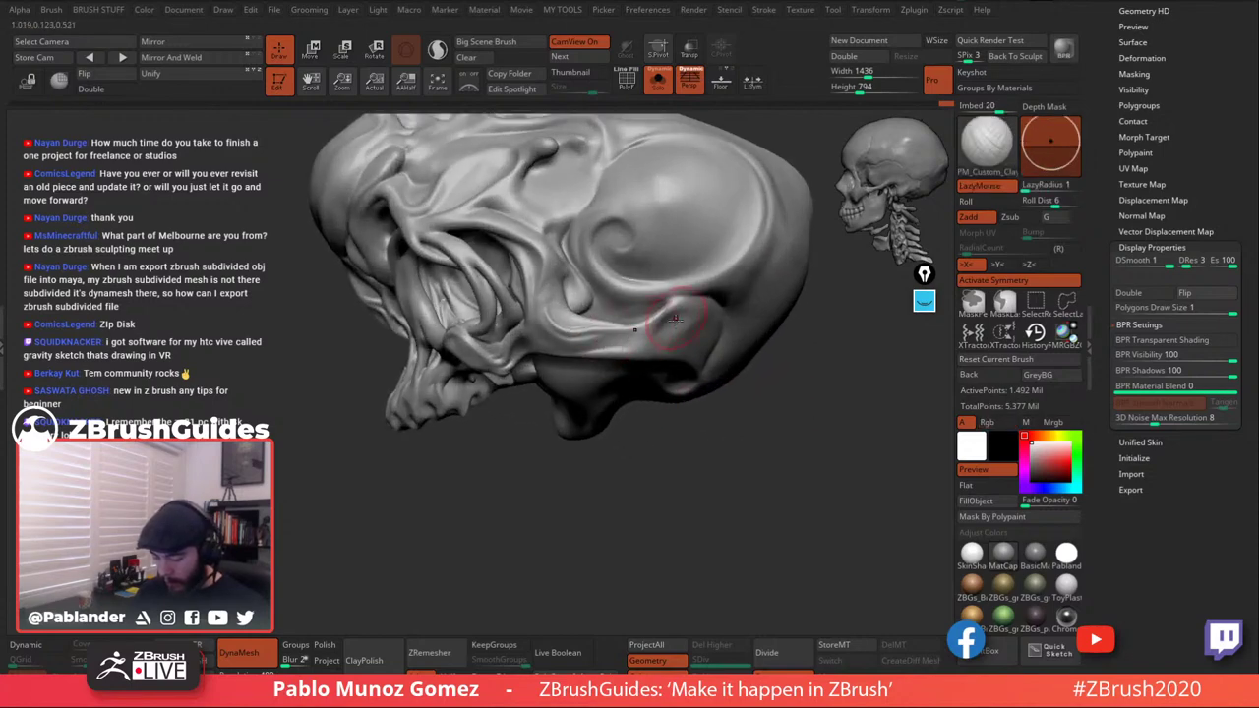
Add clay behind the rounded side bulge toward the back of the skull and smooth the transition.
right_drag(778, 298, 766, 331)
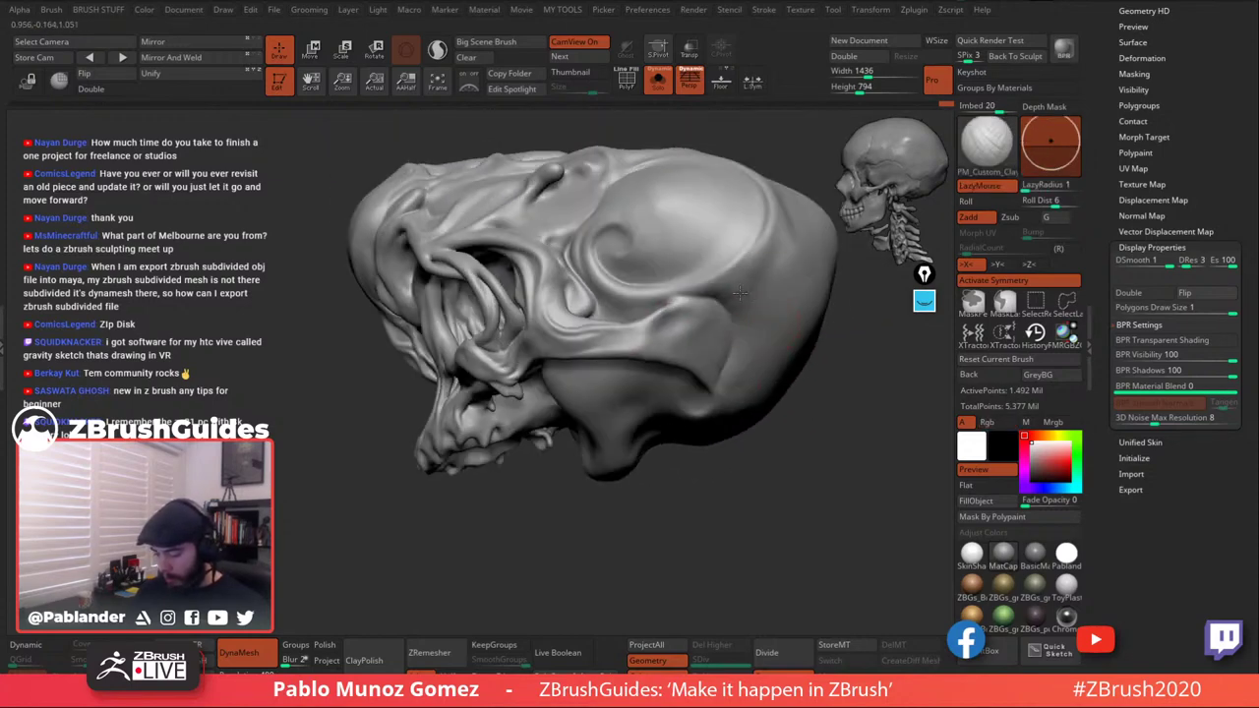
key(shift)
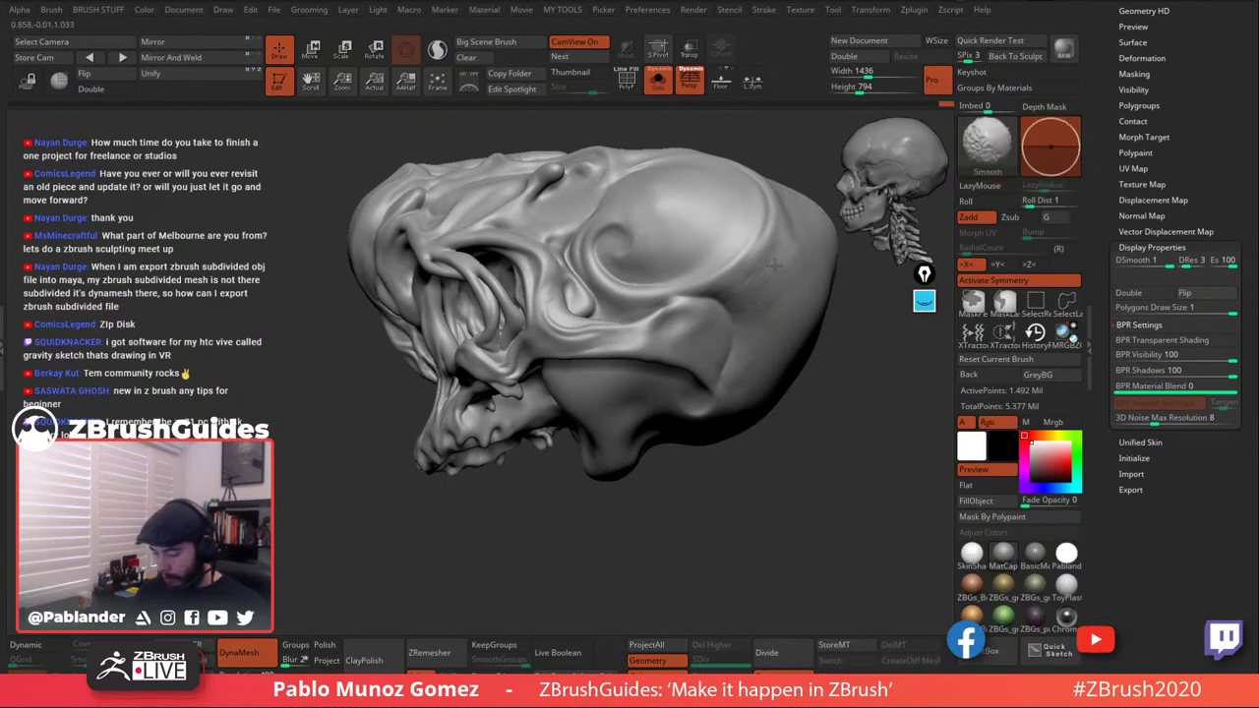
right_drag(761, 351, 743, 386)
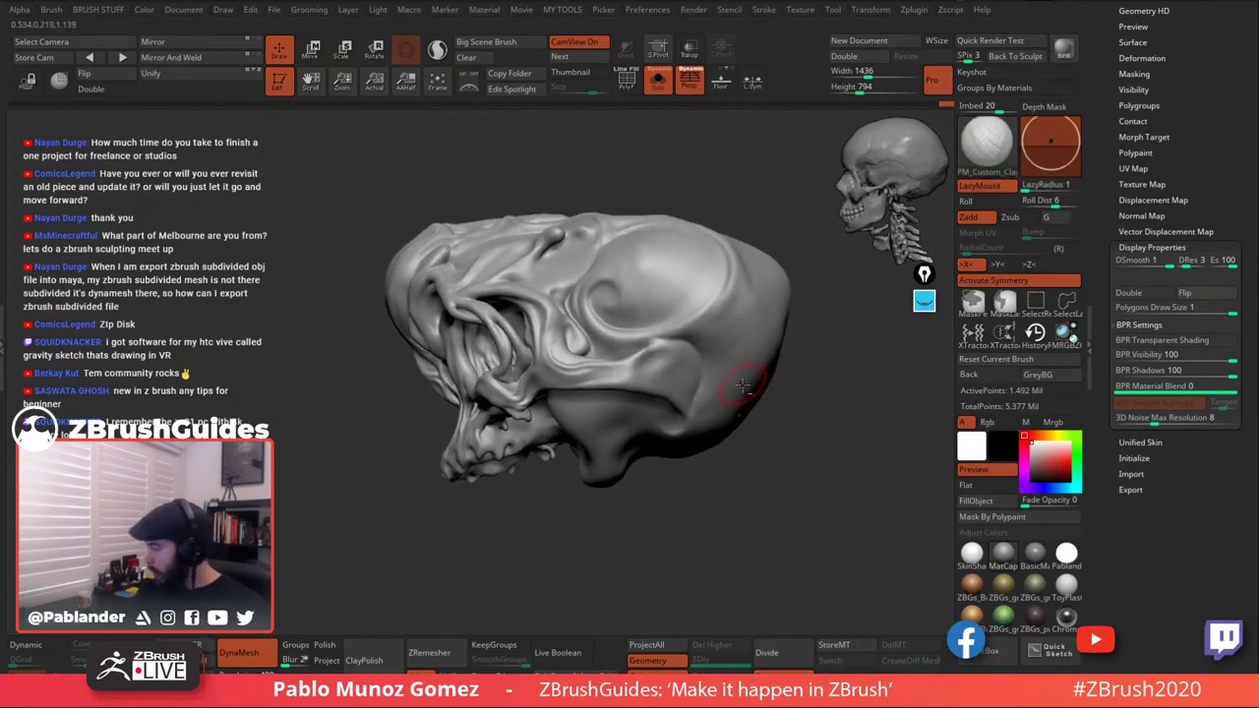
mouse_move(754, 465)
right_down()
mouse_move(739, 459)
mouse_move(778, 450)
mouse_move(768, 474)
mouse_move(697, 297)
mouse_move(689, 311)
right_up()
key(shift)
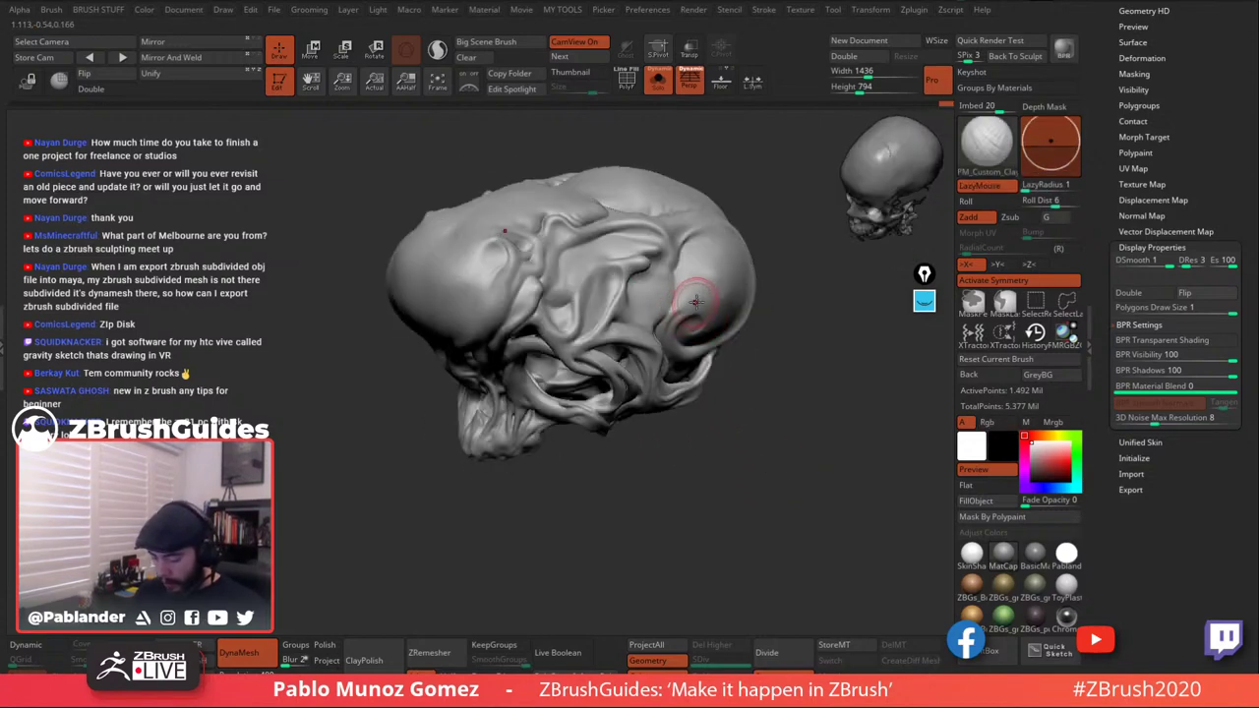
Soften the rounded side bulge, the ridge above it and the edge of the top plate with smoothing strokes.
key(shift)
mouse_move(725, 253)
right_down()
mouse_move(722, 321)
mouse_move(647, 273)
right_up()
key(shift)
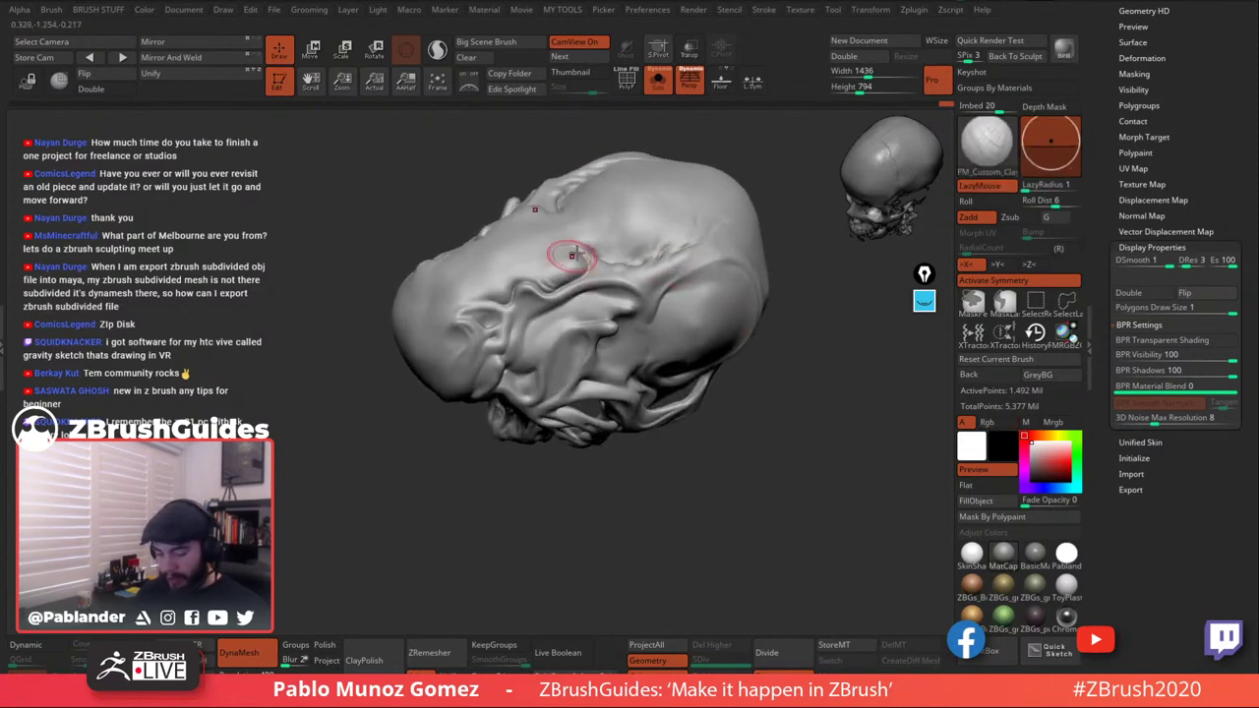
key(shift)
mouse_move(545, 272)
right_down()
mouse_move(495, 293)
mouse_move(498, 265)
right_up()
key(shift)
ctrl+right_drag(680, 416, 657, 315)
mouse_move(657, 315)
right_down()
mouse_move(643, 245)
mouse_move(730, 322)
mouse_move(677, 348)
mouse_move(694, 378)
mouse_move(727, 388)
mouse_move(691, 419)
mouse_move(666, 403)
mouse_move(683, 382)
mouse_move(615, 288)
mouse_move(546, 281)
right_up()
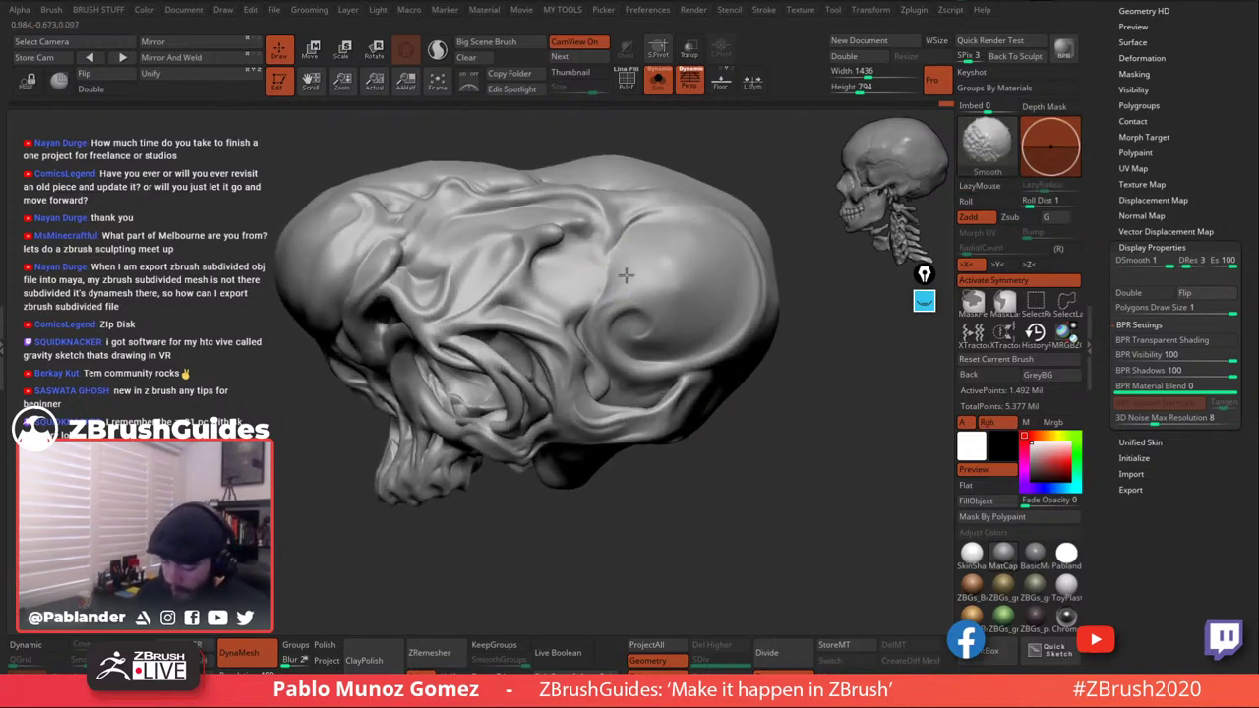
Build up clay on the ridge above the side bulge where it meets the temple folds, and smooth it.
mouse_move(649, 236)
right_down()
mouse_move(624, 253)
mouse_move(613, 230)
mouse_move(684, 307)
mouse_move(661, 272)
right_up()
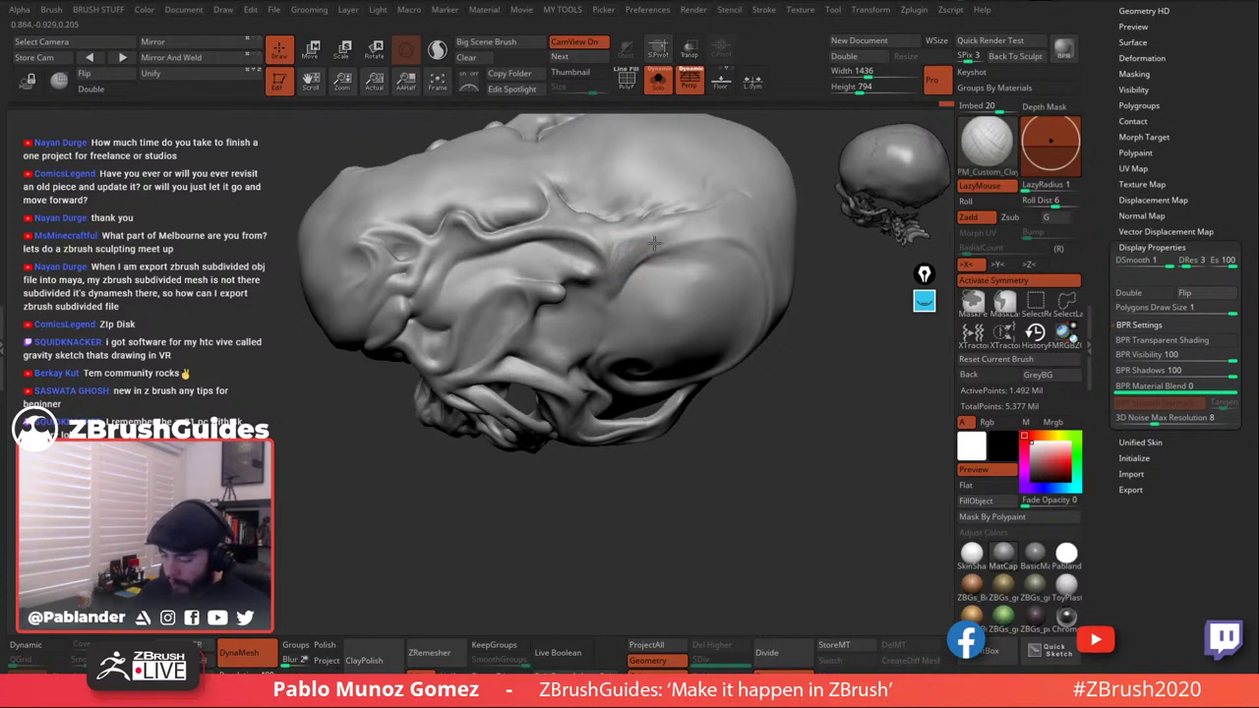
key(shift)
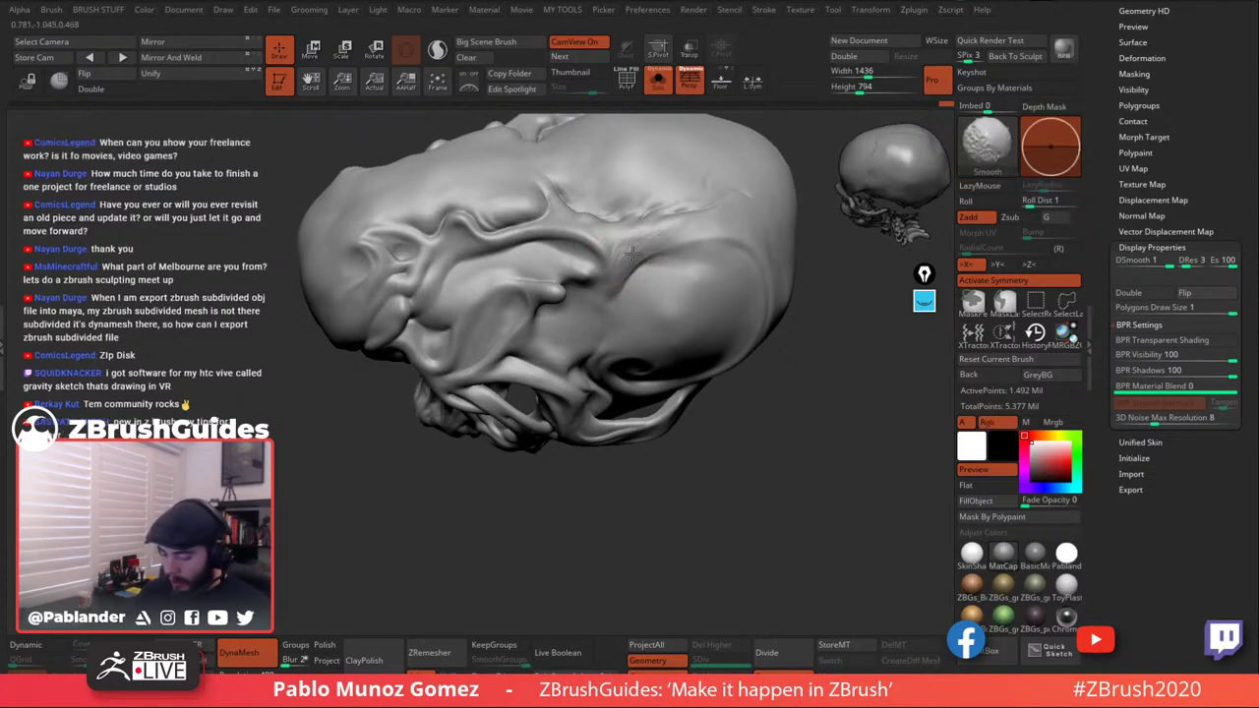
mouse_move(636, 250)
shift+mouse_down()
mouse_move(669, 236)
mouse_move(635, 268)
shift+mouse_up()
key(shift)
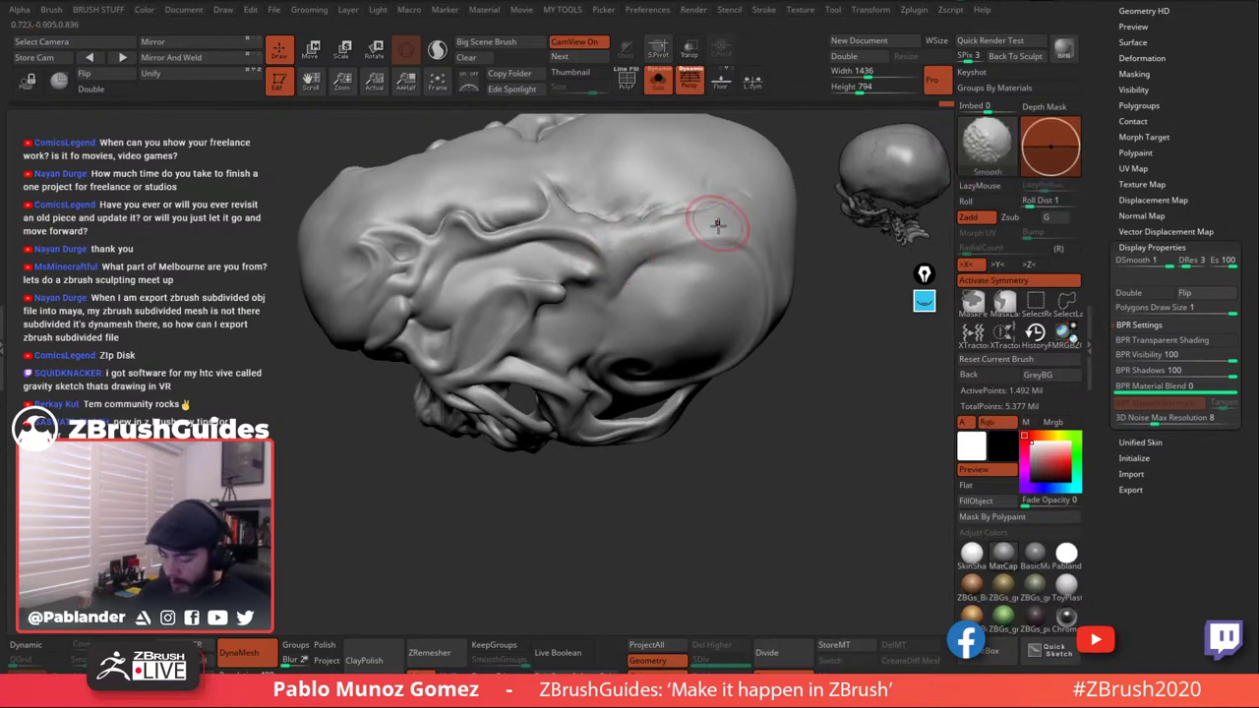
right_drag(719, 226, 722, 262)
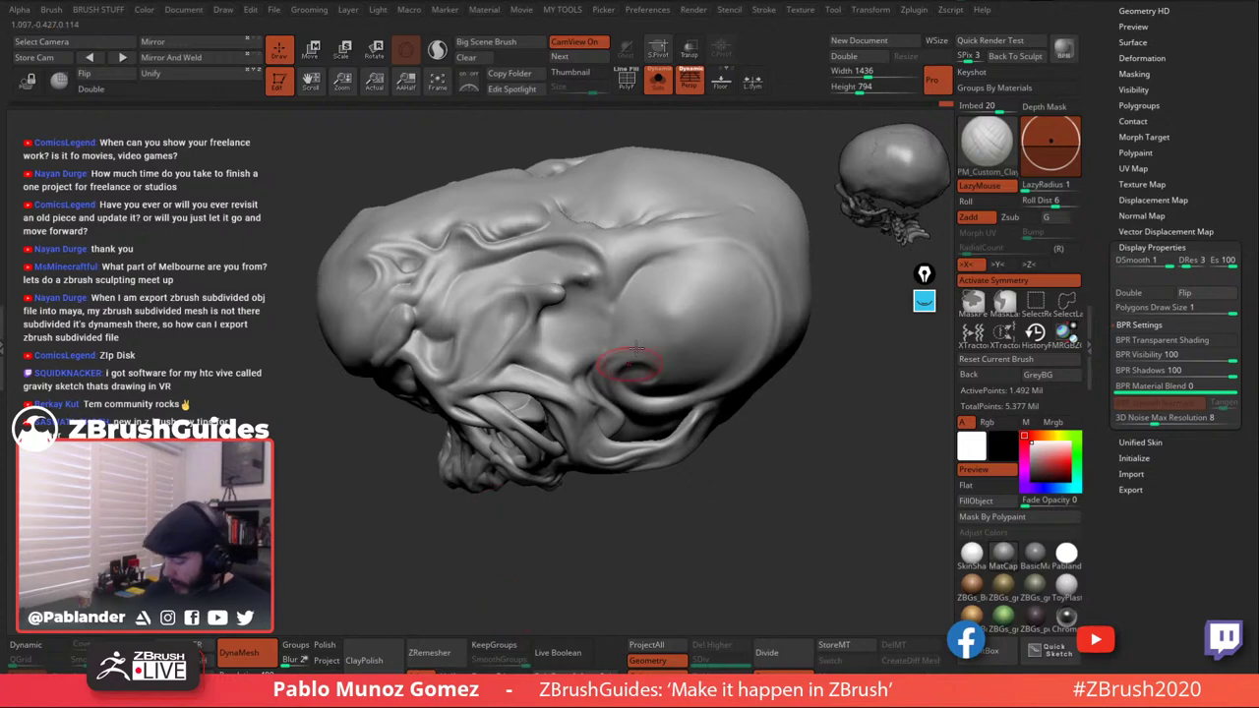
Switch the skull's material to BasicMaterial2.
click(497, 18)
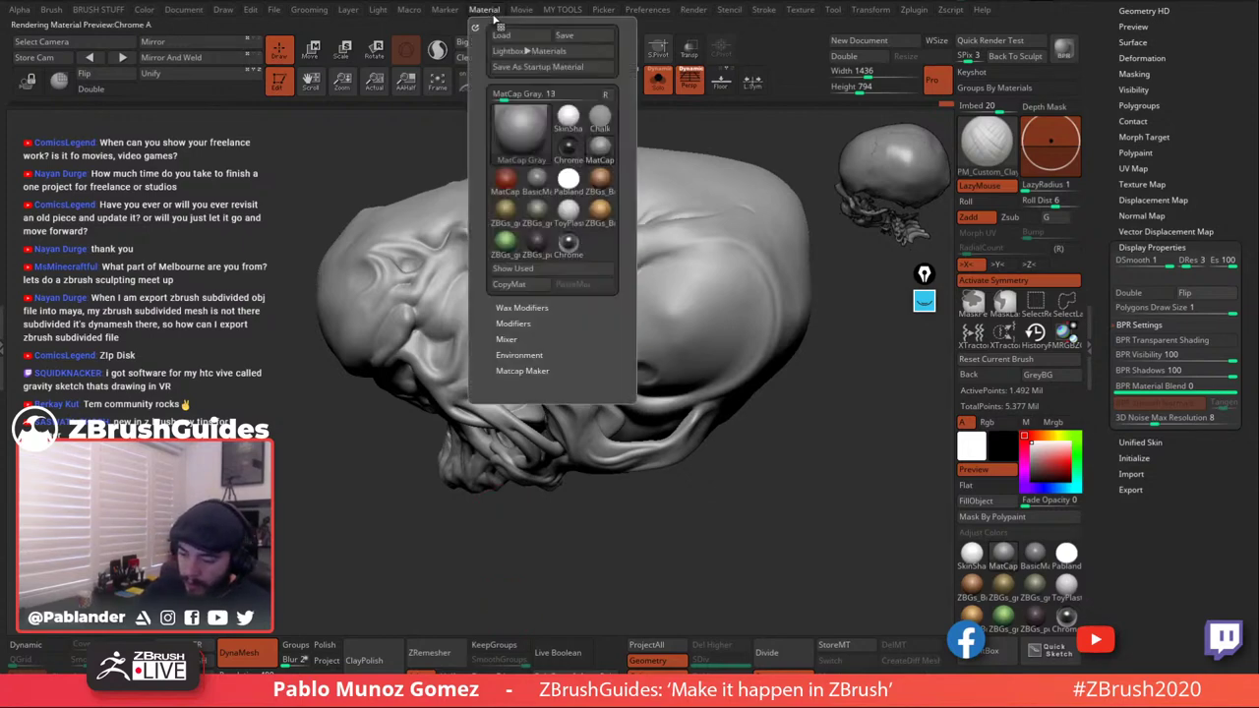
click(515, 126)
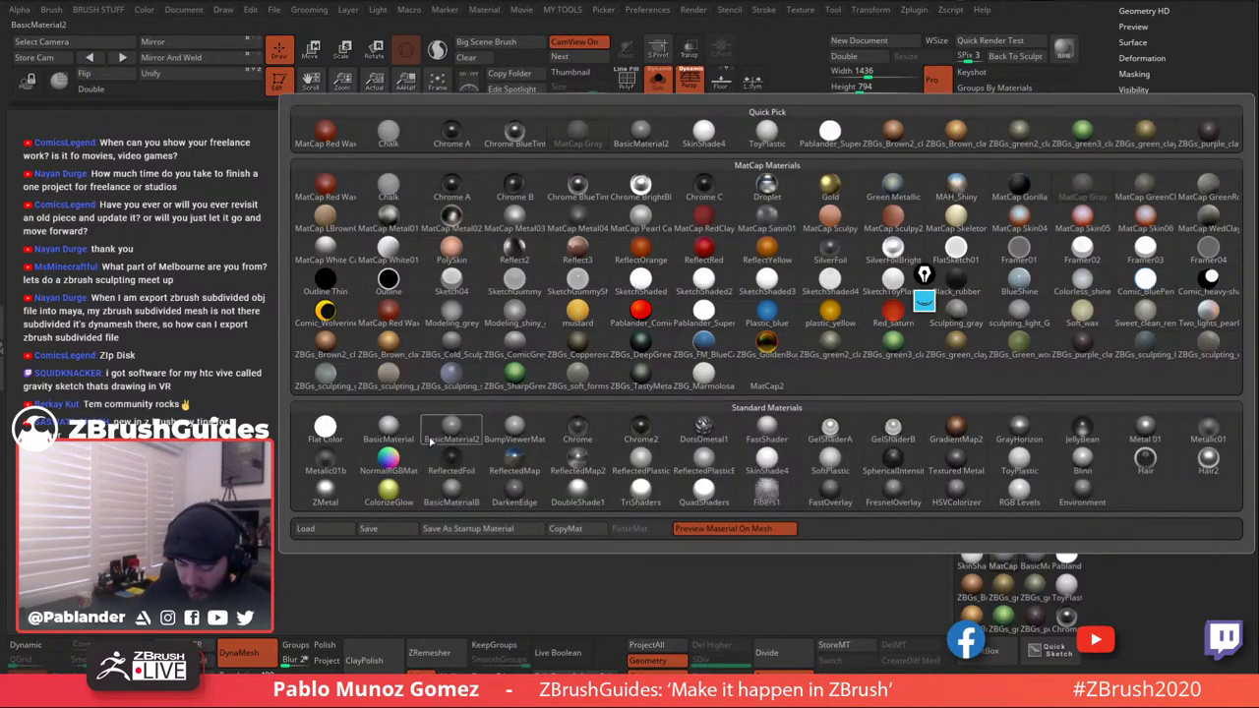
click(454, 427)
Smooth the rounded side bulge, the temple folds and the brow on the side of the skull.
mouse_move(718, 362)
right_down()
mouse_move(712, 321)
mouse_move(686, 388)
right_up()
key(shift)
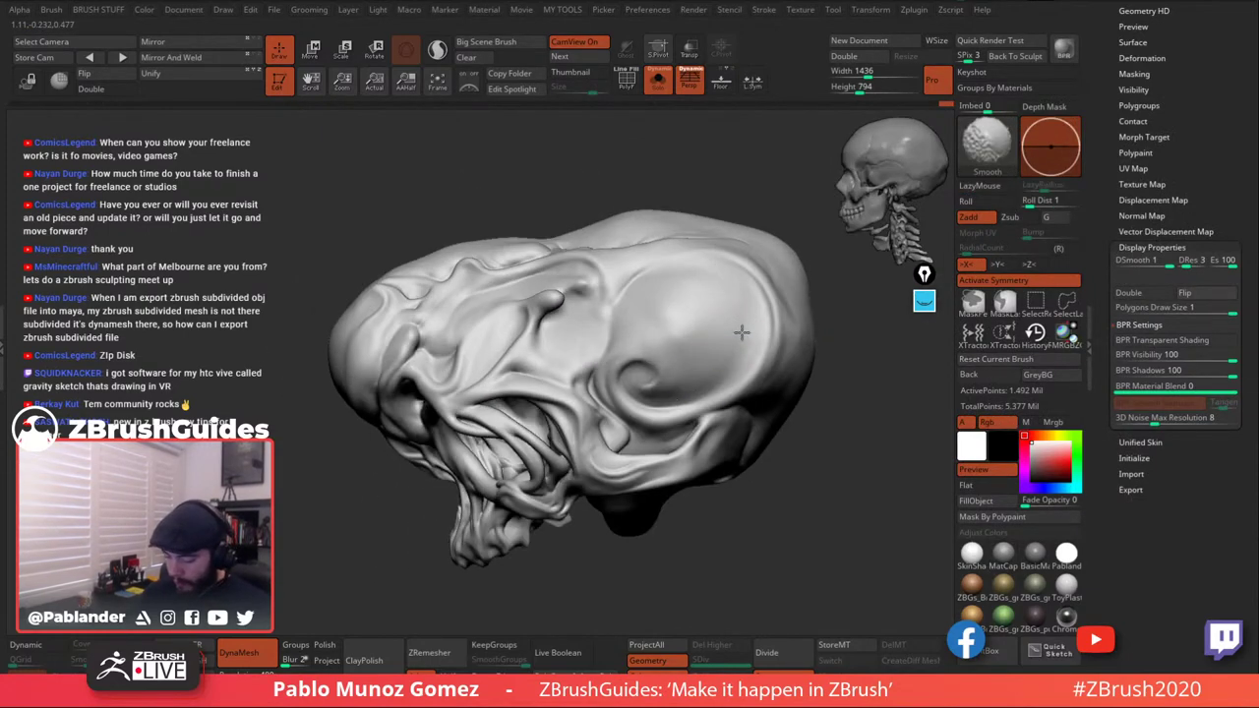
right_drag(590, 394, 634, 417)
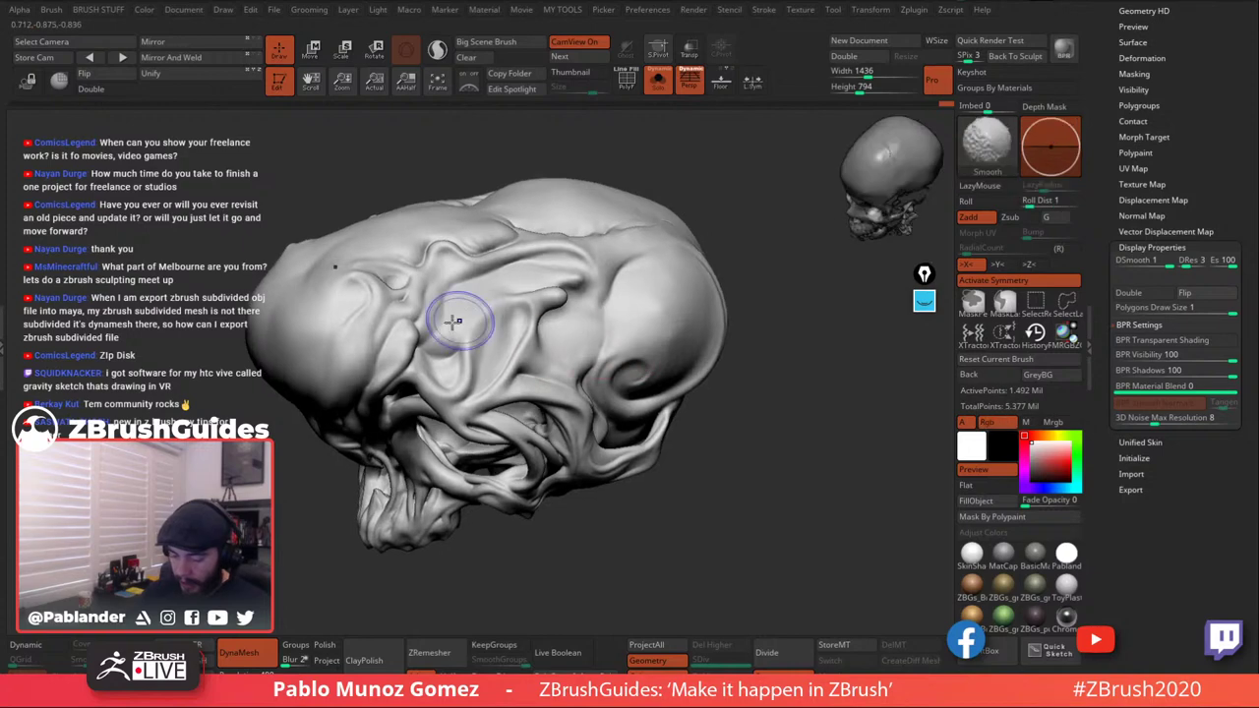
shift+drag(459, 321, 388, 334)
mouse_move(474, 320)
right_down()
mouse_move(495, 322)
mouse_move(455, 331)
right_up()
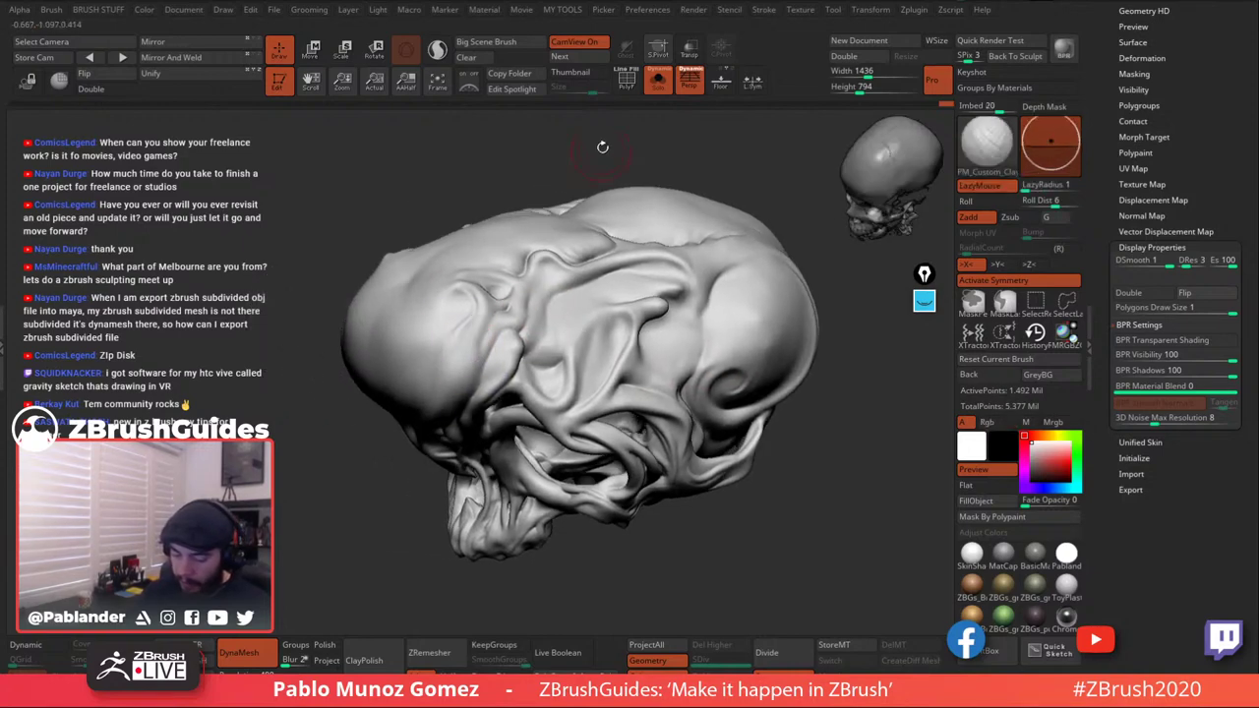
Extend the raised ridge on top of the cranium toward the back with clay strokes.
mouse_move(599, 141)
right_down()
mouse_move(584, 203)
mouse_move(599, 365)
mouse_move(694, 260)
right_up()
key(shift)
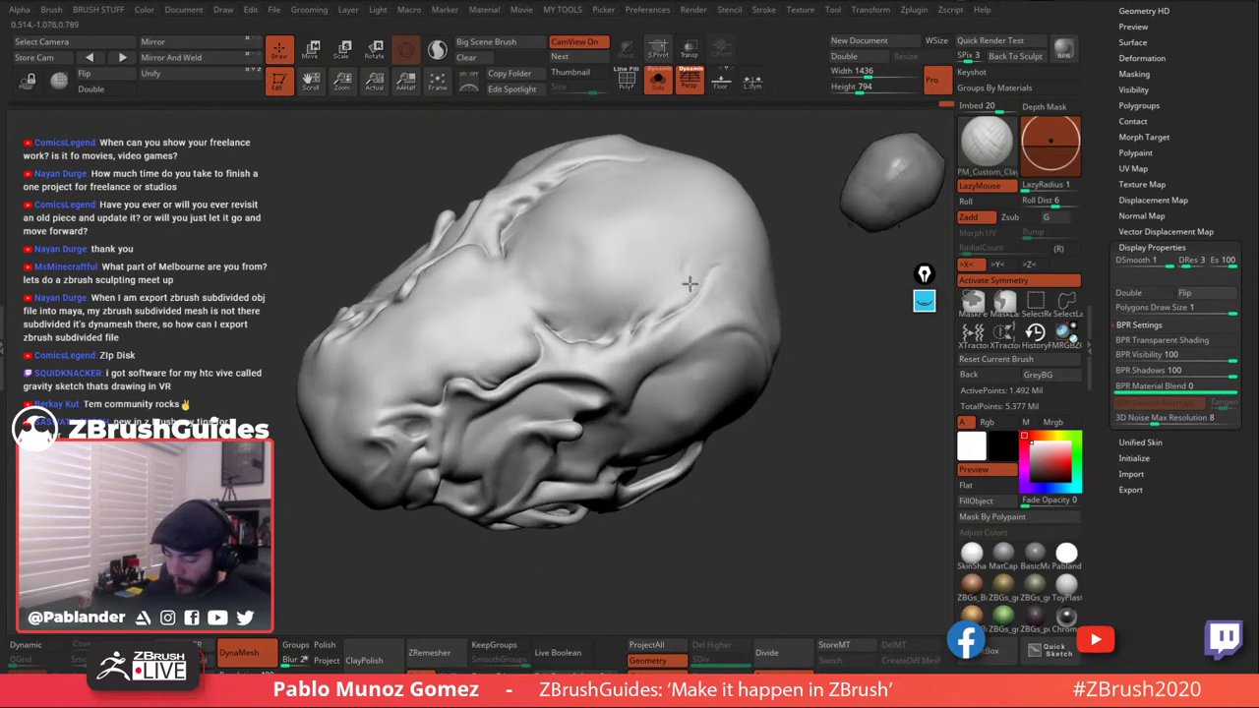
mouse_move(689, 284)
mouse_down()
mouse_move(696, 271)
mouse_move(687, 279)
mouse_up()
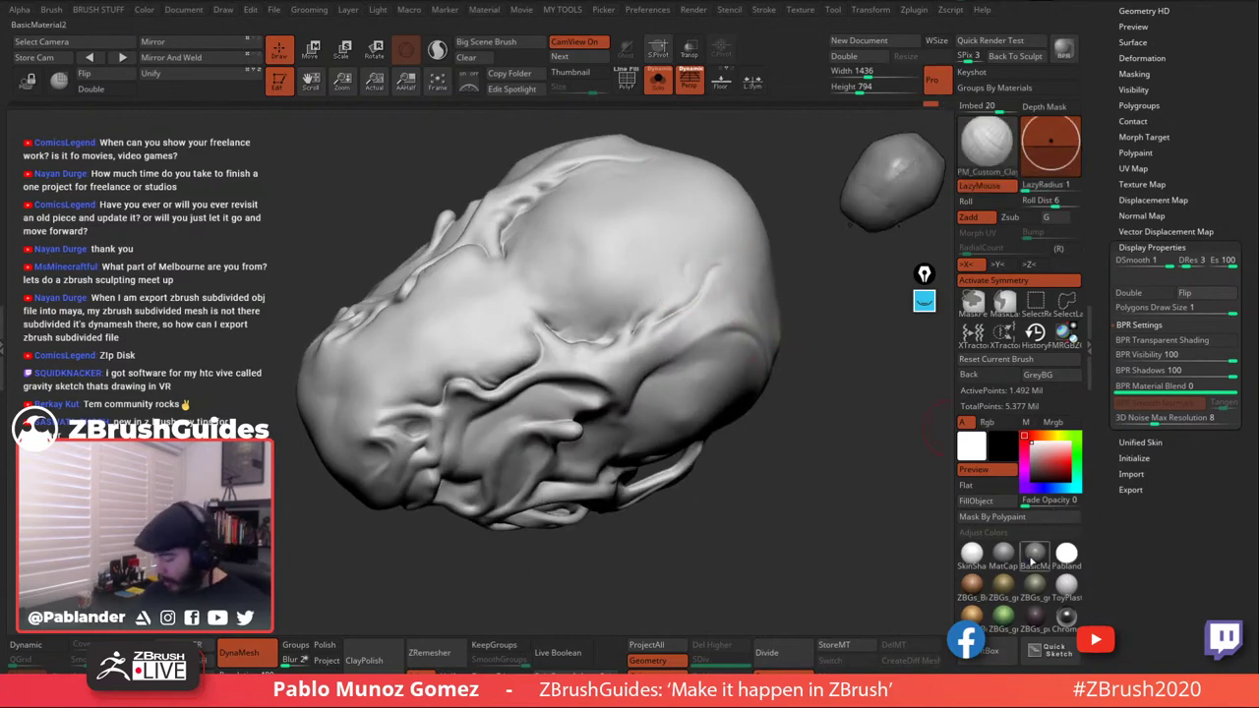
Try BasicMaterial2 and then apply the ZBGs purple clay material, checking the skull from the side.
click(1032, 557)
mouse_move(877, 554)
right_down()
mouse_move(759, 552)
mouse_move(745, 501)
right_up()
click(1035, 612)
shift+right_drag(915, 487, 791, 514)
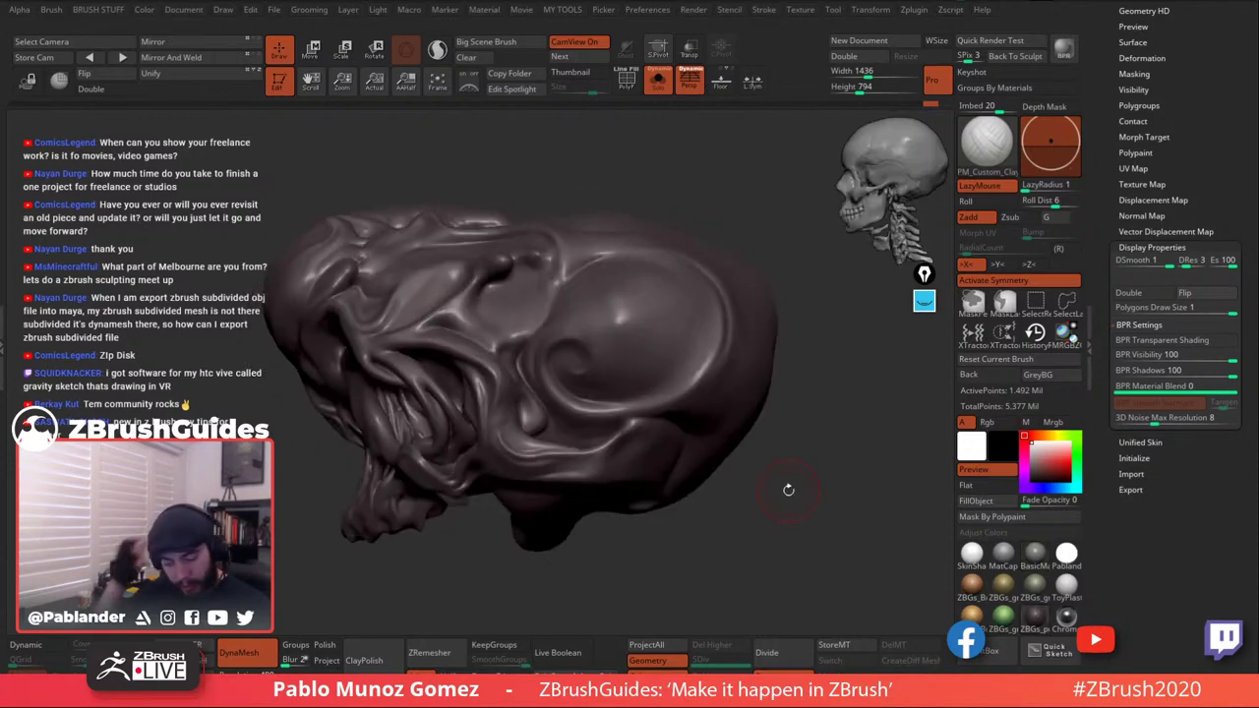
Compare the other ZBGs clay materials, including the green clay, on the skull and return to the ZBGs purple clay.
click(975, 590)
click(1001, 592)
click(975, 613)
click(1002, 614)
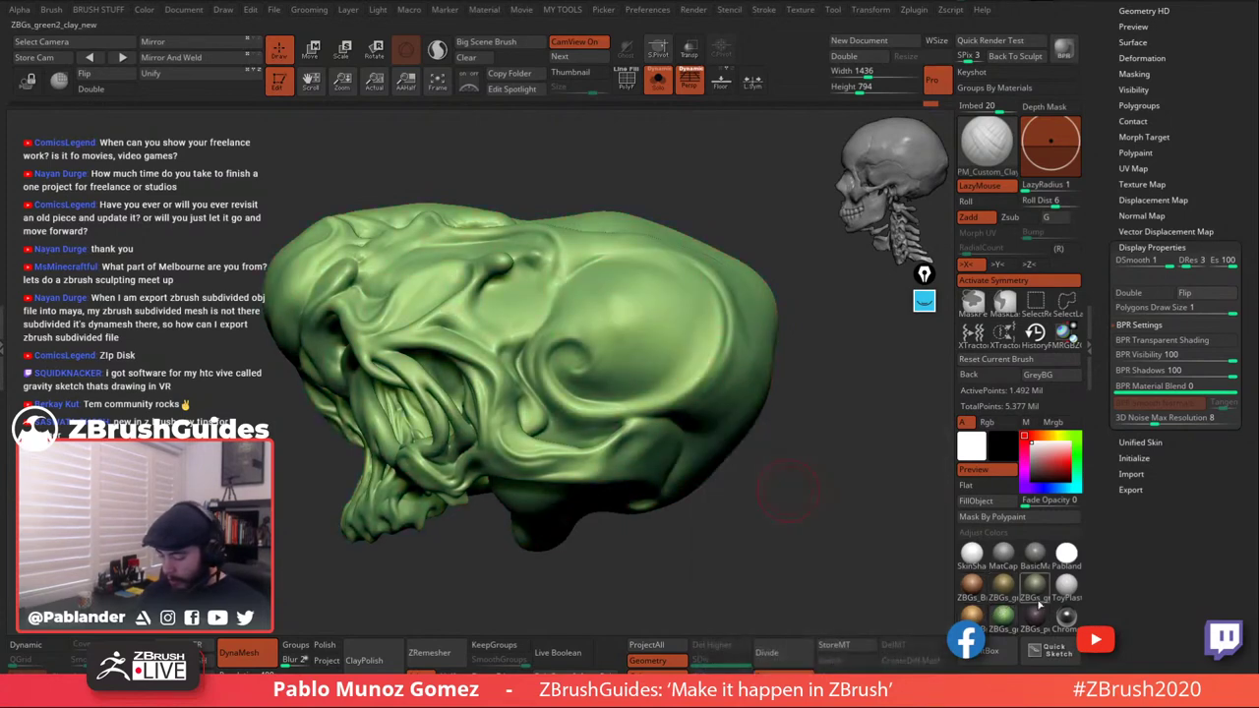
click(1033, 588)
click(1036, 614)
Soften the hollow between the small temple knob and the rounded side bulge with light clay and smoothing strokes.
mouse_move(608, 317)
right_down()
mouse_move(623, 338)
mouse_move(558, 354)
right_up()
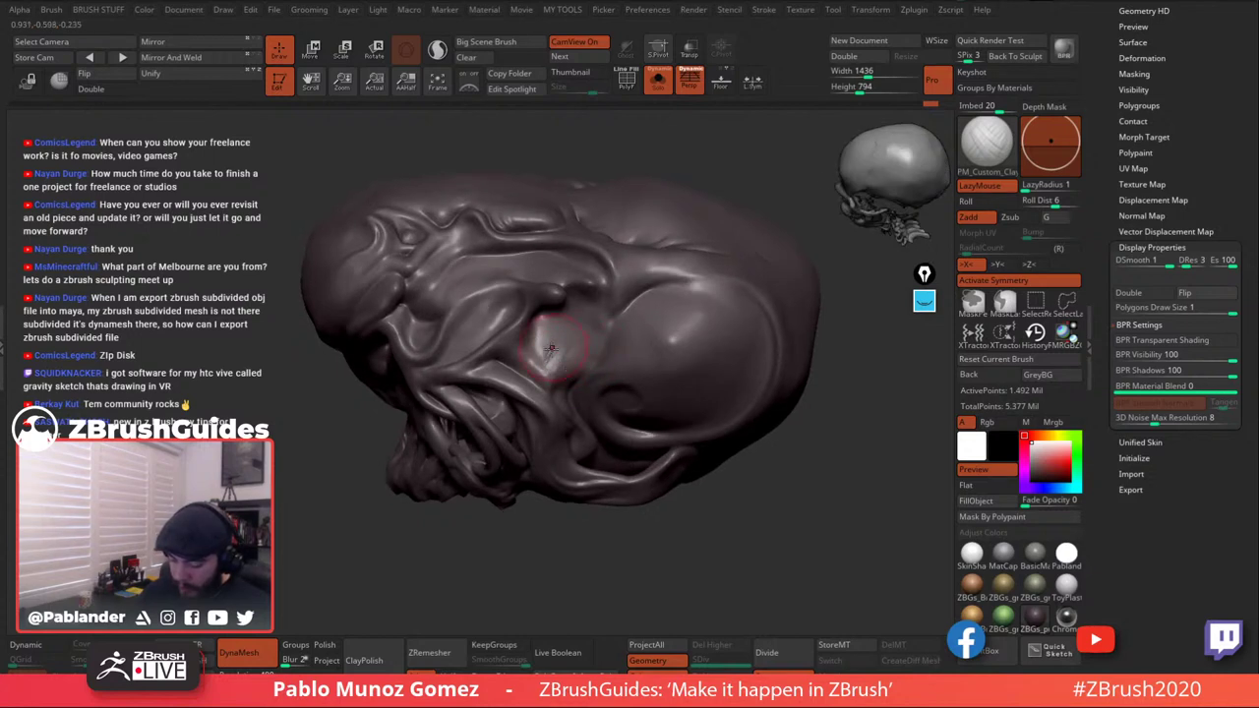
key(shift)
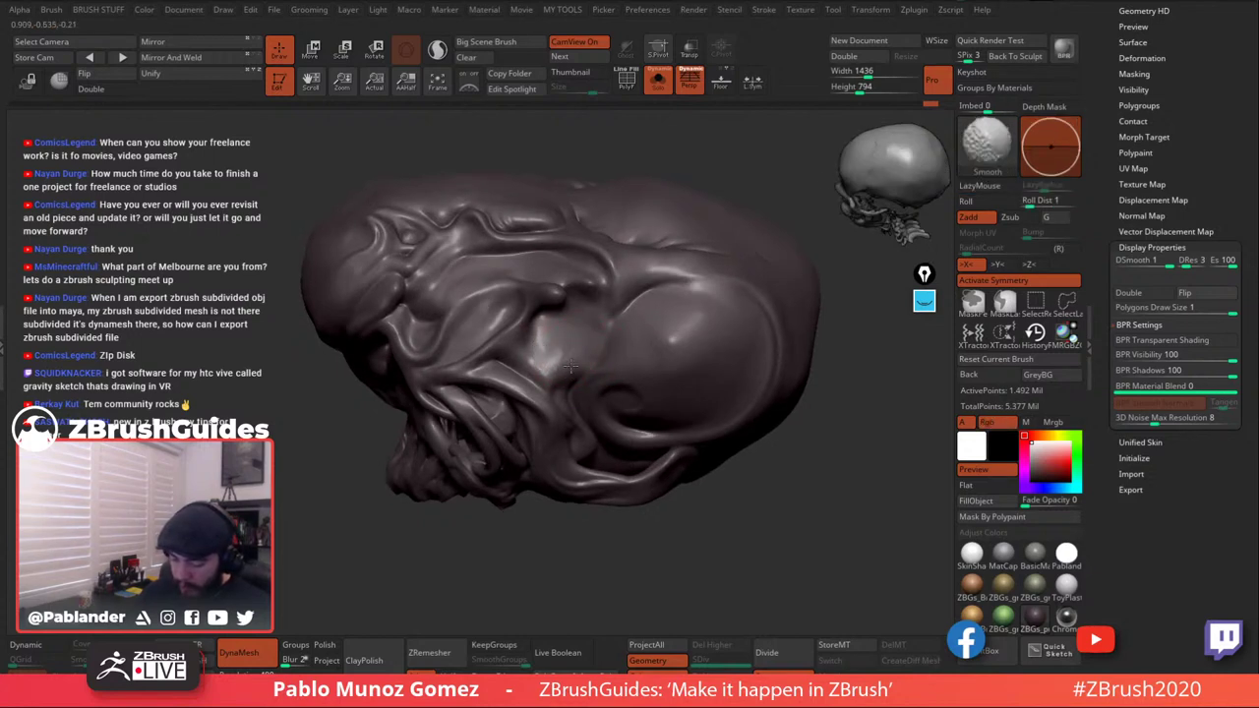
right_drag(570, 366, 621, 295)
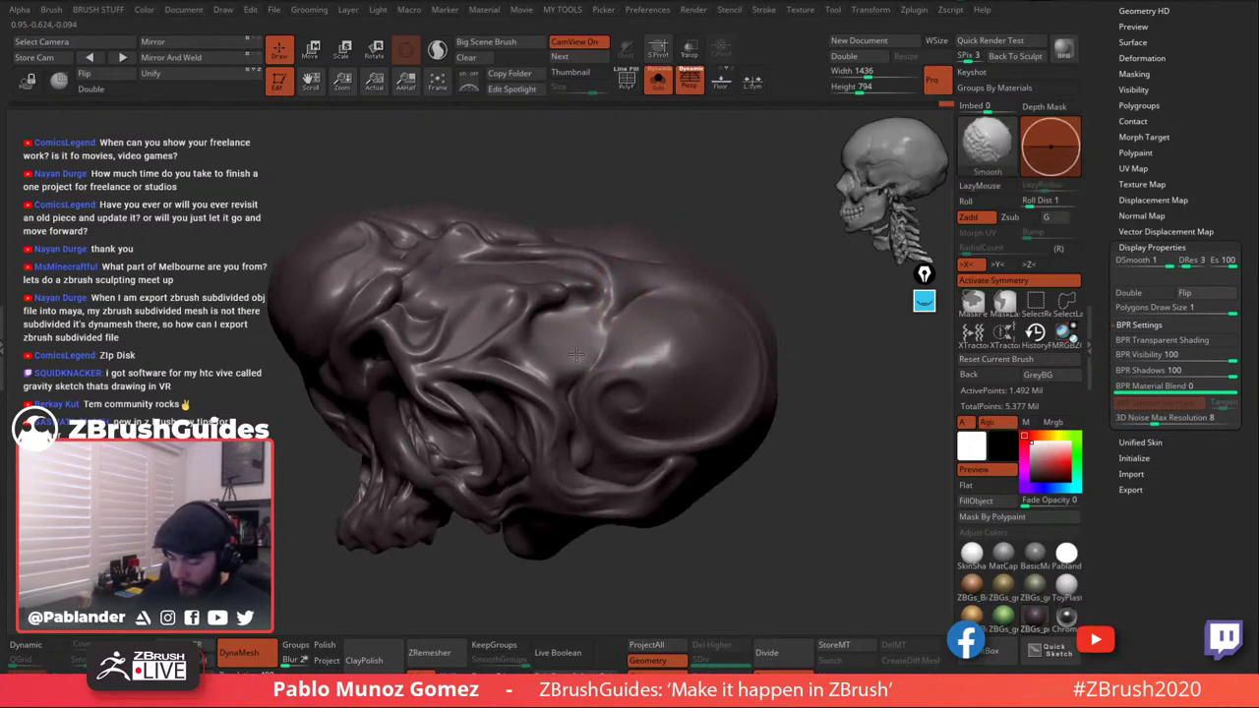
right_drag(588, 343, 558, 347)
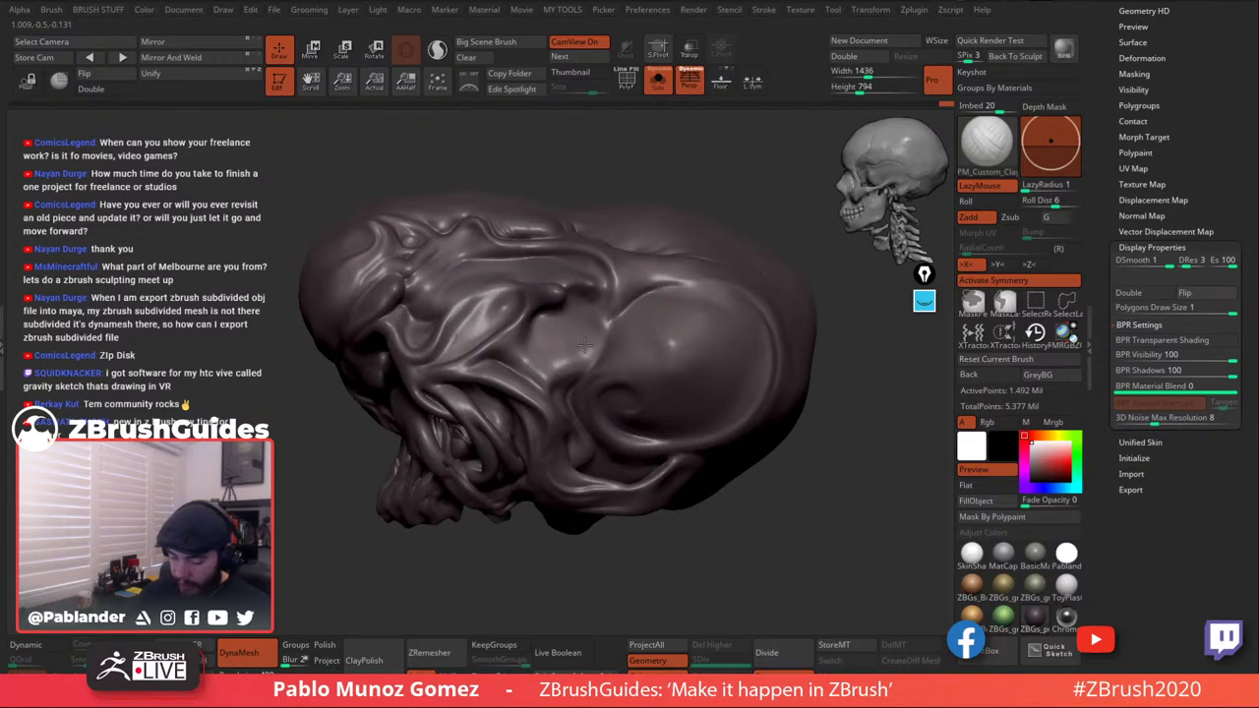
shift+drag(582, 350, 569, 345)
Refine the small temple knob and the rear end of the arched fold above it, smoothing the transitions.
right_drag(580, 345, 627, 281)
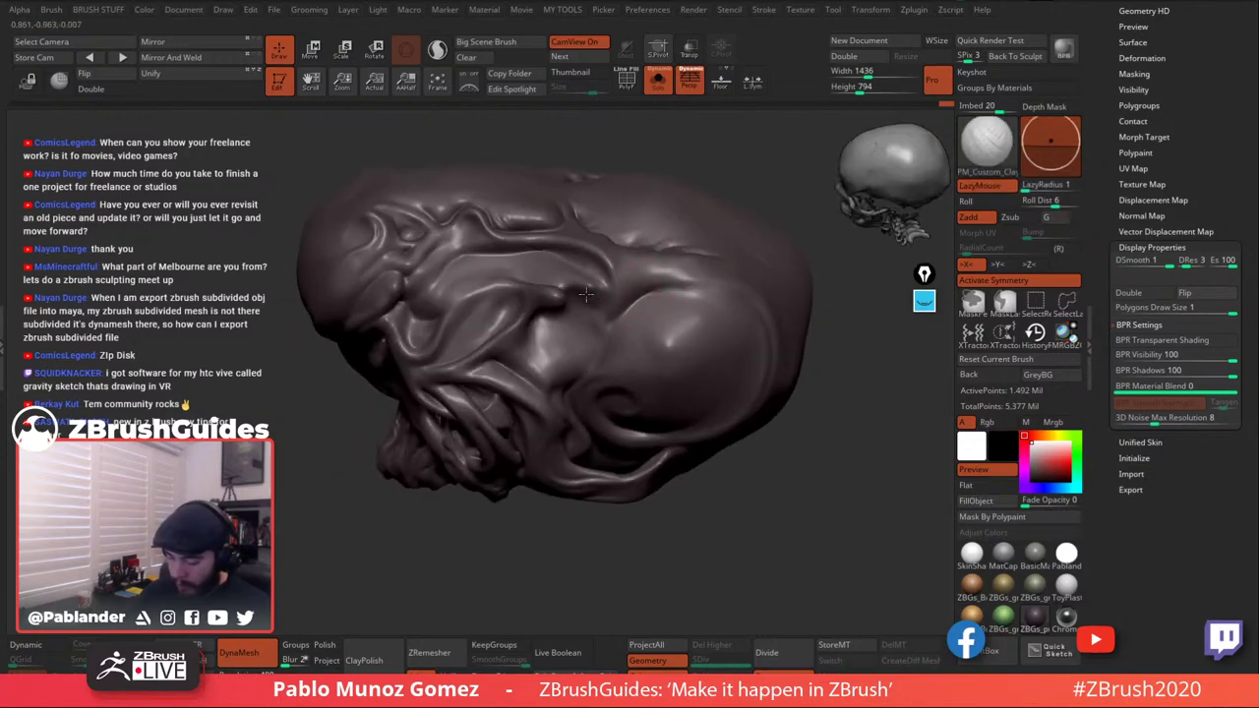
mouse_move(598, 286)
right_down()
mouse_move(593, 304)
mouse_move(596, 292)
mouse_move(571, 288)
mouse_move(587, 287)
right_up()
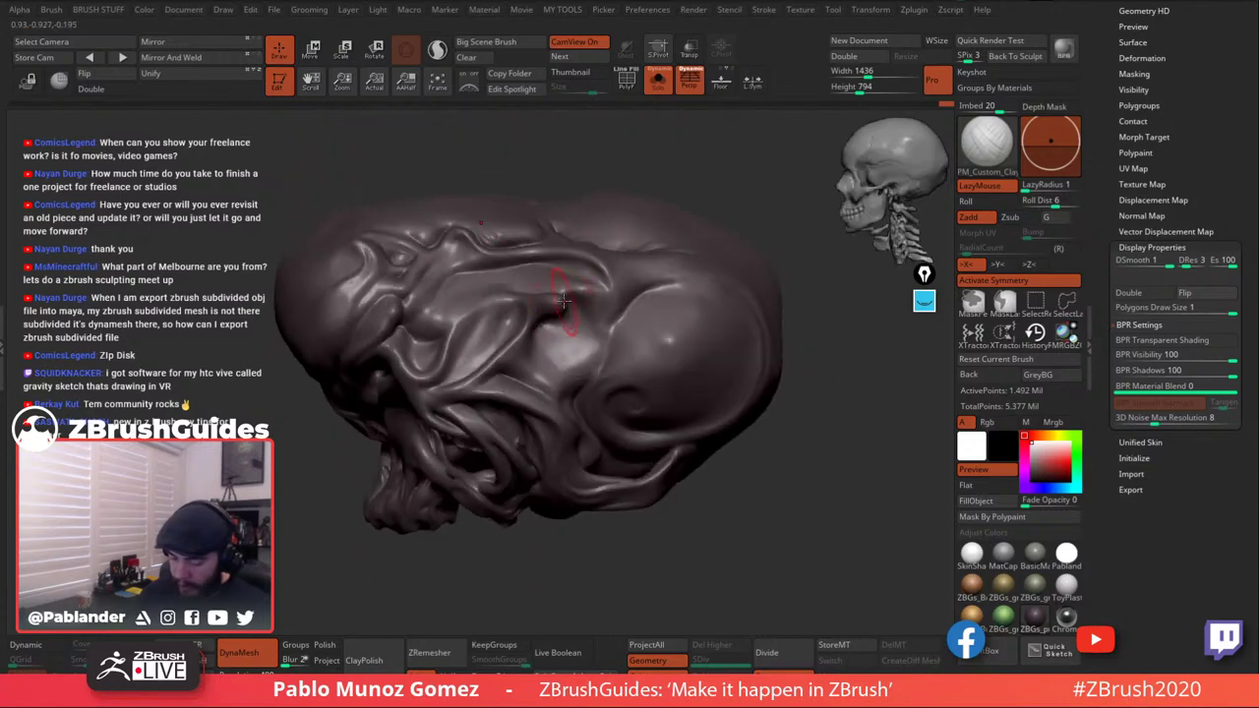
key(shift)
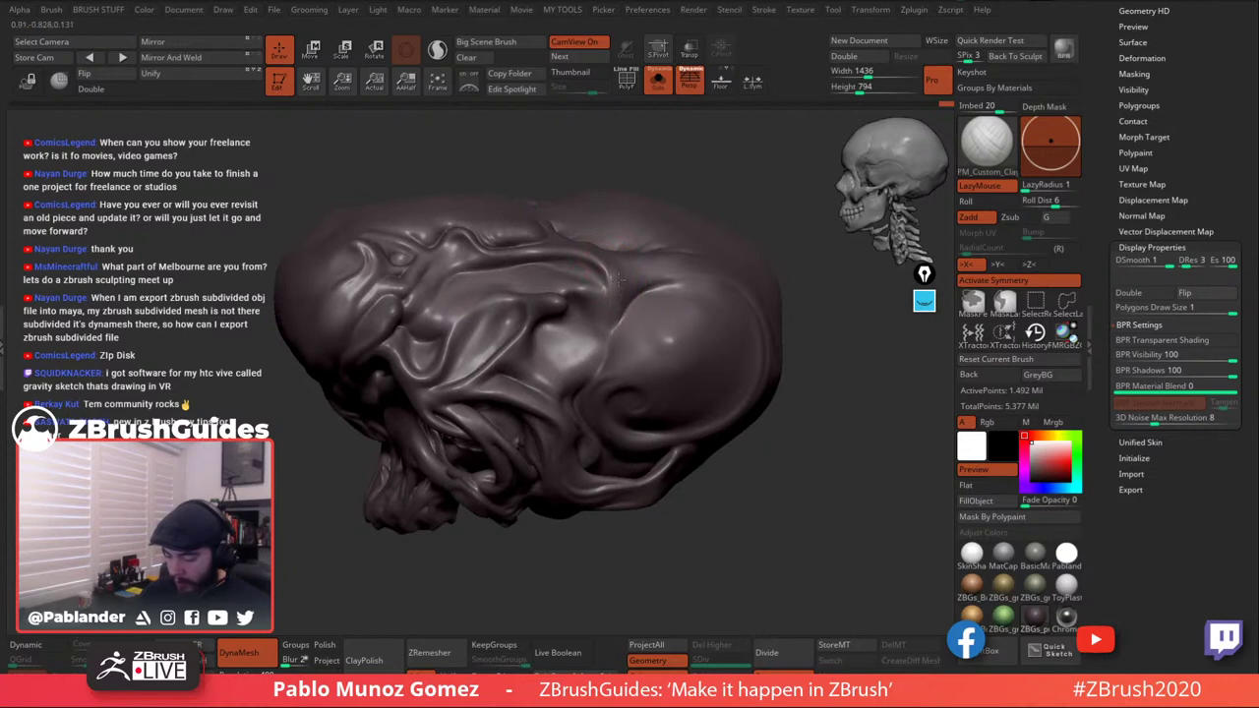
key(shift)
Add clay strokes along the front edge of the rounded side bulge and smooth them into the surface.
mouse_move(598, 332)
right_down()
mouse_move(678, 261)
mouse_move(649, 350)
mouse_move(620, 353)
right_up()
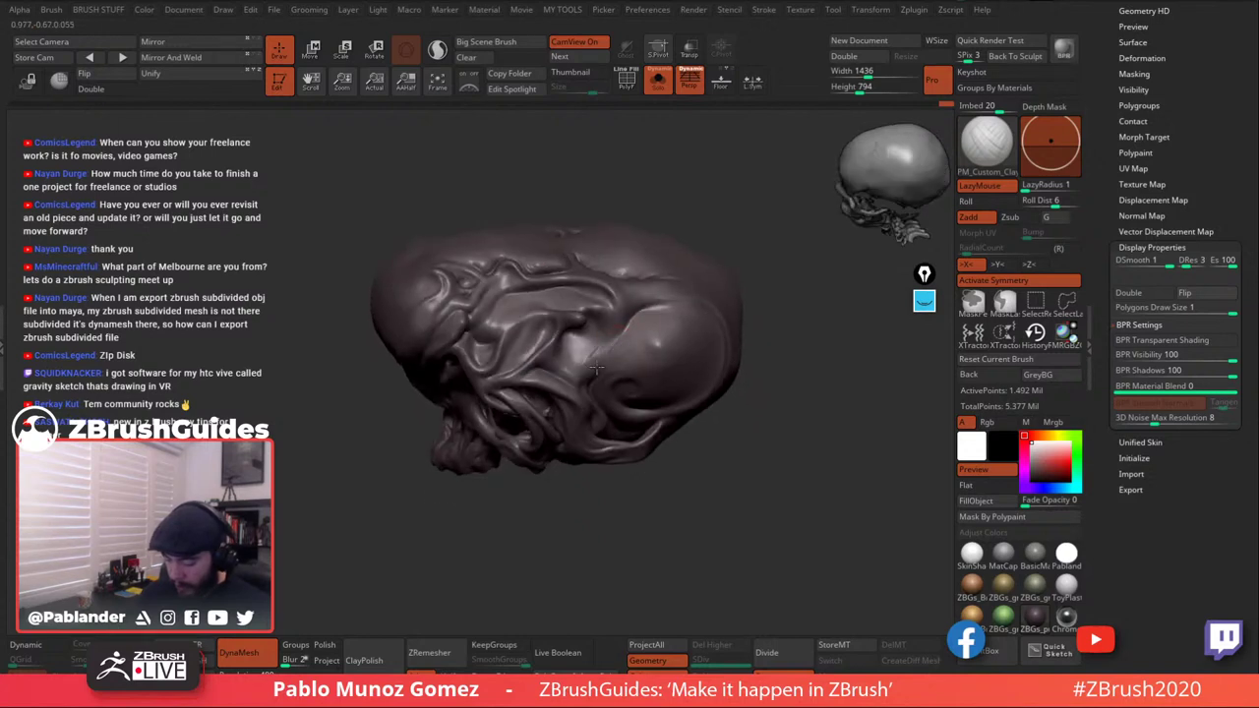
mouse_move(617, 364)
mouse_down()
mouse_move(580, 354)
mouse_move(601, 360)
mouse_up()
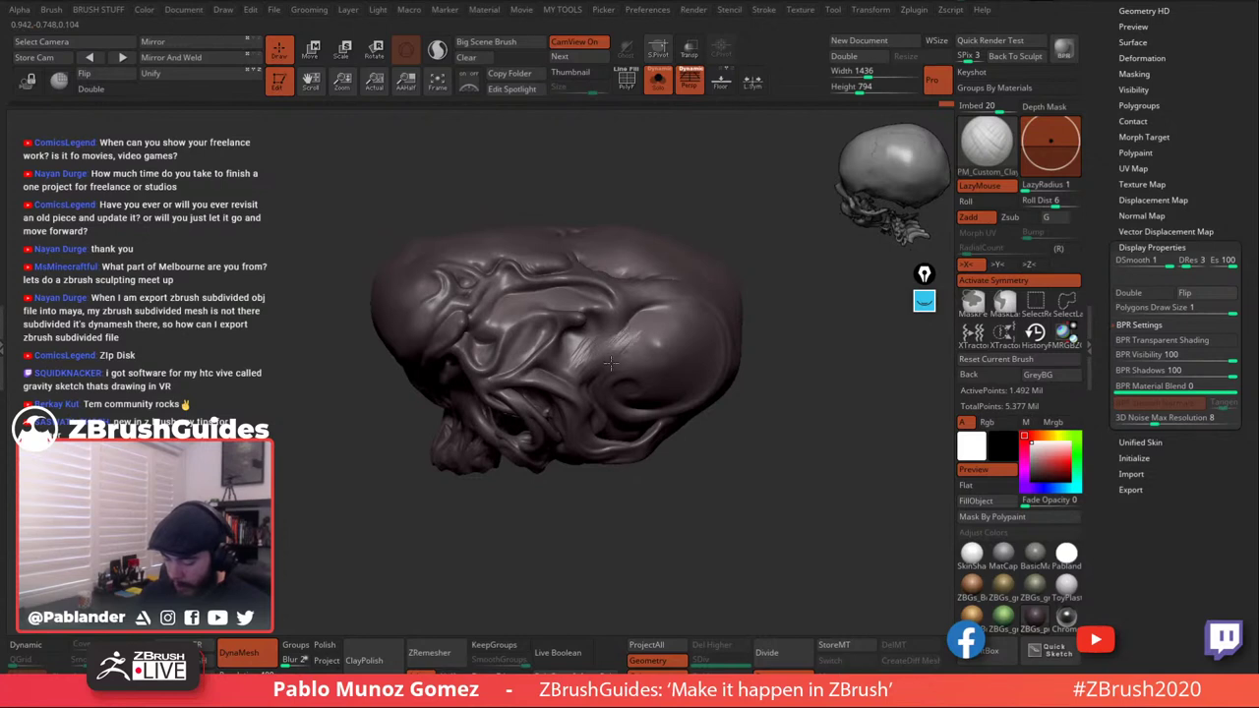
mouse_move(657, 350)
right_down()
mouse_move(596, 362)
mouse_move(583, 382)
mouse_move(642, 356)
mouse_move(587, 318)
mouse_move(531, 333)
right_up()
key(shift)
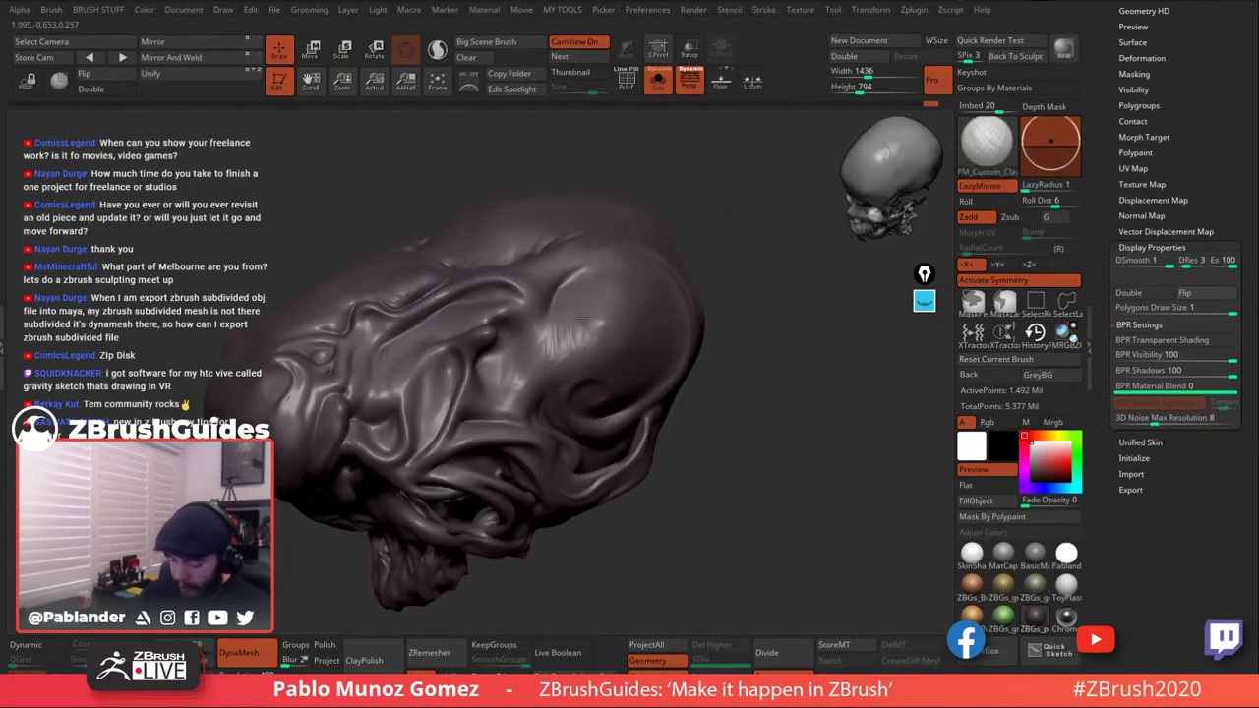
key(shift)
Smooth the valley between the temple folds and the rounded bulge down to the spiral groove.
mouse_move(556, 333)
right_down()
mouse_move(576, 366)
mouse_move(531, 408)
right_up()
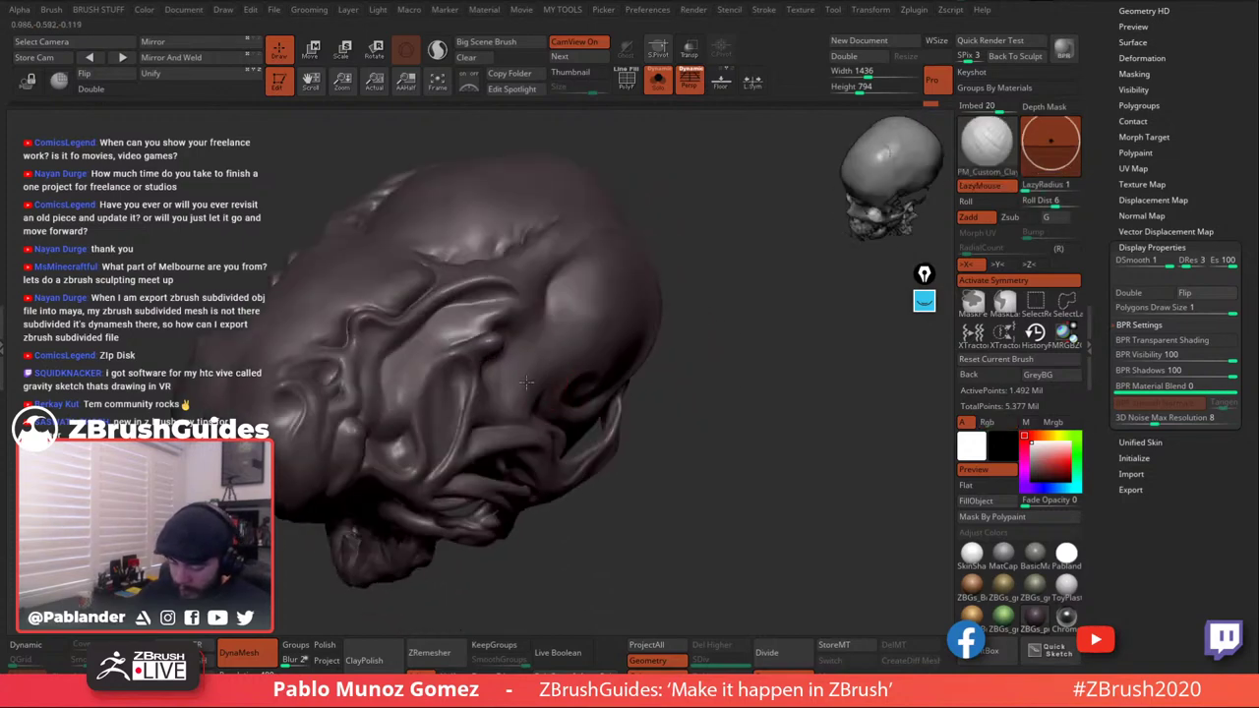
key(shift)
mouse_move(571, 356)
right_down()
mouse_move(602, 297)
mouse_move(595, 344)
right_up()
key(shift)
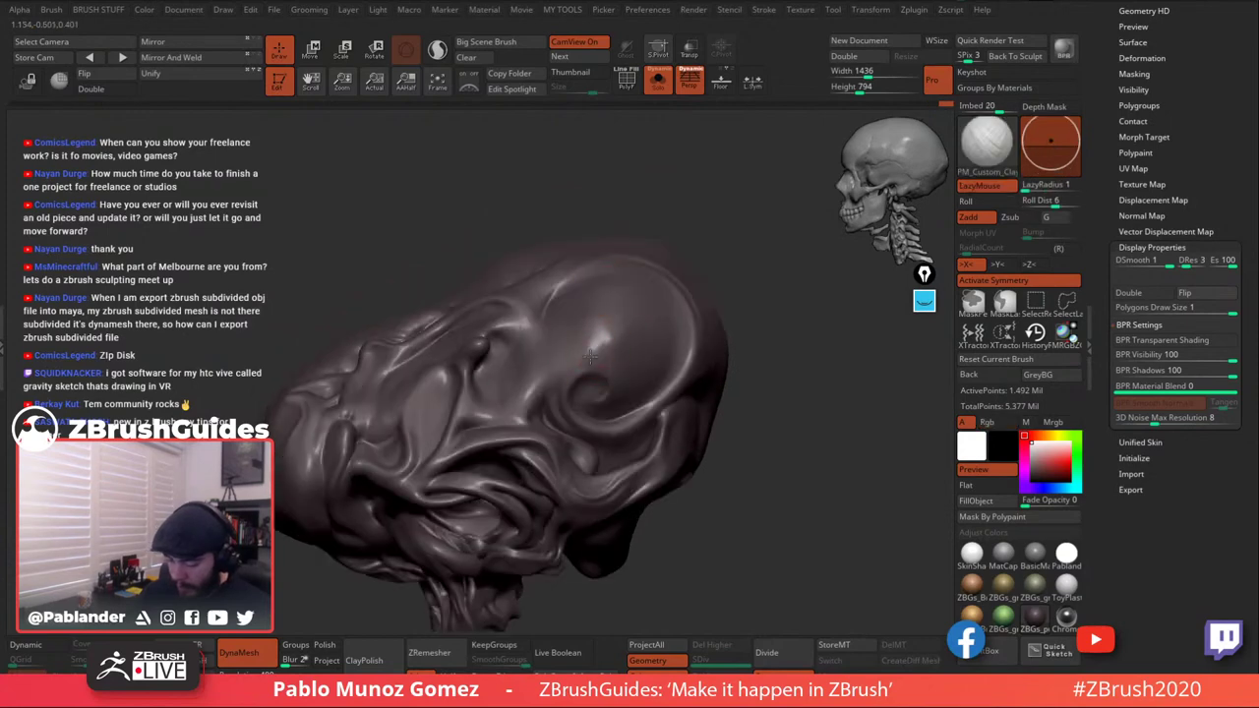
key(shift)
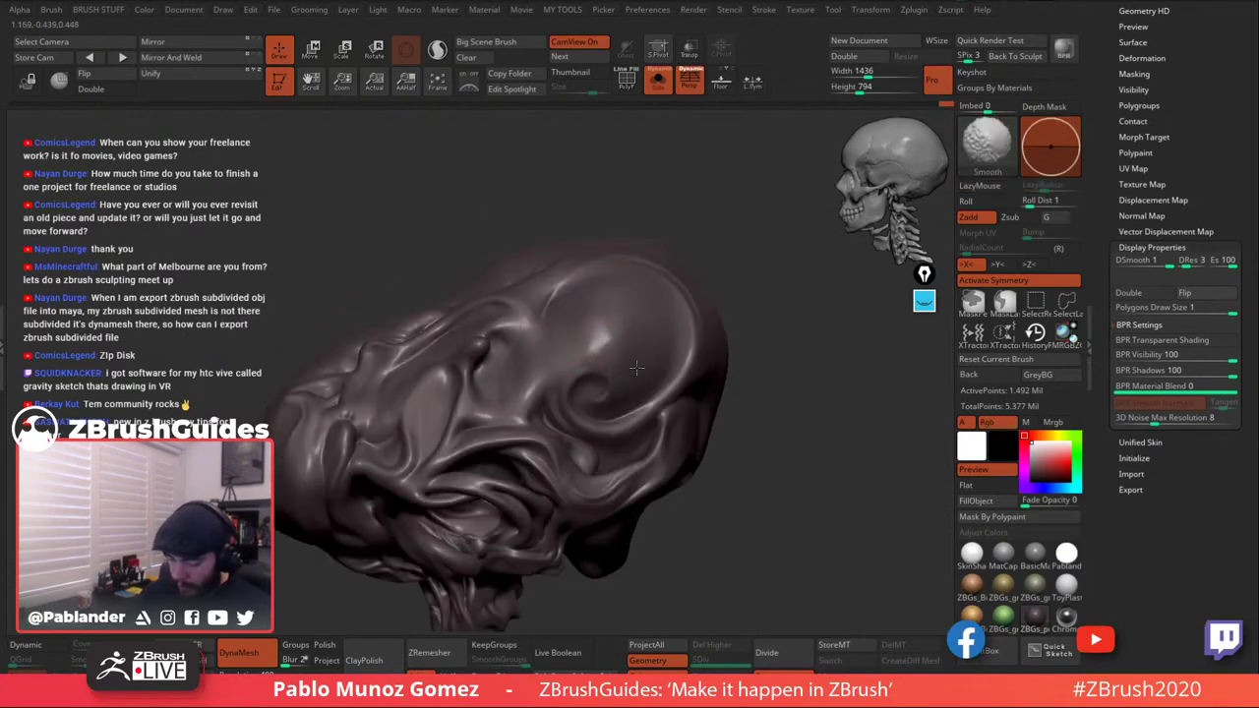
Build up more volume on the upper front of the rounded side bulge with clay strokes and smooth it.
right_drag(537, 393, 536, 339)
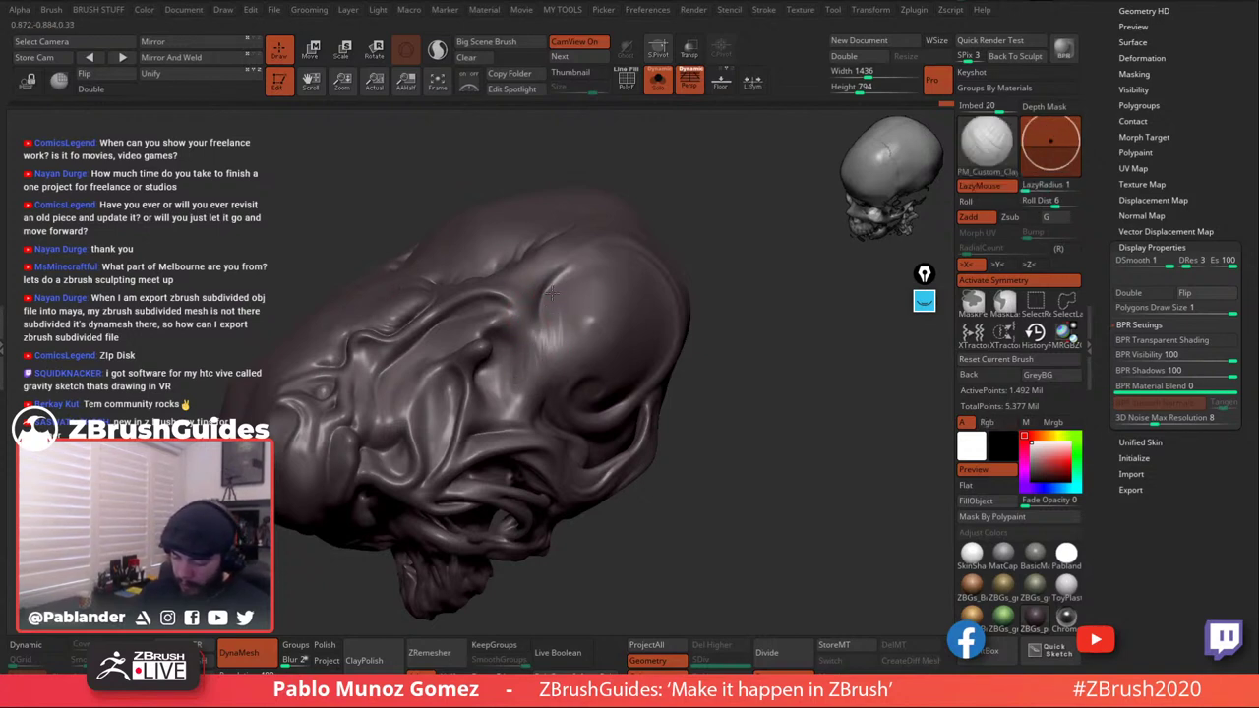
key(shift)
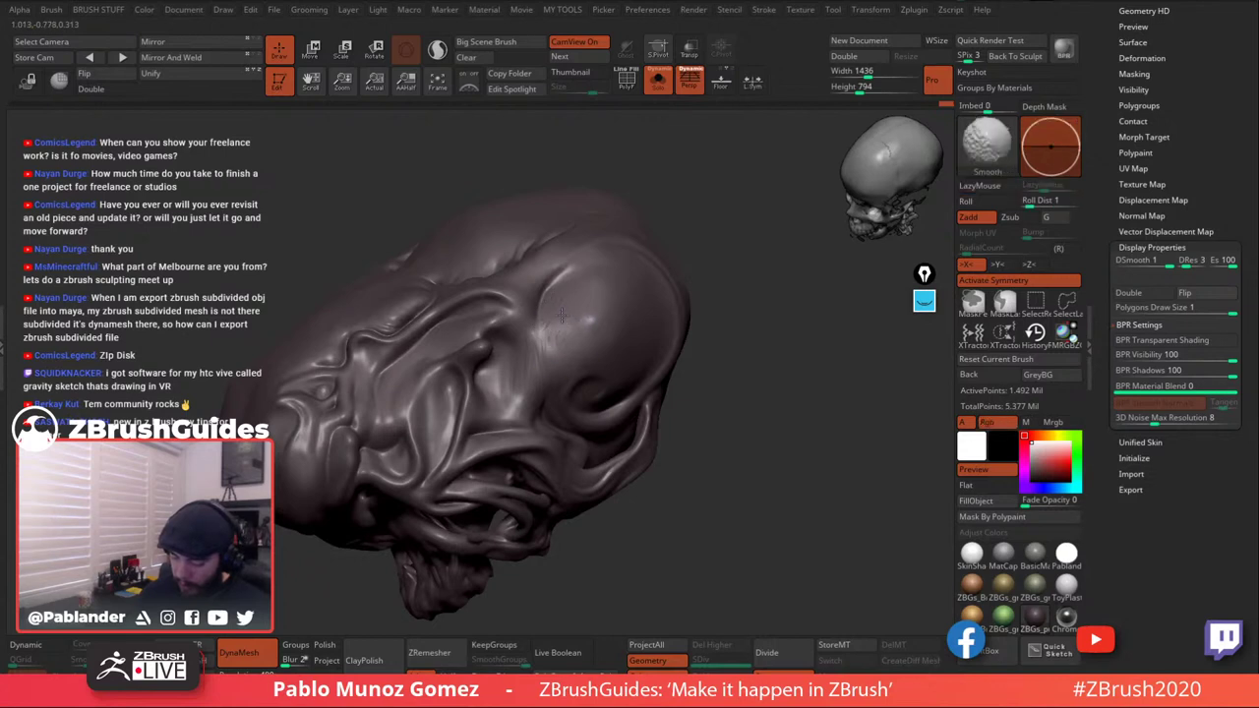
right_drag(563, 251, 574, 295)
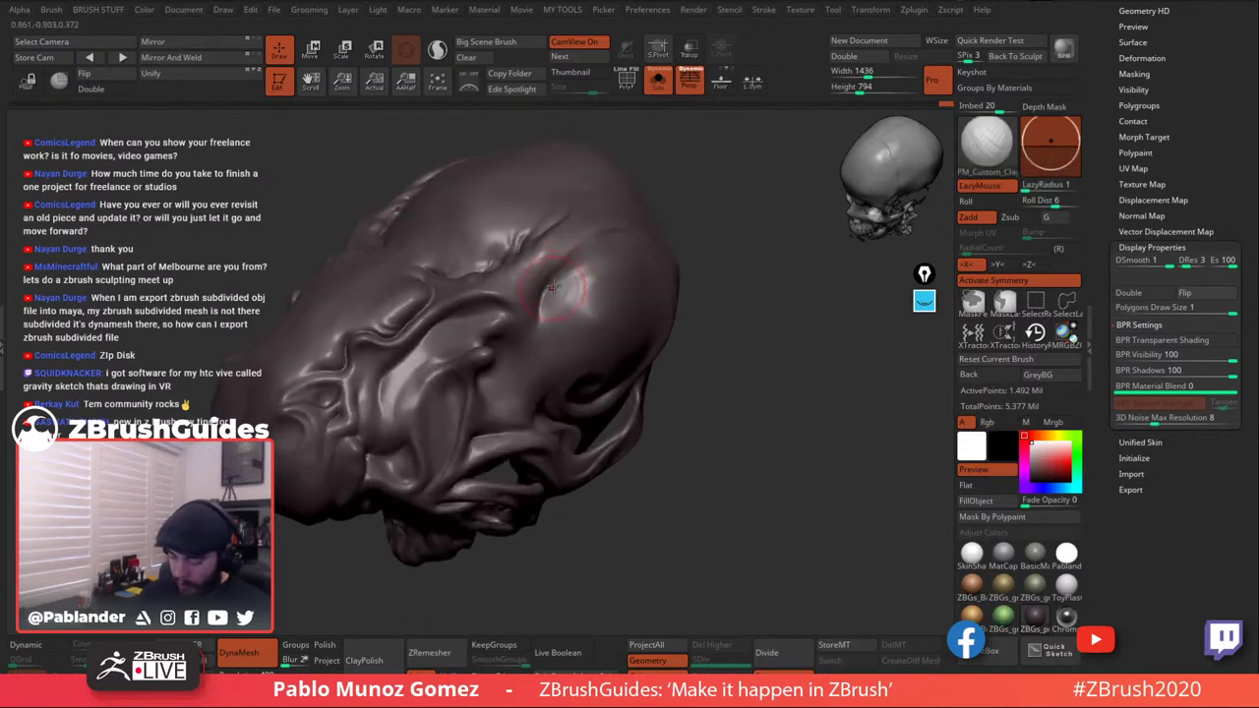
drag(564, 298, 558, 287)
key(shift)
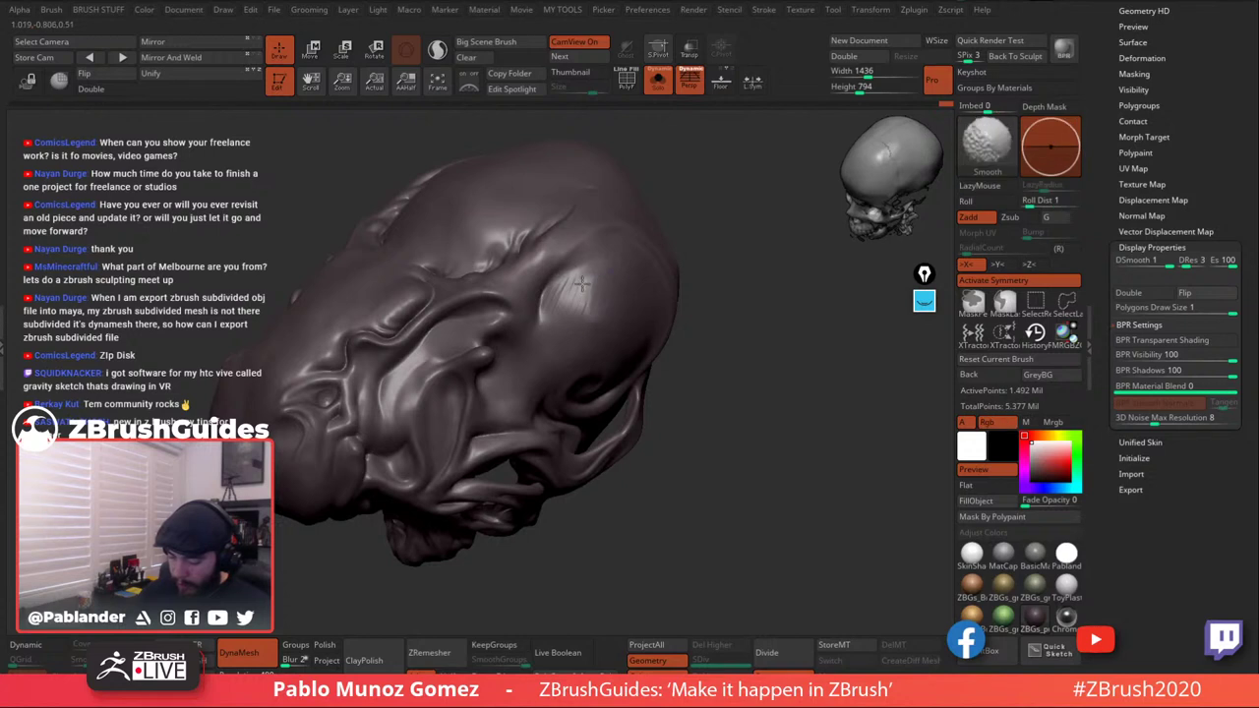
Smooth the face of the rounded side bulge around the spiral groove and along its lower rim.
shift+right_drag(584, 325, 581, 321)
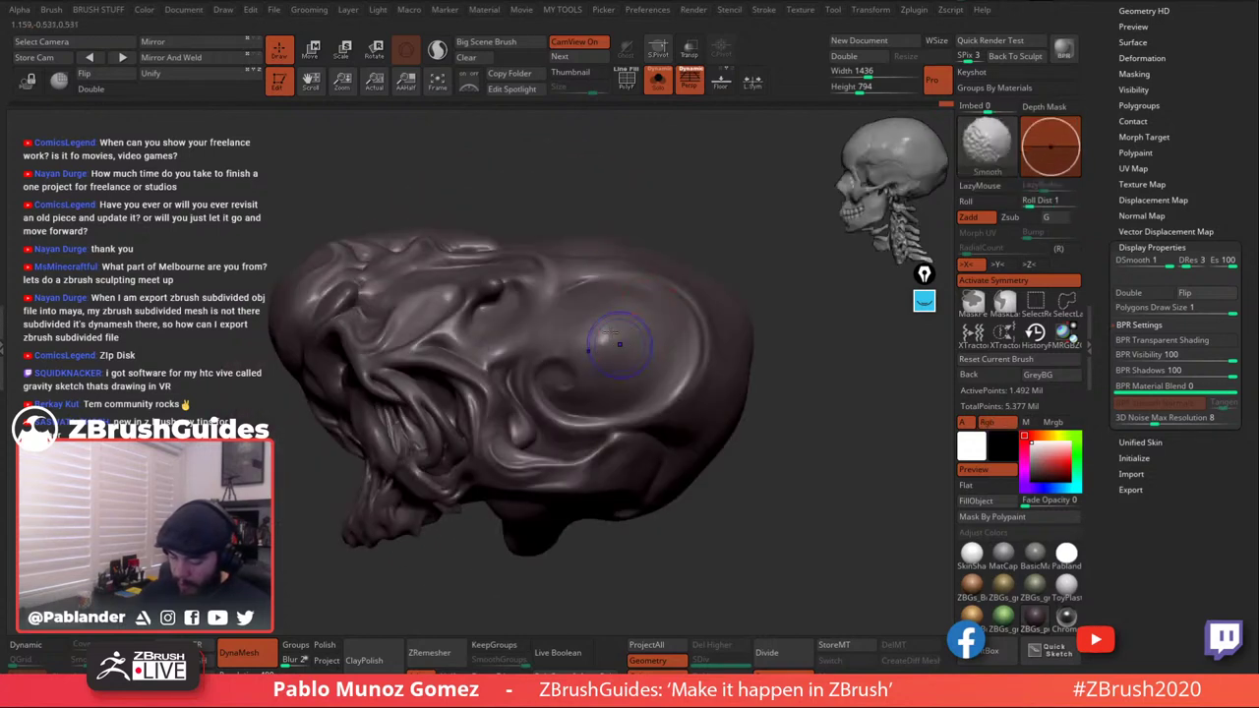
right_drag(620, 372, 637, 394)
shift+drag(636, 395, 673, 398)
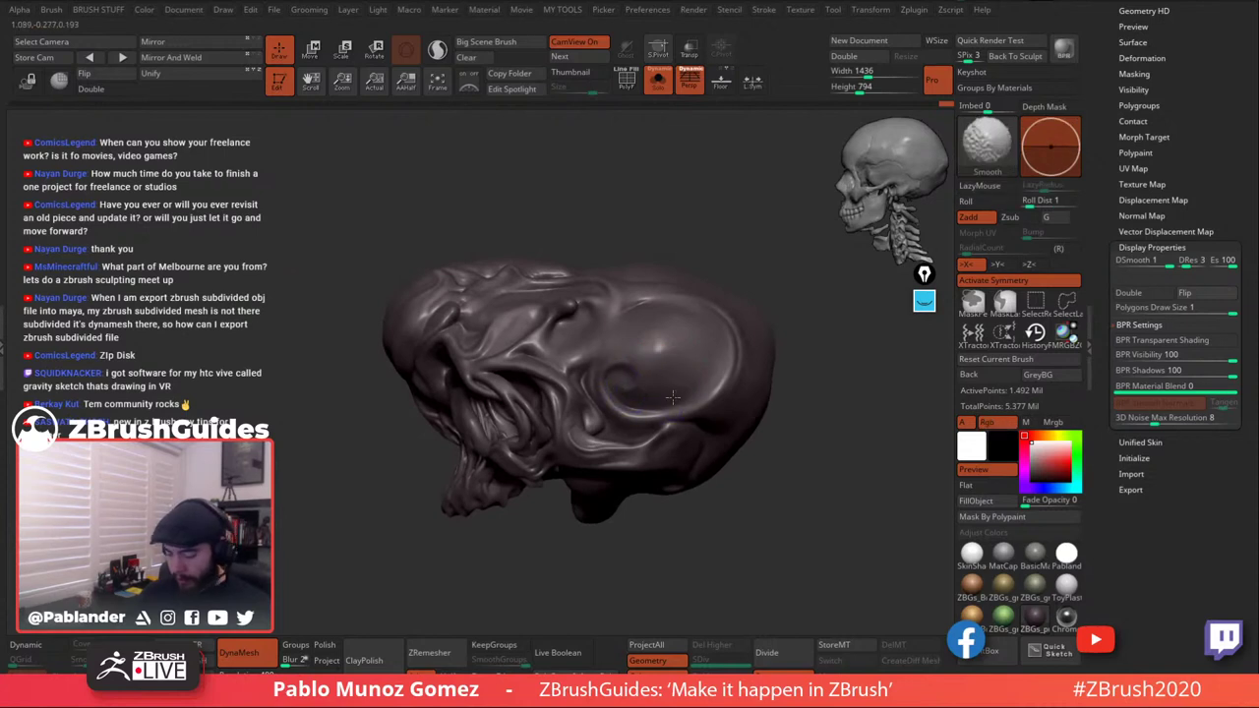
mouse_move(740, 476)
ctrl+right_down()
mouse_move(775, 443)
mouse_move(747, 441)
mouse_move(764, 453)
mouse_move(734, 444)
mouse_move(716, 492)
ctrl+right_up()
Smooth the hollow behind the temple knob, the inside of the arched fold and the ridge beside it.
mouse_move(691, 415)
right_down()
mouse_move(631, 342)
mouse_move(627, 385)
mouse_move(604, 333)
mouse_move(588, 383)
mouse_move(632, 344)
mouse_move(612, 332)
mouse_move(559, 359)
mouse_move(584, 369)
right_up()
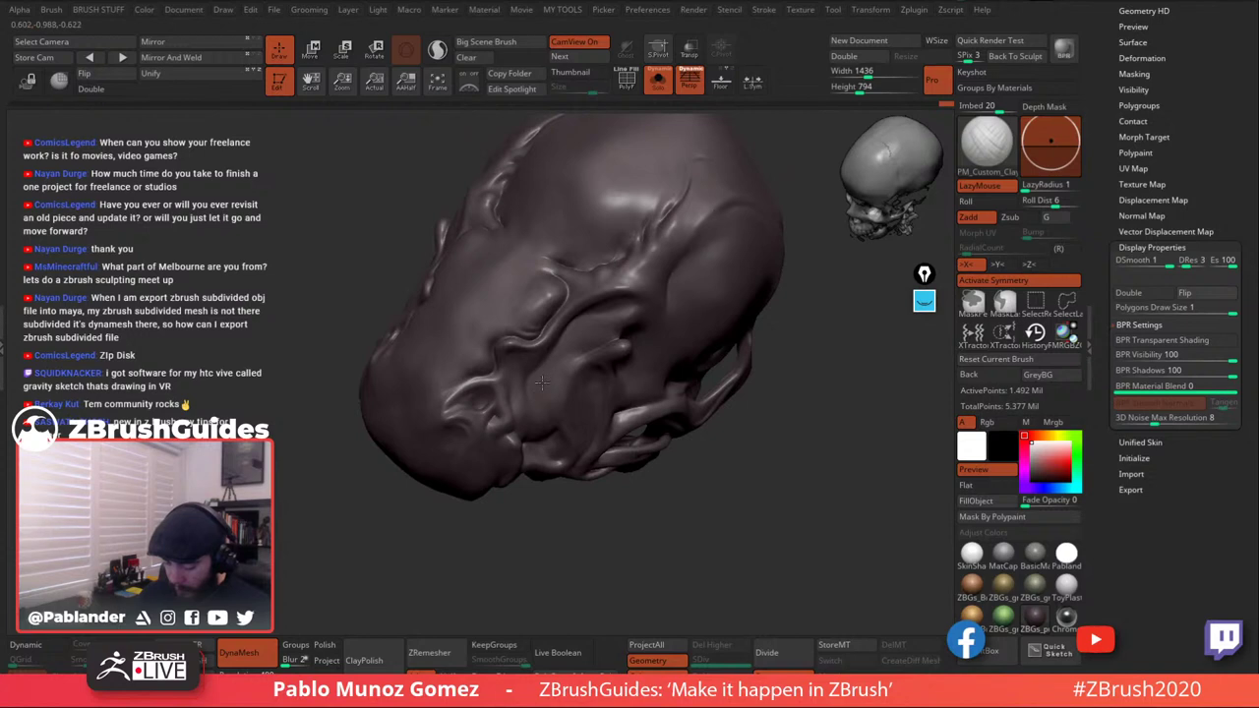
mouse_move(560, 381)
right_down()
mouse_move(556, 336)
mouse_move(623, 285)
mouse_move(723, 293)
mouse_move(680, 307)
mouse_move(595, 372)
right_up()
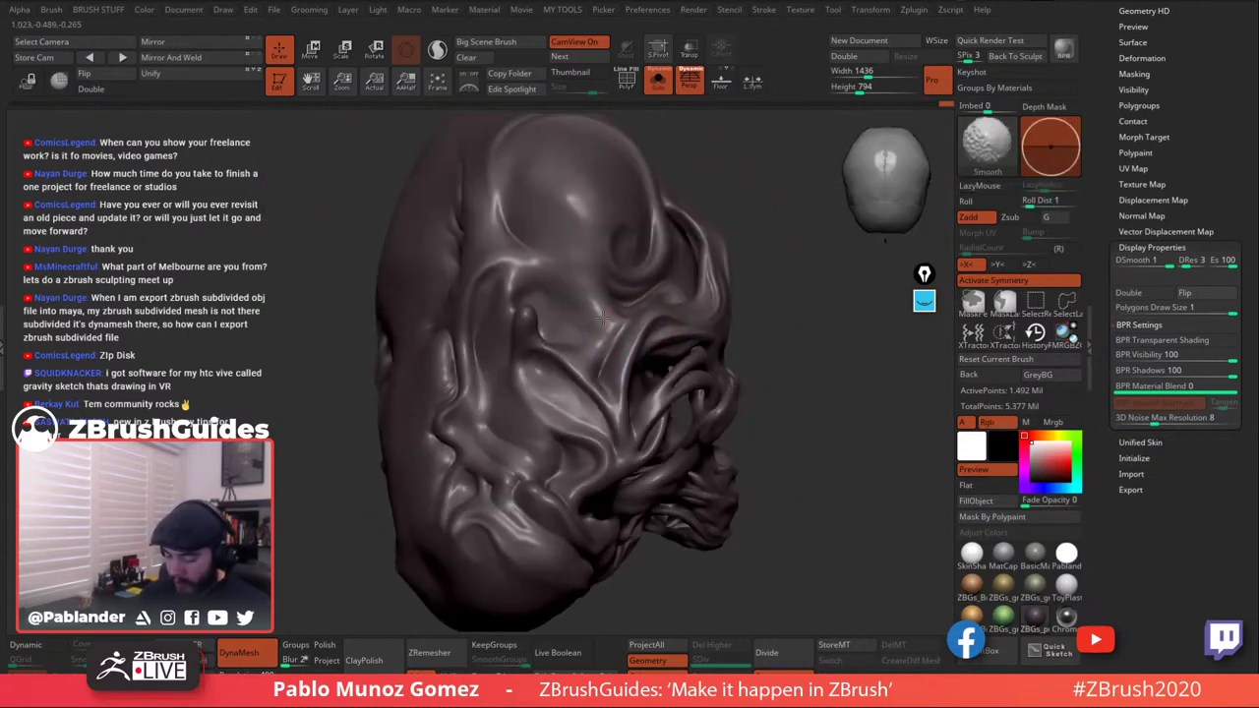
mouse_move(603, 318)
shift+mouse_down()
mouse_move(571, 405)
mouse_move(536, 403)
mouse_move(532, 328)
shift+mouse_up()
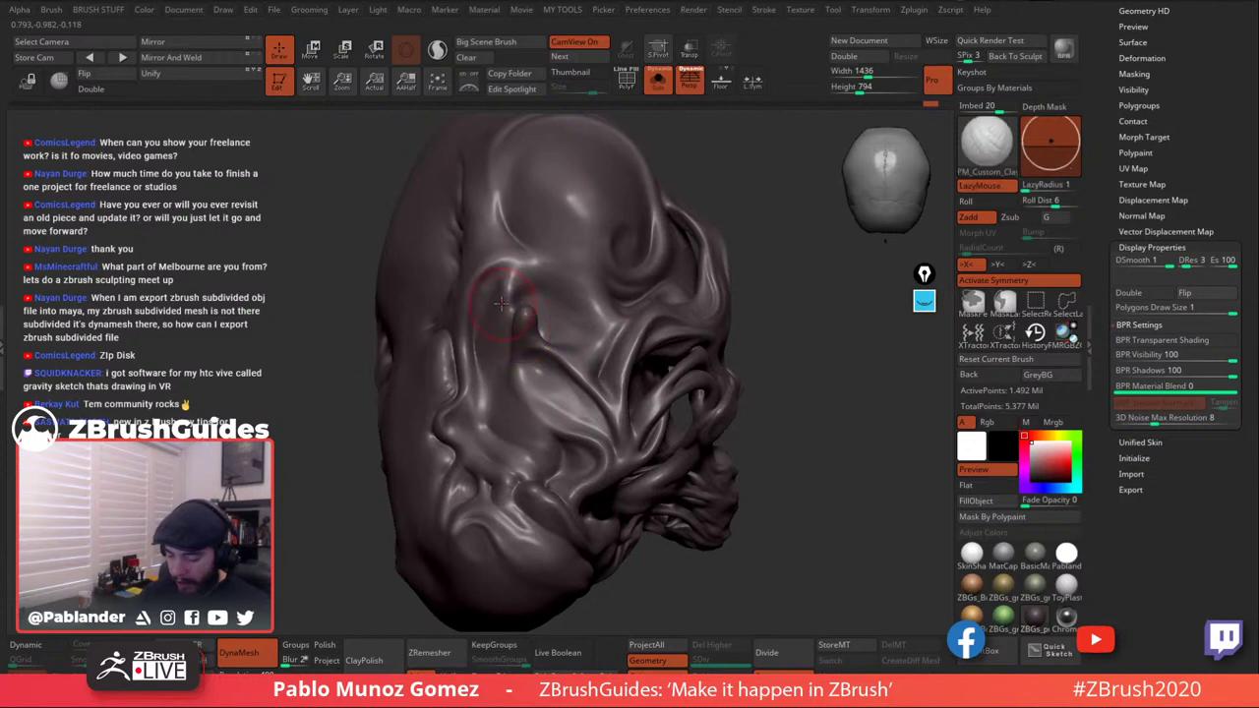
right_drag(502, 303, 528, 278)
key(shift)
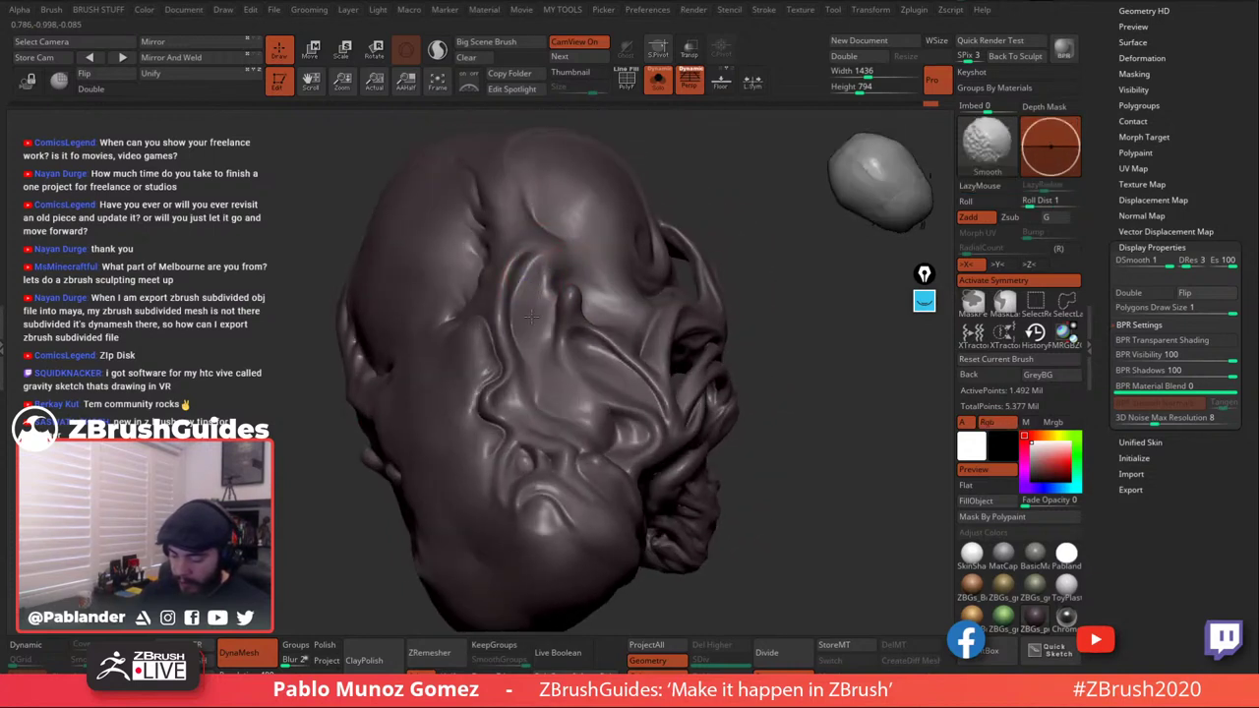
right_drag(523, 361, 532, 241)
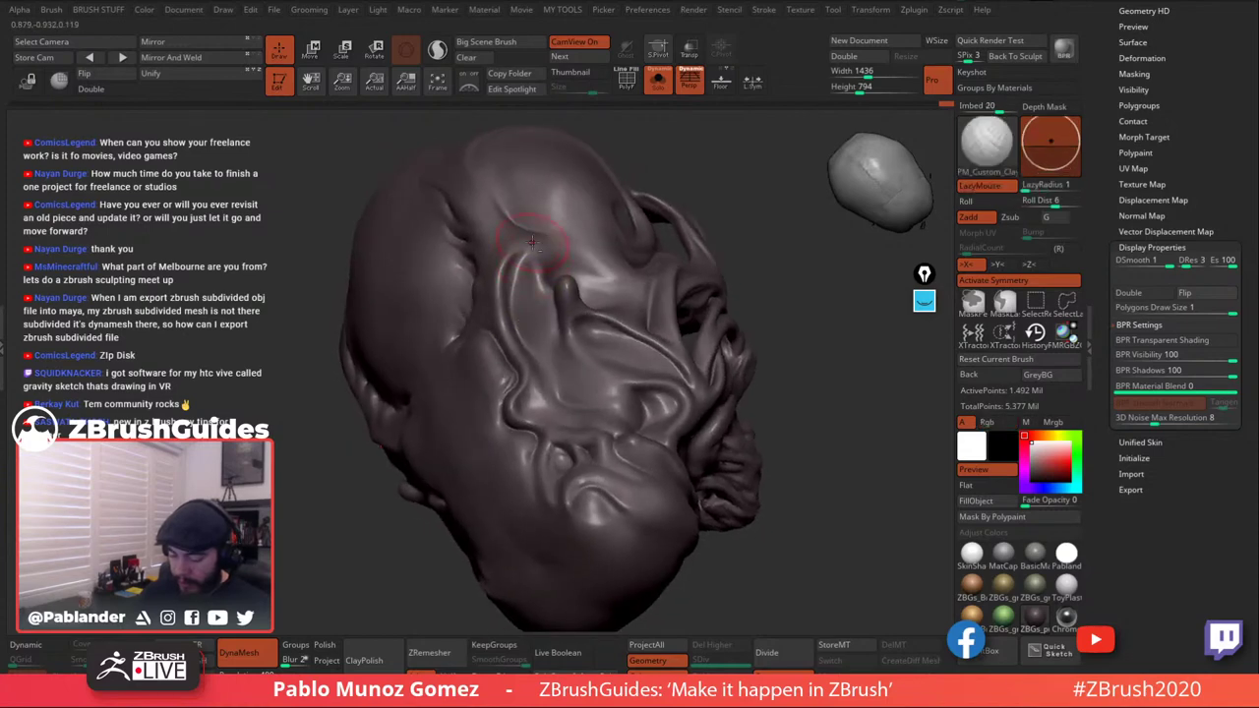
key(shift)
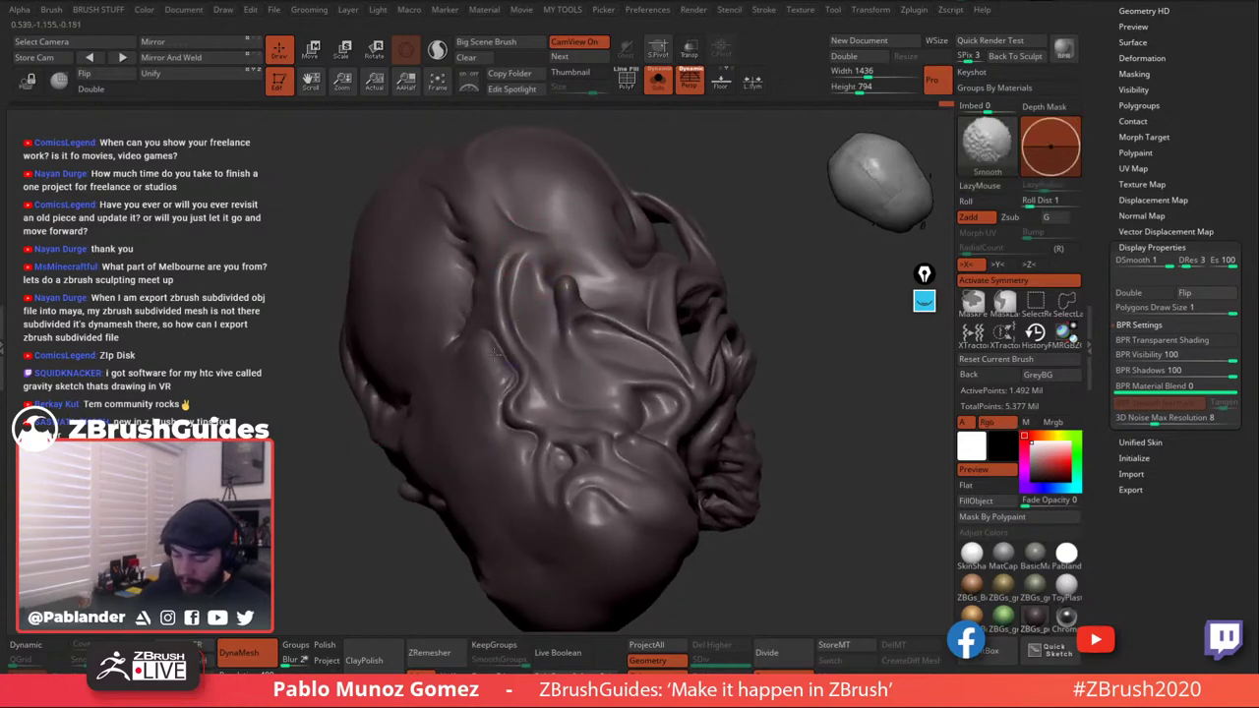
Reshape the crease where the arched temple fold meets the rounded bulge's front rim with clay strokes and smooth it.
mouse_move(495, 352)
right_down()
mouse_move(600, 266)
mouse_move(640, 295)
mouse_move(662, 258)
mouse_move(613, 224)
mouse_move(620, 189)
right_up()
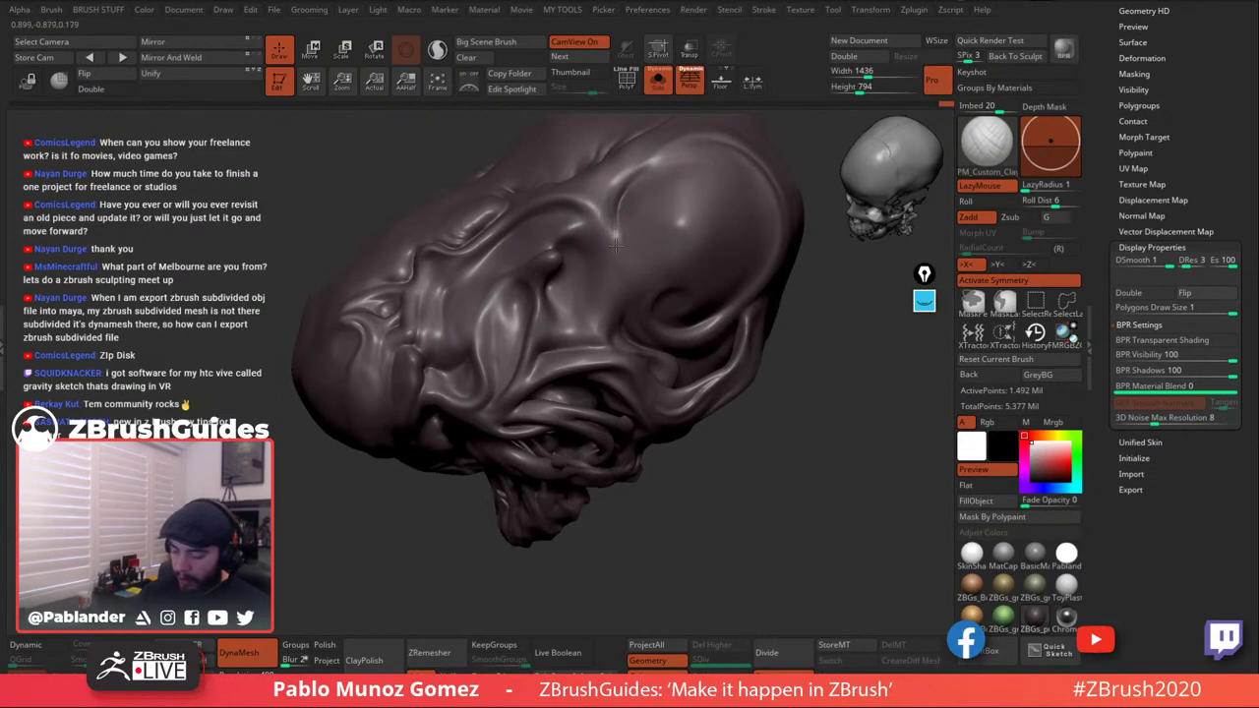
key(shift)
drag(617, 200, 604, 230)
key(shift)
mouse_move(618, 235)
right_down()
mouse_move(610, 245)
mouse_move(714, 283)
mouse_move(727, 357)
mouse_move(642, 249)
right_up()
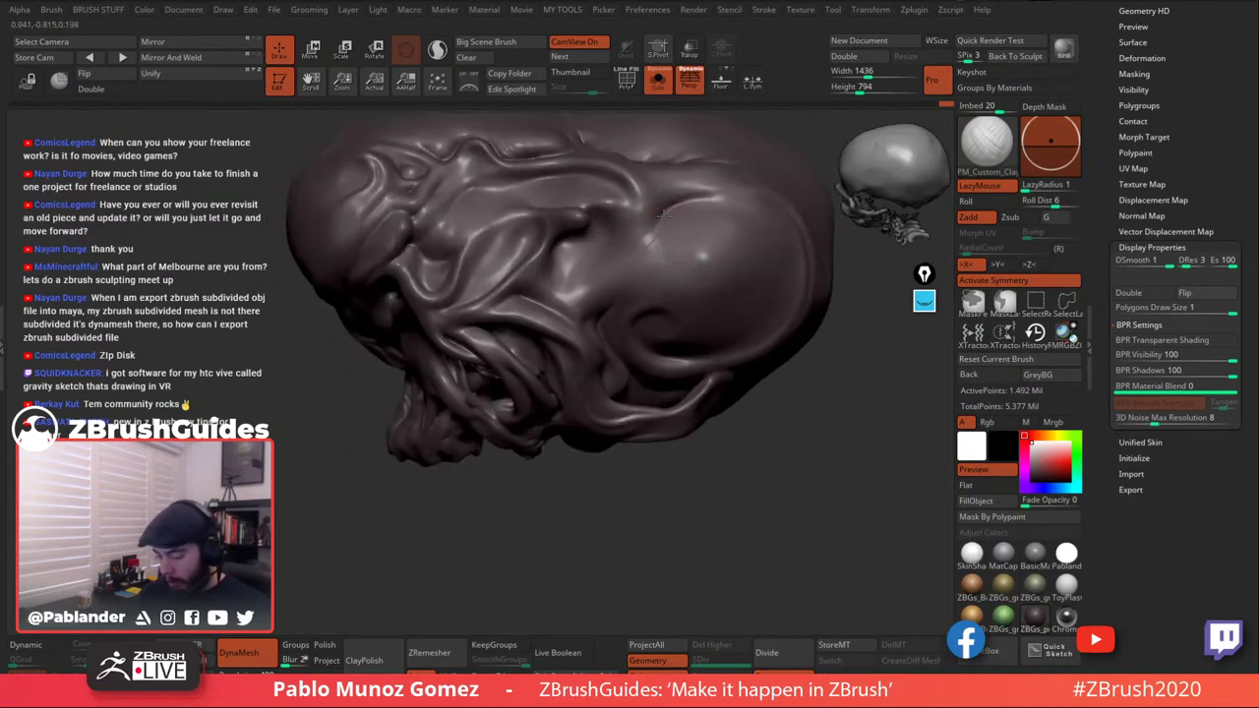
key(shift)
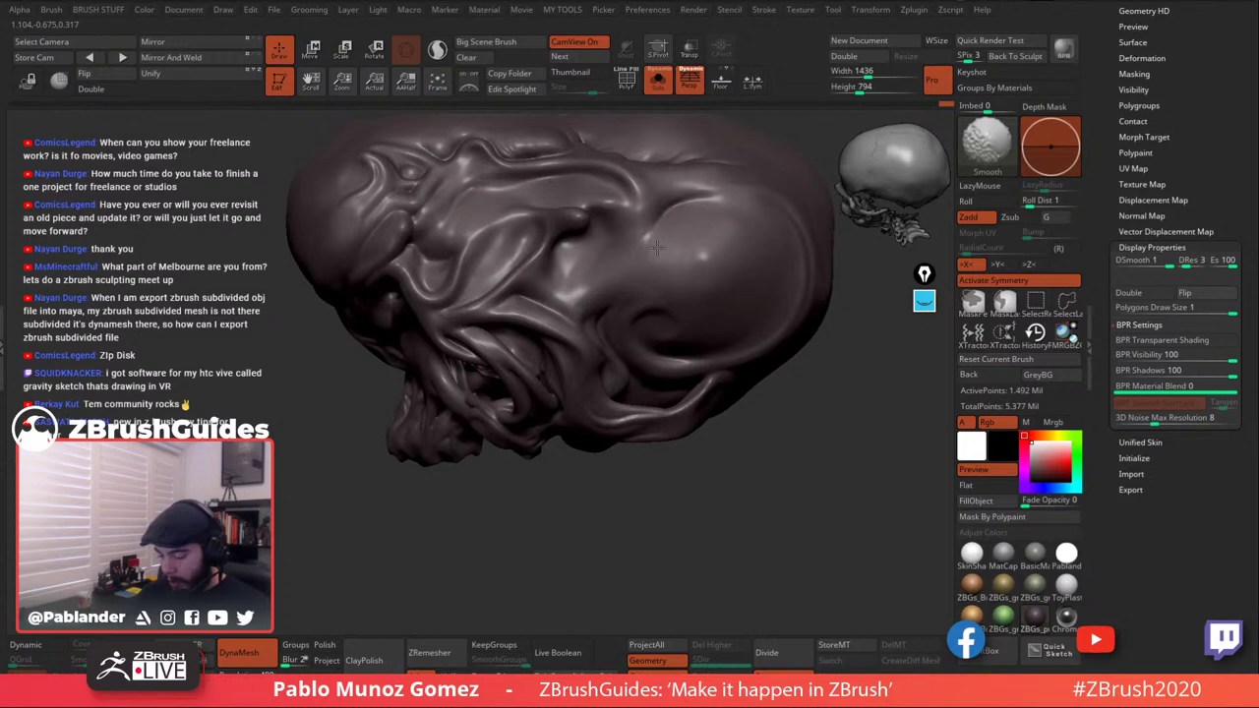
key(shift)
right_drag(751, 244, 733, 277)
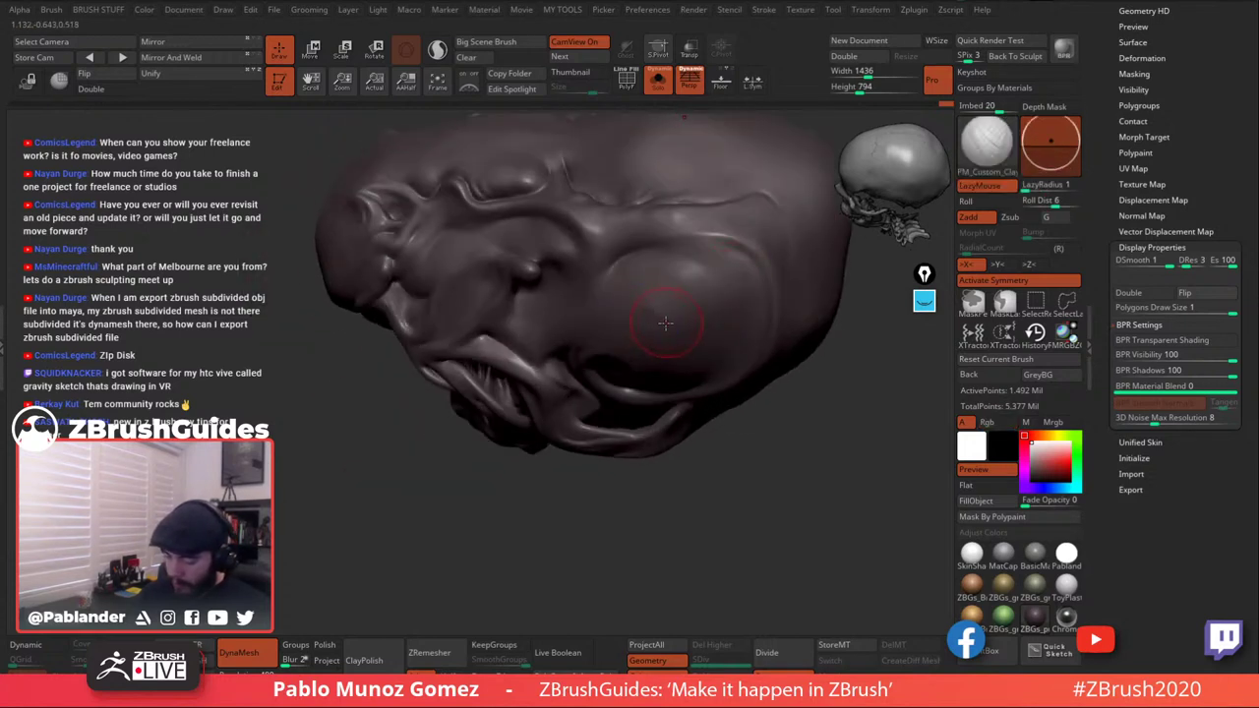
Refine the temple folds and add clay where the arched fold's rear end runs into the ridge above the bulge.
mouse_move(689, 295)
right_down()
mouse_move(695, 275)
mouse_move(539, 333)
mouse_move(509, 313)
mouse_move(500, 376)
right_up()
key(shift)
key(shift)
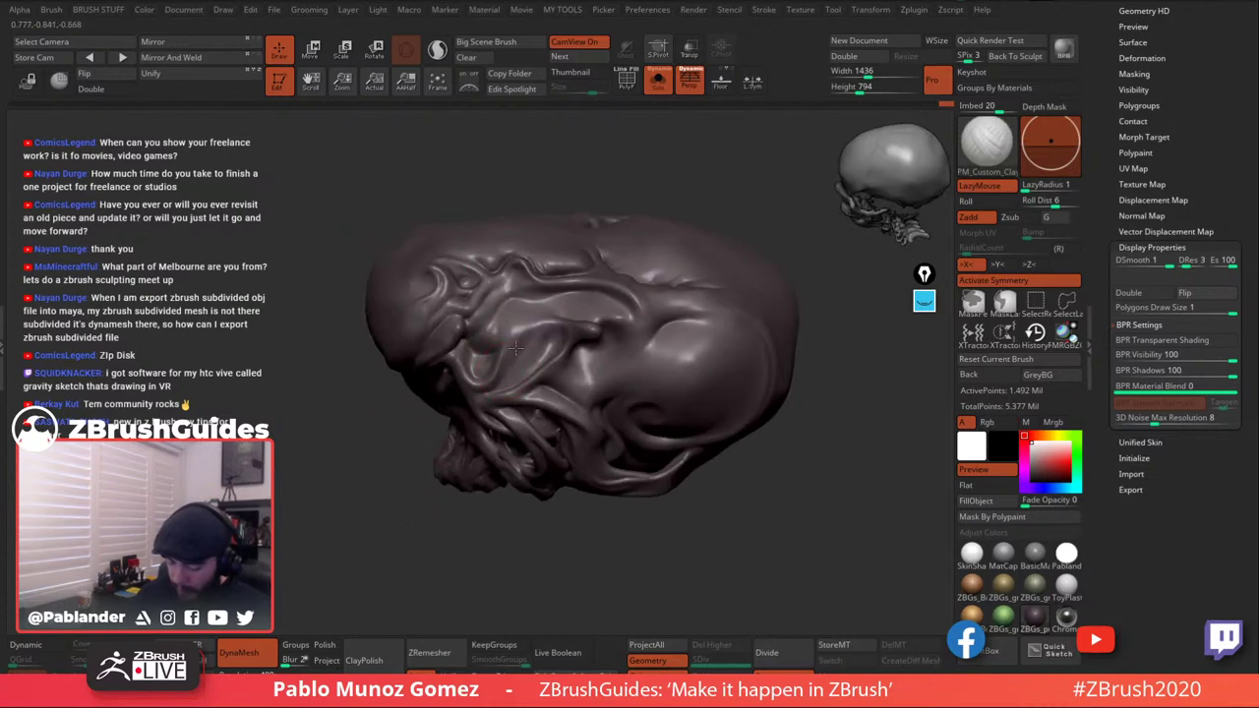
key(shift)
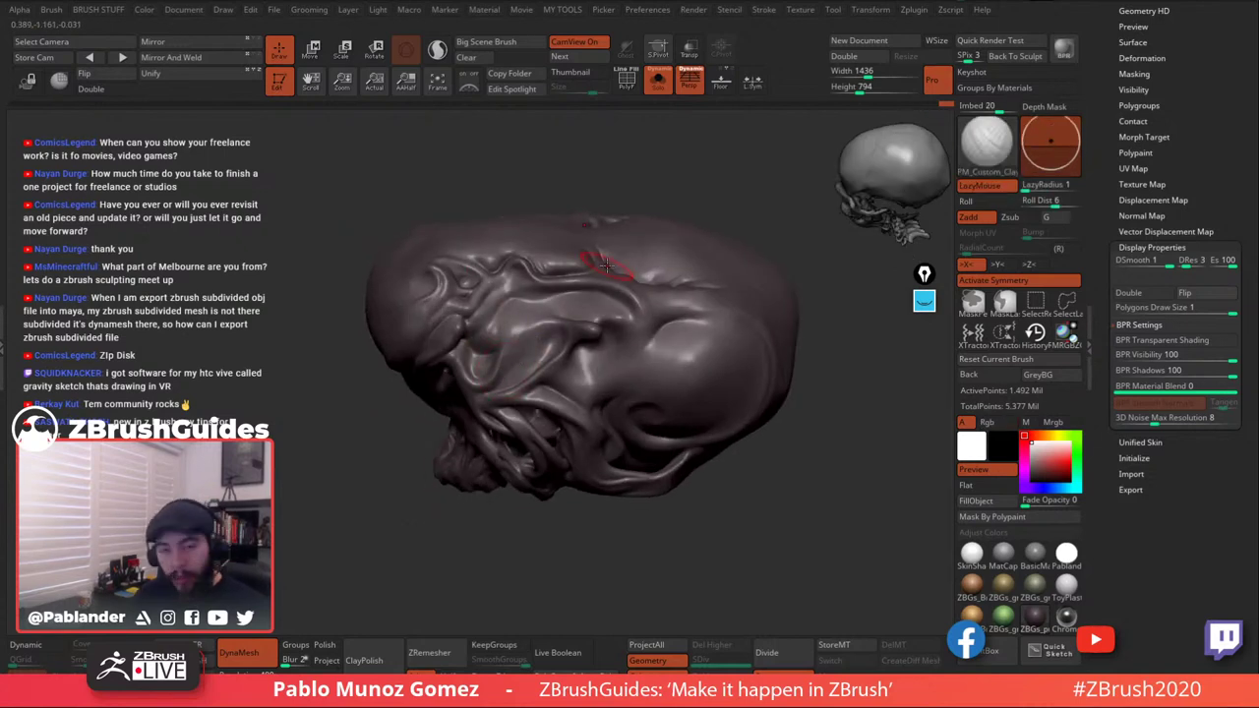
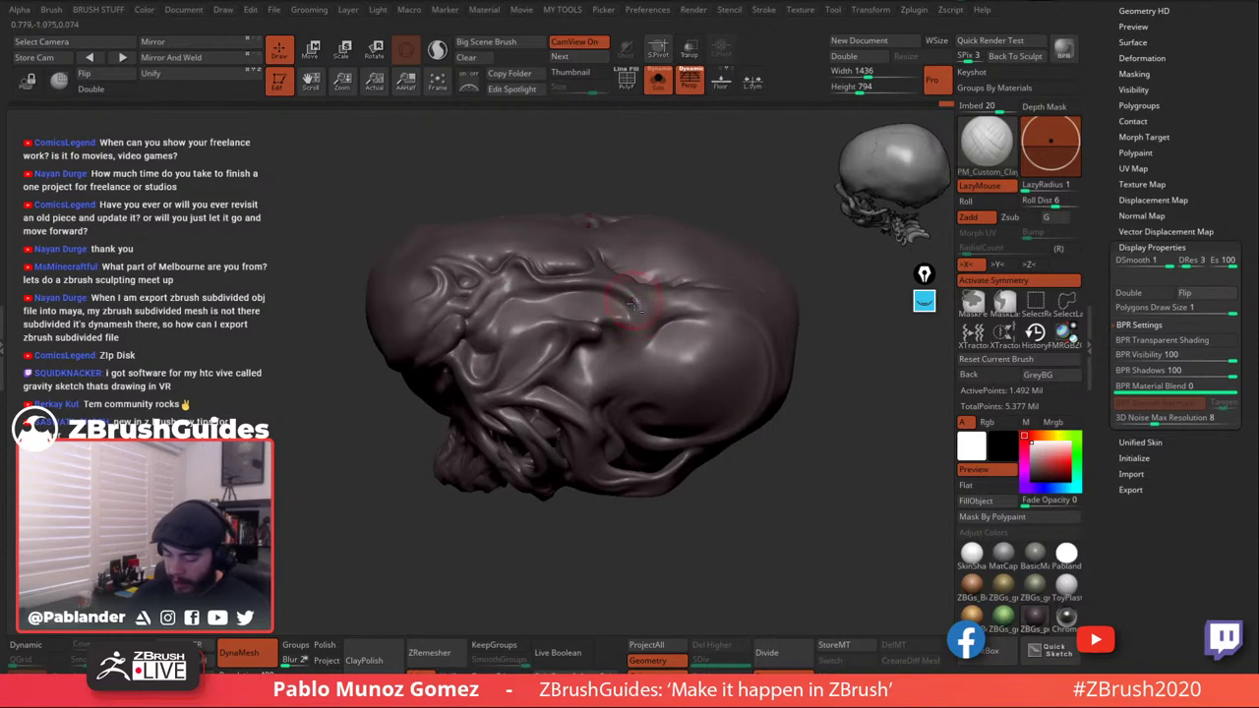
key(shift)
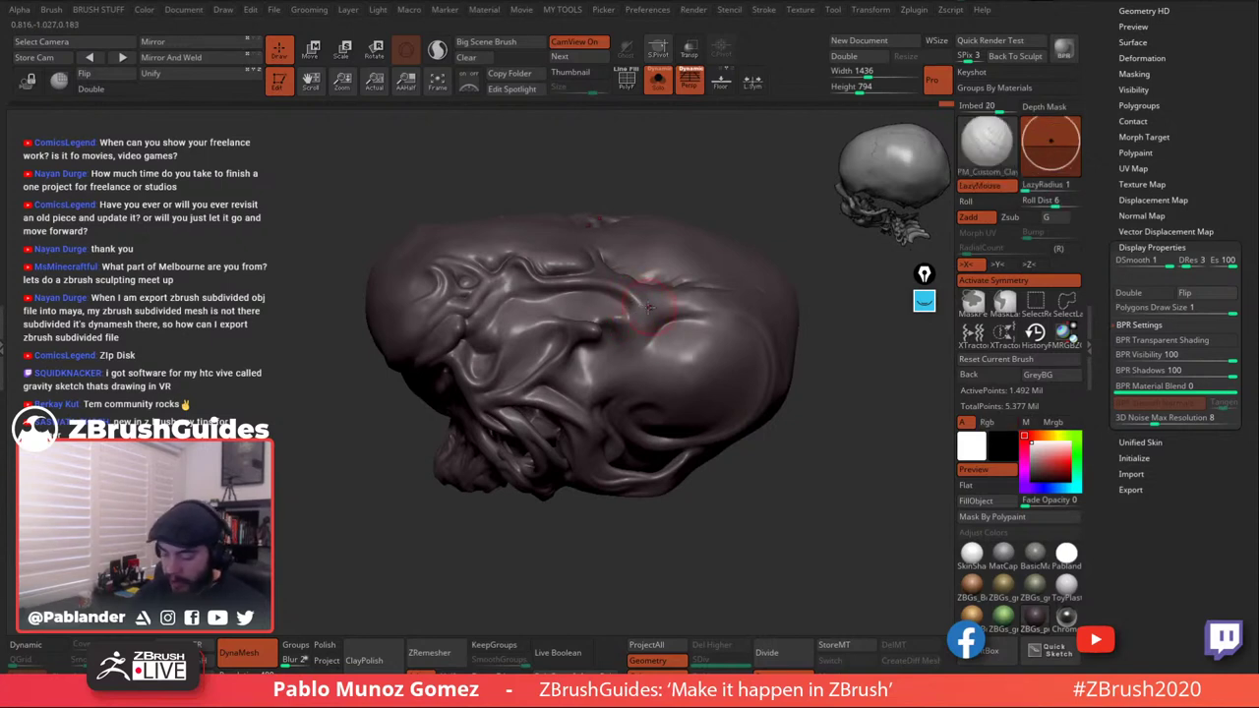
drag(641, 283, 662, 290)
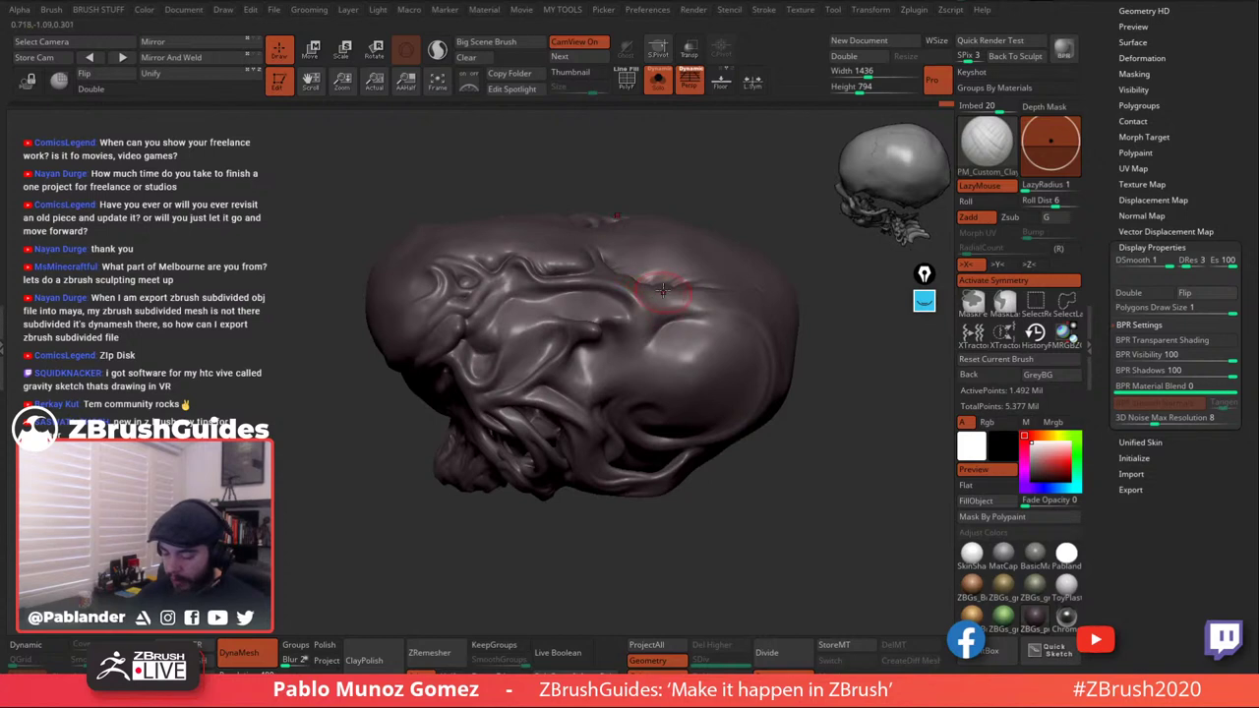
Add a clay stroke to the temple panel in front of the knob's stem and smooth that surface.
mouse_move(665, 349)
right_down()
mouse_move(669, 360)
mouse_move(683, 286)
mouse_move(664, 374)
right_up()
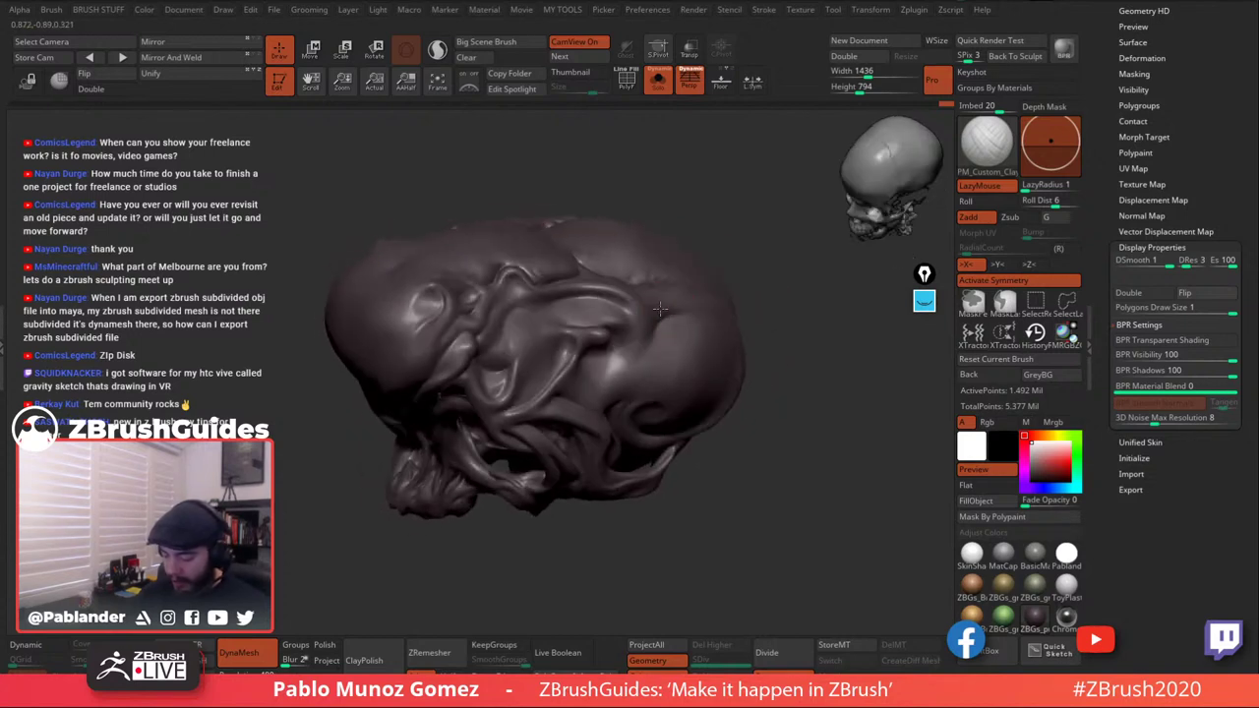
key(shift)
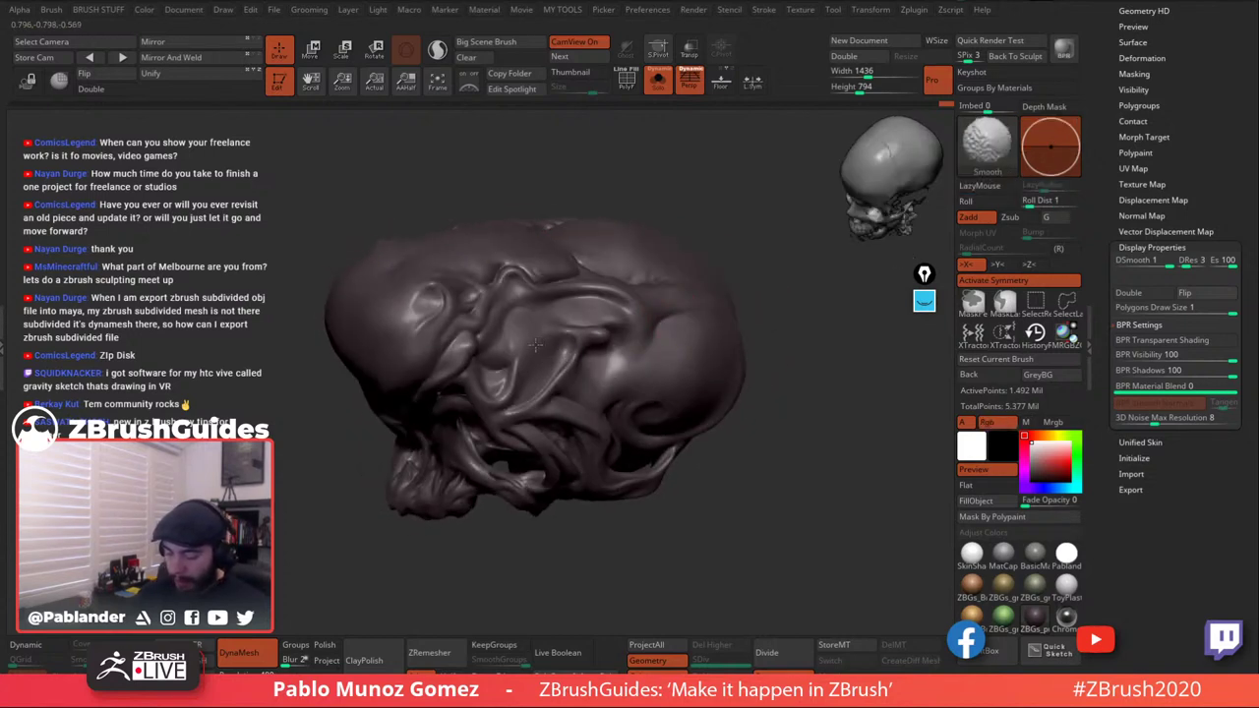
mouse_move(536, 345)
right_down()
mouse_move(654, 339)
mouse_move(622, 336)
mouse_move(572, 376)
right_up()
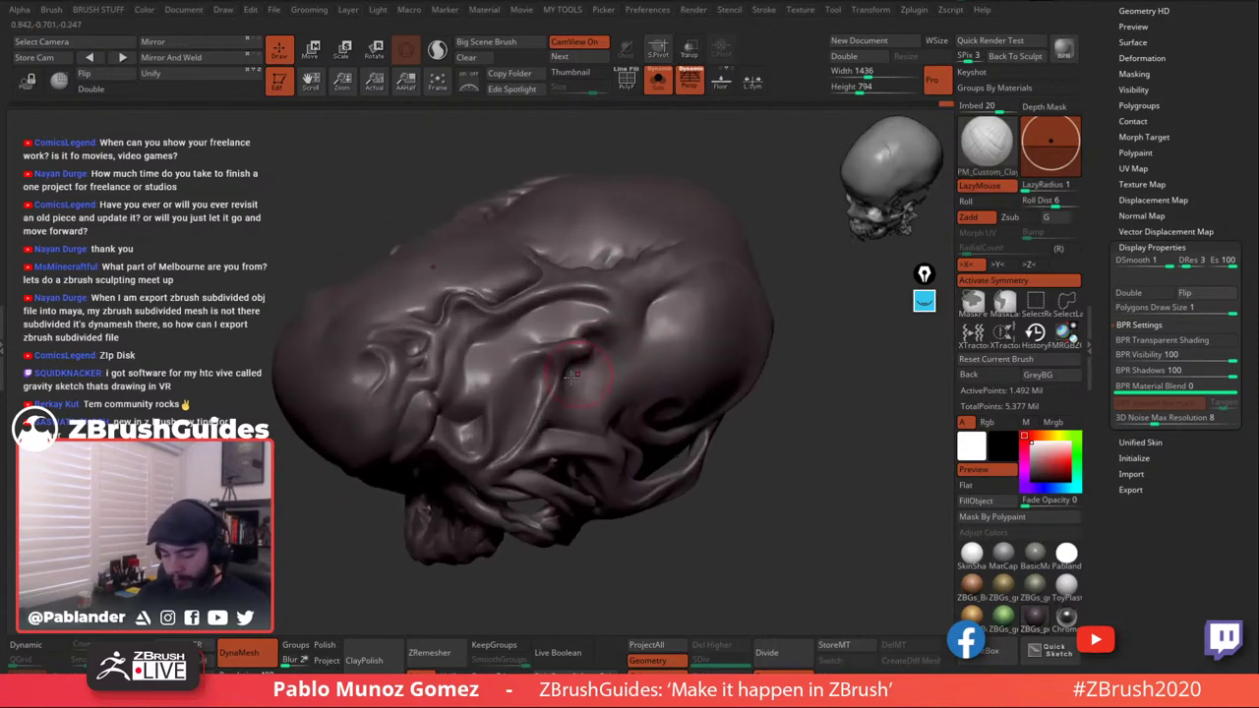
drag(571, 374, 563, 340)
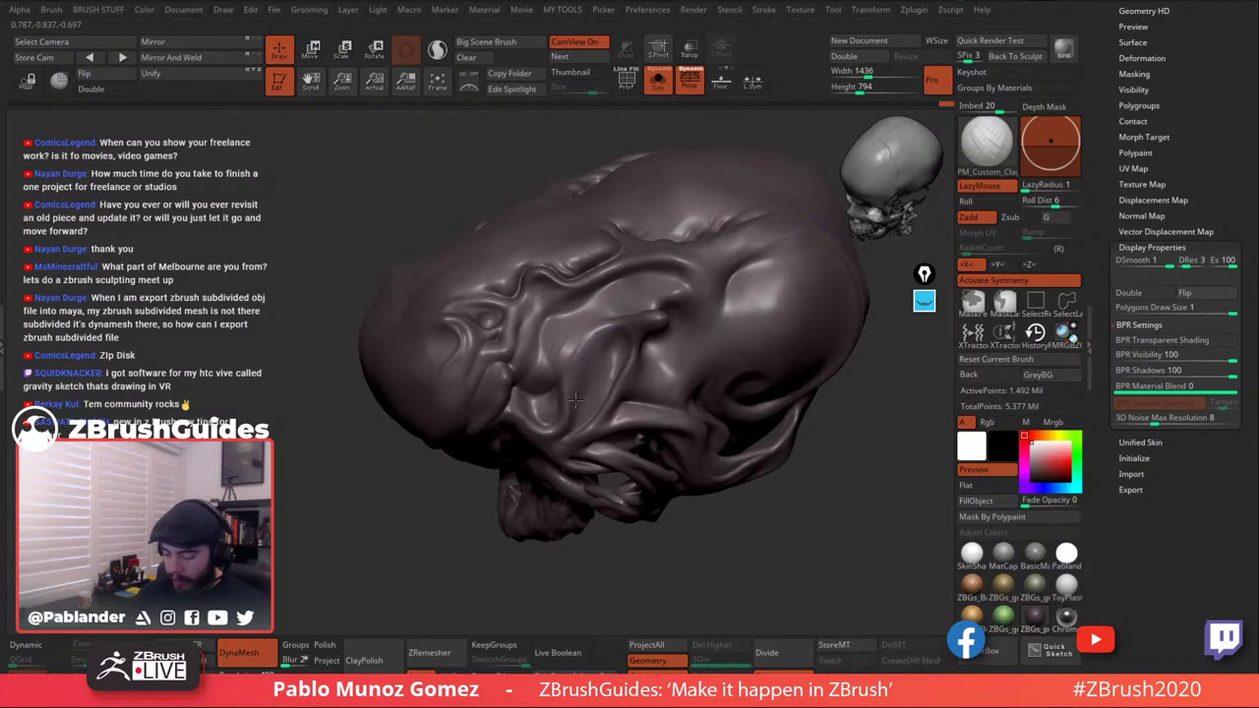
key(shift)
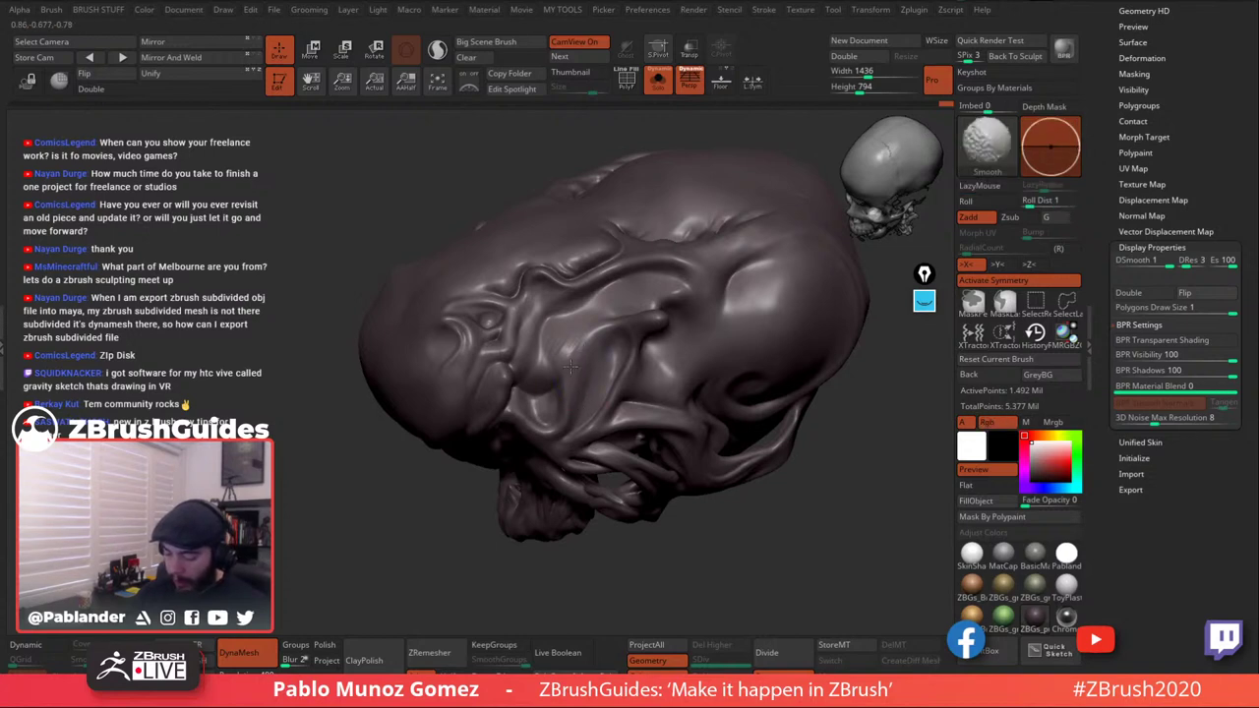
shift+drag(578, 365, 579, 396)
Smooth from the wavy ridge down through the front of the temple panel and build up its centre with clay.
right_drag(606, 344, 596, 322)
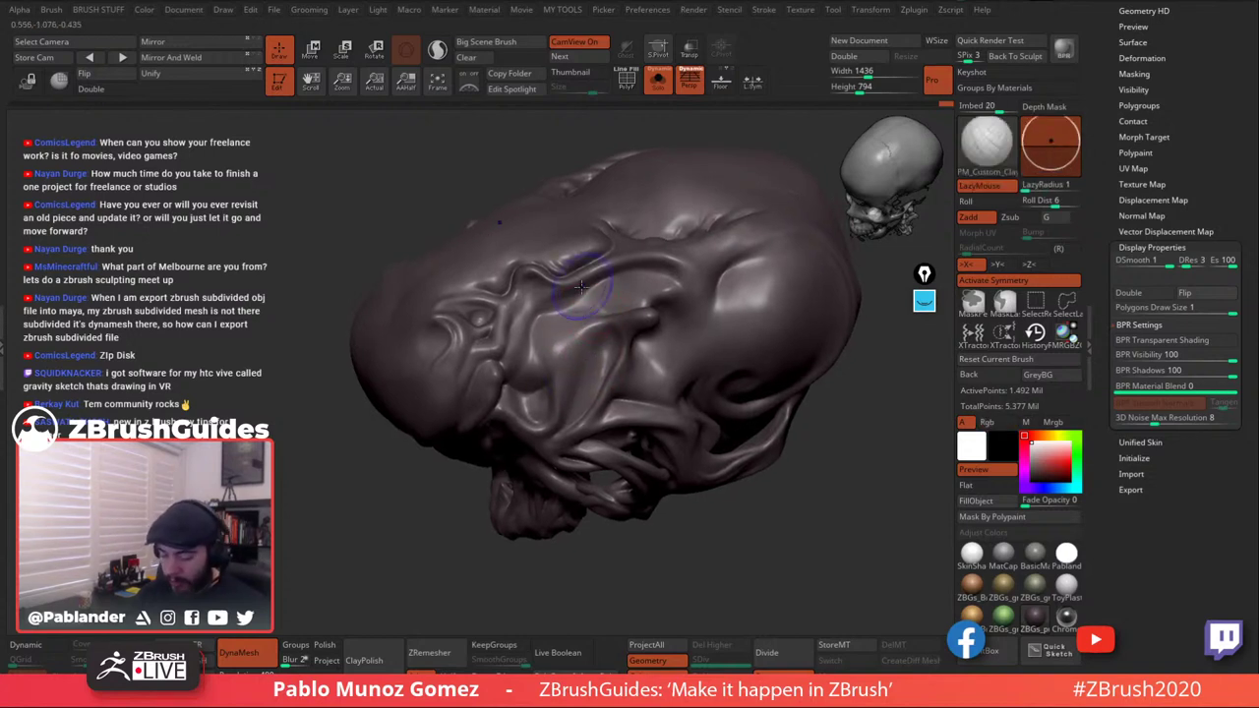
key(shift)
shift+drag(580, 295, 571, 386)
key(shift)
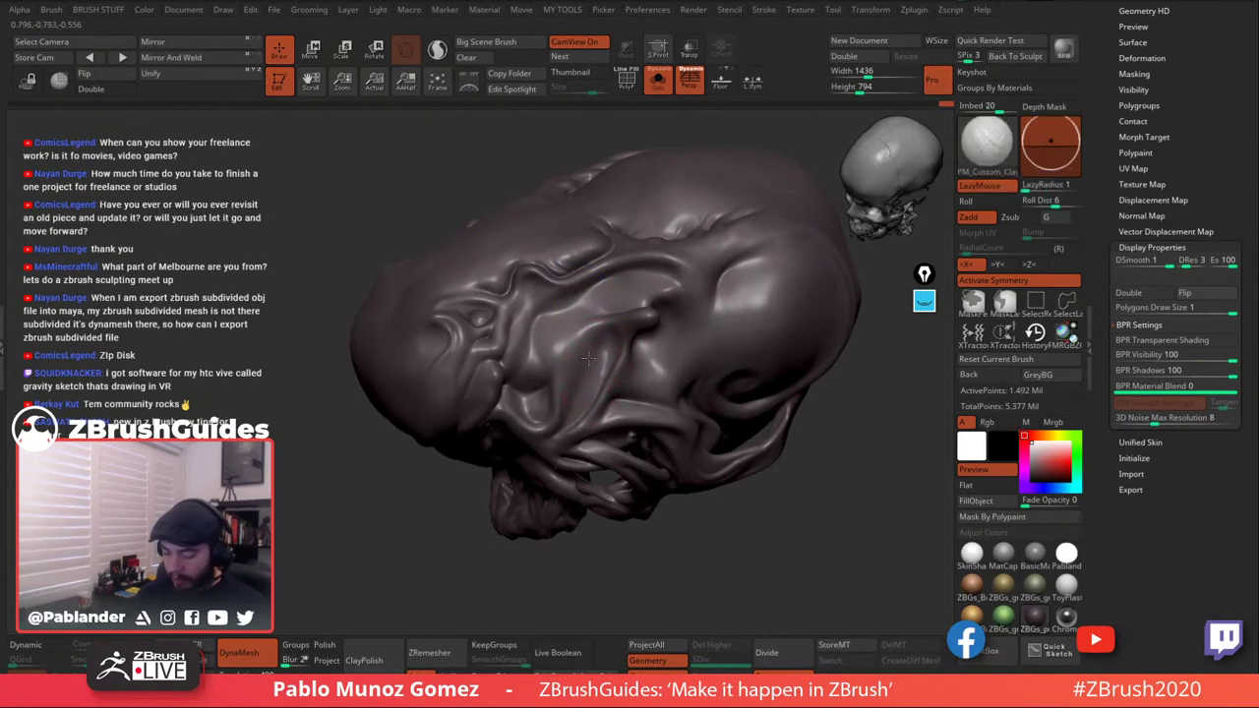
mouse_move(588, 359)
mouse_down()
mouse_move(590, 318)
mouse_move(586, 396)
mouse_up()
Refine the rear end of the arched temple fold and smooth the hollow behind and below the temple knob.
mouse_move(657, 331)
right_down()
mouse_move(684, 307)
mouse_move(647, 346)
right_up()
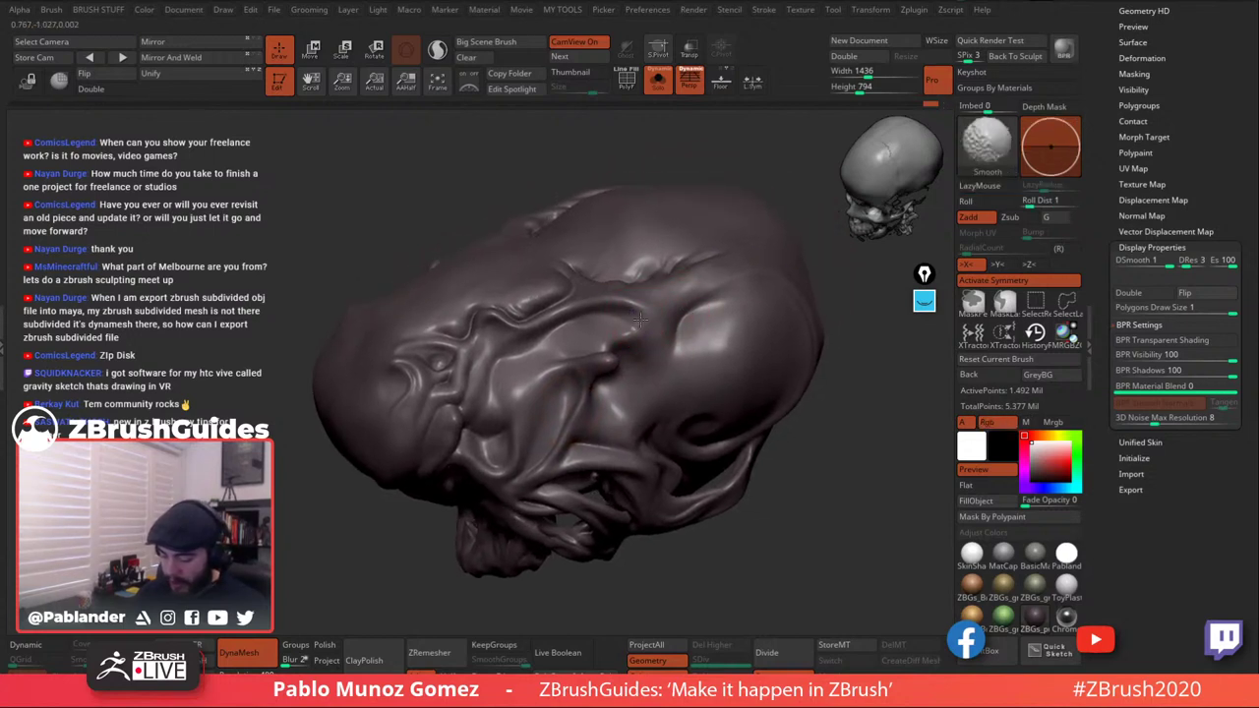
right_drag(677, 325, 657, 319)
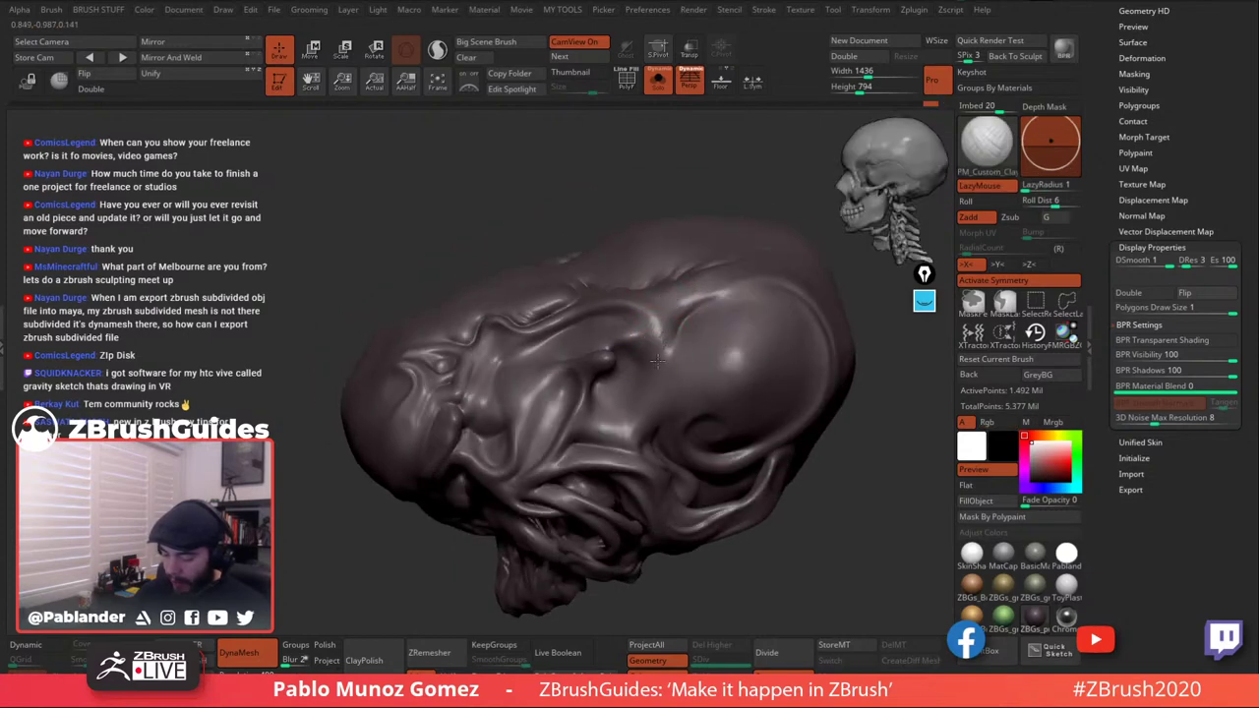
key(shift)
mouse_move(639, 339)
right_down()
mouse_move(673, 366)
mouse_move(615, 408)
mouse_move(603, 370)
mouse_move(593, 393)
mouse_move(606, 394)
mouse_move(598, 368)
mouse_move(631, 348)
right_up()
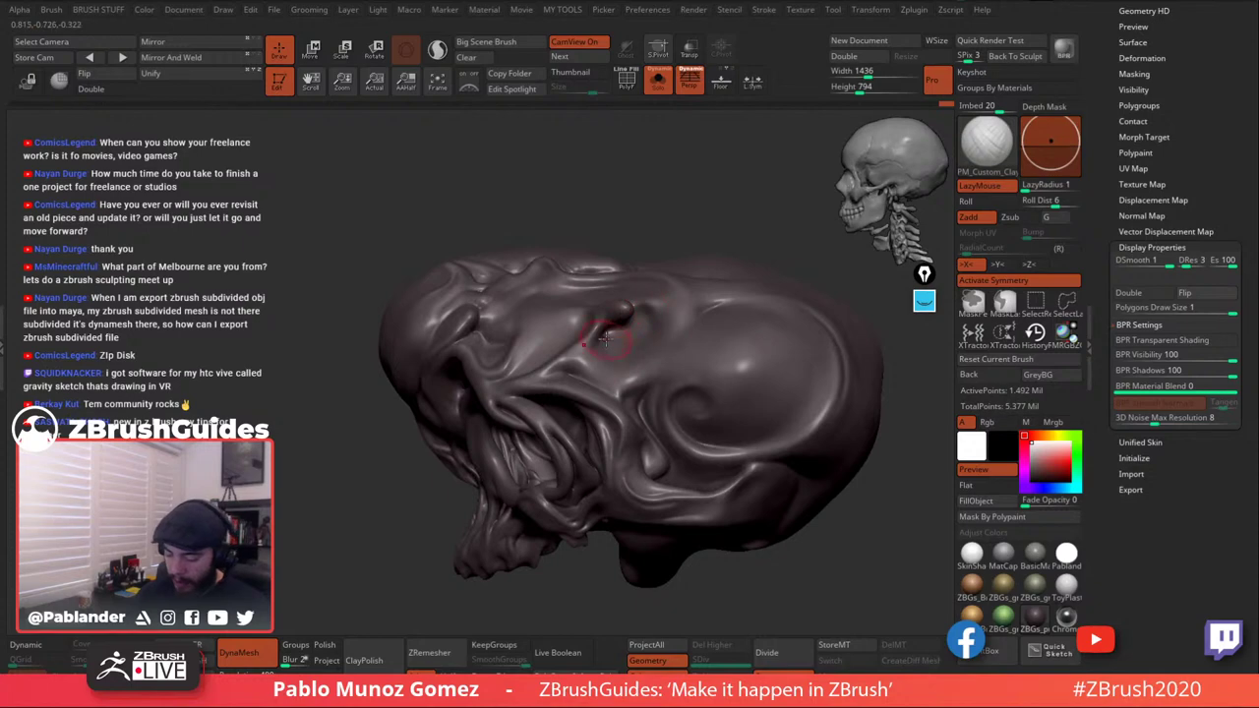
right_drag(561, 349, 554, 364)
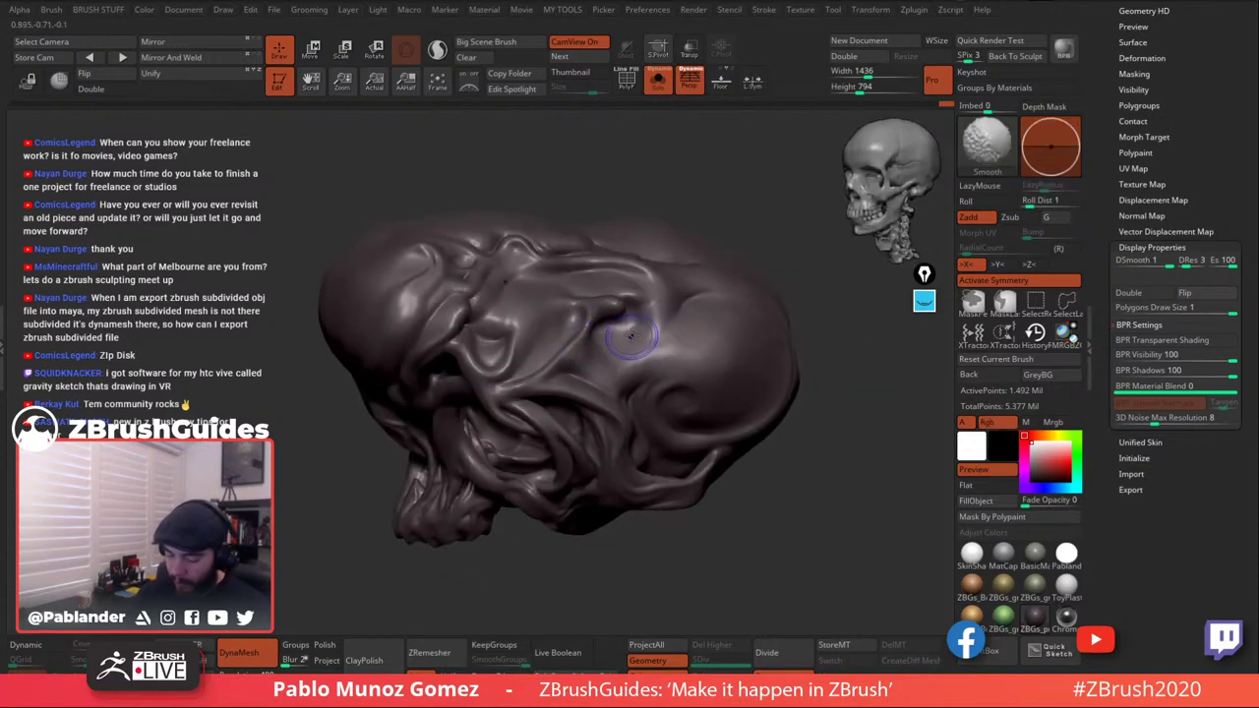
mouse_move(629, 340)
right_down()
mouse_move(645, 379)
mouse_move(581, 366)
right_up()
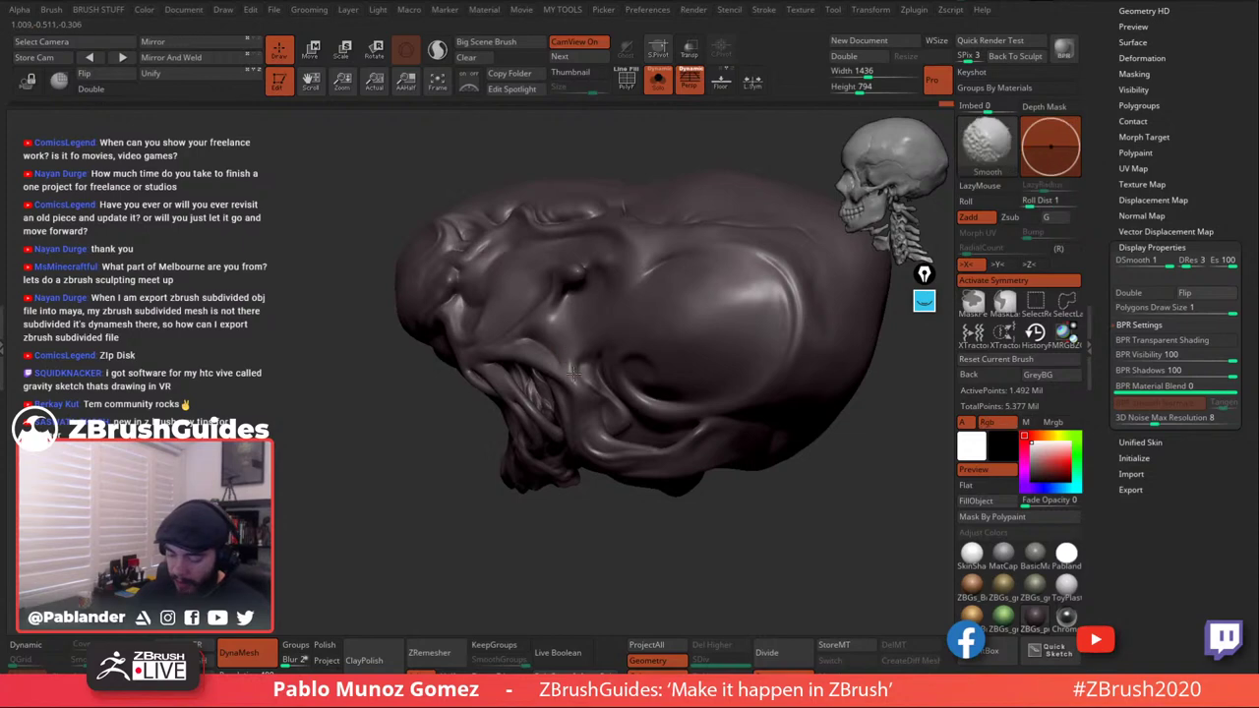
Refine and smooth the curved fold around the small knob below the spiral groove and the ridge running back from it.
mouse_move(557, 348)
right_down()
mouse_move(670, 333)
mouse_move(688, 351)
mouse_move(716, 348)
right_up()
alt+right_drag(645, 434, 593, 340)
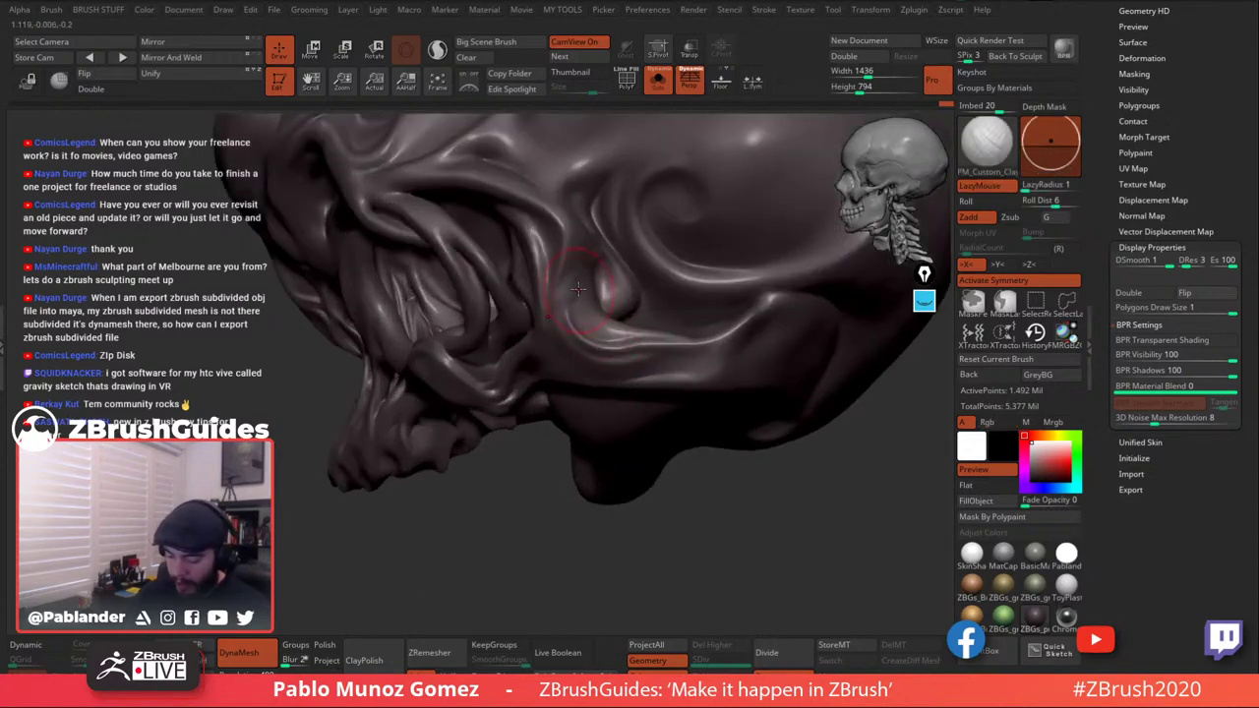
ctrl+right_drag(578, 289, 577, 280)
right_click(577, 280)
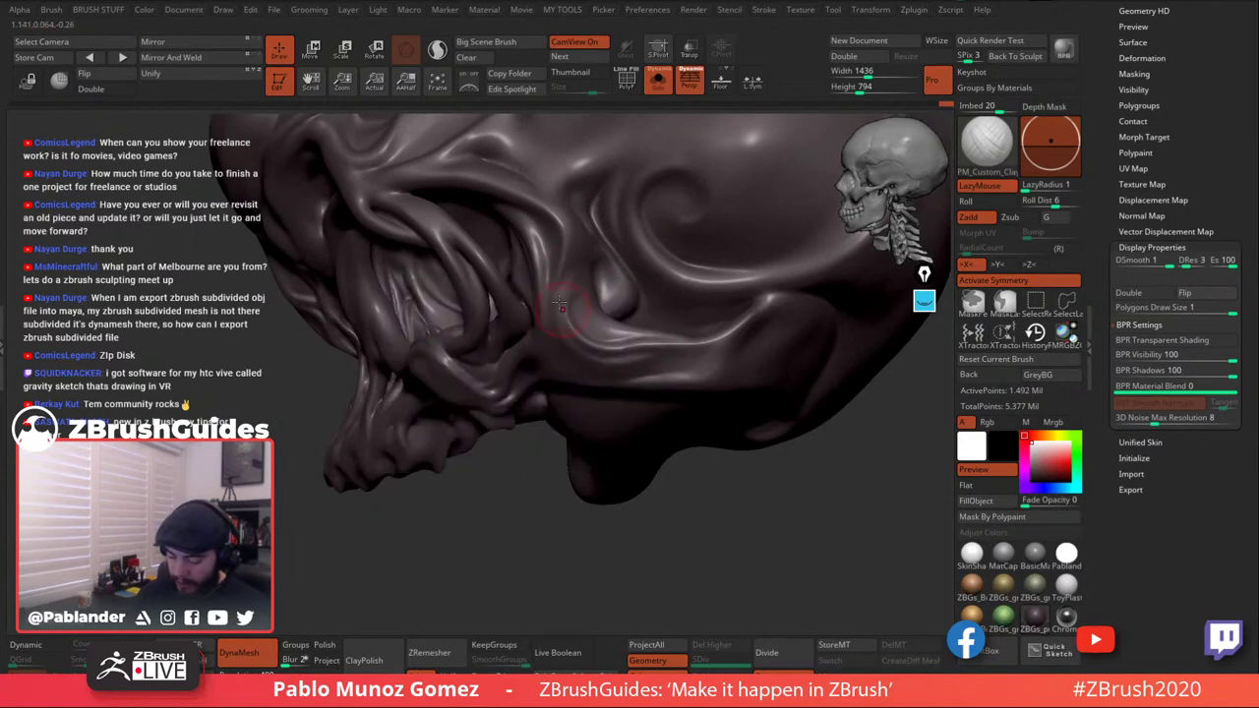
key(shift)
shift+drag(571, 346, 637, 335)
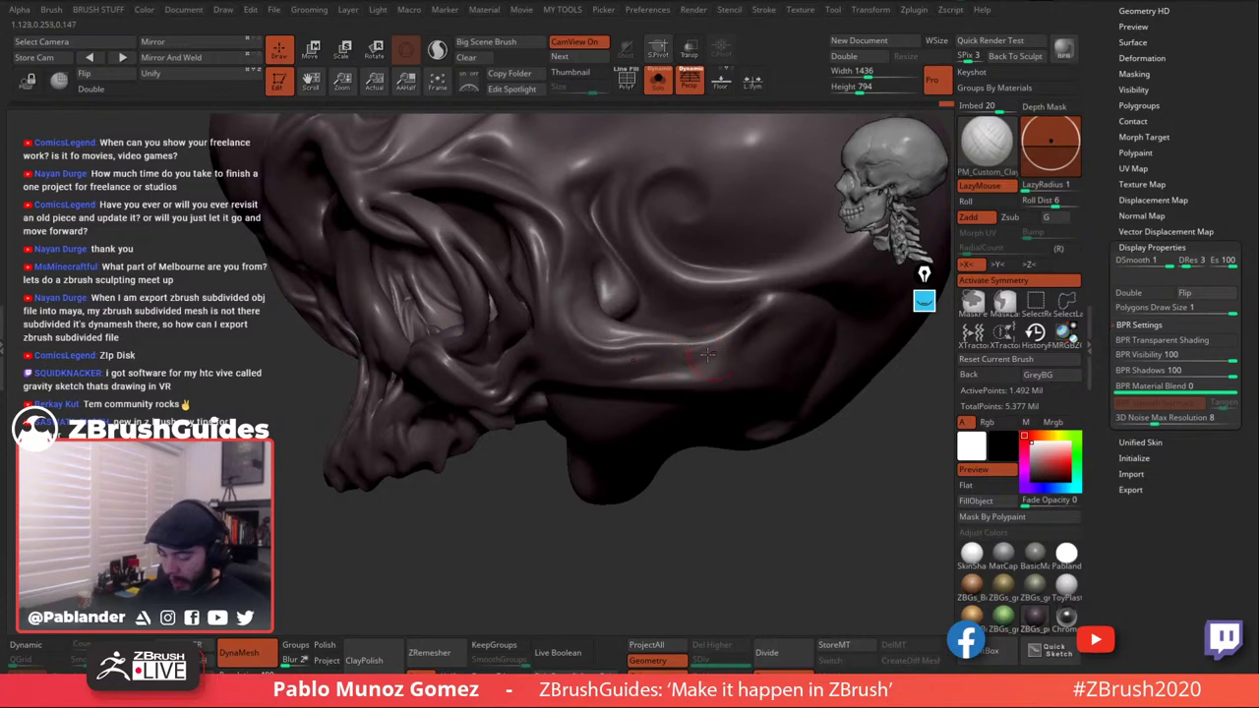
key(shift)
mouse_move(678, 354)
right_down()
mouse_move(703, 340)
mouse_move(705, 358)
mouse_move(649, 362)
mouse_move(691, 362)
mouse_move(713, 317)
mouse_move(679, 340)
right_up()
key(shift)
Adjust the brush's draw size and smooth the upper front face of the rounded side bulge.
key(space)
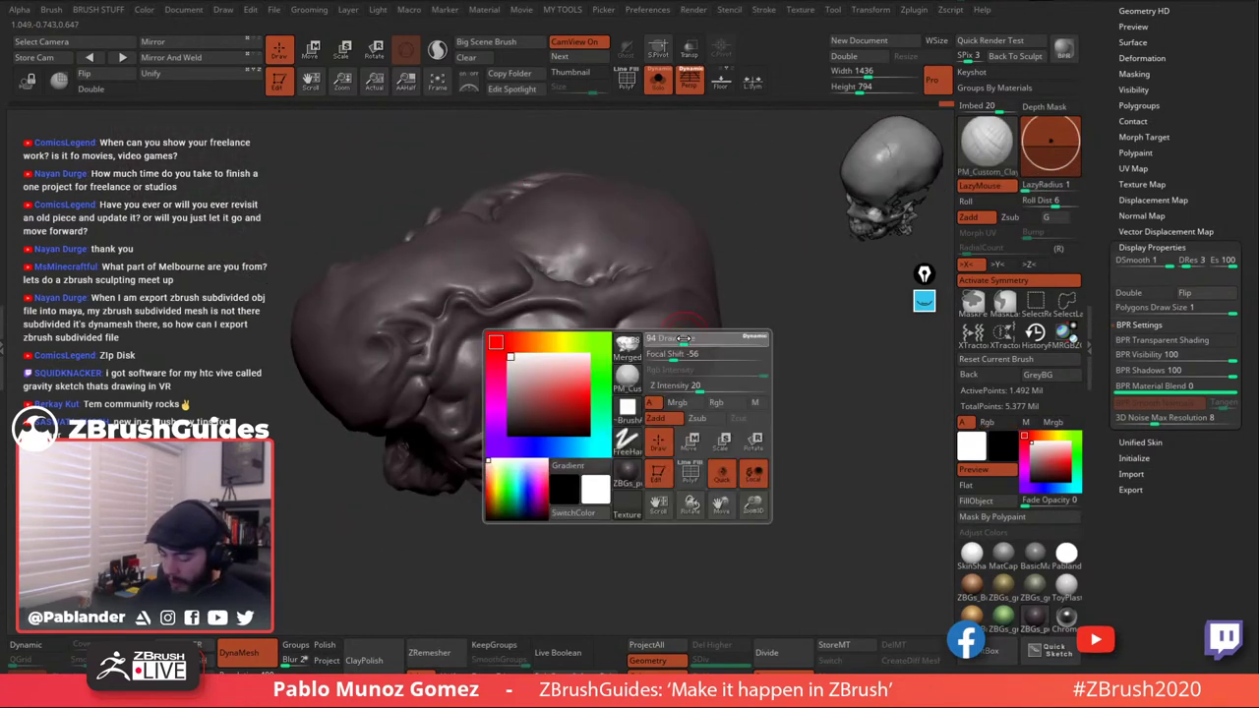
right_drag(688, 335, 655, 335)
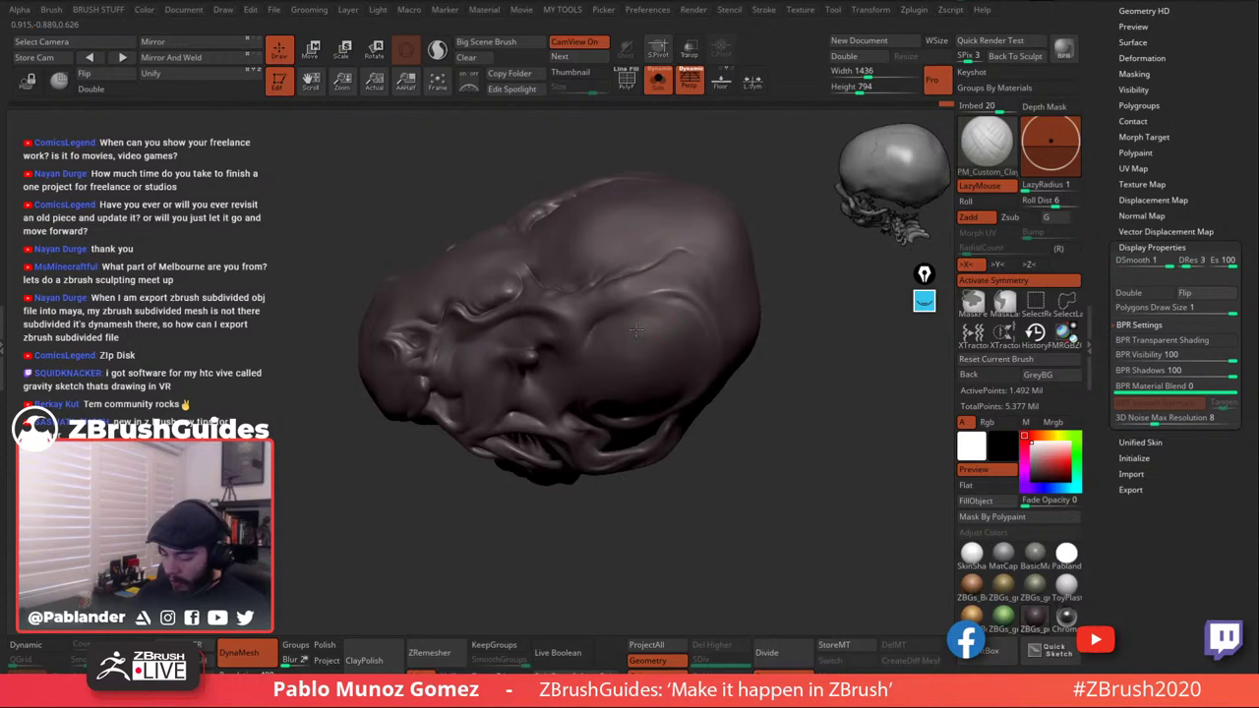
key(shift)
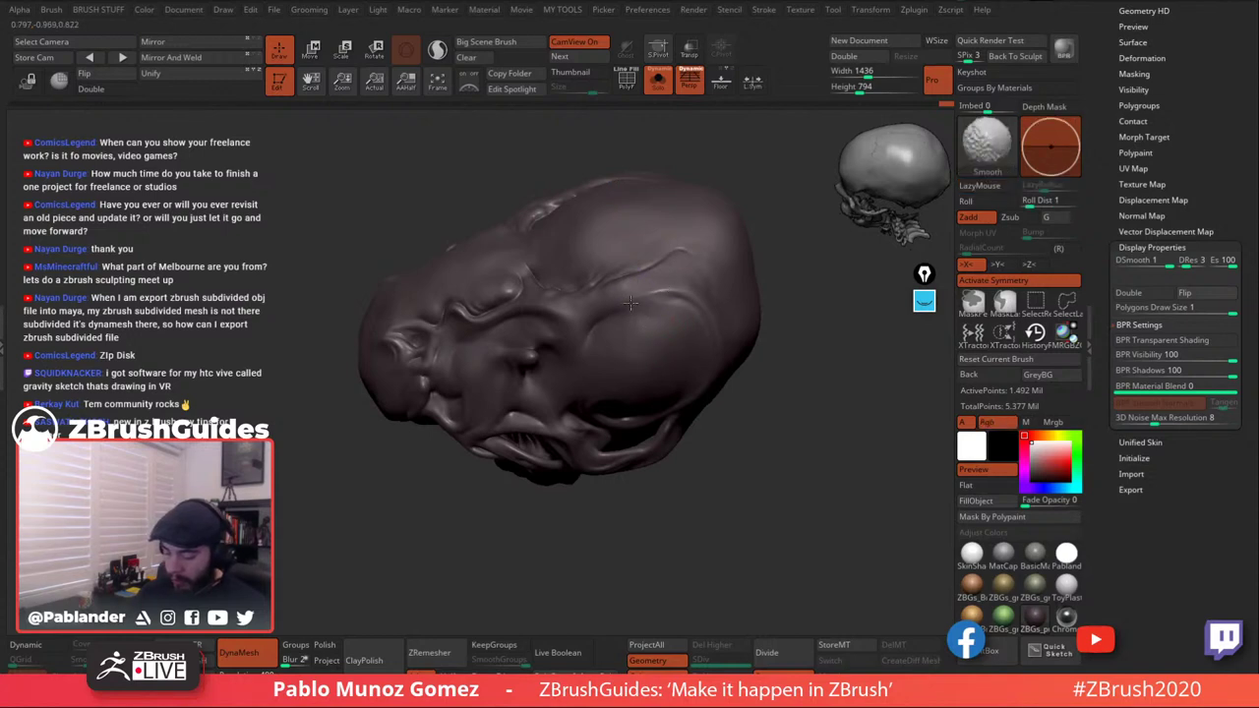
right_drag(641, 340, 630, 349)
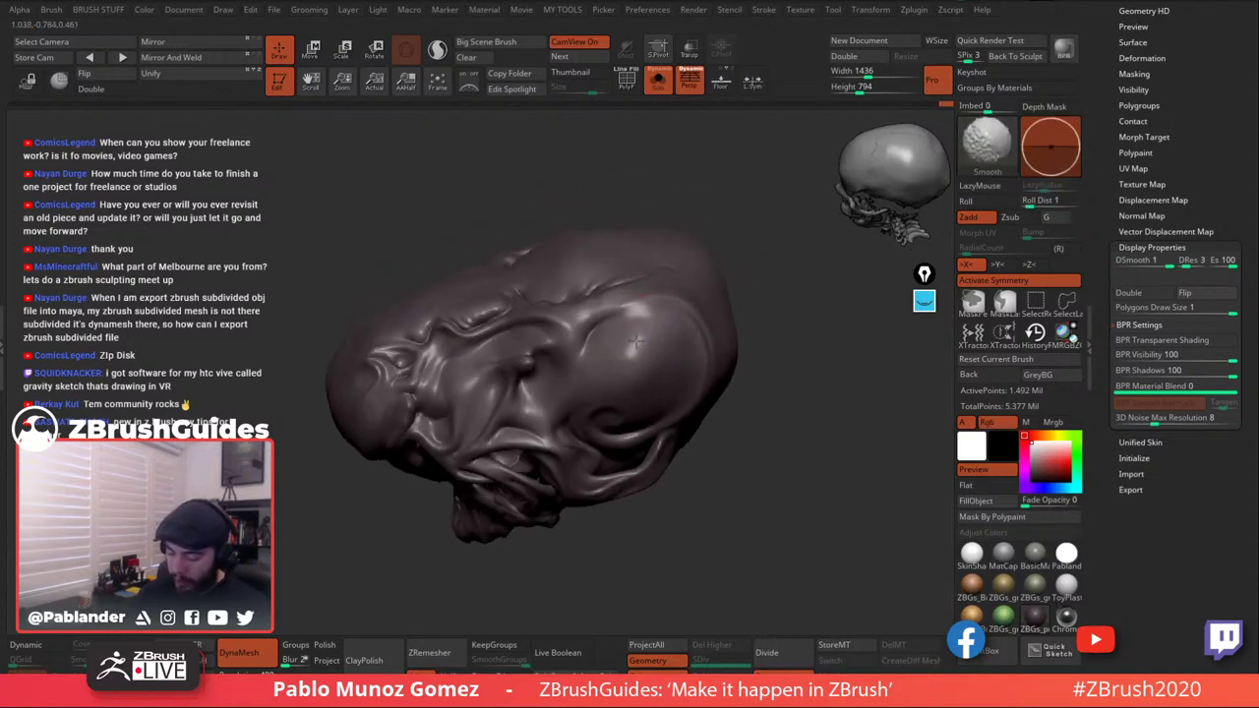
key(shift)
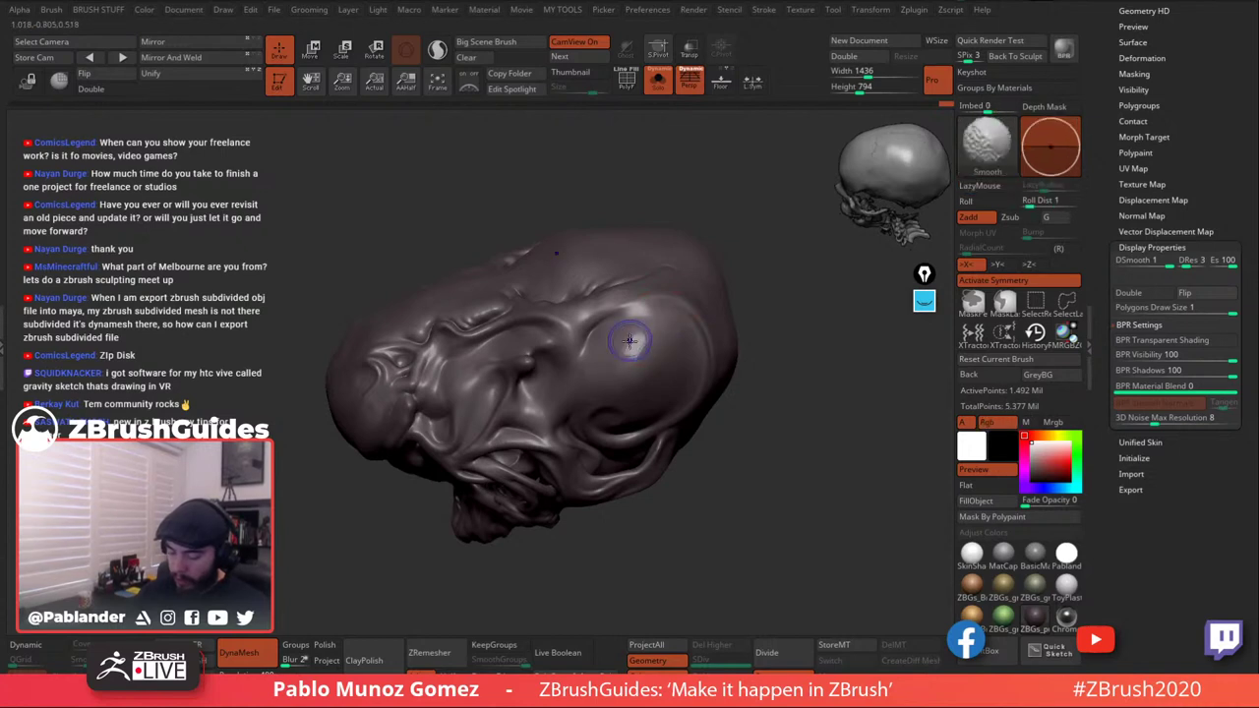
right_drag(644, 349, 651, 343)
key(shift)
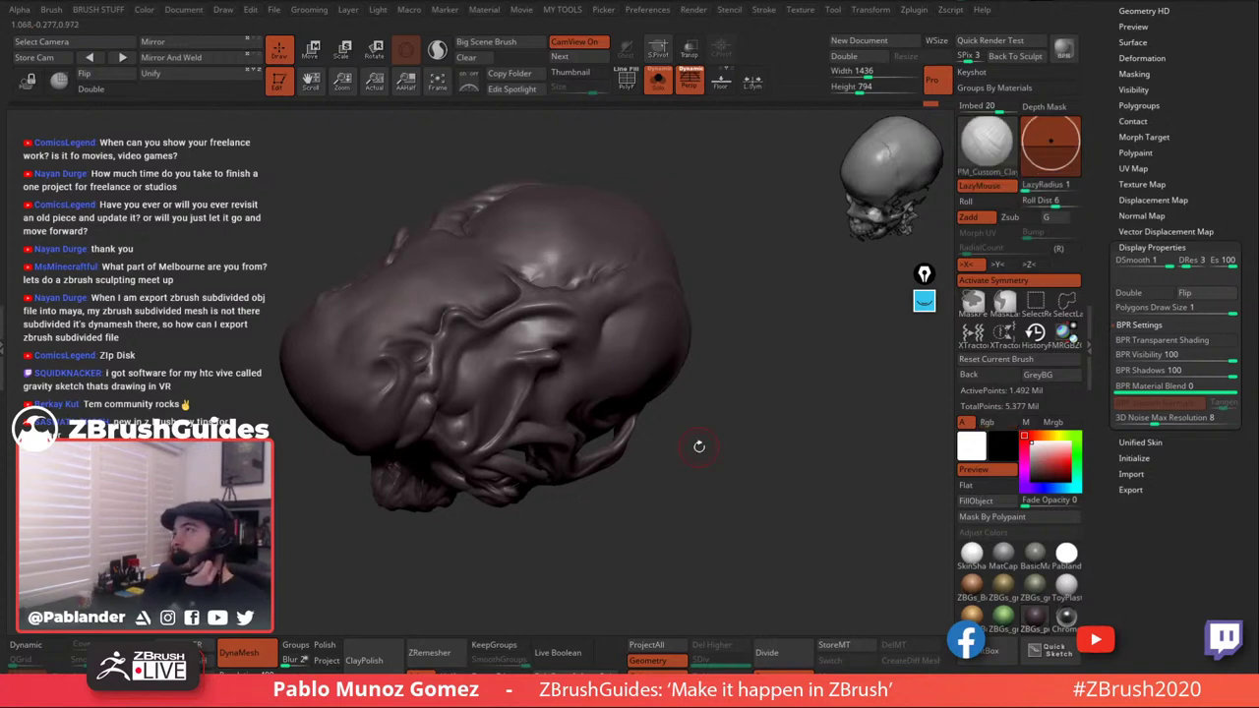
Soften the raised end of the crease on the rear cranium above the rounded bulge and smooth the surface around it.
mouse_move(659, 358)
right_down()
mouse_move(684, 370)
mouse_move(689, 338)
right_up()
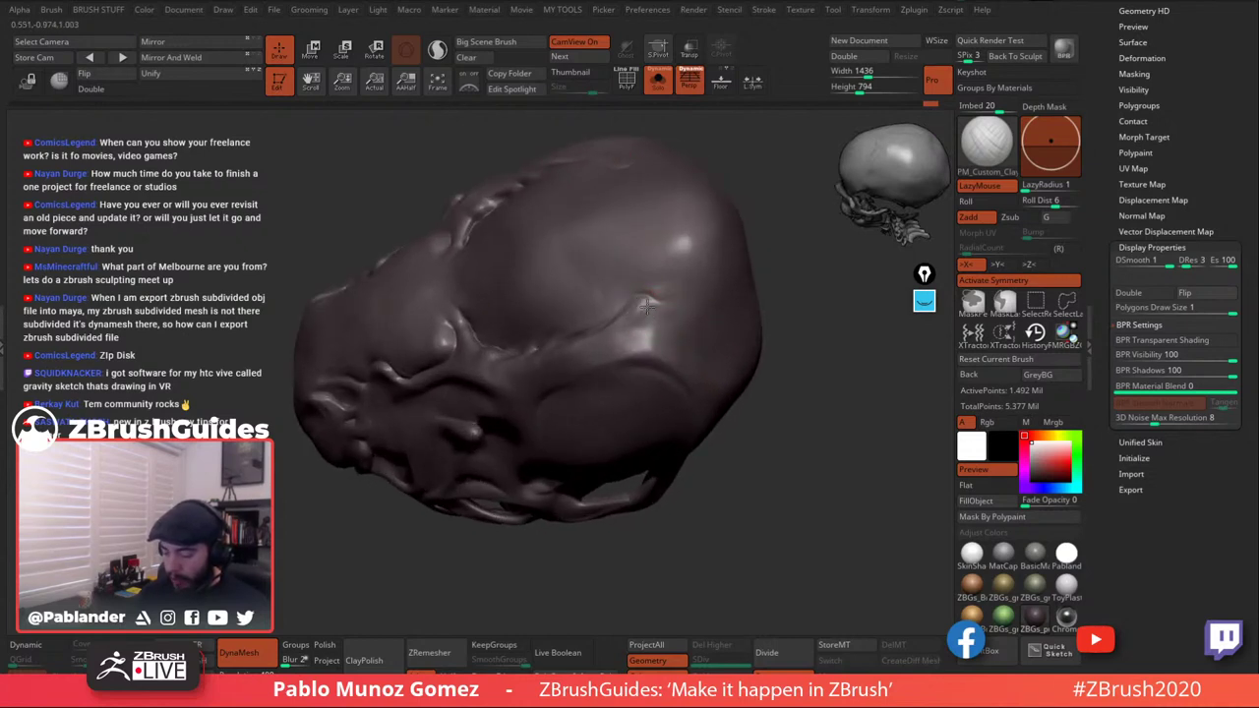
key(shift)
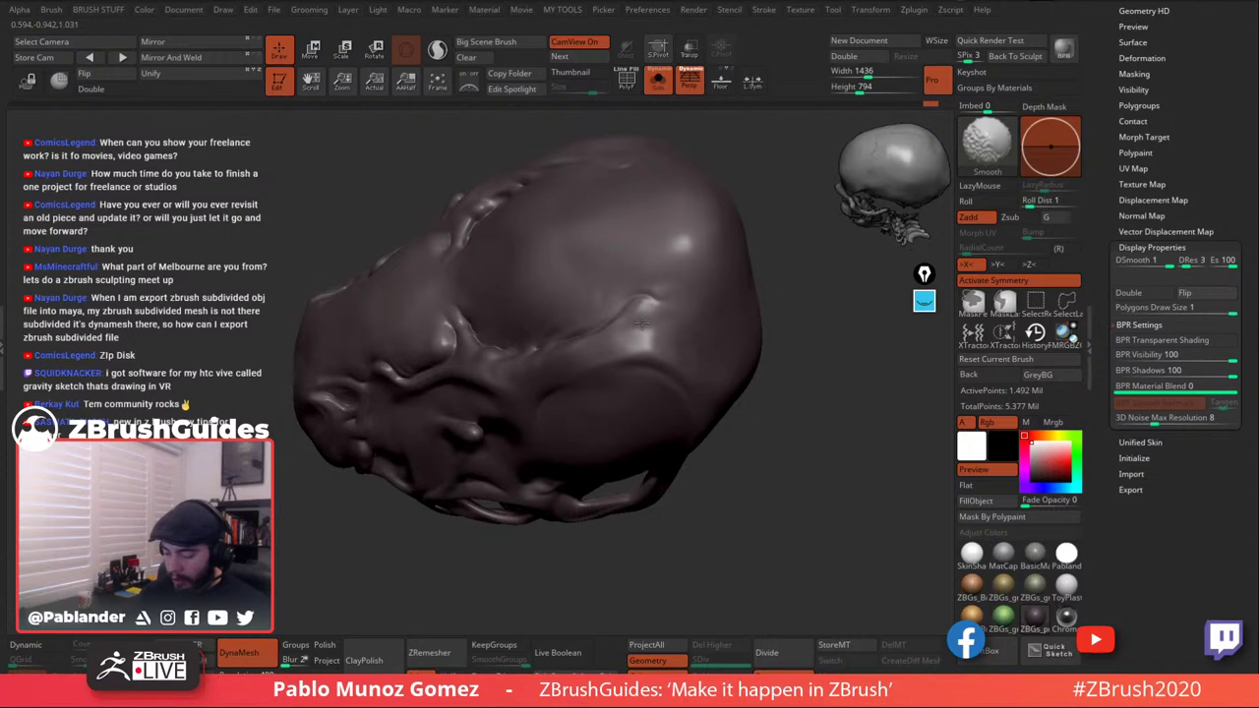
right_drag(642, 325, 657, 327)
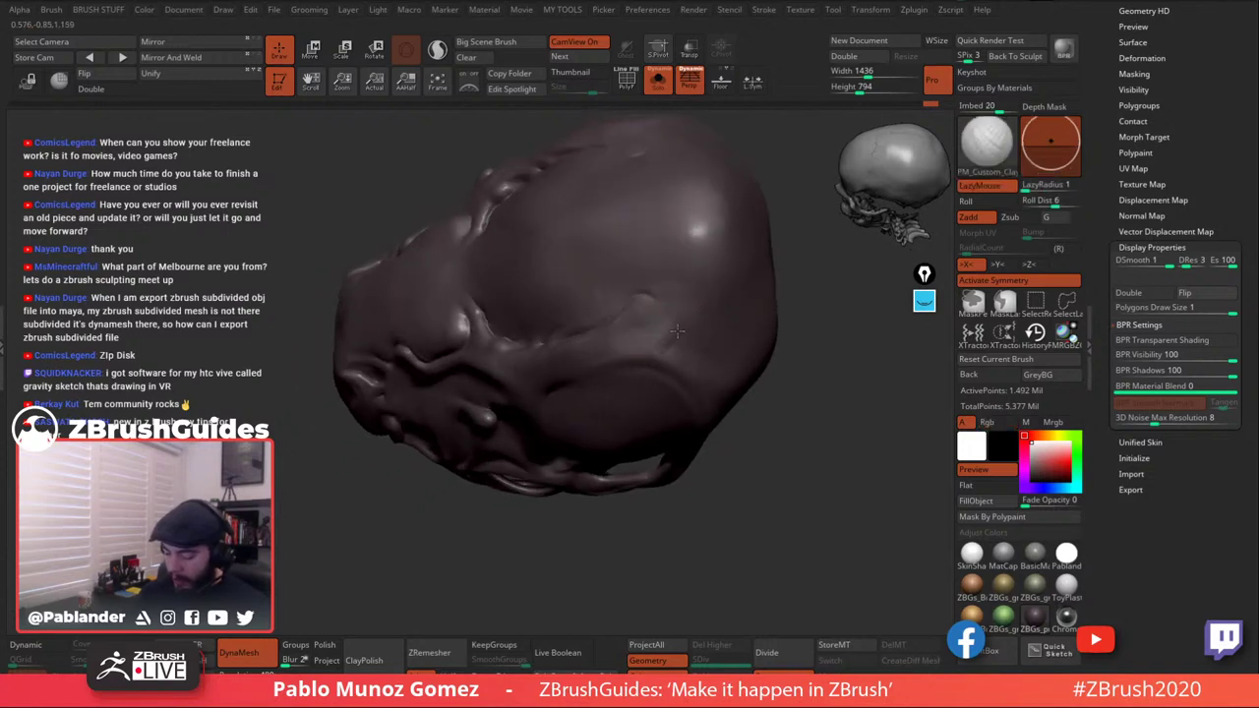
key(shift)
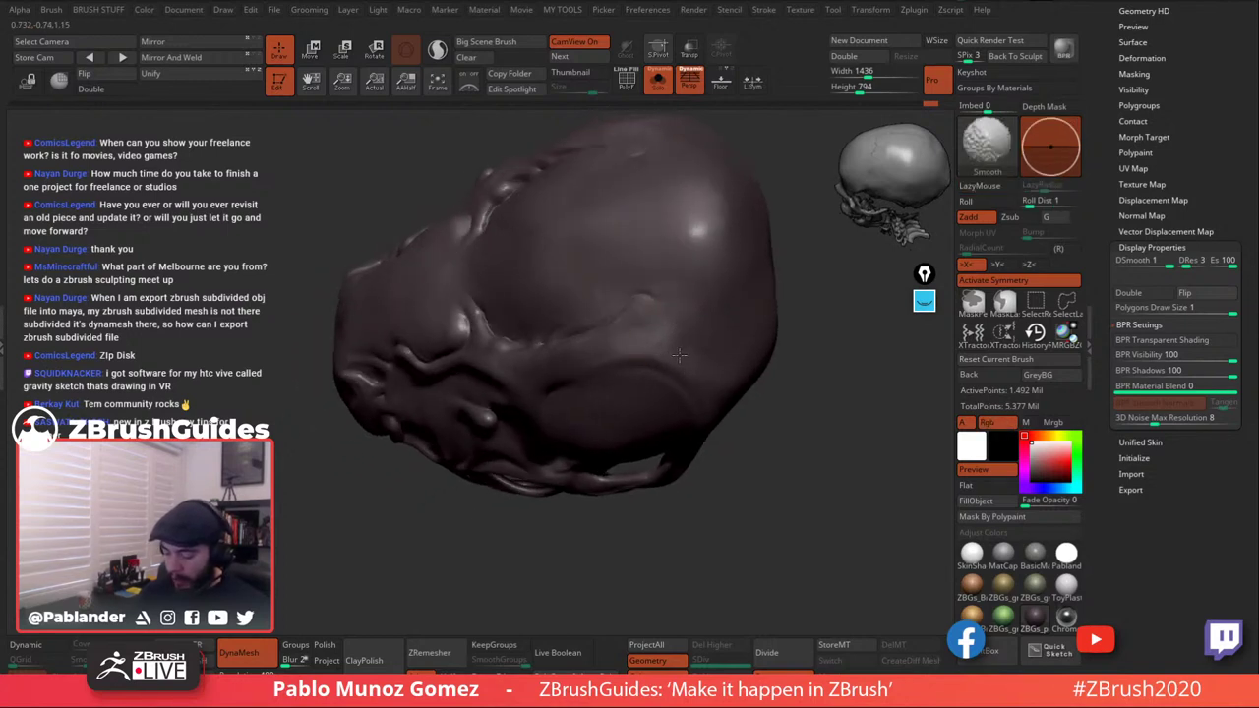
right_drag(679, 355, 640, 328)
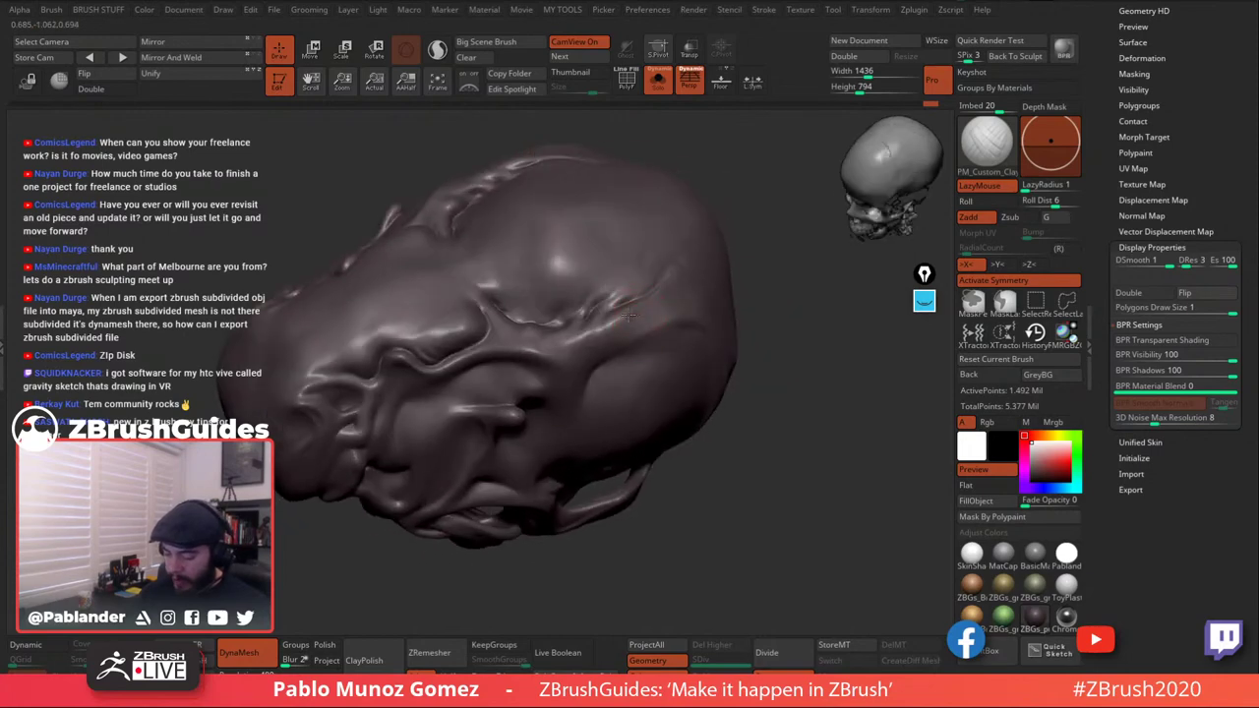
key(shift)
Adjust the brush size and build up clay where the arched temple fold joins the ridge above the bulge.
alt+right_drag(587, 370, 600, 350)
key(space)
drag(606, 345, 599, 342)
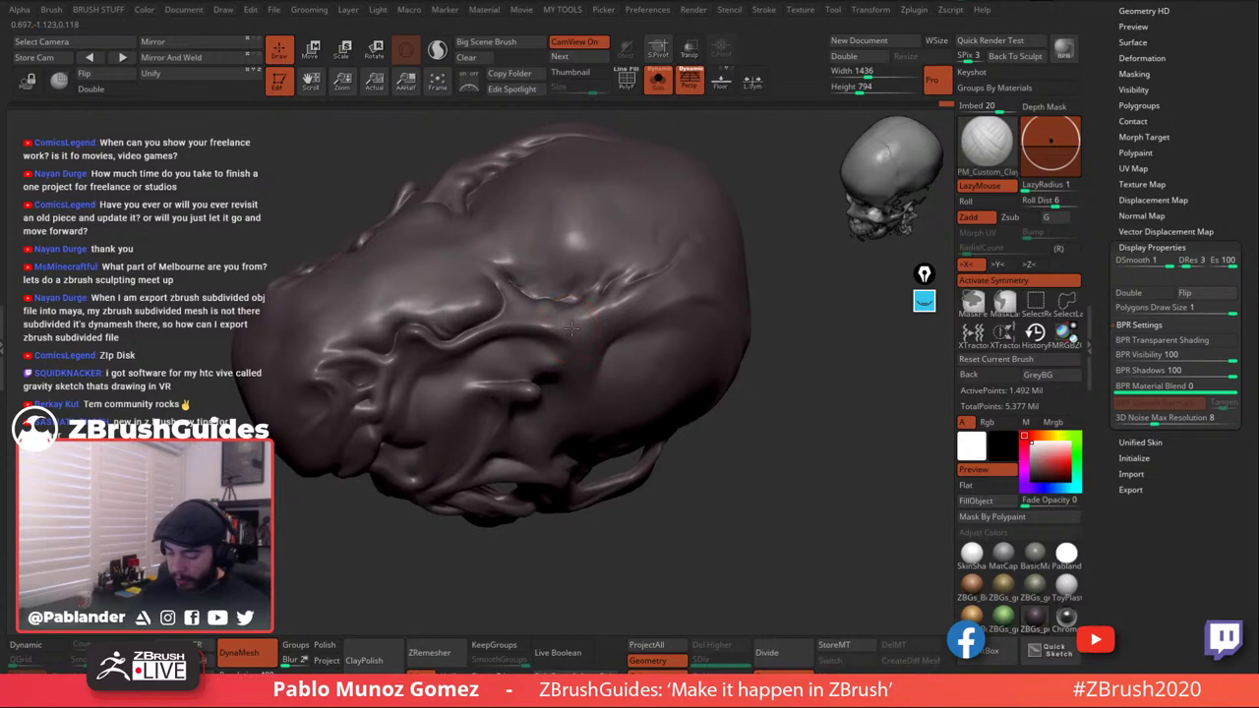
mouse_move(572, 341)
right_down()
mouse_move(594, 345)
mouse_move(593, 331)
right_up()
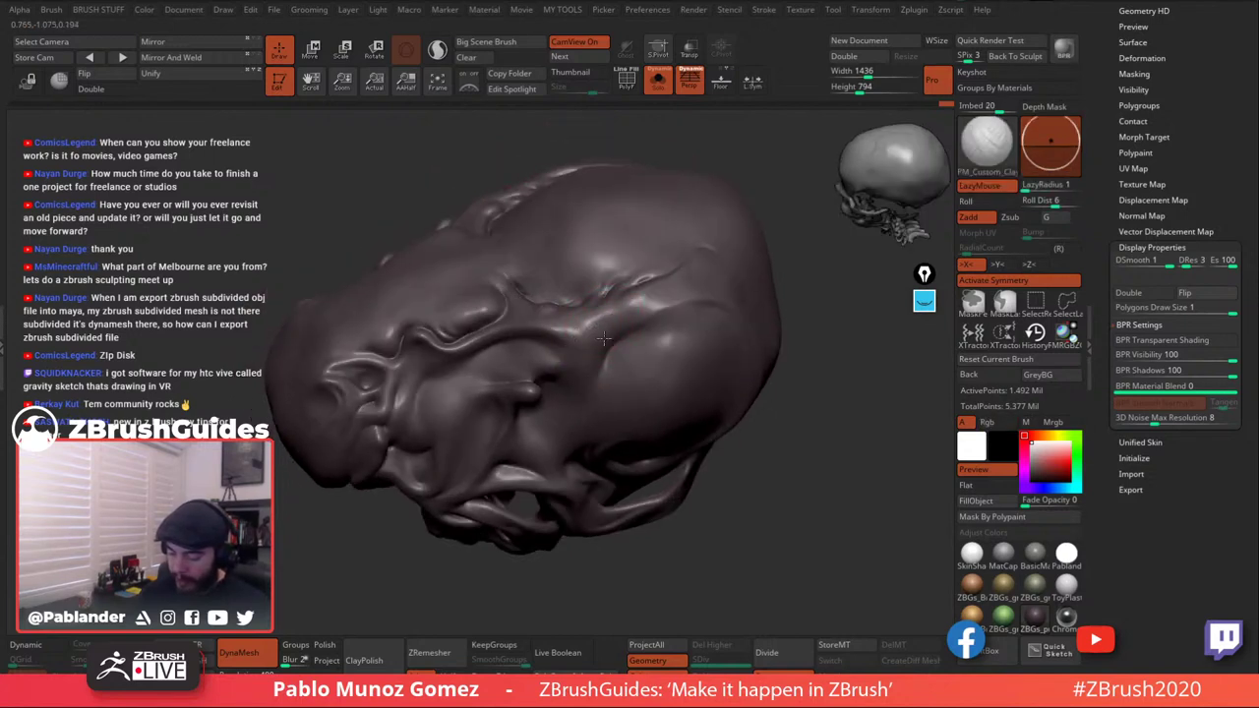
mouse_move(590, 370)
right_down()
mouse_move(610, 354)
mouse_move(546, 317)
right_up()
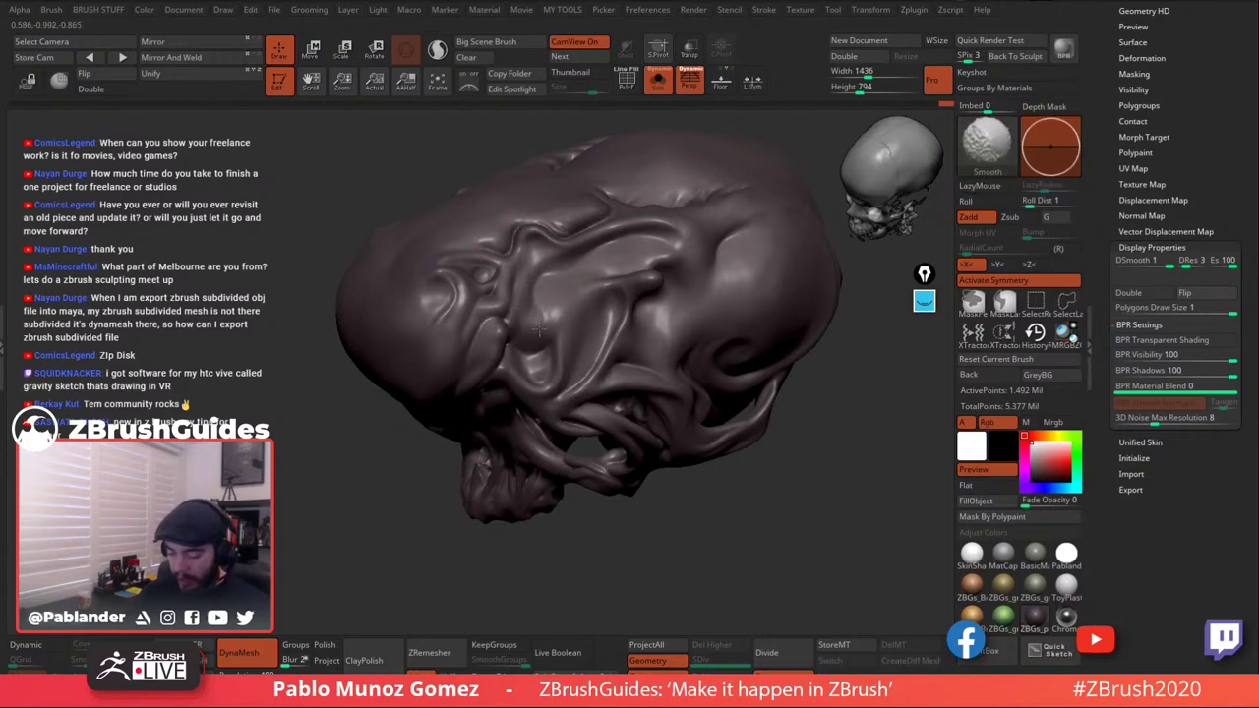
Smooth the front of the temple and the side of the forehead above the eye socket.
mouse_move(557, 307)
right_down()
mouse_move(580, 295)
mouse_move(531, 352)
mouse_move(568, 295)
mouse_move(575, 308)
right_up()
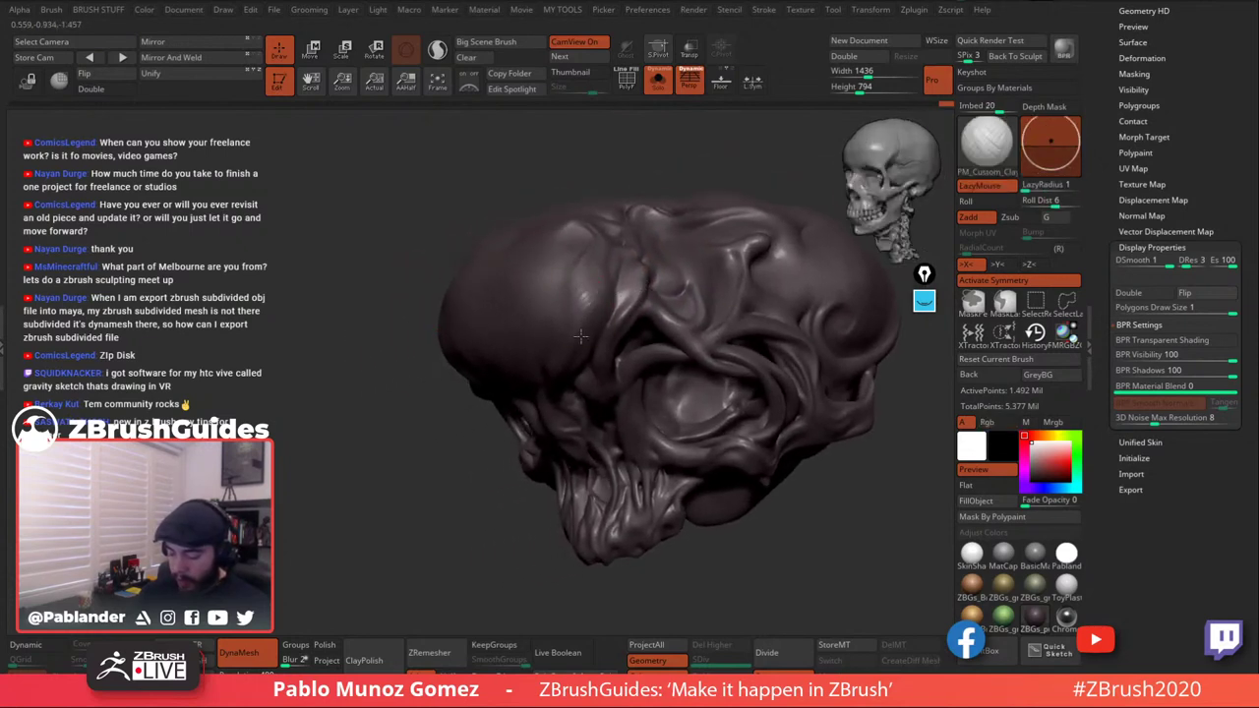
key(shift)
mouse_move(578, 279)
right_down()
mouse_move(601, 307)
mouse_move(606, 295)
right_up()
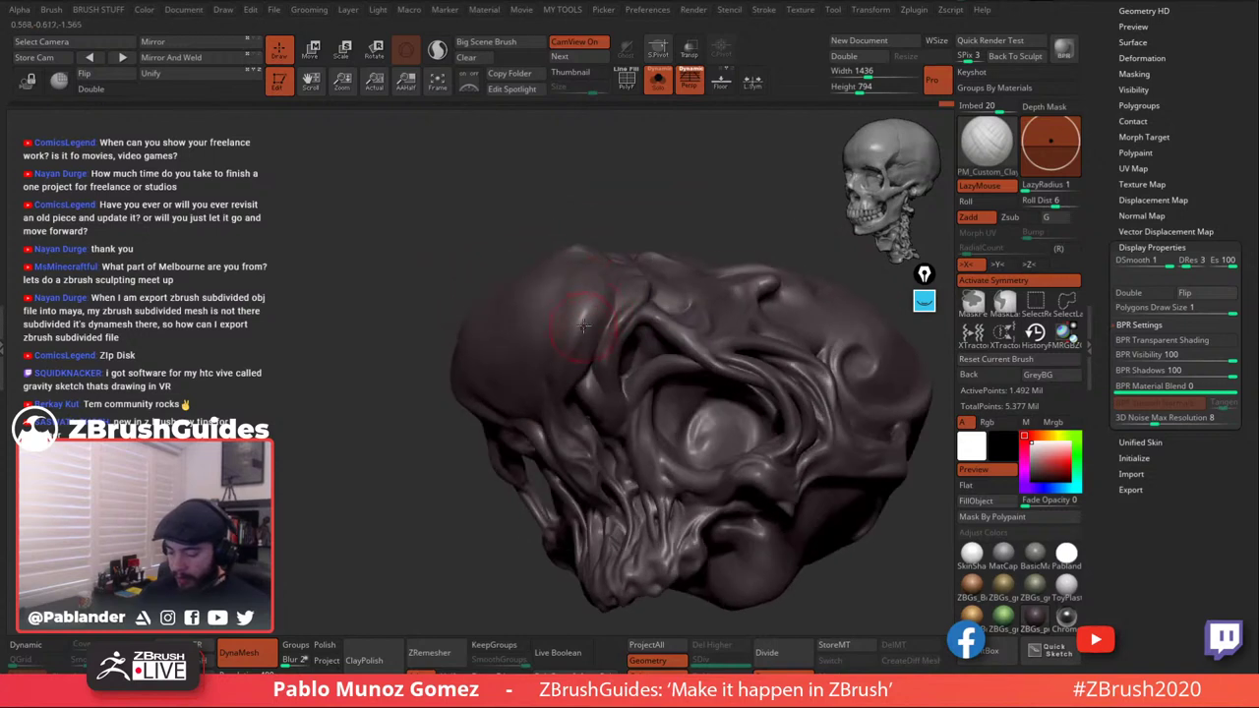
Adjust the brush's draw size and smooth the transition between the side of the forehead and the eye socket.
alt+right_drag(684, 387, 588, 343)
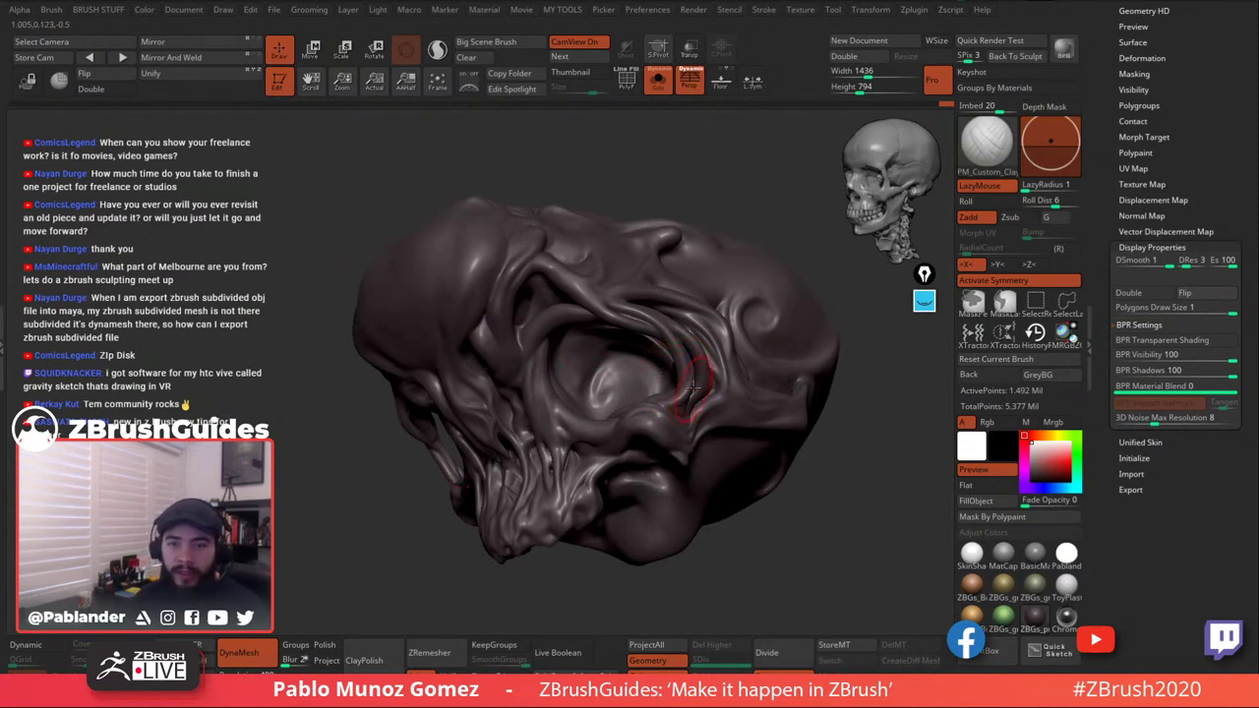
mouse_move(689, 386)
right_down()
mouse_move(560, 411)
mouse_move(612, 362)
mouse_move(618, 399)
mouse_move(571, 384)
mouse_move(523, 394)
right_up()
key(space)
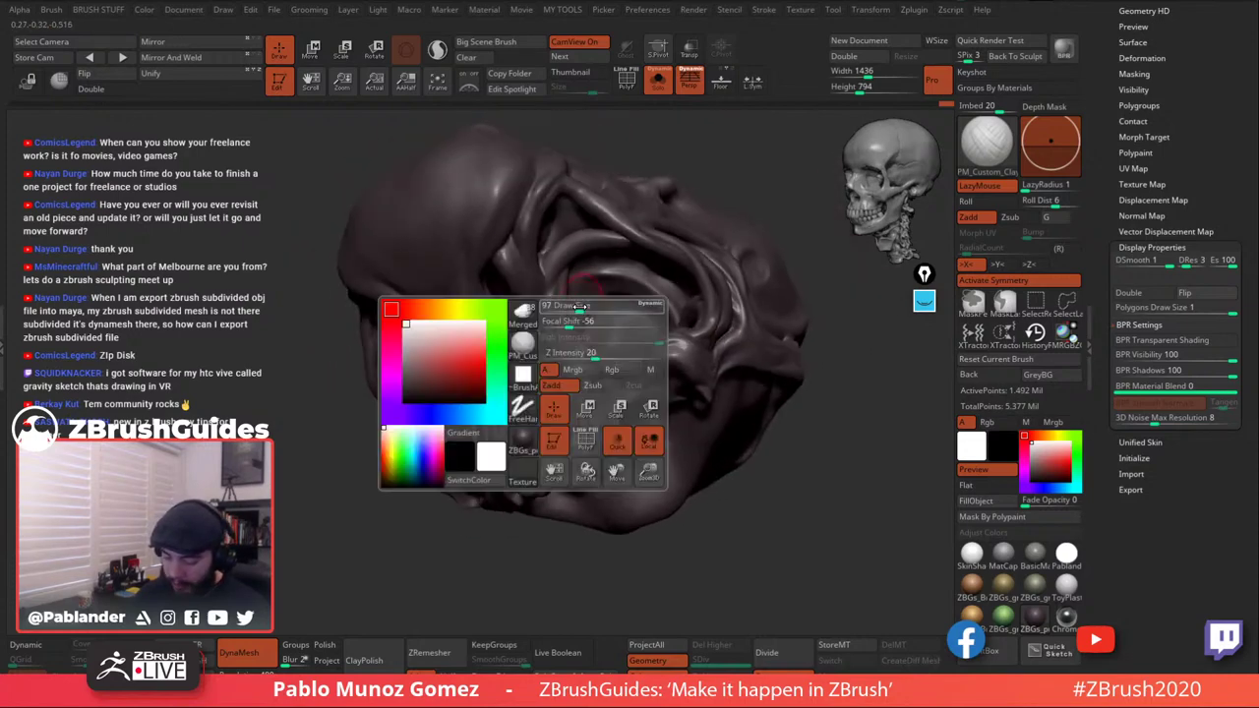
click(580, 306)
mouse_move(559, 360)
shift+mouse_down()
mouse_move(548, 307)
mouse_move(499, 349)
shift+mouse_up()
Refine and smooth the narrow folds between the brow and the inner upper rim of the eye socket.
right_drag(486, 239, 542, 305)
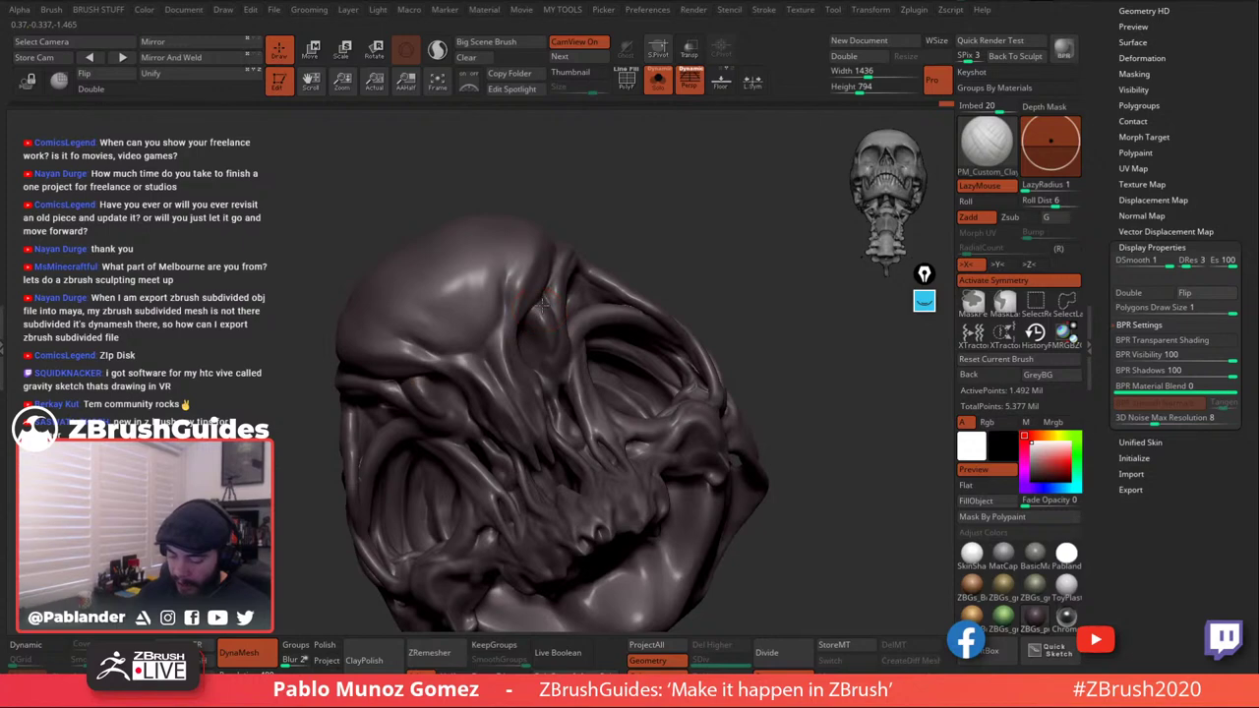
key(shift)
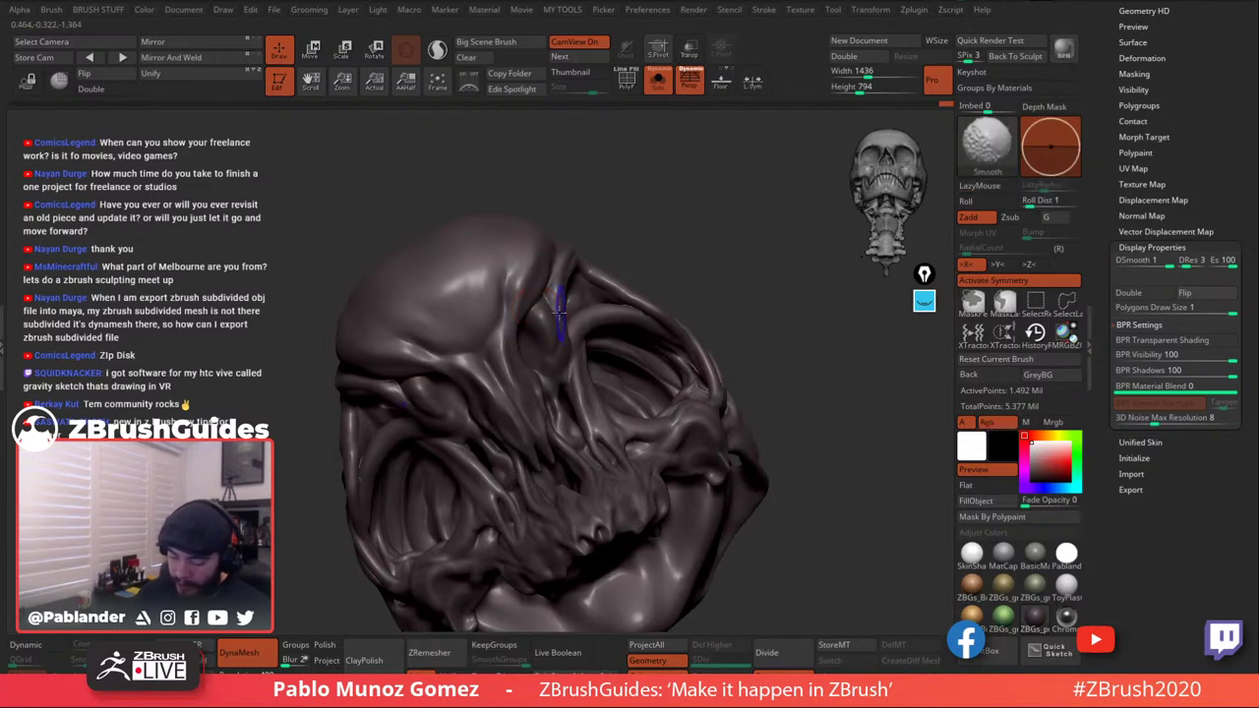
mouse_move(558, 311)
right_down()
mouse_move(577, 344)
mouse_move(543, 360)
right_up()
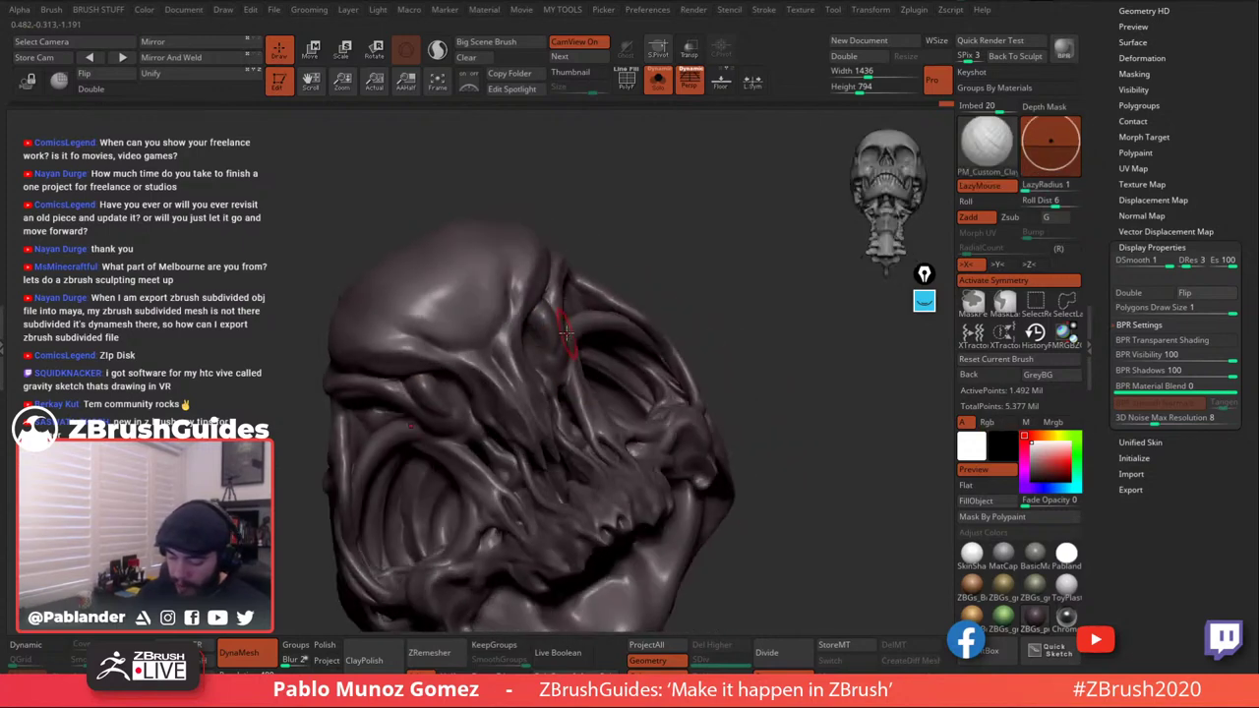
key(space)
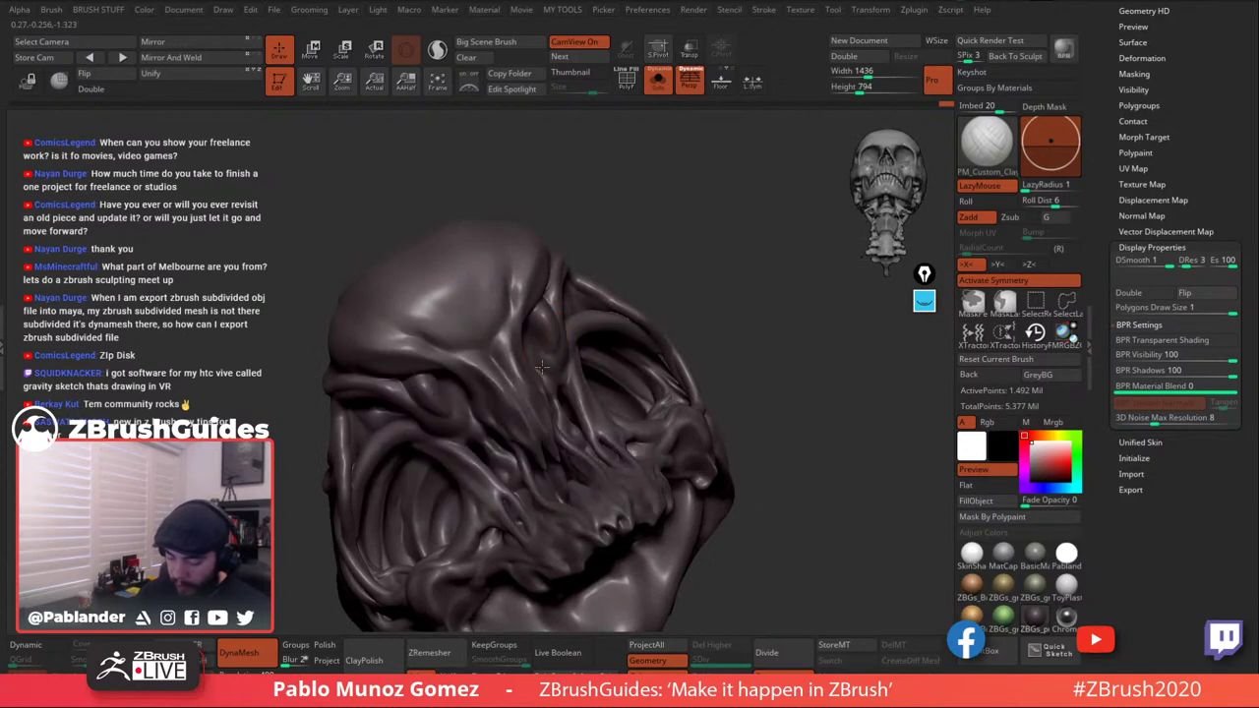
key(shift)
mouse_move(568, 344)
right_down()
mouse_move(543, 356)
mouse_move(553, 318)
right_up()
key(shift)
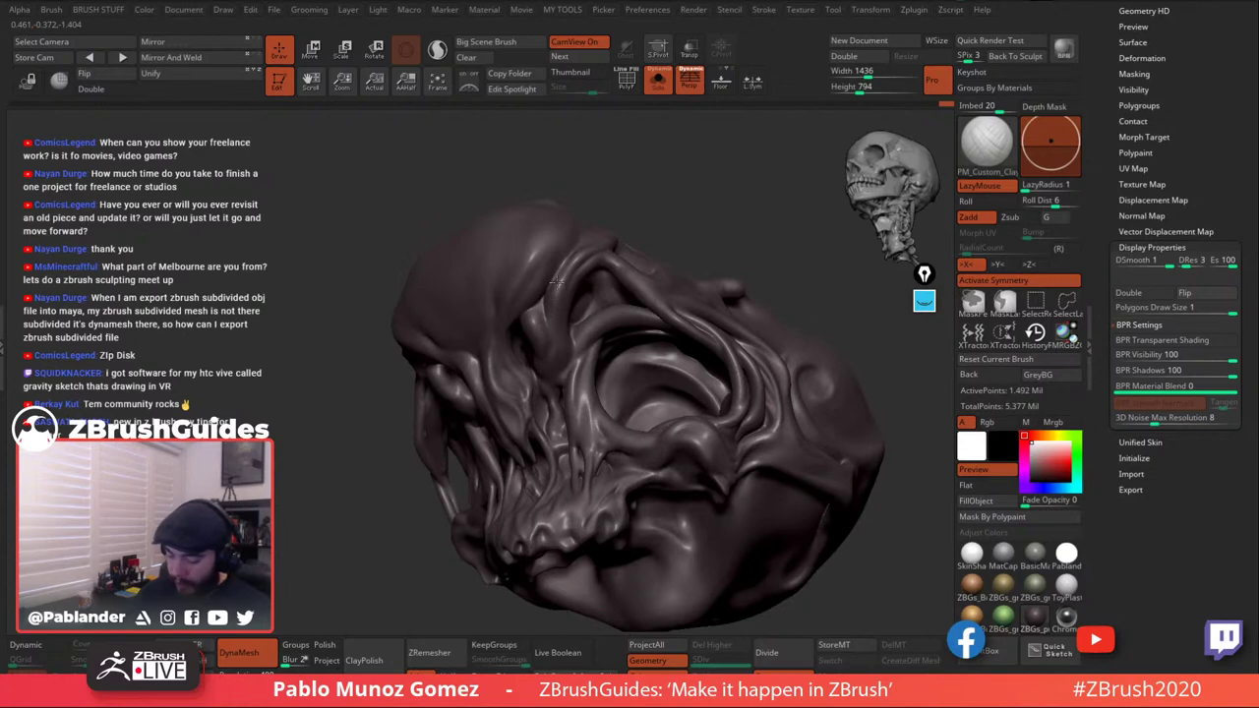
key(shift)
Shape and smooth the cheekbone fold along the lower rim of the eye socket.
right_drag(606, 275, 623, 378)
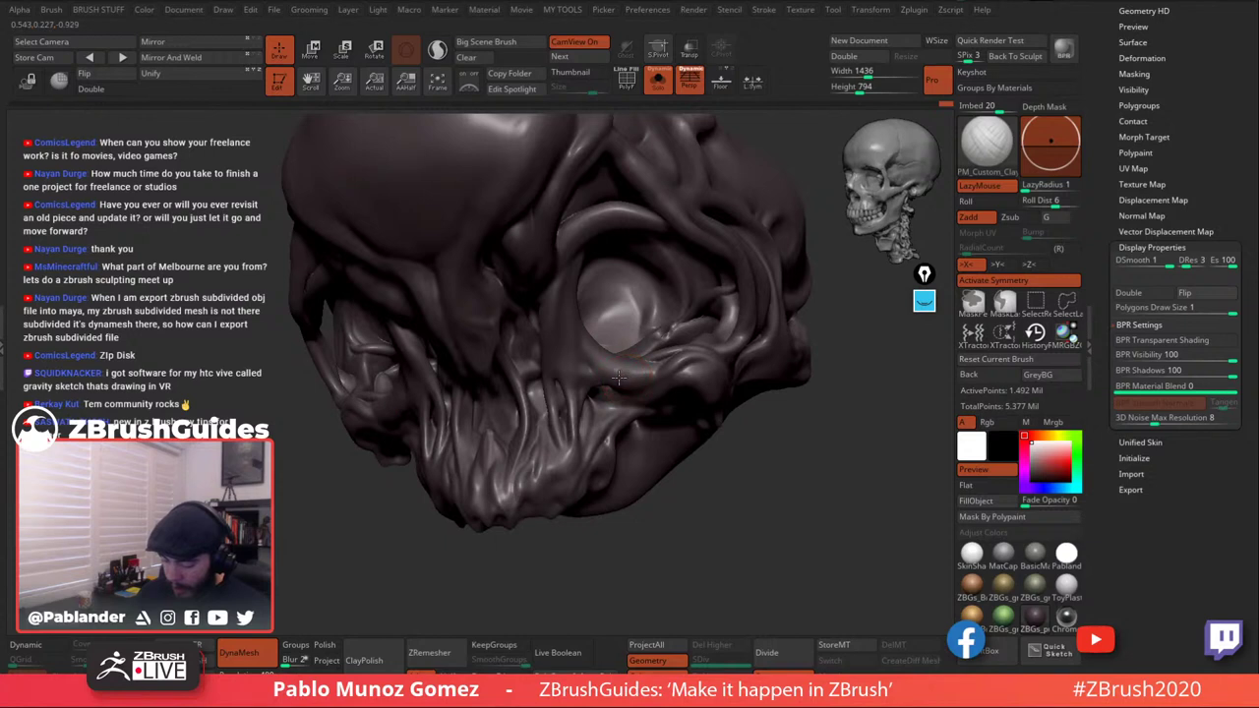
key(shift)
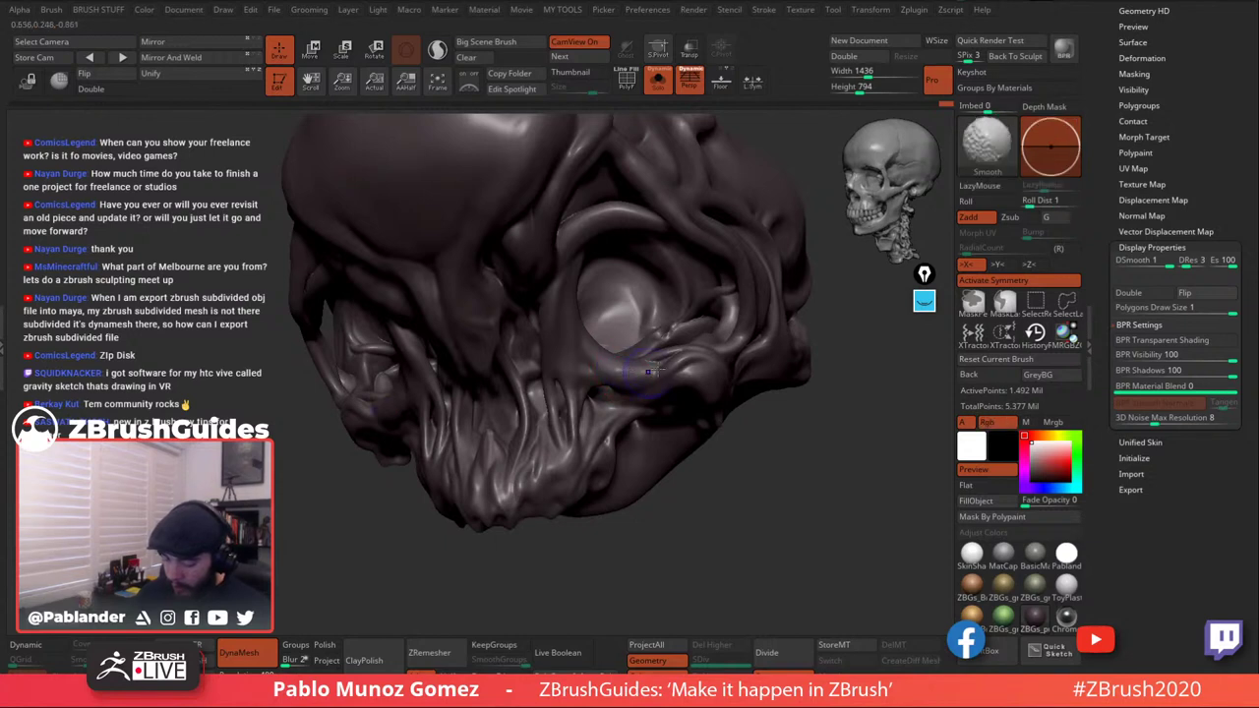
mouse_move(657, 374)
right_down()
mouse_move(580, 334)
mouse_move(635, 341)
right_up()
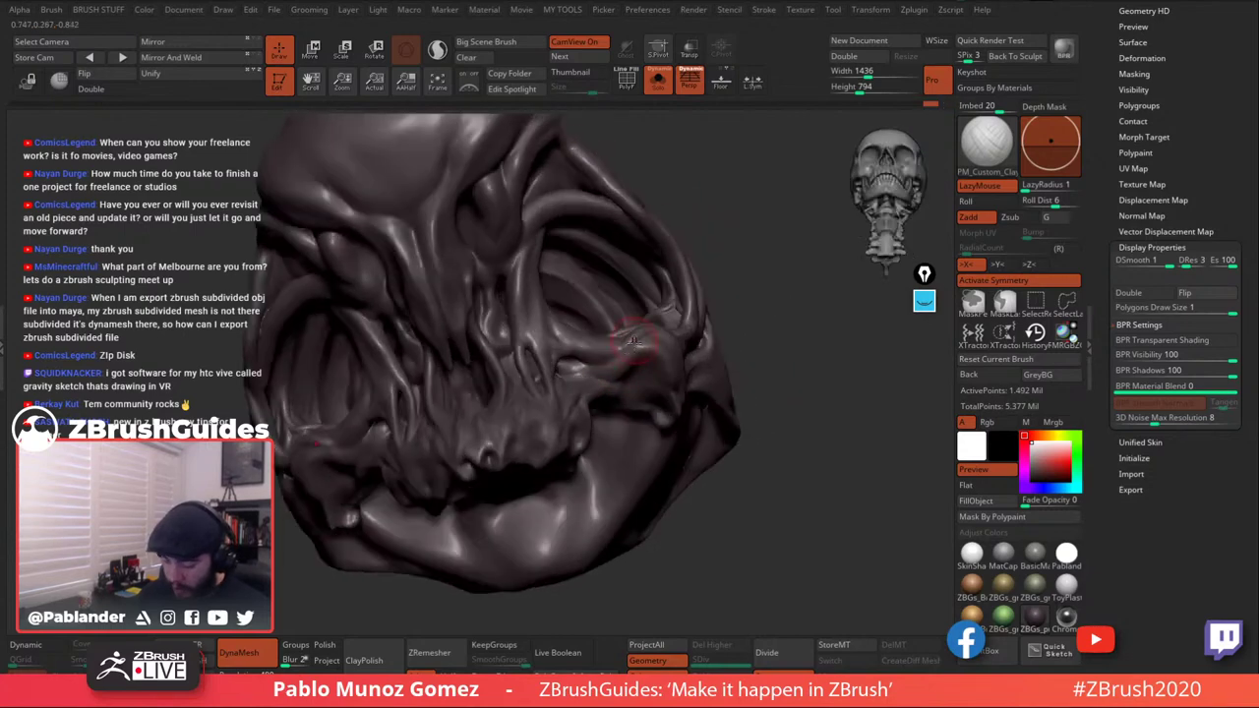
key(shift)
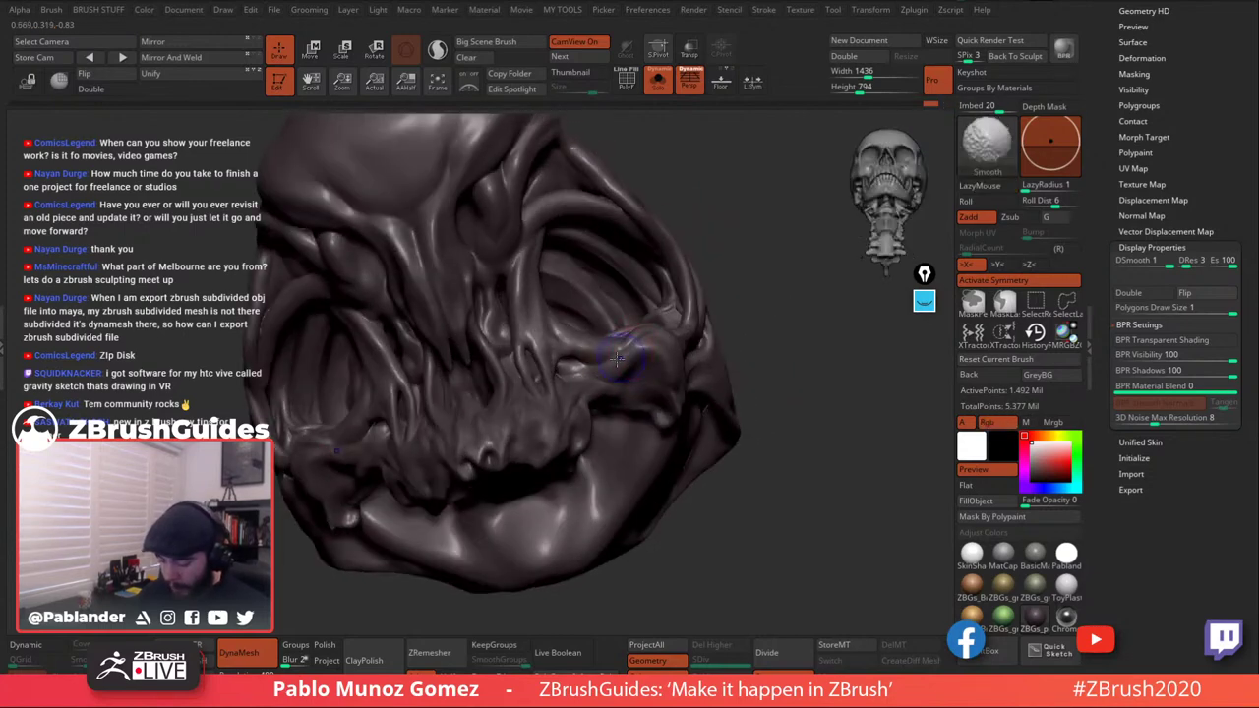
Adjust the brush's draw size and smooth the domed top of the rear cranium above the long crease.
mouse_move(717, 402)
ctrl+right_down()
mouse_move(712, 371)
mouse_move(731, 386)
mouse_move(683, 331)
mouse_move(664, 377)
mouse_move(677, 374)
mouse_move(652, 253)
ctrl+right_up()
right_click(664, 243)
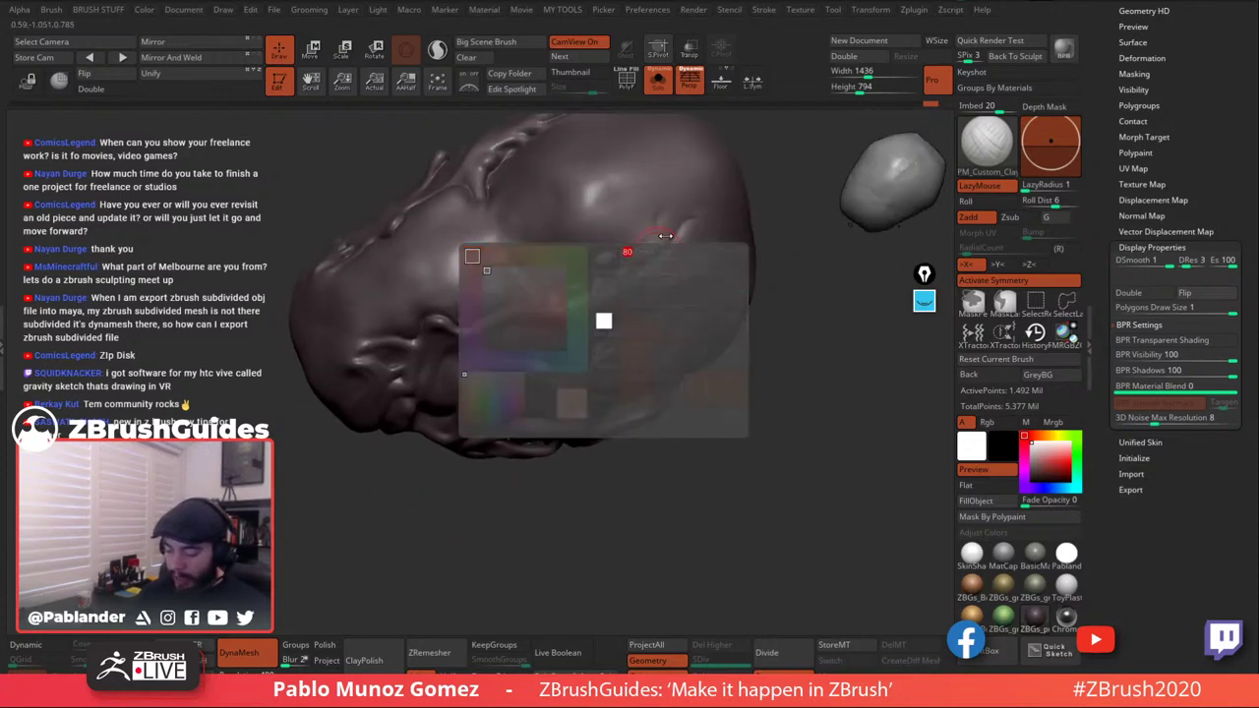
alt+right_drag(664, 202, 640, 264)
right_click(643, 260)
key(shift)
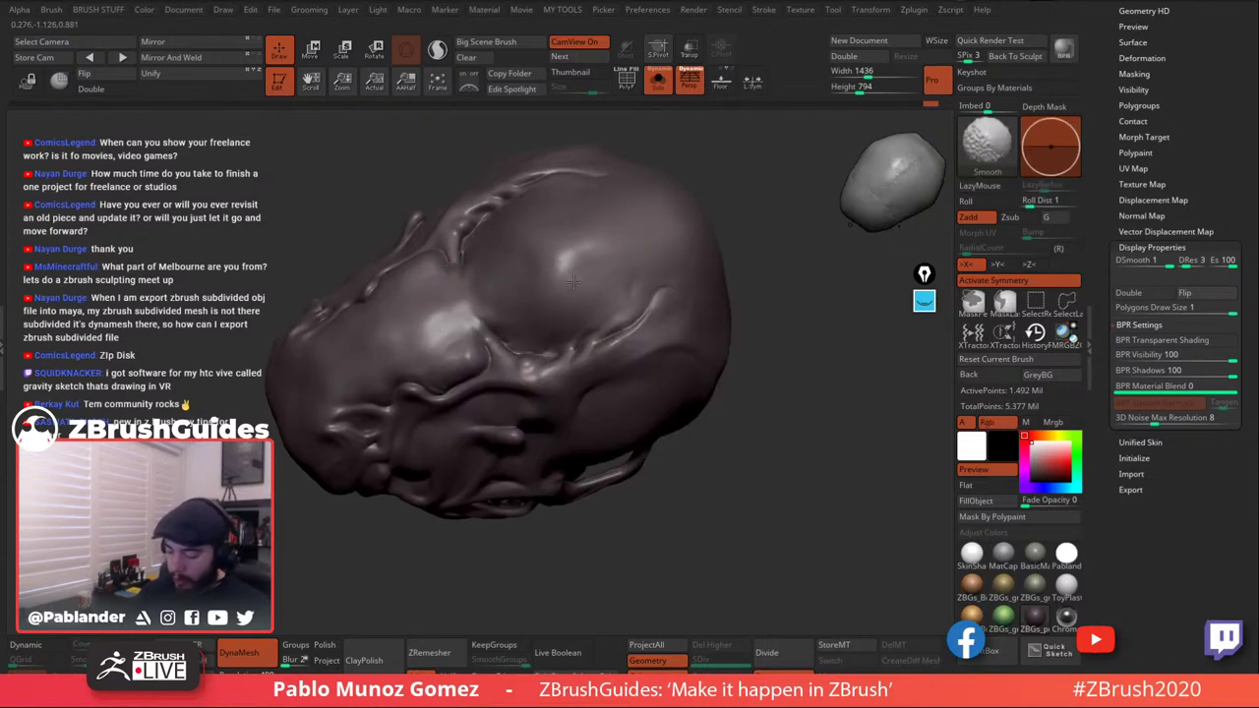
mouse_move(573, 283)
right_down()
mouse_move(680, 256)
mouse_move(645, 277)
mouse_move(640, 258)
right_up()
key(shift)
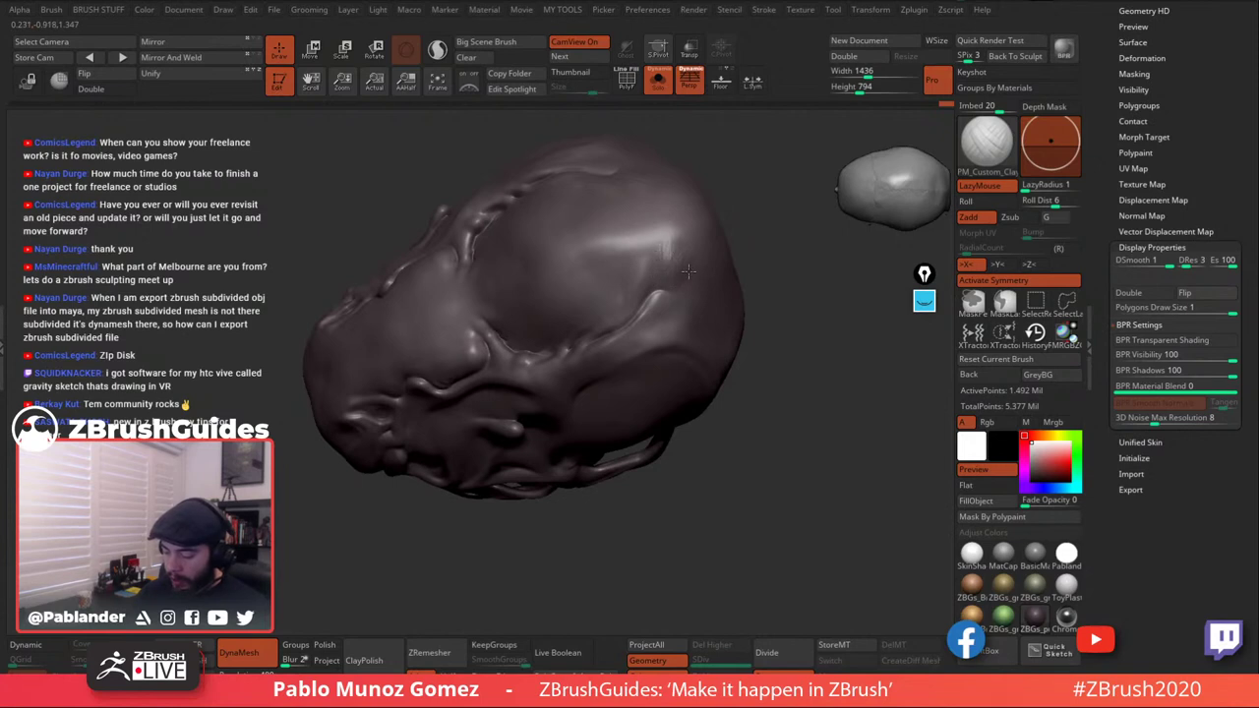
Build up clay on the rear cranium just above the raised end of the crease and smooth it into the dome.
alt+right_drag(690, 258, 661, 296)
key(space)
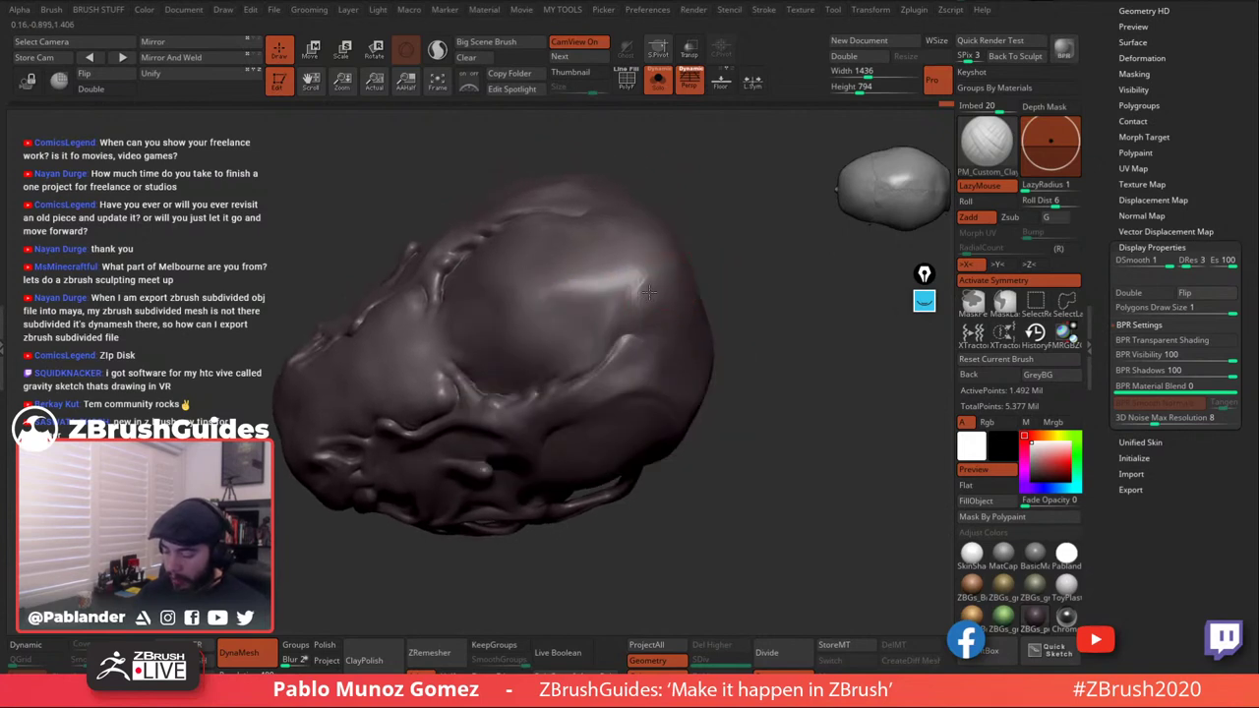
key(shift)
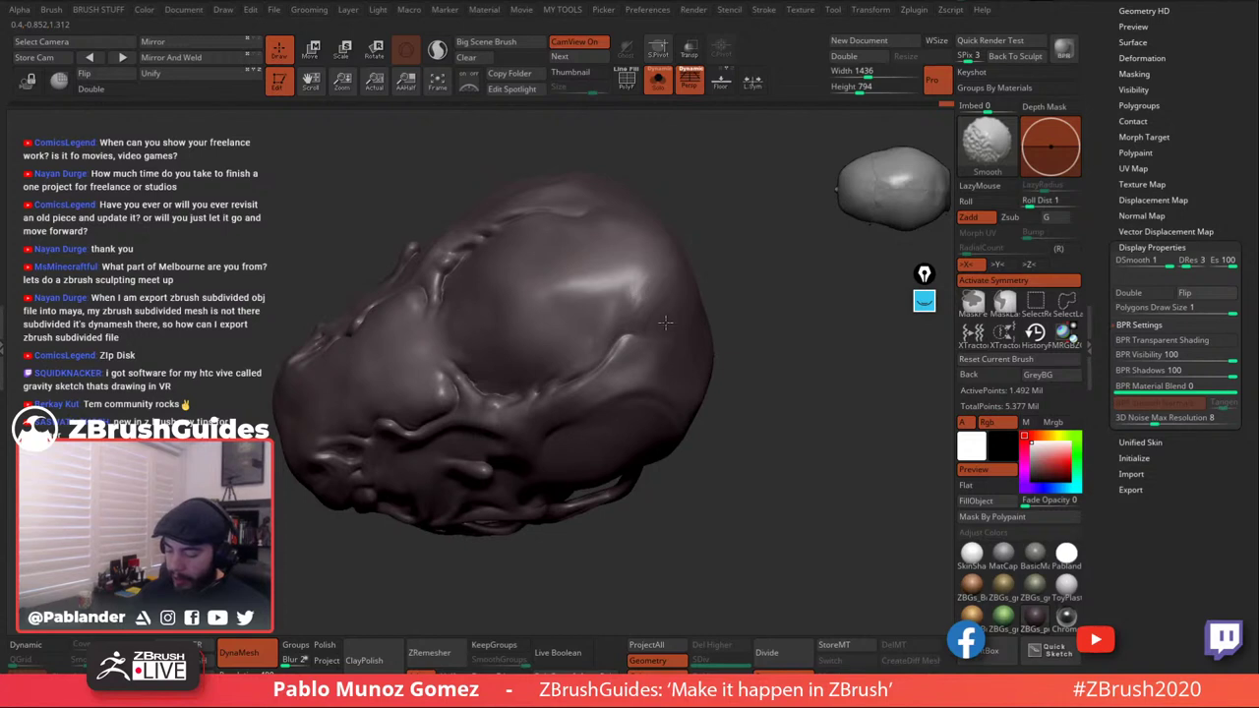
right_drag(680, 316, 718, 310)
key(shift)
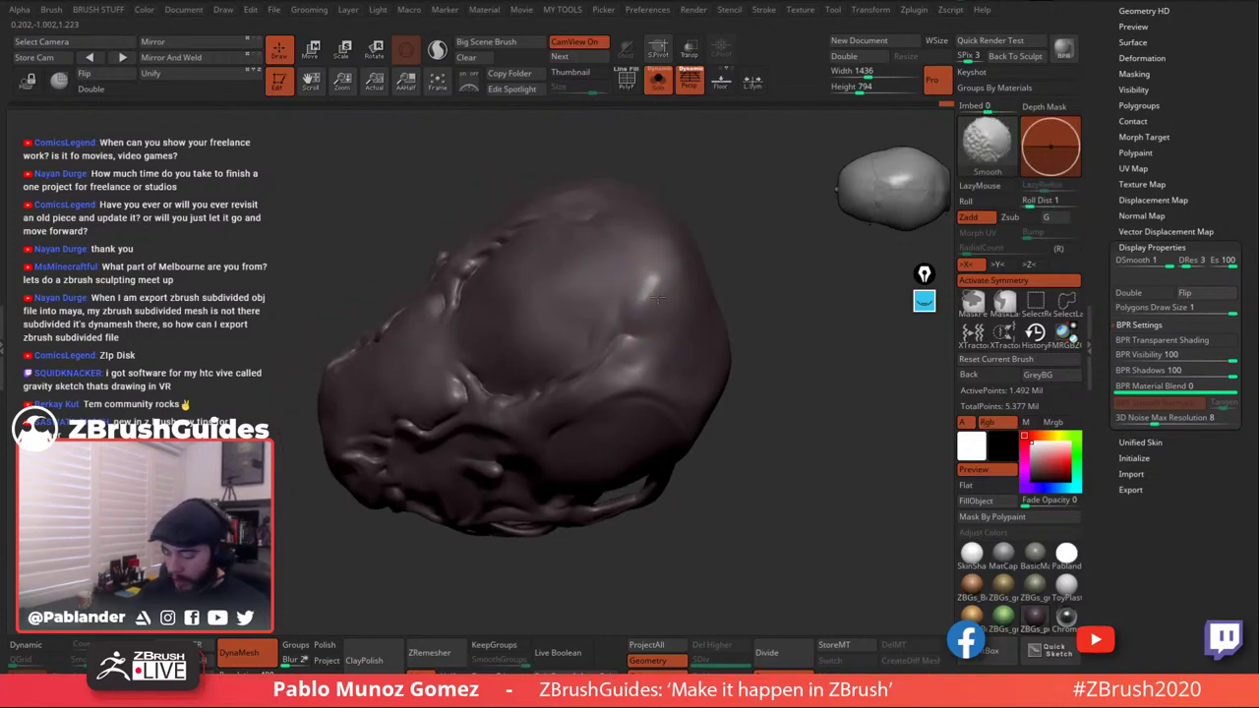
right_drag(642, 291, 602, 308)
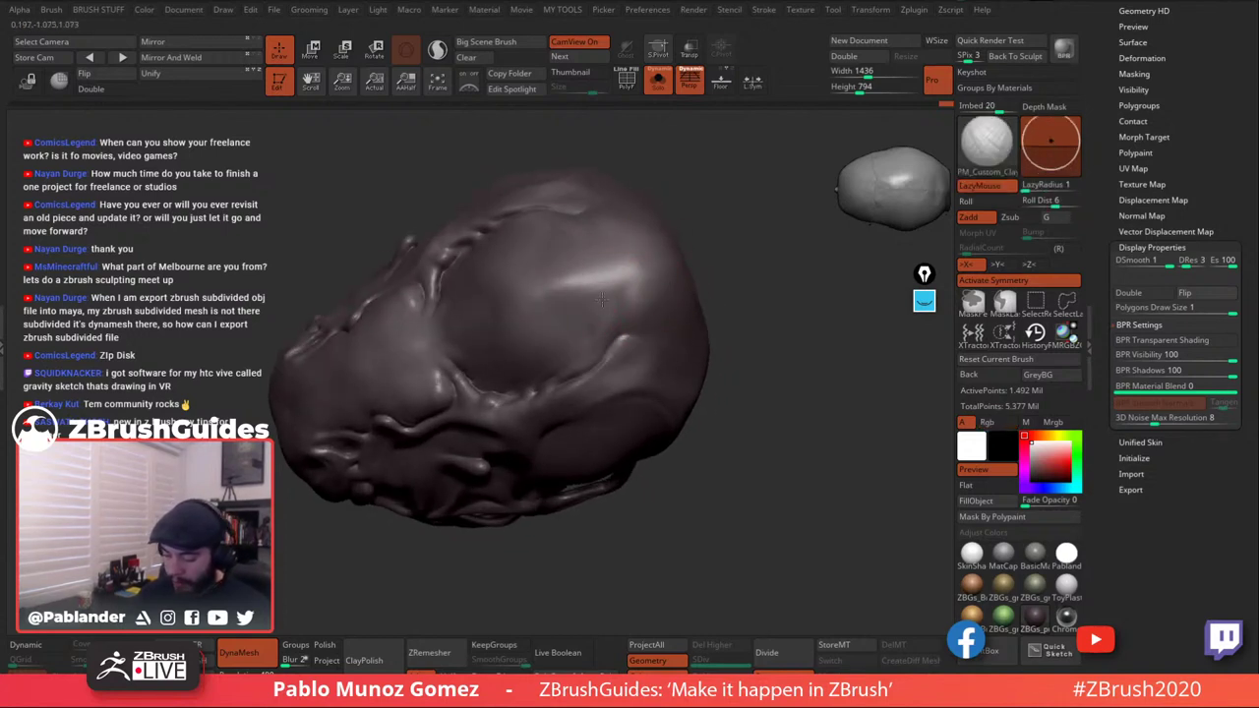
key(shift)
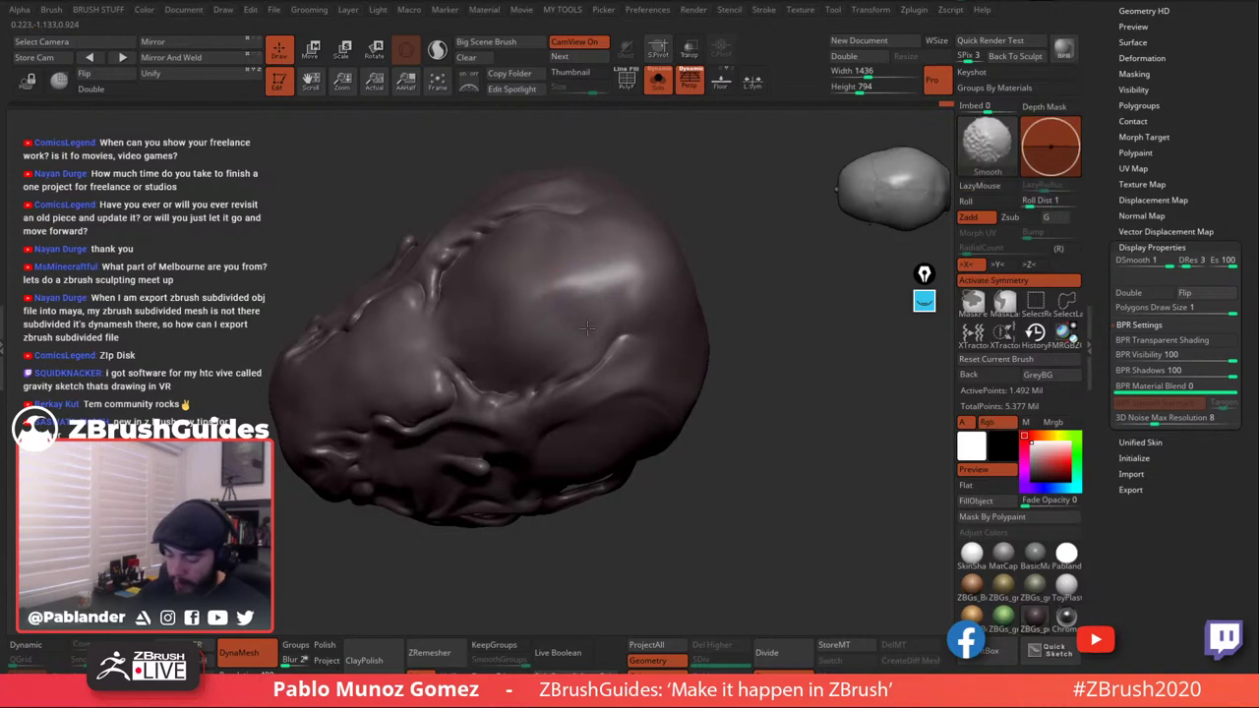
Reshape the end of the rear cranial crease and smooth the ridge into the surface behind it.
right_drag(700, 269, 645, 329)
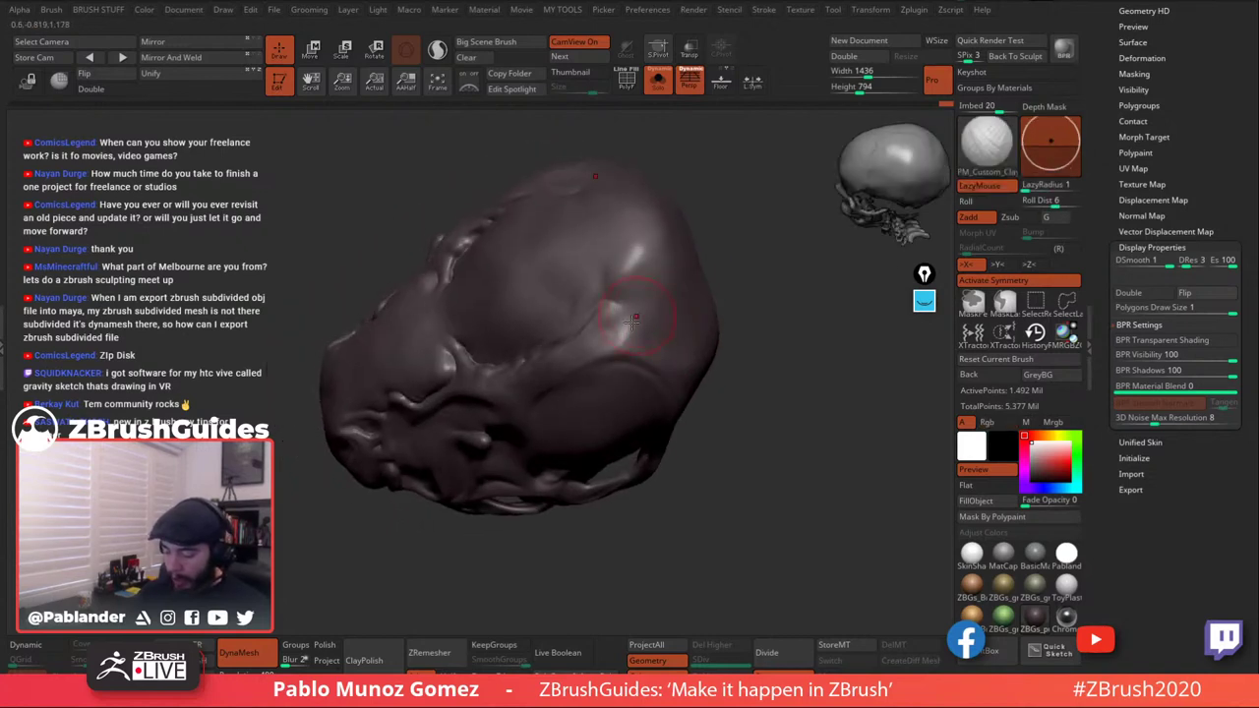
key(shift)
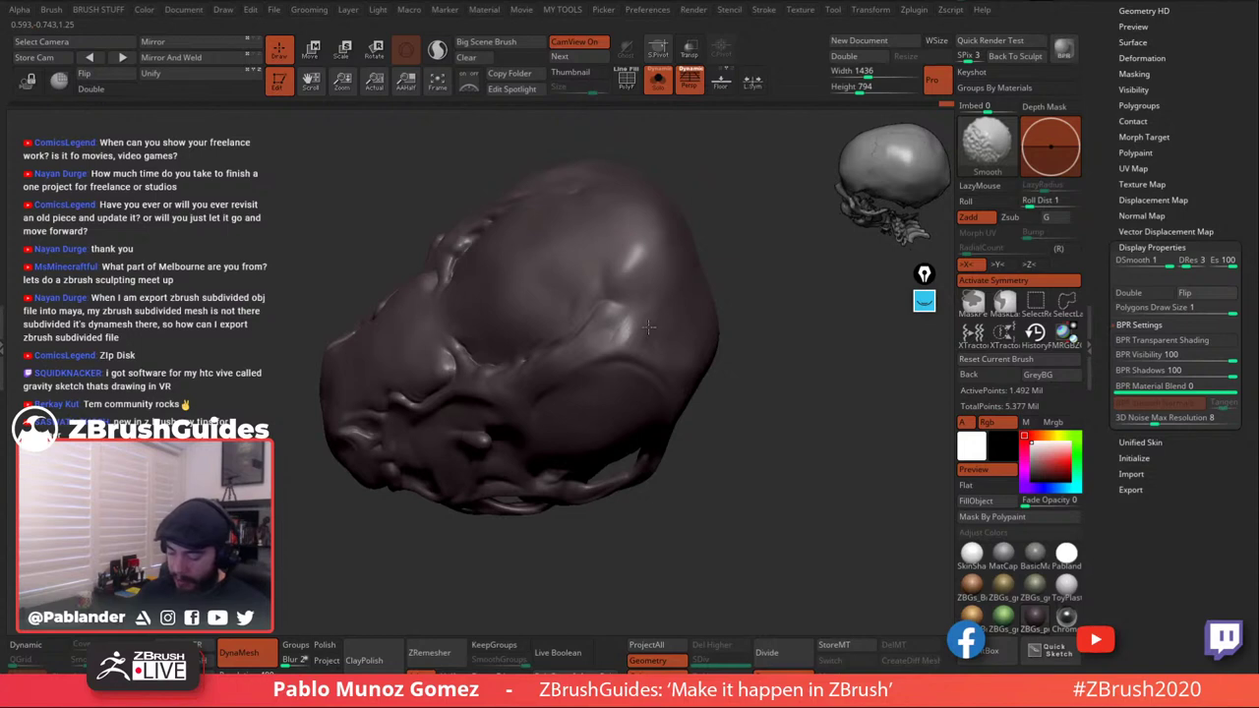
drag(808, 382, 788, 367)
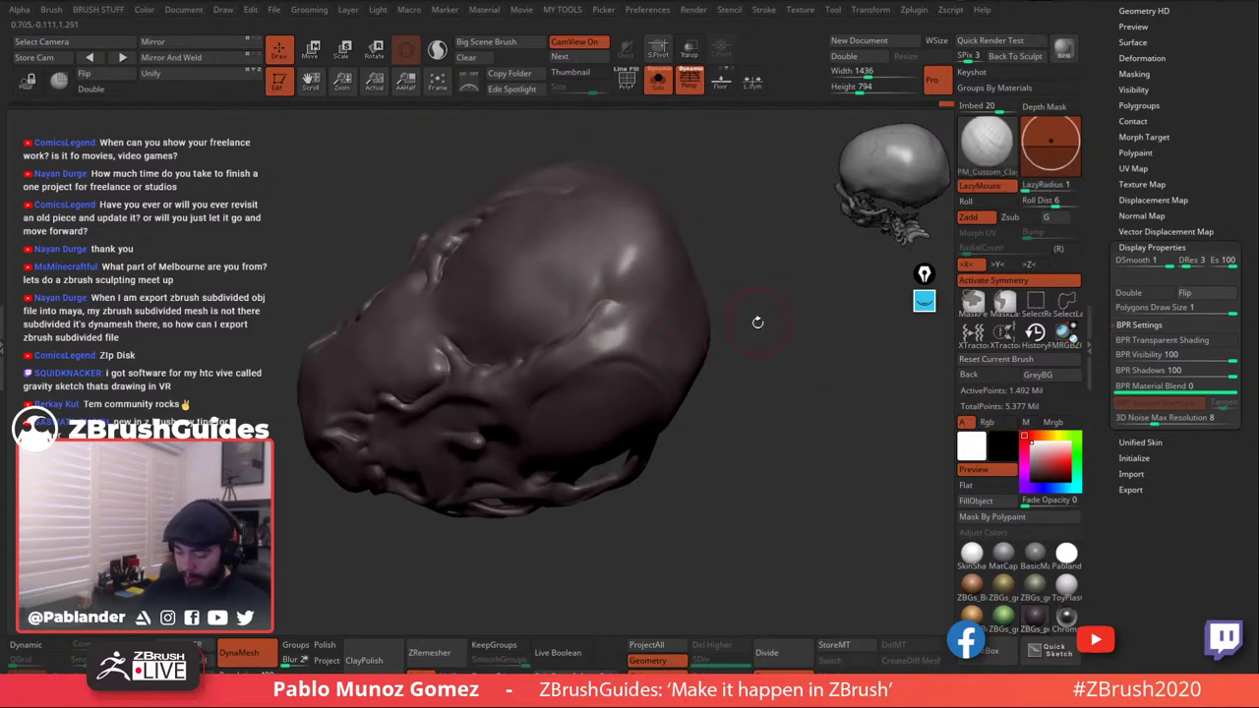
mouse_move(758, 322)
mouse_down()
mouse_move(753, 343)
mouse_move(760, 312)
mouse_up()
shift+drag(606, 298, 645, 284)
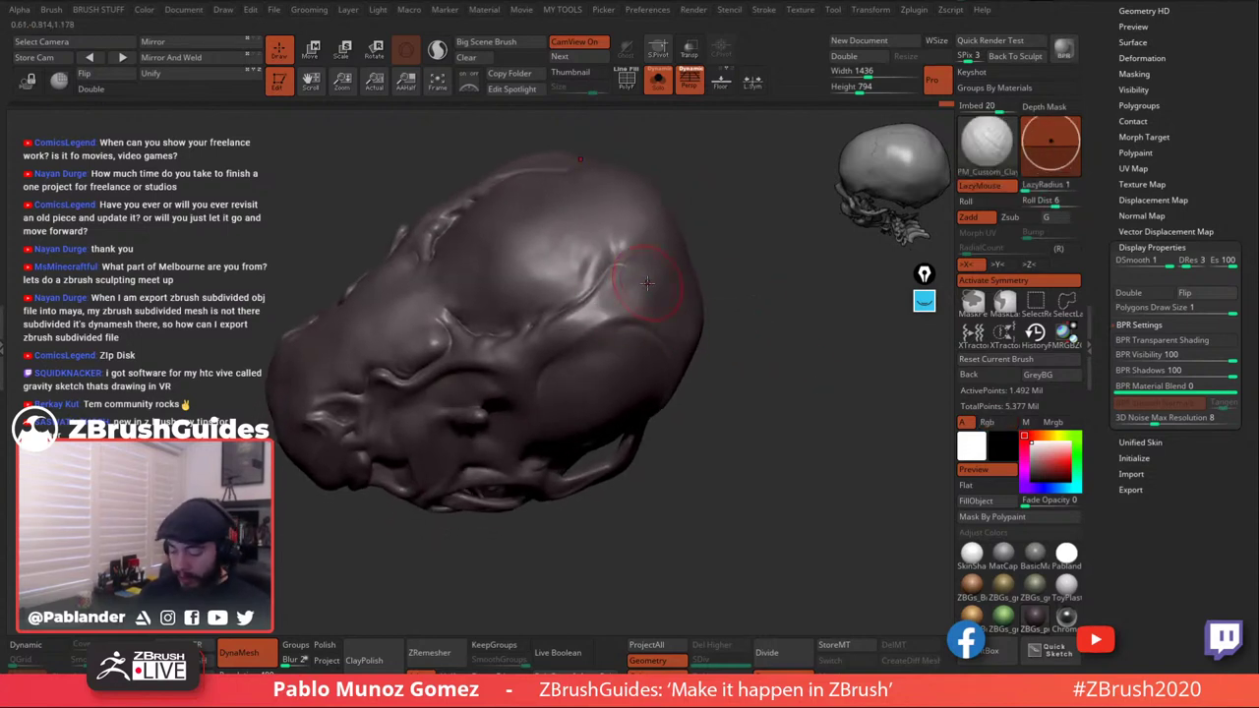
key(shift)
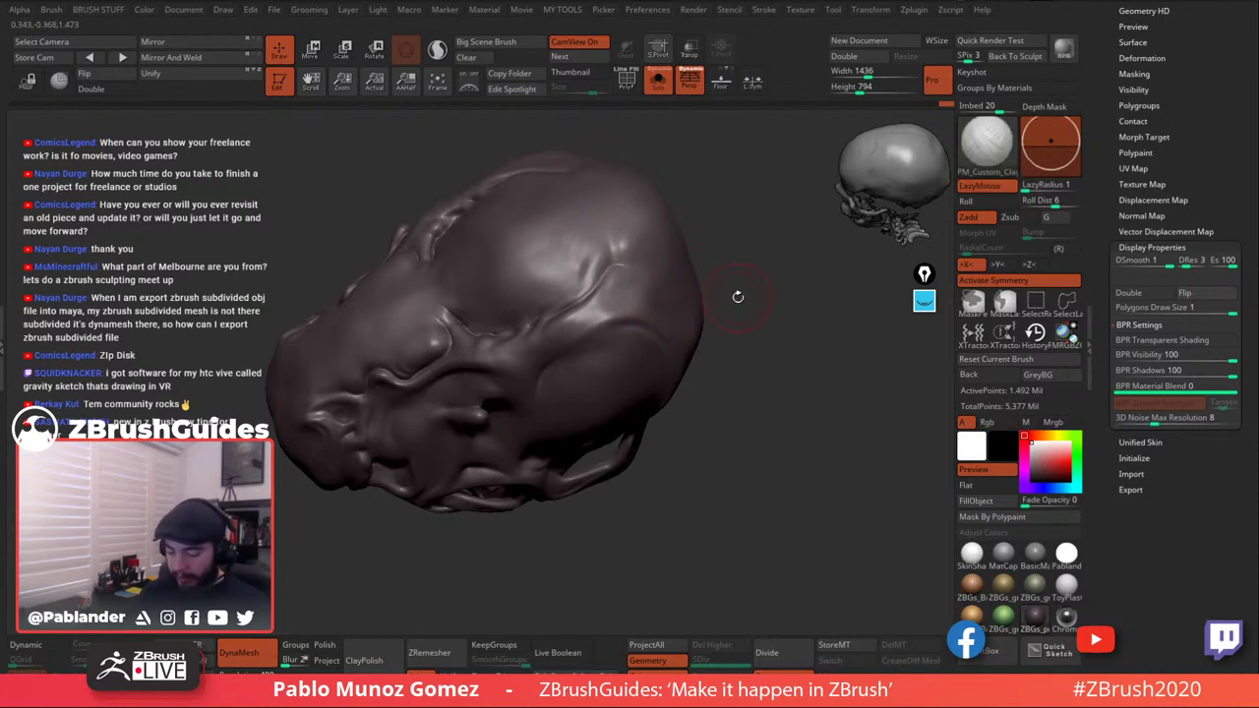
drag(779, 320, 754, 312)
key(shift)
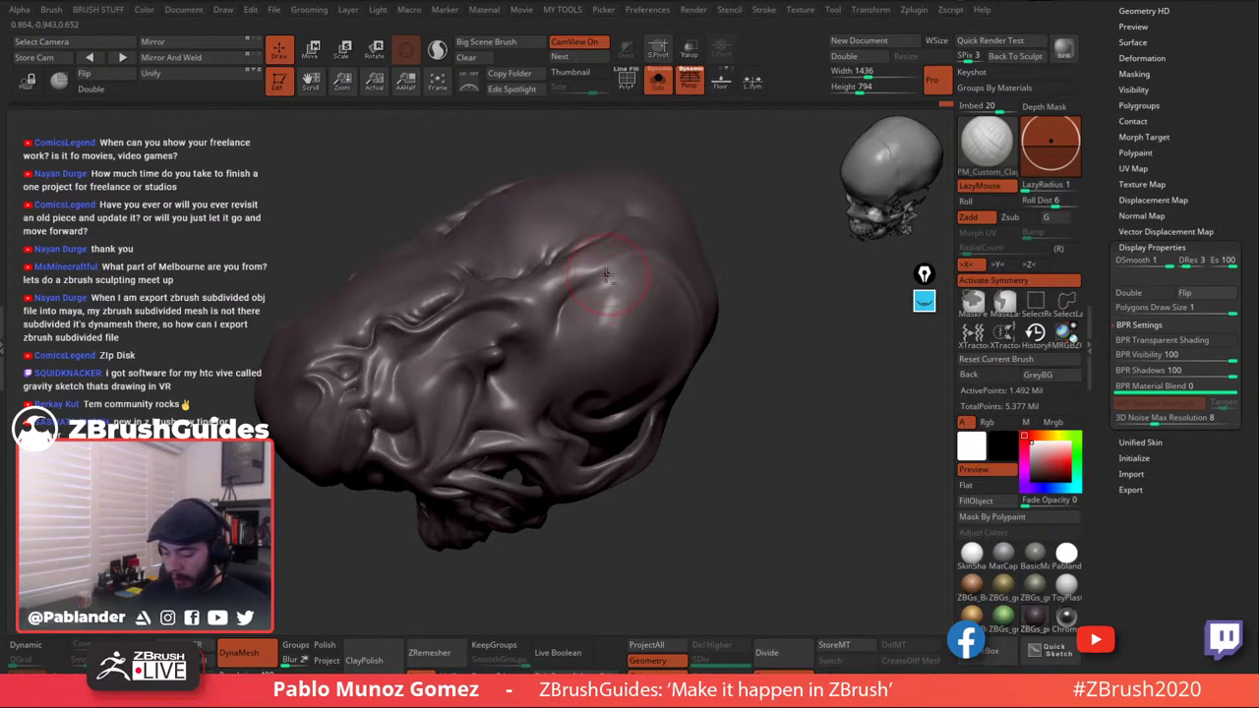
Soften the upper edge of the rounded side bulge and smooth the hollow in front of it.
key(shift)
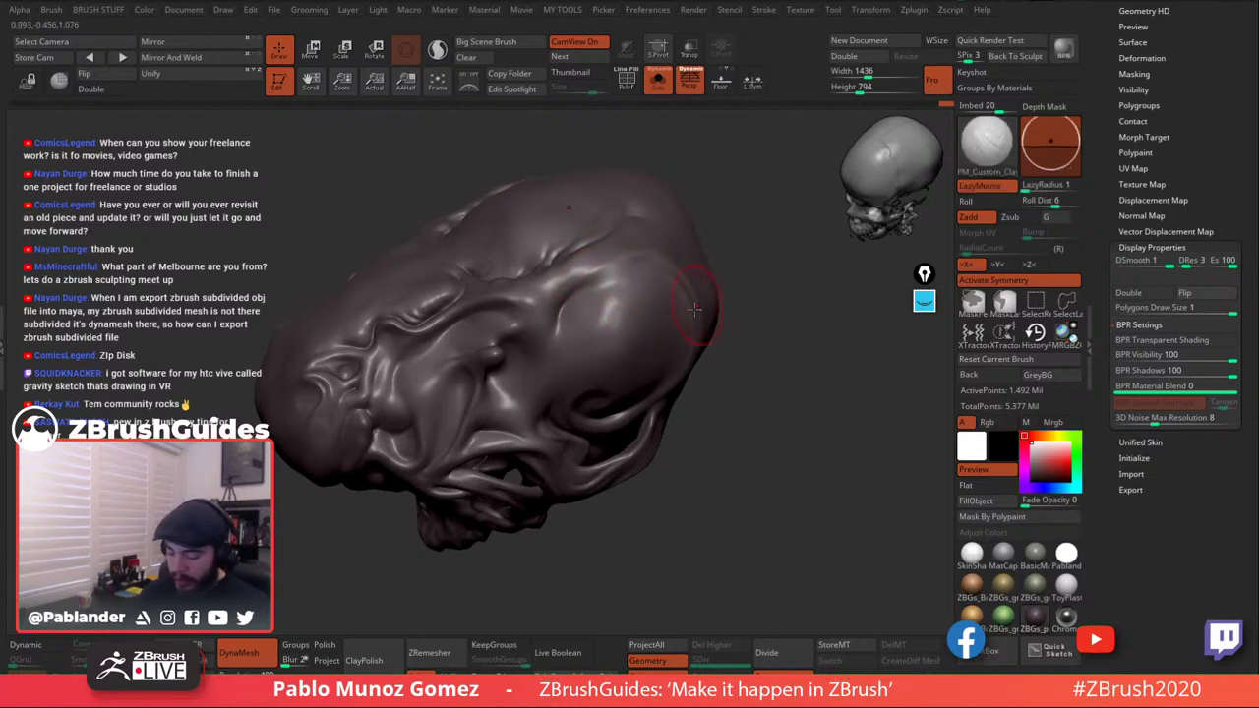
mouse_move(623, 284)
right_down()
mouse_move(660, 350)
mouse_move(578, 325)
right_up()
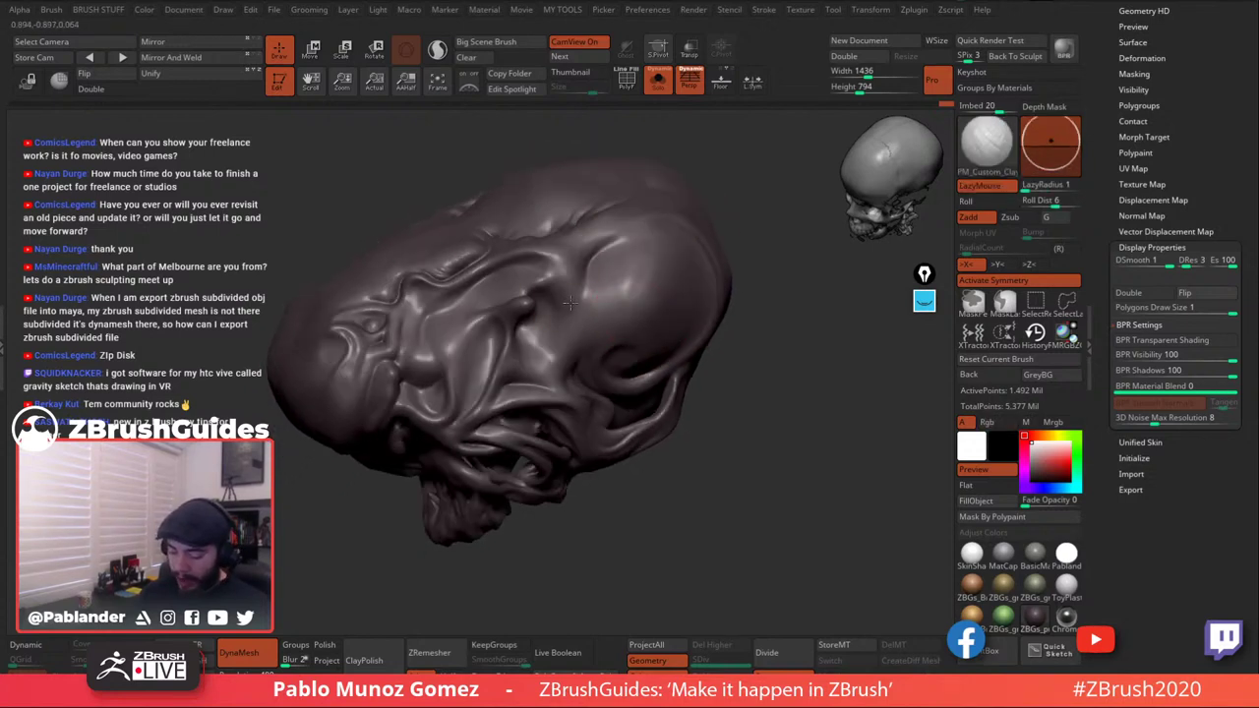
key(shift)
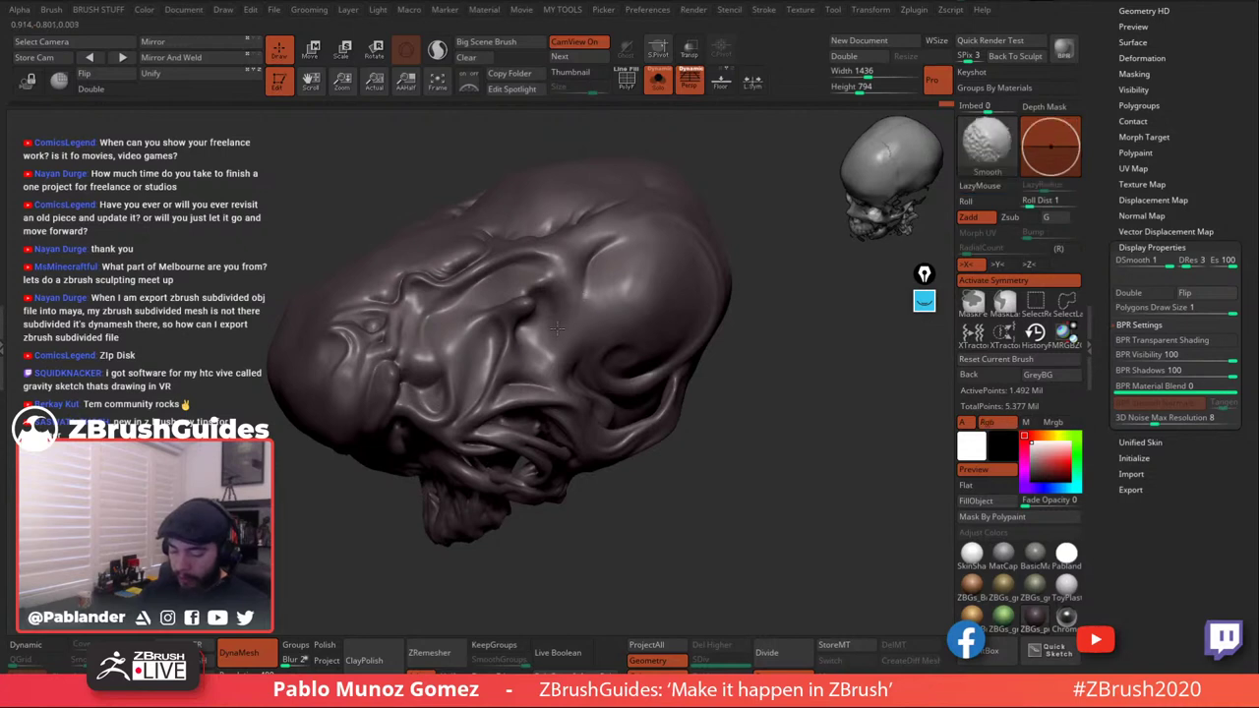
right_drag(642, 308, 669, 372)
right_drag(686, 468, 666, 442)
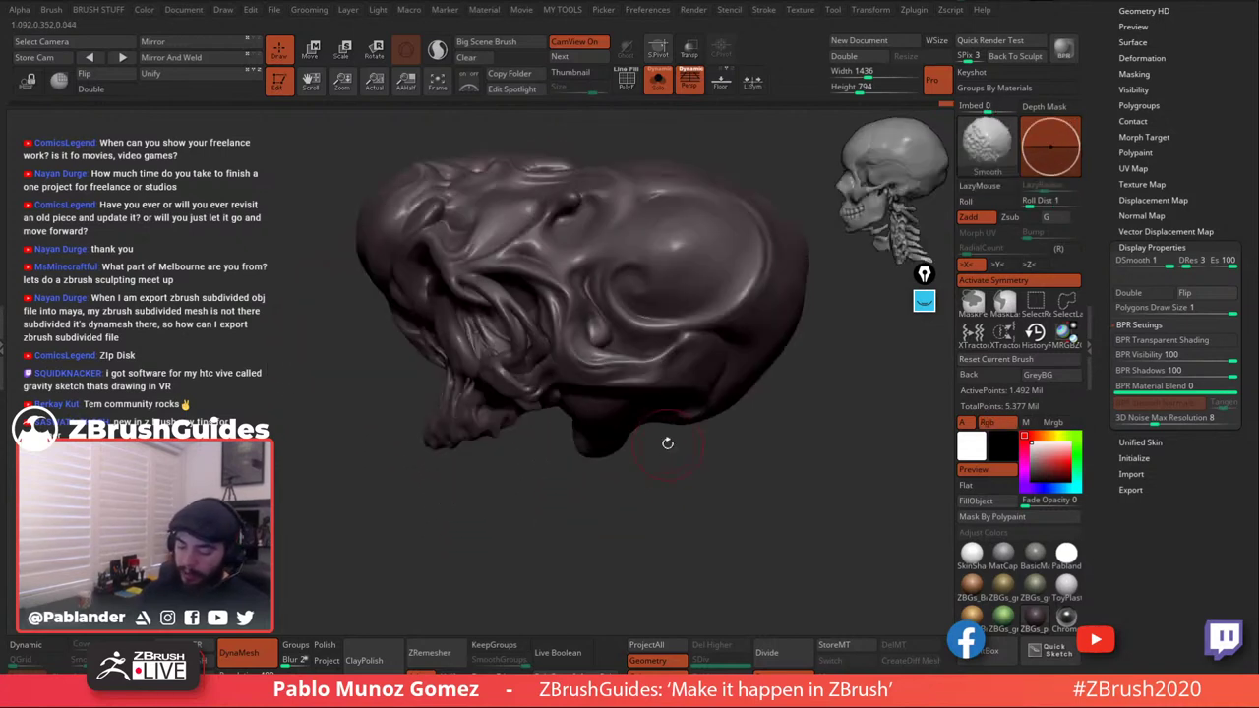
key(shift)
Build up and smooth the surface between the curved temple folds above the eye socket.
mouse_move(703, 346)
right_down()
mouse_move(670, 378)
mouse_move(640, 330)
mouse_move(603, 309)
right_up()
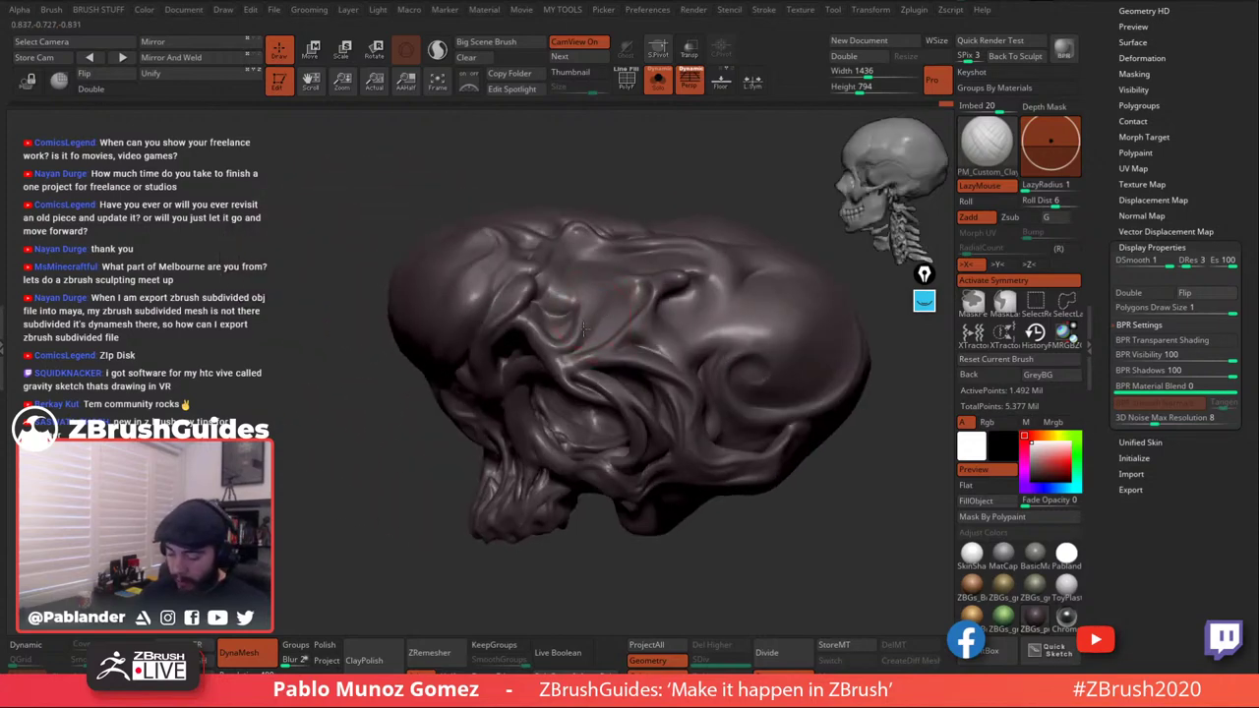
key(shift)
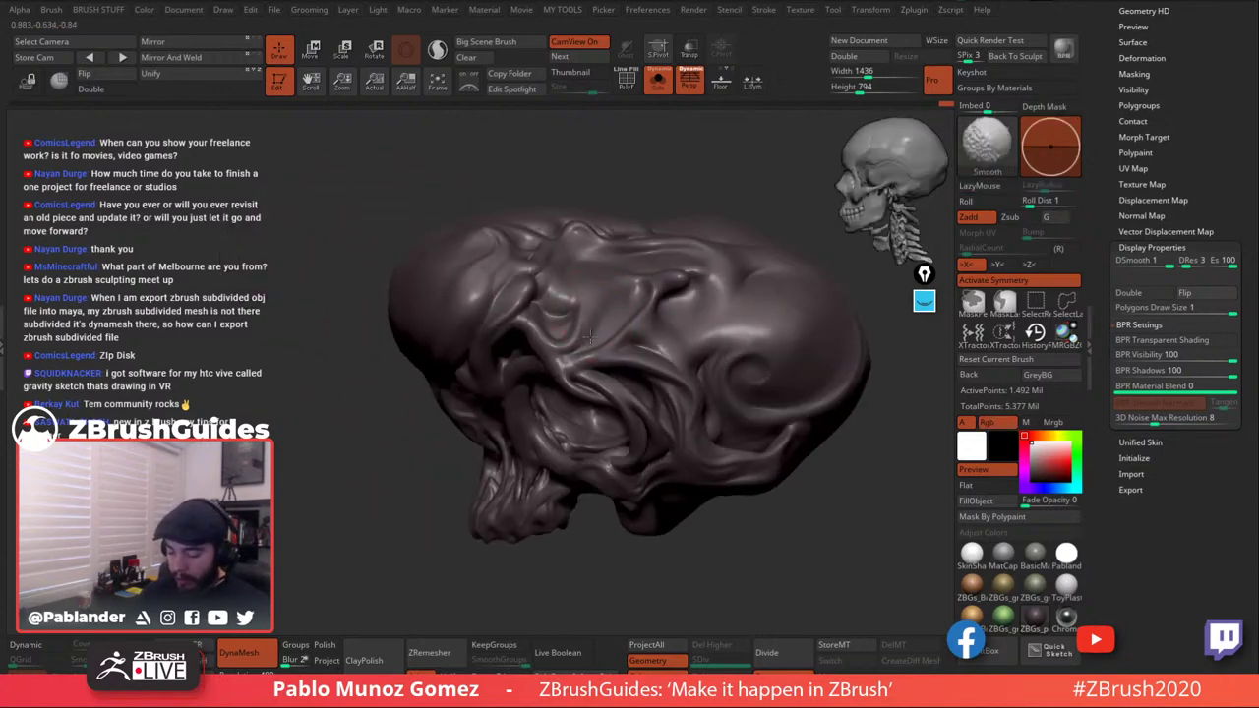
right_drag(590, 337, 557, 396)
right_click(557, 397)
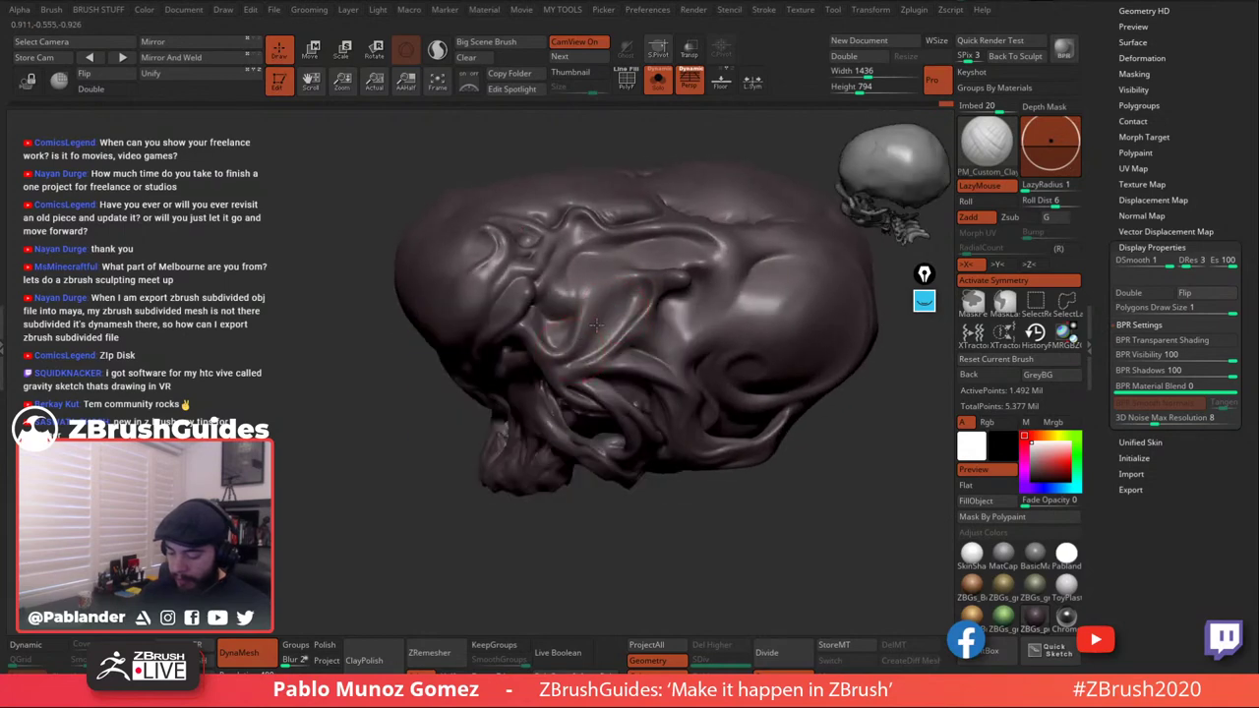
key(shift)
mouse_move(596, 325)
right_down()
mouse_move(570, 302)
mouse_move(578, 333)
right_up()
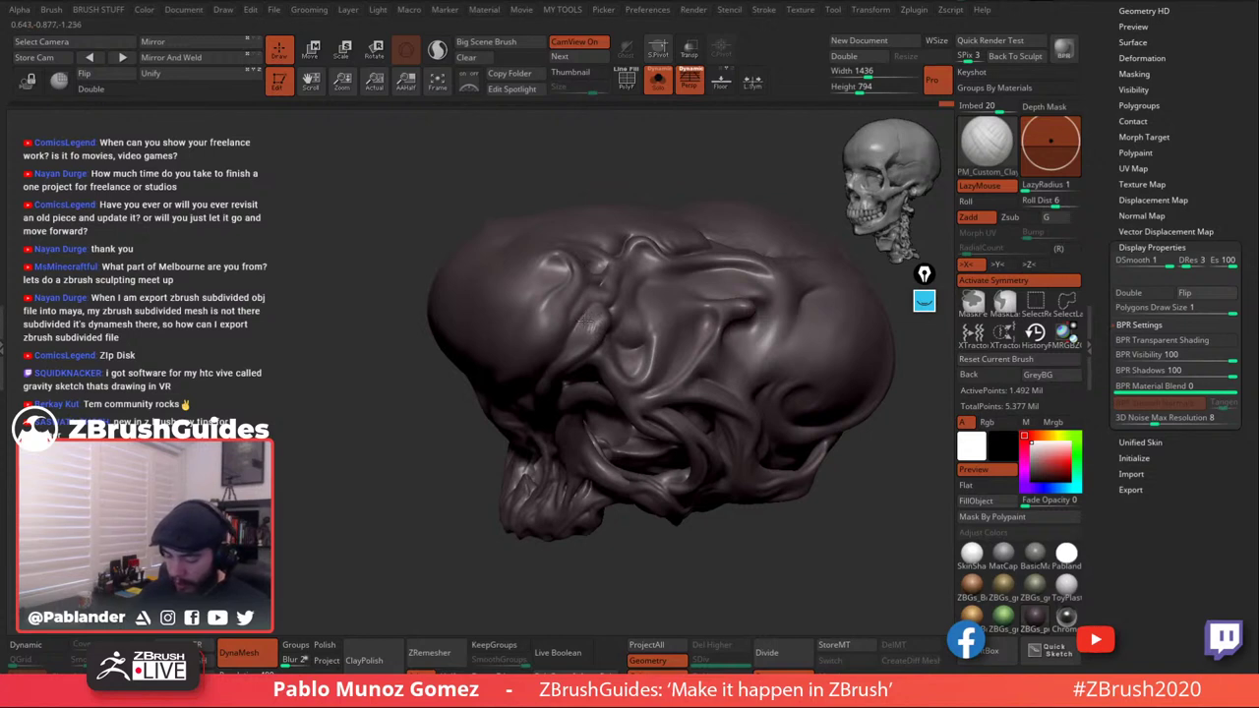
Refine the crease where the side of the forehead meets the temple folds.
right_drag(612, 311, 598, 321)
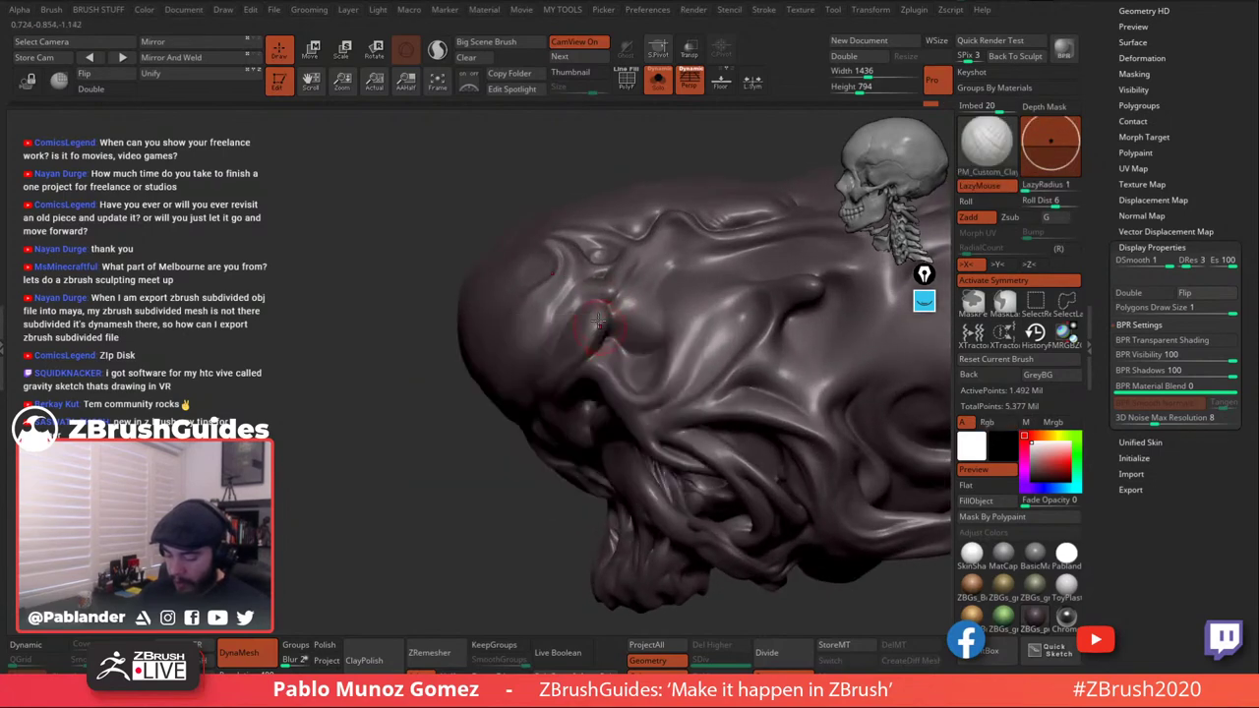
mouse_move(625, 312)
right_down()
mouse_move(579, 328)
mouse_move(620, 270)
mouse_move(649, 329)
mouse_move(645, 307)
mouse_move(613, 296)
mouse_move(627, 253)
right_up()
right_click(627, 253)
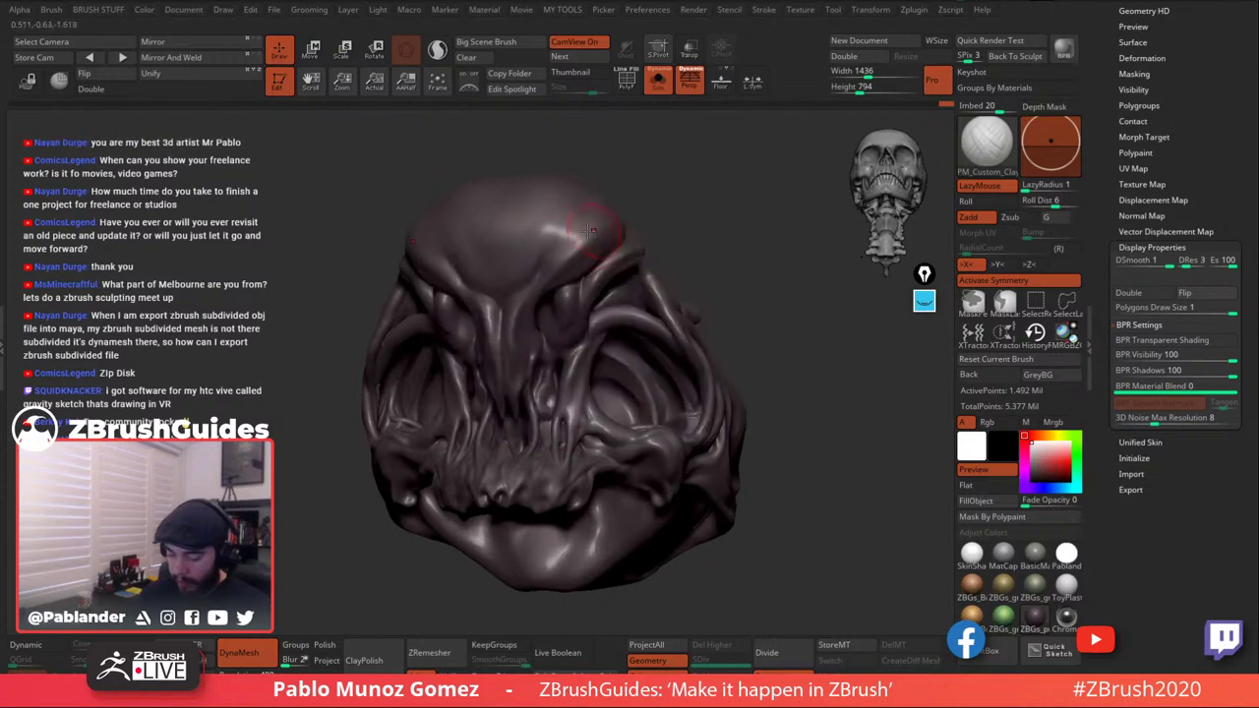
Smooth the upper side of the forehead and the surface of the rounded bulge on the side of the cranium.
key(shift)
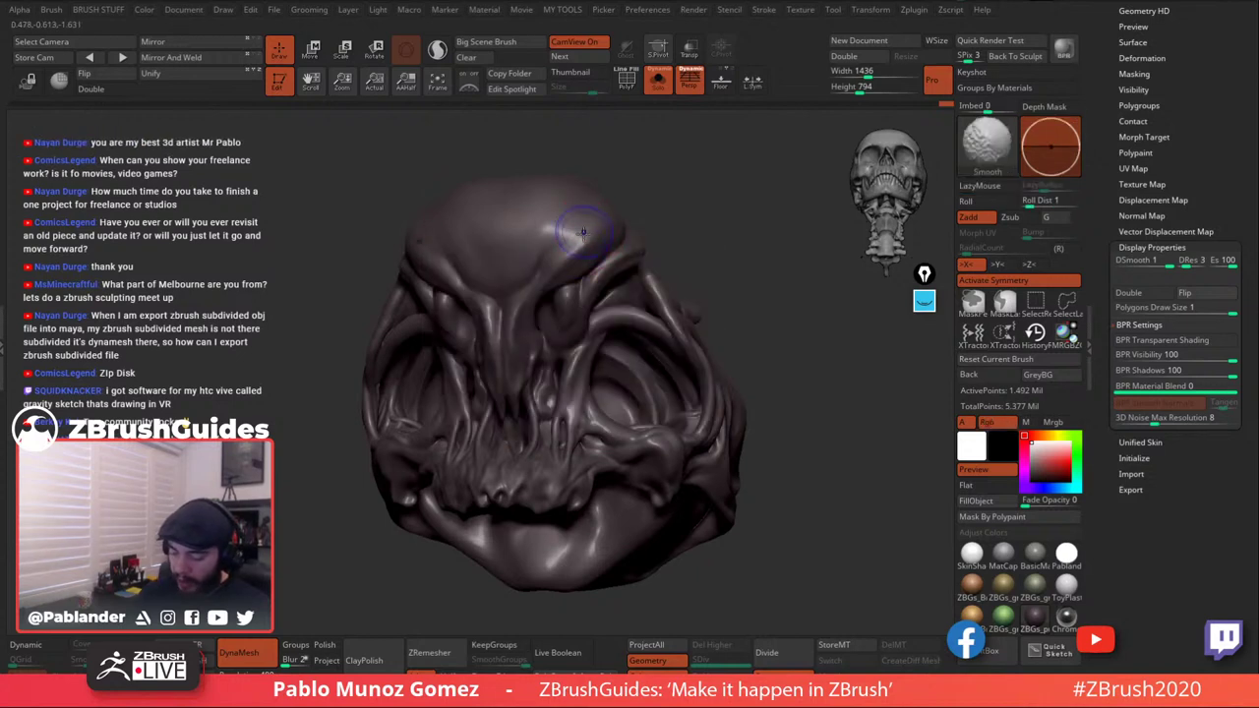
mouse_move(706, 226)
right_down()
mouse_move(732, 380)
mouse_move(668, 469)
mouse_move(737, 453)
mouse_move(747, 429)
mouse_move(650, 345)
right_up()
key(shift)
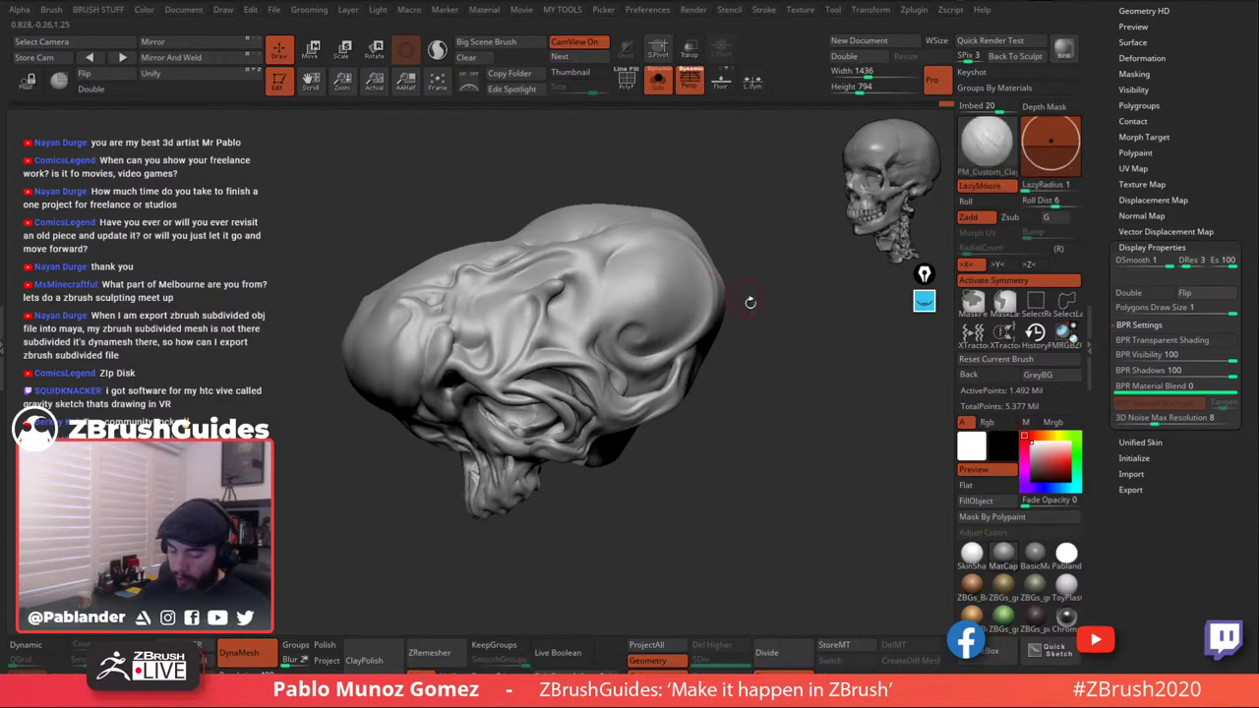
right_drag(741, 316, 761, 313)
shift+drag(689, 286, 637, 276)
mouse_move(637, 277)
right_down()
mouse_move(648, 267)
mouse_move(642, 284)
mouse_move(772, 394)
mouse_move(764, 445)
right_up()
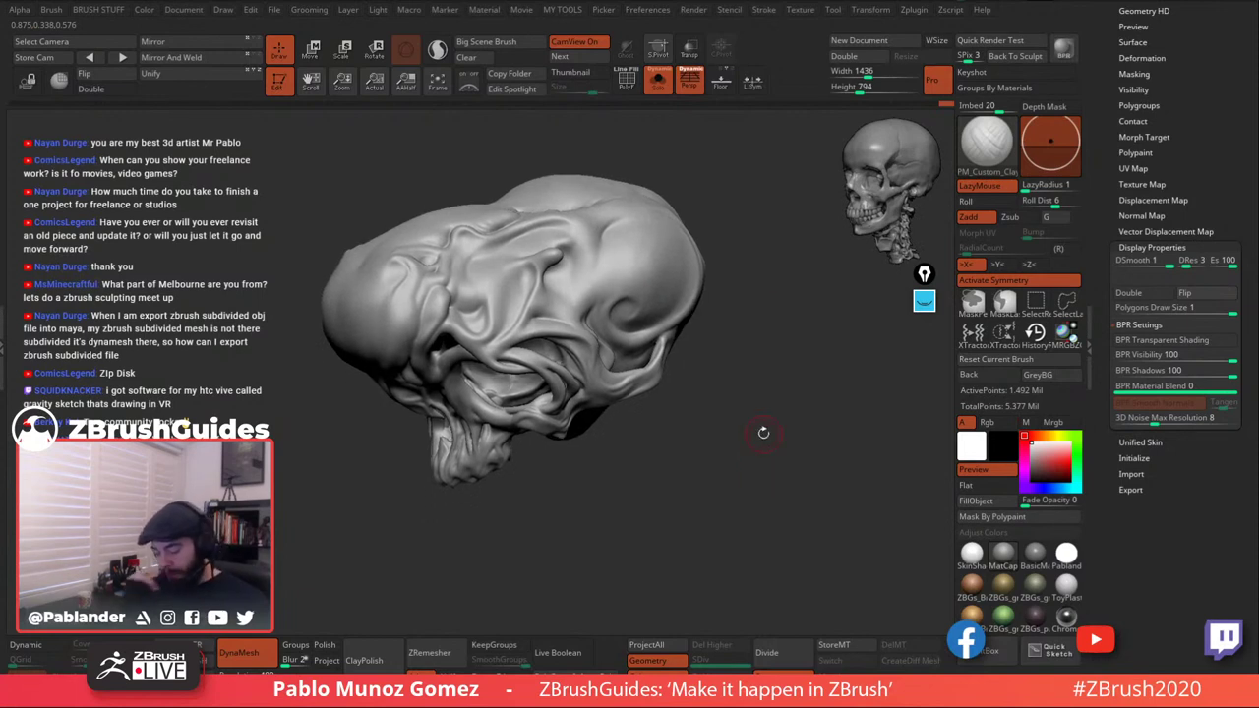
Soften the outer edge of the forehead and the brow fold beside the nasal bridge.
mouse_move(725, 392)
right_down()
mouse_move(699, 425)
mouse_move(673, 388)
right_up()
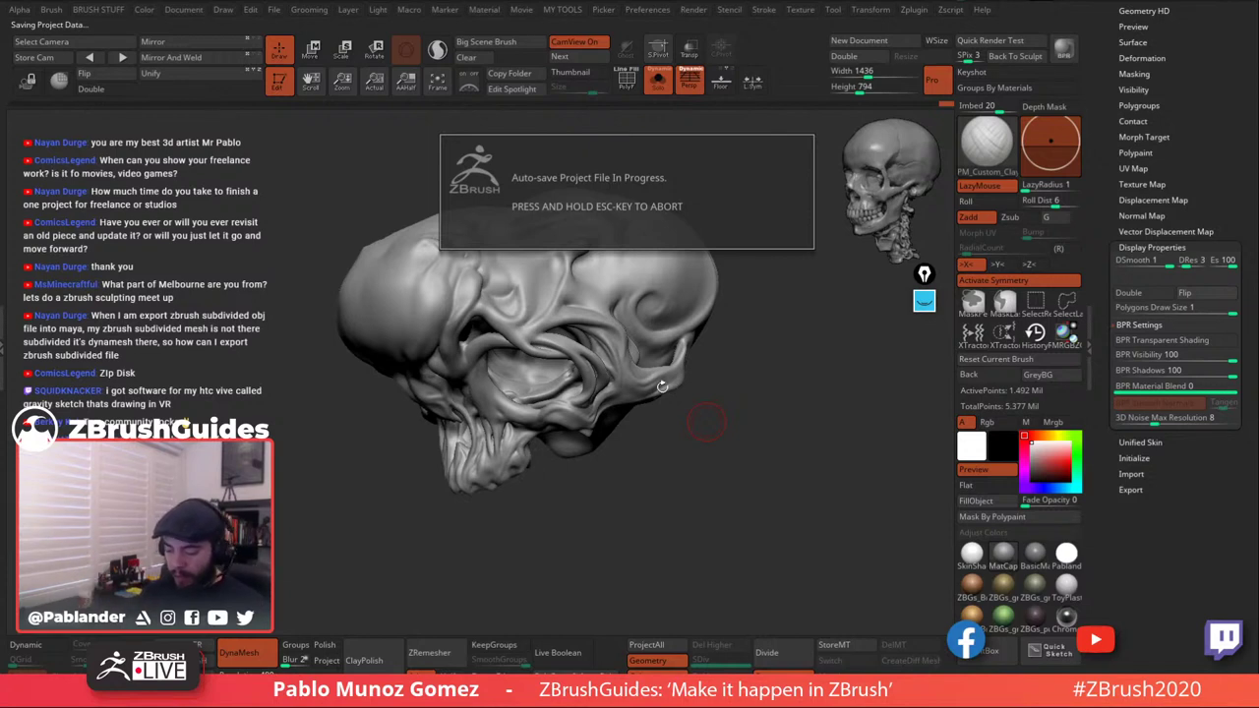
right_drag(723, 404, 712, 376)
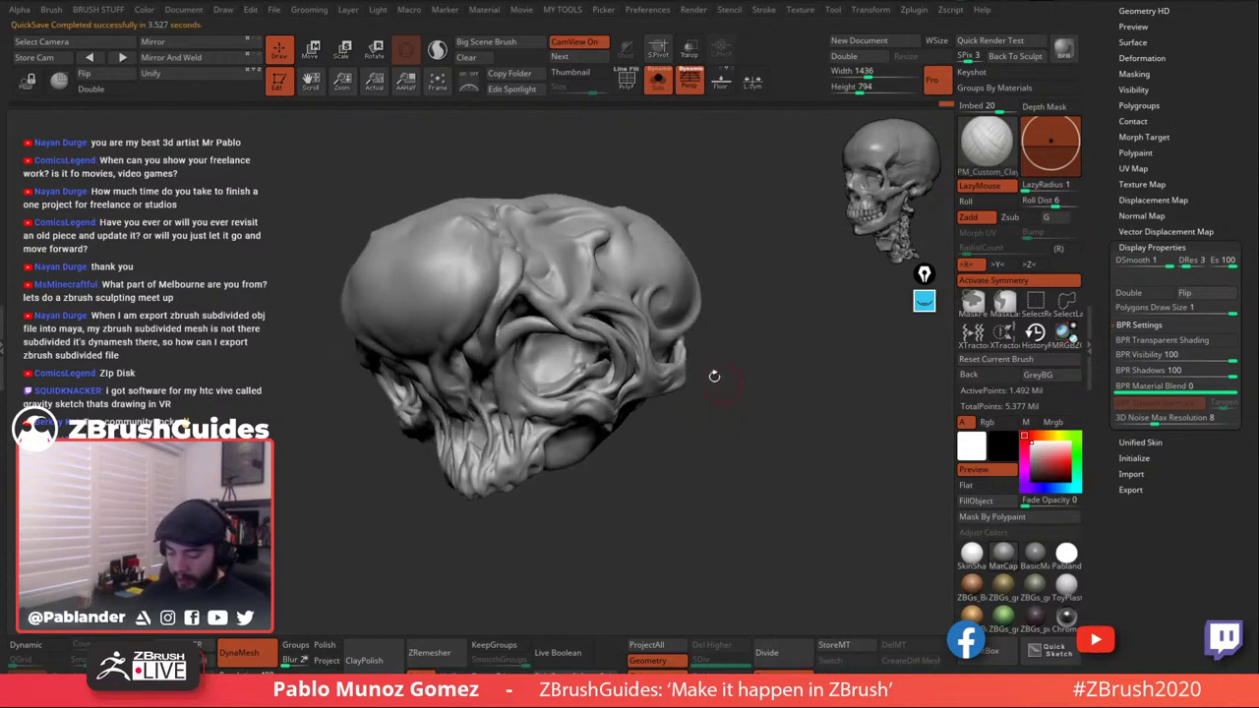
mouse_move(465, 321)
right_down()
mouse_move(450, 262)
mouse_move(577, 282)
right_up()
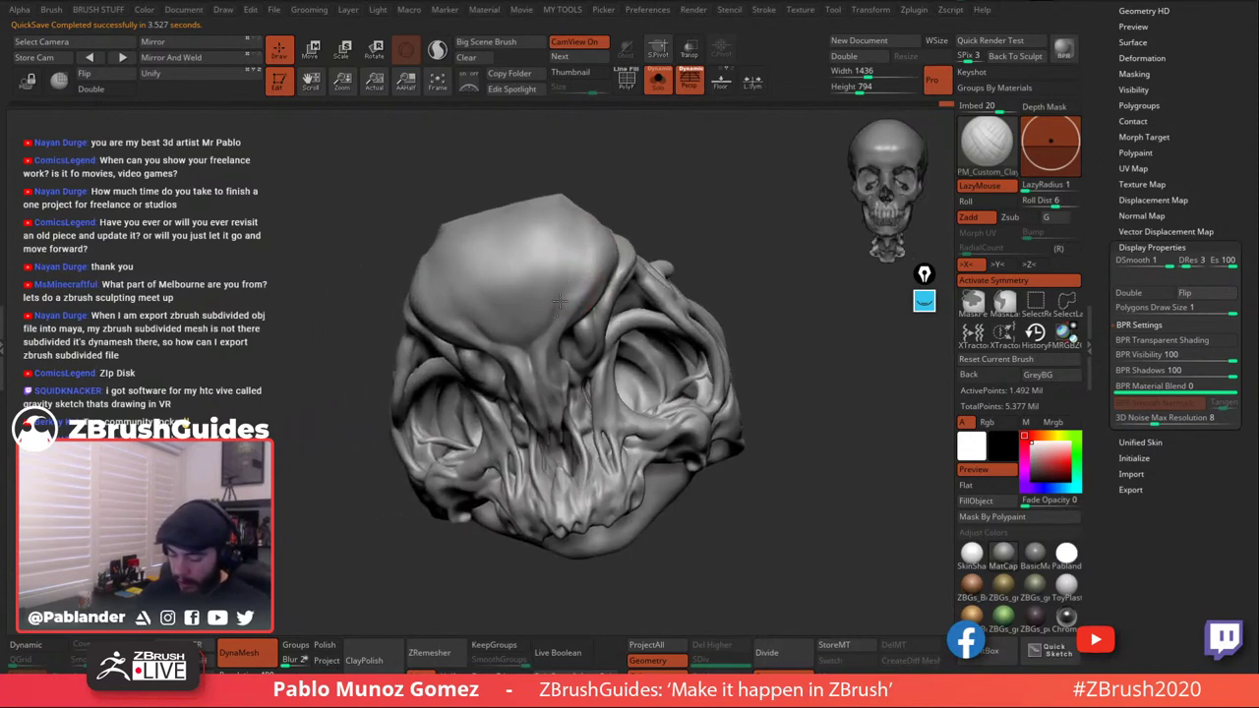
key(shift)
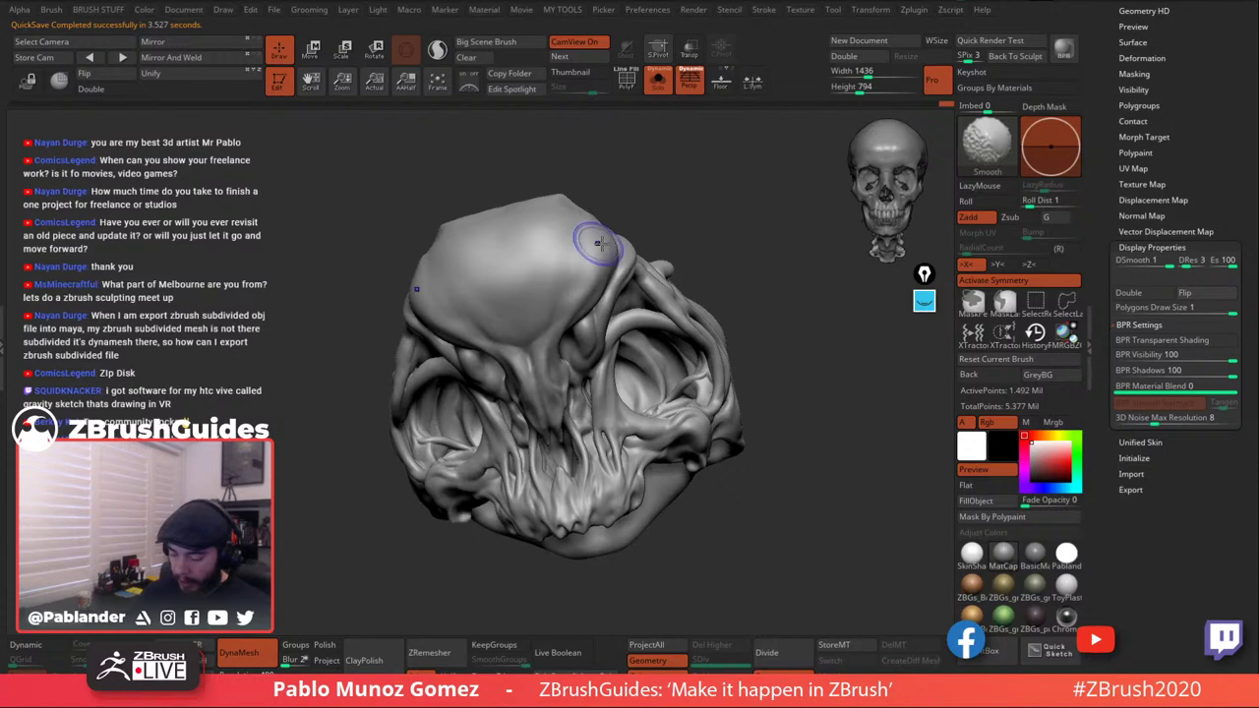
mouse_move(595, 244)
right_down()
mouse_move(752, 357)
mouse_move(731, 307)
mouse_move(637, 322)
mouse_move(586, 309)
right_up()
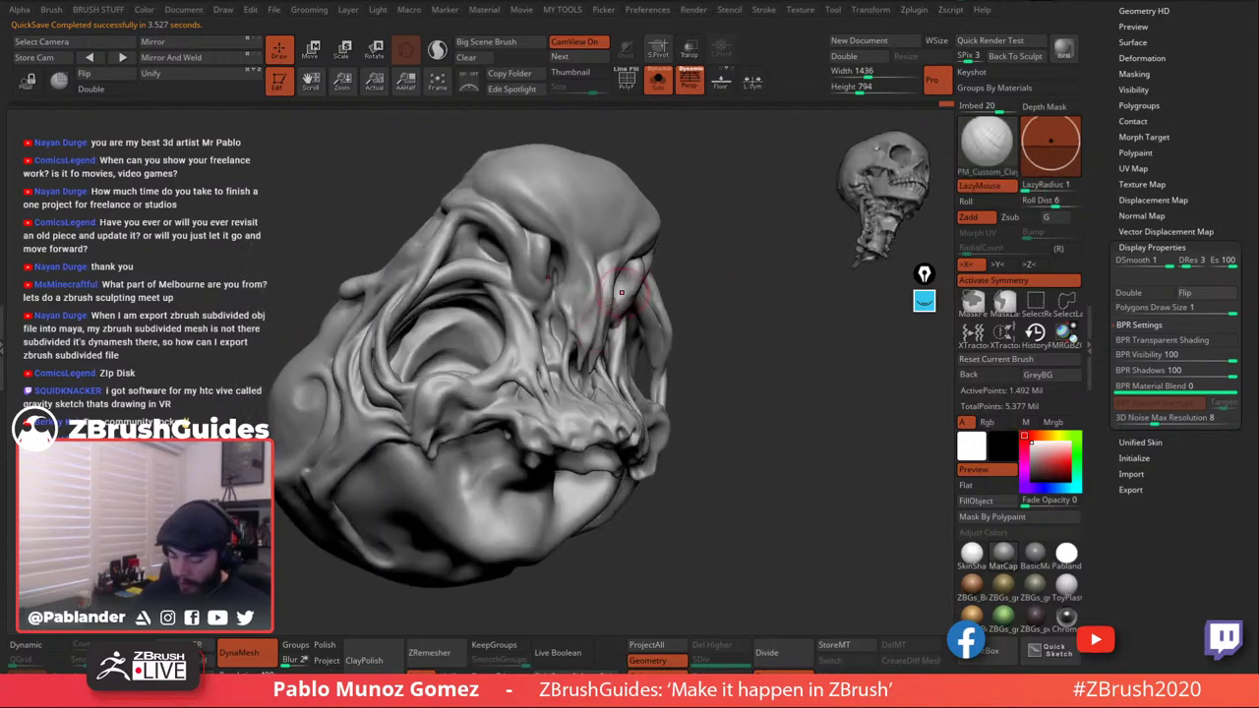
key(shift)
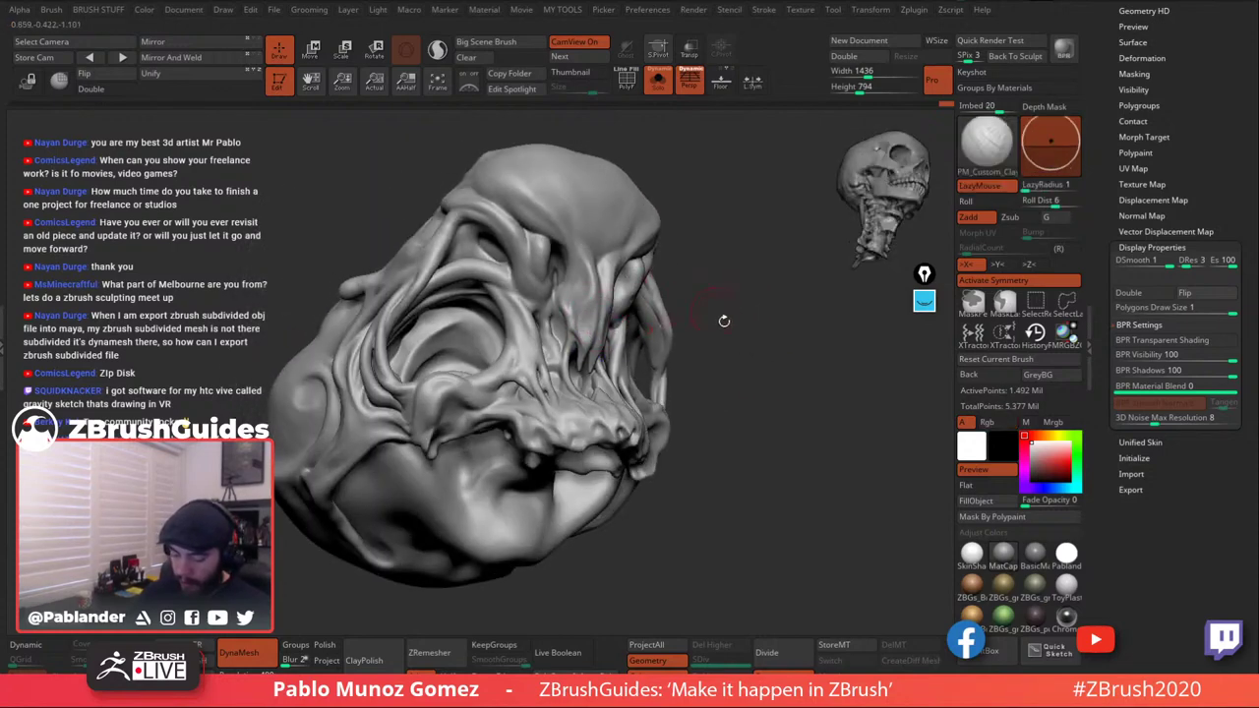
Examine the overall form of the cranium from the front, side and rear.
mouse_move(728, 324)
right_down()
mouse_move(744, 337)
mouse_move(713, 394)
mouse_move(664, 434)
mouse_move(692, 425)
mouse_move(679, 470)
mouse_move(696, 426)
right_up()
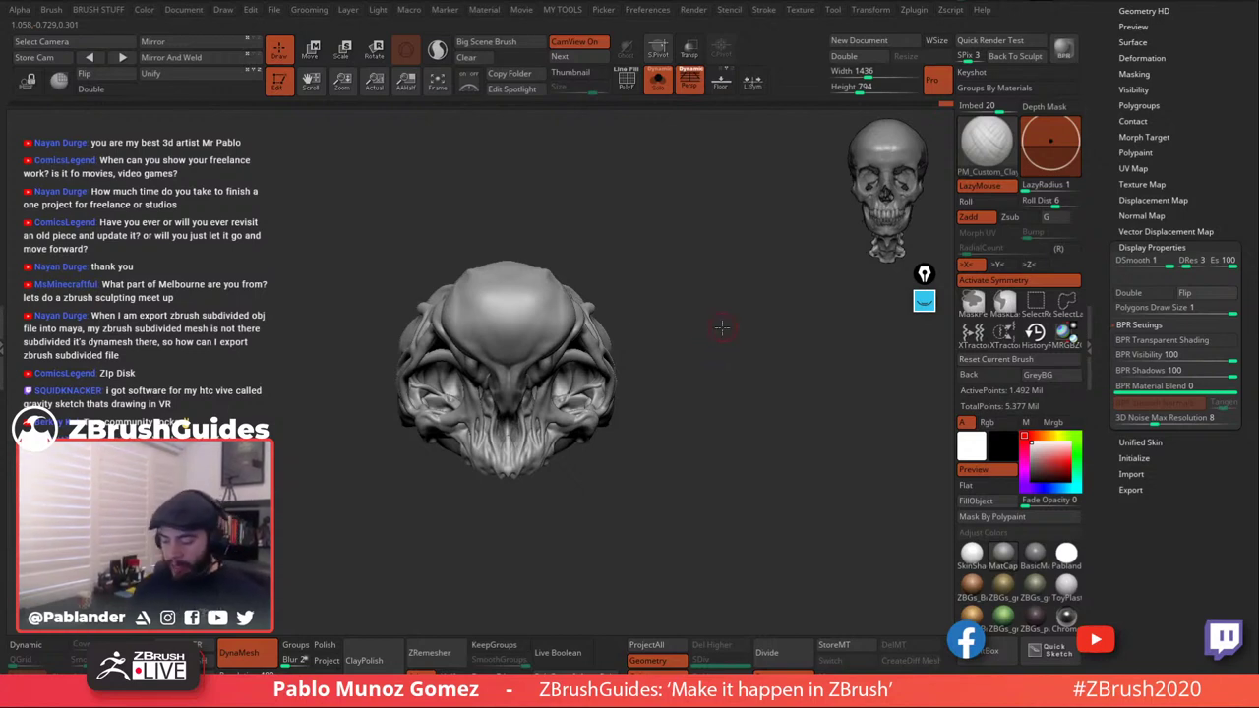
drag(721, 328, 734, 343)
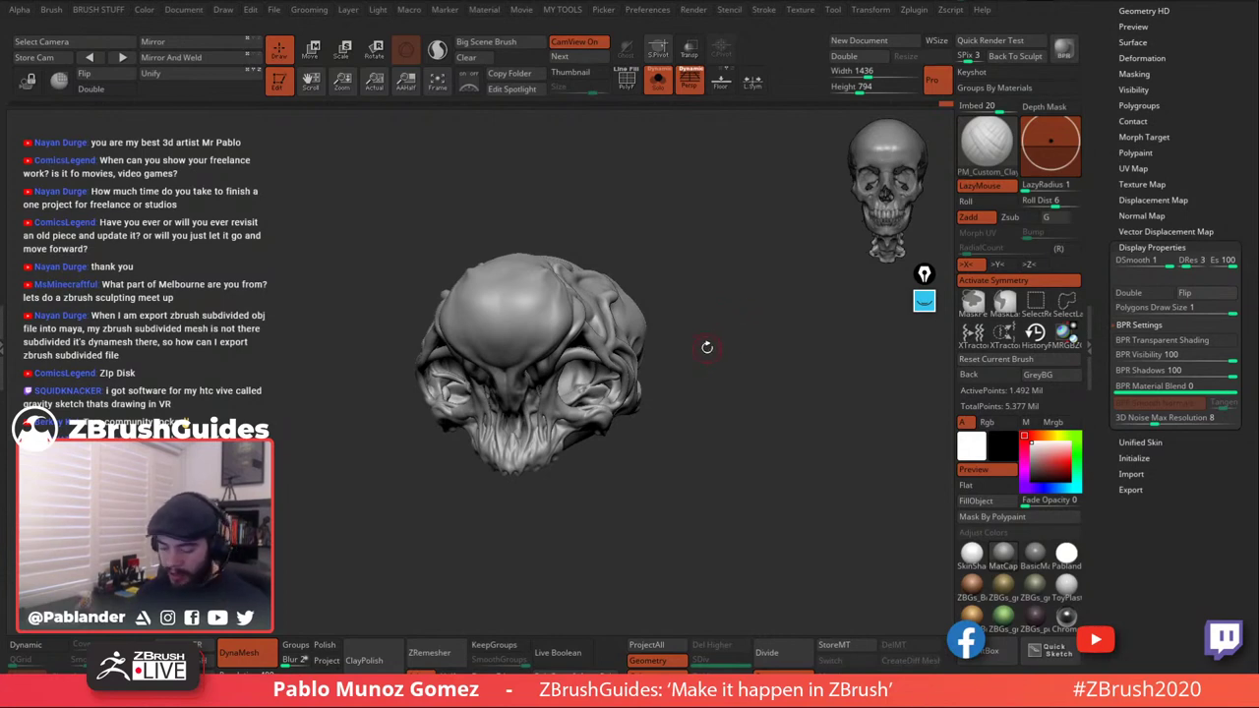
drag(707, 347, 666, 301)
drag(703, 343, 704, 354)
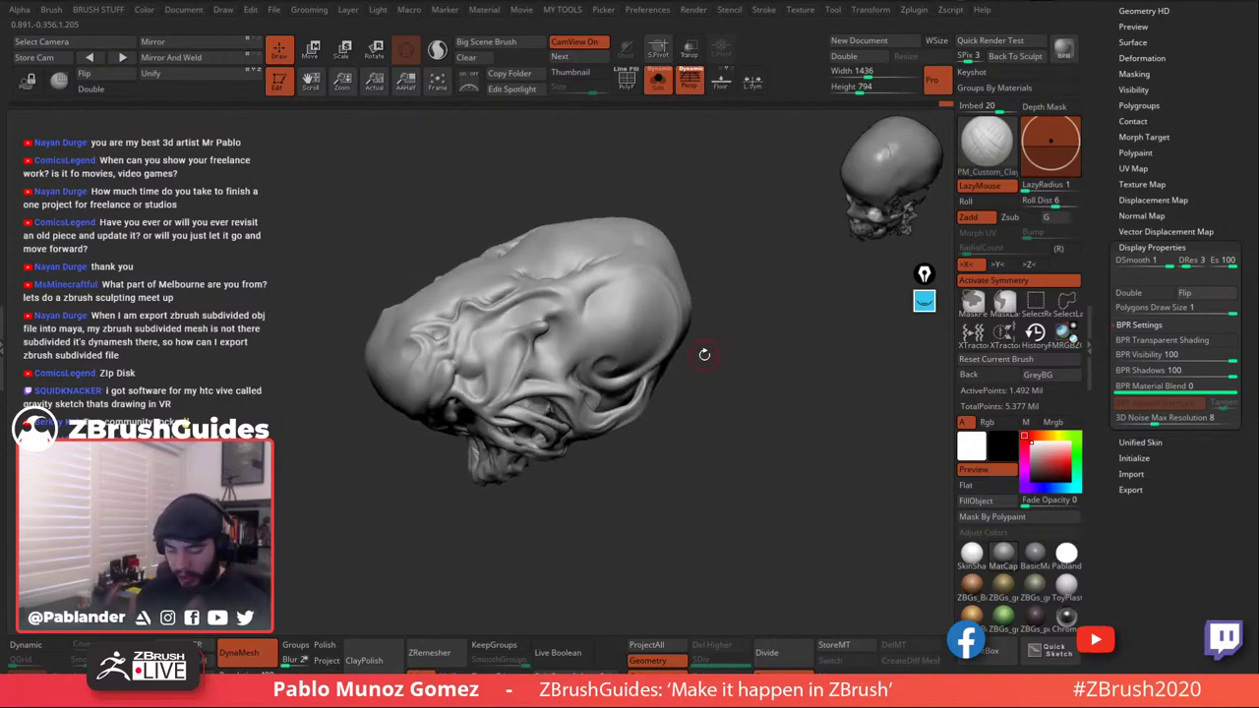
mouse_move(703, 336)
mouse_down()
mouse_move(689, 307)
mouse_move(618, 300)
mouse_up()
key(shift)
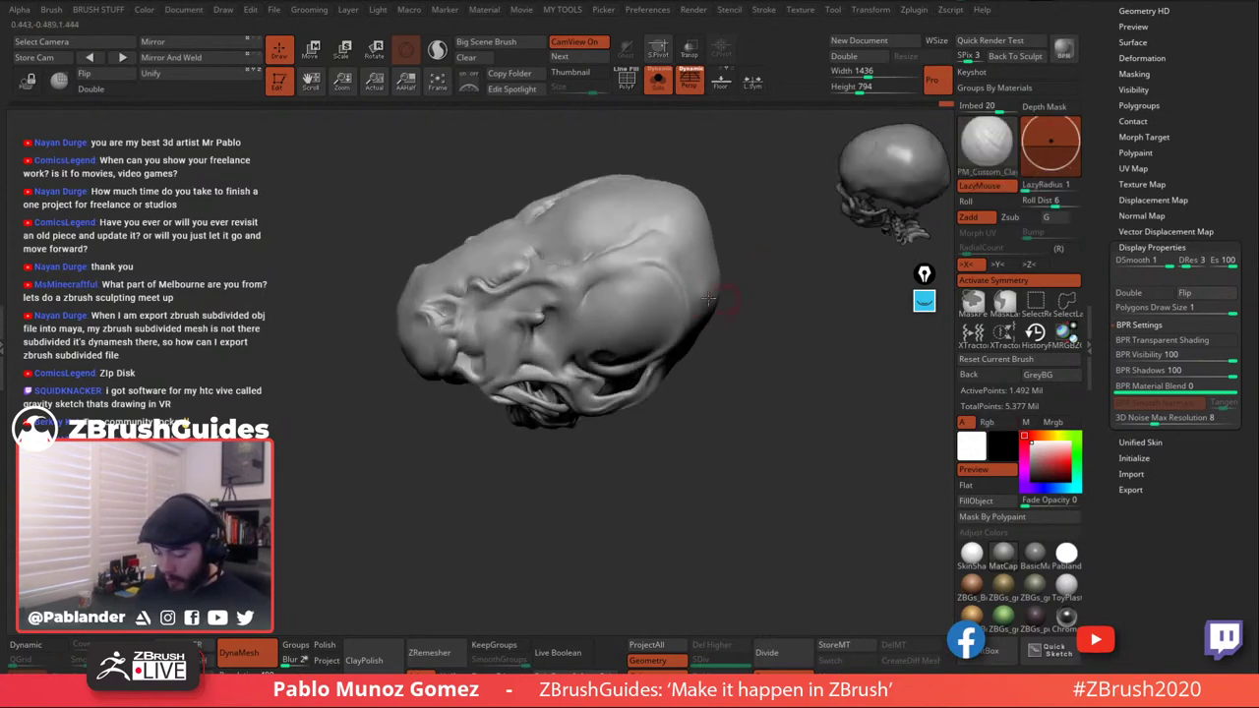
drag(739, 270, 766, 309)
drag(752, 356, 746, 331)
Refine and smooth the folds at the lower outer corner of the eye socket, above the cheekbone.
mouse_move(632, 346)
ctrl+right_down()
mouse_move(591, 362)
mouse_move(652, 315)
mouse_move(578, 364)
mouse_move(539, 345)
mouse_move(551, 366)
ctrl+right_up()
key(shift)
shift+drag(528, 391, 556, 401)
ctrl+right_drag(572, 381, 549, 454)
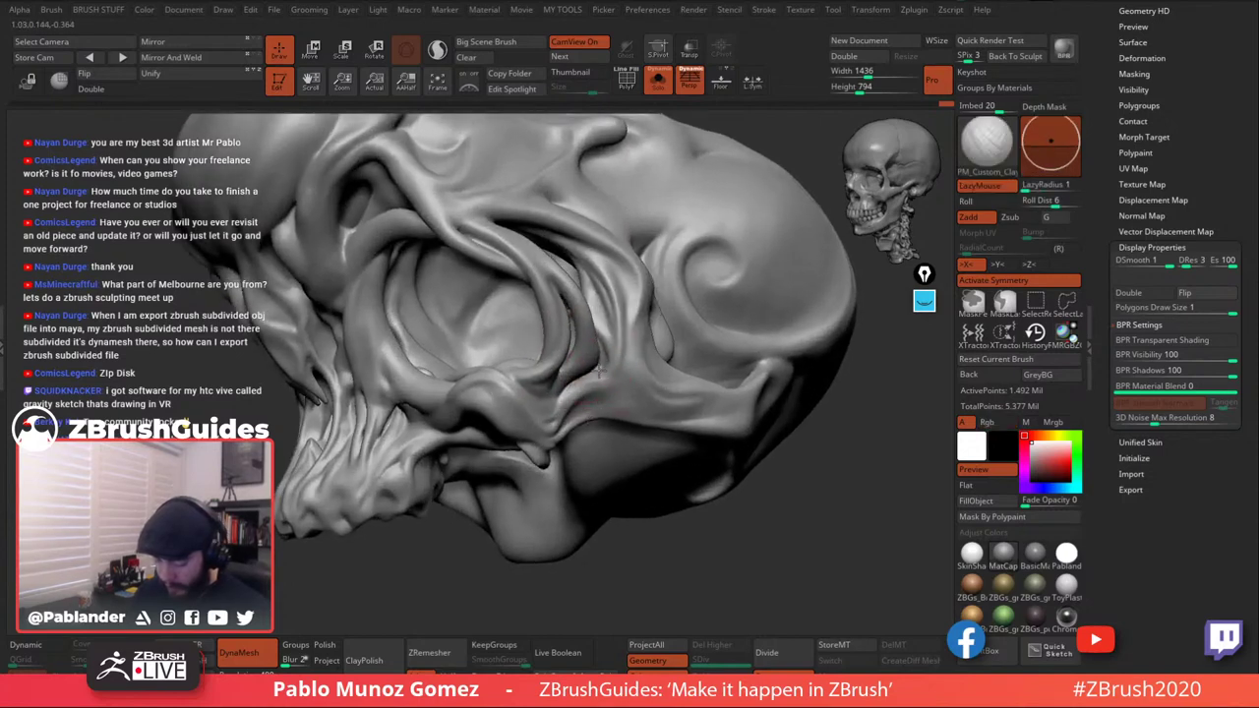
right_click(546, 457)
right_drag(610, 364, 624, 389)
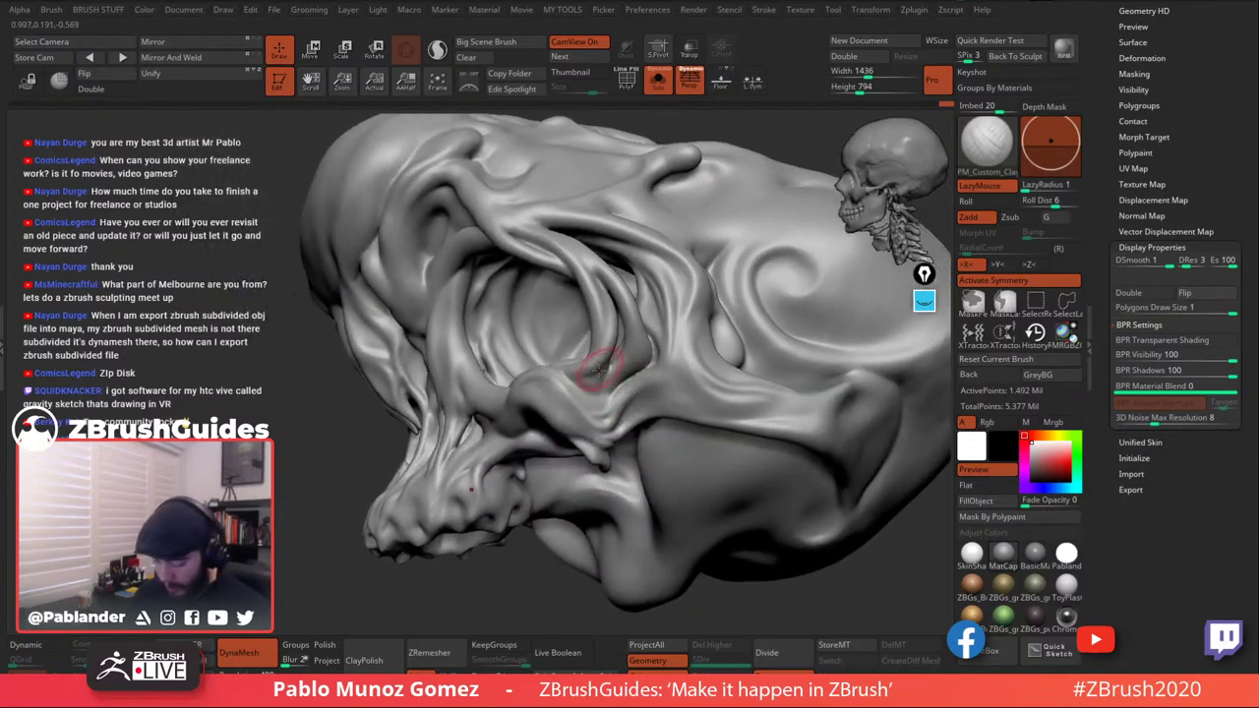
right_click(552, 453)
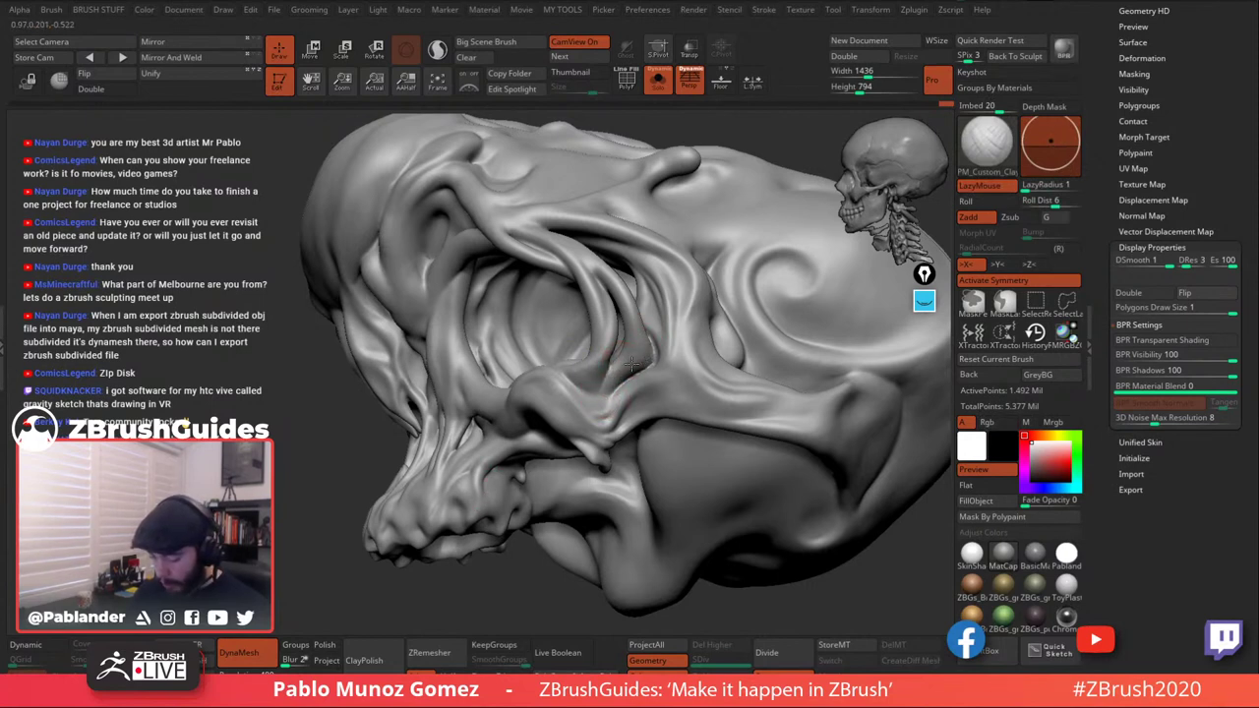
Smooth the vertical strand behind the eye socket down to where it meets the cheekbone.
key(shift)
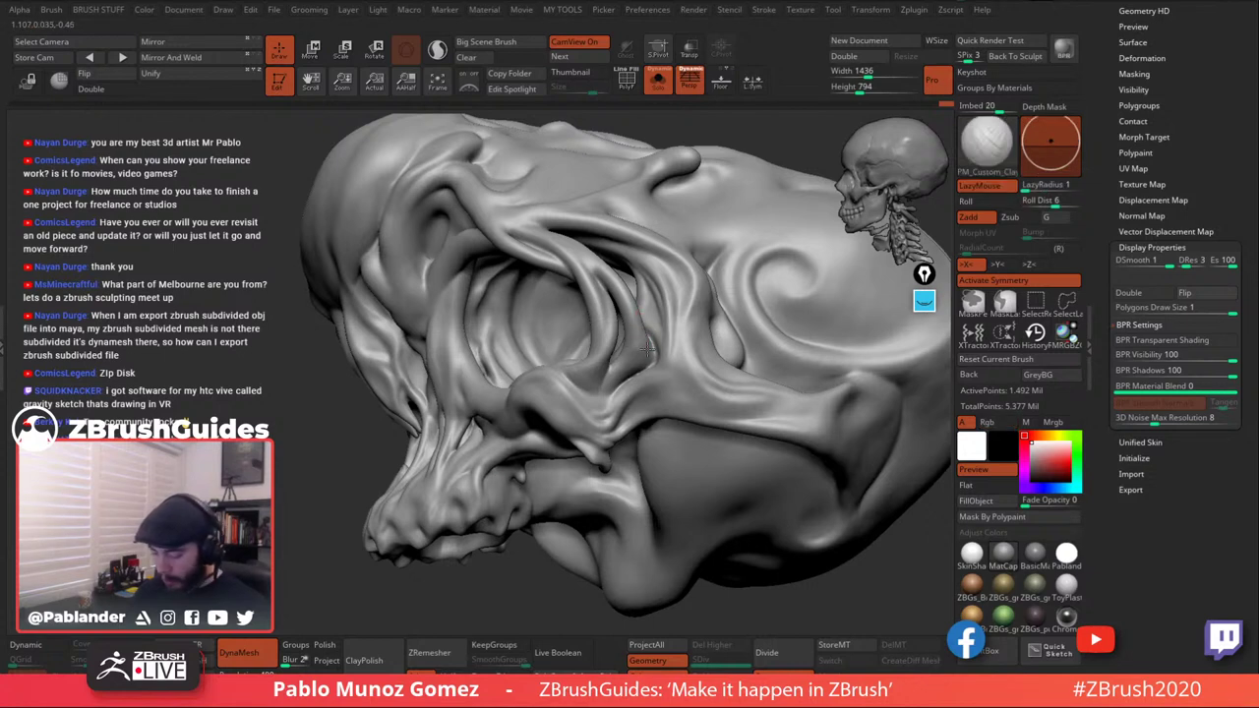
shift+drag(646, 336, 653, 291)
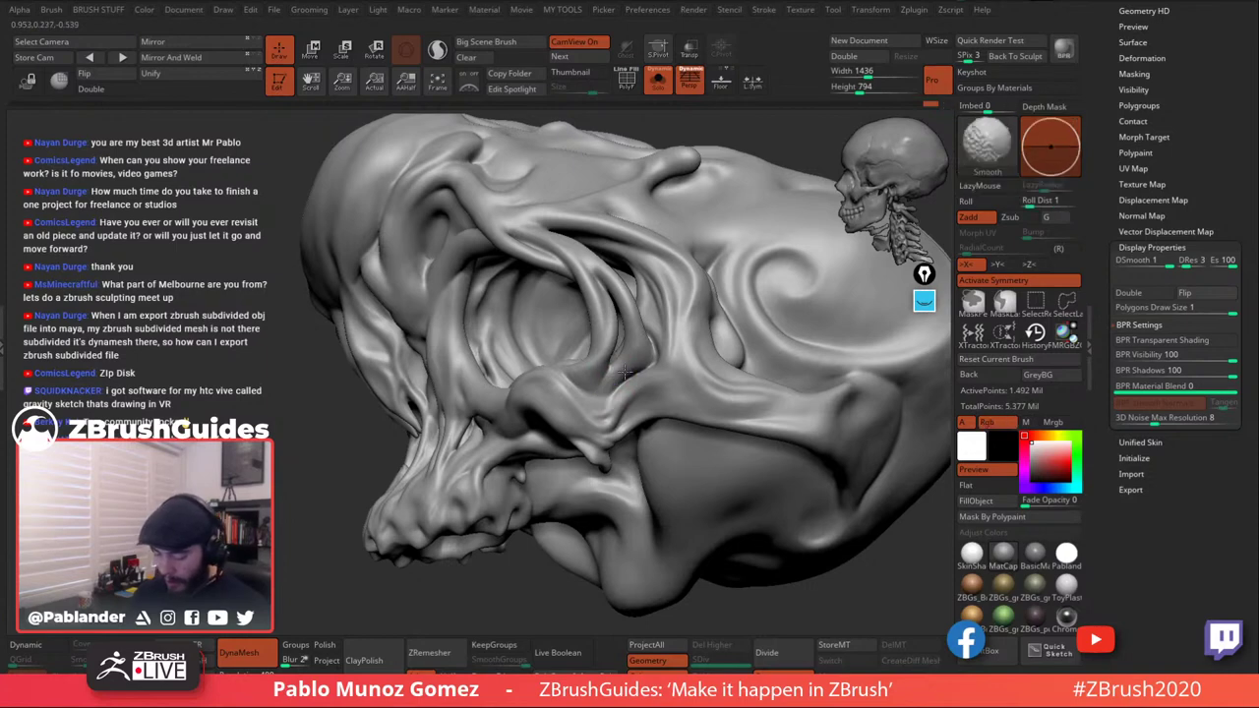
mouse_move(622, 377)
right_down()
mouse_move(646, 345)
mouse_move(652, 299)
mouse_move(655, 344)
right_up()
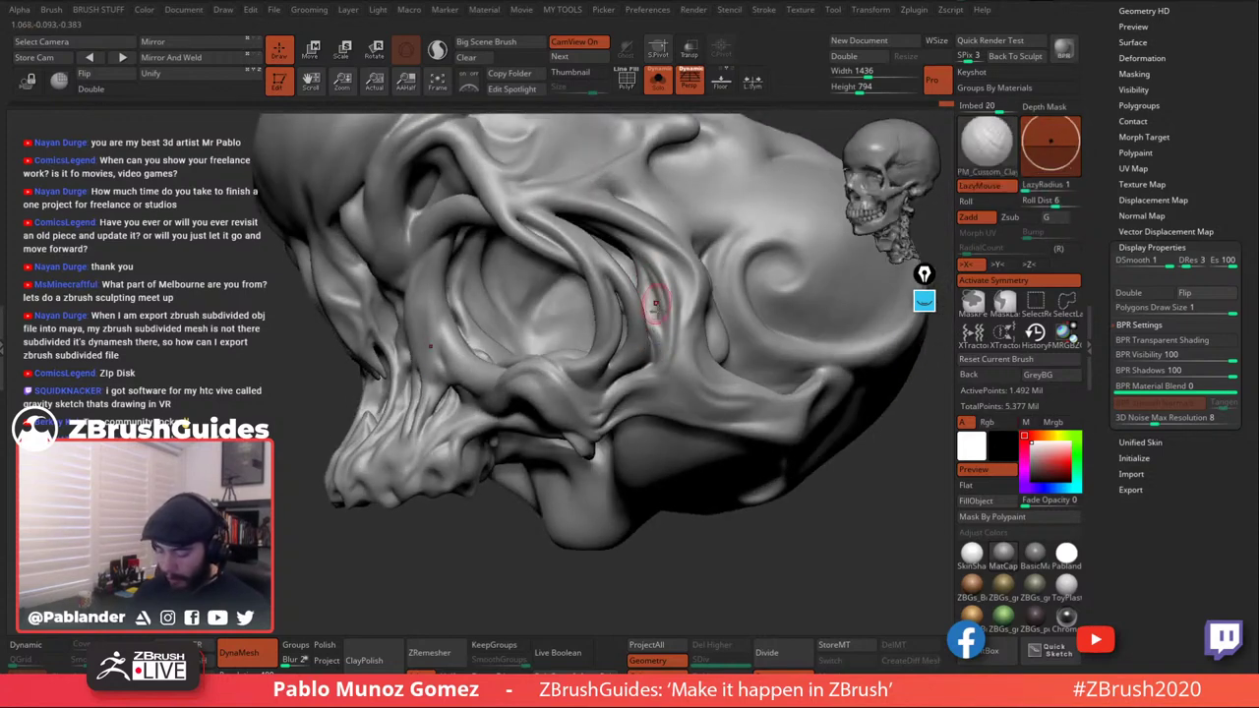
Build up and blend the junction between the strands behind the eye socket and the cheekbone.
right_drag(645, 305, 652, 346)
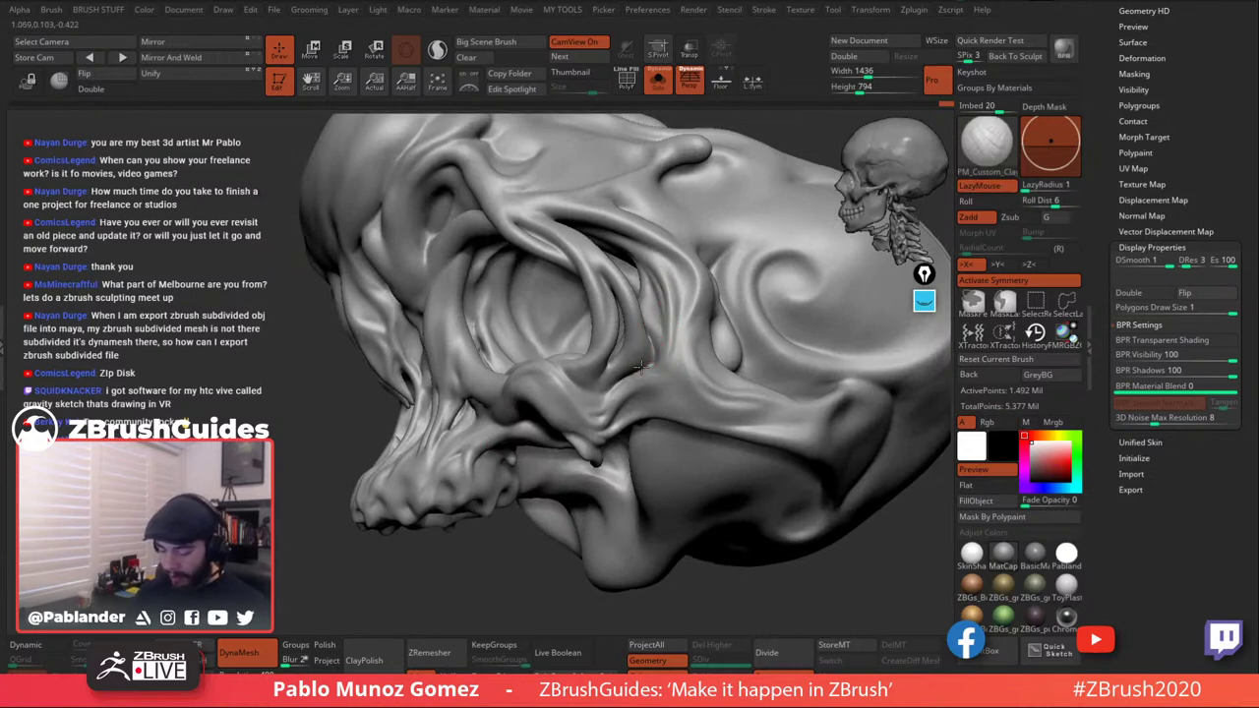
key(shift)
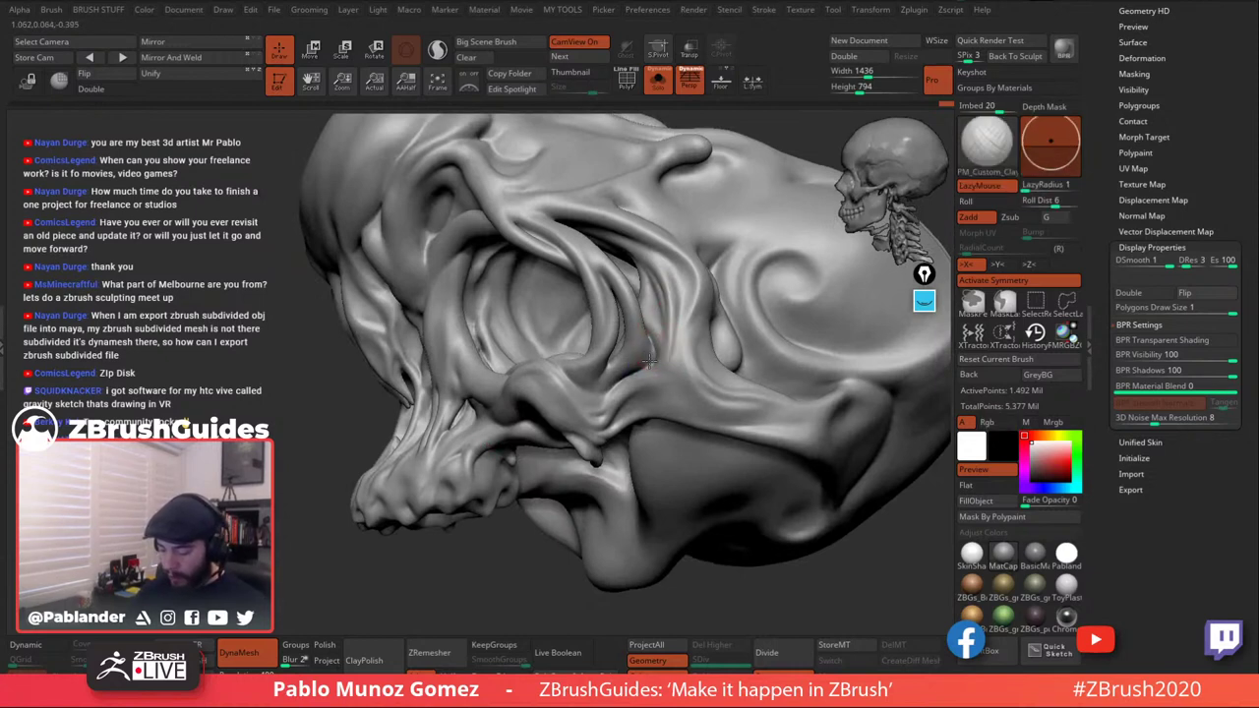
right_drag(647, 340, 591, 393)
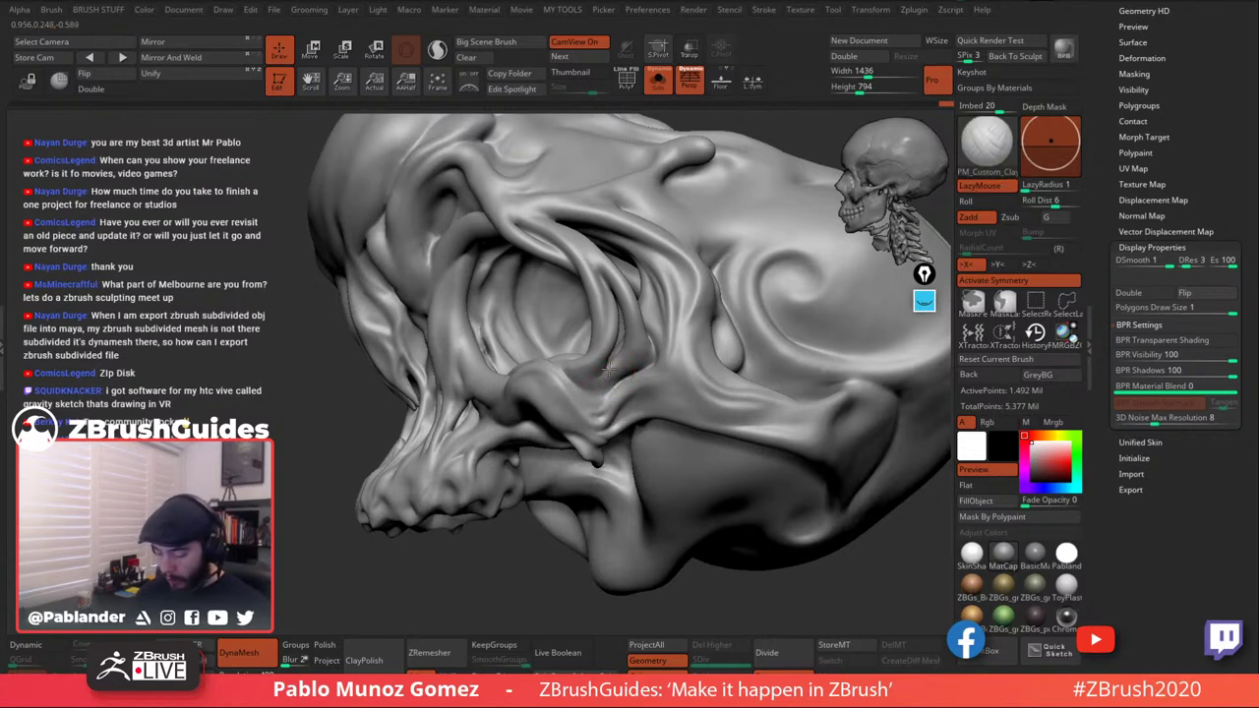
mouse_move(620, 372)
right_down()
mouse_move(718, 349)
mouse_move(672, 384)
right_up()
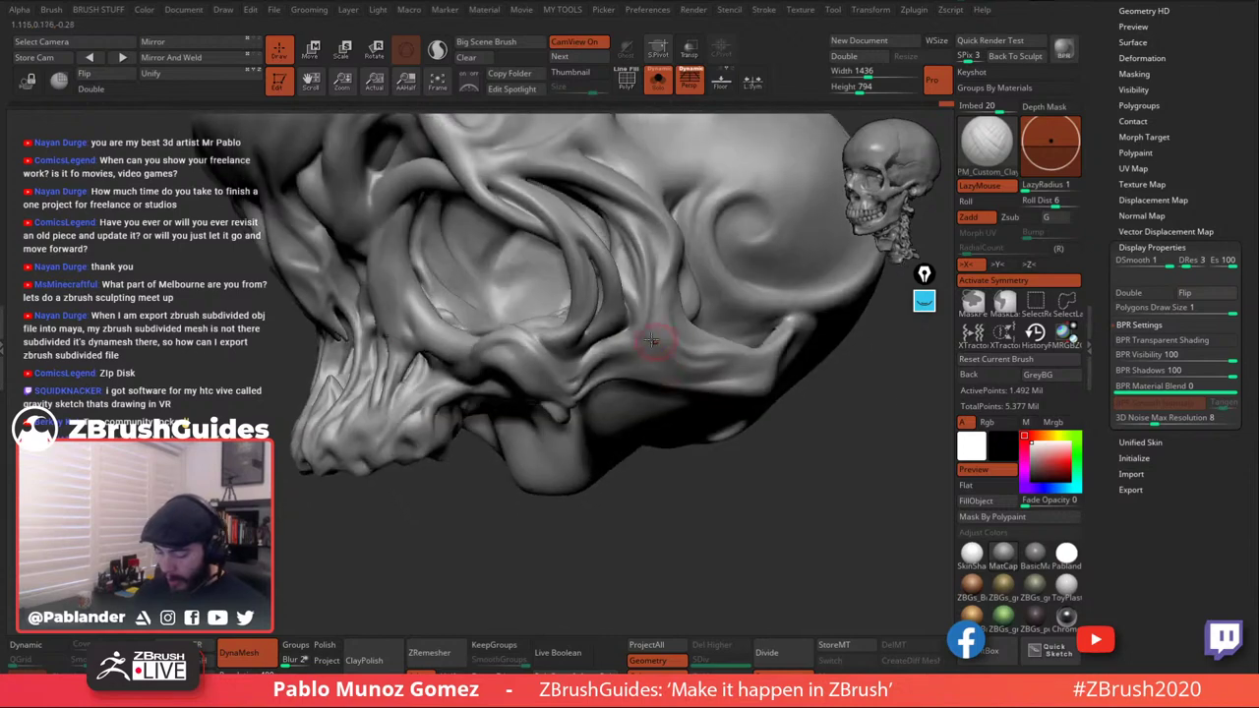
Smooth the inside of the nasal cavity between the pointed tips of the nasal bridge and the upper jaw.
mouse_move(650, 340)
right_down()
mouse_move(721, 359)
mouse_move(675, 365)
mouse_move(640, 349)
mouse_move(501, 362)
mouse_move(518, 296)
mouse_move(524, 331)
mouse_move(549, 302)
mouse_move(533, 290)
right_up()
key(shift)
key(shift)
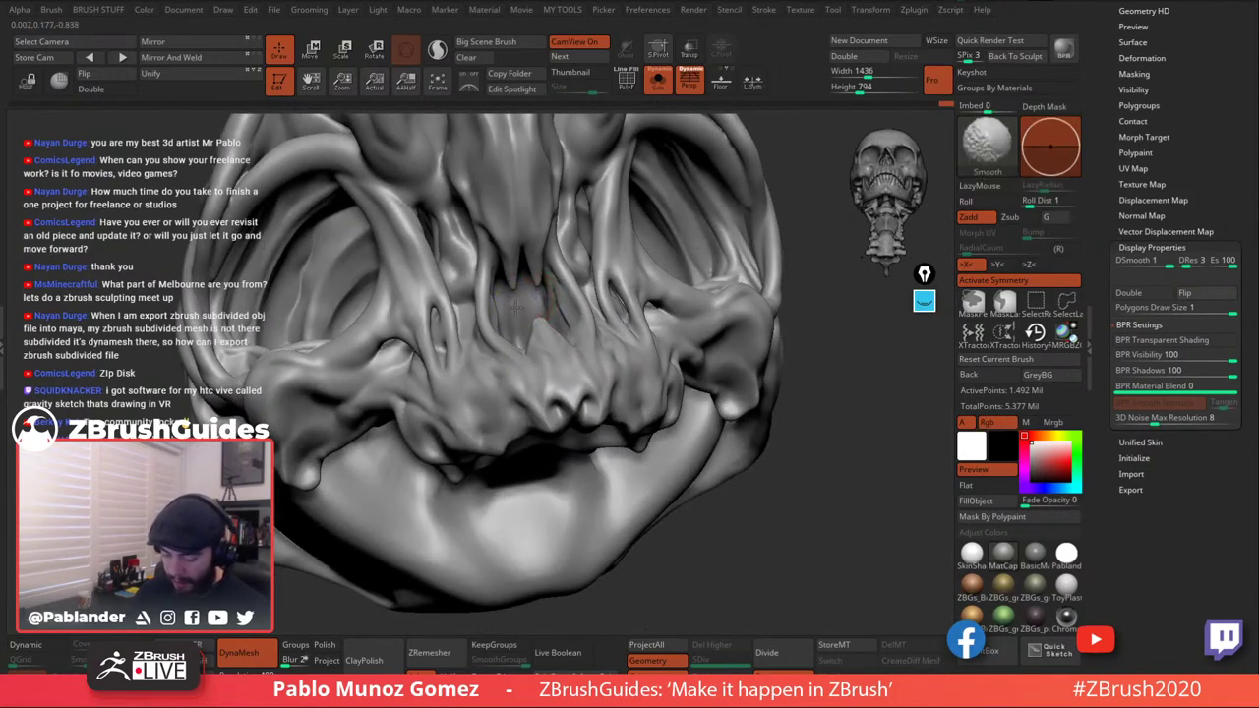
shift+drag(523, 279, 525, 292)
mouse_move(526, 279)
right_down()
mouse_move(515, 337)
mouse_move(539, 342)
mouse_move(527, 372)
right_up()
key(shift)
Refine and smooth the thin strands along the side of the nasal opening.
right_drag(581, 333, 556, 386)
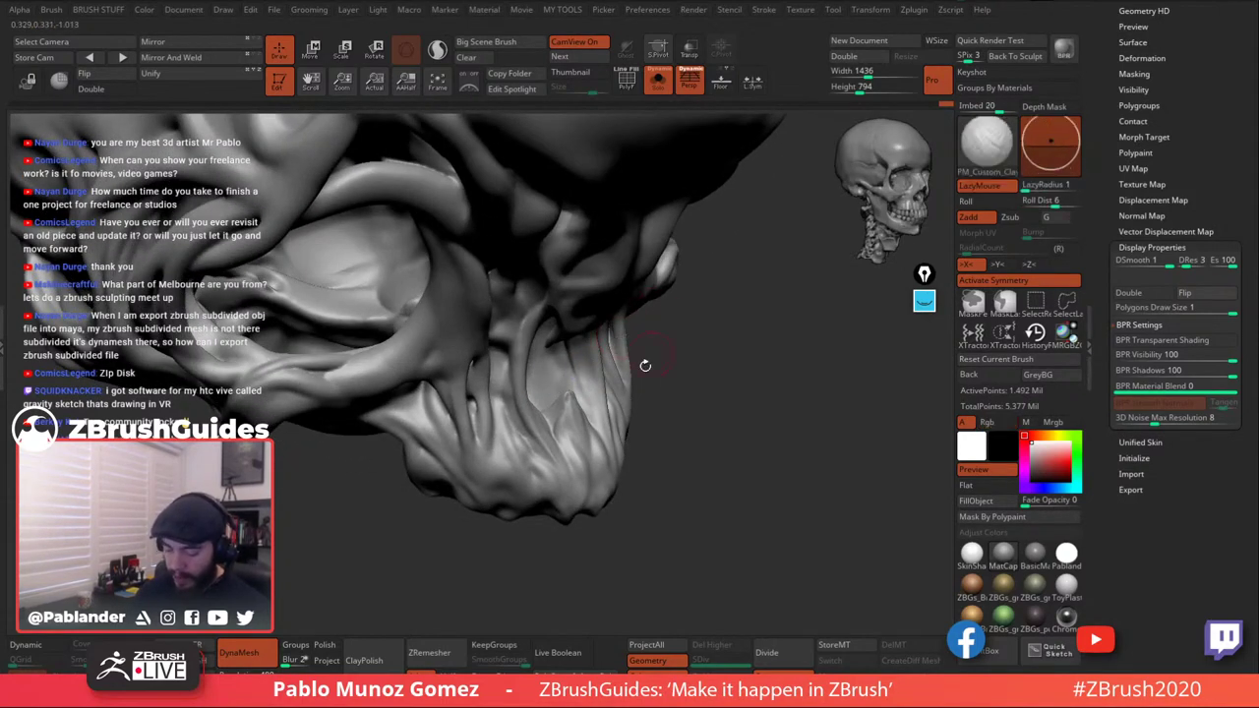
mouse_move(644, 365)
right_down()
mouse_move(596, 384)
mouse_move(581, 298)
mouse_move(576, 327)
right_up()
shift+drag(575, 327, 563, 344)
mouse_move(562, 344)
right_down()
mouse_move(552, 330)
mouse_move(588, 334)
right_up()
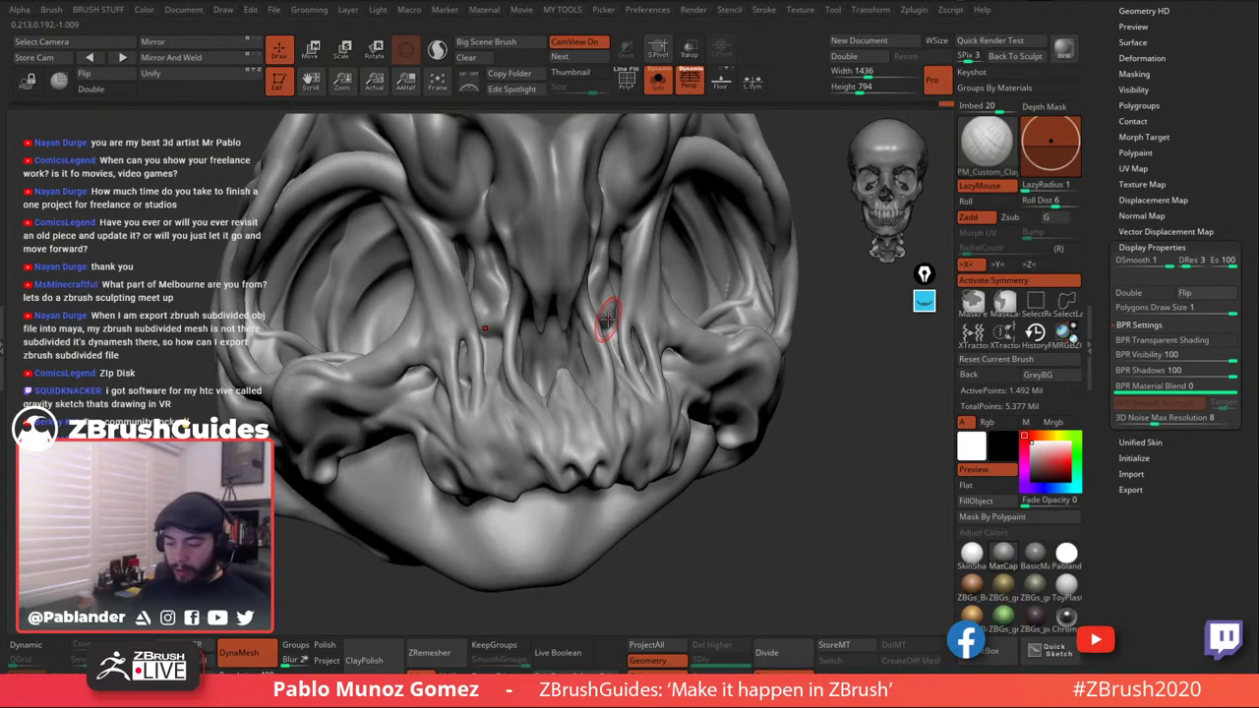
Sculpt and smooth the side plane of the nasal bridge beside the inner brow bulge.
right_drag(605, 290, 527, 283)
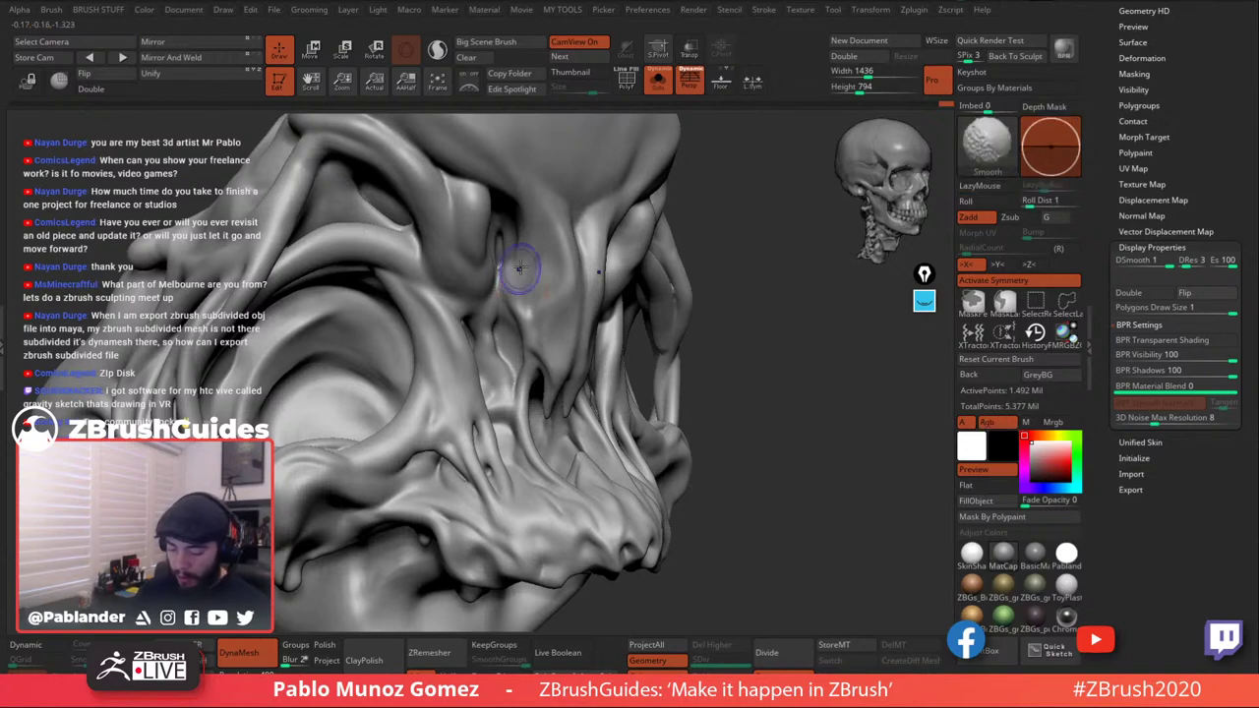
key(shift)
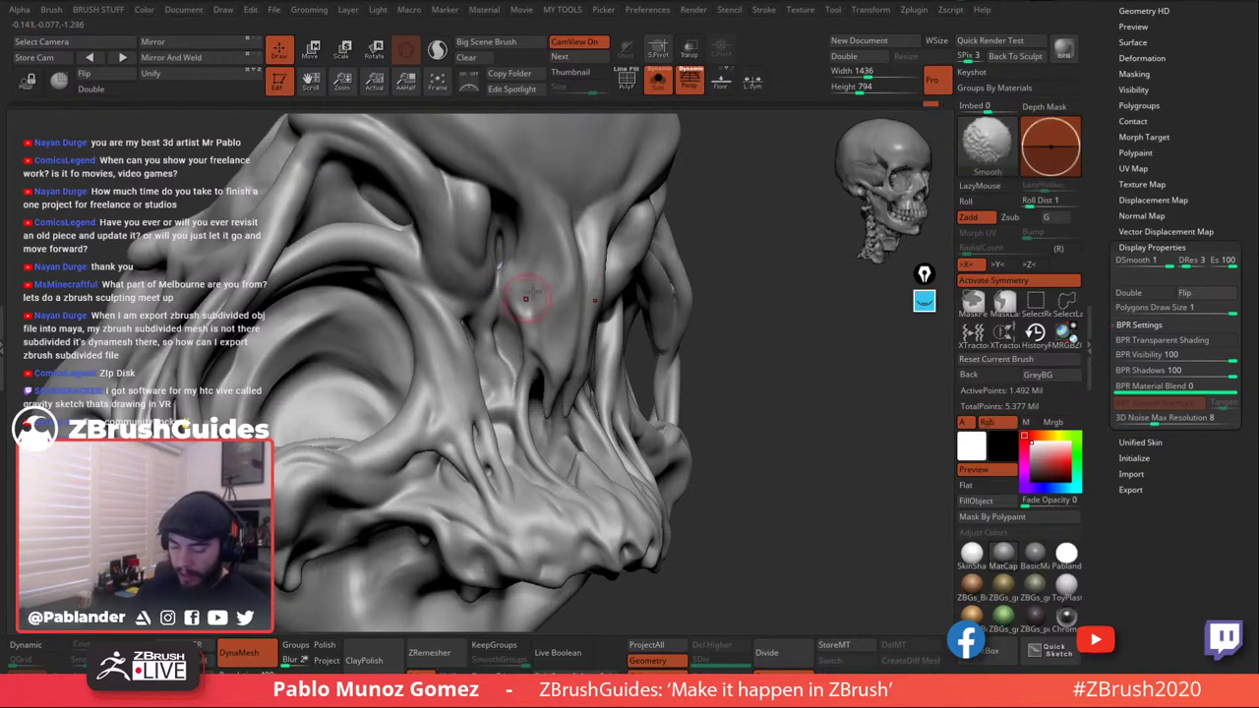
right_drag(526, 295, 534, 277)
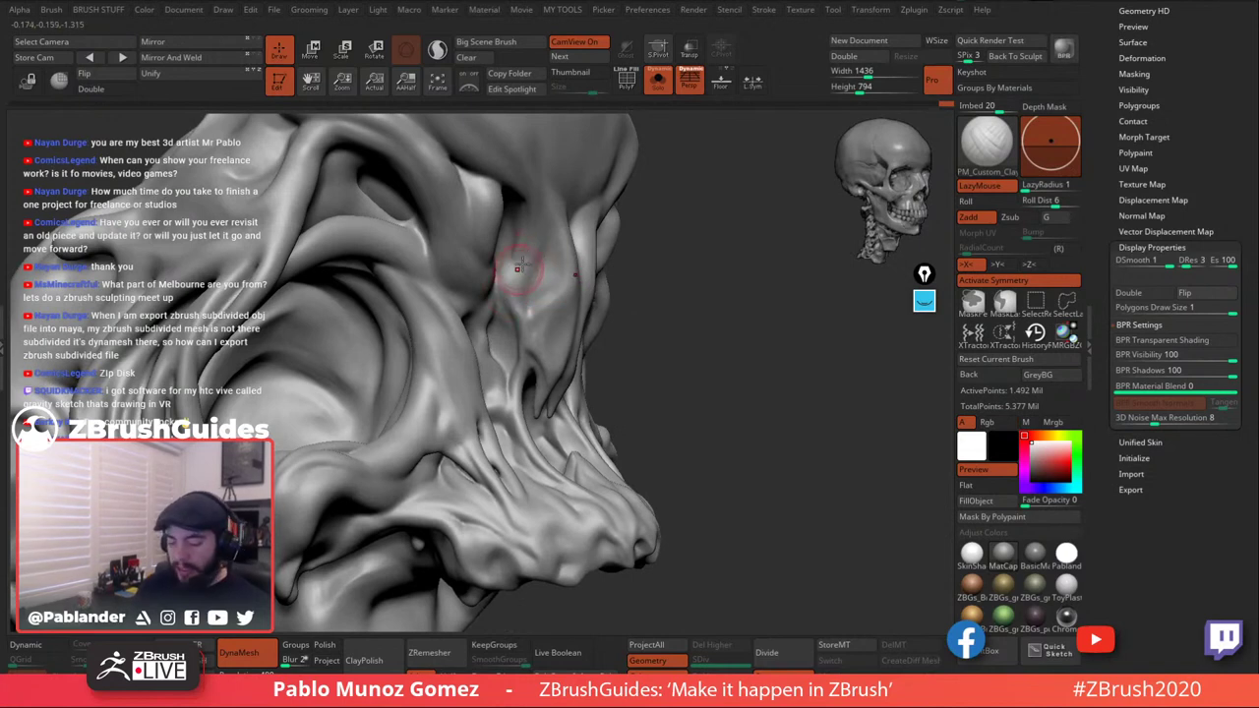
key(shift)
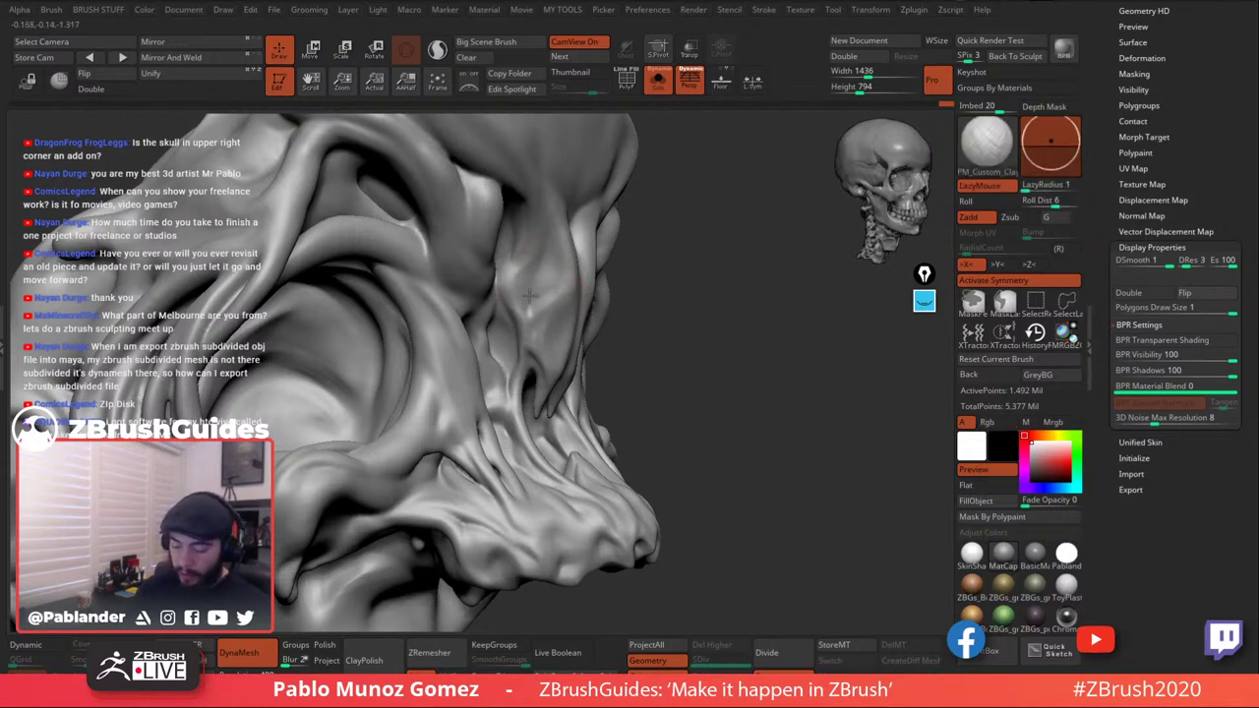
drag(529, 295, 541, 246)
Shape the inner brow bulge and smooth the top of the nasal bridge where it joins the forehead.
drag(613, 261, 606, 260)
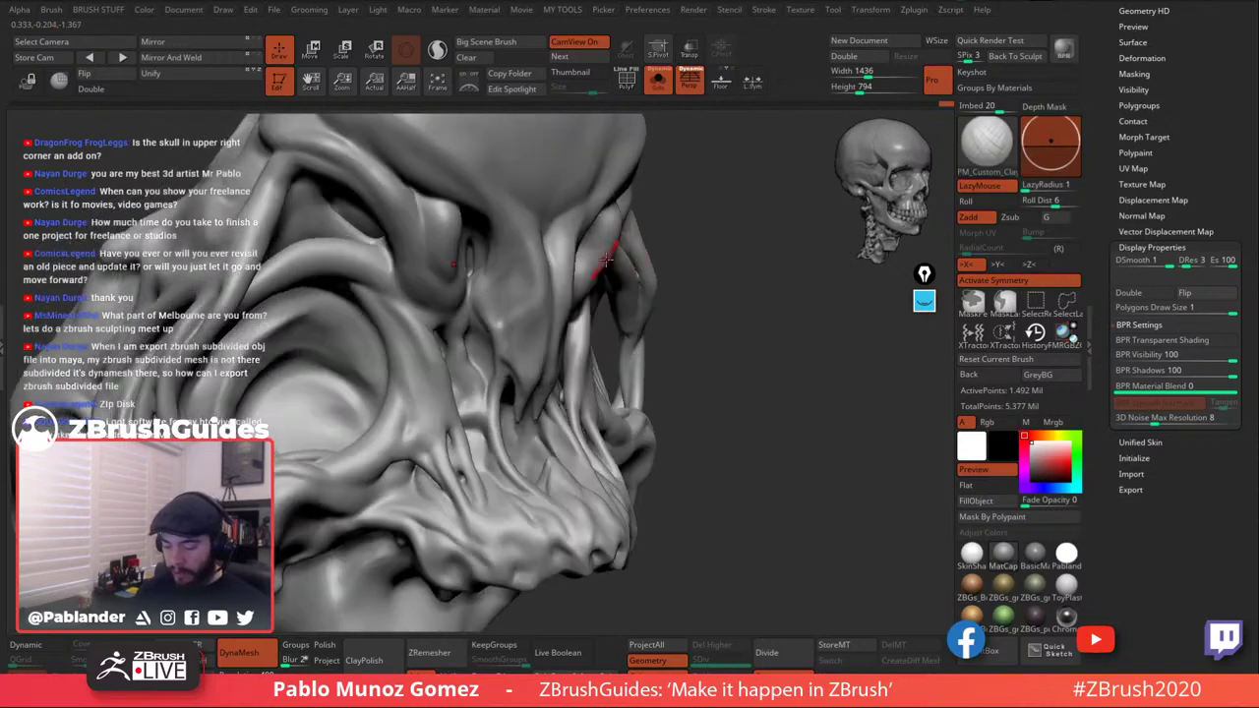
right_drag(582, 262, 534, 245)
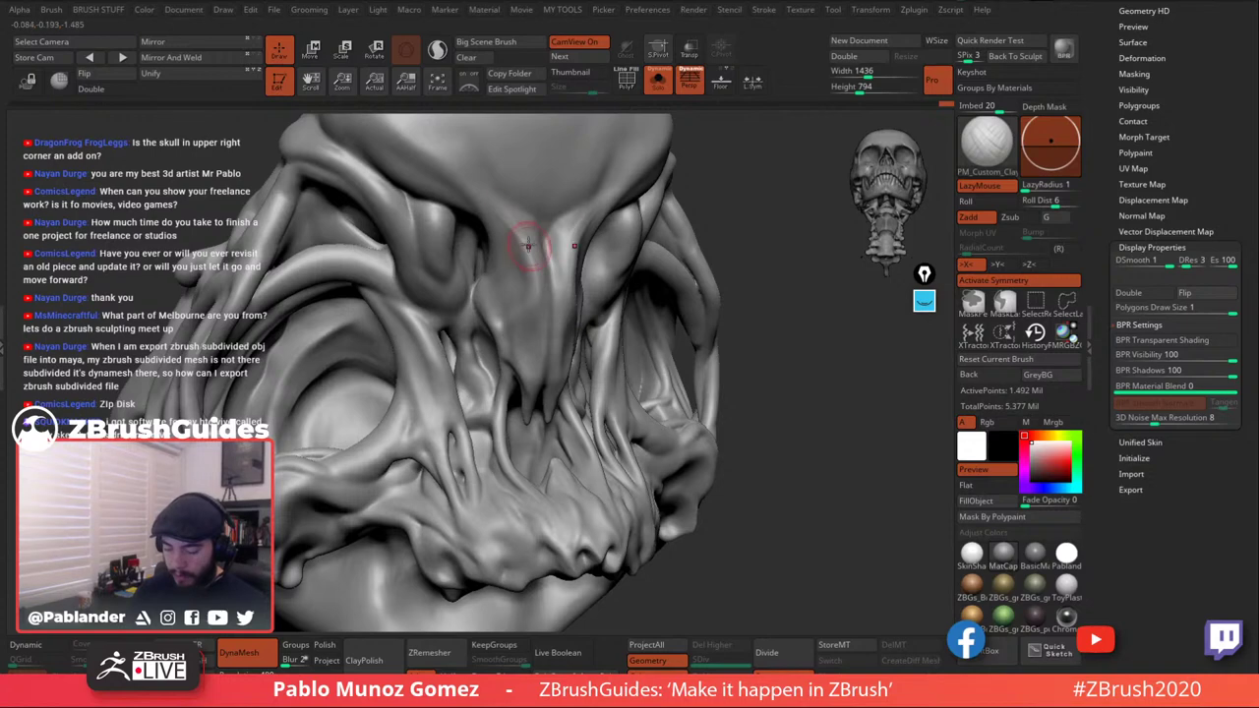
right_drag(525, 243, 490, 219)
key(shift)
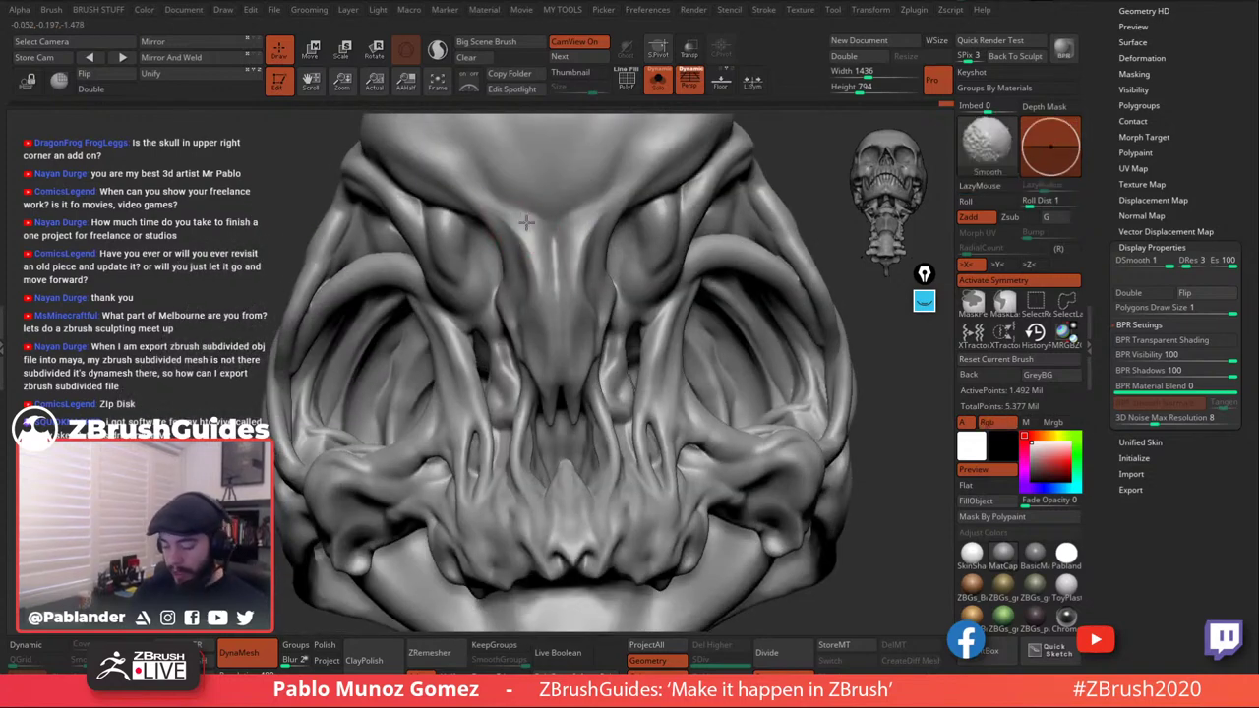
Turn off Solo mode to show the complete skull with its lower jaw.
mouse_move(539, 292)
right_down()
mouse_move(563, 325)
mouse_move(644, 366)
mouse_move(628, 402)
right_up()
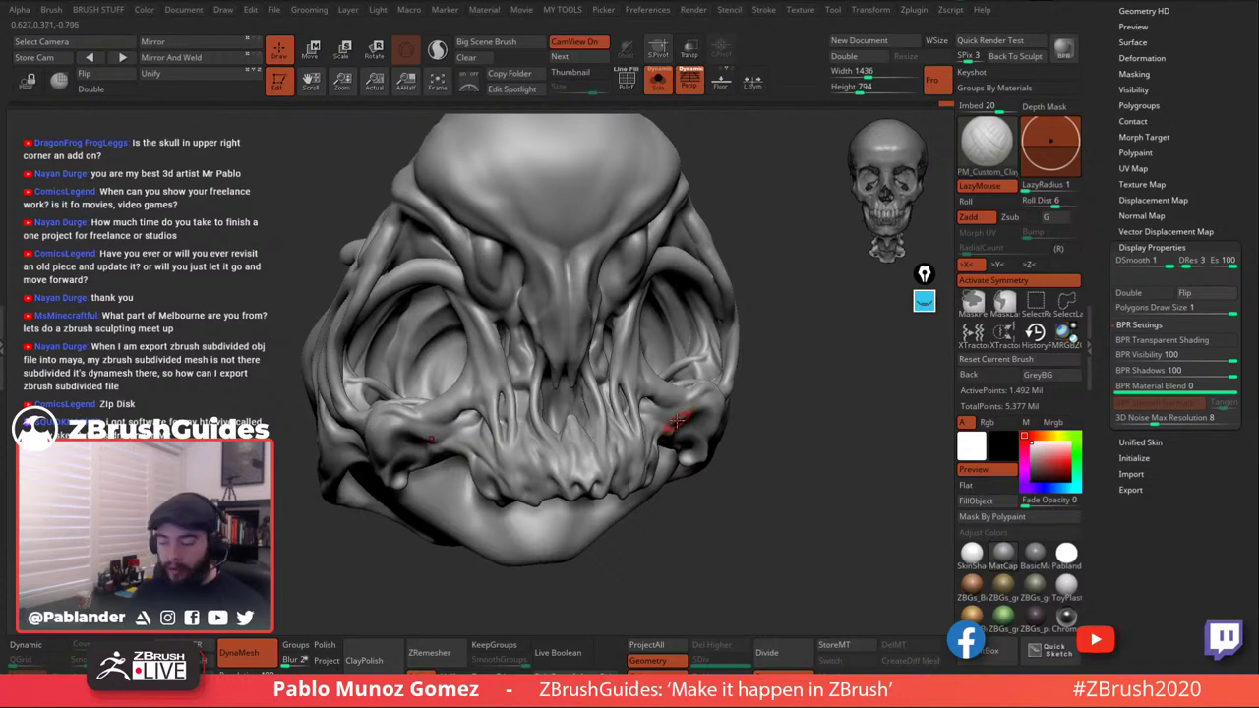
drag(834, 247, 744, 382)
click(660, 84)
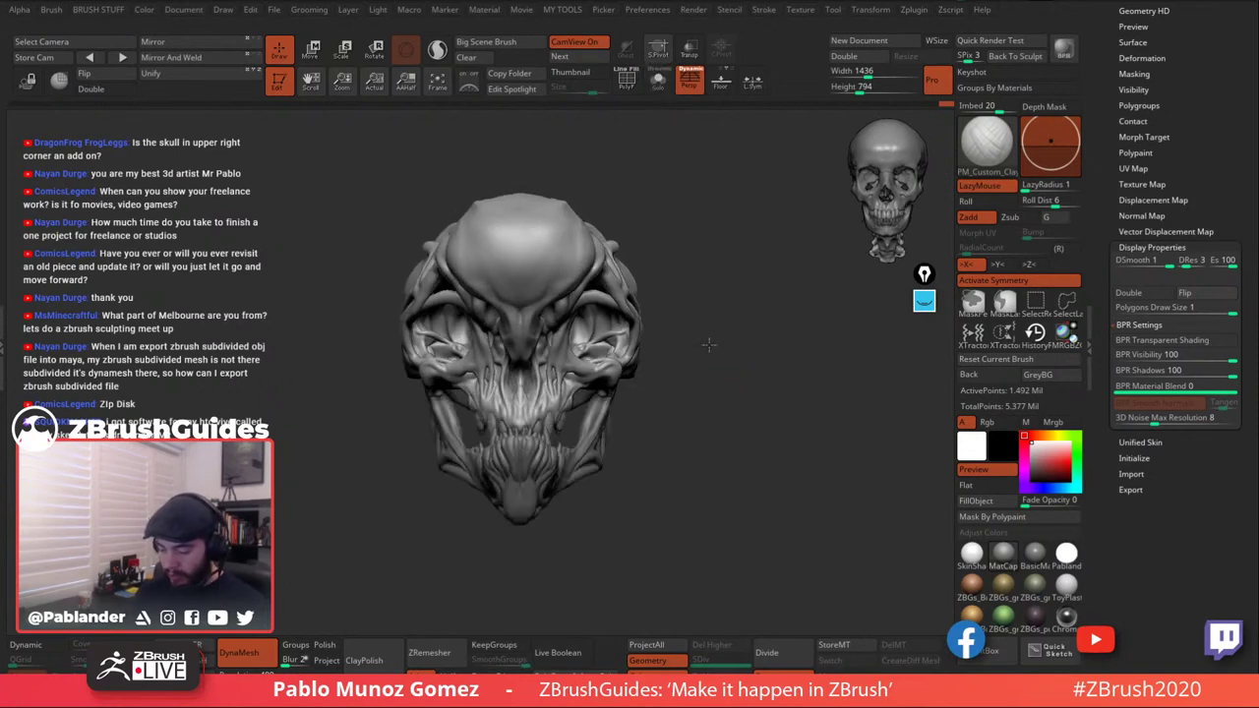
Mark the base of the nose and the chin on the reference skull with annotation circles and pointer lines.
drag(708, 345, 688, 391)
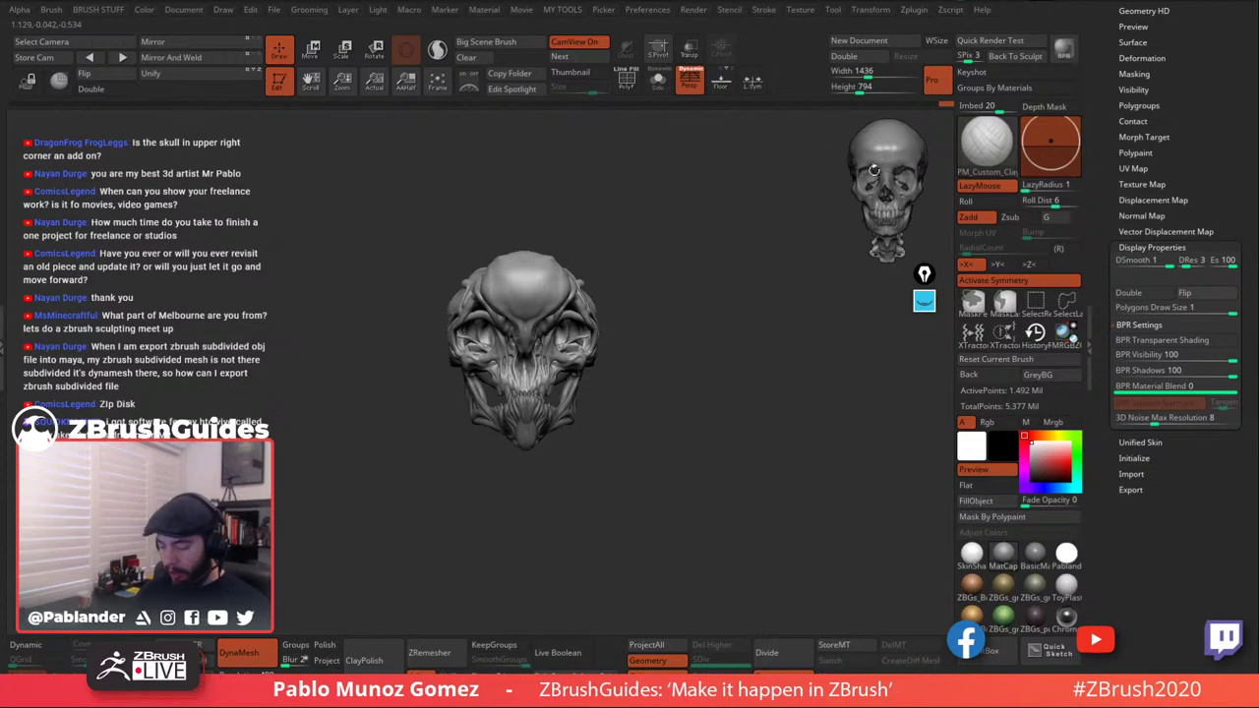
drag(774, 325, 802, 280)
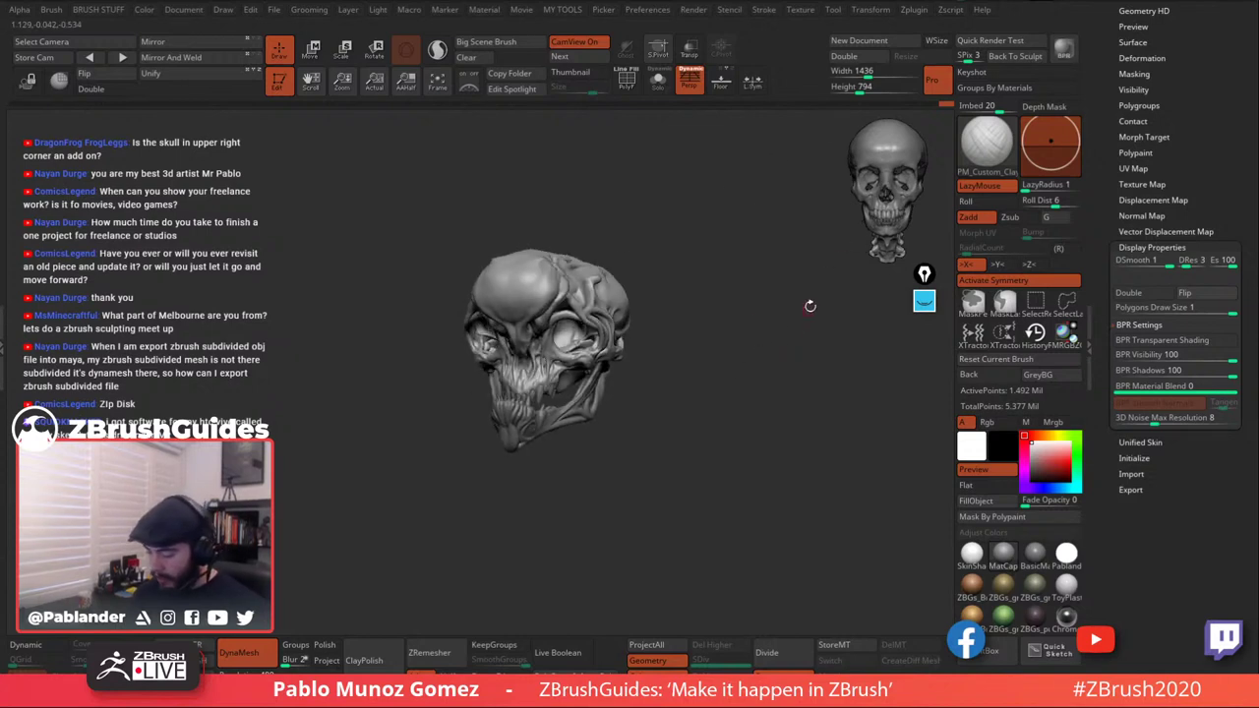
drag(871, 220, 889, 173)
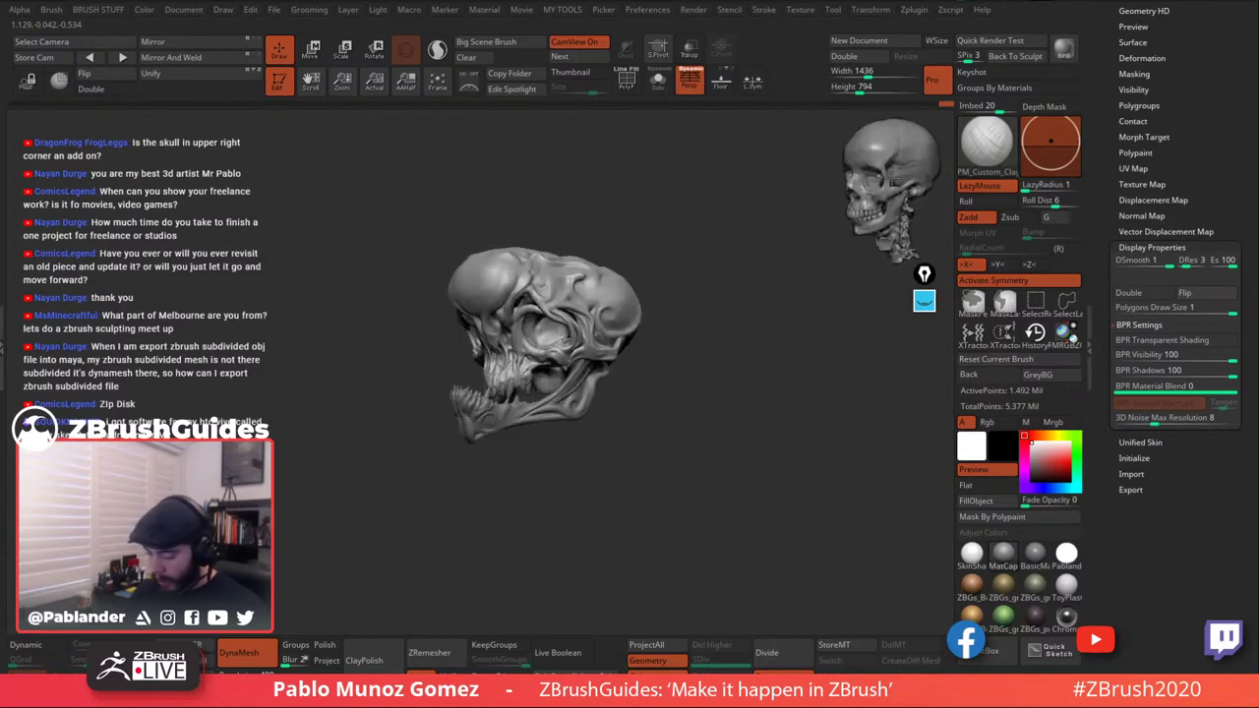
click(925, 301)
click(925, 341)
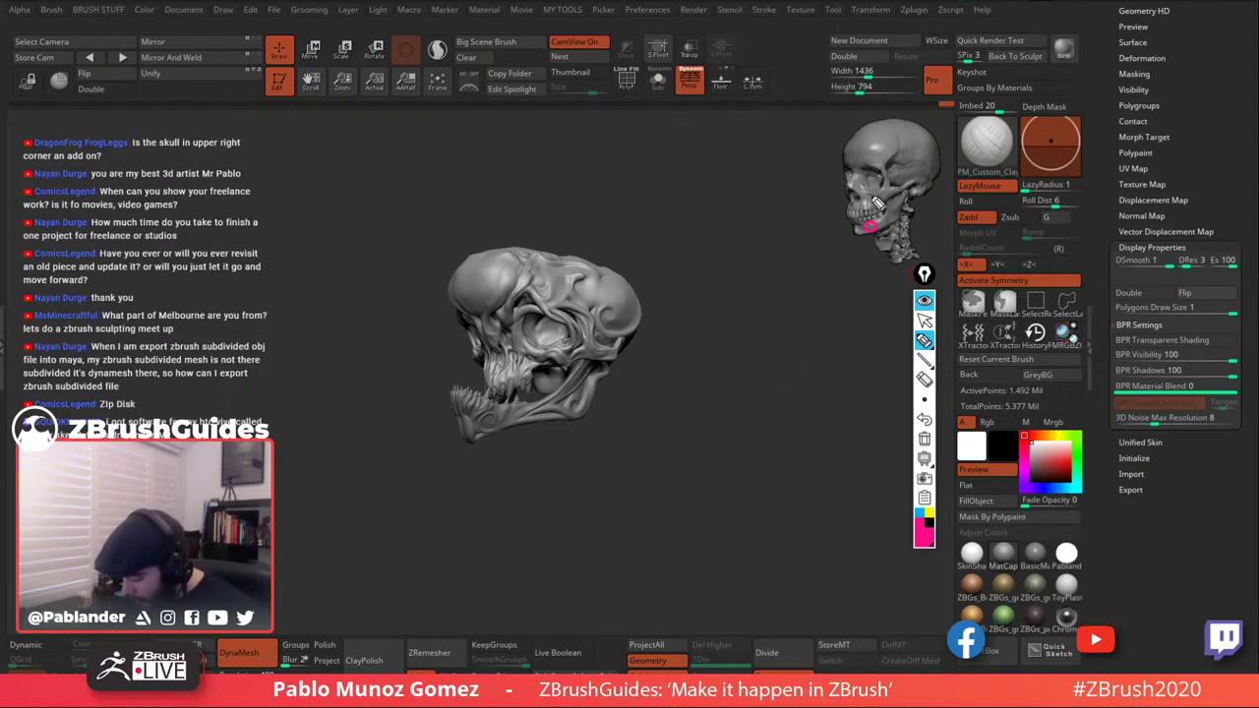
drag(872, 193, 875, 197)
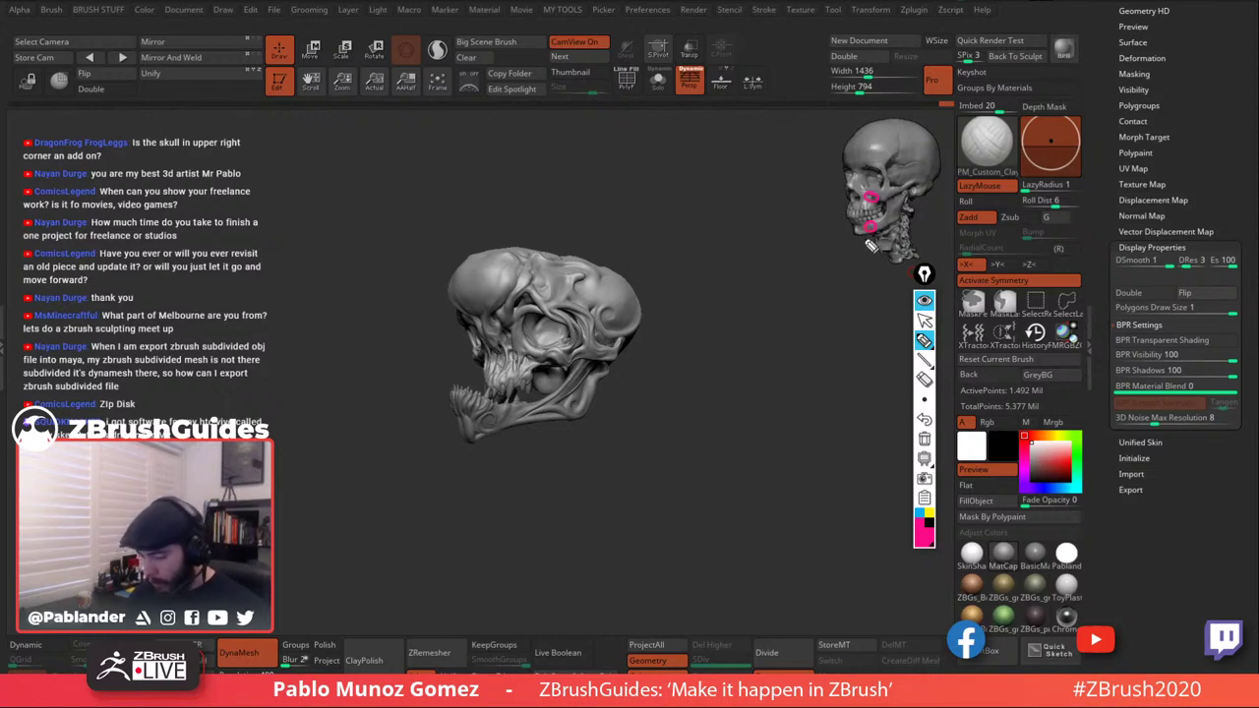
drag(863, 260, 866, 234)
drag(861, 239, 872, 238)
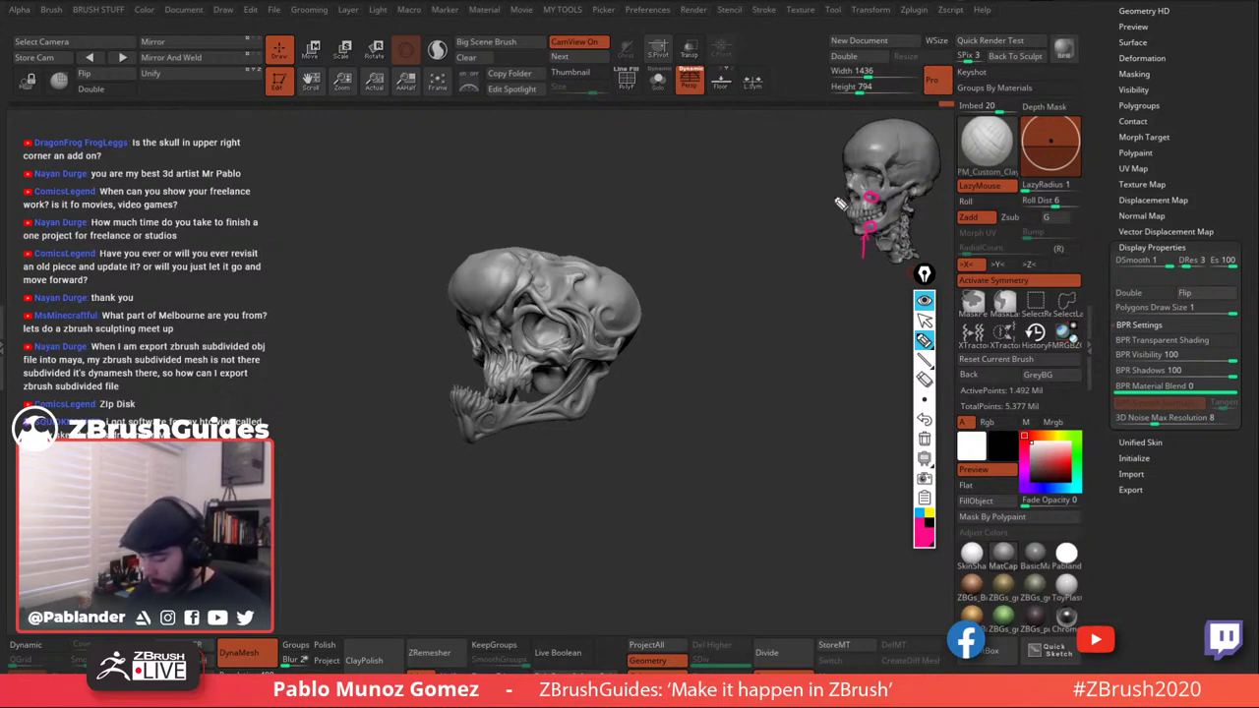
drag(833, 197, 865, 196)
Circle the matching points on the creature's upper jaw and chin, and clear all the annotations.
drag(516, 351, 519, 351)
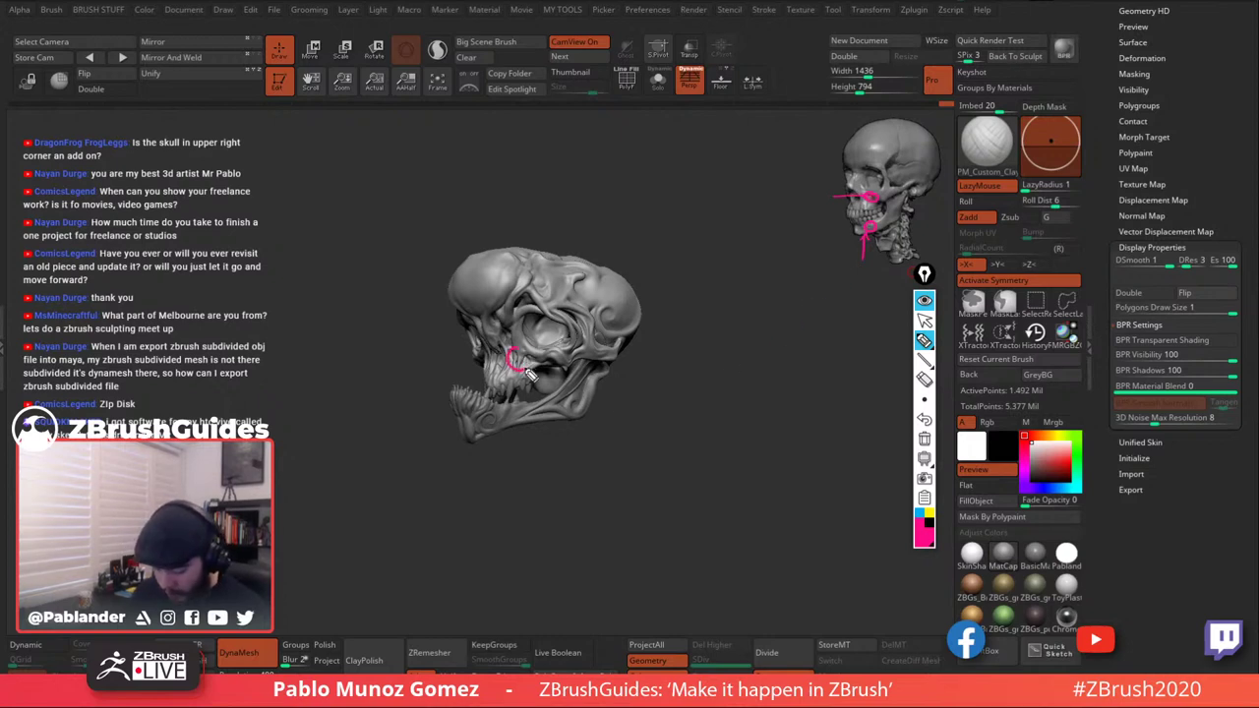
drag(501, 429, 493, 422)
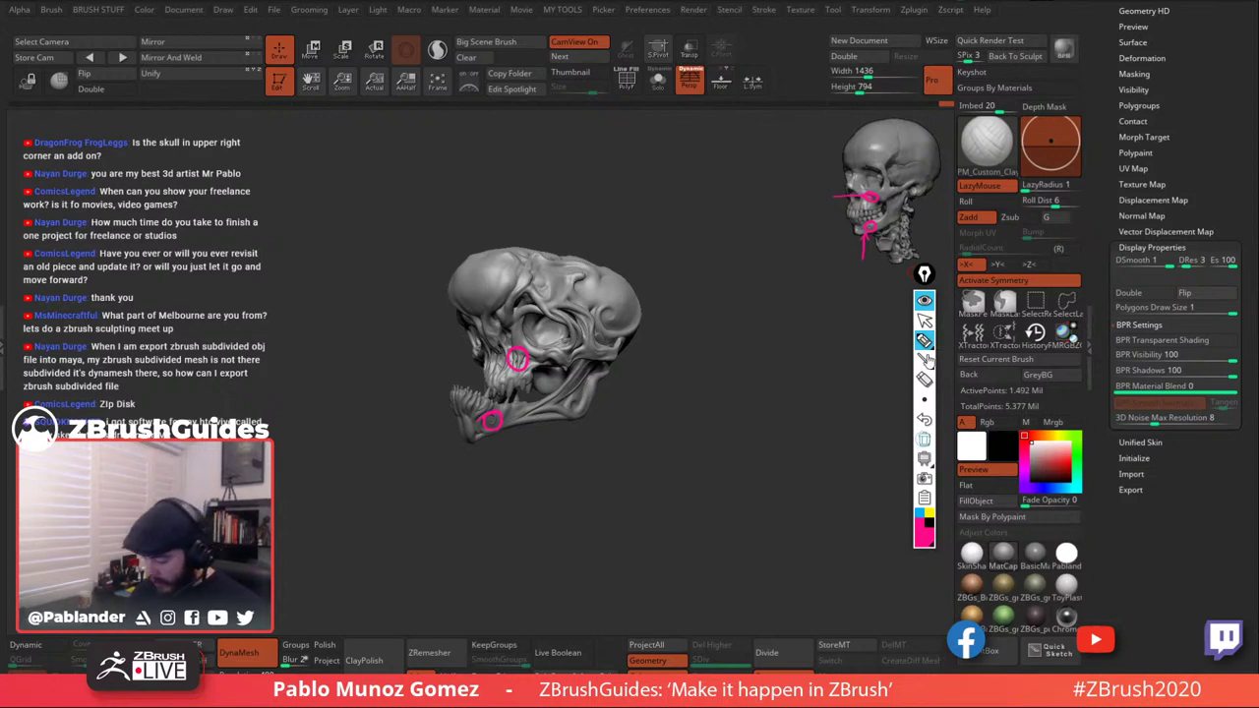
click(925, 439)
click(925, 320)
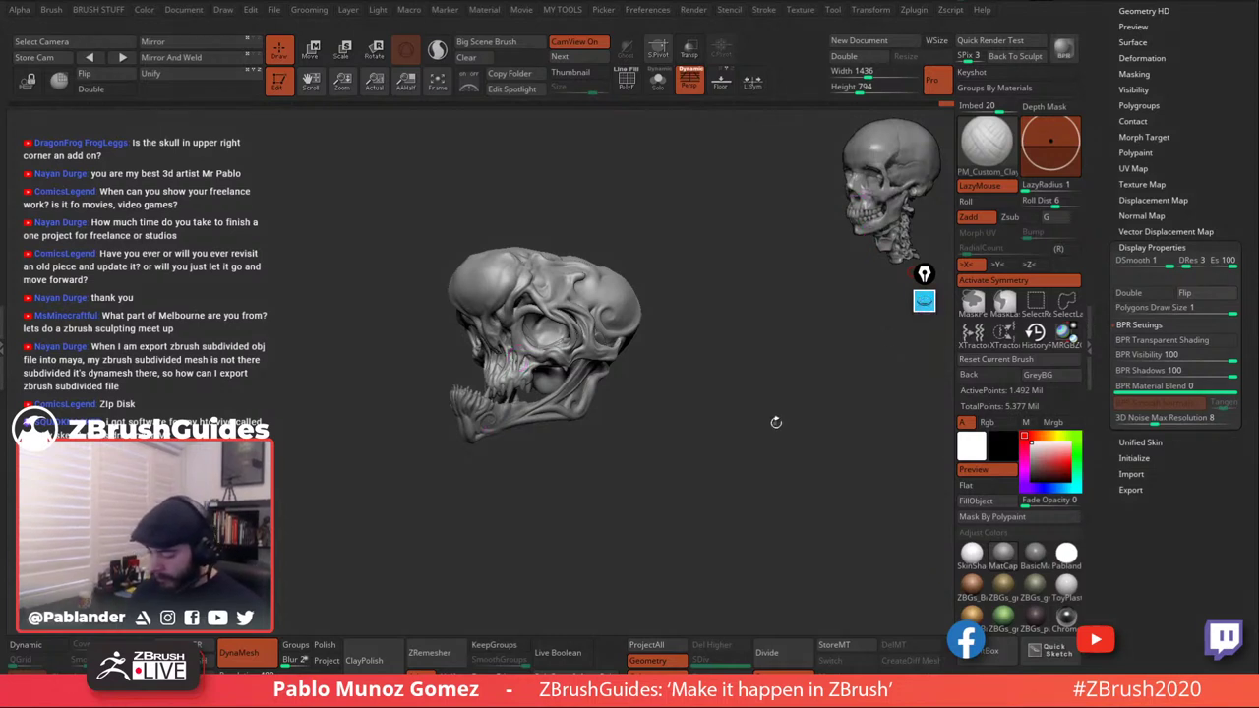
Cycle through the CamView presets to the full skeleton and align the skull to a front view.
click(576, 59)
click(576, 60)
click(575, 59)
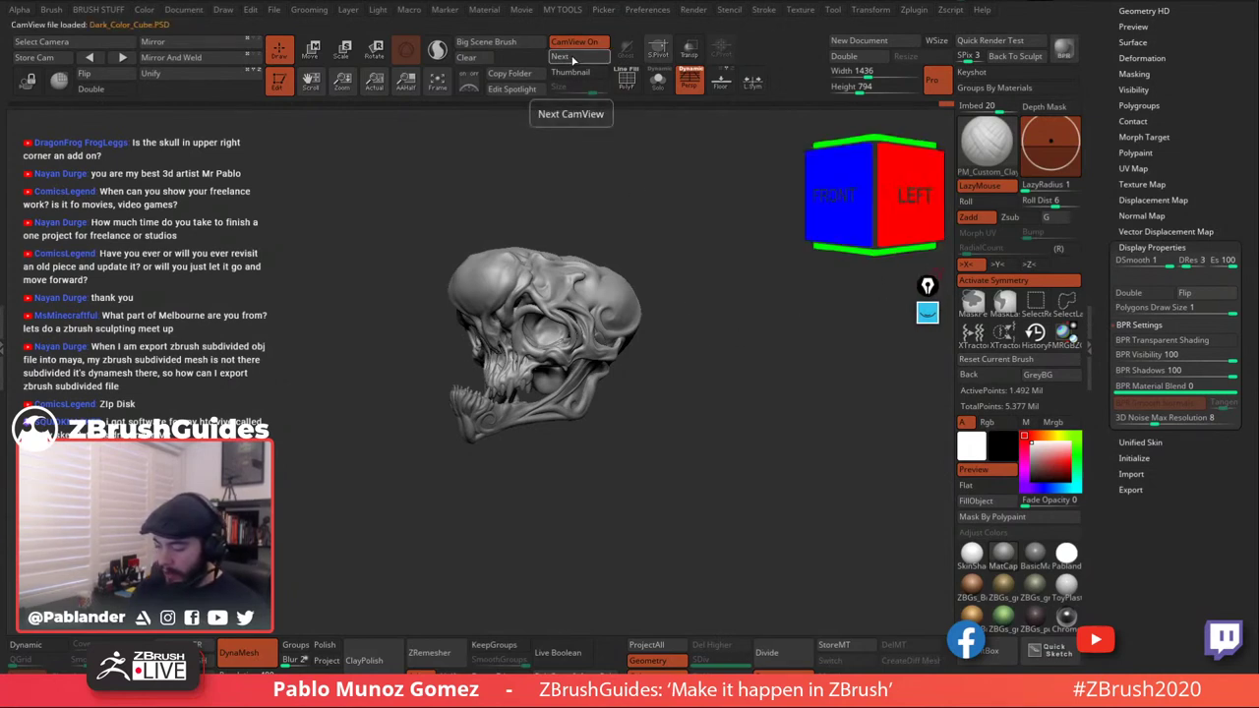
click(574, 61)
click(575, 61)
shift+drag(686, 204, 725, 396)
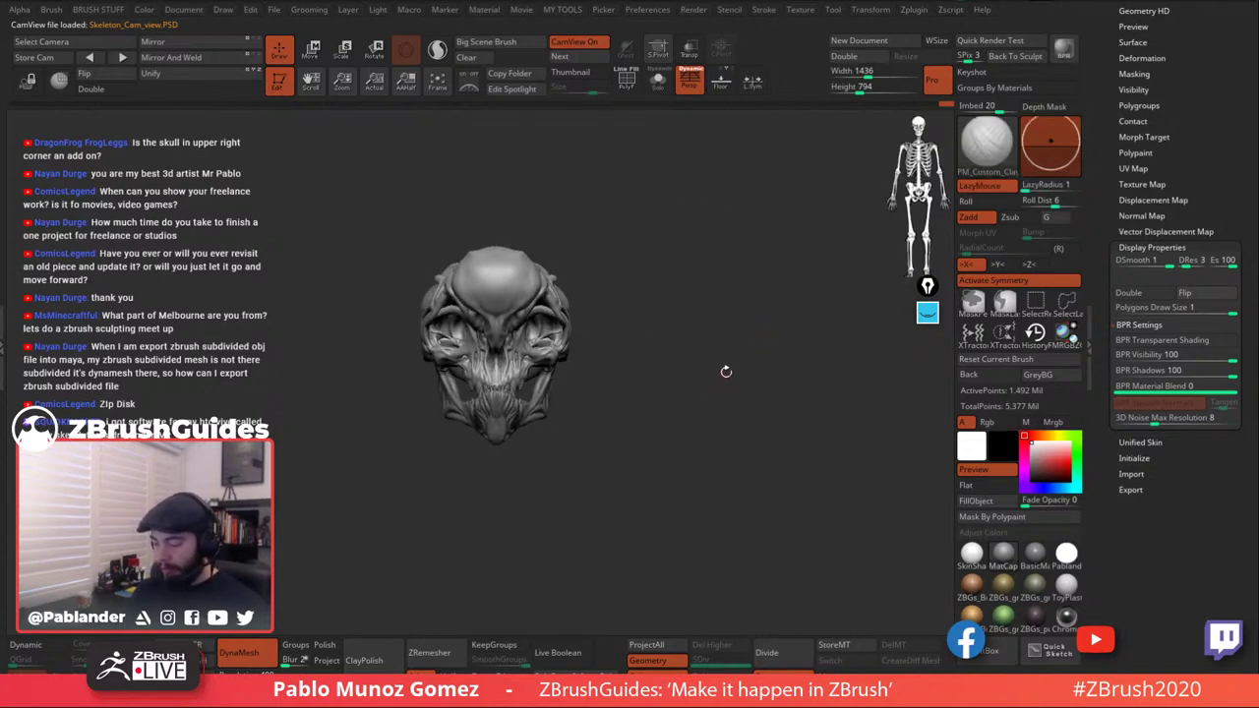
Change the canvas background to black with the skull facing forward.
drag(726, 375, 603, 503)
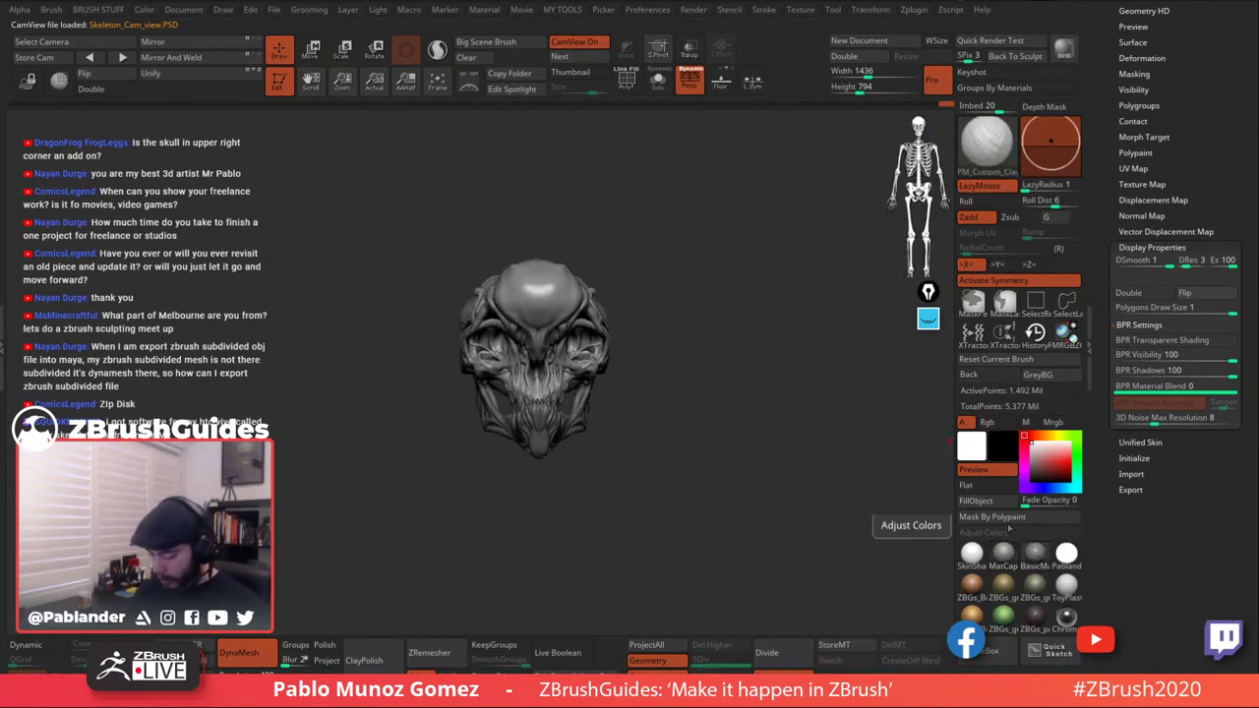
drag(969, 375, 1002, 446)
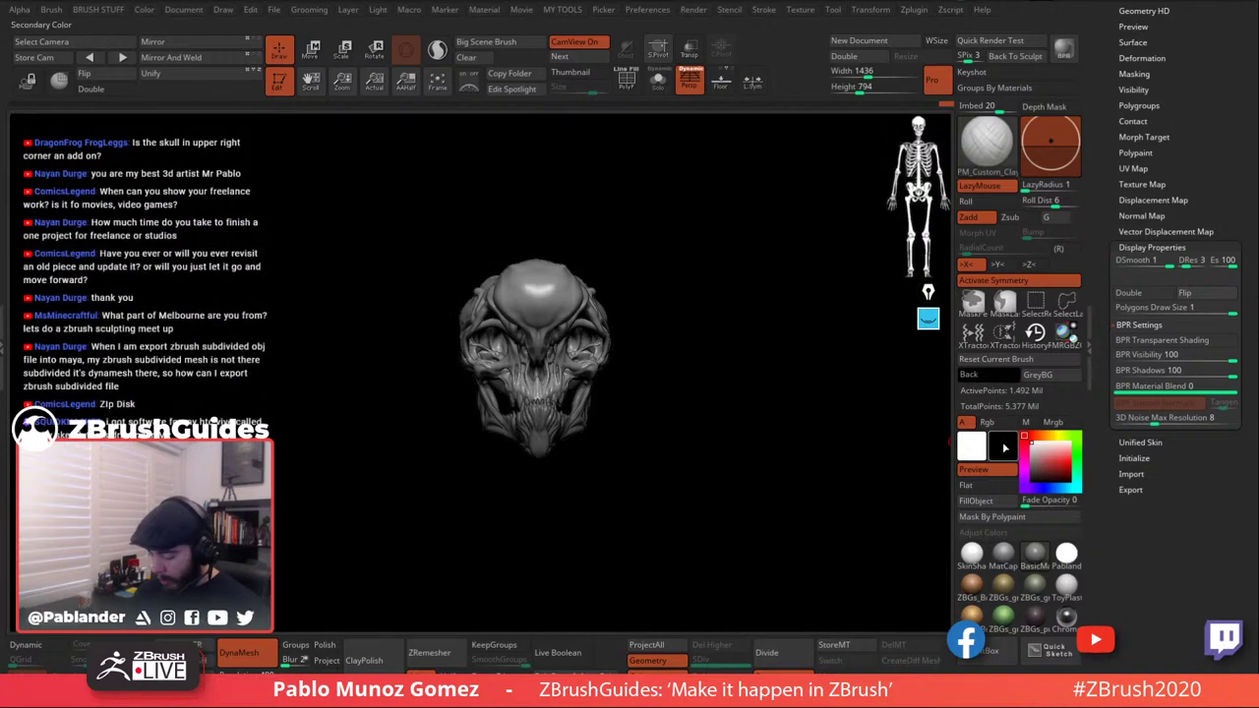
drag(739, 422, 702, 427)
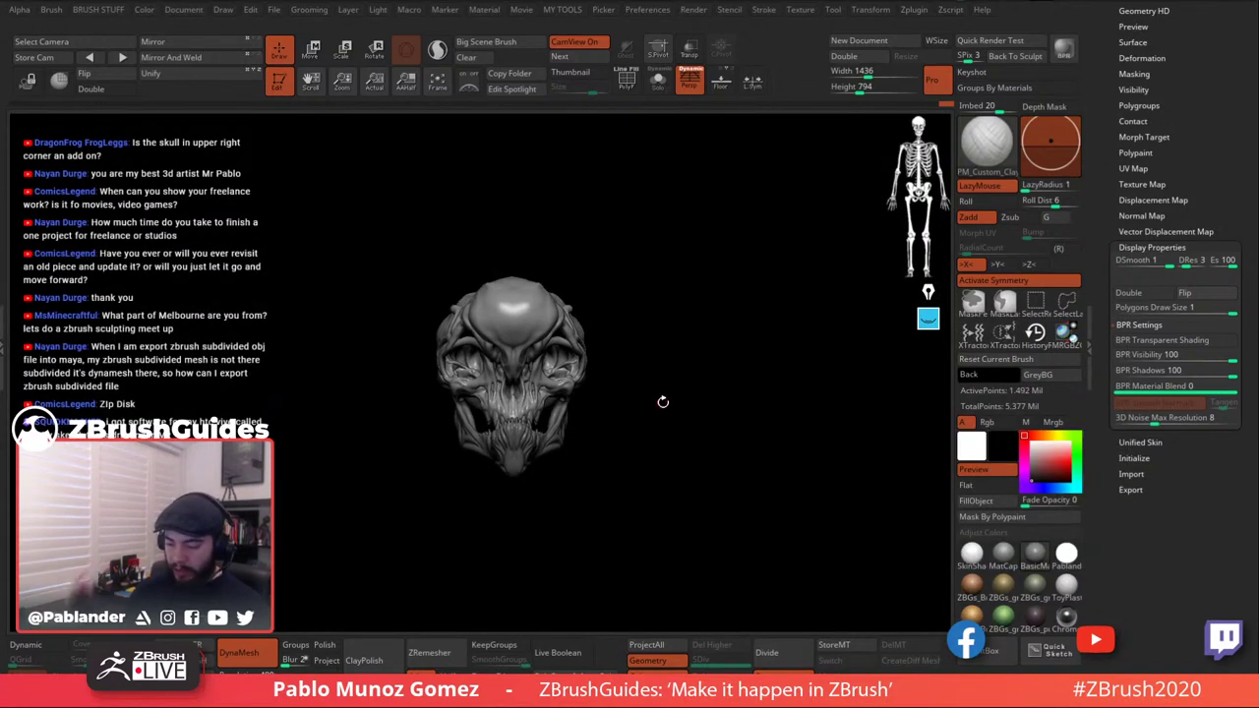
Make a custom CamView from the creature skull and restore the grey canvas background.
click(653, 11)
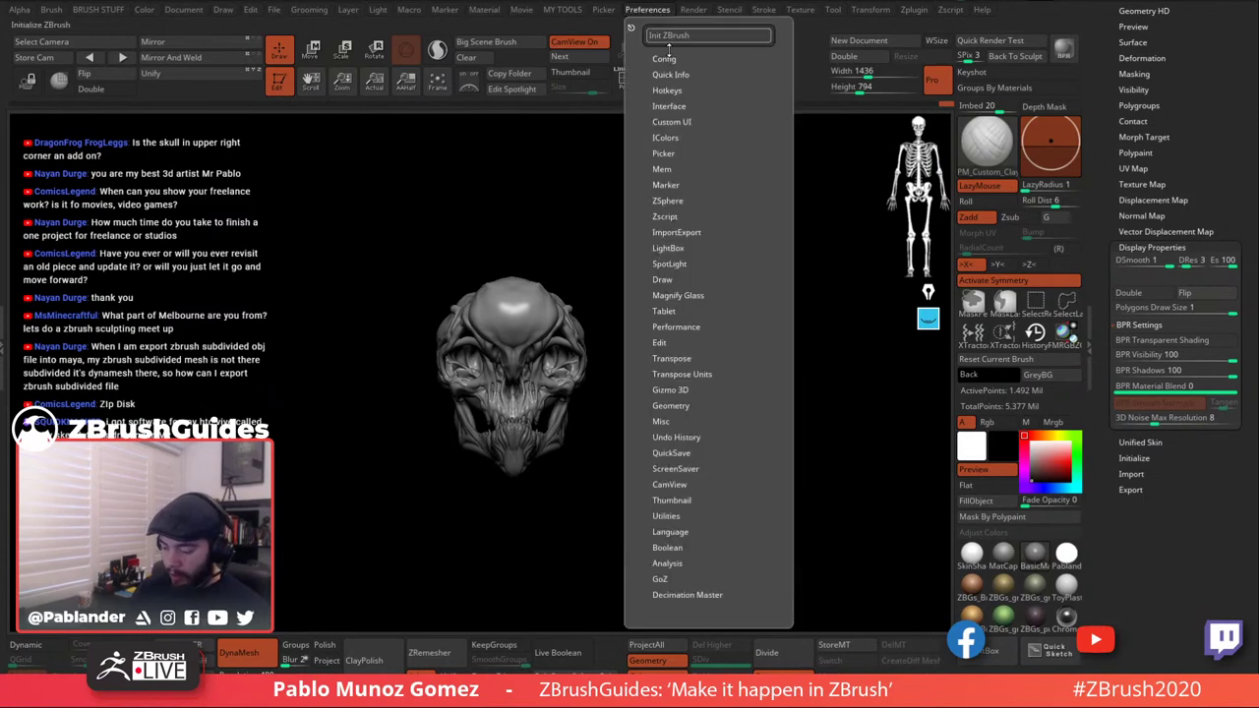
click(670, 484)
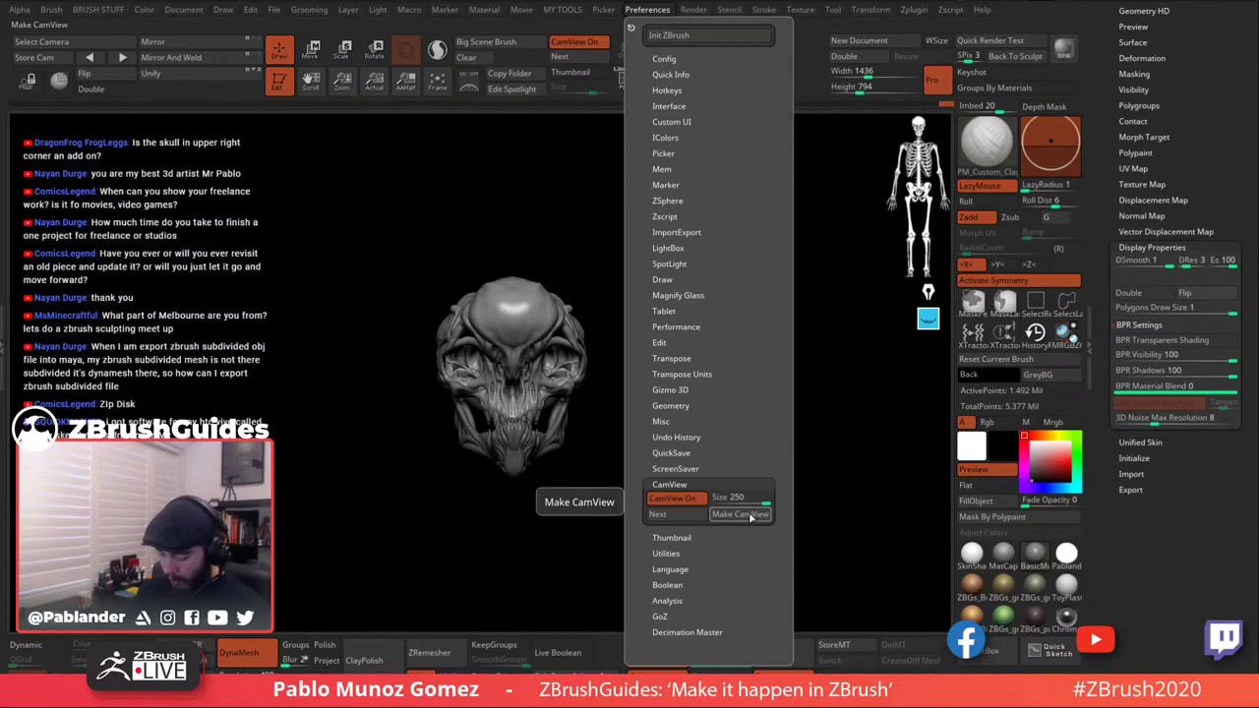
click(750, 515)
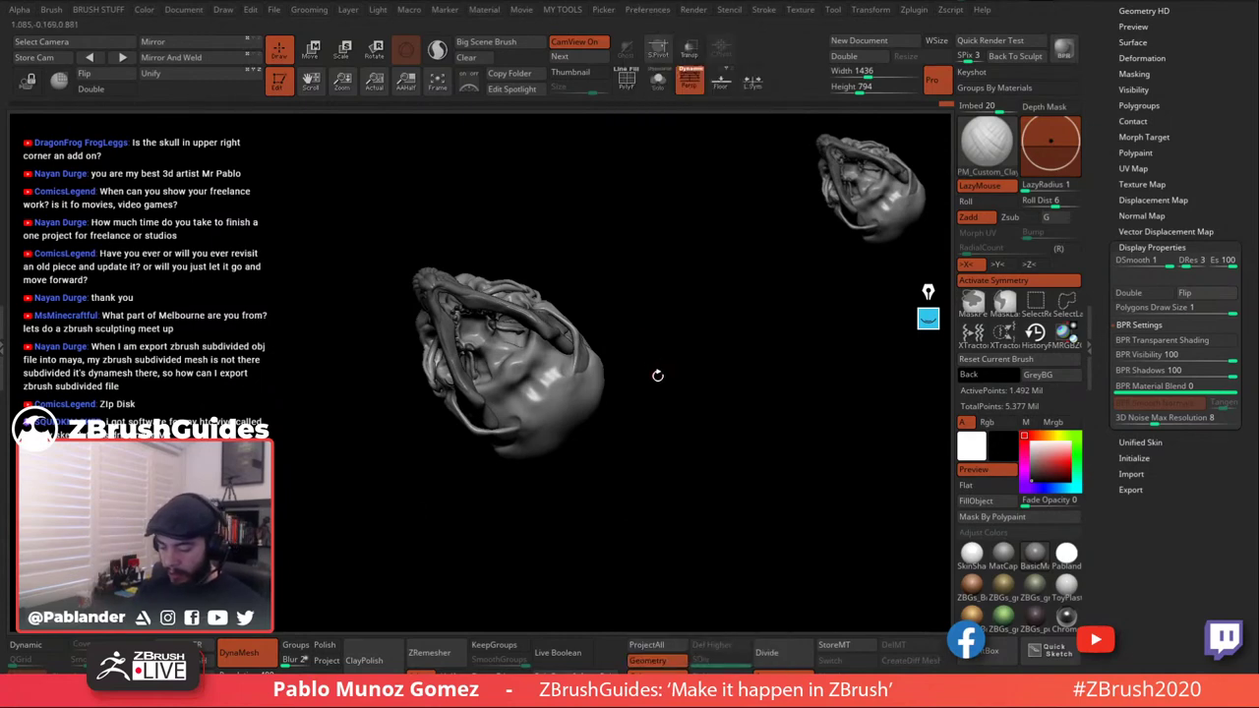
click(1052, 376)
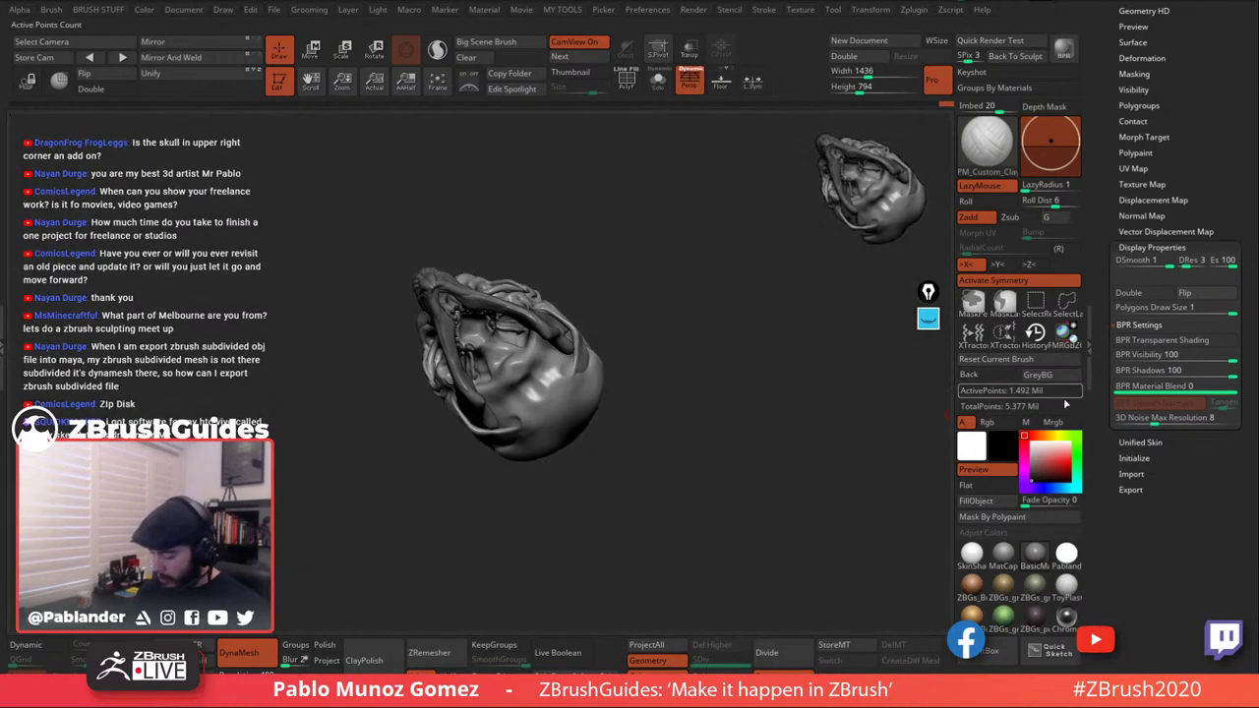
Readjust the CamView size and check the custom view thumbnail against the skull from several angles.
mouse_move(719, 436)
mouse_down()
mouse_move(739, 305)
mouse_move(767, 374)
mouse_move(753, 459)
mouse_move(685, 246)
mouse_up()
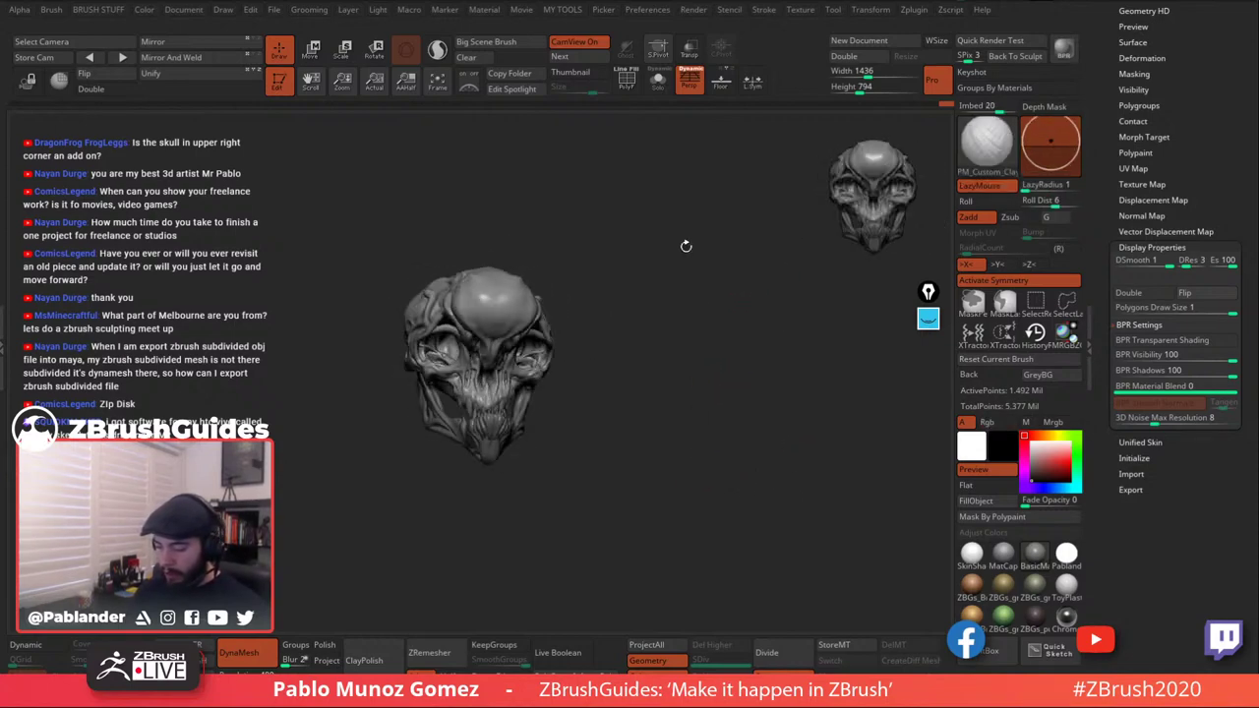
click(644, 13)
mouse_move(768, 497)
mouse_down()
mouse_move(740, 497)
mouse_move(774, 497)
mouse_up()
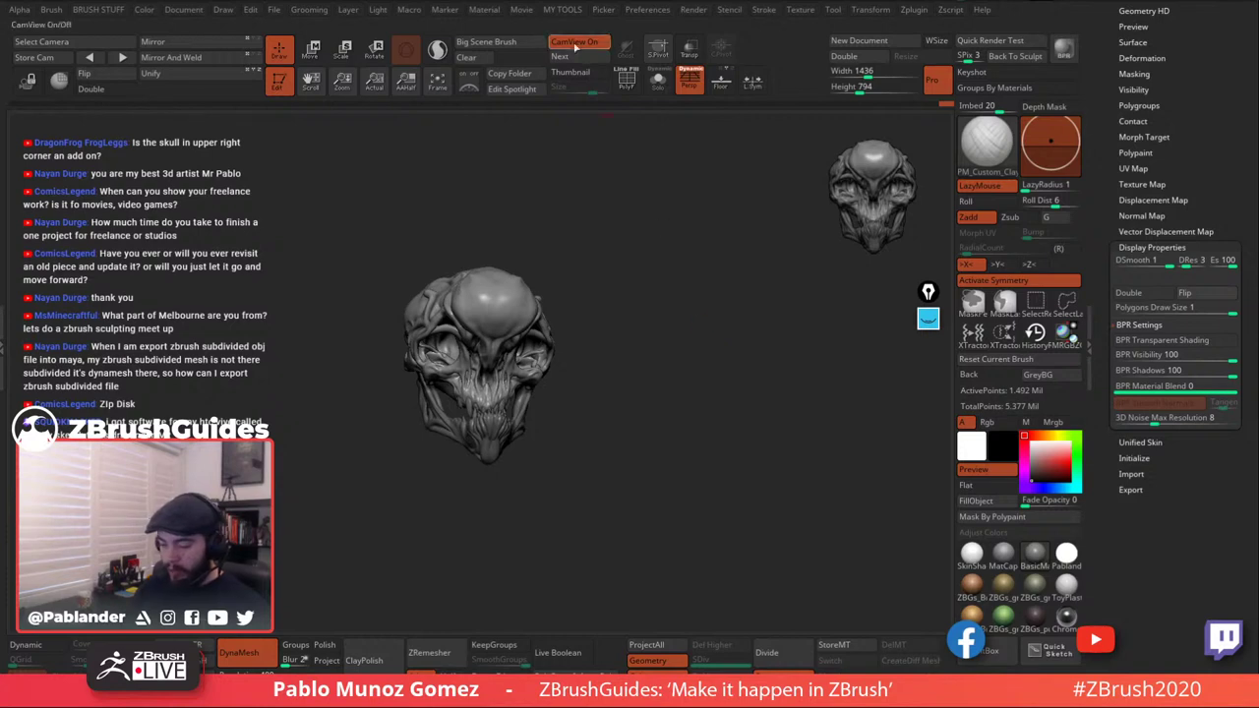
drag(659, 331, 694, 467)
ctrl+right_drag(681, 399, 682, 422)
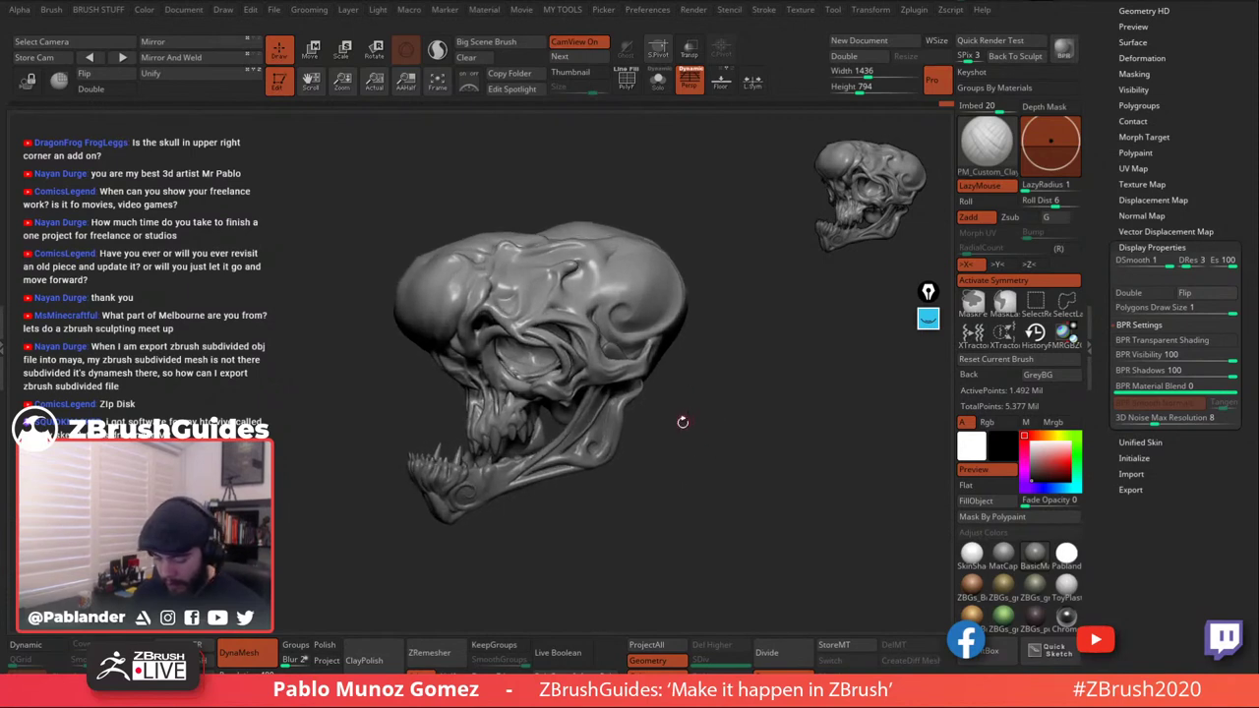
Isolate the upper skull, duplicate its subtool, and leave only the duplicate visible.
click(659, 81)
ctrl+right_drag(636, 269, 643, 303)
alt+right_drag(642, 303, 748, 458)
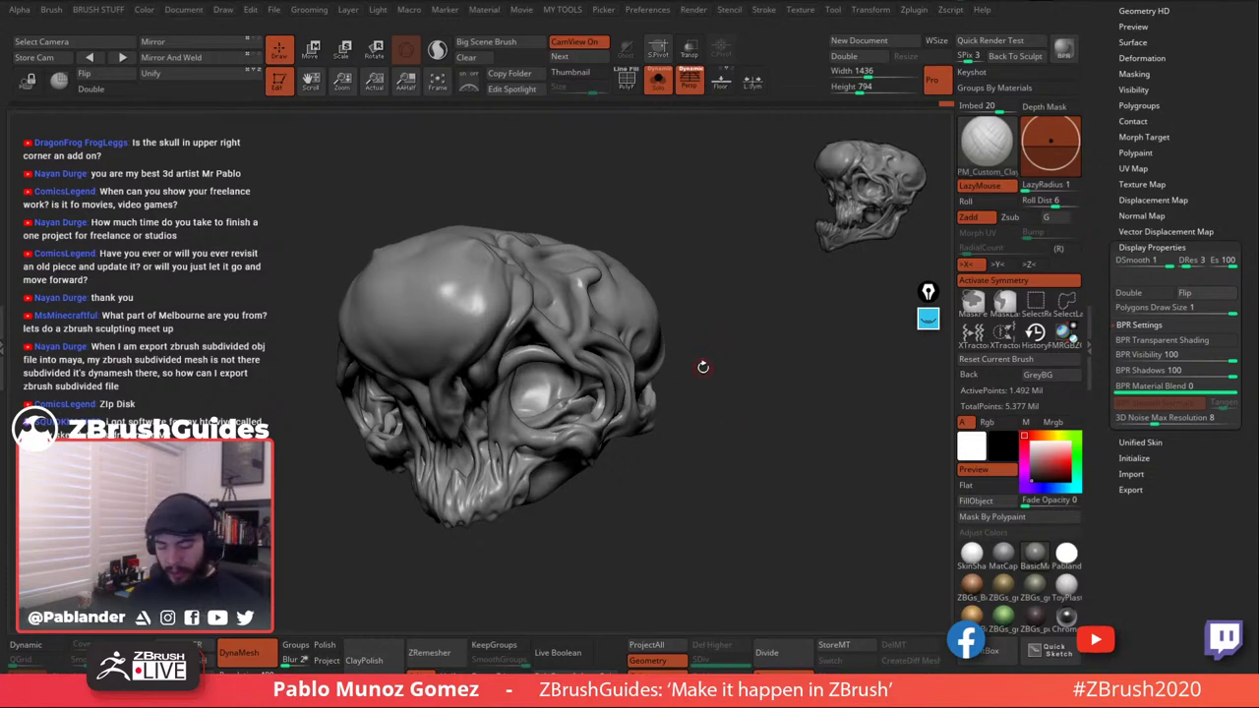
drag(1111, 184, 1104, 377)
click(1133, 349)
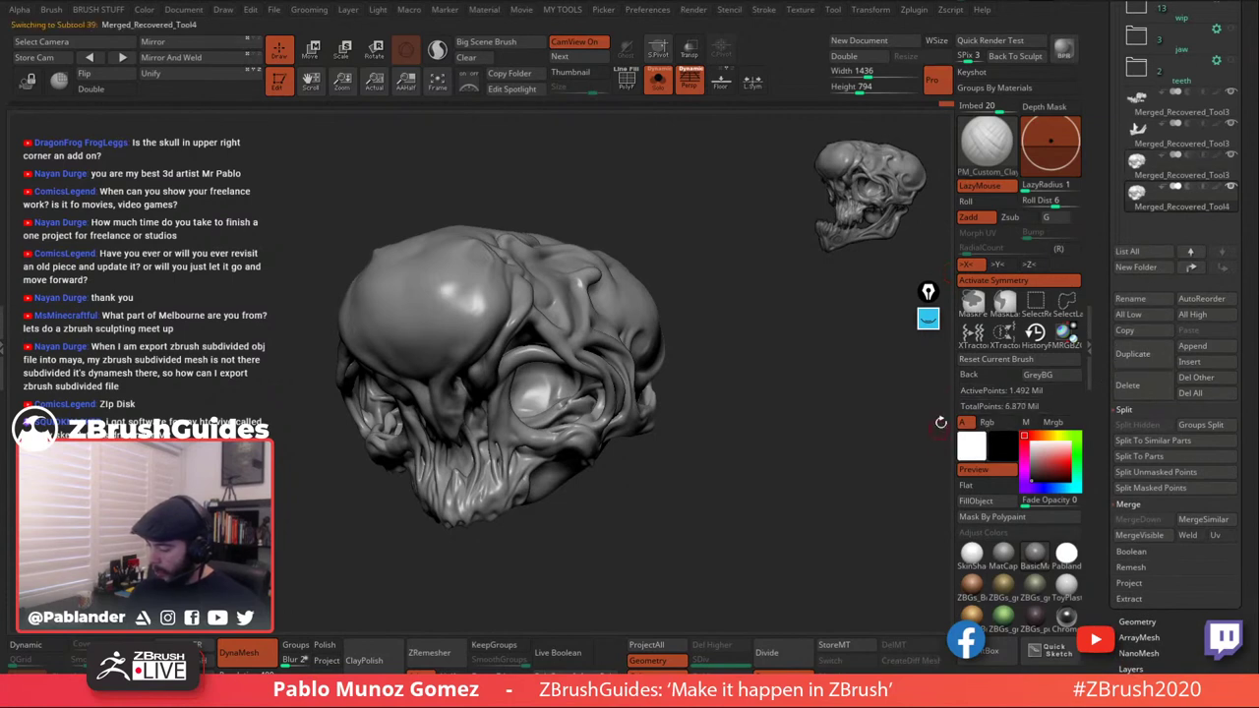
drag(1099, 217, 1099, 304)
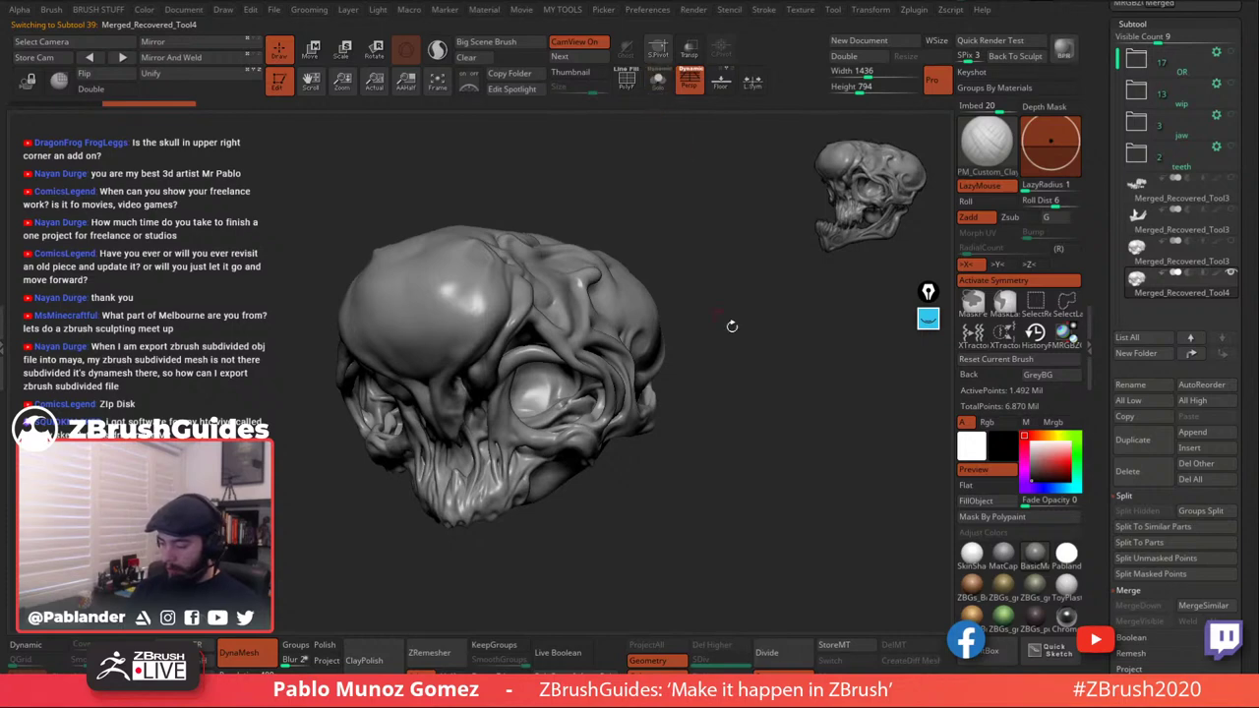
mouse_move(775, 443)
mouse_down()
mouse_move(771, 430)
mouse_move(758, 496)
mouse_move(787, 438)
mouse_move(770, 444)
mouse_move(777, 458)
mouse_move(765, 433)
mouse_move(746, 451)
mouse_move(768, 427)
mouse_up()
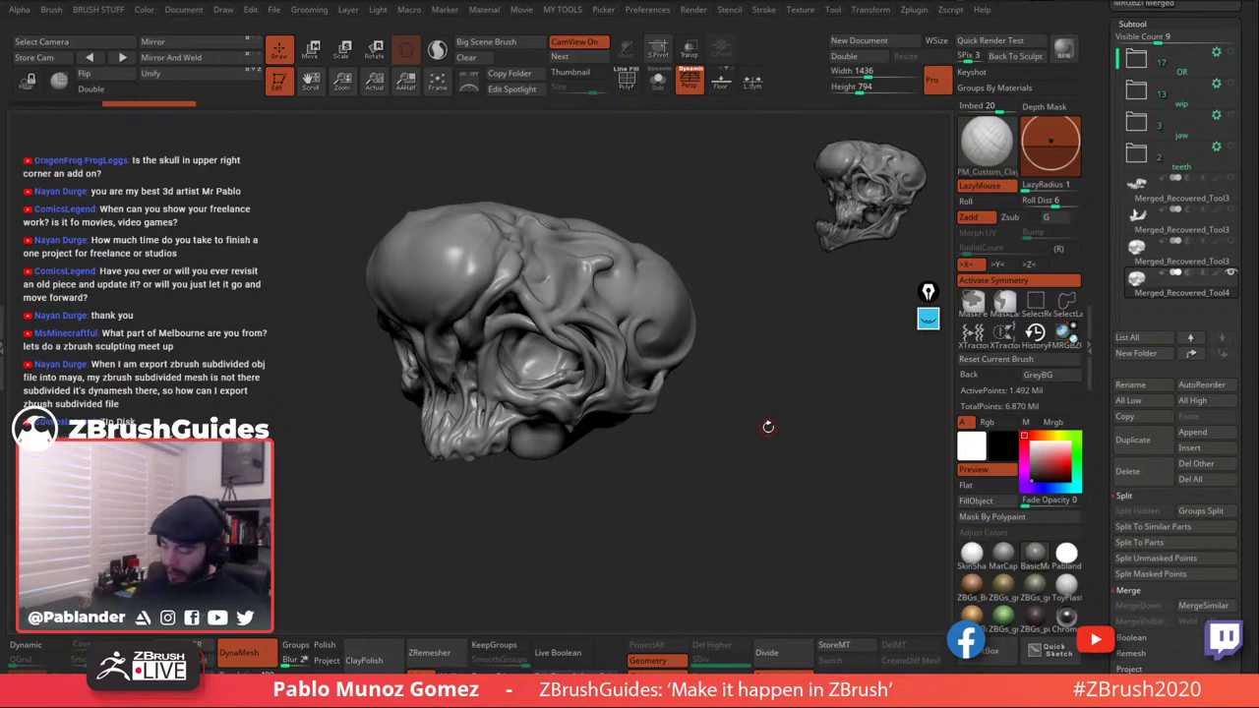
Carve and smooth the spiral fold on the side of the cranium with the KNIFE sharp brush.
alt+right_drag(603, 301, 672, 327)
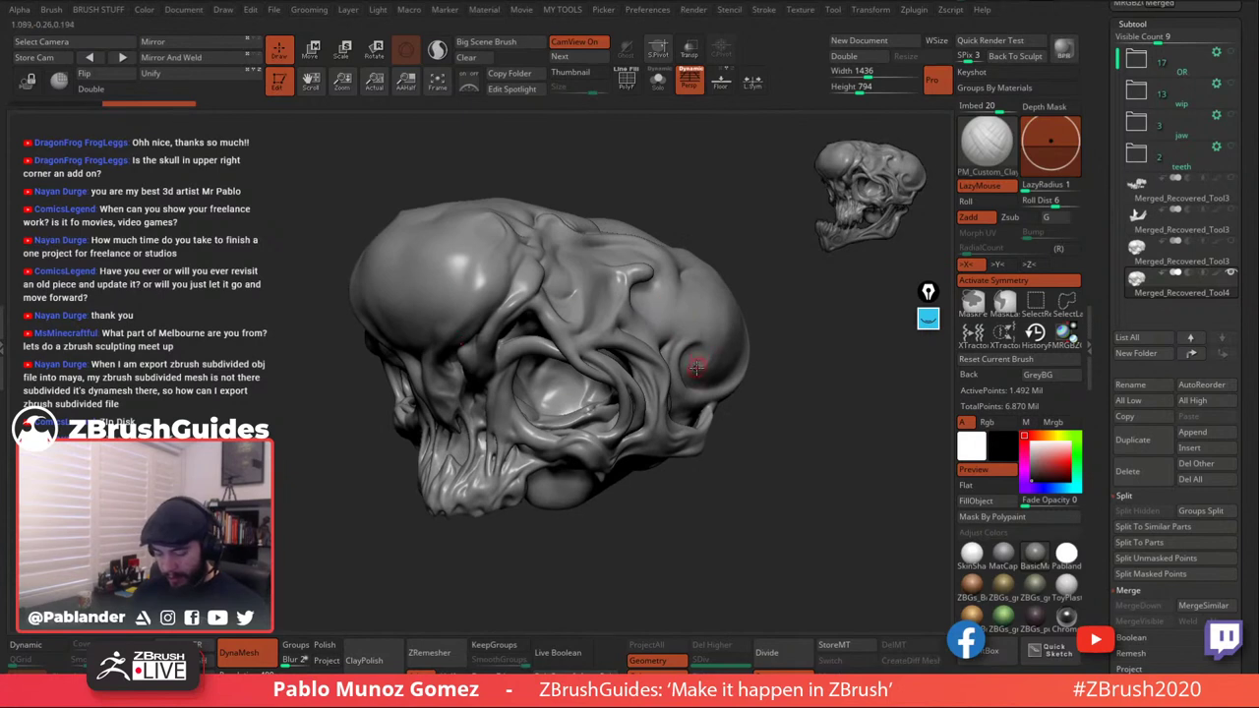
key(b)
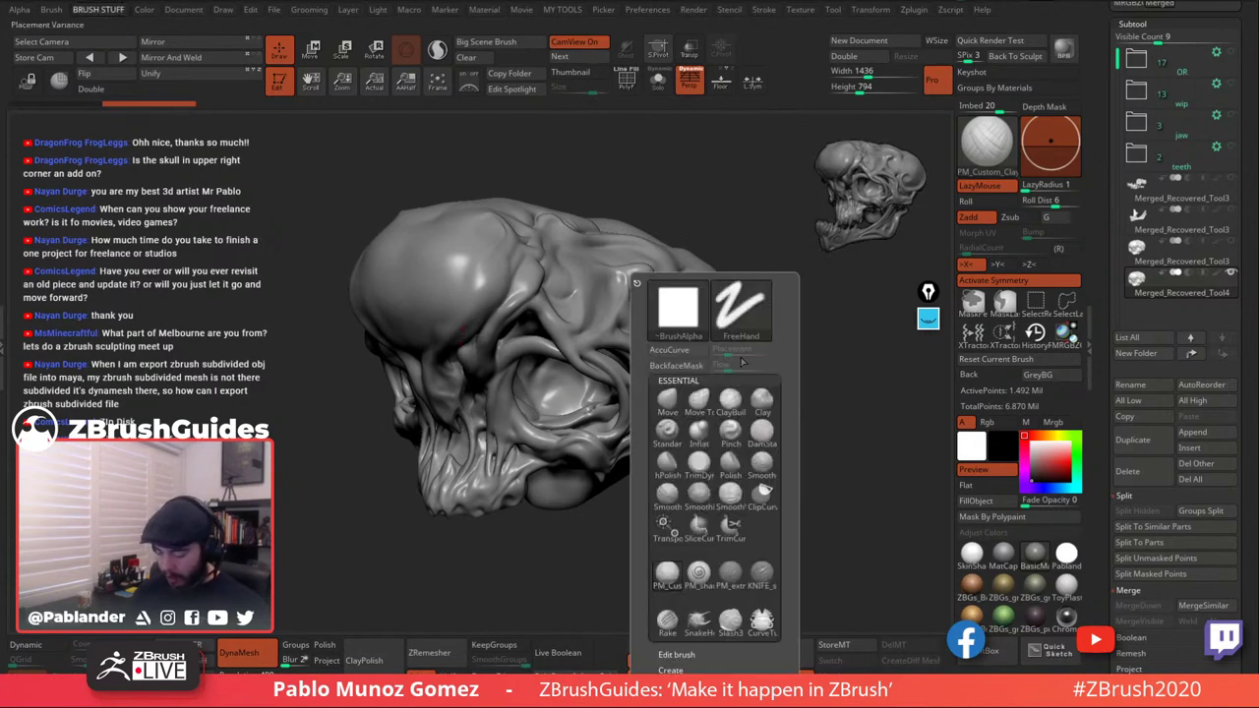
click(760, 582)
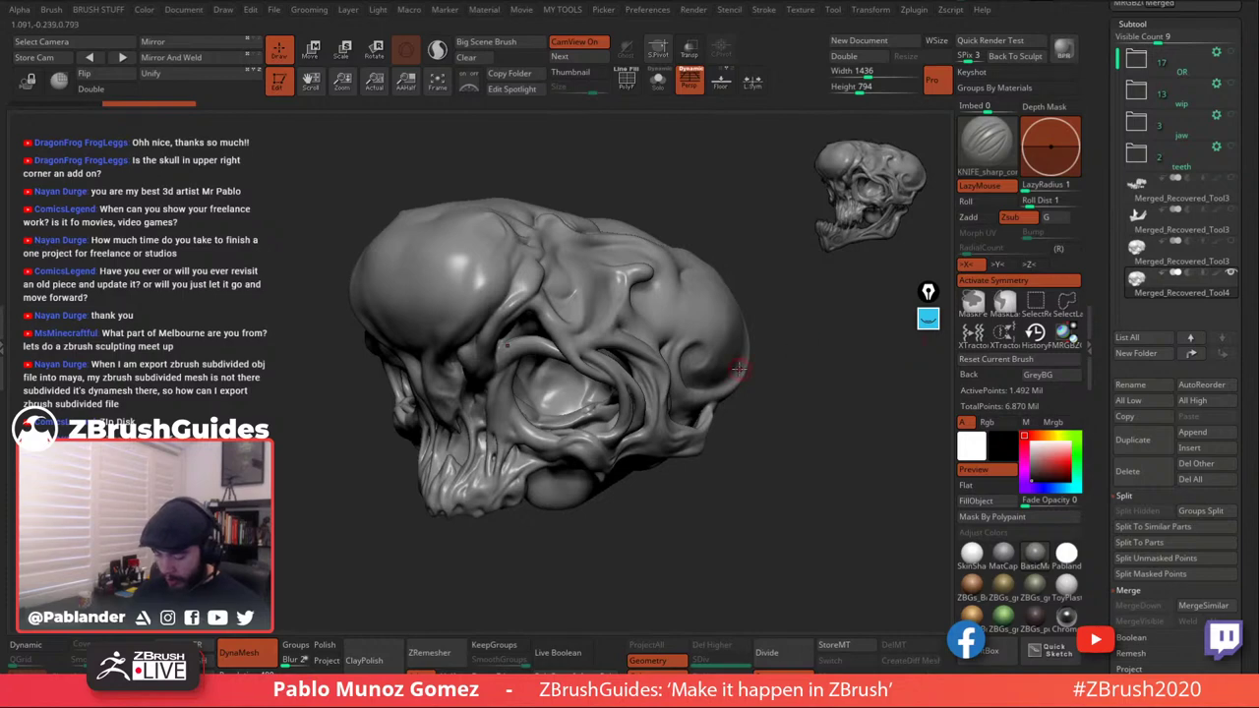
mouse_move(679, 318)
right_down()
mouse_move(673, 347)
mouse_move(689, 301)
right_up()
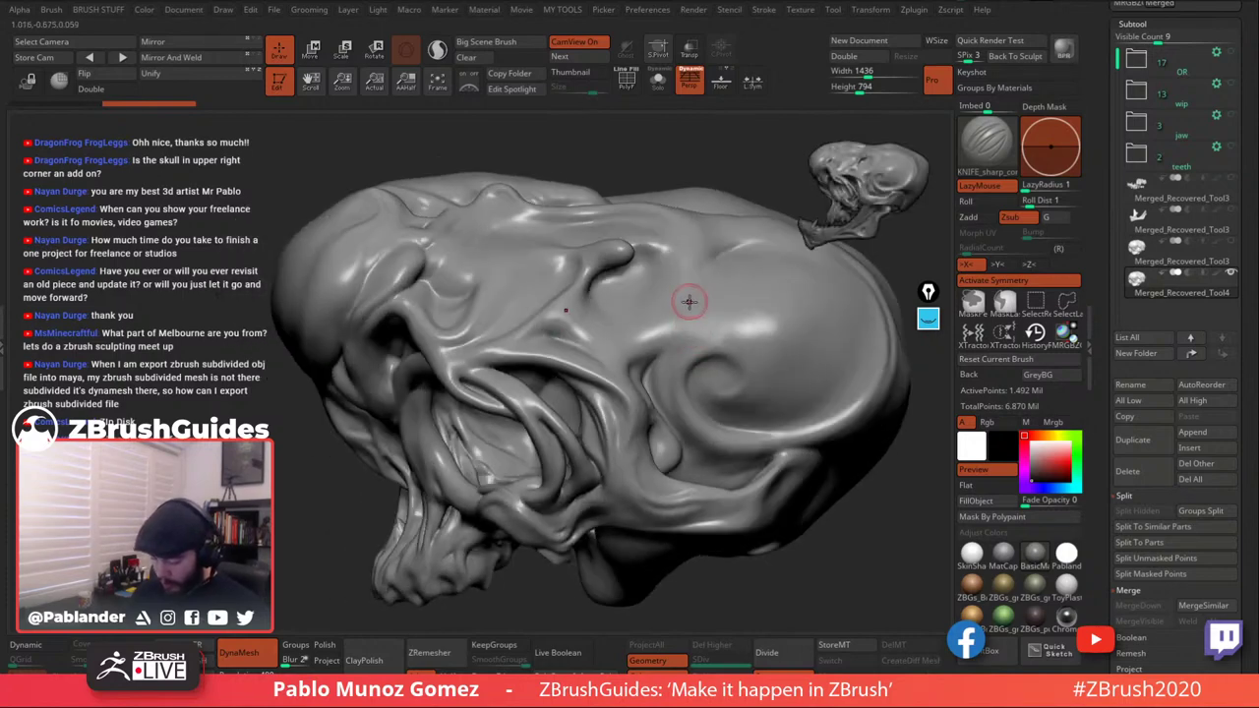
drag(689, 301, 647, 374)
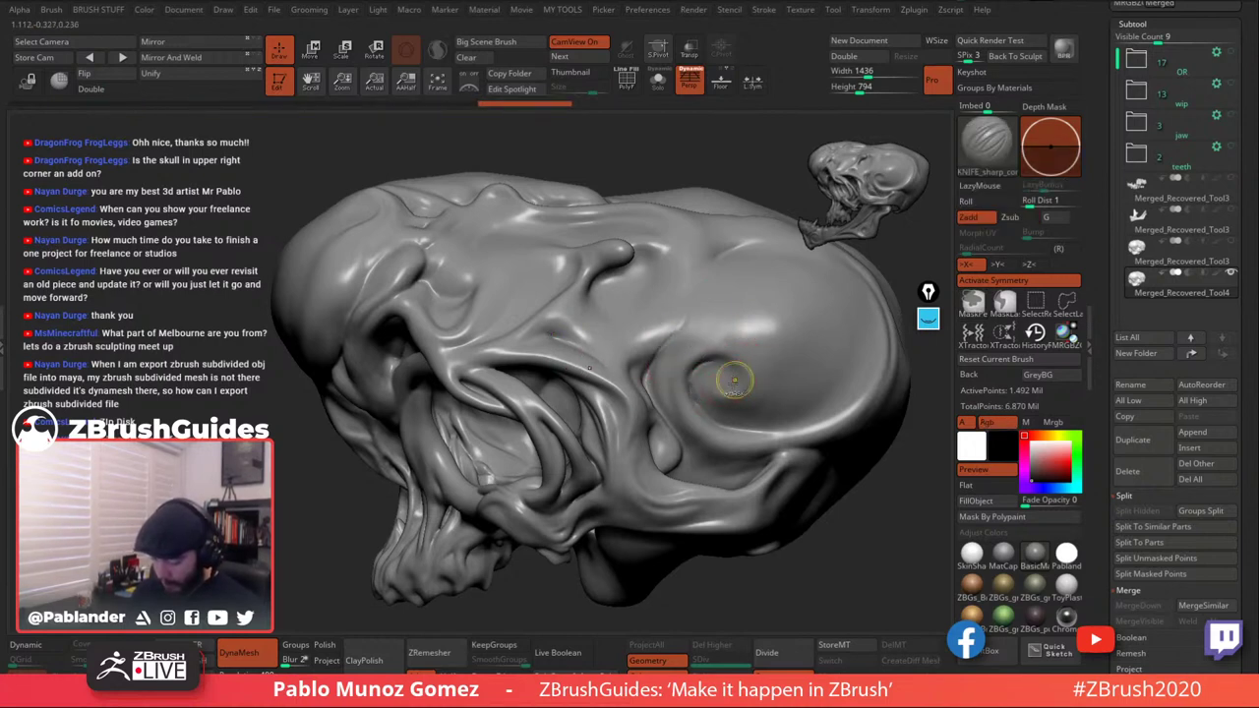
right_drag(733, 379, 678, 332)
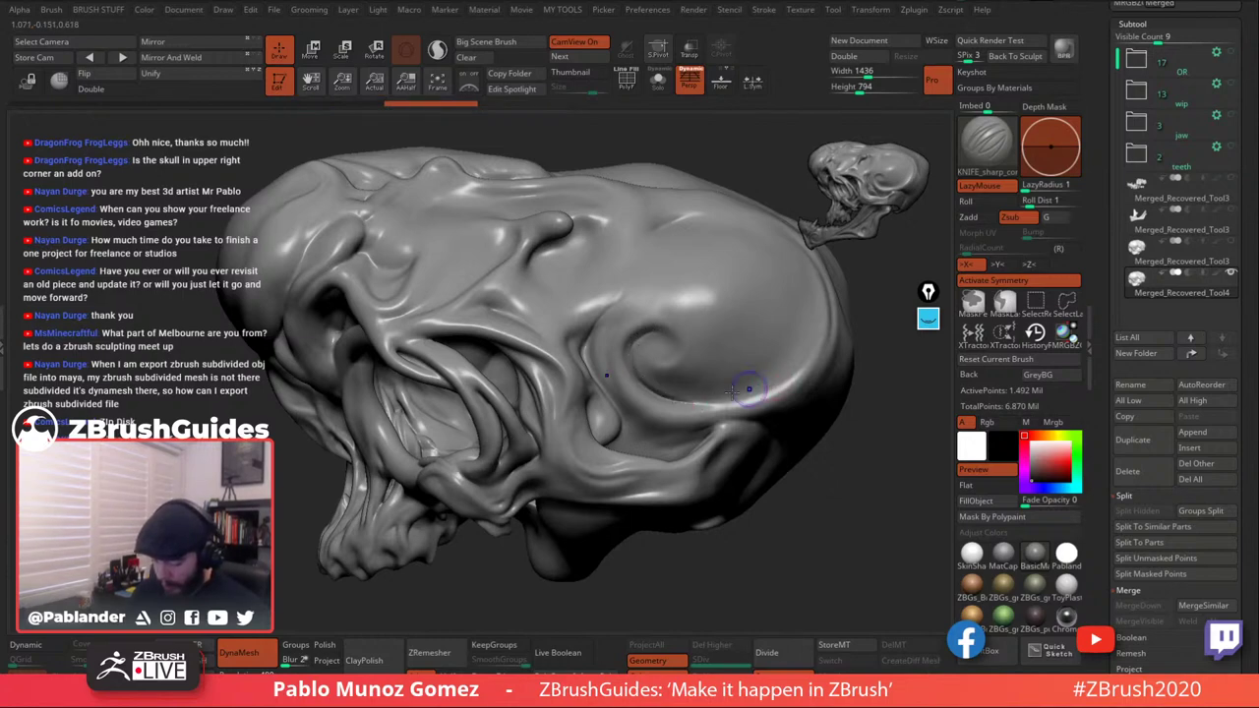
key(shift)
Carve and smooth the lower crease of the spiral fold where it sweeps toward the back of the cranium.
mouse_move(754, 320)
right_down()
mouse_move(782, 459)
mouse_move(777, 351)
right_up()
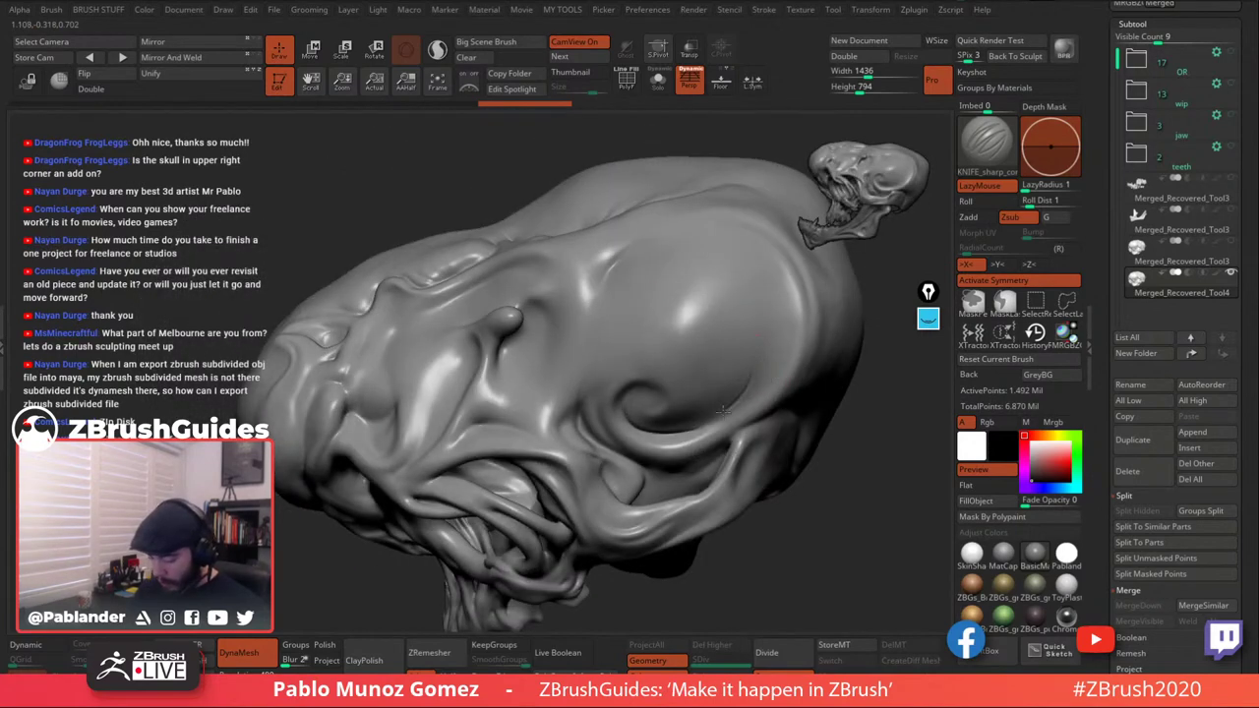
key(shift)
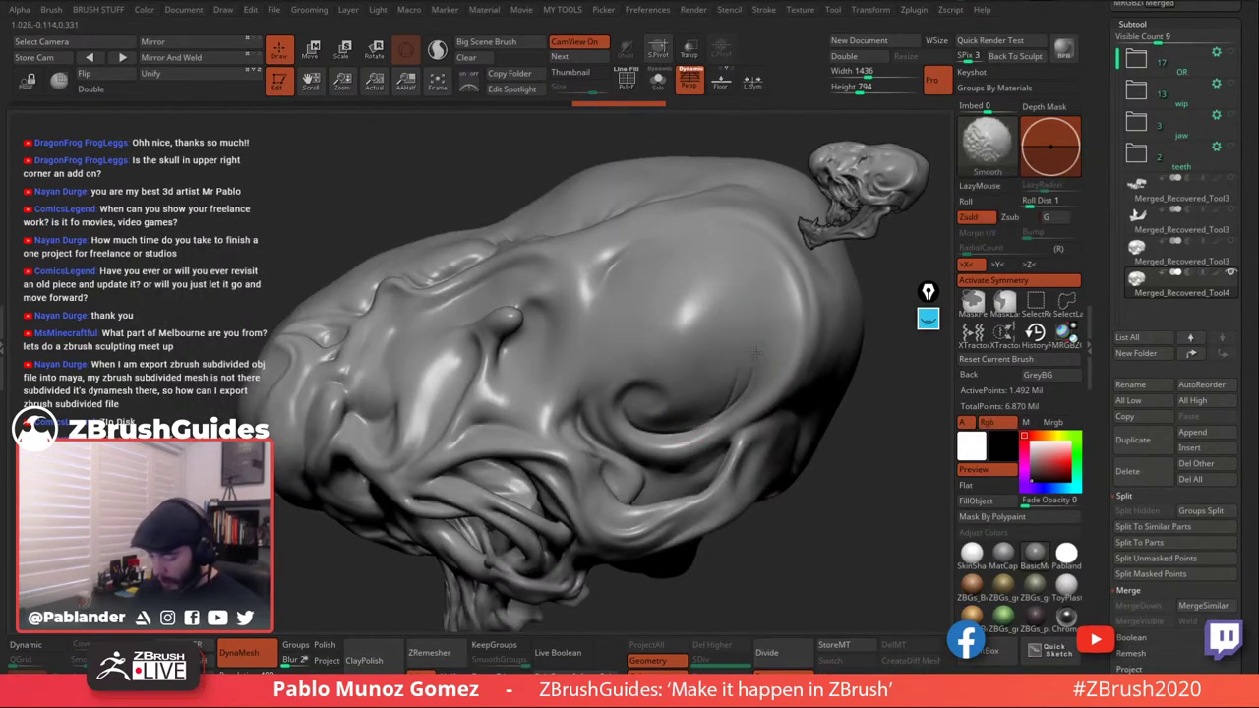
shift+drag(748, 365, 742, 386)
drag(684, 436, 706, 423)
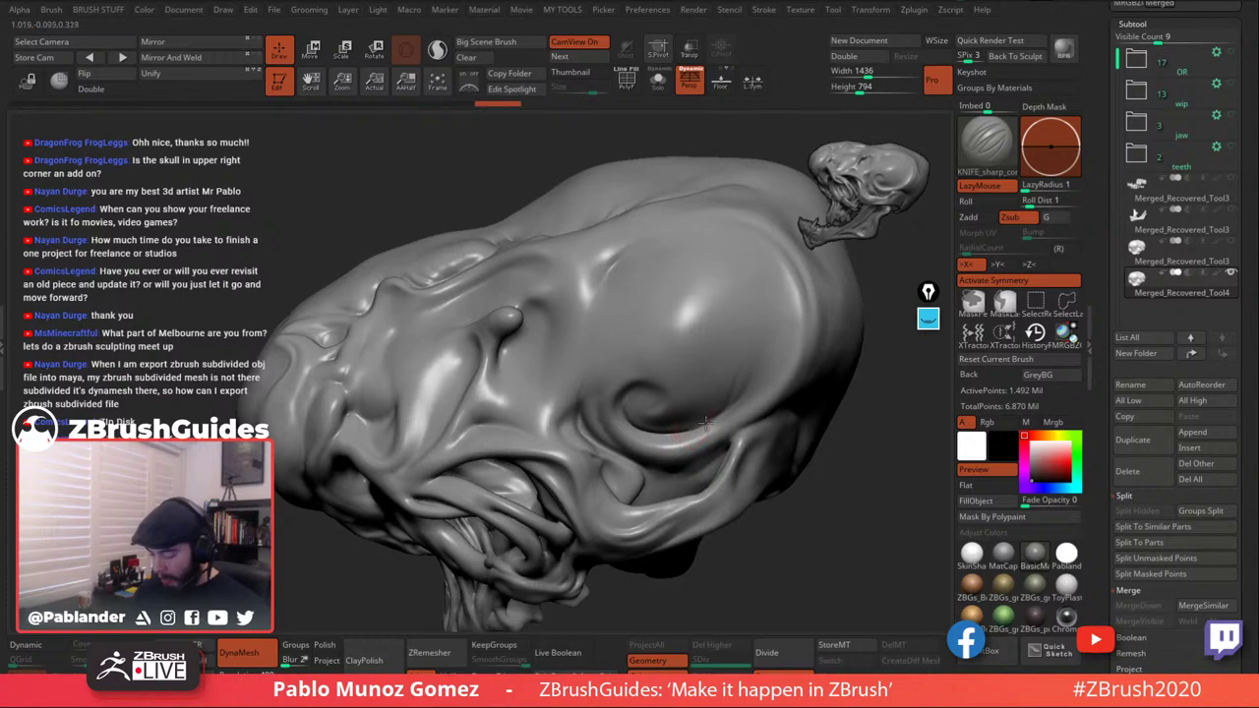
key(shift)
key(shift)
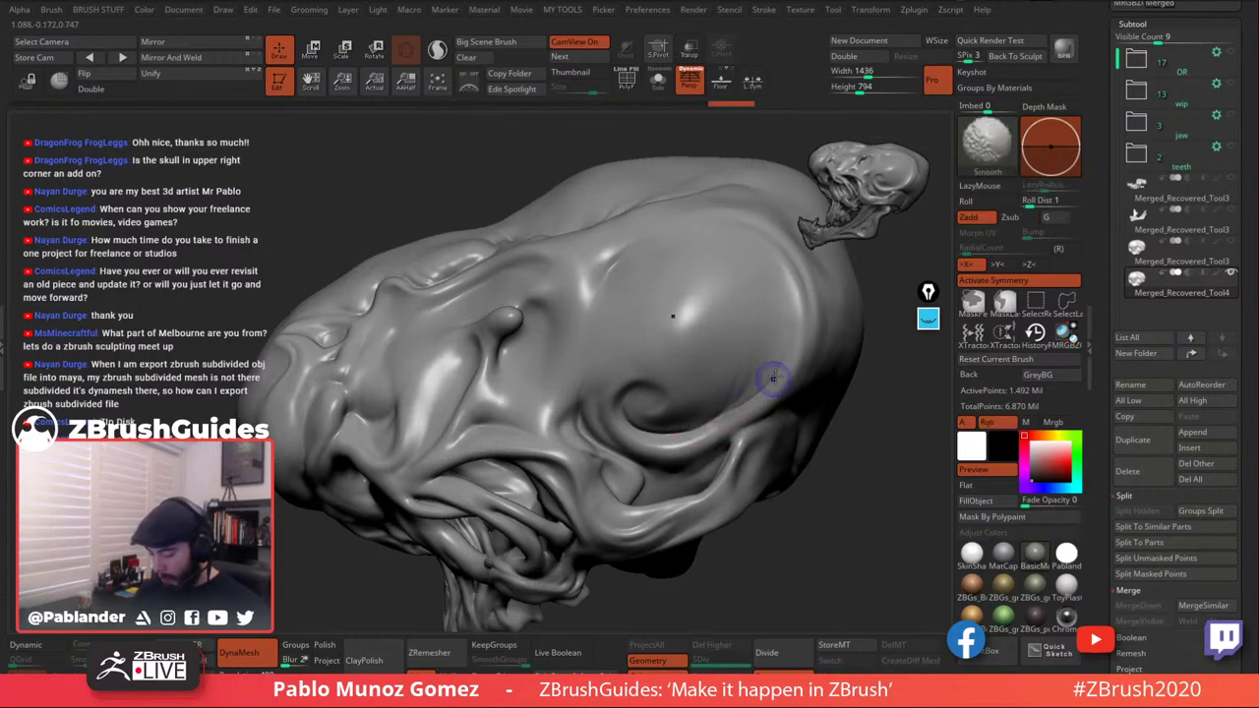
mouse_move(720, 415)
right_down()
mouse_move(731, 289)
mouse_move(747, 295)
right_up()
key(shift)
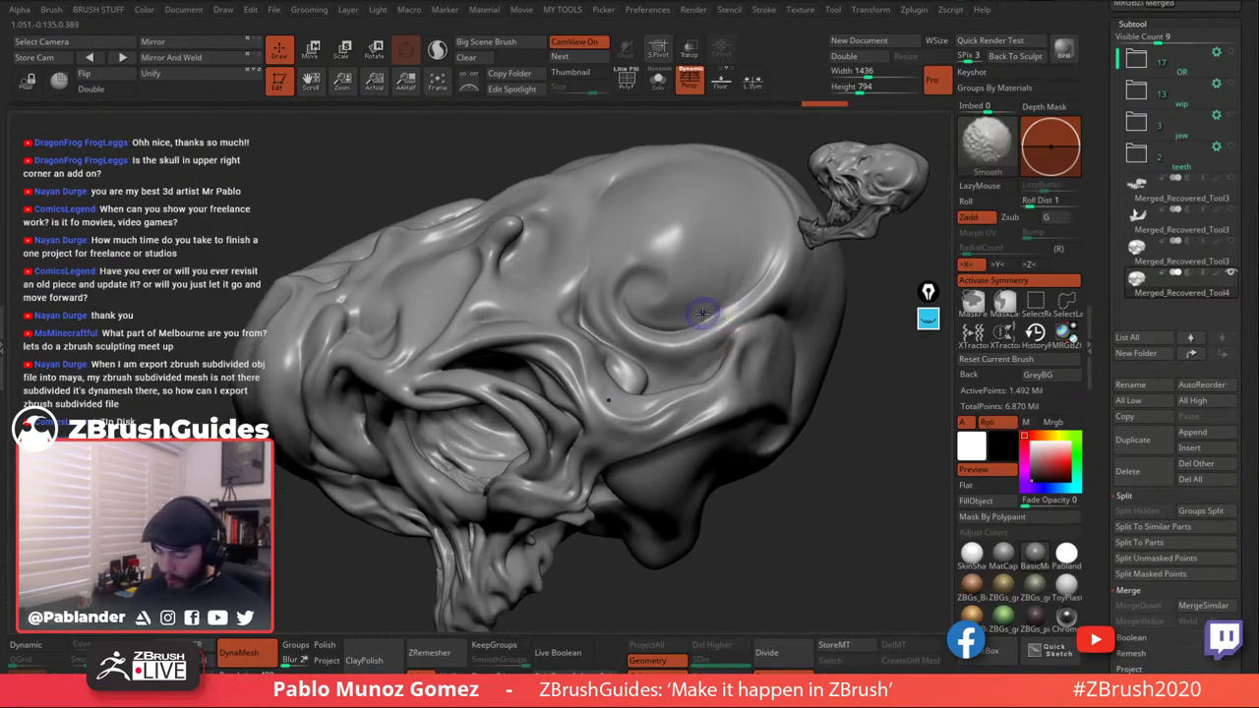
shift+drag(705, 314, 781, 247)
Carve the creases between the bony strands behind the eye socket with the KNIFE sharp brush.
mouse_move(728, 313)
right_down()
mouse_move(616, 350)
mouse_move(630, 340)
mouse_move(673, 378)
right_up()
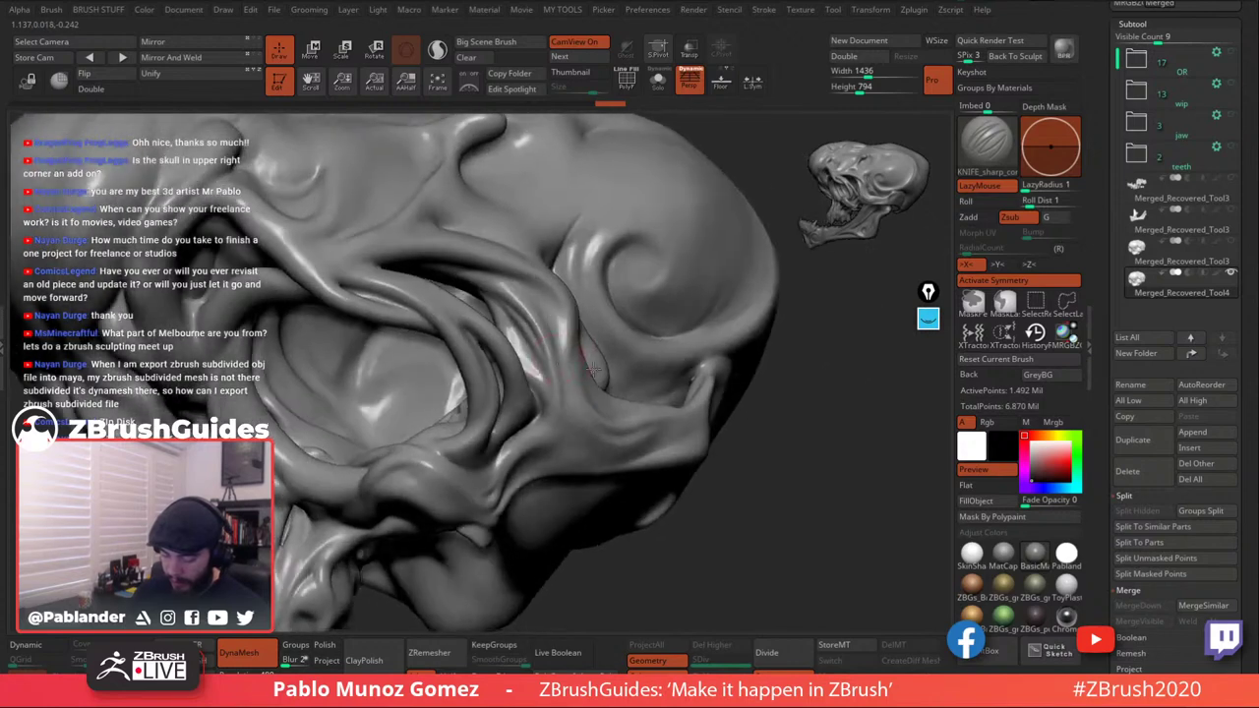
click(514, 325)
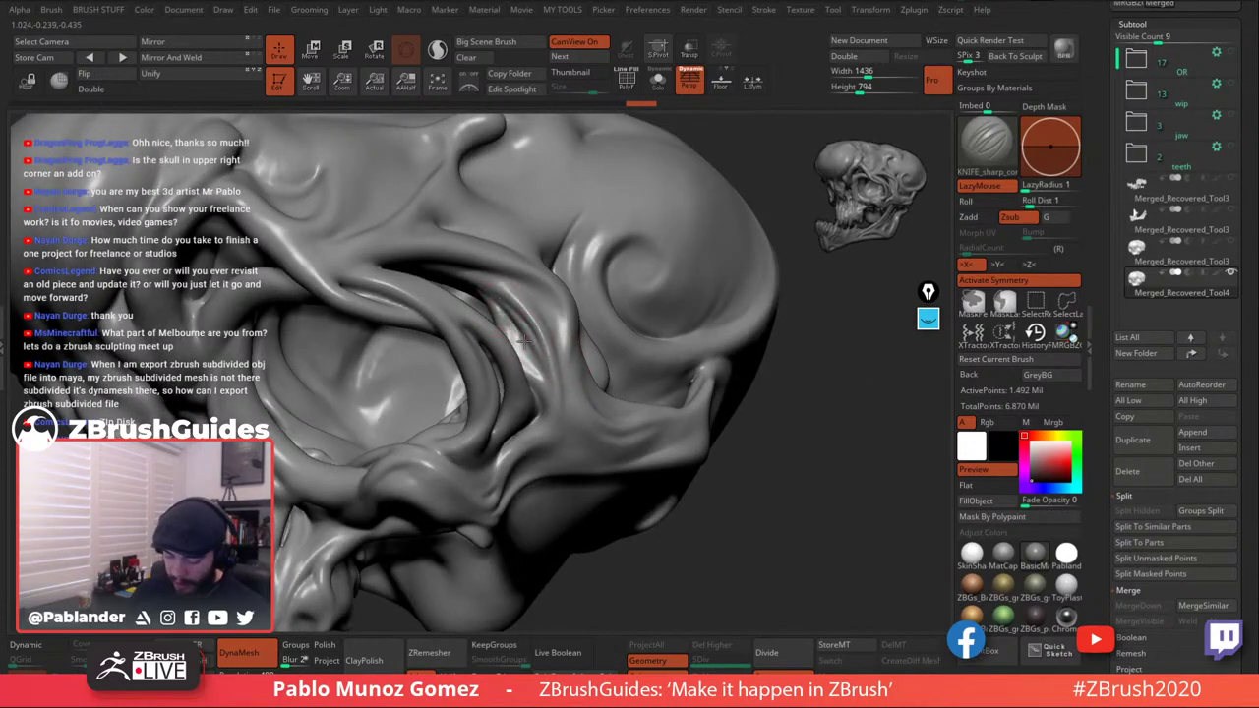
drag(524, 342, 550, 404)
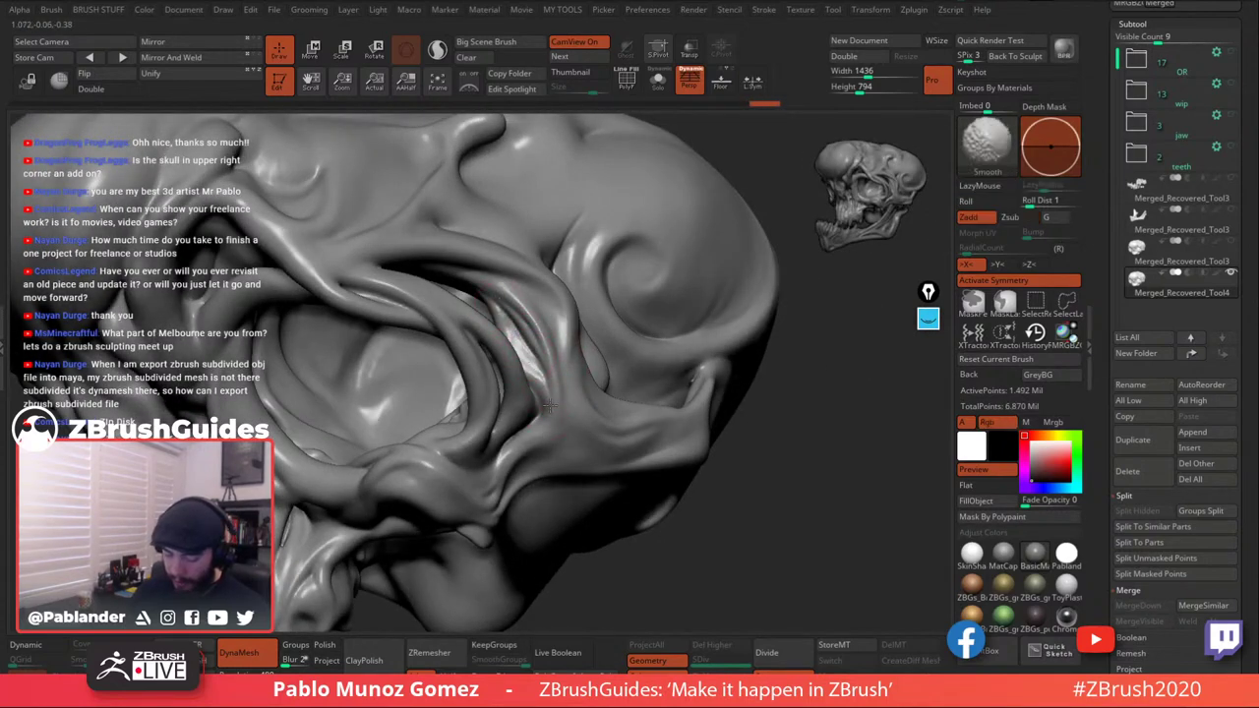
mouse_move(548, 405)
right_down()
mouse_move(610, 315)
mouse_move(635, 349)
mouse_move(627, 335)
right_up()
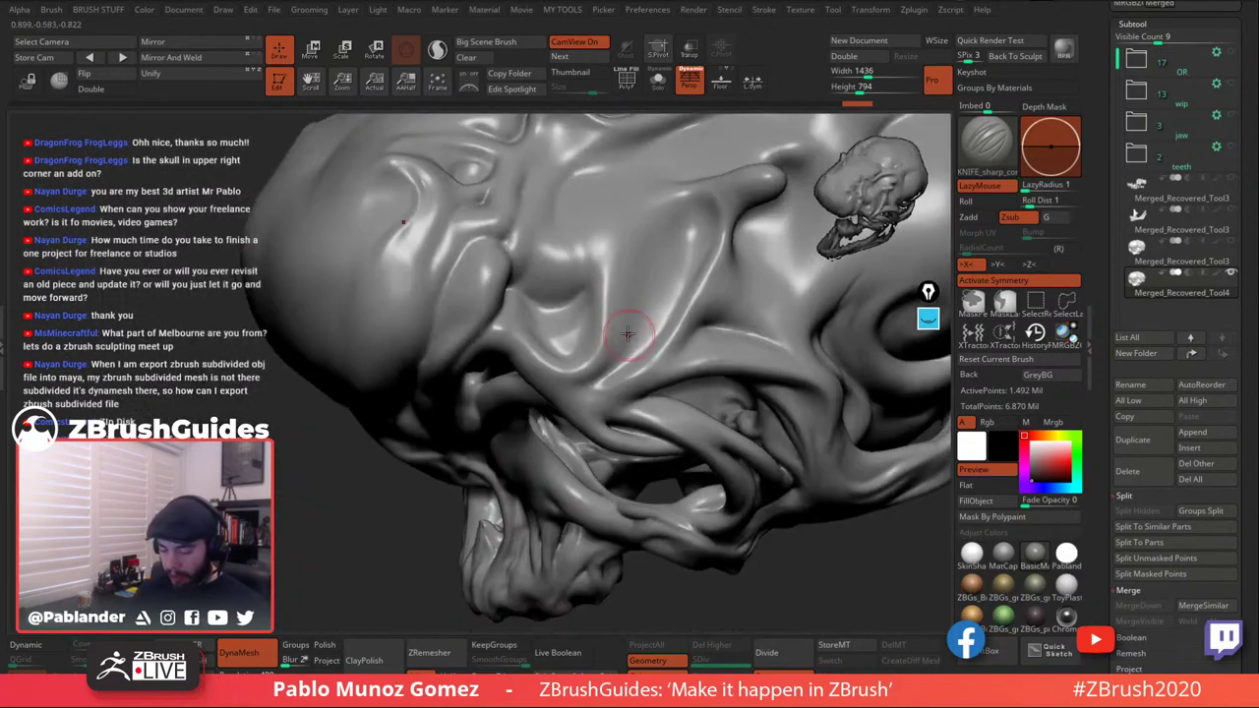
Carve and smooth the creases around the rounded lobe beside the forehead and the groove above the eye socket.
mouse_move(522, 187)
mouse_down()
mouse_move(501, 242)
mouse_move(470, 246)
mouse_move(449, 276)
mouse_up()
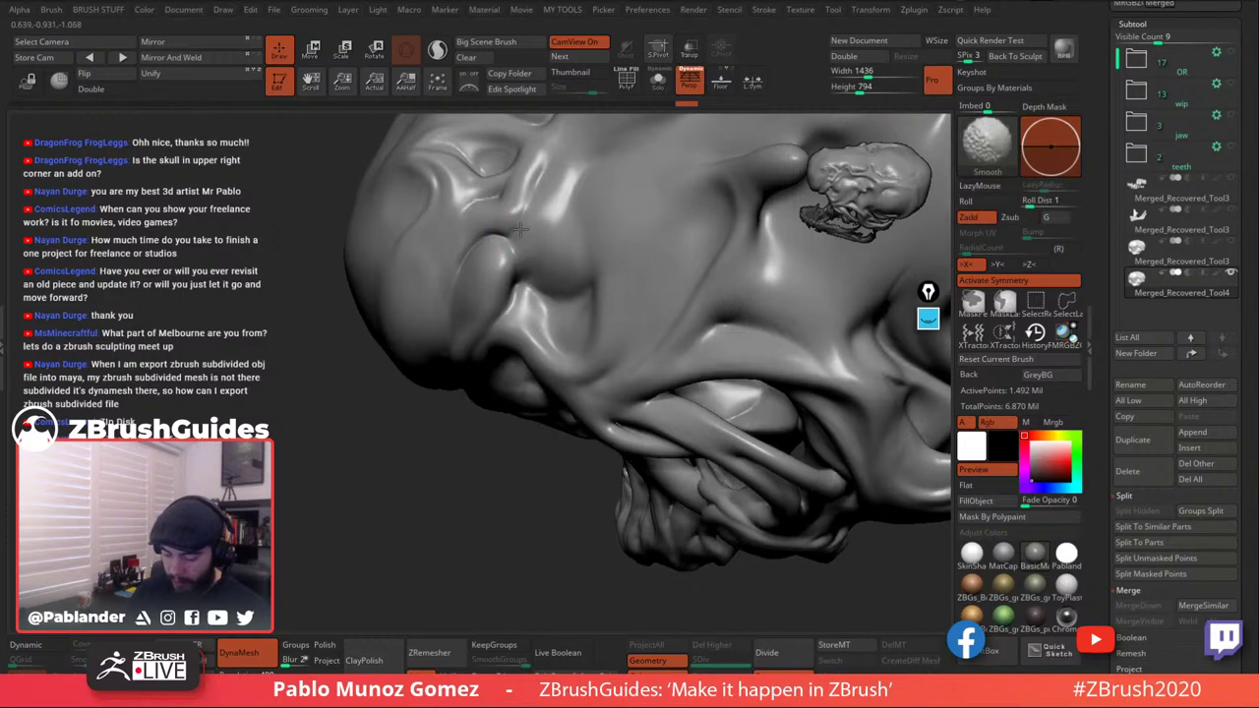
right_drag(491, 258, 512, 202)
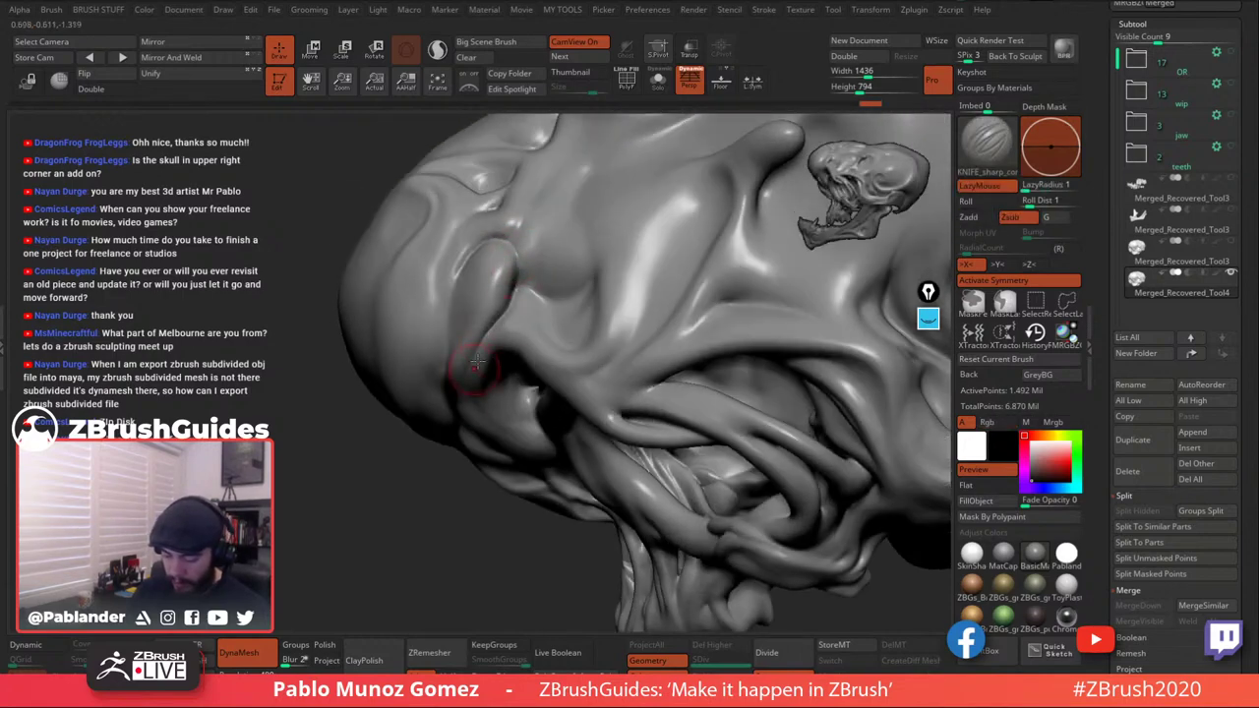
drag(566, 298, 541, 296)
right_drag(579, 293, 652, 283)
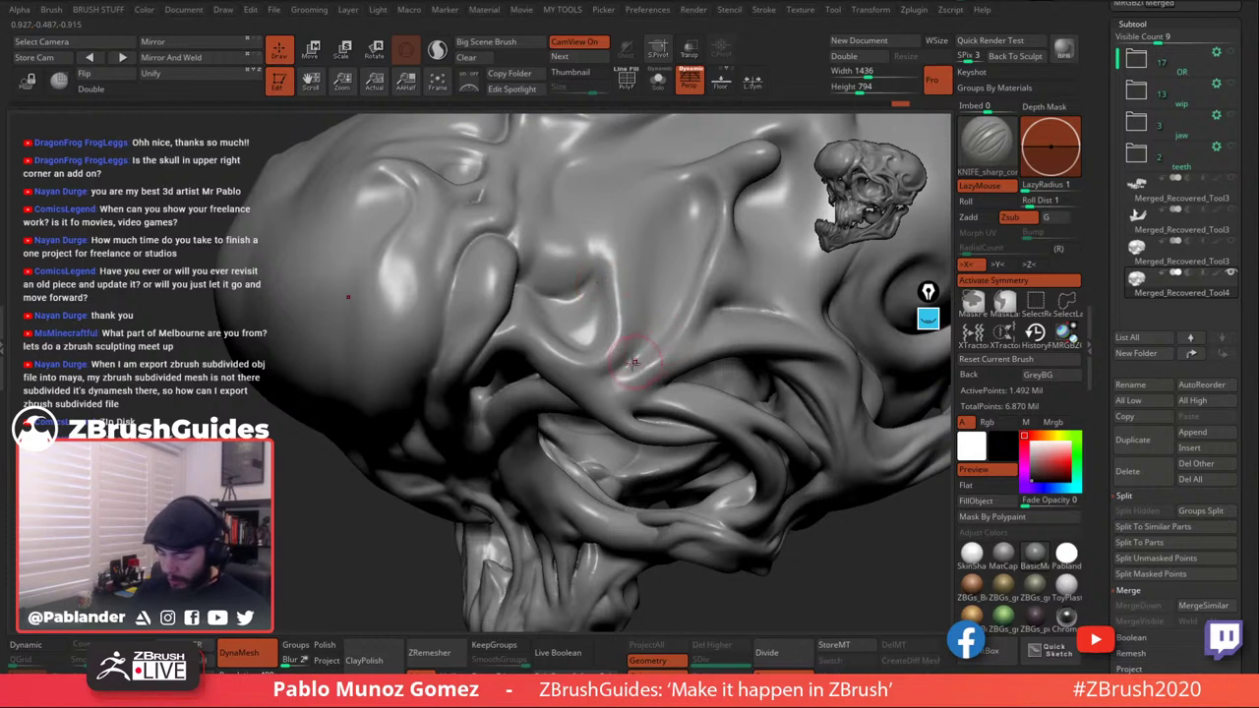
key(shift)
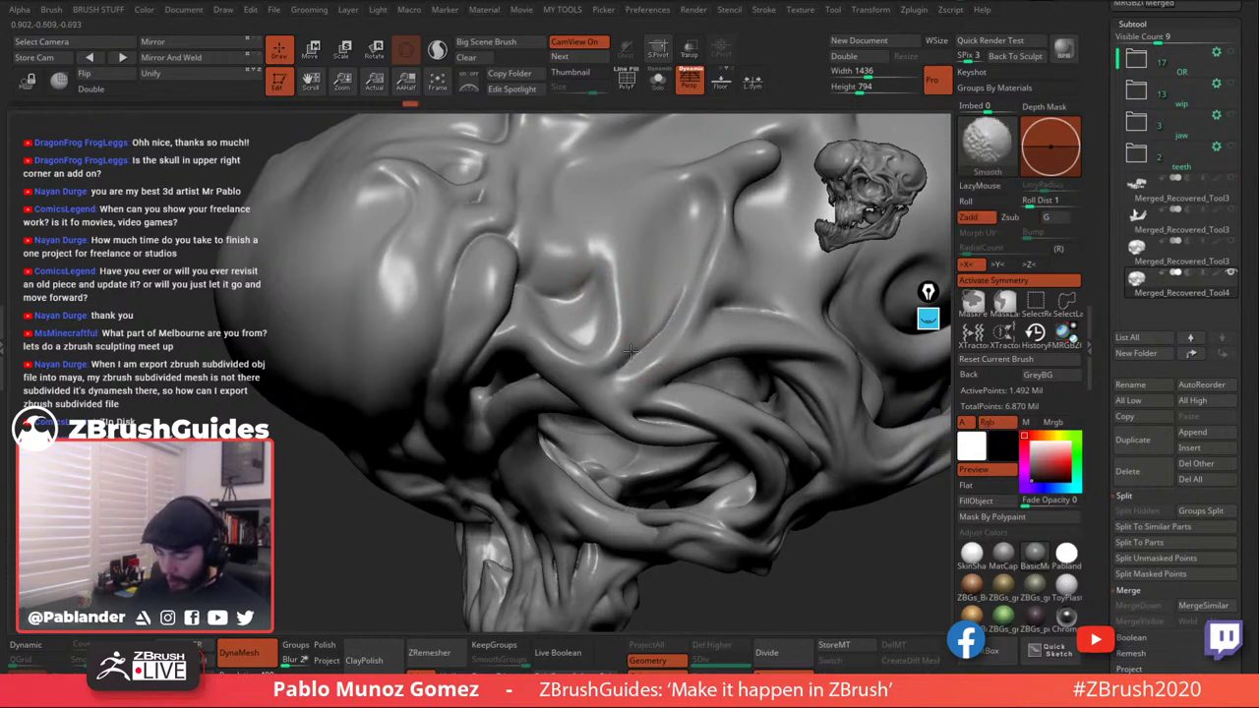
key(shift)
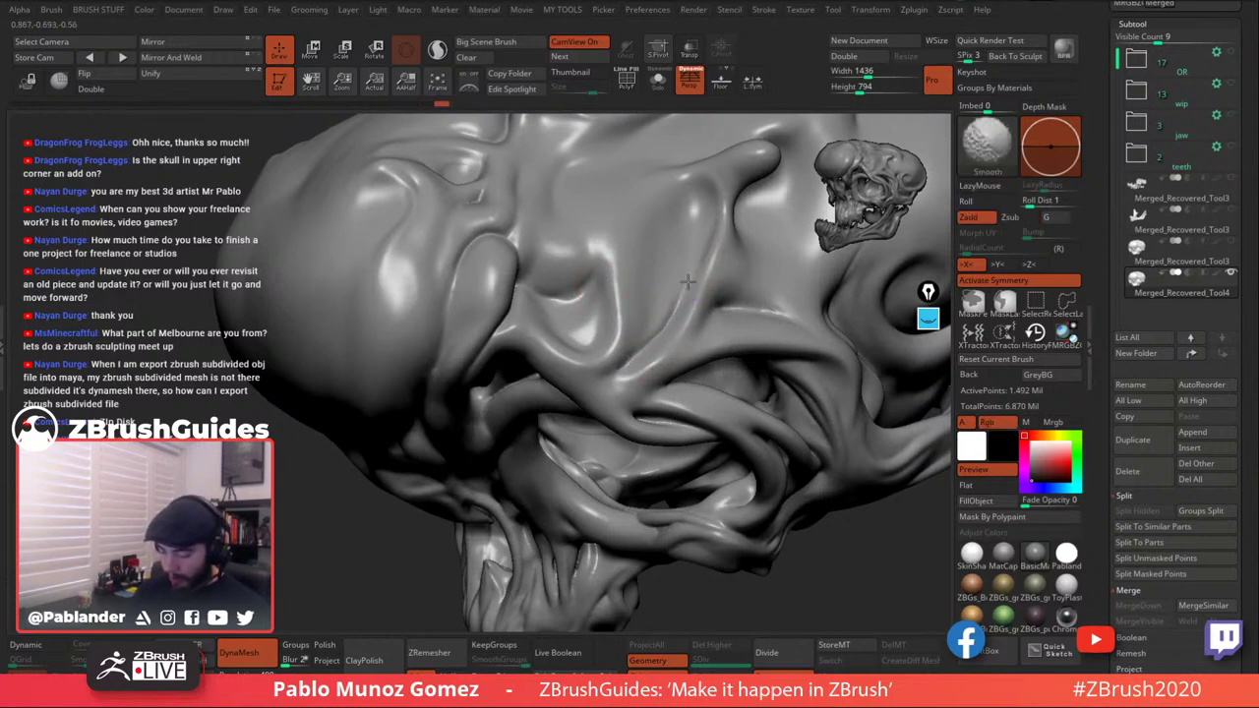
Sharpen and smooth the folds running from the brow down to the inner rim of the eye socket.
mouse_move(668, 343)
right_down()
mouse_move(593, 371)
mouse_move(630, 357)
mouse_move(623, 282)
right_up()
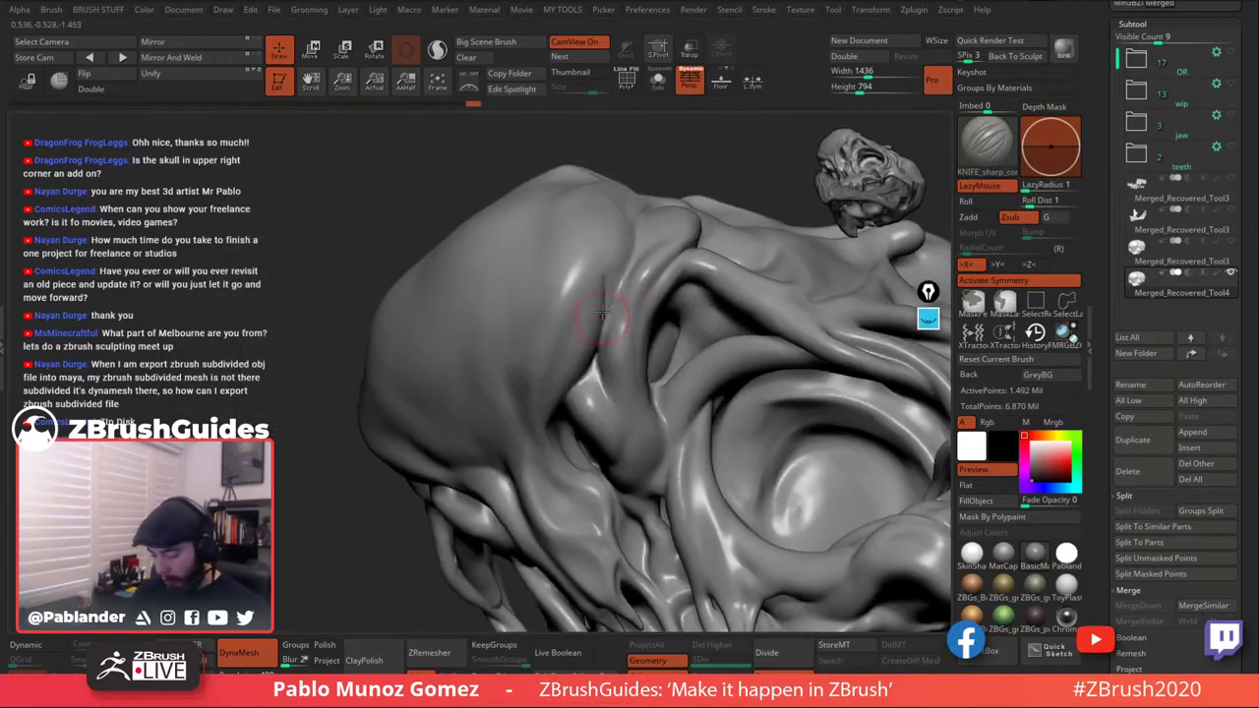
key(shift)
right_drag(624, 340, 610, 285)
shift+drag(612, 295, 639, 324)
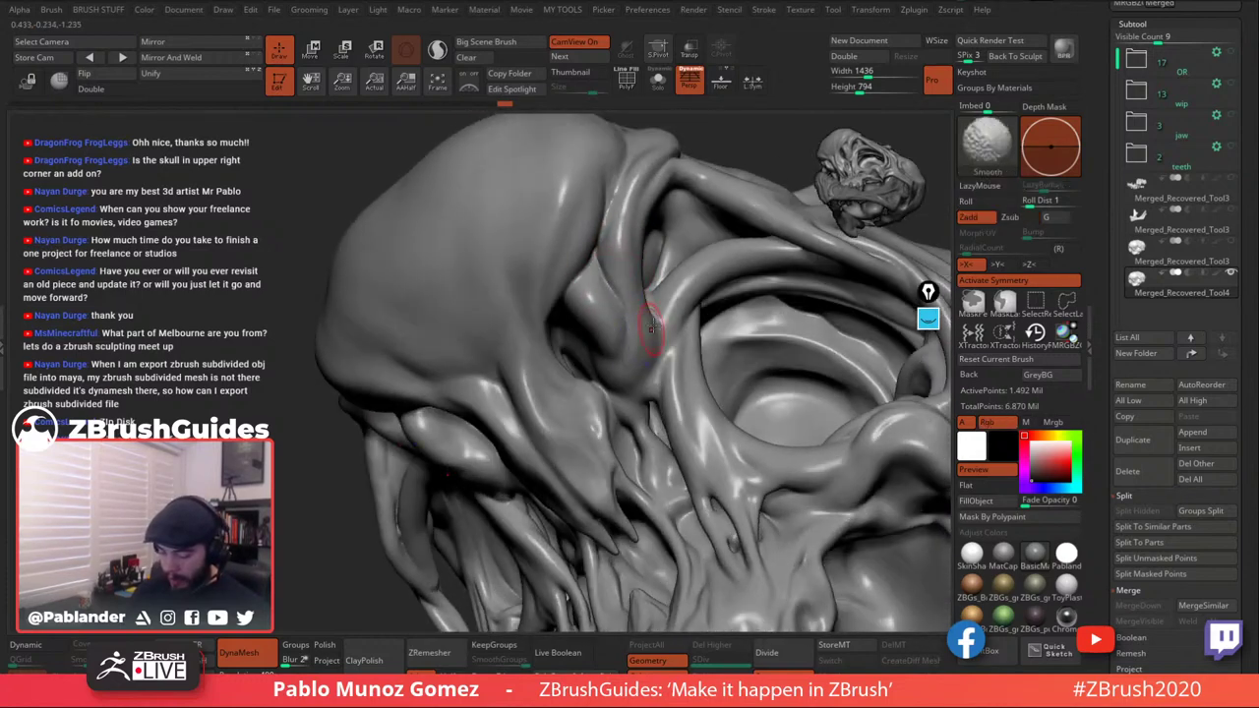
ctrl+right_drag(641, 326, 674, 363)
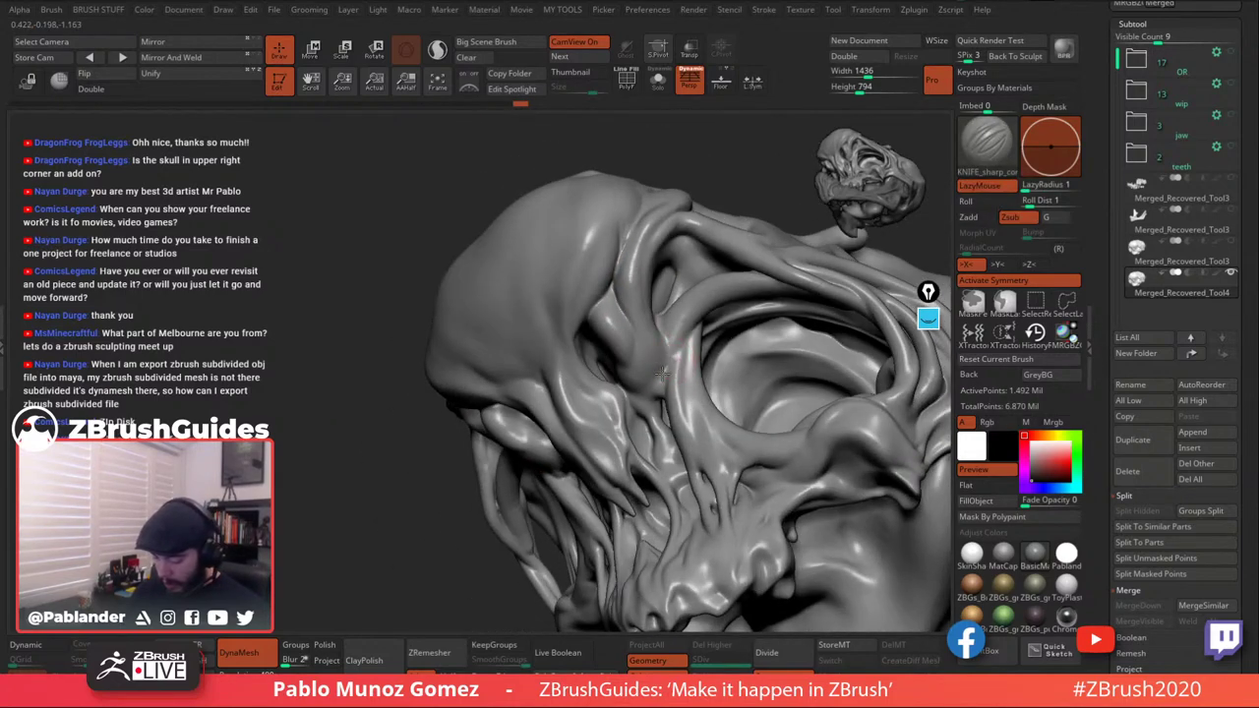
key(shift)
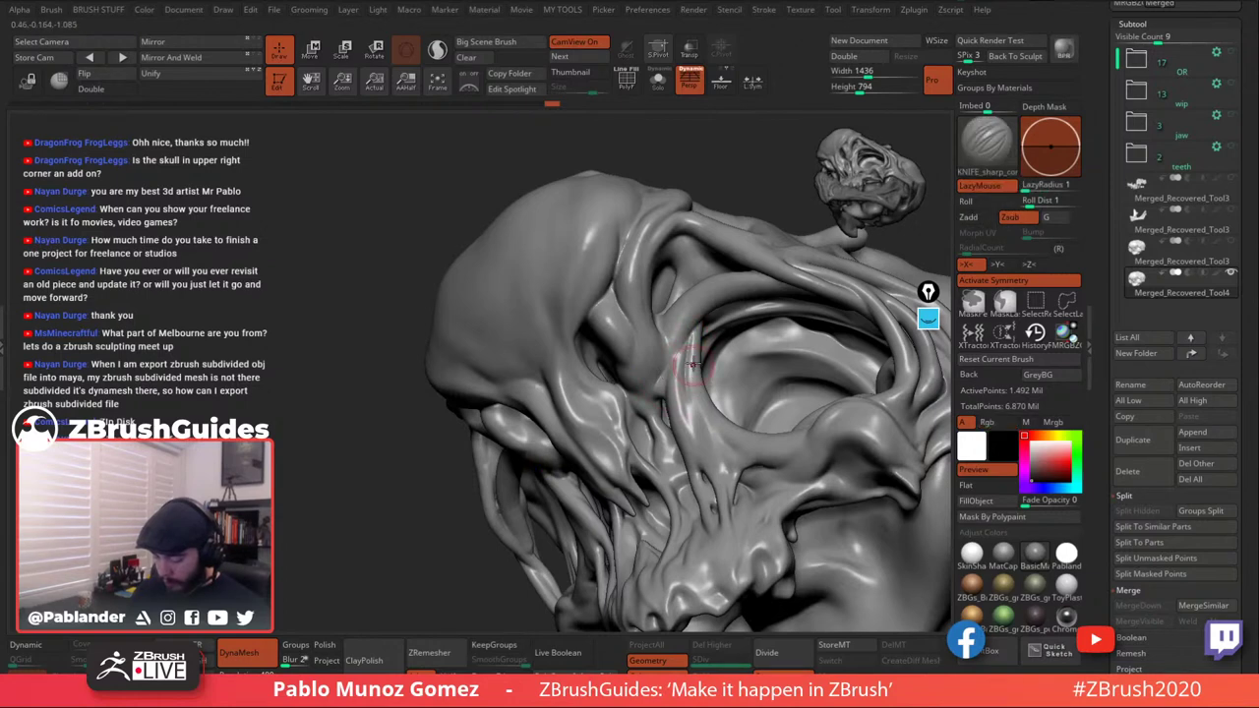
key(shift)
Carve and smooth the grooves between the tendon-like strands on the upper jaw.
right_drag(698, 433, 673, 323)
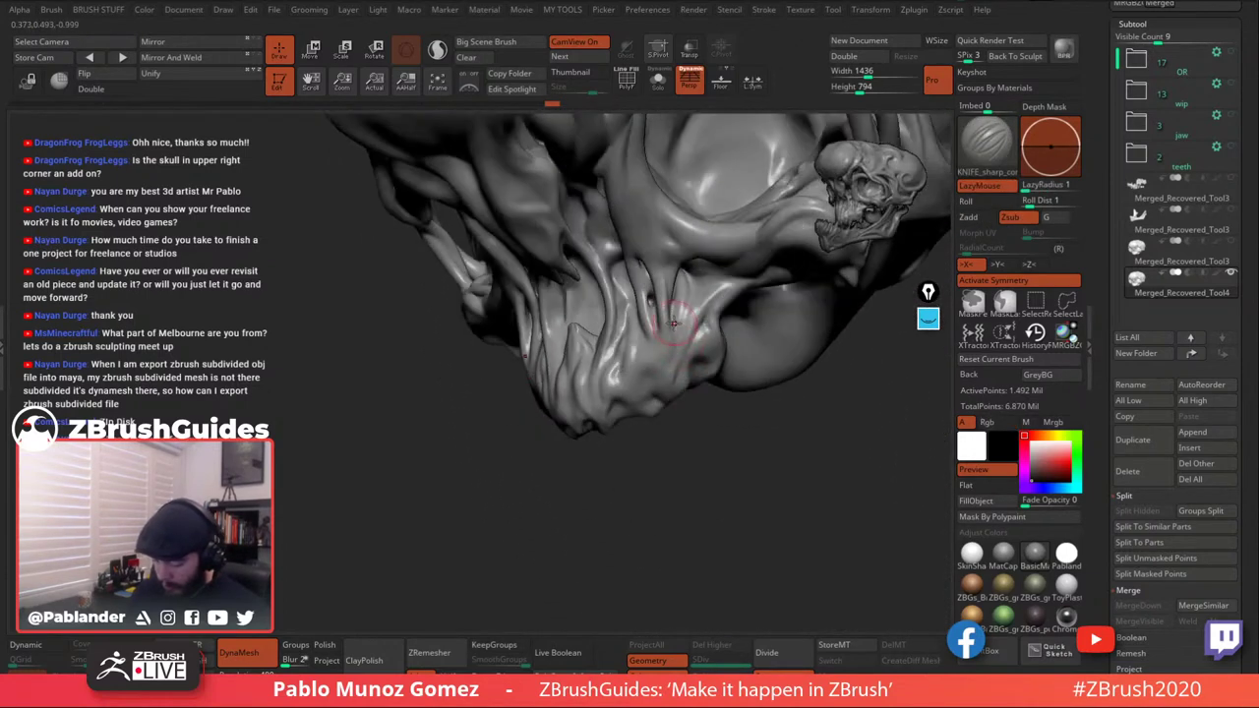
shift+drag(672, 374, 669, 362)
right_drag(603, 316, 664, 335)
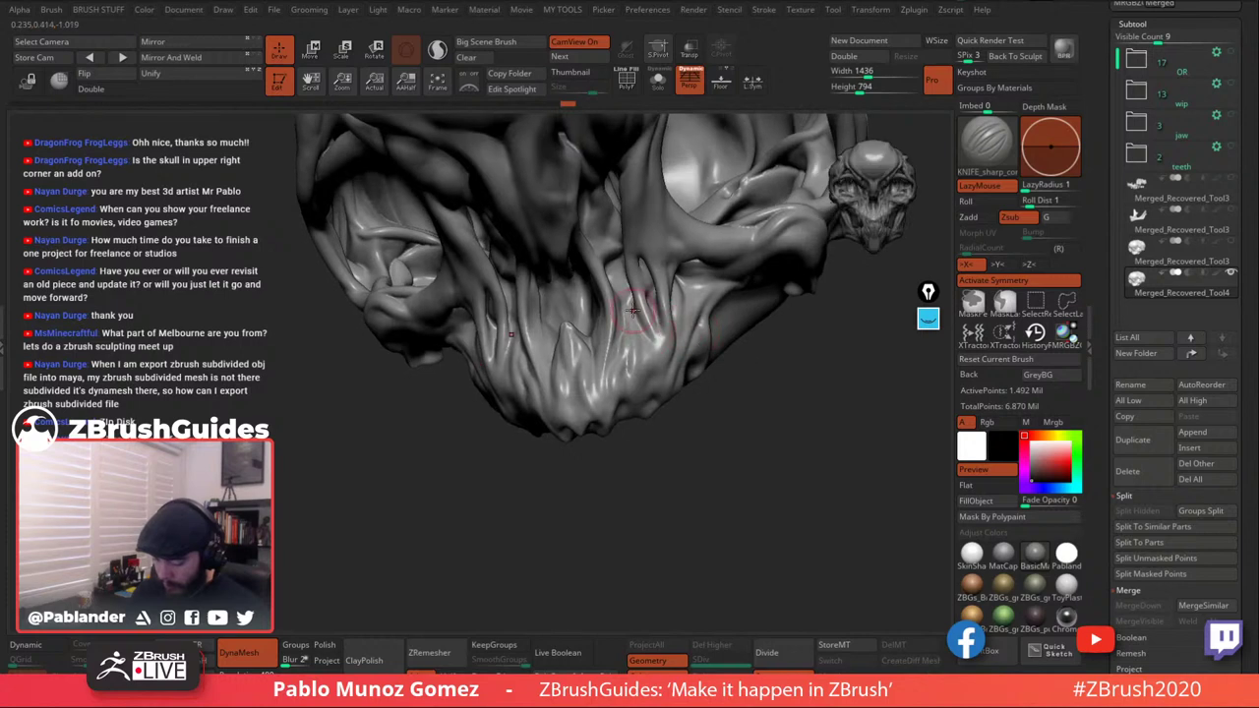
drag(635, 311, 648, 347)
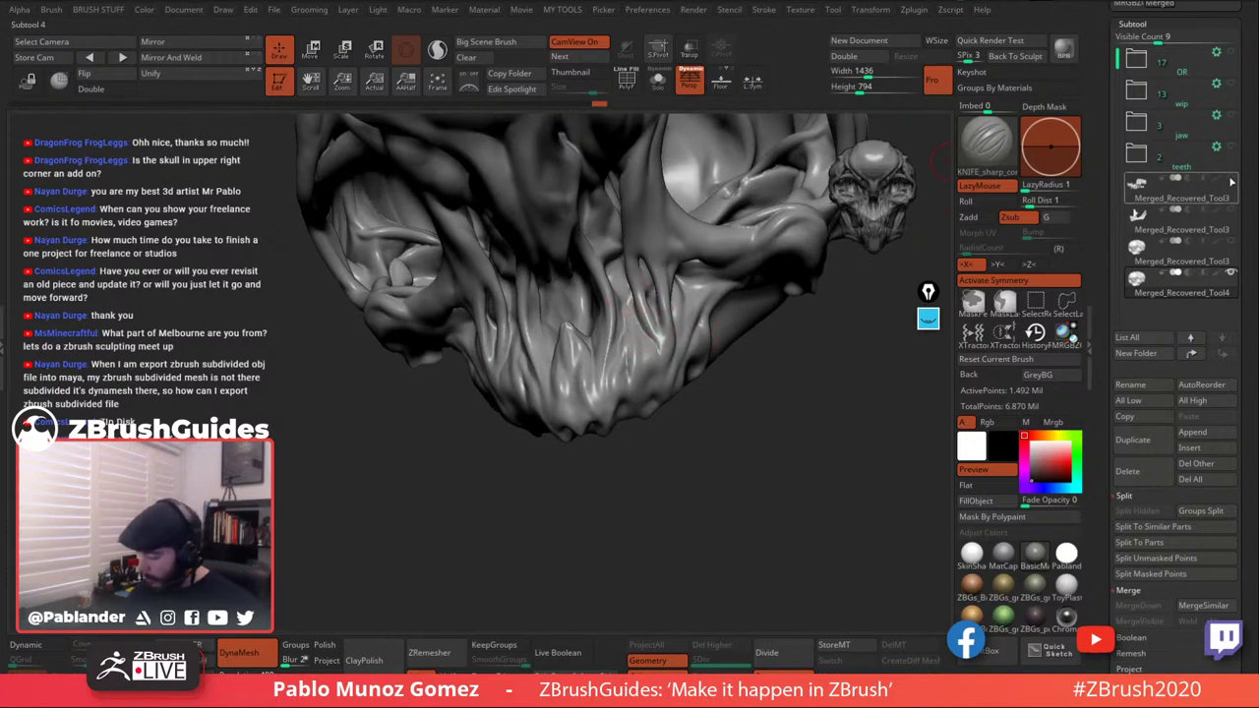
Show the teeth subtool and build up and smooth the gum line around the upper teeth with the Standard brush.
click(1232, 181)
mouse_move(770, 373)
right_down()
mouse_move(697, 385)
mouse_move(686, 403)
mouse_move(738, 410)
right_up()
key(space)
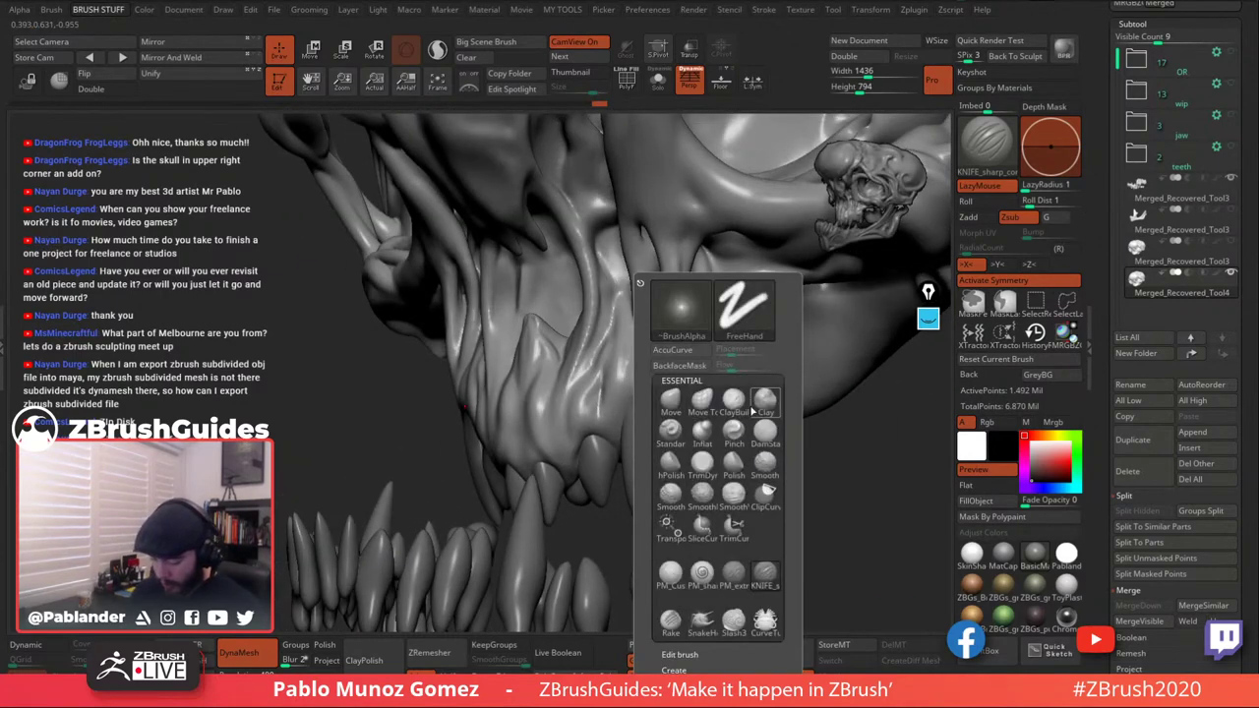
click(670, 430)
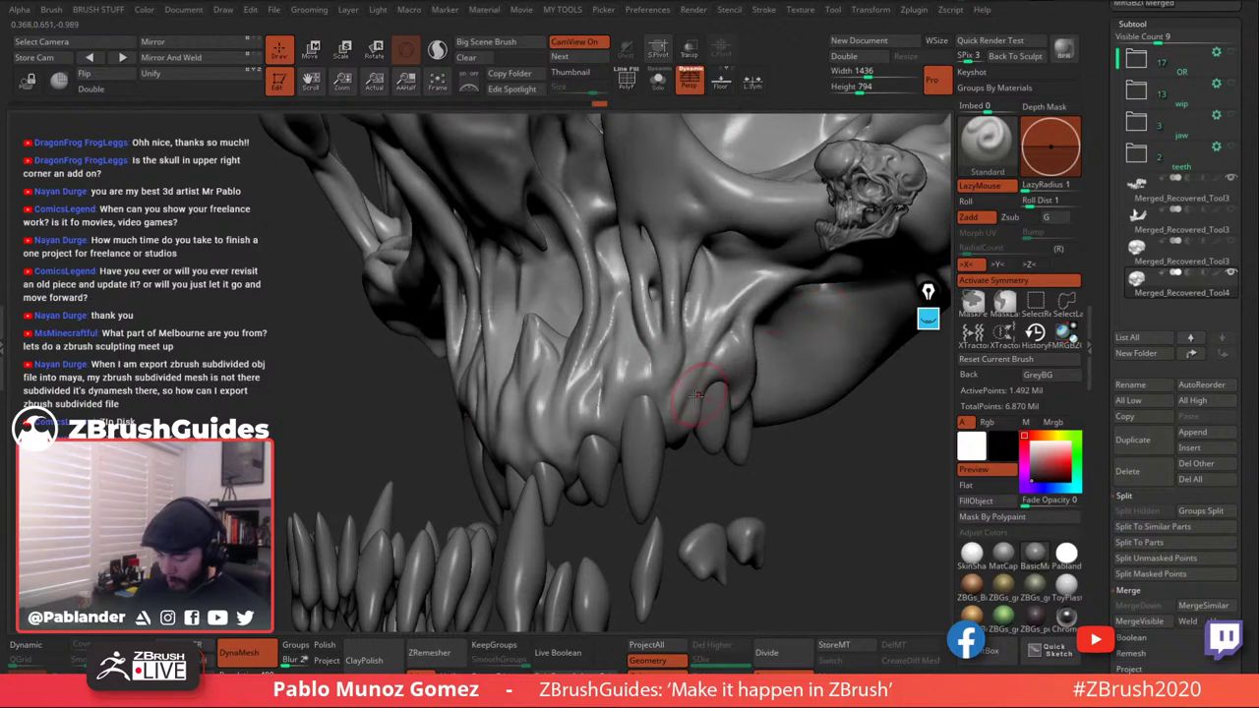
key(space)
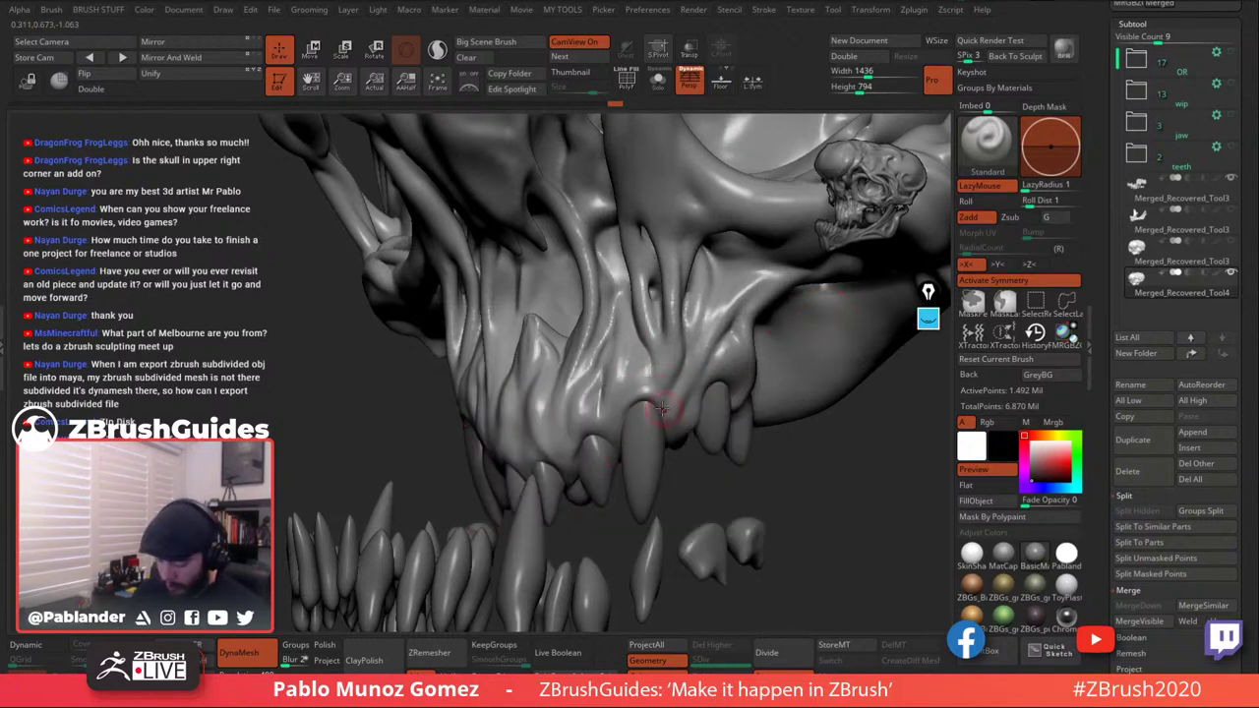
key(shift)
right_drag(621, 396, 620, 432)
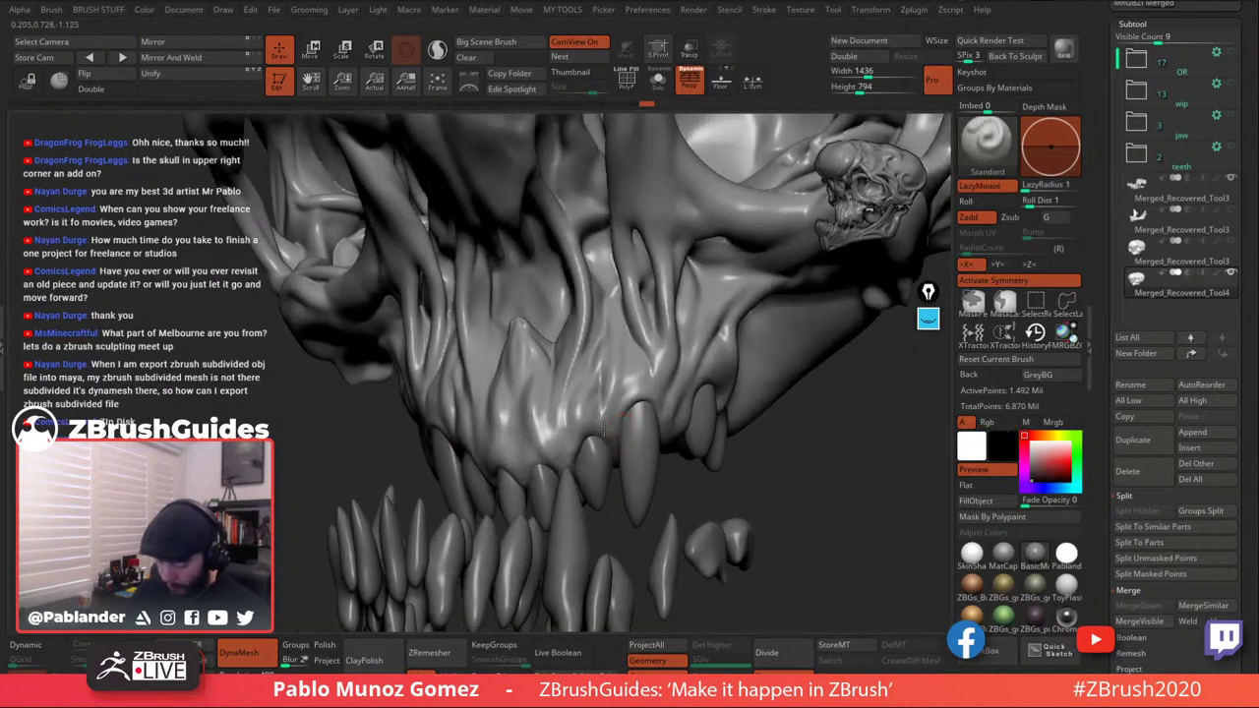
key(shift)
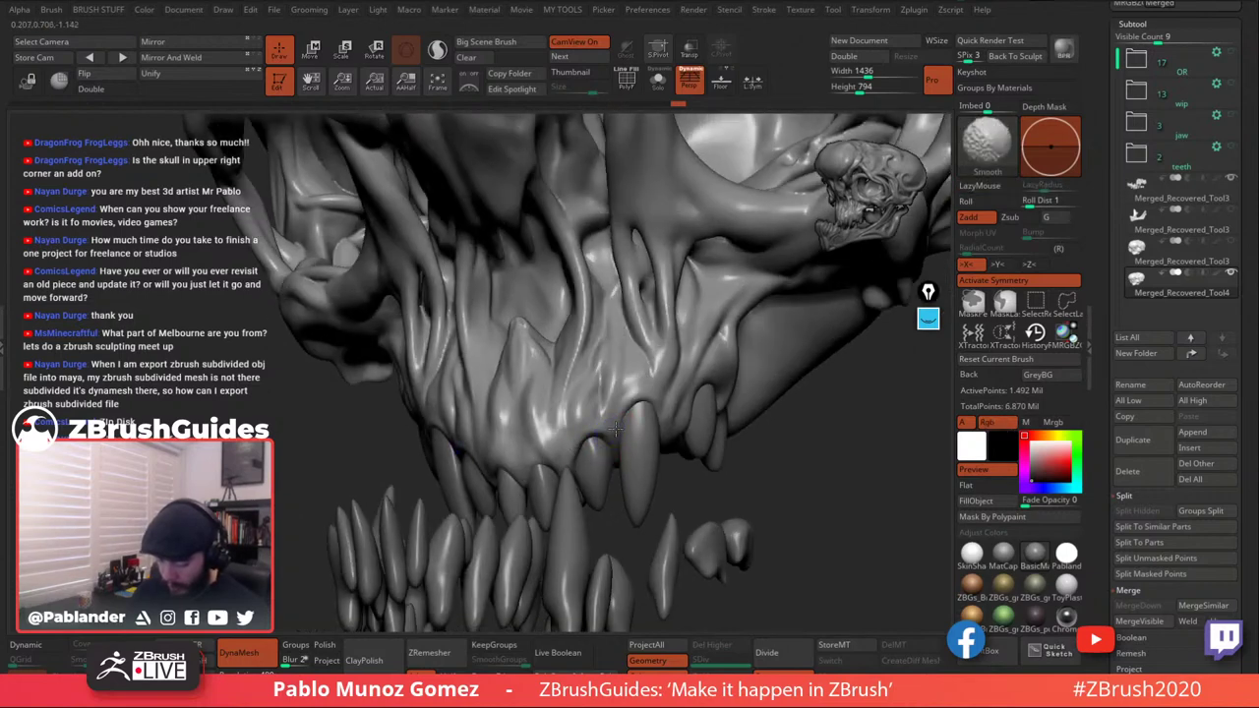
mouse_move(616, 426)
right_down()
mouse_move(585, 416)
mouse_move(740, 429)
mouse_move(675, 442)
mouse_move(736, 382)
right_up()
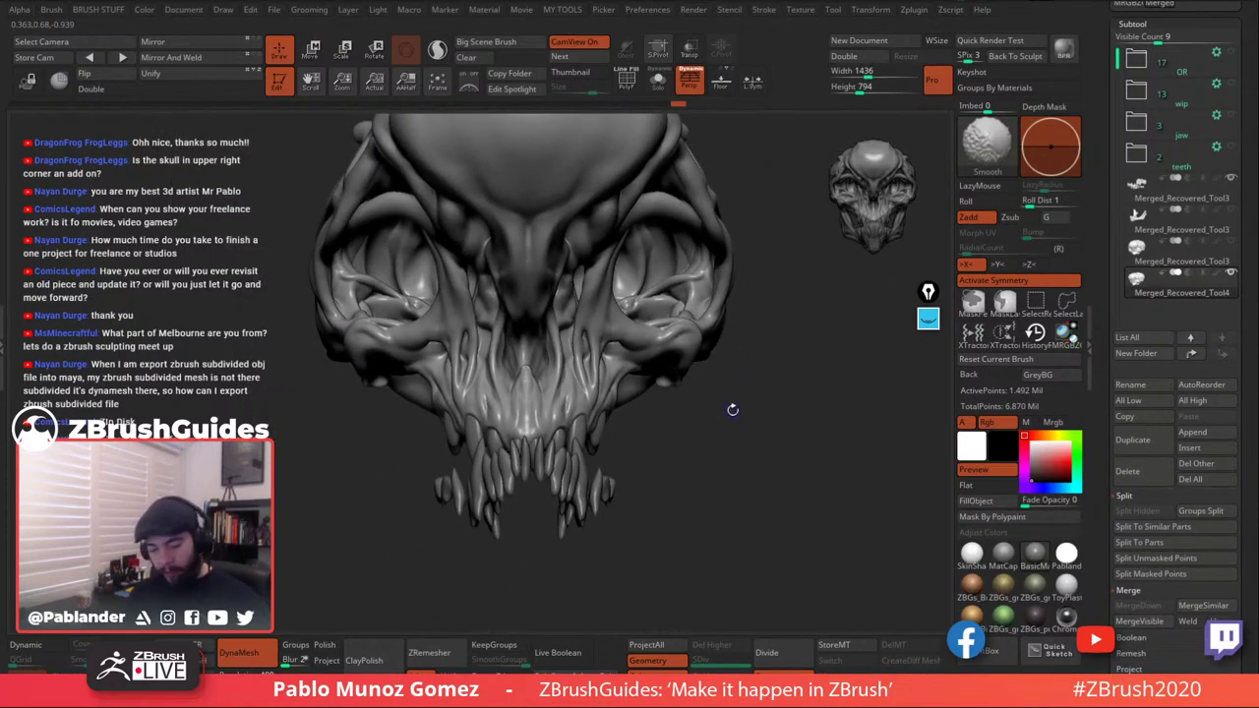
right_drag(731, 397, 745, 385)
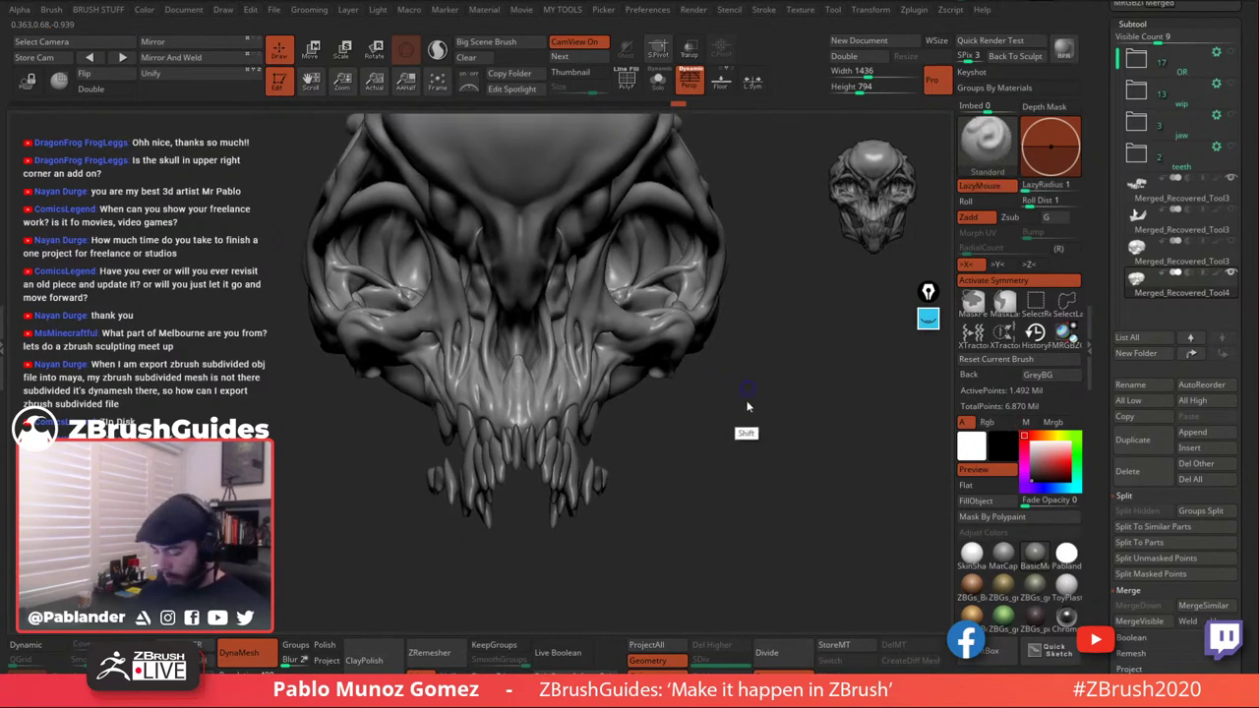
key(alt+Tab)
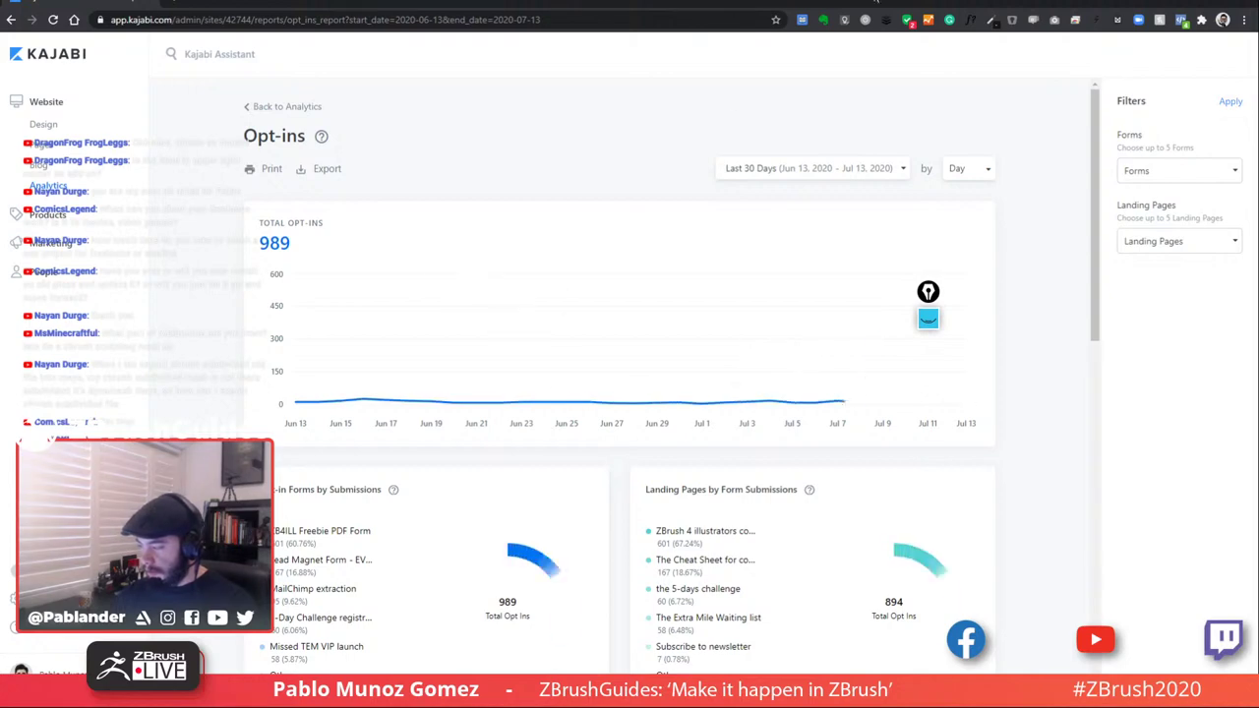
click(1185, 4)
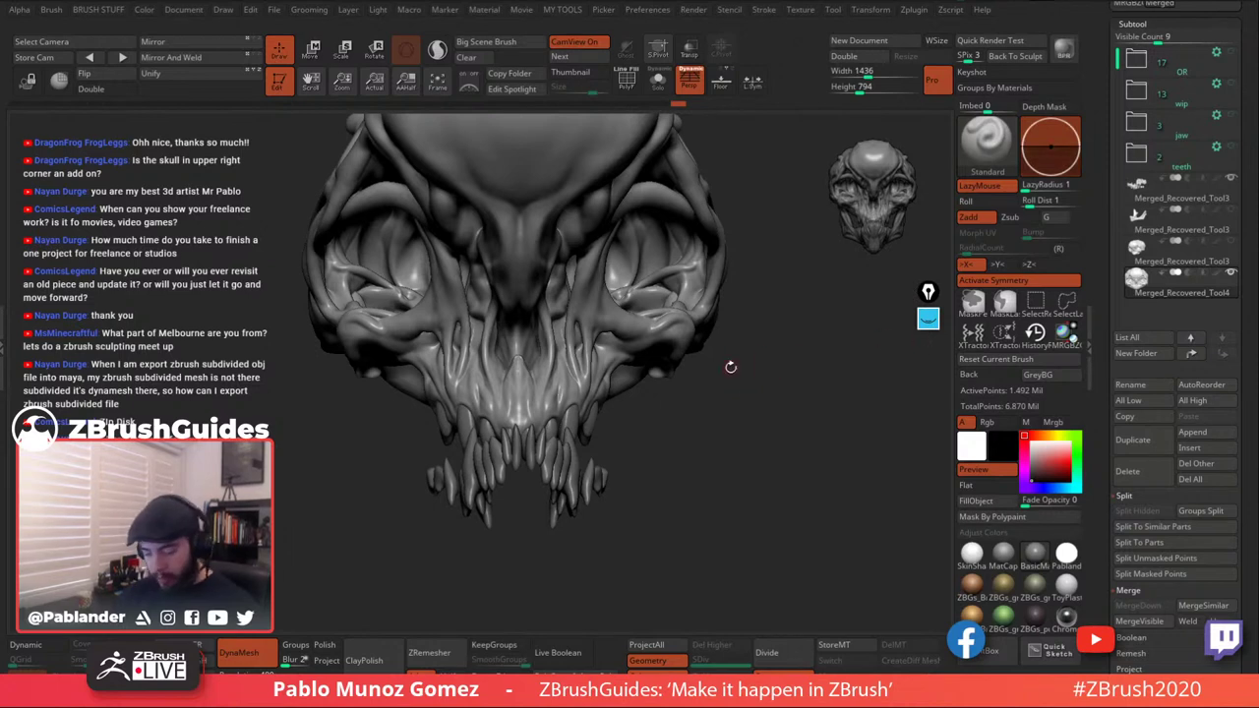
drag(731, 367, 760, 394)
mouse_move(1141, 247)
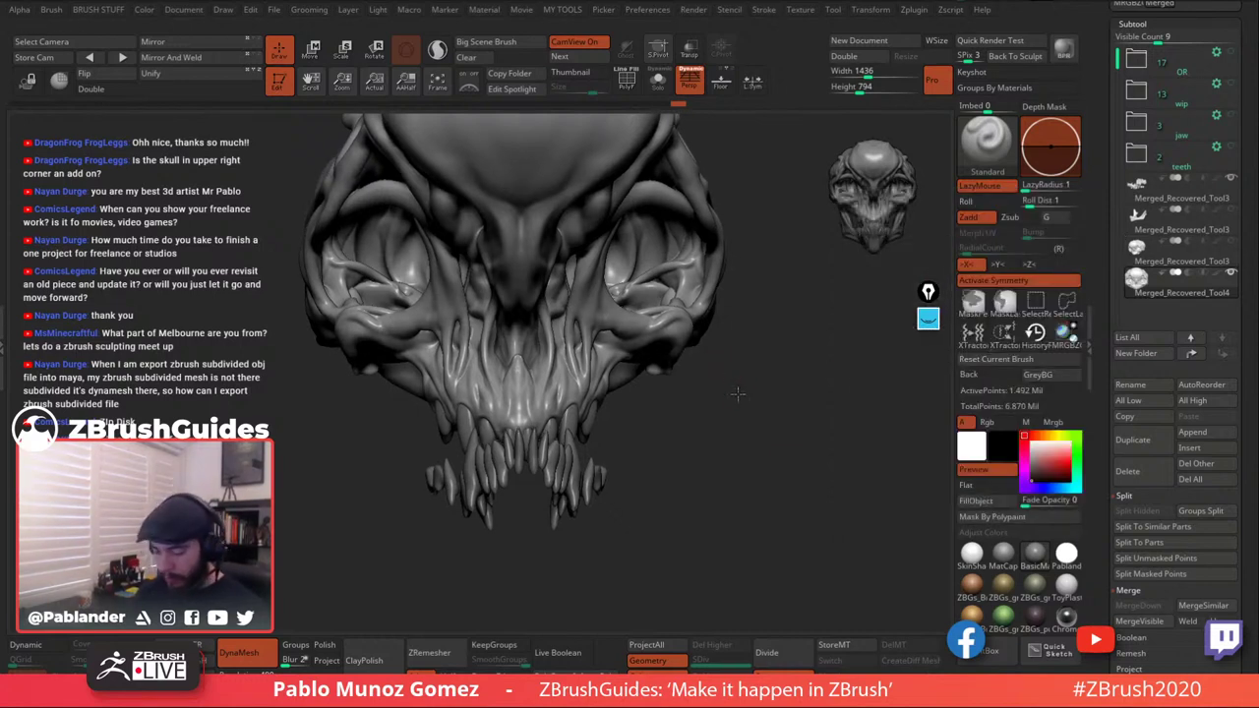
Build up and smooth the strand along the inner rim of the eye socket with the Standard brush.
drag(733, 372, 695, 354)
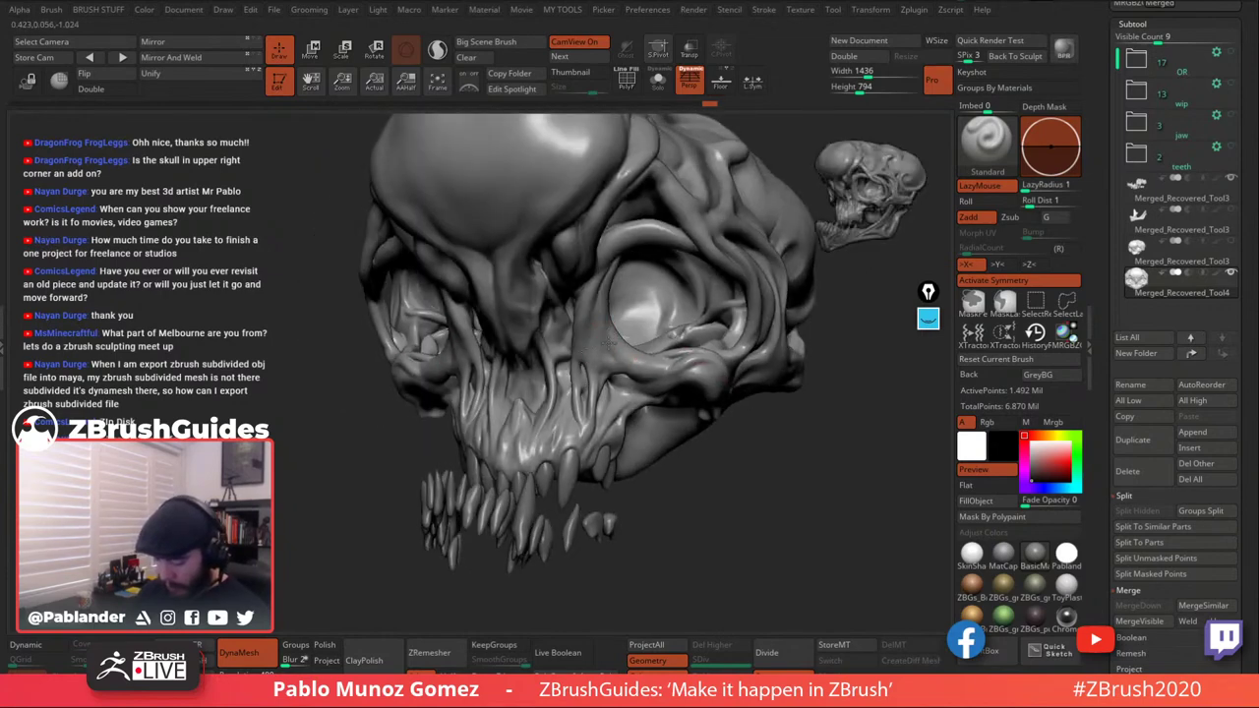
ctrl+right_drag(609, 341, 600, 318)
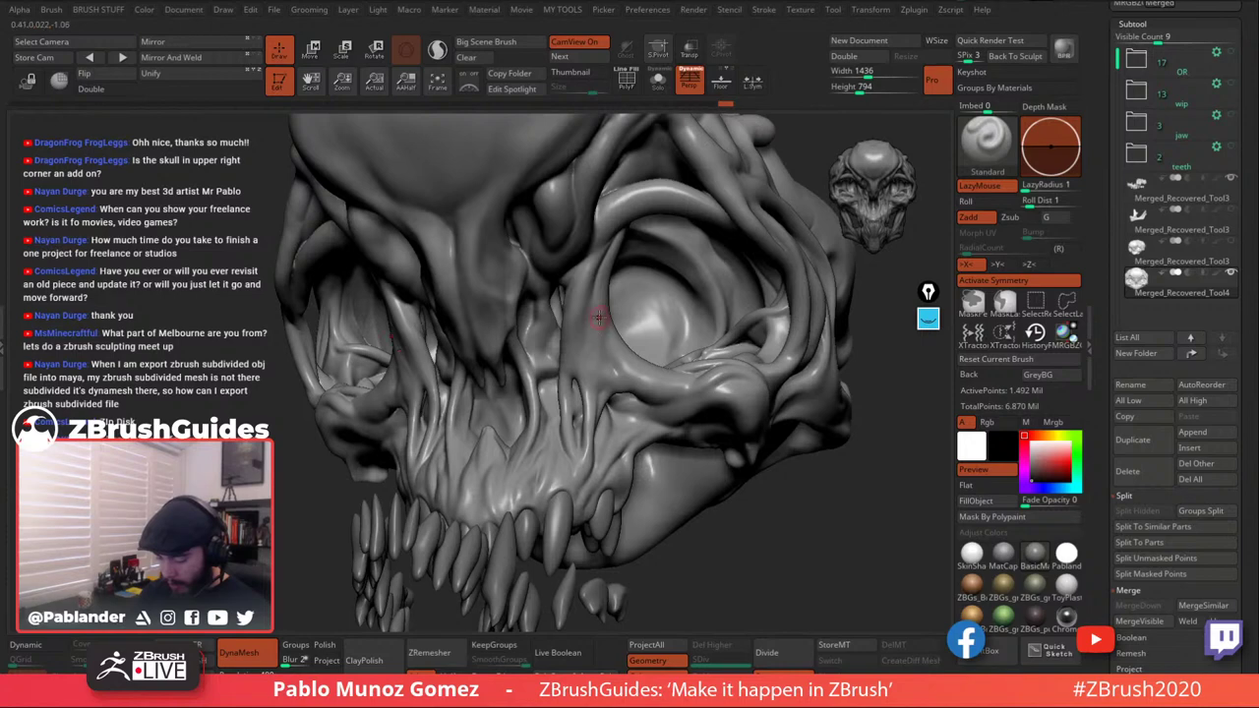
key(shift)
Smooth the gum around the rearmost upper teeth on the outer side of the jaw.
mouse_move(638, 363)
ctrl+right_down()
mouse_move(658, 418)
mouse_move(642, 344)
mouse_move(561, 386)
mouse_move(508, 393)
ctrl+right_up()
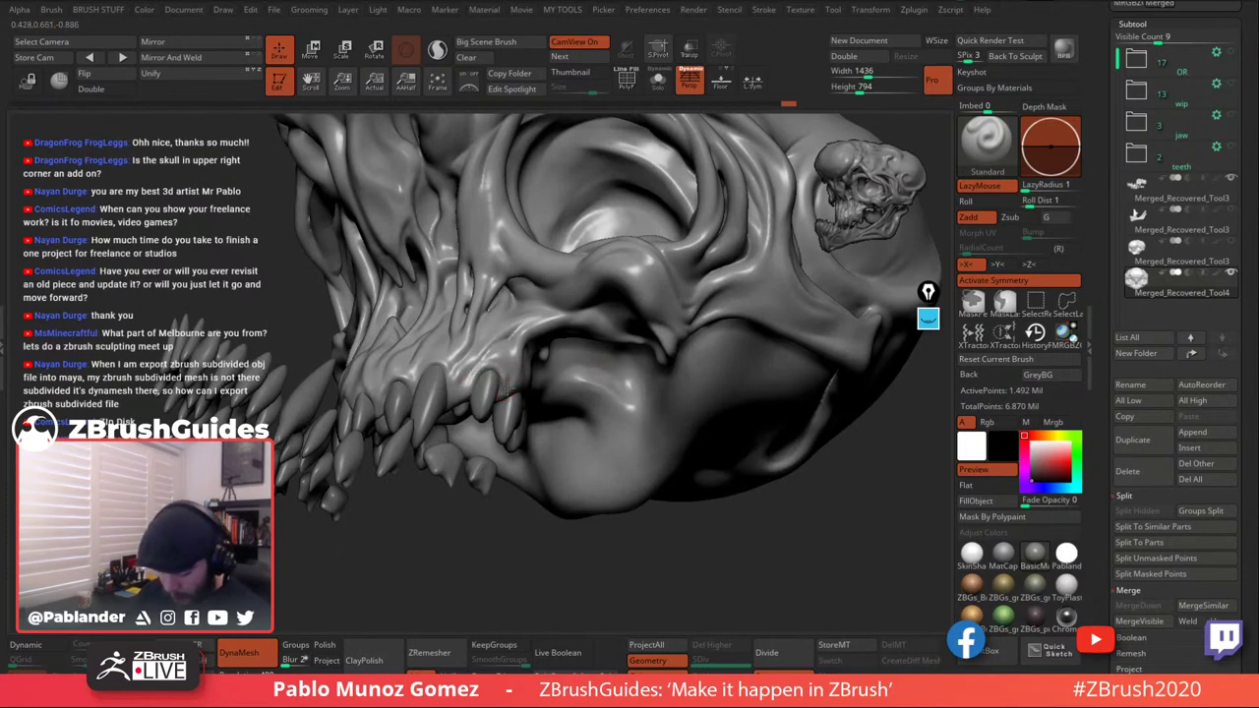
key(shift)
shift+drag(506, 381, 506, 385)
mouse_move(508, 382)
right_down()
mouse_move(561, 356)
mouse_move(517, 375)
mouse_move(559, 397)
mouse_move(420, 444)
mouse_move(467, 419)
mouse_move(456, 352)
mouse_move(433, 350)
mouse_move(456, 337)
right_up()
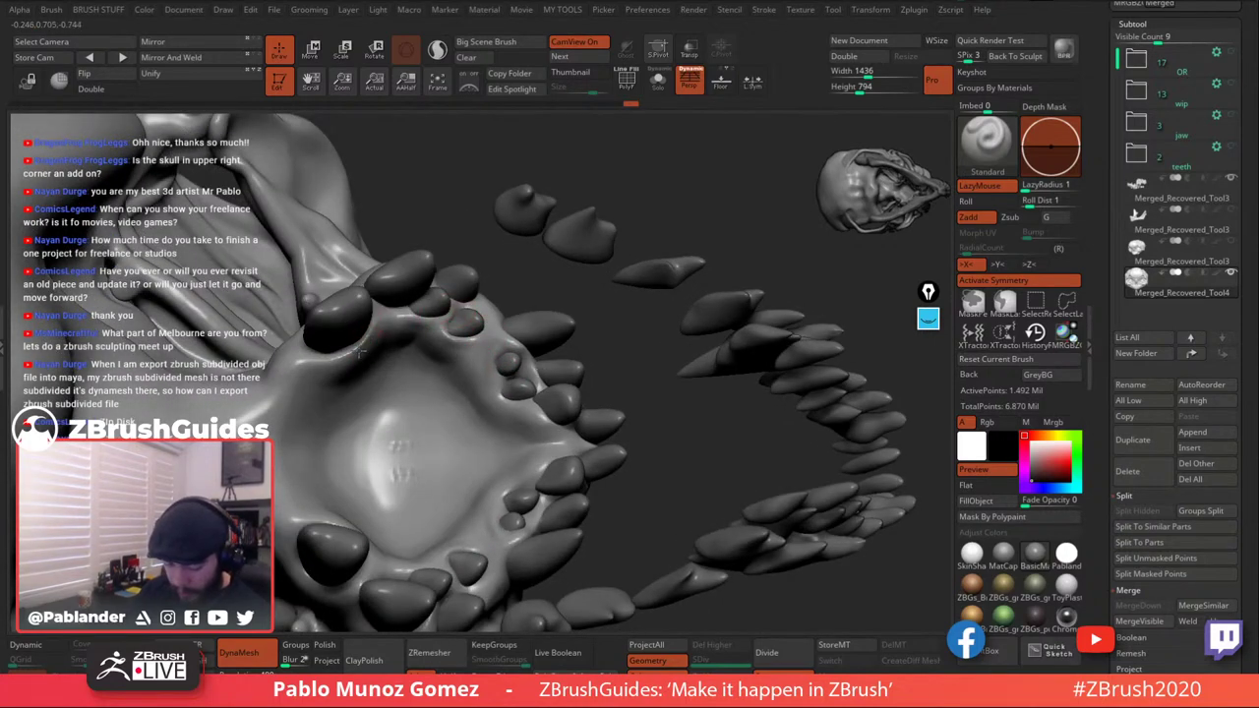
Refine and smooth the gum around the small inner upper teeth along the edge of the palate with the Standard brush.
mouse_move(361, 352)
shift+mouse_down()
mouse_move(307, 356)
mouse_move(359, 348)
shift+mouse_up()
mouse_move(498, 334)
right_down()
mouse_move(540, 391)
mouse_move(526, 362)
right_up()
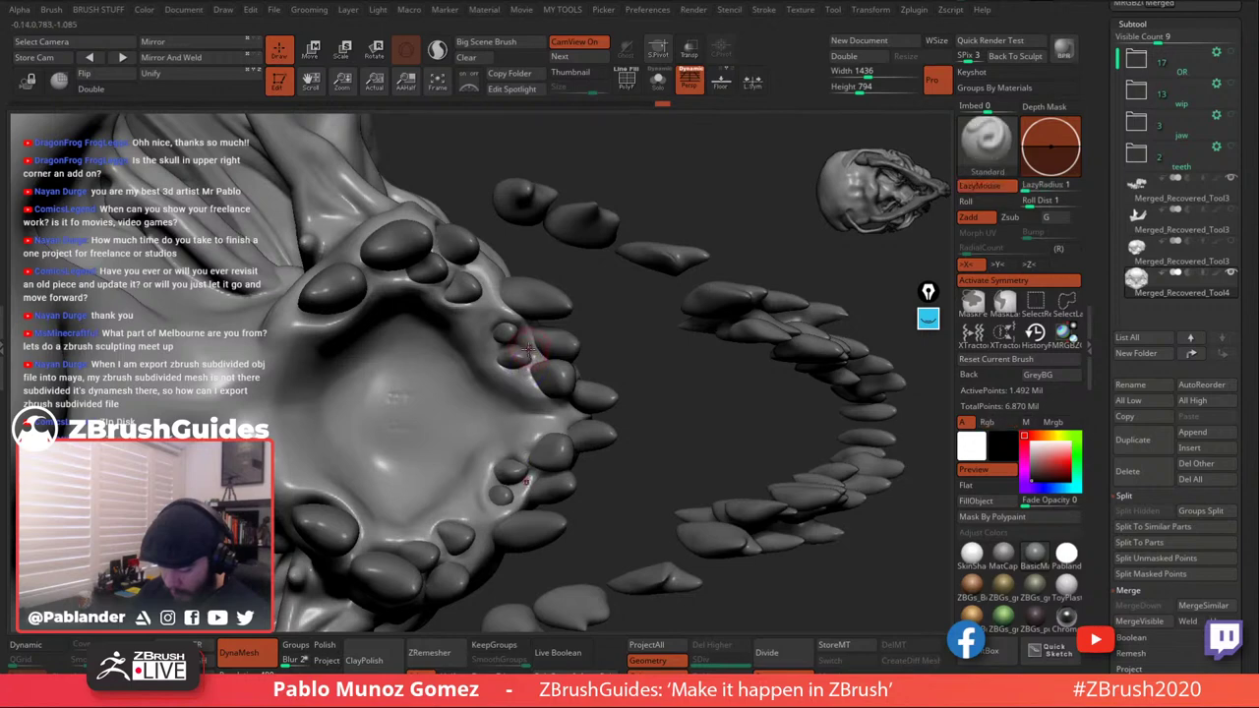
right_drag(521, 337, 521, 326)
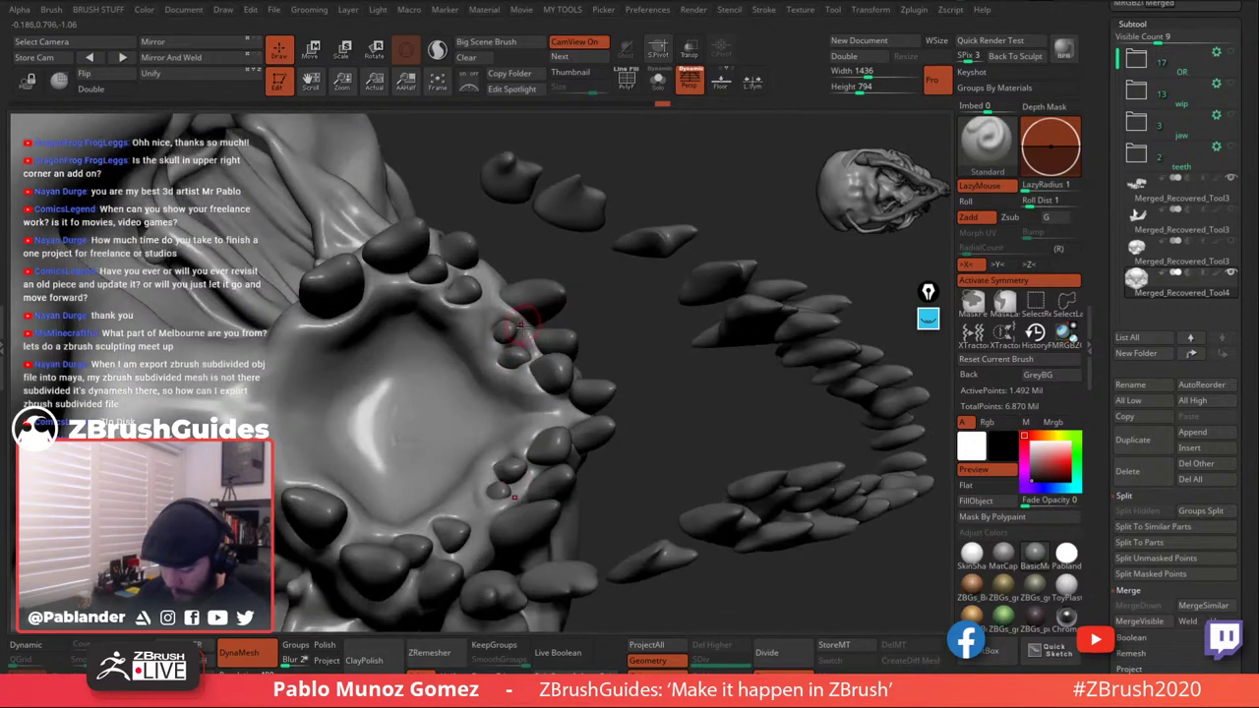
drag(505, 350, 496, 366)
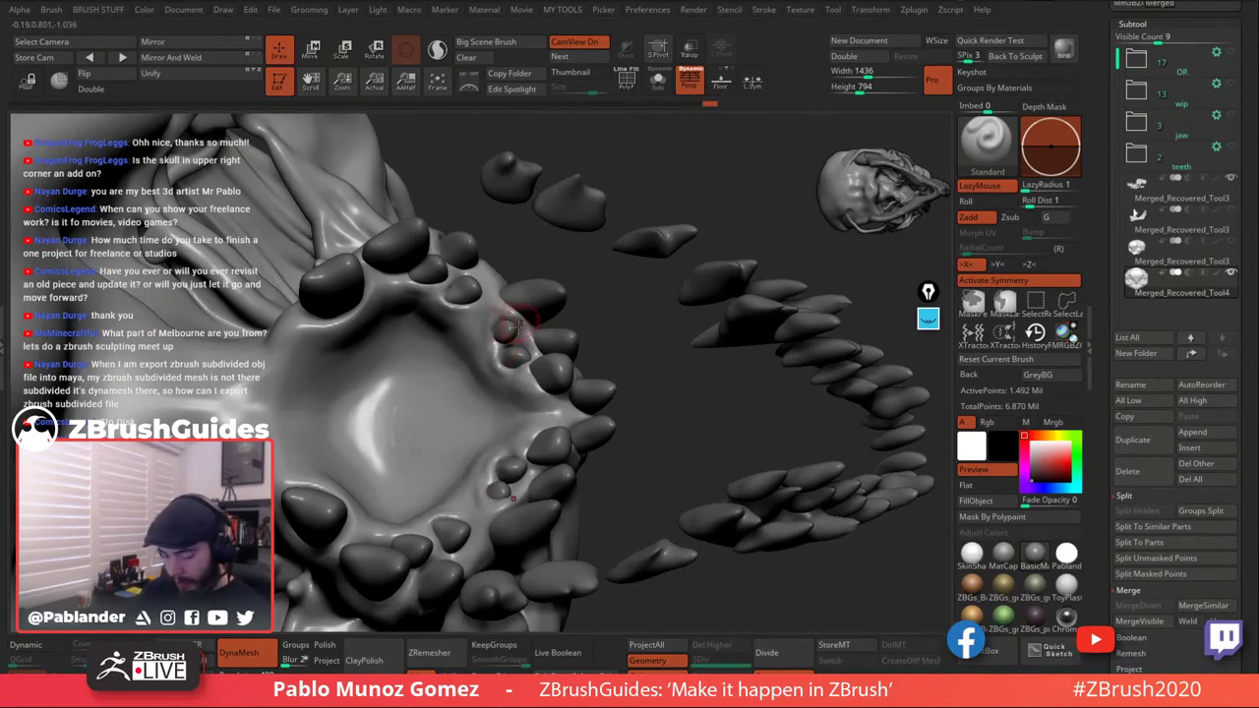
right_drag(504, 302, 417, 228)
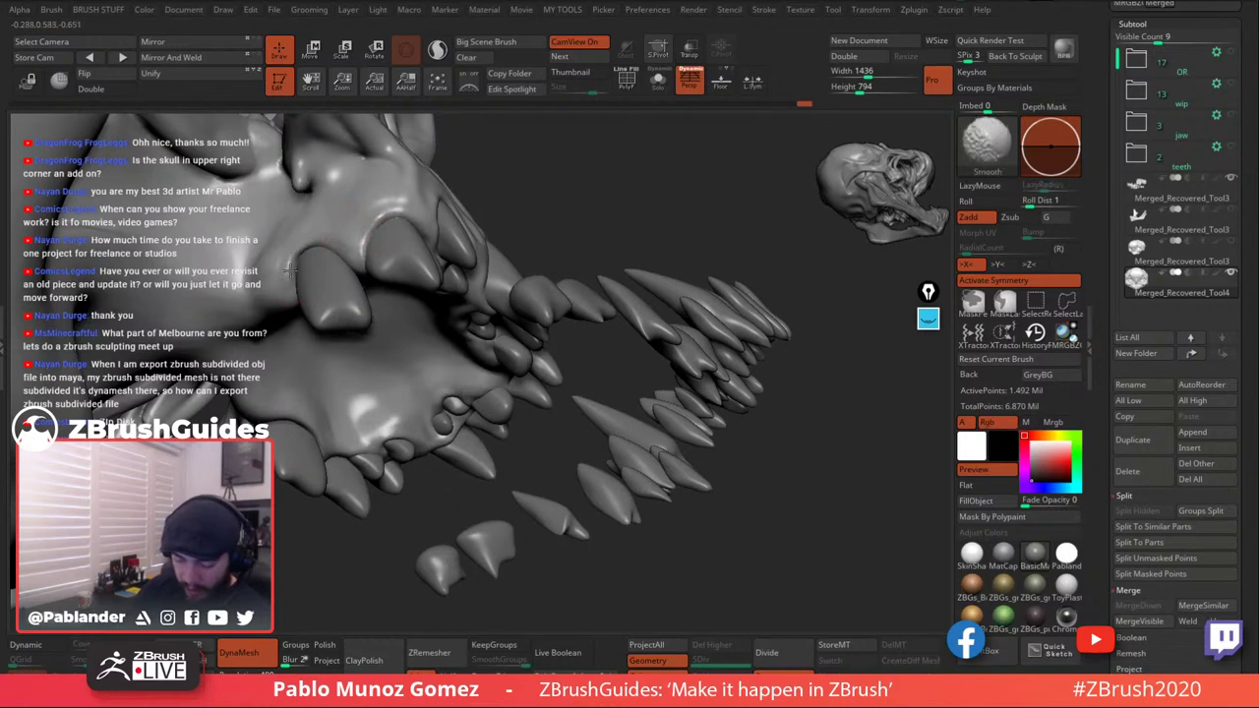
mouse_move(431, 181)
right_down()
mouse_move(399, 212)
mouse_move(516, 285)
mouse_move(706, 446)
mouse_move(739, 366)
mouse_move(704, 395)
mouse_move(729, 413)
mouse_move(754, 387)
mouse_move(725, 416)
mouse_move(734, 405)
mouse_move(759, 448)
mouse_move(762, 405)
right_up()
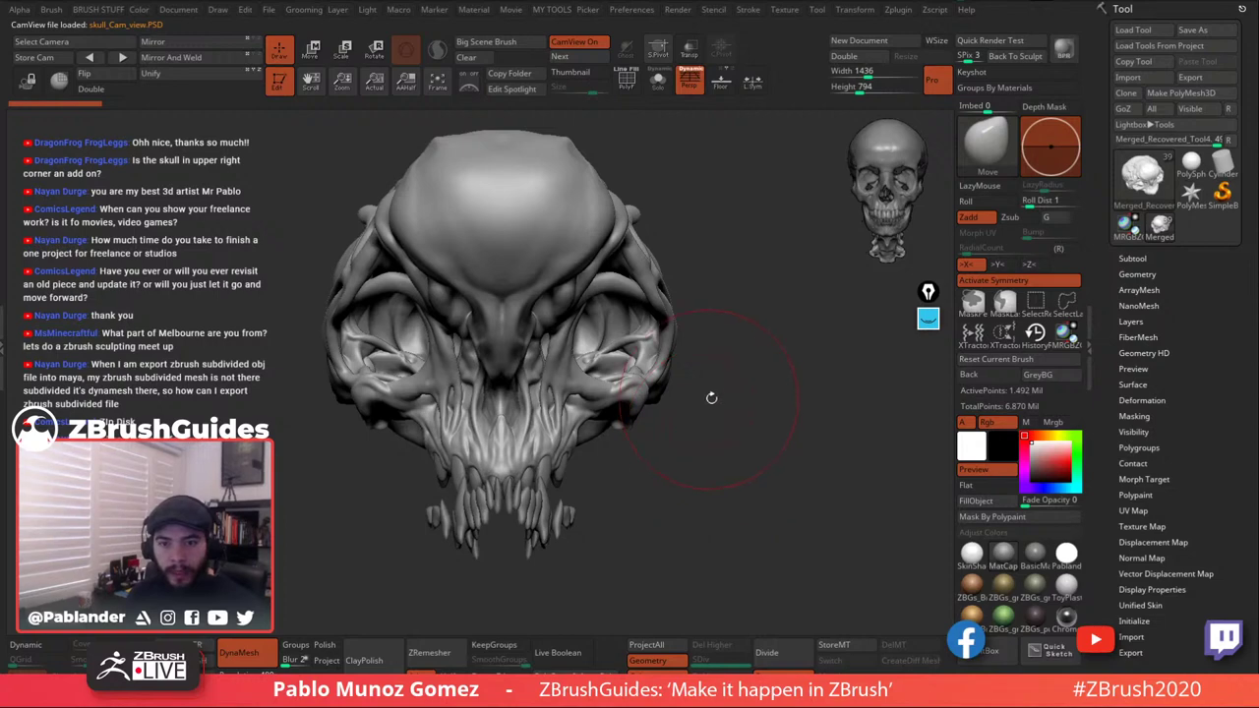
Build up the gum above the front upper teeth with the PM_Custom_Clay brush and smooth it.
mouse_move(711, 396)
mouse_down()
mouse_move(722, 393)
mouse_move(714, 403)
mouse_move(737, 427)
mouse_move(702, 379)
mouse_move(606, 433)
mouse_move(622, 374)
mouse_up()
key(space)
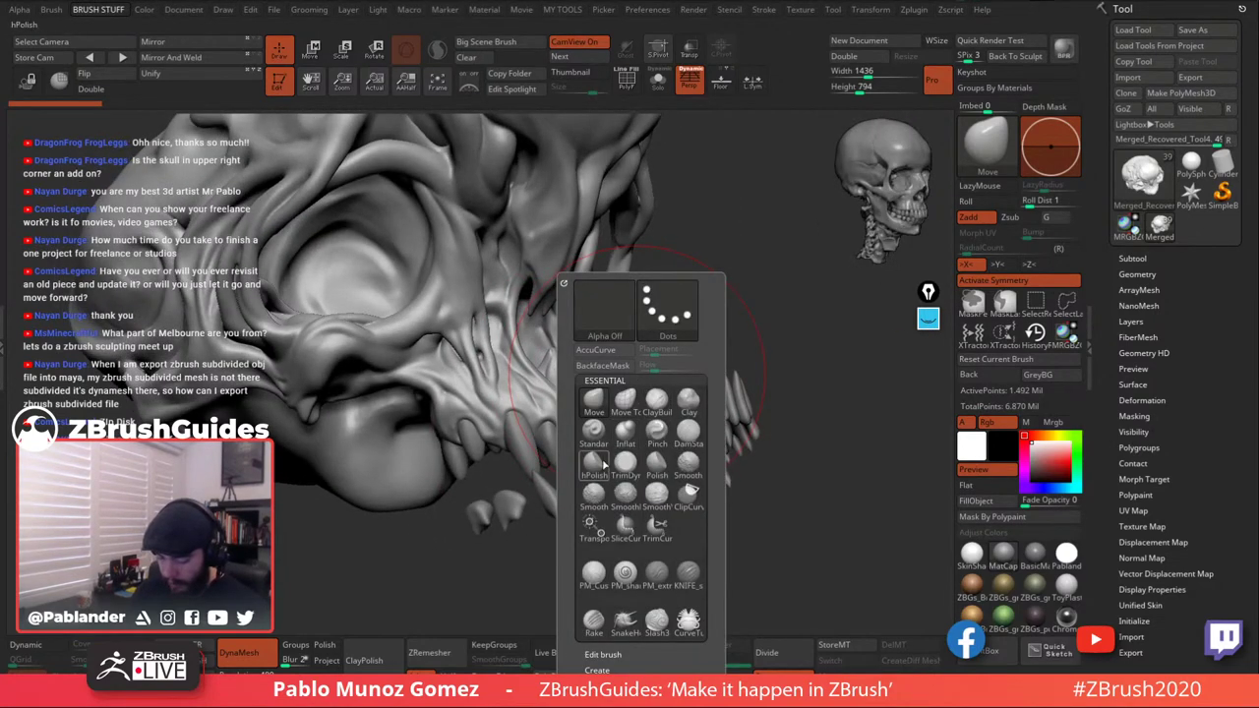
click(594, 573)
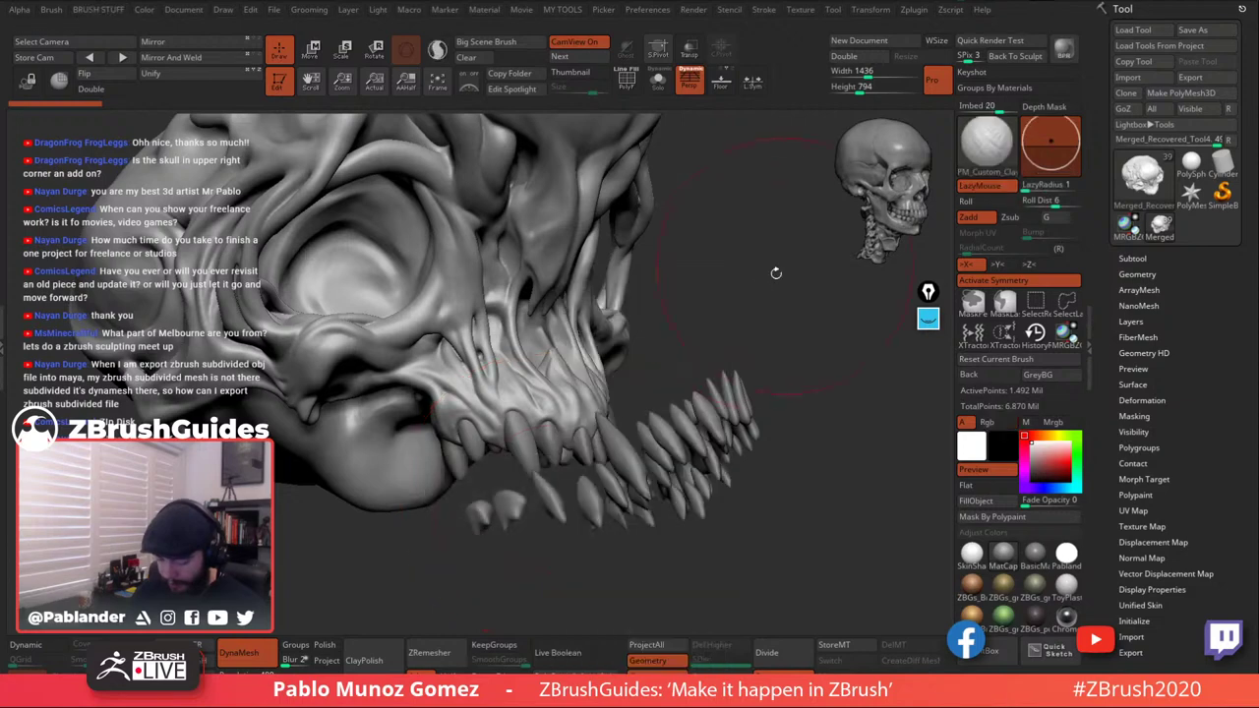
key(space)
mouse_move(744, 290)
mouse_down()
mouse_move(730, 290)
mouse_move(713, 393)
mouse_up()
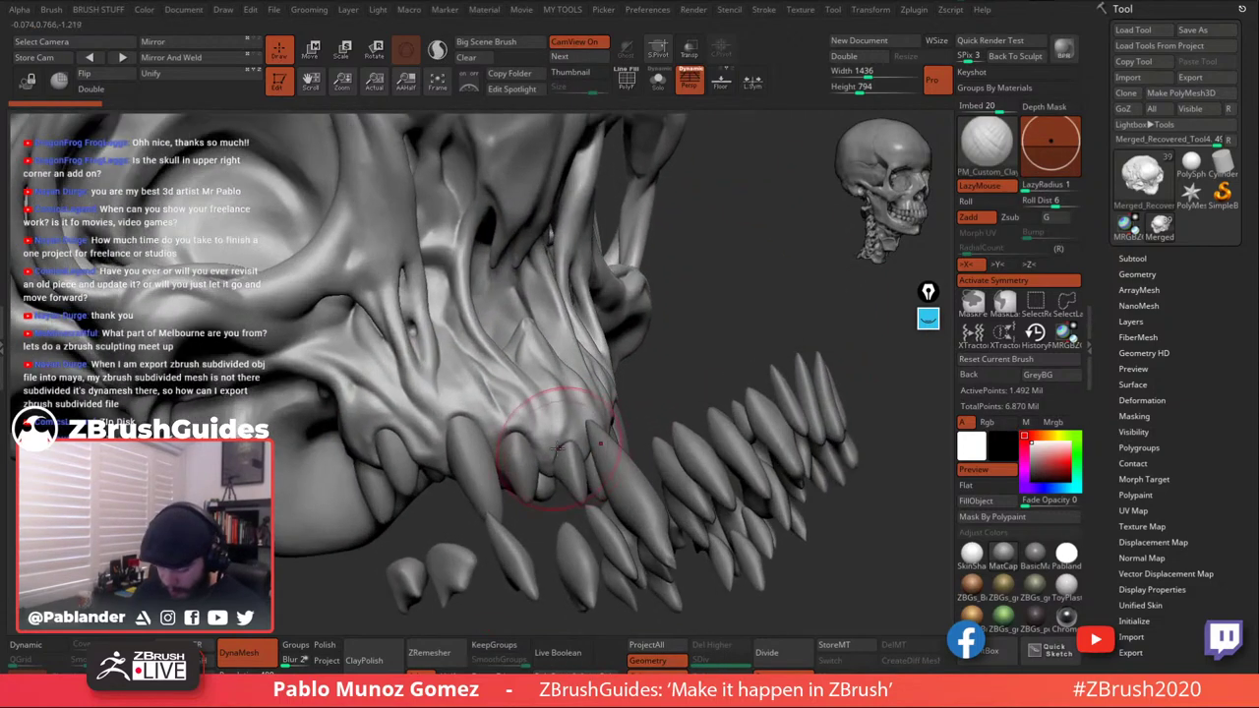
key(space)
mouse_move(561, 431)
mouse_down()
mouse_move(553, 463)
mouse_move(557, 434)
mouse_move(521, 420)
mouse_move(532, 431)
mouse_up()
shift+drag(532, 419, 547, 440)
mouse_move(548, 443)
right_down()
mouse_move(490, 396)
mouse_move(519, 343)
mouse_move(566, 361)
mouse_move(510, 386)
right_up()
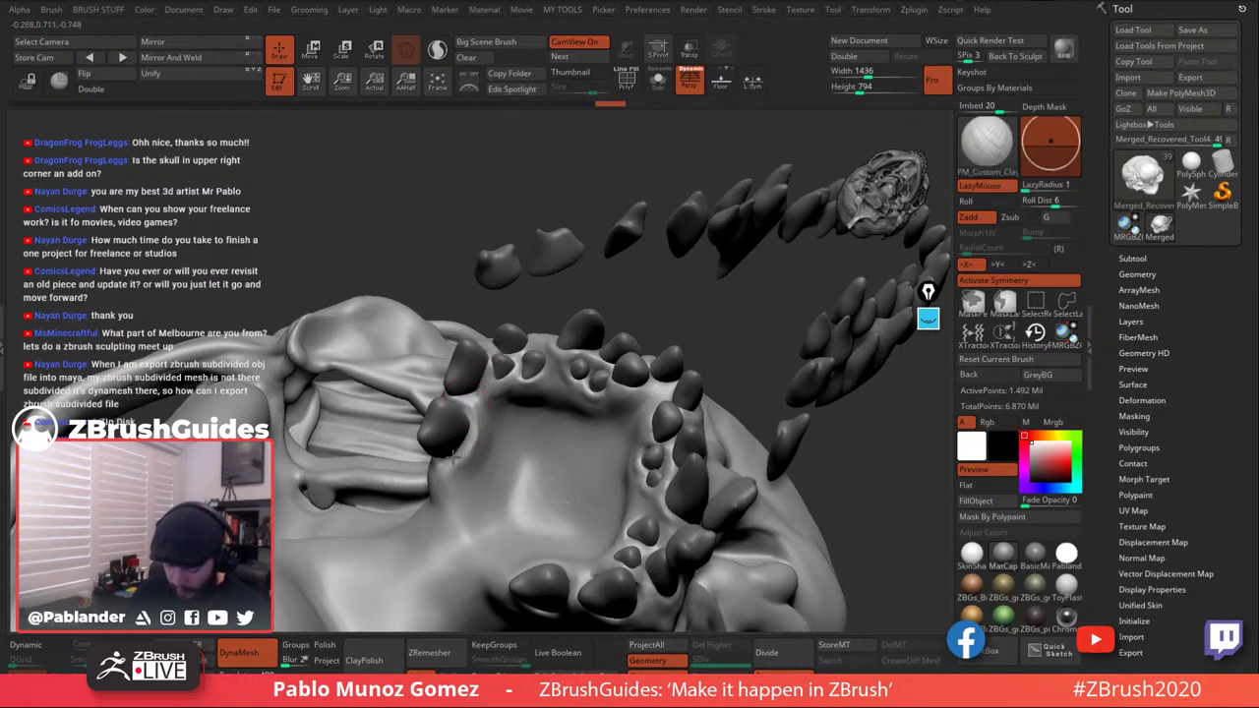
Smooth the gum ridge on the palate side, from the rear upper teeth to the small inner front teeth.
shift+drag(483, 408, 481, 435)
mouse_move(492, 419)
right_down()
mouse_move(552, 385)
mouse_move(559, 346)
right_up()
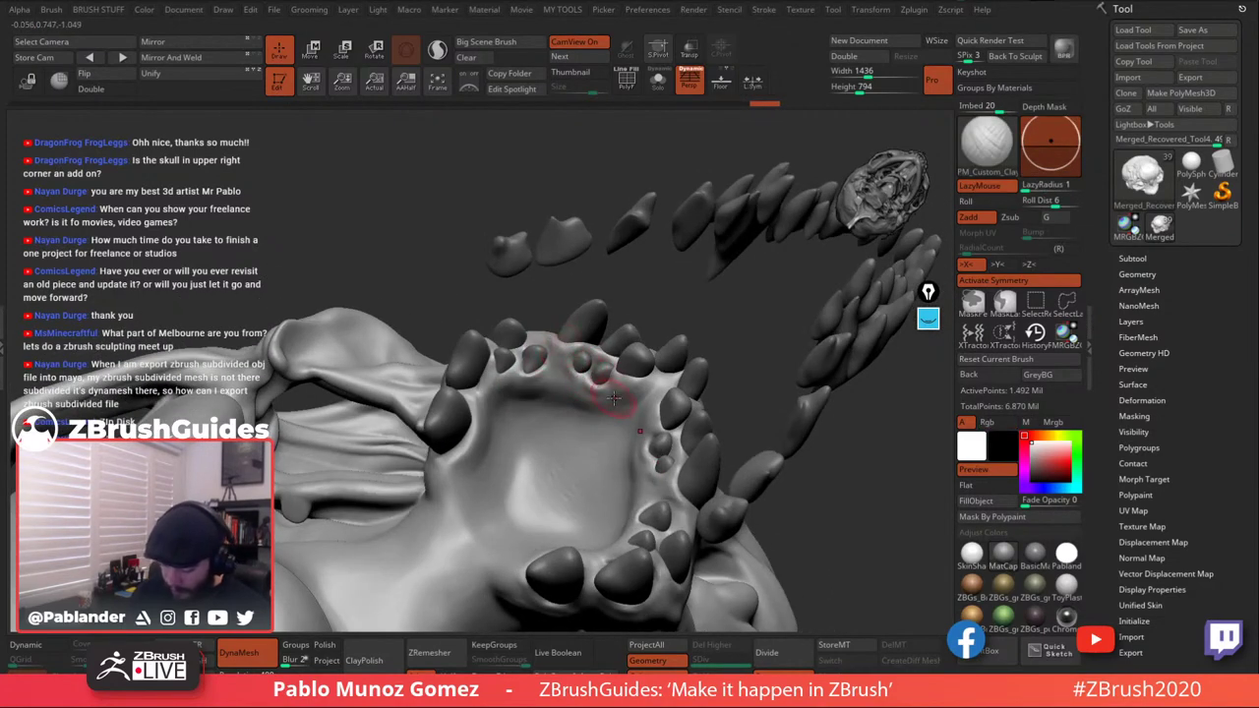
mouse_move(613, 398)
right_down()
mouse_move(617, 407)
mouse_move(638, 389)
right_up()
key(shift)
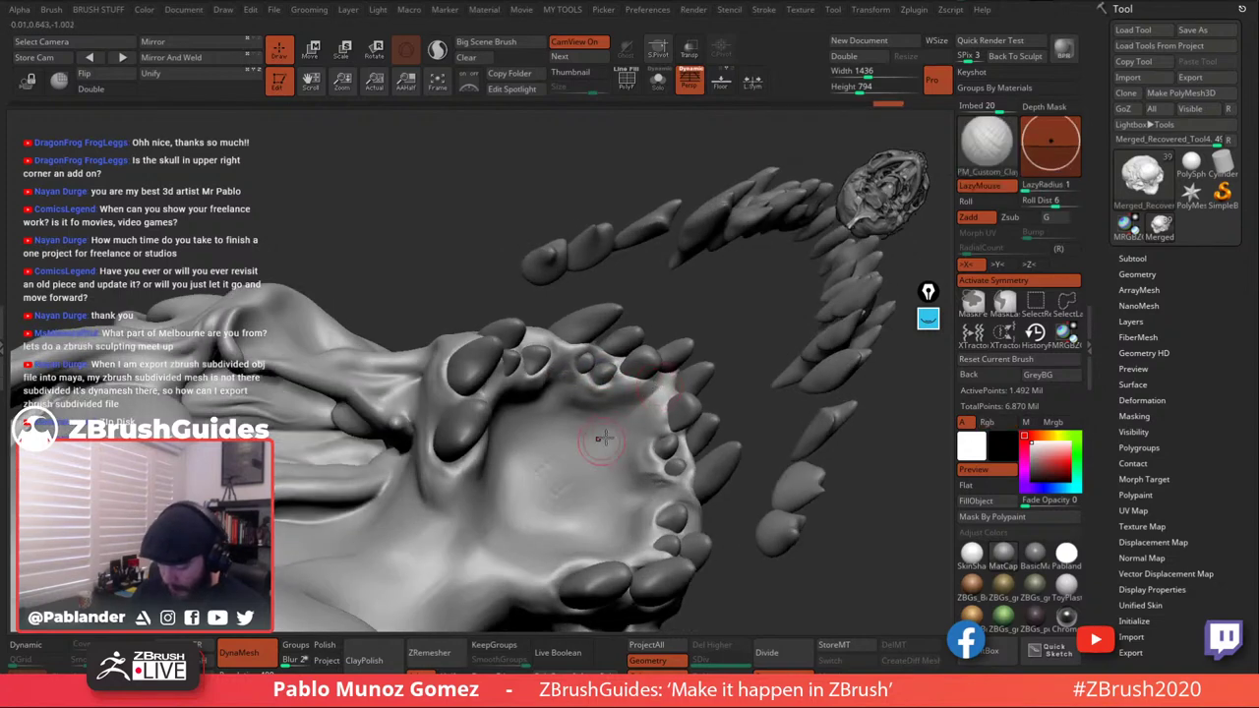
shift+right_drag(604, 437, 614, 442)
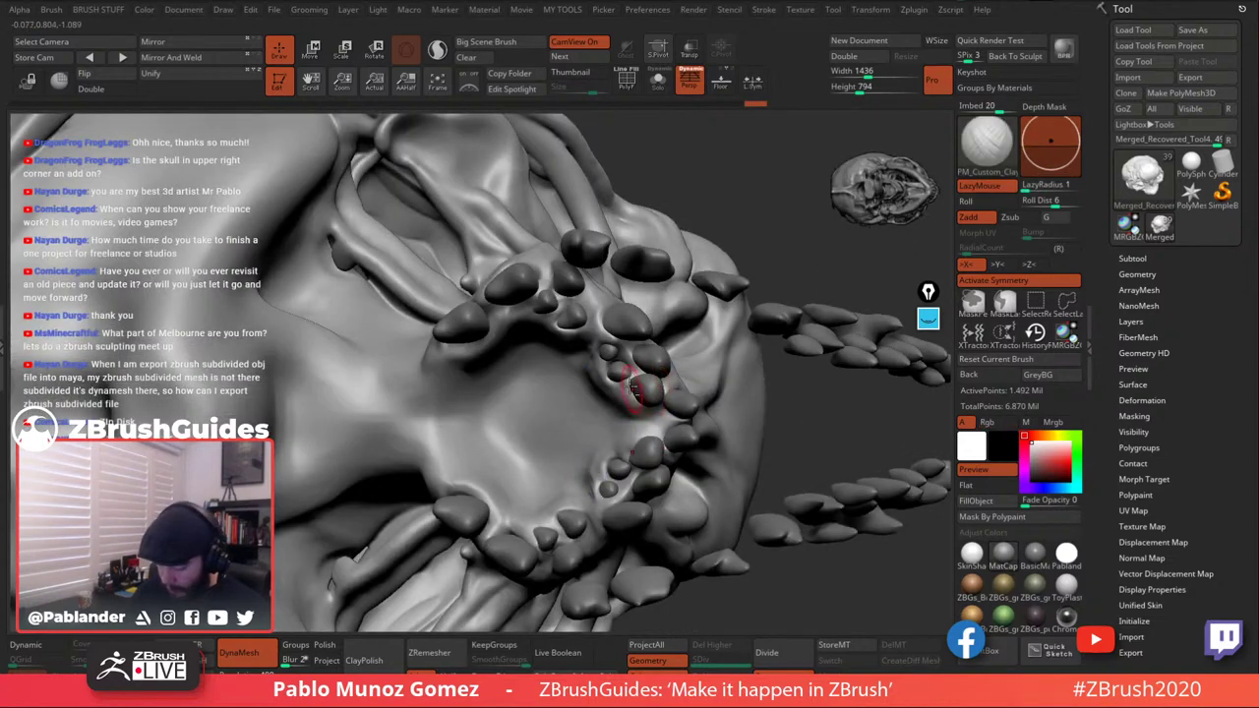
mouse_move(632, 391)
right_down()
mouse_move(649, 384)
mouse_move(630, 375)
right_up()
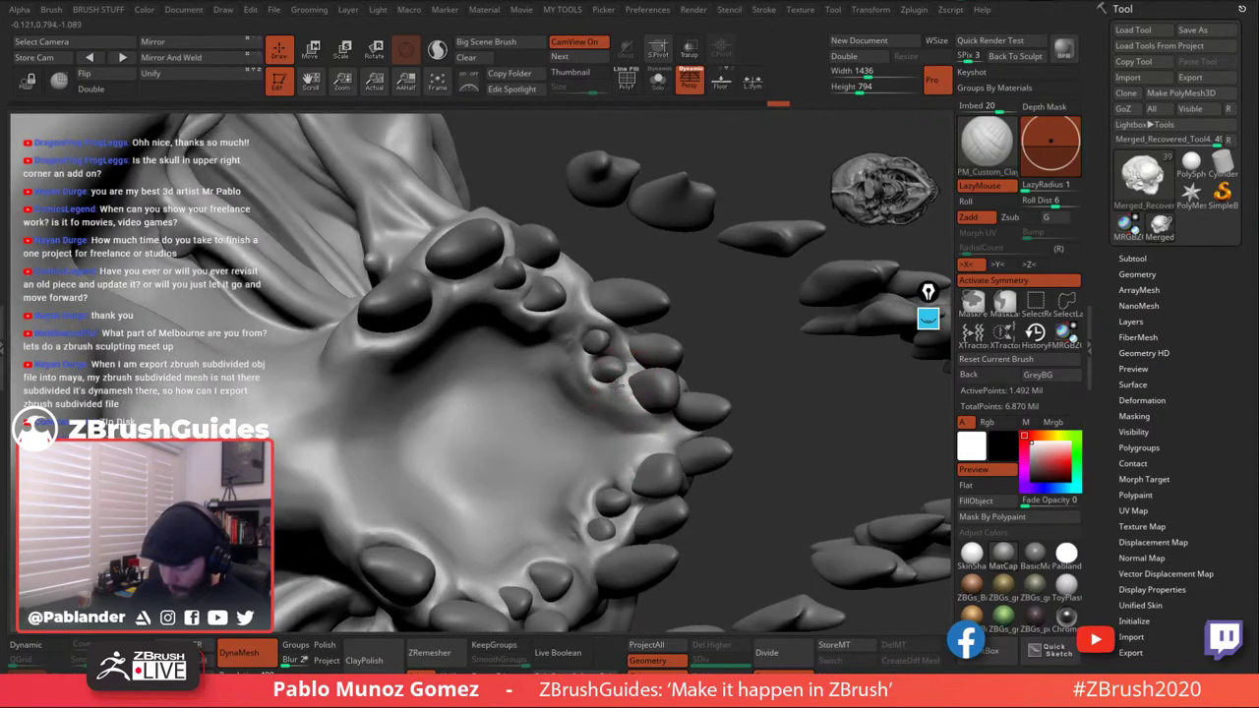
shift+drag(617, 386, 610, 383)
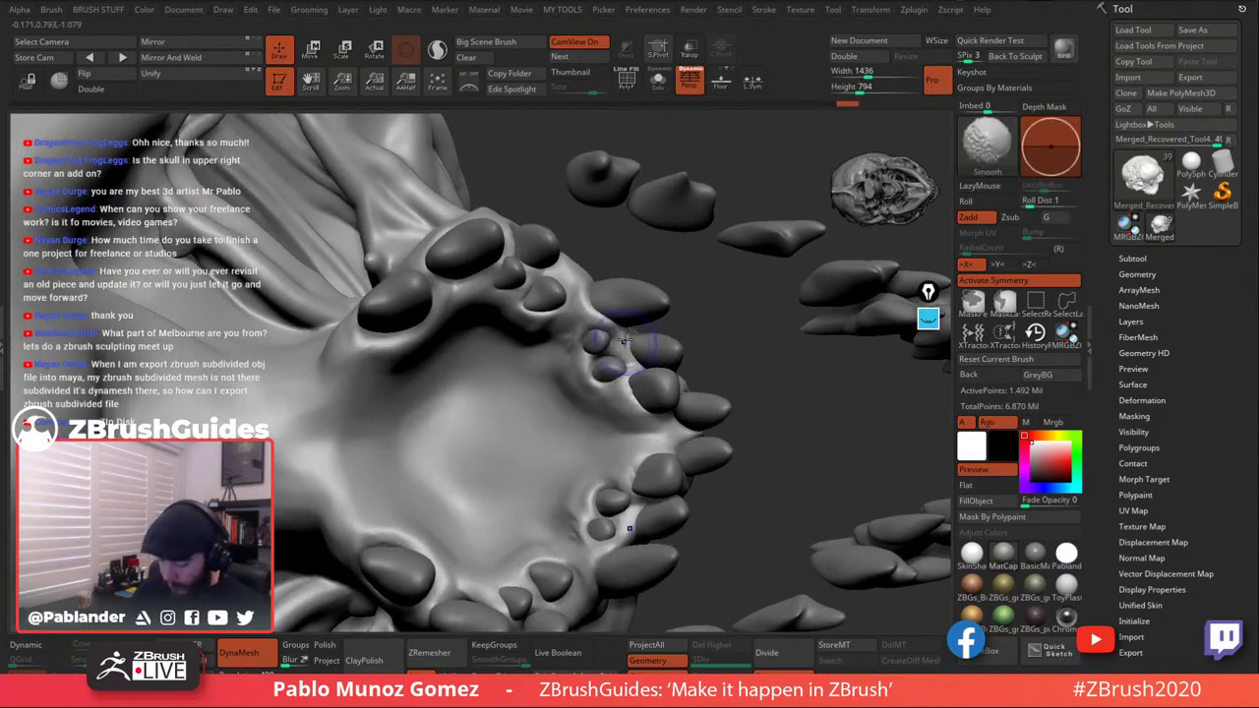
mouse_move(622, 339)
right_down()
mouse_move(649, 418)
mouse_move(634, 450)
mouse_move(671, 433)
mouse_move(641, 429)
right_up()
Isolate the skull in Solo mode, smooth the gum between the front tooth sockets, and show all subtools again.
click(658, 84)
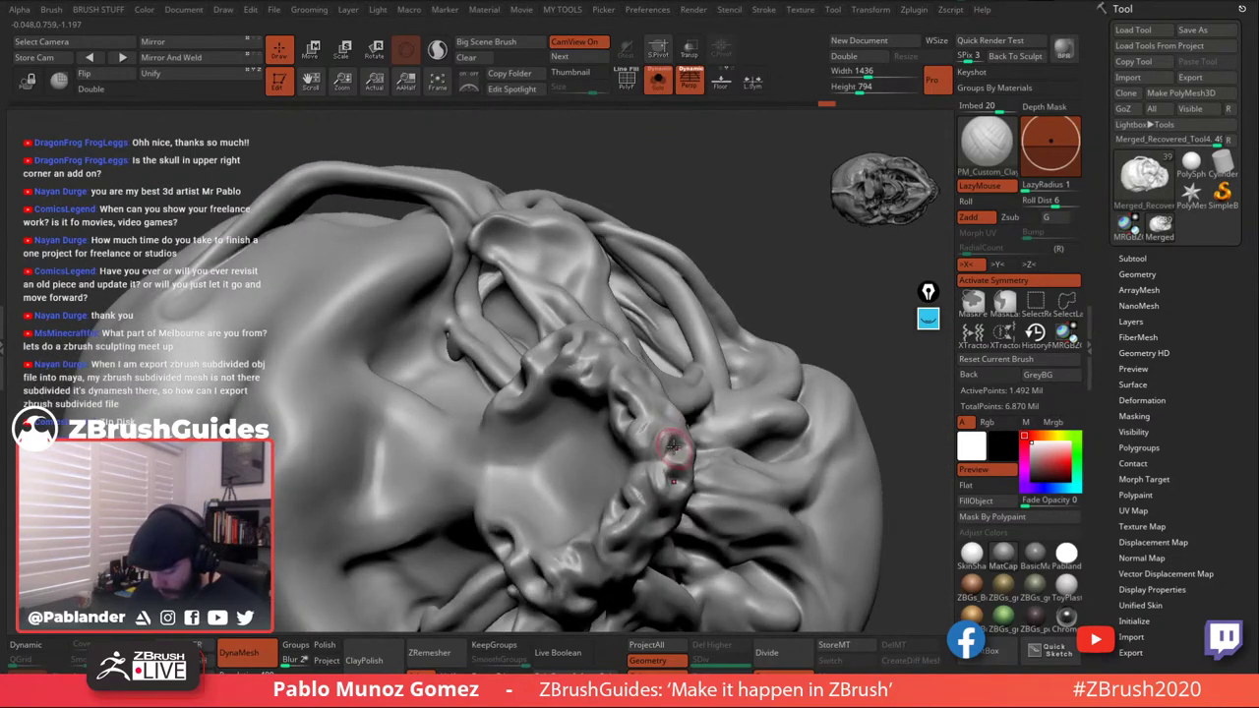
shift+drag(642, 451, 681, 423)
click(661, 82)
mouse_move(681, 431)
right_down()
mouse_move(711, 460)
mouse_move(688, 408)
mouse_move(561, 413)
right_up()
Move the hidden older skull subtool into the OR folder in the subtool list.
click(1132, 258)
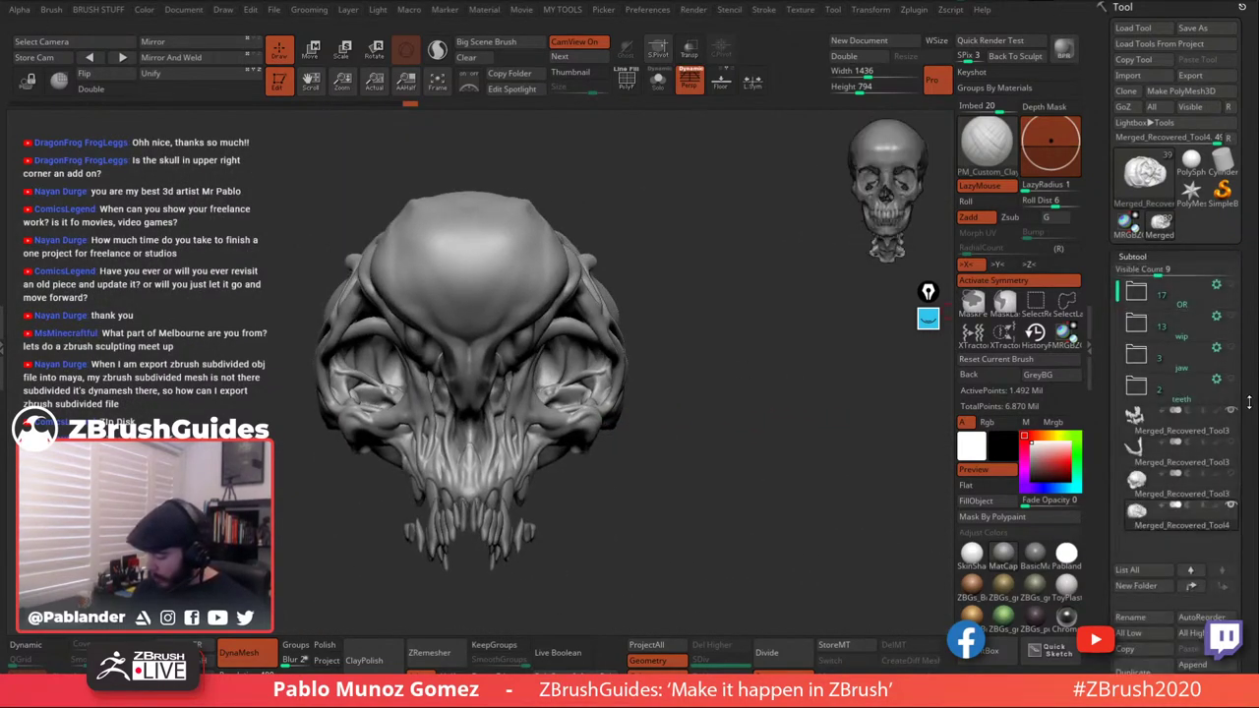
drag(1247, 399, 1246, 272)
mouse_move(1210, 364)
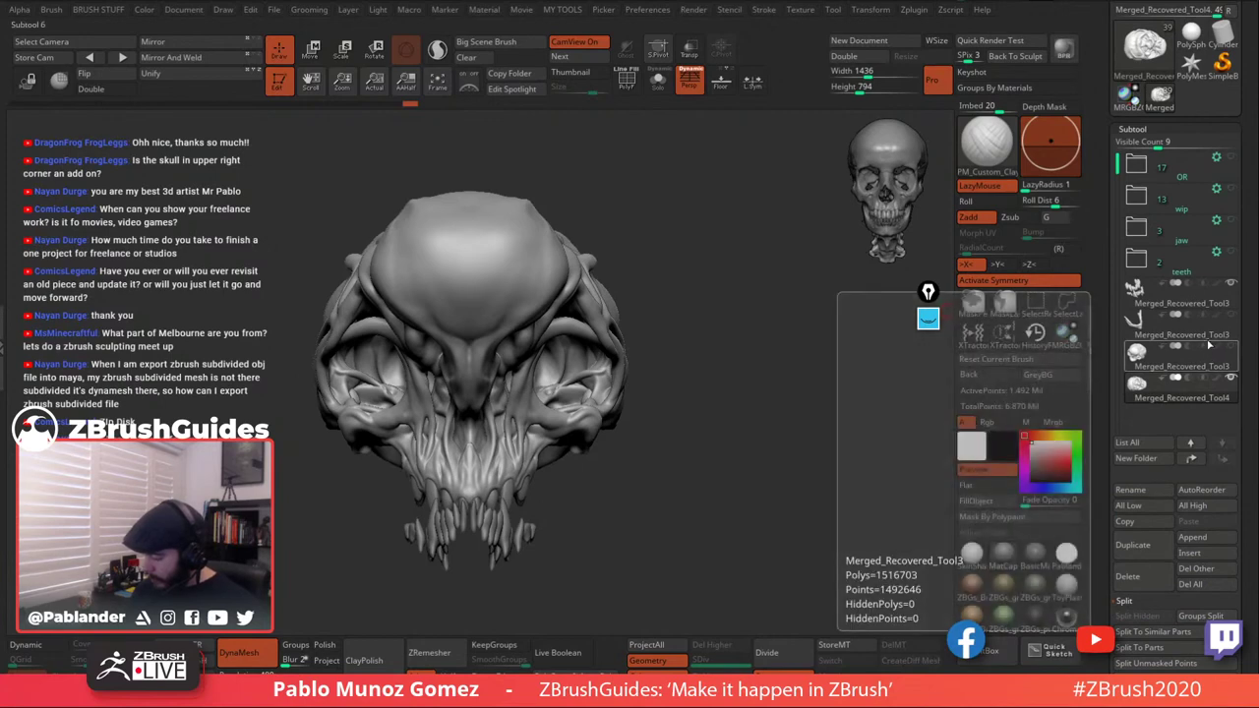
drag(1211, 364, 1201, 182)
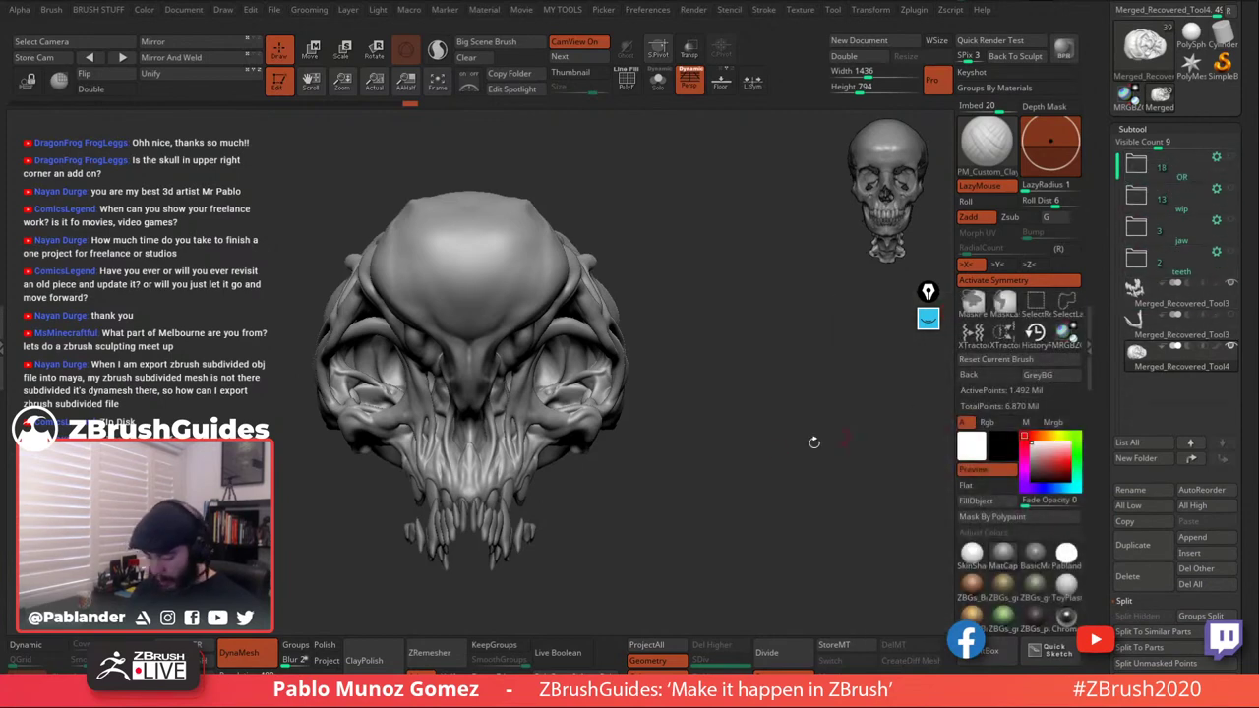
Hide the teeth, duplicate the skull subtool, and hide the original skull.
drag(815, 442, 745, 210)
click(659, 85)
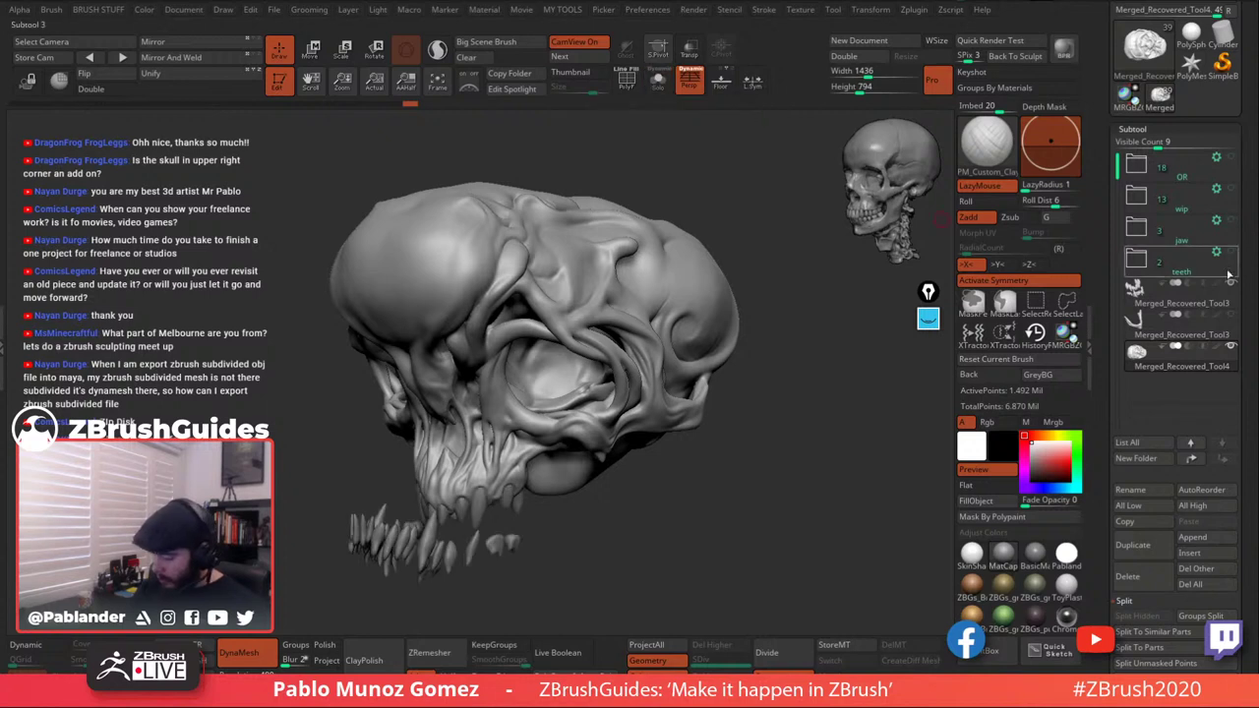
drag(784, 459, 839, 428)
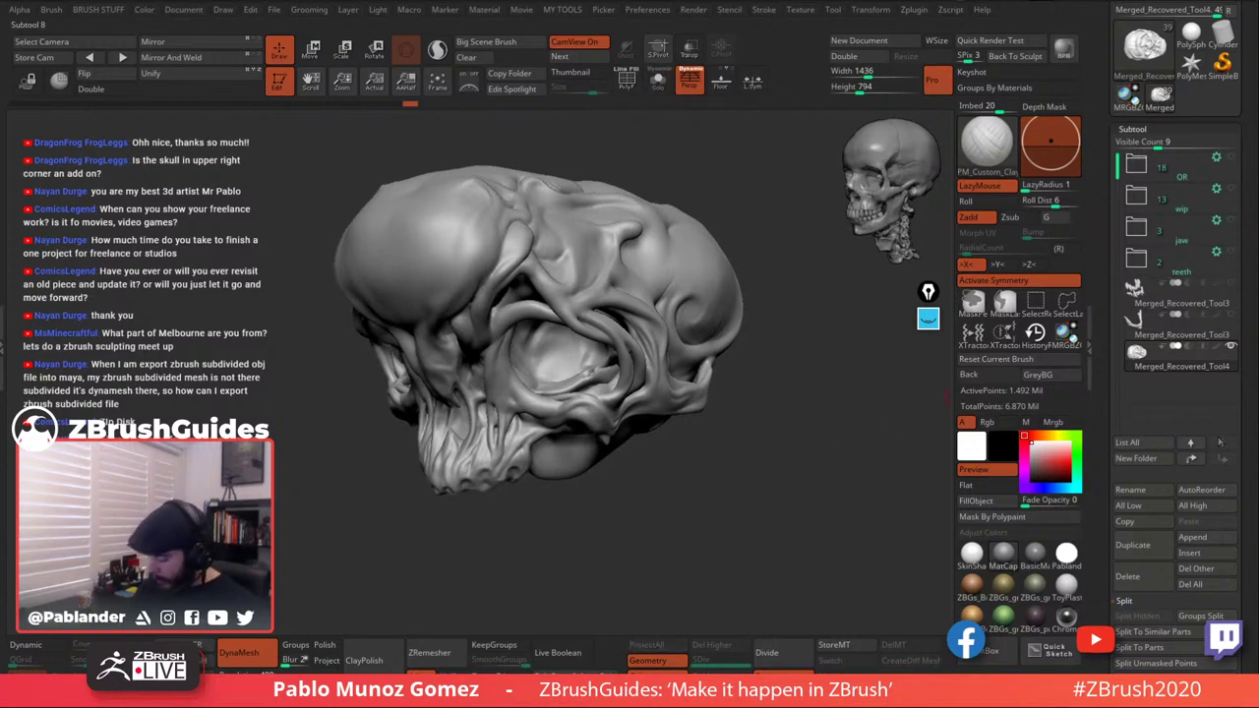
click(1145, 544)
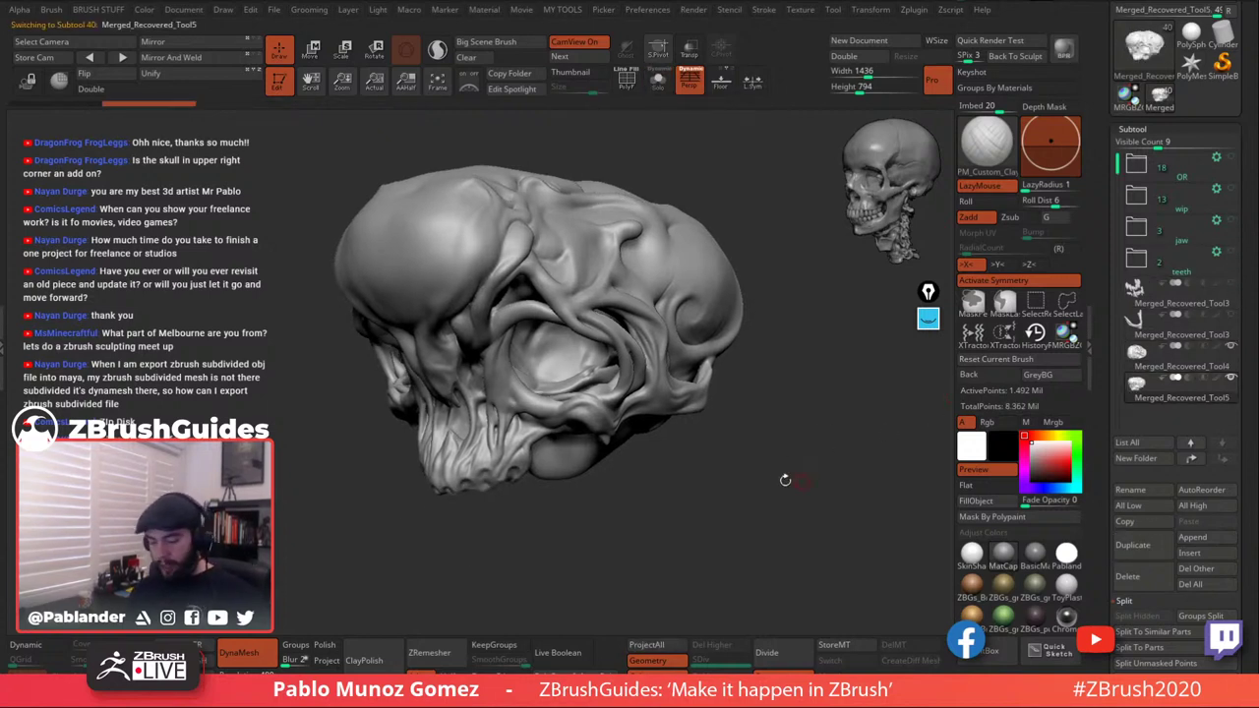
drag(786, 480, 1088, 377)
drag(790, 450, 803, 451)
Show the polygon wireframe, assign the duplicated skull to a single polygroup, and apply the SkinShade material.
click(627, 80)
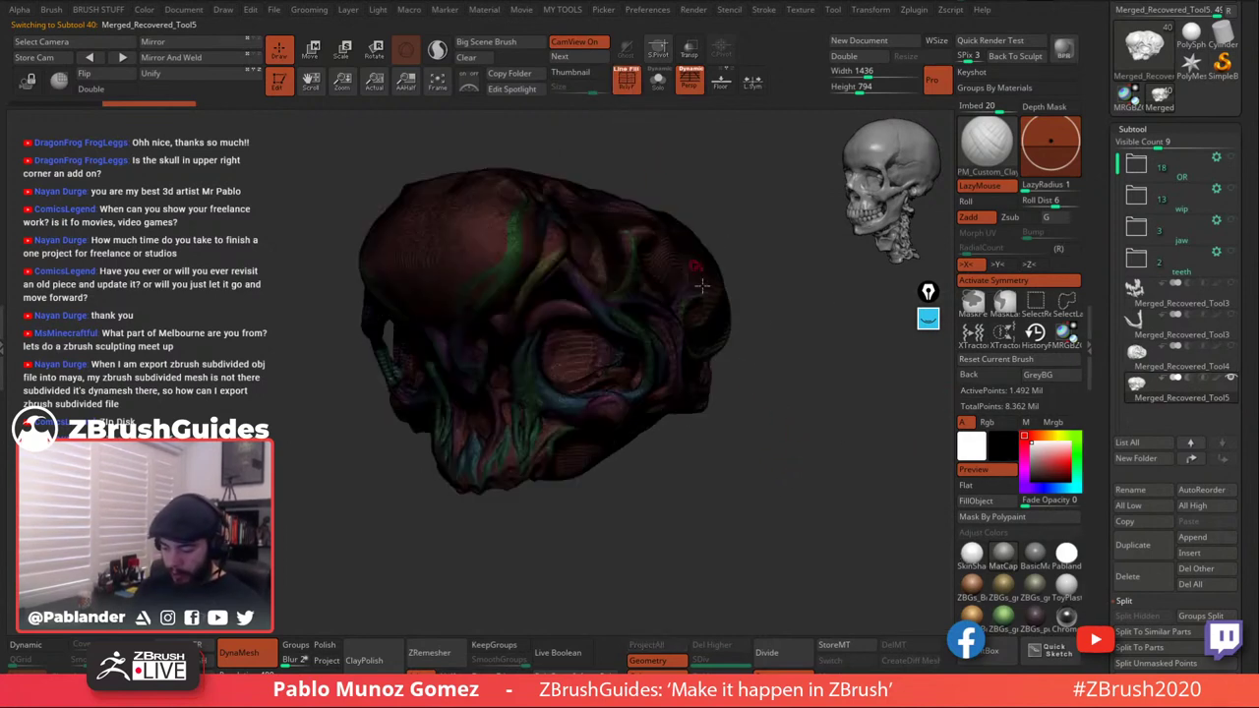
drag(750, 409, 776, 444)
key(ctrl+w)
click(971, 559)
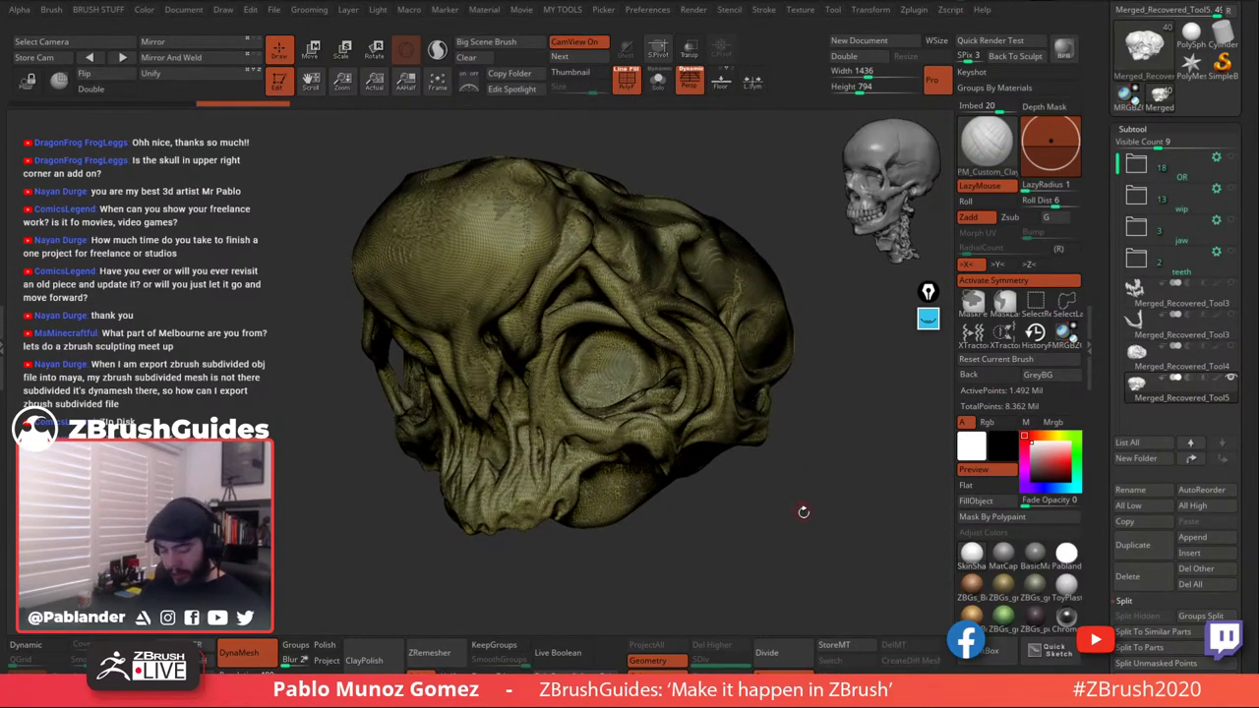
Open the ZRemesher settings and annotate the skull, marking the fine facial strands in blue and circling the smooth bulging areas in pink.
scroll(1092, 463, down, 10)
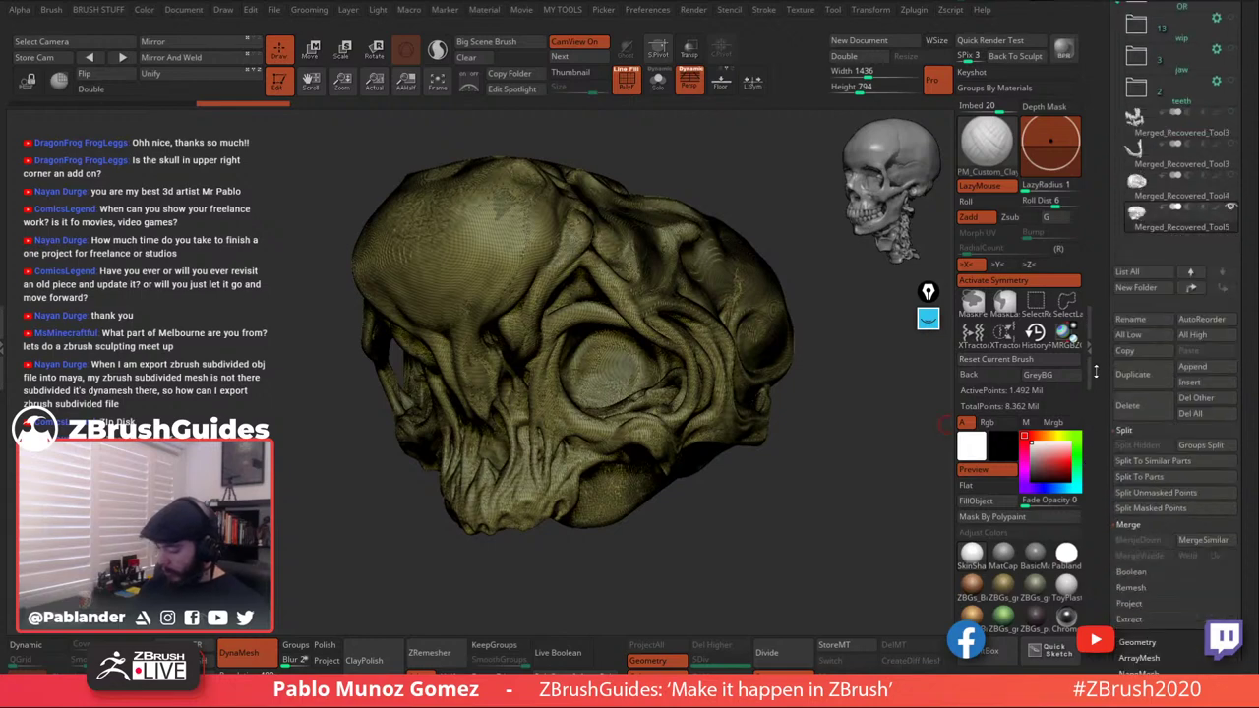
scroll(1104, 328, down, 5)
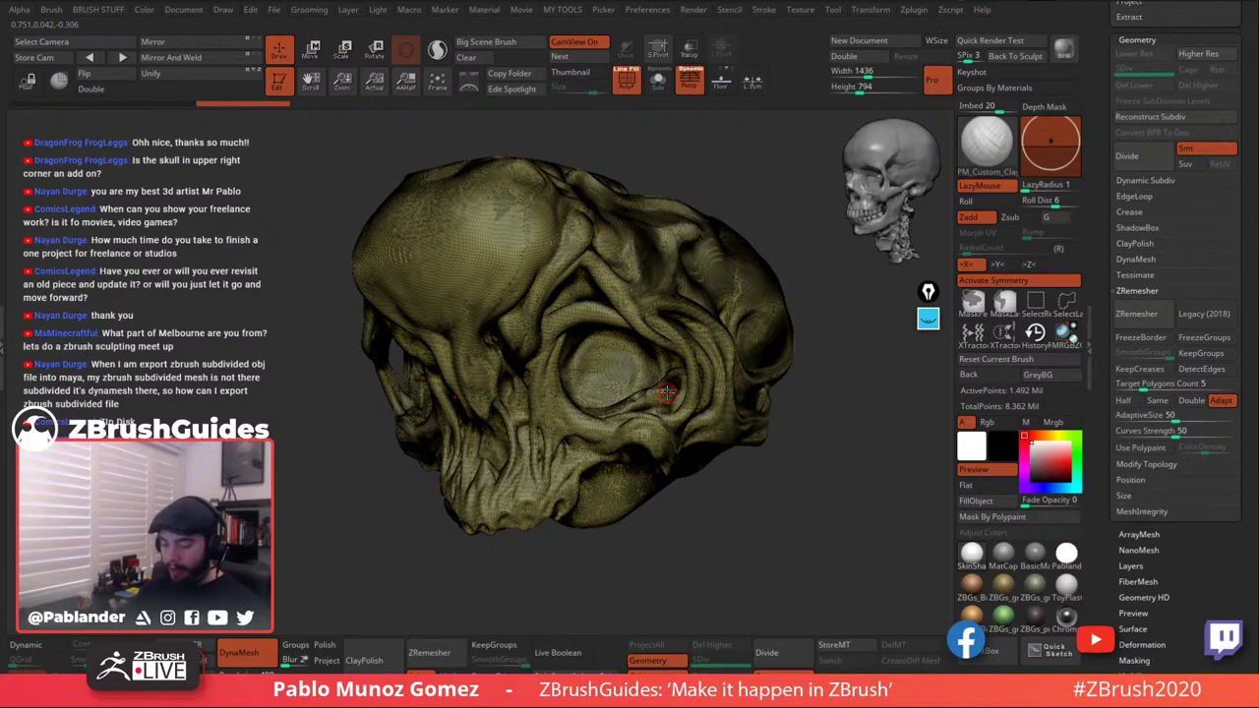
click(927, 318)
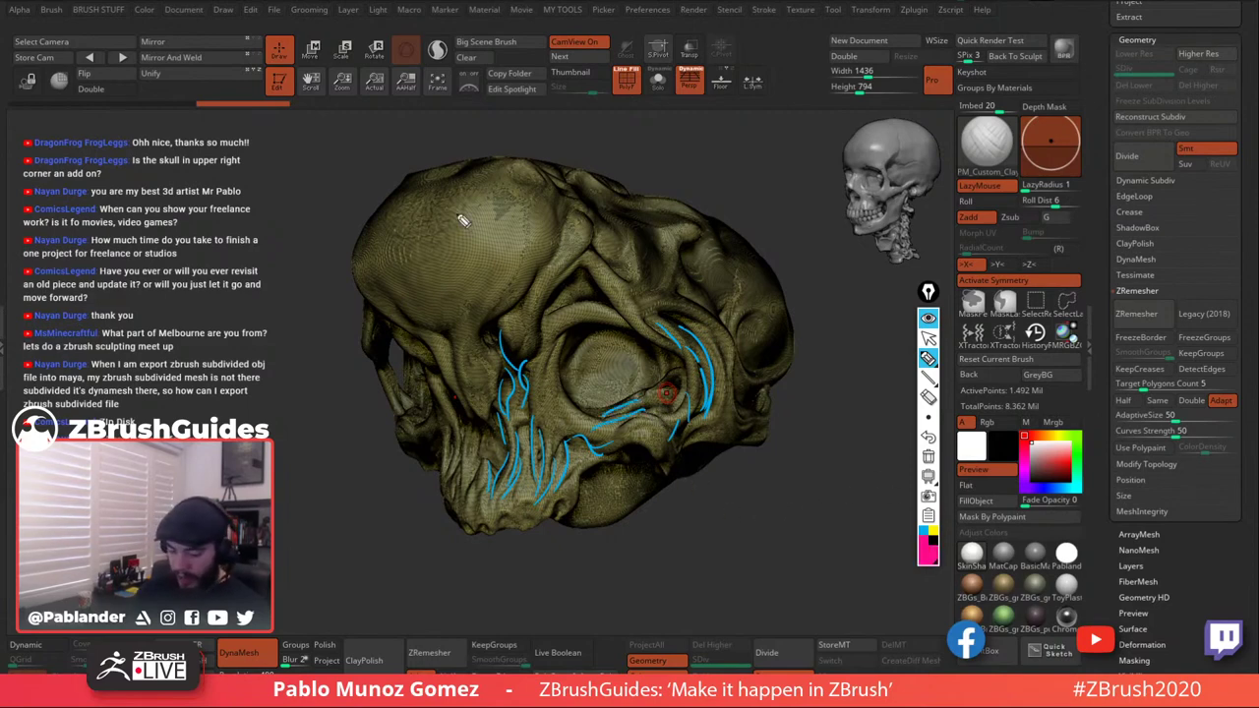
mouse_move(500, 326)
mouse_down()
mouse_move(473, 153)
mouse_move(379, 197)
mouse_up()
mouse_move(746, 287)
mouse_down()
mouse_move(782, 366)
mouse_move(717, 211)
mouse_move(698, 290)
mouse_move(740, 297)
mouse_up()
mouse_move(602, 344)
mouse_down()
mouse_move(587, 395)
mouse_move(645, 370)
mouse_up()
drag(646, 370, 591, 350)
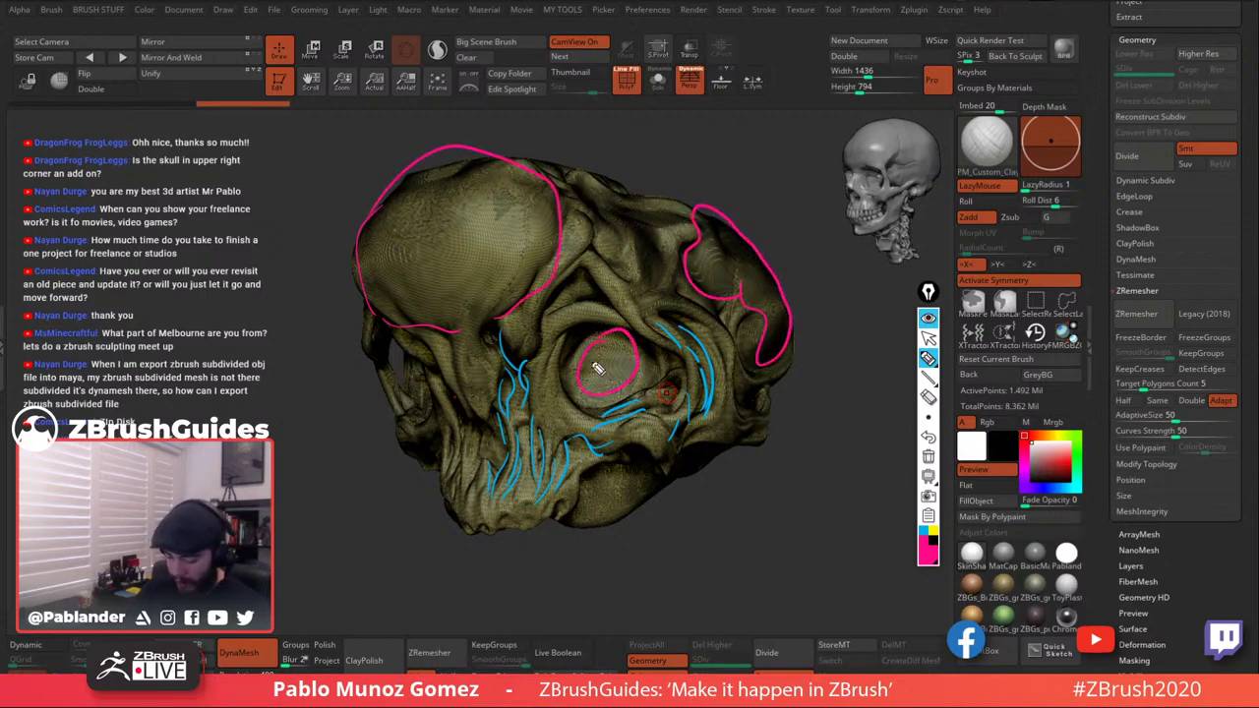
mouse_move(630, 470)
mouse_down()
mouse_move(586, 477)
mouse_move(642, 527)
mouse_up()
drag(642, 527, 616, 468)
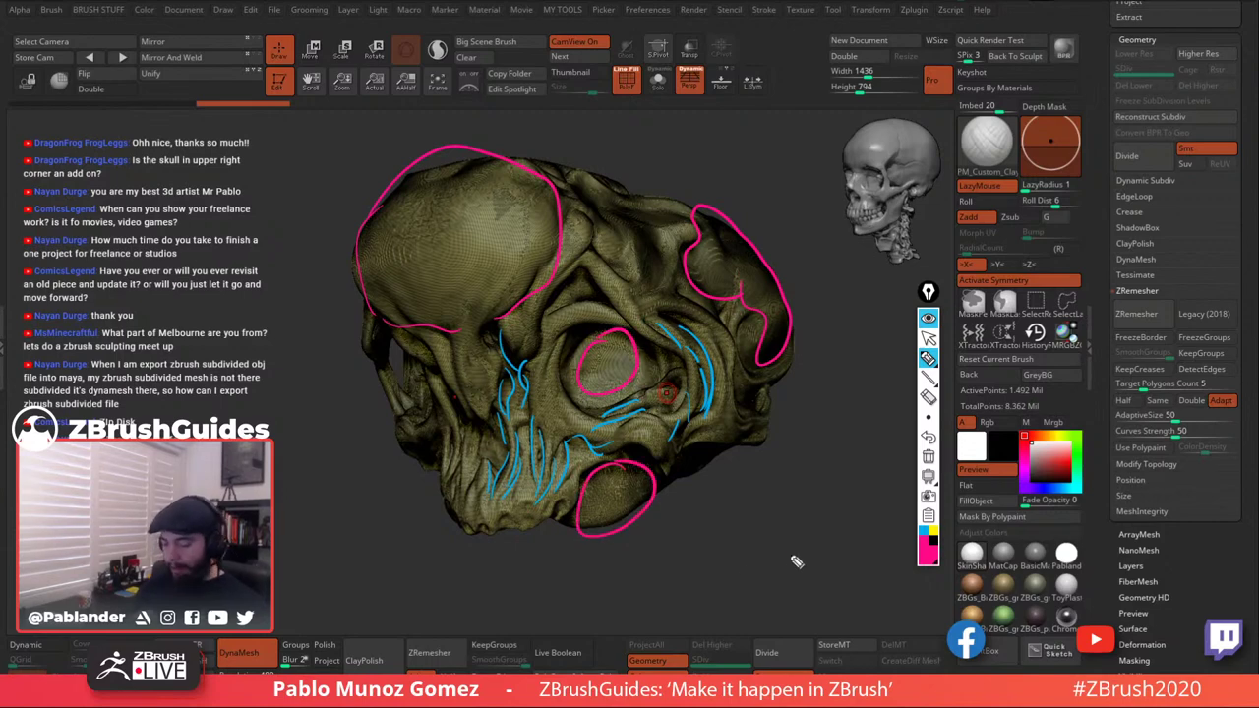
Sketch a yellow large-cell grid for the smooth rear bulge and a small dense grid with an arrow to the eye-socket strands.
click(932, 533)
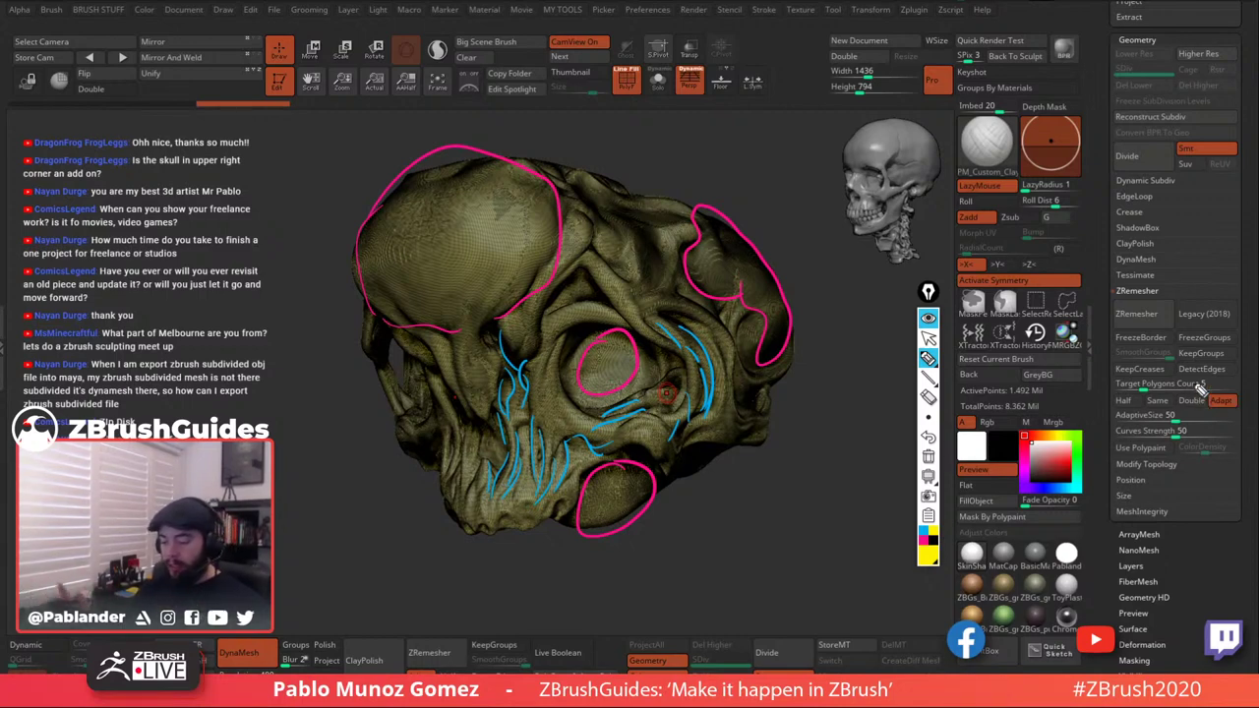
mouse_move(728, 230)
mouse_down()
mouse_move(773, 162)
mouse_move(775, 175)
mouse_move(820, 148)
mouse_up()
mouse_move(776, 185)
mouse_down()
mouse_move(821, 171)
mouse_move(821, 185)
mouse_up()
drag(765, 147, 787, 201)
mouse_move(780, 142)
mouse_down()
mouse_move(798, 178)
mouse_move(837, 196)
mouse_move(806, 145)
mouse_move(830, 193)
mouse_up()
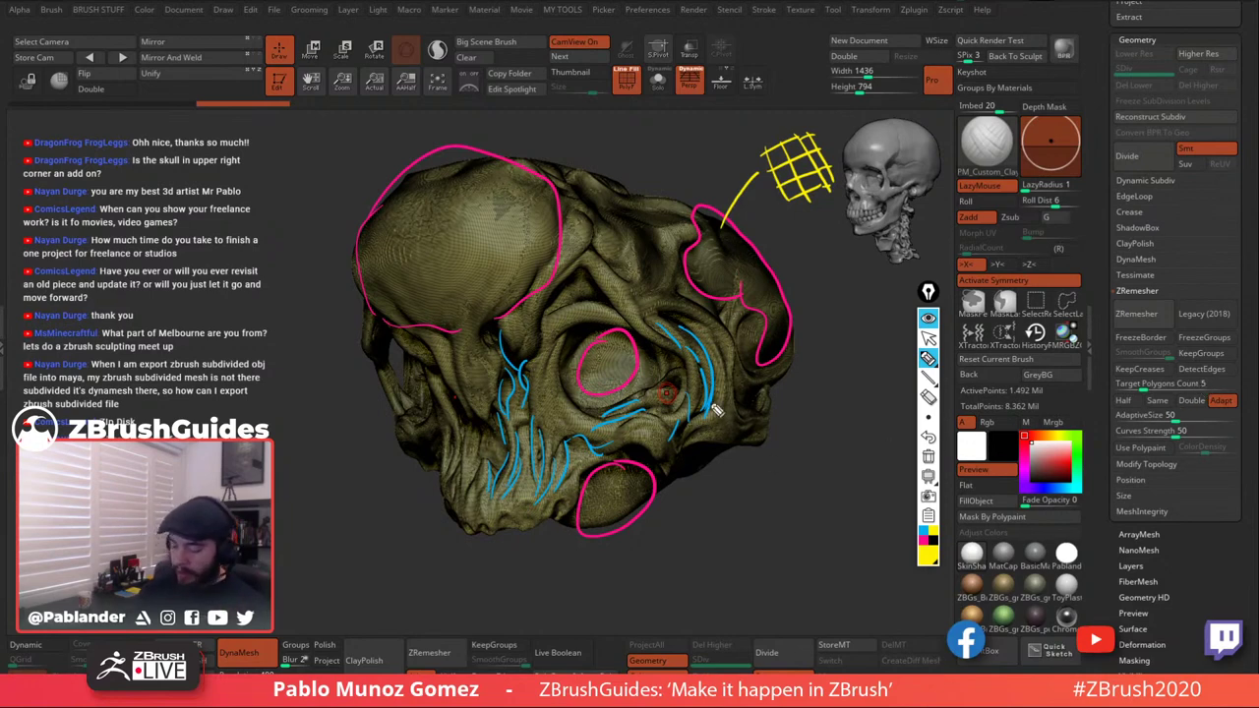
mouse_move(721, 454)
mouse_down()
mouse_move(713, 429)
mouse_move(759, 506)
mouse_move(748, 532)
mouse_move(758, 512)
mouse_move(750, 524)
mouse_move(769, 519)
mouse_up()
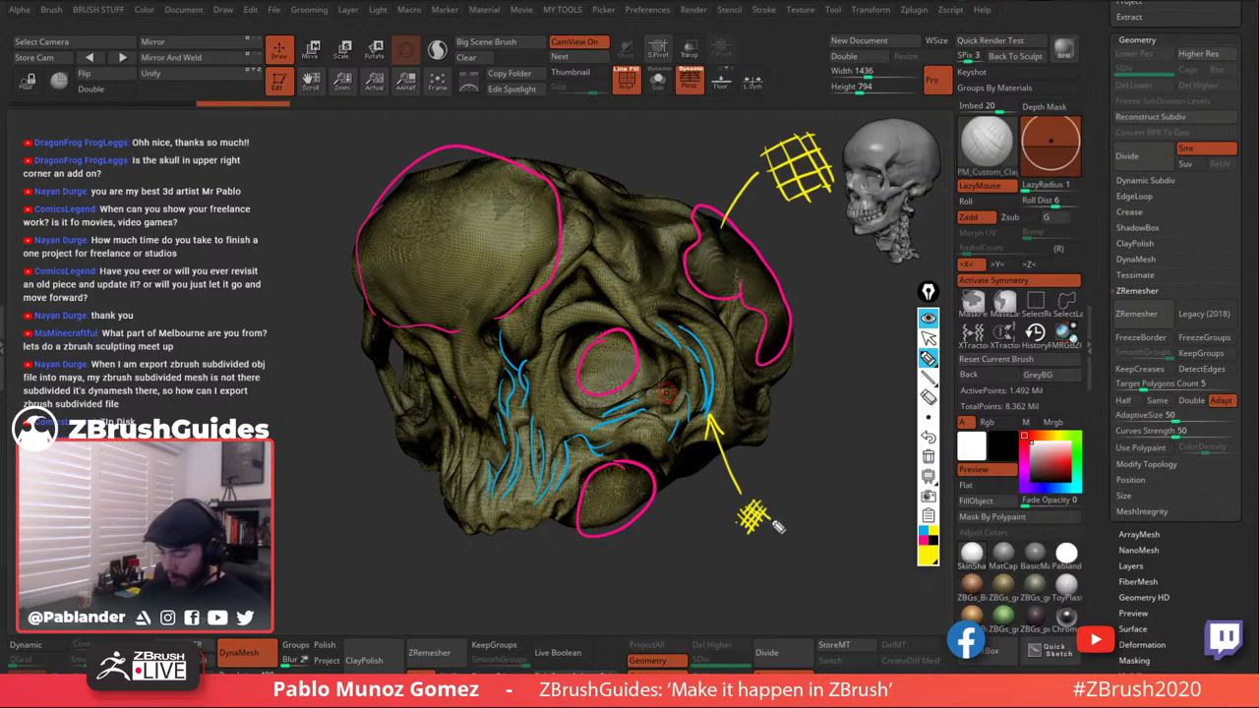
Circle the ZRemesher Adapt option in yellow, sketch a circled uniform grid beside the skull, and encircle the whole skull.
drag(1230, 404, 1194, 421)
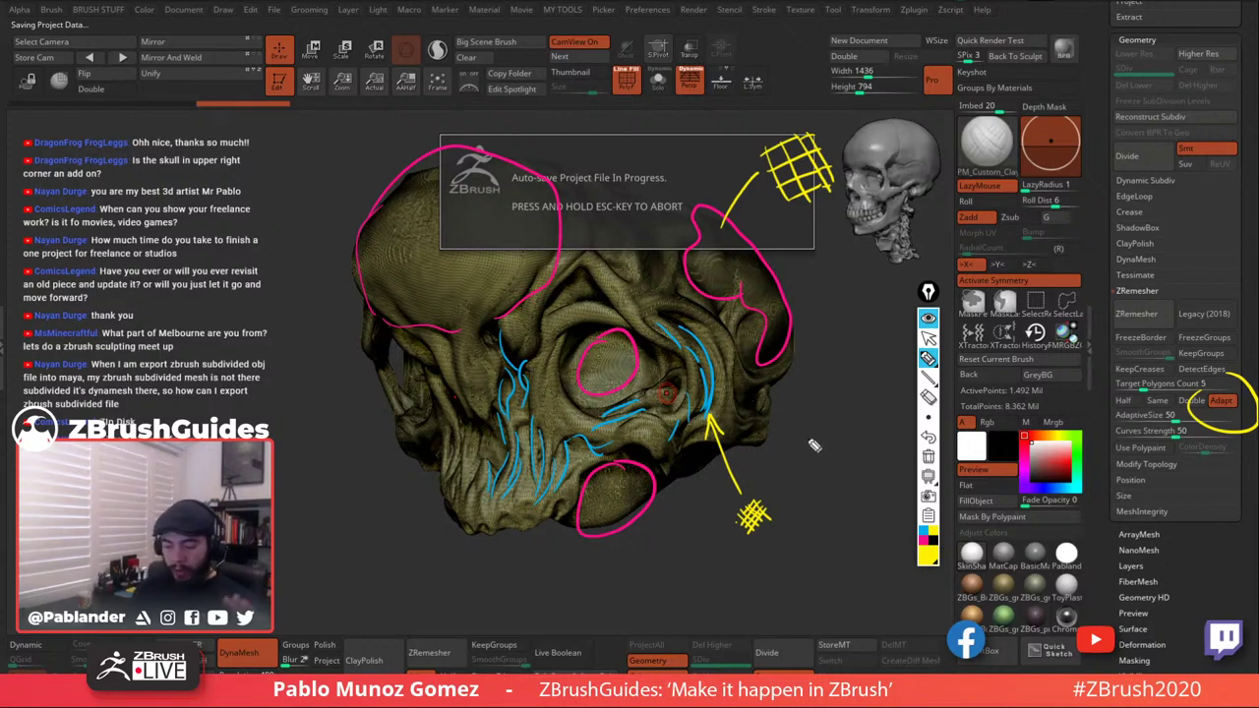
mouse_move(808, 418)
mouse_down()
mouse_move(807, 464)
mouse_move(831, 475)
mouse_up()
drag(857, 411, 856, 463)
drag(787, 435, 861, 428)
mouse_move(787, 455)
mouse_down()
mouse_move(860, 454)
mouse_move(862, 422)
mouse_move(833, 495)
mouse_move(831, 408)
mouse_move(347, 279)
mouse_move(723, 317)
mouse_up()
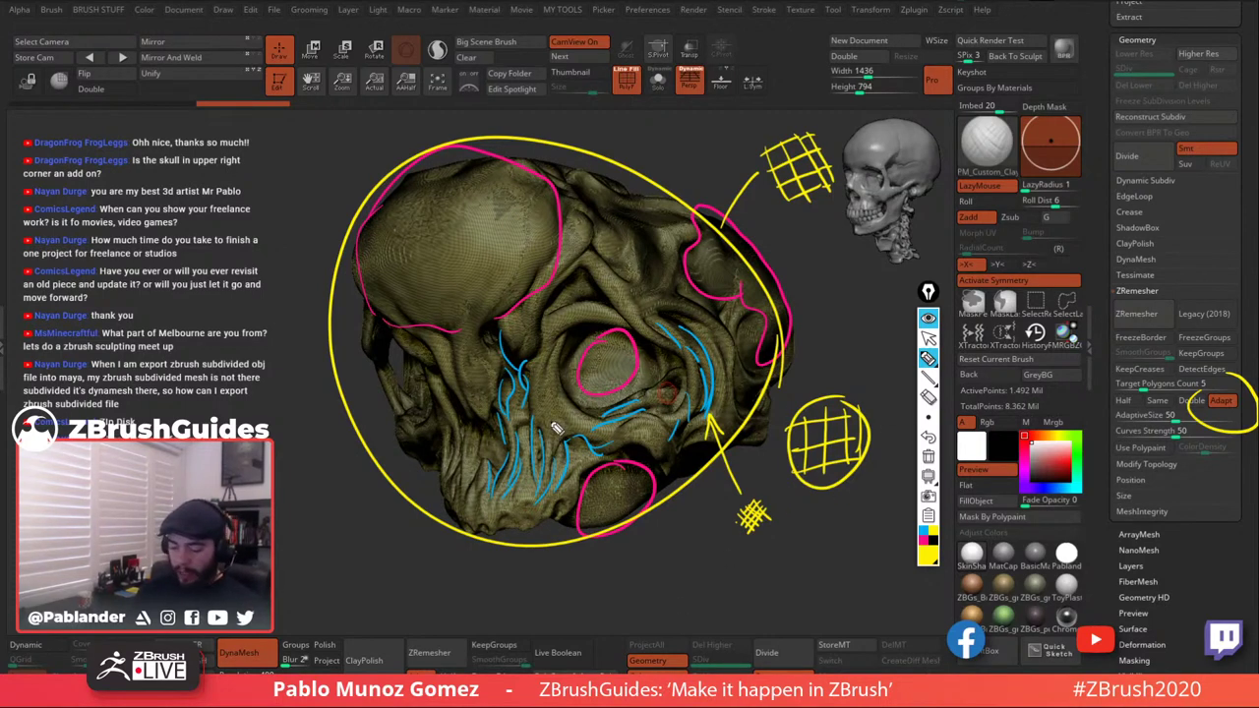
Circle the stranded muzzle area in yellow, clear all annotations from the skull and collapse the annotation tools.
mouse_move(578, 439)
mouse_down()
mouse_move(461, 417)
mouse_move(485, 363)
mouse_move(522, 516)
mouse_up()
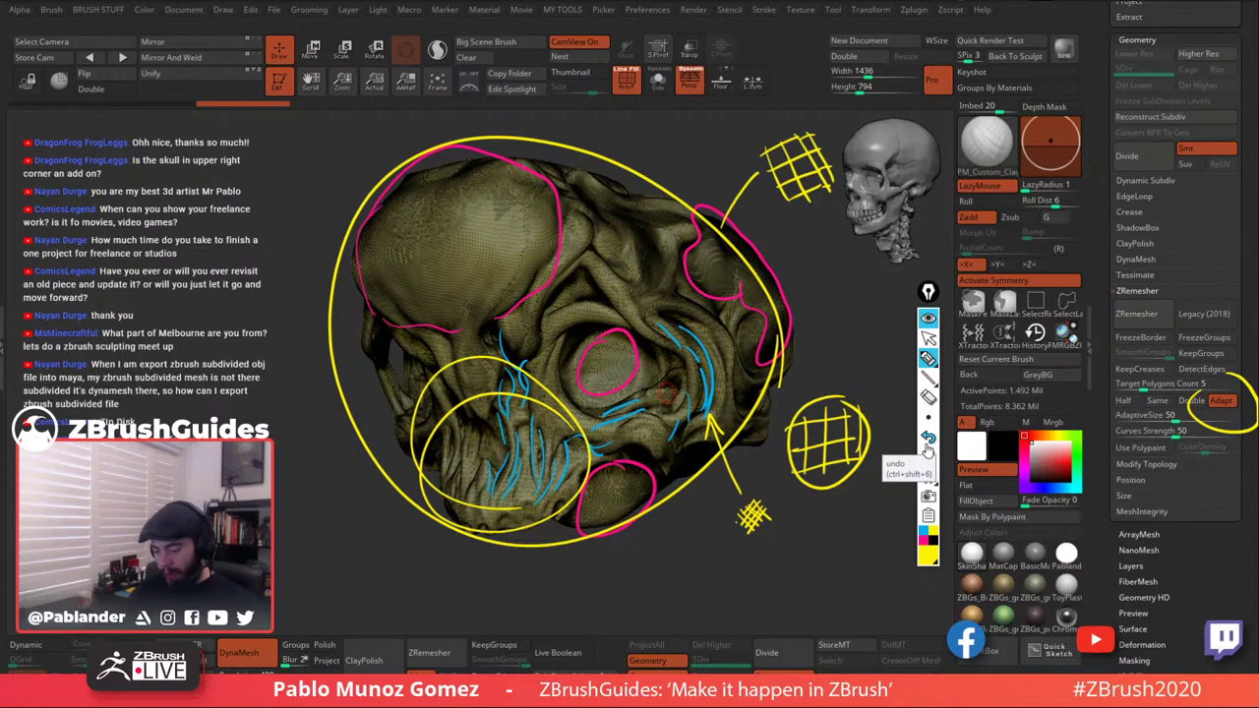
click(927, 461)
click(928, 318)
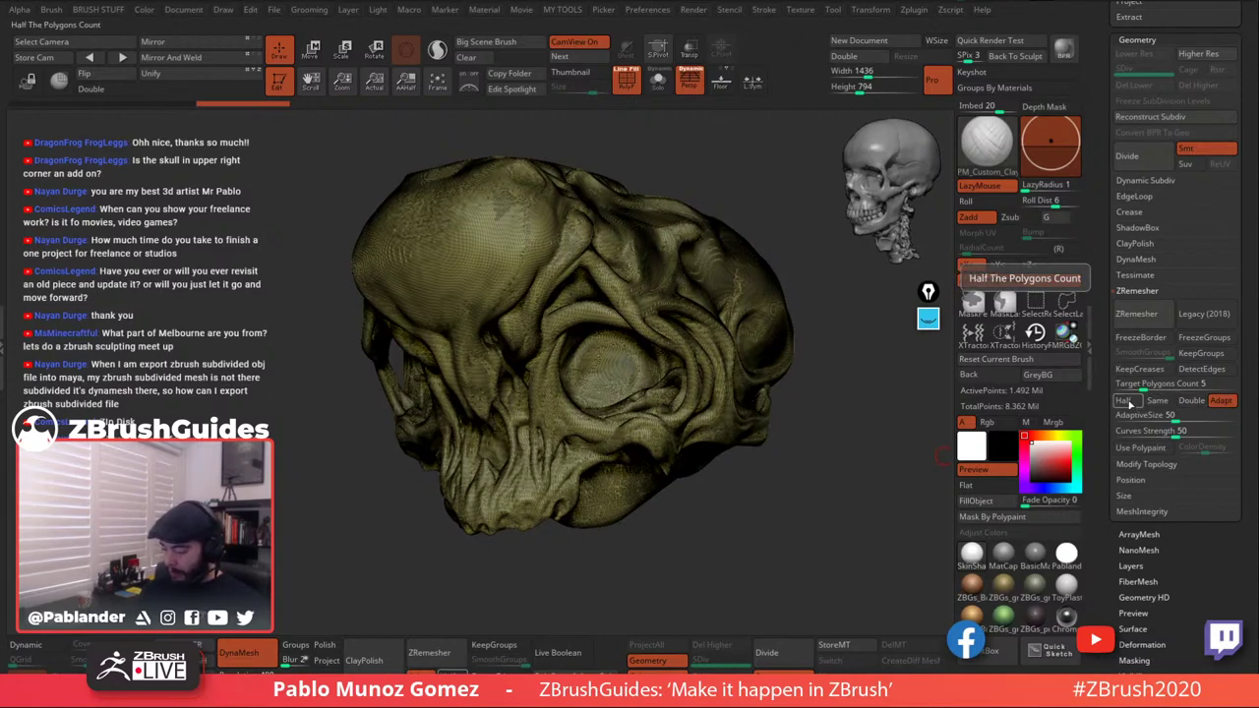
Remesh the duplicated skull with ZRemesher, using the Half option with Adapt enabled.
click(1124, 400)
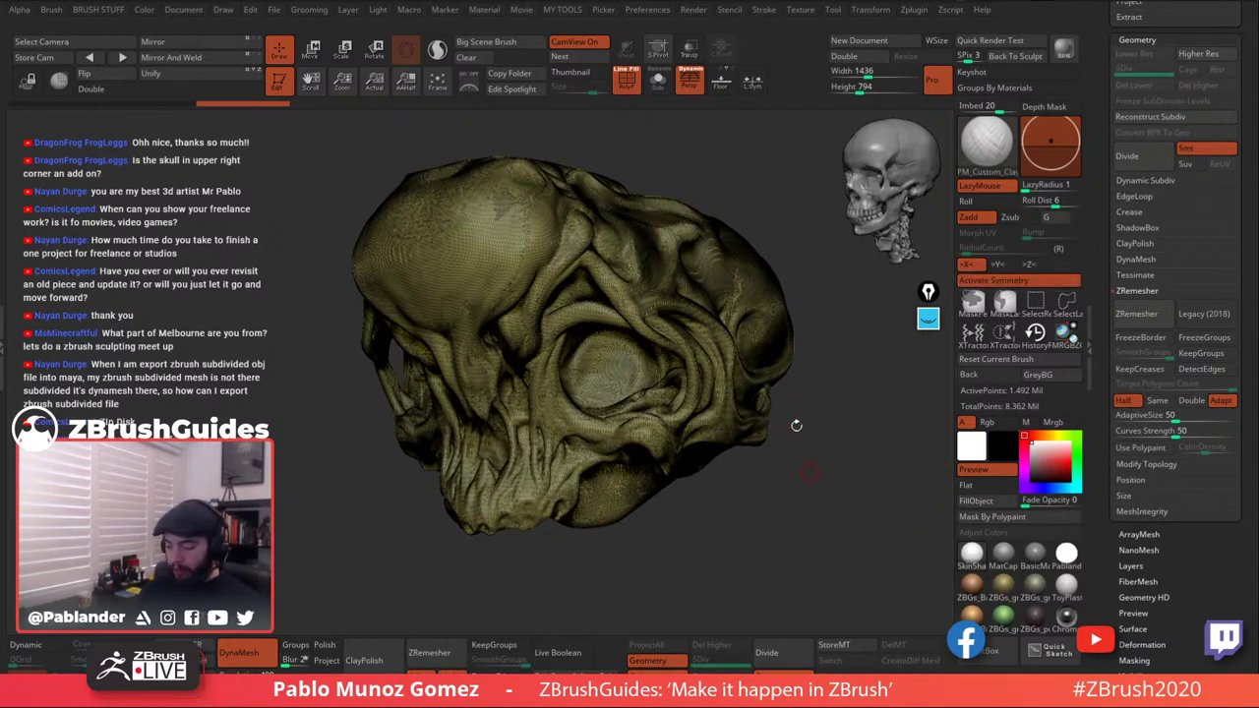
drag(804, 478, 801, 493)
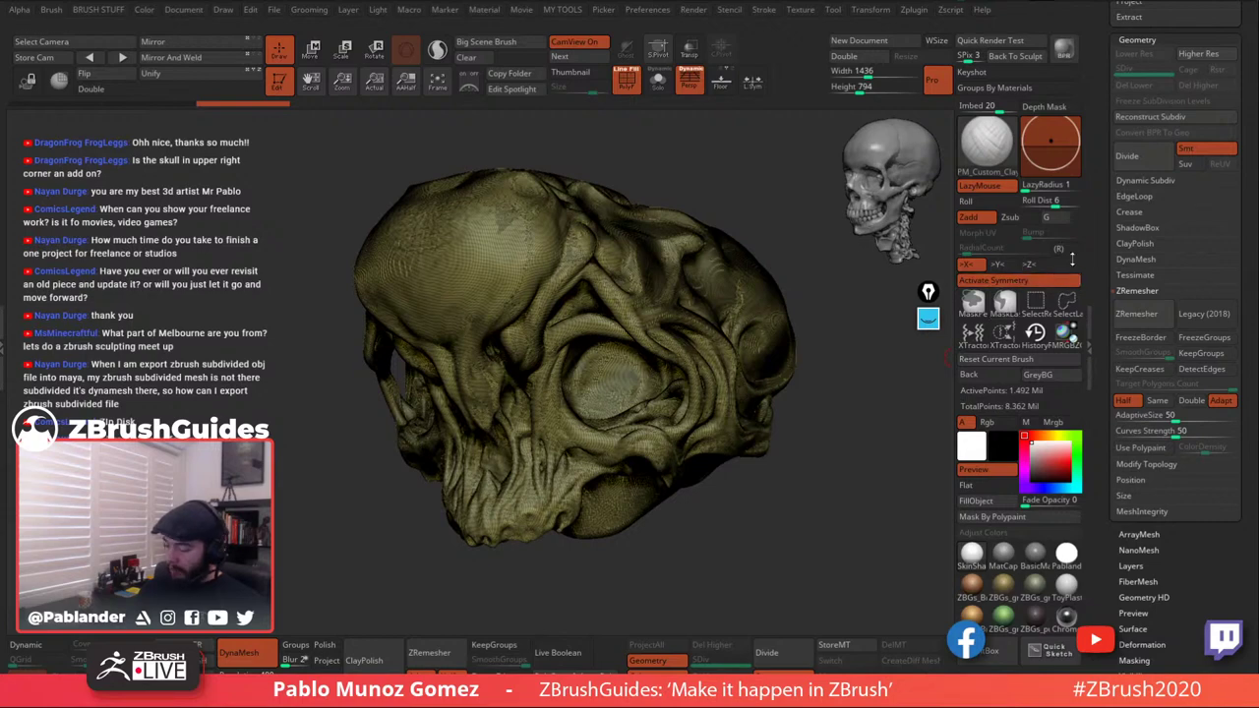
click(1144, 314)
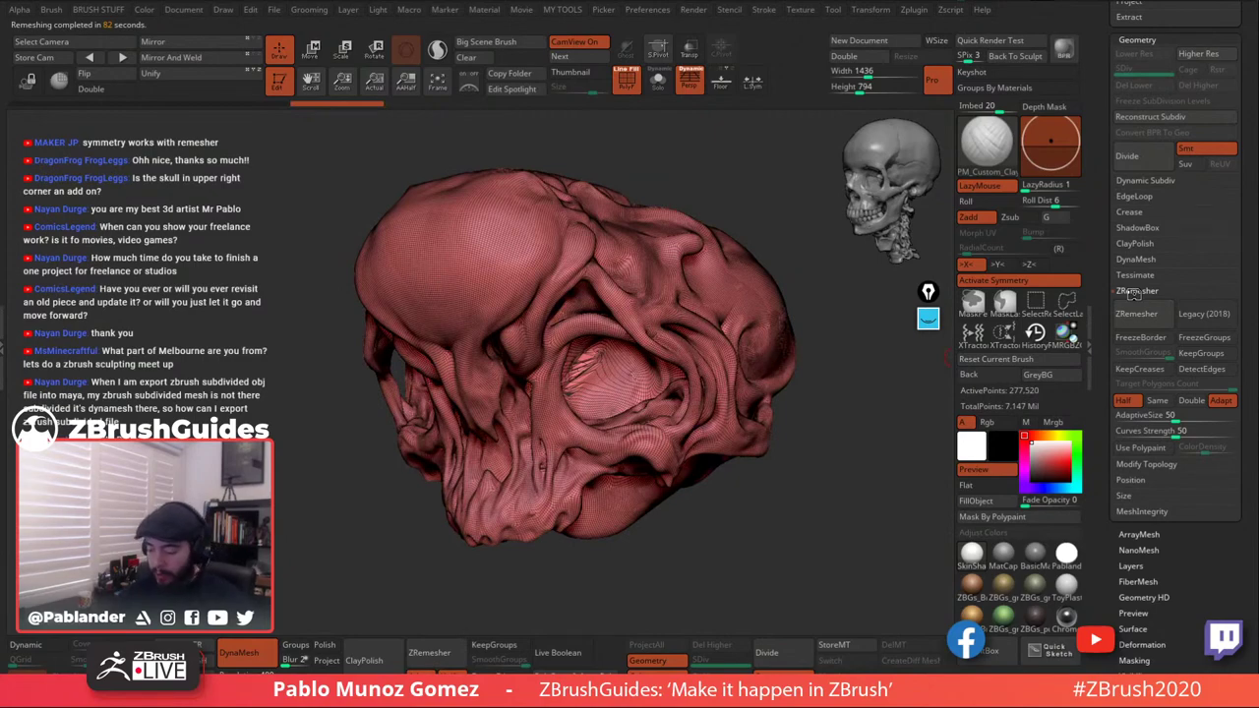
Check the new topology around the eye socket and rear spiral, and run ZRemesher a second time with Half enabled.
mouse_move(754, 484)
shift+mouse_down()
mouse_move(789, 523)
mouse_move(831, 455)
shift+mouse_up()
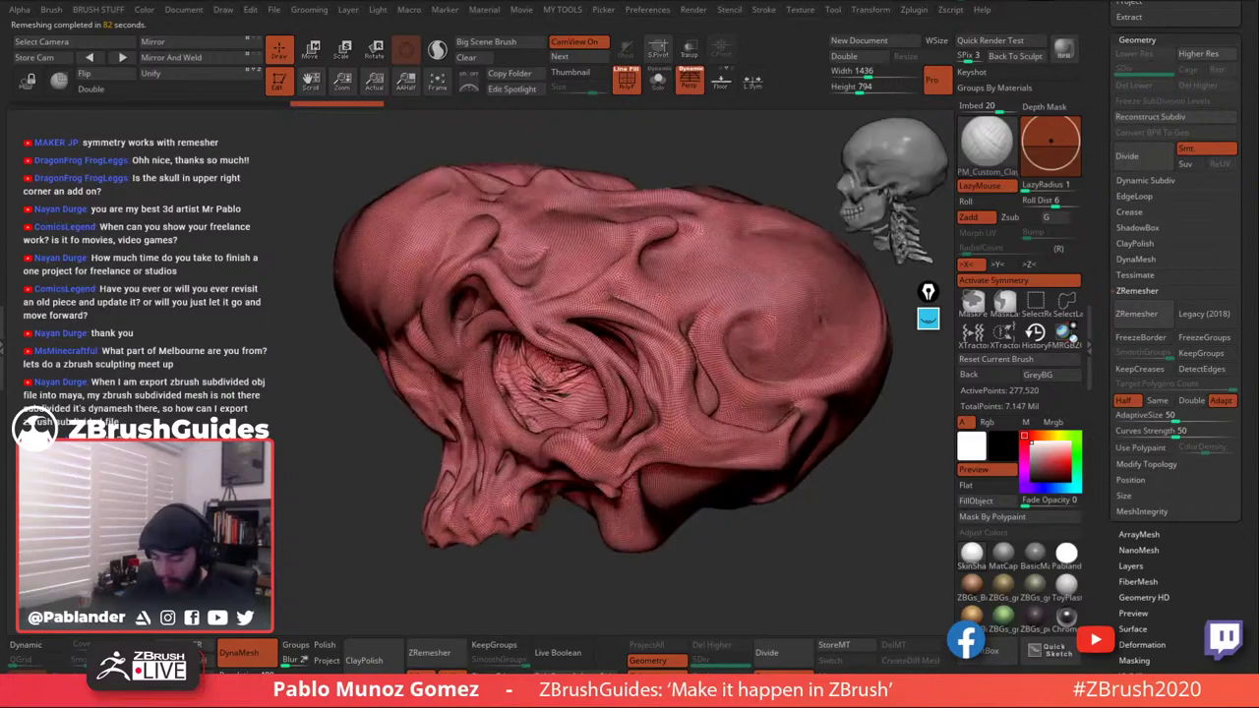
mouse_move(549, 388)
right_down()
mouse_move(561, 368)
mouse_move(548, 366)
mouse_move(559, 467)
right_up()
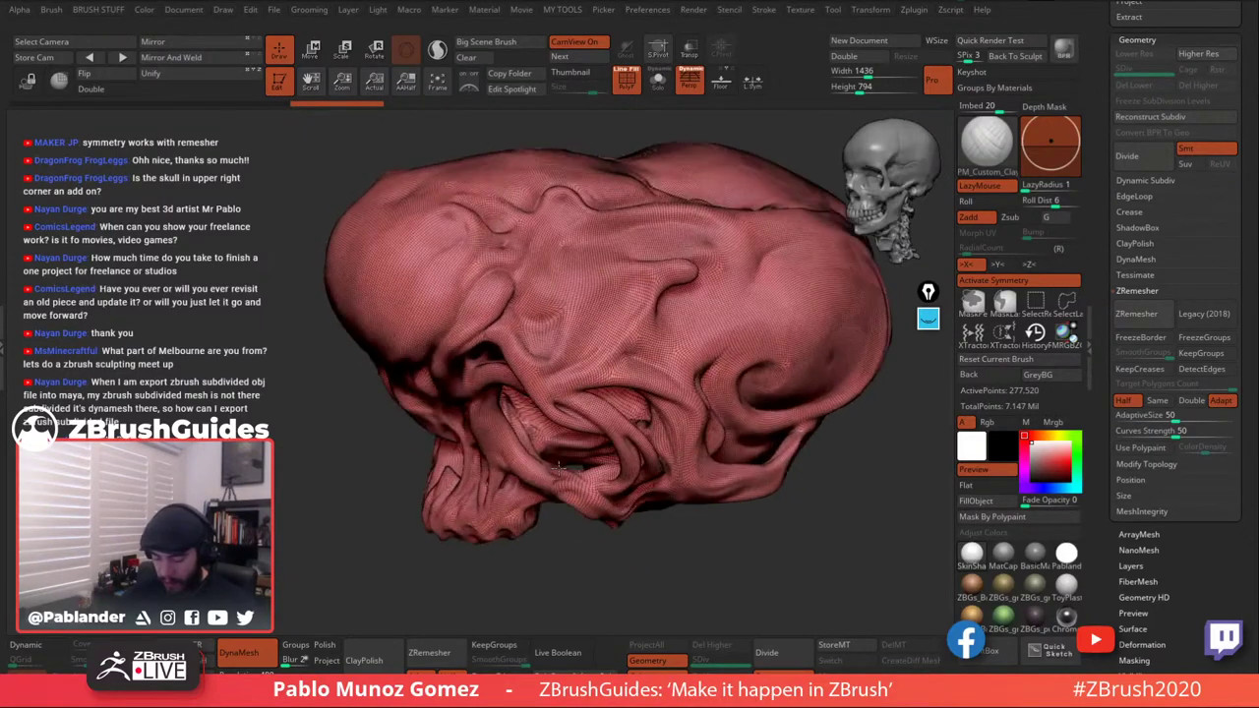
drag(559, 466, 582, 340)
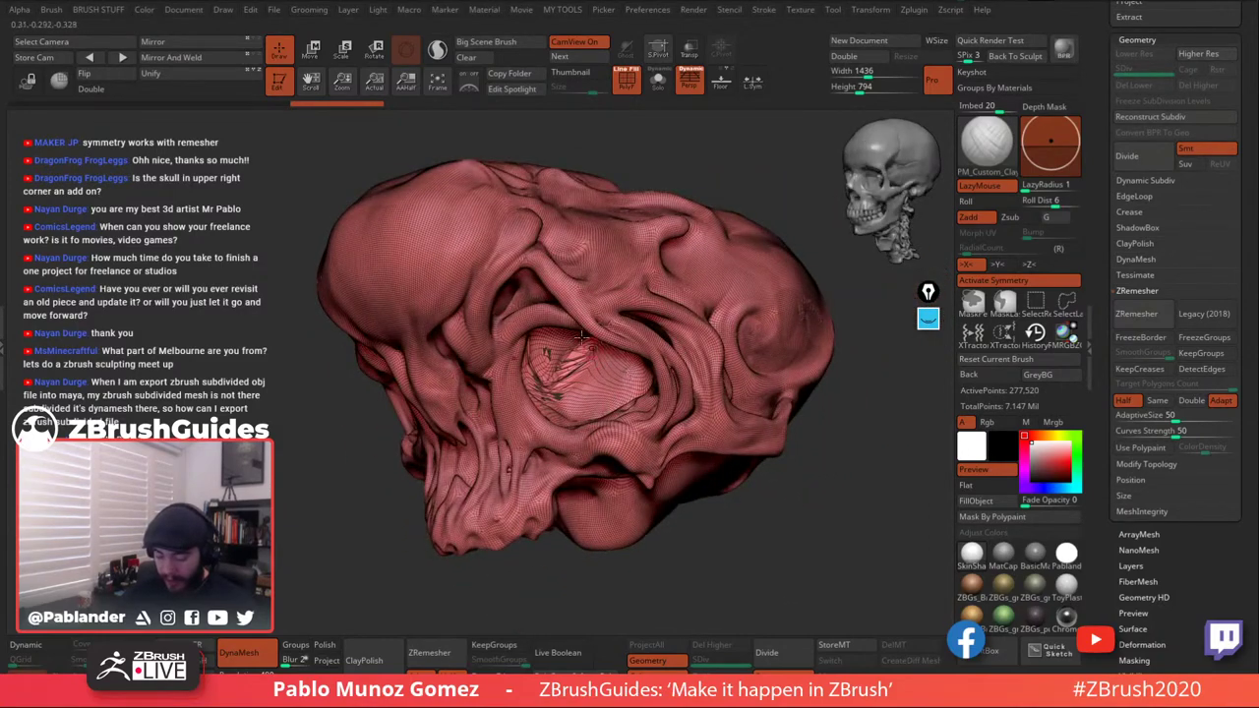
mouse_move(877, 541)
mouse_down()
mouse_move(848, 482)
mouse_move(616, 401)
mouse_up()
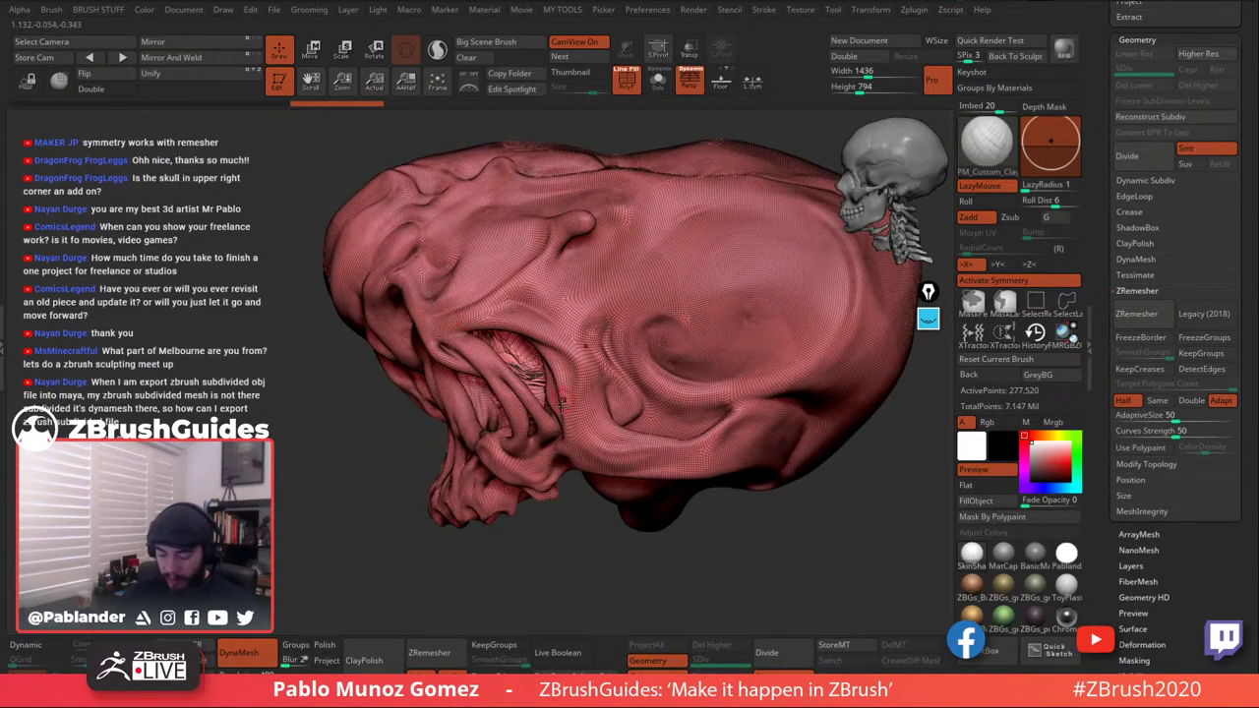
mouse_move(831, 584)
mouse_down()
mouse_move(843, 464)
mouse_move(864, 483)
mouse_move(841, 458)
mouse_up()
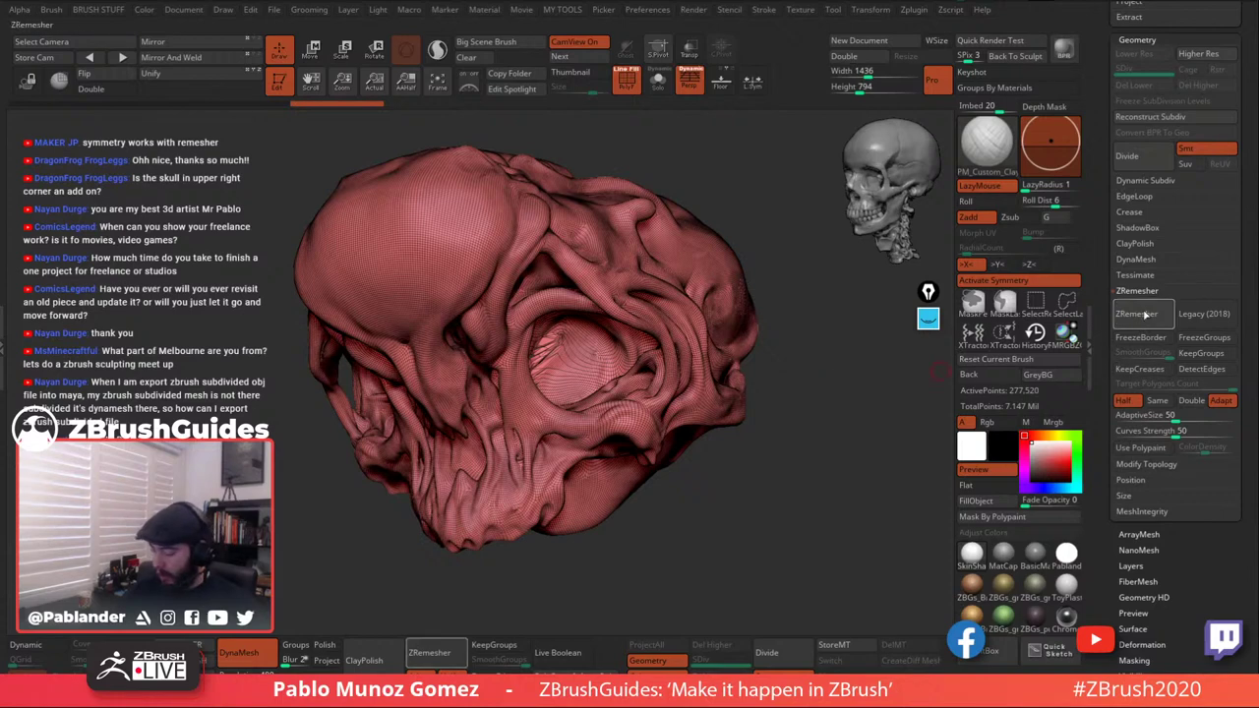
click(1141, 314)
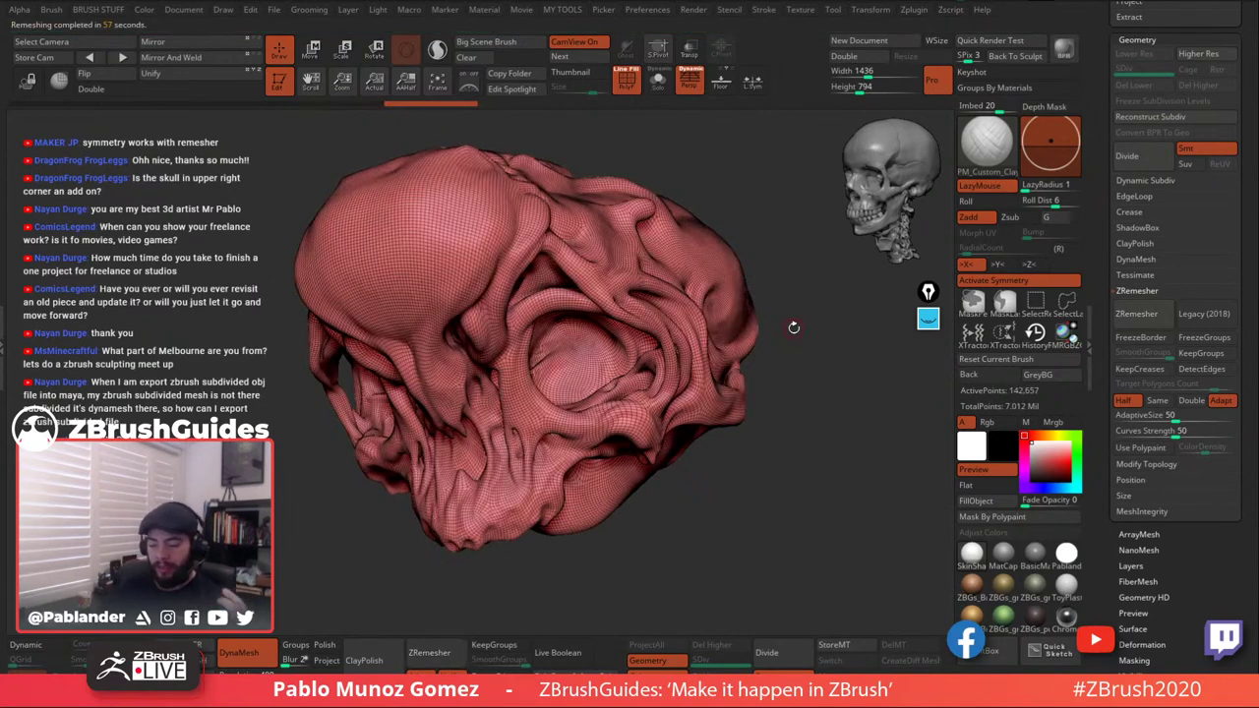
Adjust the brush draw size and smooth the uneven surface inside the eye socket.
mouse_move(804, 323)
mouse_down()
mouse_move(694, 343)
mouse_move(811, 333)
mouse_up()
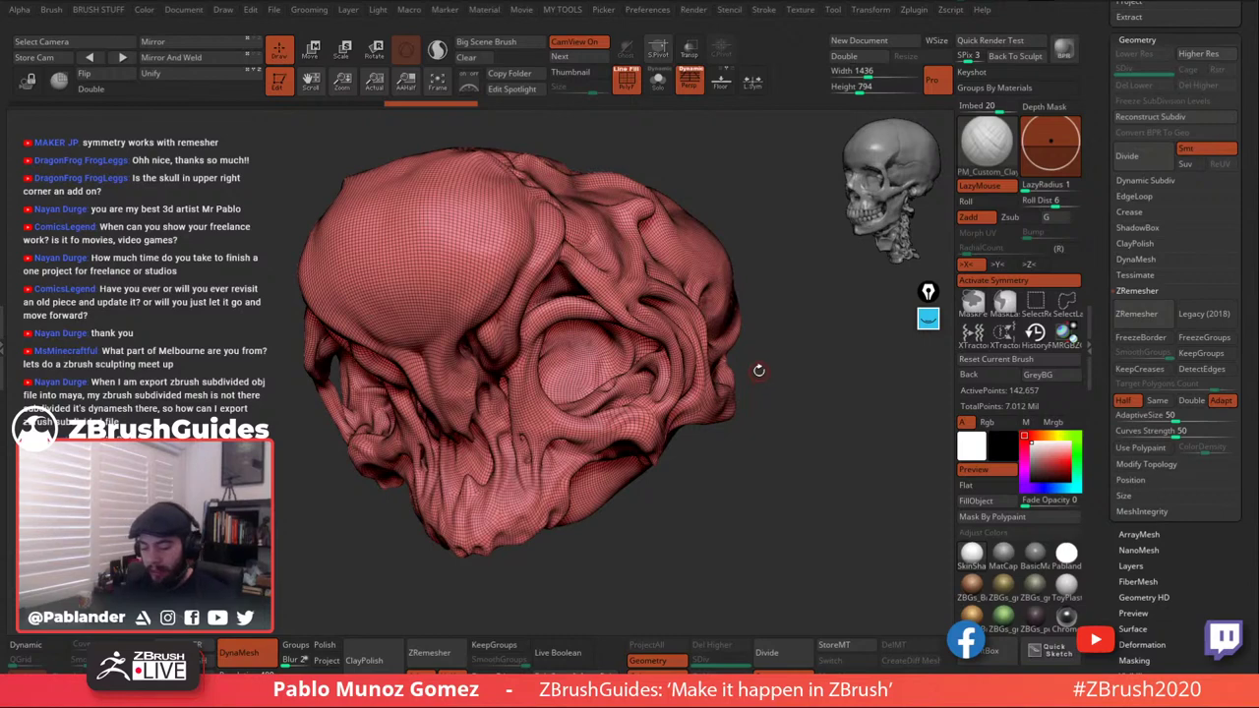
right_click(789, 351)
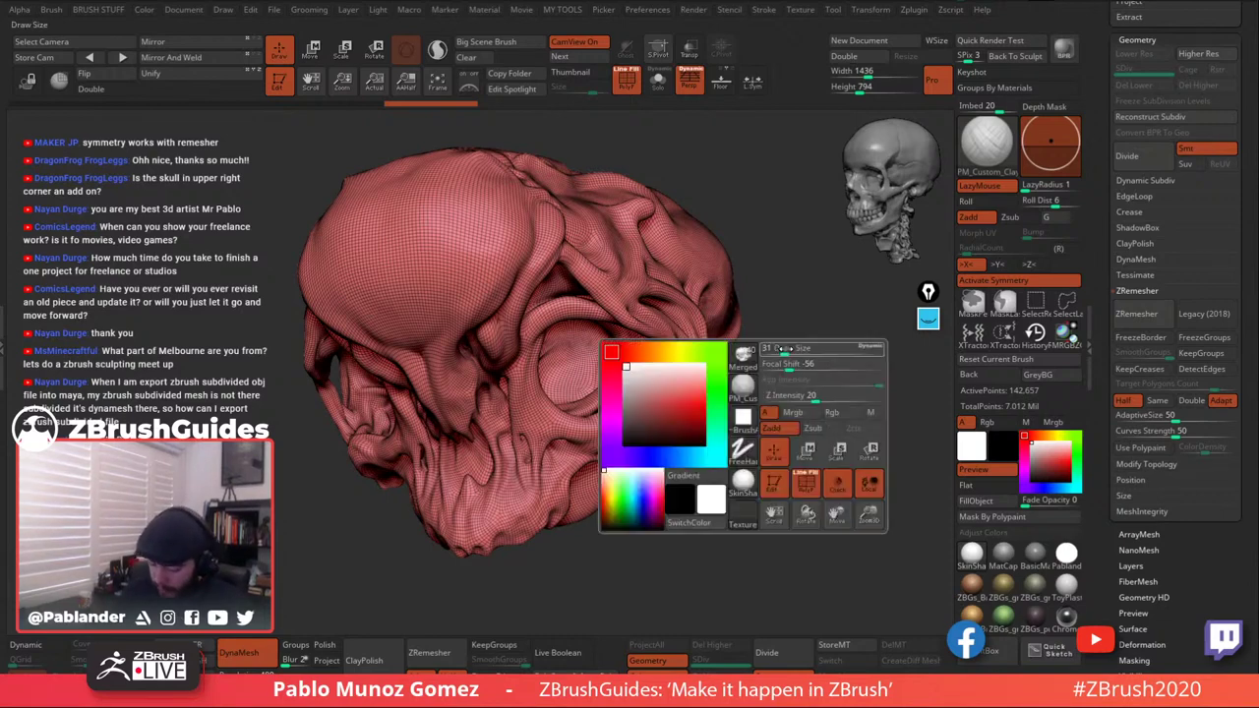
right_drag(747, 346, 520, 371)
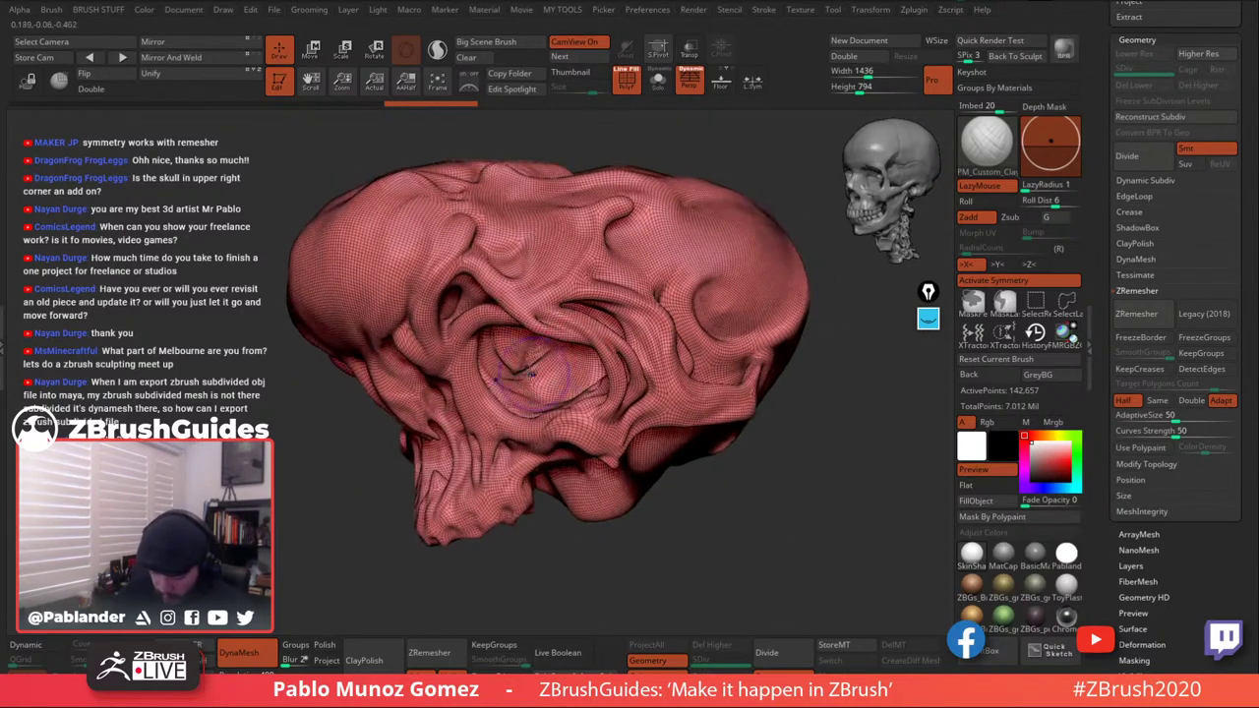
shift+drag(521, 371, 539, 360)
right_drag(541, 362, 570, 366)
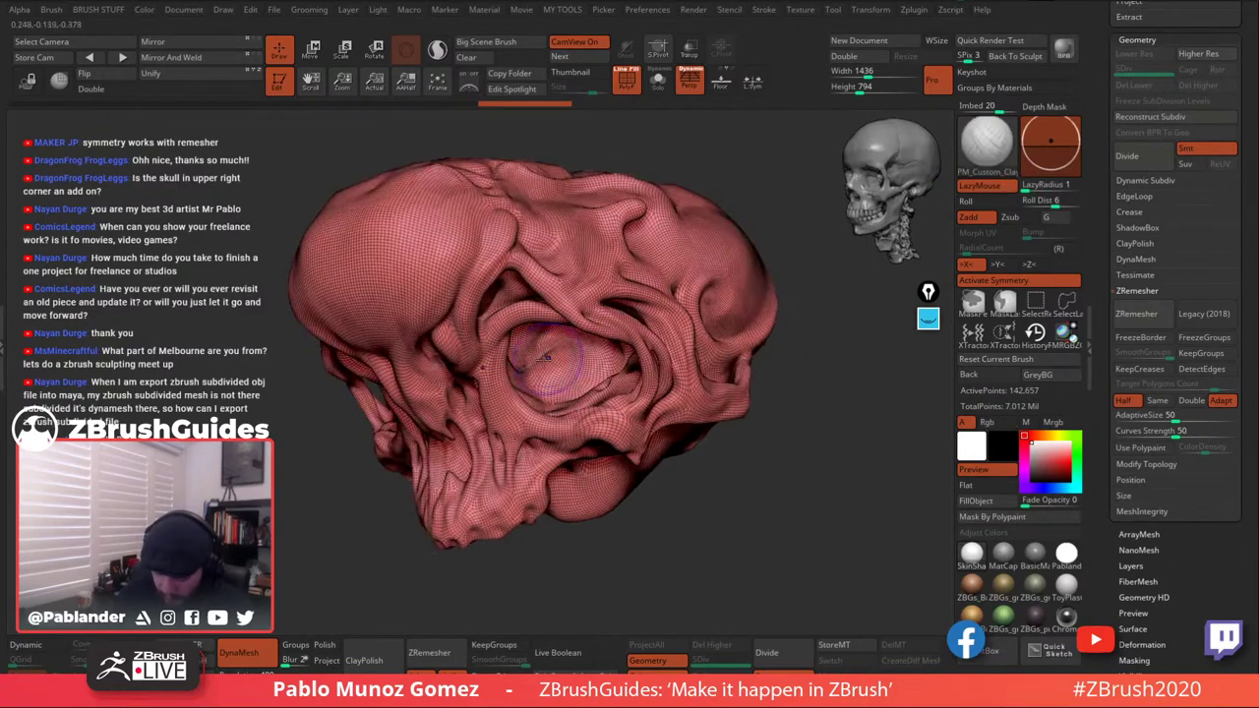
shift+drag(561, 366, 553, 366)
right_drag(553, 366, 519, 358)
mouse_move(501, 352)
shift+mouse_down()
mouse_move(514, 361)
mouse_move(491, 362)
shift+mouse_up()
mouse_move(492, 362)
right_down()
mouse_move(548, 419)
mouse_move(643, 393)
right_up()
mouse_move(639, 388)
mouse_down()
mouse_move(648, 193)
mouse_move(642, 251)
mouse_move(600, 315)
mouse_move(620, 369)
mouse_move(632, 386)
mouse_move(728, 295)
mouse_move(786, 282)
mouse_move(784, 455)
mouse_move(786, 421)
mouse_move(770, 448)
mouse_move(784, 426)
mouse_up()
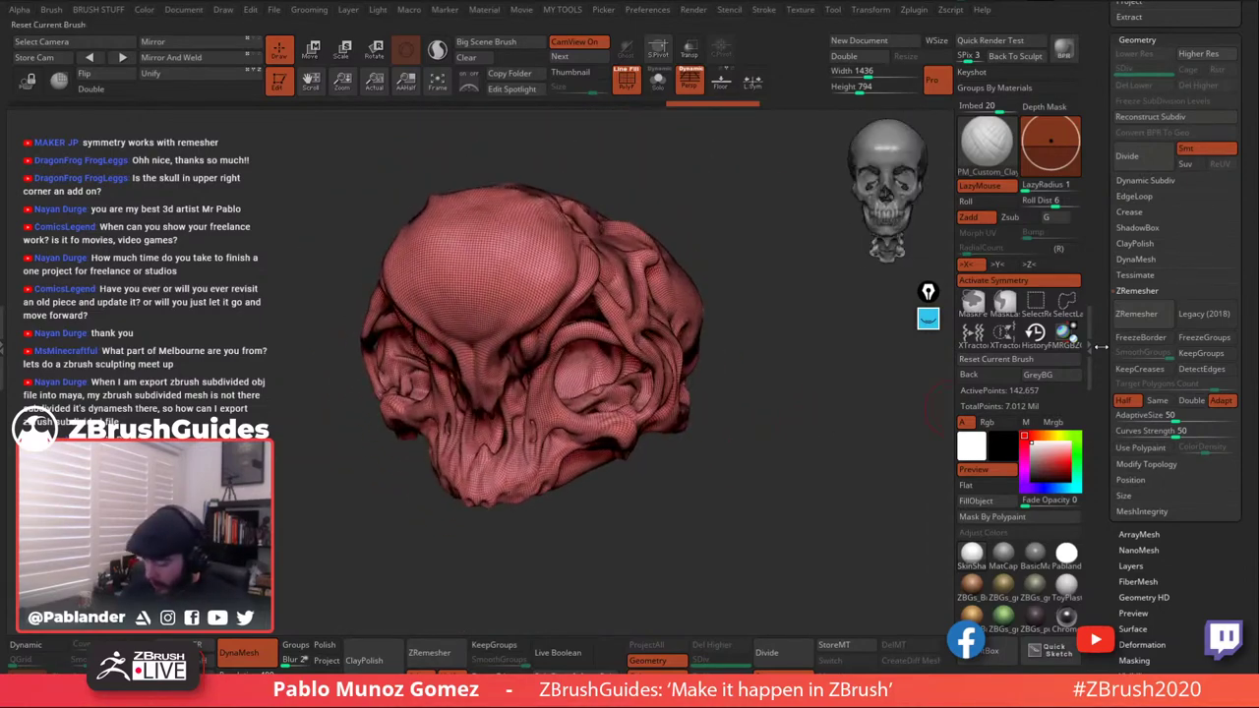
Run ZRemesher on the smoothed skull with Half enabled and assign the resulting mesh to a single new polygroup.
click(1153, 313)
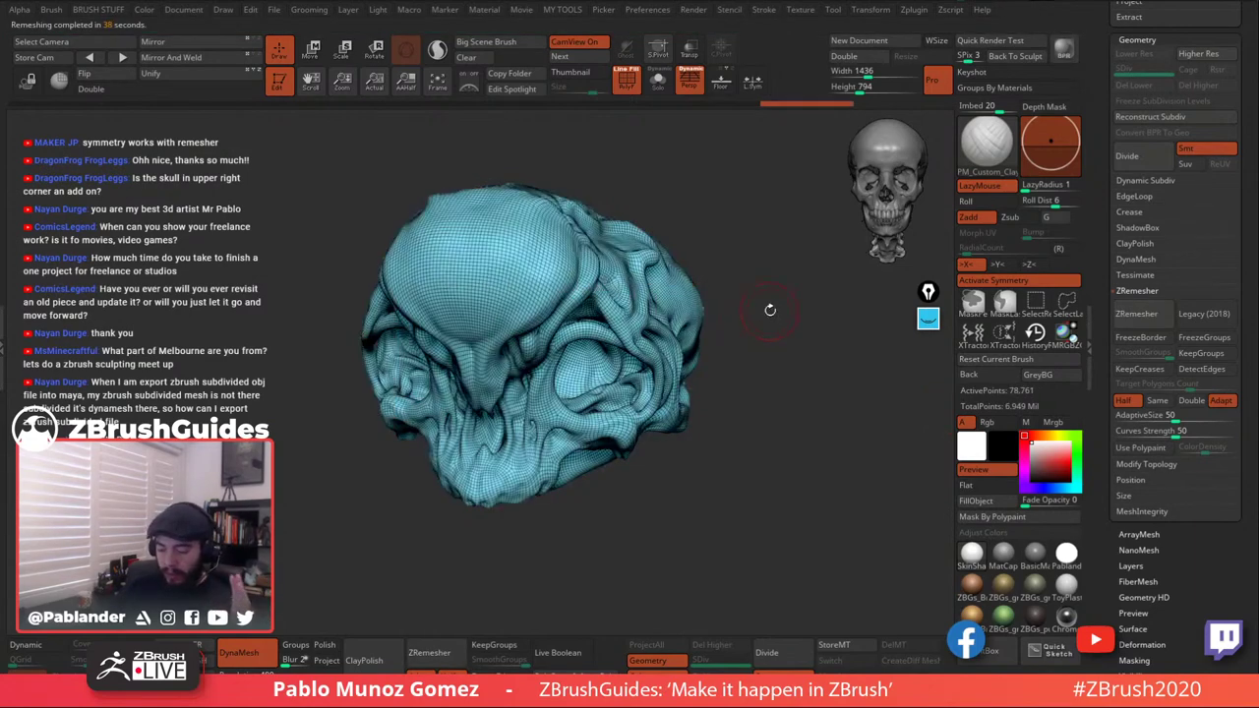
drag(788, 359, 840, 295)
drag(768, 372, 681, 335)
alt+right_drag(681, 335, 695, 383)
click(927, 318)
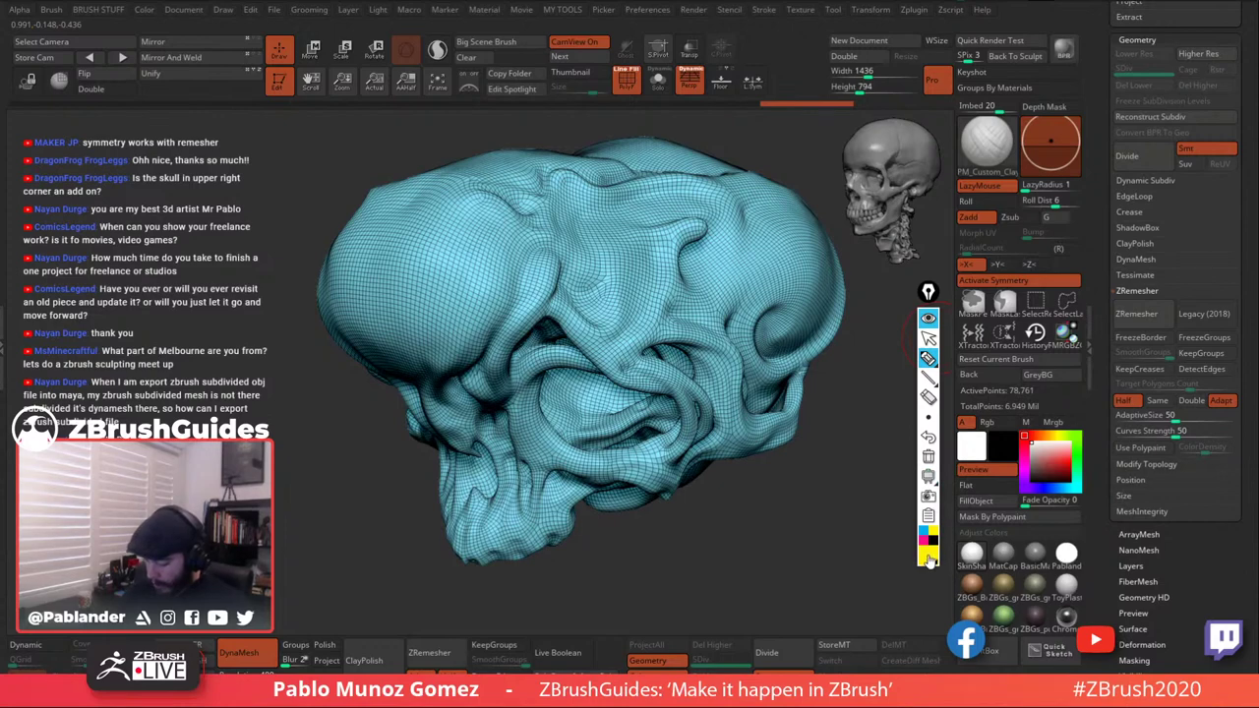
click(927, 338)
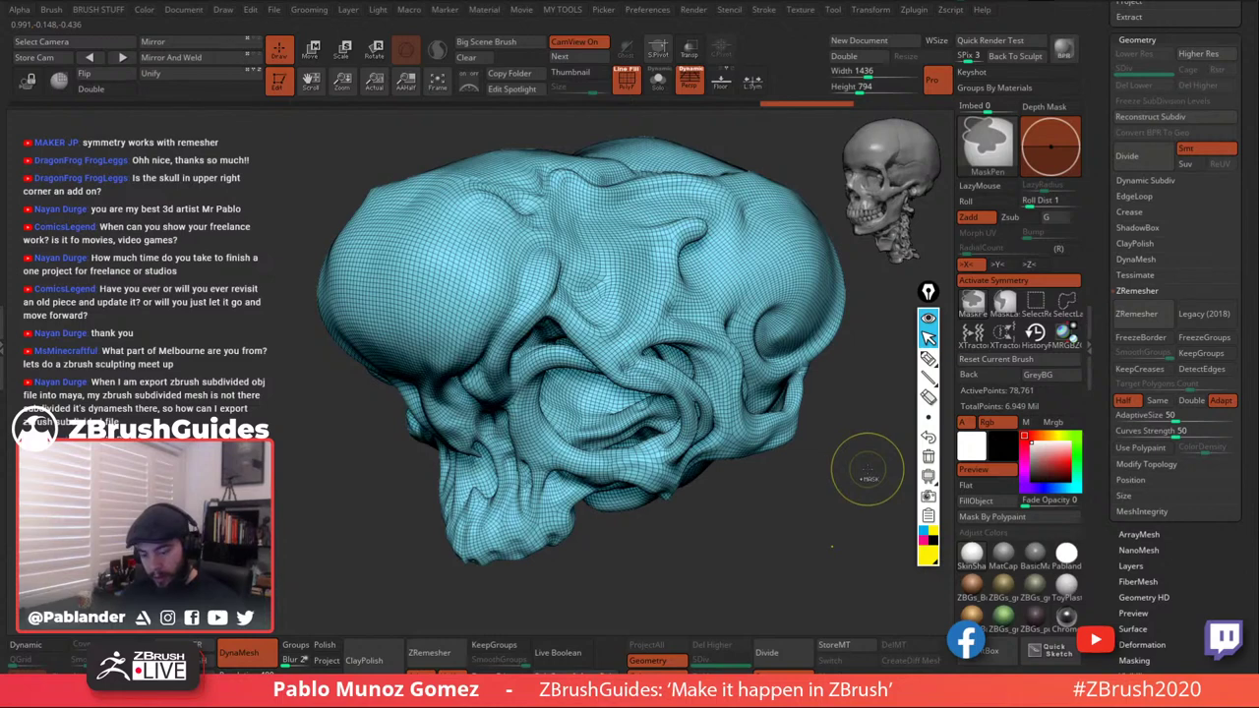
key(ctrl+w)
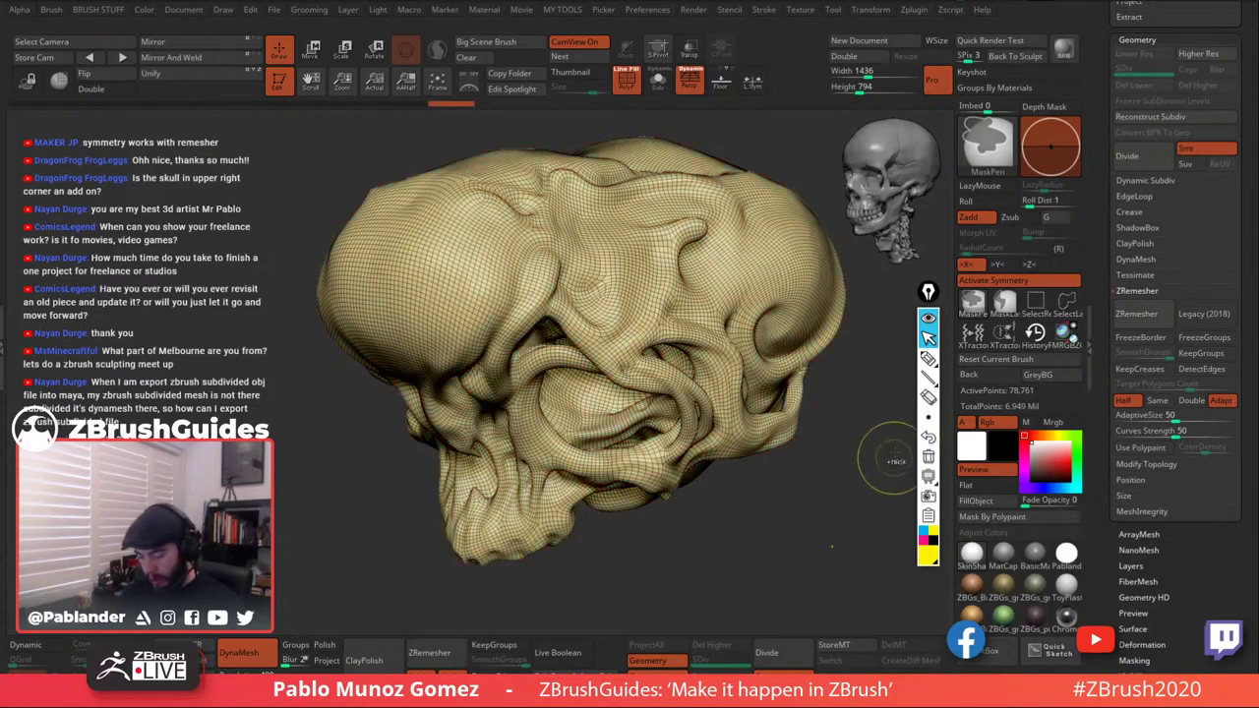
Mark the polygon flow with short pink strokes over the brow, eye socket, muzzle and rear spiral, and clear them.
click(929, 358)
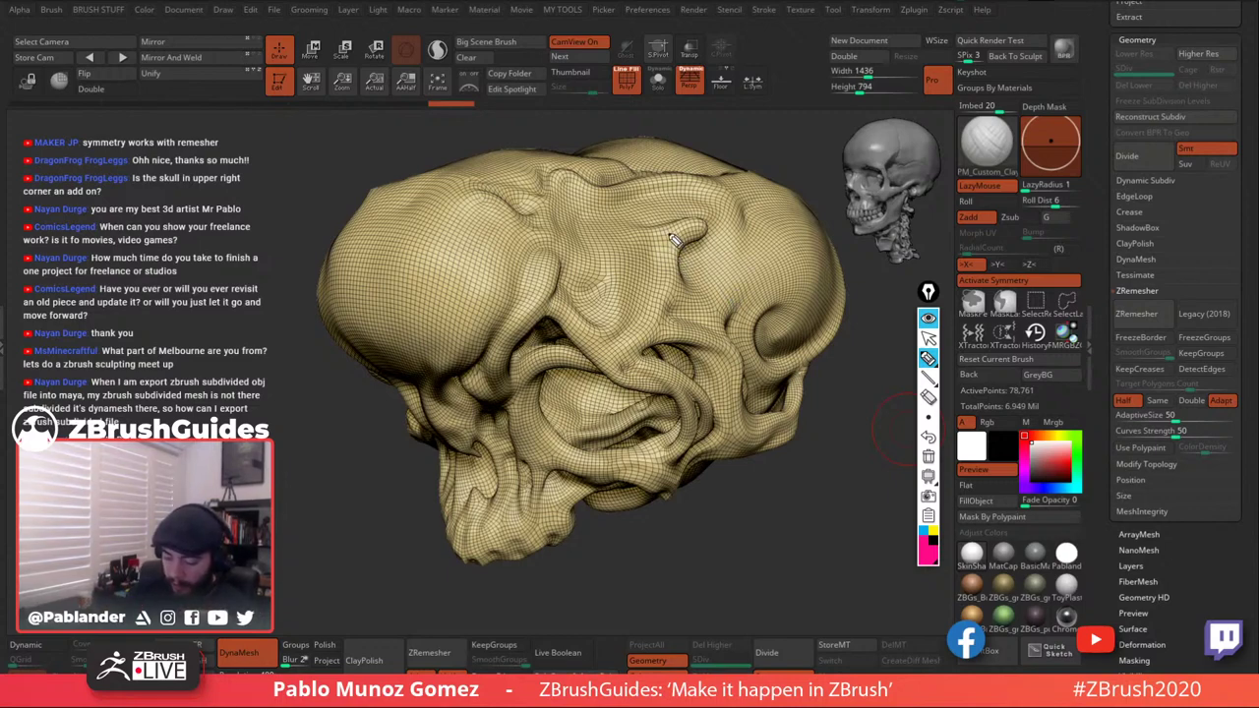
mouse_move(667, 259)
mouse_down()
mouse_move(610, 356)
mouse_move(598, 342)
mouse_up()
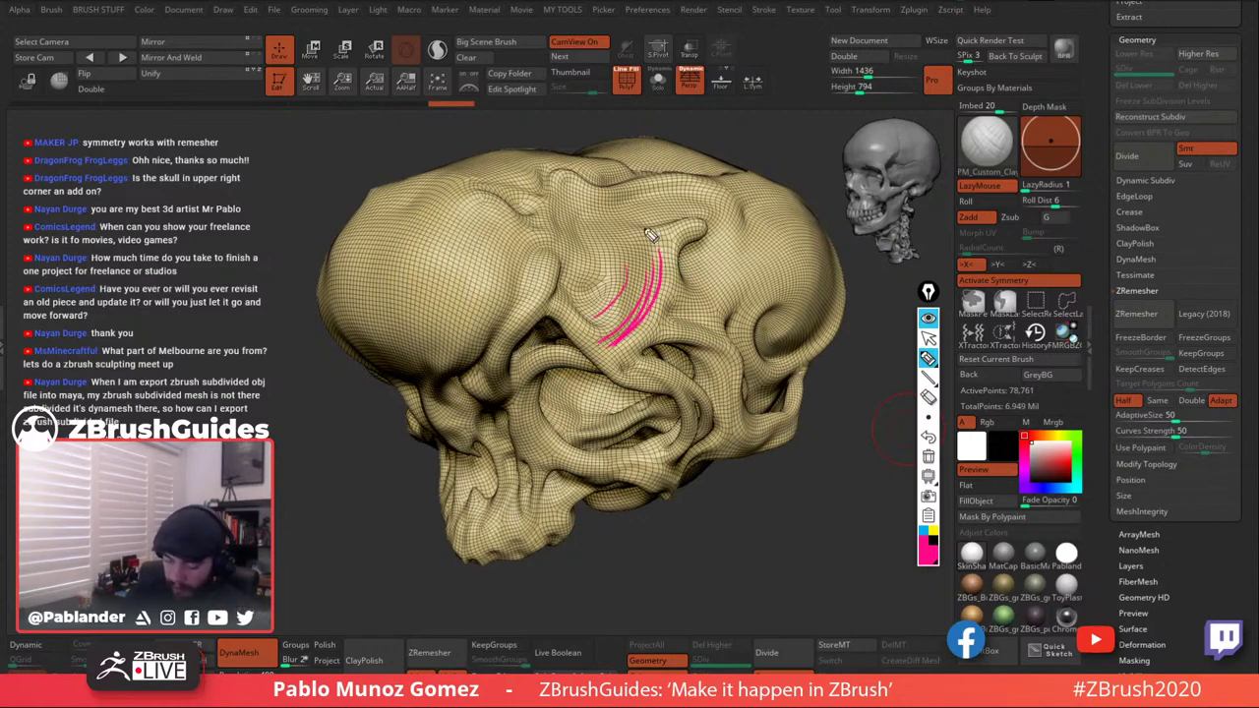
drag(567, 236, 489, 340)
drag(507, 234, 494, 340)
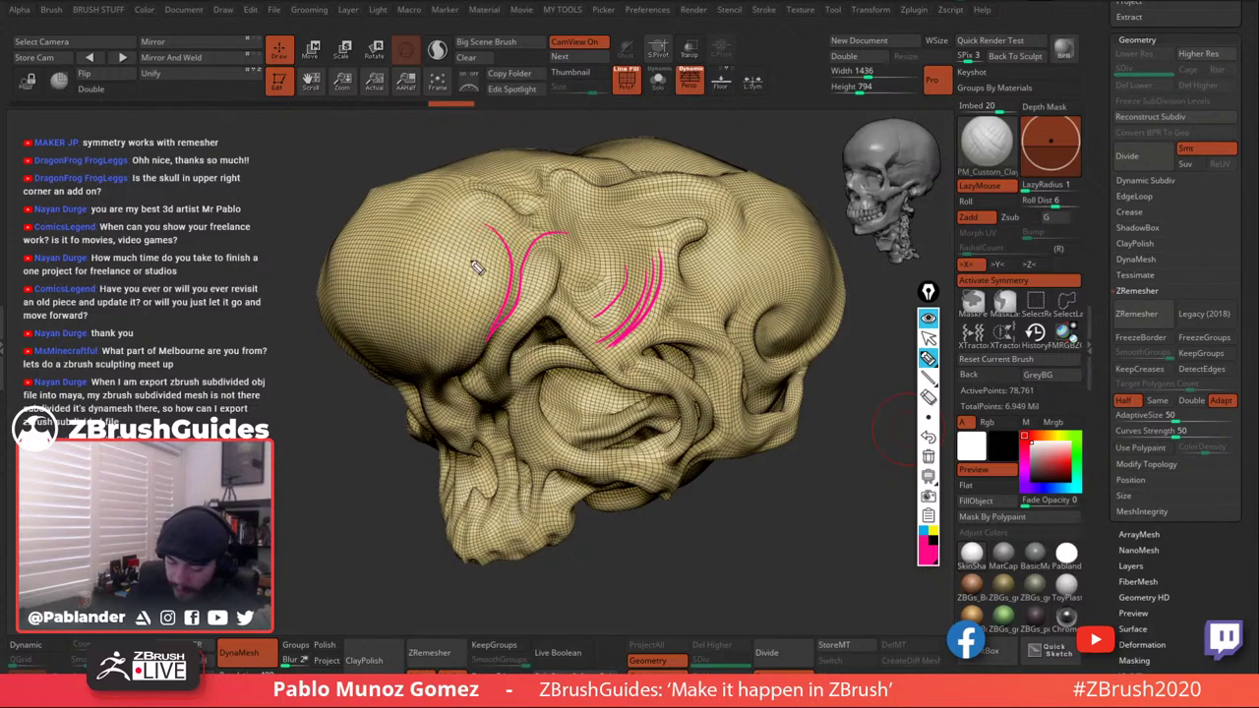
drag(480, 266, 489, 355)
drag(460, 309, 480, 374)
mouse_move(528, 255)
mouse_down()
mouse_move(497, 335)
mouse_move(539, 488)
mouse_up()
mouse_move(524, 423)
mouse_down()
mouse_move(533, 496)
mouse_move(490, 540)
mouse_up()
drag(517, 466, 497, 541)
drag(689, 346, 728, 416)
mouse_move(640, 367)
mouse_down()
mouse_move(699, 448)
mouse_move(614, 476)
mouse_move(568, 449)
mouse_up()
mouse_move(746, 307)
mouse_down()
mouse_move(750, 364)
mouse_move(831, 295)
mouse_up()
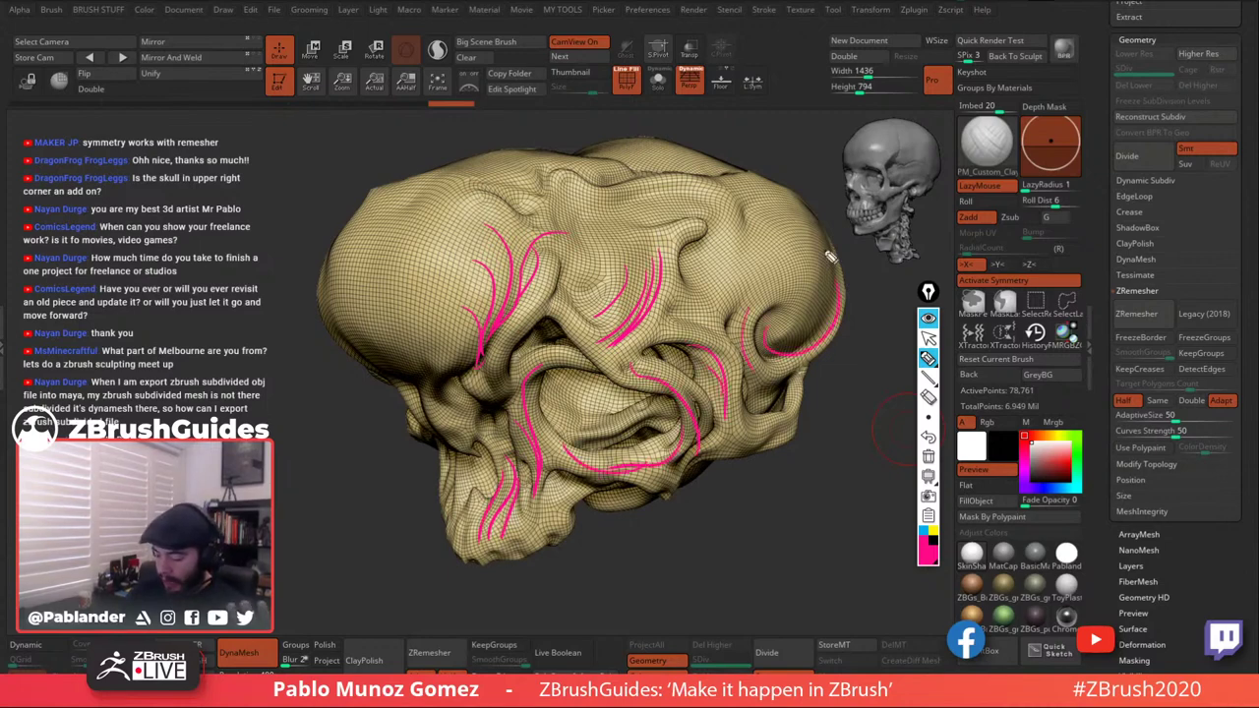
mouse_move(787, 340)
mouse_down()
mouse_move(834, 307)
mouse_move(809, 281)
mouse_up()
click(928, 378)
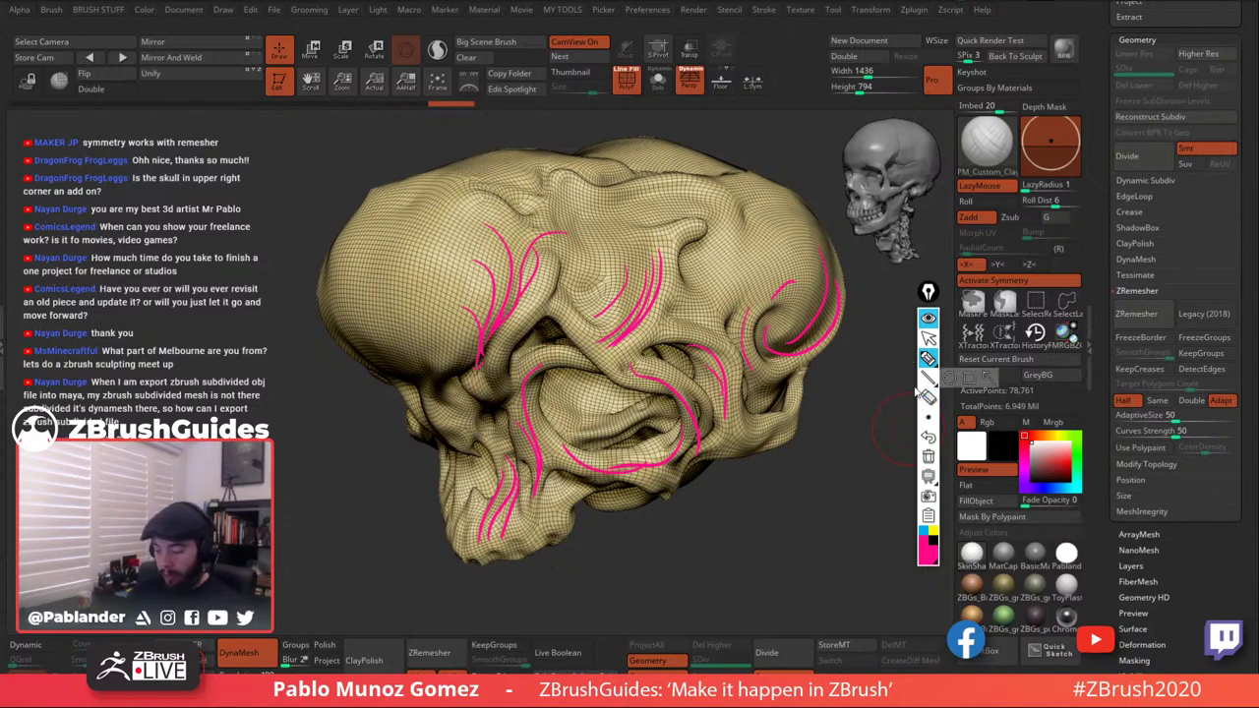
click(929, 458)
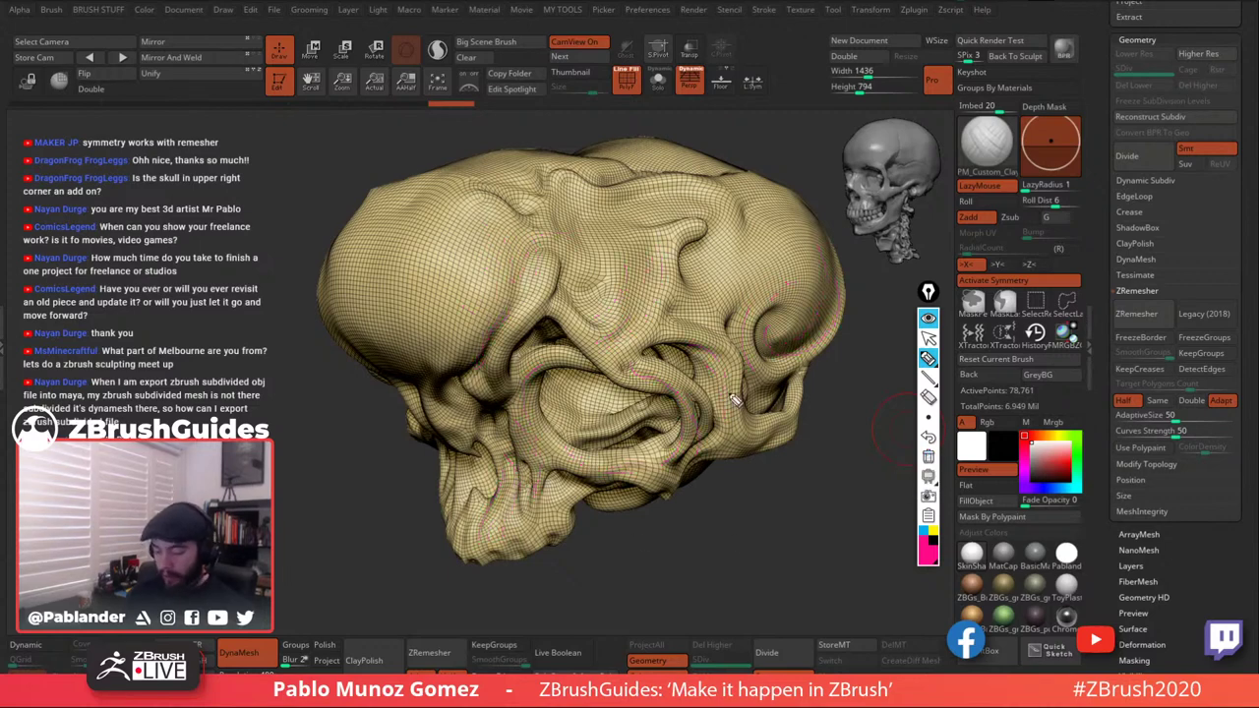
Trace long continuous edge loops in pink over the cranium, spiral, eye socket and muzzle, then clear them and collapse the annotation tools.
mouse_move(674, 248)
mouse_down()
mouse_move(665, 337)
mouse_move(611, 372)
mouse_up()
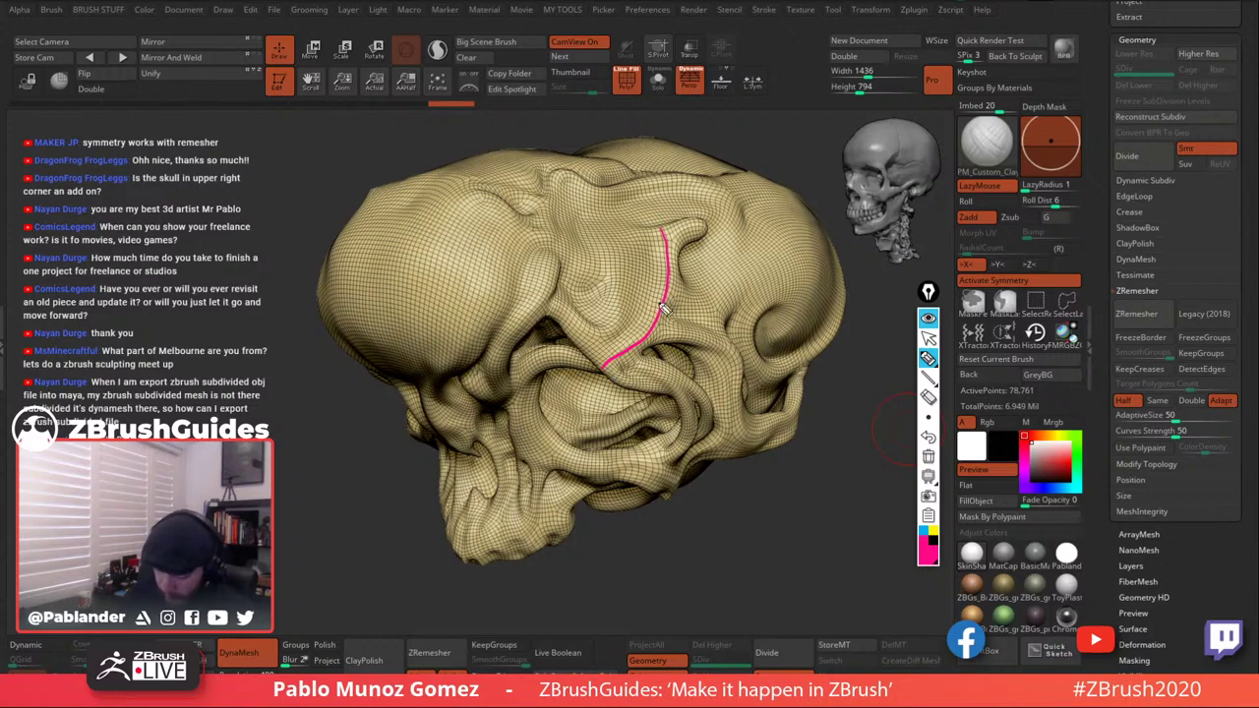
mouse_move(623, 197)
mouse_down()
mouse_move(652, 253)
mouse_move(628, 346)
mouse_move(605, 366)
mouse_up()
mouse_move(586, 264)
mouse_down()
mouse_move(541, 245)
mouse_move(489, 358)
mouse_move(489, 392)
mouse_up()
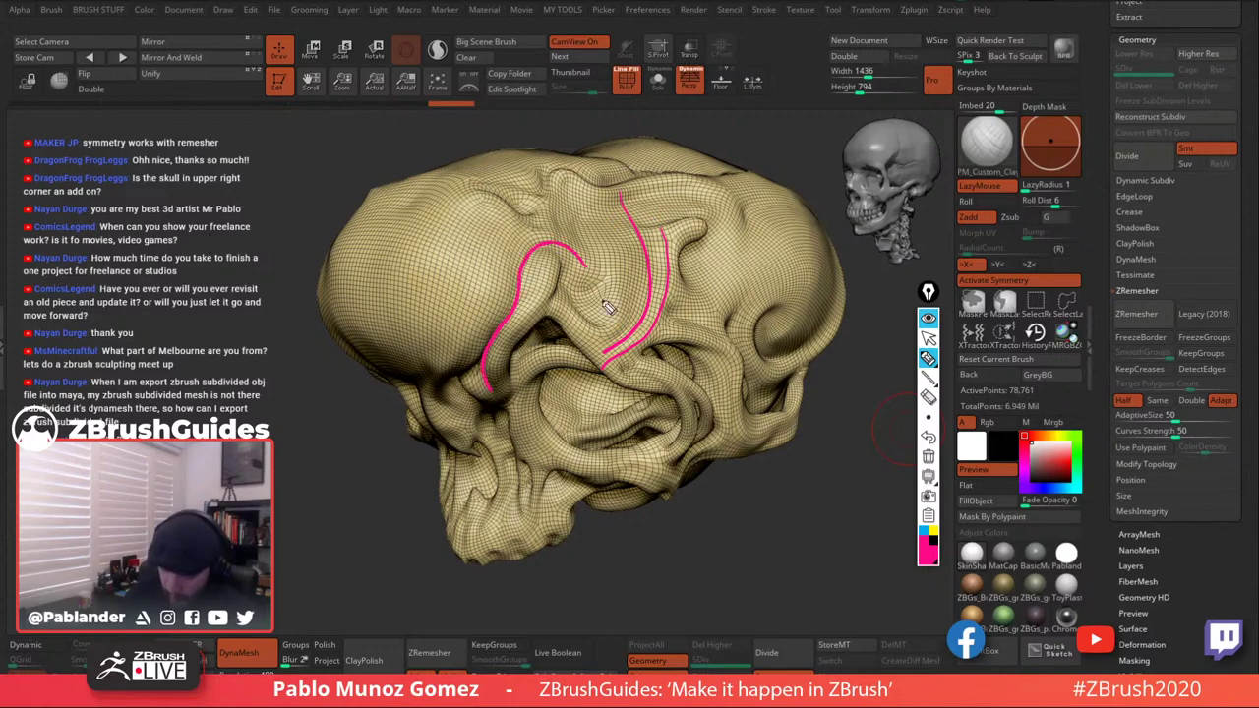
mouse_move(754, 310)
mouse_down()
mouse_move(785, 380)
mouse_move(836, 350)
mouse_move(838, 252)
mouse_move(768, 200)
mouse_move(718, 252)
mouse_move(581, 250)
mouse_move(506, 305)
mouse_move(470, 369)
mouse_up()
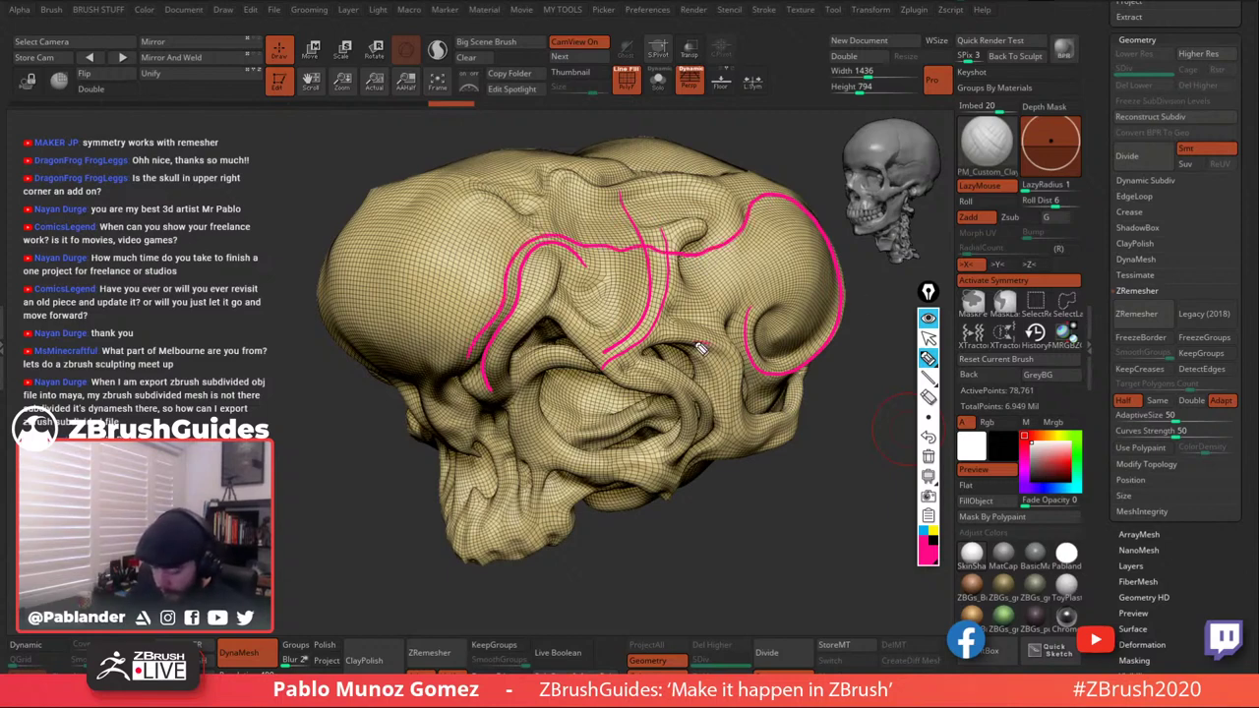
mouse_move(699, 346)
mouse_down()
mouse_move(748, 442)
mouse_move(772, 431)
mouse_move(729, 431)
mouse_move(683, 467)
mouse_move(683, 398)
mouse_move(622, 363)
mouse_up()
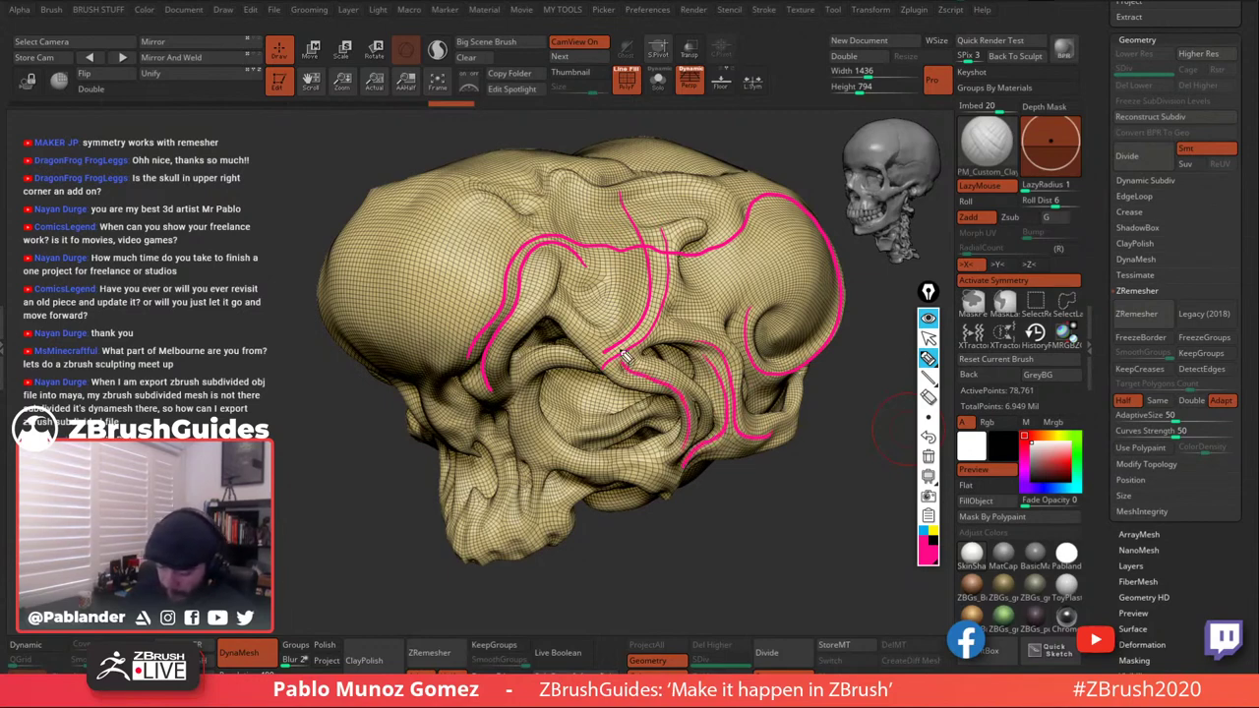
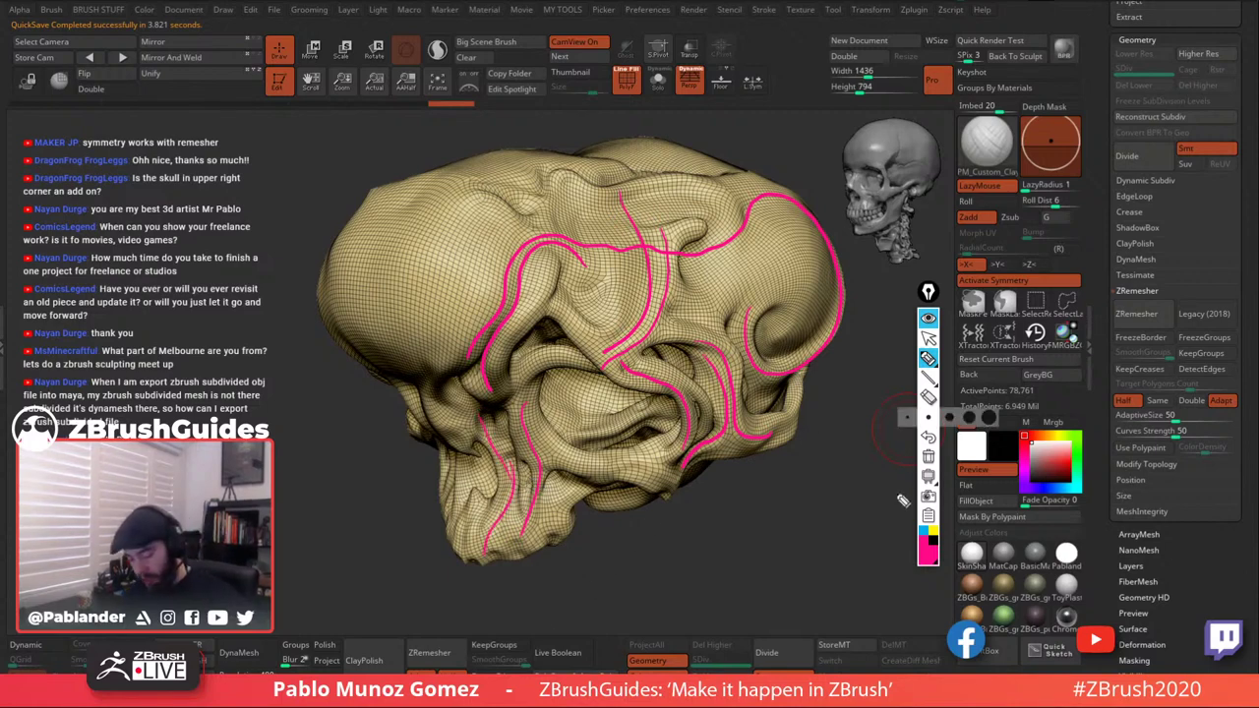
click(929, 457)
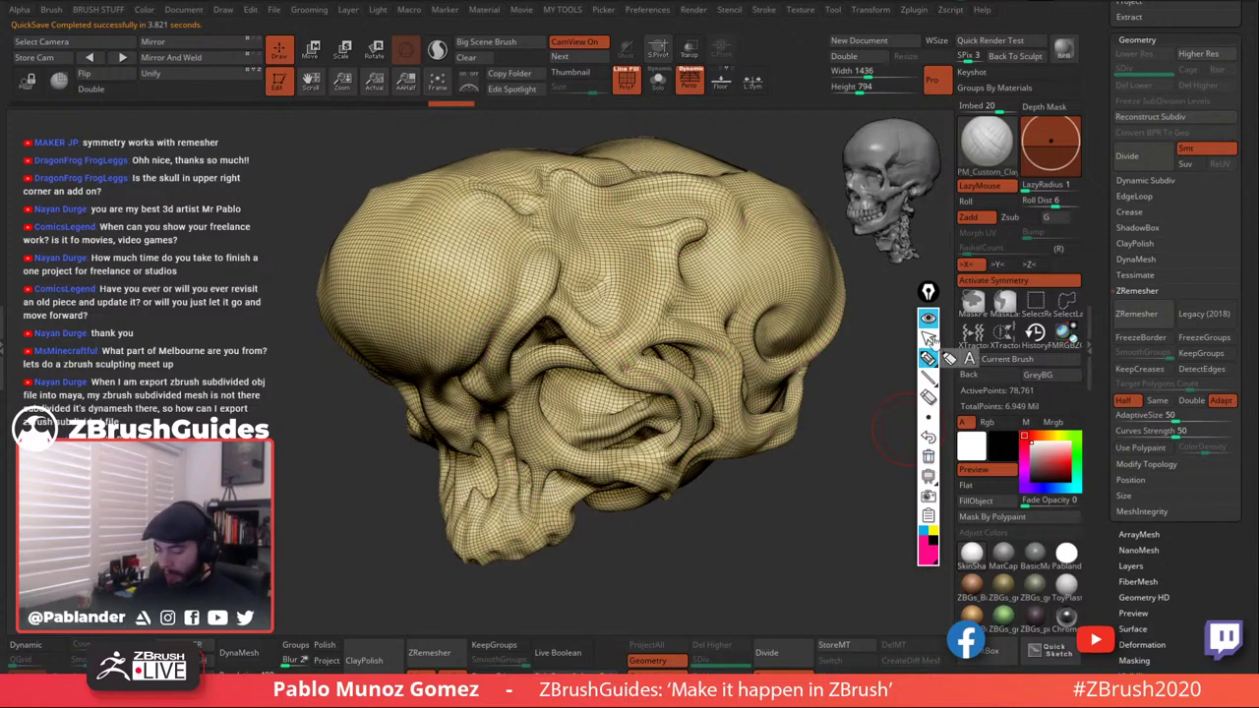
click(928, 318)
Make the original skull subtool visible together with the remeshed duplicate and project all its detail onto the new mesh.
drag(845, 486, 935, 336)
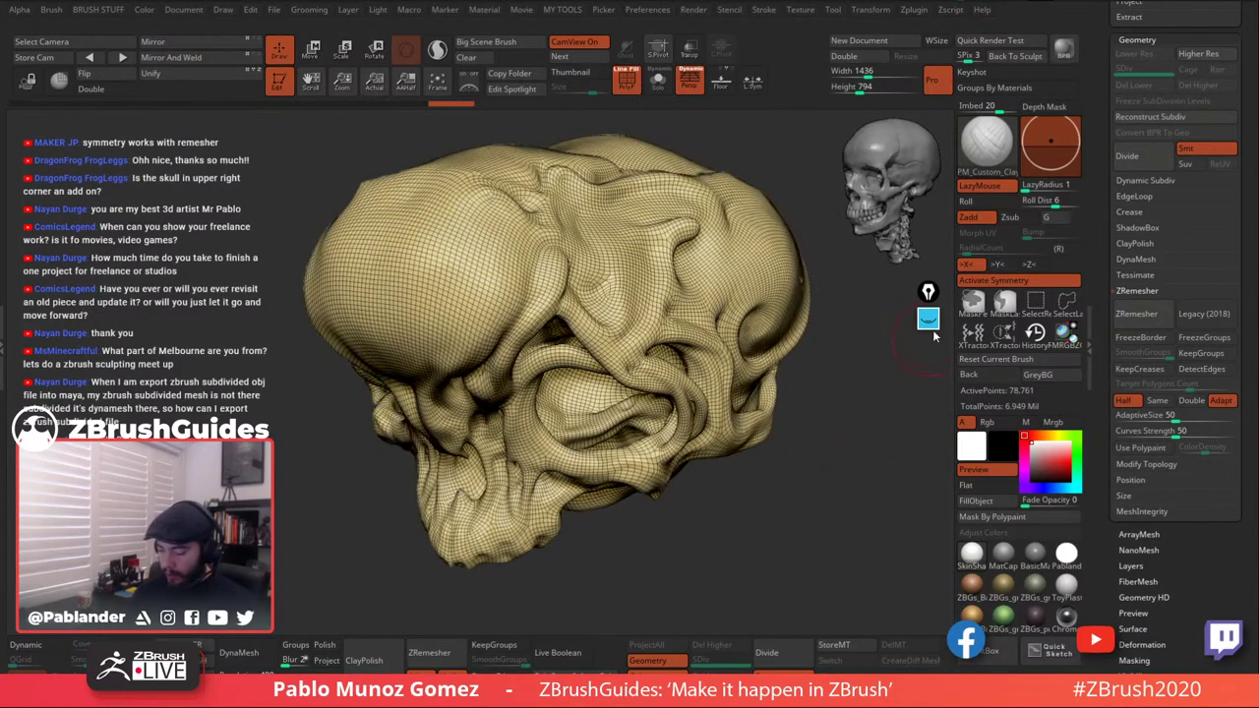
alt+drag(824, 472, 808, 466)
drag(1100, 196, 1101, 386)
click(1232, 190)
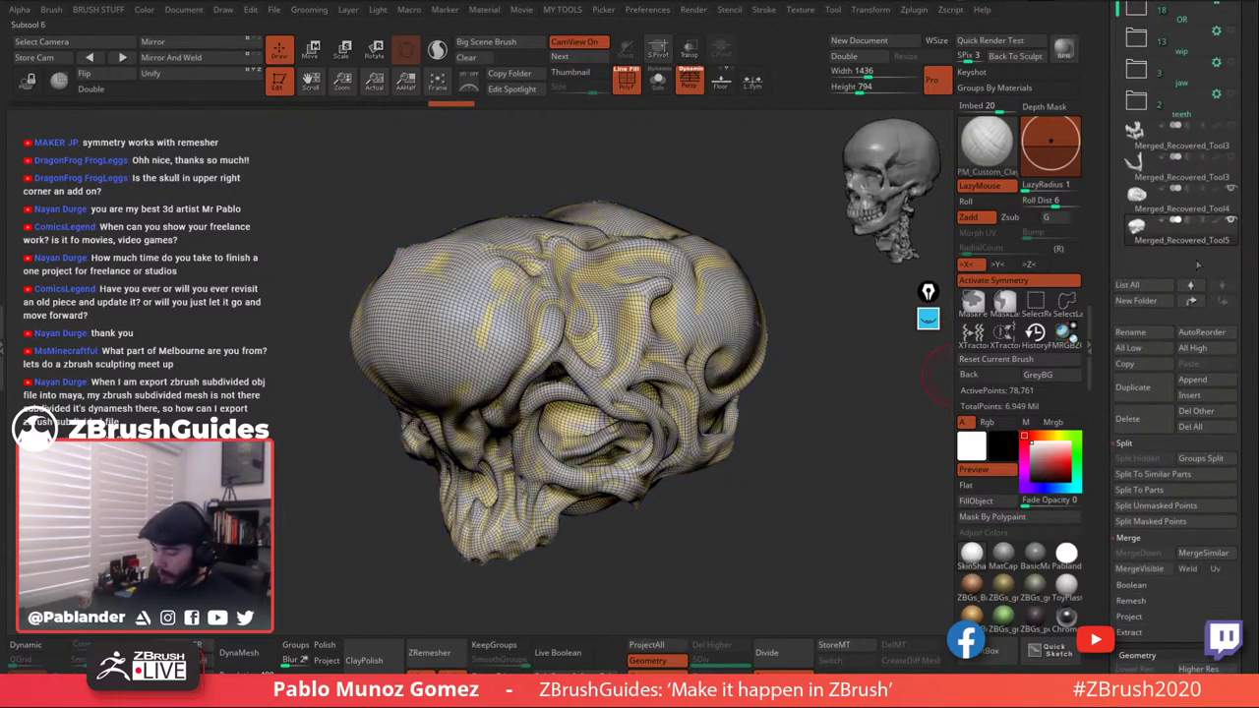
drag(779, 492, 783, 480)
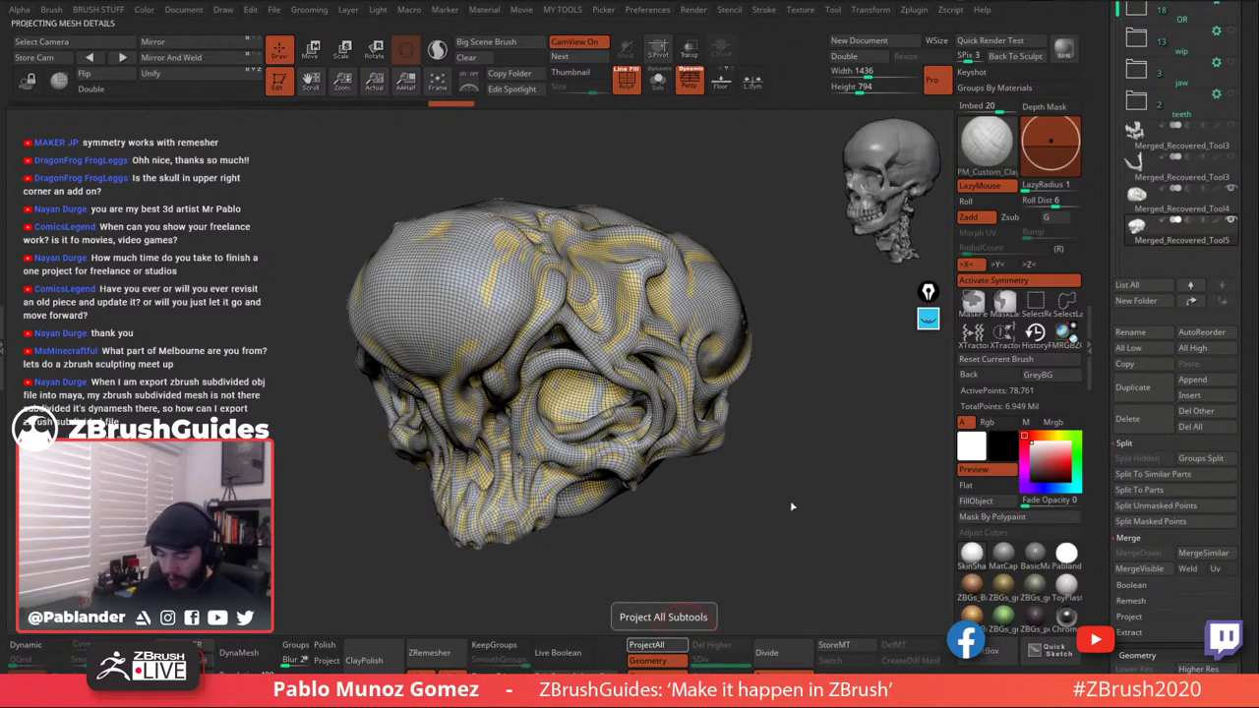
Isolate the remeshed skull and leave a canvas snapshot of its state before the projection for comparison.
click(660, 84)
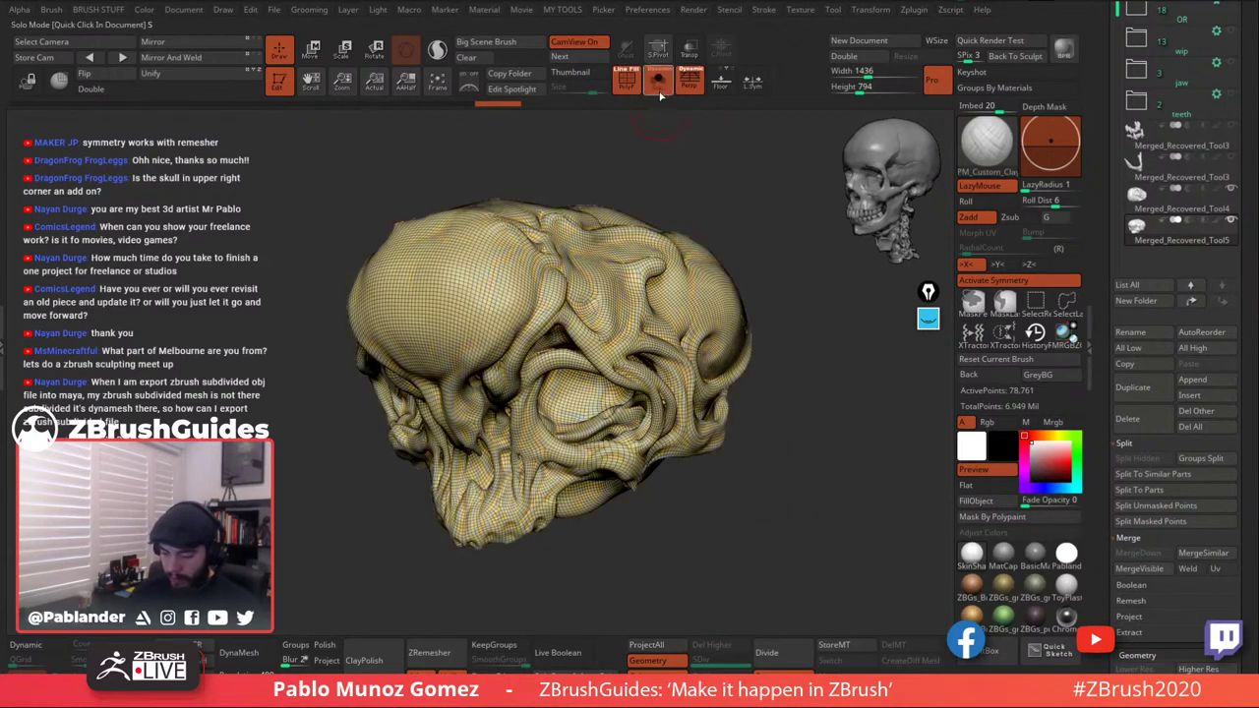
drag(705, 208, 694, 270)
right_drag(693, 269, 723, 310)
mouse_move(760, 415)
mouse_down()
mouse_move(785, 421)
mouse_move(780, 453)
mouse_move(800, 466)
mouse_up()
mouse_move(777, 414)
mouse_down()
mouse_move(794, 463)
mouse_move(804, 457)
mouse_move(712, 448)
mouse_up()
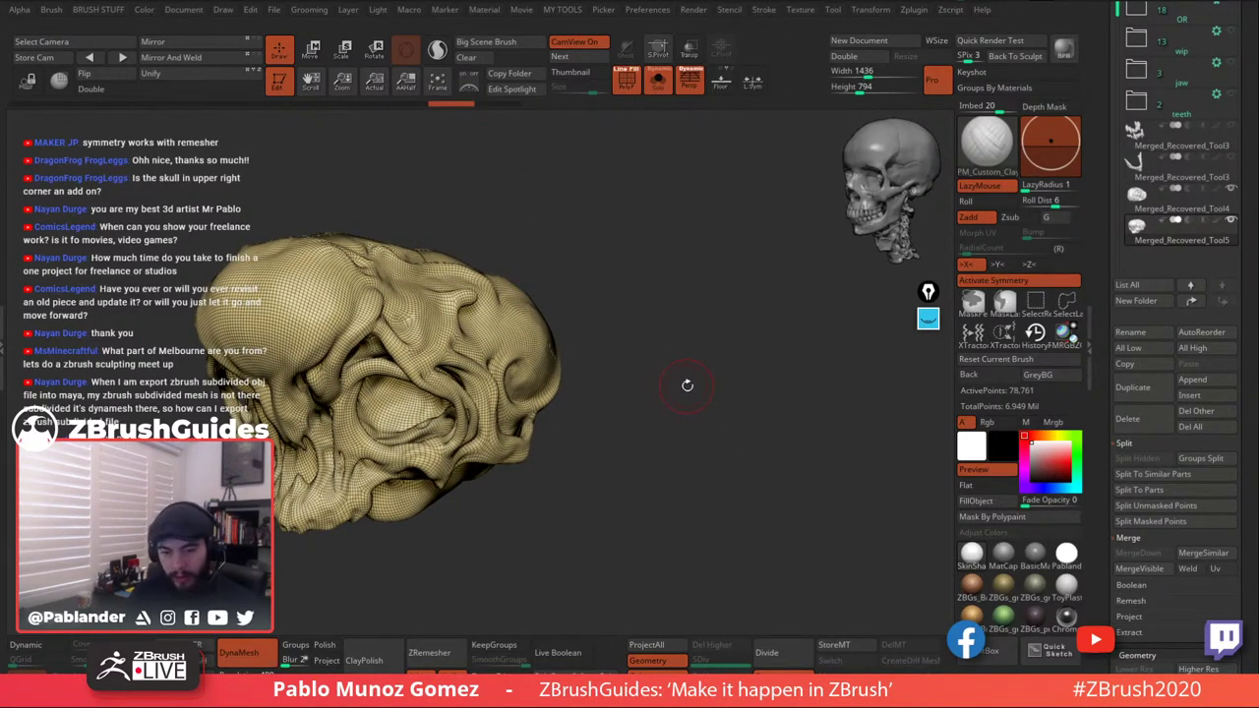
Restore the projected version of the skull, compare it side by side with the snapshot, and clear the snapshot from the canvas.
click(509, 104)
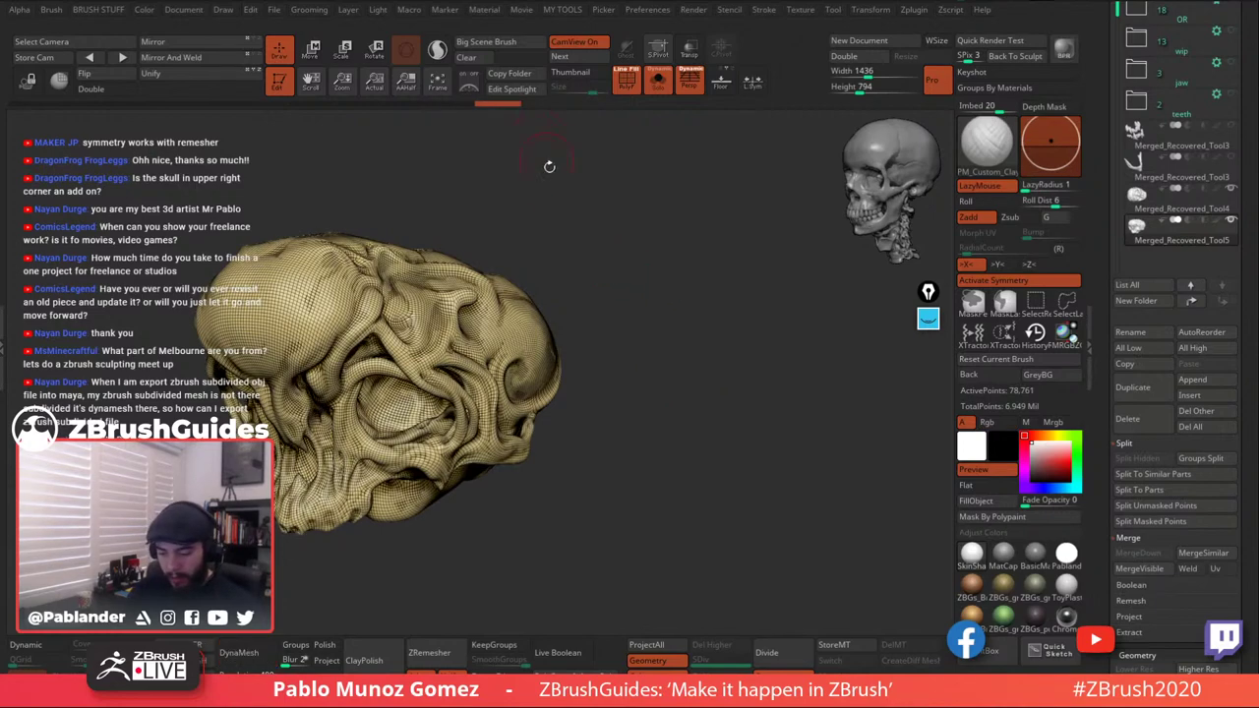
alt+drag(588, 231, 864, 239)
mouse_move(808, 503)
alt+mouse_down()
mouse_move(862, 502)
mouse_move(842, 523)
alt+mouse_up()
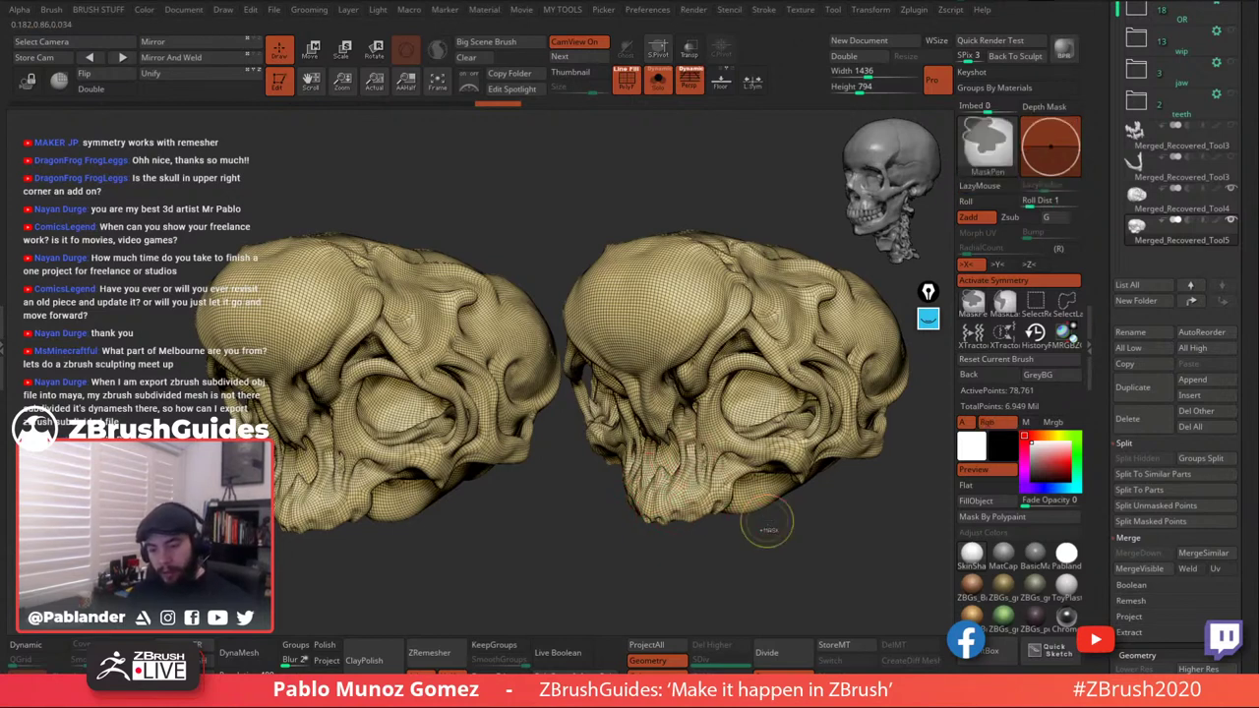
key(ctrl+n)
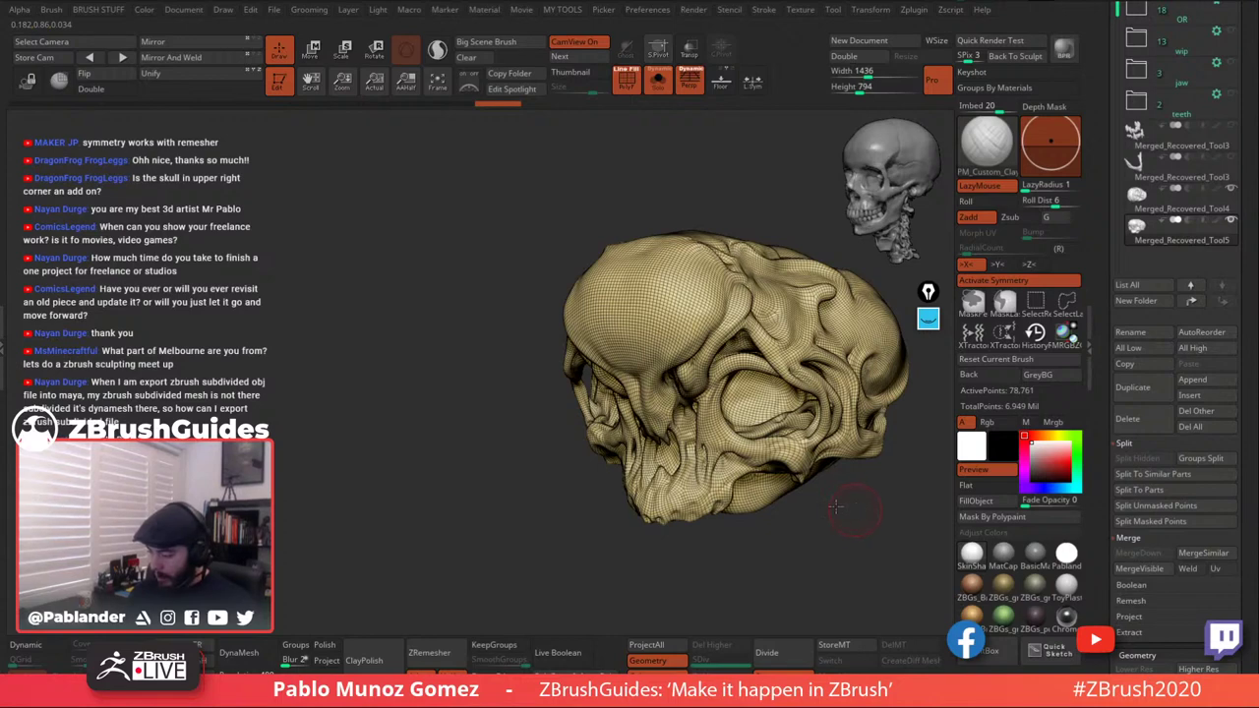
alt+drag(836, 507, 712, 482)
Show the original and remeshed skulls together and examine how closely their surfaces overlap.
click(658, 81)
drag(746, 218, 735, 240)
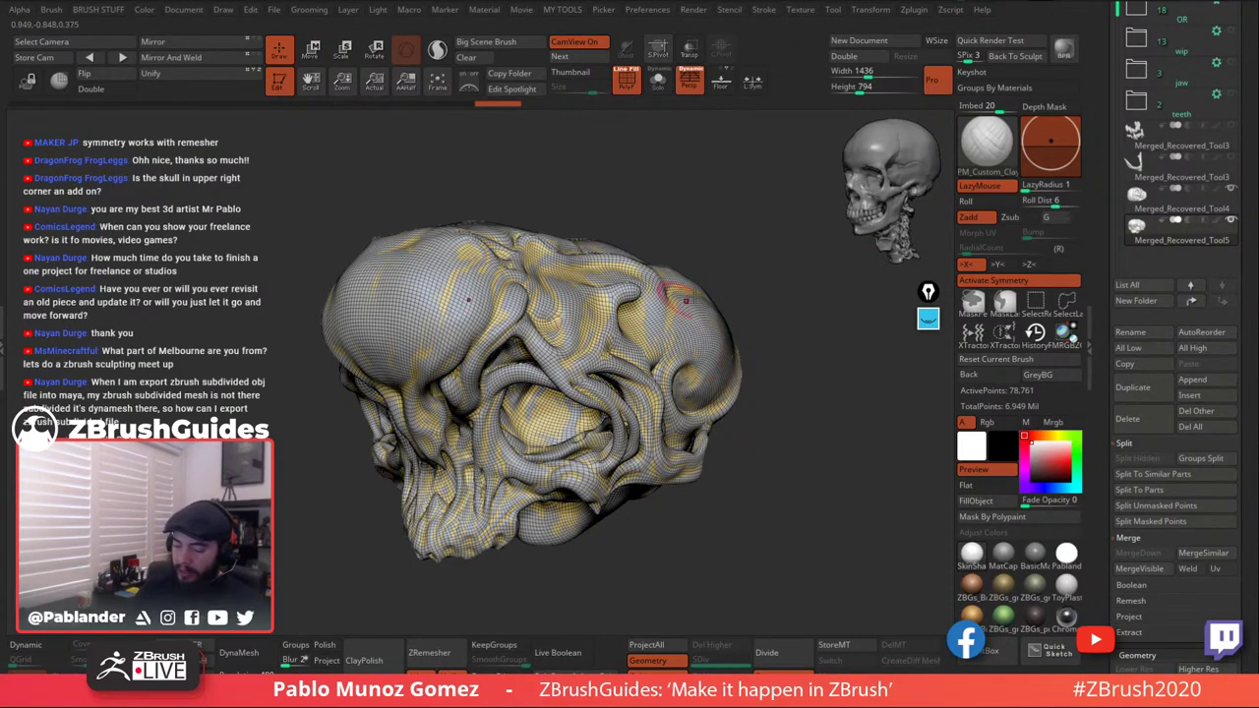
scroll(1235, 102, up, 2)
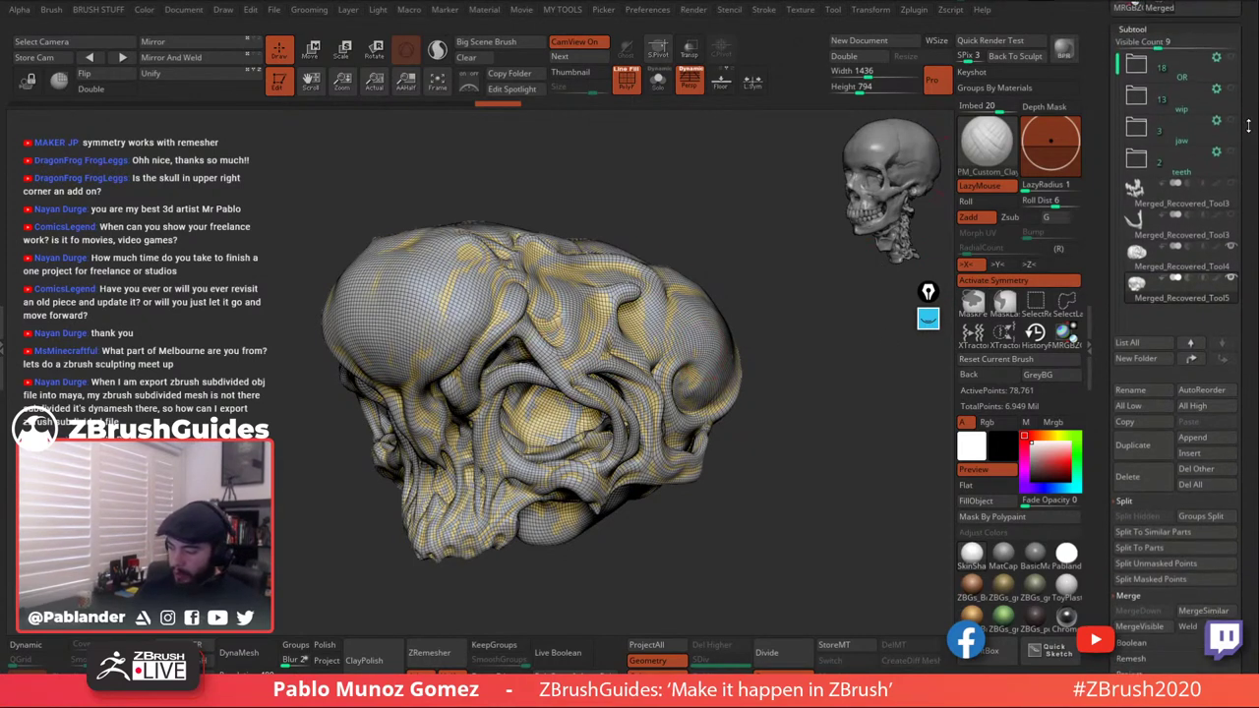
Isolate the remeshed skull, subdivide it to level 2, and project the original's detail onto it.
click(659, 85)
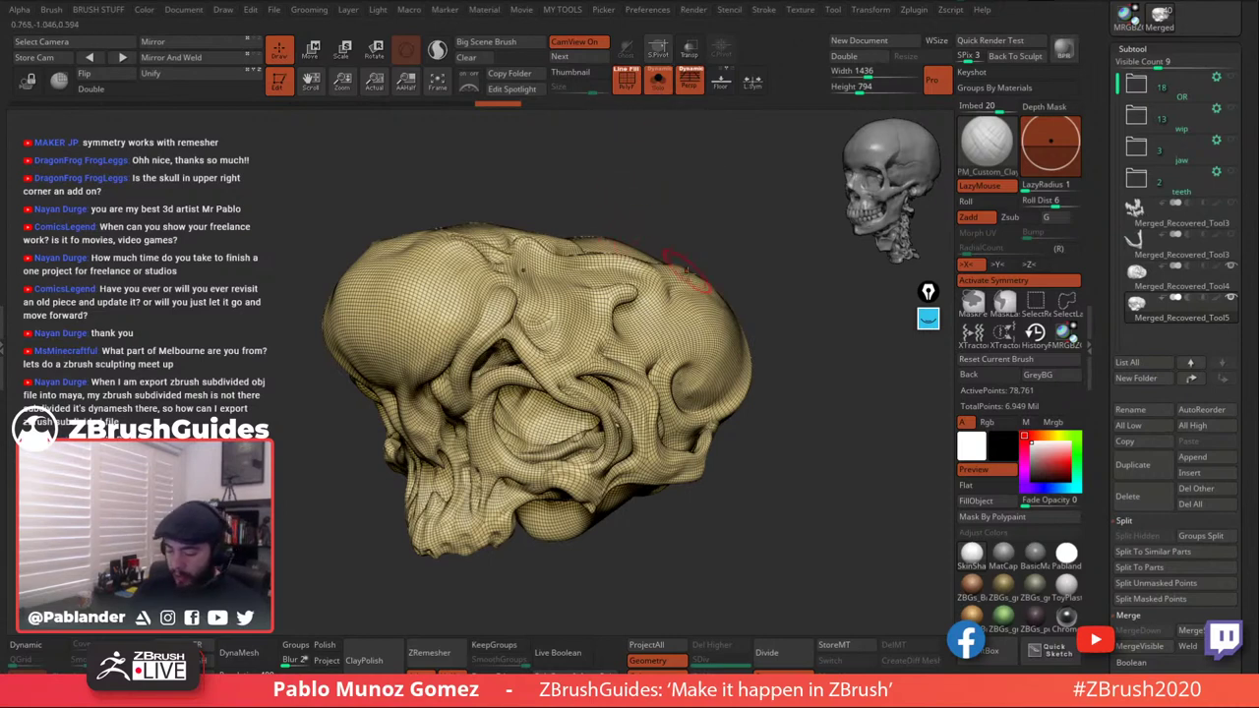
click(776, 653)
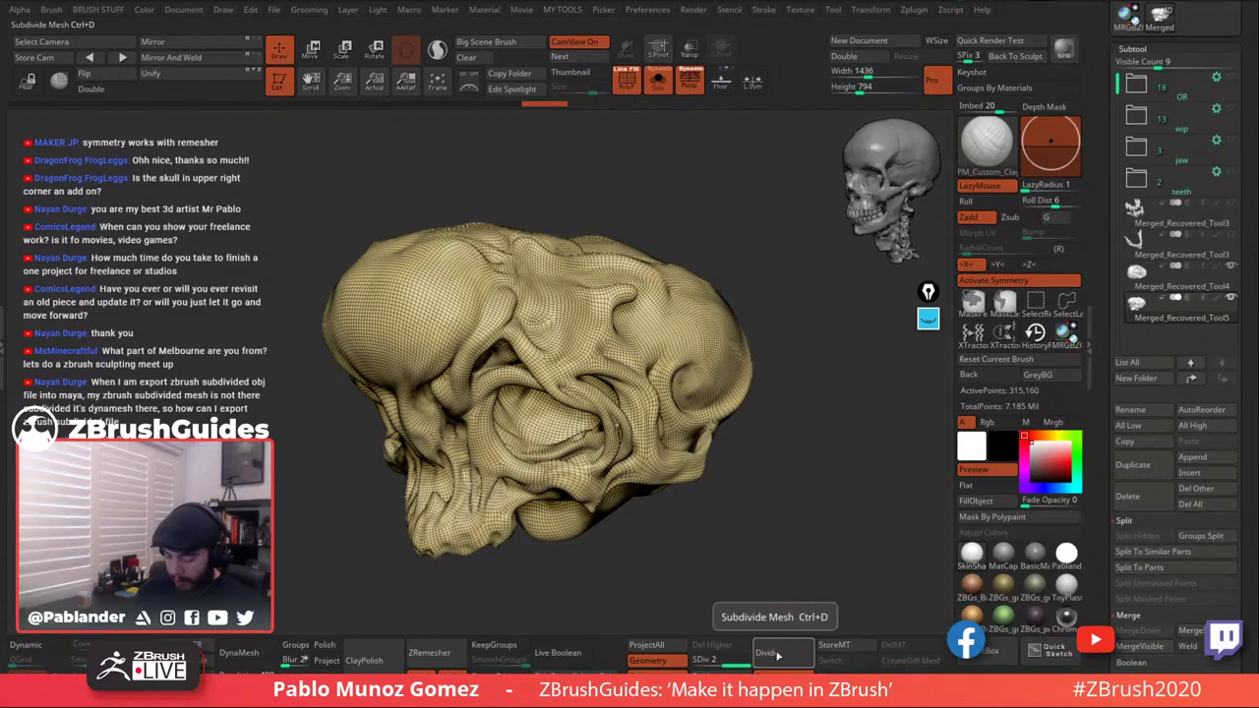
drag(790, 526, 794, 522)
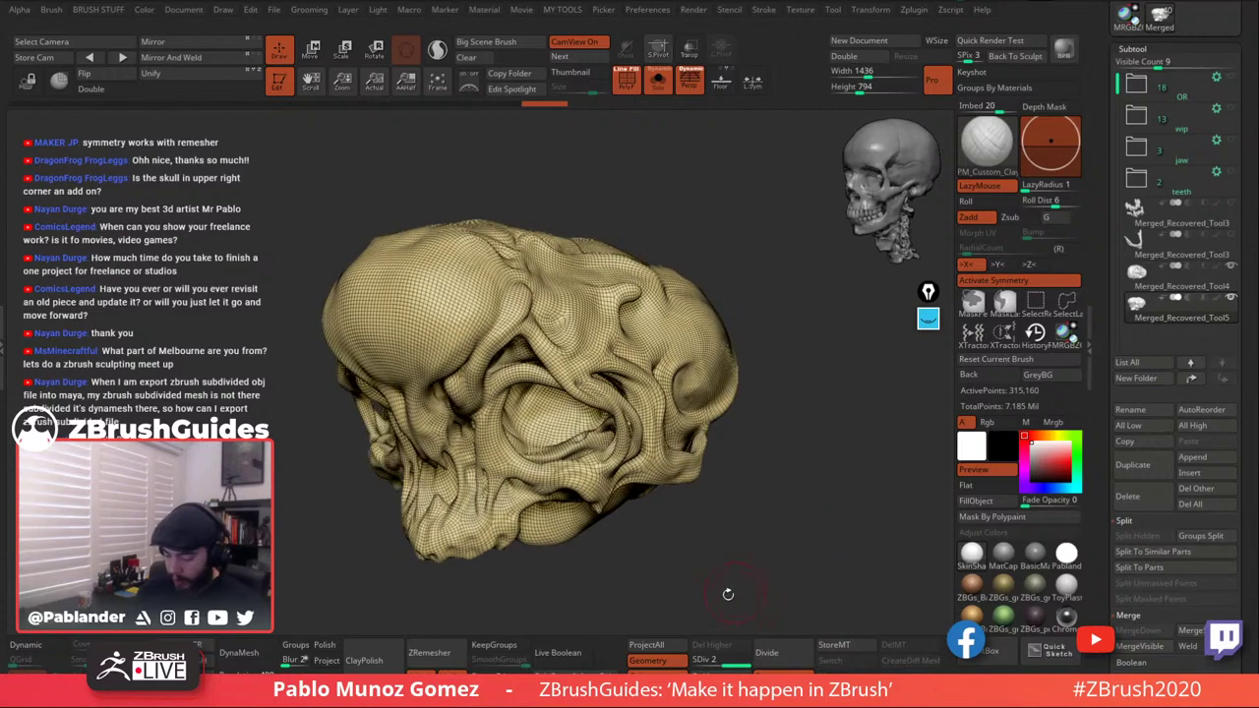
click(667, 648)
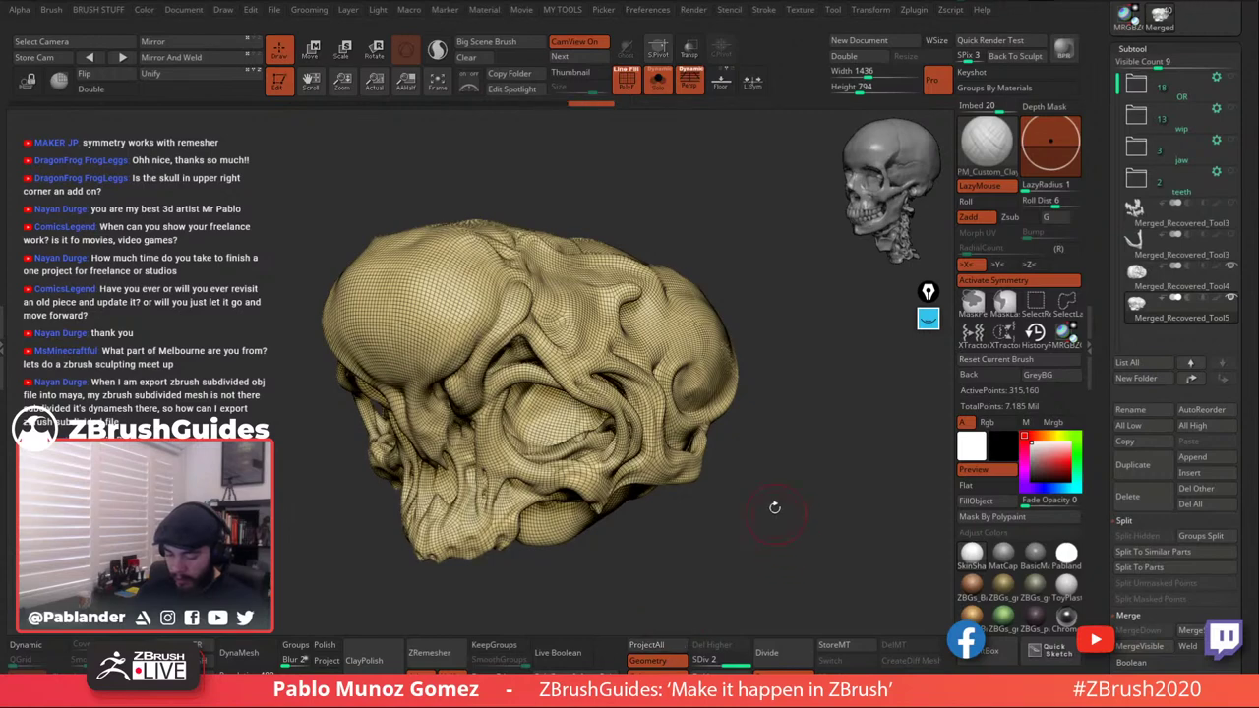
Turn off the isolation to check both skulls together and subdivide the remeshed skull once more.
click(659, 86)
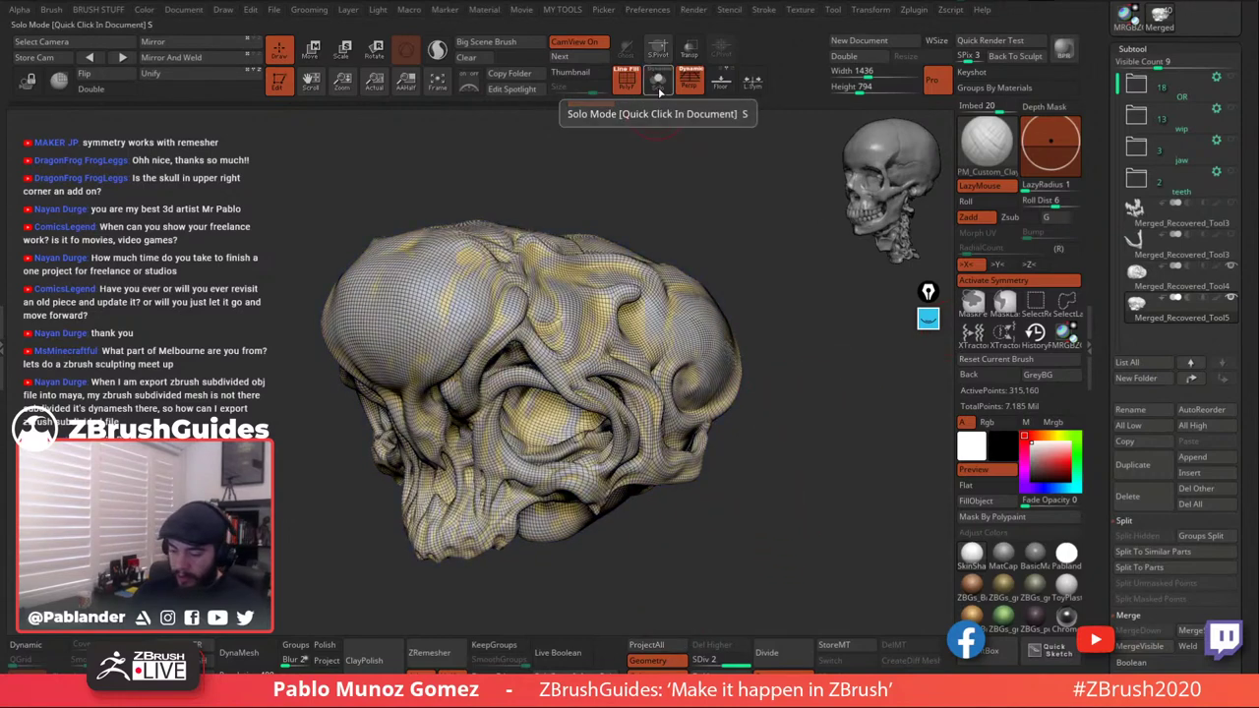
click(781, 639)
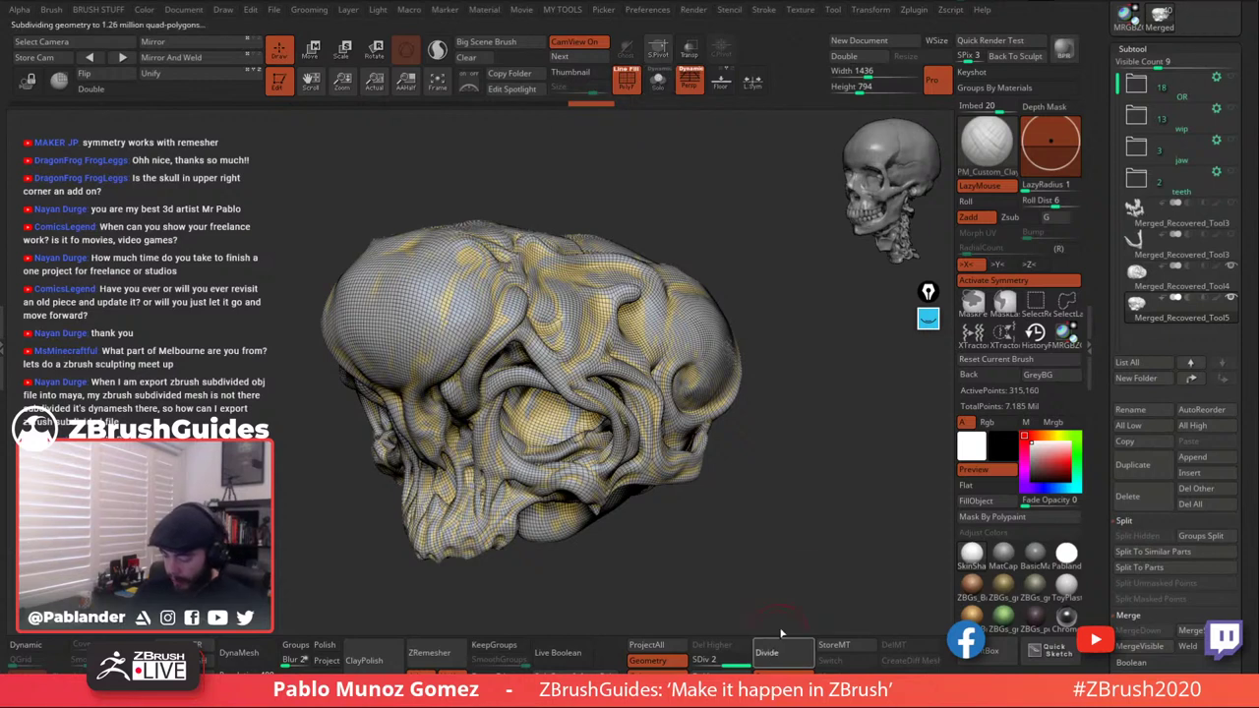
Project all detail onto the subdivided skull, isolate its subtool and hide the wireframe.
click(673, 645)
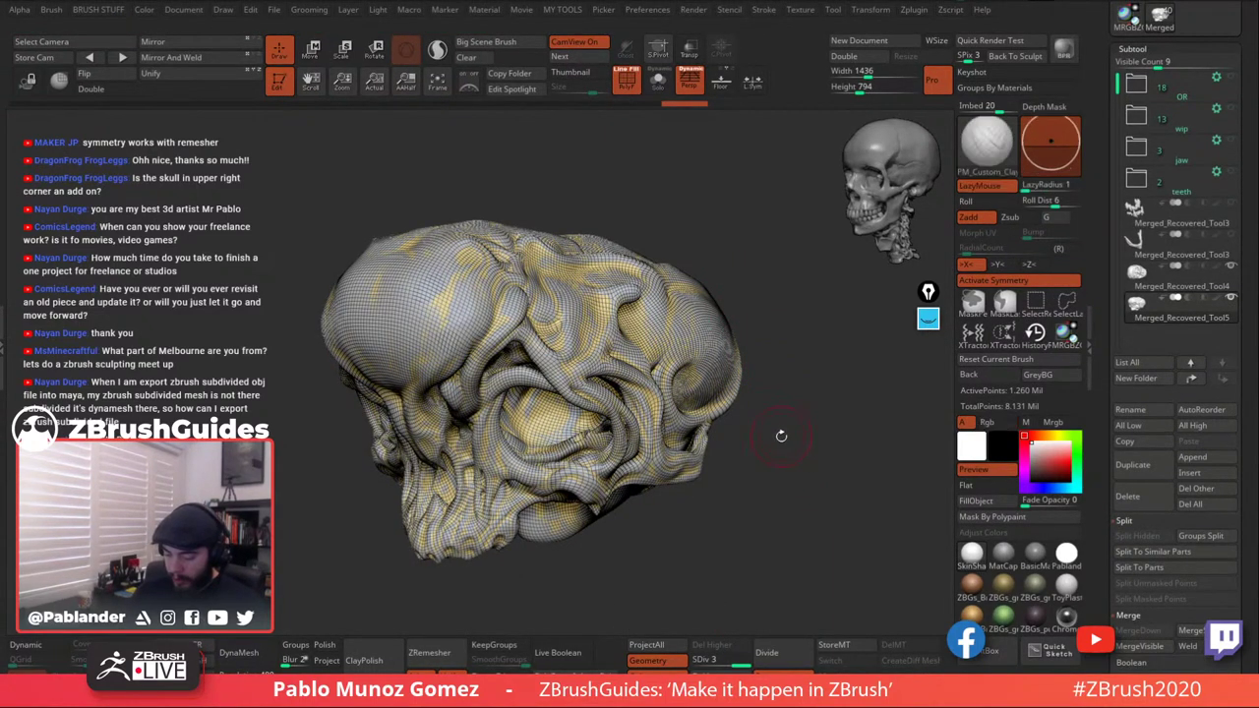
mouse_move(781, 433)
mouse_down()
mouse_move(792, 435)
mouse_move(784, 423)
mouse_up()
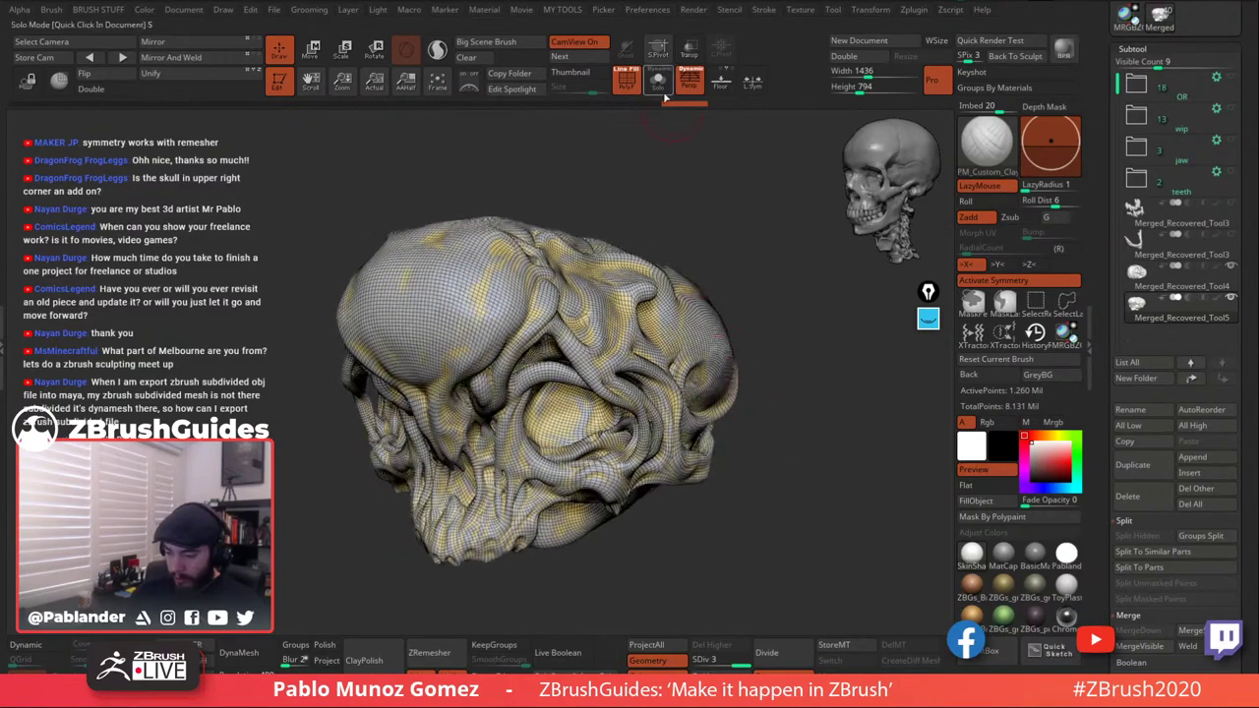
click(658, 83)
ctrl+right_drag(582, 297, 602, 343)
click(627, 82)
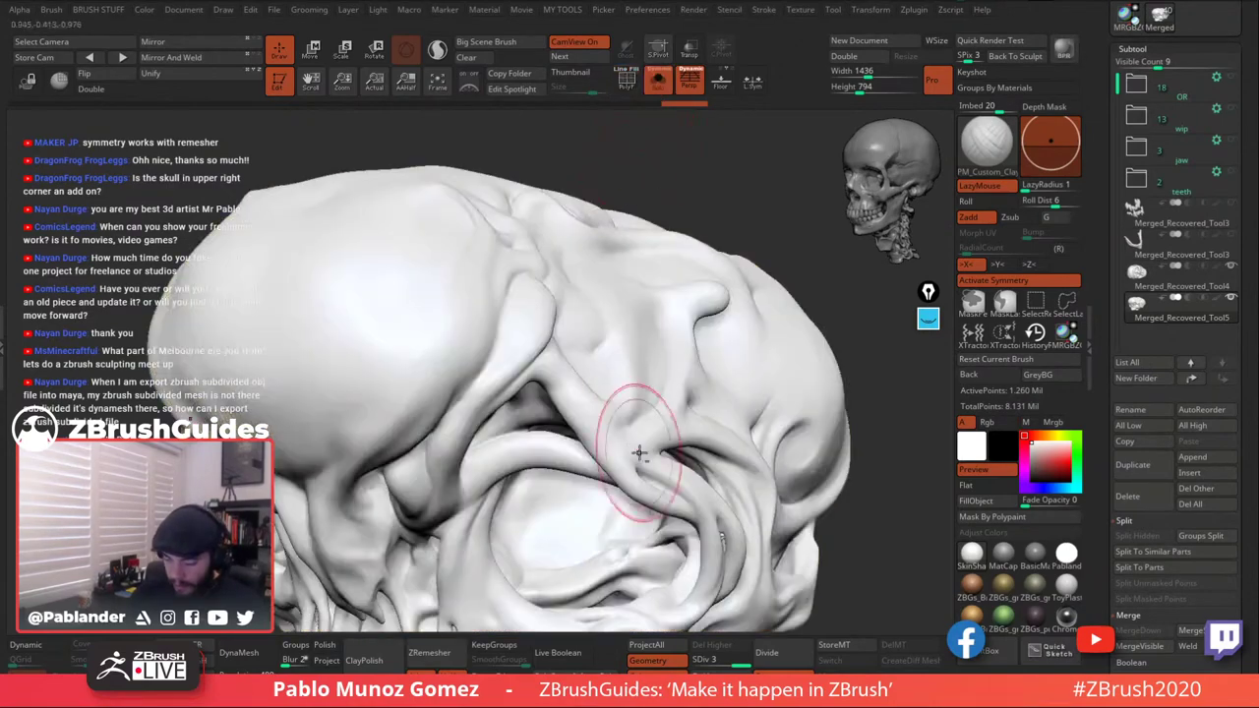
Change the skull's display material to the grey MatCap.
alt+right_drag(640, 449, 675, 265)
click(1005, 554)
mouse_move(784, 433)
right_down()
mouse_move(737, 386)
mouse_move(693, 433)
mouse_move(750, 405)
mouse_move(736, 380)
mouse_move(729, 429)
mouse_move(748, 324)
mouse_move(762, 474)
mouse_move(740, 440)
right_up()
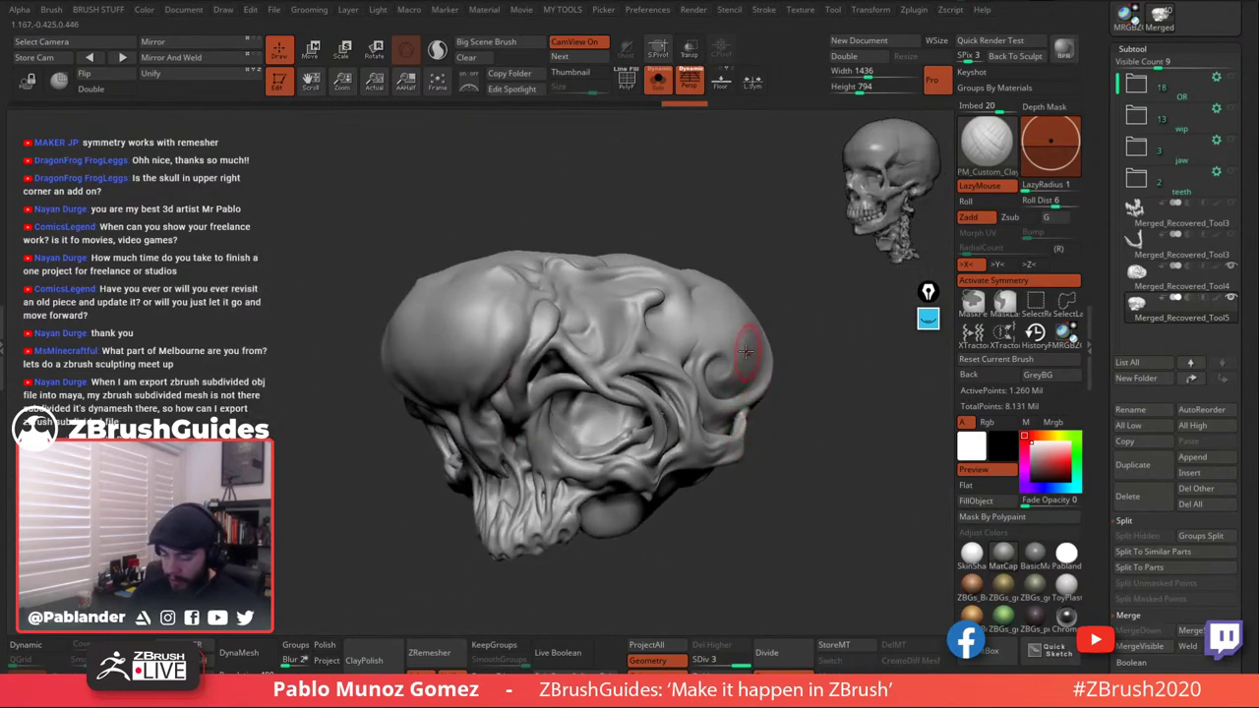
Choose the DamStandard brush and adjust its draw size for carving thin creases beside the bulging cranial dome.
key(b)
click(778, 430)
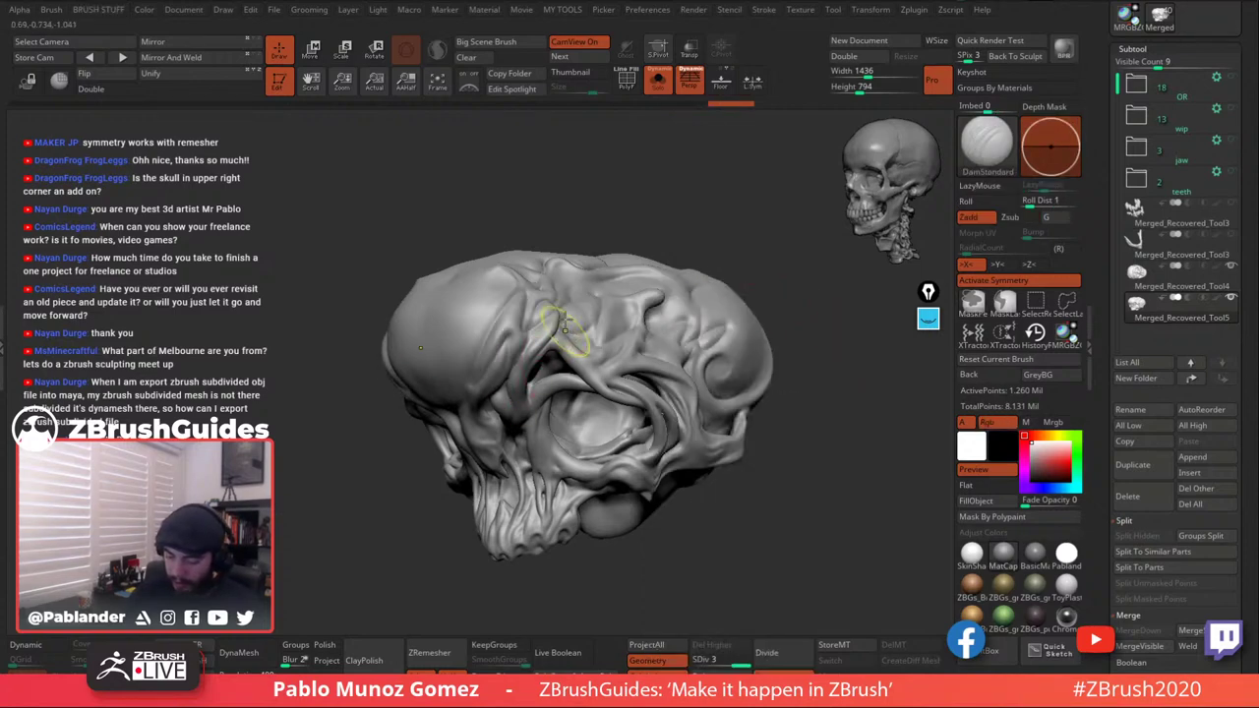
mouse_move(562, 320)
ctrl+right_down()
mouse_move(593, 326)
mouse_move(622, 309)
ctrl+right_up()
key(space)
drag(621, 309, 636, 307)
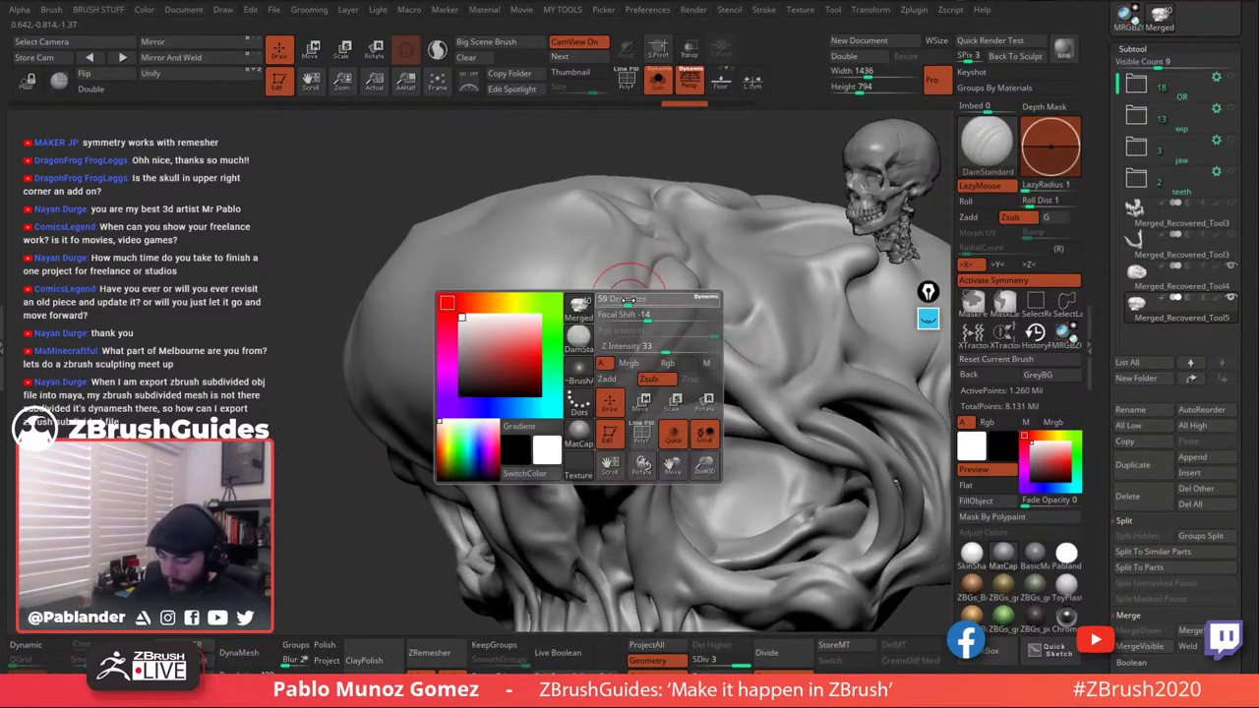
mouse_move(775, 362)
ctrl+right_down()
mouse_move(780, 408)
mouse_move(672, 328)
ctrl+right_up()
key(space)
drag(673, 327, 668, 328)
right_drag(668, 327, 681, 316)
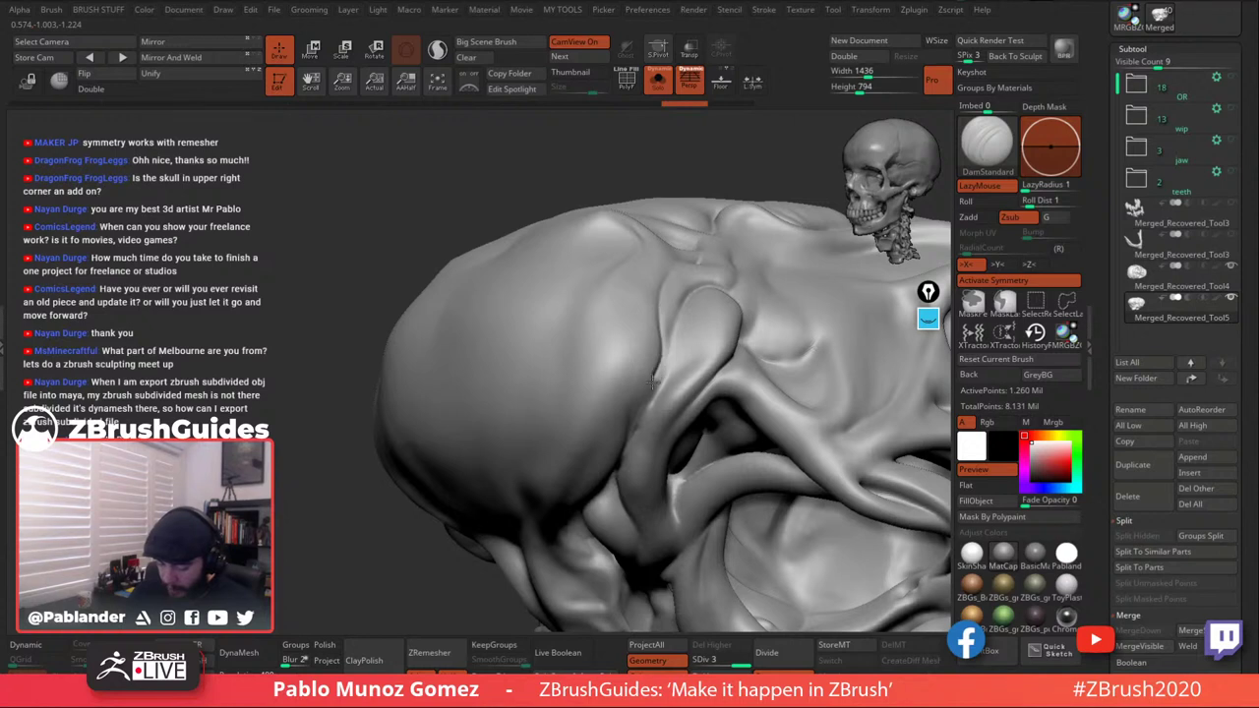
Try carving a thin crease along the edge of the cranial dome with DamStandard.
drag(652, 382, 650, 390)
key(ctrl+z)
drag(666, 280, 624, 389)
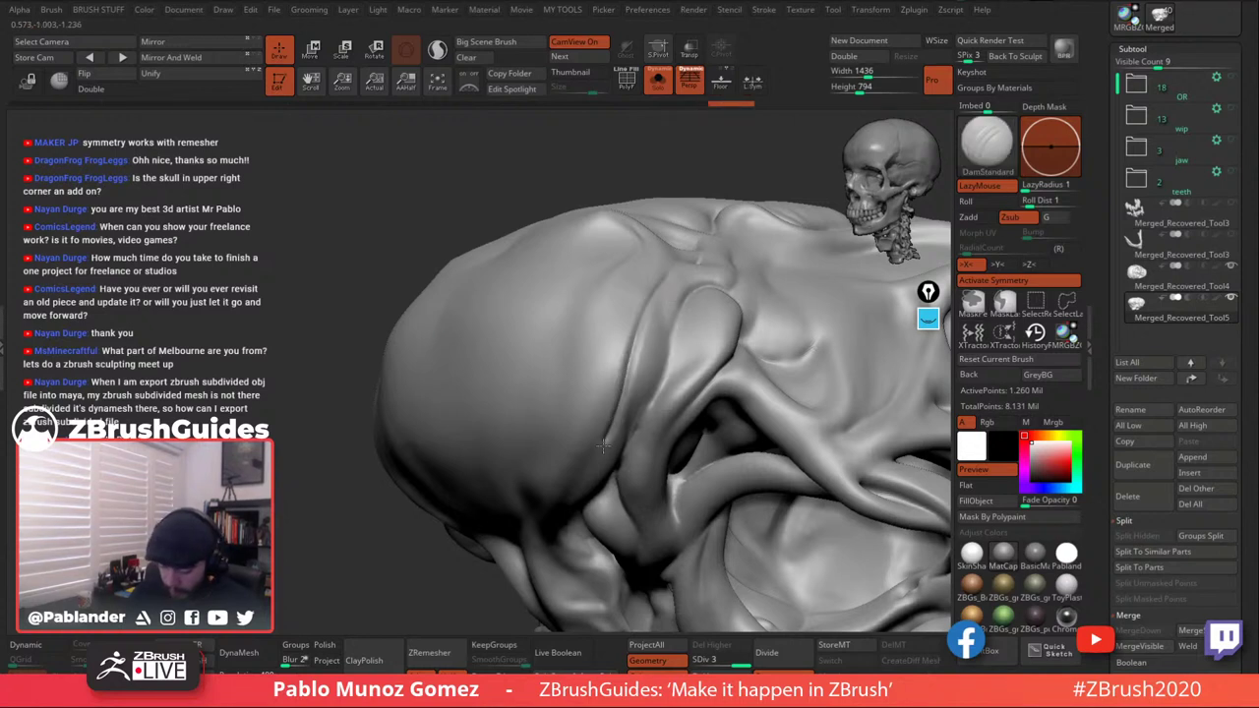
key(ctrl+z)
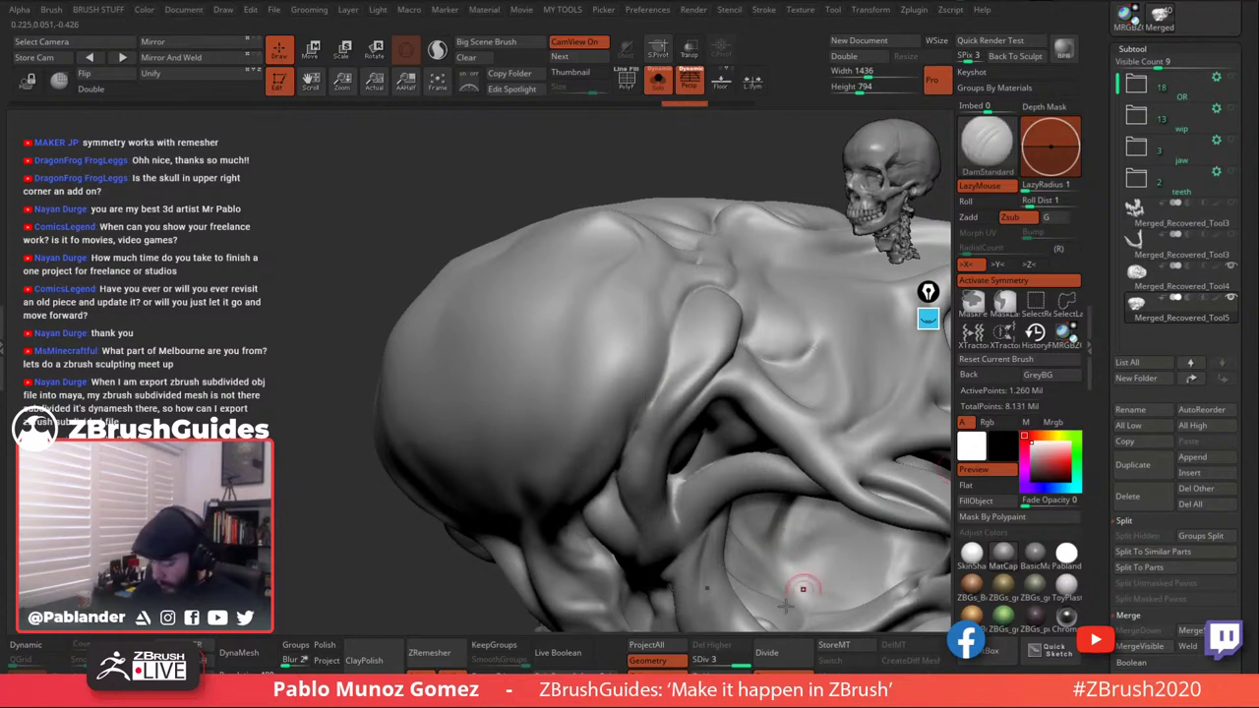
Subdivide the skull mesh once more to SDiv level 4.
click(783, 649)
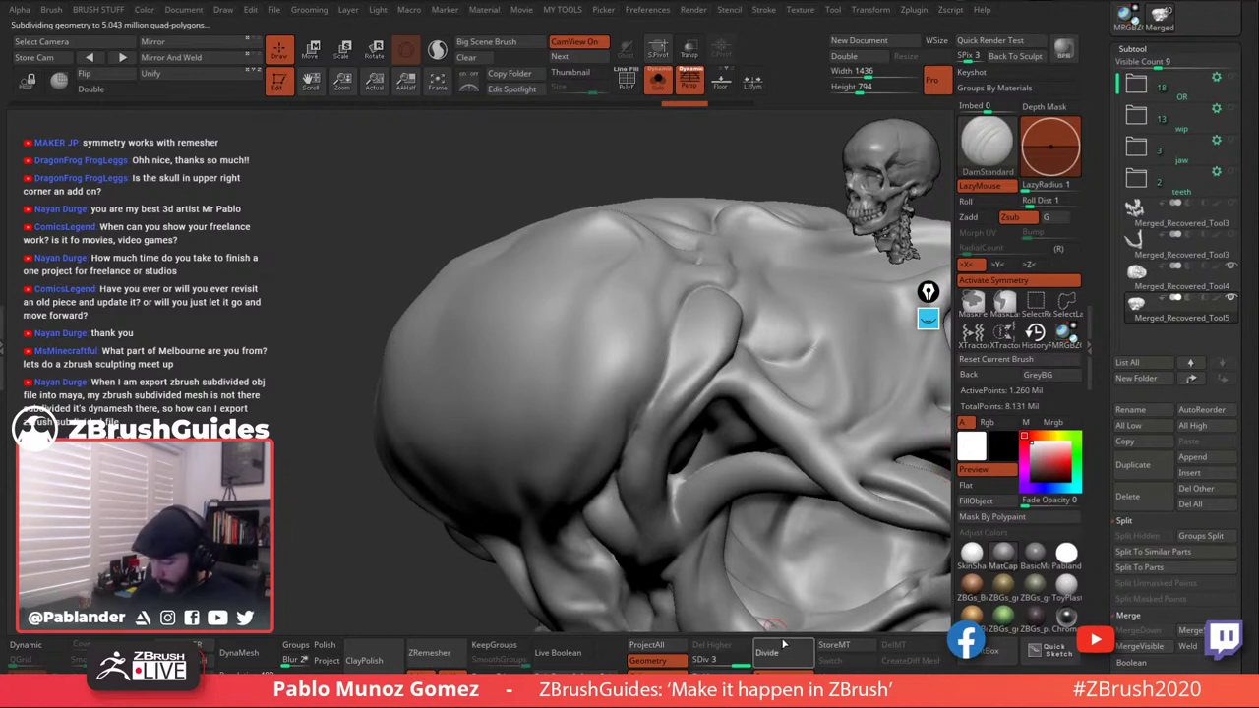
alt+right_drag(682, 346, 679, 301)
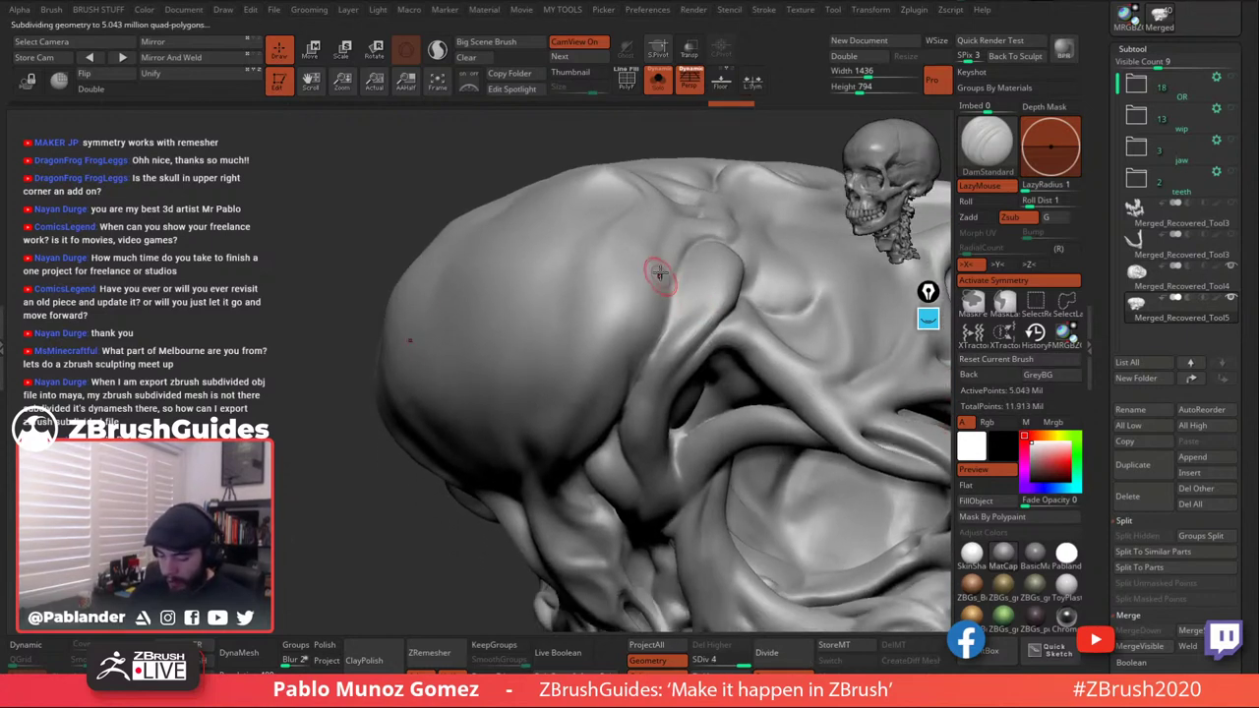
Try carving test creases along the edge of the cranial dome, checking them with and without the wireframe.
mouse_move(658, 234)
mouse_down()
mouse_move(641, 305)
mouse_move(567, 459)
mouse_up()
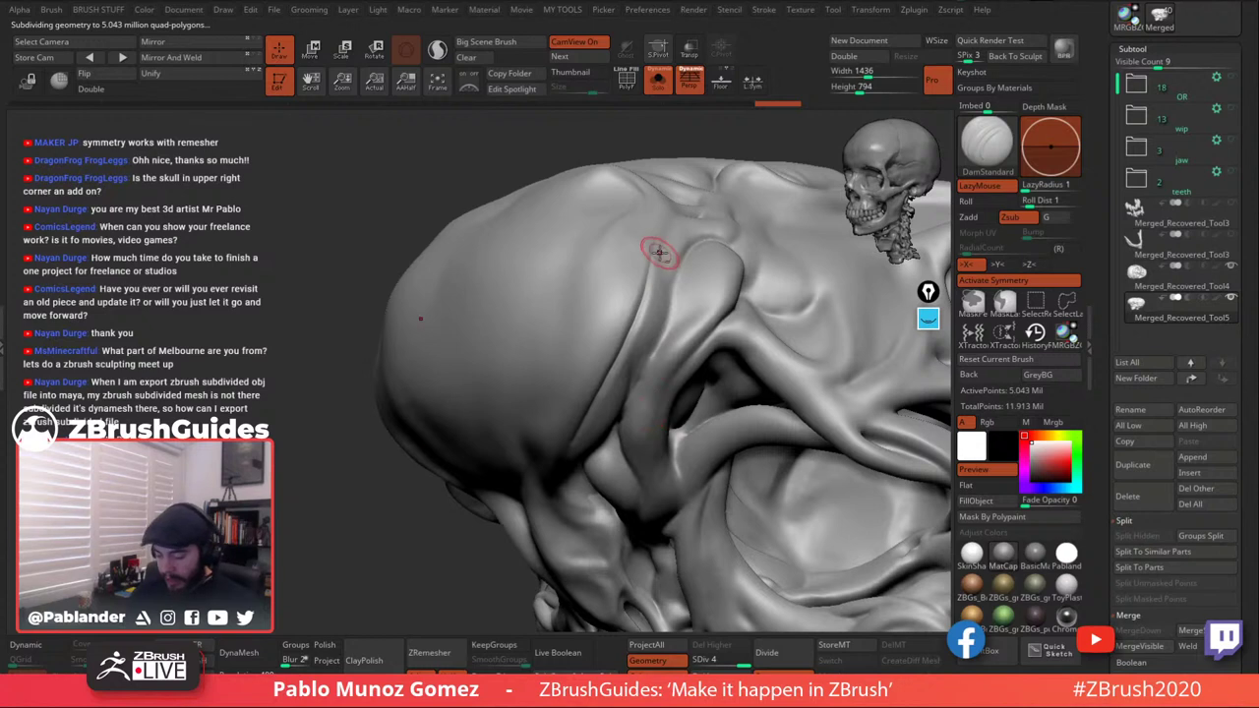
mouse_move(658, 250)
ctrl+right_down()
mouse_move(661, 289)
mouse_move(663, 259)
mouse_move(646, 295)
ctrl+right_up()
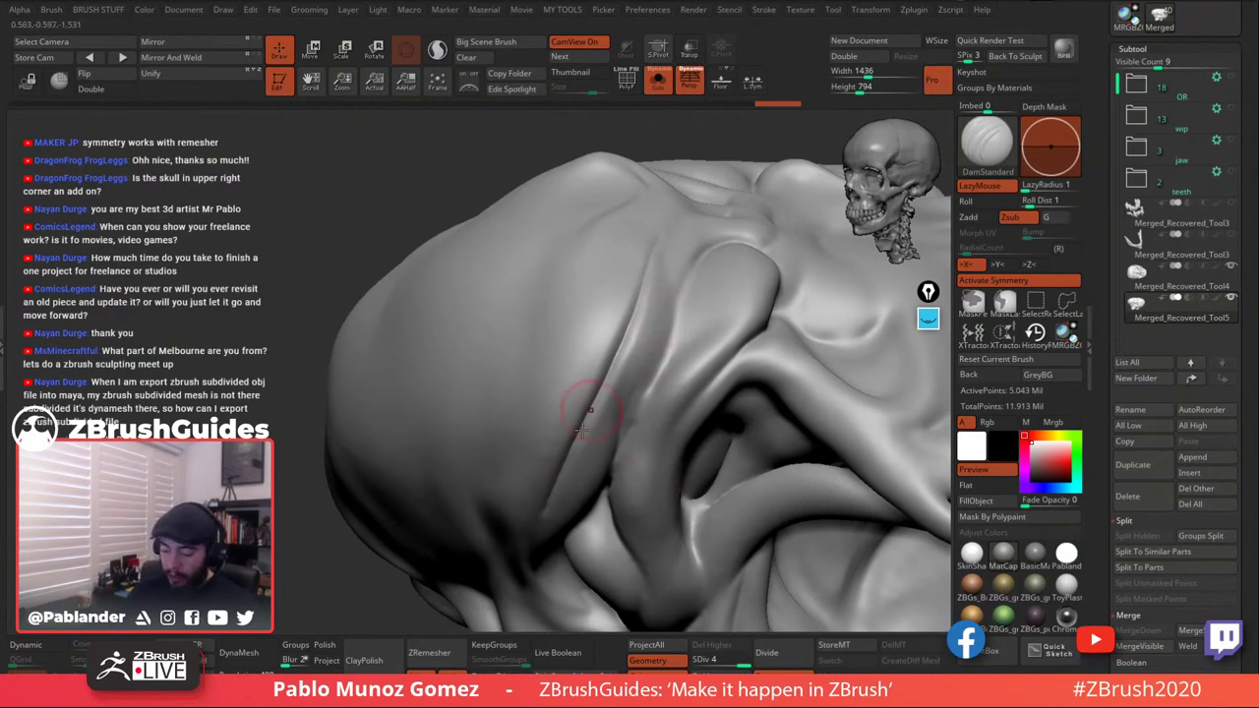
key(shift+f)
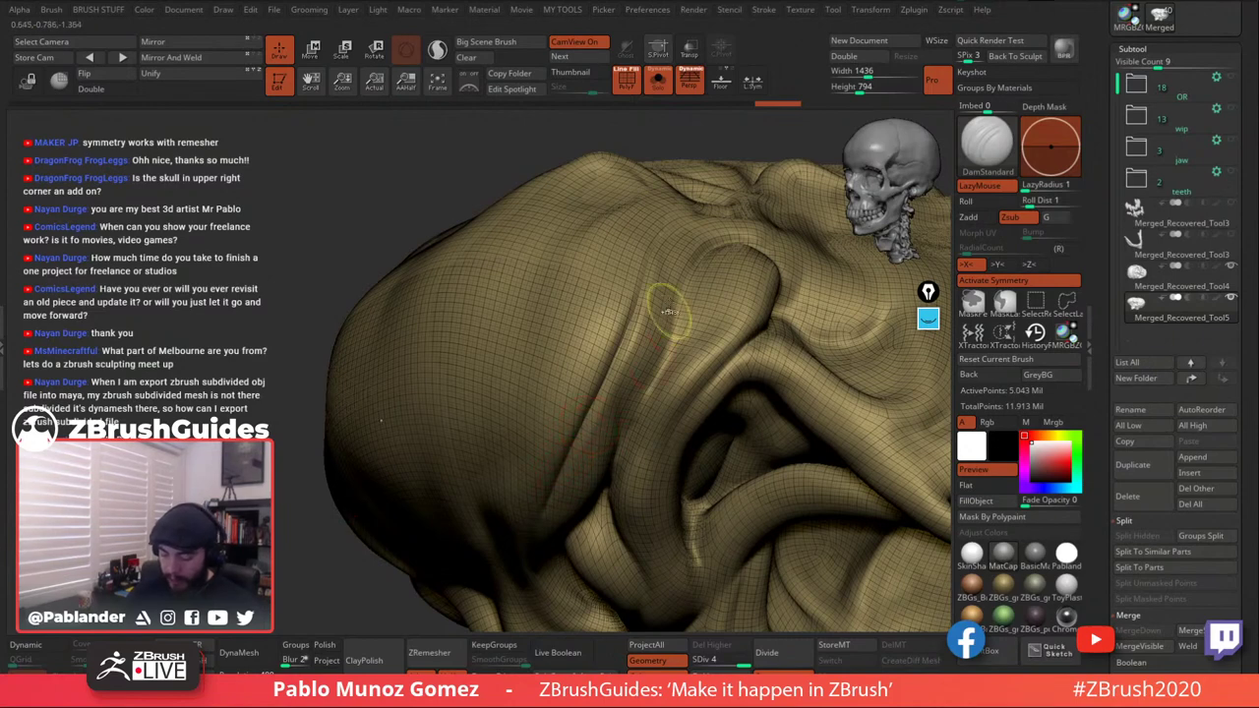
drag(636, 299, 608, 368)
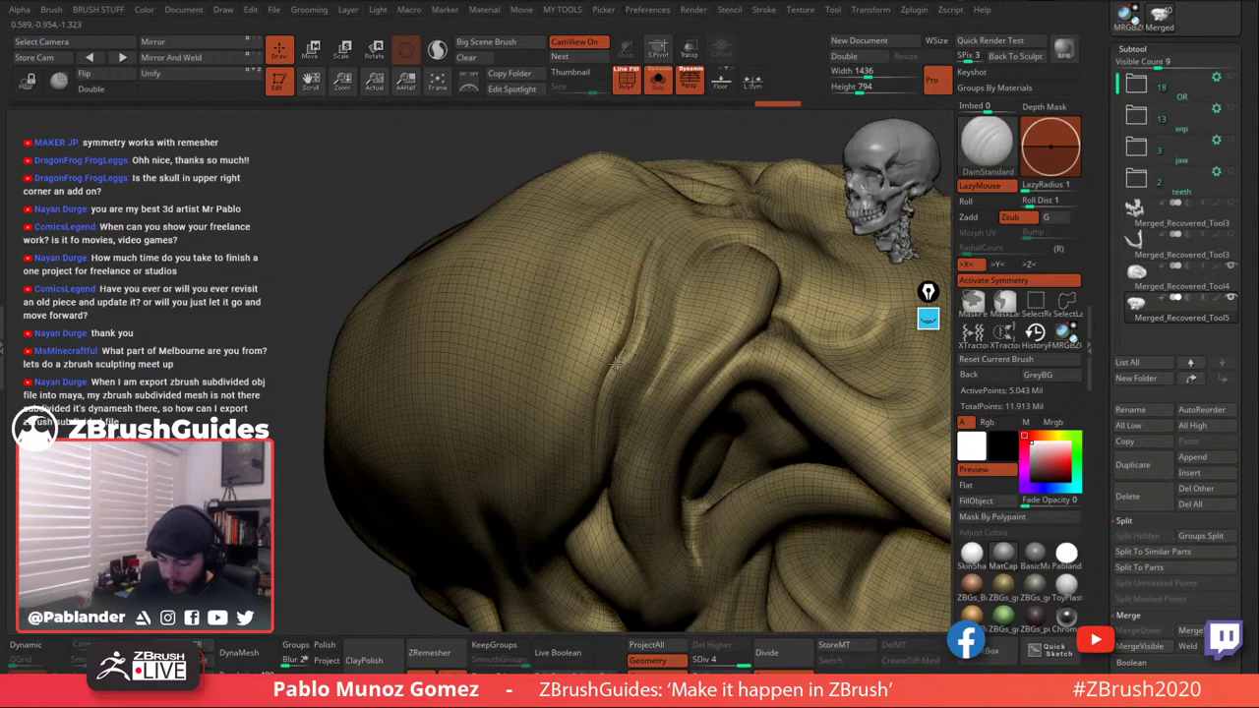
click(635, 89)
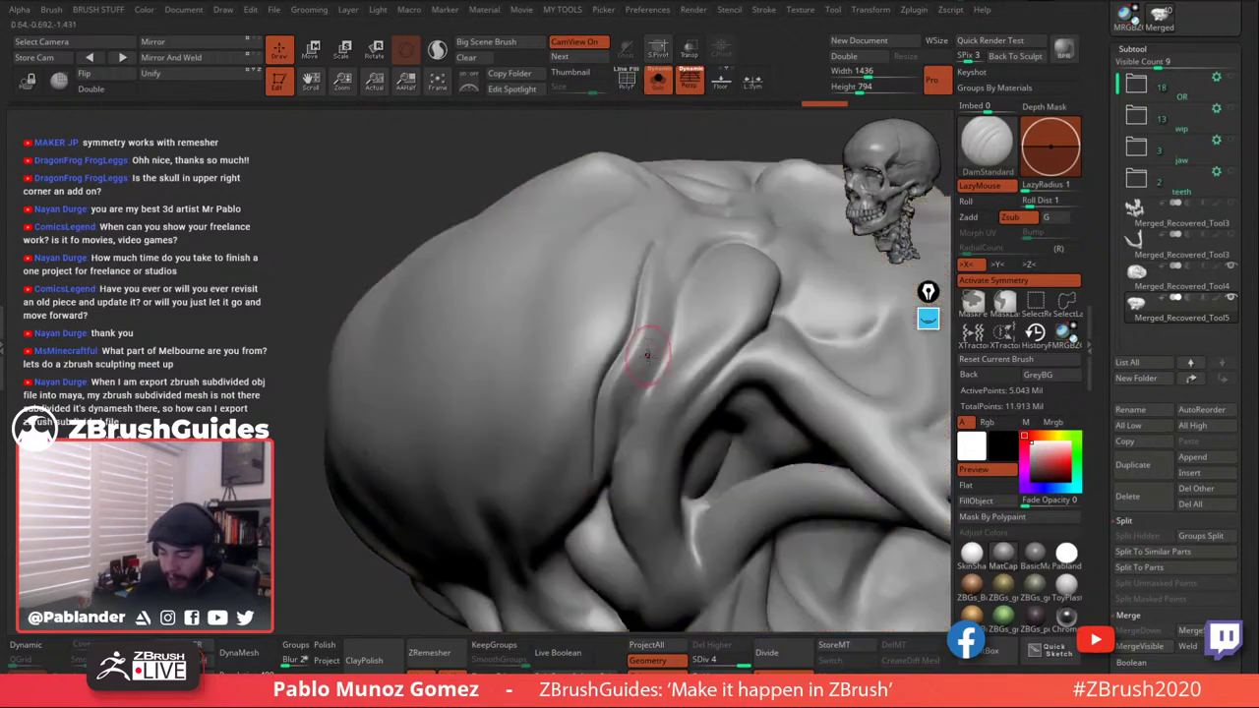
Carve a comparison crease at the same spot on the DynaMesh subtool Merged_Recovered_Tool4 and inspect its wireframe.
click(1223, 285)
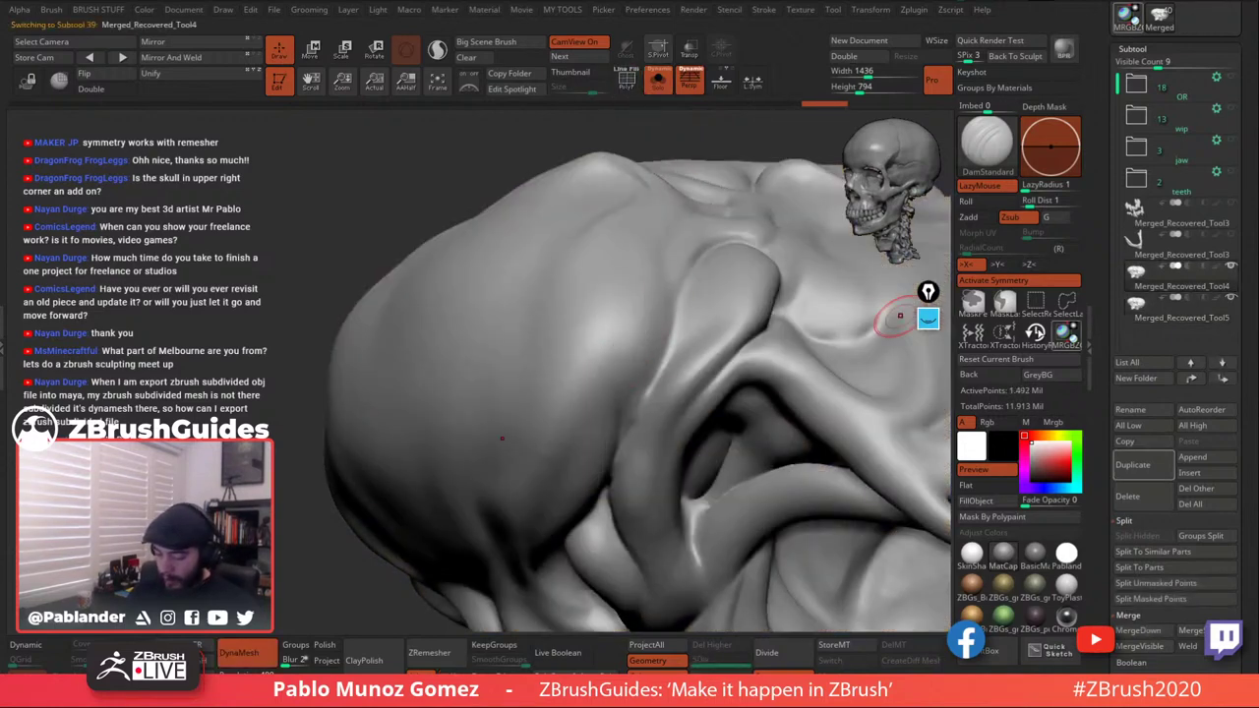
mouse_move(649, 263)
mouse_down()
mouse_move(591, 445)
mouse_move(645, 259)
mouse_up()
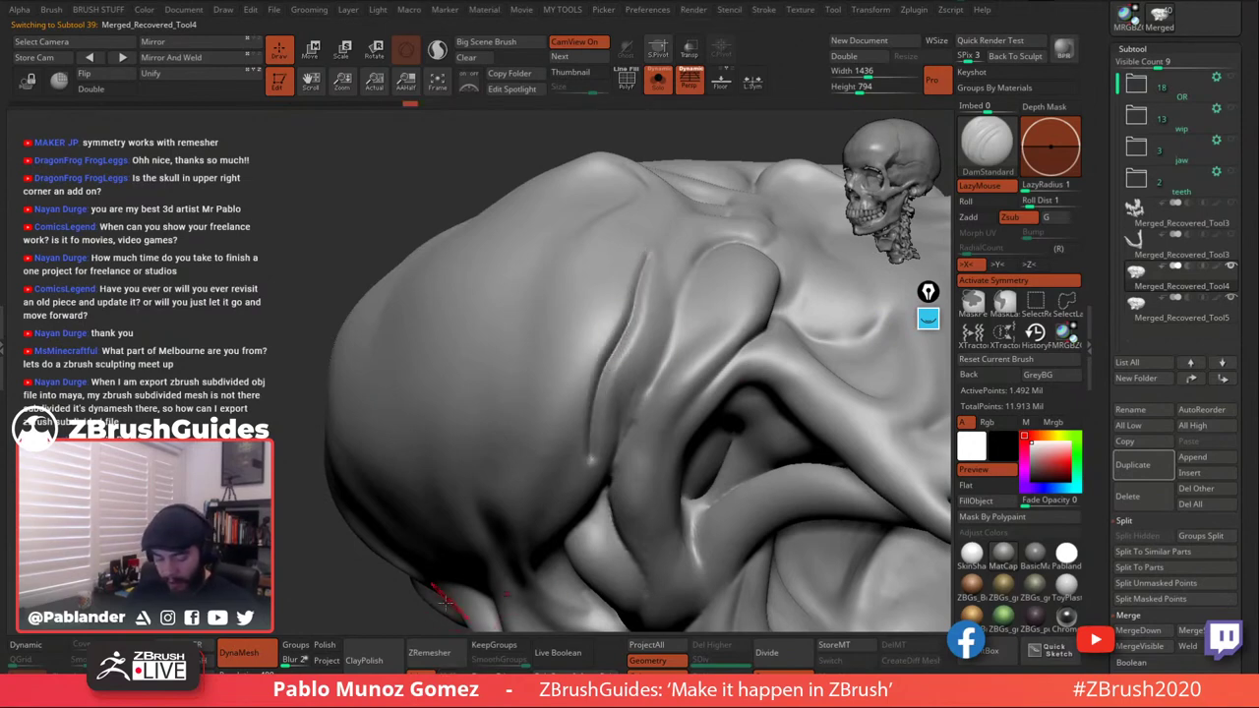
click(627, 83)
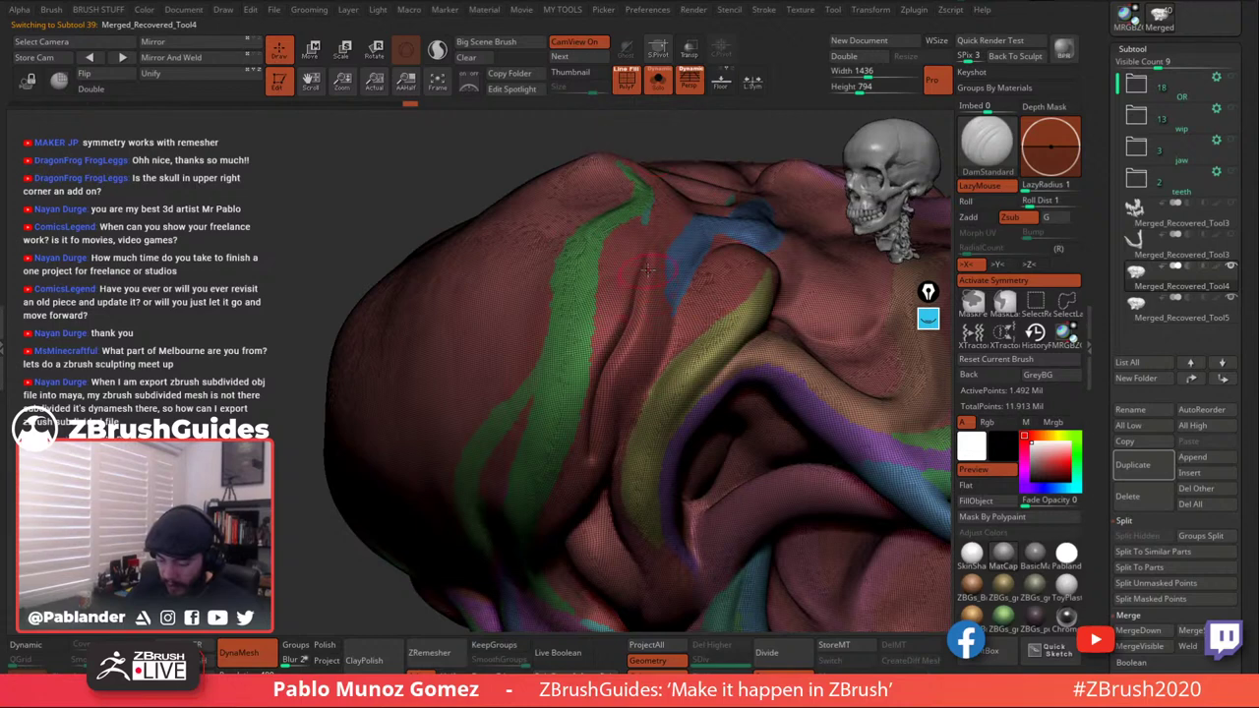
click(626, 82)
Return to the subdivided subtool Merged_Recovered_Tool5 and undo its test creases.
alt+click(726, 462)
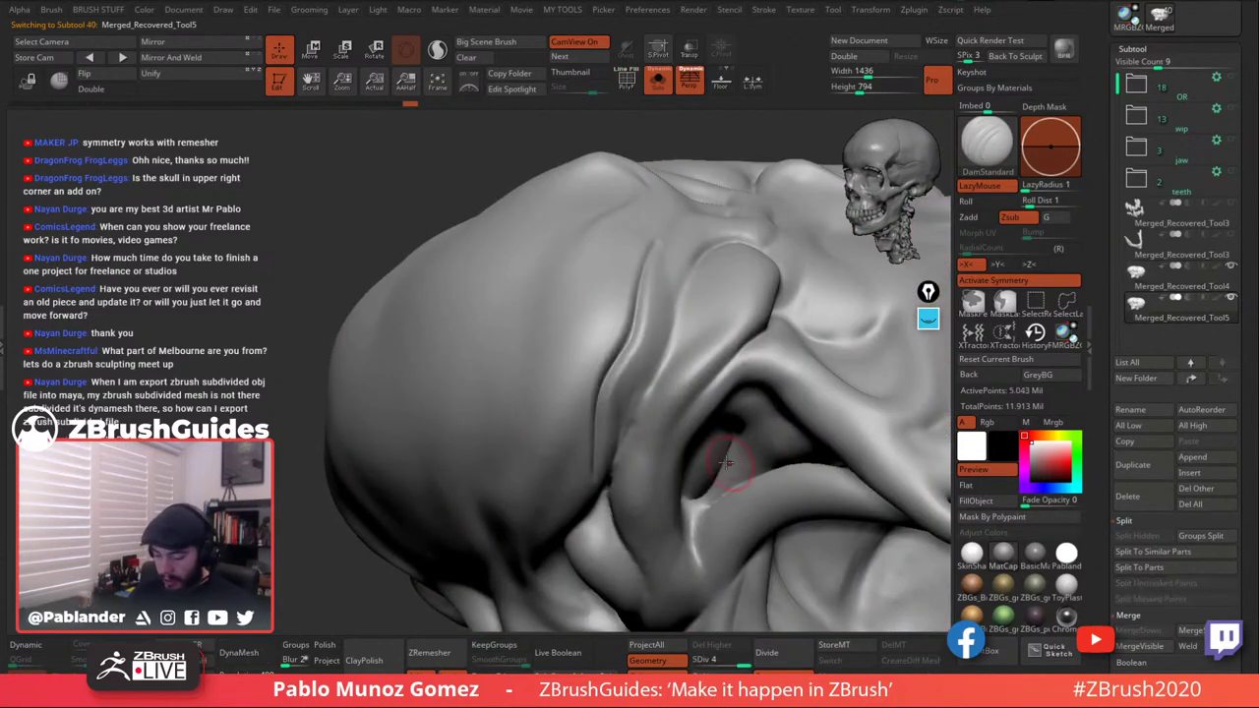
key(ctrl+z)
key(ctrl+z)
Choose the PM extra standard brush and build up the fold between the cranial dome and the brow.
ctrl+right_drag(724, 429, 676, 366)
mouse_move(761, 435)
right_down()
mouse_move(720, 463)
mouse_move(765, 453)
mouse_move(752, 438)
mouse_move(777, 405)
mouse_move(716, 444)
mouse_move(655, 366)
mouse_move(650, 389)
right_up()
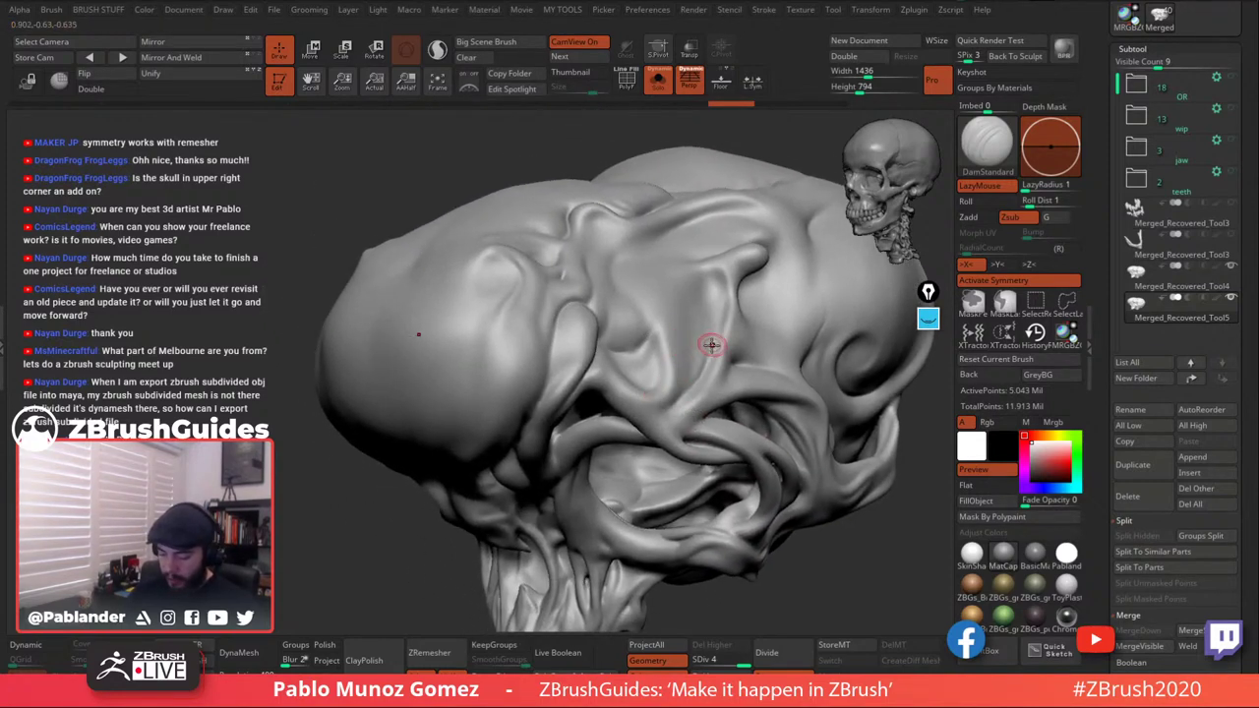
key(b)
mouse_move(773, 430)
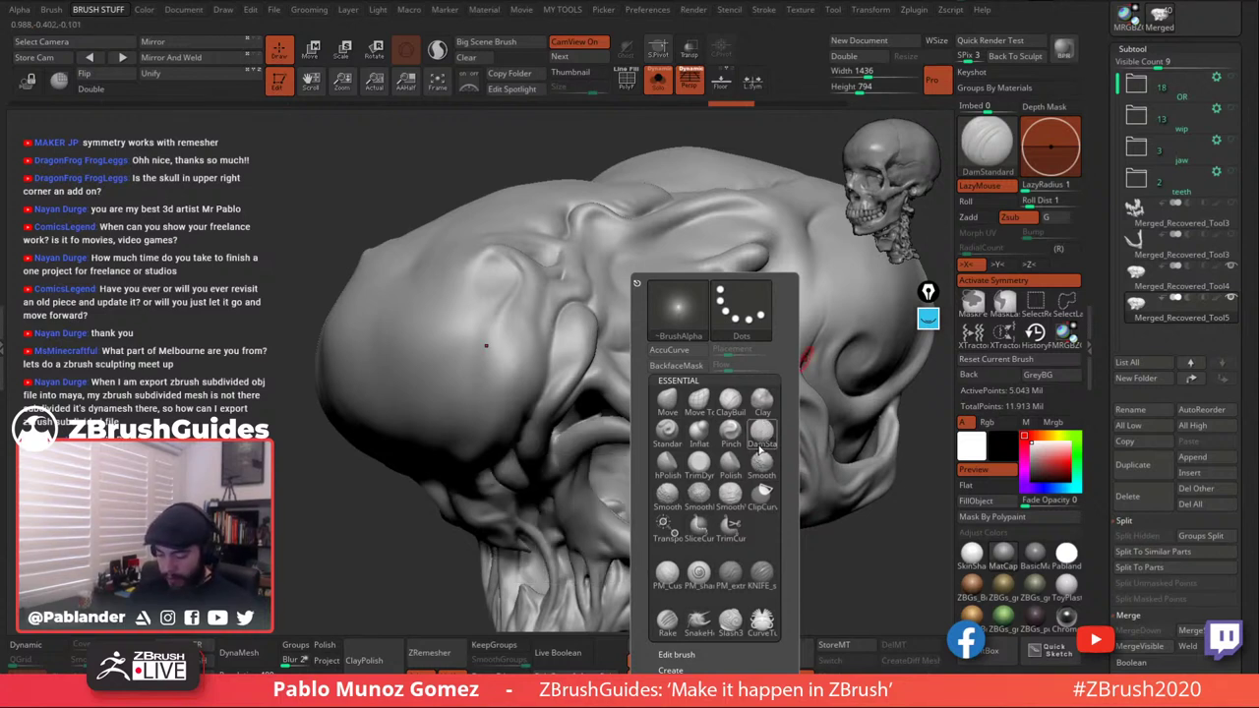
click(733, 576)
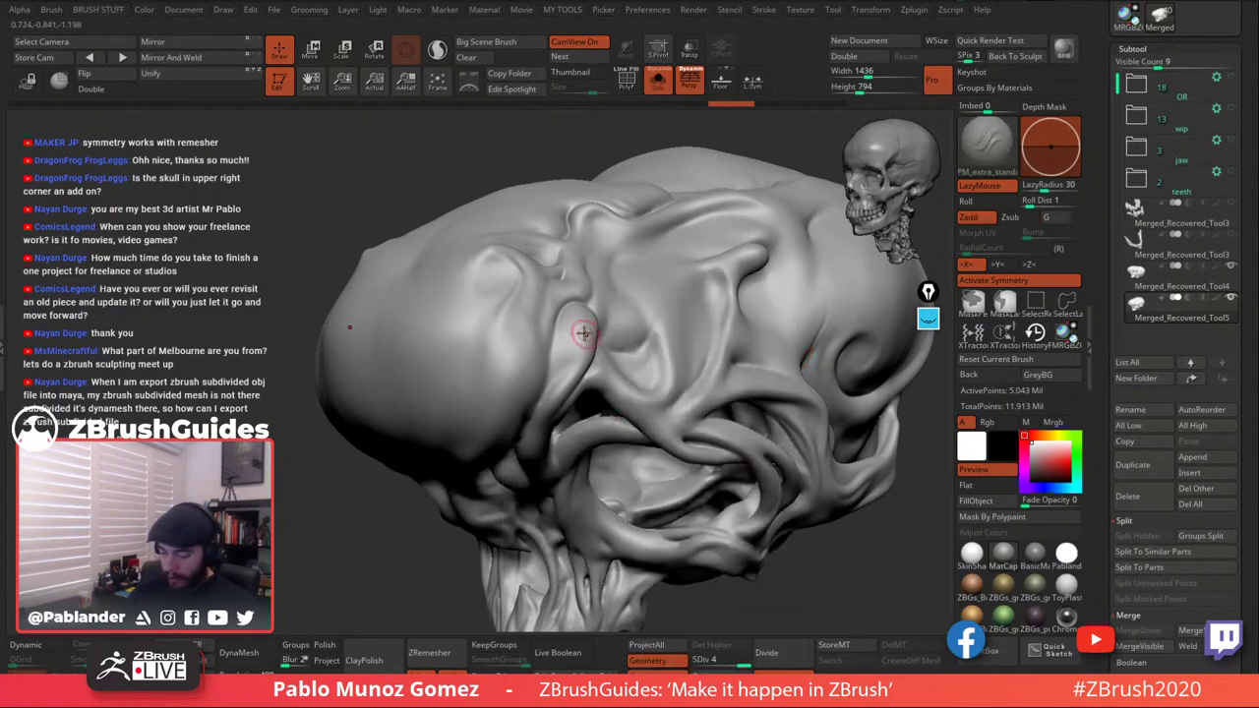
alt+right_drag(596, 317, 645, 319)
drag(624, 317, 578, 390)
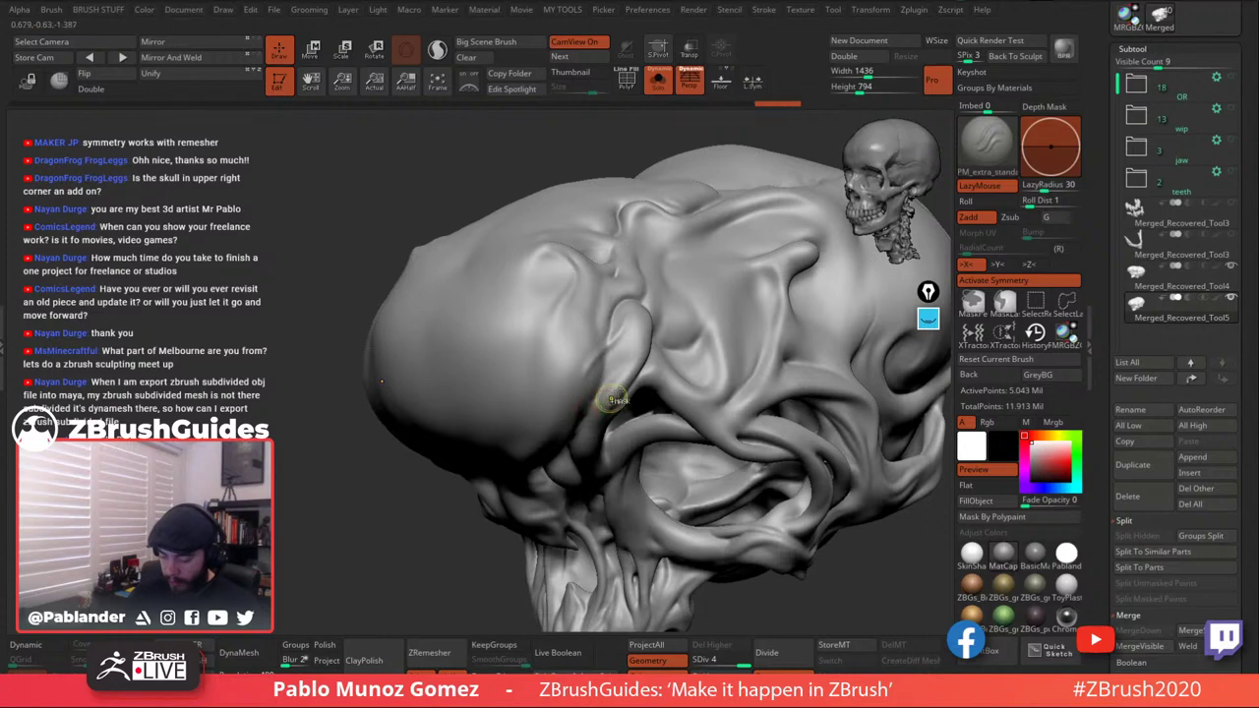
right_drag(630, 360, 648, 275)
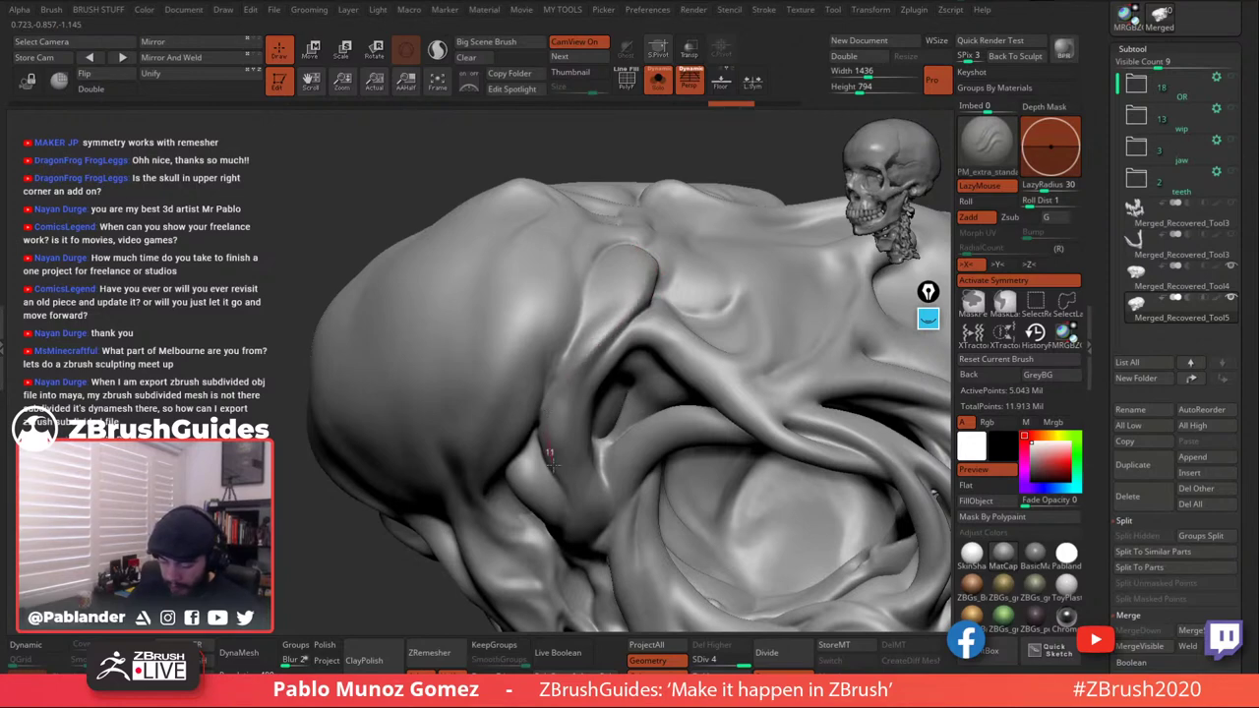
Sculpt raised strands along the folds between the cranial dome and the eye socket.
right_drag(590, 545, 621, 299)
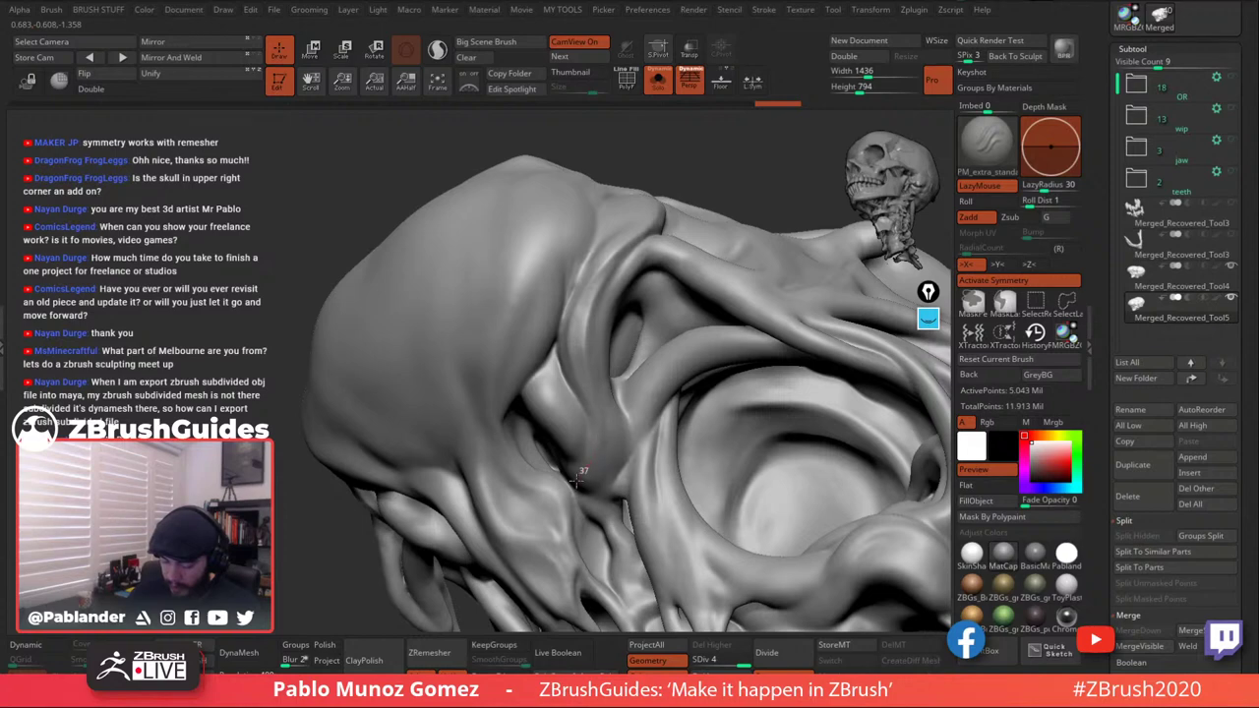
right_drag(581, 362, 611, 321)
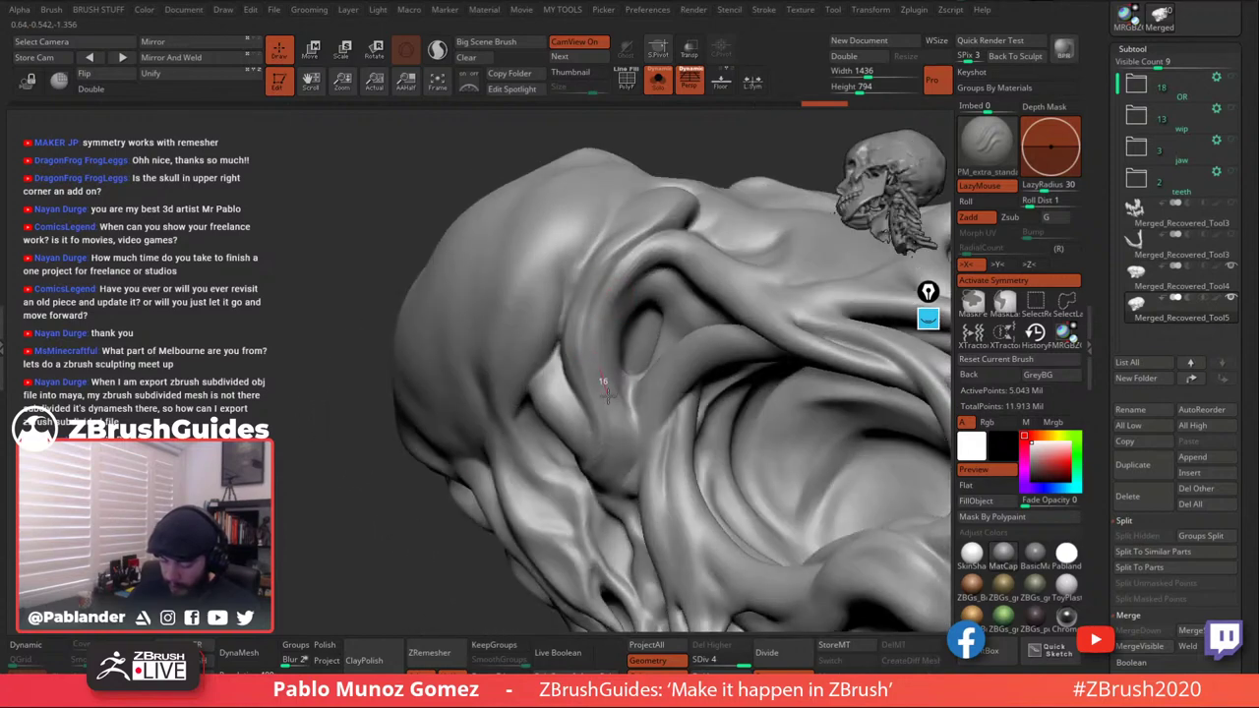
mouse_move(631, 440)
mouse_down()
mouse_move(634, 471)
mouse_move(627, 422)
mouse_move(607, 426)
mouse_up()
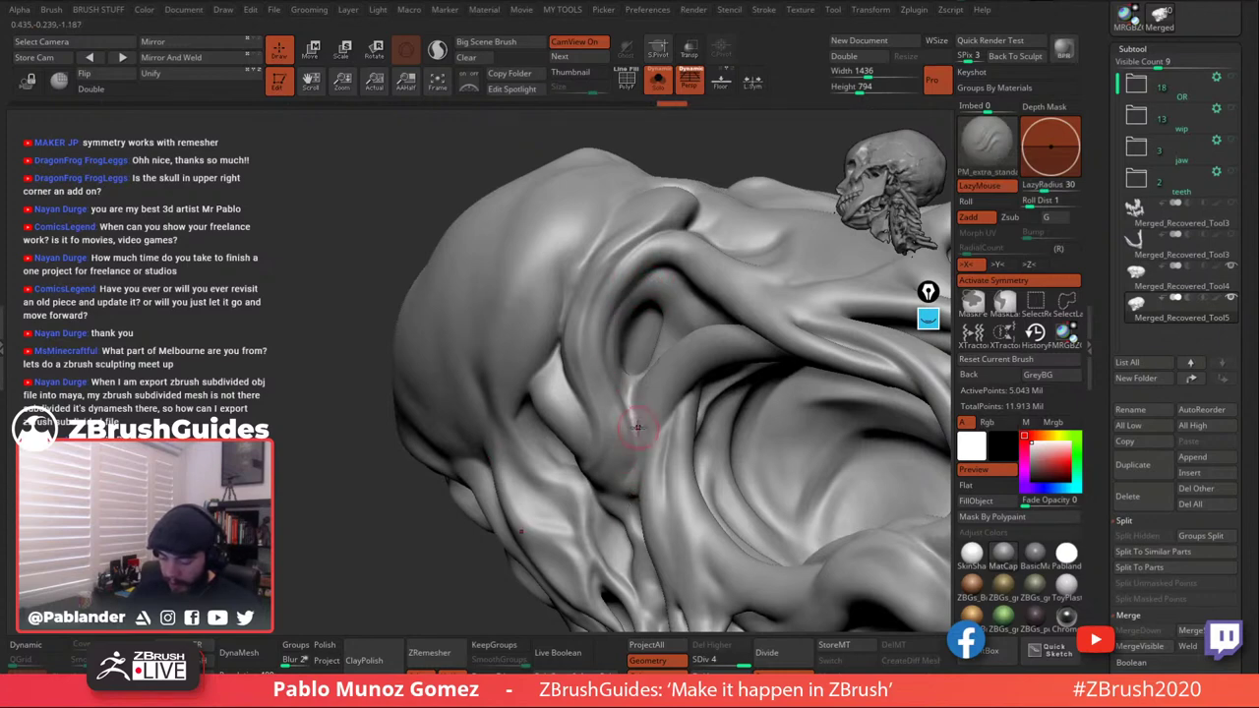
right_drag(640, 428, 627, 386)
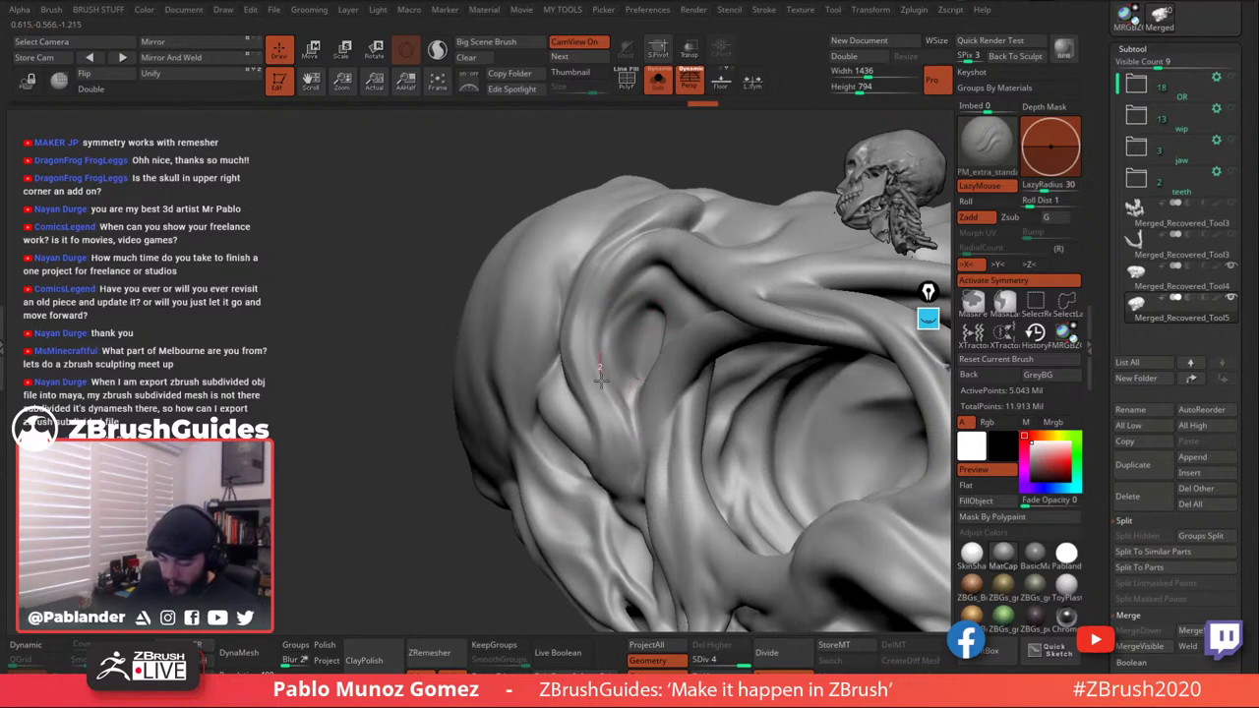
right_drag(637, 295, 621, 311)
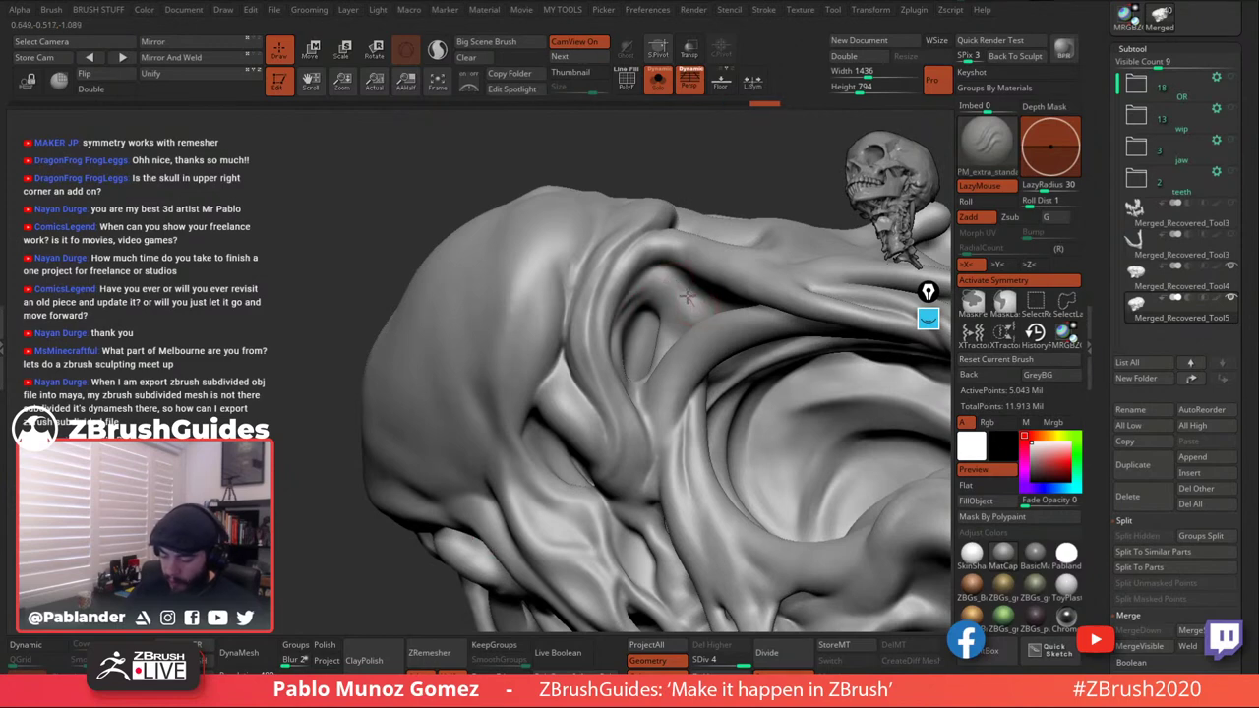
mouse_move(692, 300)
right_down()
mouse_move(679, 308)
mouse_move(694, 302)
right_up()
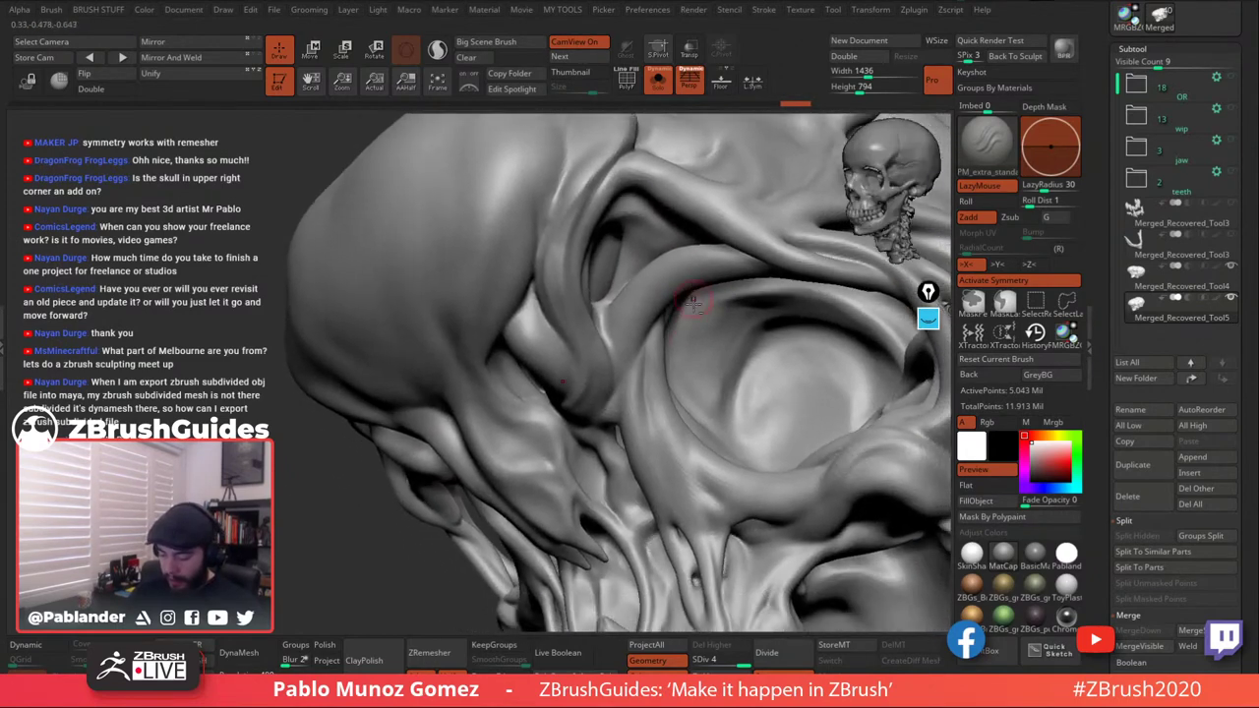
Refine the strands running from below the eye socket down to the nasal area and upper jaw.
right_drag(661, 360, 627, 268)
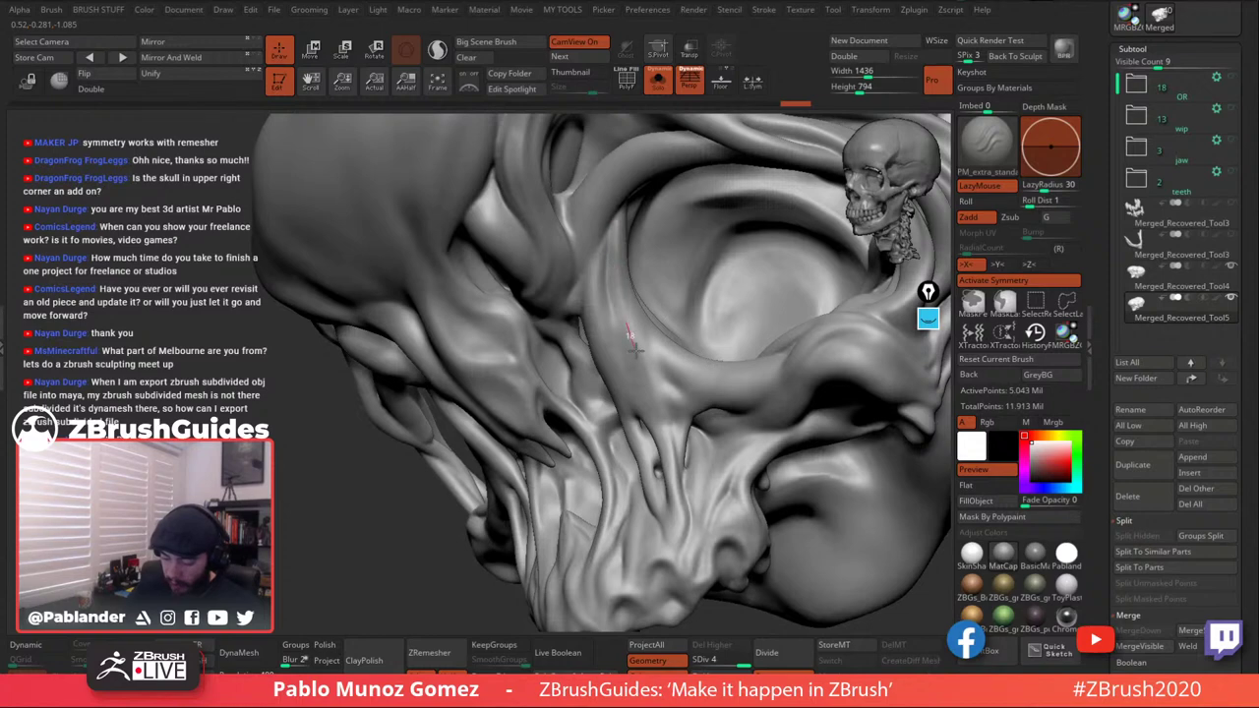
right_drag(652, 390, 602, 303)
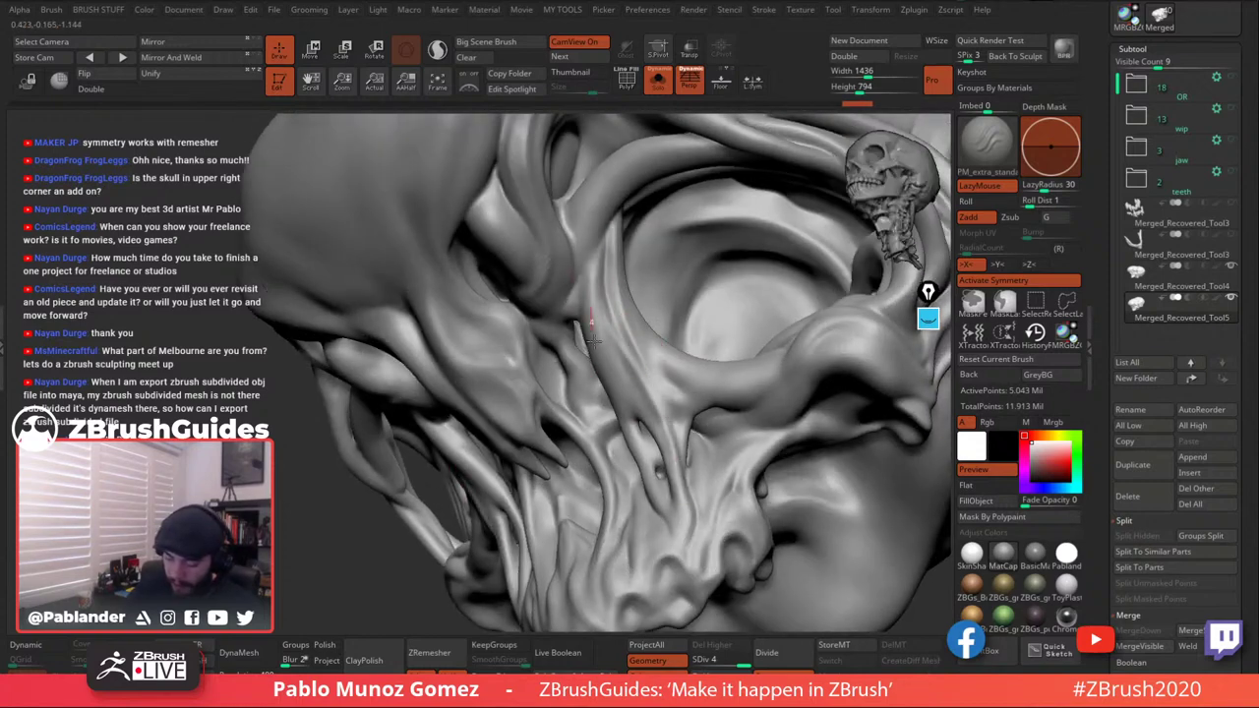
right_drag(644, 447, 631, 277)
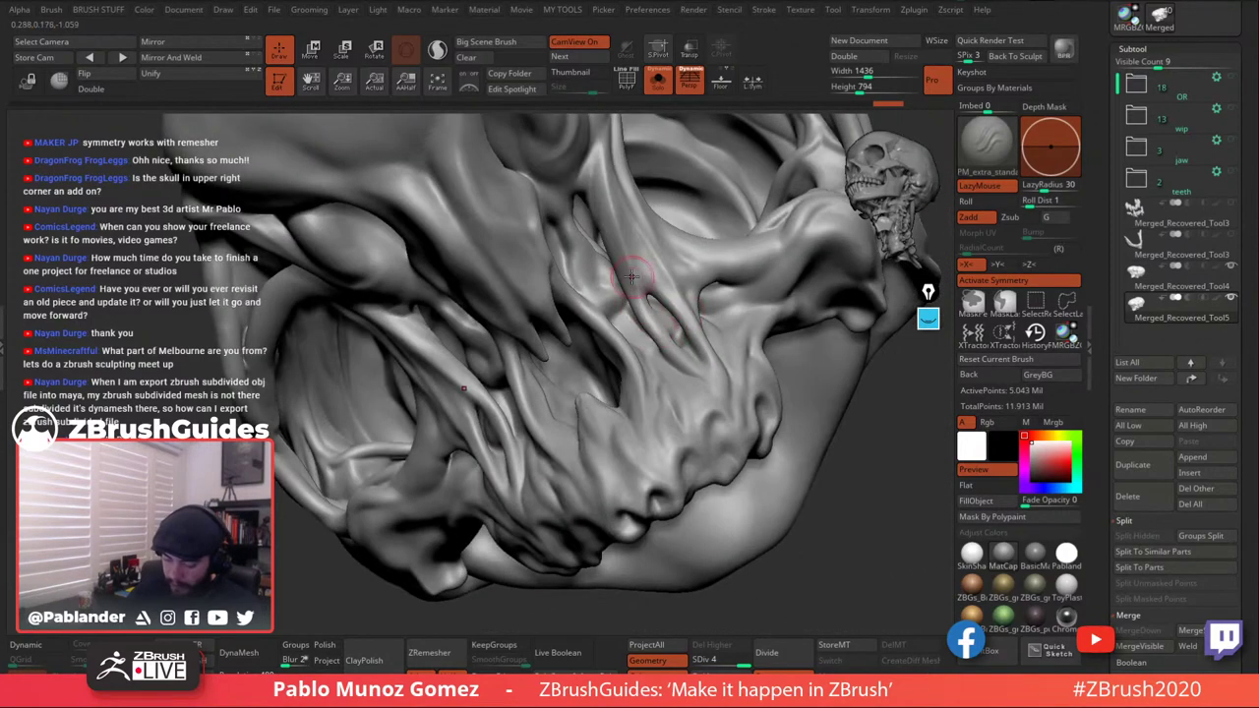
drag(672, 347, 678, 358)
mouse_move(669, 358)
right_down()
mouse_move(669, 346)
mouse_move(652, 362)
right_up()
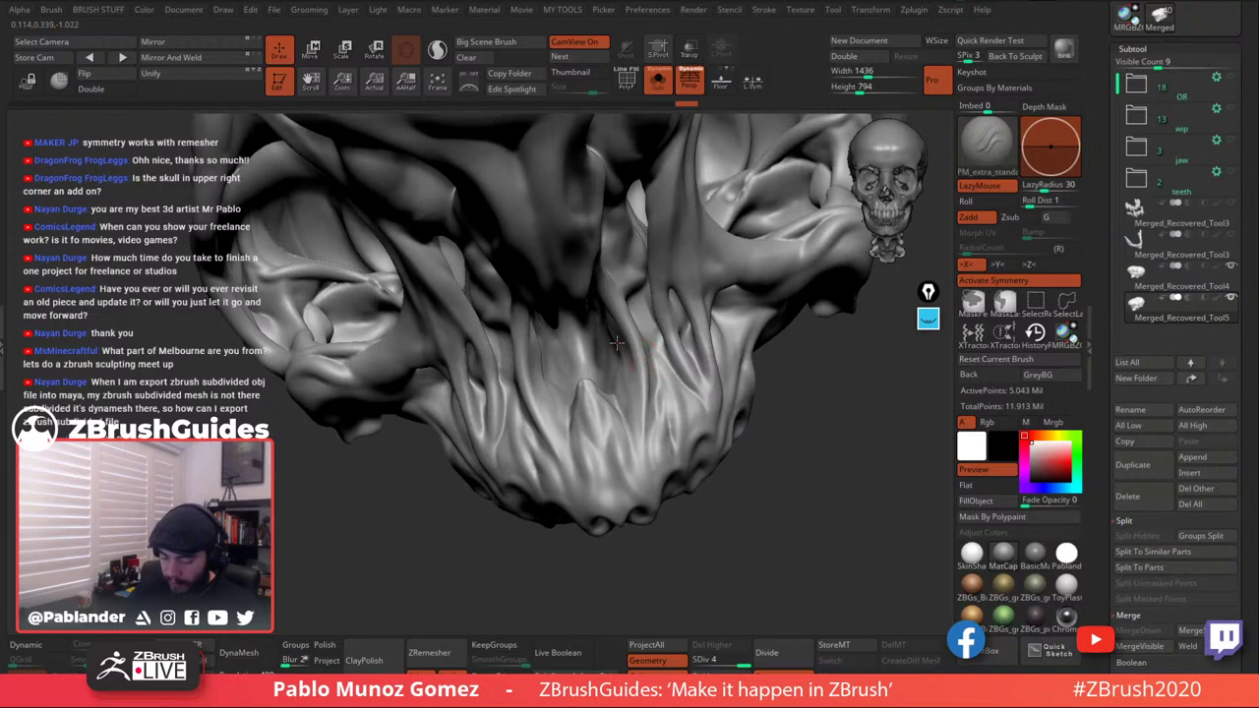
Sculpt fine strands down the front of the upper jaw toward the tooth sockets with the PM extra standard brush.
right_drag(630, 411, 657, 356)
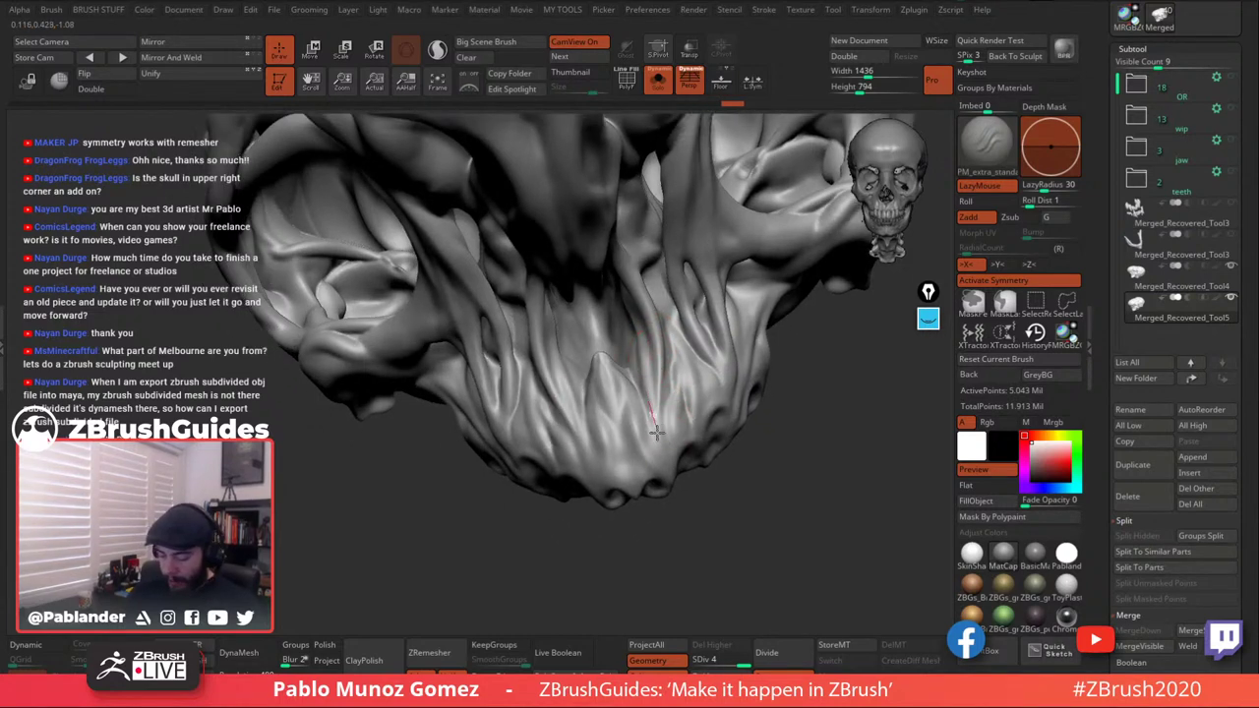
drag(656, 431, 622, 384)
drag(646, 438, 662, 459)
right_drag(677, 441, 651, 428)
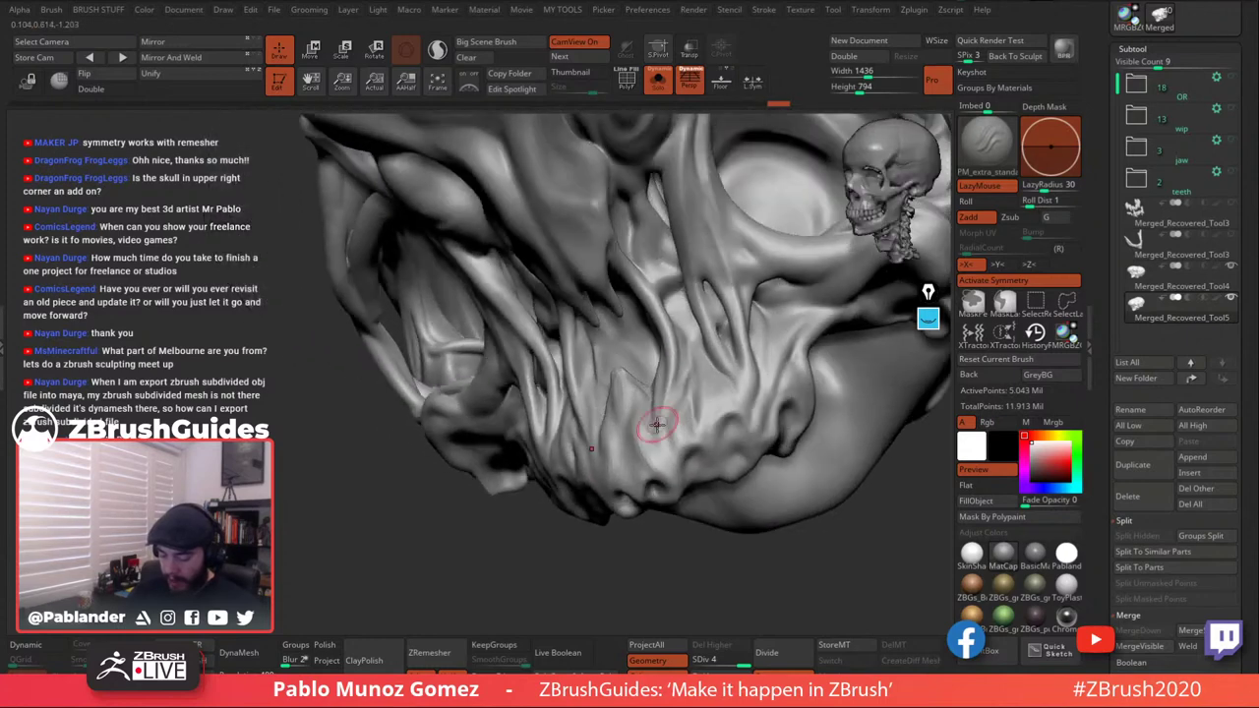
mouse_move(646, 408)
mouse_down()
mouse_move(652, 436)
mouse_move(648, 421)
mouse_up()
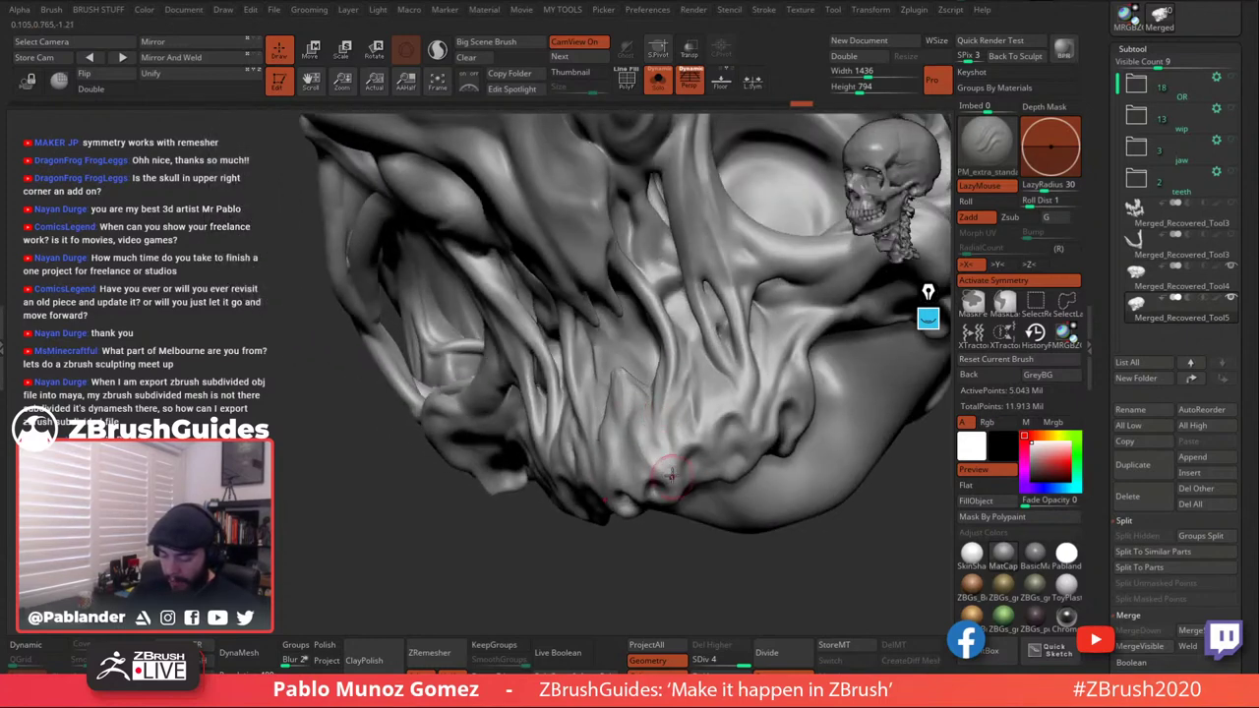
mouse_move(672, 477)
alt+right_down()
mouse_move(625, 427)
mouse_move(632, 436)
mouse_move(638, 379)
alt+right_up()
mouse_move(632, 365)
mouse_down()
mouse_move(612, 227)
mouse_move(638, 337)
mouse_up()
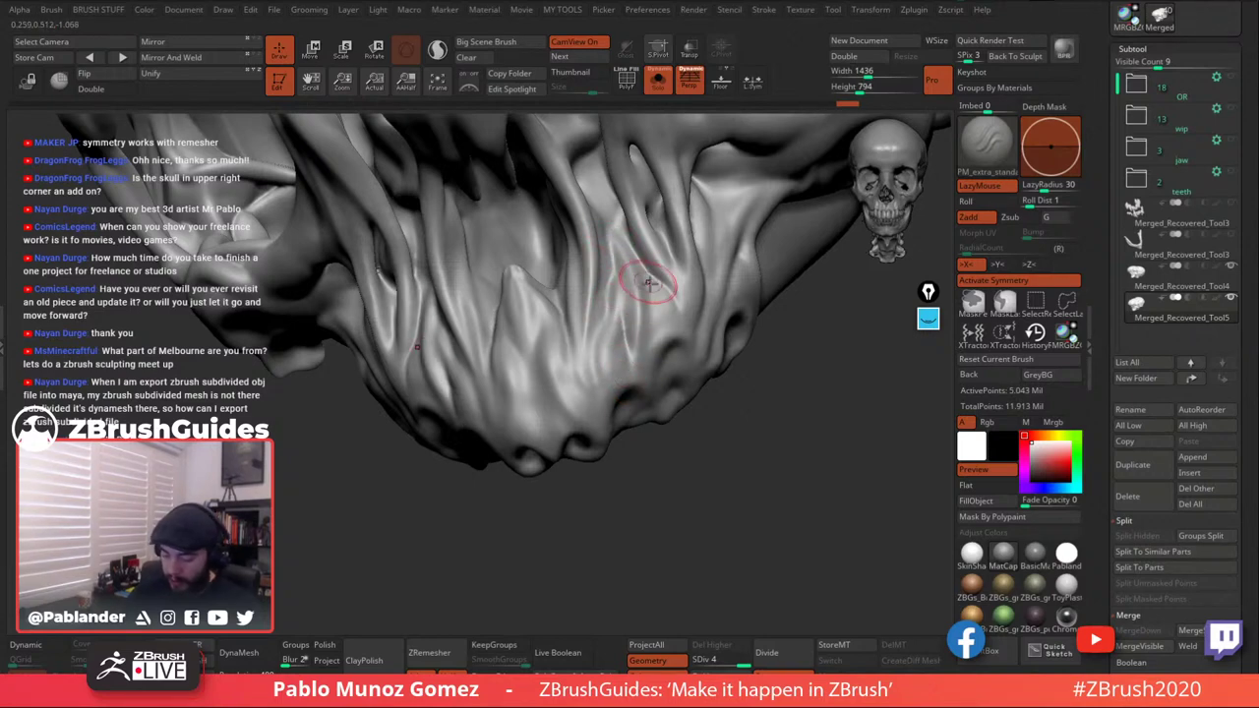
Build up short ridges around the front tooth sockets beside the central peak of the upper jaw.
right_drag(654, 331, 604, 380)
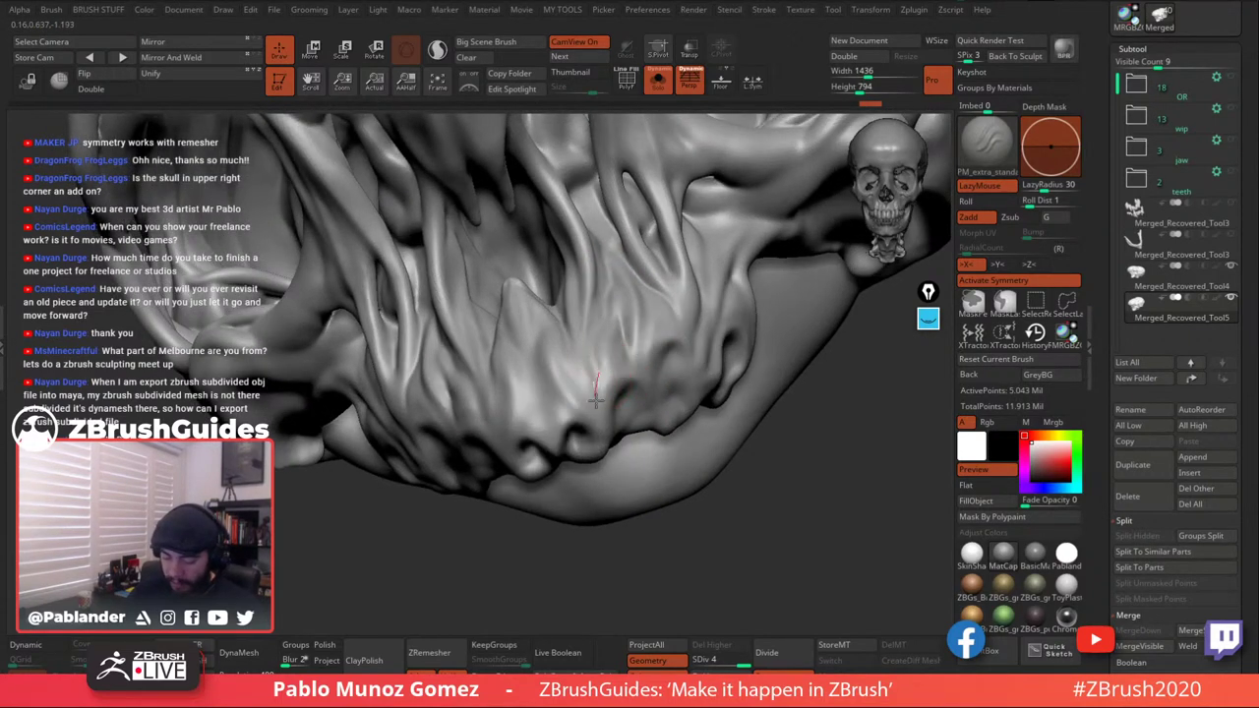
drag(596, 401, 591, 419)
drag(555, 381, 567, 415)
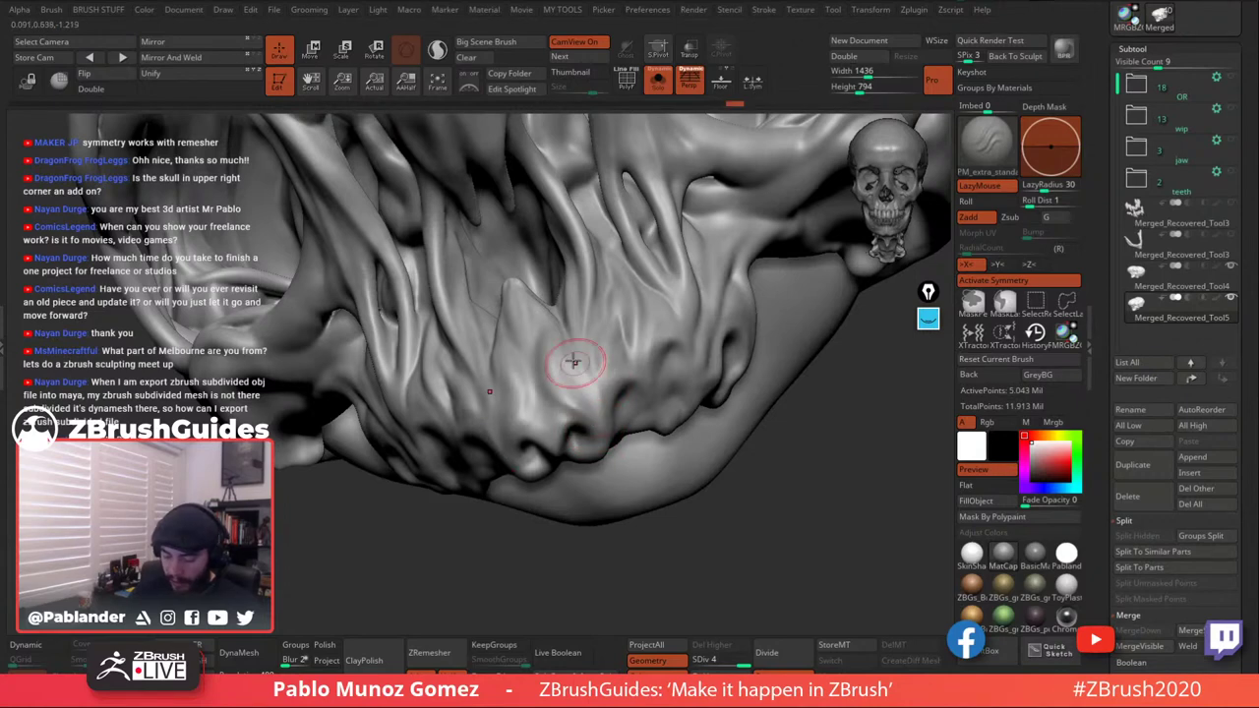
drag(605, 452, 587, 461)
Sculpt raised strands running from beneath the cheekbone down the side of the upper jaw to the rear tooth sockets.
mouse_move(578, 436)
right_down()
mouse_move(605, 380)
mouse_move(697, 329)
right_up()
mouse_move(744, 314)
mouse_down()
mouse_move(647, 366)
mouse_move(662, 400)
mouse_move(686, 347)
mouse_up()
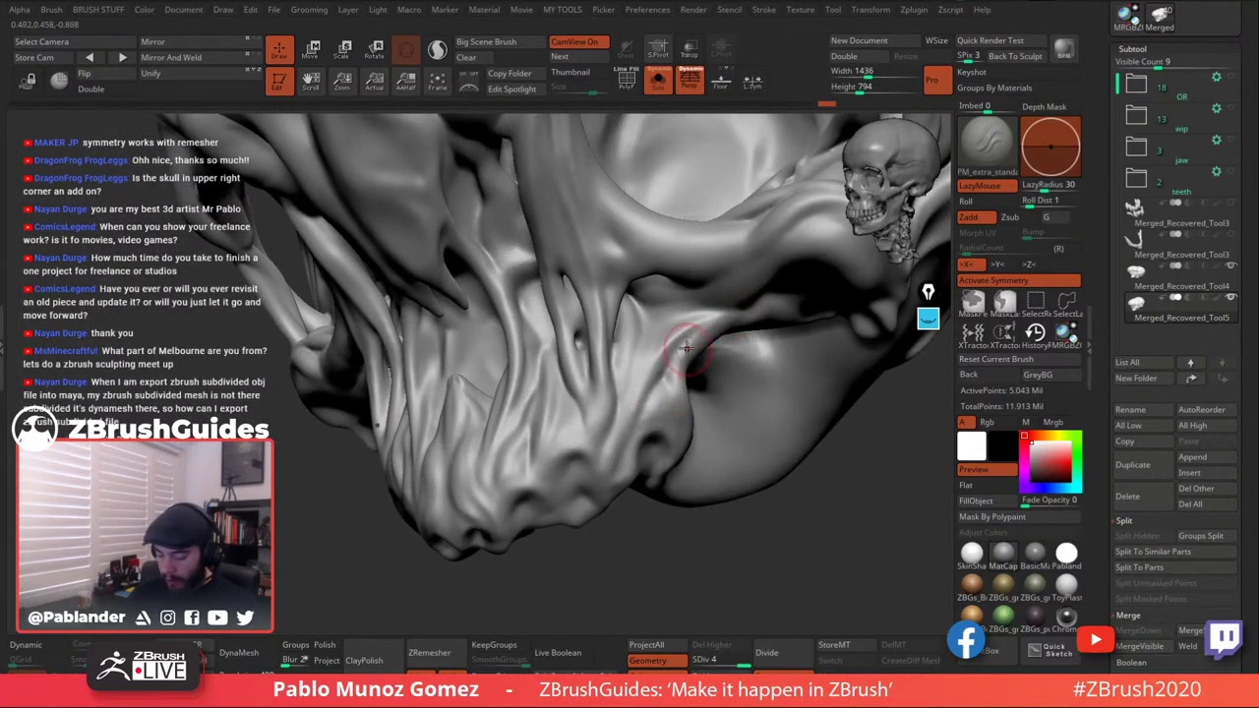
drag(648, 418, 608, 471)
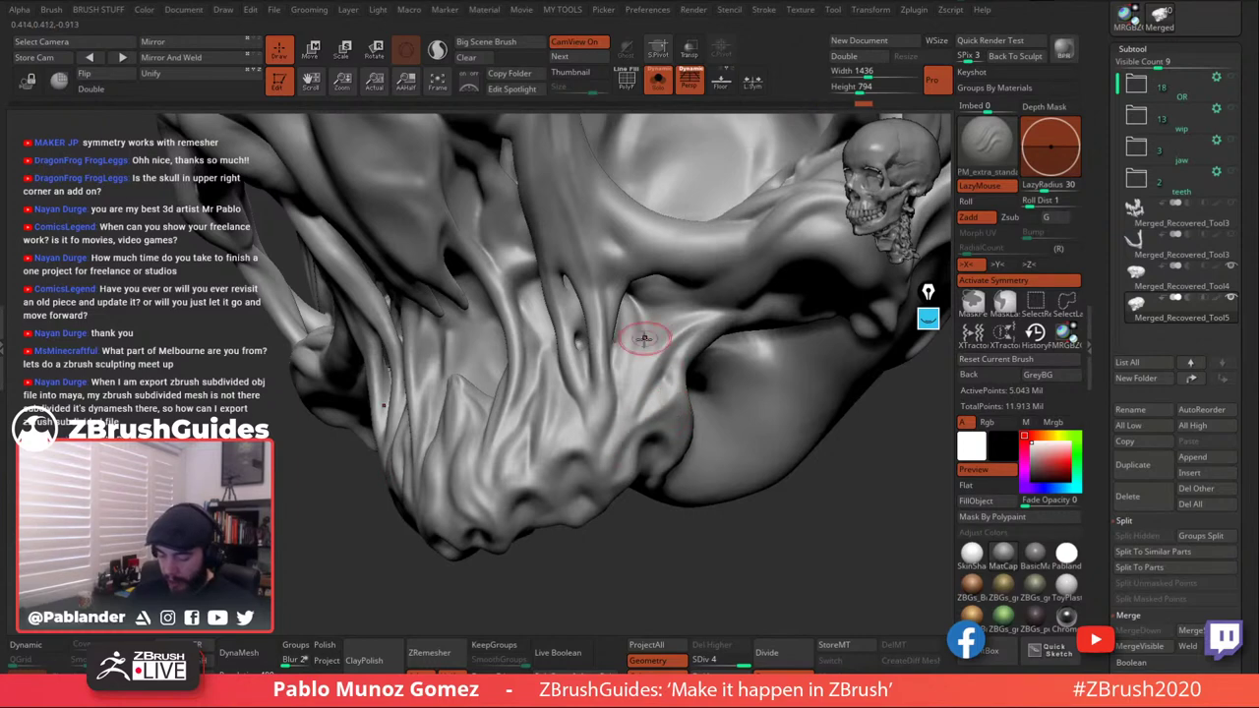
drag(646, 340, 585, 479)
mouse_move(643, 341)
right_down()
mouse_move(631, 407)
mouse_move(675, 344)
right_up()
key(shift)
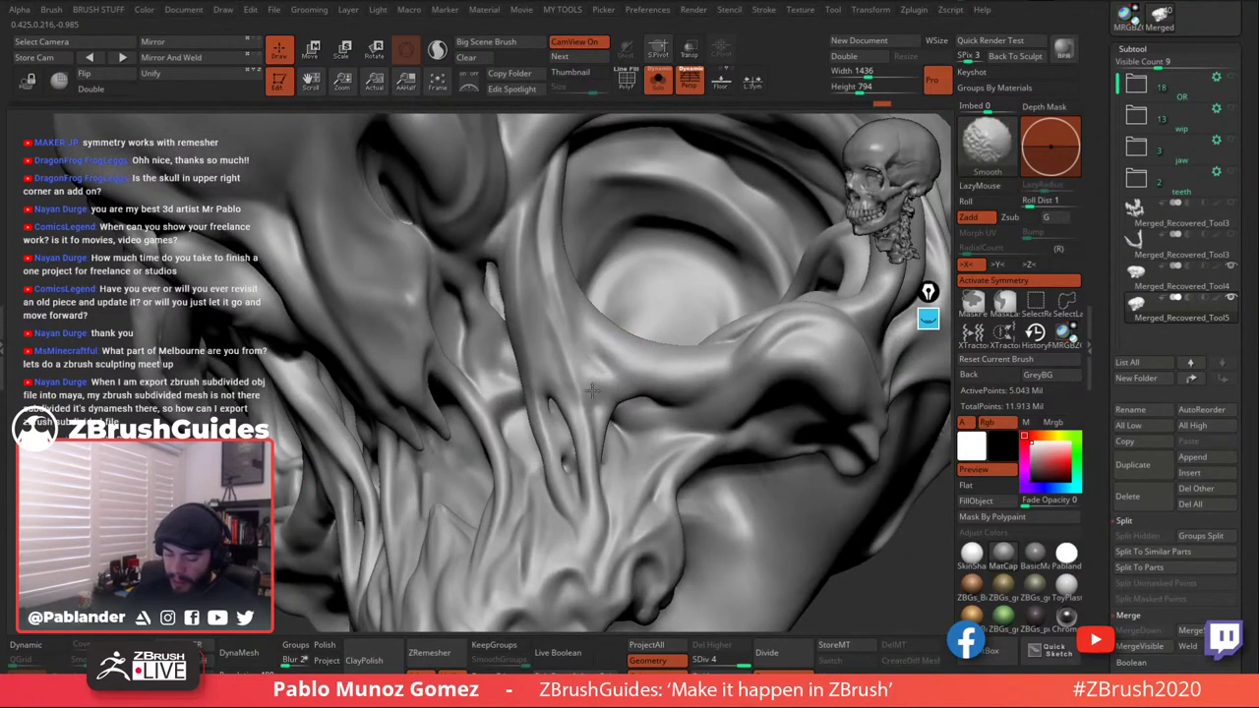
Sculpt a ridge along the fold descending from the cranial dome to the nasal spikes and smooth its upper transition.
mouse_move(521, 295)
right_down()
mouse_move(576, 331)
mouse_move(574, 290)
mouse_move(519, 242)
right_up()
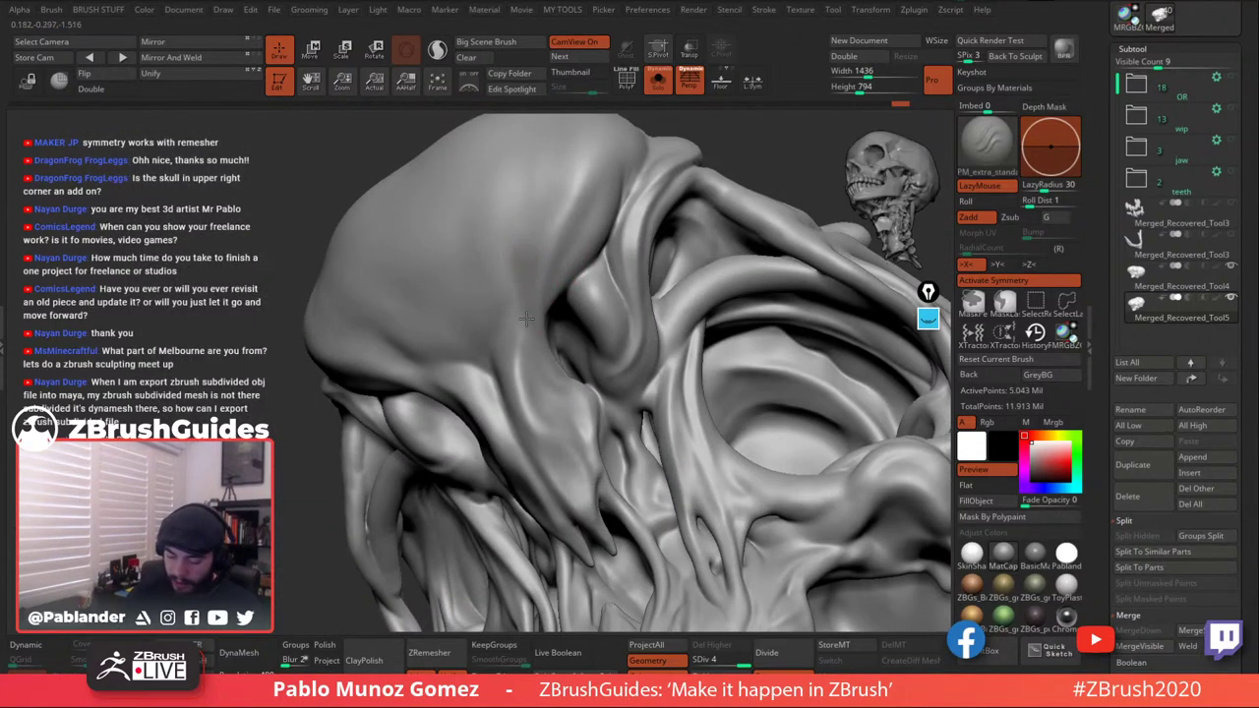
mouse_move(515, 369)
mouse_down()
mouse_move(540, 431)
mouse_move(576, 446)
mouse_up()
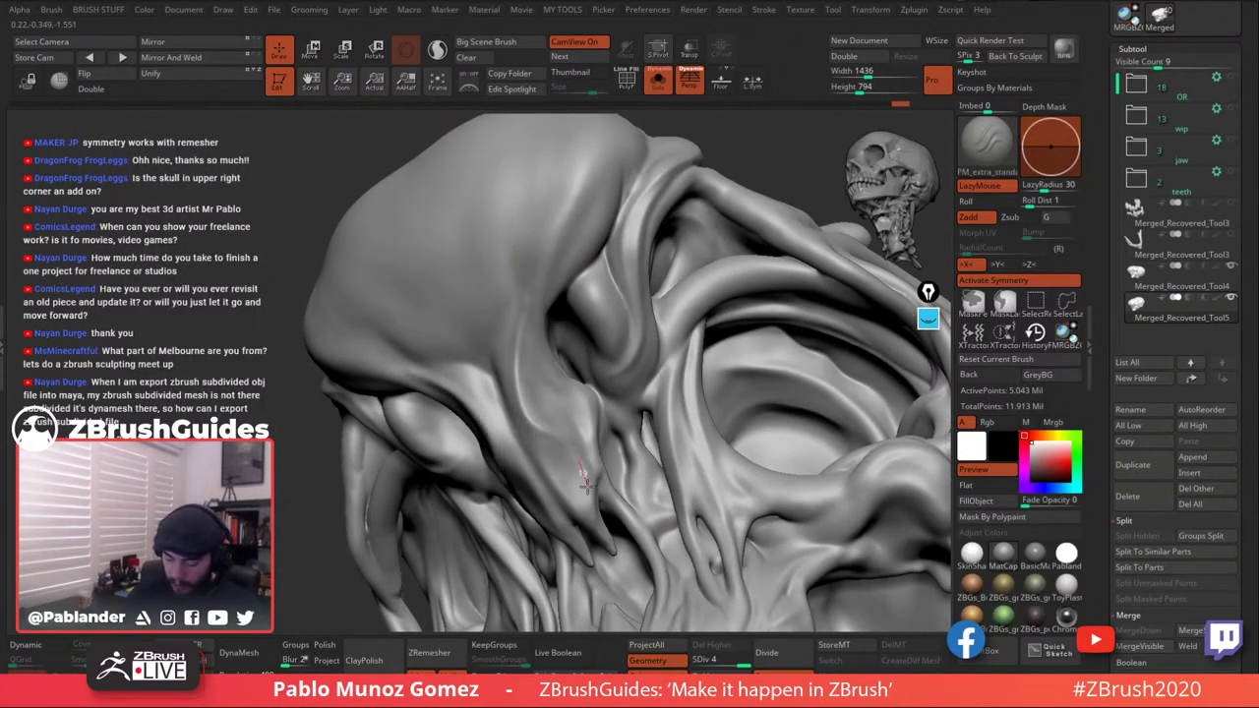
right_drag(582, 509, 554, 397)
key(shift)
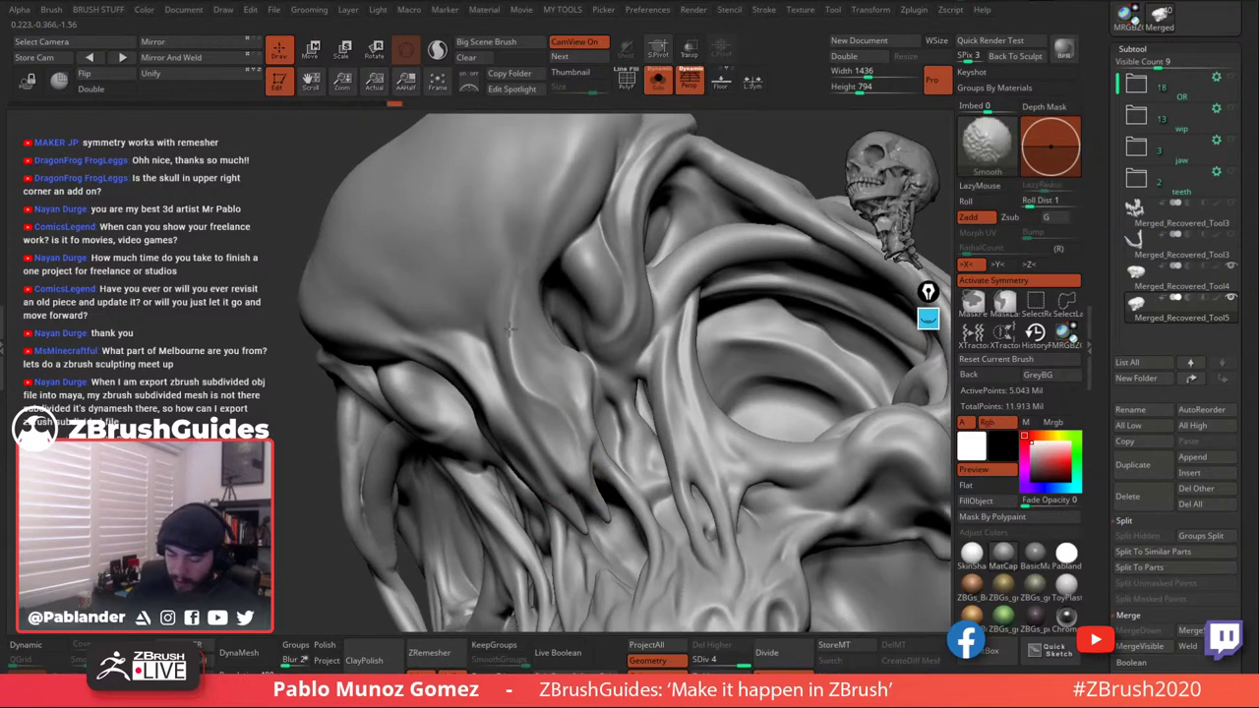
shift+drag(511, 329, 519, 307)
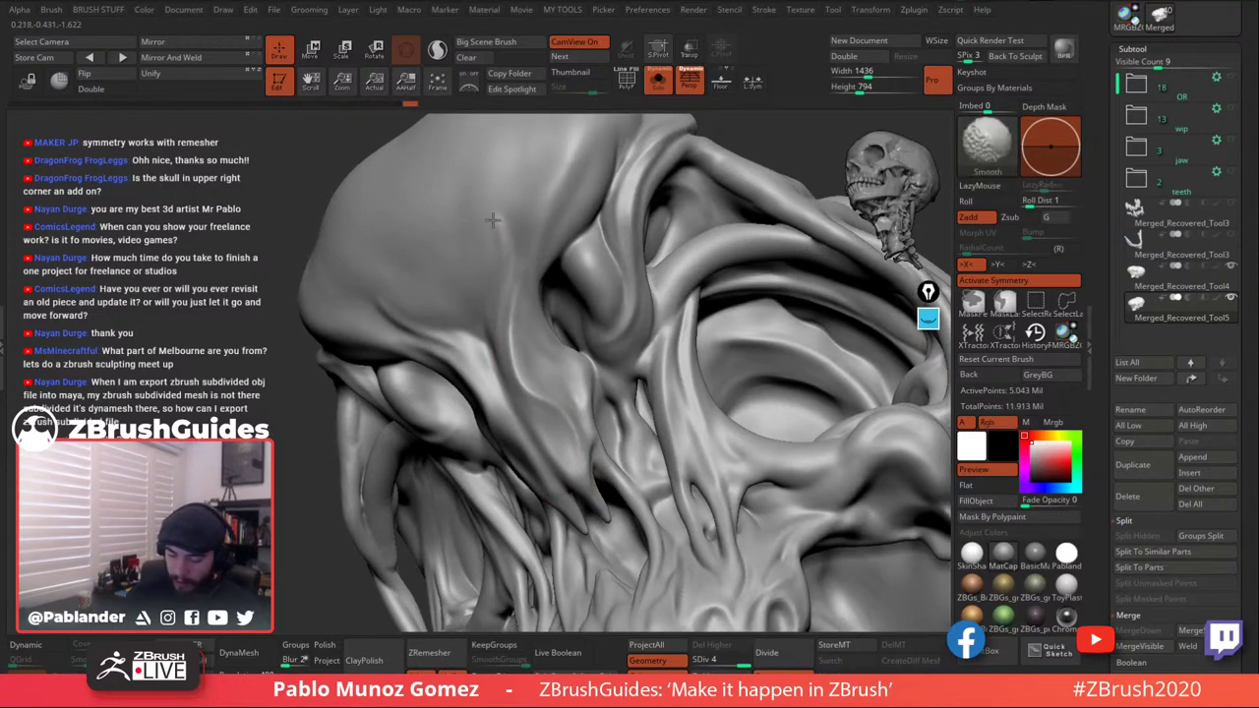
shift+drag(501, 213, 552, 257)
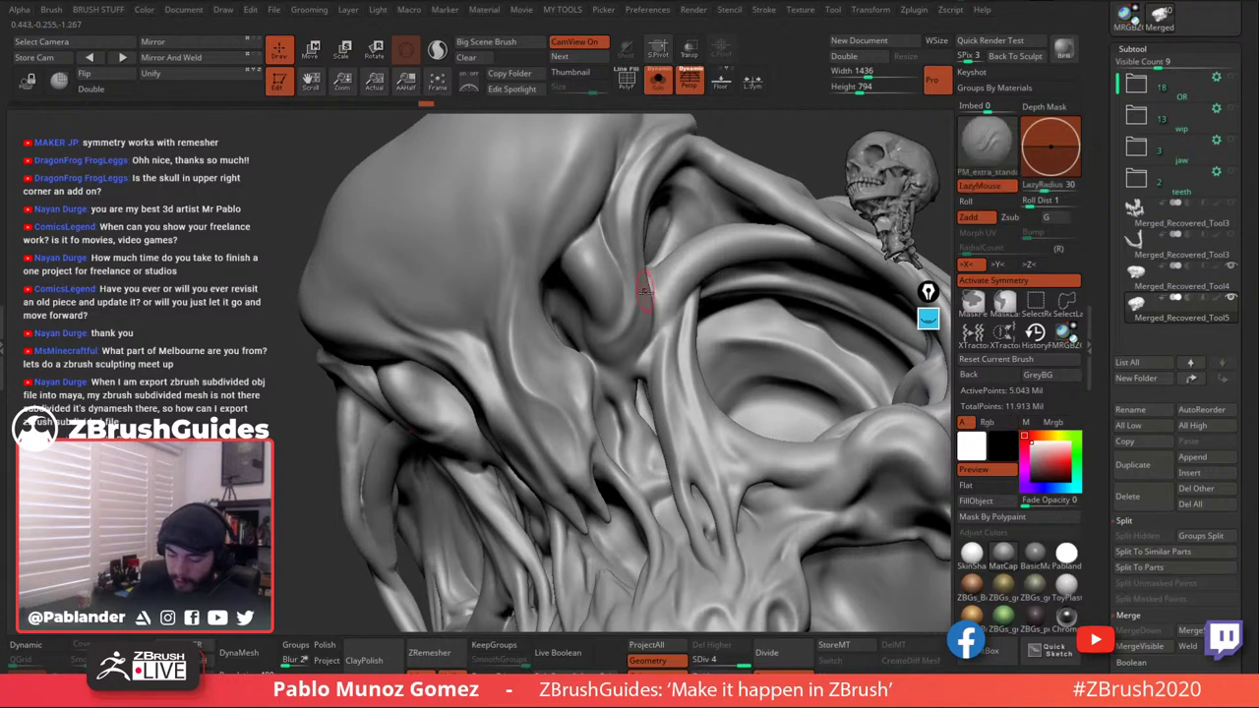
Choose the Smooth Stronger brush for smoothing and lower its Z Intensity to 61.
mouse_move(630, 257)
right_down()
mouse_move(669, 318)
mouse_move(644, 380)
mouse_move(576, 337)
mouse_move(652, 304)
right_up()
key(b)
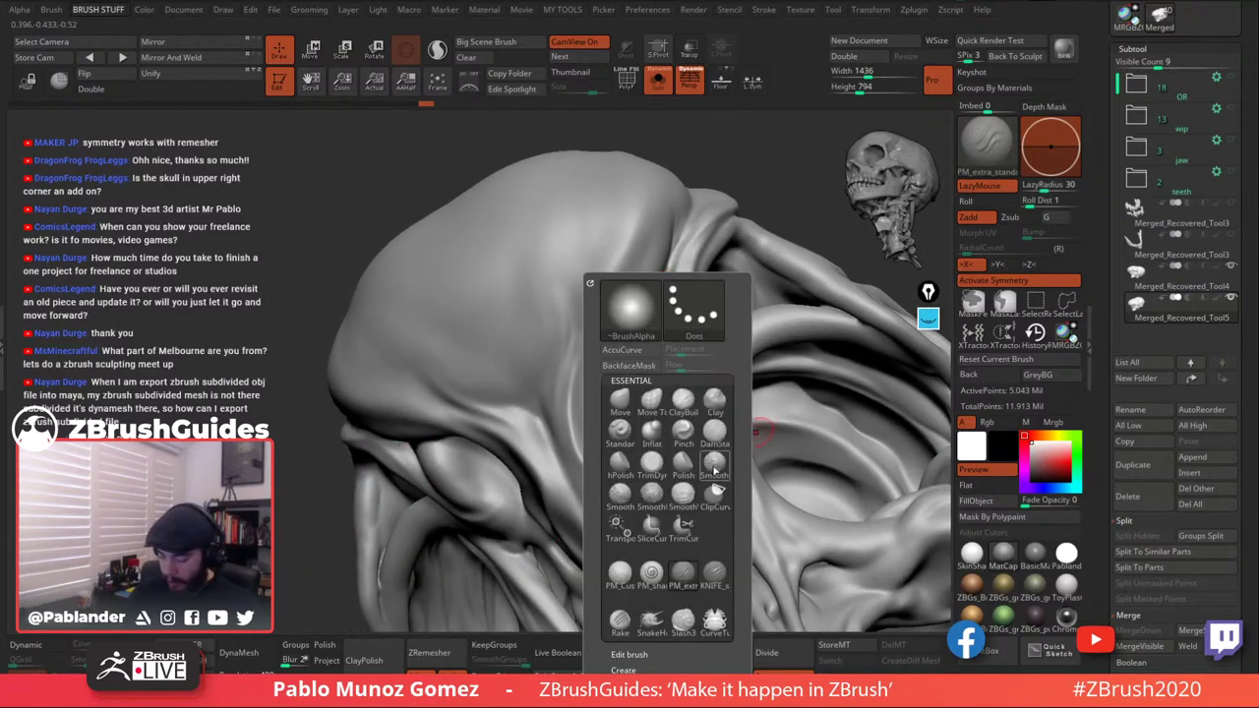
click(715, 471)
click(763, 497)
shift+right_click(709, 337)
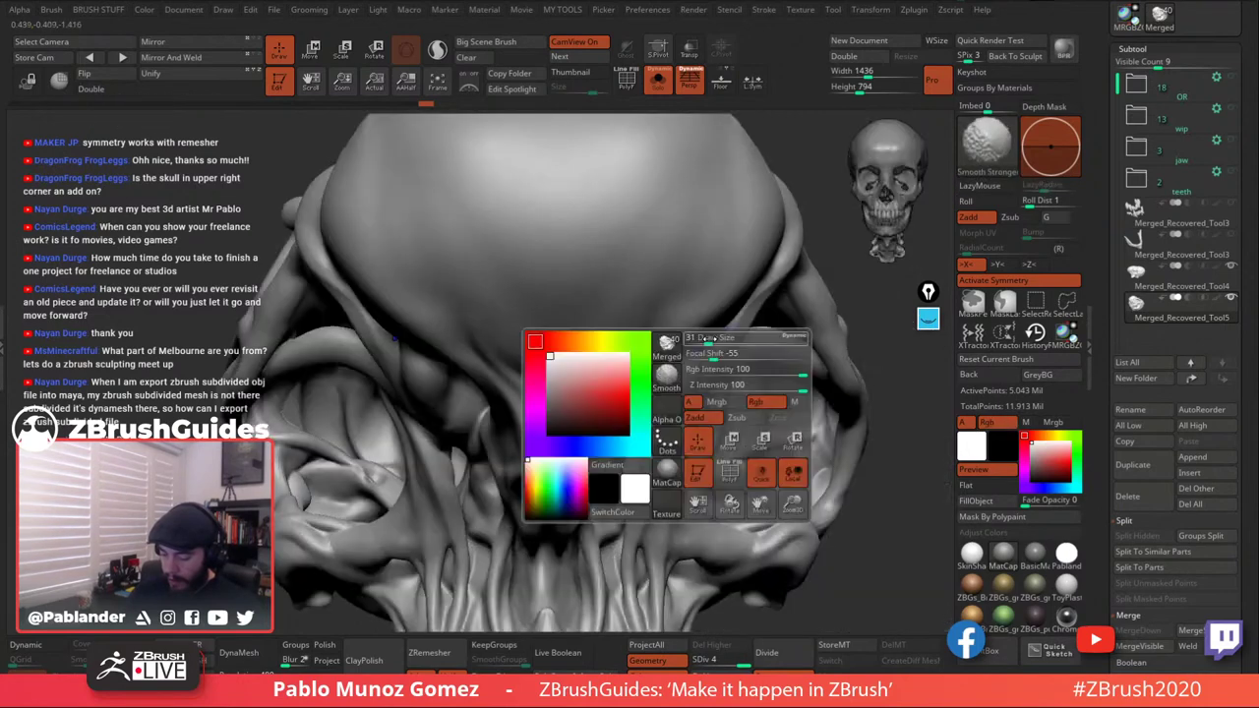
drag(801, 384, 783, 385)
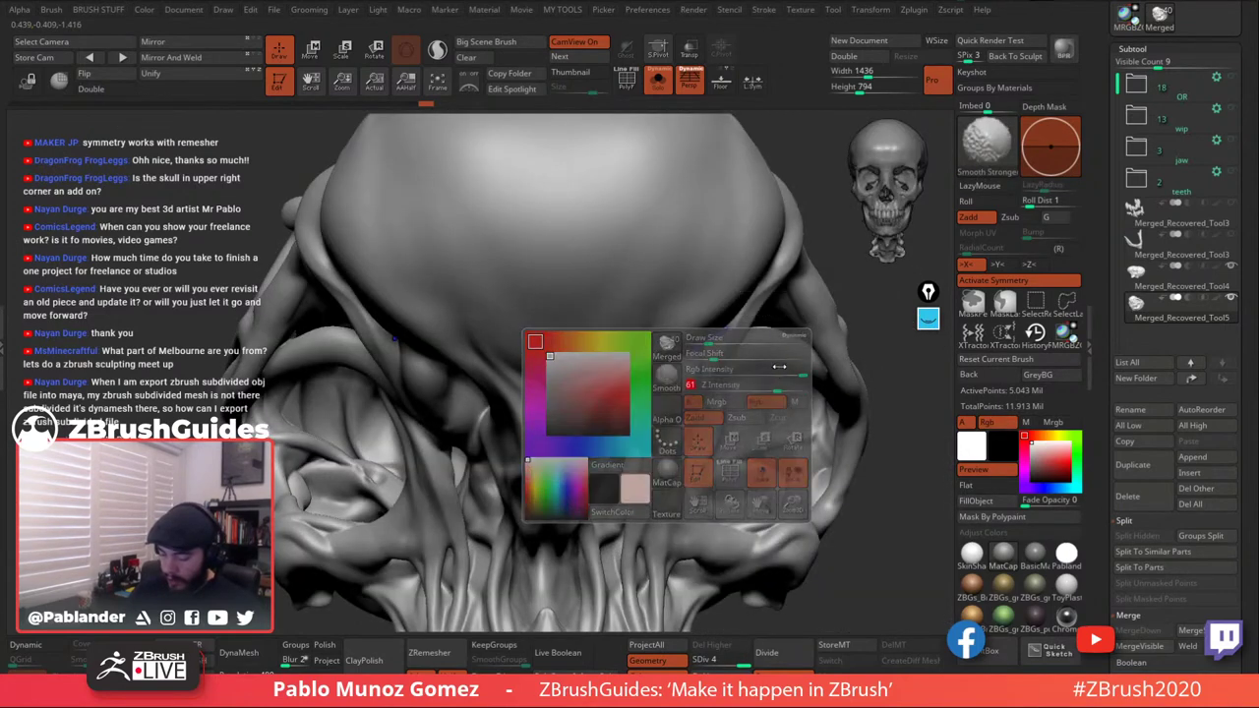
Smooth the edge of the cranial dome above the brow fold and check the strands beside the eye socket.
mouse_move(704, 305)
right_down()
mouse_move(544, 275)
mouse_move(568, 297)
mouse_move(608, 270)
right_up()
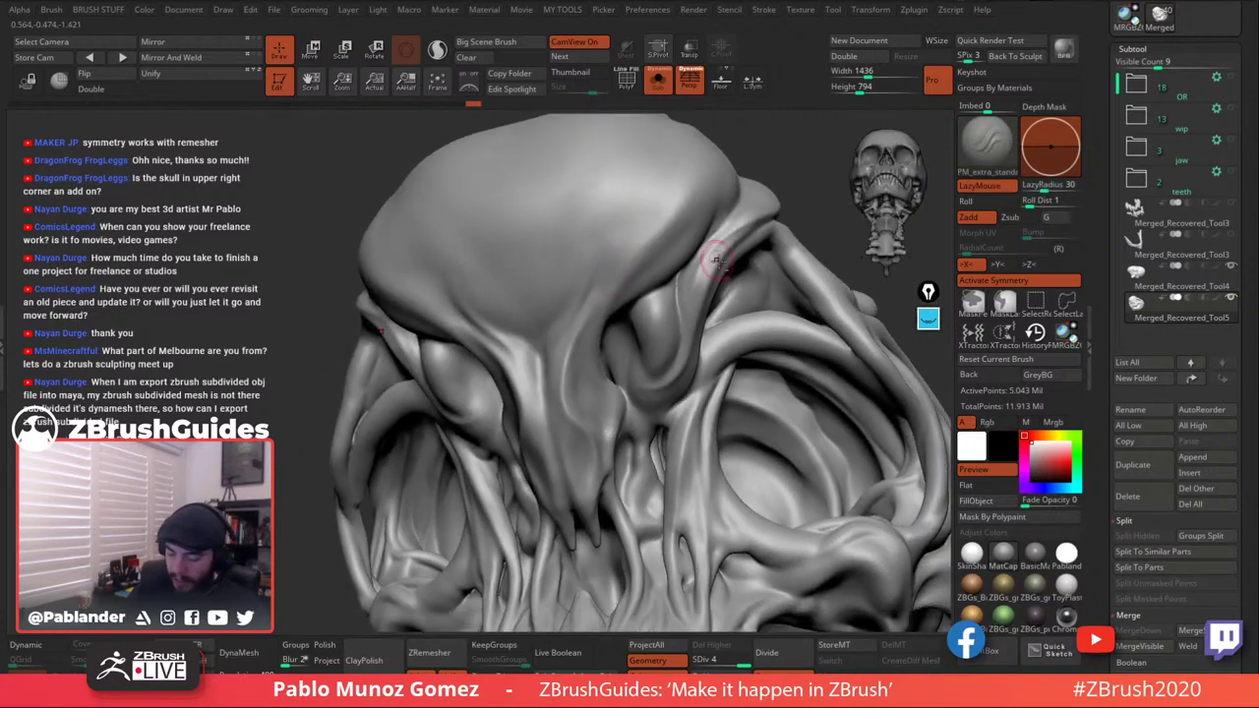
shift+drag(692, 191, 671, 234)
right_drag(670, 233, 581, 335)
mouse_move(600, 379)
right_down()
mouse_move(639, 399)
mouse_move(639, 303)
mouse_move(663, 337)
right_up()
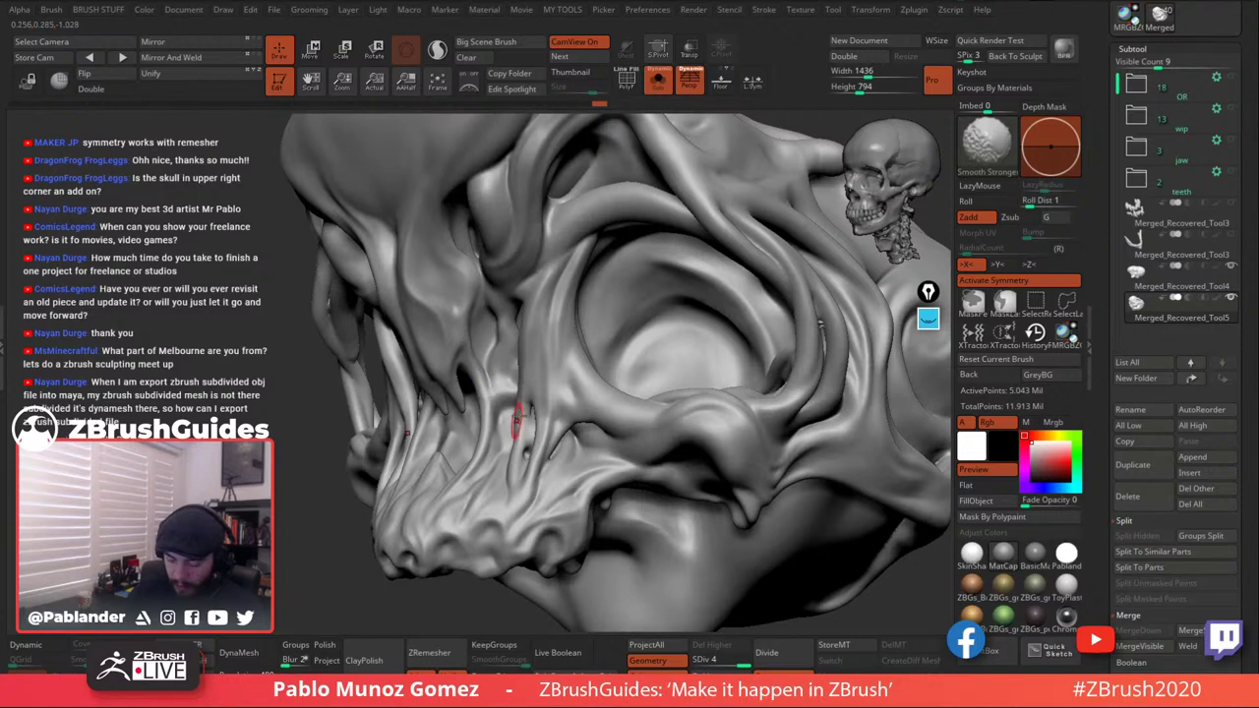
right_drag(517, 421, 591, 345)
Sculpt a thin raised fold on the side of the cranium in front of the rear dome and soften its ends.
mouse_move(646, 407)
right_down()
mouse_move(659, 394)
mouse_move(679, 410)
mouse_move(679, 317)
right_up()
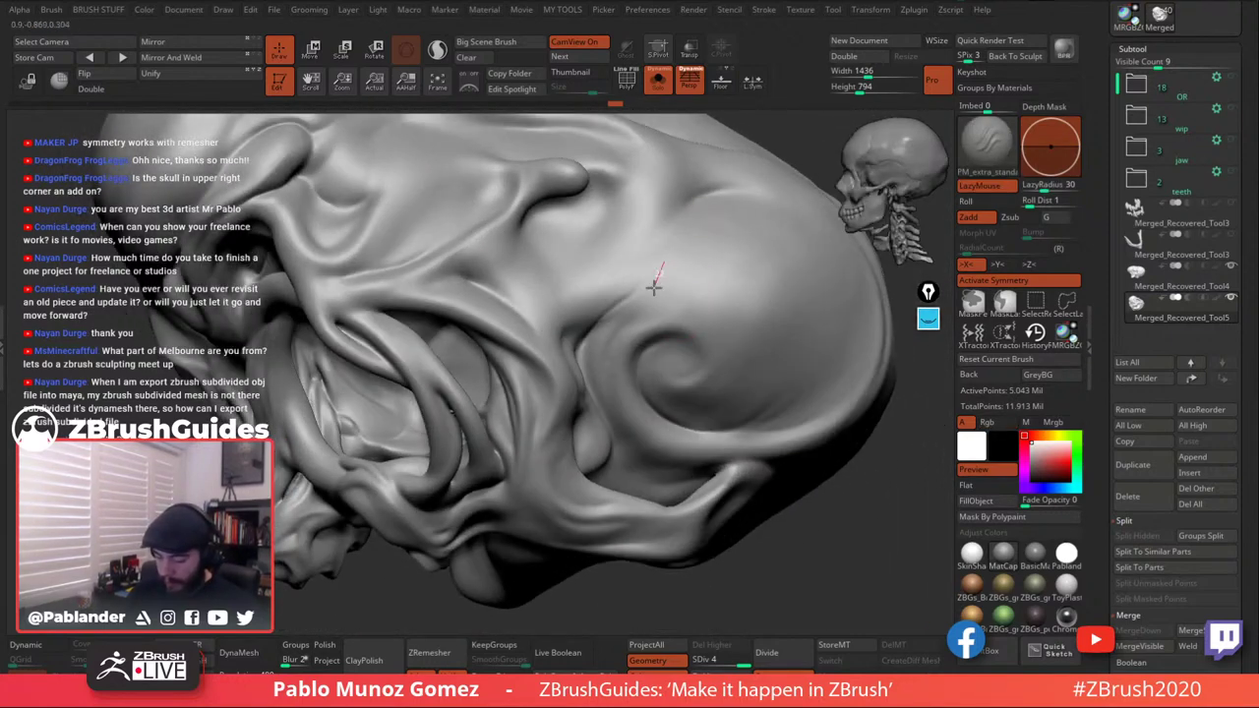
key(shift)
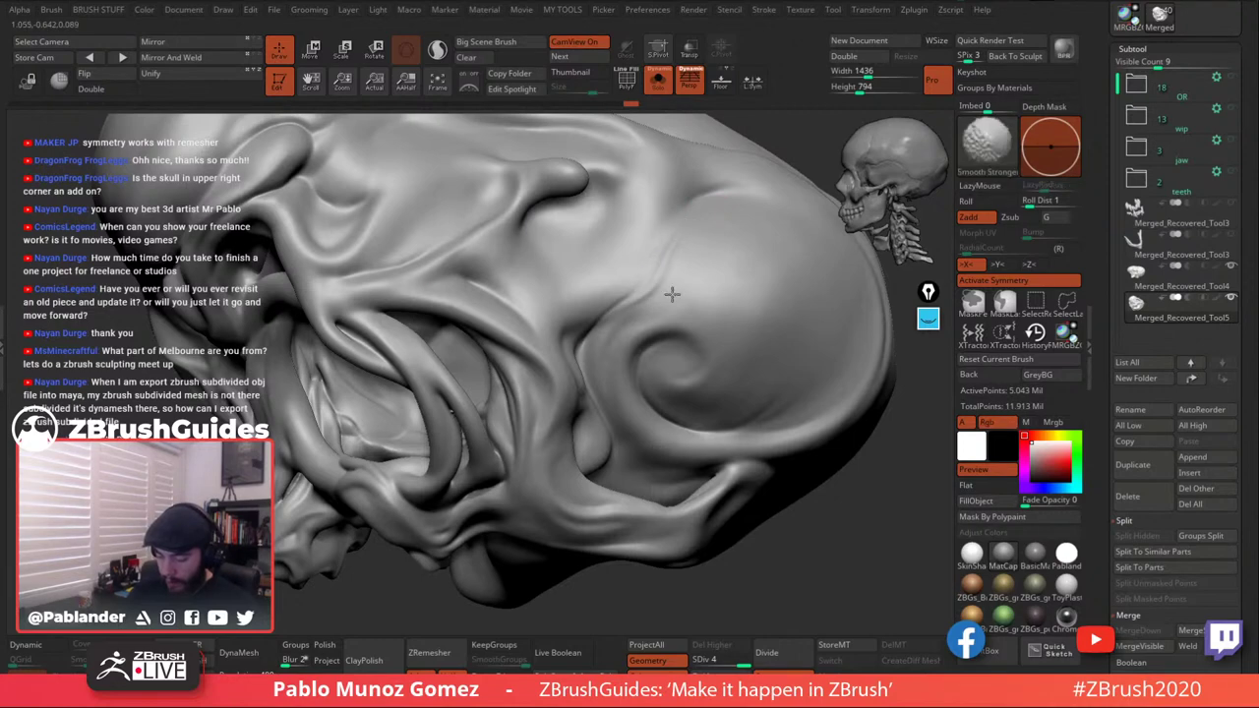
mouse_move(672, 294)
right_down()
mouse_move(666, 338)
mouse_move(679, 354)
right_up()
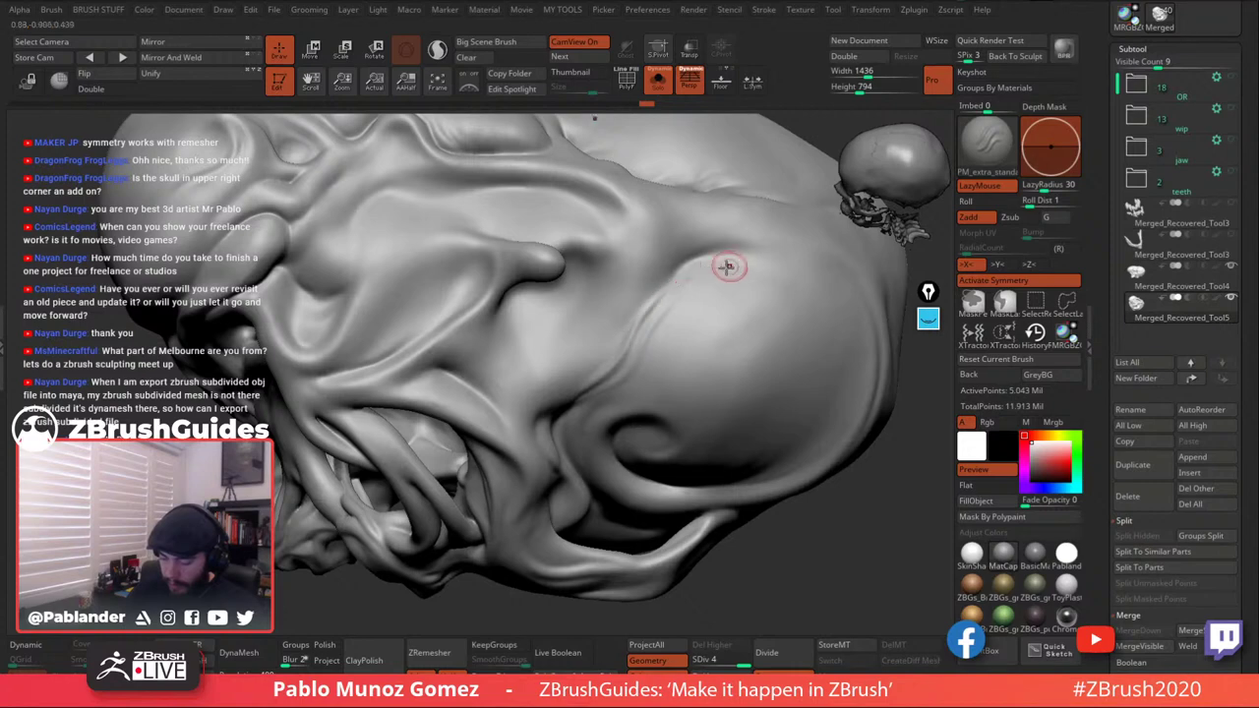
key(shift)
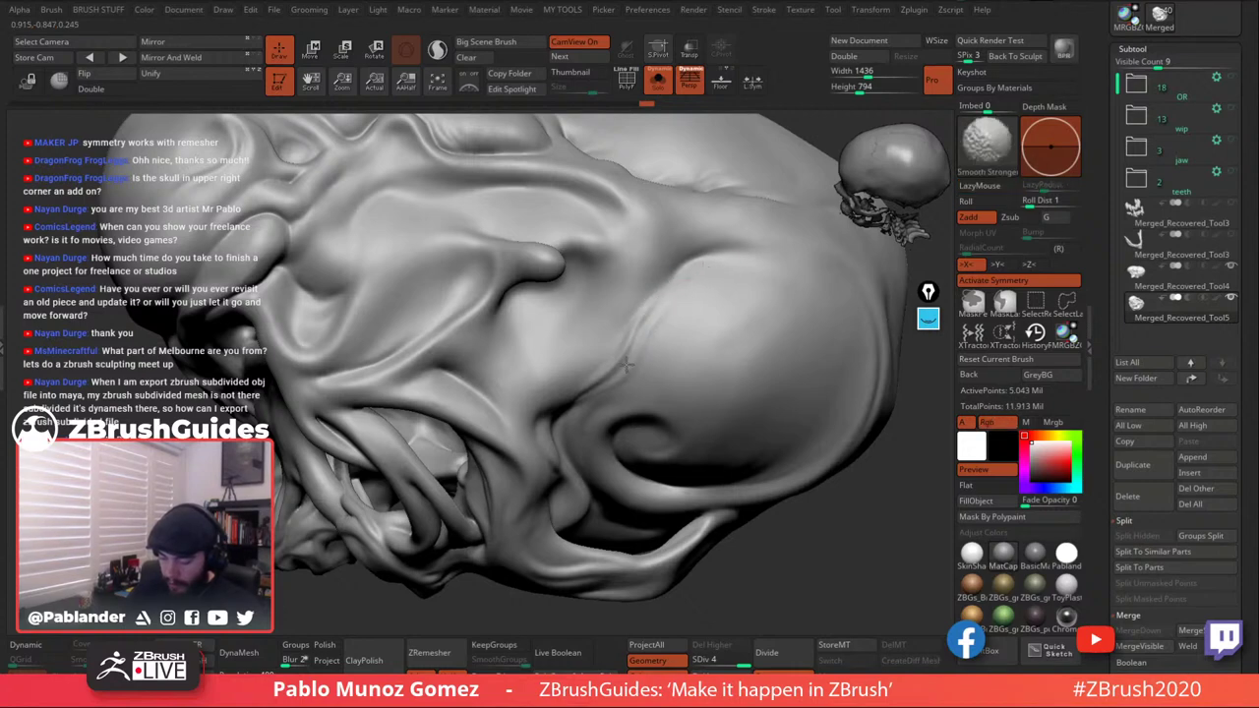
mouse_move(628, 362)
right_down()
mouse_move(663, 343)
mouse_move(683, 301)
right_up()
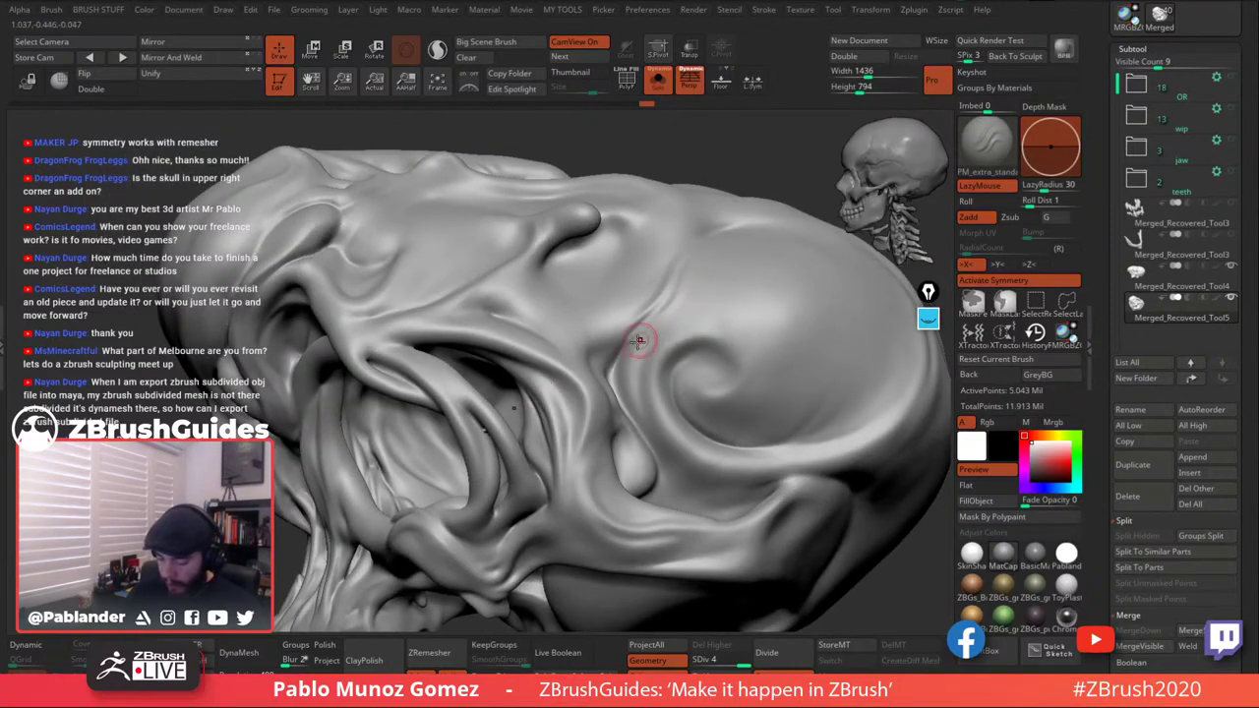
key(shift)
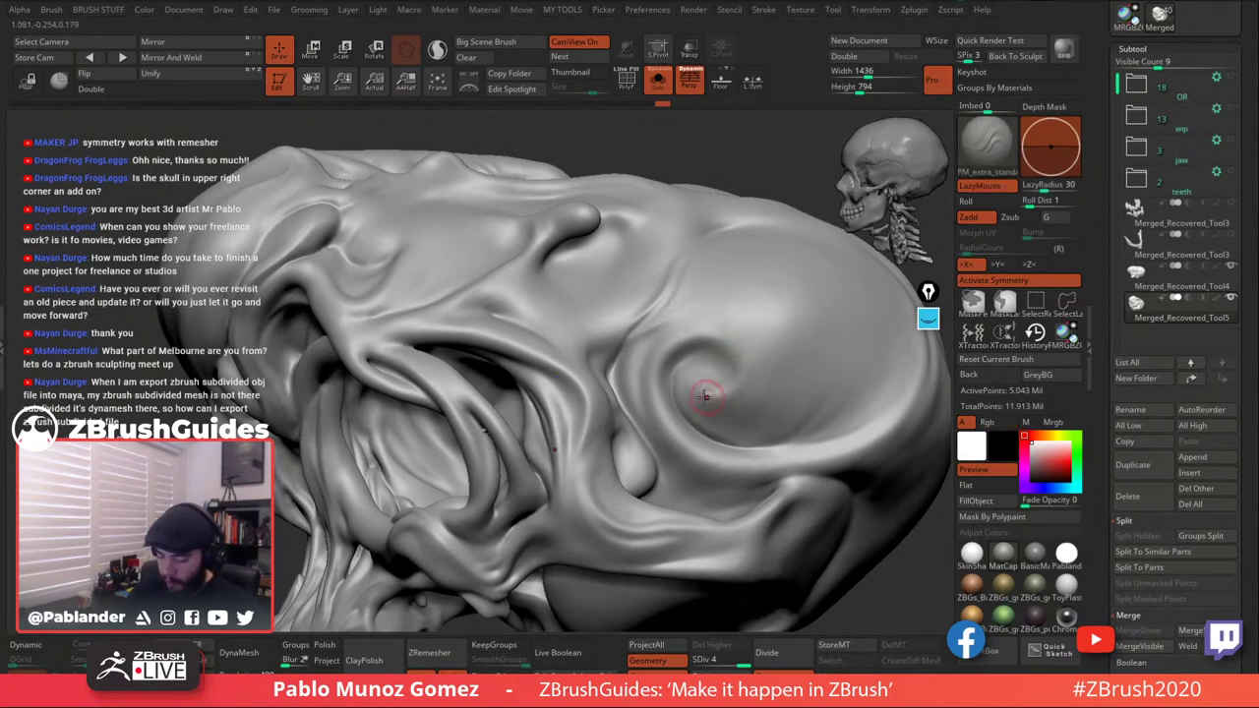
Define the spiral on the side of the cranium with sharper ridges and smooth its inner curl.
drag(741, 334, 680, 338)
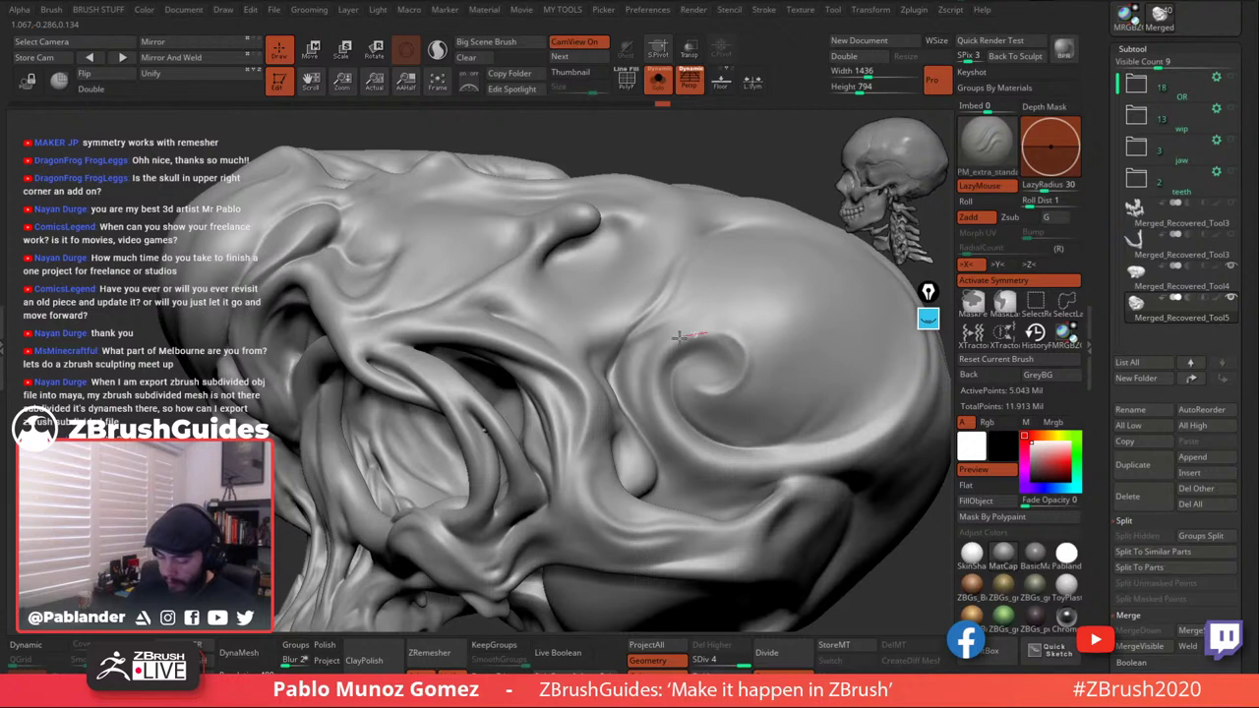
key(shift)
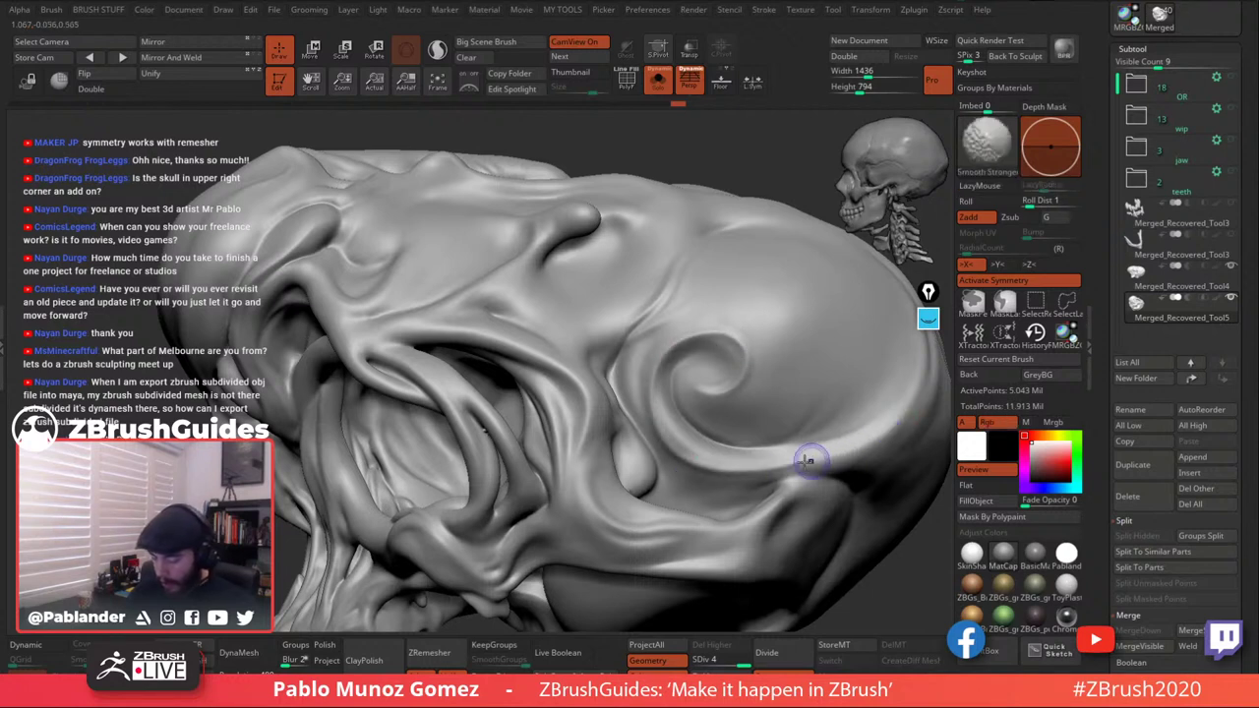
mouse_move(720, 398)
shift+mouse_down()
mouse_move(705, 392)
mouse_move(726, 363)
mouse_move(661, 396)
mouse_move(714, 368)
mouse_move(701, 361)
shift+mouse_up()
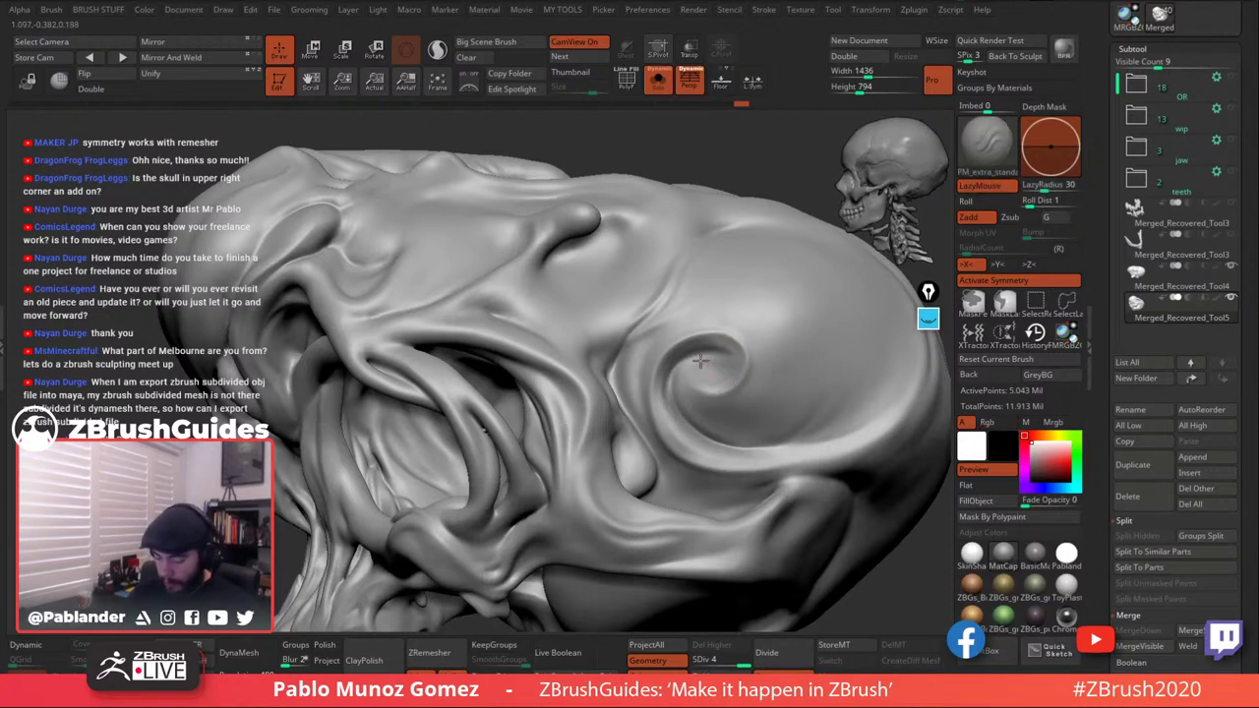
key(shift)
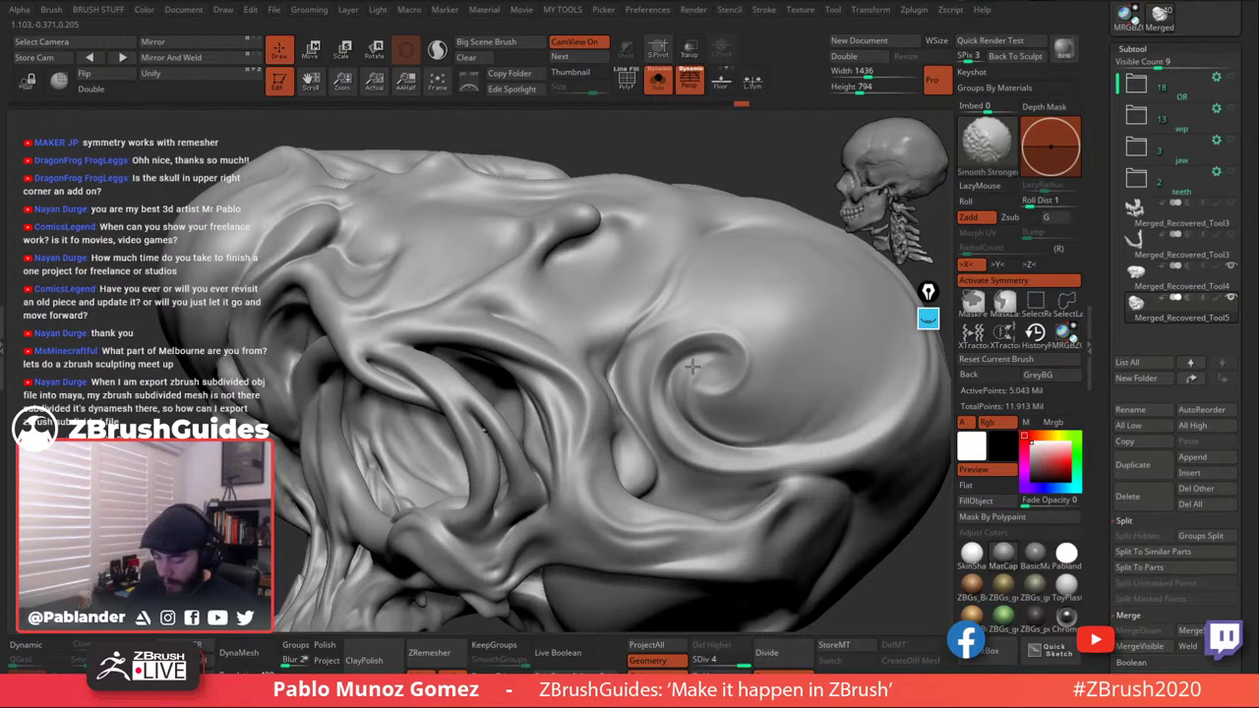
Sculpt a curved crease sweeping around the back of the rear dome toward the spiral and blend its lower end.
alt+right_drag(854, 394, 767, 384)
key(shift)
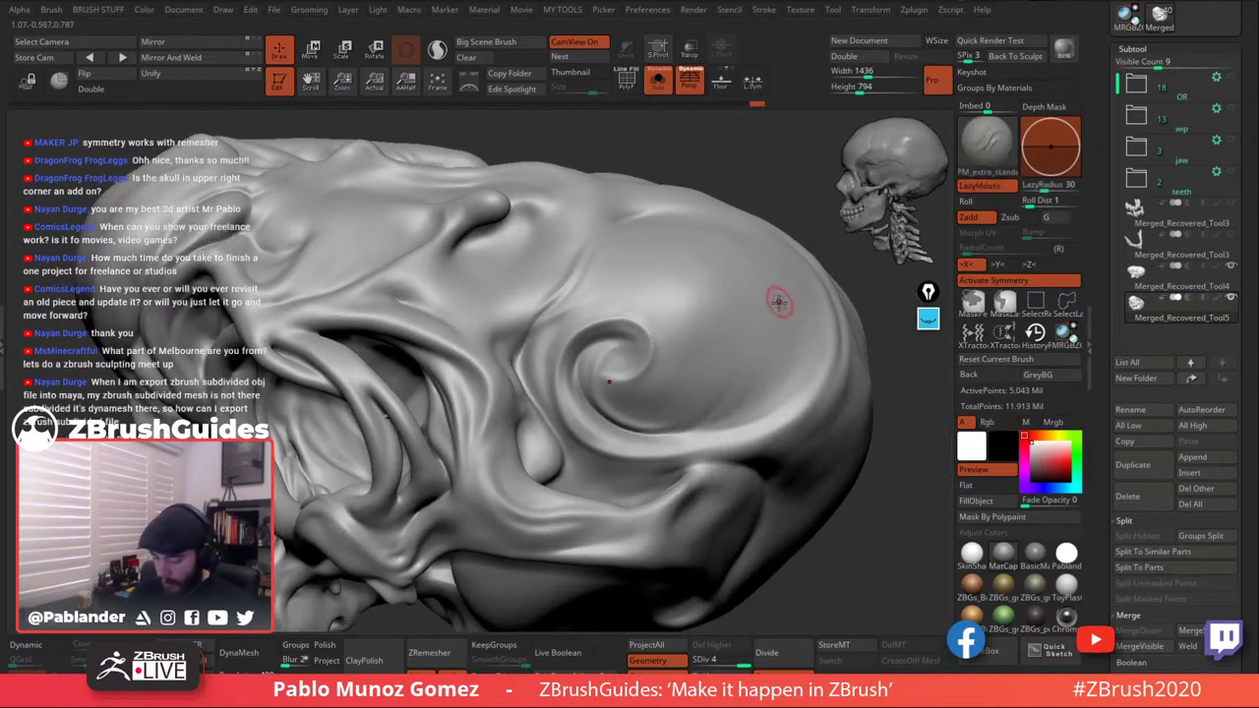
key(space)
key(shift)
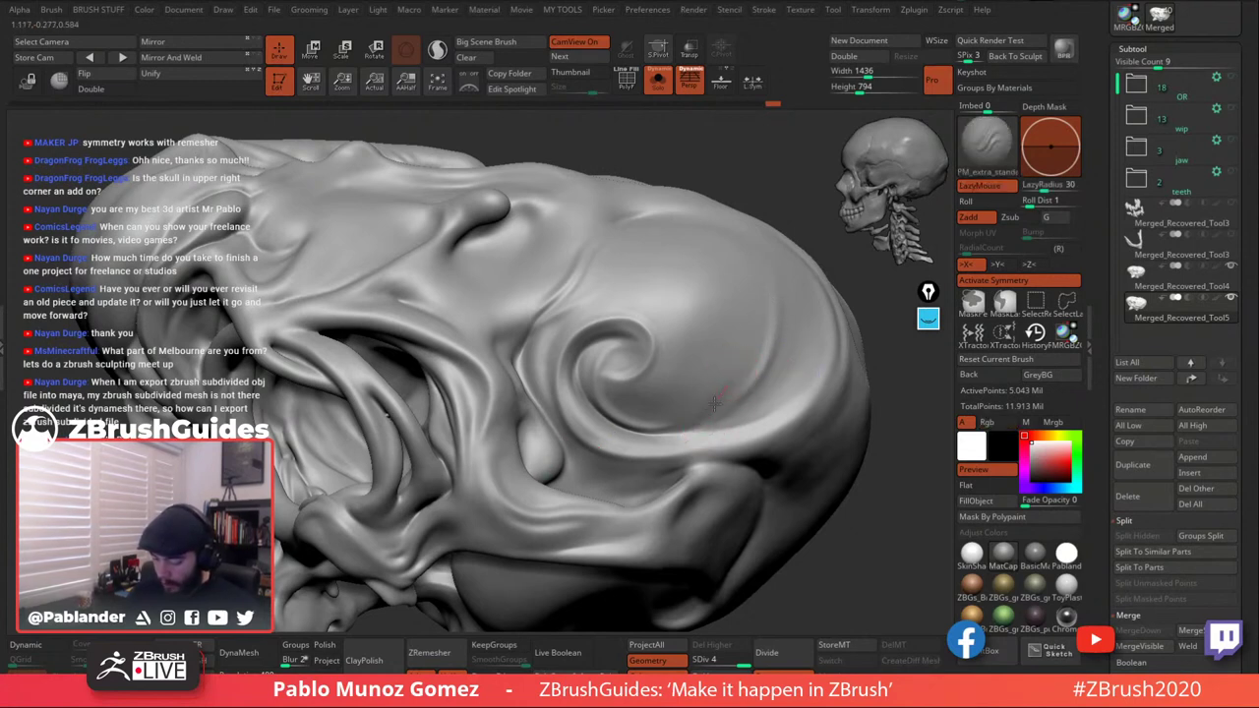
shift+drag(727, 385, 648, 442)
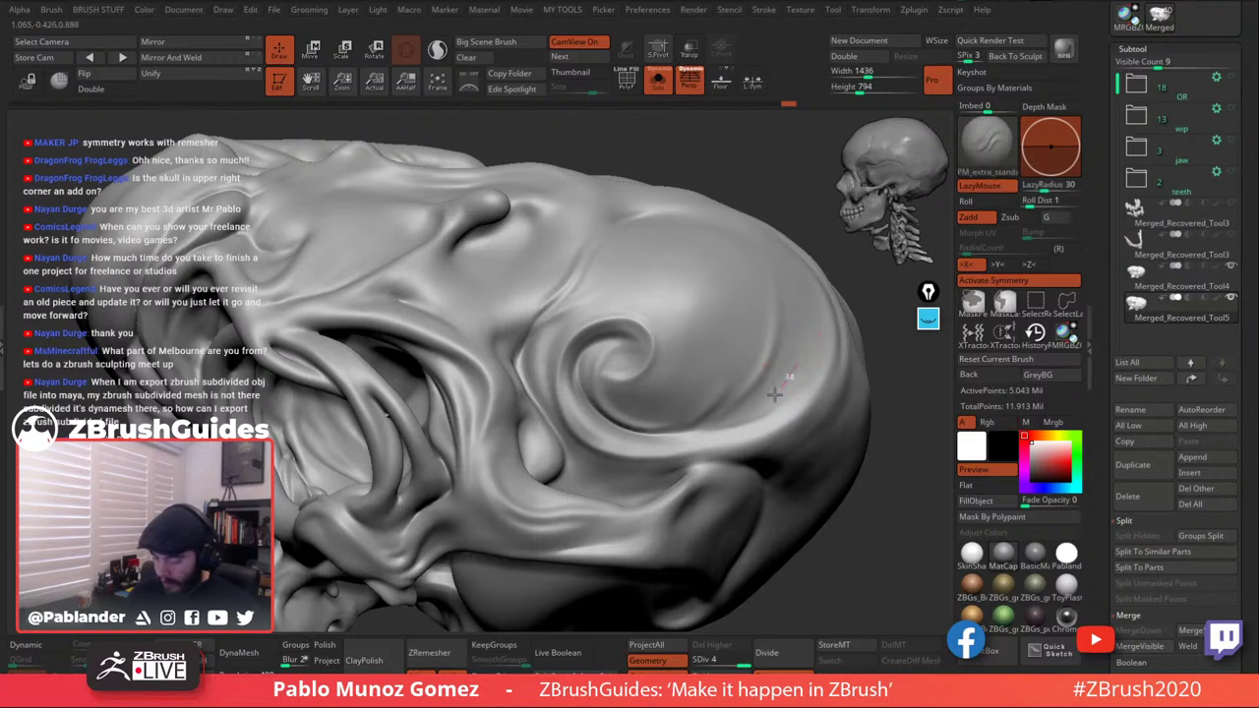
Reinforce the ridge under the rear dome and the fold in front of the spiral, smoothing the strokes into the surface.
drag(780, 386, 688, 436)
key(shift)
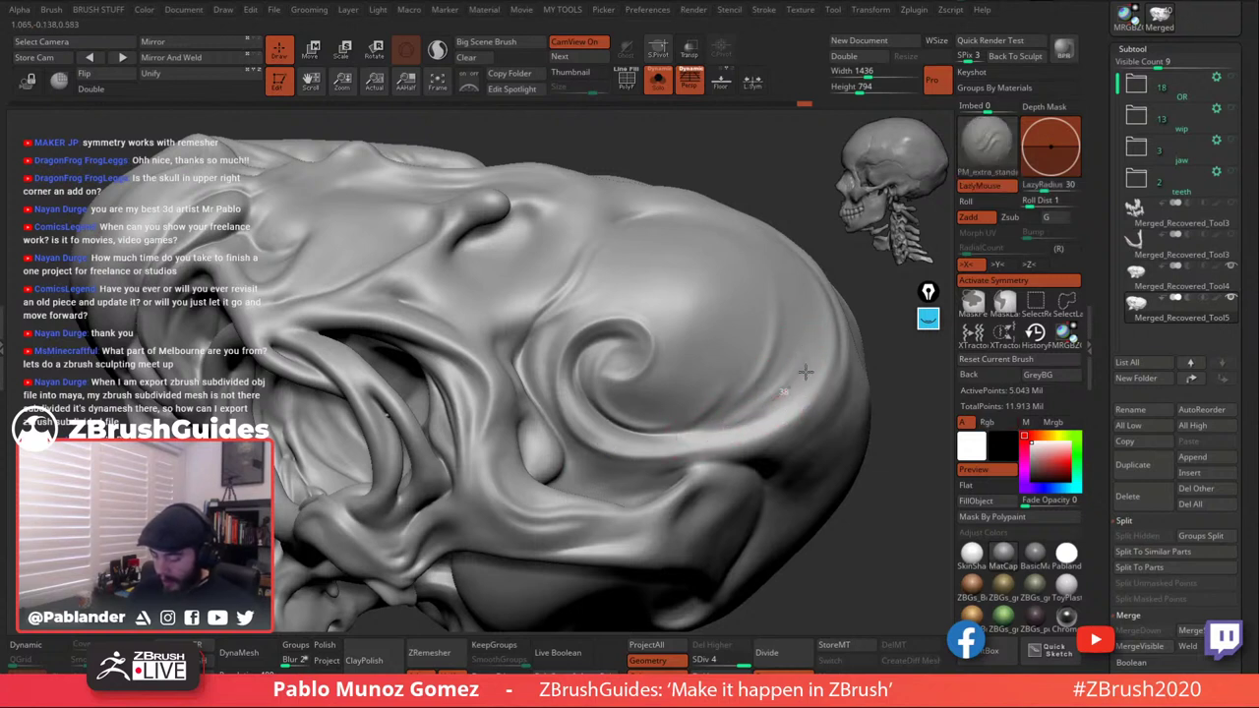
key(shift)
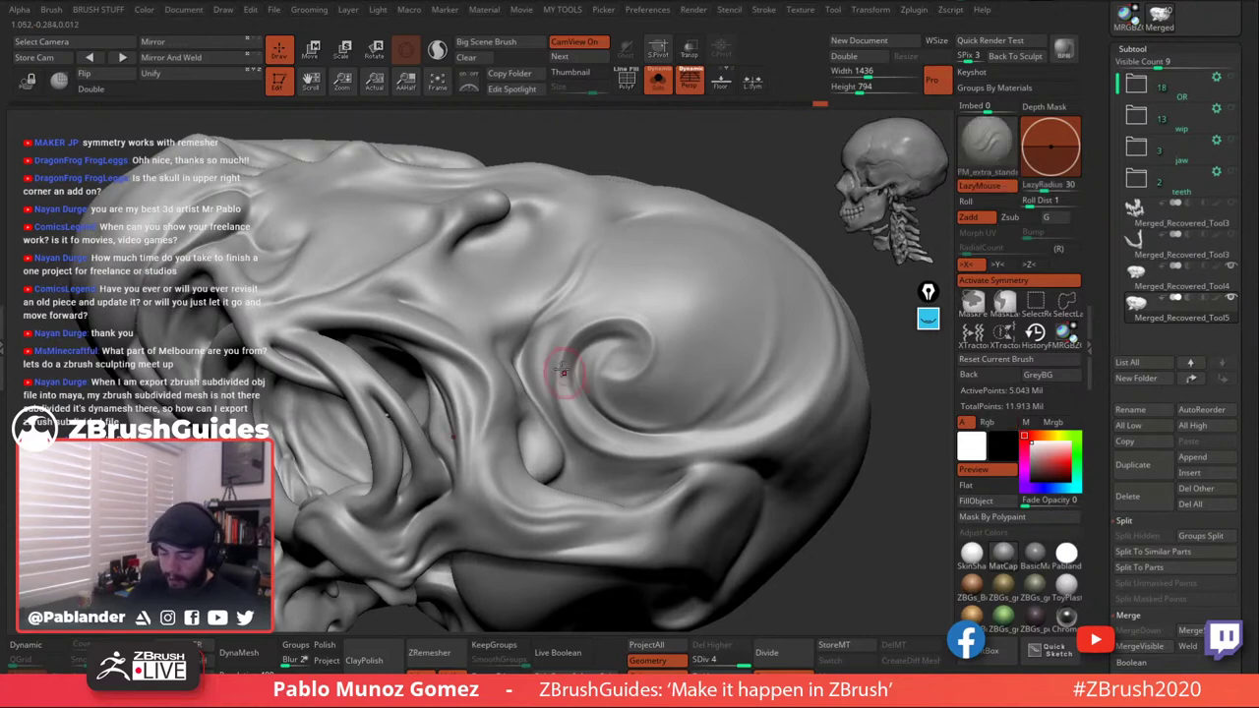
drag(551, 410, 582, 424)
key(shift)
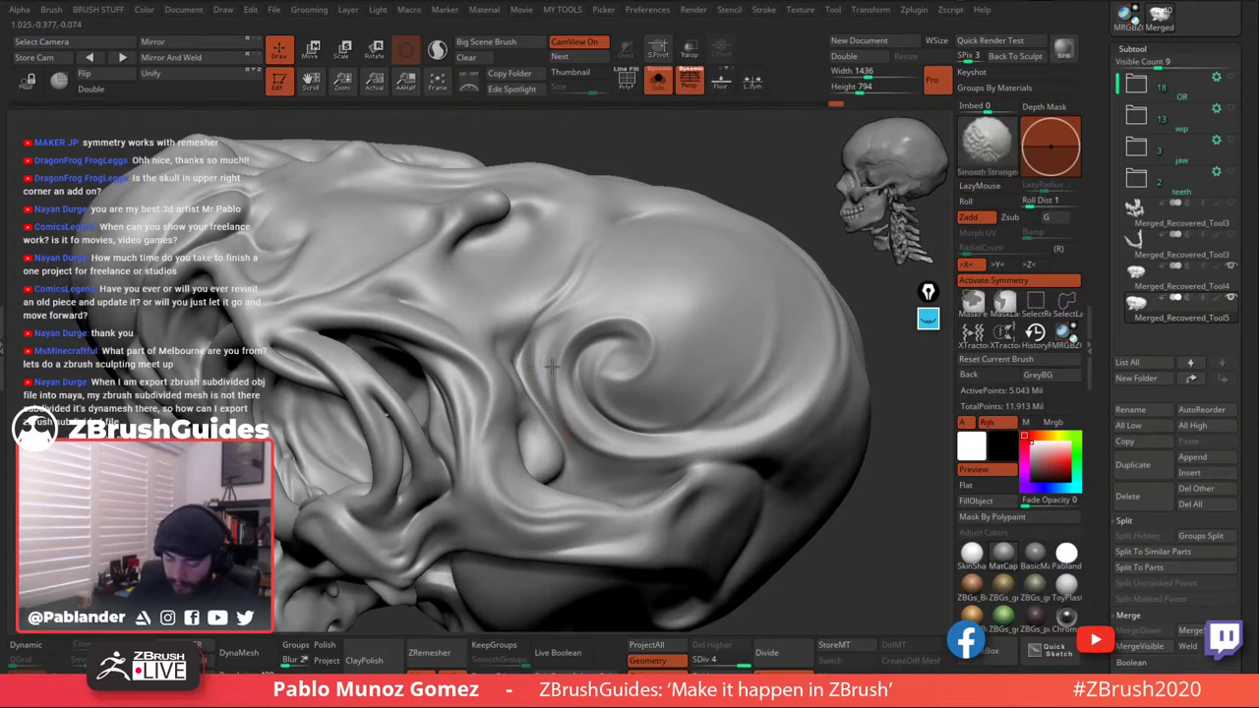
Sculpt the ridge in front of the teardrop-shaped bump beside the spiral and smooth the stroke into the surface.
mouse_move(492, 327)
alt+right_down()
mouse_move(549, 335)
mouse_move(520, 338)
alt+right_up()
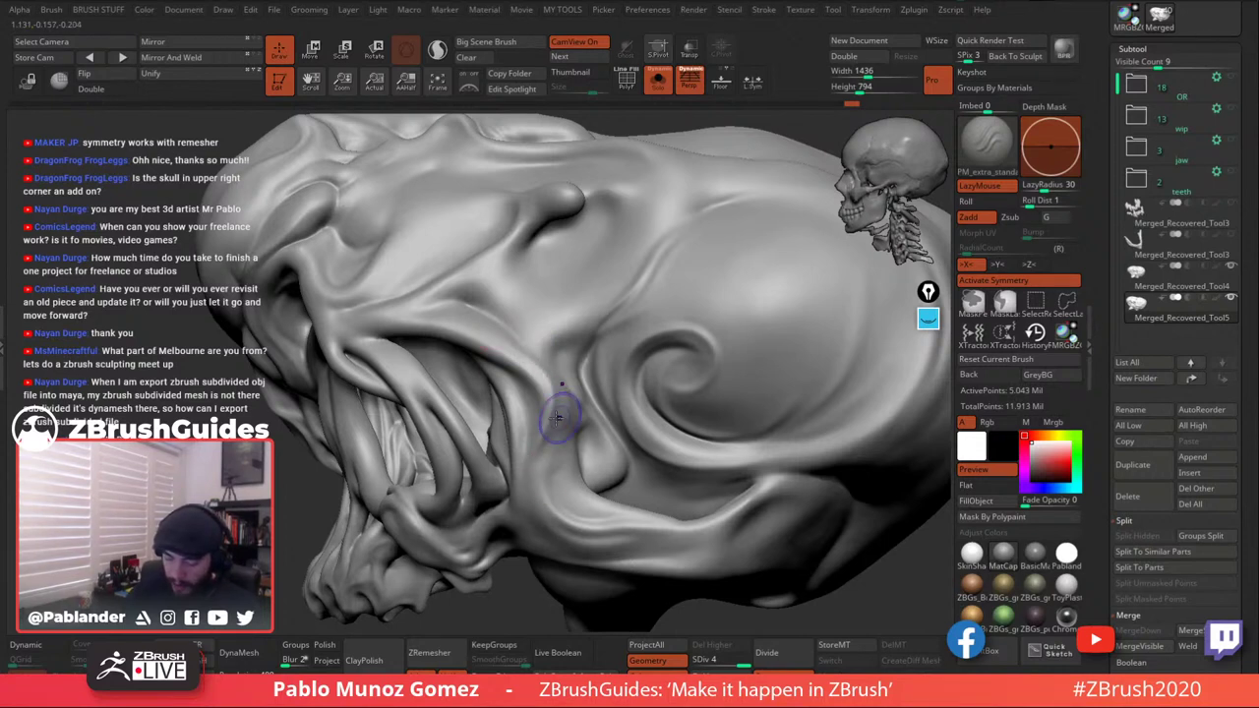
key(shift)
drag(537, 455, 596, 467)
mouse_move(595, 469)
alt+right_down()
mouse_move(633, 367)
mouse_move(616, 366)
alt+right_up()
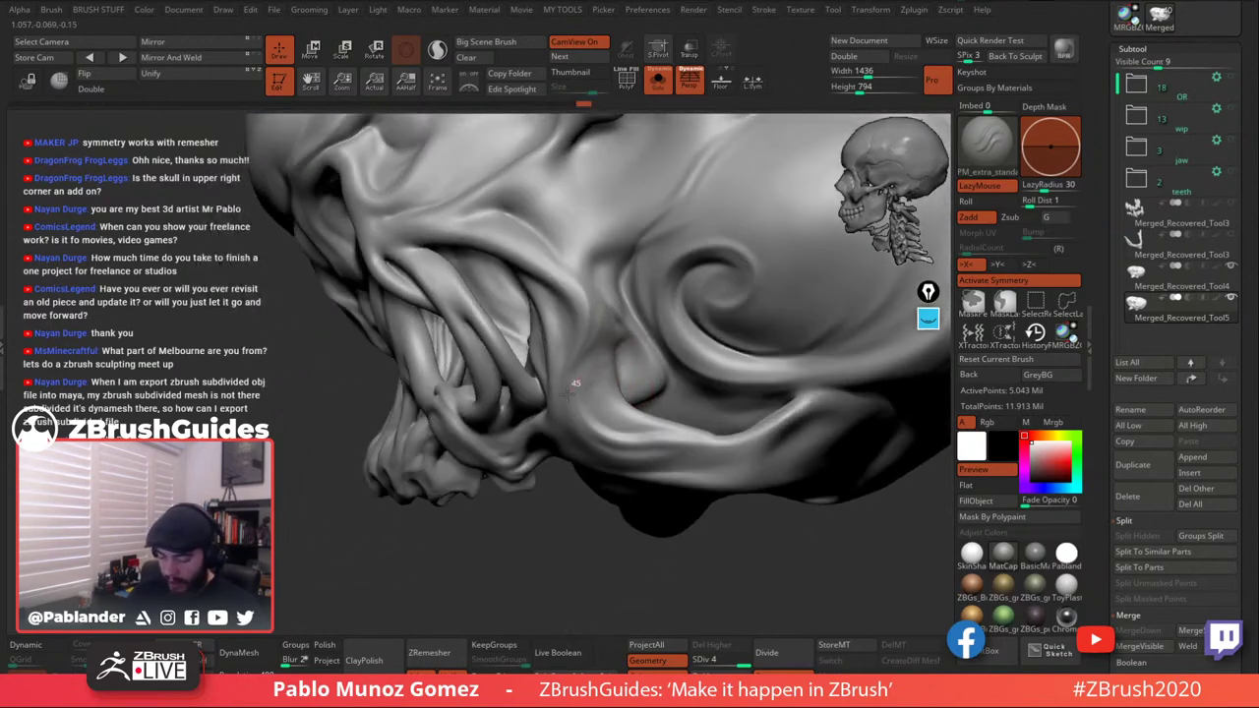
key(shift)
Define the edge of the rounded fold behind the spiral, at the rear end of the cheek ridge, and smooth it.
mouse_move(763, 374)
right_down()
mouse_move(733, 382)
mouse_move(720, 425)
mouse_move(730, 415)
mouse_move(681, 399)
mouse_move(793, 378)
mouse_move(757, 409)
mouse_move(711, 368)
right_up()
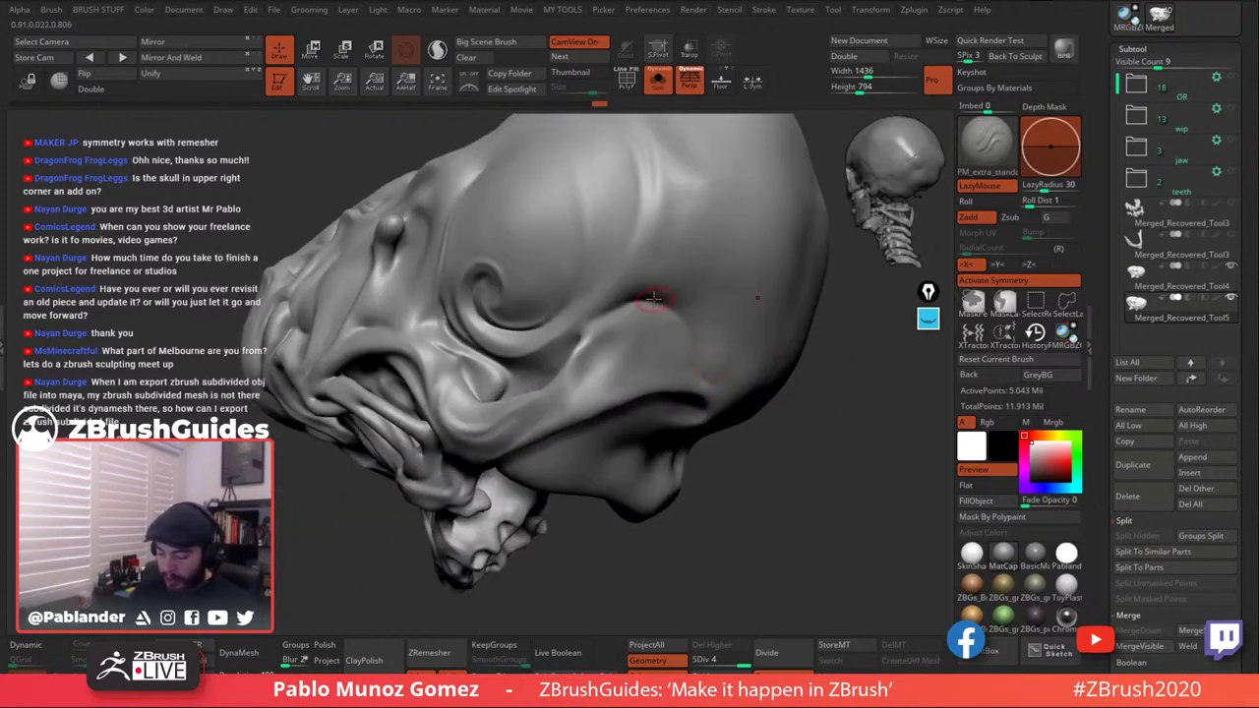
right_drag(654, 297, 652, 315)
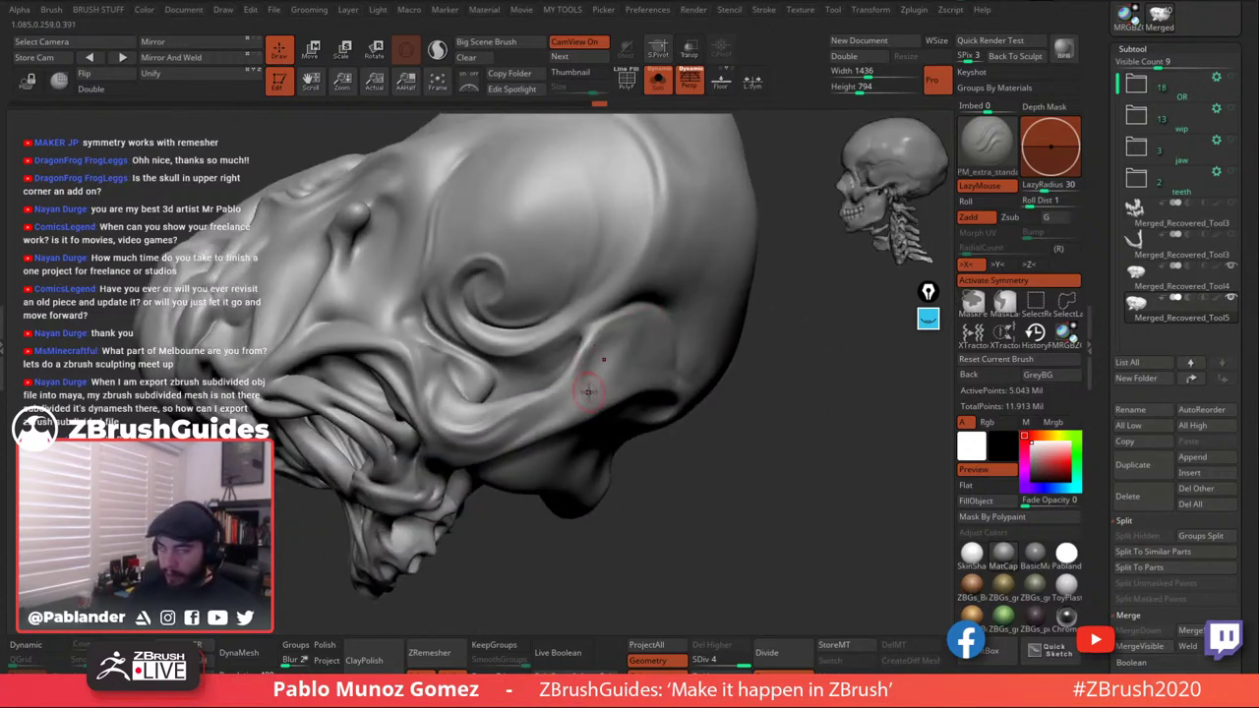
right_drag(588, 392, 652, 334)
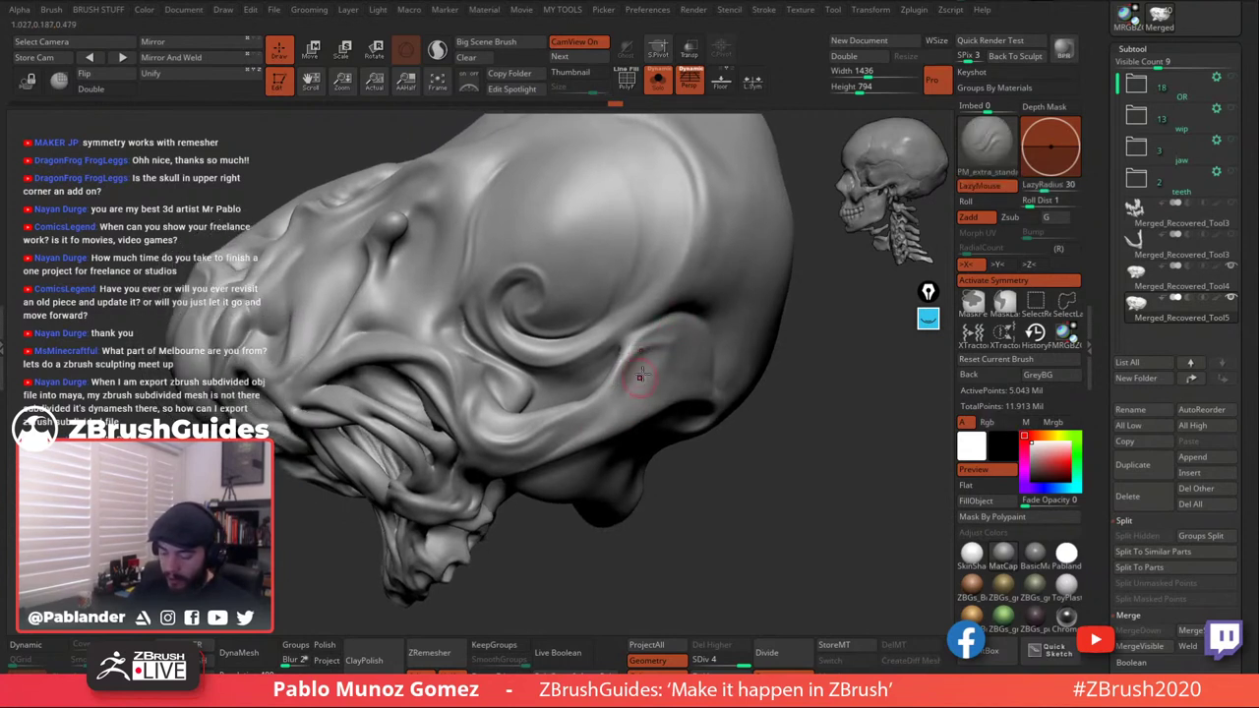
key(shift)
shift+drag(686, 324, 667, 374)
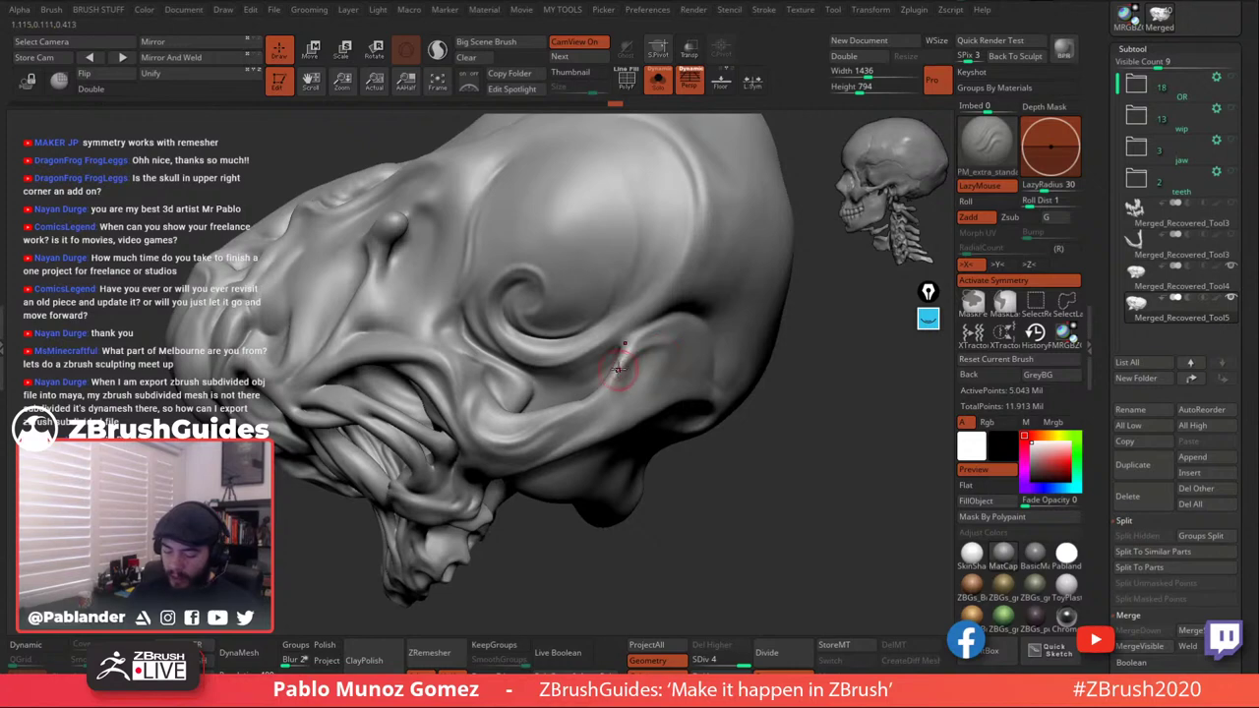
key(shift)
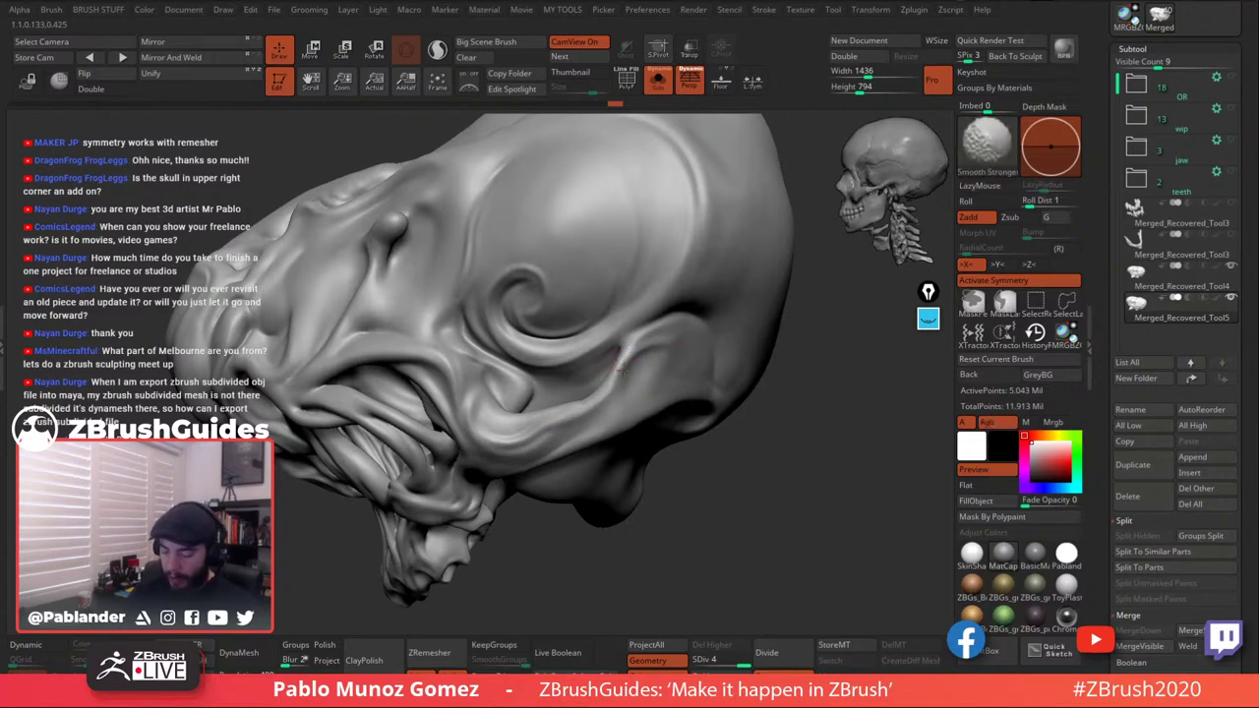
Smooth the hollow between the spiral and the rear fold, blending the spiral's outer edge into the surrounding surface.
right_drag(635, 368, 689, 346)
right_drag(700, 295, 650, 364)
key(shift)
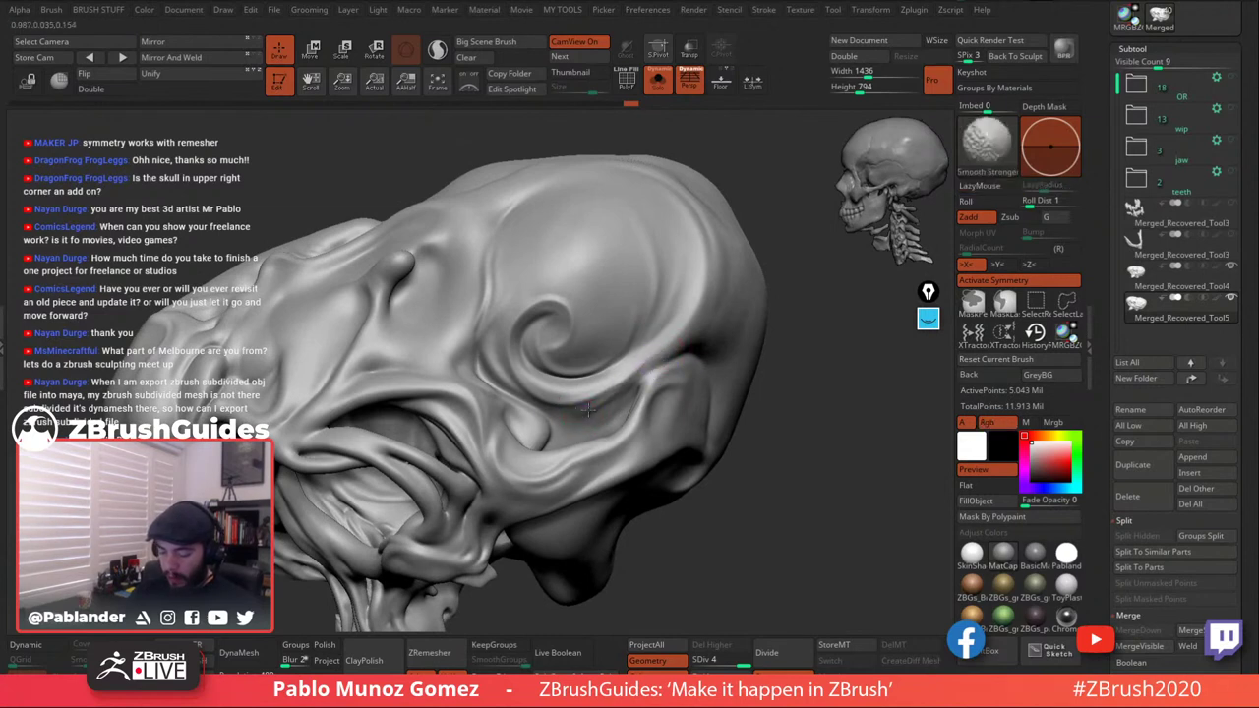
mouse_move(652, 359)
right_down()
mouse_move(611, 315)
mouse_move(657, 344)
mouse_move(660, 390)
right_up()
right_drag(699, 286, 613, 299)
key(shift)
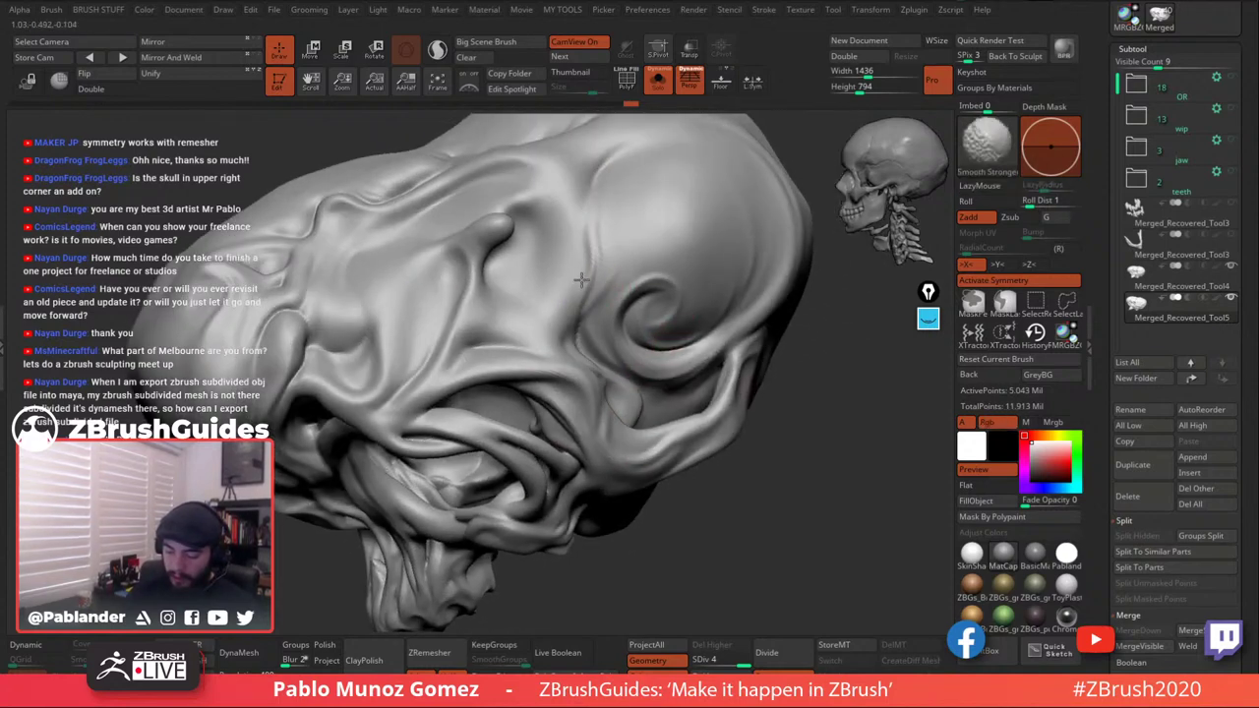
Deepen the crease beneath the hooked knob on the side of the cranium and soften its lower end.
right_drag(515, 259, 582, 275)
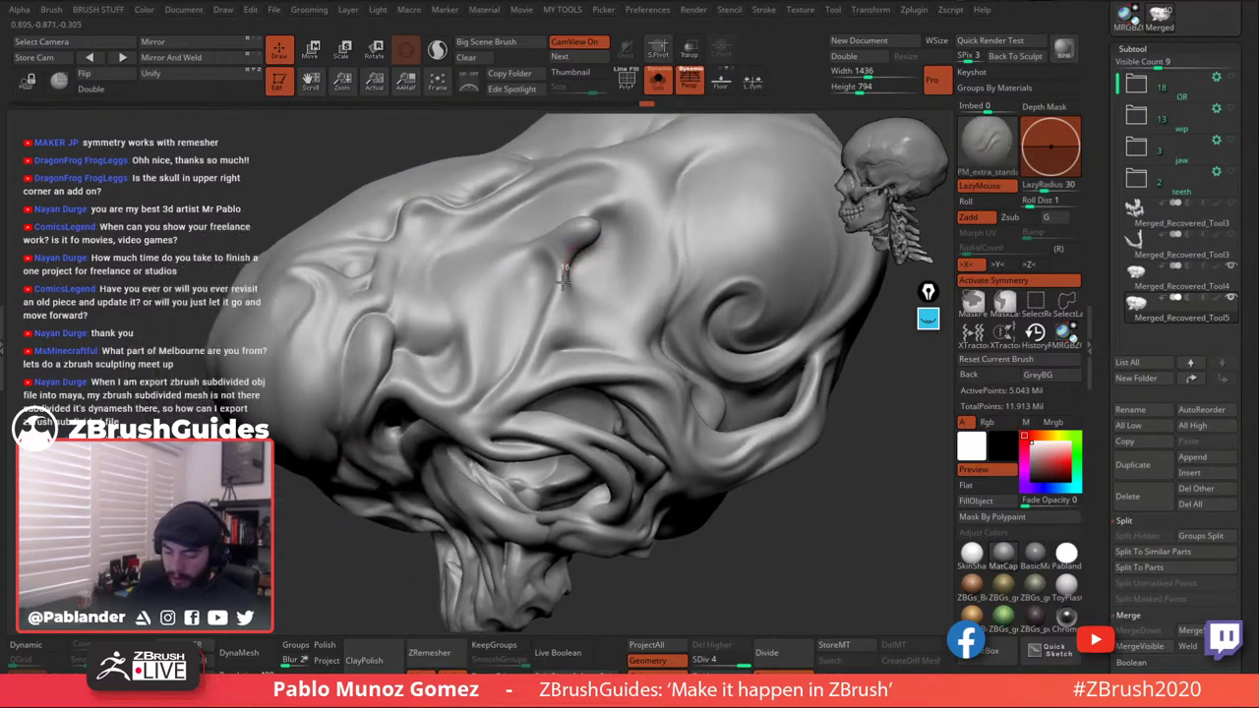
drag(529, 369, 524, 377)
shift+drag(547, 337, 557, 312)
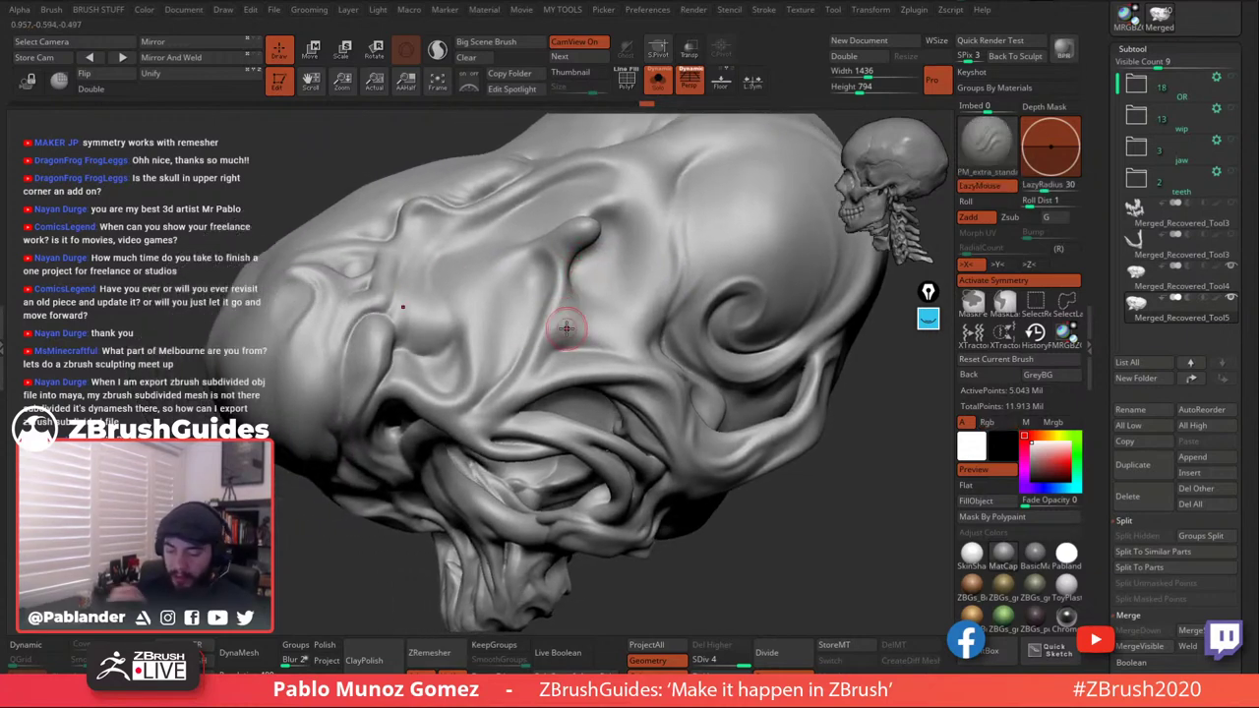
right_drag(567, 327, 611, 306)
right_drag(592, 263, 597, 299)
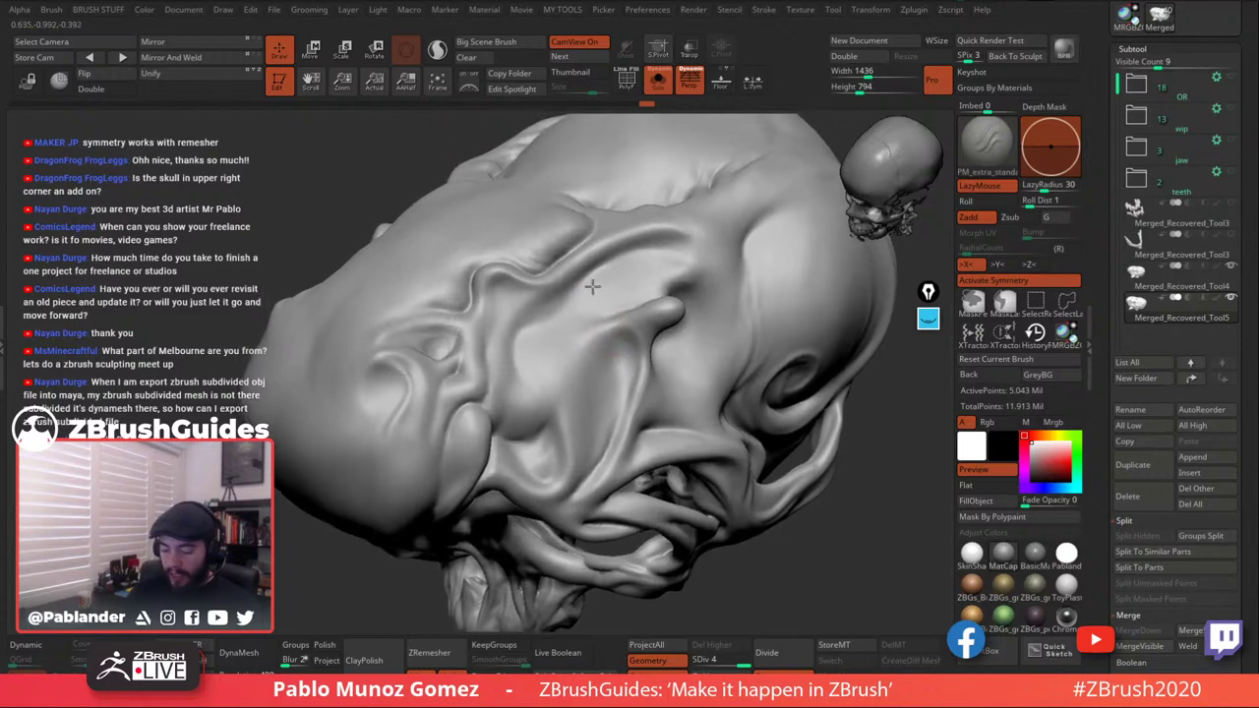
Sharpen the long brow fold running above the hooked knob and smooth the stroke along its length.
drag(555, 300, 599, 246)
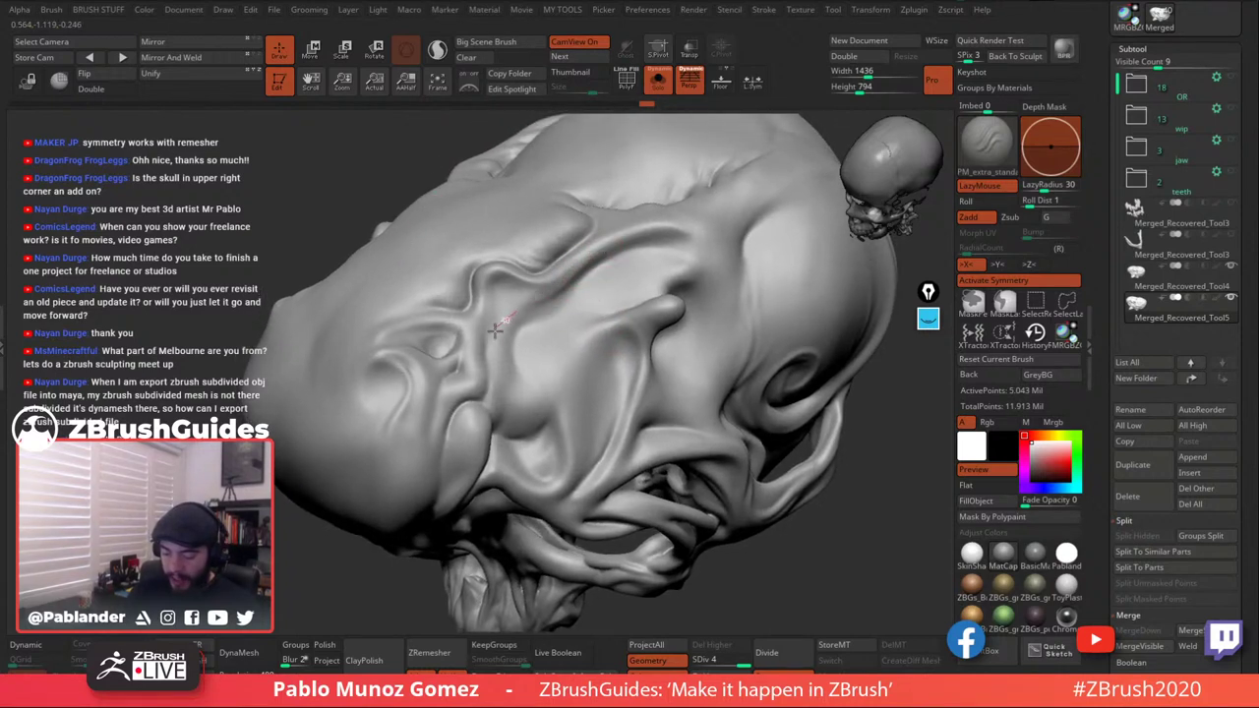
key(shift)
shift+drag(579, 272, 572, 275)
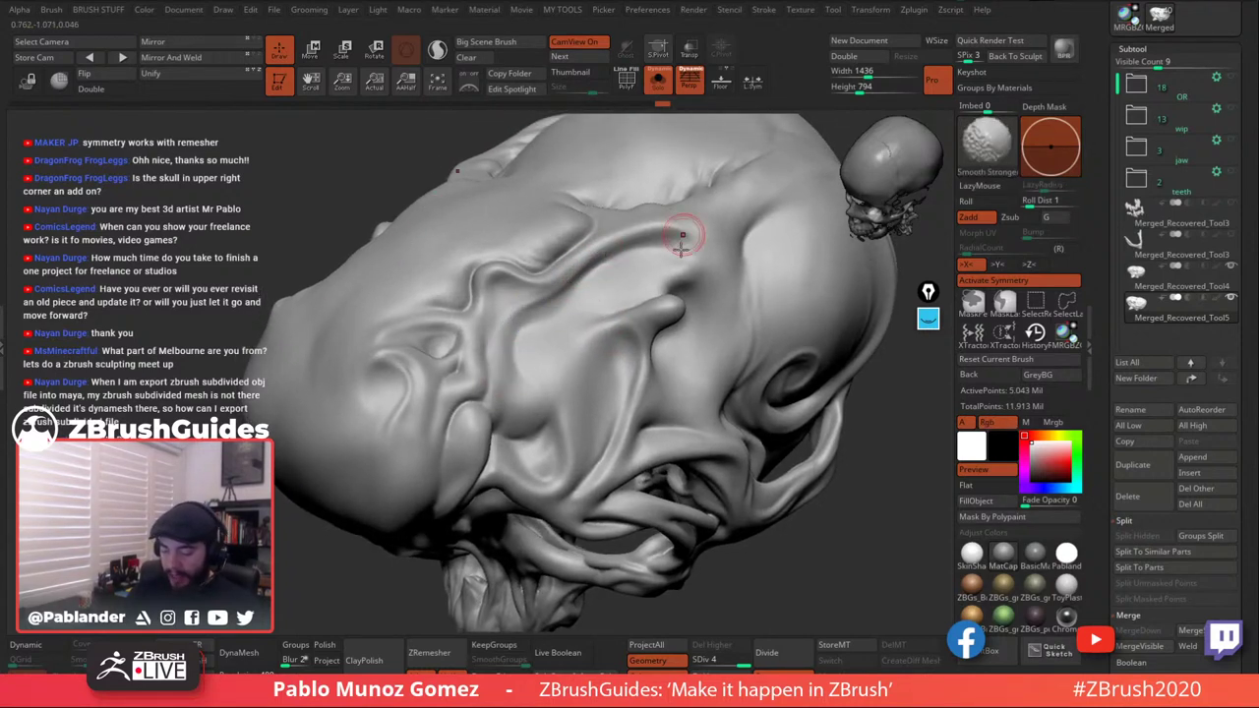
right_drag(529, 425, 559, 386)
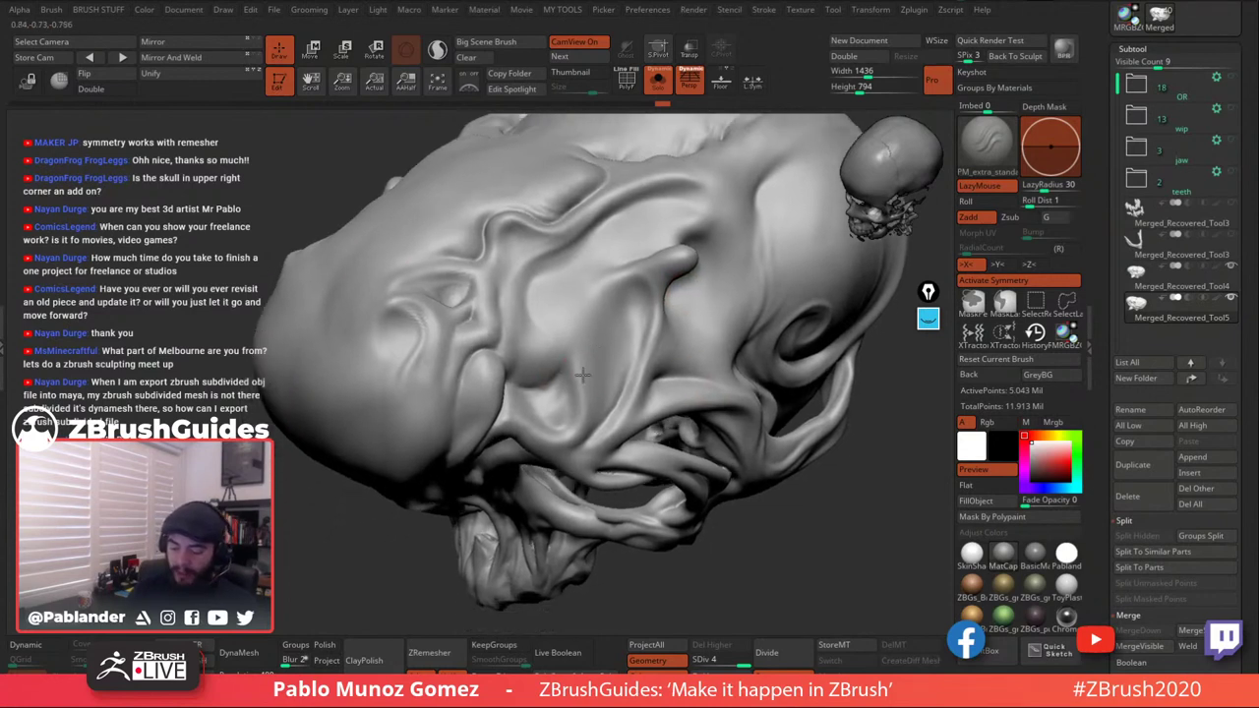
Refine the folds around the oval brow lobe and sharpen the strand crossing the top of the eye socket.
key(shift)
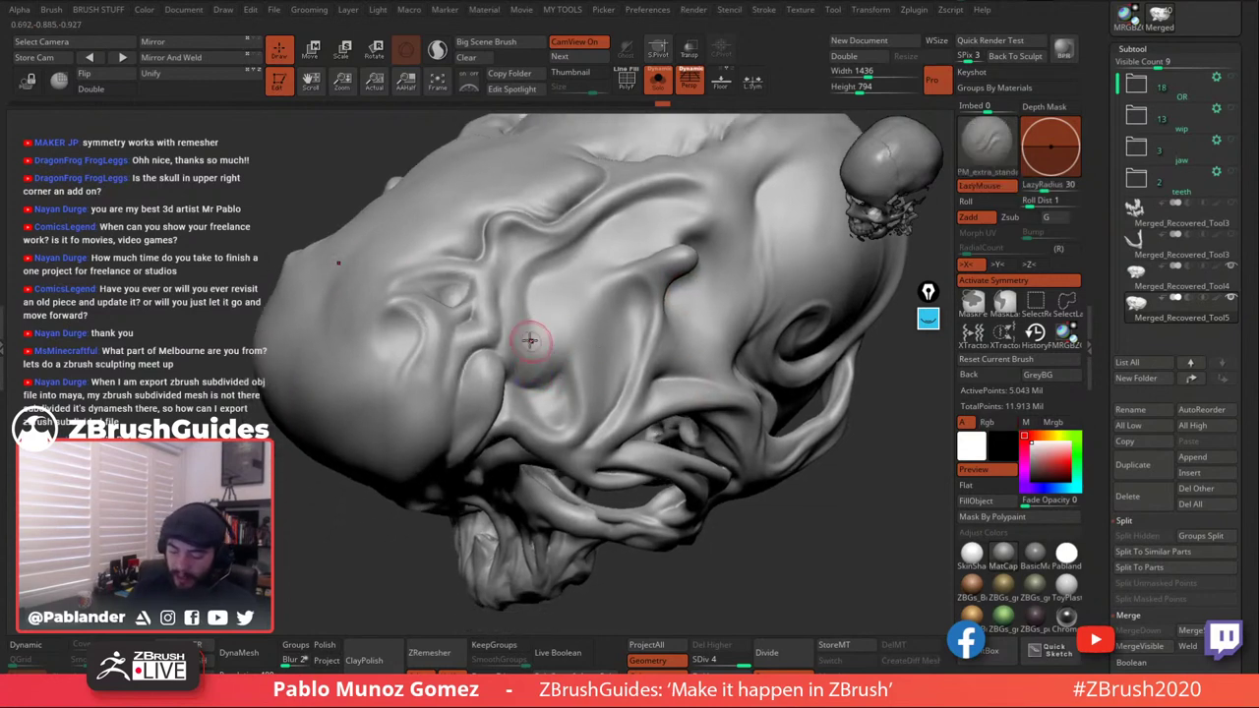
right_drag(506, 328, 551, 292)
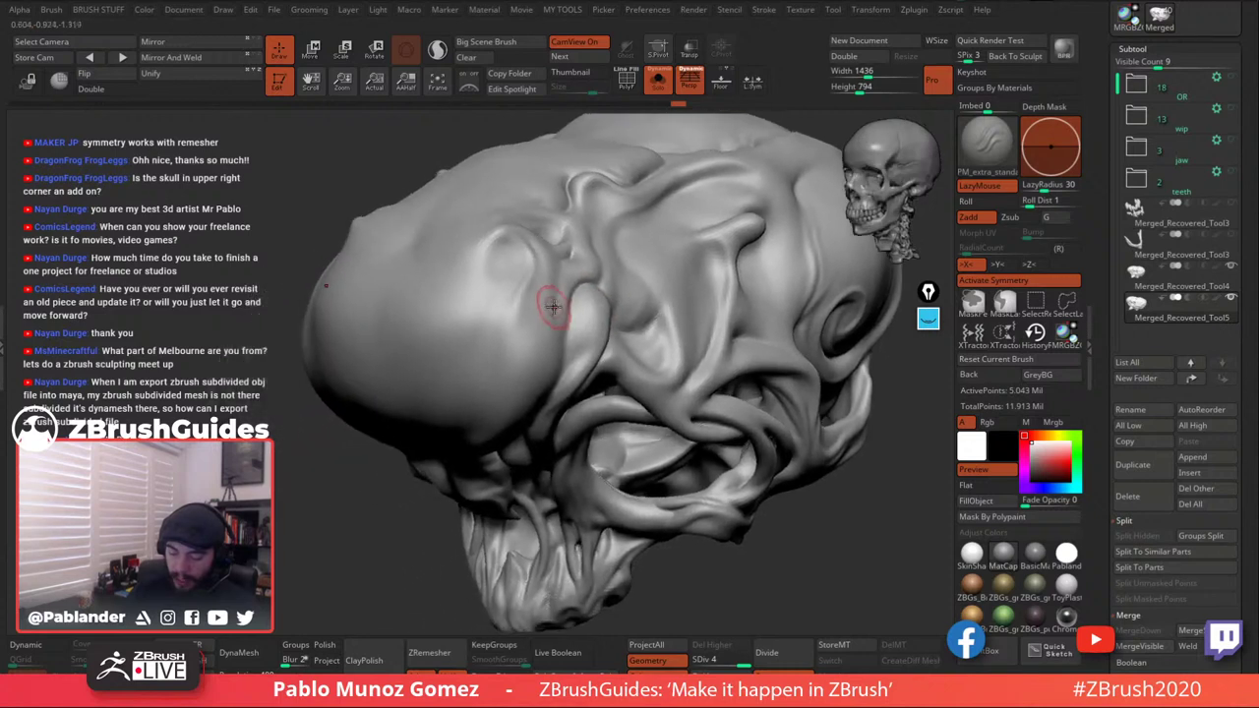
key(shift)
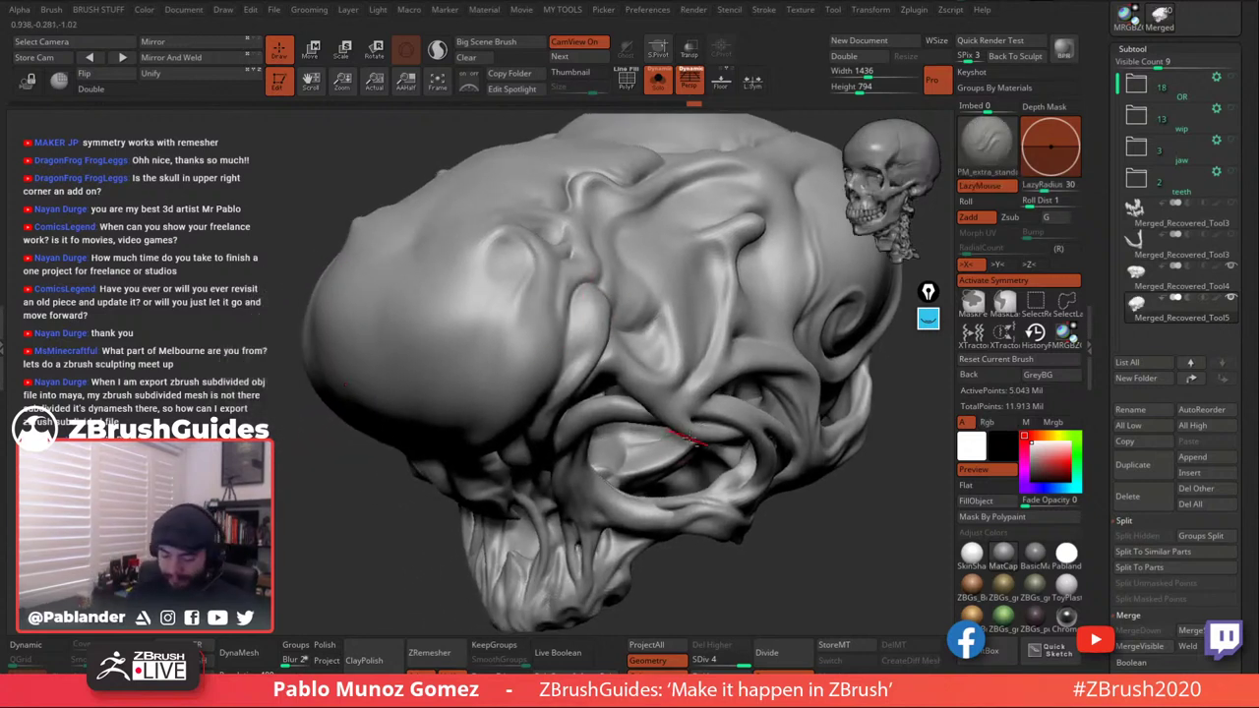
Sculpt the lower rim of the eye socket and the small hollow beneath it, smoothing the strokes toward the cheekbone.
mouse_move(563, 288)
right_down()
mouse_move(599, 318)
mouse_move(593, 356)
mouse_move(563, 332)
right_up()
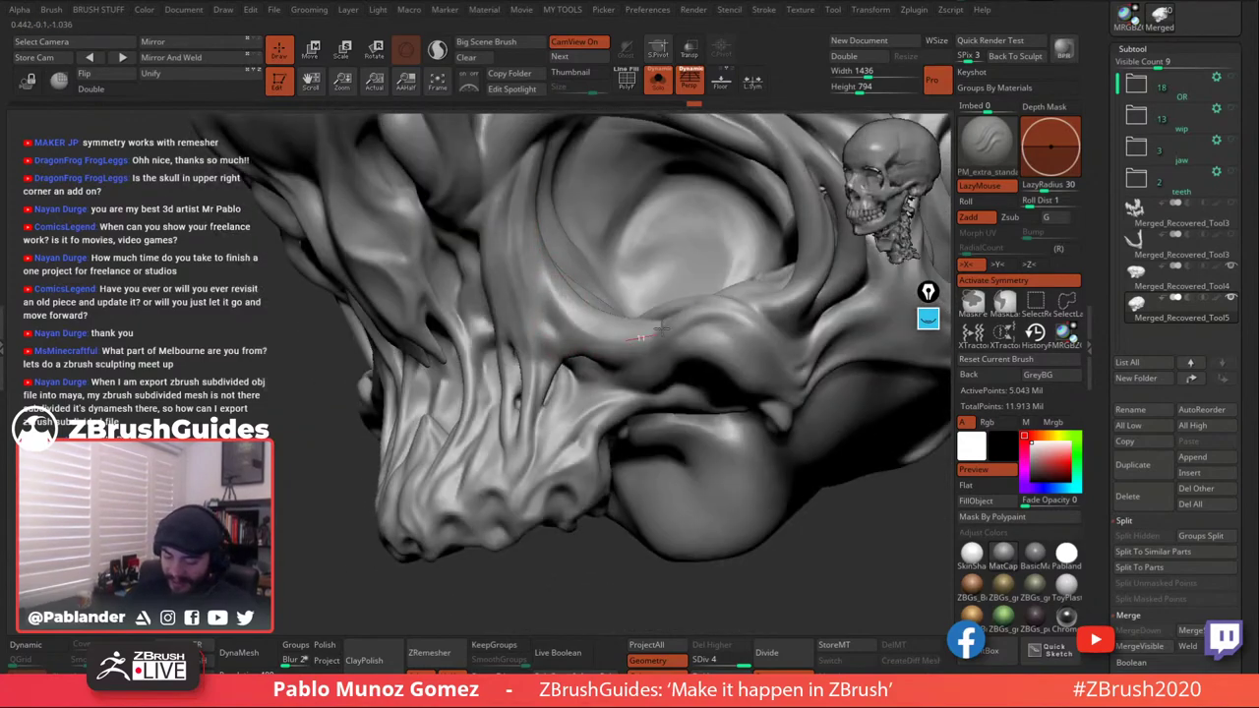
right_drag(566, 322, 692, 361)
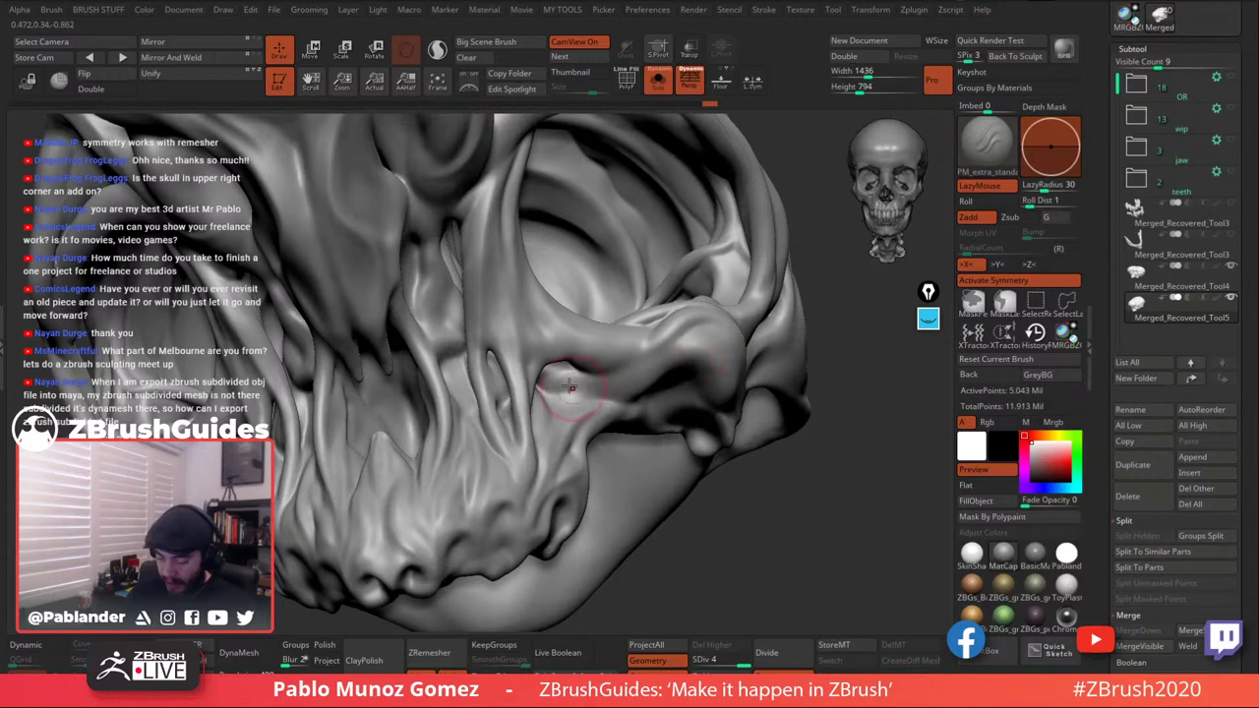
right_drag(598, 433, 574, 441)
right_click(569, 448)
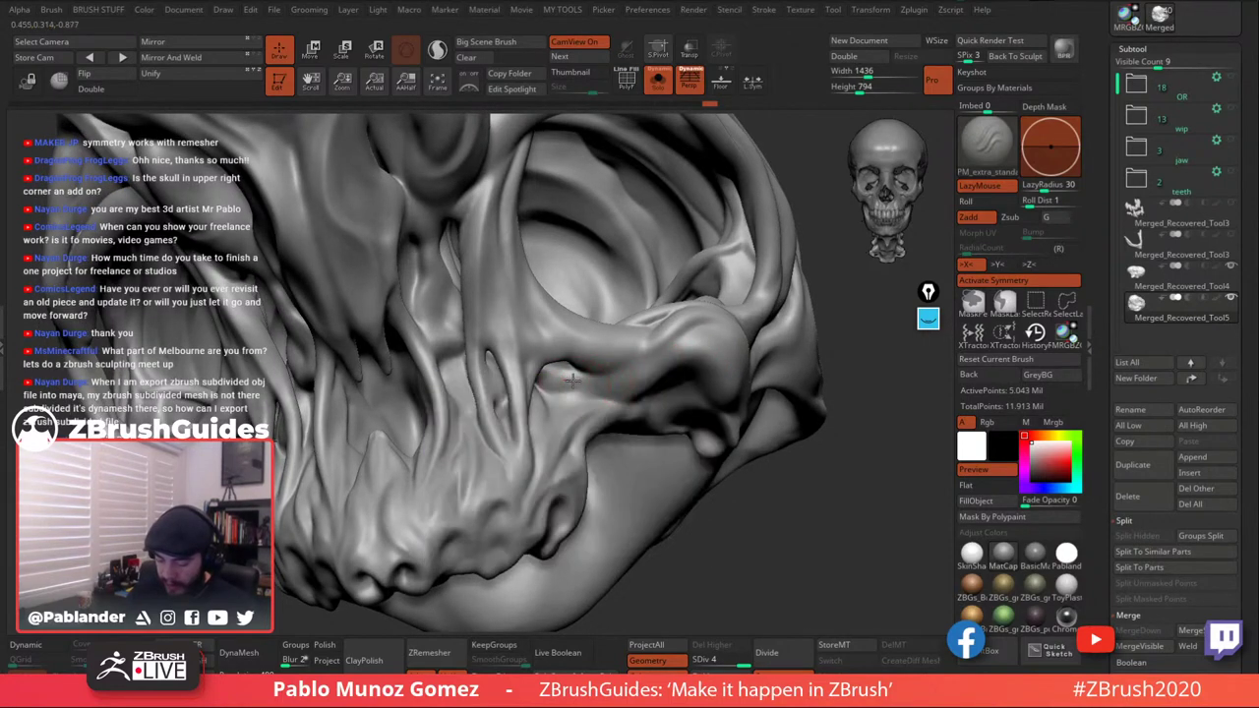
key(shift)
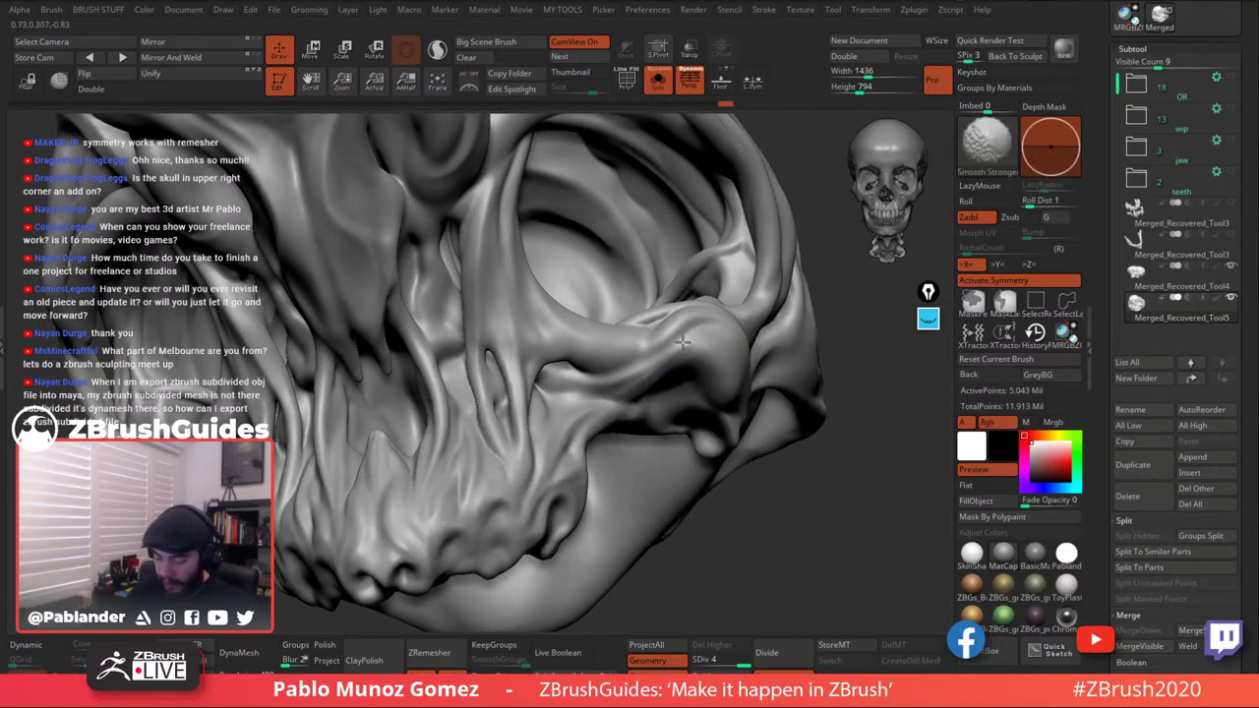
Sculpt a crease along the cheek ridge behind the eye socket and smooth it toward the rear of the skull.
mouse_move(699, 342)
right_down()
mouse_move(614, 391)
mouse_move(618, 379)
right_up()
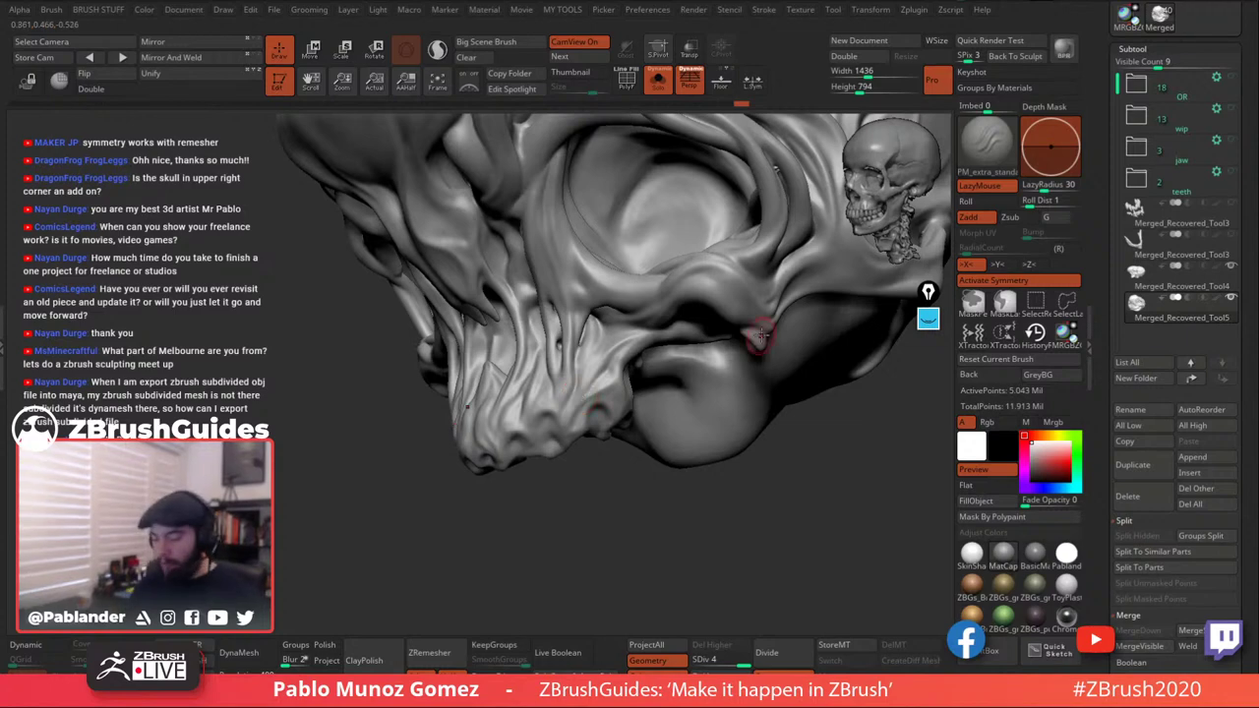
right_drag(718, 329, 690, 308)
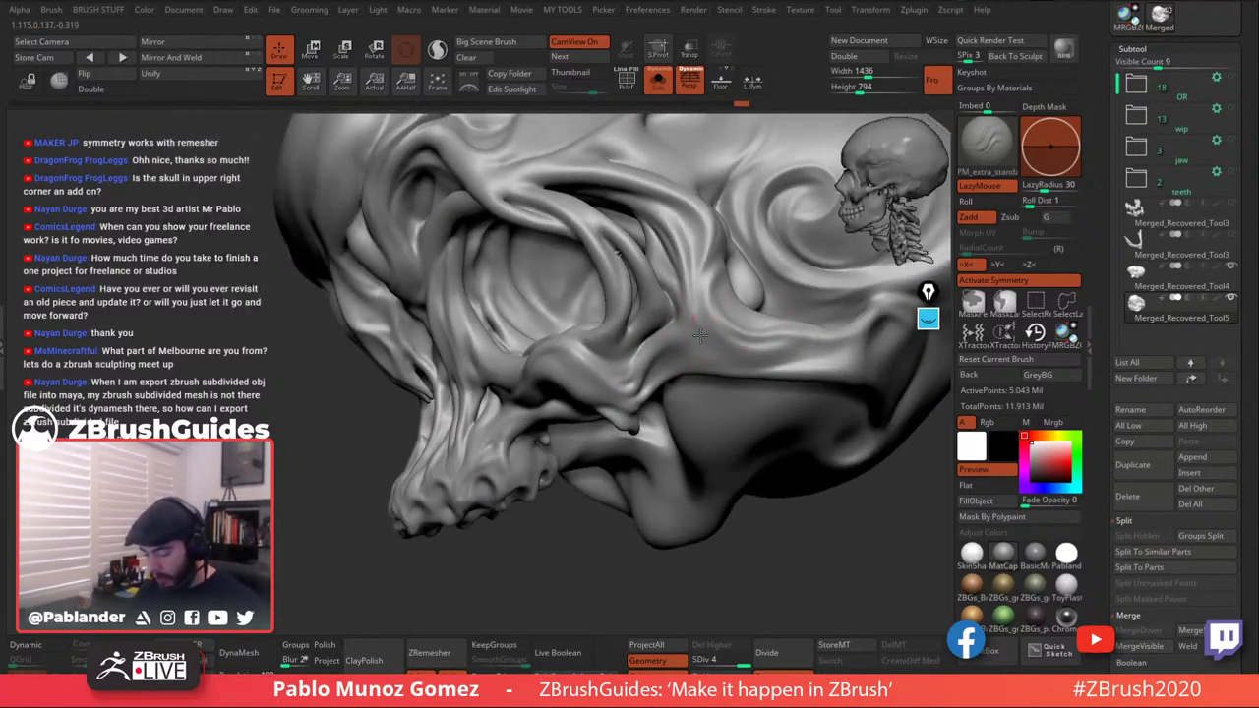
key(shift)
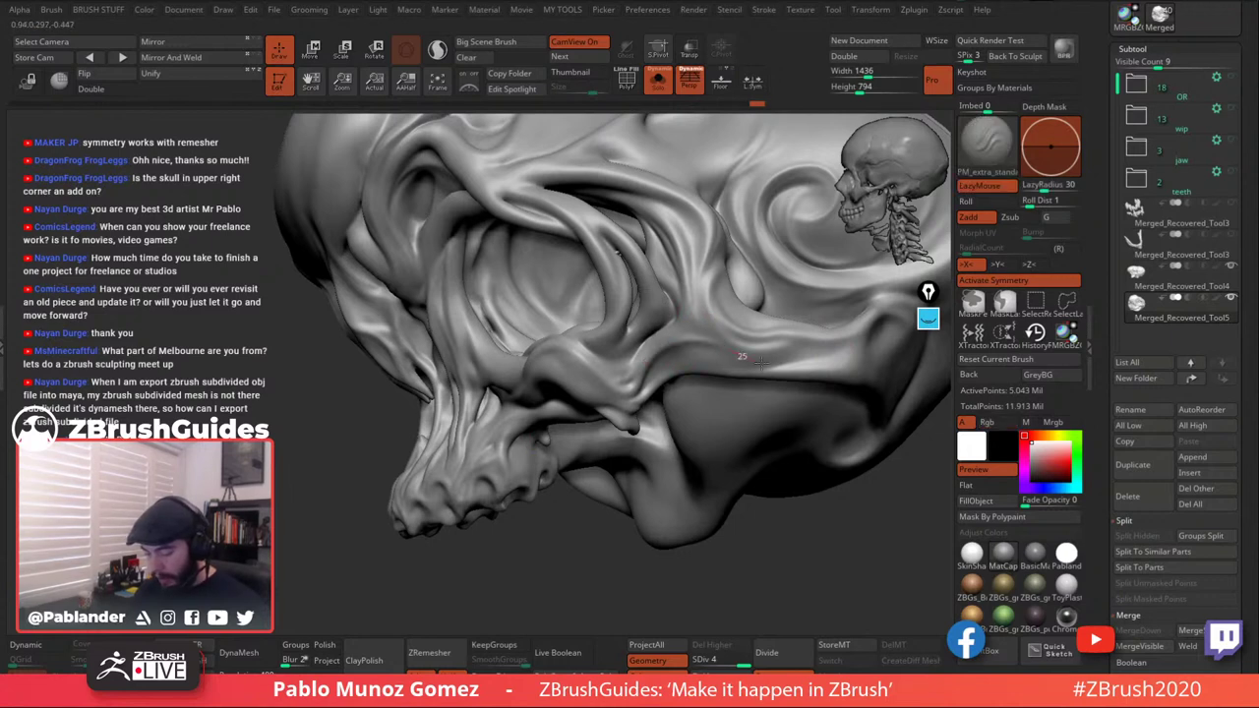
drag(724, 352, 772, 371)
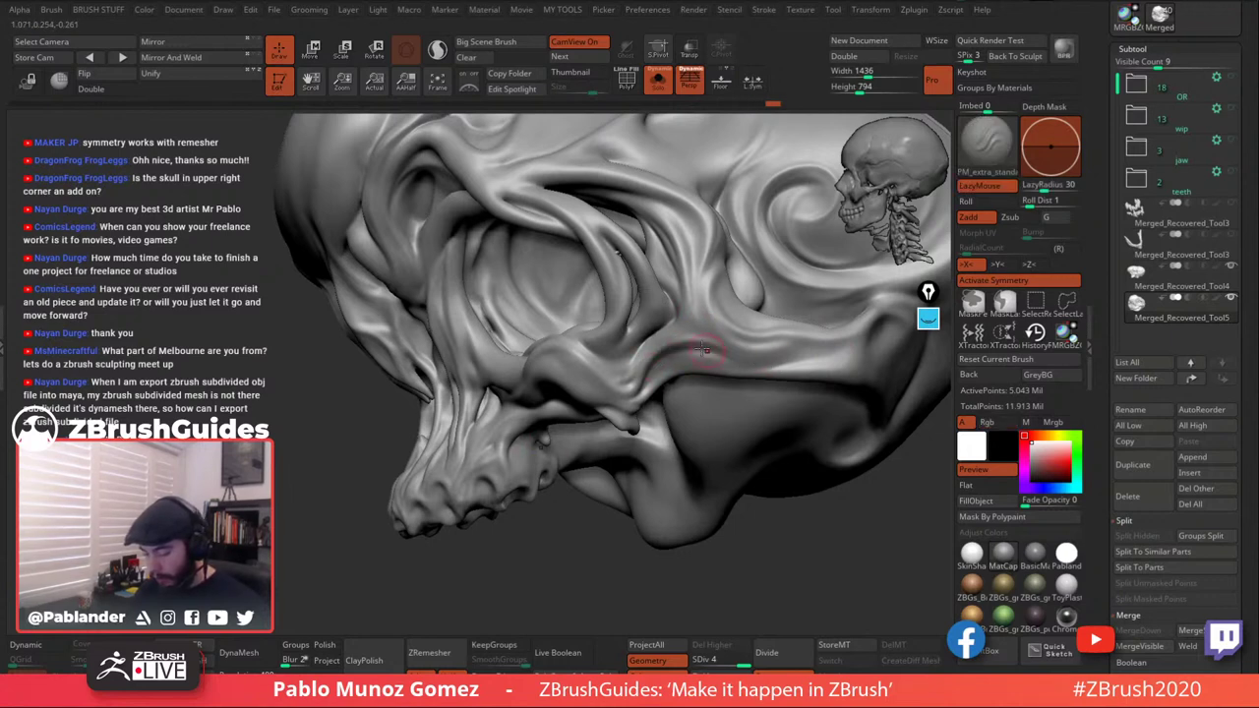
key(shift)
key(shift)
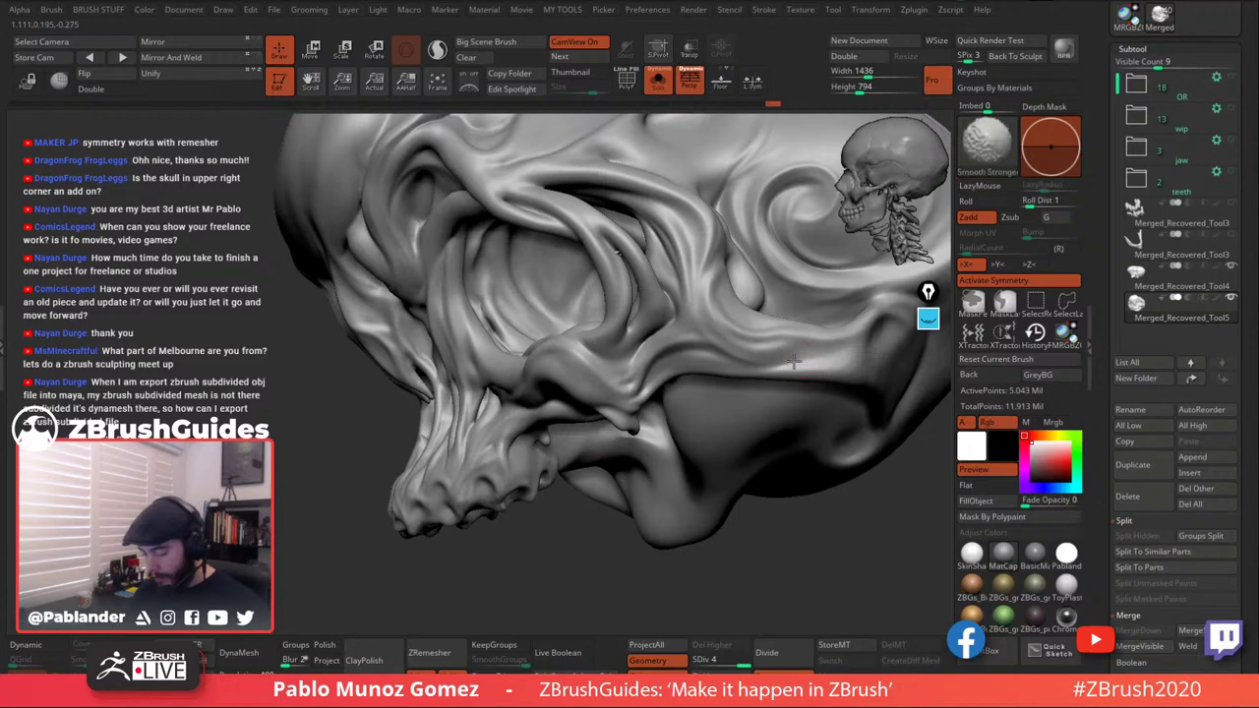
Smooth the strands at the rear of the eye socket and refine the ridge in front of the teardrop-shaped bump.
mouse_move(778, 333)
alt+right_down()
mouse_move(720, 386)
mouse_move(739, 371)
mouse_move(749, 386)
mouse_move(740, 417)
alt+right_up()
right_drag(590, 393, 574, 390)
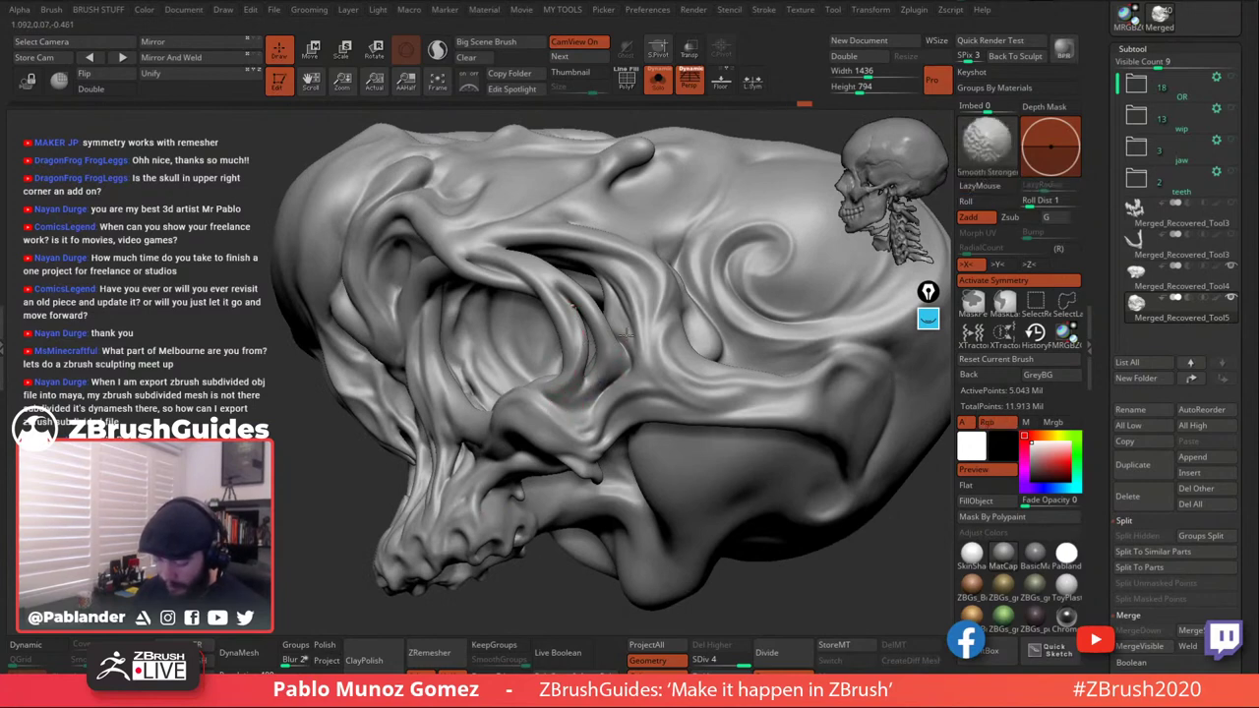
right_drag(628, 335, 667, 355)
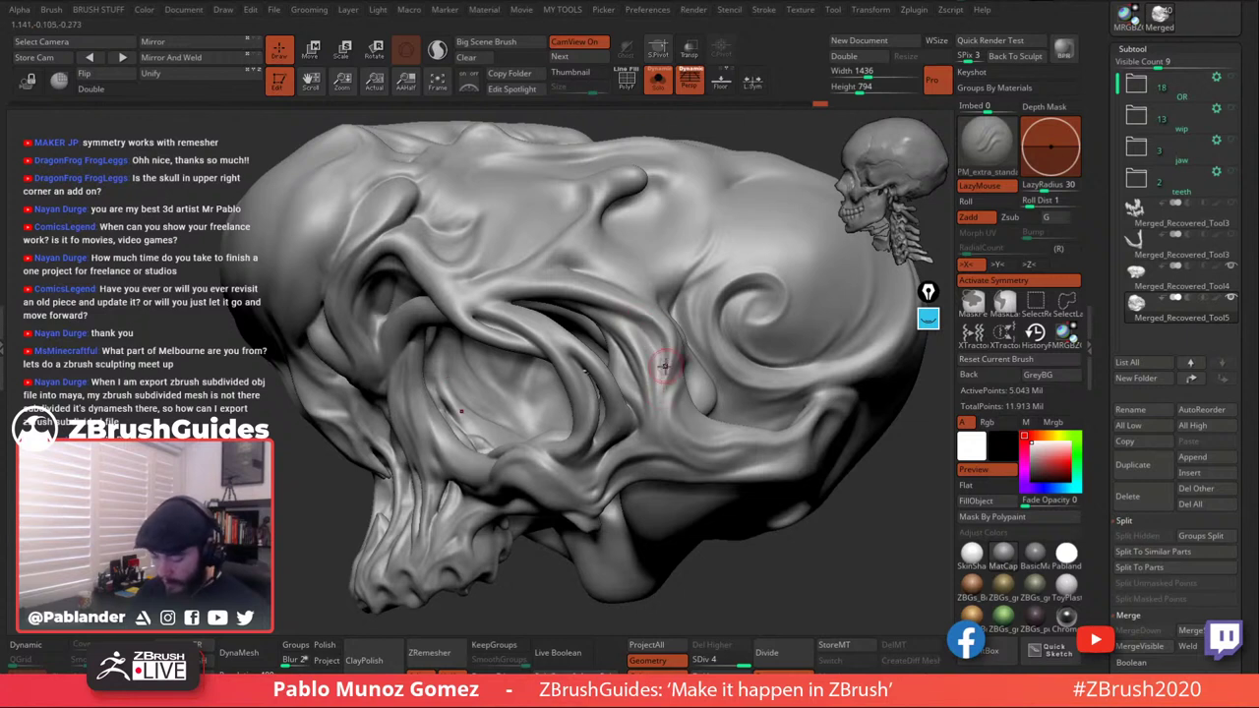
Sculpt the curved fold on the side of the forehead dome and smooth its edges into the dome.
mouse_move(662, 365)
right_down()
mouse_move(648, 362)
mouse_move(624, 301)
mouse_move(620, 332)
mouse_move(610, 295)
mouse_move(628, 279)
right_up()
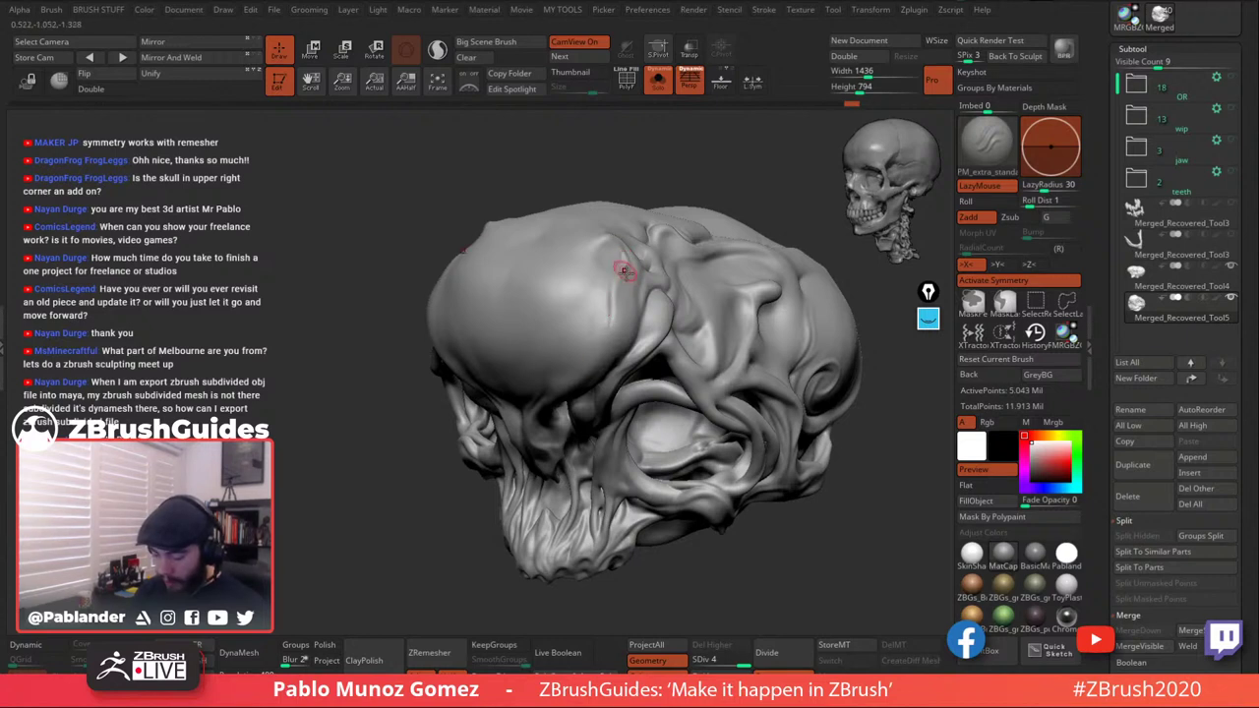
right_drag(617, 321, 629, 313)
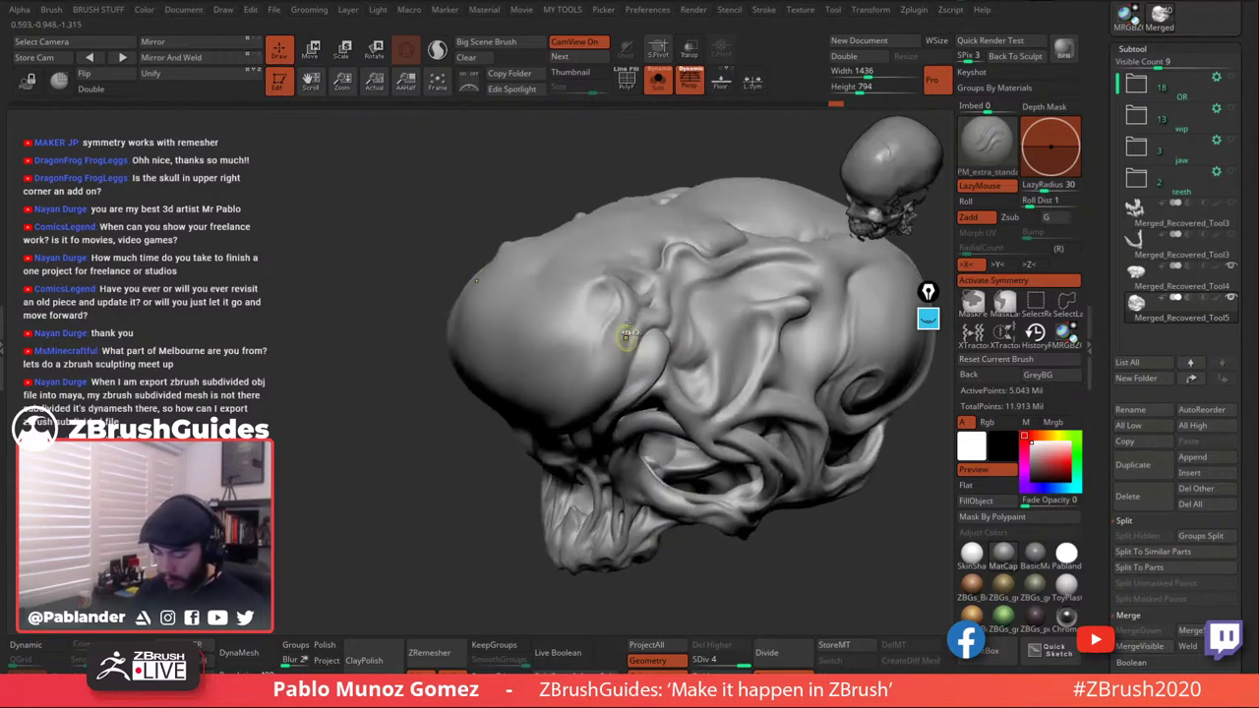
key(shift)
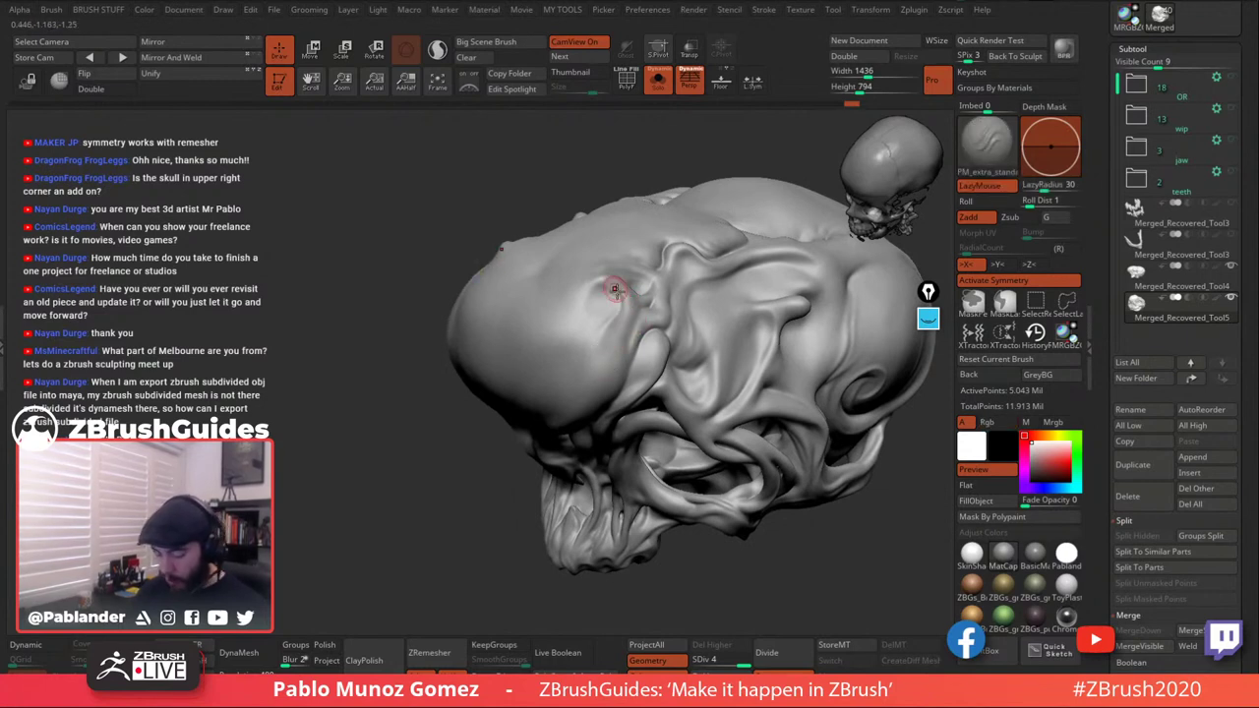
key(shift)
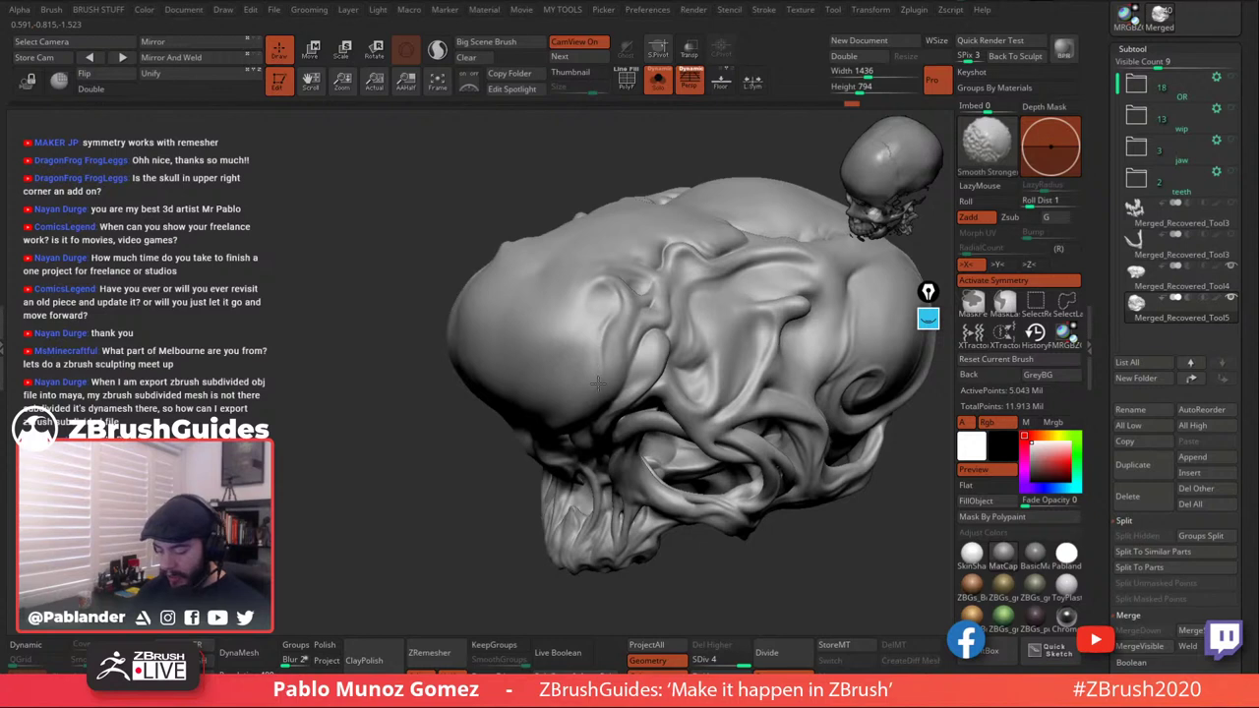
right_drag(607, 351, 609, 282)
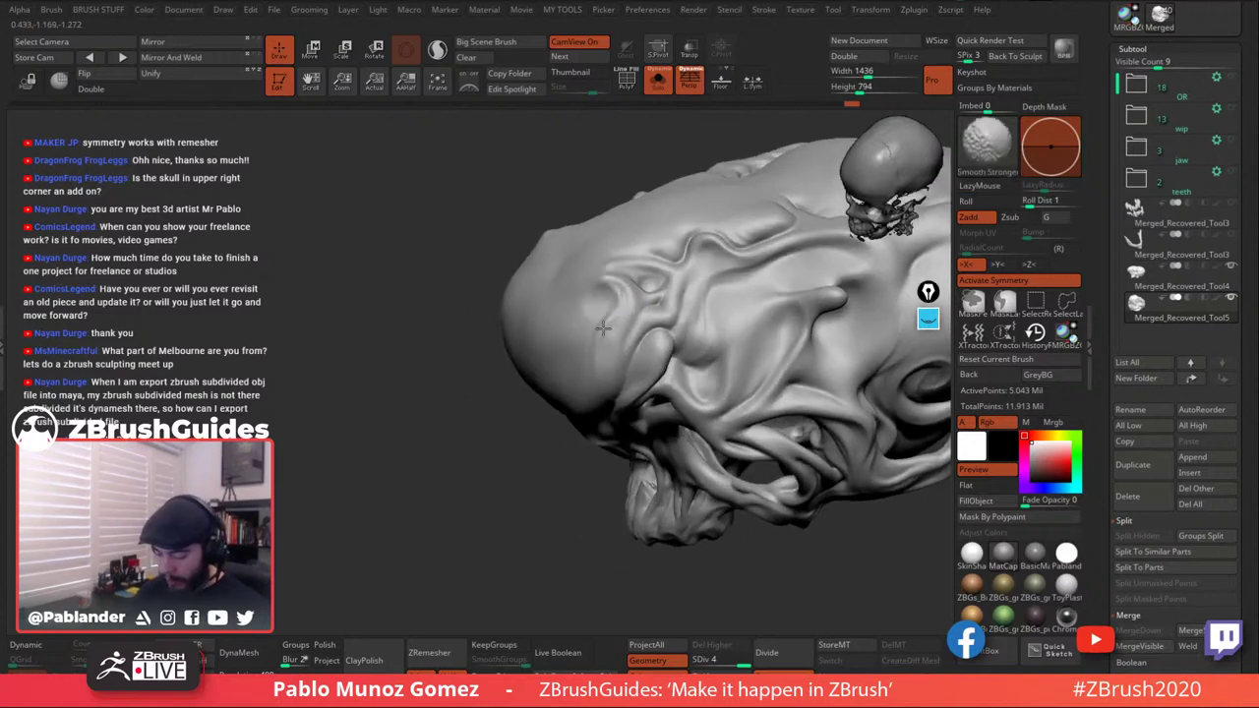
alt+right_drag(802, 329, 685, 357)
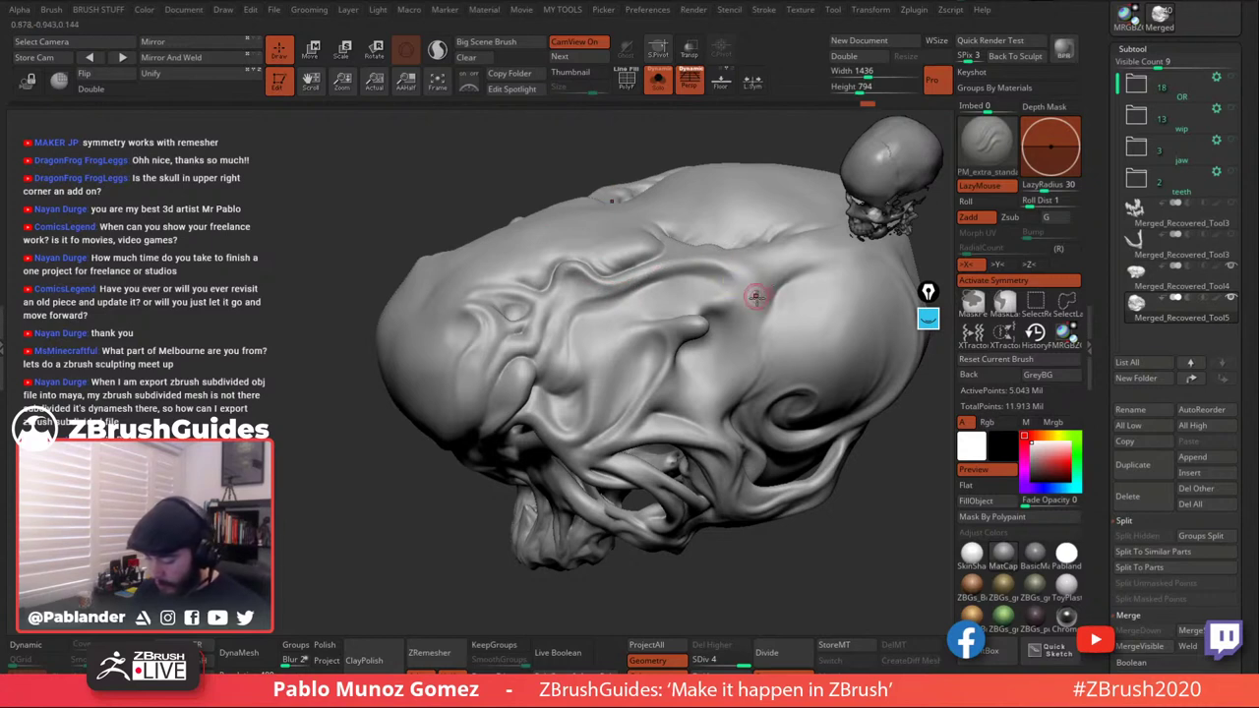
Sculpt the long fold along the side of the skull between the brow and the spiral, and smooth its surroundings.
mouse_move(746, 291)
mouse_down()
mouse_move(673, 265)
mouse_move(621, 284)
mouse_up()
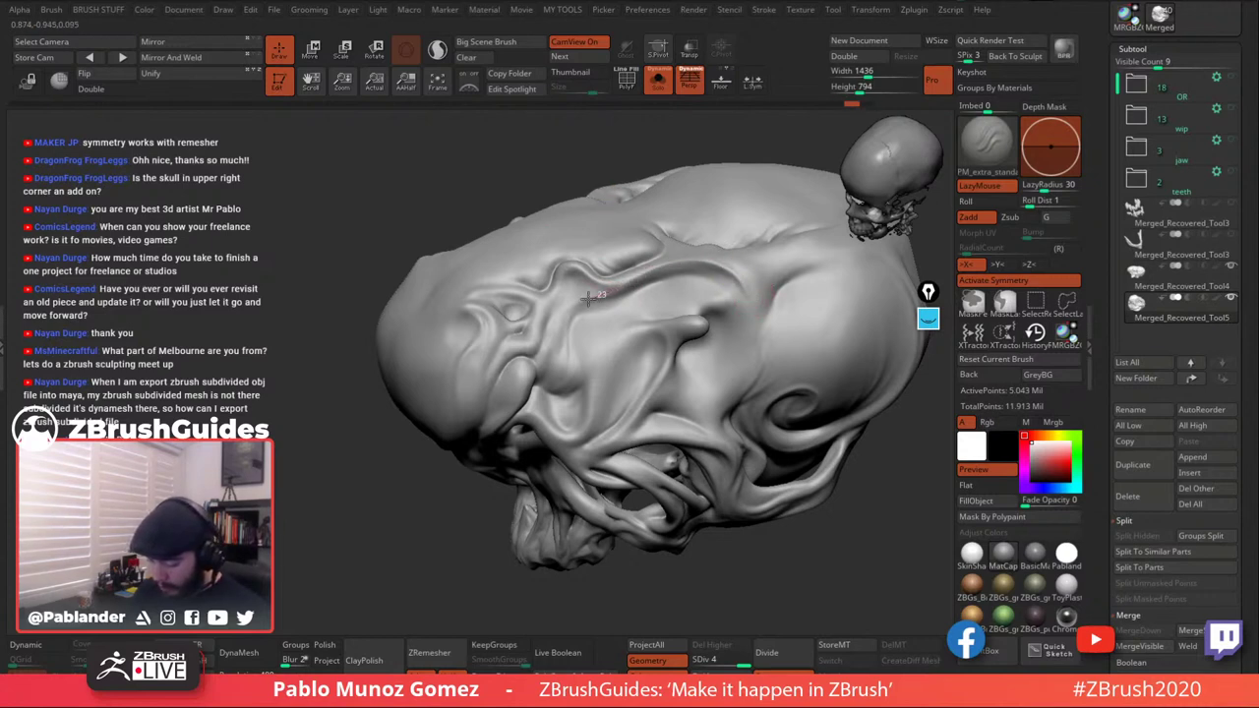
key(shift)
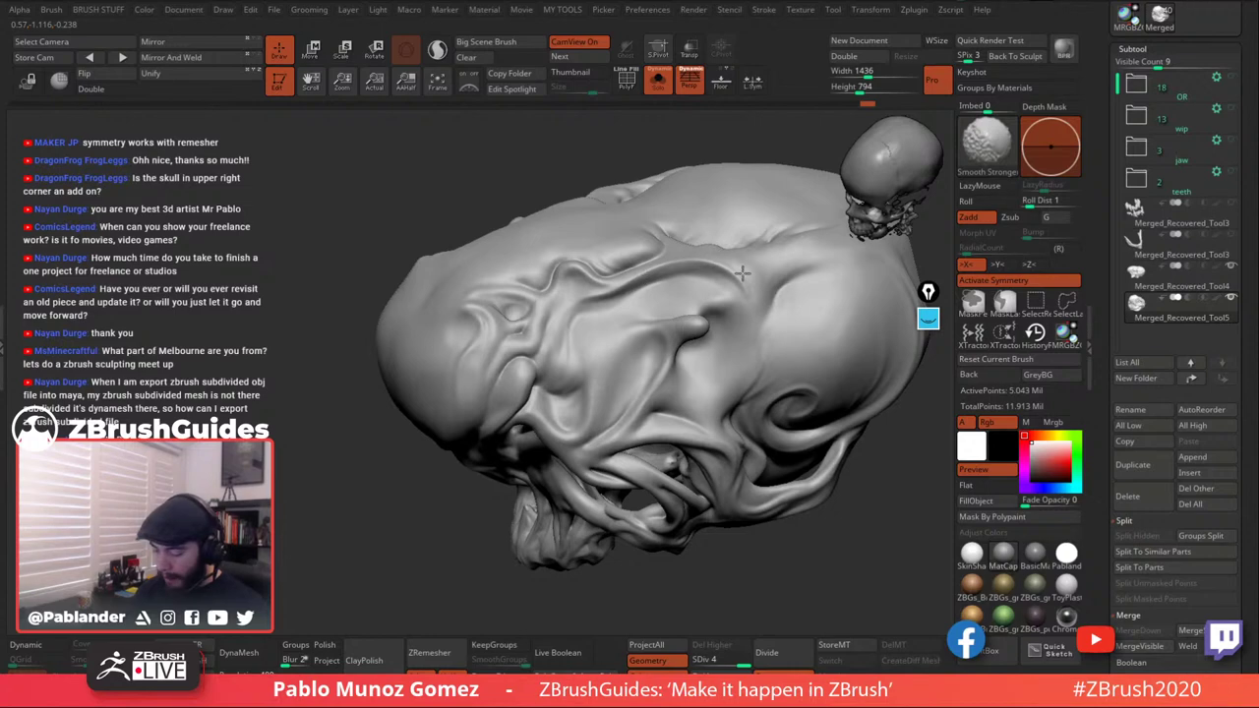
ctrl+right_drag(749, 366, 758, 337)
key(shift)
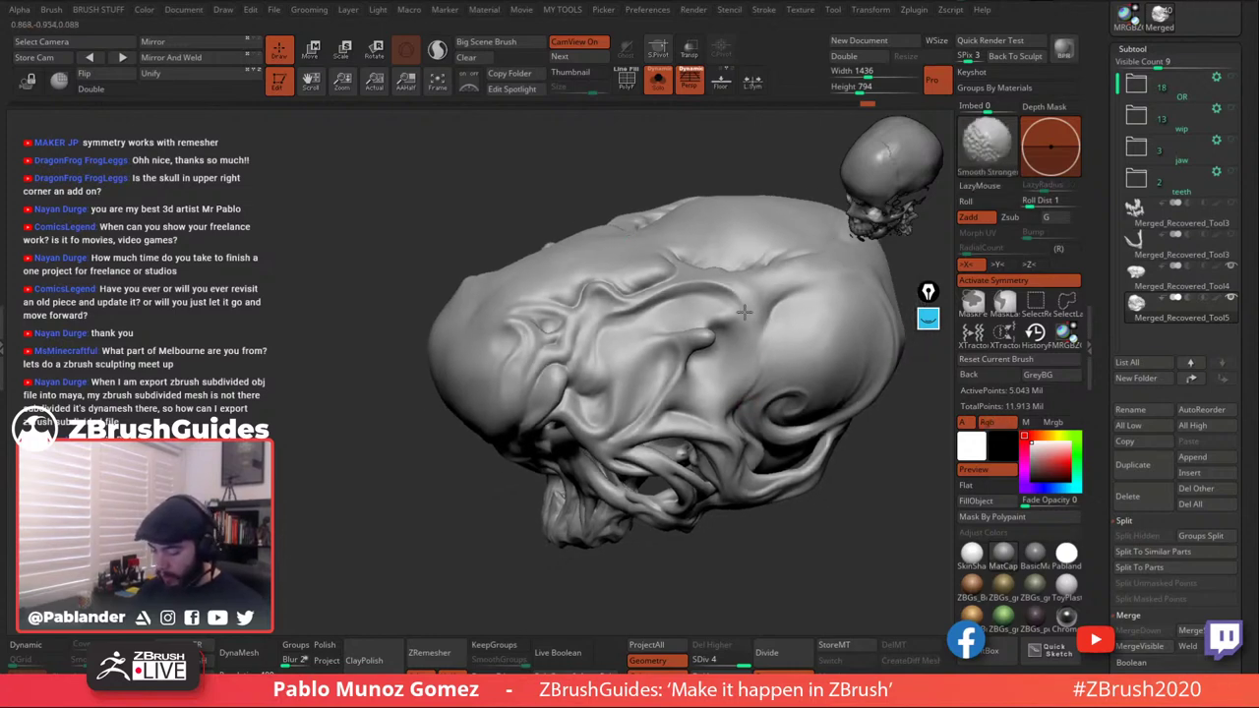
shift+drag(611, 317, 595, 337)
mouse_move(688, 377)
alt+right_down()
mouse_move(632, 368)
mouse_move(591, 319)
alt+right_up()
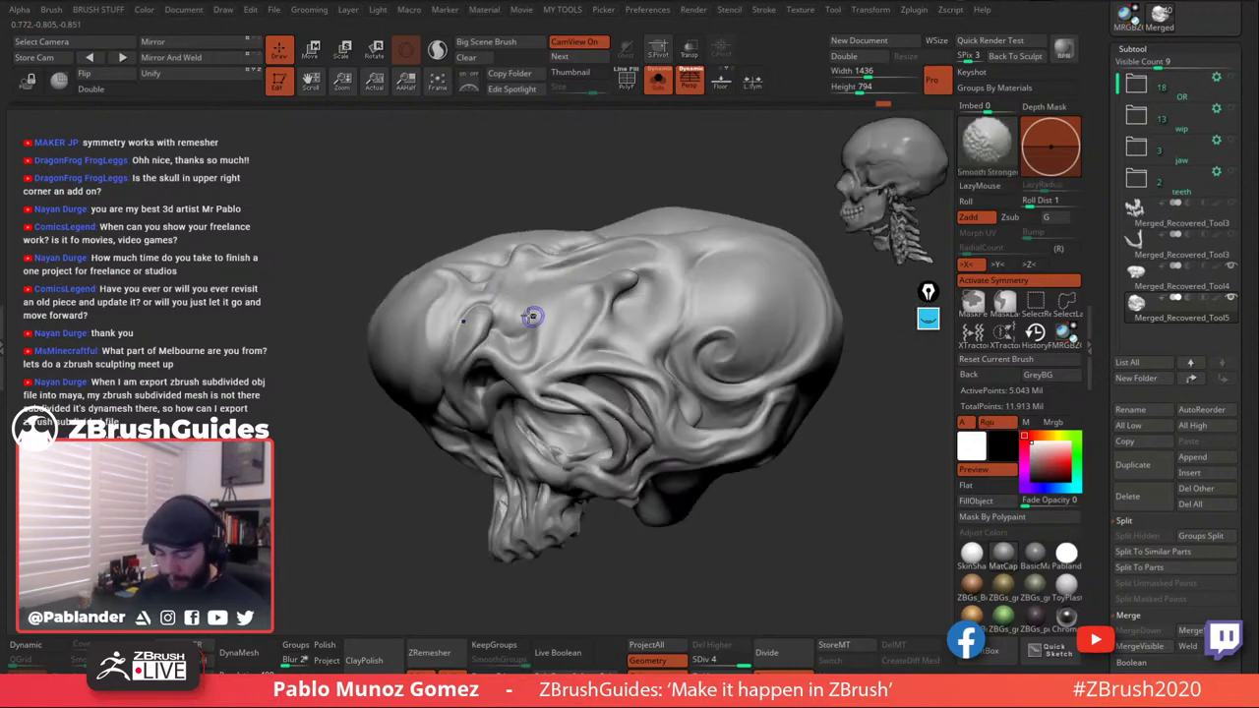
shift+drag(532, 317, 570, 275)
mouse_move(571, 276)
right_down()
mouse_move(679, 332)
mouse_move(679, 293)
right_up()
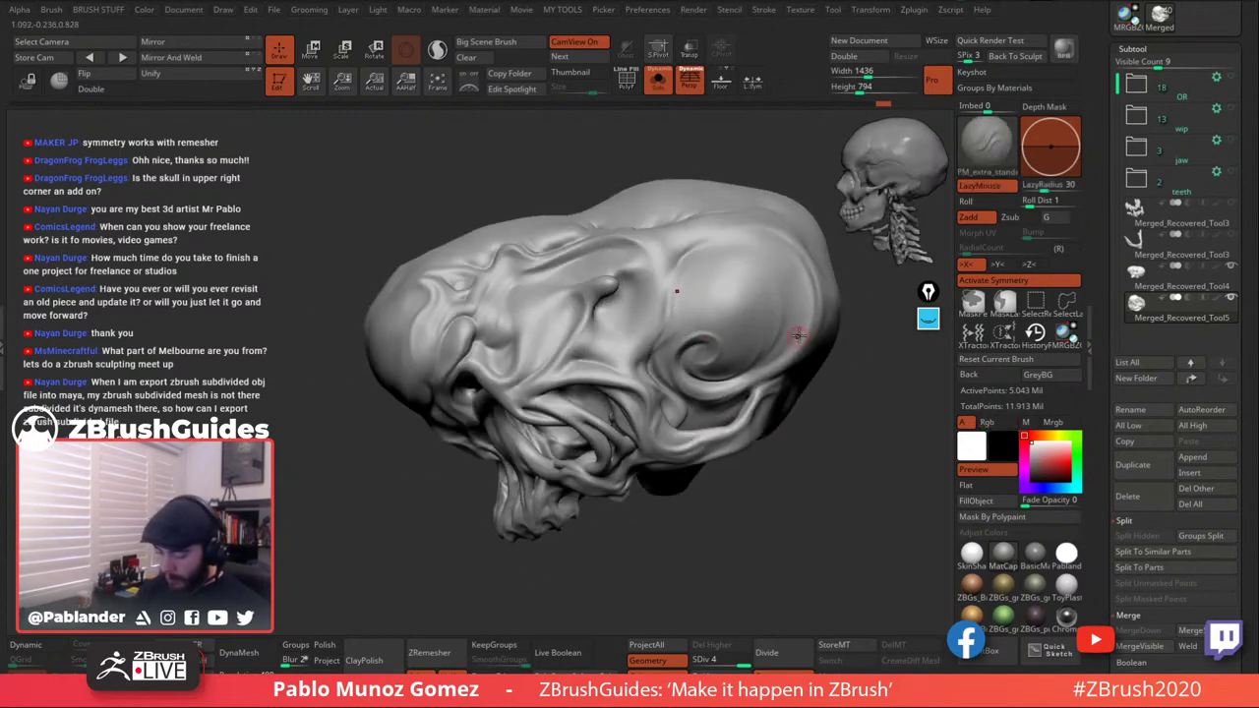
Carve sharp creases along the upper rim of the hollow beside the nasal bridge with the KNIFE_sharp brush.
mouse_move(779, 347)
right_down()
mouse_move(787, 443)
mouse_move(659, 359)
mouse_move(672, 304)
mouse_move(649, 315)
mouse_move(638, 291)
mouse_move(621, 305)
mouse_move(619, 292)
right_up()
key(b)
click(880, 578)
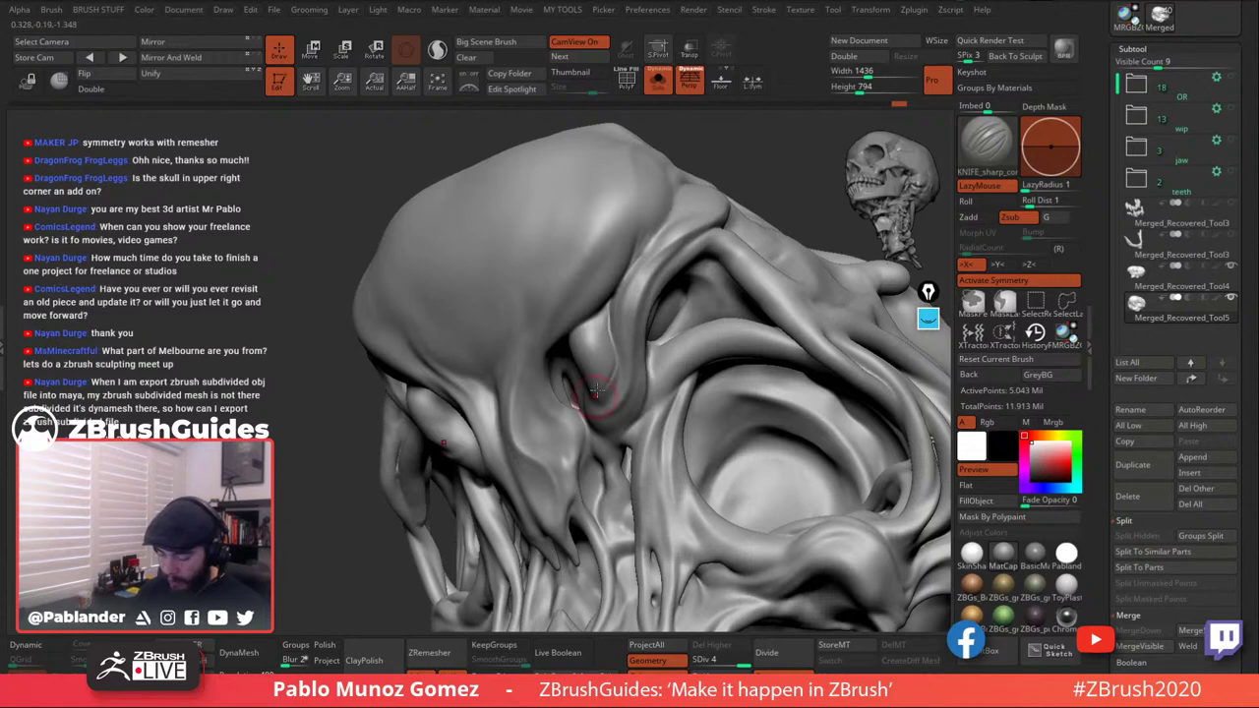
key(shift)
right_drag(616, 322, 588, 261)
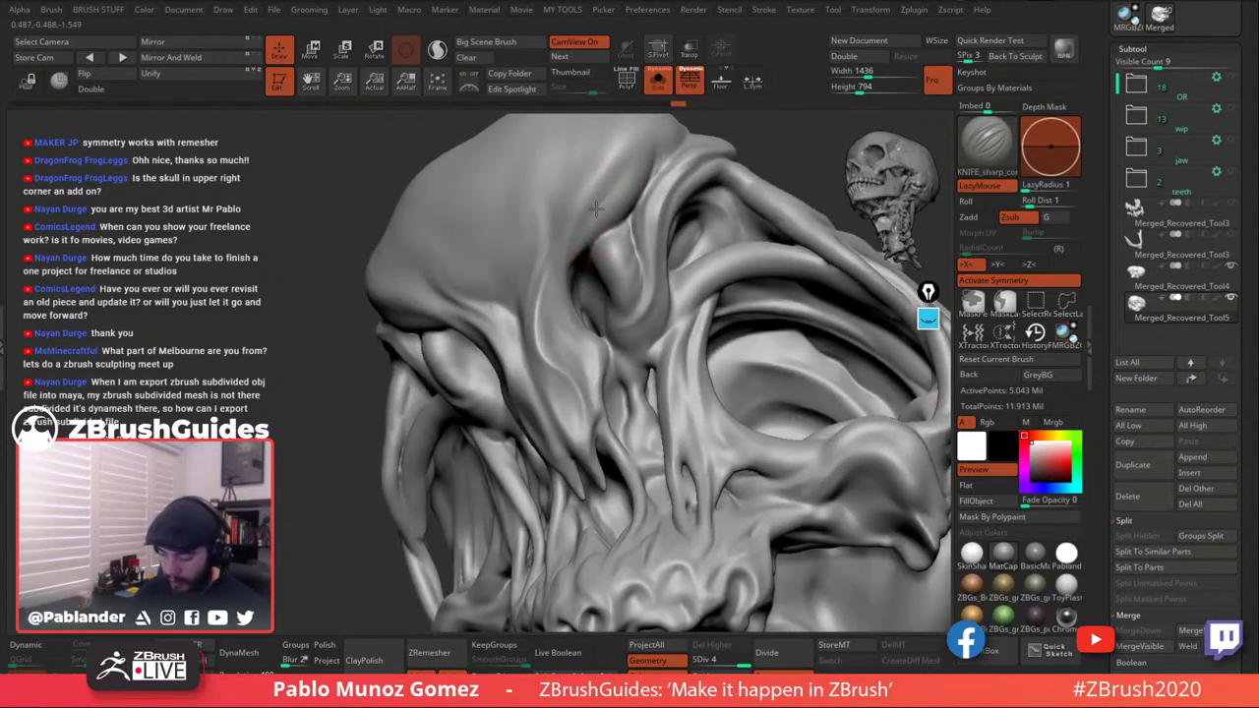
key(shift)
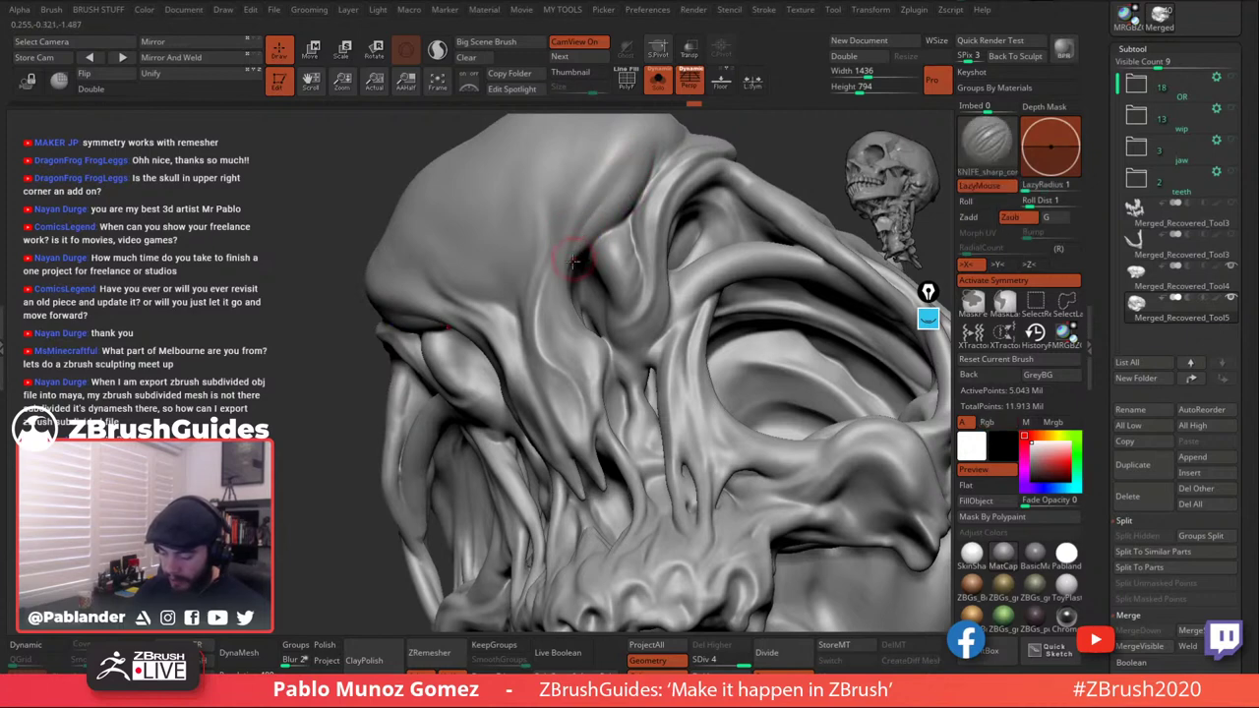
mouse_move(579, 259)
right_down()
mouse_move(571, 276)
mouse_move(592, 266)
right_up()
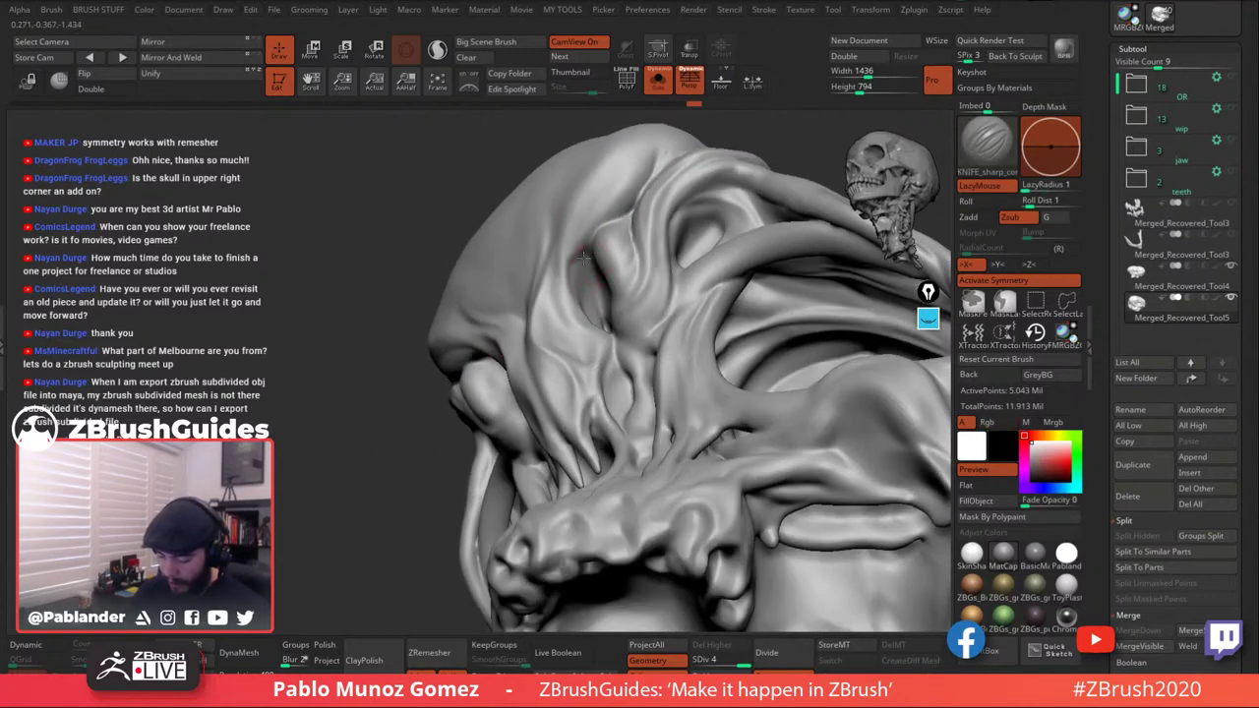
Smooth the inside of the hollow beside the nasal bridge and carve its lower crease down toward the thin strands.
key(shift)
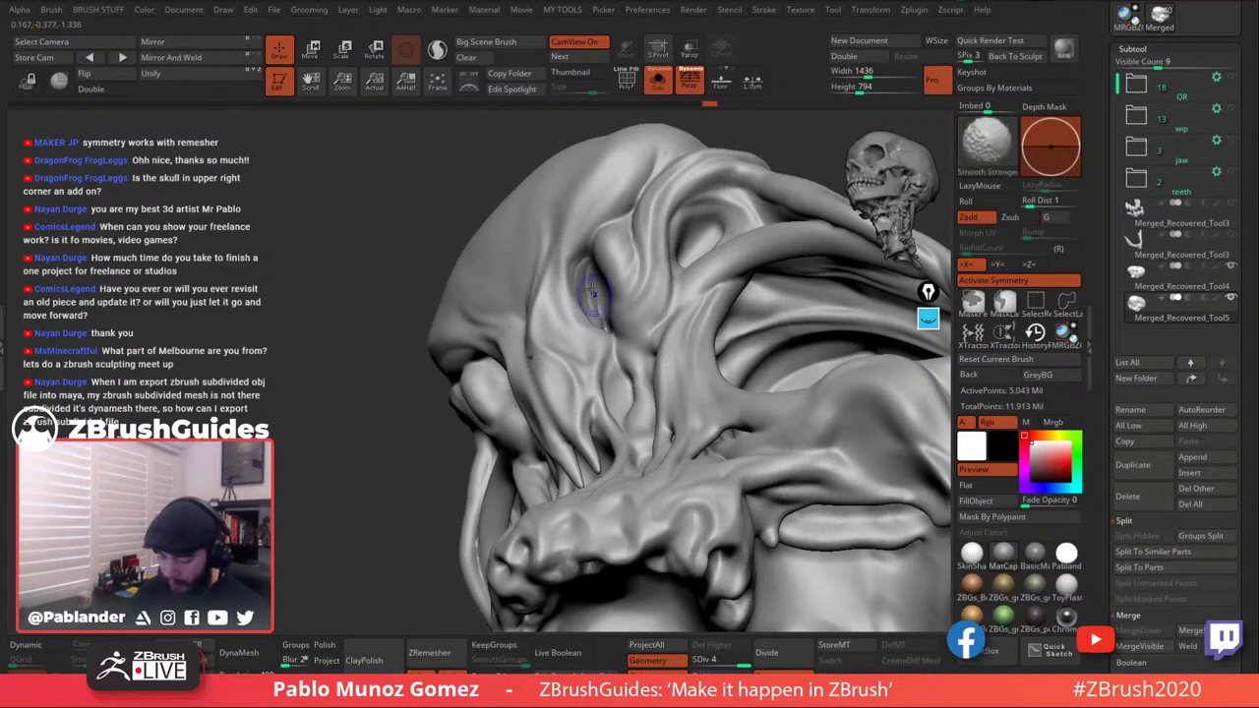
right_drag(590, 312, 569, 287)
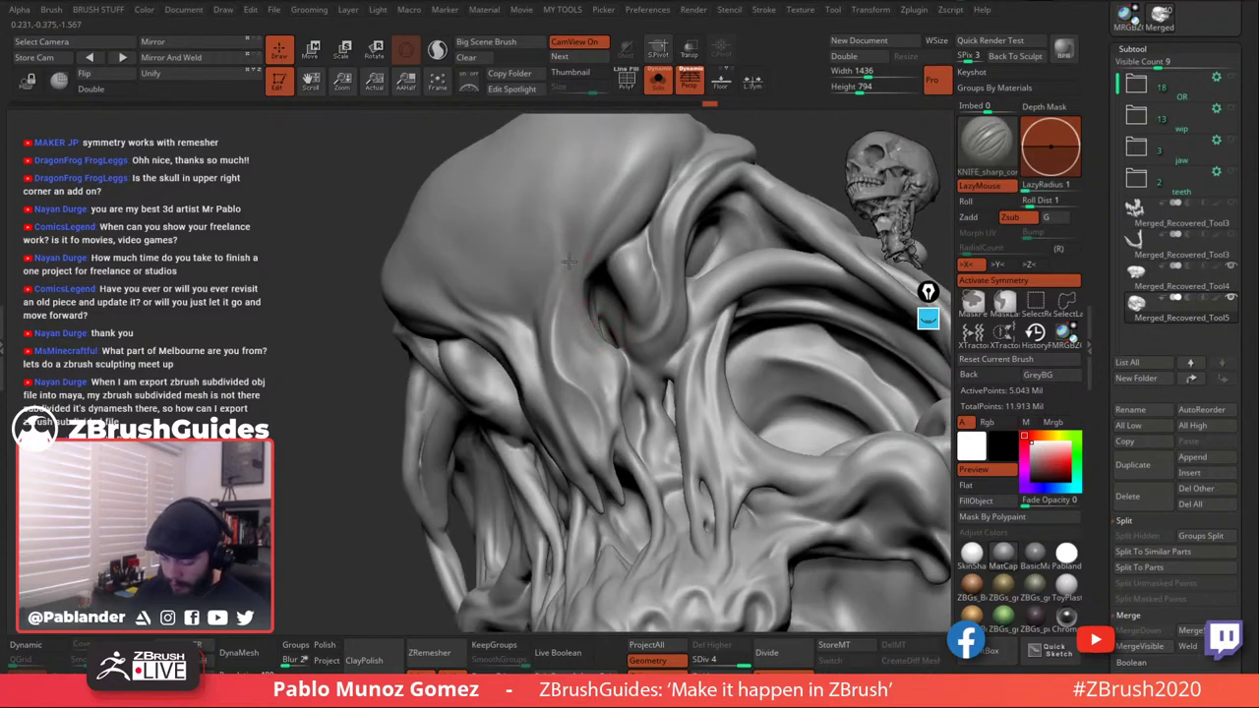
key(shift)
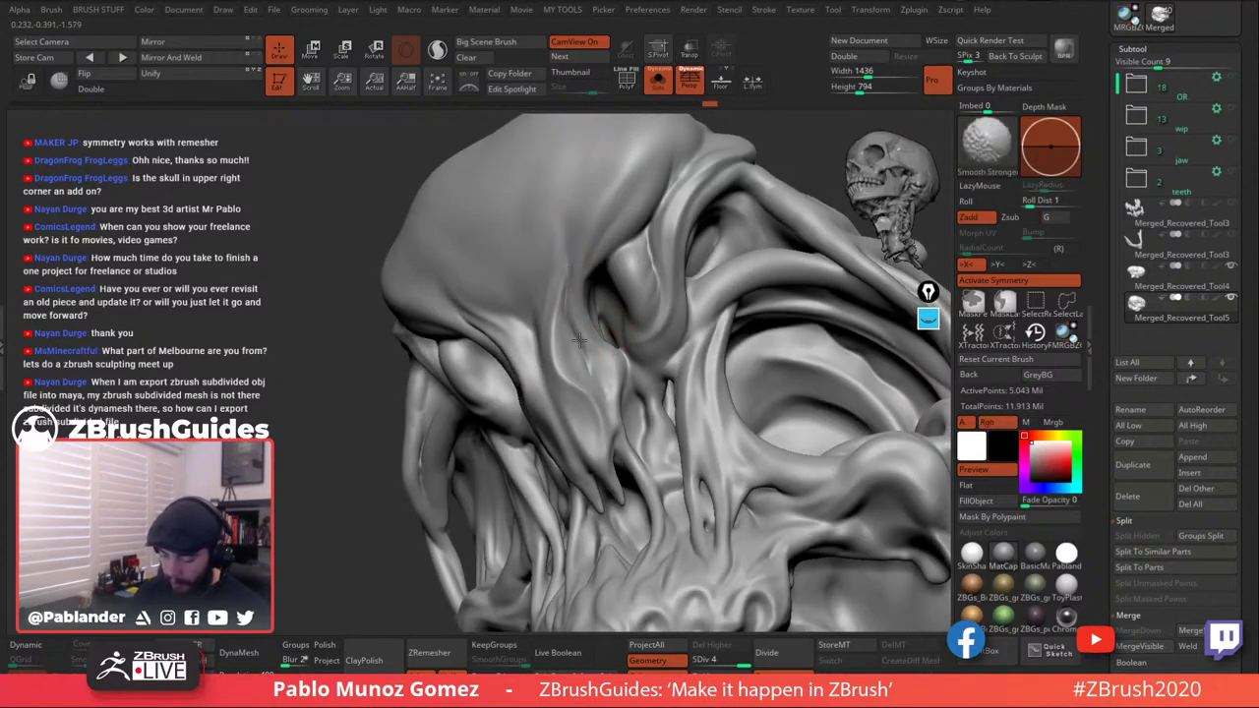
right_drag(598, 388, 637, 391)
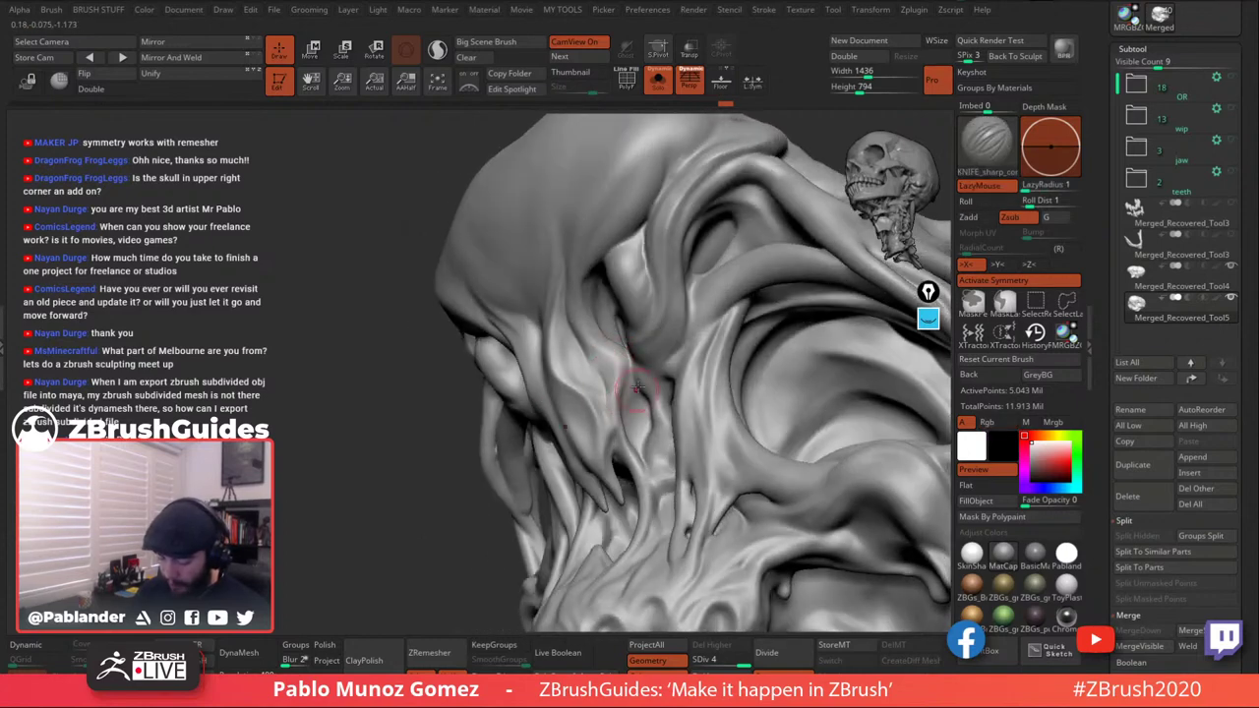
mouse_move(627, 360)
mouse_down()
mouse_move(642, 437)
mouse_move(637, 384)
mouse_up()
Refine the inner rim of the hollow beside the nasal bridge and smooth its lower end under the rounded bump.
mouse_move(636, 368)
right_down()
mouse_move(660, 361)
mouse_move(642, 369)
mouse_move(620, 330)
right_up()
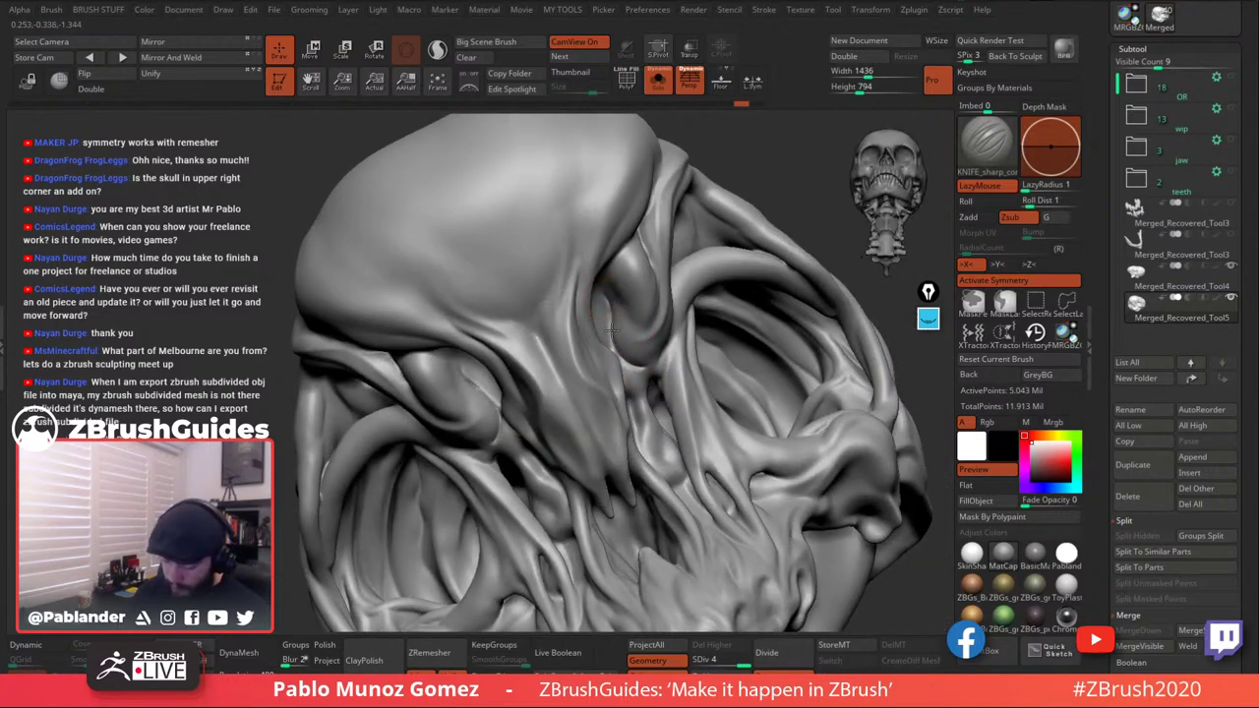
key(shift)
shift+drag(610, 329, 649, 355)
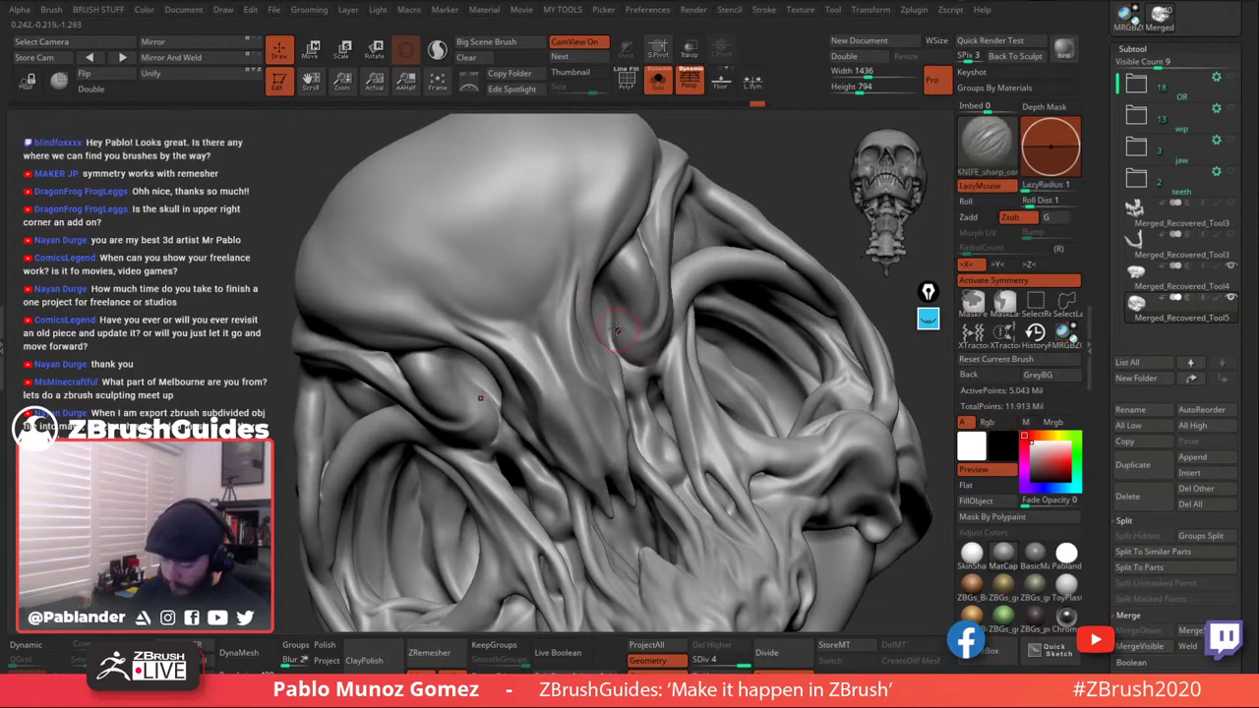
shift+drag(606, 320, 618, 344)
Carve thin creases around the lower end of the rounded bump under the brow and smooth its rear edge.
right_drag(689, 335, 629, 344)
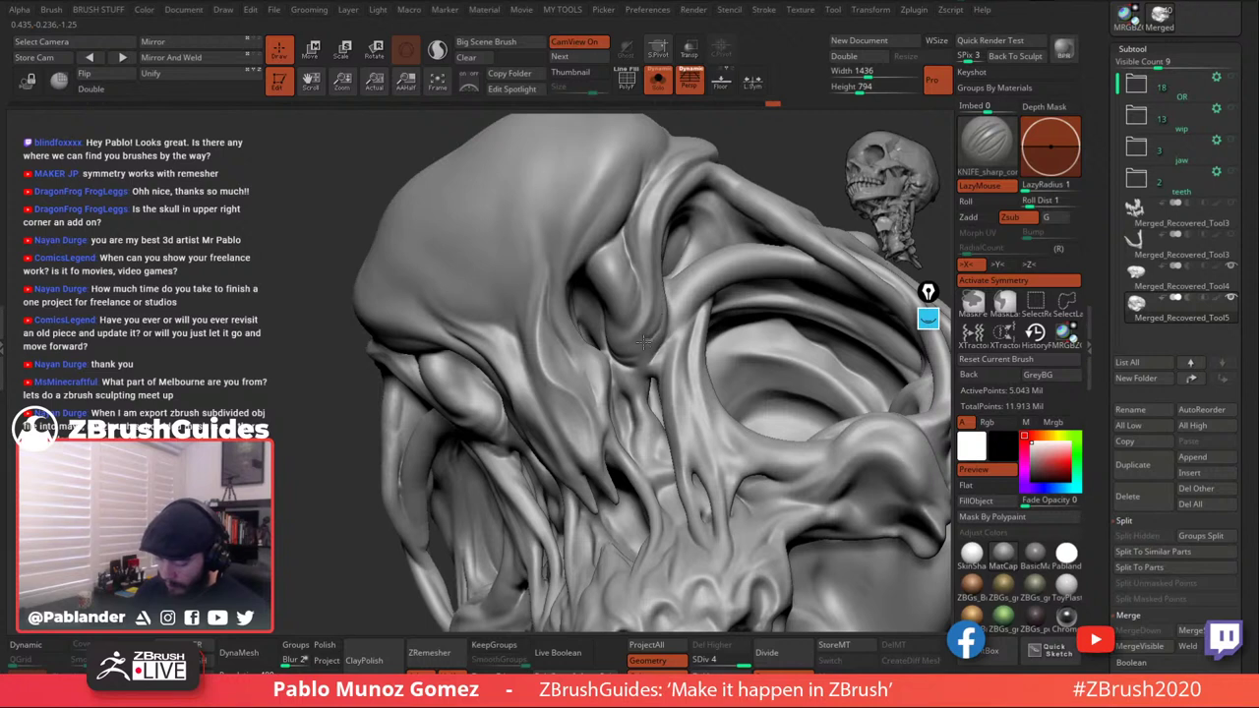
mouse_move(660, 318)
shift+mouse_down()
mouse_move(626, 343)
mouse_move(637, 330)
shift+mouse_up()
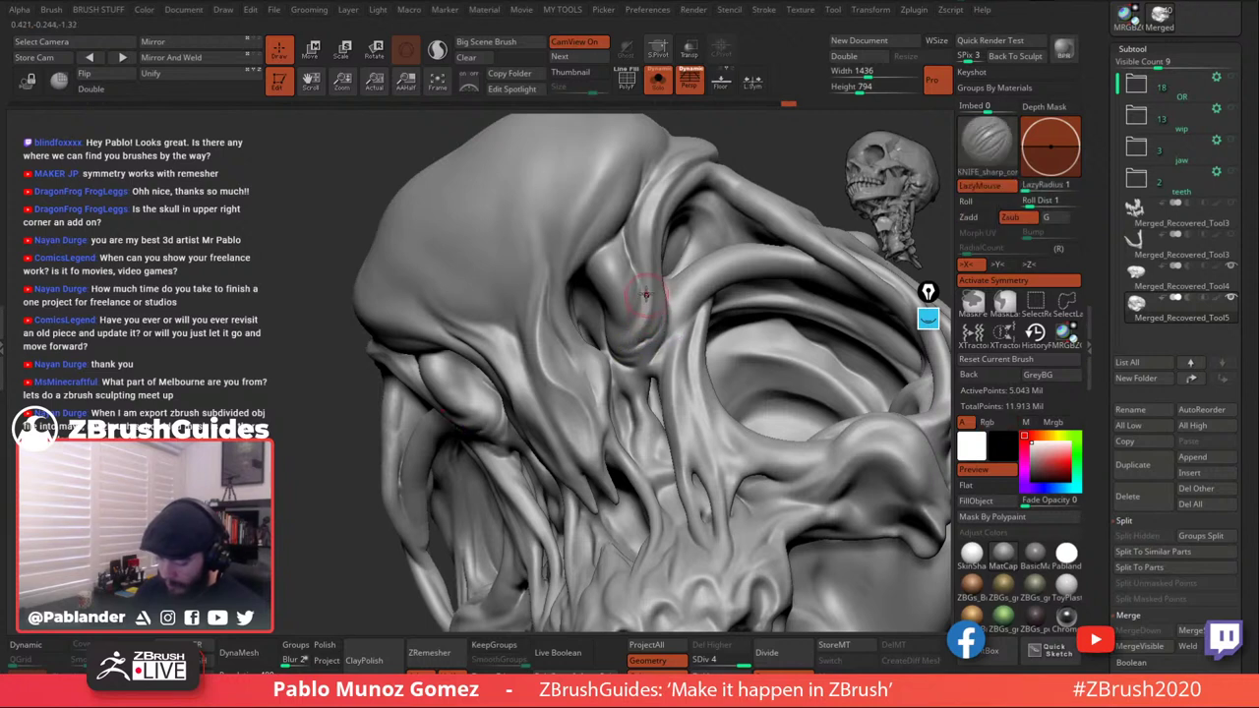
shift+drag(644, 287, 646, 295)
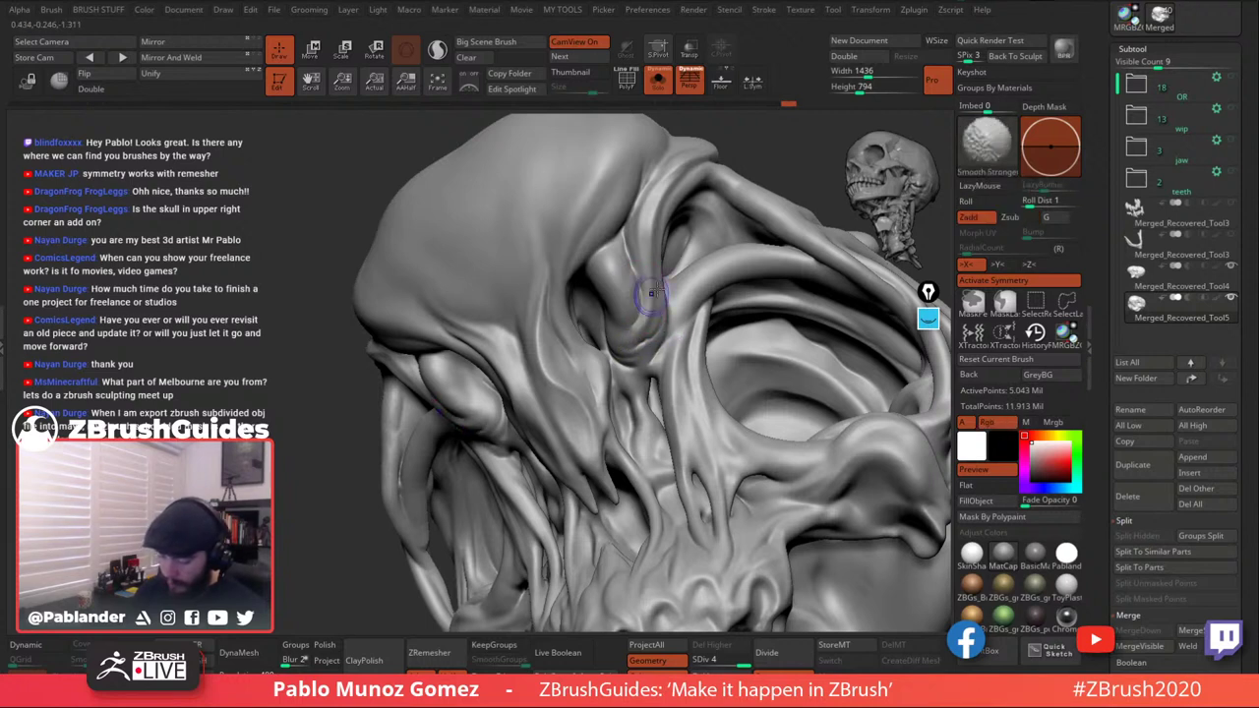
right_drag(646, 297, 654, 337)
Carve the edge of the oval hollow behind the rounded bump and a crease running down from it, smoothing the strokes.
right_drag(657, 395, 650, 398)
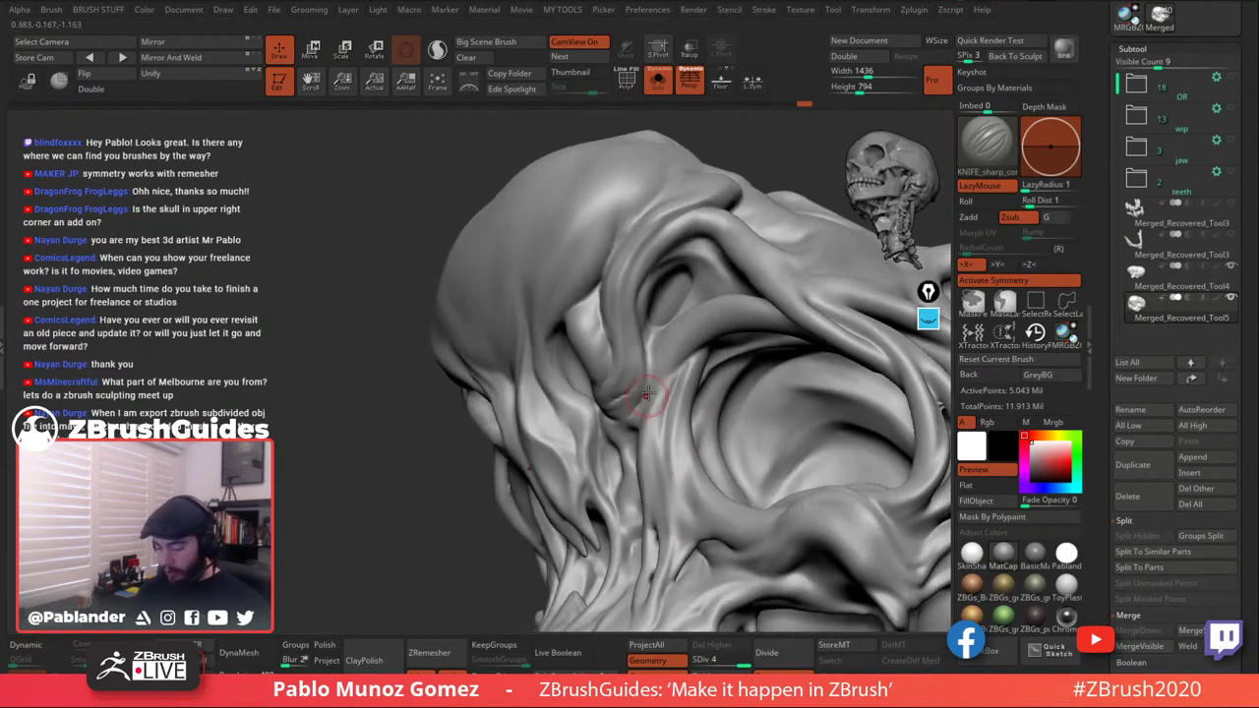
right_drag(655, 348, 654, 331)
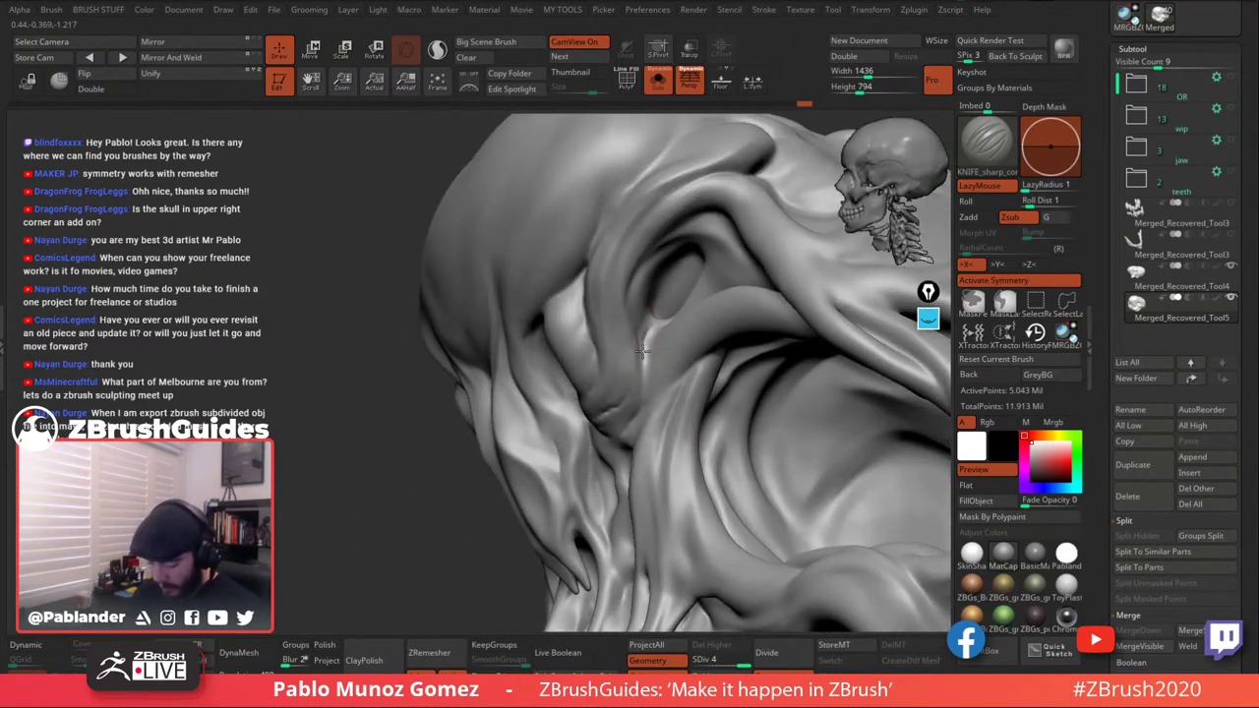
key(shift)
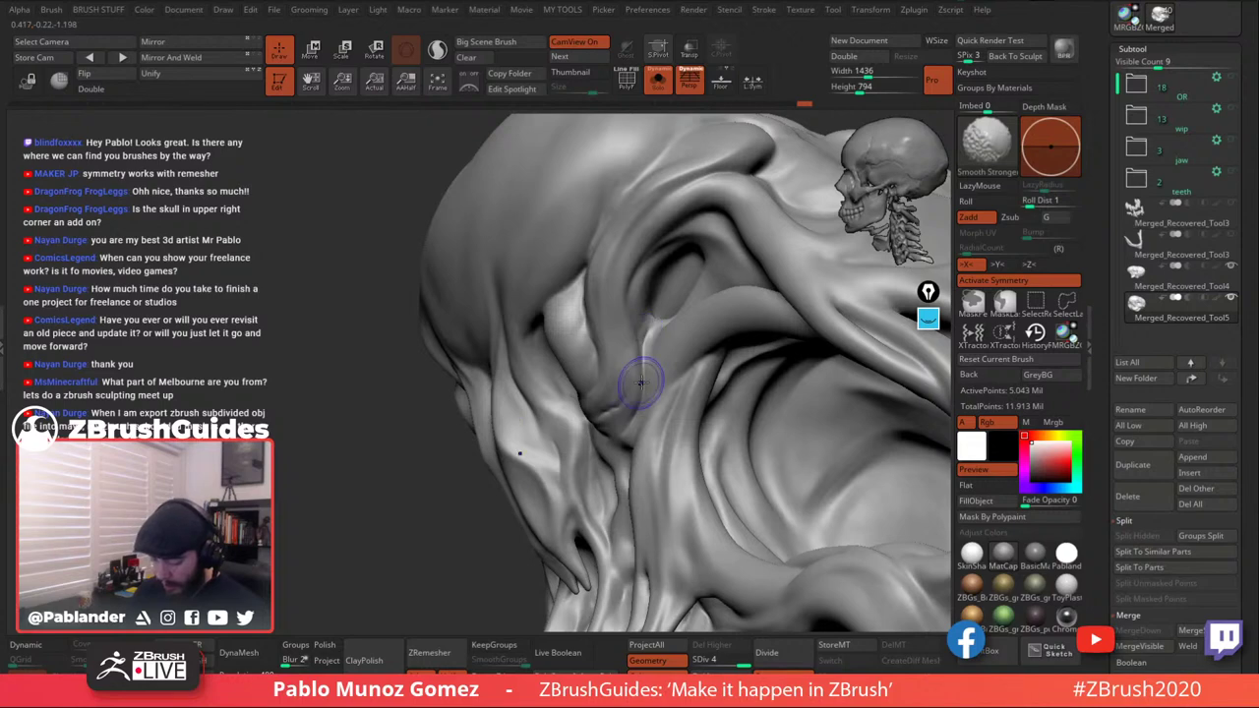
shift+drag(641, 383, 633, 421)
right_drag(647, 311, 686, 233)
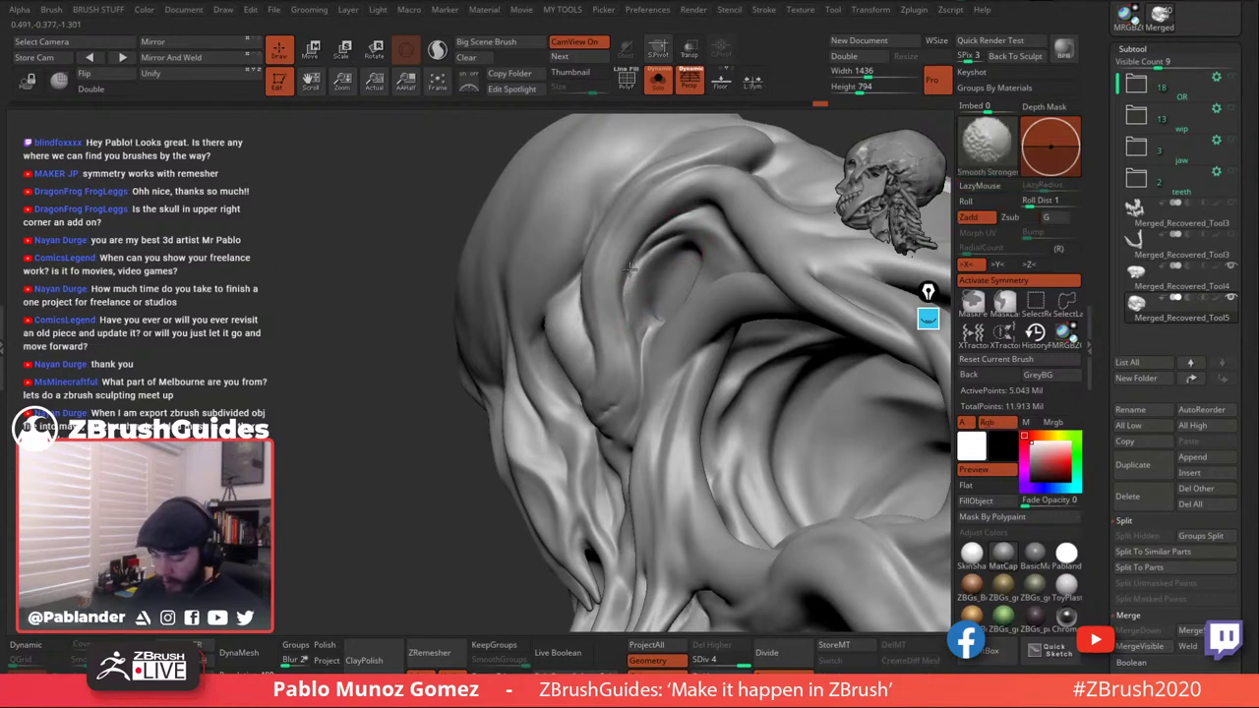
right_drag(652, 251, 657, 254)
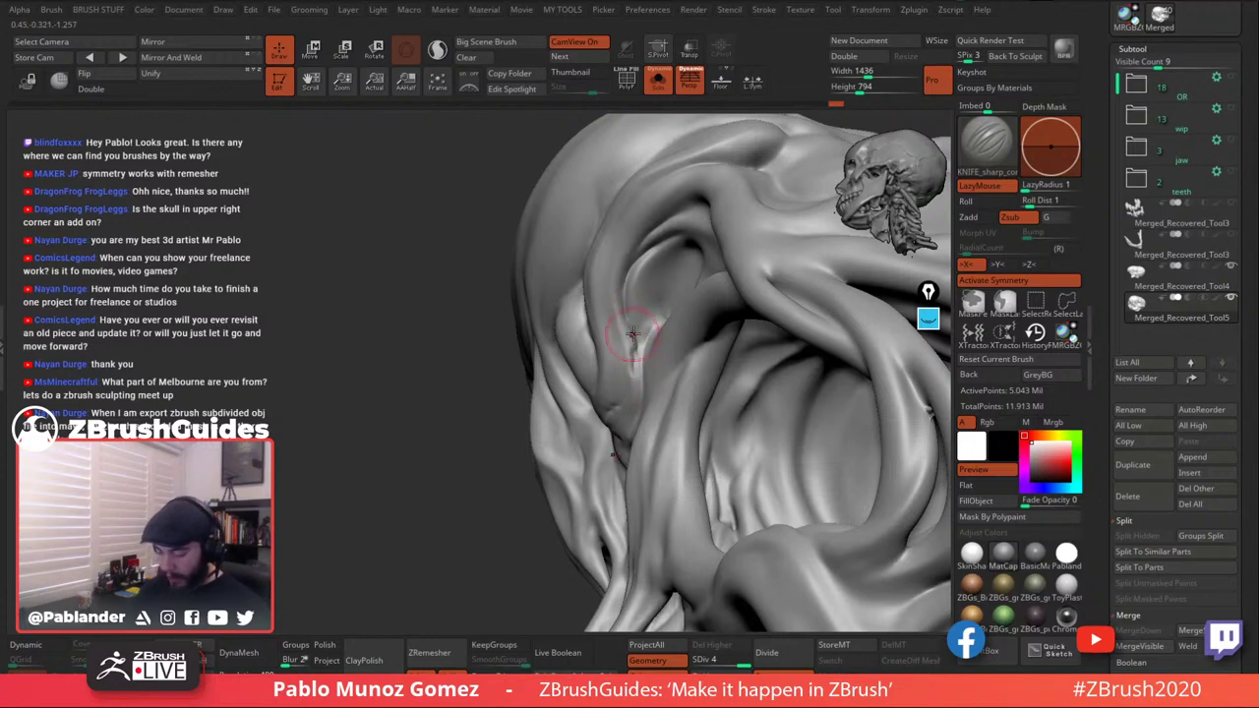
Cut a short sharp crease into the brow edge above the rounded bump with a smaller knife brush and smooth its end.
mouse_move(635, 335)
right_down()
mouse_move(662, 314)
mouse_move(649, 325)
mouse_move(686, 238)
mouse_move(644, 290)
mouse_move(610, 315)
mouse_move(602, 307)
right_up()
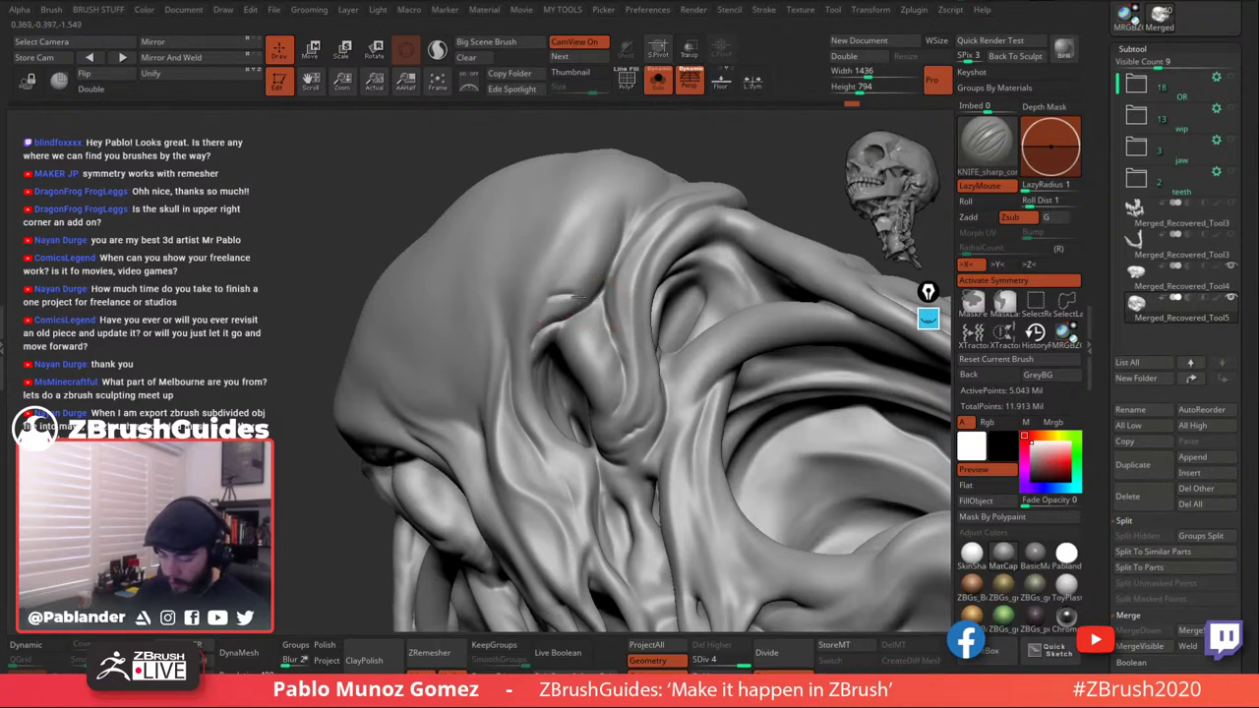
key(shift)
shift+drag(563, 286, 537, 326)
mouse_move(599, 275)
right_down()
mouse_move(595, 295)
mouse_move(608, 297)
mouse_move(590, 324)
right_up()
key(space)
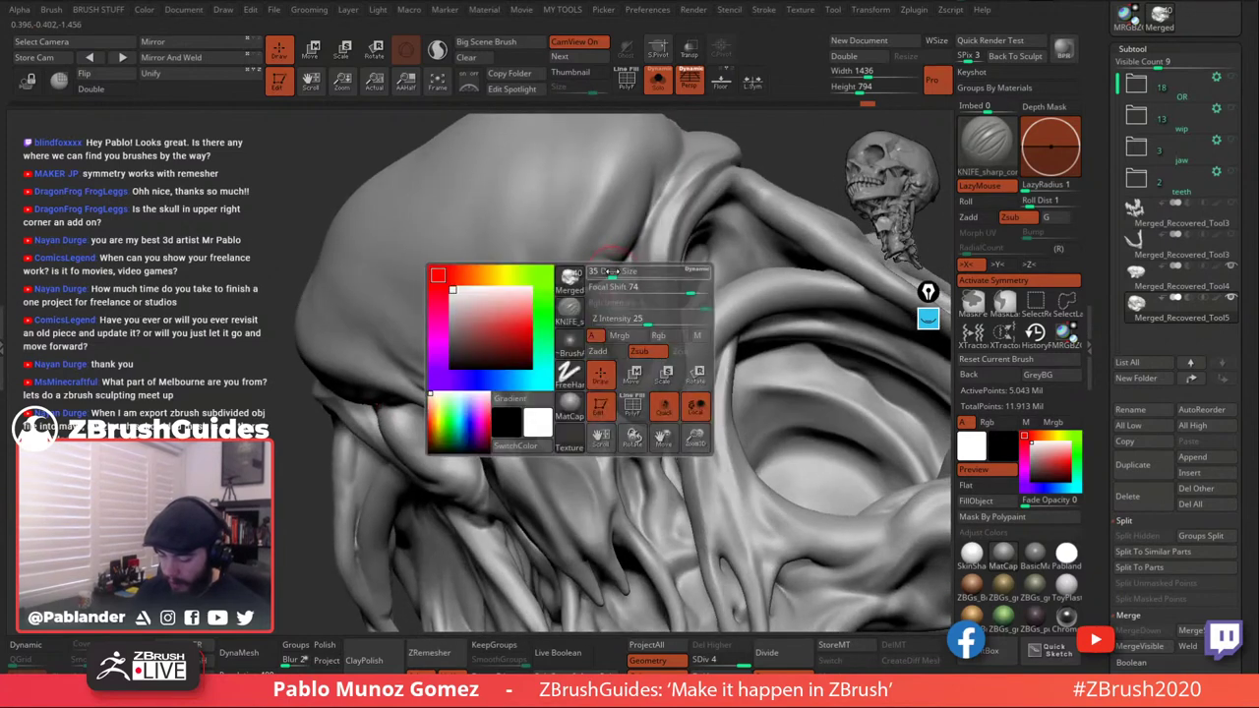
drag(611, 272, 564, 277)
key(shift)
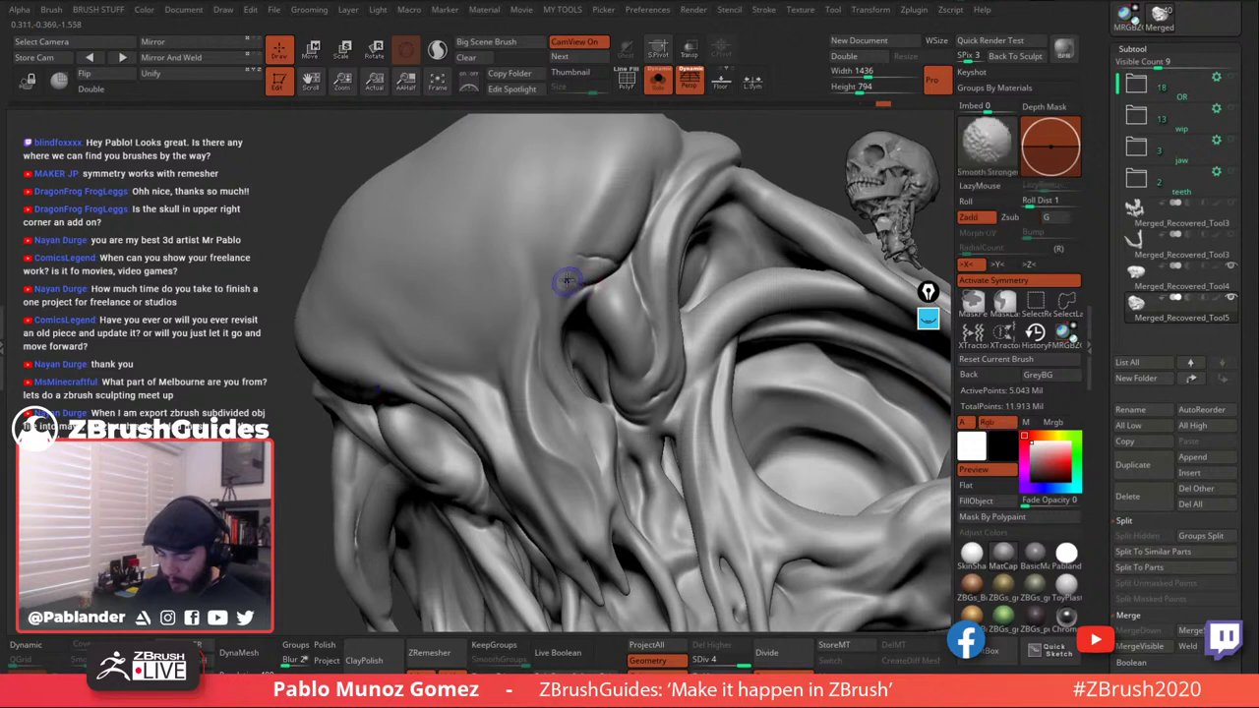
right_drag(565, 283, 580, 292)
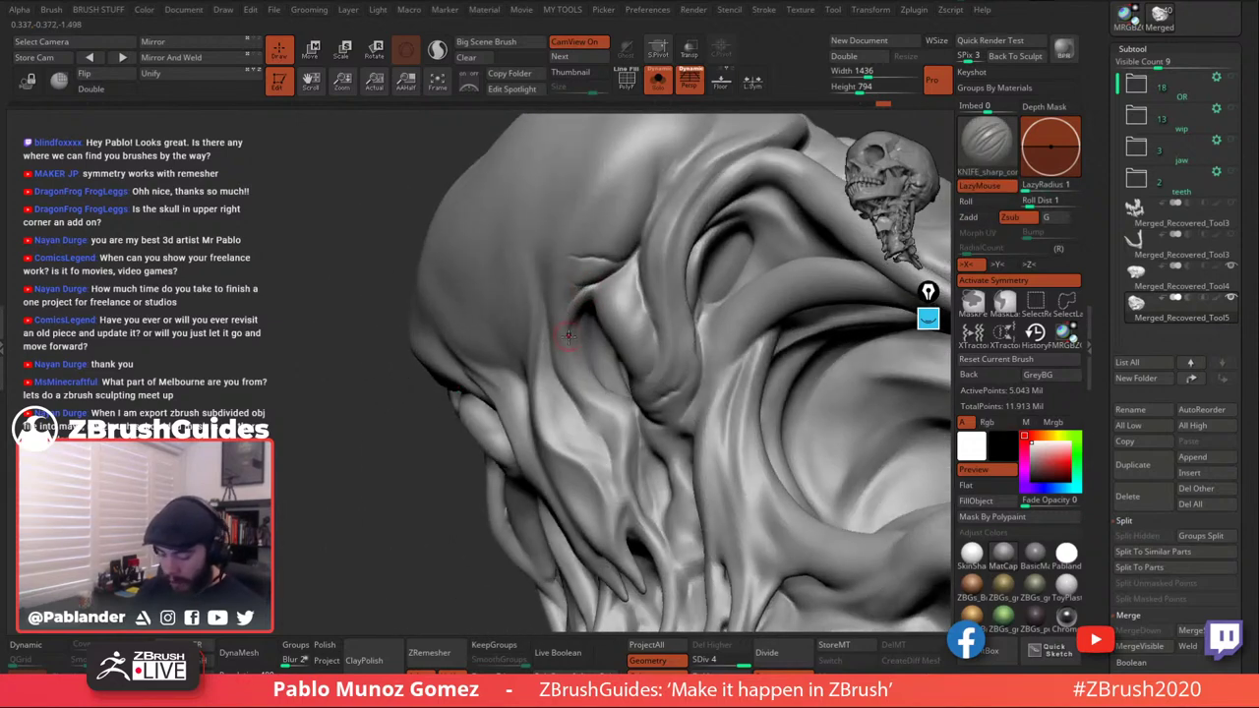
Sharpen the inner edges of the hollows on both sides of the nasal bridge up to the brow.
key(shift)
mouse_move(569, 335)
right_down()
mouse_move(598, 286)
mouse_move(606, 313)
mouse_move(699, 374)
mouse_move(689, 303)
right_up()
key(shift)
right_drag(636, 260, 653, 307)
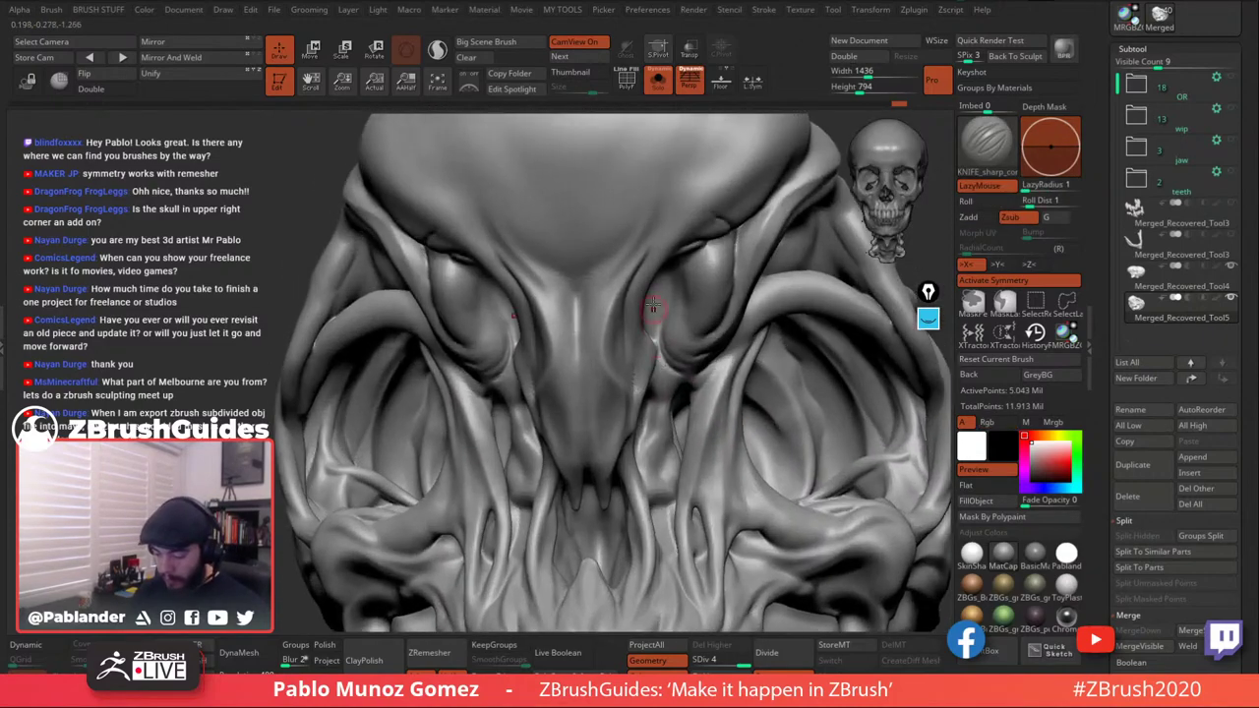
right_drag(645, 241, 654, 218)
mouse_move(644, 246)
mouse_down()
mouse_move(616, 277)
mouse_move(636, 249)
mouse_up()
Carve a narrow curved crease down the side of the nasal ridge and soften it with smoothing strokes.
right_drag(652, 240, 644, 284)
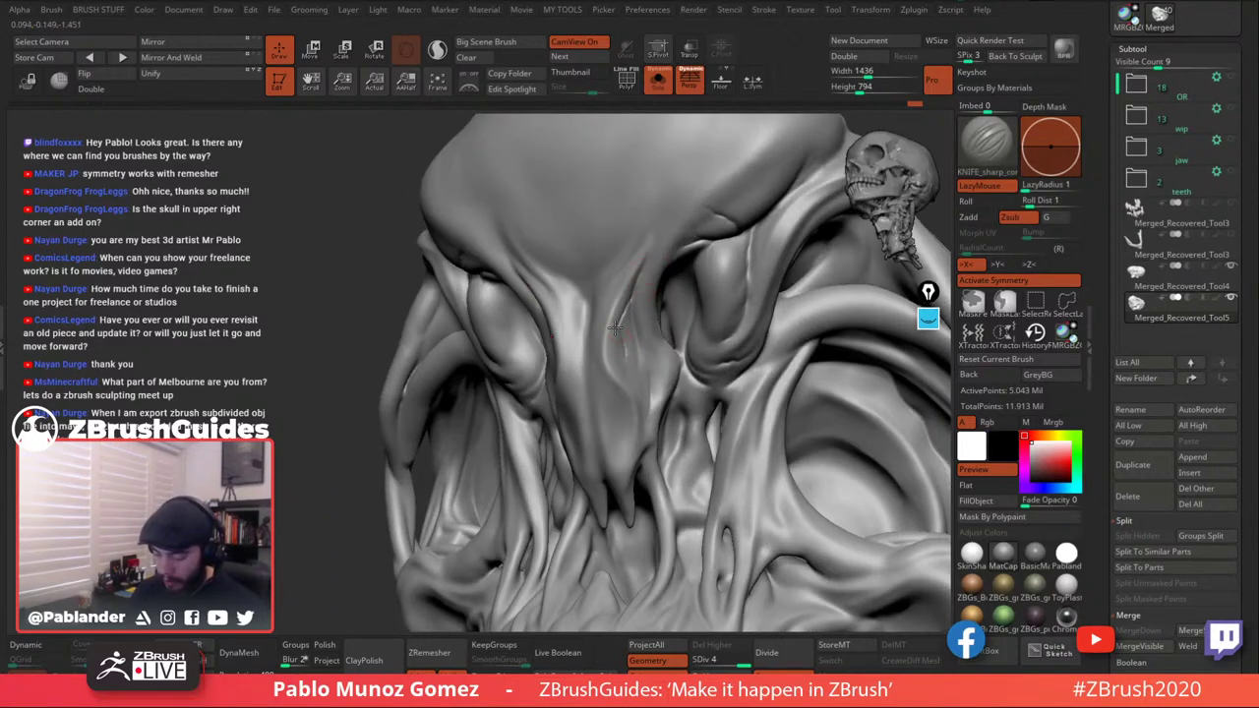
key(shift)
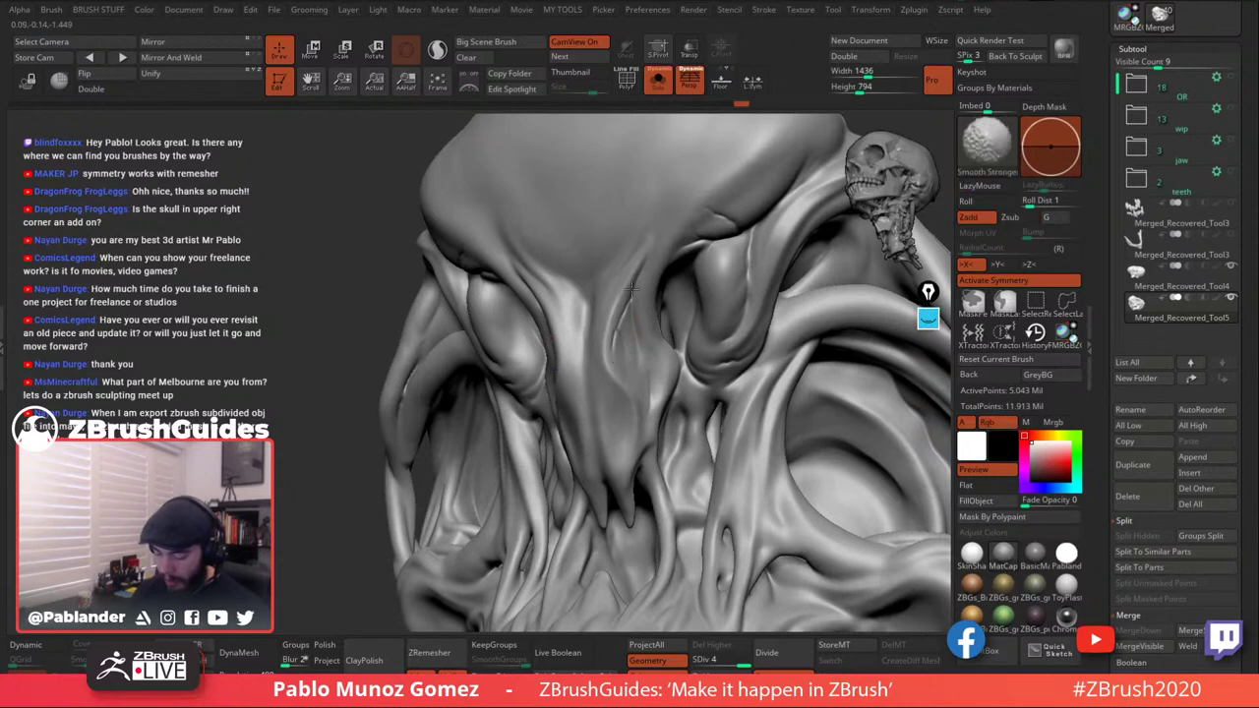
shift+drag(623, 335, 633, 306)
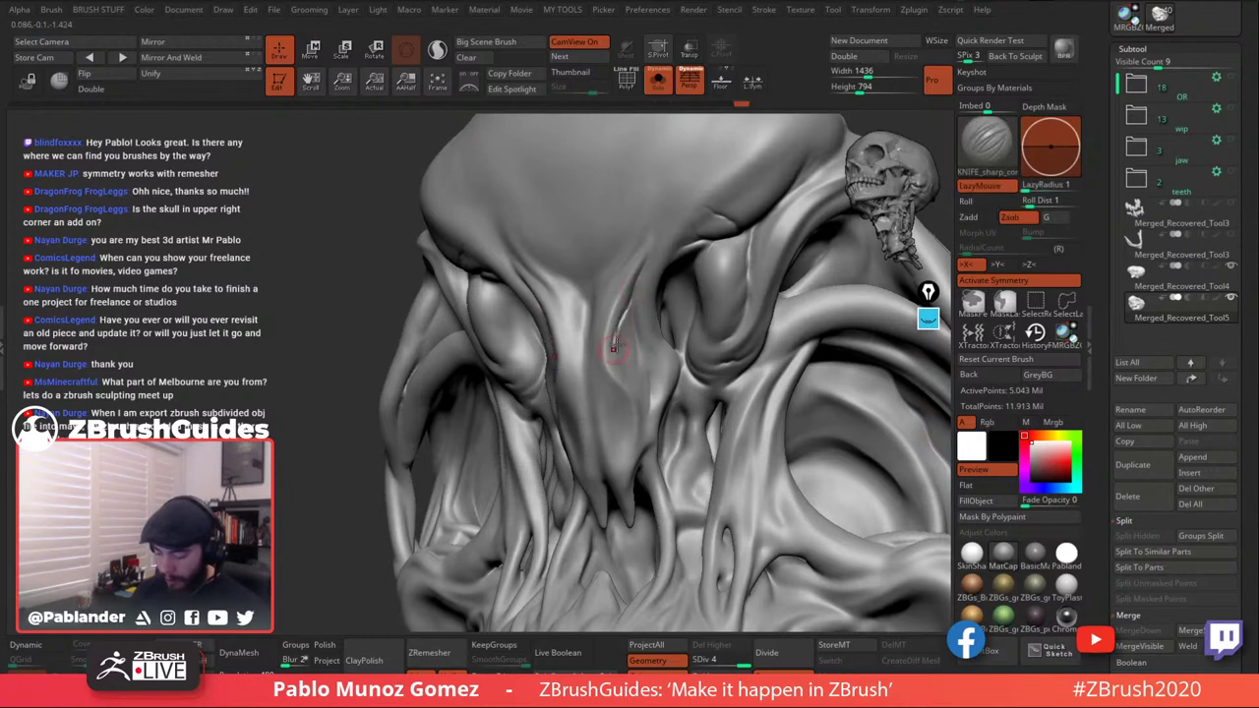
key(shift)
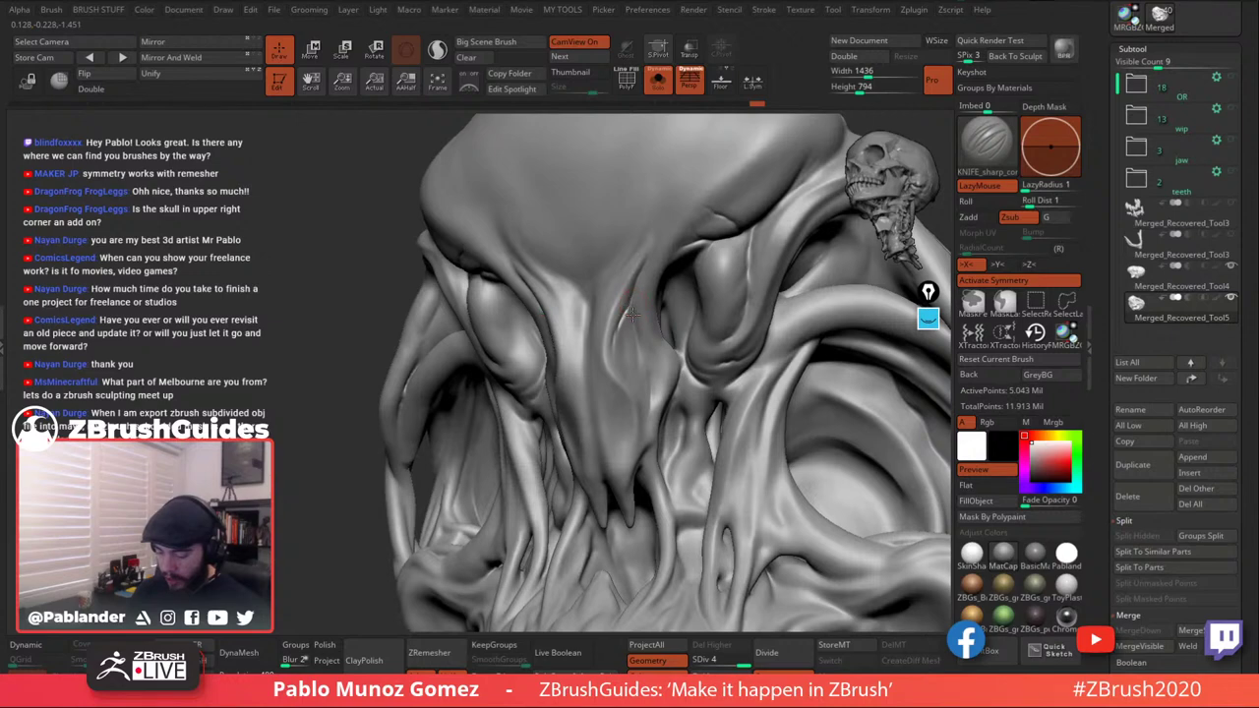
key(shift)
key(shift)
Carve the lower side of the nasal ridge toward its pointed tips and the thin strand beside it, smoothing the strokes.
right_drag(669, 253, 671, 163)
drag(656, 309, 651, 355)
mouse_move(650, 355)
right_down()
mouse_move(673, 362)
mouse_move(679, 389)
mouse_move(675, 378)
right_up()
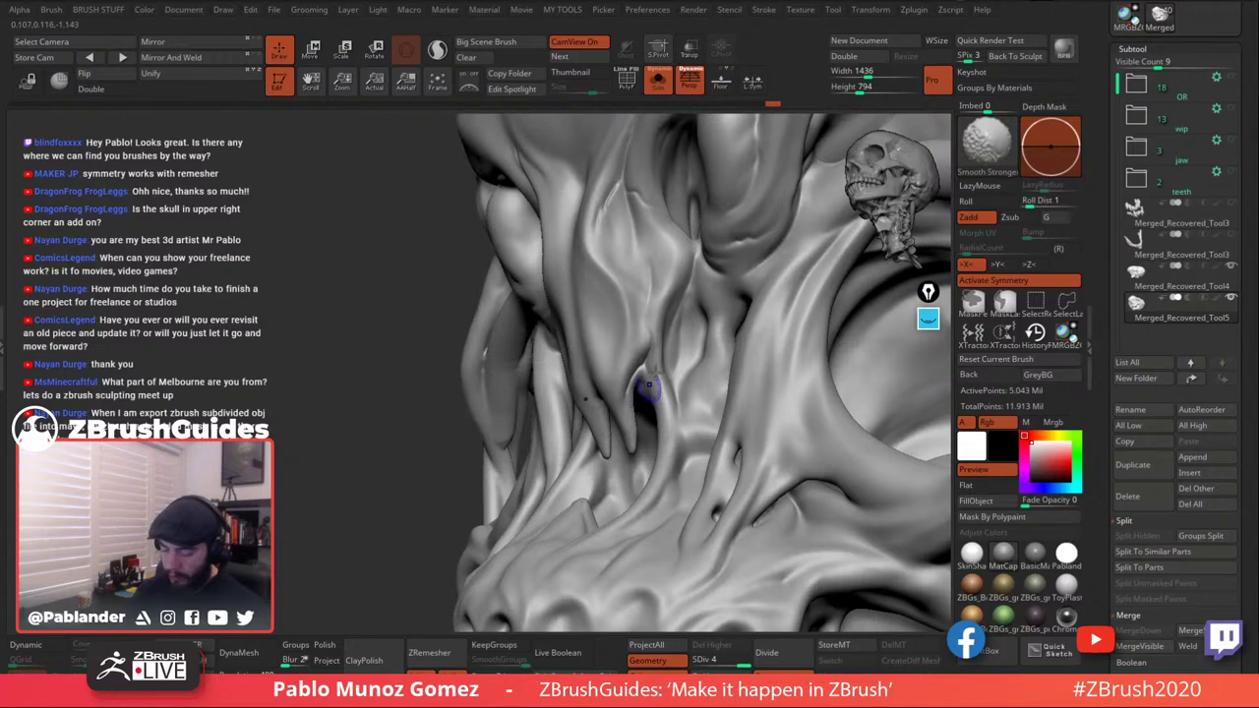
shift+drag(650, 384, 651, 370)
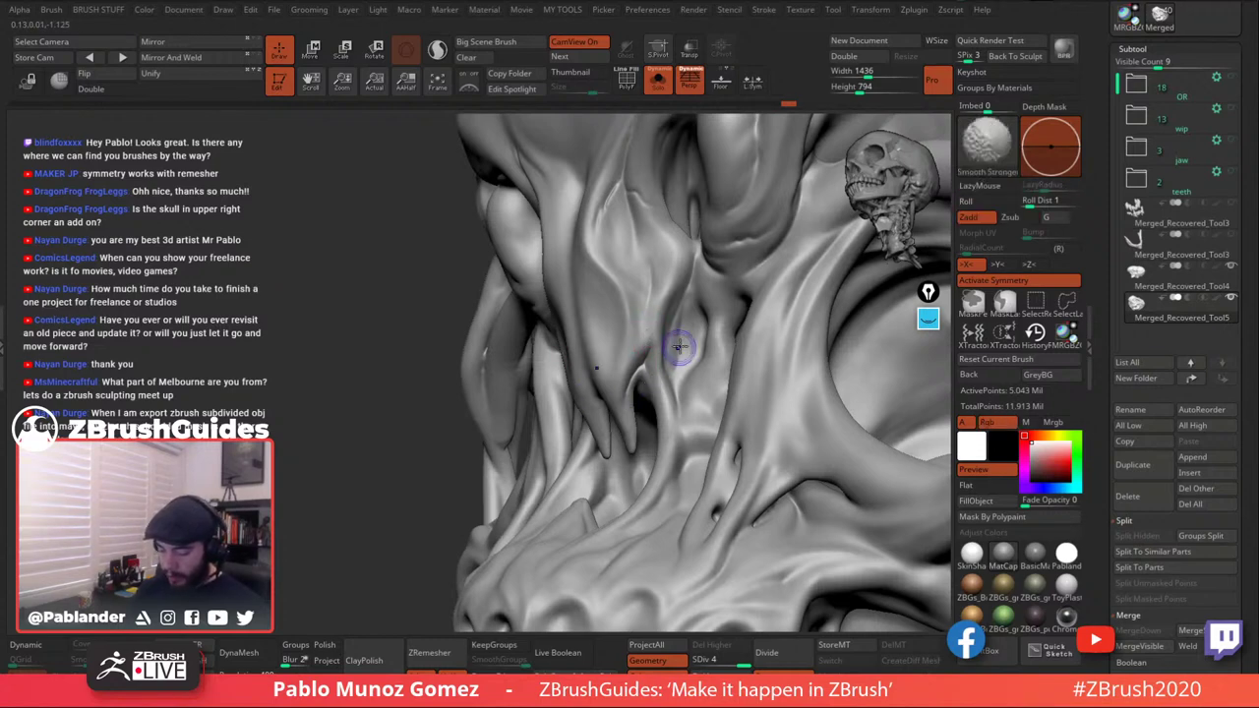
right_drag(721, 335, 685, 328)
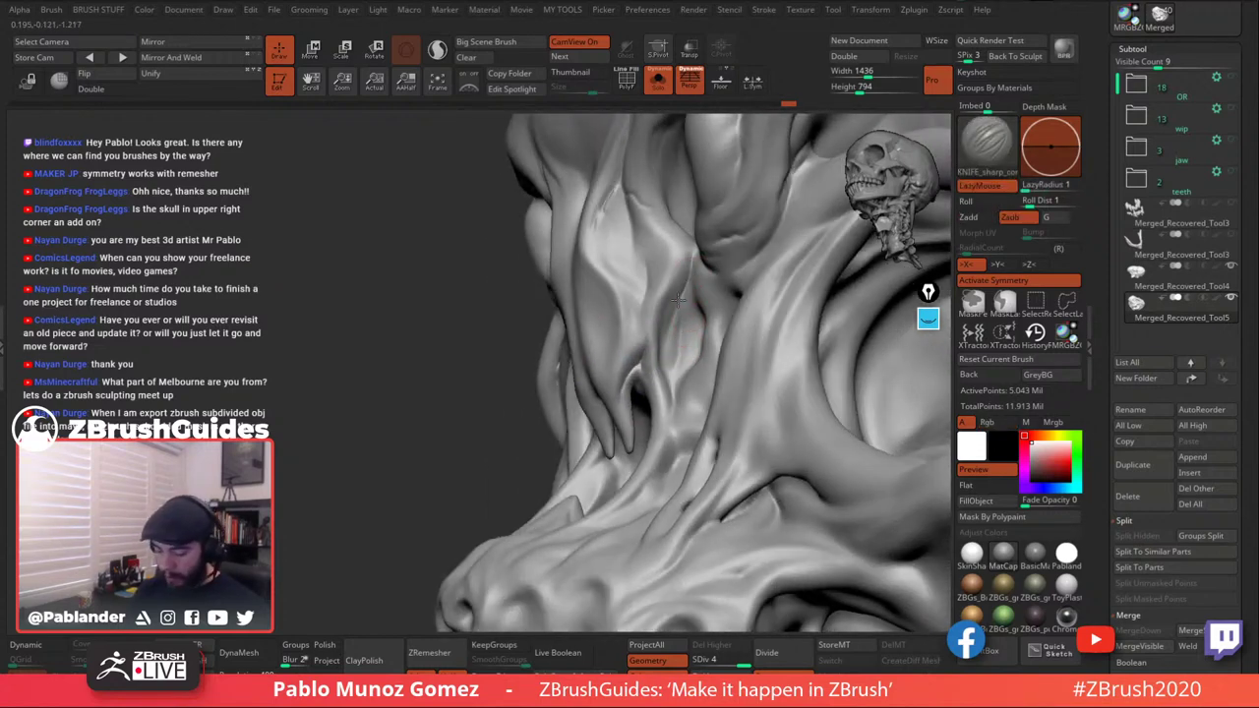
key(shift)
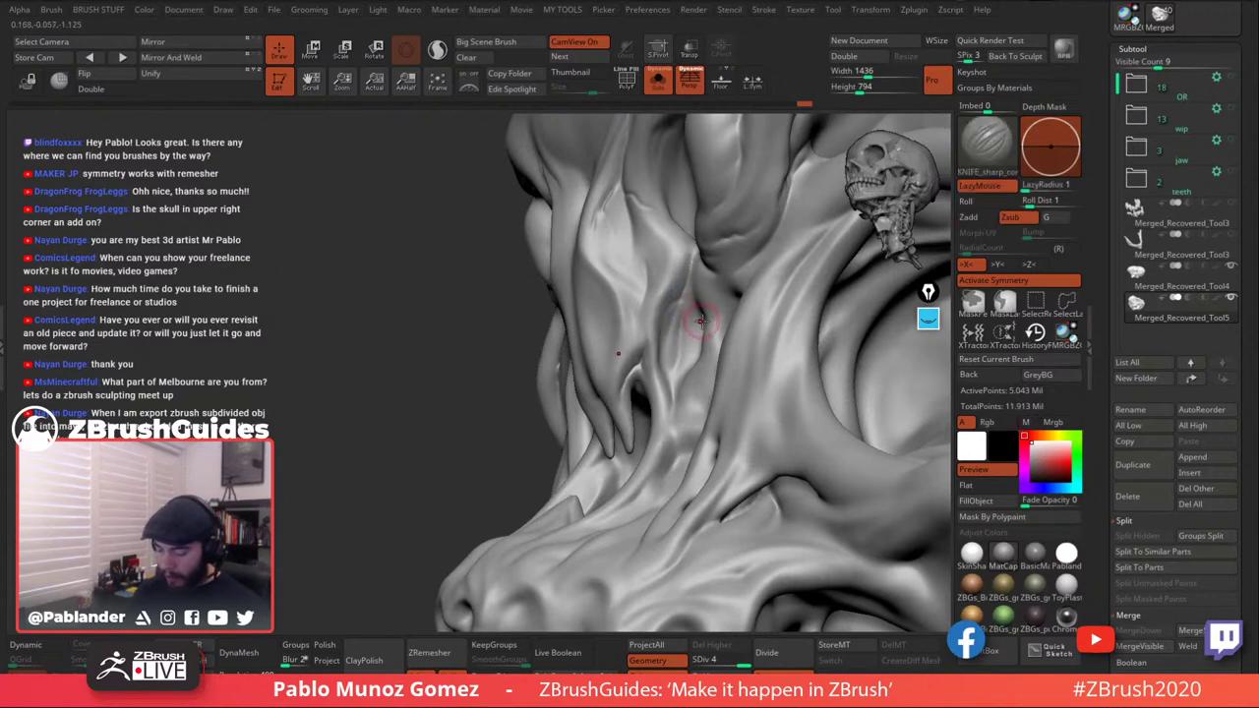
Cut sharp creases into the narrow strands between the nasal ridge and the underside of the rounded bump, smoothing the transitions.
mouse_move(679, 311)
right_down()
mouse_move(694, 303)
mouse_move(647, 283)
right_up()
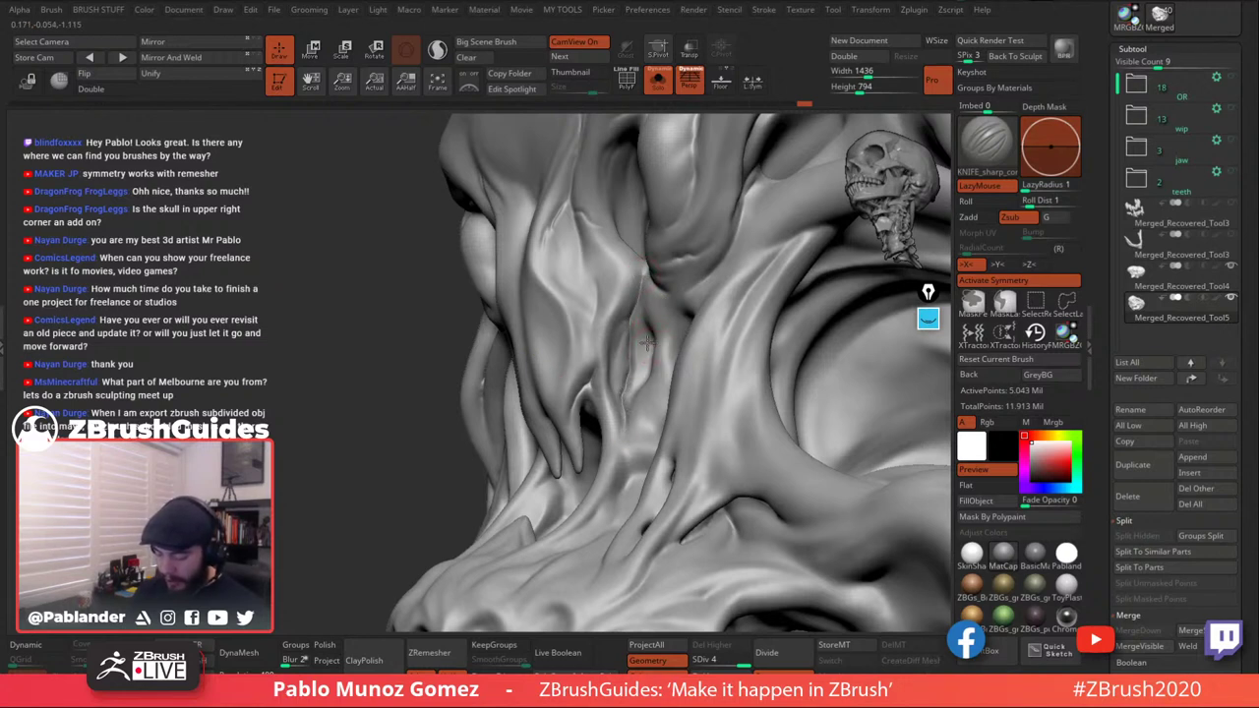
drag(629, 367, 646, 353)
right_drag(642, 354, 657, 336)
shift+drag(654, 349, 650, 343)
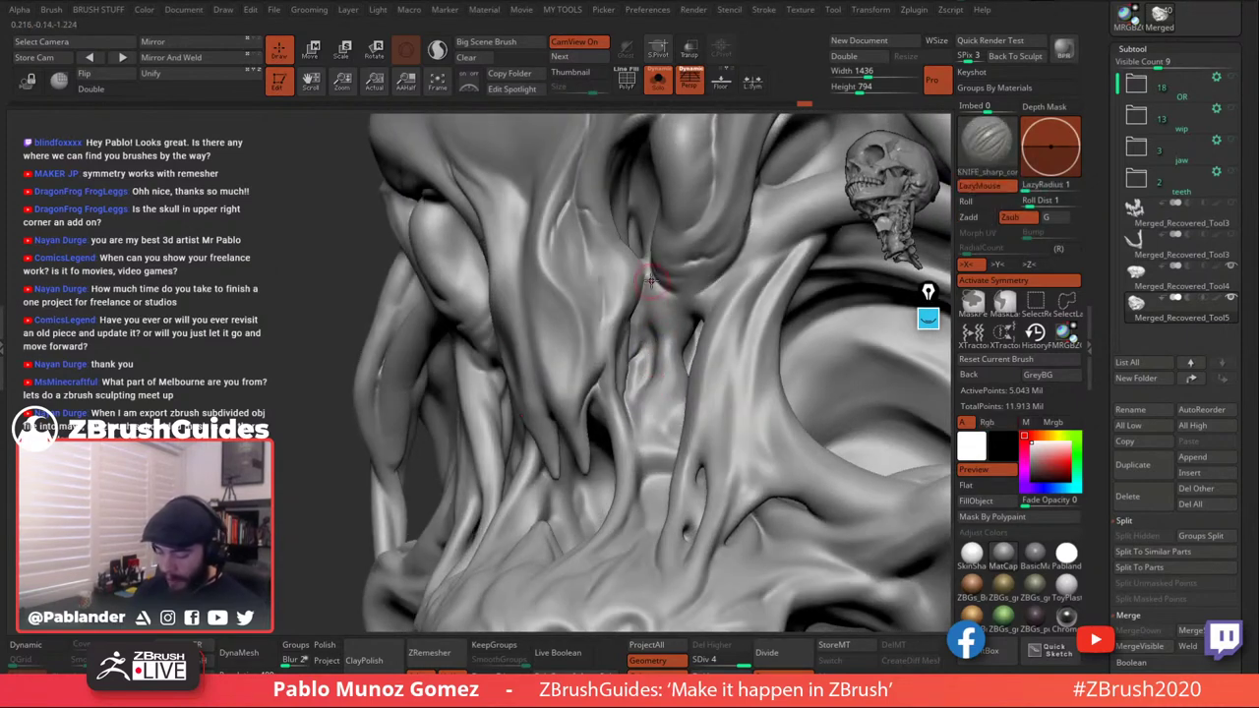
drag(651, 286, 647, 272)
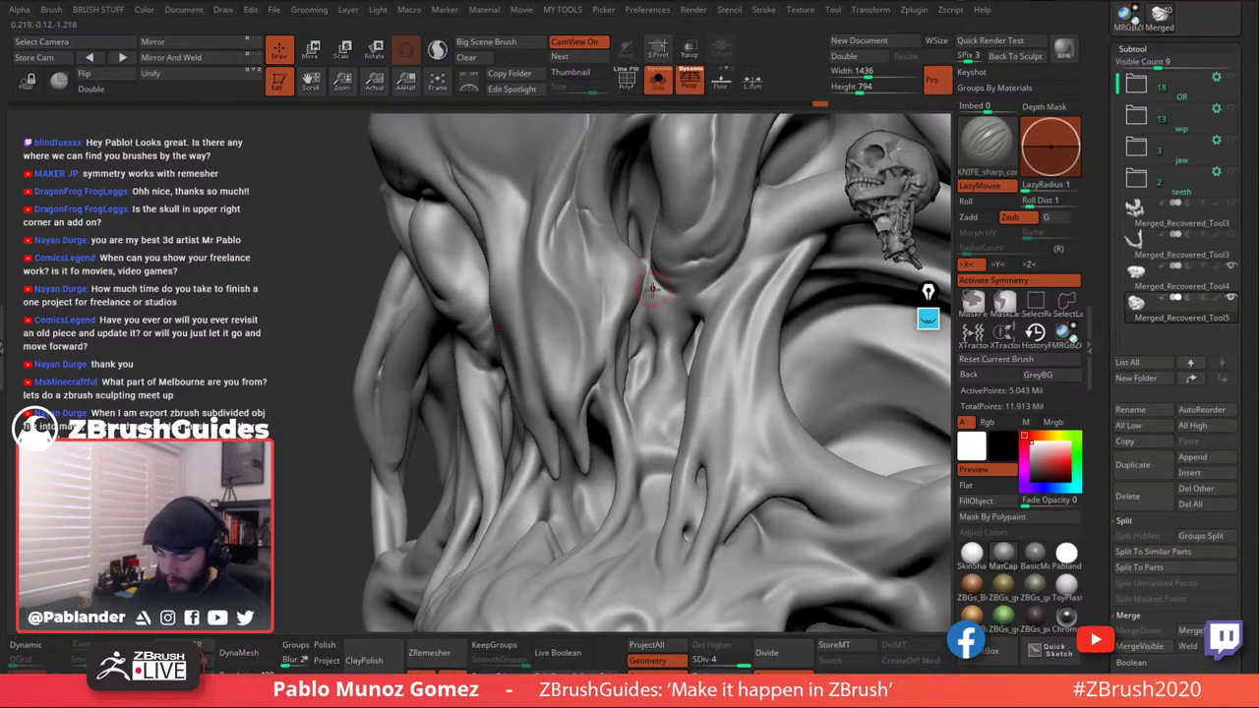
key(shift)
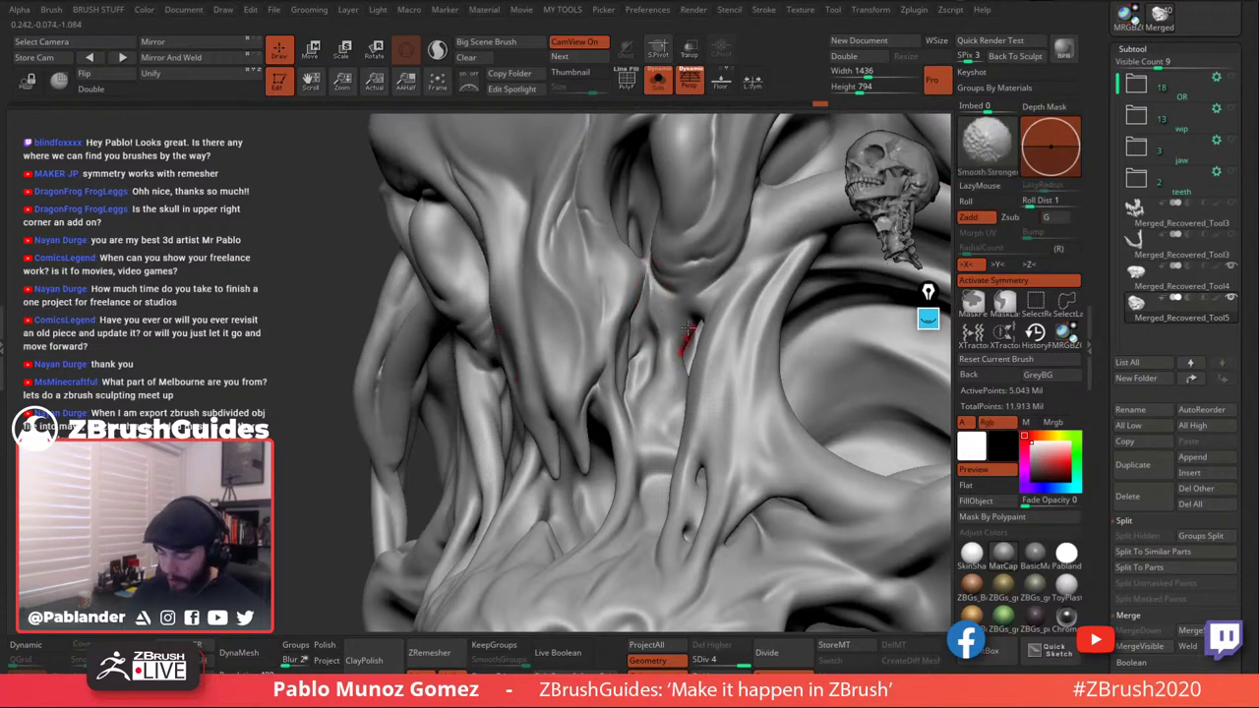
Sharpen and smooth the edges of the recessed hollow between the nasal ridge and the strand bordering the eye socket.
mouse_move(692, 325)
shift+mouse_down()
mouse_move(705, 294)
mouse_move(691, 297)
mouse_move(752, 264)
mouse_move(712, 285)
shift+mouse_up()
mouse_move(702, 294)
right_down()
mouse_move(666, 334)
mouse_move(679, 365)
mouse_move(694, 361)
right_up()
key(shift)
key(shift)
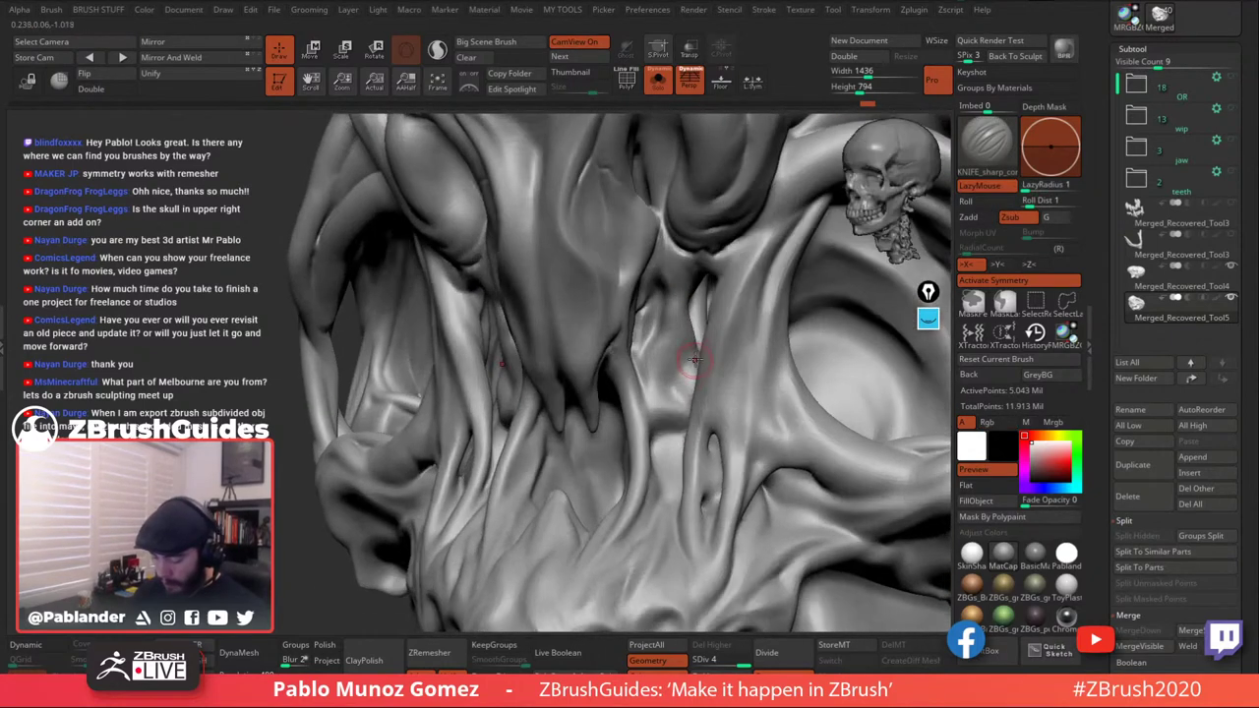
key(shift)
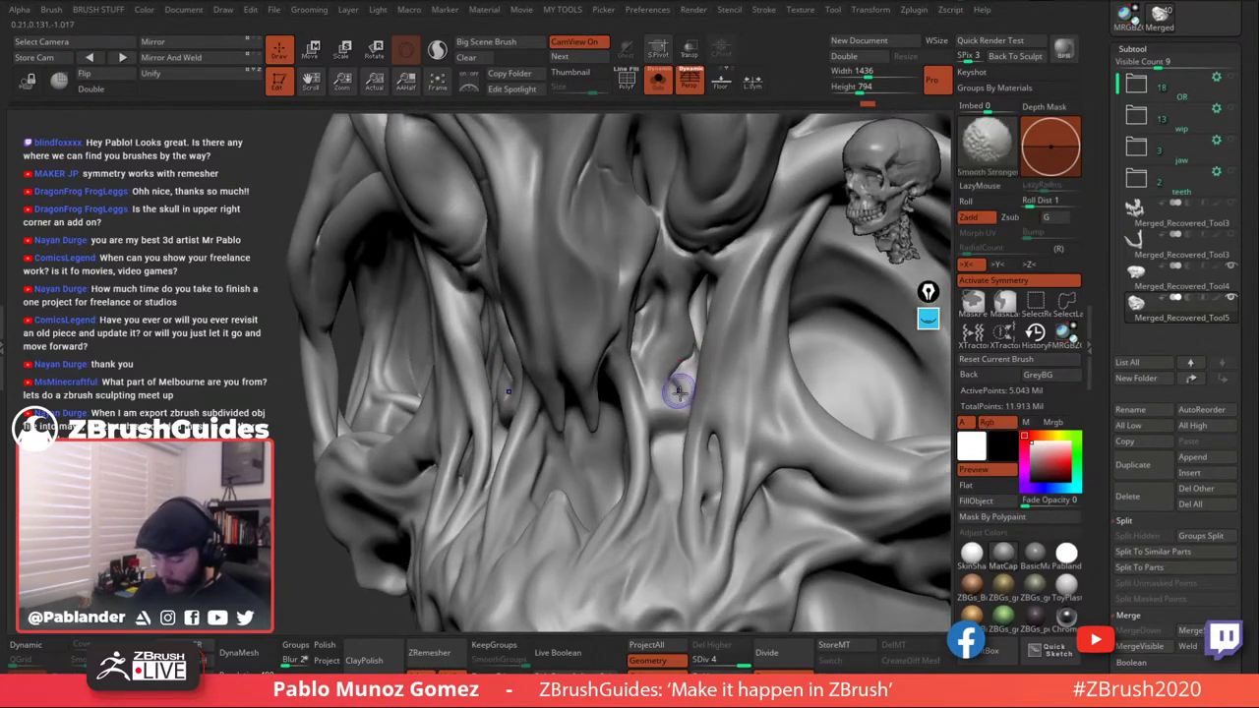
right_drag(688, 344, 650, 359)
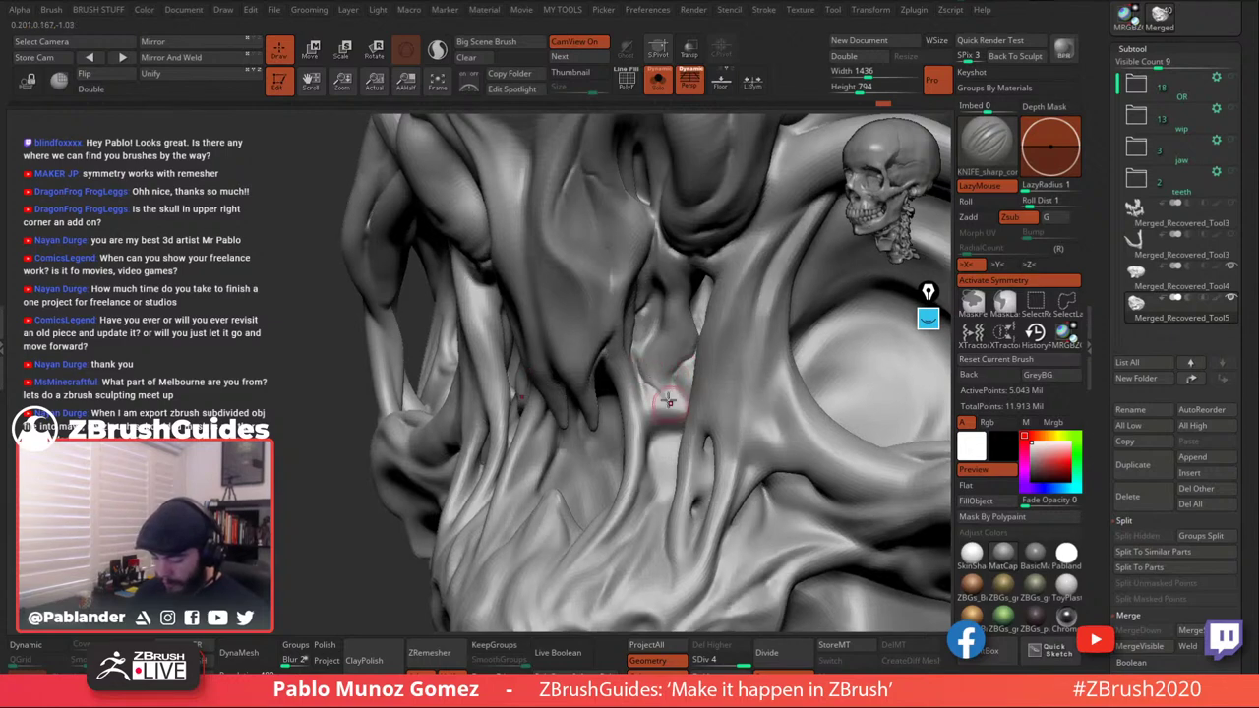
key(shift)
mouse_move(675, 394)
right_down()
mouse_move(718, 321)
mouse_move(687, 317)
right_up()
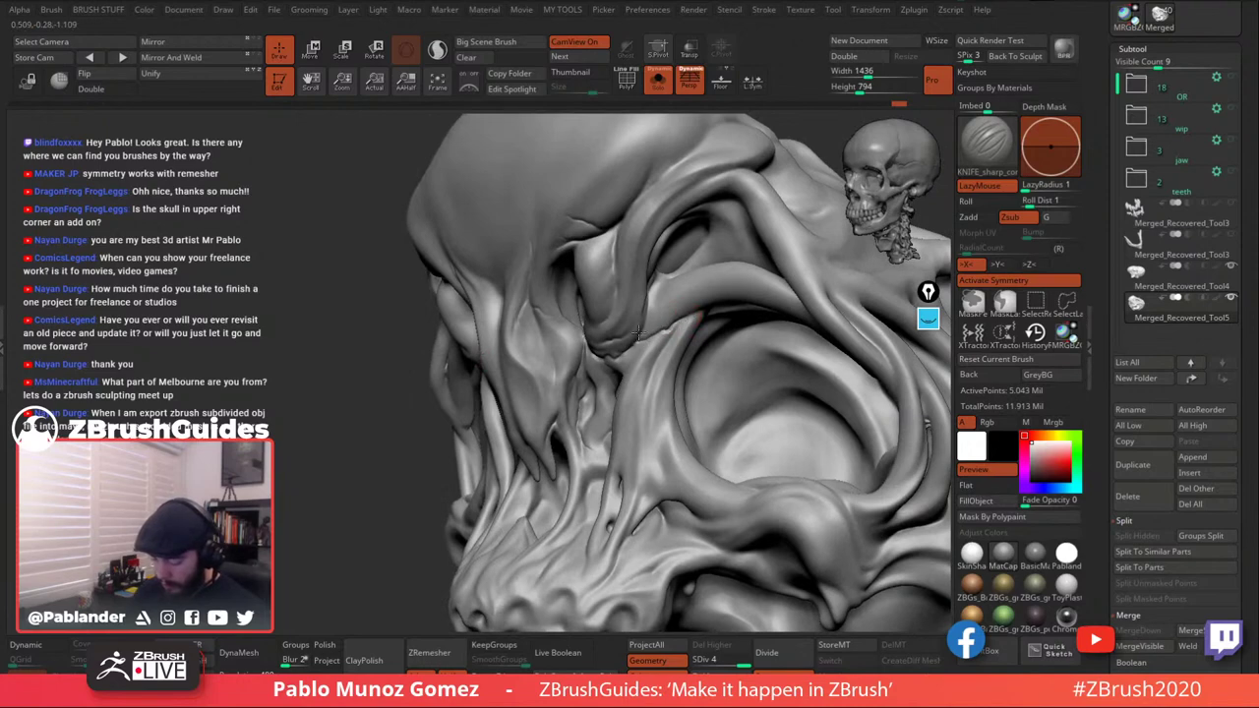
Carve creases where the inner eye socket strand joins the arched upper rim and continue them down the strand.
mouse_move(624, 350)
right_down()
mouse_move(645, 291)
mouse_move(661, 365)
right_up()
key(shift)
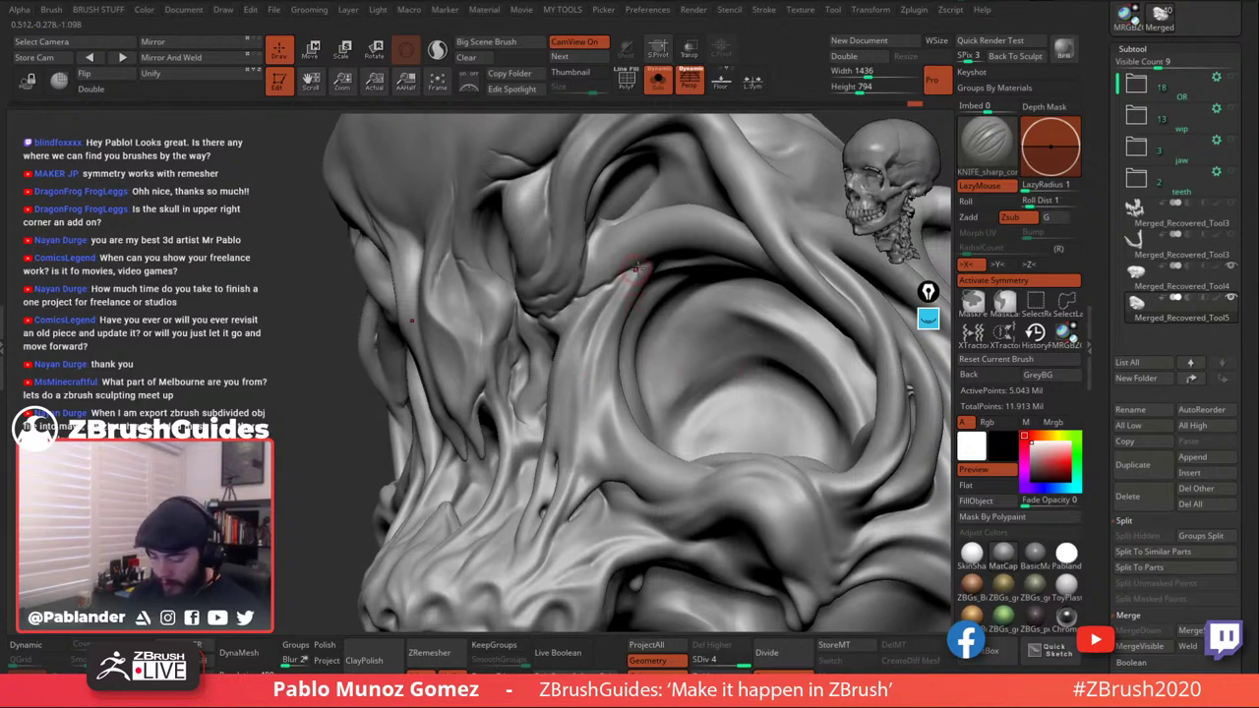
right_drag(636, 267, 657, 244)
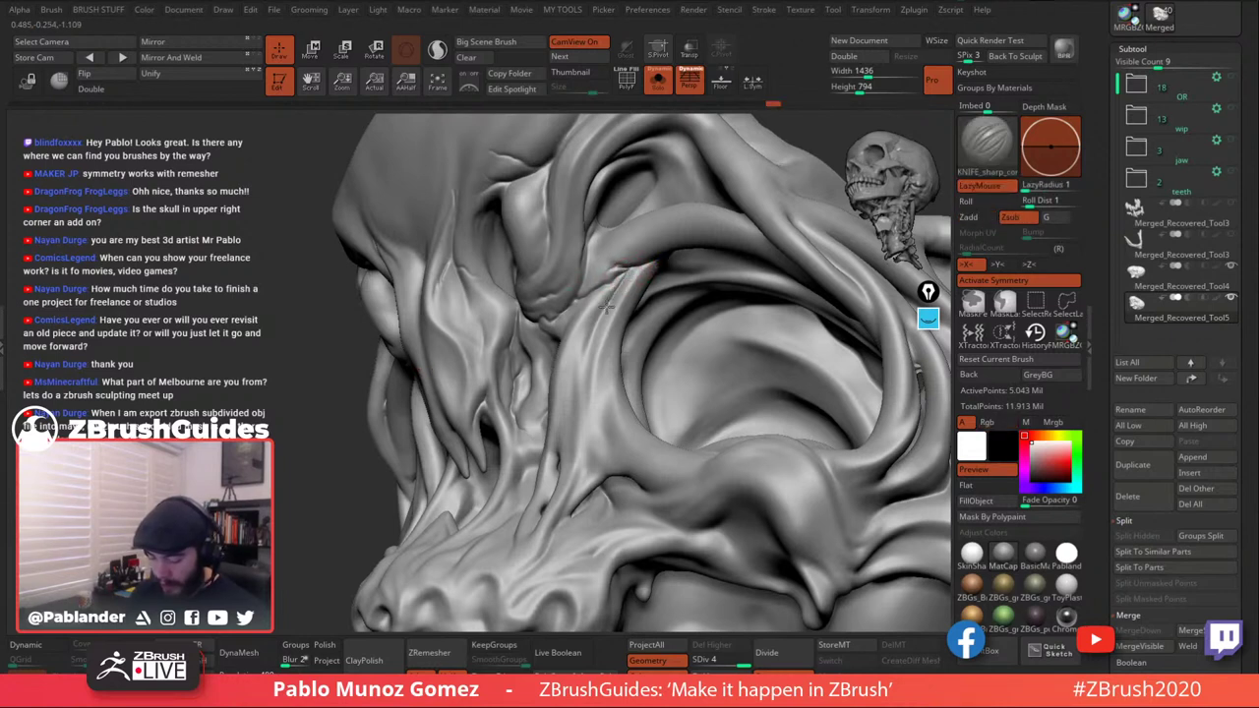
mouse_move(639, 388)
right_down()
mouse_move(593, 408)
mouse_move(617, 342)
right_up()
right_click(591, 410)
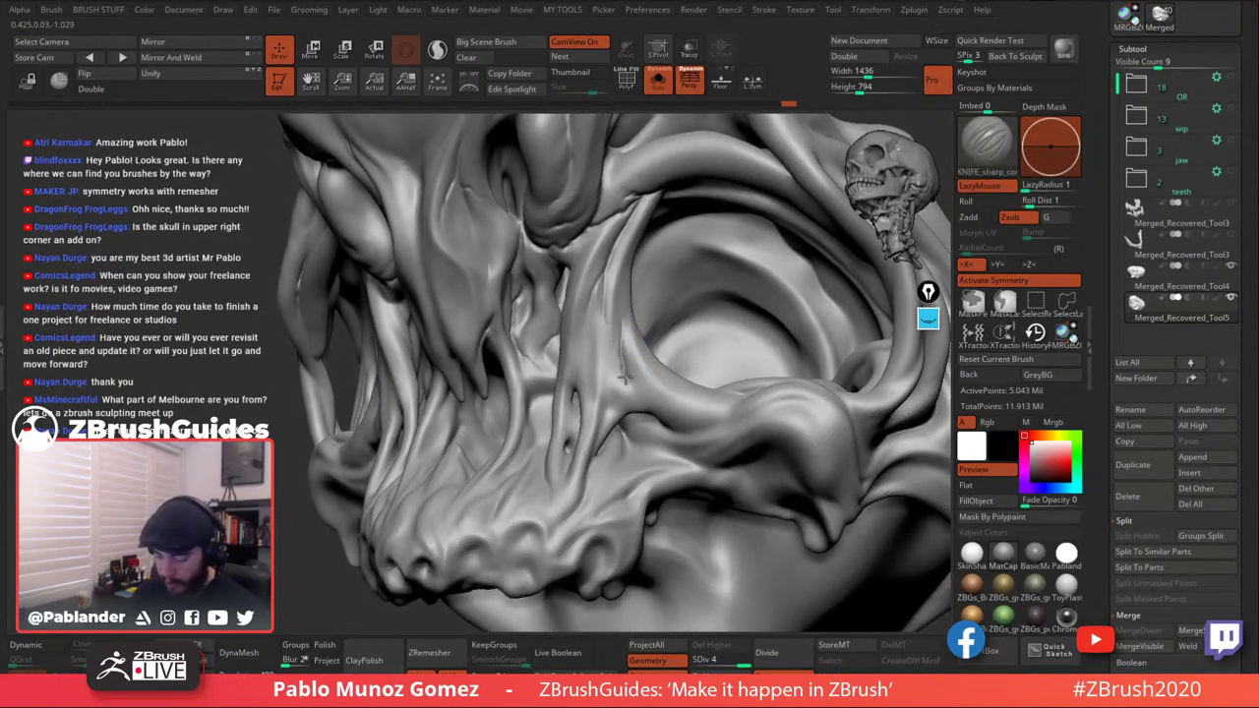
Define the slot-shaped opening at the base of the eye socket strand and the neighbouring upper jaw grooves, softening the strokes.
mouse_move(641, 371)
right_down()
mouse_move(612, 411)
mouse_move(583, 323)
right_up()
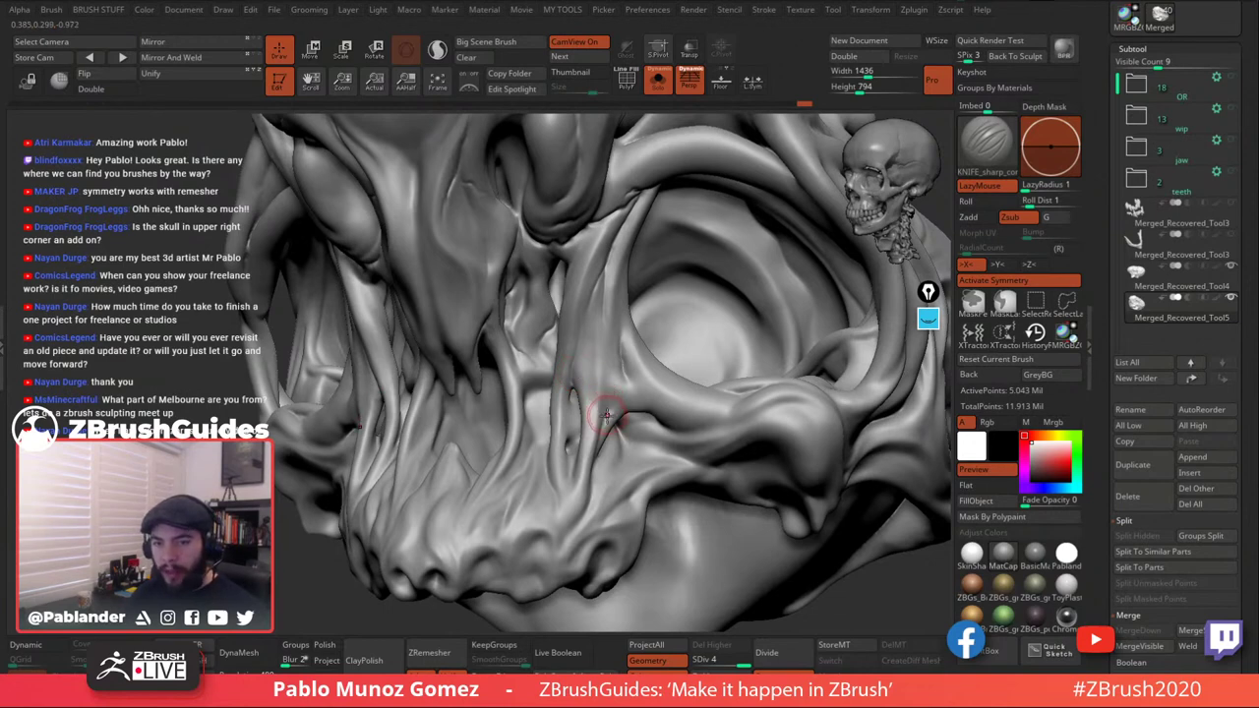
mouse_move(606, 392)
right_down()
mouse_move(580, 369)
mouse_move(595, 354)
right_up()
key(shift)
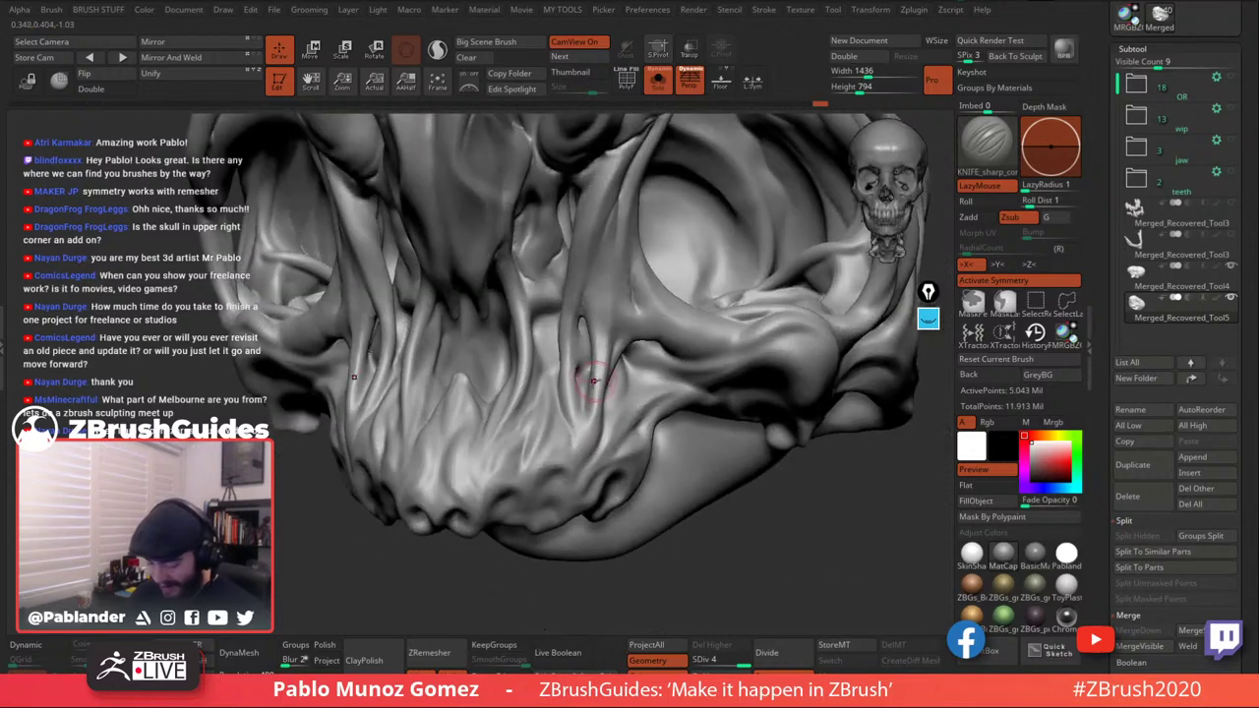
drag(578, 369, 581, 361)
key(shift)
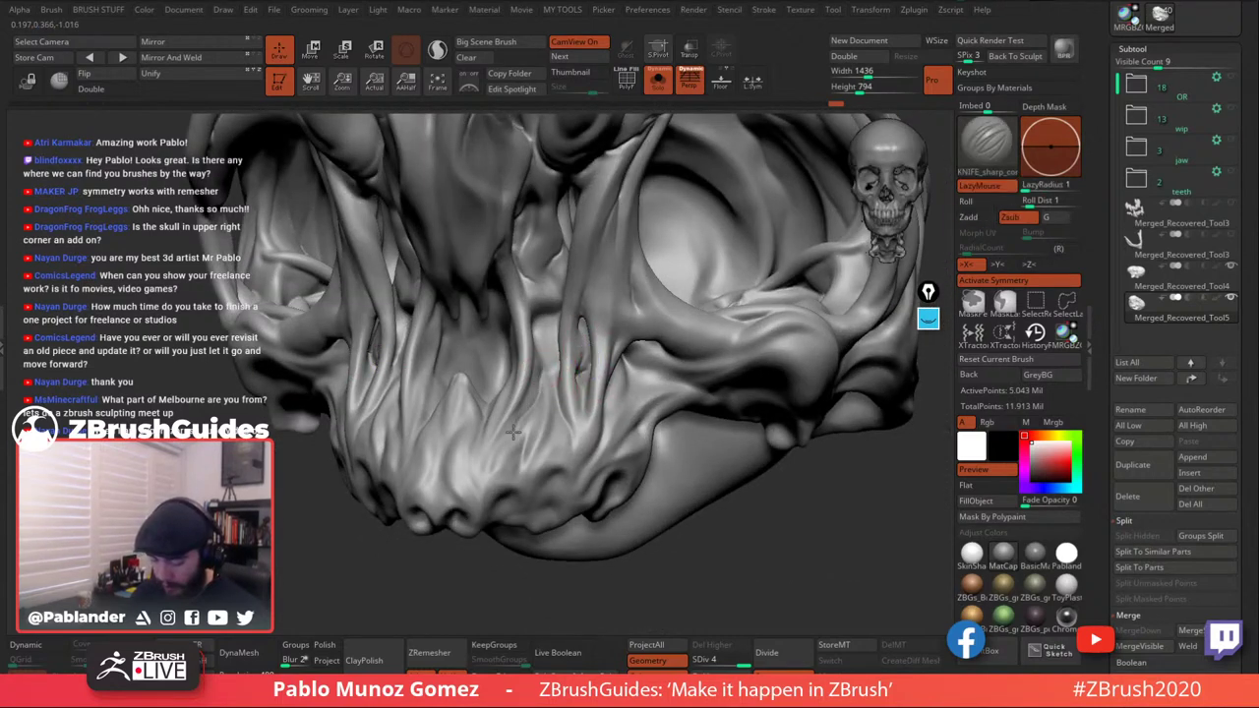
key(shift)
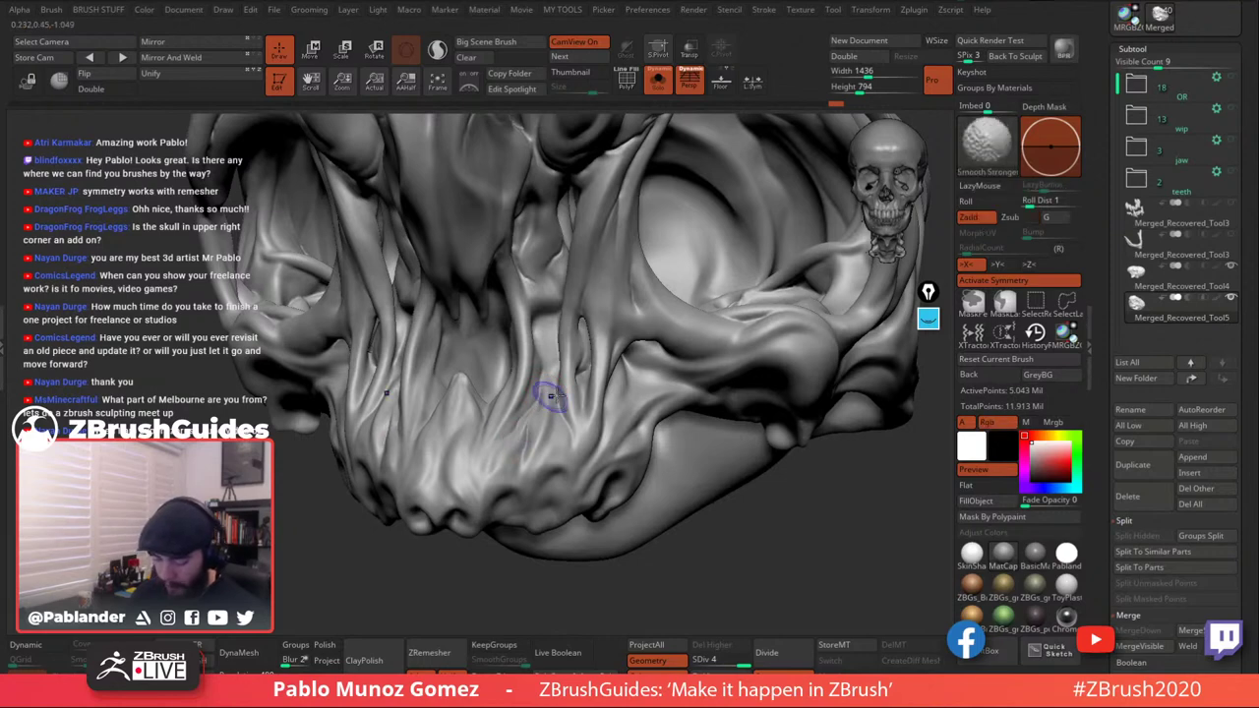
key(shift)
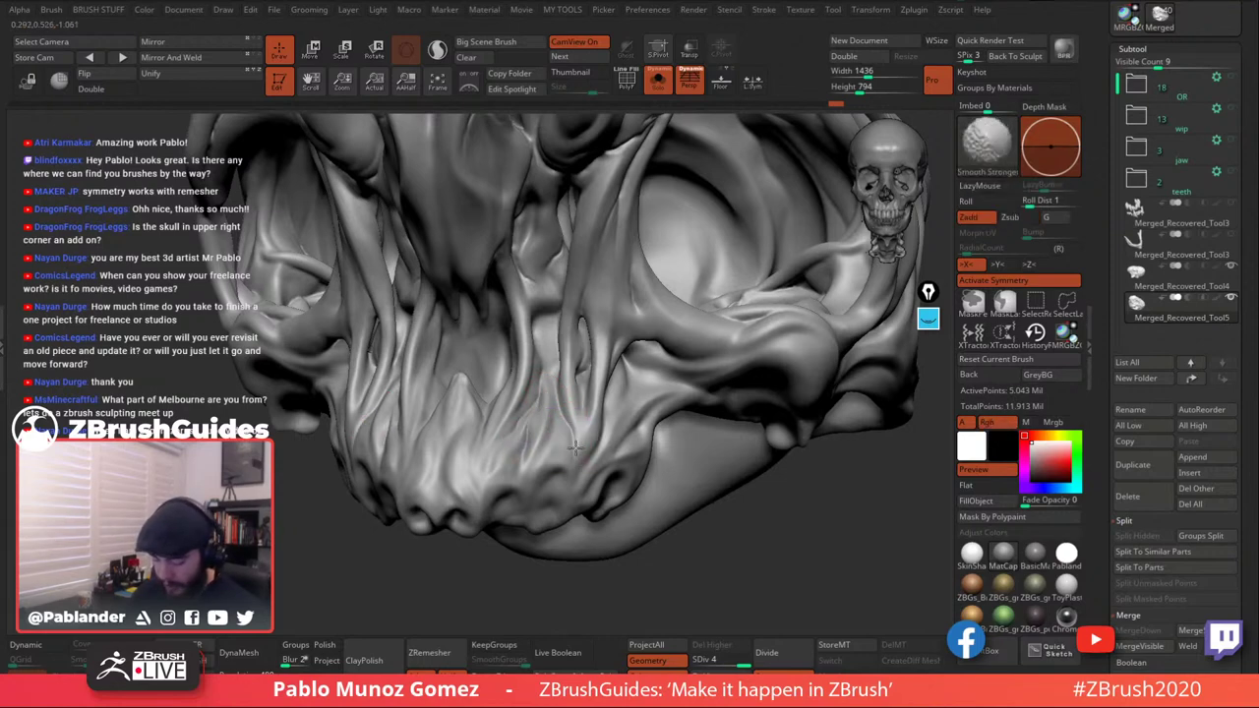
Carve small folds into the recess beneath the cheekbone beside the upper jaw strands and smooth them.
mouse_move(621, 419)
right_down()
mouse_move(578, 403)
mouse_move(639, 360)
right_up()
key(shift)
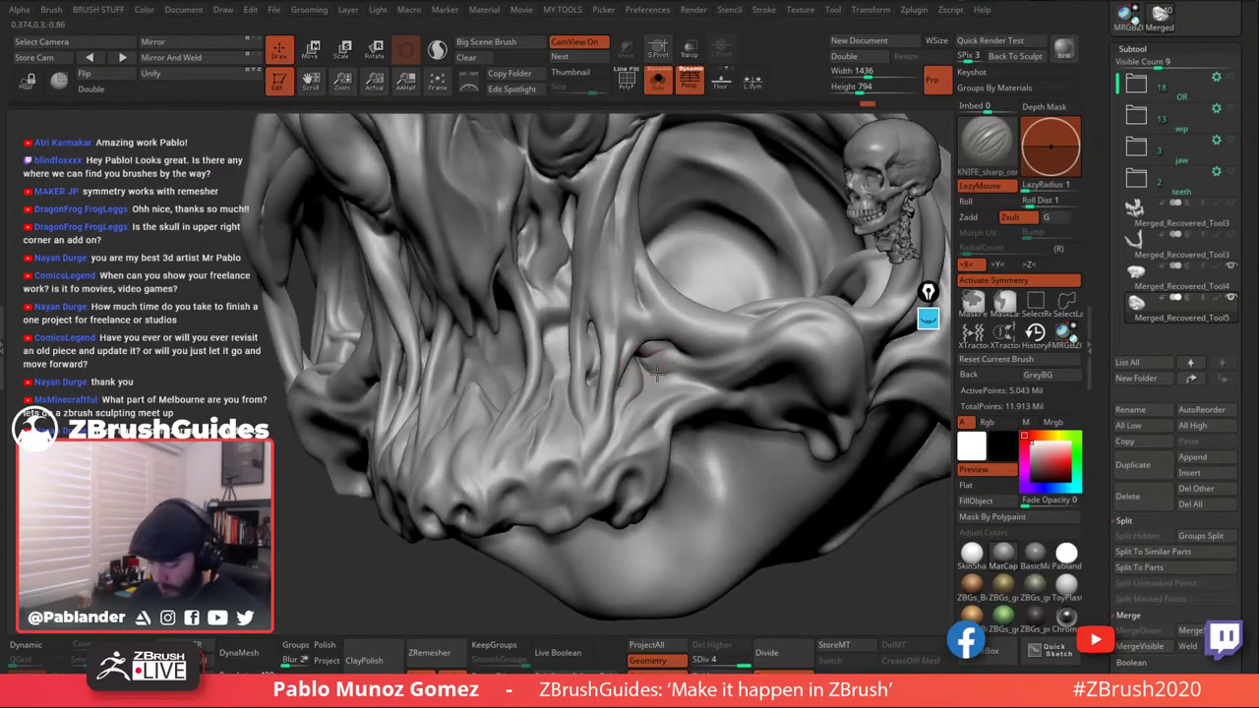
mouse_move(690, 371)
mouse_down()
mouse_move(737, 371)
mouse_move(730, 361)
mouse_move(744, 349)
mouse_up()
key(shift)
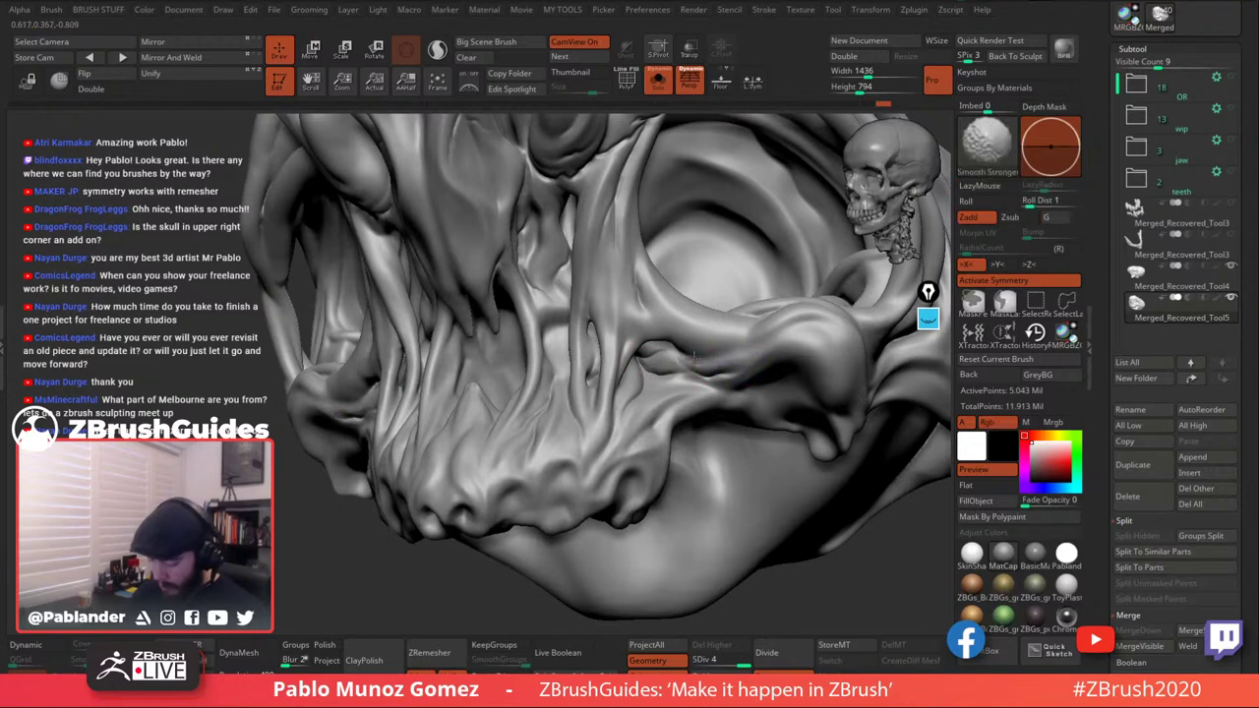
Refine the creases along the inner eye socket strand and the grooves running down to the upper jaw.
mouse_move(716, 373)
right_down()
mouse_move(612, 408)
mouse_move(673, 384)
mouse_move(596, 295)
mouse_move(593, 331)
mouse_move(609, 305)
mouse_move(682, 293)
right_up()
right_drag(616, 245, 609, 297)
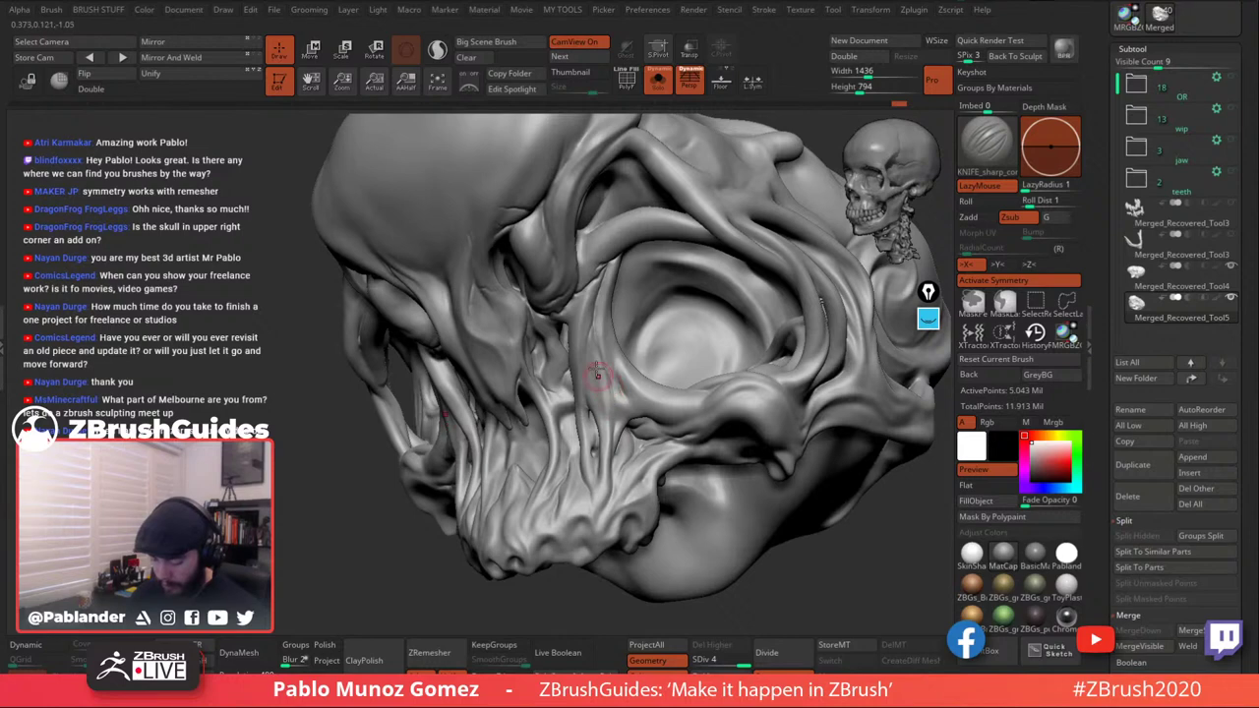
right_drag(596, 375, 602, 371)
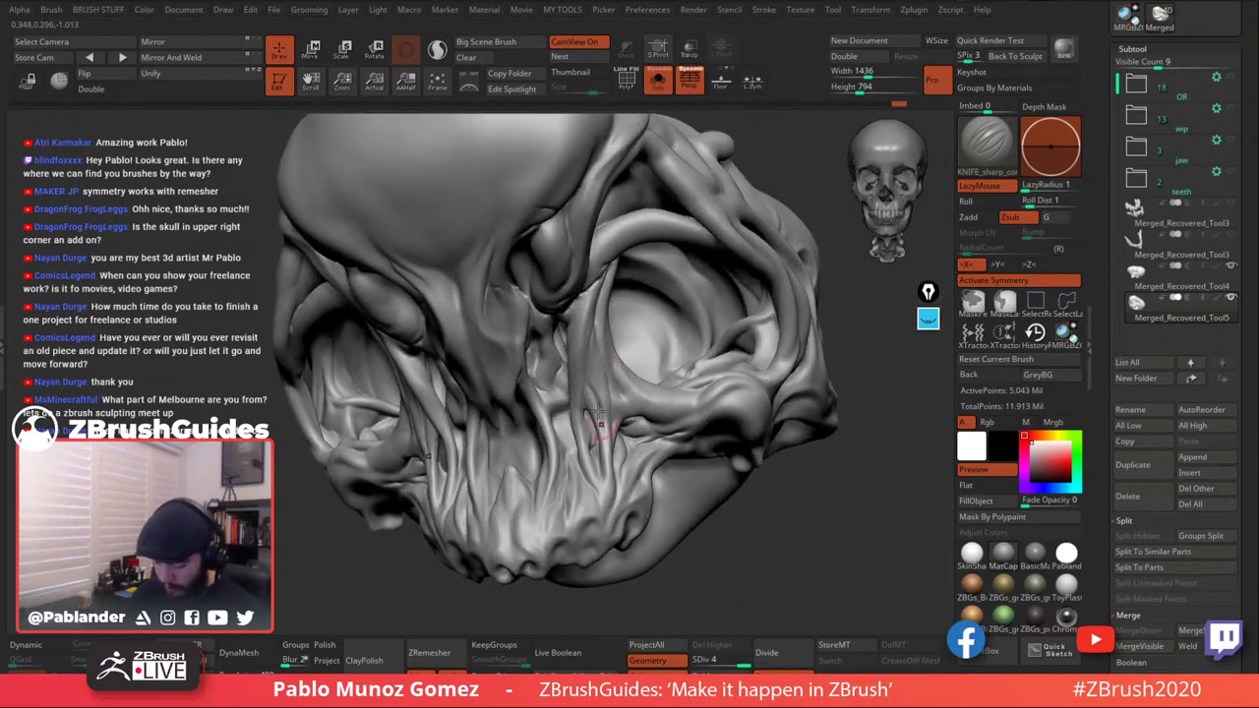
mouse_move(606, 431)
right_down()
mouse_move(645, 389)
mouse_move(565, 413)
right_up()
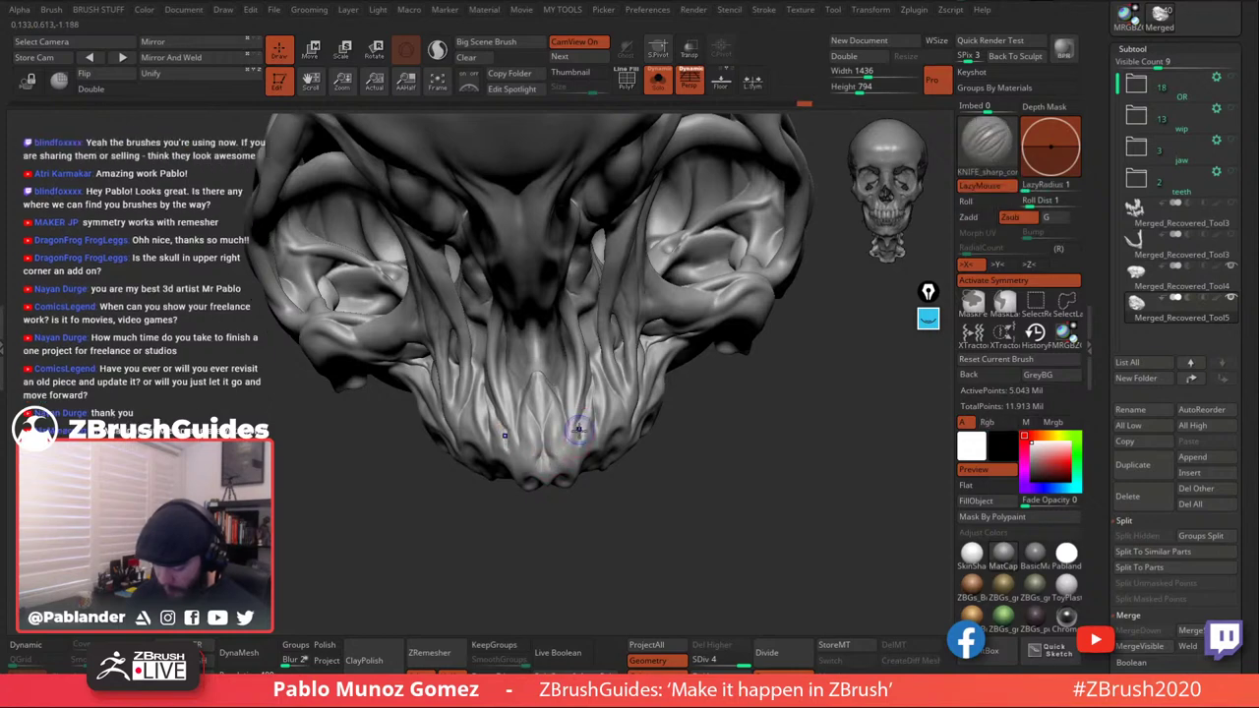
mouse_move(579, 431)
right_down()
mouse_move(612, 343)
mouse_move(580, 292)
right_up()
Touch up the creases on the side of the nasal ridge below the brow and soften them with smoothing strokes.
key(shift)
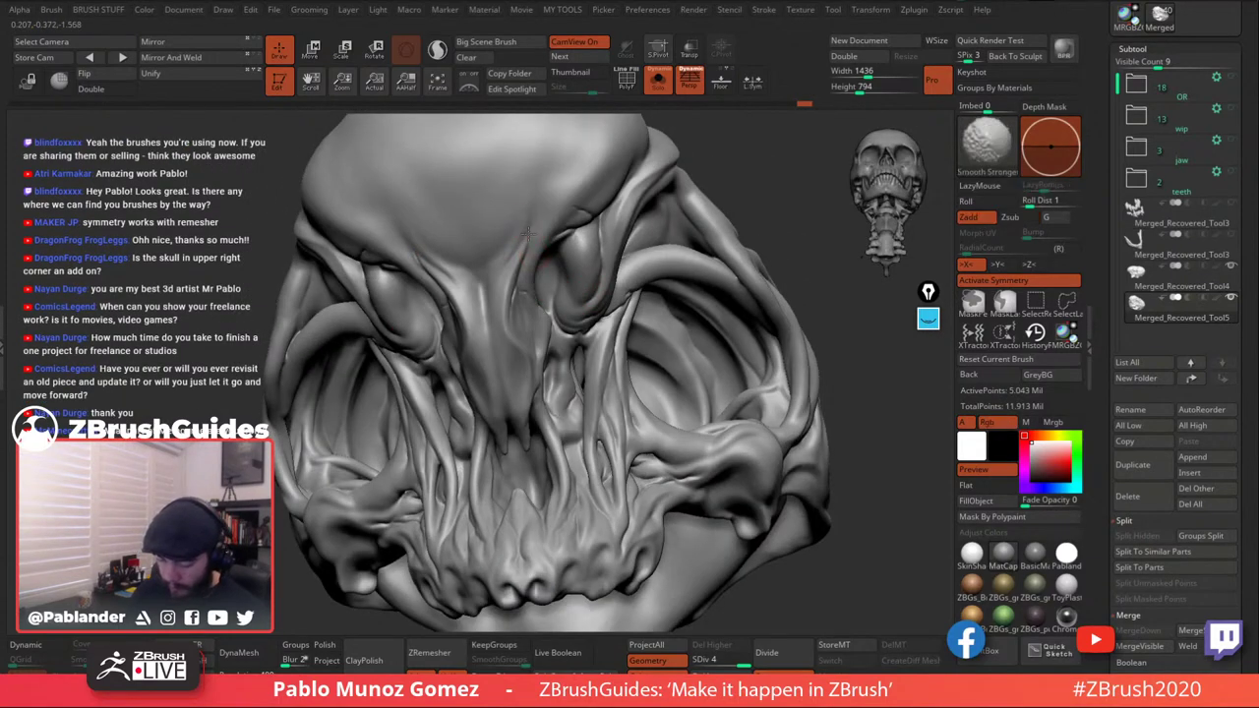
right_drag(529, 242, 523, 318)
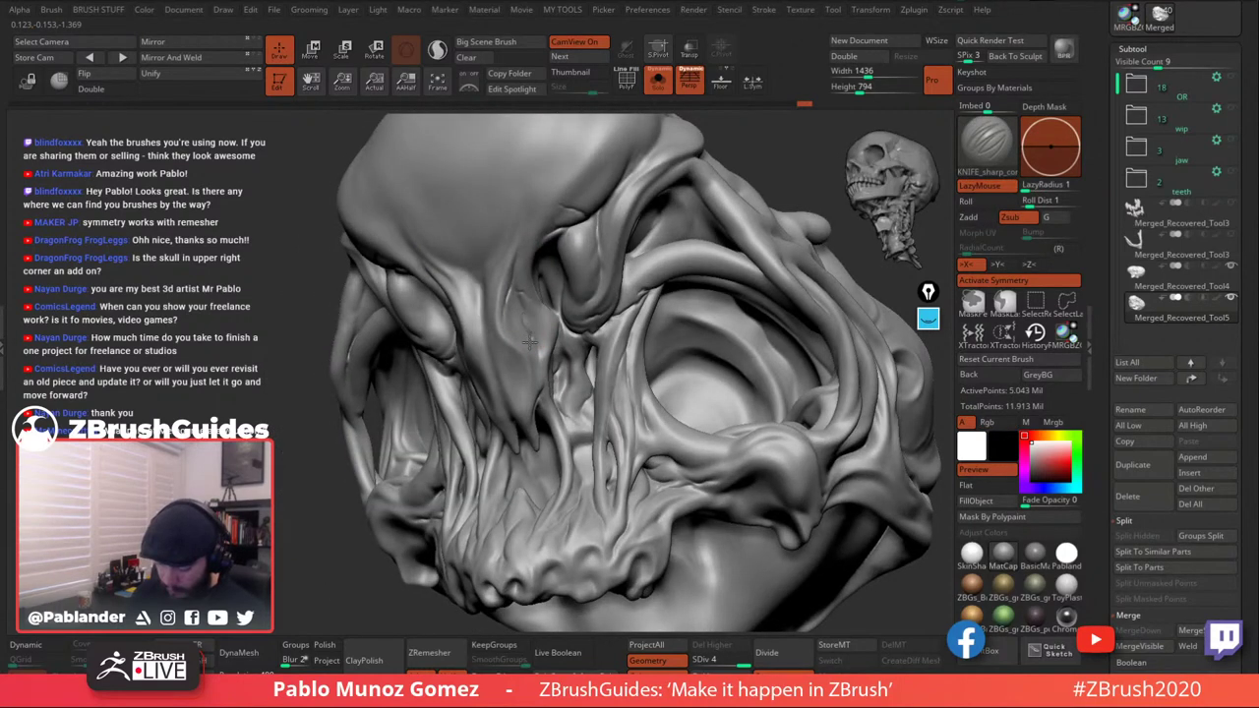
shift+drag(532, 349, 548, 344)
right_drag(548, 344, 524, 335)
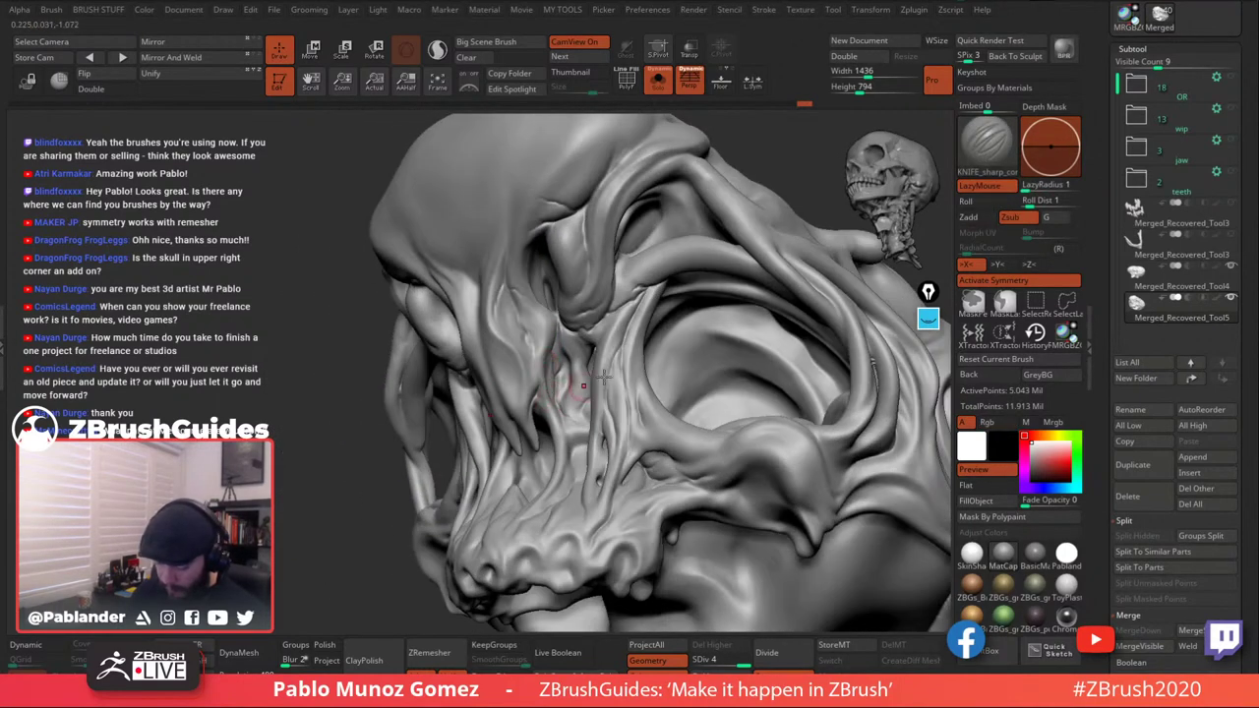
Sharpen the crease under the outer brow fold along the arched strand above the eye socket and smooth it.
right_drag(603, 376, 610, 297)
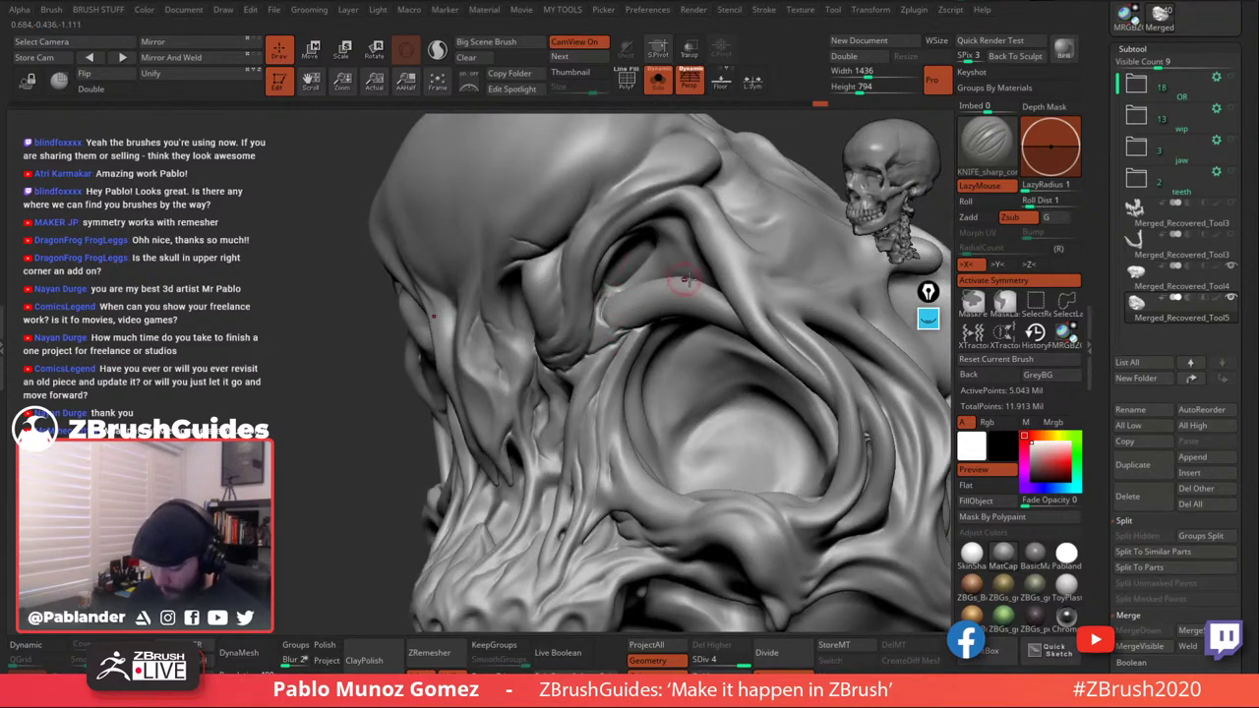
right_drag(718, 258, 677, 259)
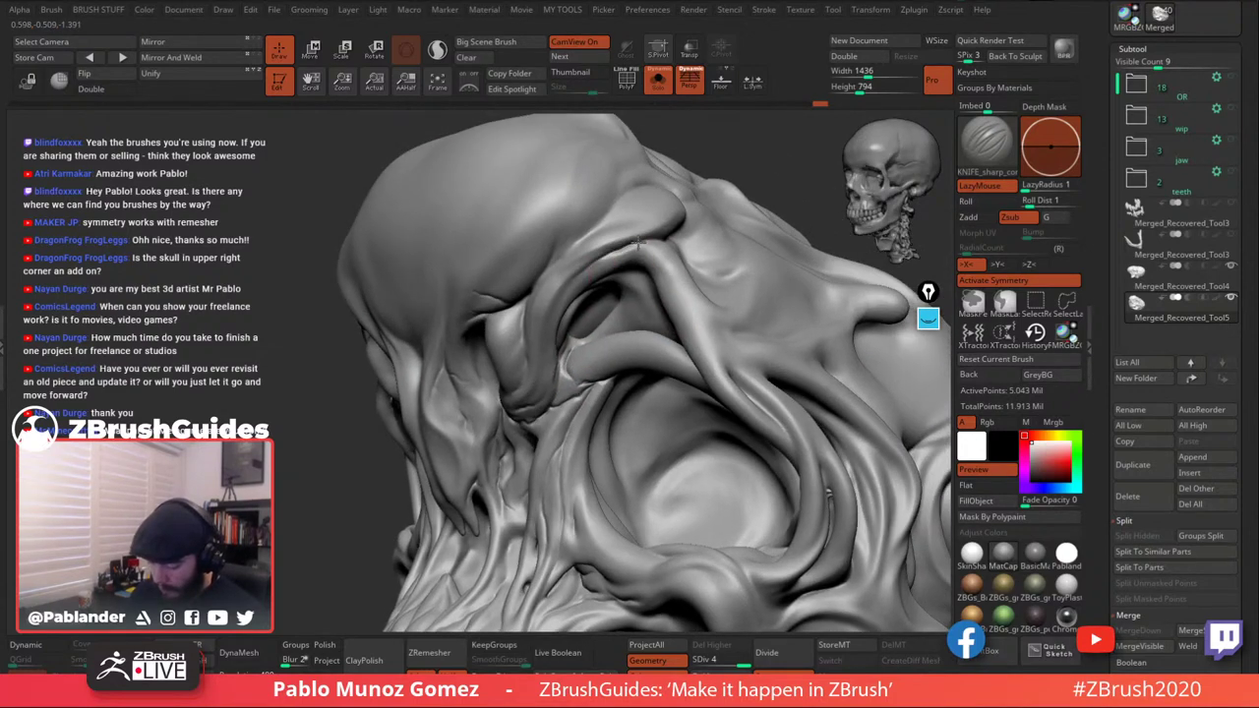
key(shift)
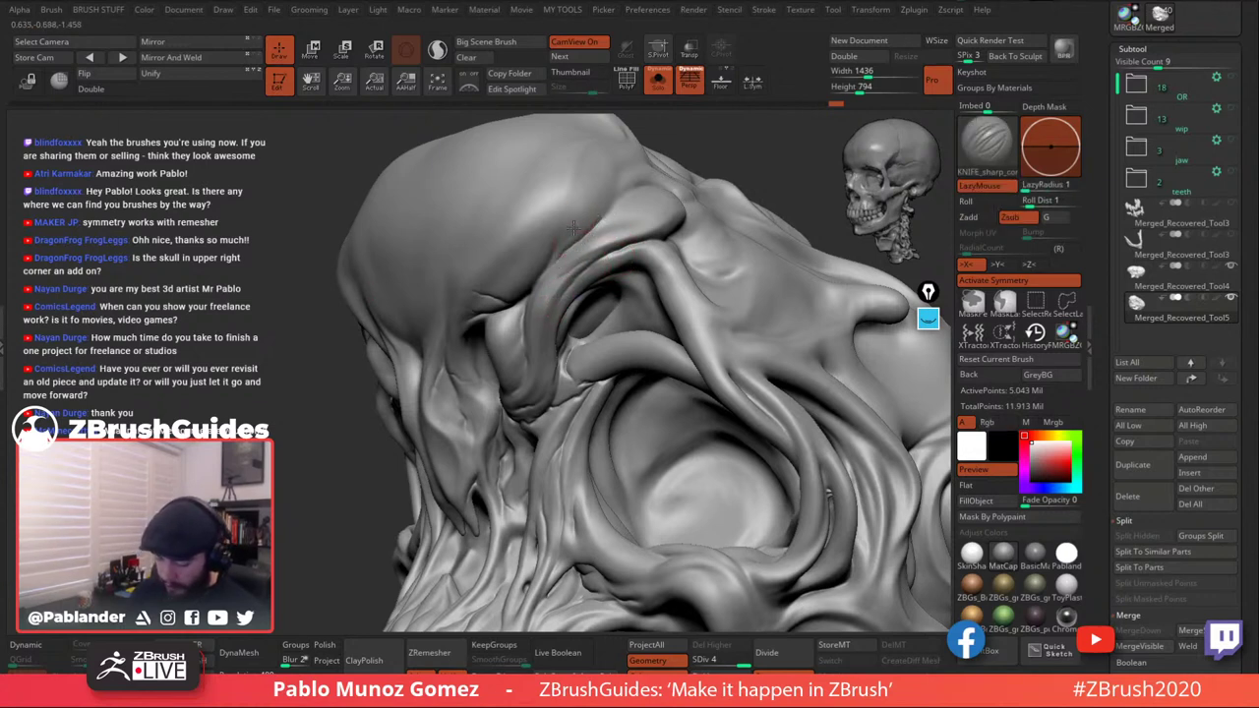
key(shift)
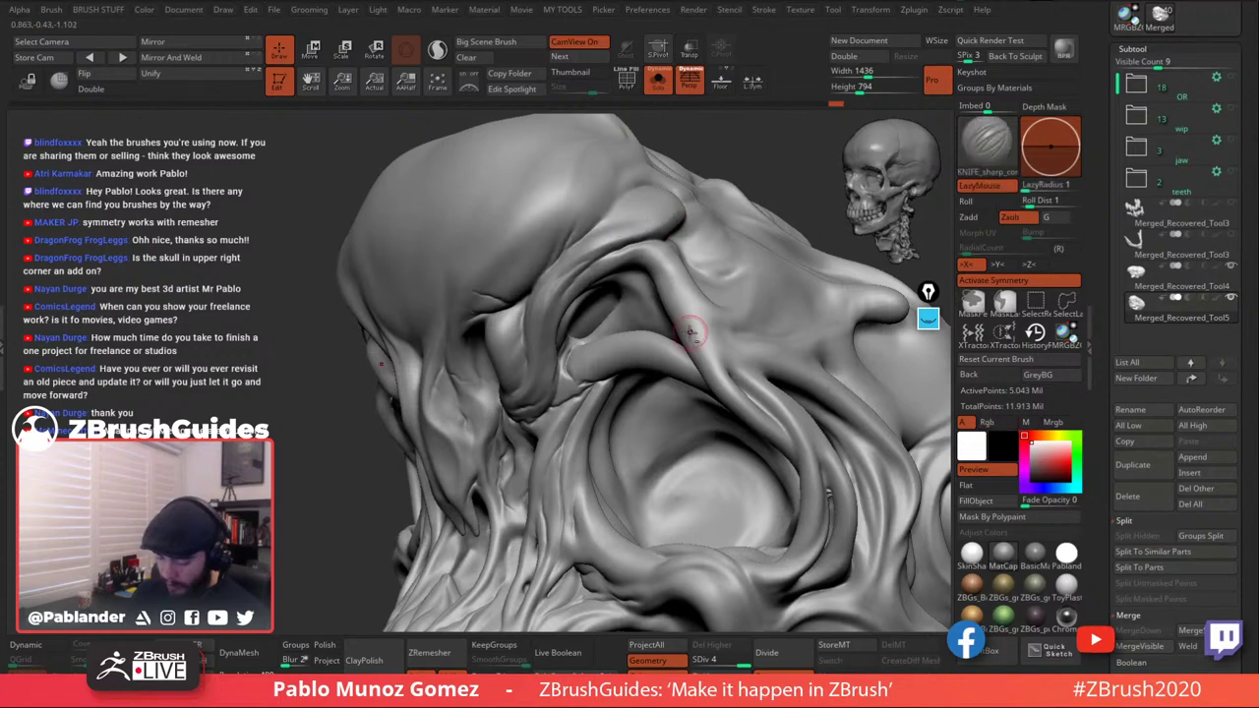
Carve and smooth the edges where the temple ridge merges into the strands crossing above the eye socket.
mouse_move(695, 329)
ctrl+right_down()
mouse_move(702, 365)
mouse_move(748, 351)
mouse_move(713, 381)
mouse_move(689, 325)
mouse_move(685, 385)
mouse_move(640, 369)
mouse_move(691, 362)
ctrl+right_up()
drag(691, 358, 681, 254)
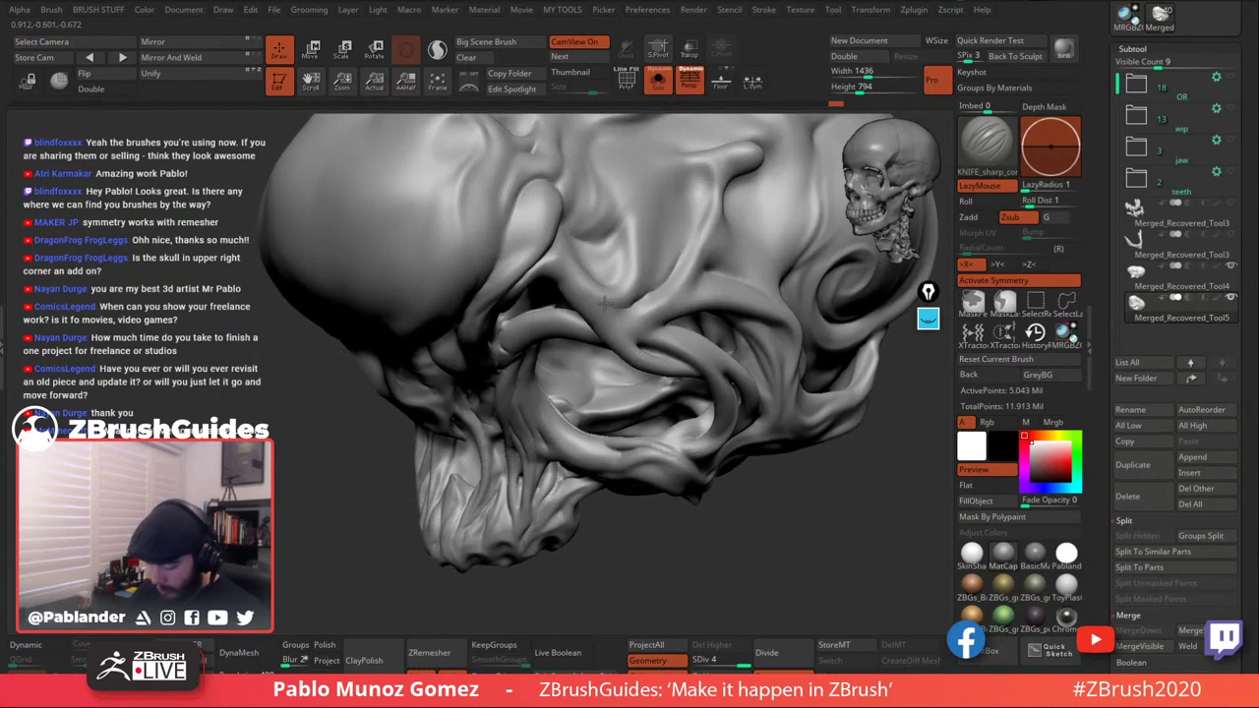
key(shift)
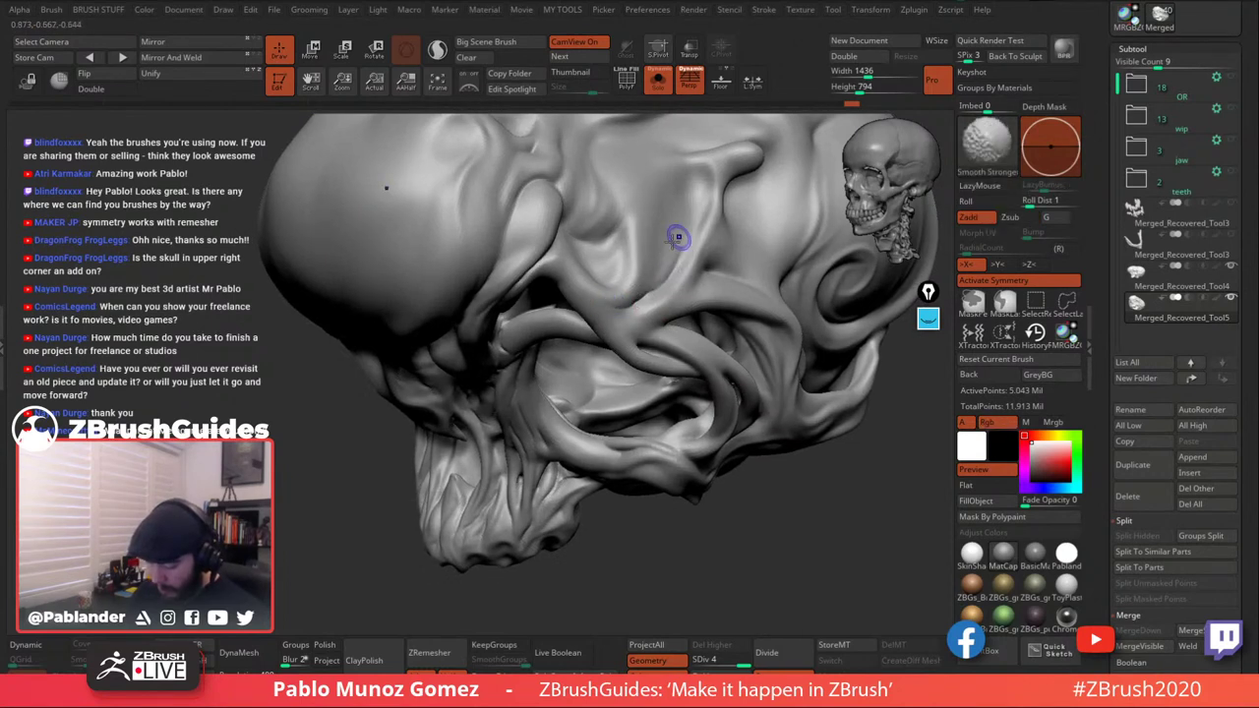
drag(647, 293, 660, 260)
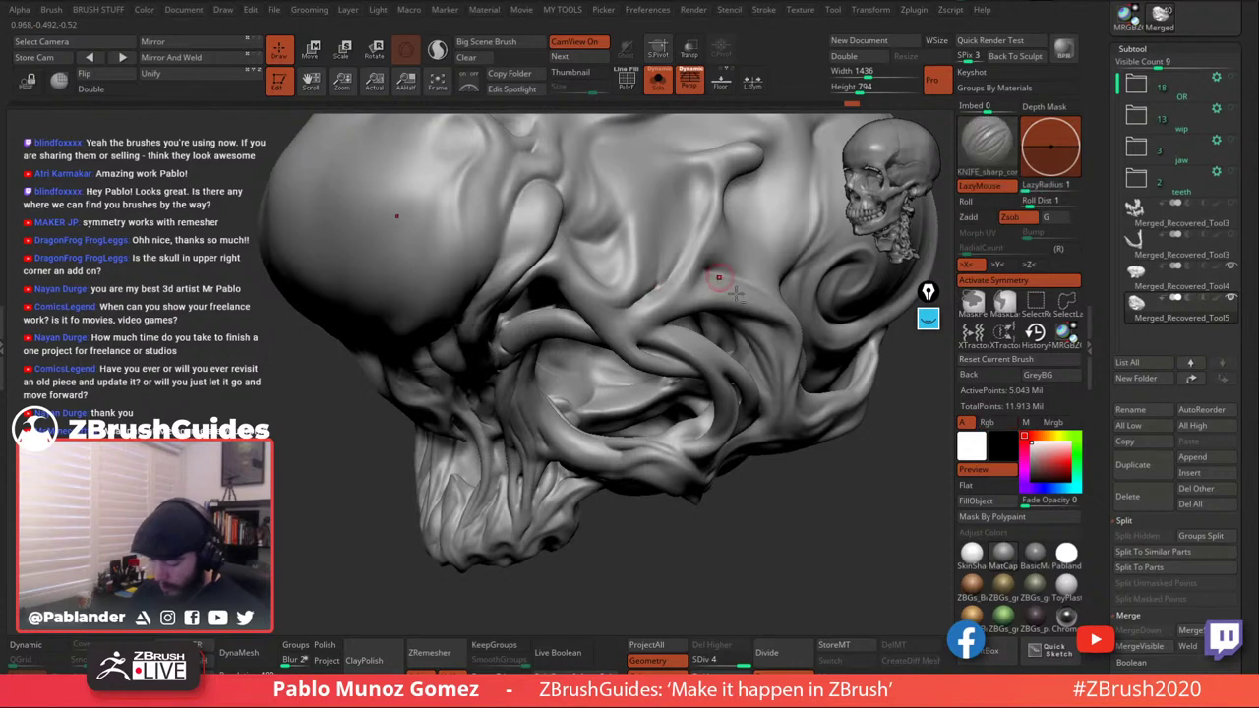
Smooth the brow fold and carve a sharp crease along the temple ridge in front of the spiral.
mouse_move(724, 278)
right_down()
mouse_move(618, 303)
mouse_move(664, 295)
mouse_move(666, 279)
mouse_move(667, 289)
right_up()
key(shift)
shift+drag(659, 303, 650, 322)
right_drag(649, 321, 652, 276)
mouse_move(630, 356)
mouse_down()
mouse_move(617, 372)
mouse_move(627, 394)
mouse_up()
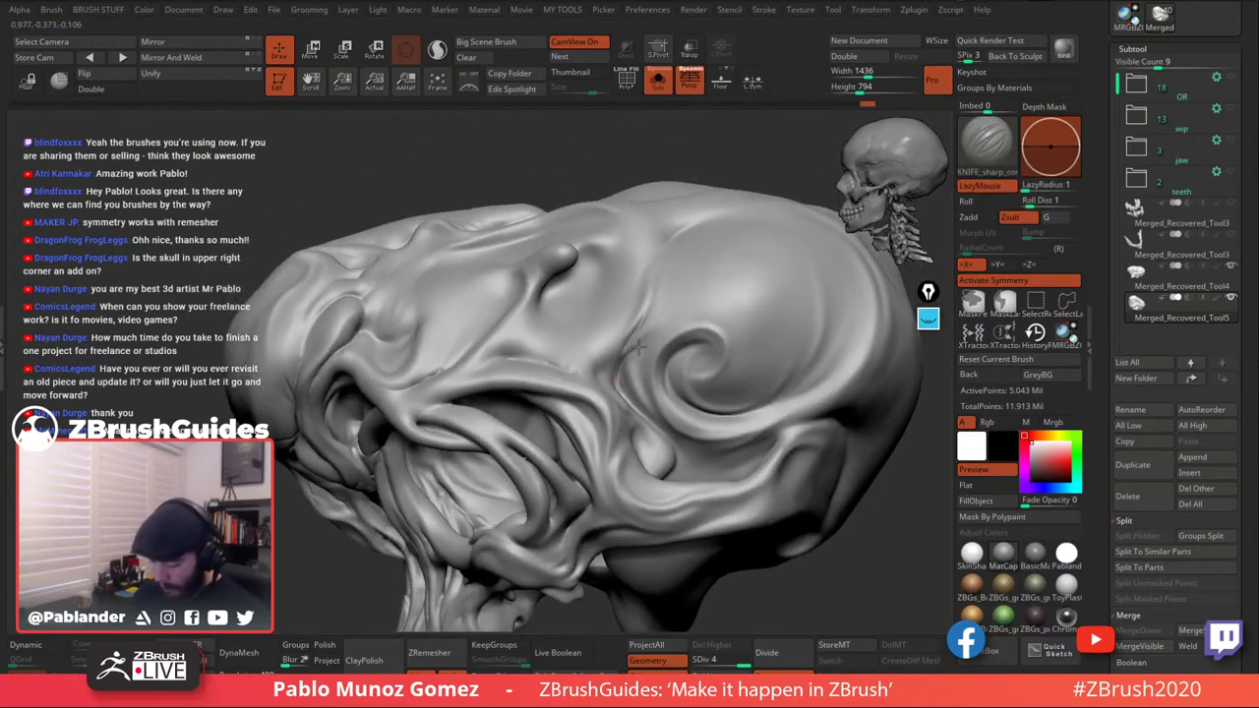
drag(651, 333, 671, 306)
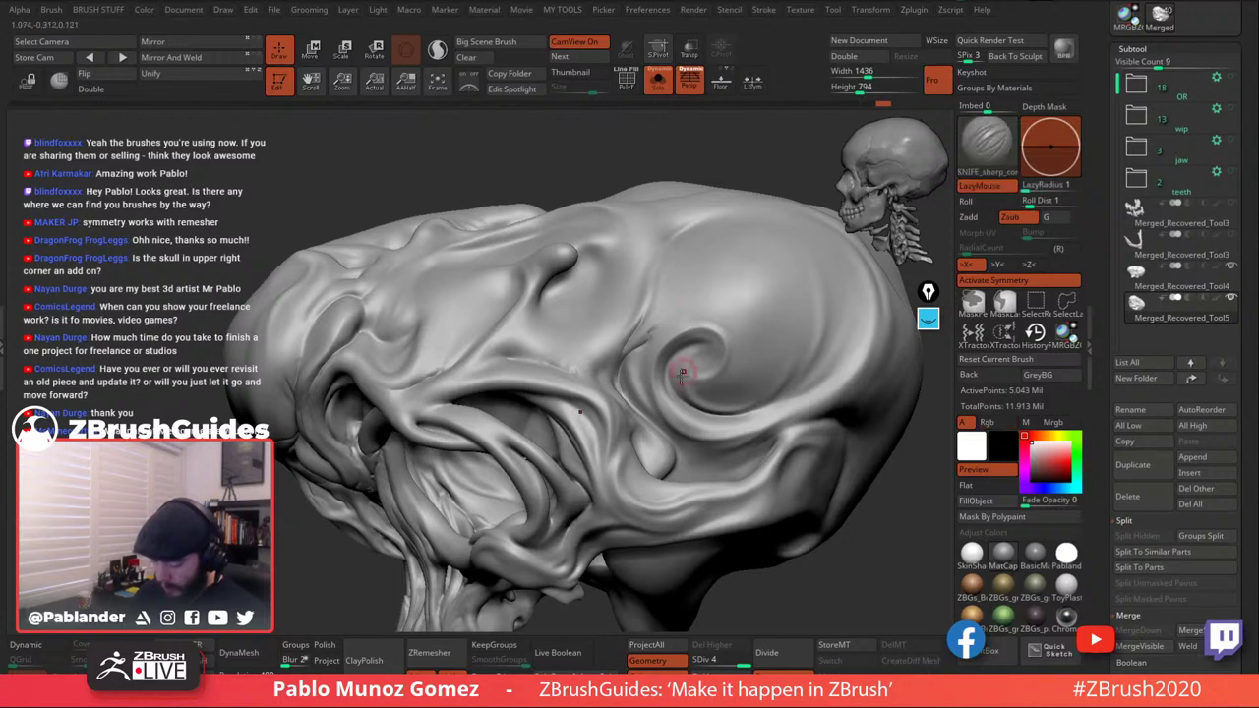
Sharpen the groove curving beneath the temple spiral and smooth its trailing end.
mouse_move(676, 394)
mouse_down()
mouse_move(693, 407)
mouse_move(734, 388)
mouse_move(698, 403)
mouse_up()
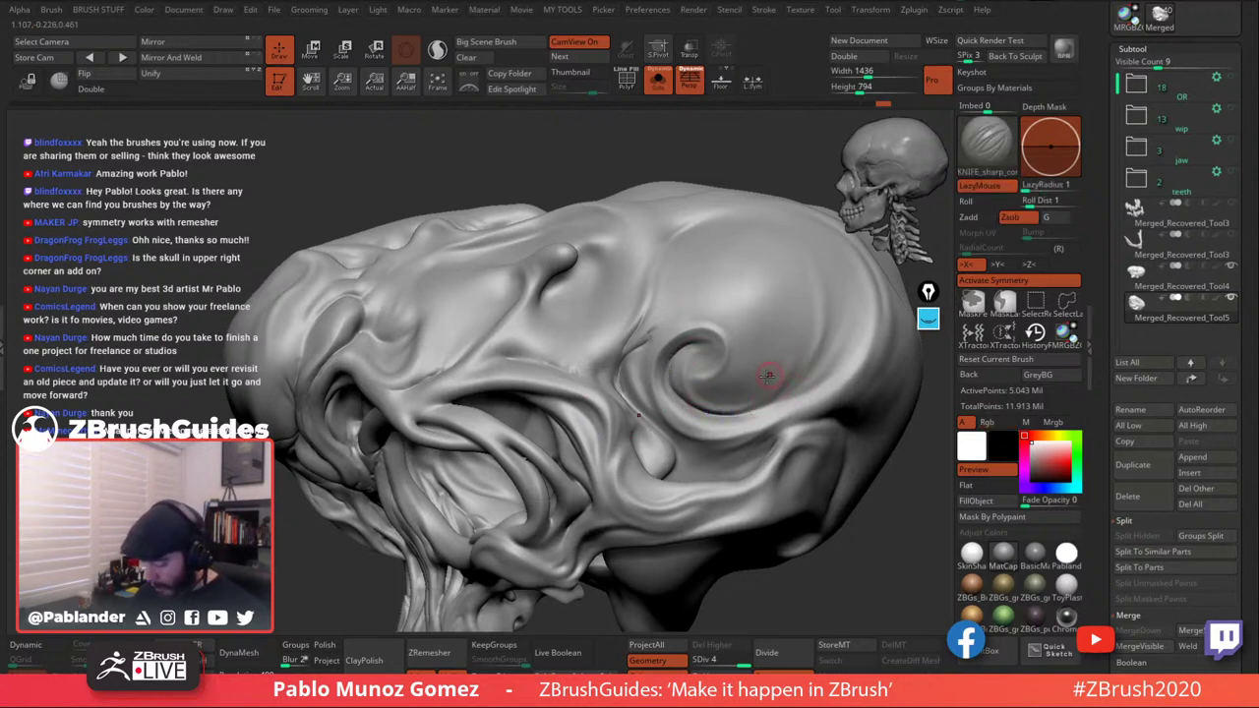
key(shift)
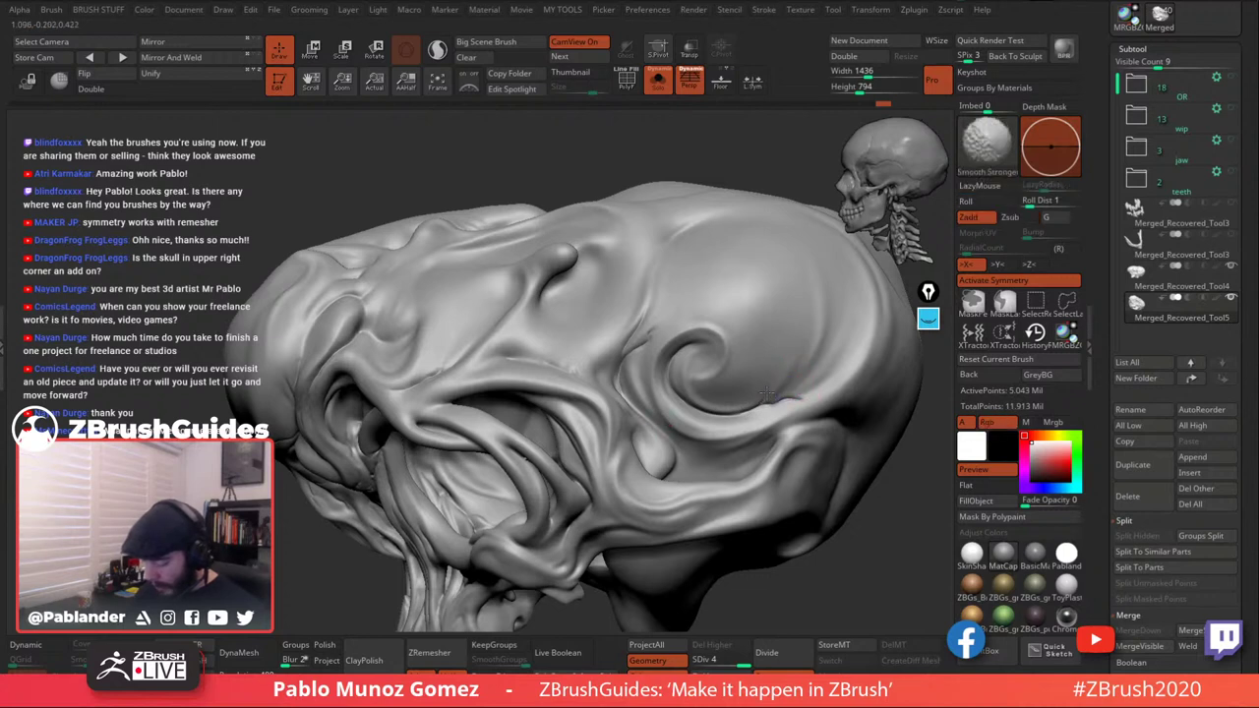
shift+drag(795, 395, 819, 390)
alt+right_drag(789, 439, 769, 387)
key(shift)
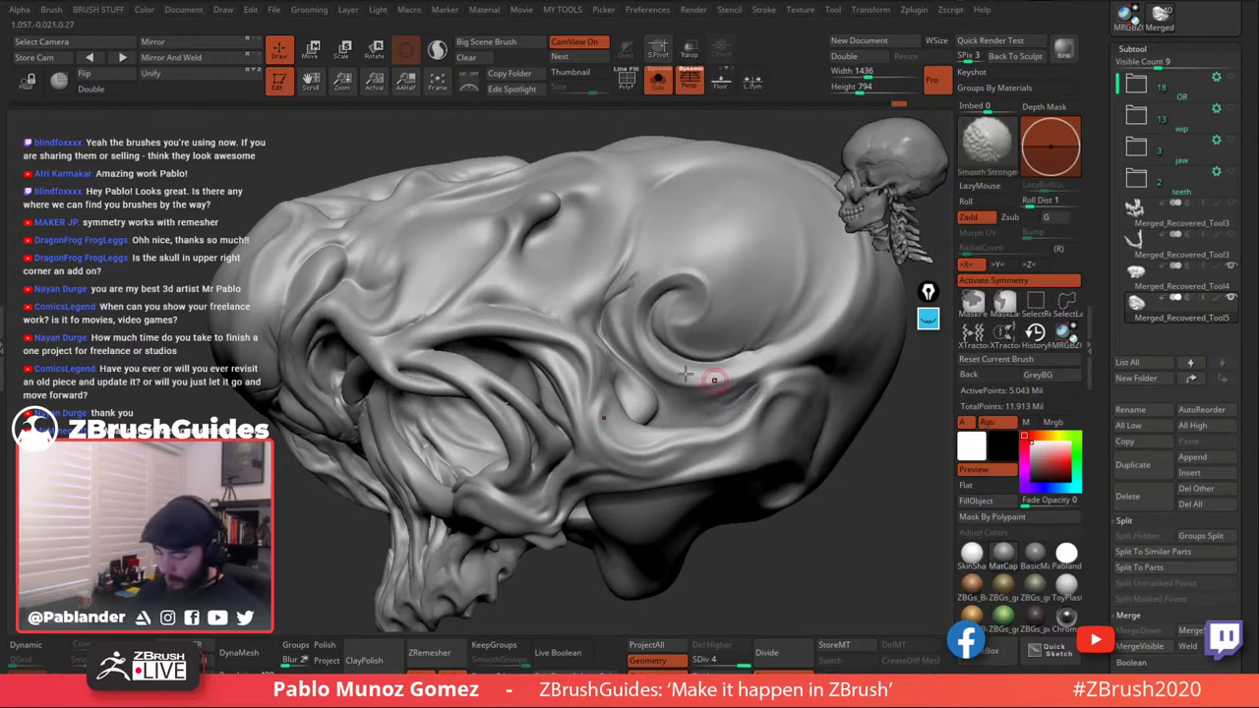
Cut creases around the rounded bulge below the temple spiral and soften them with smoothing strokes.
right_drag(712, 371, 611, 387)
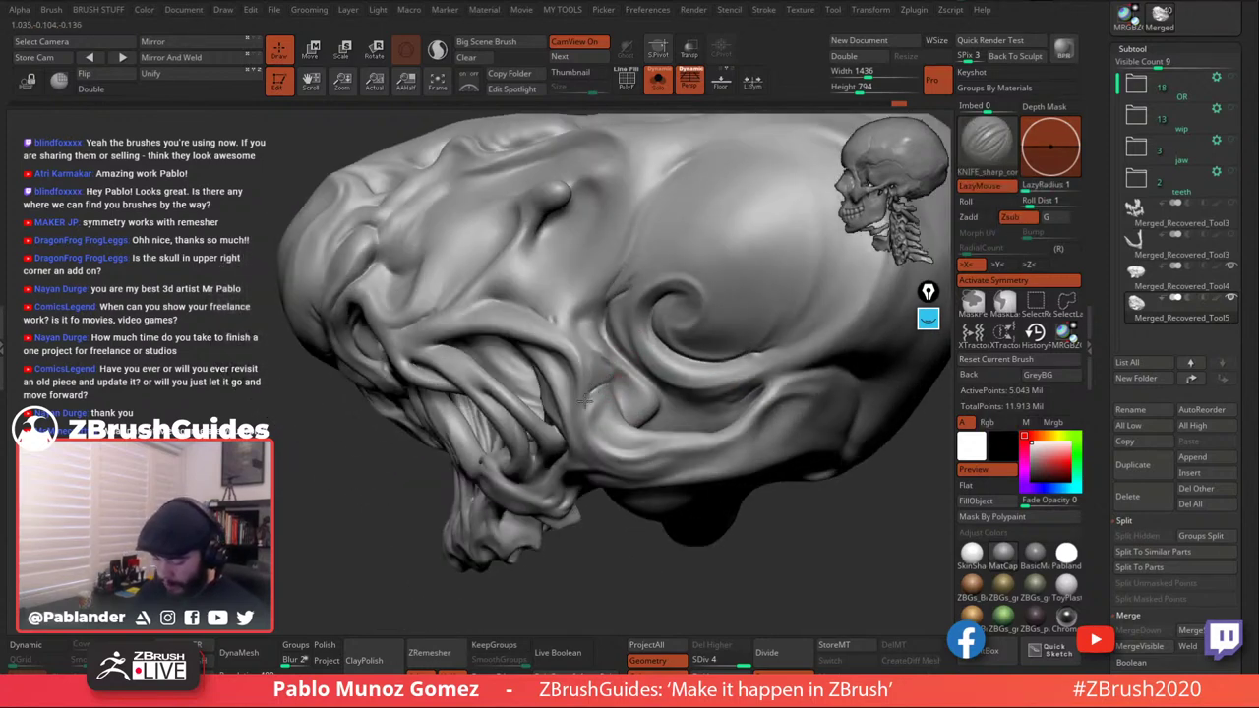
key(shift)
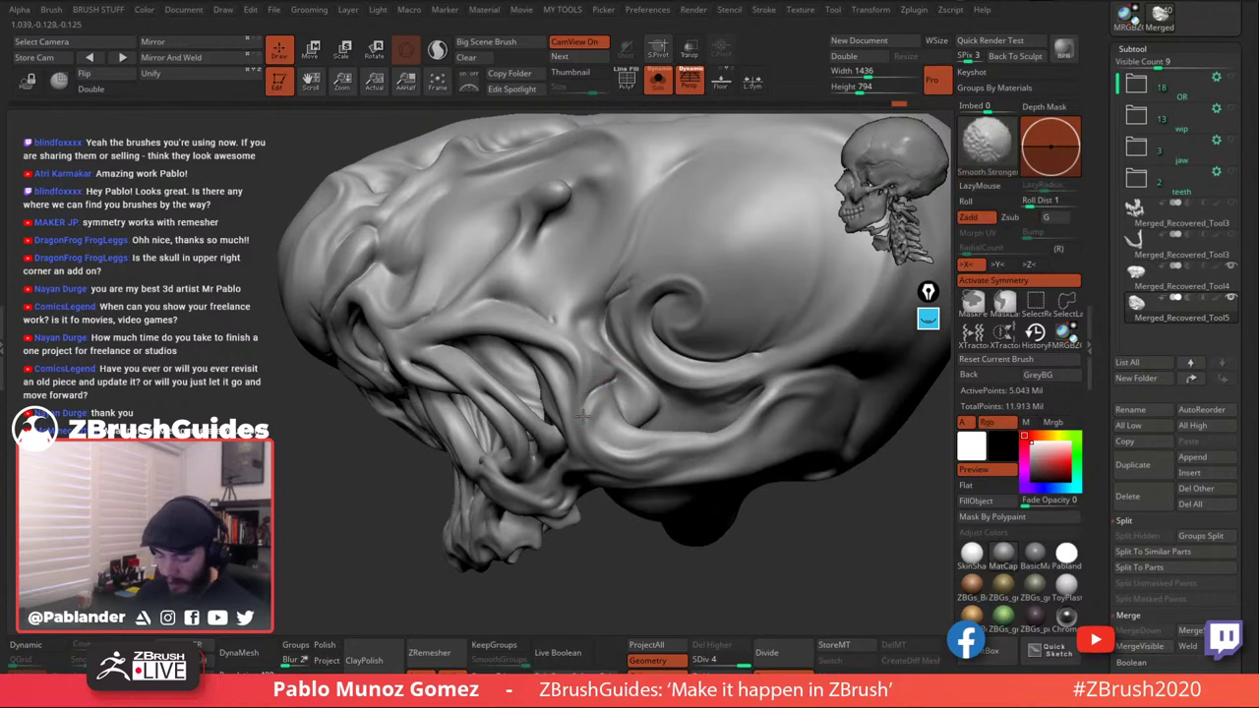
key(shift)
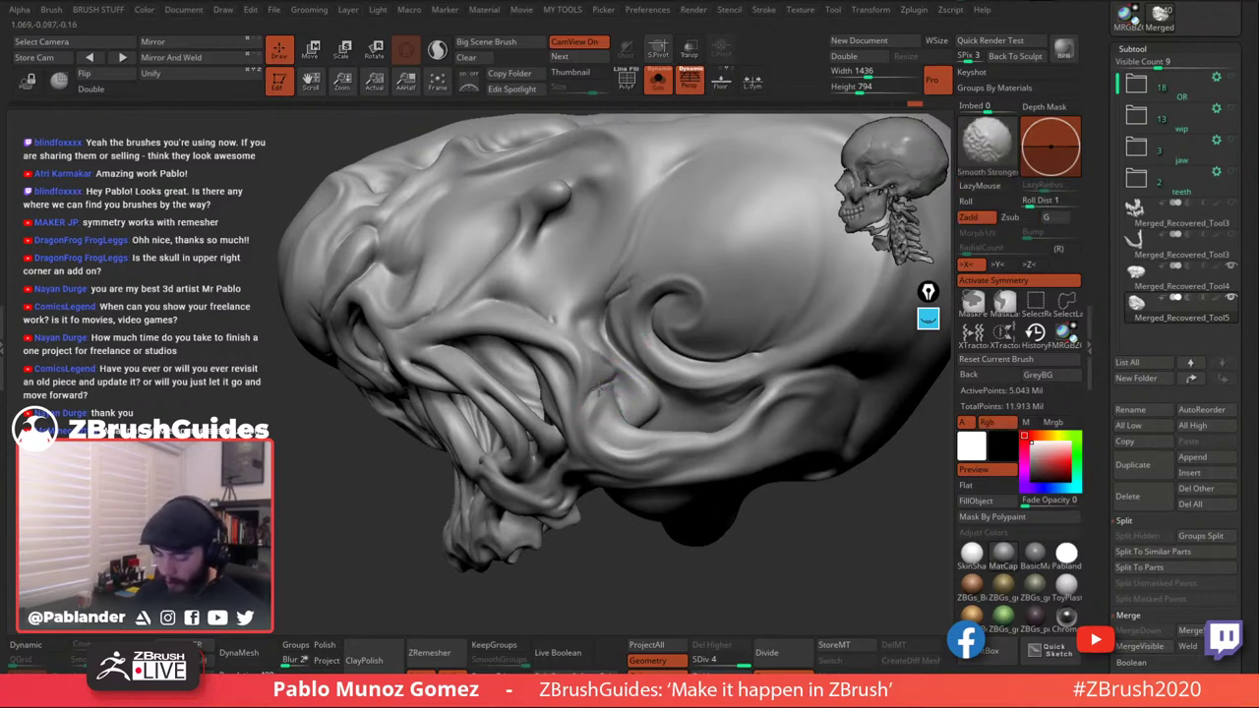
shift+drag(601, 387, 633, 401)
Refine the creases under the knobbed brow ridge and in front of the temple spiral, smoothing their edges.
right_drag(603, 283, 548, 263)
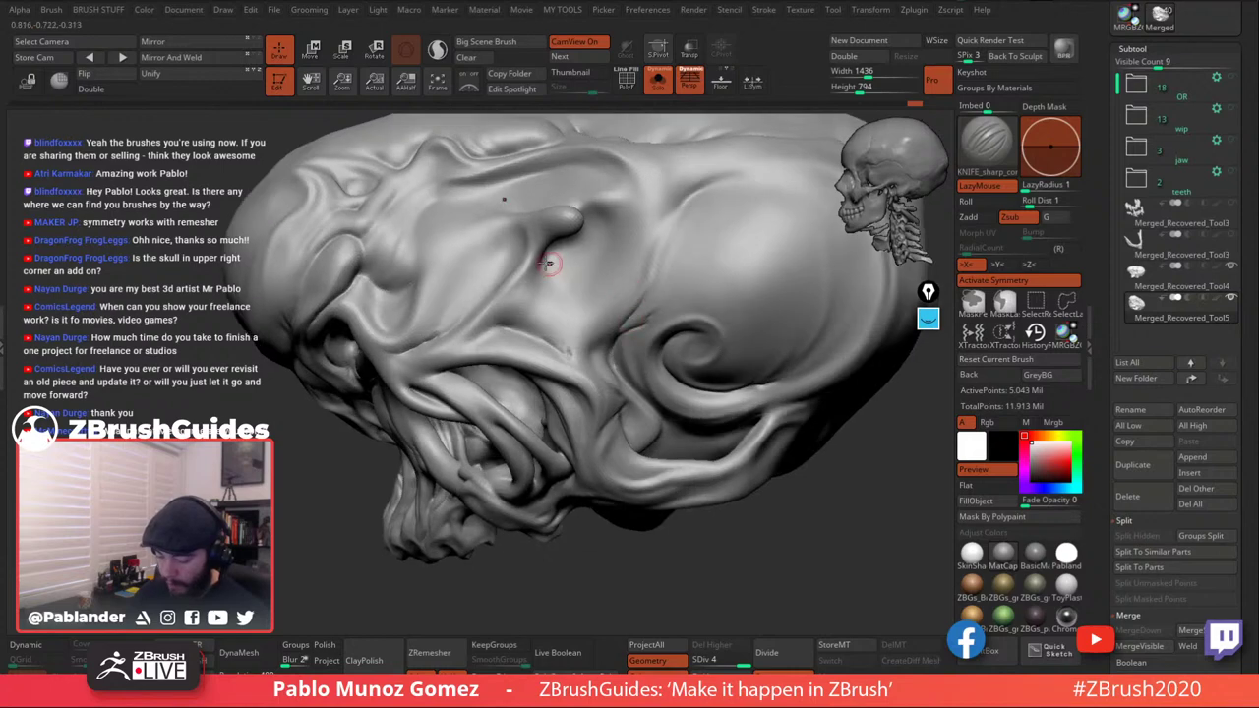
key(shift)
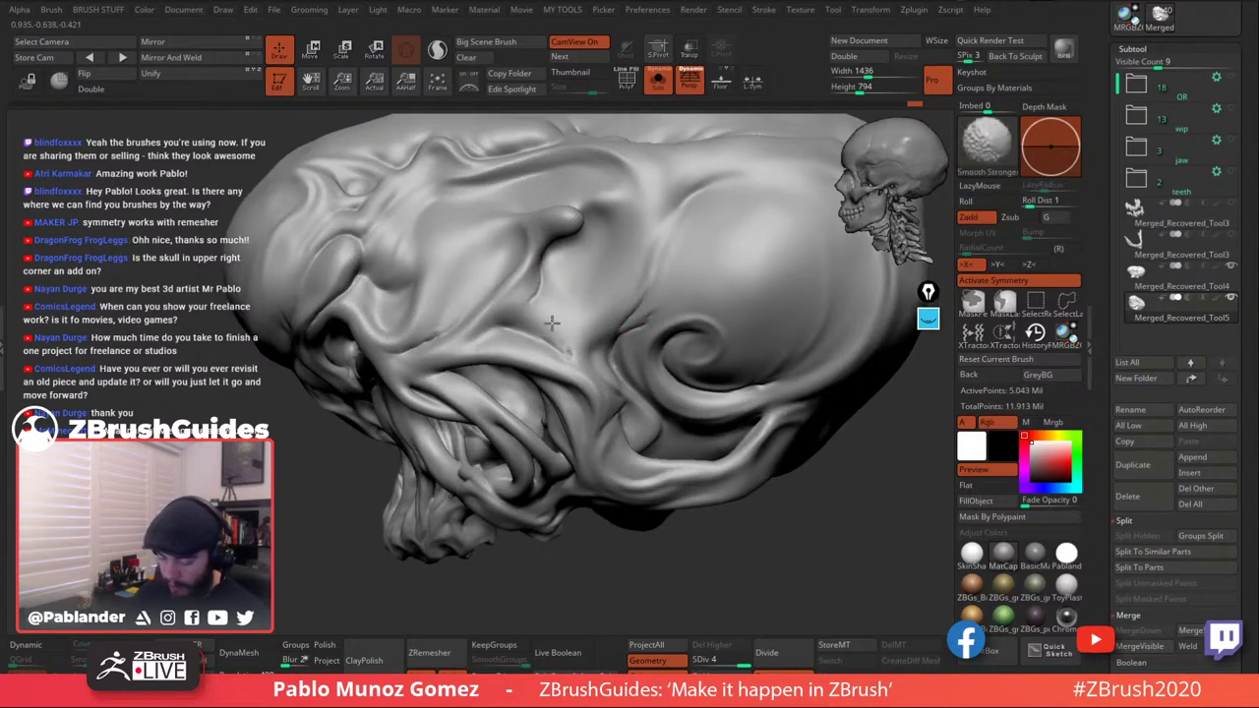
drag(663, 239, 652, 289)
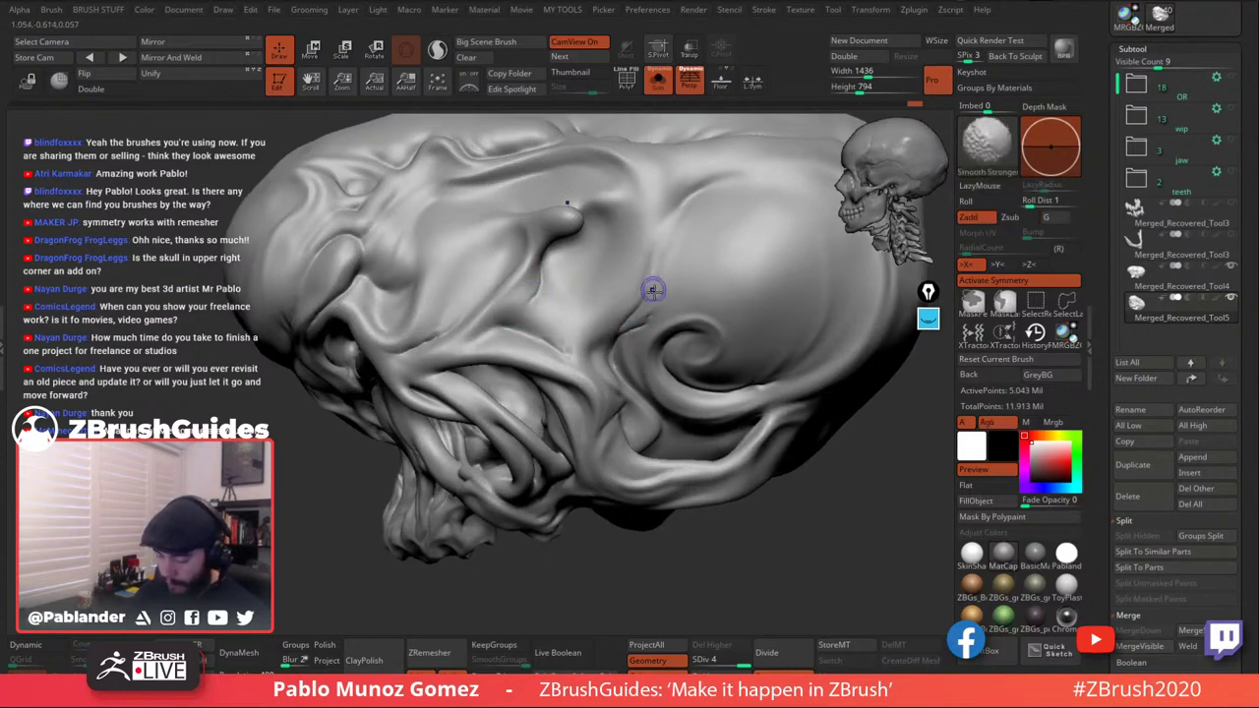
mouse_move(652, 289)
right_down()
mouse_move(685, 289)
mouse_move(640, 324)
right_up()
key(shift)
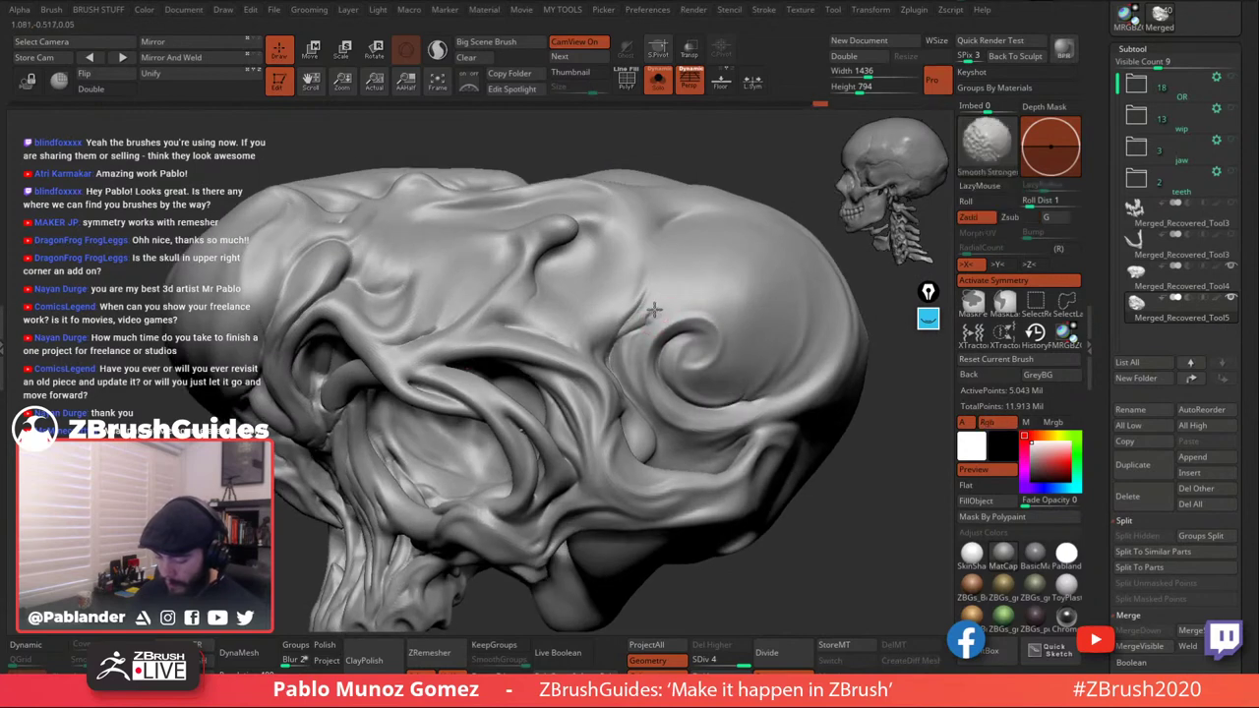
mouse_move(652, 421)
right_down()
mouse_move(667, 376)
mouse_move(725, 402)
mouse_move(744, 439)
mouse_move(634, 449)
right_up()
mouse_move(624, 382)
right_down()
mouse_move(703, 408)
mouse_move(633, 385)
right_up()
With the PM_extra_standard brush, LazyMouse off and draw size 25, build up and smooth small folds beneath the cheekbone.
key(b)
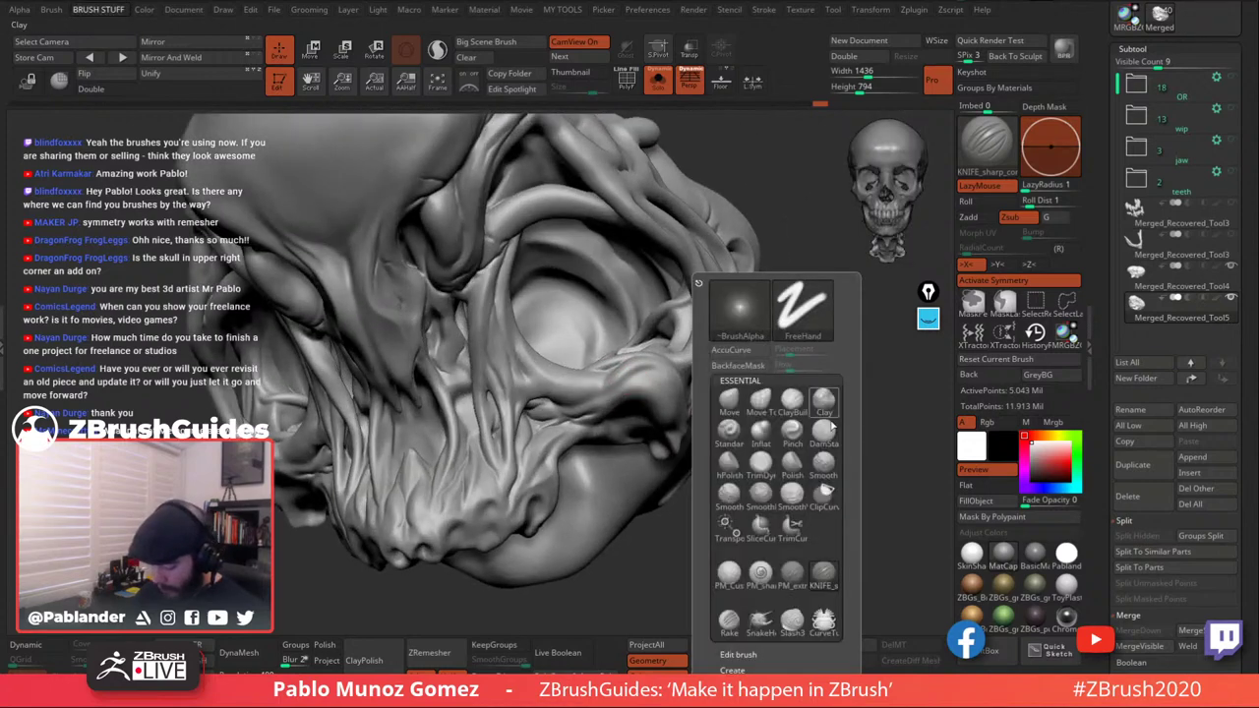
click(795, 579)
click(989, 187)
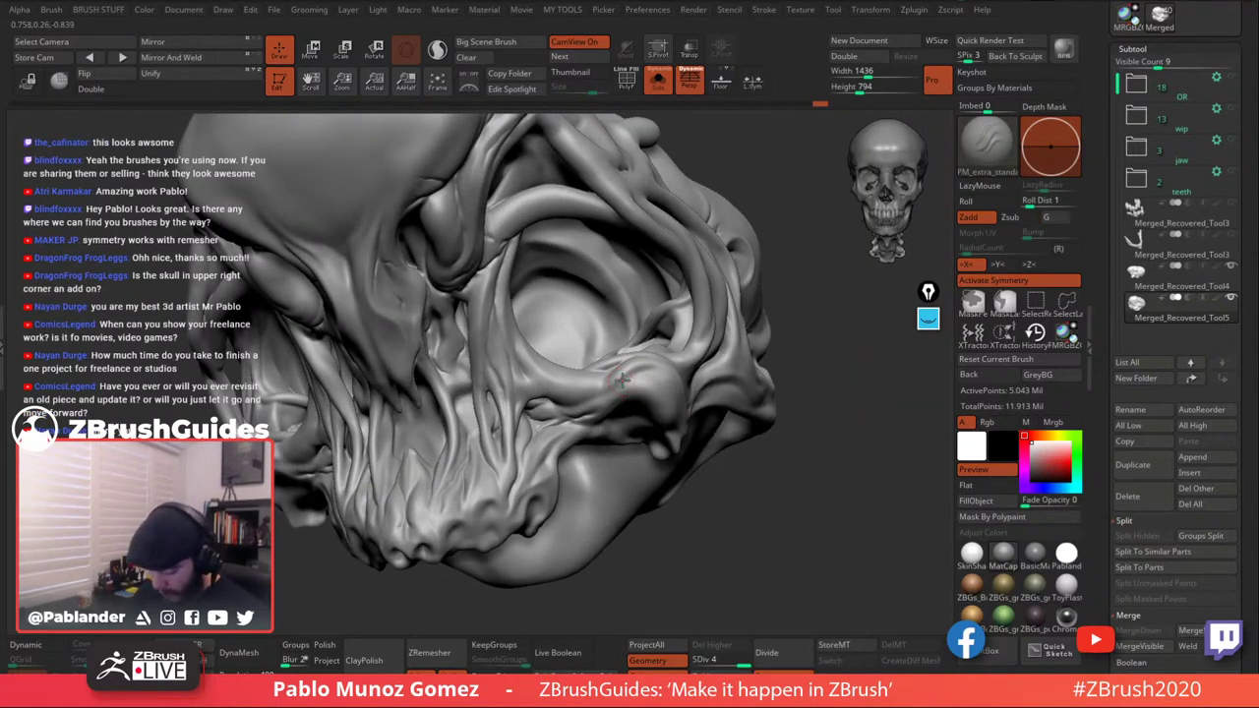
key(space)
key(shift)
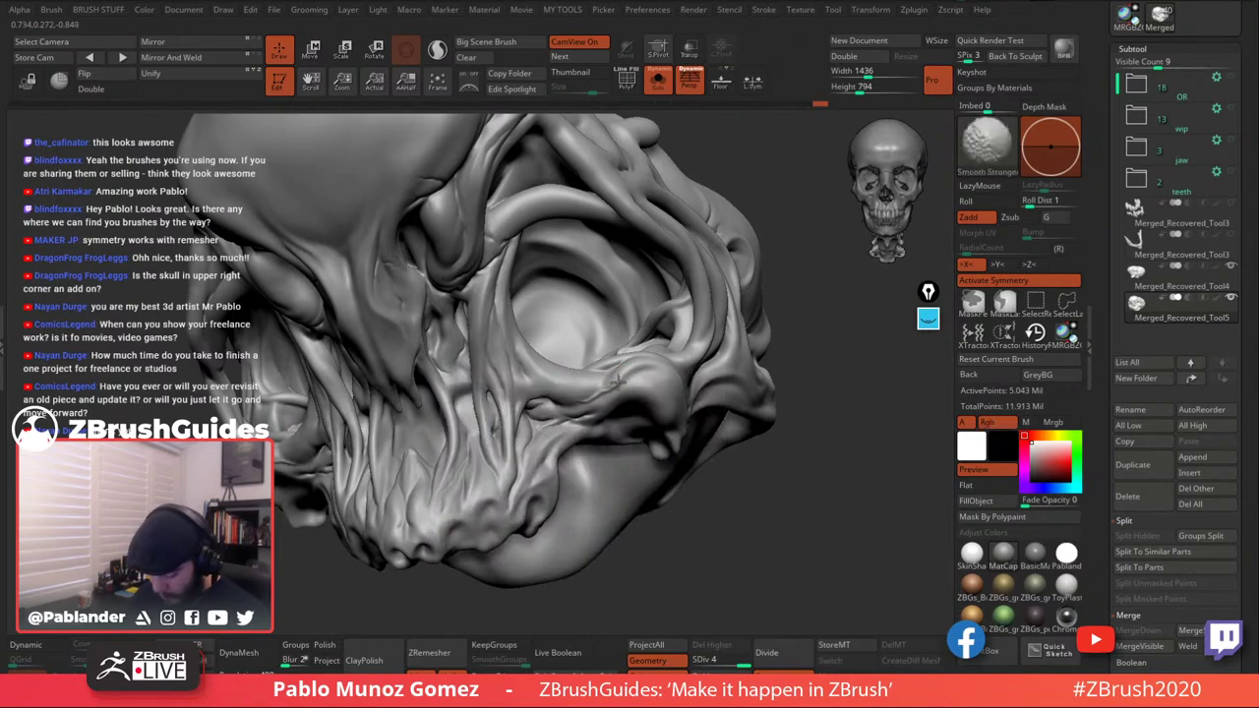
ctrl+right_drag(604, 377, 621, 433)
key(space)
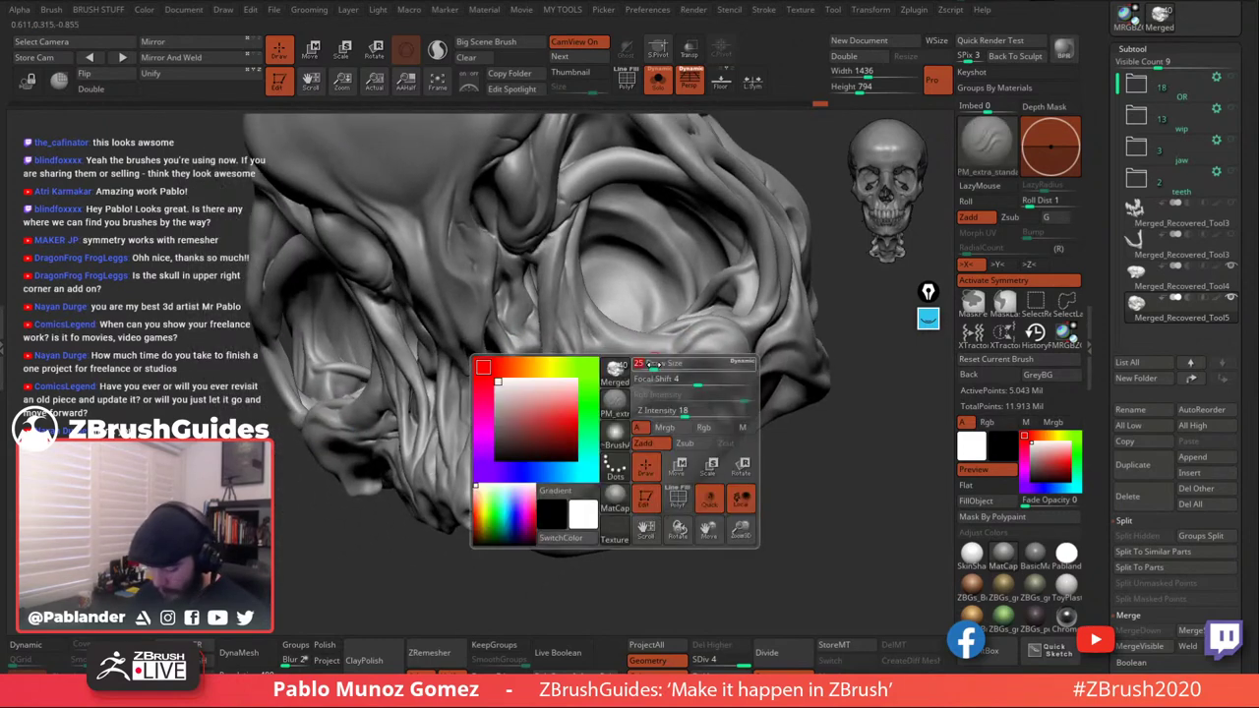
mouse_move(639, 368)
ctrl+right_down()
mouse_move(650, 385)
mouse_move(630, 344)
mouse_move(628, 381)
ctrl+right_up()
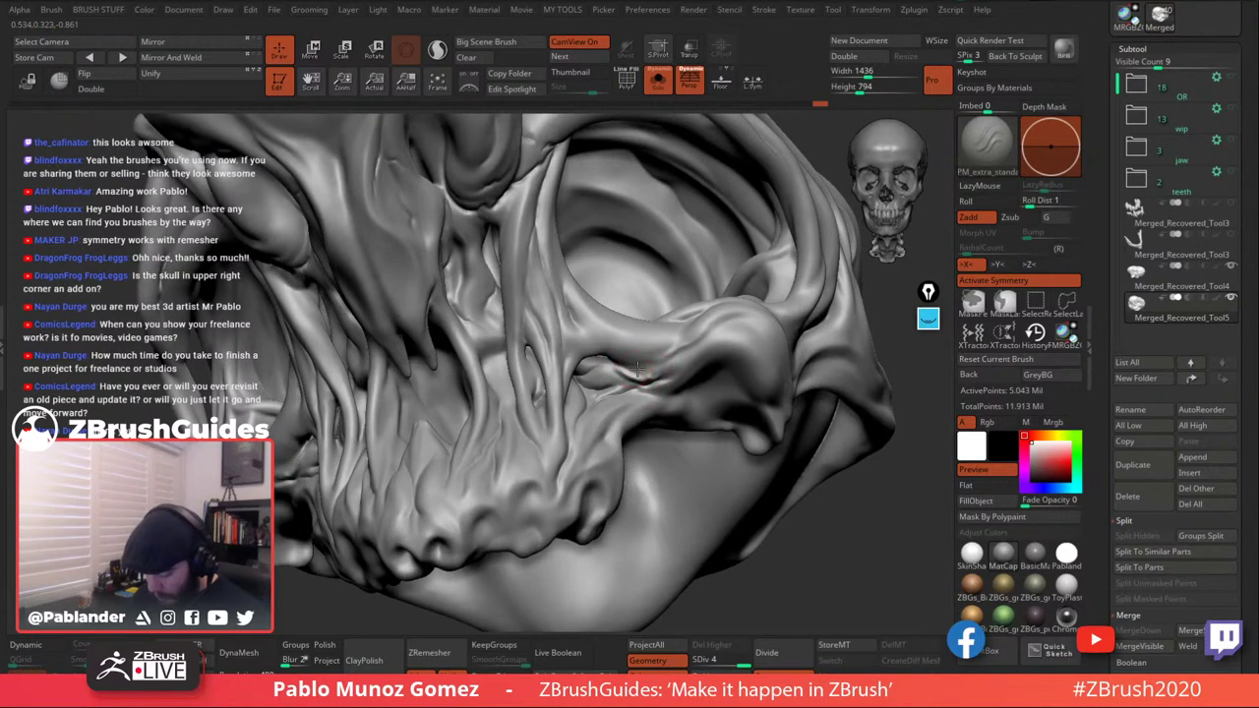
key(shift)
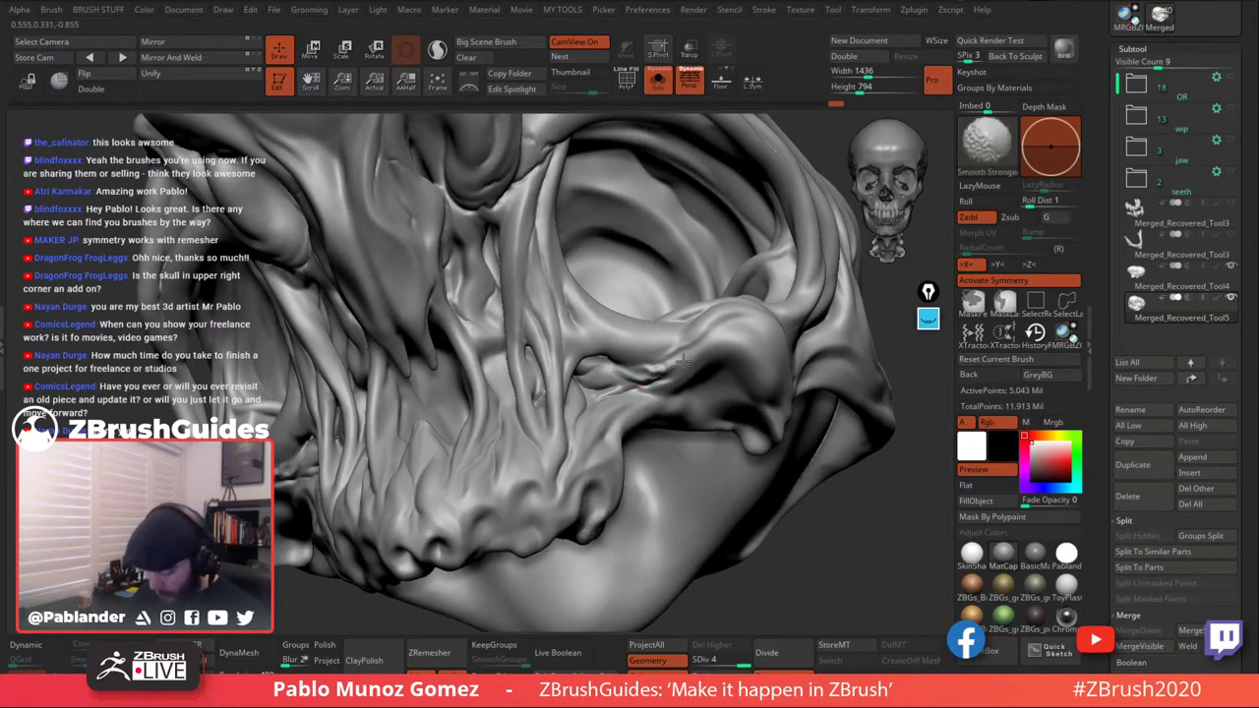
right_drag(697, 361, 640, 372)
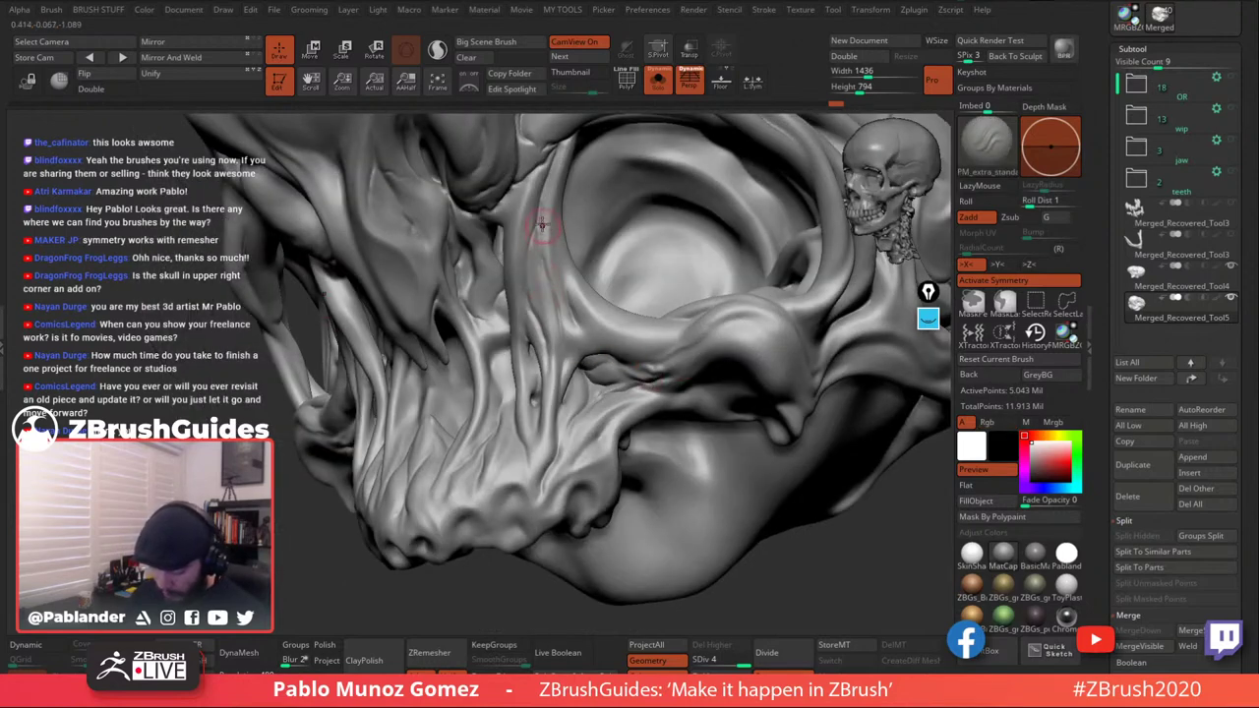
Lower the brush's Z Intensity and add subtle volume along the strands running from the inner eye socket to the upper jaw.
key(b)
key(Escape)
key(space)
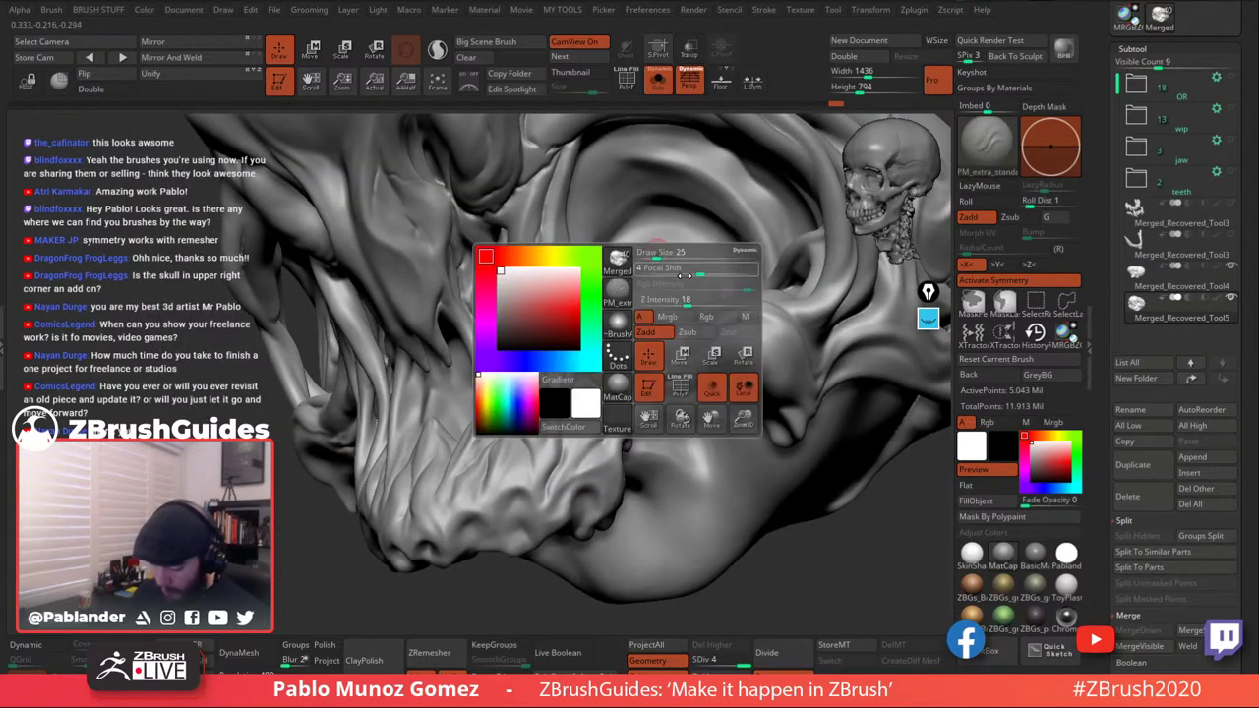
drag(680, 300, 669, 302)
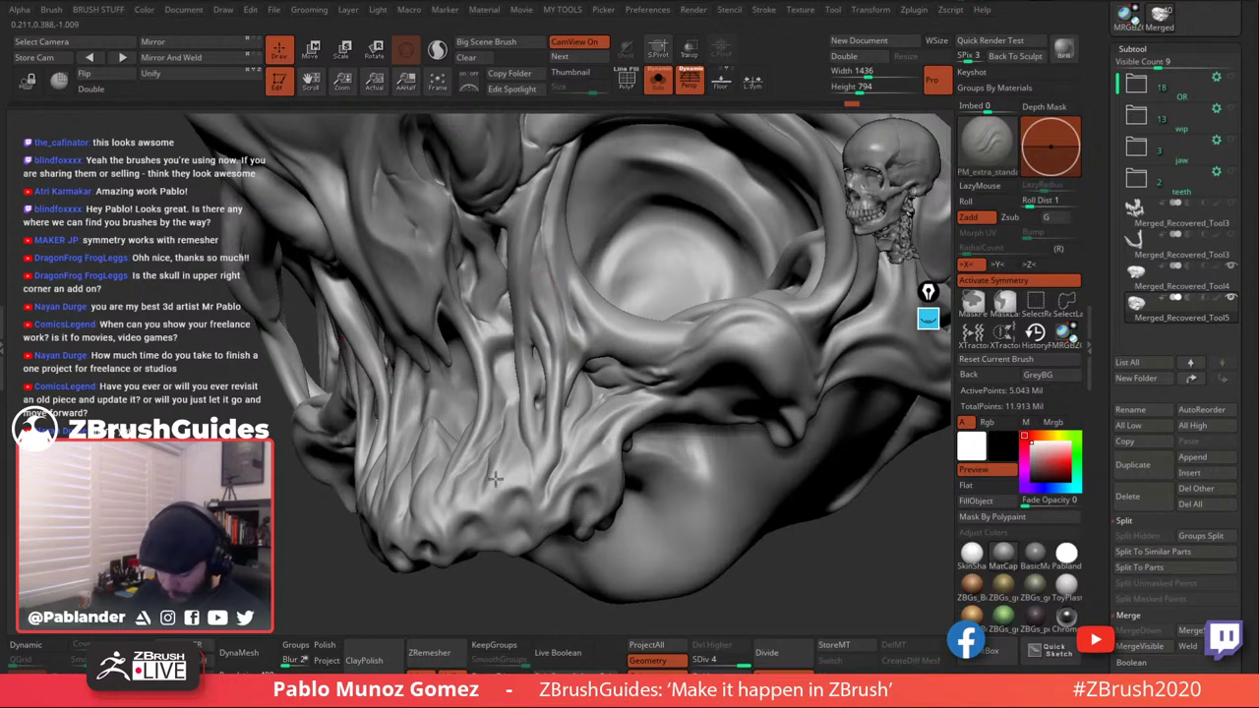
right_drag(626, 398, 646, 364)
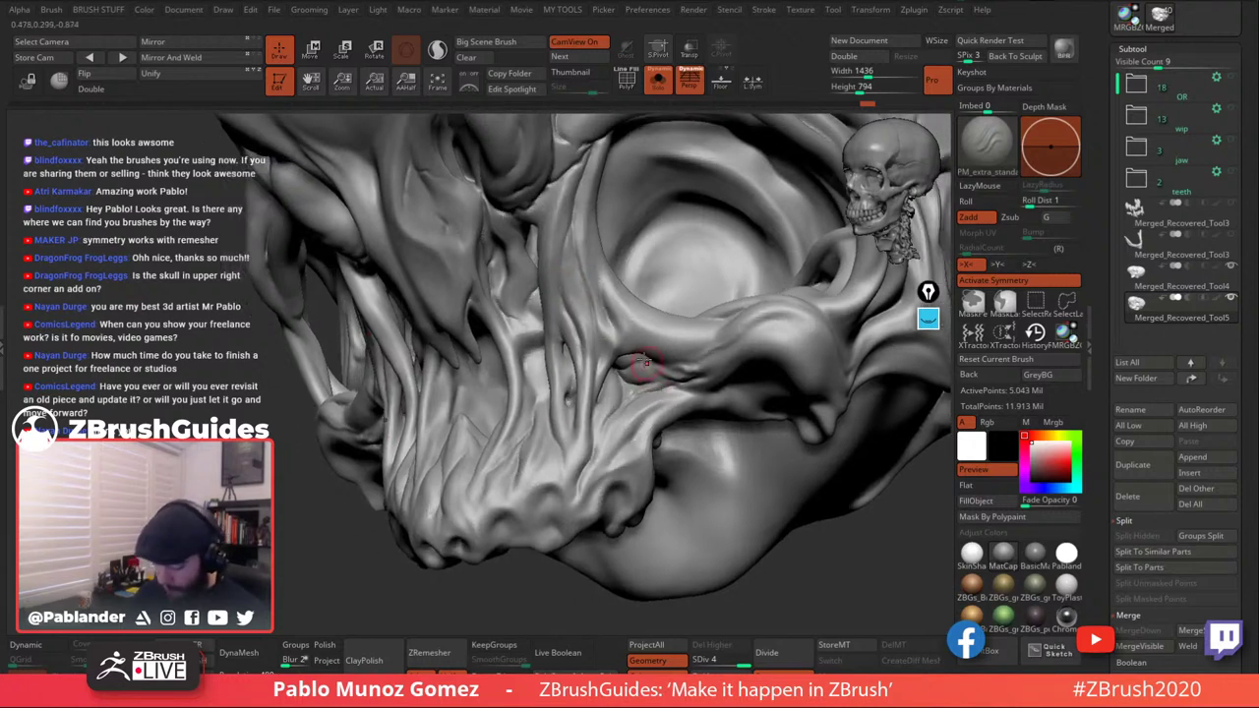
Keep LazyMouse off, build up the strands merging into the upper jaw and smooth the gaps between them.
key(l)
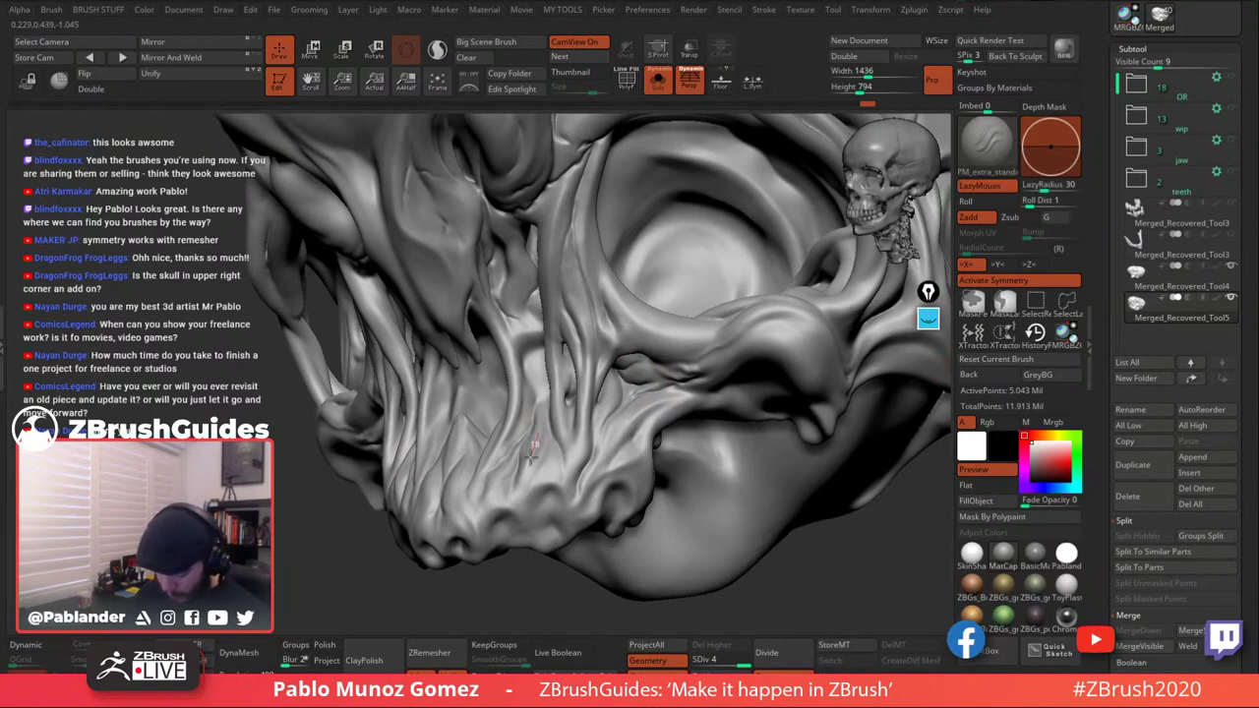
click(979, 185)
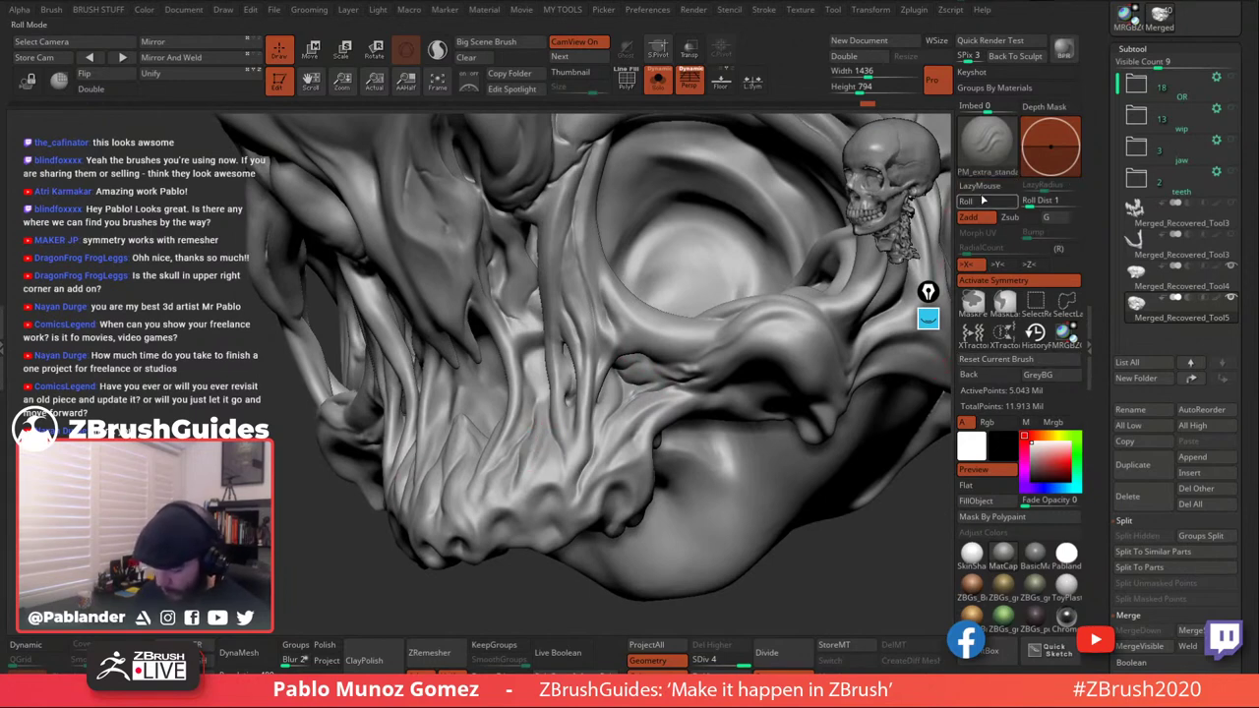
right_drag(531, 411, 526, 416)
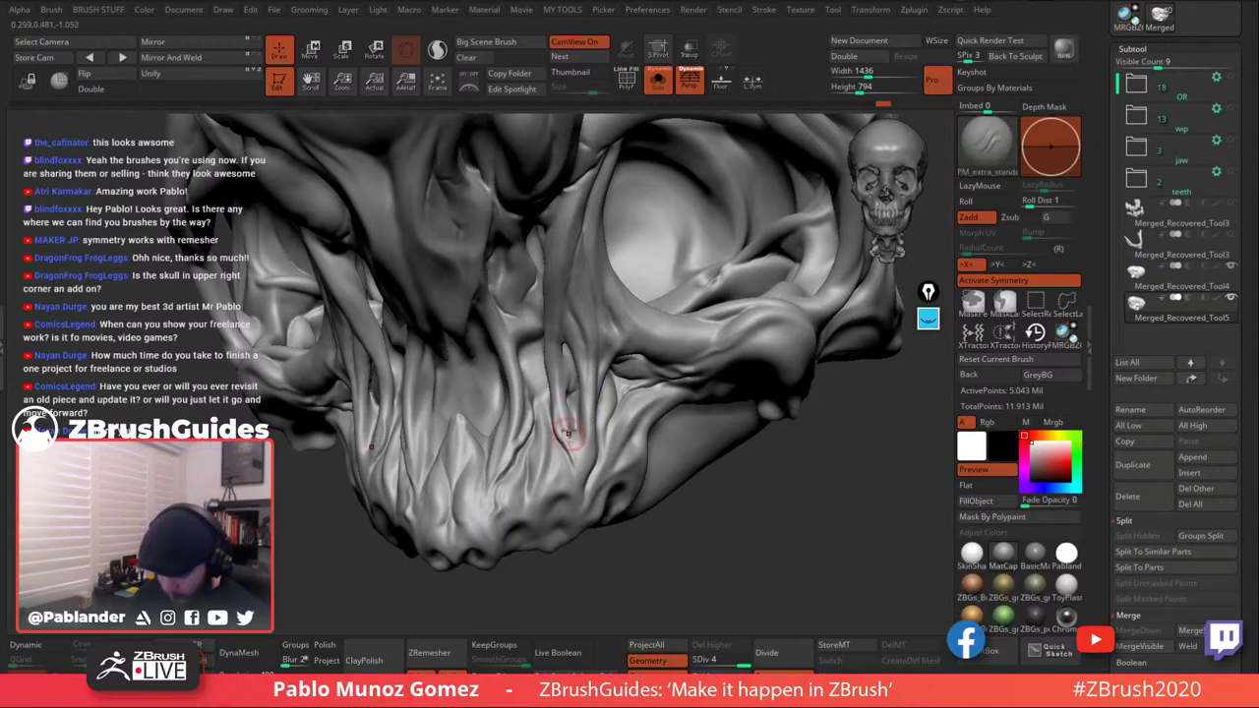
key(shift)
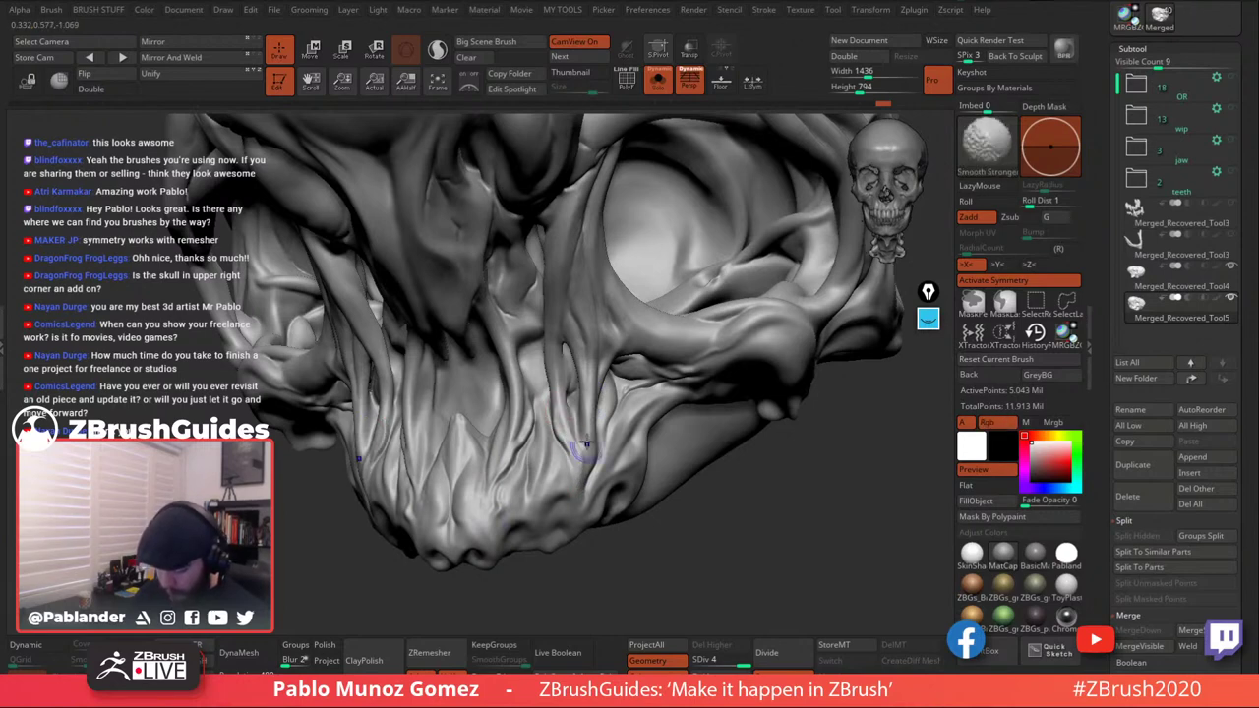
shift+drag(561, 461, 554, 447)
Add a new sculpting layer to the skull subtool.
mouse_move(556, 448)
ctrl+right_down()
mouse_move(673, 398)
mouse_move(661, 417)
mouse_move(728, 447)
mouse_move(686, 454)
mouse_move(681, 469)
mouse_move(617, 432)
ctrl+right_up()
scroll(1108, 304, down, 5)
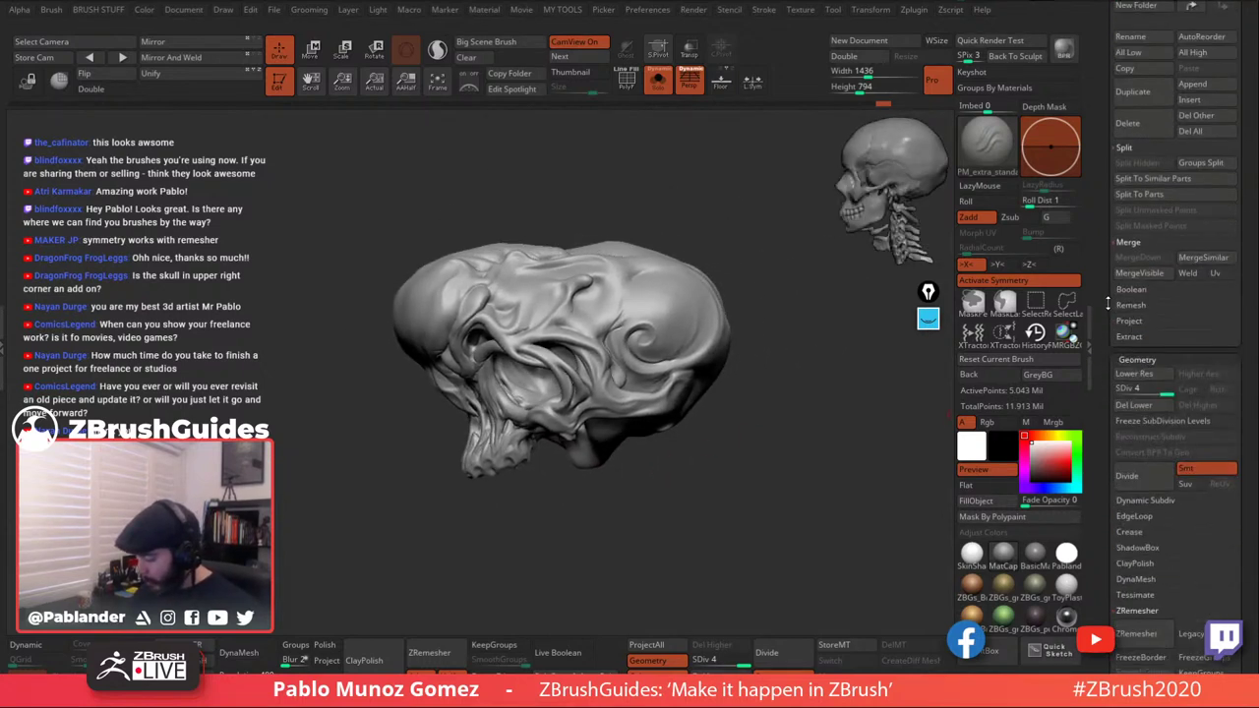
scroll(1141, 344, down, 2)
scroll(1230, 345, down, 10)
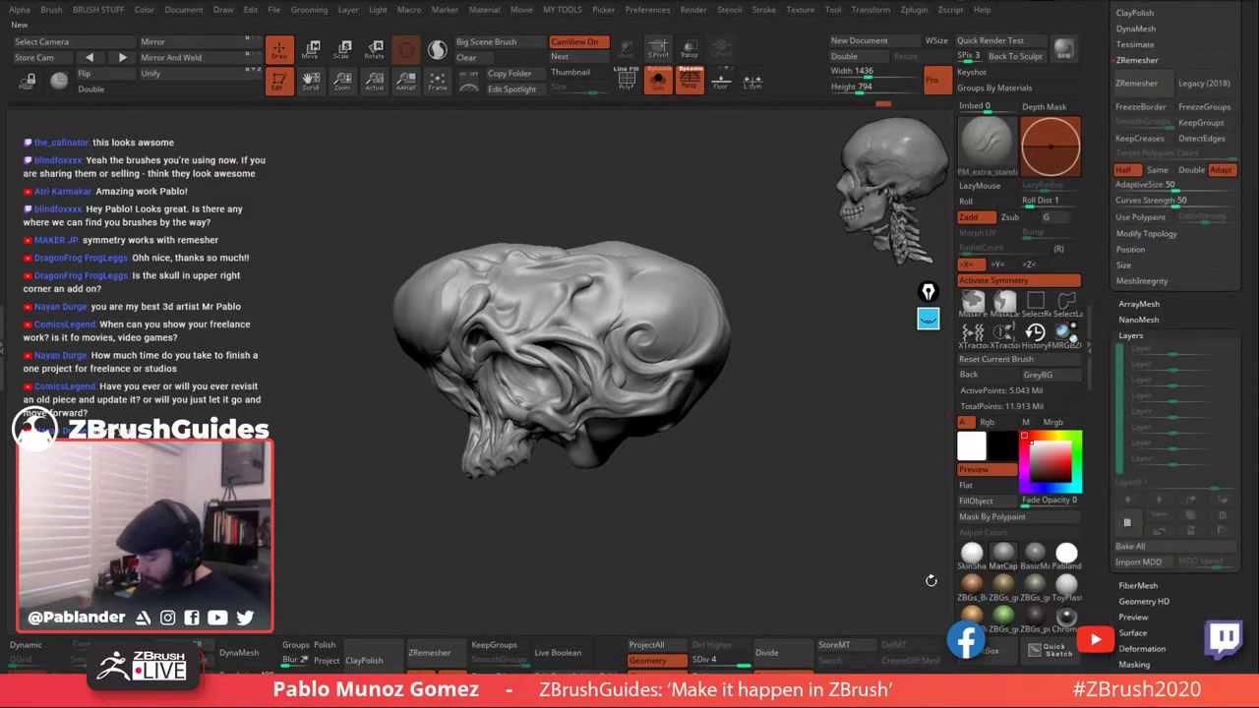
drag(723, 461, 457, 467)
mouse_move(735, 379)
mouse_down()
mouse_move(750, 386)
mouse_move(723, 395)
mouse_move(740, 433)
mouse_up()
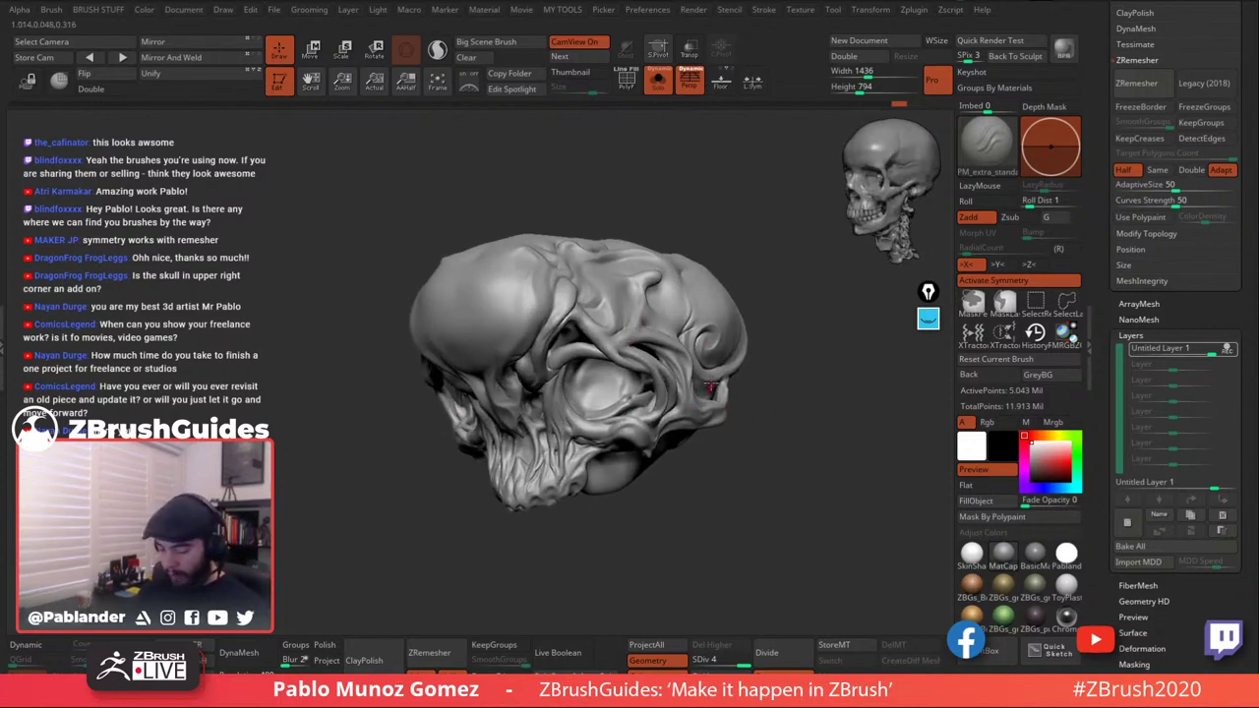
Load the Quick_cliff_build brush from the Rocks folder of the LightBox brush library.
drag(684, 253, 606, 266)
mouse_move(388, 399)
mouse_down()
mouse_move(721, 460)
mouse_move(748, 413)
mouse_move(792, 425)
mouse_move(764, 437)
mouse_move(787, 423)
mouse_up()
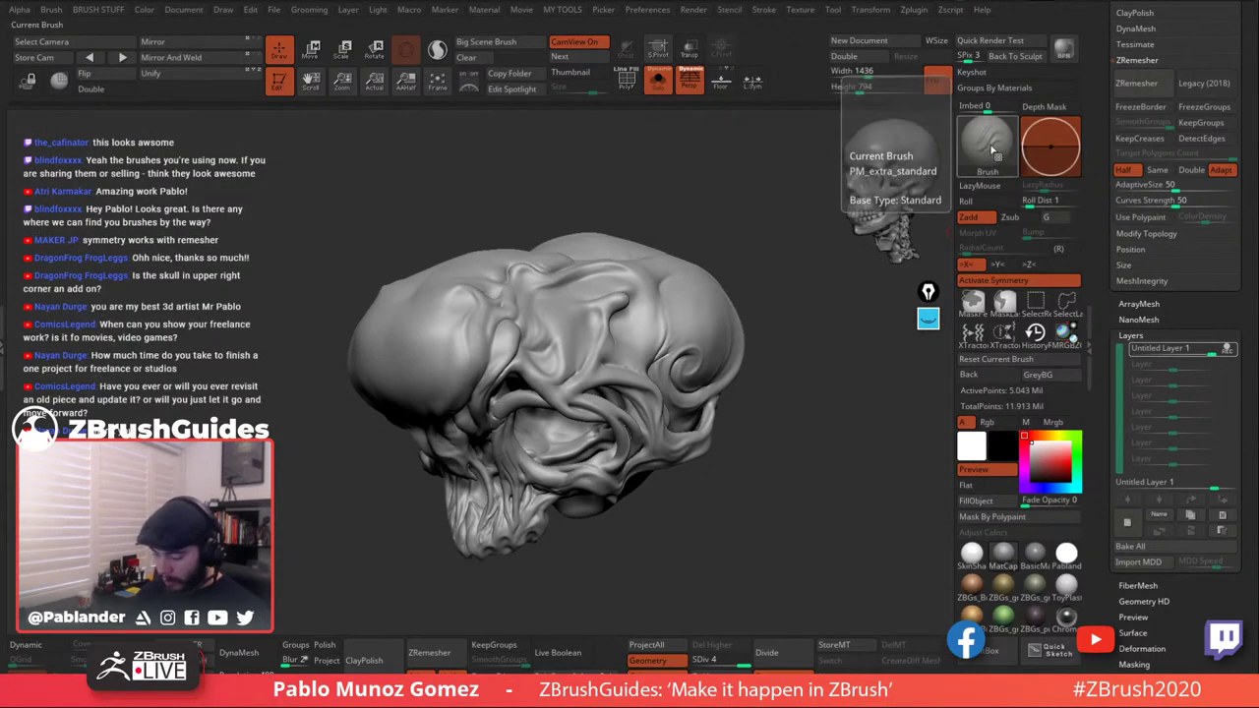
click(992, 147)
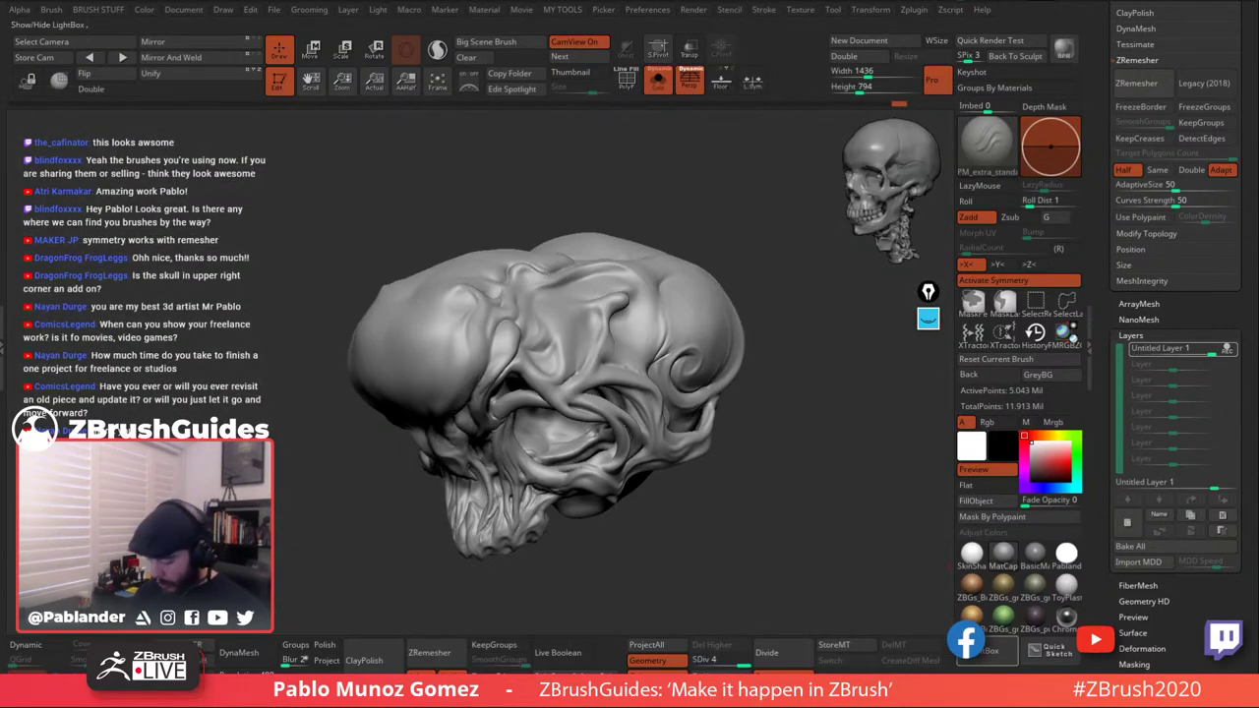
click(984, 650)
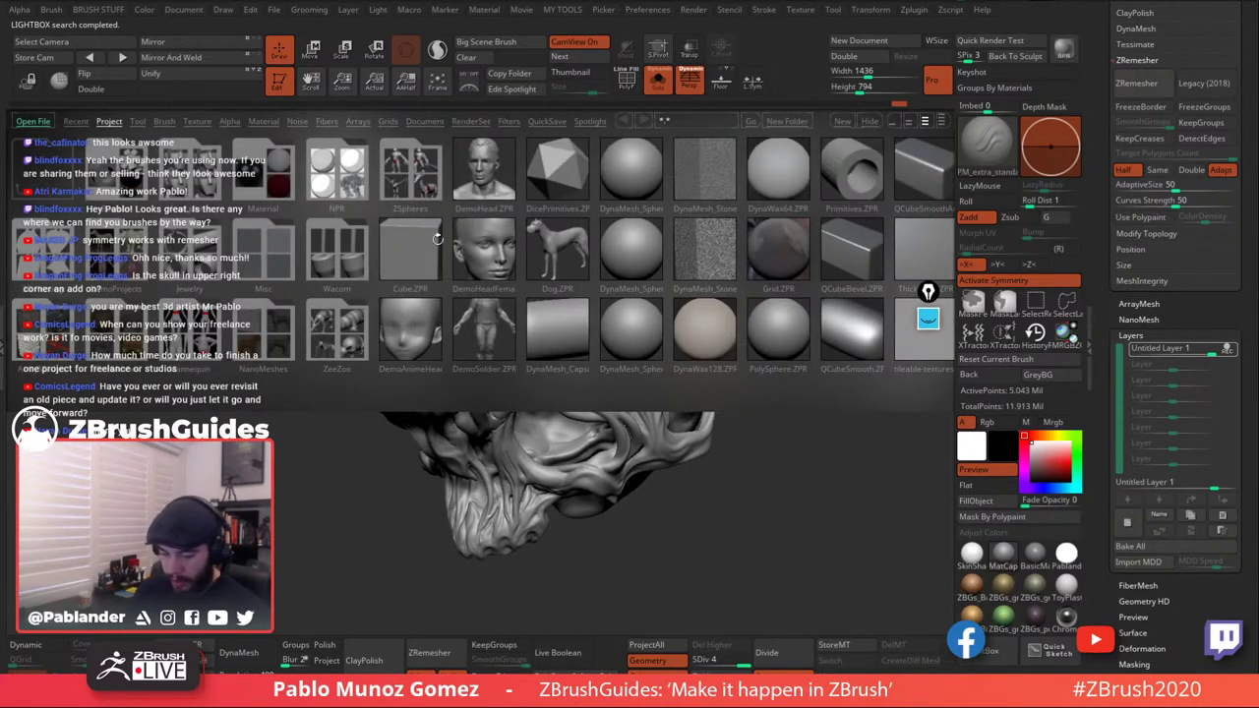
click(164, 122)
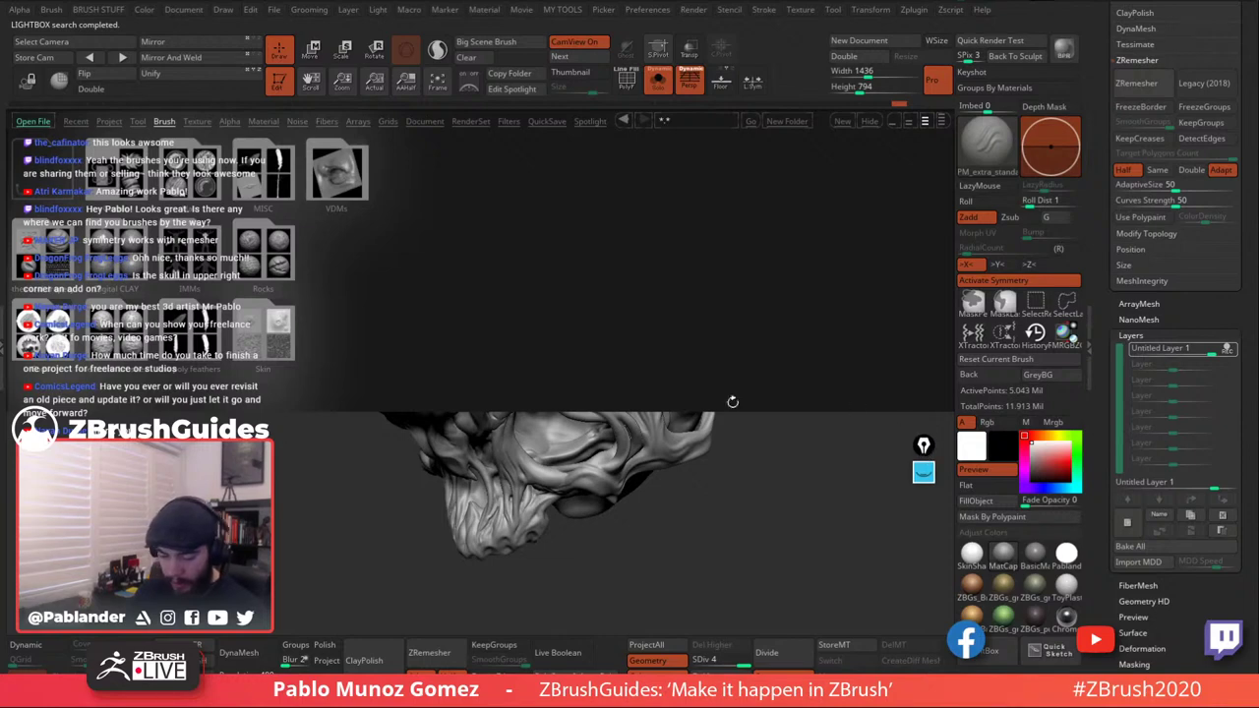
double_click(271, 243)
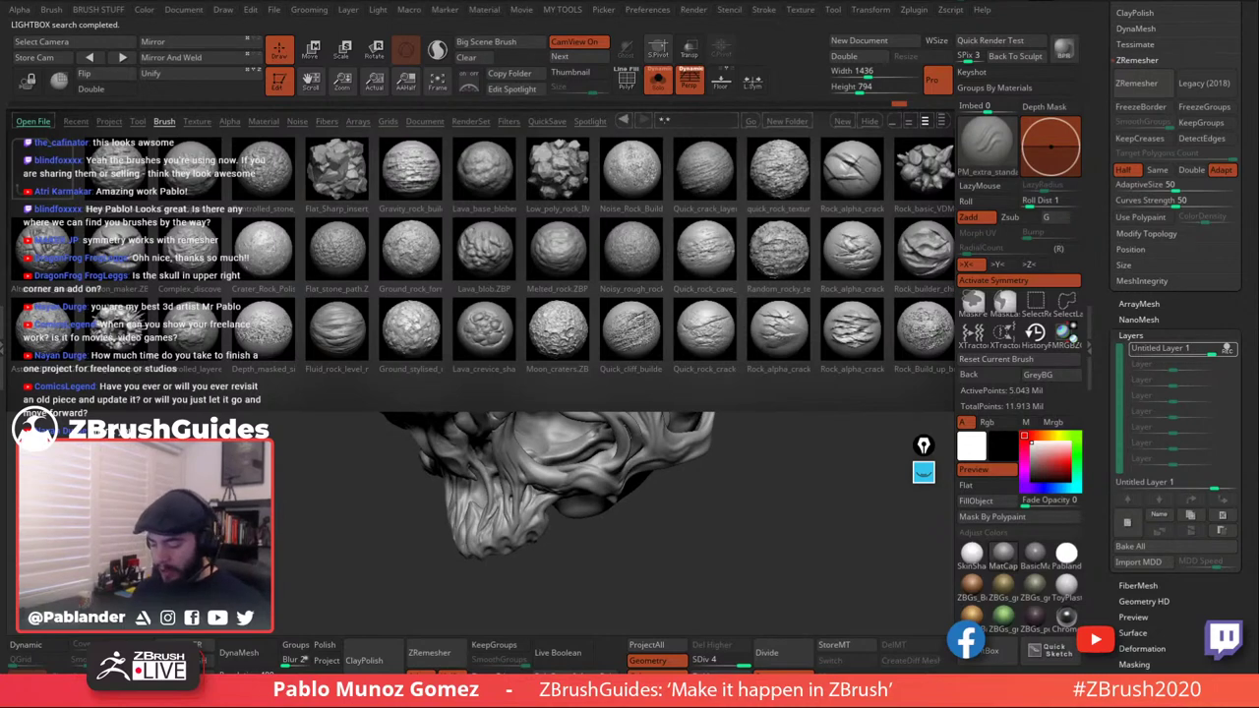
double_click(630, 329)
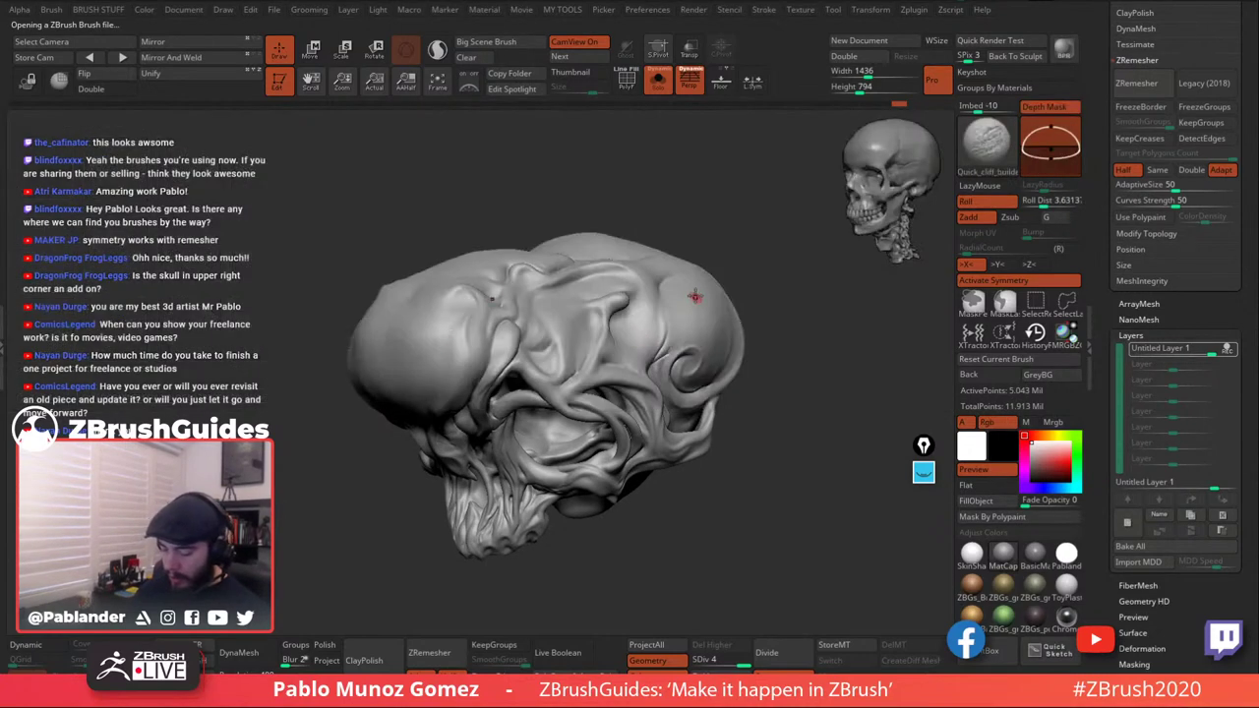
Store a morph target of the skull before texturing it.
key(space)
alt+right_drag(596, 361, 645, 325)
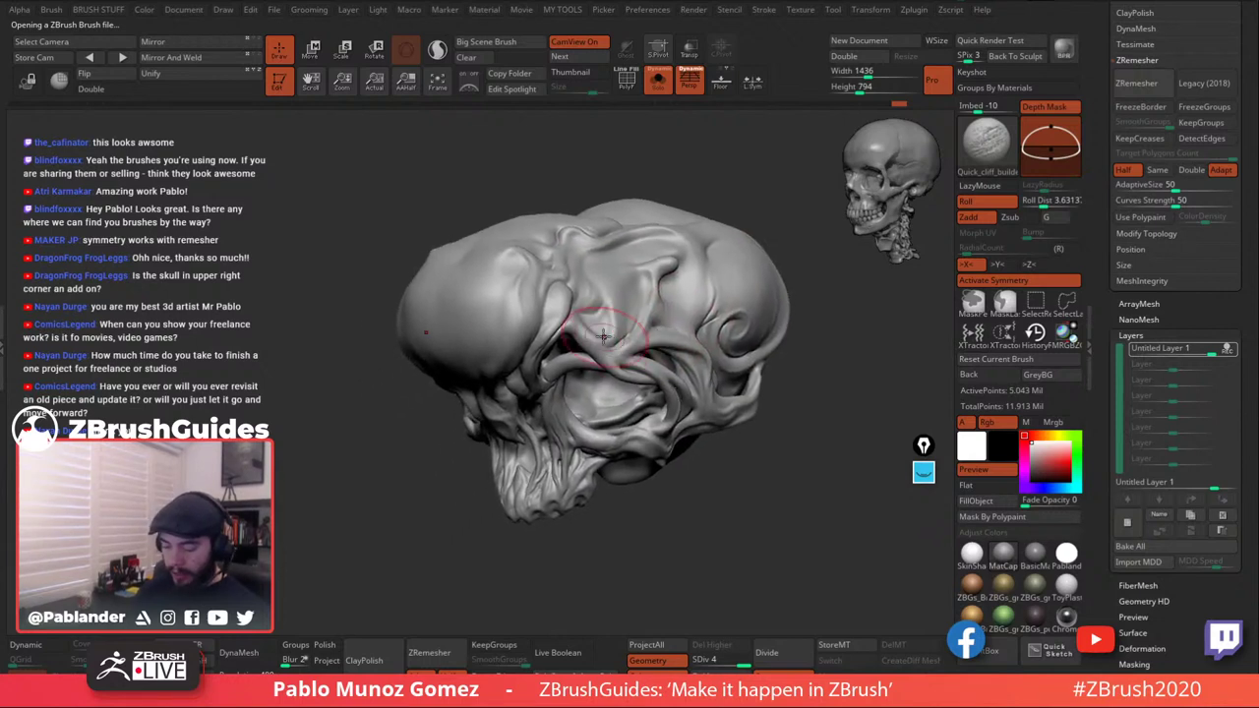
click(861, 650)
ctrl+right_drag(547, 453, 576, 336)
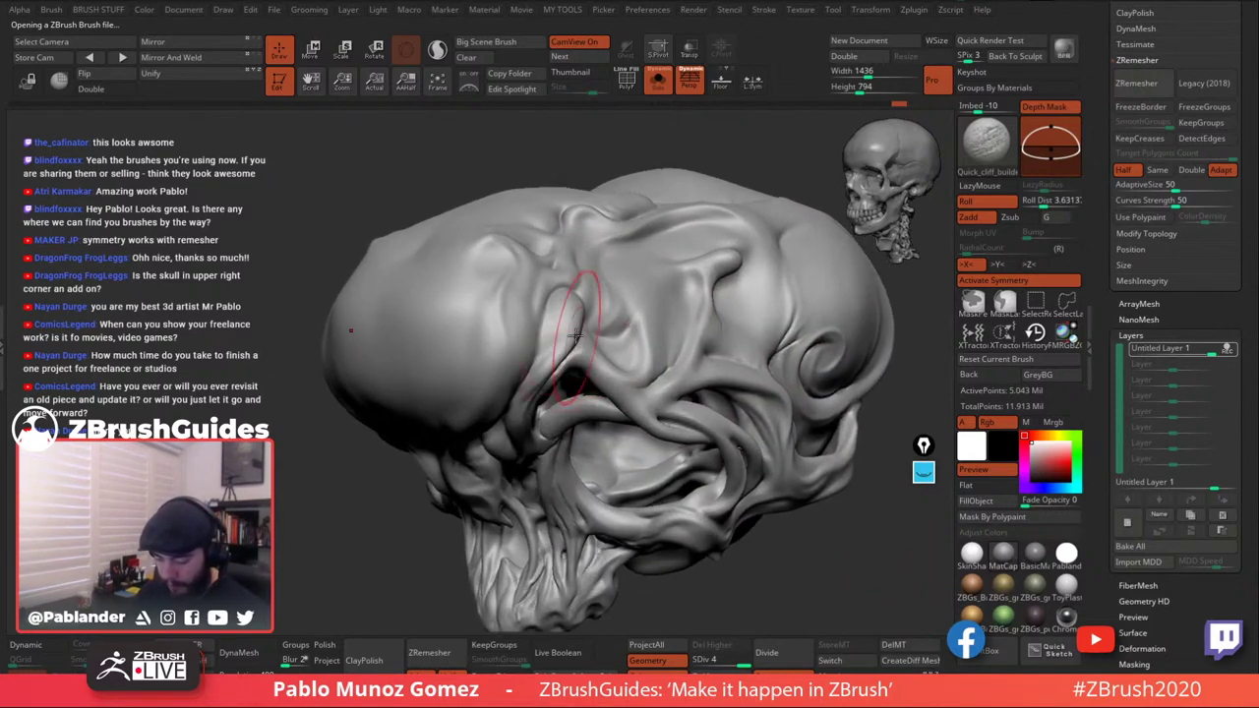
mouse_move(497, 285)
mouse_down()
mouse_move(510, 332)
mouse_move(475, 427)
mouse_up()
alt+right_drag(544, 346, 583, 303)
key(ctrl+z)
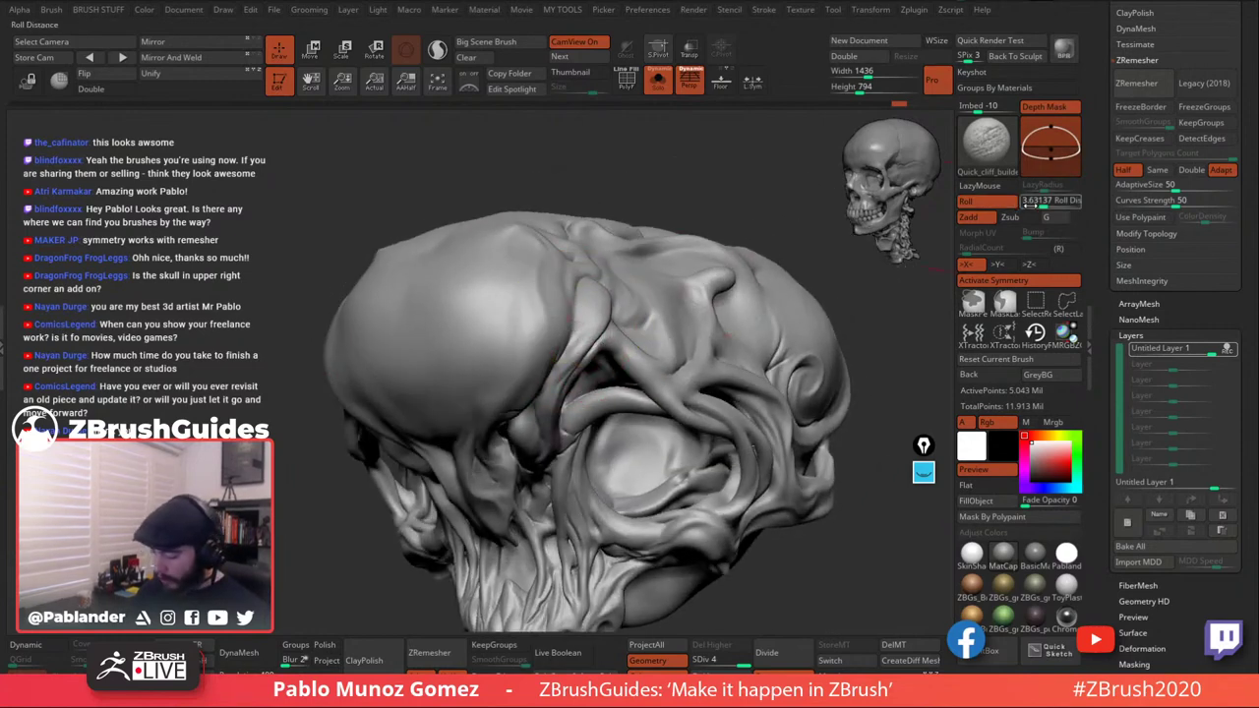
Switch the Quick_cliff_build brush to Zsub and carve cracked rock texture across the forehead and its lower edge.
click(1017, 218)
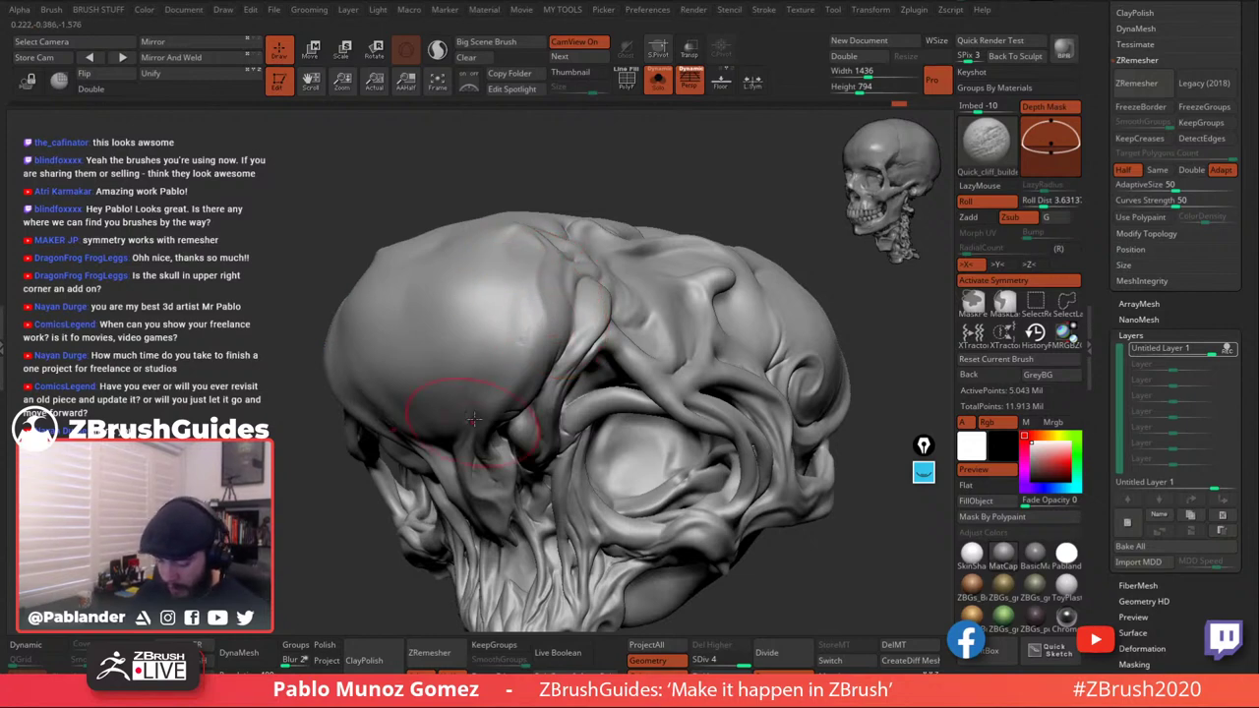
mouse_move(527, 246)
alt+right_down()
mouse_move(423, 252)
mouse_move(482, 272)
alt+right_up()
drag(496, 285, 495, 342)
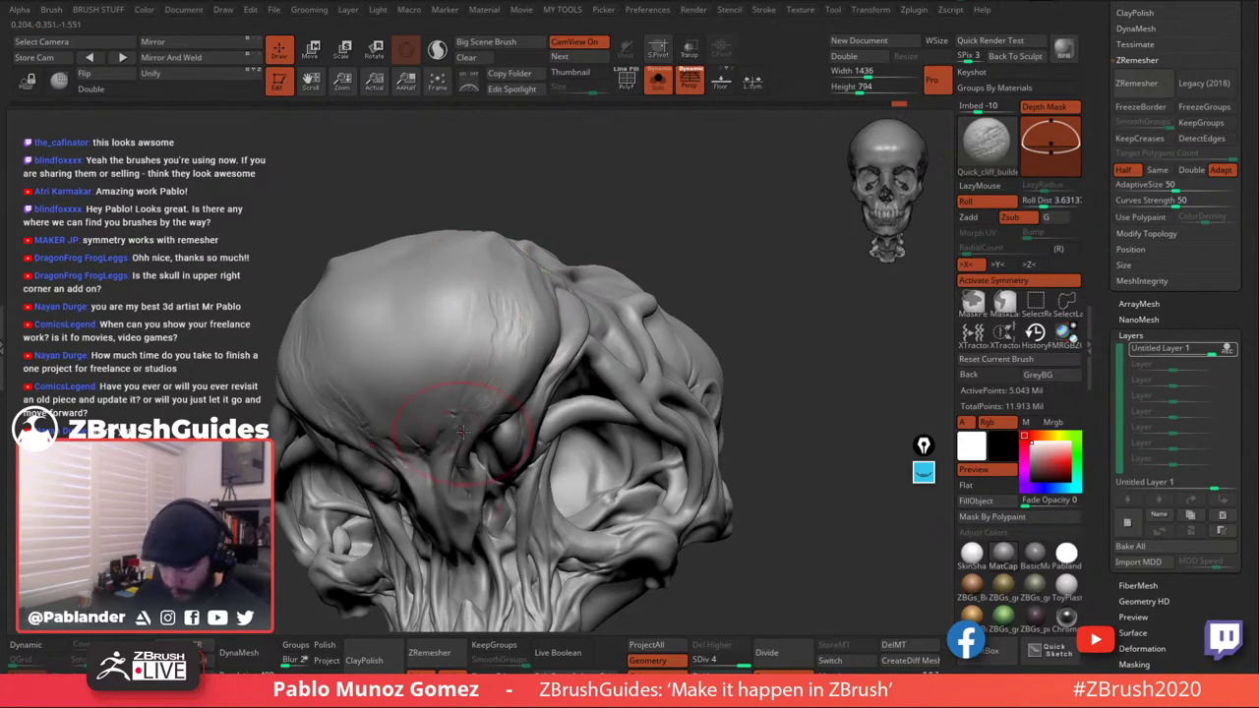
right_drag(481, 376, 474, 377)
right_click(474, 378)
drag(504, 303, 514, 335)
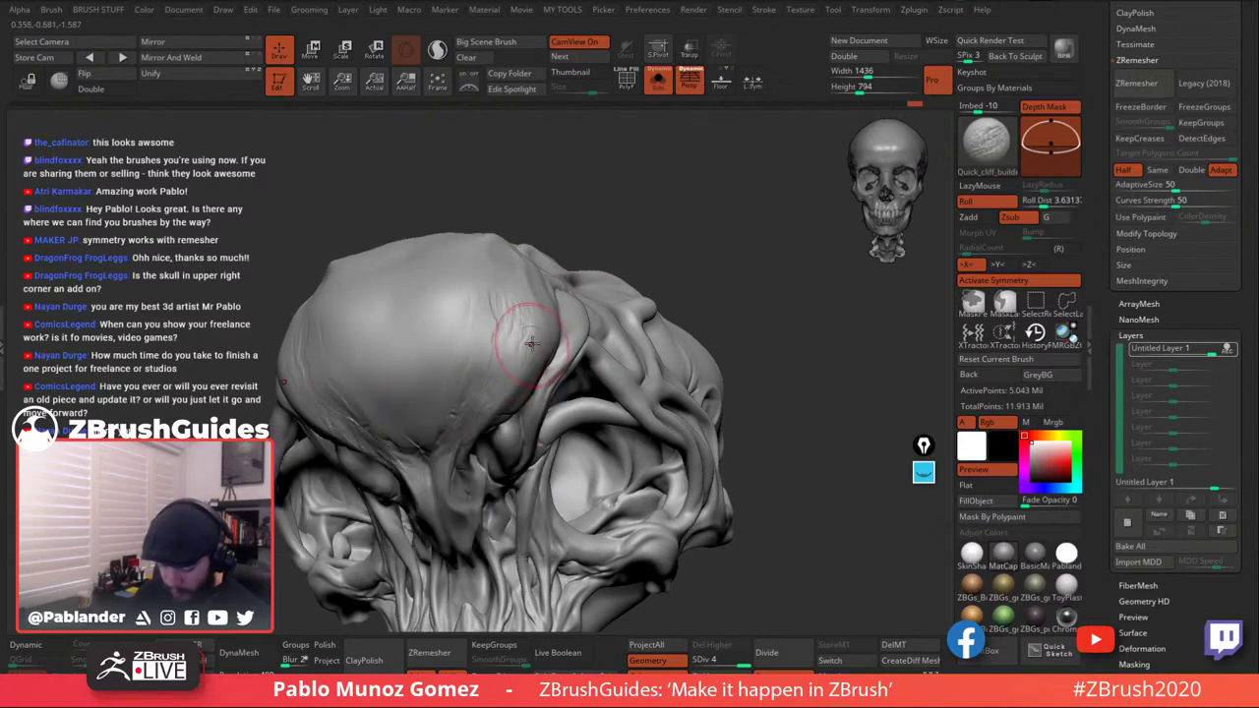
right_drag(516, 334, 463, 329)
ctrl+right_drag(492, 325, 529, 356)
right_click(529, 357)
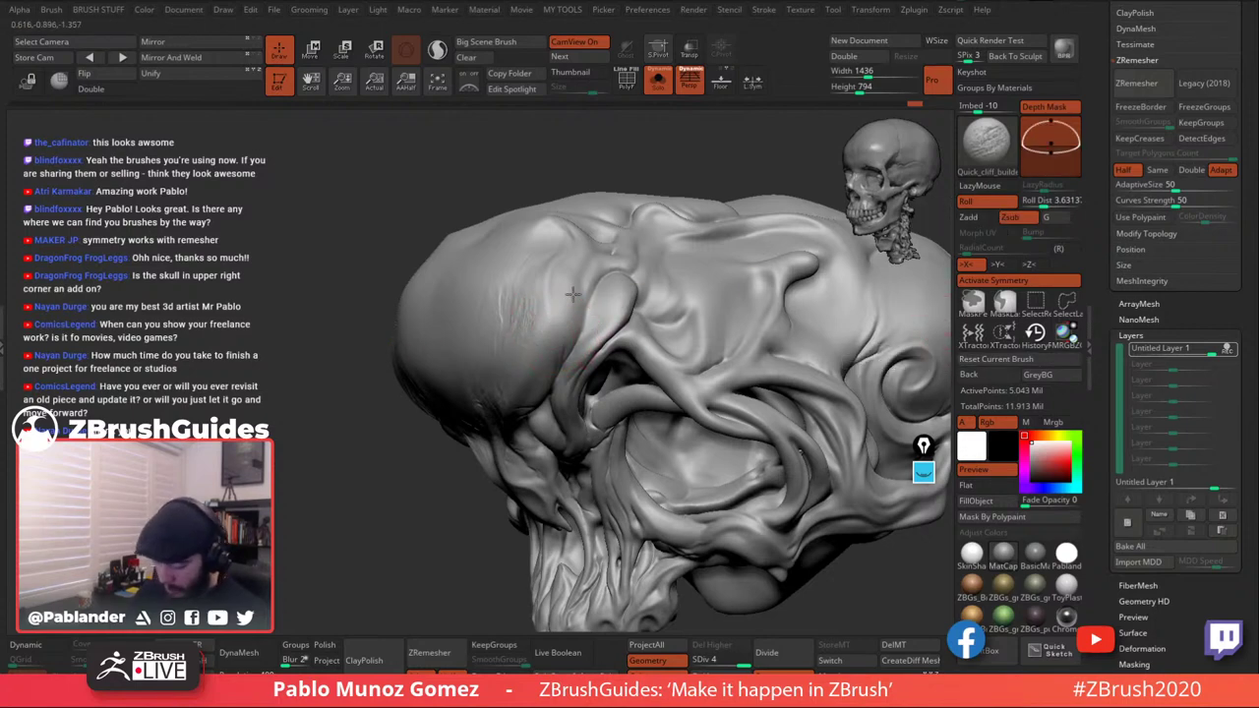
Carve rock texture into the hollows above the brow, along the upper ridge and behind the small horn-like bump.
mouse_move(610, 340)
right_down()
mouse_move(669, 339)
mouse_move(699, 320)
right_up()
drag(696, 264, 669, 274)
drag(666, 325, 642, 375)
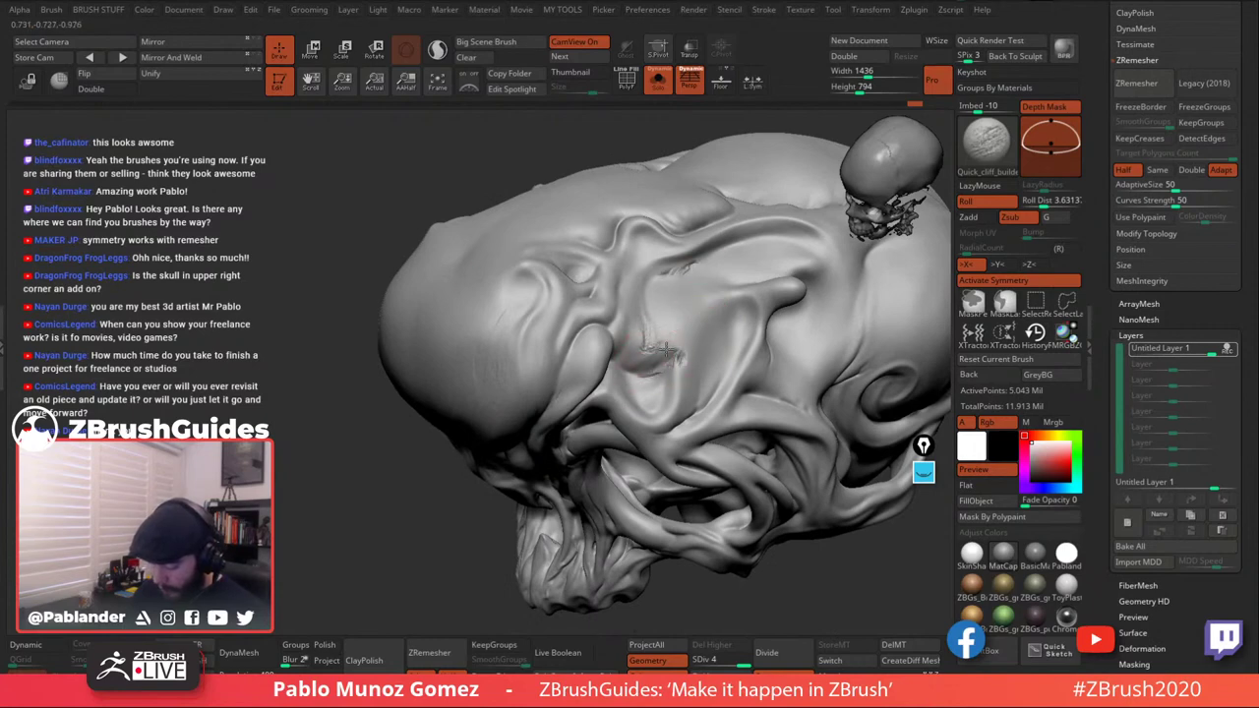
right_drag(843, 230, 708, 270)
mouse_move(580, 288)
mouse_down()
mouse_move(642, 266)
mouse_move(691, 283)
mouse_move(693, 360)
mouse_up()
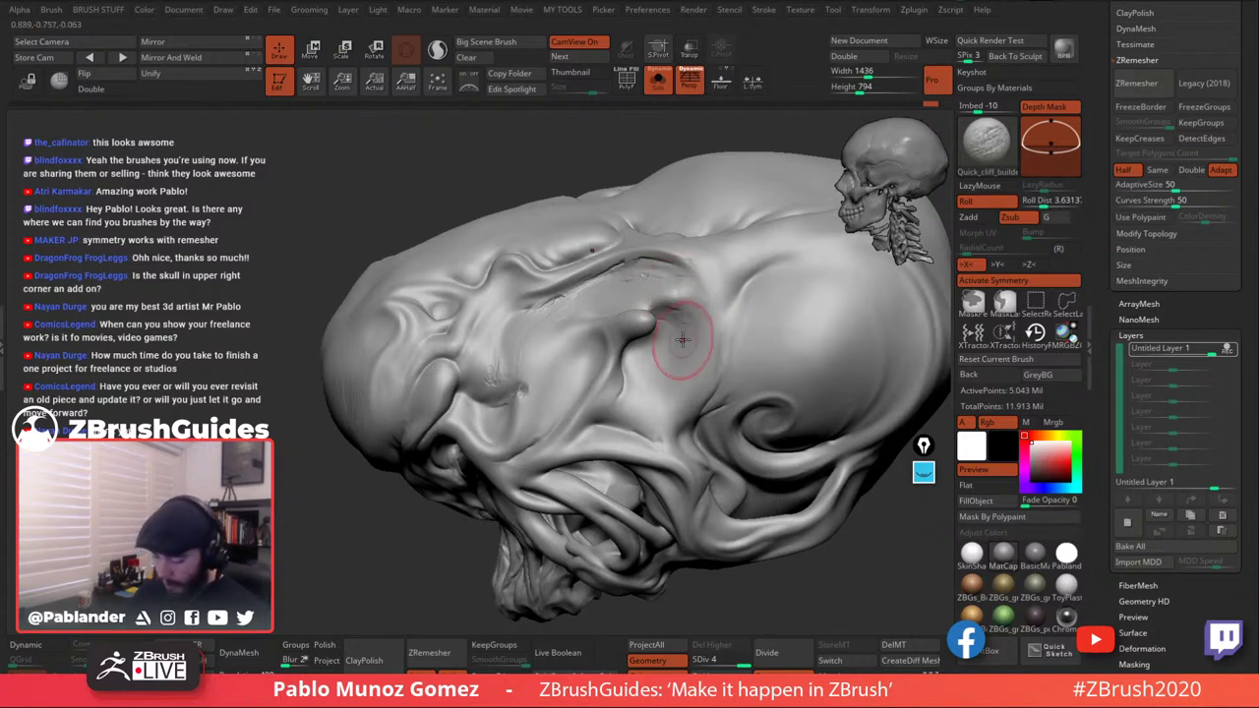
drag(665, 309, 699, 371)
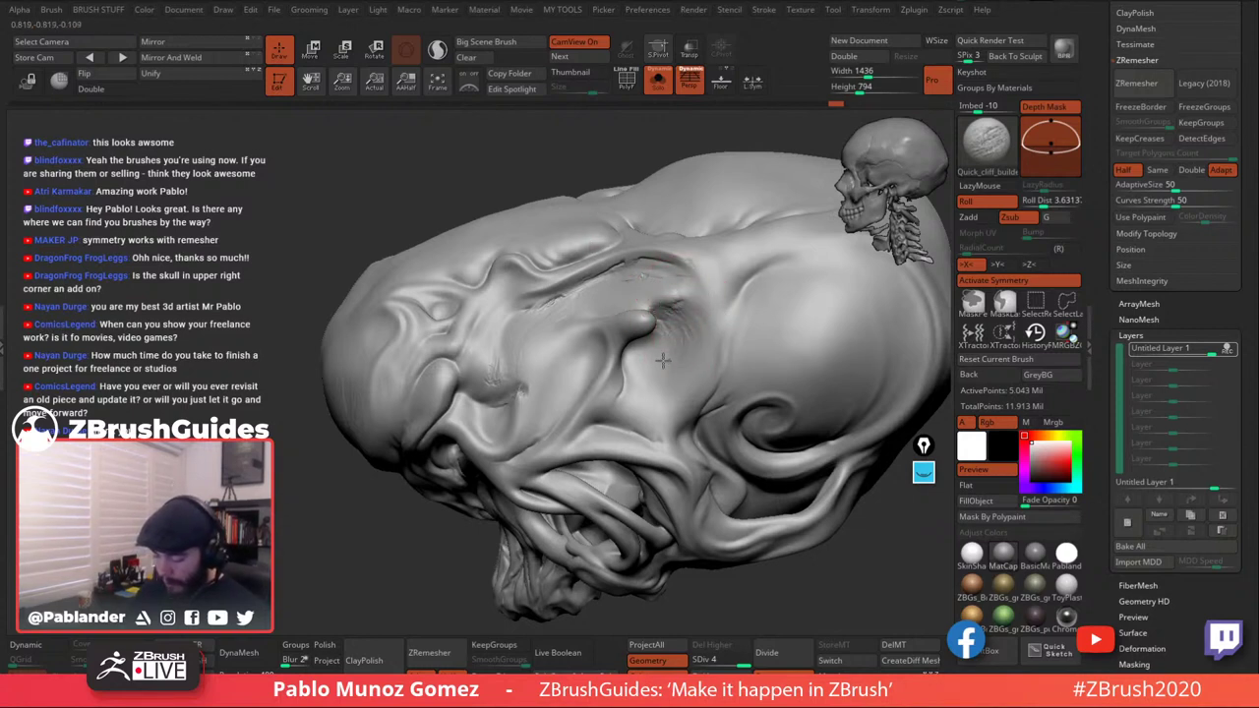
Extend the carved rock texture below the horn-like bump and into the creases between it and the forehead.
right_drag(571, 426, 588, 354)
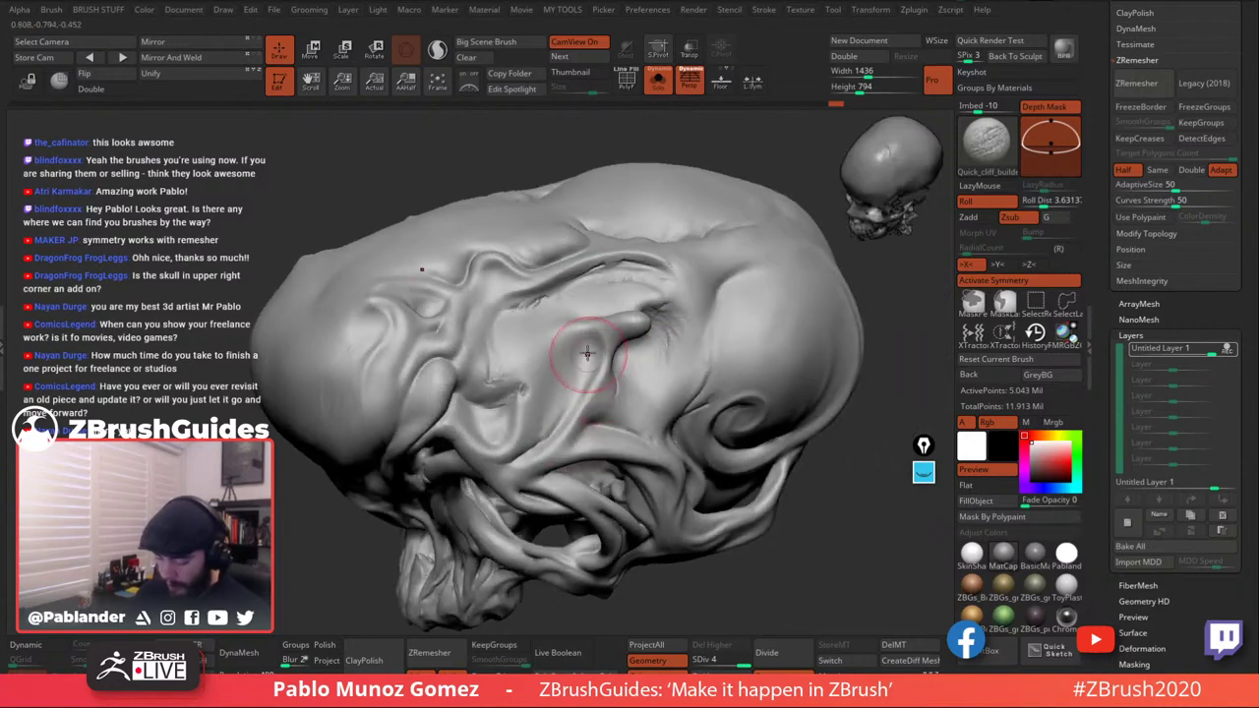
drag(587, 344, 540, 415)
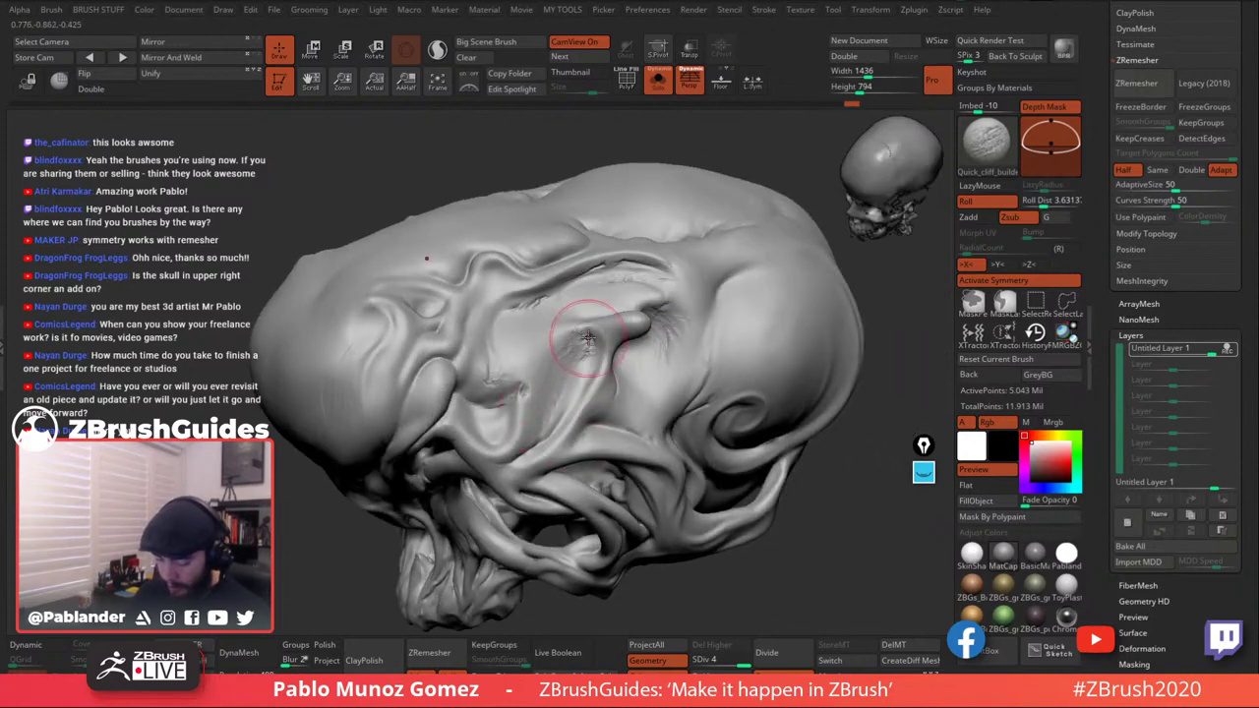
right_drag(588, 338, 576, 350)
mouse_move(570, 309)
mouse_down()
mouse_move(519, 326)
mouse_move(493, 357)
mouse_up()
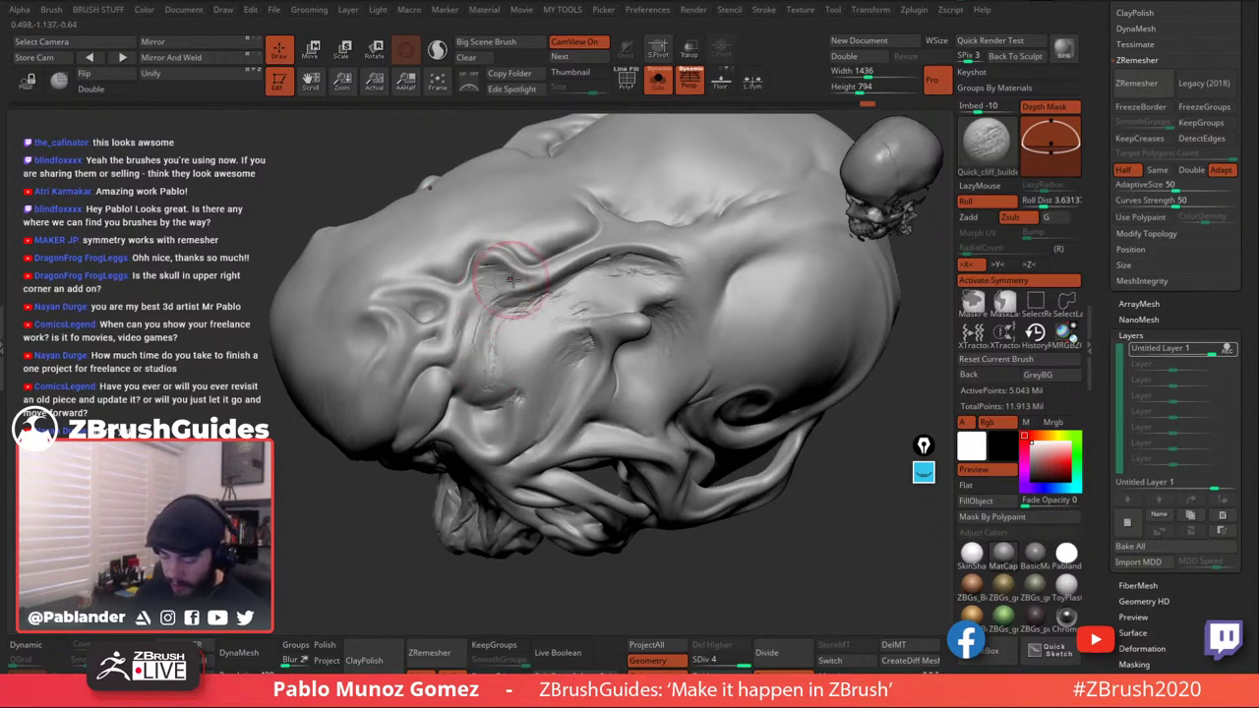
mouse_move(531, 307)
right_down()
mouse_move(600, 336)
mouse_move(583, 296)
right_up()
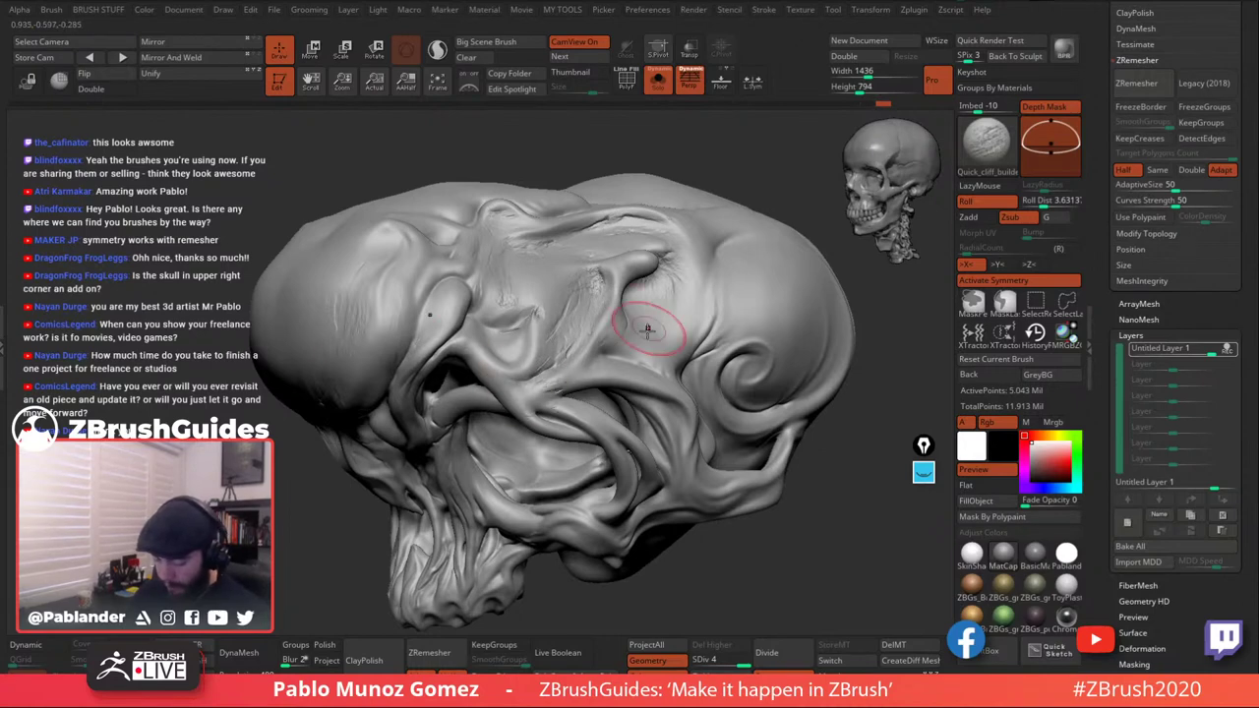
Carve rock texture around the rear dome, the spiral fold and the ridge beneath it.
right_drag(636, 332, 575, 348)
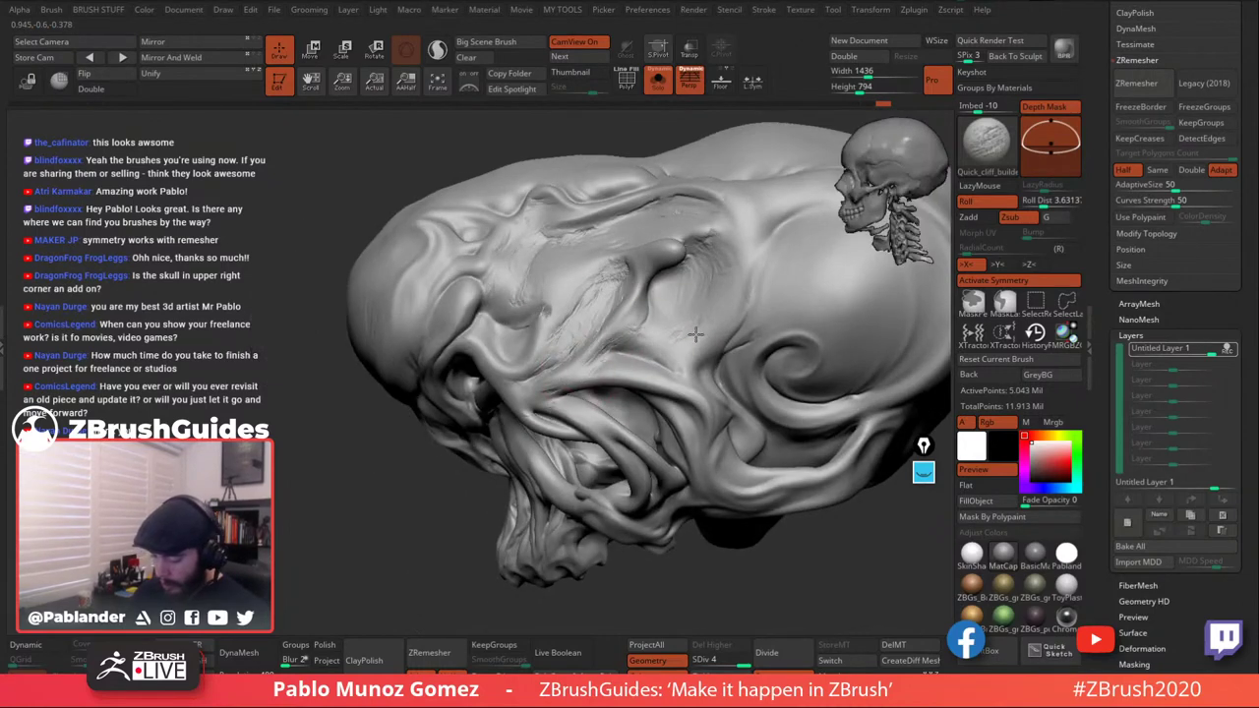
mouse_move(747, 275)
right_down()
mouse_move(689, 295)
mouse_move(613, 289)
right_up()
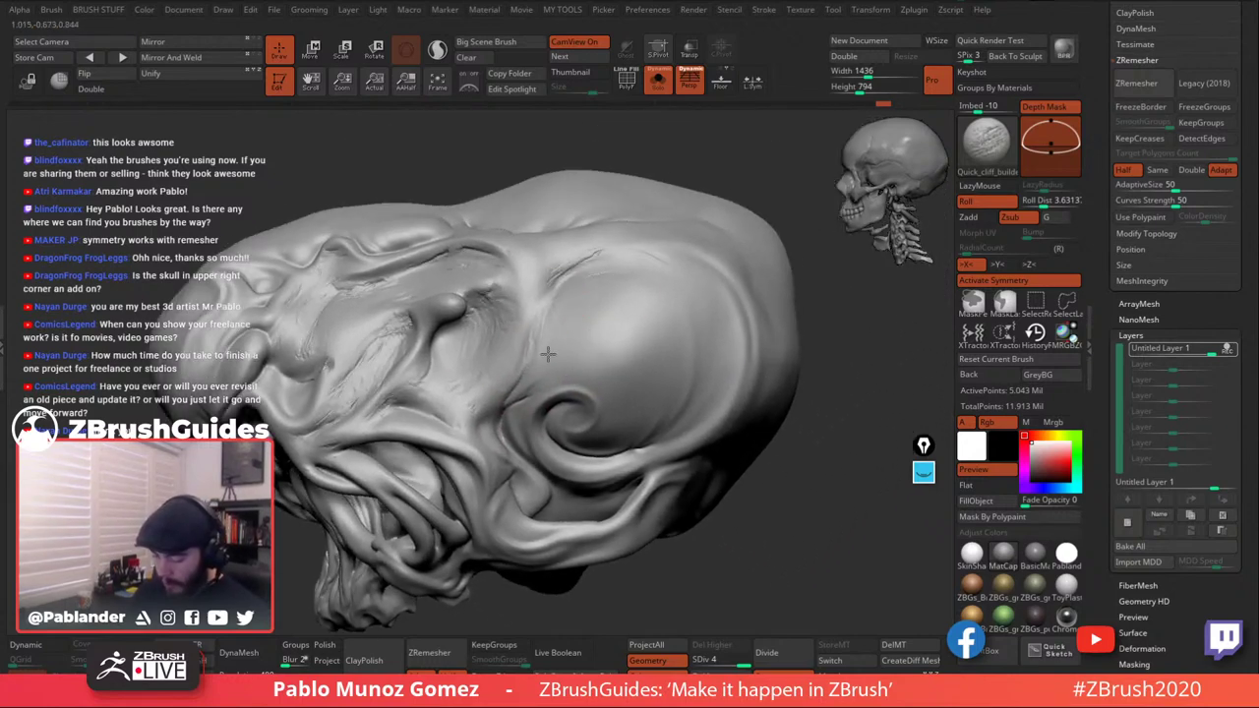
mouse_move(700, 338)
right_down()
mouse_move(660, 258)
mouse_move(564, 414)
right_up()
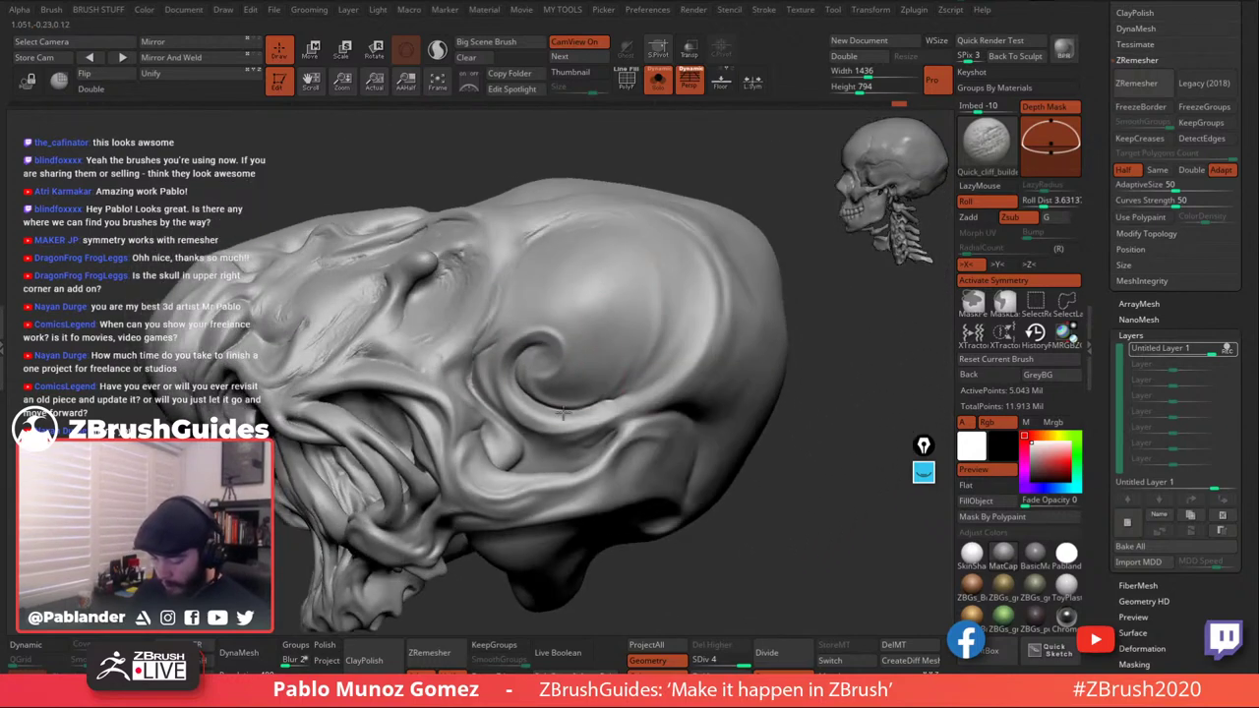
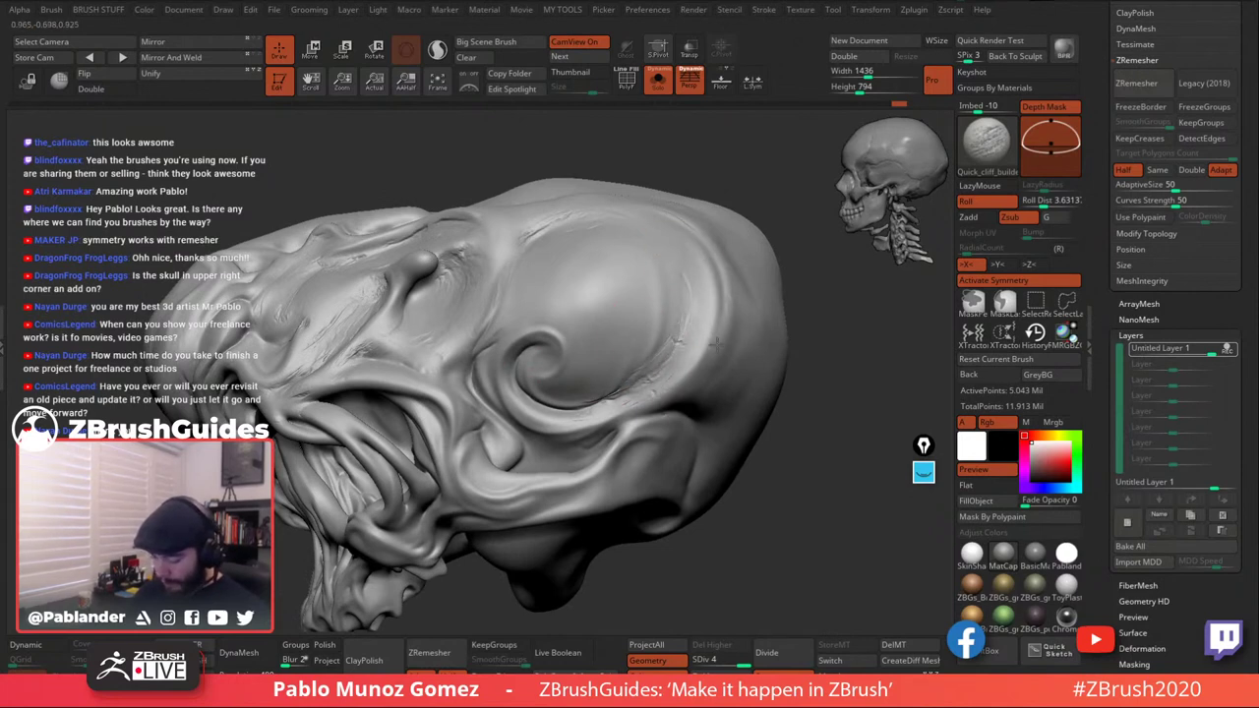
right_drag(655, 426, 688, 404)
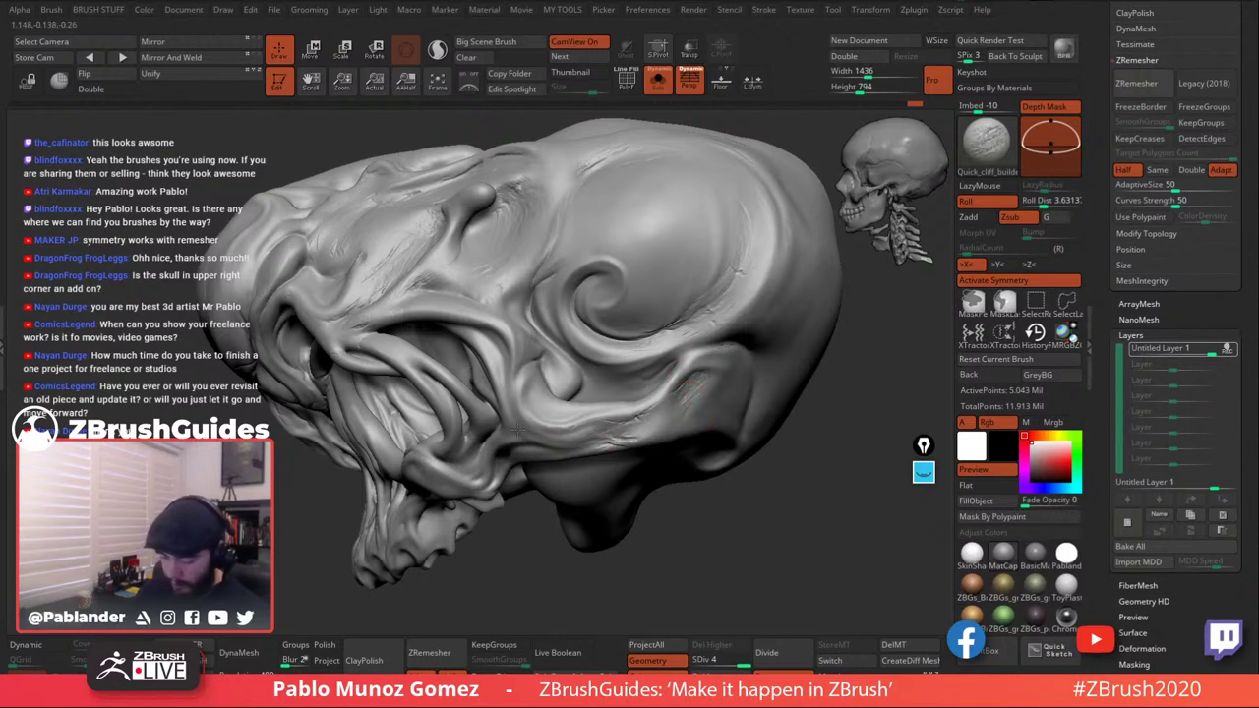
Carve rock texture into the strands around the eye socket and the folds along the skull's upper ridge.
mouse_move(526, 344)
right_down()
mouse_move(629, 335)
mouse_move(617, 418)
mouse_move(650, 387)
right_up()
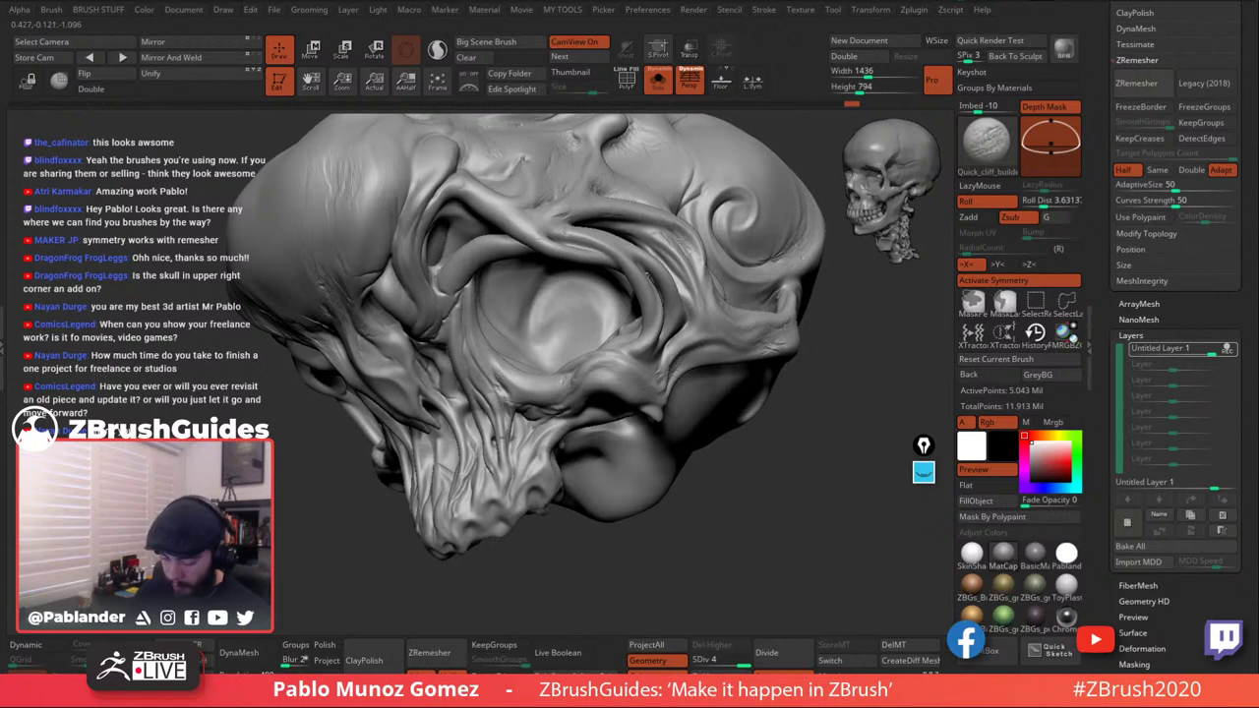
right_drag(497, 421, 530, 388)
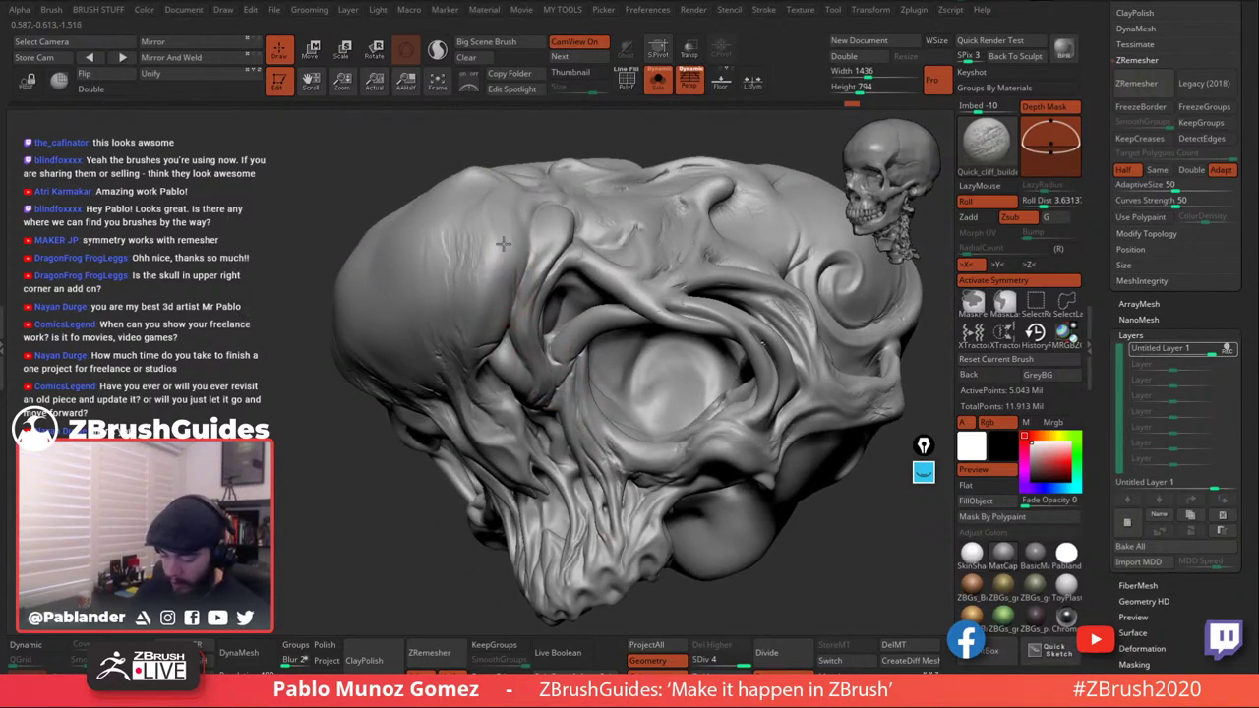
mouse_move(503, 243)
right_down()
mouse_move(504, 327)
mouse_move(547, 287)
mouse_move(598, 275)
mouse_move(566, 226)
right_up()
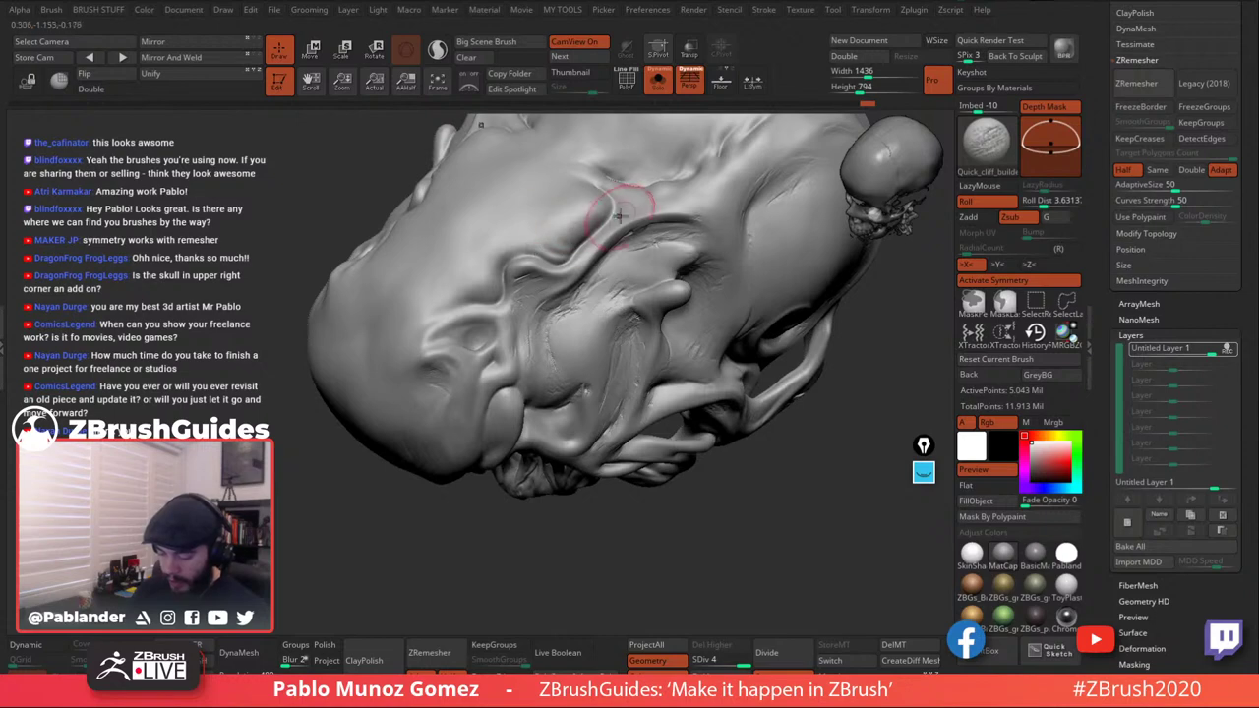
mouse_move(623, 314)
right_down()
mouse_move(626, 295)
mouse_move(692, 340)
mouse_move(659, 300)
mouse_move(723, 389)
mouse_move(711, 359)
mouse_move(723, 352)
mouse_move(689, 386)
mouse_move(635, 351)
right_up()
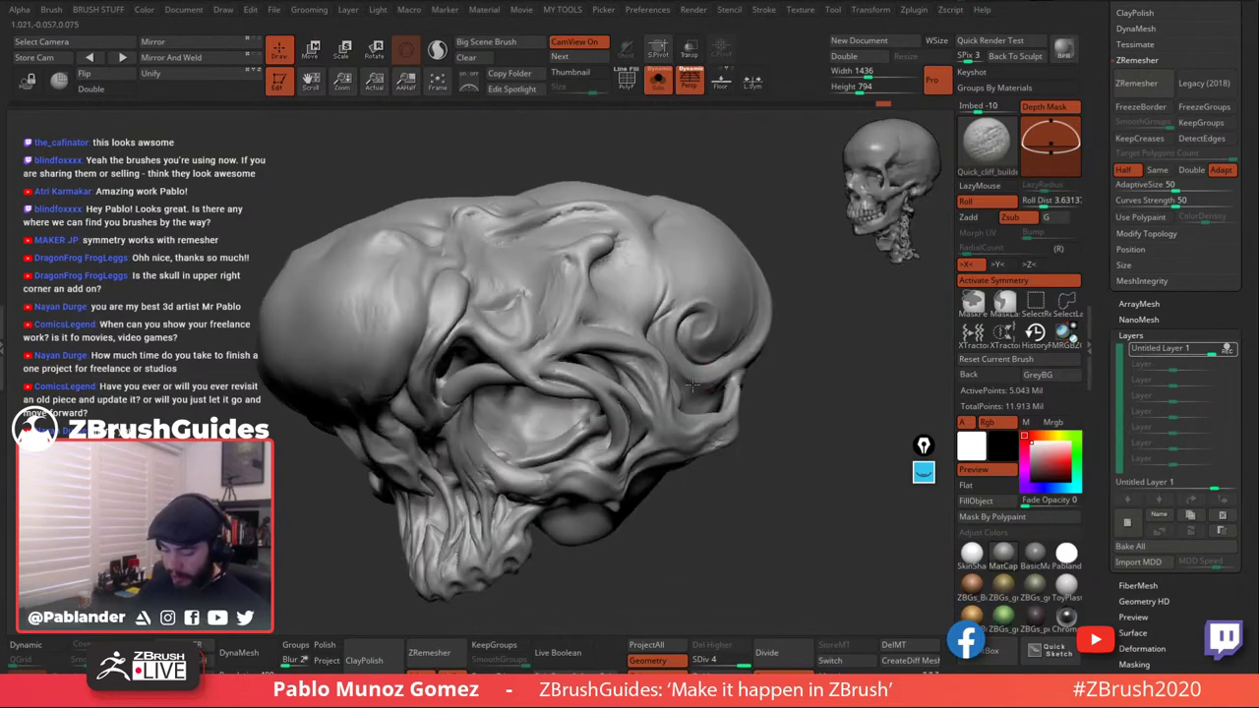
Load the Quick_rock_cave brush from the Rocks folder of the LightBox brush library.
click(968, 155)
click(989, 650)
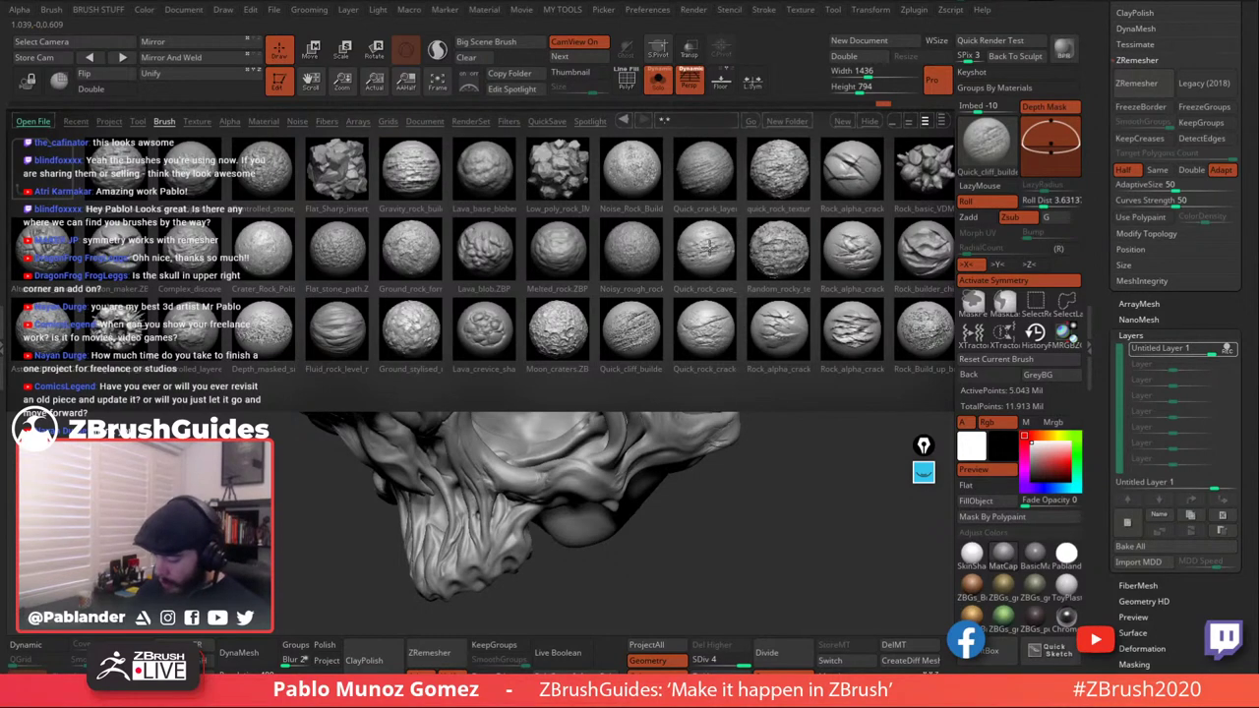
double_click(707, 249)
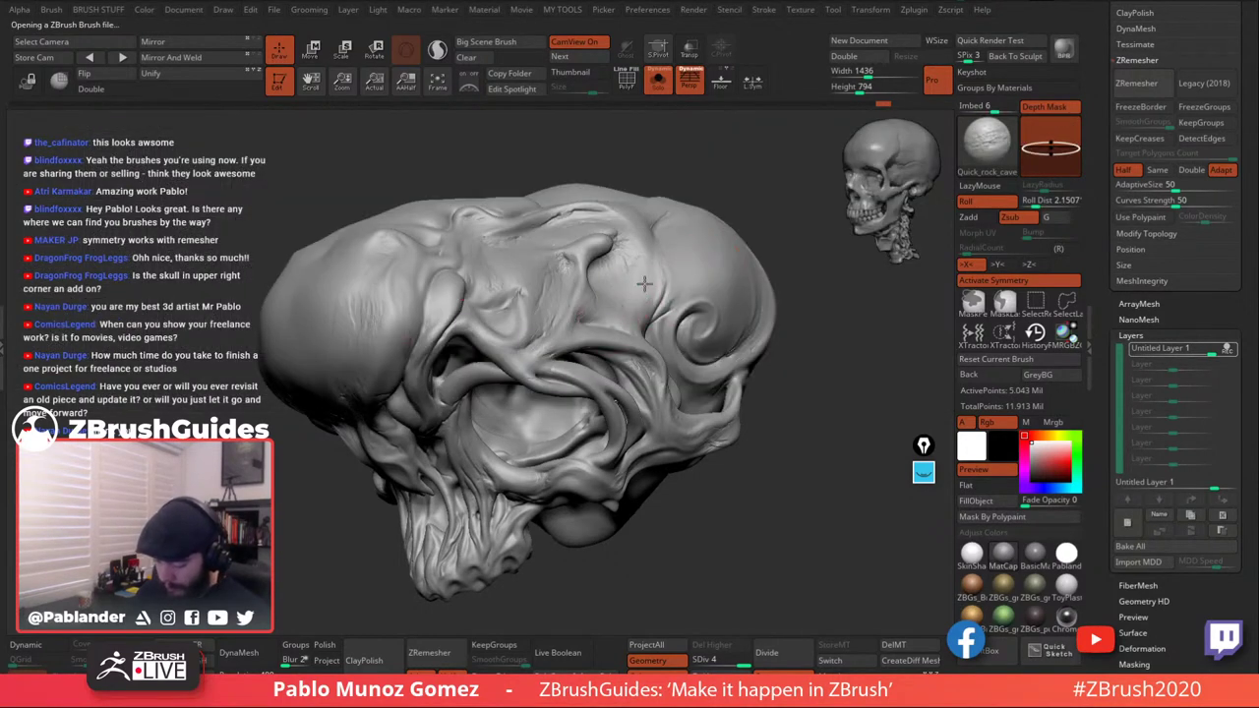
Carve Quick_rock_cave texture into the forehead side, the folds beside the nose and the strands above the eye socket.
right_drag(662, 274, 723, 241)
ctrl+right_drag(521, 212, 516, 274)
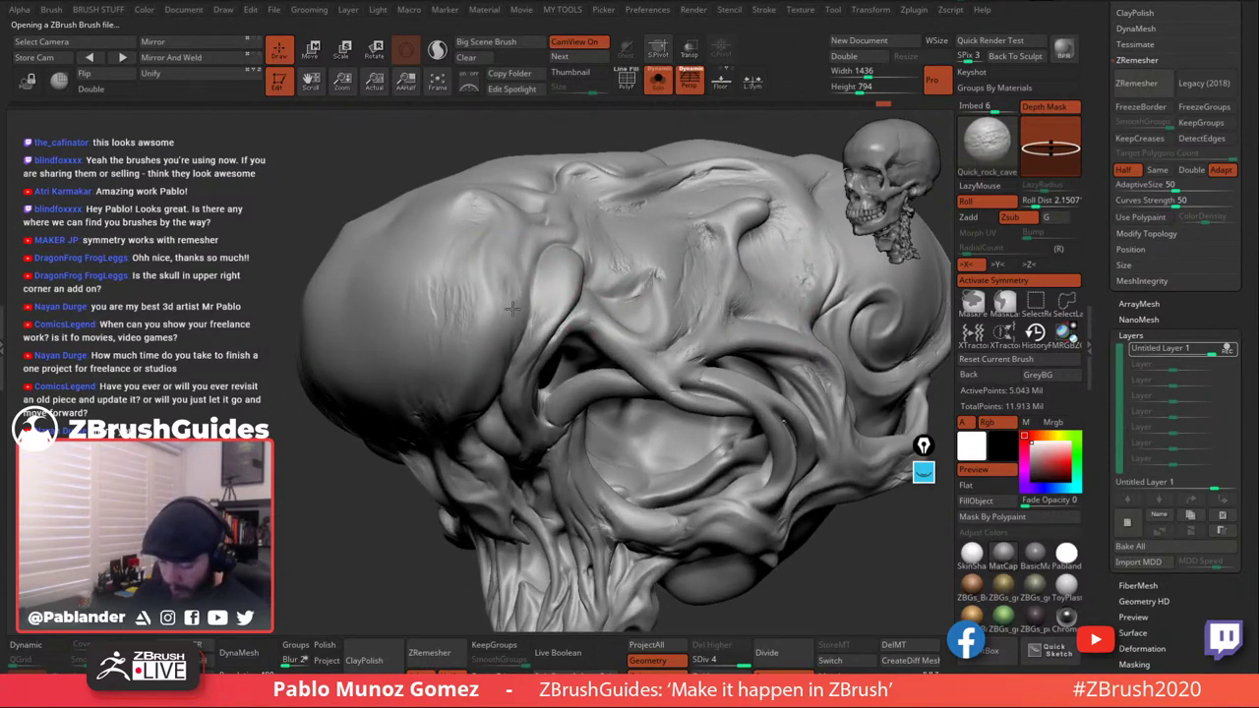
right_drag(487, 331, 492, 310)
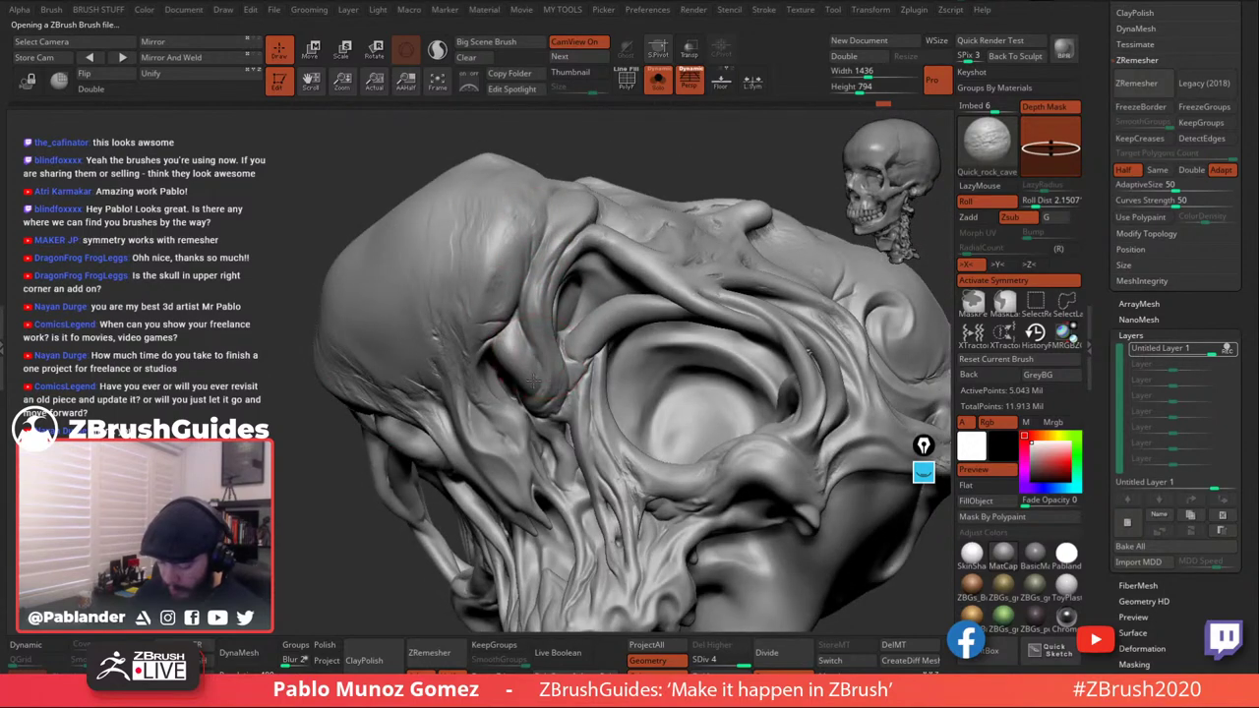
right_drag(534, 380, 576, 397)
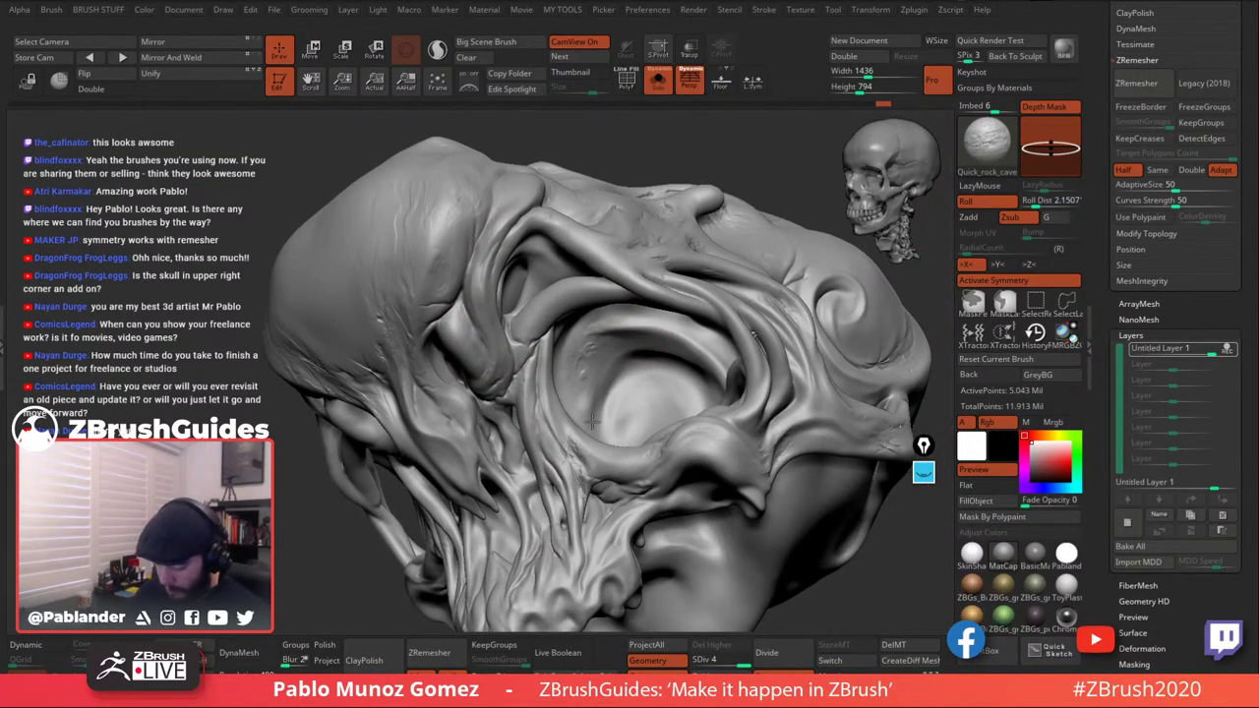
right_drag(631, 438, 640, 492)
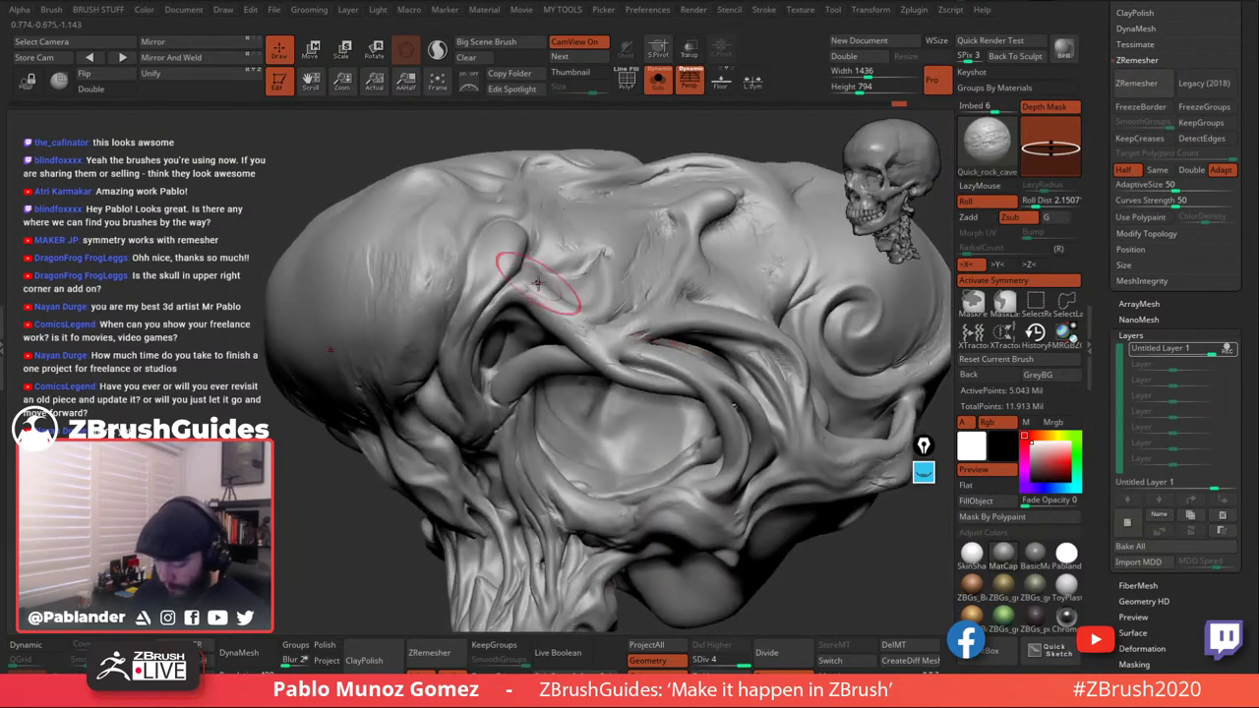
right_drag(538, 283, 644, 221)
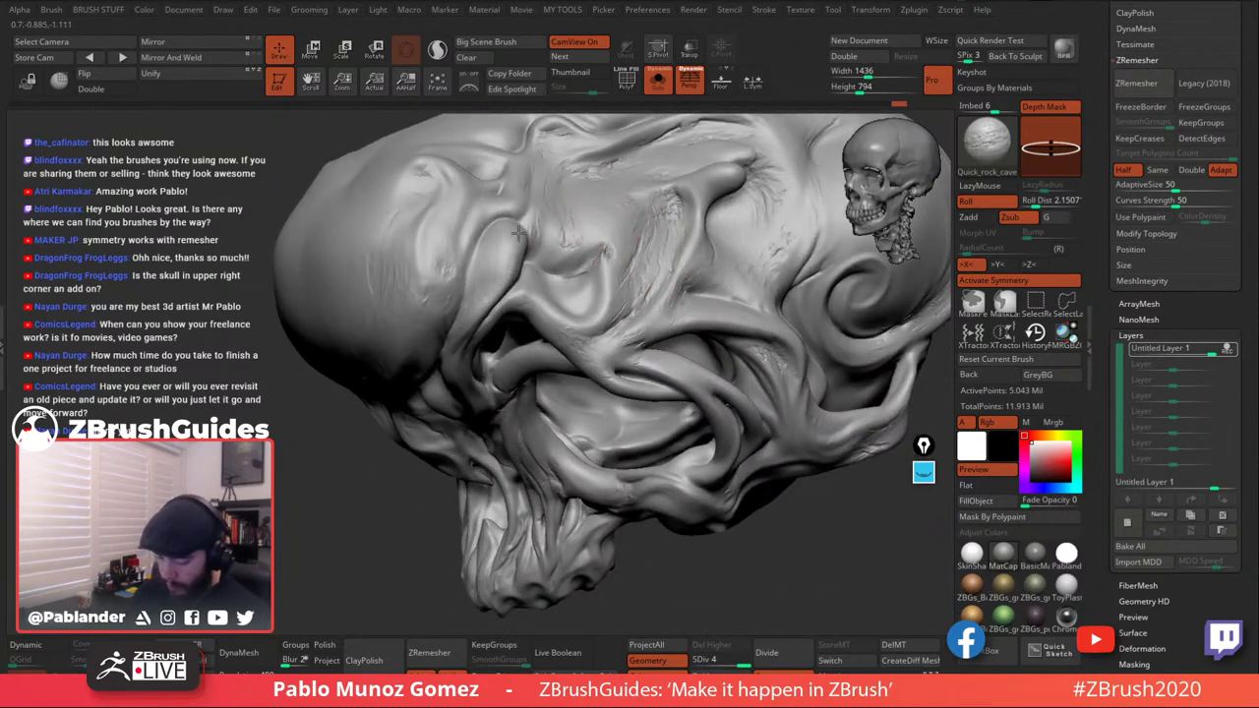
Carve Quick_rock_cave texture over the rear dome, around the spiral fold and along the ridges toward the cheekbone.
alt+right_drag(657, 244, 485, 298)
drag(677, 259, 646, 301)
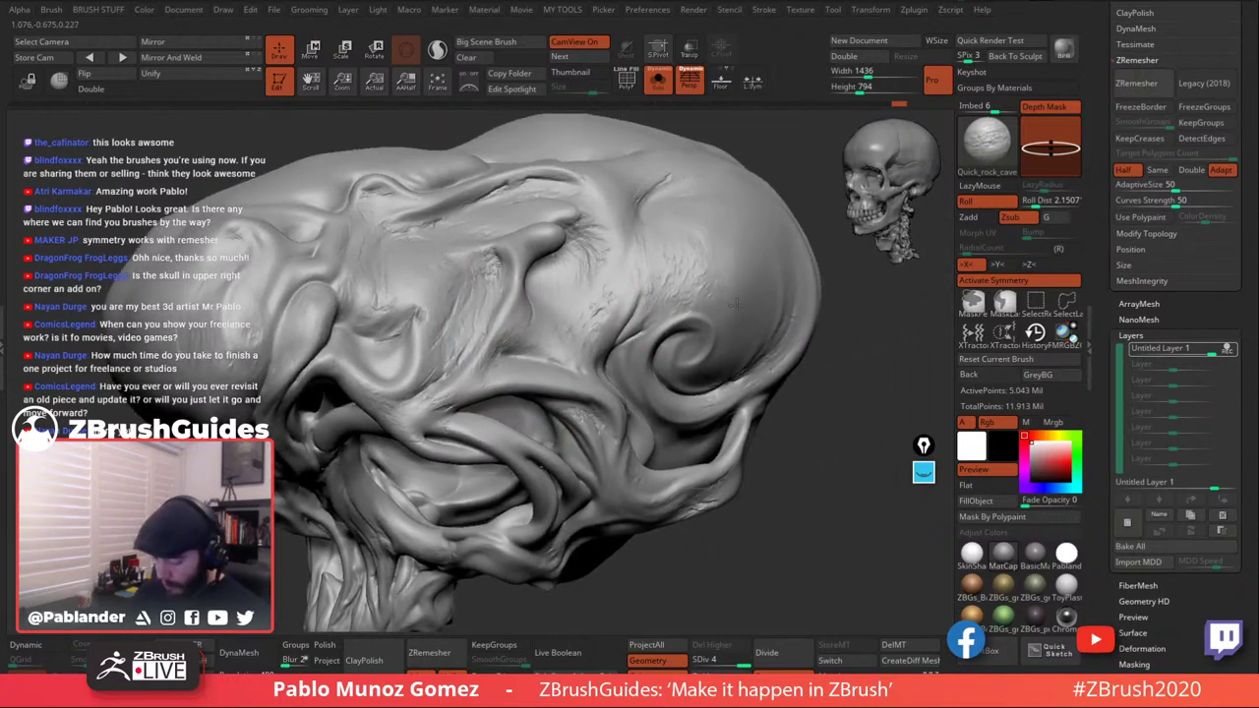
mouse_move(740, 332)
right_down()
mouse_move(725, 383)
mouse_move(702, 345)
right_up()
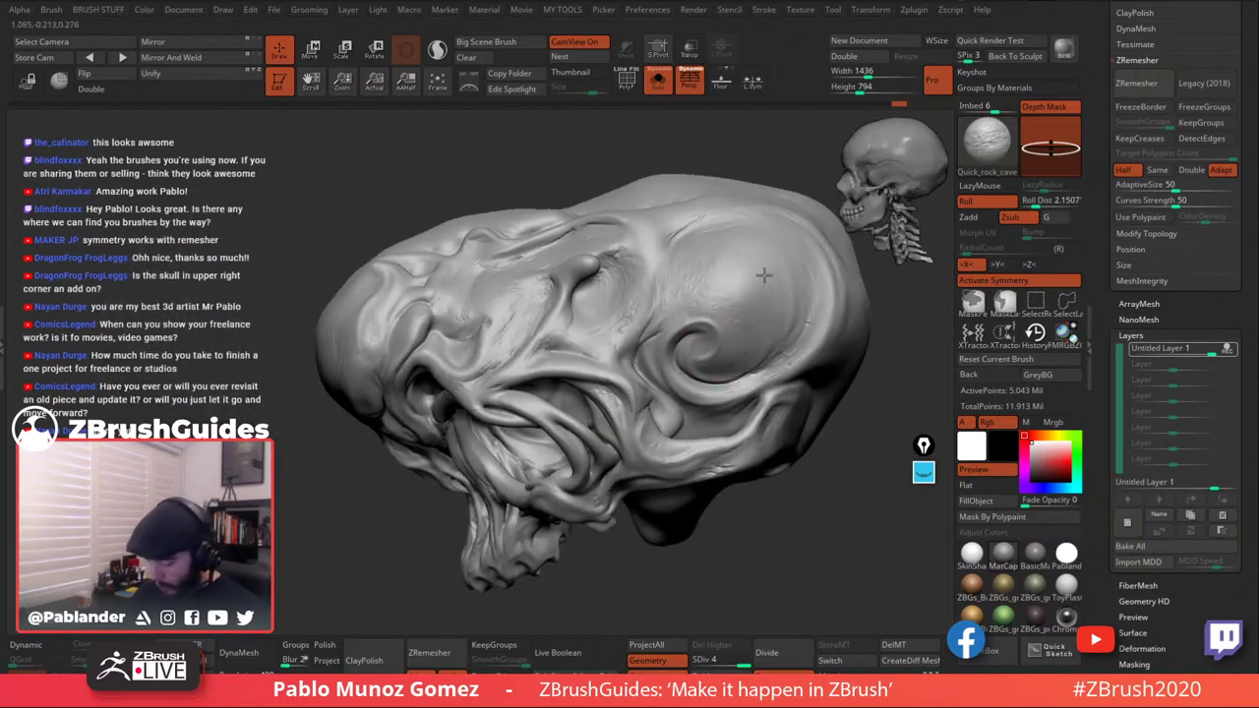
right_drag(765, 253, 731, 272)
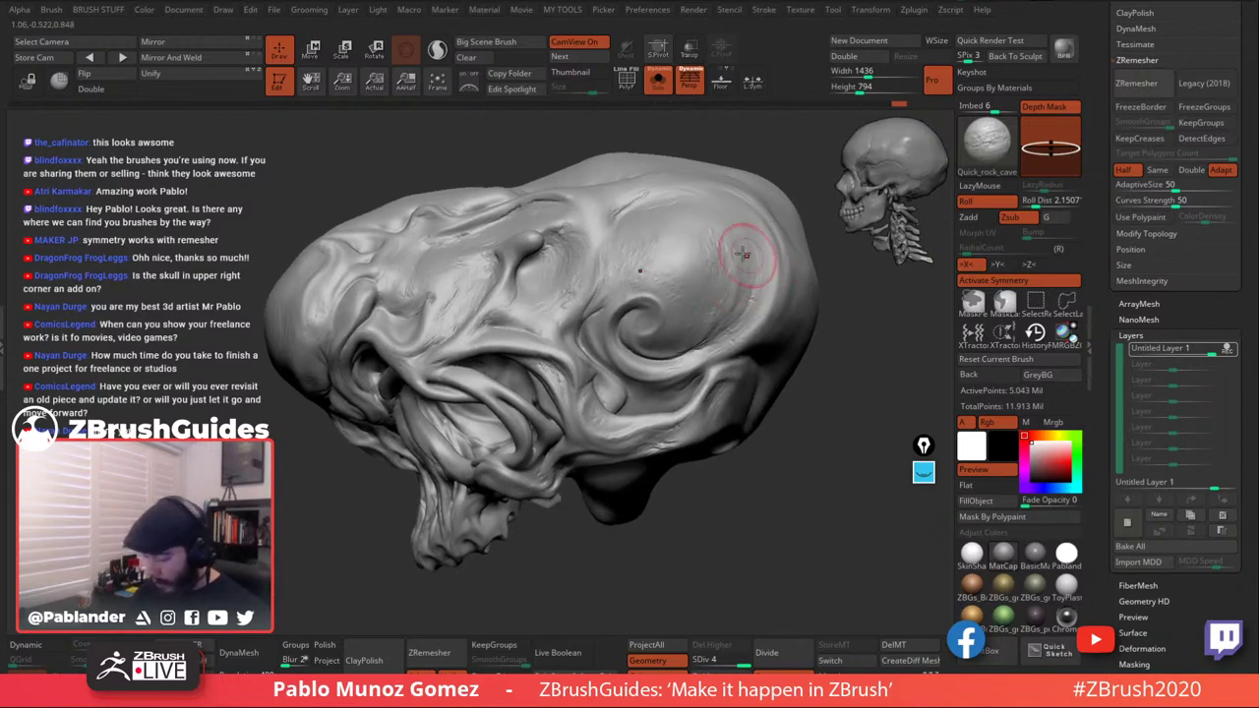
right_drag(747, 328, 723, 381)
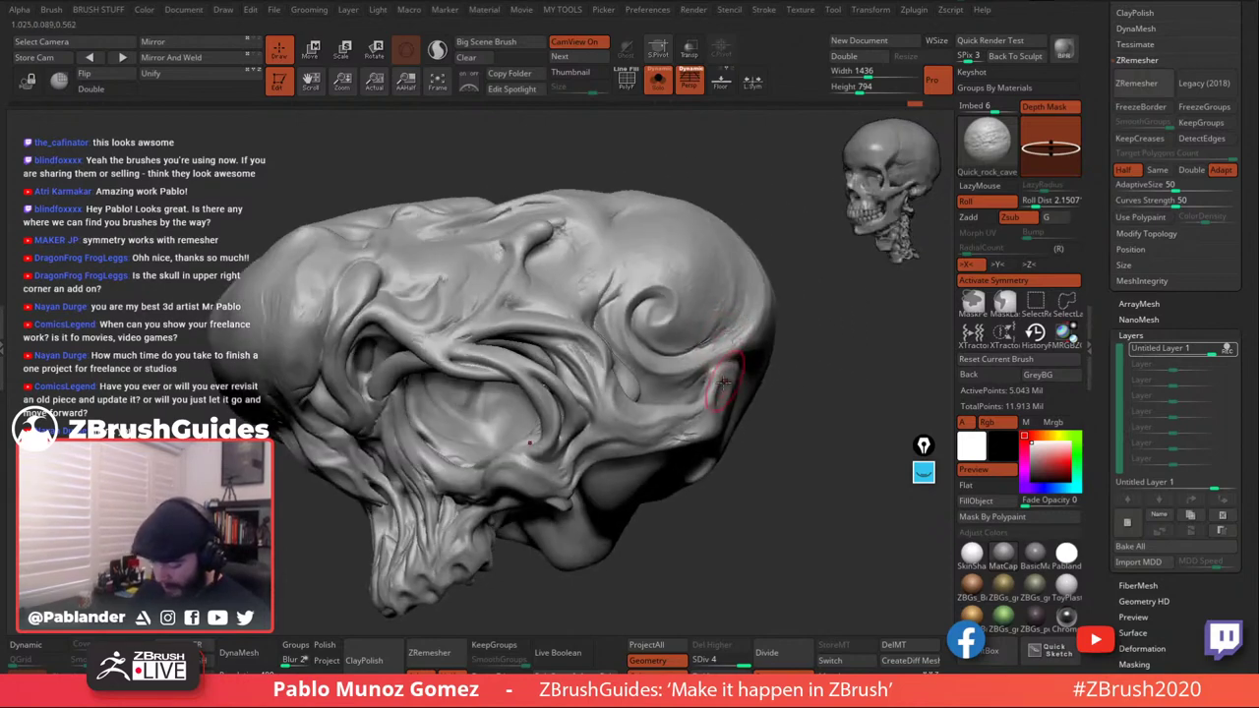
right_drag(598, 406, 612, 420)
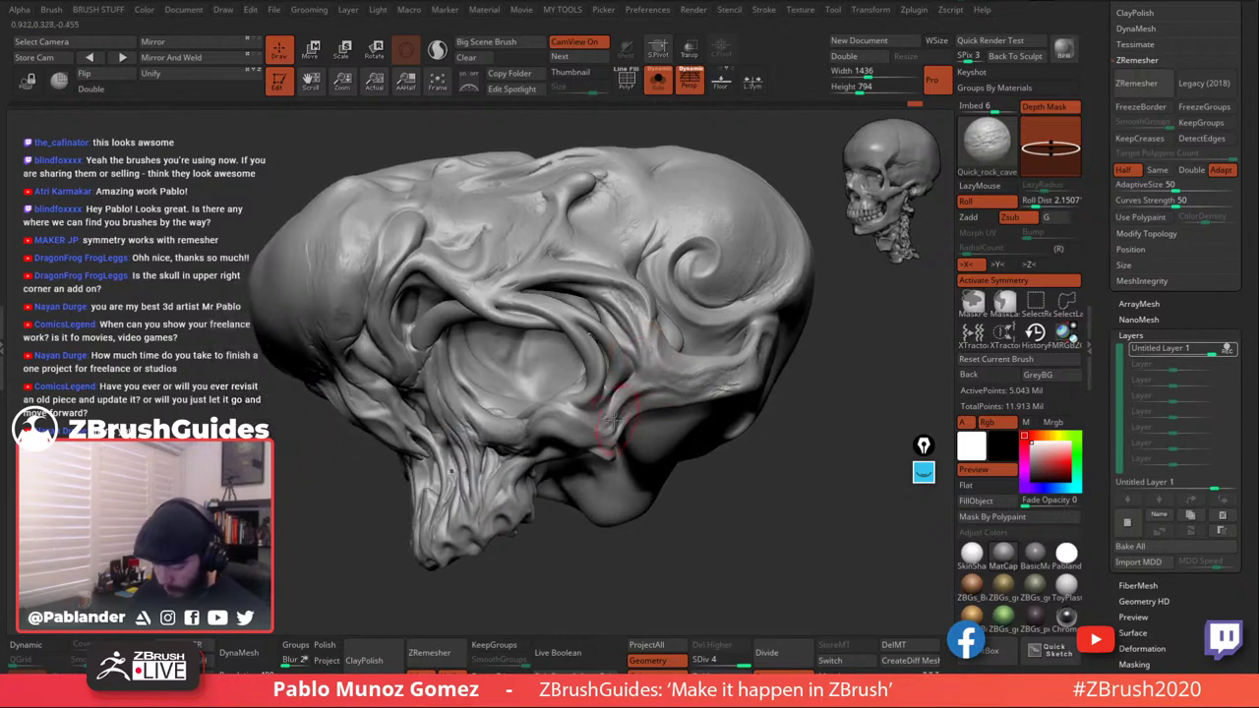
Load the ZBG_Creature_D damage brush from the LightBox brush library in place of the rock brush.
right_drag(601, 360, 501, 331)
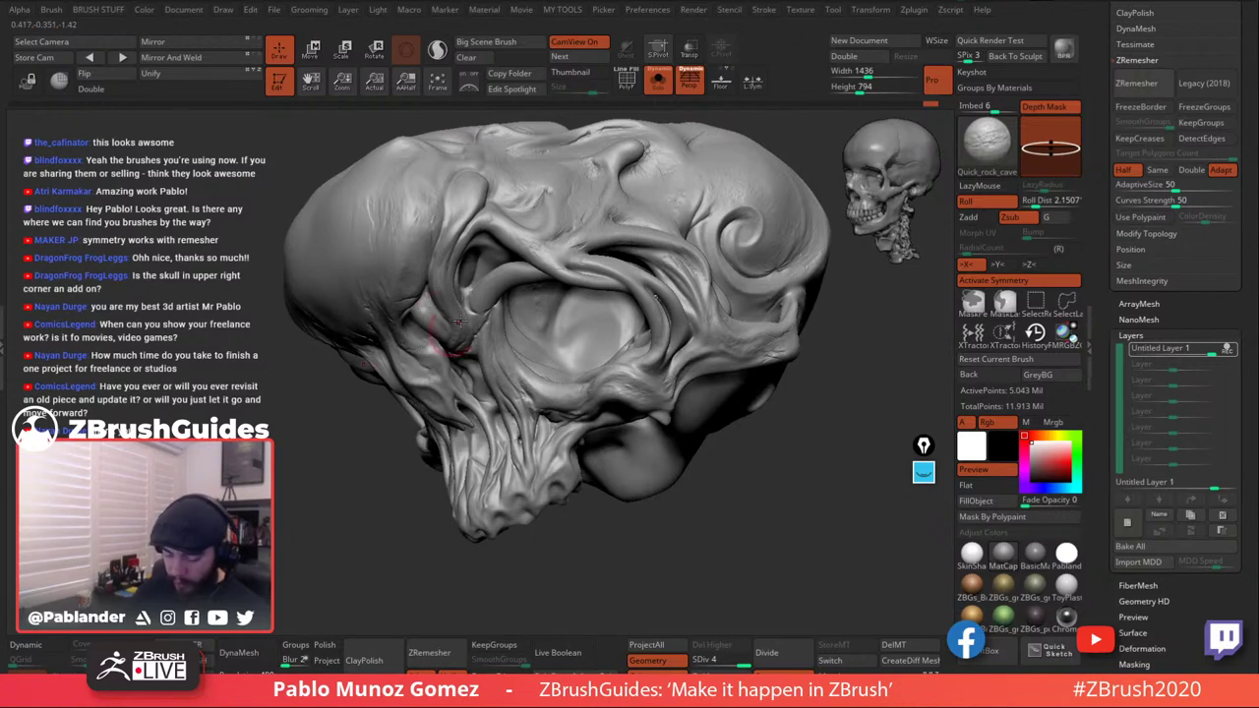
right_drag(459, 321, 619, 244)
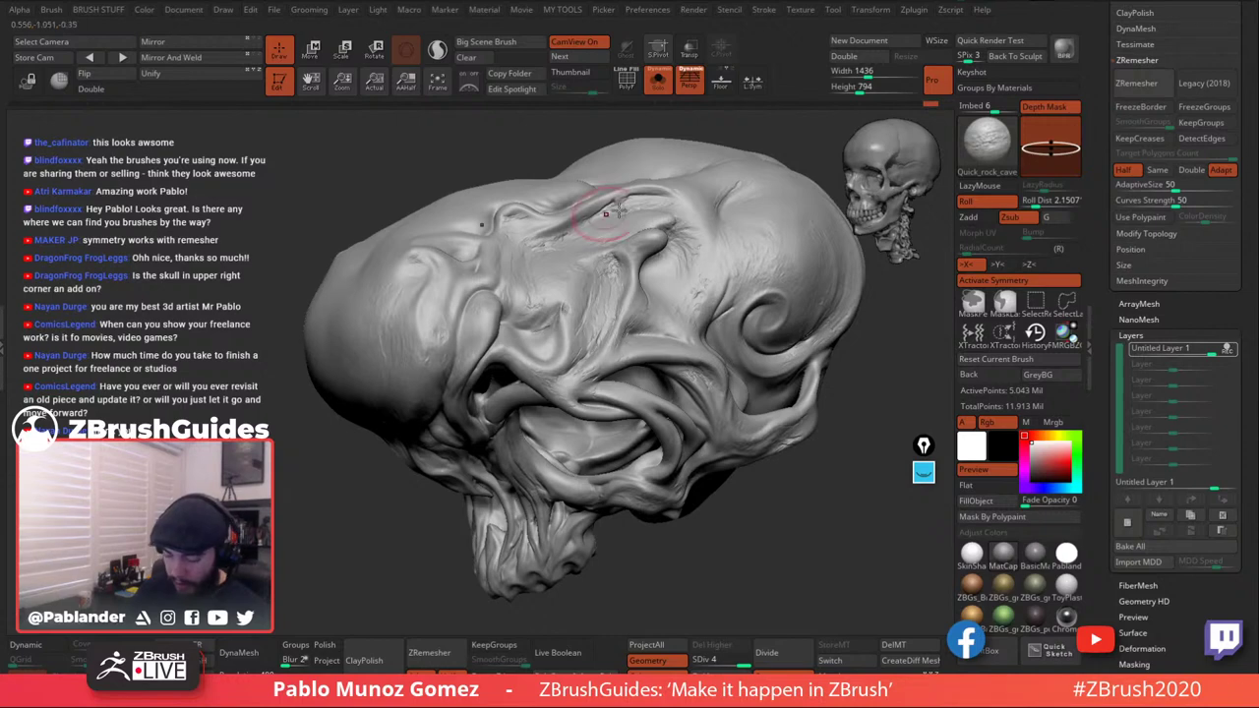
right_drag(351, 368, 532, 288)
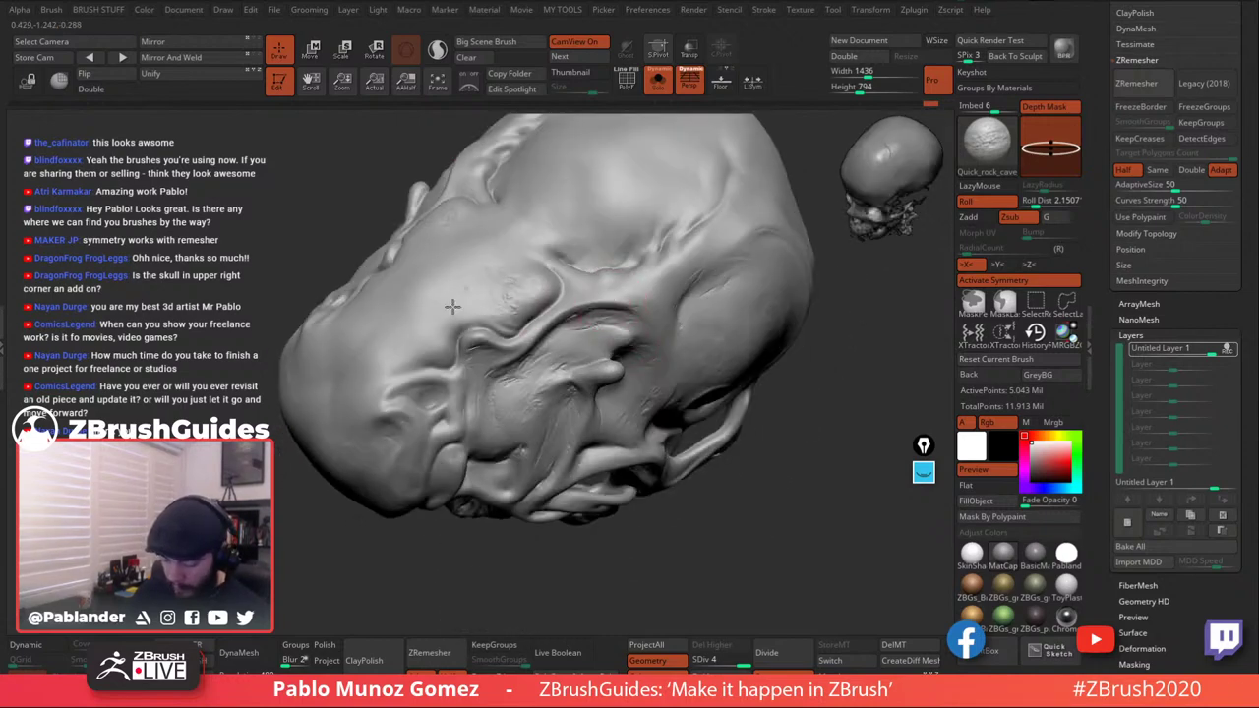
key(comma)
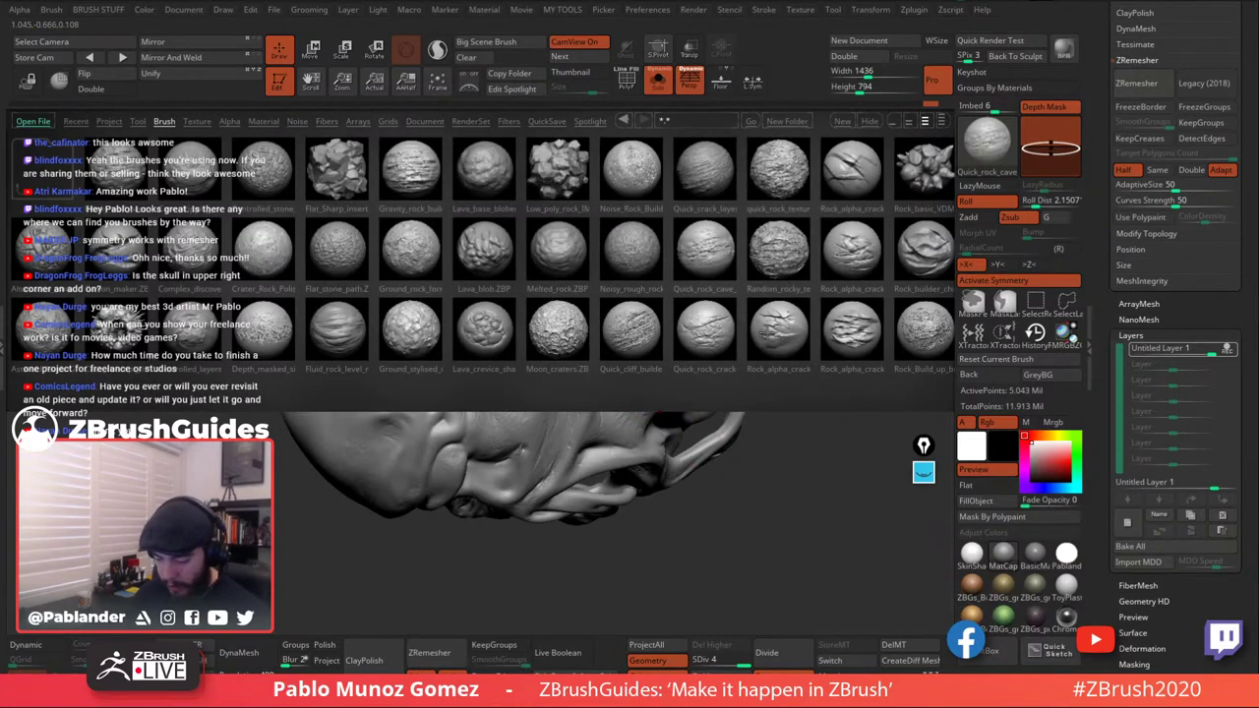
drag(815, 278, 807, 312)
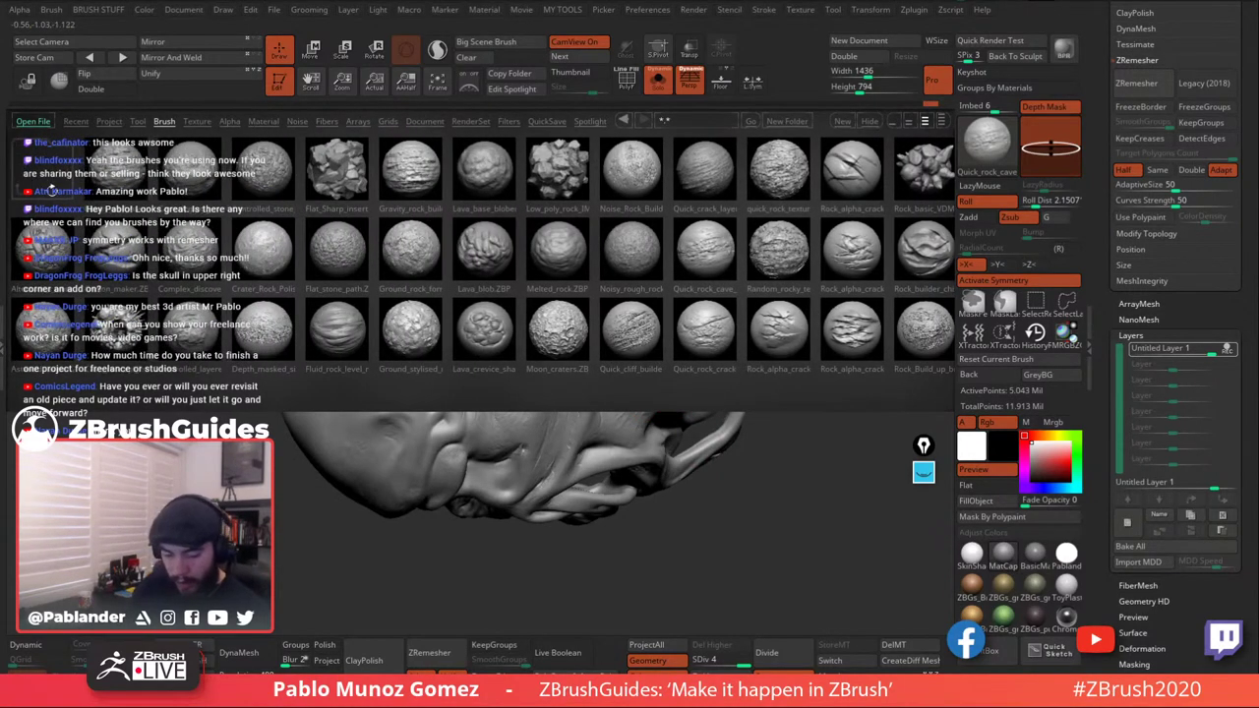
double_click(52, 188)
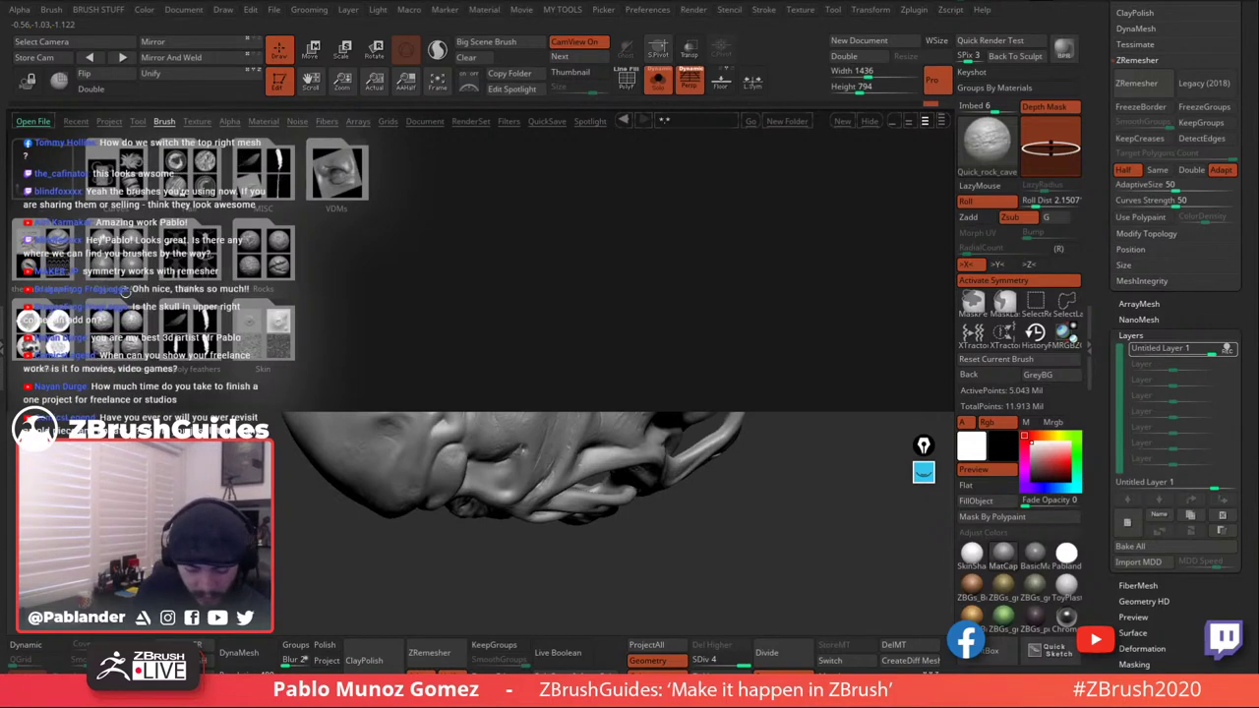
double_click(105, 242)
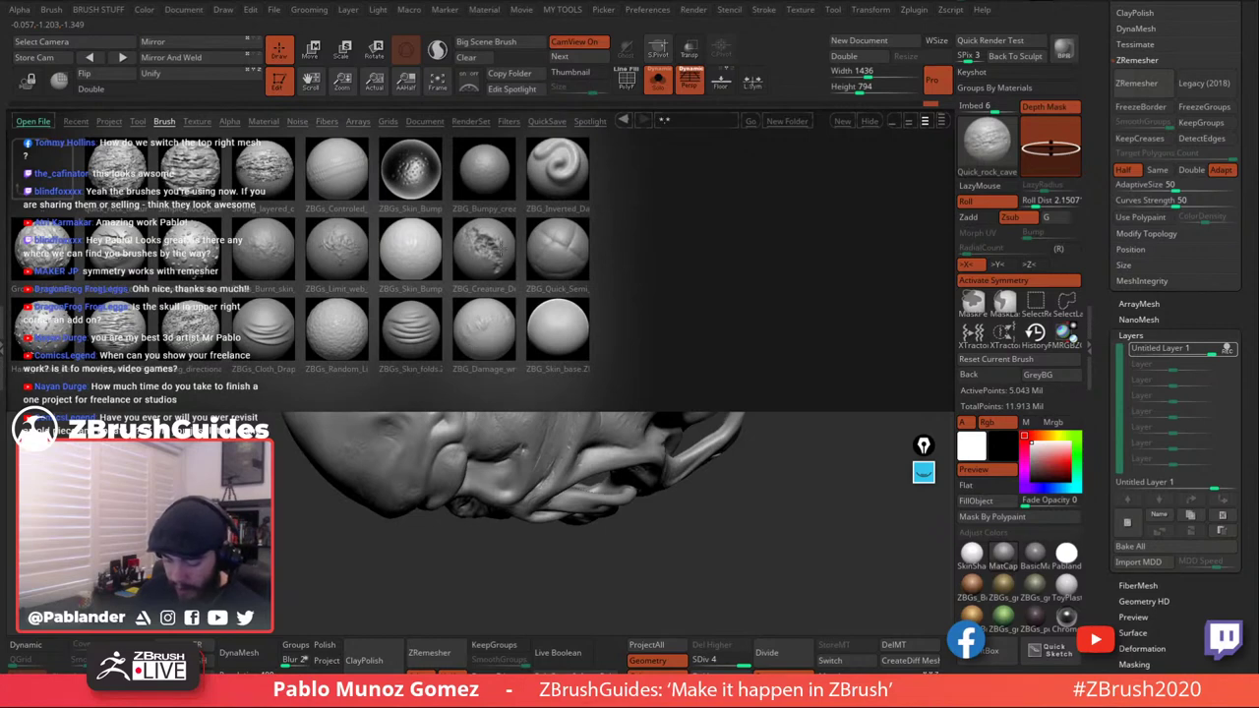
double_click(483, 250)
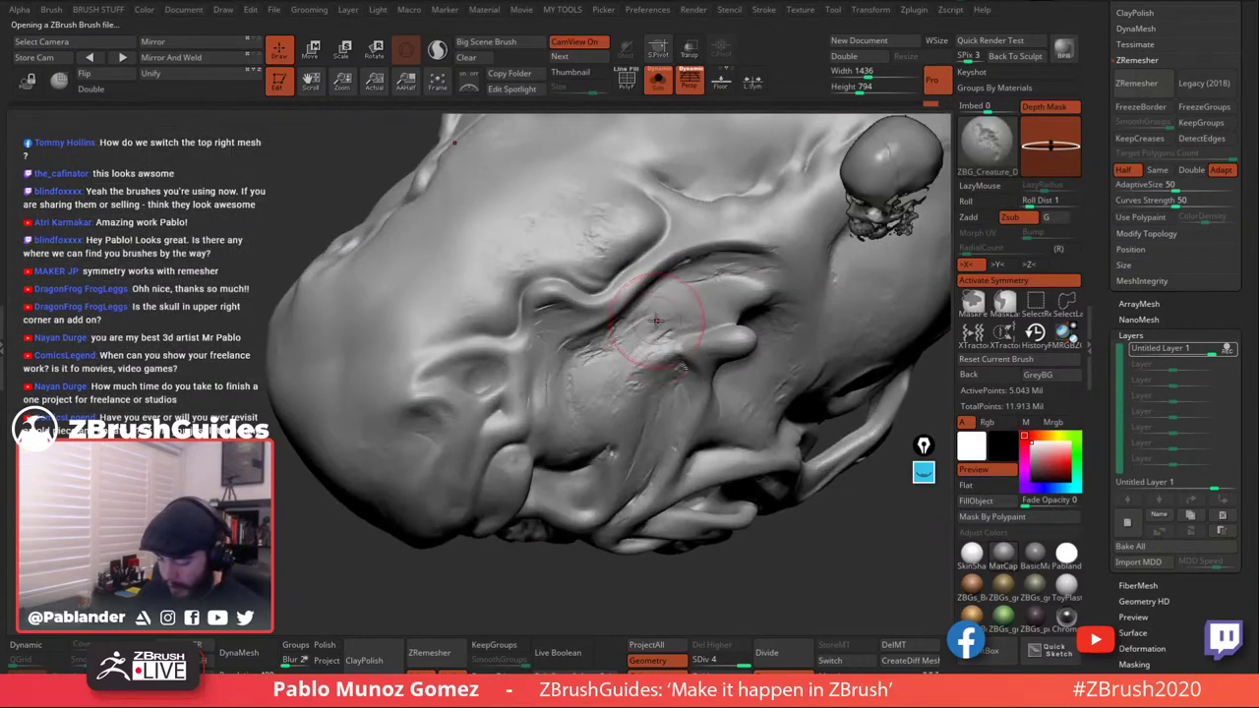
Resize the brush and carve damage texture into the folds and hollows along the skull's upper side.
key(space)
drag(656, 320, 638, 319)
right_drag(599, 359, 604, 320)
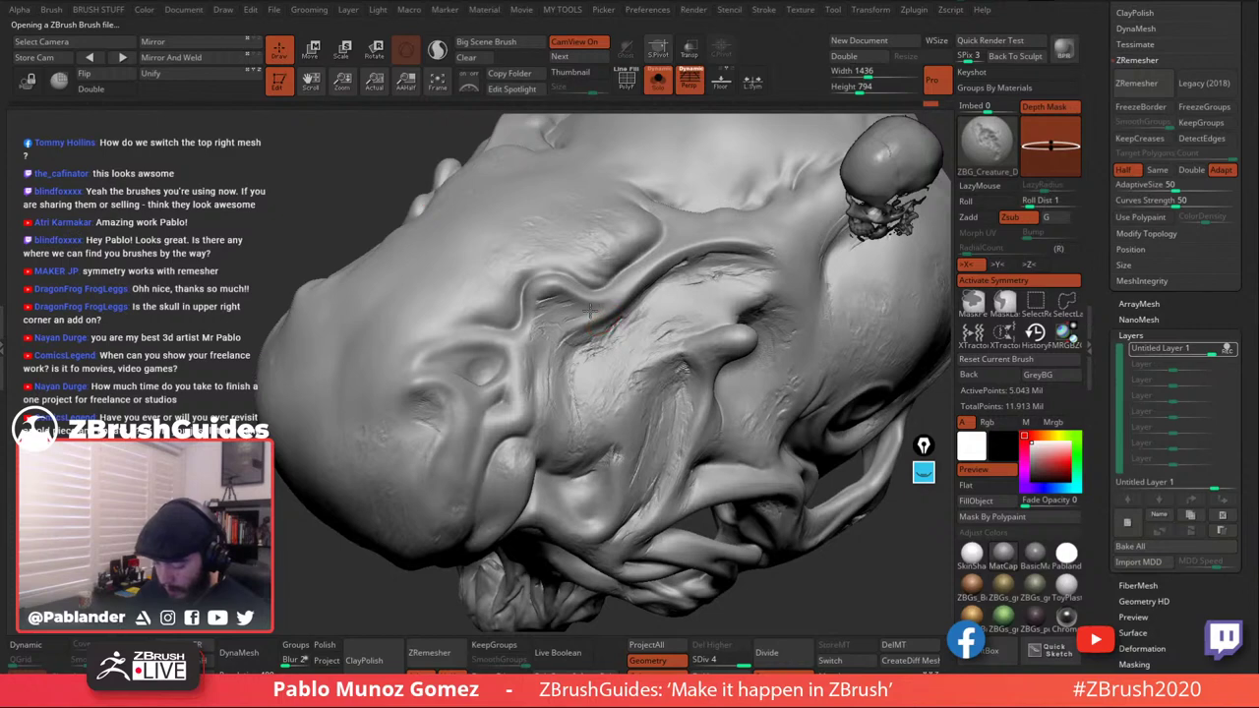
key(space)
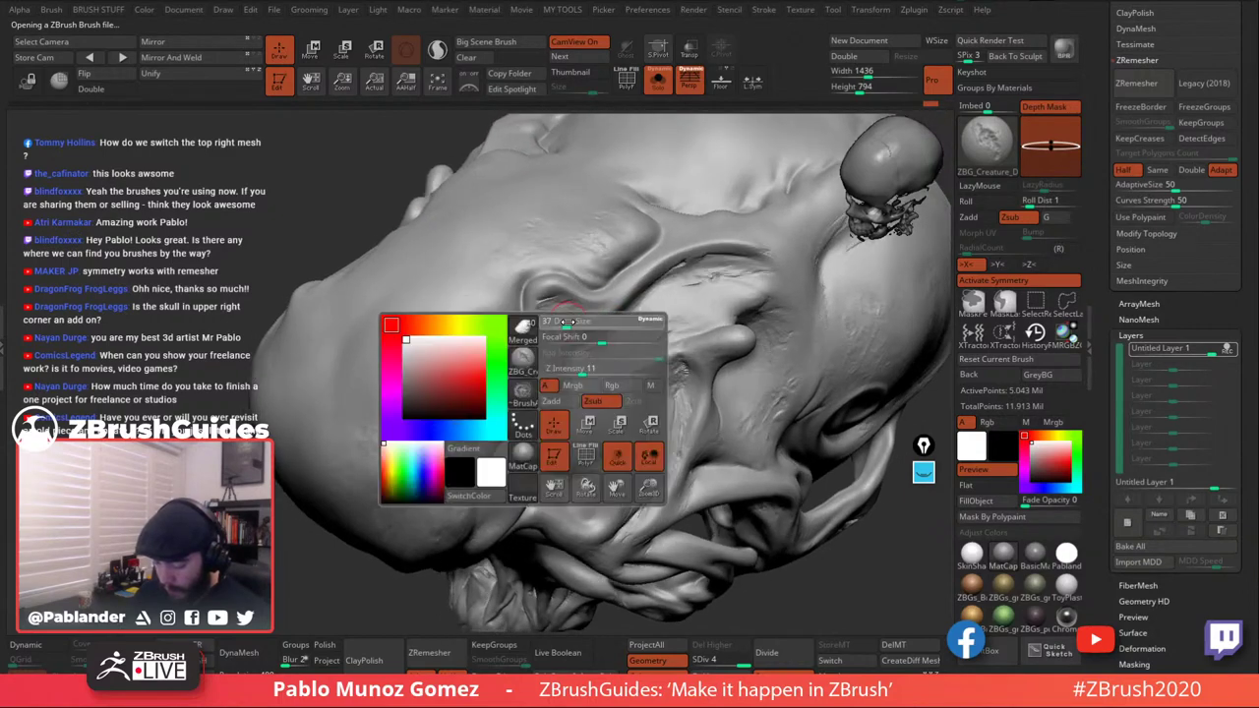
key(space)
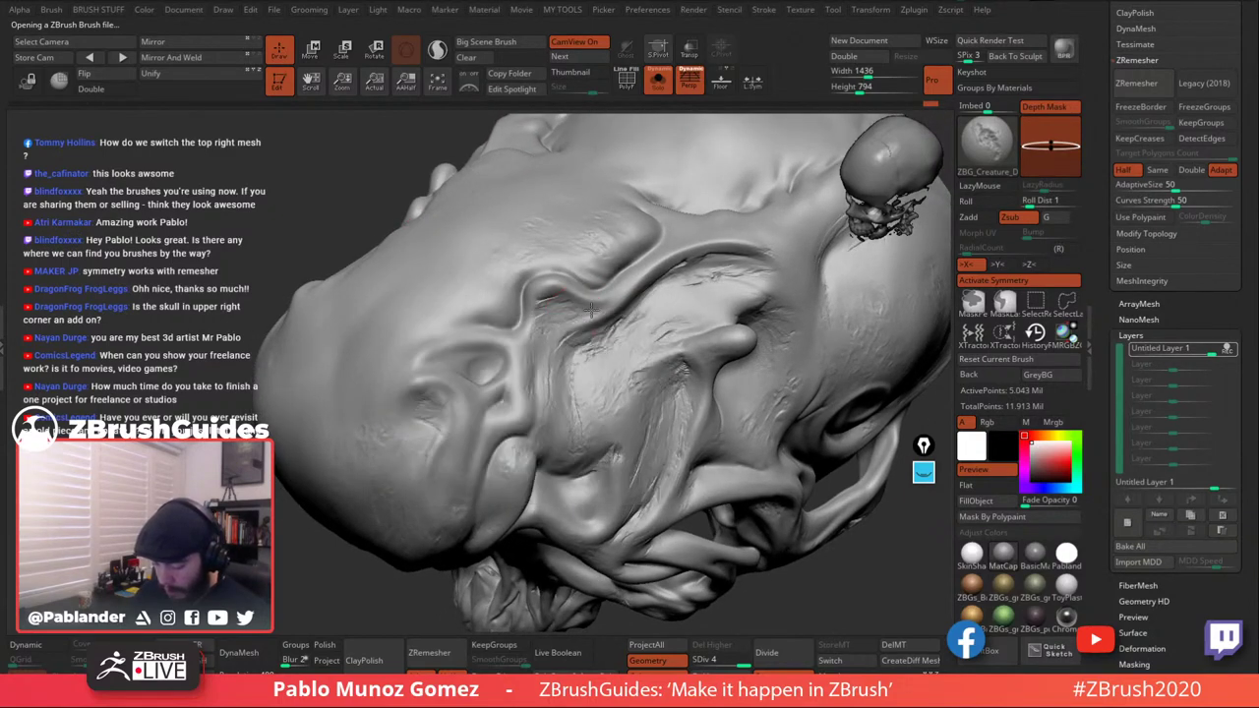
mouse_move(602, 337)
right_down()
mouse_move(596, 271)
mouse_move(542, 293)
right_up()
key(space)
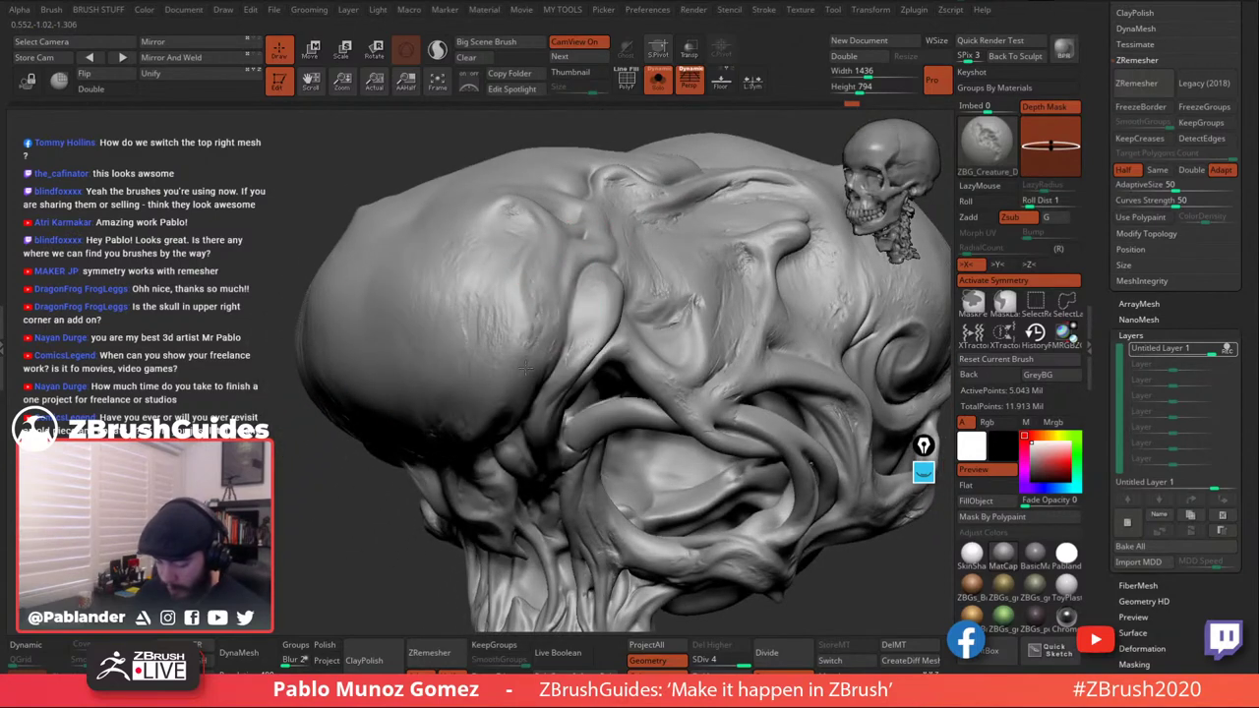
Carve damage texture into the forehead, the brow edge and the bony ridge beside the nose.
mouse_move(536, 342)
right_down()
mouse_move(521, 253)
mouse_move(529, 297)
mouse_move(549, 307)
right_up()
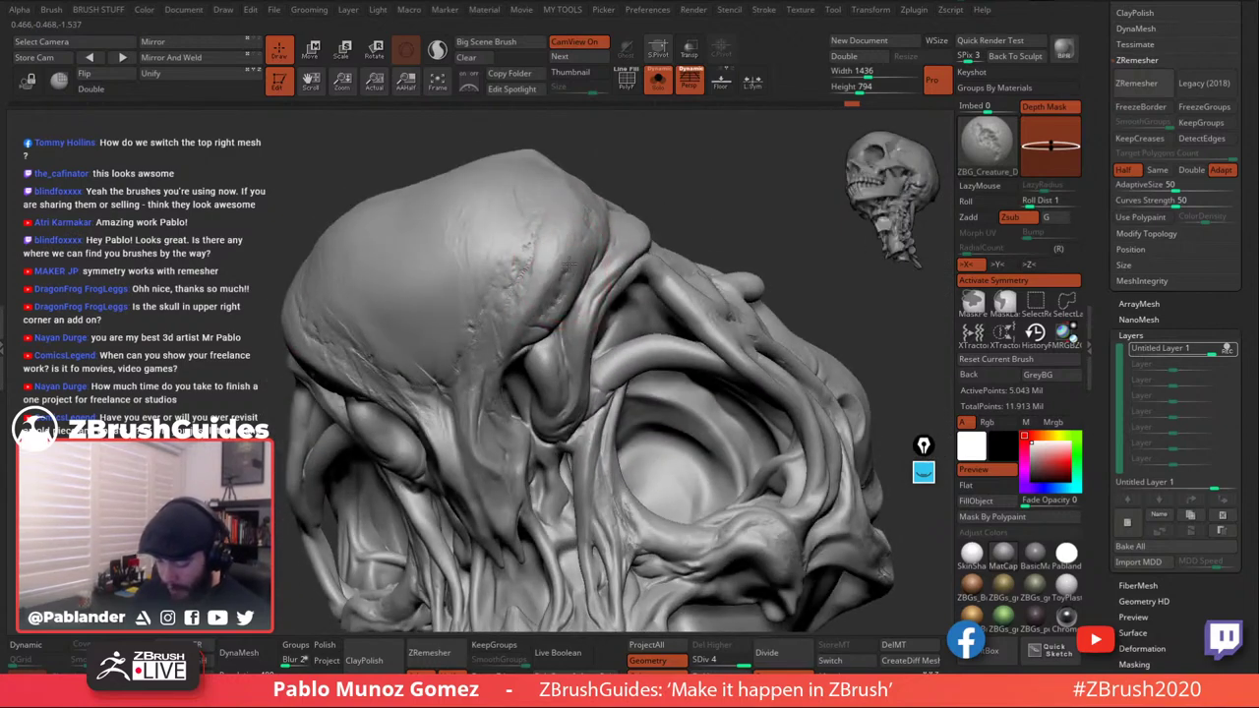
mouse_move(569, 266)
right_down()
mouse_move(620, 267)
mouse_move(600, 364)
mouse_move(634, 335)
right_up()
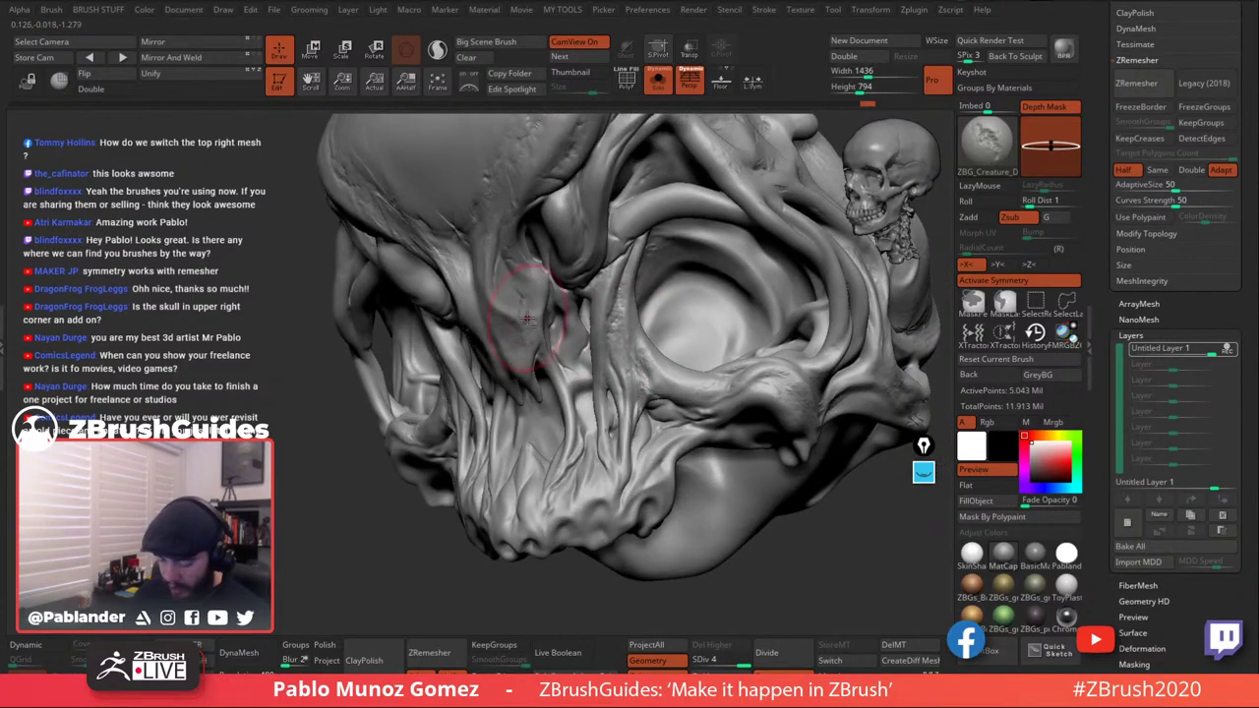
right_drag(527, 319, 554, 309)
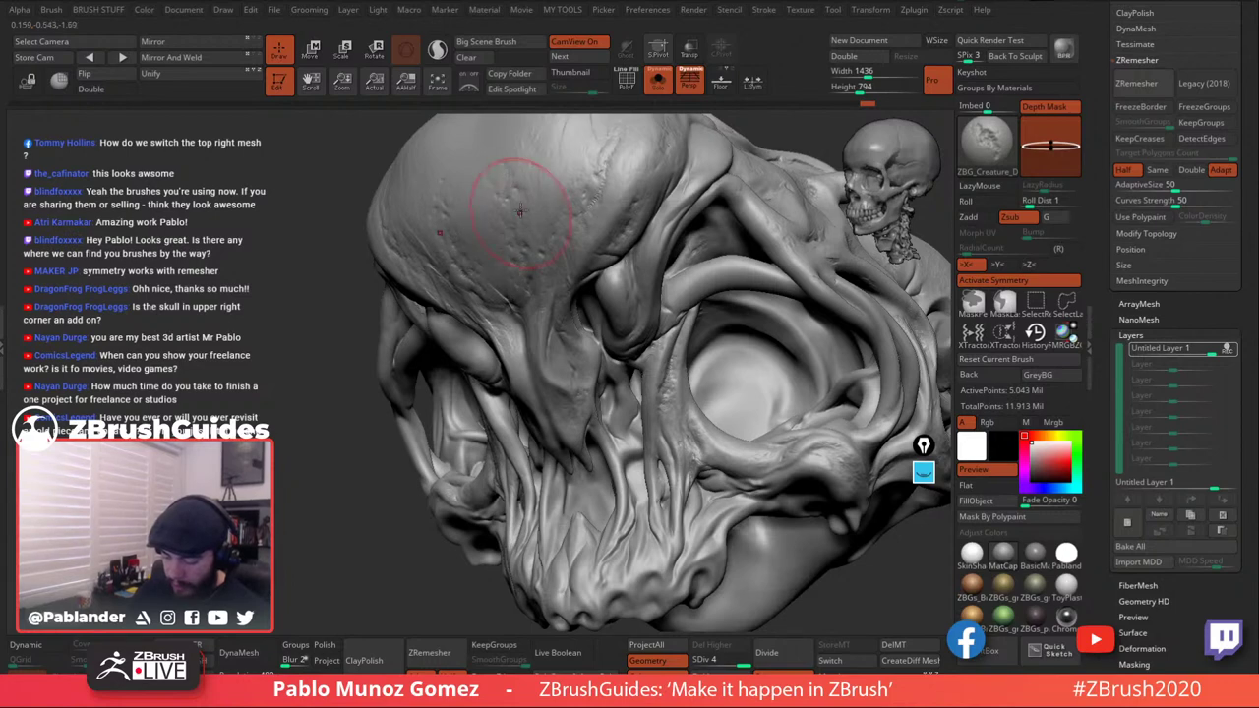
key(shift)
right_drag(565, 266, 684, 303)
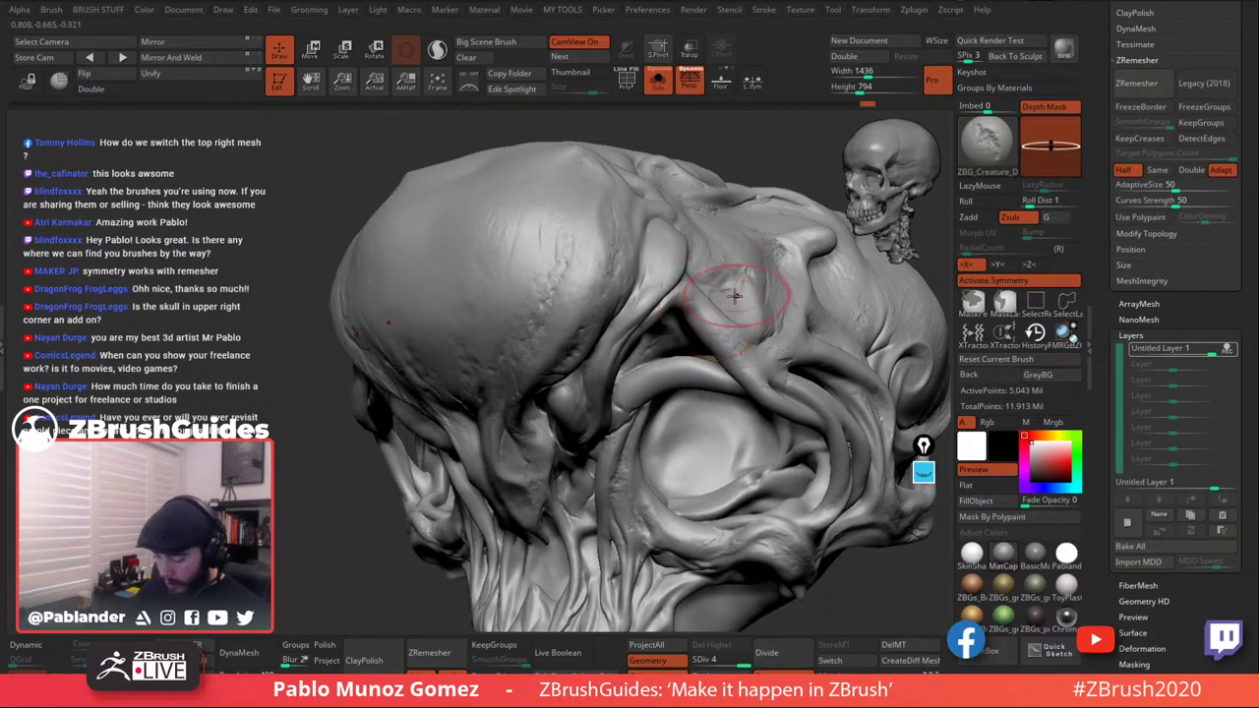
Assign SmoothPeaks as the smoothing brush and soften the carved damage across the side of the forehead.
key(b)
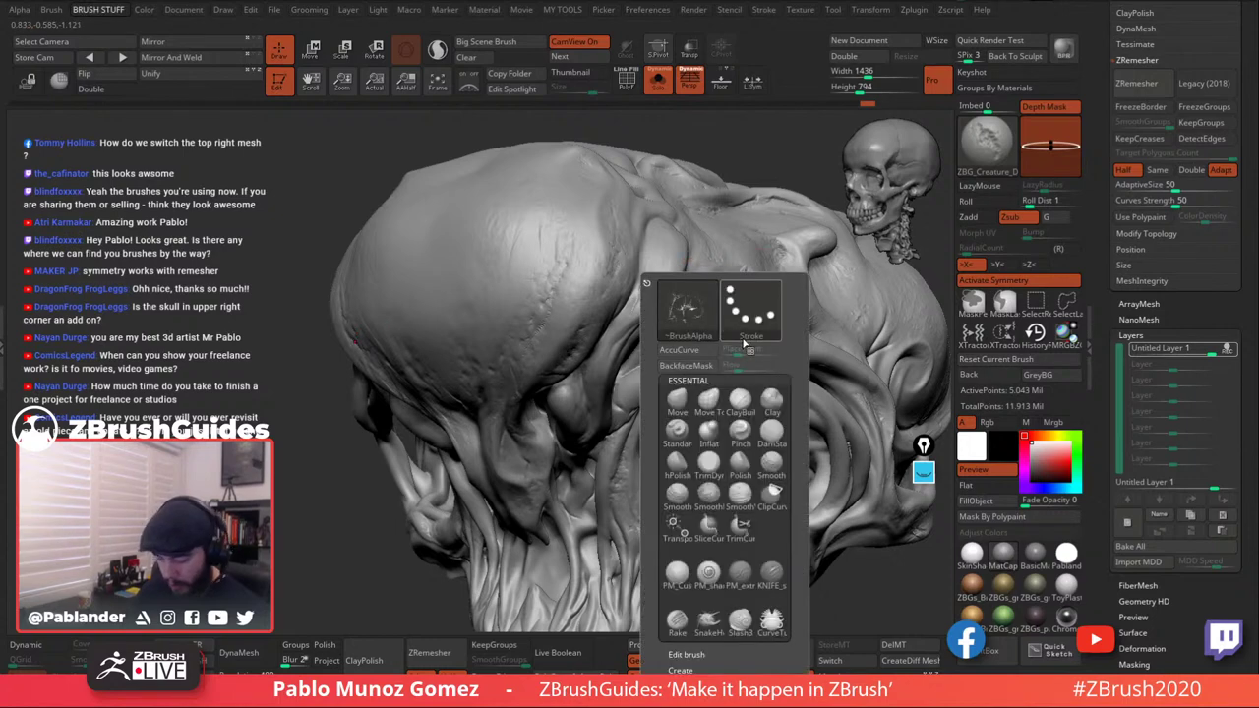
click(715, 498)
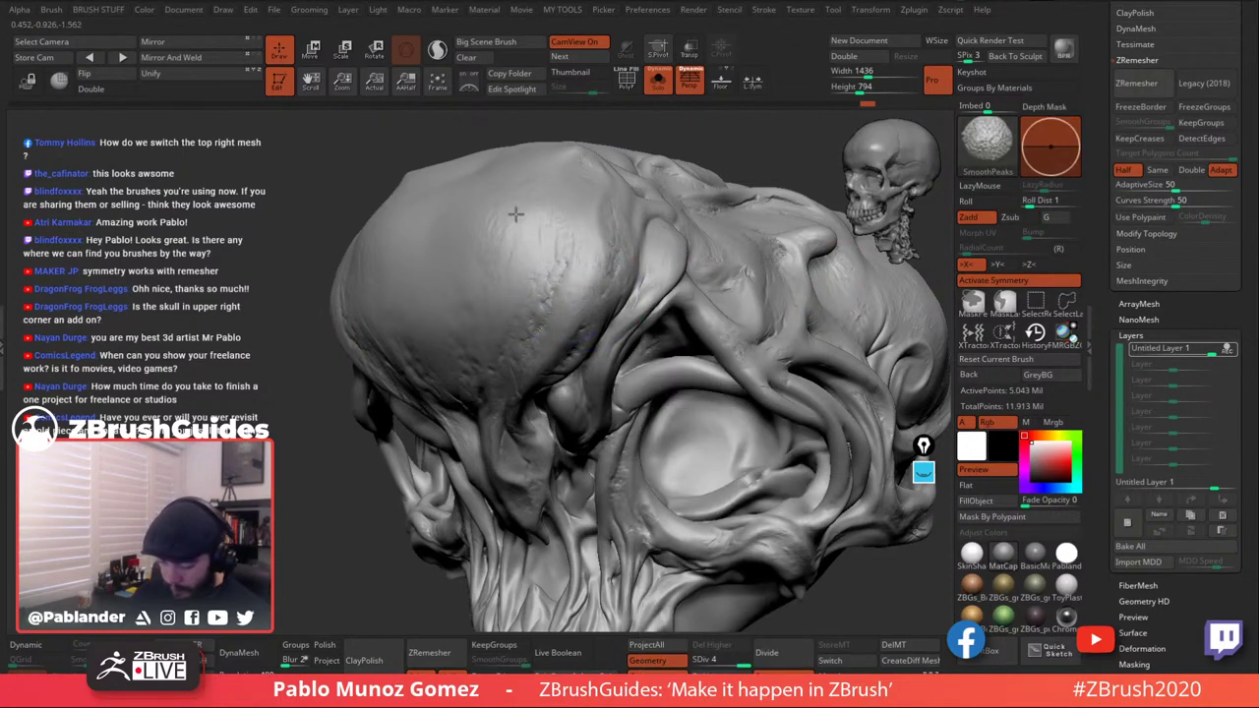
shift+drag(484, 230, 494, 289)
mouse_move(525, 264)
shift+right_down()
mouse_move(537, 259)
mouse_move(522, 198)
mouse_move(573, 217)
shift+right_up()
shift+drag(572, 216, 609, 237)
shift+drag(573, 177, 587, 277)
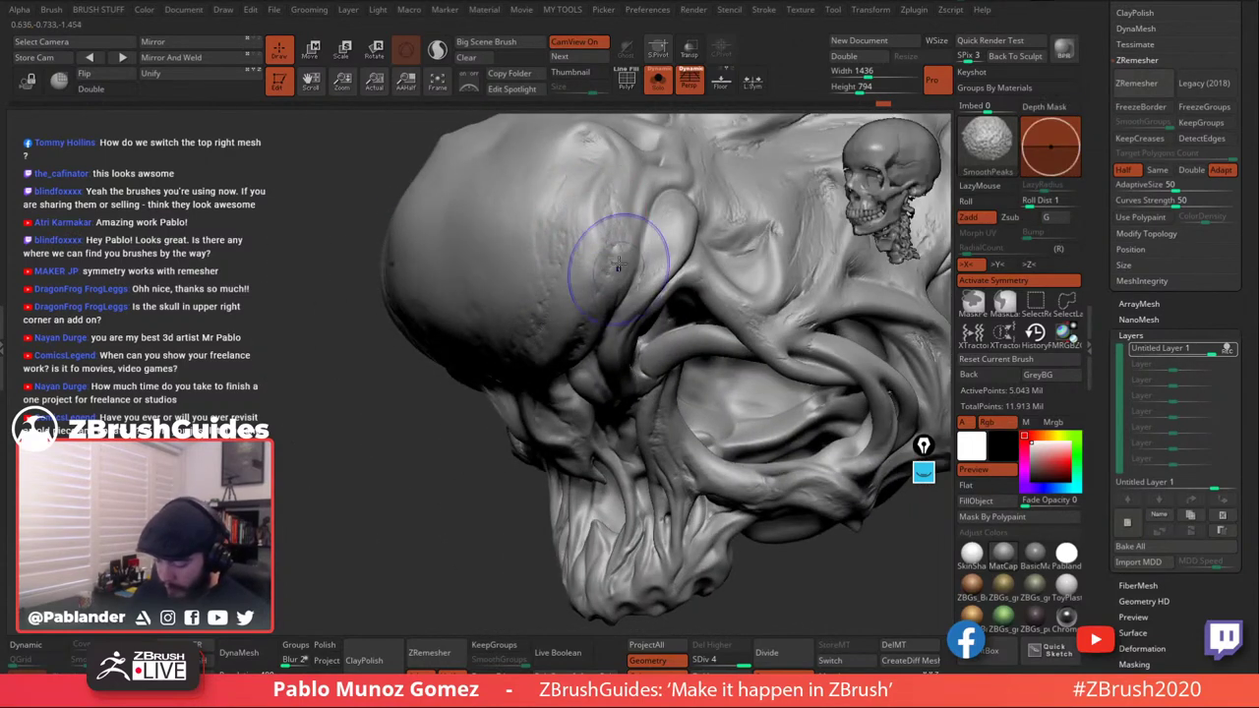
drag(619, 226, 650, 251)
Carve damage into the hollow behind the brow and soften the raised edges along the neighbouring folds.
right_drag(657, 222, 664, 313)
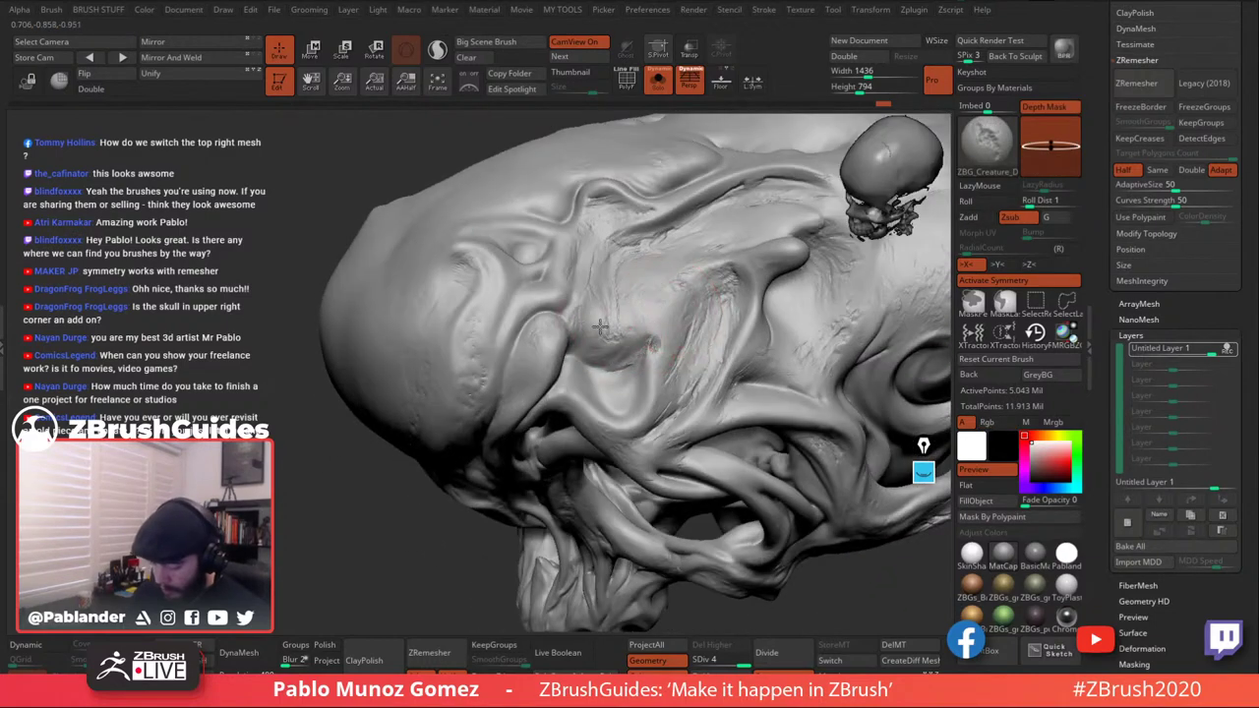
shift+drag(649, 307, 650, 338)
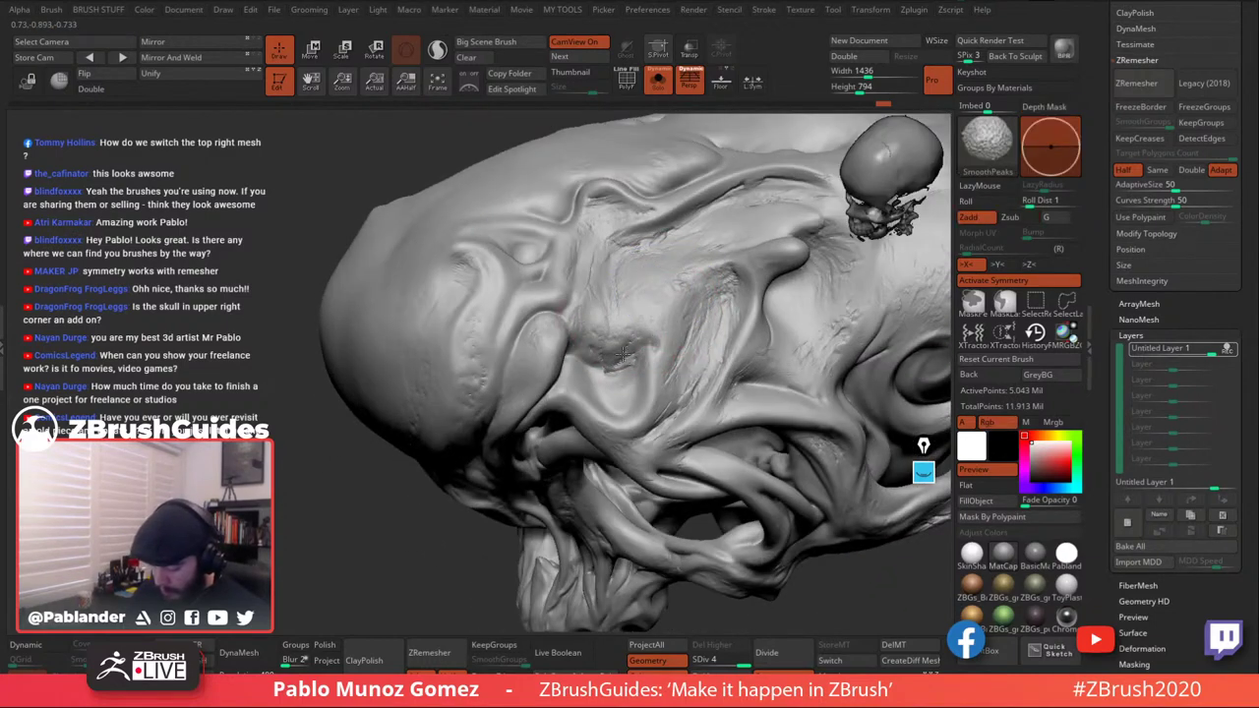
right_drag(624, 354, 640, 324)
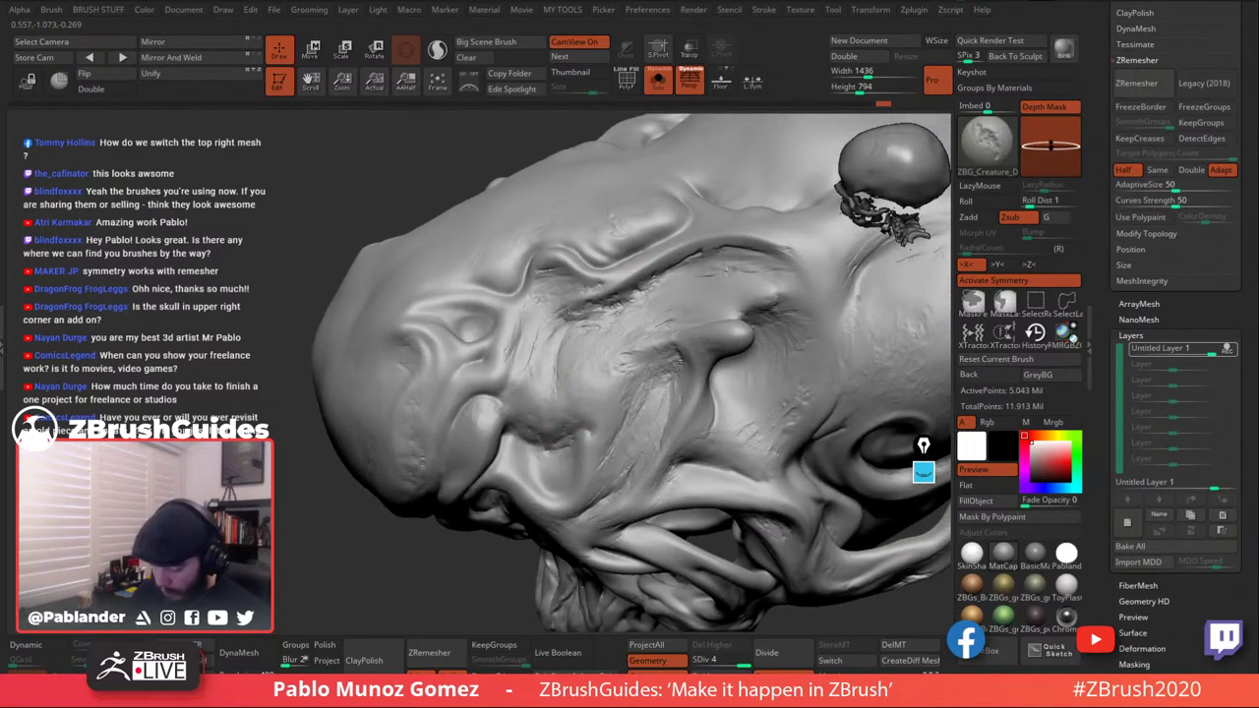
key(shift)
mouse_move(573, 290)
shift+mouse_down()
mouse_move(541, 283)
mouse_move(517, 362)
mouse_move(538, 374)
mouse_move(490, 386)
mouse_move(517, 384)
shift+mouse_up()
Carve damage texture around the rounded fold behind the forehead and soften its edges.
right_drag(536, 356, 574, 295)
drag(552, 273, 526, 330)
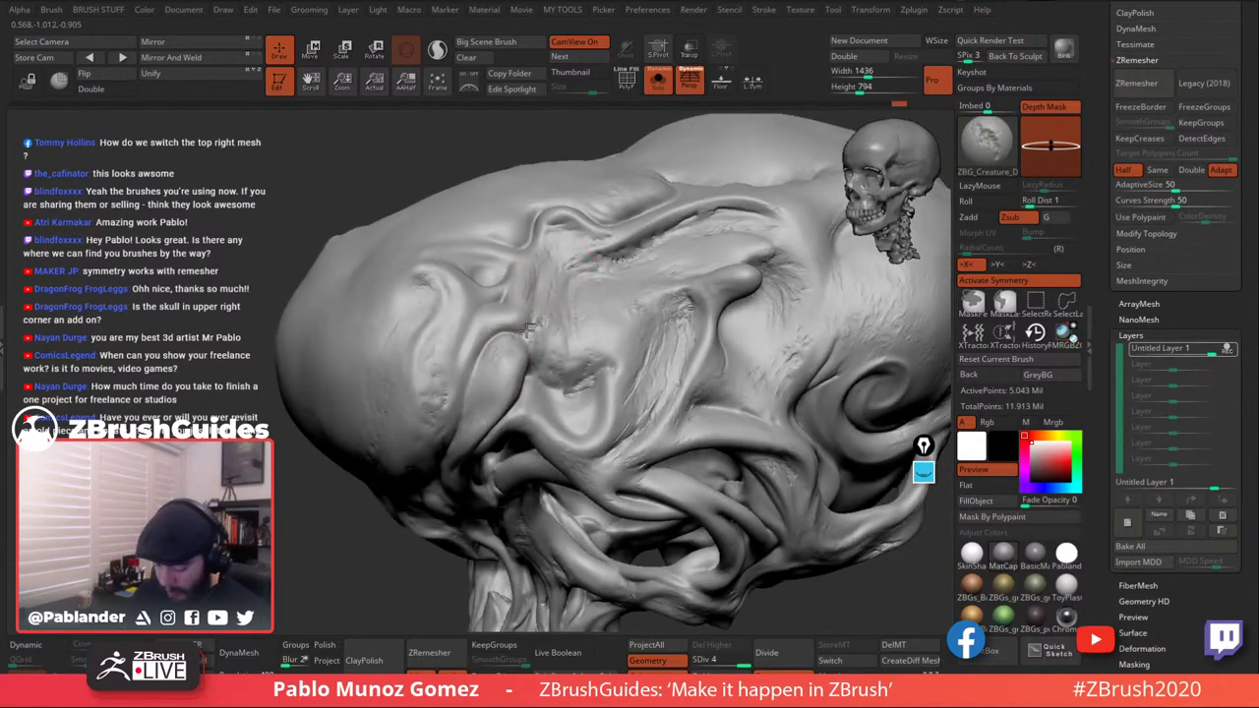
key(shift)
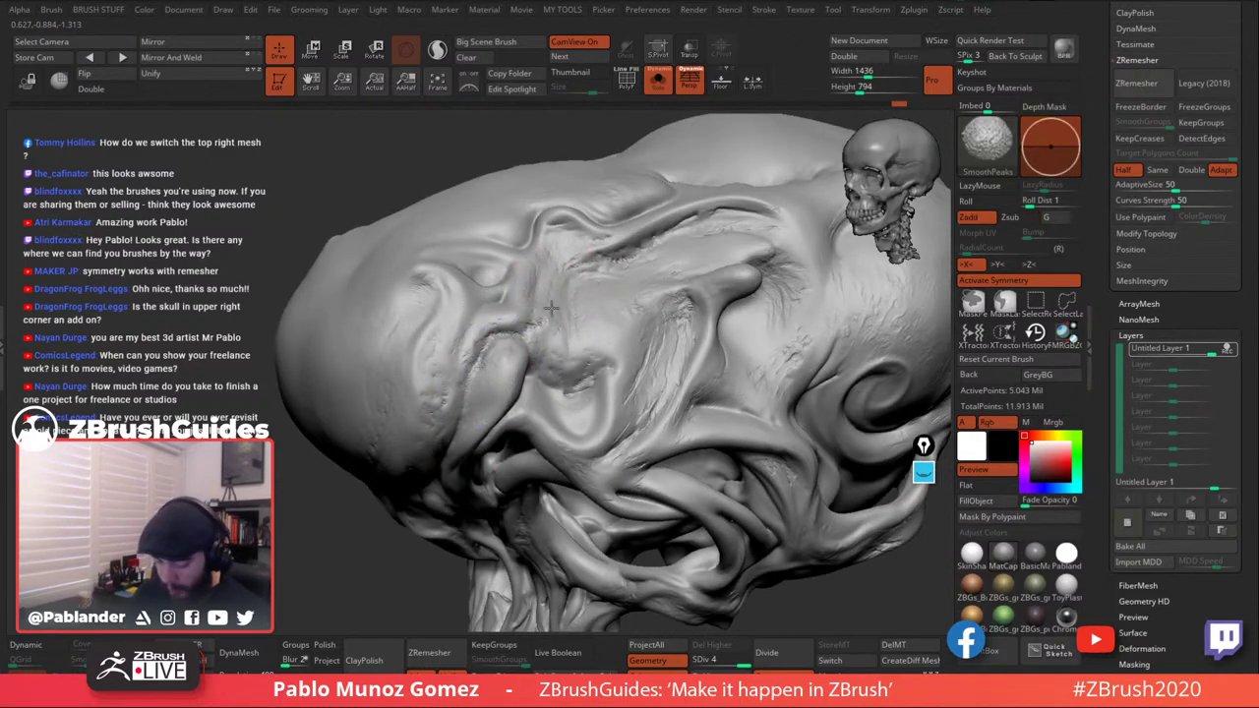
right_drag(506, 418, 519, 387)
right_click(520, 387)
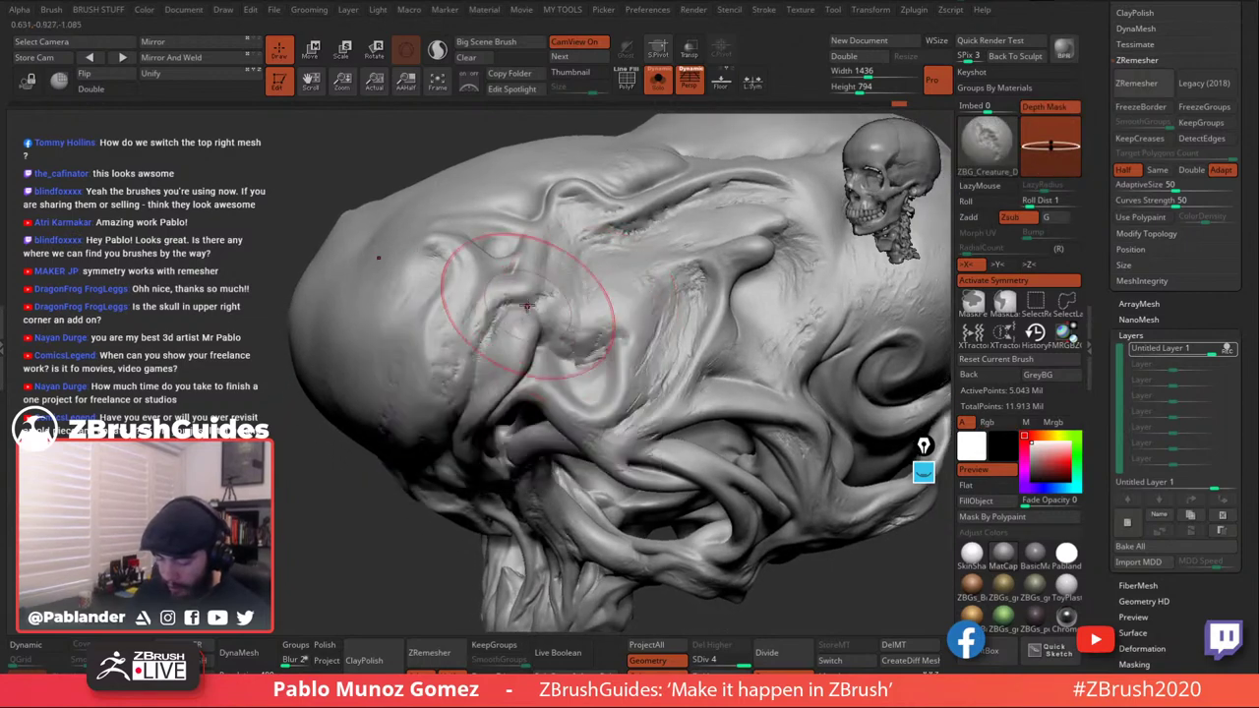
drag(479, 344, 476, 365)
Carve damage into the hollow behind the upper knob and soften the texture there, on the rear dome and nearby ridges.
mouse_move(492, 282)
right_down()
mouse_move(506, 323)
mouse_move(619, 309)
right_up()
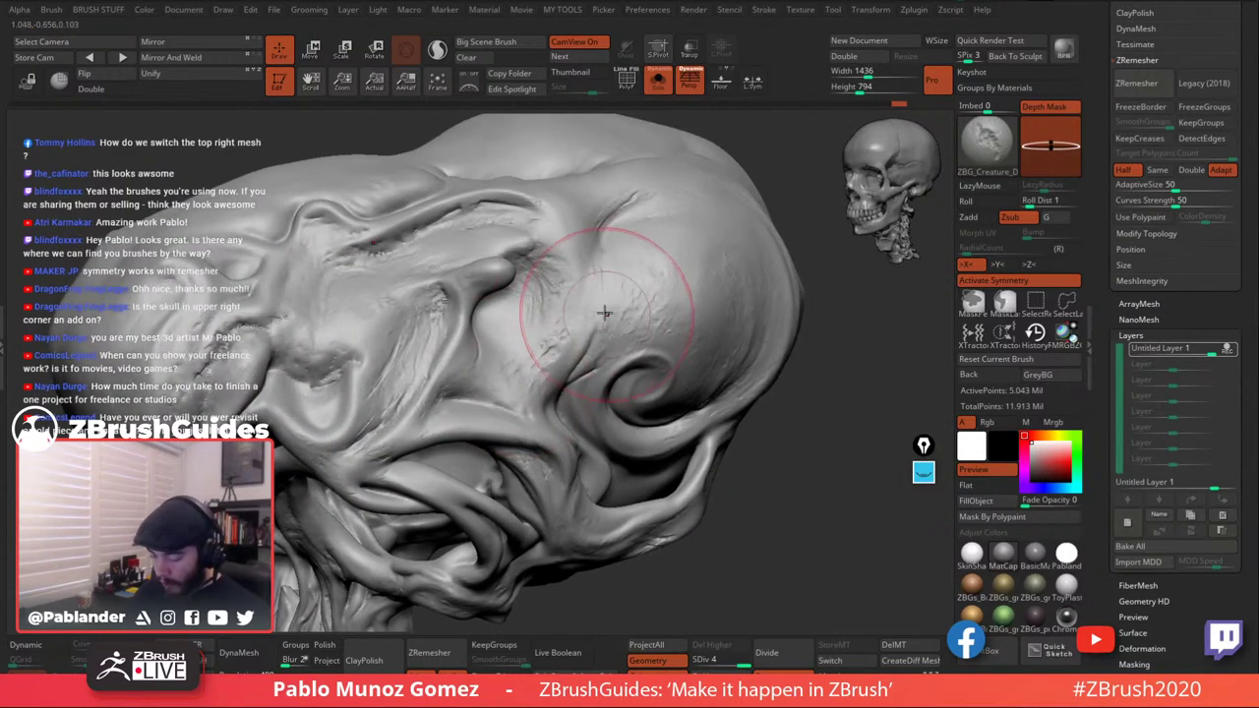
key(shift)
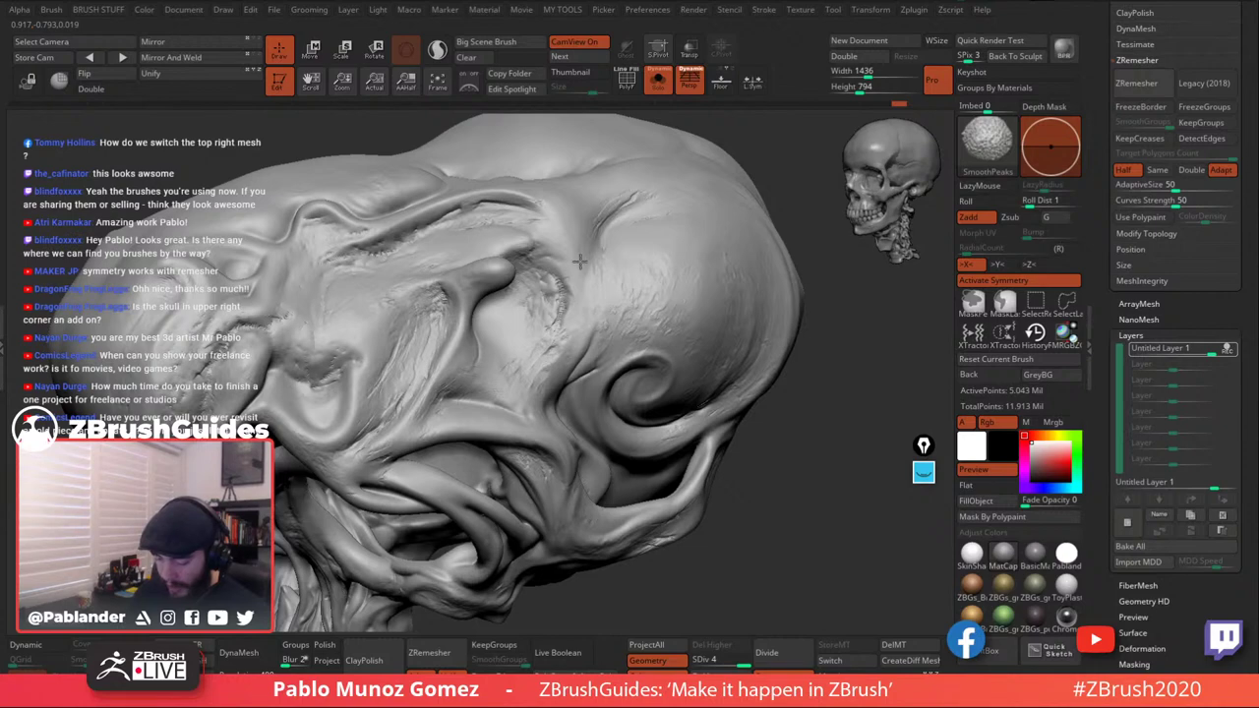
mouse_move(619, 189)
shift+mouse_down()
mouse_move(634, 192)
mouse_move(602, 258)
mouse_move(607, 197)
mouse_move(601, 264)
shift+mouse_up()
right_drag(577, 293, 610, 281)
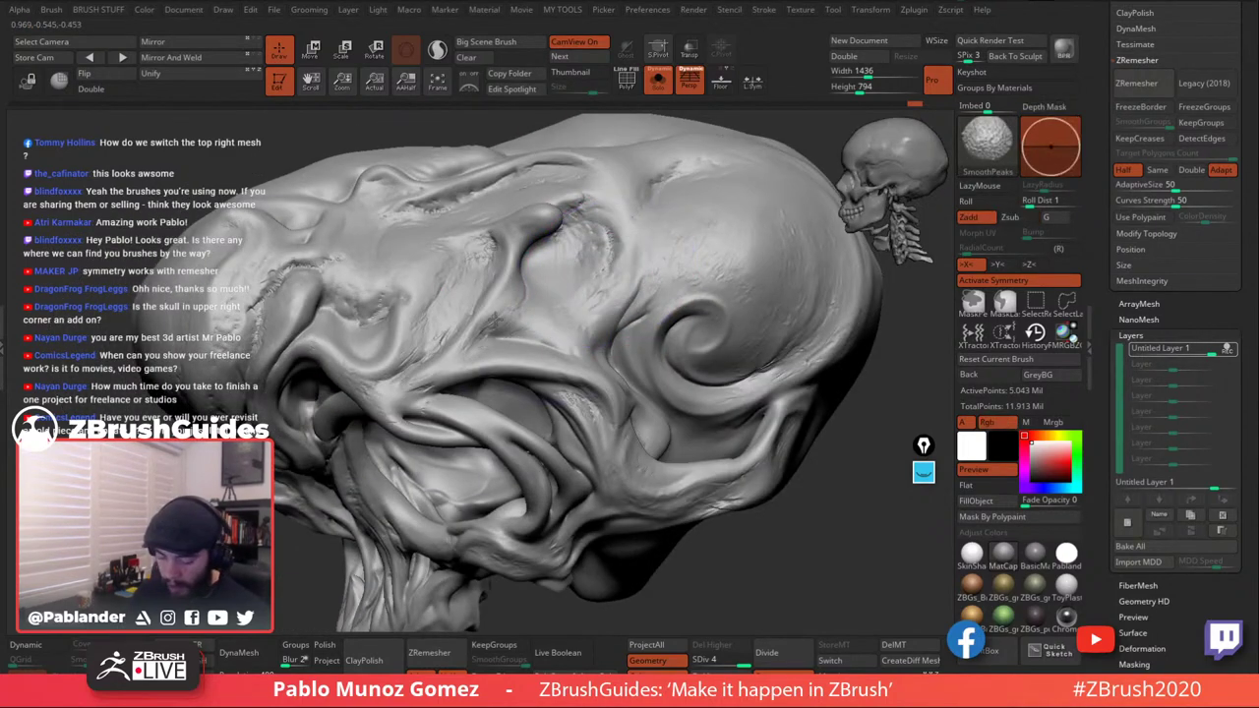
key(shift)
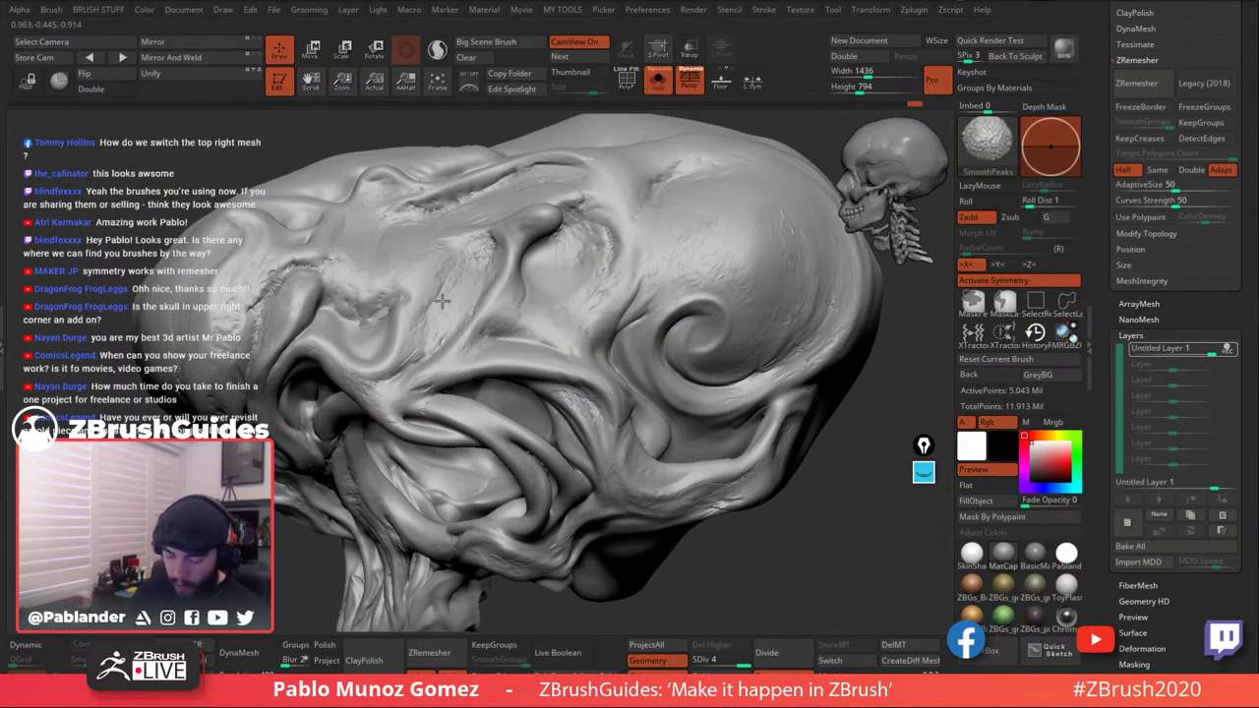
shift+drag(443, 301, 455, 268)
right_drag(467, 255, 553, 350)
shift+drag(492, 285, 553, 350)
Carve damage texture inside the eye socket and across the lower forehead above the nose.
mouse_move(556, 352)
right_down()
mouse_move(630, 393)
mouse_move(570, 393)
mouse_move(579, 433)
right_up()
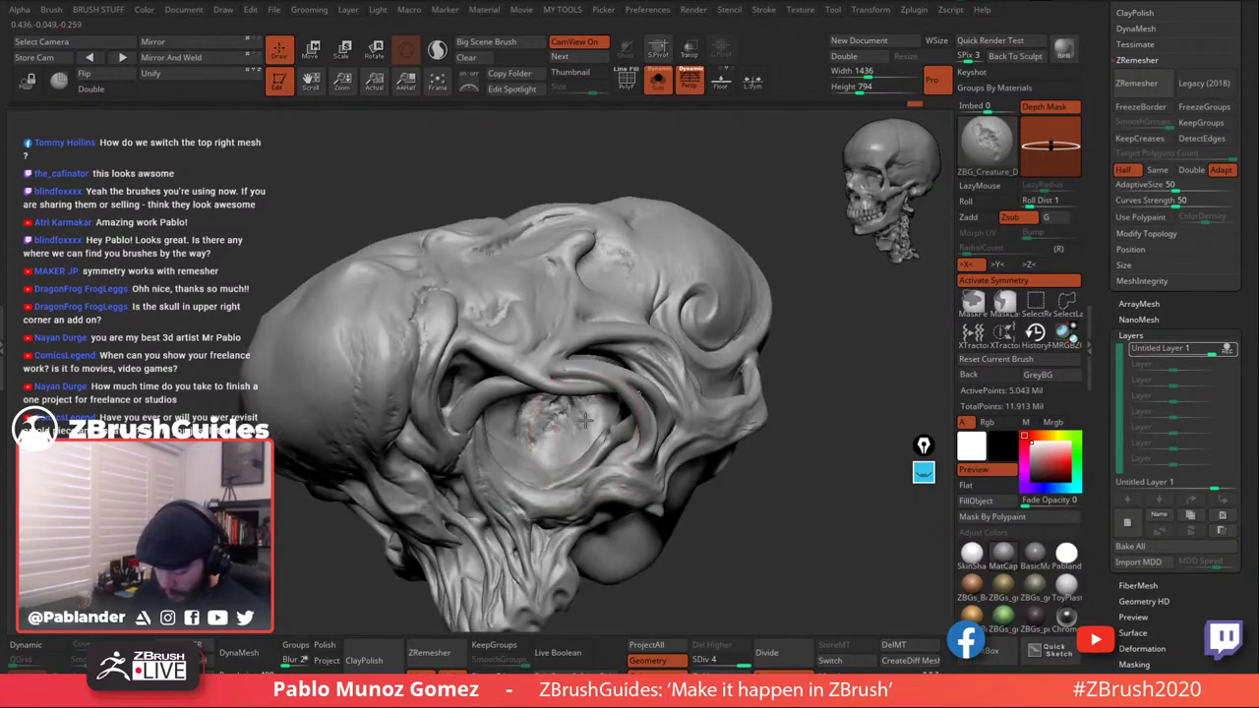
drag(571, 435, 542, 427)
mouse_move(542, 427)
right_down()
mouse_move(598, 374)
mouse_move(607, 323)
mouse_move(565, 289)
mouse_move(521, 308)
right_up()
mouse_move(522, 365)
right_down()
mouse_move(495, 355)
mouse_move(503, 340)
mouse_move(502, 362)
mouse_move(524, 280)
mouse_move(499, 356)
mouse_move(504, 328)
mouse_move(578, 258)
mouse_move(537, 272)
right_up()
key(shift)
key(shift)
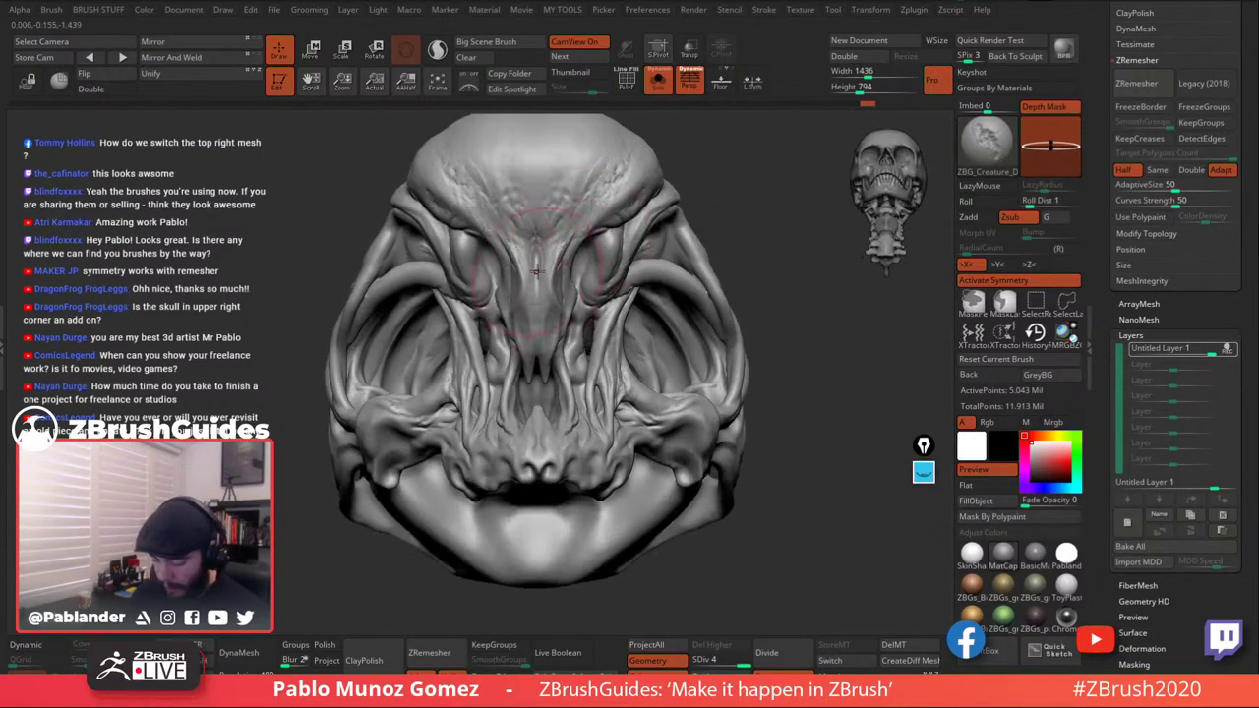
Carve damage texture into the side dome above the spiral and soften it together with the ridges below.
mouse_move(554, 350)
right_down()
mouse_move(680, 355)
mouse_move(626, 410)
right_up()
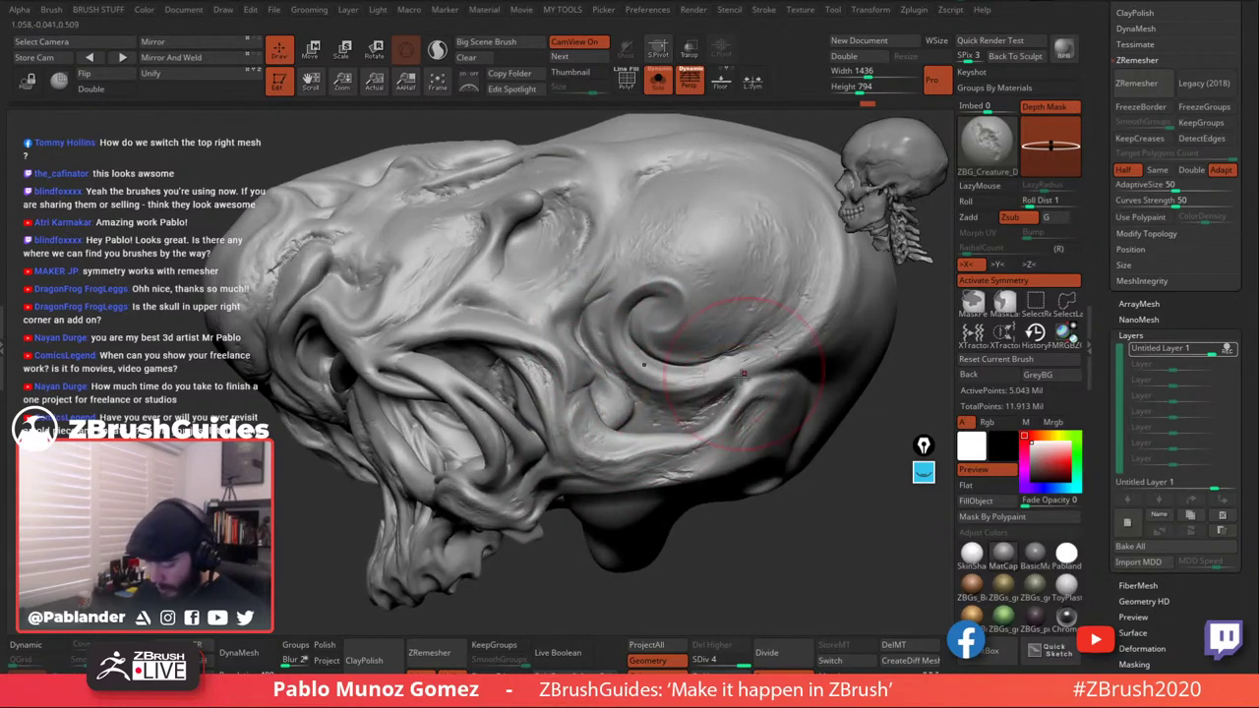
key(shift)
mouse_move(771, 352)
right_down()
mouse_move(700, 344)
mouse_move(690, 360)
right_up()
right_click(691, 356)
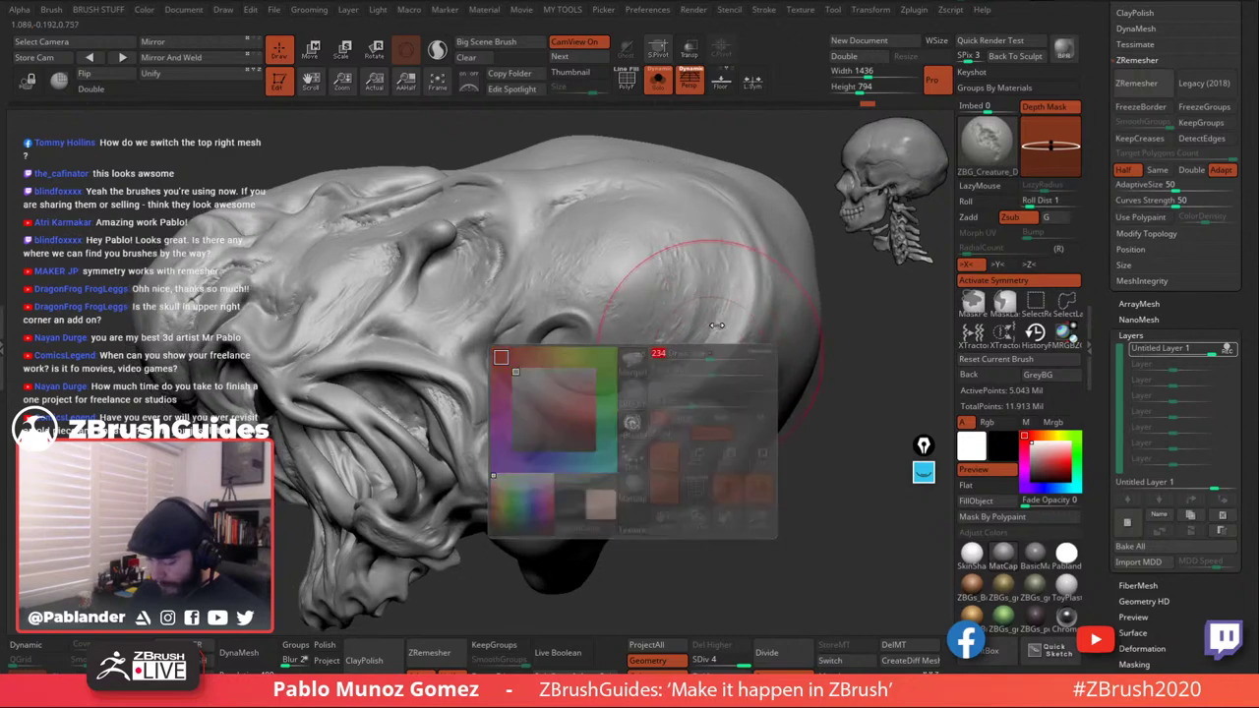
mouse_move(693, 255)
mouse_down()
mouse_move(713, 278)
mouse_move(736, 274)
mouse_up()
key(shift)
Carve damage texture into the groove where the ridge behind the spiral ends and soften its raised edges.
mouse_move(766, 372)
ctrl+right_down()
mouse_move(766, 339)
mouse_move(708, 363)
ctrl+right_up()
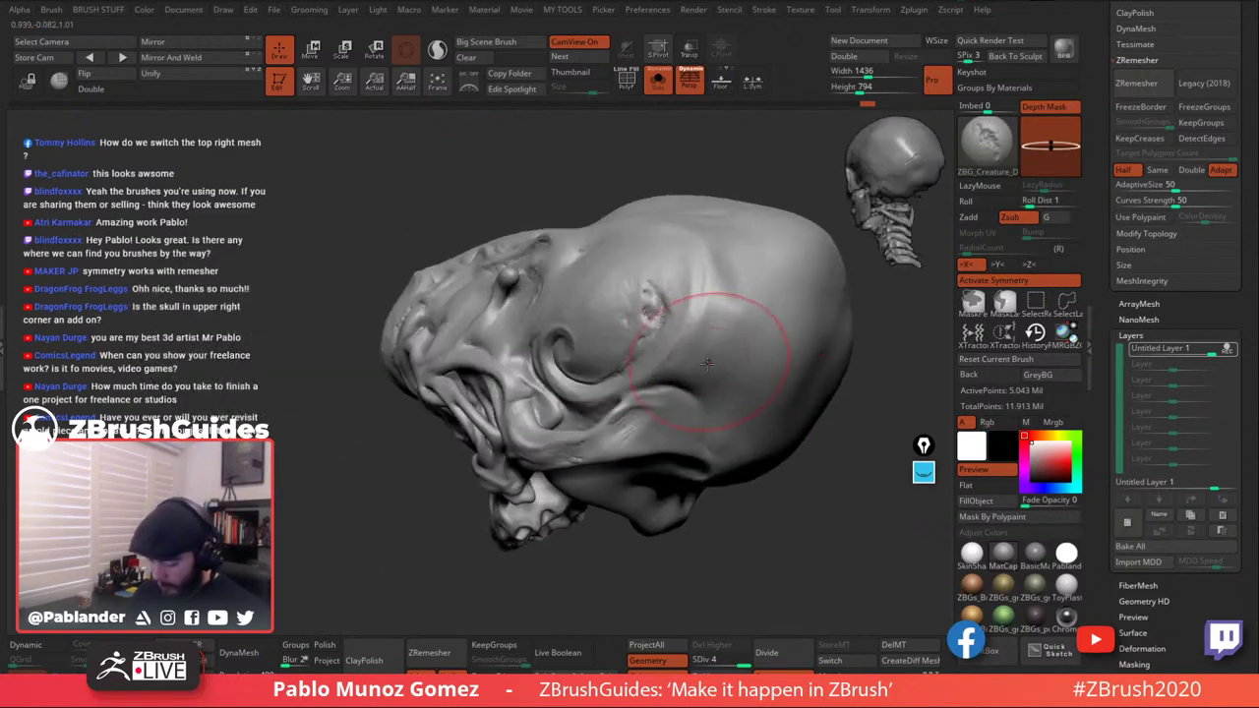
key(shift)
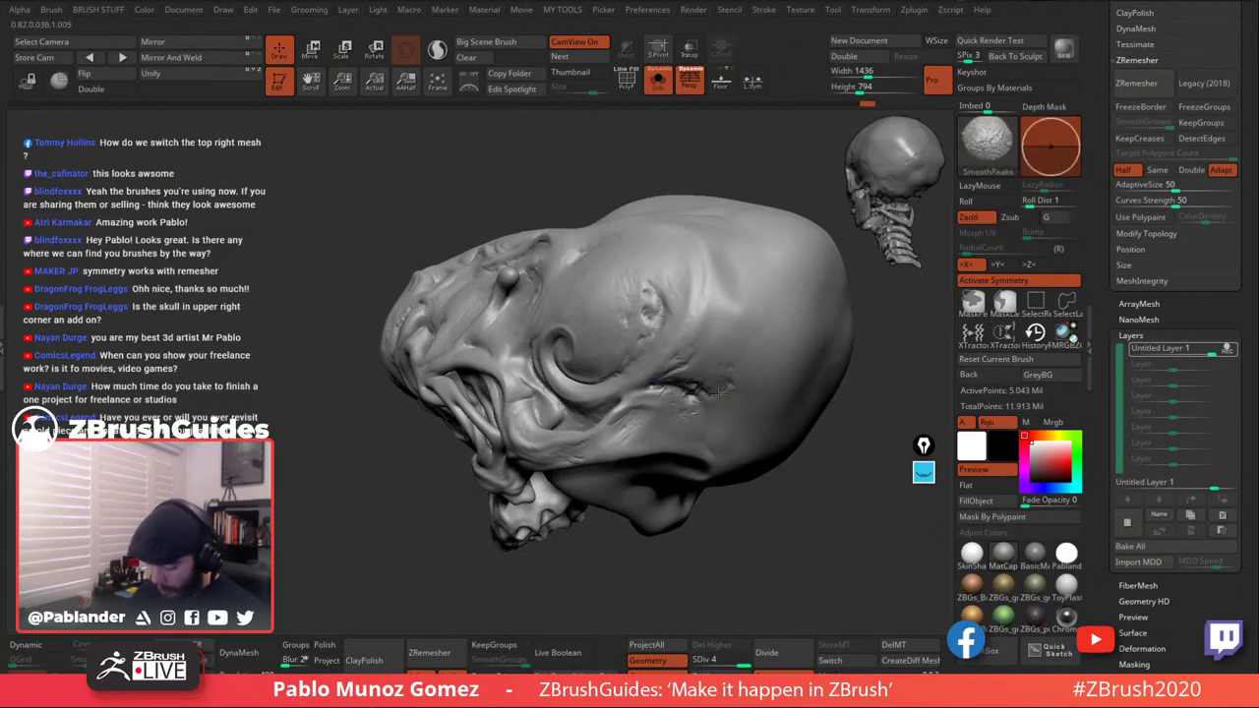
mouse_move(715, 401)
alt+right_down()
mouse_move(690, 335)
mouse_move(715, 301)
mouse_move(659, 341)
alt+right_up()
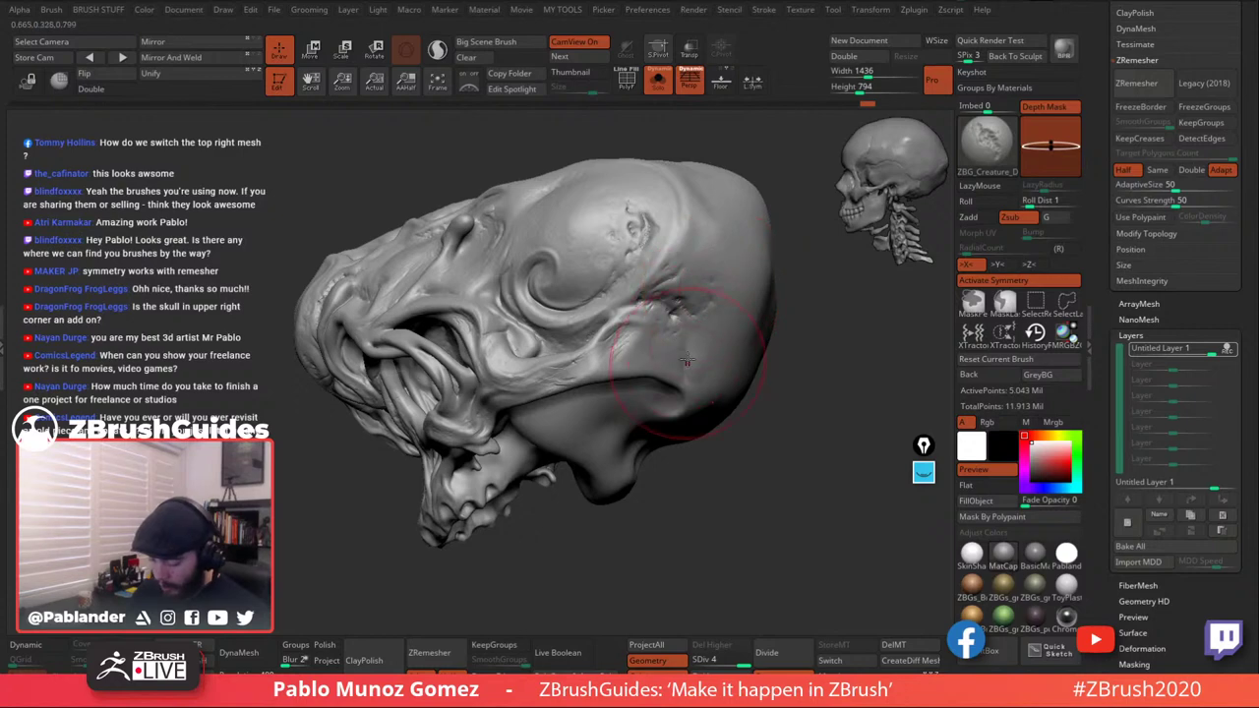
shift+drag(687, 361, 662, 340)
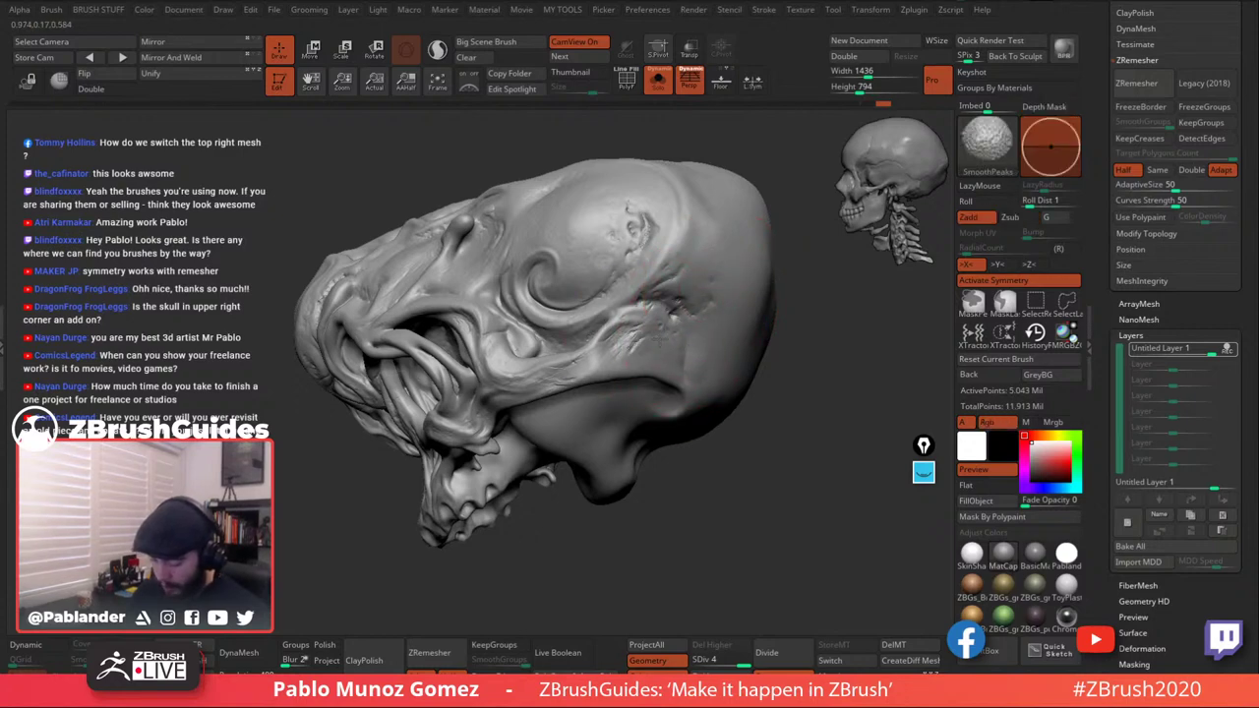
Carve light damage between the curved strands behind the eye socket and soften the surrounding texture.
mouse_move(607, 371)
right_down()
mouse_move(628, 346)
mouse_move(609, 336)
mouse_move(633, 332)
right_up()
key(shift)
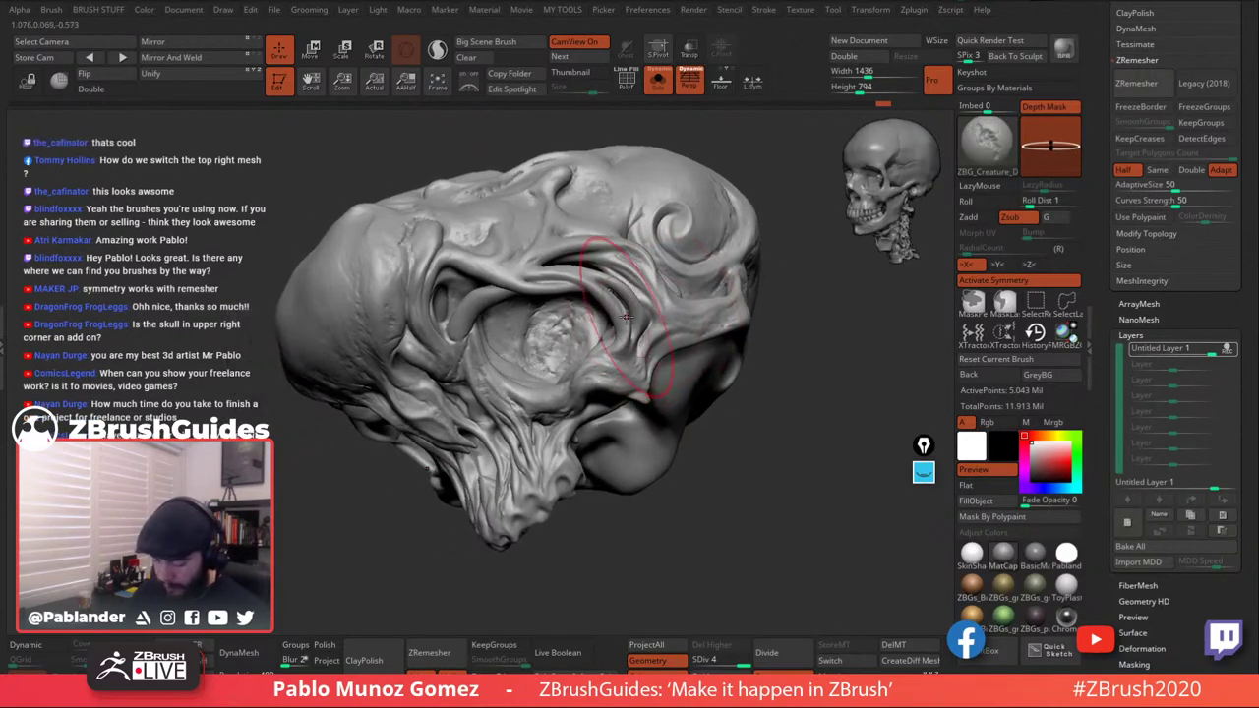
key(space)
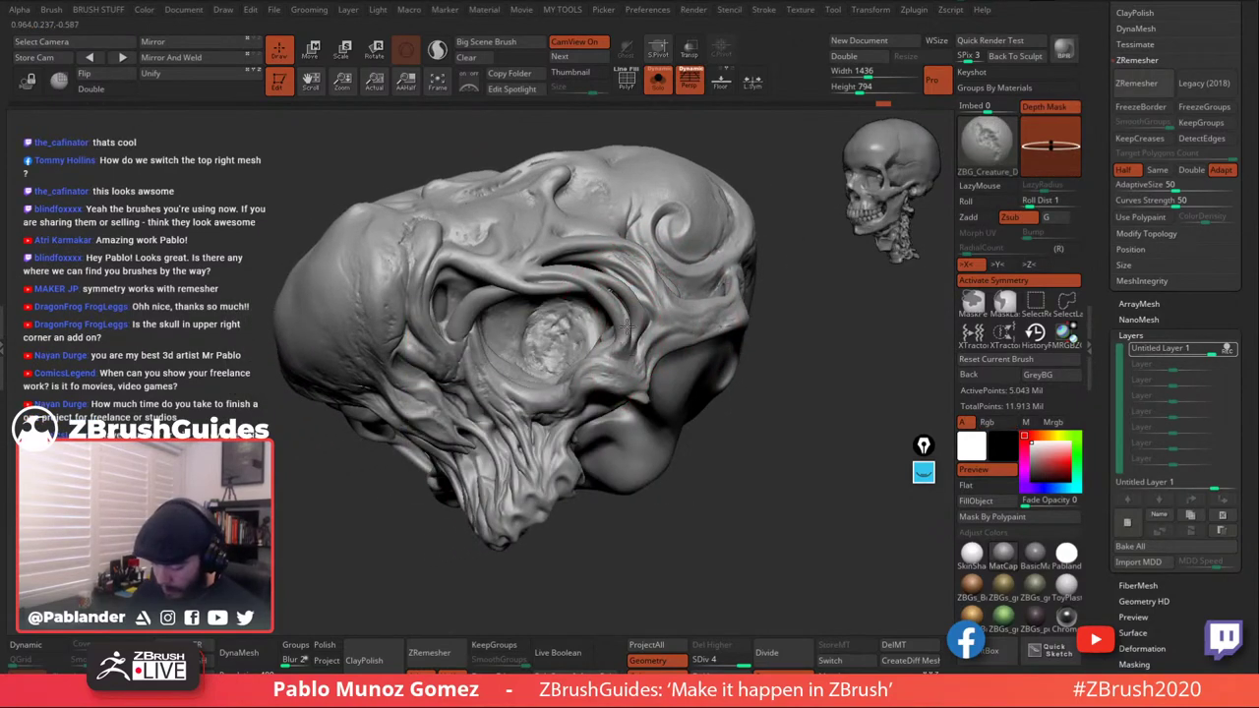
mouse_move(607, 295)
right_down()
mouse_move(630, 307)
mouse_move(625, 268)
mouse_move(673, 304)
mouse_move(559, 253)
mouse_move(657, 303)
mouse_move(570, 248)
mouse_move(566, 295)
mouse_move(590, 310)
mouse_move(568, 315)
right_up()
key(shift)
key(shift)
key(shift)
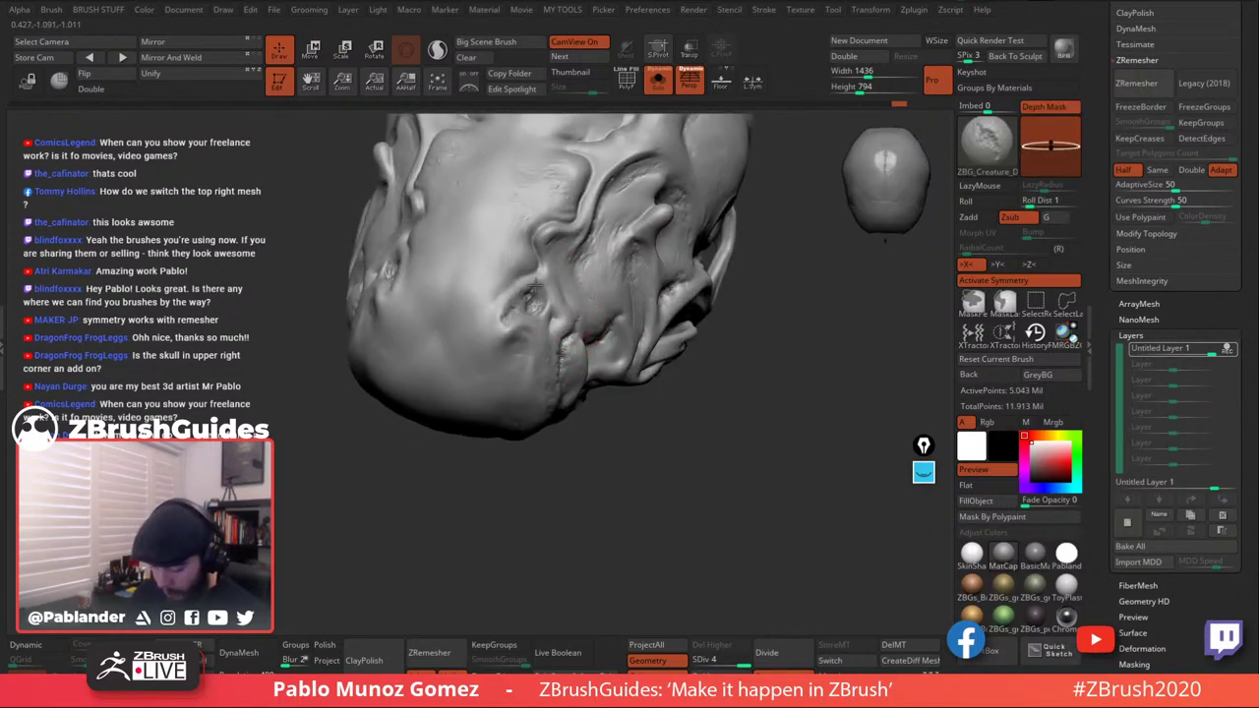
Carve damage around the small hollow on top of the forehead and soften the raised edges around it.
drag(537, 286, 540, 286)
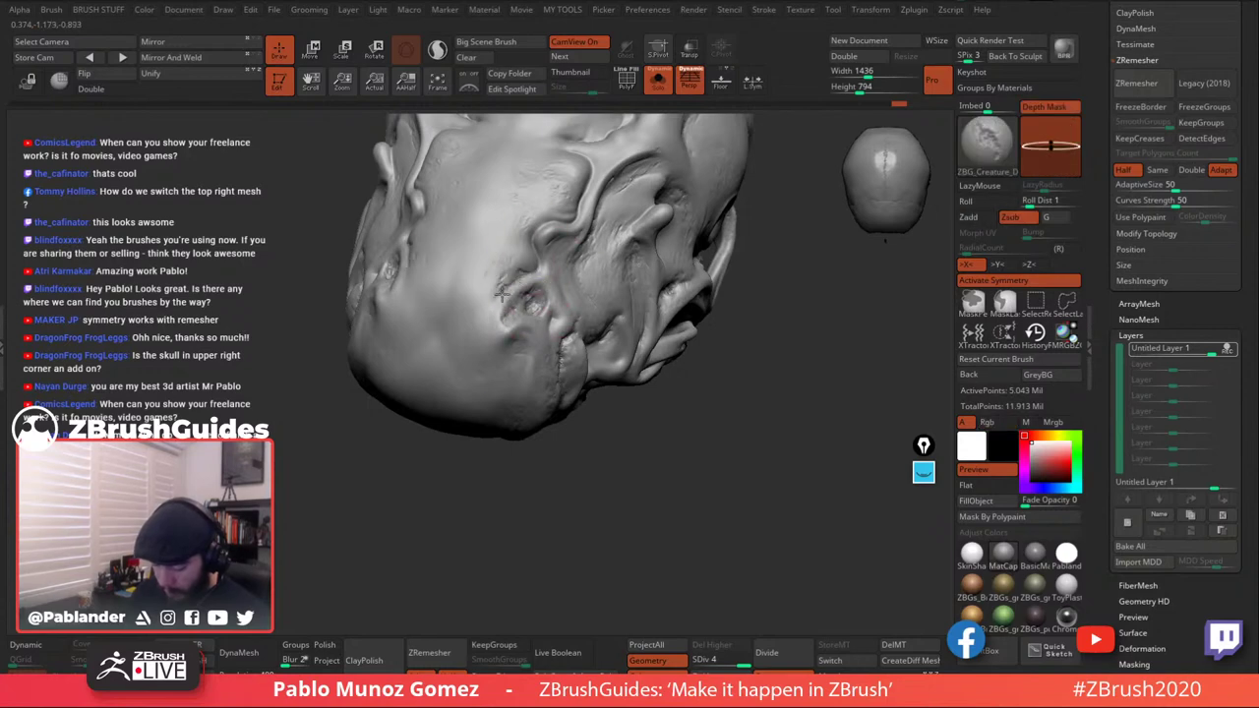
key(shift)
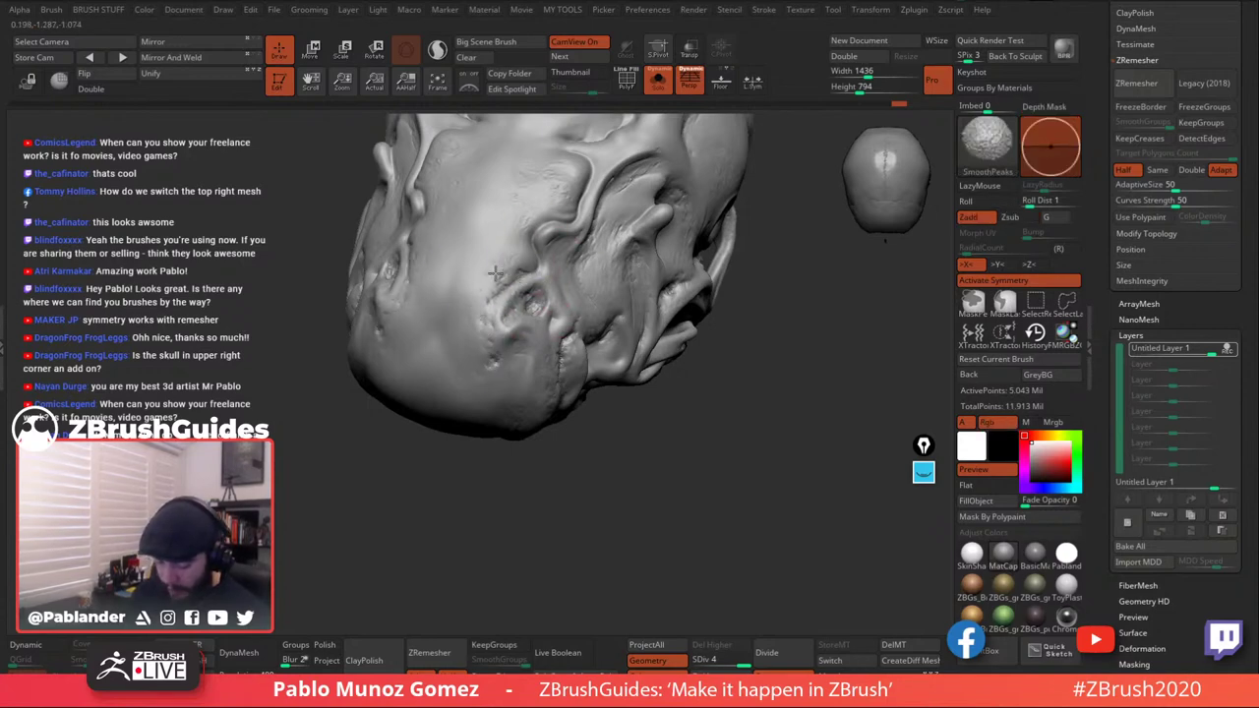
mouse_move(497, 356)
right_down()
mouse_move(520, 282)
mouse_move(607, 225)
mouse_move(636, 286)
mouse_move(585, 273)
right_up()
shift+drag(537, 268, 529, 276)
Carve damage texture across the upper jaw strands below the eye socket and soften it.
mouse_move(522, 359)
right_down()
mouse_move(548, 267)
mouse_move(650, 297)
mouse_move(644, 339)
mouse_move(612, 317)
mouse_move(616, 378)
right_up()
right_click(598, 313)
mouse_move(555, 417)
mouse_down()
mouse_move(580, 454)
mouse_move(639, 433)
mouse_up()
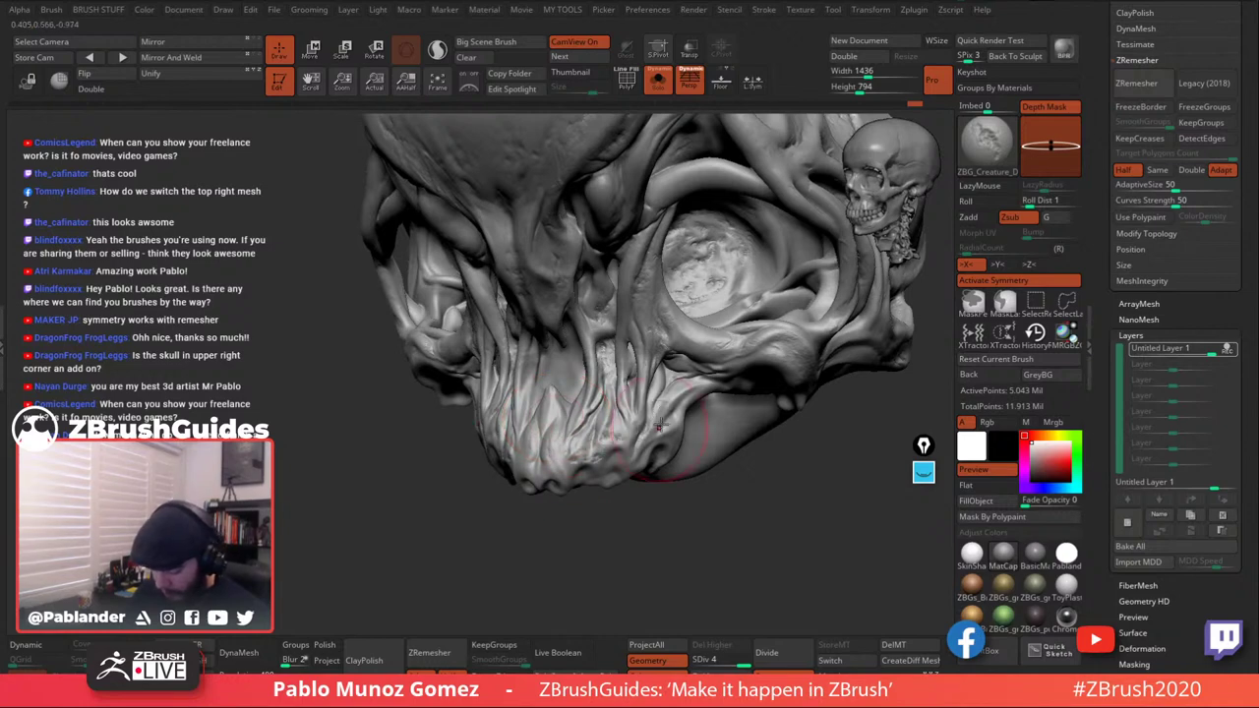
key(shift)
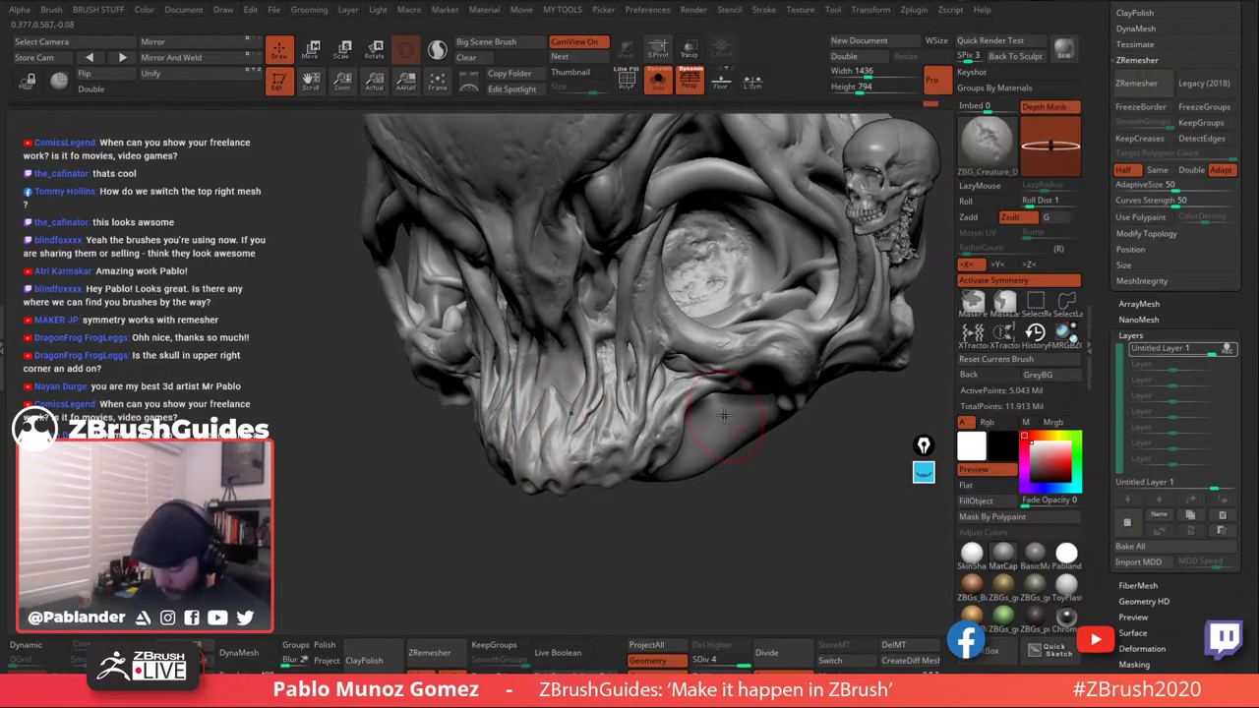
Carve damage texture along the cheekbone from below the eye socket back to its rear end and soften it.
right_drag(567, 446, 585, 337)
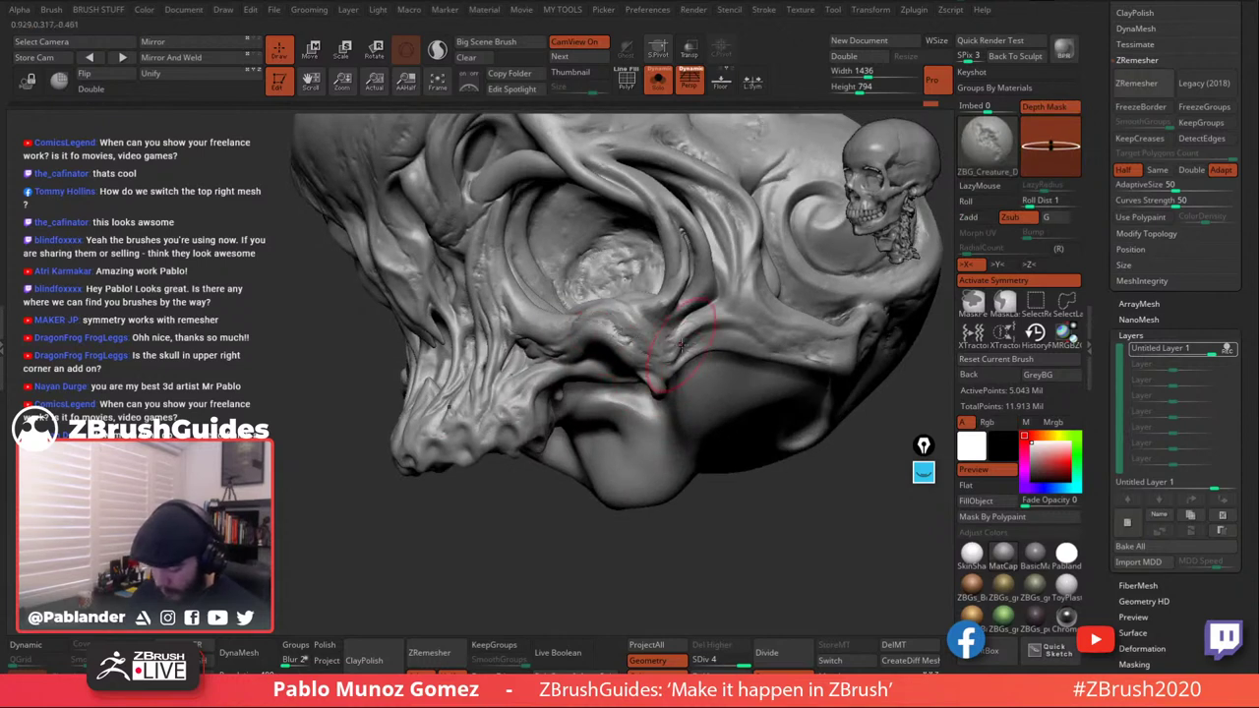
key(shift)
drag(691, 349, 731, 337)
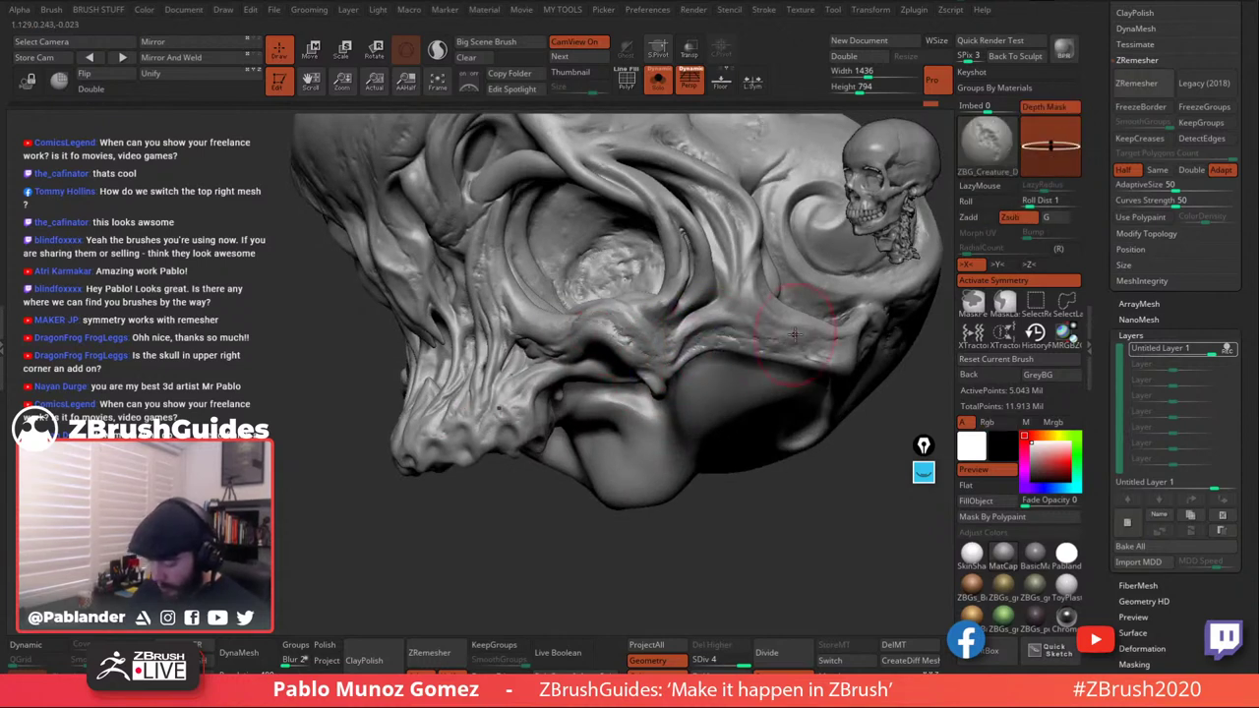
key(shift)
Roughen the area around the rounded fold behind the forehead with damage texture and smooth its peaks.
right_drag(745, 320, 604, 318)
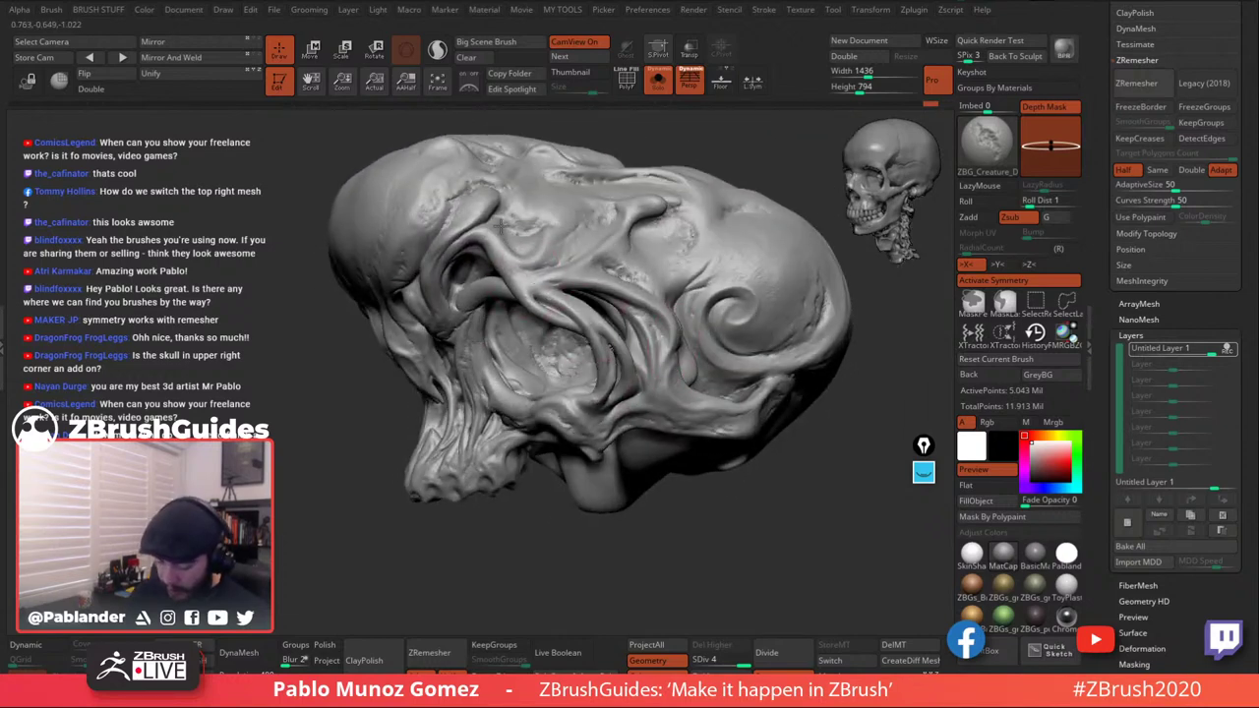
right_drag(500, 227, 510, 244)
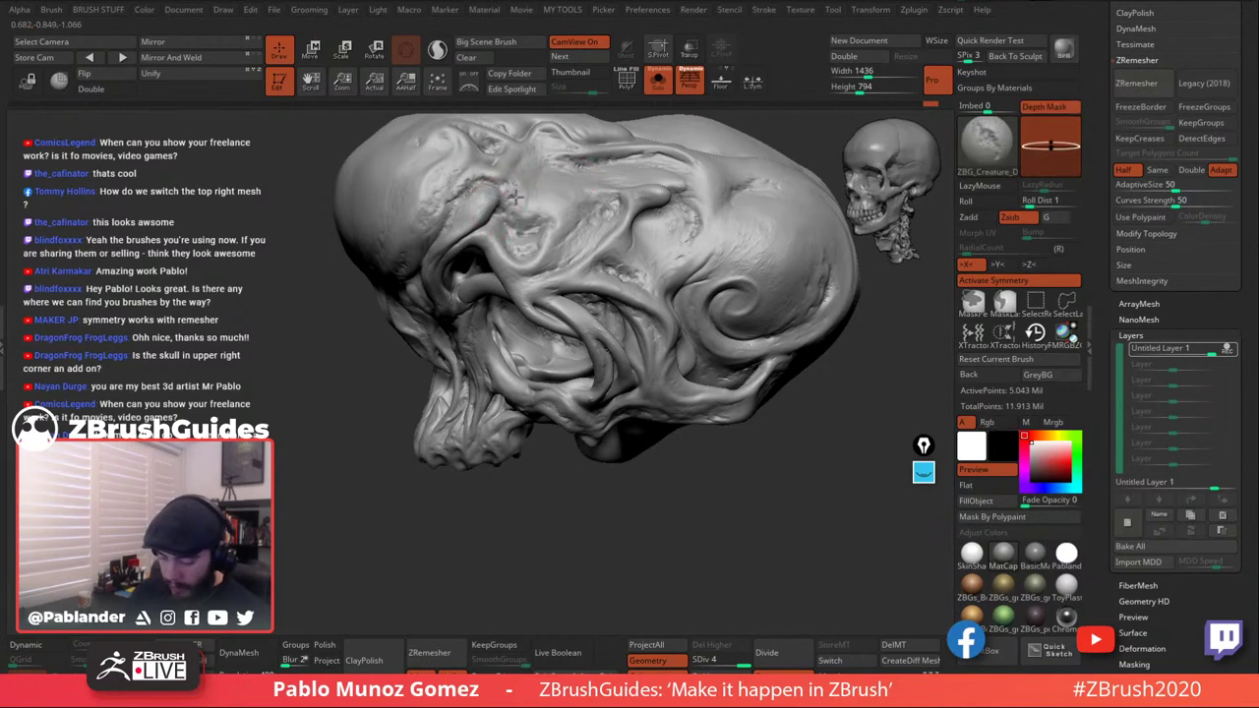
key(shift)
Carve damage into the groove beside the top ridge and soften it along with the rough patch in front.
mouse_move(615, 226)
right_down()
mouse_move(689, 254)
mouse_move(676, 333)
mouse_move(665, 298)
right_up()
mouse_move(664, 199)
right_down()
mouse_move(674, 239)
mouse_move(652, 226)
right_up()
right_click(675, 251)
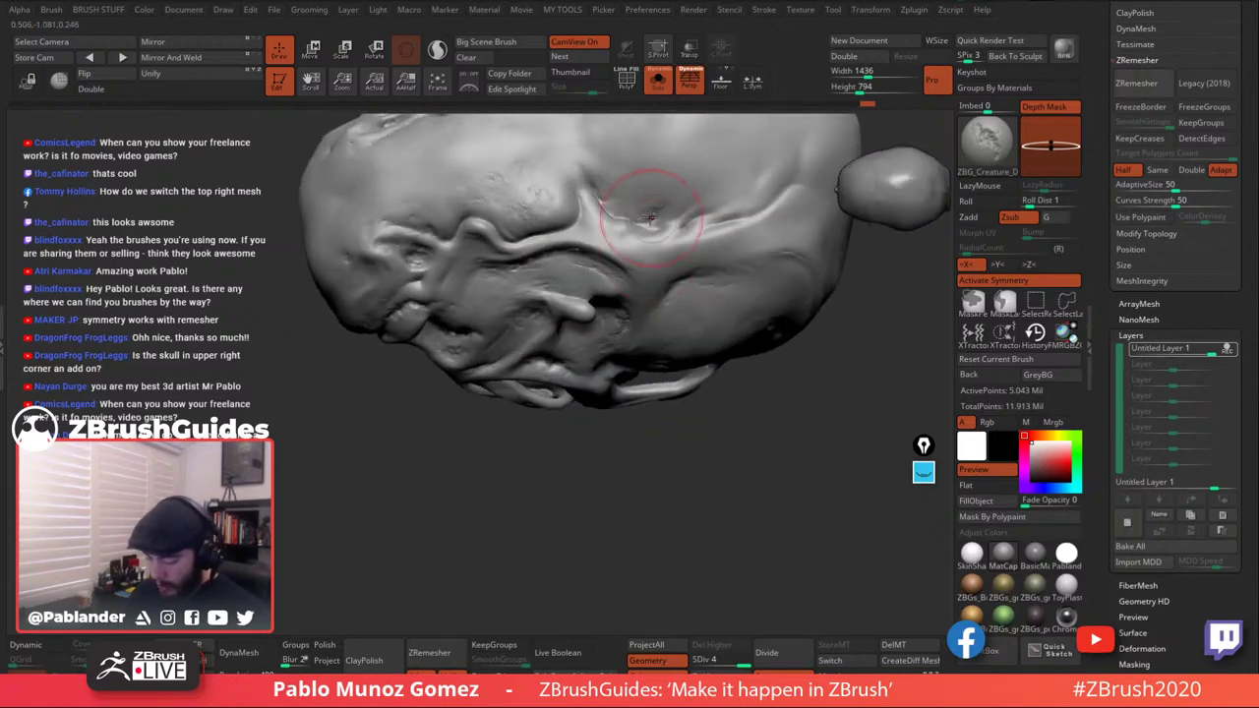
key(shift)
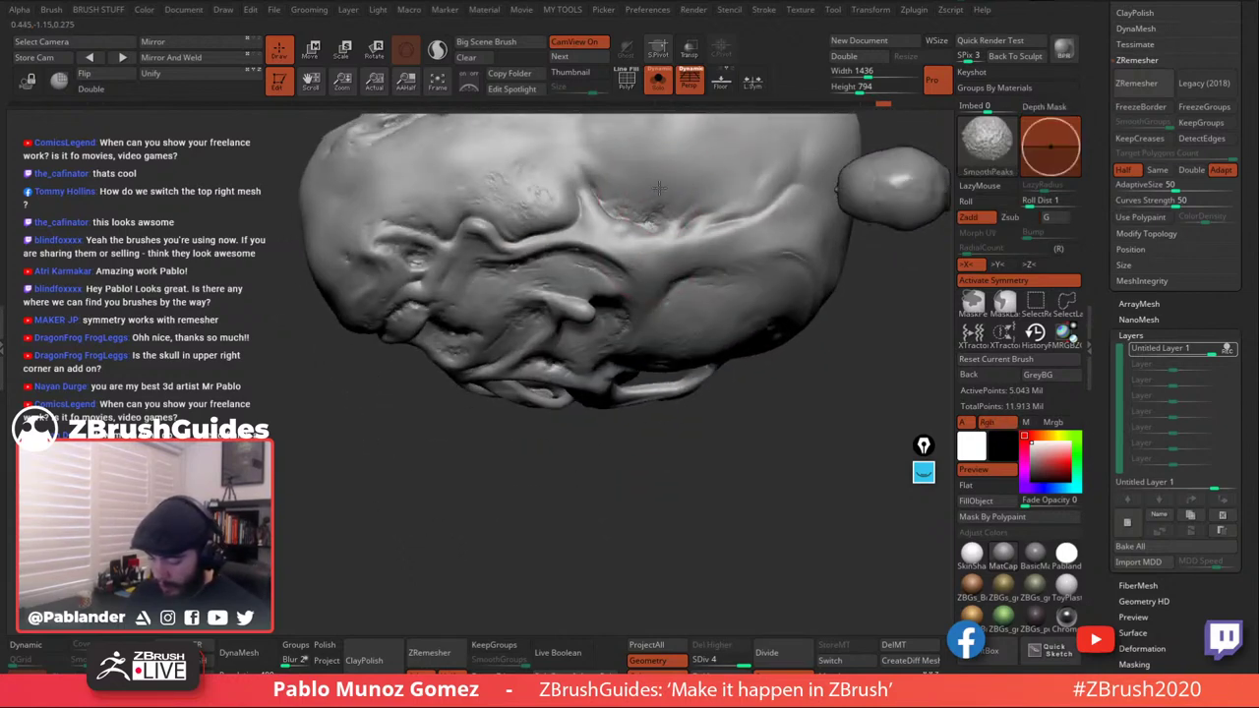
key(alt)
key(shift)
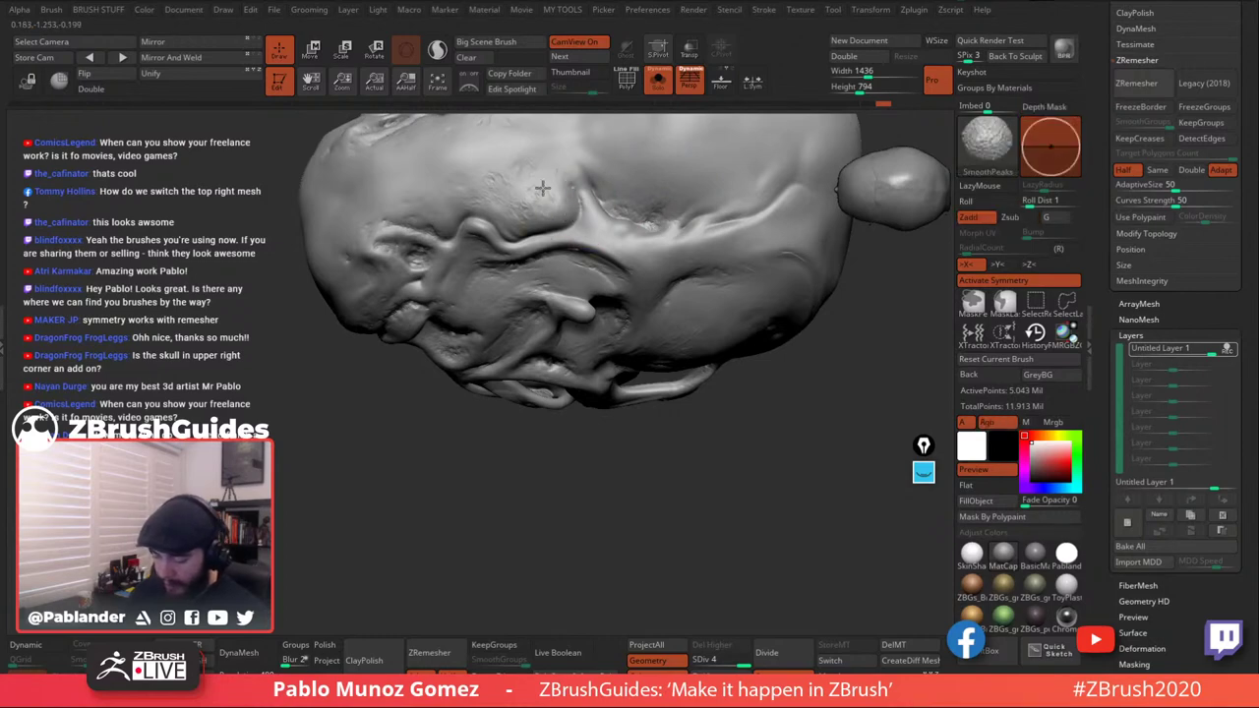
shift+drag(505, 162, 510, 205)
Carve damage into the hollow behind the brow and the groove on the rear dome, softening both areas.
right_drag(553, 225, 536, 147)
mouse_move(488, 248)
mouse_down()
mouse_move(449, 273)
mouse_move(458, 257)
mouse_up()
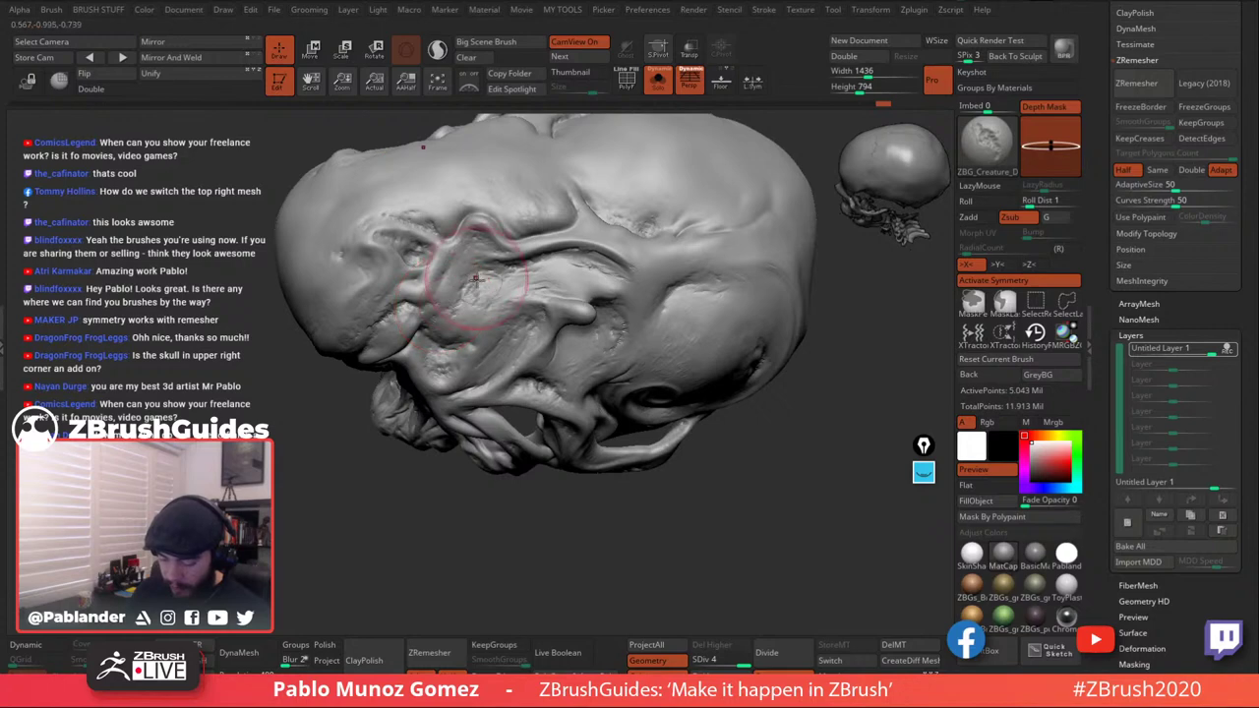
key(shift)
mouse_move(716, 245)
right_down()
mouse_move(689, 264)
mouse_move(705, 271)
right_up()
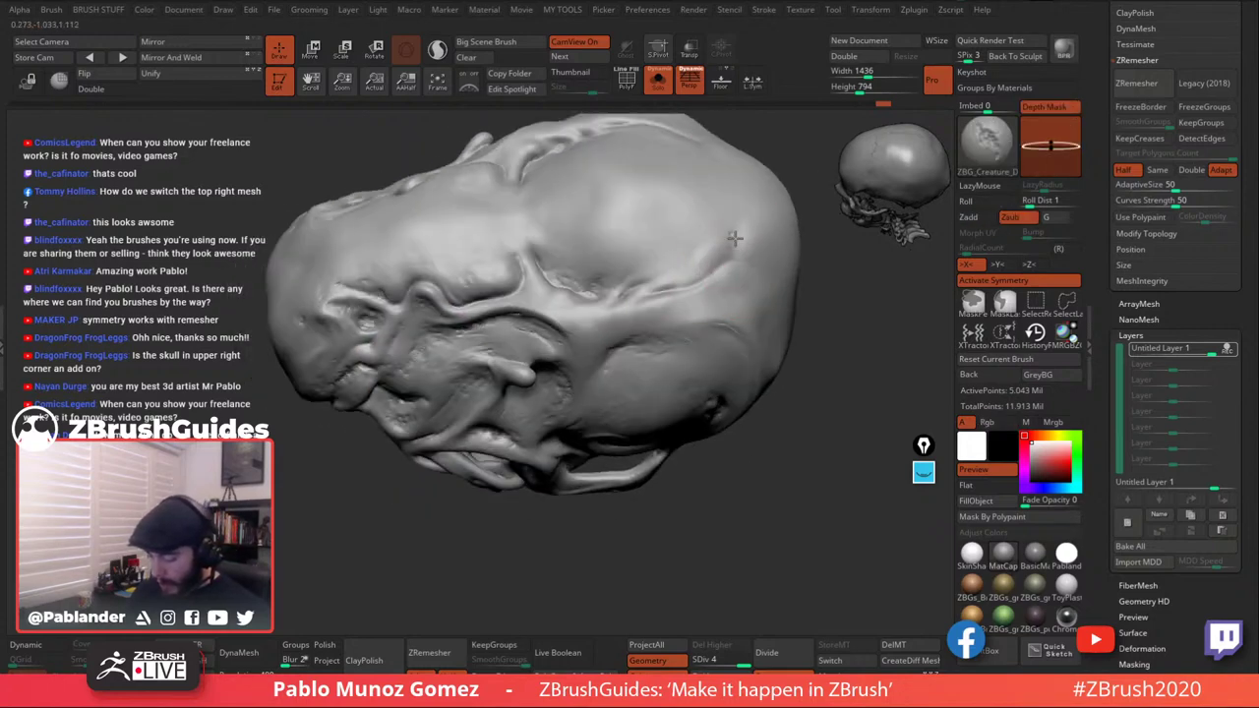
key(shift)
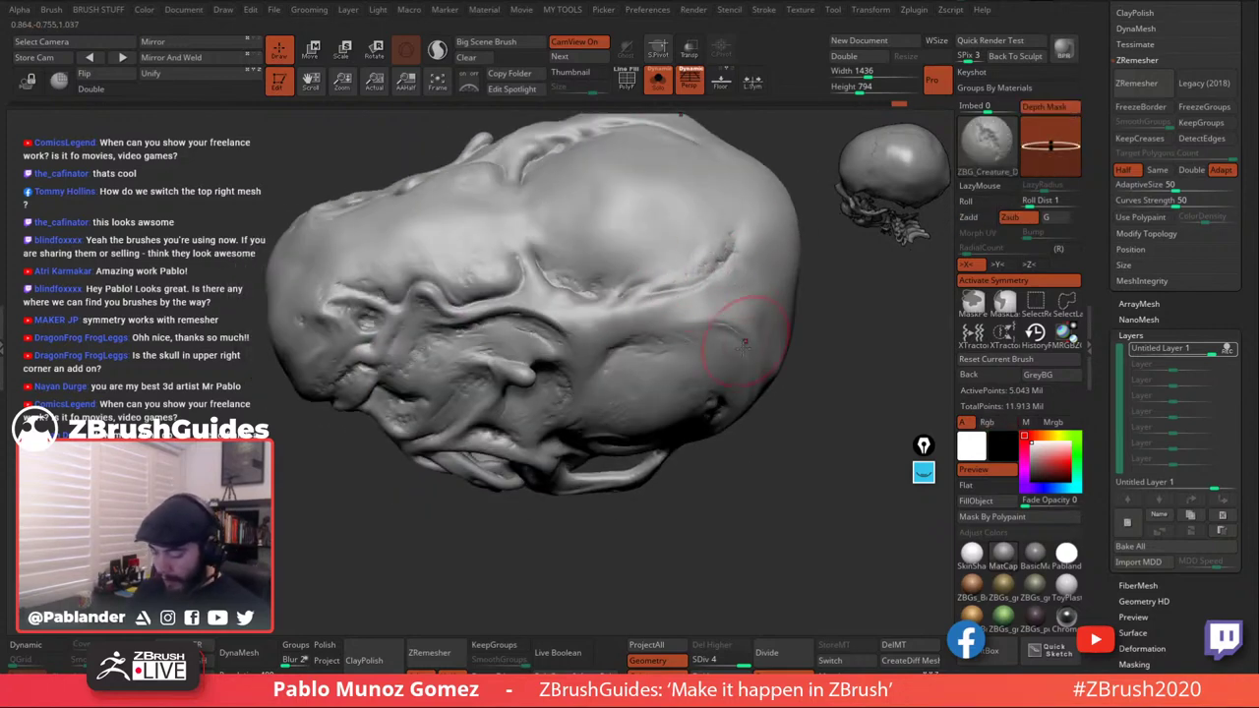
Soften the side of the forehead dome and carve damage around the adjoining folds.
mouse_move(734, 317)
right_down()
mouse_move(733, 344)
mouse_move(711, 348)
mouse_move(717, 324)
right_up()
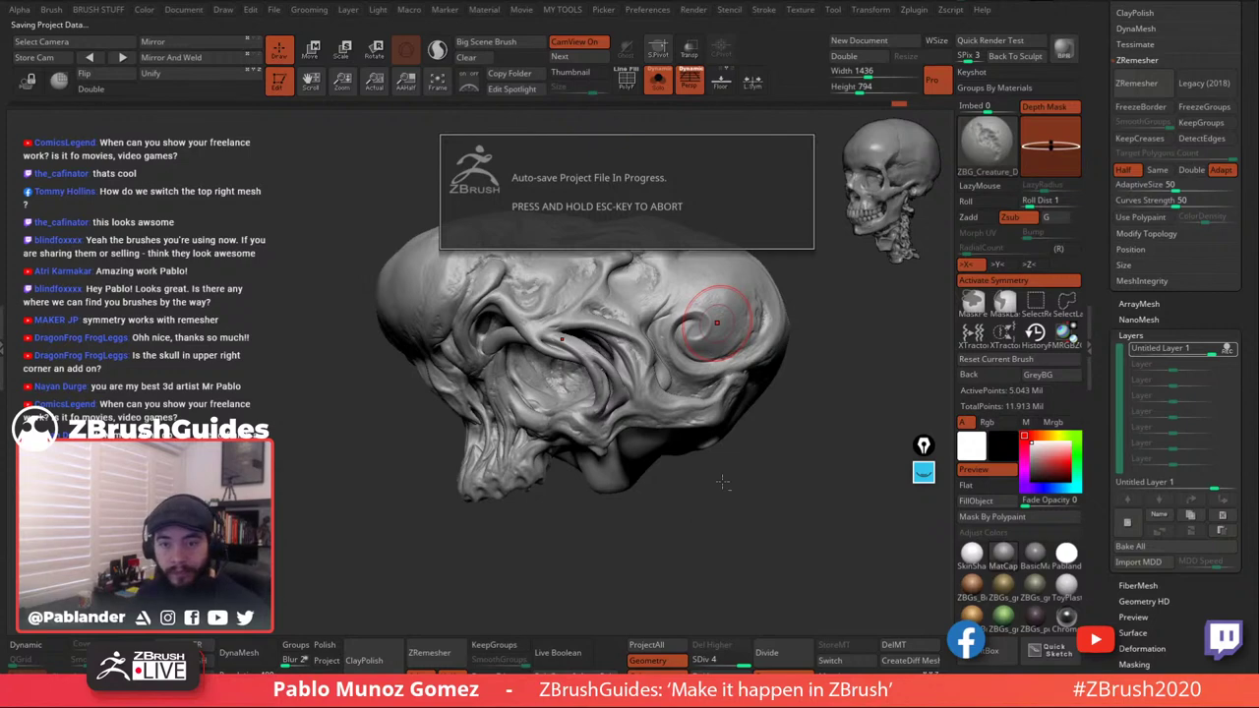
mouse_move(723, 482)
right_down()
mouse_move(669, 482)
mouse_move(625, 334)
right_up()
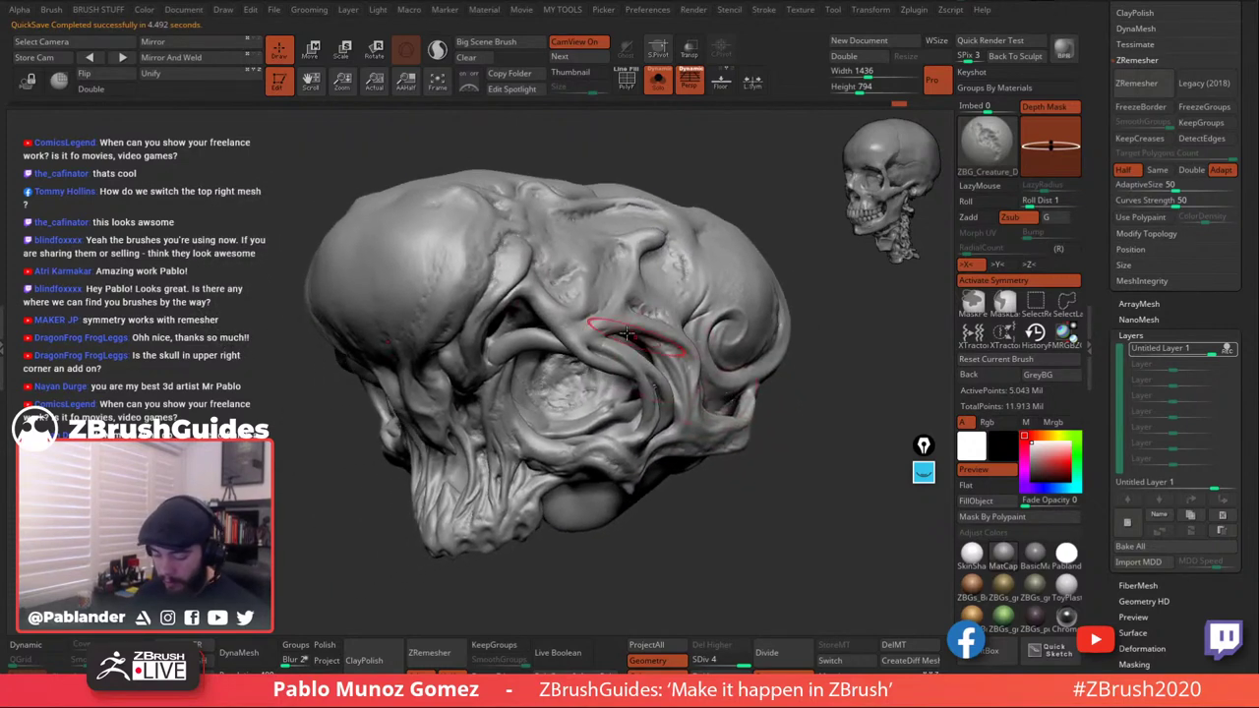
shift+drag(471, 246, 473, 265)
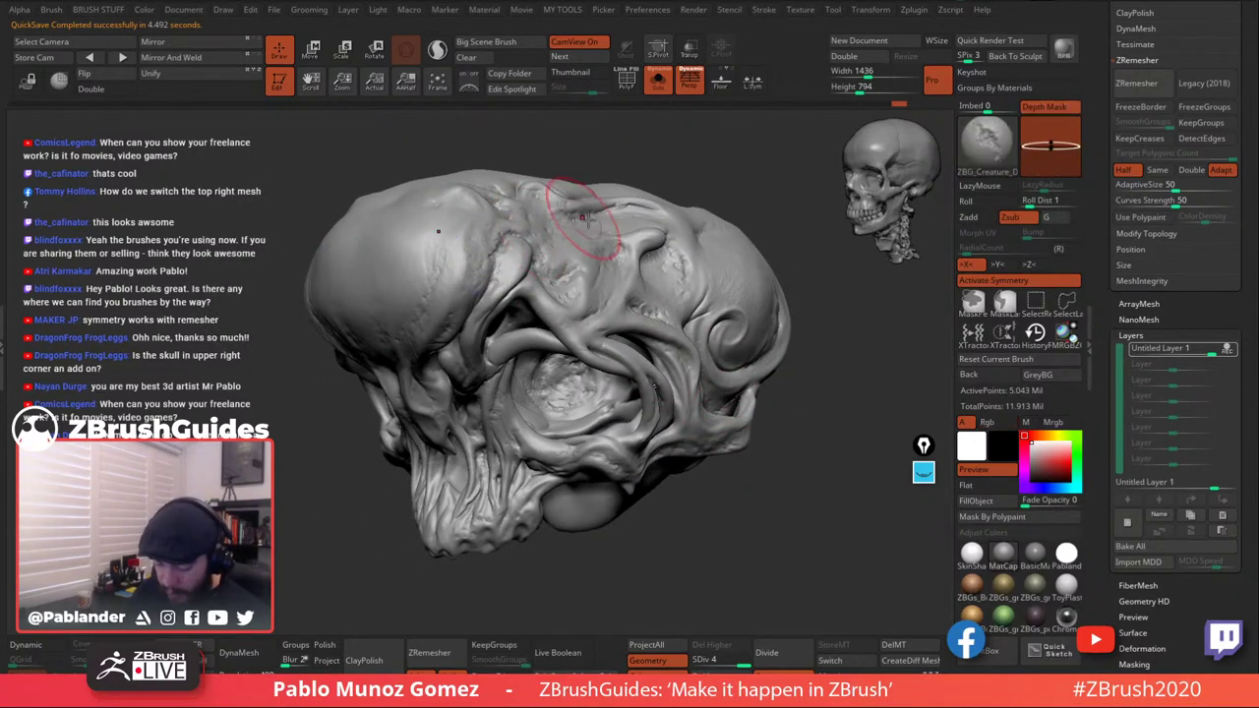
Load the ZBG_Quick_Semi brush from the brush library.
right_drag(596, 225, 610, 264)
key(comma)
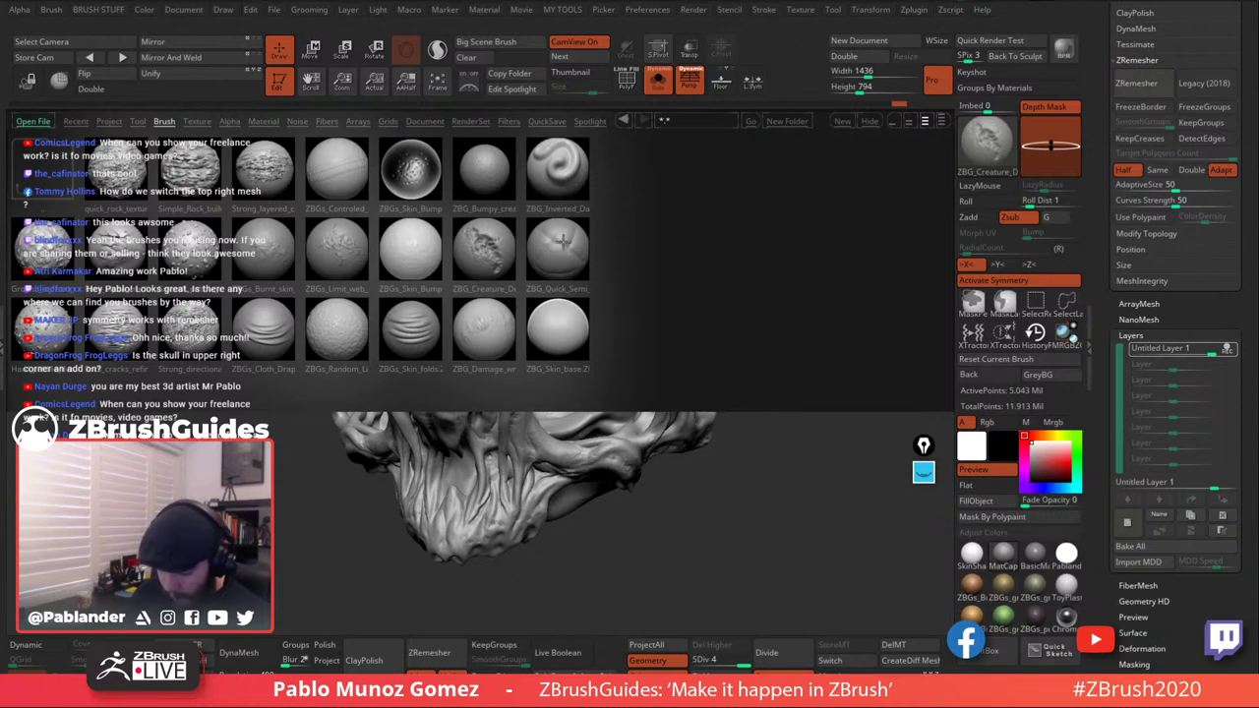
double_click(563, 254)
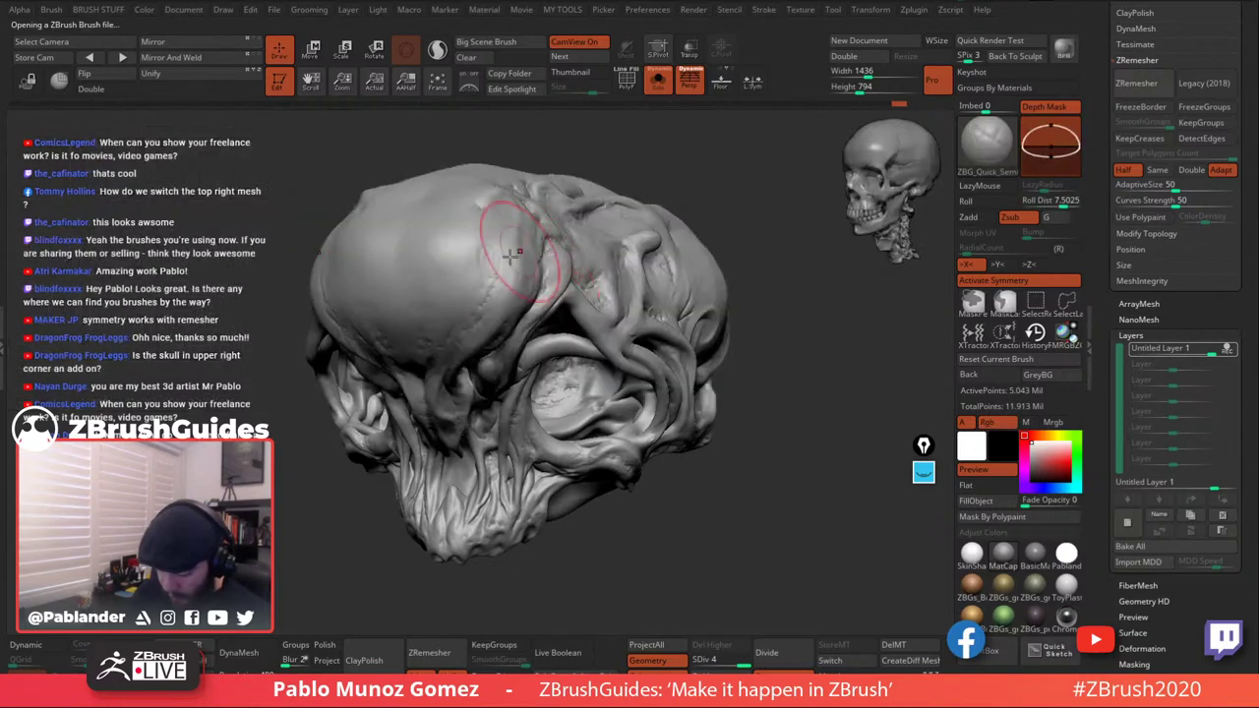
Check the mesh density in wireframe and test a diagonal crack stroke on the forehead dome.
mouse_move(467, 245)
ctrl+right_down()
mouse_move(509, 279)
mouse_move(580, 230)
mouse_move(608, 264)
mouse_move(628, 256)
ctrl+right_up()
click(626, 79)
key(space)
drag(623, 233, 598, 232)
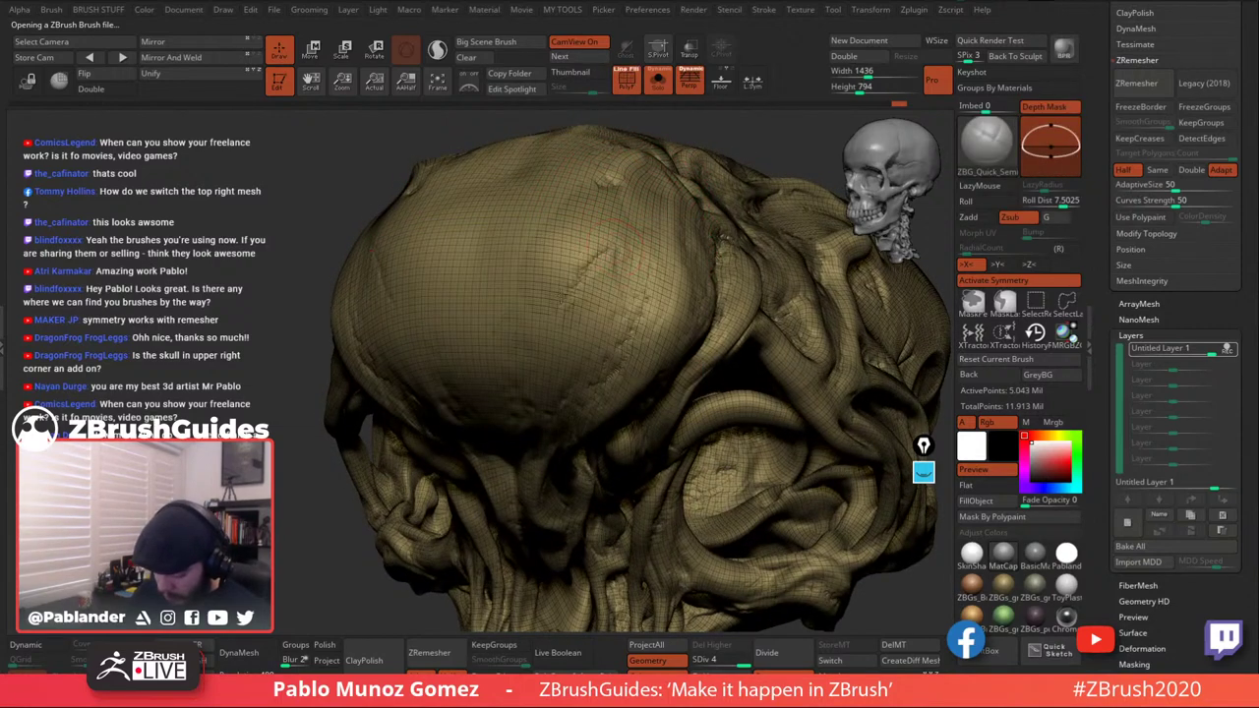
drag(558, 303, 603, 253)
click(627, 80)
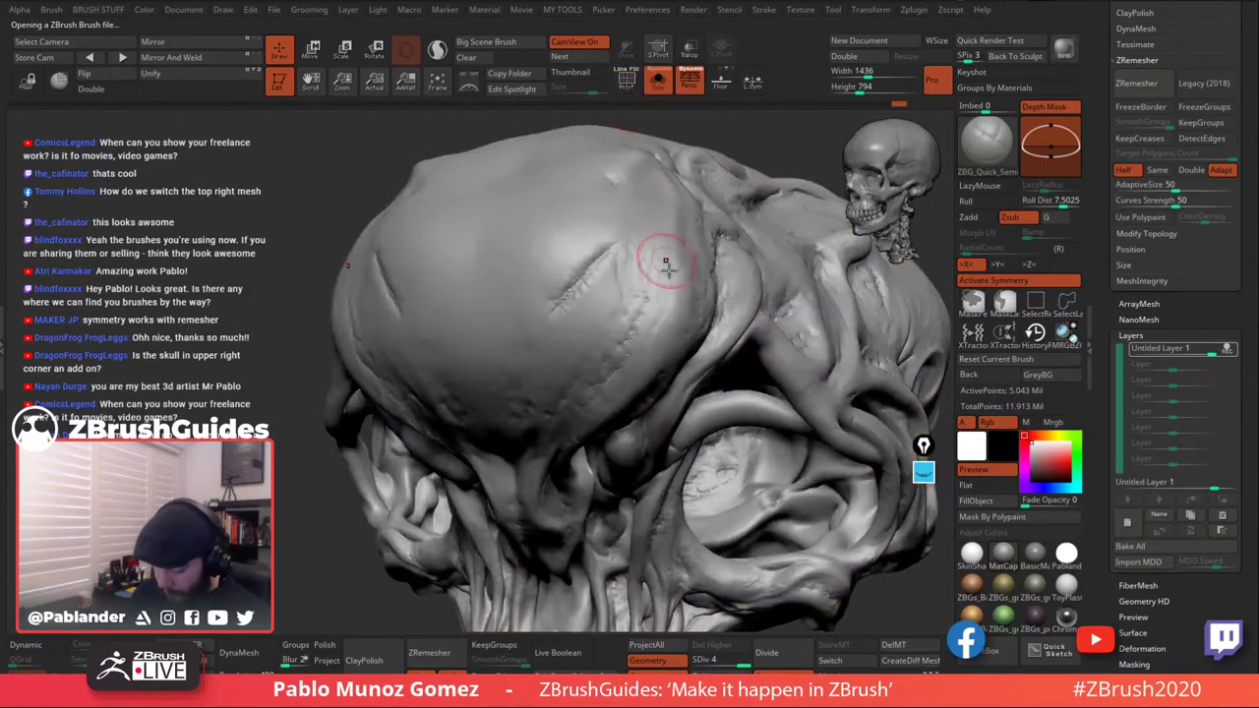
Cut thin cracks along the fold edges and into the hollows behind the forehead.
mouse_move(689, 315)
right_down()
mouse_move(647, 298)
mouse_move(551, 295)
mouse_move(581, 364)
right_up()
drag(635, 272, 627, 295)
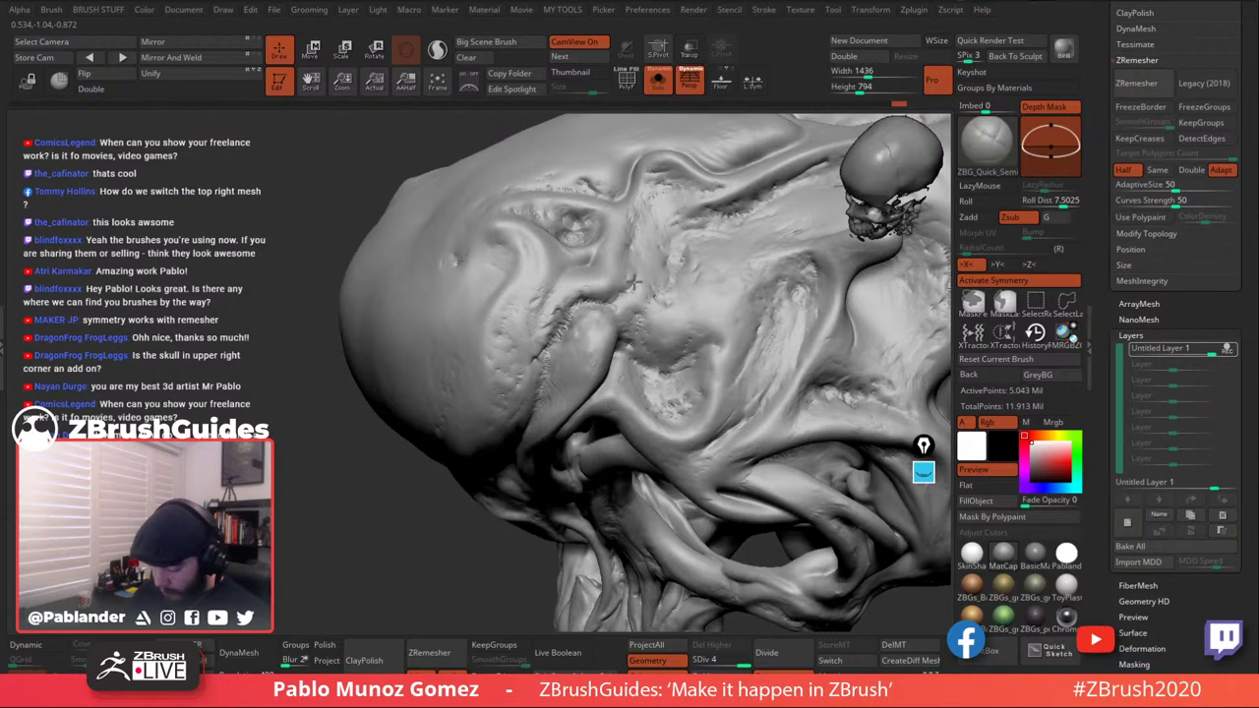
right_drag(647, 256, 590, 318)
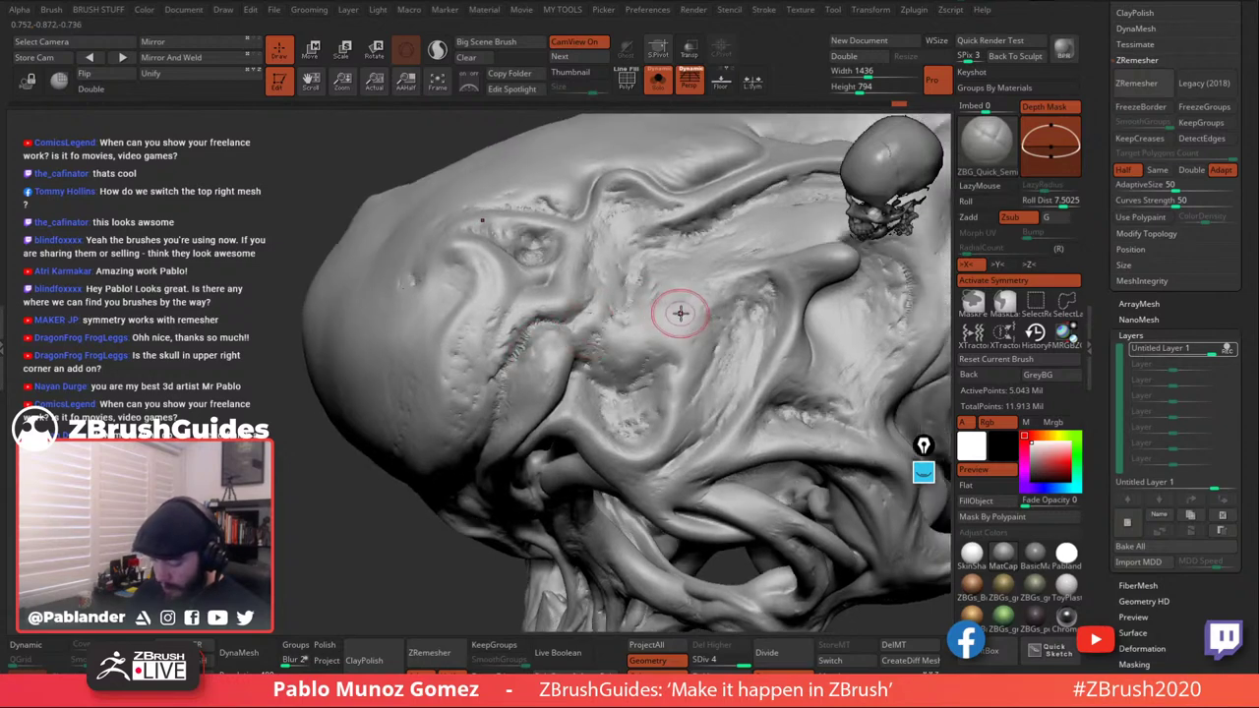
Cut thin branching cracks from the ridge ends across the rear dome and soften their raised edges.
mouse_move(678, 309)
right_down()
mouse_move(665, 256)
mouse_move(598, 352)
mouse_move(818, 328)
mouse_move(764, 286)
mouse_move(687, 320)
mouse_move(736, 273)
mouse_move(666, 315)
mouse_move(654, 365)
mouse_move(599, 328)
mouse_move(627, 286)
right_up()
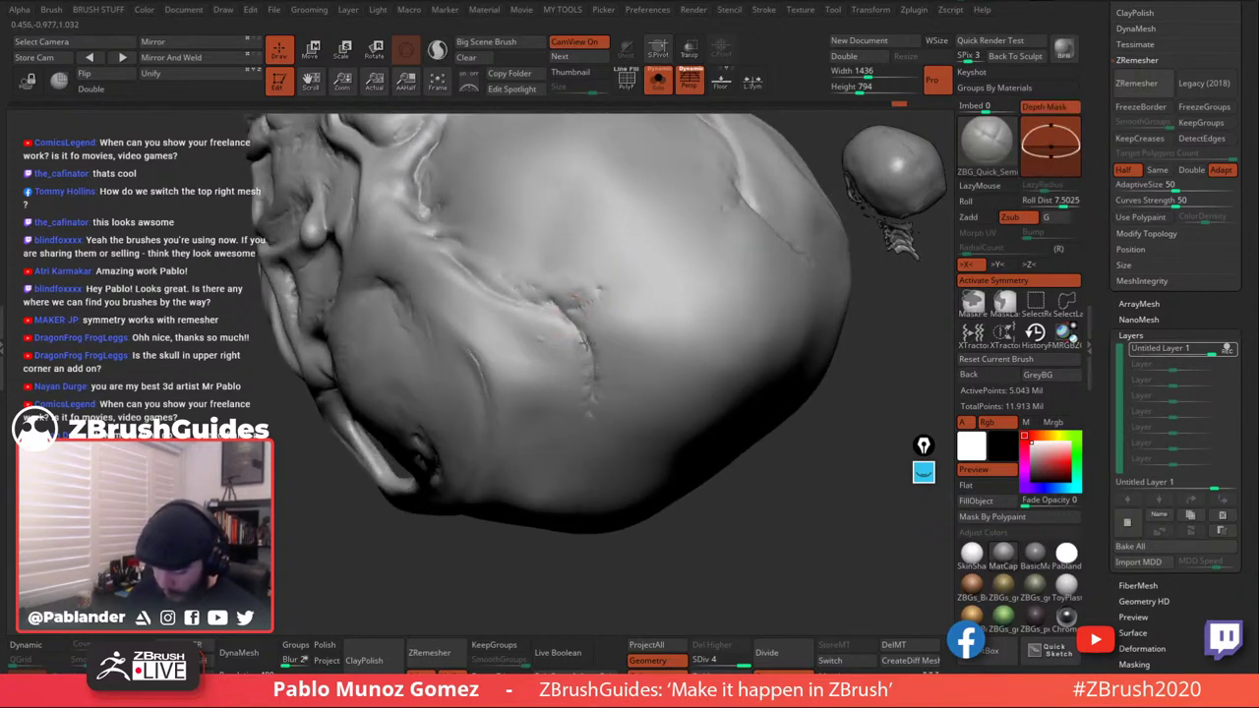
key(shift)
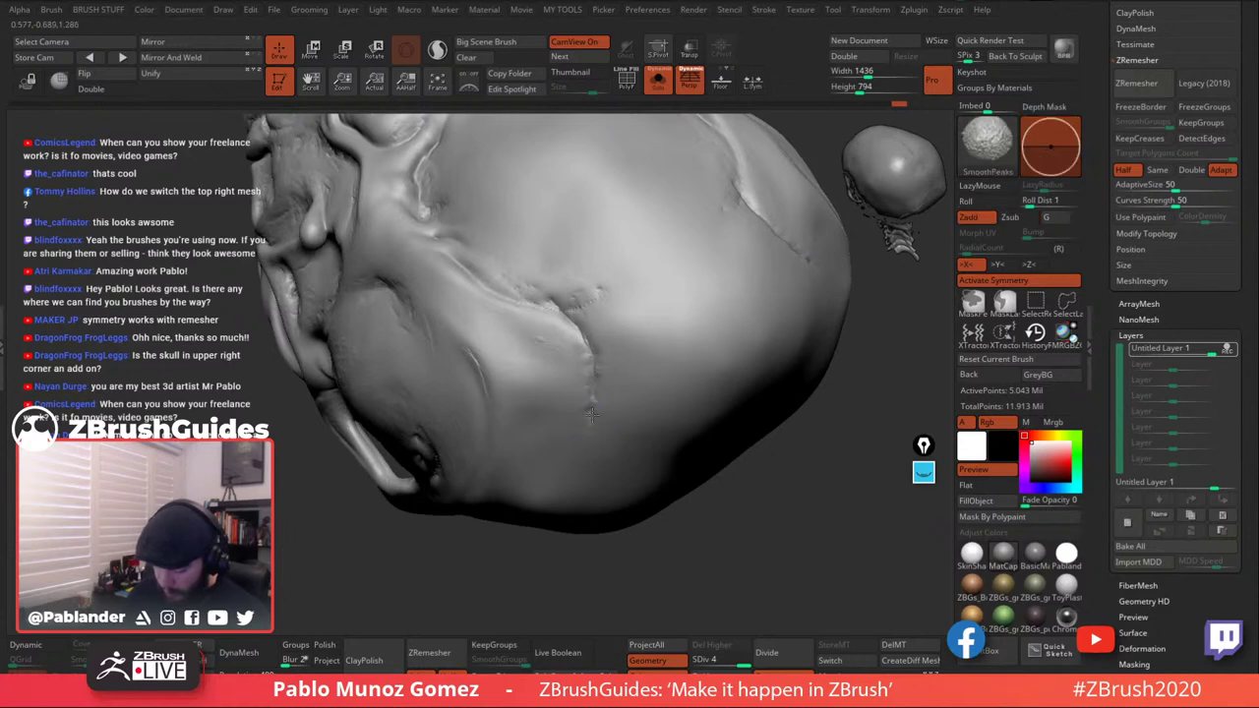
right_drag(591, 324, 619, 295)
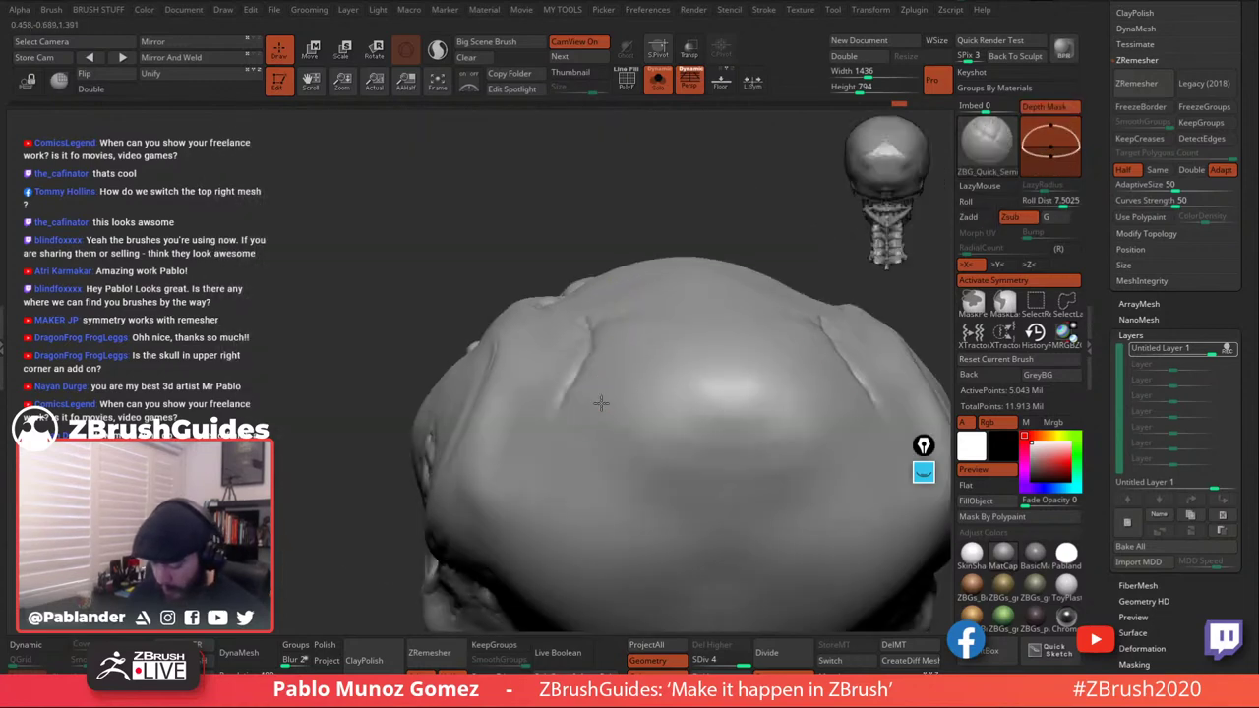
Cut thin cracks along the edges of the side dome above the spiral and soften their raised edges.
mouse_move(601, 402)
right_down()
mouse_move(532, 423)
mouse_move(708, 311)
mouse_move(689, 338)
mouse_move(702, 302)
right_up()
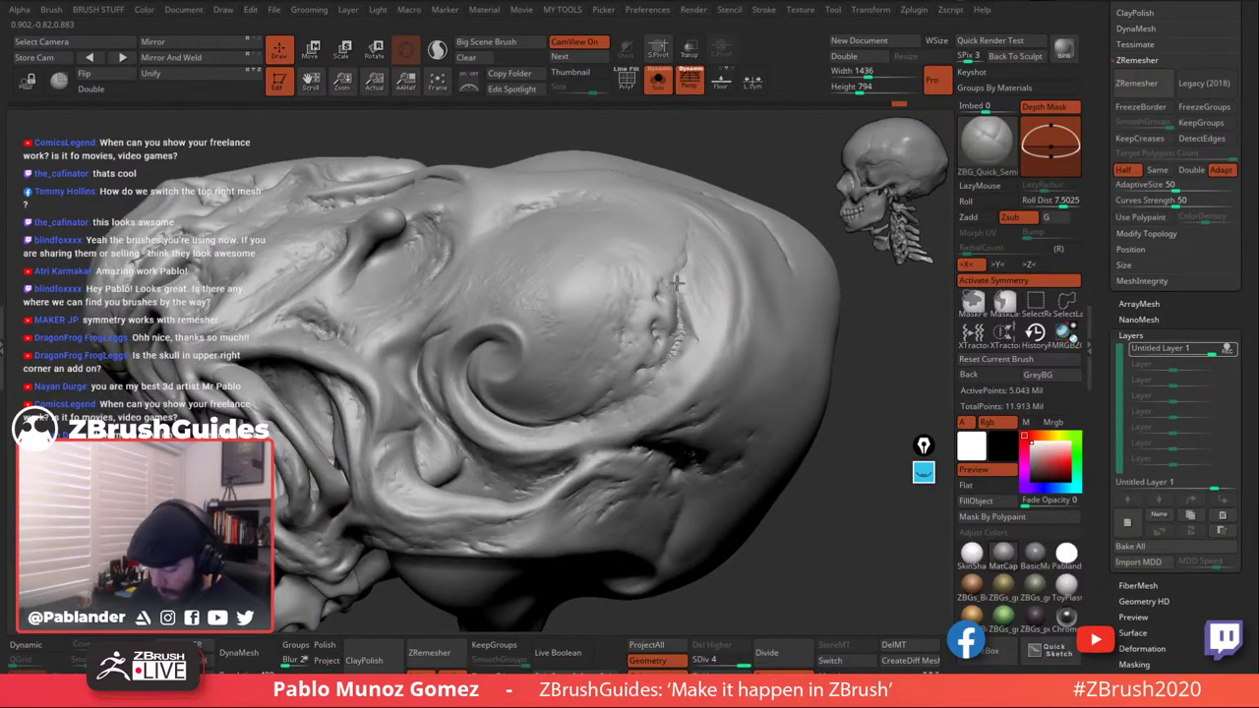
key(shift)
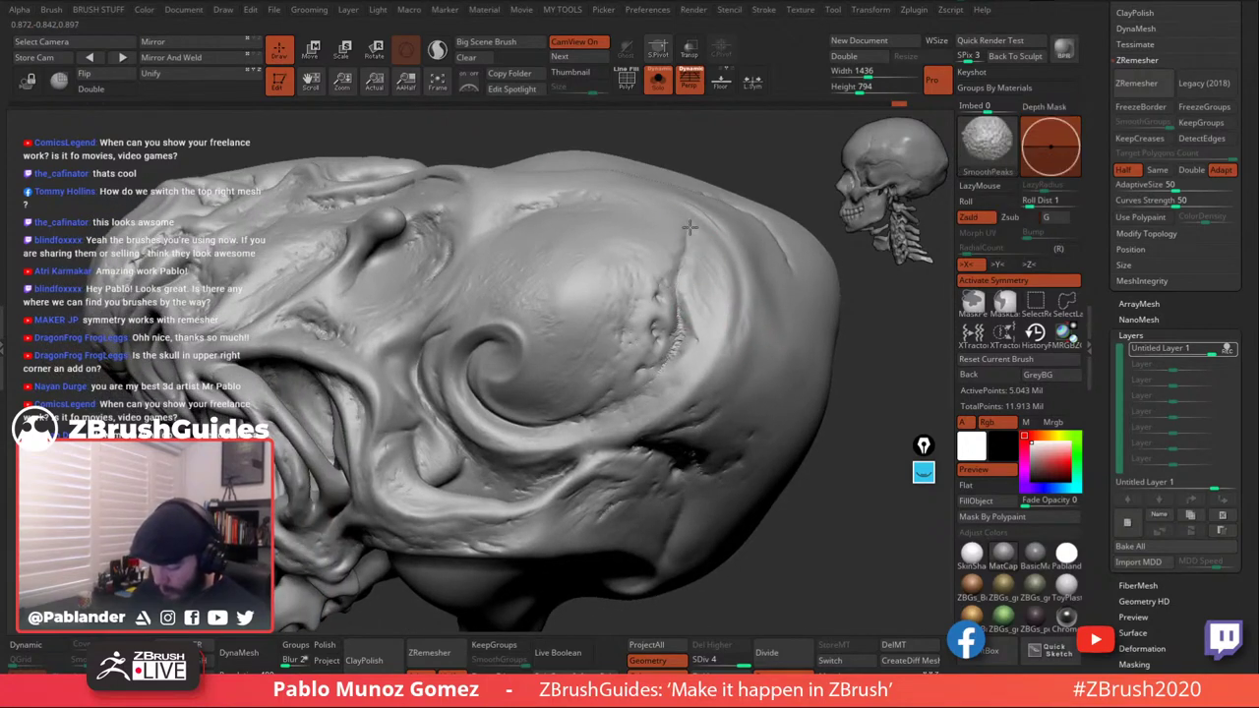
right_drag(694, 352, 613, 254)
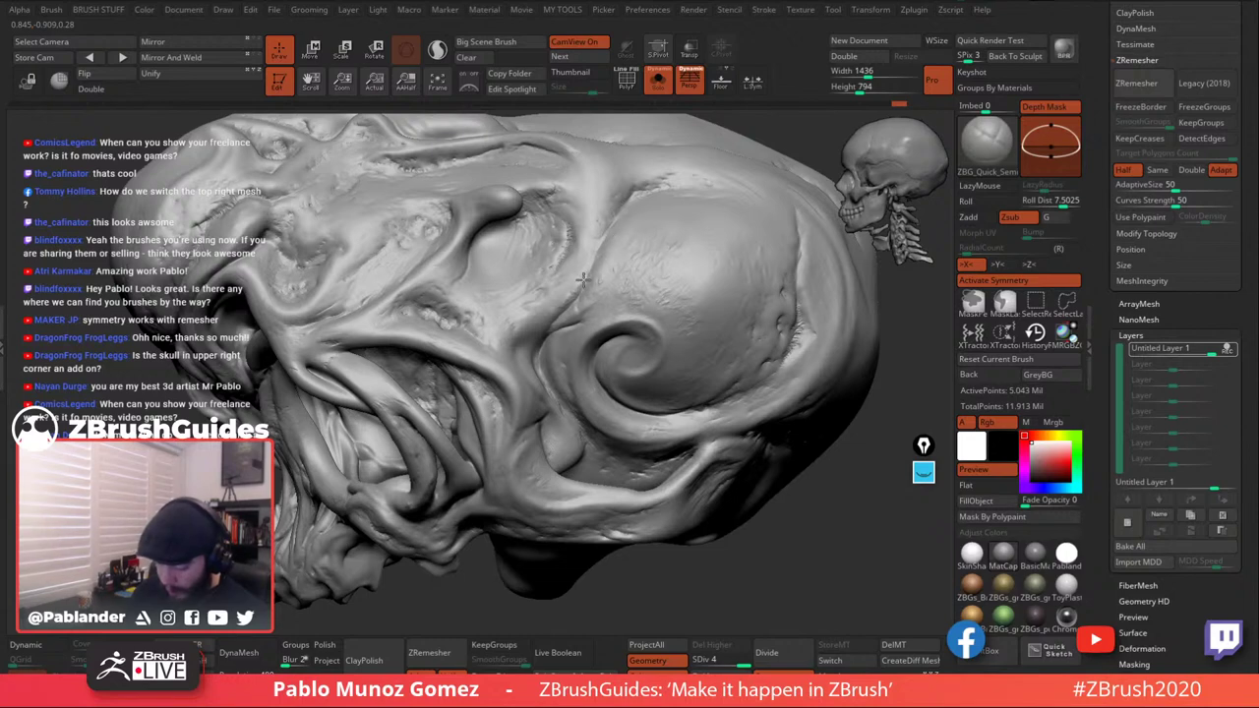
shift+drag(584, 279, 604, 253)
mouse_move(656, 247)
ctrl+right_down()
mouse_move(679, 381)
mouse_move(668, 344)
mouse_move(629, 303)
ctrl+right_up()
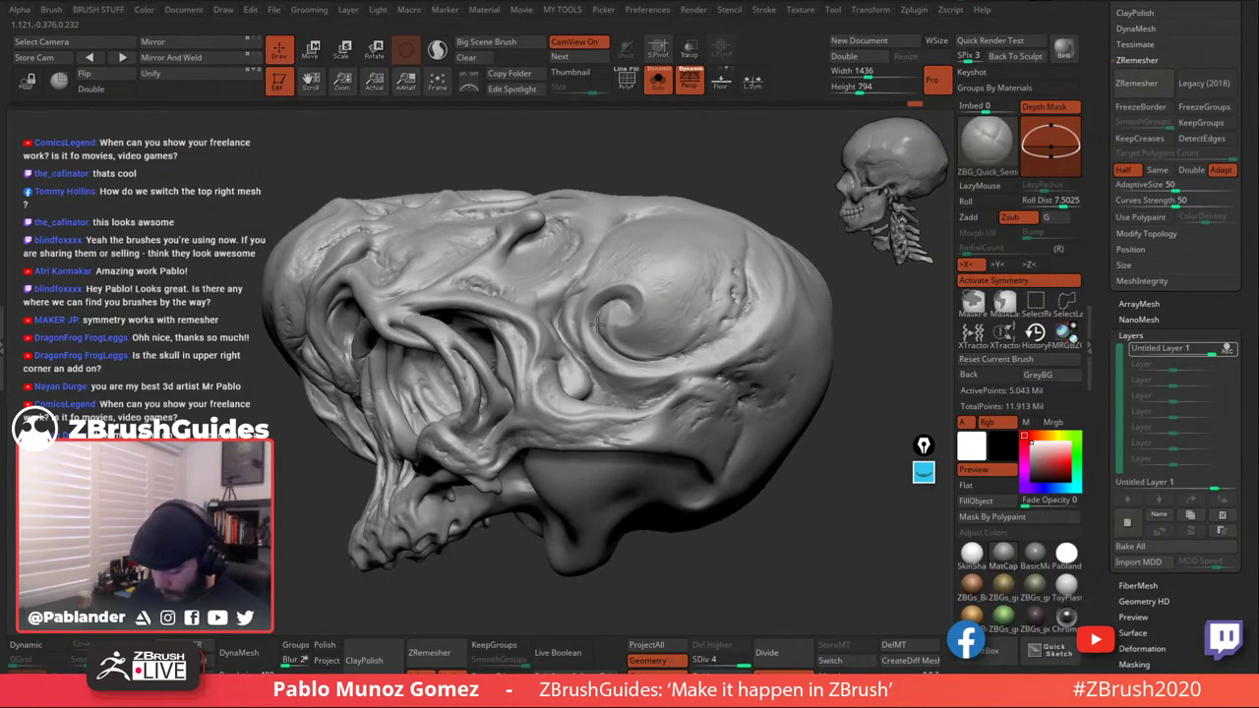
Cut a short crack into the cheekbone ridge below the spiral and smooth it lightly.
right_drag(697, 352, 547, 355)
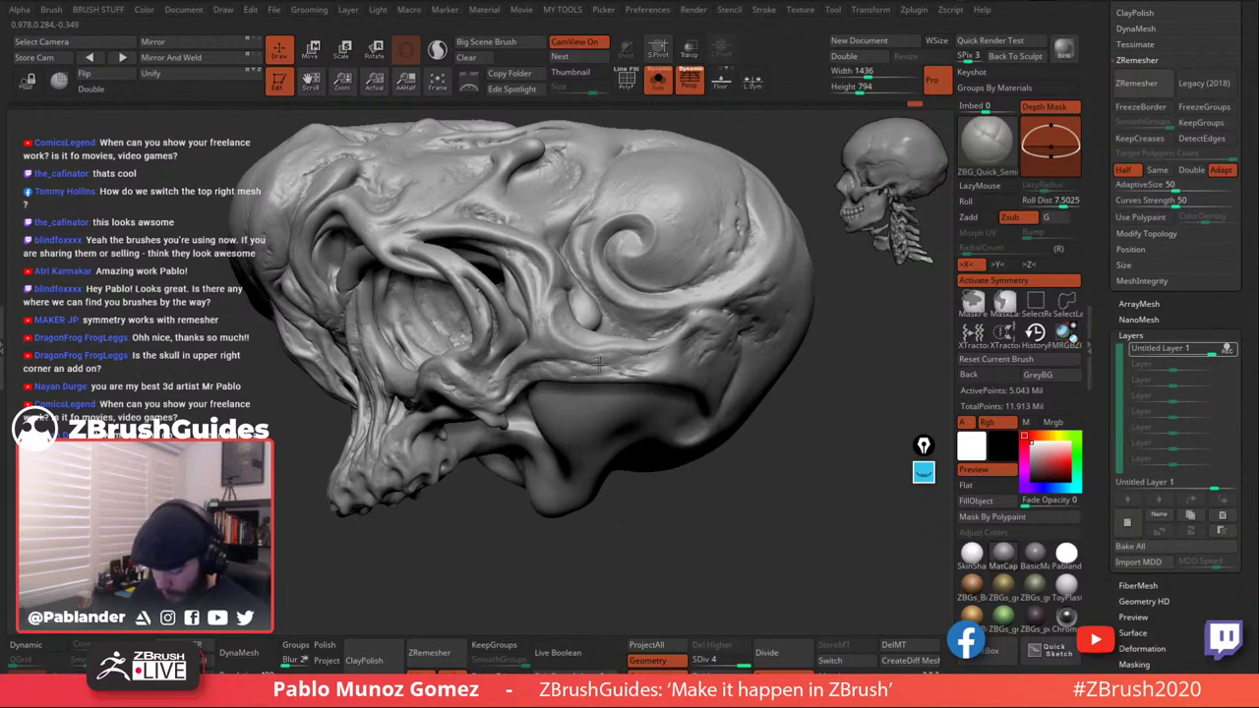
drag(612, 362, 639, 356)
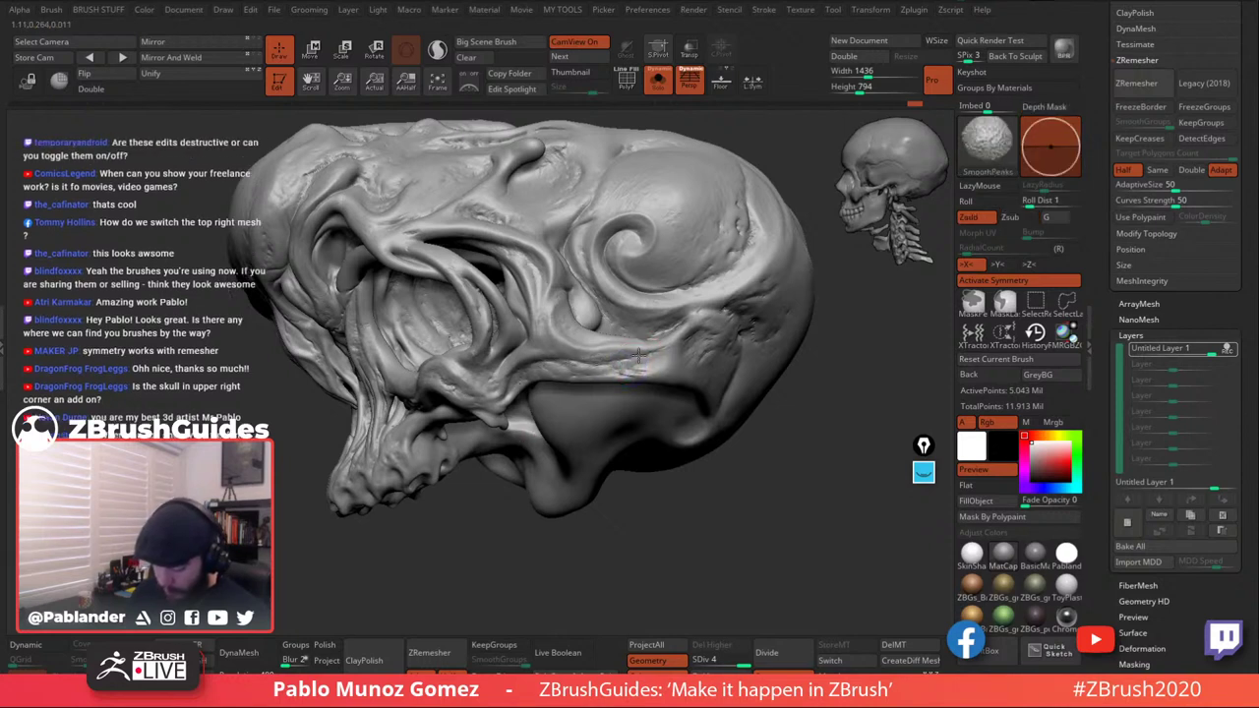
mouse_move(677, 354)
ctrl+right_down()
mouse_move(578, 390)
mouse_move(669, 363)
mouse_move(737, 406)
mouse_move(738, 422)
mouse_move(748, 393)
ctrl+right_up()
Choose the Morph brush and brush back the layer's carved texture on the folds and hollows above the eye socket.
key(b)
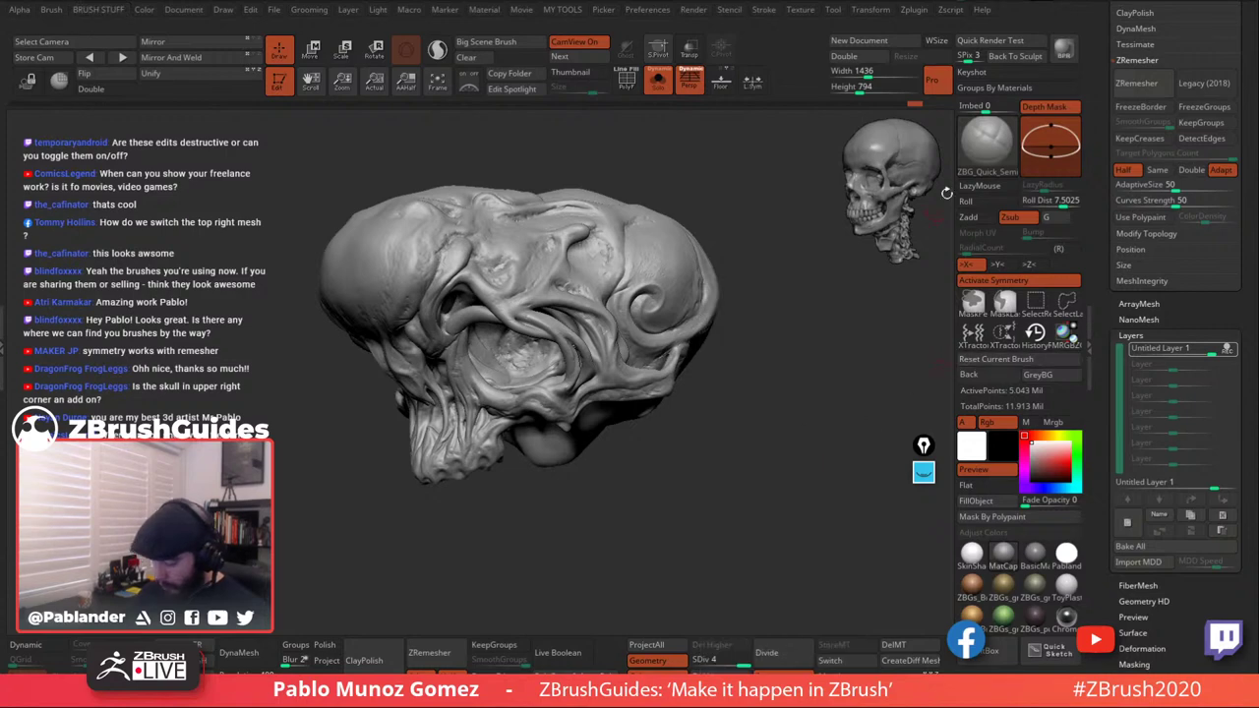
click(980, 154)
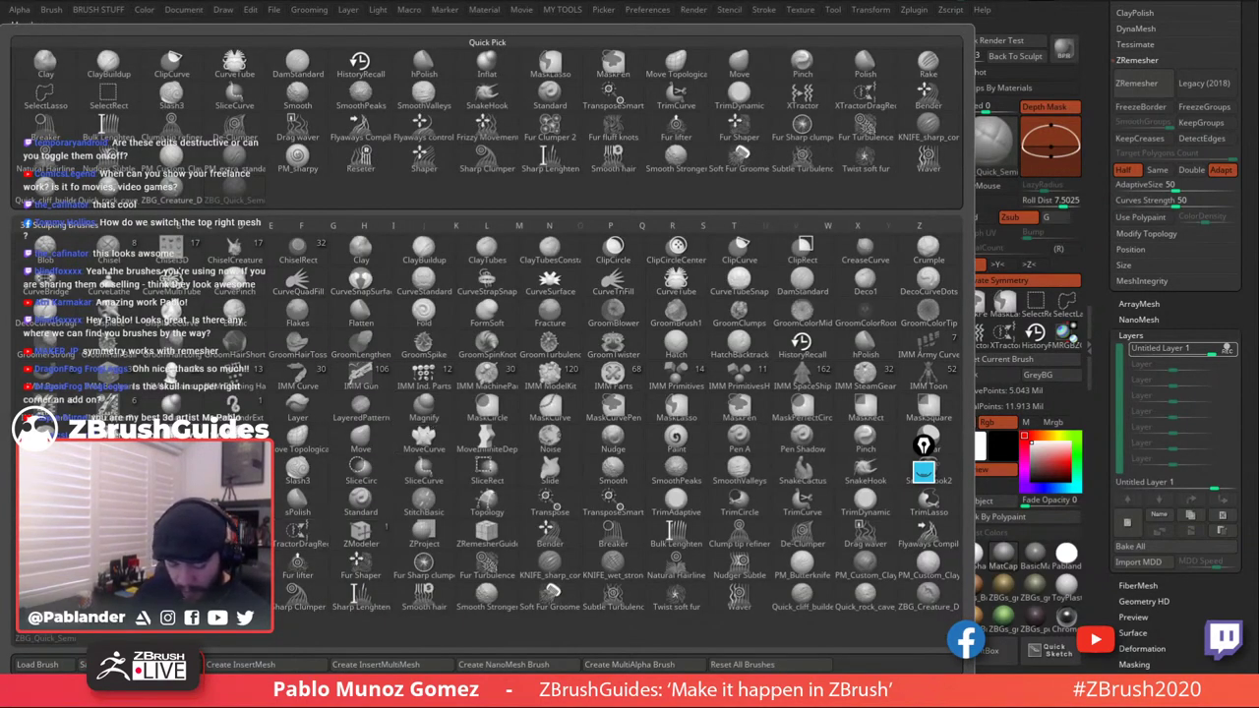
click(356, 416)
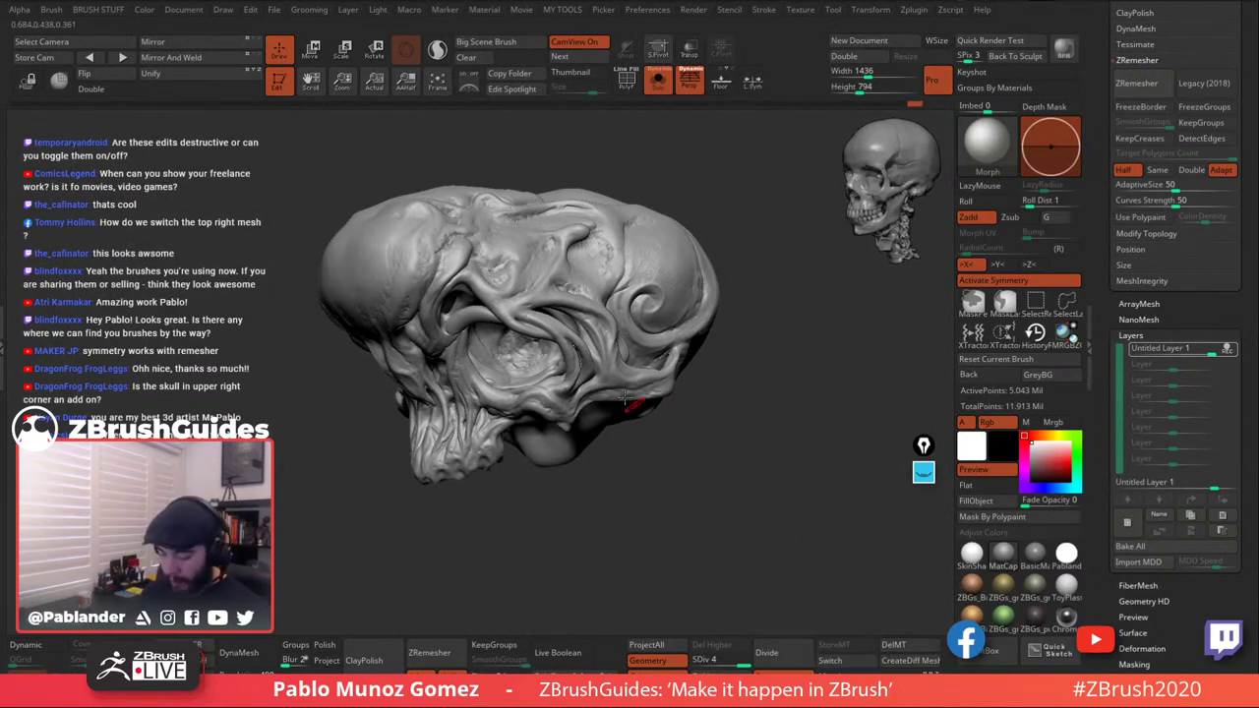
alt+right_drag(634, 406, 616, 346)
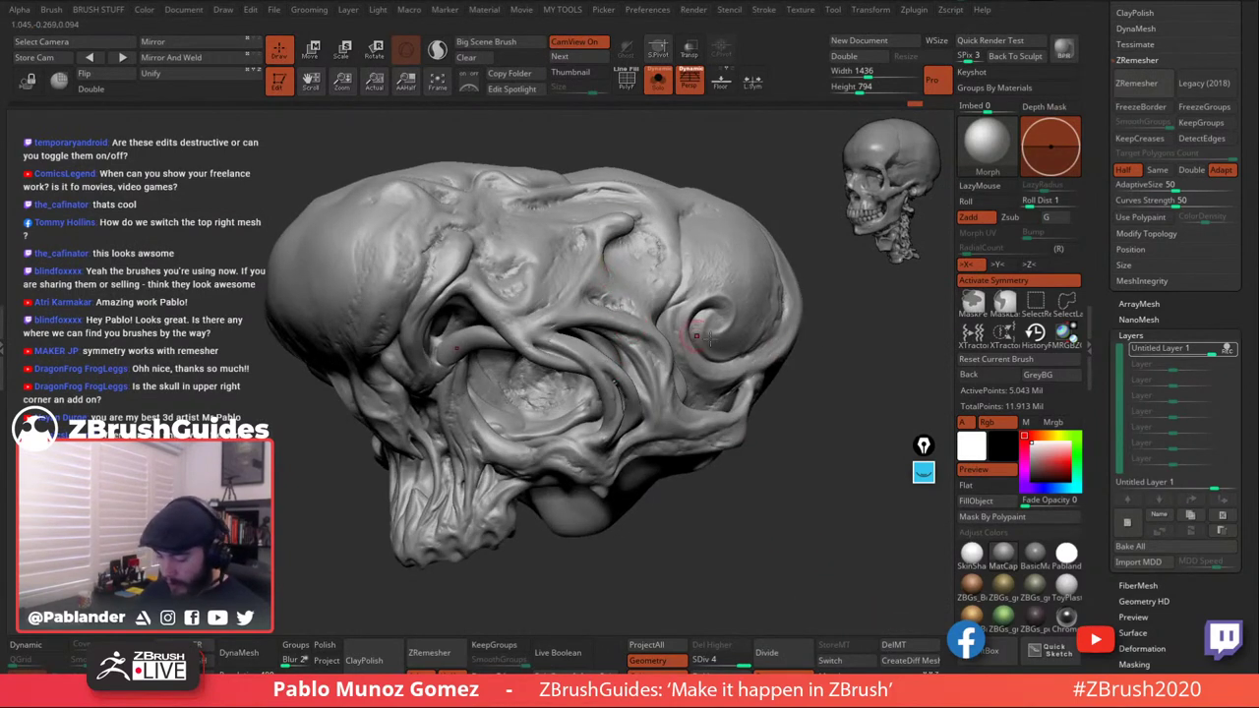
mouse_move(535, 265)
ctrl+right_down()
mouse_move(468, 276)
mouse_move(541, 269)
mouse_move(590, 300)
mouse_move(541, 377)
ctrl+right_up()
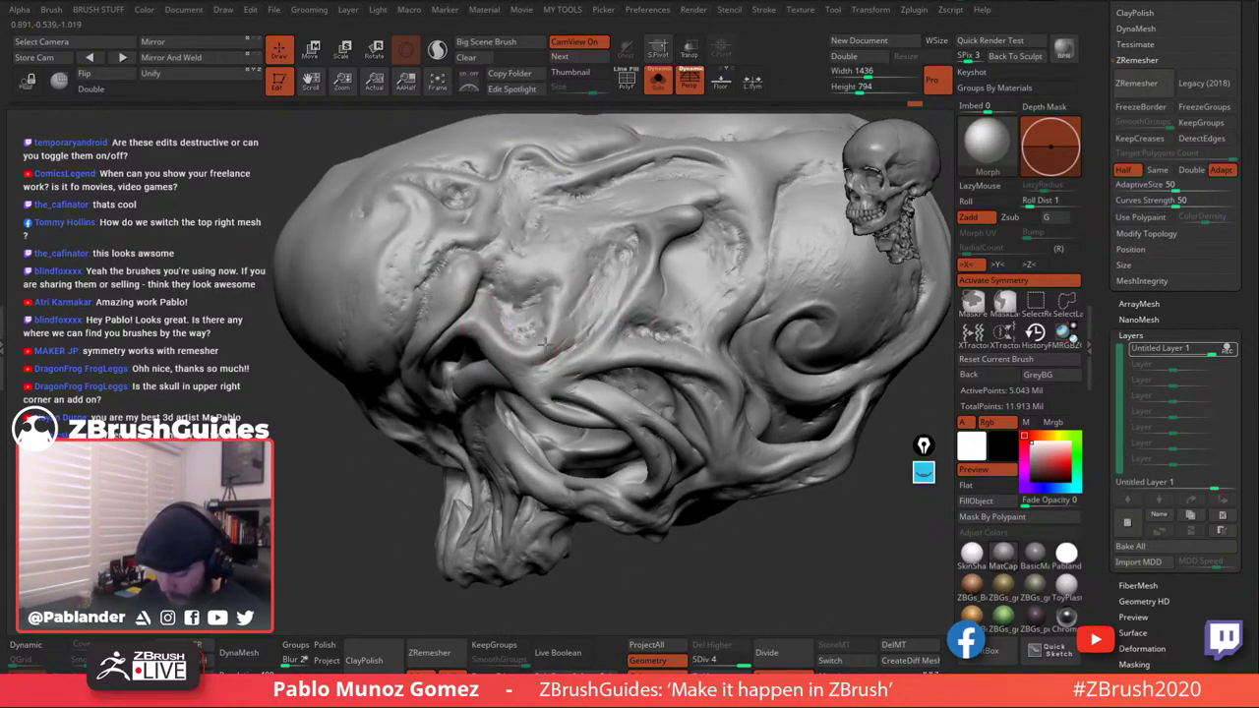
right_drag(570, 314, 561, 311)
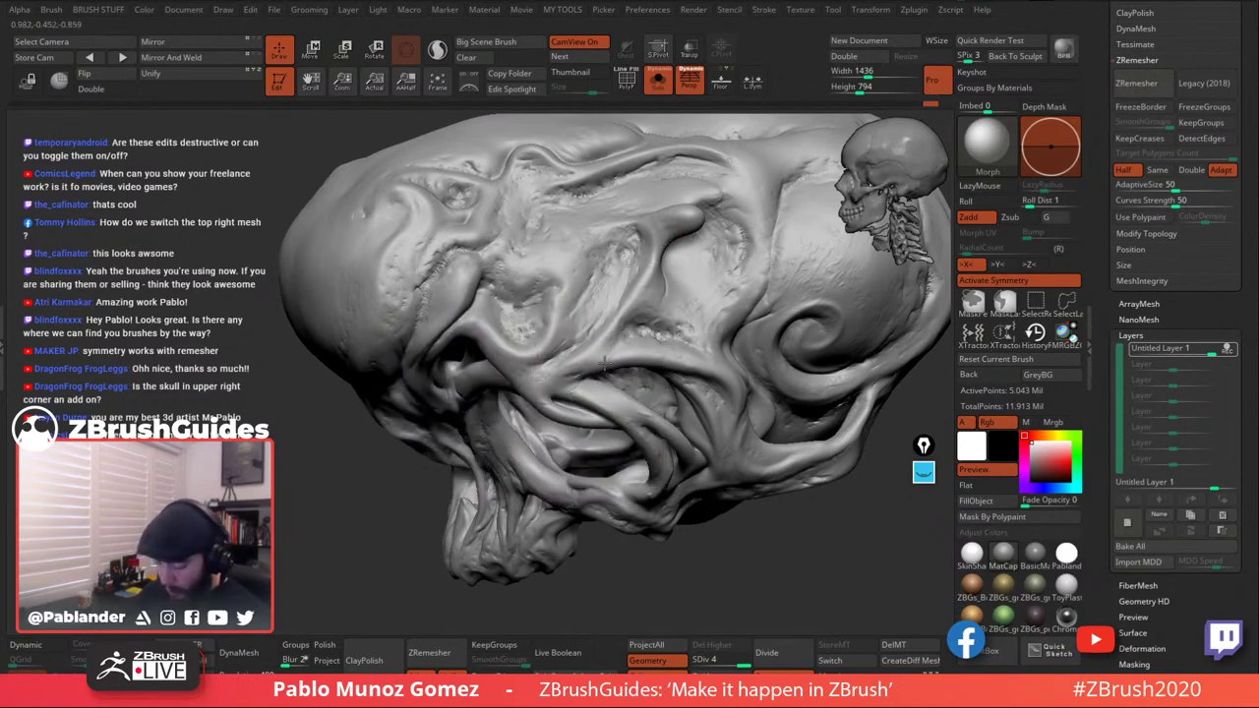
right_drag(604, 364, 657, 268)
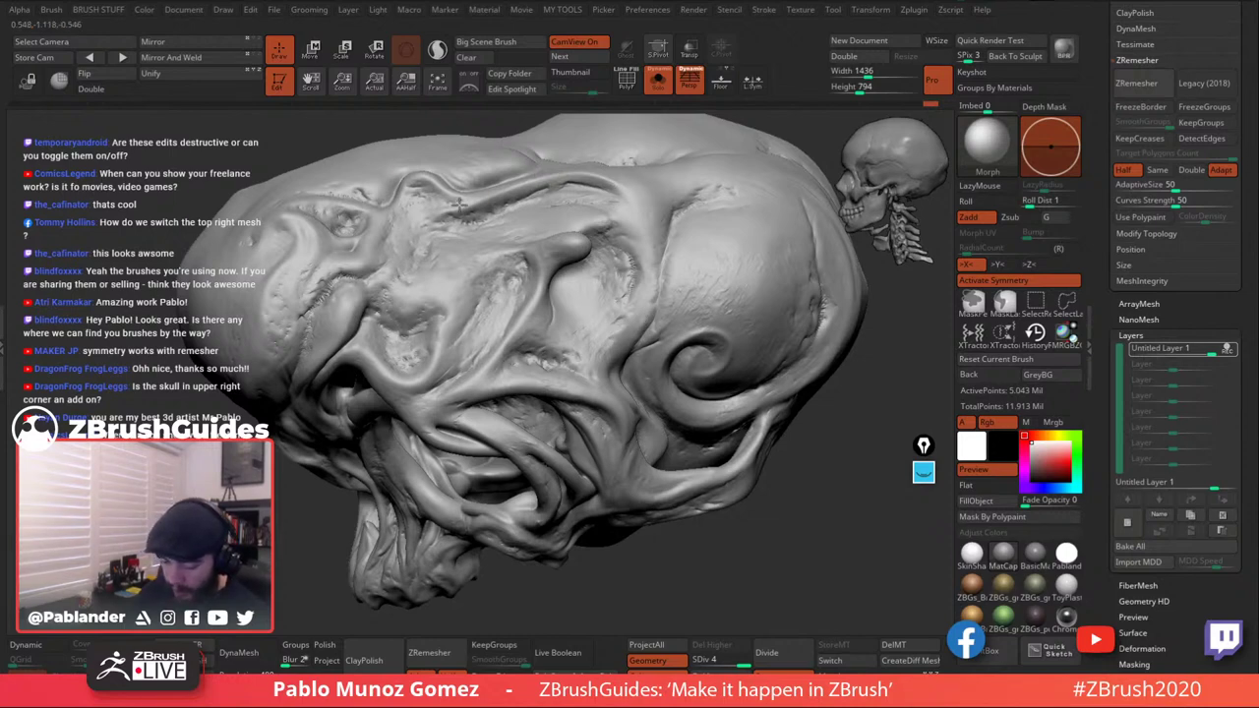
mouse_move(403, 251)
right_down()
mouse_move(475, 259)
mouse_move(460, 301)
right_up()
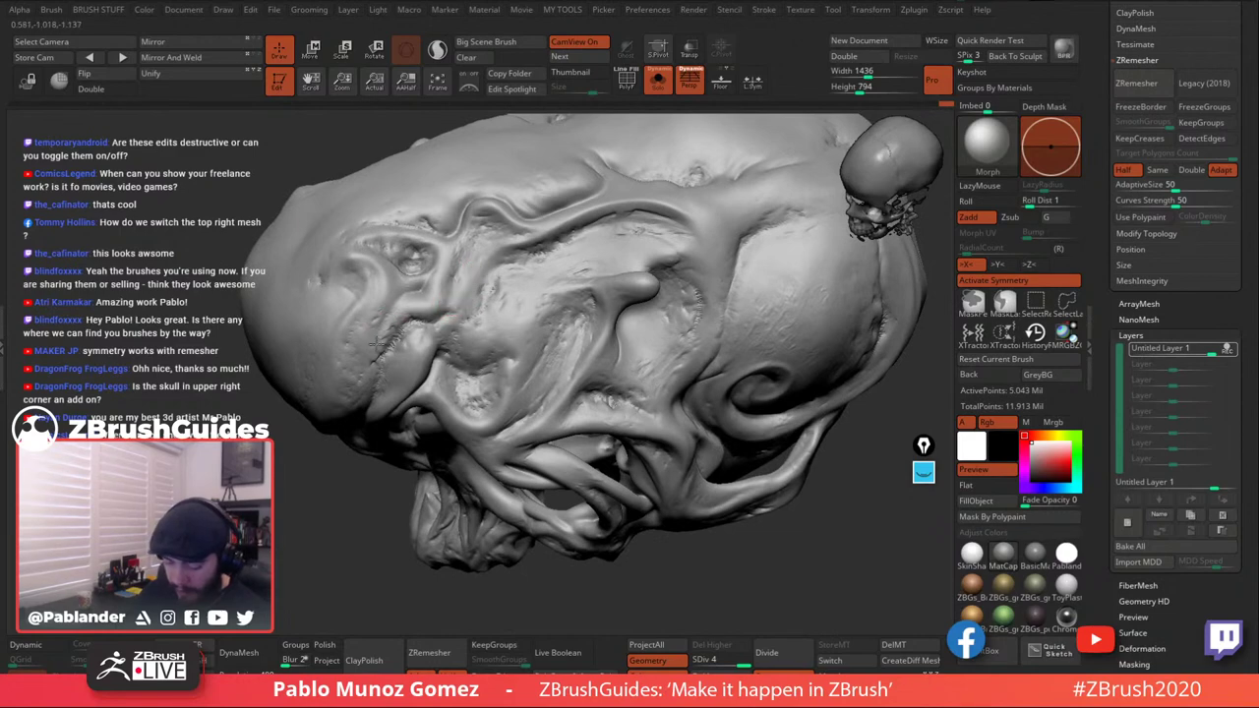
right_drag(433, 257, 475, 343)
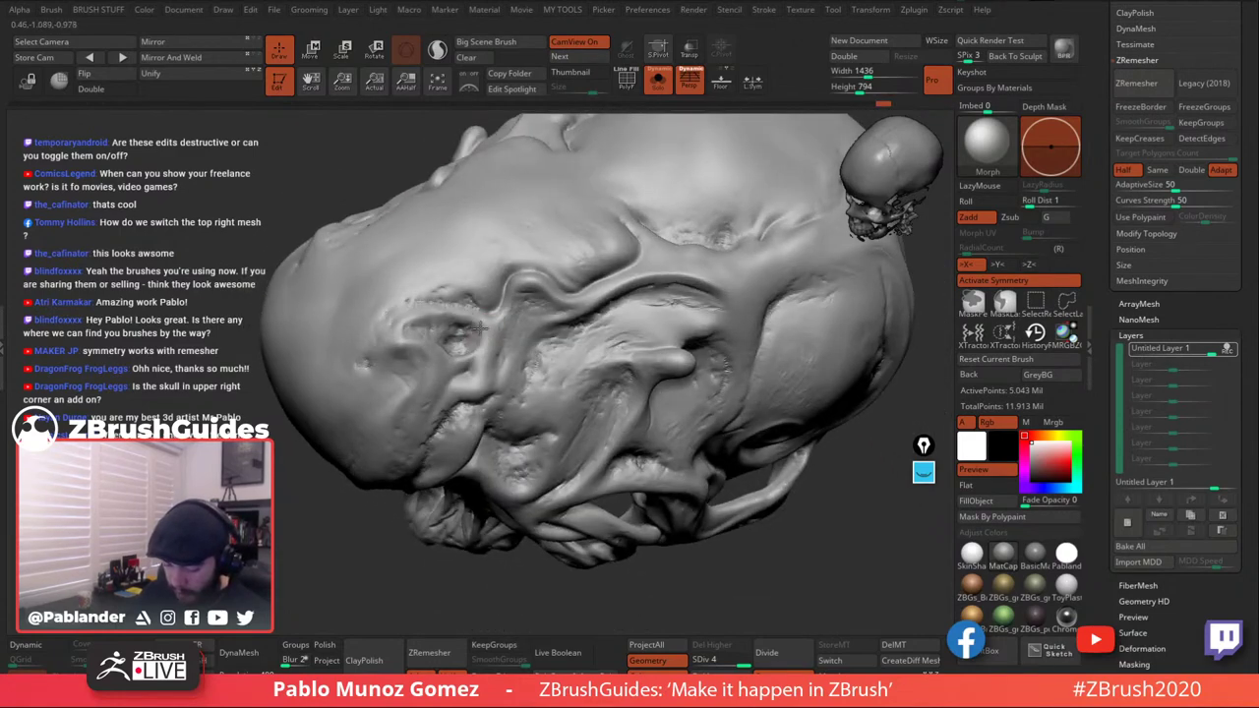
Fade the rough texture on the side dome and soften the ridge between the horn and the spiral.
mouse_move(612, 289)
right_down()
mouse_move(629, 285)
mouse_move(630, 340)
mouse_move(652, 341)
mouse_move(666, 318)
mouse_move(655, 329)
right_up()
key(shift)
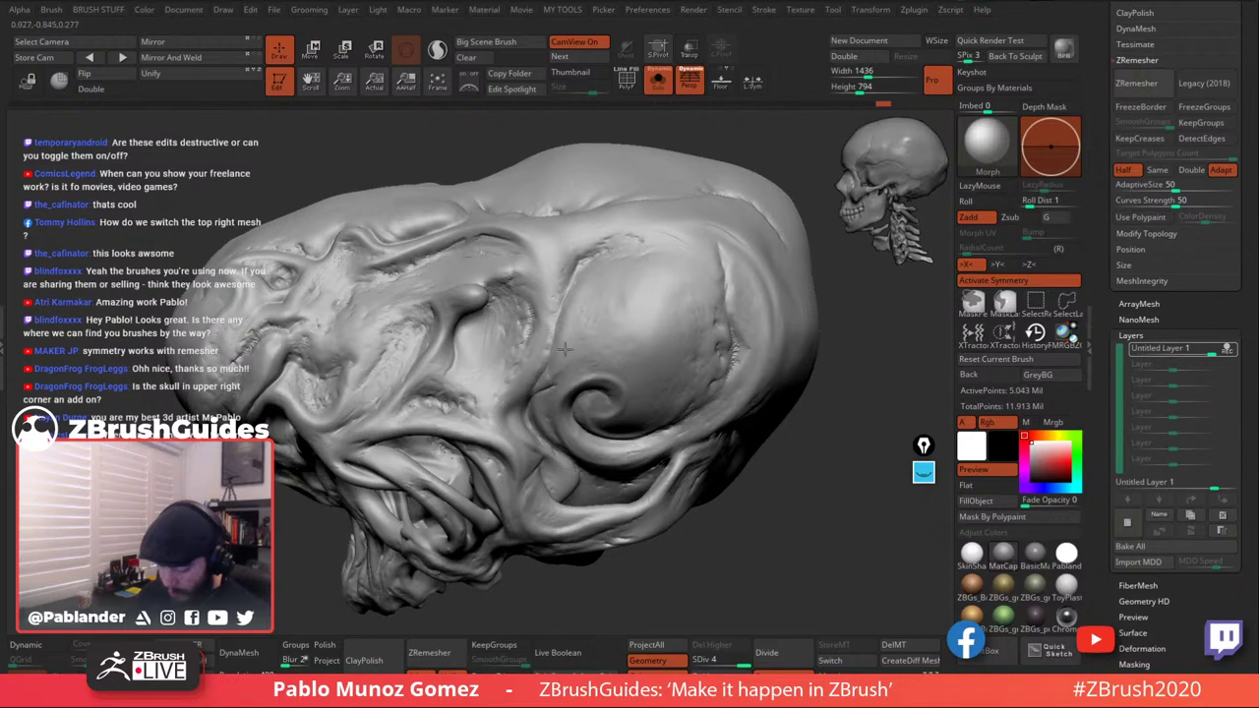
mouse_move(640, 332)
right_down()
mouse_move(640, 301)
mouse_move(551, 326)
right_up()
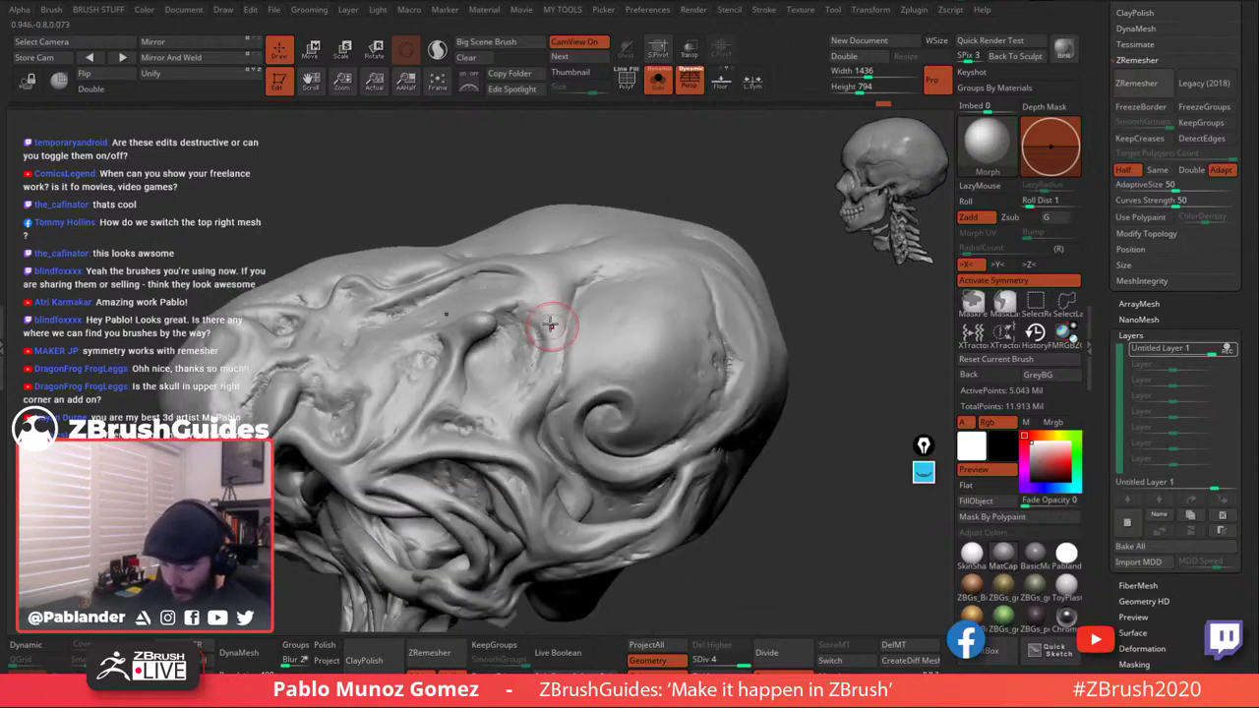
key(shift)
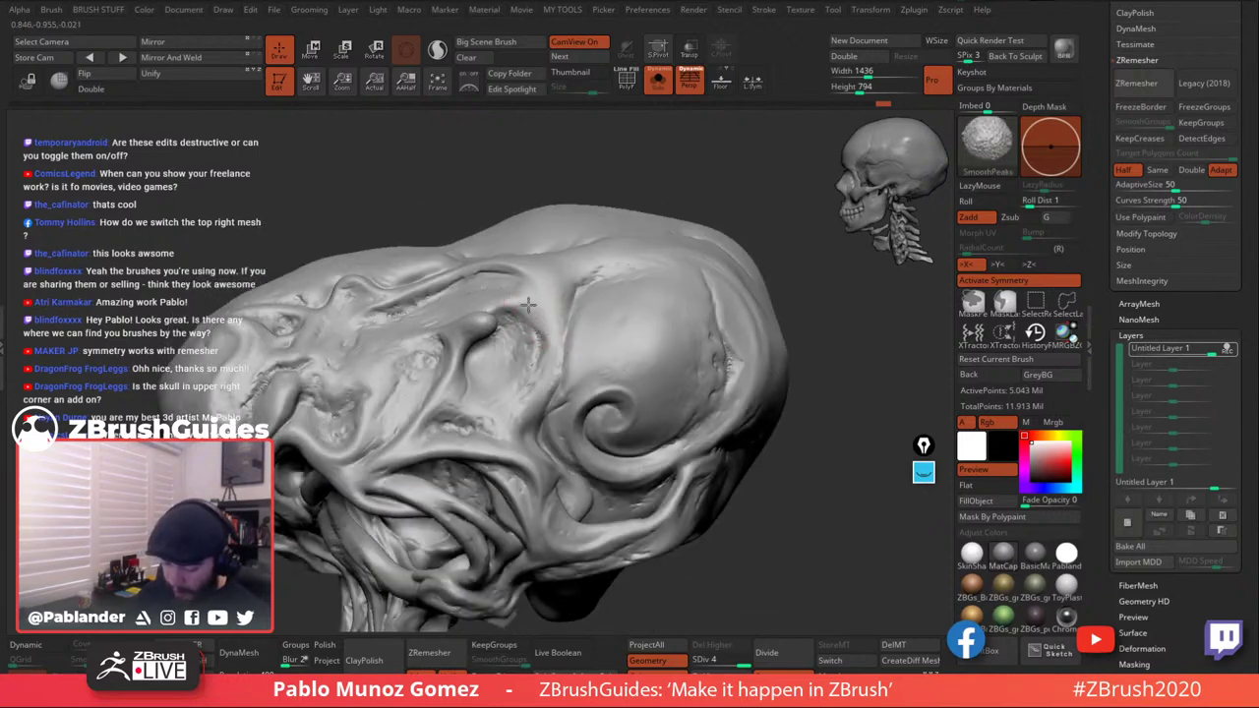
mouse_move(508, 312)
right_down()
mouse_move(598, 353)
mouse_move(696, 308)
mouse_move(708, 321)
mouse_move(608, 337)
right_up()
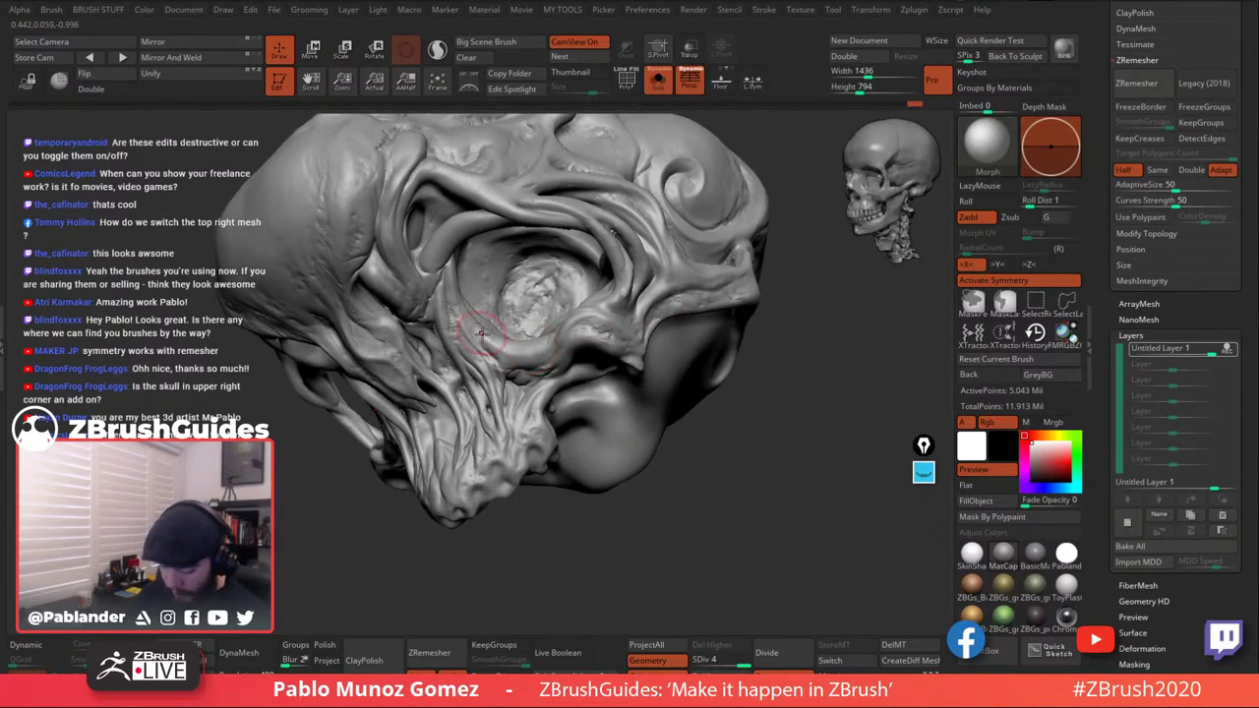
Fade the layer detail around the eye socket, nasal strands and forehead dome with the Morph brush, smoothing in places.
drag(482, 334, 462, 304)
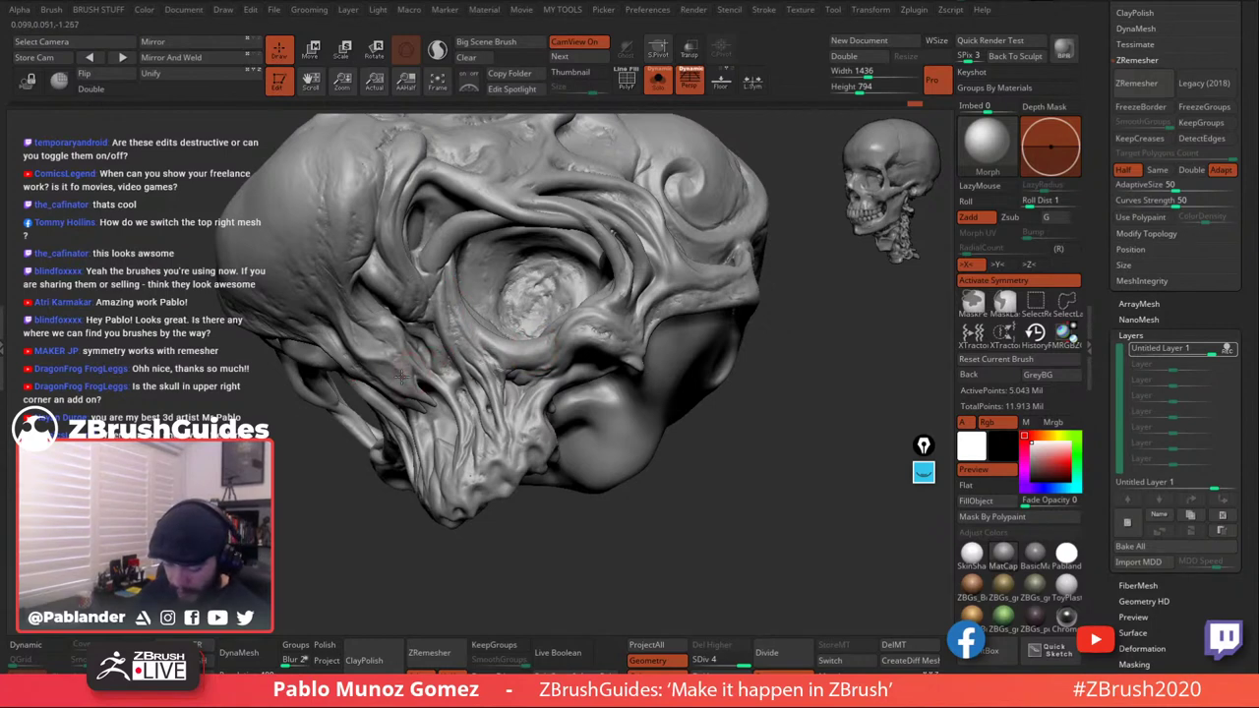
mouse_move(420, 372)
right_down()
mouse_move(382, 261)
mouse_move(479, 260)
right_up()
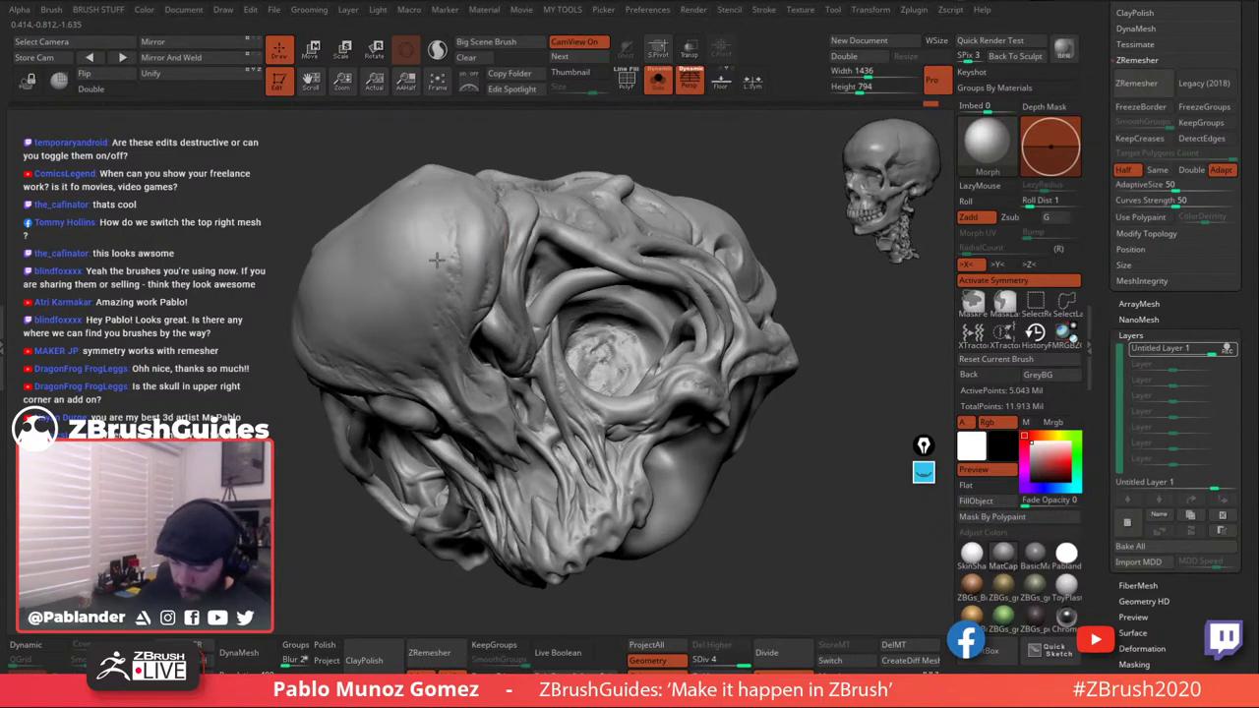
key(shift)
right_drag(559, 345, 660, 320)
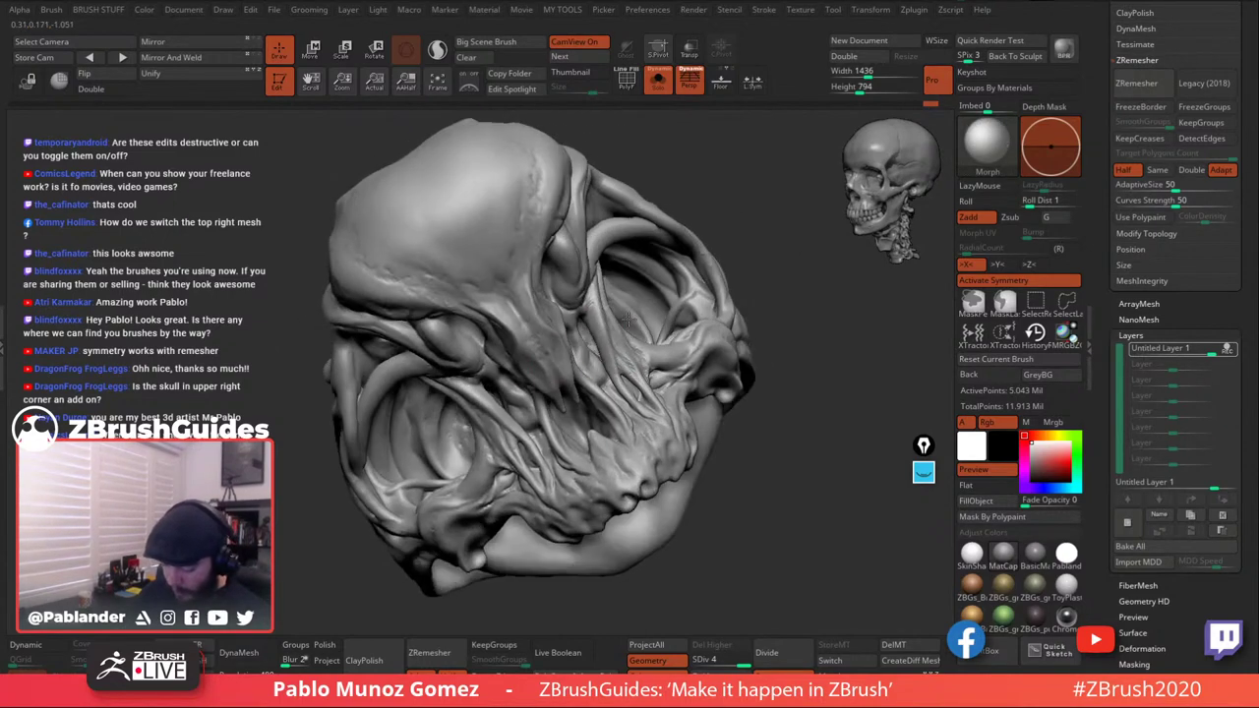
mouse_move(626, 418)
right_down()
mouse_move(689, 352)
mouse_move(673, 313)
right_up()
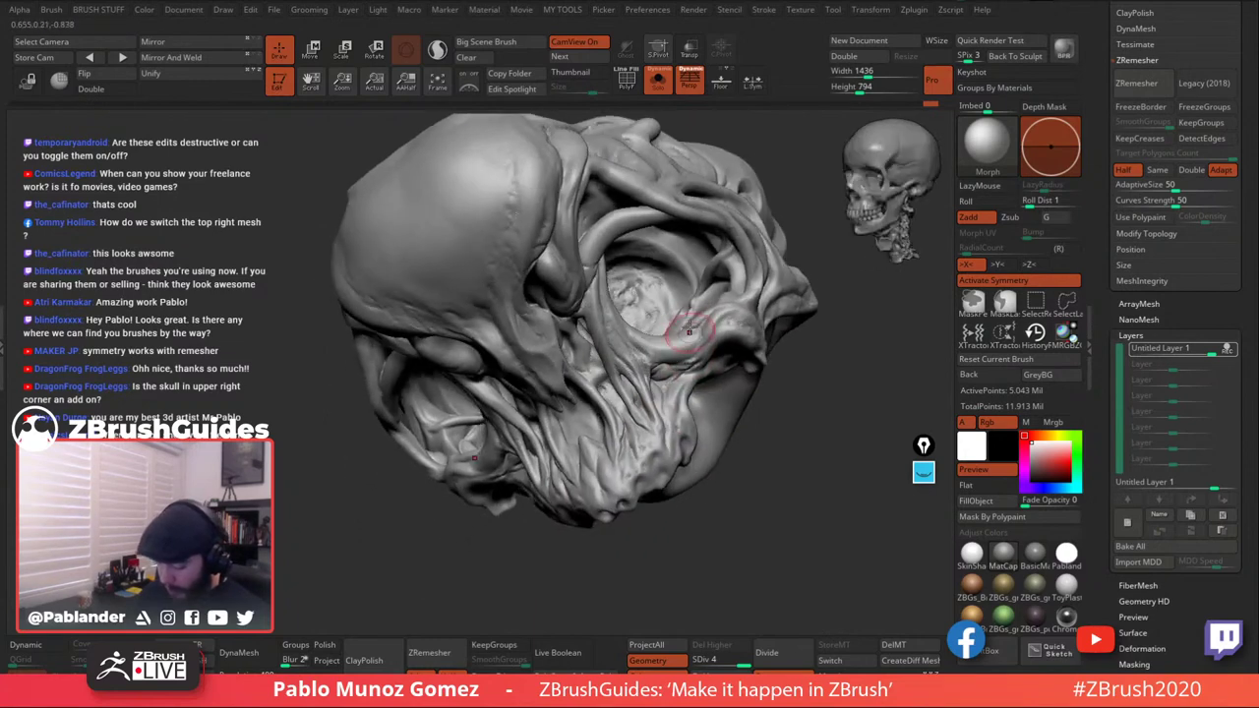
key(shift)
mouse_move(668, 268)
right_down()
mouse_move(640, 248)
mouse_move(617, 275)
mouse_move(621, 301)
right_up()
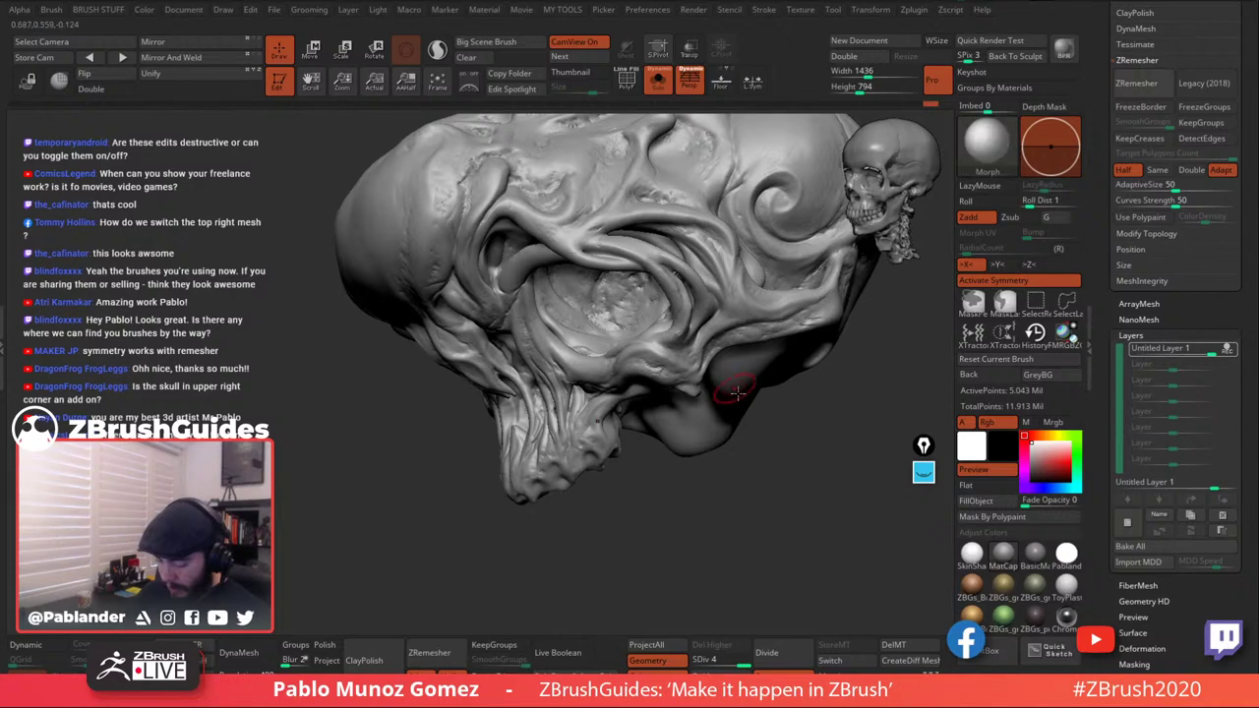
mouse_move(736, 393)
right_down()
mouse_move(744, 455)
mouse_move(704, 504)
mouse_move(765, 486)
mouse_move(756, 511)
mouse_move(767, 484)
mouse_move(713, 479)
mouse_move(722, 495)
mouse_move(675, 485)
right_up()
Apply the glossier grey basic material and compare the layer's detail at about 0.5 intensity, then restore it to 1.
click(1034, 554)
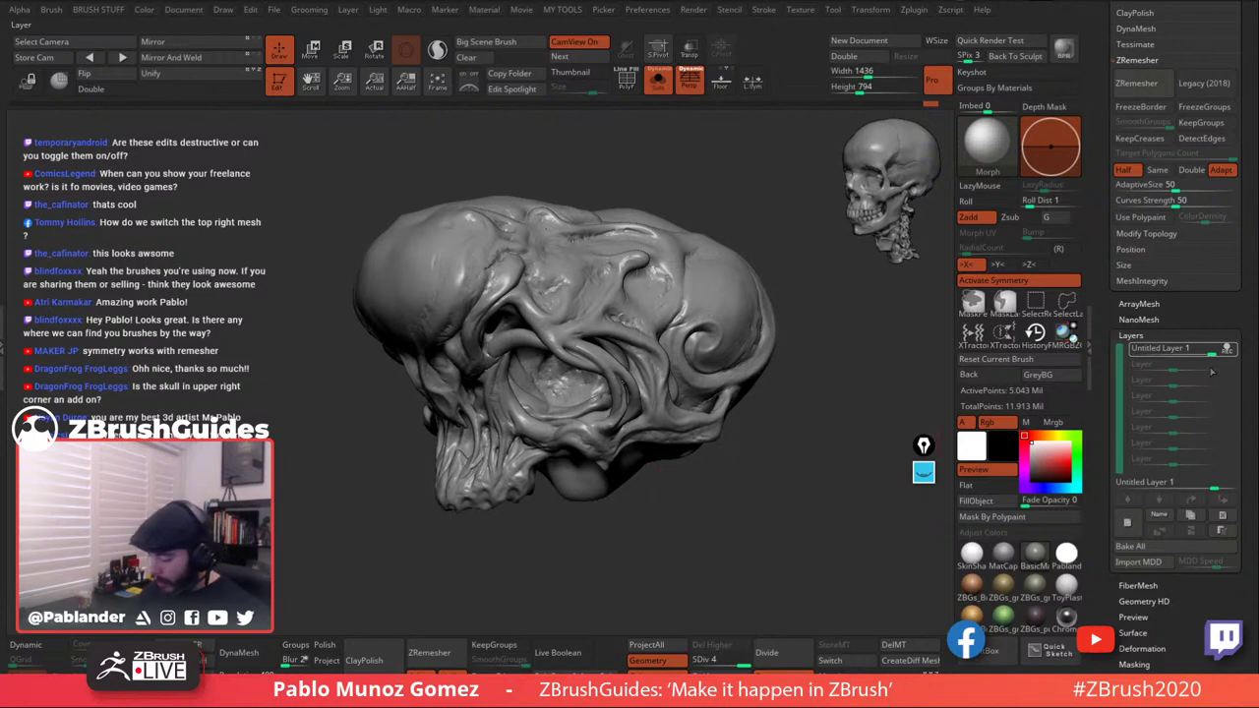
mouse_move(1212, 350)
mouse_down()
mouse_move(1219, 333)
mouse_move(1194, 351)
mouse_up()
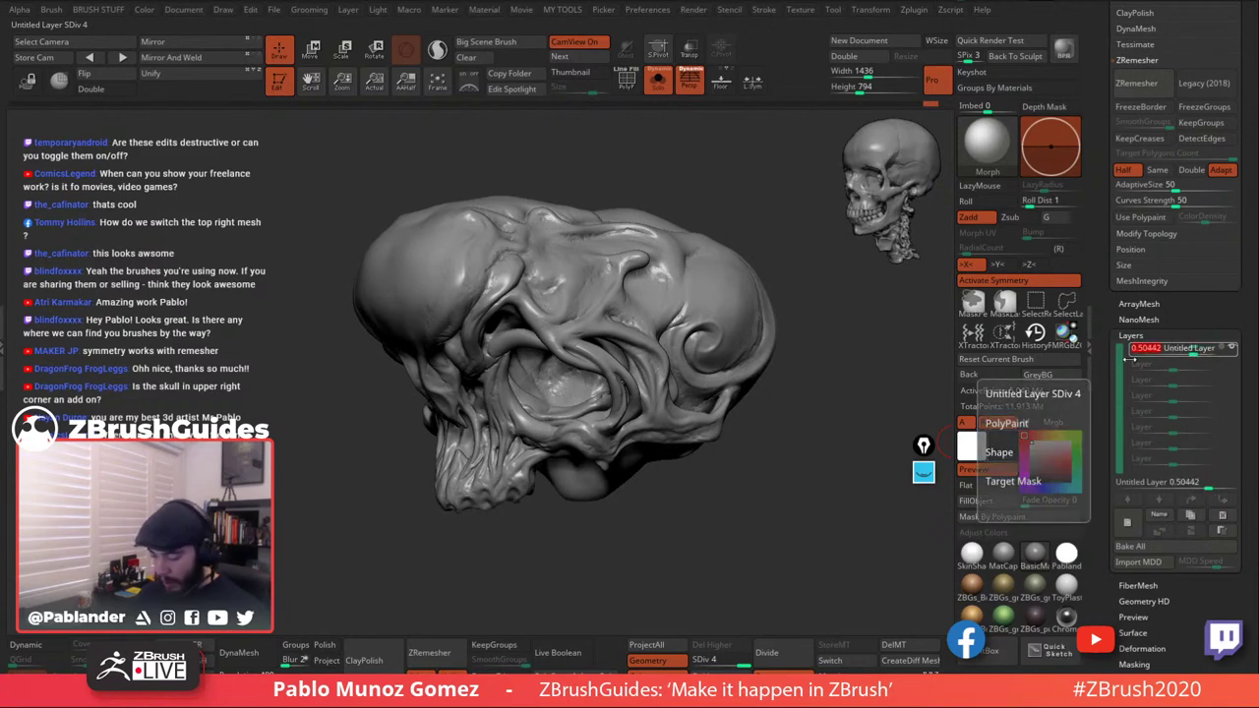
mouse_move(817, 498)
mouse_down()
mouse_move(743, 515)
mouse_move(757, 519)
mouse_up()
mouse_move(755, 519)
mouse_down()
mouse_move(698, 453)
mouse_move(772, 403)
mouse_up()
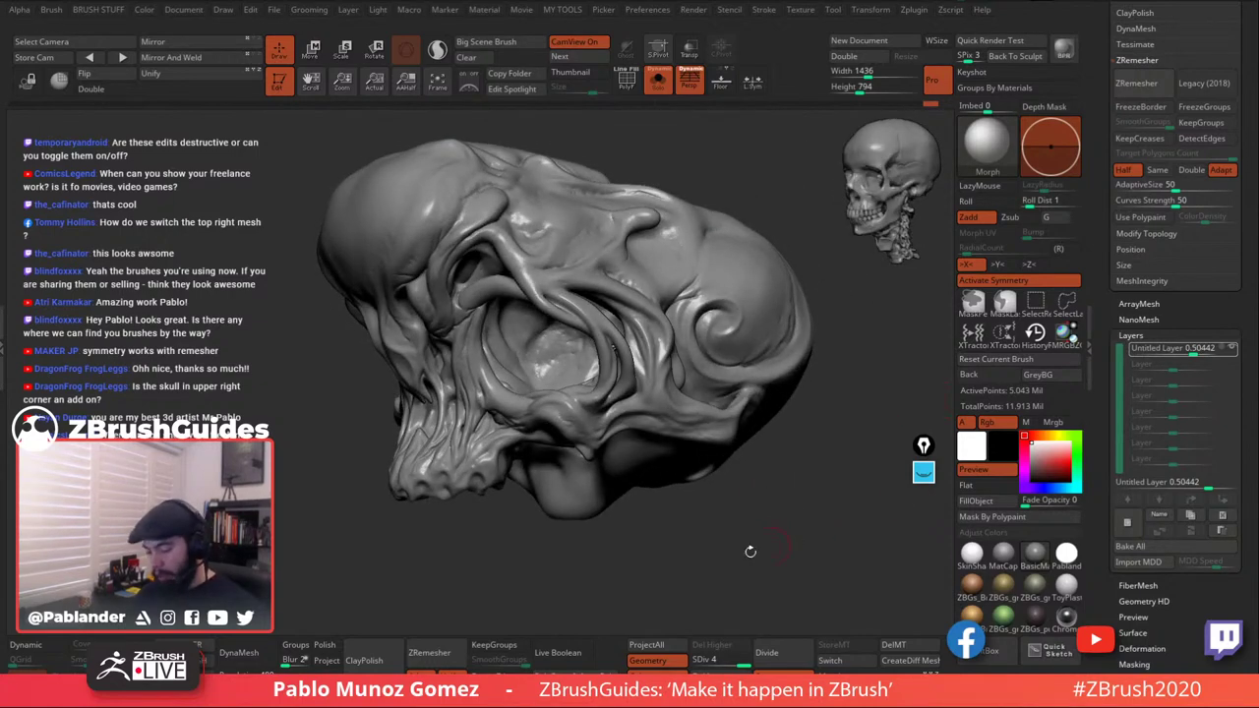
drag(740, 571, 750, 546)
mouse_move(771, 492)
mouse_down()
mouse_move(775, 510)
mouse_move(794, 477)
mouse_up()
drag(1190, 352, 1220, 353)
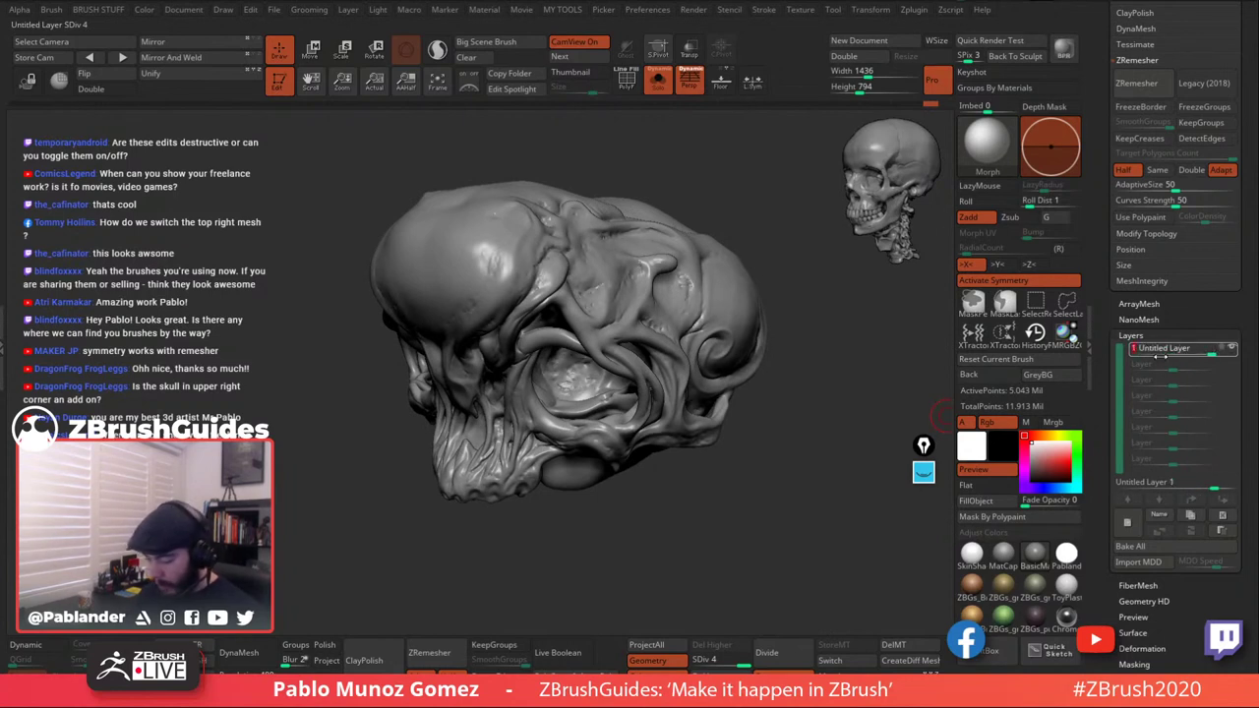
mouse_move(799, 458)
mouse_down()
mouse_move(795, 473)
mouse_move(774, 466)
mouse_up()
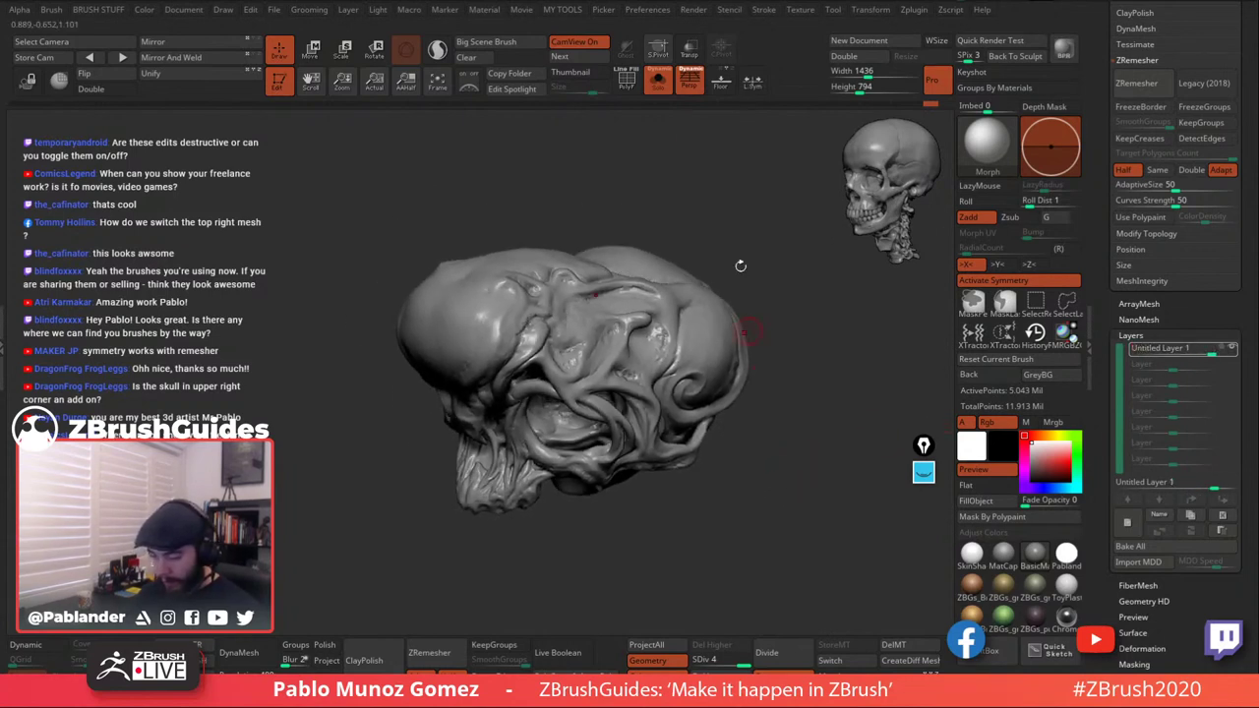
Turn off Solo mode and show the teeth and lower jaw subtools together with the skull.
click(663, 87)
drag(1099, 135, 1100, 271)
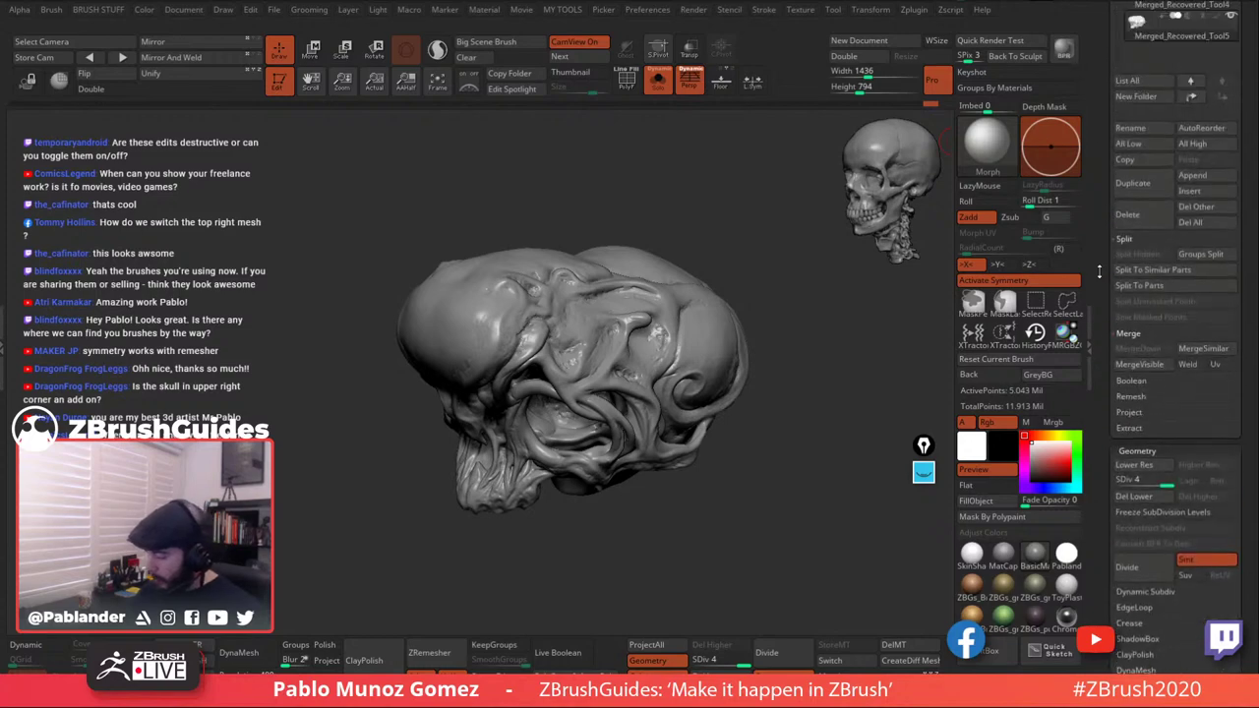
drag(1099, 192, 1099, 397)
click(661, 82)
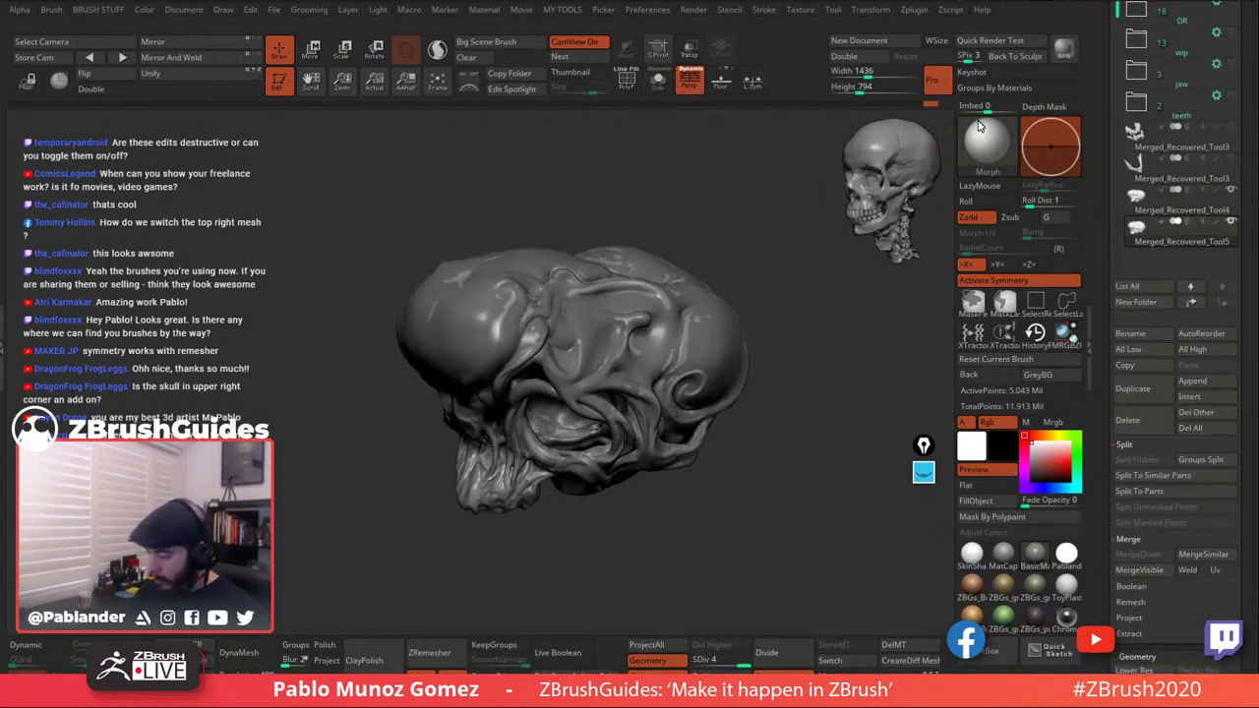
click(1231, 130)
click(1232, 162)
Move the Merged_Recovered_Tool4 subtool into the OR folder and review the assembled skull from the front and side.
drag(1100, 148, 1101, 262)
drag(1192, 321, 1198, 135)
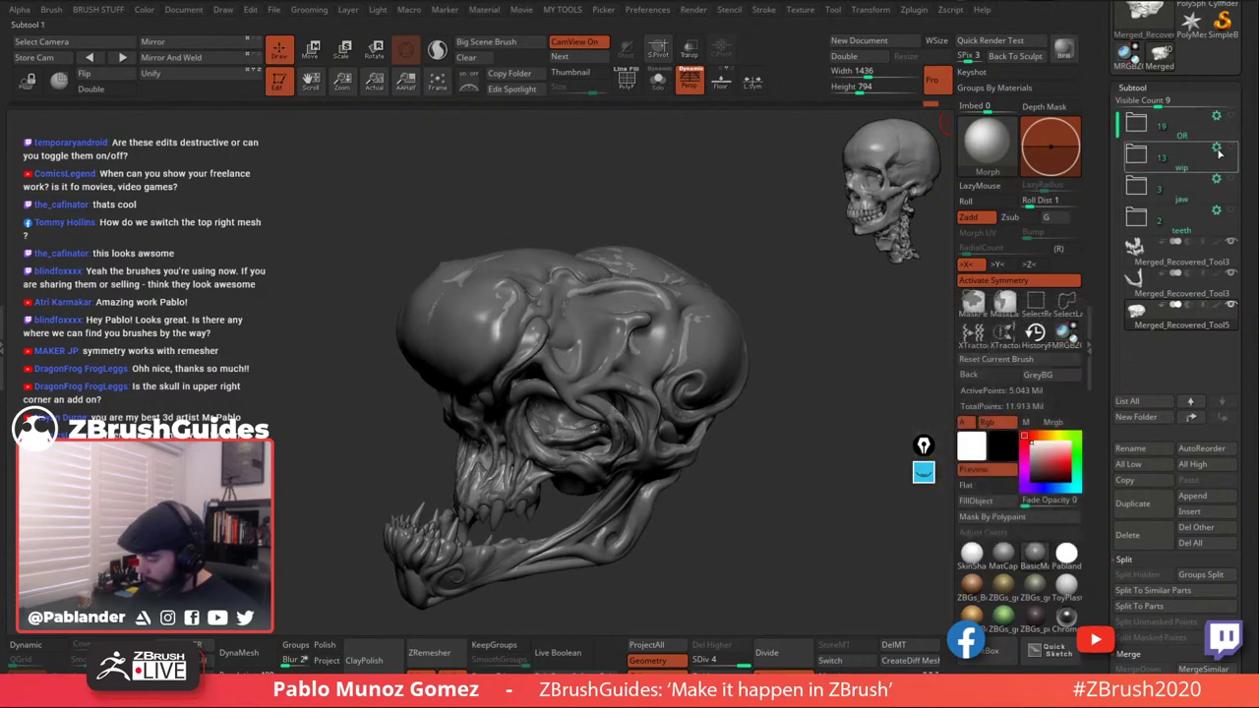
mouse_move(816, 401)
alt+mouse_down()
mouse_move(841, 444)
mouse_move(824, 458)
mouse_move(786, 427)
mouse_move(778, 449)
mouse_move(785, 435)
mouse_move(793, 462)
mouse_move(789, 444)
alt+mouse_up()
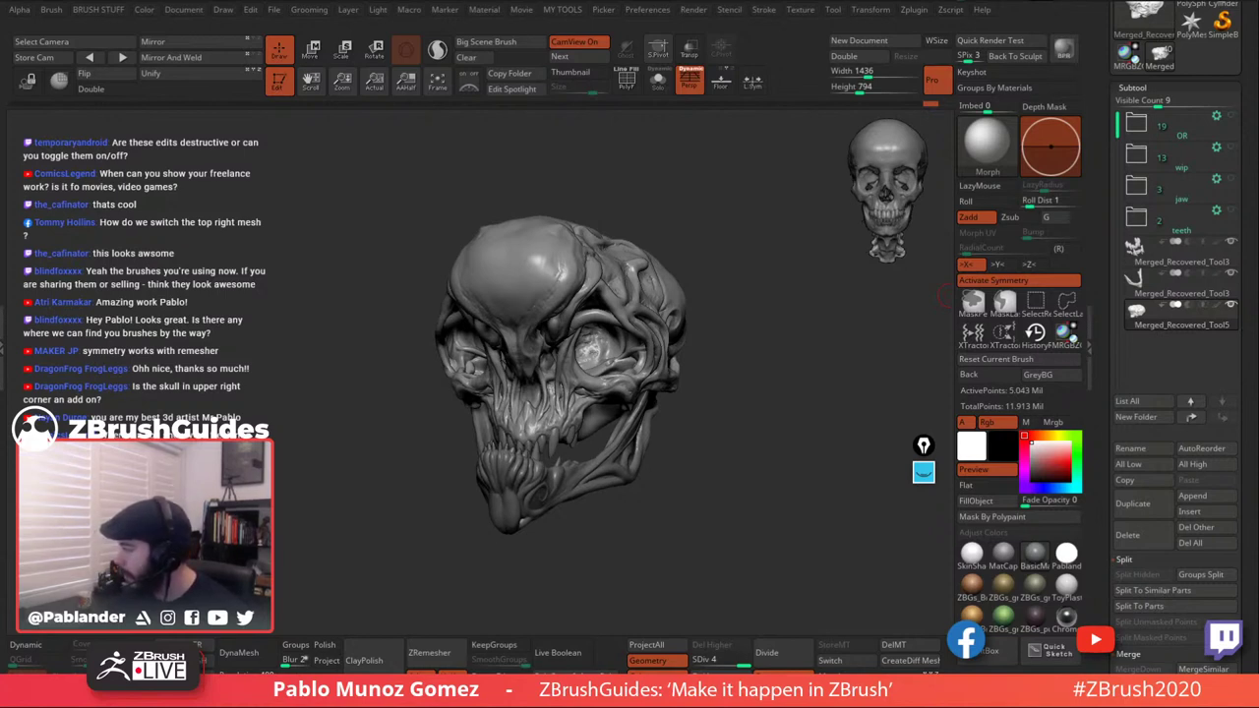
drag(759, 272, 748, 262)
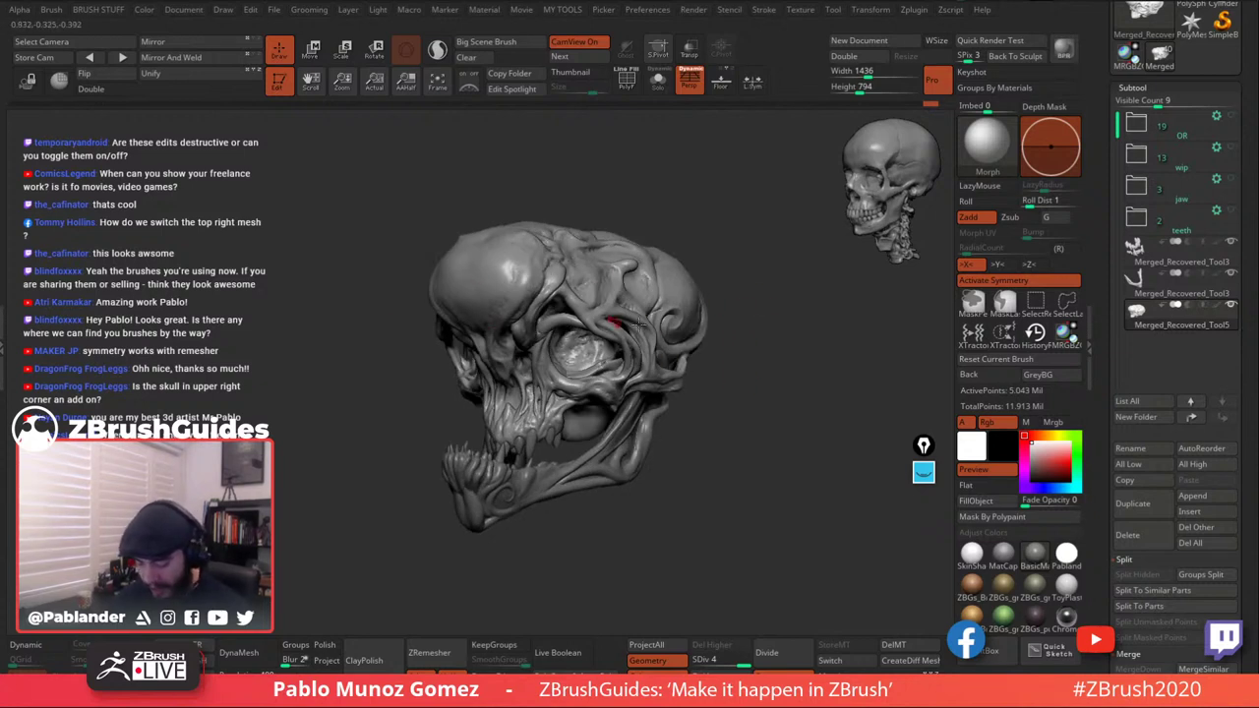
drag(725, 253, 737, 256)
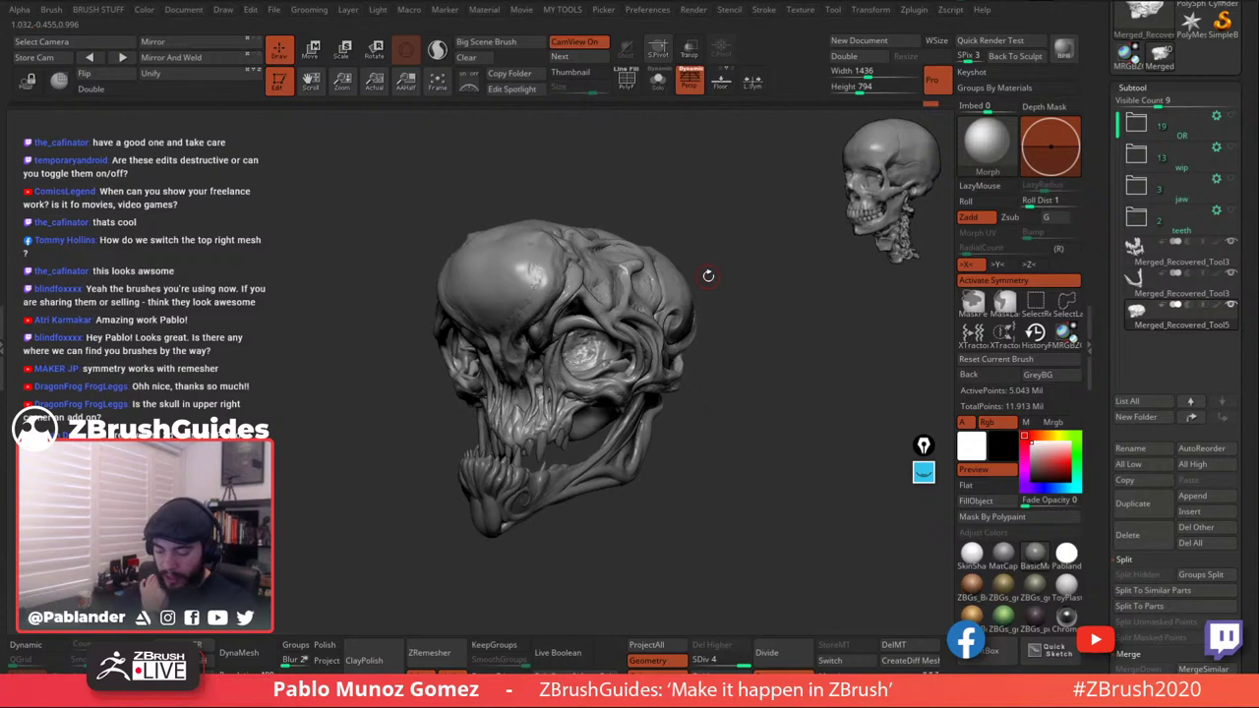
mouse_move(724, 240)
mouse_down()
mouse_move(686, 207)
mouse_move(730, 246)
mouse_move(730, 230)
mouse_up()
drag(378, 234, 344, 229)
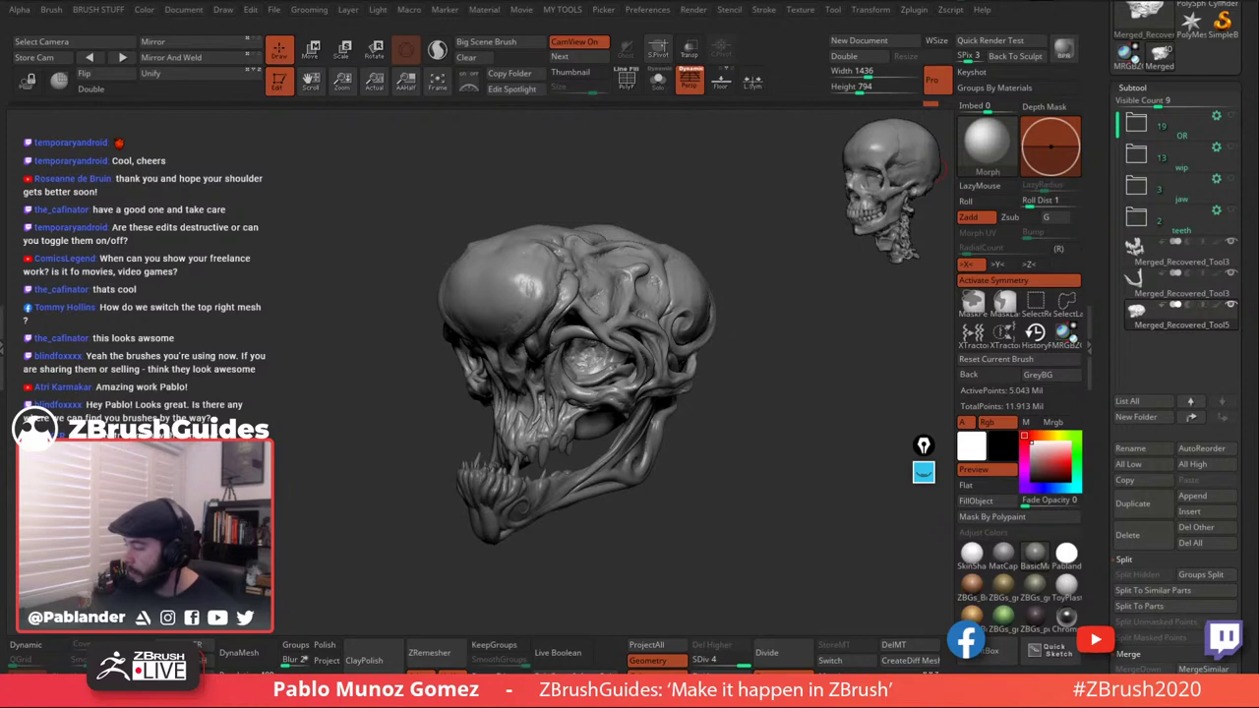
key(super+d)
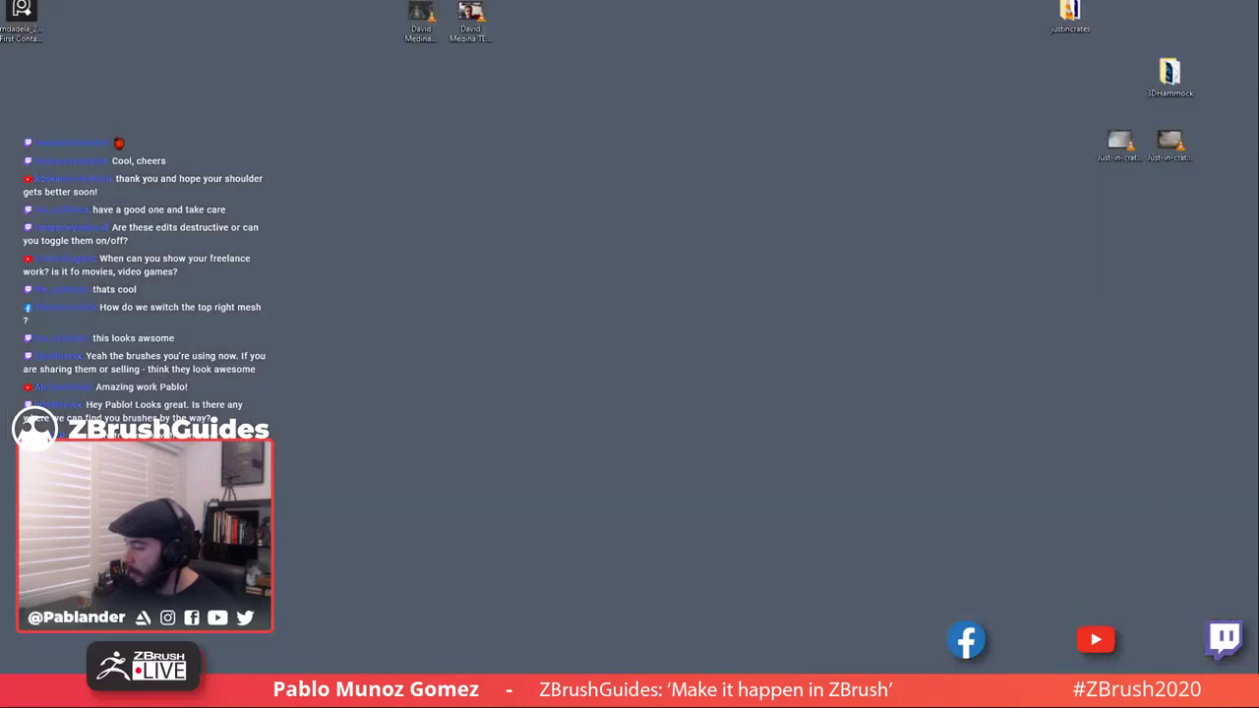
key(super+d)
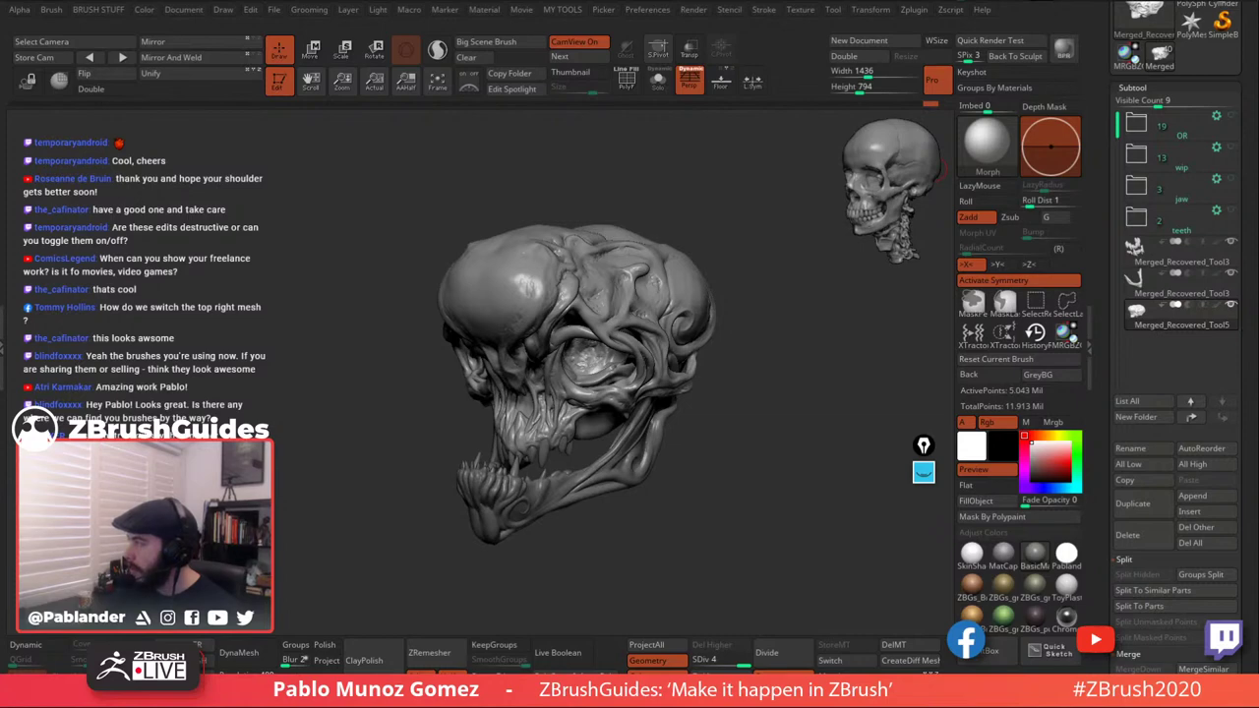
Switch to the browser at 3dconceptartist.com, read through the ZBrush for illustrators intensive course page, and return to ZBrush.
drag(1258, 152, 611, 0)
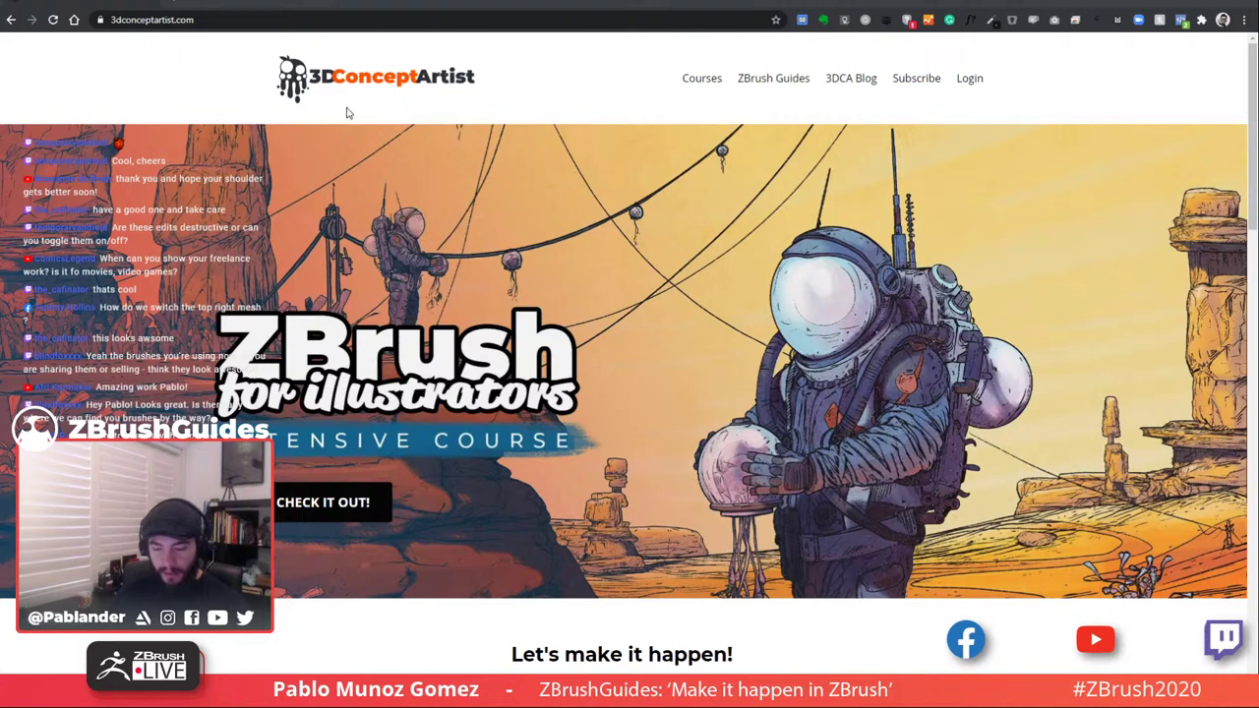
click(348, 504)
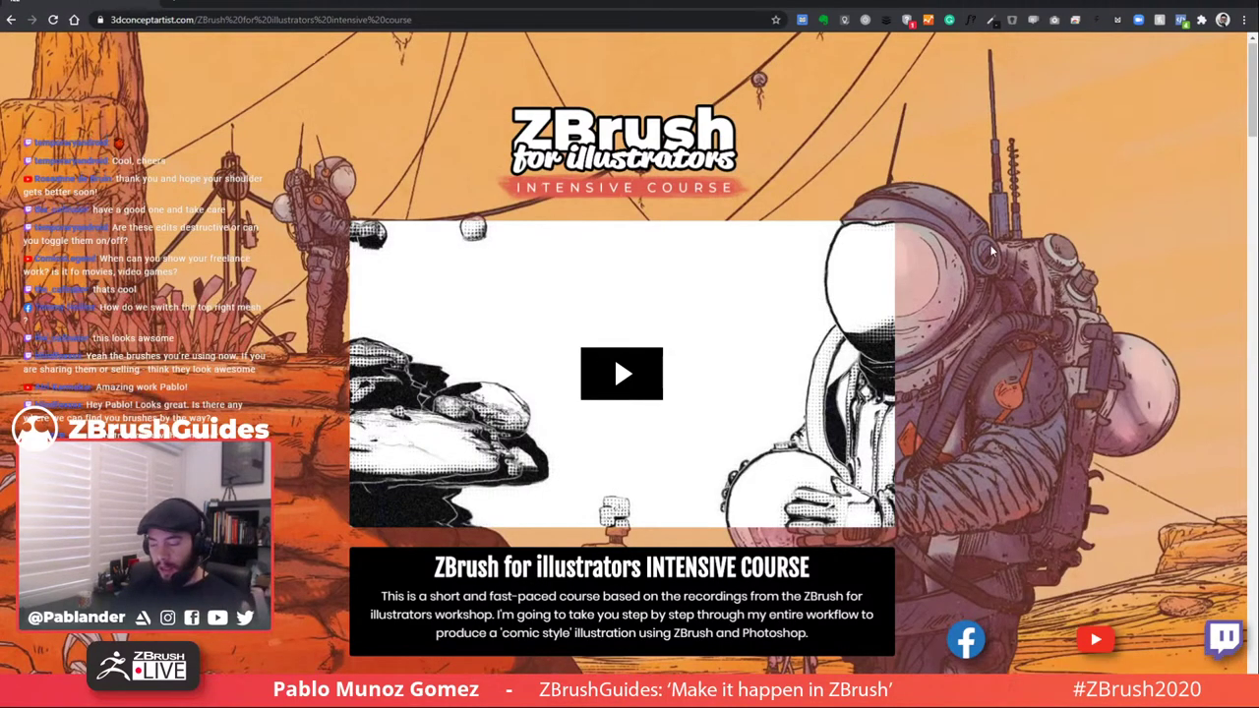
scroll(886, 231, down, 3)
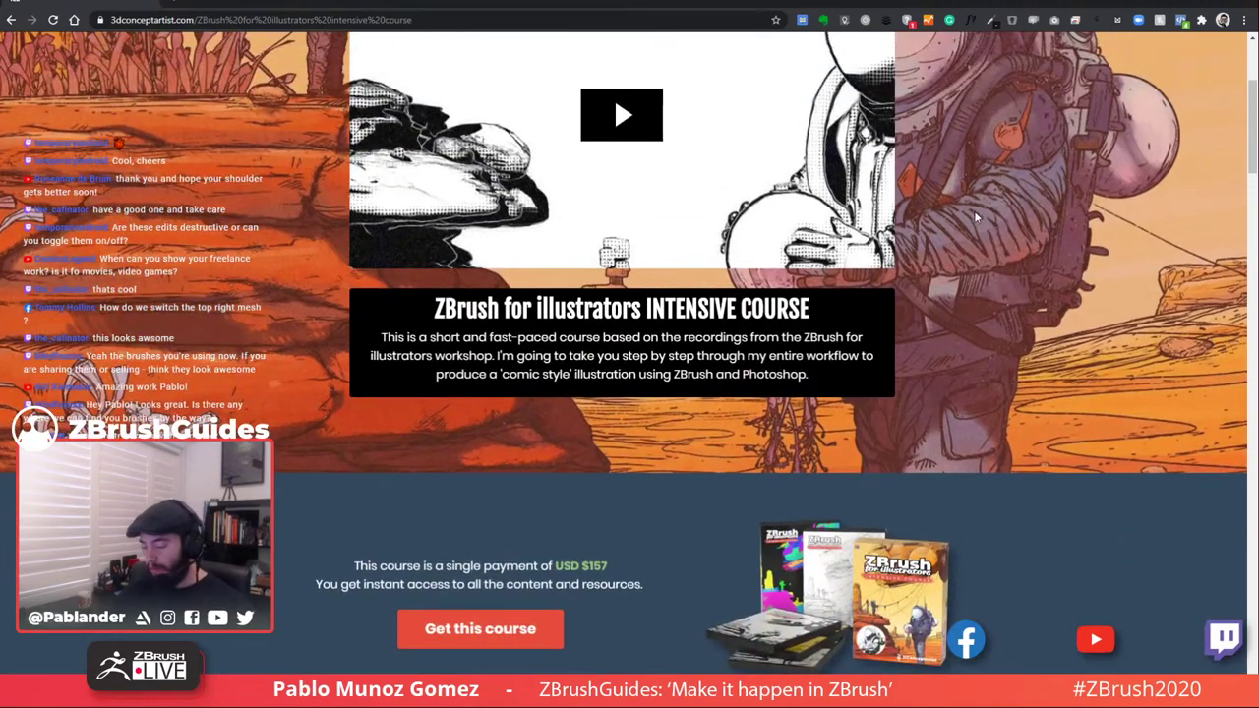
scroll(980, 207, down, 2)
scroll(980, 205, down, 8)
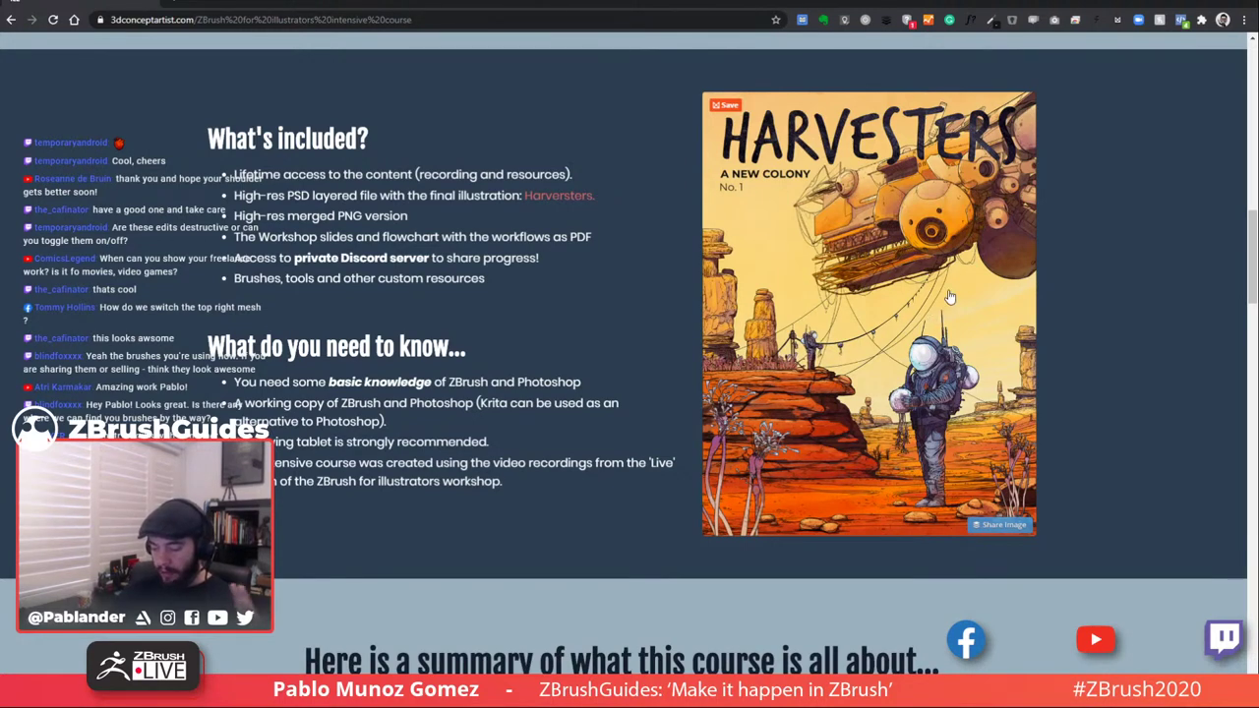
scroll(952, 299, down, 5)
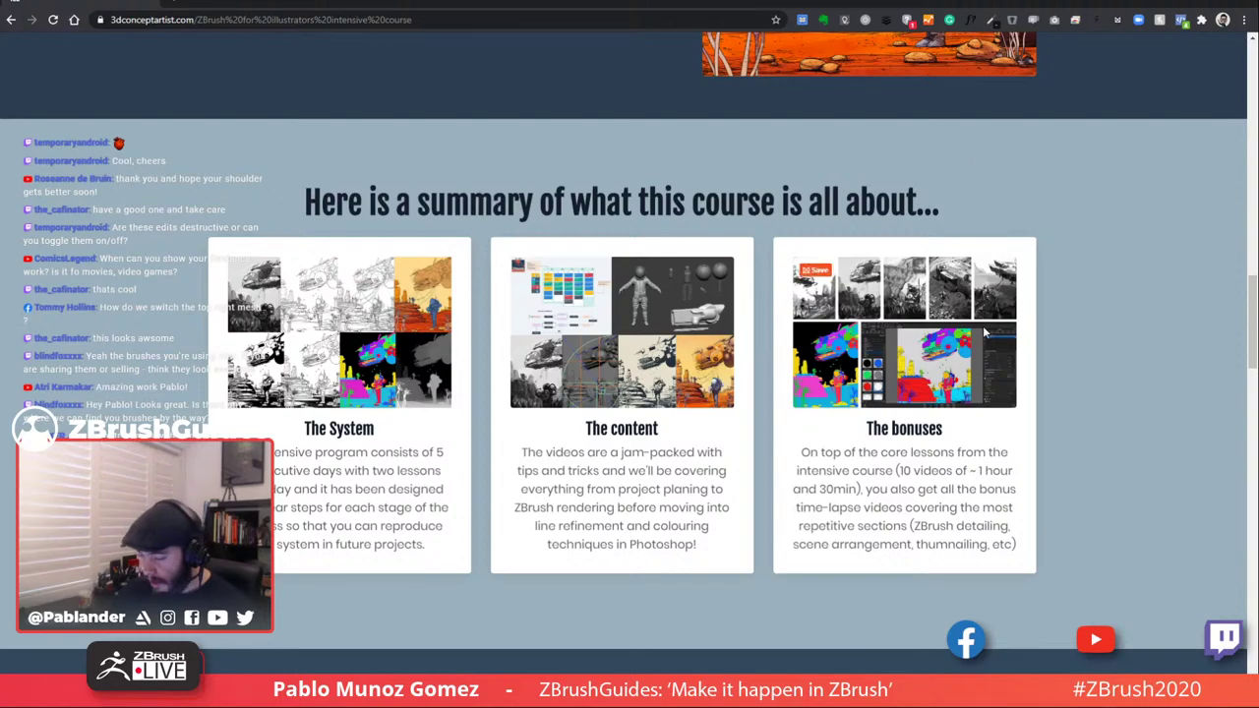
middle_click(1120, 510)
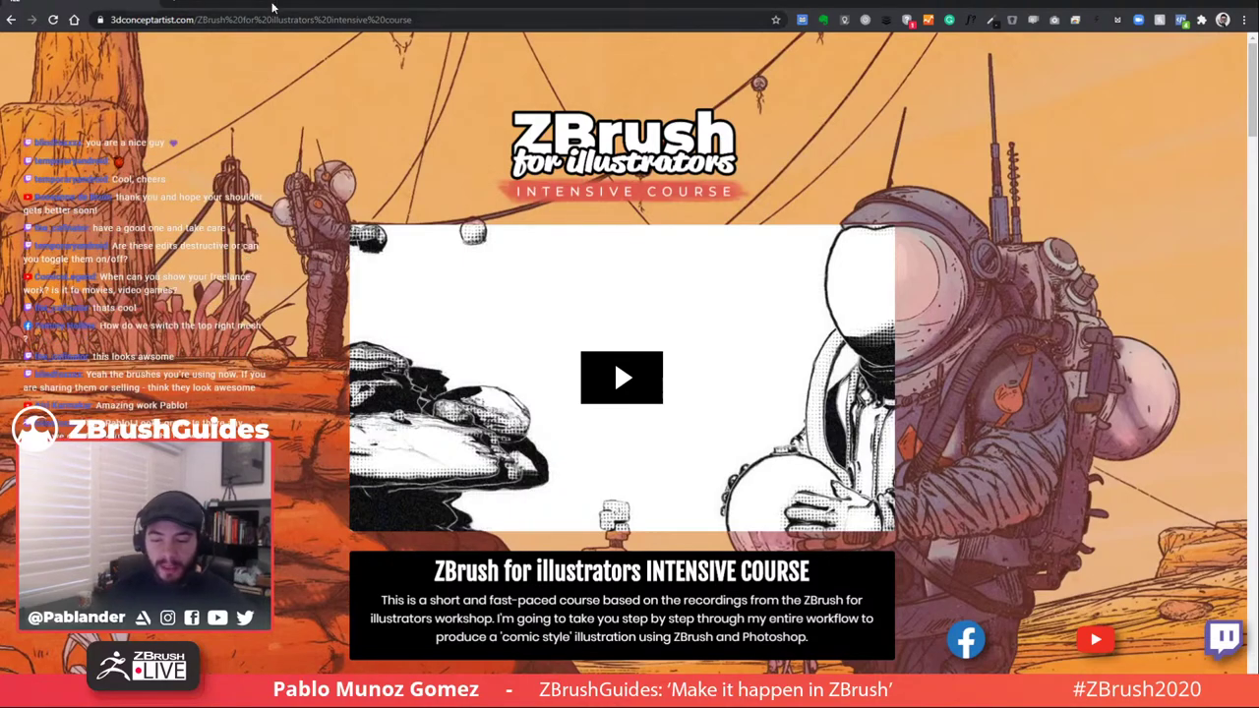
drag(313, 8, 1258, 45)
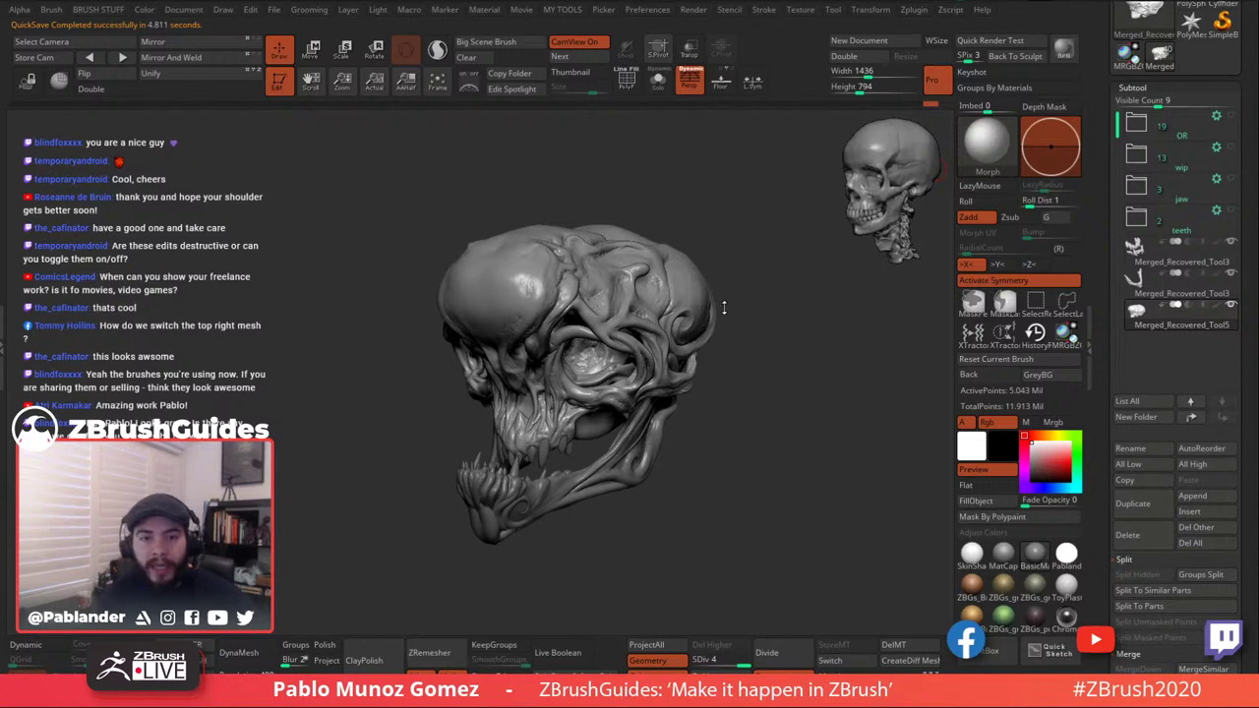